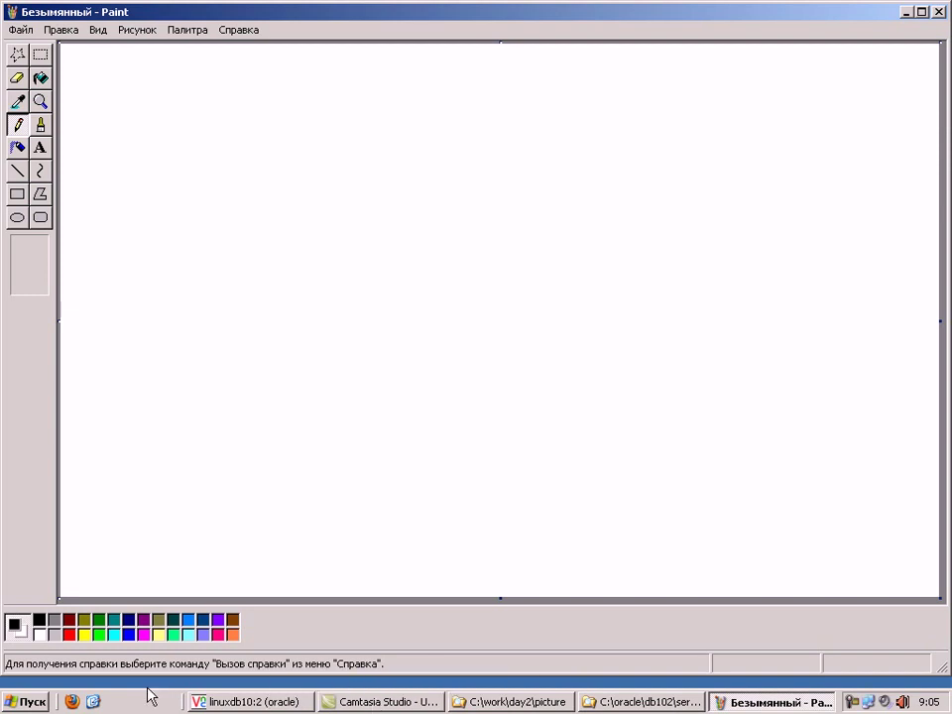
- Open Computer Management from My Computer and expand Services and Applications to Services
{"action": "left_click", "coordinate": [93, 700]}
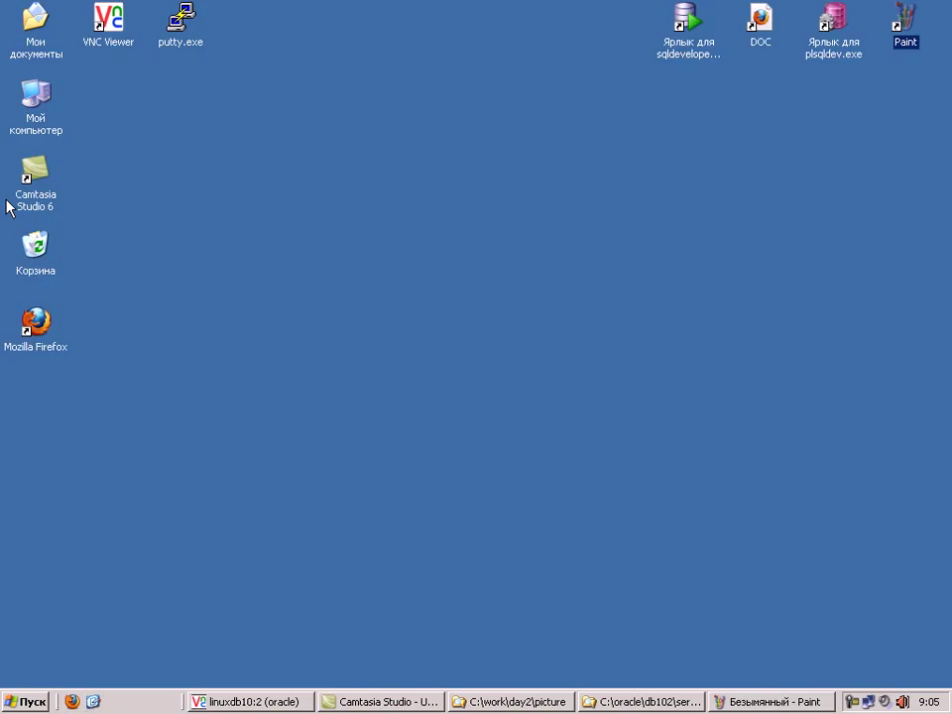
{"action": "double_click", "coordinate": [33, 103]}
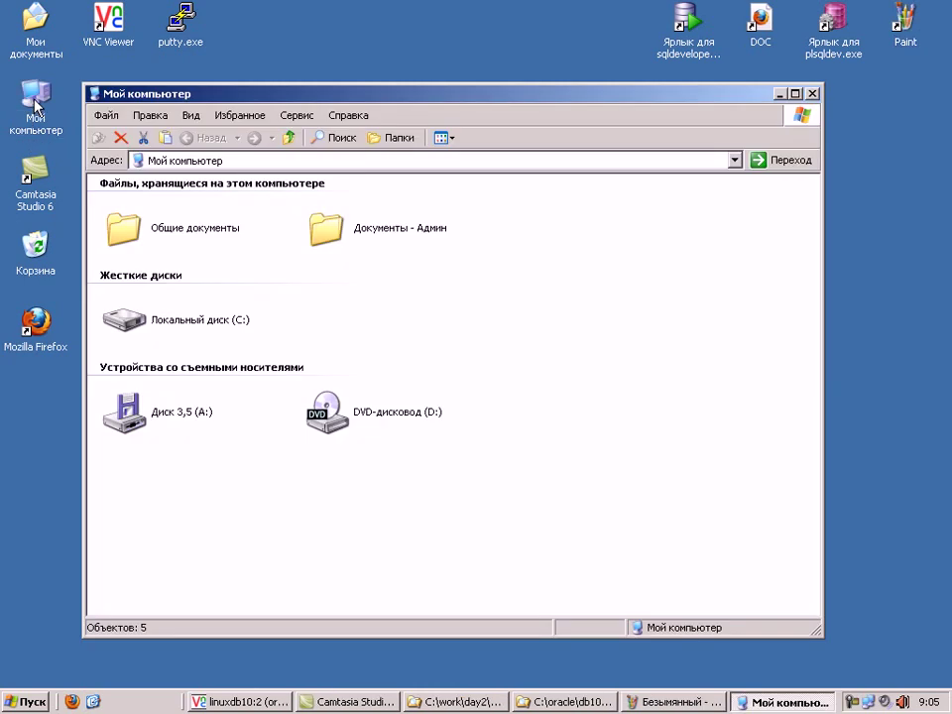
{"action": "right_click", "coordinate": [39, 99]}
{"action": "key", "text": "Escape"}
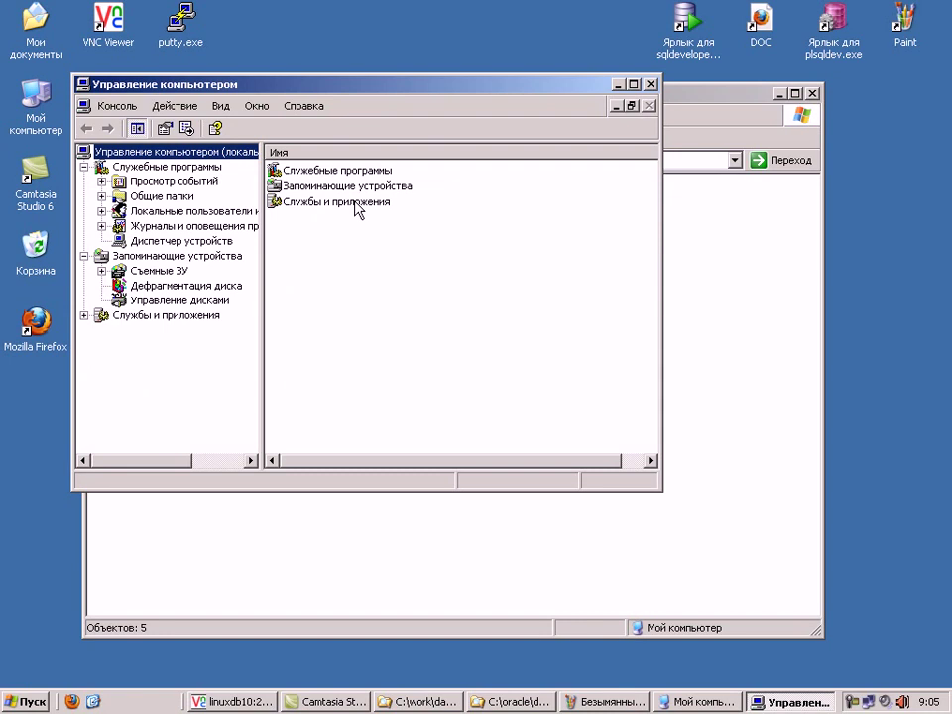
{"action": "double_click", "coordinate": [355, 203]}
{"action": "double_click", "coordinate": [318, 180]}
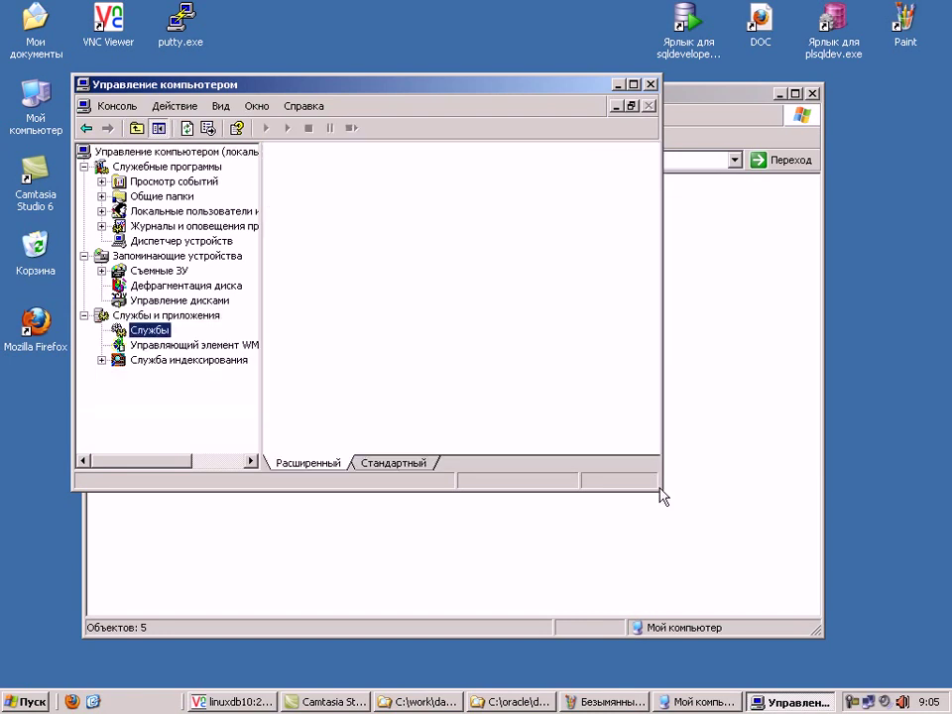
- Enlarge the window and select the OracleServiceORCL and OracleDBConsoleorcl services
{"action": "left_click_drag", "start_coordinate": [659, 486], "coordinate": [857, 582]}
{"action": "left_click", "coordinate": [553, 378]}
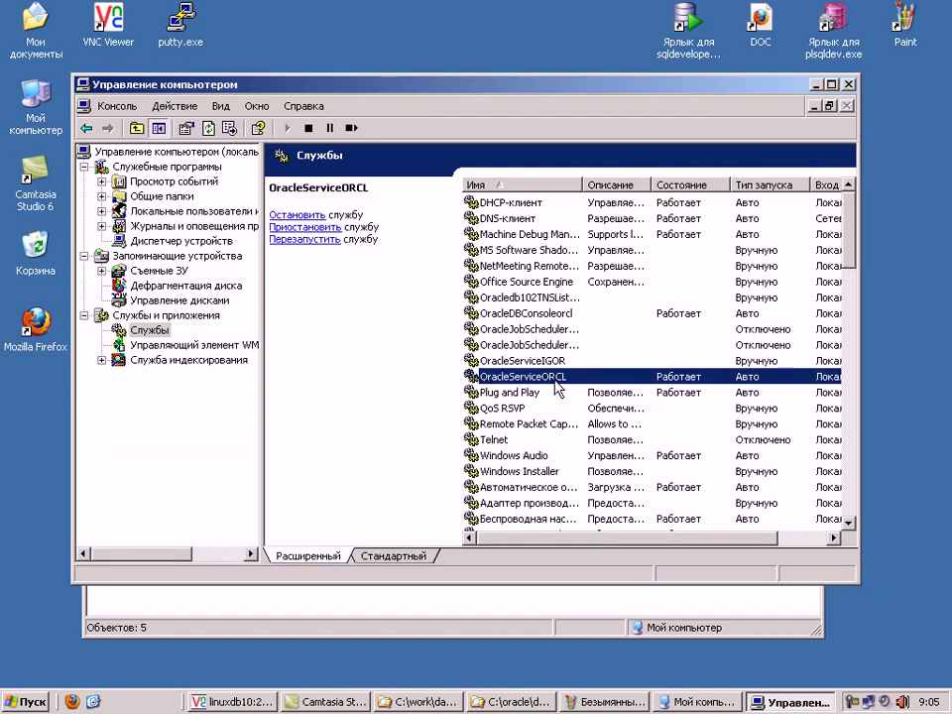
{"action": "left_click", "coordinate": [506, 313]}
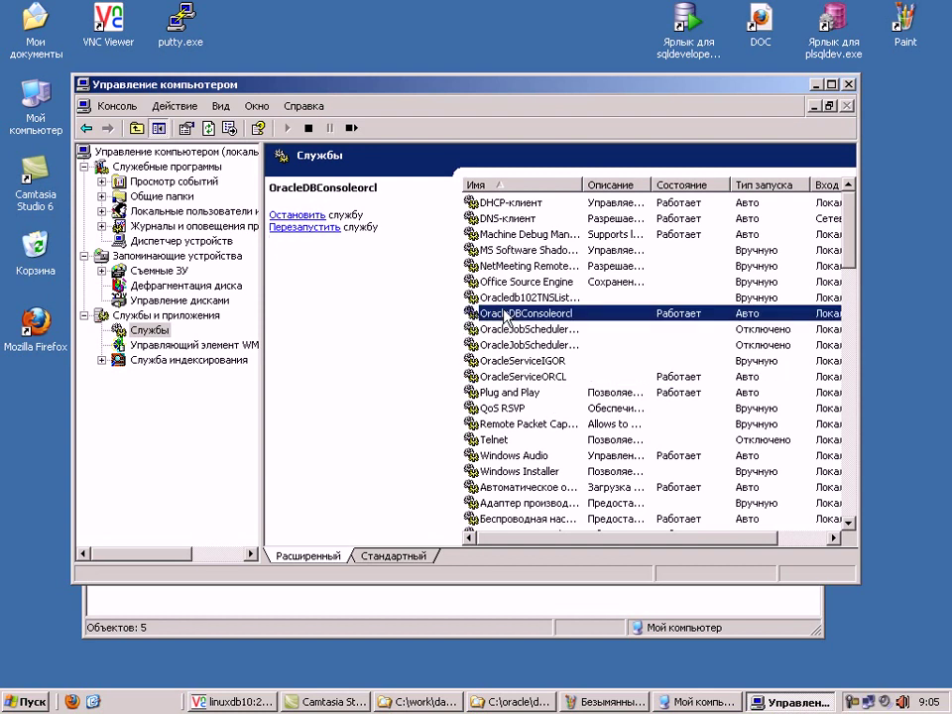
- Change OracleDBConsoleorcl's startup type to Manual and apply it
{"action": "double_click", "coordinate": [650, 315]}
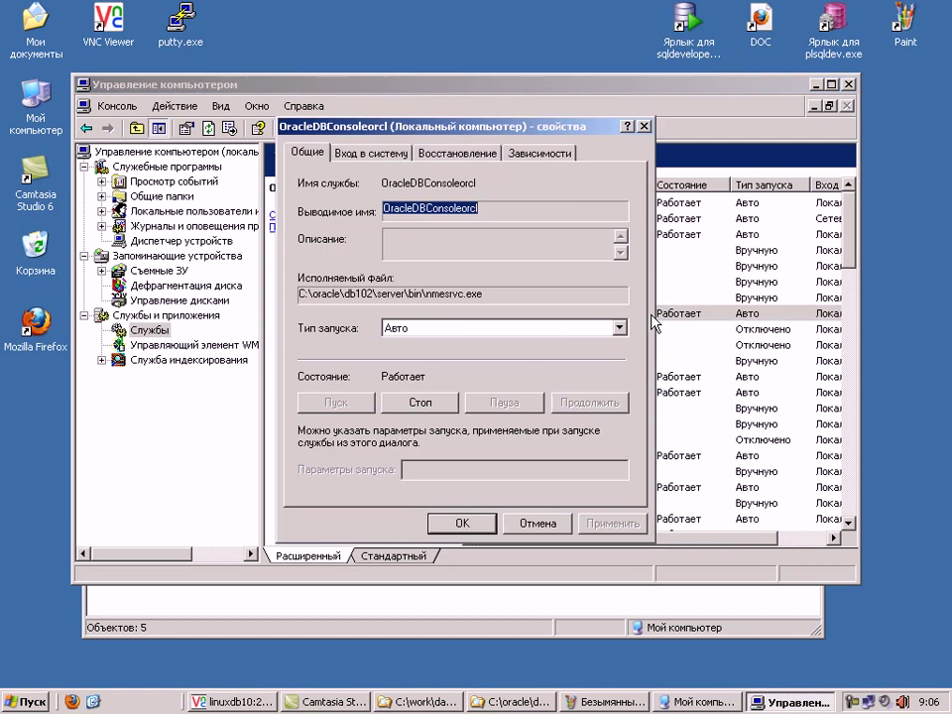
{"action": "left_click", "coordinate": [617, 328]}
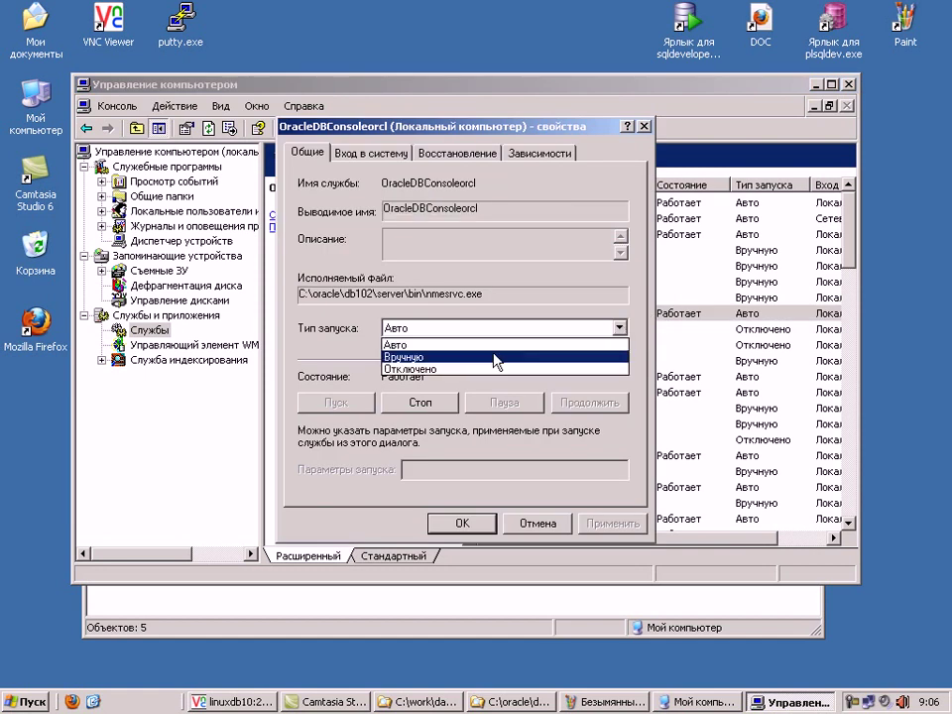
{"action": "left_click", "coordinate": [491, 356]}
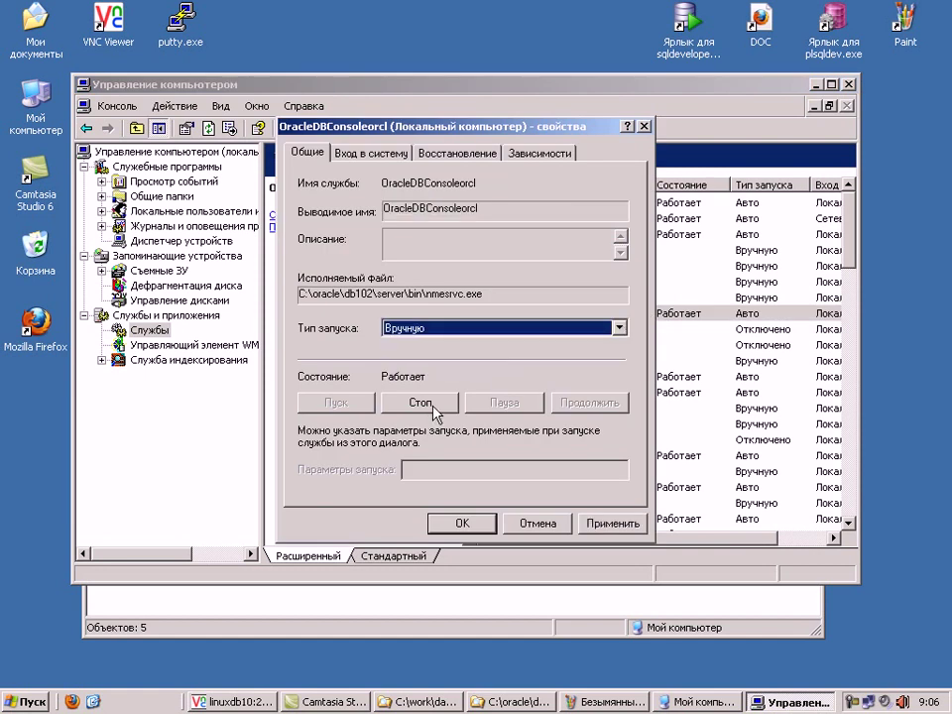
{"action": "left_click", "coordinate": [636, 522]}
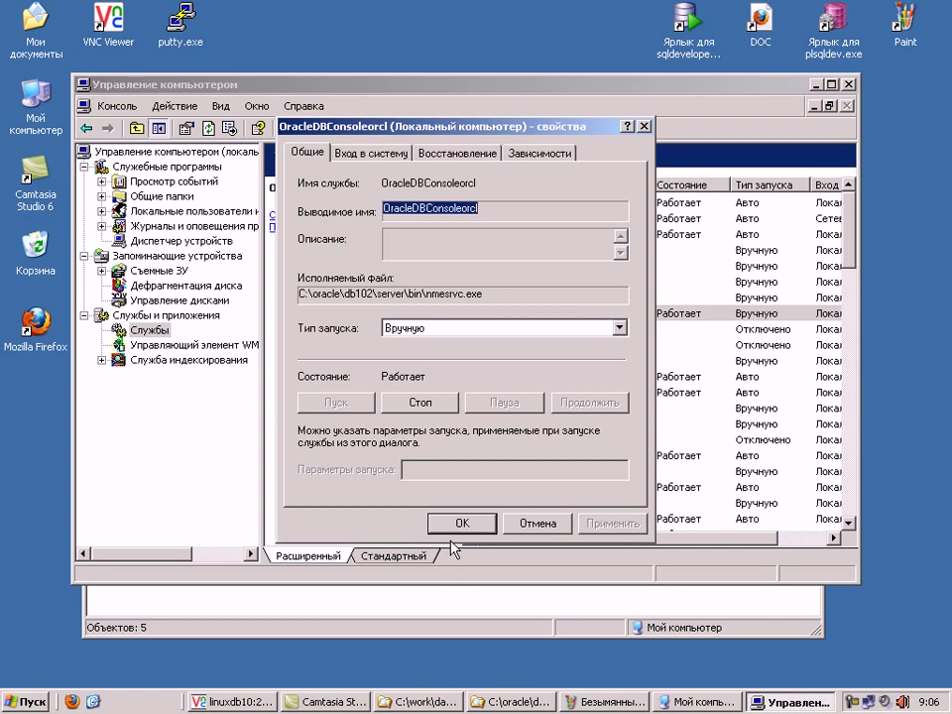
{"action": "left_click", "coordinate": [460, 526]}
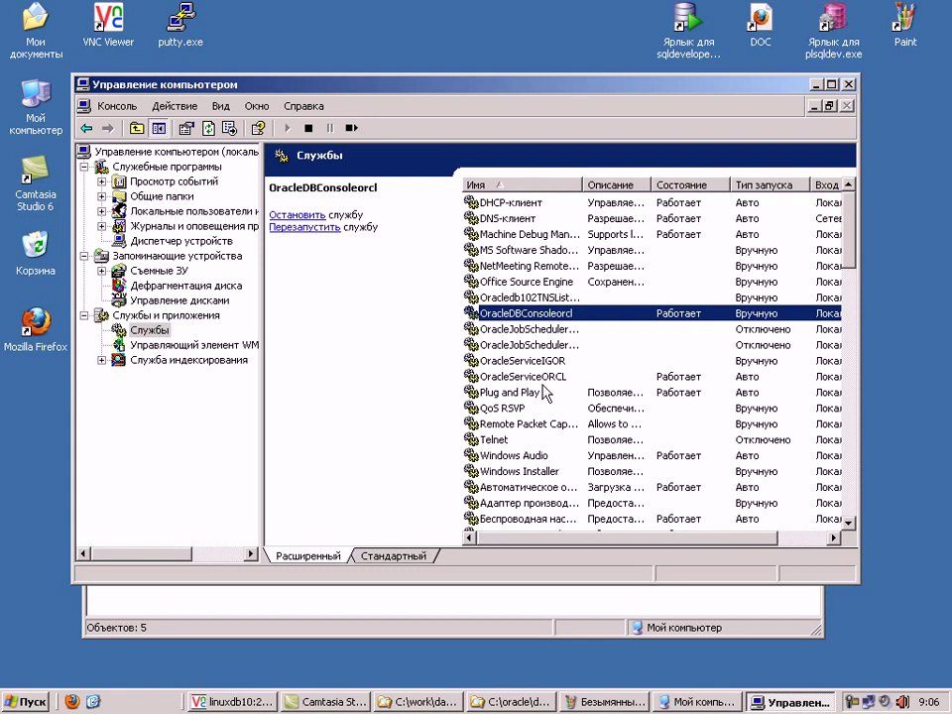
{"action": "double_click", "coordinate": [485, 378]}
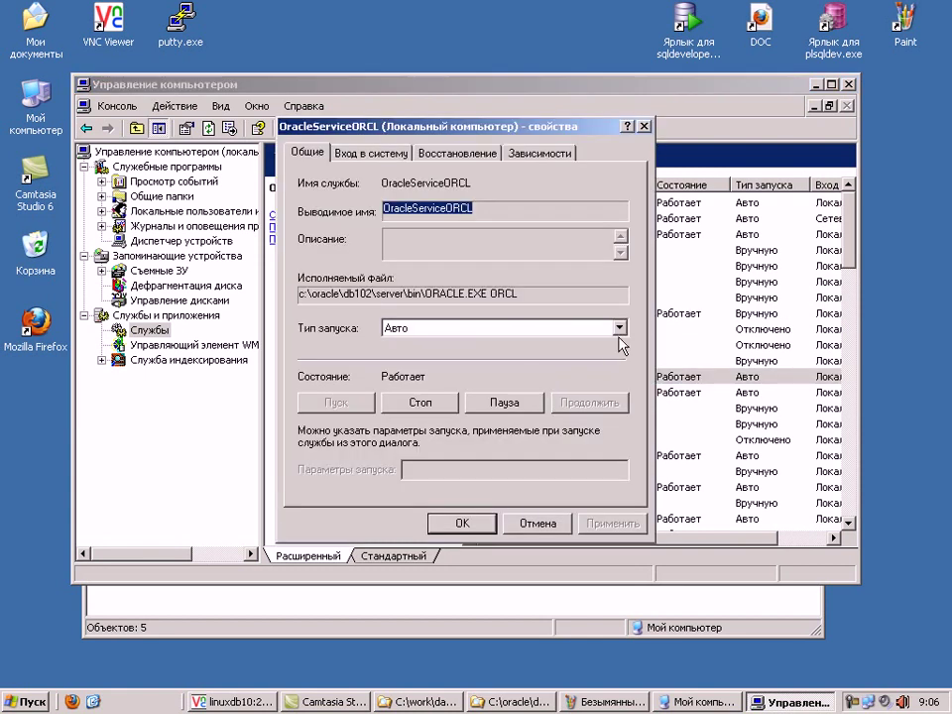
- Set OracleServiceORCL's startup type to Manual, stop the service, and confirm
{"action": "left_click", "coordinate": [619, 327]}
{"action": "left_click", "coordinate": [475, 358]}
{"action": "left_click", "coordinate": [446, 406]}
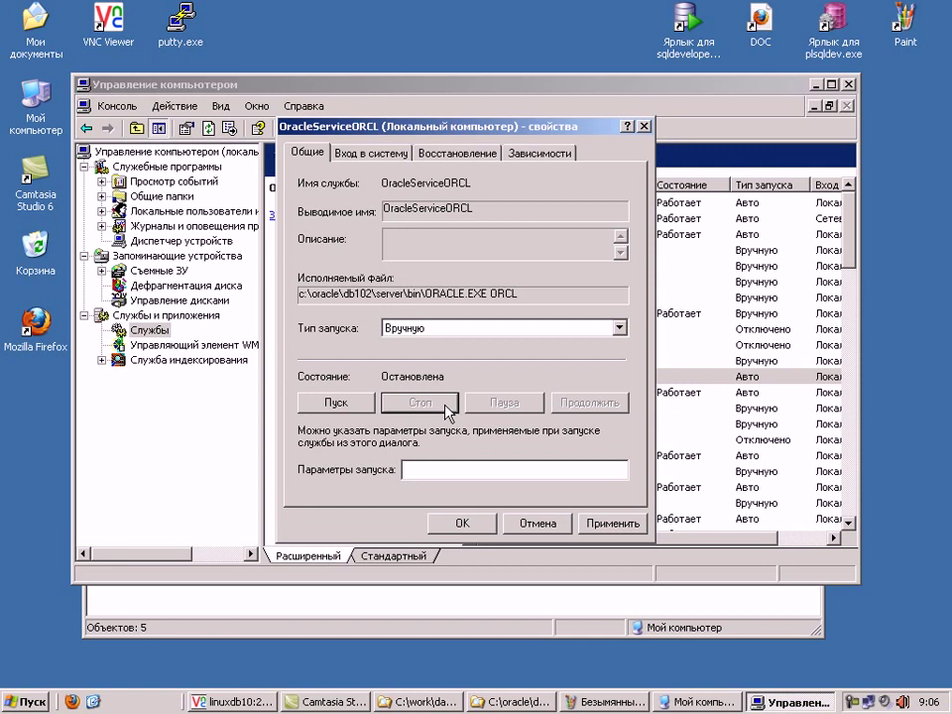
{"action": "left_click", "coordinate": [484, 526]}
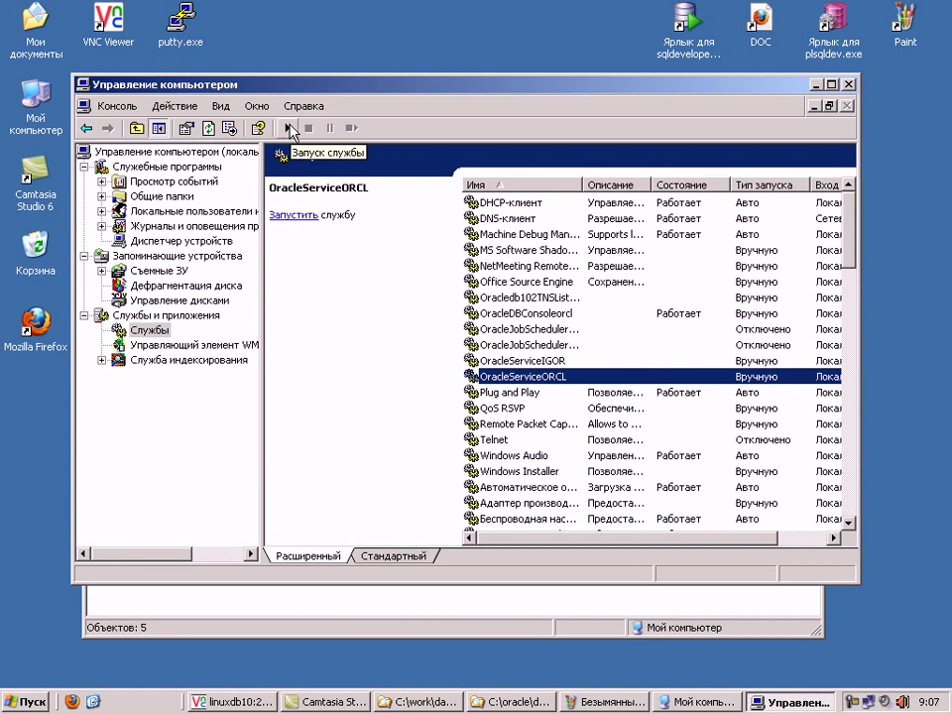
- Start OracleServiceORCL again from the toolbar, then return to the Paint canvas
{"action": "left_click", "coordinate": [289, 128]}
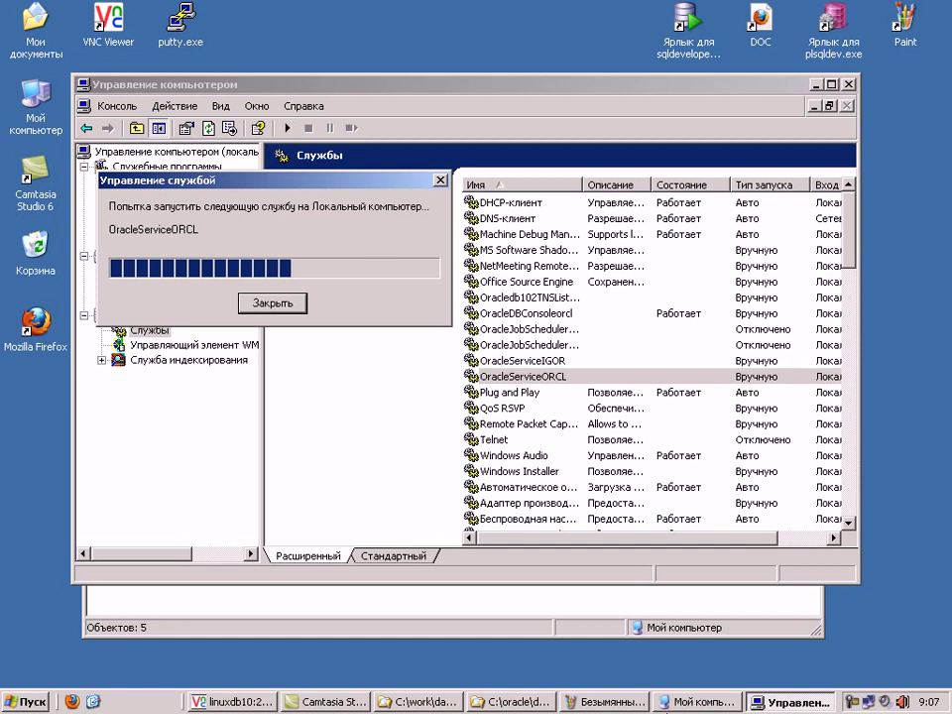
{"action": "left_click", "coordinate": [638, 706]}
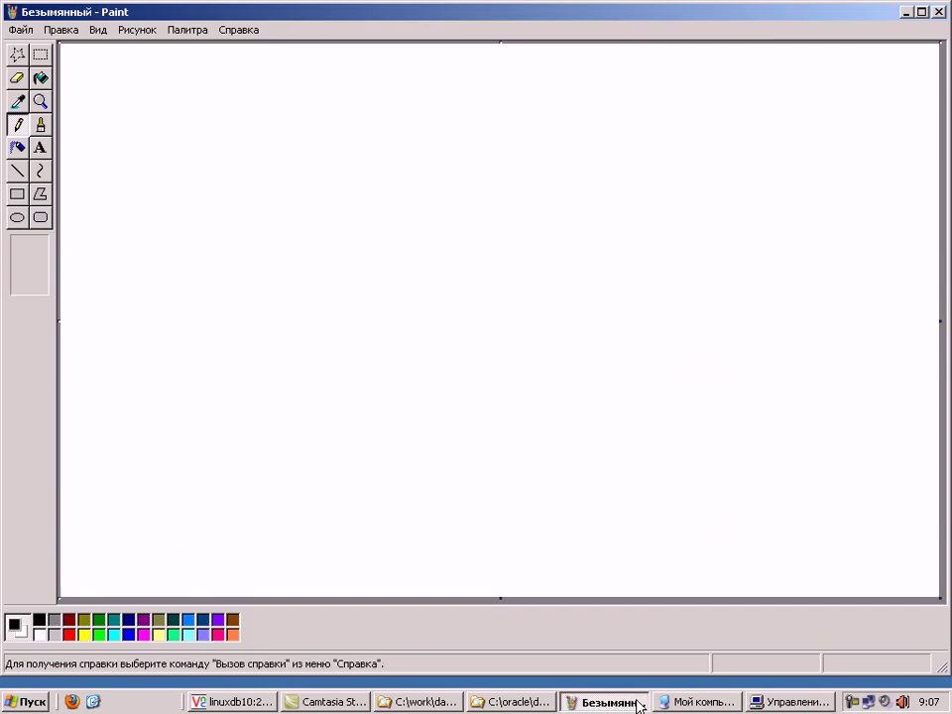
- Draw a horizontal line and type 'shutdown' beneath it in a transparent Arial 24 text box
{"action": "left_click", "coordinate": [18, 172]}
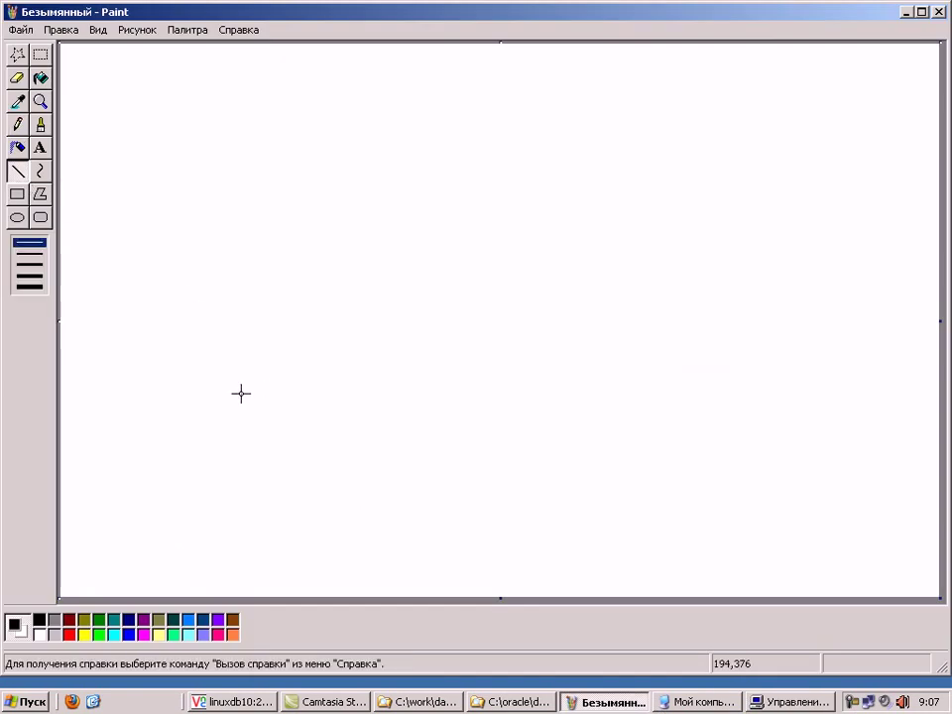
{"action": "left_click_drag", "start_coordinate": [240, 392], "coordinate": [408, 398]}
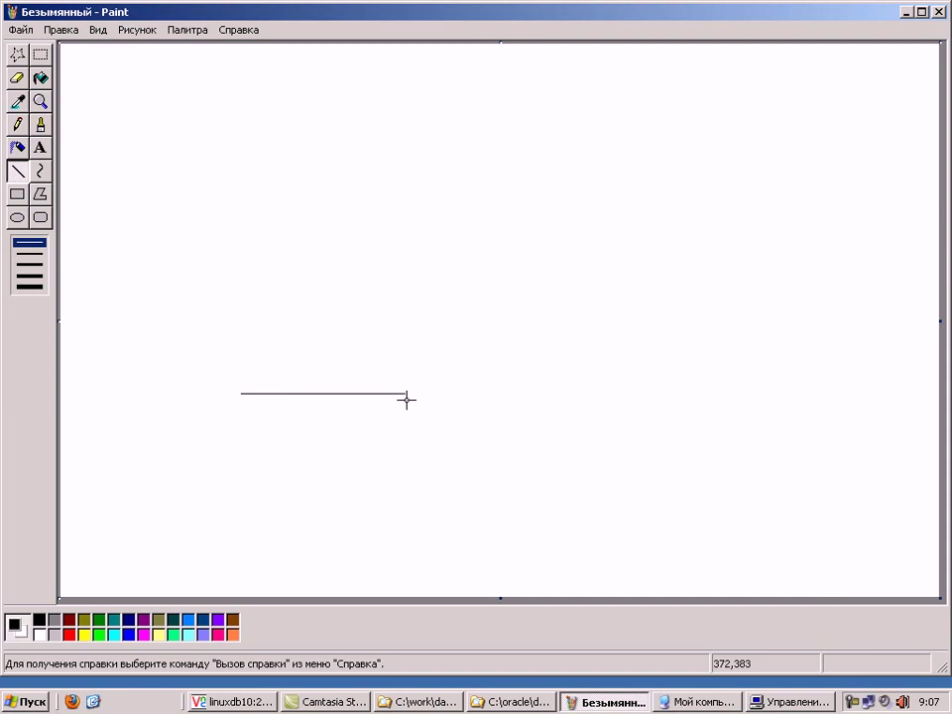
{"action": "left_click", "coordinate": [40, 147]}
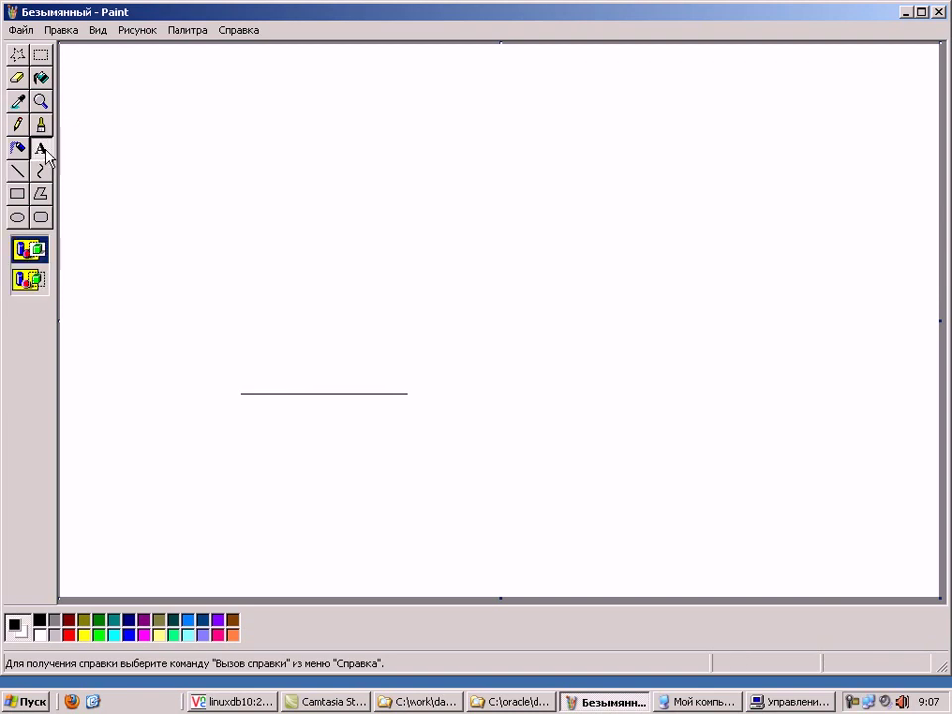
{"action": "left_click_drag", "start_coordinate": [248, 395], "coordinate": [499, 483]}
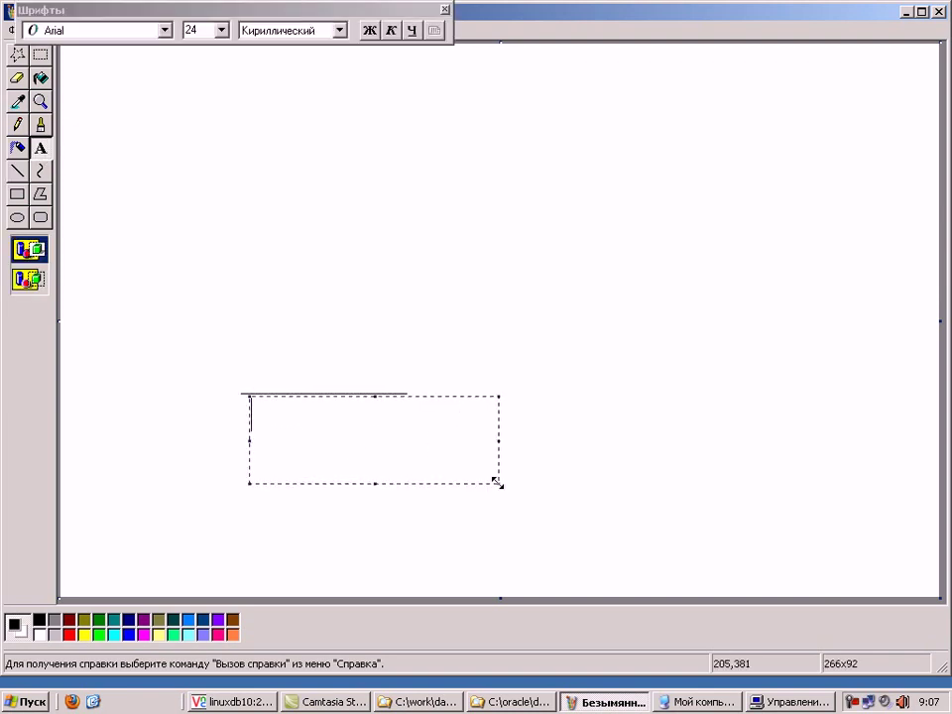
{"action": "left_click", "coordinate": [28, 278]}
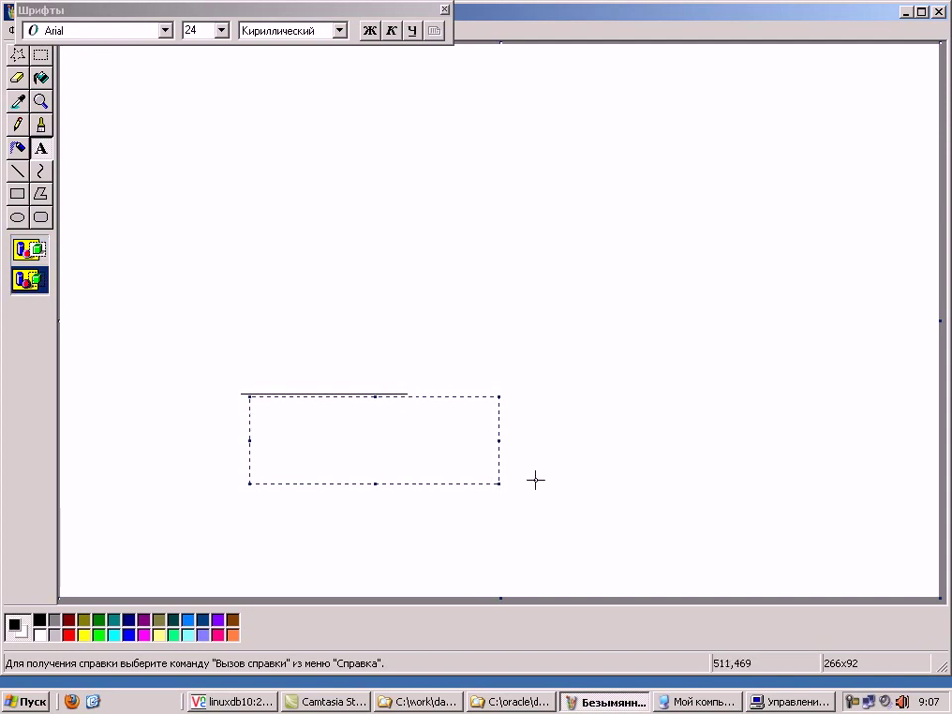
{"action": "type", "text": "shut"}
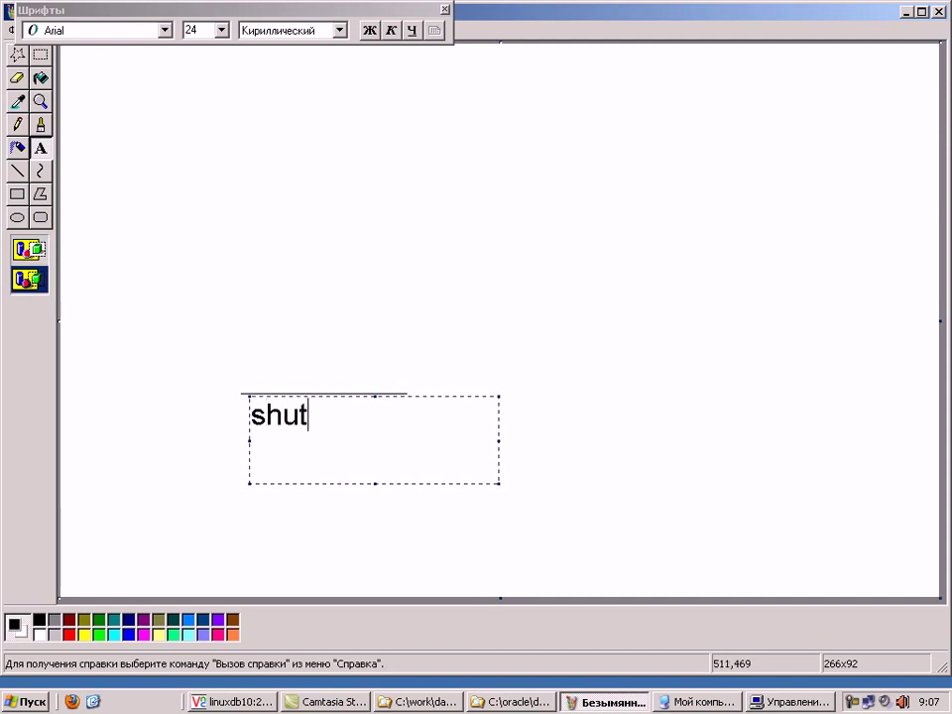
{"action": "type", "text": "down"}
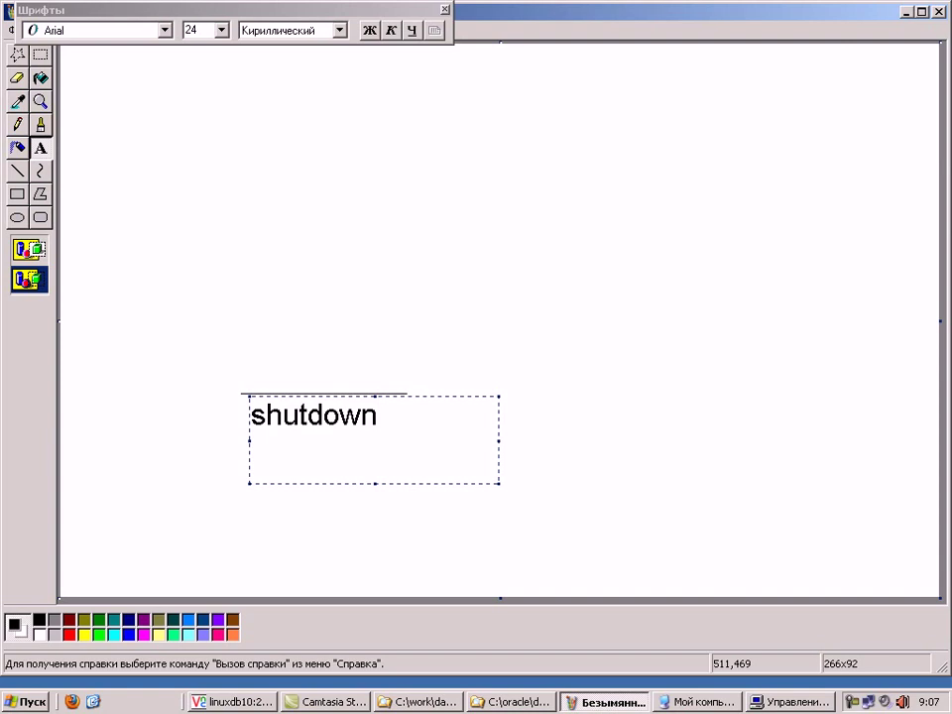
{"action": "left_click", "coordinate": [816, 706]}
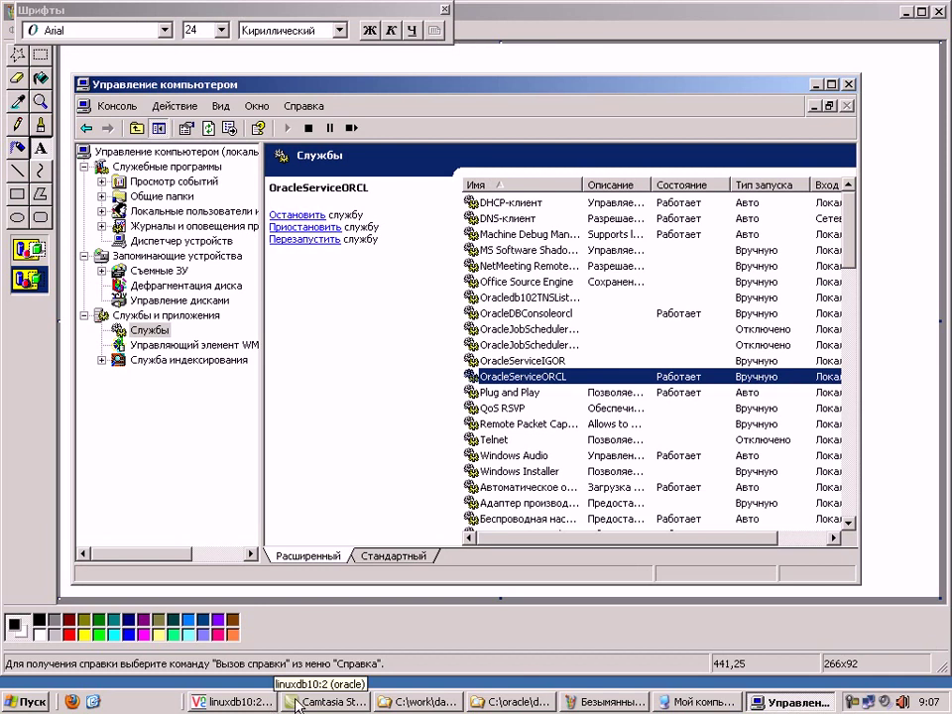
{"action": "left_click", "coordinate": [634, 703]}
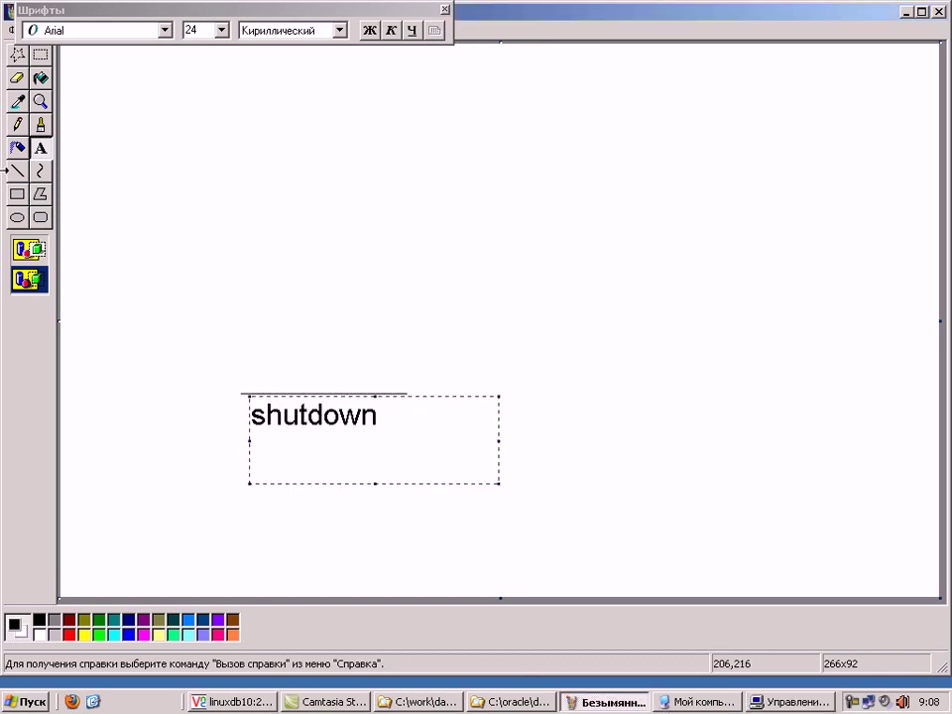
- Draw a rising step line from the bottom line and label the second step 'nomount'
{"action": "left_click", "coordinate": [17, 170]}
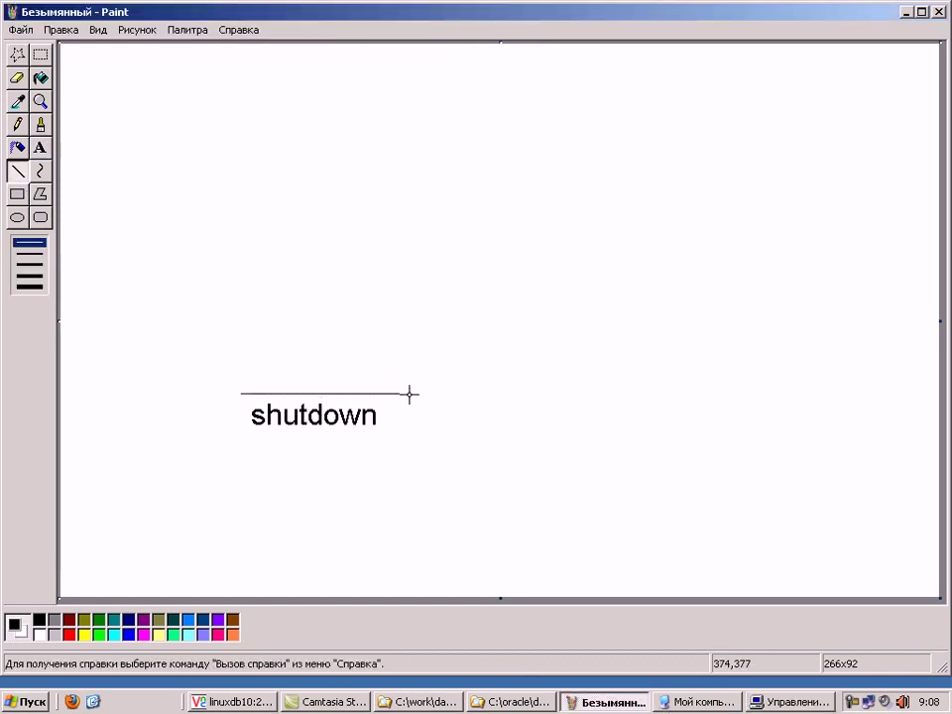
{"action": "mouse_move", "coordinate": [405, 394]}
{"action": "left_mouse_down"}
{"action": "mouse_move", "coordinate": [390, 370]}
{"action": "mouse_move", "coordinate": [411, 287]}
{"action": "mouse_move", "coordinate": [552, 288]}
{"action": "mouse_move", "coordinate": [552, 174]}
{"action": "mouse_move", "coordinate": [739, 174]}
{"action": "left_mouse_up"}
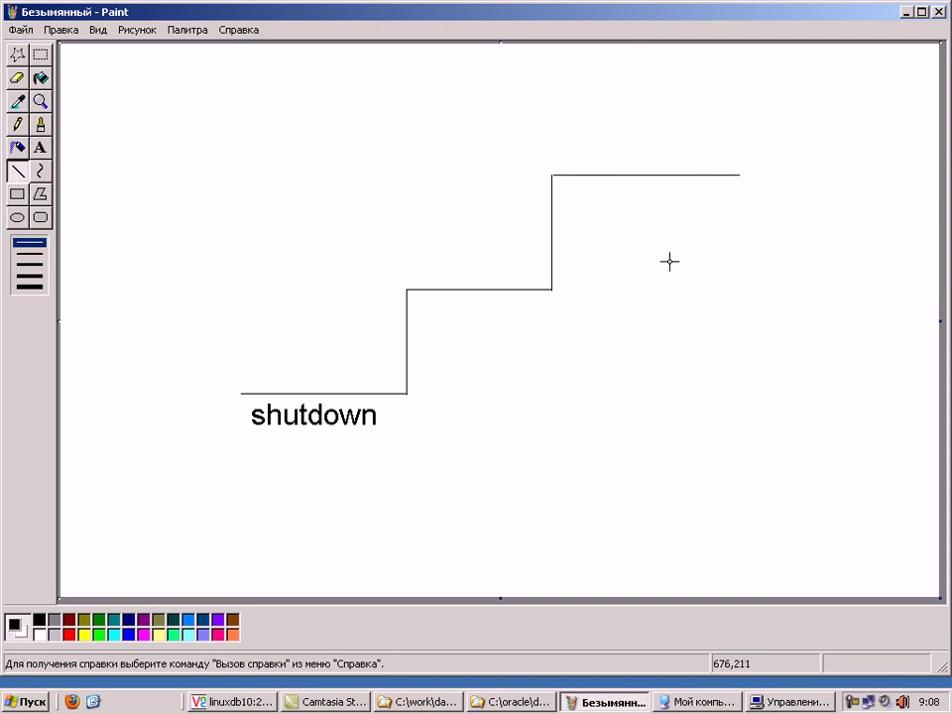
{"action": "left_click", "coordinate": [39, 148]}
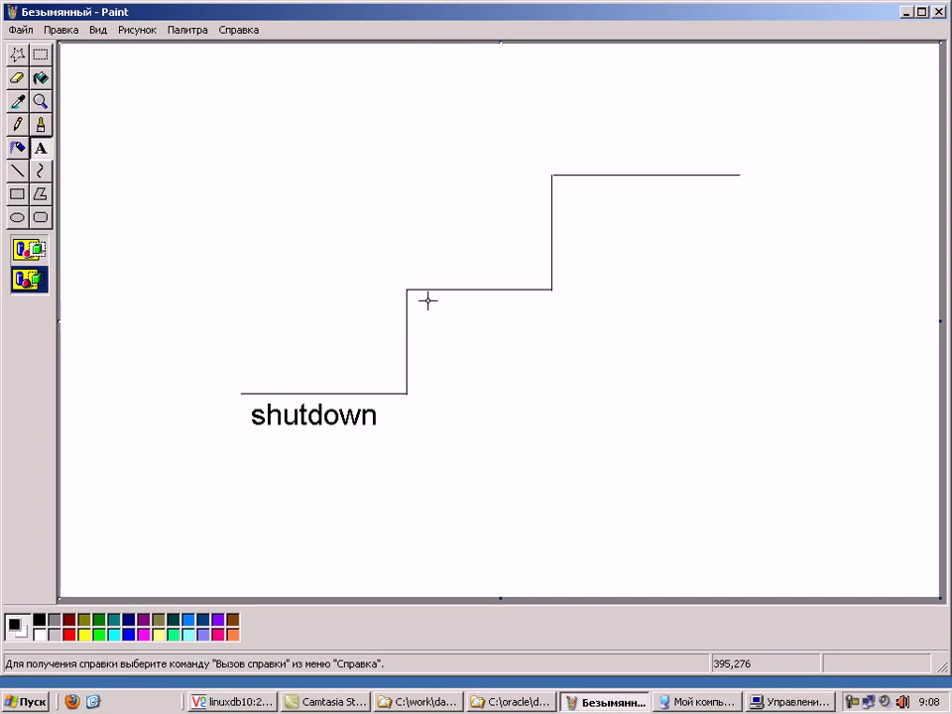
{"action": "left_click_drag", "start_coordinate": [426, 296], "coordinate": [718, 354]}
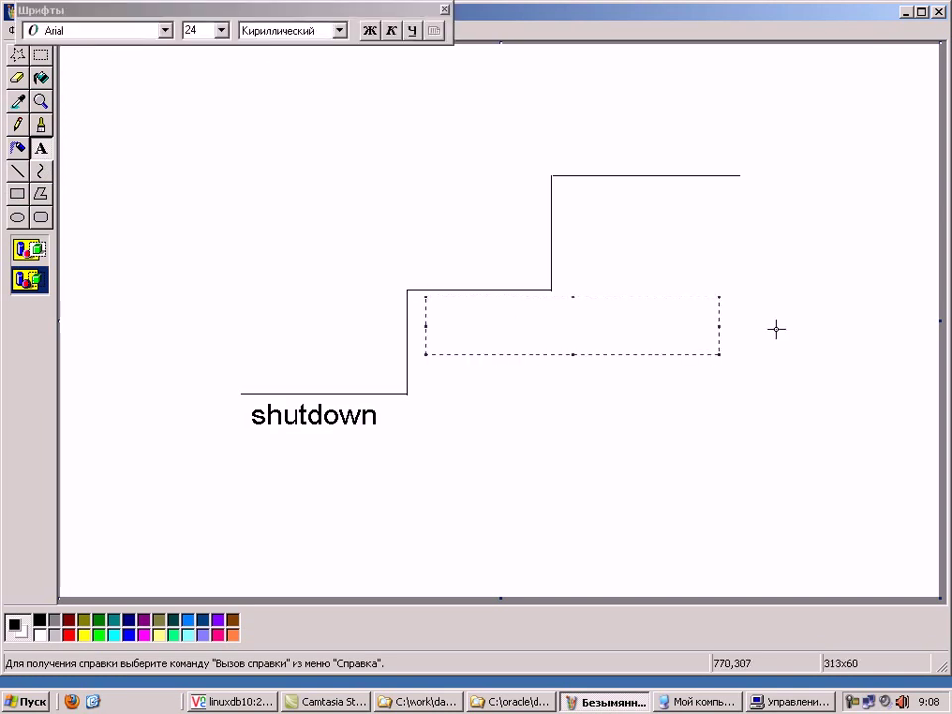
{"action": "type", "text": "nomo"}
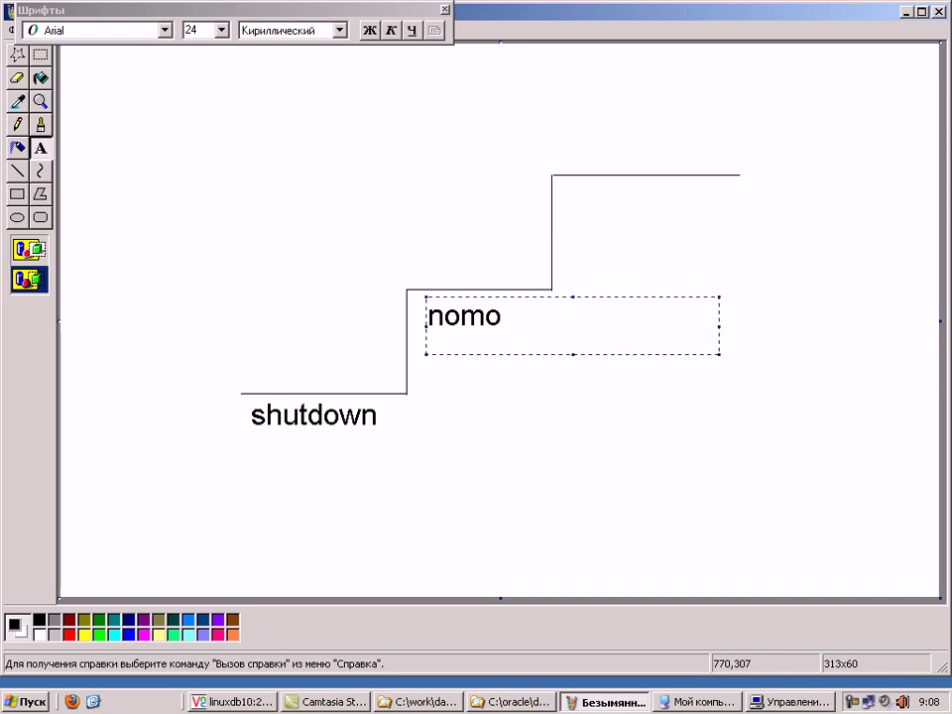
{"action": "type", "text": "unt"}
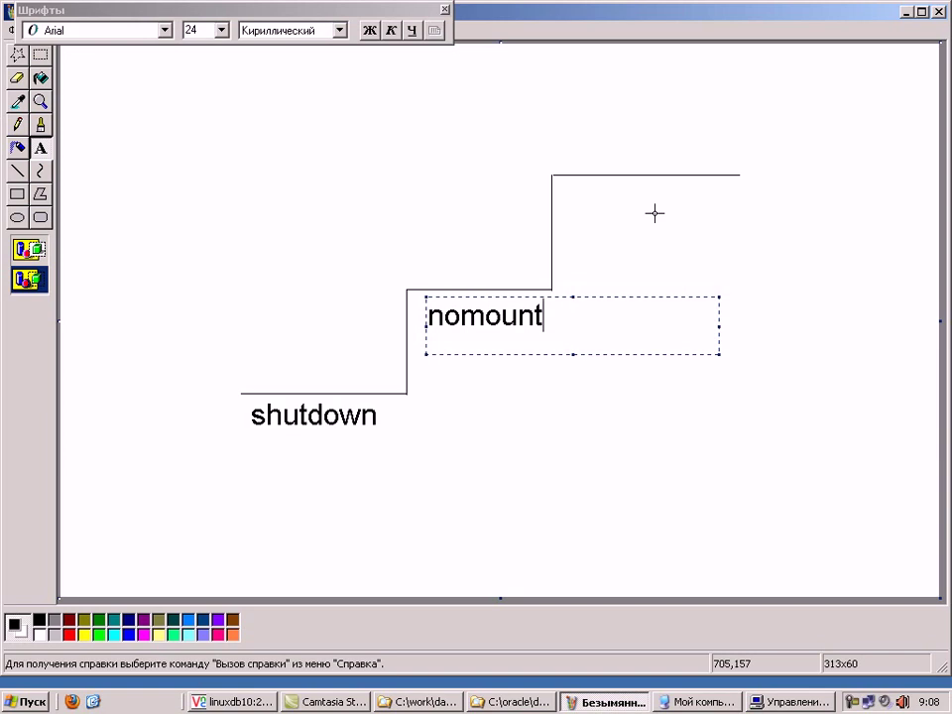
- Label the third, higher step 'mount'
{"action": "left_click_drag", "start_coordinate": [570, 180], "coordinate": [797, 275]}
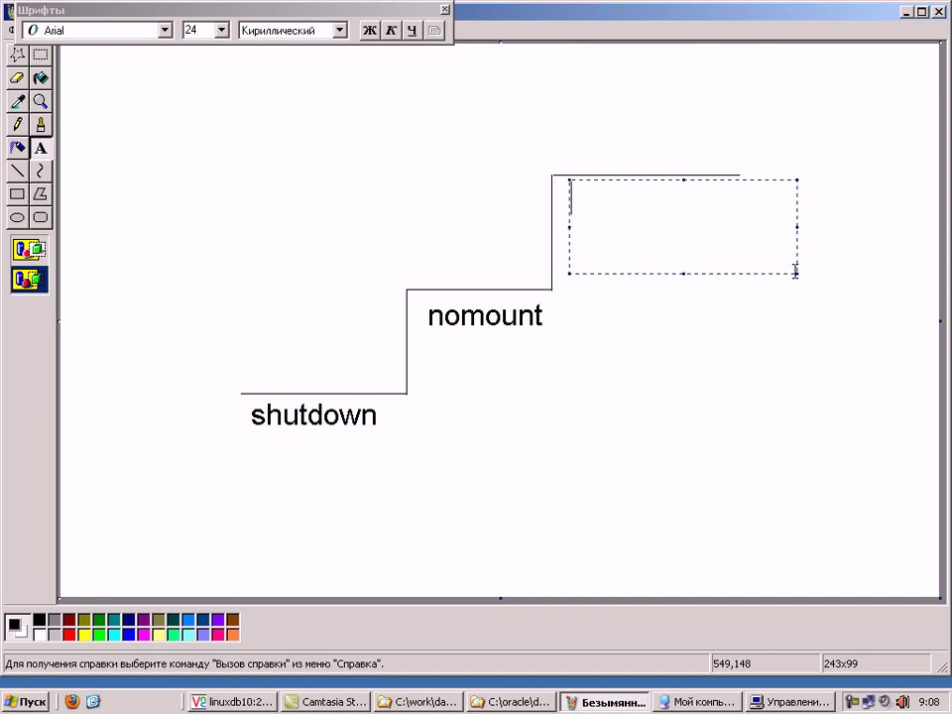
{"action": "type", "text": "mou"}
{"action": "type", "text": "nt"}
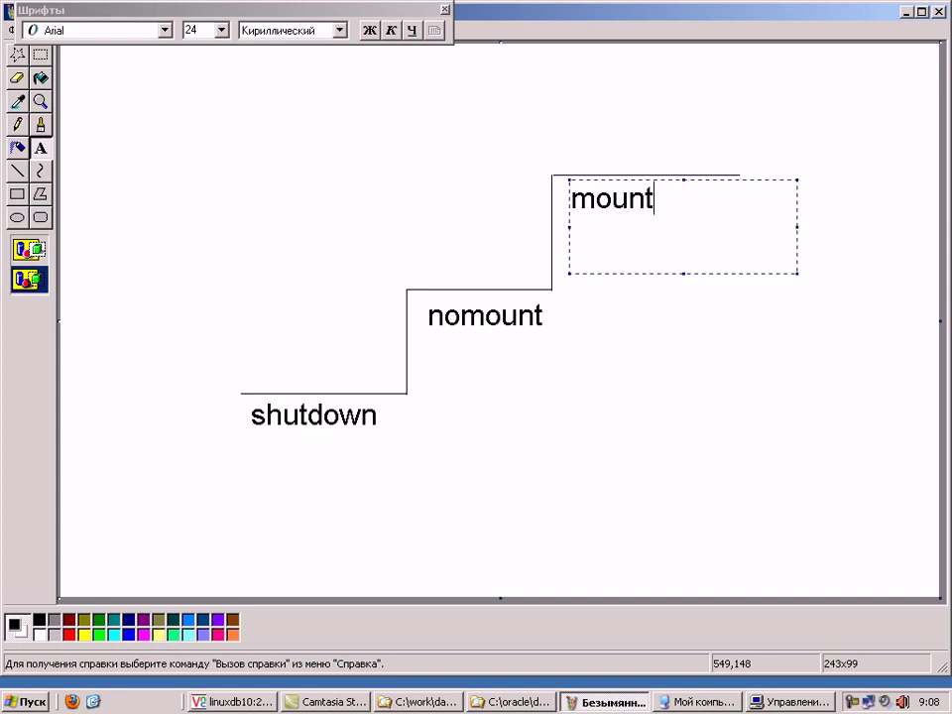
{"action": "left_click", "coordinate": [17, 170]}
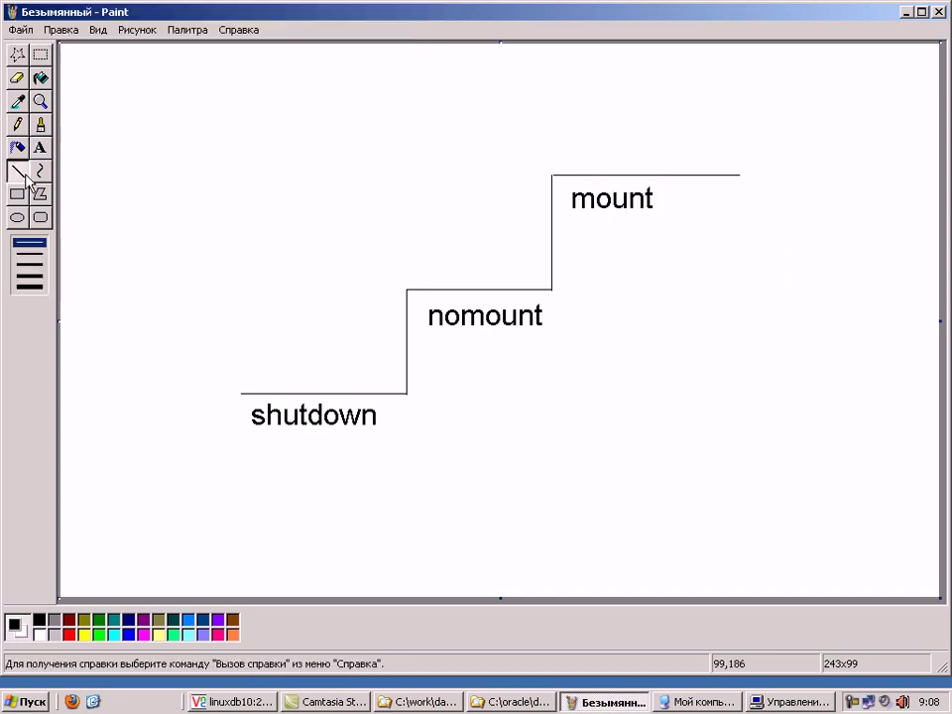
- Draw the fourth step and label it 'open', then check Computer Management and return
{"action": "mouse_move", "coordinate": [739, 175]}
{"action": "left_mouse_down"}
{"action": "mouse_move", "coordinate": [737, 91]}
{"action": "mouse_move", "coordinate": [881, 100]}
{"action": "mouse_move", "coordinate": [927, 92]}
{"action": "left_mouse_up"}
{"action": "left_click", "coordinate": [40, 147]}
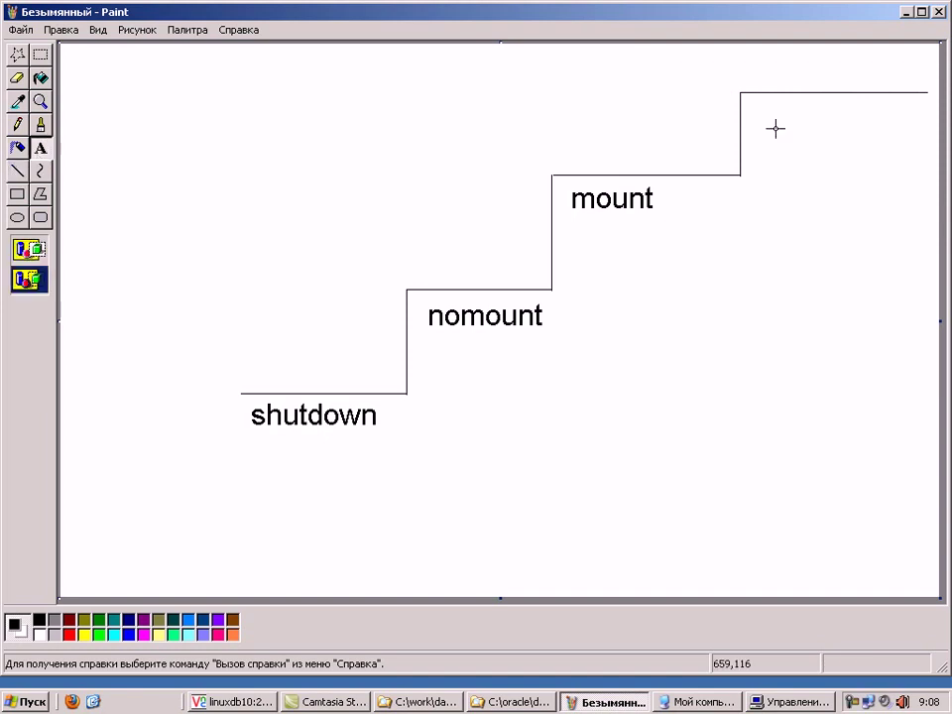
{"action": "left_click_drag", "start_coordinate": [761, 96], "coordinate": [926, 192]}
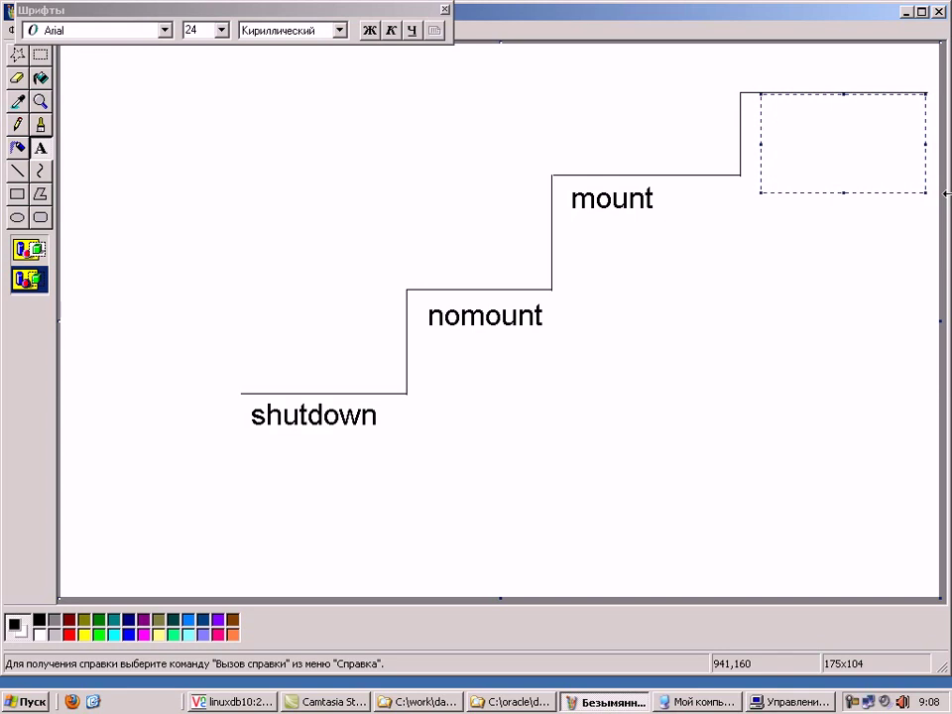
{"action": "type", "text": "open"}
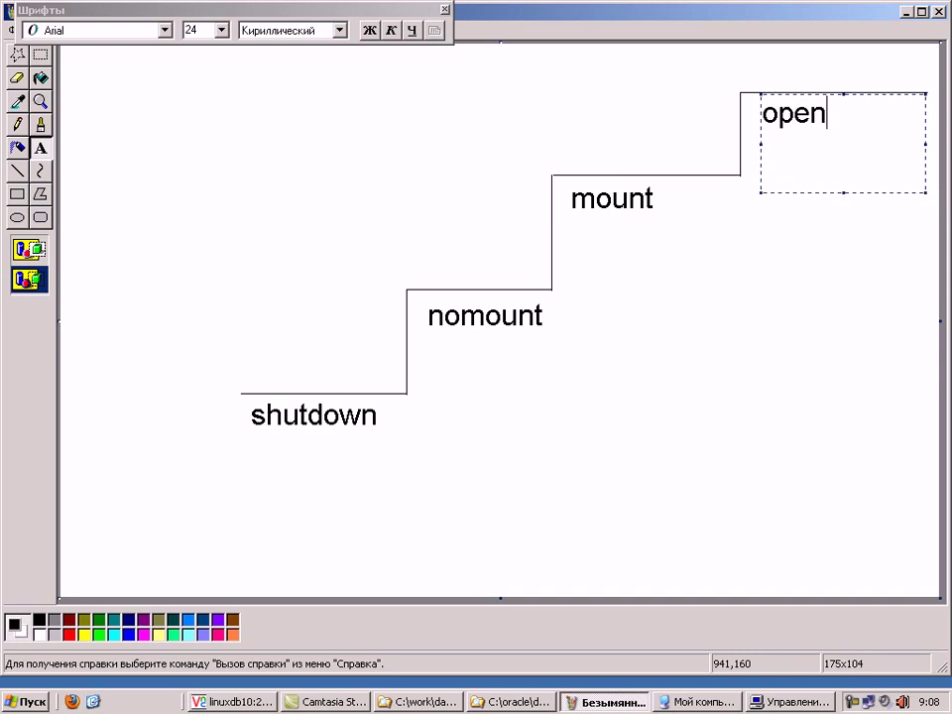
{"action": "left_click", "coordinate": [843, 312]}
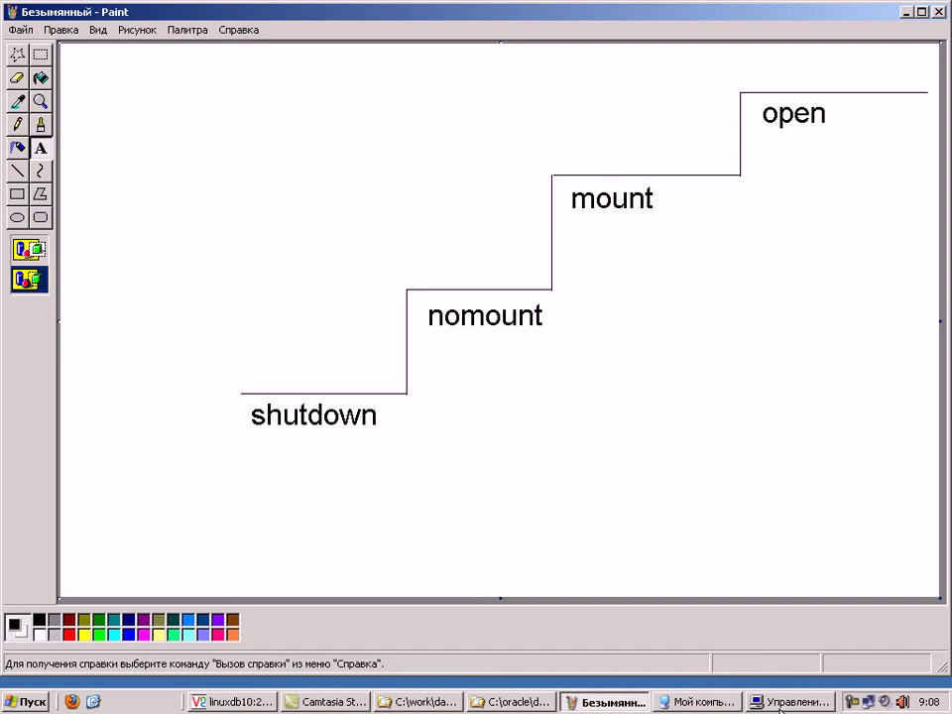
{"action": "left_click", "coordinate": [783, 703]}
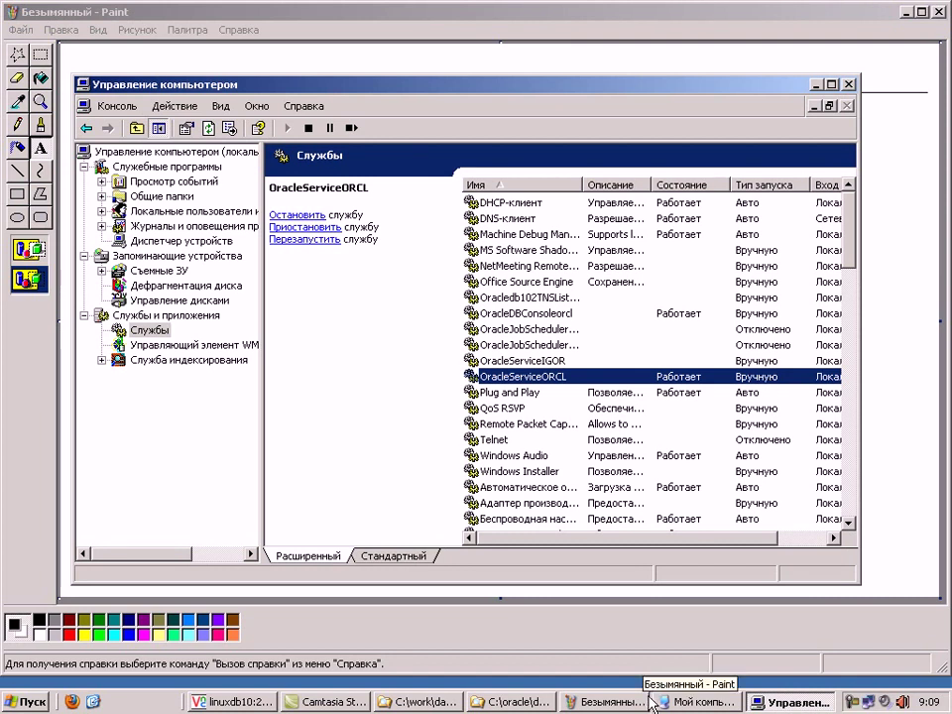
{"action": "left_click", "coordinate": [581, 702]}
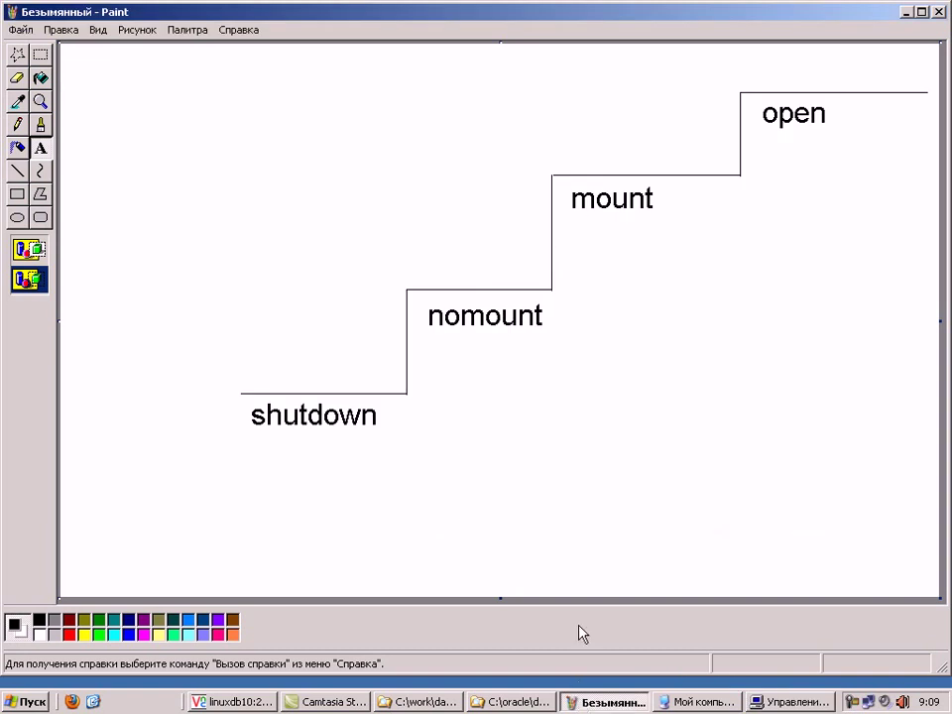
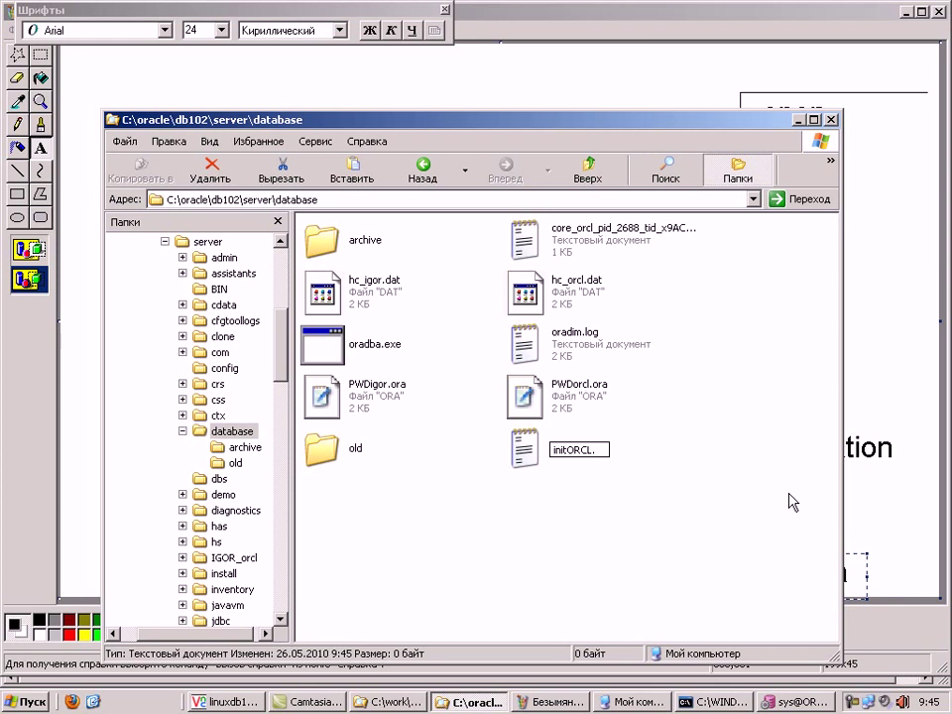
- Finish renaming the empty file to initORCL.ora, accept the extension change, and return to SQL*Plus
{"action": "type", "text": "ora"}
{"action": "key", "text": "Return"}
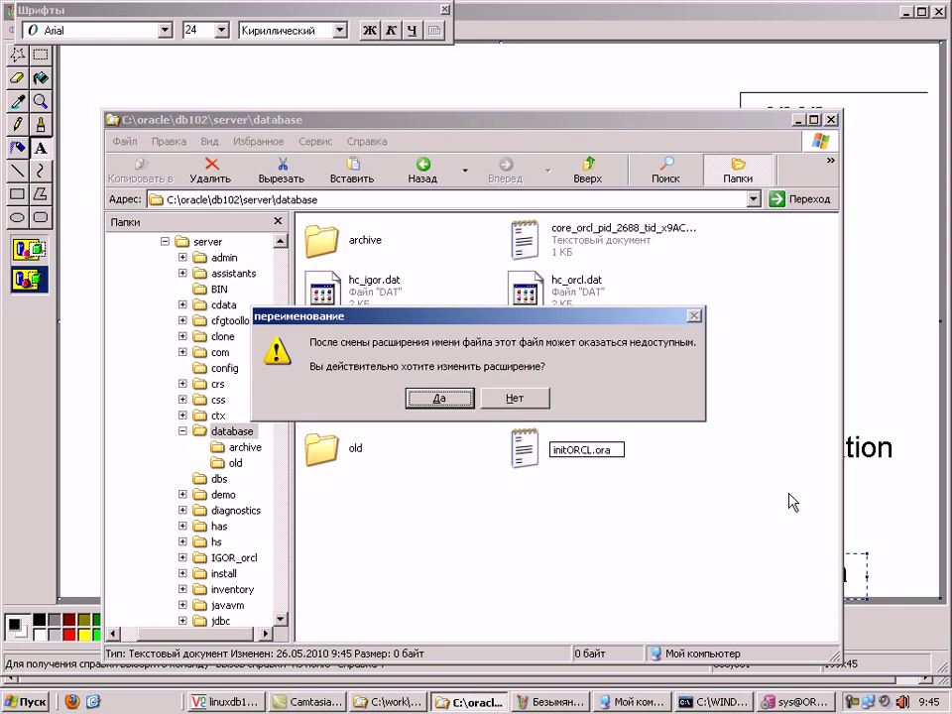
{"action": "key", "text": "Return"}
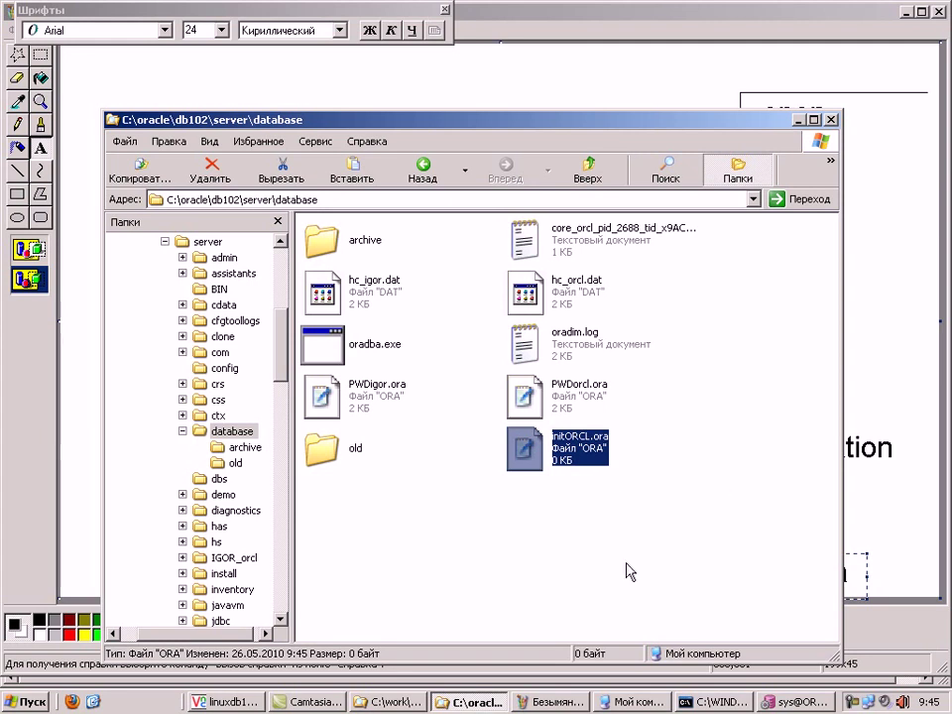
{"action": "left_click", "coordinate": [713, 700]}
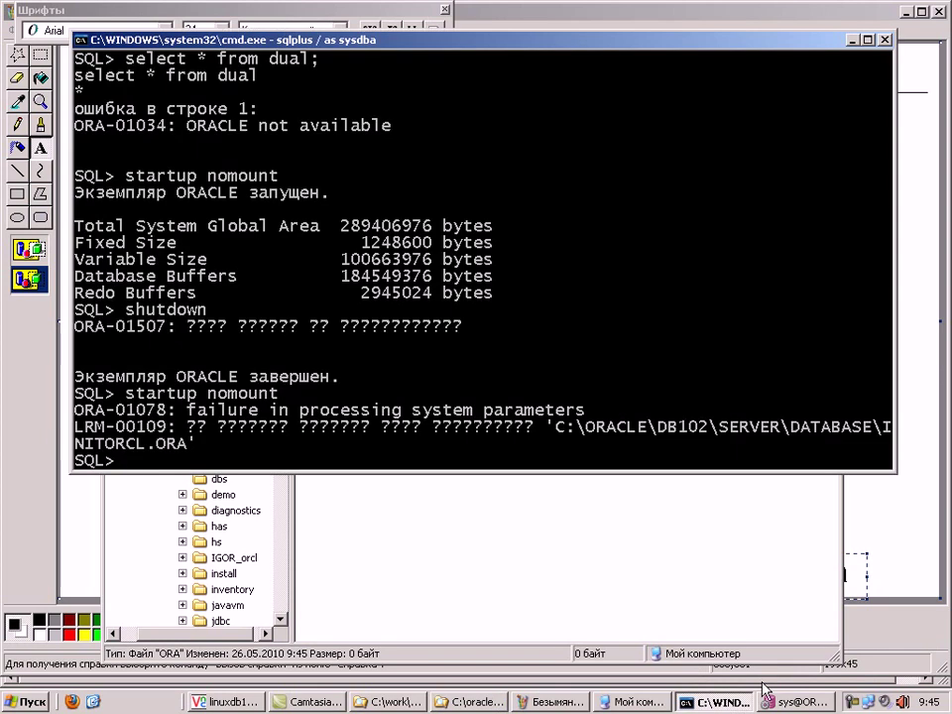
- Rerun startup nomount, which now fails with ORA-01506 missing or illegal database name
{"action": "key", "text": "Up"}
{"action": "key", "text": "Return"}
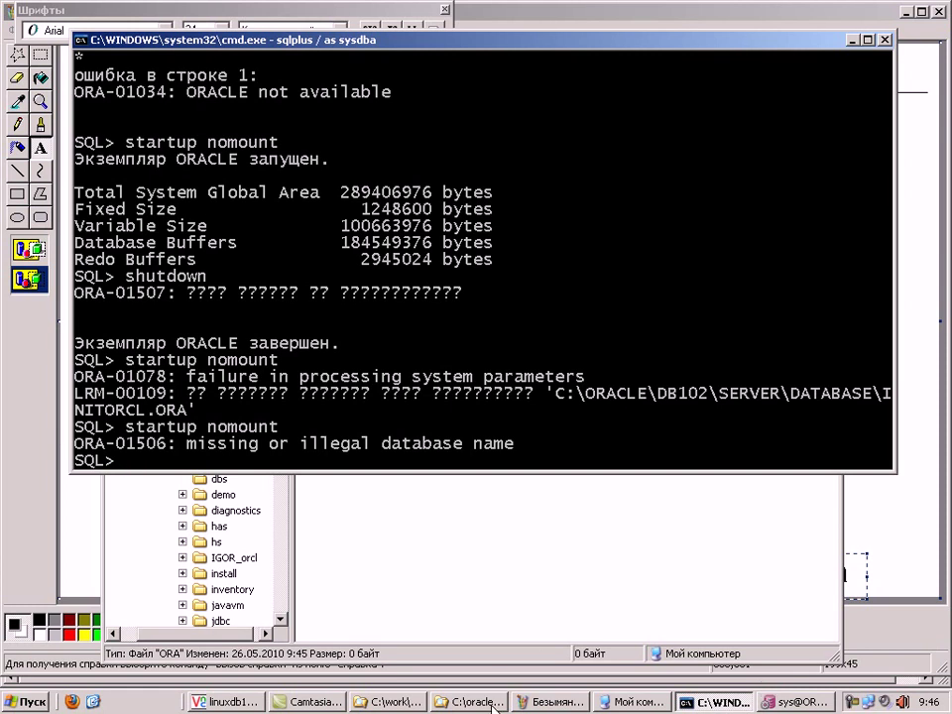
{"action": "key", "text": "alt+Tab"}
- Read the old initorcl.ora, whose only SPFILE line points to server/dbs, then show the dbs folder
{"action": "double_click", "coordinate": [332, 451]}
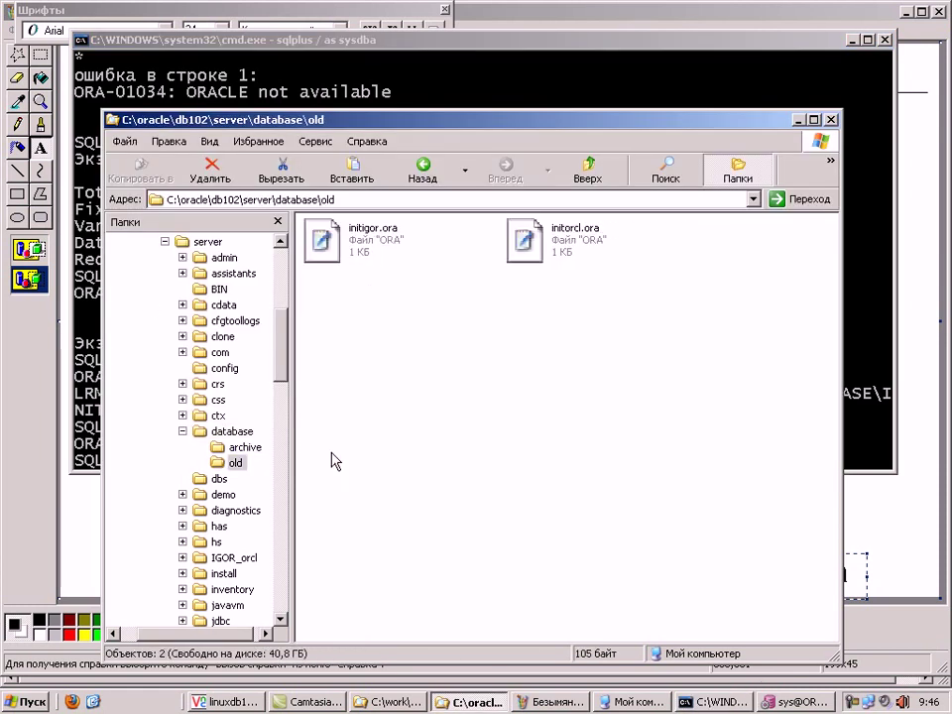
{"action": "double_click", "coordinate": [526, 240]}
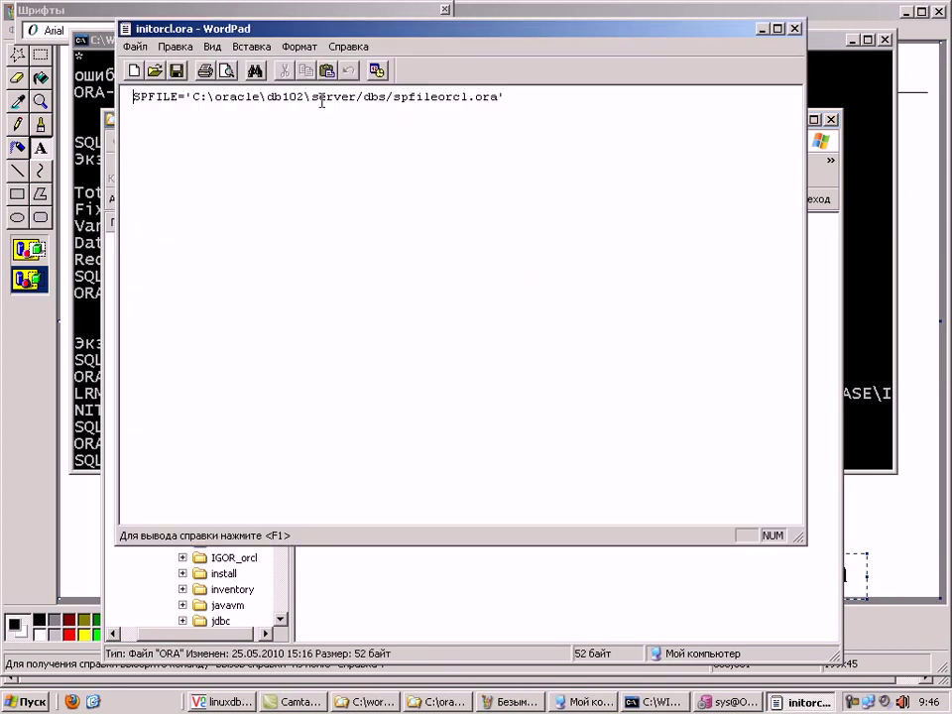
{"action": "left_click", "coordinate": [122, 96]}
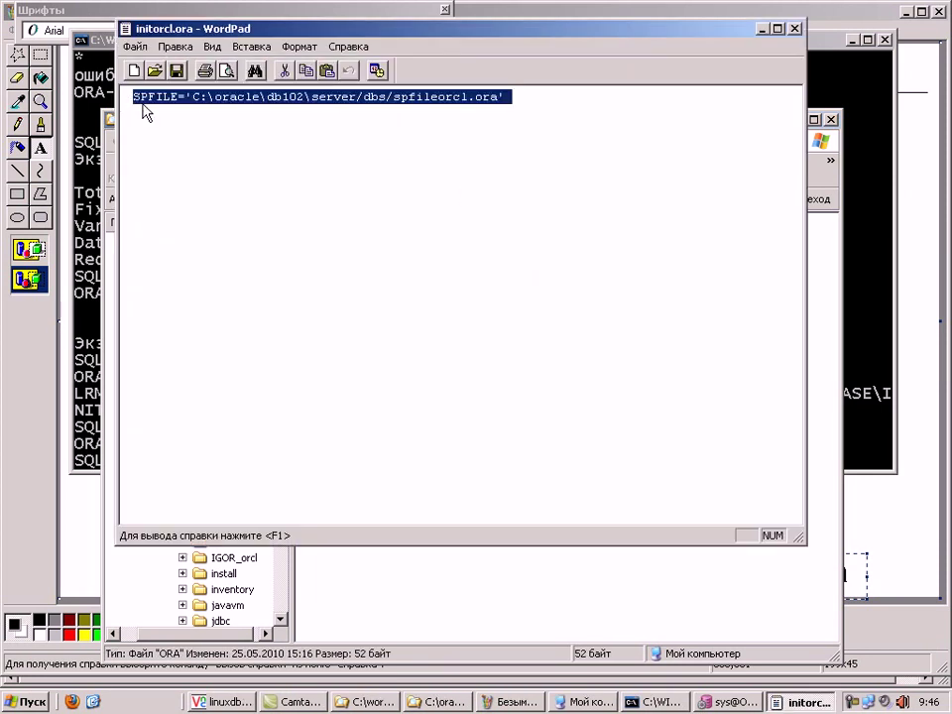
{"action": "left_click", "coordinate": [364, 96]}
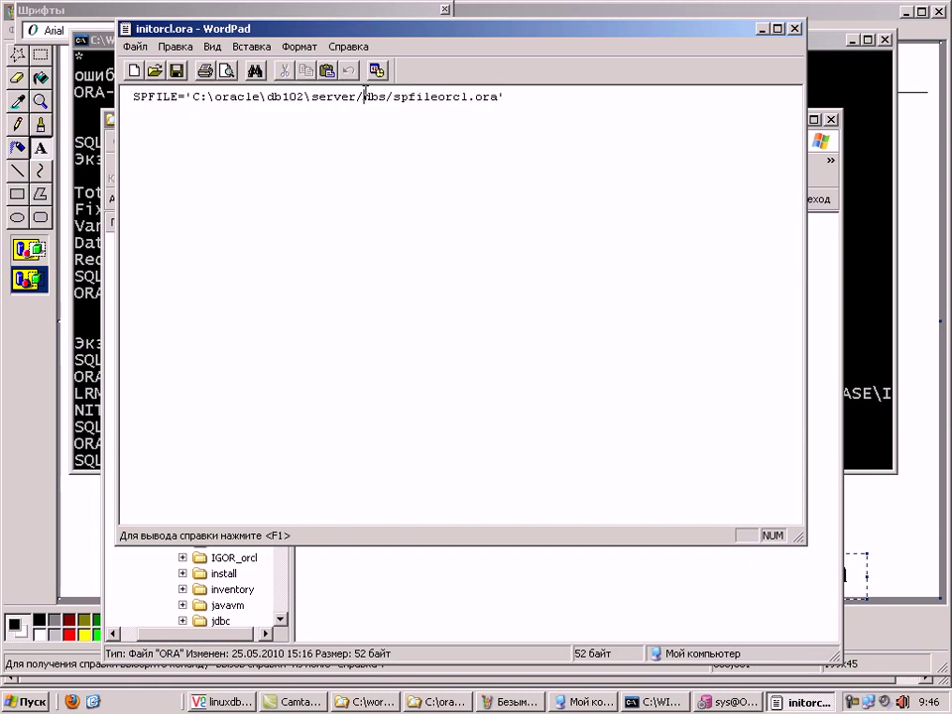
{"action": "left_click", "coordinate": [795, 29]}
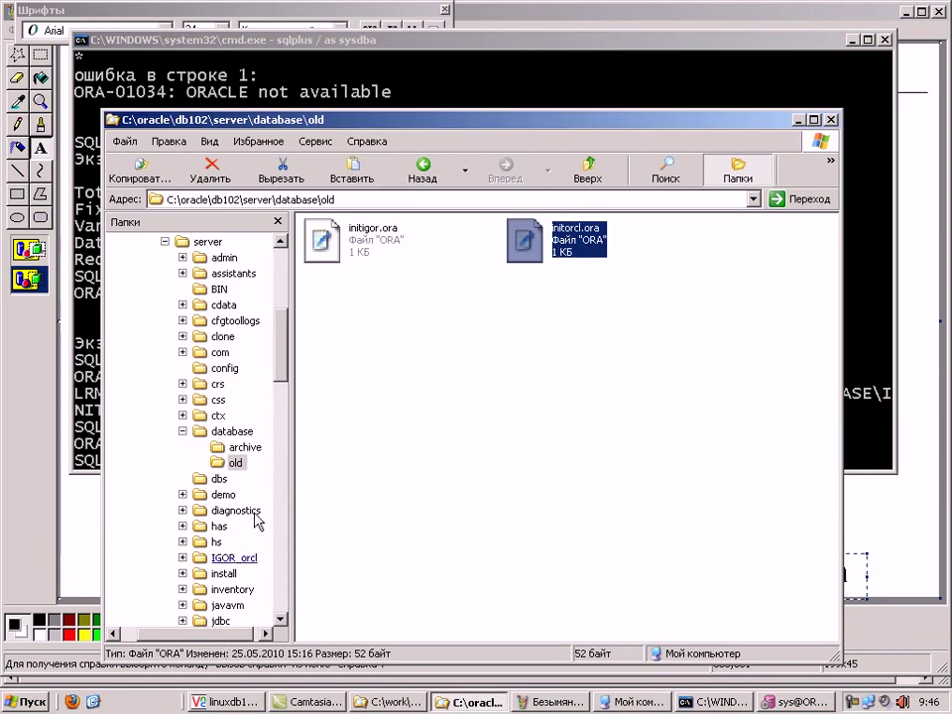
{"action": "left_click", "coordinate": [219, 479]}
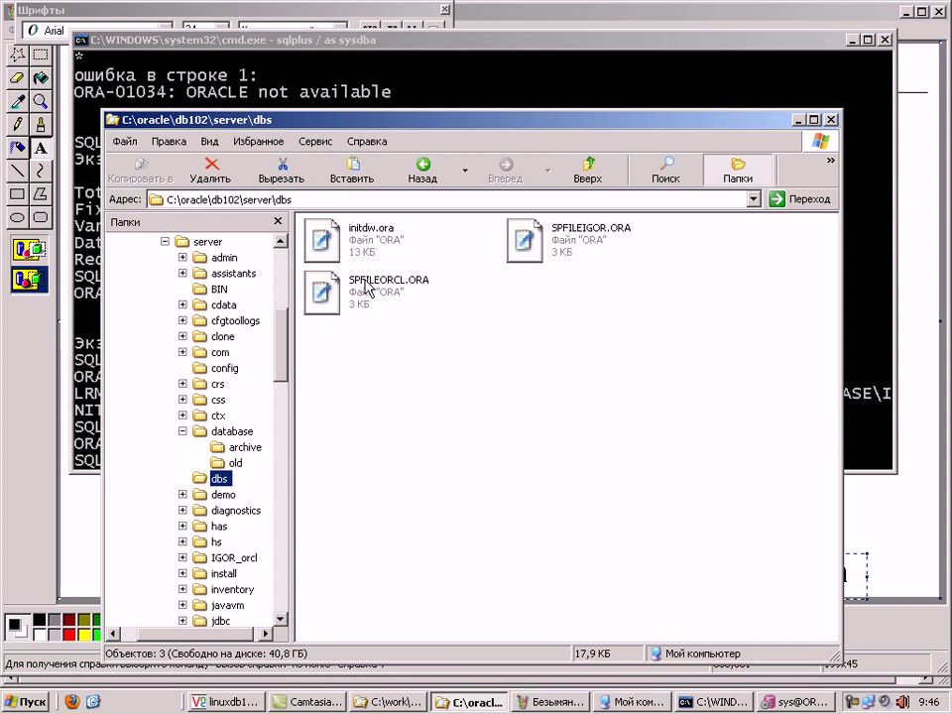
- Open SPFILEORCL.ORA in WordPad and select its db_name='orcl' setting for copying
{"action": "mouse_move", "coordinate": [366, 287]}
{"action": "double_click", "coordinate": [325, 297]}
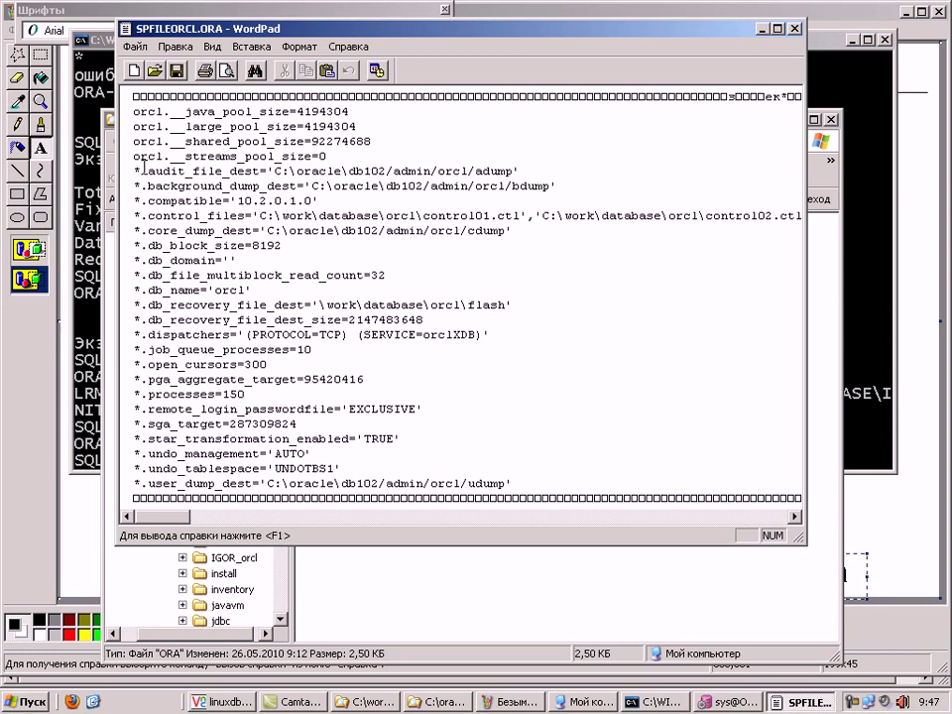
{"action": "double_click", "coordinate": [182, 288]}
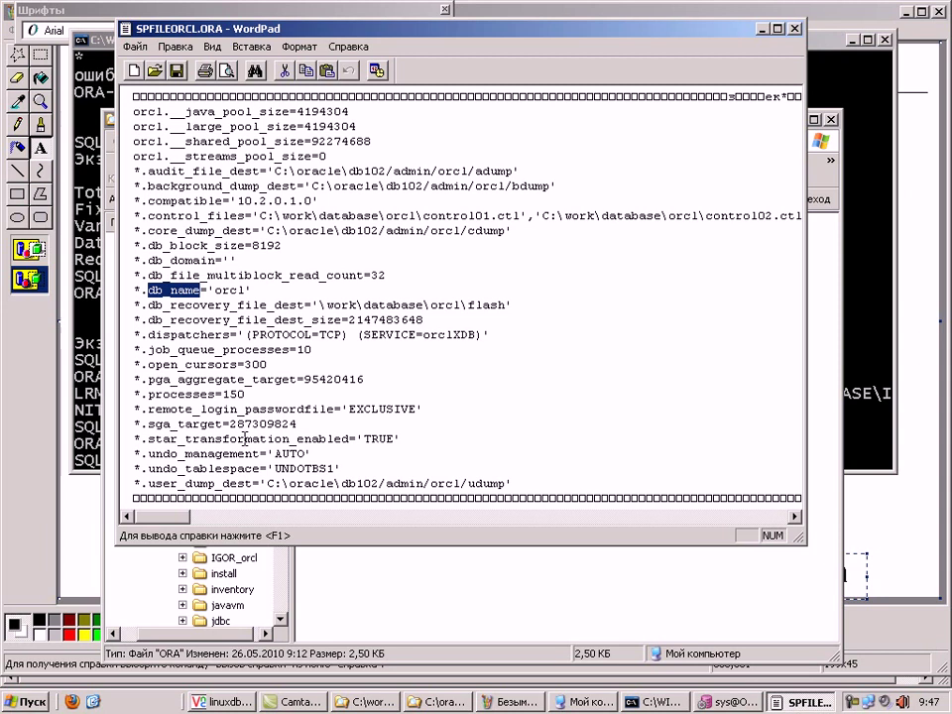
{"action": "key", "text": "shift+Right"}
{"action": "key", "text": "shift+Right"}
{"action": "key", "text": "shift+Right"}
{"action": "key", "text": "shift+Right"}
{"action": "key", "text": "shift+Right"}
{"action": "key", "text": "shift+Right"}
{"action": "key", "text": "shift+Right"}
{"action": "key", "text": "ctrl+c"}
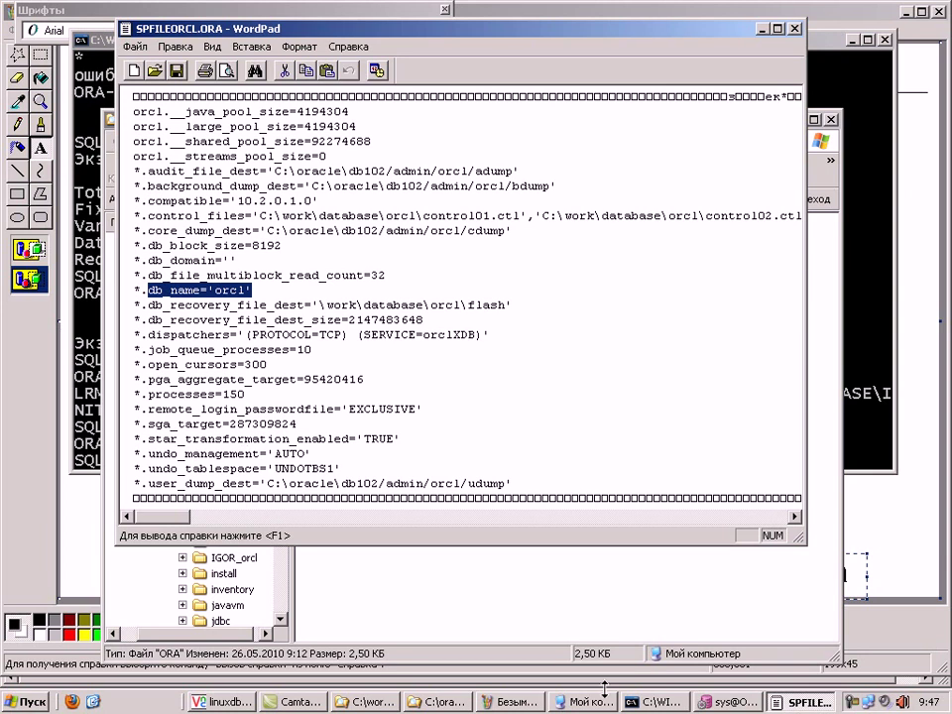
{"action": "left_click", "coordinate": [409, 702]}
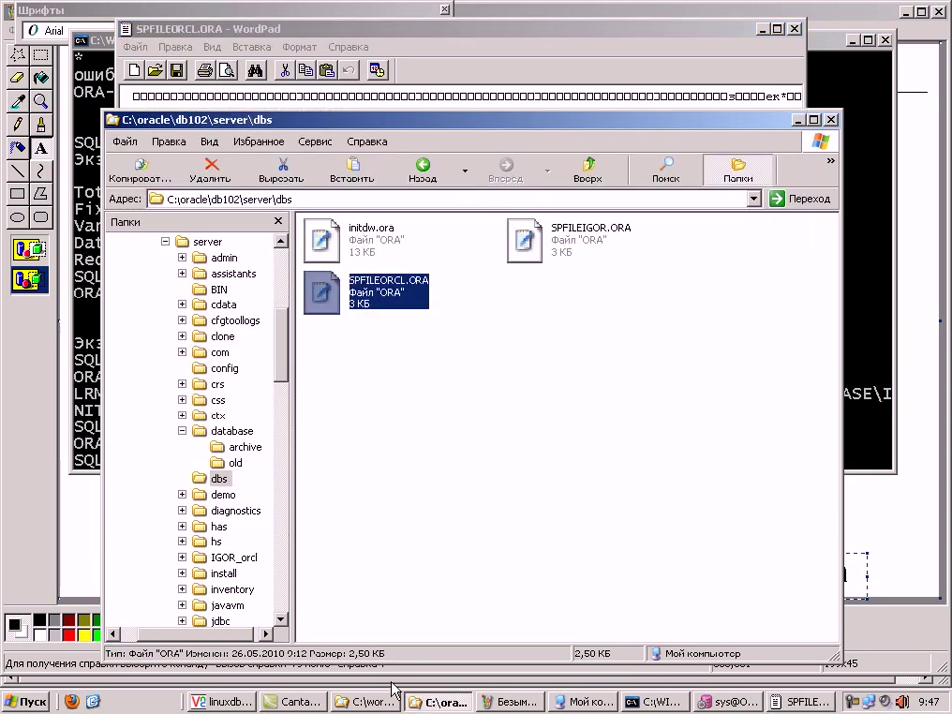
- Paste db_name='orcl' into the empty initORCL.ora, save it, and recall startup nomount in SQL*Plus
{"action": "left_click", "coordinate": [380, 706]}
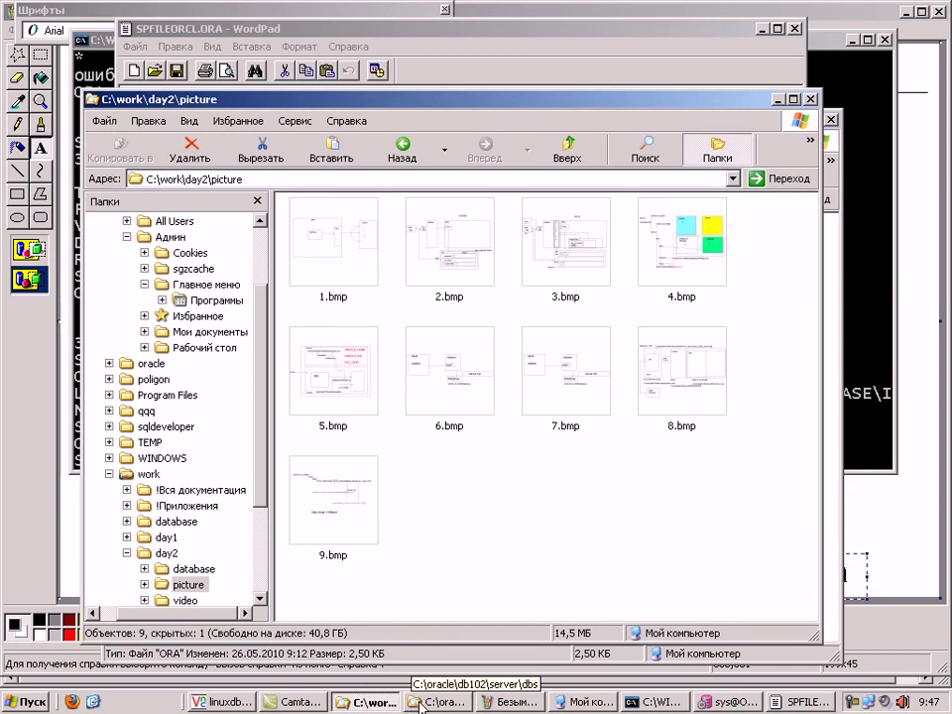
{"action": "left_click", "coordinate": [436, 703]}
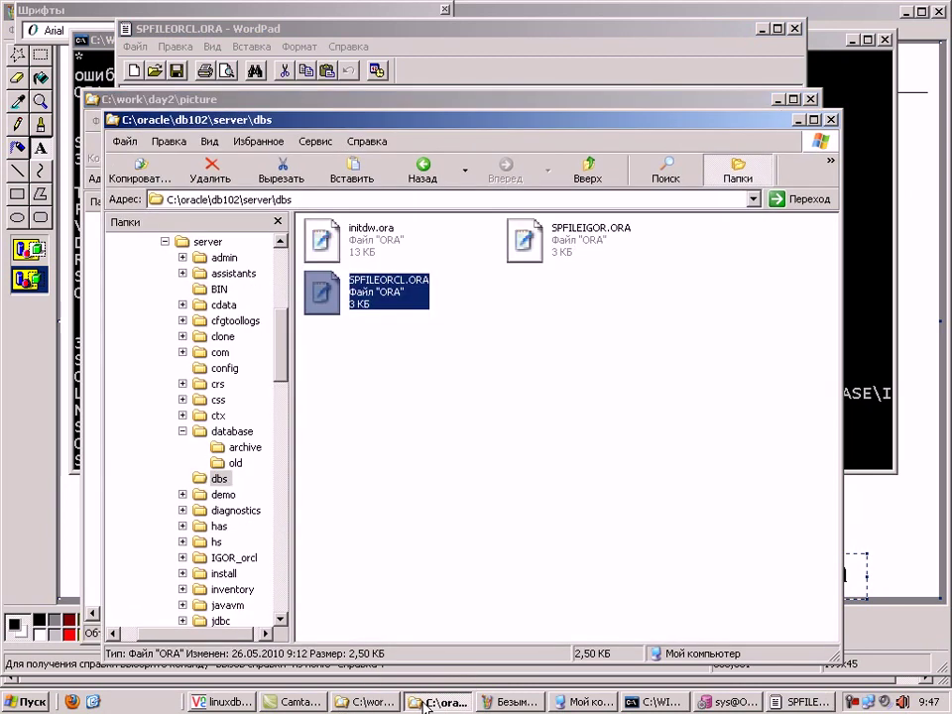
{"action": "left_click", "coordinate": [222, 434]}
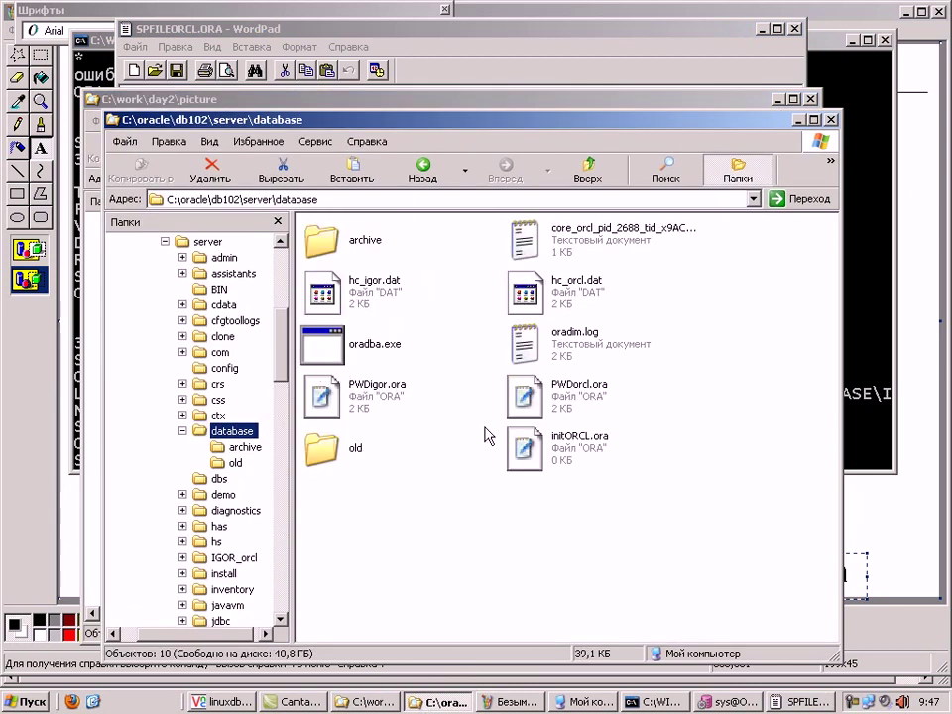
{"action": "double_click", "coordinate": [533, 451]}
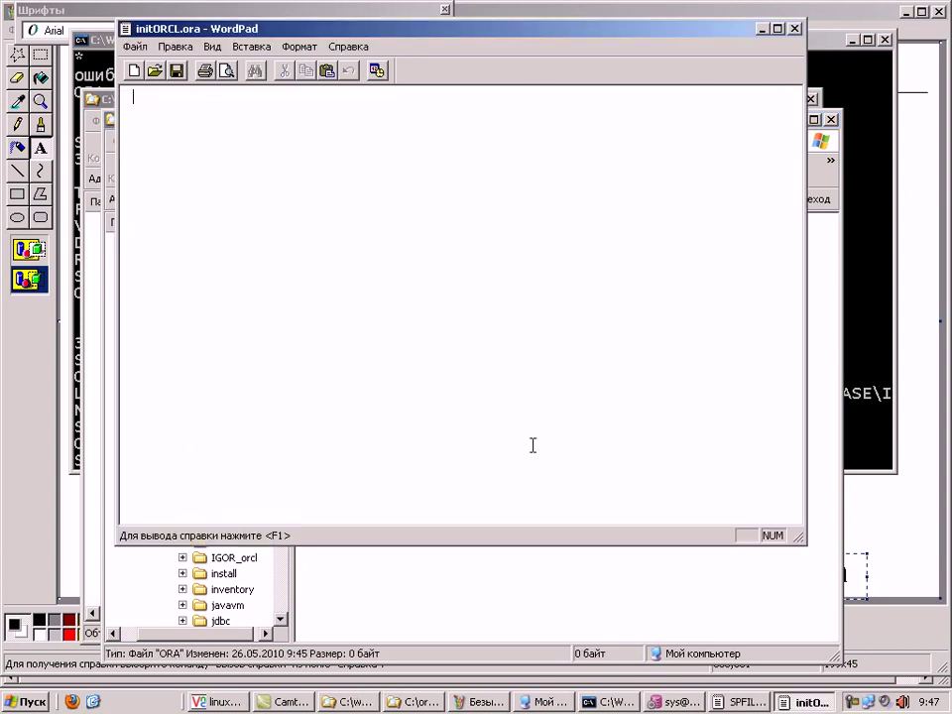
{"action": "key", "text": "ctrl+v"}
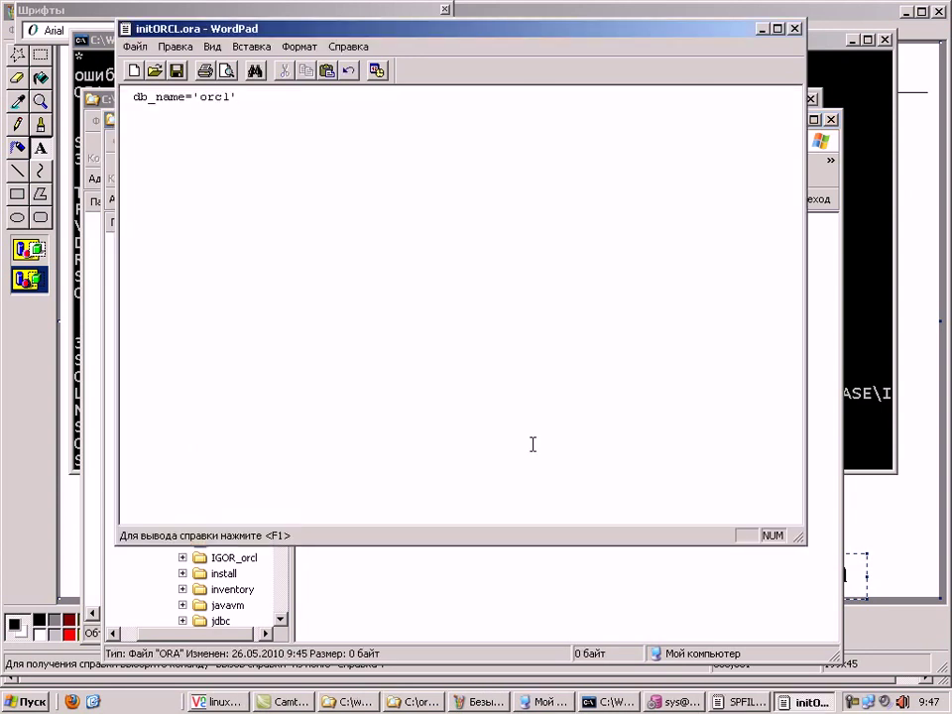
{"action": "left_click", "coordinate": [176, 71]}
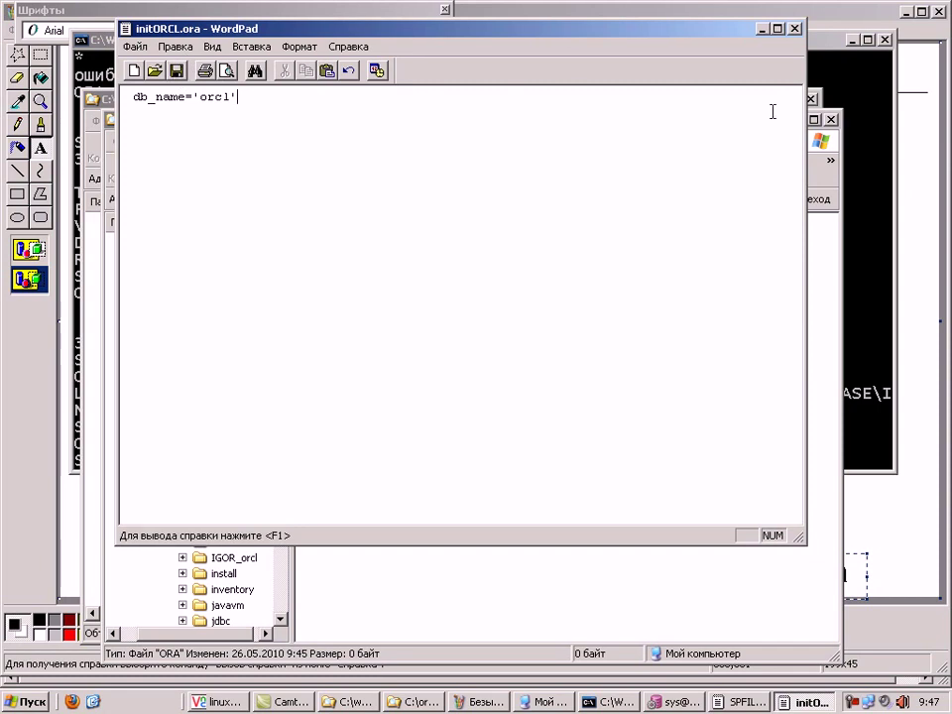
{"action": "left_click", "coordinate": [828, 40]}
{"action": "key", "text": "Up"}
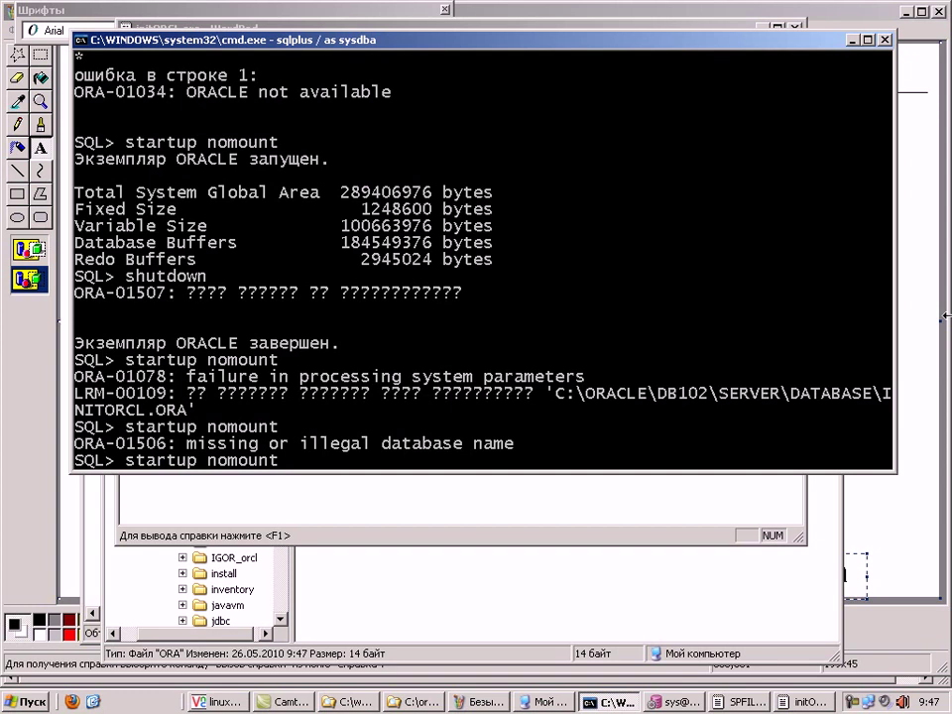
- Start the instance NOMOUNT with a 113246208-byte SGA, then close the SPFILEORCL.ORA editor
{"action": "key", "text": "Return"}
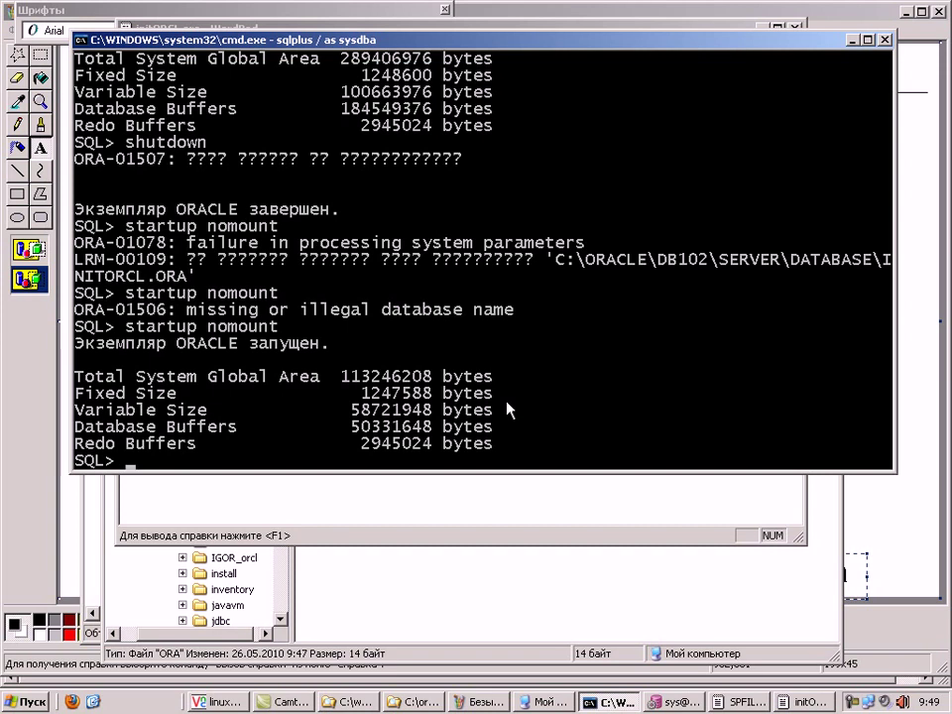
{"action": "right_click", "coordinate": [765, 701]}
{"action": "left_click", "coordinate": [788, 692]}
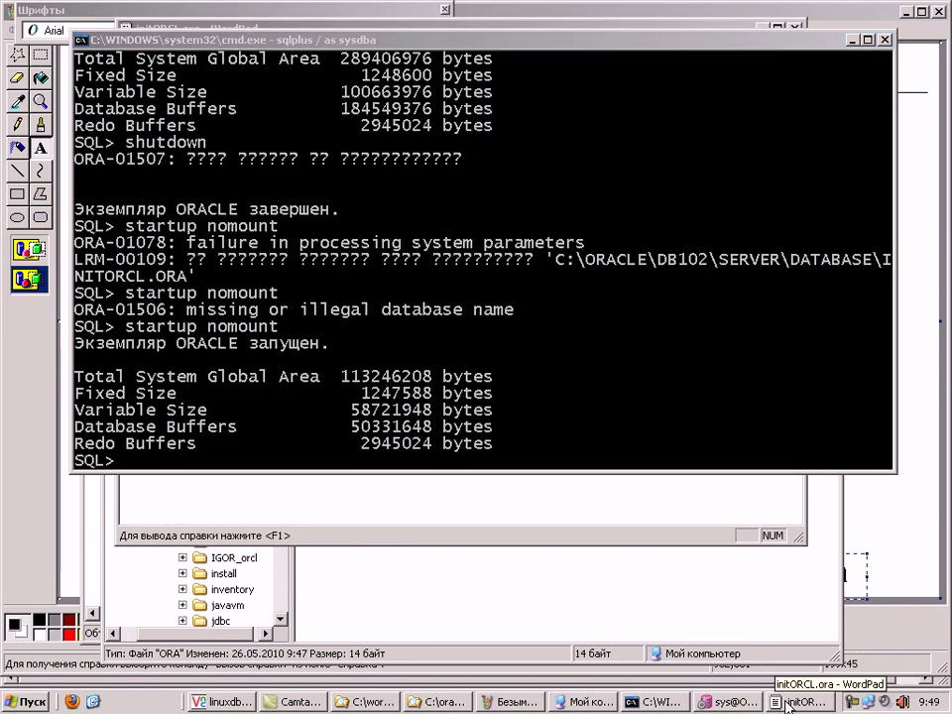
{"action": "left_click", "coordinate": [793, 702]}
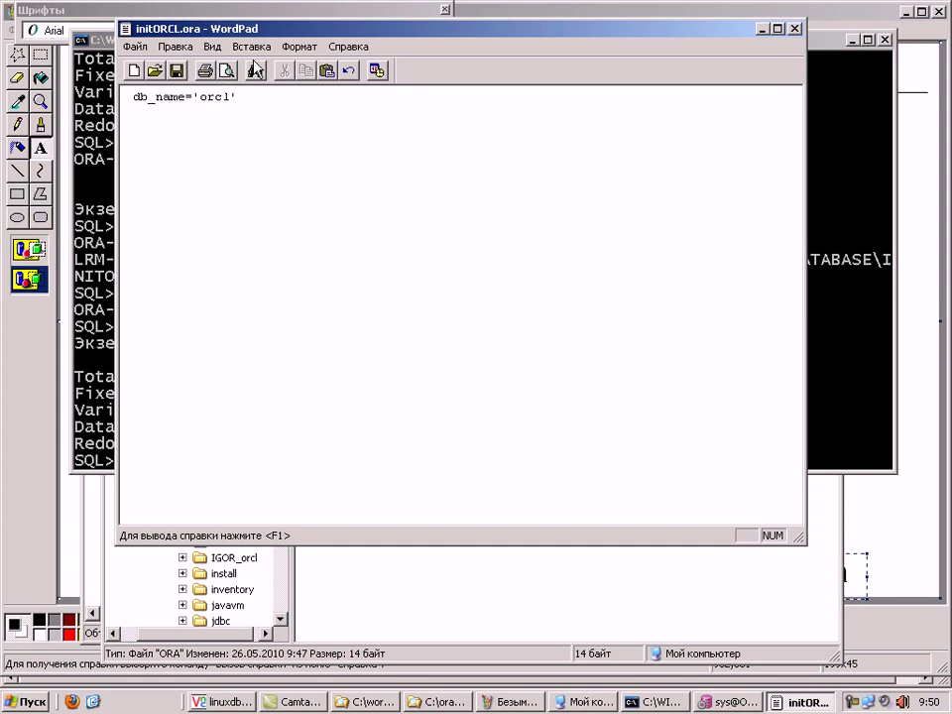
- Rename the server's dbs folder to dbs.old, then go back to the SQL*Plus console
{"action": "left_click", "coordinate": [461, 704]}
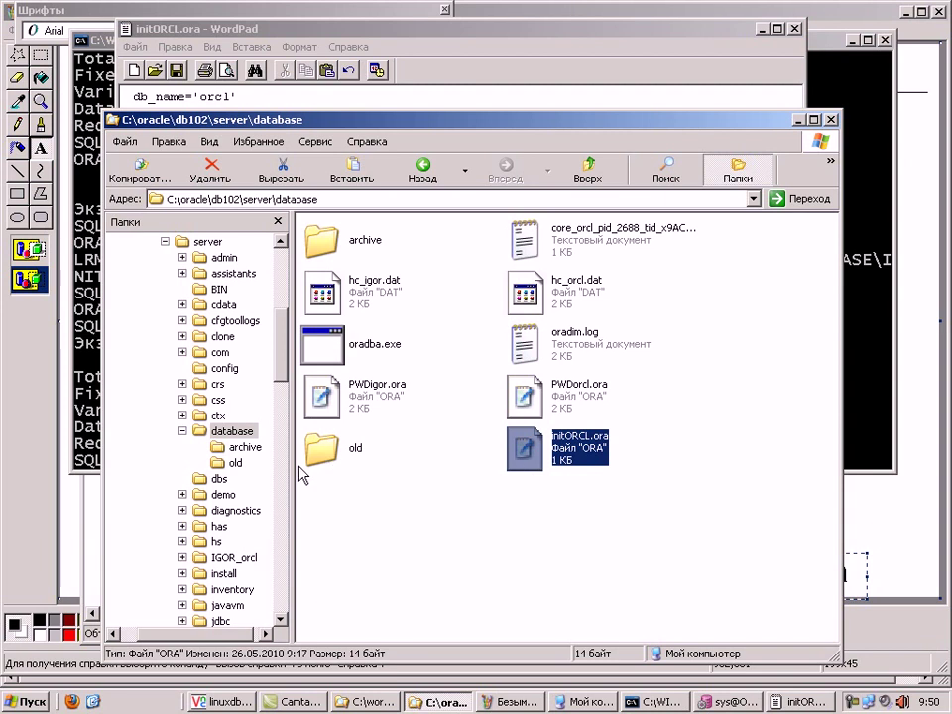
{"action": "left_click", "coordinate": [218, 479]}
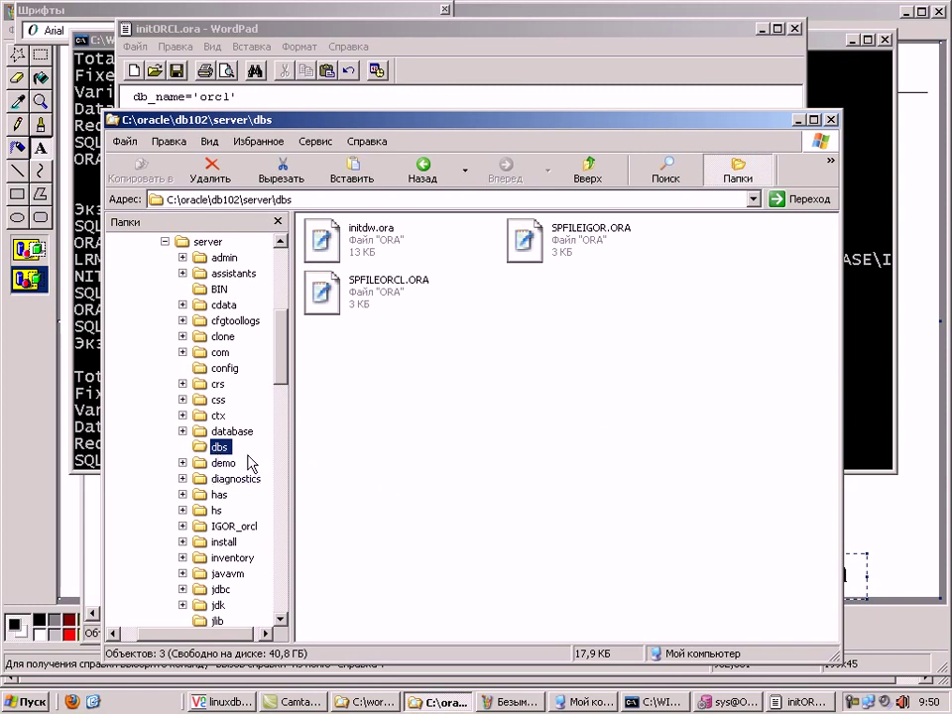
{"action": "key", "text": "F2"}
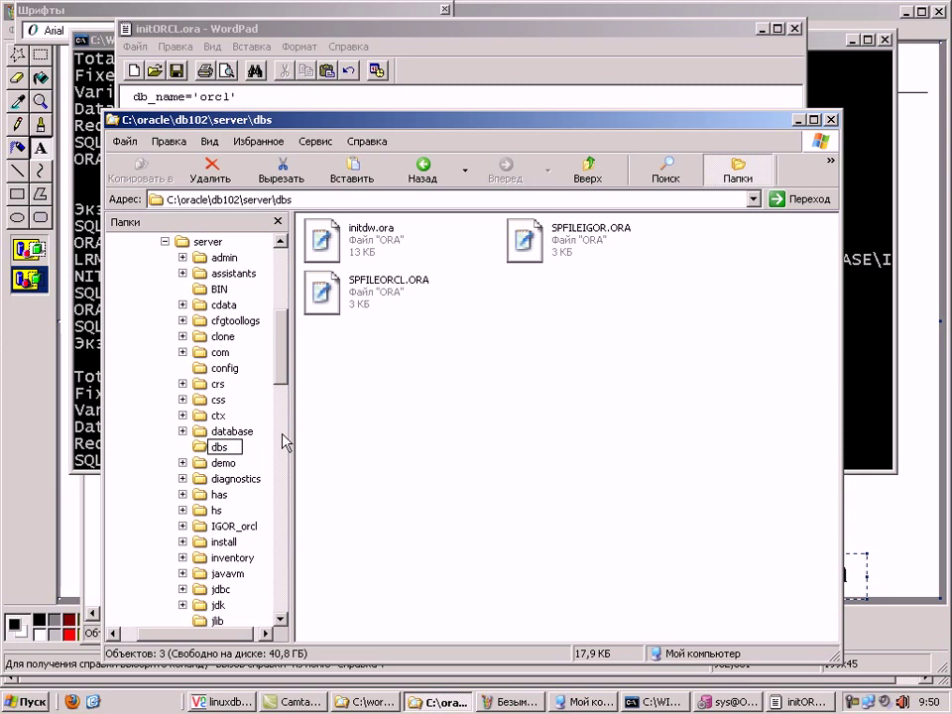
{"action": "type", "text": ".old"}
{"action": "key", "text": "Return"}
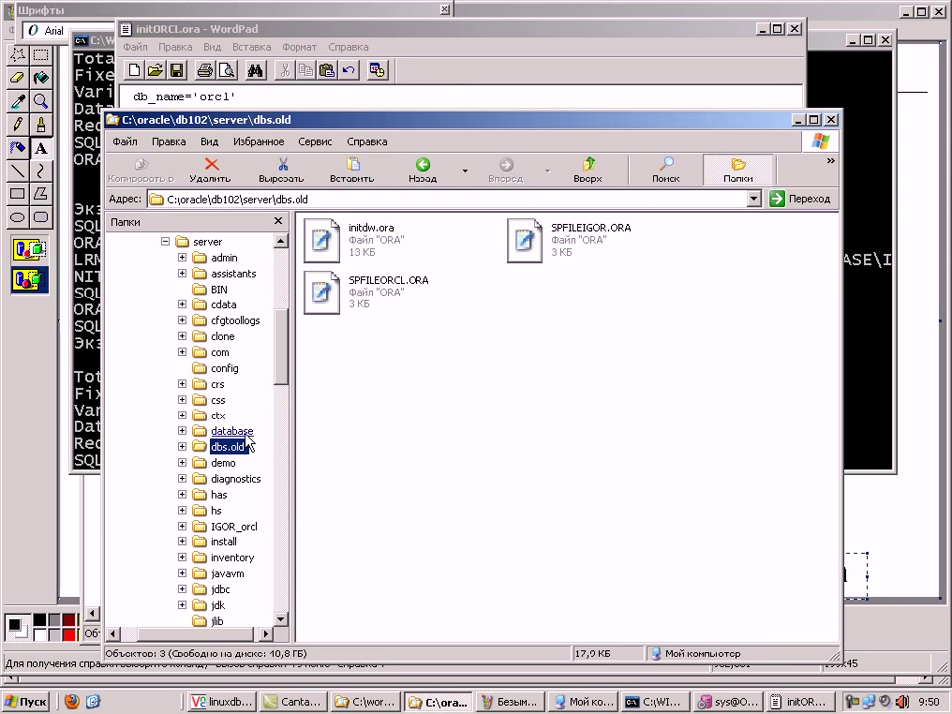
{"action": "left_click", "coordinate": [232, 431]}
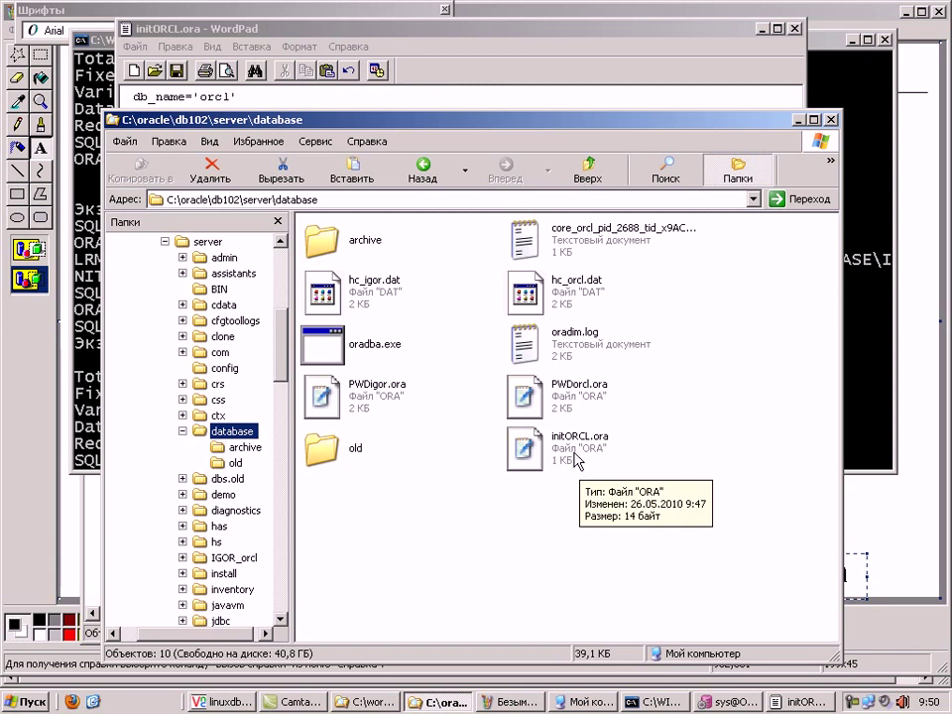
{"action": "left_click", "coordinate": [541, 466]}
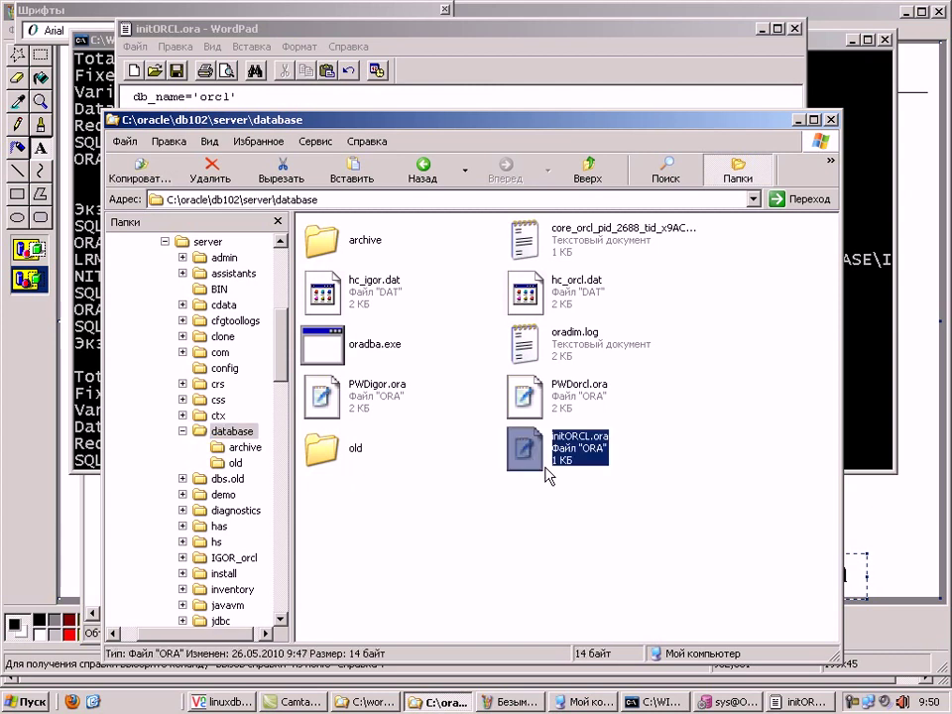
{"action": "left_click", "coordinate": [852, 54]}
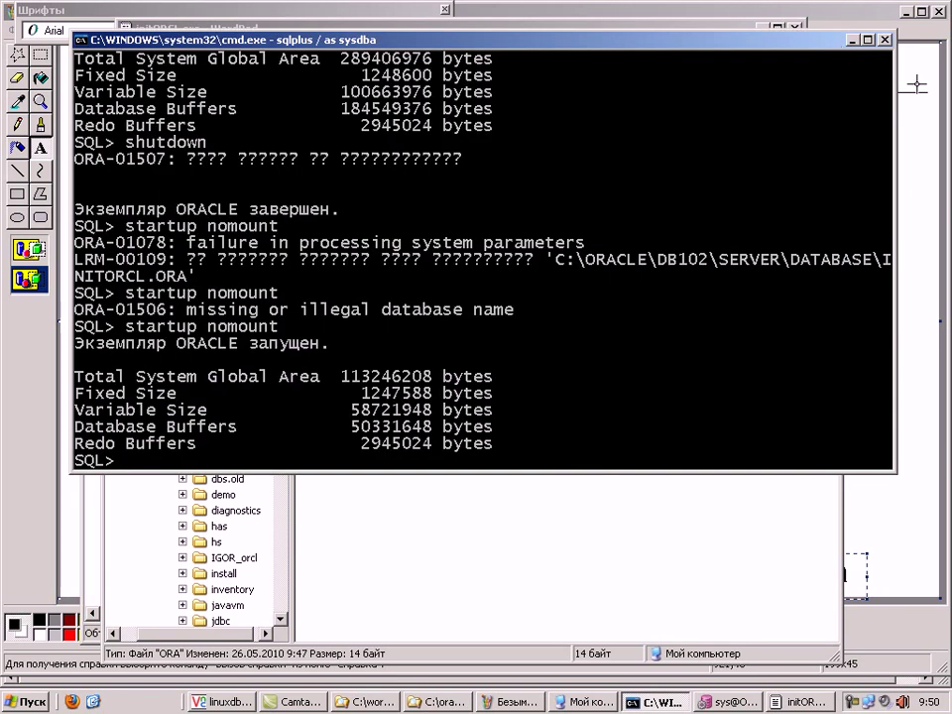
- Run shutdown abort, then run startup nomount again
{"action": "type", "text": "shutdown abort"}
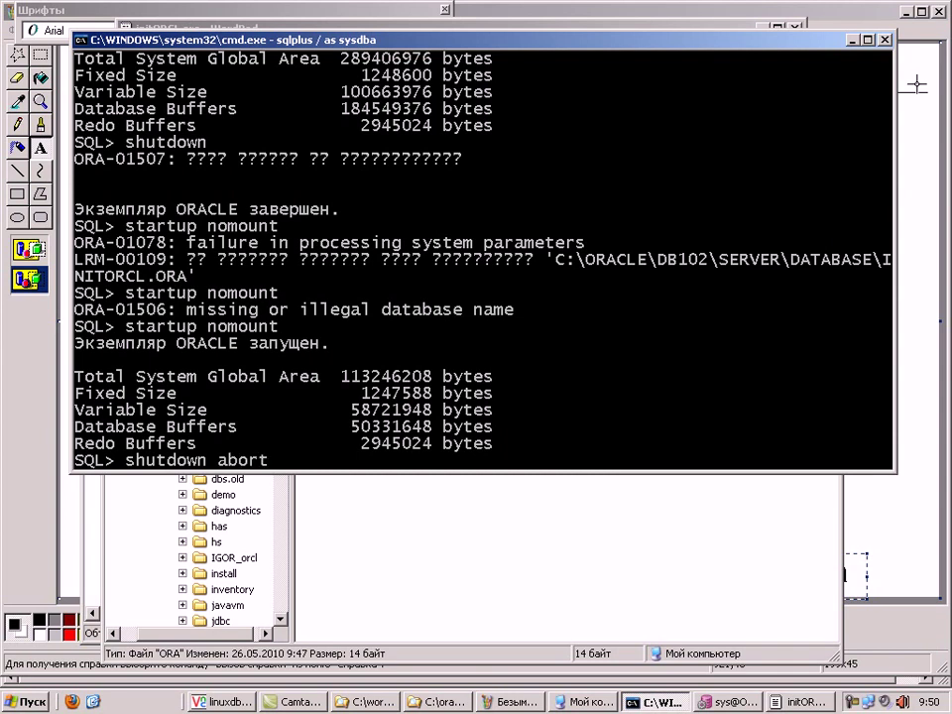
{"action": "key", "text": "Return"}
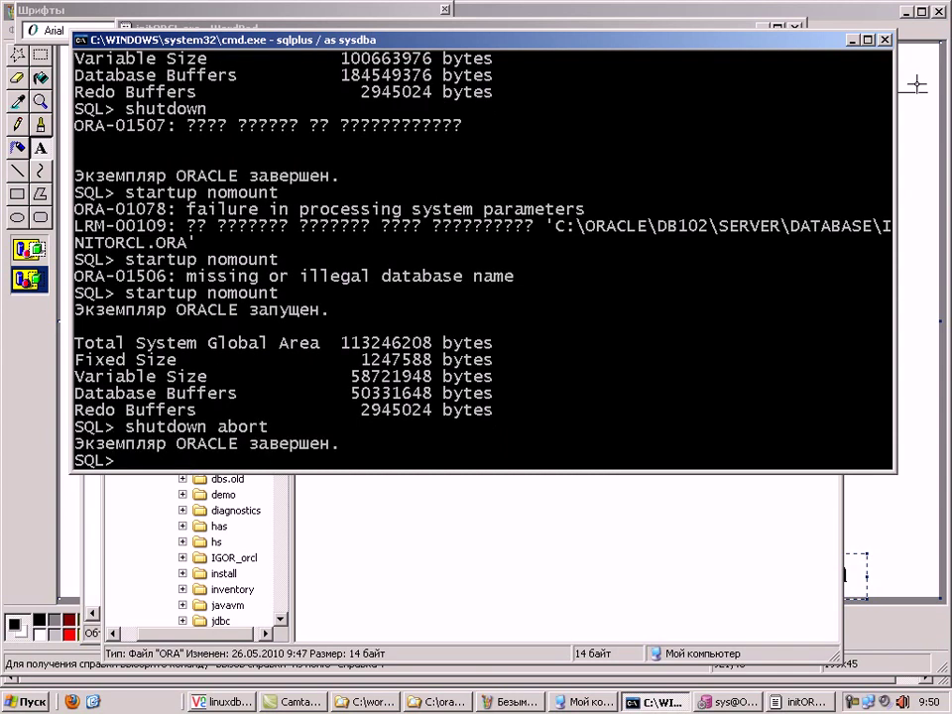
{"action": "key", "text": "Up"}
{"action": "key", "text": "Up"}
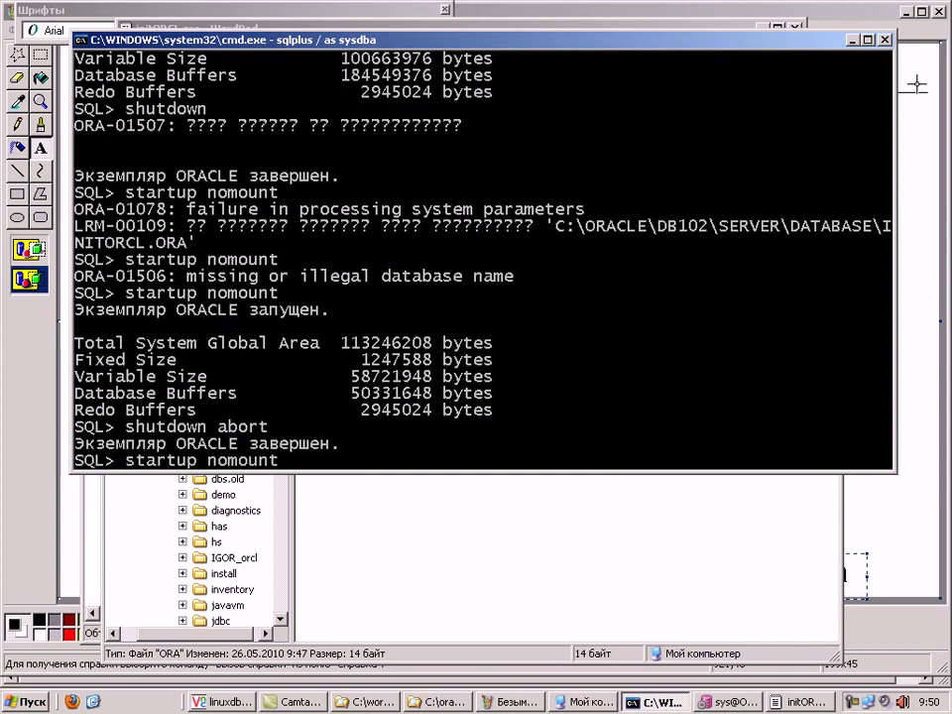
{"action": "key", "text": "Return"}
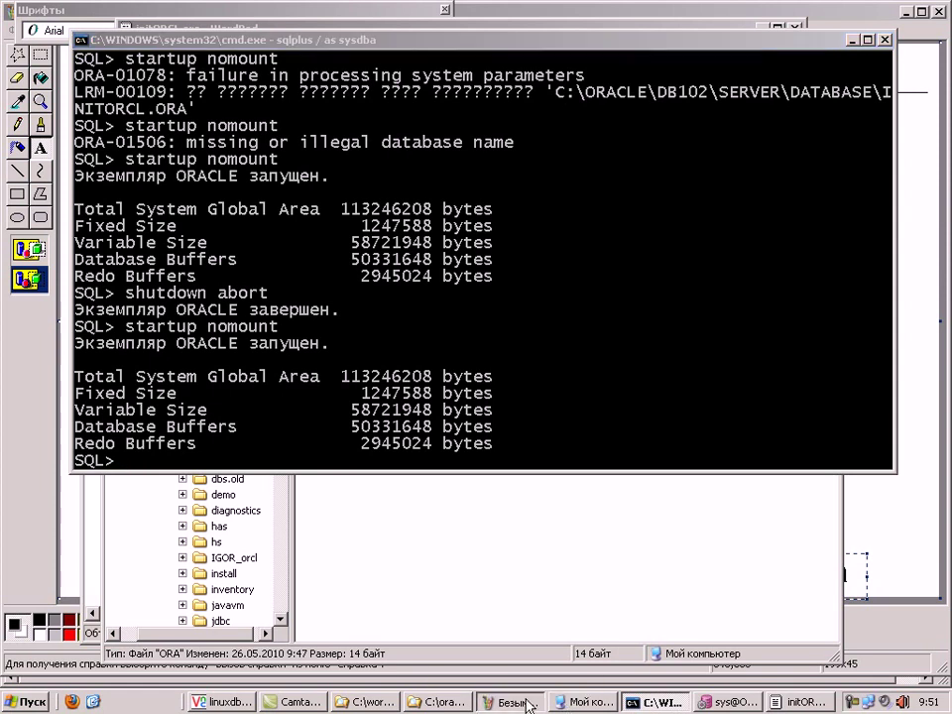
- After checking the startup stages diagram, run alter database mount; which fails with ORA-00205
{"action": "left_click", "coordinate": [528, 705]}
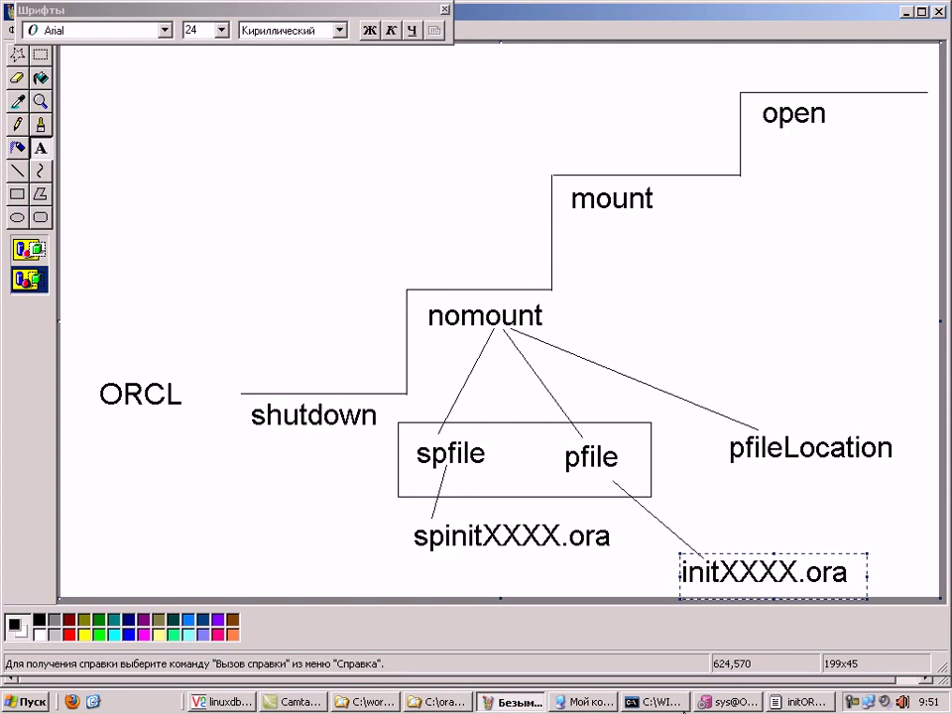
{"action": "left_click", "coordinate": [678, 703]}
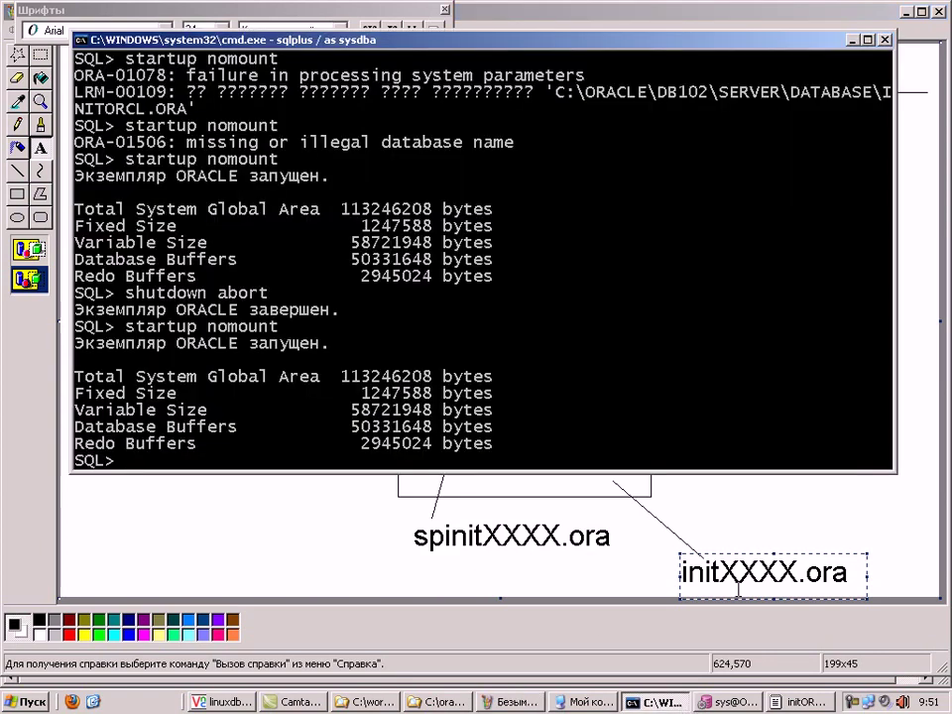
{"action": "type", "text": "alter database"}
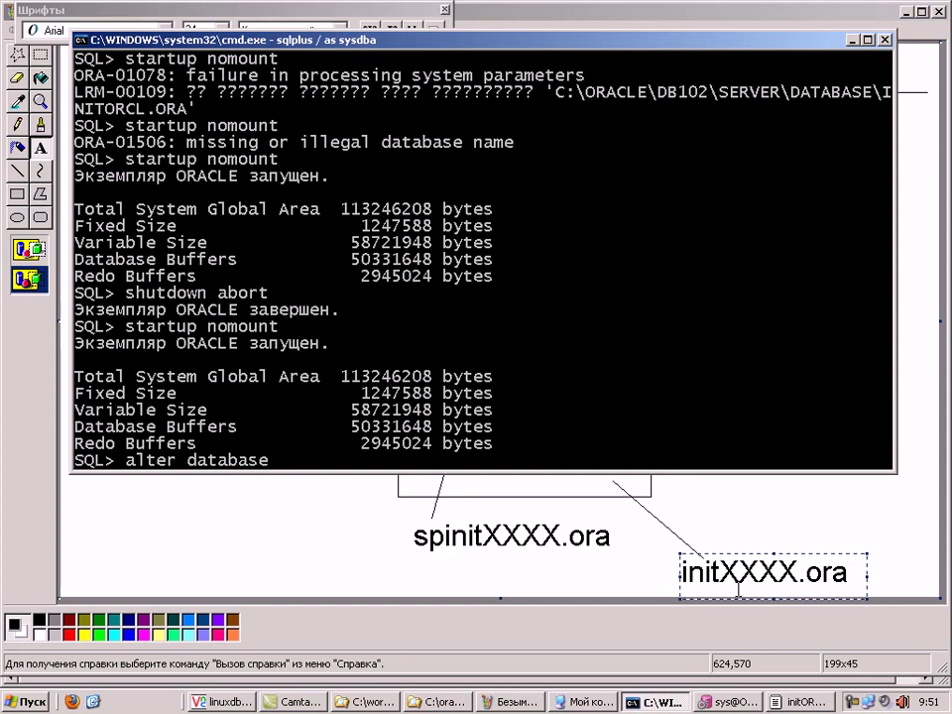
{"action": "type", "text": " mount;"}
{"action": "key", "text": "Return"}
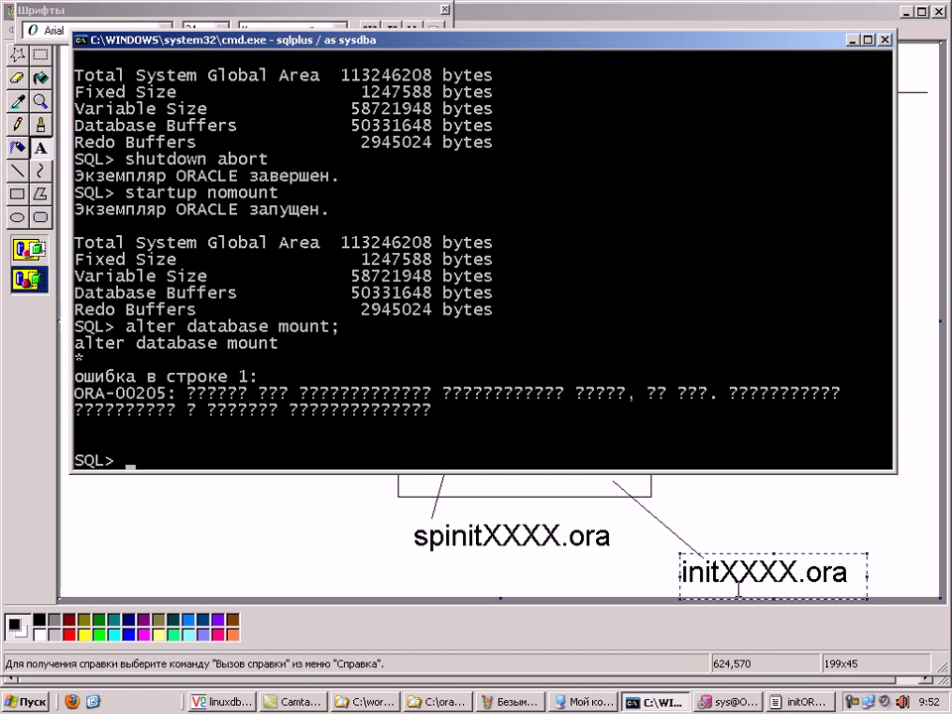
- Quit SQL*Plus and enter the NLS_LANG=american_america.cl8mswin1251 assignment at the command prompt
{"action": "type", "text": "quit"}
{"action": "key", "text": "Return"}
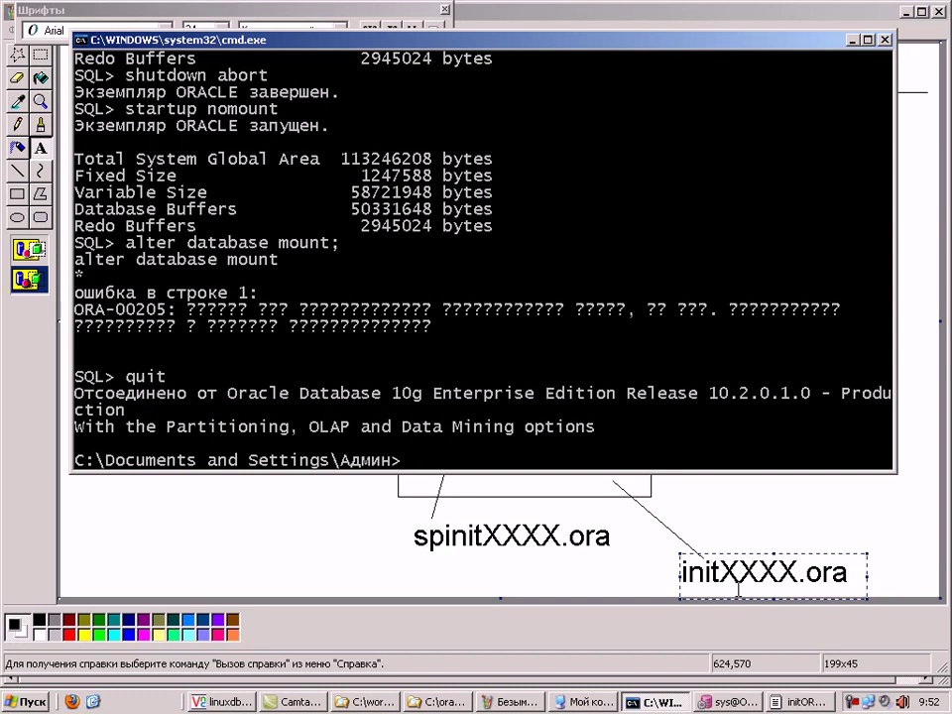
{"action": "type", "text": "NLS_LANG"}
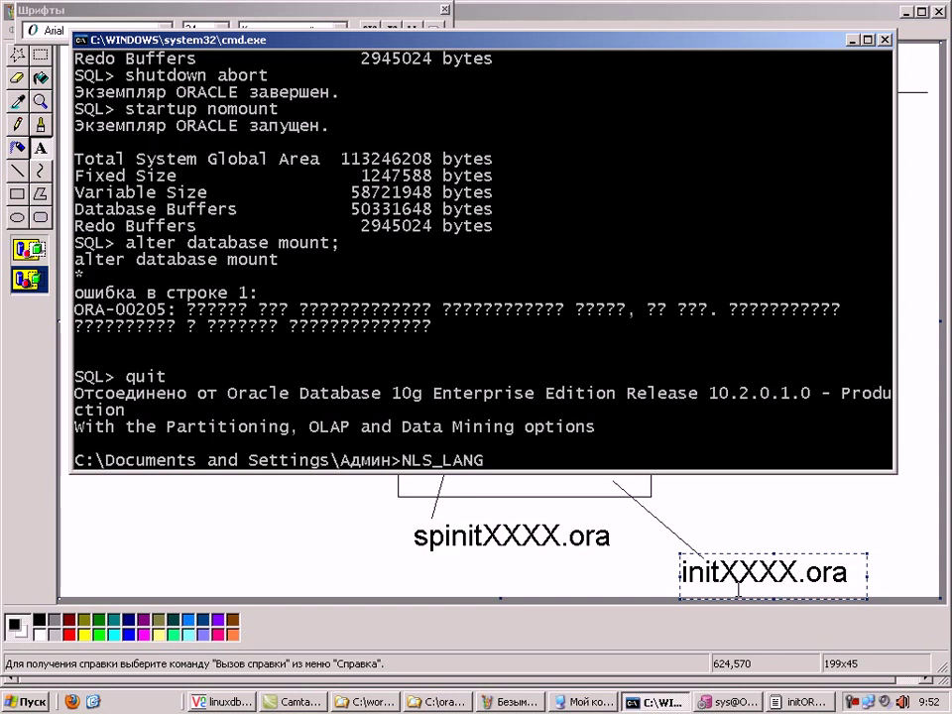
{"action": "type", "text": "=american"}
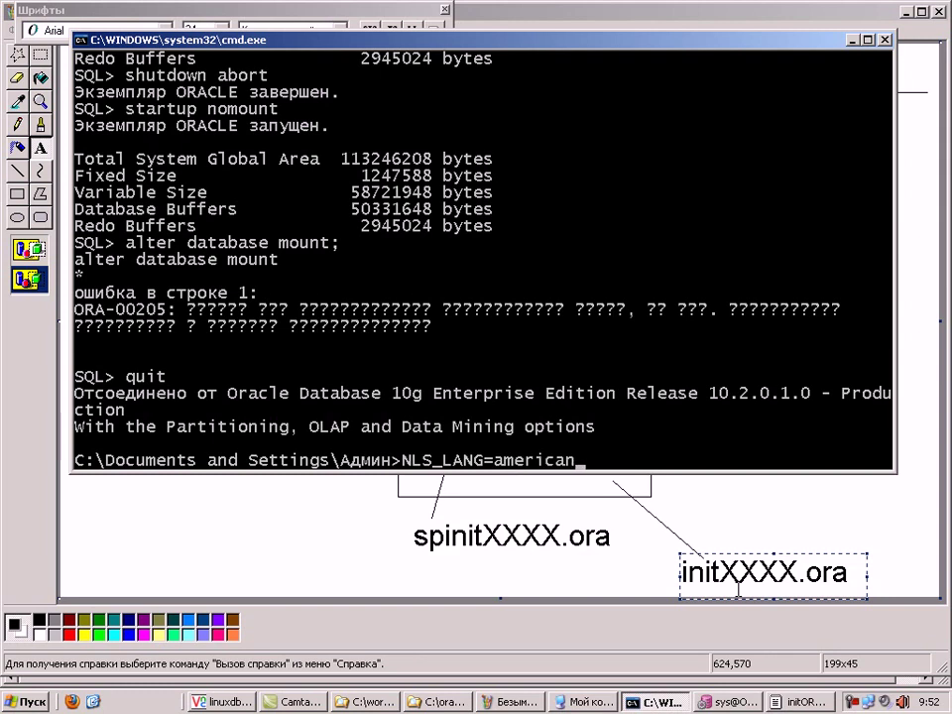
{"action": "type", "text": "_america"}
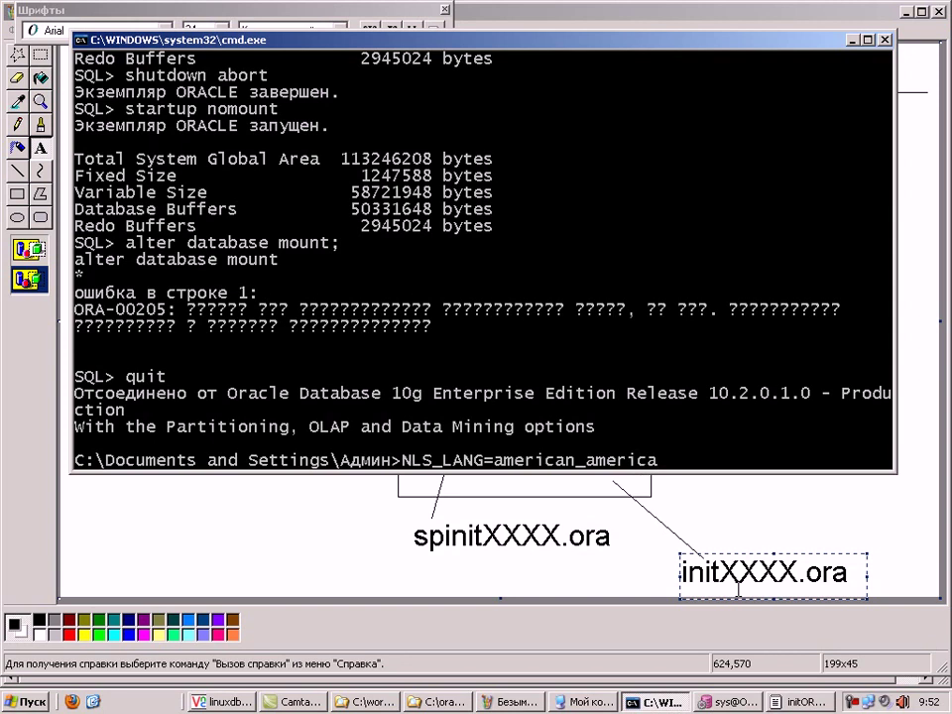
{"action": "type", "text": ".c"}
{"action": "type", "text": "l8mswin1251"}
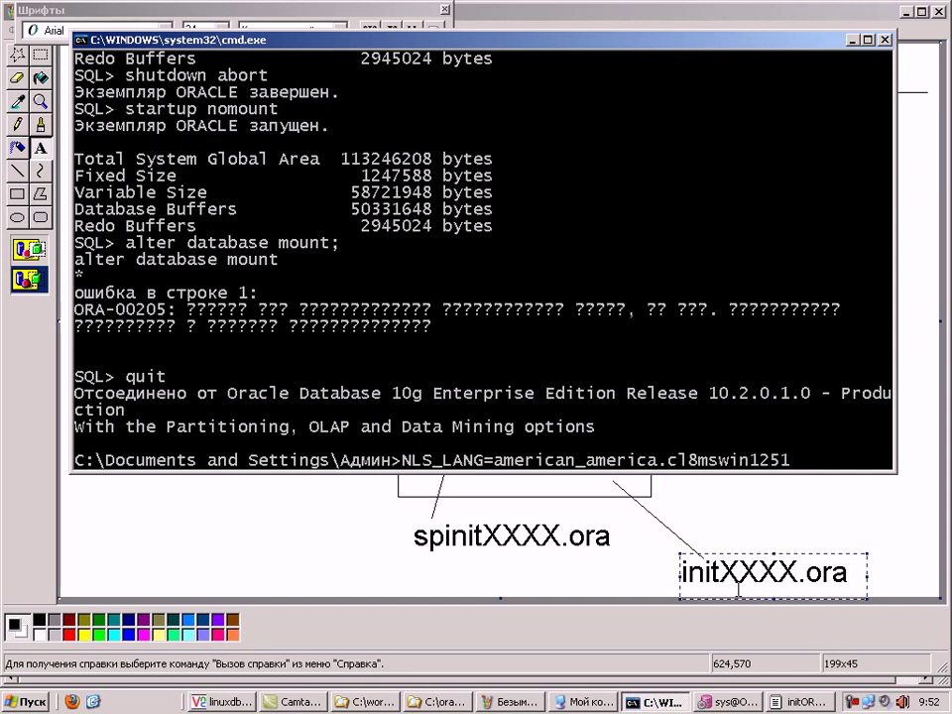
{"action": "key", "text": "Return"}
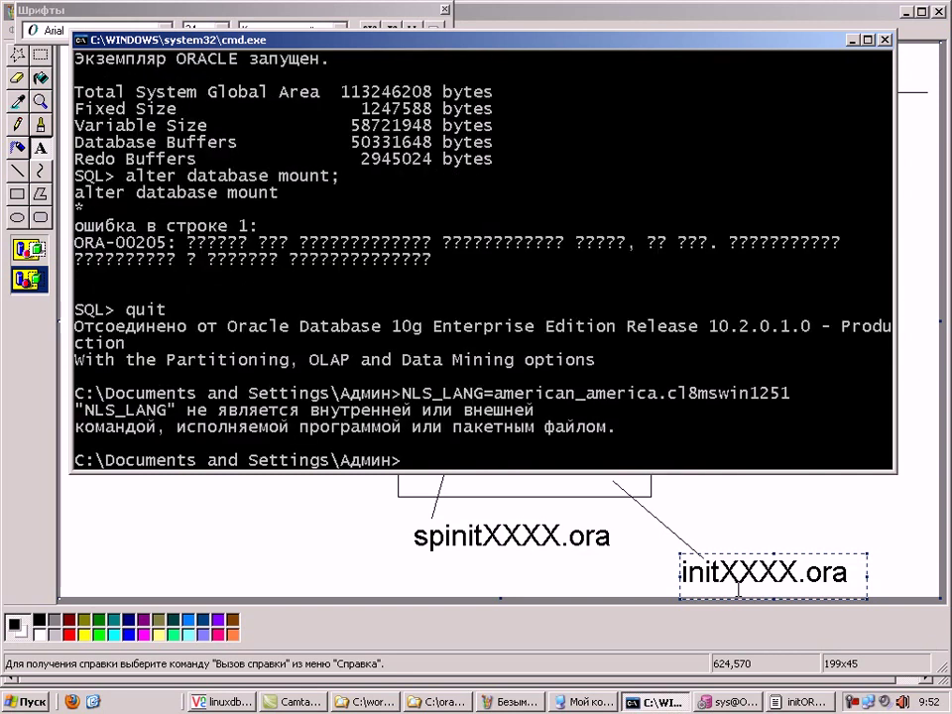
- Rerun it as set NLS_LANG=american_america.cl8mswin1251, then reconnect with sqlplus / as sysdba
{"action": "key", "text": "Up"}
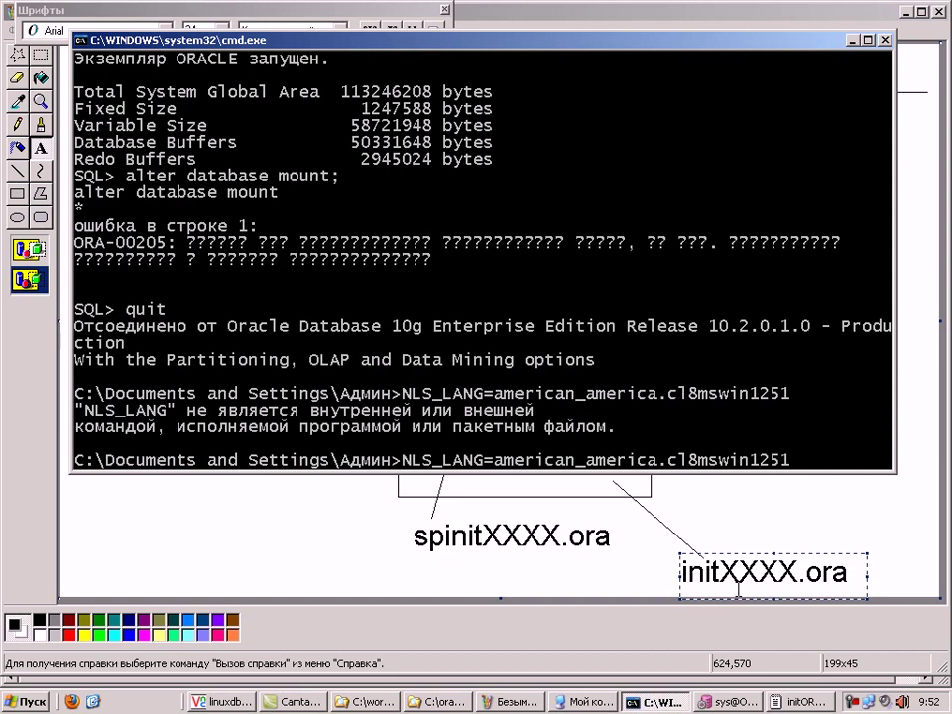
{"action": "key", "text": "Left"}
{"action": "key", "text": "Left"}
{"action": "key", "text": "Left"}
{"action": "key", "text": "Left"}
{"action": "key", "text": "Left"}
{"action": "key", "text": "Left"}
{"action": "key", "text": "Left"}
{"action": "key", "text": "Left"}
{"action": "key", "text": "Left"}
{"action": "key", "text": "Left"}
{"action": "key", "text": "Left"}
{"action": "key", "text": "Left"}
{"action": "key", "text": "Left"}
{"action": "key", "text": "Left"}
{"action": "key", "text": "Left"}
{"action": "key", "text": "Left"}
{"action": "key", "text": "Left"}
{"action": "key", "text": "Left"}
{"action": "key", "text": "Left"}
{"action": "key", "text": "Left"}
{"action": "key", "text": "Left"}
{"action": "key", "text": "Left"}
{"action": "key", "text": "Left"}
{"action": "key", "text": "Left"}
{"action": "key", "text": "Left"}
{"action": "key", "text": "Left"}
{"action": "key", "text": "Left"}
{"action": "key", "text": "Left"}
{"action": "key", "text": "Left"}
{"action": "type", "text": "set"}
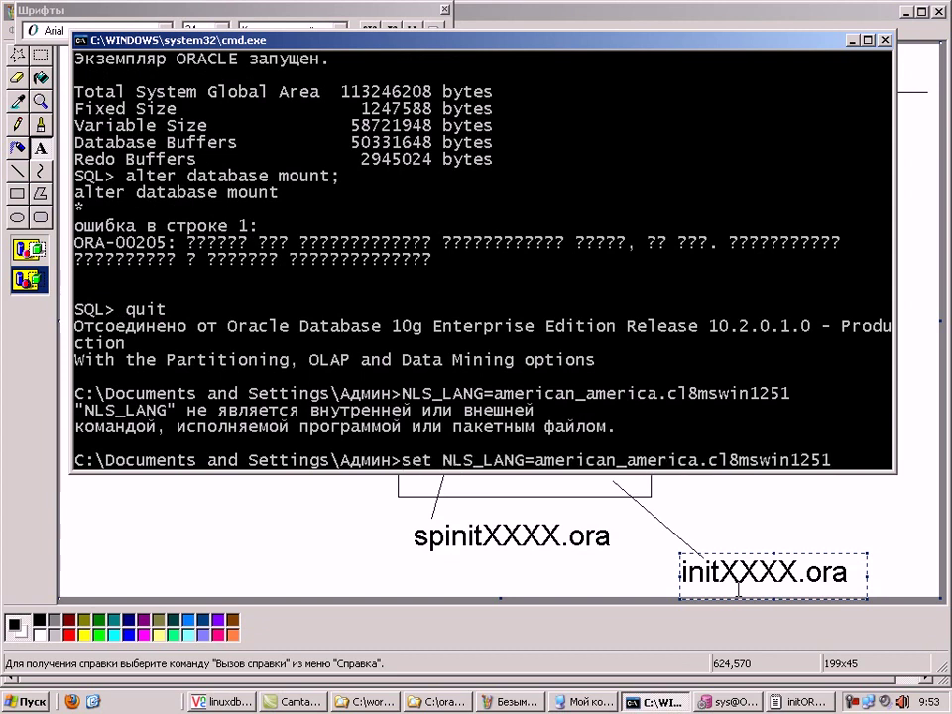
{"action": "key", "text": "Return"}
{"action": "key", "text": "Up"}
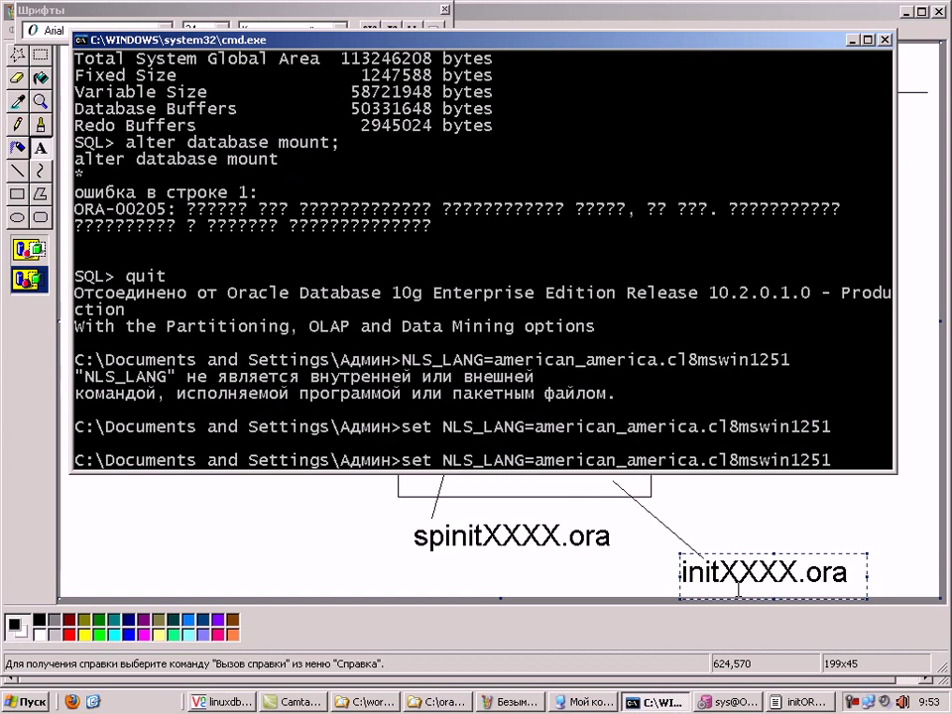
{"action": "key", "text": "Up"}
{"action": "key", "text": "Up"}
{"action": "key", "text": "Return"}
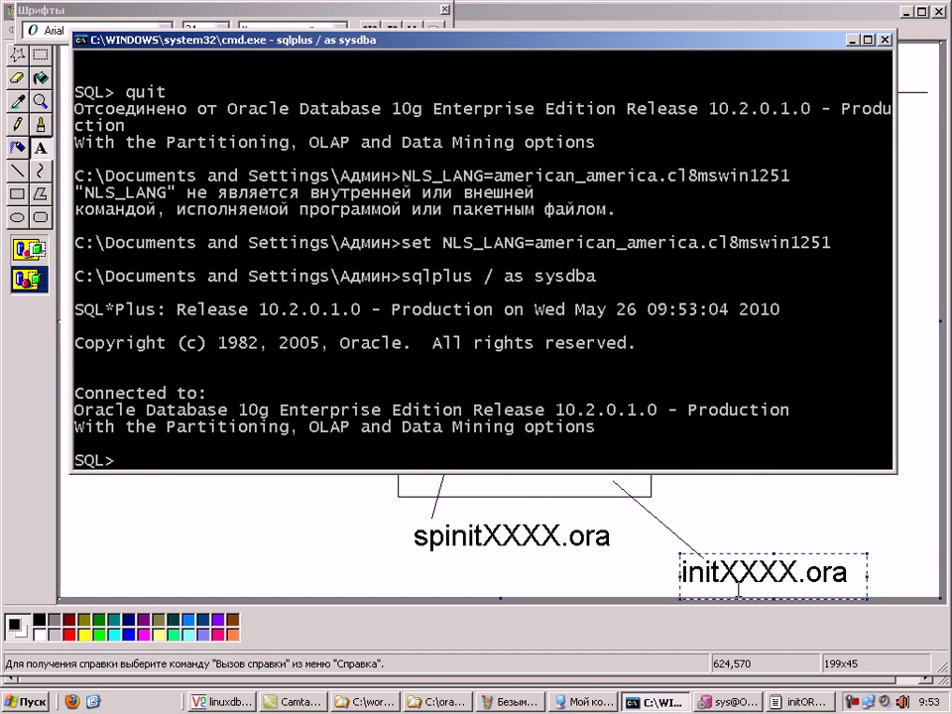
- Rerun alter database mount from command history, now getting ORA-00205 control file error in English
{"action": "key", "text": "Up"}
{"action": "key", "text": "Up"}
{"action": "key", "text": "Up"}
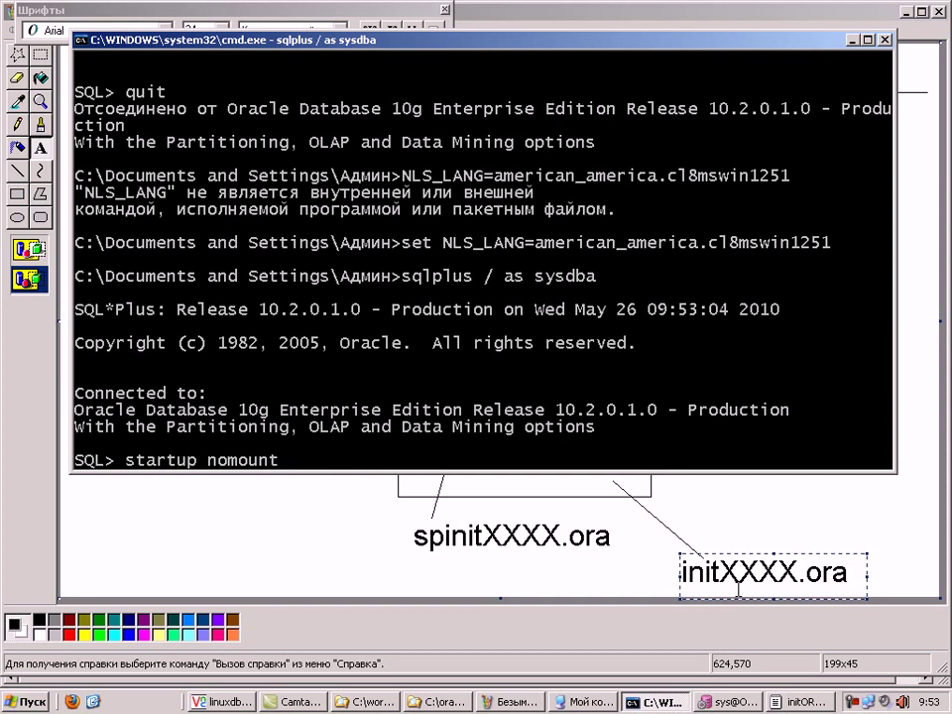
{"action": "key", "text": "Up"}
{"action": "key", "text": "Down"}
{"action": "key", "text": "Down"}
{"action": "key", "text": "Up"}
{"action": "key", "text": "Up"}
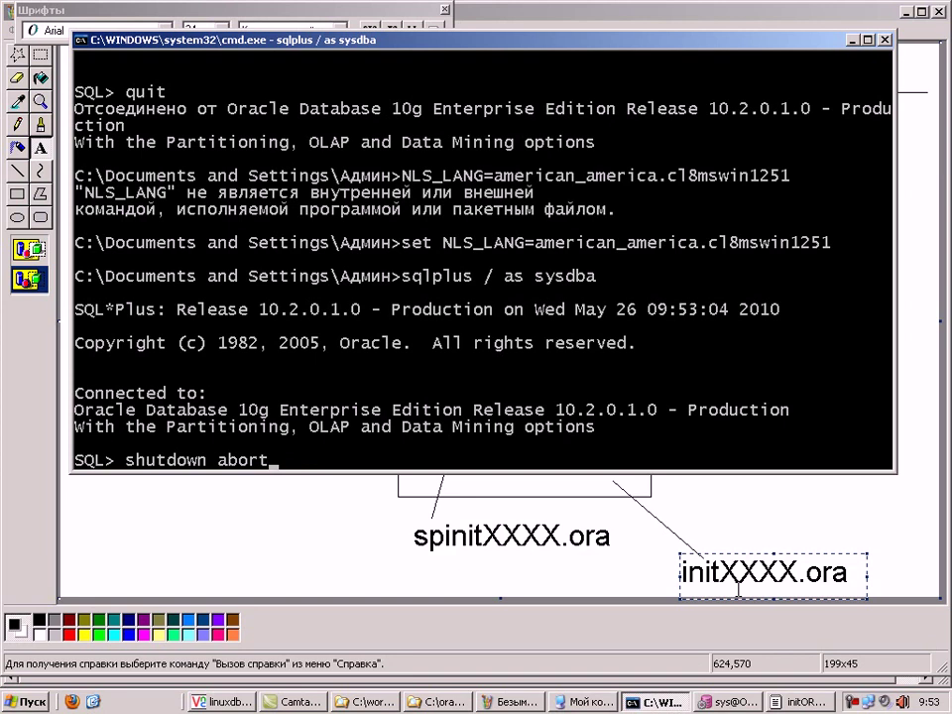
{"action": "key", "text": "Down"}
{"action": "key", "text": "Down"}
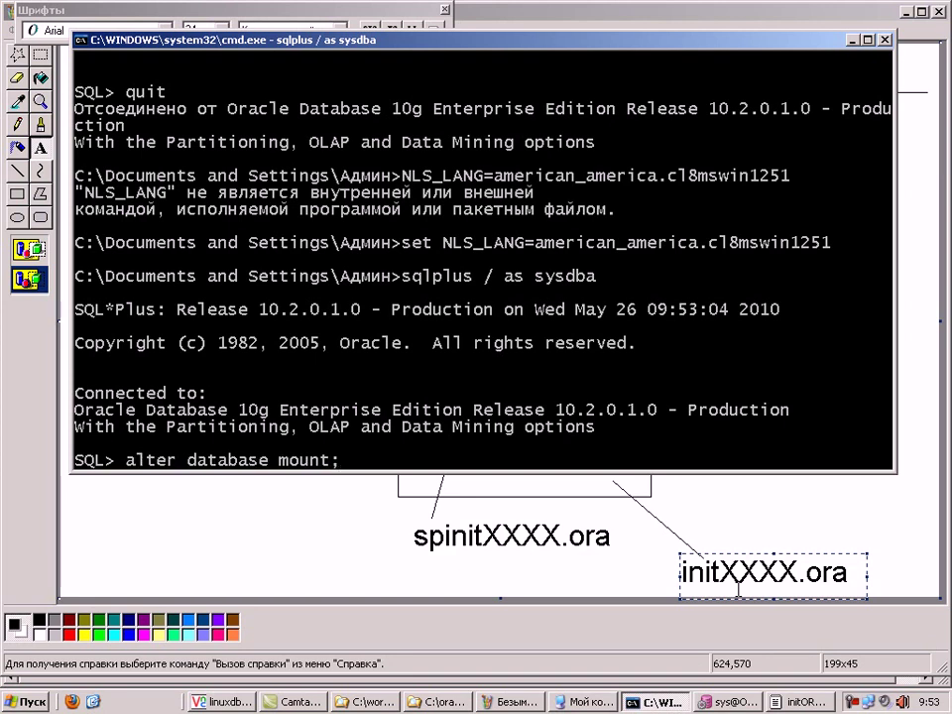
{"action": "key", "text": "Return"}
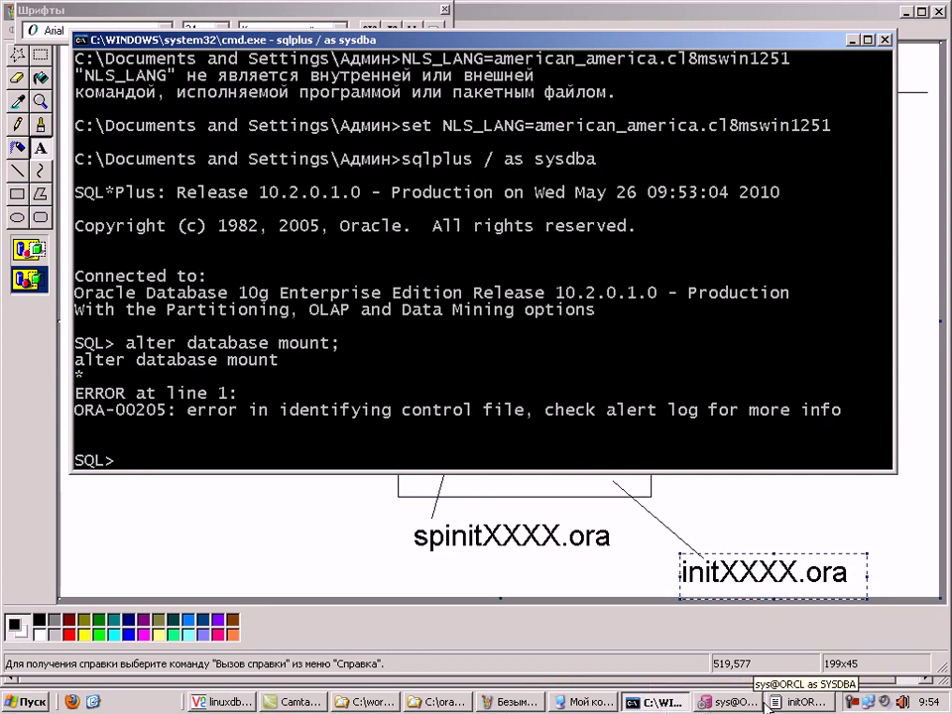
- Add sga_target=512000000 below db_name='orcl' in initORCL.ora and save the file
{"action": "left_click", "coordinate": [798, 702]}
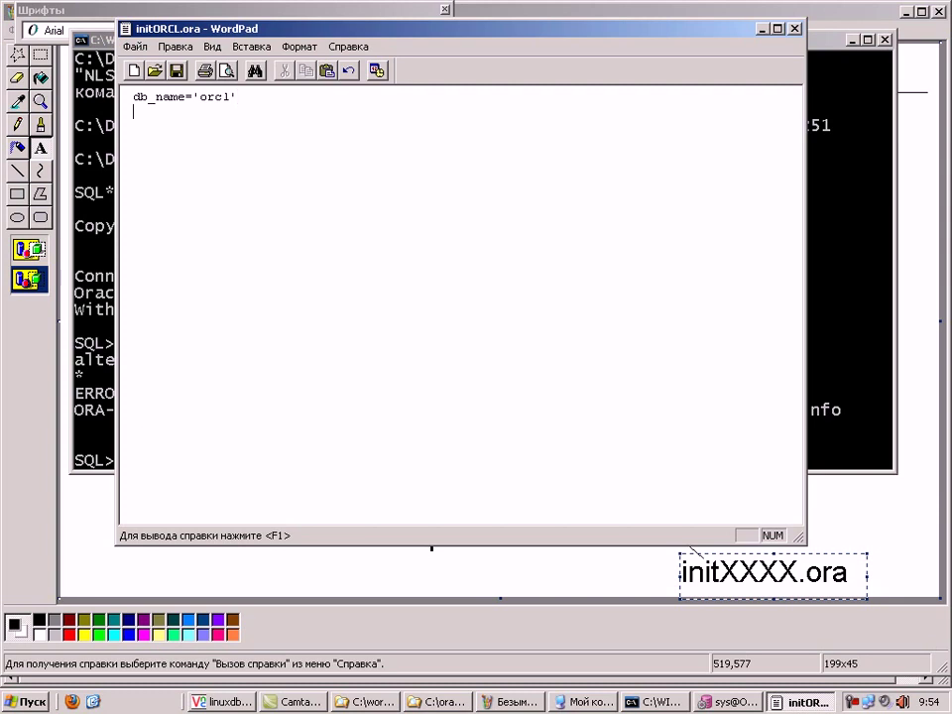
{"action": "type", "text": "sga_target="}
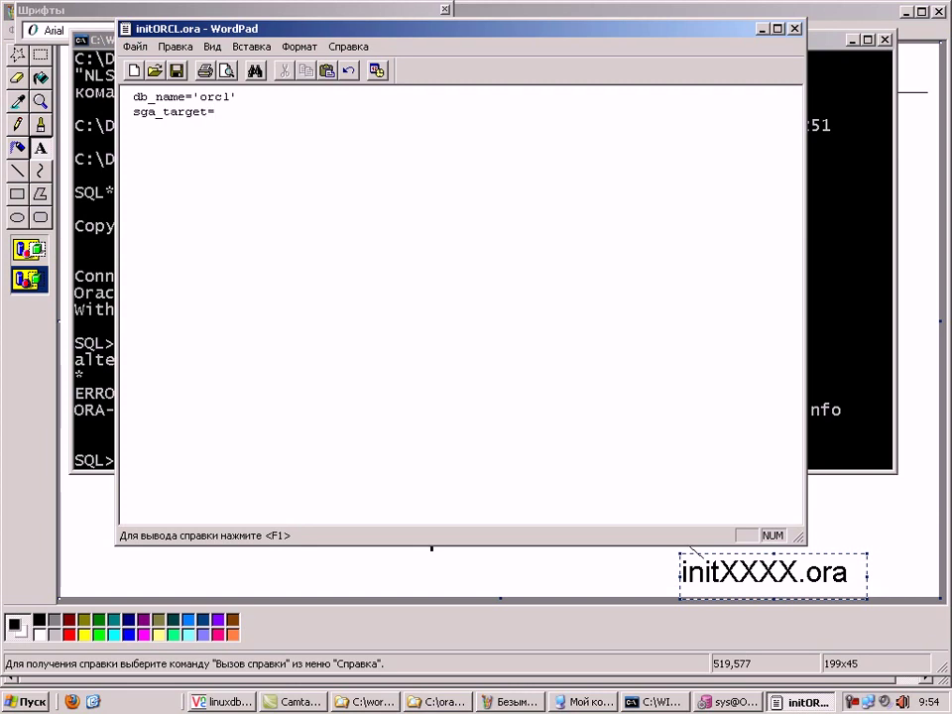
{"action": "type", "text": "2512"}
{"action": "key", "text": "BackSpace"}
{"action": "key", "text": "End"}
{"action": "type", "text": "000000"}
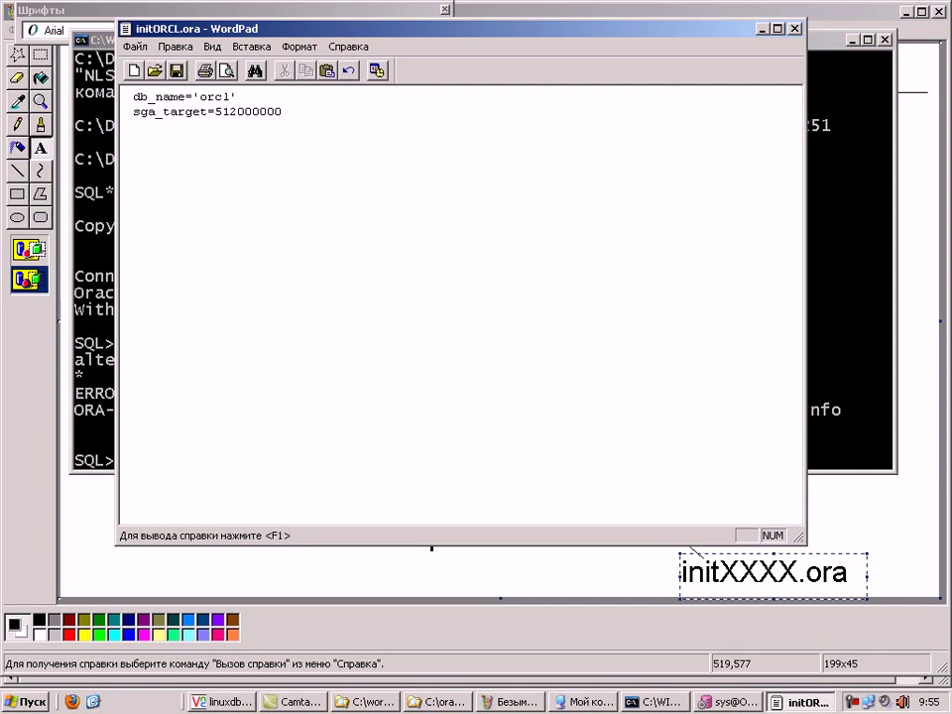
{"action": "left_click", "coordinate": [178, 71]}
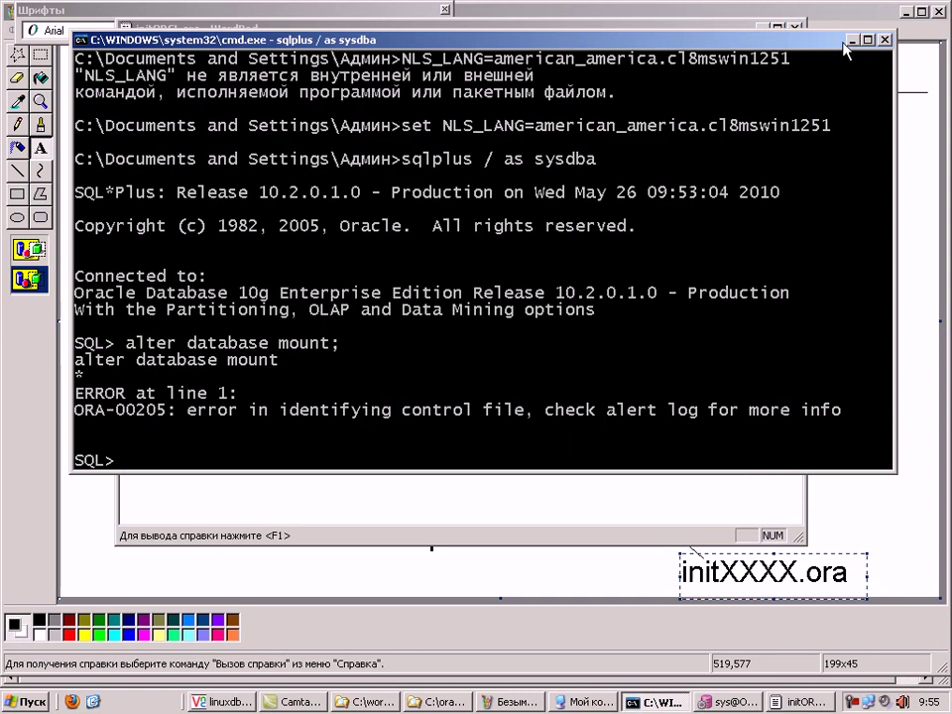
{"action": "left_click", "coordinate": [830, 41]}
- Re-save initORCL.ora, then run startup nomount force to get a 515899392-byte SGA
{"action": "type", "text": "startup n"}
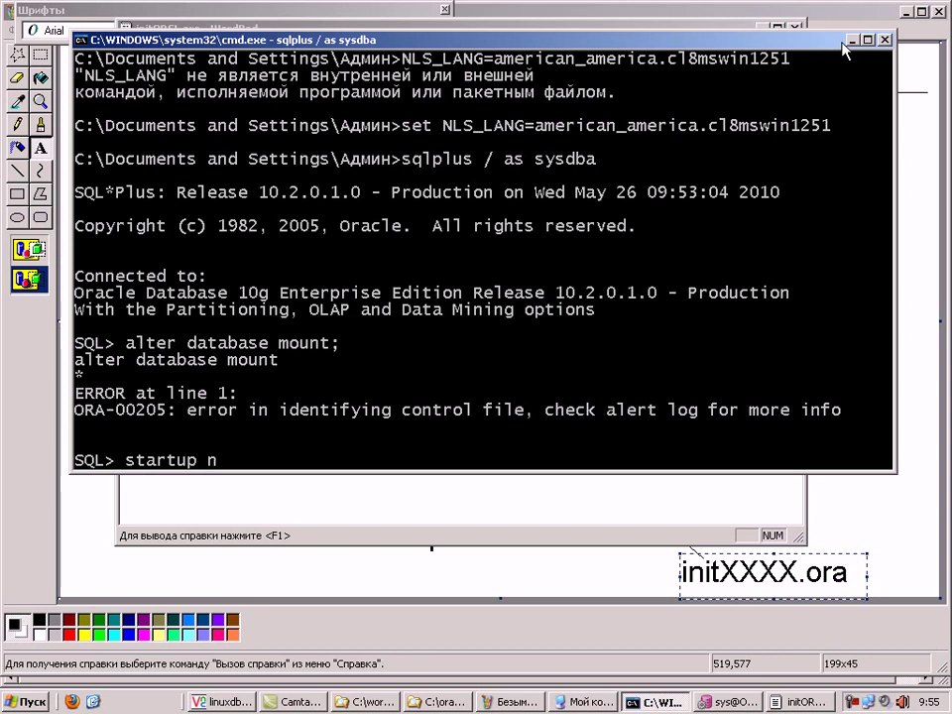
{"action": "type", "text": "omount"}
{"action": "left_click", "coordinate": [388, 485]}
{"action": "left_click", "coordinate": [180, 75]}
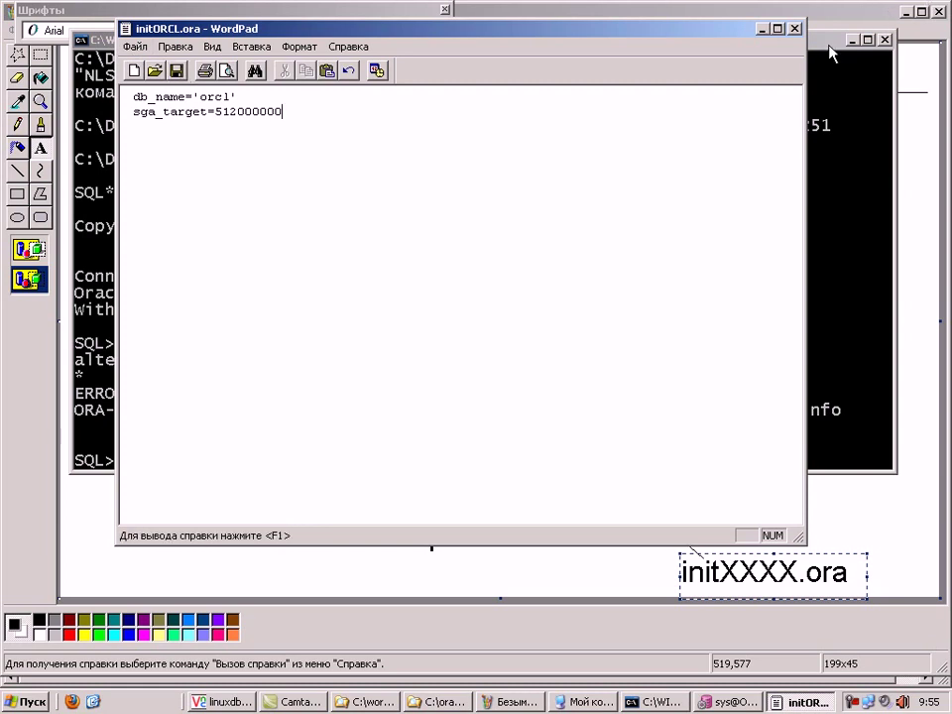
{"action": "key", "text": "alt+Tab"}
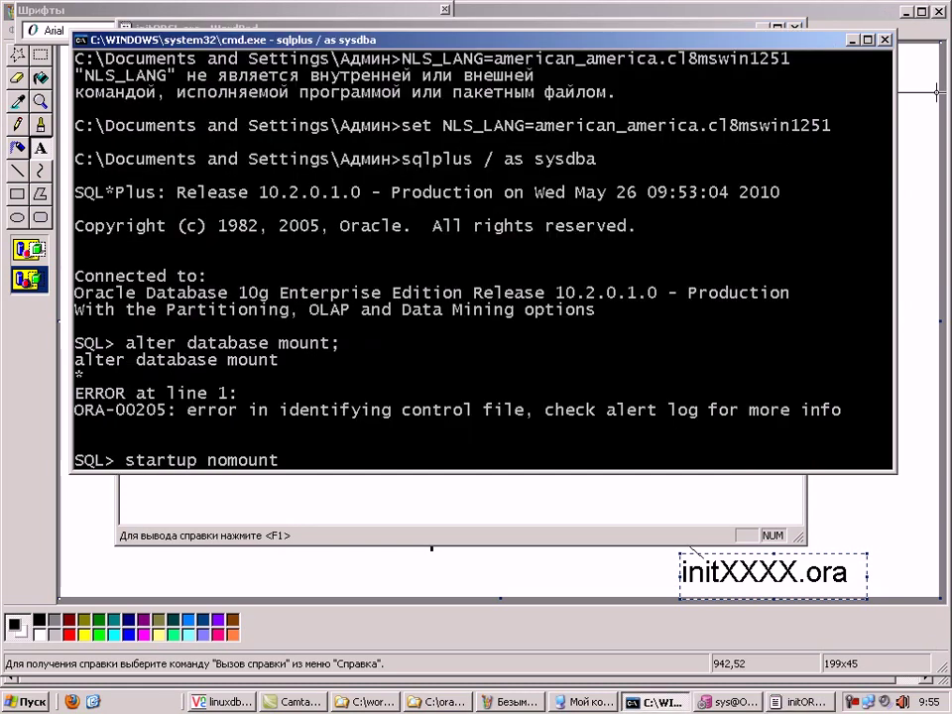
{"action": "type", "text": "force"}
{"action": "key", "text": "Return"}
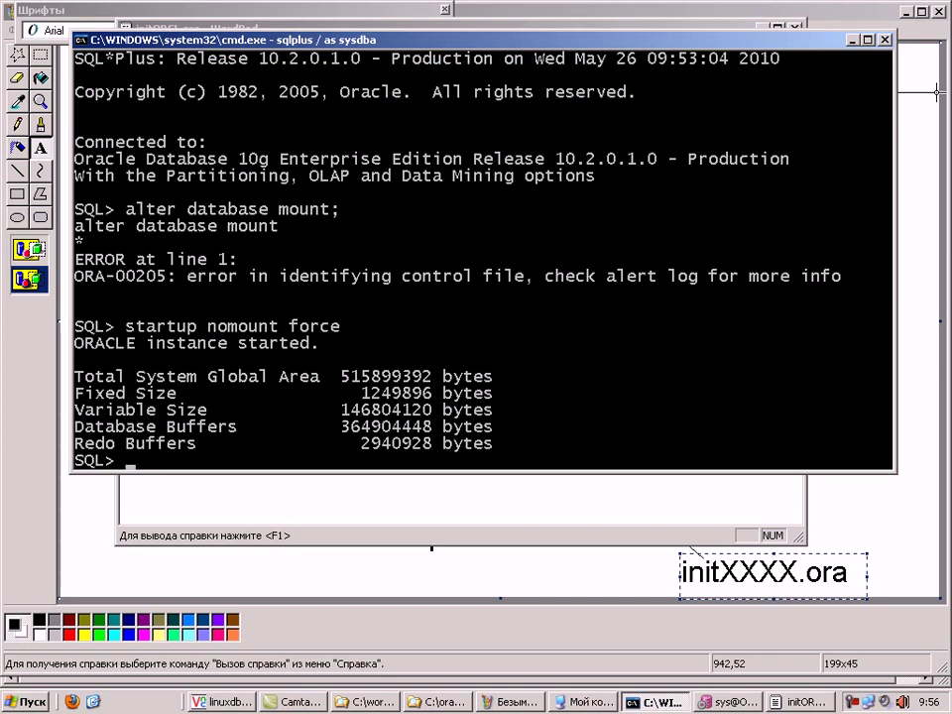
{"action": "left_click", "coordinate": [507, 702]}
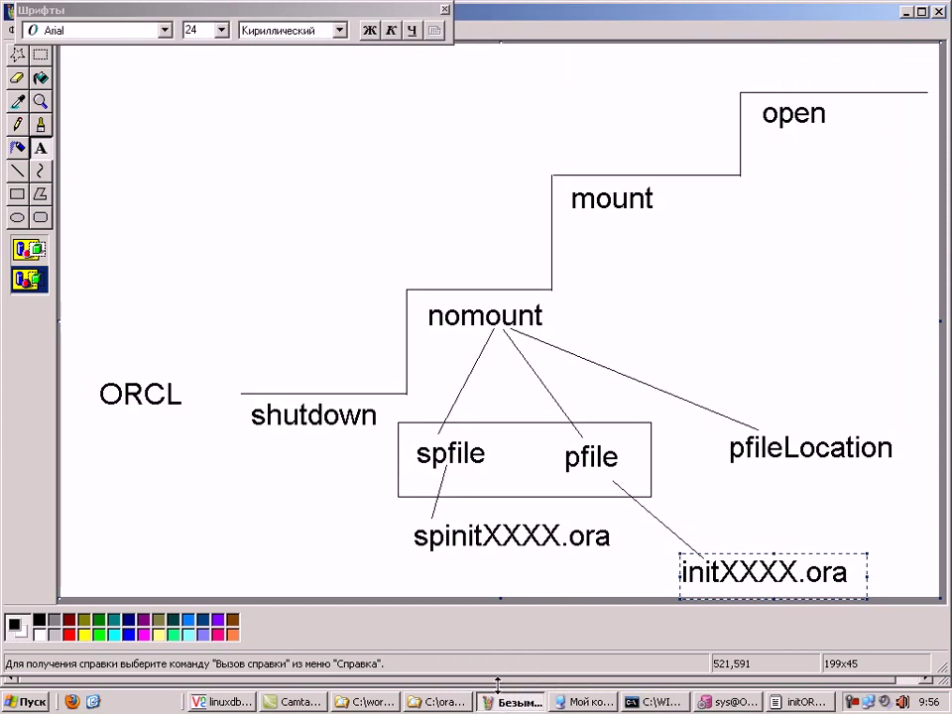
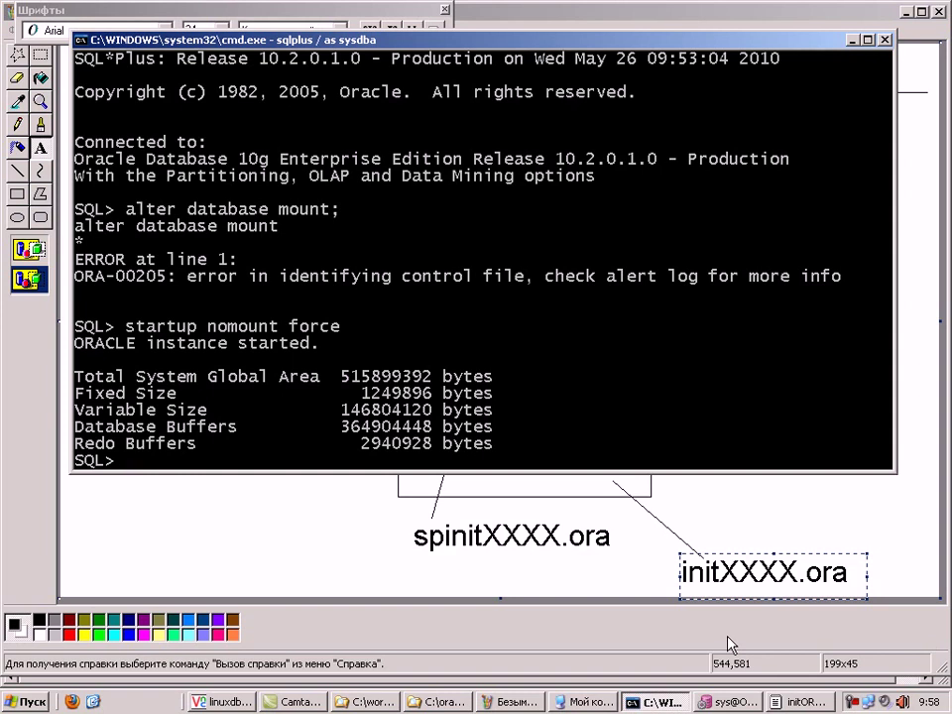
- Create an spfile from the pfile, adding the missing FROM PFILE after the ORA-00923 error
{"action": "type", "text": "create sp"}
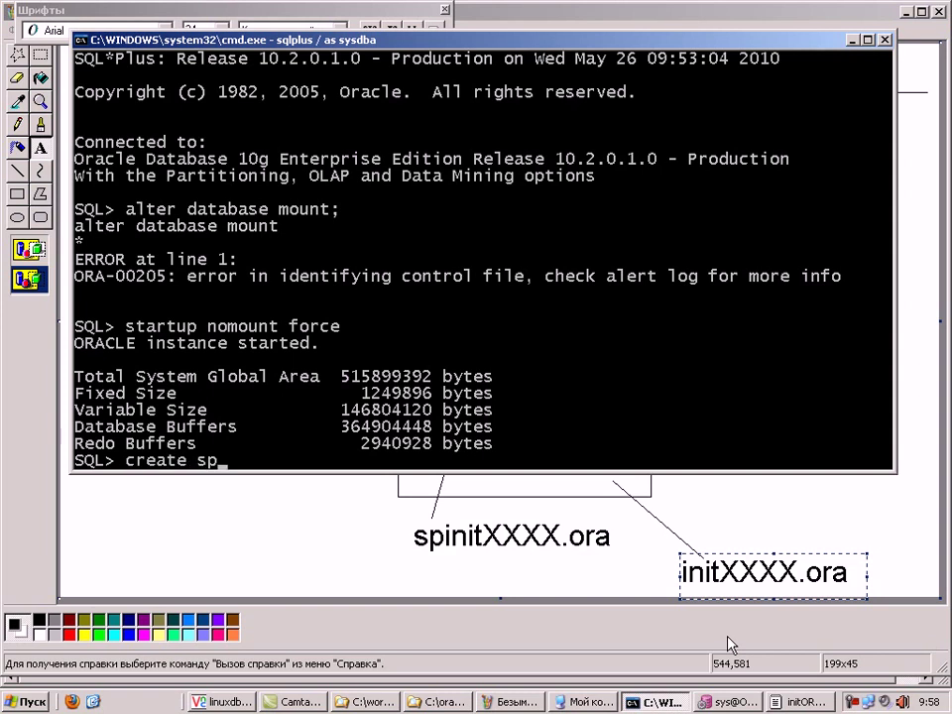
{"action": "type", "text": "file "}
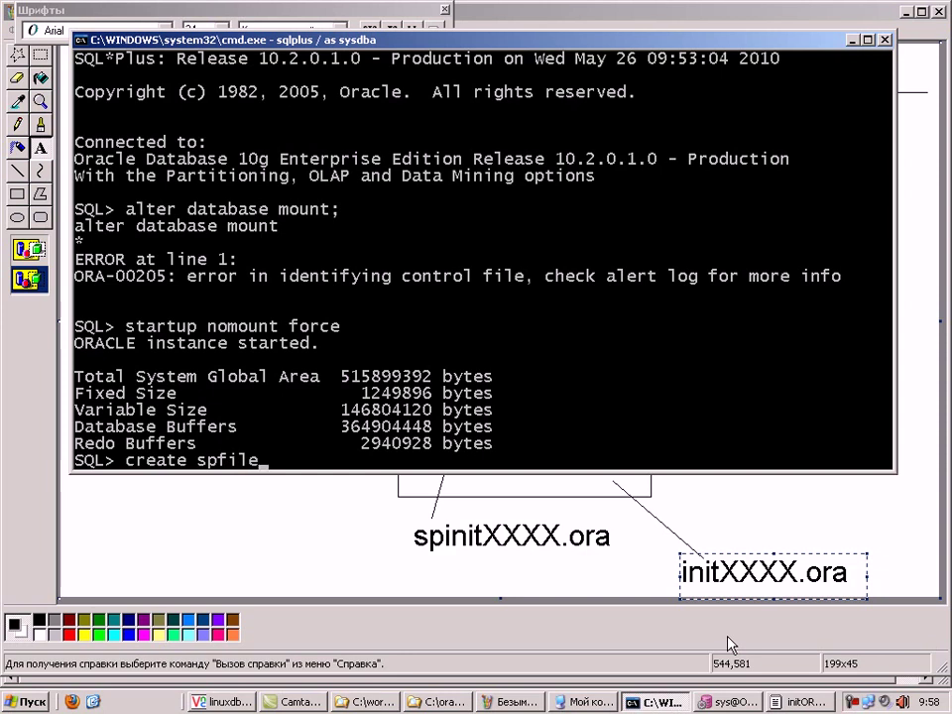
{"action": "type", "text": ";"}
{"action": "key", "text": "Return"}
{"action": "key", "text": "Up"}
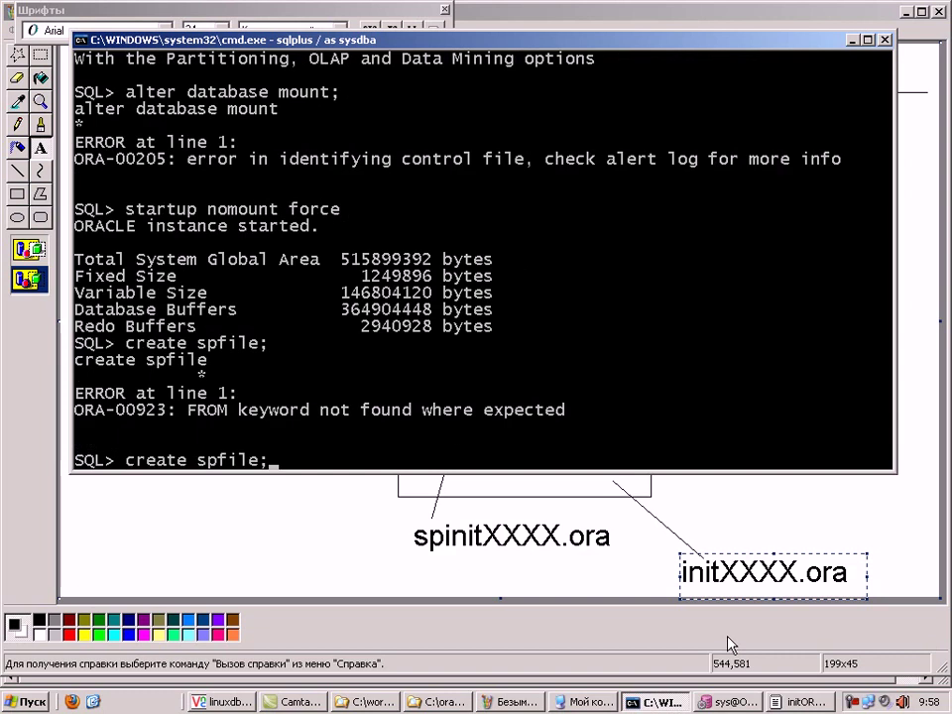
{"action": "key", "text": "BackSpace"}
{"action": "type", "text": "from "}
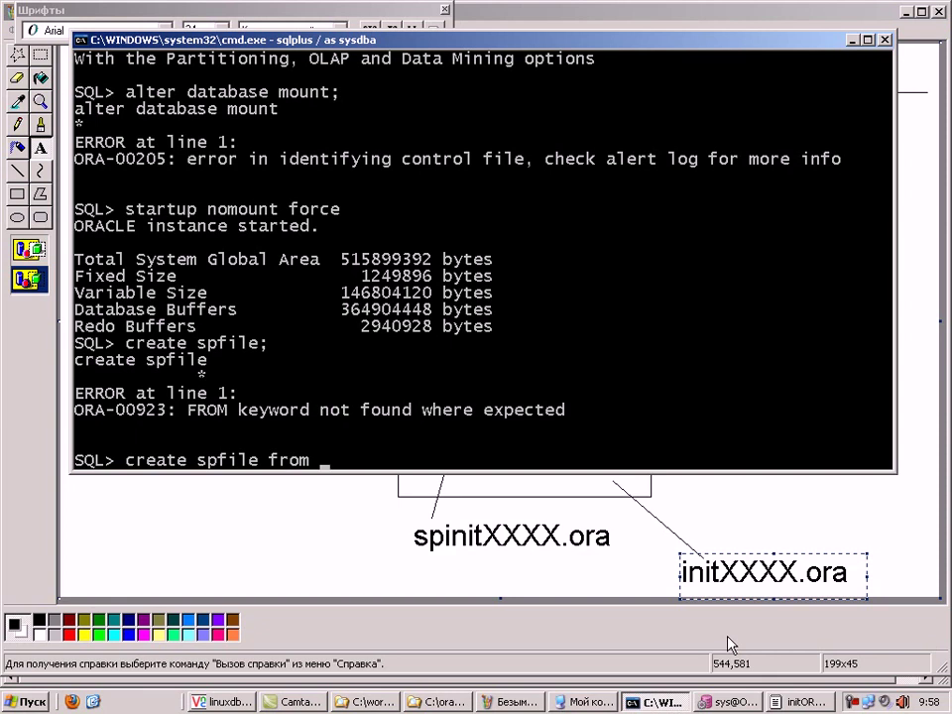
{"action": "type", "text": "pfile"}
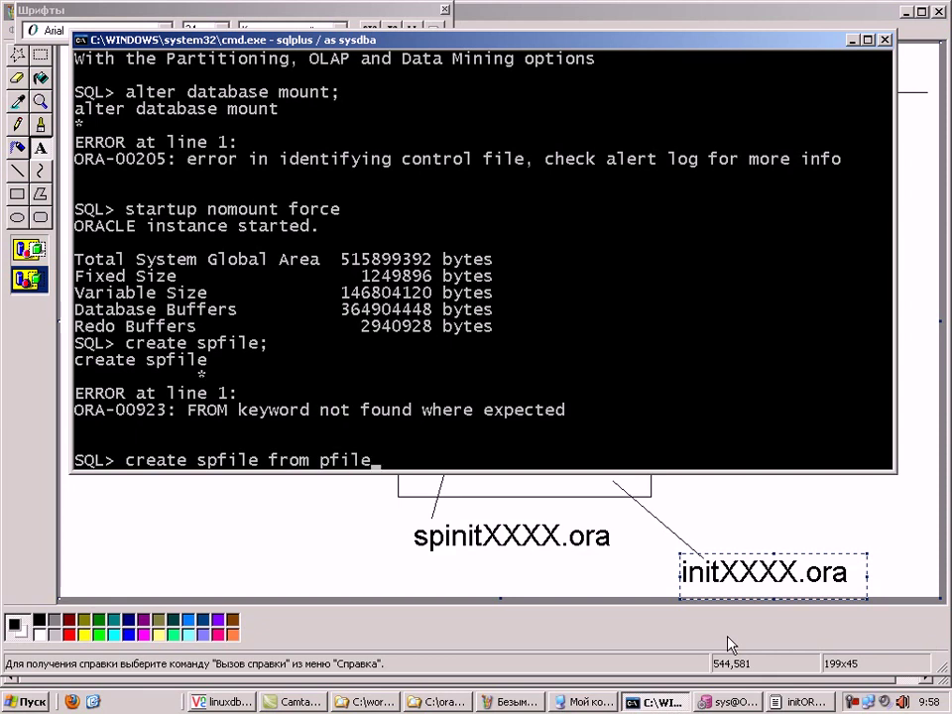
{"action": "type", "text": ";"}
{"action": "key", "text": "Return"}
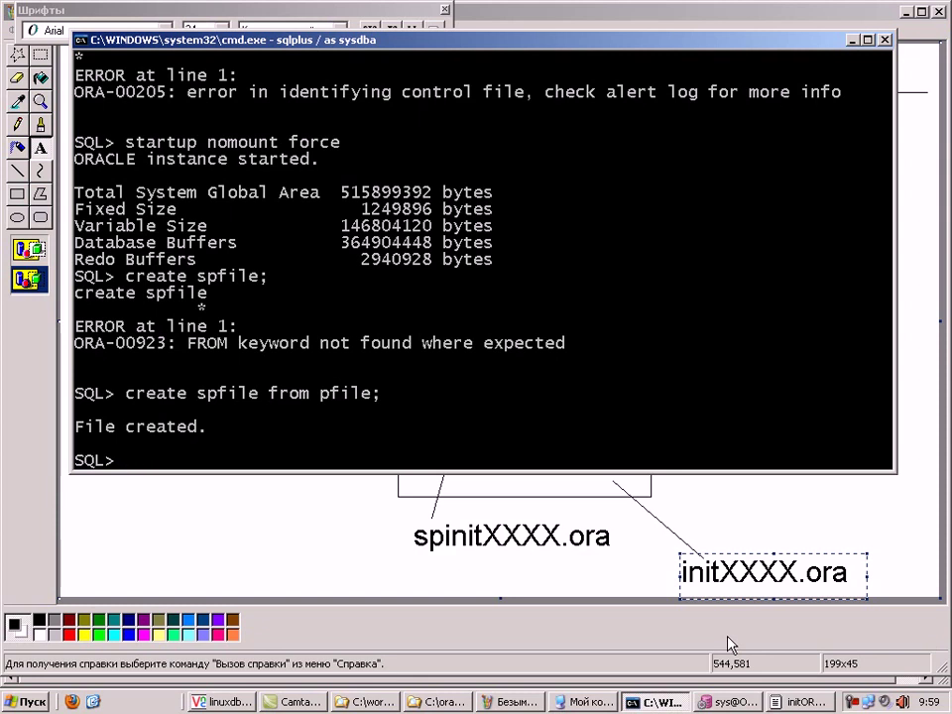
- Open the new SPFILEORCL.ORA in WordPad, check its sga_target=512000000 line, then close it
{"action": "left_click", "coordinate": [448, 703]}
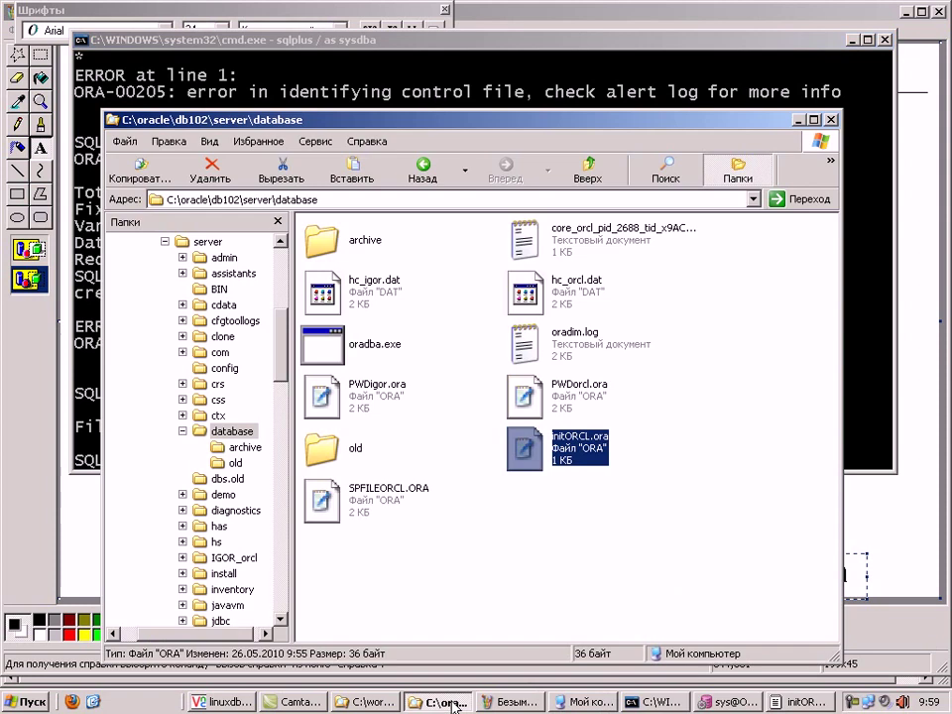
{"action": "left_click", "coordinate": [322, 500]}
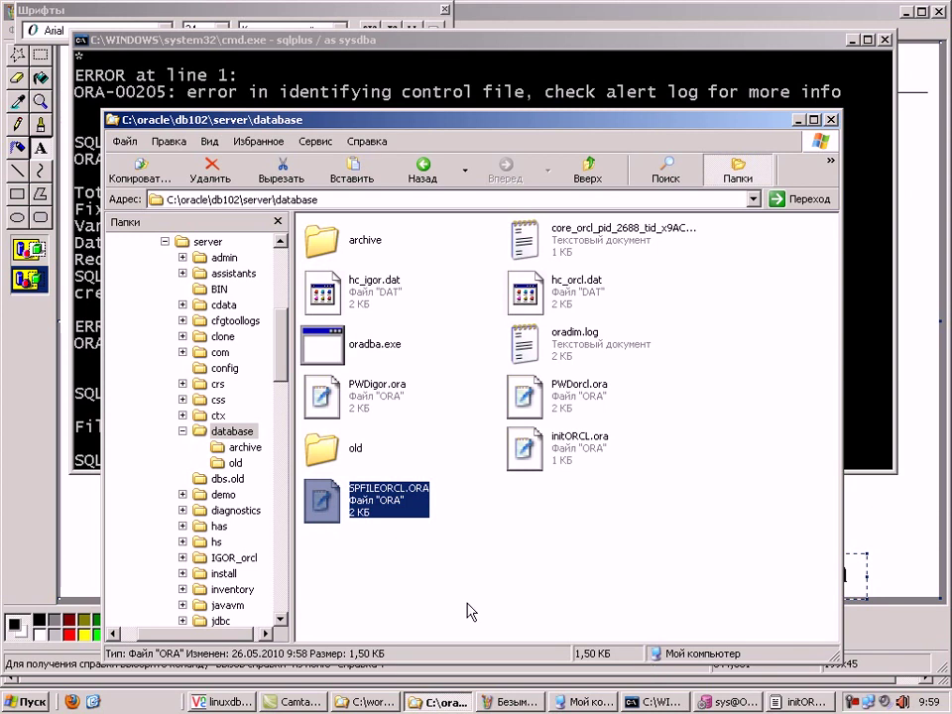
{"action": "double_click", "coordinate": [322, 497]}
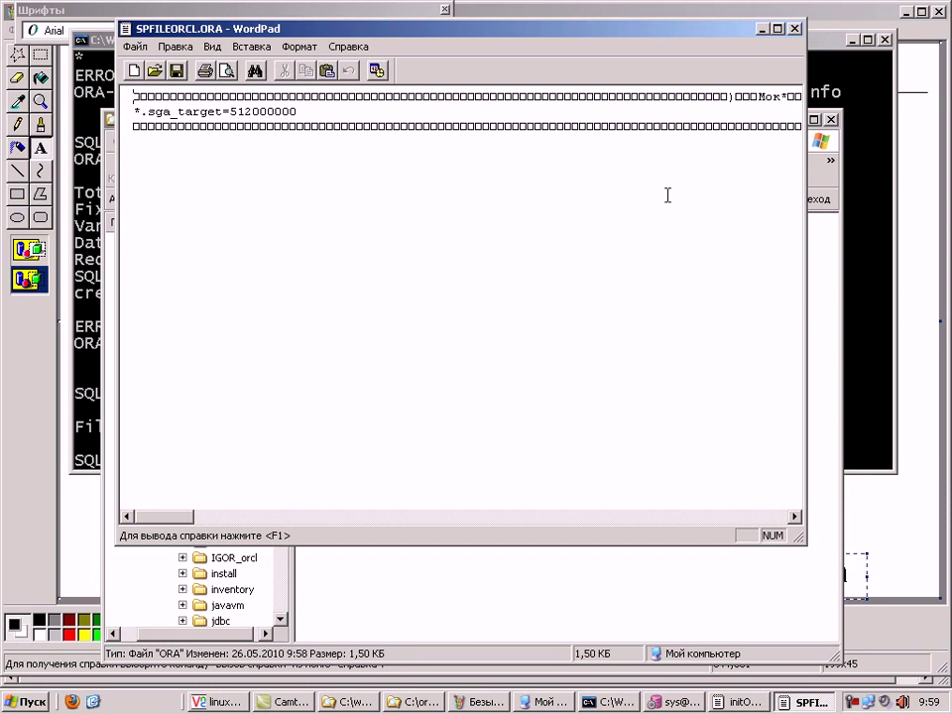
{"action": "left_click_drag", "start_coordinate": [803, 125], "coordinate": [938, 129]}
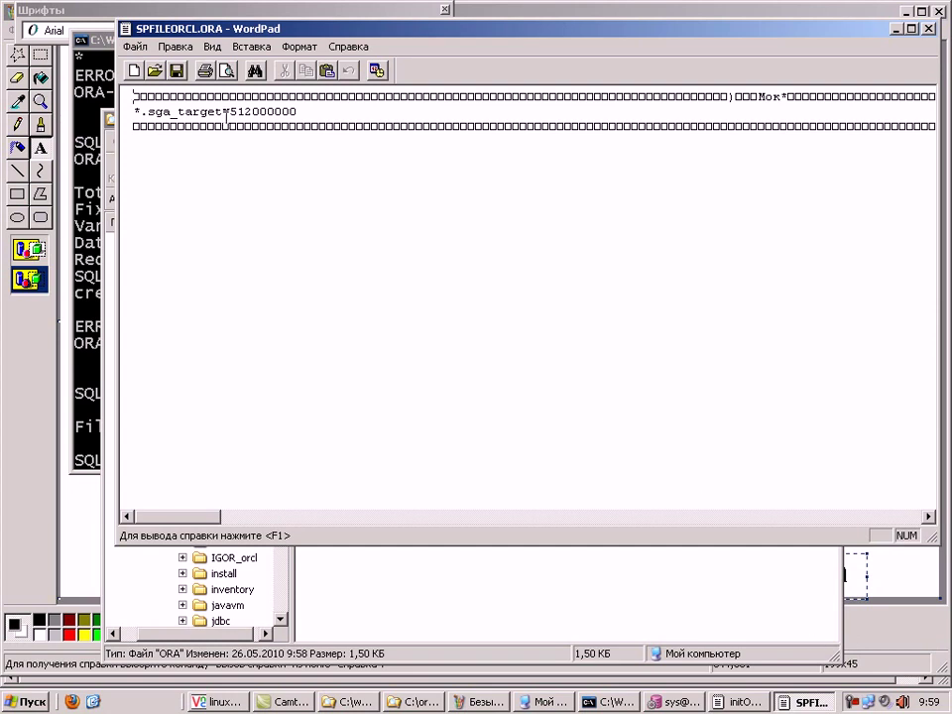
{"action": "left_click_drag", "start_coordinate": [227, 117], "coordinate": [303, 113]}
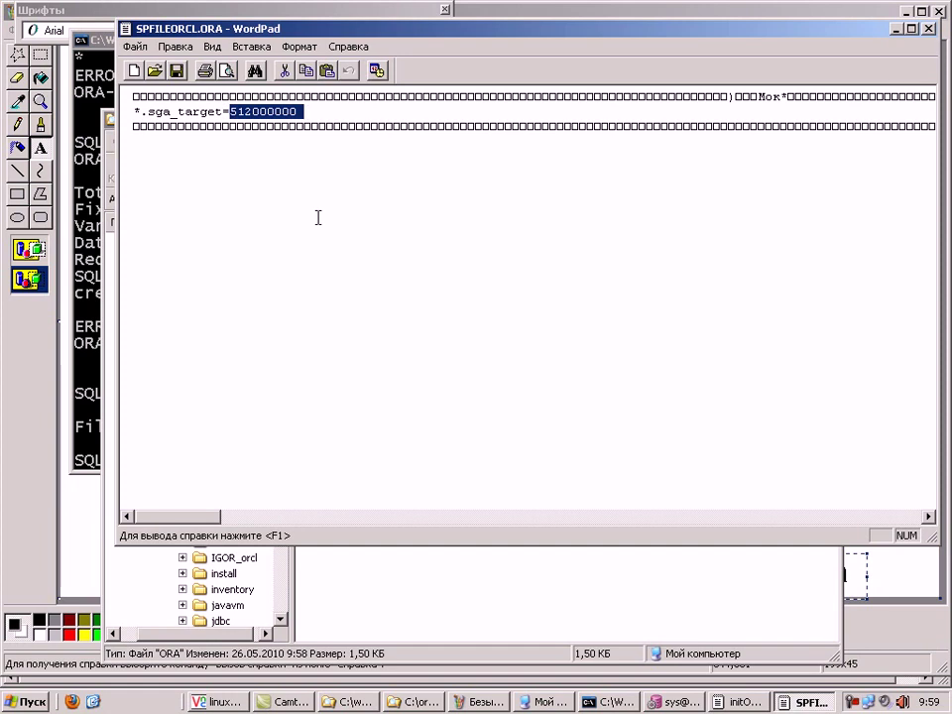
{"action": "left_click", "coordinate": [929, 29]}
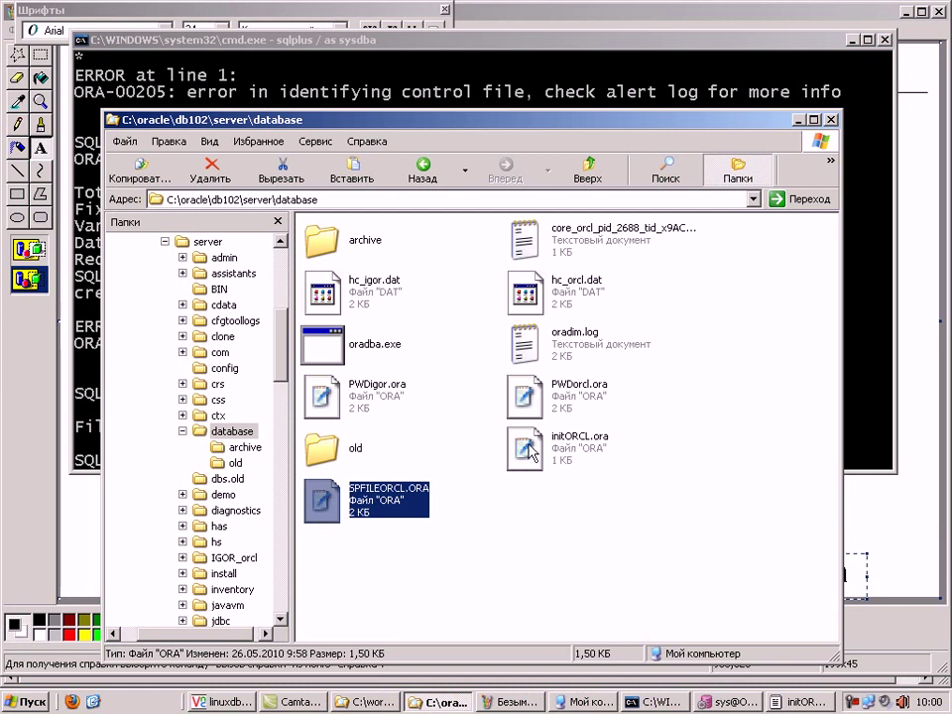
- Change sga_target in initORCL.ora from 512000000 to 360000000 and save the file
{"action": "mouse_move", "coordinate": [532, 451]}
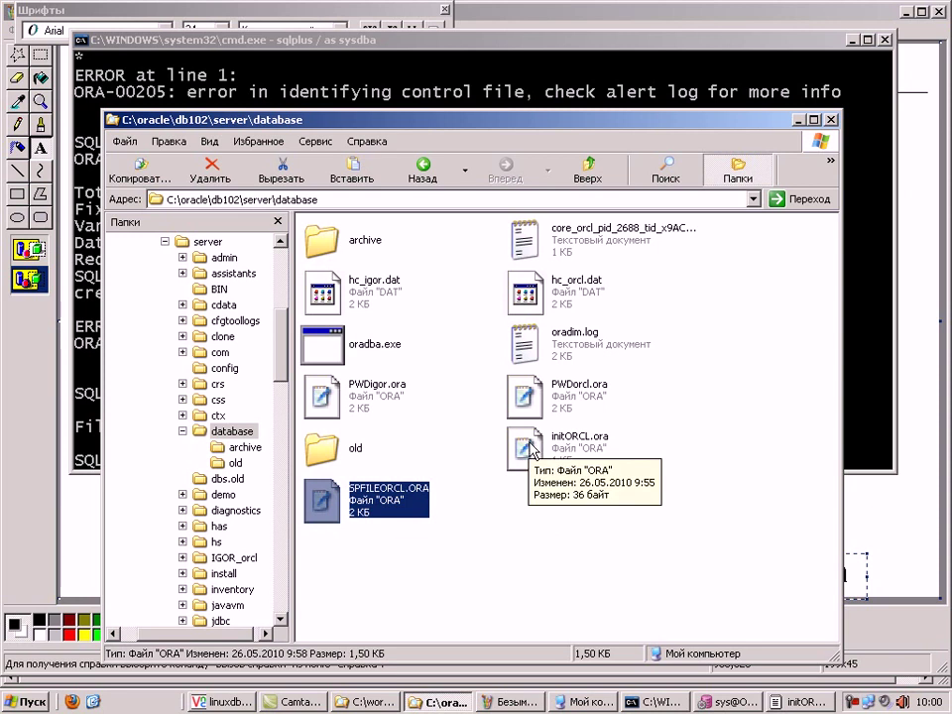
{"action": "double_click", "coordinate": [530, 449]}
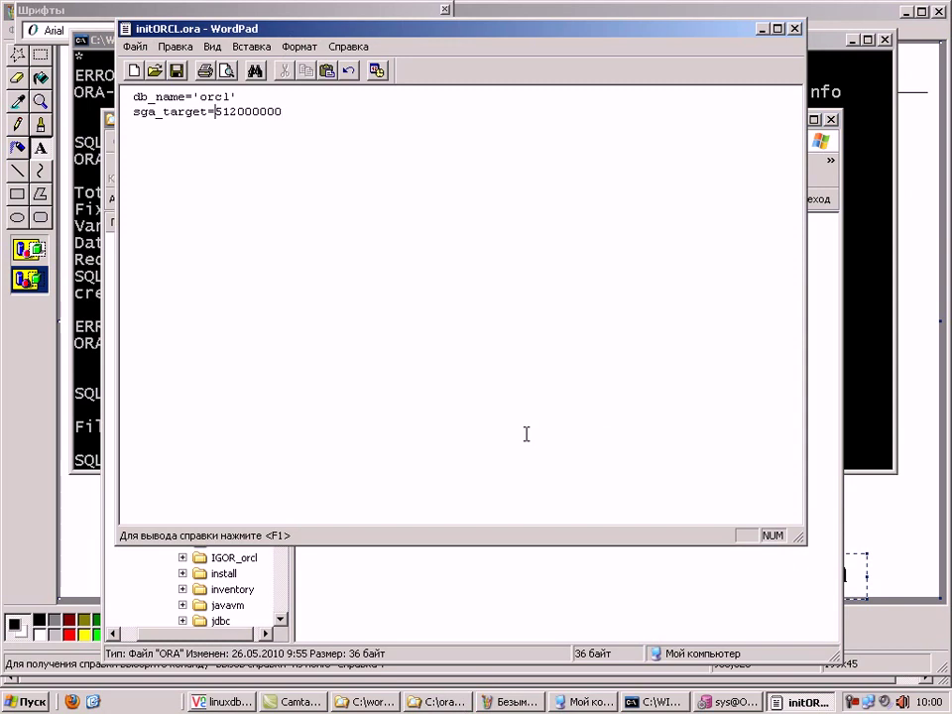
{"action": "key", "text": "Delete"}
{"action": "key", "text": "Delete"}
{"action": "key", "text": "Delete"}
{"action": "type", "text": "360"}
{"action": "left_click", "coordinate": [177, 73]}
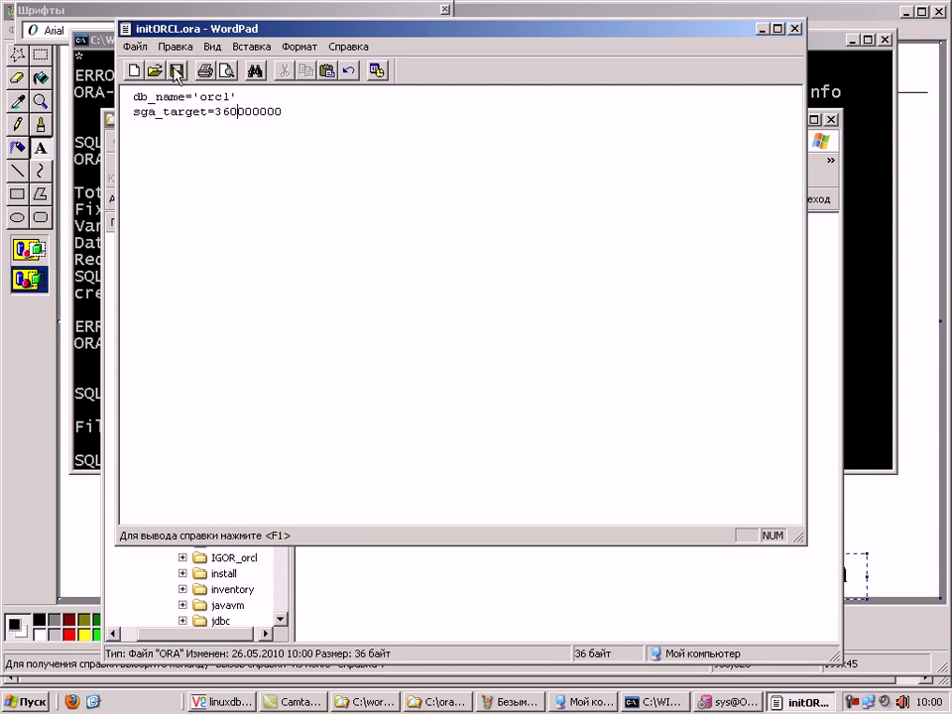
{"action": "left_click", "coordinate": [108, 44]}
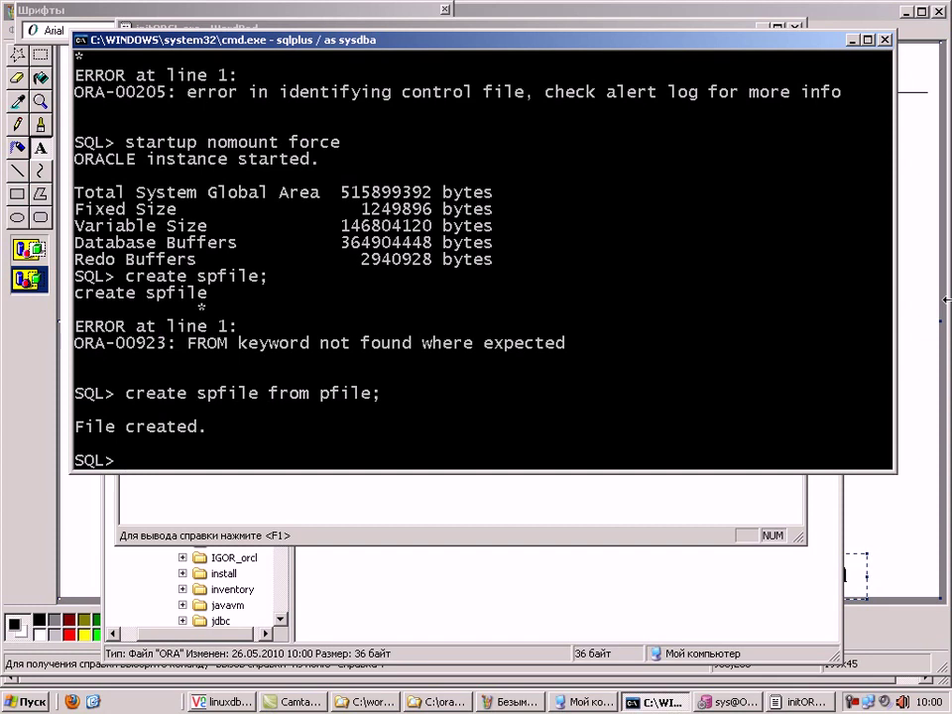
- Force-restart the instance nomount, then retry startup nomount without force, hitting ORA-01081
{"action": "key", "text": "Up"}
{"action": "key", "text": "Up"}
{"action": "key", "text": "Up"}
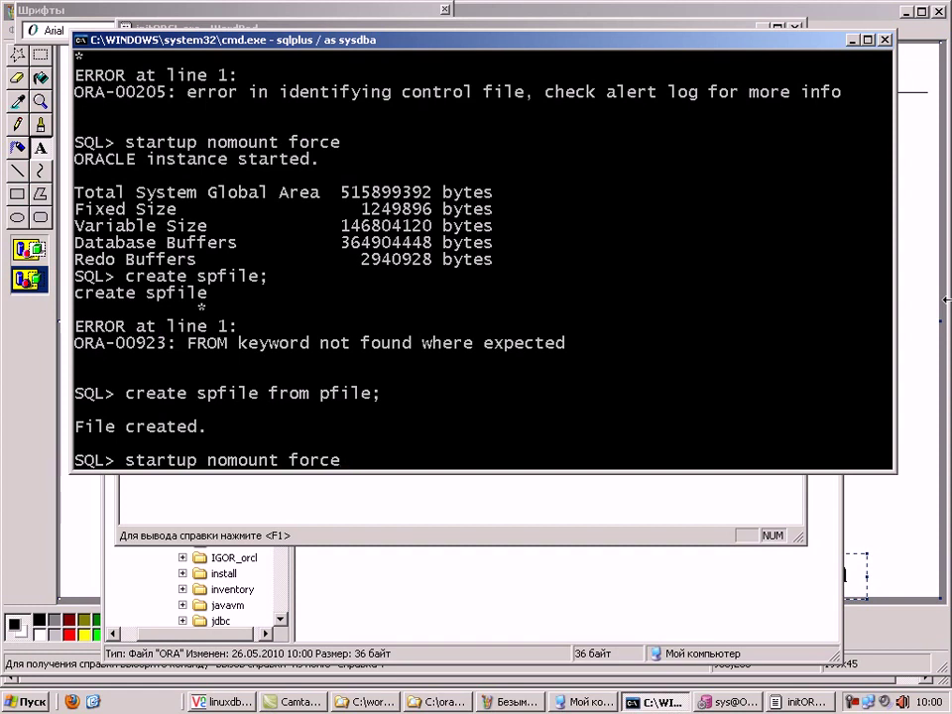
{"action": "key", "text": "Return"}
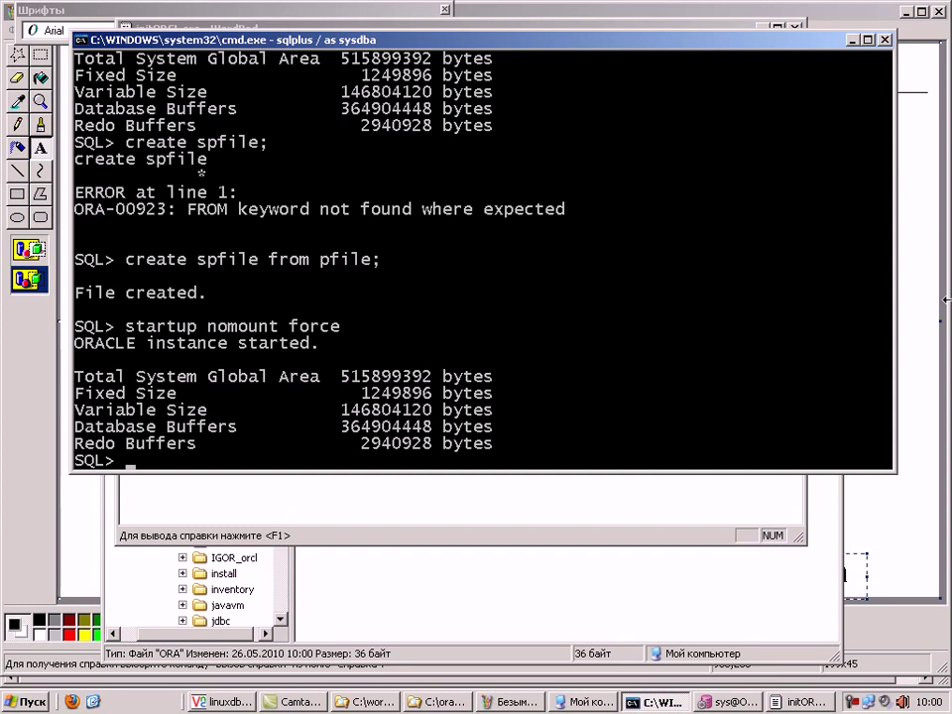
{"action": "key", "text": "Up"}
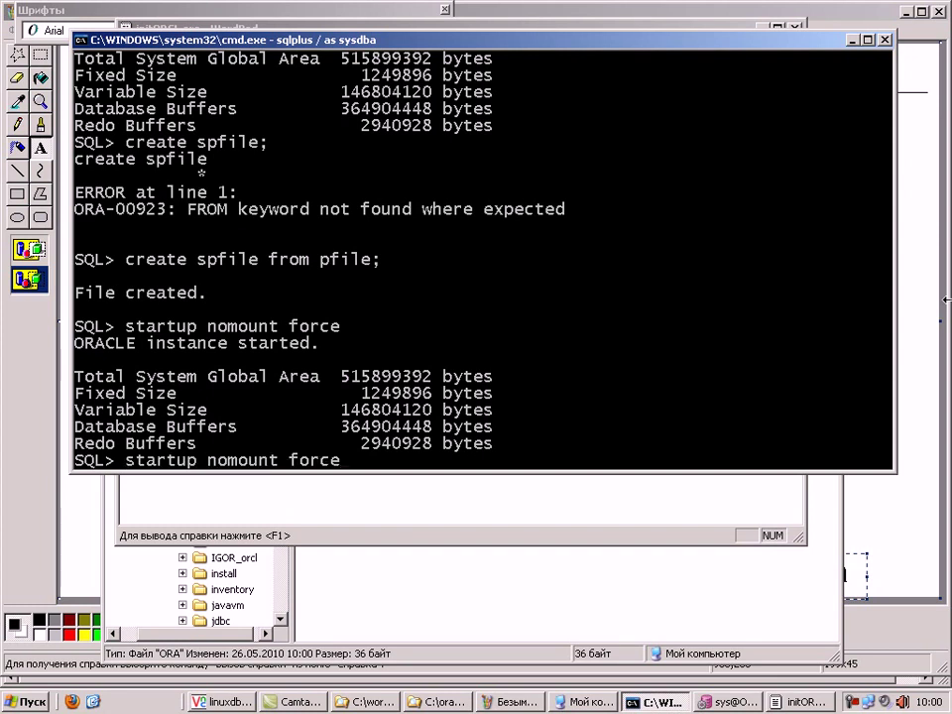
{"action": "key", "text": "BackSpace"}
{"action": "key", "text": "BackSpace"}
{"action": "key", "text": "BackSpace"}
{"action": "key", "text": "BackSpace"}
{"action": "key", "text": "BackSpace"}
{"action": "key", "text": "BackSpace"}
{"action": "key", "text": "Return"}
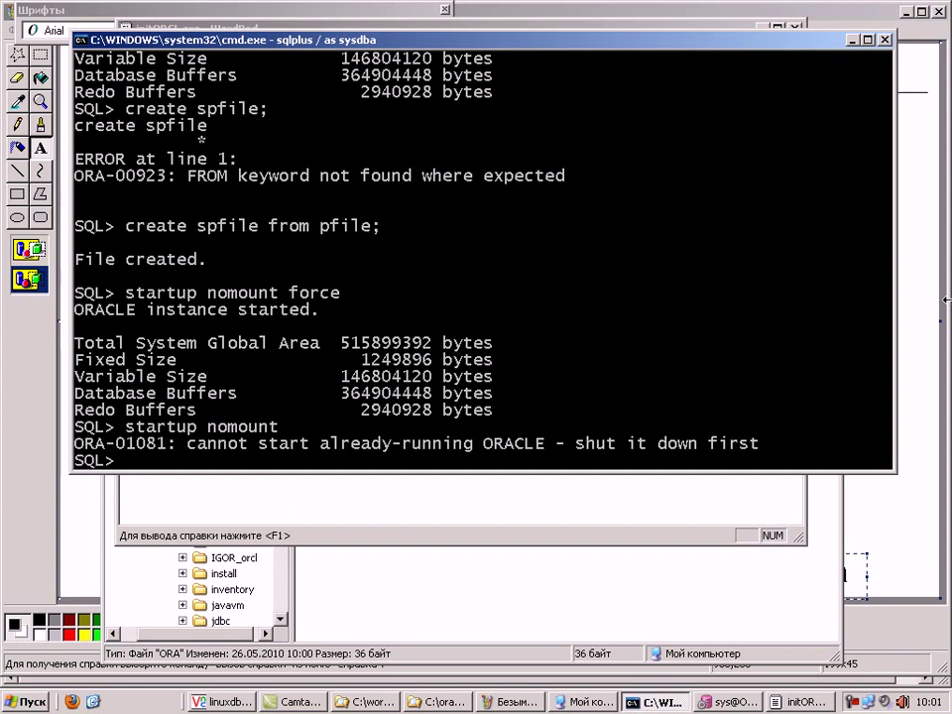
- Shut down abort, start nomount, then startup nomount force again (515899392-byte SGA)
{"action": "type", "text": "shutdown a"}
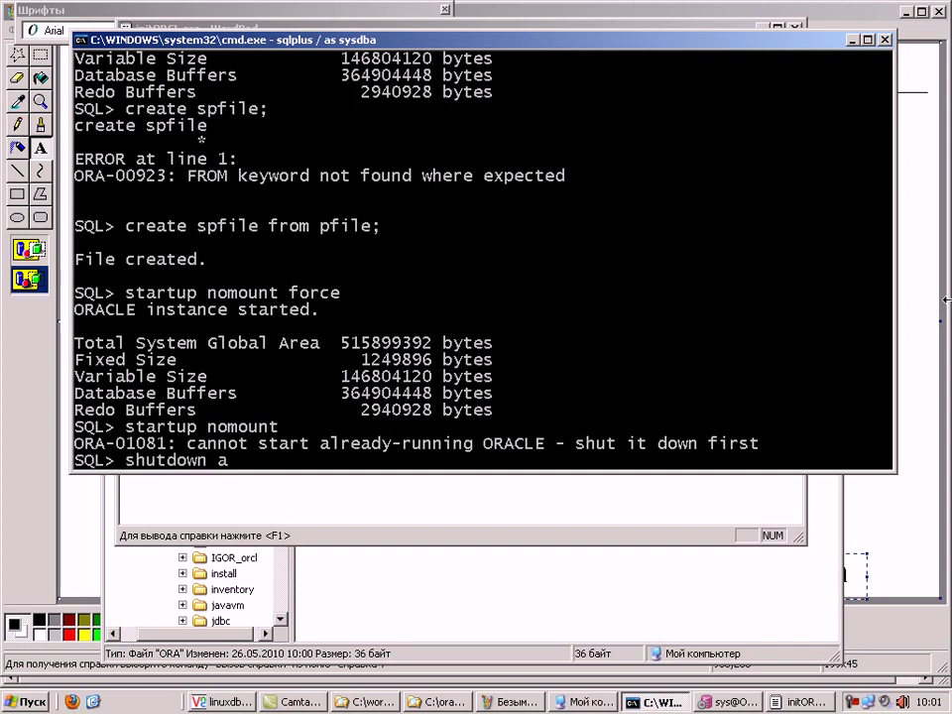
{"action": "type", "text": "bort"}
{"action": "key", "text": "Return"}
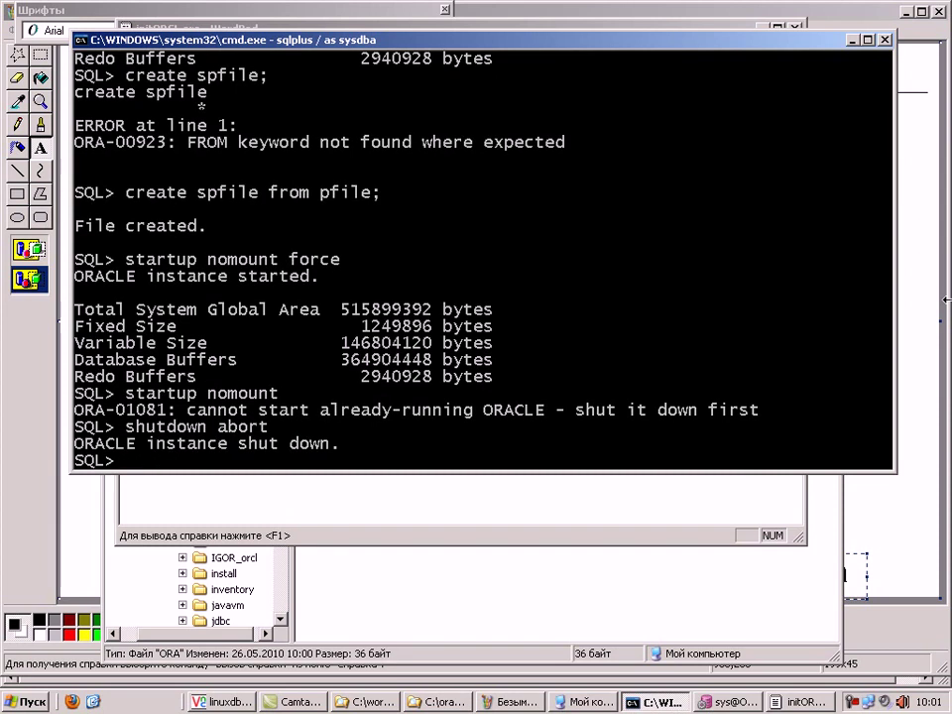
{"action": "type", "text": "startup no"}
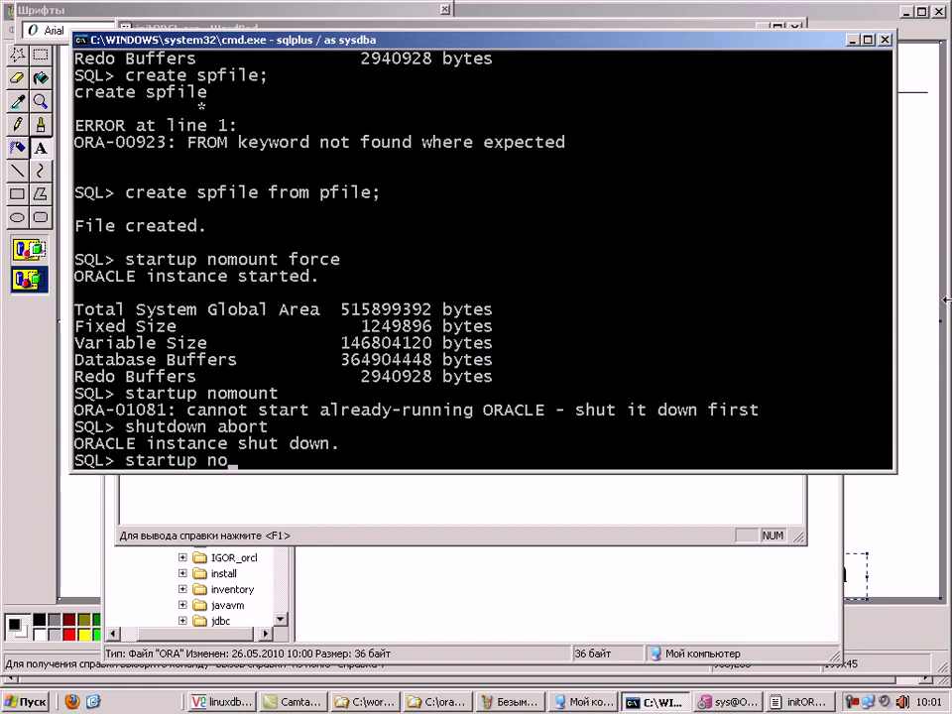
{"action": "type", "text": "mount"}
{"action": "key", "text": "Return"}
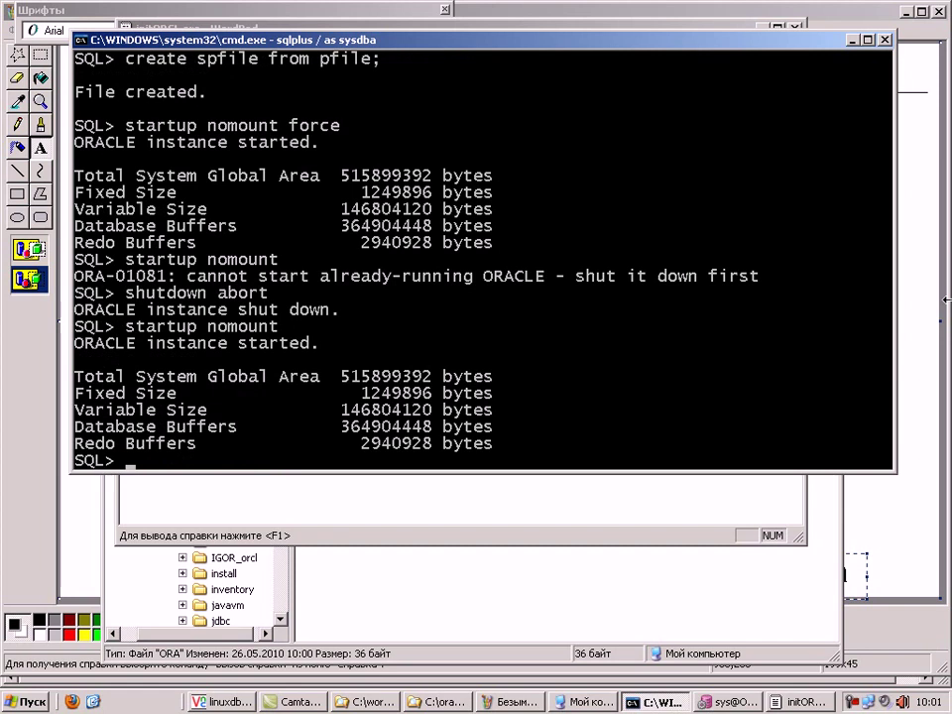
{"action": "key", "text": "Up"}
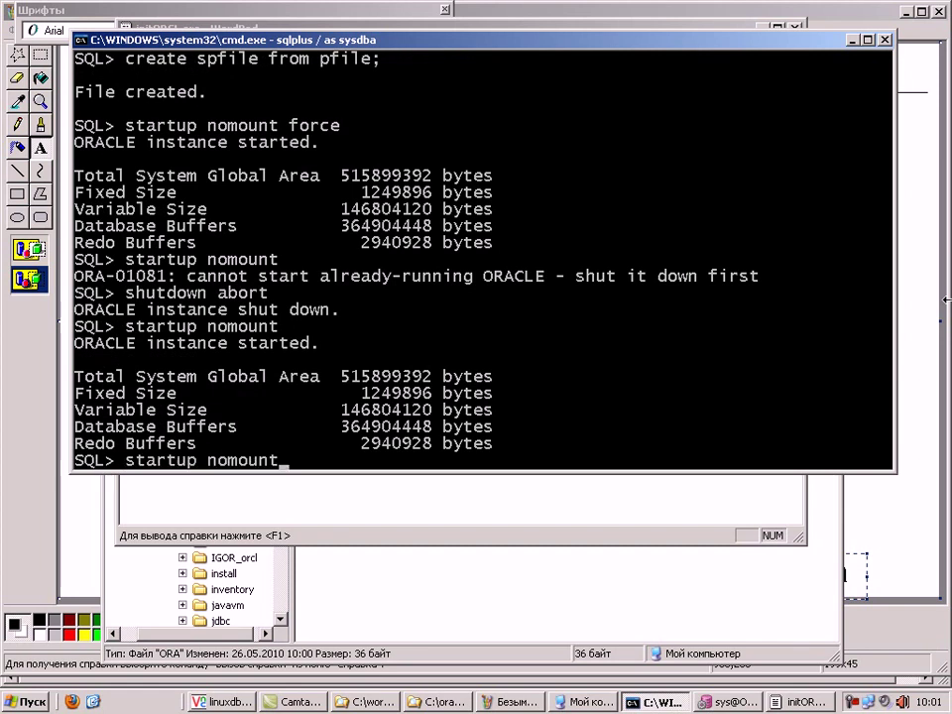
{"action": "type", "text": "force"}
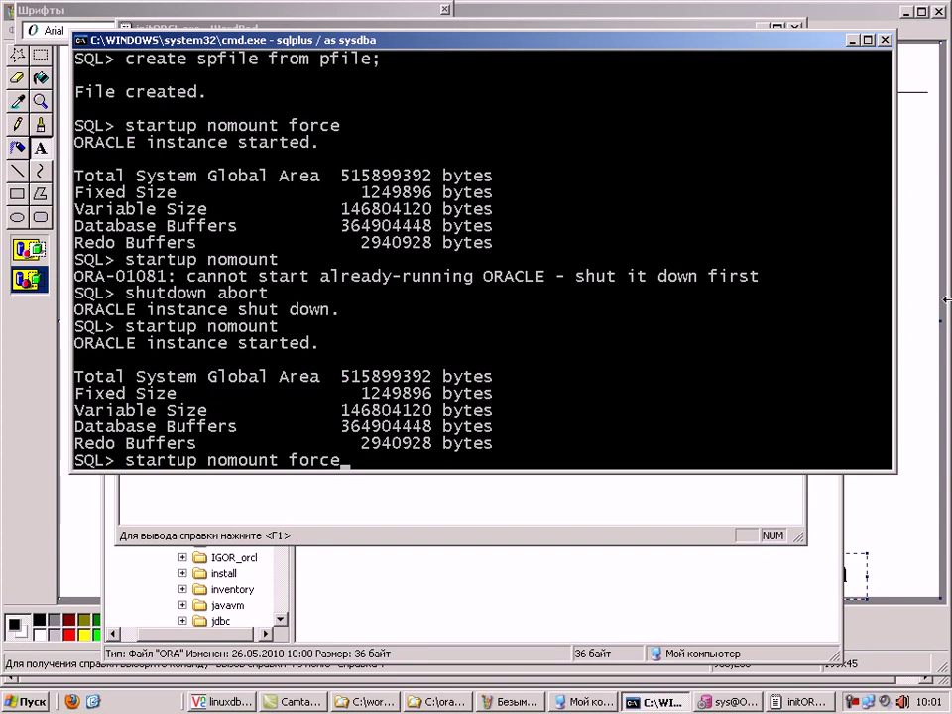
{"action": "key", "text": "Return"}
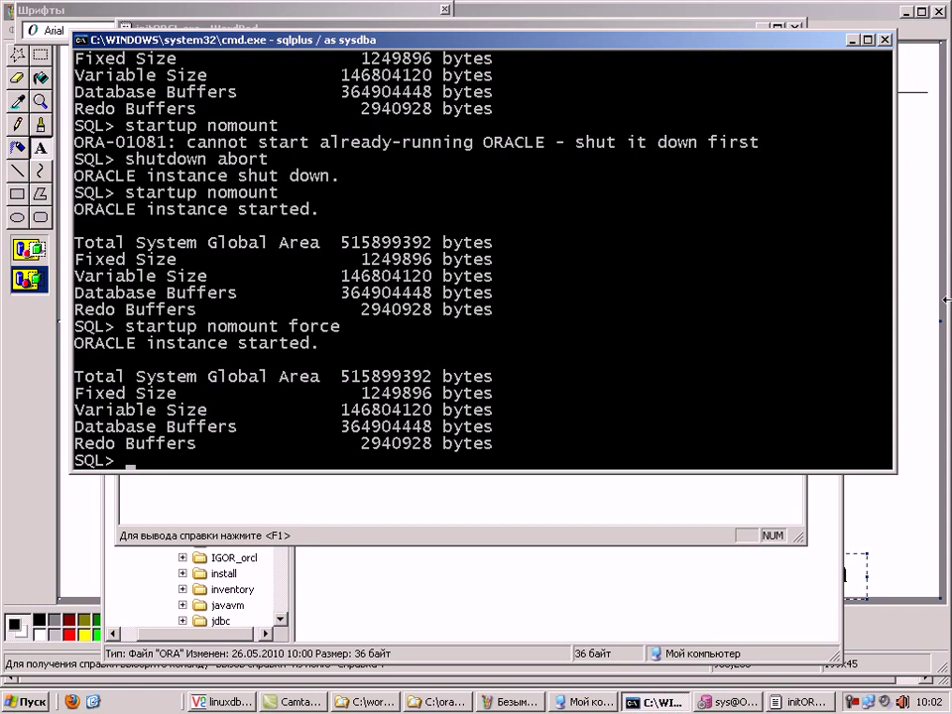
- Restart nomount force with pfile=c:\oracle\db102\server\database\initorcl.ora, giving a 360710144-byte SGA
{"action": "left_click", "coordinate": [785, 694]}
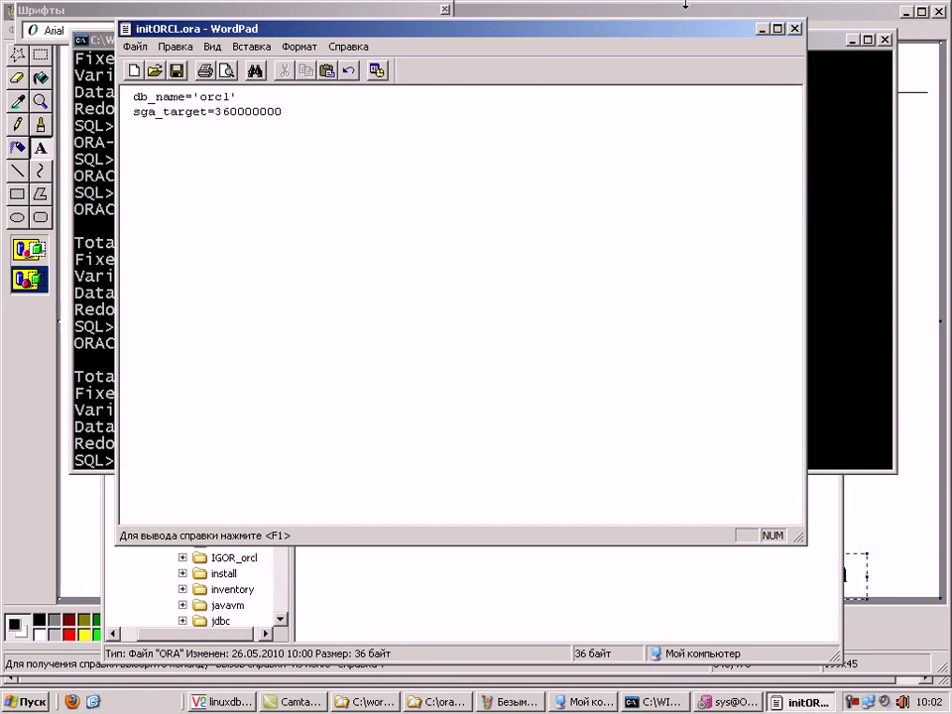
{"action": "key", "text": "alt+Tab"}
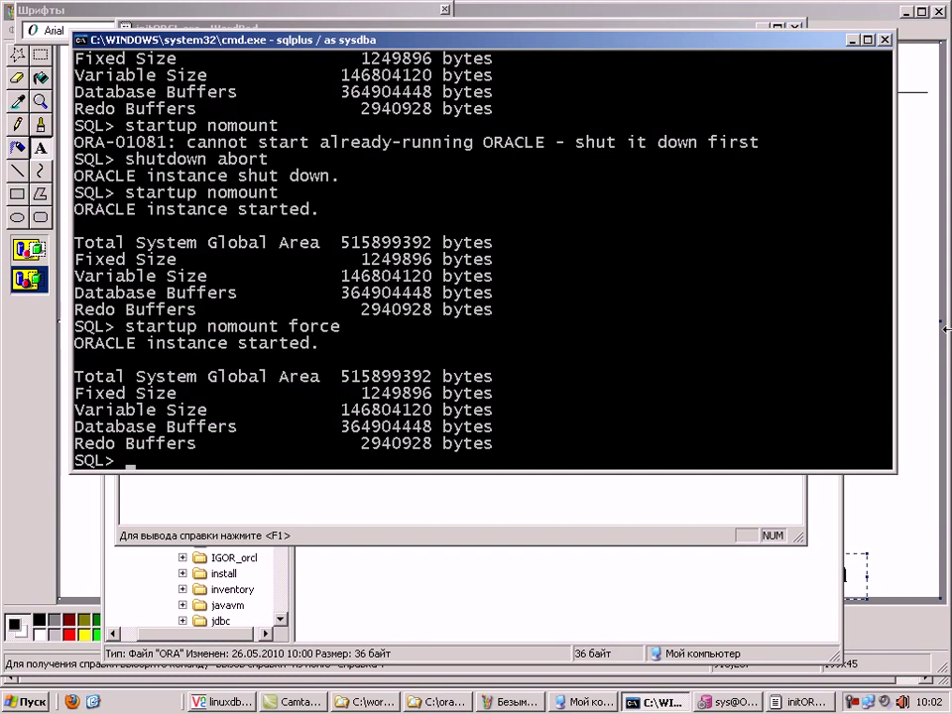
{"action": "type", "text": "startup"}
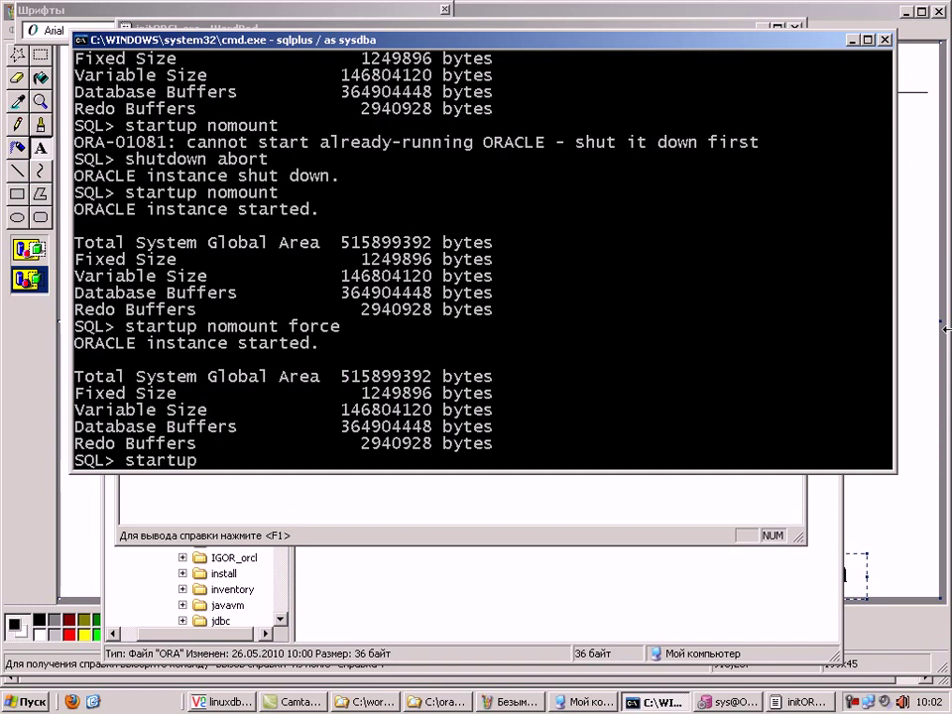
{"action": "type", "text": " pfile"}
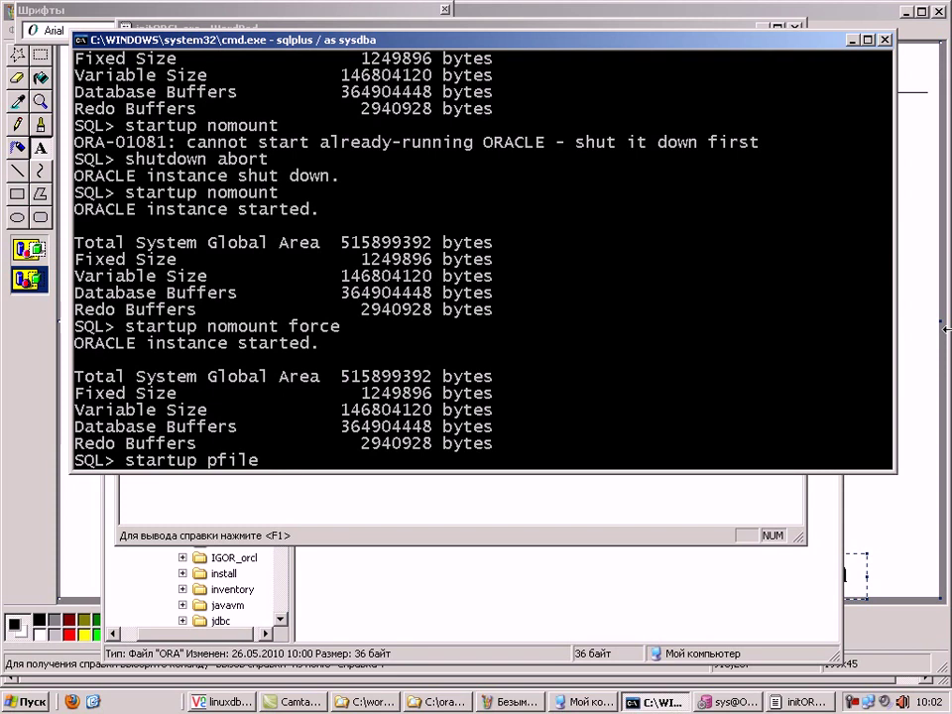
{"action": "type", "text": "=c:\\oracl"}
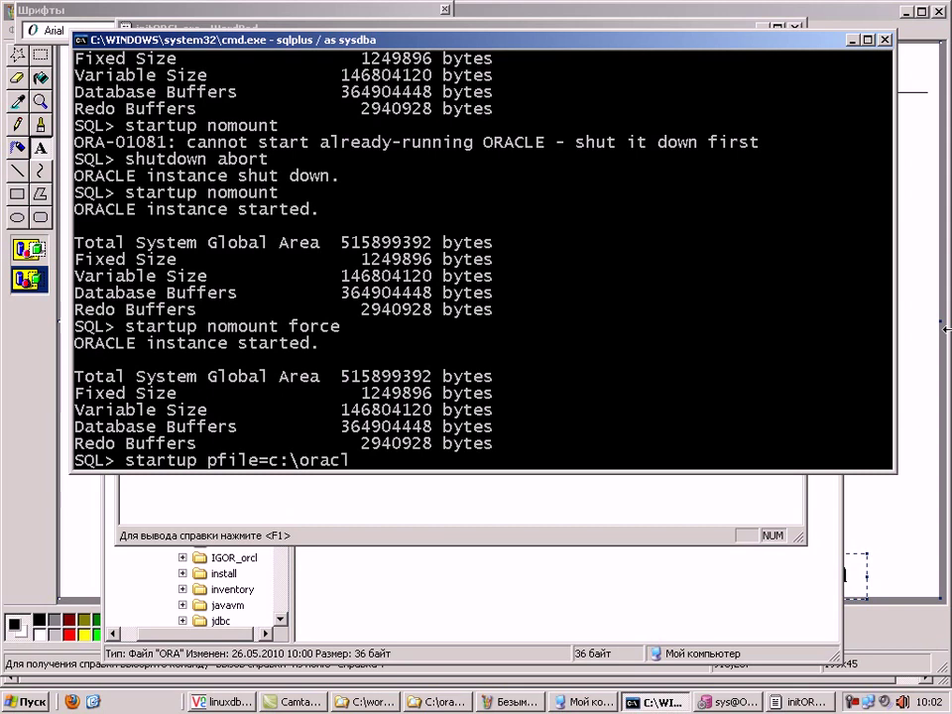
{"action": "type", "text": "e\\db102"}
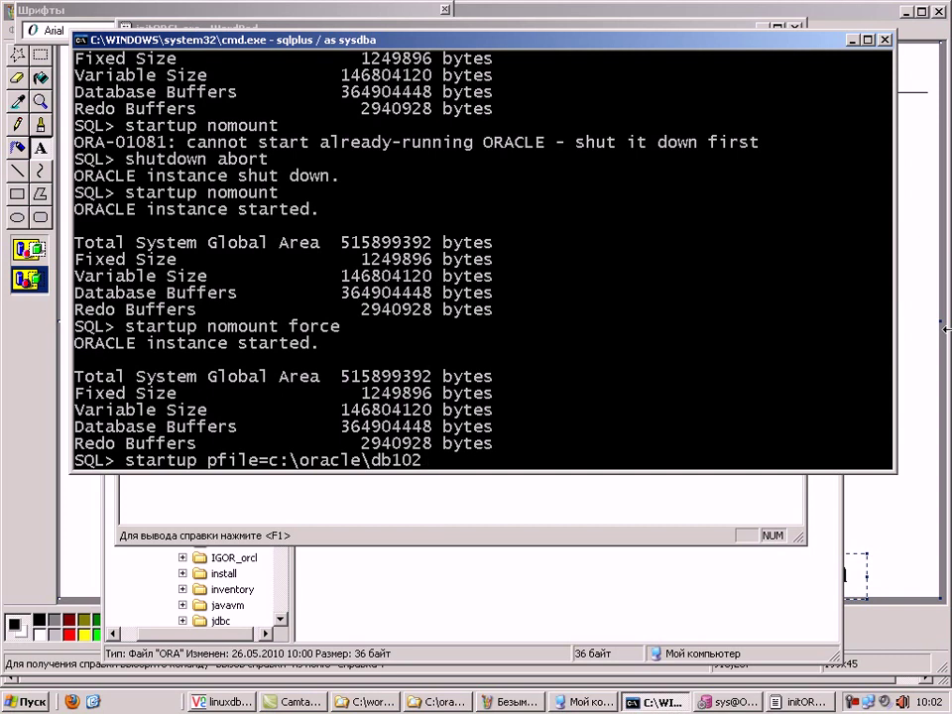
{"action": "type", "text": "\\server"}
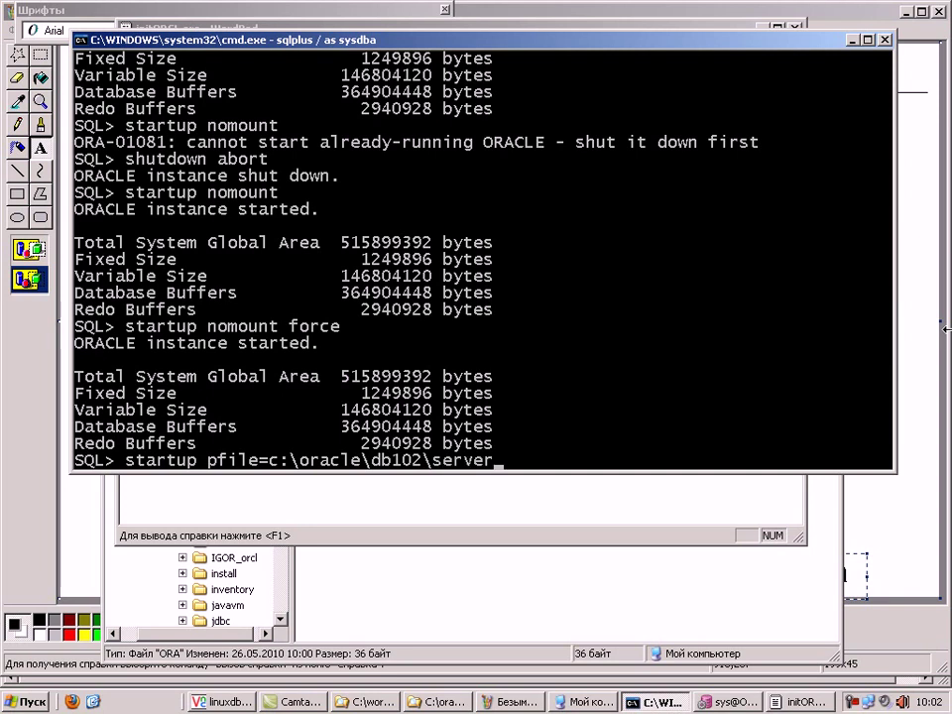
{"action": "type", "text": "\\databas"}
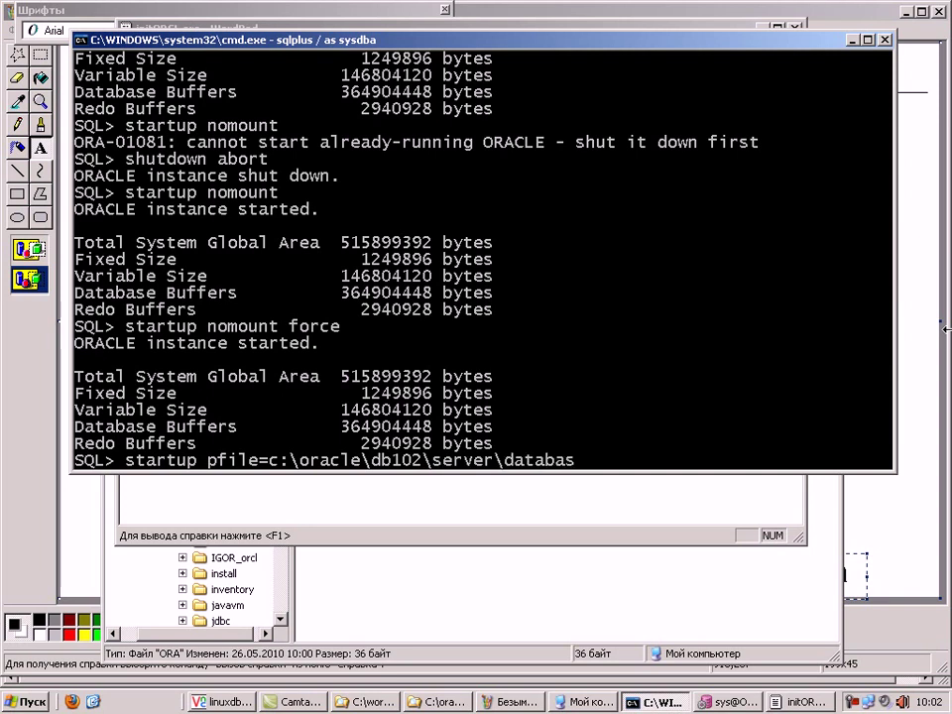
{"action": "type", "text": "e\\"}
{"action": "type", "text": "init"}
{"action": "type", "text": "or"}
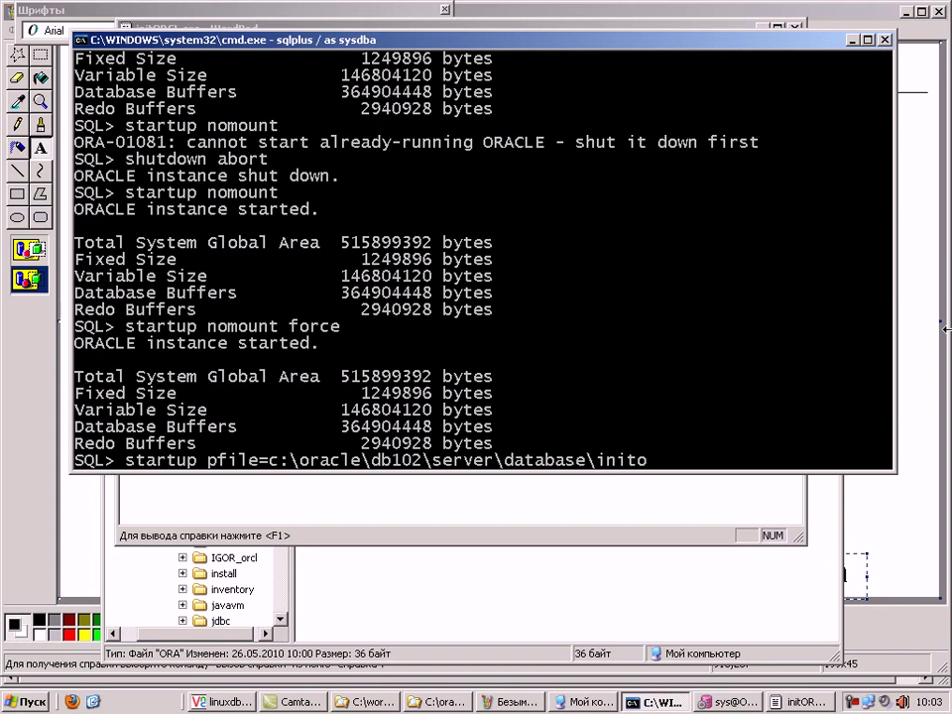
{"action": "type", "text": "cl.ora "}
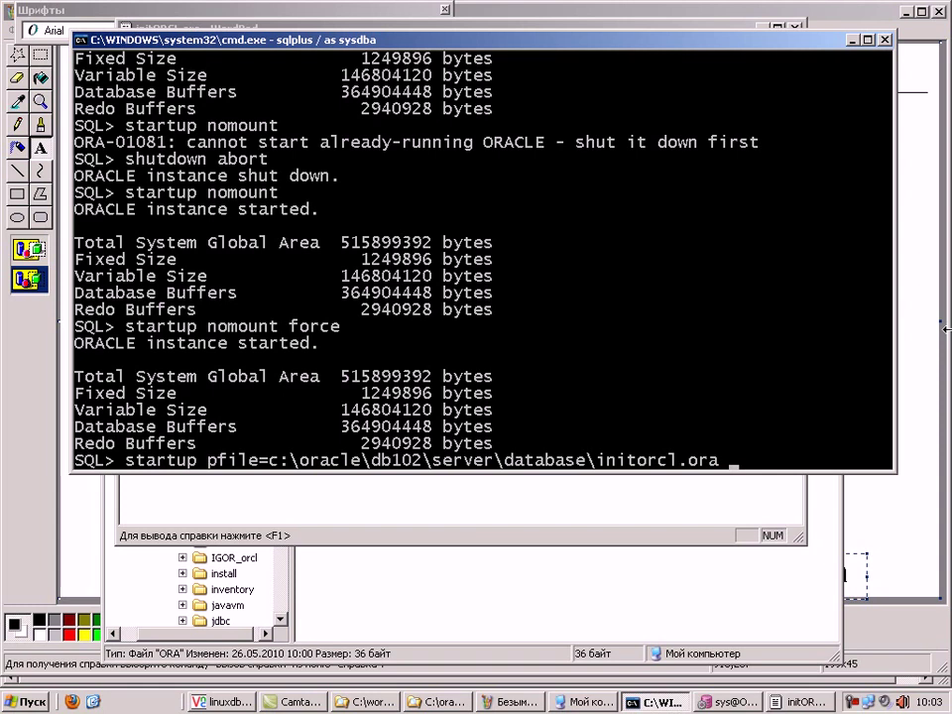
{"action": "type", "text": "nomount"}
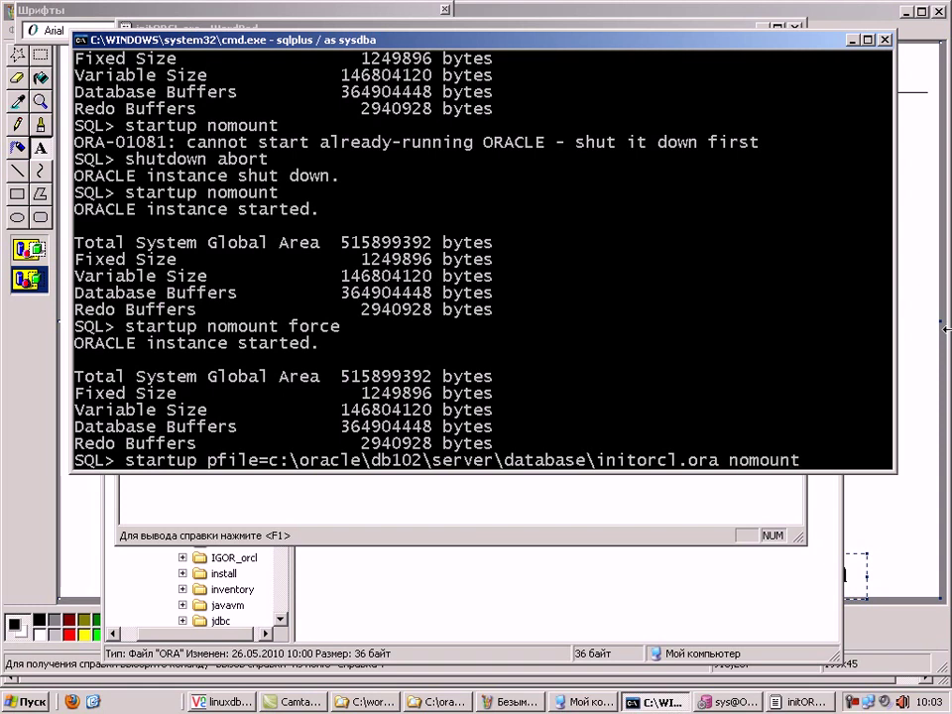
{"action": "type", "text": " force"}
{"action": "key", "text": "Return"}
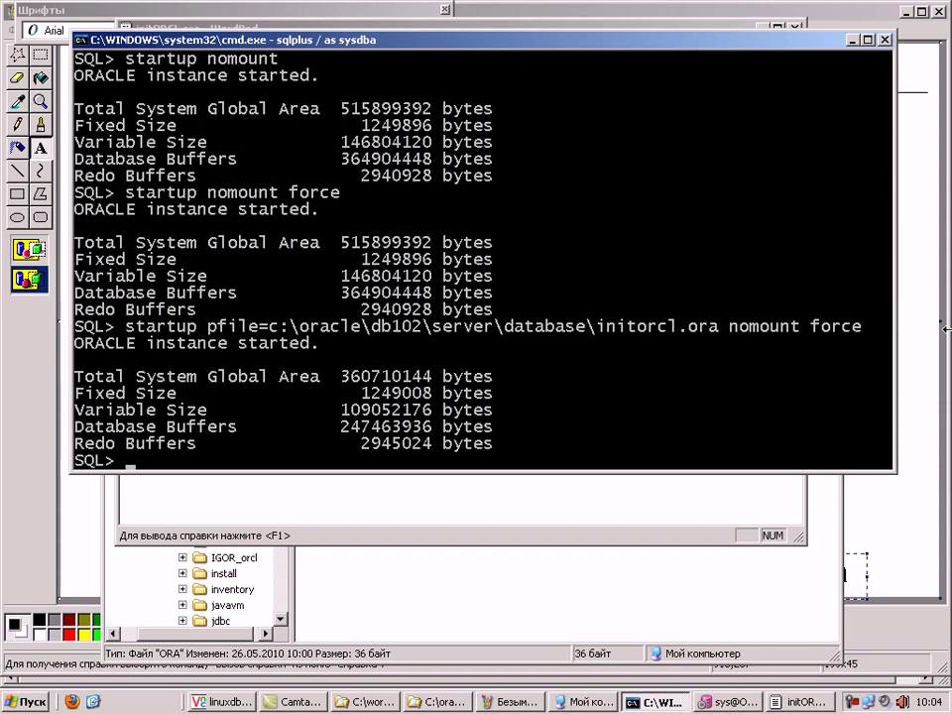
{"action": "type", "text": "create s"}
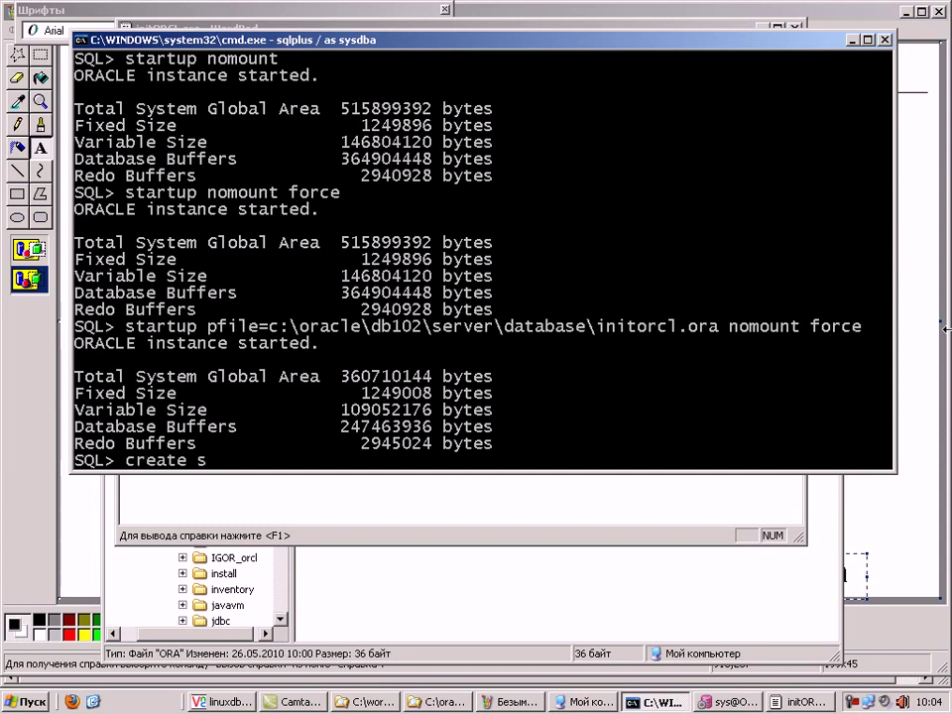
{"action": "type", "text": "pfil"}
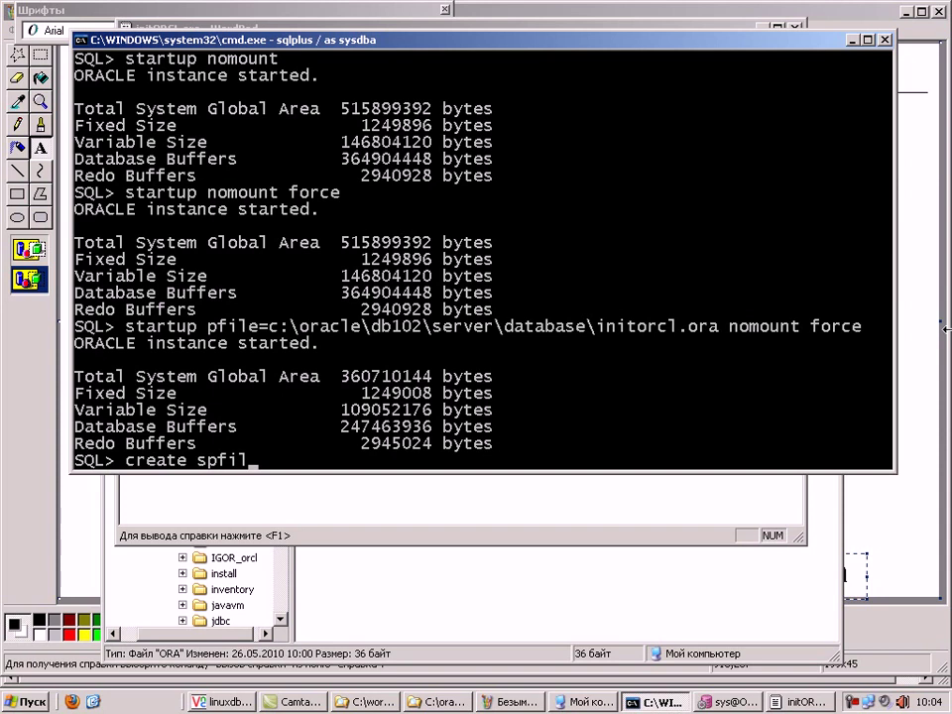
{"action": "type", "text": "e fro"}
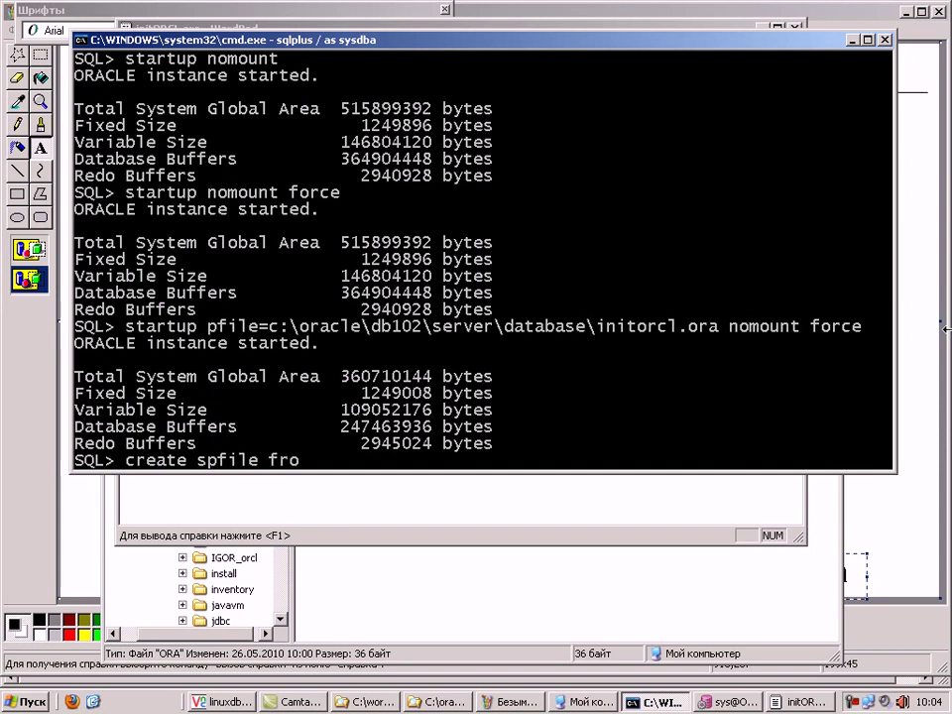
{"action": "type", "text": "m pfile="}
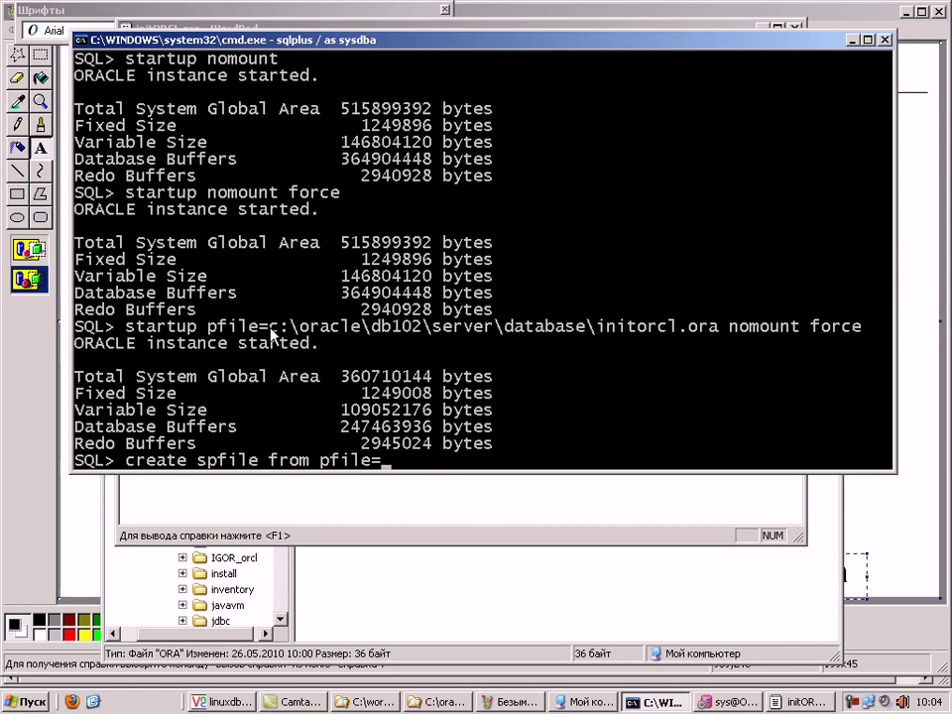
- Copy the initorcl.ora path into 'create spfile from pfile=' and run the statement
{"action": "left_click", "coordinate": [83, 40]}
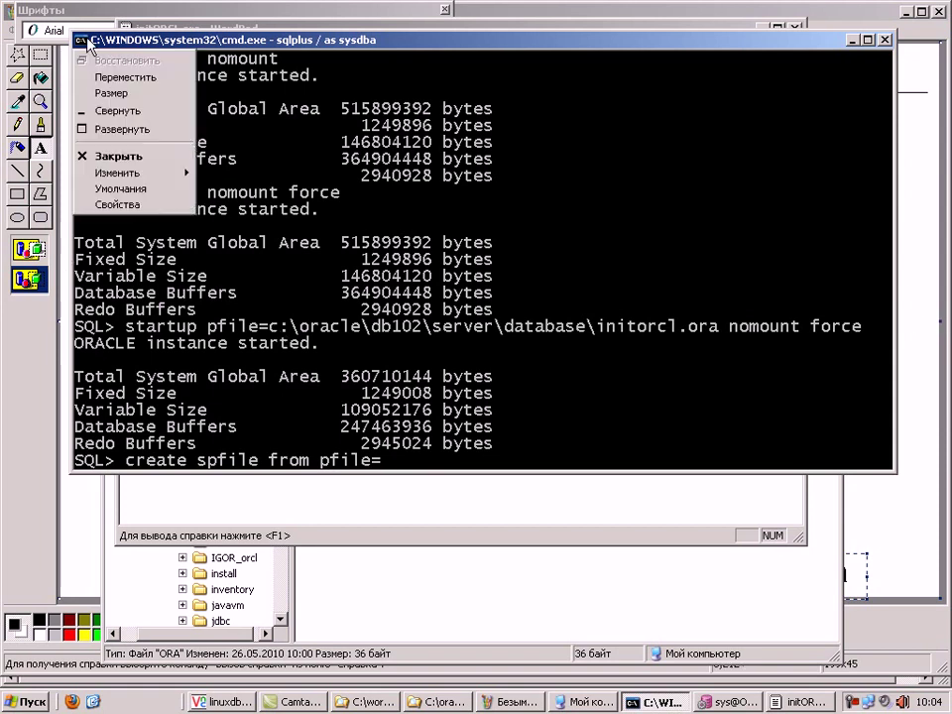
{"action": "mouse_move", "coordinate": [168, 174]}
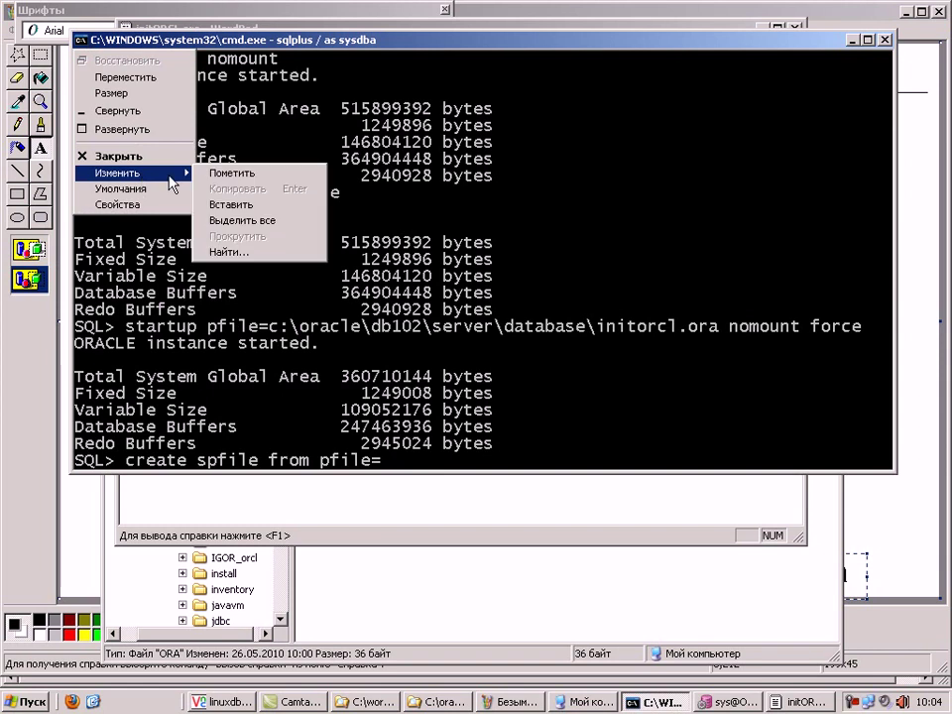
{"action": "left_click", "coordinate": [246, 173]}
{"action": "left_click_drag", "start_coordinate": [271, 325], "coordinate": [854, 342]}
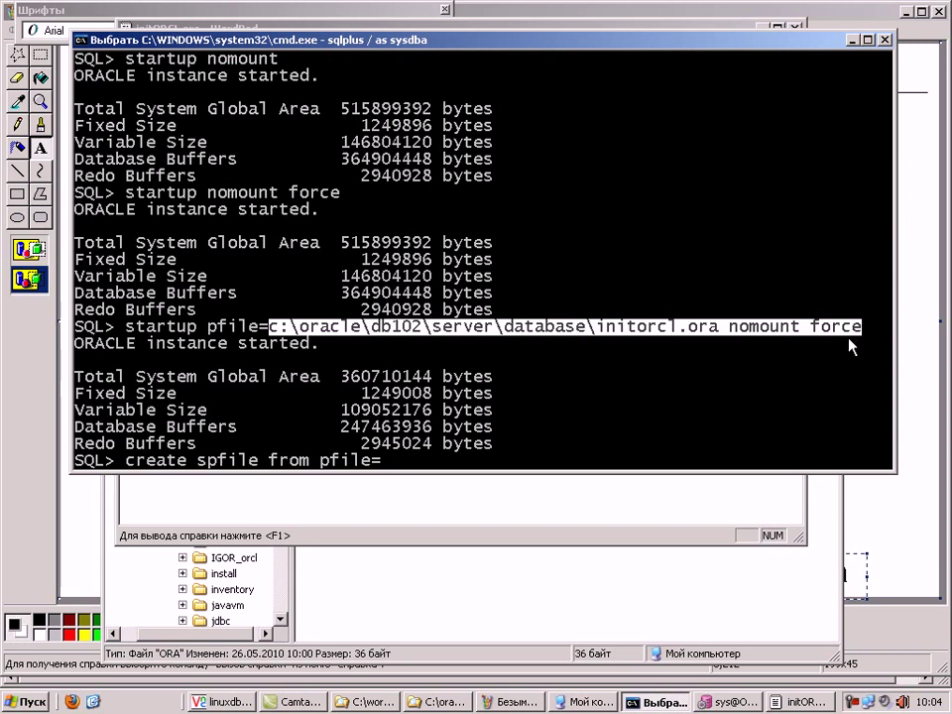
{"action": "key", "text": "Return"}
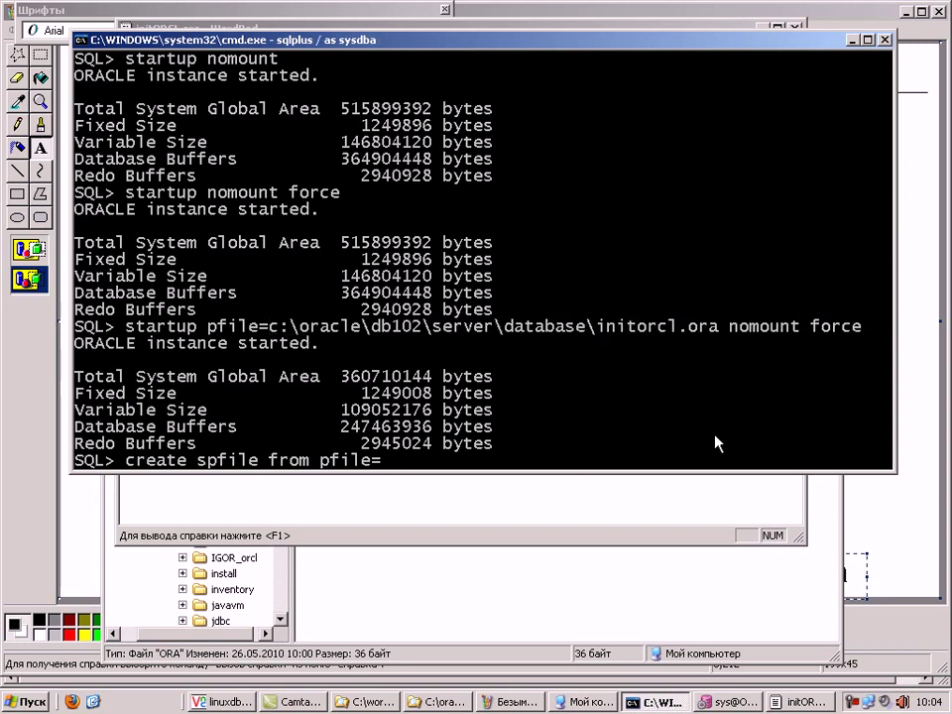
{"action": "right_click", "coordinate": [575, 459]}
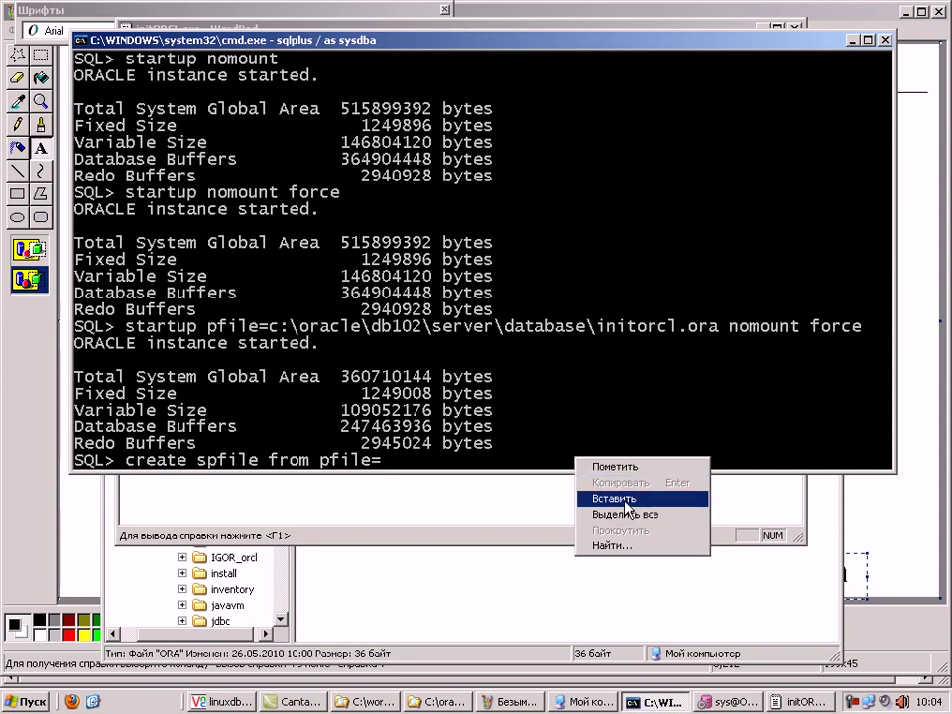
{"action": "left_click", "coordinate": [625, 500]}
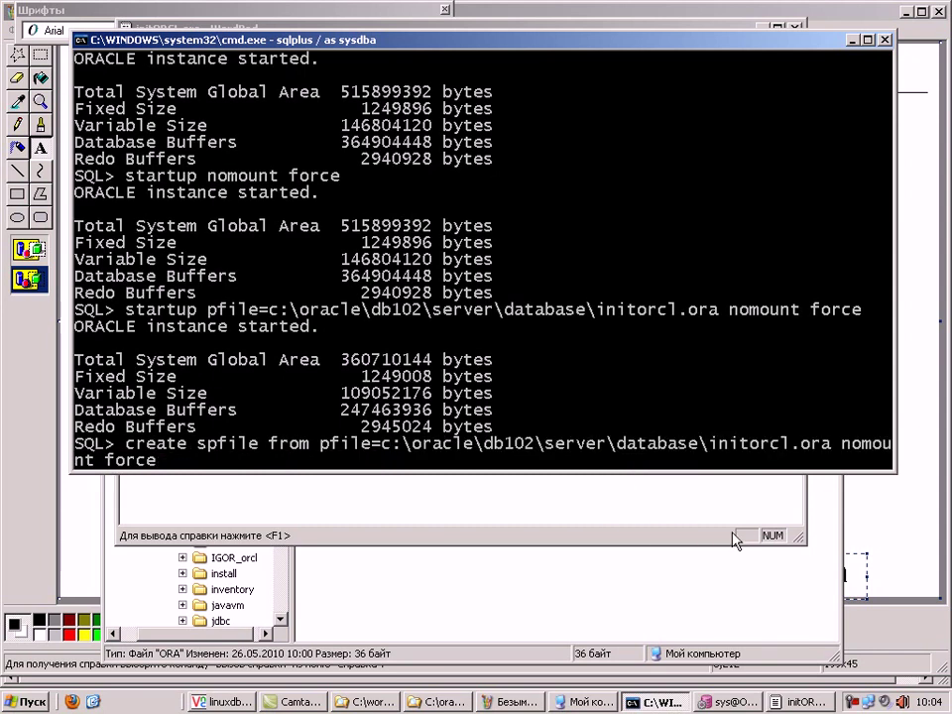
{"action": "key", "text": "BackSpace"}
{"action": "key", "text": "BackSpace"}
{"action": "key", "text": "BackSpace"}
{"action": "key", "text": "BackSpace"}
{"action": "key", "text": "BackSpace"}
{"action": "key", "text": "Return"}
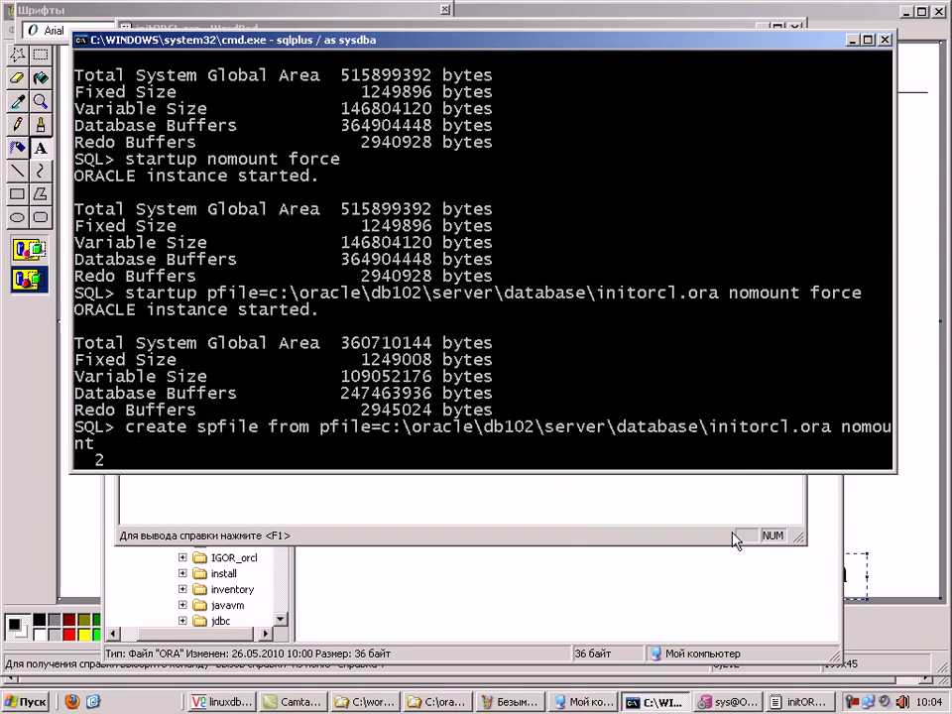
{"action": "type", "text": ";"}
{"action": "key", "text": "Return"}
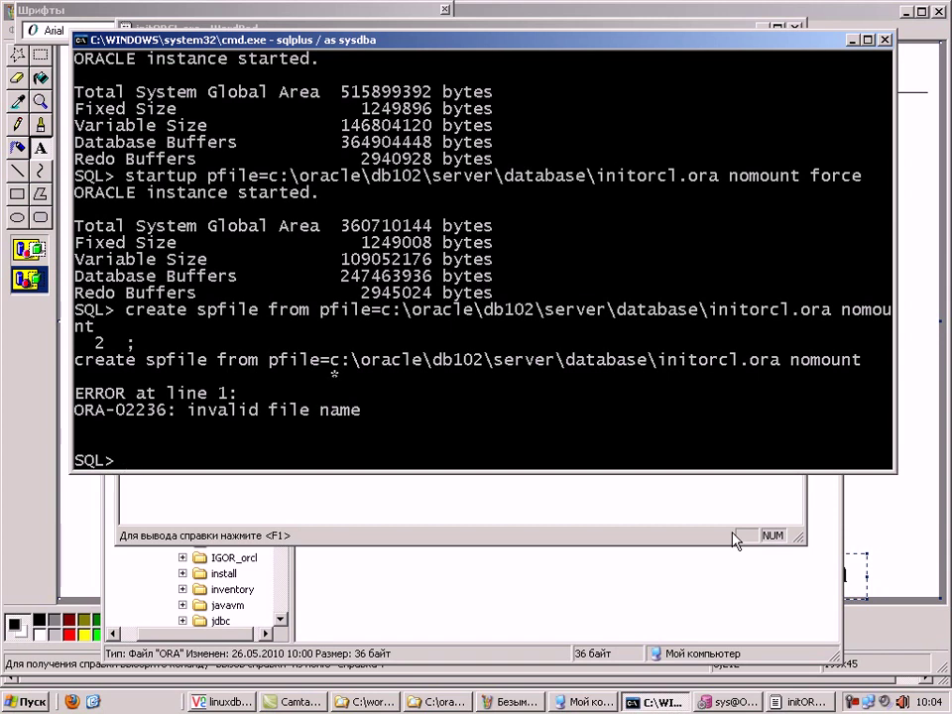
- Drop the leftover nomount and quote the path, so the spfile is created successfully
{"action": "key", "text": "Up"}
{"action": "key", "text": "Up"}
{"action": "key", "text": "BackSpace"}
{"action": "key", "text": "BackSpace"}
{"action": "key", "text": "BackSpace"}
{"action": "key", "text": "BackSpace"}
{"action": "key", "text": "BackSpace"}
{"action": "key", "text": "BackSpace"}
{"action": "key", "text": "BackSpace"}
{"action": "key", "text": "BackSpace"}
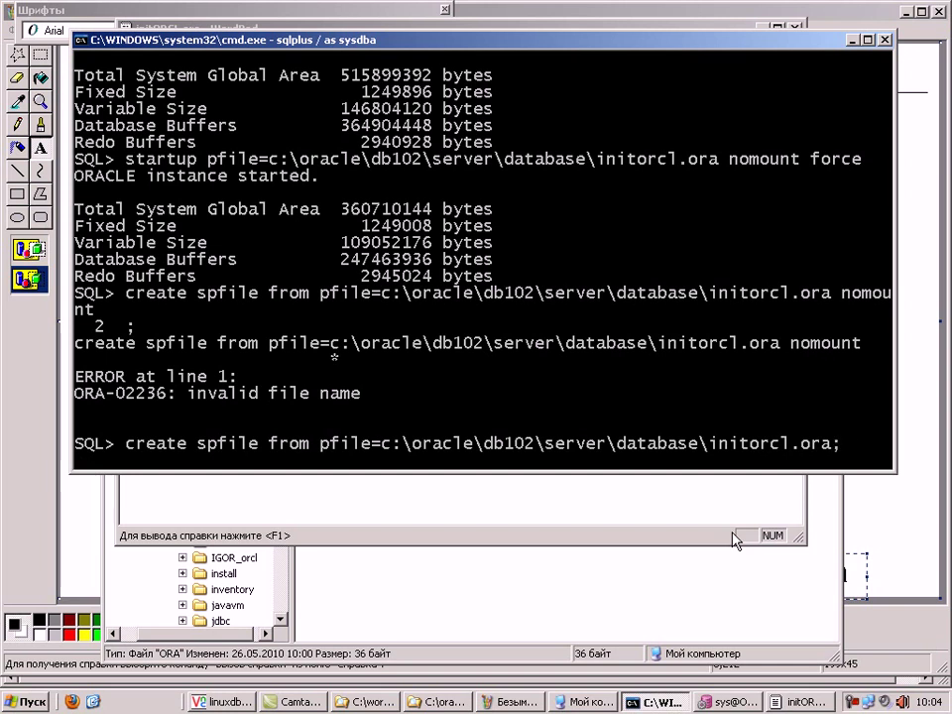
{"action": "key", "text": "Return"}
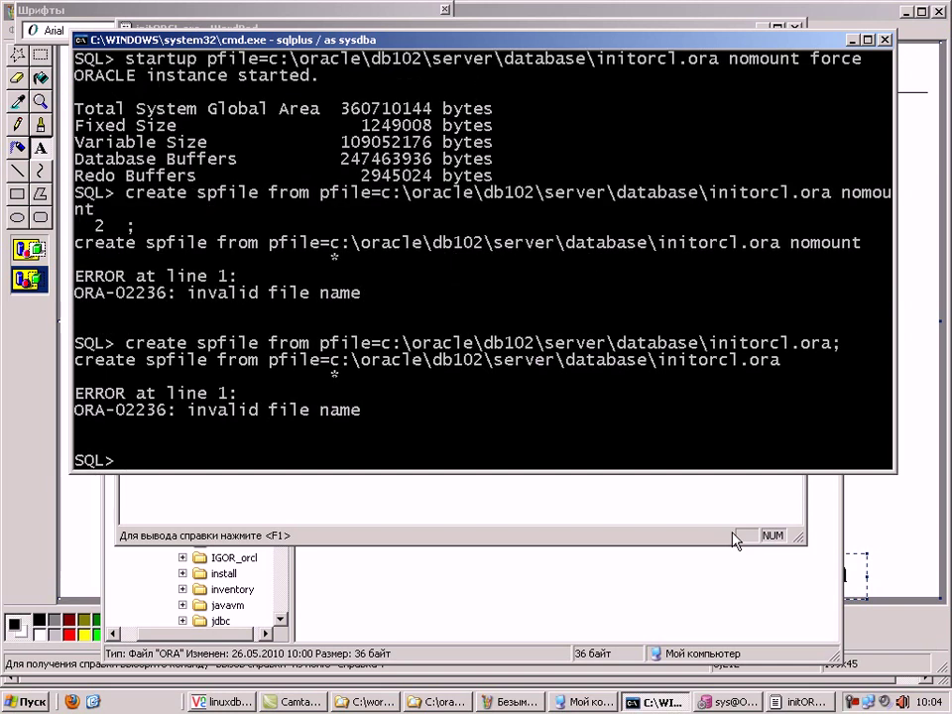
{"action": "key", "text": "Up"}
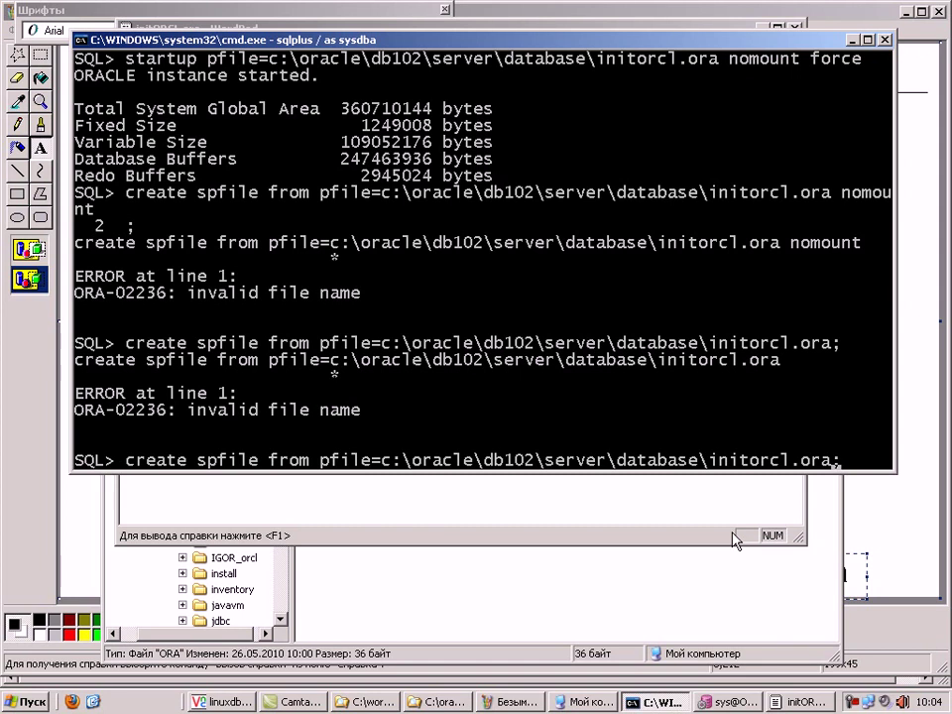
{"action": "key", "text": "Left"}
{"action": "key", "text": "Left"}
{"action": "key", "text": "Left"}
{"action": "key", "text": "Left"}
{"action": "key", "text": "Left"}
{"action": "key", "text": "Left"}
{"action": "key", "text": "Left"}
{"action": "key", "text": "Left"}
{"action": "key", "text": "Left"}
{"action": "key", "text": "Left"}
{"action": "key", "text": "Left"}
{"action": "key", "text": "Left"}
{"action": "key", "text": "Left"}
{"action": "key", "text": "Left"}
{"action": "key", "text": "Left"}
{"action": "key", "text": "Left"}
{"action": "key", "text": "Left"}
{"action": "key", "text": "Left"}
{"action": "key", "text": "Left"}
{"action": "key", "text": "Left"}
{"action": "key", "text": "Left"}
{"action": "key", "text": "Left"}
{"action": "key", "text": "Left"}
{"action": "key", "text": "Left"}
{"action": "key", "text": "Left"}
{"action": "key", "text": "Left"}
{"action": "key", "text": "Left"}
{"action": "key", "text": "Left"}
{"action": "key", "text": "Left"}
{"action": "key", "text": "Left"}
{"action": "key", "text": "Left"}
{"action": "key", "text": "Left"}
{"action": "key", "text": "Left"}
{"action": "key", "text": "Left"}
{"action": "key", "text": "Left"}
{"action": "key", "text": "Left"}
{"action": "type", "text": "'"}
{"action": "key", "text": "Right"}
{"action": "key", "text": "Right"}
{"action": "key", "text": "Right"}
{"action": "key", "text": "Right"}
{"action": "key", "text": "Right"}
{"action": "key", "text": "Right"}
{"action": "key", "text": "Right"}
{"action": "key", "text": "Right"}
{"action": "key", "text": "Right"}
{"action": "key", "text": "Right"}
{"action": "key", "text": "Right"}
{"action": "key", "text": "Right"}
{"action": "key", "text": "Right"}
{"action": "key", "text": "Right"}
{"action": "key", "text": "Right"}
{"action": "key", "text": "Right"}
{"action": "key", "text": "Right"}
{"action": "key", "text": "Right"}
{"action": "key", "text": "Right"}
{"action": "key", "text": "Right"}
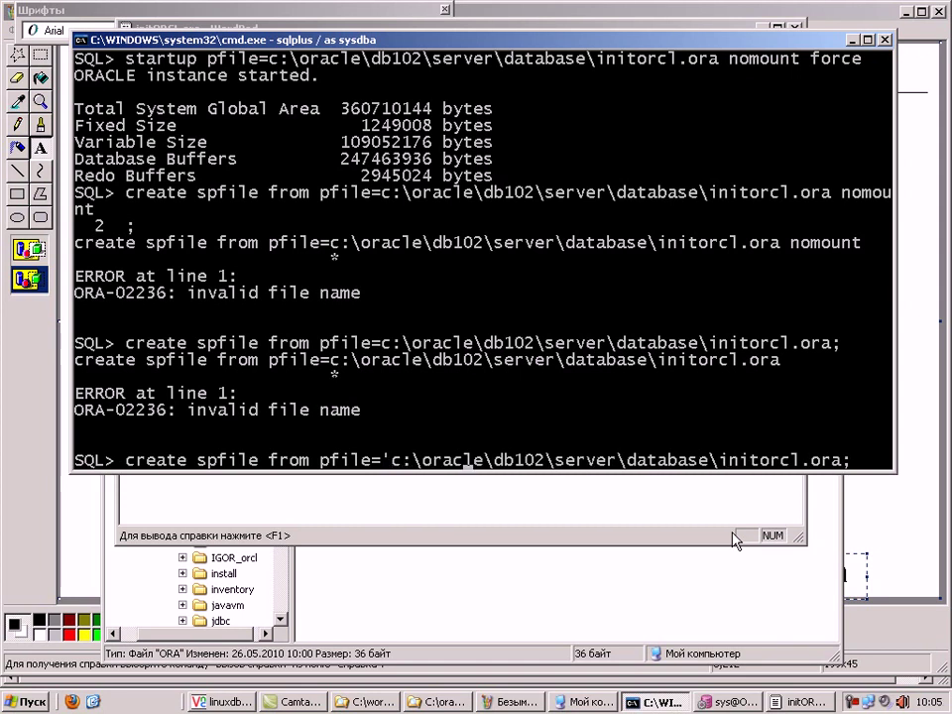
{"action": "key", "text": "Right"}
{"action": "key", "text": "Right"}
{"action": "key", "text": "Right"}
{"action": "key", "text": "Right"}
{"action": "key", "text": "Right"}
{"action": "key", "text": "Right"}
{"action": "key", "text": "Right"}
{"action": "key", "text": "Right"}
{"action": "key", "text": "Right"}
{"action": "key", "text": "Right"}
{"action": "key", "text": "Right"}
{"action": "key", "text": "Right"}
{"action": "key", "text": "Right"}
{"action": "key", "text": "Right"}
{"action": "key", "text": "Right"}
{"action": "key", "text": "Right"}
{"action": "key", "text": "Right"}
{"action": "key", "text": "Right"}
{"action": "key", "text": "Right"}
{"action": "key", "text": "Right"}
{"action": "key", "text": "Return"}
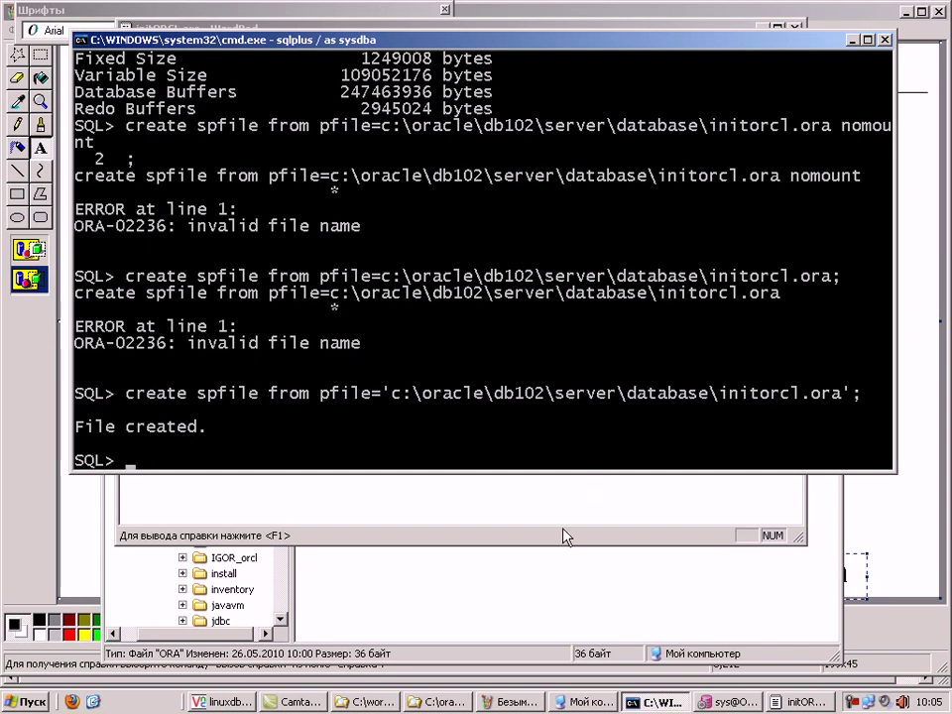
{"action": "left_click", "coordinate": [537, 511]}
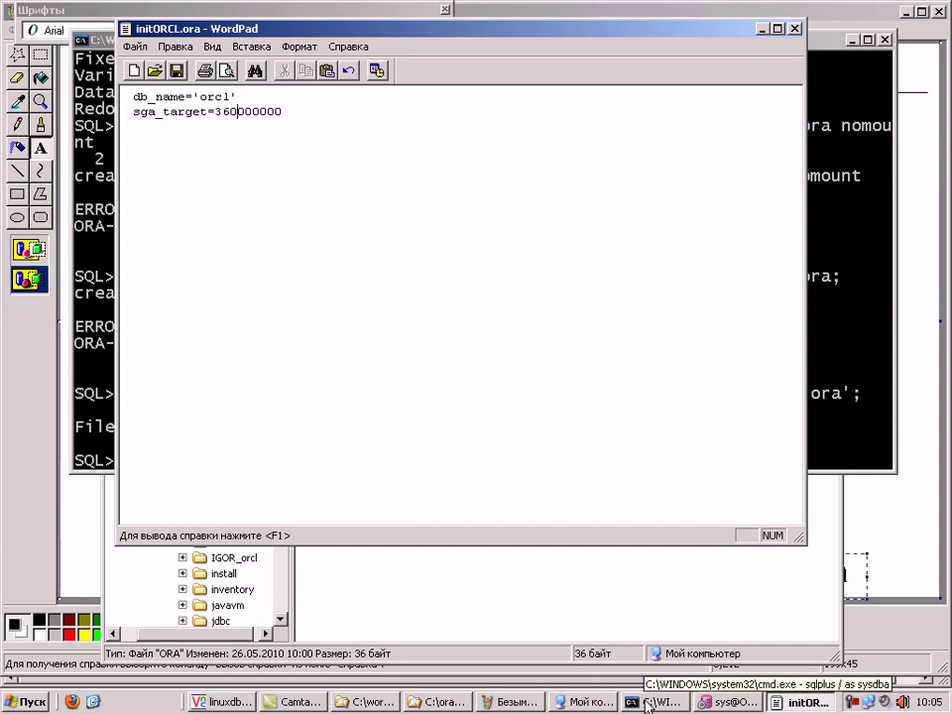
- Open the recreated SPFILEORCL.ORA, confirm sga_target=360000000, then close it
{"action": "left_click", "coordinate": [437, 701]}
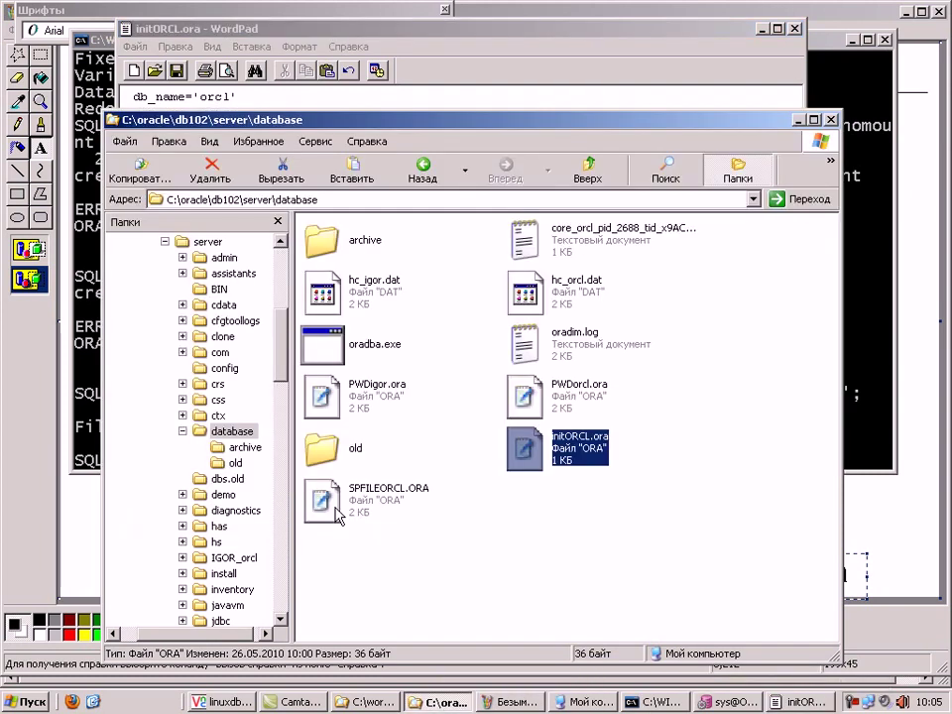
{"action": "double_click", "coordinate": [322, 500]}
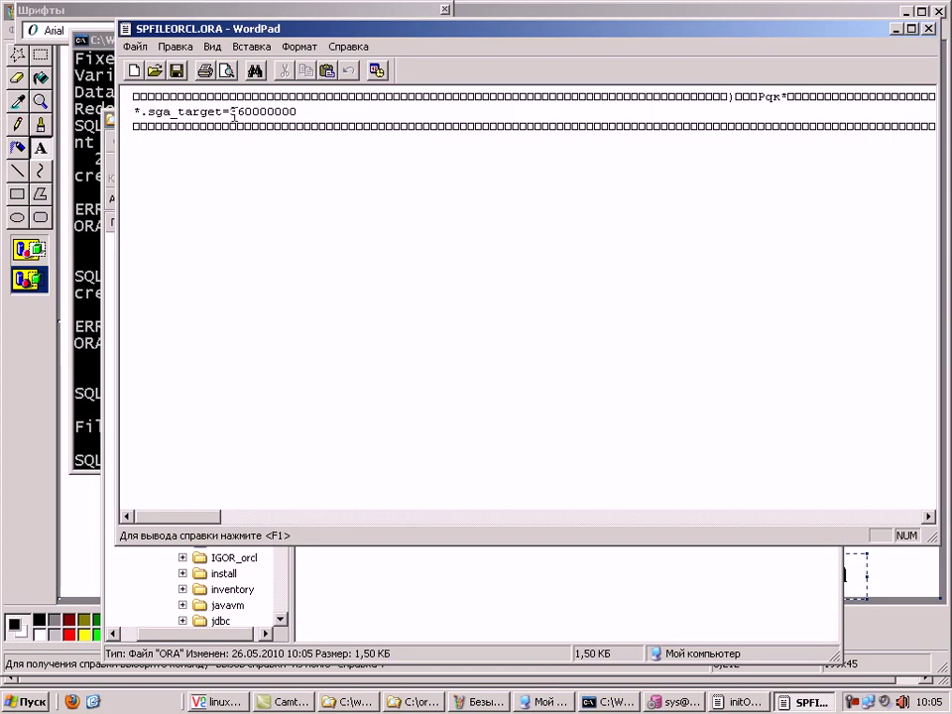
{"action": "left_click_drag", "start_coordinate": [231, 112], "coordinate": [304, 113]}
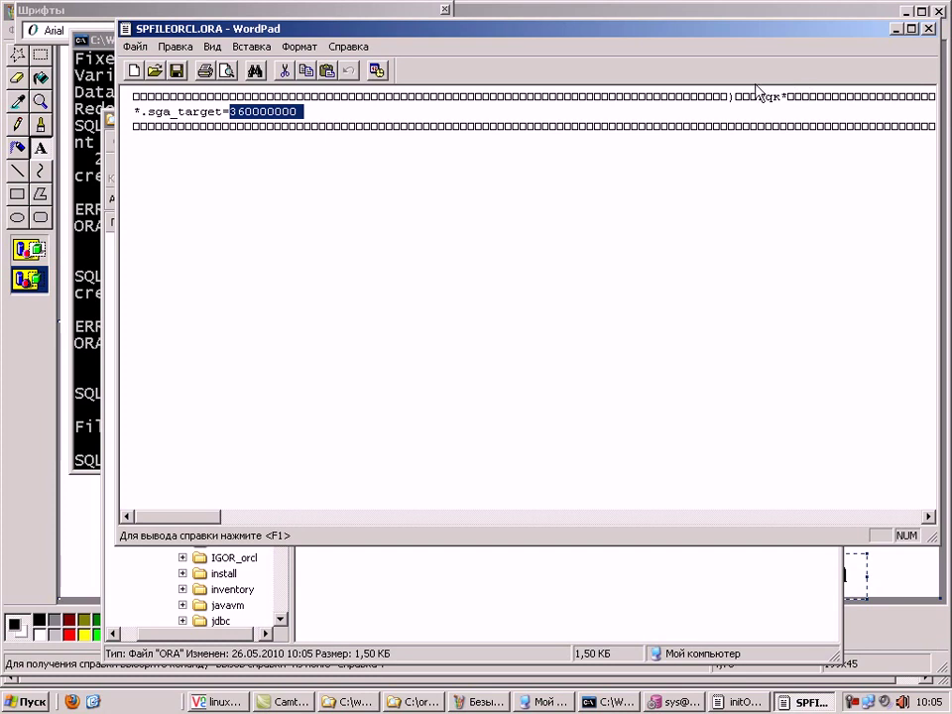
{"action": "left_click", "coordinate": [929, 31]}
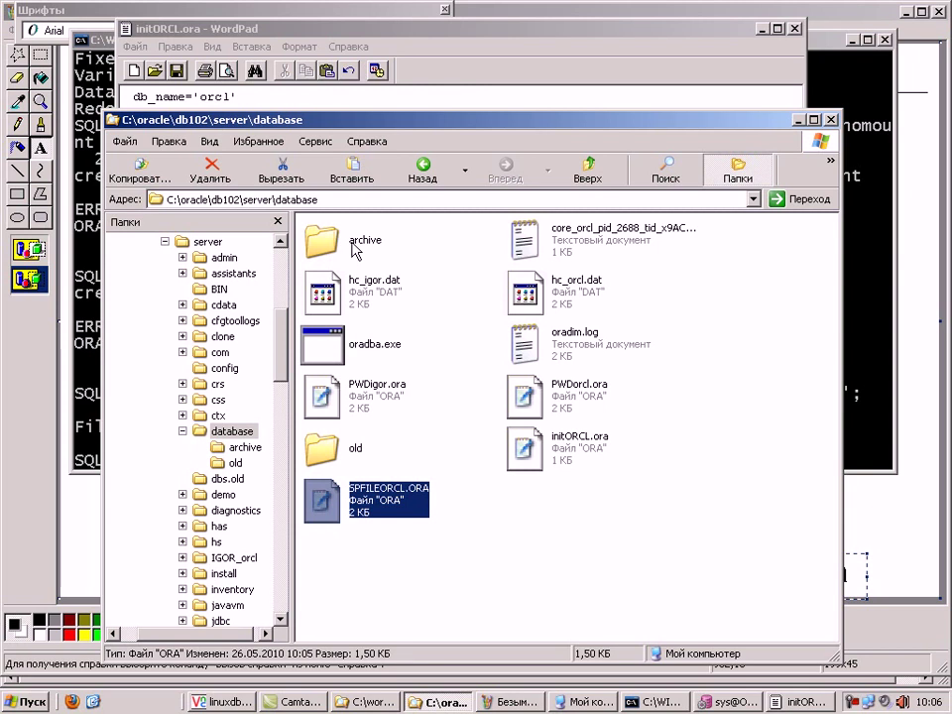
- Bring the SQL*Plus console back in front of the Explorer database folder
{"action": "left_click", "coordinate": [835, 43]}
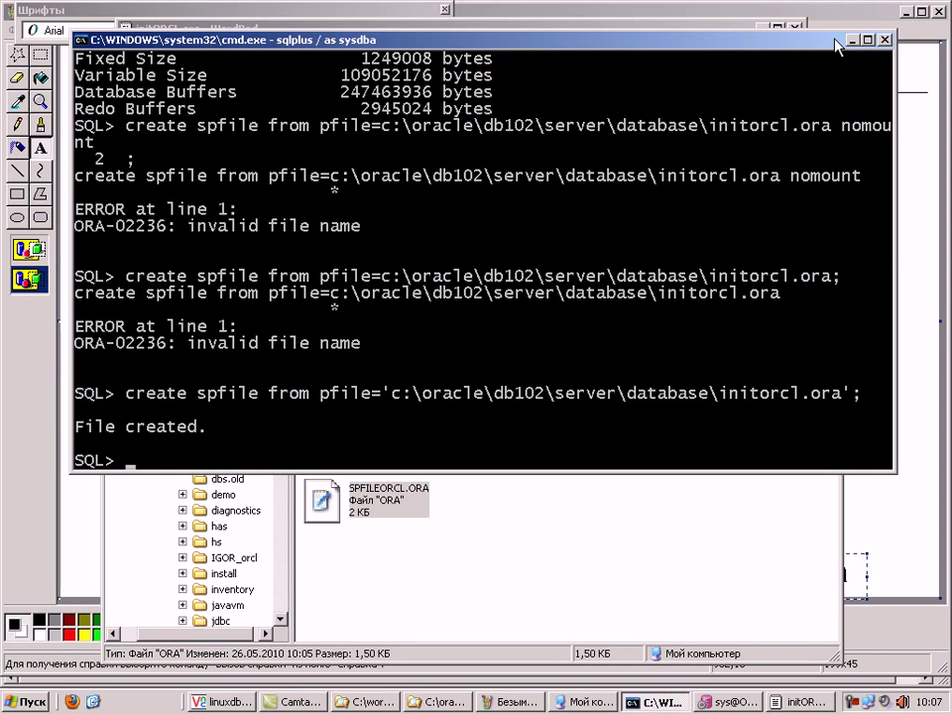
- Run 'alter system set optimizer_mode = ALL_ROWS', getting System altered
{"action": "type", "text": "alter"}
{"action": "type", "text": "system "}
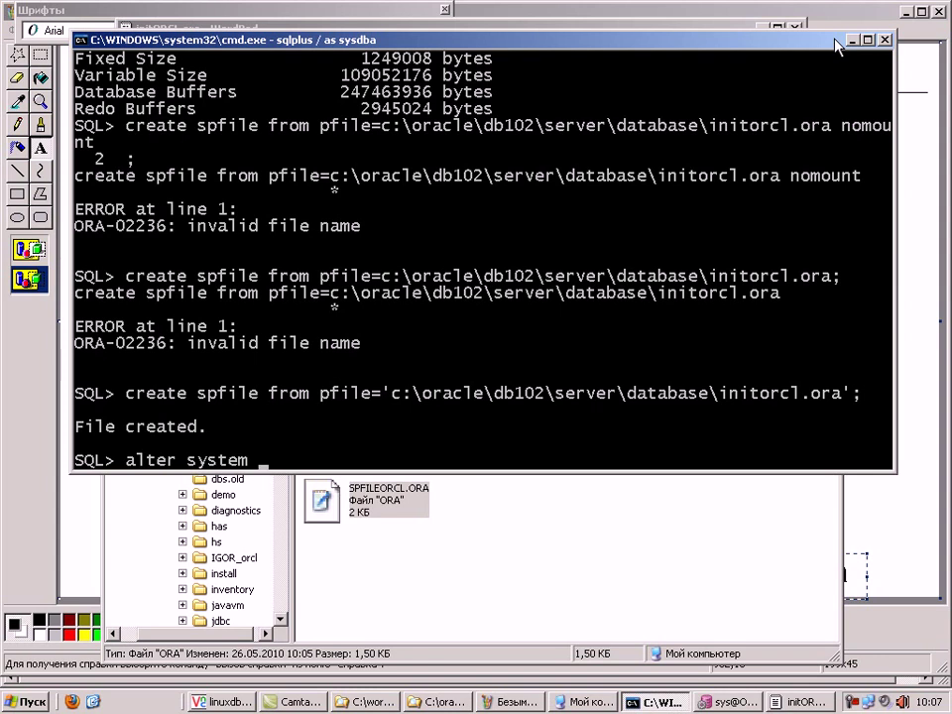
{"action": "type", "text": "set"}
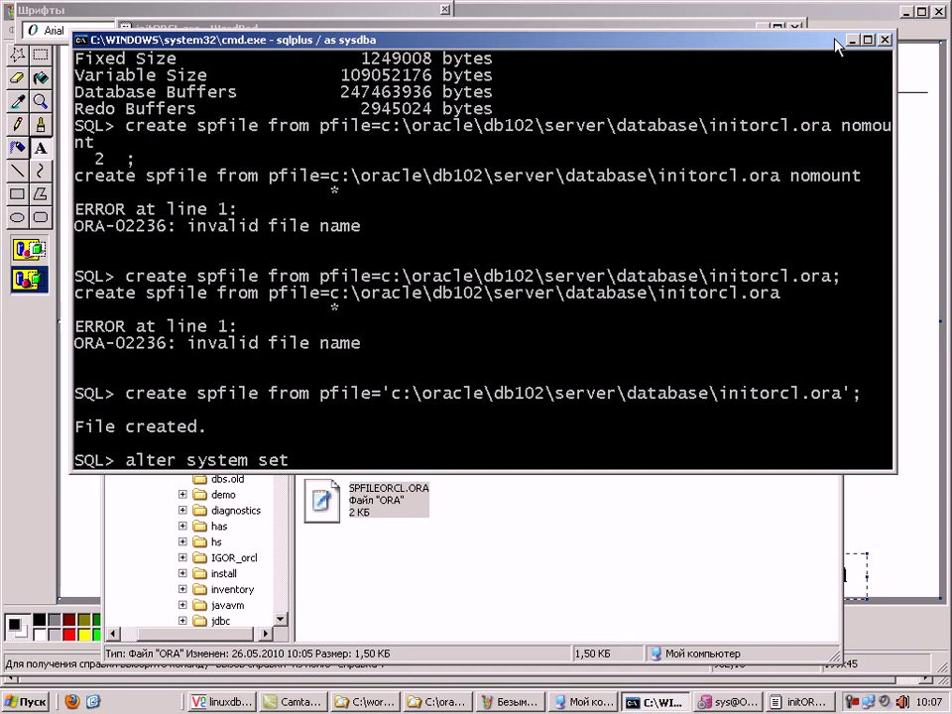
{"action": "type", "text": "optimi"}
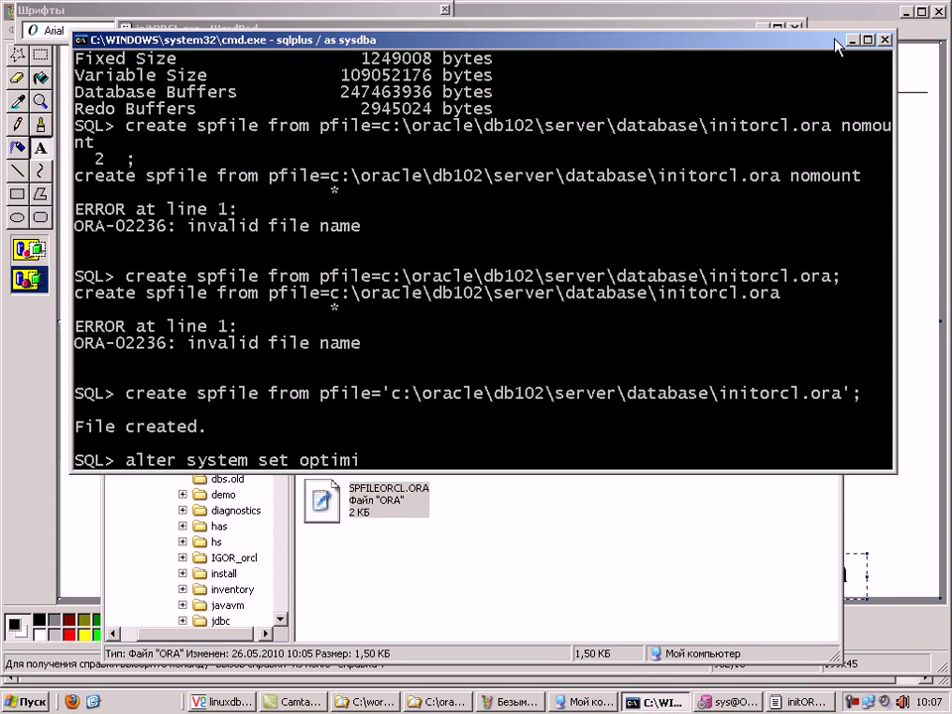
{"action": "type", "text": "zer_mod"}
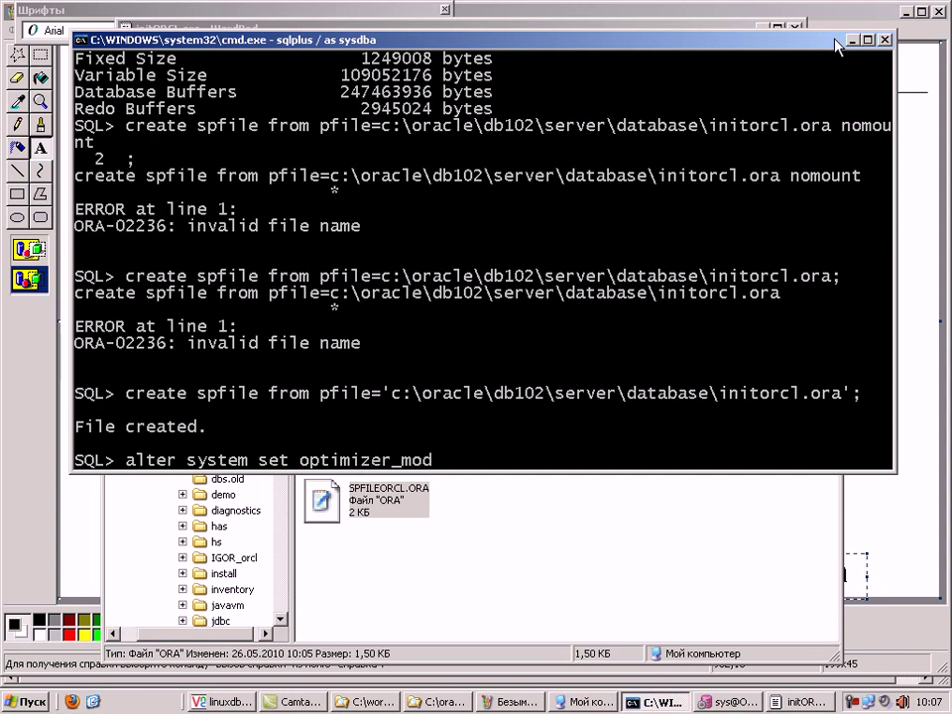
{"action": "type", "text": "e = ALL_R"}
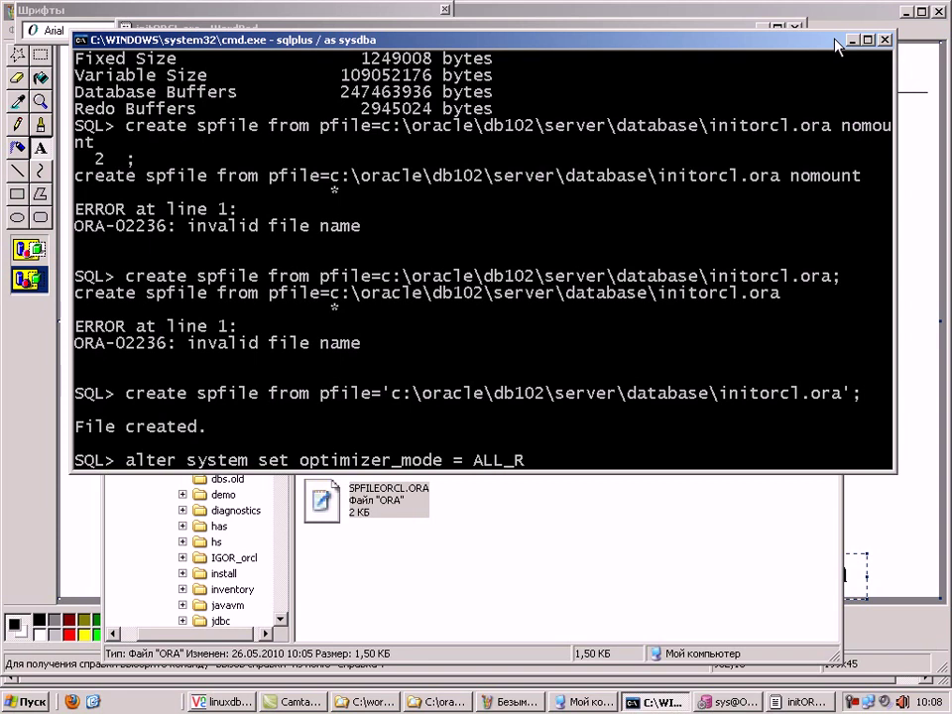
{"action": "type", "text": "OWS ;"}
{"action": "key", "text": "Return"}
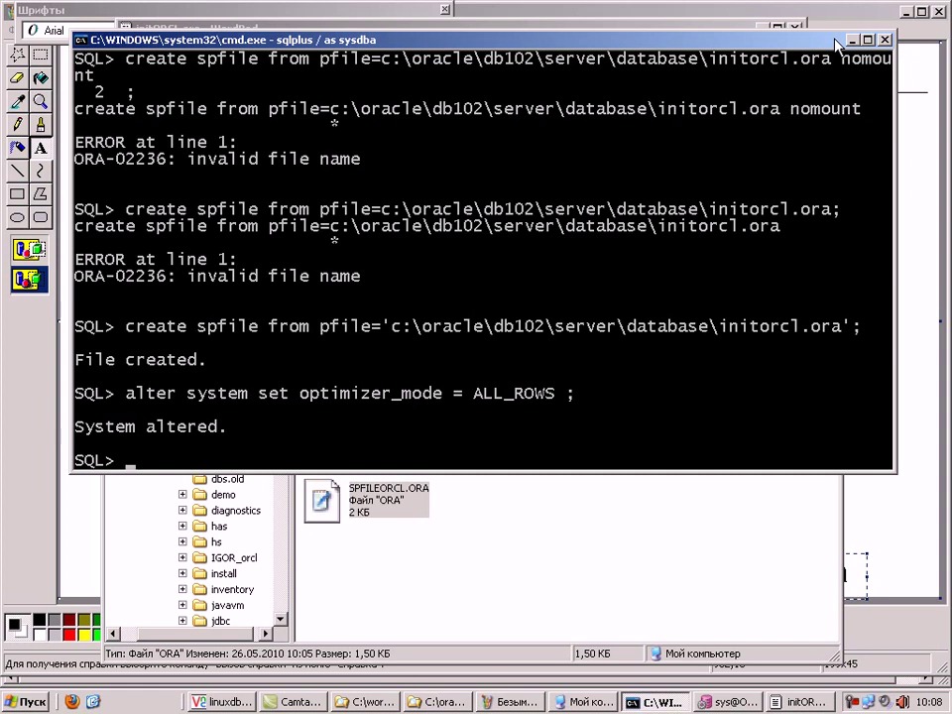
{"action": "key", "text": "Up"}
{"action": "key", "text": "Up"}
{"action": "key", "text": "Up"}
{"action": "key", "text": "Up"}
{"action": "key", "text": "Up"}
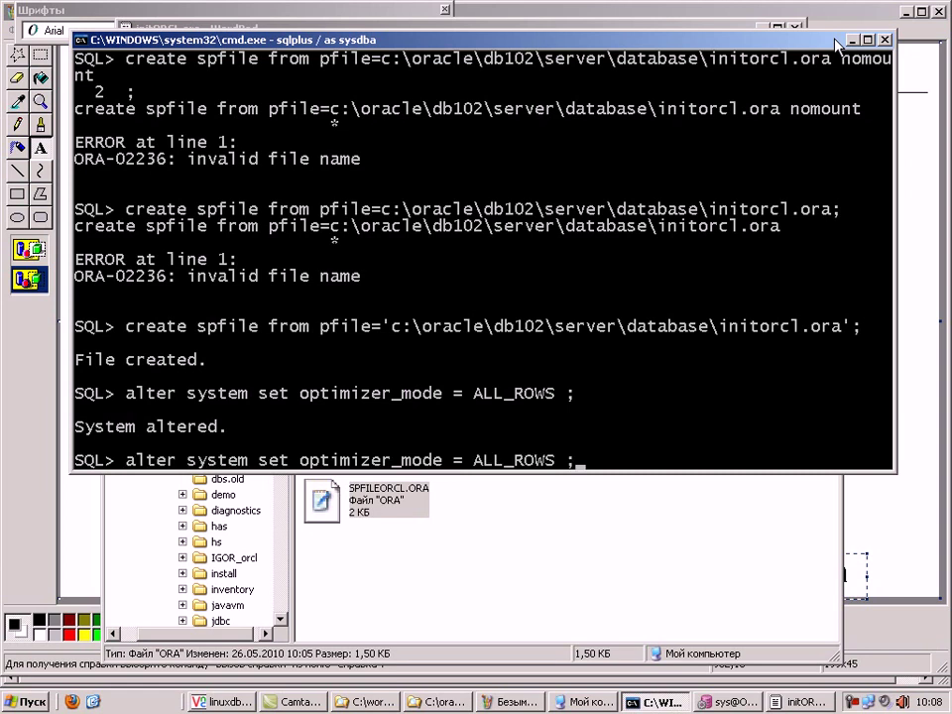
- Force-restart the instance nomount, then query v$parameter for name=optimizer_mode, hitting ORA-00904
{"action": "key", "text": "Up"}
{"action": "key", "text": "Up"}
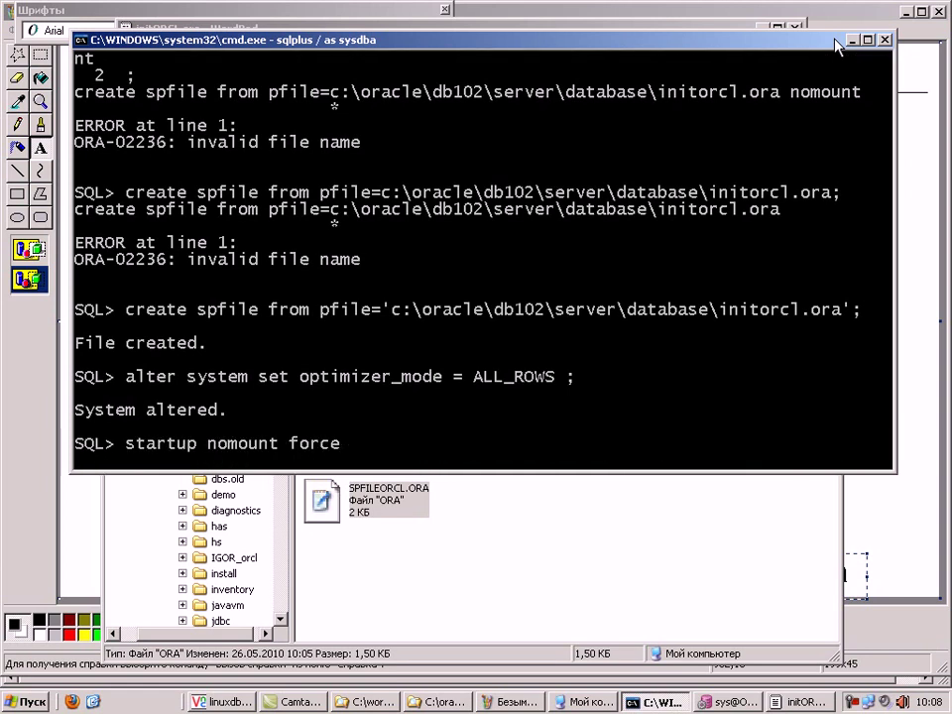
{"action": "key", "text": "Return"}
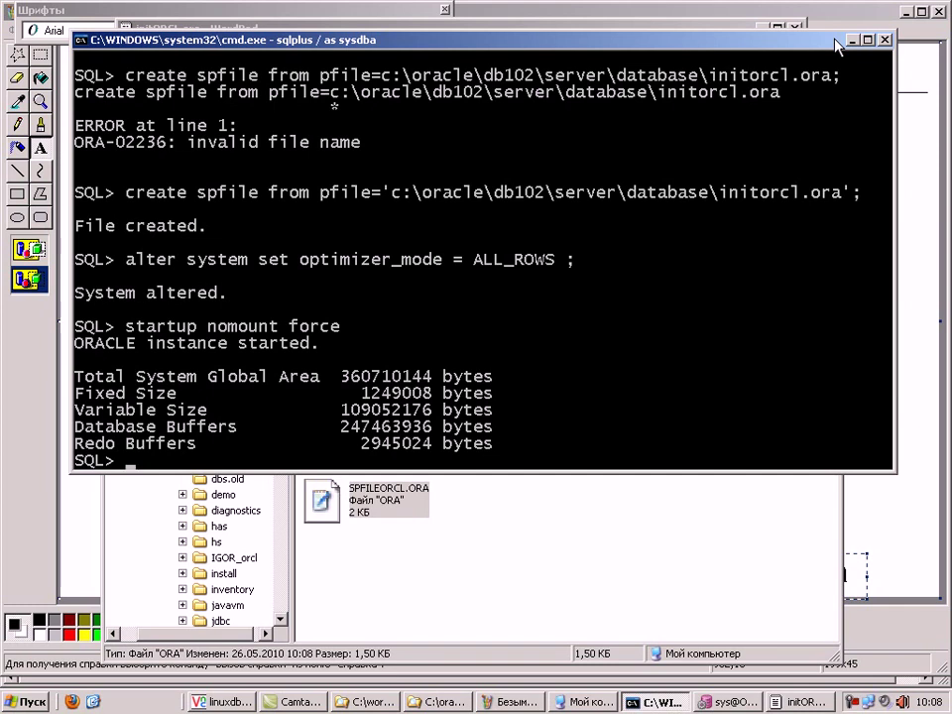
{"action": "type", "text": "select name,"}
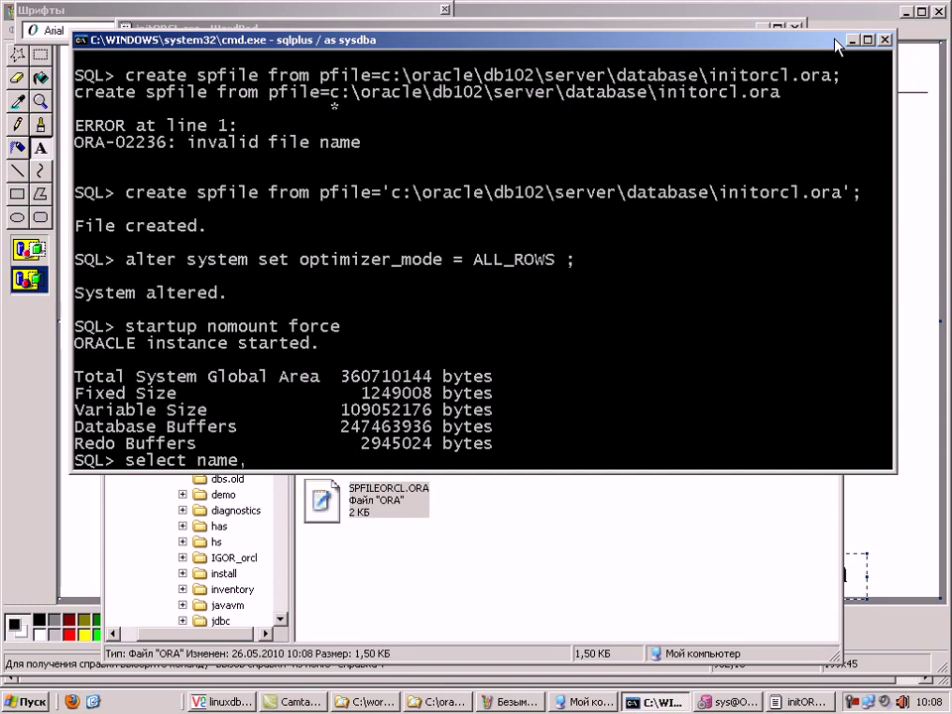
{"action": "type", "text": " value from v"}
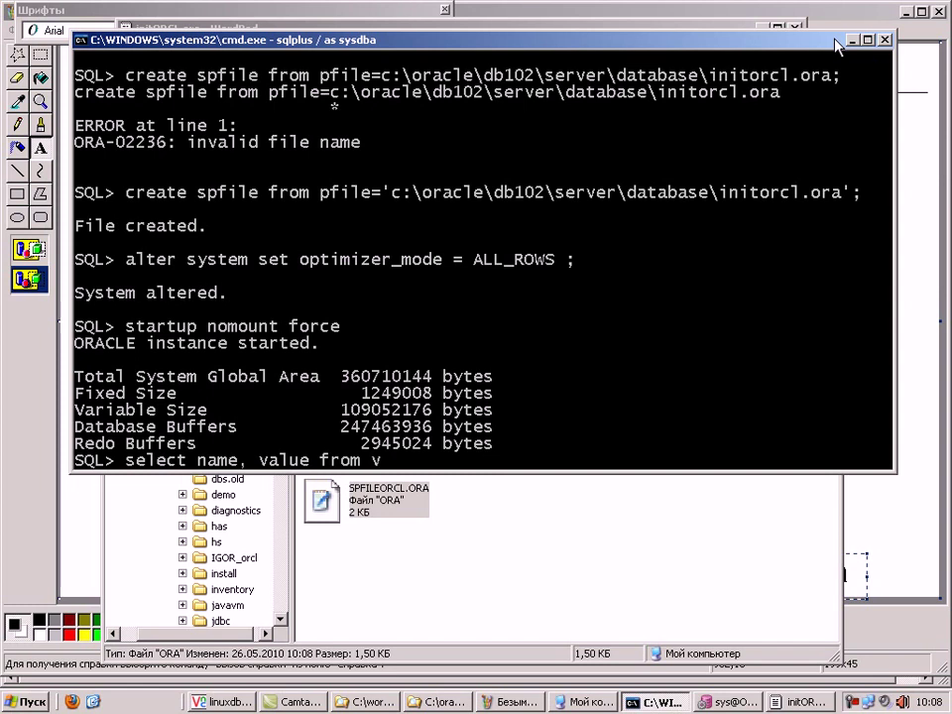
{"action": "type", "text": "$parameter "}
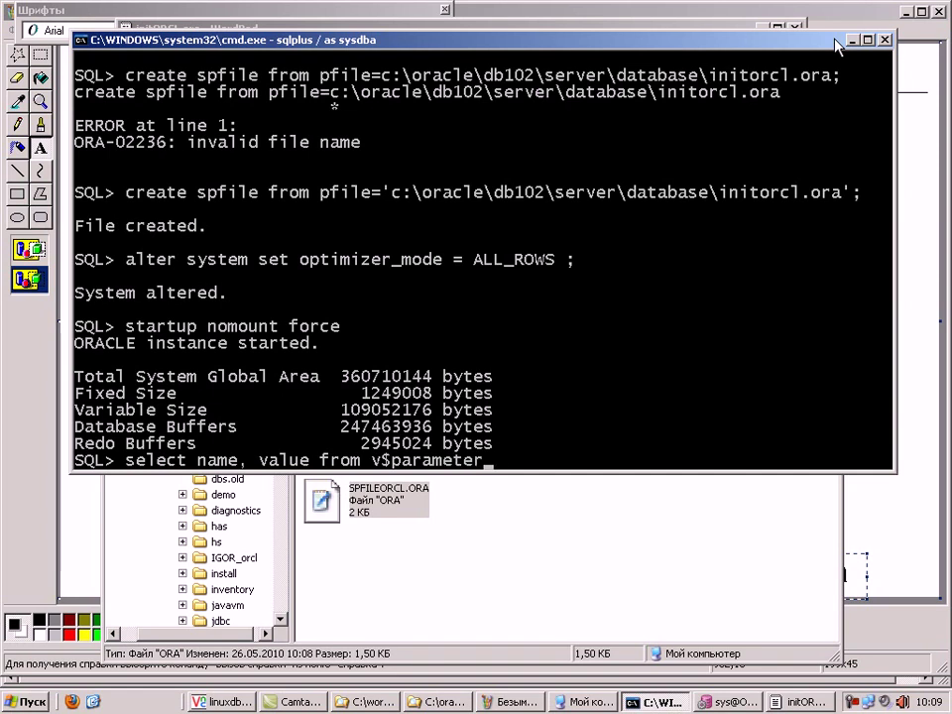
{"action": "type", "text": "where name="}
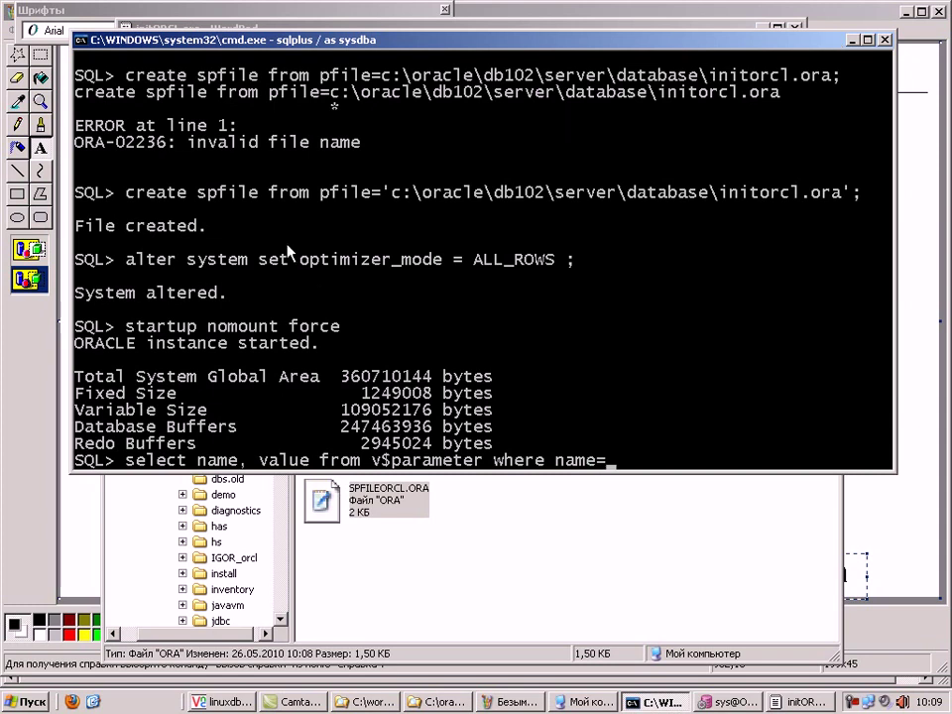
{"action": "left_click", "coordinate": [79, 40]}
{"action": "mouse_move", "coordinate": [113, 178]}
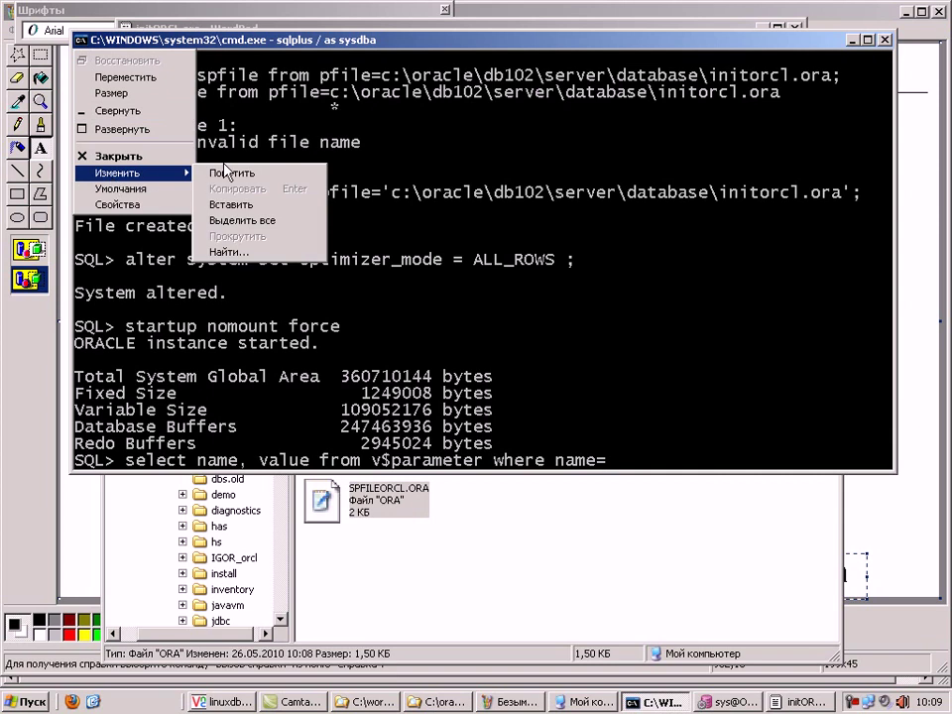
{"action": "left_click", "coordinate": [230, 169]}
{"action": "left_click", "coordinate": [303, 260]}
{"action": "left_click_drag", "start_coordinate": [303, 260], "coordinate": [437, 260]}
{"action": "key", "text": "cmd+c"}
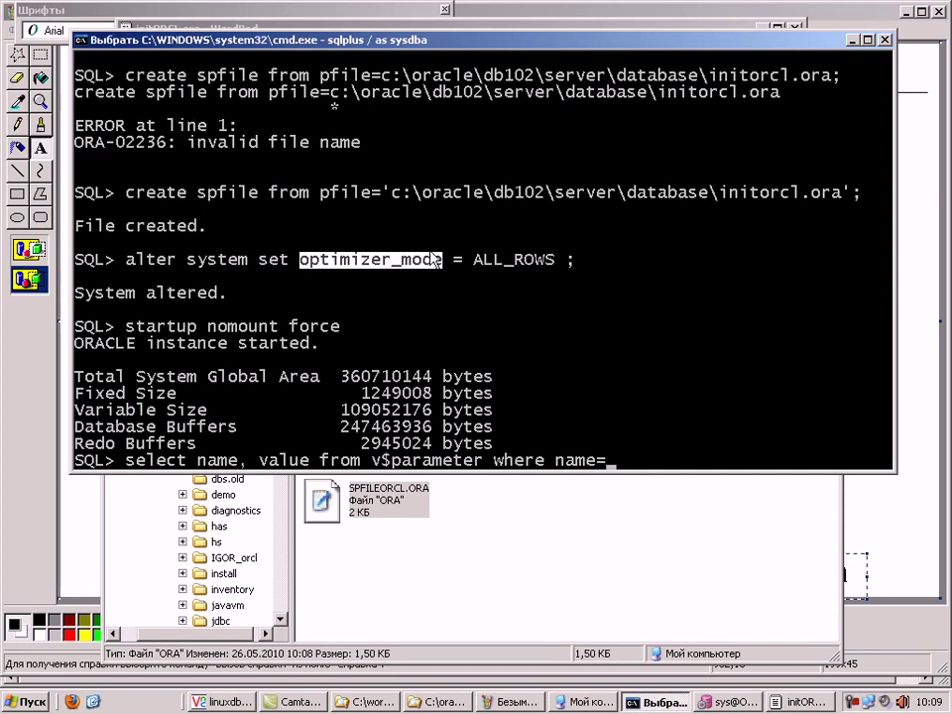
{"action": "key", "text": "Return"}
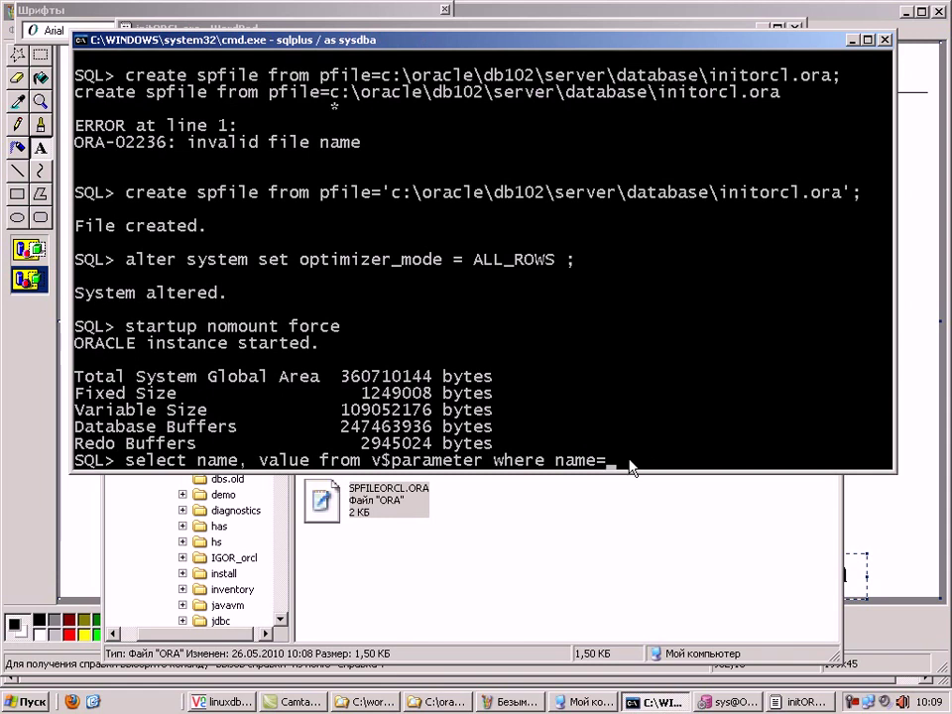
{"action": "right_click", "coordinate": [630, 461]}
{"action": "left_click", "coordinate": [679, 501]}
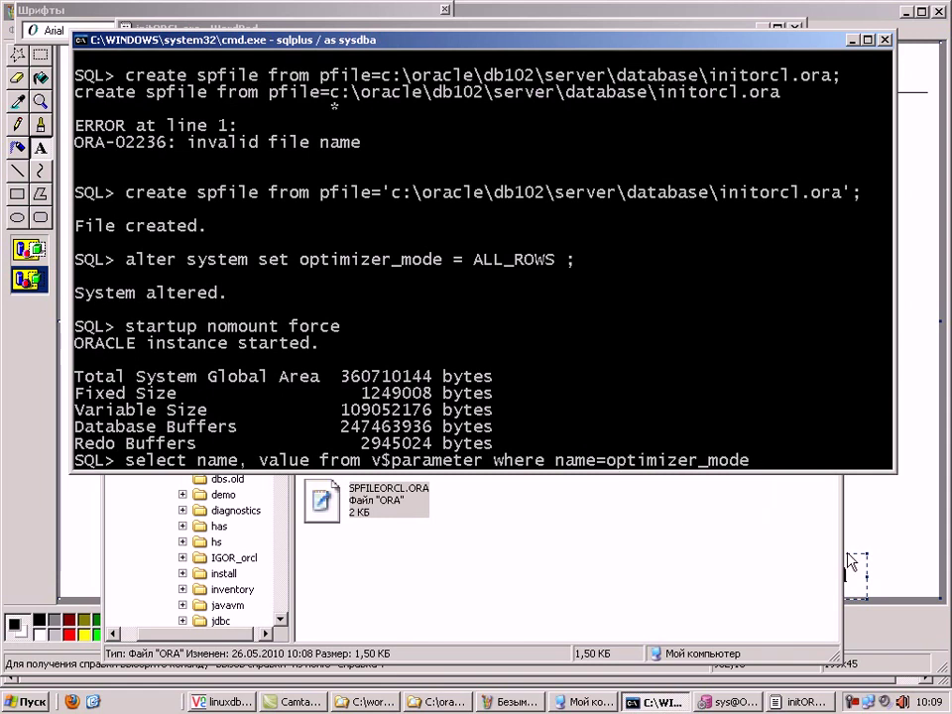
{"action": "type", "text": ";"}
{"action": "key", "text": "Return"}
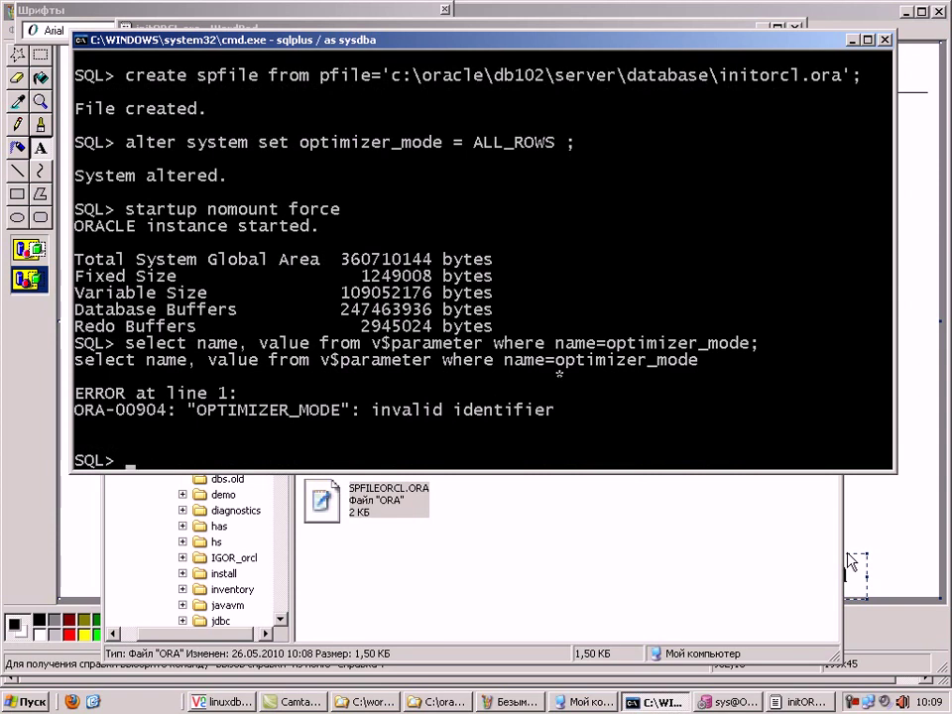
- Quote 'optimizer_mode' in the query and rerun it, returning ALL_ROWS
{"action": "key", "text": "Up"}
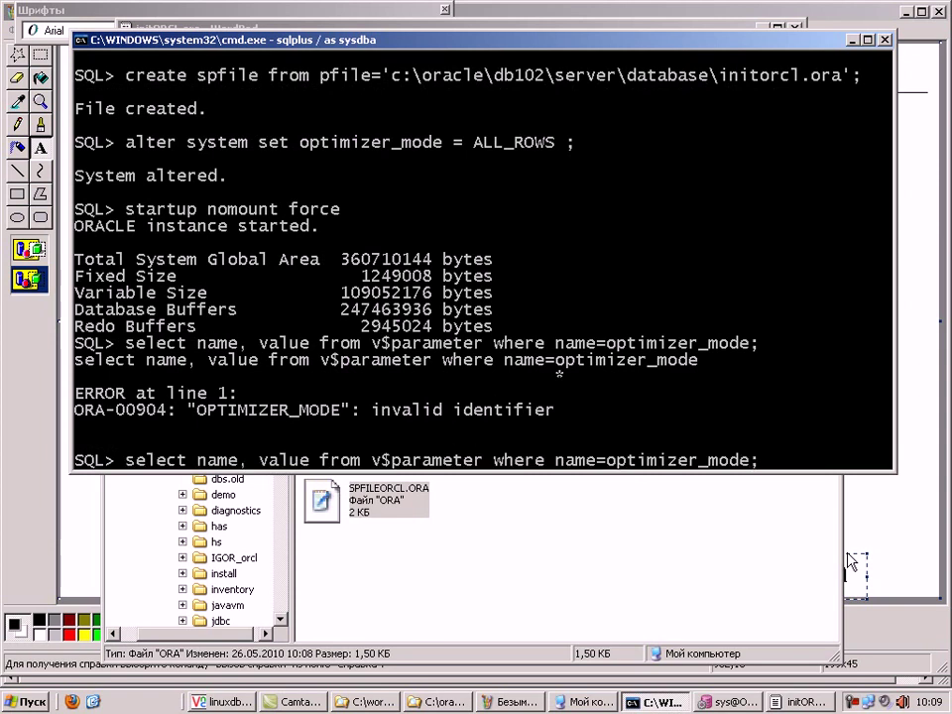
{"action": "key", "text": "Left"}
{"action": "key", "text": "Left"}
{"action": "key", "text": "Left"}
{"action": "key", "text": "Left"}
{"action": "key", "text": "Left"}
{"action": "key", "text": "Left"}
{"action": "type", "text": "'"}
{"action": "key", "text": "Right"}
{"action": "key", "text": "Right"}
{"action": "key", "text": "Right"}
{"action": "key", "text": "Right"}
{"action": "key", "text": "Right"}
{"action": "key", "text": "Right"}
{"action": "key", "text": "Right"}
{"action": "key", "text": "Right"}
{"action": "key", "text": "Right"}
{"action": "key", "text": "Right"}
{"action": "key", "text": "Right"}
{"action": "key", "text": "Right"}
{"action": "key", "text": "Right"}
{"action": "key", "text": "Right"}
{"action": "key", "text": "Right"}
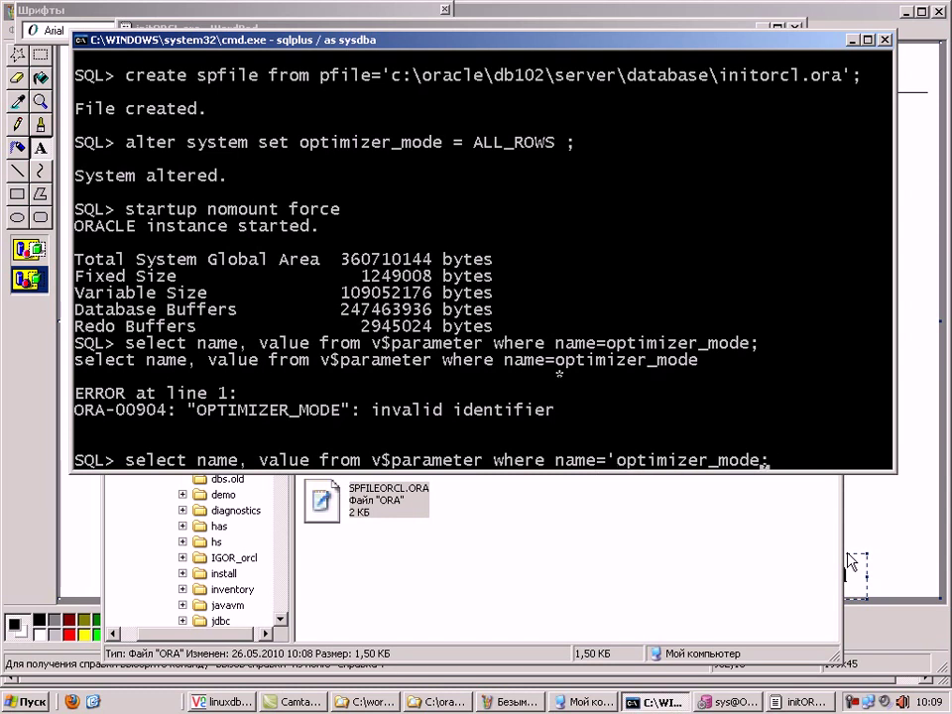
{"action": "type", "text": "'"}
{"action": "key", "text": "Return"}
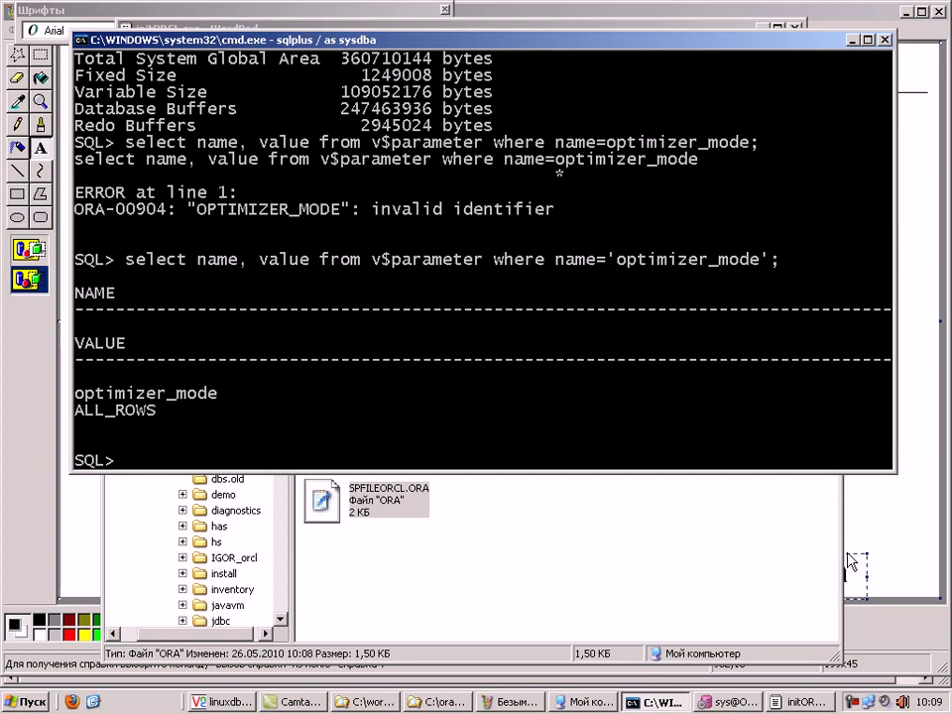
- Force-restart the instance in NOMOUNT again and rerun the v$parameter query, which returns ALL_ROWS
{"action": "key", "text": "Up"}
{"action": "key", "text": "Up"}
{"action": "key", "text": "Up"}
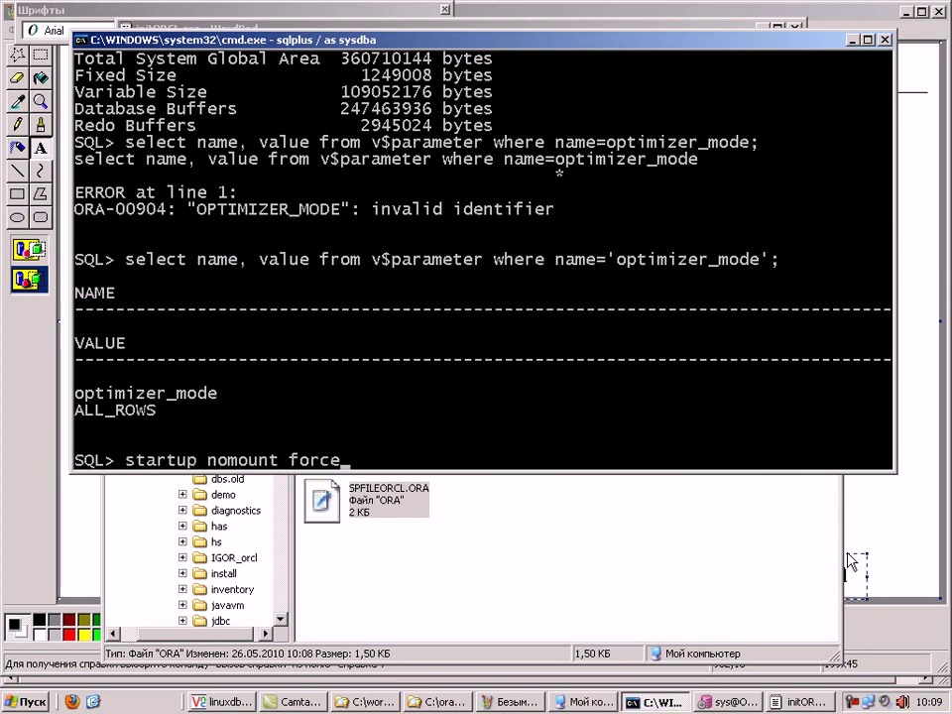
{"action": "key", "text": "Return"}
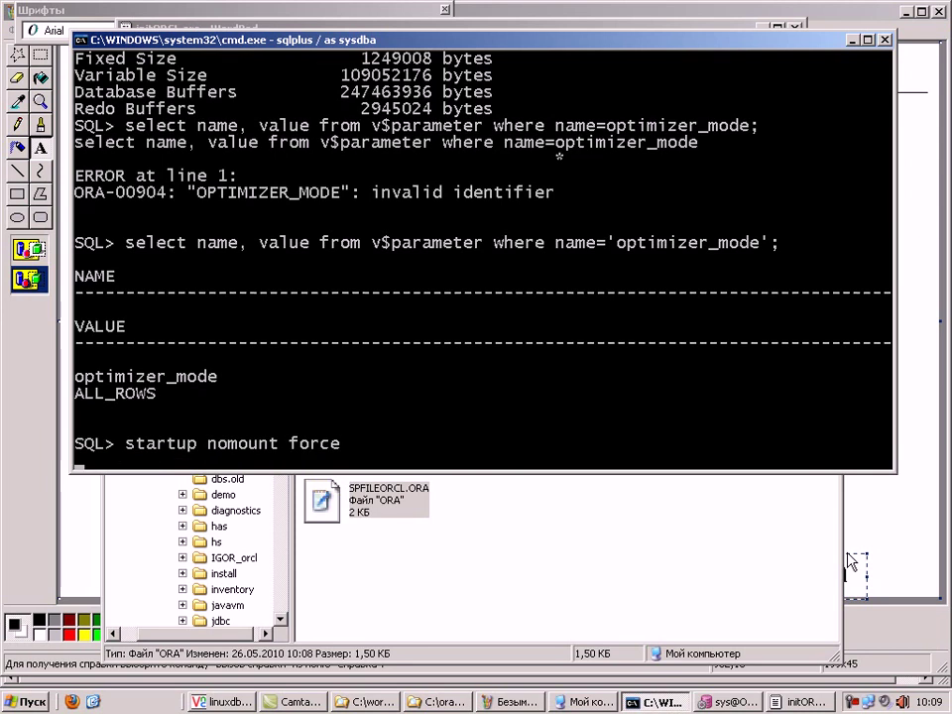
{"action": "key", "text": "Up"}
{"action": "key", "text": "Up"}
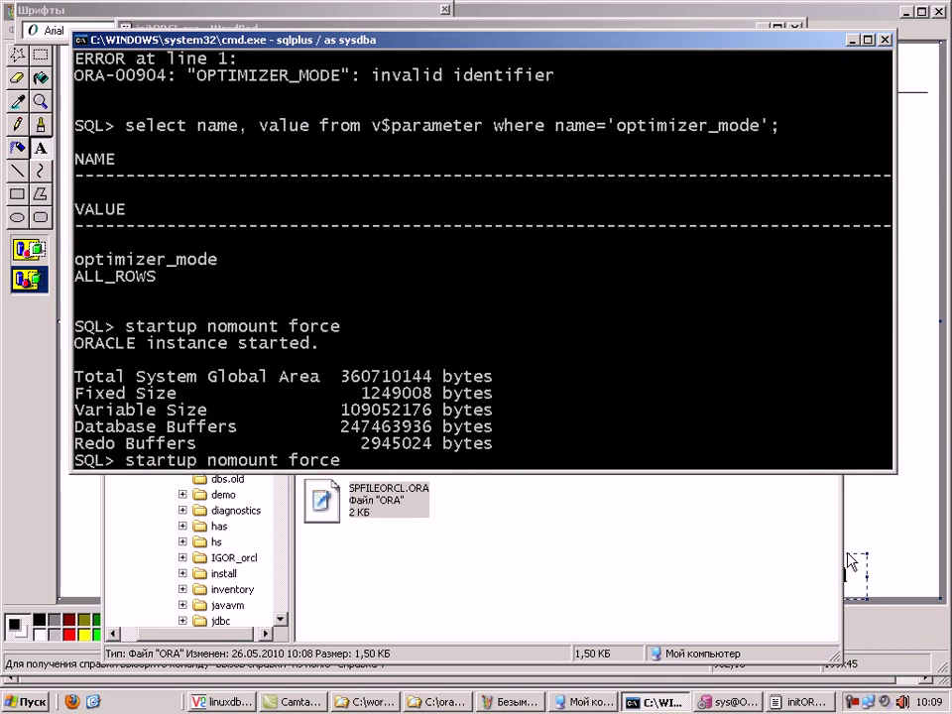
{"action": "key", "text": "Up"}
{"action": "key", "text": "Up"}
{"action": "key", "text": "Up"}
{"action": "key", "text": "Up"}
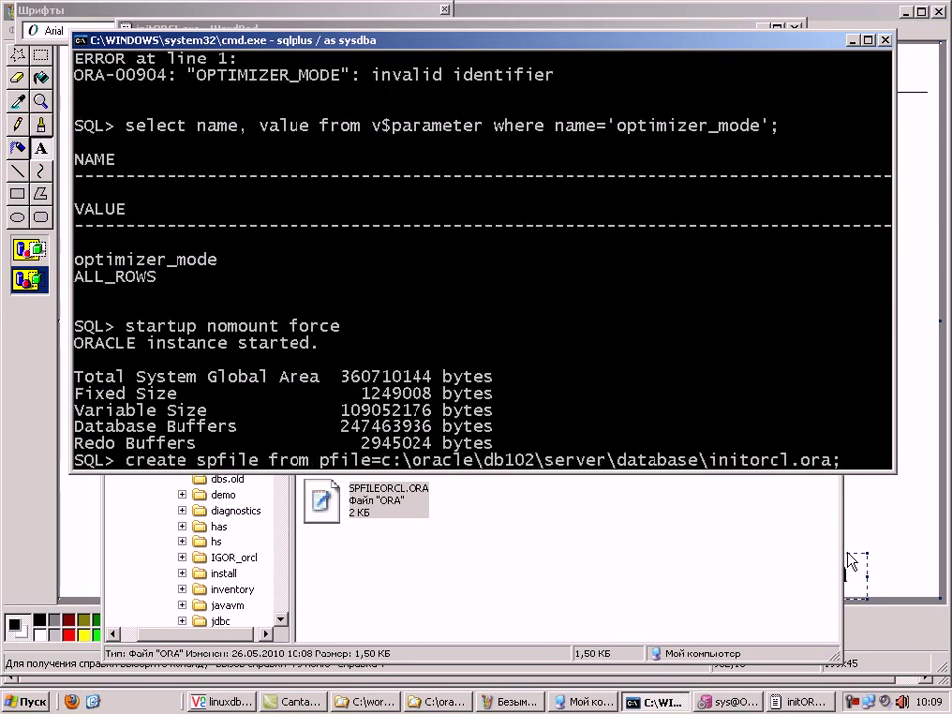
{"action": "key", "text": "Up"}
{"action": "key", "text": "Up"}
{"action": "key", "text": "Up"}
{"action": "key", "text": "Up"}
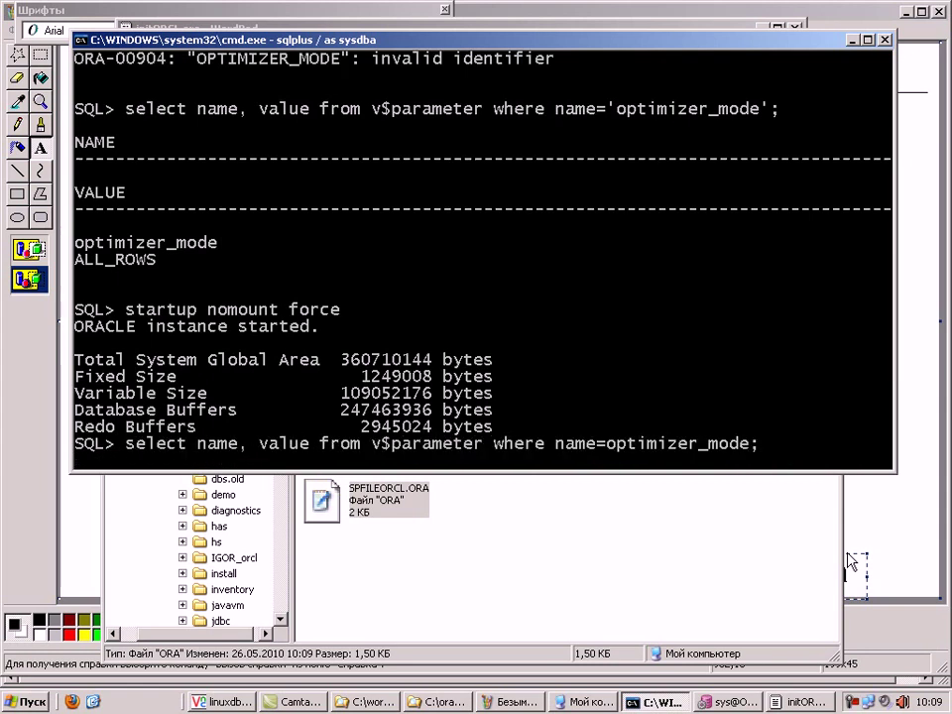
{"action": "key", "text": "Up"}
{"action": "key", "text": "Return"}
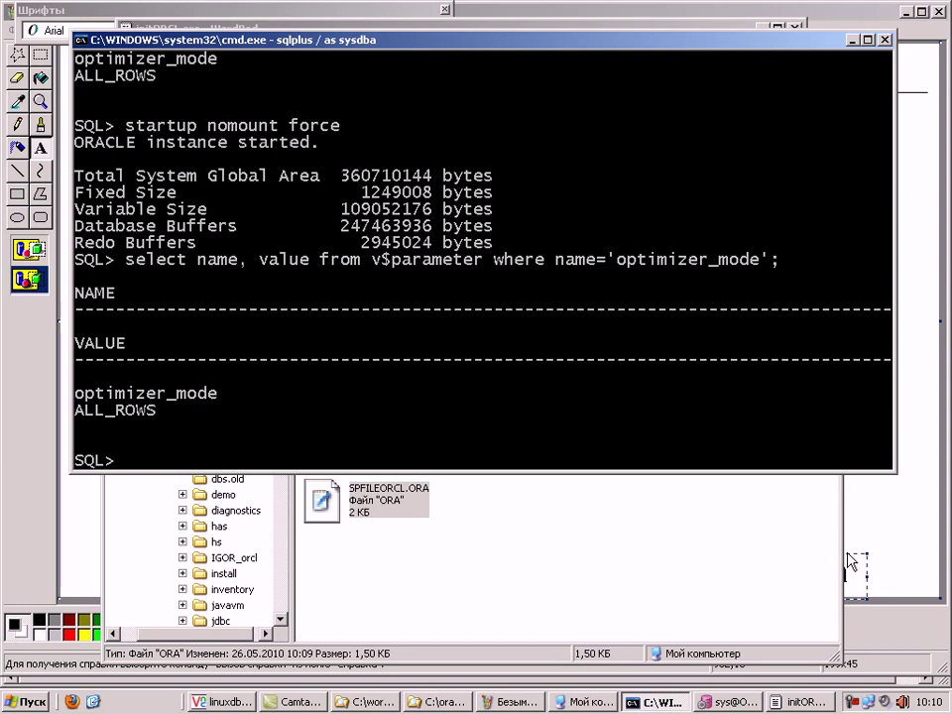
- Change the recalled ALTER SYSTEM command from all_rows to optimizer_mode = first_rows and run it
{"action": "key", "text": "Up"}
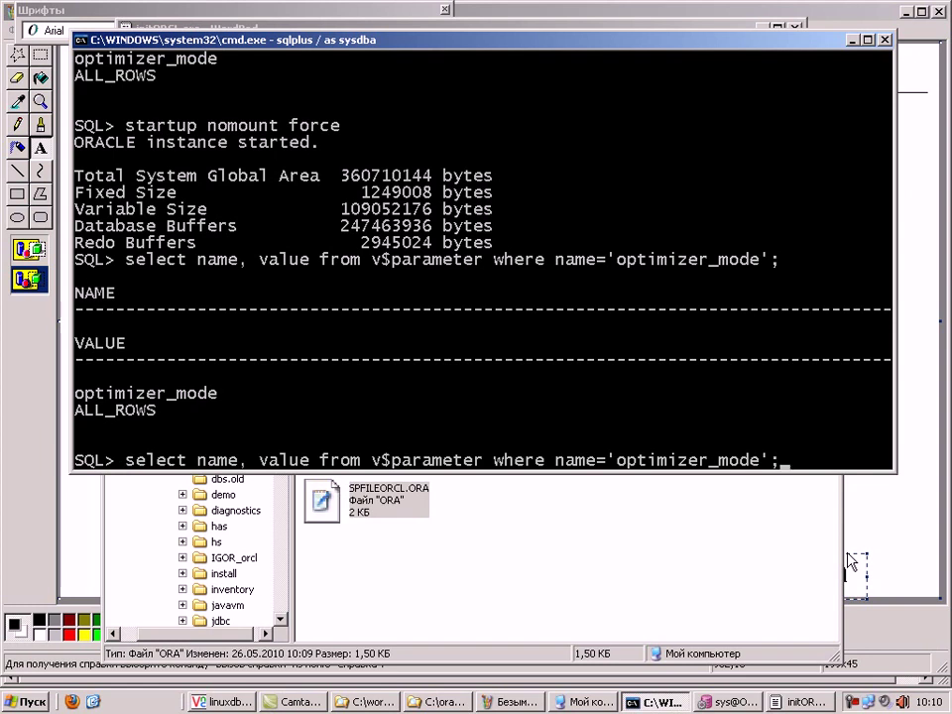
{"action": "key", "text": "Up"}
{"action": "key", "text": "Up"}
{"action": "key", "text": "Up"}
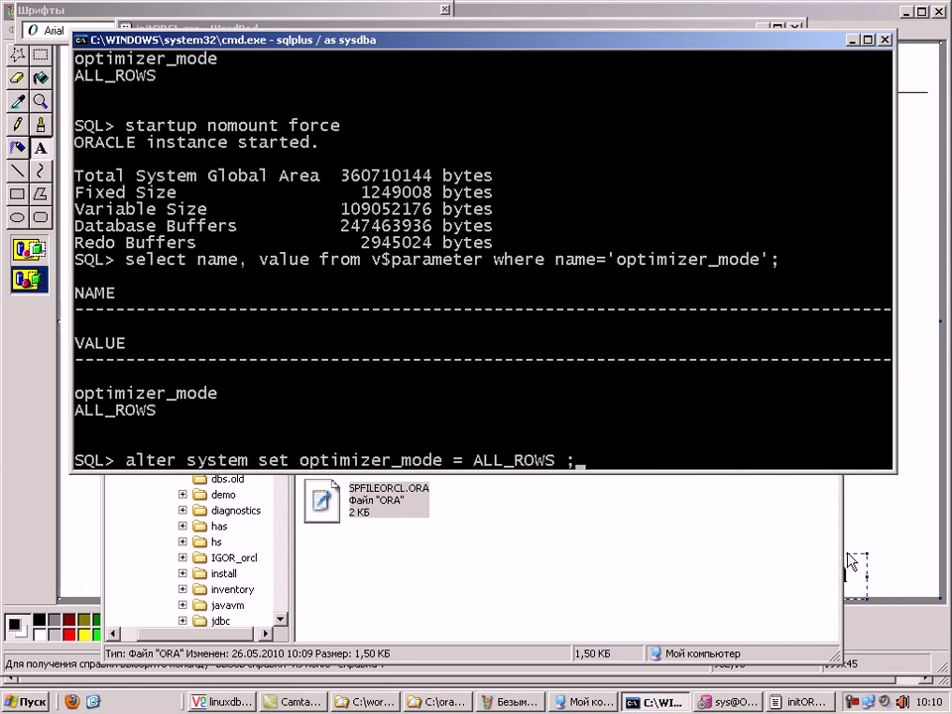
{"action": "key", "text": "Left"}
{"action": "key", "text": "Left"}
{"action": "key", "text": "Delete"}
{"action": "key", "text": "Delete"}
{"action": "key", "text": "Delete"}
{"action": "key", "text": "Delete"}
{"action": "key", "text": "Delete"}
{"action": "key", "text": "Delete"}
{"action": "key", "text": "Delete"}
{"action": "key", "text": "Delete"}
{"action": "key", "text": "Delete"}
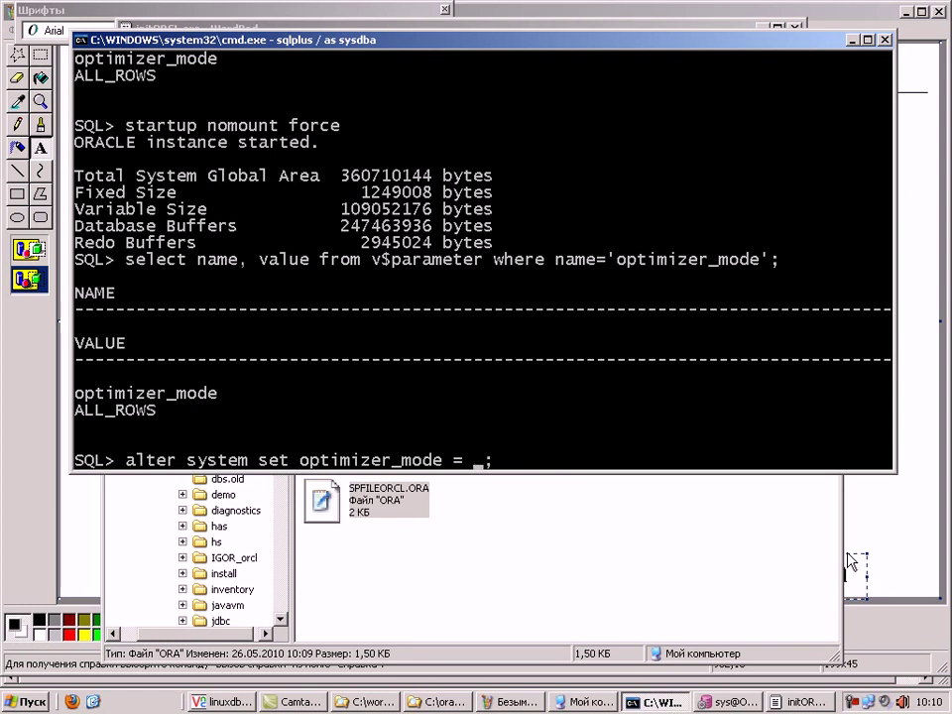
{"action": "type", "text": "first"}
{"action": "type", "text": "_ro"}
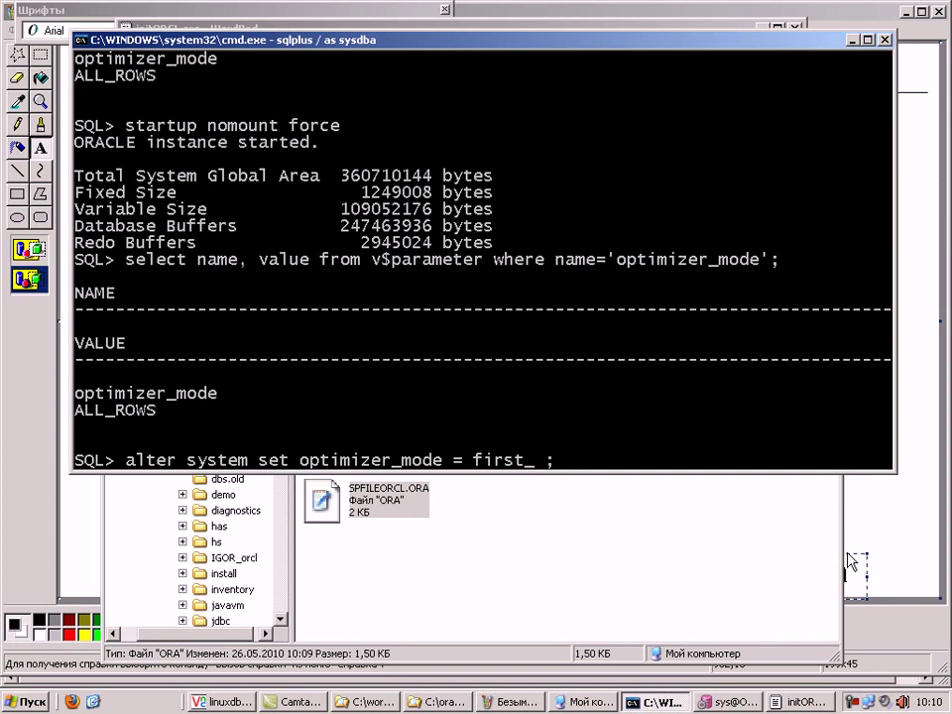
{"action": "type", "text": "ws"}
{"action": "key", "text": "Return"}
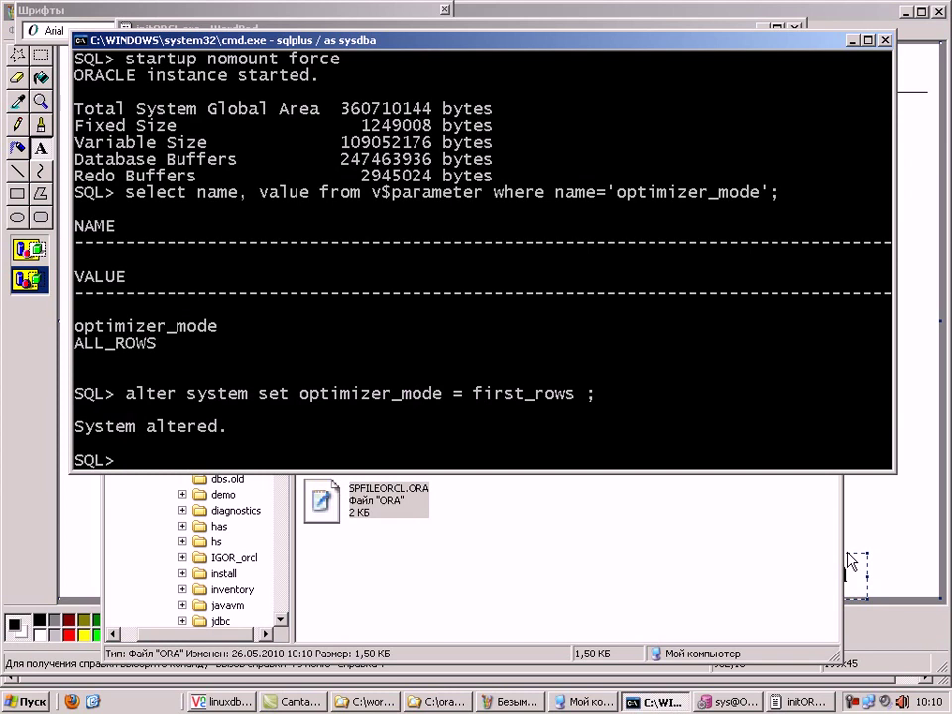
- Rerun the v$parameter query to confirm FIRST_ROWS, then enter shutdown abort
{"action": "type", "text": "a"}
{"action": "key", "text": "F3"}
{"action": "key", "text": "Up"}
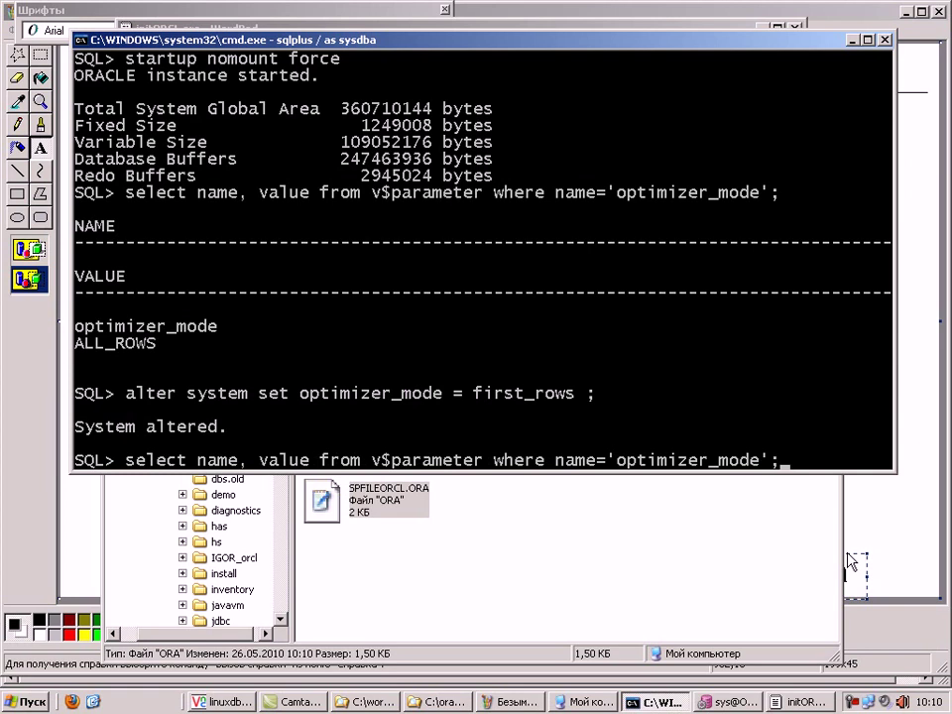
{"action": "key", "text": "Return"}
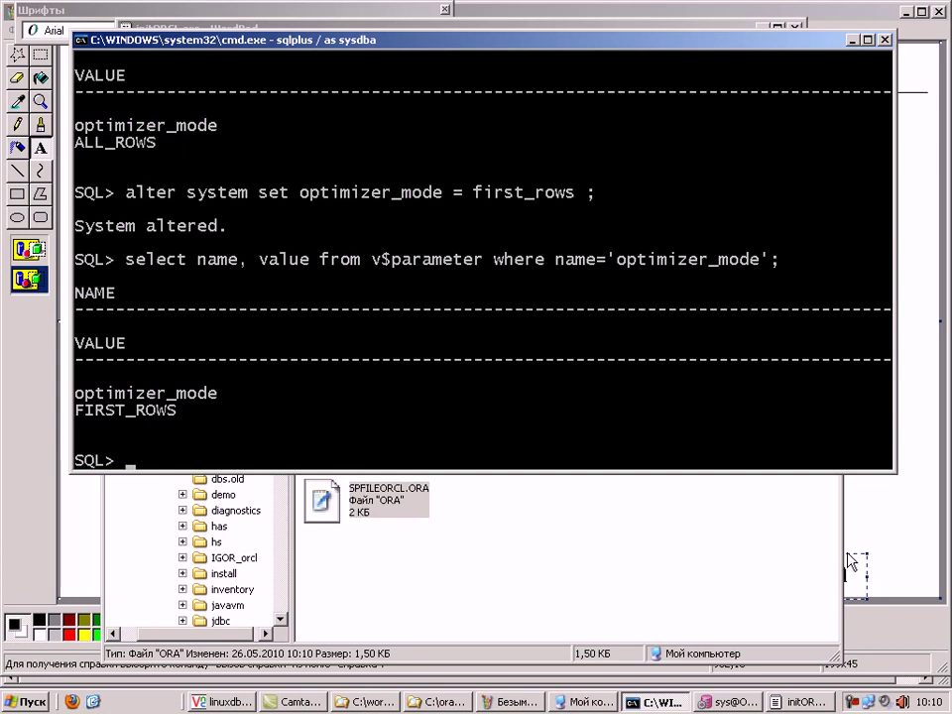
{"action": "type", "text": "shutdown"}
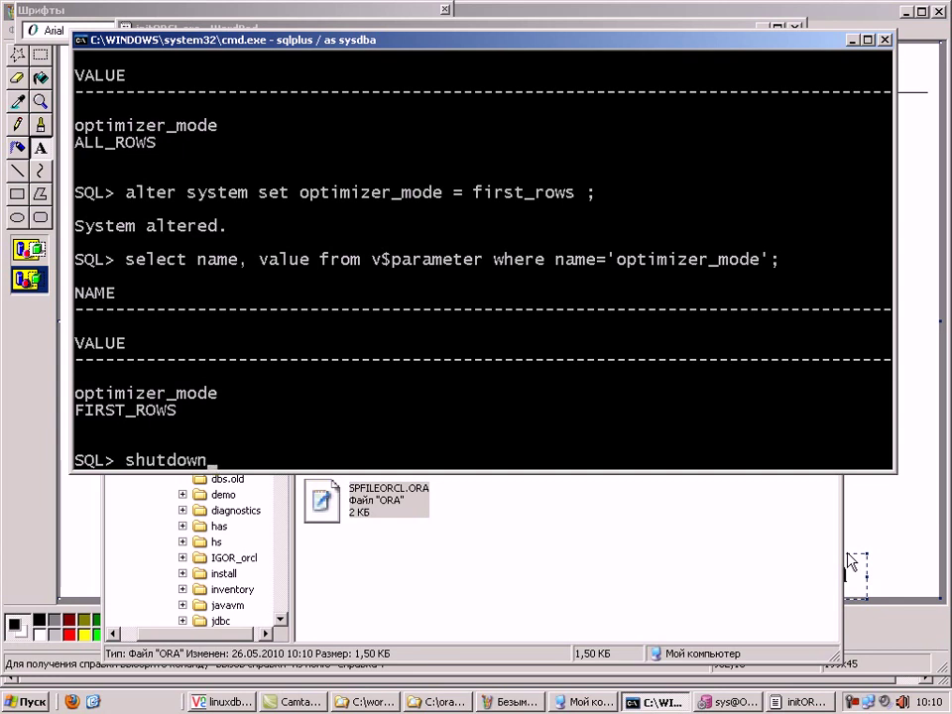
{"action": "type", "text": " abort"}
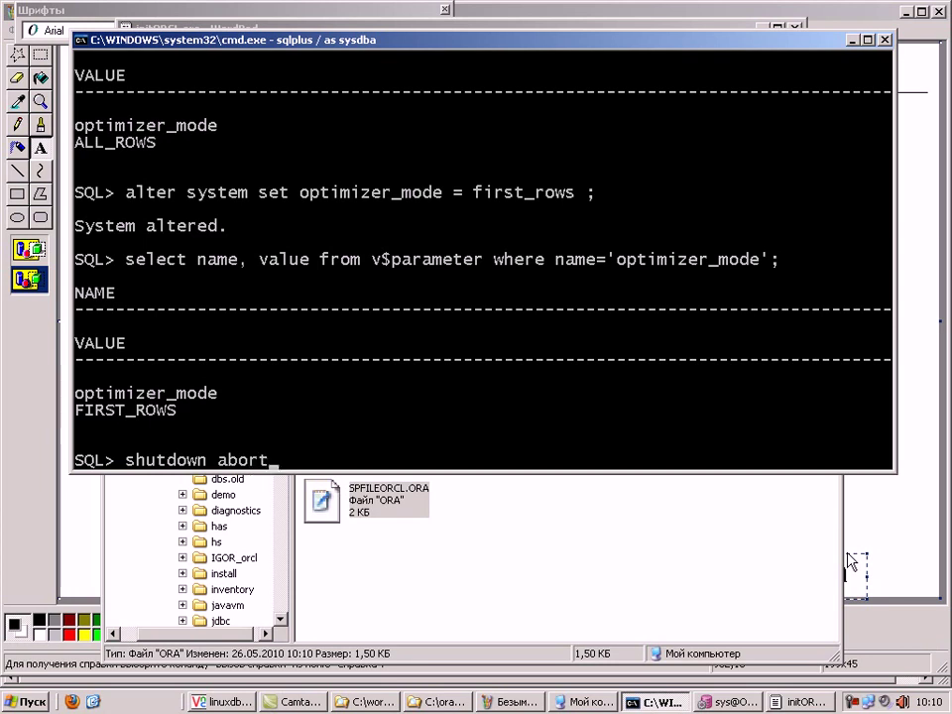
{"action": "type", "text": ";"}
- Abort the instance, restart it with startup nomount, and rerun the optimizer_mode query
{"action": "key", "text": "Return"}
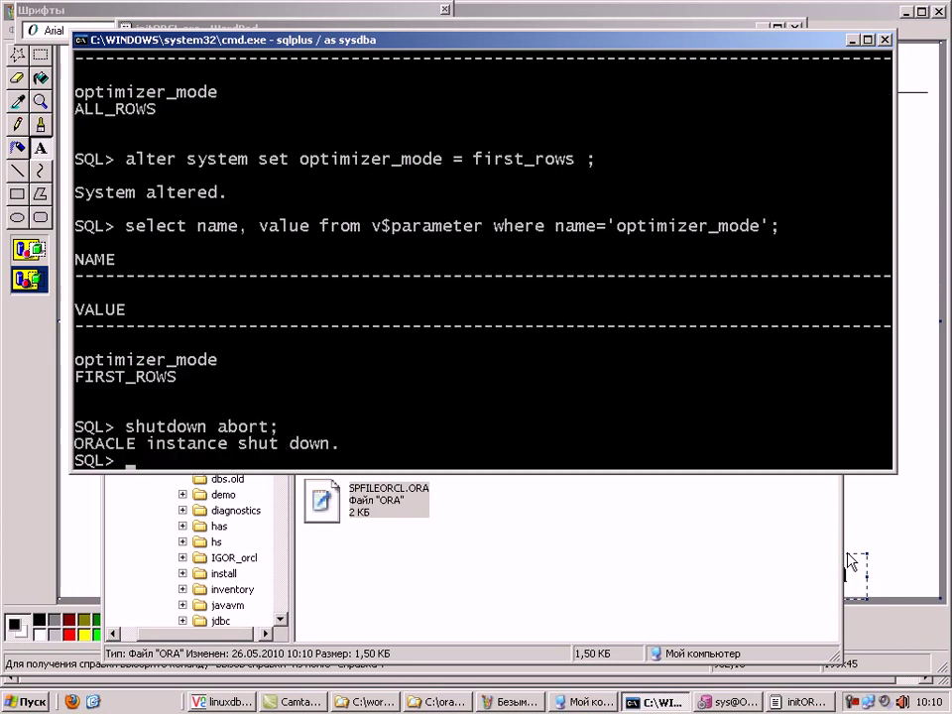
{"action": "type", "text": "sta"}
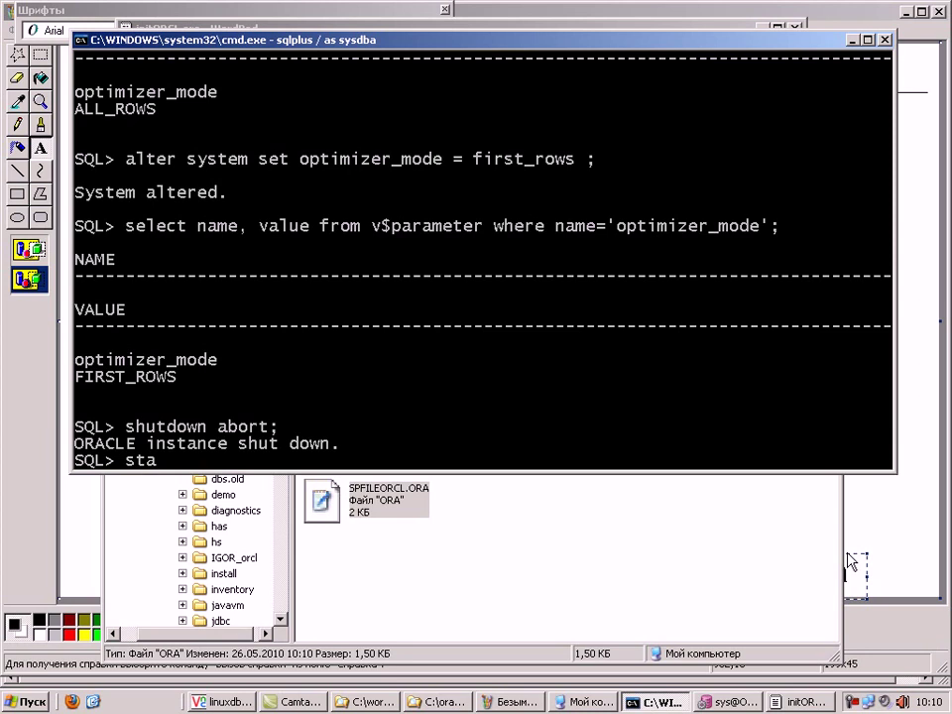
{"action": "type", "text": "rtup nomoun"}
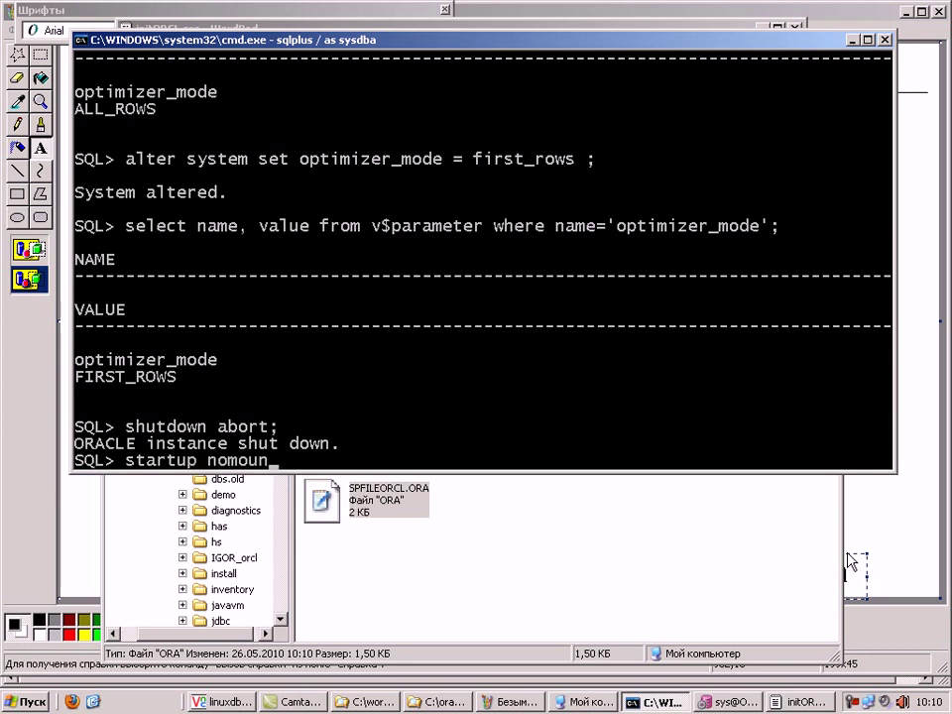
{"action": "type", "text": "t;"}
{"action": "key", "text": "Return"}
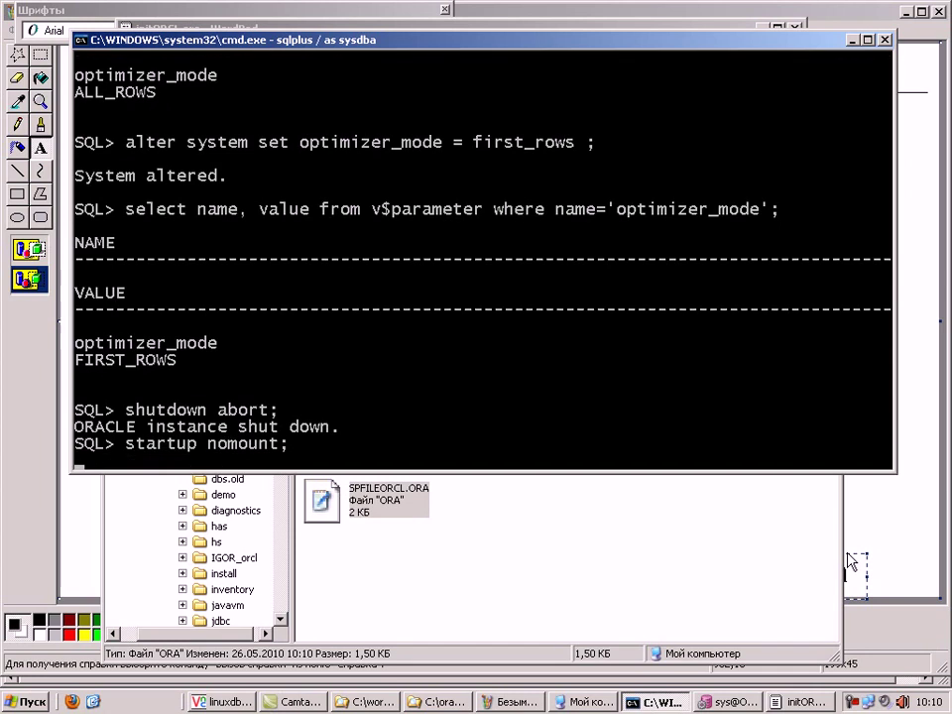
{"action": "key", "text": "Up"}
{"action": "key", "text": "Up"}
{"action": "key", "text": "Up"}
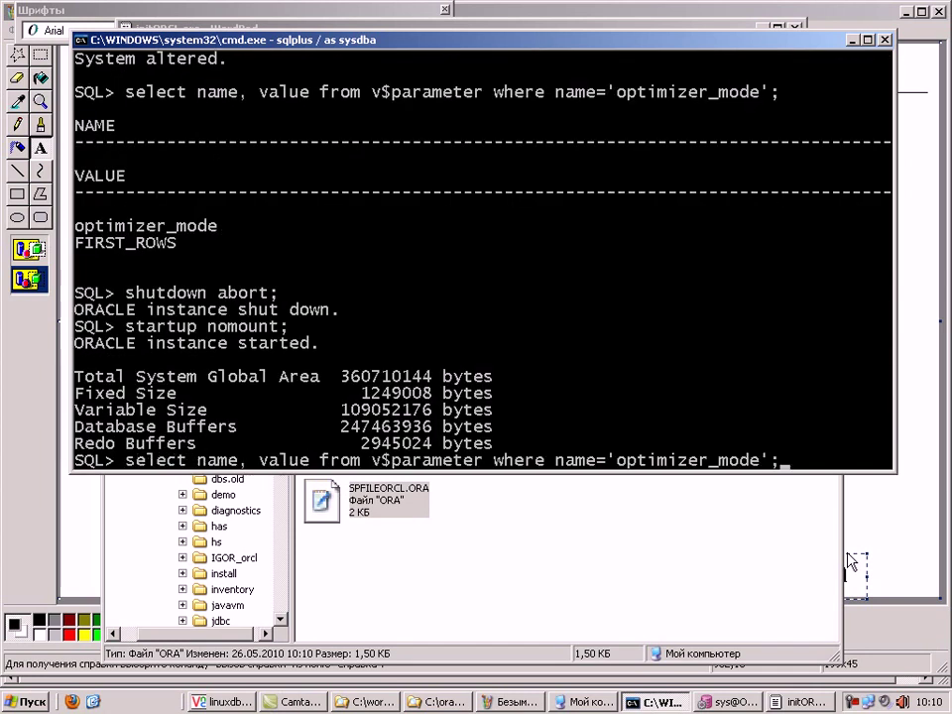
{"action": "key", "text": "Return"}
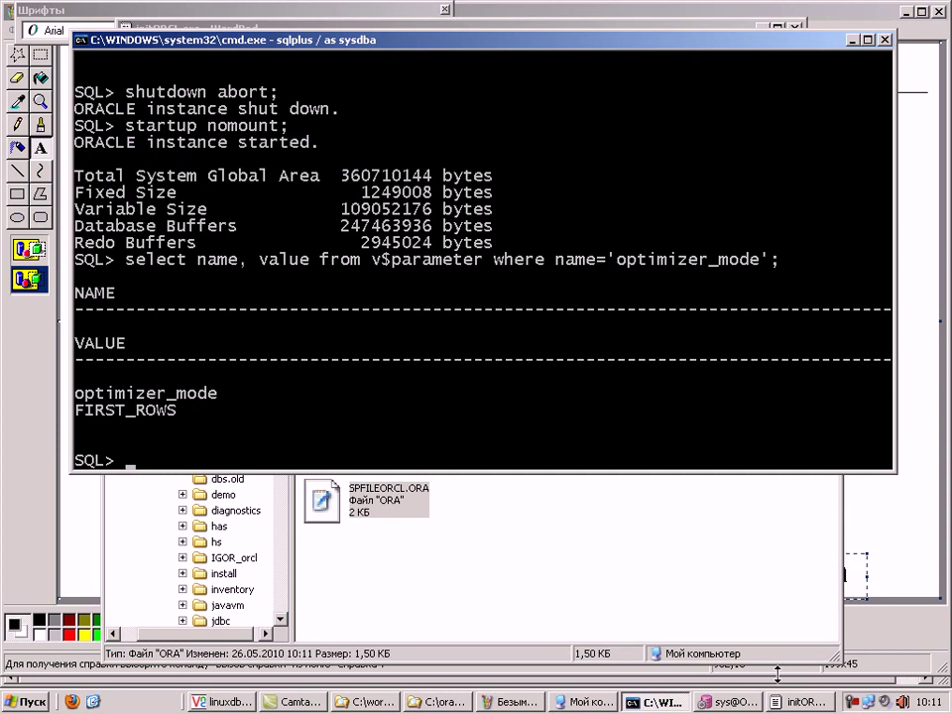
- Open SPFILEORCL.ORA in WordPad and highlight its *.optimizer_mode='FIRST_ROWS' line
{"action": "left_click", "coordinate": [436, 702]}
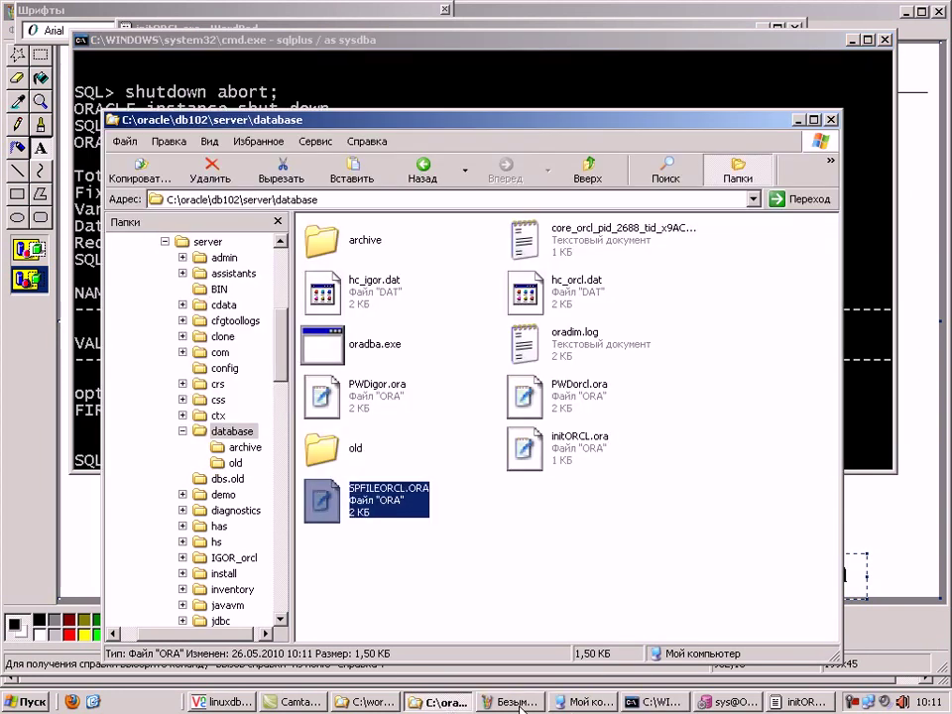
{"action": "double_click", "coordinate": [319, 497]}
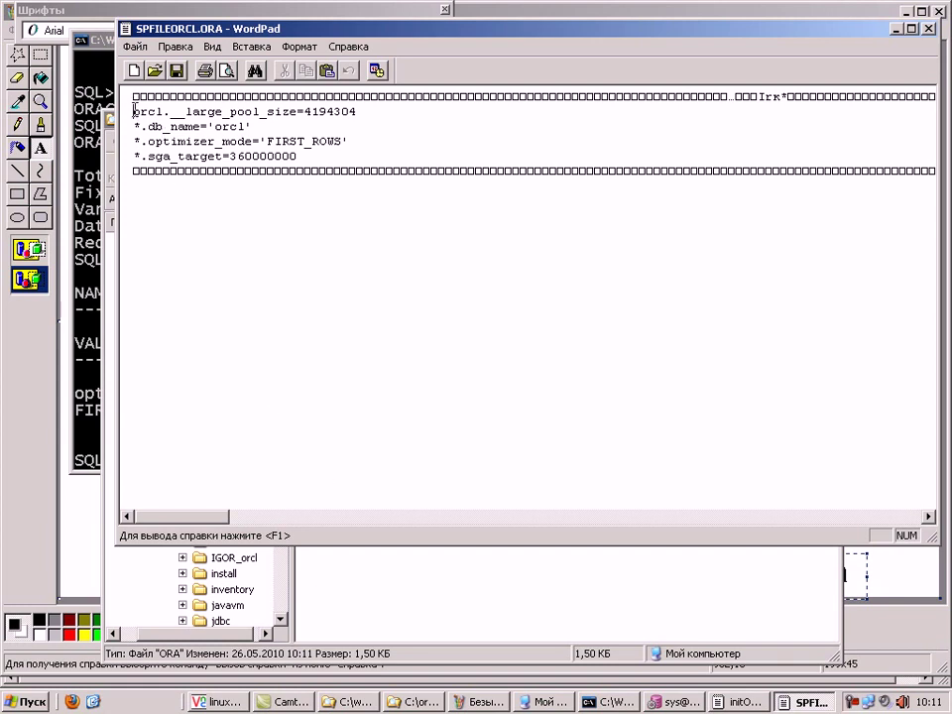
{"action": "left_click_drag", "start_coordinate": [135, 111], "coordinate": [358, 112]}
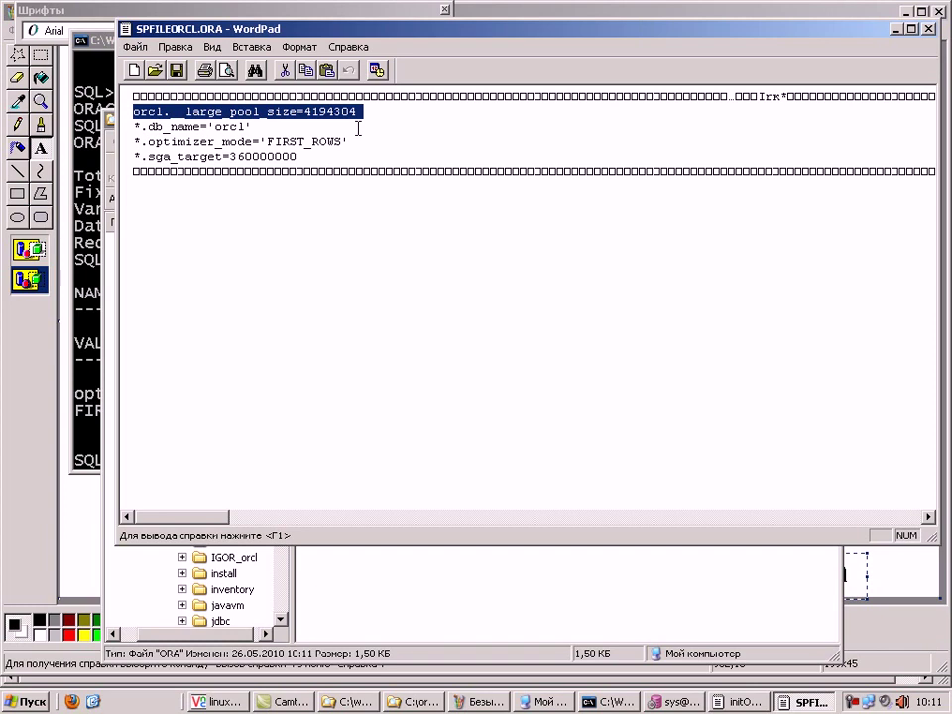
{"action": "left_click", "coordinate": [129, 144]}
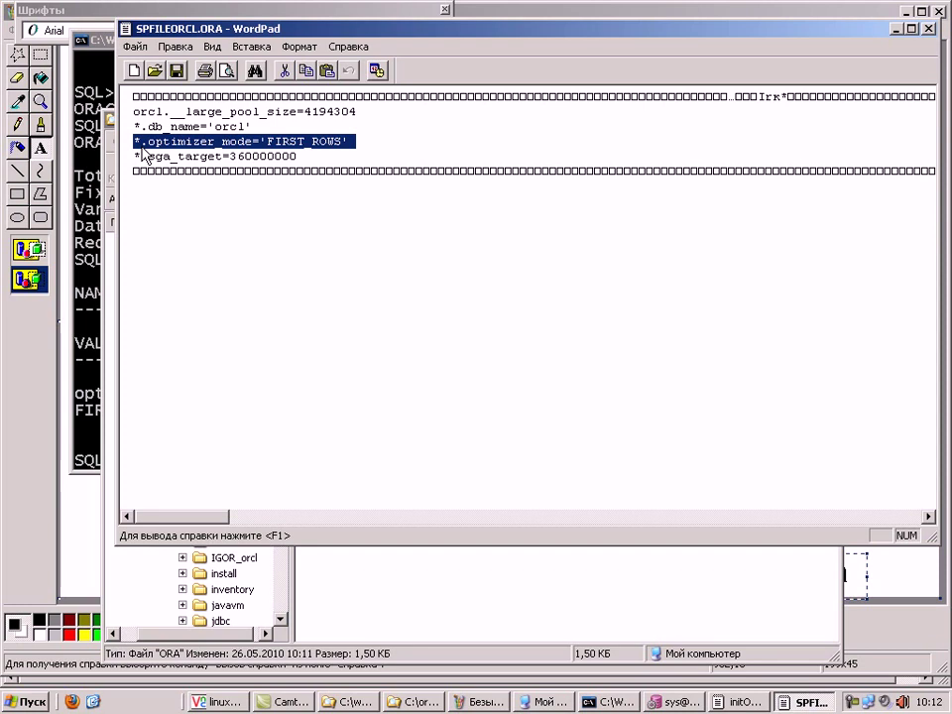
{"action": "left_click", "coordinate": [613, 702]}
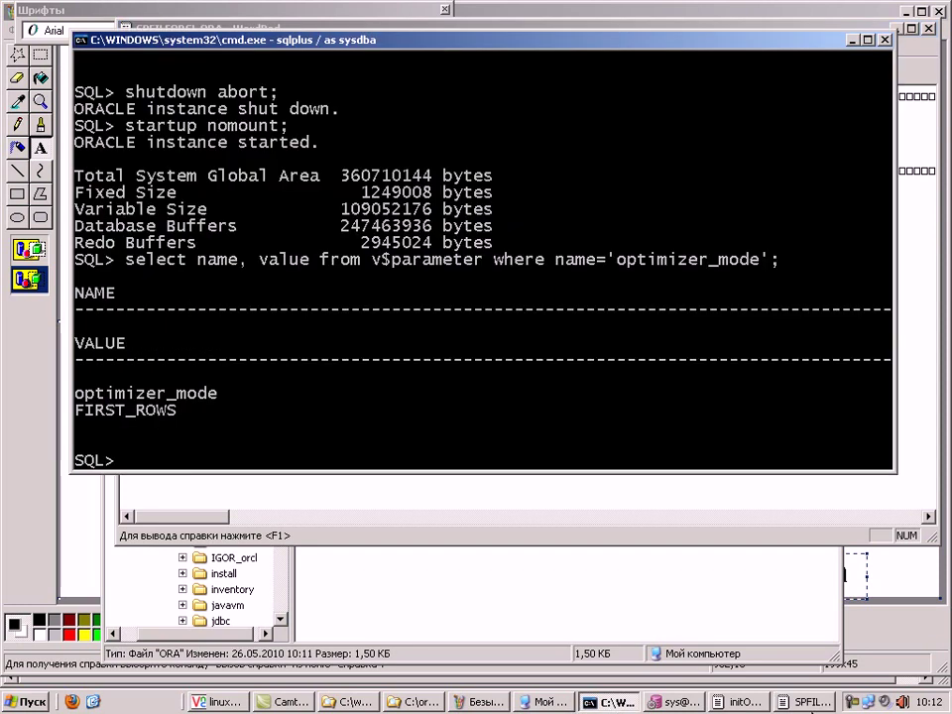
- Edit the recalled ALTER SYSTEM to optimizer_mode = first_rows_10 scope=memory and run it
{"action": "key", "text": "Up"}
{"action": "key", "text": "Up"}
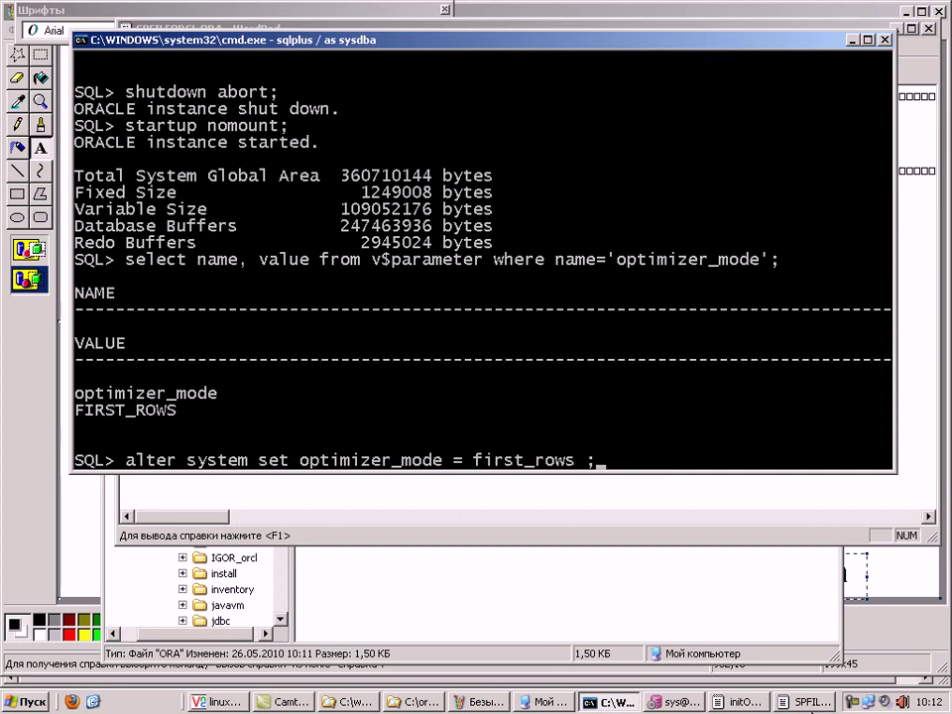
{"action": "key", "text": "Left"}
{"action": "key", "text": "Left"}
{"action": "key", "text": "Left"}
{"action": "key", "text": "Left"}
{"action": "key", "text": "Left"}
{"action": "key", "text": "Left"}
{"action": "key", "text": "Left"}
{"action": "key", "text": "Left"}
{"action": "key", "text": "Left"}
{"action": "key", "text": "Left"}
{"action": "key", "text": "Left"}
{"action": "key", "text": "Left"}
{"action": "key", "text": "Delete"}
{"action": "key", "text": "Delete"}
{"action": "key", "text": "Delete"}
{"action": "key", "text": "Delete"}
{"action": "key", "text": "Delete"}
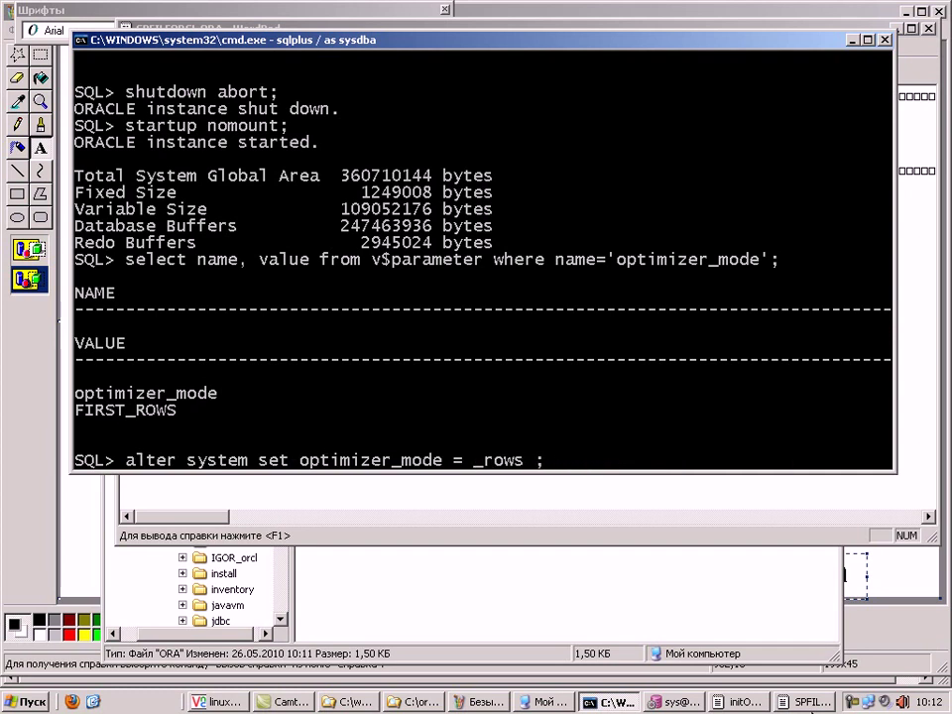
{"action": "type", "text": "all"}
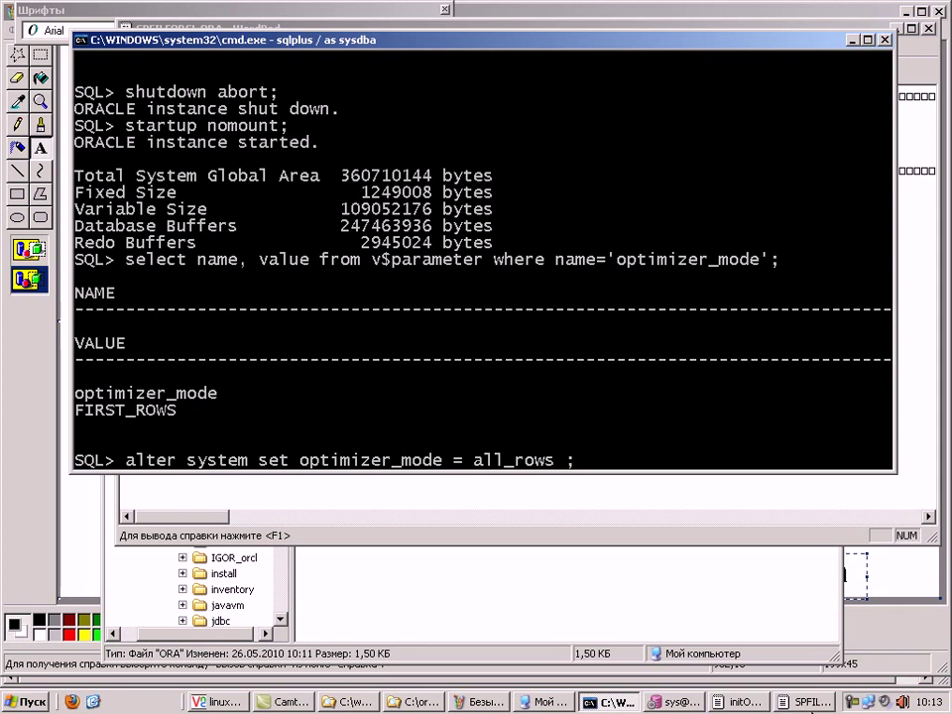
{"action": "type", "text": "scope=m"}
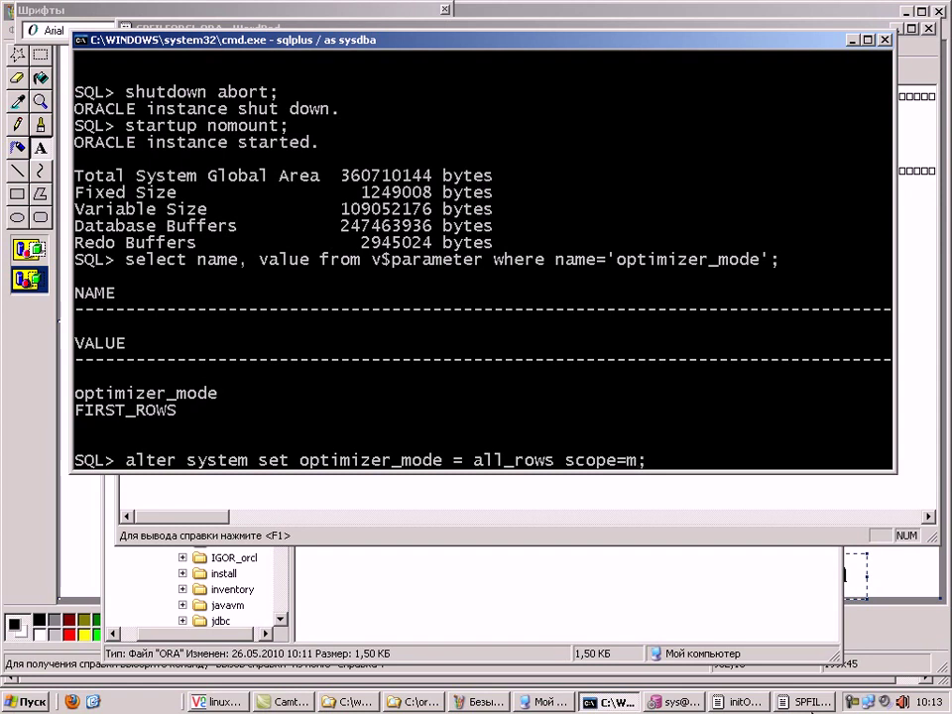
{"action": "type", "text": "emory"}
{"action": "key", "text": "Left"}
{"action": "key", "text": "Left"}
{"action": "key", "text": "Left"}
{"action": "key", "text": "Left"}
{"action": "key", "text": "Left"}
{"action": "key", "text": "Left"}
{"action": "key", "text": "Left"}
{"action": "key", "text": "Left"}
{"action": "key", "text": "Left"}
{"action": "key", "text": "Left"}
{"action": "key", "text": "Left"}
{"action": "key", "text": "Left"}
{"action": "key", "text": "Left"}
{"action": "key", "text": "Left"}
{"action": "key", "text": "Left"}
{"action": "key", "text": "Left"}
{"action": "key", "text": "Left"}
{"action": "key", "text": "Left"}
{"action": "key", "text": "Left"}
{"action": "key", "text": "Left"}
{"action": "key", "text": "Right"}
{"action": "key", "text": "Right"}
{"action": "key", "text": "Right"}
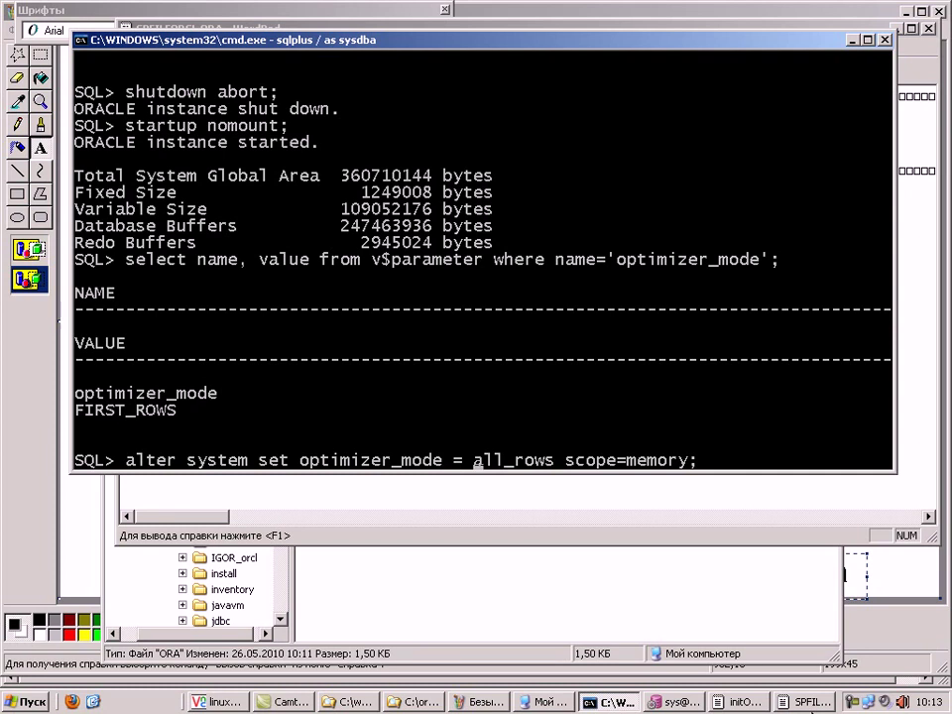
{"action": "key", "text": "Delete"}
{"action": "key", "text": "Delete"}
{"action": "key", "text": "Delete"}
{"action": "key", "text": "Delete"}
{"action": "key", "text": "Delete"}
{"action": "key", "text": "Delete"}
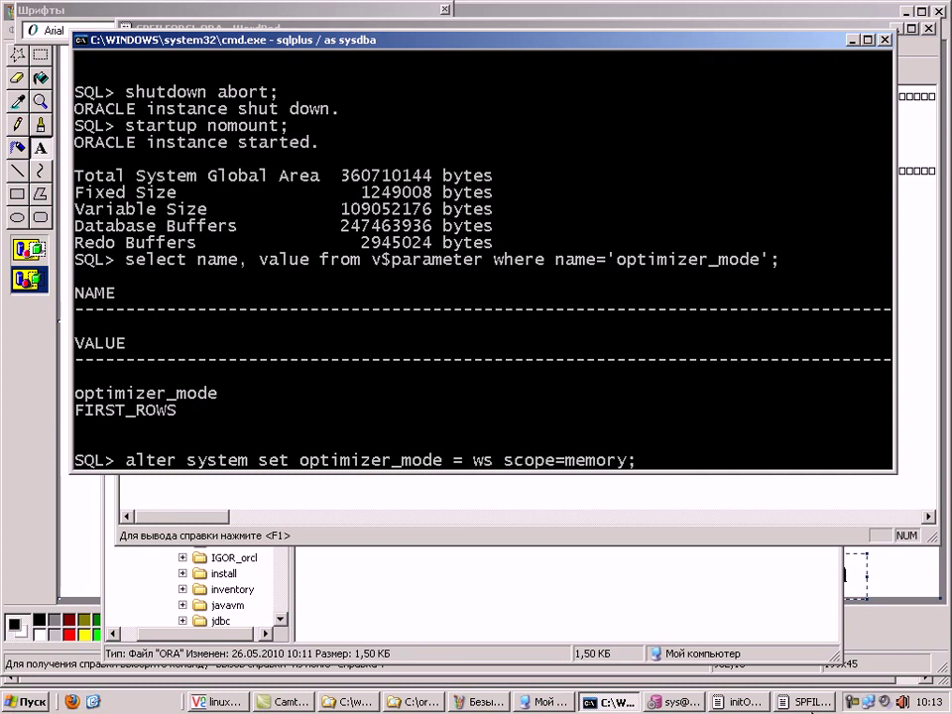
{"action": "key", "text": "Delete"}
{"action": "key", "text": "Delete"}
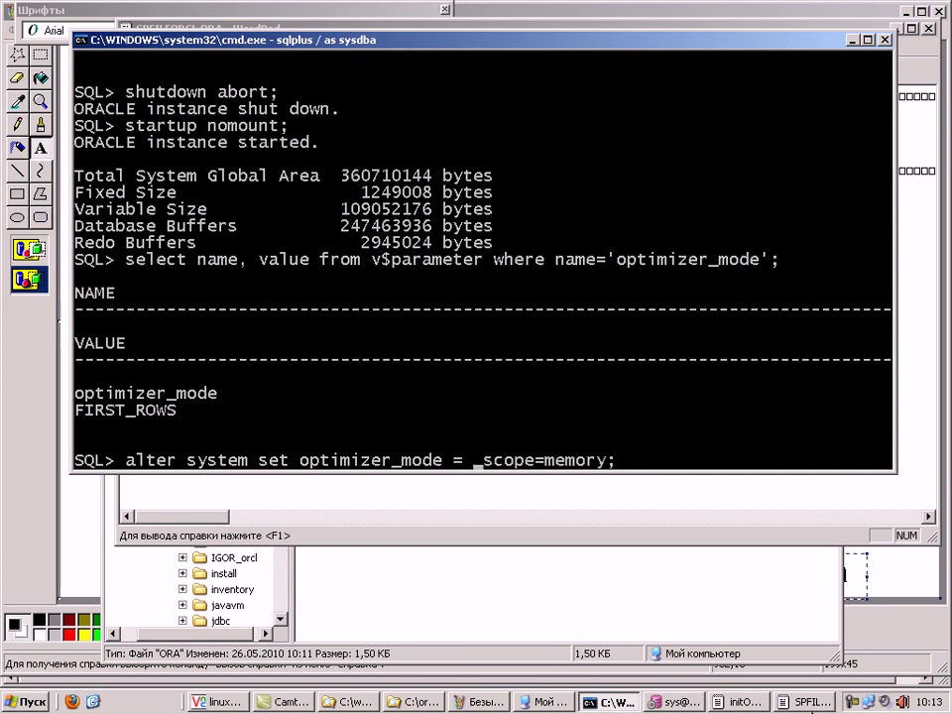
{"action": "type", "text": "first"}
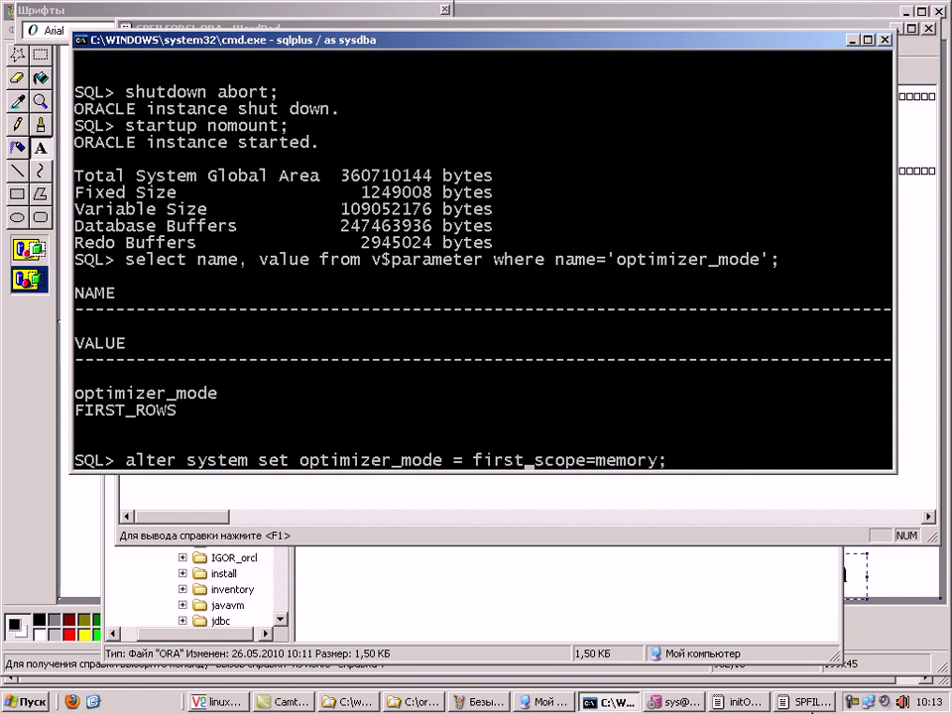
{"action": "type", "text": "_rows"}
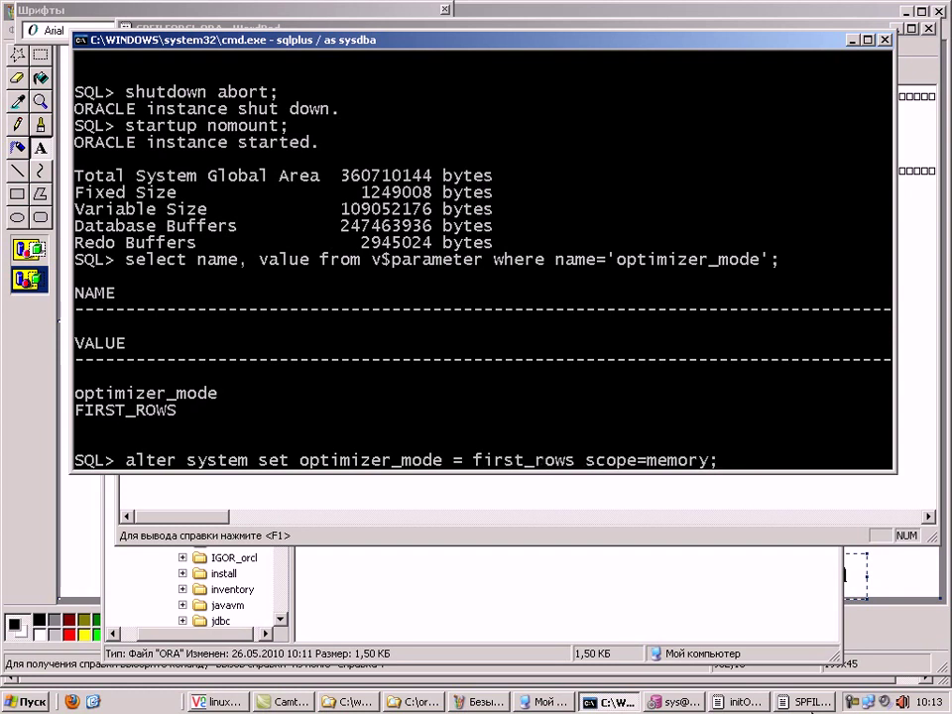
{"action": "type", "text": "_10"}
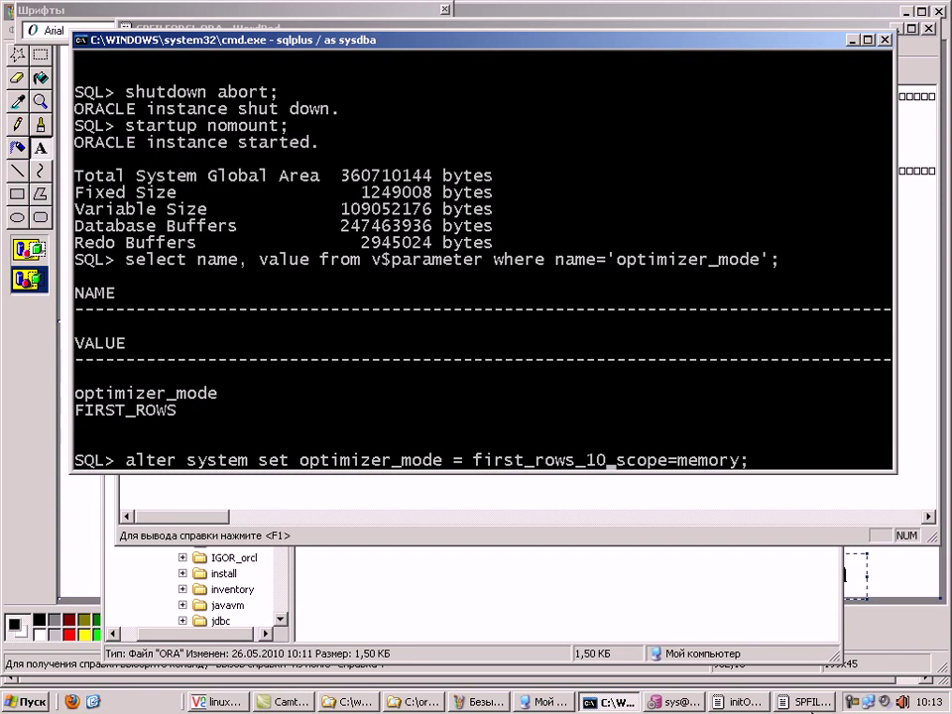
{"action": "key", "text": "Return"}
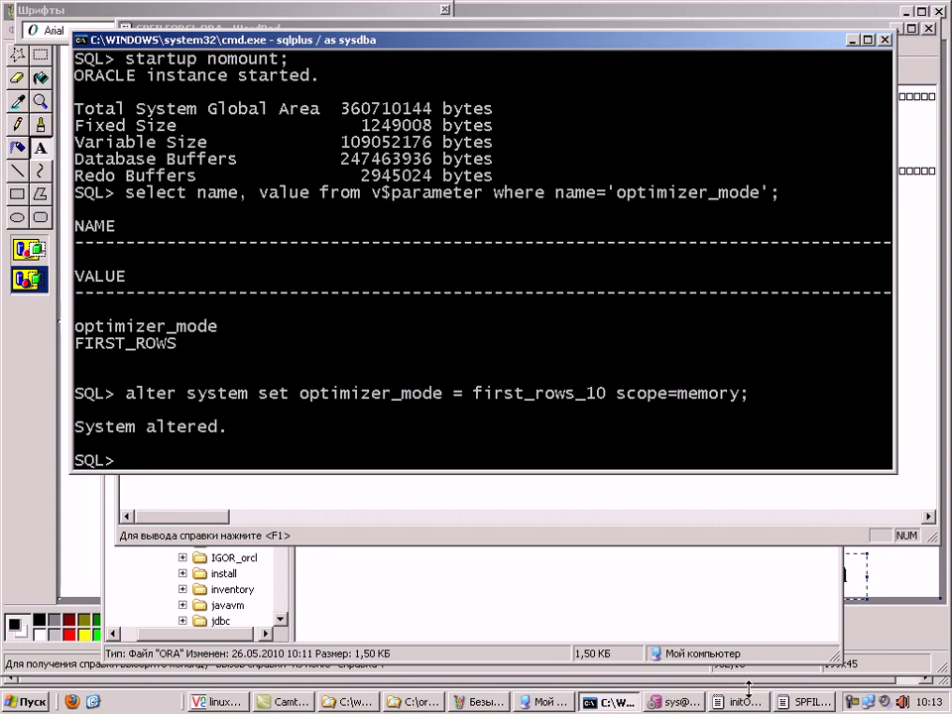
- Close the SPFILEORCL.ORA WordPad window and rerun the memory-scoped change
{"action": "right_click", "coordinate": [793, 700]}
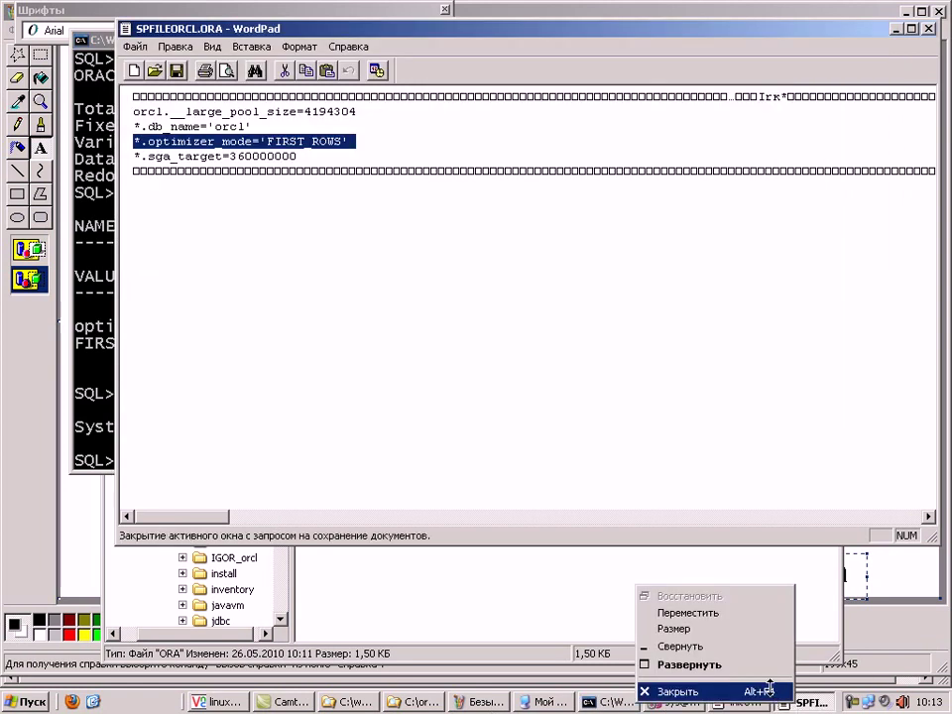
{"action": "left_click", "coordinate": [768, 690]}
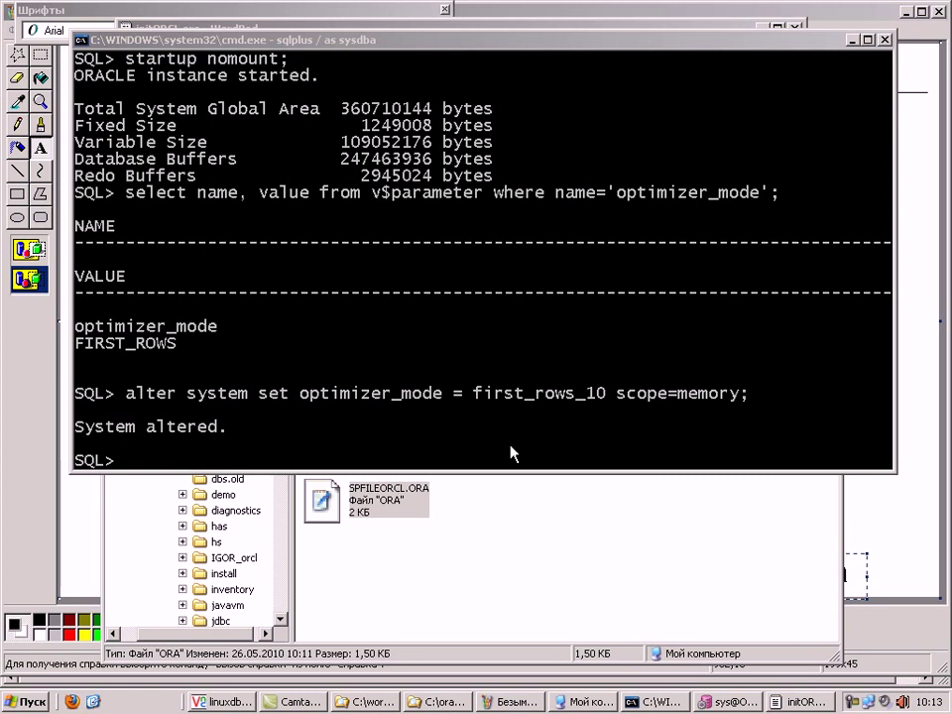
{"action": "key", "text": "Up"}
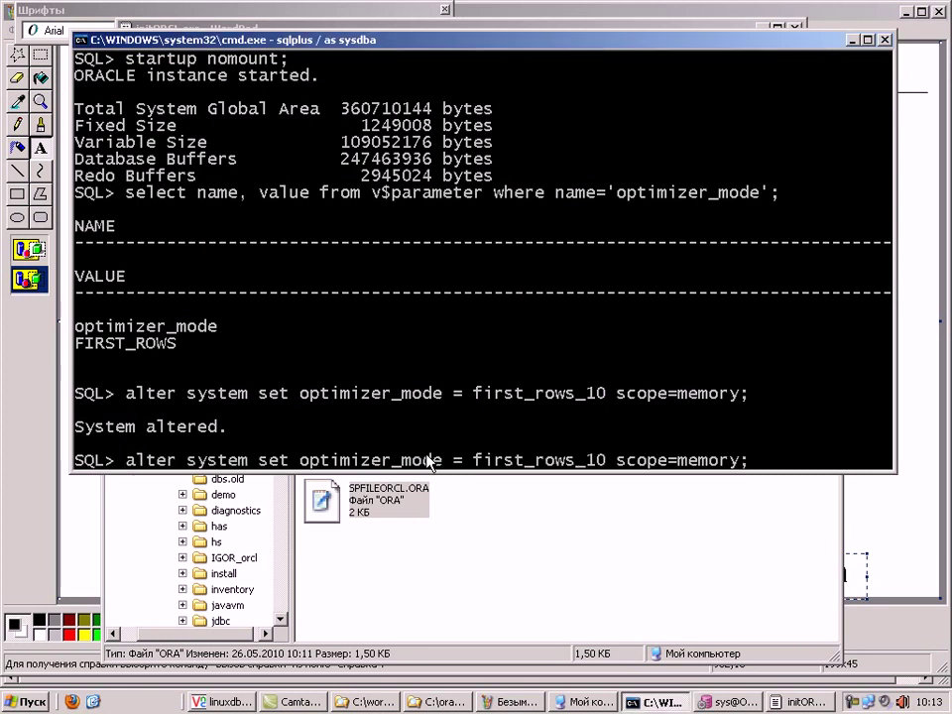
{"action": "key", "text": "Return"}
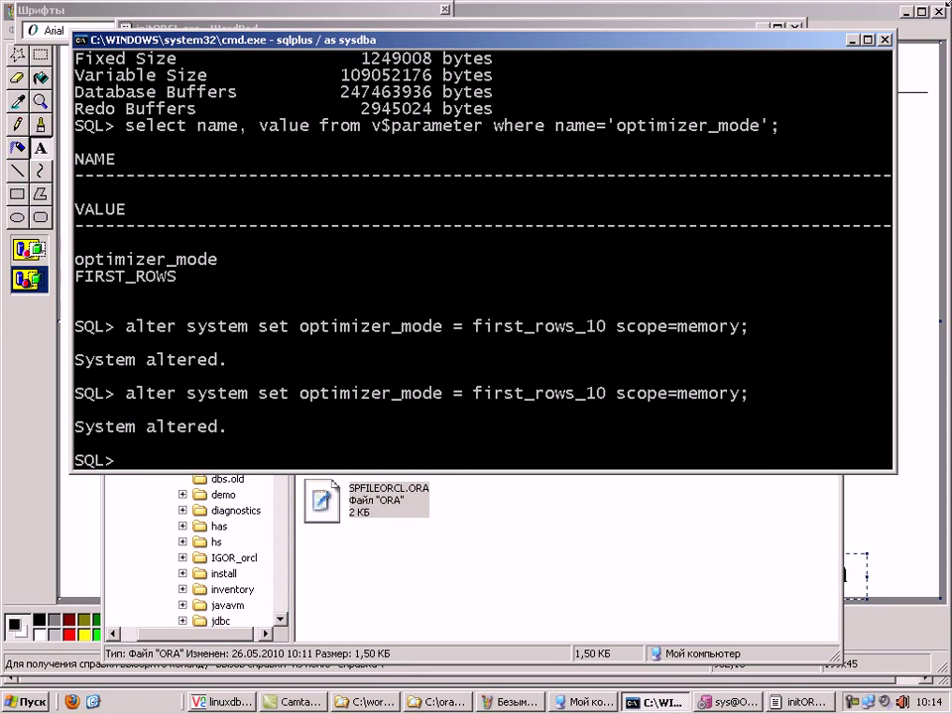
{"action": "left_click", "coordinate": [436, 702]}
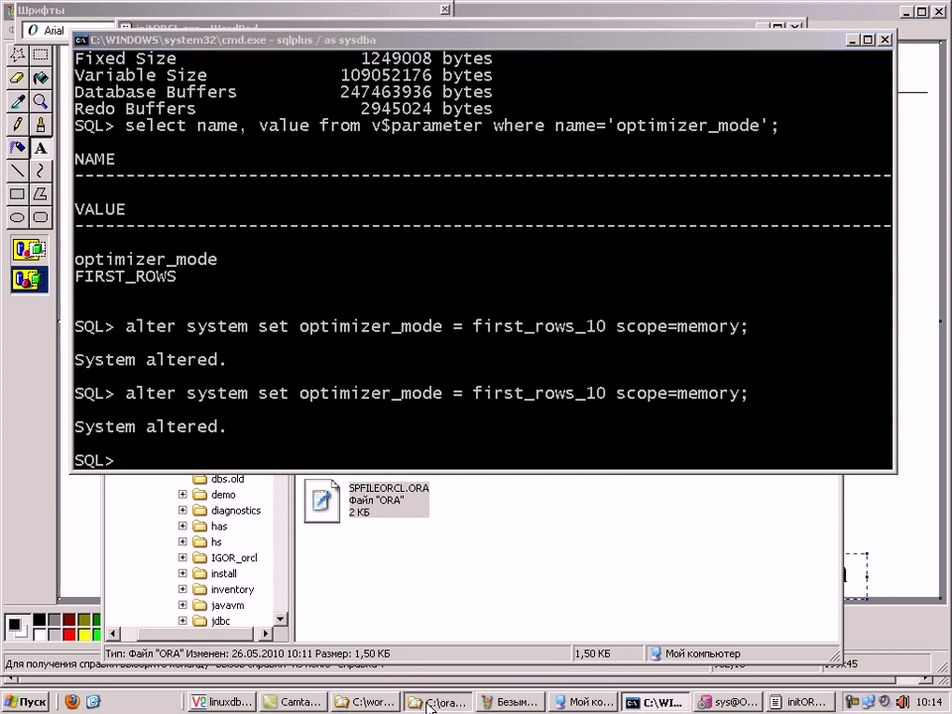
- Reopen SPFILEORCL.ORA in WordPad to confirm it still reads optimizer_mode='FIRST_ROWS'
{"action": "double_click", "coordinate": [340, 503]}
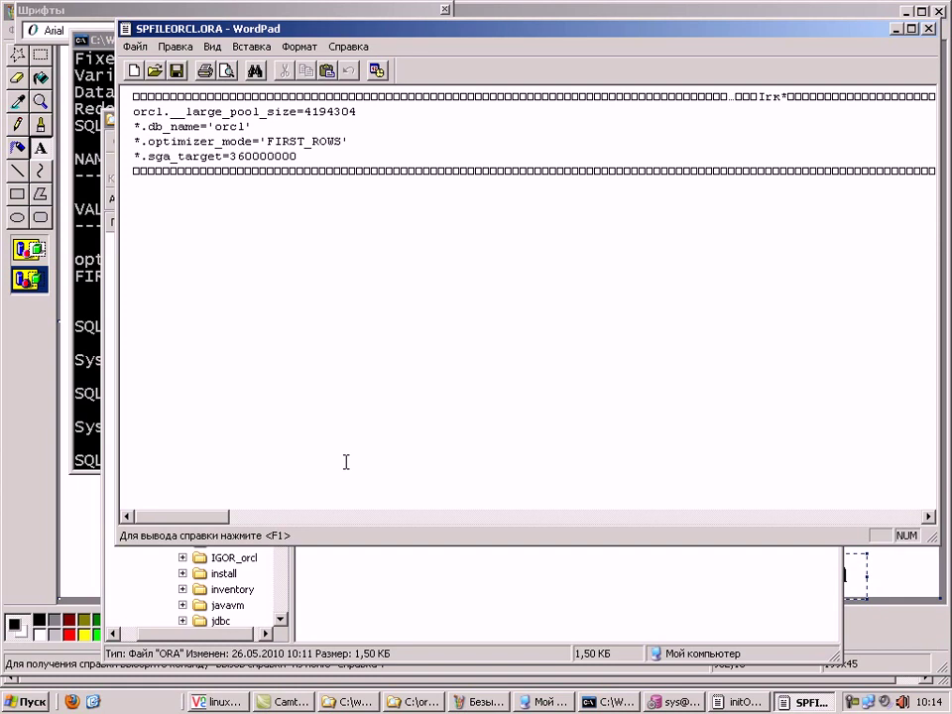
{"action": "left_click", "coordinate": [605, 701]}
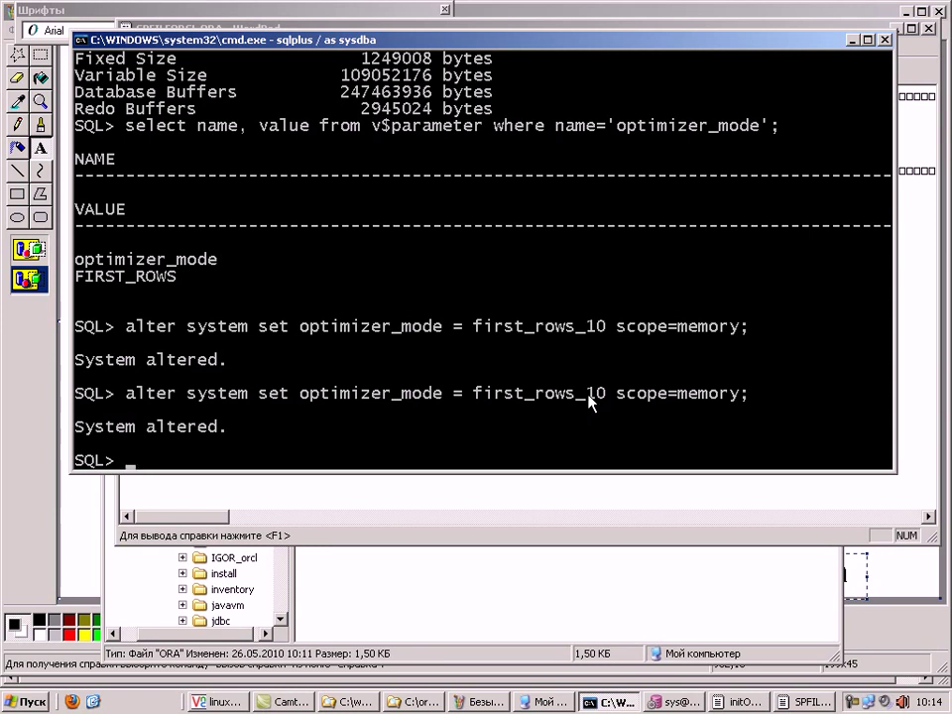
- Edit the recalled ALTER SYSTEM to optimizer_mode = all_rows scope=spfile and run it
{"action": "key", "text": "Up"}
{"action": "key", "text": "Left"}
{"action": "key", "text": "Left"}
{"action": "key", "text": "Left"}
{"action": "key", "text": "Left"}
{"action": "key", "text": "Left"}
{"action": "key", "text": "Left"}
{"action": "key", "text": "Left"}
{"action": "key", "text": "Left"}
{"action": "key", "text": "Left"}
{"action": "key", "text": "Left"}
{"action": "key", "text": "Left"}
{"action": "key", "text": "Left"}
{"action": "key", "text": "Left"}
{"action": "key", "text": "Left"}
{"action": "key", "text": "Left"}
{"action": "key", "text": "Left"}
{"action": "key", "text": "Left"}
{"action": "key", "text": "Left"}
{"action": "key", "text": "Left"}
{"action": "key", "text": "Left"}
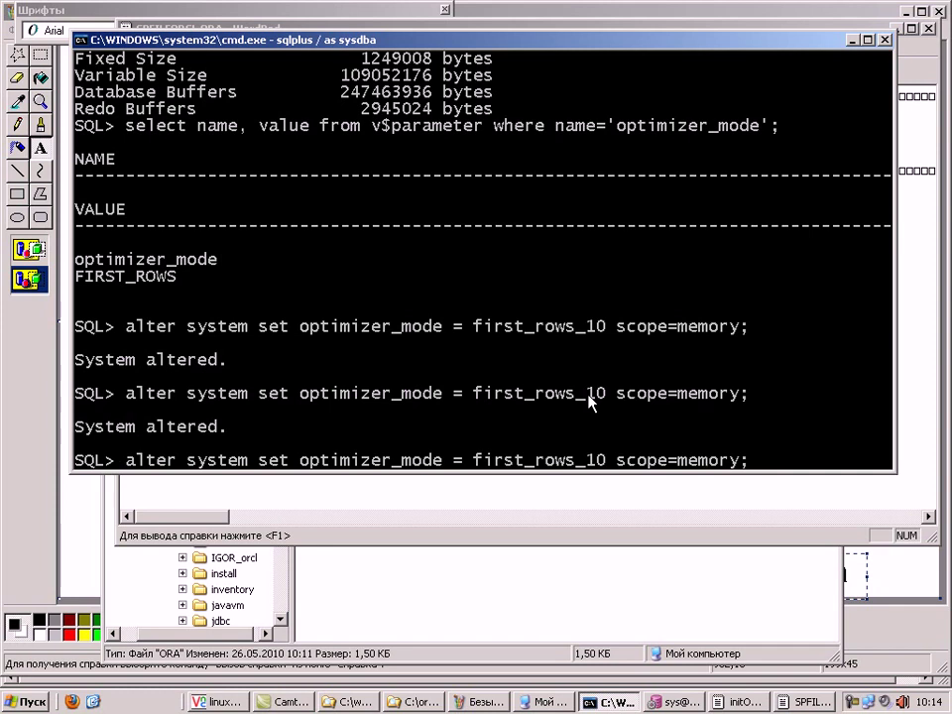
{"action": "key", "text": "Right"}
{"action": "key", "text": "Right"}
{"action": "key", "text": "Right"}
{"action": "key", "text": "Right"}
{"action": "key", "text": "Right"}
{"action": "key", "text": "Right"}
{"action": "key", "text": "Right"}
{"action": "key", "text": "Right"}
{"action": "key", "text": "Right"}
{"action": "key", "text": "Right"}
{"action": "key", "text": "Right"}
{"action": "key", "text": "Right"}
{"action": "key", "text": "Right"}
{"action": "key", "text": "Right"}
{"action": "key", "text": "Right"}
{"action": "key", "text": "Right"}
{"action": "key", "text": "Right"}
{"action": "key", "text": "Right"}
{"action": "key", "text": "Right"}
{"action": "key", "text": "Delete"}
{"action": "key", "text": "Delete"}
{"action": "key", "text": "Delete"}
{"action": "key", "text": "Delete"}
{"action": "key", "text": "Delete"}
{"action": "key", "text": "Delete"}
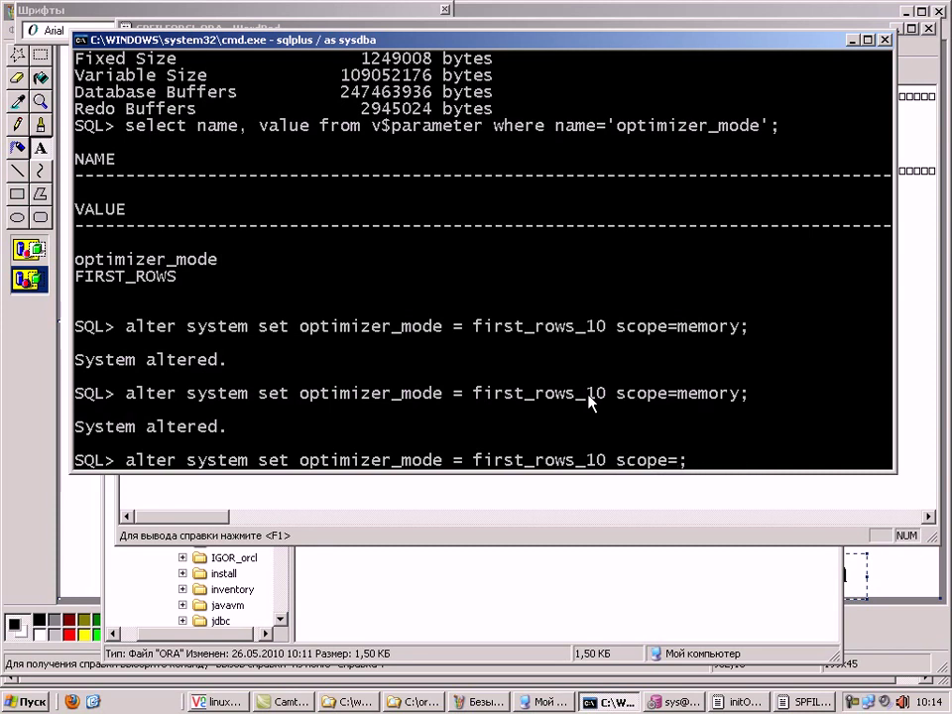
{"action": "type", "text": "spfile"}
{"action": "key", "text": "Left"}
{"action": "key", "text": "Left"}
{"action": "key", "text": "Left"}
{"action": "key", "text": "Left"}
{"action": "key", "text": "Left"}
{"action": "key", "text": "Left"}
{"action": "key", "text": "Left"}
{"action": "key", "text": "Left"}
{"action": "key", "text": "Left"}
{"action": "key", "text": "Left"}
{"action": "key", "text": "Left"}
{"action": "key", "text": "Left"}
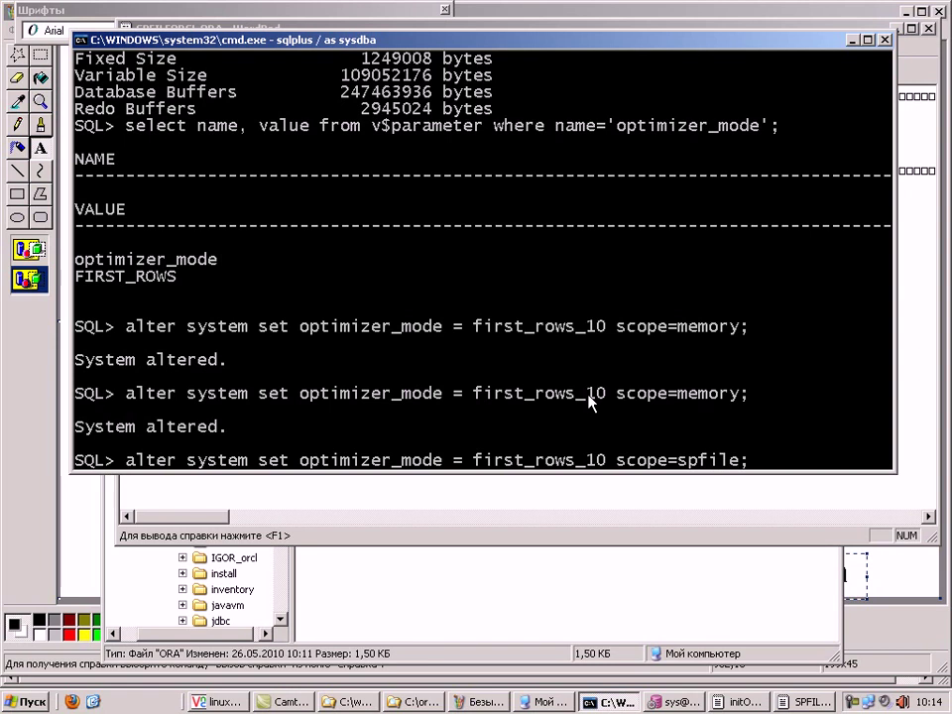
{"action": "key", "text": "Left"}
{"action": "key", "text": "Left"}
{"action": "key", "text": "Left"}
{"action": "key", "text": "Left"}
{"action": "key", "text": "Left"}
{"action": "key", "text": "Left"}
{"action": "key", "text": "Left"}
{"action": "key", "text": "Left"}
{"action": "key", "text": "Left"}
{"action": "key", "text": "Left"}
{"action": "key", "text": "Left"}
{"action": "key", "text": "Delete"}
{"action": "key", "text": "Delete"}
{"action": "key", "text": "Delete"}
{"action": "key", "text": "Delete"}
{"action": "key", "text": "Delete"}
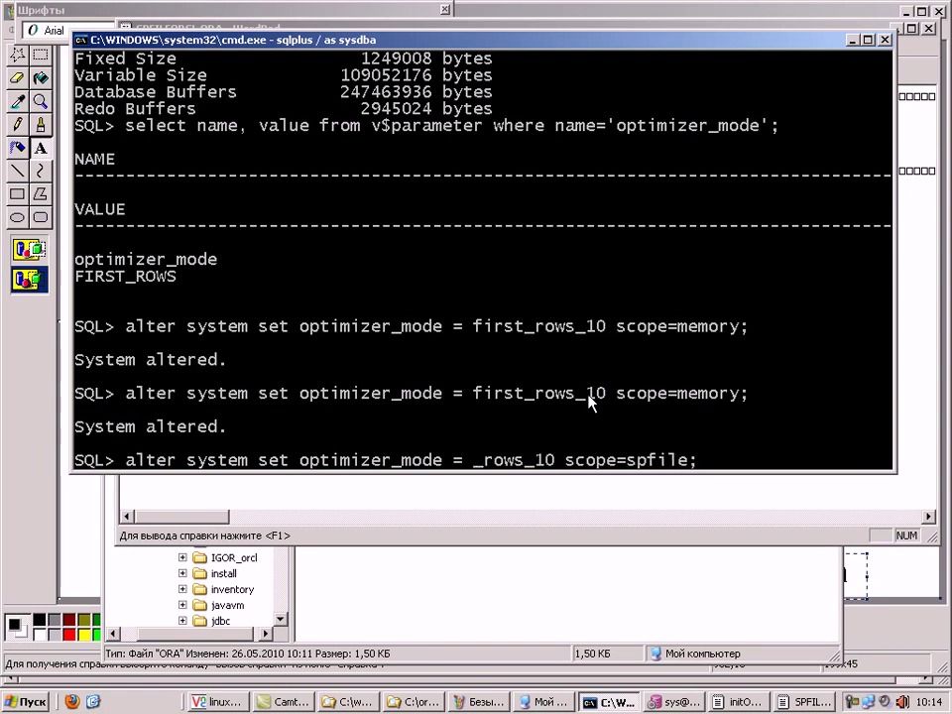
{"action": "type", "text": "all"}
{"action": "key", "text": "Right"}
{"action": "key", "text": "Right"}
{"action": "key", "text": "Right"}
{"action": "key", "text": "Right"}
{"action": "key", "text": "Right"}
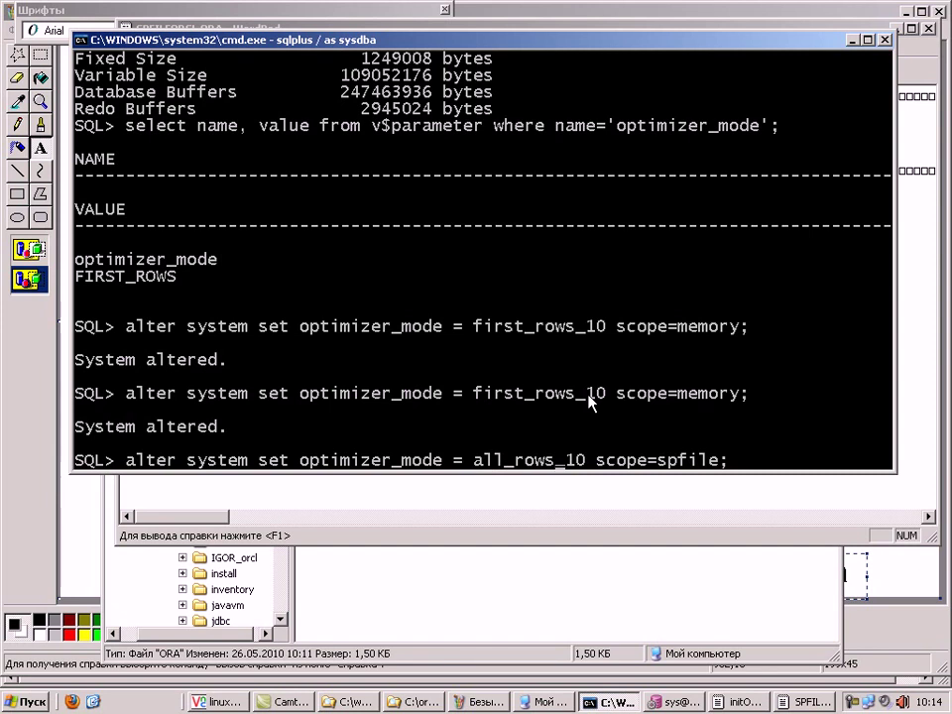
{"action": "key", "text": "Delete"}
{"action": "key", "text": "Delete"}
{"action": "key", "text": "Delete"}
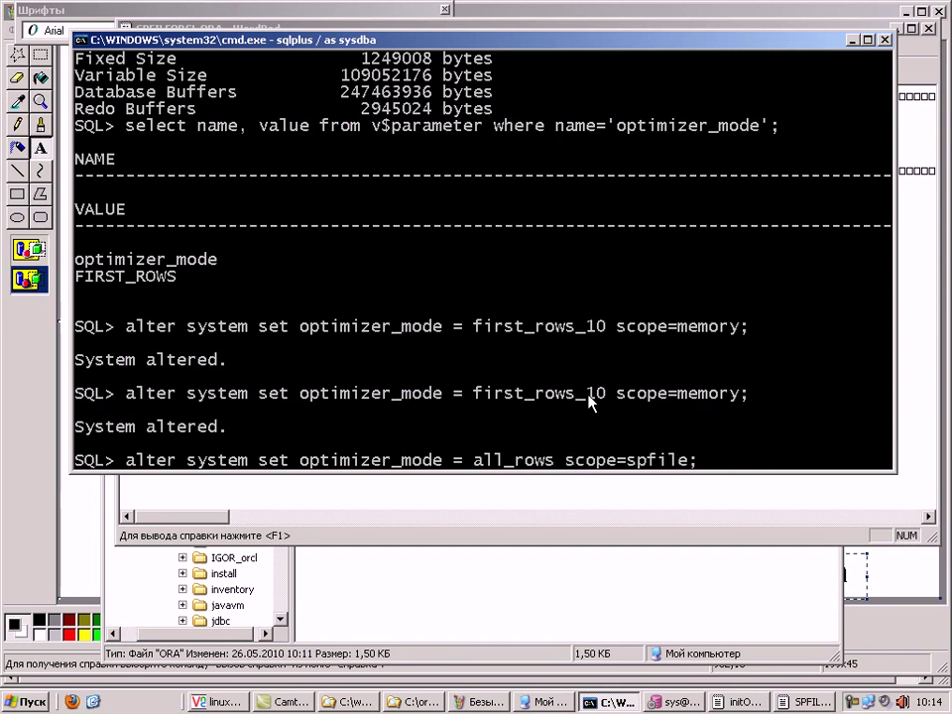
{"action": "key", "text": "Return"}
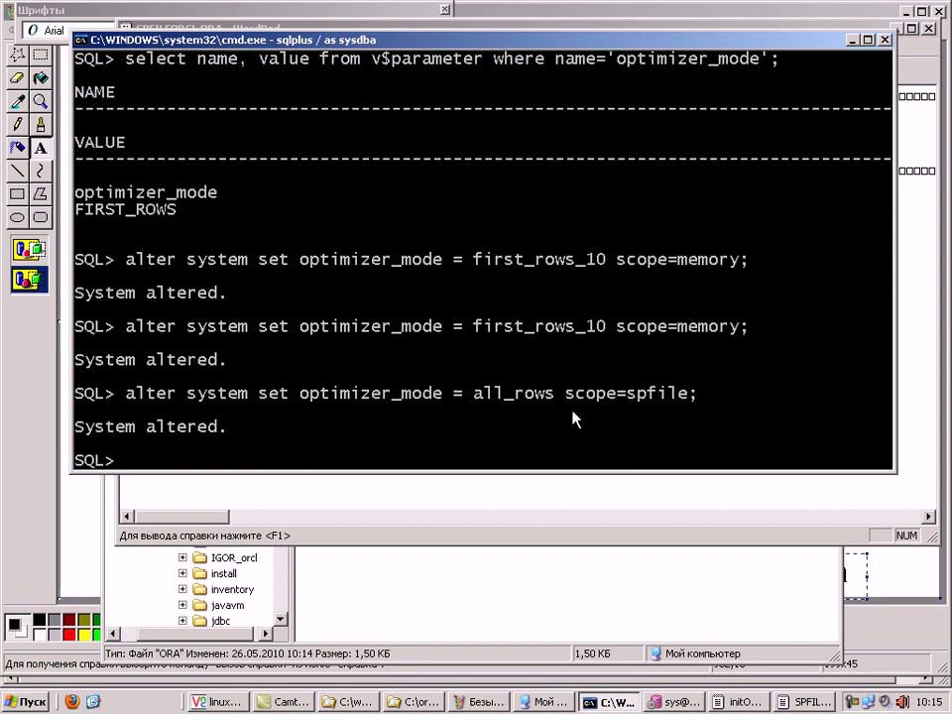
- Close the stale WordPad copy and reopen SPFILEORCL.ORA from the database folder
{"action": "right_click", "coordinate": [798, 706]}
{"action": "left_click", "coordinate": [674, 684]}
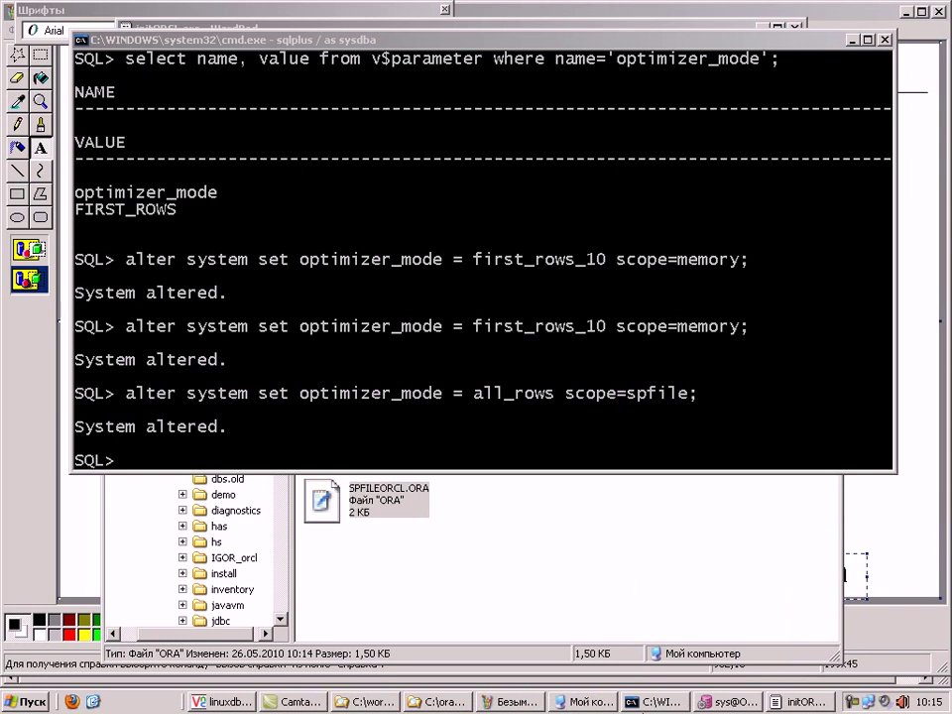
{"action": "left_click", "coordinate": [441, 702]}
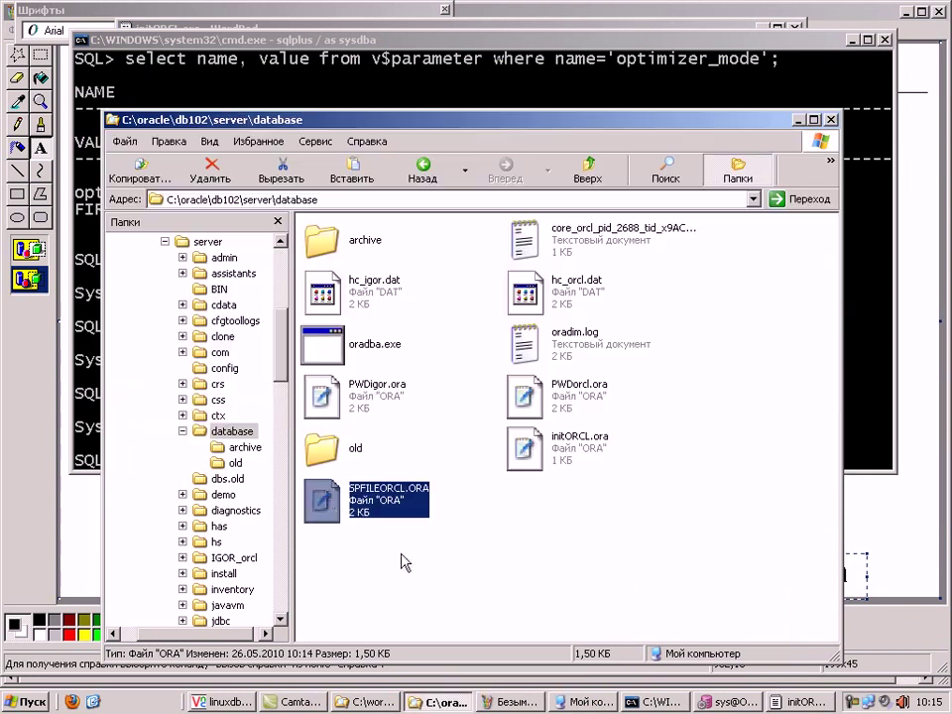
{"action": "double_click", "coordinate": [328, 493]}
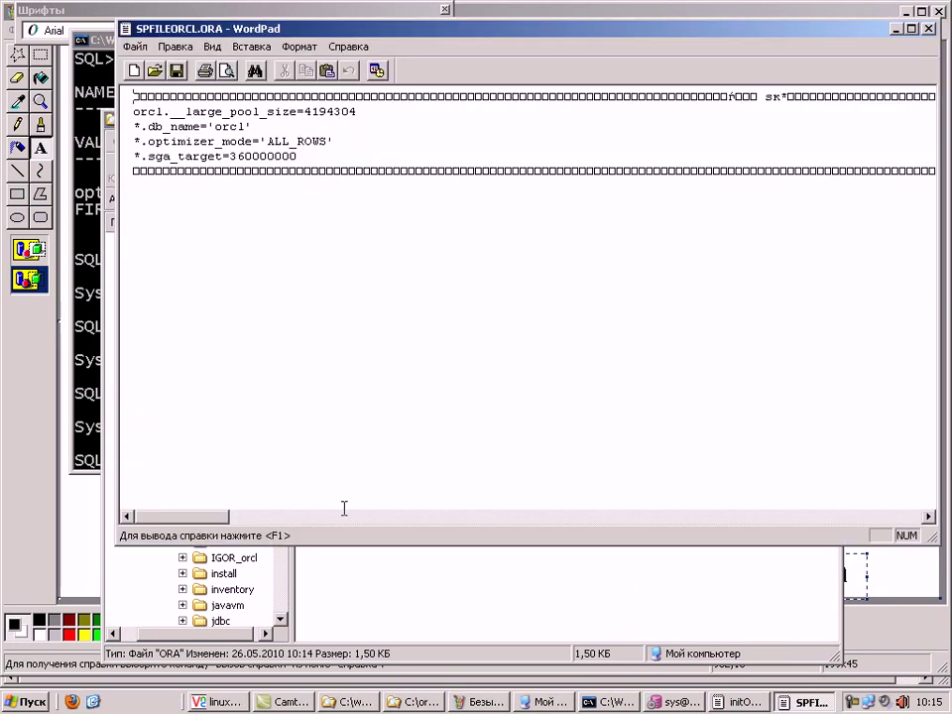
{"action": "left_click_drag", "start_coordinate": [401, 33], "coordinate": [568, 70]}
- Highlight the stored optimizer_mode value ALL_ROWS, then close the file
{"action": "left_click_drag", "start_coordinate": [434, 180], "coordinate": [498, 180]}
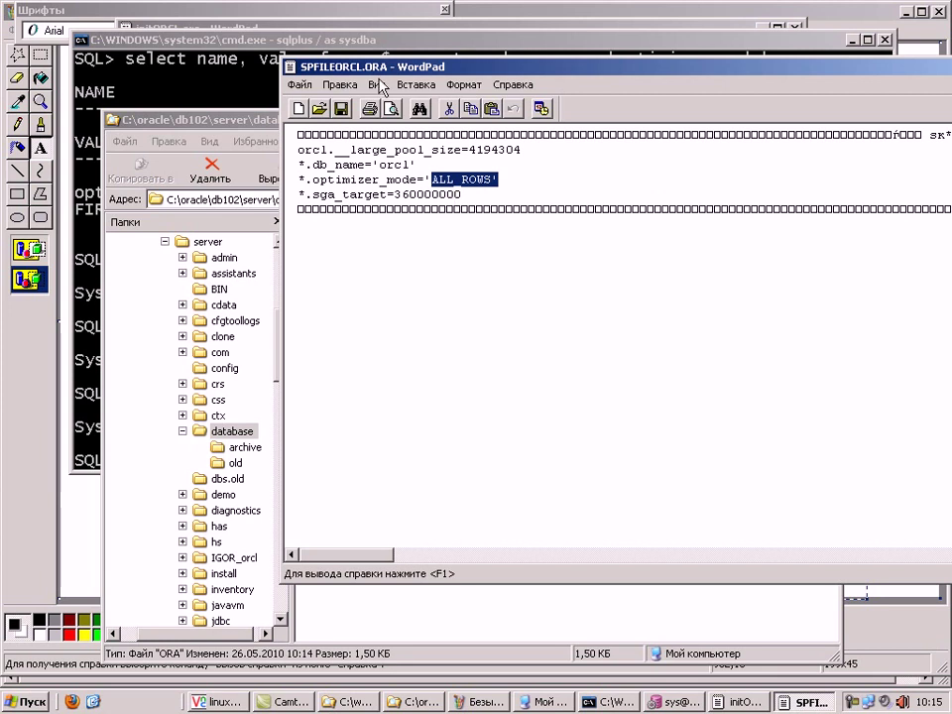
{"action": "left_click", "coordinate": [291, 66]}
{"action": "left_click", "coordinate": [308, 184]}
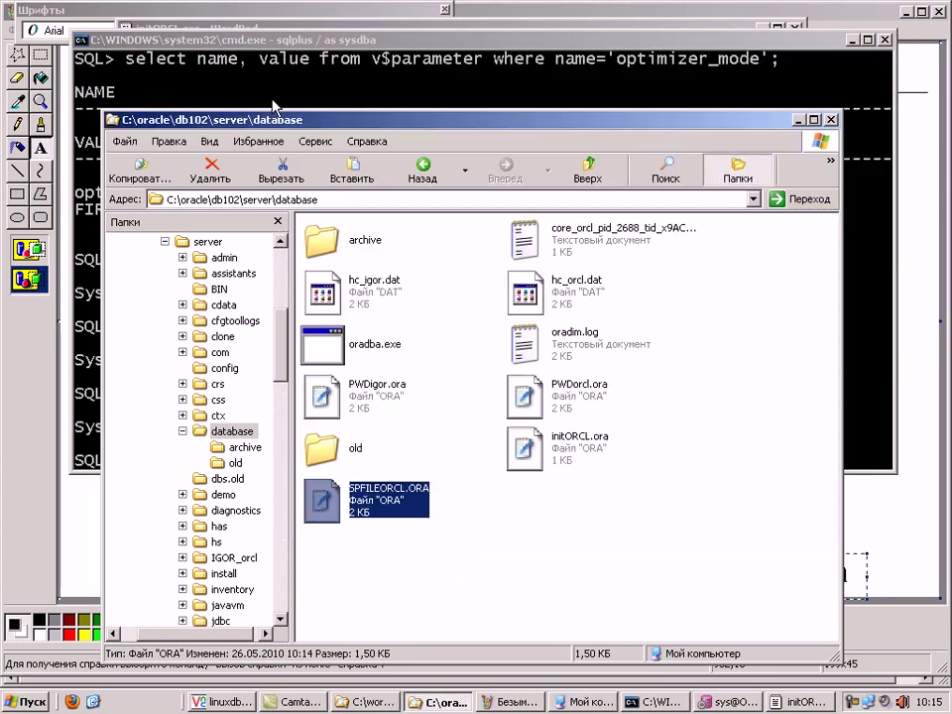
{"action": "left_click", "coordinate": [273, 101]}
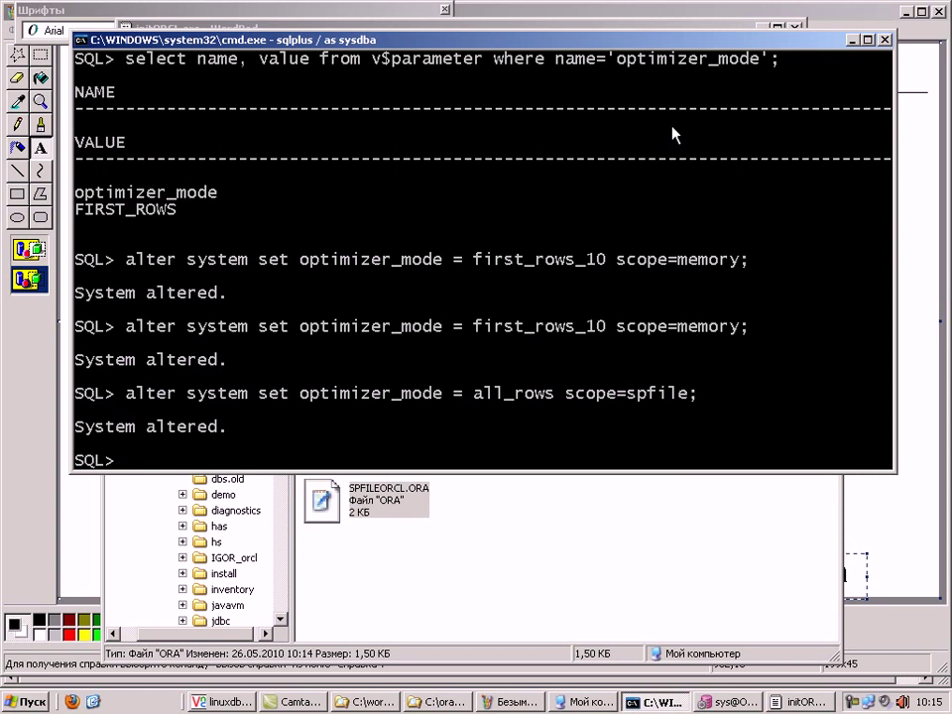
- Rerun the v$parameter query, showing optimizer_mode still FIRST_ROWS_10 in the running instance
{"action": "key", "text": "Up"}
{"action": "key", "text": "Up"}
{"action": "key", "text": "Up"}
{"action": "key", "text": "Up"}
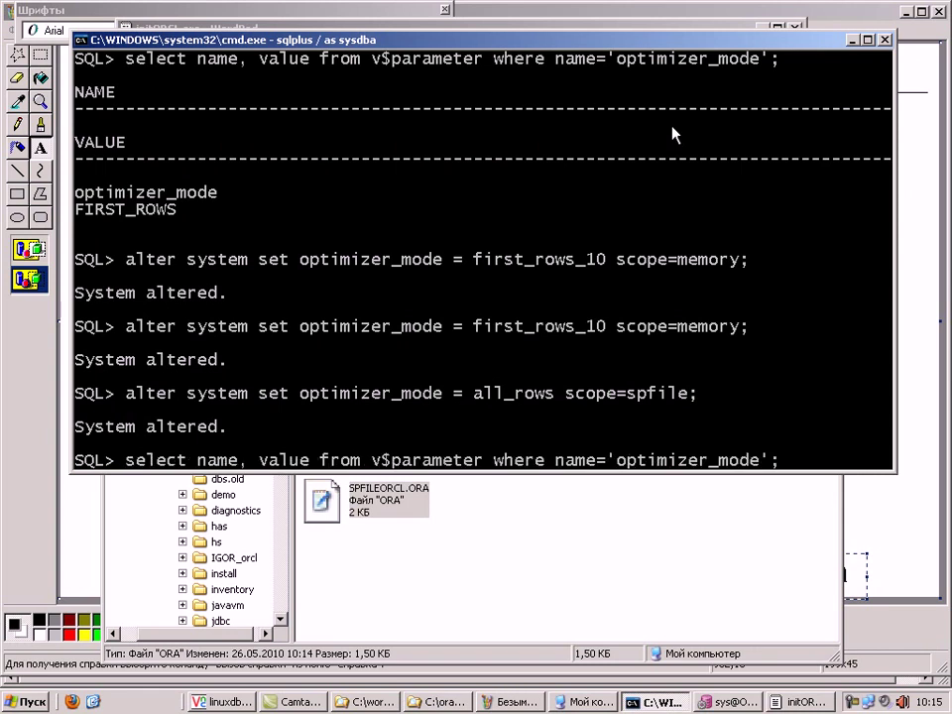
{"action": "key", "text": "Return"}
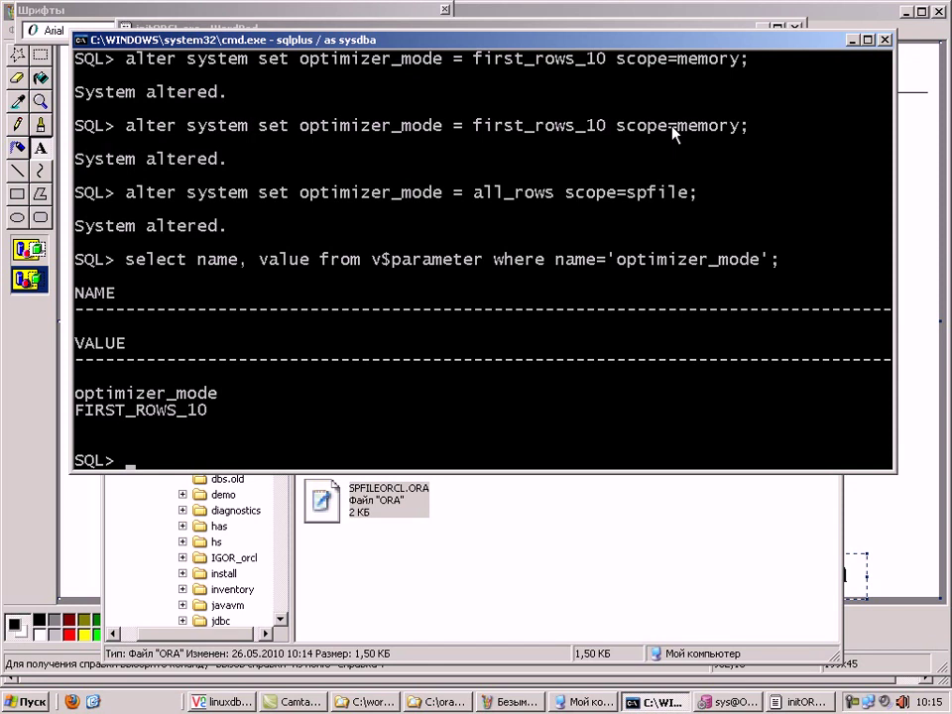
- Recall the first_rows_10 scope=memory ALTER SYSTEM command from history
{"action": "key", "text": "Up"}
{"action": "key", "text": "Up"}
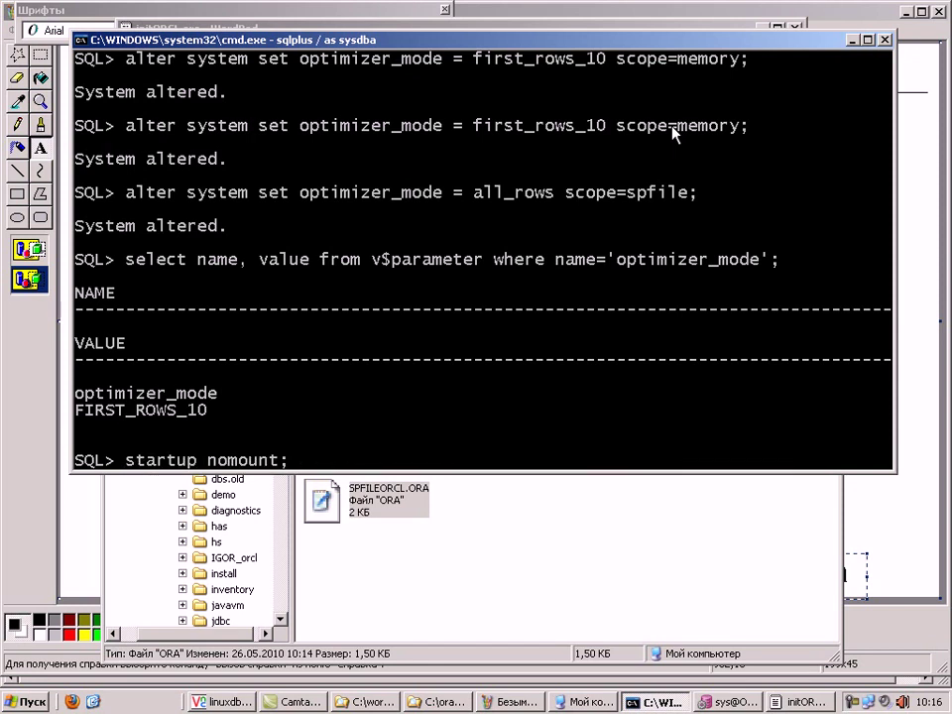
{"action": "key", "text": "Up"}
{"action": "key", "text": "Up"}
{"action": "key", "text": "Down"}
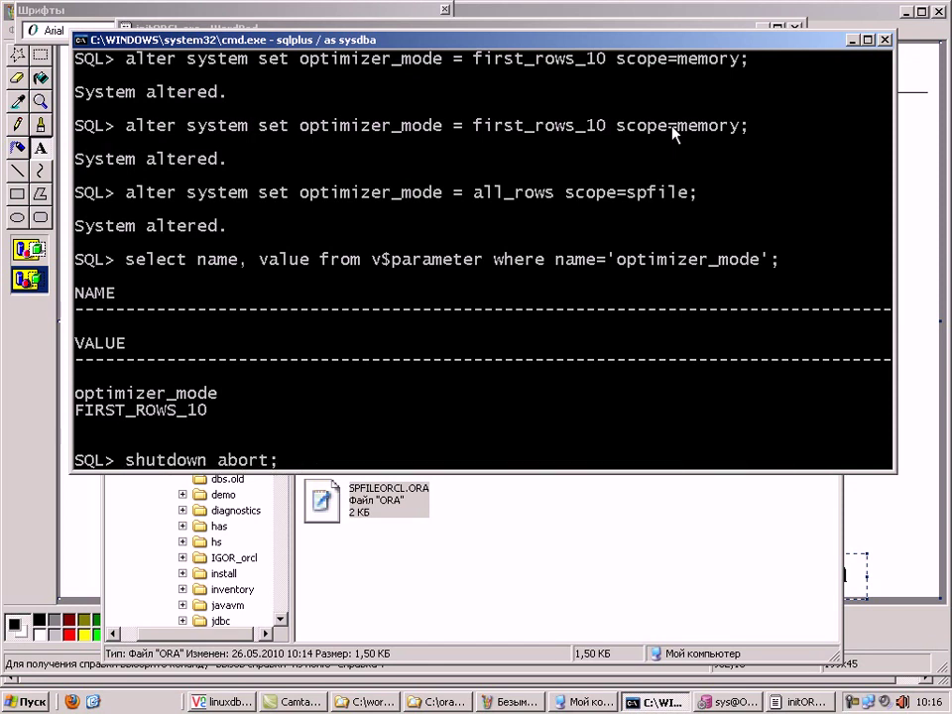
{"action": "key", "text": "Up"}
{"action": "key", "text": "Down"}
{"action": "key", "text": "Down"}
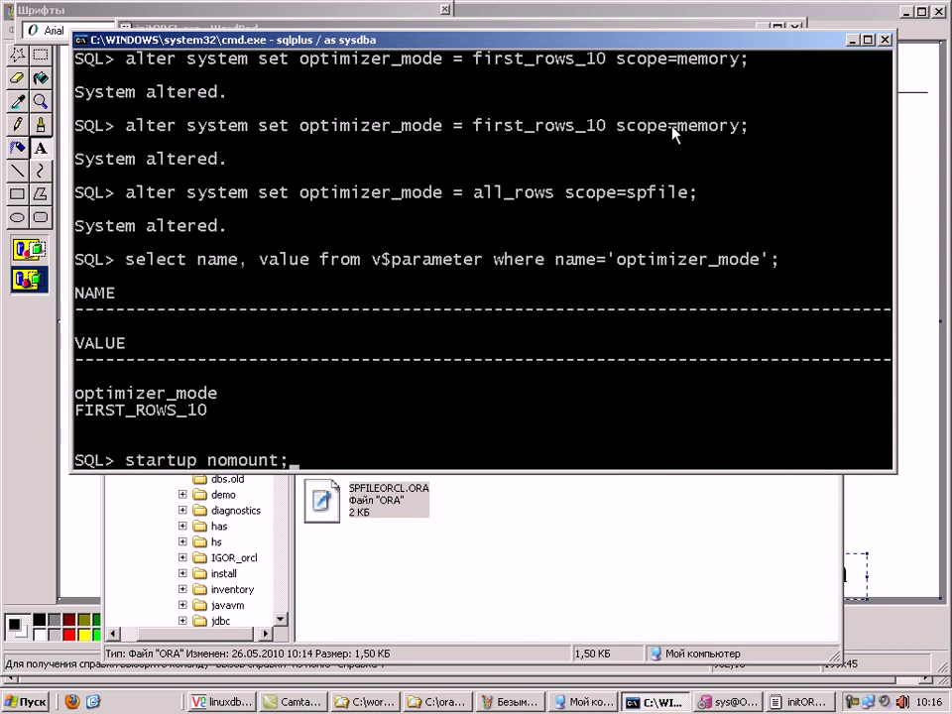
{"action": "key", "text": "Down"}
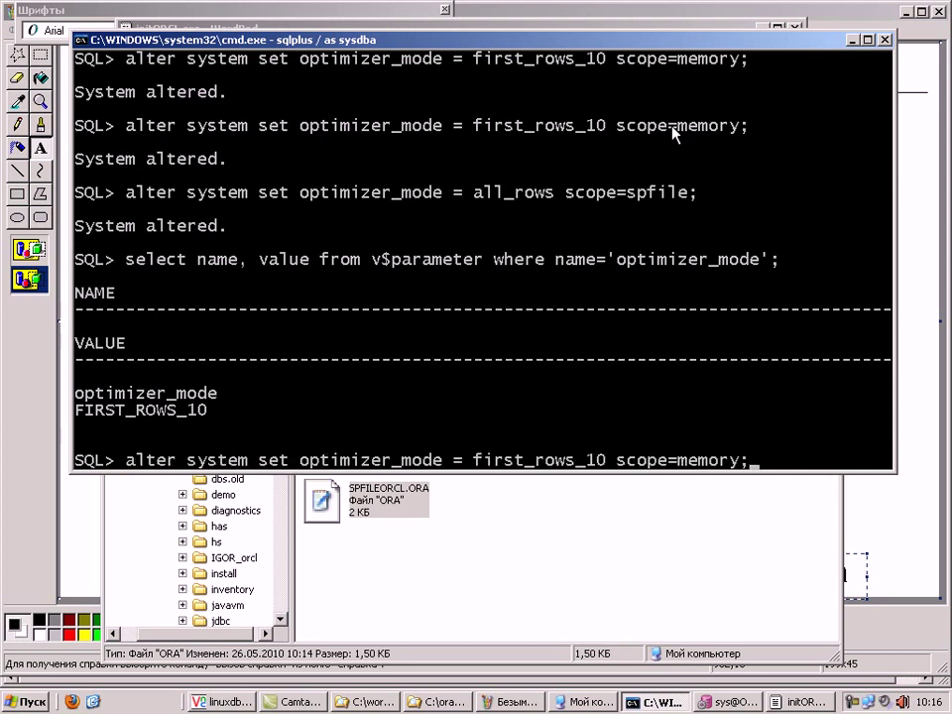
- Change it to optimizer_mode = choose with scope=both and run it
{"action": "key", "text": "Left"}
{"action": "key", "text": "Left"}
{"action": "key", "text": "Left"}
{"action": "key", "text": "Left"}
{"action": "key", "text": "Left"}
{"action": "key", "text": "Left"}
{"action": "key", "text": "Left"}
{"action": "key", "text": "Left"}
{"action": "key", "text": "Left"}
{"action": "key", "text": "Left"}
{"action": "key", "text": "Left"}
{"action": "key", "text": "Left"}
{"action": "key", "text": "Left"}
{"action": "key", "text": "Left"}
{"action": "key", "text": "Left"}
{"action": "key", "text": "Left"}
{"action": "key", "text": "Left"}
{"action": "key", "text": "Left"}
{"action": "key", "text": "Left"}
{"action": "key", "text": "Left"}
{"action": "key", "text": "BackSpace"}
{"action": "key", "text": "Delete"}
{"action": "key", "text": "Delete"}
{"action": "key", "text": "Delete"}
{"action": "key", "text": "Delete"}
{"action": "key", "text": "Delete"}
{"action": "key", "text": "Delete"}
{"action": "key", "text": "Delete"}
{"action": "key", "text": "Delete"}
{"action": "key", "text": "Delete"}
{"action": "key", "text": "Delete"}
{"action": "key", "text": "Delete"}
{"action": "key", "text": "Delete"}
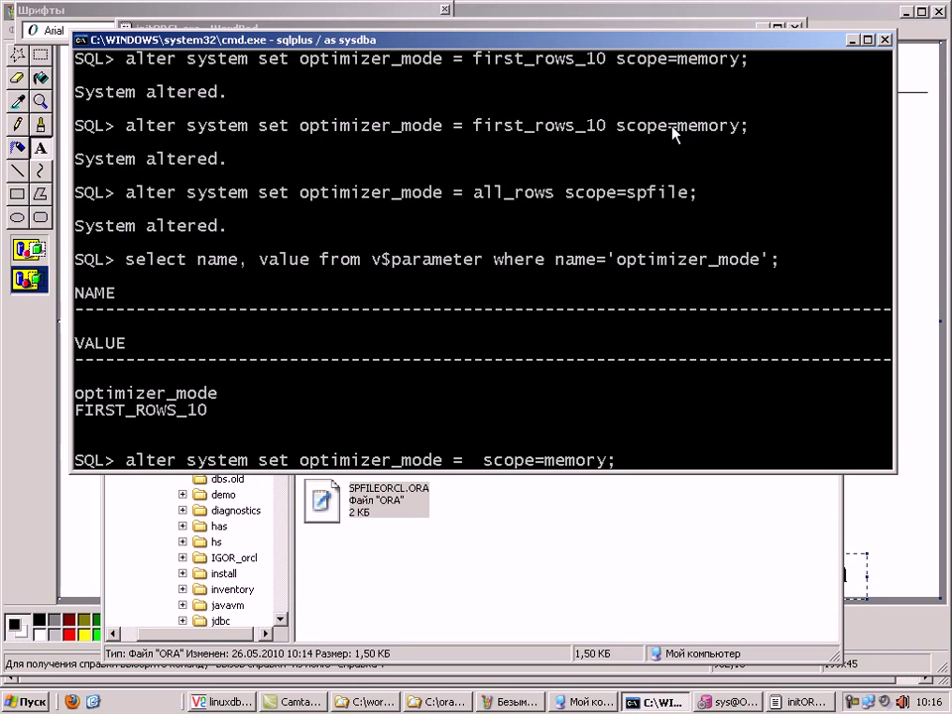
{"action": "type", "text": "ch"}
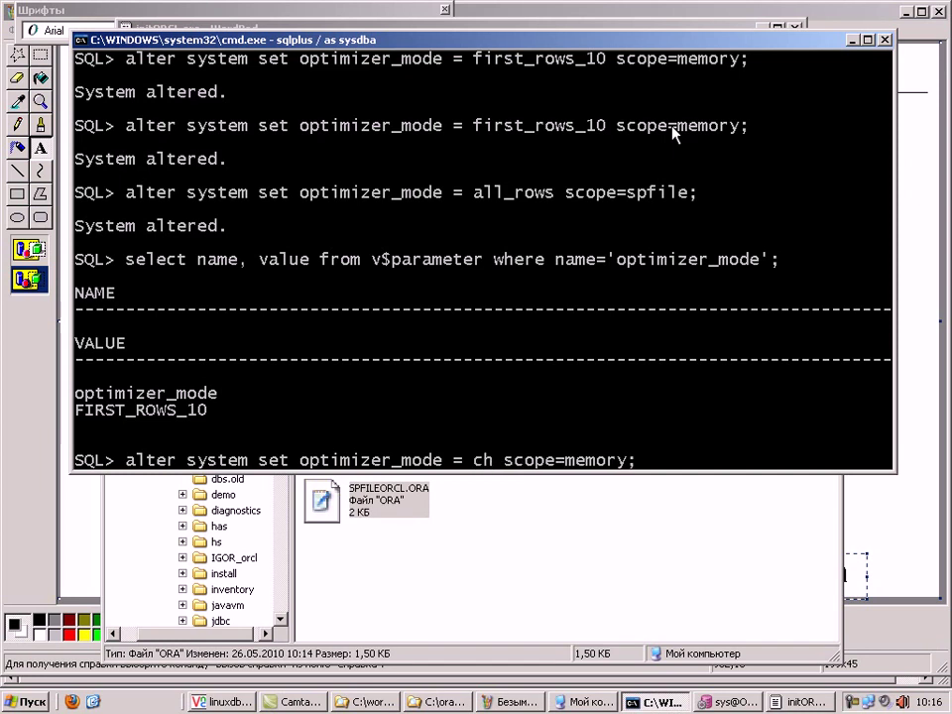
{"action": "type", "text": "oos"}
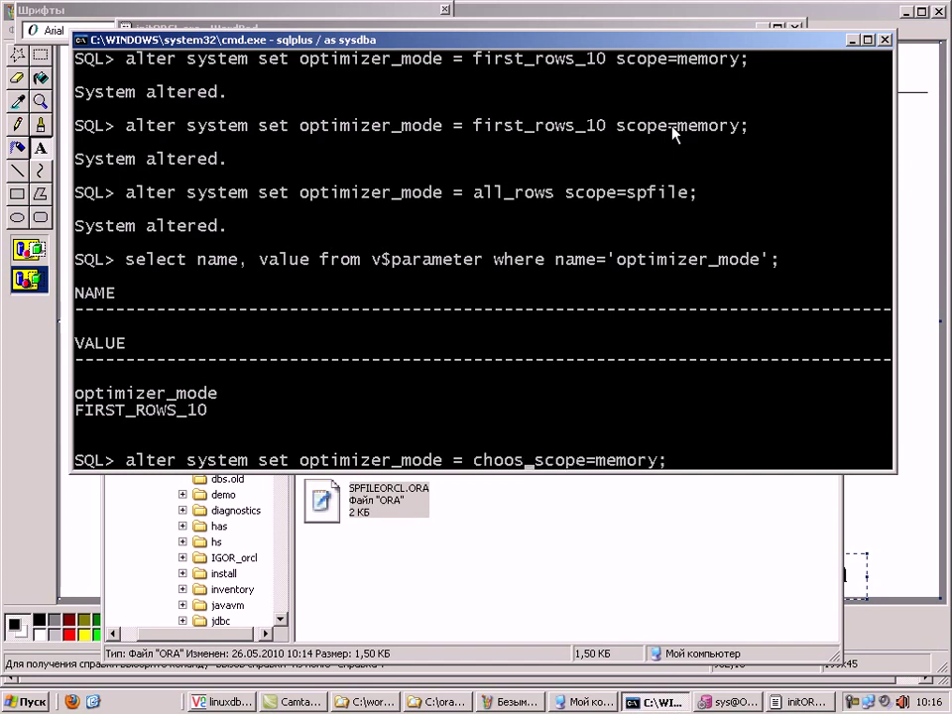
{"action": "type", "text": "e"}
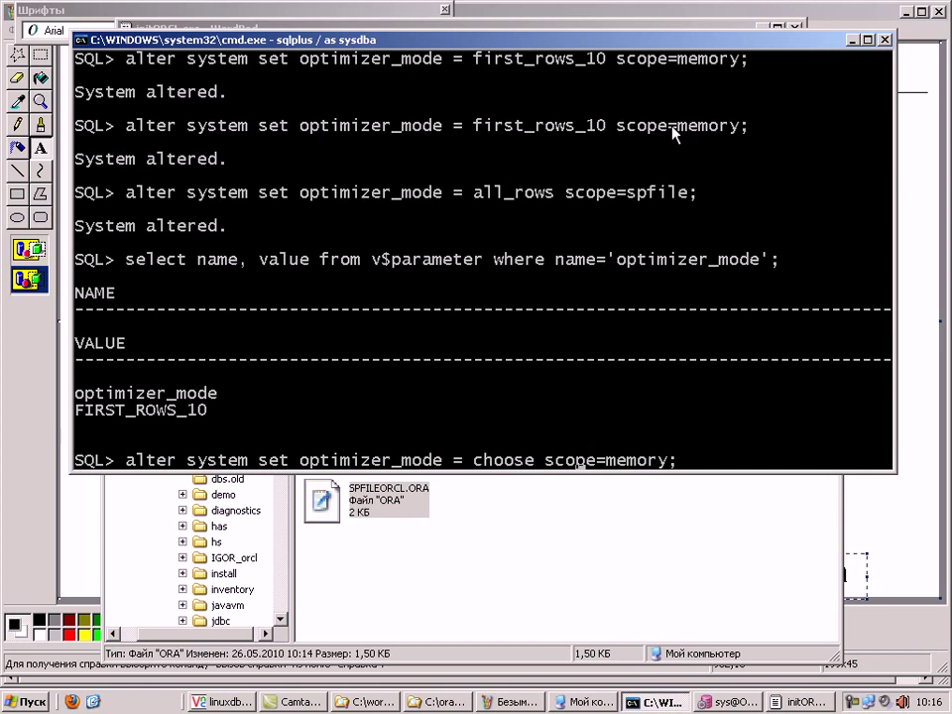
{"action": "key", "text": "Right"}
{"action": "key", "text": "Right"}
{"action": "key", "text": "Right"}
{"action": "key", "text": "Right"}
{"action": "key", "text": "Right"}
{"action": "key", "text": "Right"}
{"action": "key", "text": "Right"}
{"action": "key", "text": "Delete"}
{"action": "key", "text": "Delete"}
{"action": "key", "text": "Delete"}
{"action": "key", "text": "Delete"}
{"action": "key", "text": "Delete"}
{"action": "key", "text": "Delete"}
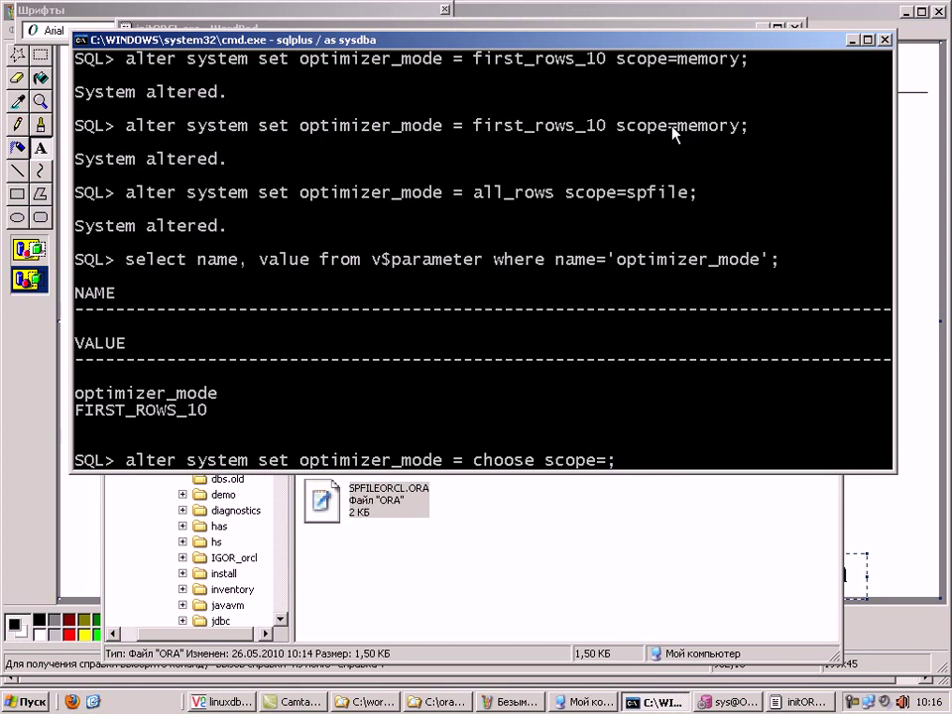
{"action": "type", "text": "both"}
{"action": "key", "text": "Return"}
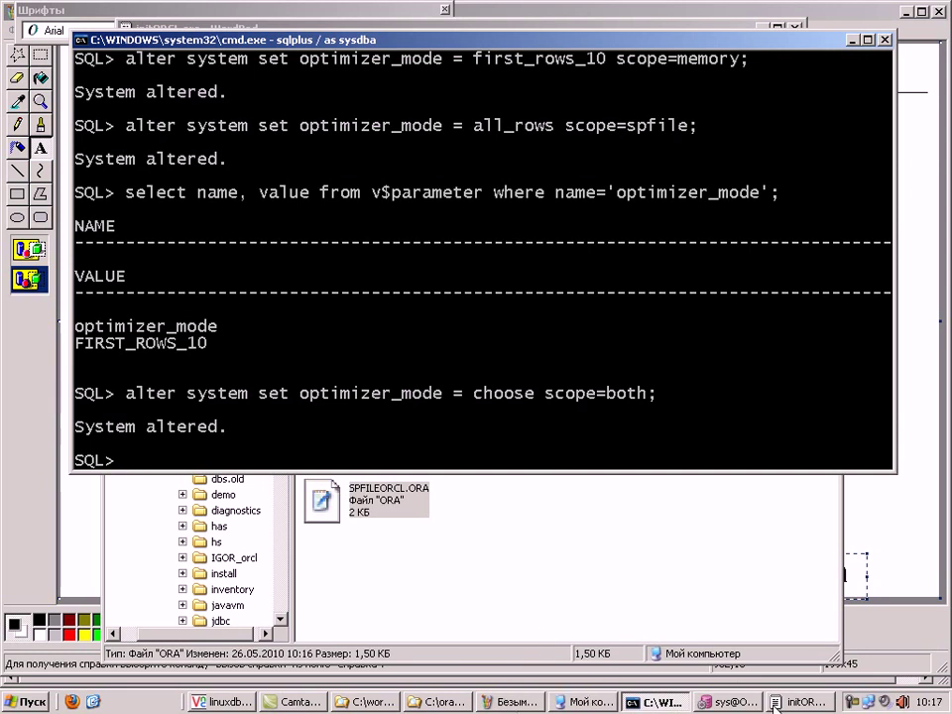
- In the Paint startup diagram, add a 'scope = memory' text label left of spinitXXXX.ora
{"action": "left_click", "coordinate": [520, 703]}
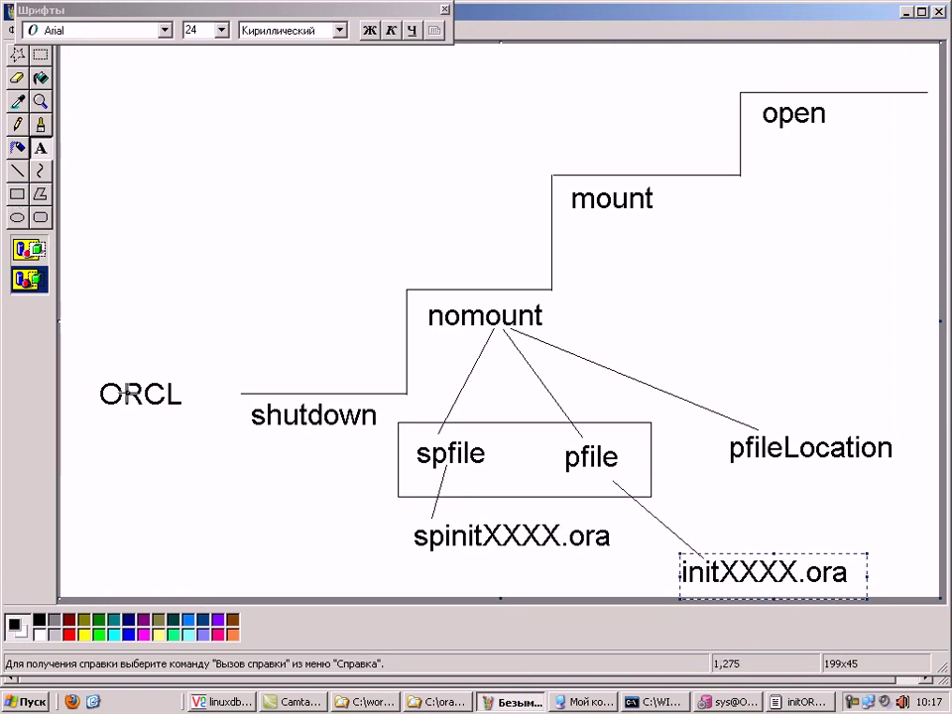
{"action": "left_click_drag", "start_coordinate": [174, 501], "coordinate": [392, 611]}
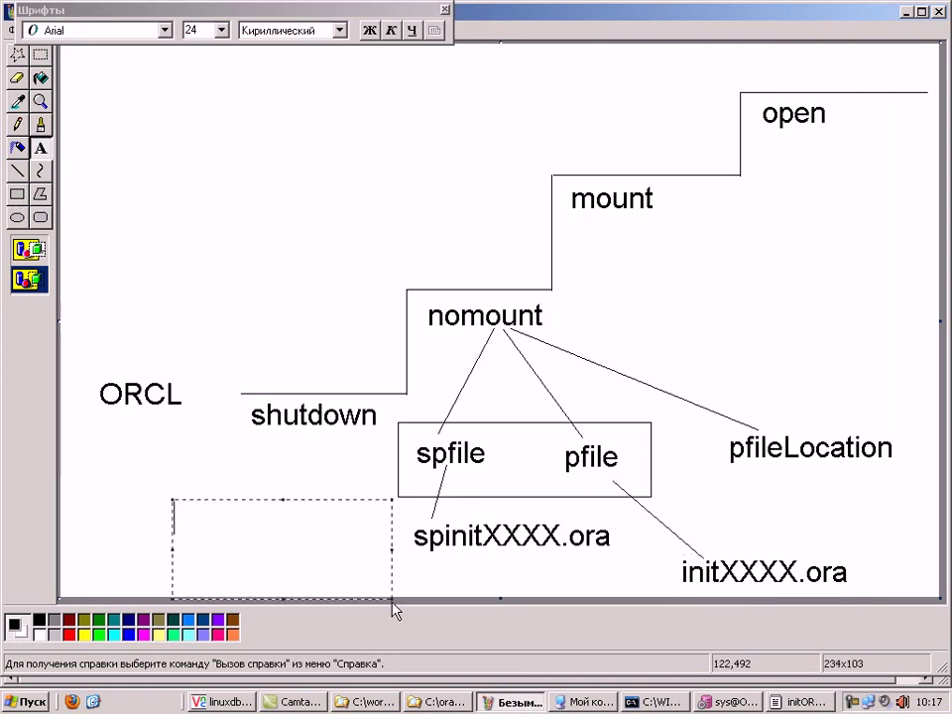
{"action": "type", "text": "scope"}
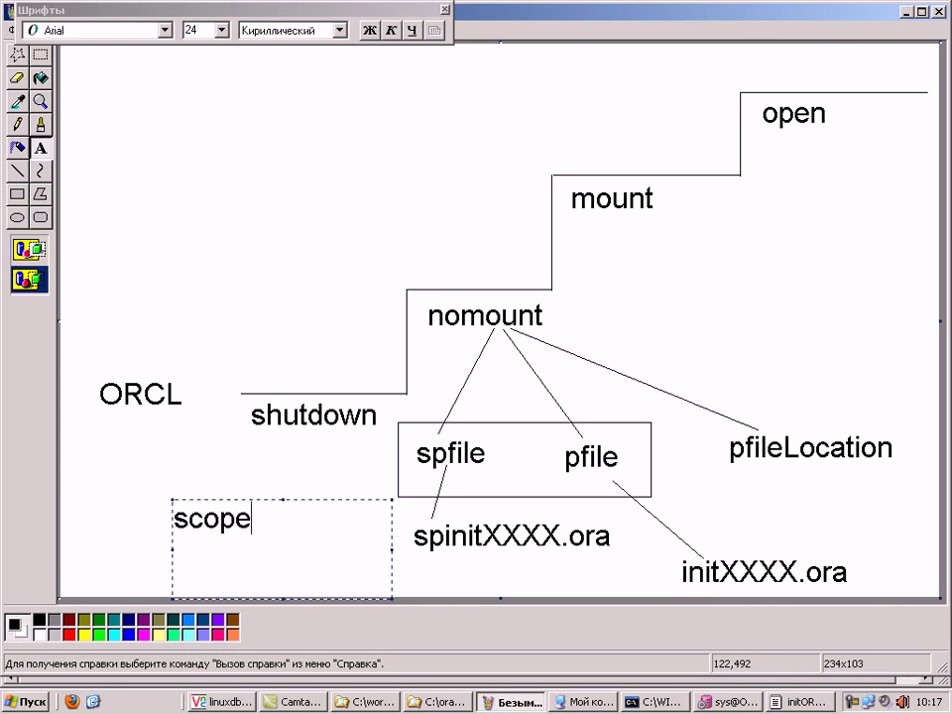
{"action": "type", "text": " = memory"}
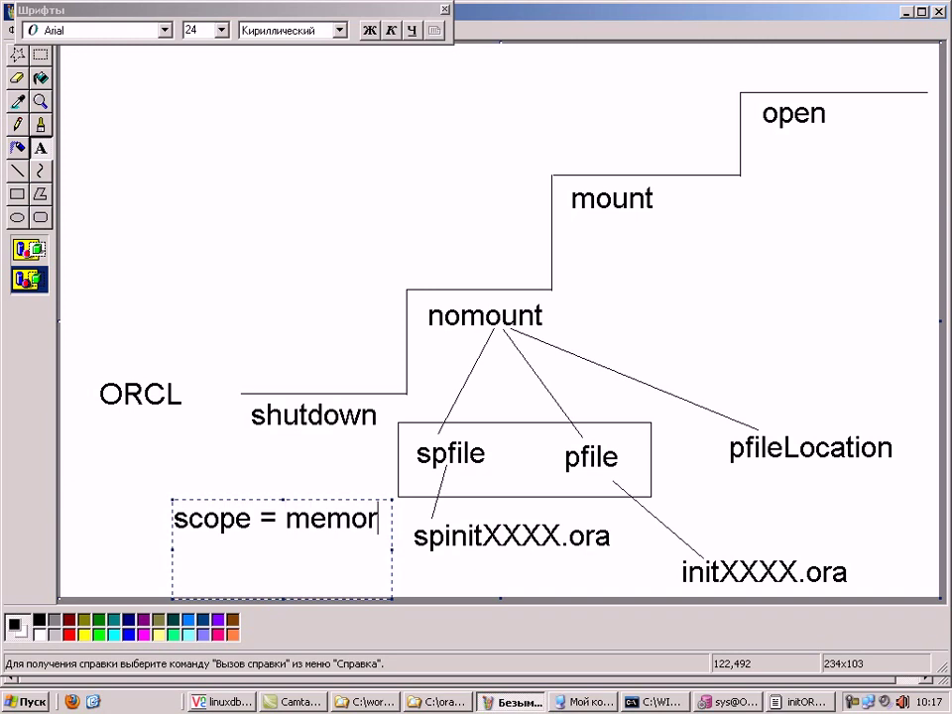
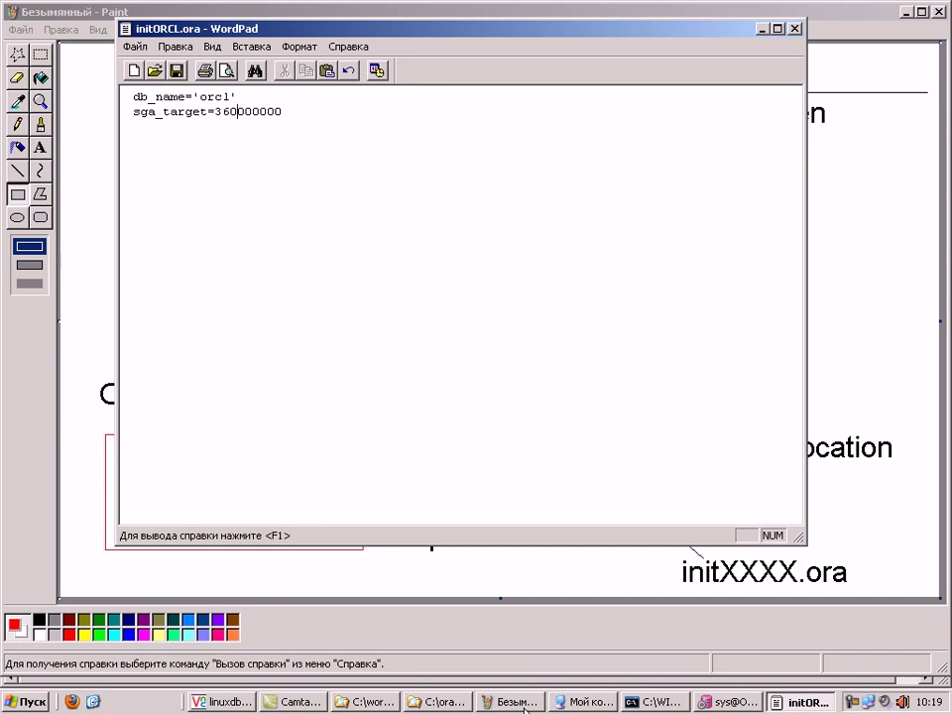
- Navigate Explorer to C:\oracle\db102\admin\orcl\pfile and select init.ora.425201015161
{"action": "left_click", "coordinate": [436, 702]}
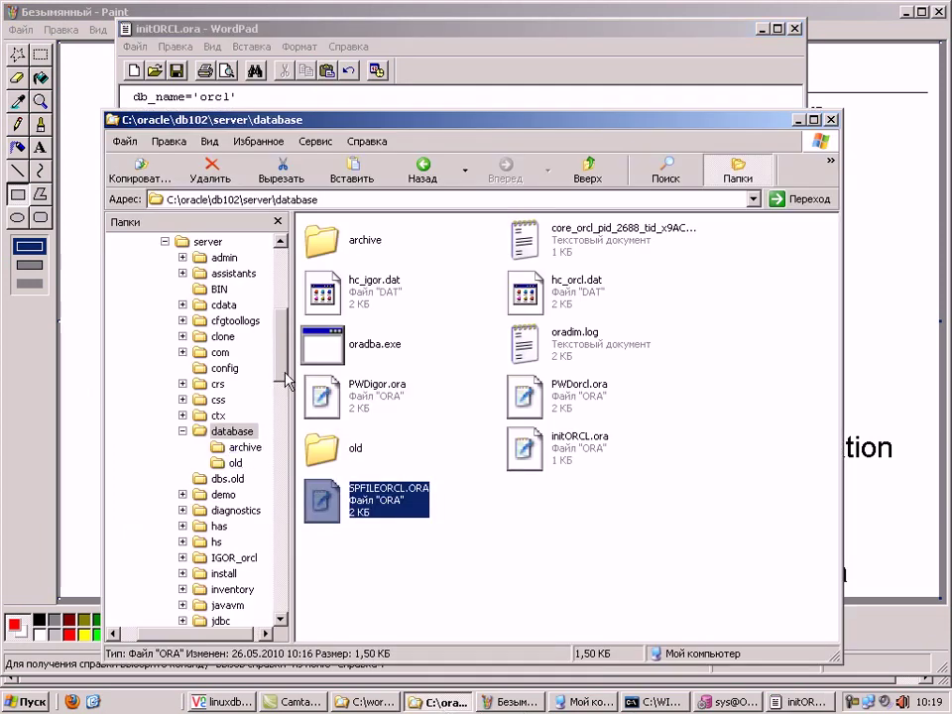
{"action": "left_click_drag", "start_coordinate": [280, 364], "coordinate": [281, 356]}
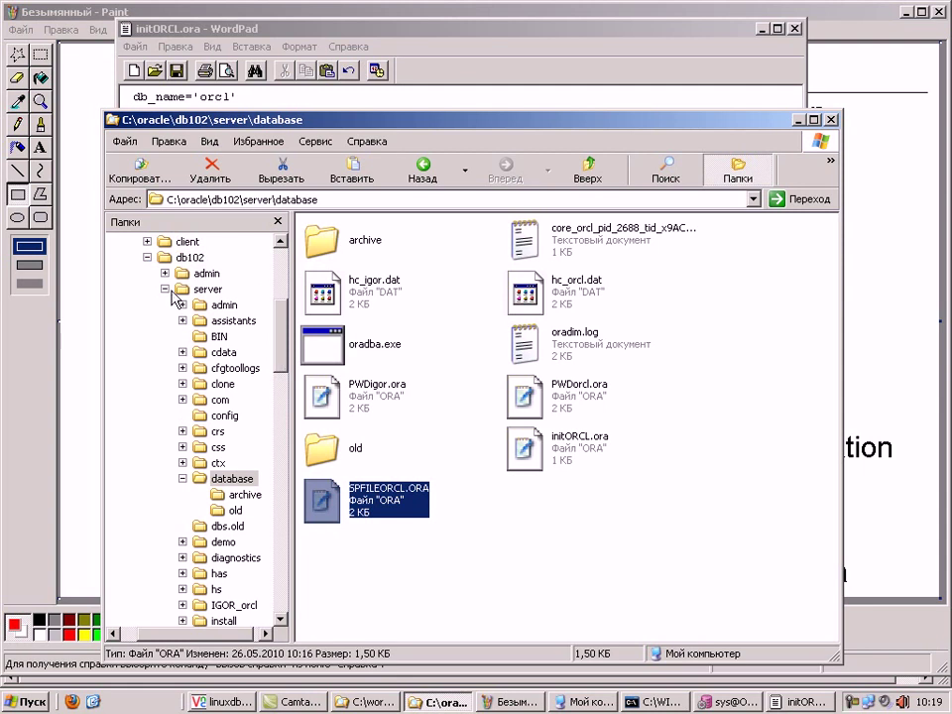
{"action": "left_click", "coordinate": [171, 257]}
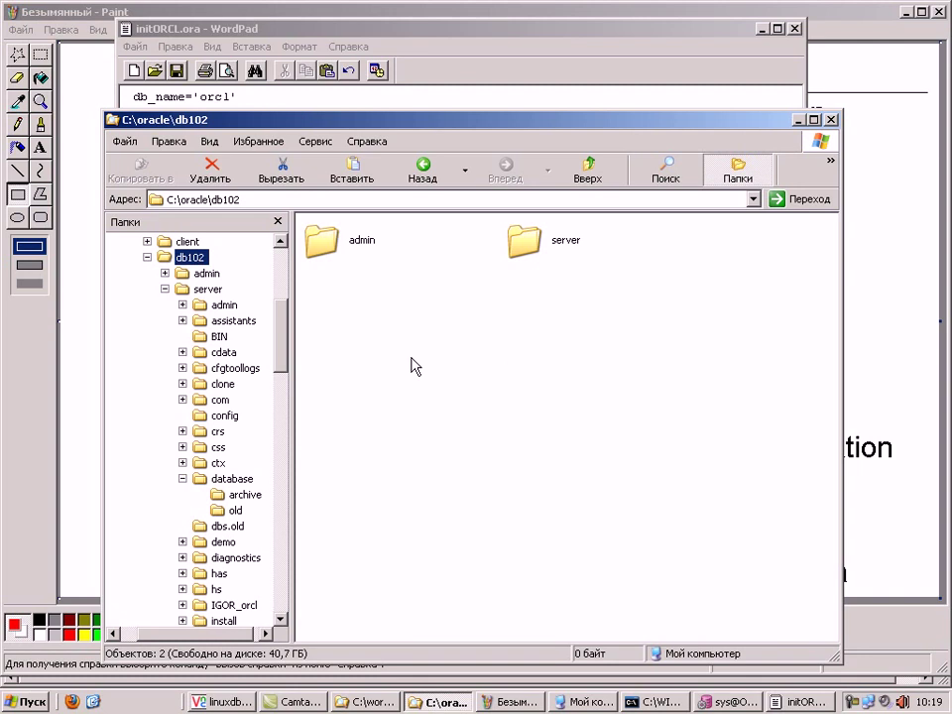
{"action": "left_click", "coordinate": [330, 246]}
{"action": "double_click", "coordinate": [330, 246]}
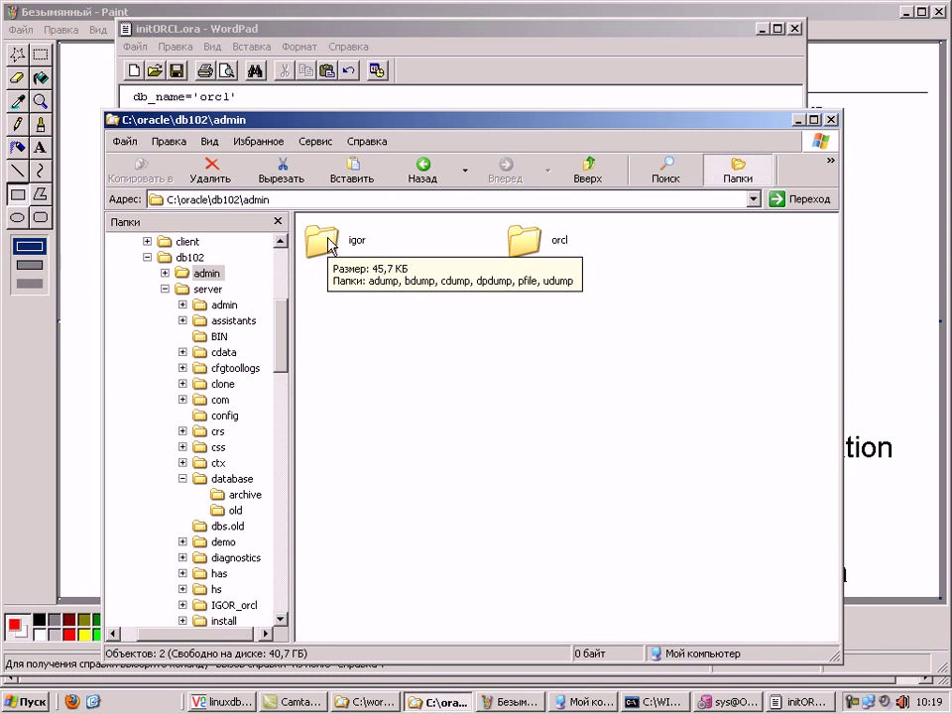
{"action": "double_click", "coordinate": [524, 248]}
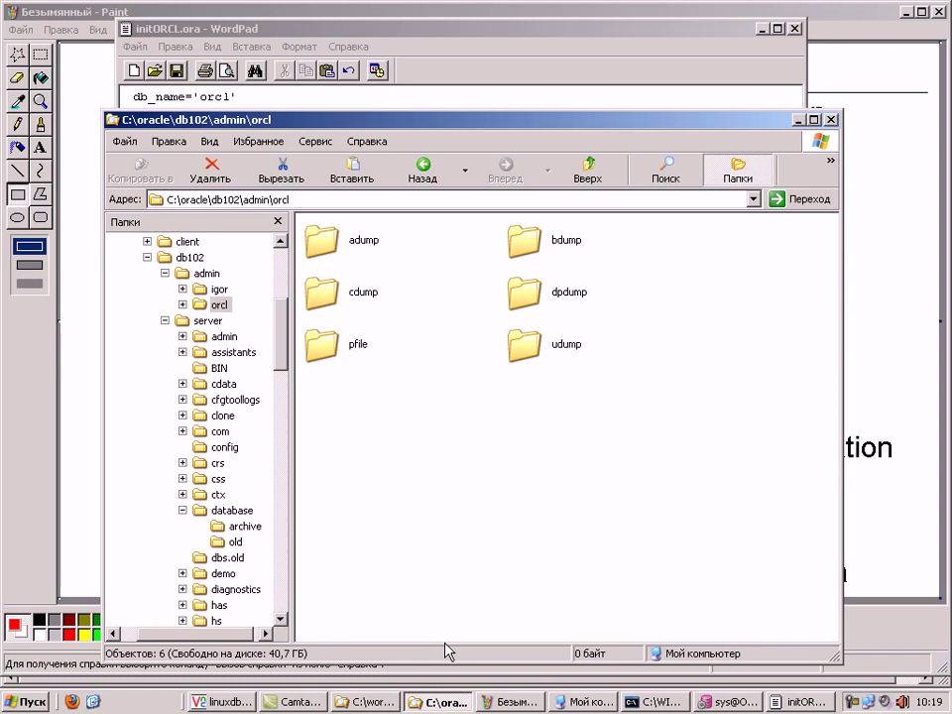
{"action": "double_click", "coordinate": [325, 352]}
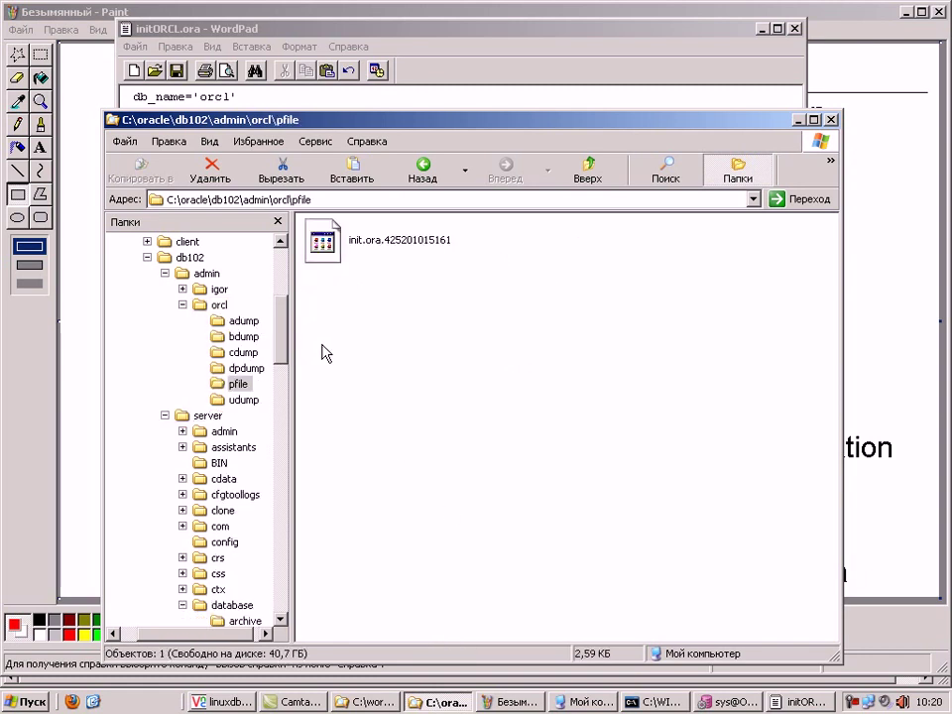
{"action": "left_click", "coordinate": [321, 241]}
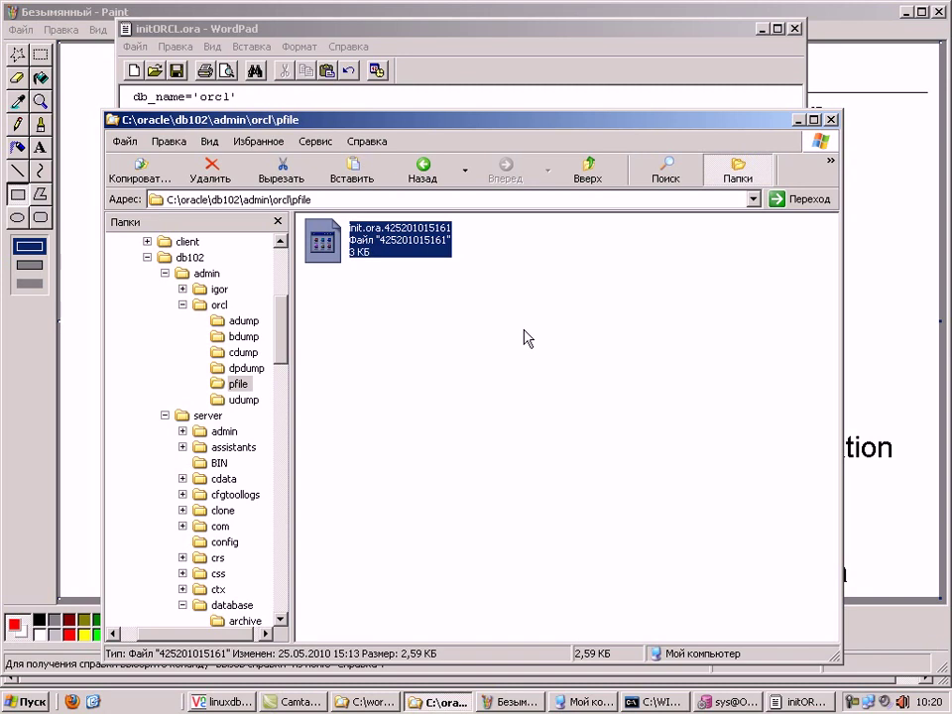
- Open init.ora.425201015161 in WordPad without associating such files with WordPad
{"action": "right_click", "coordinate": [330, 240]}
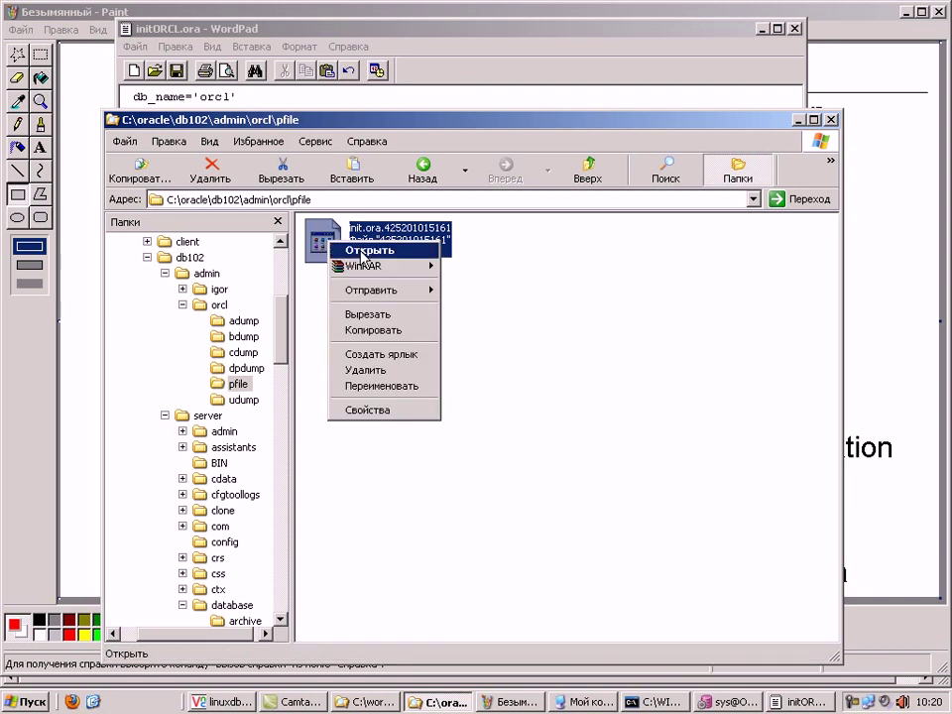
{"action": "left_click", "coordinate": [383, 250]}
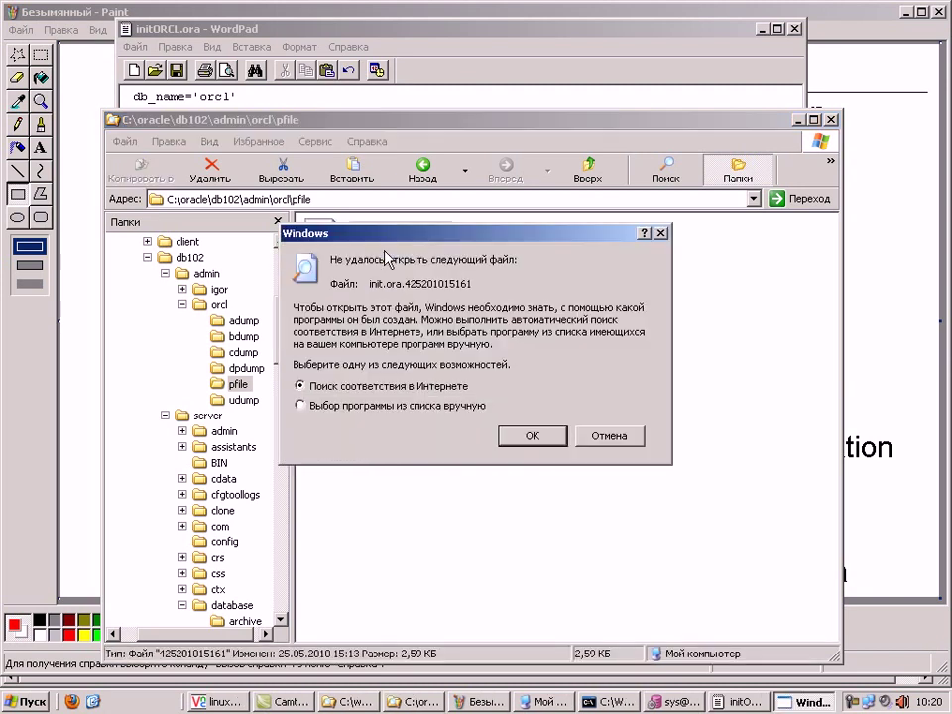
{"action": "left_click", "coordinate": [461, 406]}
{"action": "left_click", "coordinate": [532, 436]}
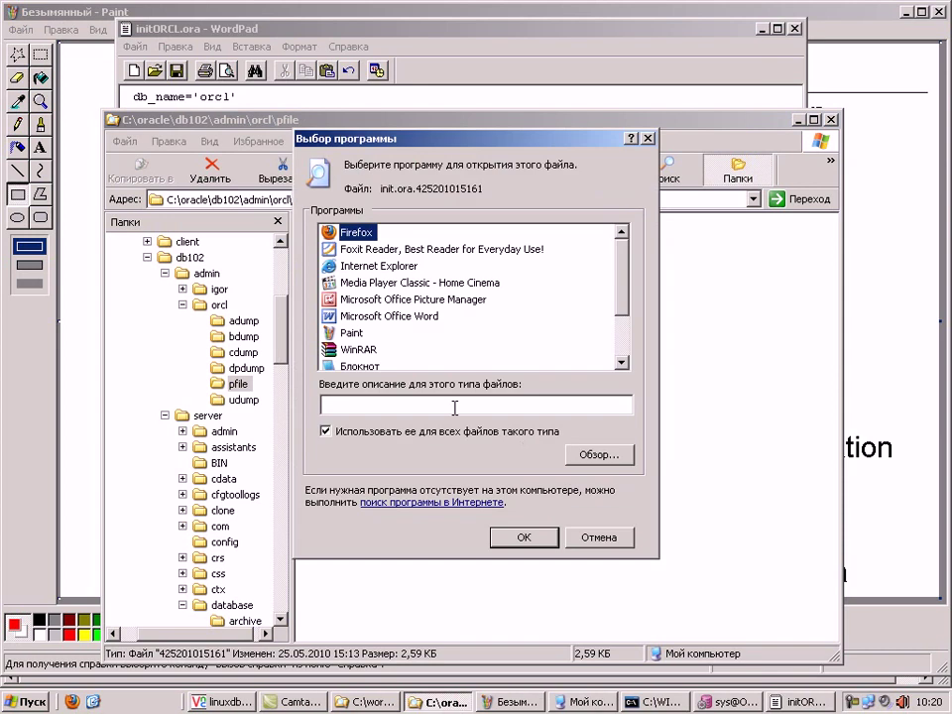
{"action": "left_click_drag", "start_coordinate": [620, 271], "coordinate": [621, 327]}
{"action": "left_click", "coordinate": [377, 350]}
{"action": "left_click", "coordinate": [400, 431]}
{"action": "left_click", "coordinate": [525, 538]}
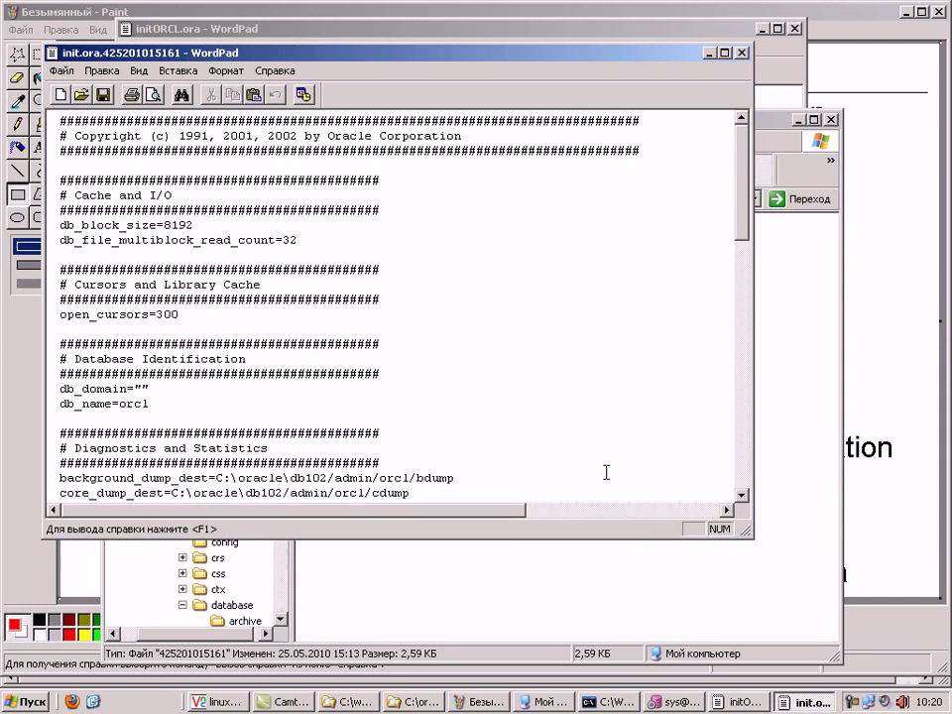
- Review and copy the whole init.ora text, close it, and return to initORCL.ora
{"action": "key", "text": "Down"}
{"action": "key", "text": "Down"}
{"action": "key", "text": "Down"}
{"action": "key", "text": "Down"}
{"action": "key", "text": "Down"}
{"action": "key", "text": "Down"}
{"action": "key", "text": "Down"}
{"action": "key", "text": "Down"}
{"action": "key", "text": "Down"}
{"action": "key", "text": "Down"}
{"action": "key", "text": "Down"}
{"action": "key", "text": "Down"}
{"action": "key", "text": "Down"}
{"action": "key", "text": "Down"}
{"action": "key", "text": "Down"}
{"action": "key", "text": "Down"}
{"action": "key", "text": "Down"}
{"action": "key", "text": "Down"}
{"action": "key", "text": "Down"}
{"action": "key", "text": "Down"}
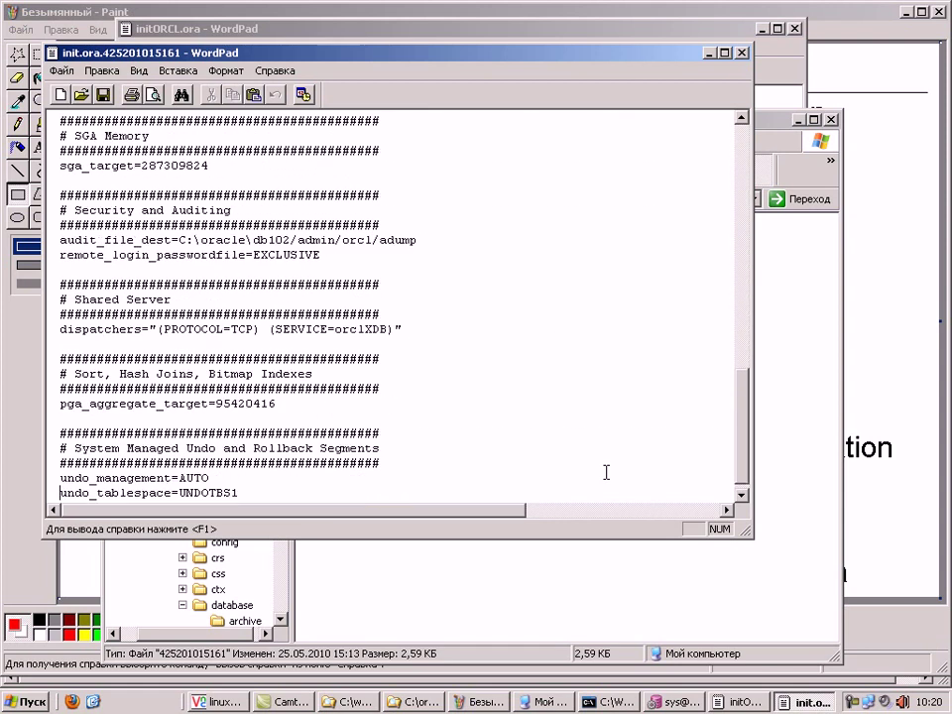
{"action": "key", "text": "Down"}
{"action": "key", "text": "Down"}
{"action": "key", "text": "Down"}
{"action": "key", "text": "Down"}
{"action": "key", "text": "Down"}
{"action": "key", "text": "Down"}
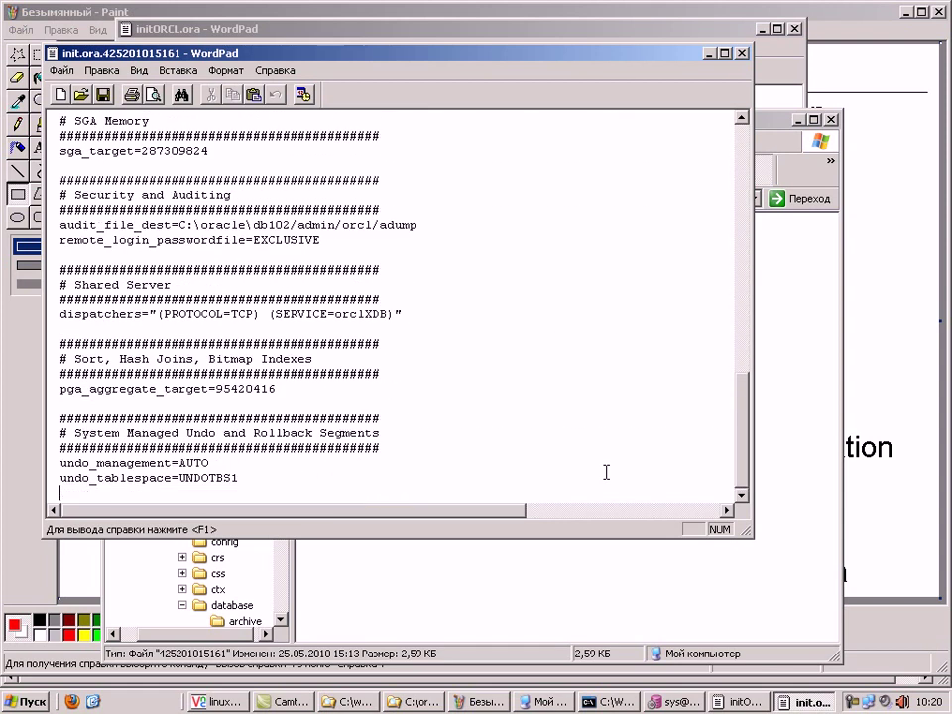
{"action": "key", "text": "Up"}
{"action": "key", "text": "Up"}
{"action": "key", "text": "Up"}
{"action": "key", "text": "Up"}
{"action": "key", "text": "Up"}
{"action": "key", "text": "Up"}
{"action": "key", "text": "Up"}
{"action": "key", "text": "Up"}
{"action": "key", "text": "Up"}
{"action": "key", "text": "Up"}
{"action": "key", "text": "Up"}
{"action": "key", "text": "Up"}
{"action": "key", "text": "Up"}
{"action": "key", "text": "Up"}
{"action": "key", "text": "Up"}
{"action": "key", "text": "Up"}
{"action": "key", "text": "Up"}
{"action": "key", "text": "Up"}
{"action": "key", "text": "Up"}
{"action": "key", "text": "Up"}
{"action": "key", "text": "Up"}
{"action": "key", "text": "Up"}
{"action": "key", "text": "Up"}
{"action": "key", "text": "Up"}
{"action": "key", "text": "Up"}
{"action": "key", "text": "Up"}
{"action": "key", "text": "Up"}
{"action": "key", "text": "Up"}
{"action": "key", "text": "Up"}
{"action": "key", "text": "Up"}
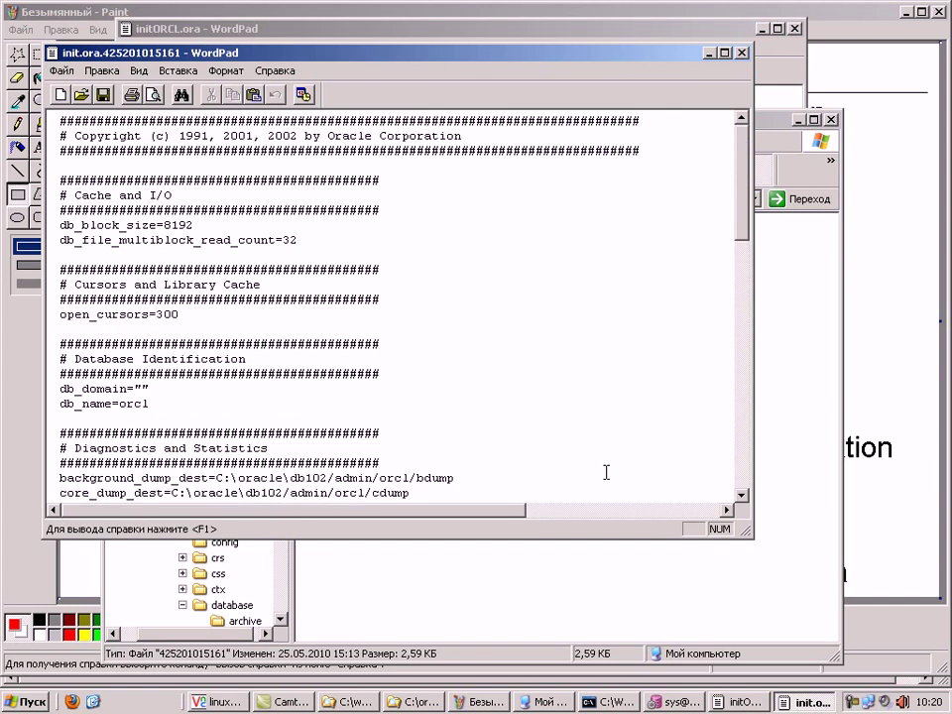
{"action": "key", "text": "ctrl+a"}
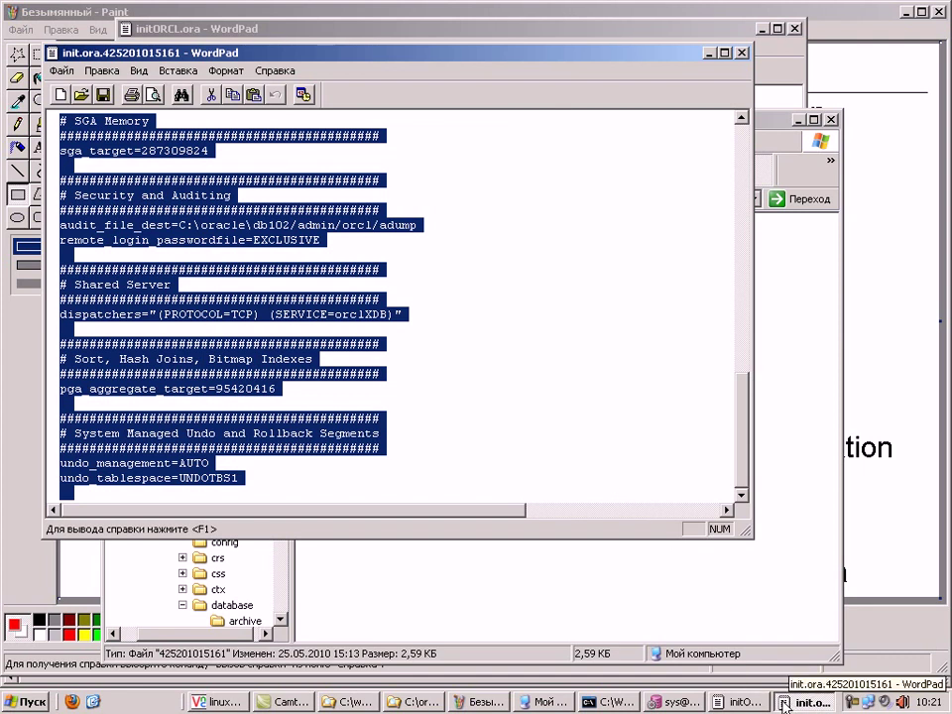
{"action": "right_click", "coordinate": [785, 702]}
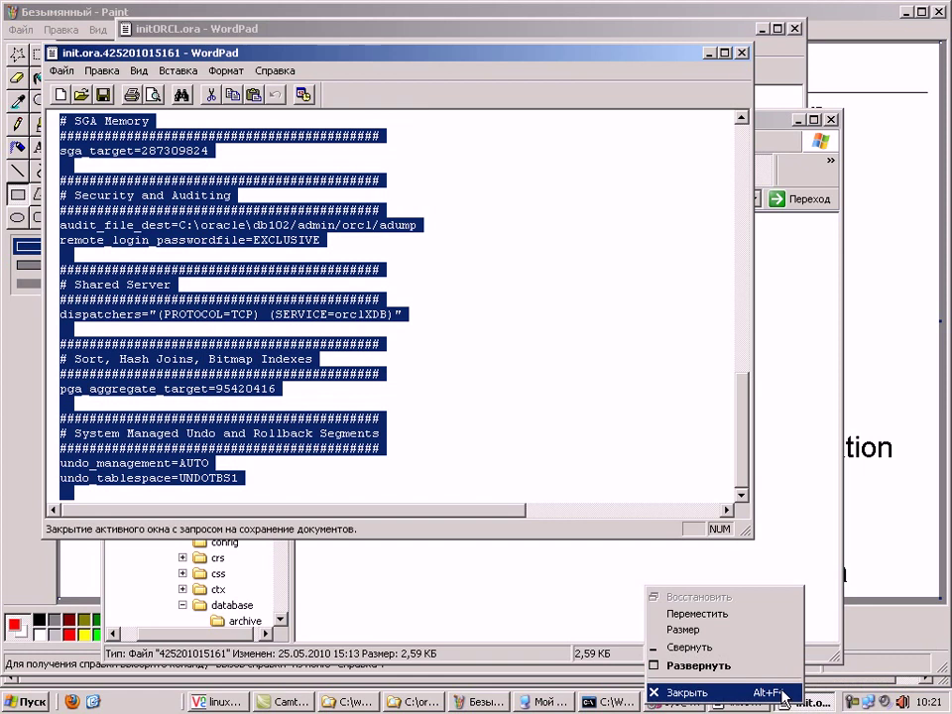
{"action": "left_click", "coordinate": [785, 692]}
{"action": "left_click", "coordinate": [798, 701]}
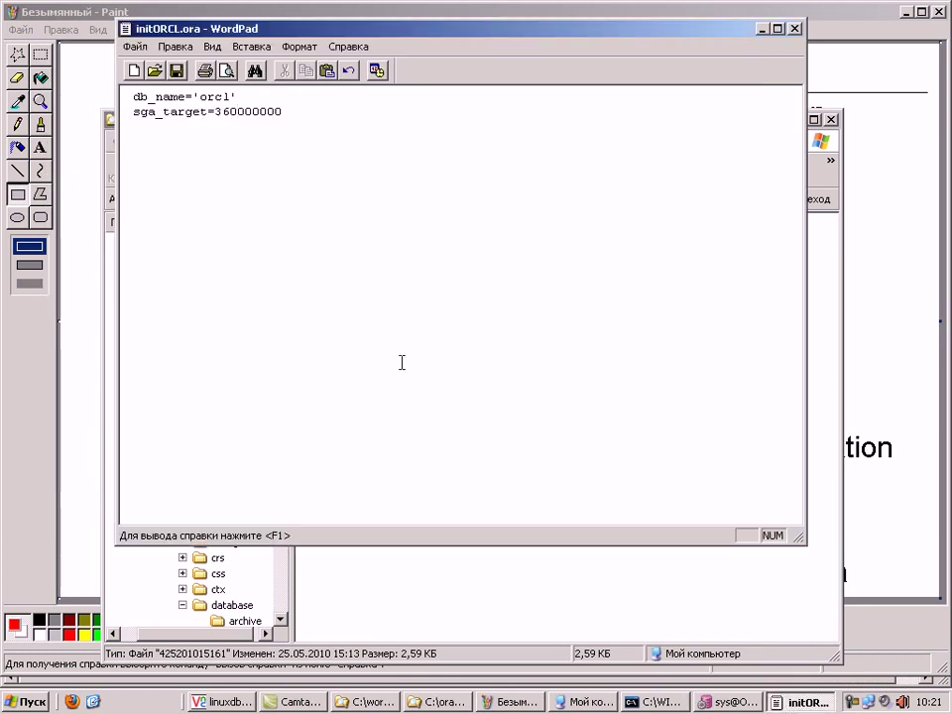
- Replace initORCL.ora's contents with the copied init.ora parameter listing
{"action": "key", "text": "ctrl+a"}
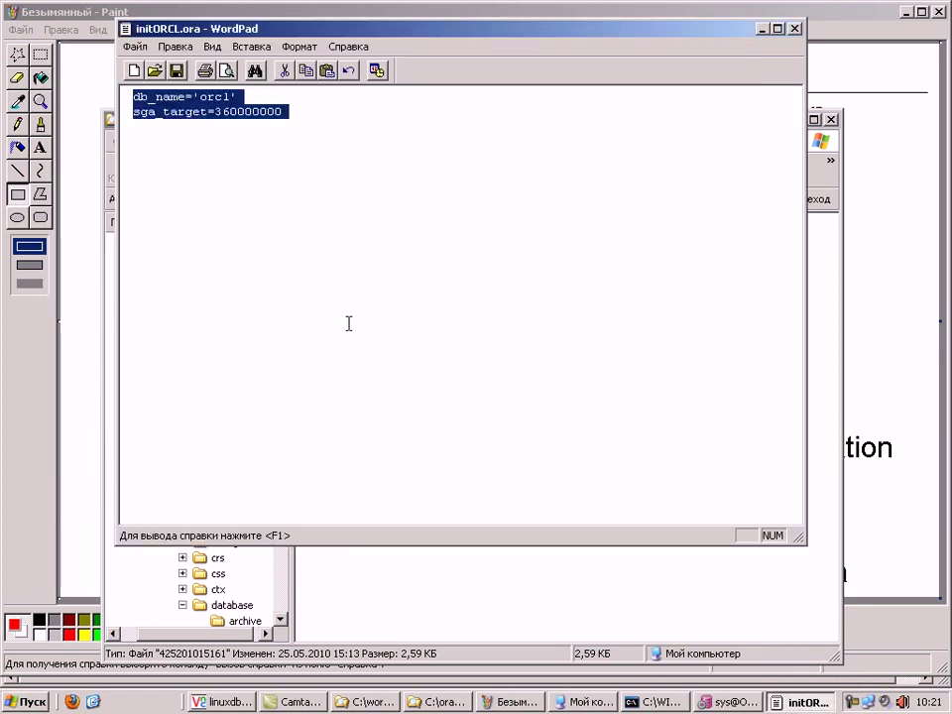
{"action": "key", "text": "ctrl+v"}
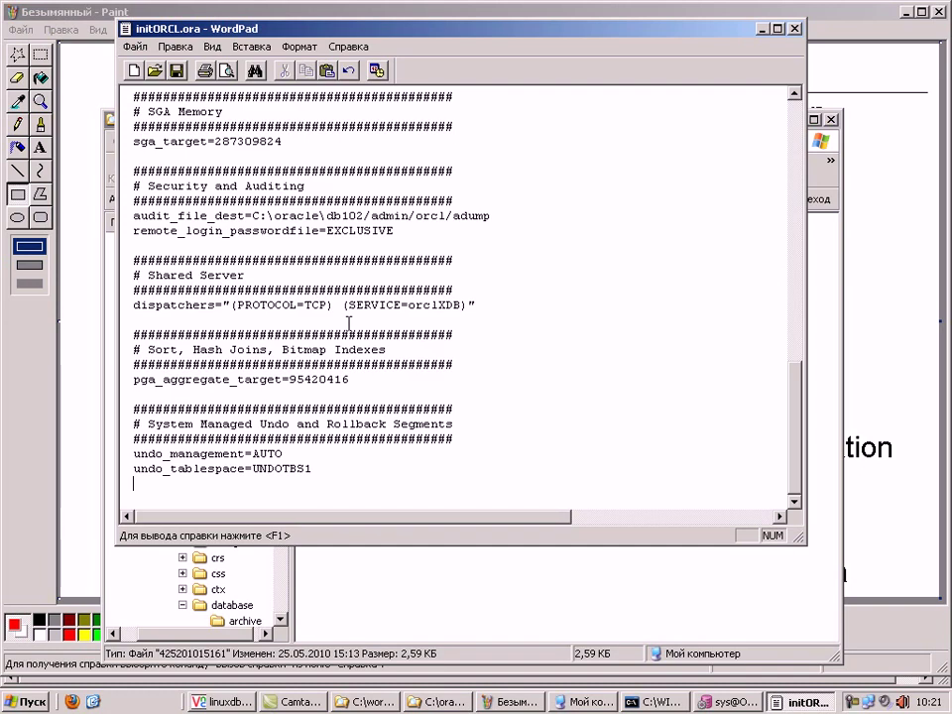
{"action": "key", "text": "Up"}
{"action": "key", "text": "Up"}
{"action": "key", "text": "Up"}
{"action": "key", "text": "Up"}
{"action": "key", "text": "Up"}
{"action": "key", "text": "Up"}
{"action": "key", "text": "Up"}
{"action": "key", "text": "Up"}
{"action": "key", "text": "Up"}
{"action": "key", "text": "Up"}
{"action": "key", "text": "Up"}
{"action": "key", "text": "Up"}
{"action": "key", "text": "Up"}
{"action": "key", "text": "Up"}
{"action": "key", "text": "Up"}
{"action": "key", "text": "Up"}
{"action": "key", "text": "Up"}
{"action": "key", "text": "Up"}
{"action": "key", "text": "Up"}
{"action": "key", "text": "Up"}
{"action": "key", "text": "Up"}
{"action": "key", "text": "Up"}
{"action": "key", "text": "Up"}
{"action": "key", "text": "Up"}
{"action": "key", "text": "Up"}
{"action": "key", "text": "Up"}
{"action": "key", "text": "Up"}
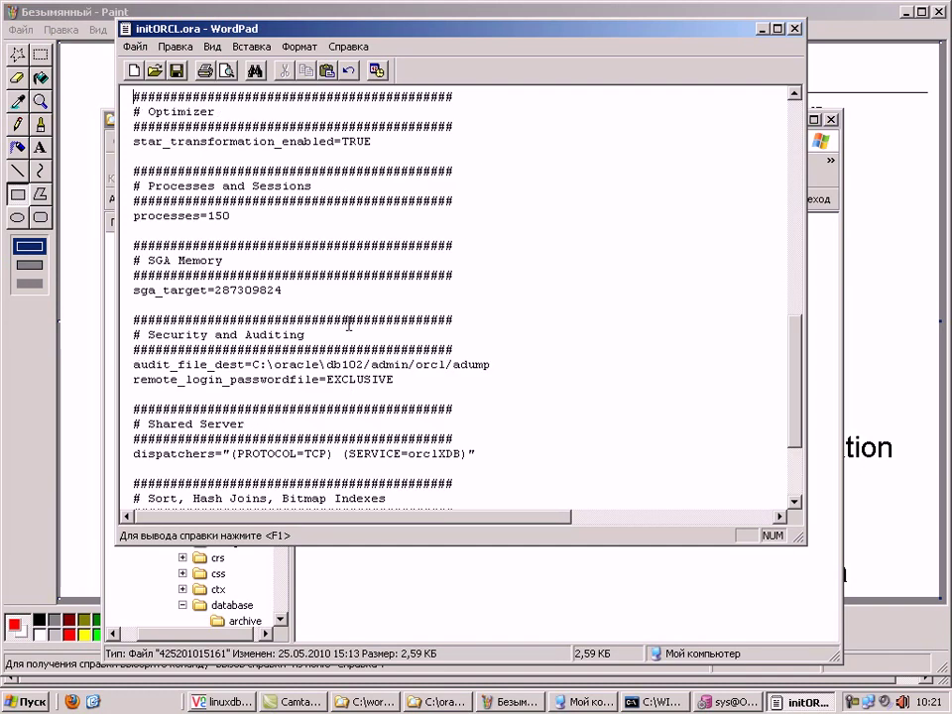
{"action": "key", "text": "Up"}
{"action": "key", "text": "Up"}
{"action": "key", "text": "Up"}
{"action": "key", "text": "Up"}
{"action": "key", "text": "Up"}
{"action": "key", "text": "Up"}
{"action": "key", "text": "Up"}
{"action": "key", "text": "Up"}
{"action": "key", "text": "Up"}
{"action": "key", "text": "Up"}
{"action": "key", "text": "Up"}
{"action": "key", "text": "Up"}
{"action": "key", "text": "Up"}
{"action": "key", "text": "Up"}
{"action": "key", "text": "Up"}
{"action": "key", "text": "Up"}
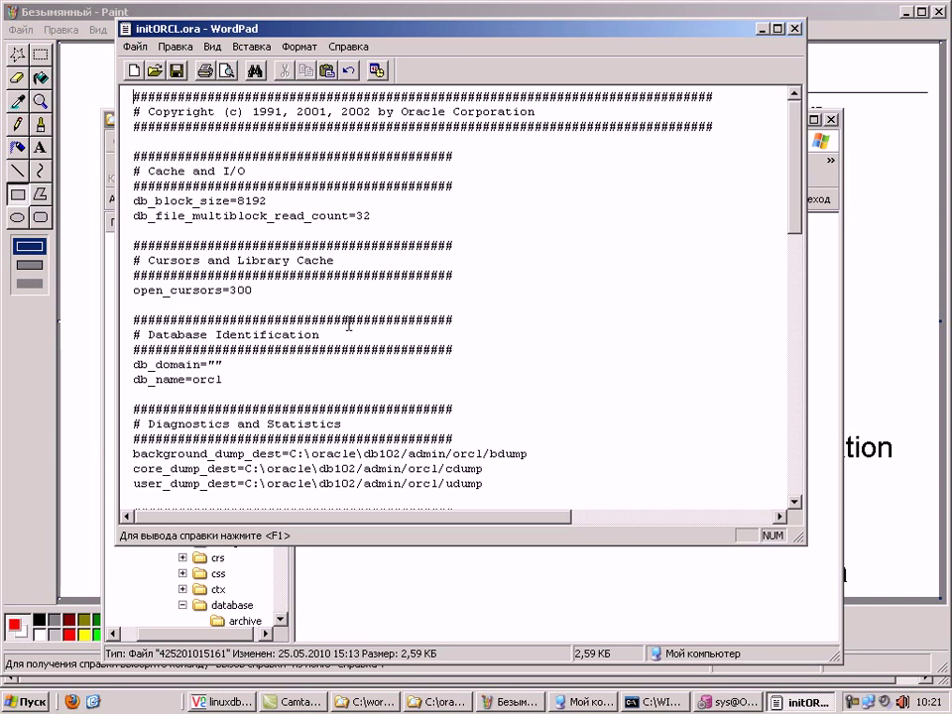
{"action": "key", "text": "Down"}
{"action": "key", "text": "Down"}
{"action": "key", "text": "Down"}
{"action": "key", "text": "Down"}
{"action": "key", "text": "Down"}
{"action": "key", "text": "Down"}
{"action": "key", "text": "Down"}
{"action": "key", "text": "Down"}
{"action": "key", "text": "Down"}
{"action": "key", "text": "Down"}
{"action": "key", "text": "Down"}
{"action": "key", "text": "Down"}
{"action": "key", "text": "Down"}
{"action": "key", "text": "Down"}
{"action": "key", "text": "Down"}
{"action": "key", "text": "Down"}
{"action": "key", "text": "Down"}
{"action": "key", "text": "Down"}
{"action": "key", "text": "Down"}
{"action": "key", "text": "Down"}
{"action": "key", "text": "Down"}
{"action": "key", "text": "Down"}
{"action": "key", "text": "Down"}
{"action": "key", "text": "Down"}
{"action": "key", "text": "Down"}
{"action": "key", "text": "Down"}
{"action": "key", "text": "Down"}
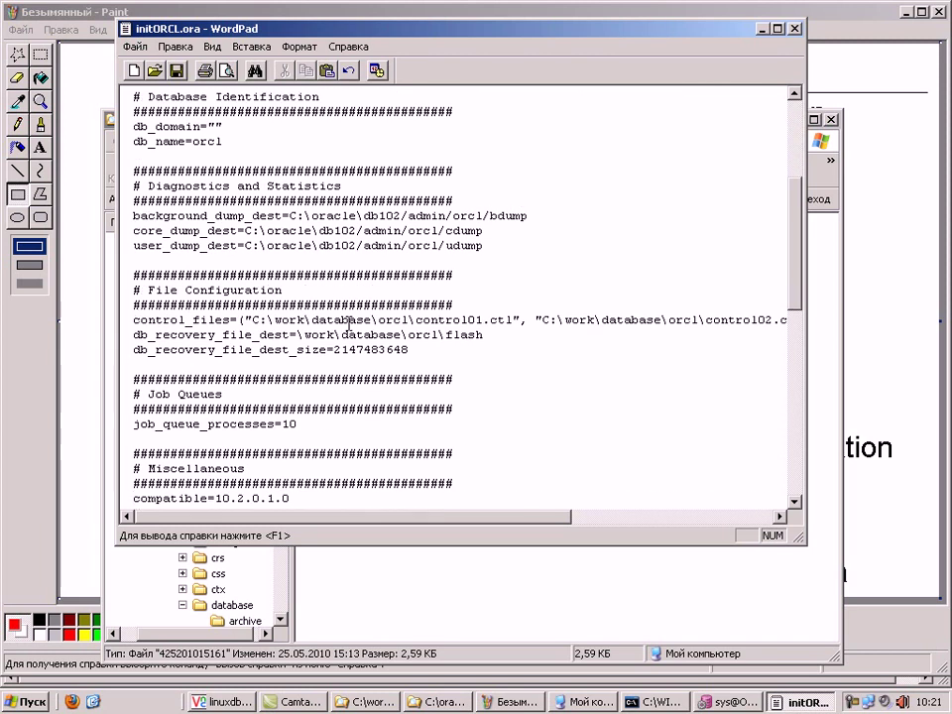
{"action": "key", "text": "Down"}
{"action": "key", "text": "Down"}
{"action": "key", "text": "Down"}
{"action": "key", "text": "Down"}
{"action": "key", "text": "Down"}
{"action": "key", "text": "Down"}
{"action": "key", "text": "Down"}
{"action": "key", "text": "Down"}
{"action": "key", "text": "Down"}
{"action": "key", "text": "Down"}
{"action": "key", "text": "Down"}
{"action": "key", "text": "Down"}
{"action": "key", "text": "Down"}
{"action": "key", "text": "Down"}
{"action": "key", "text": "Down"}
{"action": "key", "text": "Down"}
{"action": "key", "text": "Down"}
{"action": "key", "text": "Down"}
{"action": "key", "text": "Down"}
- Change sga_target from 287309824 to 512000000 and save initORCL.ora
{"action": "key", "text": "Up"}
{"action": "key", "text": "Up"}
{"action": "key", "text": "Up"}
{"action": "key", "text": "Up"}
{"action": "key", "text": "Right"}
{"action": "key", "text": "Right"}
{"action": "key", "text": "Right"}
{"action": "key", "text": "Right"}
{"action": "key", "text": "Right"}
{"action": "key", "text": "Right"}
{"action": "key", "text": "Right"}
{"action": "key", "text": "Right"}
{"action": "key", "text": "Right"}
{"action": "key", "text": "Right"}
{"action": "key", "text": "Right"}
{"action": "key", "text": "Right"}
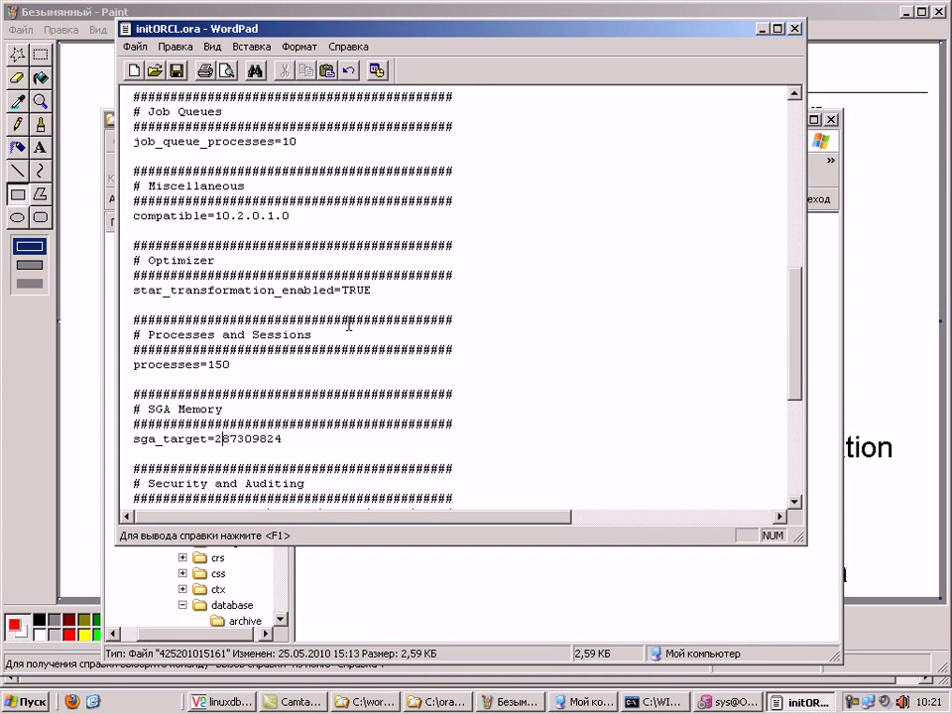
{"action": "key", "text": "shift+End"}
{"action": "key", "text": "Delete"}
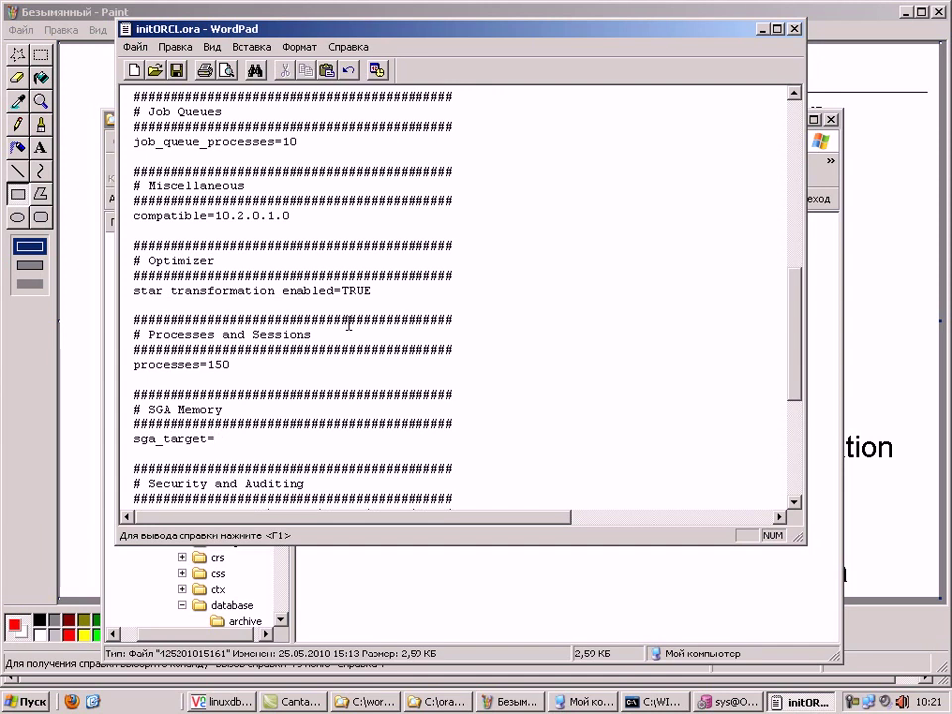
{"action": "type", "text": "512000000"}
{"action": "left_click_drag", "start_coordinate": [793, 331], "coordinate": [803, 119]}
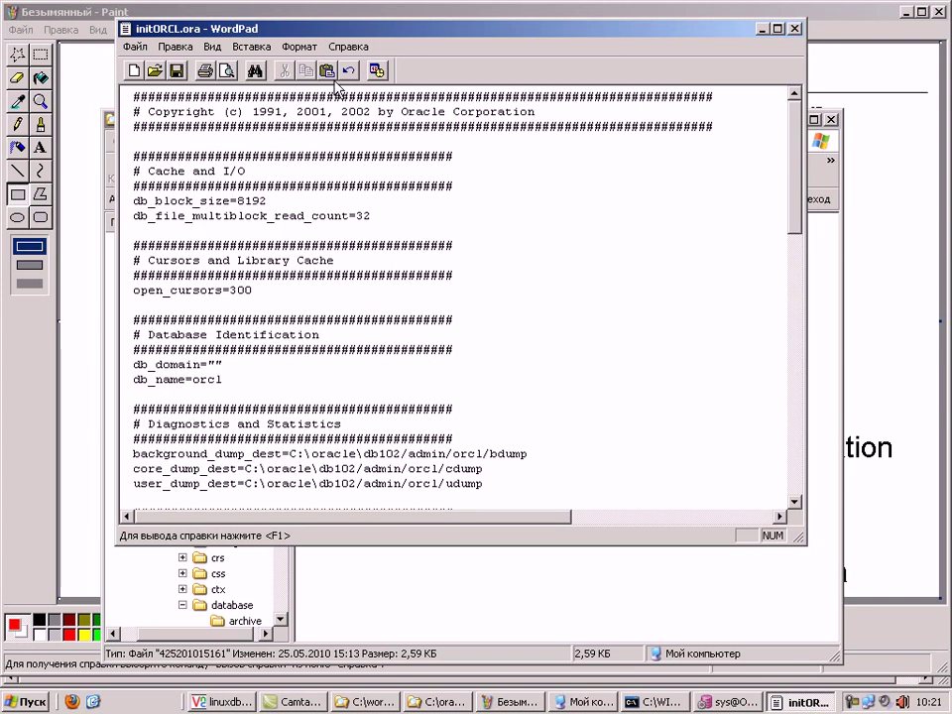
{"action": "left_click", "coordinate": [176, 74]}
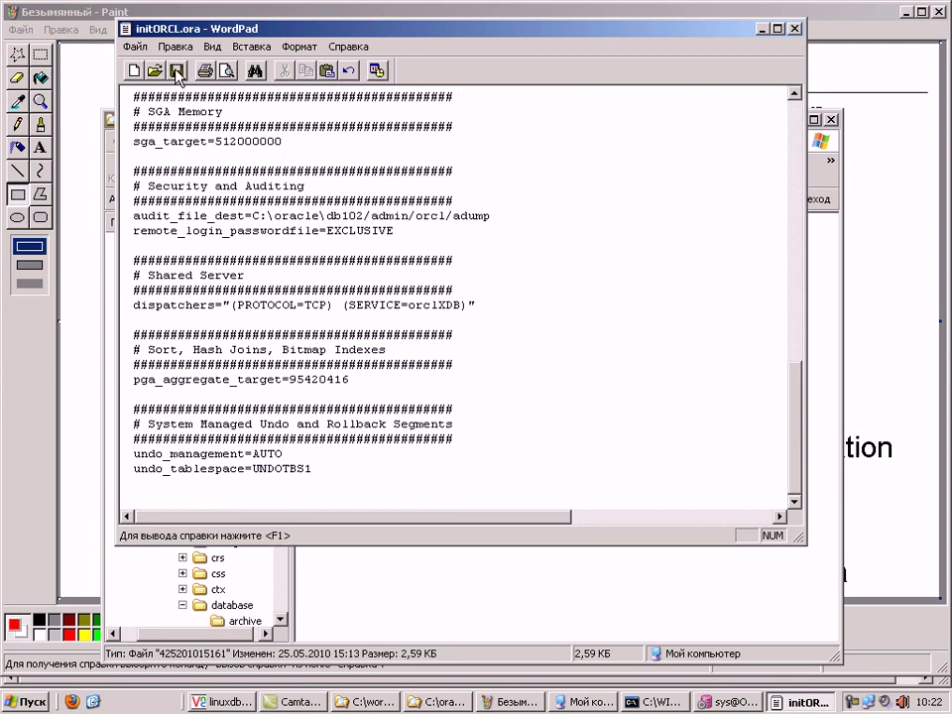
- Rerun 'startup pfile=c:\oracle\db102\server\database\initorcl.ora nomount force' from SQL*Plus history
{"action": "left_click", "coordinate": [681, 703]}
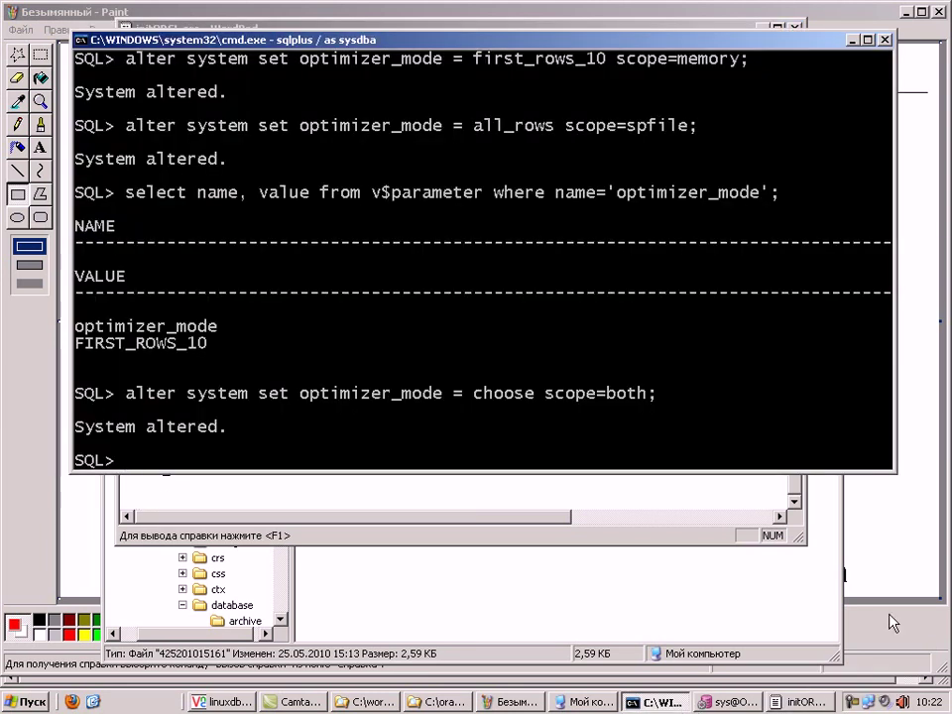
{"action": "key", "text": "Up"}
{"action": "key", "text": "Up"}
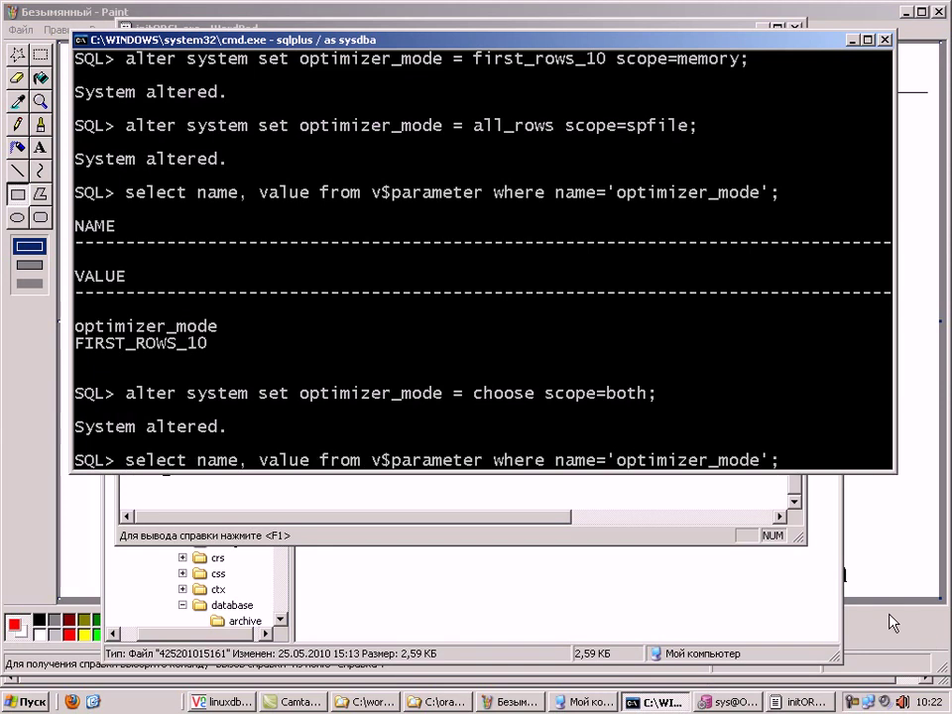
{"action": "key", "text": "Up"}
{"action": "key", "text": "Up"}
{"action": "key", "text": "Up"}
{"action": "key", "text": "Up"}
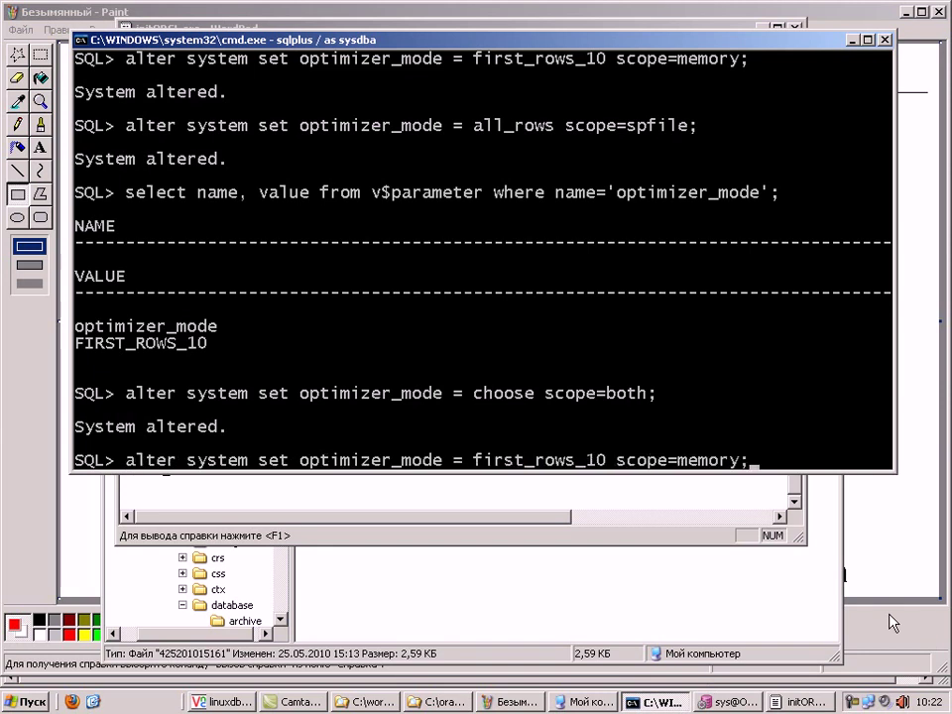
{"action": "key", "text": "Up"}
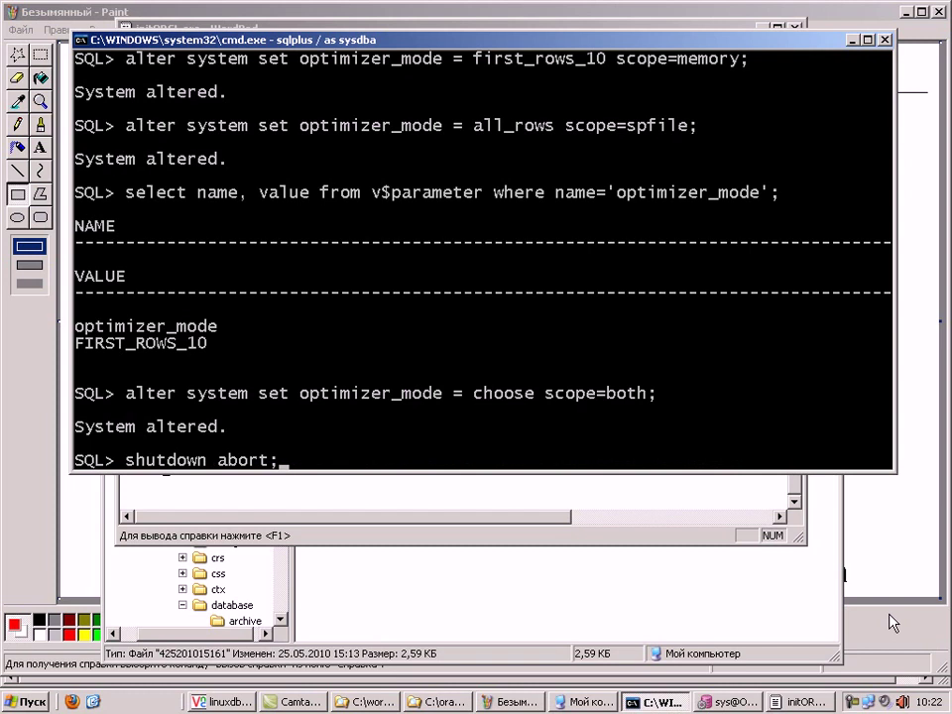
{"action": "key", "text": "Up"}
{"action": "key", "text": "Up"}
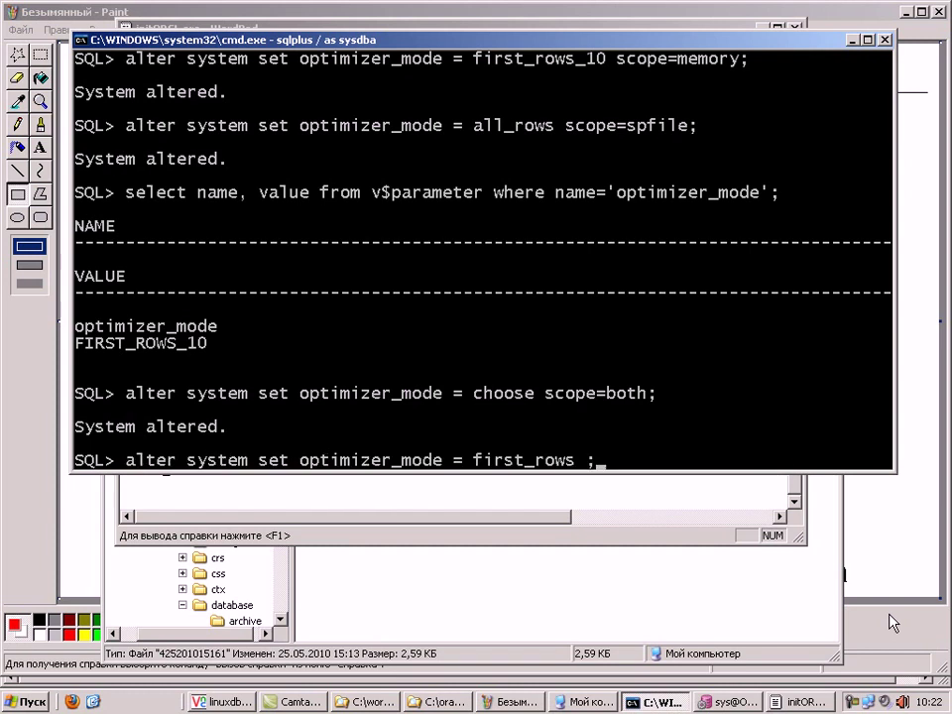
{"action": "key", "text": "Down"}
{"action": "key", "text": "Down"}
{"action": "key", "text": "Up"}
{"action": "key", "text": "Up"}
{"action": "key", "text": "Down"}
{"action": "key", "text": "Down"}
{"action": "key", "text": "Down"}
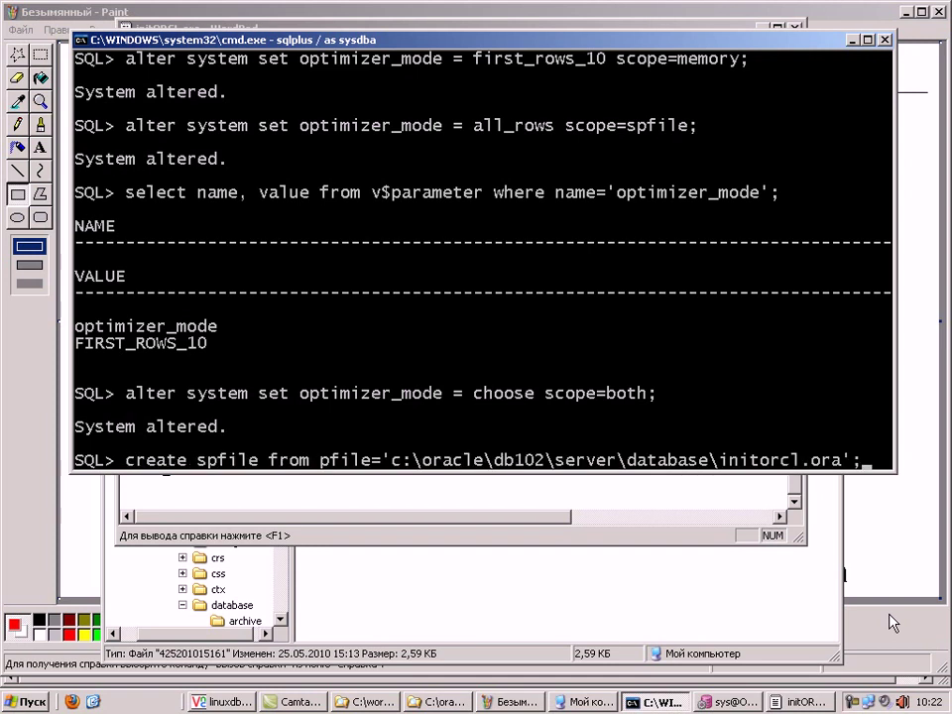
{"action": "key", "text": "Down"}
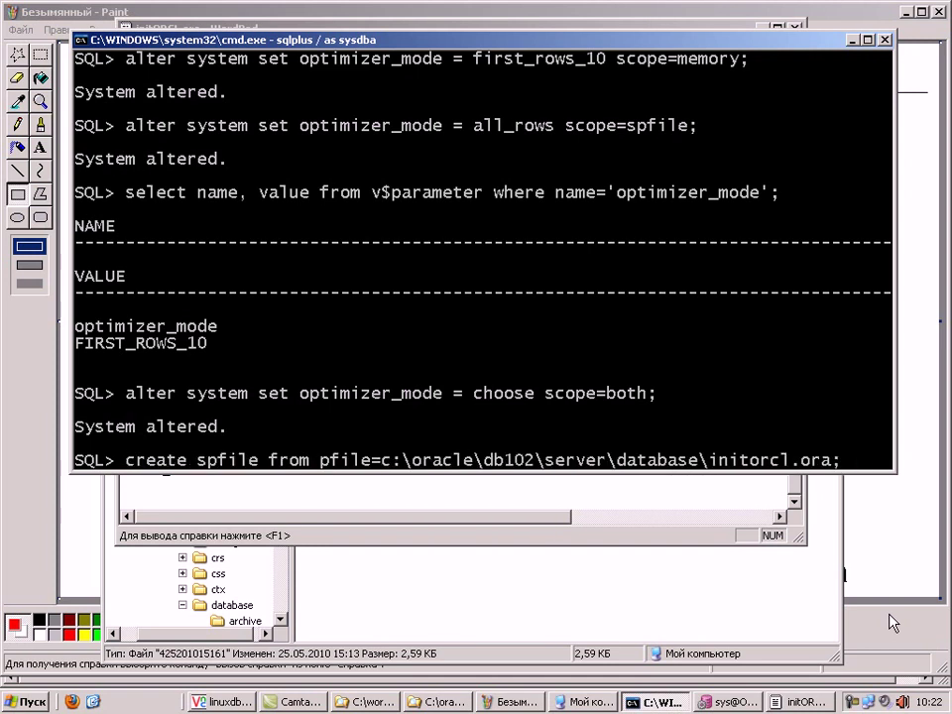
{"action": "key", "text": "Down"}
{"action": "key", "text": "Down"}
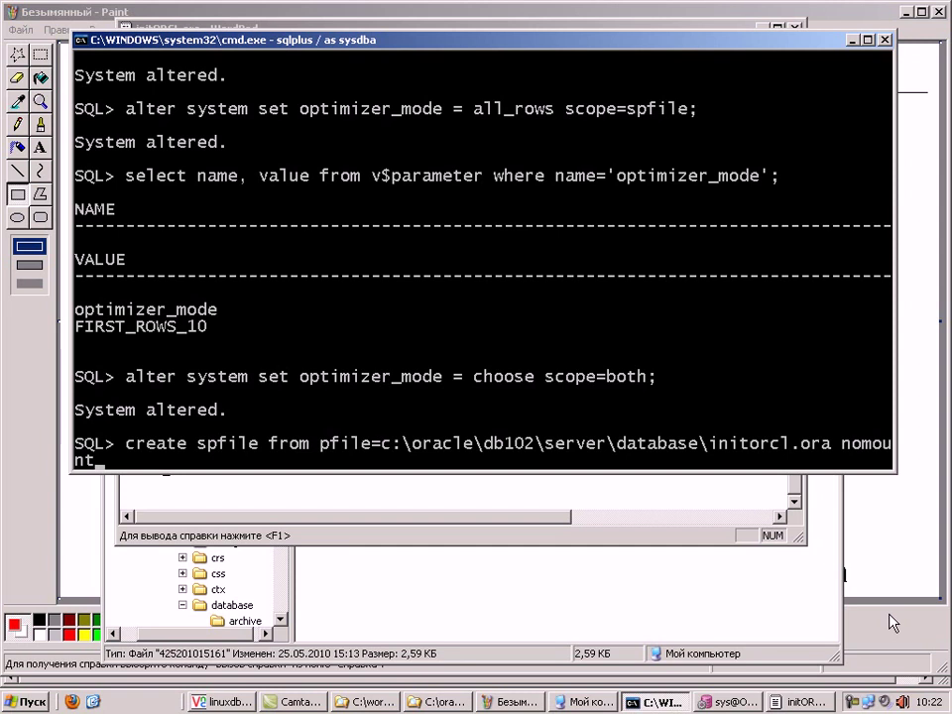
{"action": "key", "text": "Down"}
{"action": "key", "text": "Down"}
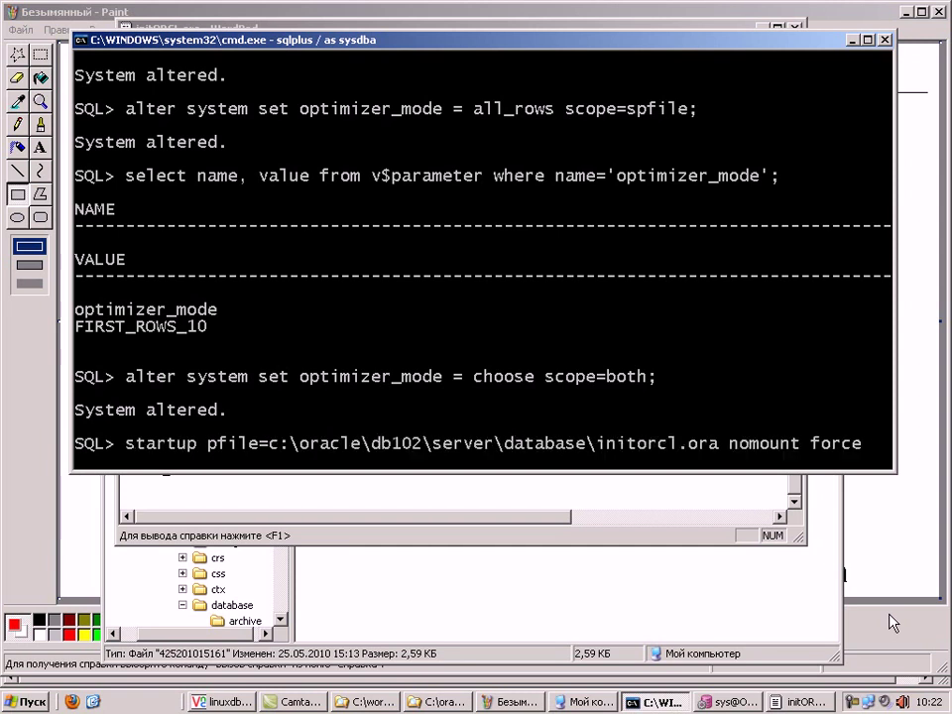
{"action": "key", "text": "Up"}
{"action": "key", "text": "Left"}
{"action": "key", "text": "Left"}
{"action": "key", "text": "Left"}
{"action": "key", "text": "Left"}
{"action": "key", "text": "Left"}
{"action": "key", "text": "Left"}
{"action": "key", "text": "Left"}
{"action": "key", "text": "Left"}
{"action": "key", "text": "Left"}
{"action": "key", "text": "Left"}
{"action": "key", "text": "Left"}
{"action": "key", "text": "Left"}
{"action": "key", "text": "Left"}
{"action": "key", "text": "Left"}
{"action": "key", "text": "Left"}
{"action": "key", "text": "Left"}
{"action": "key", "text": "Left"}
{"action": "key", "text": "Left"}
{"action": "key", "text": "Left"}
{"action": "key", "text": "Left"}
{"action": "key", "text": "Left"}
{"action": "key", "text": "Left"}
{"action": "key", "text": "Left"}
{"action": "key", "text": "Left"}
{"action": "key", "text": "Left"}
{"action": "key", "text": "Left"}
{"action": "key", "text": "Left"}
{"action": "key", "text": "Left"}
{"action": "key", "text": "Left"}
{"action": "key", "text": "Left"}
{"action": "key", "text": "Left"}
{"action": "key", "text": "Left"}
{"action": "key", "text": "Left"}
{"action": "key", "text": "Left"}
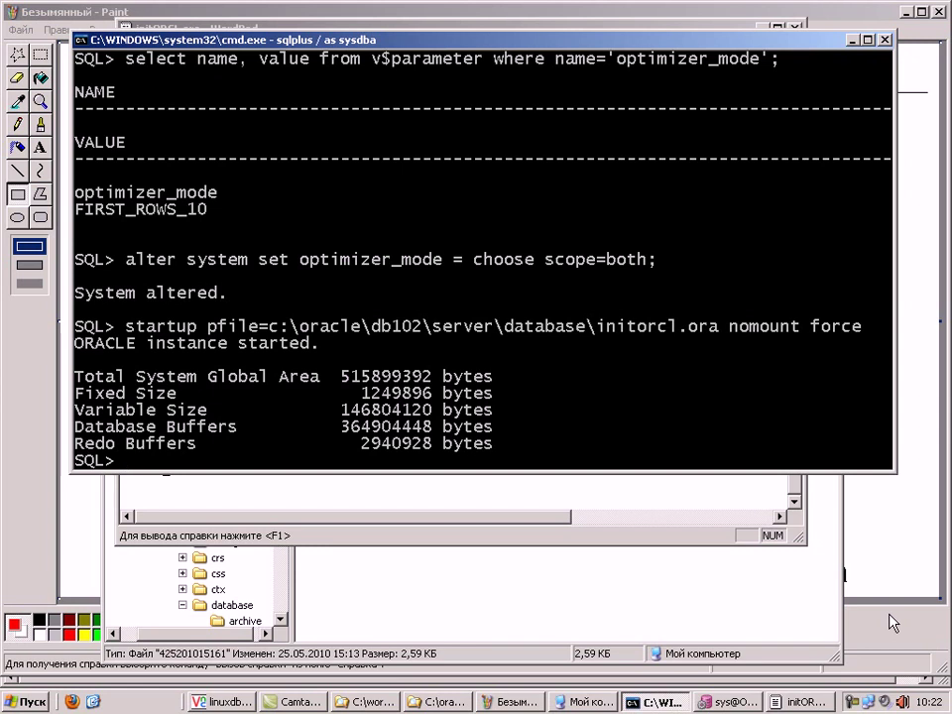
- Type 'create spfile from pfile=' and copy the initorcl.ora path from the startup line
{"action": "type", "text": "create spfi"}
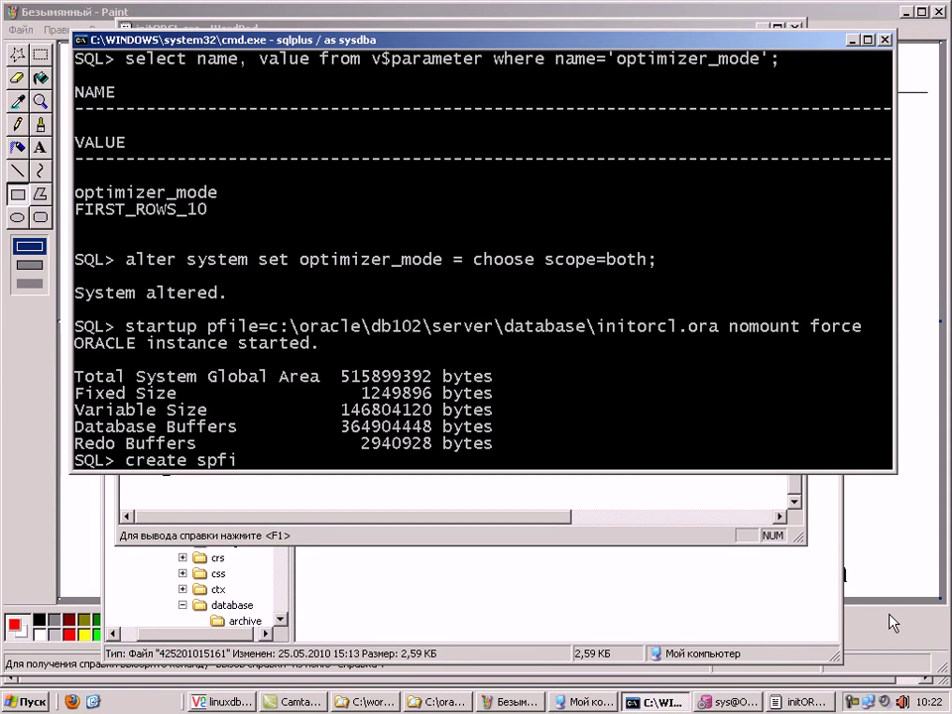
{"action": "type", "text": "le from pf"}
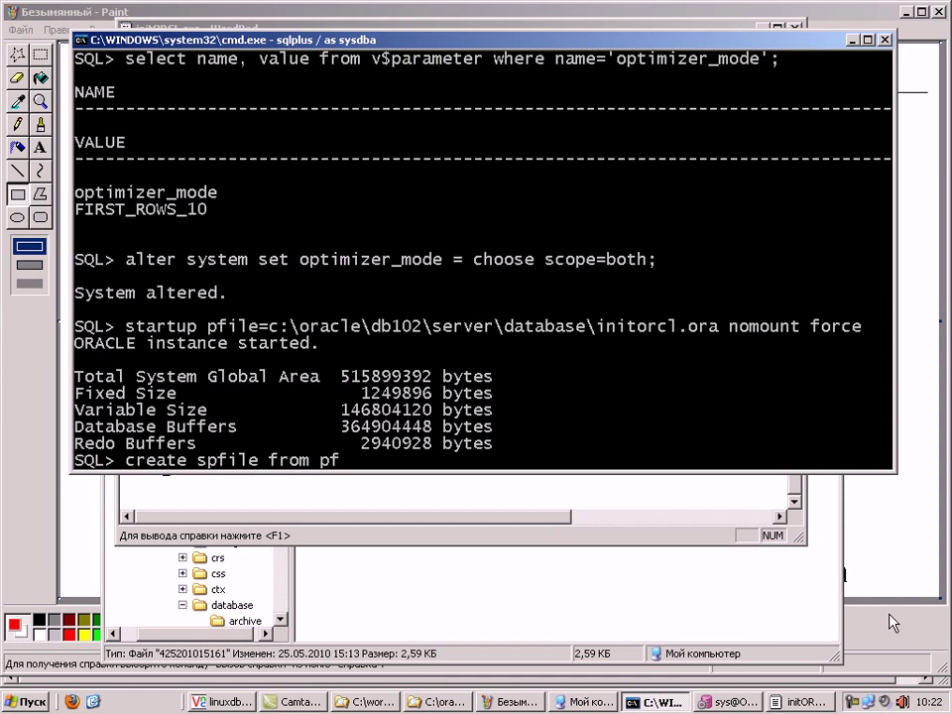
{"action": "type", "text": "ile="}
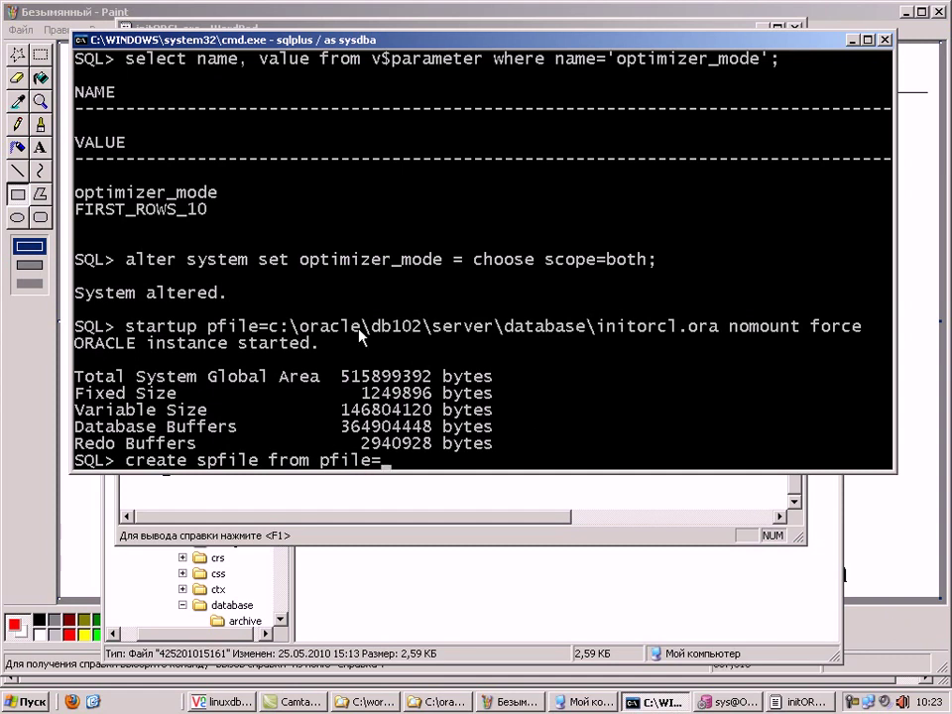
{"action": "left_click", "coordinate": [79, 41]}
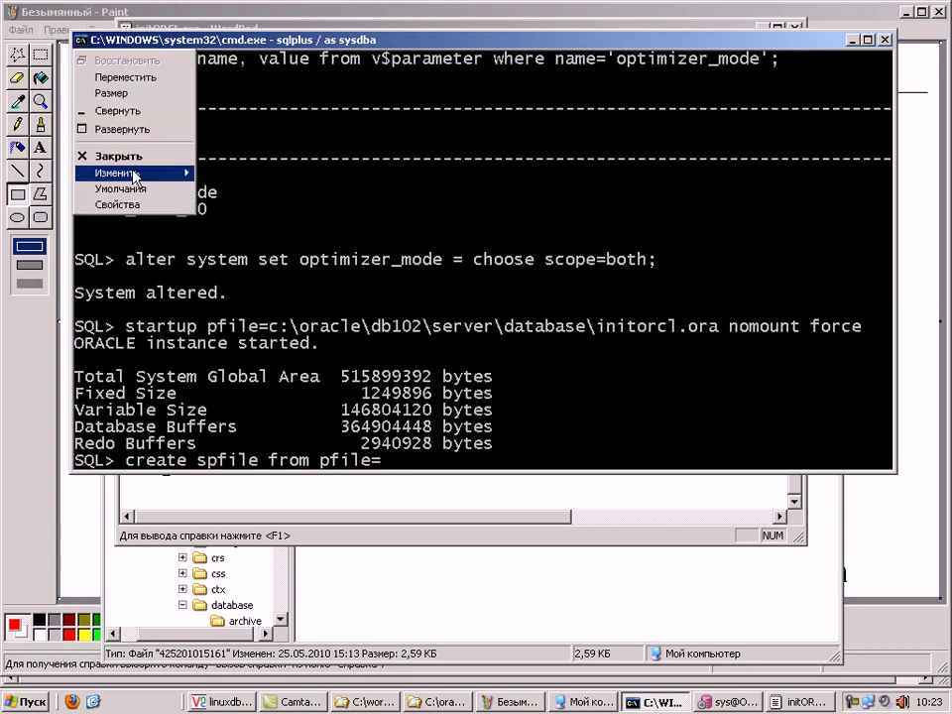
{"action": "mouse_move", "coordinate": [132, 176]}
{"action": "left_click", "coordinate": [231, 174]}
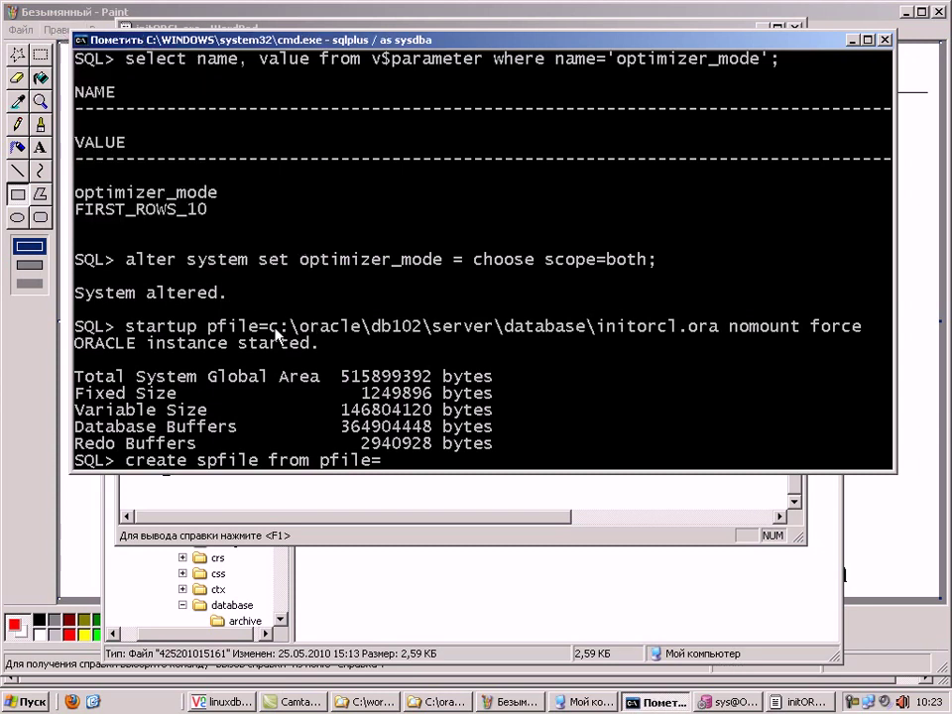
{"action": "left_click_drag", "start_coordinate": [271, 328], "coordinate": [713, 333]}
{"action": "key", "text": "ctrl+c"}
{"action": "key", "text": "Return"}
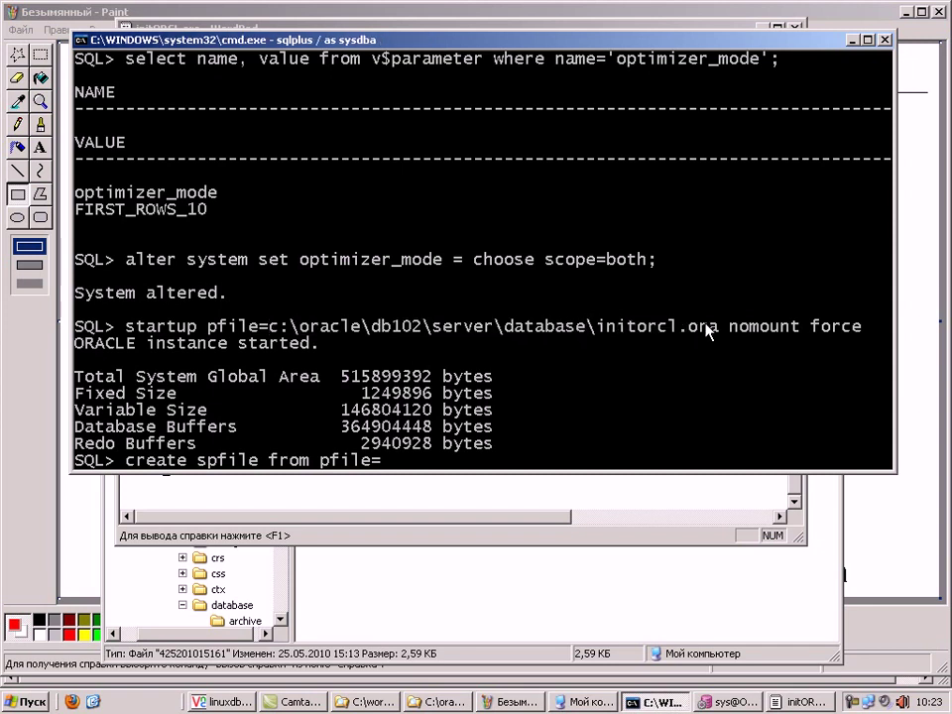
- Paste the quoted initorcl.ora path, run the create spfile command, and return to Explorer
{"action": "type", "text": "'"}
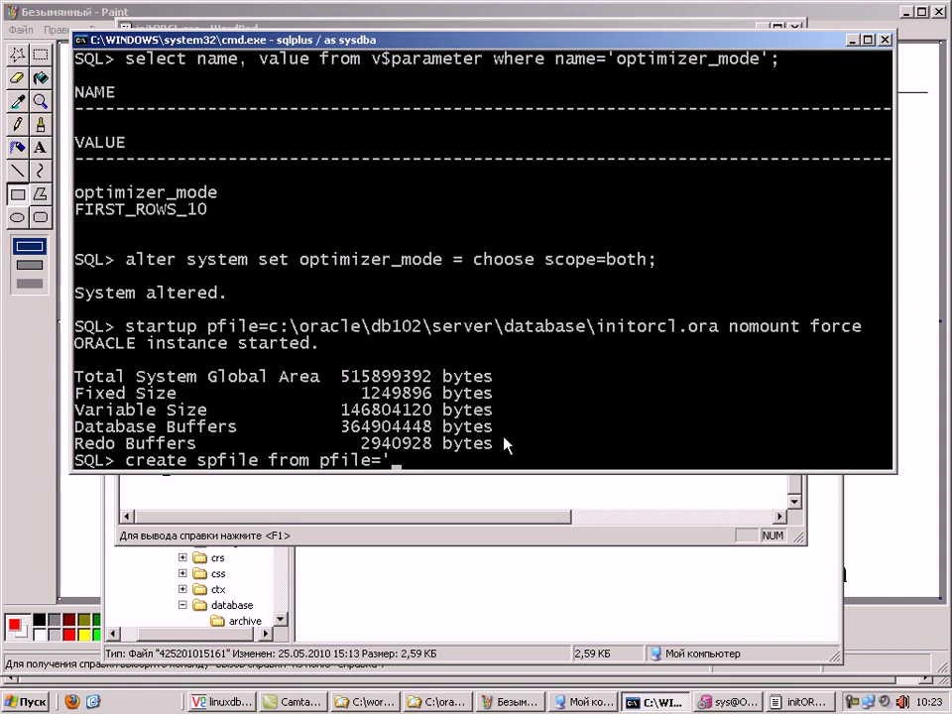
{"action": "right_click", "coordinate": [407, 464]}
{"action": "left_click", "coordinate": [451, 502]}
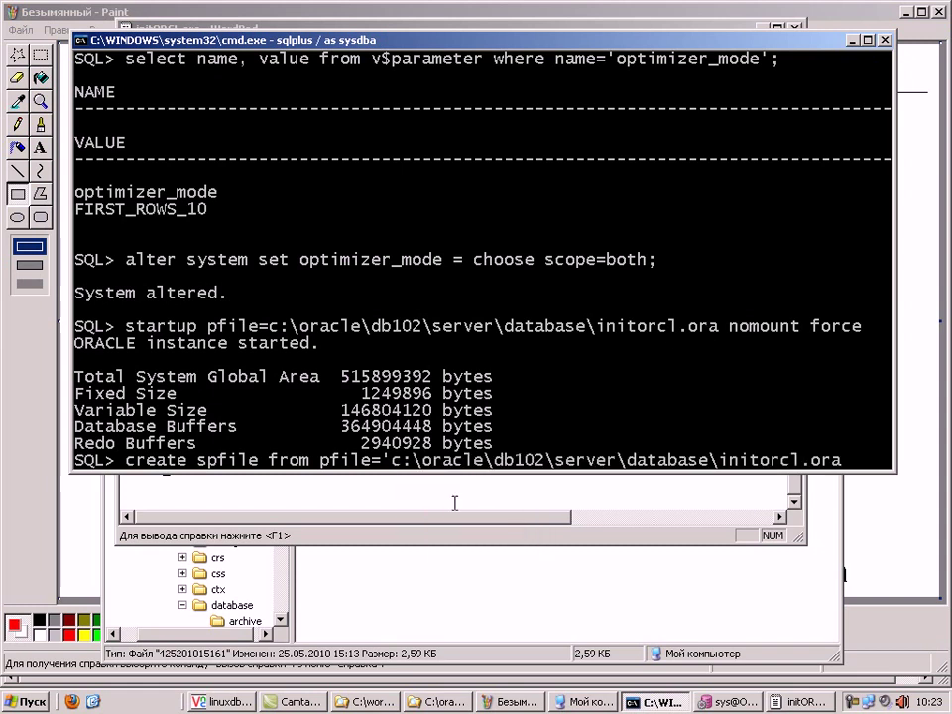
{"action": "type", "text": "';"}
{"action": "key", "text": "Return"}
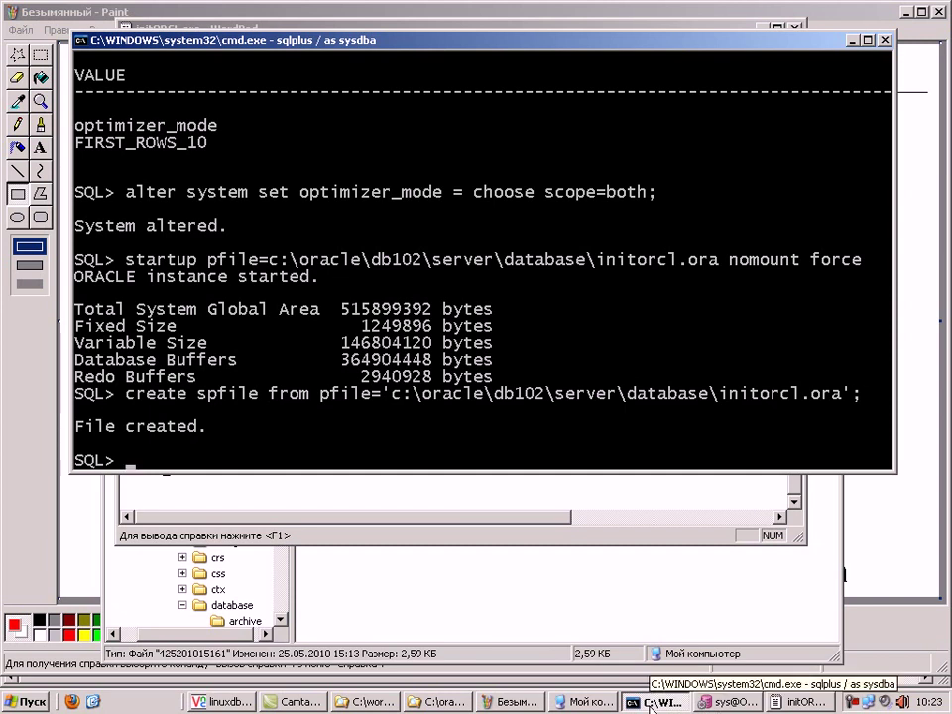
{"action": "left_click", "coordinate": [443, 702]}
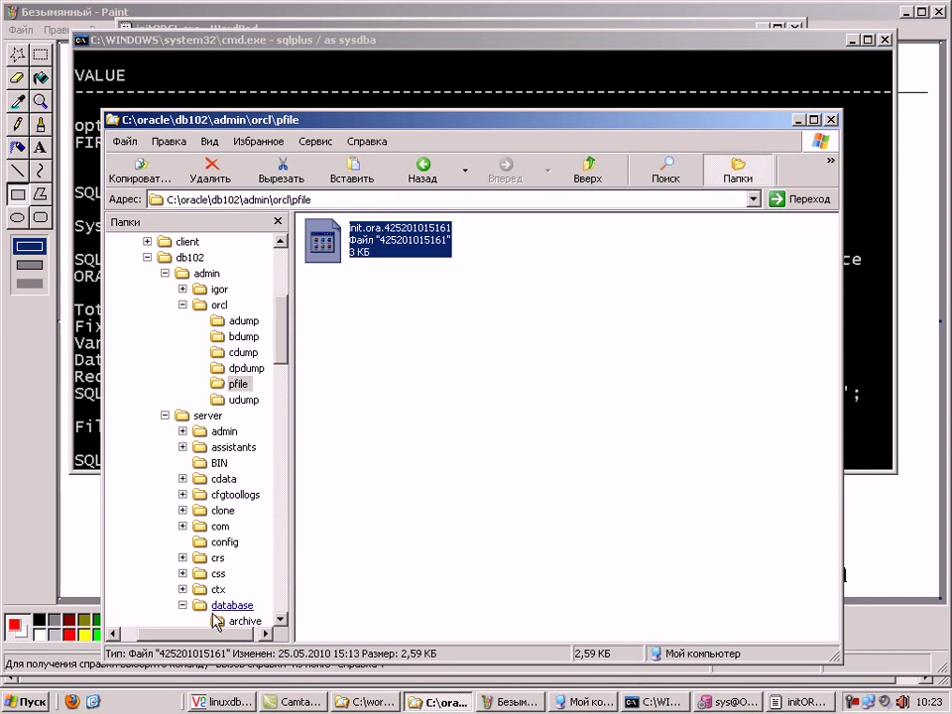
- Open SPFILEORCL.ORA from the server\database folder in WordPad
{"action": "left_click", "coordinate": [232, 605]}
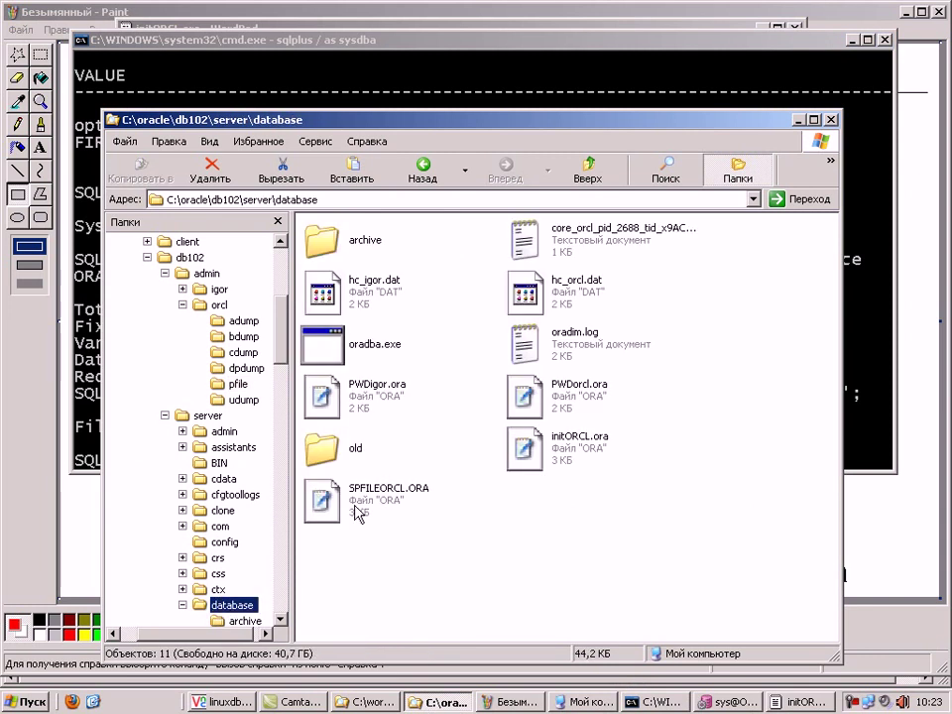
{"action": "double_click", "coordinate": [325, 503]}
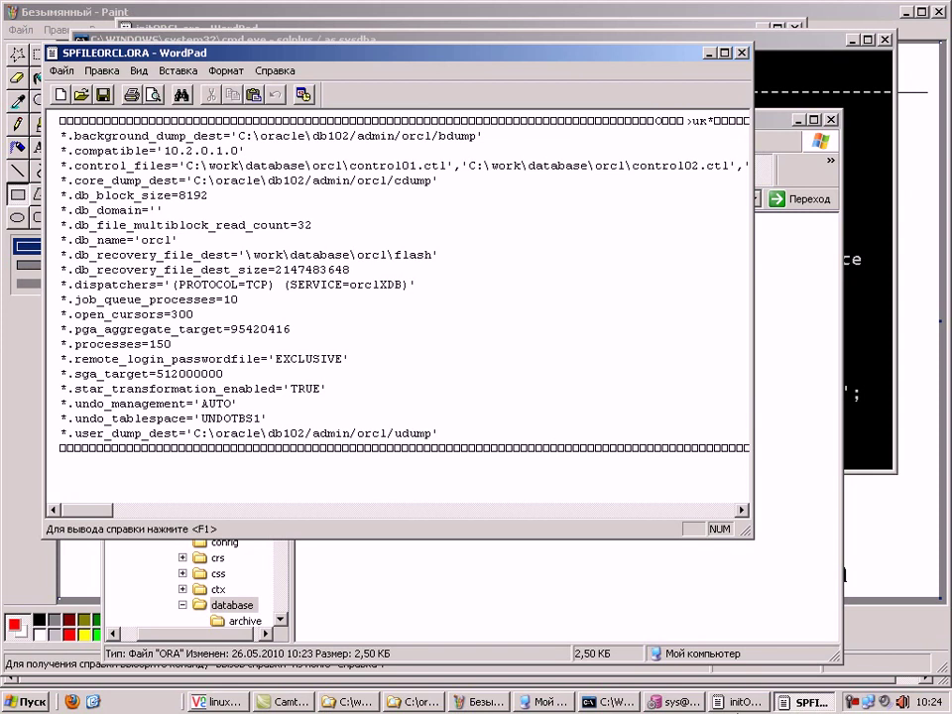
- Return Explorer to db102\admin\orcl\pfile and select init.ora.425201015161
{"action": "left_click", "coordinate": [411, 702]}
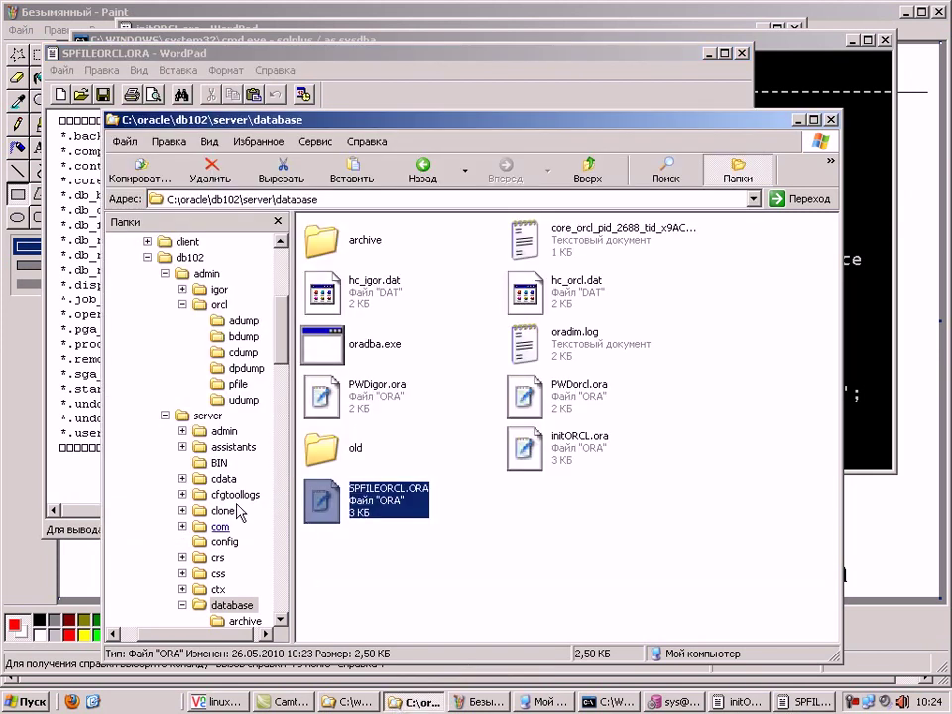
{"action": "left_click", "coordinate": [190, 256]}
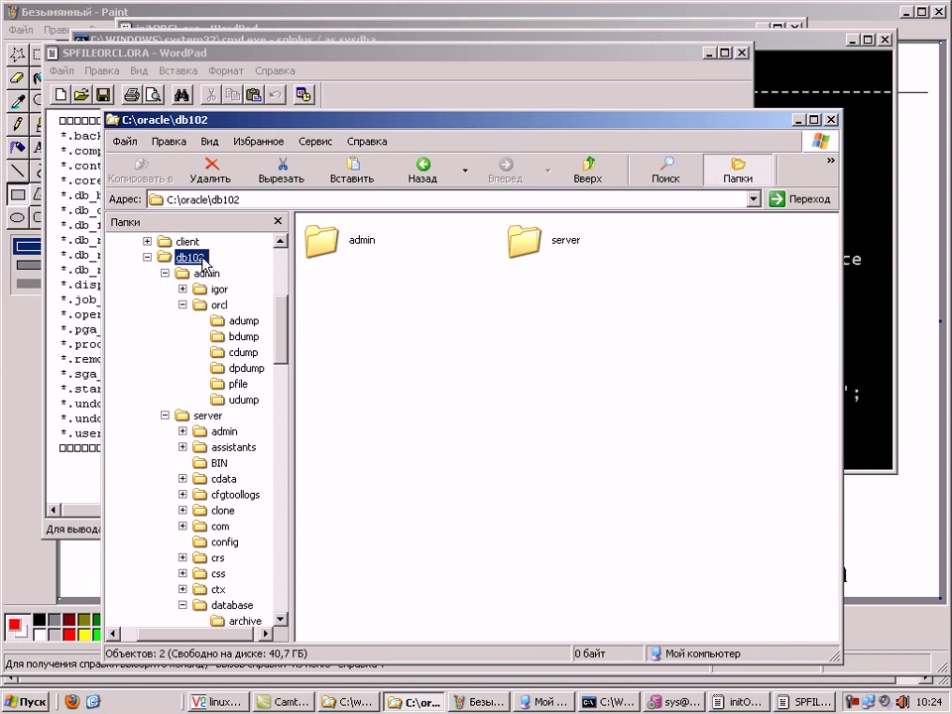
{"action": "left_click", "coordinate": [219, 281]}
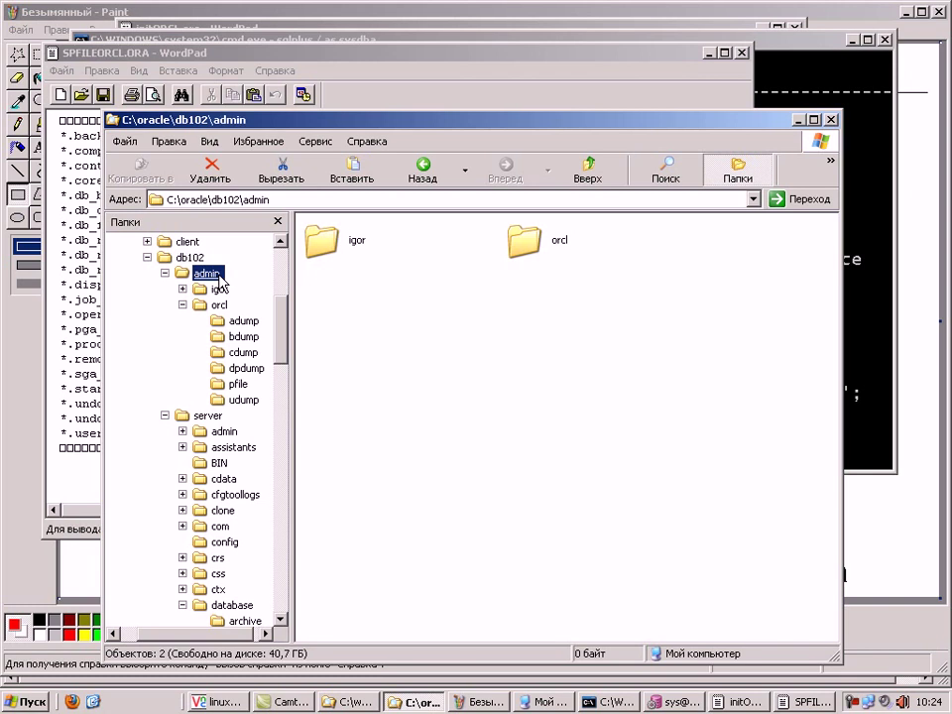
{"action": "left_click", "coordinate": [220, 305]}
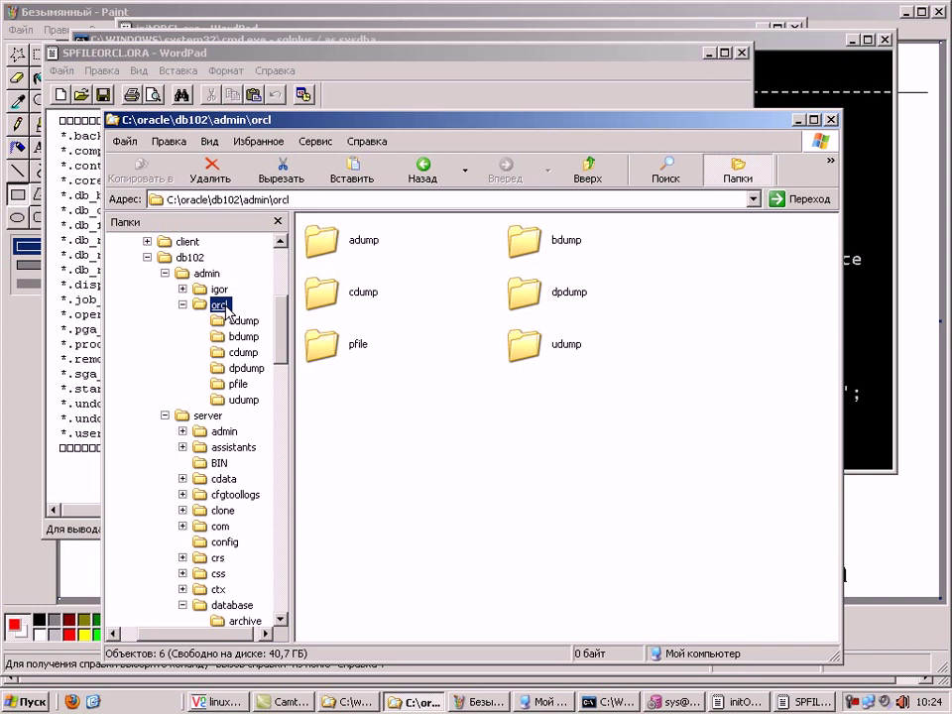
{"action": "double_click", "coordinate": [323, 346]}
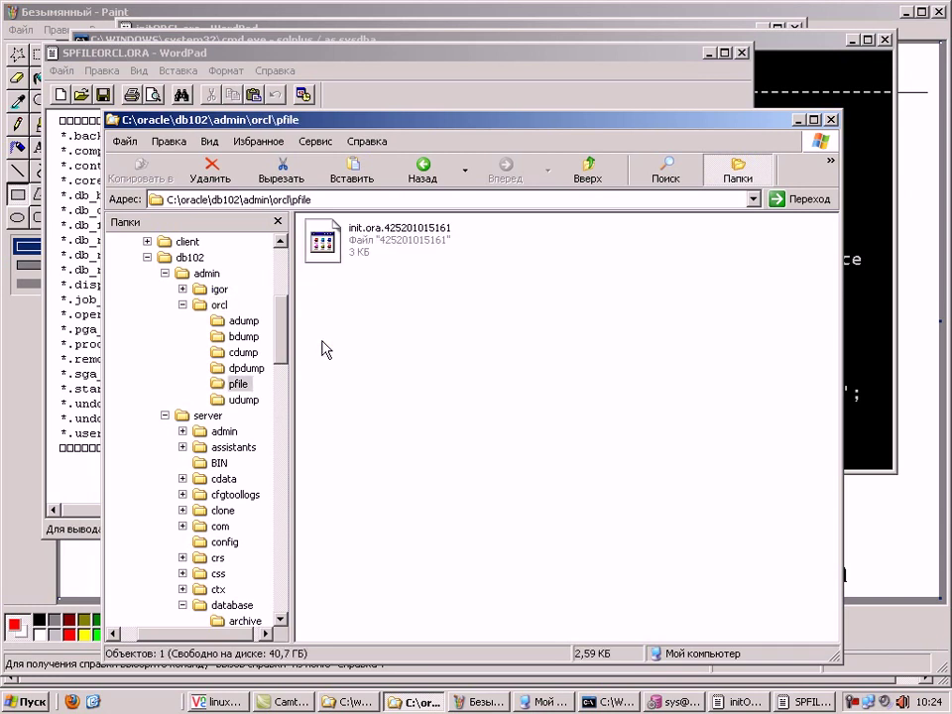
{"action": "left_click", "coordinate": [330, 241]}
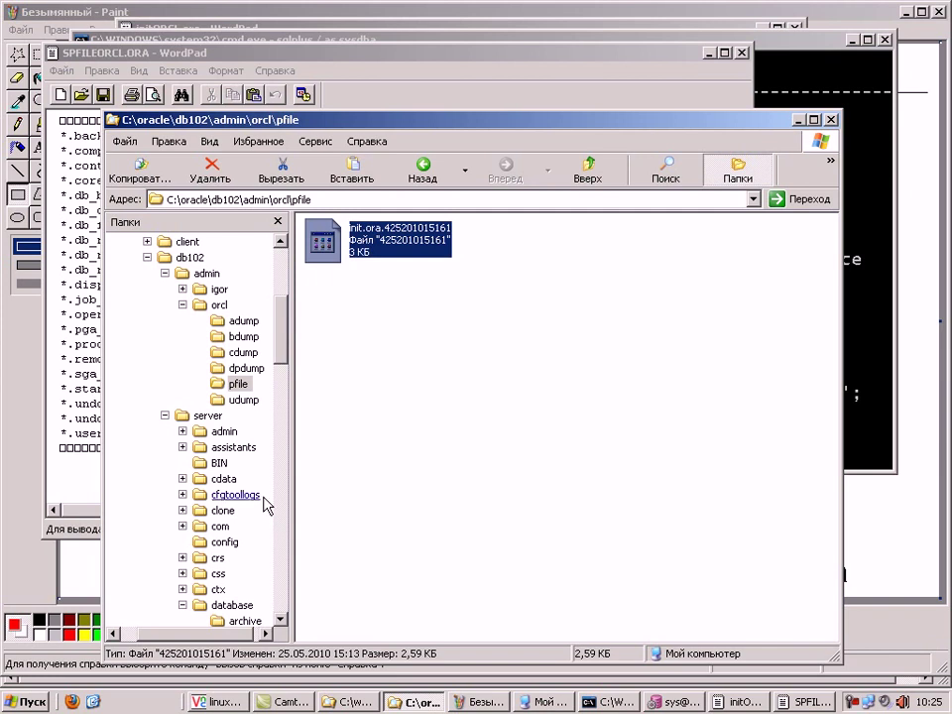
- Launch the Database Configuration Assistant with dbca from the Run box
{"action": "left_click", "coordinate": [22, 705]}
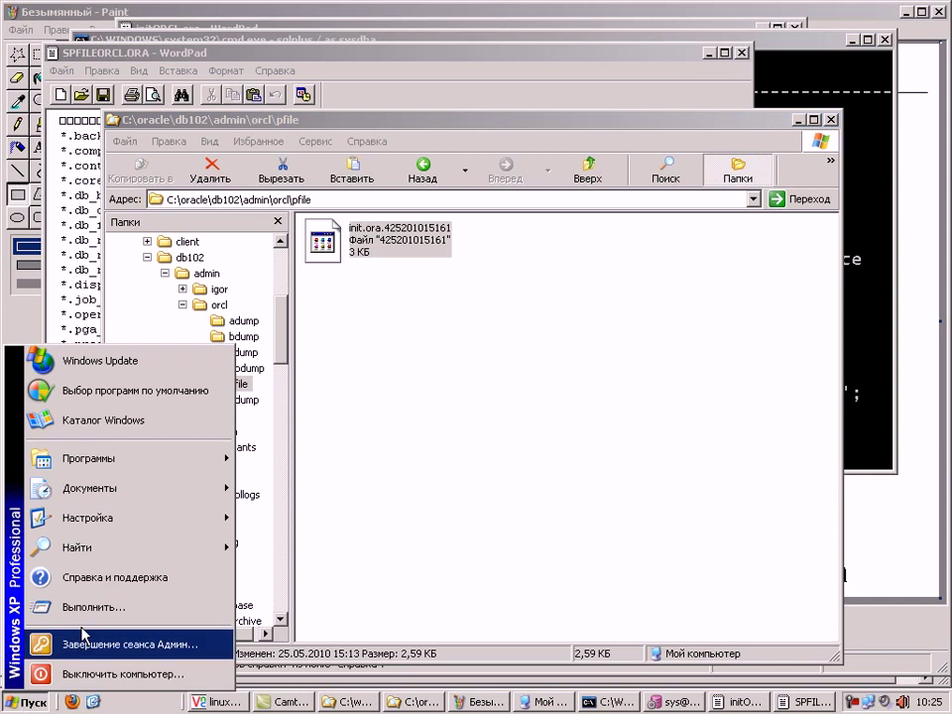
{"action": "left_click", "coordinate": [119, 604]}
{"action": "type", "text": "dbc"}
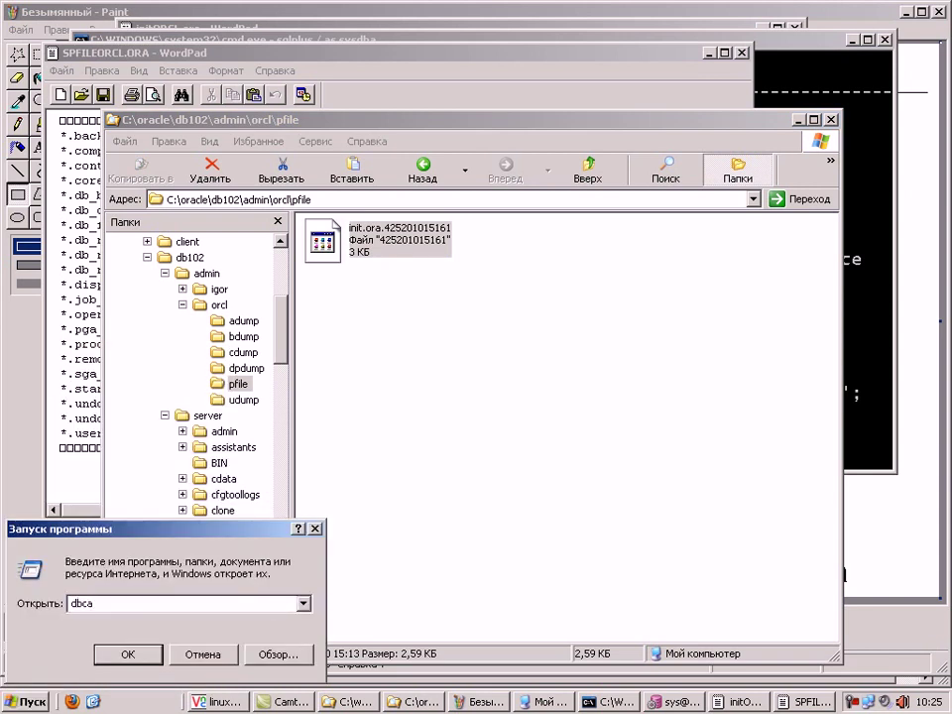
{"action": "type", "text": "a"}
{"action": "key", "text": "Return"}
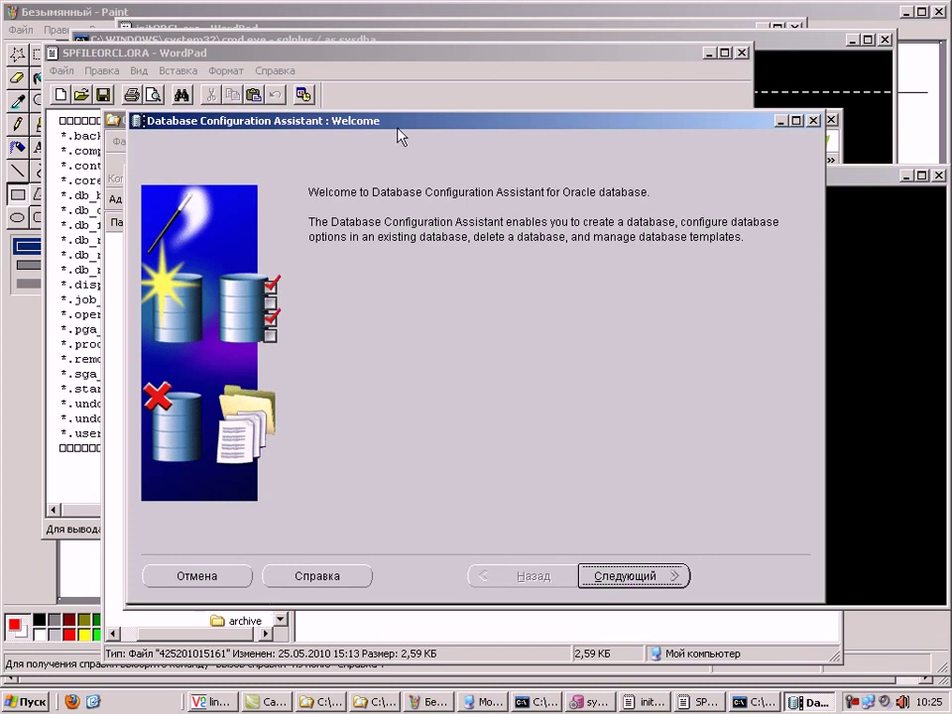
{"action": "left_click_drag", "start_coordinate": [407, 127], "coordinate": [349, 94]}
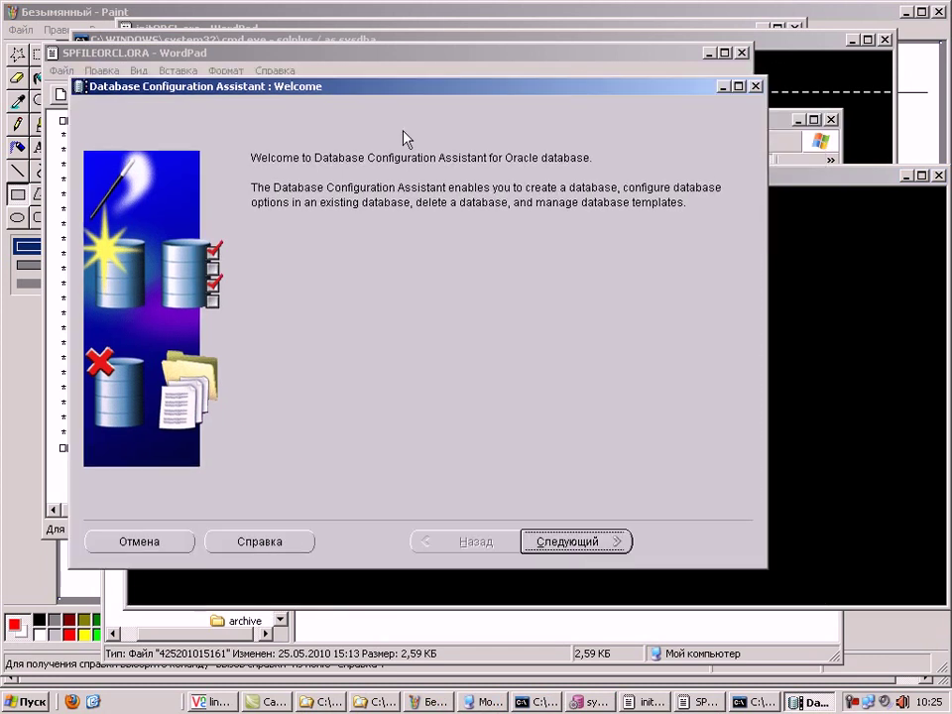
- Choose the Data Warehouse template and name the database 'test'
{"action": "left_click", "coordinate": [572, 543]}
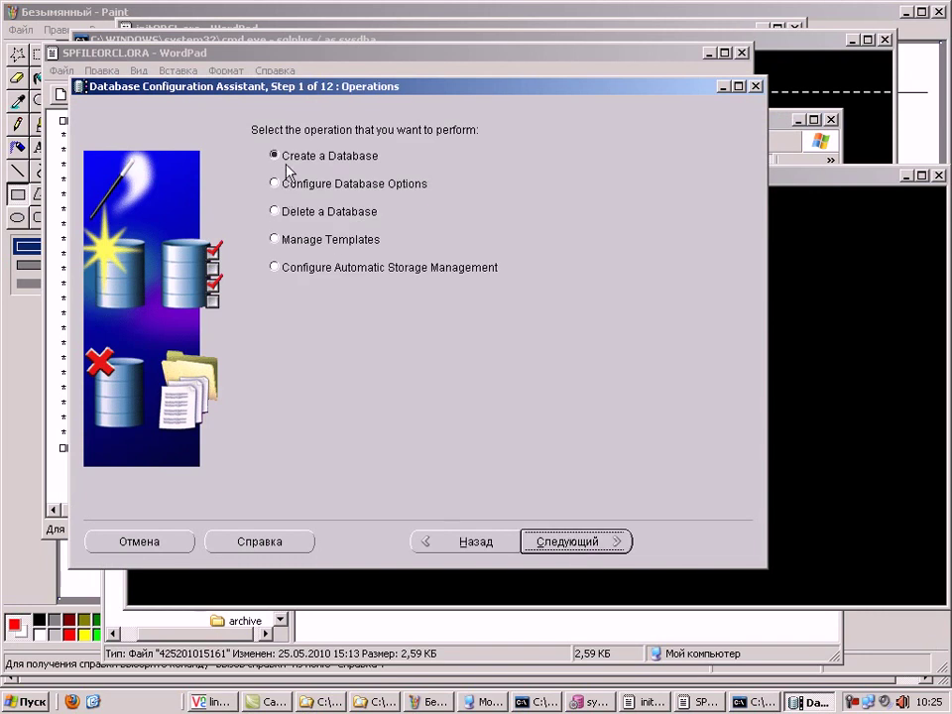
{"action": "left_click", "coordinate": [559, 544]}
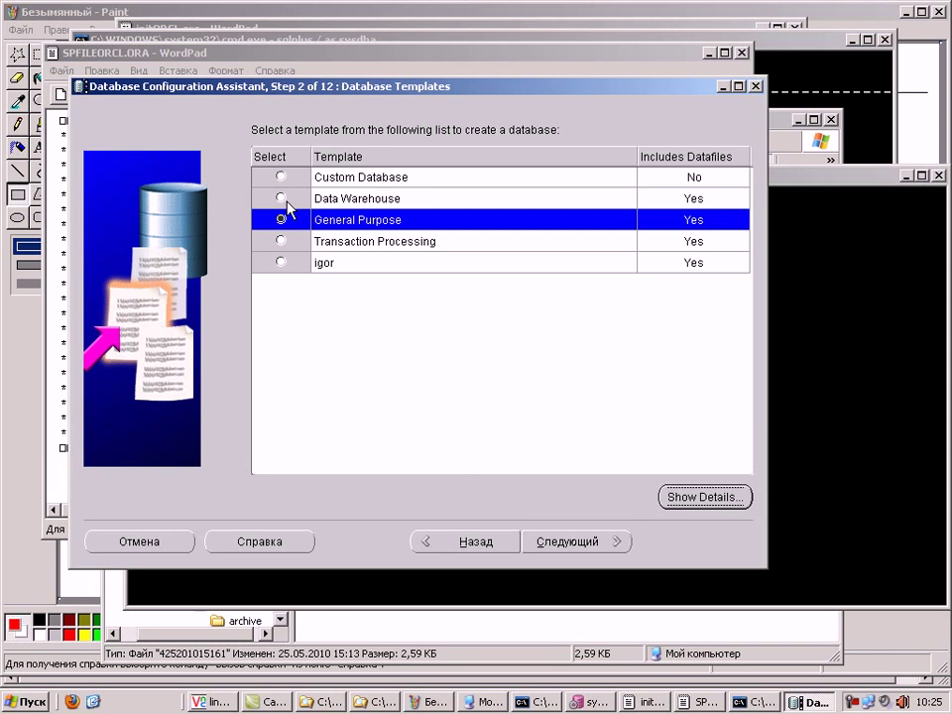
{"action": "left_click", "coordinate": [282, 198]}
{"action": "left_click", "coordinate": [578, 550]}
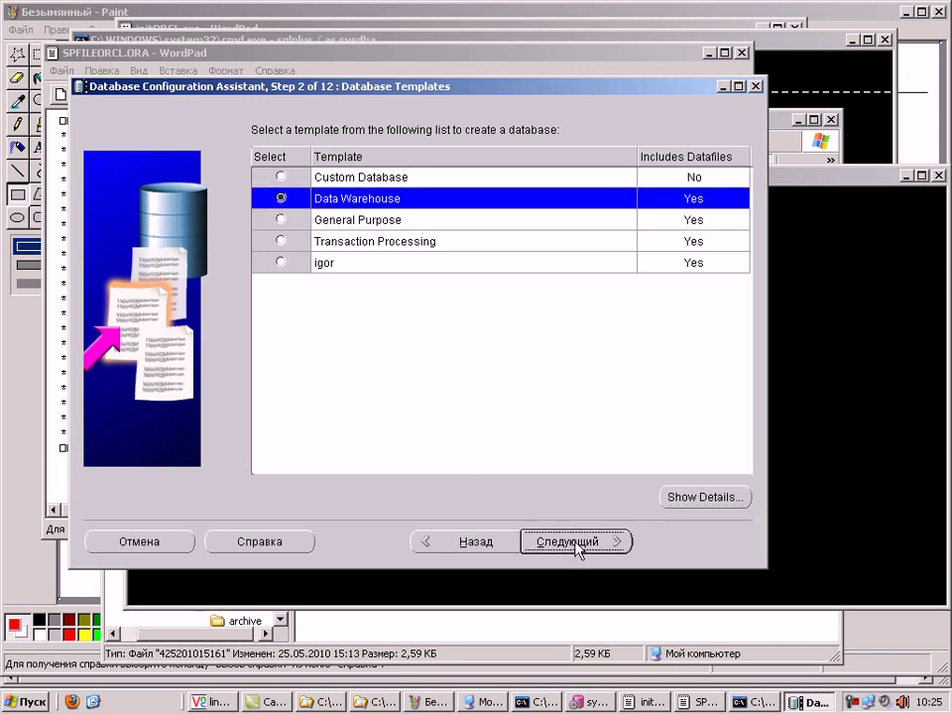
{"action": "type", "text": "test"}
{"action": "left_click", "coordinate": [564, 545]}
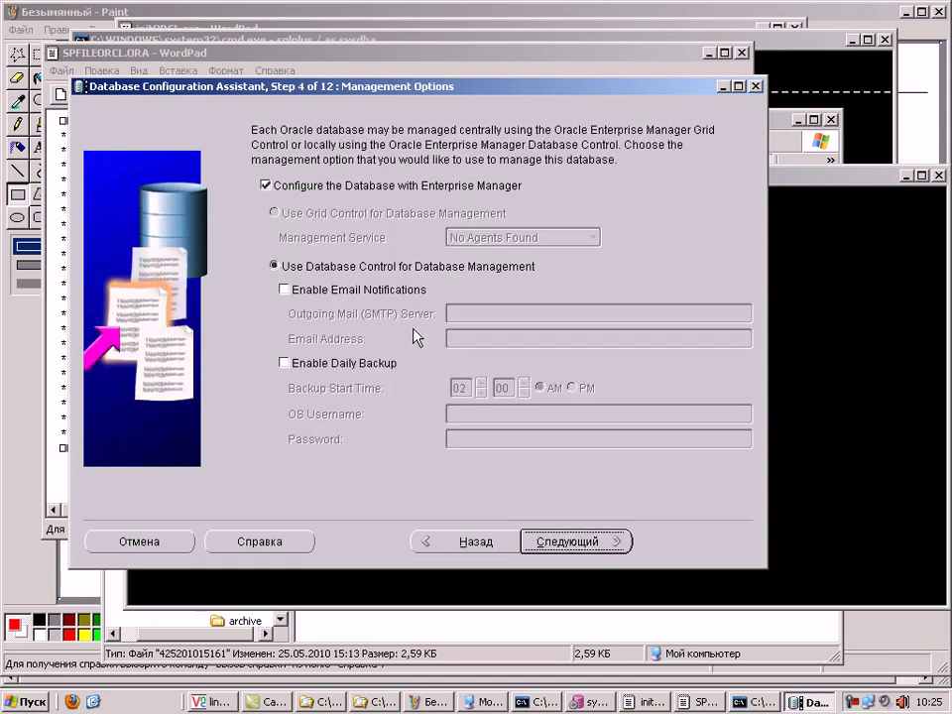
- Set one shared password for all accounts and continue with File System storage to Step 8
{"action": "left_click", "coordinate": [563, 541]}
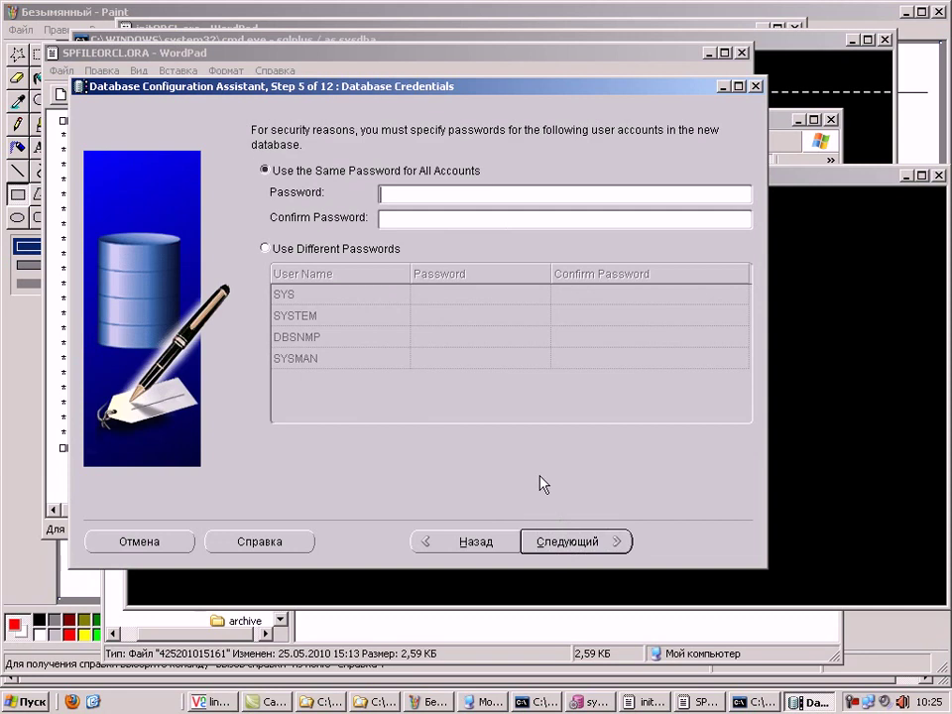
{"action": "key", "text": "Tab"}
{"action": "left_click", "coordinate": [576, 547]}
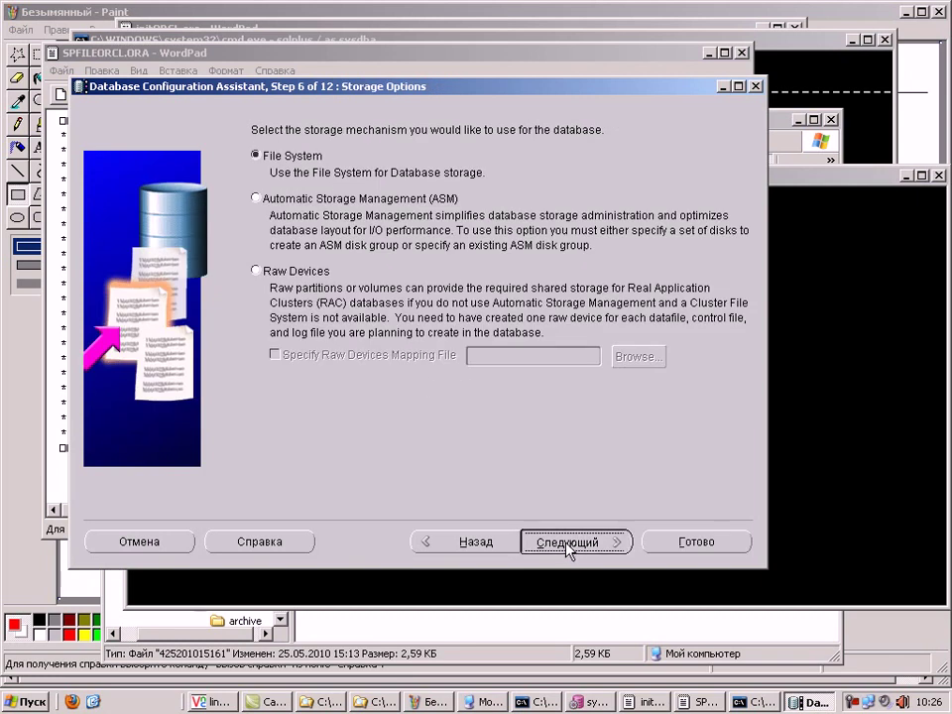
{"action": "left_click", "coordinate": [570, 552]}
{"action": "left_click", "coordinate": [569, 551]}
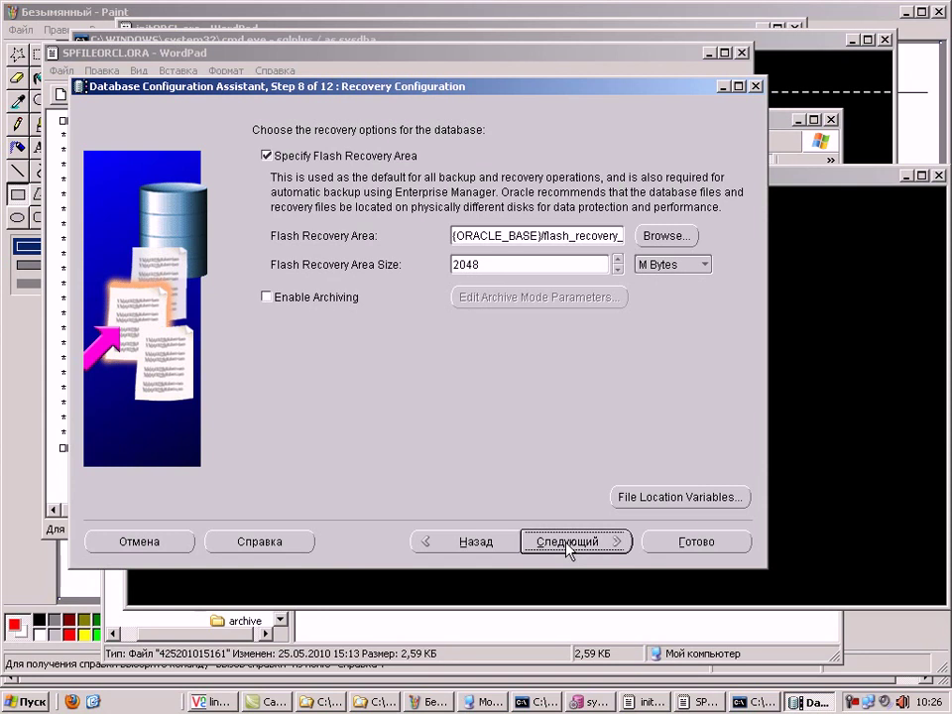
- Store all database files in the common location c:\work\scripts
{"action": "left_click", "coordinate": [493, 546]}
{"action": "left_click", "coordinate": [294, 195]}
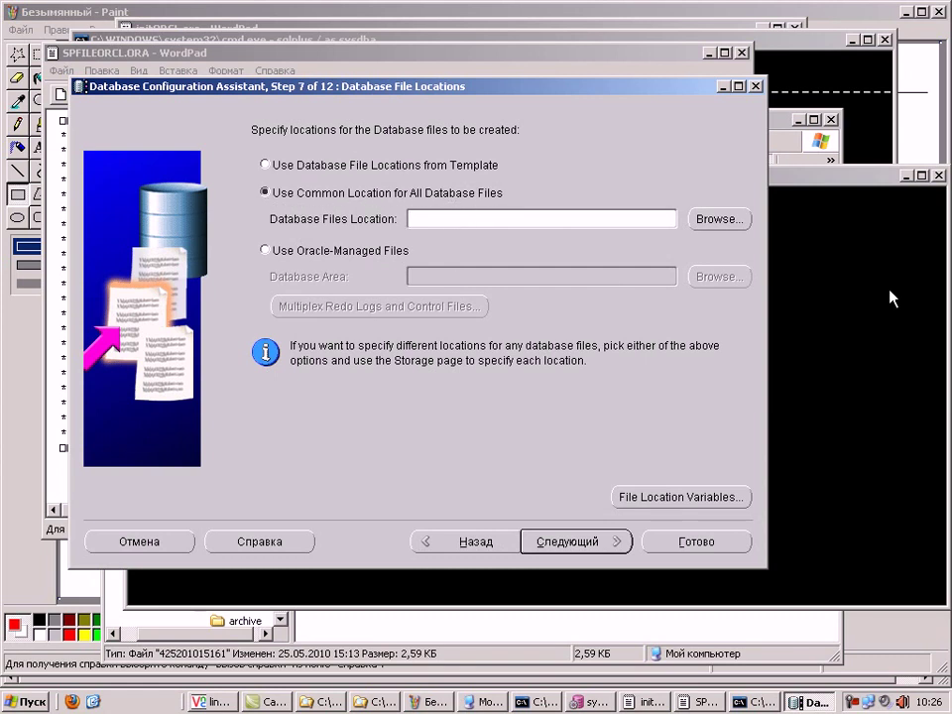
{"action": "type", "text": "c:\\"}
{"action": "type", "text": "wor"}
{"action": "type", "text": "k\\test"}
{"action": "key", "text": "Left"}
{"action": "key", "text": "Left"}
{"action": "key", "text": "Left"}
{"action": "key", "text": "Left"}
{"action": "key", "text": "Delete"}
{"action": "key", "text": "Delete"}
{"action": "key", "text": "Delete"}
{"action": "key", "text": "Delete"}
{"action": "type", "text": "scripts"}
- Set the flash recovery area to c:\work\scripts\flash_recovery
{"action": "left_click", "coordinate": [580, 543]}
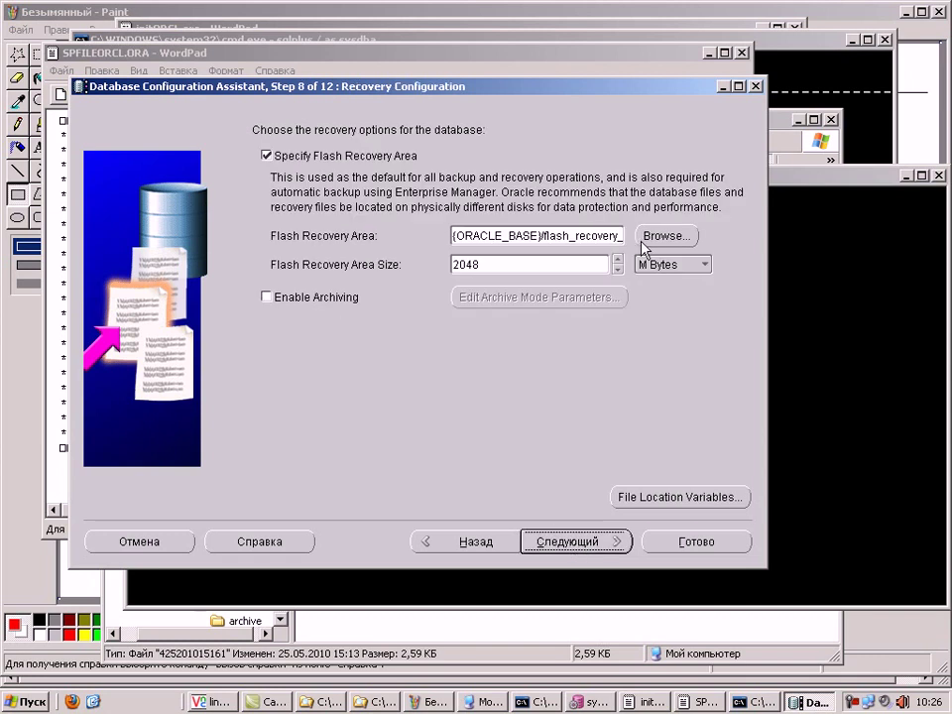
{"action": "left_click", "coordinate": [454, 236]}
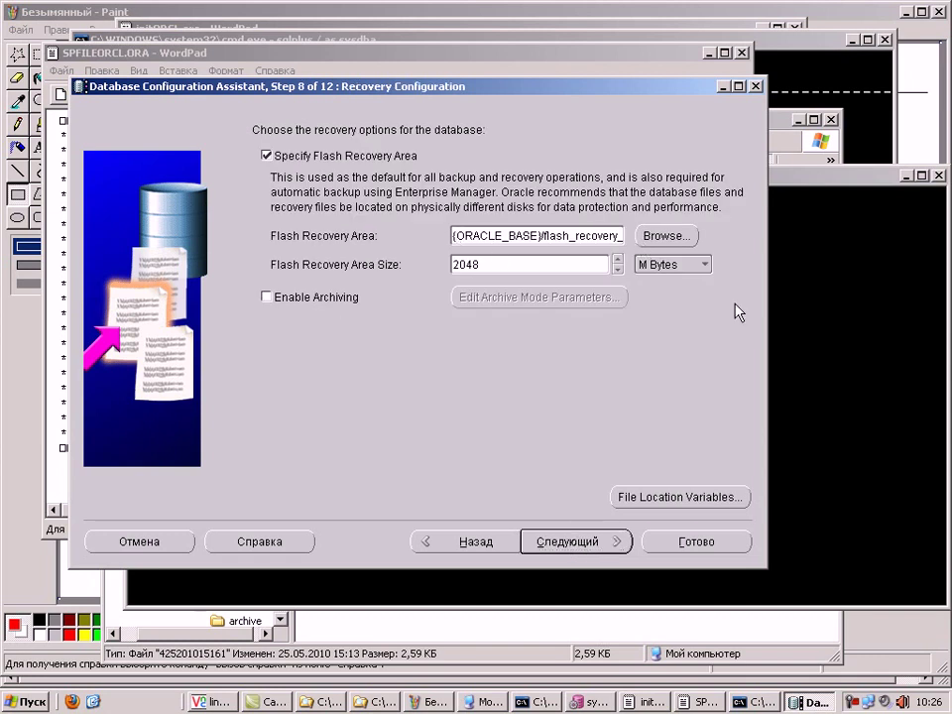
{"action": "key", "text": "Delete"}
{"action": "key", "text": "Delete"}
{"action": "key", "text": "Delete"}
{"action": "key", "text": "Delete"}
{"action": "key", "text": "Delete"}
{"action": "key", "text": "Delete"}
{"action": "key", "text": "Delete"}
{"action": "key", "text": "Delete"}
{"action": "key", "text": "Delete"}
{"action": "key", "text": "Delete"}
{"action": "key", "text": "Delete"}
{"action": "key", "text": "Delete"}
{"action": "key", "text": "Delete"}
{"action": "key", "text": "Delete"}
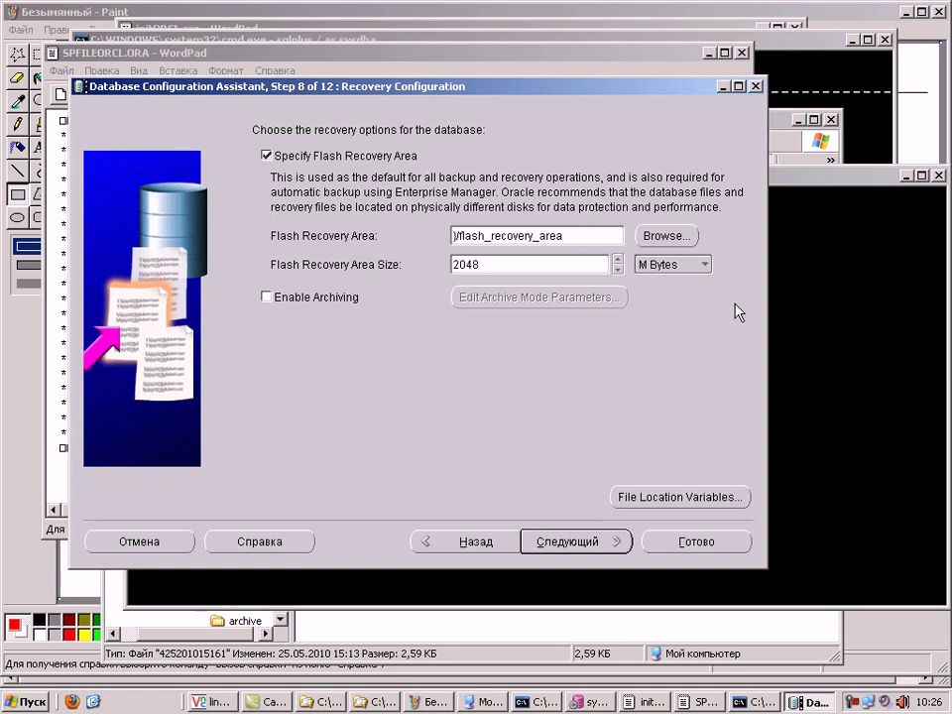
{"action": "type", "text": "c:"}
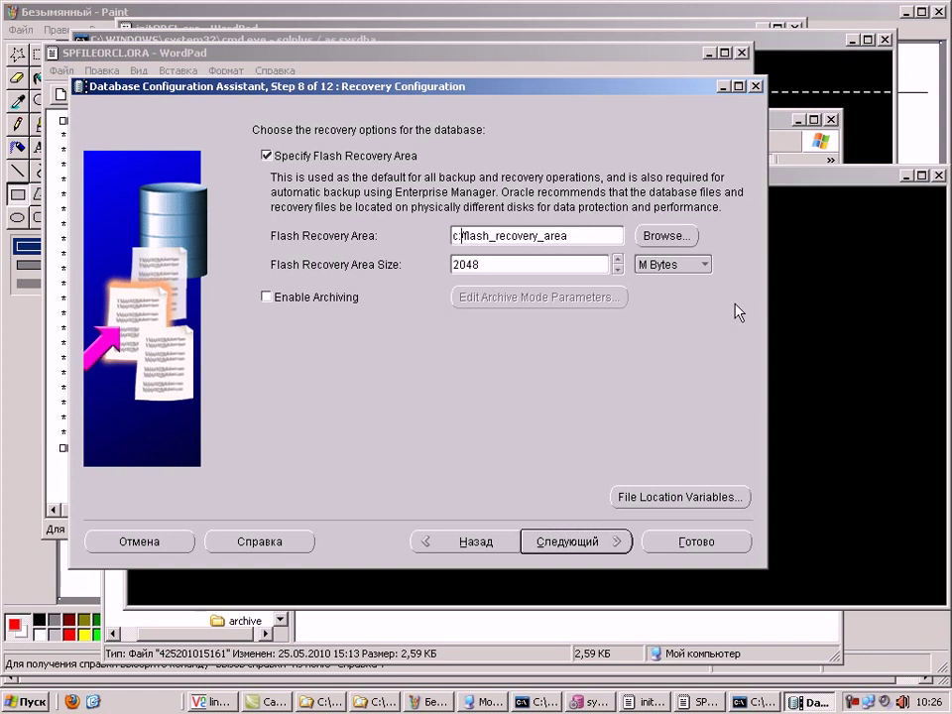
{"action": "type", "text": "\\"}
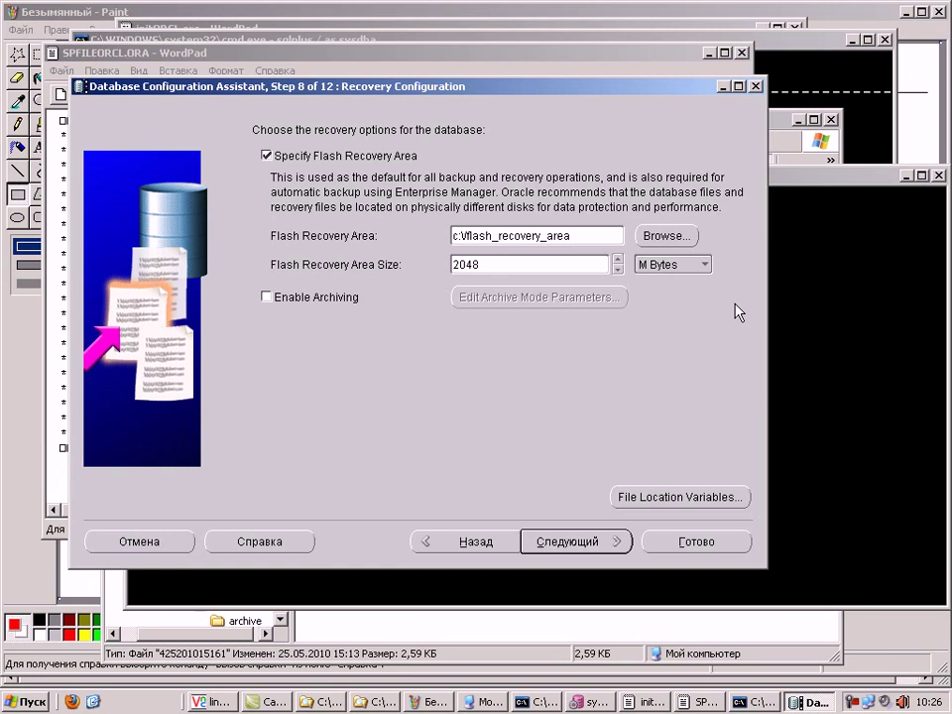
{"action": "type", "text": "worc"}
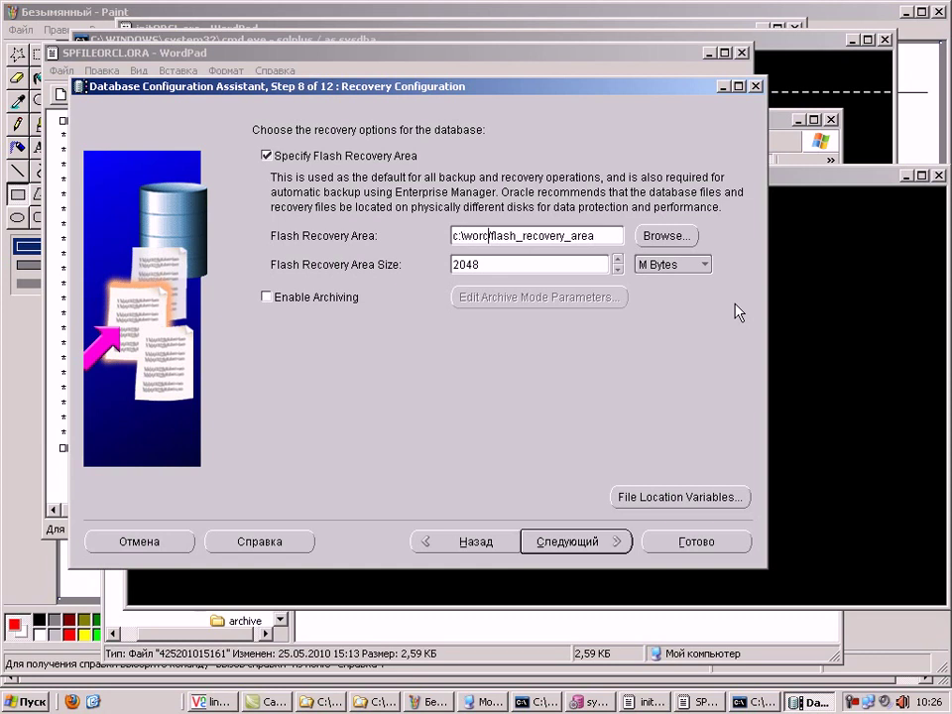
{"action": "key", "text": "BackSpace"}
{"action": "type", "text": "k"}
{"action": "type", "text": "\\scri"}
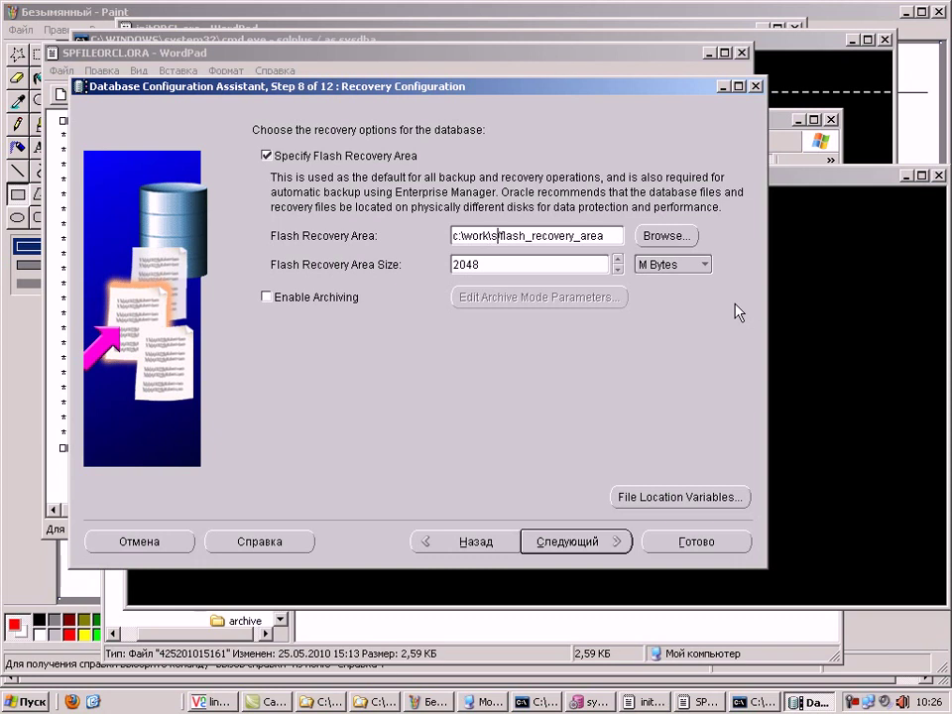
{"action": "type", "text": "pts\\"}
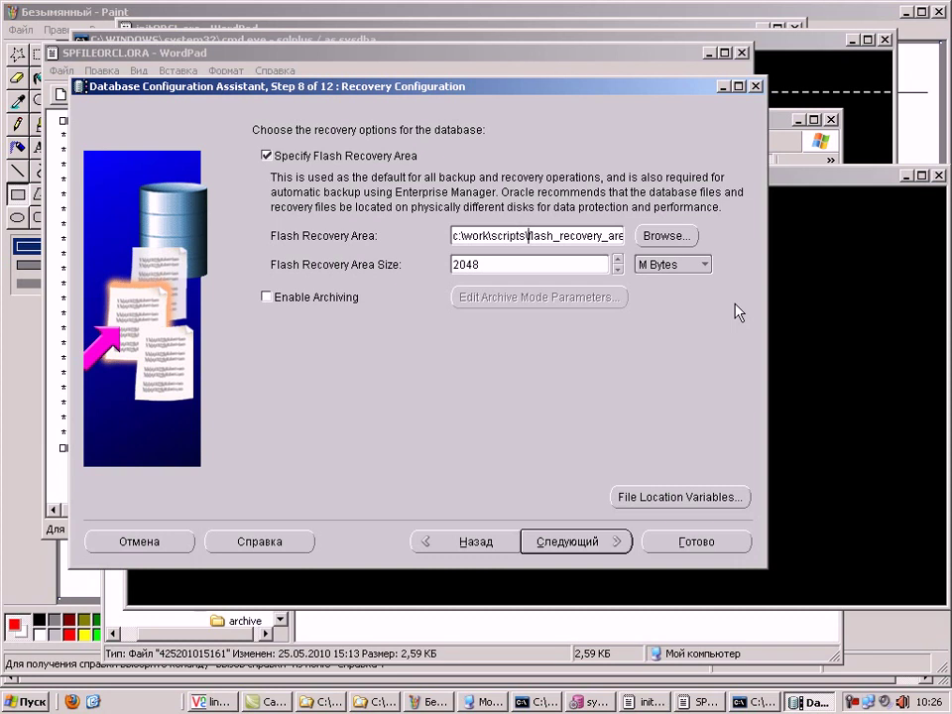
{"action": "key", "text": "Right"}
{"action": "key", "text": "Right"}
{"action": "key", "text": "Right"}
{"action": "key", "text": "Right"}
{"action": "key", "text": "Right"}
{"action": "key", "text": "Right"}
{"action": "key", "text": "Right"}
{"action": "key", "text": "Right"}
{"action": "key", "text": "Right"}
{"action": "key", "text": "Right"}
{"action": "key", "text": "Right"}
{"action": "key", "text": "Right"}
{"action": "key", "text": "Right"}
{"action": "key", "text": "Right"}
{"action": "key", "text": "Right"}
{"action": "key", "text": "Delete"}
{"action": "key", "text": "Delete"}
{"action": "key", "text": "Delete"}
{"action": "key", "text": "Delete"}
{"action": "key", "text": "Delete"}
- Accept defaults for Database Content, Initialization Parameters and Storage to reach Creation Options
{"action": "left_click", "coordinate": [563, 542]}
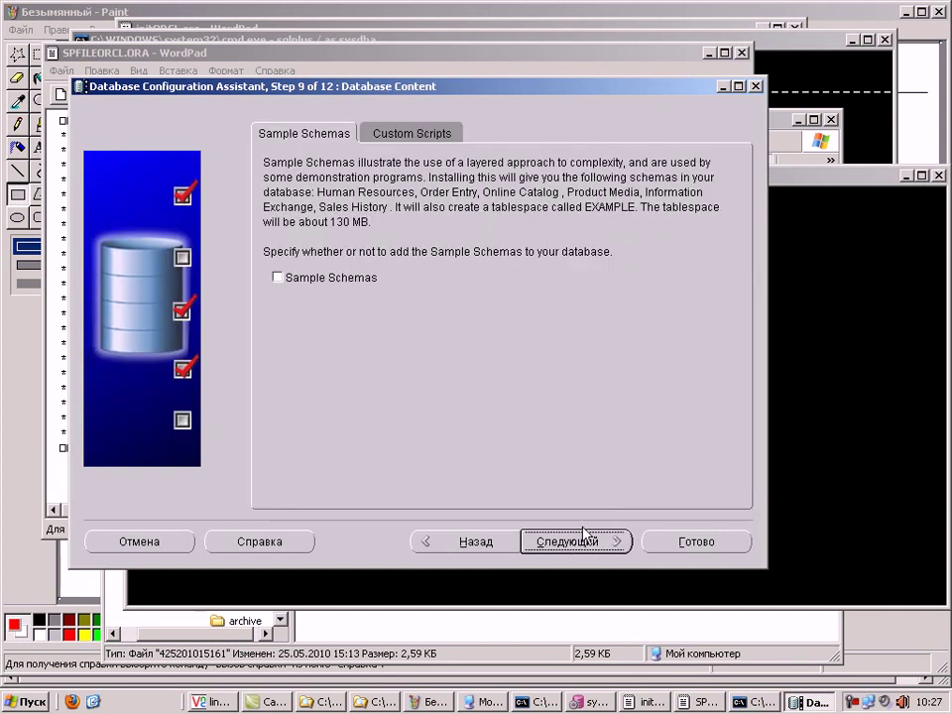
{"action": "left_click", "coordinate": [551, 540]}
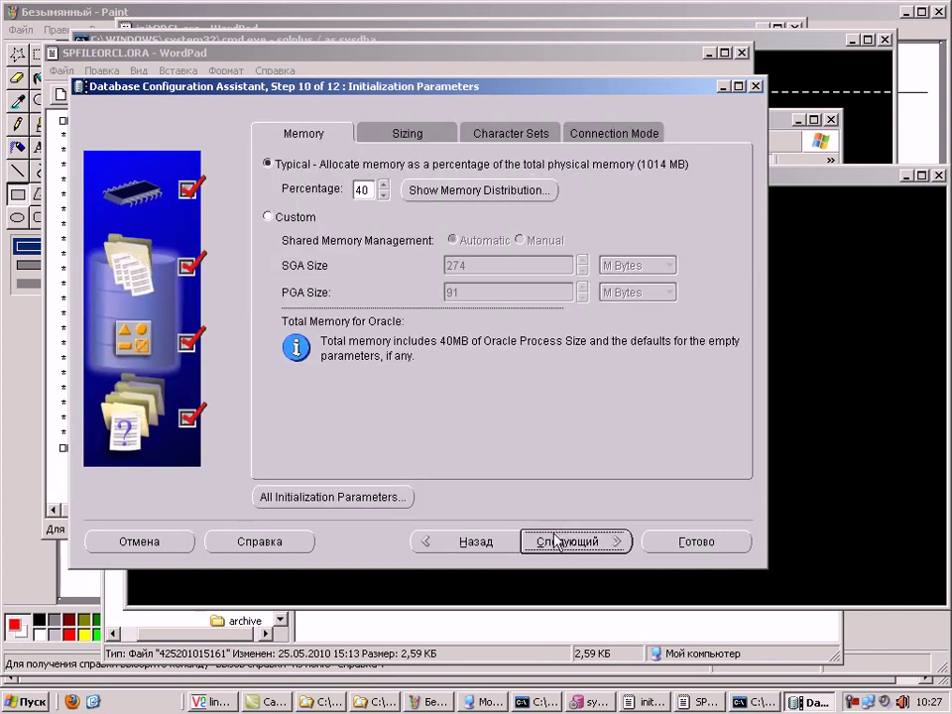
{"action": "left_click", "coordinate": [557, 541]}
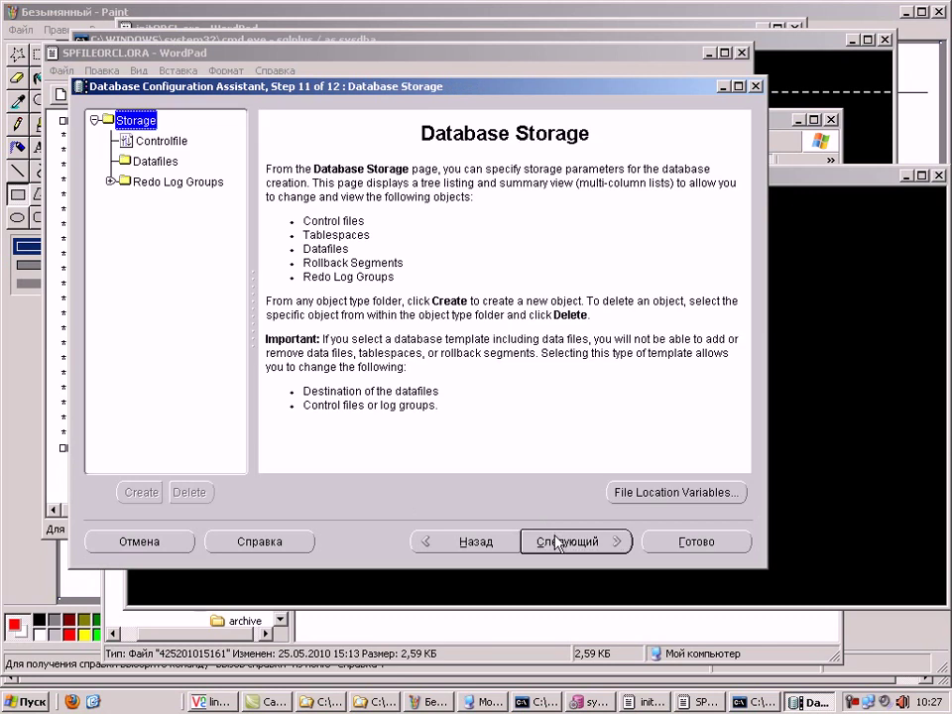
{"action": "left_click", "coordinate": [569, 550]}
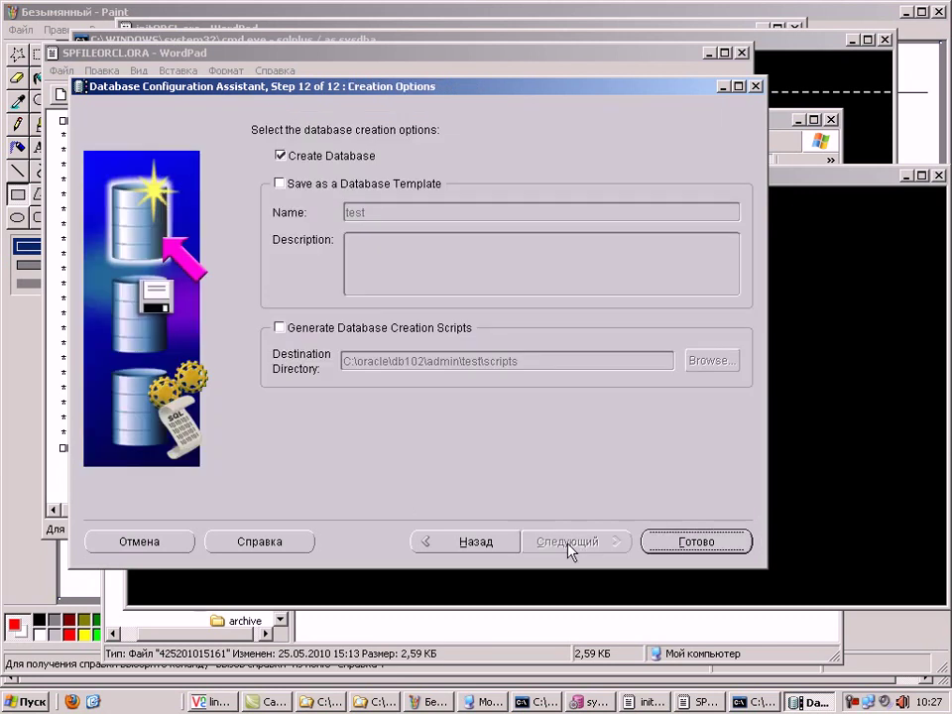
- Untick Create Database, enable Save as Template and Generate Scripts into C:\work\scripts
{"action": "left_click", "coordinate": [304, 155]}
{"action": "left_click", "coordinate": [310, 191]}
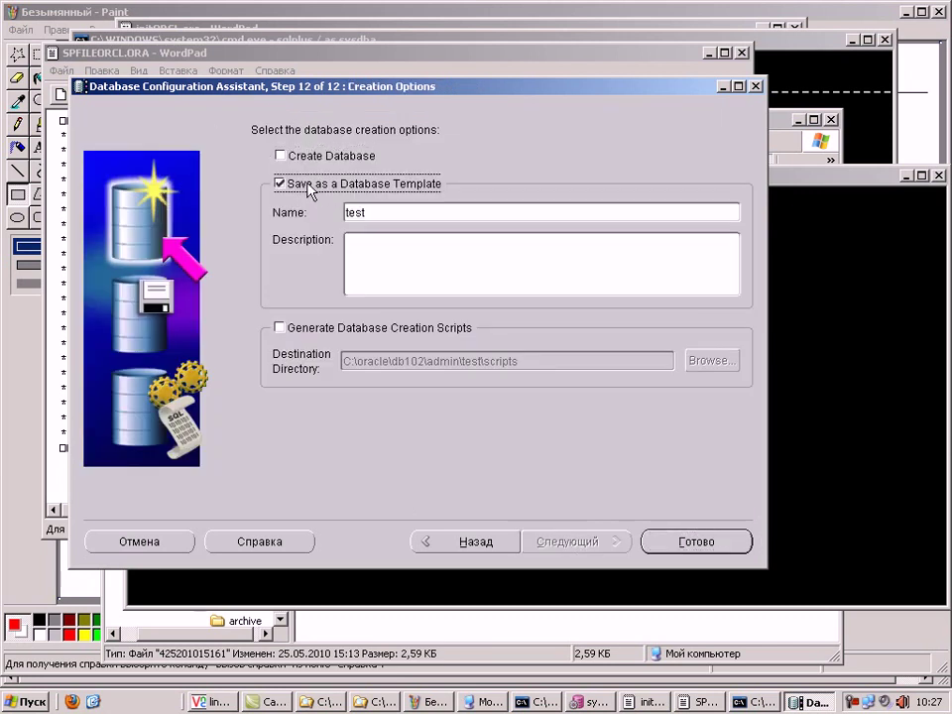
{"action": "left_click", "coordinate": [280, 328]}
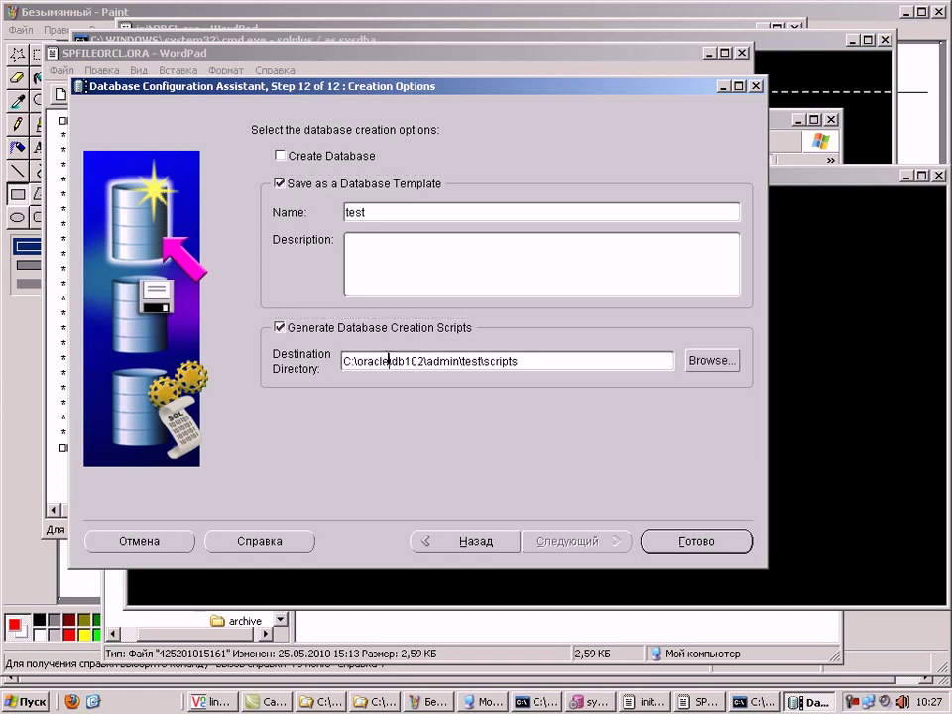
{"action": "key", "text": "BackSpace"}
{"action": "key", "text": "BackSpace"}
{"action": "key", "text": "BackSpace"}
{"action": "key", "text": "Delete"}
{"action": "key", "text": "Delete"}
{"action": "key", "text": "Delete"}
{"action": "key", "text": "Delete"}
{"action": "key", "text": "Delete"}
{"action": "key", "text": "Delete"}
{"action": "key", "text": "Delete"}
{"action": "key", "text": "Delete"}
{"action": "key", "text": "Delete"}
{"action": "key", "text": "Delete"}
{"action": "key", "text": "Delete"}
{"action": "key", "text": "Delete"}
{"action": "key", "text": "Delete"}
{"action": "key", "text": "Delete"}
{"action": "key", "text": "Delete"}
{"action": "key", "text": "Delete"}
{"action": "key", "text": "Delete"}
{"action": "key", "text": "Delete"}
{"action": "key", "text": "Delete"}
{"action": "key", "text": "Delete"}
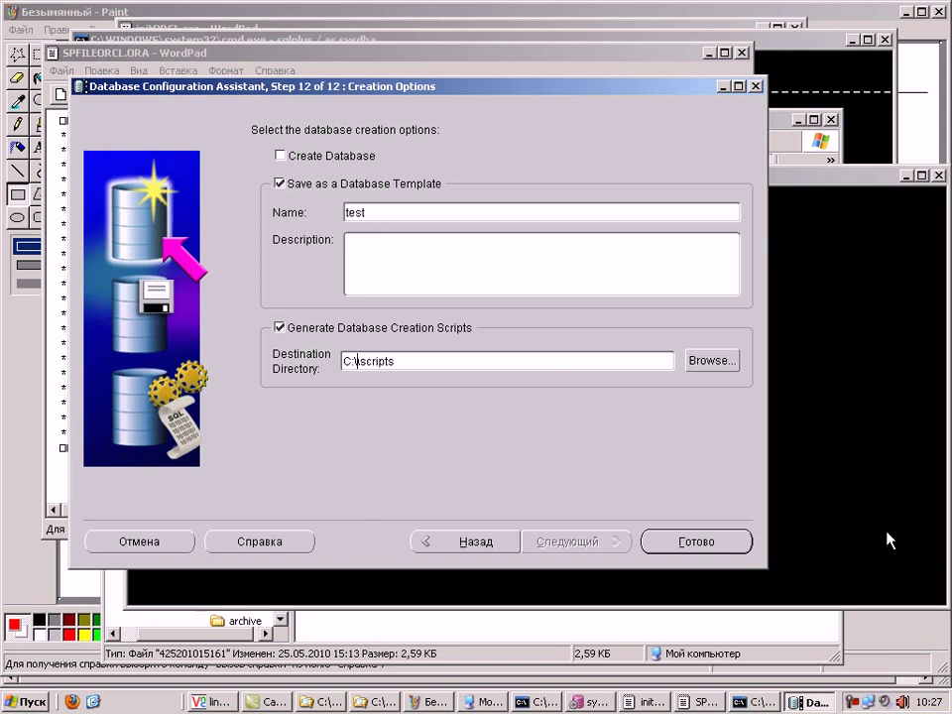
{"action": "type", "text": "work\\"}
- Finish the wizard, confirm the summary, and acknowledge template 'test' was created
{"action": "left_click", "coordinate": [723, 552]}
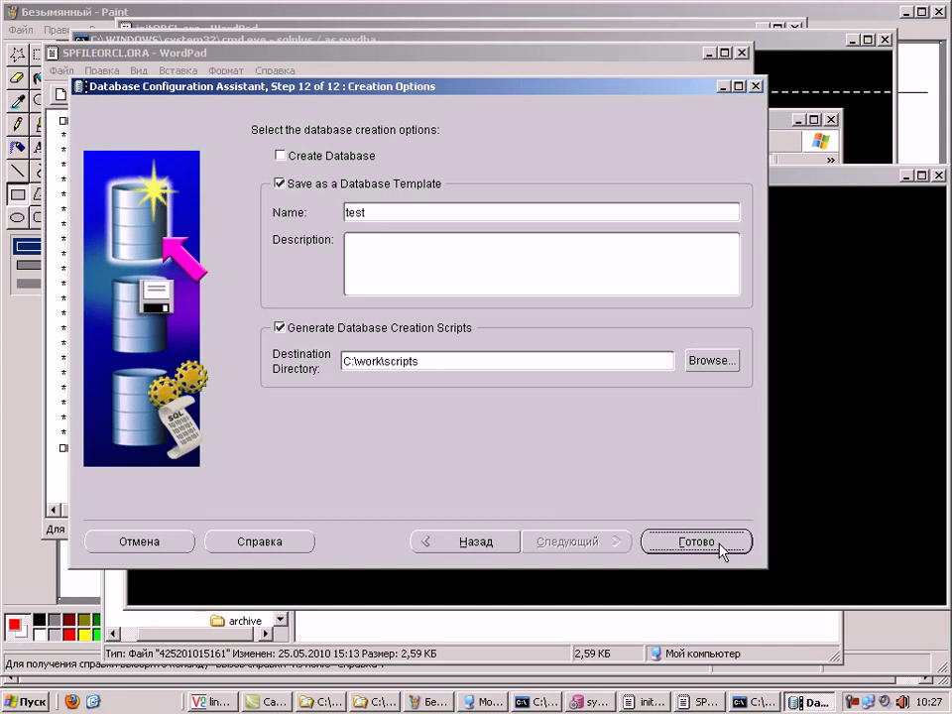
{"action": "left_click", "coordinate": [357, 591]}
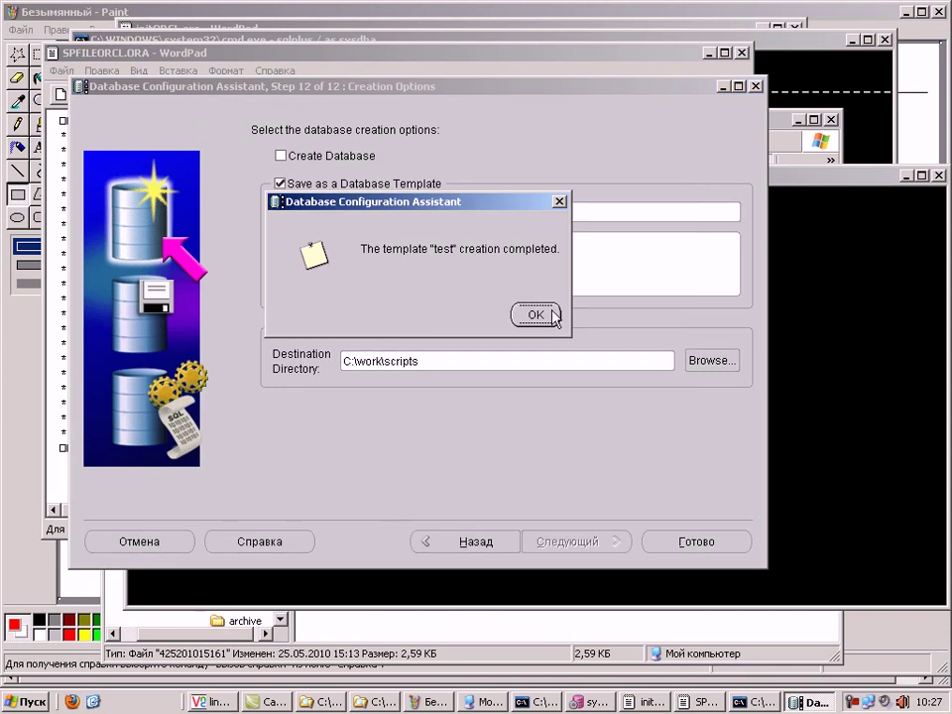
{"action": "left_click", "coordinate": [547, 315]}
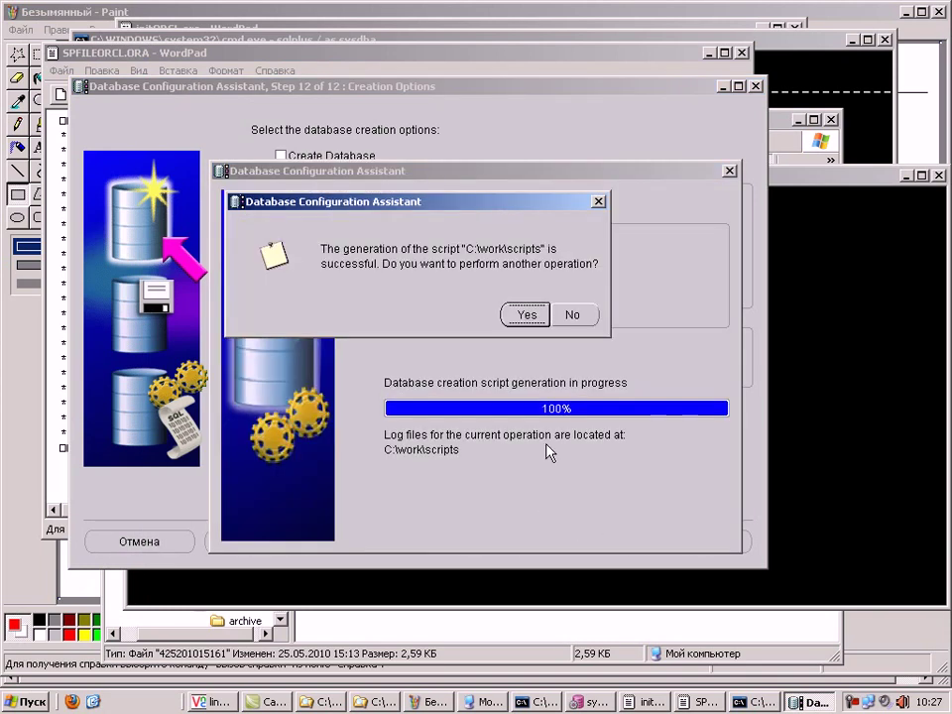
{"action": "left_click", "coordinate": [525, 316]}
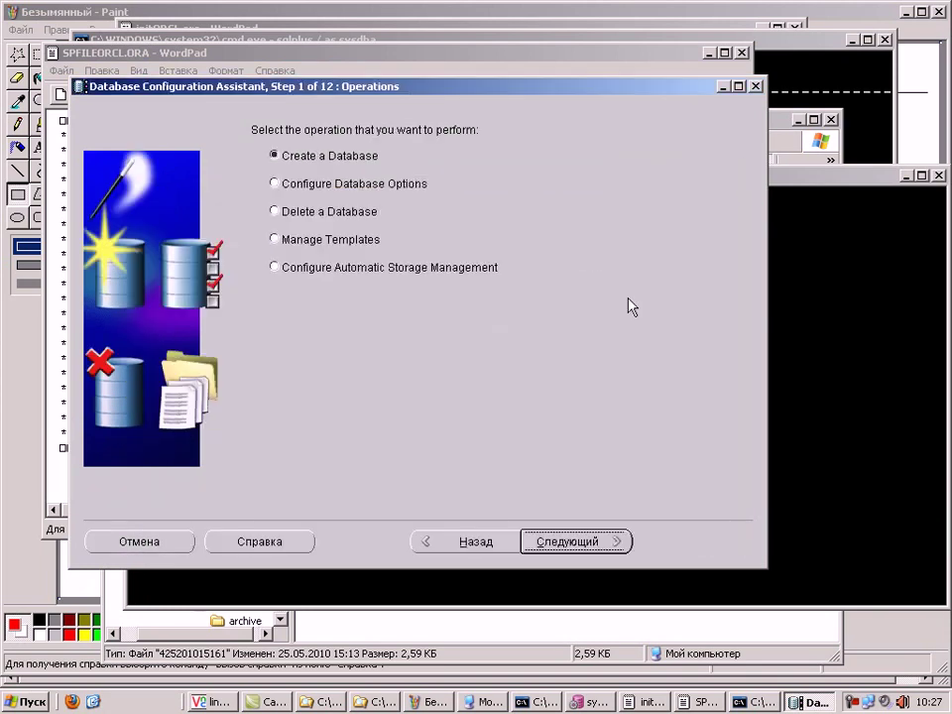
- Quit the configuration assistant and open C:\work\scripts\test.bat in Notepad with Изменить
{"action": "left_click", "coordinate": [756, 87]}
{"action": "left_click", "coordinate": [512, 325]}
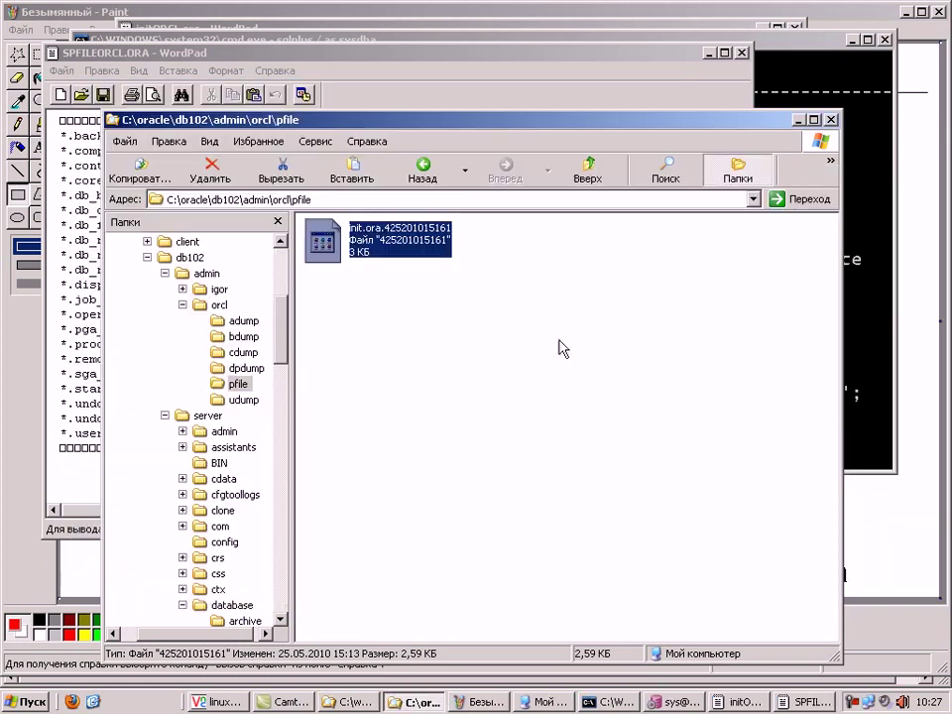
{"action": "left_click", "coordinate": [164, 273]}
{"action": "left_click_drag", "start_coordinate": [283, 347], "coordinate": [281, 313]}
{"action": "left_click", "coordinate": [165, 447]}
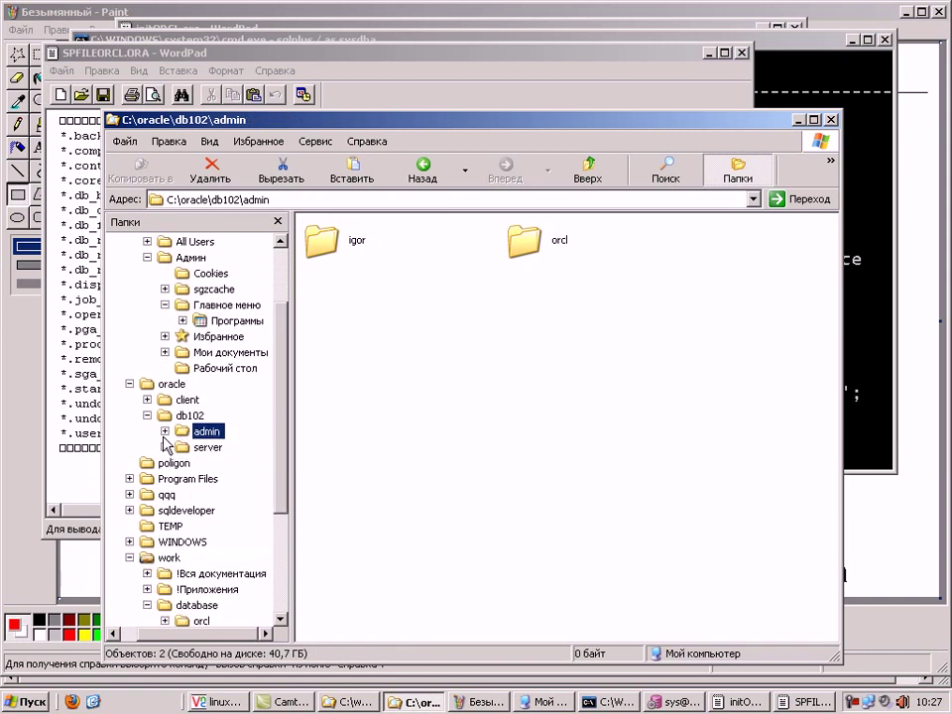
{"action": "left_click", "coordinate": [168, 557]}
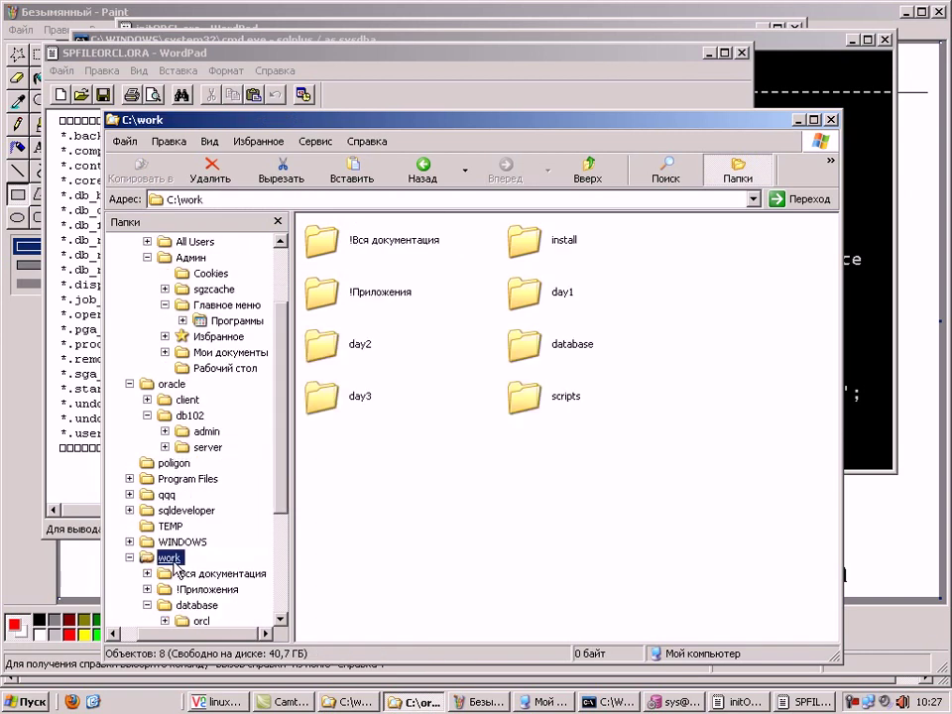
{"action": "double_click", "coordinate": [521, 394]}
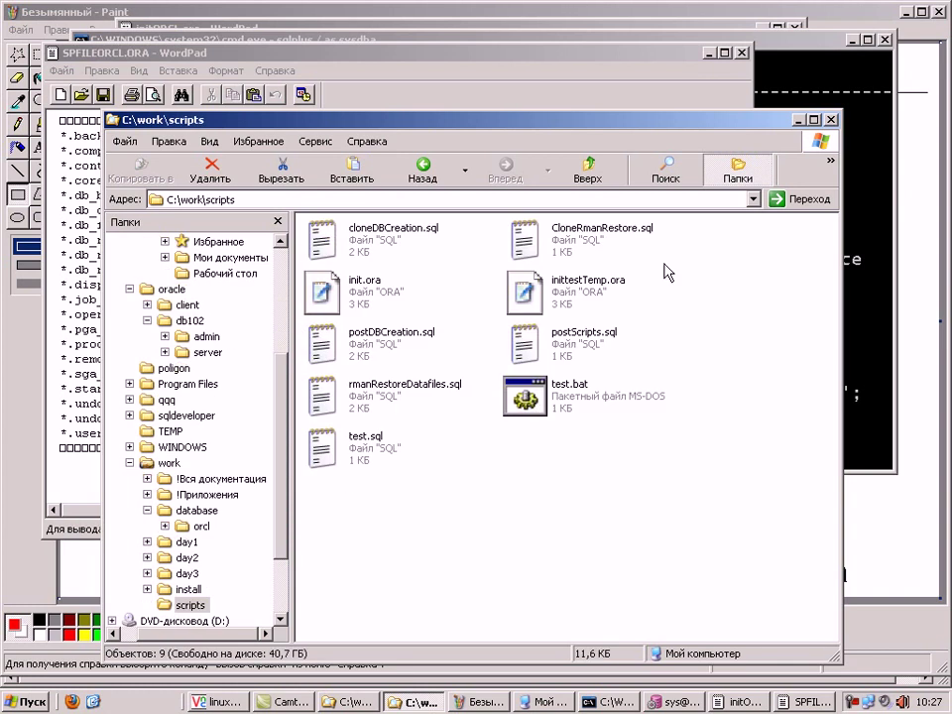
{"action": "right_click", "coordinate": [535, 401]}
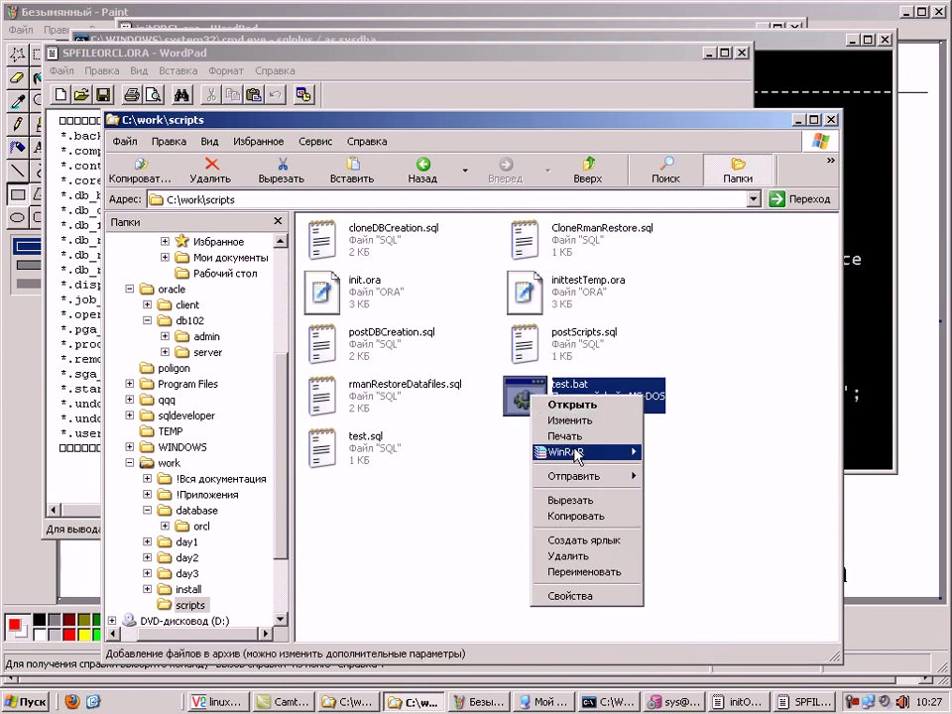
{"action": "left_click", "coordinate": [571, 419]}
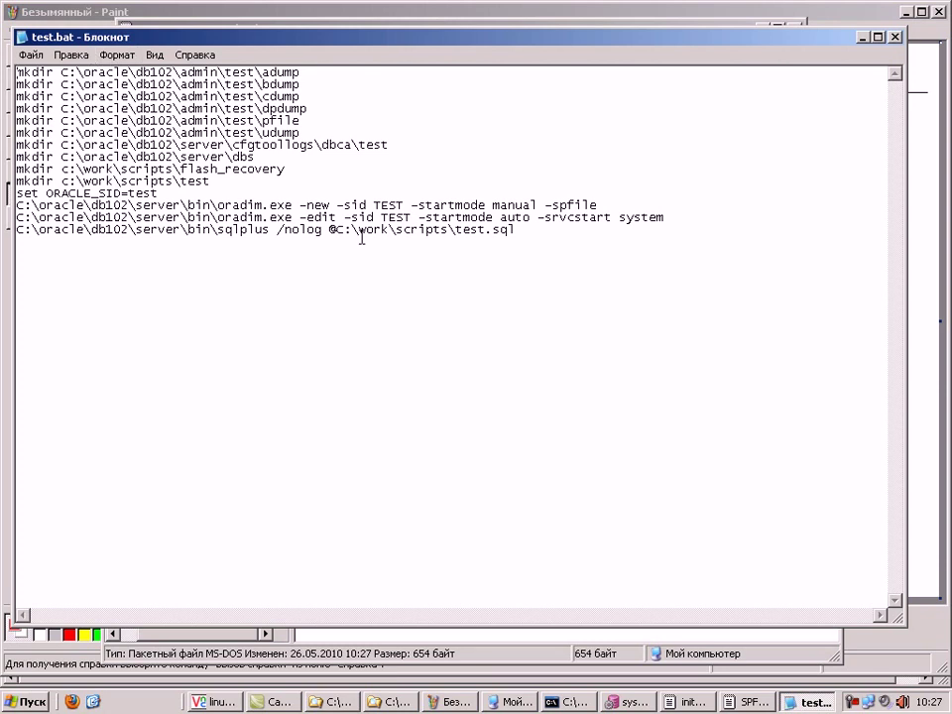
- Highlight the test.sql call that ends test.bat's last line, then return to the scripts folder
{"action": "left_click_drag", "start_coordinate": [322, 229], "coordinate": [532, 230]}
{"action": "left_click", "coordinate": [533, 230]}
{"action": "left_click_drag", "start_coordinate": [456, 230], "coordinate": [525, 231]}
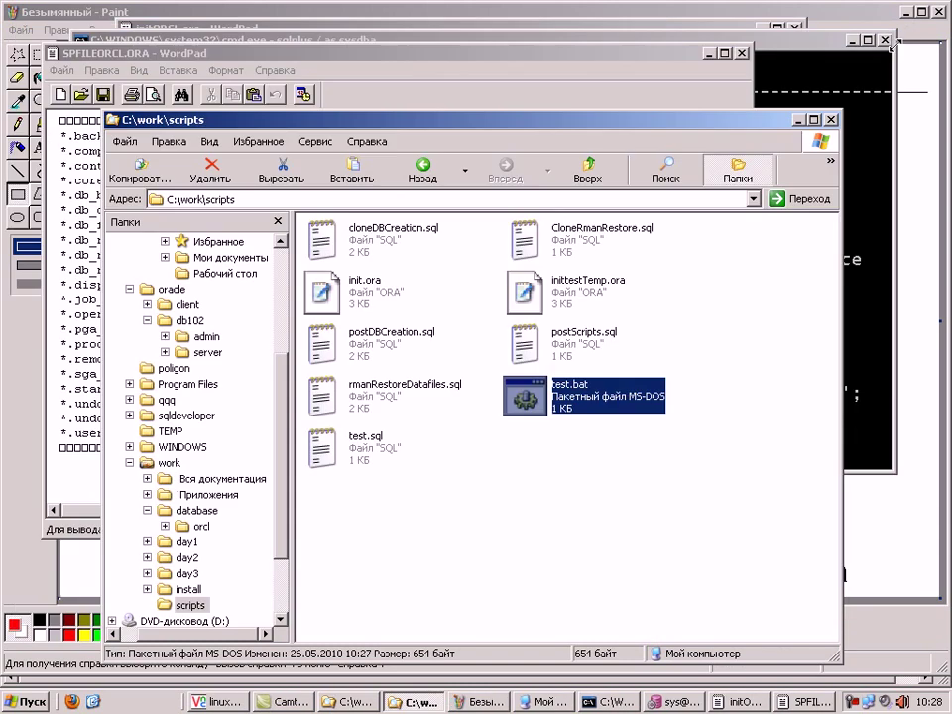
{"action": "key", "text": "alt+Tab"}
- Review test.sql's cloneRmanRestore, cloneDBCreation and postScripts.sql calls, close it, and open postScripts.sql
{"action": "double_click", "coordinate": [328, 448]}
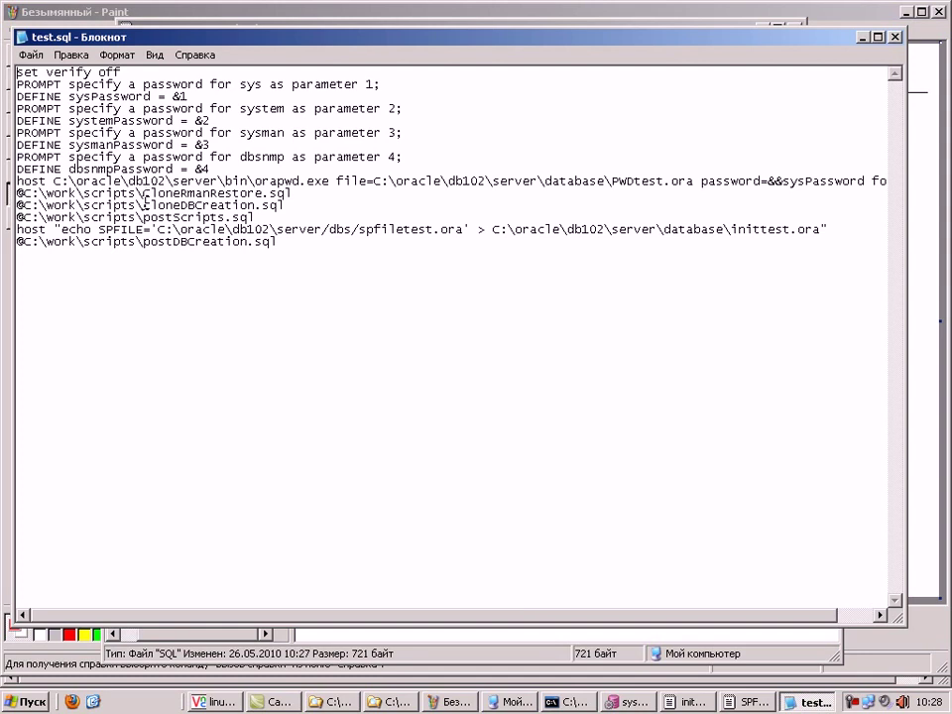
{"action": "left_click_drag", "start_coordinate": [144, 192], "coordinate": [314, 202]}
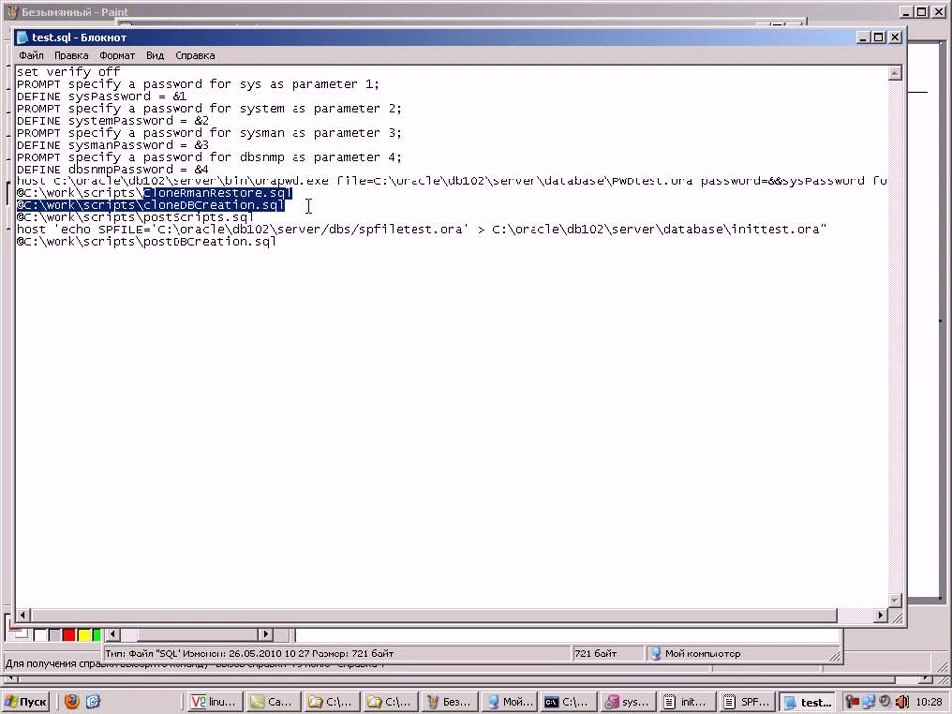
{"action": "left_click", "coordinate": [313, 204]}
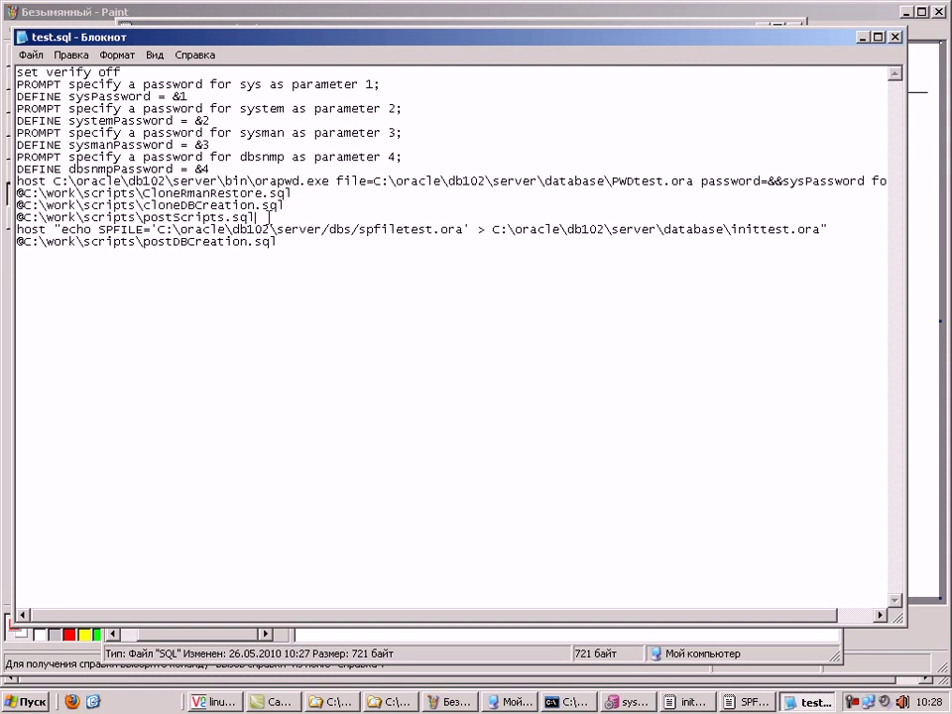
{"action": "left_click_drag", "start_coordinate": [255, 217], "coordinate": [147, 220]}
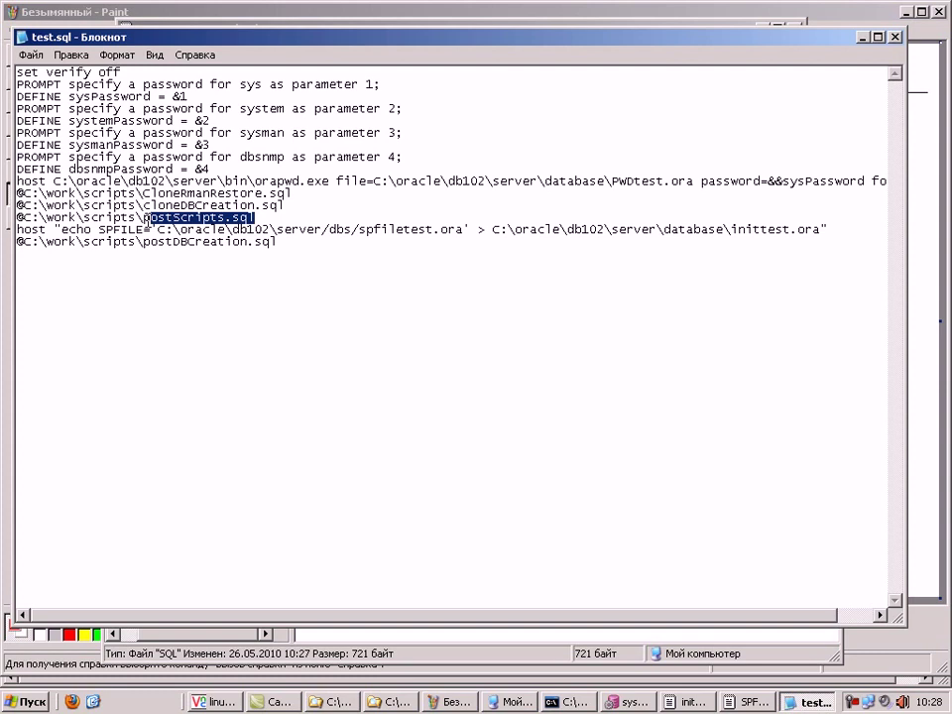
{"action": "left_click_drag", "start_coordinate": [147, 220], "coordinate": [143, 219]}
{"action": "left_click", "coordinate": [894, 37]}
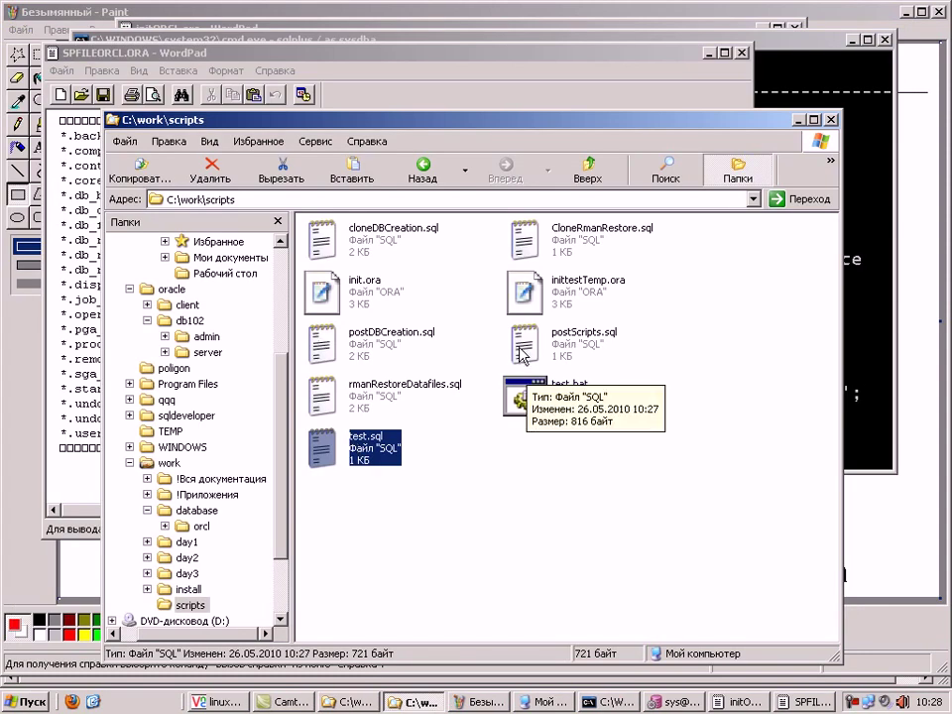
{"action": "double_click", "coordinate": [523, 343]}
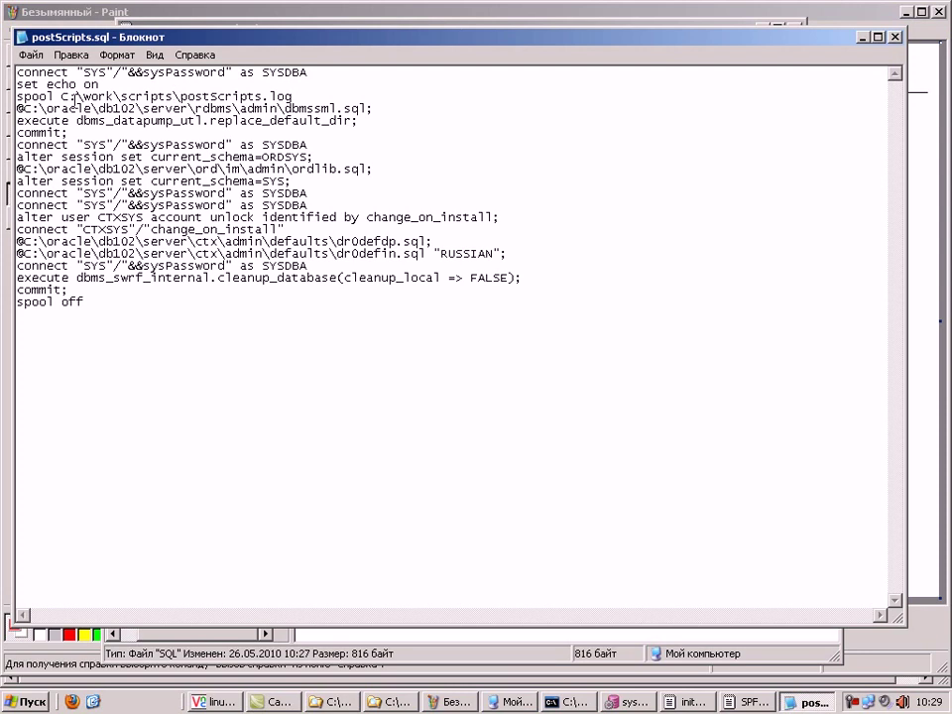
- Check the postScripts.log spool path in postScripts.sql, closing and reopening the file to recheck it
{"action": "left_click_drag", "start_coordinate": [183, 95], "coordinate": [294, 96]}
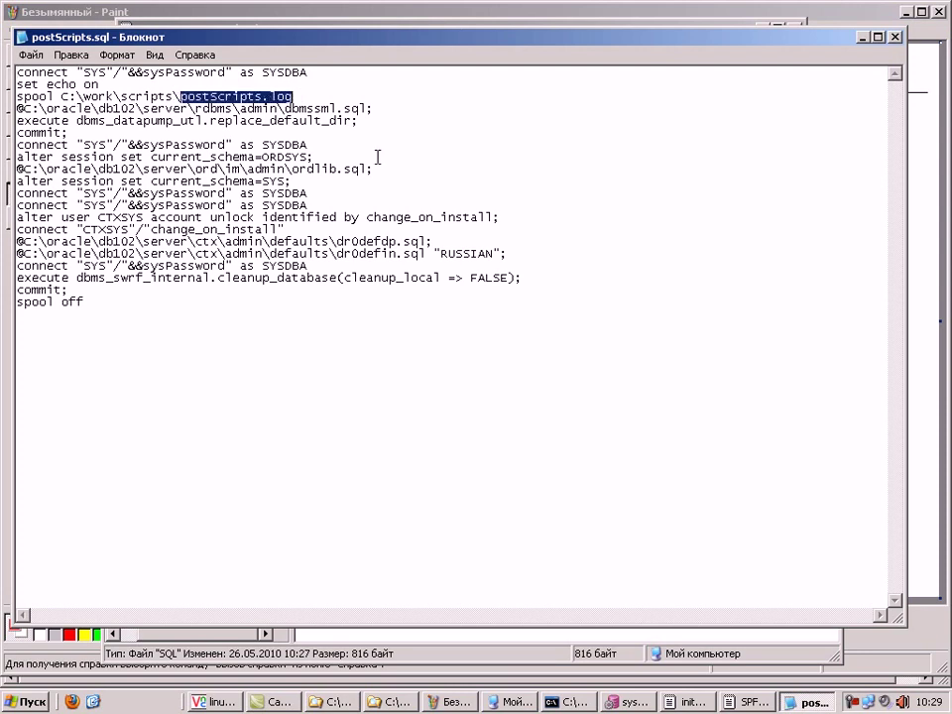
{"action": "left_click", "coordinate": [894, 37]}
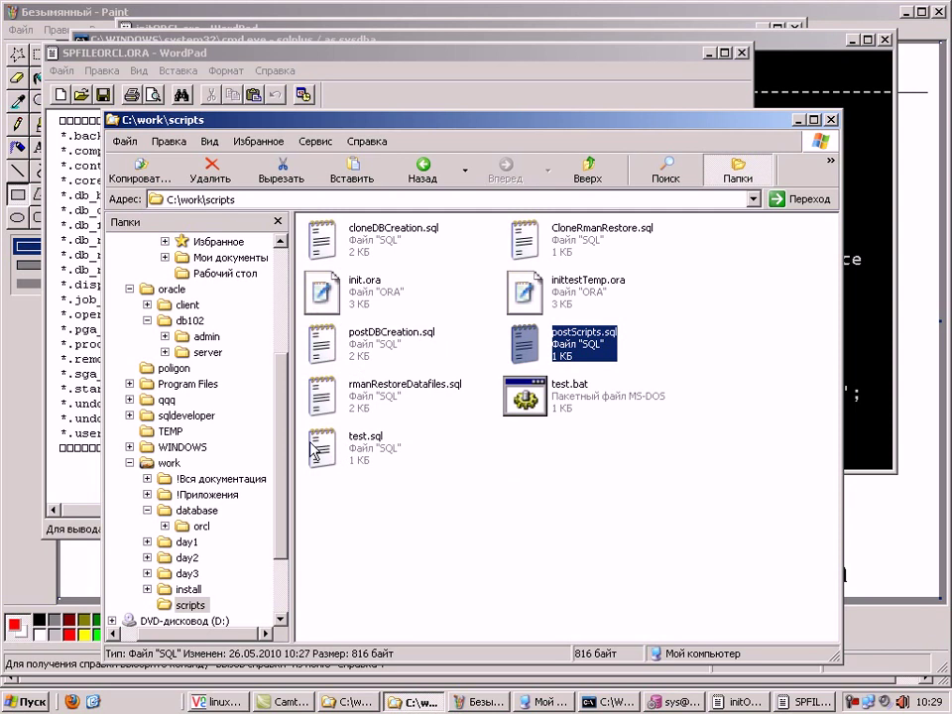
{"action": "double_click", "coordinate": [530, 339]}
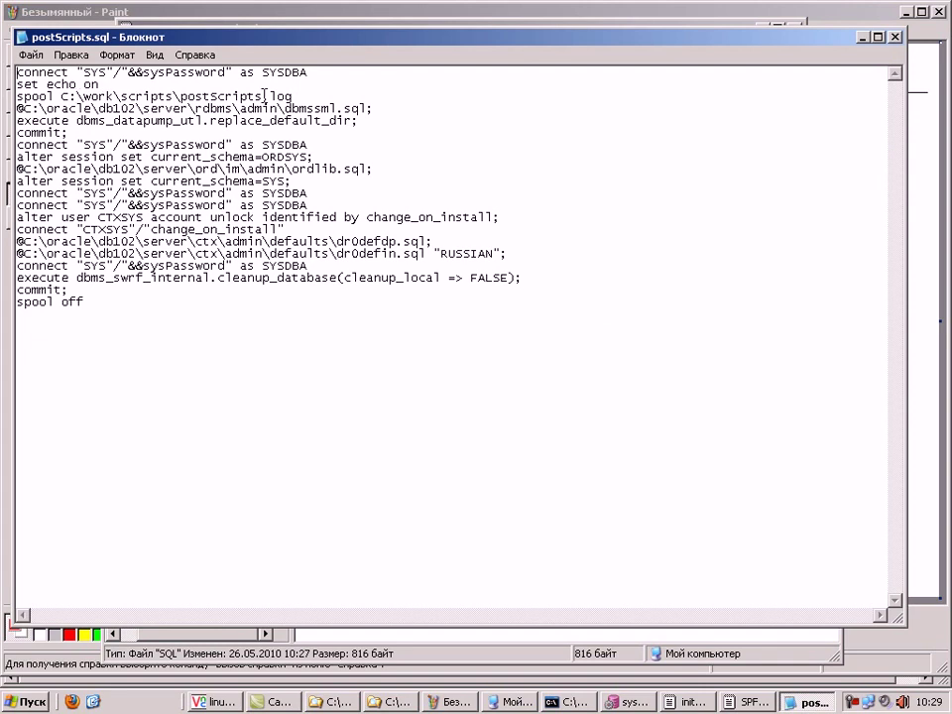
{"action": "left_click_drag", "start_coordinate": [307, 95], "coordinate": [84, 97]}
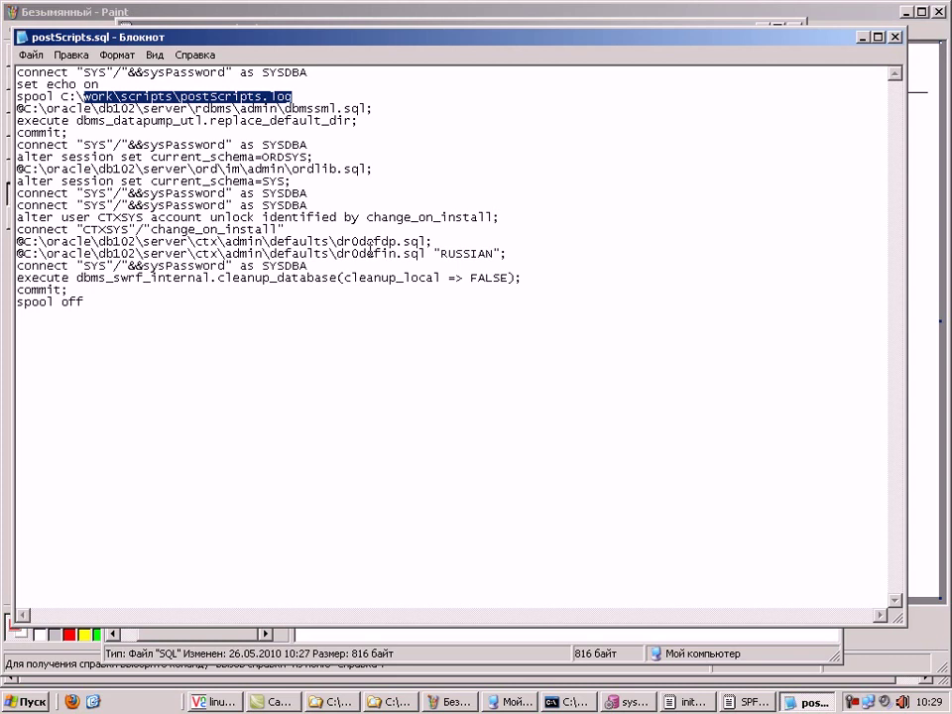
{"action": "left_click", "coordinate": [895, 37]}
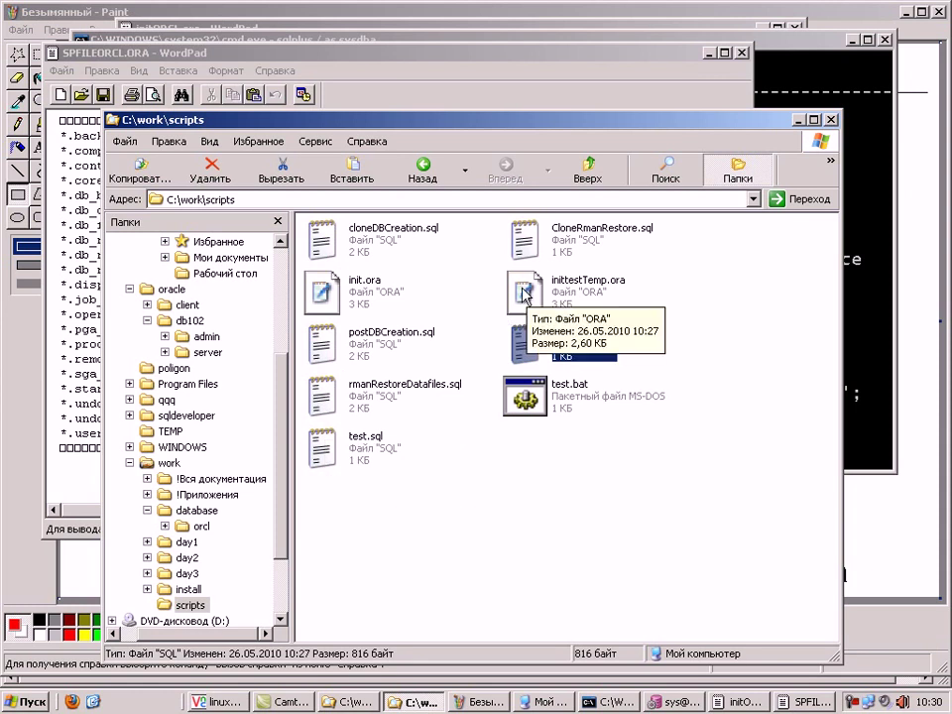
{"action": "double_click", "coordinate": [523, 292]}
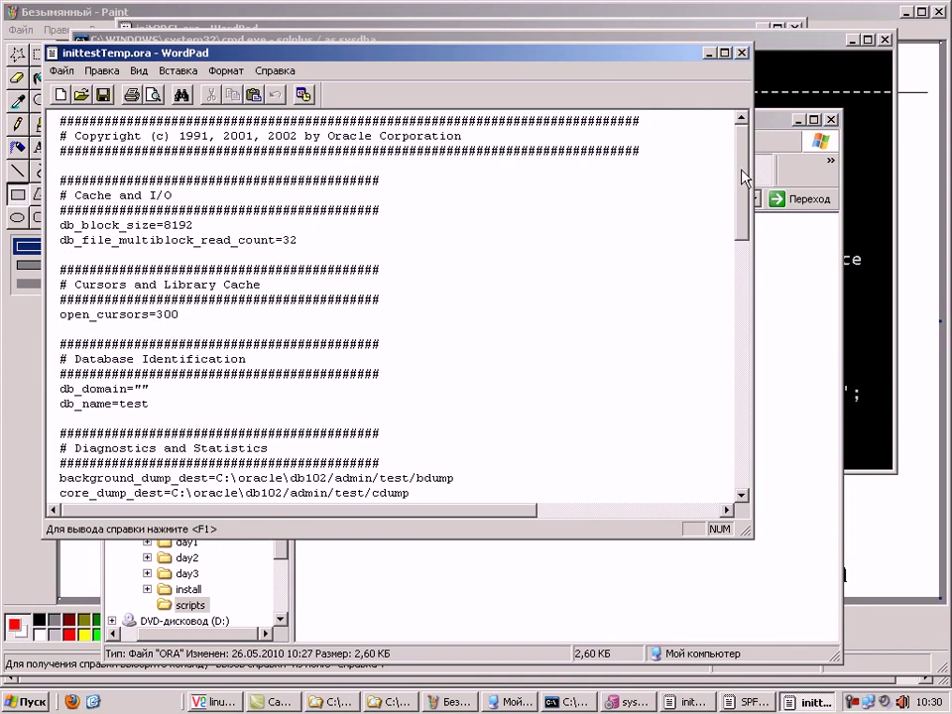
{"action": "left_click_drag", "start_coordinate": [739, 180], "coordinate": [769, 156]}
{"action": "left_click", "coordinate": [742, 54]}
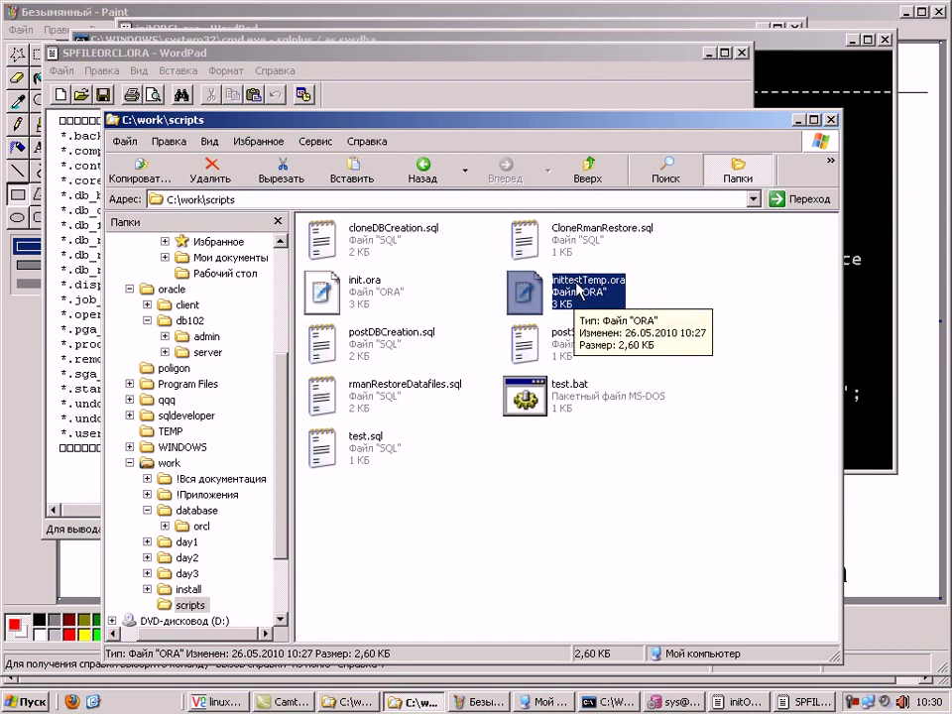
{"action": "double_click", "coordinate": [334, 456]}
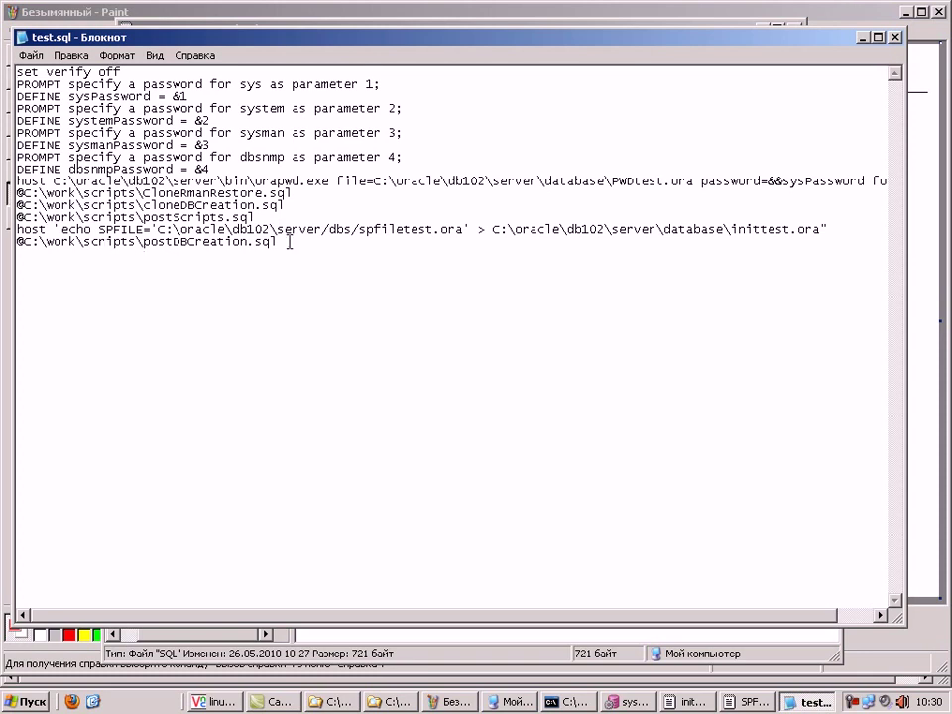
{"action": "left_click_drag", "start_coordinate": [289, 241], "coordinate": [137, 241]}
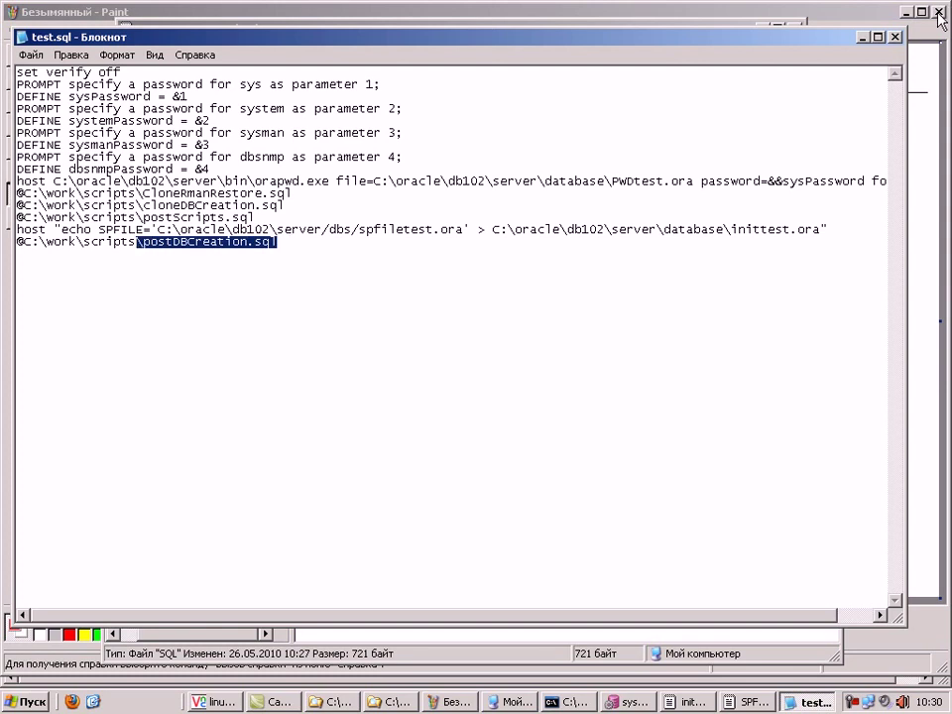
{"action": "key", "text": "alt+F4"}
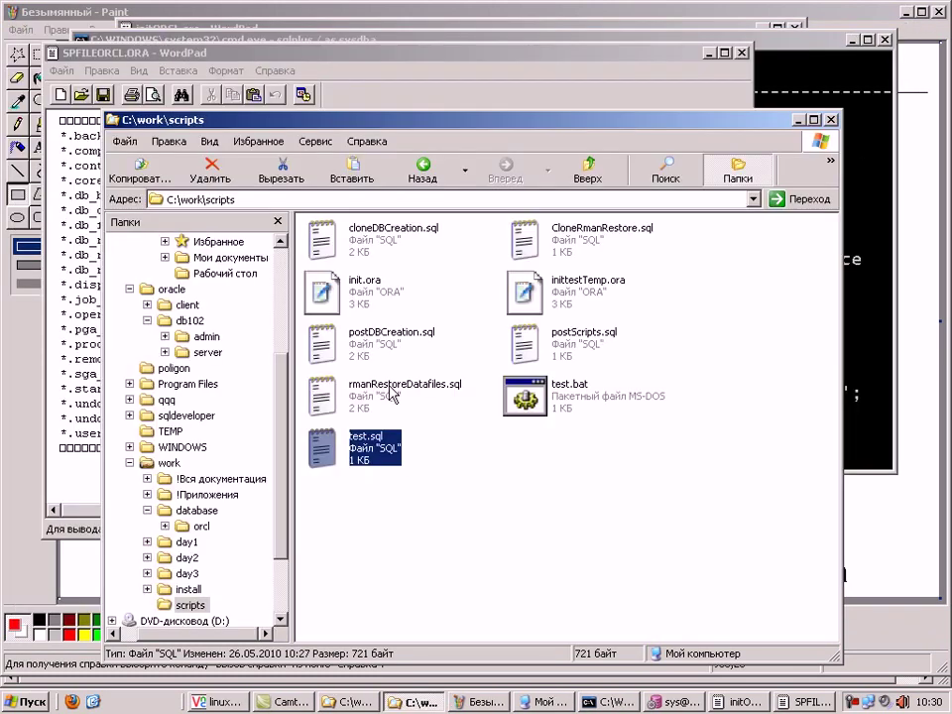
{"action": "double_click", "coordinate": [322, 342]}
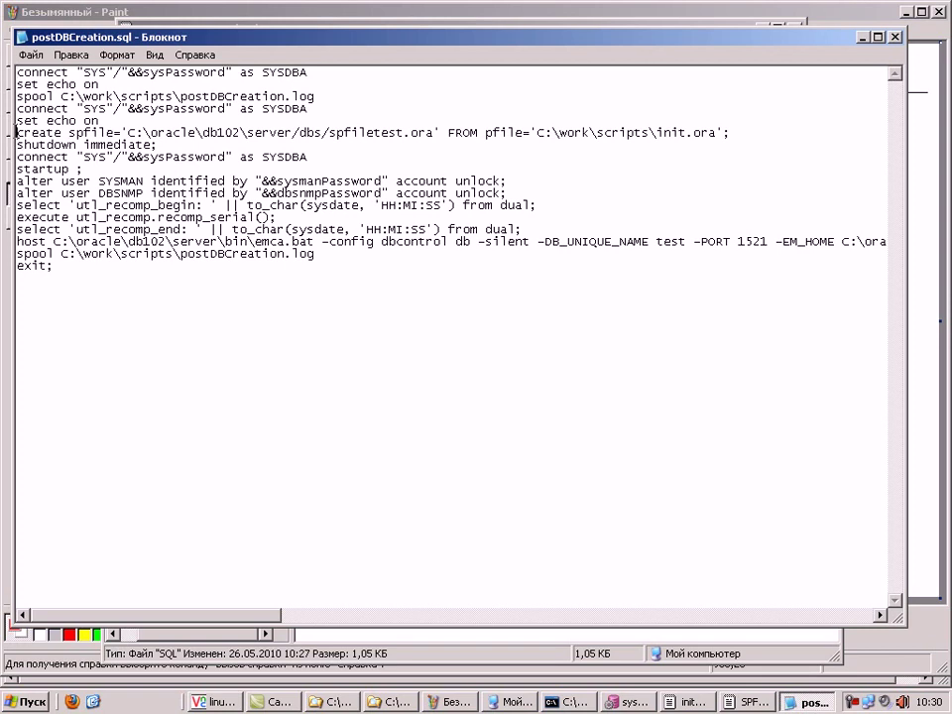
{"action": "left_click_drag", "start_coordinate": [16, 132], "coordinate": [285, 146]}
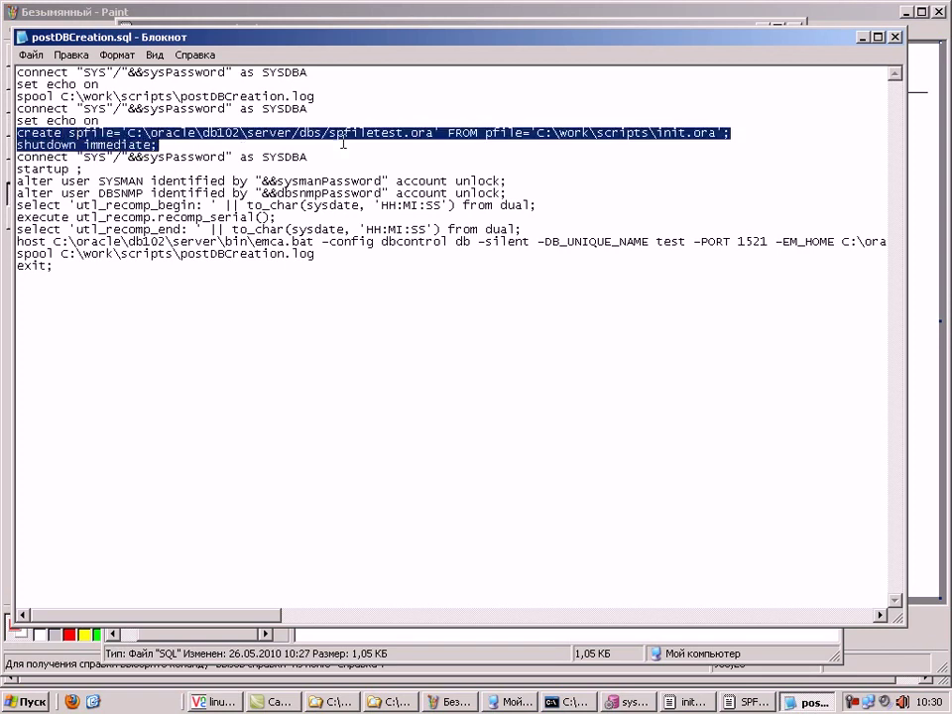
{"action": "left_click_drag", "start_coordinate": [386, 142], "coordinate": [675, 132]}
{"action": "left_click", "coordinate": [757, 127]}
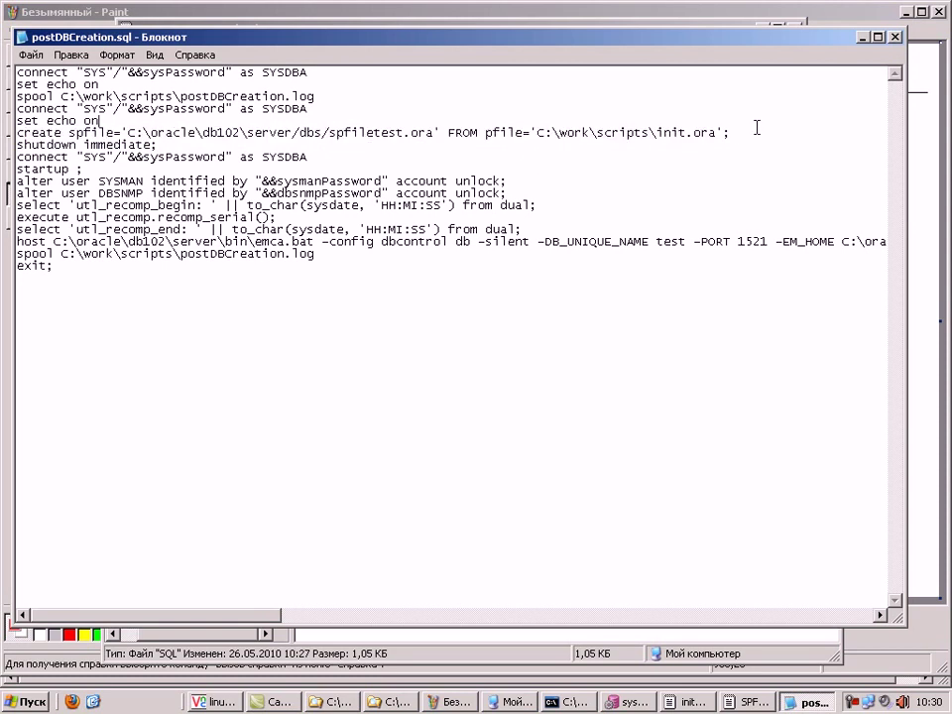
{"action": "left_click_drag", "start_coordinate": [749, 130], "coordinate": [678, 132]}
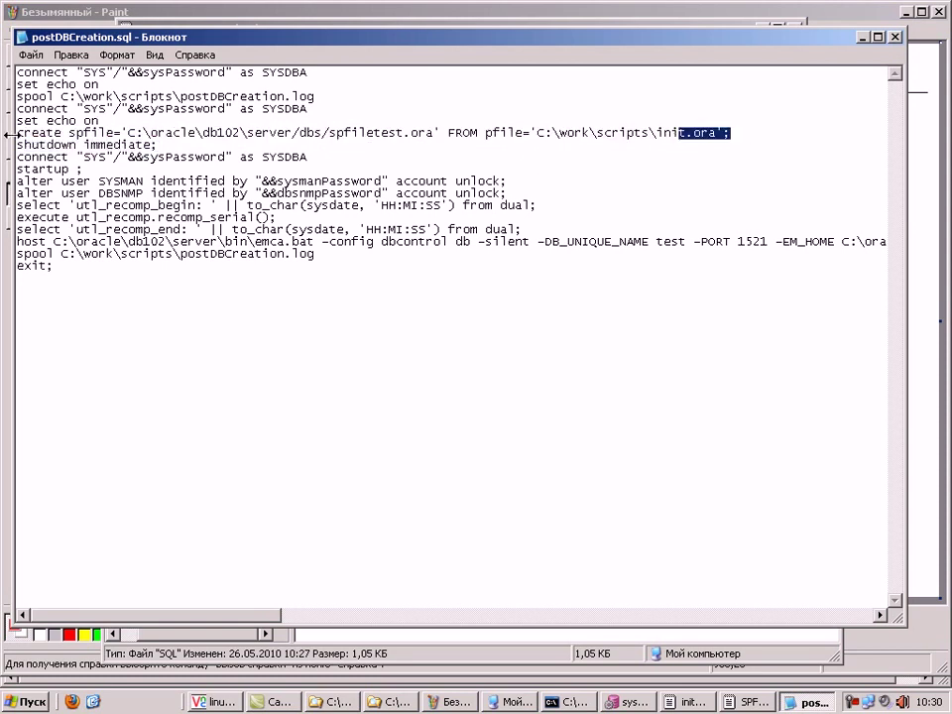
{"action": "left_click", "coordinate": [16, 131]}
{"action": "key", "text": "shift+End"}
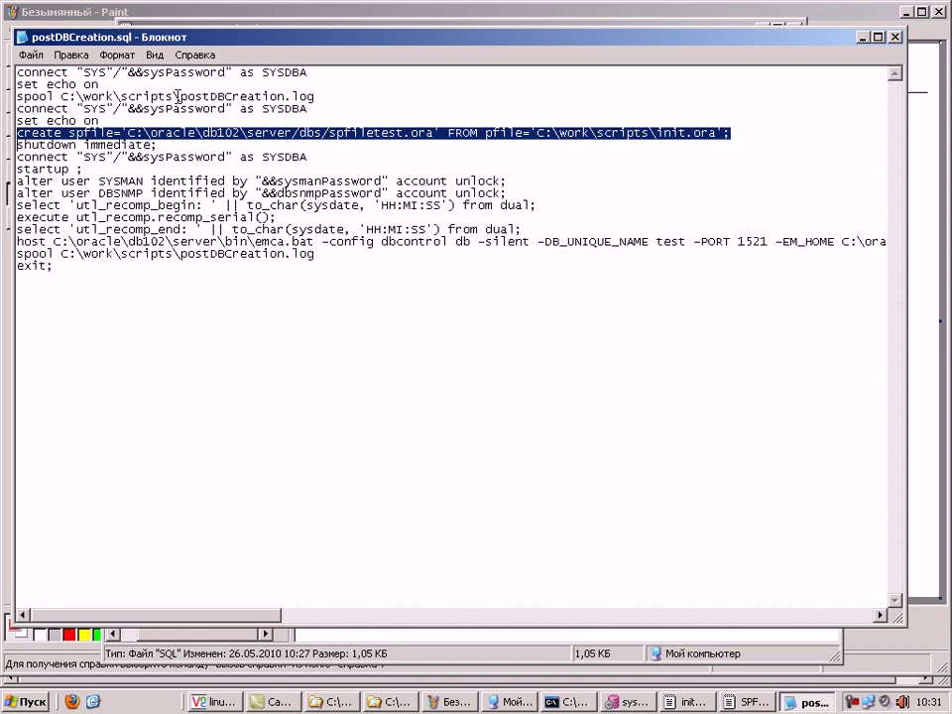
{"action": "left_click_drag", "start_coordinate": [180, 96], "coordinate": [196, 96]}
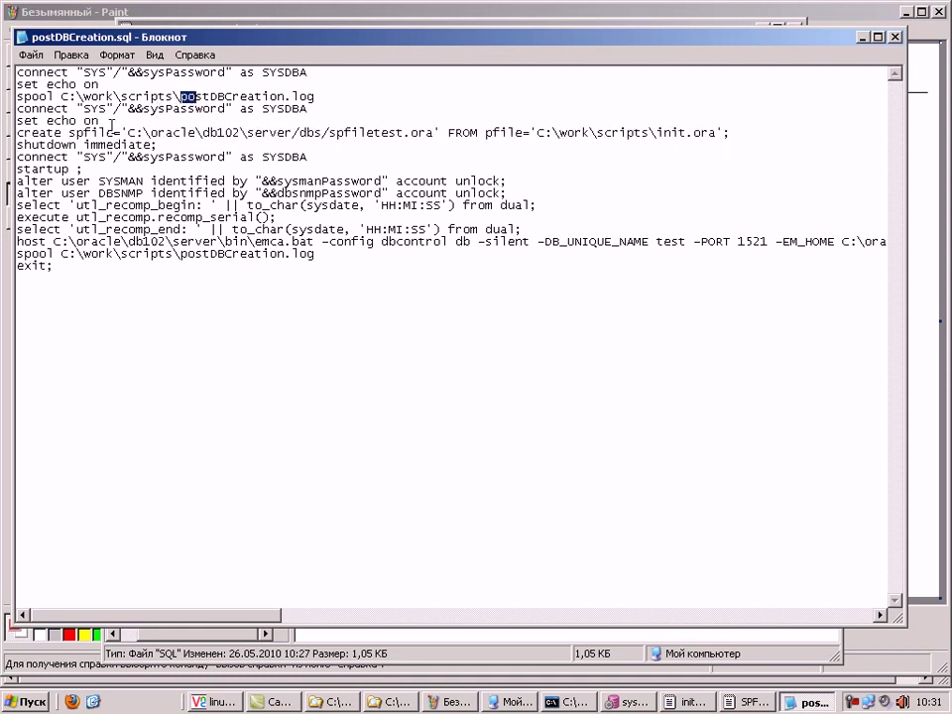
{"action": "left_click_drag", "start_coordinate": [329, 132], "coordinate": [436, 128]}
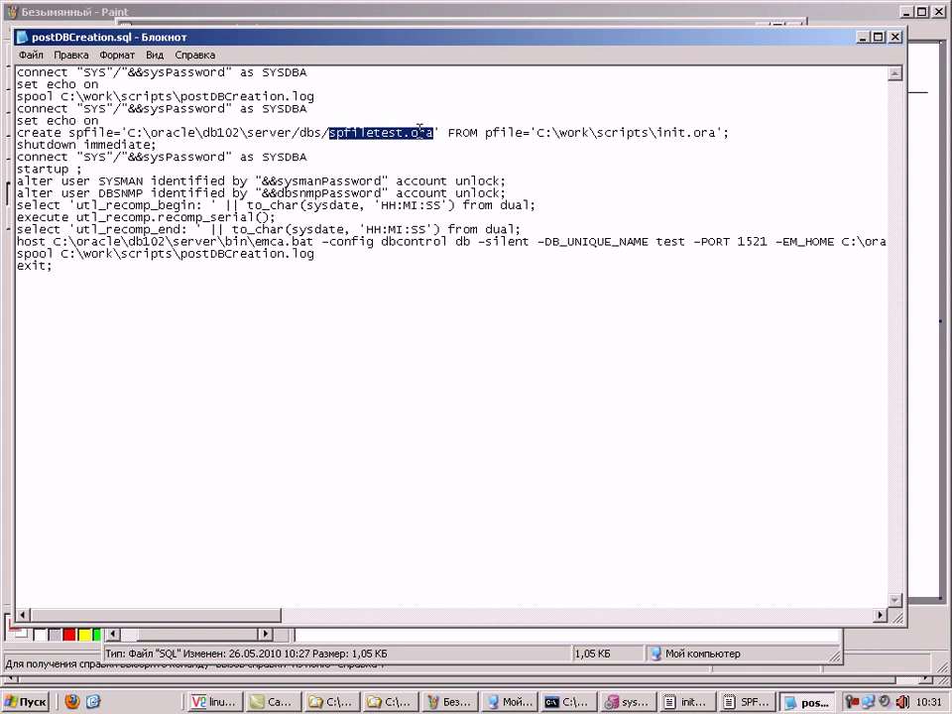
{"action": "left_click_drag", "start_coordinate": [649, 132], "coordinate": [742, 133]}
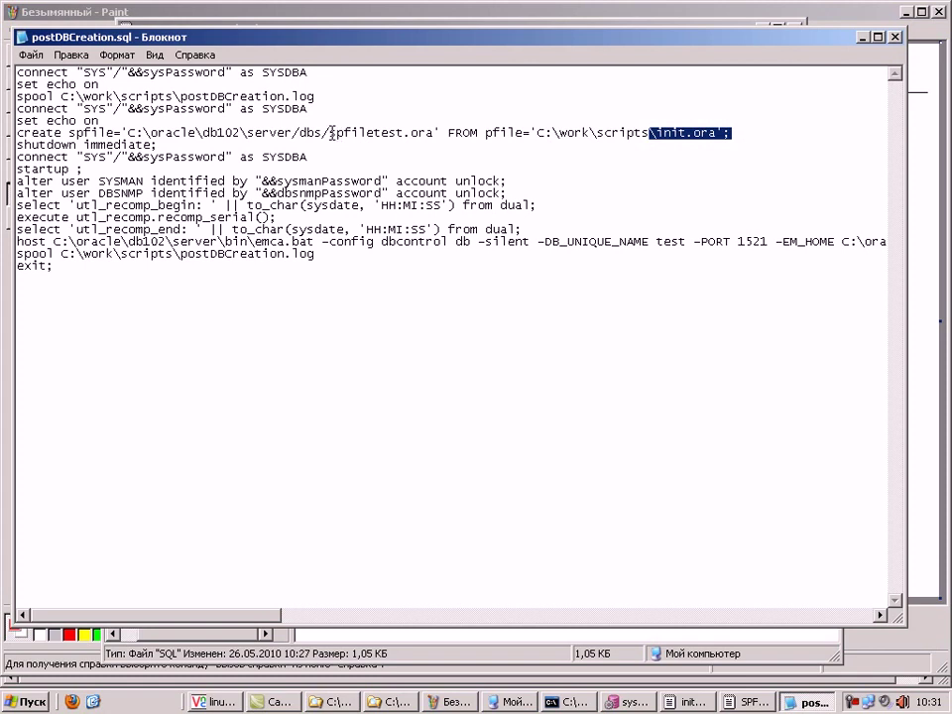
{"action": "left_click_drag", "start_coordinate": [329, 132], "coordinate": [439, 131]}
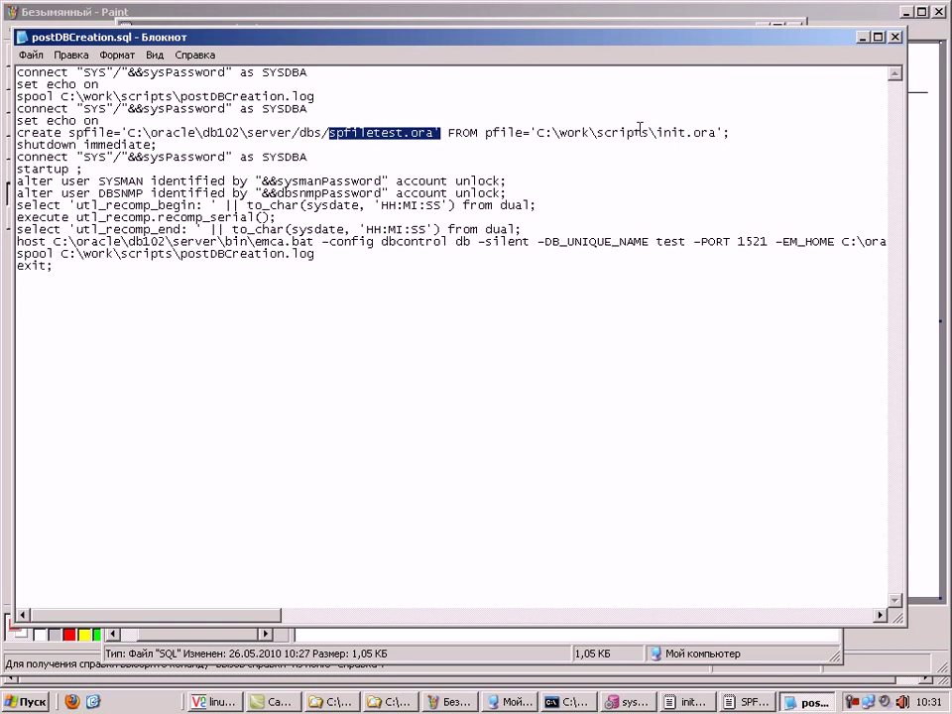
{"action": "left_click_drag", "start_coordinate": [648, 132], "coordinate": [716, 132]}
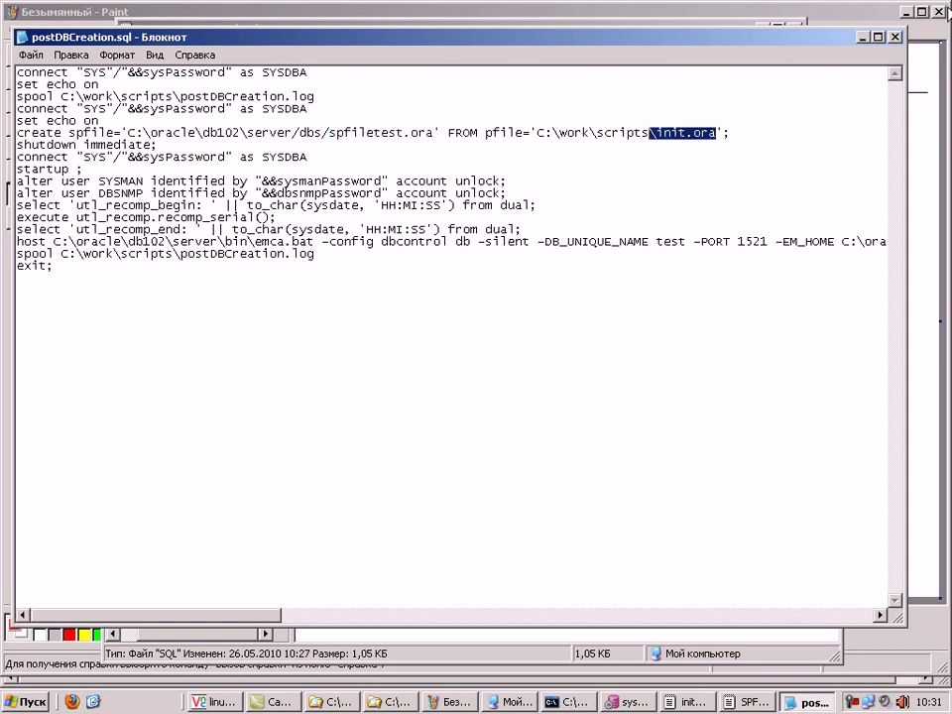
{"action": "key", "text": "alt+F4"}
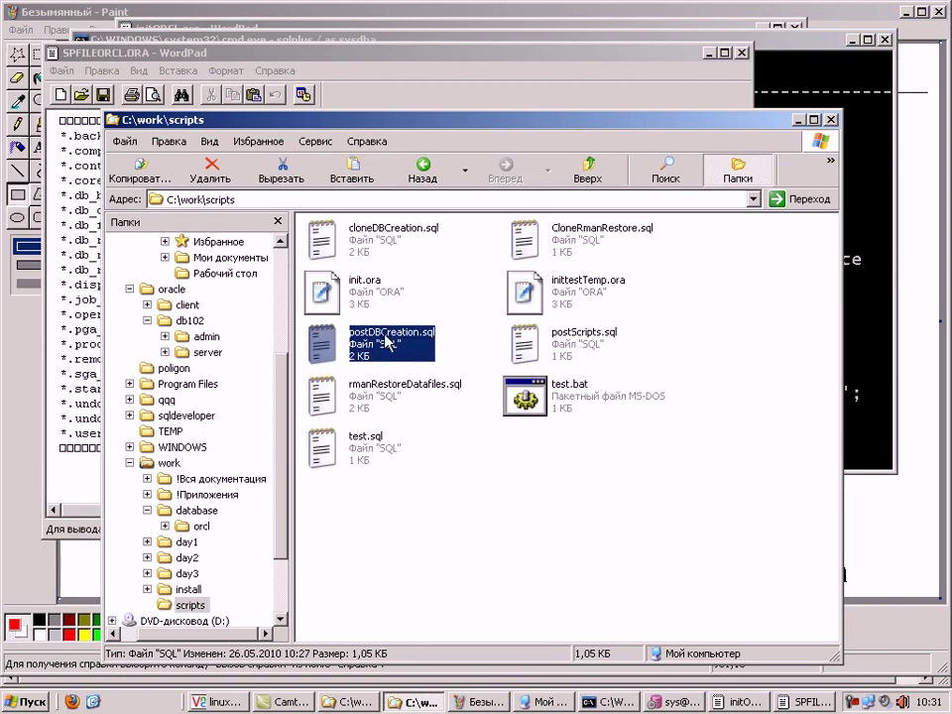
{"action": "double_click", "coordinate": [330, 294]}
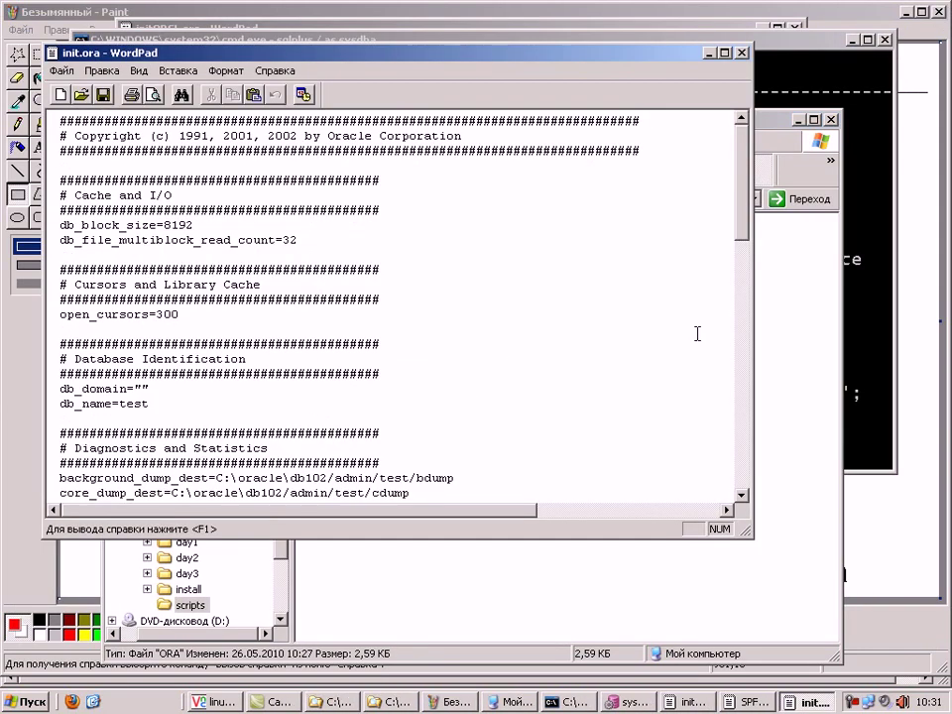
{"action": "left_click_drag", "start_coordinate": [743, 170], "coordinate": [775, 424]}
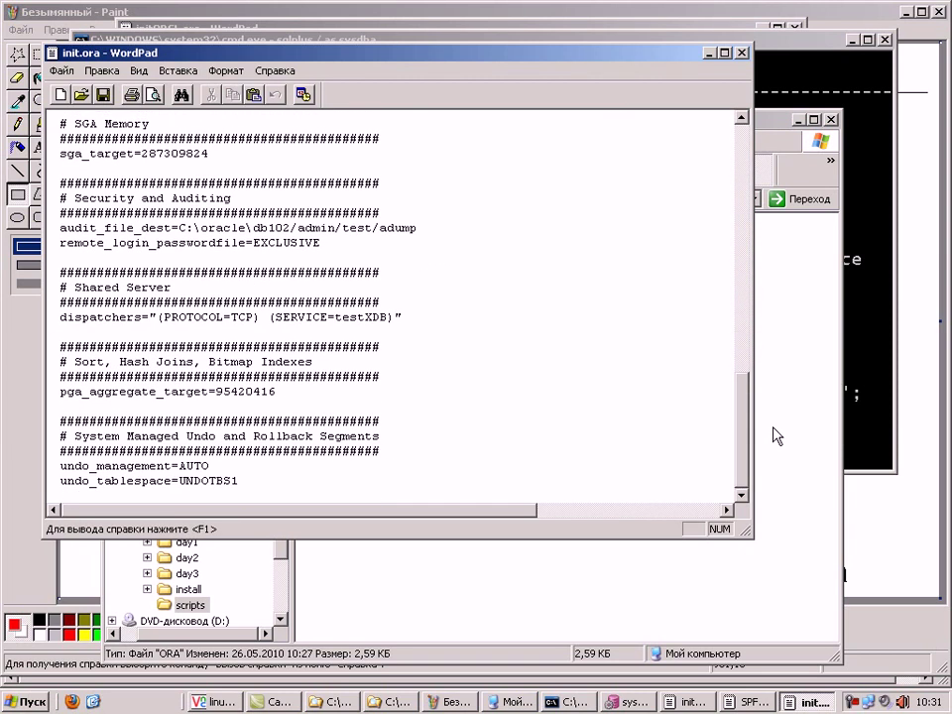
{"action": "left_click", "coordinate": [742, 54]}
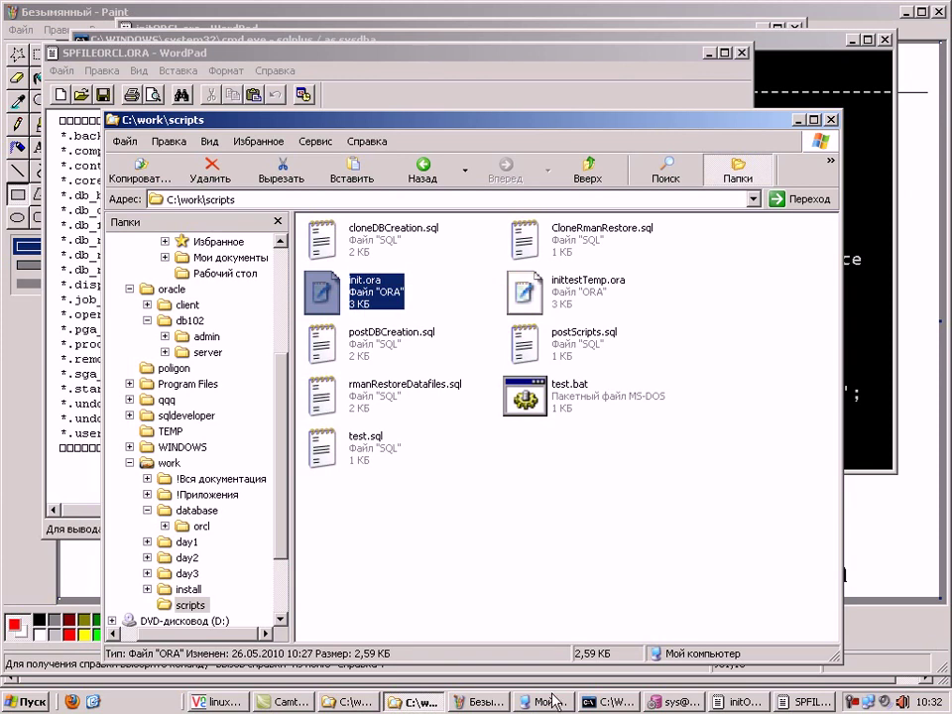
- Bring the scripts folder window forward and return to the work folder in the tree
{"action": "left_click", "coordinate": [344, 704]}
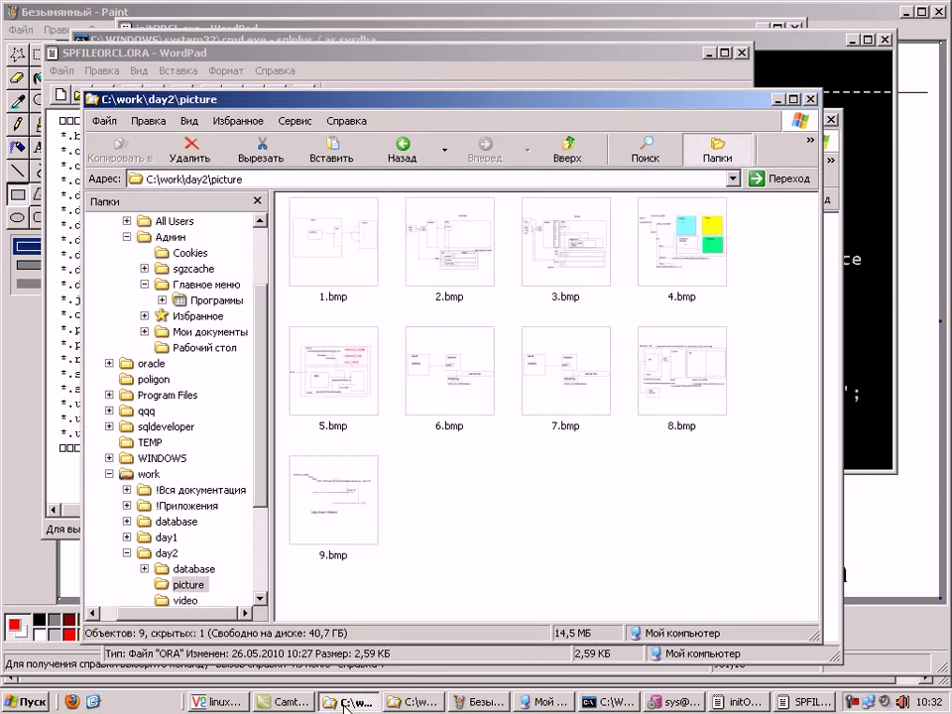
{"action": "left_click", "coordinate": [418, 703]}
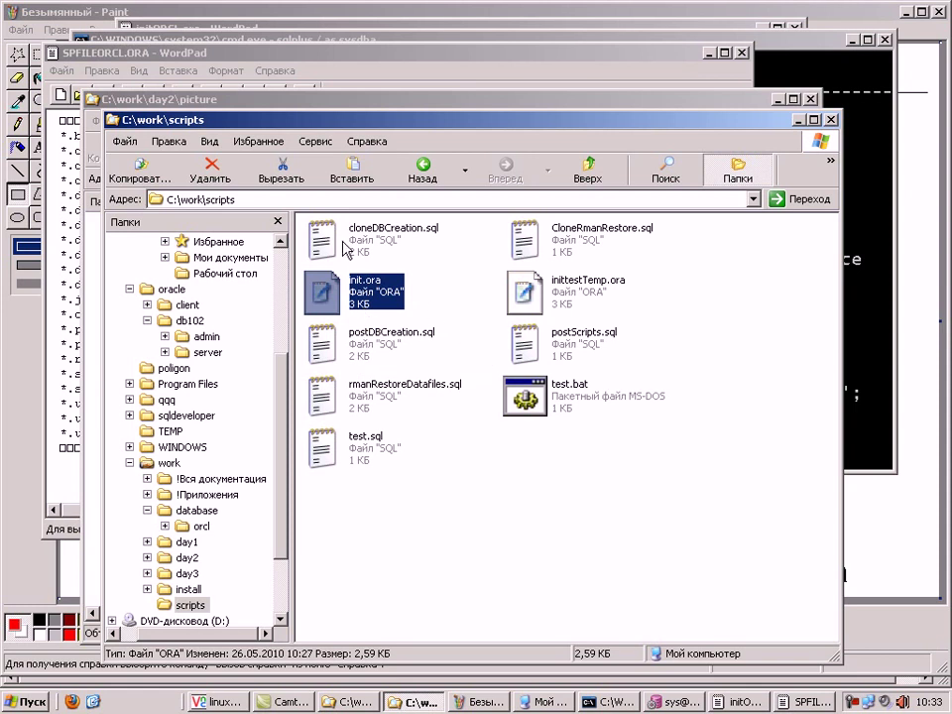
{"action": "mouse_move", "coordinate": [532, 245]}
{"action": "left_click", "coordinate": [198, 511]}
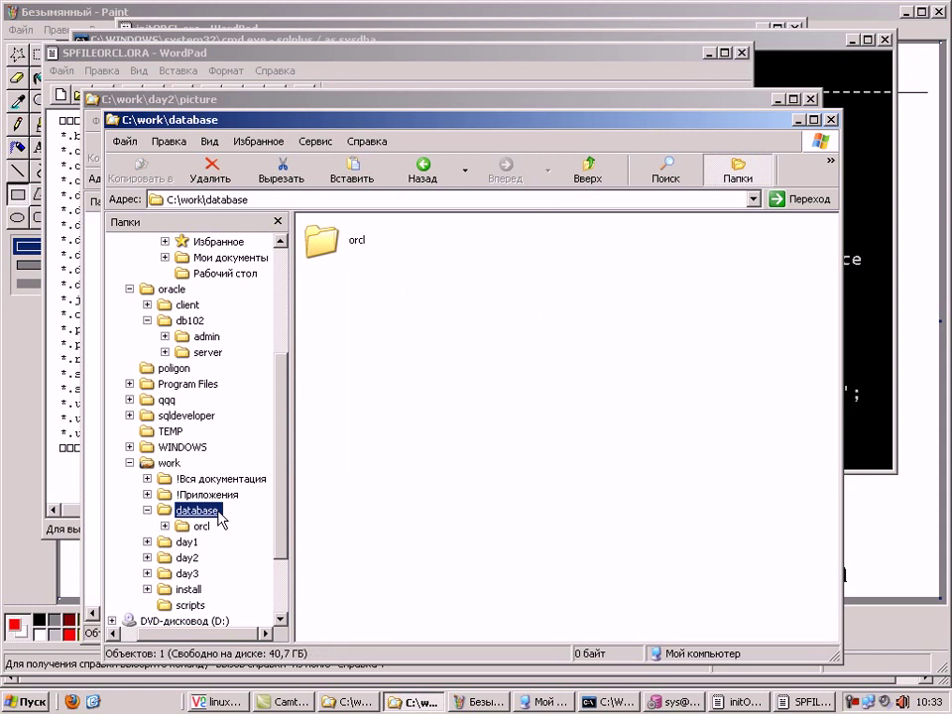
{"action": "left_click", "coordinate": [169, 463]}
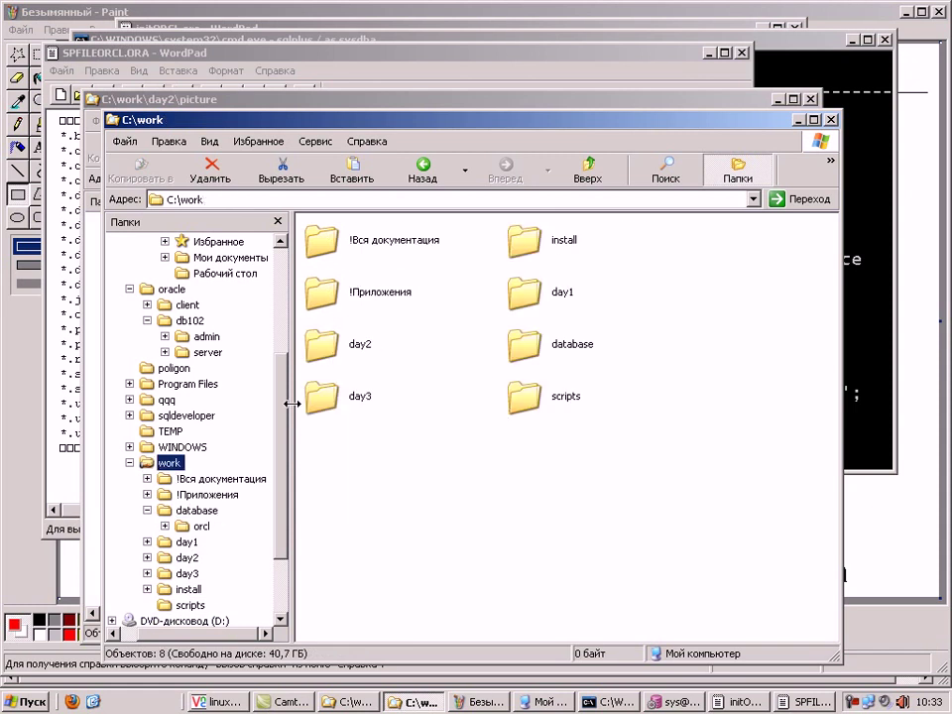
{"action": "left_click_drag", "start_coordinate": [288, 414], "coordinate": [285, 349]}
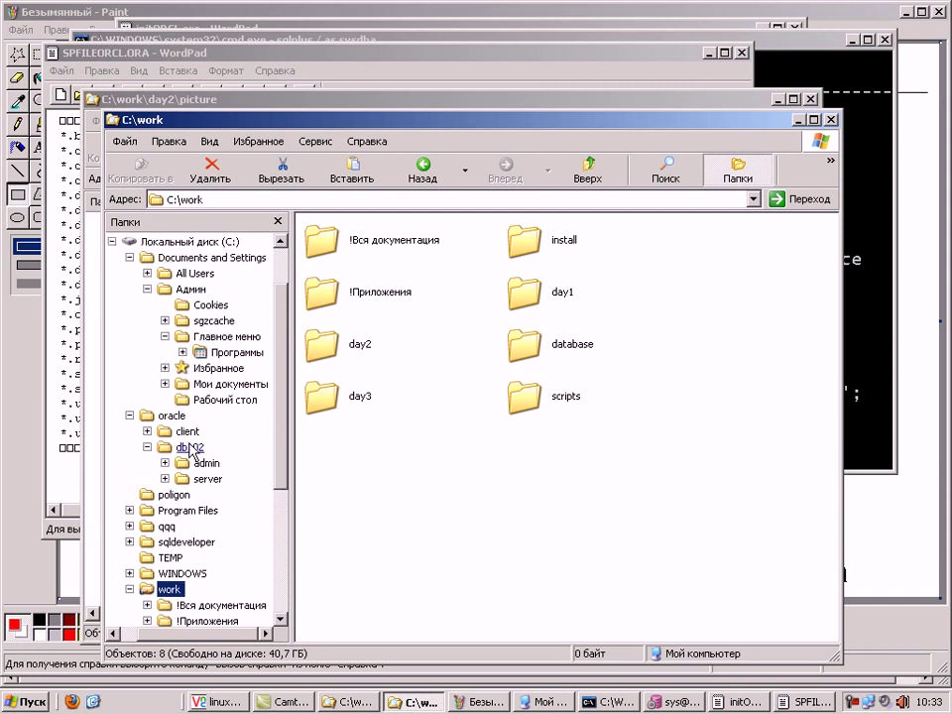
- Open C:\oracle\db102\server\database and select initORCL.ora beside SPFILEORCL.ORA
{"action": "left_click", "coordinate": [208, 481]}
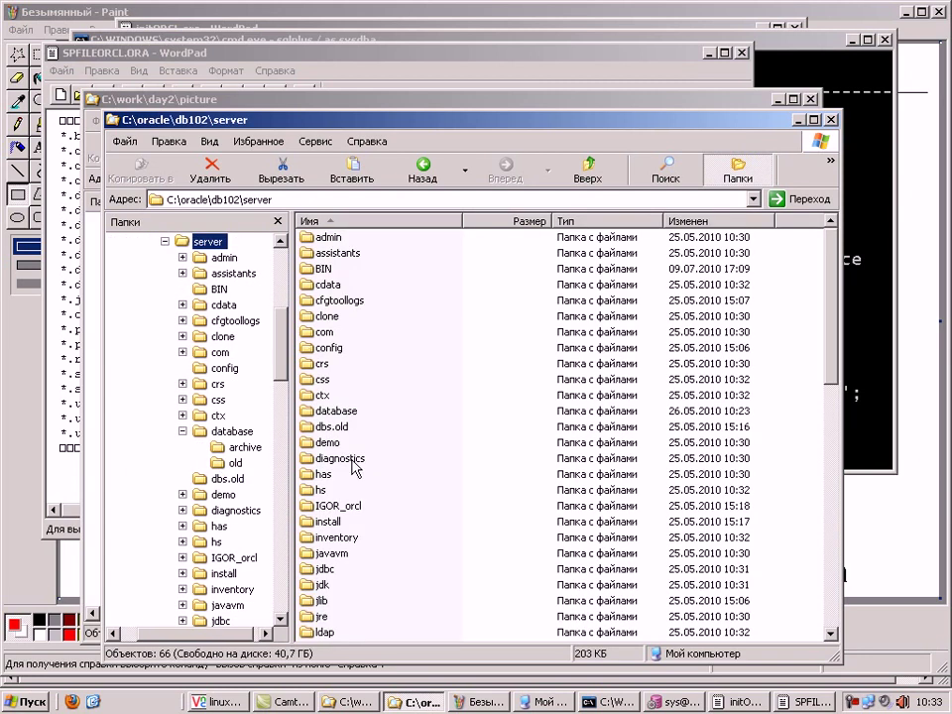
{"action": "left_click", "coordinate": [338, 414]}
{"action": "double_click", "coordinate": [338, 416]}
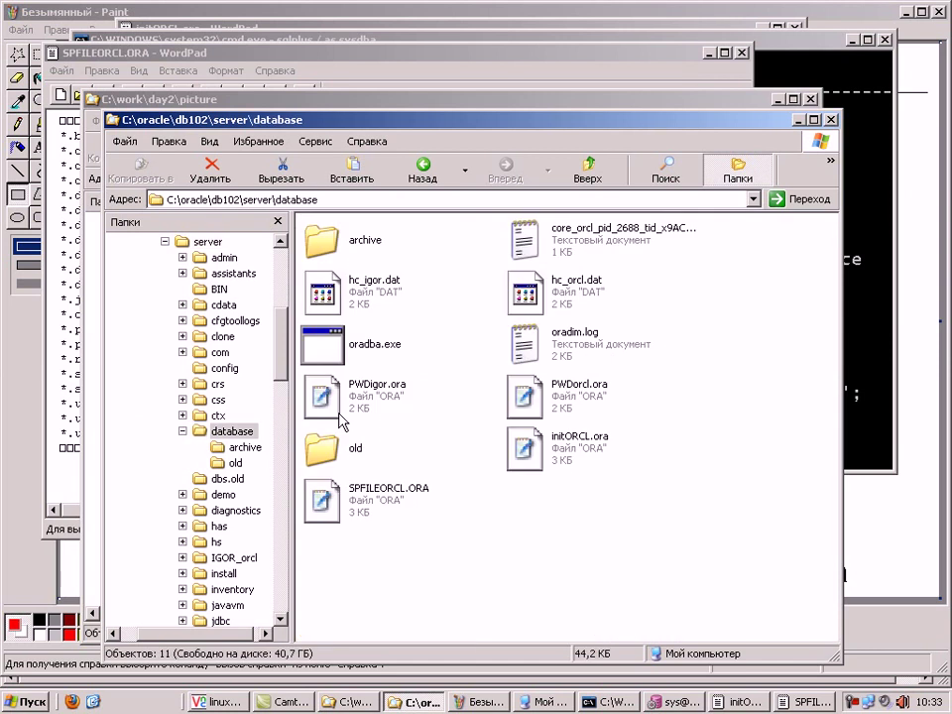
{"action": "left_click", "coordinate": [340, 510]}
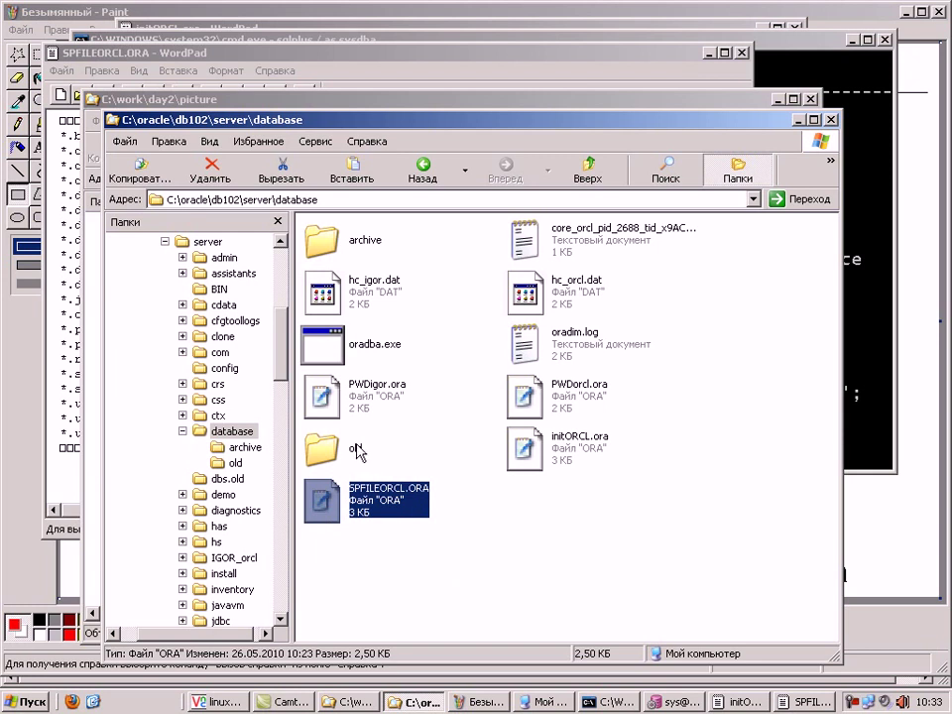
{"action": "left_click", "coordinate": [530, 453], "text": "ctrl"}
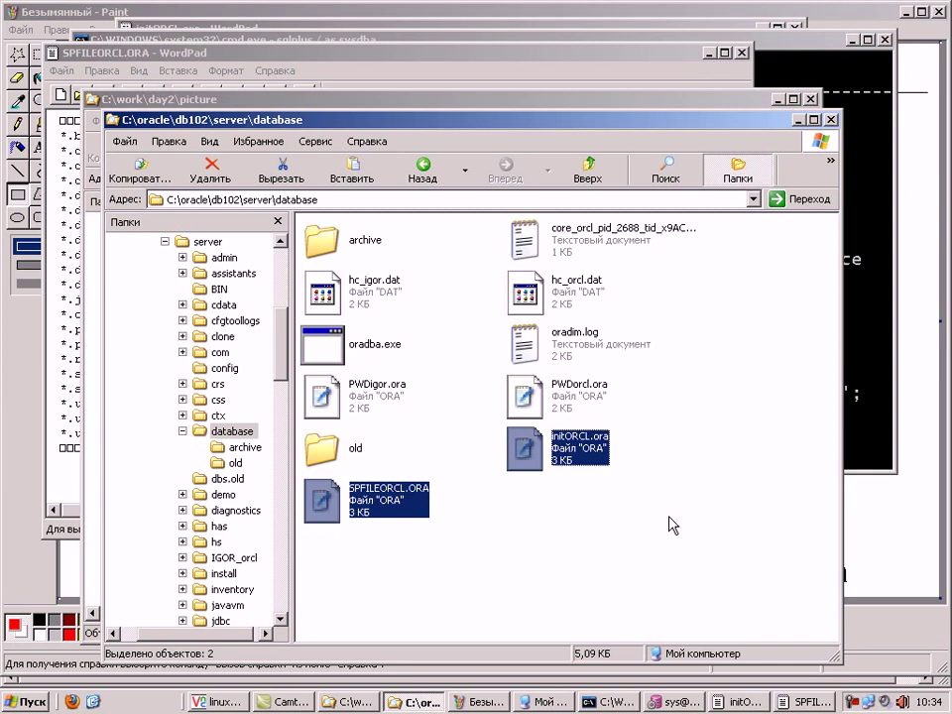
{"action": "left_click", "coordinate": [642, 556]}
{"action": "left_click", "coordinate": [532, 456]}
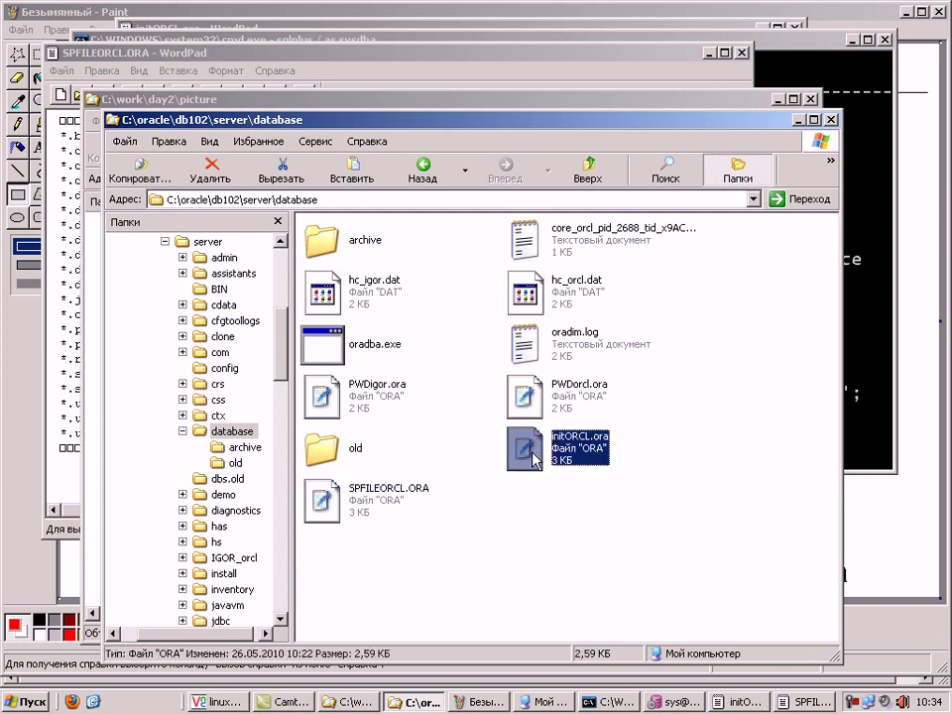
{"action": "double_click", "coordinate": [532, 456]}
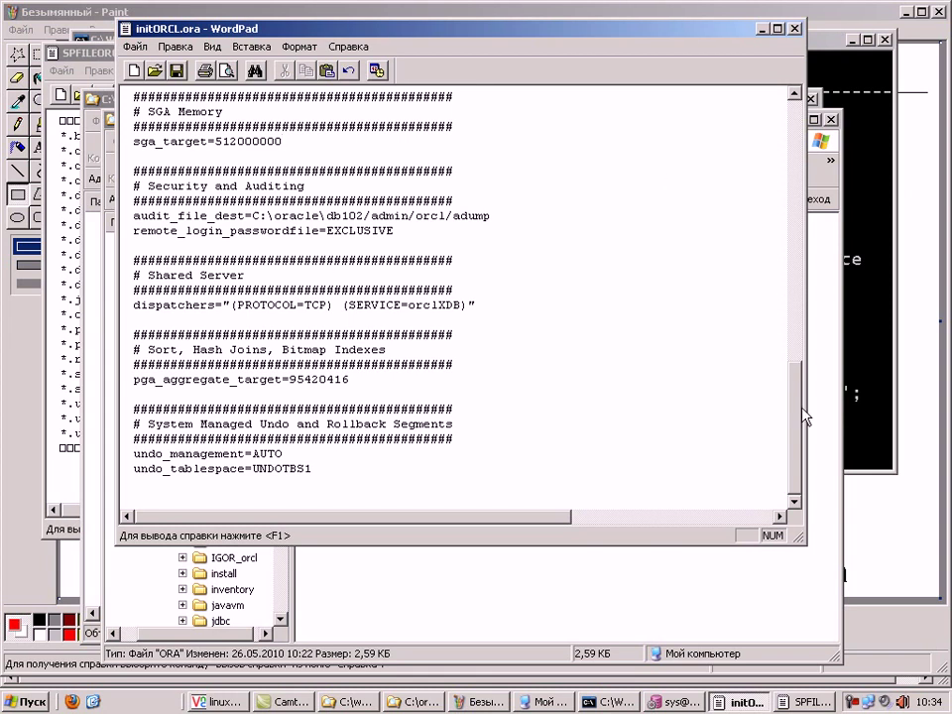
{"action": "left_click_drag", "start_coordinate": [799, 420], "coordinate": [813, 217]}
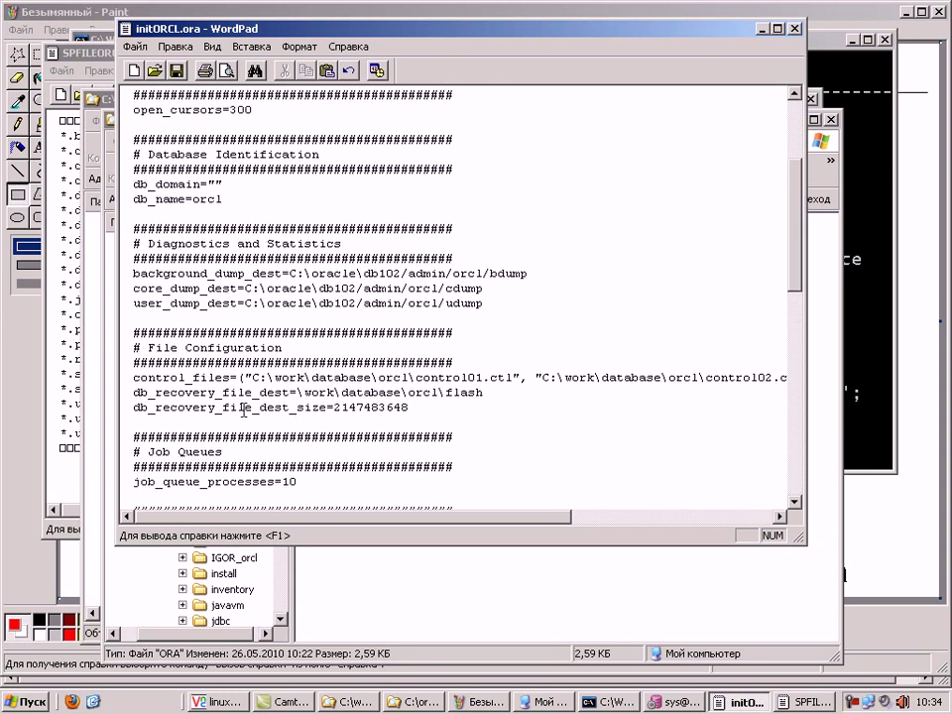
{"action": "left_click", "coordinate": [126, 380]}
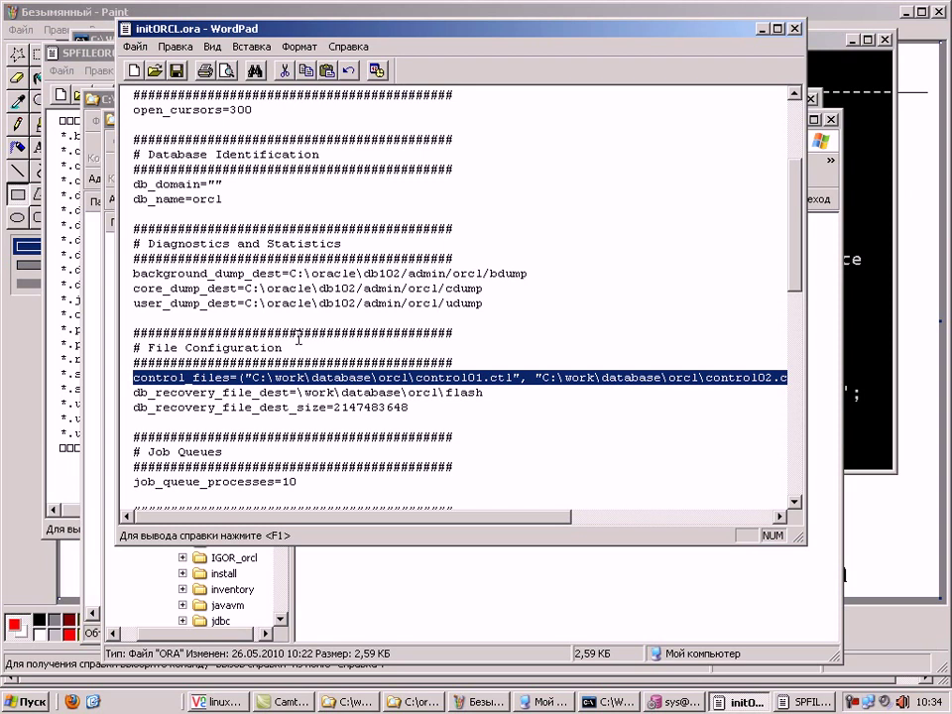
{"action": "left_click", "coordinate": [795, 30]}
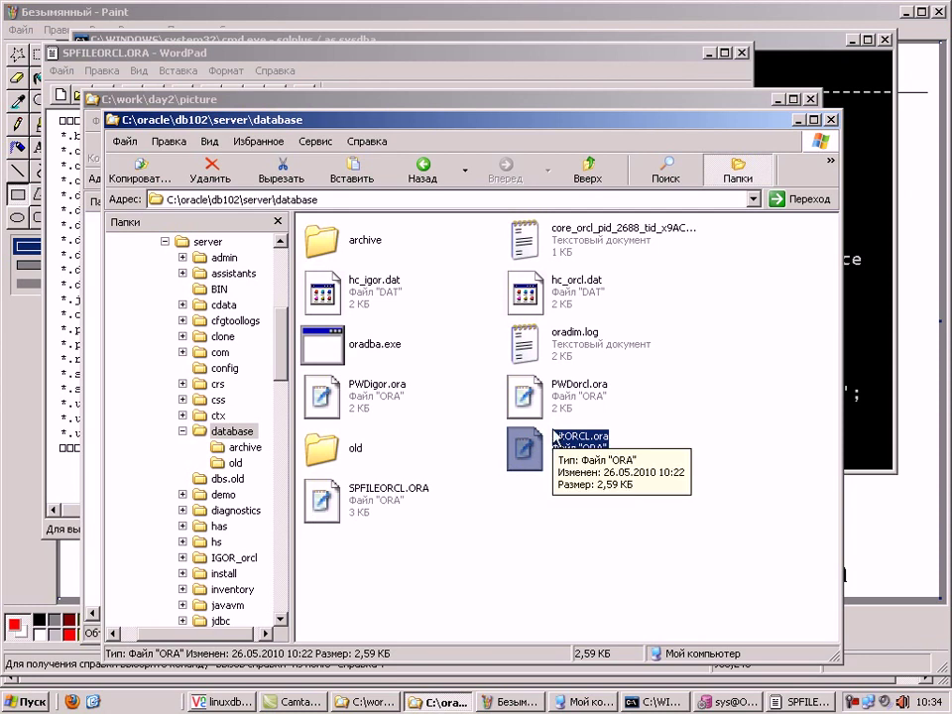
- Reopen initORCL.ora in WordPad, check the db_block_size=8192 and db_name=orcl lines, then return to SQL*Plus
{"action": "left_click", "coordinate": [321, 505]}
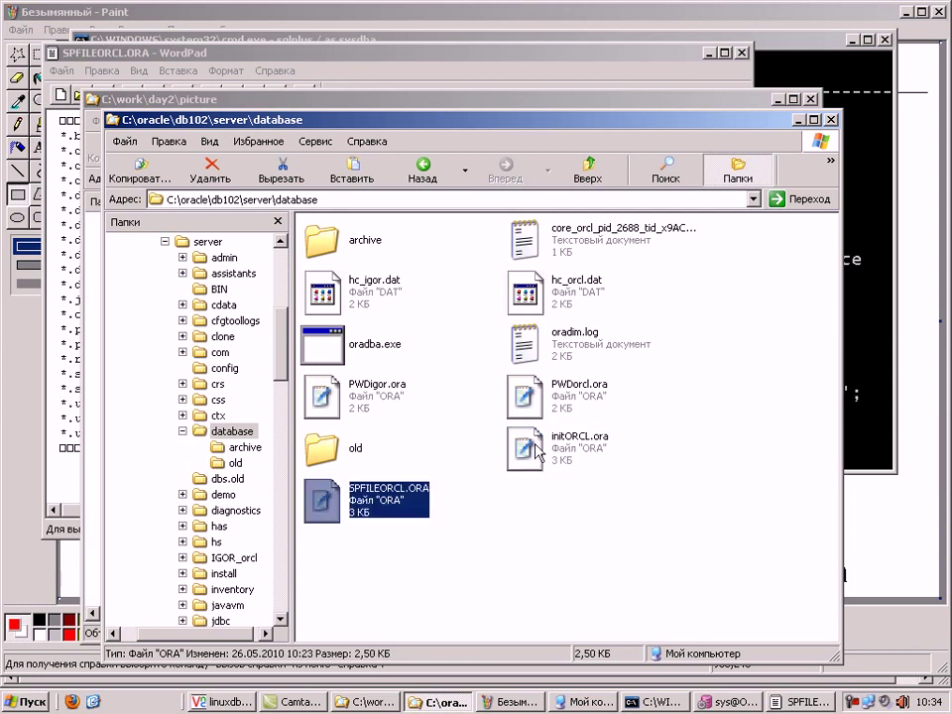
{"action": "left_click", "coordinate": [526, 448]}
{"action": "double_click", "coordinate": [528, 448]}
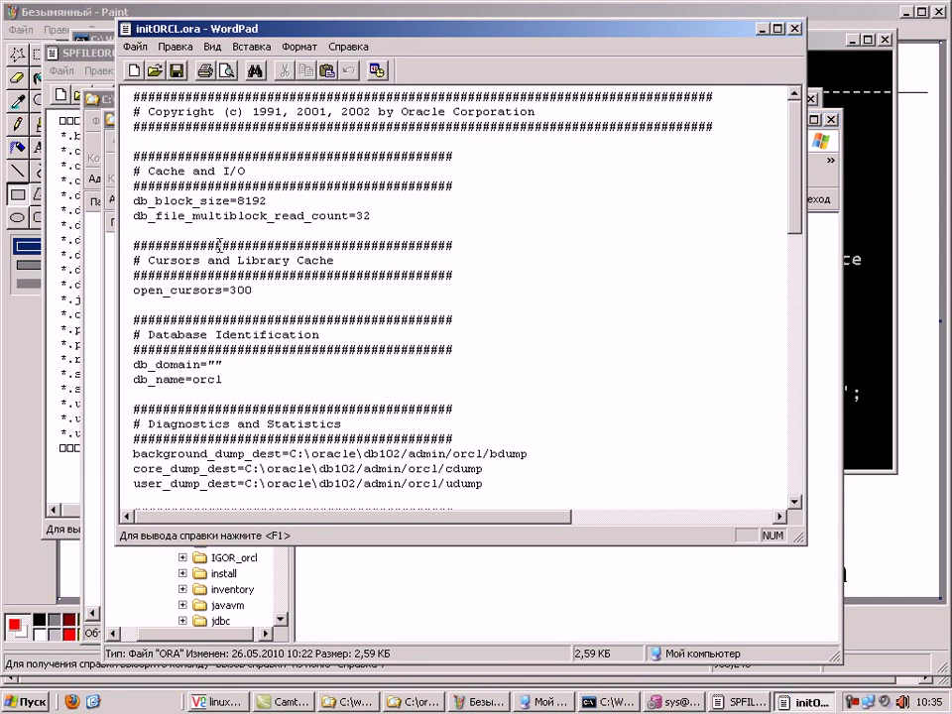
{"action": "left_click", "coordinate": [126, 205]}
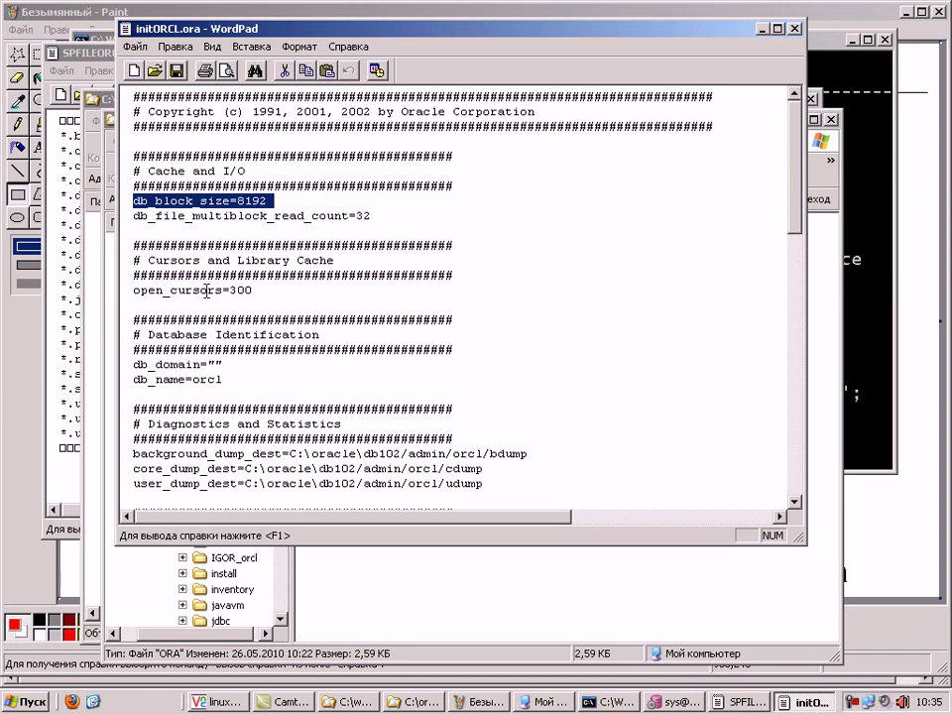
{"action": "left_click", "coordinate": [117, 383]}
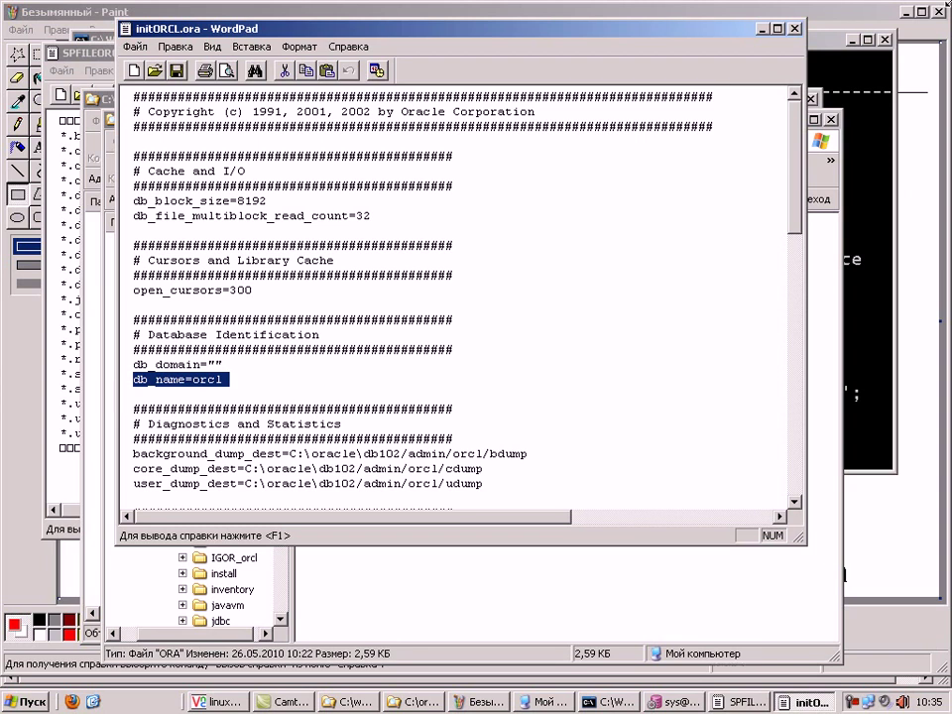
{"action": "left_click", "coordinate": [796, 29]}
{"action": "left_click", "coordinate": [816, 40]}
- Clear the recalled command and run startup nomount force to restart the instance
{"action": "key", "text": "Up"}
{"action": "key", "text": "Up"}
{"action": "key", "text": "Up"}
{"action": "key", "text": "Up"}
{"action": "key", "text": "Down"}
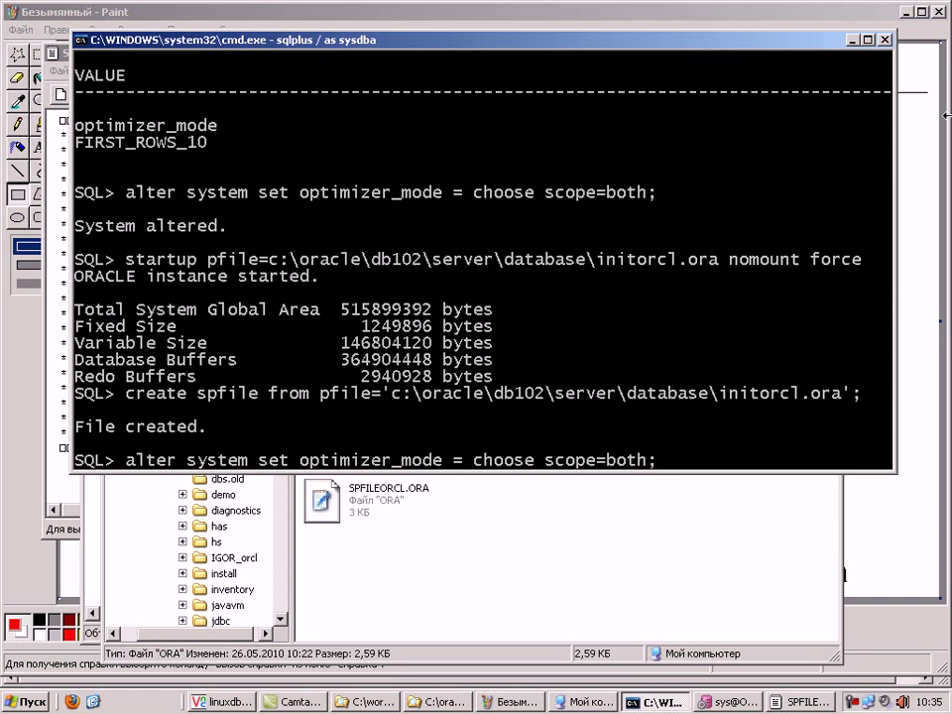
{"action": "key", "text": "BackSpace"}
{"action": "key", "text": "BackSpace"}
{"action": "key", "text": "BackSpace"}
{"action": "key", "text": "BackSpace"}
{"action": "key", "text": "BackSpace"}
{"action": "key", "text": "BackSpace"}
{"action": "key", "text": "BackSpace"}
{"action": "key", "text": "BackSpace"}
{"action": "key", "text": "BackSpace"}
{"action": "key", "text": "BackSpace"}
{"action": "key", "text": "BackSpace"}
{"action": "key", "text": "BackSpace"}
{"action": "key", "text": "BackSpace"}
{"action": "key", "text": "BackSpace"}
{"action": "key", "text": "BackSpace"}
{"action": "key", "text": "BackSpace"}
{"action": "key", "text": "BackSpace"}
{"action": "key", "text": "BackSpace"}
{"action": "key", "text": "BackSpace"}
{"action": "key", "text": "BackSpace"}
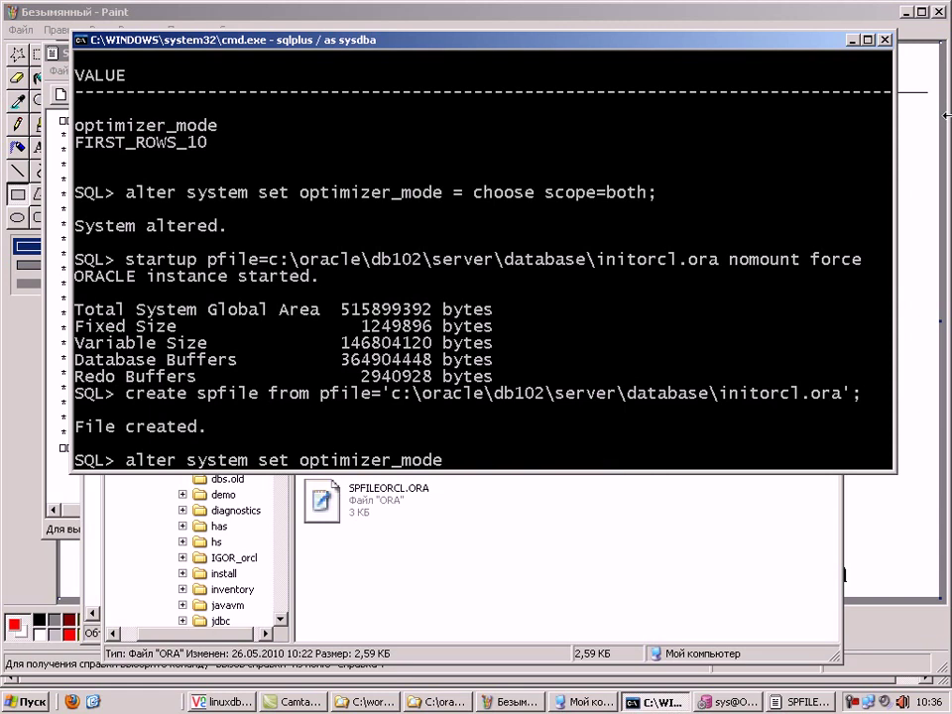
{"action": "key", "text": "BackSpace"}
{"action": "key", "text": "BackSpace"}
{"action": "key", "text": "BackSpace"}
{"action": "key", "text": "BackSpace"}
{"action": "key", "text": "BackSpace"}
{"action": "key", "text": "BackSpace"}
{"action": "key", "text": "BackSpace"}
{"action": "key", "text": "BackSpace"}
{"action": "key", "text": "BackSpace"}
{"action": "key", "text": "BackSpace"}
{"action": "key", "text": "BackSpace"}
{"action": "key", "text": "BackSpace"}
{"action": "key", "text": "BackSpace"}
{"action": "key", "text": "BackSpace"}
{"action": "key", "text": "BackSpace"}
{"action": "key", "text": "BackSpace"}
{"action": "key", "text": "BackSpace"}
{"action": "key", "text": "BackSpace"}
{"action": "key", "text": "BackSpace"}
{"action": "key", "text": "BackSpace"}
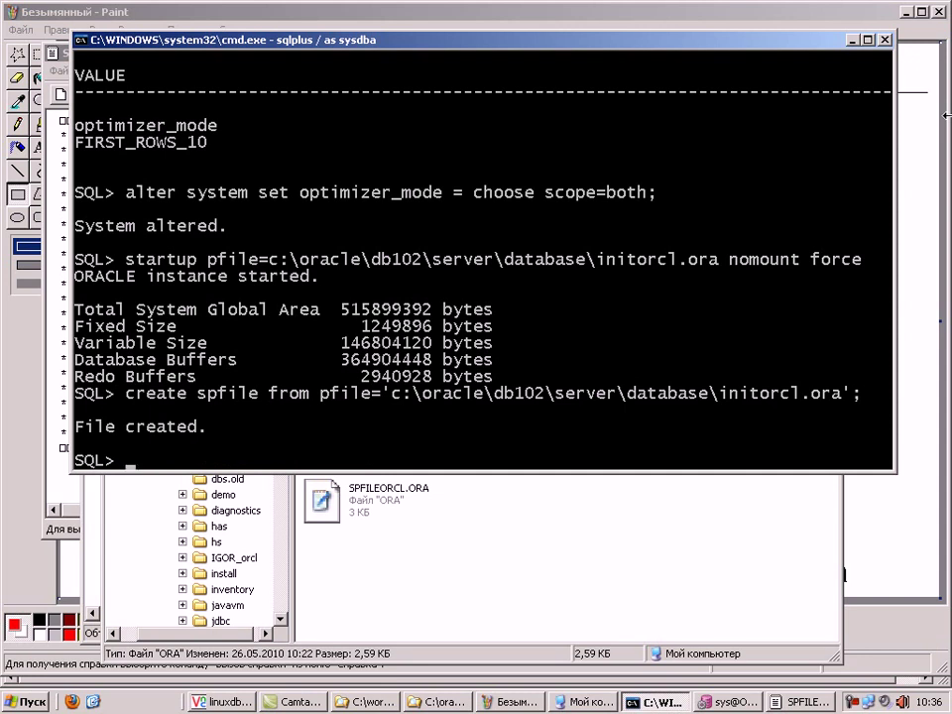
{"action": "type", "text": "al"}
{"action": "key", "text": "BackSpace"}
{"action": "key", "text": "BackSpace"}
{"action": "type", "text": "op"}
{"action": "key", "text": "BackSpace"}
{"action": "key", "text": "BackSpace"}
{"action": "type", "text": "startup no"}
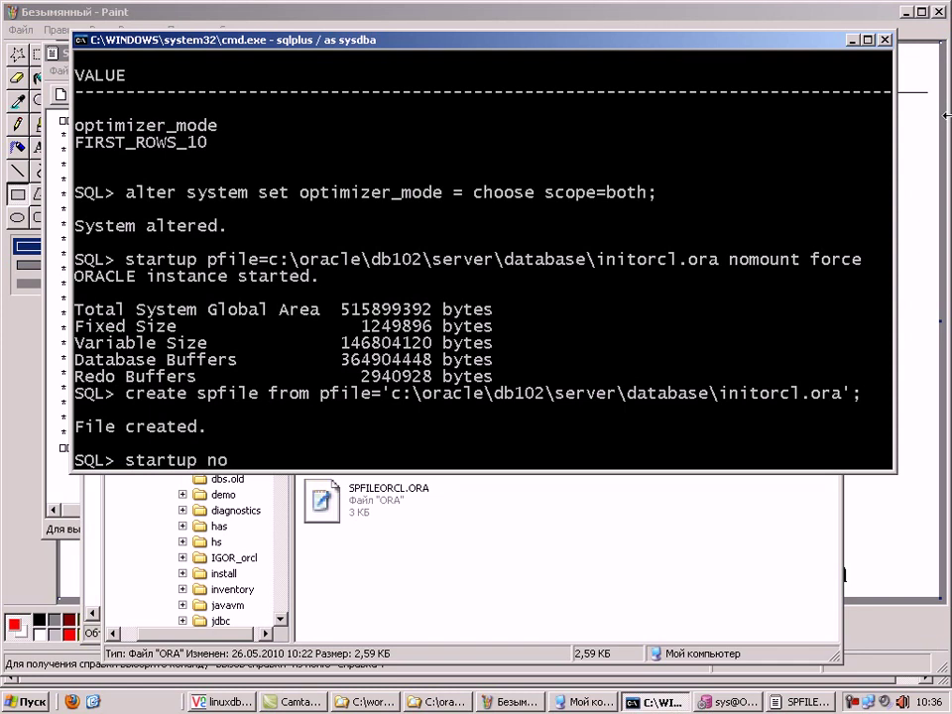
{"action": "type", "text": "mount force"}
{"action": "key", "text": "Return"}
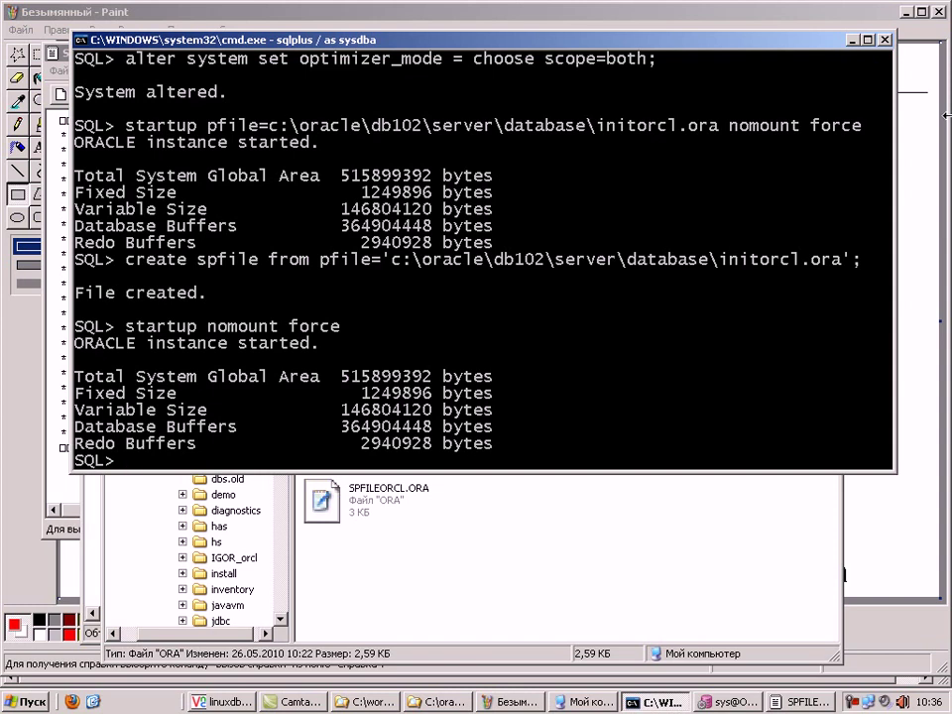
- Set sga_target to 360000000 with scope both, then mount the database with alter database mount
{"action": "type", "text": "alter syste"}
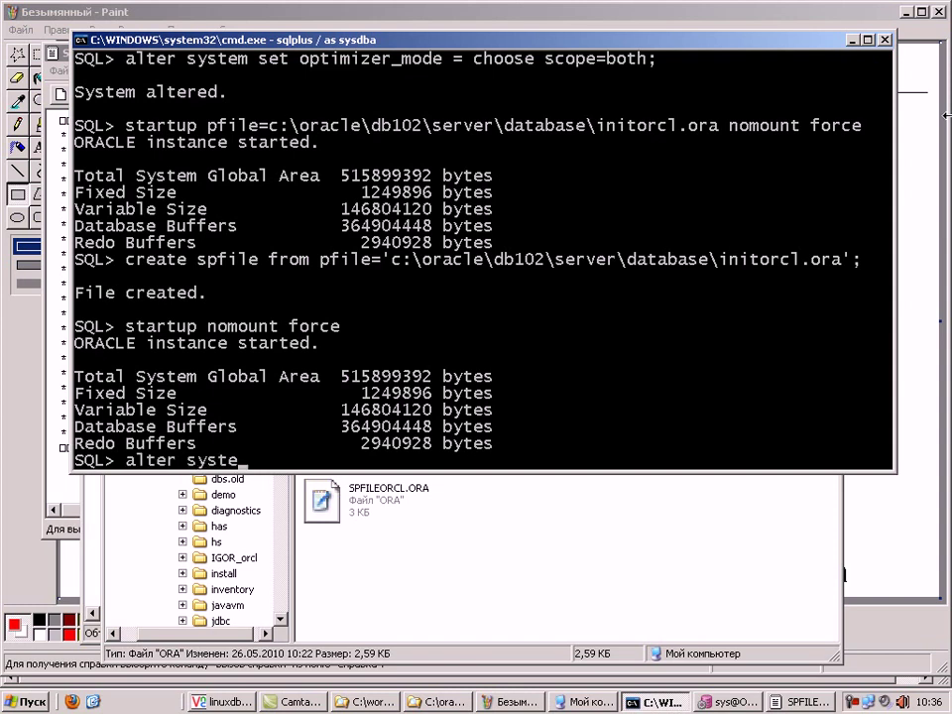
{"action": "type", "text": "m set sga_t"}
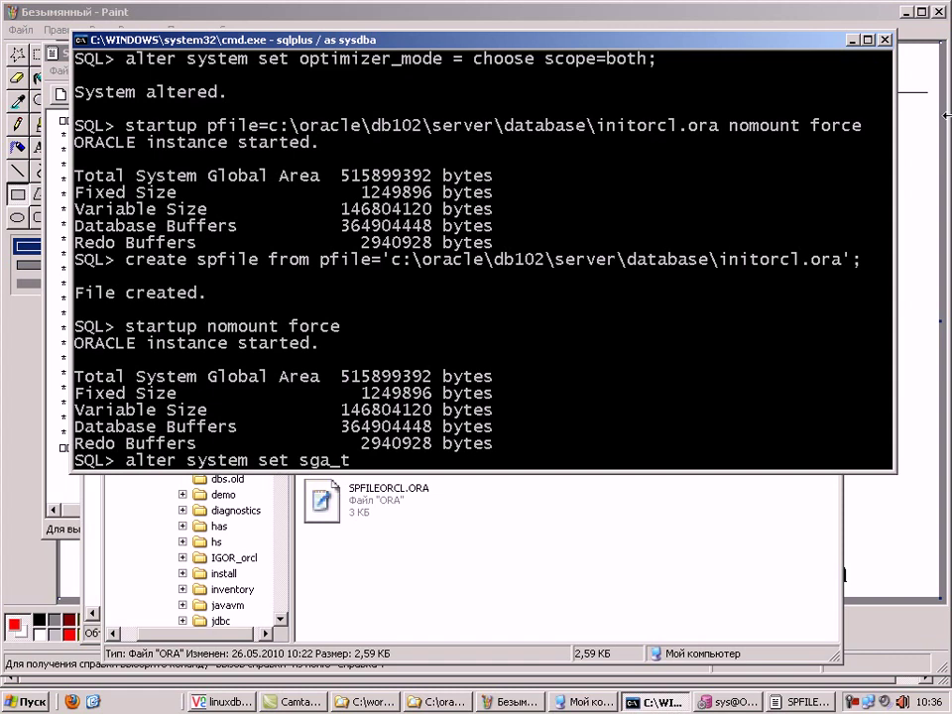
{"action": "type", "text": "arget=36"}
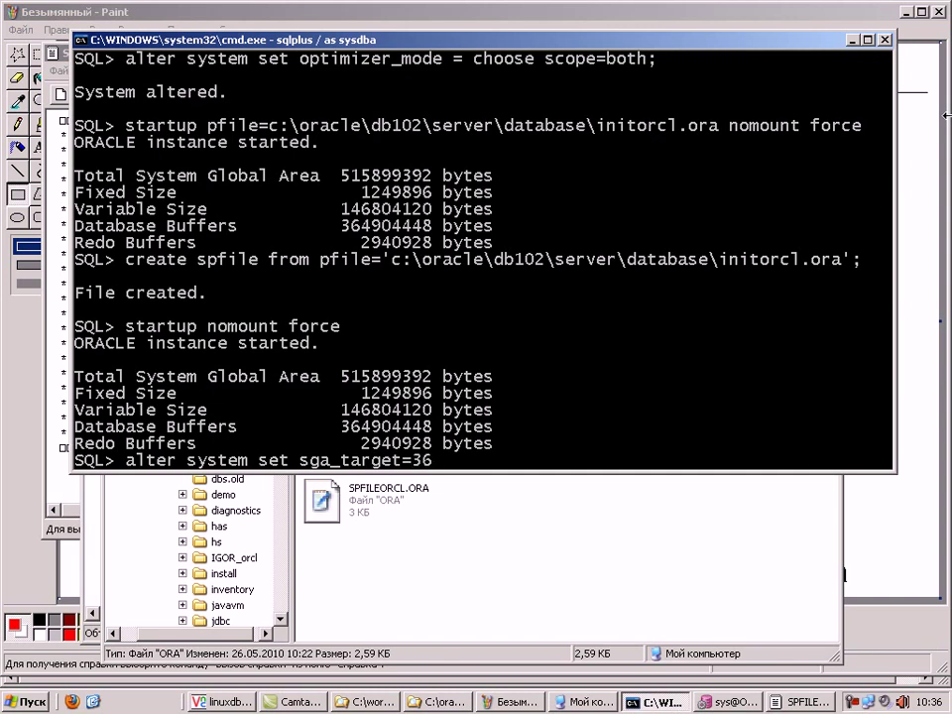
{"action": "type", "text": "0000000"}
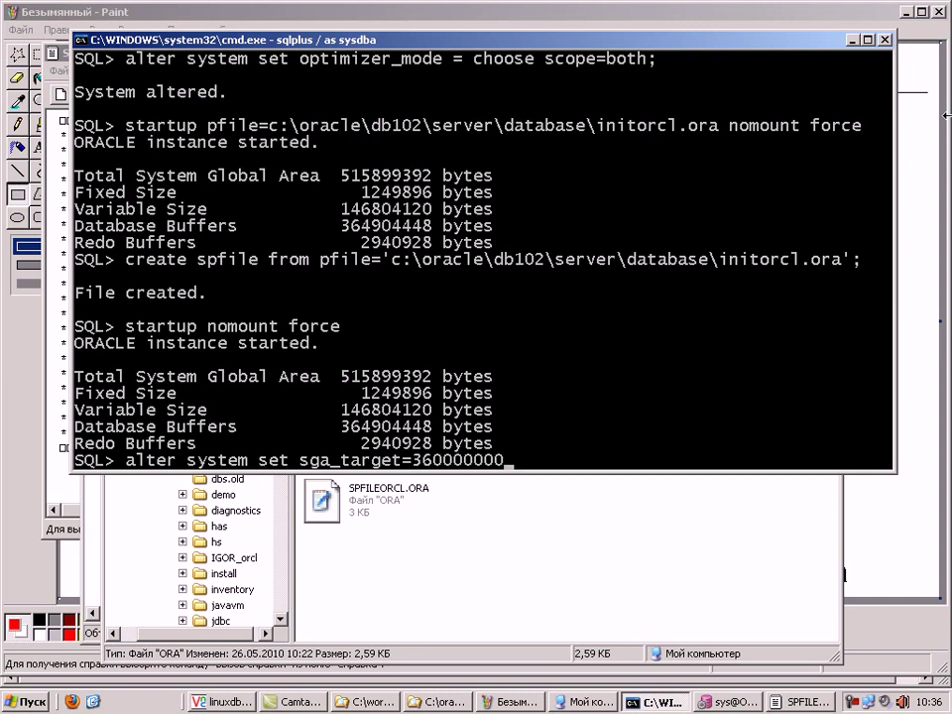
{"action": "type", "text": " scope = b"}
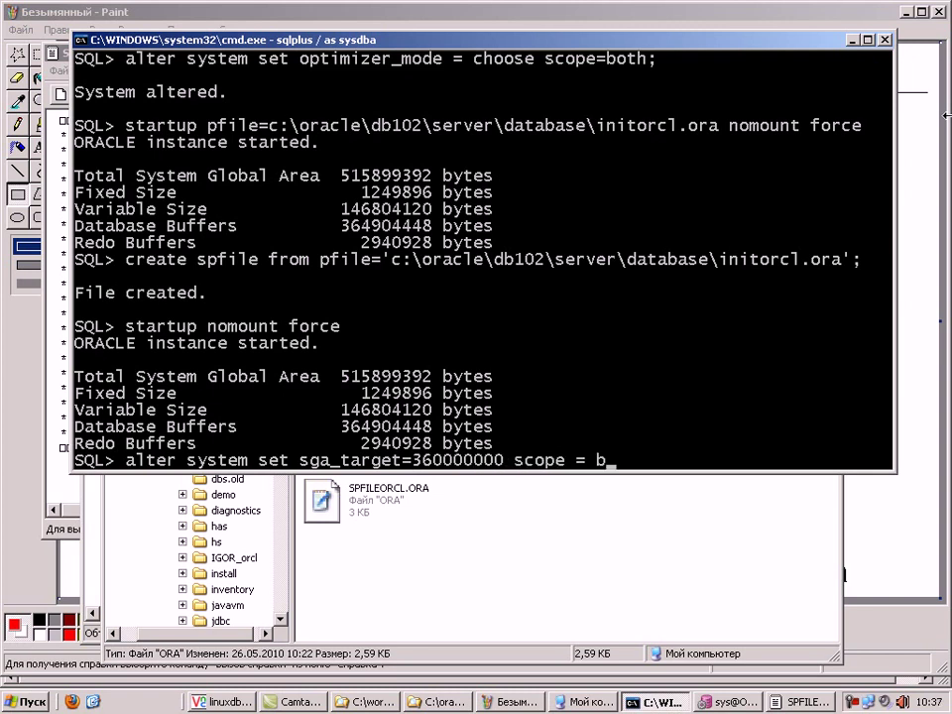
{"action": "type", "text": "oth;"}
{"action": "key", "text": "Return"}
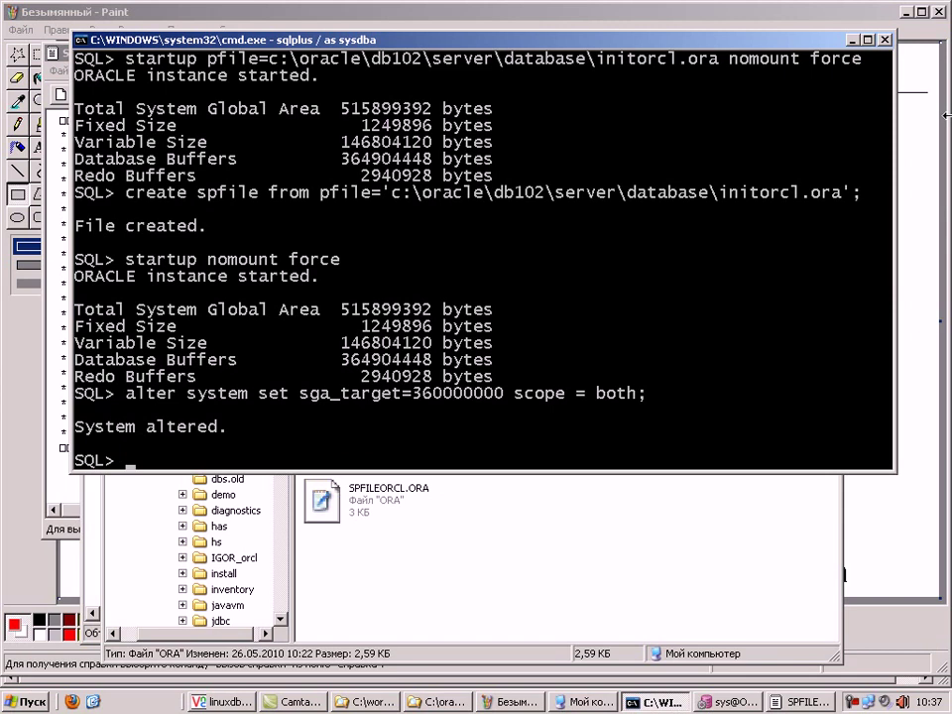
{"action": "key", "text": "Up"}
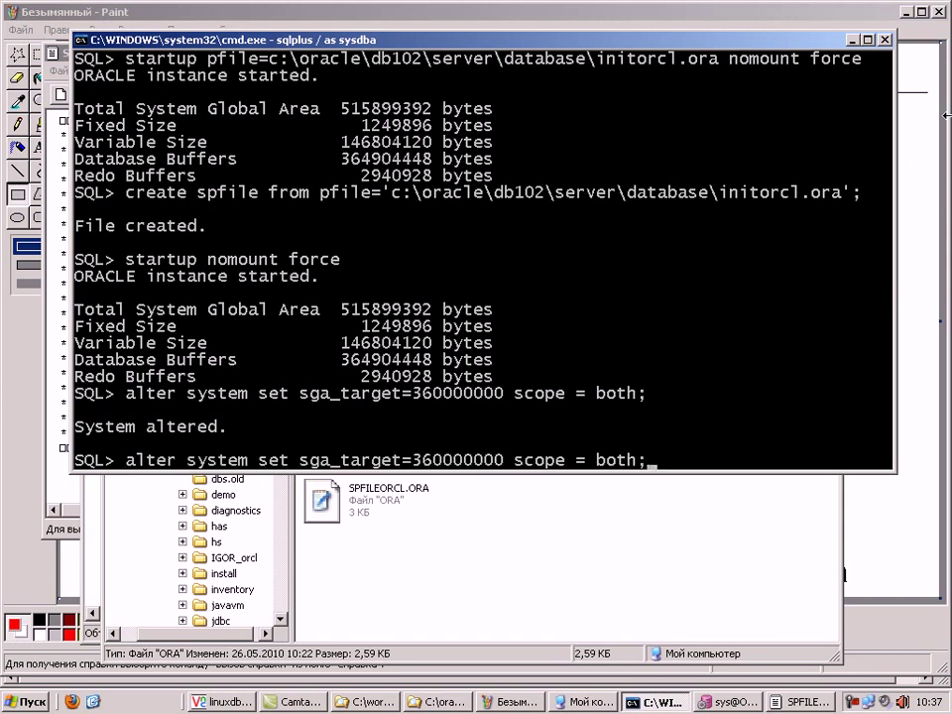
{"action": "key", "text": "Up"}
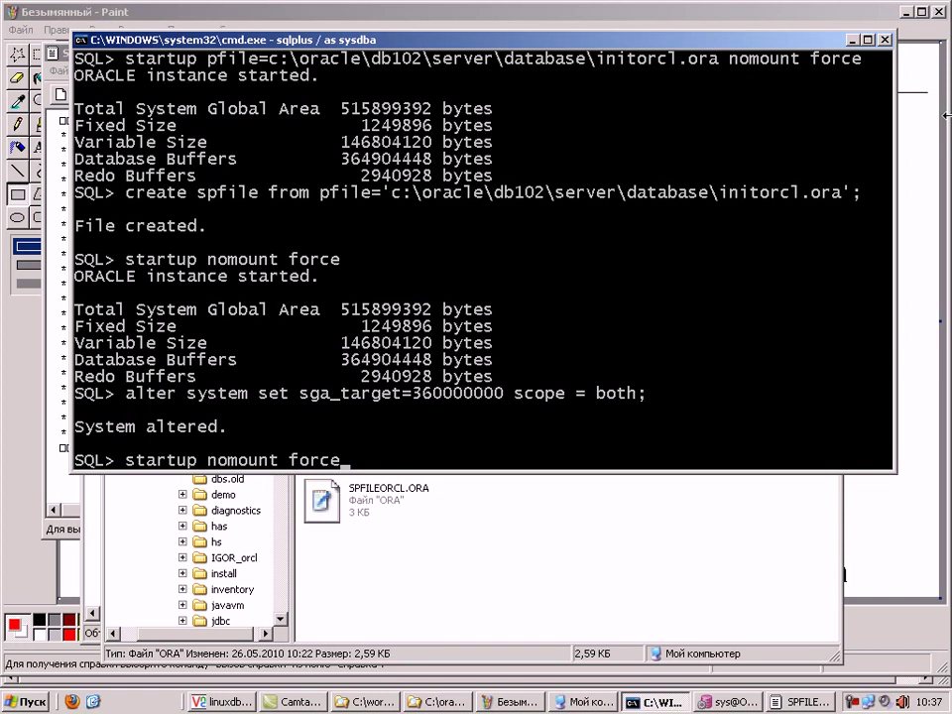
{"action": "key", "text": "BackSpace"}
{"action": "key", "text": "BackSpace"}
{"action": "key", "text": "BackSpace"}
{"action": "key", "text": "BackSpace"}
{"action": "key", "text": "BackSpace"}
{"action": "key", "text": "BackSpace"}
{"action": "key", "text": "BackSpace"}
{"action": "key", "text": "BackSpace"}
{"action": "key", "text": "BackSpace"}
{"action": "key", "text": "BackSpace"}
{"action": "key", "text": "BackSpace"}
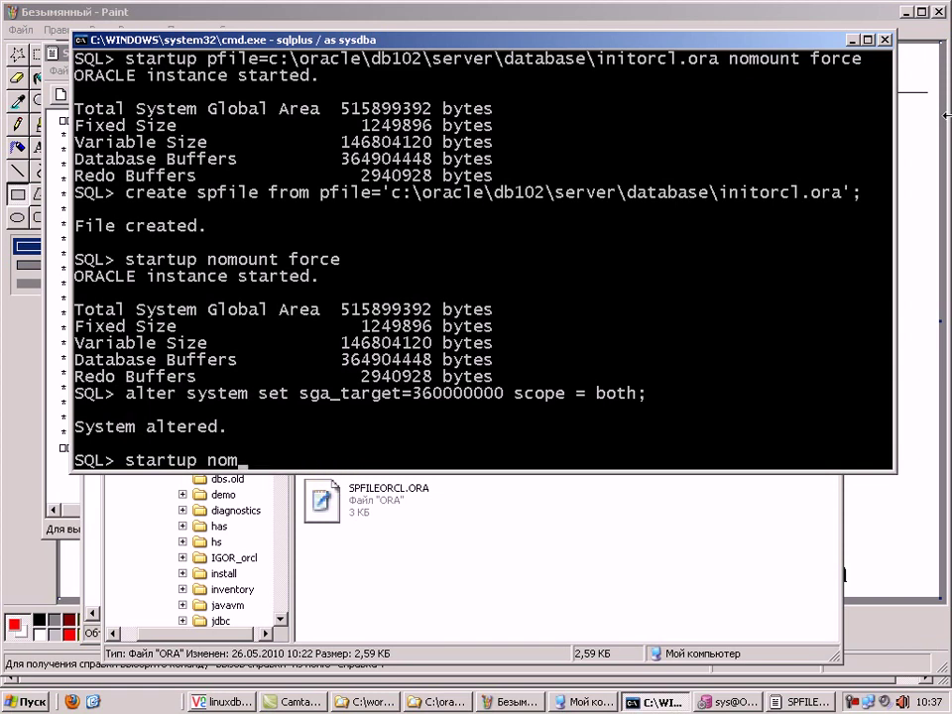
{"action": "key", "text": "BackSpace"}
{"action": "key", "text": "BackSpace"}
{"action": "key", "text": "BackSpace"}
{"action": "key", "text": "BackSpace"}
{"action": "key", "text": "BackSpace"}
{"action": "key", "text": "BackSpace"}
{"action": "key", "text": "BackSpace"}
{"action": "key", "text": "BackSpace"}
{"action": "key", "text": "BackSpace"}
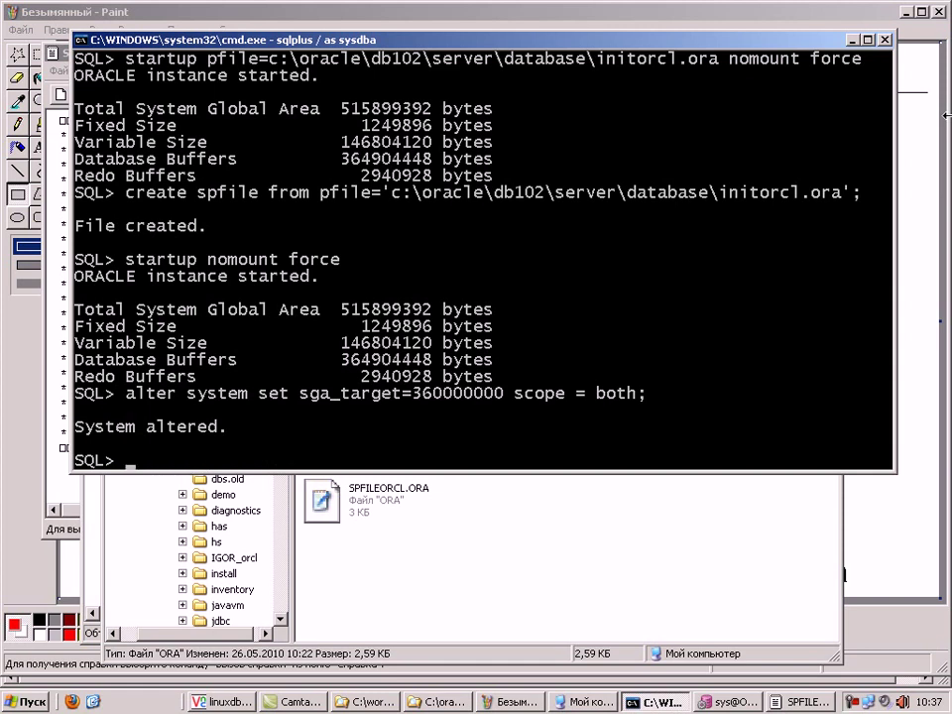
{"action": "type", "text": "alter database "}
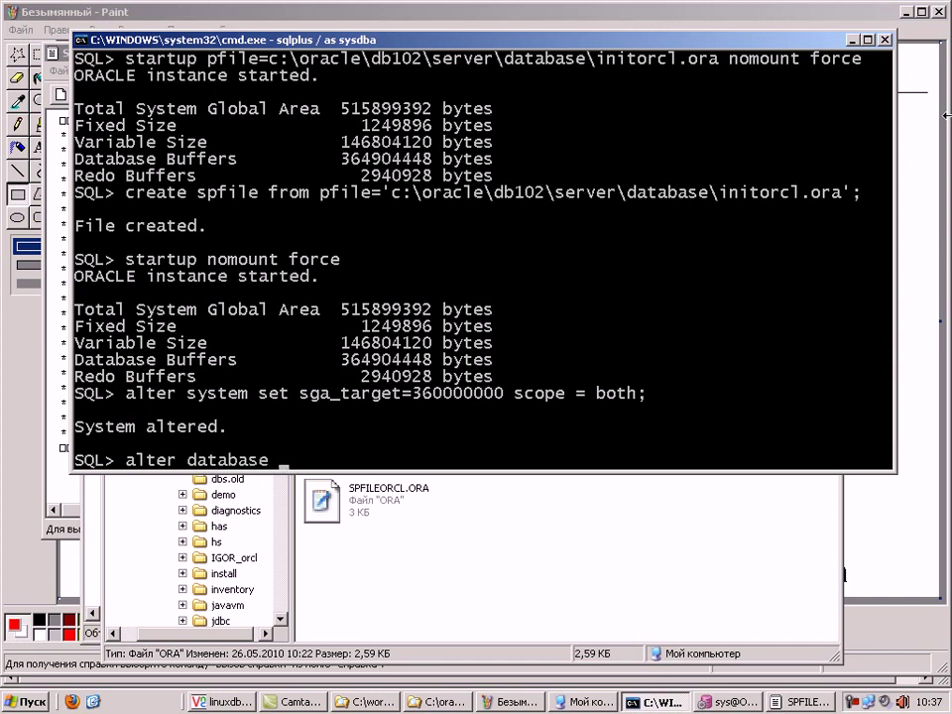
{"action": "type", "text": "ope"}
{"action": "type", "text": "n"}
{"action": "key", "text": "BackSpace"}
{"action": "key", "text": "BackSpace"}
{"action": "key", "text": "BackSpace"}
{"action": "type", "text": "mount;"}
{"action": "key", "text": "Return"}
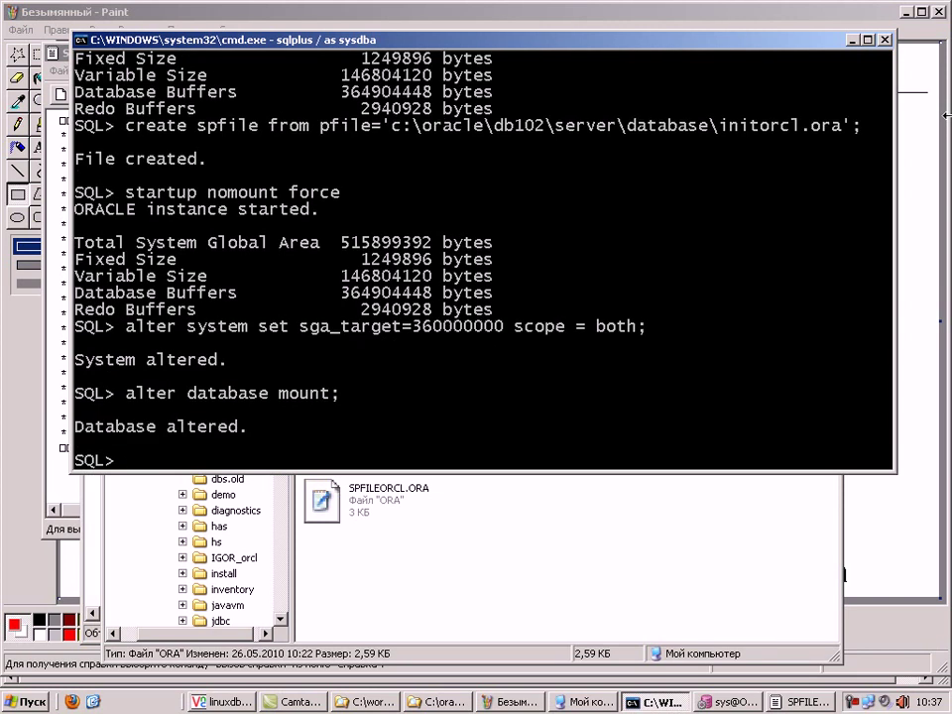
- Raise sga_target to 365000000 by editing the recalled alter system command
{"action": "key", "text": "Up"}
{"action": "key", "text": "Up"}
{"action": "key", "text": "Left"}
{"action": "key", "text": "Left"}
{"action": "key", "text": "Left"}
{"action": "key", "text": "Left"}
{"action": "key", "text": "Left"}
{"action": "key", "text": "Left"}
{"action": "key", "text": "Left"}
{"action": "key", "text": "Left"}
{"action": "key", "text": "Left"}
{"action": "key", "text": "Left"}
{"action": "key", "text": "Left"}
{"action": "key", "text": "Left"}
{"action": "key", "text": "Left"}
{"action": "key", "text": "Left"}
{"action": "key", "text": "Left"}
{"action": "key", "text": "Left"}
{"action": "key", "text": "Left"}
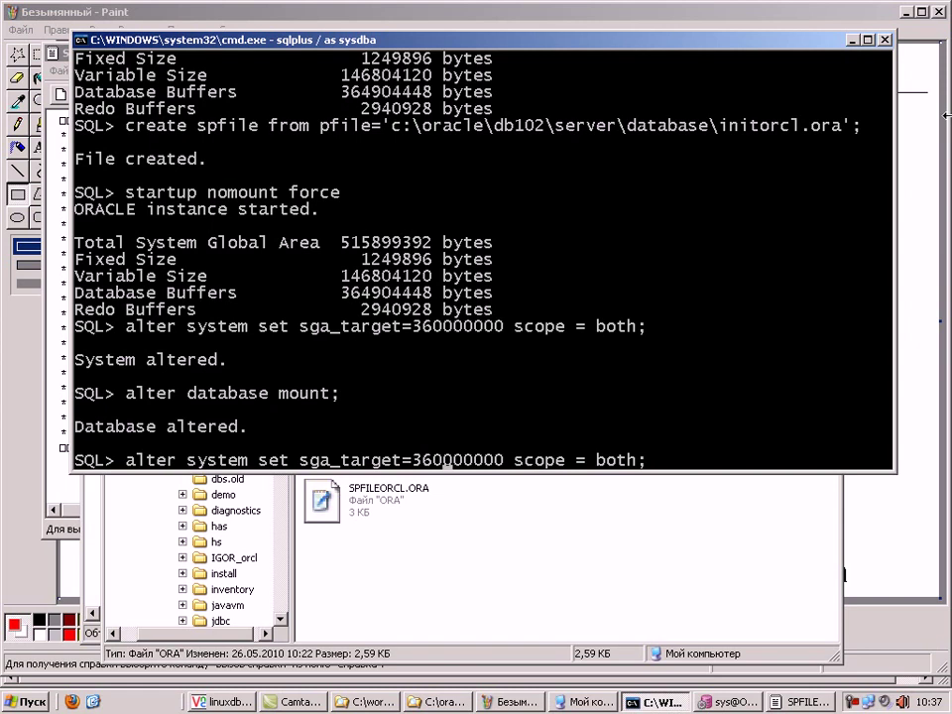
{"action": "key", "text": "Delete"}
{"action": "type", "text": "5"}
{"action": "key", "text": "Return"}
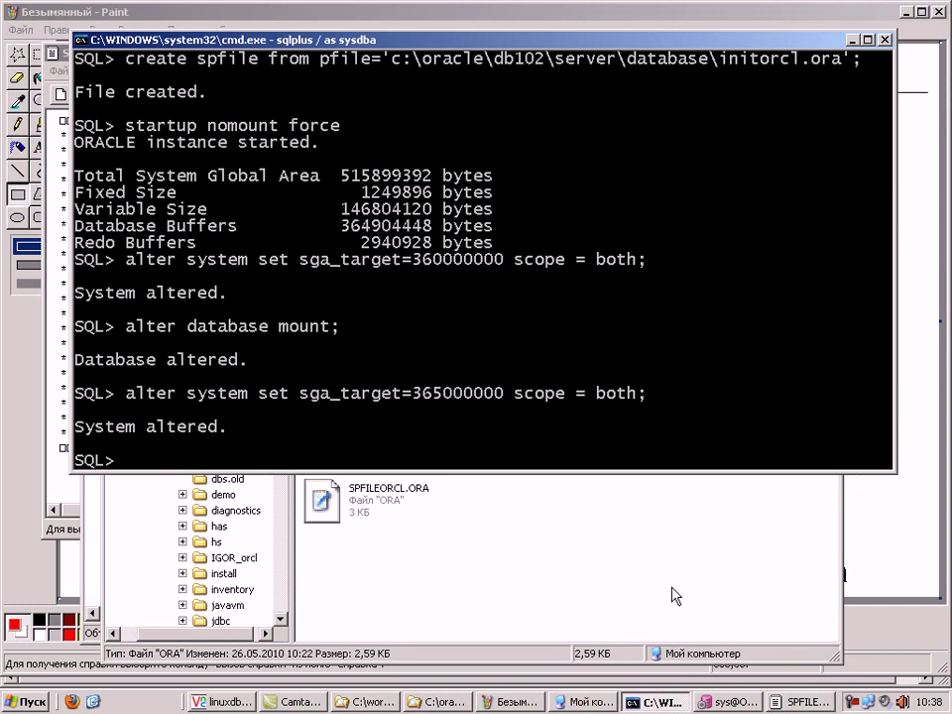
- List all parameters from v$parameter, then only those whose names match 'job%'
{"action": "type", "text": "select na"}
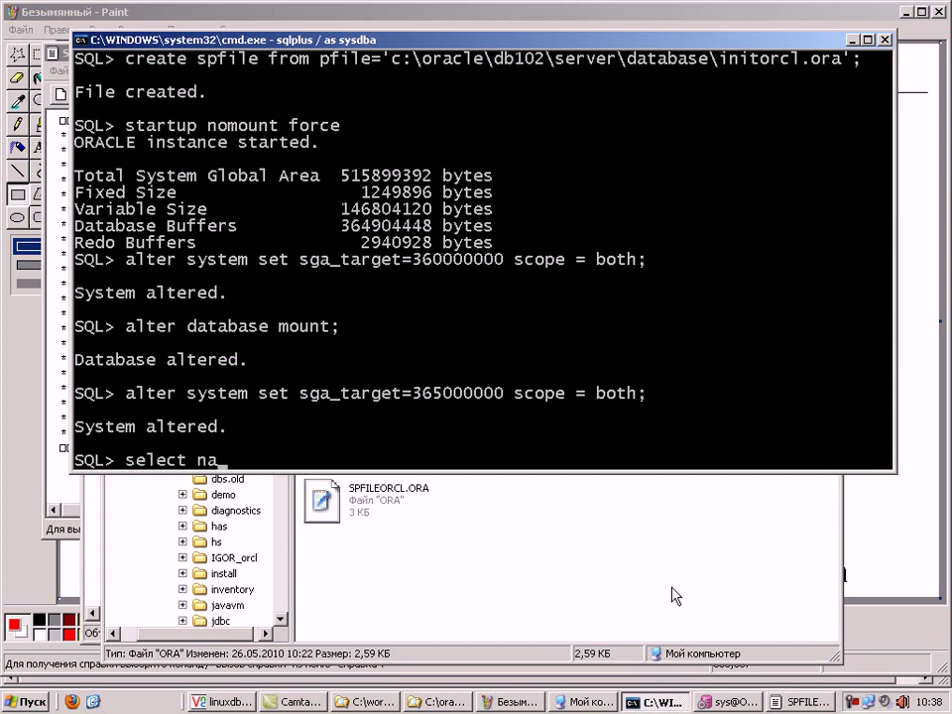
{"action": "type", "text": "me, value fro"}
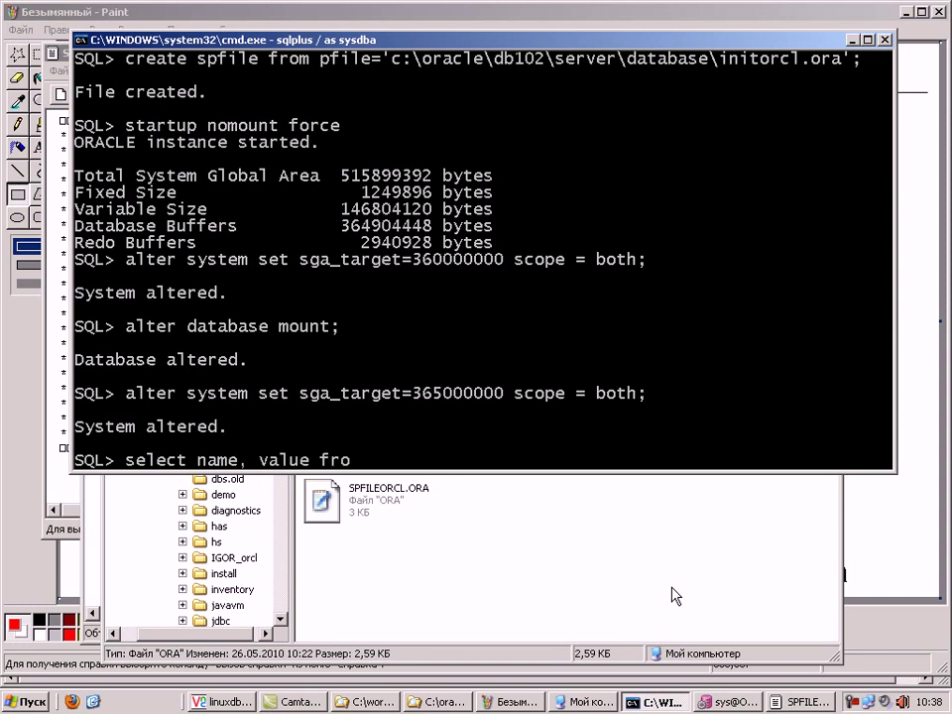
{"action": "type", "text": "m v$para"}
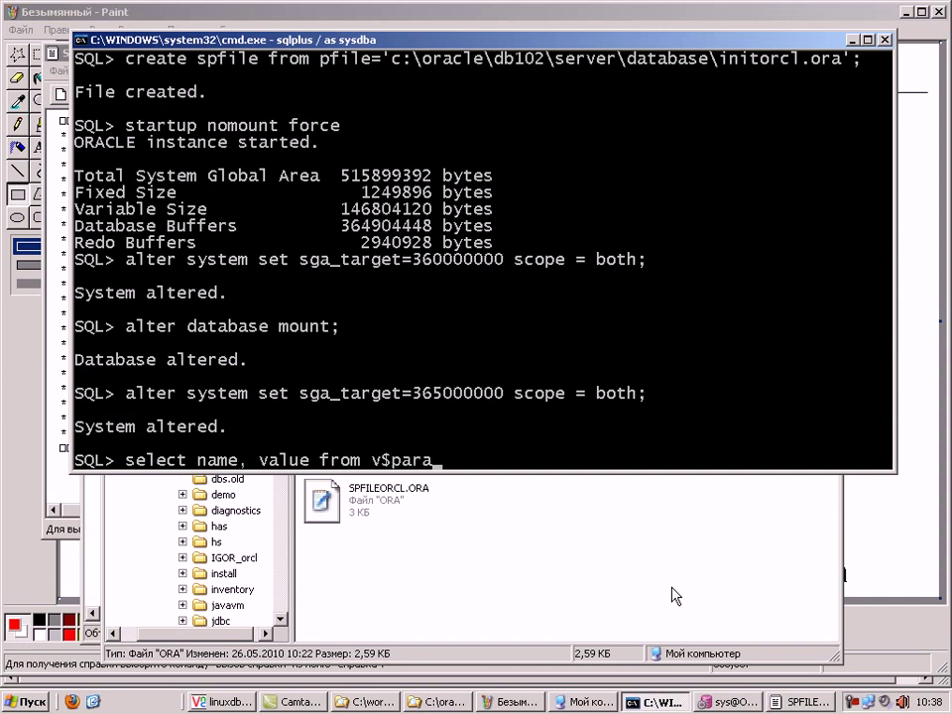
{"action": "type", "text": "meter;"}
{"action": "key", "text": "Return"}
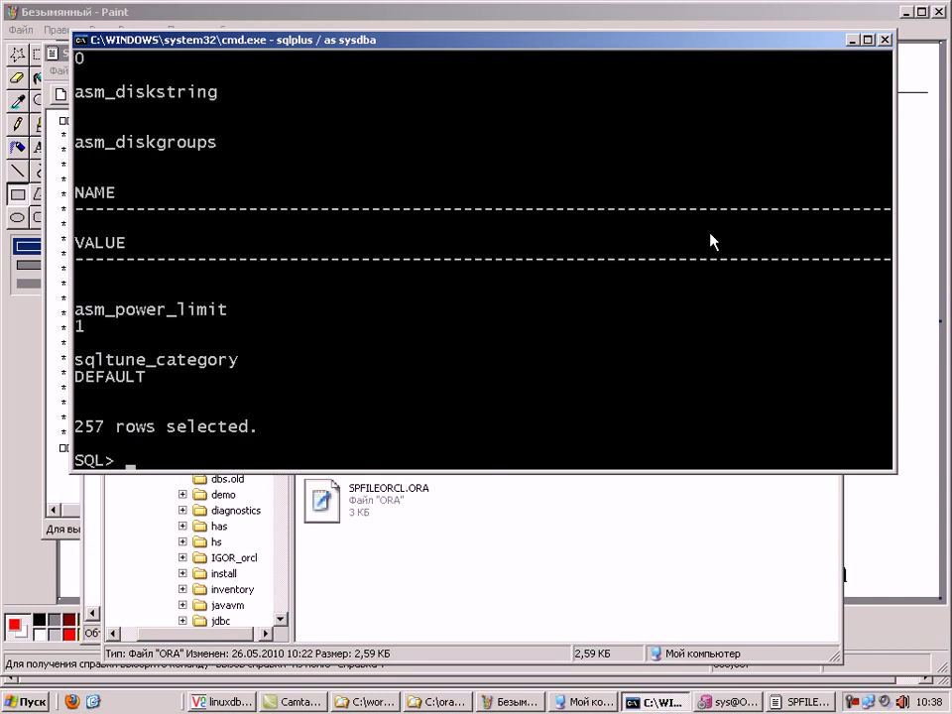
{"action": "key", "text": "Up"}
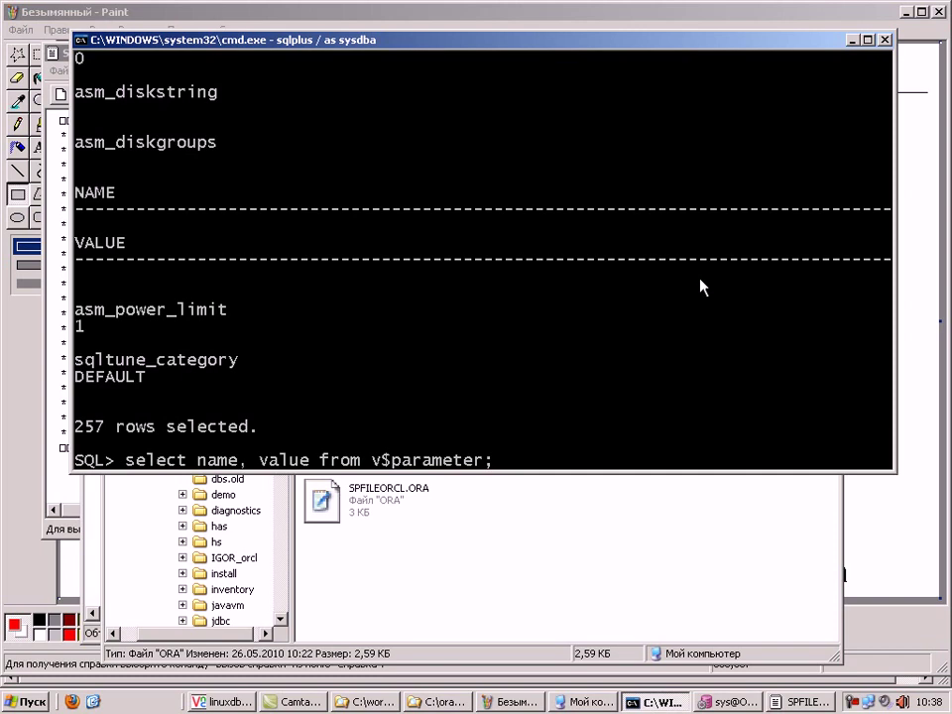
{"action": "key", "text": "Left"}
{"action": "type", "text": "where name"}
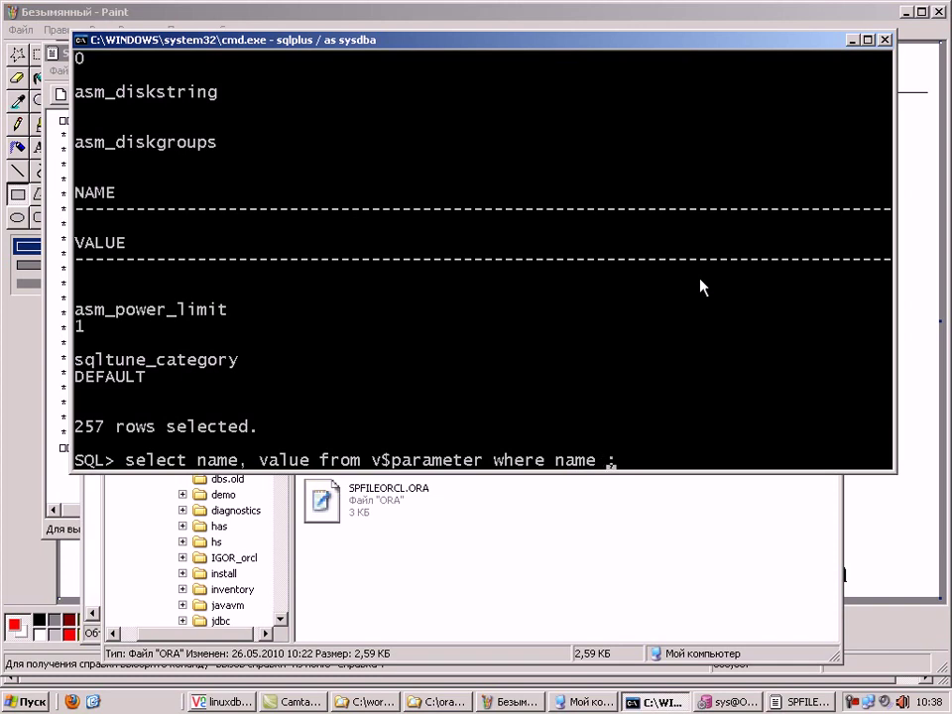
{"action": "type", "text": " like '"}
{"action": "type", "text": "%"}
{"action": "key", "text": "Left"}
{"action": "key", "text": "Left"}
{"action": "type", "text": "job"}
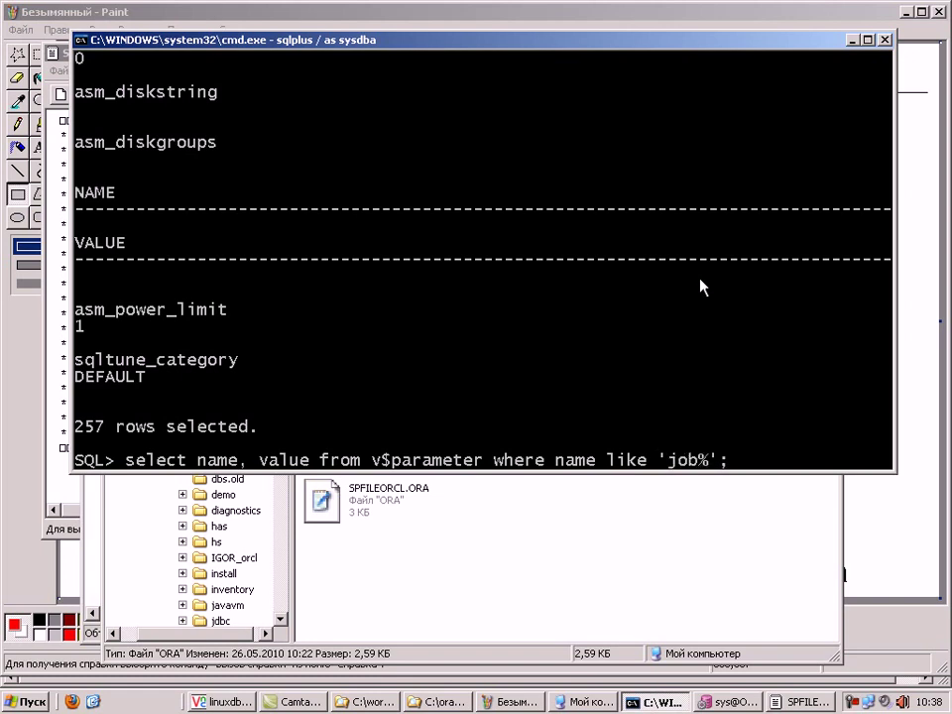
{"action": "key", "text": "Return"}
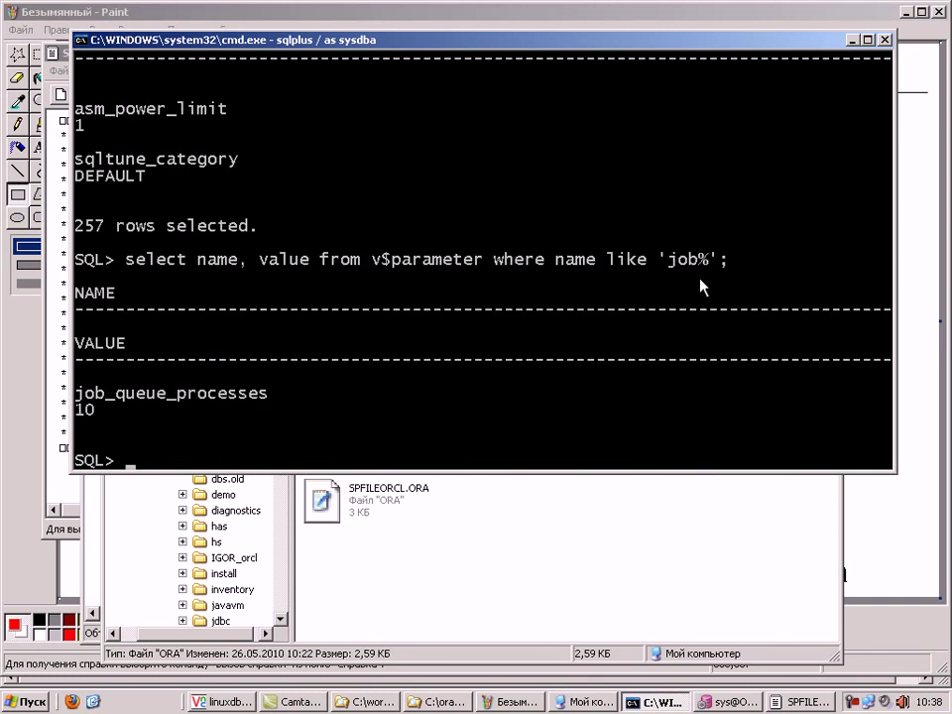
- Query v$parameter for names like '%process%', showing db_writer_processes at 1
{"action": "type", "text": "alter system"}
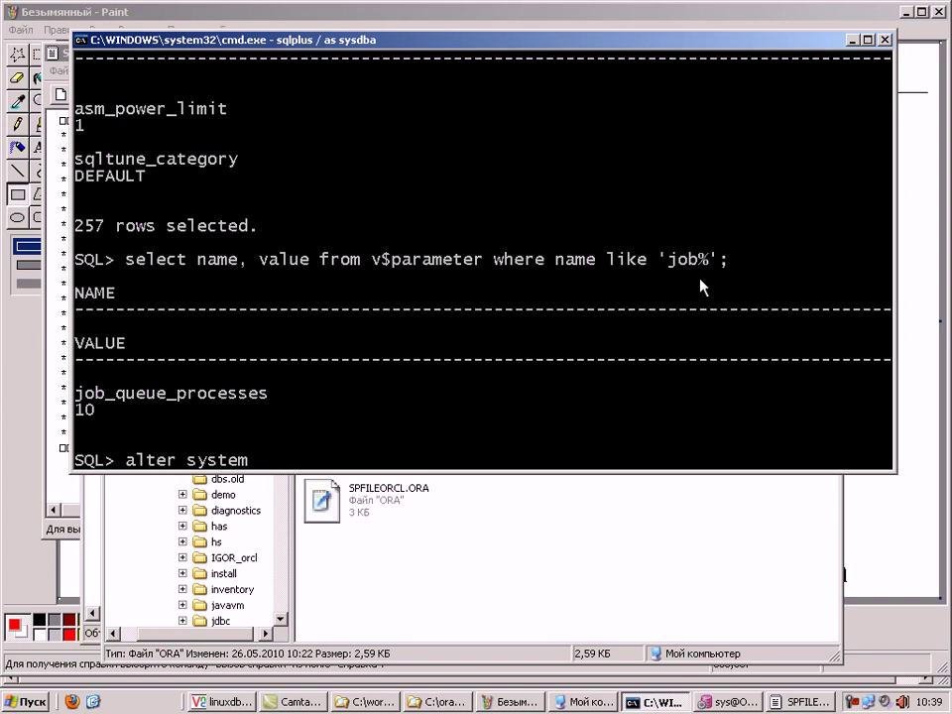
{"action": "key", "text": "BackSpace"}
{"action": "key", "text": "BackSpace"}
{"action": "key", "text": "BackSpace"}
{"action": "key", "text": "BackSpace"}
{"action": "key", "text": "BackSpace"}
{"action": "key", "text": "BackSpace"}
{"action": "key", "text": "BackSpace"}
{"action": "key", "text": "BackSpace"}
{"action": "key", "text": "BackSpace"}
{"action": "key", "text": "BackSpace"}
{"action": "key", "text": "BackSpace"}
{"action": "key", "text": "BackSpace"}
{"action": "key", "text": "BackSpace"}
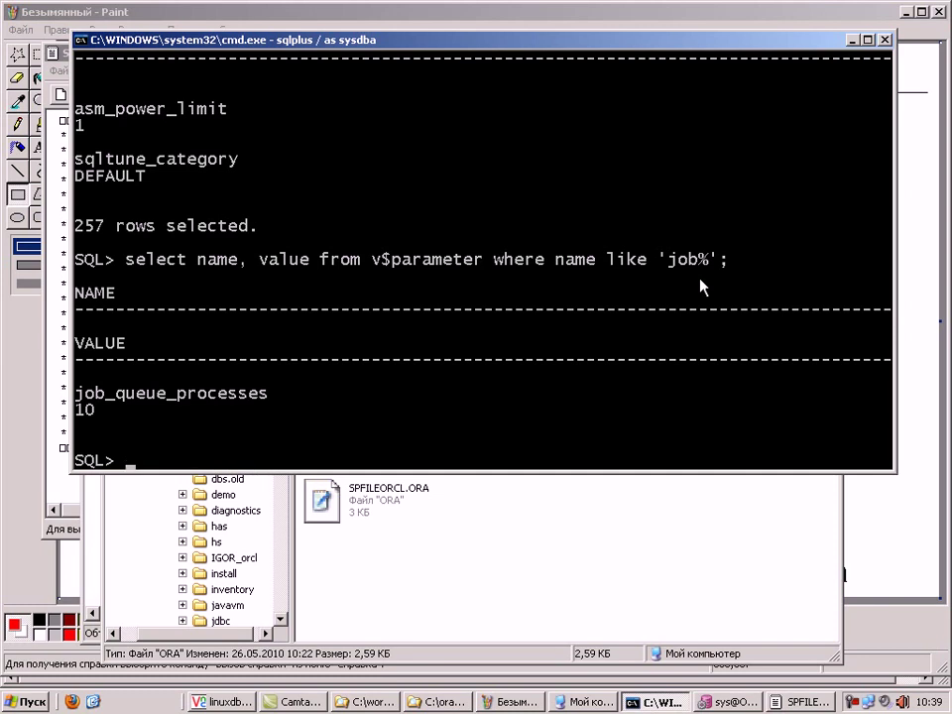
{"action": "key", "text": "Up"}
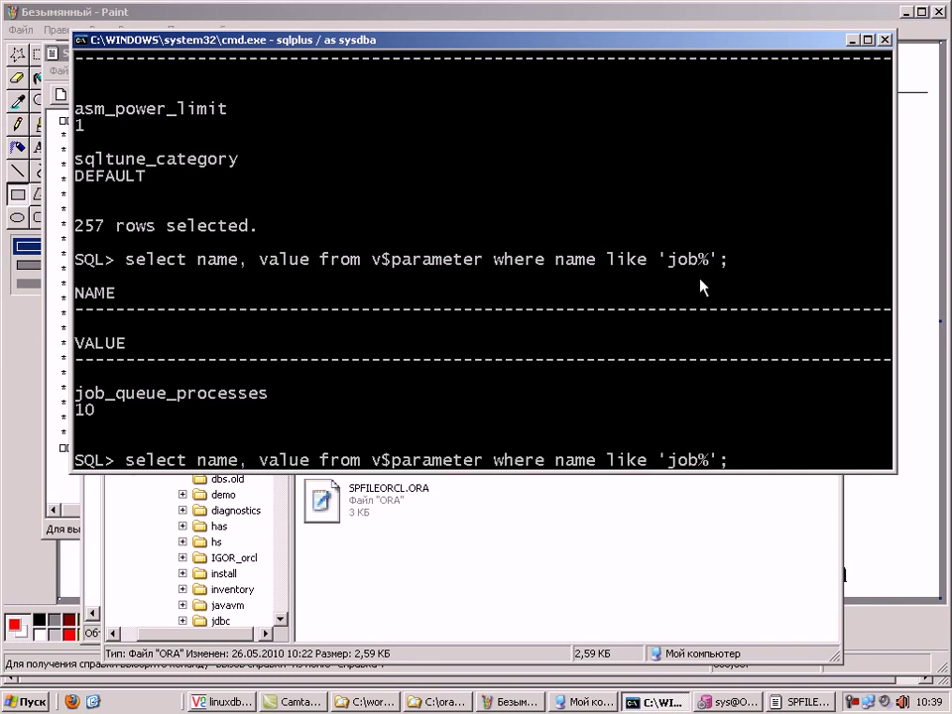
{"action": "key", "text": "Left"}
{"action": "key", "text": "Left"}
{"action": "key", "text": "Left"}
{"action": "key", "text": "Left"}
{"action": "key", "text": "BackSpace"}
{"action": "key", "text": "BackSpace"}
{"action": "key", "text": "Delete"}
{"action": "type", "text": "%process"}
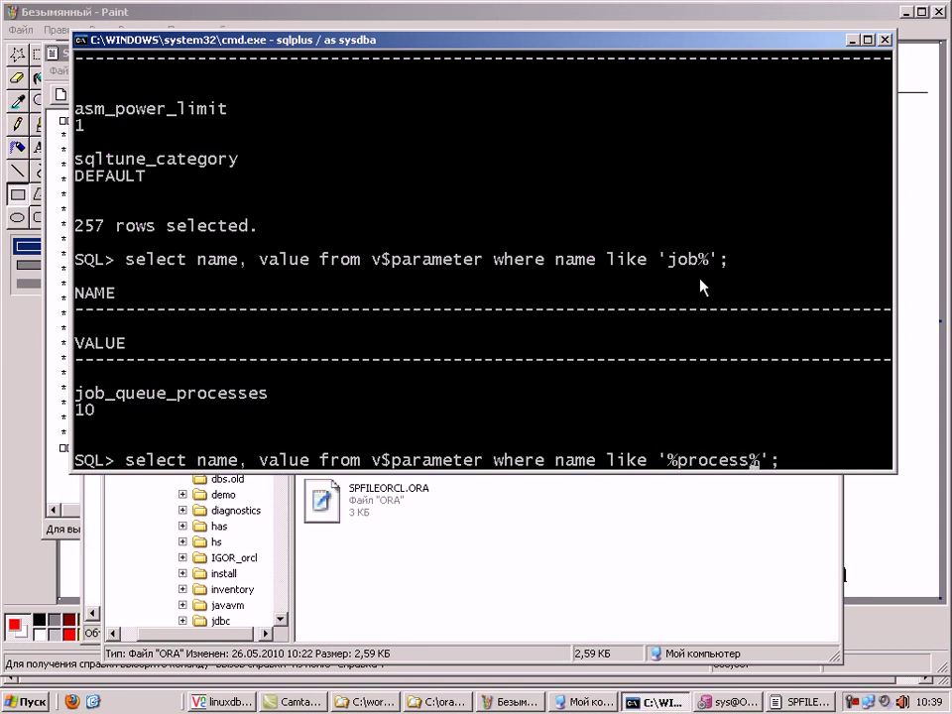
{"action": "key", "text": "Return"}
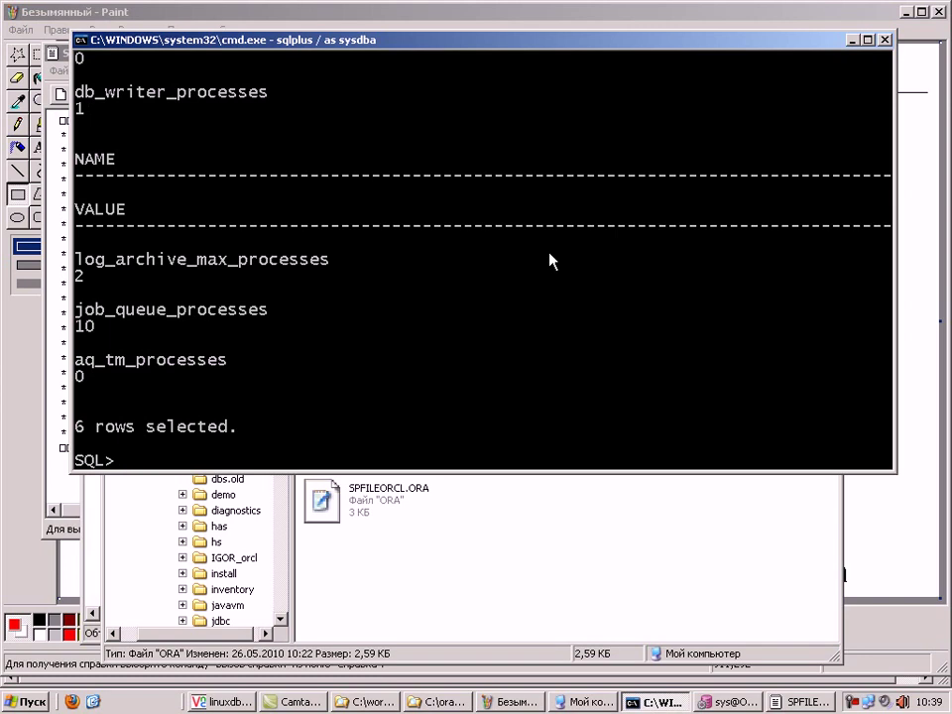
- Try setting db_writer_processes=2 with scope=both, which fails with ORA-02095
{"action": "type", "text": "alter sys"}
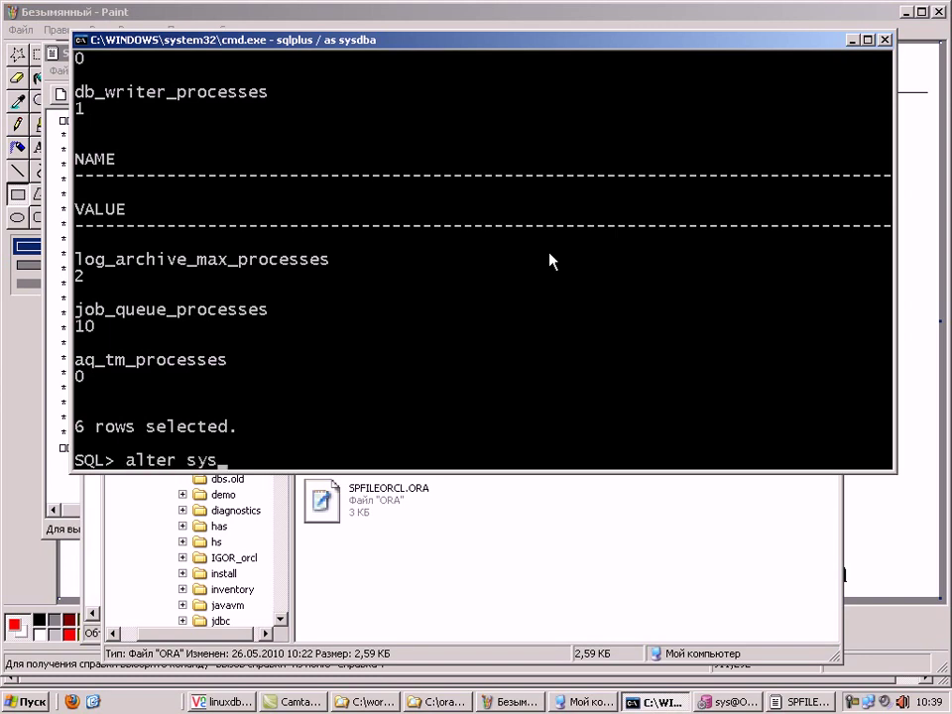
{"action": "type", "text": "tem set db_"}
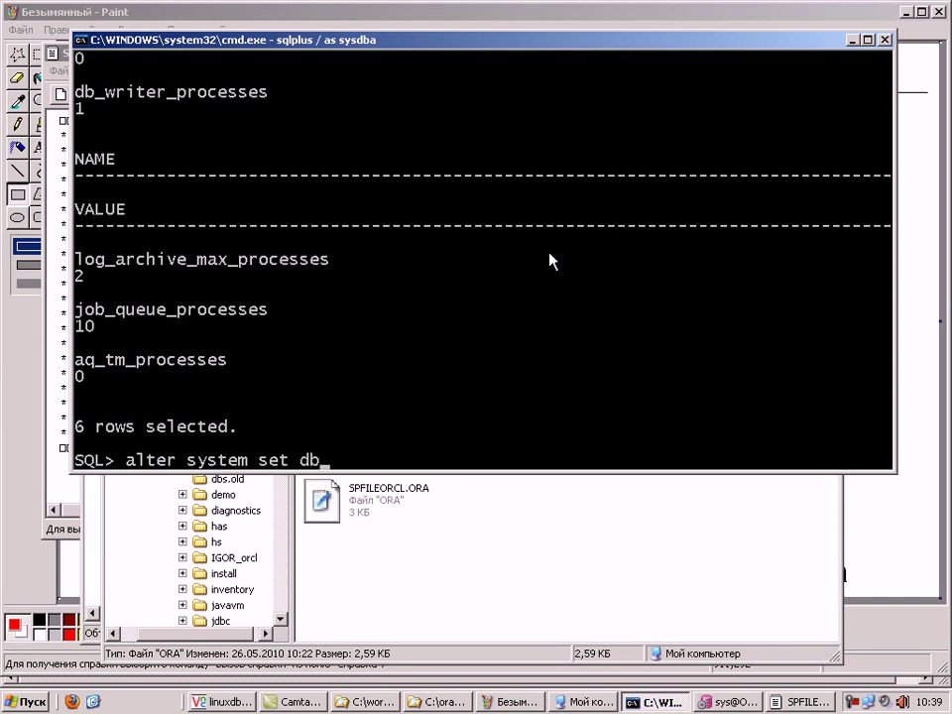
{"action": "type", "text": "writer_proce"}
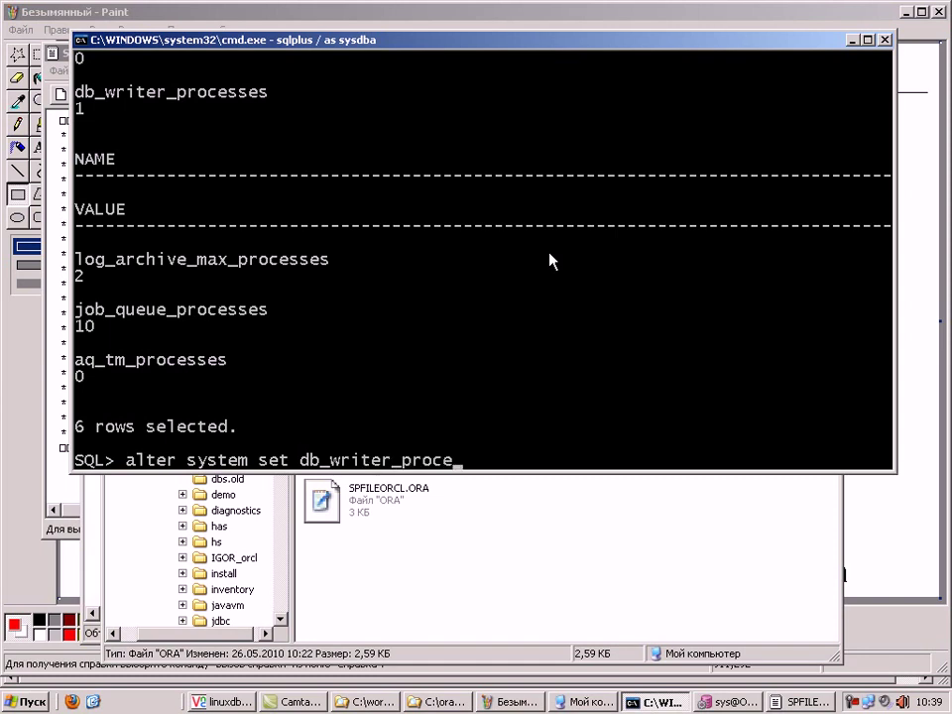
{"action": "type", "text": "sses=2 scope="}
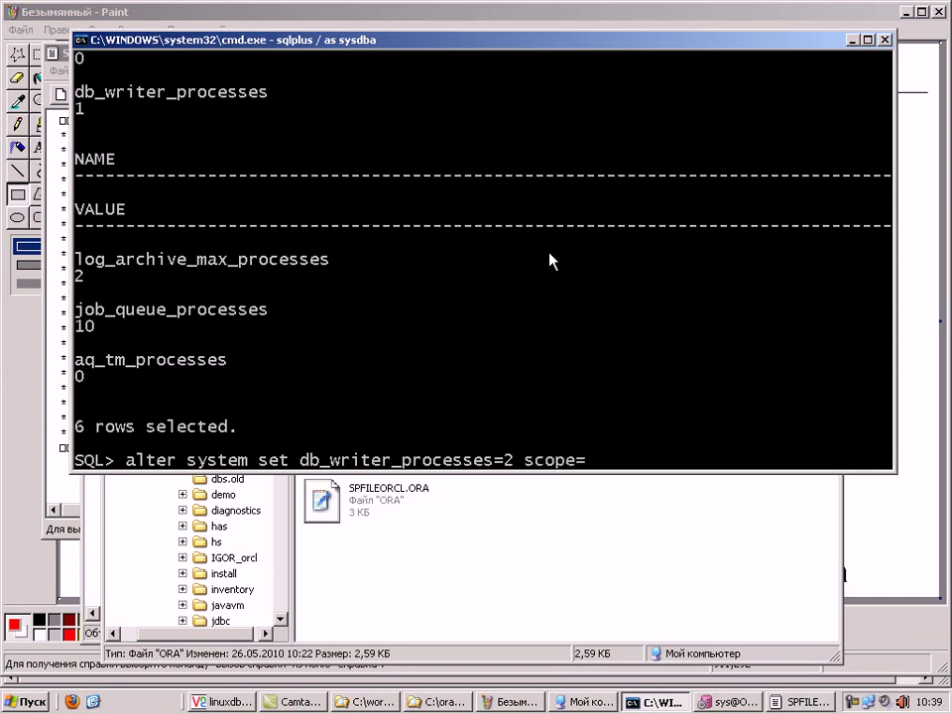
{"action": "type", "text": "both;"}
{"action": "key", "text": "Return"}
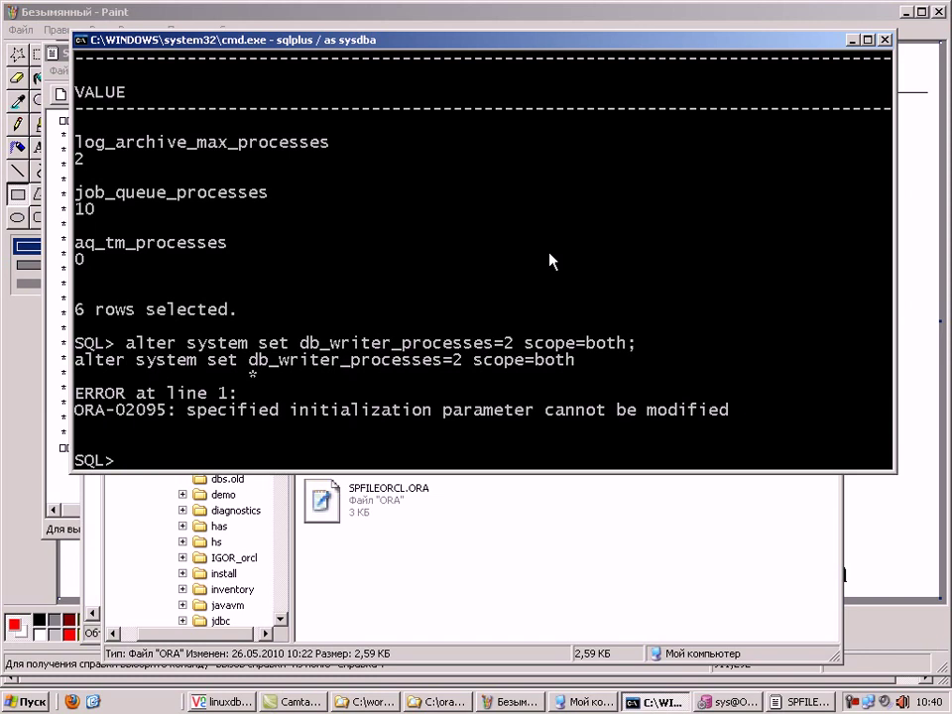
{"action": "type", "text": "alter s"}
{"action": "key", "text": "BackSpace"}
{"action": "key", "text": "Escape"}
- Force-restart the instance nomount and retry the db_writer_processes=2 change
{"action": "type", "text": "startup nomount"}
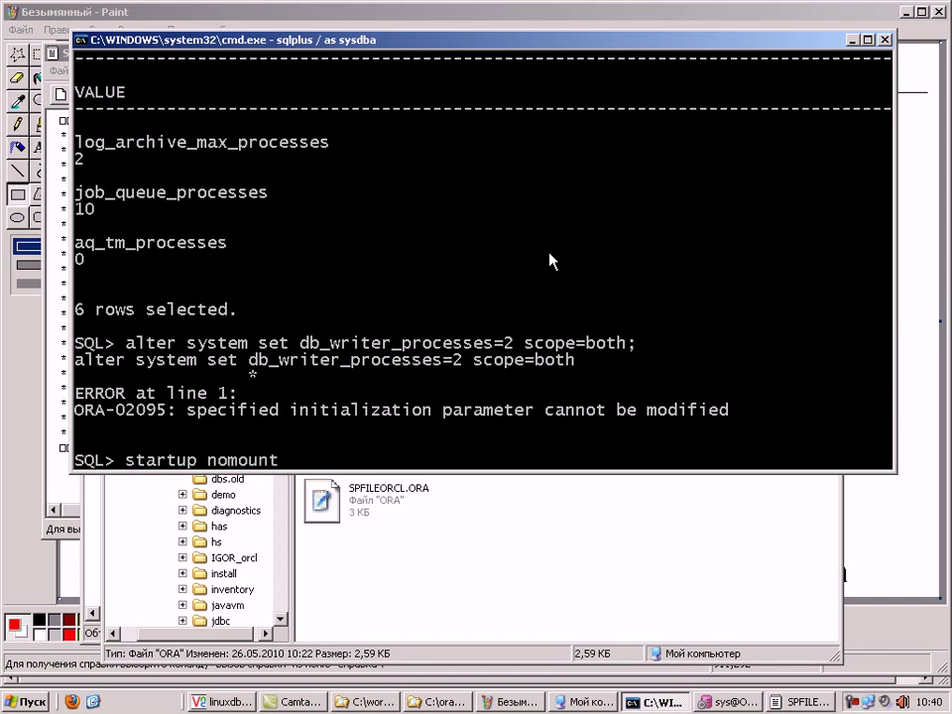
{"action": "type", "text": " force"}
{"action": "key", "text": "Return"}
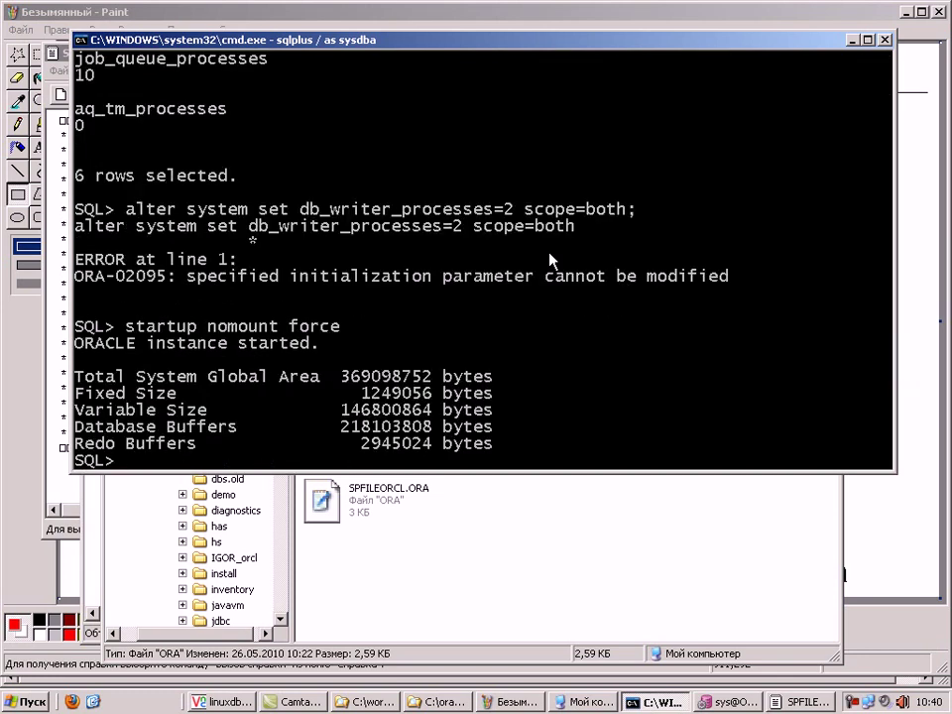
{"action": "key", "text": "Up"}
{"action": "key", "text": "Up"}
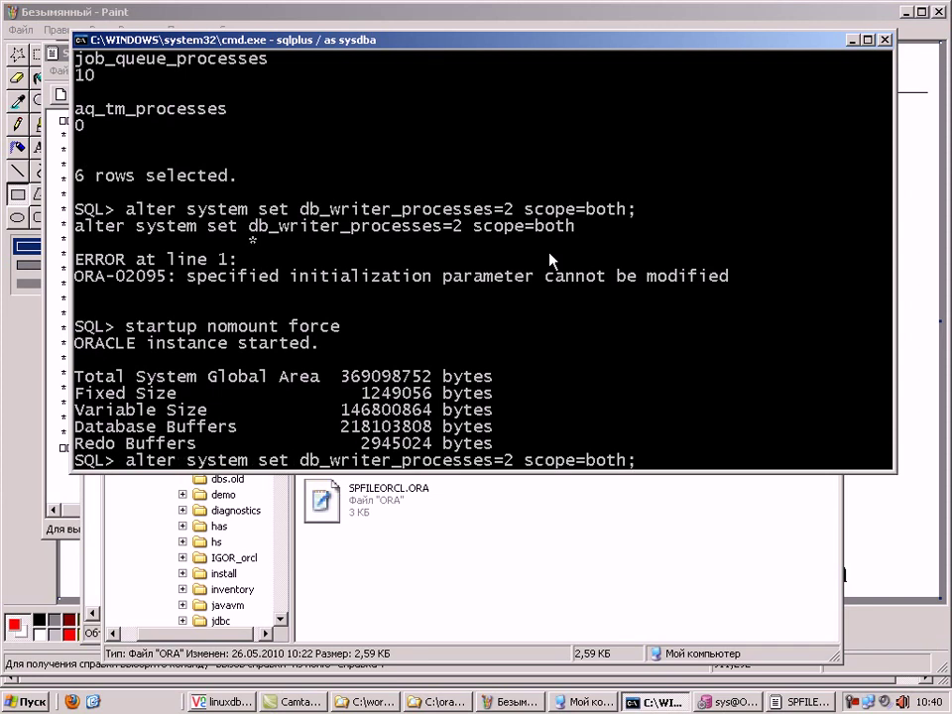
{"action": "key", "text": "Return"}
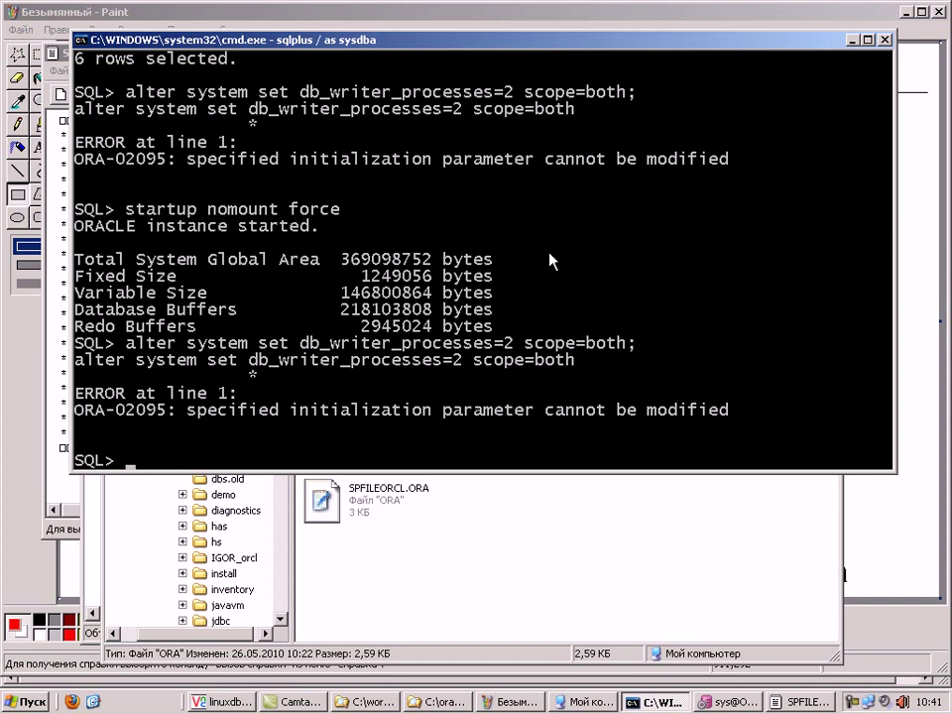
- Mount the database with 'alter database mount;' and bring up the Paint startup-stages diagram
{"action": "type", "text": "a"}
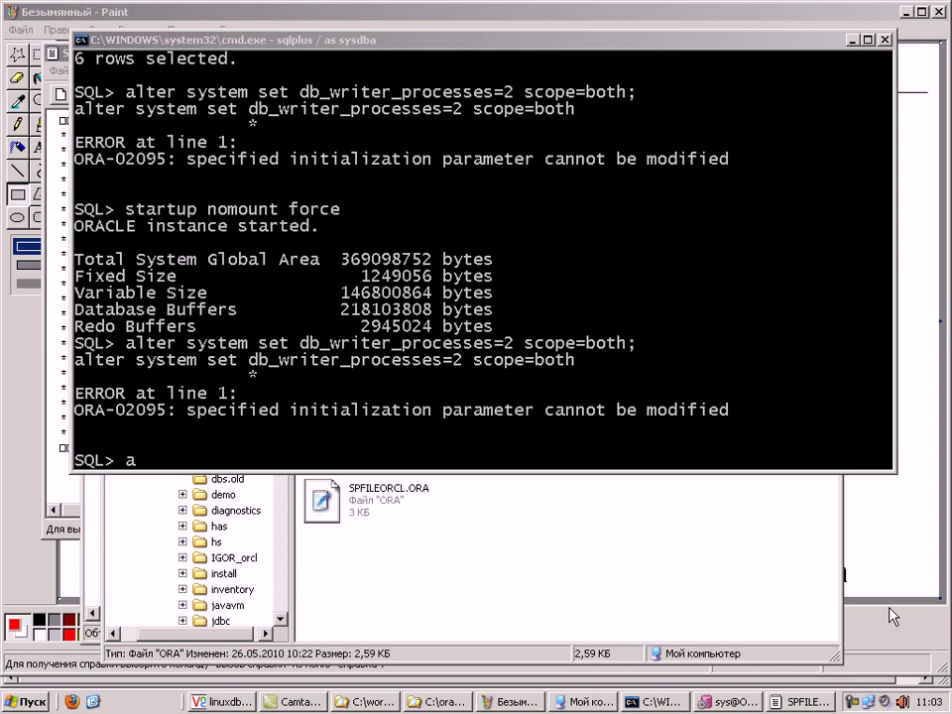
{"action": "left_click", "coordinate": [144, 461]}
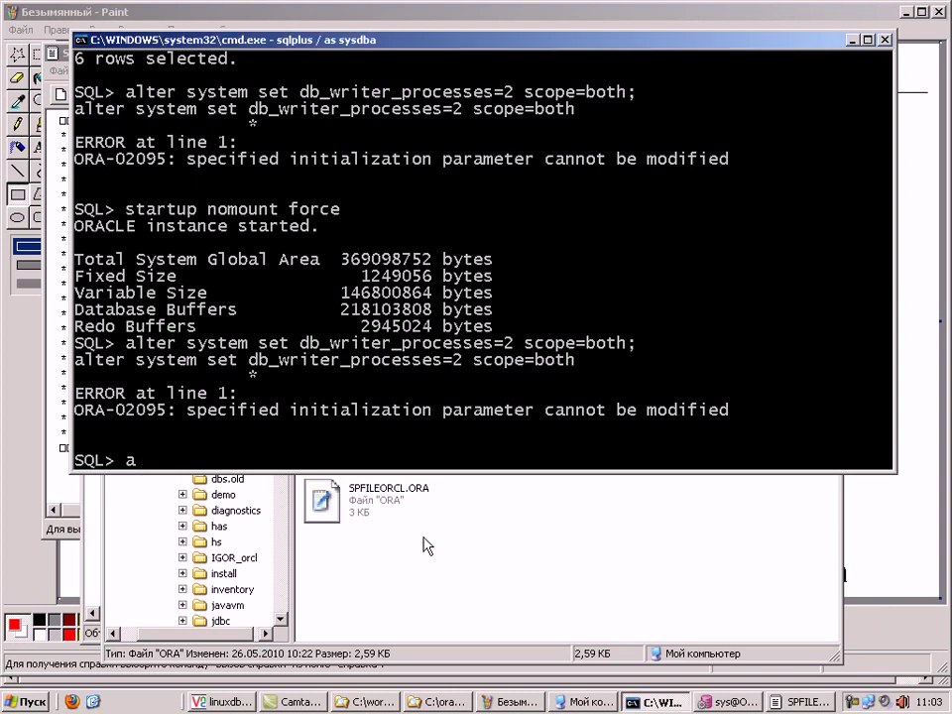
{"action": "key", "text": "BackSpace"}
{"action": "type", "text": "alter sys"}
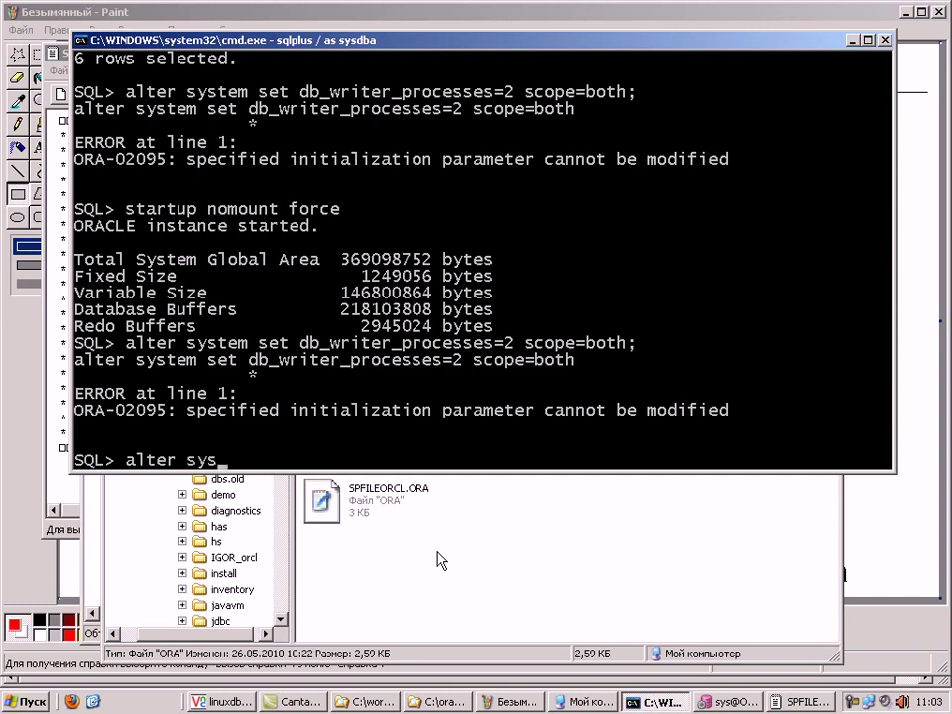
{"action": "key", "text": "BackSpace"}
{"action": "key", "text": "BackSpace"}
{"action": "key", "text": "BackSpace"}
{"action": "type", "text": "database "}
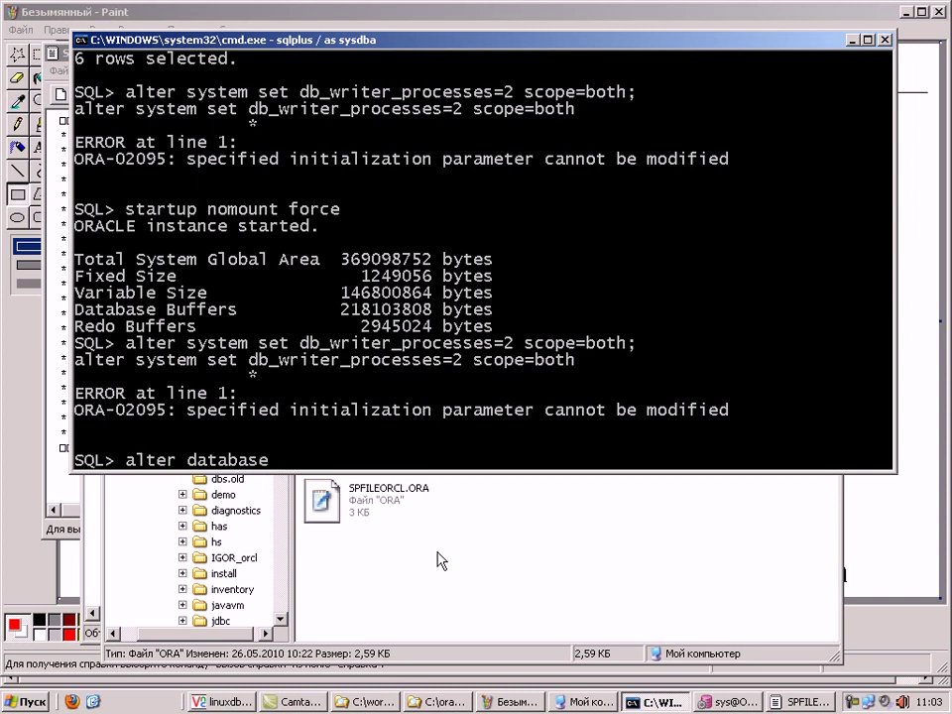
{"action": "type", "text": "mount;"}
{"action": "key", "text": "Return"}
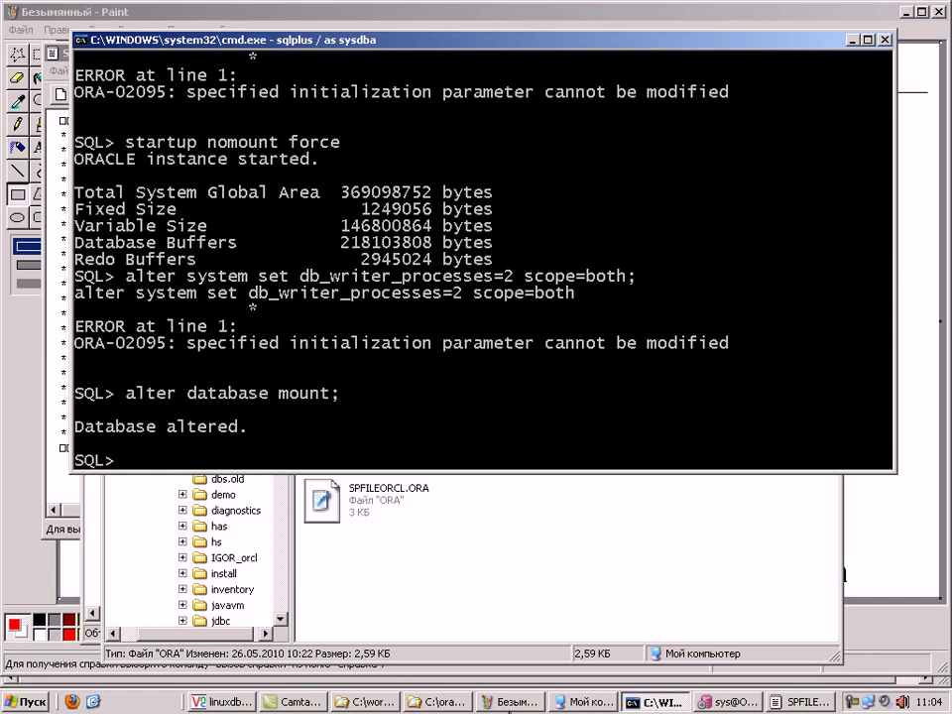
{"action": "key", "text": "alt+Tab"}
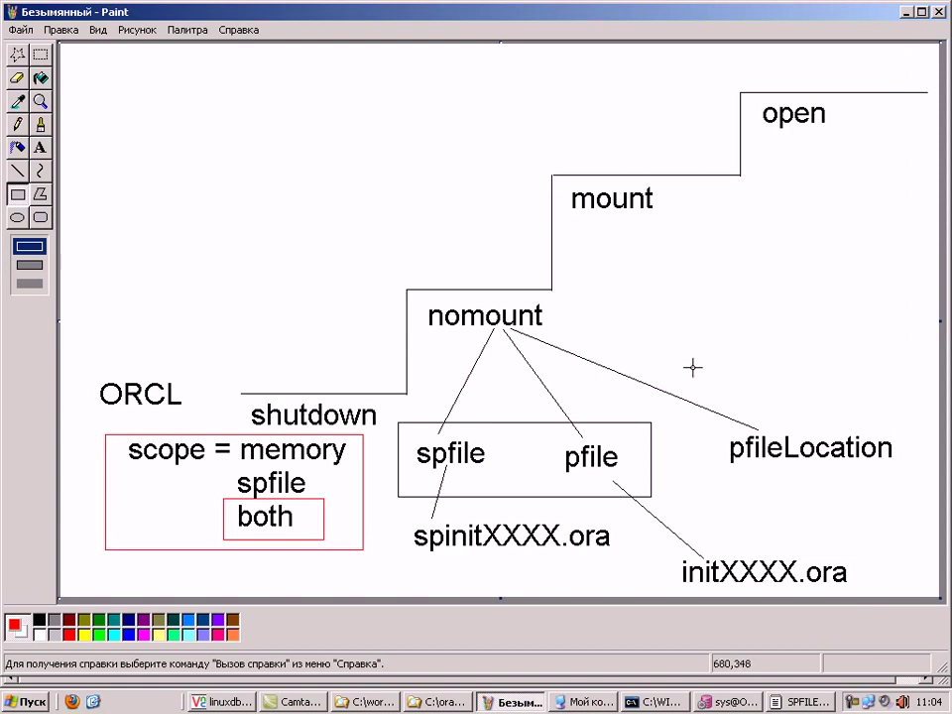
- Close SPFILEORCL.ORA in WordPad and open initORCL.ora from the database folder
{"action": "right_click", "coordinate": [796, 704]}
{"action": "left_click", "coordinate": [784, 689]}
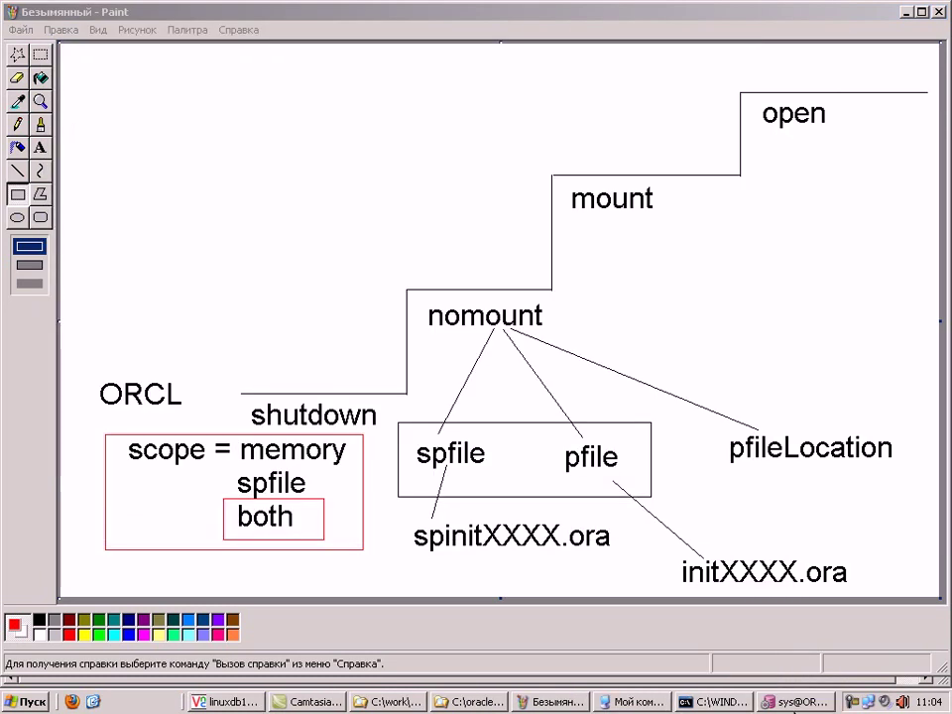
{"action": "left_click", "coordinate": [462, 702]}
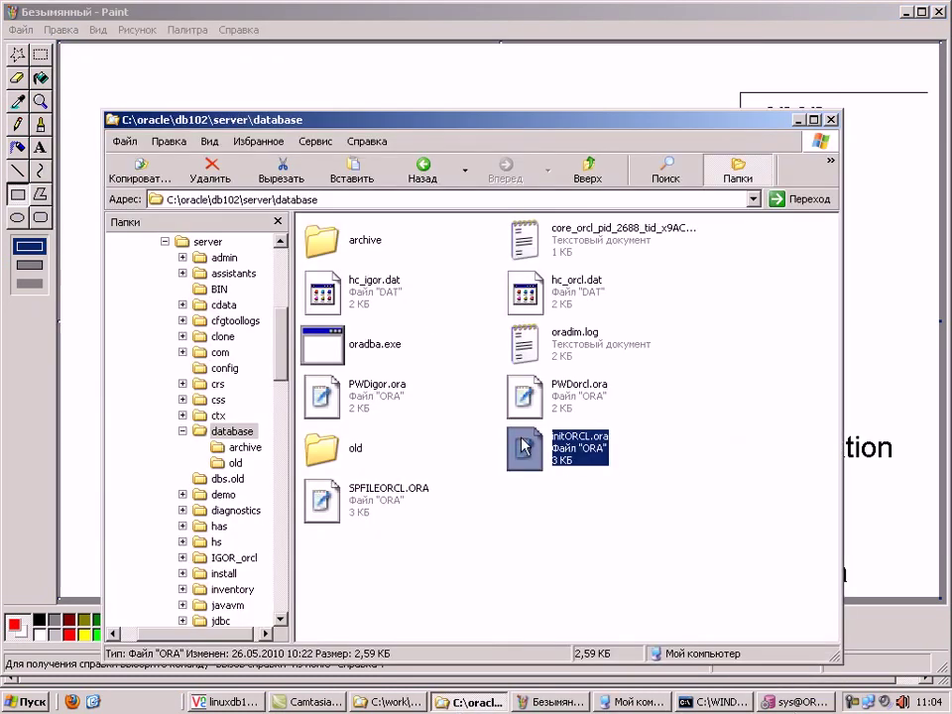
{"action": "double_click", "coordinate": [538, 458]}
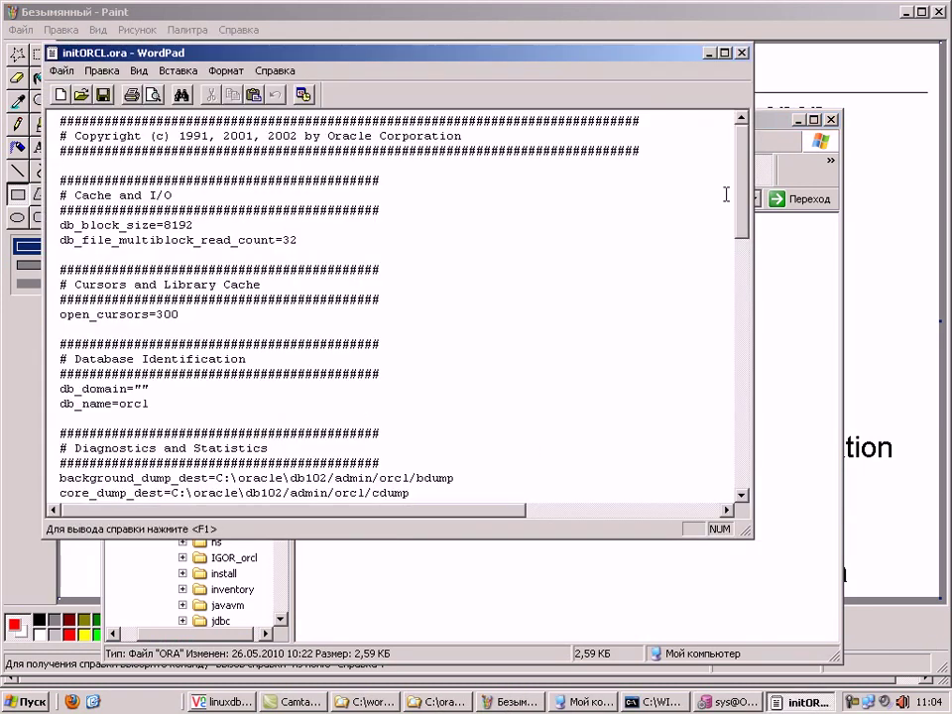
- Comment out the control_files line with a leading # and save initORCL.ora
{"action": "left_click_drag", "start_coordinate": [741, 193], "coordinate": [742, 220]}
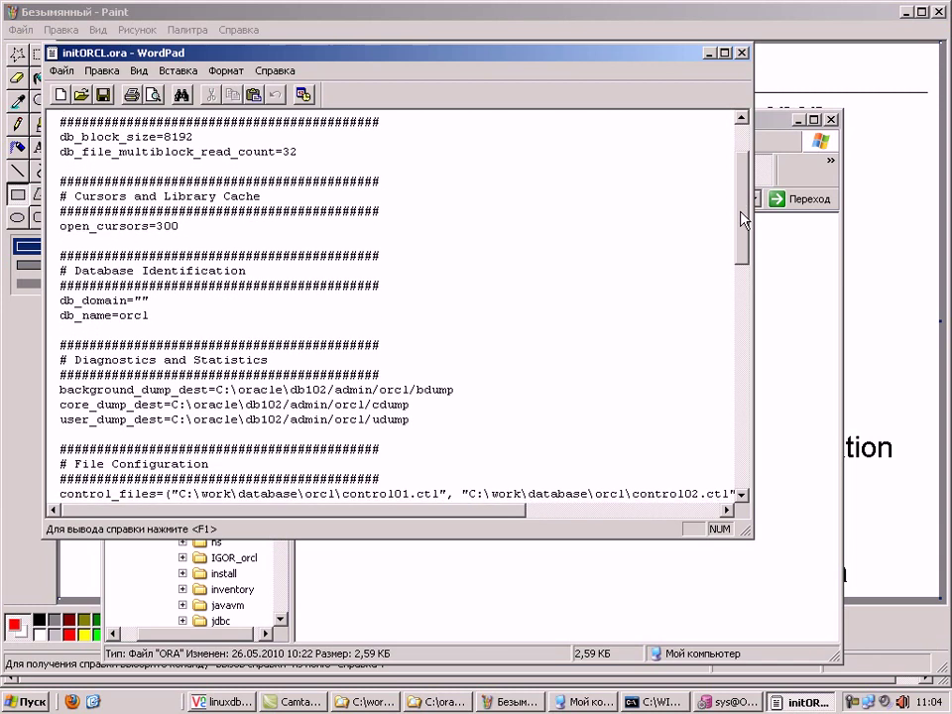
{"action": "left_click_drag", "start_coordinate": [742, 220], "coordinate": [745, 283]}
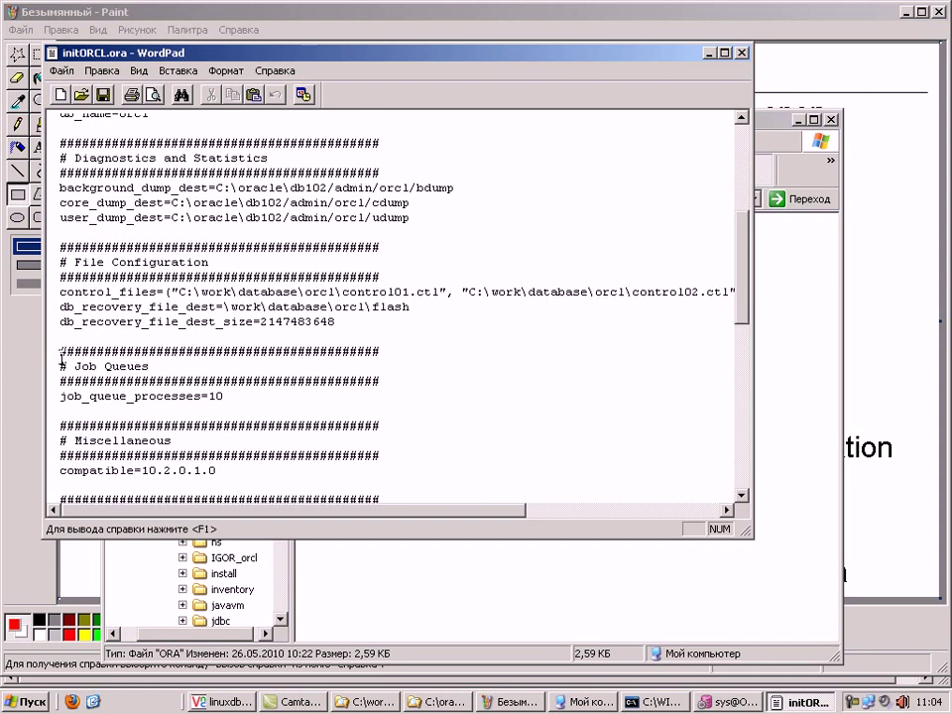
{"action": "left_click_drag", "start_coordinate": [43, 293], "coordinate": [44, 337]}
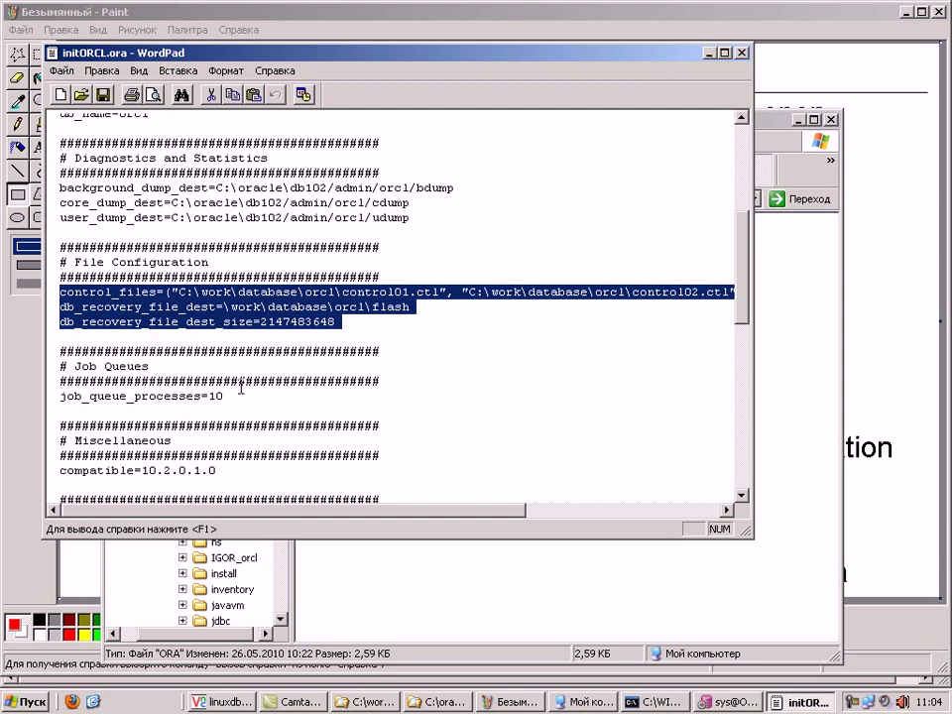
{"action": "key", "text": "Up"}
{"action": "key", "text": "Up"}
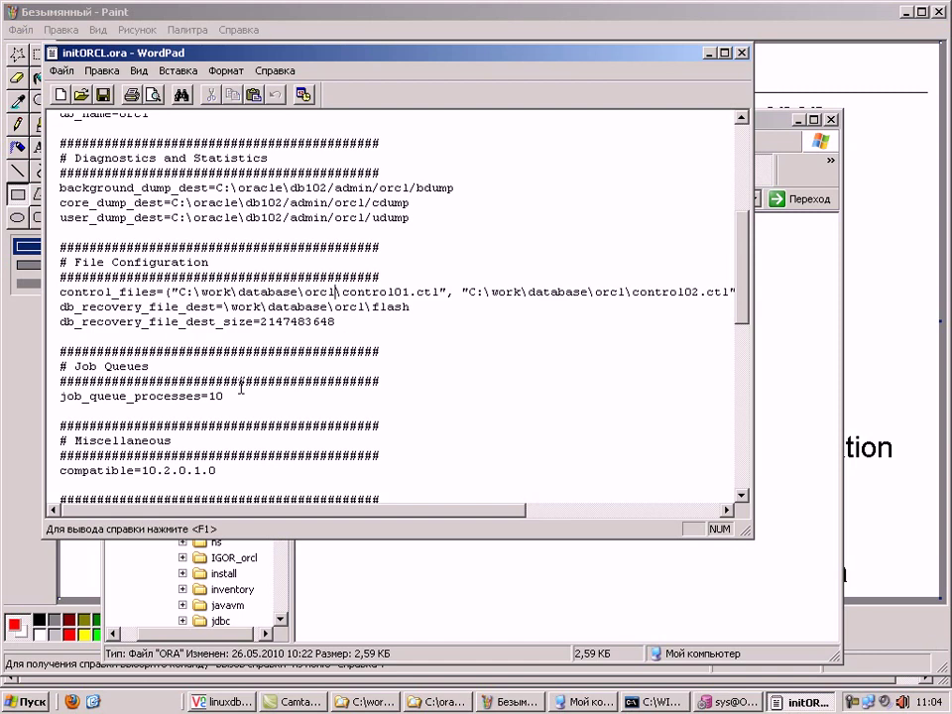
{"action": "key", "text": "Home"}
{"action": "key", "text": "shift+End"}
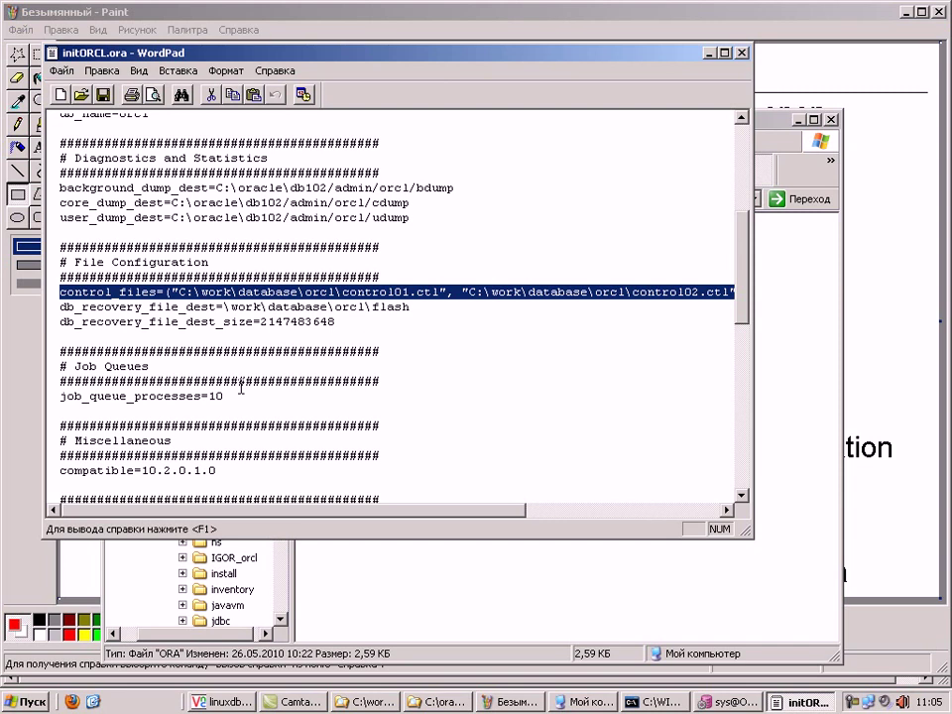
{"action": "left_click", "coordinate": [241, 390]}
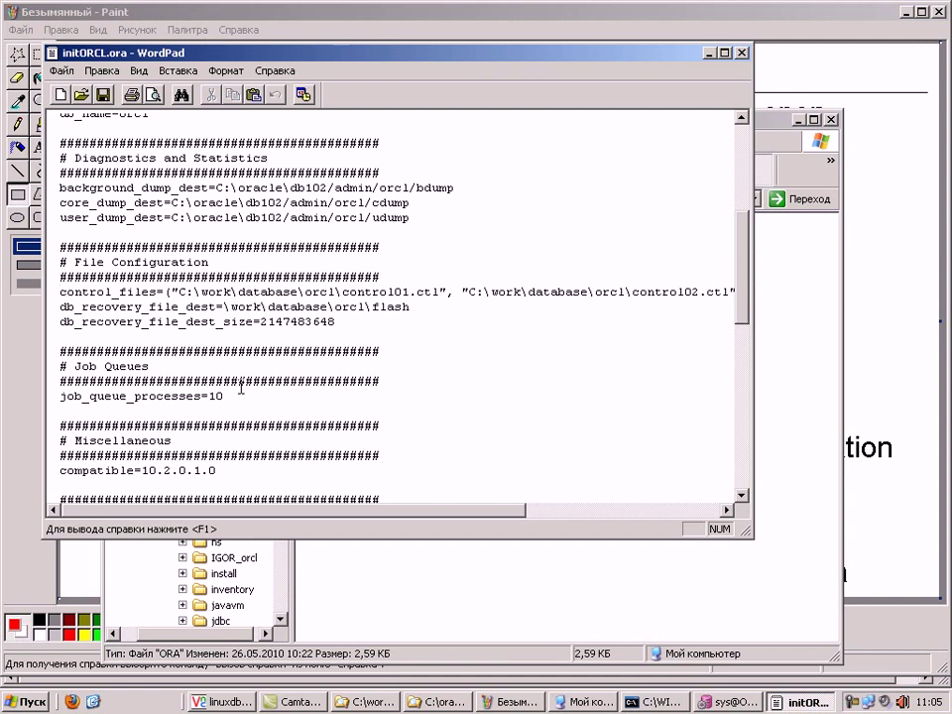
{"action": "key", "text": "Right"}
{"action": "key", "text": "Right"}
{"action": "key", "text": "Right"}
{"action": "key", "text": "Right"}
{"action": "key", "text": "Right"}
{"action": "key", "text": "Right"}
{"action": "key", "text": "Right"}
{"action": "key", "text": "Right"}
{"action": "key", "text": "Right"}
{"action": "key", "text": "Right"}
{"action": "key", "text": "Right"}
{"action": "key", "text": "Right"}
{"action": "key", "text": "Right"}
{"action": "key", "text": "Right"}
{"action": "key", "text": "Right"}
{"action": "key", "text": "Right"}
{"action": "key", "text": "Right"}
{"action": "key", "text": "Right"}
{"action": "key", "text": "Right"}
{"action": "key", "text": "Right"}
{"action": "key", "text": "Right"}
{"action": "key", "text": "Right"}
{"action": "key", "text": "Right"}
{"action": "key", "text": "Right"}
{"action": "key", "text": "Right"}
{"action": "key", "text": "Right"}
{"action": "key", "text": "Right"}
{"action": "key", "text": "Right"}
{"action": "key", "text": "Right"}
{"action": "key", "text": "Right"}
{"action": "key", "text": "Right"}
{"action": "key", "text": "Right"}
{"action": "key", "text": "Right"}
{"action": "key", "text": "Right"}
{"action": "key", "text": "Right"}
{"action": "key", "text": "Right"}
{"action": "key", "text": "Right"}
{"action": "key", "text": "Right"}
{"action": "key", "text": "Right"}
{"action": "key", "text": "Right"}
{"action": "key", "text": "Home"}
{"action": "type", "text": "#"}
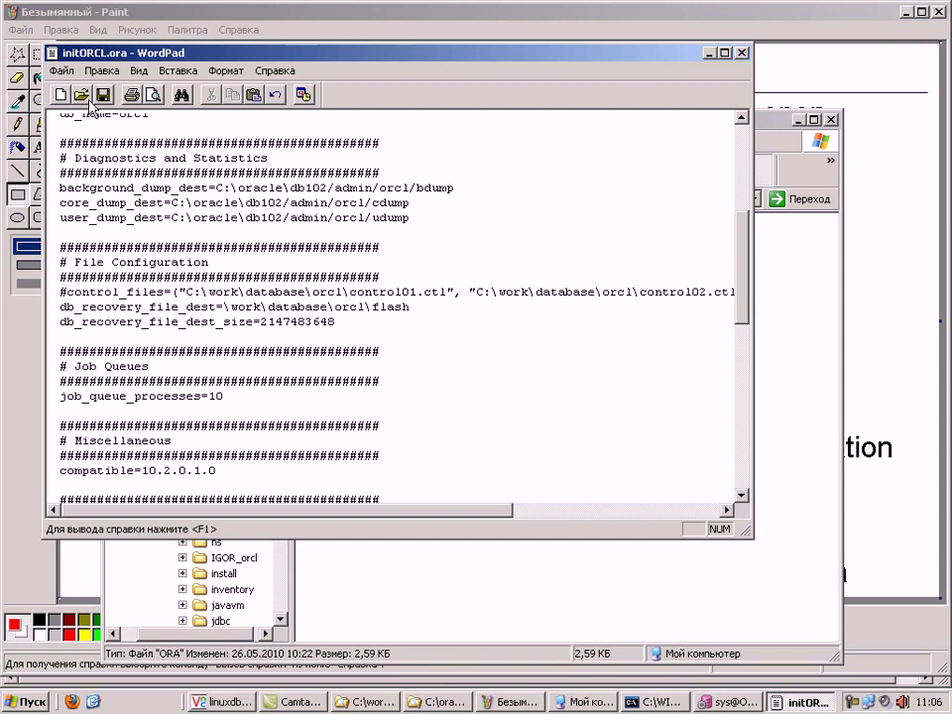
{"action": "left_click", "coordinate": [103, 95]}
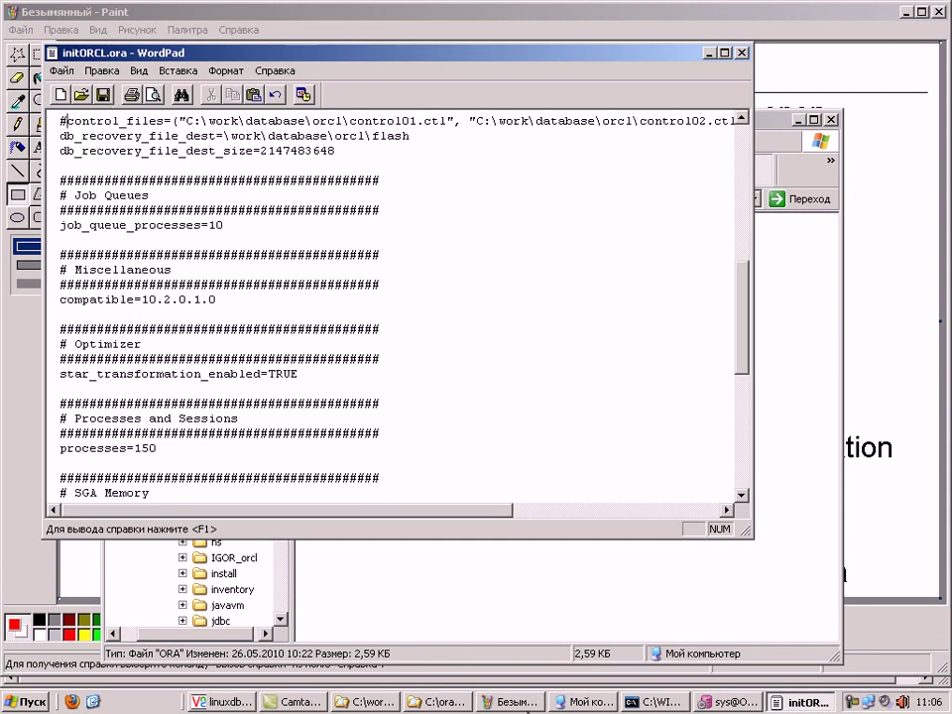
- Rename SPFILEORCL.ORA to SPFILEORCL.ORA1, confirming the extension change
{"action": "left_click", "coordinate": [431, 702]}
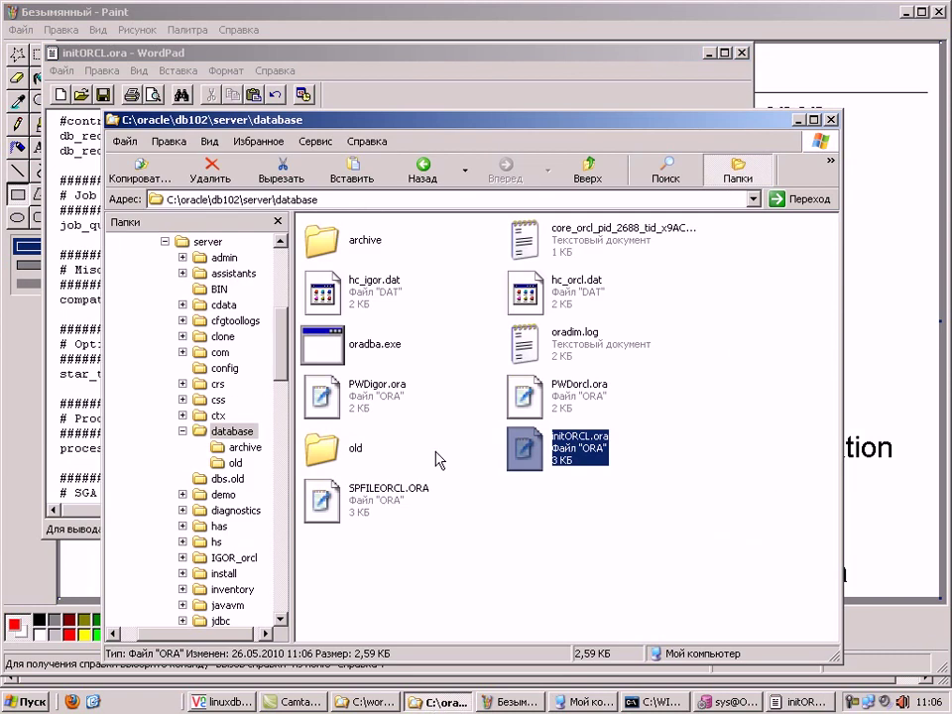
{"action": "left_click", "coordinate": [361, 507]}
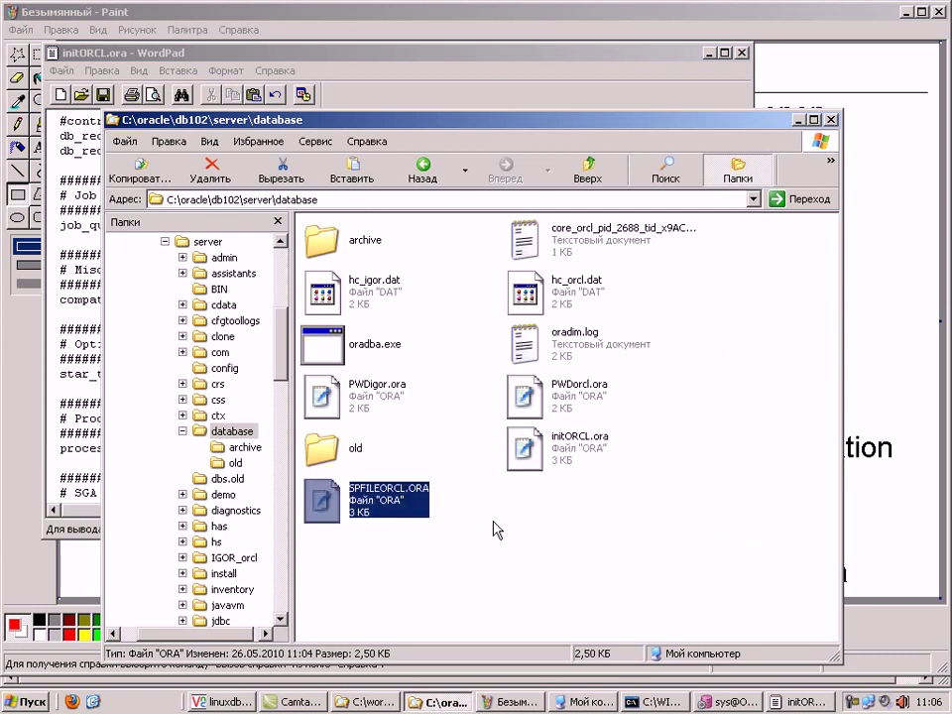
{"action": "key", "text": "F2"}
{"action": "key", "text": "End"}
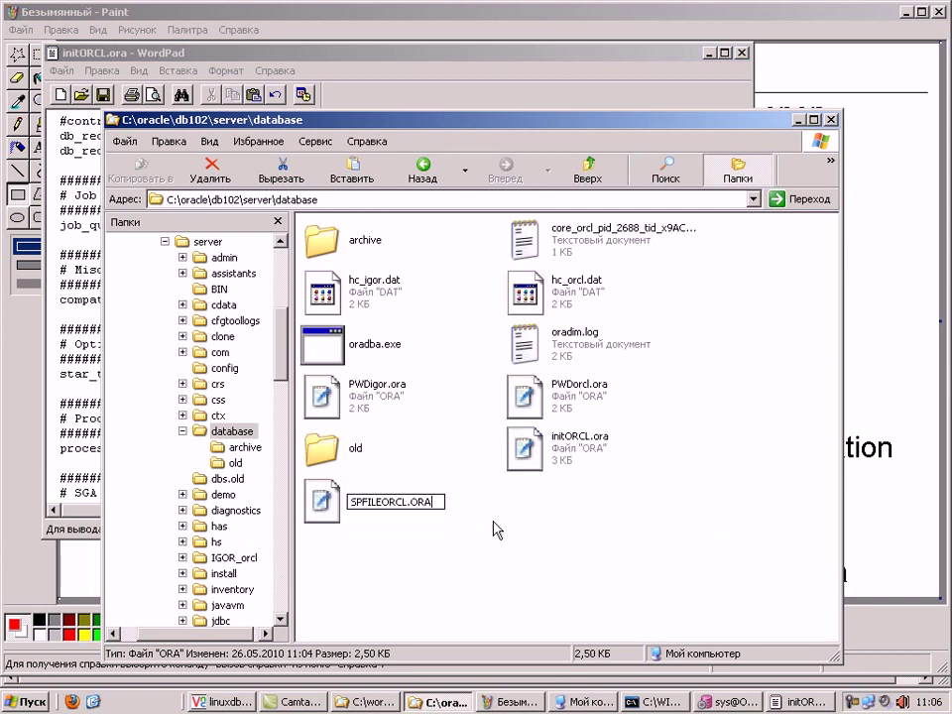
{"action": "type", "text": "1"}
{"action": "key", "text": "Return"}
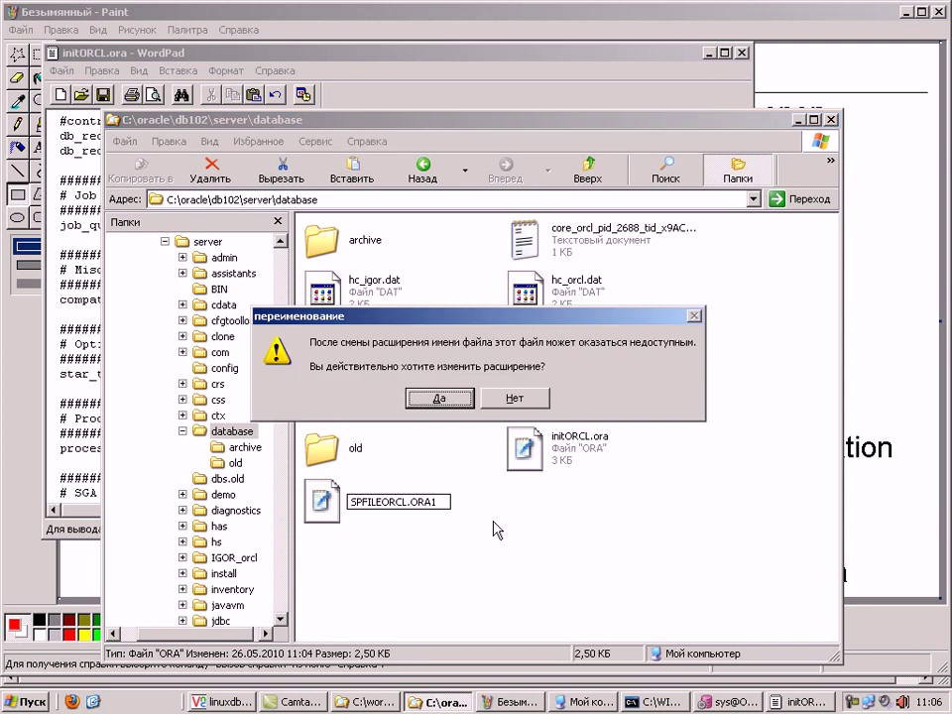
{"action": "key", "text": "Return"}
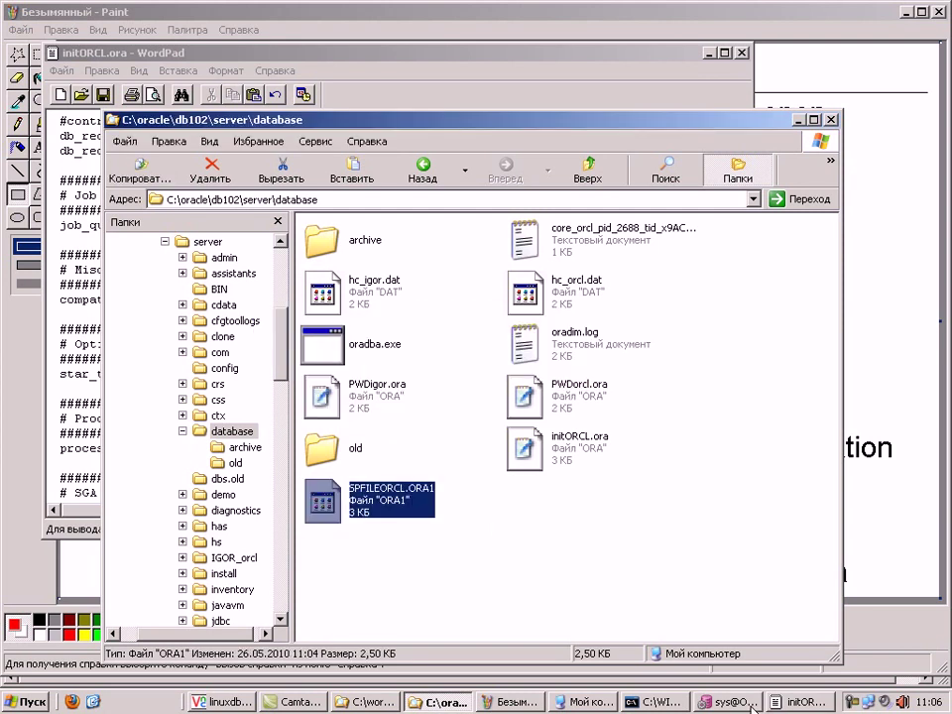
- Force-restart the instance in nomount mode with 'startup nomount force'
{"action": "left_click", "coordinate": [677, 706]}
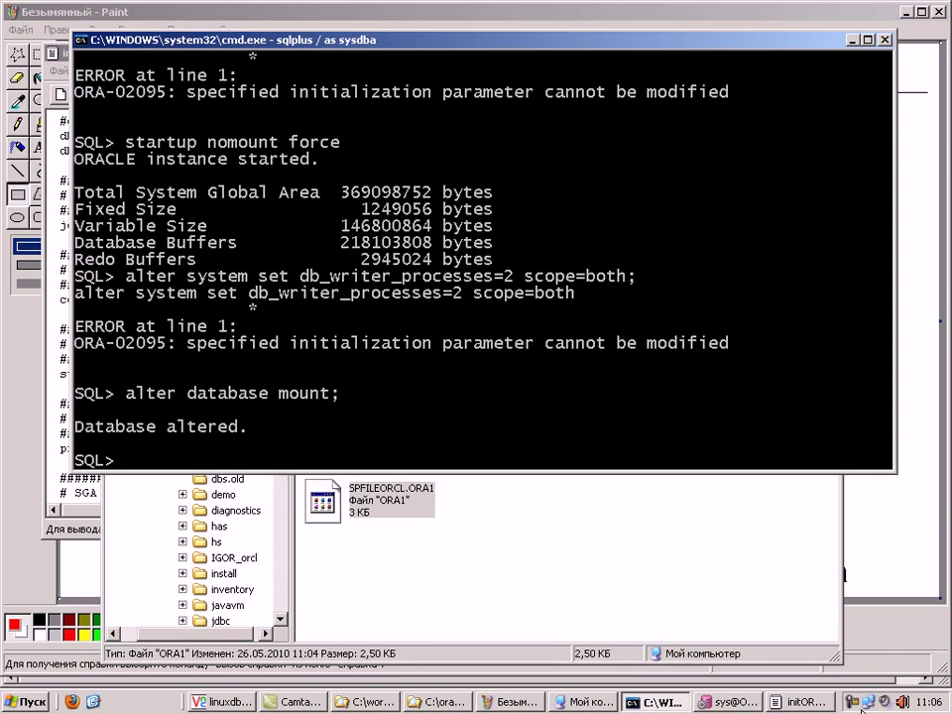
{"action": "key", "text": "Up"}
{"action": "key", "text": "Up"}
{"action": "key", "text": "Up"}
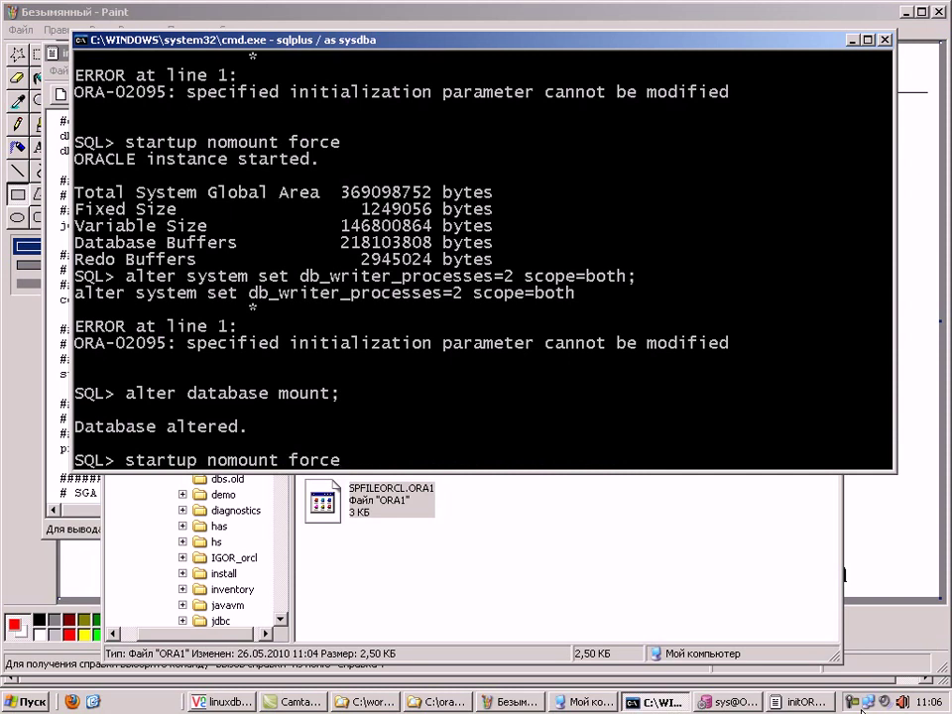
{"action": "key", "text": "Return"}
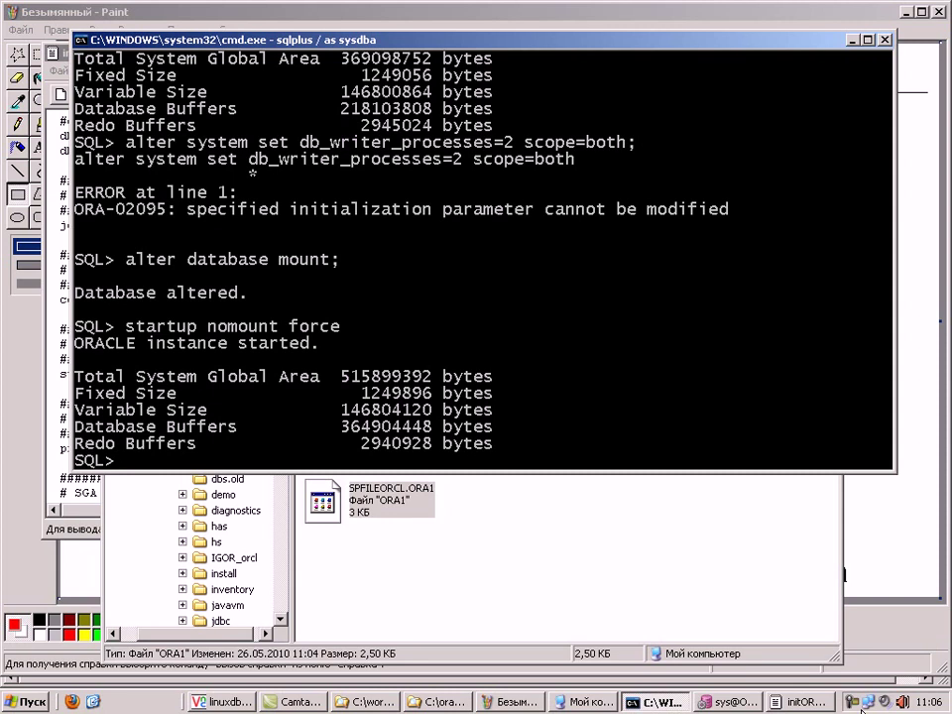
- Rerun 'alter database mount;', which fails with ORA-00205 on the control file
{"action": "key", "text": "Up"}
{"action": "key", "text": "Up"}
{"action": "key", "text": "Up"}
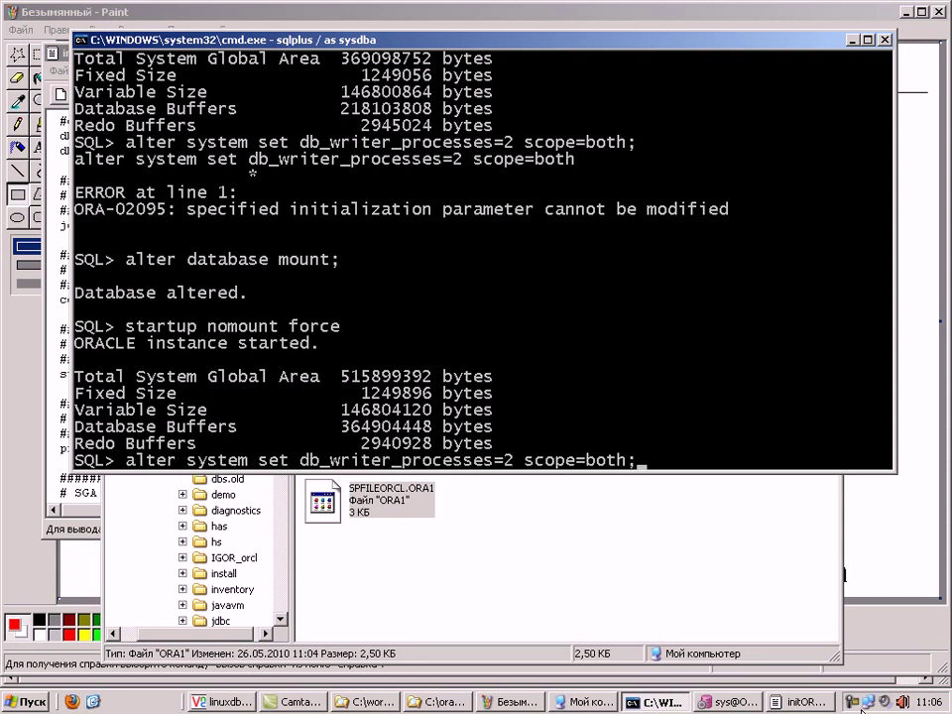
{"action": "key", "text": "Up"}
{"action": "key", "text": "Down"}
{"action": "key", "text": "Down"}
{"action": "key", "text": "Down"}
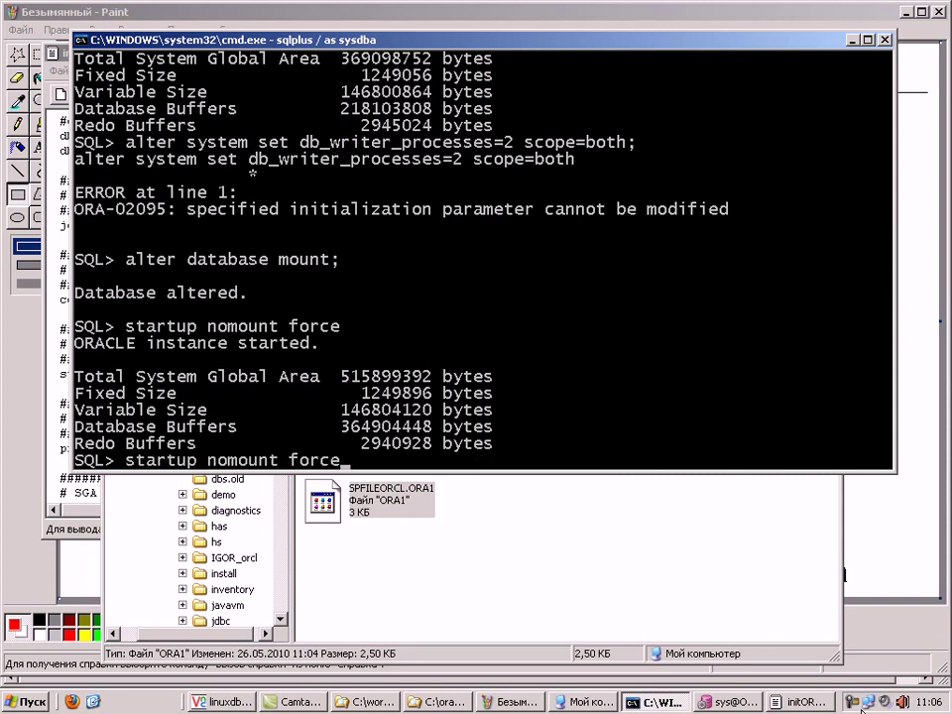
{"action": "key", "text": "Up"}
{"action": "key", "text": "Up"}
{"action": "key", "text": "Down"}
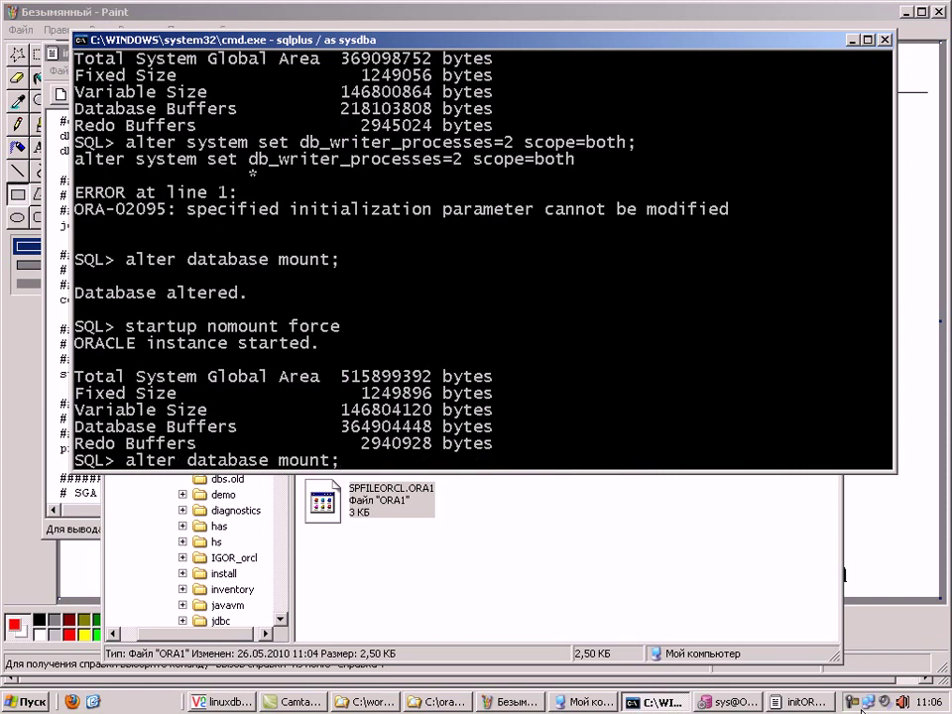
{"action": "key", "text": "Return"}
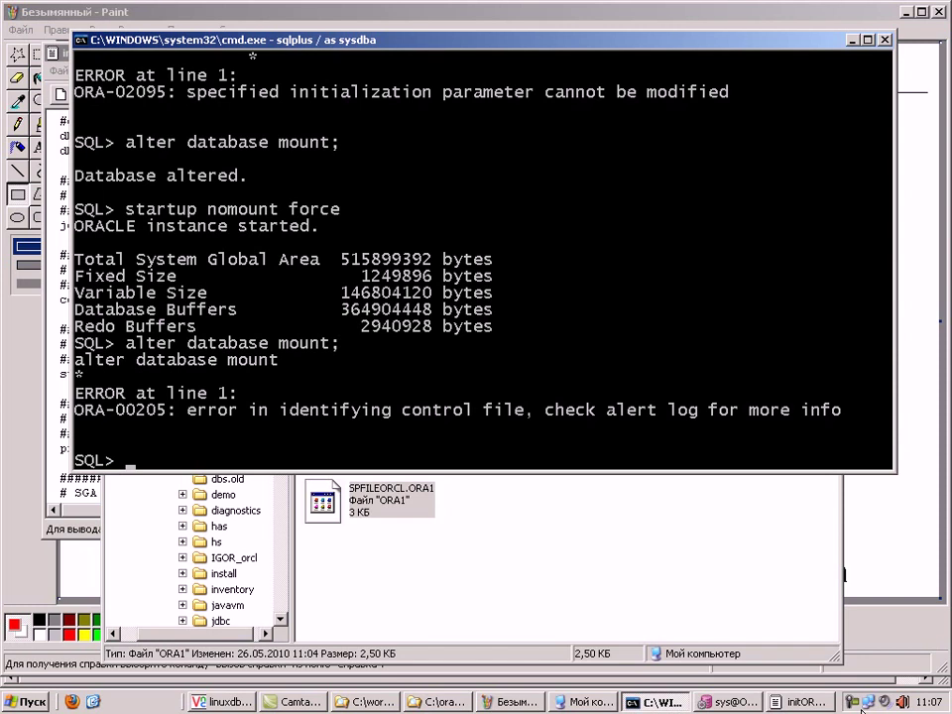
- Query v$parameter for names like 'user_dump_dest%', showing C:\ORACLE\DB102\ADMIN\ORCL\UDUMP
{"action": "type", "text": "select "}
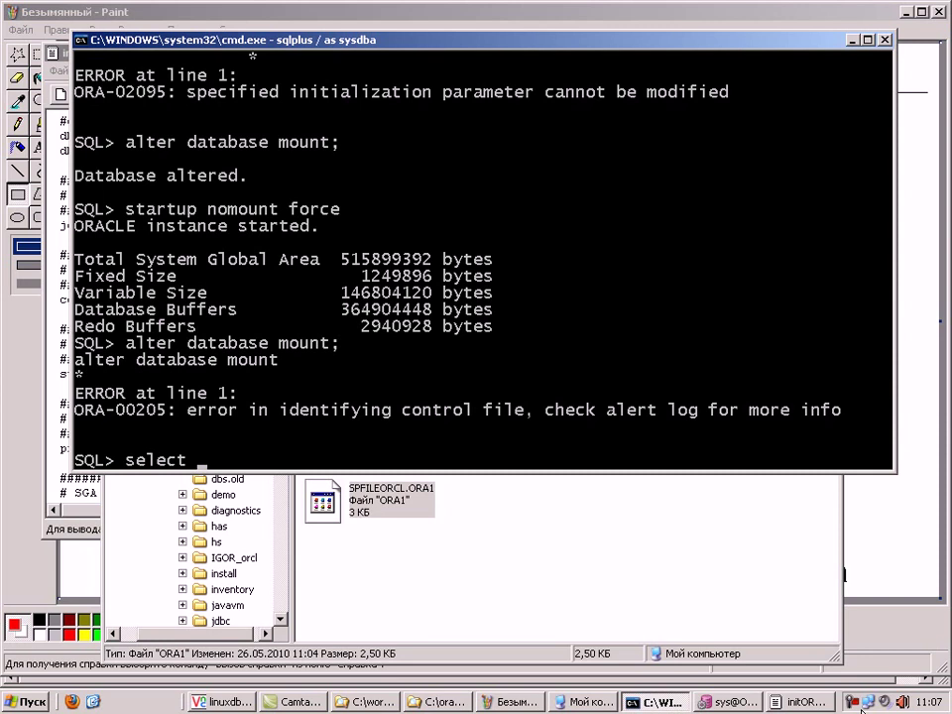
{"action": "type", "text": "name, value"}
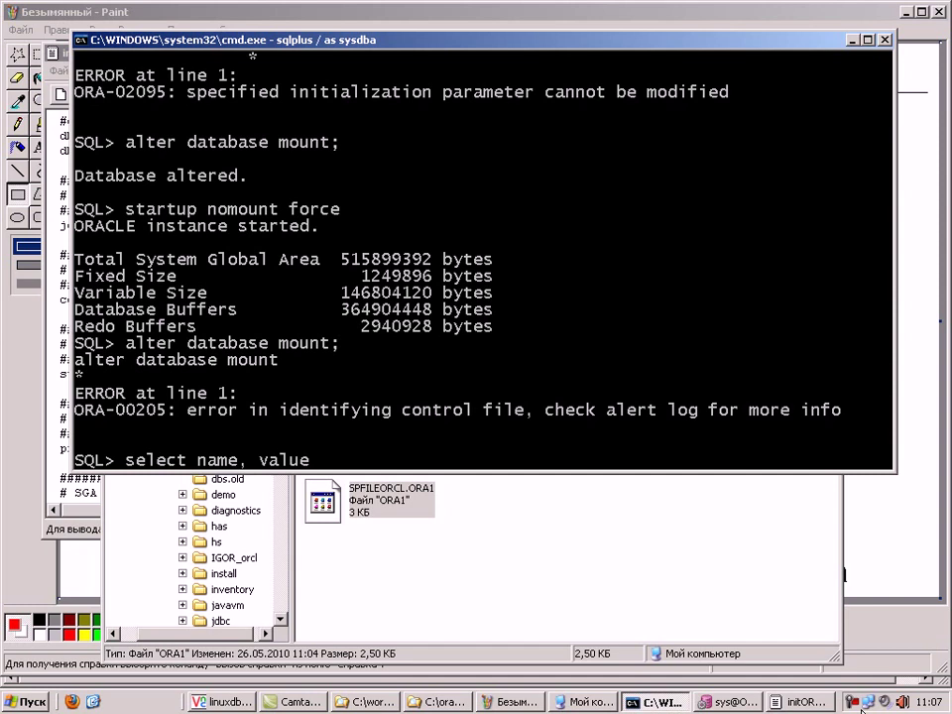
{"action": "type", "text": " from v$parameter where name like ''"}
{"action": "key", "text": "Left"}
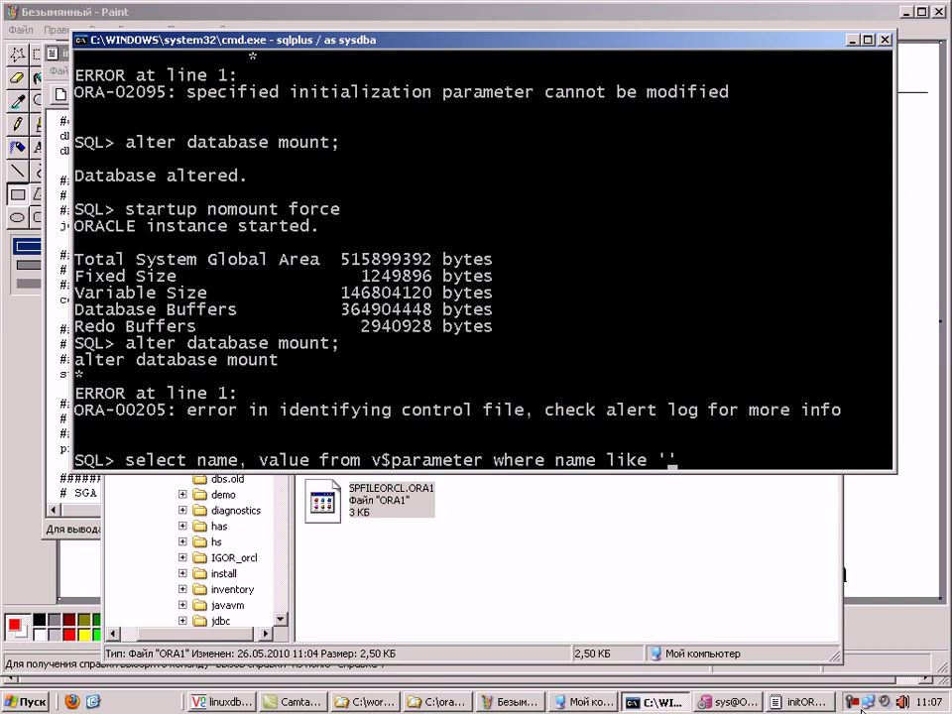
{"action": "type", "text": "user_dump_dest"}
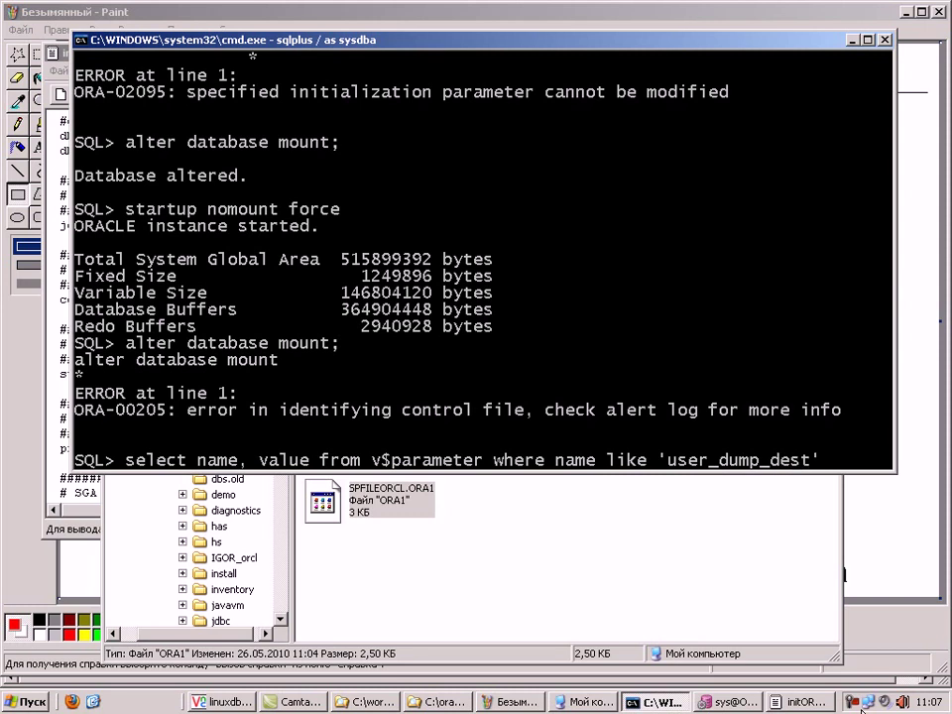
{"action": "type", "text": "%"}
{"action": "key", "text": "End"}
{"action": "type", "text": ";"}
{"action": "key", "text": "Return"}
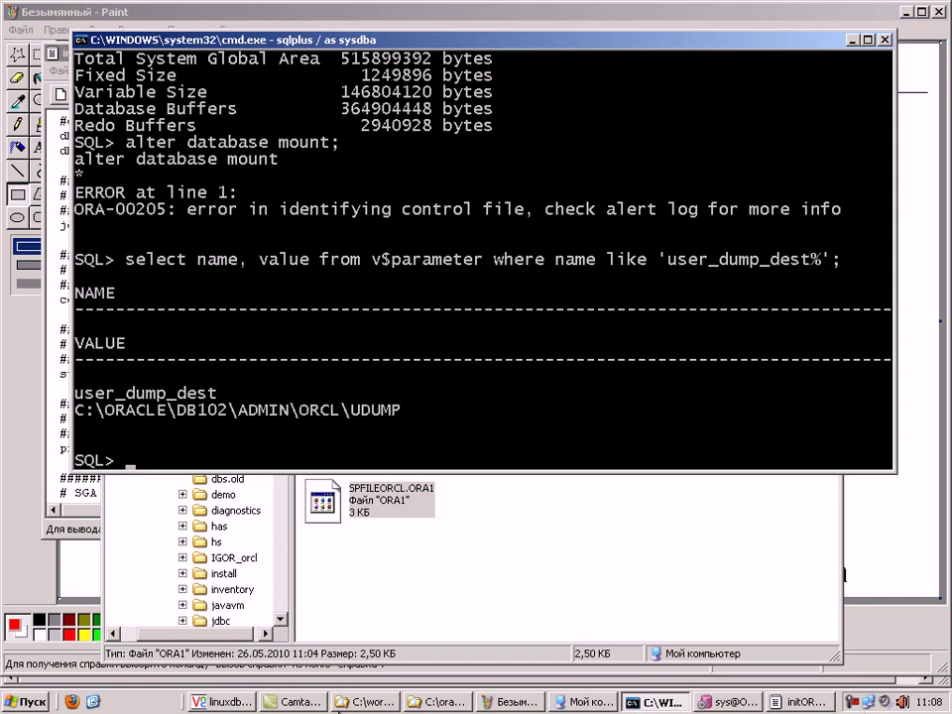
- Browse to C:\oracle\db102\admin\orcl\udump and list its .trc files as a details table
{"action": "left_click", "coordinate": [436, 702]}
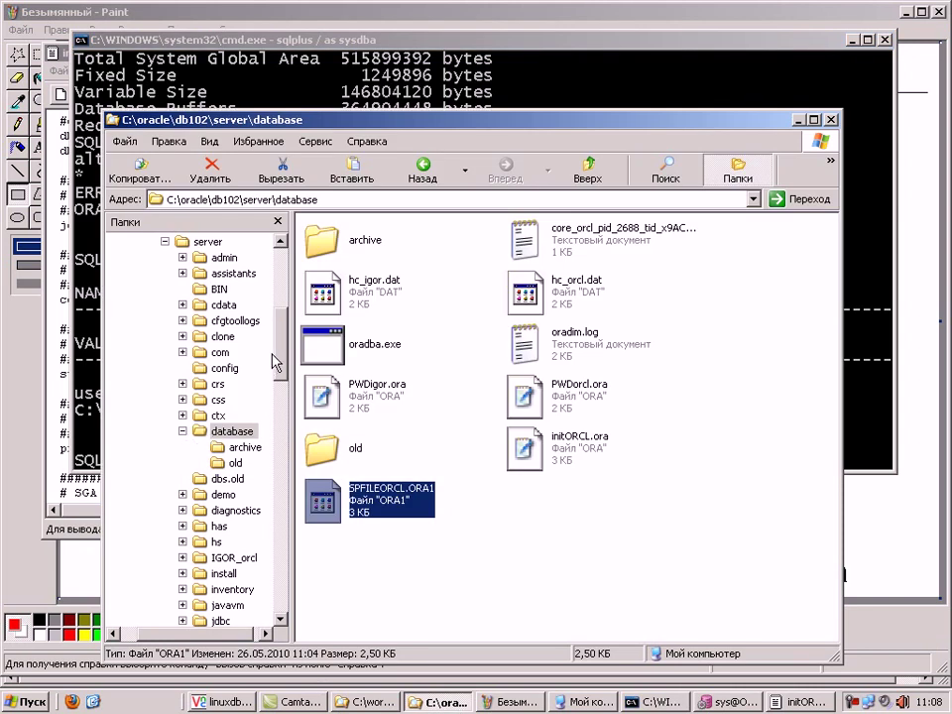
{"action": "scroll", "coordinate": [277, 357], "scroll_direction": "up", "scroll_amount": 3}
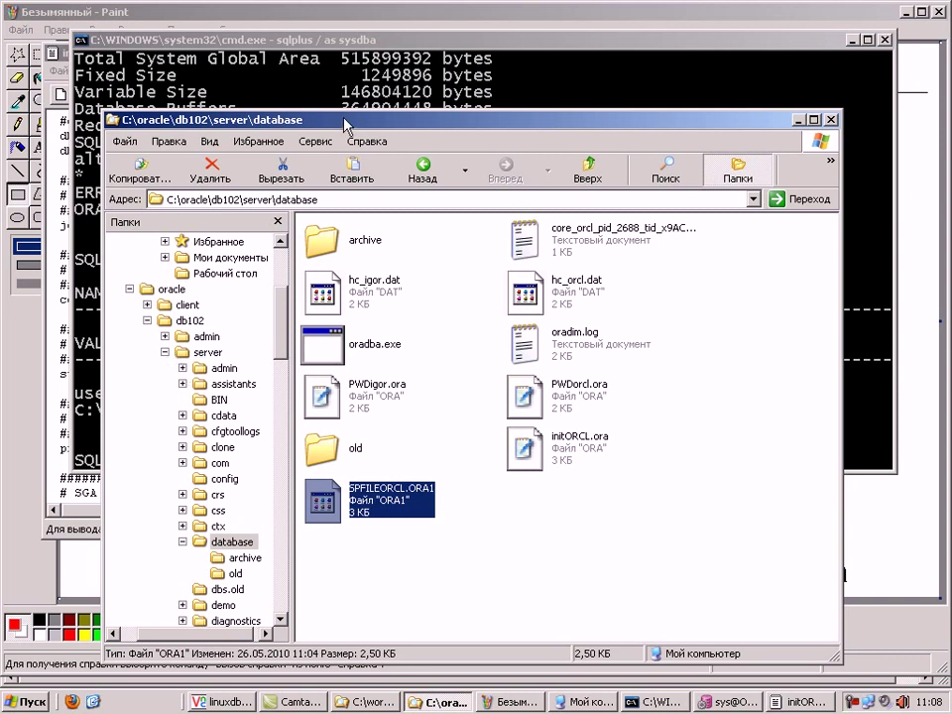
{"action": "left_click_drag", "start_coordinate": [365, 298], "coordinate": [379, 155]}
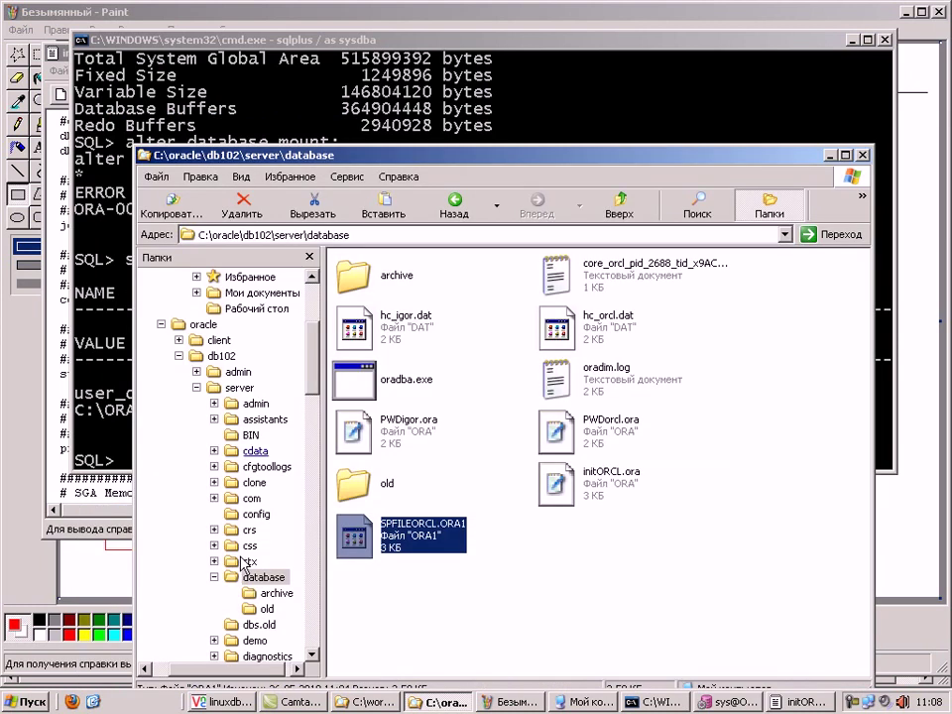
{"action": "double_click", "coordinate": [236, 372]}
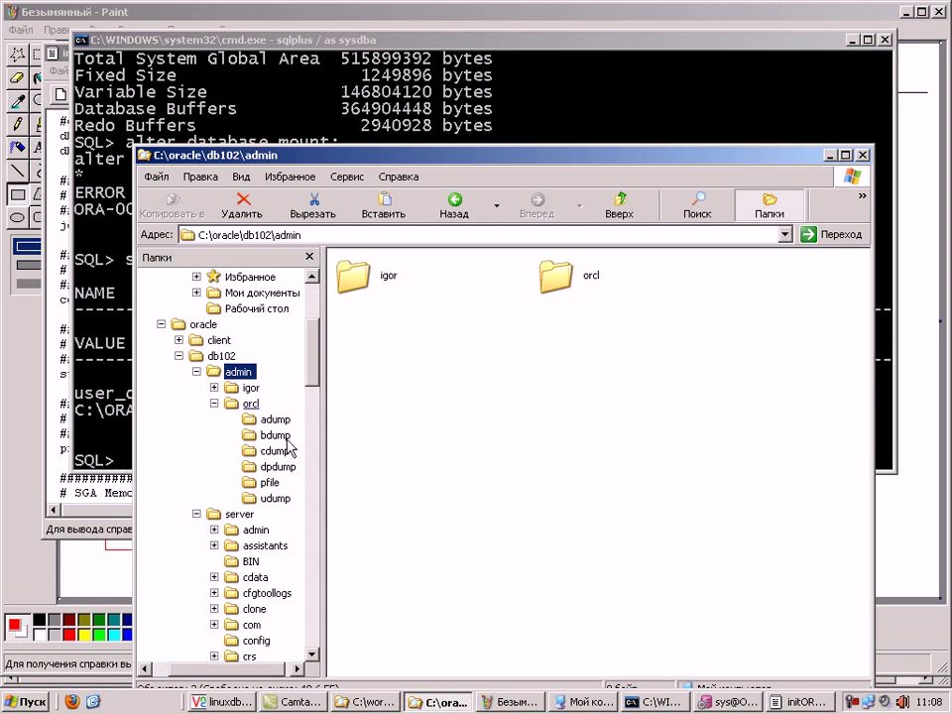
{"action": "left_click", "coordinate": [286, 504]}
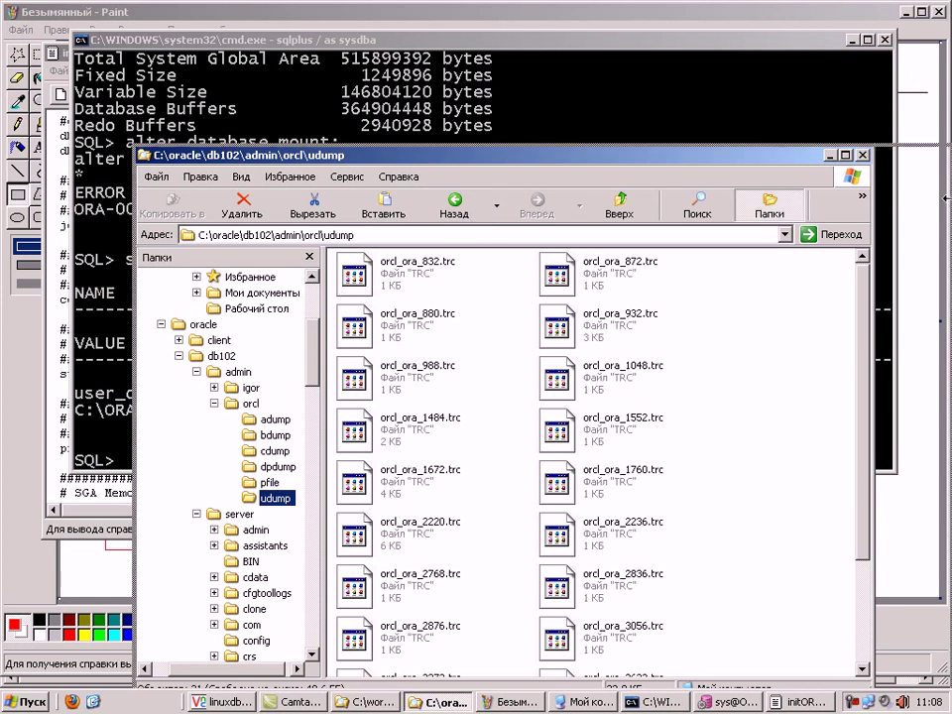
{"action": "left_click_drag", "start_coordinate": [870, 212], "coordinate": [947, 211]}
{"action": "left_click", "coordinate": [846, 206]}
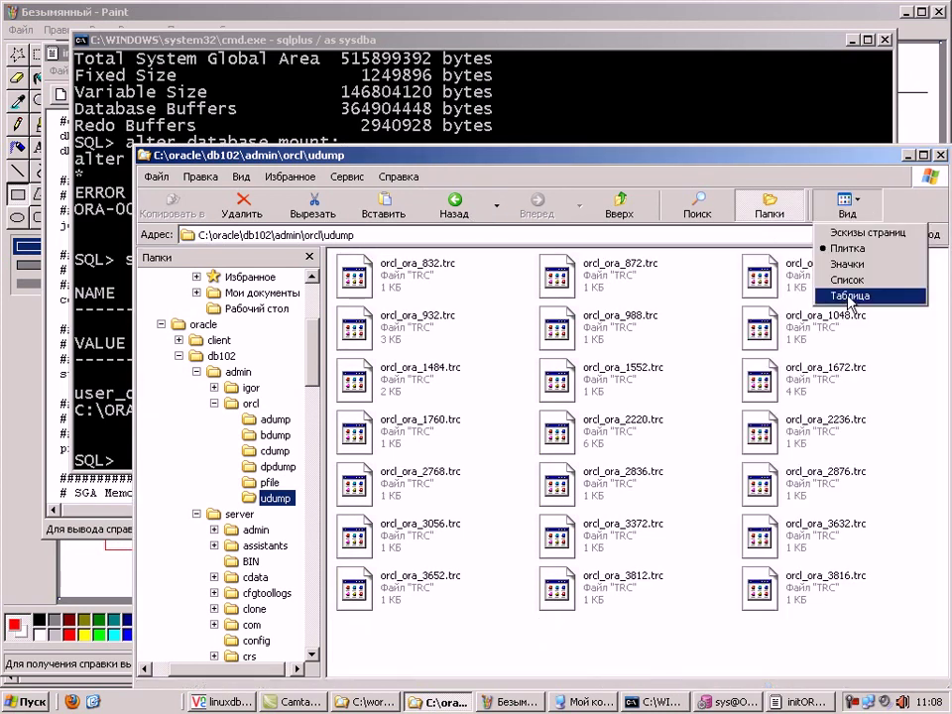
{"action": "left_click", "coordinate": [846, 295]}
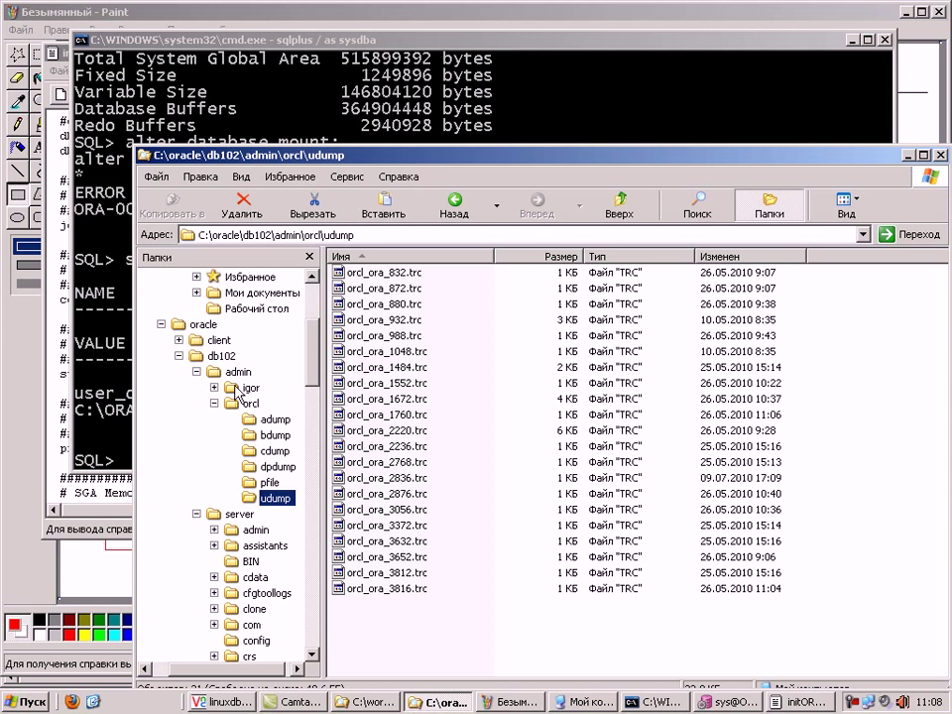
- Check the dpdump, cdump and bdump folders, finding alert_orcl.log in bdump, then return to SQL*Plus
{"action": "left_click", "coordinate": [277, 466]}
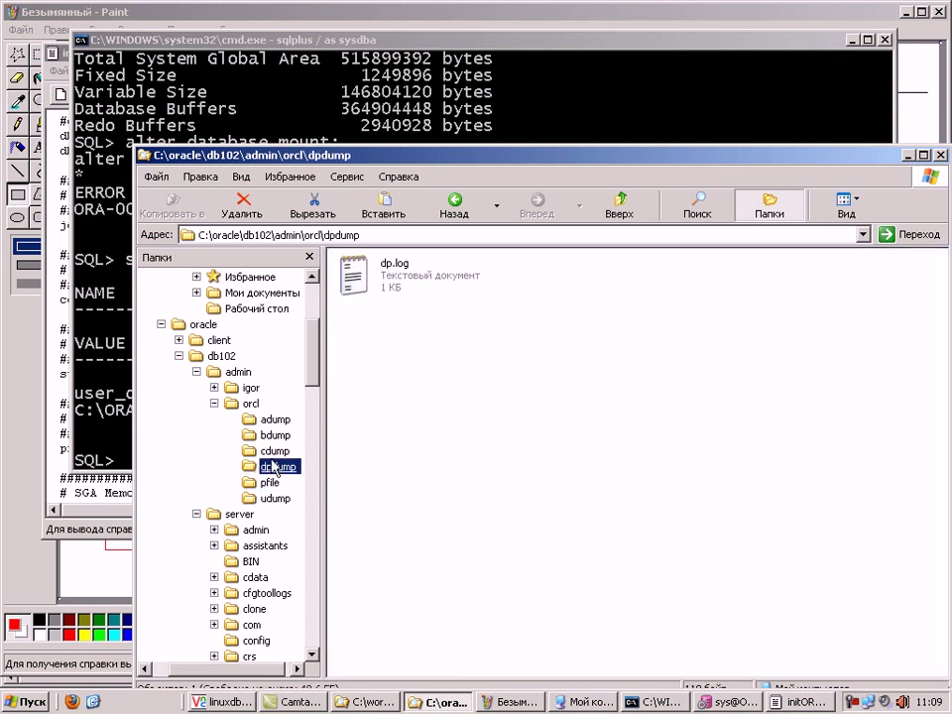
{"action": "left_click", "coordinate": [273, 450]}
{"action": "left_click", "coordinate": [275, 436]}
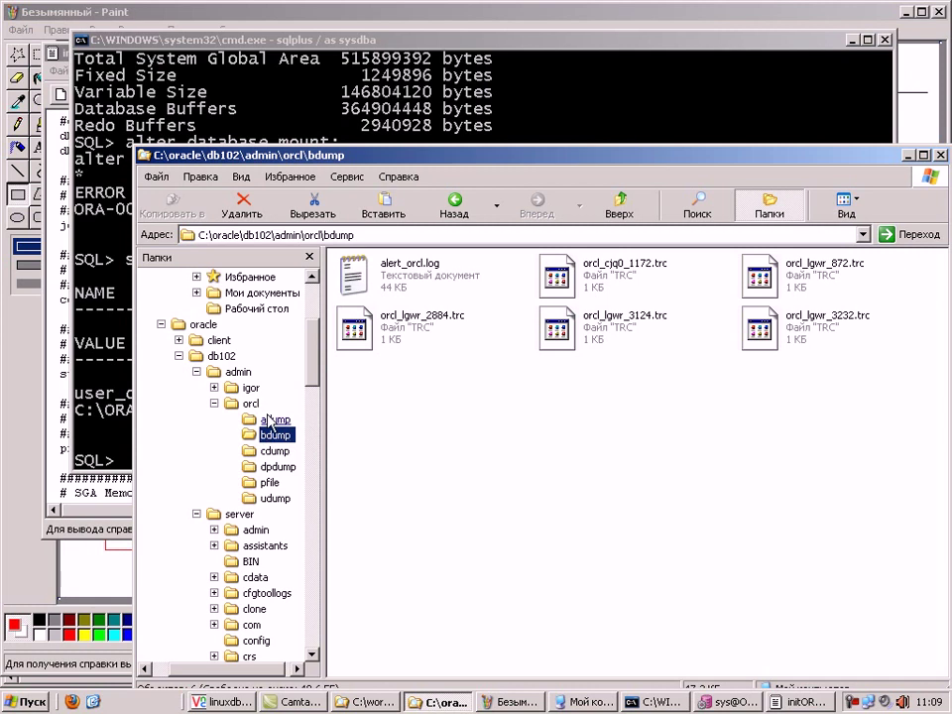
{"action": "left_click", "coordinate": [461, 42]}
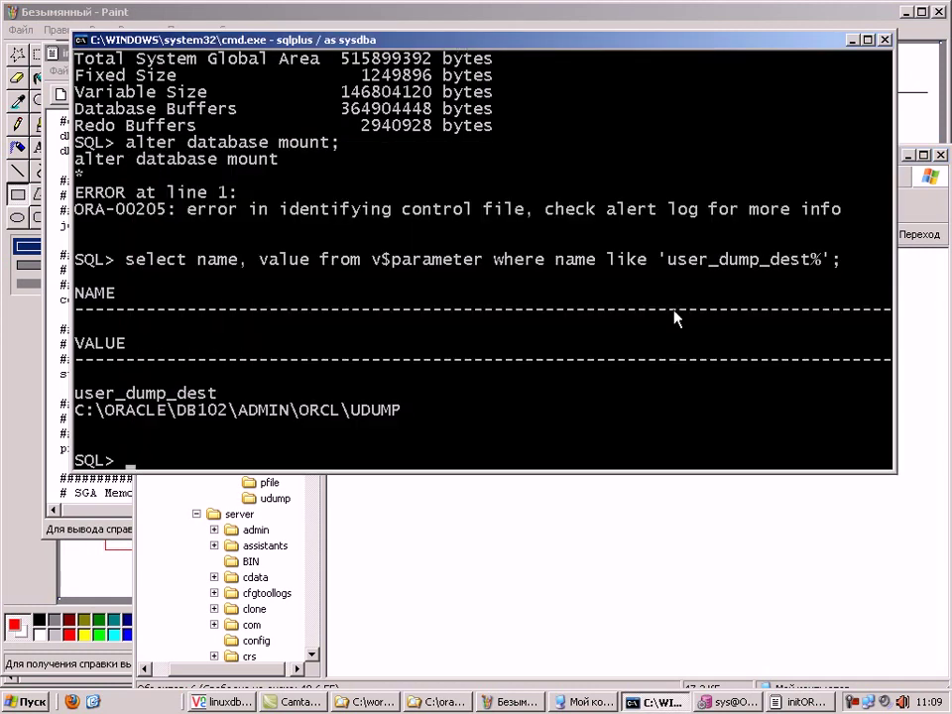
- Search v$parameter for values like '%bdump%', which returns no rows
{"action": "key", "text": "Up"}
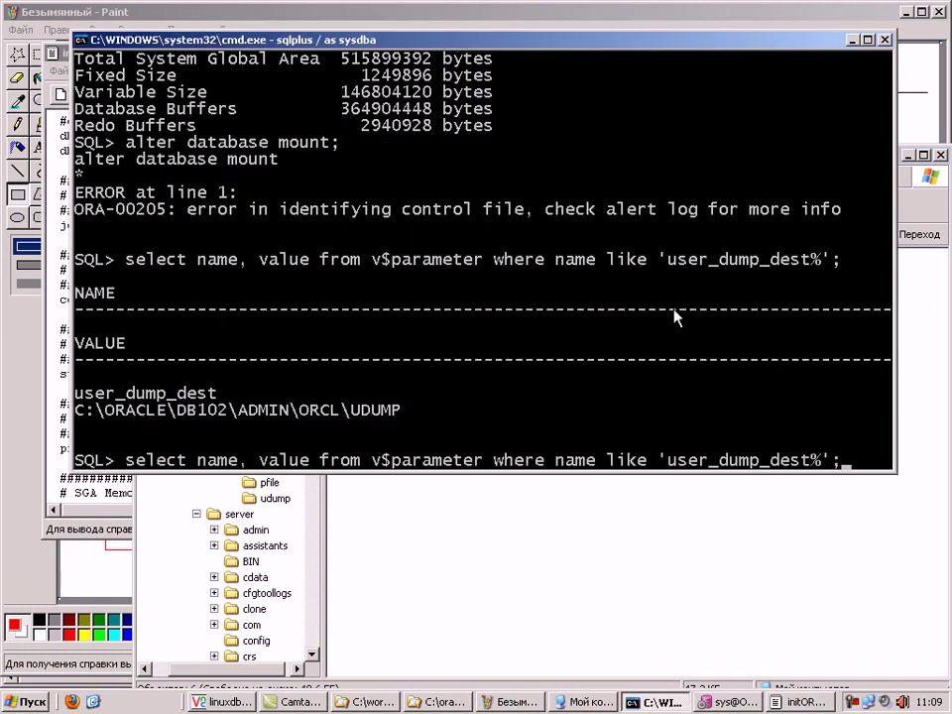
{"action": "key", "text": "Left"}
{"action": "key", "text": "Left"}
{"action": "key", "text": "Left"}
{"action": "key", "text": "Left"}
{"action": "key", "text": "Left"}
{"action": "key", "text": "Left"}
{"action": "key", "text": "Left"}
{"action": "key", "text": "Left"}
{"action": "key", "text": "Left"}
{"action": "key", "text": "Left"}
{"action": "key", "text": "Left"}
{"action": "key", "text": "Left"}
{"action": "key", "text": "Left"}
{"action": "key", "text": "Left"}
{"action": "key", "text": "Left"}
{"action": "key", "text": "Left"}
{"action": "key", "text": "Left"}
{"action": "key", "text": "Left"}
{"action": "key", "text": "Left"}
{"action": "key", "text": "Left"}
{"action": "key", "text": "Left"}
{"action": "key", "text": "Left"}
{"action": "key", "text": "Left"}
{"action": "key", "text": "Left"}
{"action": "key", "text": "Left"}
{"action": "key", "text": "Left"}
{"action": "key", "text": "Left"}
{"action": "key", "text": "Left"}
{"action": "key", "text": "Delete"}
{"action": "key", "text": "Delete"}
{"action": "key", "text": "Delete"}
{"action": "key", "text": "Delete"}
{"action": "type", "text": "value"}
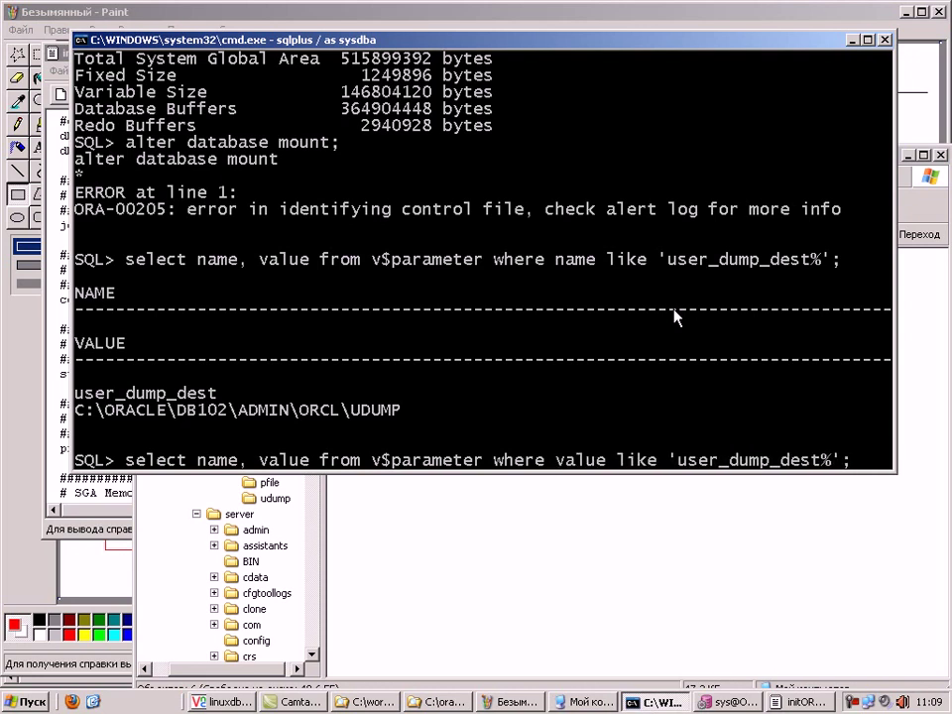
{"action": "key", "text": "Right"}
{"action": "key", "text": "Right"}
{"action": "key", "text": "Right"}
{"action": "key", "text": "Right"}
{"action": "key", "text": "Right"}
{"action": "key", "text": "Right"}
{"action": "key", "text": "Right"}
{"action": "key", "text": "Delete"}
{"action": "key", "text": "Delete"}
{"action": "key", "text": "Delete"}
{"action": "key", "text": "Delete"}
{"action": "key", "text": "Delete"}
{"action": "key", "text": "Delete"}
{"action": "key", "text": "Delete"}
{"action": "key", "text": "Delete"}
{"action": "key", "text": "Delete"}
{"action": "key", "text": "Delete"}
{"action": "key", "text": "Delete"}
{"action": "key", "text": "Delete"}
{"action": "key", "text": "Delete"}
{"action": "key", "text": "Delete"}
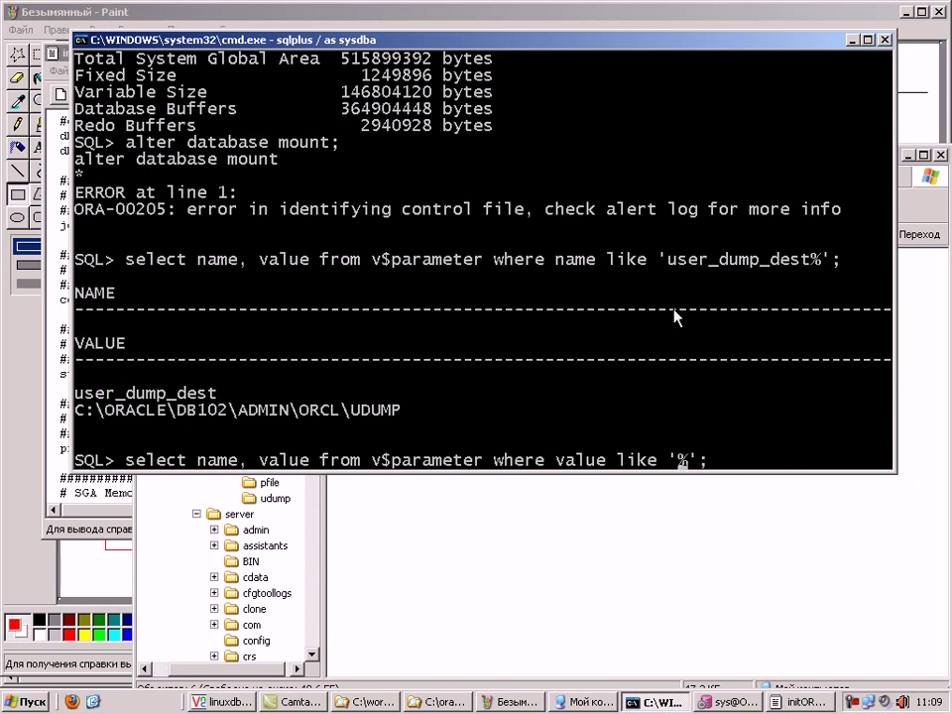
{"action": "type", "text": "%bdu"}
{"action": "type", "text": "p%"}
{"action": "key", "text": "Return"}
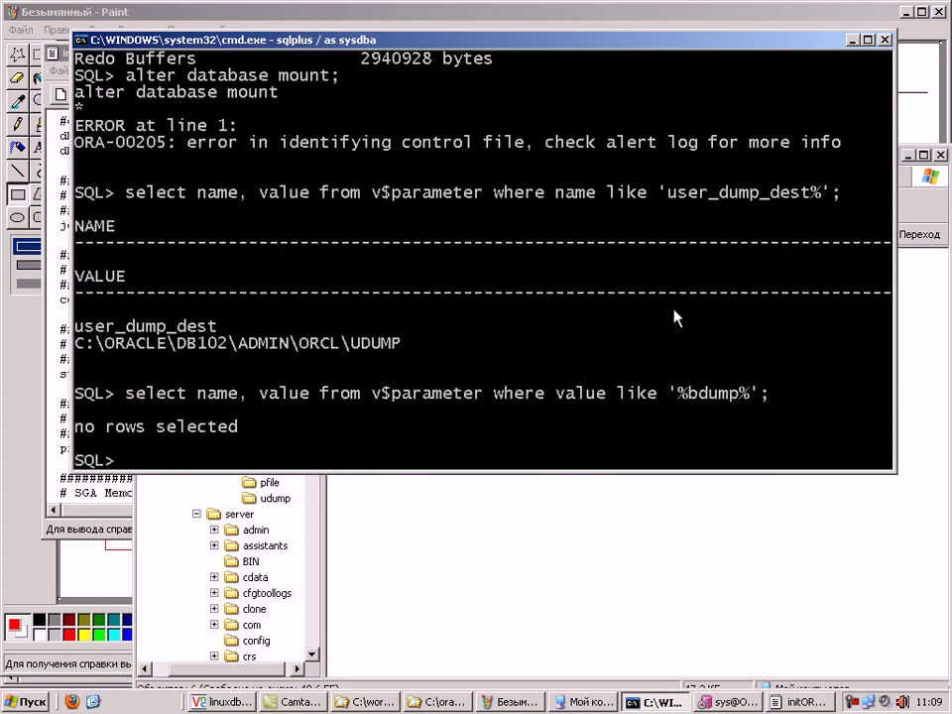
- Retry with the pattern '%bdu%', again no rows, and bring the bdump folder forward
{"action": "key", "text": "Up"}
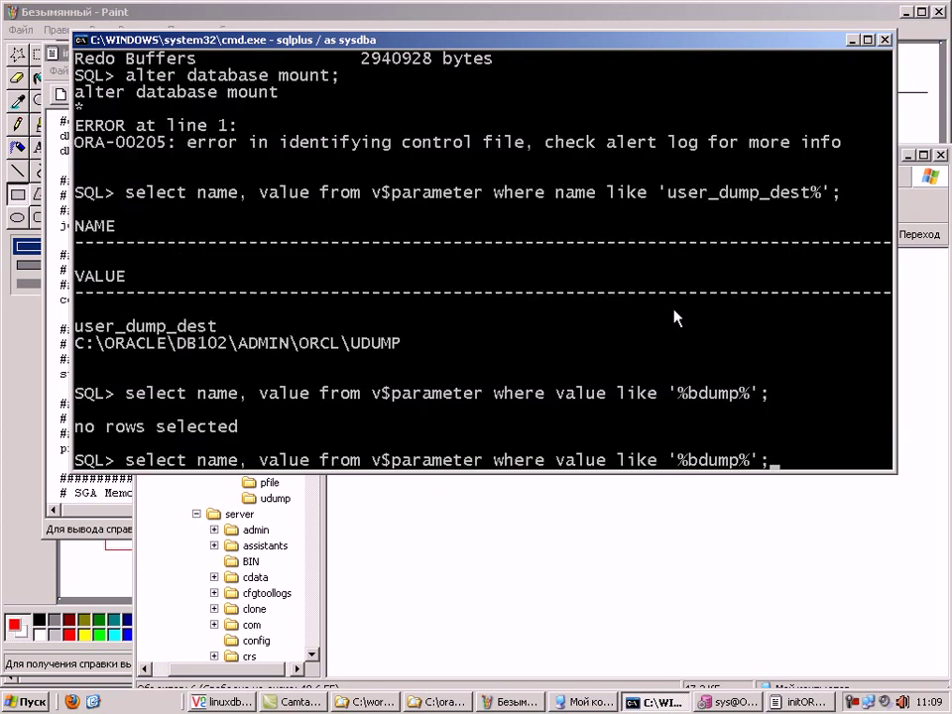
{"action": "key", "text": "Left"}
{"action": "key", "text": "Left"}
{"action": "key", "text": "Left"}
{"action": "key", "text": "BackSpace"}
{"action": "key", "text": "BackSpace"}
{"action": "key", "text": "Return"}
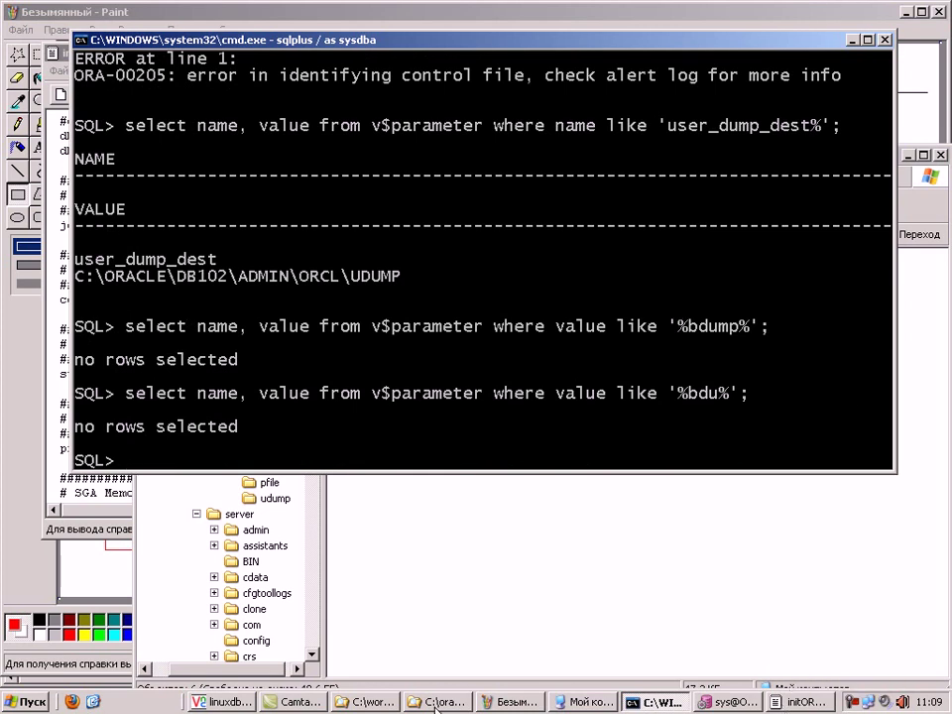
{"action": "left_click", "coordinate": [335, 527]}
{"action": "left_click", "coordinate": [268, 438]}
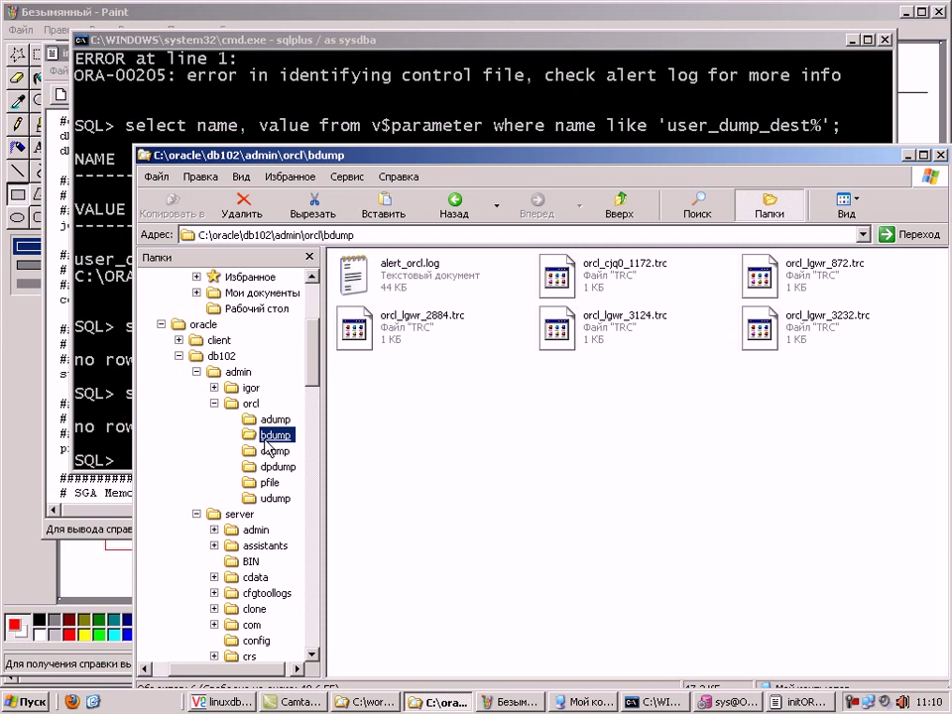
{"action": "left_click", "coordinate": [394, 280]}
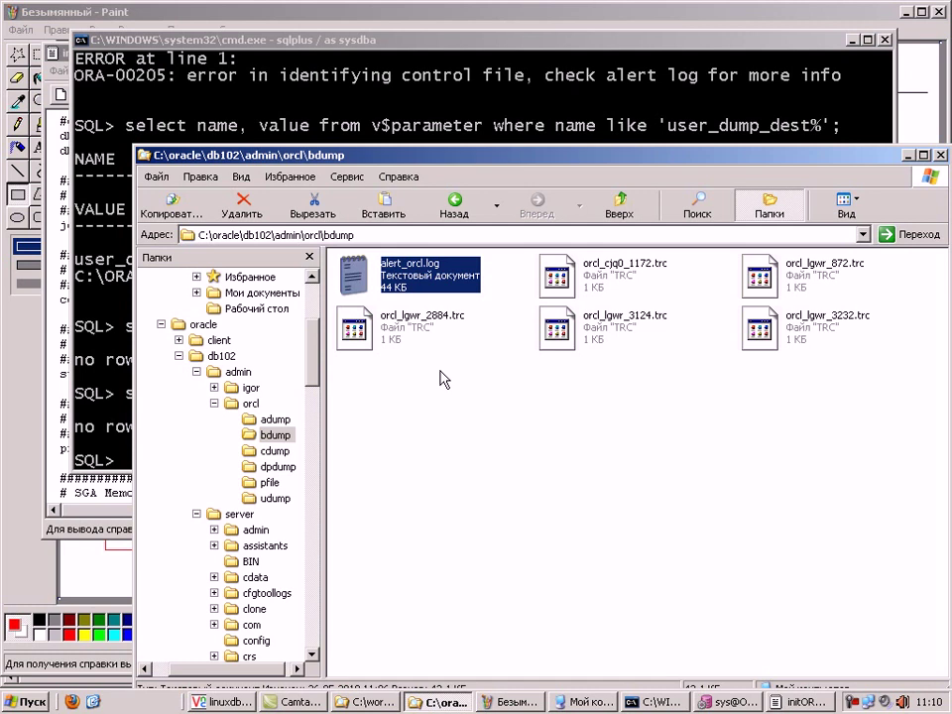
- Open the DBA Initialization Parameters report in PL/SQL Developer, dismissing the not-connected error and logon
{"action": "left_click", "coordinate": [726, 702]}
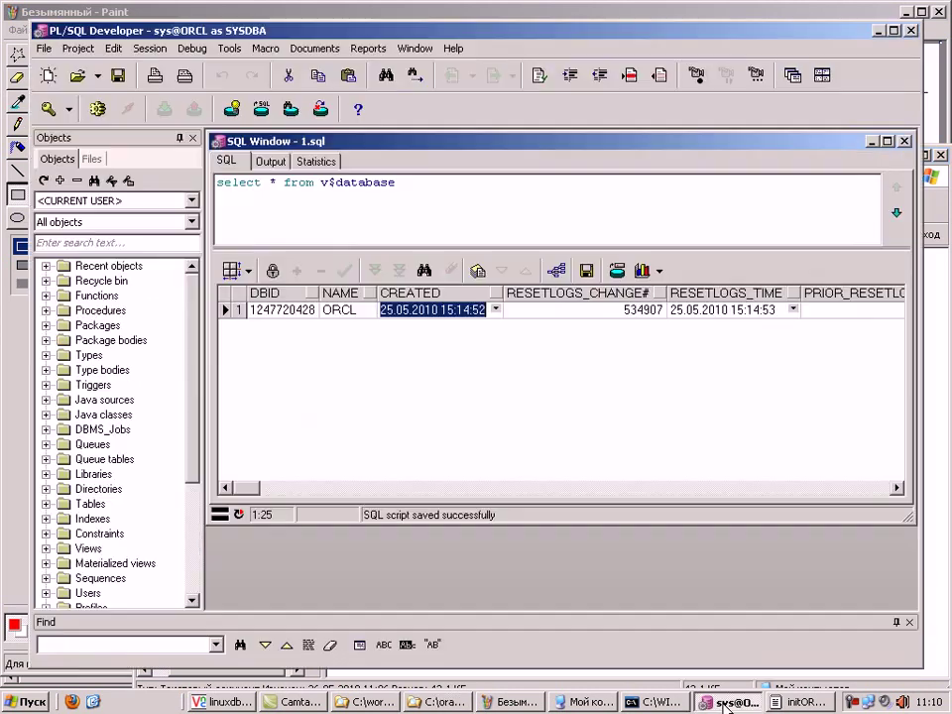
{"action": "left_click", "coordinate": [369, 48]}
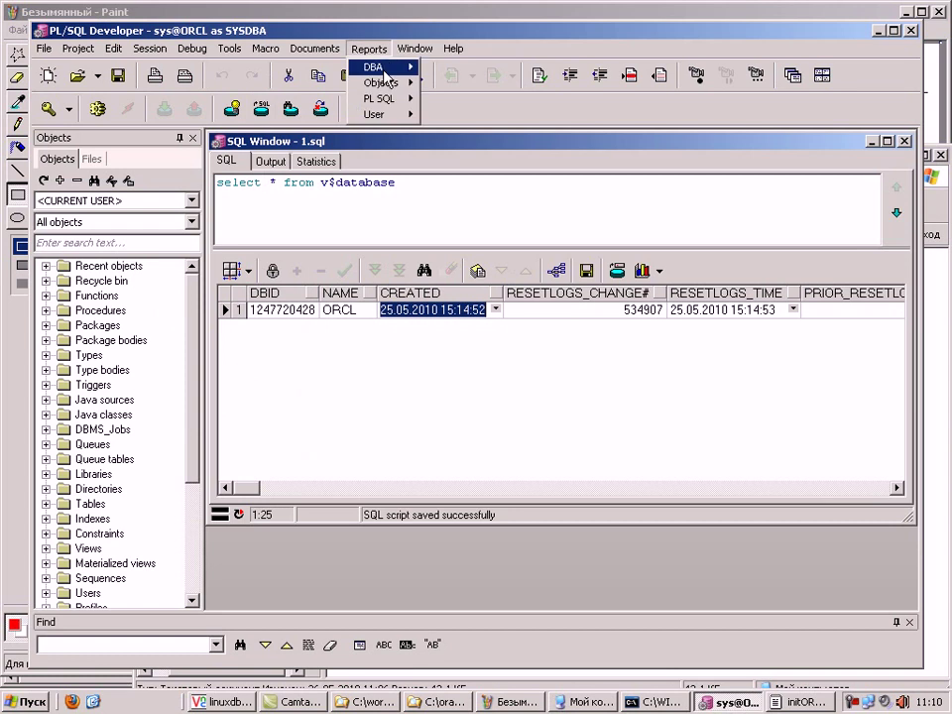
{"action": "mouse_move", "coordinate": [387, 66]}
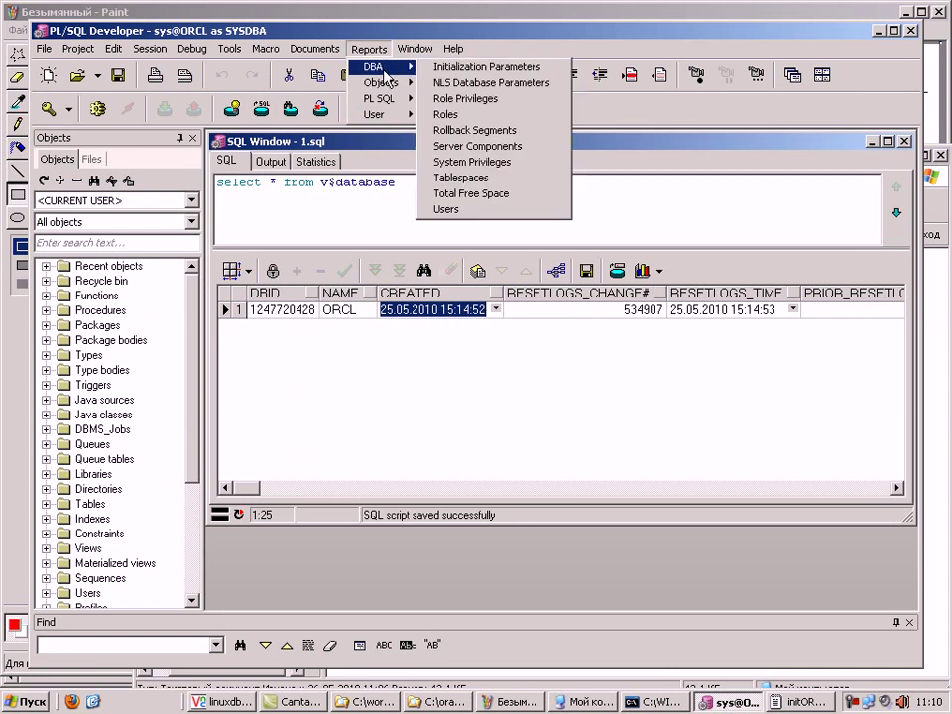
{"action": "left_click", "coordinate": [447, 68]}
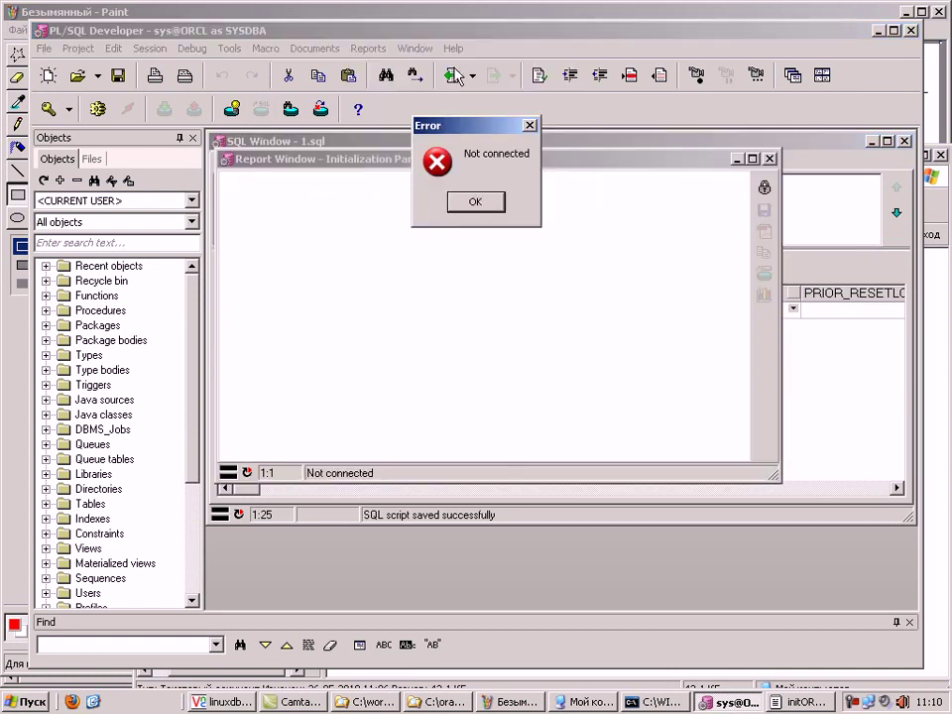
{"action": "left_click", "coordinate": [497, 216]}
{"action": "left_click", "coordinate": [47, 107]}
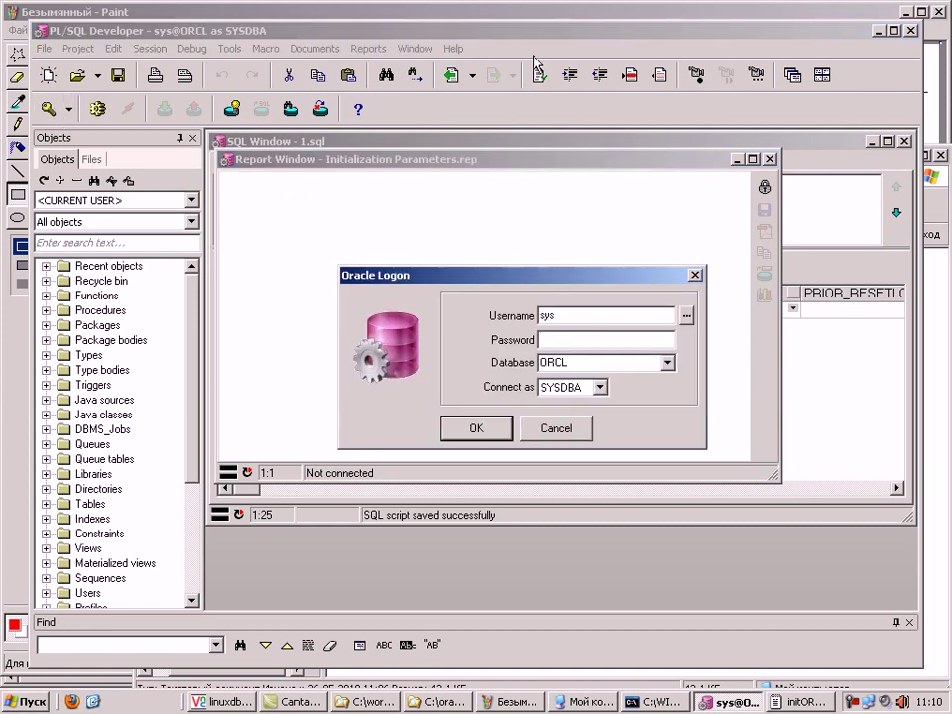
{"action": "left_click", "coordinate": [695, 275]}
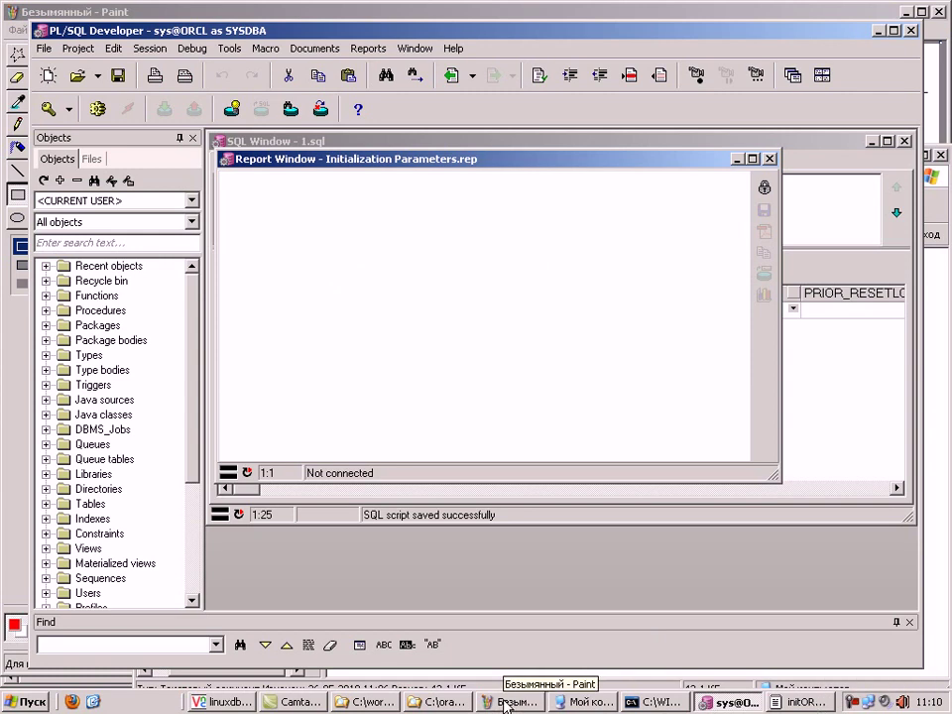
- Search v$parameter values with a lowercase 'dump' pattern
{"action": "left_click", "coordinate": [650, 702]}
{"action": "key", "text": "Up"}
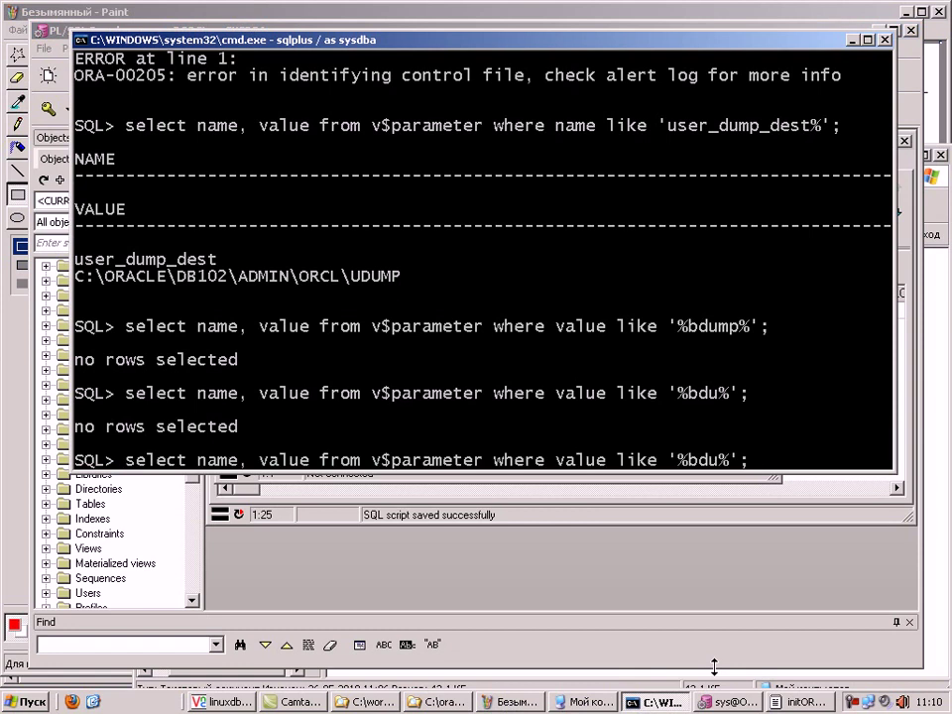
{"action": "key", "text": "Left"}
{"action": "key", "text": "Left"}
{"action": "key", "text": "Left"}
{"action": "key", "text": "Left"}
{"action": "key", "text": "Left"}
{"action": "key", "text": "Left"}
{"action": "key", "text": "Delete"}
{"action": "key", "text": "Delete"}
{"action": "key", "text": "Delete"}
{"action": "type", "text": "dump"}
{"action": "key", "text": "Return"}
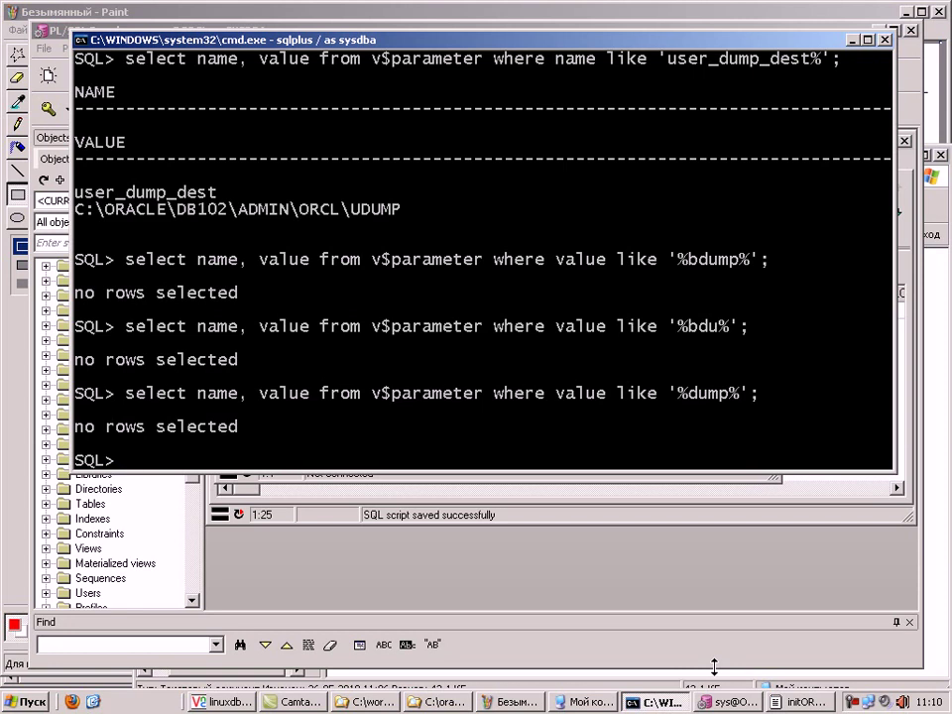
- Rerun with uppercase '%DUMP%' then '%BDUMP%', showing background_dump_dest at C:\ORACLE\DB102\ADMIN\ORCL\BDUMP
{"action": "key", "text": "Up"}
{"action": "key", "text": "Left"}
{"action": "key", "text": "Left"}
{"action": "key", "text": "Left"}
{"action": "key", "text": "Left"}
{"action": "key", "text": "Left"}
{"action": "key", "text": "Left"}
{"action": "key", "text": "Left"}
{"action": "key", "text": "Delete"}
{"action": "key", "text": "Delete"}
{"action": "key", "text": "Delete"}
{"action": "key", "text": "Delete"}
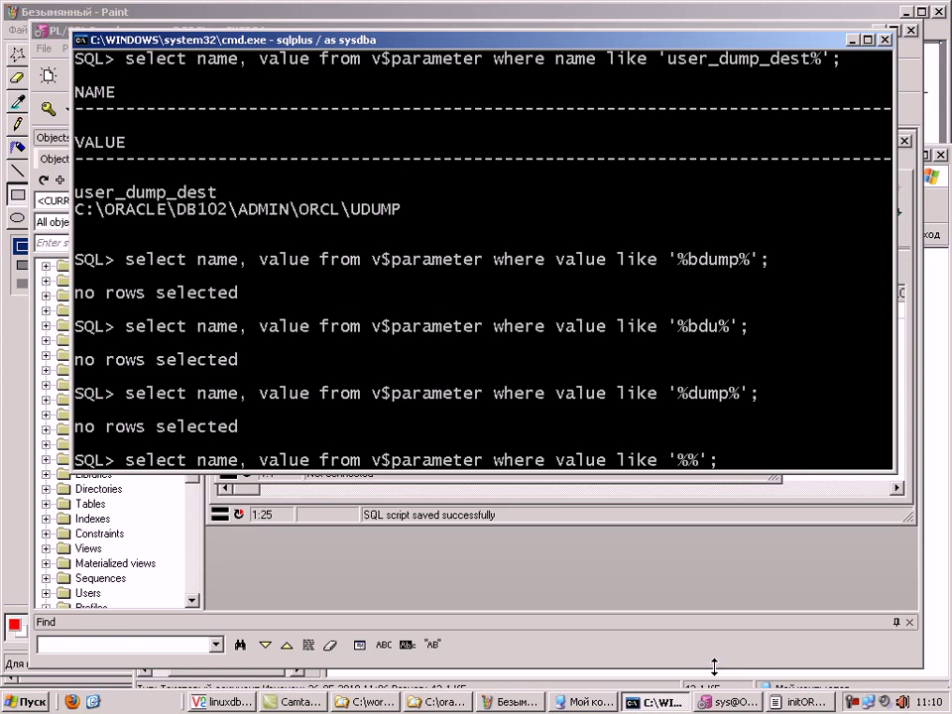
{"action": "type", "text": "DUMP"}
{"action": "key", "text": "Return"}
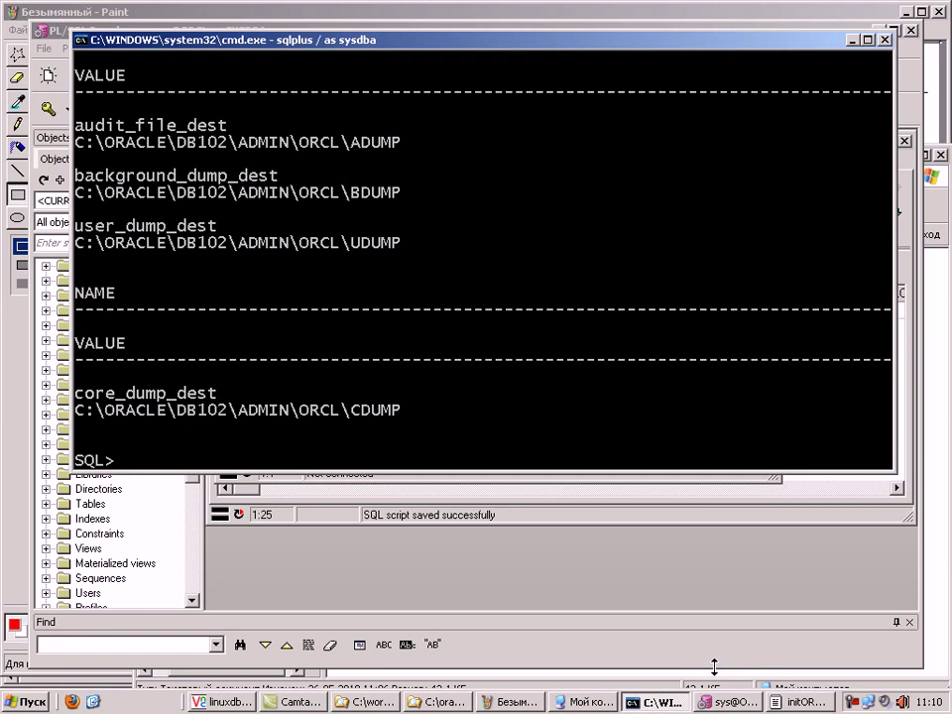
{"action": "key", "text": "Up"}
{"action": "key", "text": "Left"}
{"action": "key", "text": "Left"}
{"action": "key", "text": "Left"}
{"action": "key", "text": "Left"}
{"action": "key", "text": "Left"}
{"action": "key", "text": "Left"}
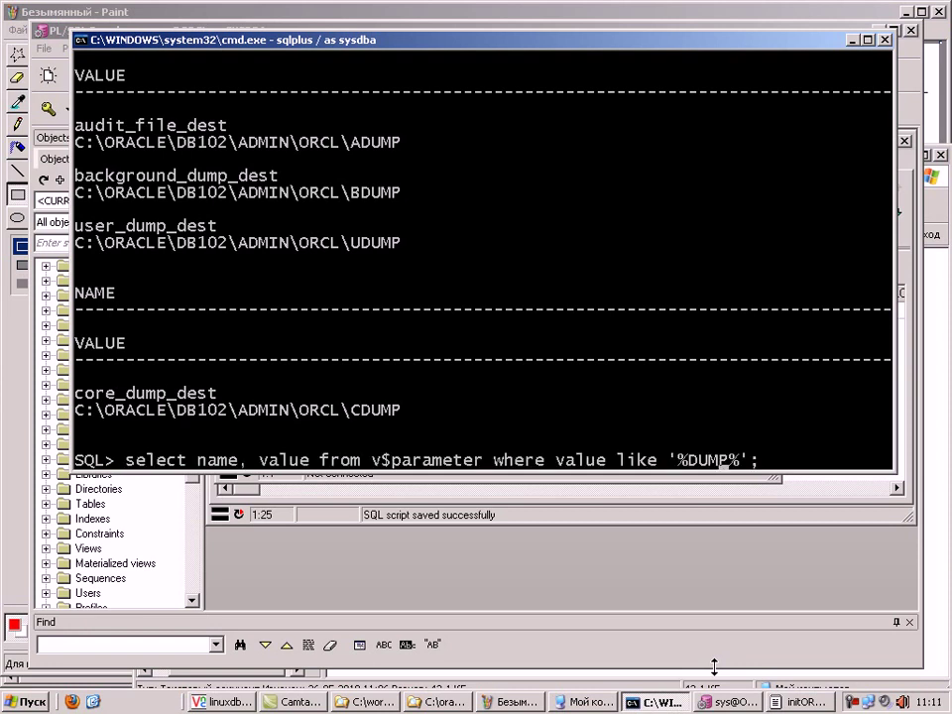
{"action": "type", "text": "B"}
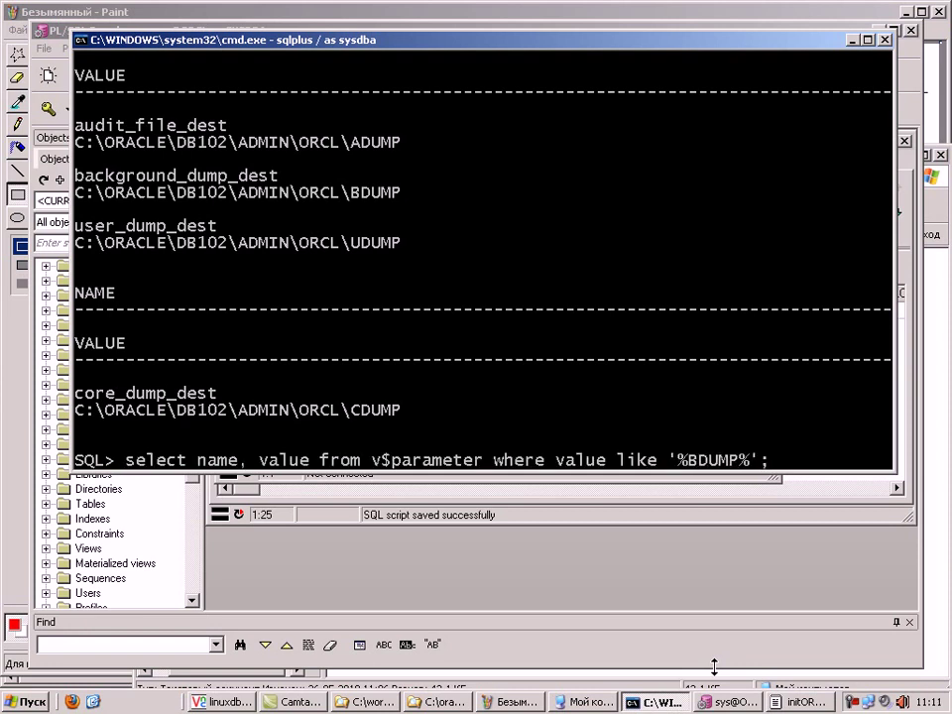
{"action": "key", "text": "Return"}
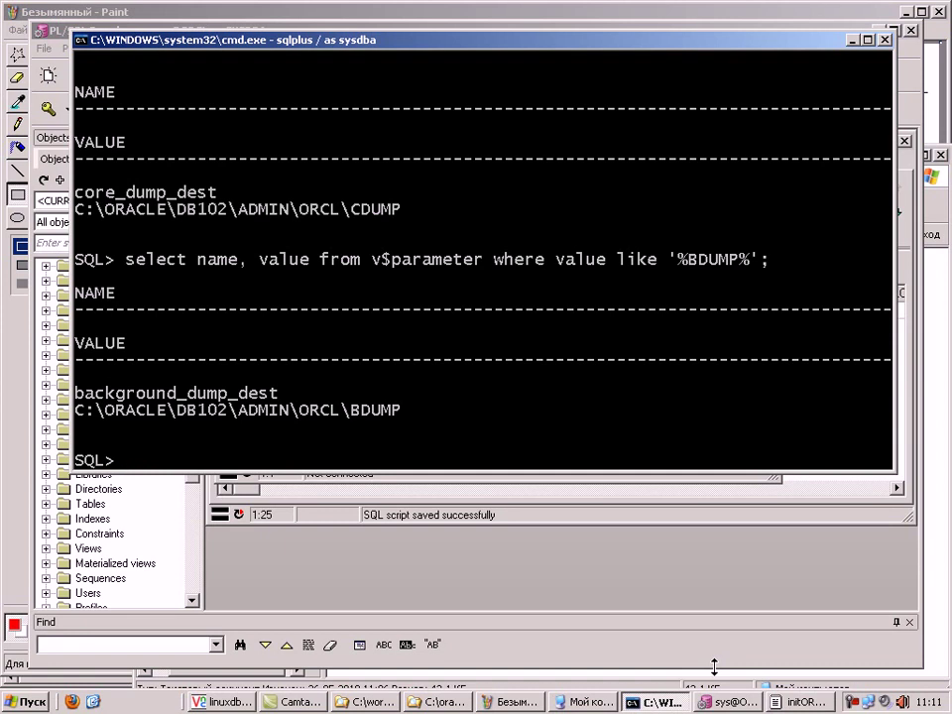
- Navigate the bdump Explorer window to C:\work\database, which holds only orcl
{"action": "left_click", "coordinate": [441, 705]}
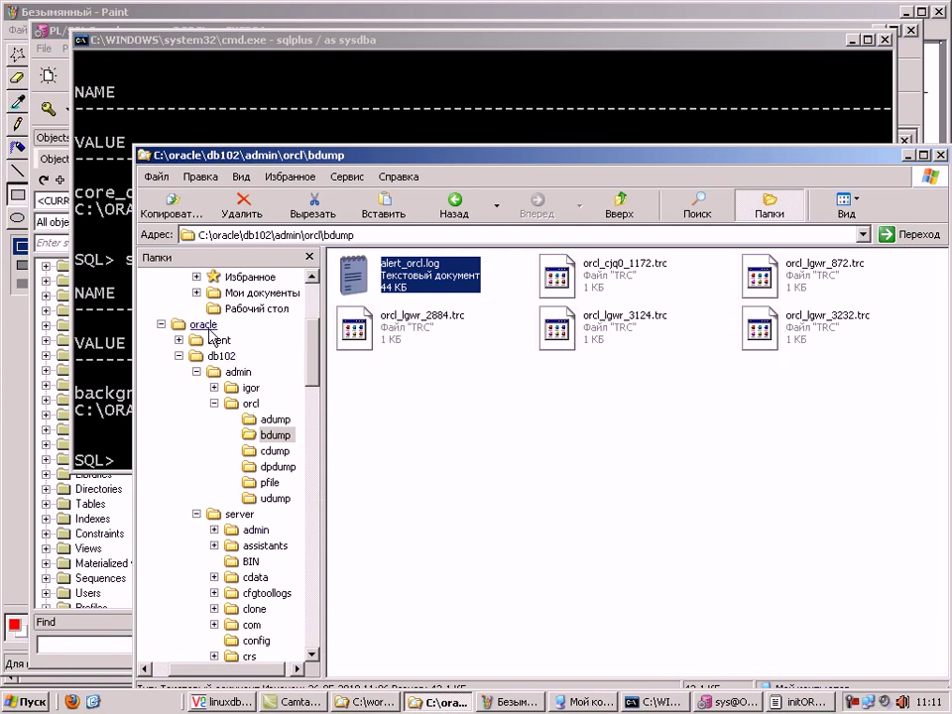
{"action": "left_click_drag", "start_coordinate": [310, 373], "coordinate": [328, 354]}
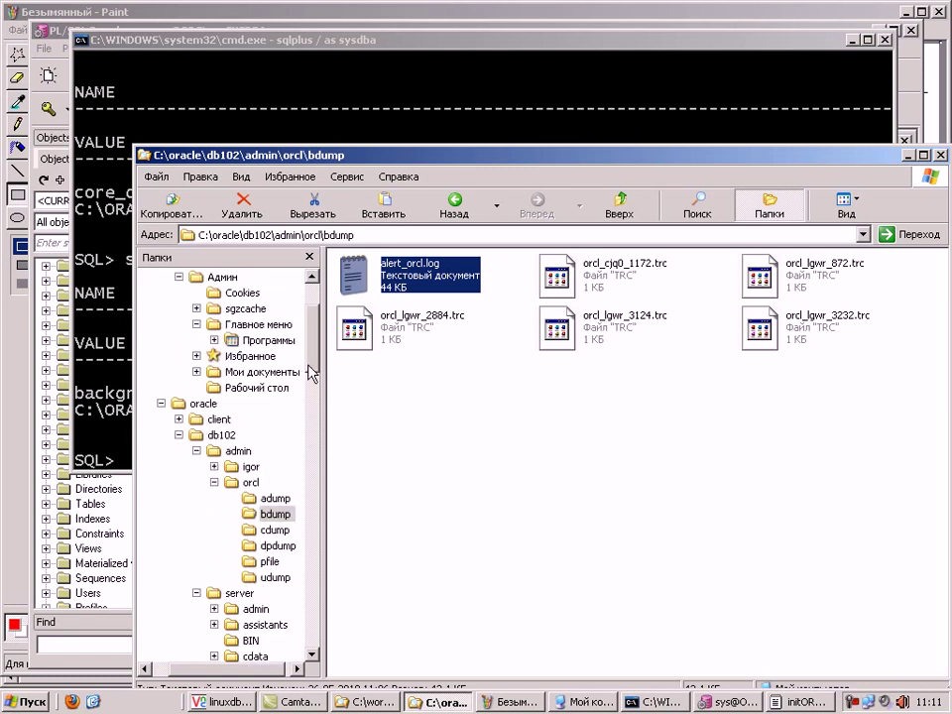
{"action": "left_click", "coordinate": [179, 435]}
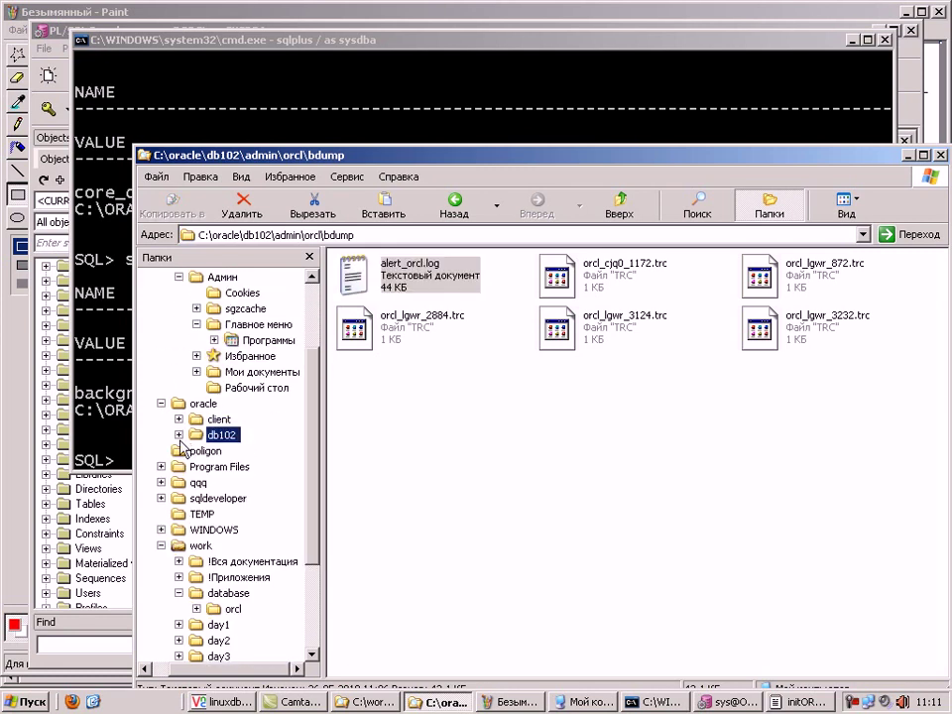
{"action": "left_click", "coordinate": [199, 545]}
{"action": "double_click", "coordinate": [760, 328]}
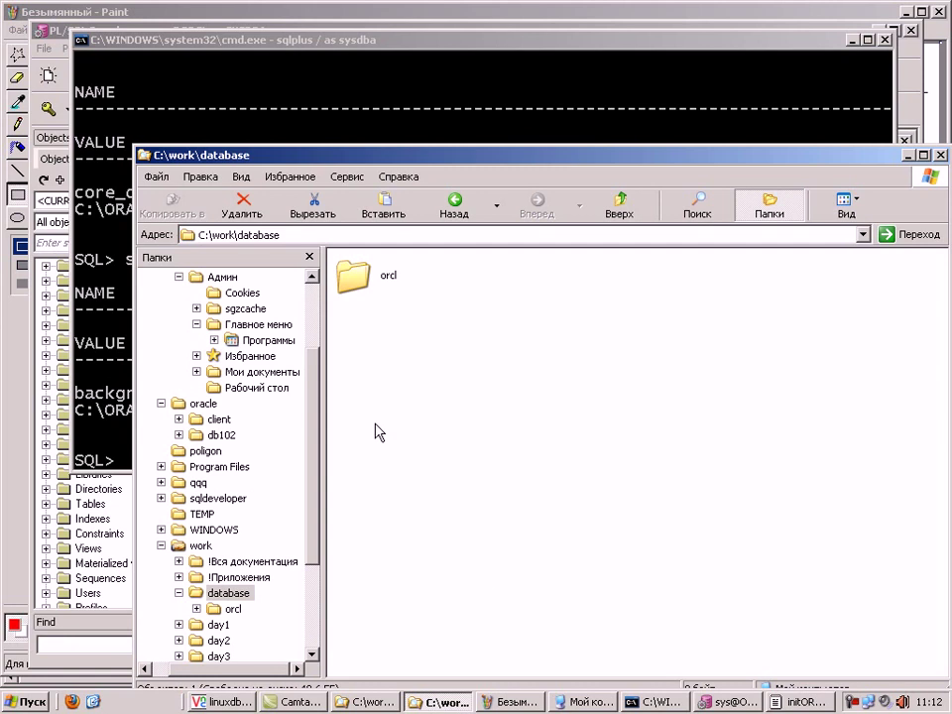
- Create a new folder named alert in C:\work\database
{"action": "right_click", "coordinate": [355, 331]}
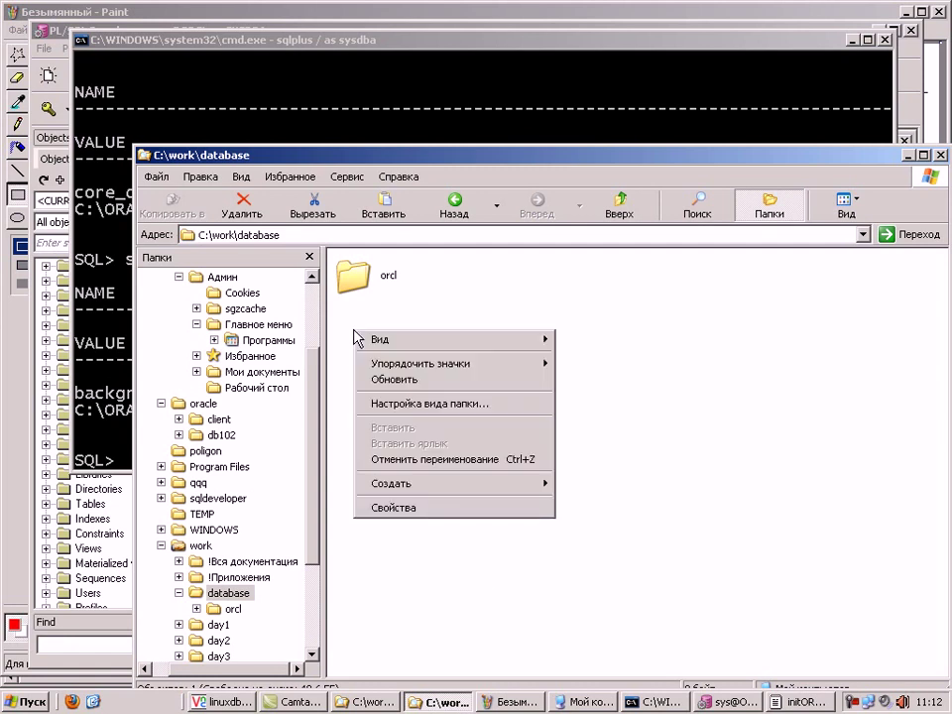
{"action": "mouse_move", "coordinate": [519, 486]}
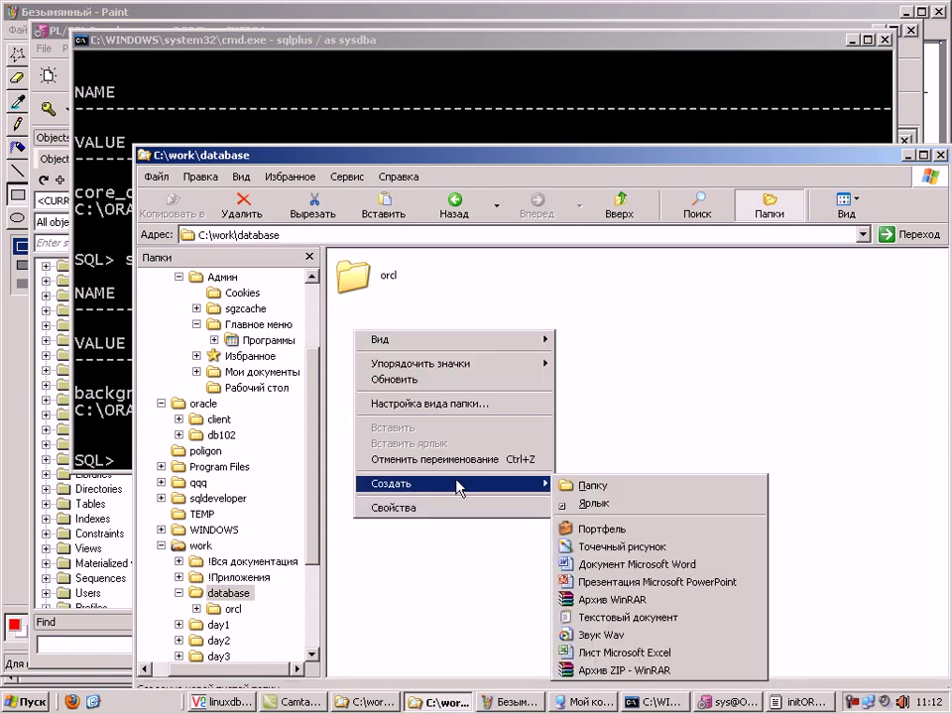
{"action": "left_click", "coordinate": [600, 487]}
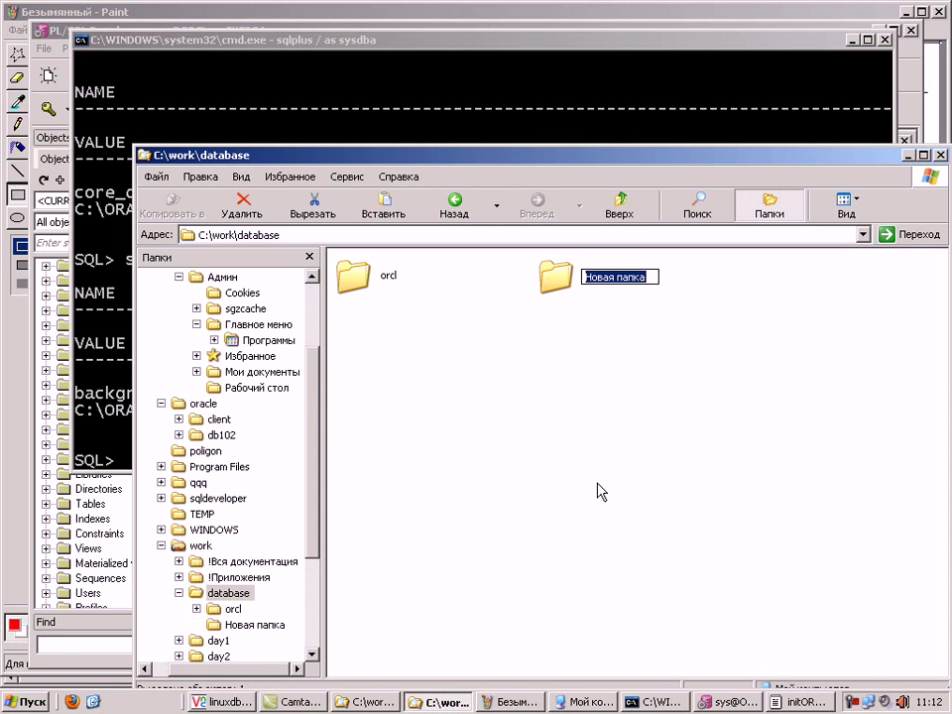
{"action": "type", "text": "ale"}
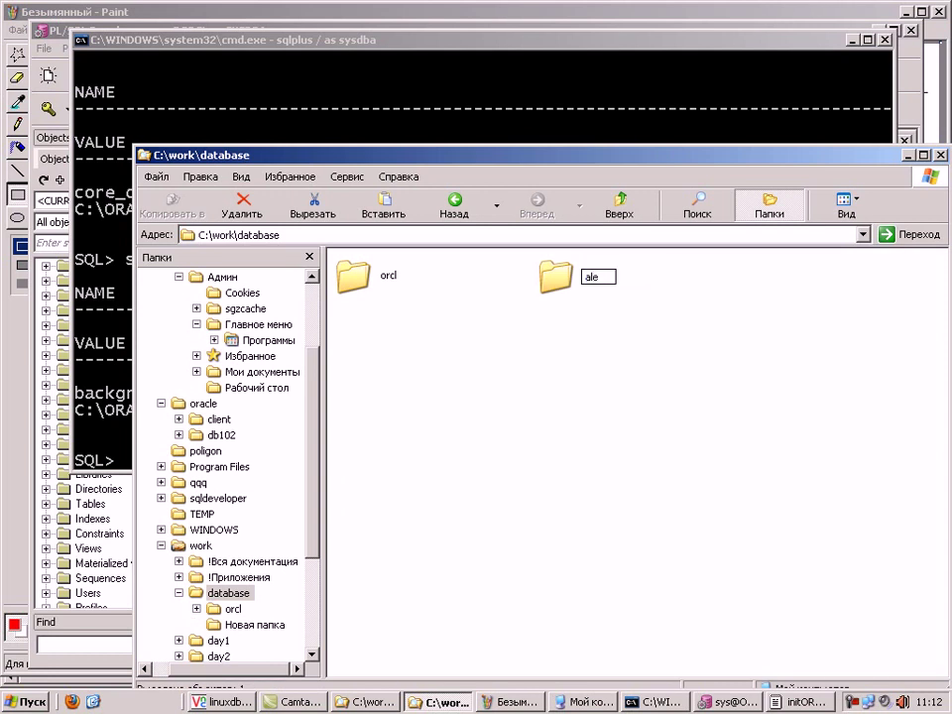
{"action": "type", "text": "rt"}
{"action": "key", "text": "Return"}
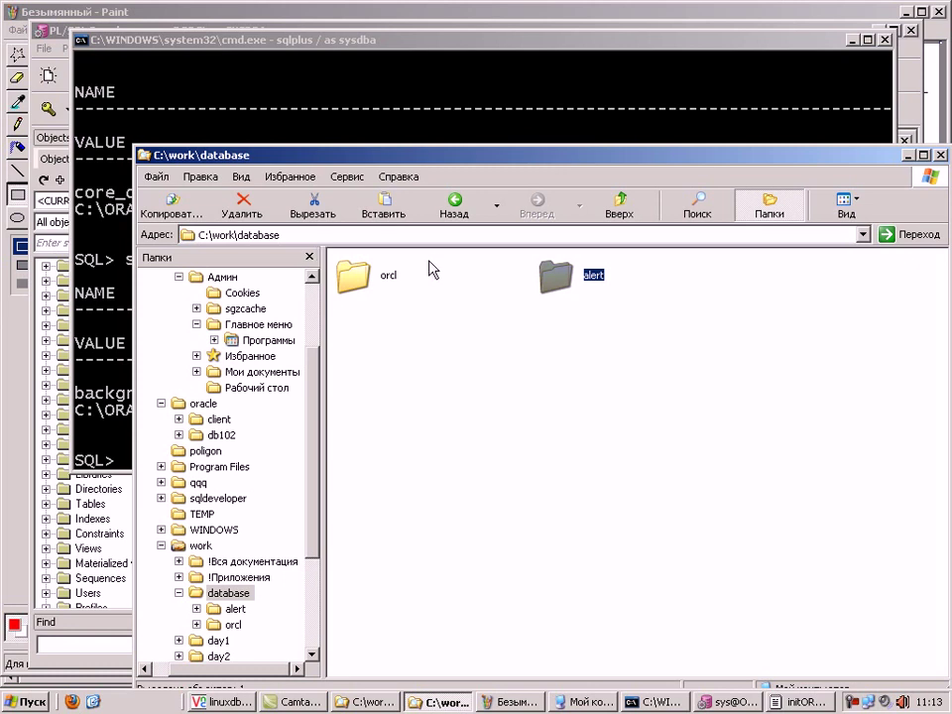
- Look inside orcl and the new alert folder, then bring up the day2\picture window
{"action": "double_click", "coordinate": [352, 278]}
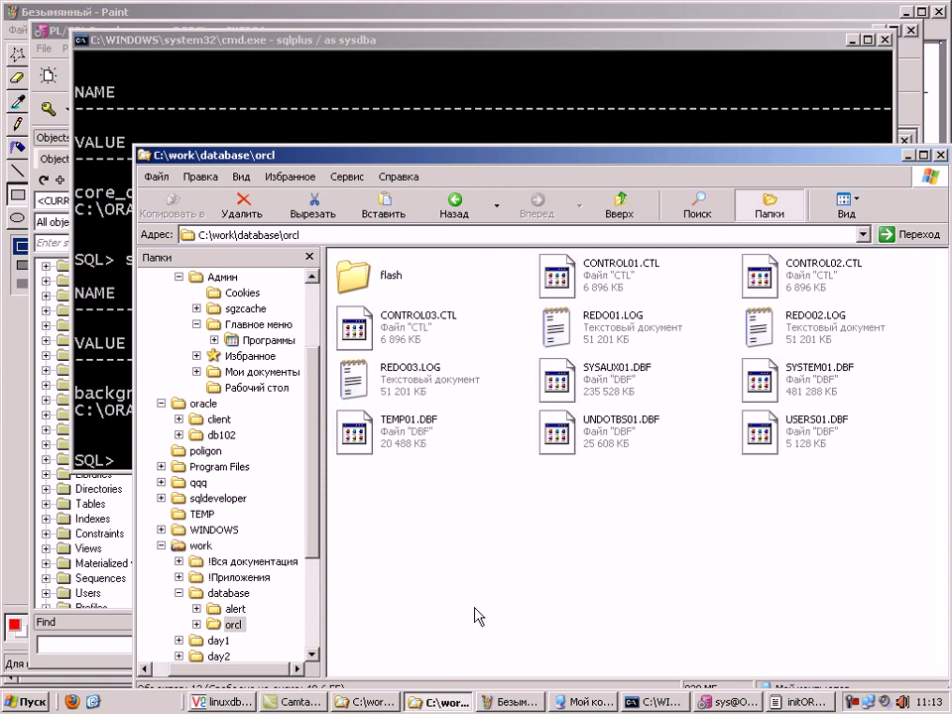
{"action": "left_click", "coordinate": [235, 609]}
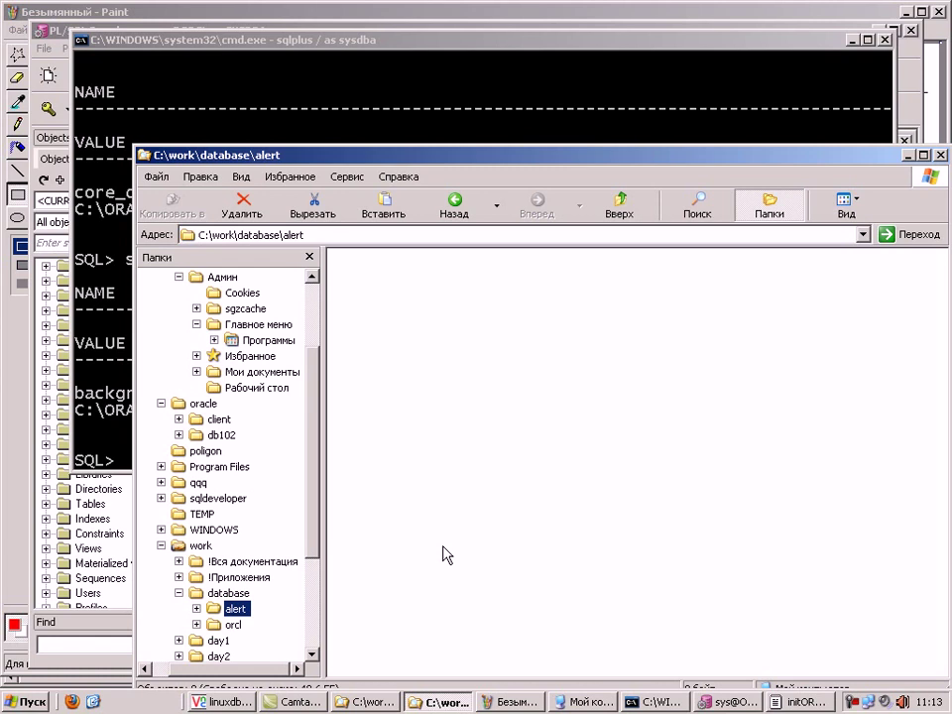
{"action": "left_click", "coordinate": [367, 702]}
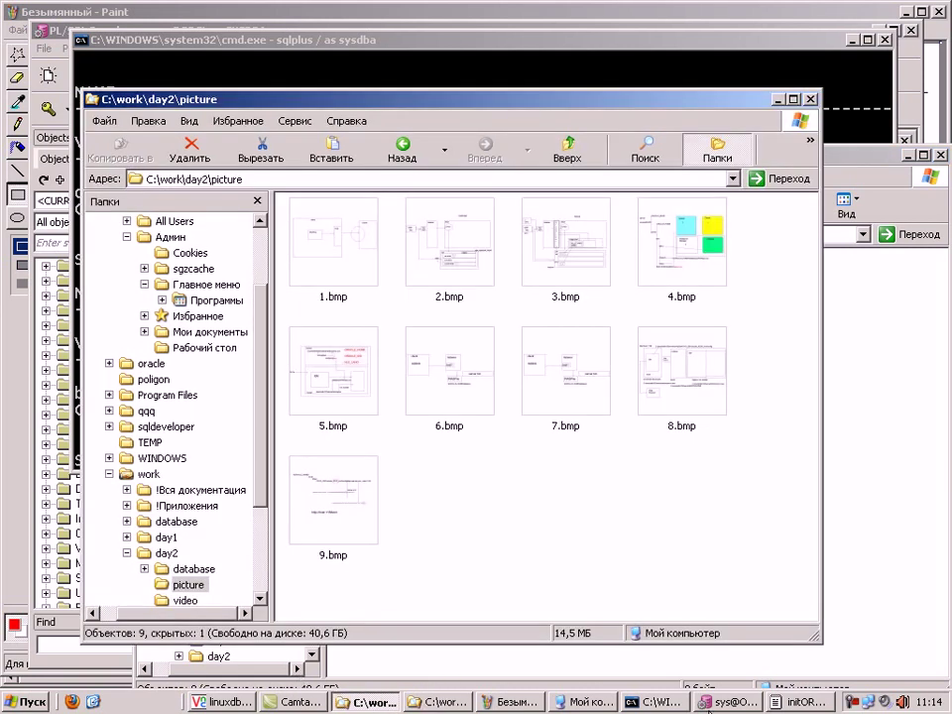
- Save the Paint startup-stages diagram as 1.bmp in C:\work\day3\picture
{"action": "left_click", "coordinate": [534, 705]}
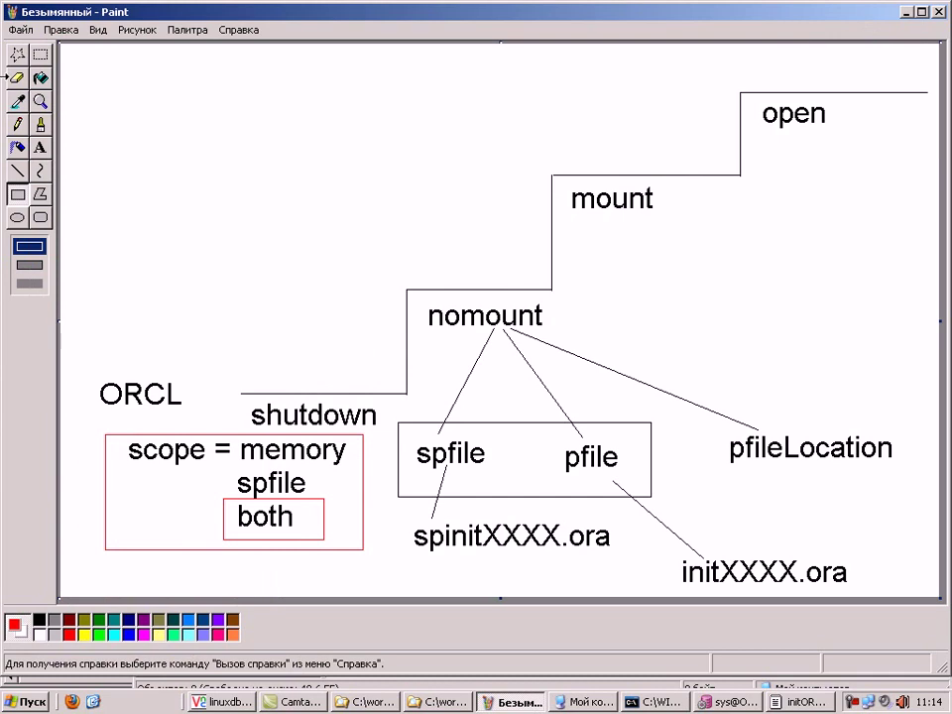
{"action": "left_click", "coordinate": [21, 30]}
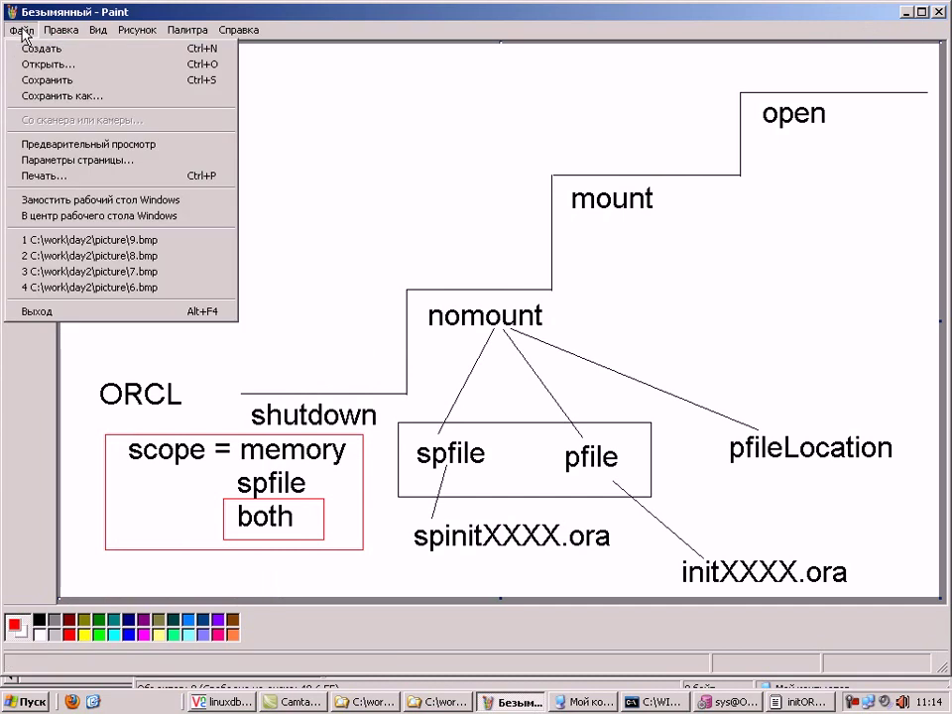
{"action": "left_click", "coordinate": [46, 98]}
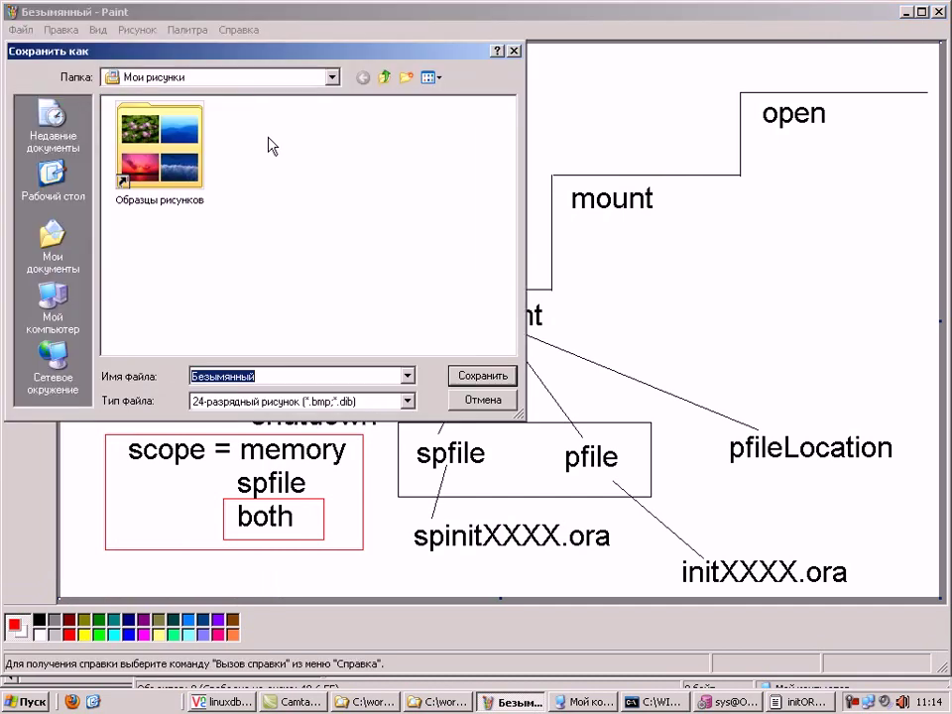
{"action": "left_click", "coordinate": [332, 77]}
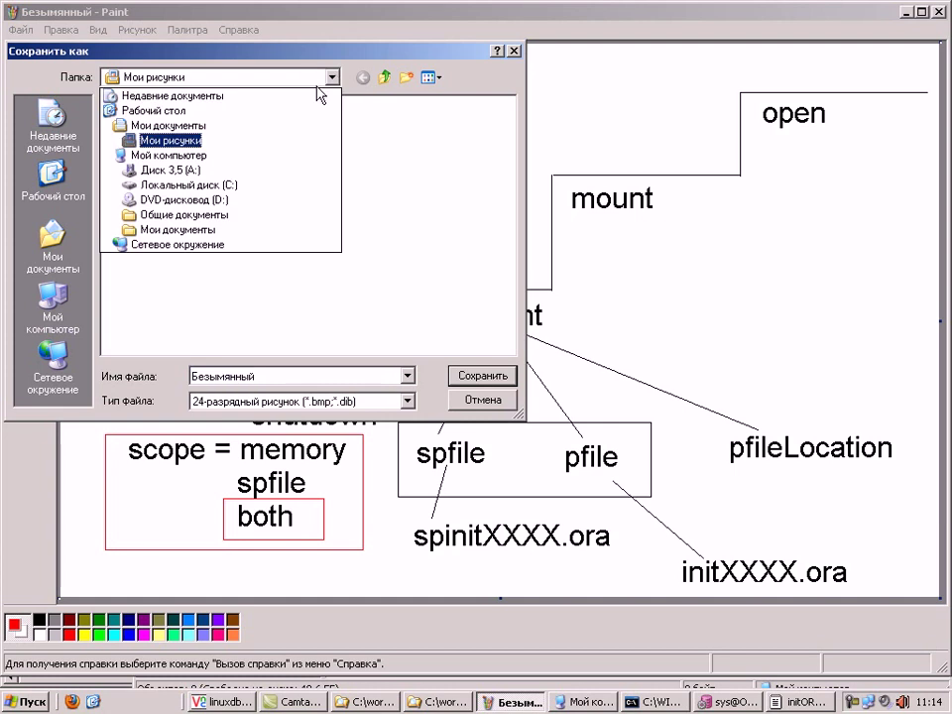
{"action": "left_click", "coordinate": [174, 181]}
{"action": "double_click", "coordinate": [126, 230]}
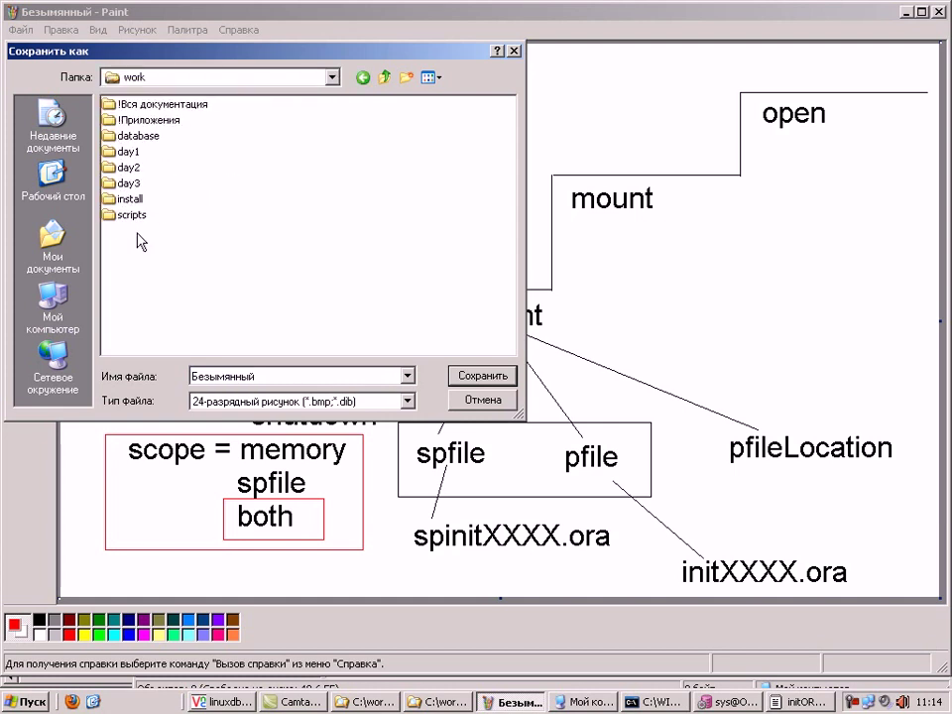
{"action": "double_click", "coordinate": [129, 183]}
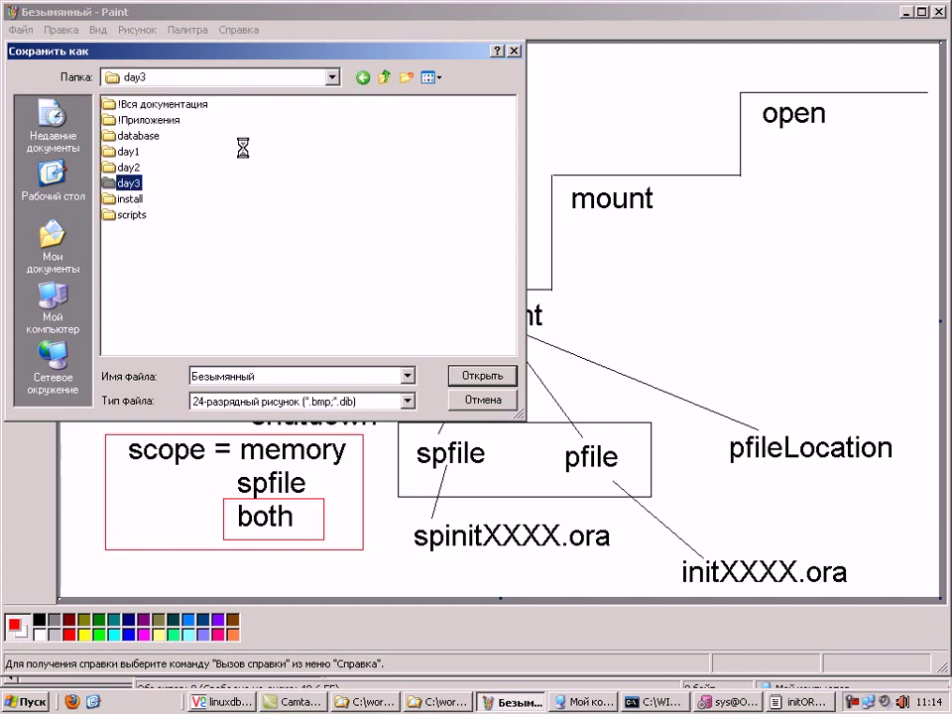
{"action": "double_click", "coordinate": [111, 103]}
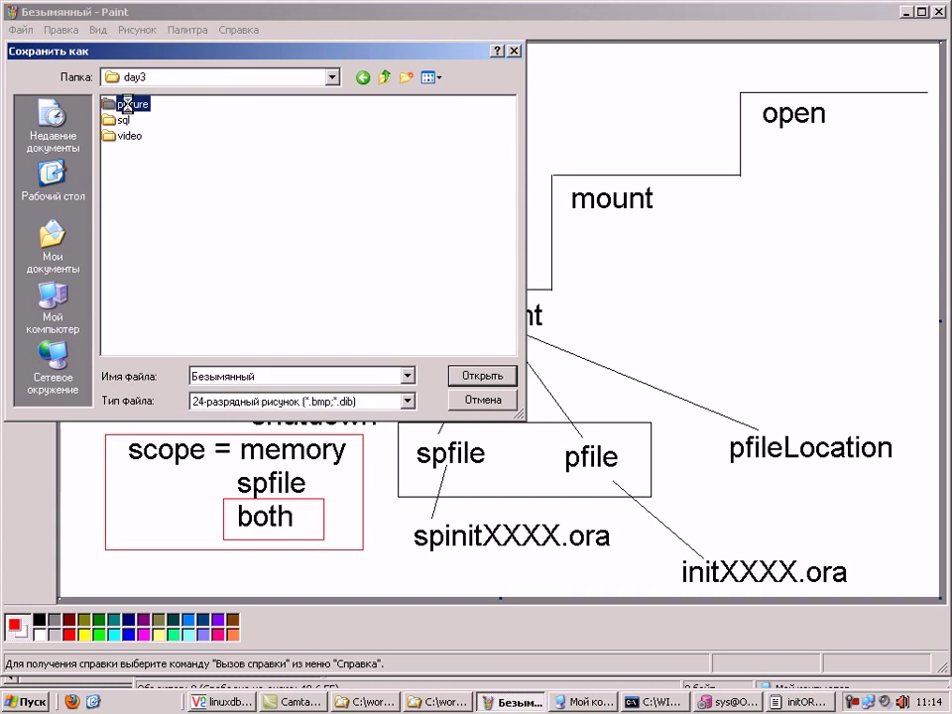
{"action": "double_click", "coordinate": [260, 375]}
{"action": "type", "text": "1"}
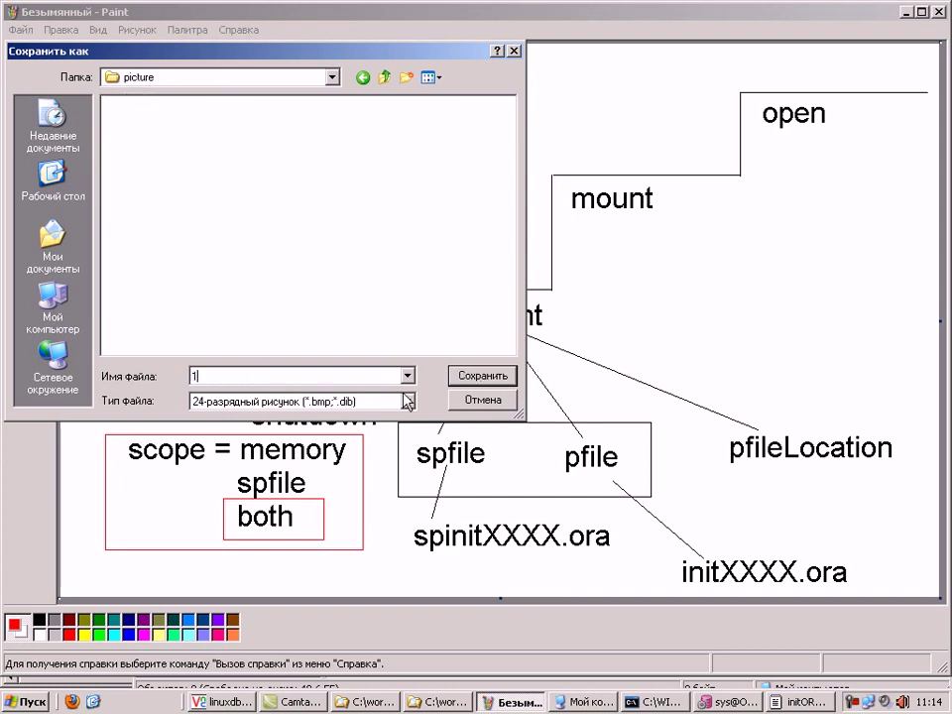
{"action": "left_click", "coordinate": [497, 377]}
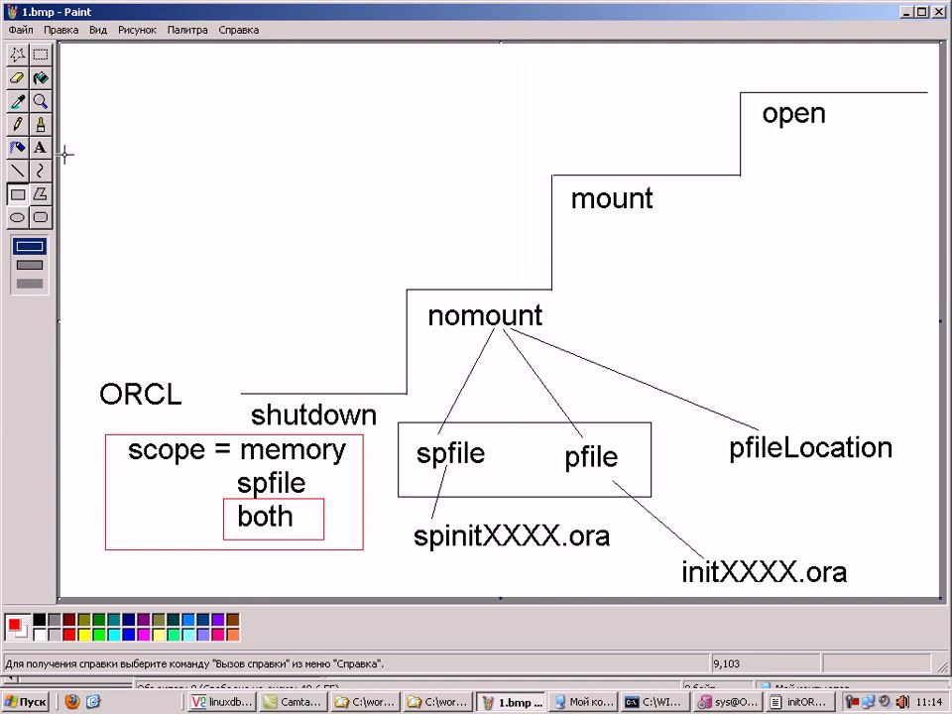
- Wipe the old diagram from the canvas and set up the Line tool in black
{"action": "key", "text": "ctrl+a"}
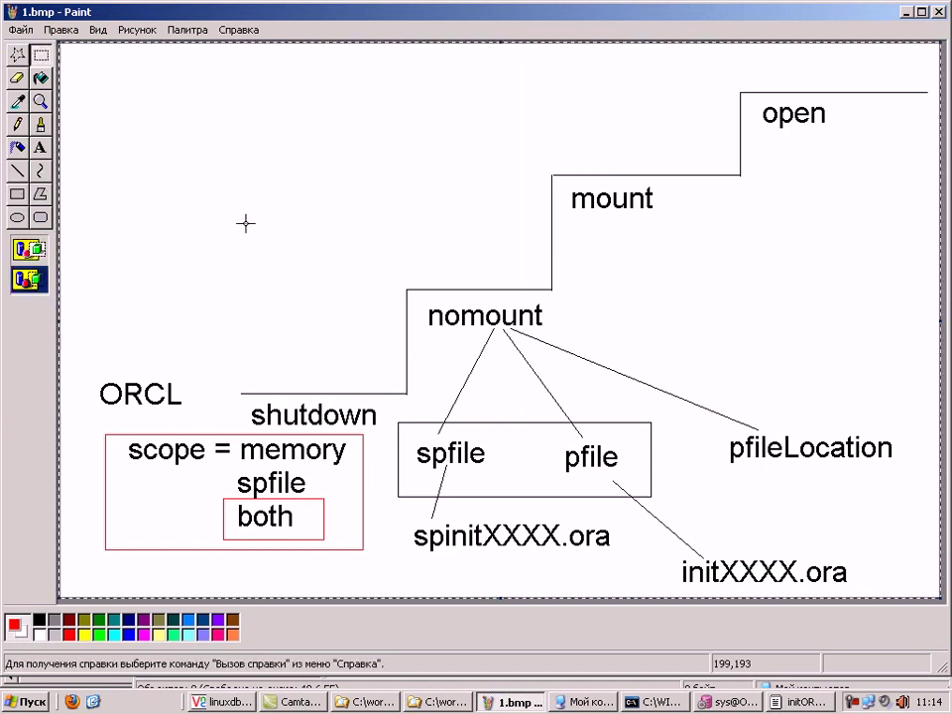
{"action": "key", "text": "Delete"}
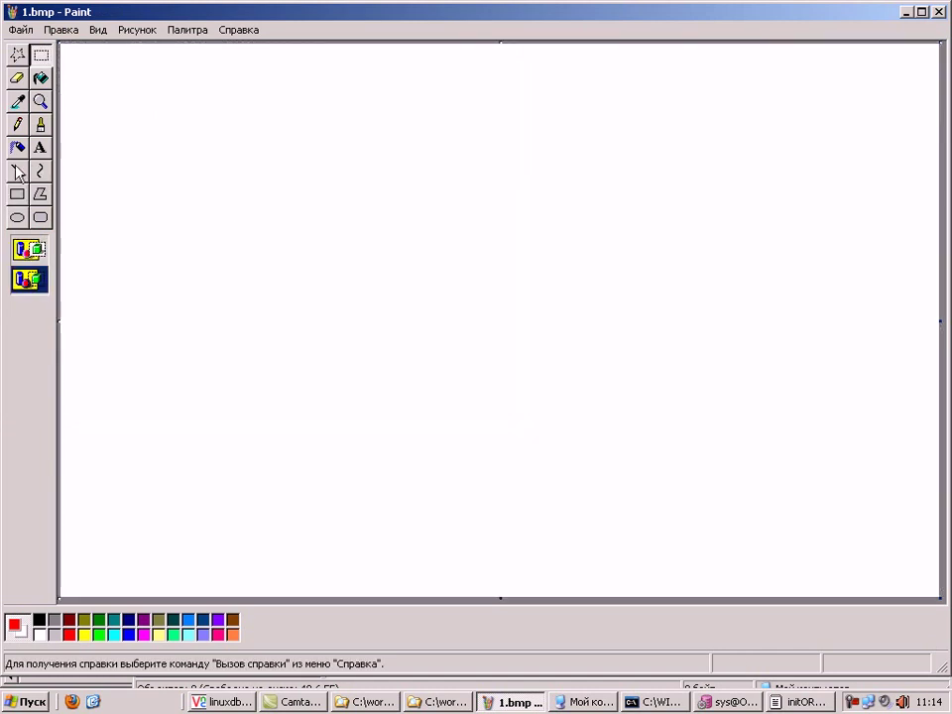
{"action": "left_click", "coordinate": [17, 169]}
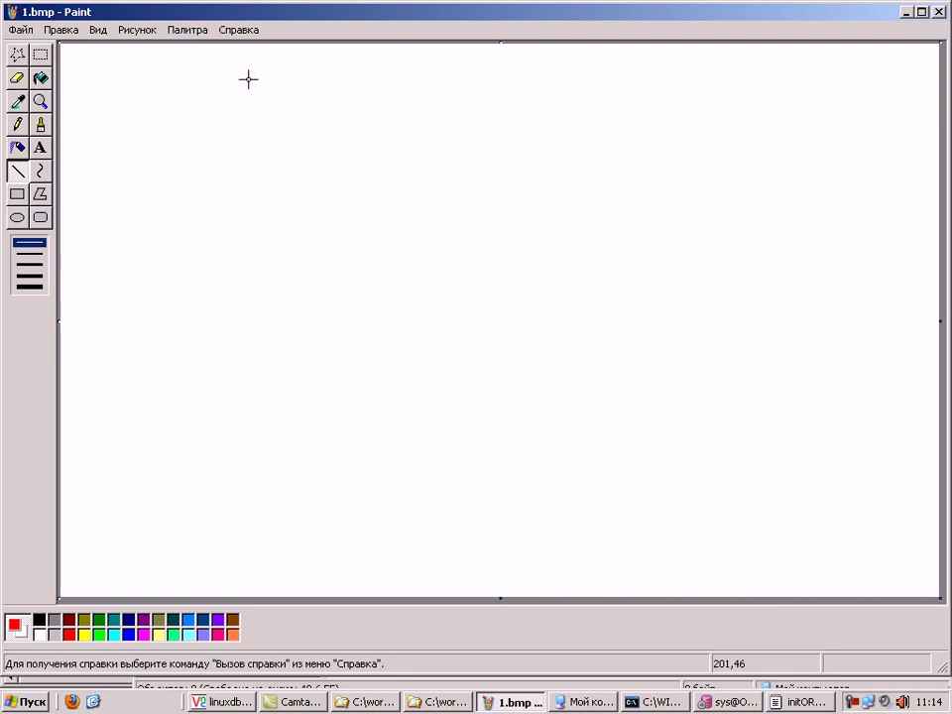
{"action": "left_click_drag", "start_coordinate": [226, 54], "coordinate": [225, 325]}
{"action": "key", "text": "Escape"}
{"action": "left_click", "coordinate": [36, 624]}
- Draw a vertical trunk and label it ORACLE_BASE in size 16 text
{"action": "left_click_drag", "start_coordinate": [271, 534], "coordinate": [282, 81]}
{"action": "left_click", "coordinate": [37, 146]}
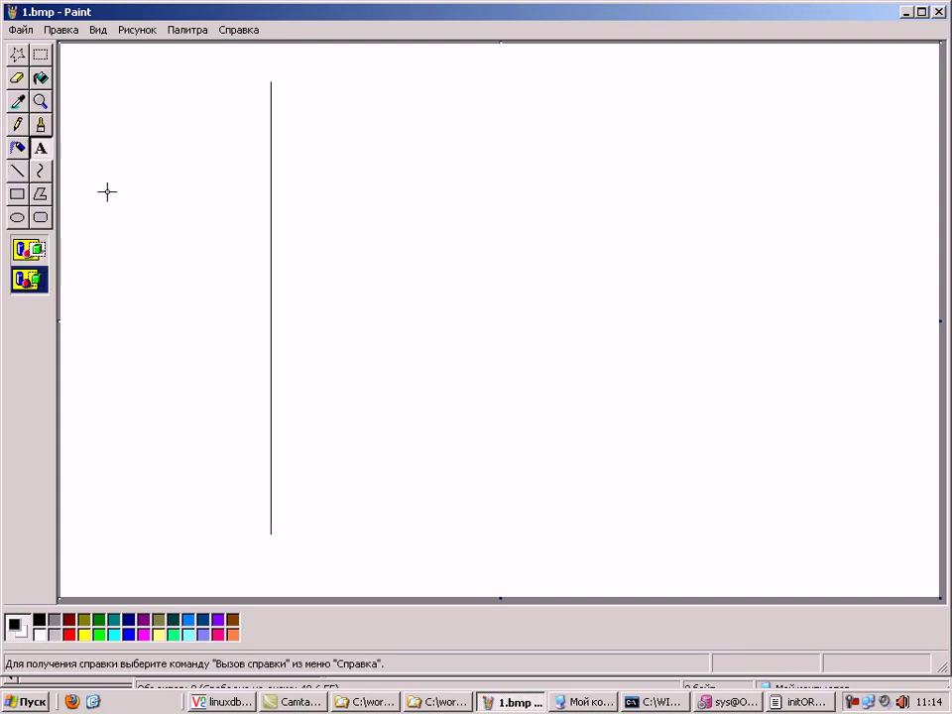
{"action": "left_click_drag", "start_coordinate": [234, 55], "coordinate": [500, 116]}
{"action": "type", "text": "ORA"}
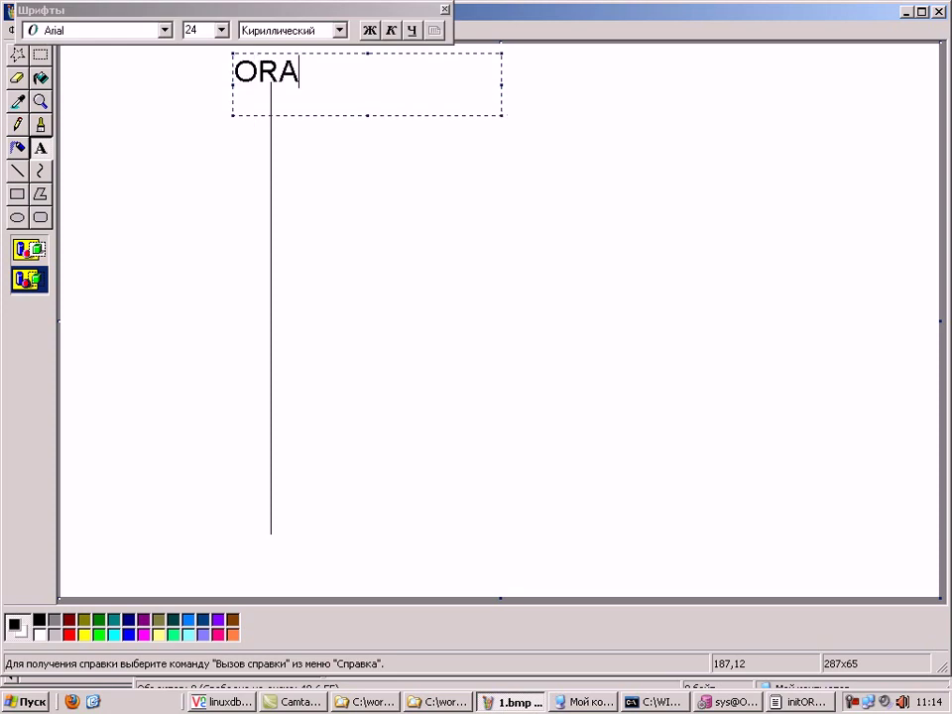
{"action": "type", "text": "CLE_BASE"}
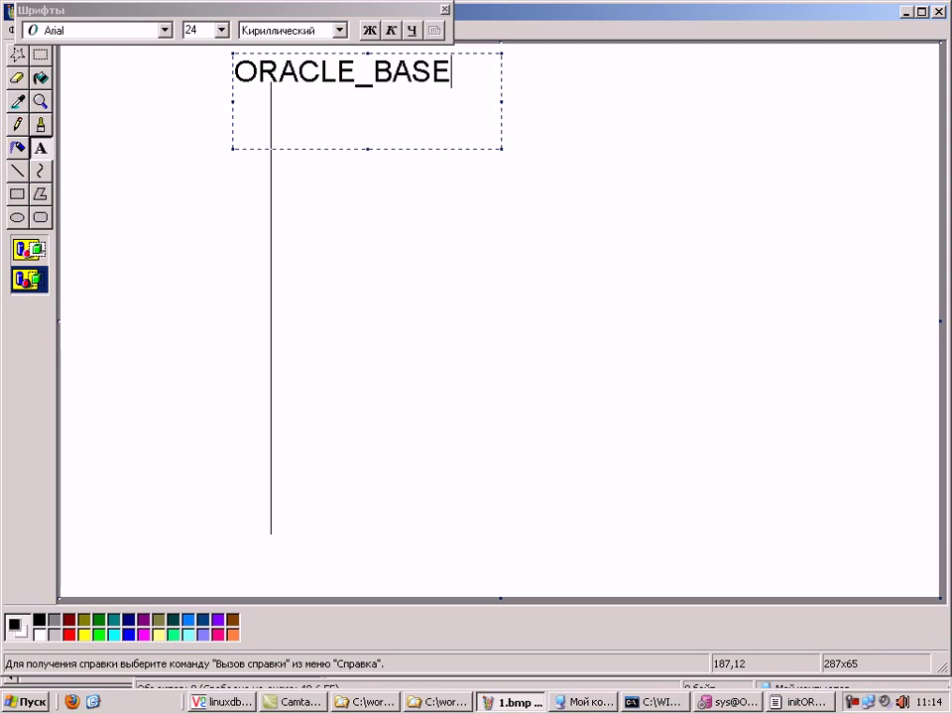
{"action": "left_click", "coordinate": [224, 31]}
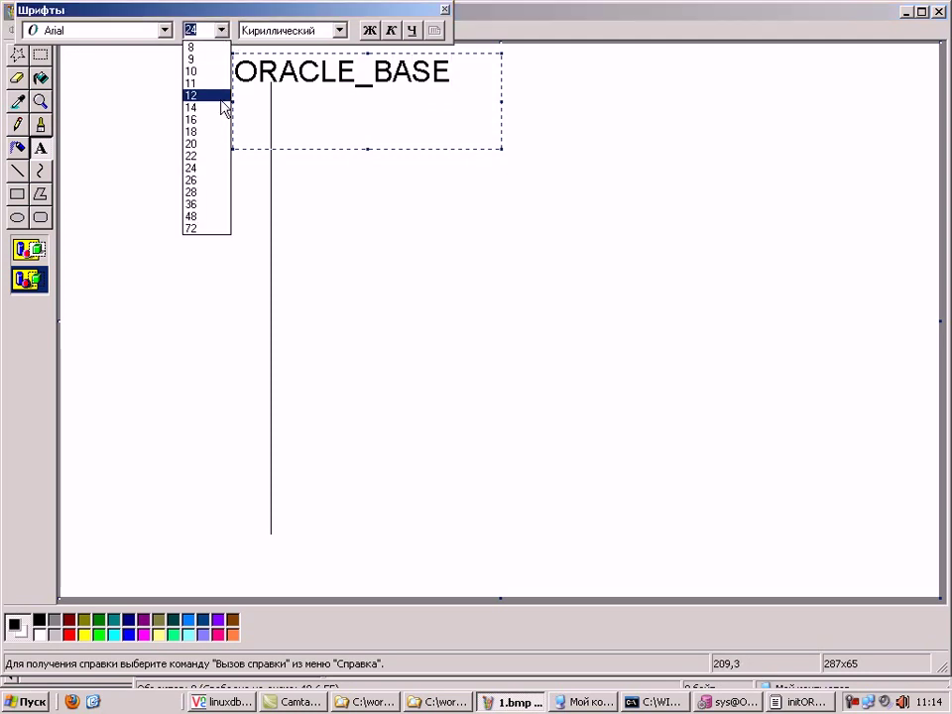
{"action": "left_click", "coordinate": [219, 120]}
{"action": "left_click", "coordinate": [395, 205]}
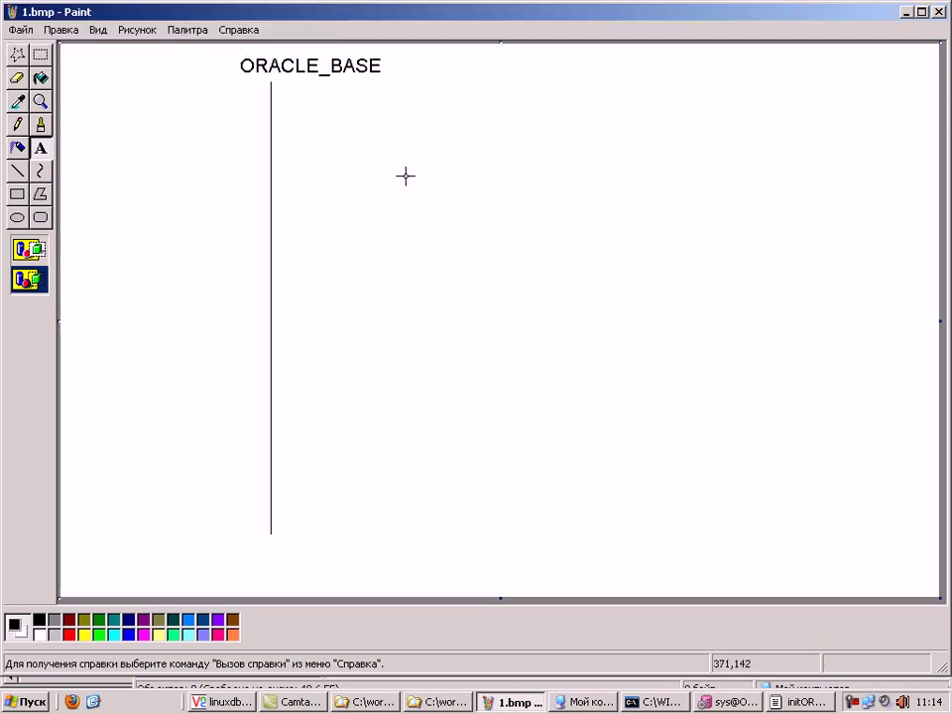
- Add a horizontal branch off the trunk labelled ORACLE_HOME
{"action": "left_click", "coordinate": [17, 171]}
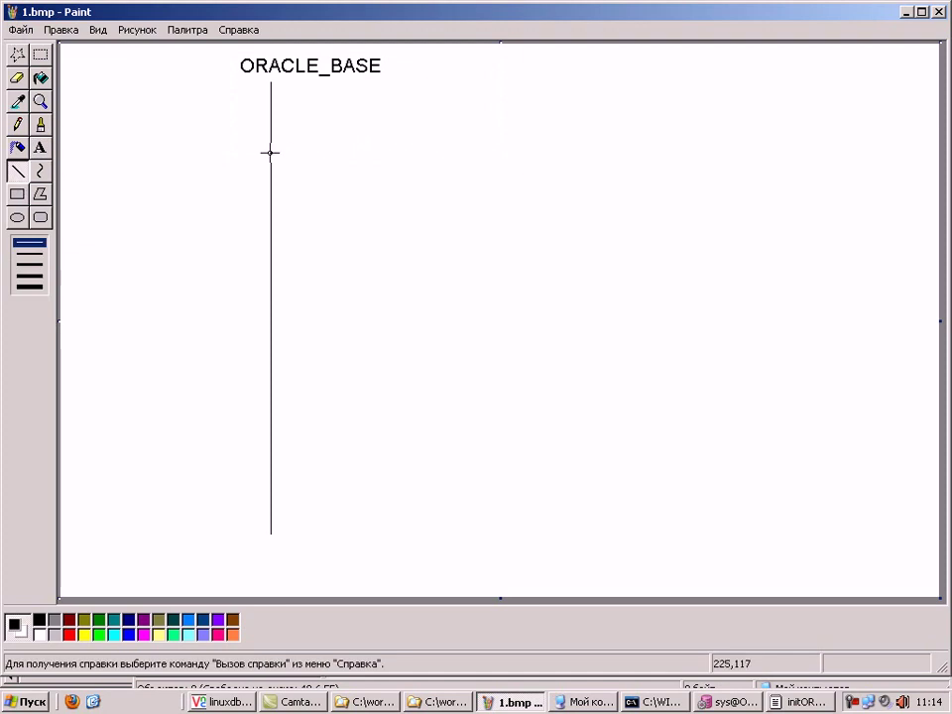
{"action": "mouse_move", "coordinate": [272, 153]}
{"action": "left_mouse_down"}
{"action": "mouse_move", "coordinate": [412, 156]}
{"action": "mouse_move", "coordinate": [415, 187]}
{"action": "left_mouse_up"}
{"action": "left_click", "coordinate": [41, 149]}
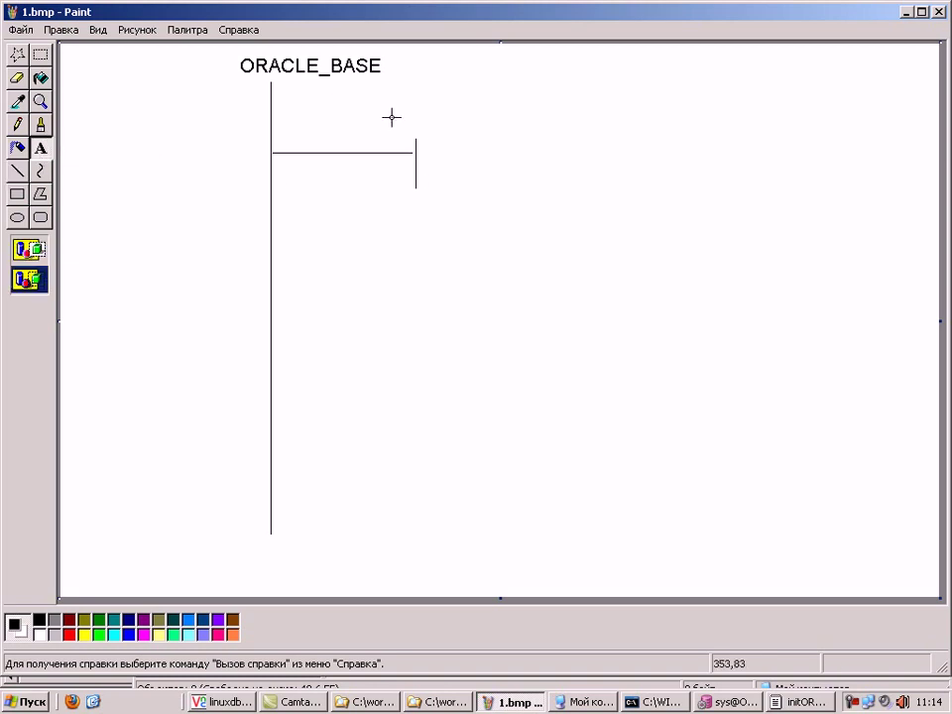
{"action": "left_click_drag", "start_coordinate": [393, 112], "coordinate": [552, 139]}
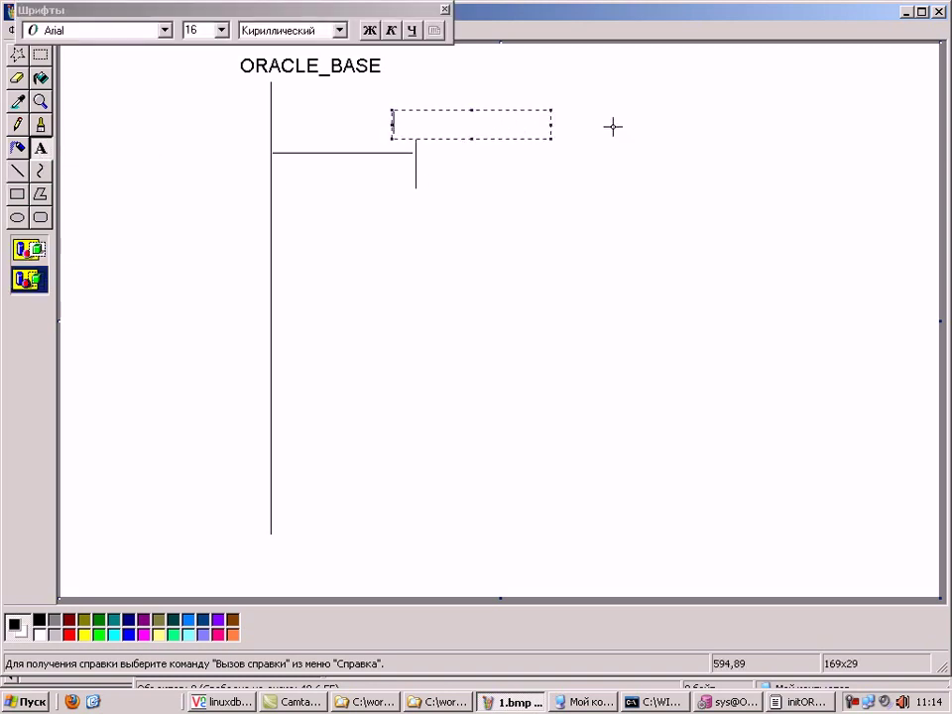
{"action": "type", "text": "ORACL"}
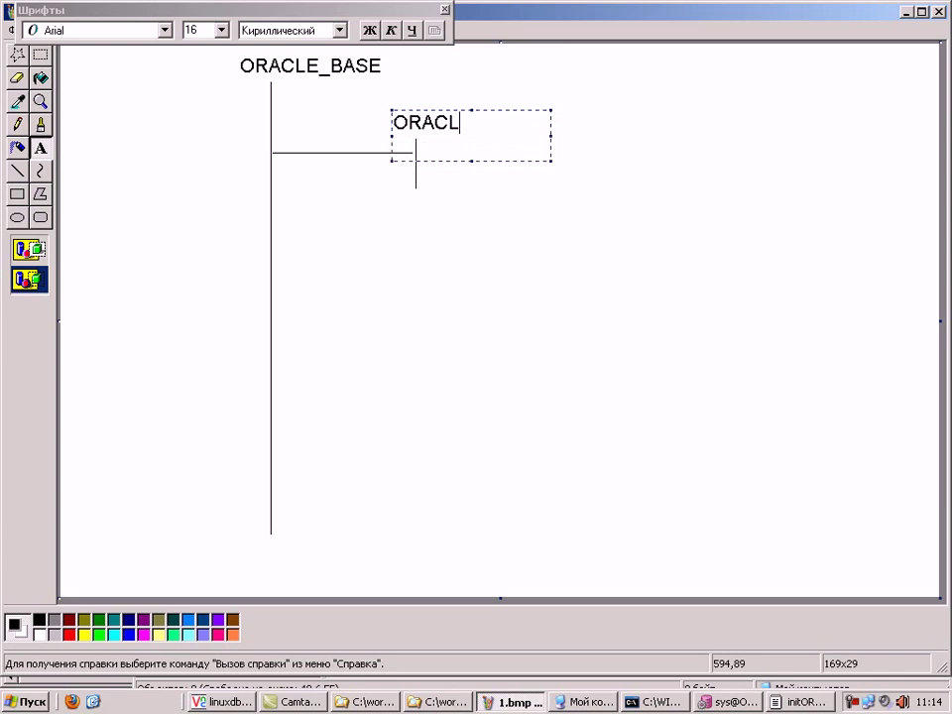
{"action": "type", "text": "E_HOM"}
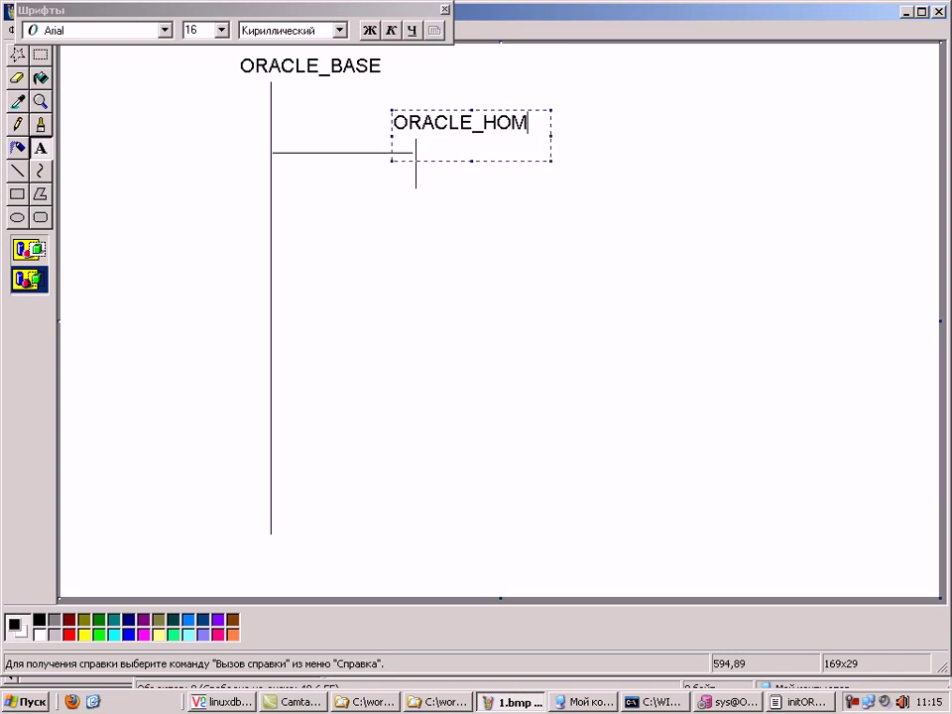
{"action": "type", "text": "E"}
{"action": "left_click", "coordinate": [17, 170]}
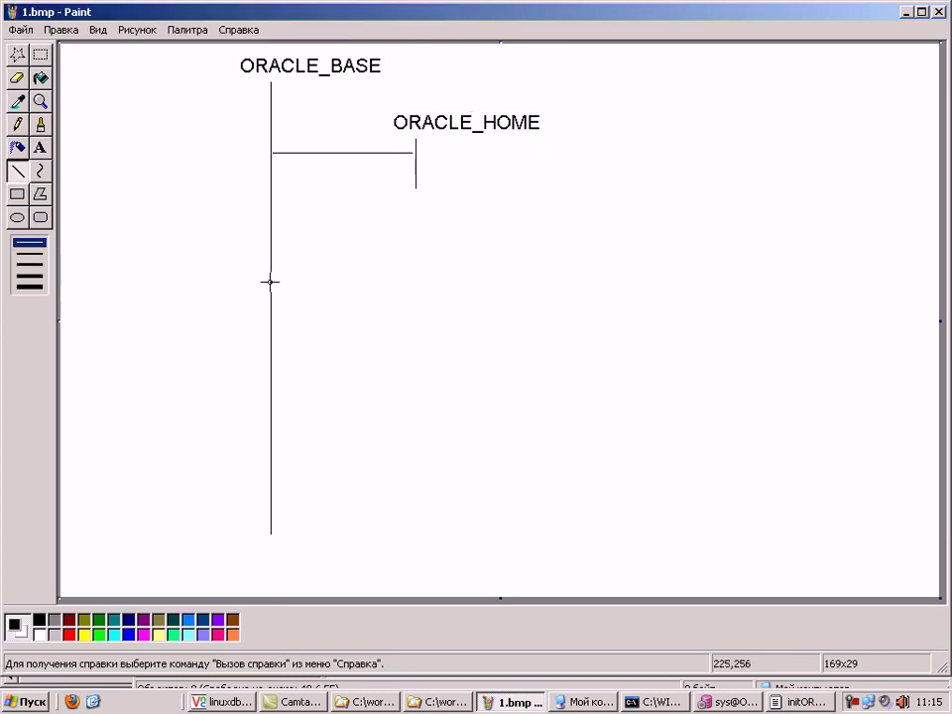
- Draw a second branch lower on the trunk and label it background_dump_dest
{"action": "mouse_move", "coordinate": [270, 281]}
{"action": "left_mouse_down"}
{"action": "mouse_move", "coordinate": [426, 283]}
{"action": "mouse_move", "coordinate": [425, 305]}
{"action": "left_mouse_up"}
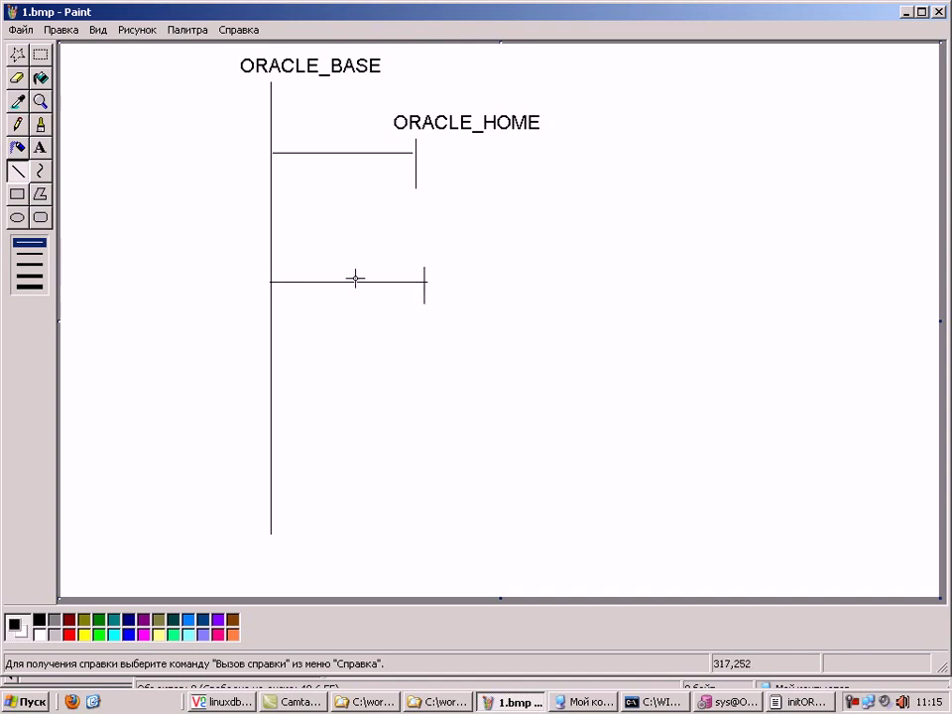
{"action": "left_click", "coordinate": [40, 147]}
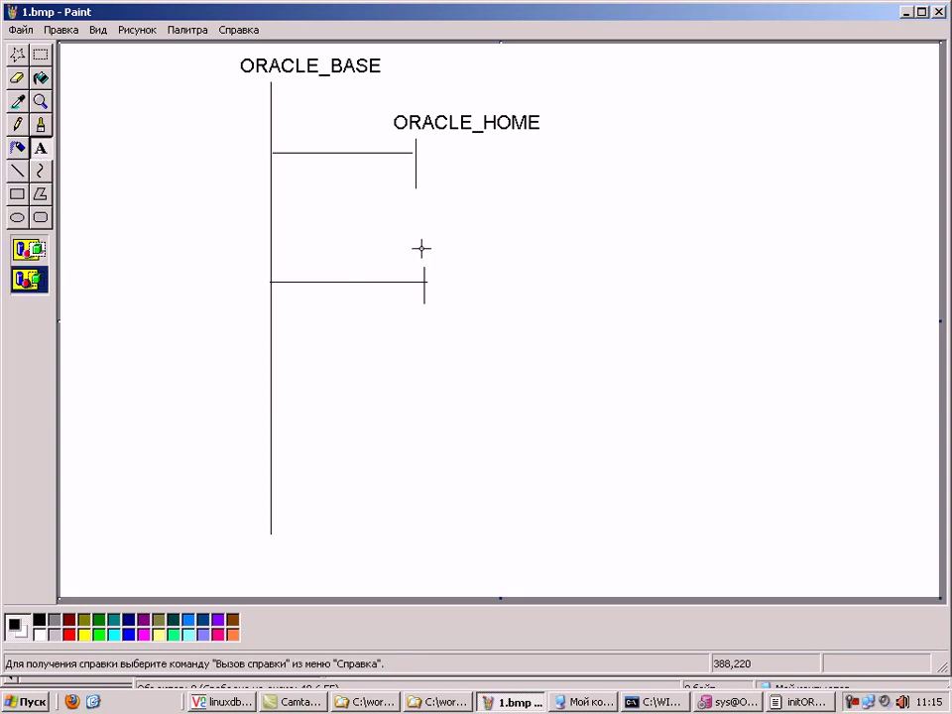
{"action": "left_click_drag", "start_coordinate": [429, 260], "coordinate": [744, 327]}
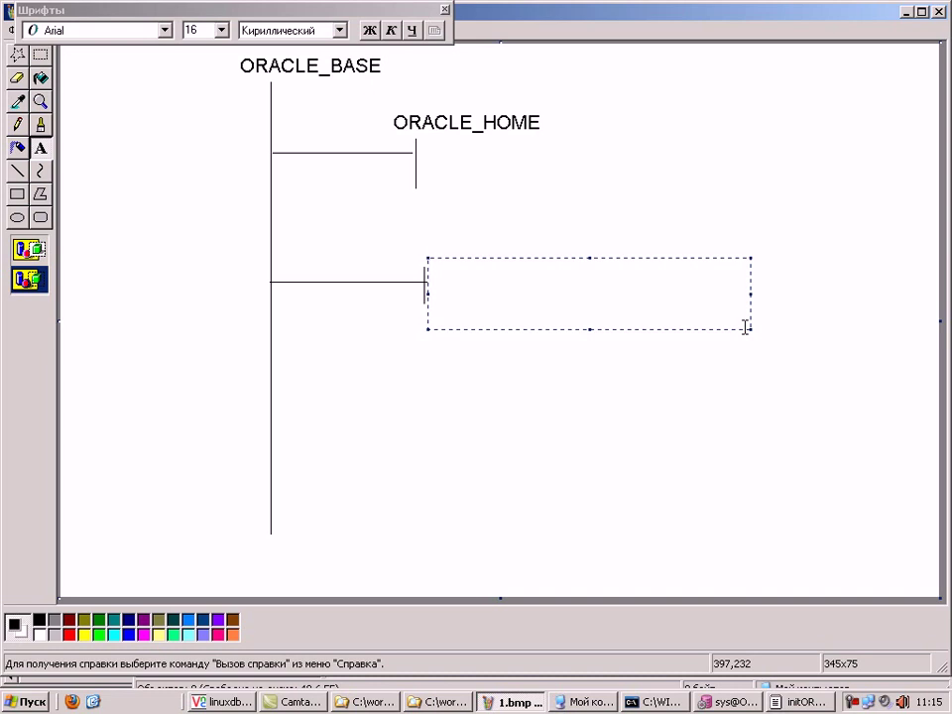
{"action": "type", "text": "background_dum"}
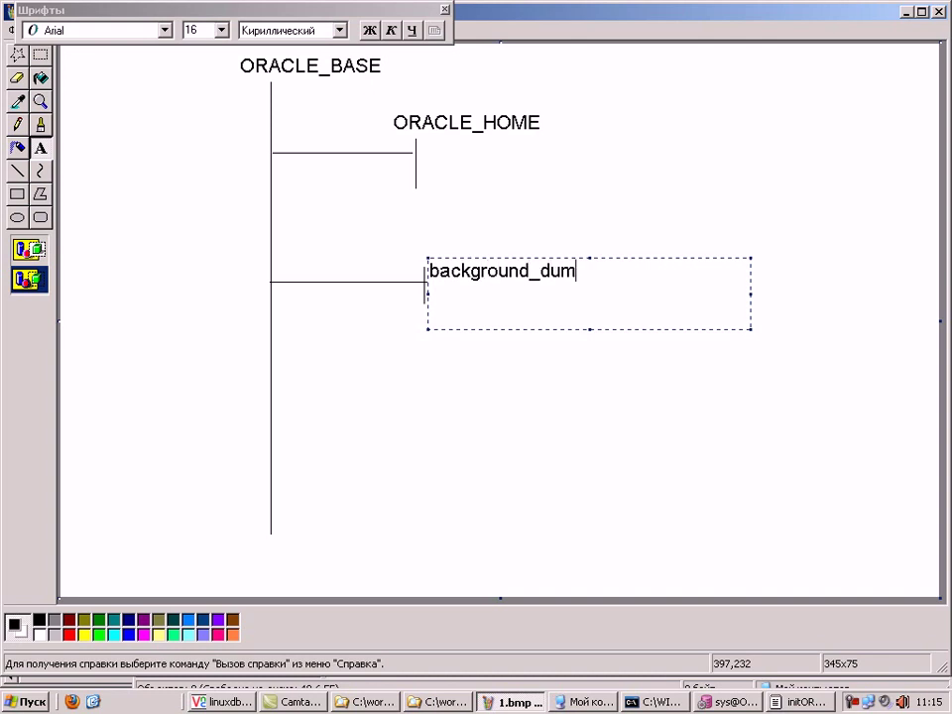
{"action": "type", "text": "p_destinati"}
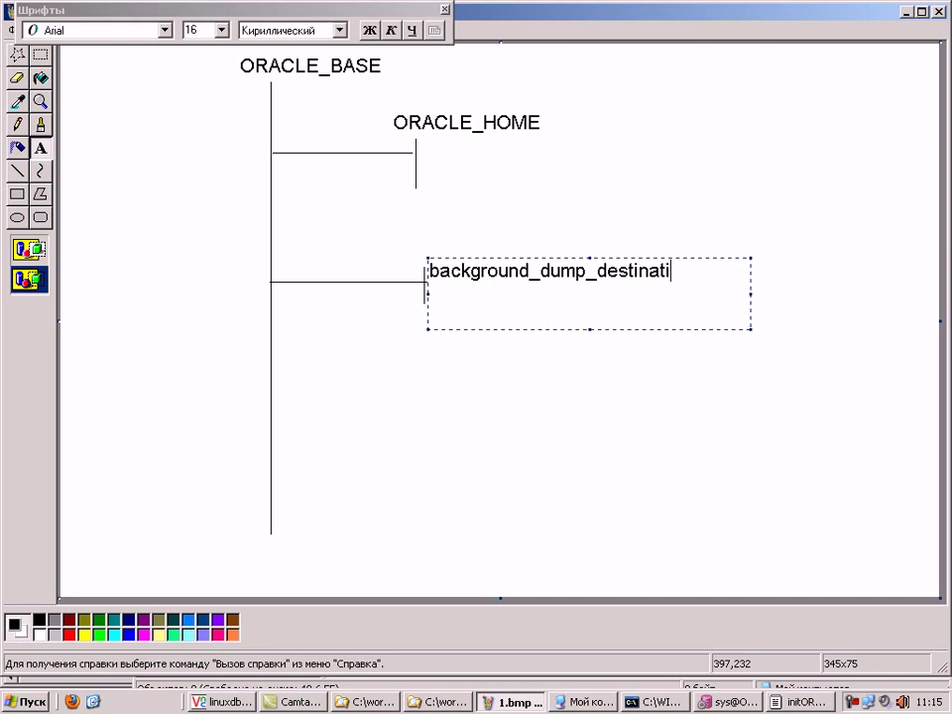
{"action": "left_click", "coordinate": [656, 699]}
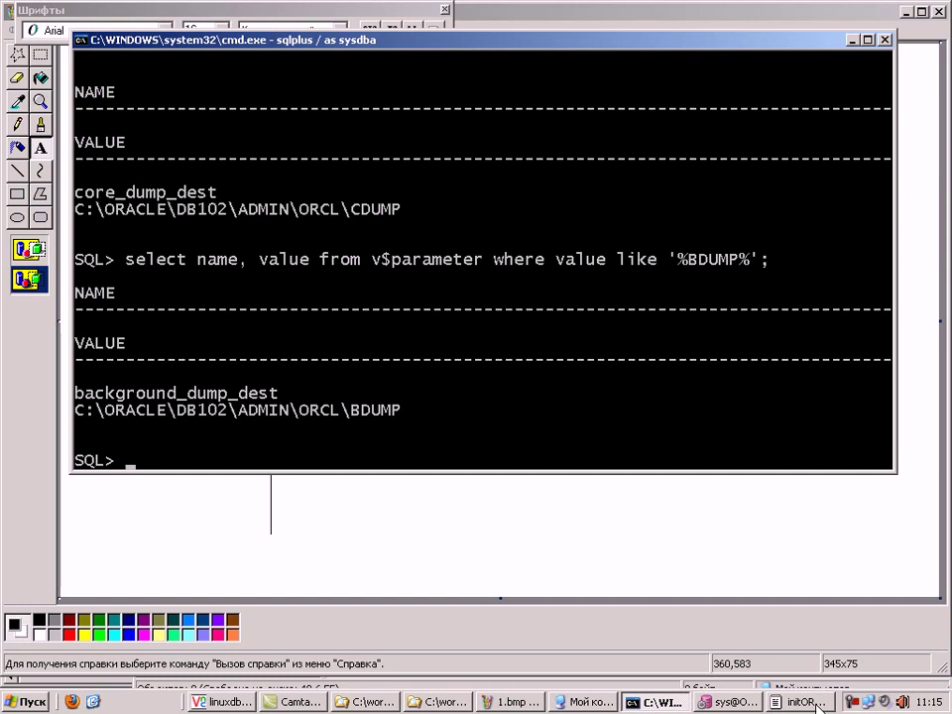
{"action": "left_click", "coordinate": [510, 701]}
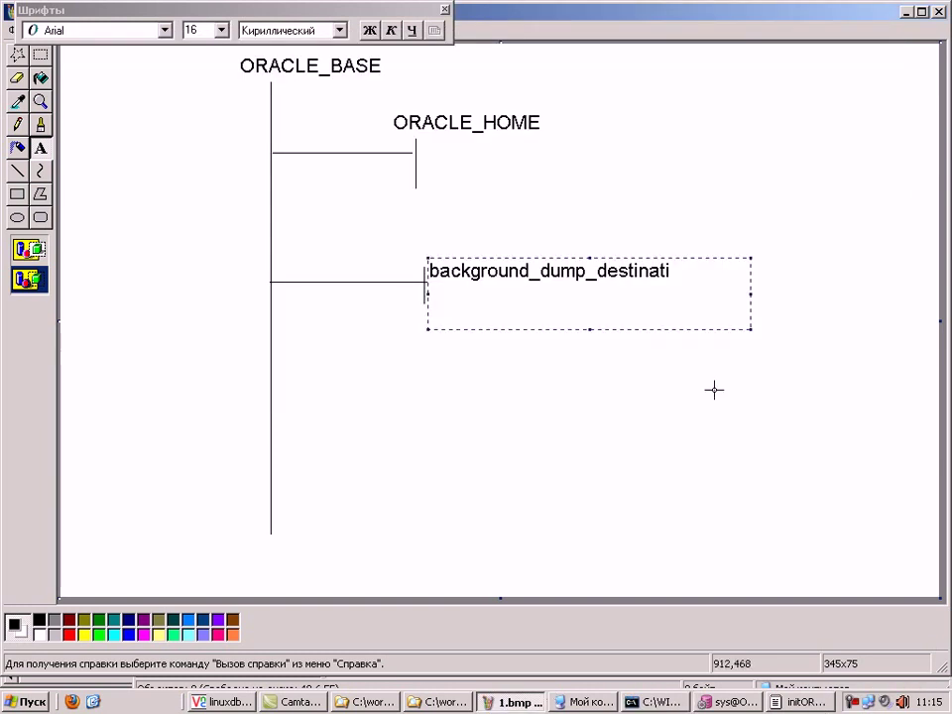
{"action": "key", "text": "BackSpace"}
{"action": "key", "text": "BackSpace"}
{"action": "key", "text": "BackSpace"}
{"action": "key", "text": "BackSpace"}
{"action": "key", "text": "BackSpace"}
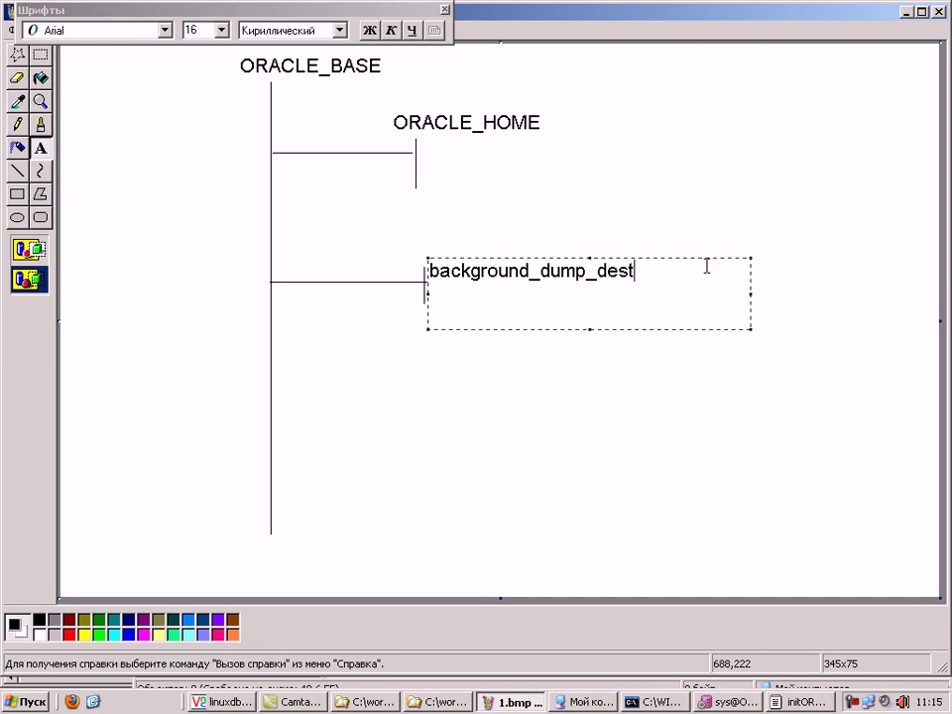
- Type ADMIN\ORCL\ under the branch and draw a vertical line down from it
{"action": "left_click", "coordinate": [462, 228]}
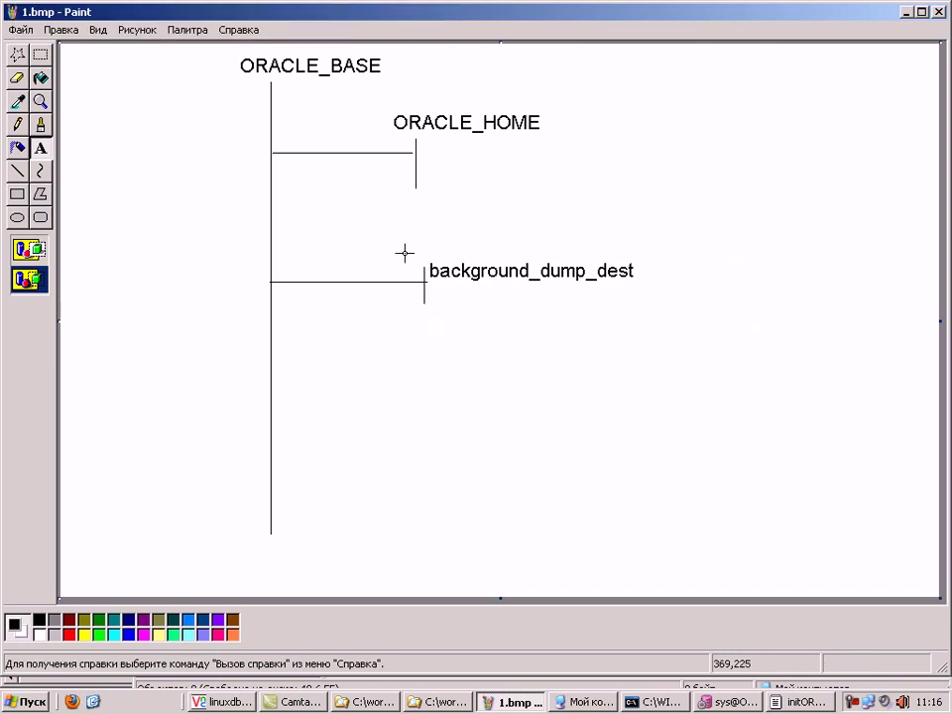
{"action": "left_click_drag", "start_coordinate": [425, 287], "coordinate": [761, 402]}
{"action": "type", "text": "ADMIN"}
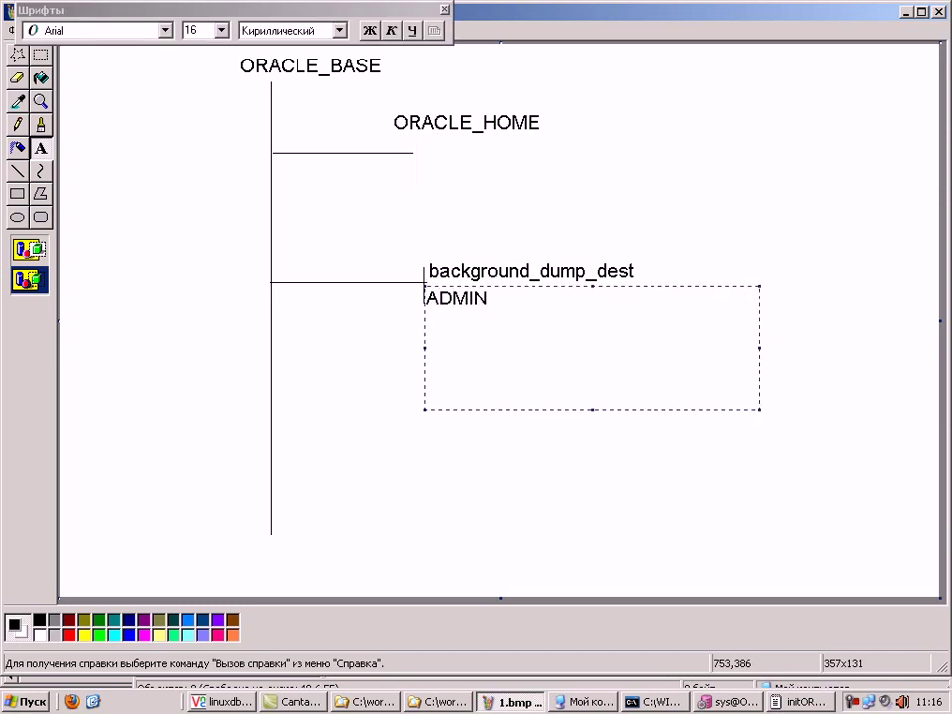
{"action": "type", "text": "\\ORCL\\"}
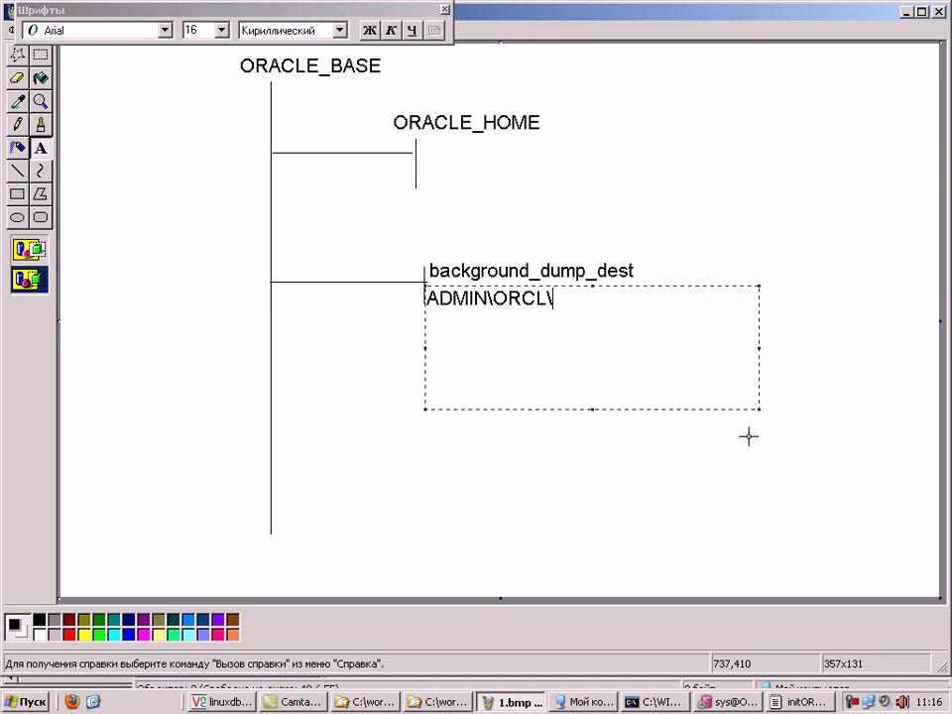
{"action": "left_click", "coordinate": [728, 452]}
{"action": "left_click", "coordinate": [17, 170]}
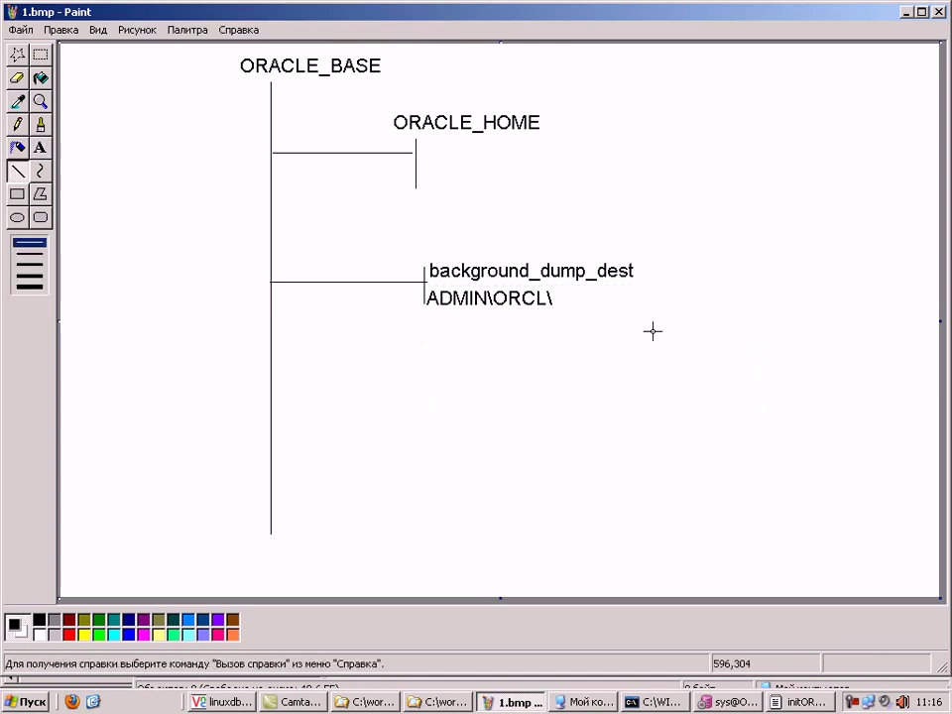
{"action": "left_click_drag", "start_coordinate": [549, 299], "coordinate": [552, 408]}
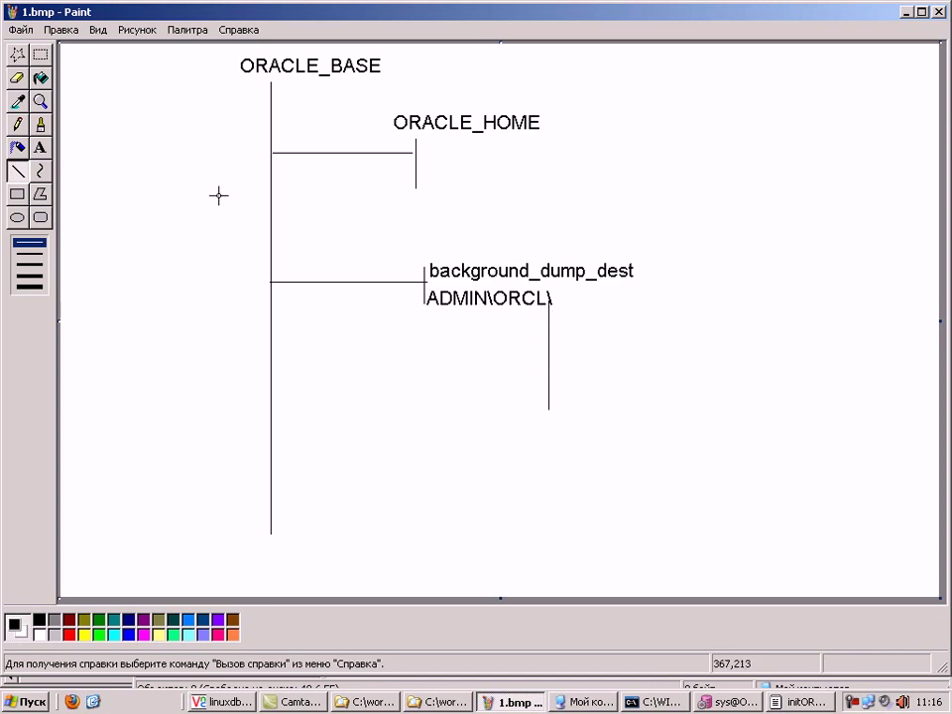
- Move the background_dump_dest label beside the new vertical line
{"action": "left_click", "coordinate": [49, 55]}
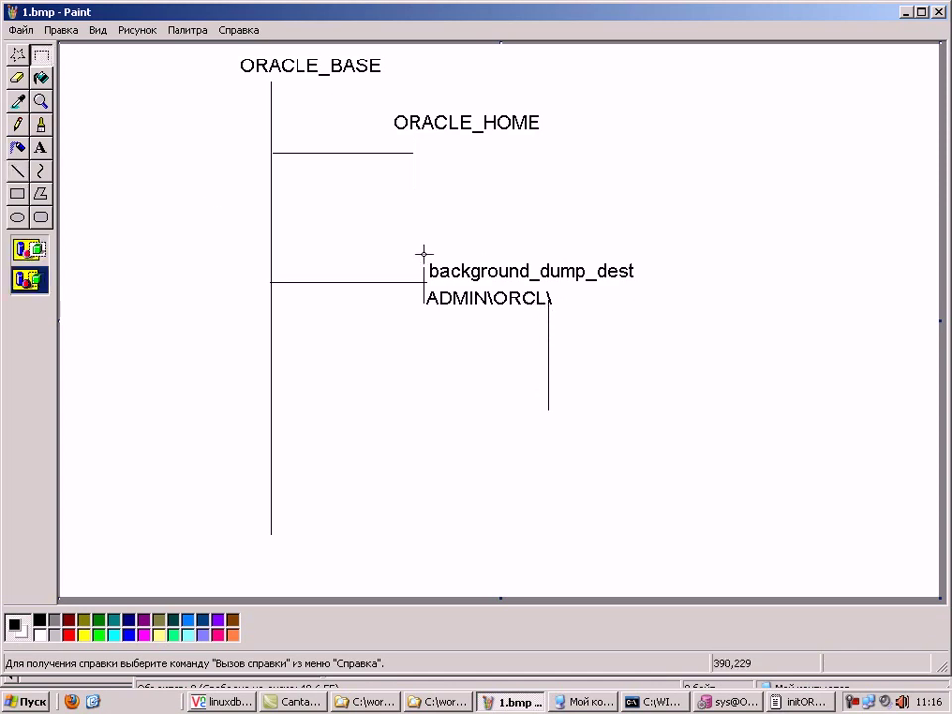
{"action": "left_click_drag", "start_coordinate": [426, 256], "coordinate": [639, 280]}
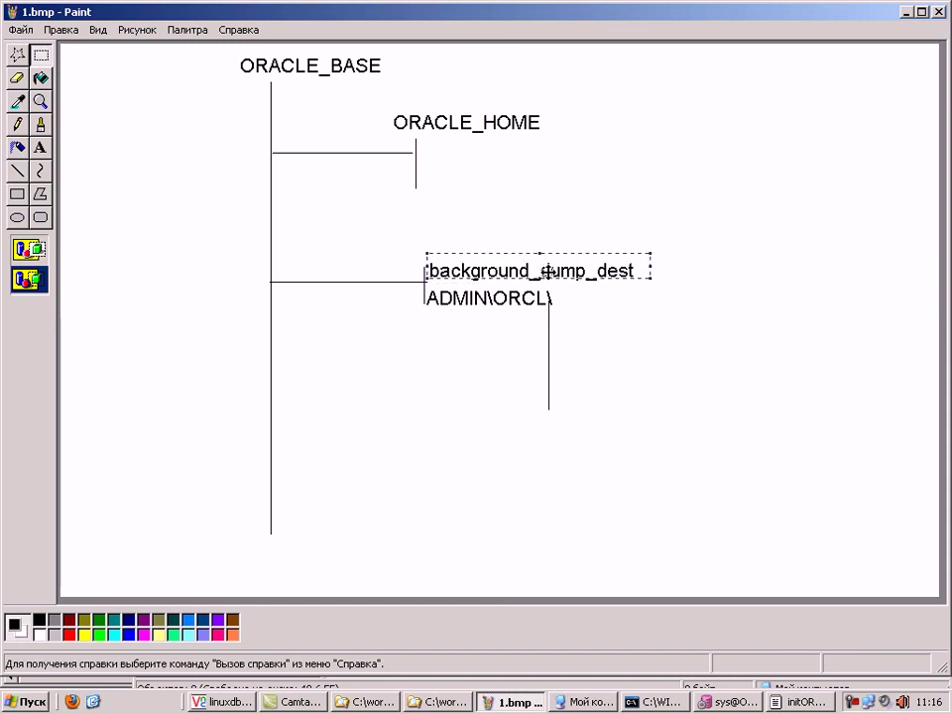
{"action": "left_click", "coordinate": [556, 227]}
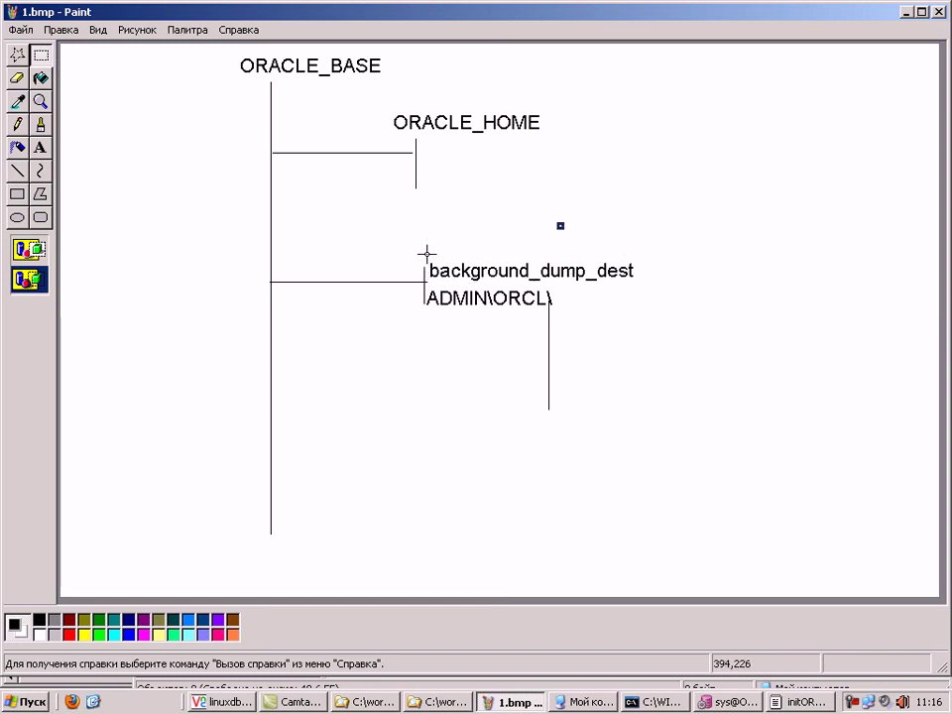
{"action": "left_click_drag", "start_coordinate": [425, 254], "coordinate": [654, 284]}
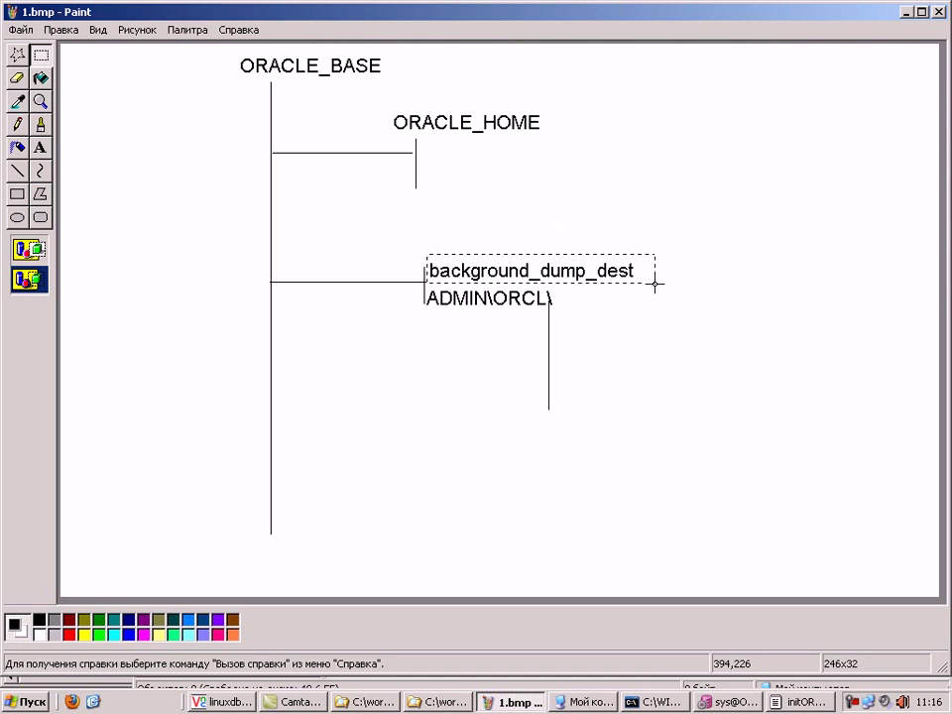
{"action": "left_click_drag", "start_coordinate": [579, 272], "coordinate": [683, 328]}
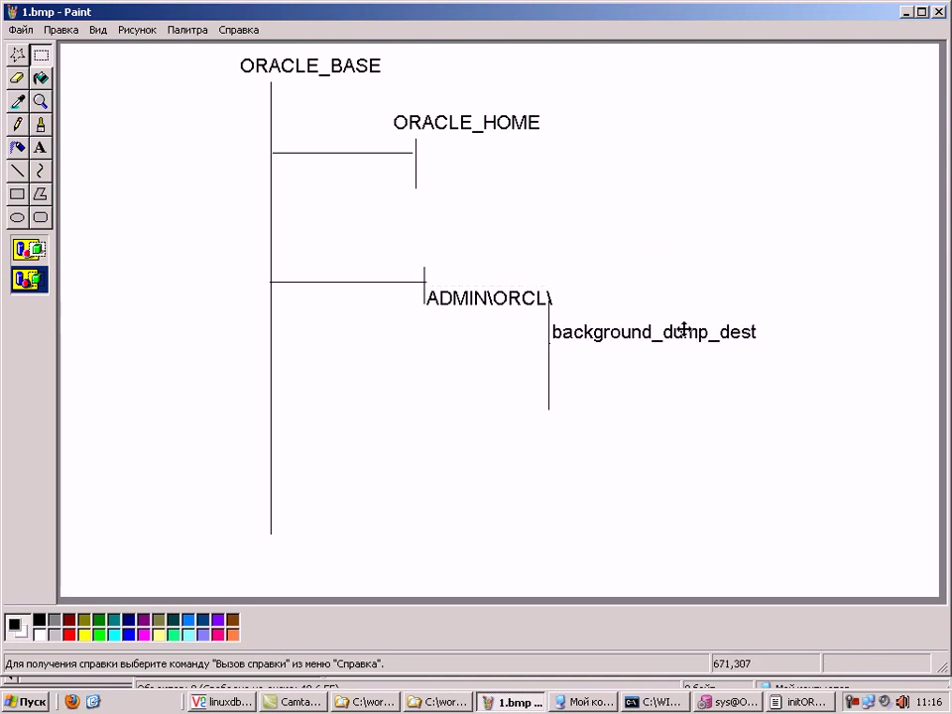
{"action": "left_click", "coordinate": [718, 359]}
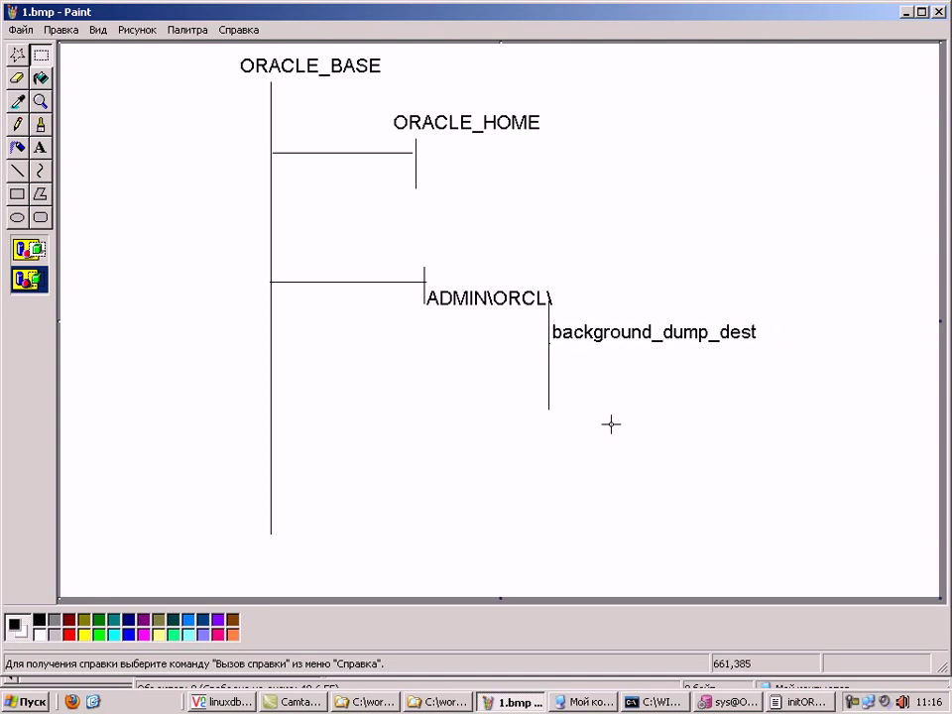
- Type core_dump_dest below background_dump_dest
{"action": "left_click", "coordinate": [41, 146]}
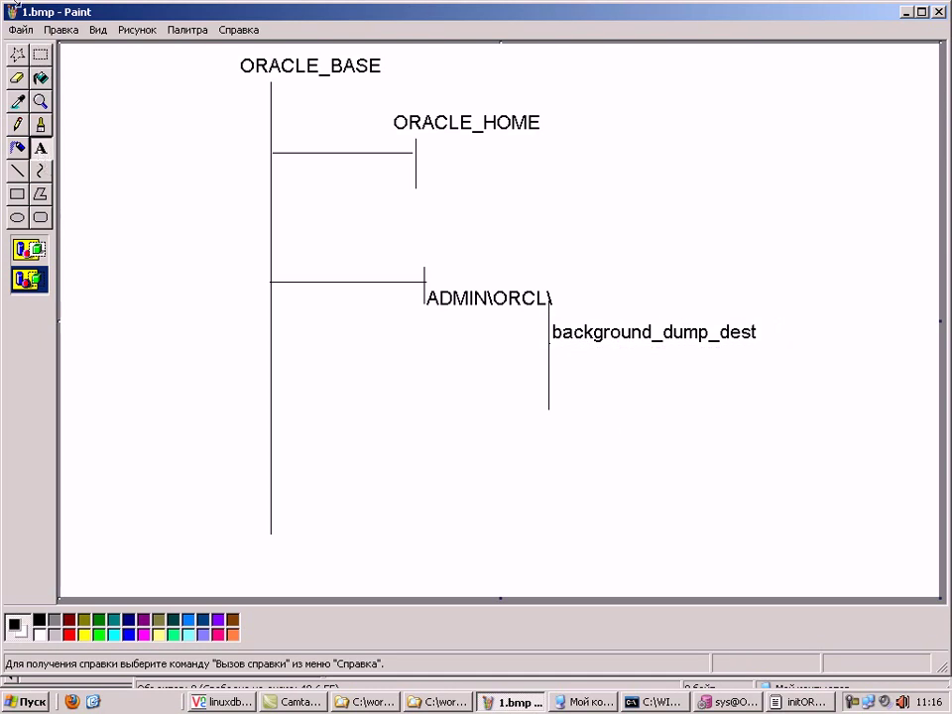
{"action": "left_click_drag", "start_coordinate": [552, 349], "coordinate": [837, 418]}
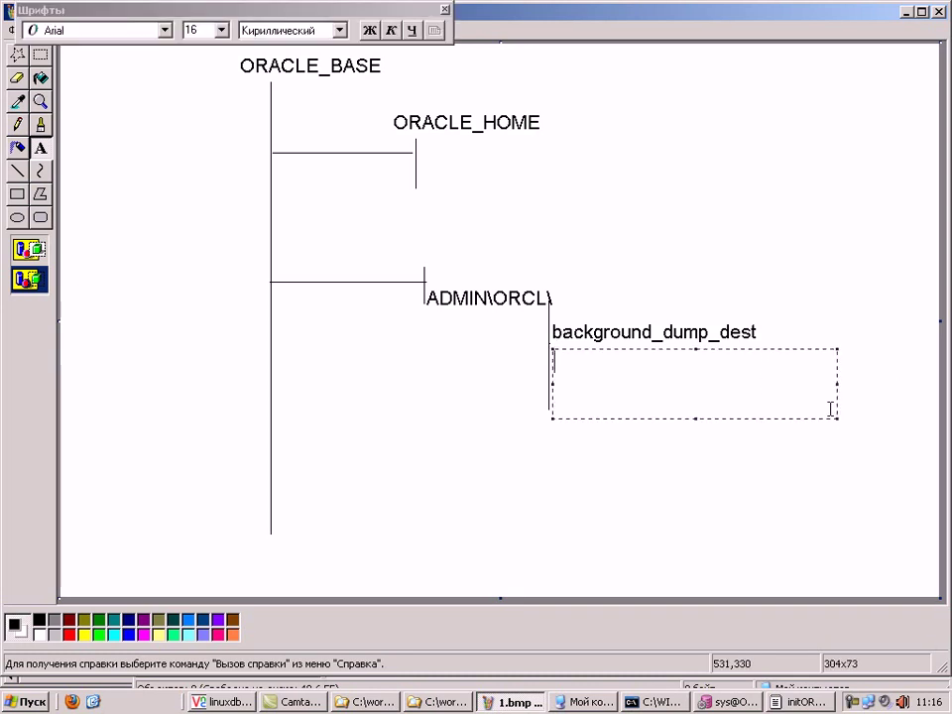
{"action": "type", "text": "core_d"}
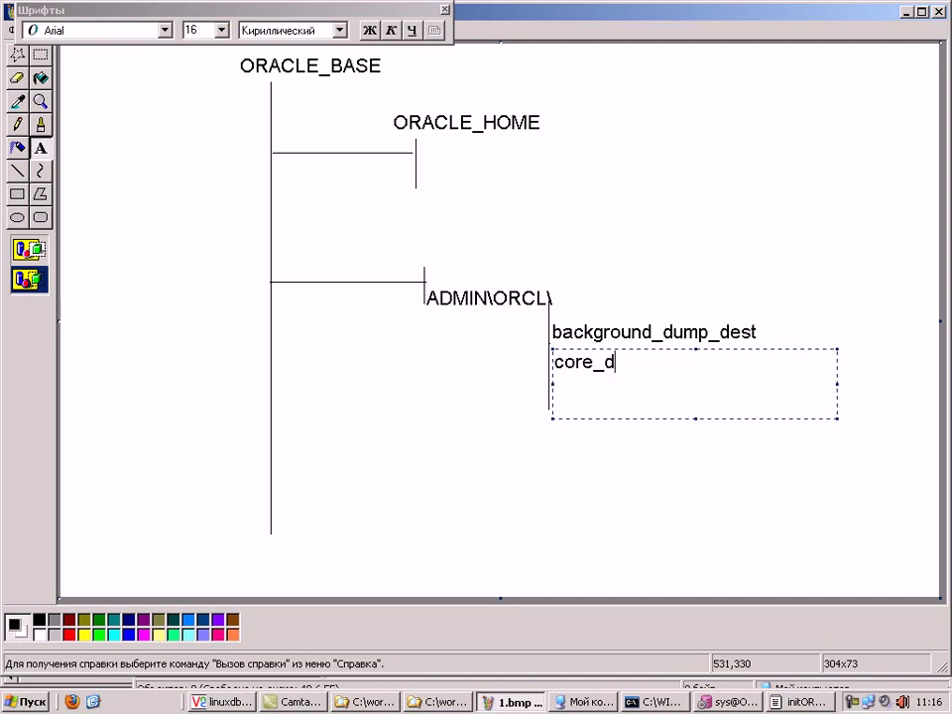
{"action": "type", "text": "ump_dest"}
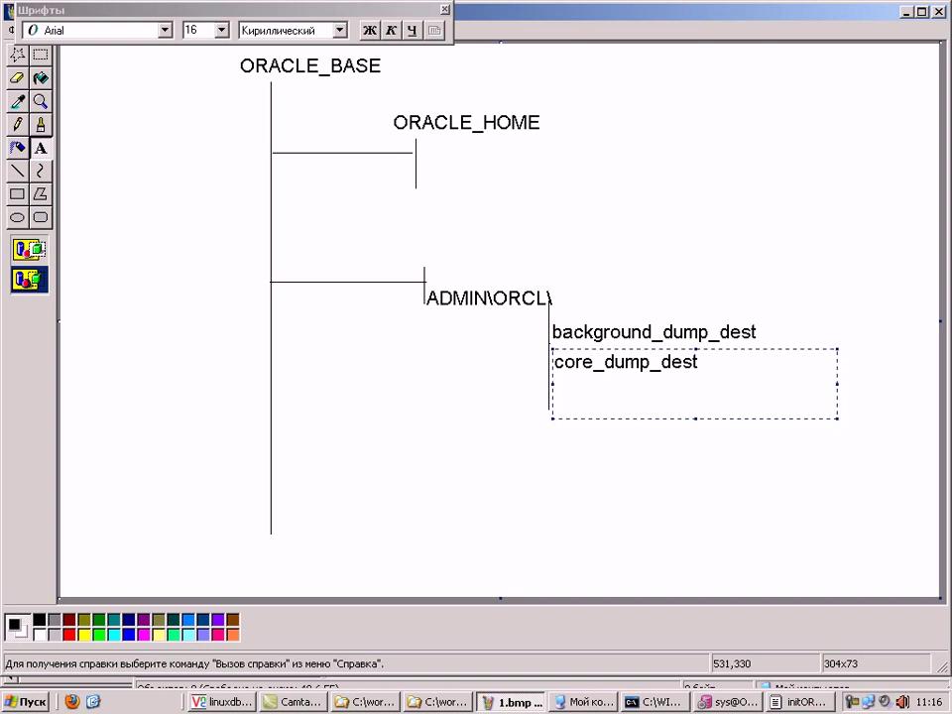
{"action": "left_click", "coordinate": [654, 701]}
- Query v$parameter for values like '%CDUMP%' to show the core_dump_dest path
{"action": "key", "text": "Up"}
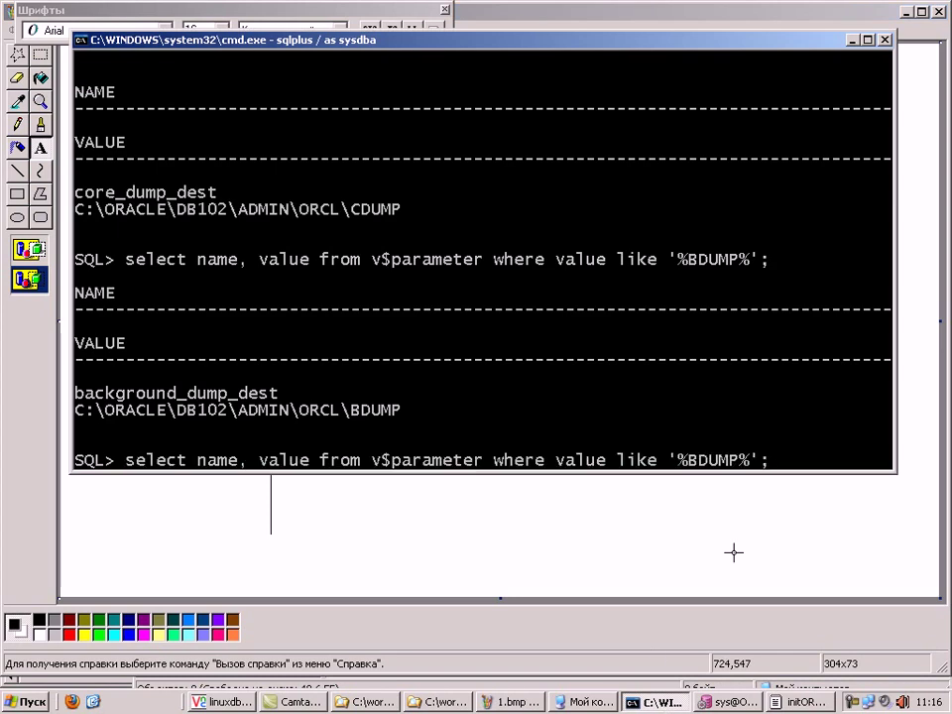
{"action": "key", "text": "Left"}
{"action": "key", "text": "Left"}
{"action": "key", "text": "Left"}
{"action": "key", "text": "Left"}
{"action": "key", "text": "BackSpace"}
{"action": "type", "text": "C"}
{"action": "key", "text": "Return"}
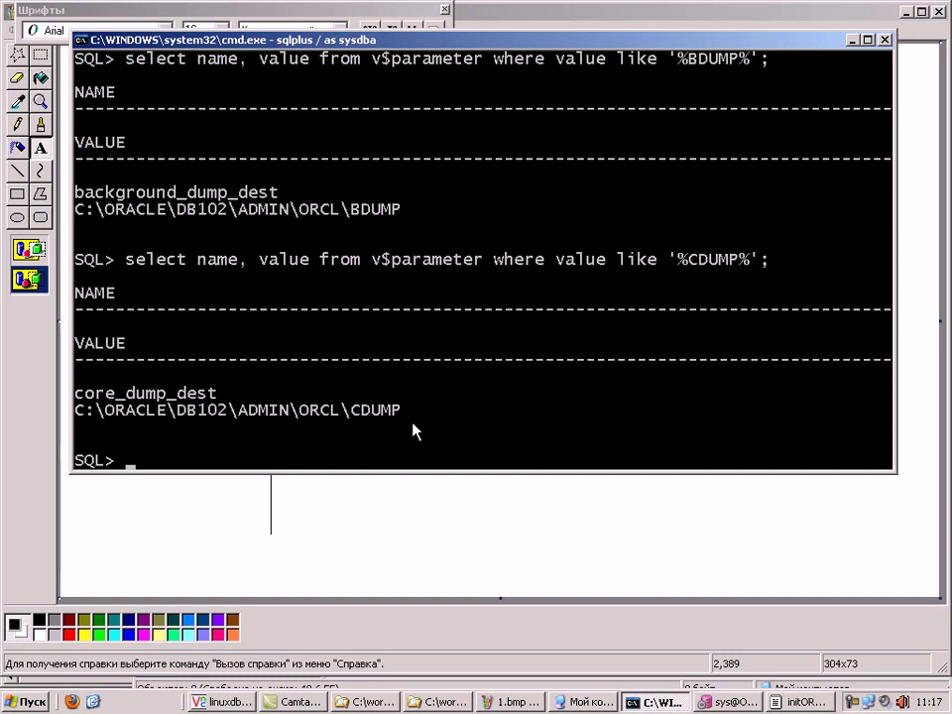
- Rerun the query with '%UDUMP%' to show user_dump_dest at C:\ORACLE\DB102\ADMIN\ORCL\UDUMP
{"action": "key", "text": "Up"}
{"action": "key", "text": "Left"}
{"action": "key", "text": "Left"}
{"action": "key", "text": "Left"}
{"action": "key", "text": "Left"}
{"action": "key", "text": "Left"}
{"action": "key", "text": "Left"}
{"action": "key", "text": "Left"}
{"action": "key", "text": "Left"}
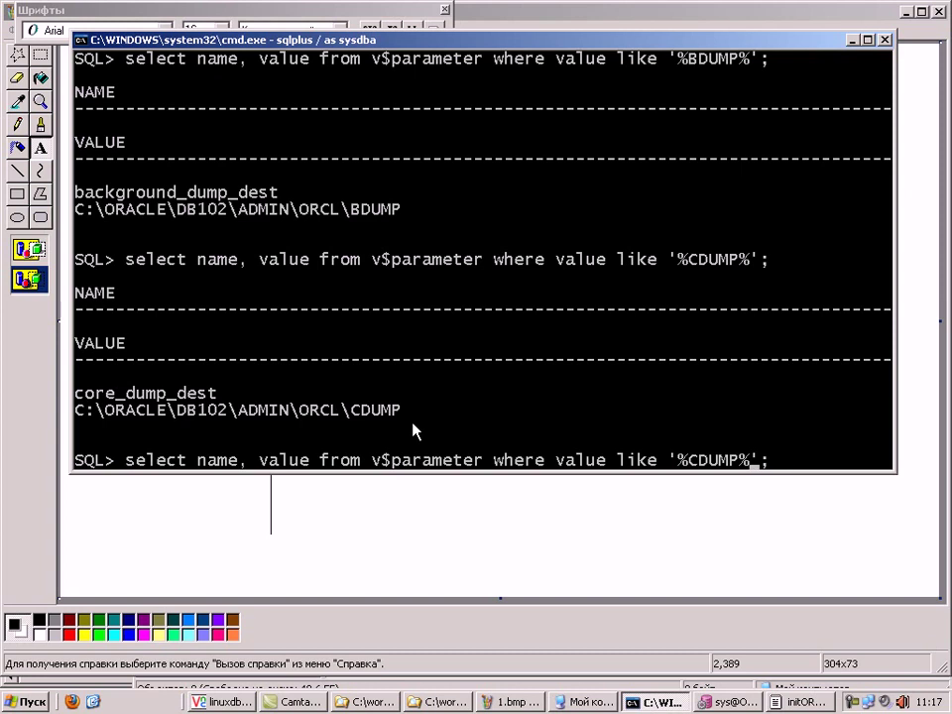
{"action": "key", "text": "Delete"}
{"action": "type", "text": "U"}
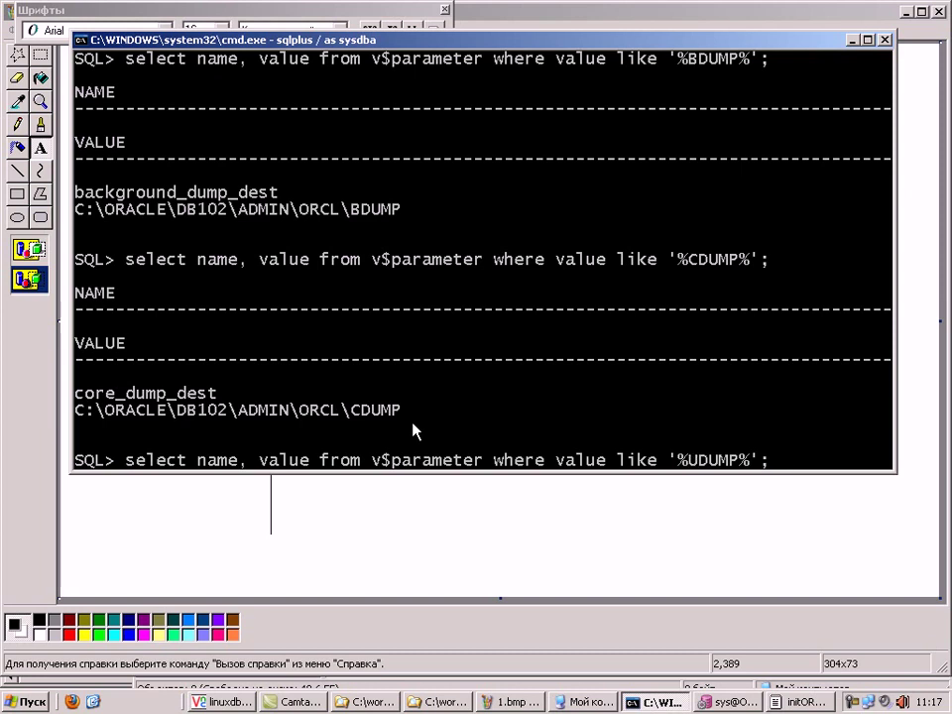
{"action": "key", "text": "Return"}
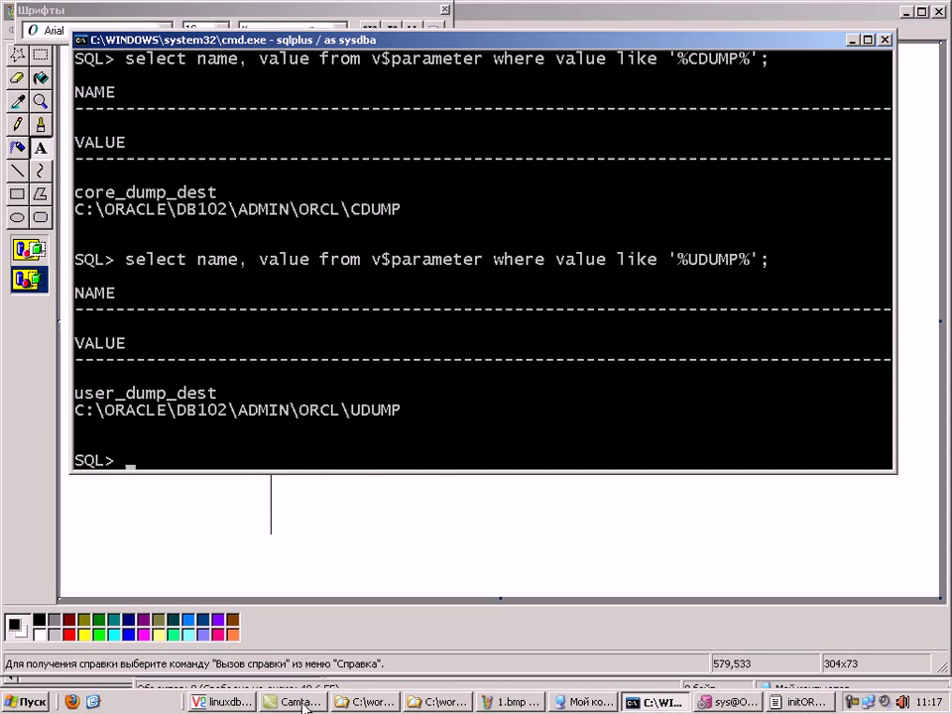
- Duplicate the core_dump_dest label line and change the copy to user_dump_dest
{"action": "left_click", "coordinate": [528, 702]}
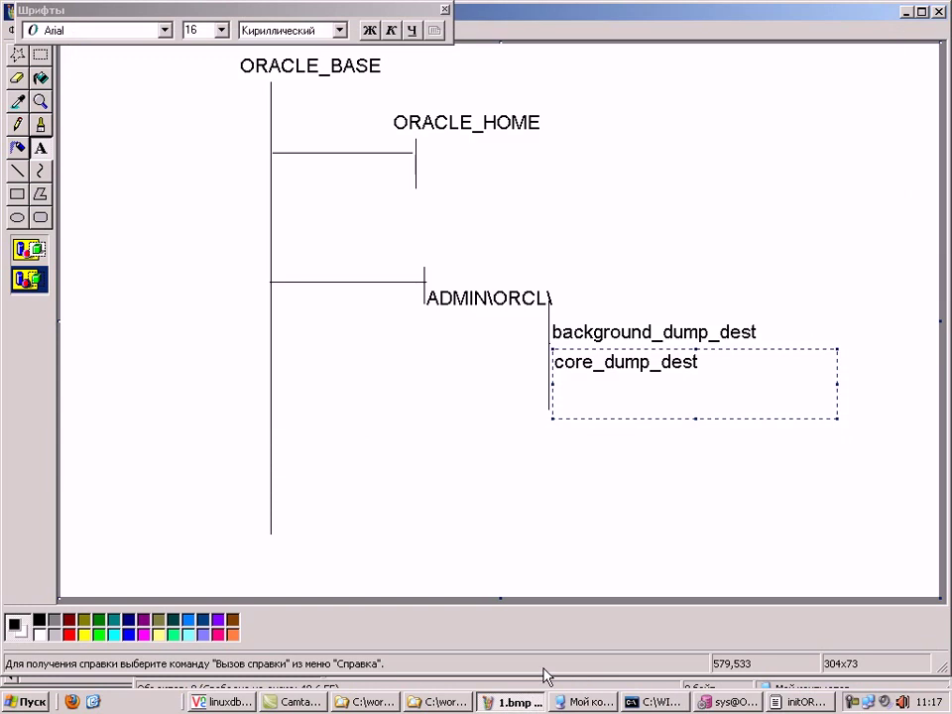
{"action": "left_click", "coordinate": [561, 395]}
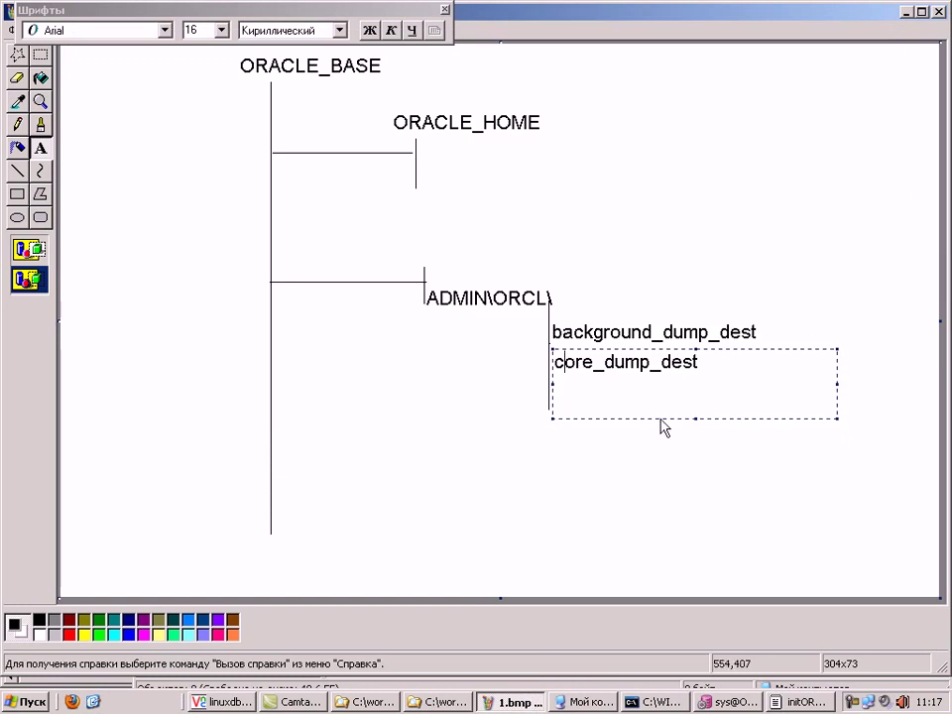
{"action": "key", "text": "End"}
{"action": "key", "text": "Down"}
{"action": "key", "text": "ctrl+a"}
{"action": "key", "text": "ctrl+c"}
{"action": "key", "text": "ctrl+End"}
{"action": "key", "text": "ctrl+v"}
{"action": "key", "text": "Up"}
{"action": "key", "text": "Delete"}
{"action": "key", "text": "Delete"}
{"action": "key", "text": "Delete"}
{"action": "key", "text": "Delete"}
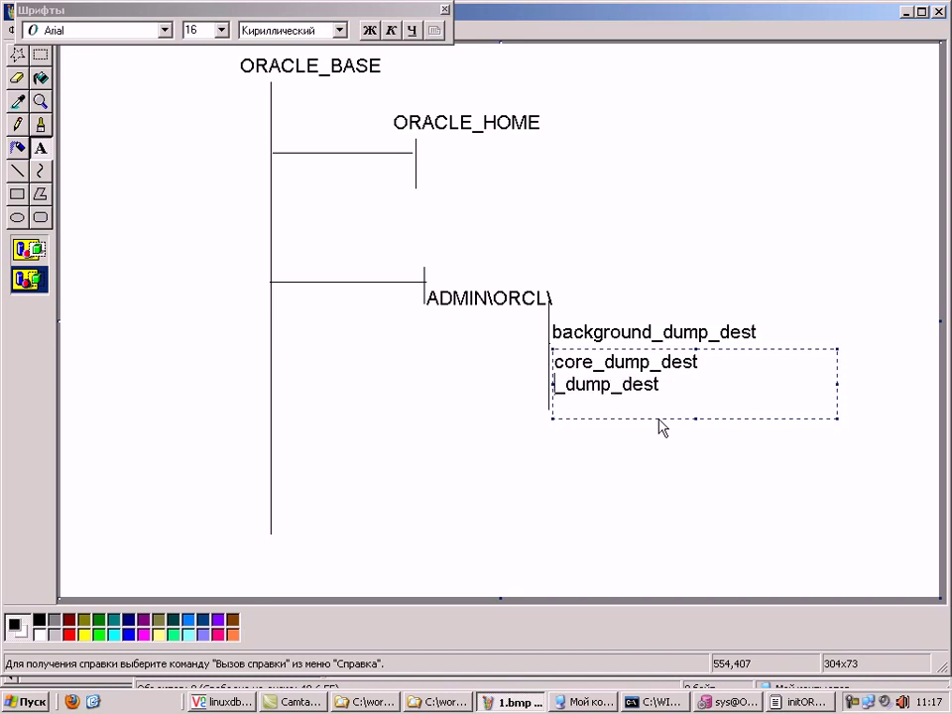
{"action": "type", "text": "user"}
{"action": "left_click", "coordinate": [699, 176]}
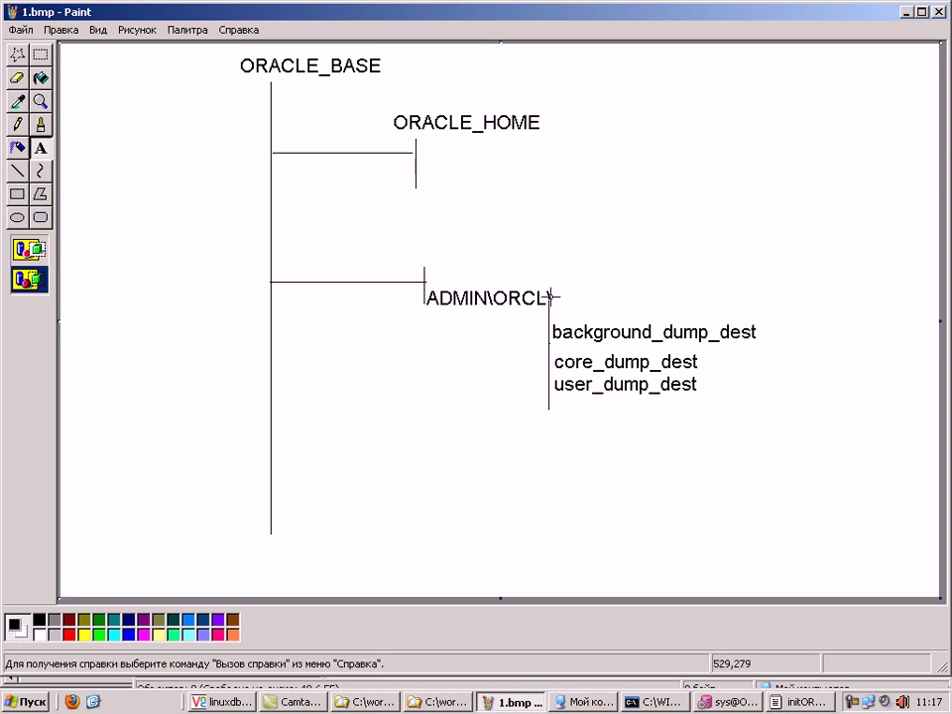
- Draw a small check mark above ADMIN\ORCL\, then return to the empty C:\work\database\alert folder
{"action": "left_click", "coordinate": [17, 170]}
{"action": "left_click_drag", "start_coordinate": [535, 262], "coordinate": [544, 275]}
{"action": "left_click_drag", "start_coordinate": [544, 276], "coordinate": [555, 258]}
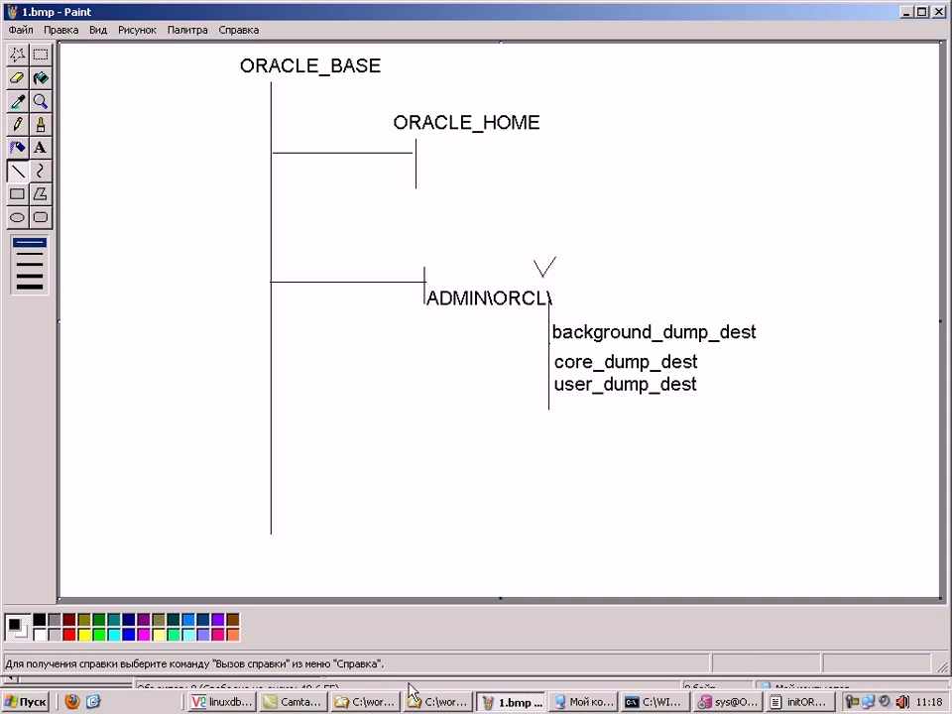
{"action": "left_click", "coordinate": [435, 703]}
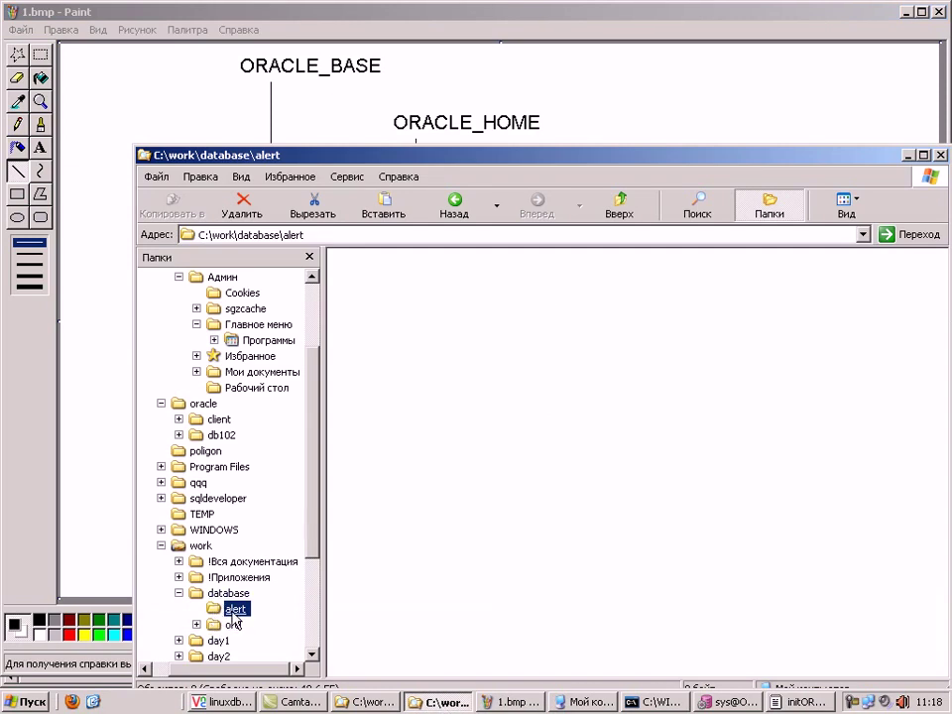
{"action": "right_click", "coordinate": [375, 269]}
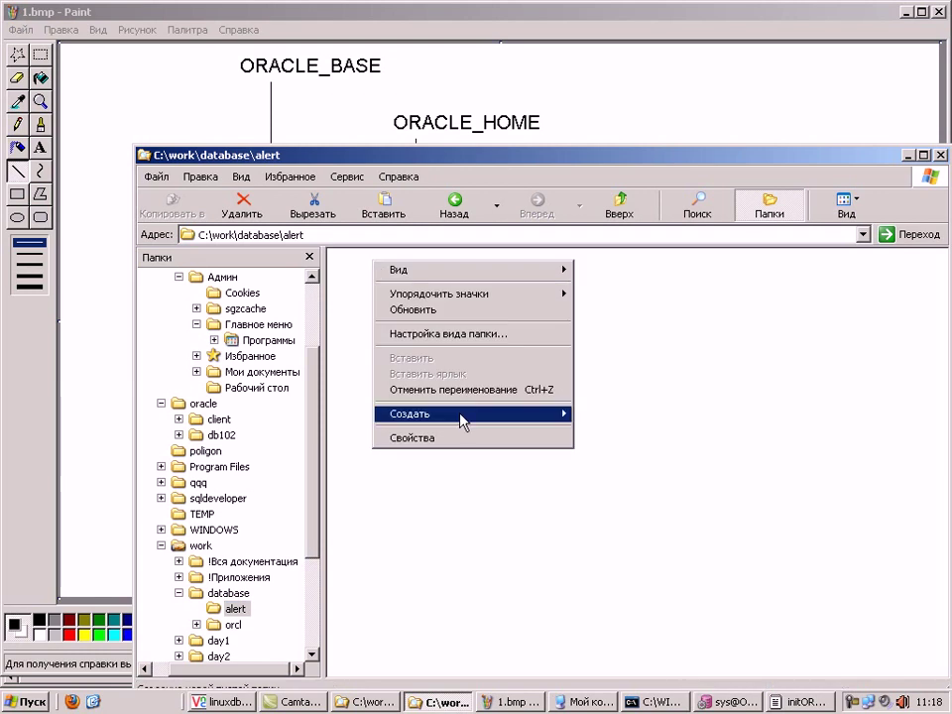
- Add two new folders, user and core, inside C:\work\database\alert
{"action": "mouse_move", "coordinate": [471, 415]}
{"action": "left_click", "coordinate": [614, 417]}
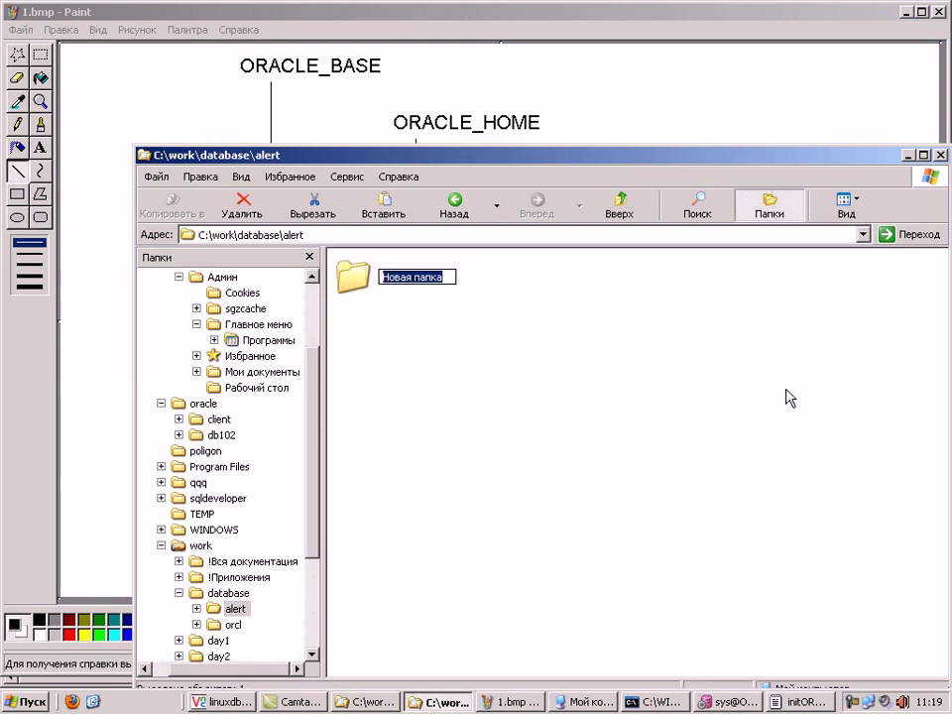
{"action": "type", "text": "user"}
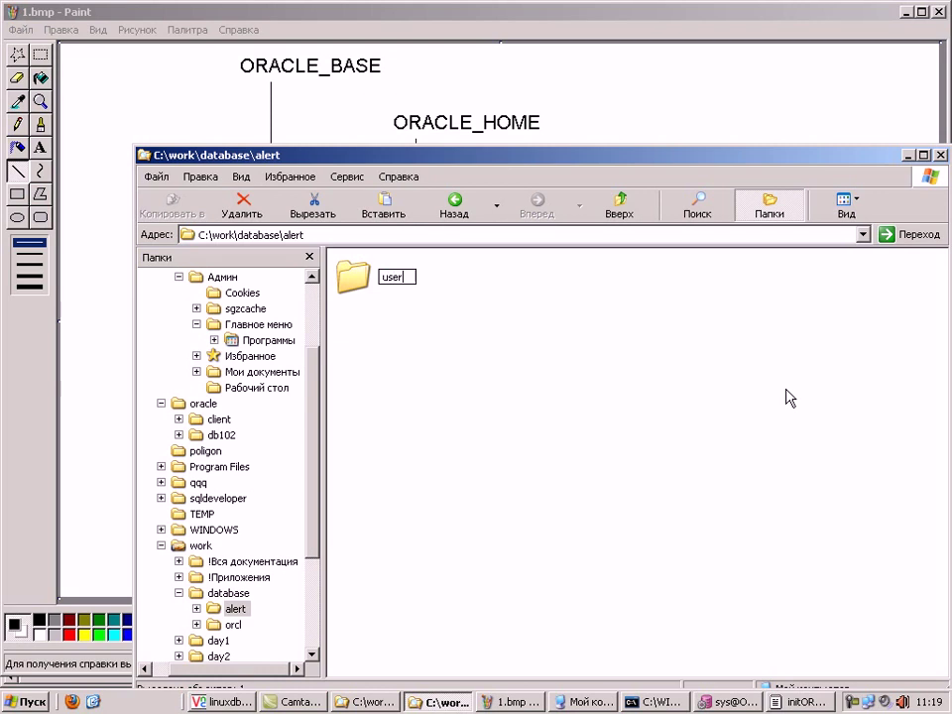
{"action": "key", "text": "Return"}
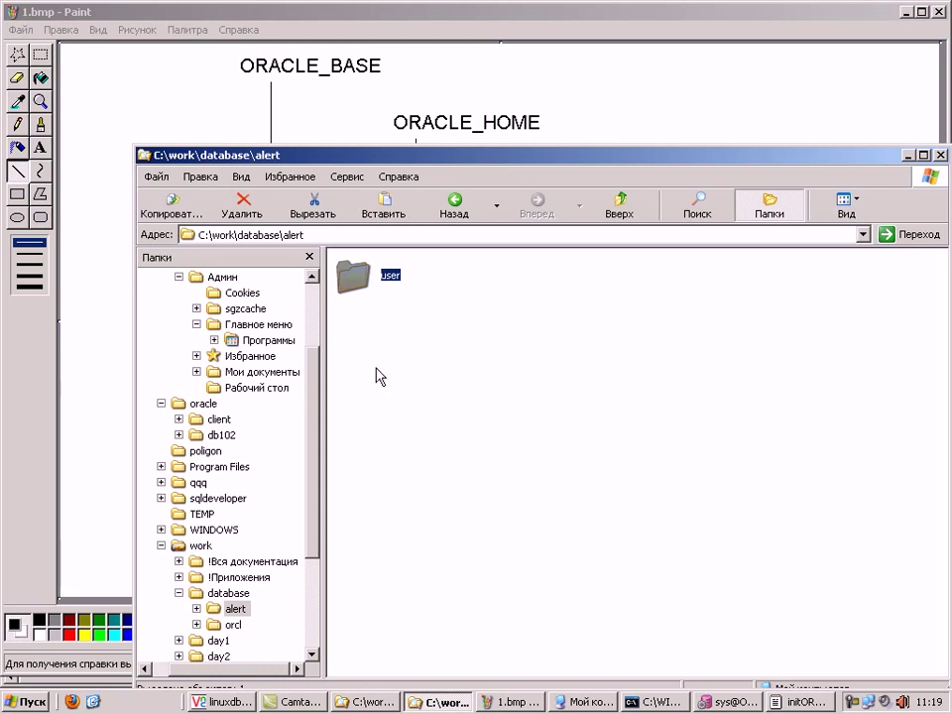
{"action": "right_click", "coordinate": [356, 341]}
{"action": "mouse_move", "coordinate": [512, 494]}
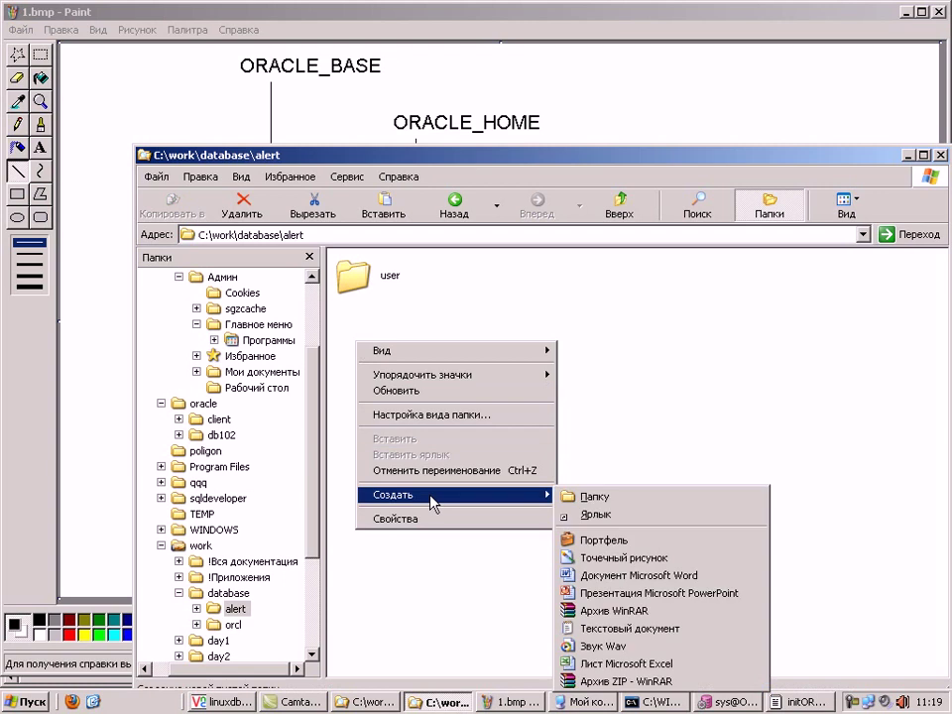
{"action": "left_click", "coordinate": [588, 497]}
{"action": "type", "text": "core"}
{"action": "key", "text": "Return"}
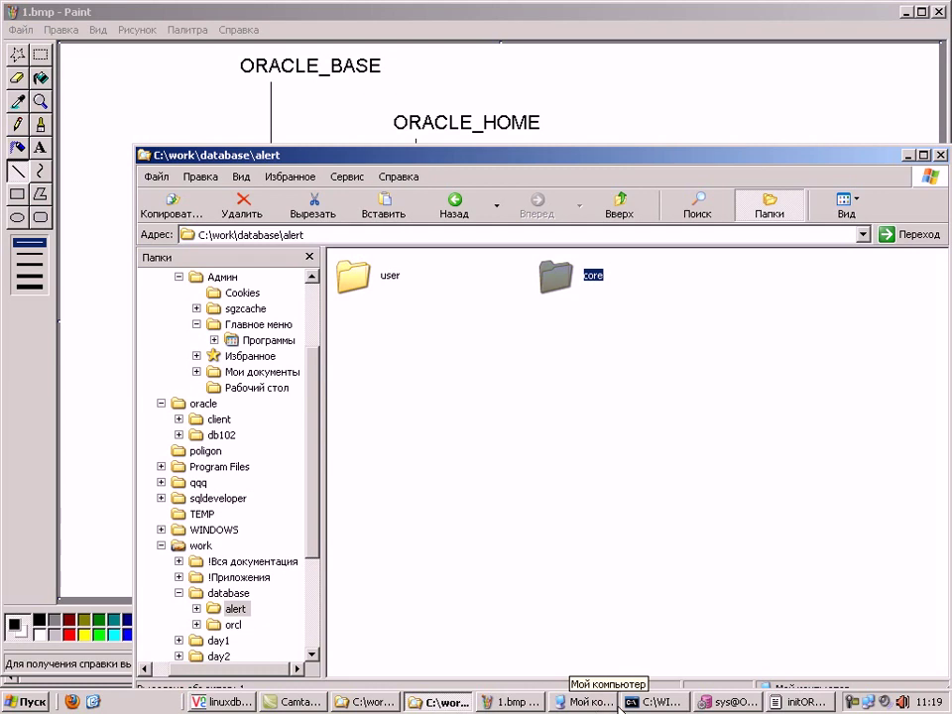
- Copy the alert folder path and type alter system set background_dump_dest= in SQL*Plus
{"action": "left_click", "coordinate": [340, 234]}
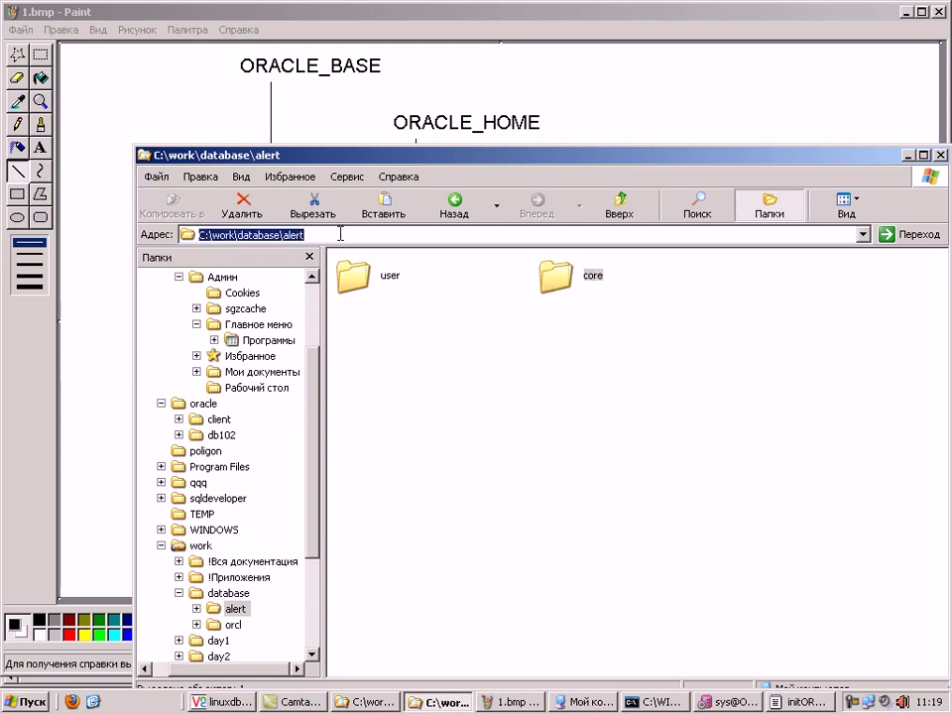
{"action": "left_click", "coordinate": [662, 702]}
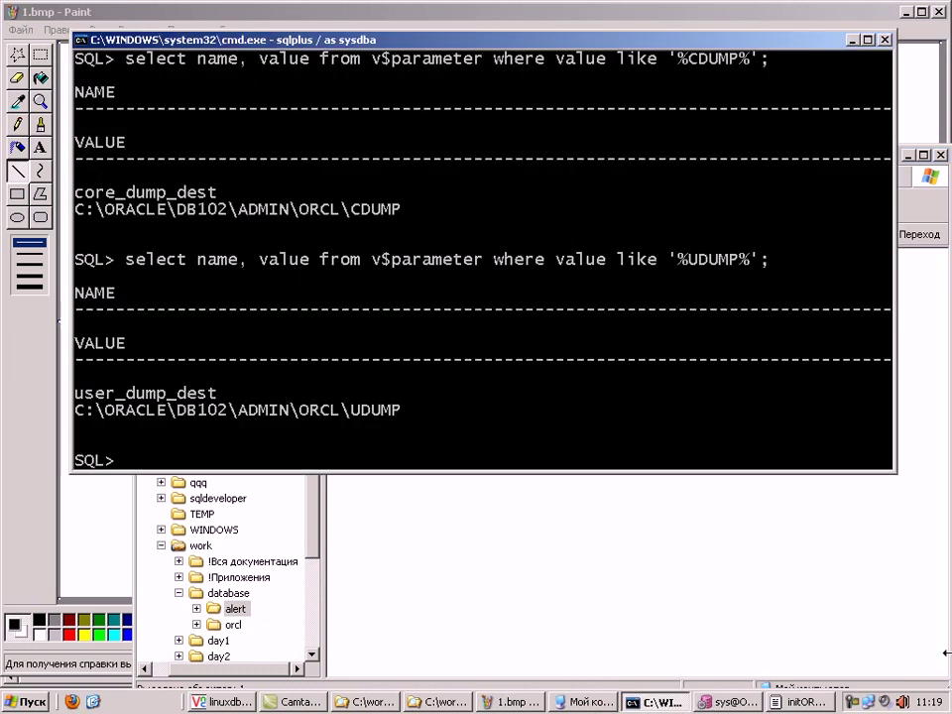
{"action": "type", "text": "alter"}
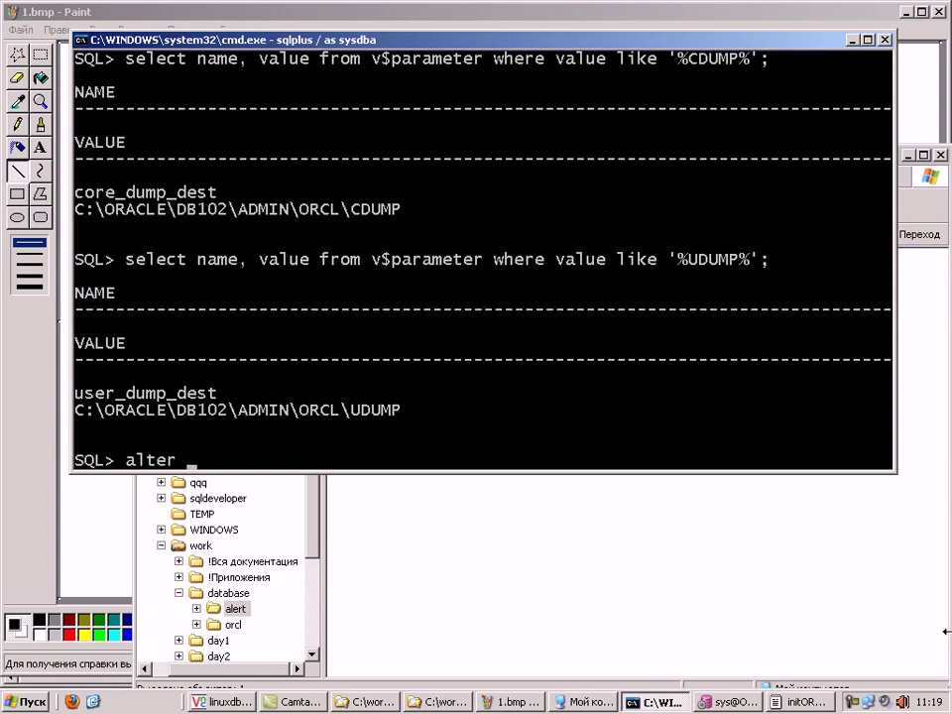
{"action": "type", "text": " system set"}
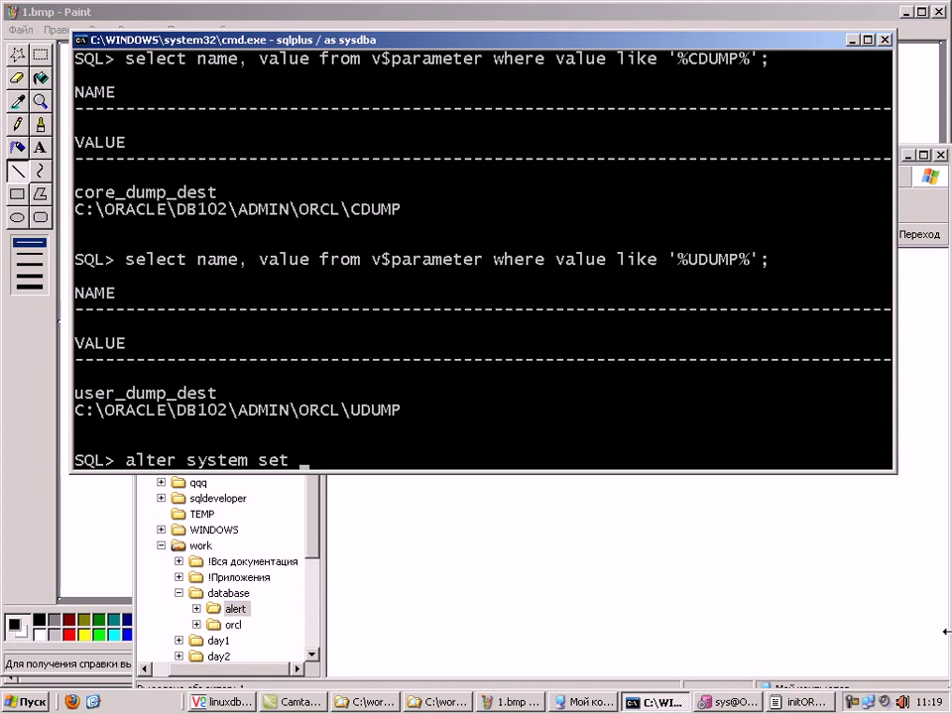
{"action": "type", "text": "background"}
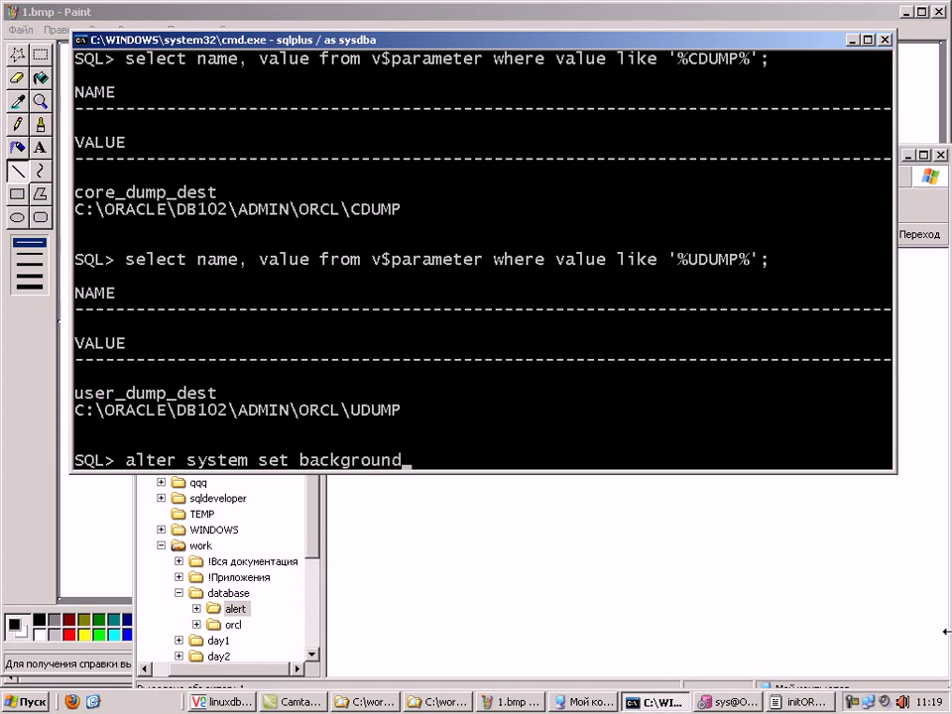
{"action": "type", "text": "_dump_dest"}
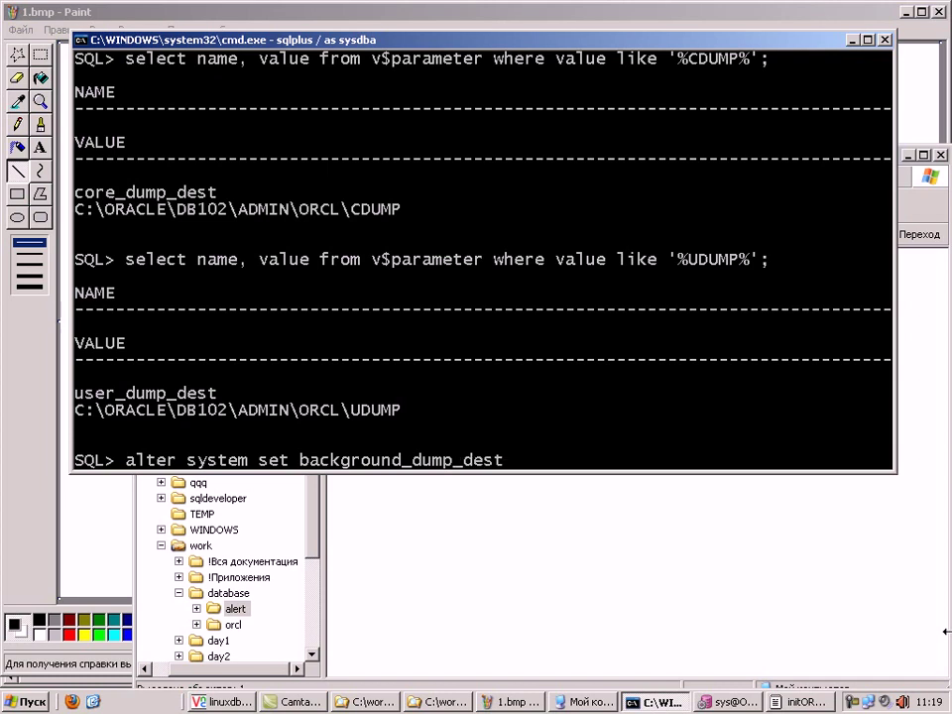
{"action": "type", "text": "="}
{"action": "right_click", "coordinate": [588, 460]}
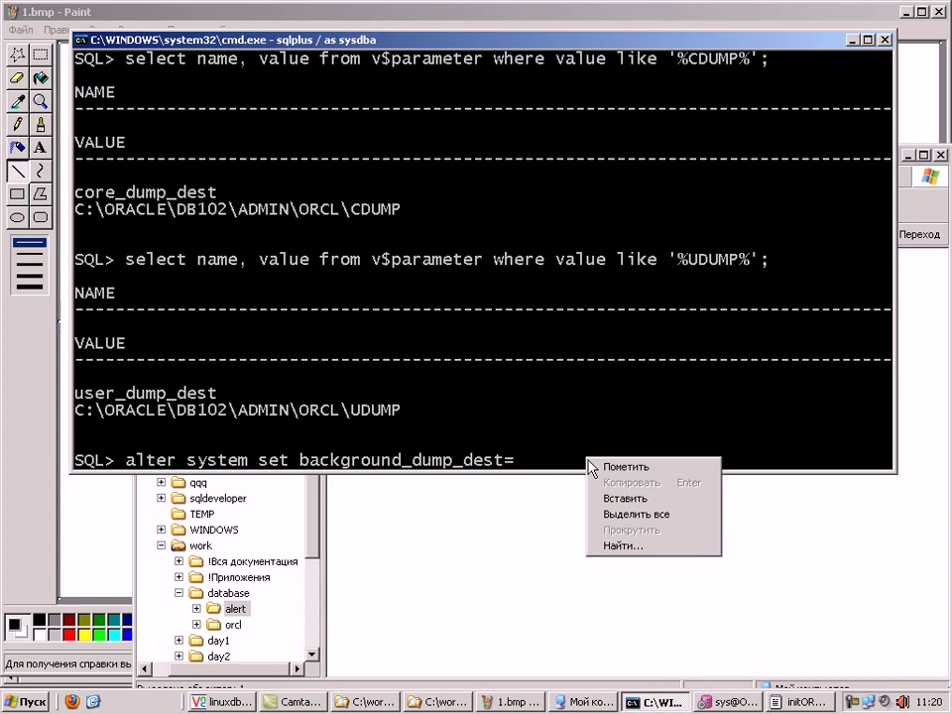
{"action": "left_click", "coordinate": [610, 466]}
{"action": "key", "text": "Escape"}
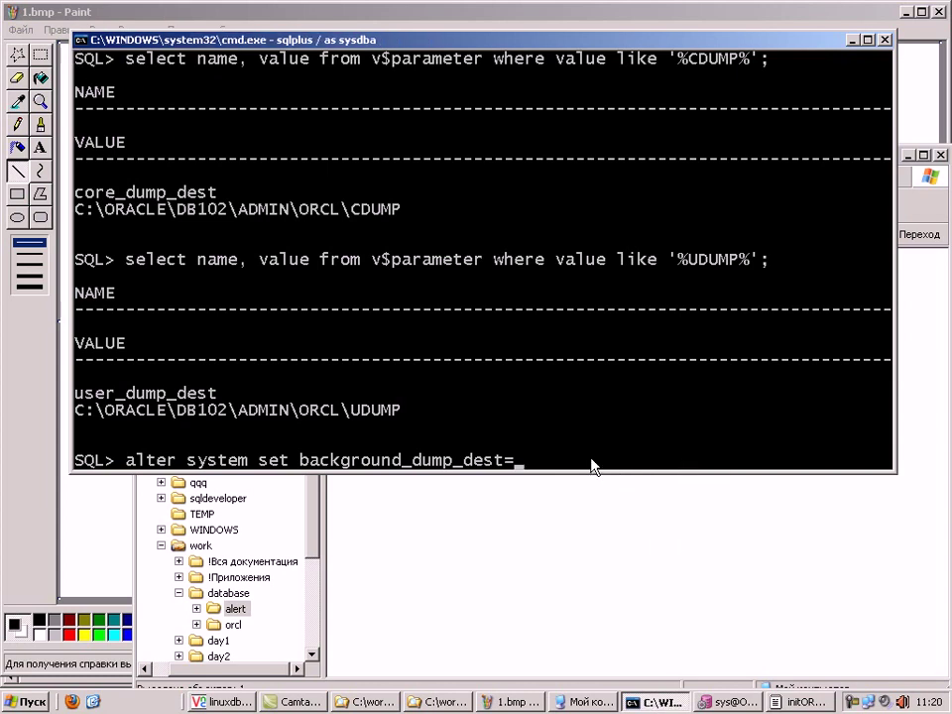
{"action": "key", "text": "Escape"}
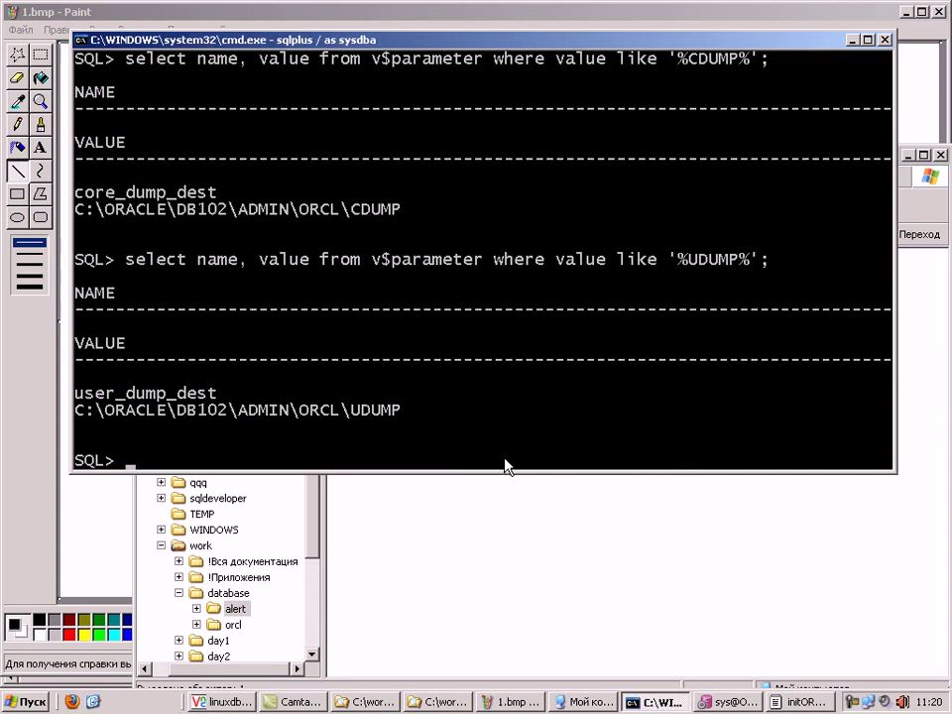
{"action": "key", "text": "Up"}
{"action": "key", "text": "Escape"}
{"action": "type", "text": "alter syste"}
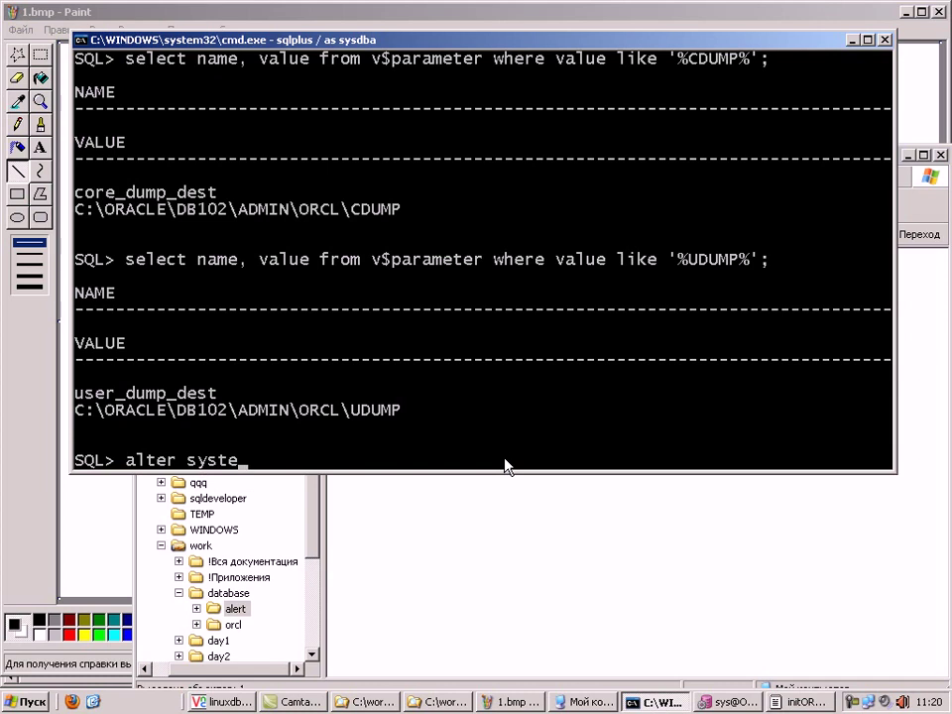
{"action": "type", "text": "m set "}
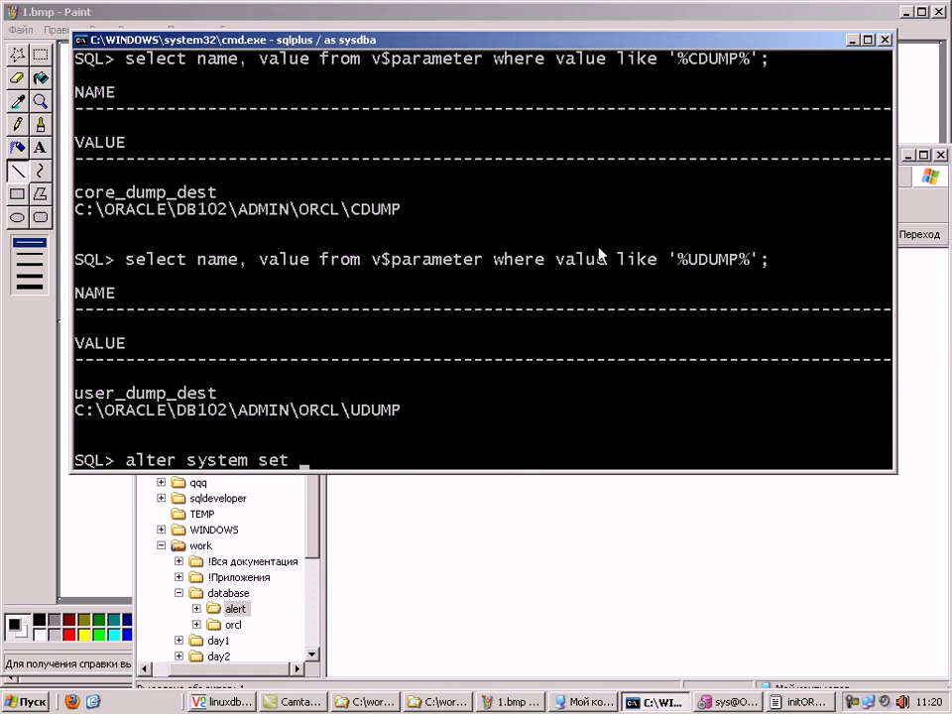
{"action": "type", "text": "back"}
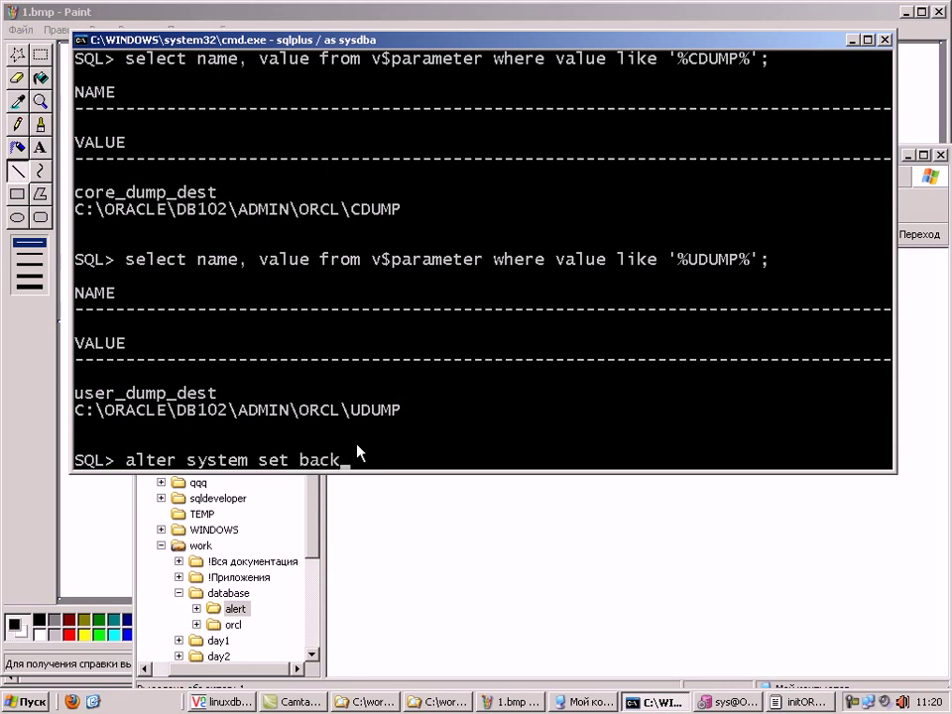
{"action": "type", "text": "ground_du"}
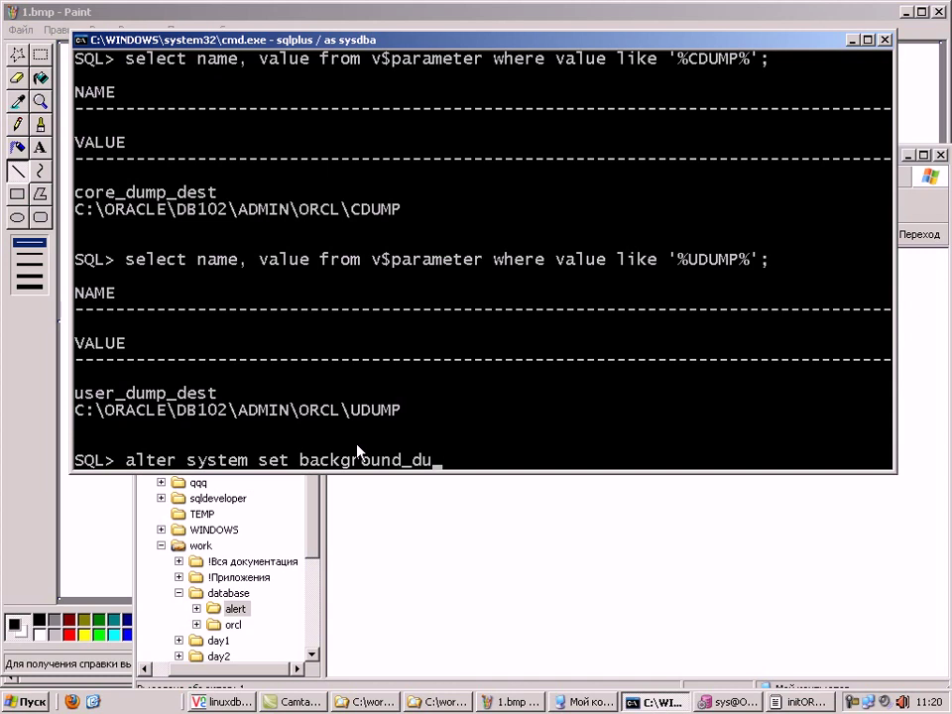
{"action": "type", "text": "mp_des"}
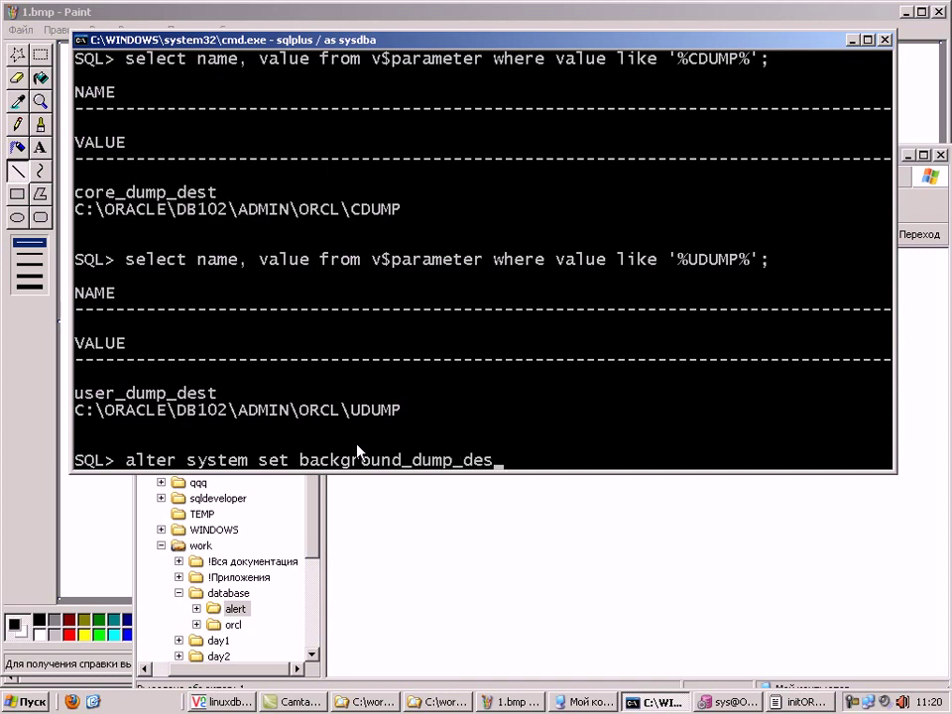
{"action": "type", "text": "t="}
- Paste C:\work\database\alert after the equals sign and append scope=both;
{"action": "right_click", "coordinate": [516, 462]}
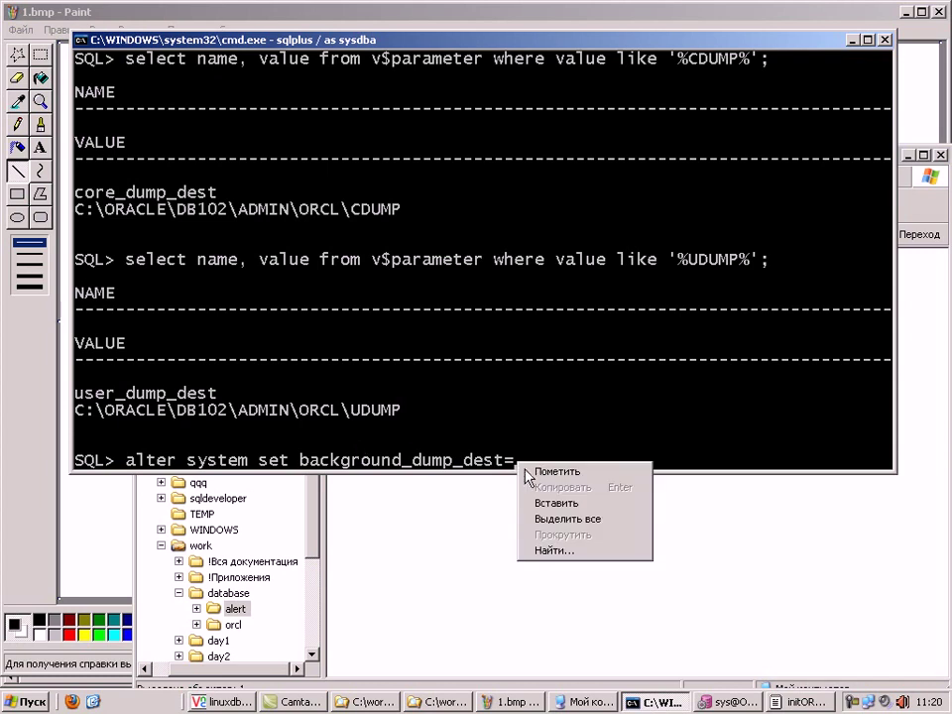
{"action": "left_click", "coordinate": [551, 503]}
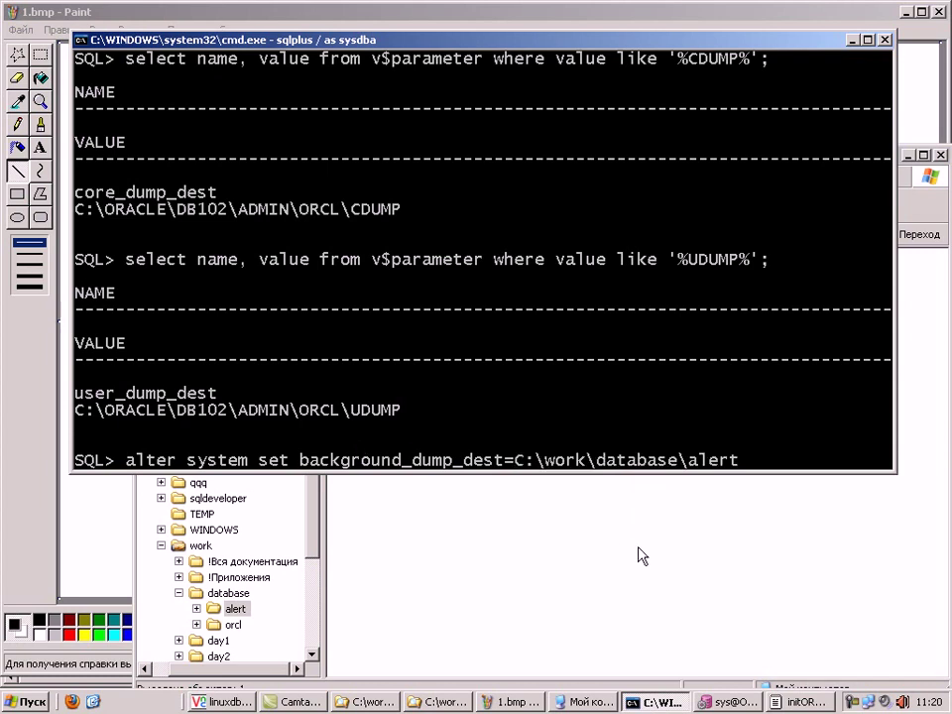
{"action": "type", "text": "scope"}
{"action": "type", "text": "=bot"}
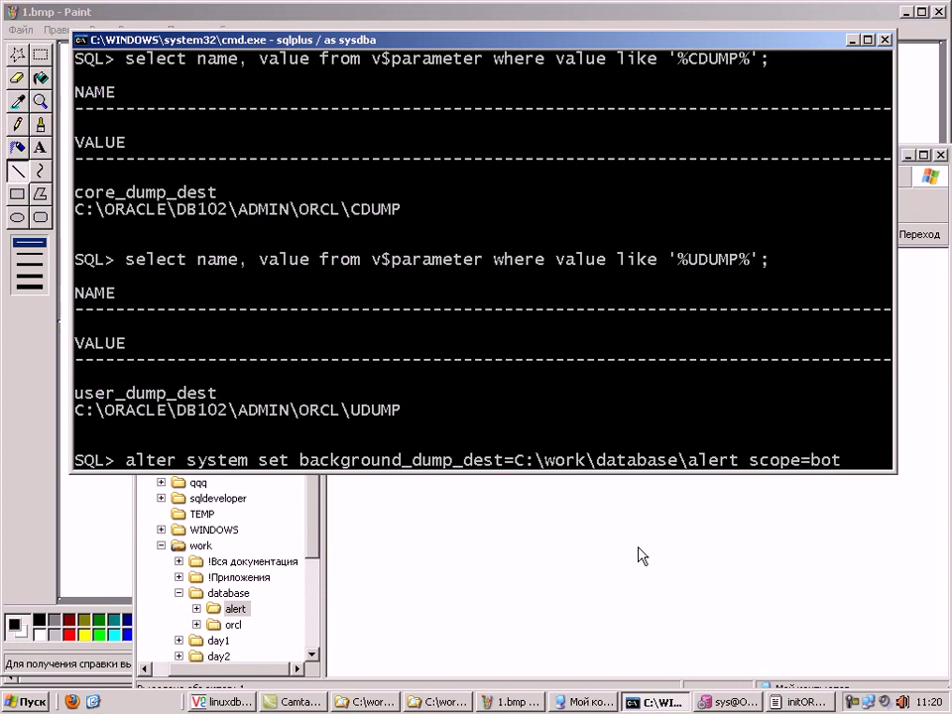
{"action": "type", "text": "h;"}
- Run the statement, then rerun it with 'C:\work\database\alert' quoted, getting ORA-32001
{"action": "key", "text": "Return"}
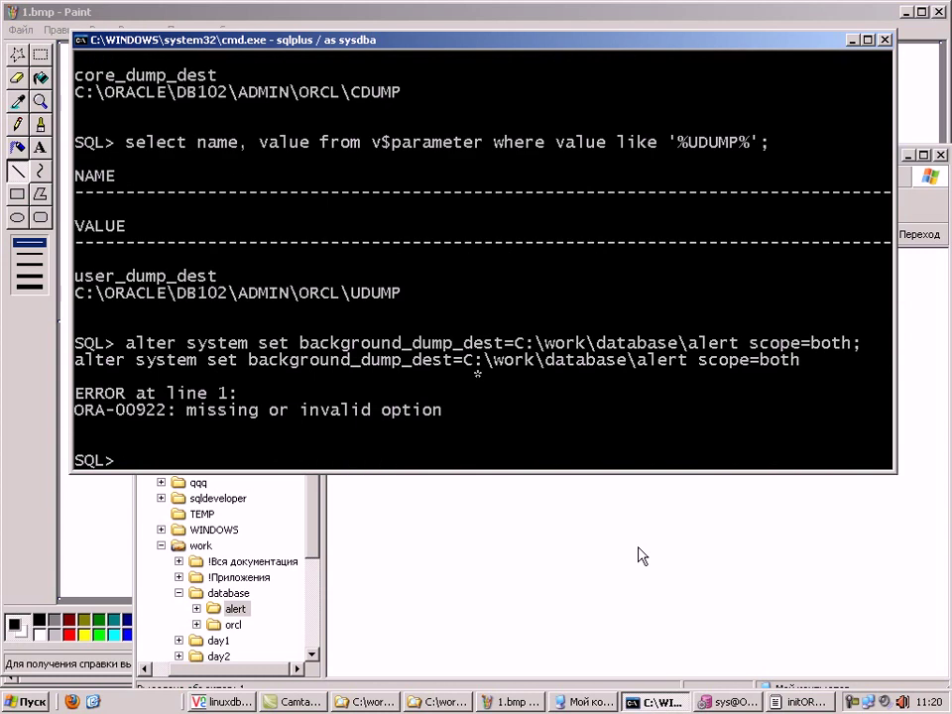
{"action": "key", "text": "Up"}
{"action": "key", "text": "Left"}
{"action": "key", "text": "Left"}
{"action": "key", "text": "Left"}
{"action": "key", "text": "Left"}
{"action": "key", "text": "Left"}
{"action": "key", "text": "Left"}
{"action": "key", "text": "Left"}
{"action": "key", "text": "Left"}
{"action": "key", "text": "Left"}
{"action": "key", "text": "Left"}
{"action": "key", "text": "Left"}
{"action": "key", "text": "Left"}
{"action": "key", "text": "Left"}
{"action": "key", "text": "Left"}
{"action": "key", "text": "Left"}
{"action": "key", "text": "Left"}
{"action": "key", "text": "Left"}
{"action": "key", "text": "Left"}
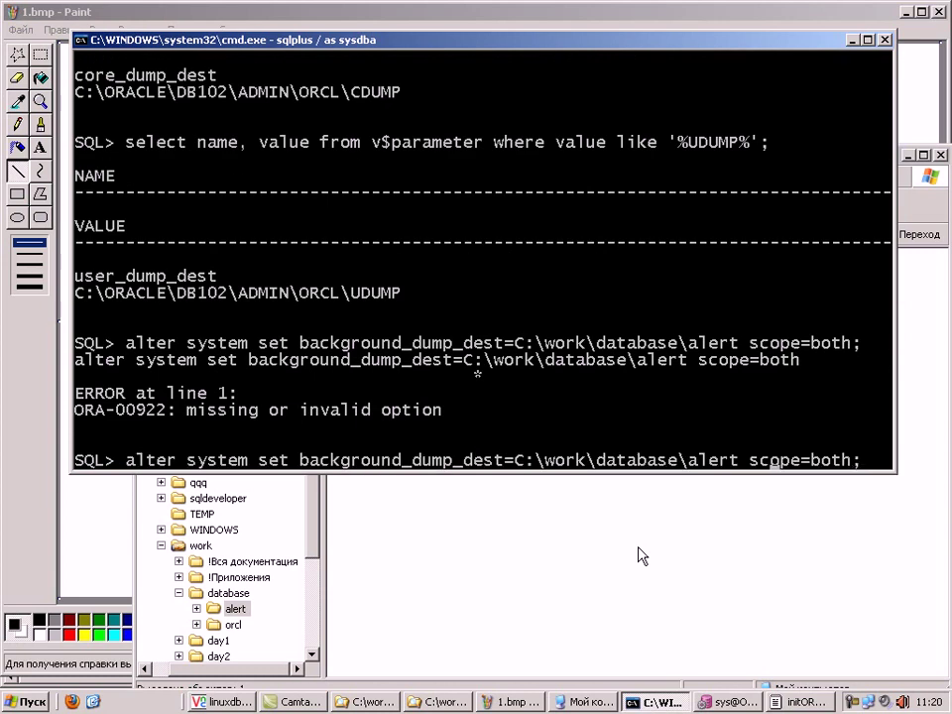
{"action": "key", "text": "Left"}
{"action": "key", "text": "Left"}
{"action": "key", "text": "Left"}
{"action": "key", "text": "Left"}
{"action": "key", "text": "Left"}
{"action": "key", "text": "Left"}
{"action": "key", "text": "Left"}
{"action": "key", "text": "Left"}
{"action": "key", "text": "Left"}
{"action": "key", "text": "Left"}
{"action": "key", "text": "Left"}
{"action": "key", "text": "Left"}
{"action": "key", "text": "Left"}
{"action": "key", "text": "Left"}
{"action": "key", "text": "Left"}
{"action": "key", "text": "Left"}
{"action": "key", "text": "Left"}
{"action": "key", "text": "Left"}
{"action": "key", "text": "Left"}
{"action": "key", "text": "Left"}
{"action": "type", "text": "'"}
{"action": "key", "text": "Right"}
{"action": "key", "text": "Right"}
{"action": "key", "text": "Right"}
{"action": "key", "text": "Right"}
{"action": "key", "text": "Right"}
{"action": "key", "text": "Right"}
{"action": "key", "text": "Right"}
{"action": "key", "text": "Right"}
{"action": "key", "text": "Right"}
{"action": "key", "text": "Right"}
{"action": "key", "text": "Right"}
{"action": "key", "text": "Right"}
{"action": "key", "text": "Right"}
{"action": "key", "text": "Right"}
{"action": "key", "text": "Right"}
{"action": "key", "text": "Right"}
{"action": "key", "text": "Right"}
{"action": "key", "text": "Right"}
{"action": "key", "text": "Right"}
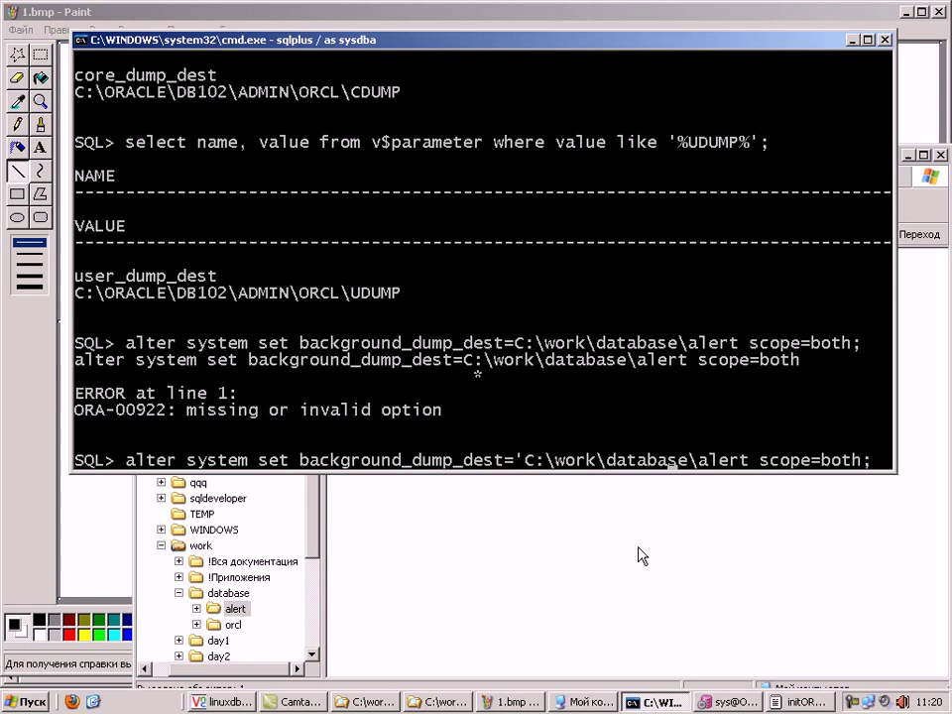
{"action": "key", "text": "Right"}
{"action": "key", "text": "Right"}
{"action": "key", "text": "Right"}
{"action": "type", "text": "'"}
{"action": "key", "text": "Return"}
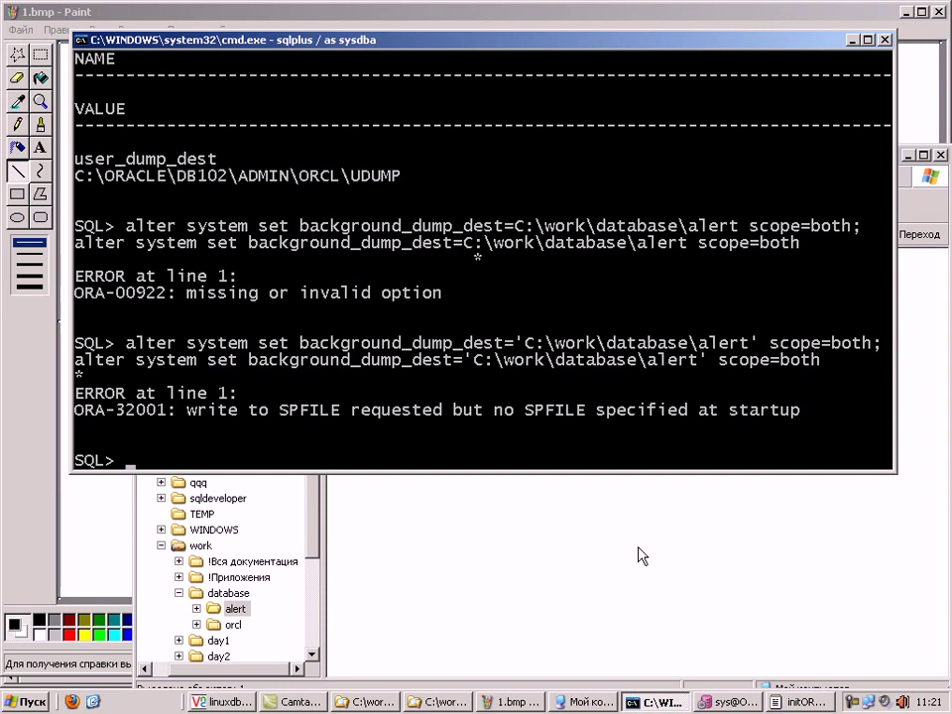
- Create an SPFILE from pfile='c:\oracle\db102\server\database\initorcl.ora'
{"action": "type", "text": "create spf"}
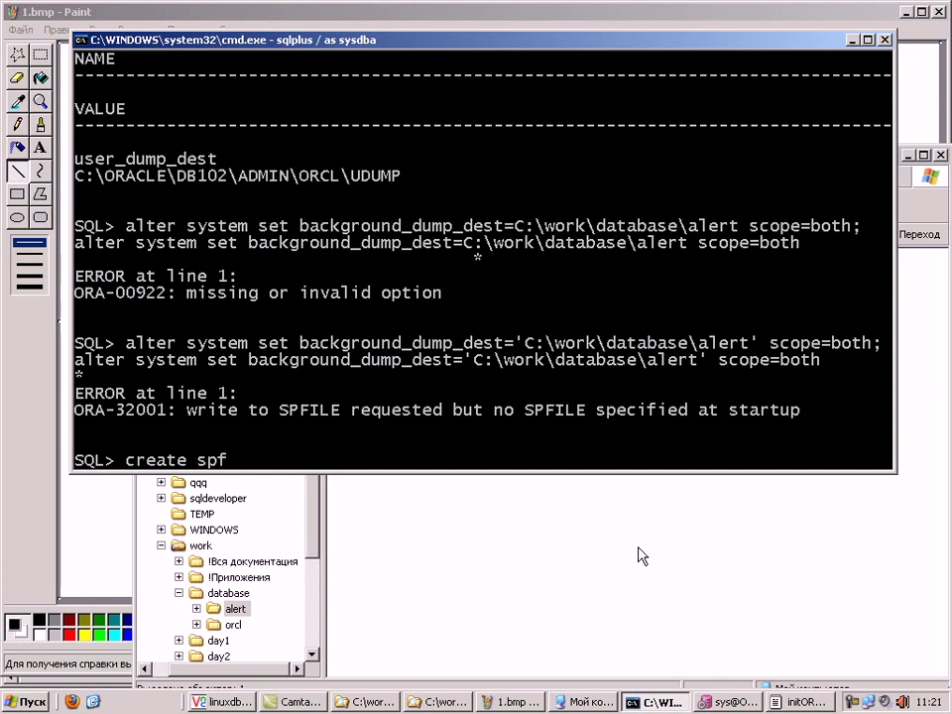
{"action": "type", "text": "ile from pfile"}
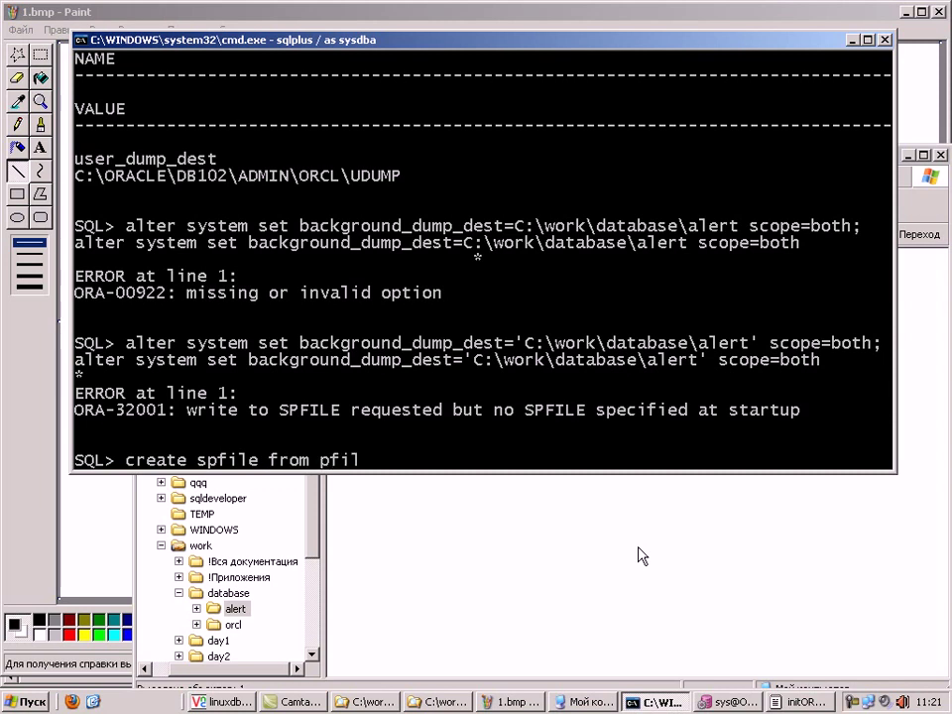
{"action": "type", "text": "=''c:\\oracle\\"}
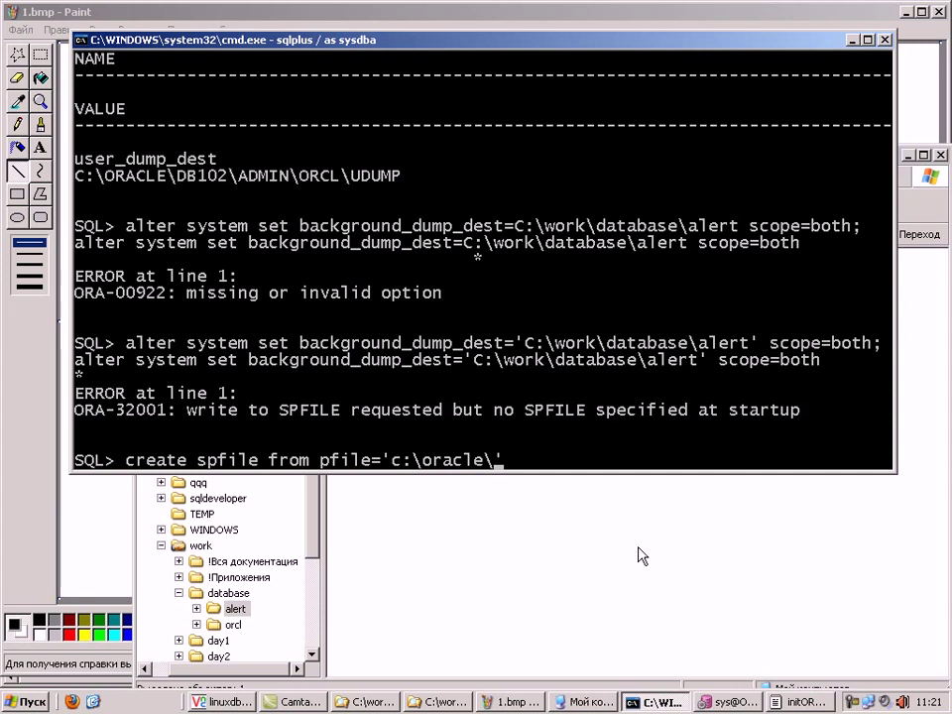
{"action": "type", "text": "db102\\serv"}
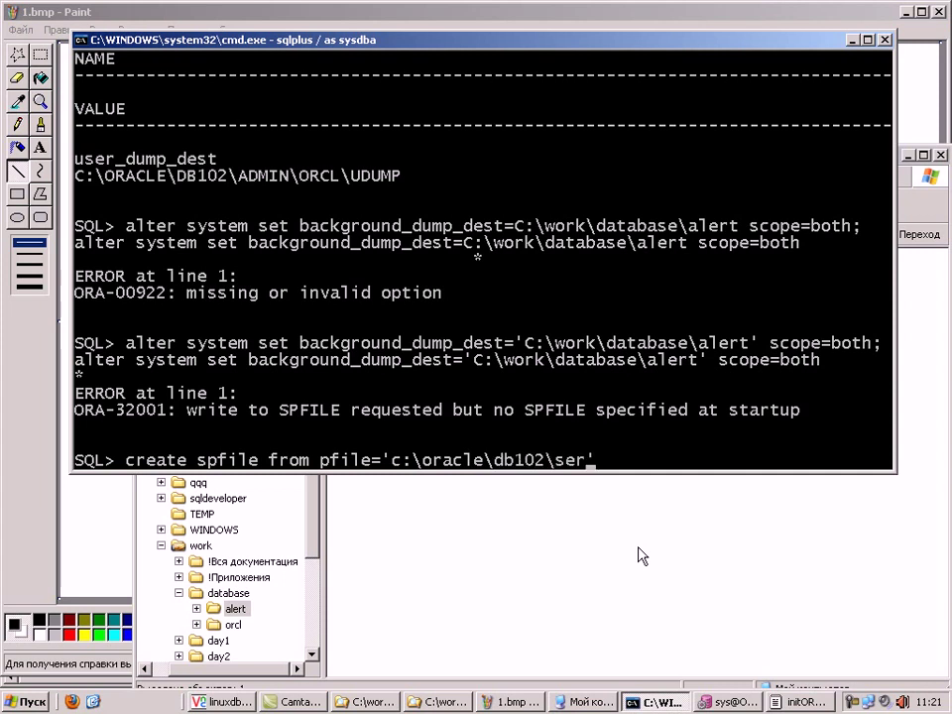
{"action": "type", "text": "er\\database\\"}
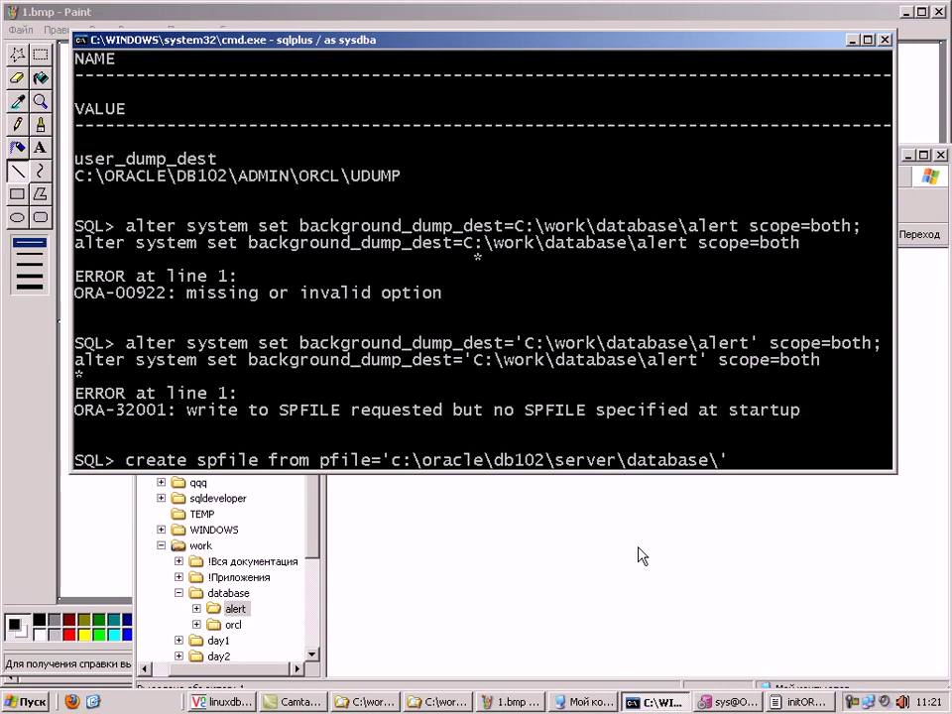
{"action": "type", "text": "initorcl.ora"}
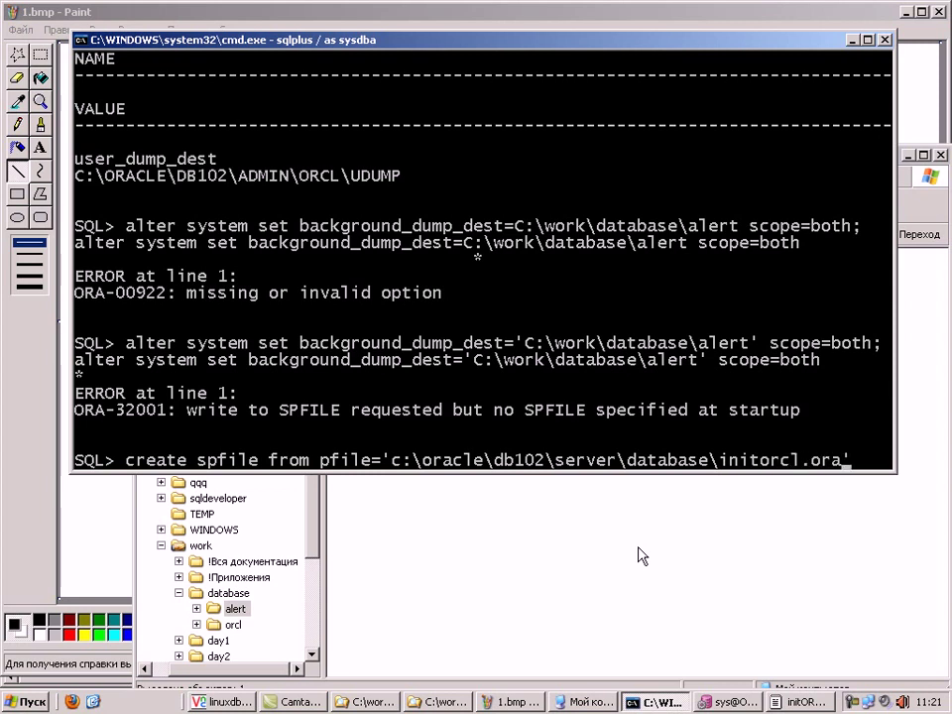
{"action": "key", "text": "Return"}
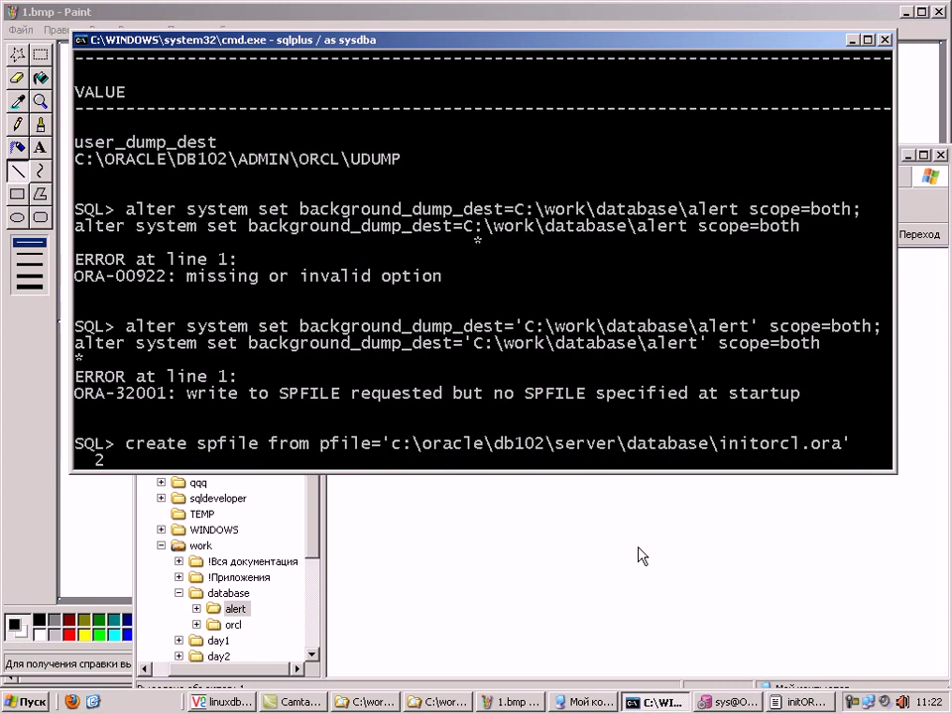
{"action": "key", "text": "Return"}
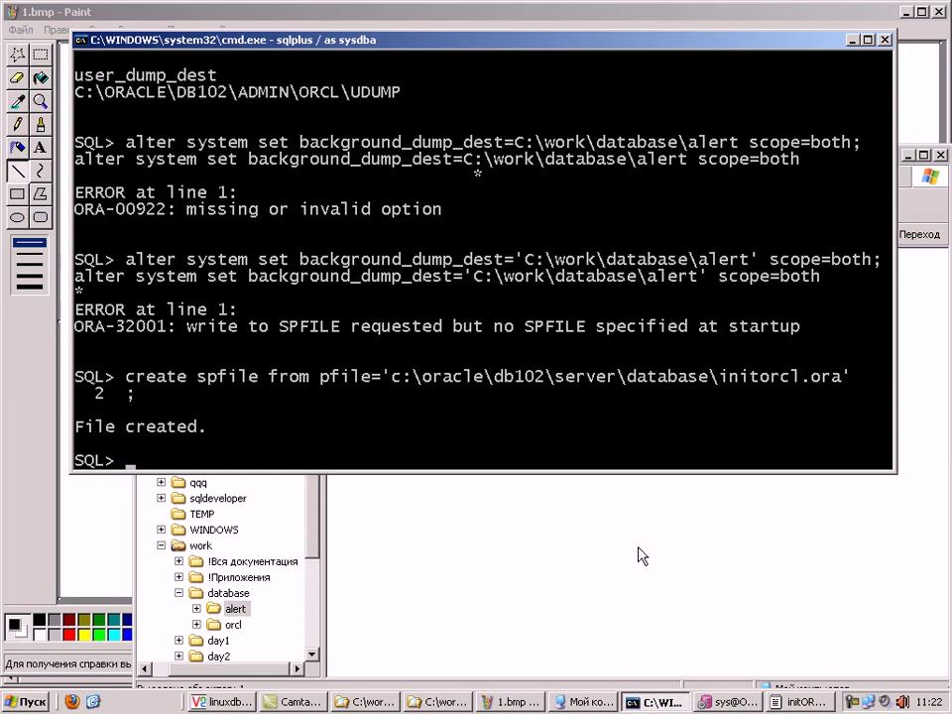
- Restart with startup nomount force and rerun the background_dump_dest change to C:\work\database\alert
{"action": "type", "text": "startup nomou"}
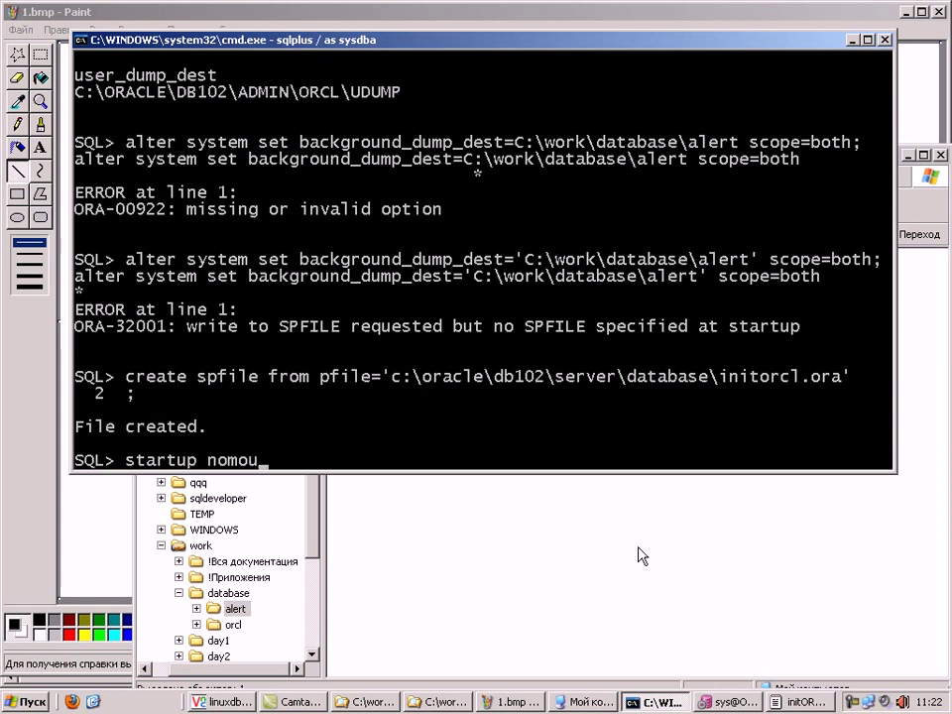
{"action": "type", "text": "nt force;"}
{"action": "key", "text": "Return"}
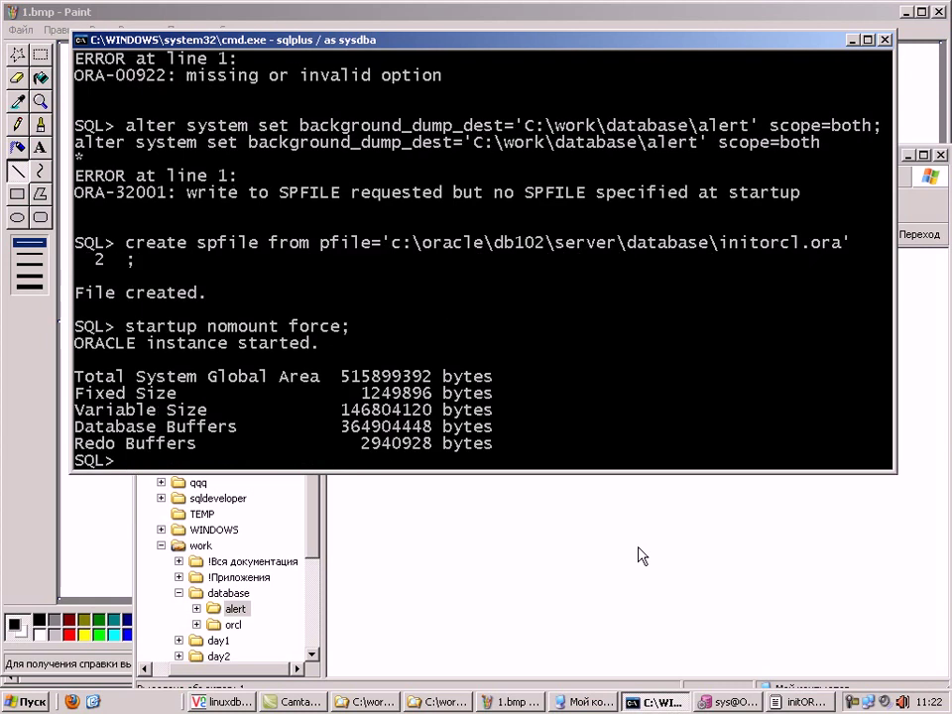
{"action": "key", "text": "Up"}
{"action": "key", "text": "Up"}
{"action": "key", "text": "Up"}
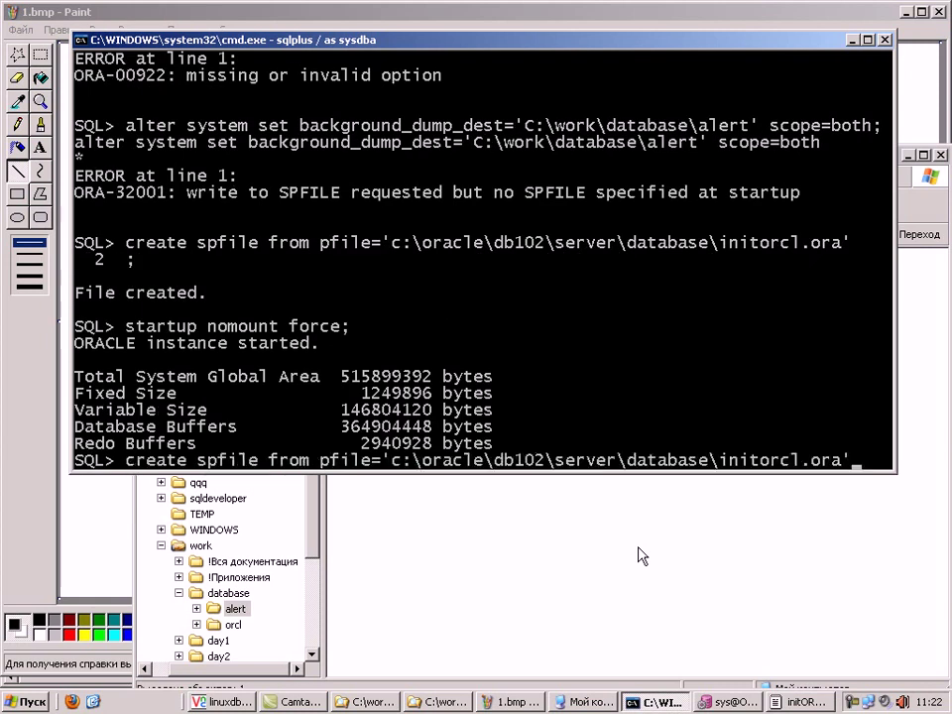
{"action": "key", "text": "Up"}
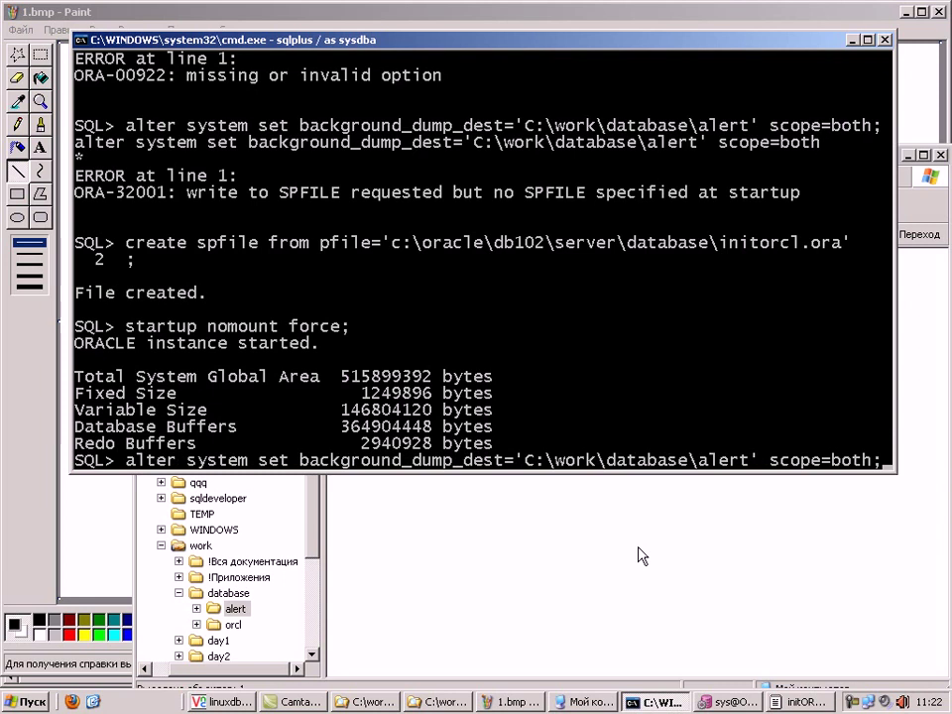
{"action": "key", "text": "Return"}
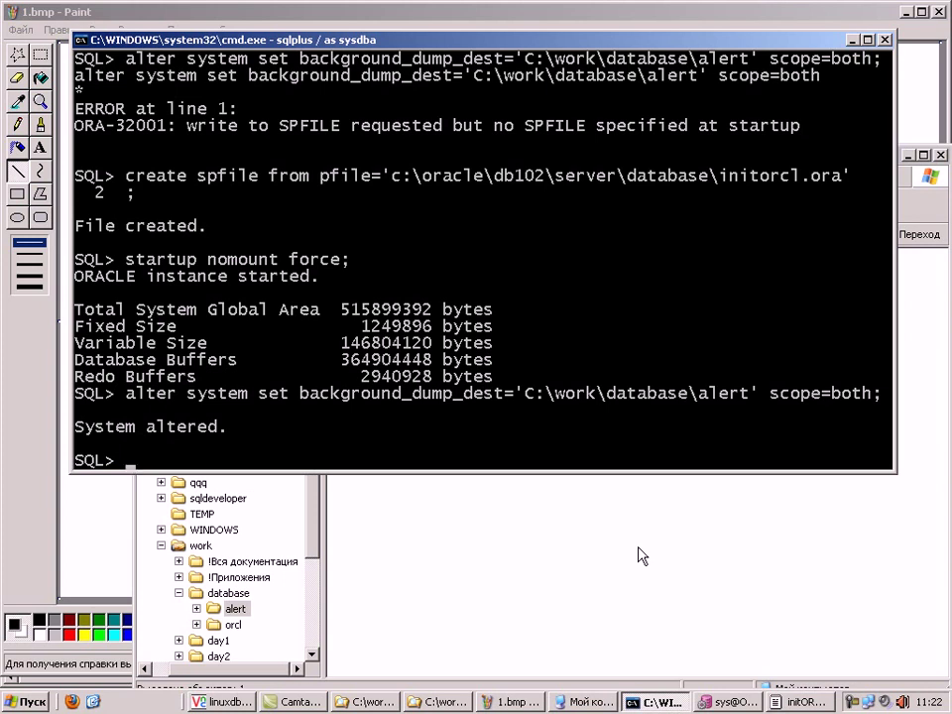
- Edit the recalled command into user_dump_dest='C:\work\database\alert\user' scope=both and run it
{"action": "key", "text": "Up"}
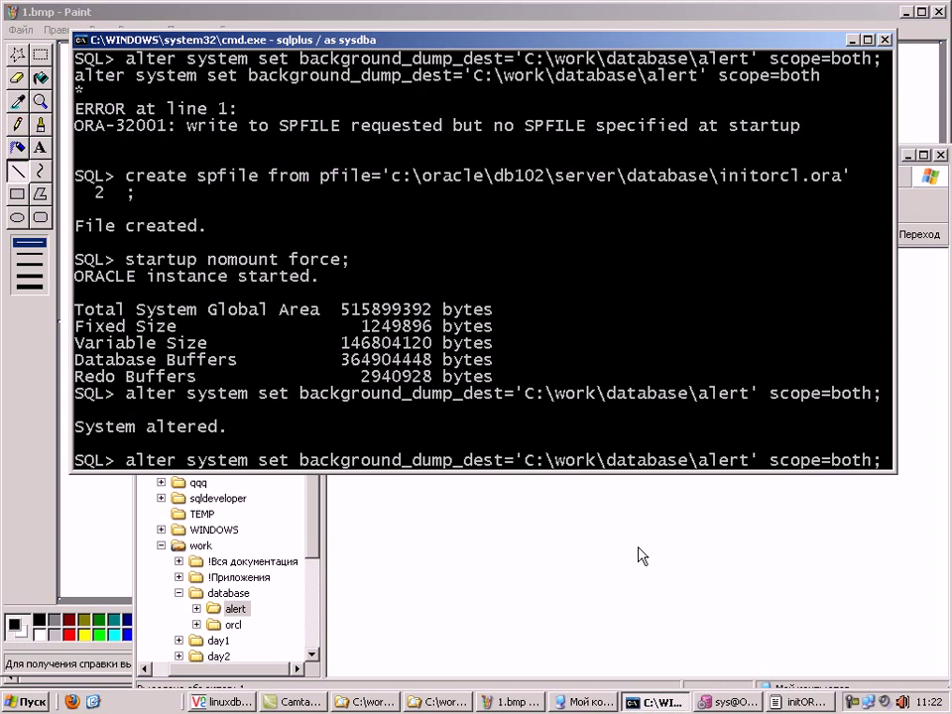
{"action": "key", "text": "Left"}
{"action": "key", "text": "Left"}
{"action": "key", "text": "Left"}
{"action": "key", "text": "Left"}
{"action": "key", "text": "Left"}
{"action": "key", "text": "Left"}
{"action": "key", "text": "Left"}
{"action": "key", "text": "Left"}
{"action": "key", "text": "Left"}
{"action": "key", "text": "Left"}
{"action": "key", "text": "Left"}
{"action": "key", "text": "Left"}
{"action": "key", "text": "Left"}
{"action": "key", "text": "Left"}
{"action": "key", "text": "Left"}
{"action": "key", "text": "Left"}
{"action": "key", "text": "Left"}
{"action": "key", "text": "Left"}
{"action": "key", "text": "Left"}
{"action": "key", "text": "Left"}
{"action": "key", "text": "Left"}
{"action": "key", "text": "Left"}
{"action": "key", "text": "Left"}
{"action": "key", "text": "Left"}
{"action": "key", "text": "Left"}
{"action": "key", "text": "Left"}
{"action": "key", "text": "Left"}
{"action": "key", "text": "Left"}
{"action": "key", "text": "Left"}
{"action": "key", "text": "Left"}
{"action": "key", "text": "Delete"}
{"action": "key", "text": "Delete"}
{"action": "key", "text": "Delete"}
{"action": "key", "text": "Delete"}
{"action": "key", "text": "Delete"}
{"action": "key", "text": "Delete"}
{"action": "key", "text": "Delete"}
{"action": "key", "text": "Delete"}
{"action": "key", "text": "Delete"}
{"action": "key", "text": "Delete"}
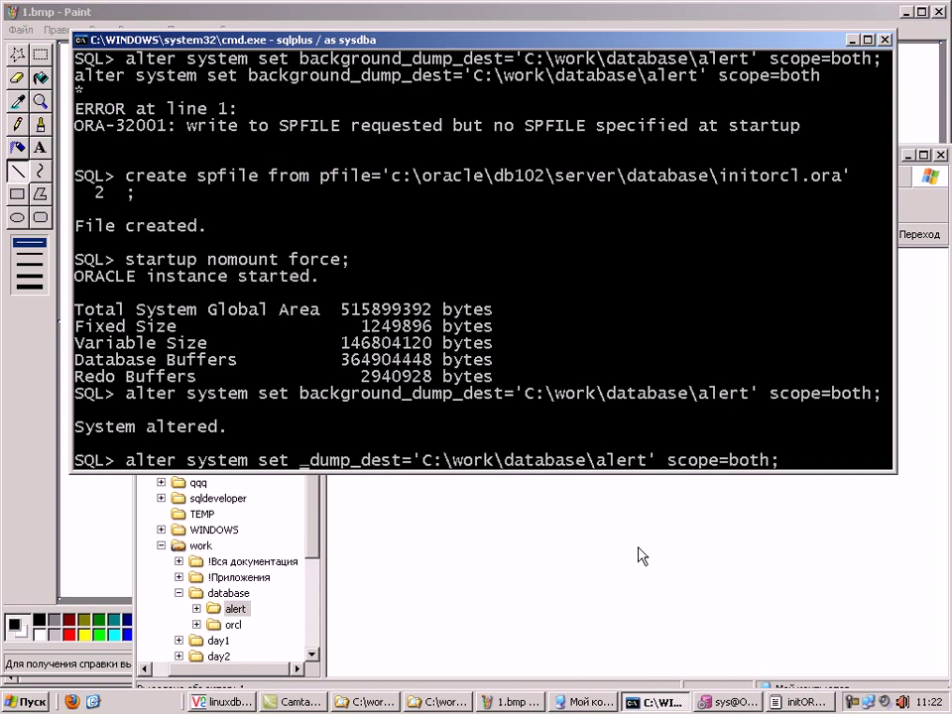
{"action": "type", "text": "user"}
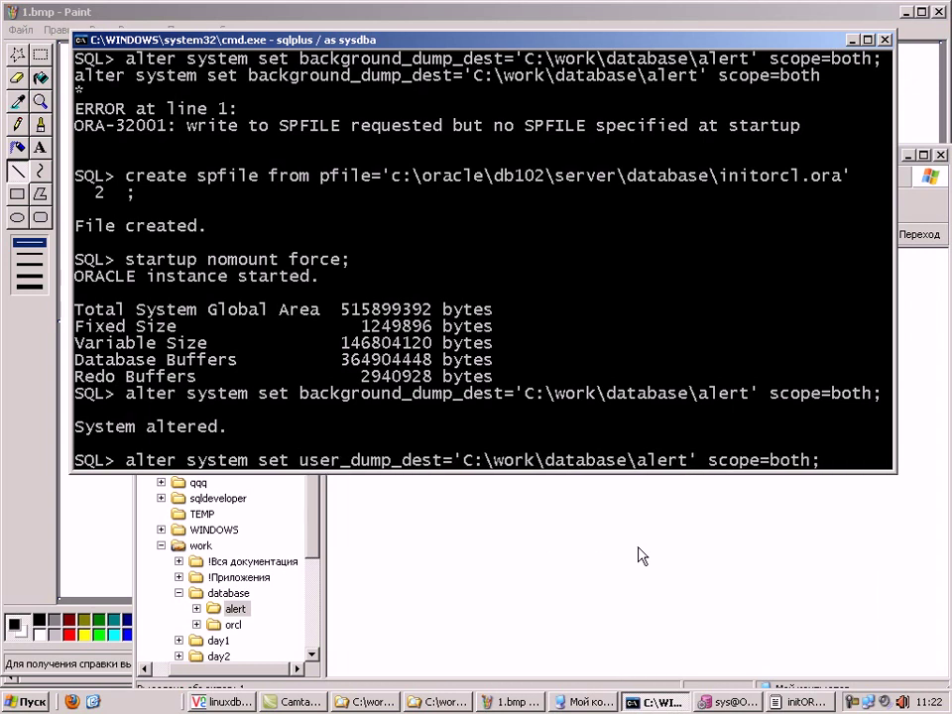
{"action": "key", "text": "Right"}
{"action": "key", "text": "Right"}
{"action": "key", "text": "Right"}
{"action": "key", "text": "Right"}
{"action": "key", "text": "Right"}
{"action": "key", "text": "Right"}
{"action": "key", "text": "Right"}
{"action": "key", "text": "Right"}
{"action": "key", "text": "Right"}
{"action": "key", "text": "Right"}
{"action": "key", "text": "Right"}
{"action": "key", "text": "Right"}
{"action": "key", "text": "Right"}
{"action": "key", "text": "Right"}
{"action": "key", "text": "Right"}
{"action": "key", "text": "Right"}
{"action": "key", "text": "Right"}
{"action": "key", "text": "Right"}
{"action": "key", "text": "Right"}
{"action": "key", "text": "Right"}
{"action": "key", "text": "Right"}
{"action": "key", "text": "Right"}
{"action": "type", "text": "\\u"}
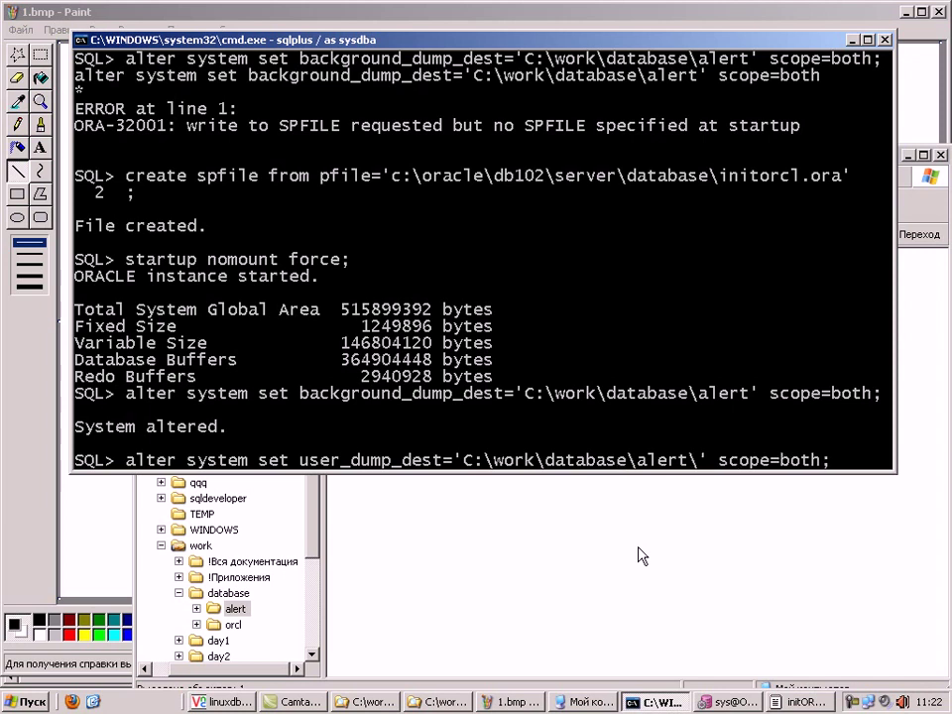
{"action": "type", "text": "ser"}
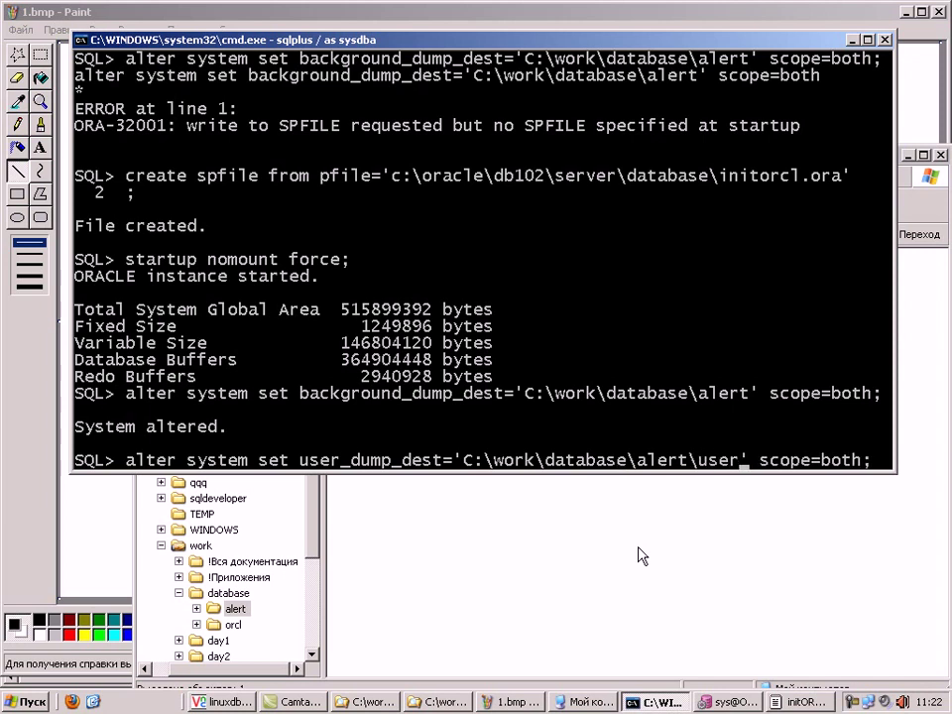
{"action": "key", "text": "Return"}
{"action": "key", "text": "Up"}
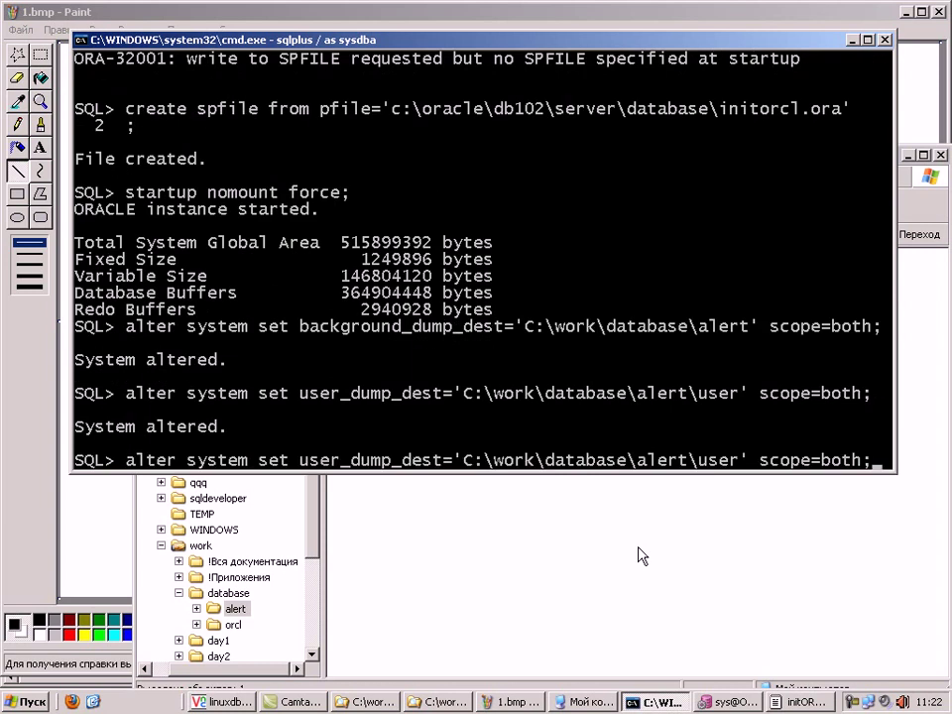
- Change the recalled command to core_dump_dest='C:\work\database\alert\core' and run it
{"action": "key", "text": "Left"}
{"action": "key", "text": "Left"}
{"action": "key", "text": "Left"}
{"action": "key", "text": "Left"}
{"action": "key", "text": "Left"}
{"action": "key", "text": "Left"}
{"action": "key", "text": "Left"}
{"action": "key", "text": "Left"}
{"action": "key", "text": "Left"}
{"action": "key", "text": "Left"}
{"action": "key", "text": "Left"}
{"action": "key", "text": "Left"}
{"action": "key", "text": "Left"}
{"action": "key", "text": "Left"}
{"action": "key", "text": "Left"}
{"action": "key", "text": "Left"}
{"action": "key", "text": "Left"}
{"action": "key", "text": "Left"}
{"action": "key", "text": "Left"}
{"action": "key", "text": "Left"}
{"action": "key", "text": "Left"}
{"action": "key", "text": "Left"}
{"action": "key", "text": "Left"}
{"action": "key", "text": "Left"}
{"action": "key", "text": "Left"}
{"action": "key", "text": "Left"}
{"action": "key", "text": "Left"}
{"action": "key", "text": "Left"}
{"action": "key", "text": "Left"}
{"action": "key", "text": "Left"}
{"action": "key", "text": "Left"}
{"action": "key", "text": "Left"}
{"action": "key", "text": "Left"}
{"action": "key", "text": "Delete"}
{"action": "key", "text": "Delete"}
{"action": "key", "text": "Delete"}
{"action": "key", "text": "Delete"}
{"action": "type", "text": "core"}
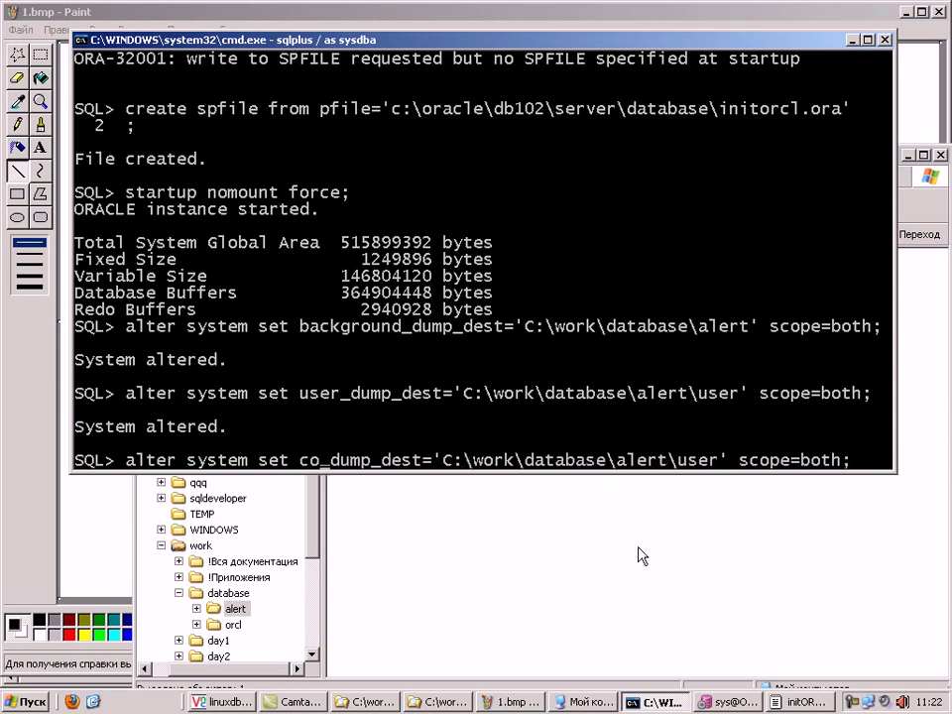
{"action": "key", "text": "Right"}
{"action": "key", "text": "Right"}
{"action": "key", "text": "Right"}
{"action": "key", "text": "Right"}
{"action": "key", "text": "Right"}
{"action": "key", "text": "Right"}
{"action": "key", "text": "Right"}
{"action": "key", "text": "Right"}
{"action": "key", "text": "Right"}
{"action": "key", "text": "Right"}
{"action": "key", "text": "Right"}
{"action": "key", "text": "Right"}
{"action": "key", "text": "Right"}
{"action": "key", "text": "Right"}
{"action": "key", "text": "Right"}
{"action": "key", "text": "Right"}
{"action": "key", "text": "Right"}
{"action": "key", "text": "Right"}
{"action": "key", "text": "Right"}
{"action": "key", "text": "Right"}
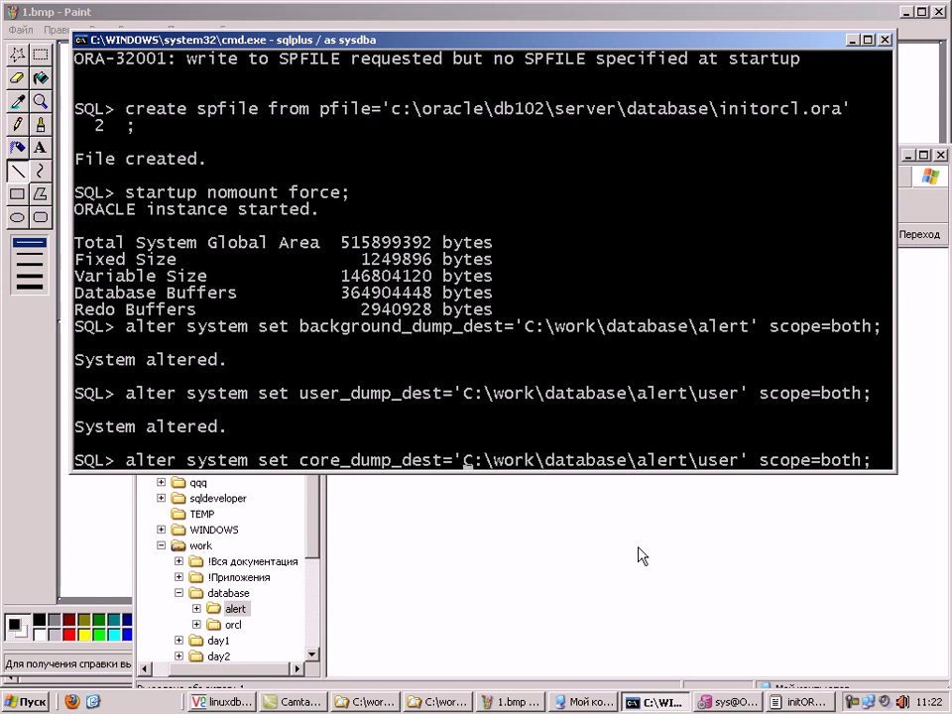
{"action": "key", "text": "Delete"}
{"action": "key", "text": "Delete"}
{"action": "key", "text": "Delete"}
{"action": "key", "text": "Delete"}
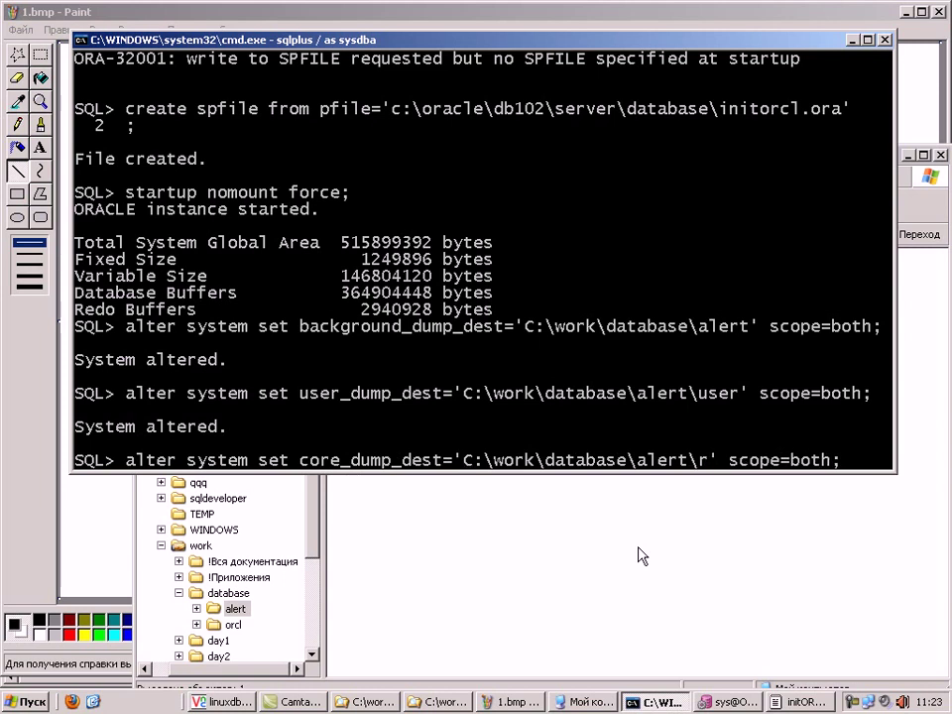
{"action": "type", "text": "core"}
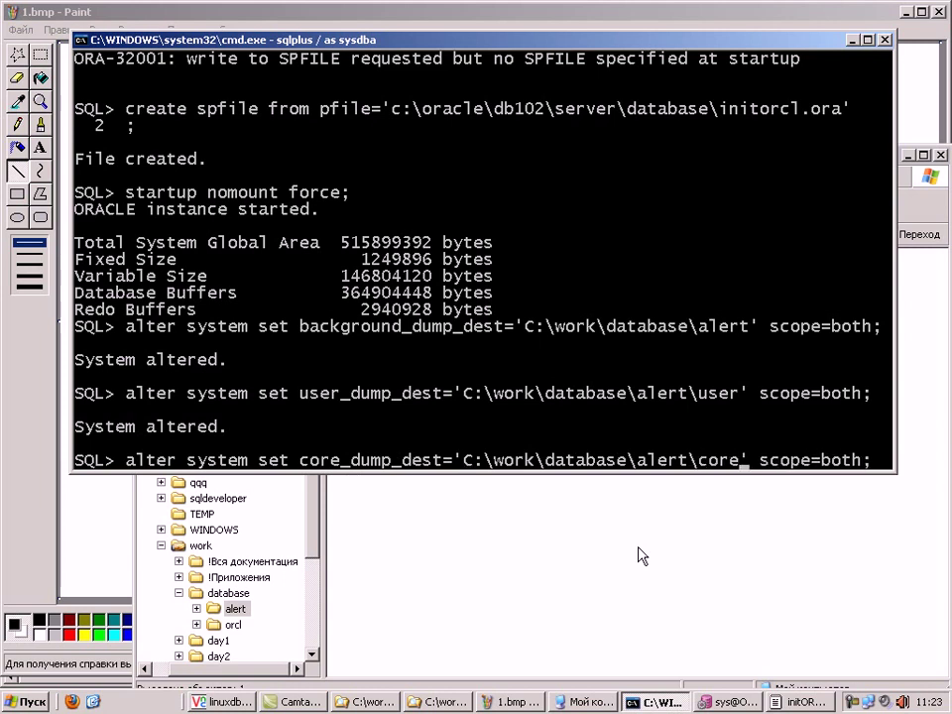
{"action": "key", "text": "Return"}
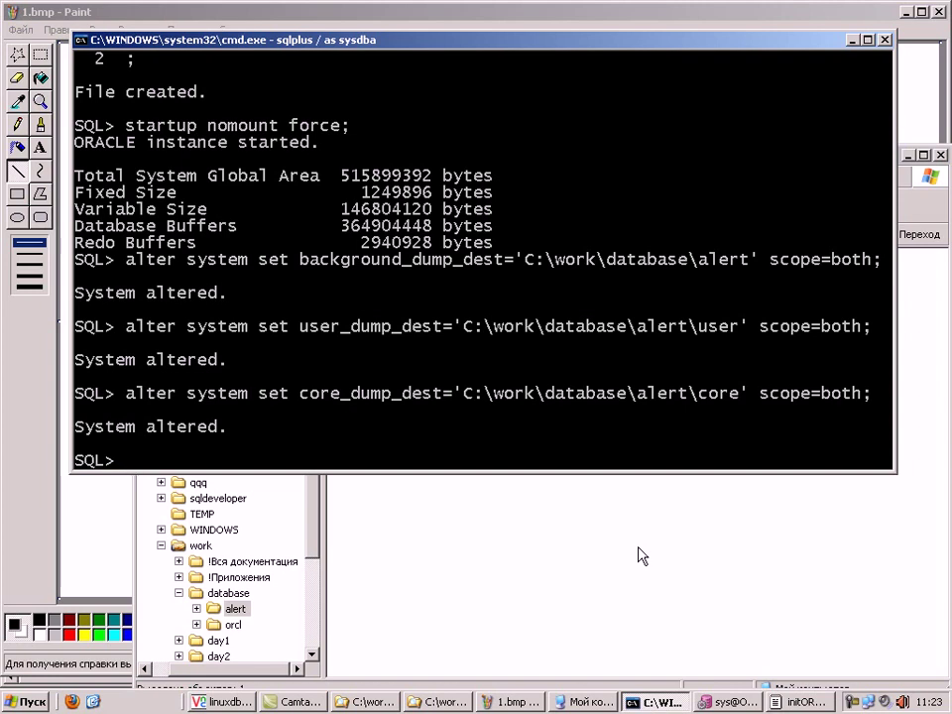
- Browse to C:\work\database\alert, check the core and user folders, and open alert_orcl.log
{"action": "left_click", "coordinate": [382, 705]}
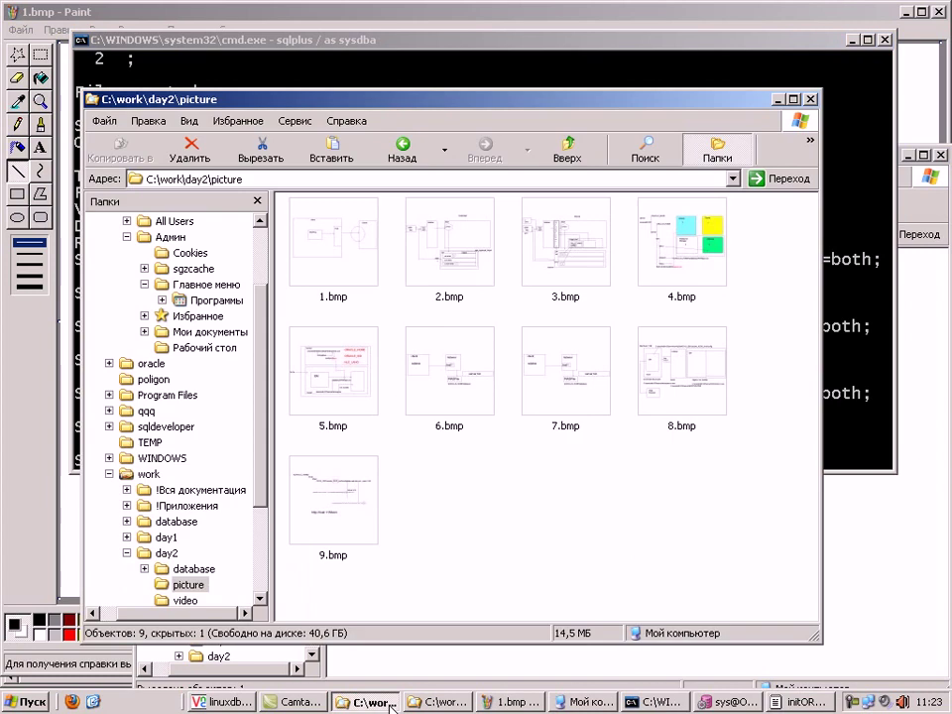
{"action": "left_click", "coordinate": [149, 474]}
{"action": "double_click", "coordinate": [532, 319]}
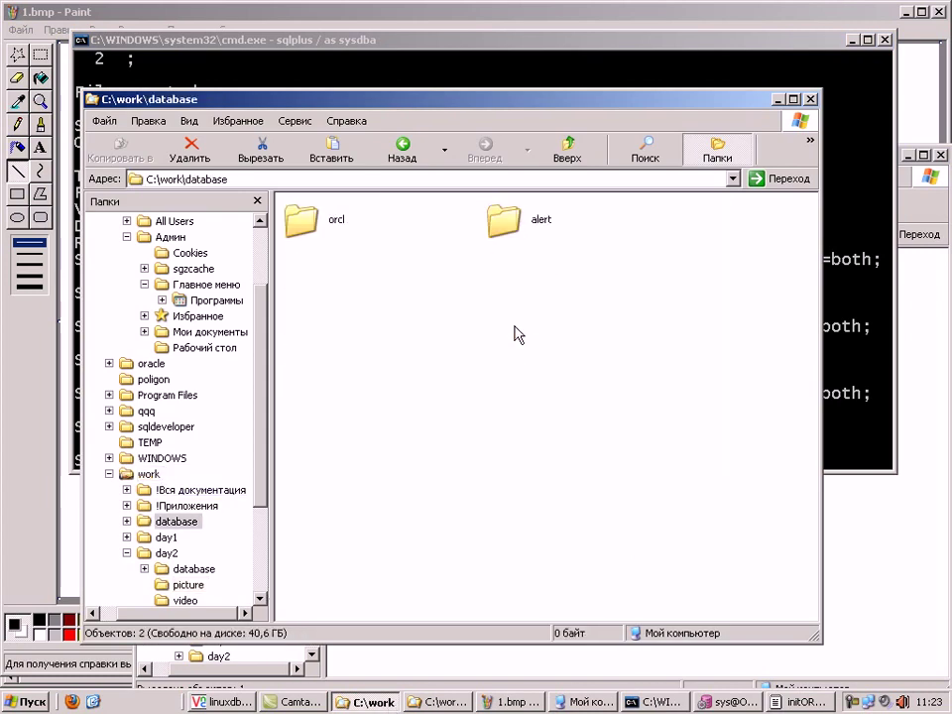
{"action": "double_click", "coordinate": [510, 226]}
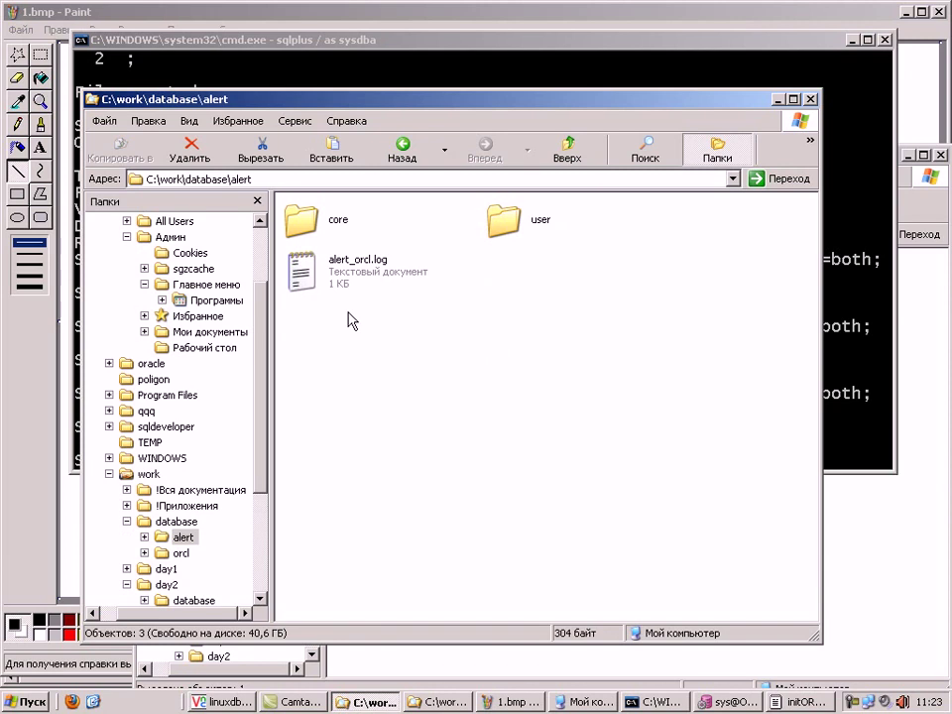
{"action": "left_click", "coordinate": [302, 277]}
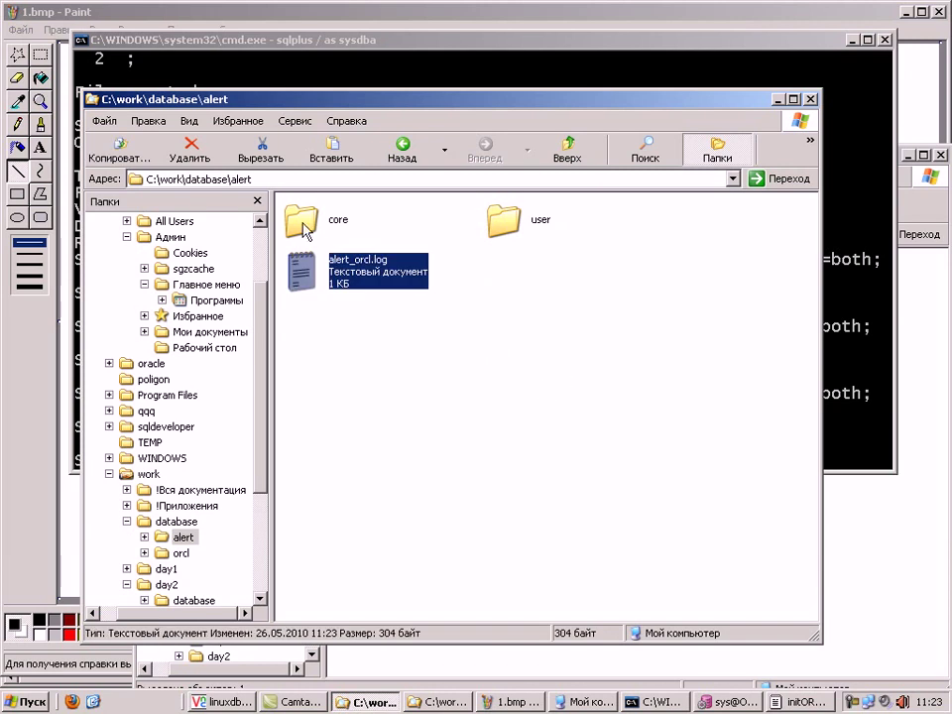
{"action": "double_click", "coordinate": [300, 219]}
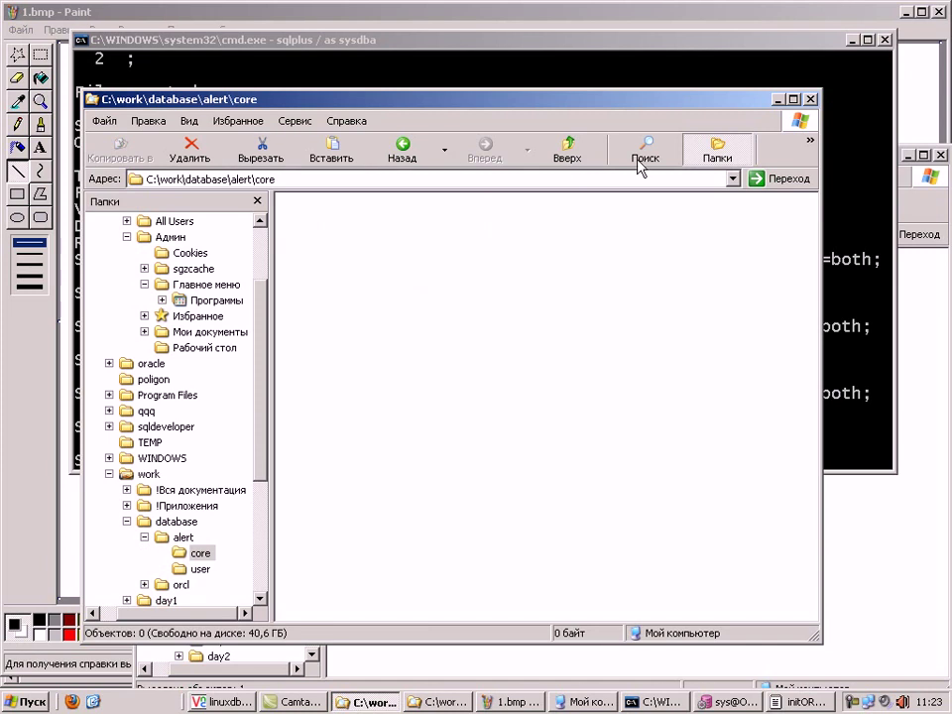
{"action": "left_click", "coordinate": [571, 156]}
{"action": "double_click", "coordinate": [503, 220]}
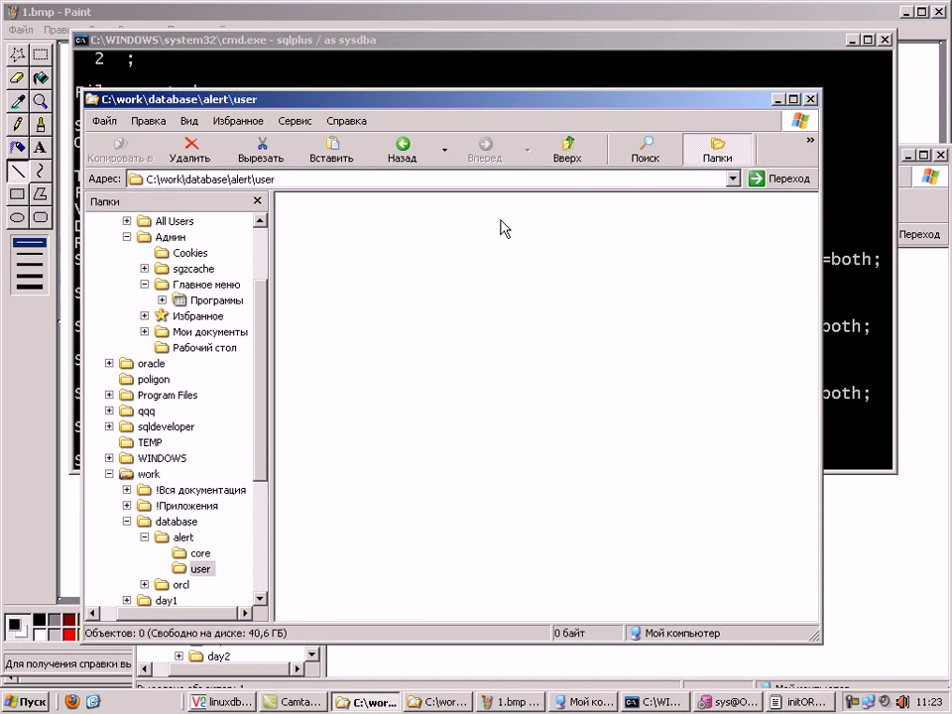
{"action": "left_click", "coordinate": [179, 535]}
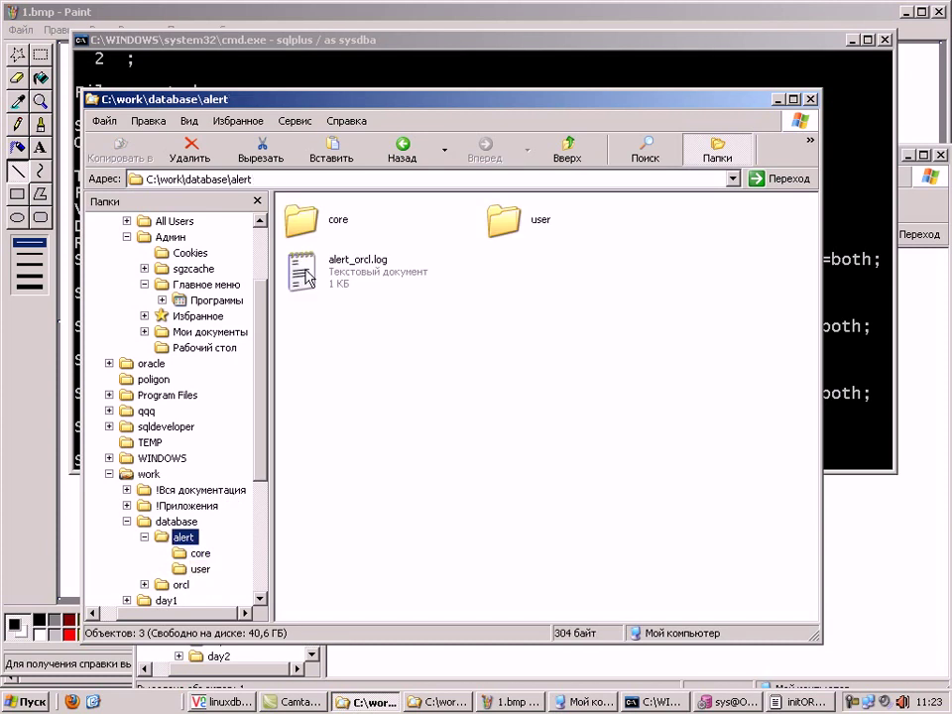
{"action": "double_click", "coordinate": [308, 266]}
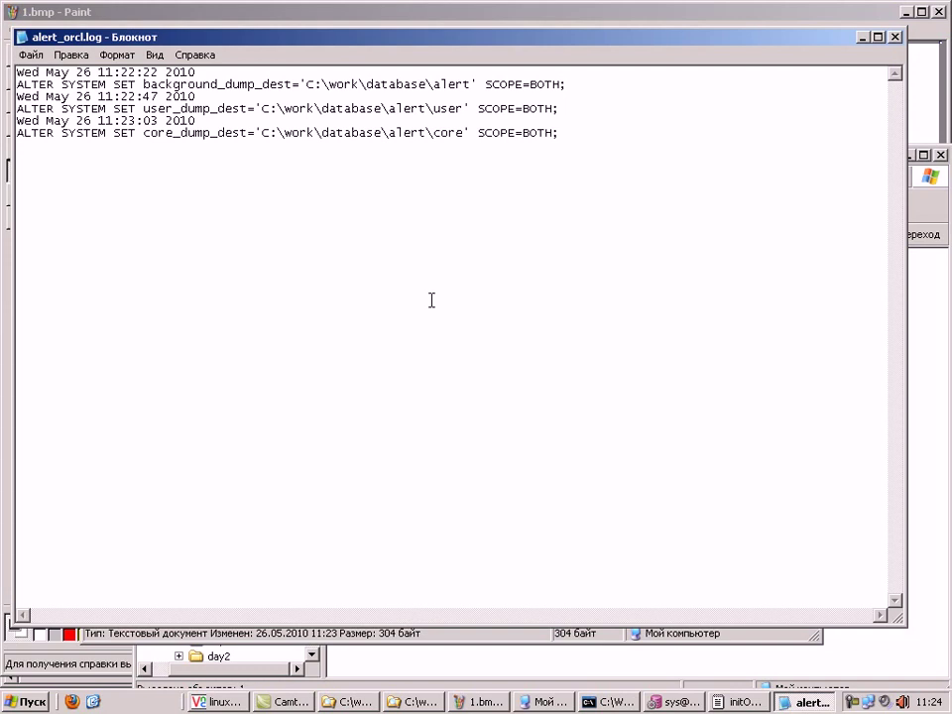
- Close alert_orcl.log after reviewing its three ALTER SYSTEM dump-destination entries
{"action": "left_click", "coordinate": [894, 36]}
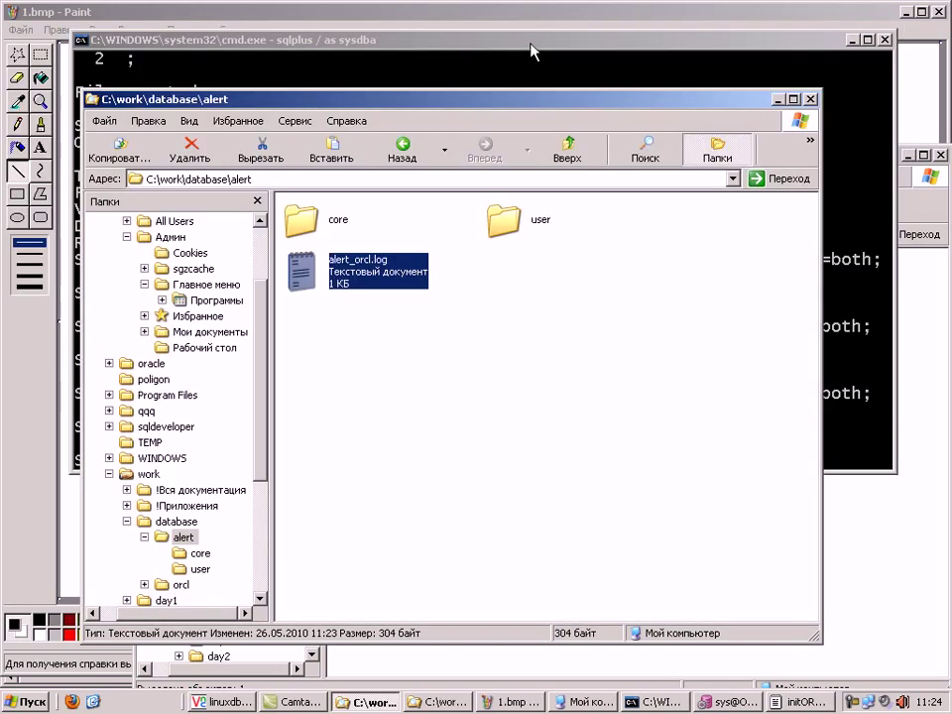
- Shut down the instance with shutdown abort, correcting the misspelled 'shutdoun' first attempt
{"action": "left_click", "coordinate": [400, 40]}
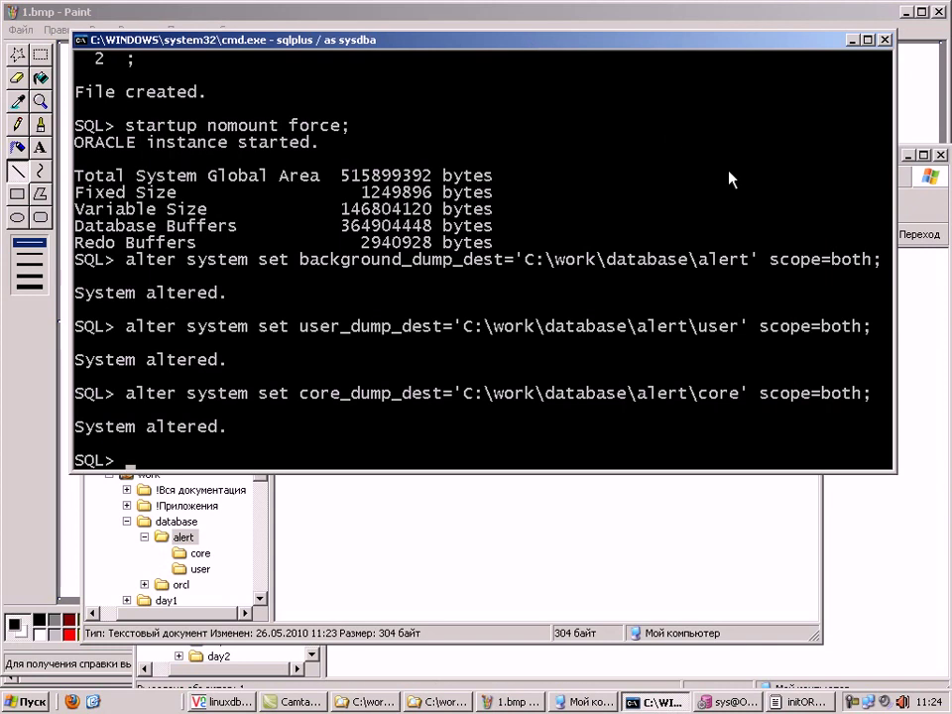
{"action": "type", "text": "shutdoun"}
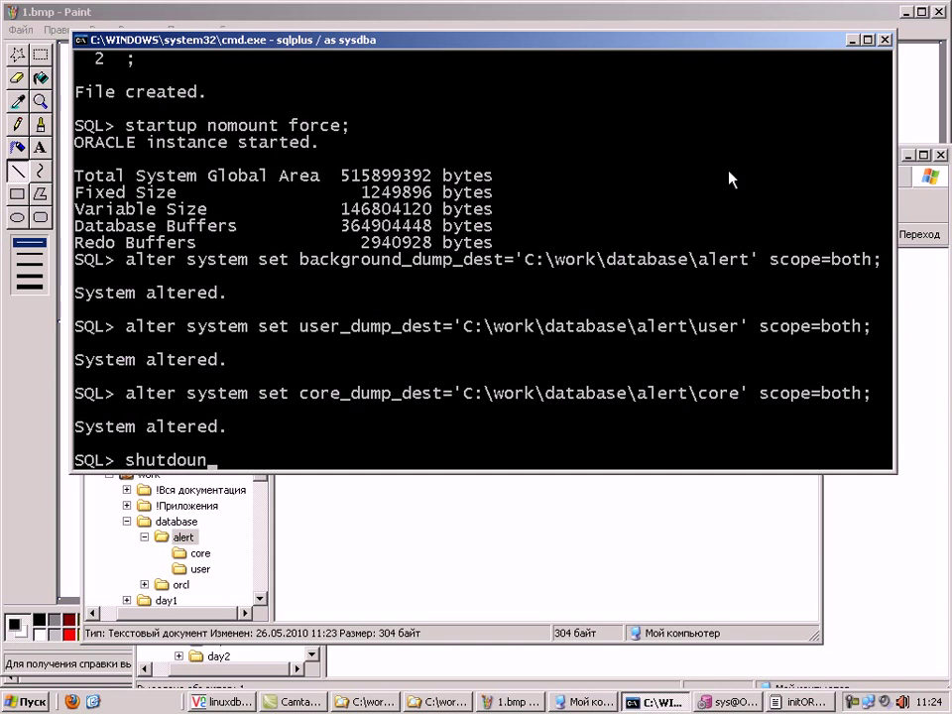
{"action": "type", "text": " abort;"}
{"action": "key", "text": "Return"}
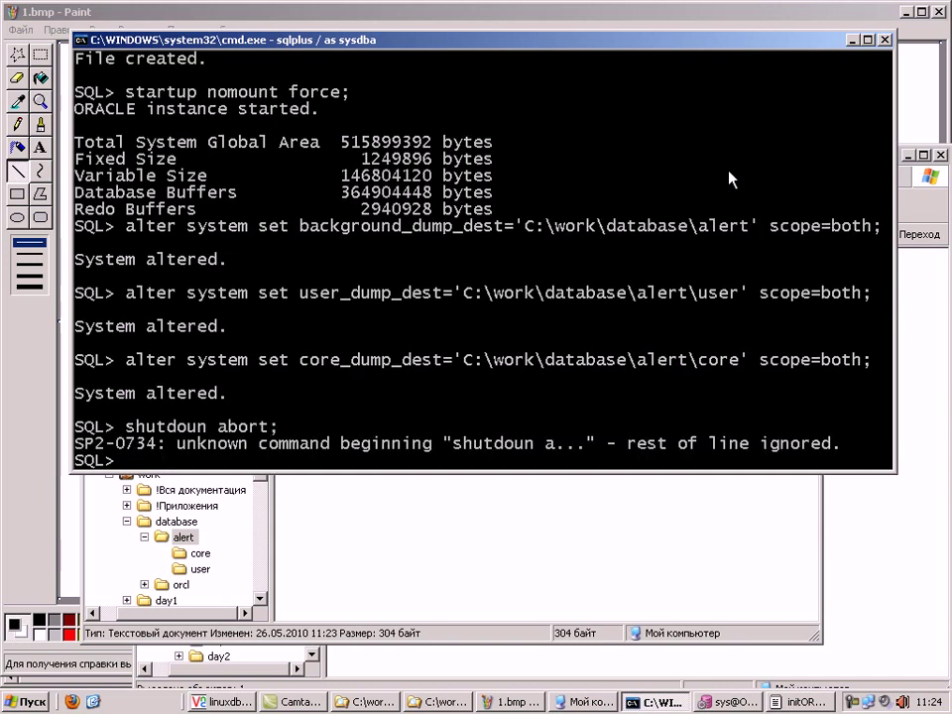
{"action": "key", "text": "Up"}
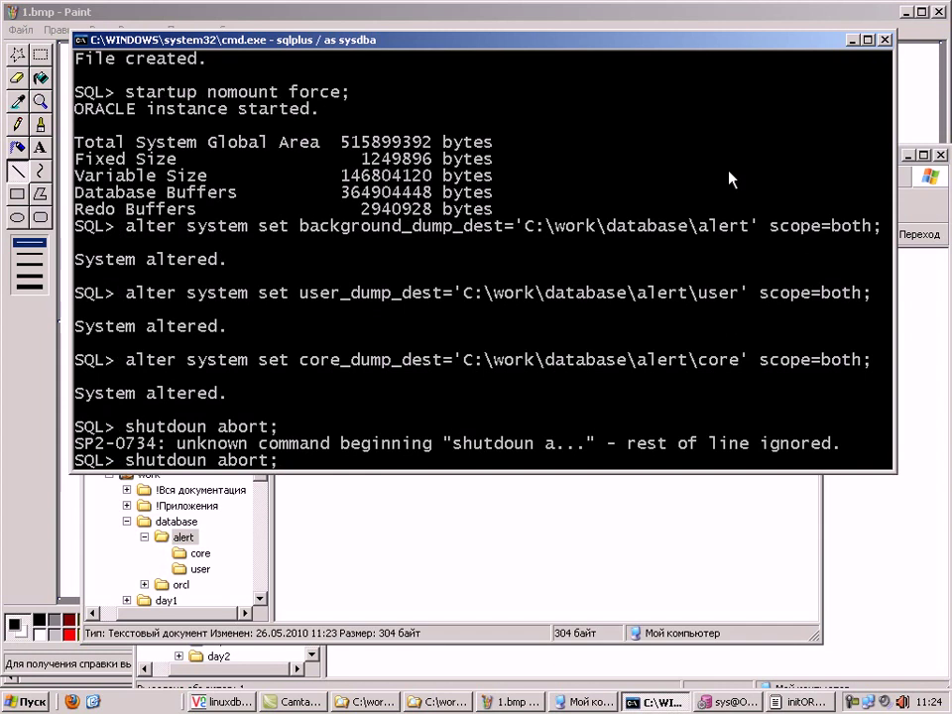
{"action": "key", "text": "Left"}
{"action": "key", "text": "Left"}
{"action": "key", "text": "Left"}
{"action": "key", "text": "Left"}
{"action": "key", "text": "Left"}
{"action": "key", "text": "Left"}
{"action": "key", "text": "Left"}
{"action": "key", "text": "Left"}
{"action": "key", "text": "BackSpace"}
{"action": "type", "text": "w"}
{"action": "key", "text": "Return"}
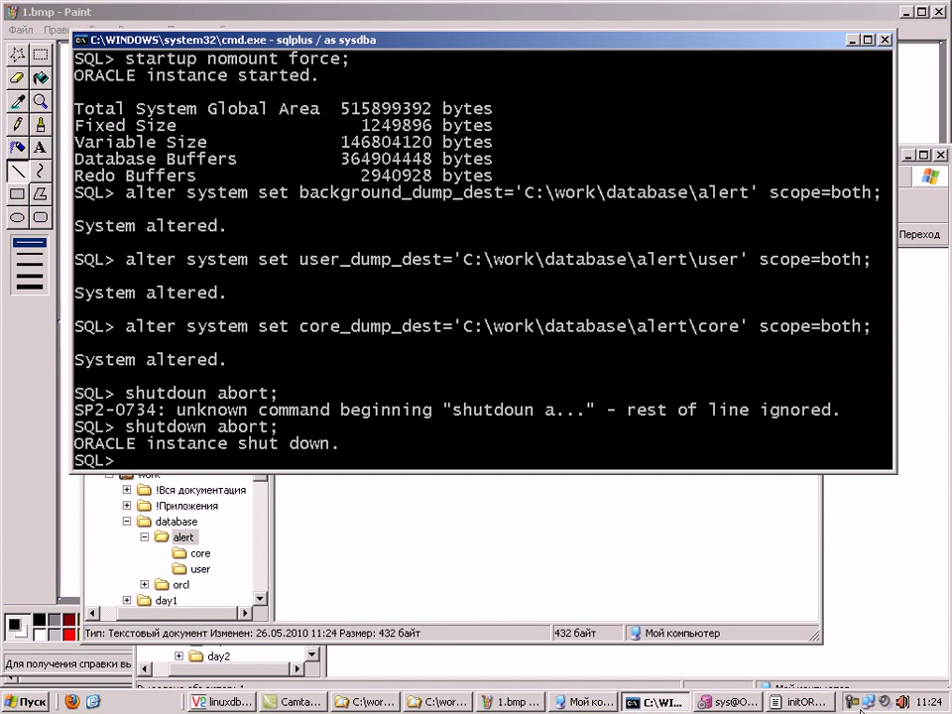
{"action": "left_click", "coordinate": [436, 701]}
- Reopen alert_orcl.log, highlight the 11:24:38 'Shutting down instance (abort)' entries, then close Notepad
{"action": "double_click", "coordinate": [759, 273]}
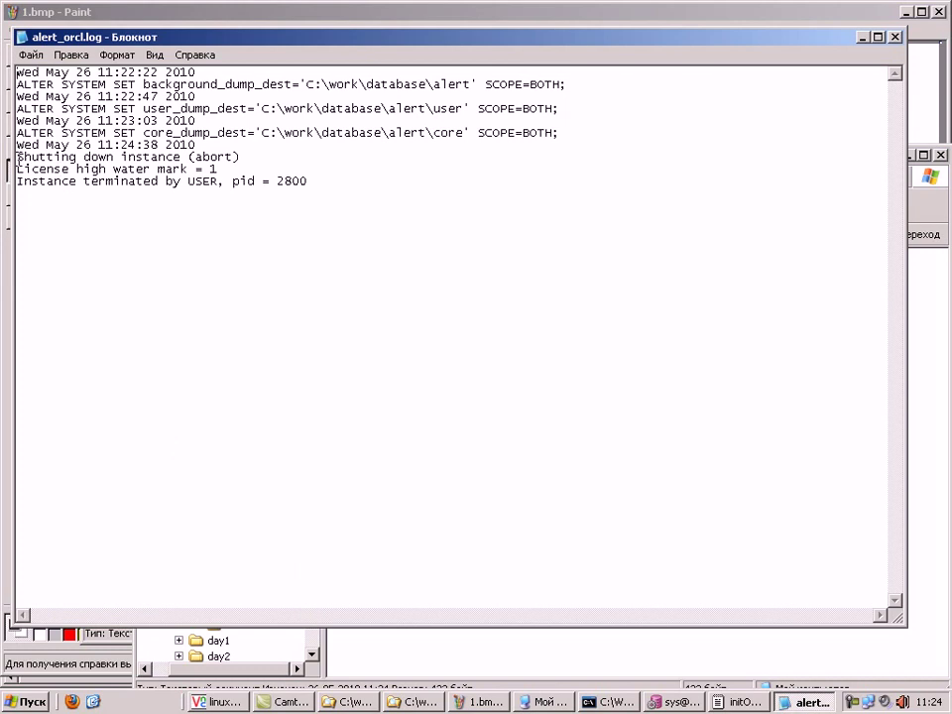
{"action": "left_click_drag", "start_coordinate": [16, 158], "coordinate": [342, 183]}
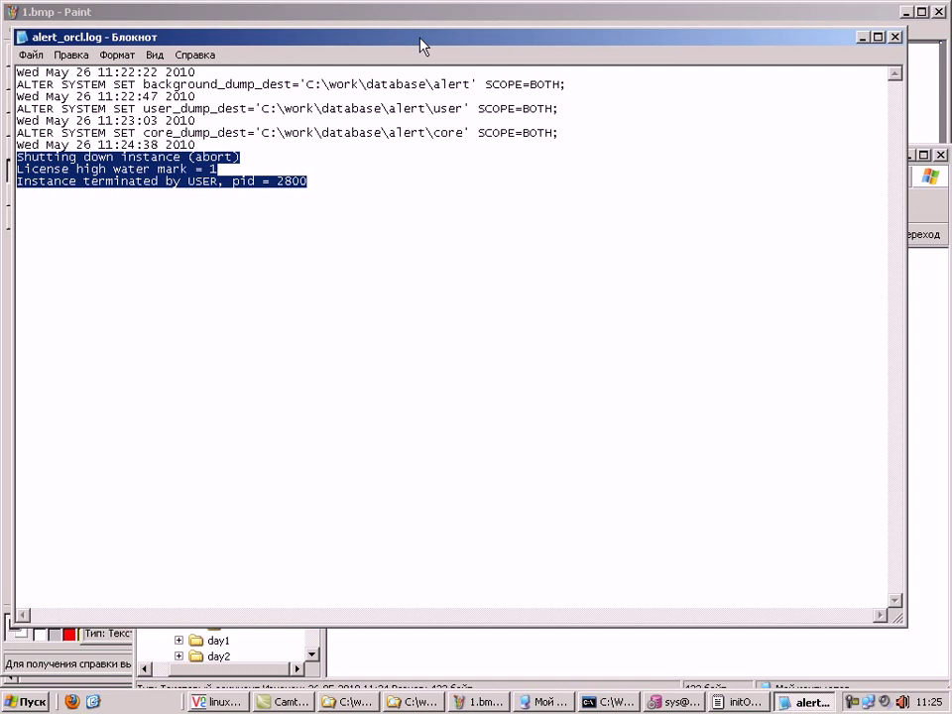
{"action": "left_click", "coordinate": [894, 36]}
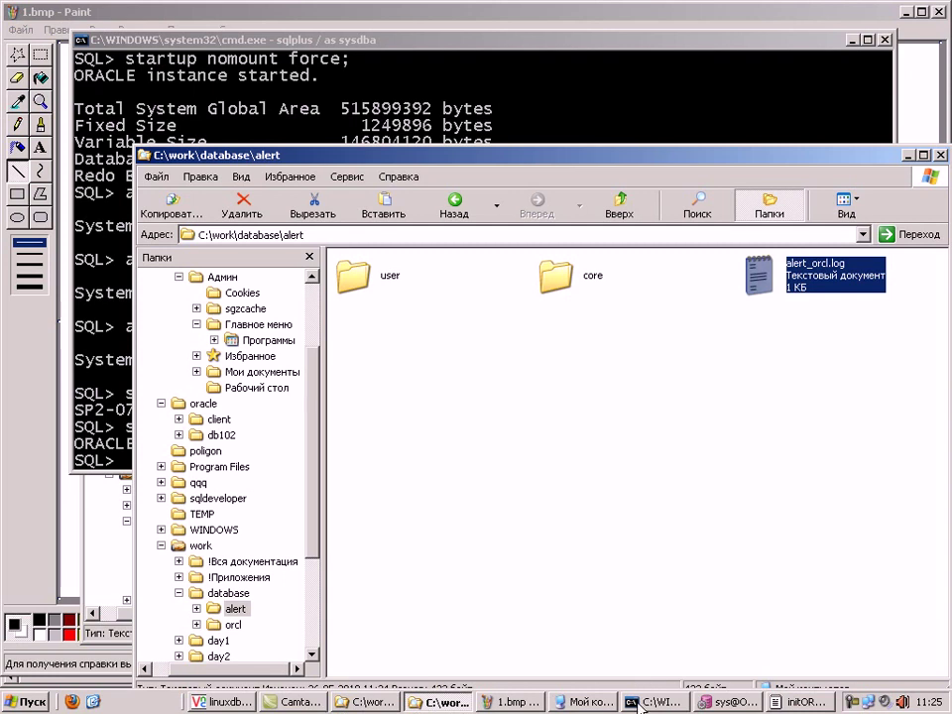
- In SQL*Plus, start the instance with startup nomount;
{"action": "left_click", "coordinate": [639, 703]}
{"action": "type", "text": "s"}
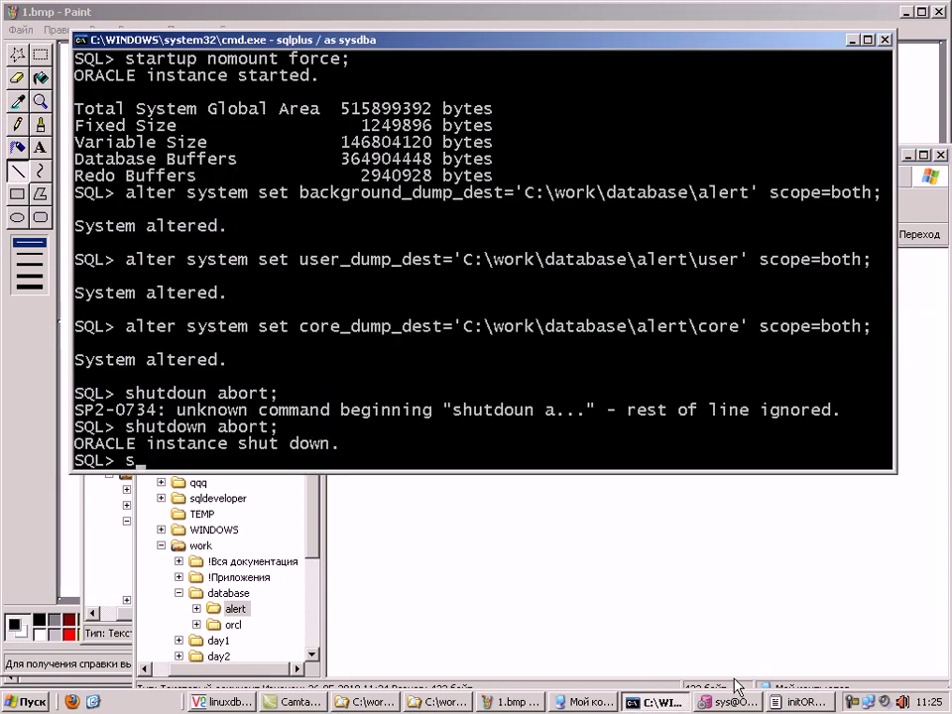
{"action": "type", "text": "tartup nomount"}
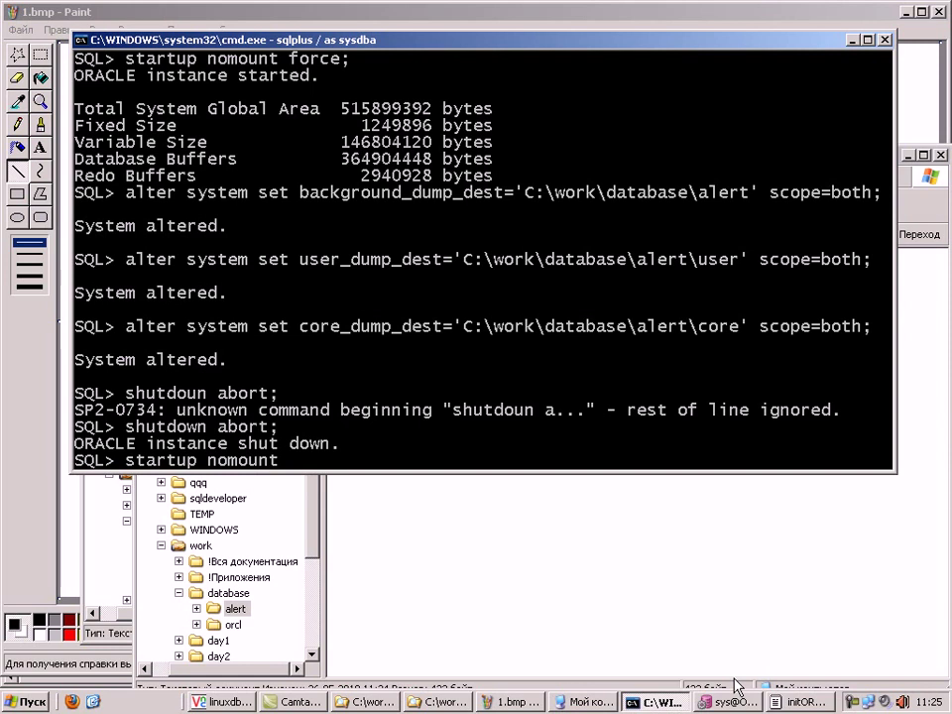
{"action": "type", "text": ";"}
{"action": "key", "text": "Return"}
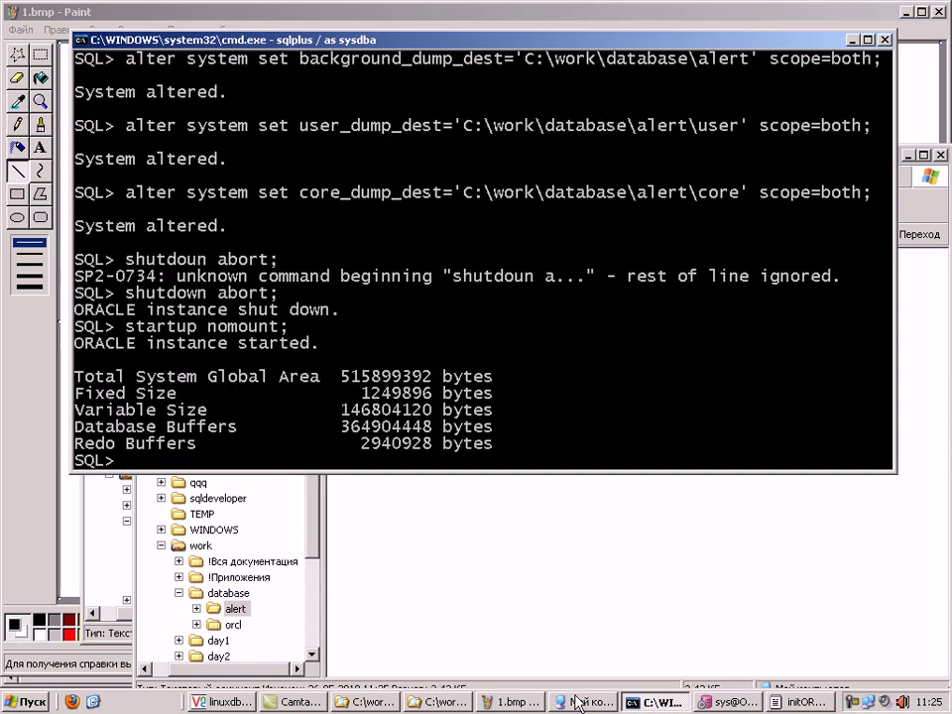
- Close the initORCL.ora editor window and reopen alert_orcl.log from the alert folder
{"action": "right_click", "coordinate": [793, 701]}
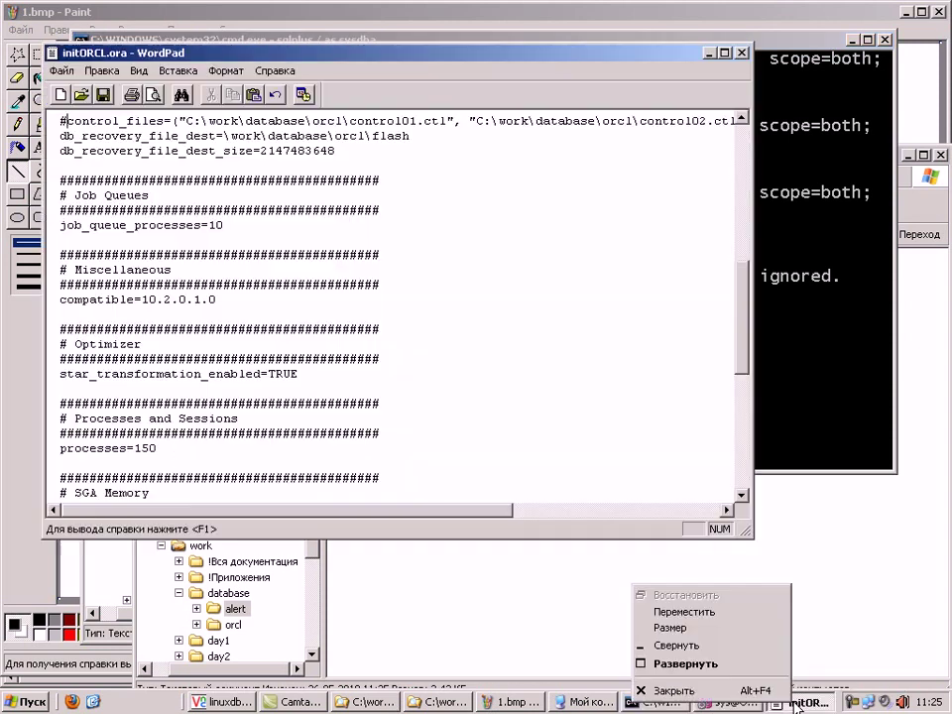
{"action": "left_click", "coordinate": [718, 688]}
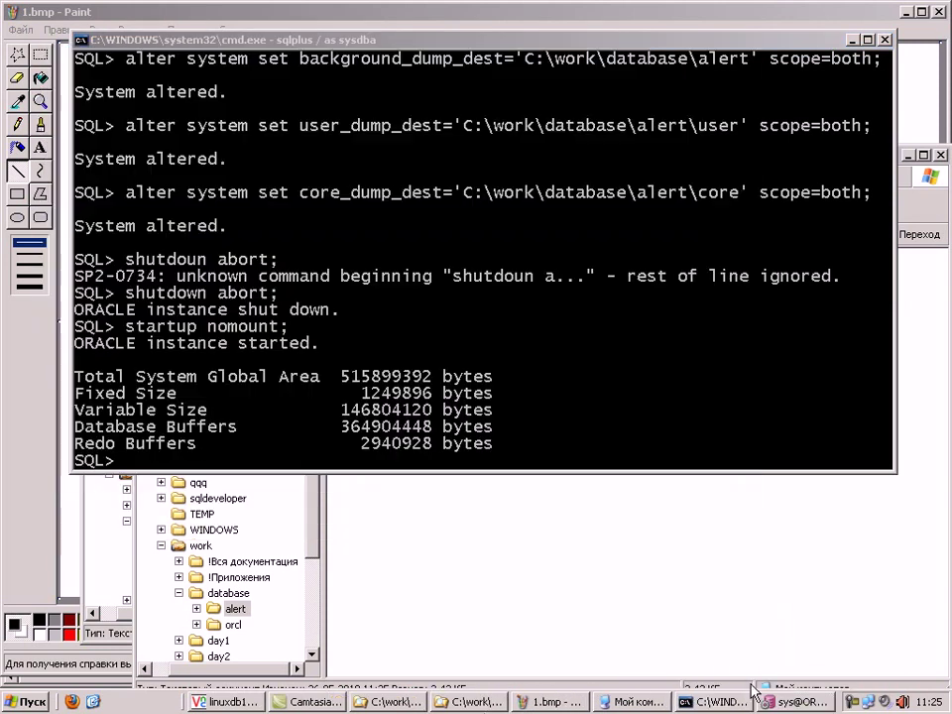
{"action": "left_click", "coordinate": [472, 701]}
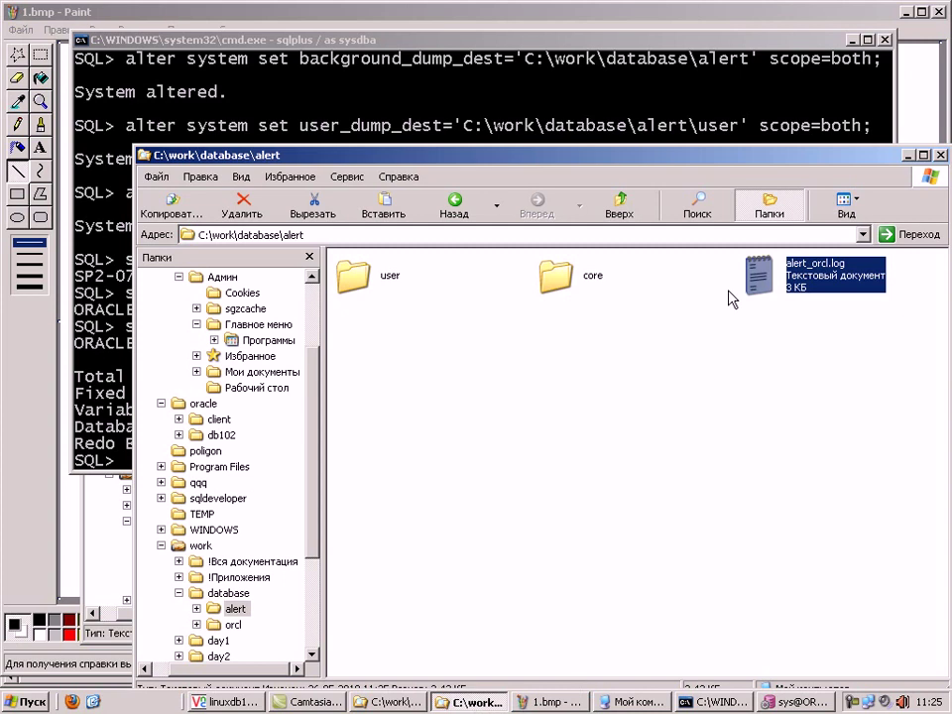
{"action": "double_click", "coordinate": [762, 275]}
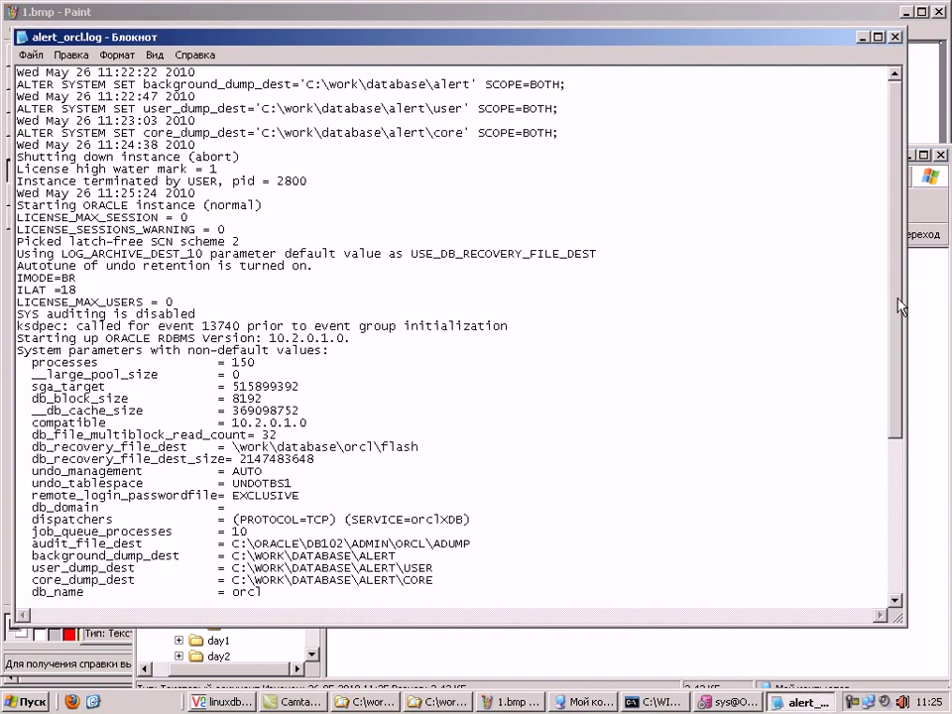
- Highlight the Starting ORACLE instance line, the non-default parameters block, and the three C:\WORK\DATABASE\ALERT dump destination lines
{"action": "left_click_drag", "start_coordinate": [902, 278], "coordinate": [689, 228]}
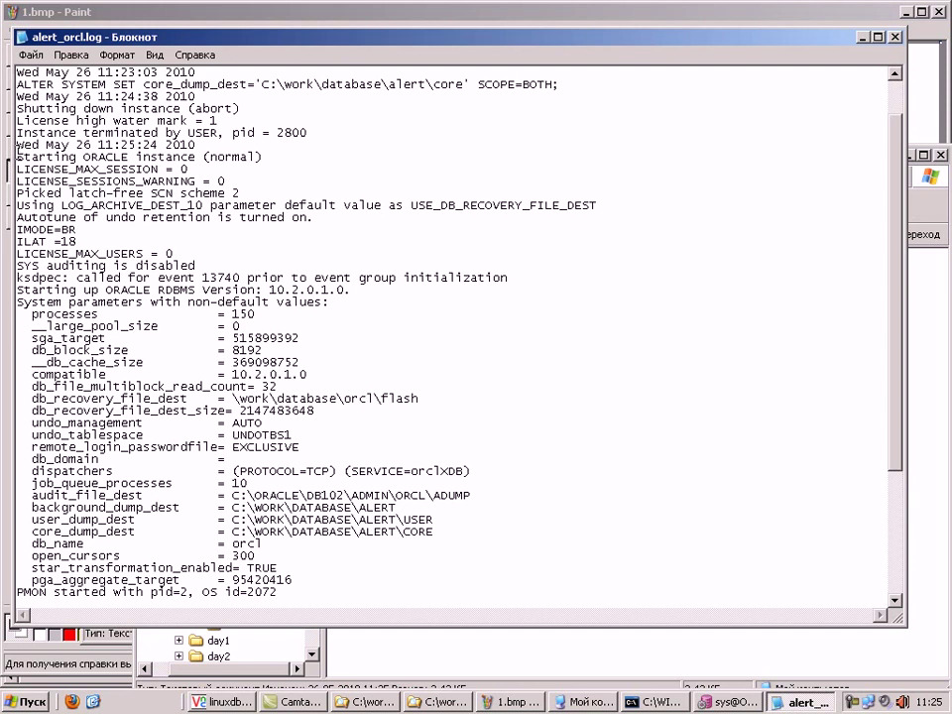
{"action": "left_click_drag", "start_coordinate": [18, 155], "coordinate": [255, 156]}
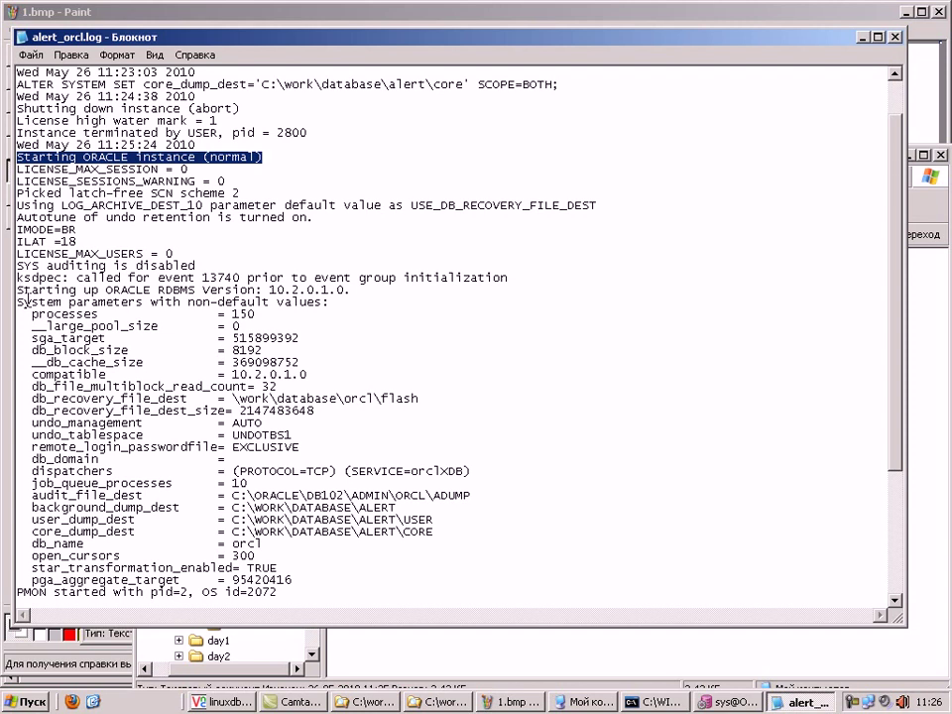
{"action": "left_click", "coordinate": [30, 314]}
{"action": "left_click_drag", "start_coordinate": [30, 313], "coordinate": [363, 577]}
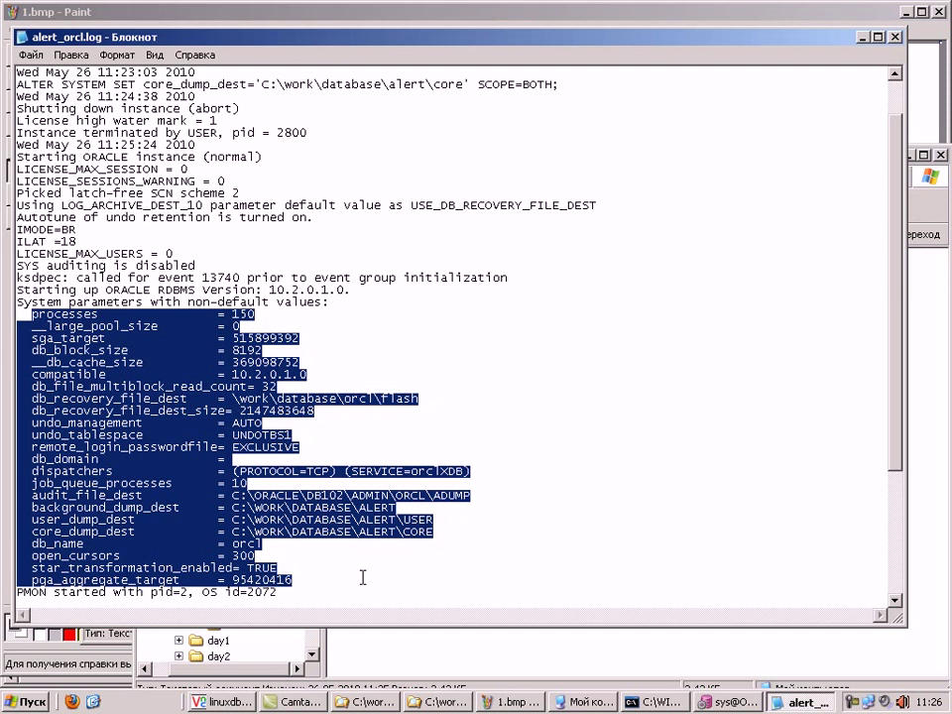
{"action": "left_click", "coordinate": [69, 516]}
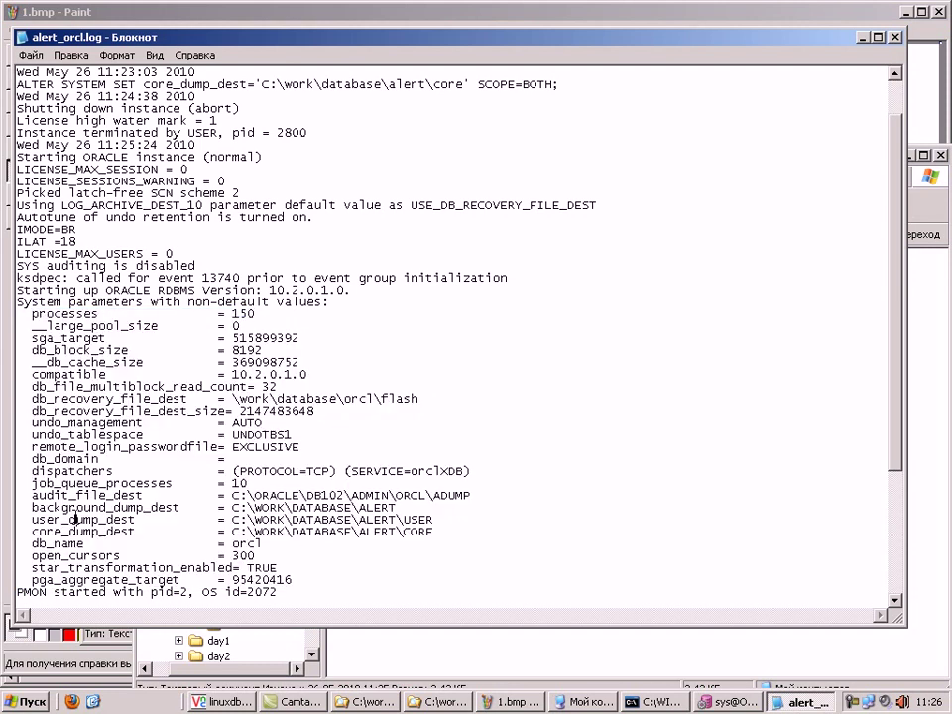
{"action": "left_click_drag", "start_coordinate": [30, 505], "coordinate": [440, 531]}
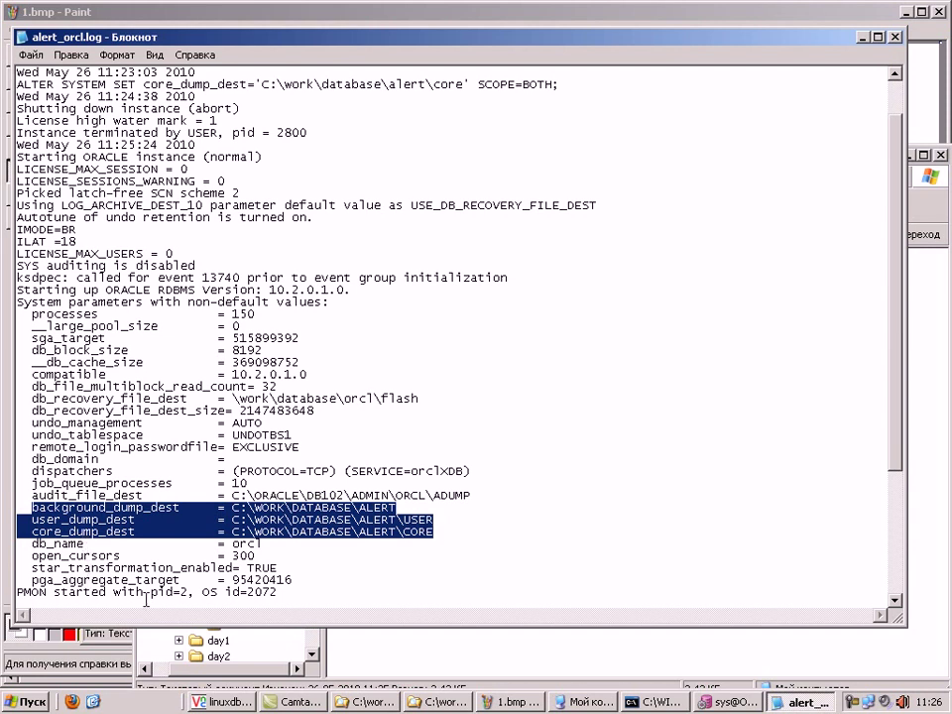
- Scroll down and highlight the PMON through MMON process start lines
{"action": "scroll", "coordinate": [551, 568], "scroll_direction": "down", "scroll_amount": 3}
{"action": "scroll", "coordinate": [551, 568], "scroll_direction": "down", "scroll_amount": 2}
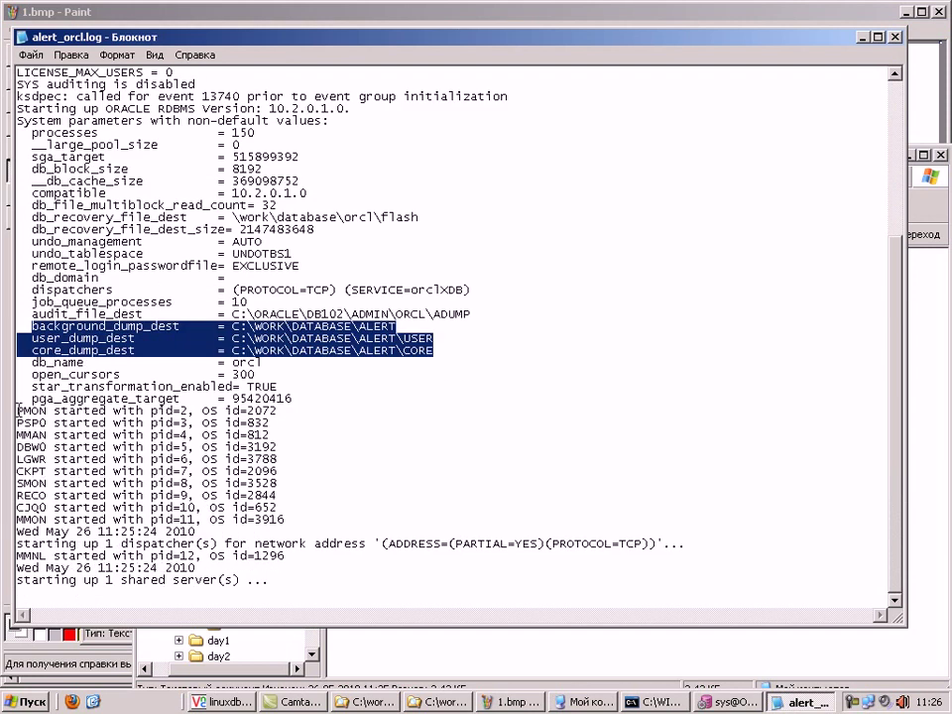
{"action": "left_click", "coordinate": [19, 410]}
{"action": "left_click_drag", "start_coordinate": [19, 411], "coordinate": [314, 518]}
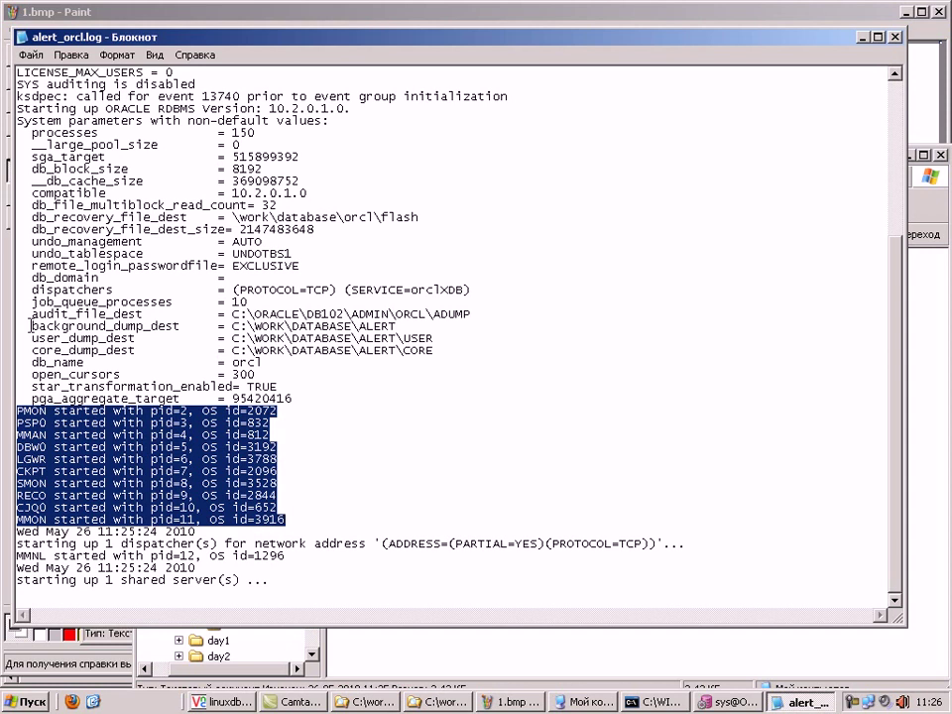
- Re-highlight the three dump destination lines, then return to the SQL*Plus console
{"action": "left_click_drag", "start_coordinate": [32, 325], "coordinate": [436, 351]}
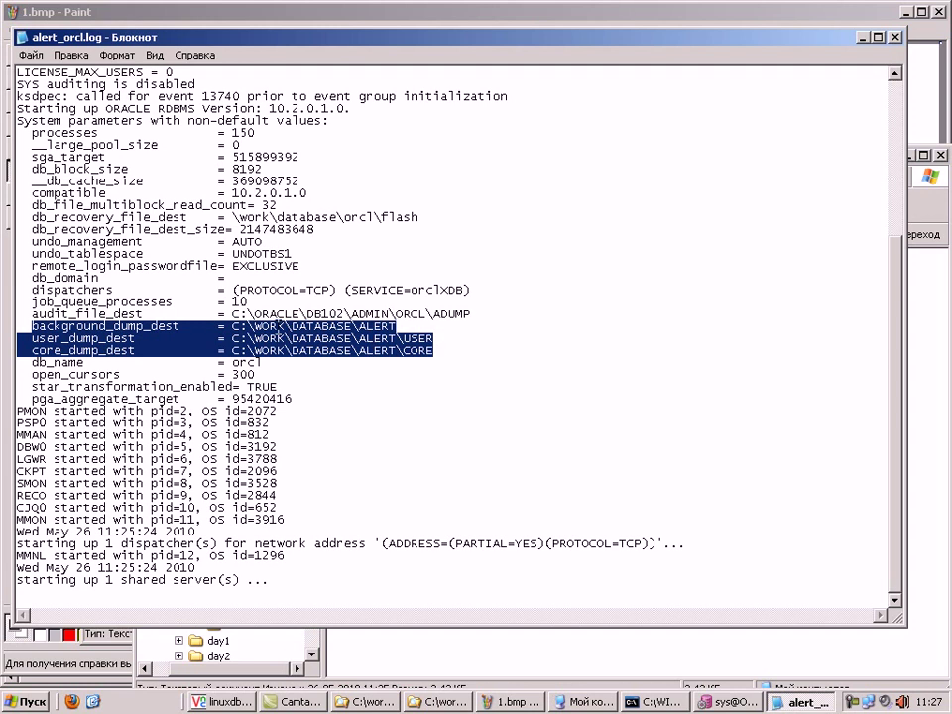
{"action": "left_click", "coordinate": [277, 327]}
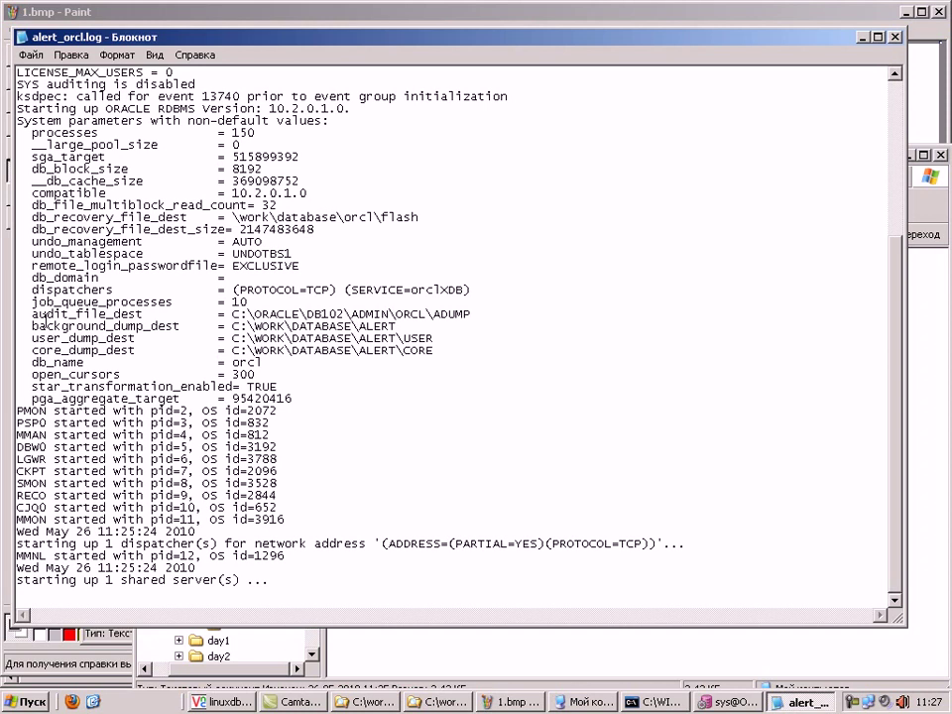
{"action": "left_click_drag", "start_coordinate": [32, 327], "coordinate": [467, 351]}
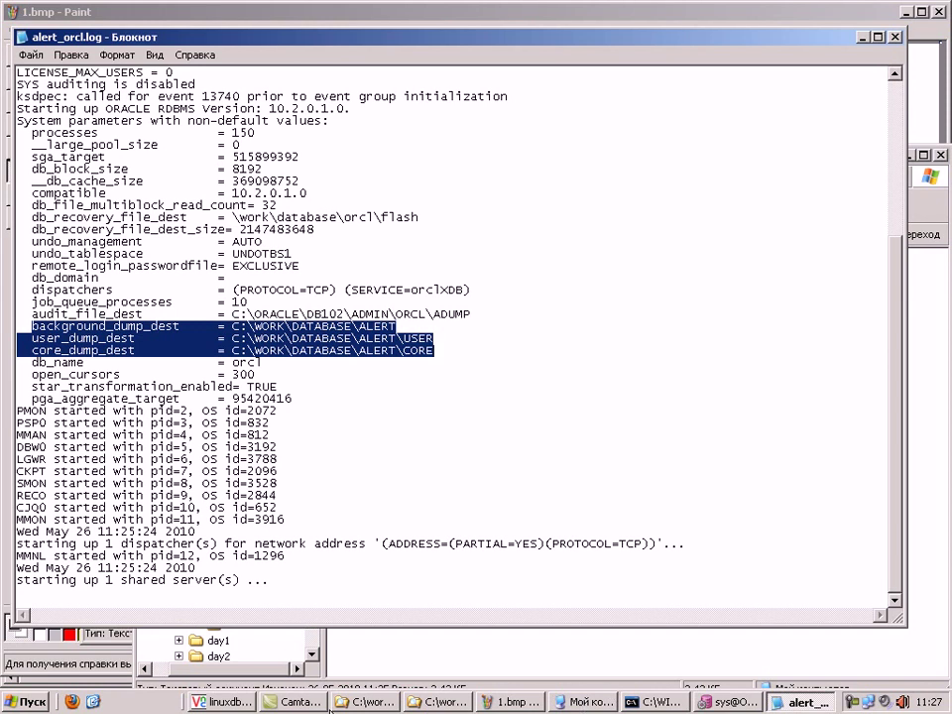
{"action": "left_click", "coordinate": [672, 703]}
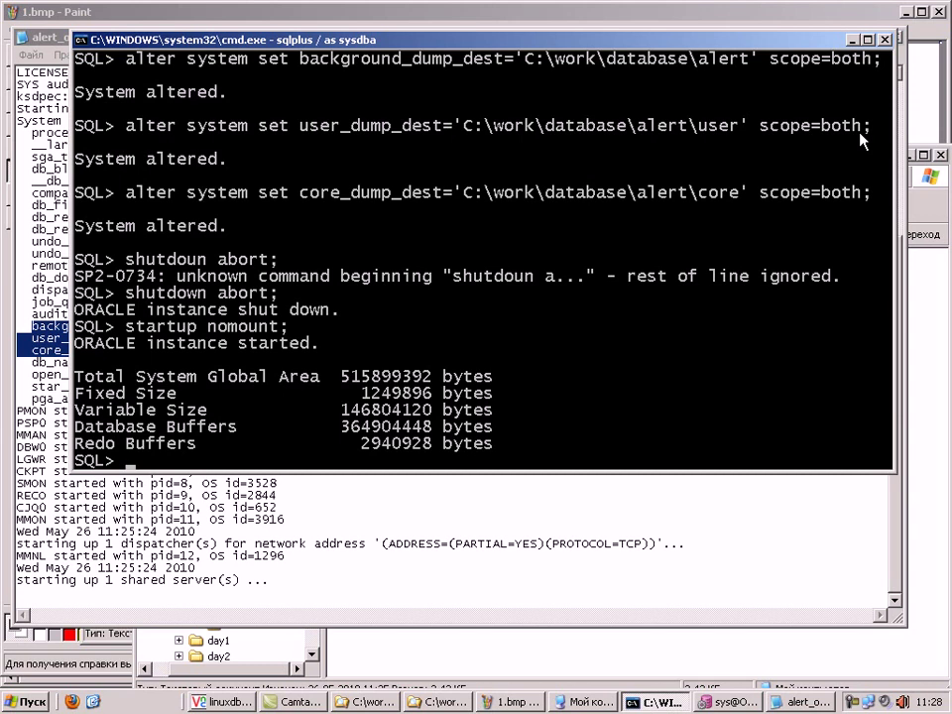
- Create a text parameter file from the spfile with 'create pfile from spfile;'
{"action": "type", "text": "create pfile"}
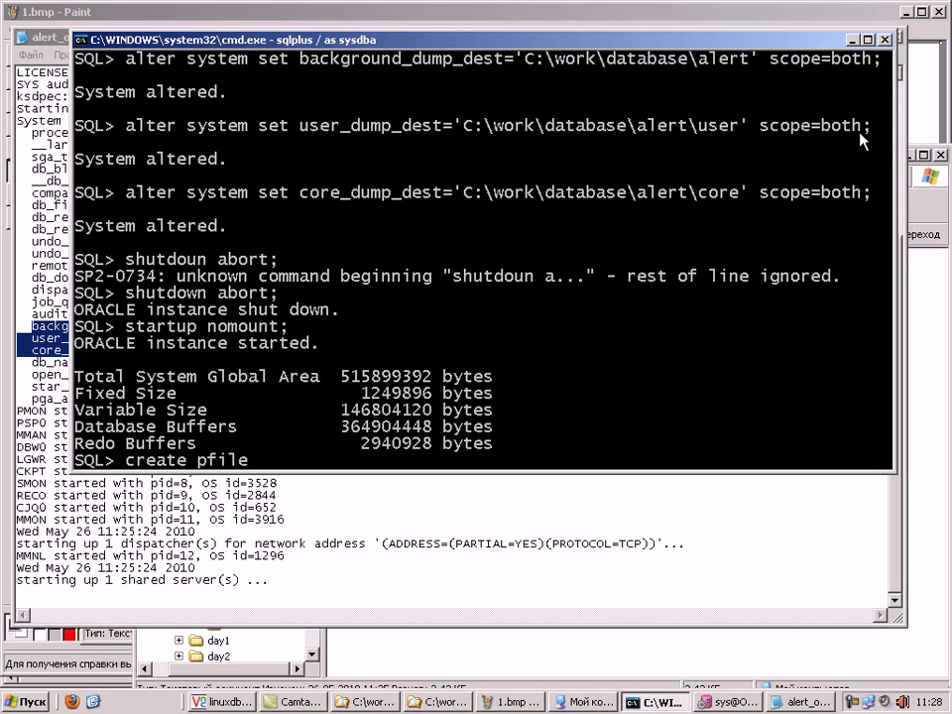
{"action": "type", "text": " from spfile;"}
{"action": "key", "text": "Return"}
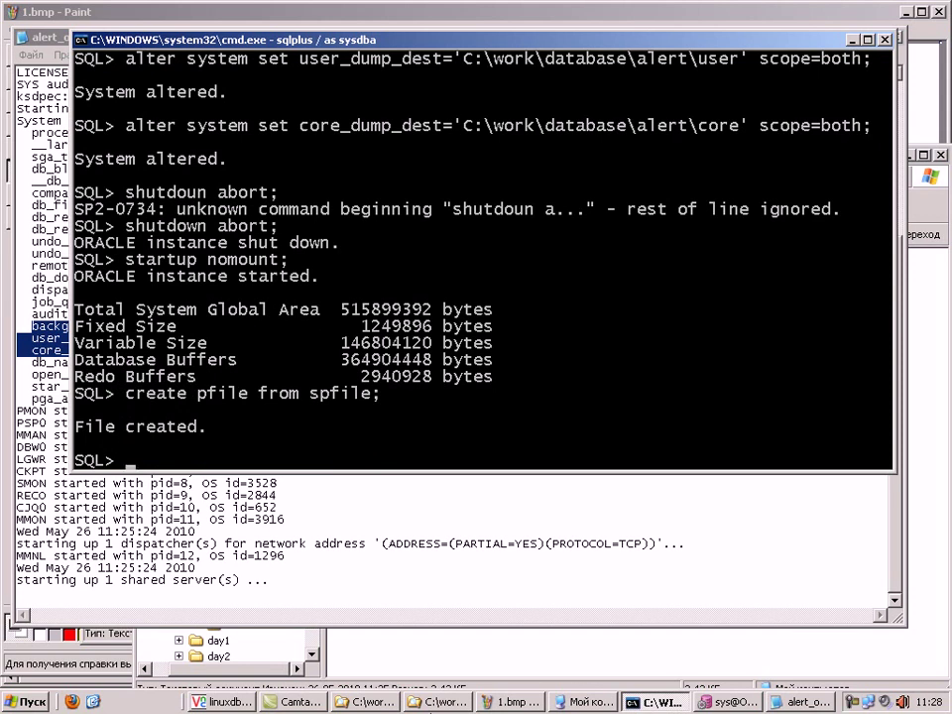
{"action": "left_click", "coordinate": [439, 702]}
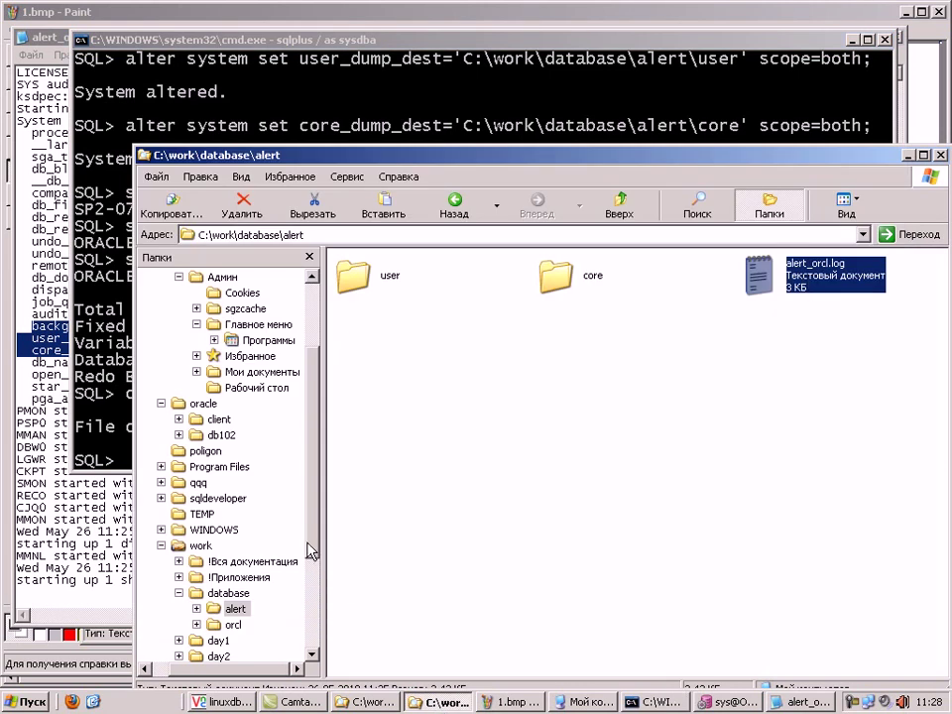
- Copy initORCL.ora from C:\oracle\db102\server\database
{"action": "scroll", "coordinate": [313, 556], "scroll_direction": "down", "scroll_amount": 3}
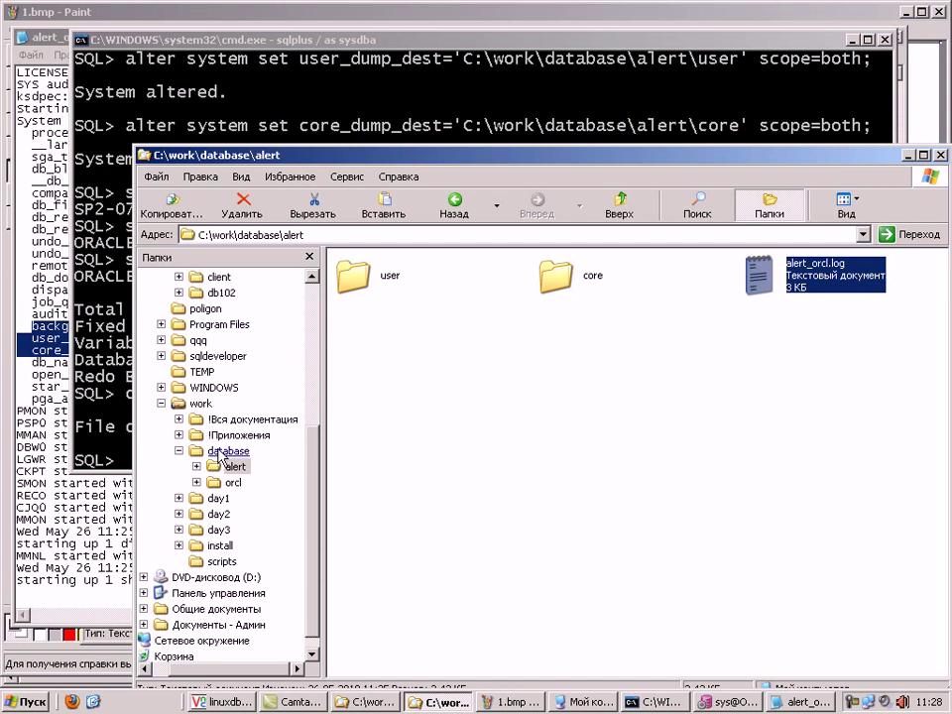
{"action": "left_click", "coordinate": [200, 403]}
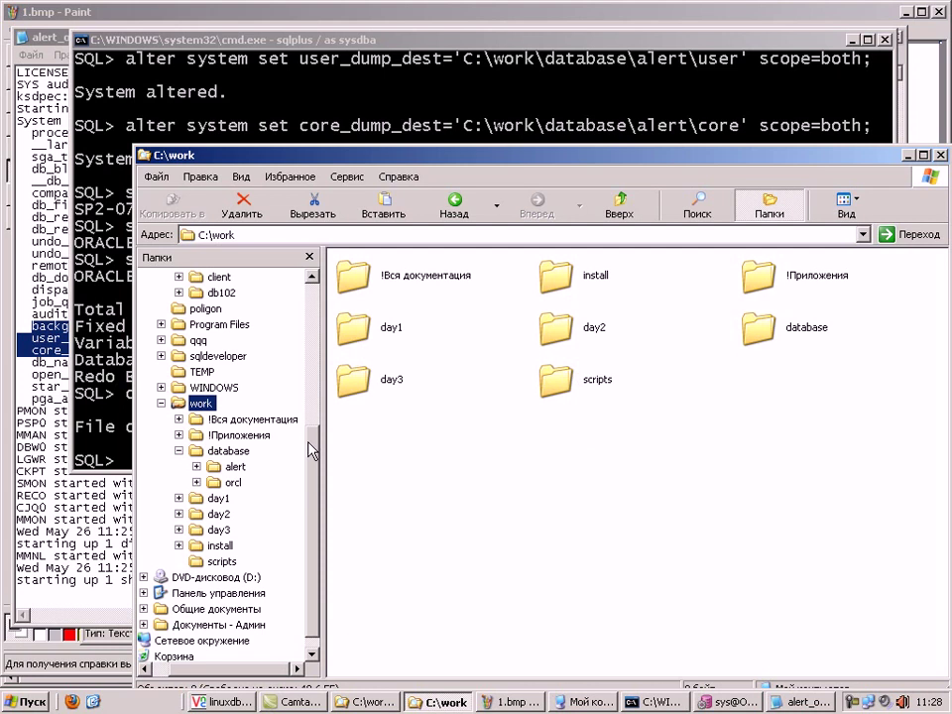
{"action": "left_click_drag", "start_coordinate": [313, 451], "coordinate": [314, 385]}
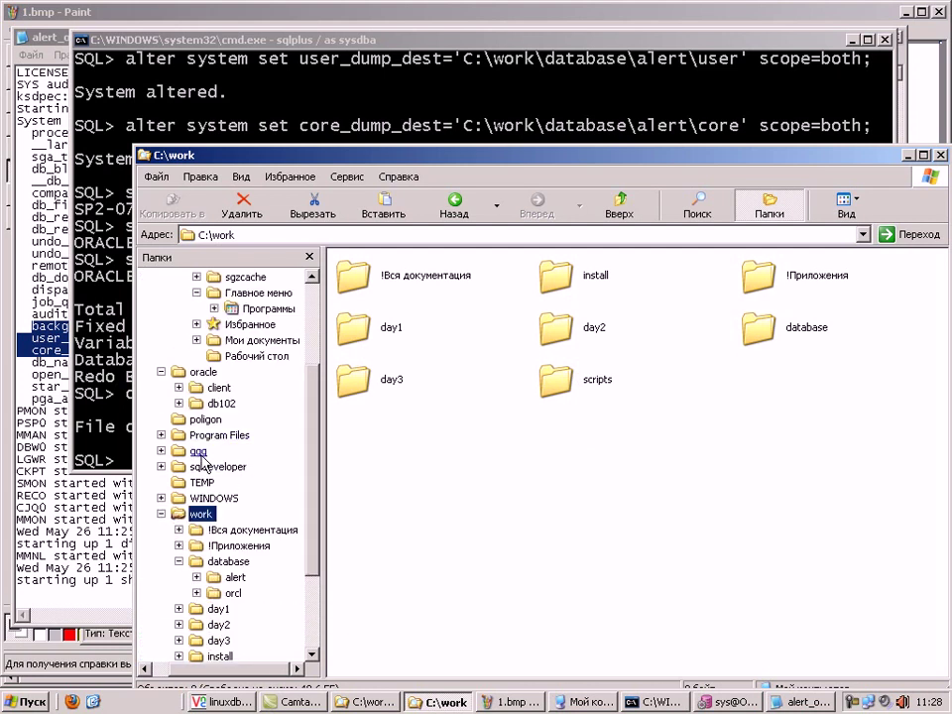
{"action": "left_click", "coordinate": [221, 402]}
{"action": "double_click", "coordinate": [565, 278]}
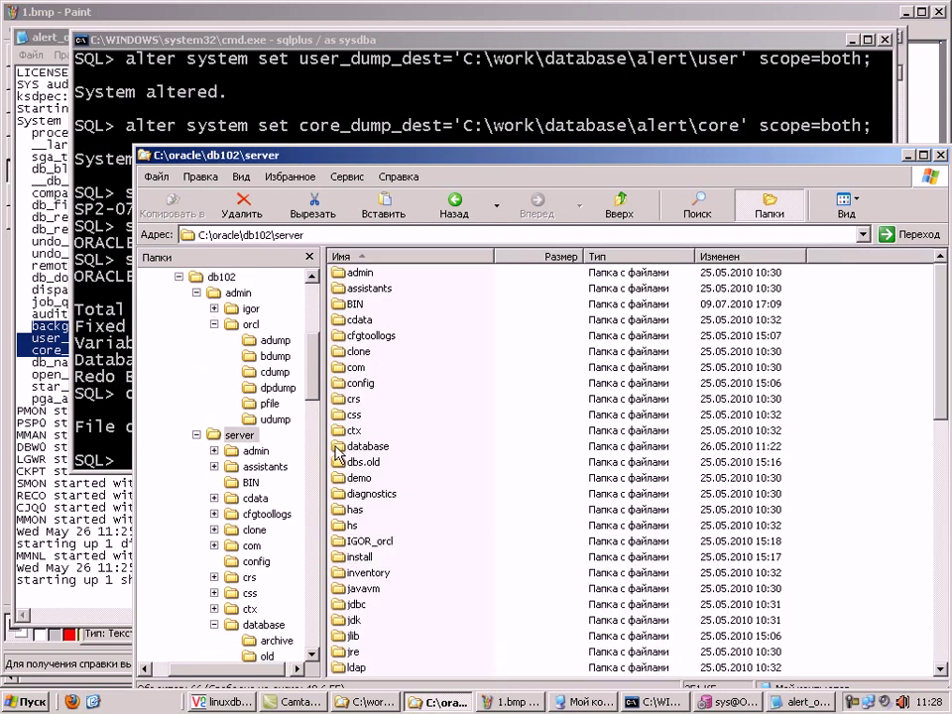
{"action": "double_click", "coordinate": [337, 449]}
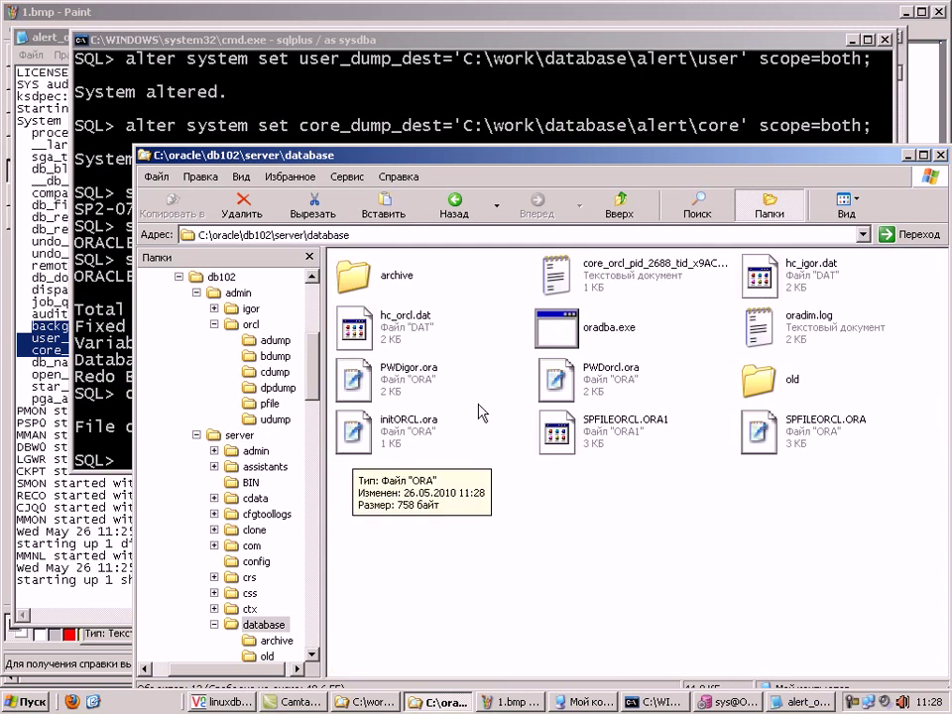
{"action": "left_click", "coordinate": [359, 444]}
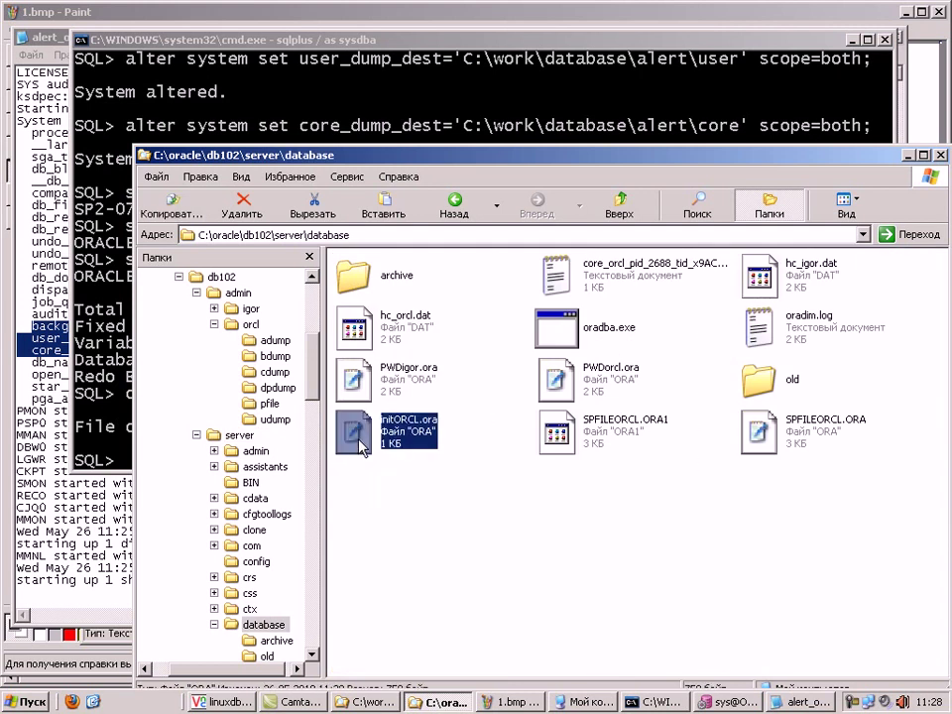
{"action": "right_click", "coordinate": [359, 430]}
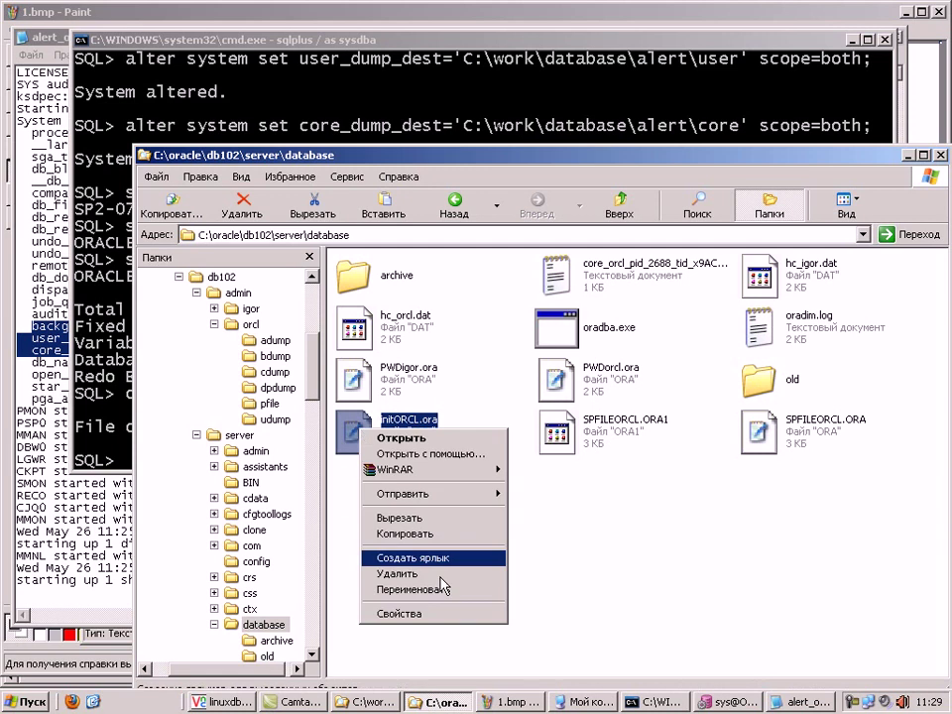
{"action": "left_click", "coordinate": [403, 534]}
- Paste initORCL.ora into C:\work\day3 and open the copy in WordPad
{"action": "left_click_drag", "start_coordinate": [317, 375], "coordinate": [321, 433]}
{"action": "scroll", "coordinate": [250, 444], "scroll_direction": "down", "scroll_amount": 15}
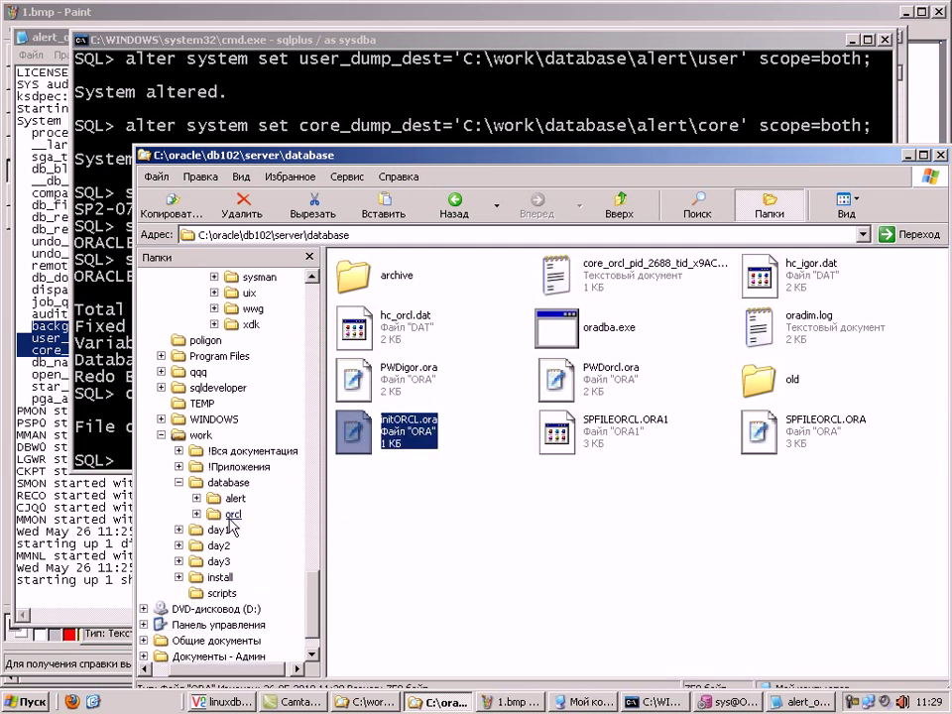
{"action": "left_click", "coordinate": [202, 434]}
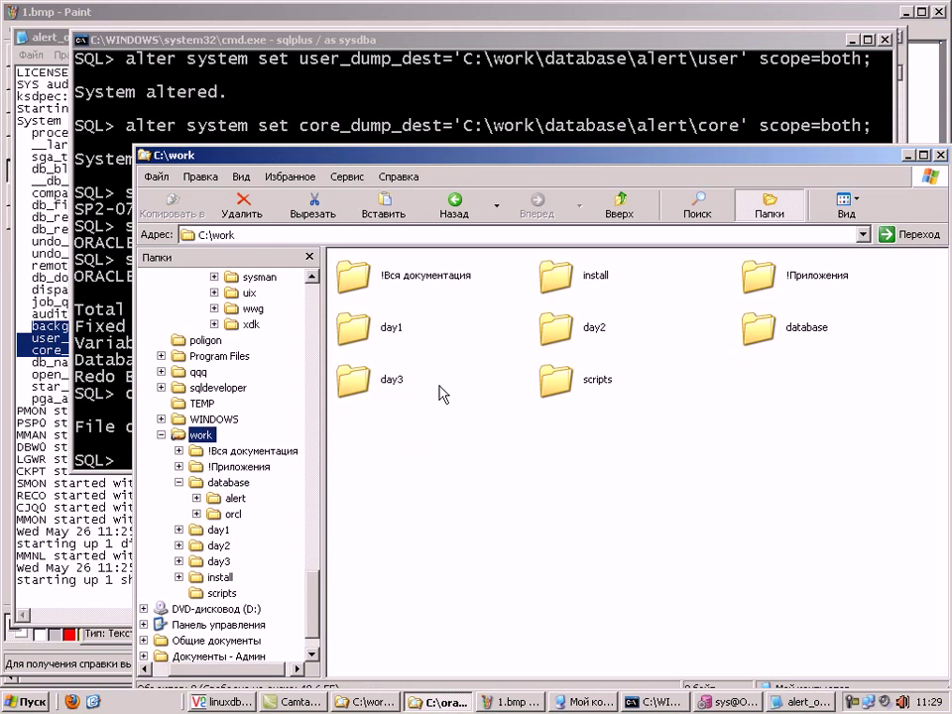
{"action": "double_click", "coordinate": [369, 382]}
{"action": "right_click", "coordinate": [374, 356]}
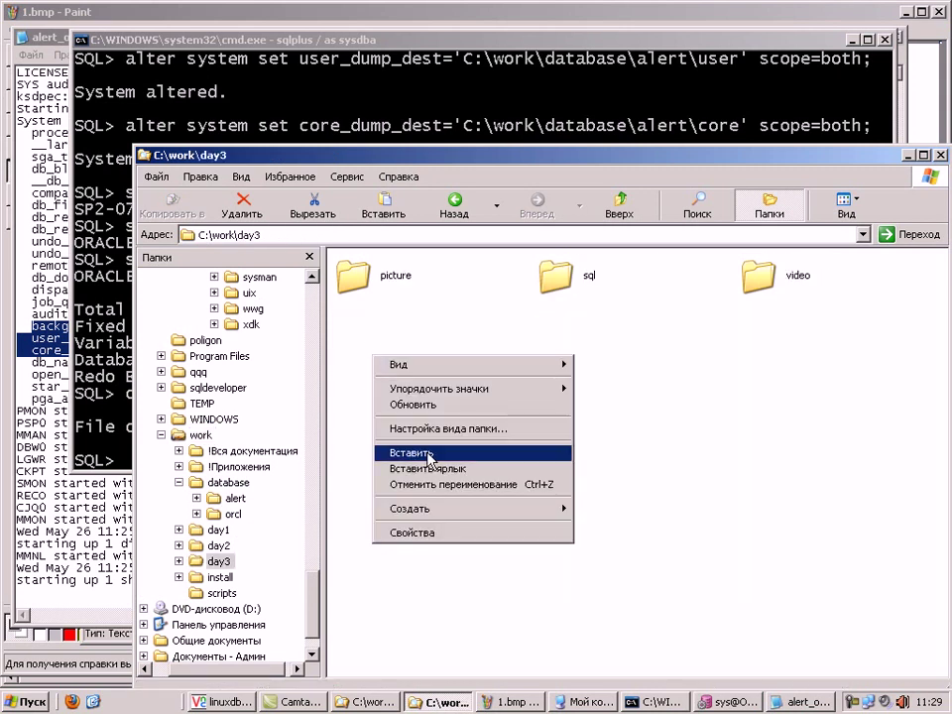
{"action": "left_click", "coordinate": [406, 453]}
{"action": "double_click", "coordinate": [359, 332]}
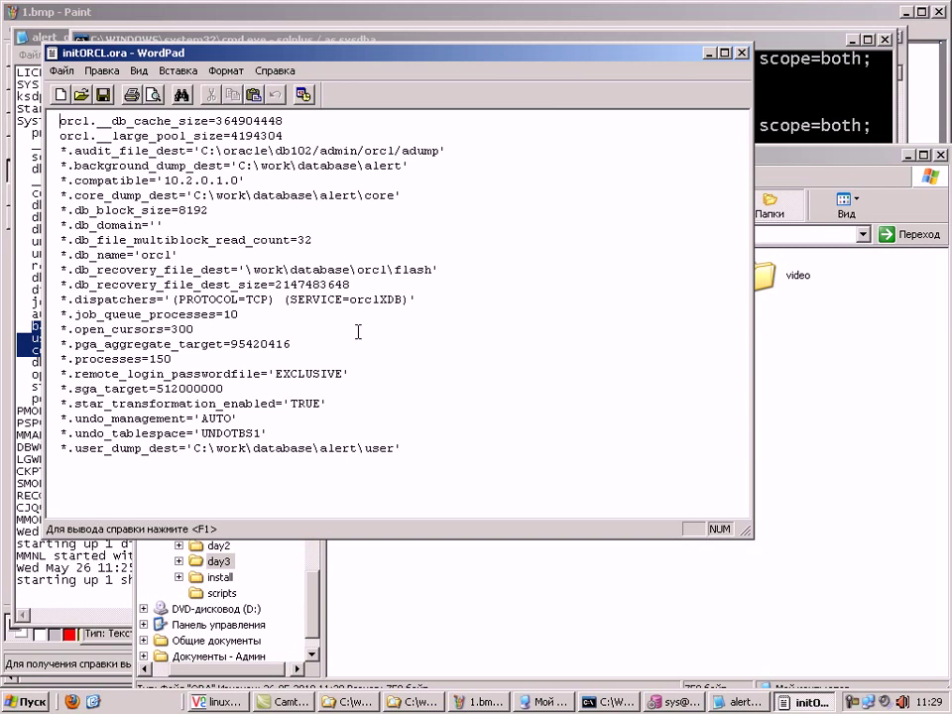
- Add the line optimizer_mode=all_rows to initORCL.ora below user_dump_dest
{"action": "key", "text": "Right"}
{"action": "key", "text": "Right"}
{"action": "key", "text": "Left"}
{"action": "key", "text": "Left"}
{"action": "type", "text": "optimizer_mo"}
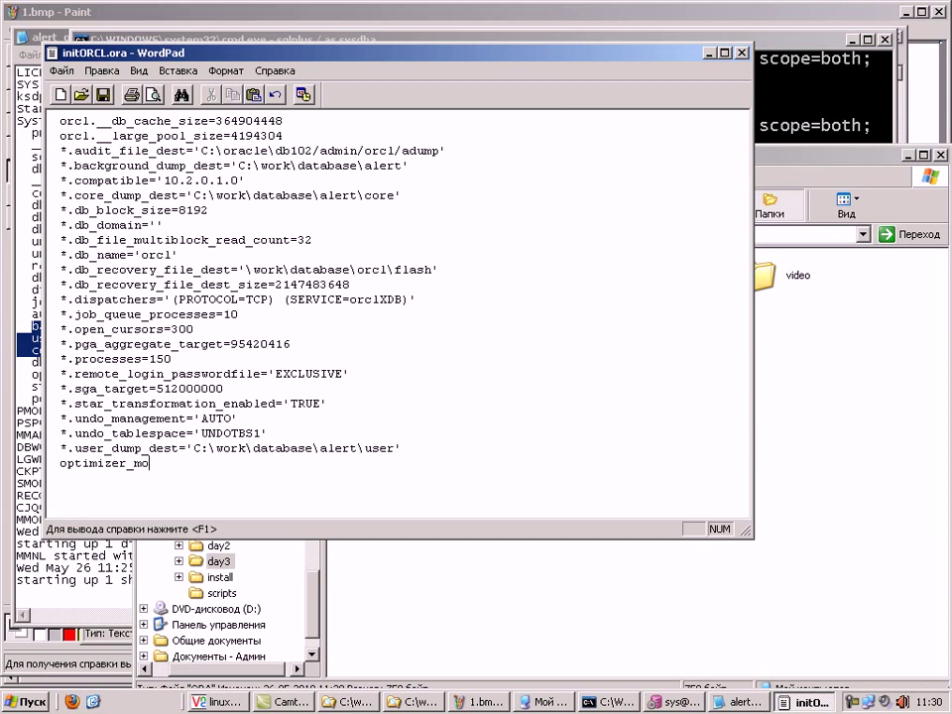
{"action": "type", "text": "de=all_rows"}
- Highlight the db_cache_size value 364904448 on line 1, then return to SQL*Plus
{"action": "left_click_drag", "start_coordinate": [60, 119], "coordinate": [315, 136]}
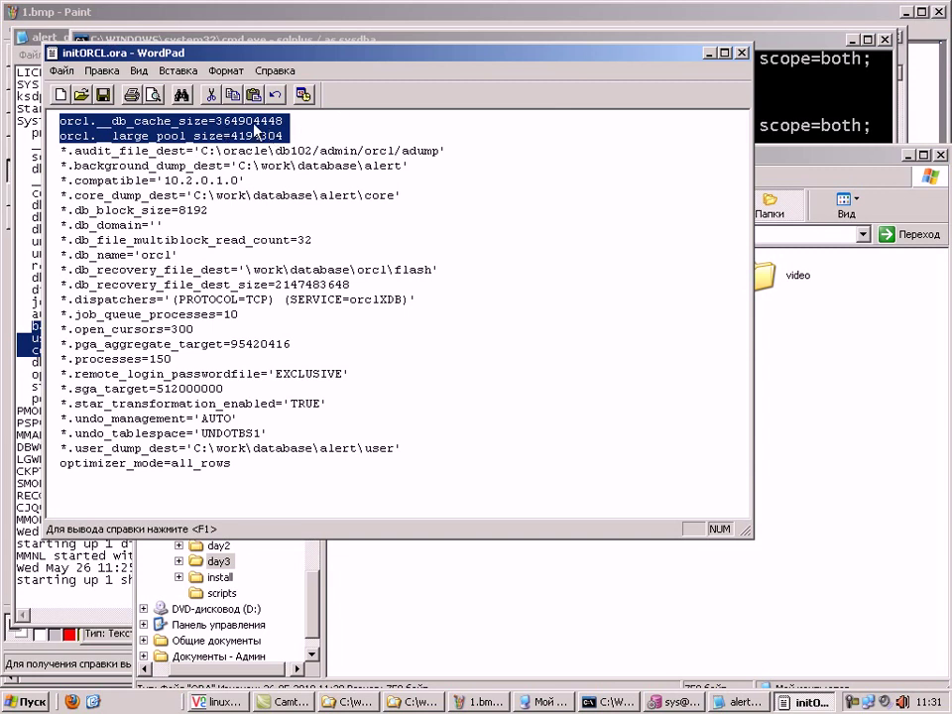
{"action": "left_click", "coordinate": [251, 121]}
{"action": "left_click_drag", "start_coordinate": [216, 121], "coordinate": [275, 121]}
{"action": "left_click", "coordinate": [284, 121]}
{"action": "double_click", "coordinate": [286, 119]}
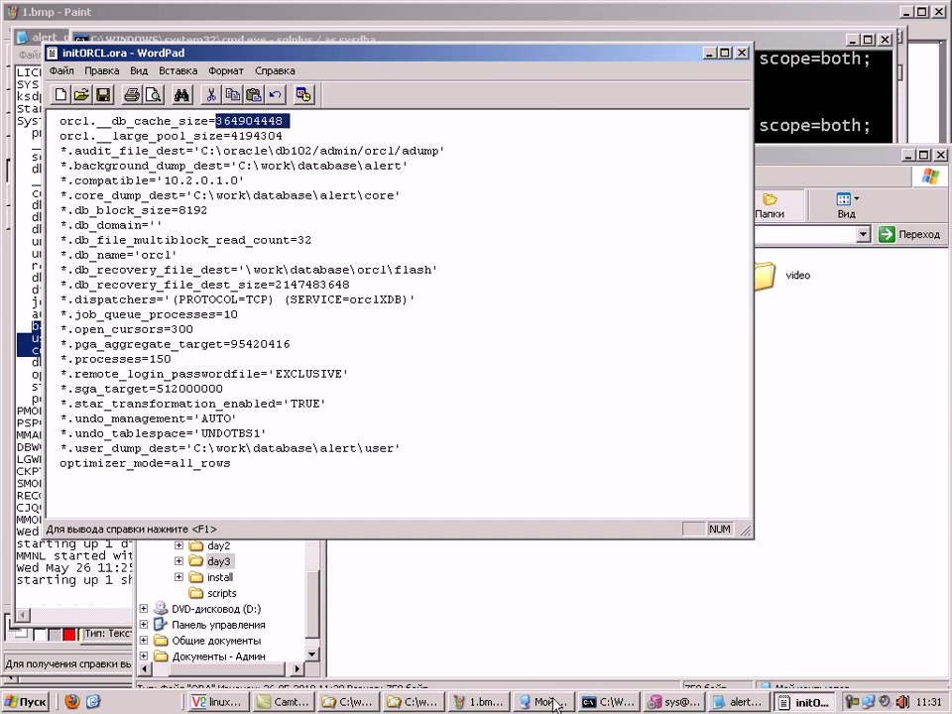
{"action": "left_click", "coordinate": [617, 702]}
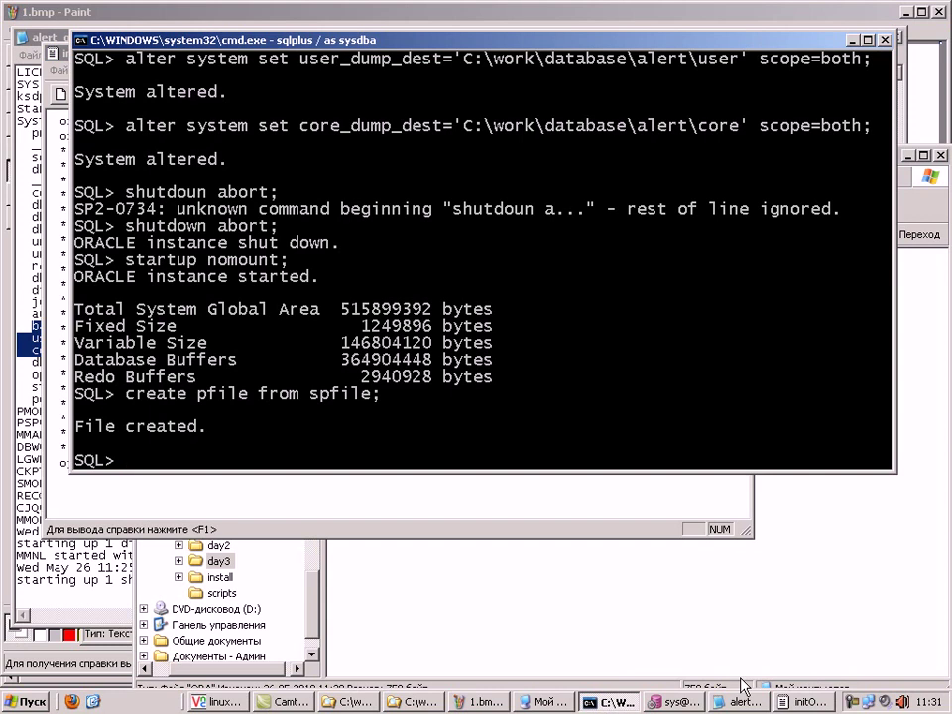
- Run show sga to list memory sizes, including Database Buffers 364904448 bytes
{"action": "type", "text": "show sga"}
{"action": "key", "text": "Return"}
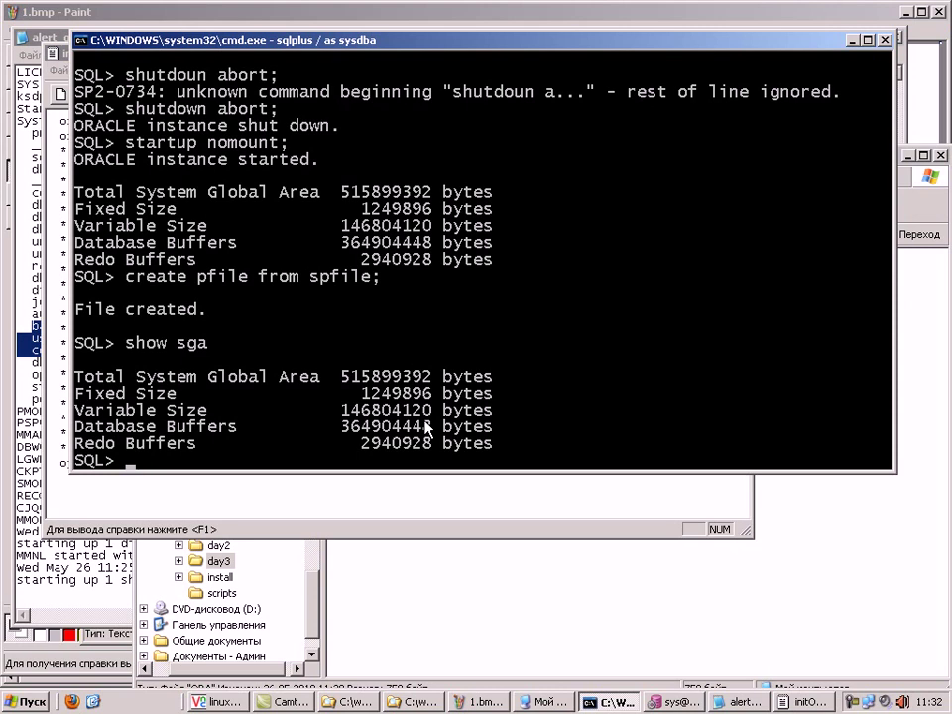
- Abort the instance and restart it to mount with pfile='c:\oracle\db102\server\database\initorcl.ora'
{"action": "type", "text": "shutdow"}
{"action": "type", "text": "n "}
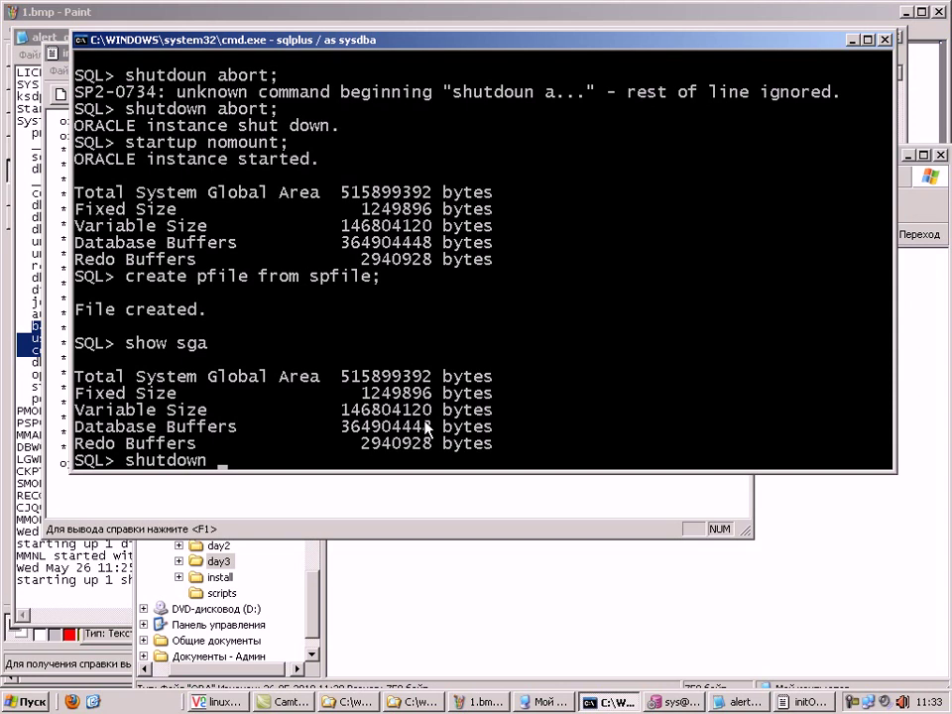
{"action": "type", "text": "abort"}
{"action": "key", "text": "Return"}
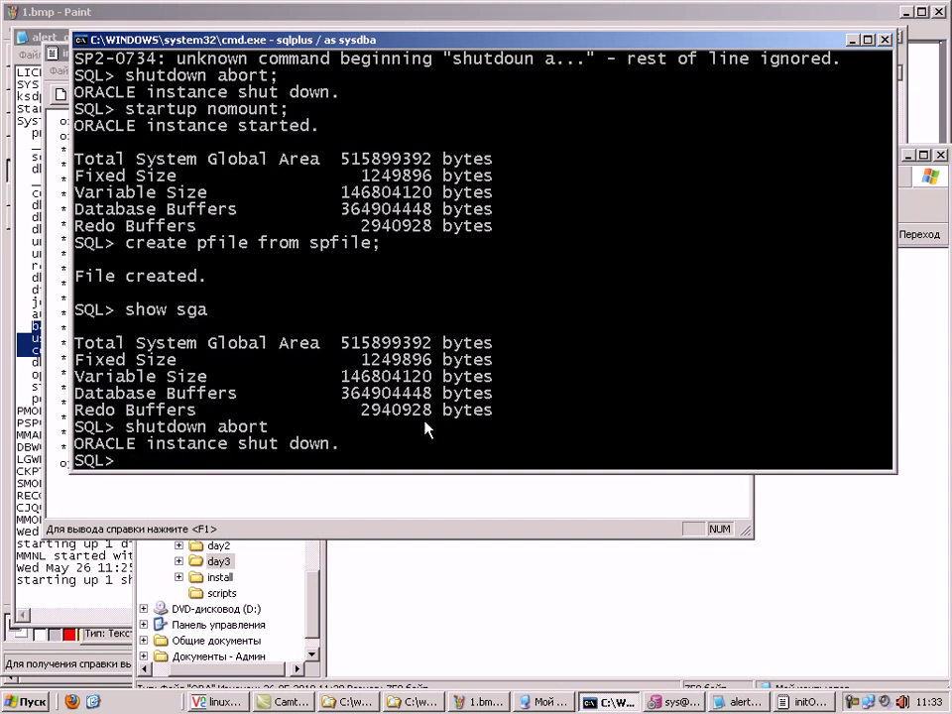
{"action": "type", "text": "startup mount"}
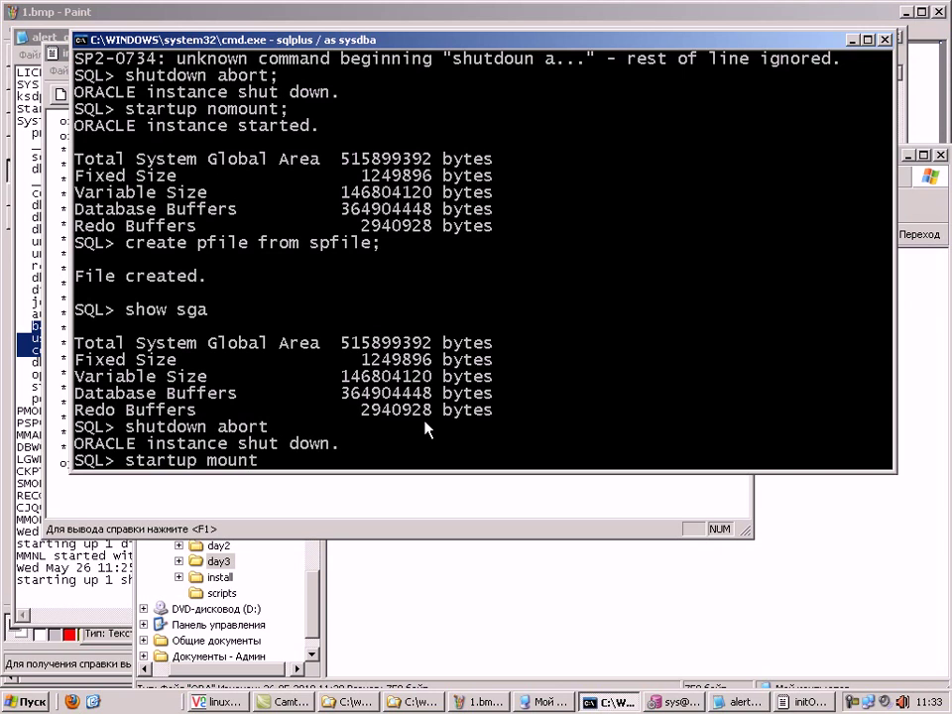
{"action": "key", "text": "Left"}
{"action": "key", "text": "Left"}
{"action": "key", "text": "Left"}
{"action": "key", "text": "Left"}
{"action": "key", "text": "Left"}
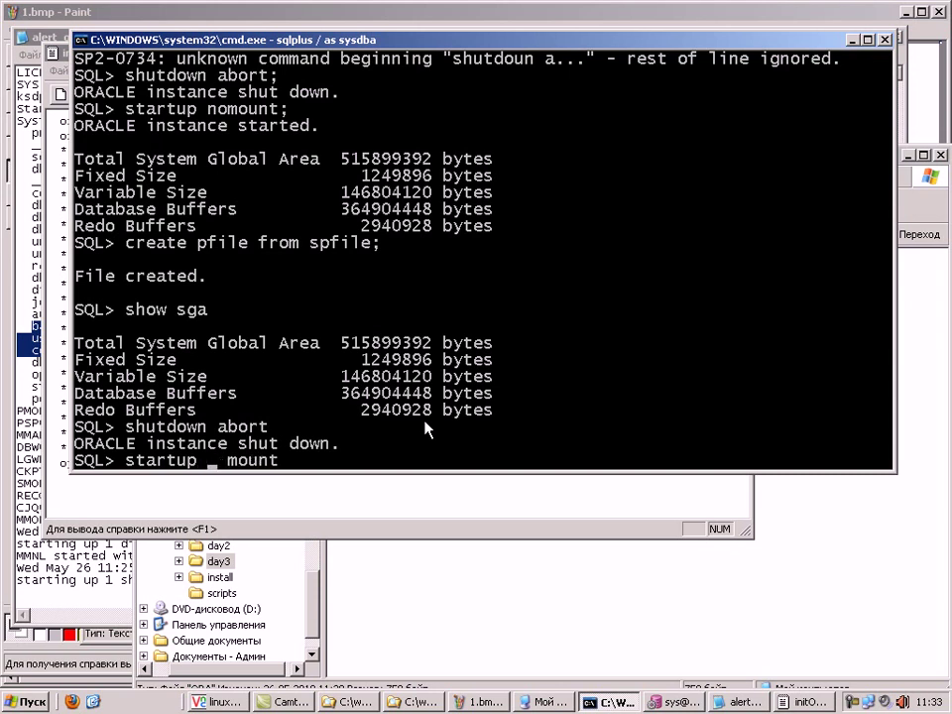
{"action": "type", "text": "pfile"}
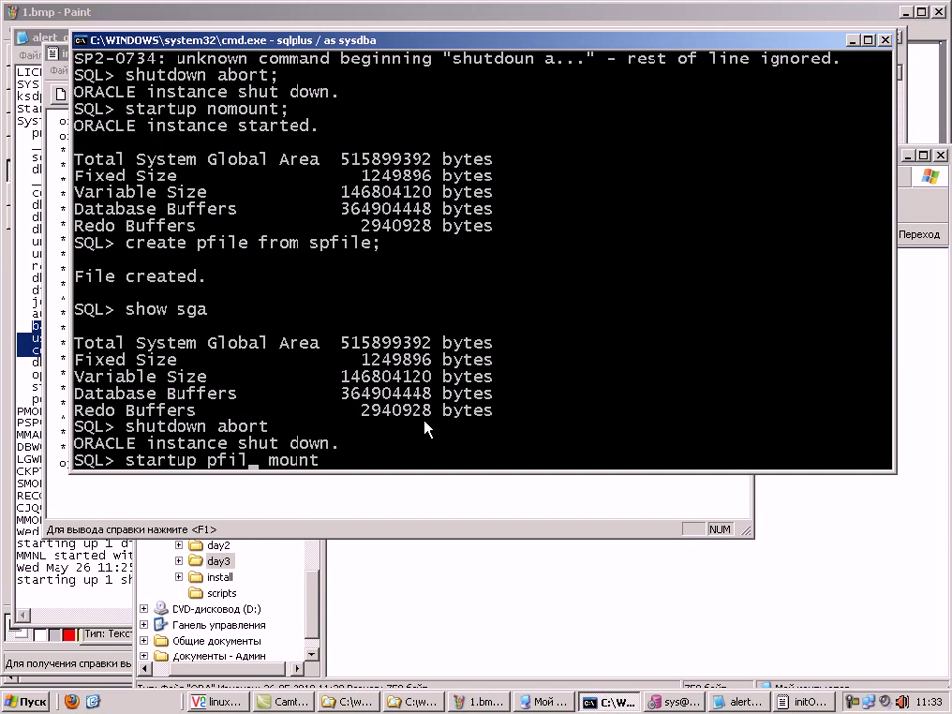
{"action": "type", "text": "="}
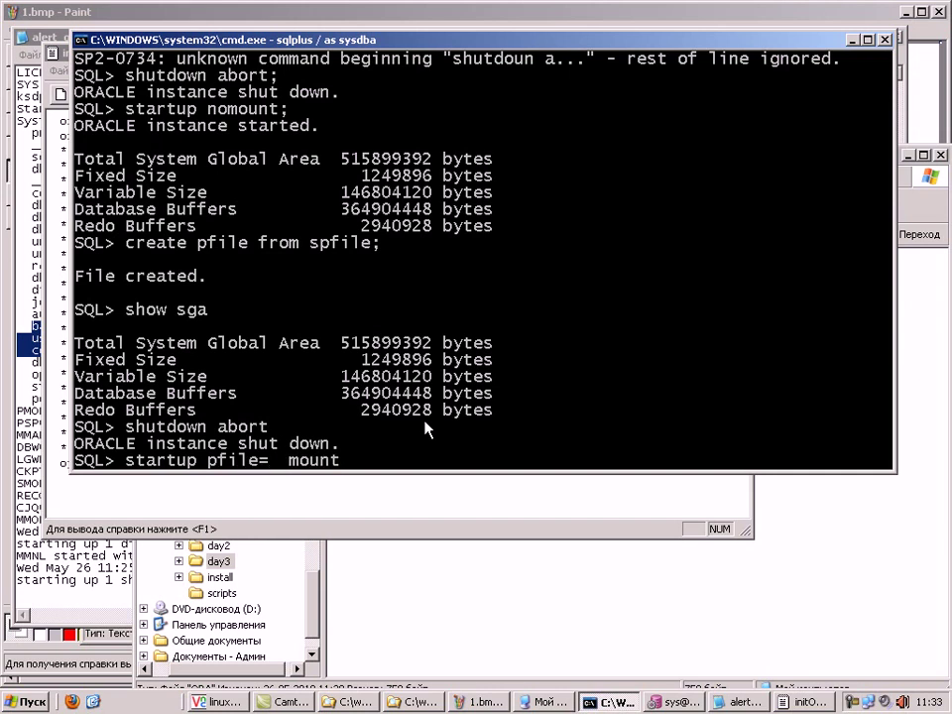
{"action": "type", "text": "'c:"}
{"action": "type", "text": "'"}
{"action": "key", "text": "Left"}
{"action": "type", "text": "c:\\or"}
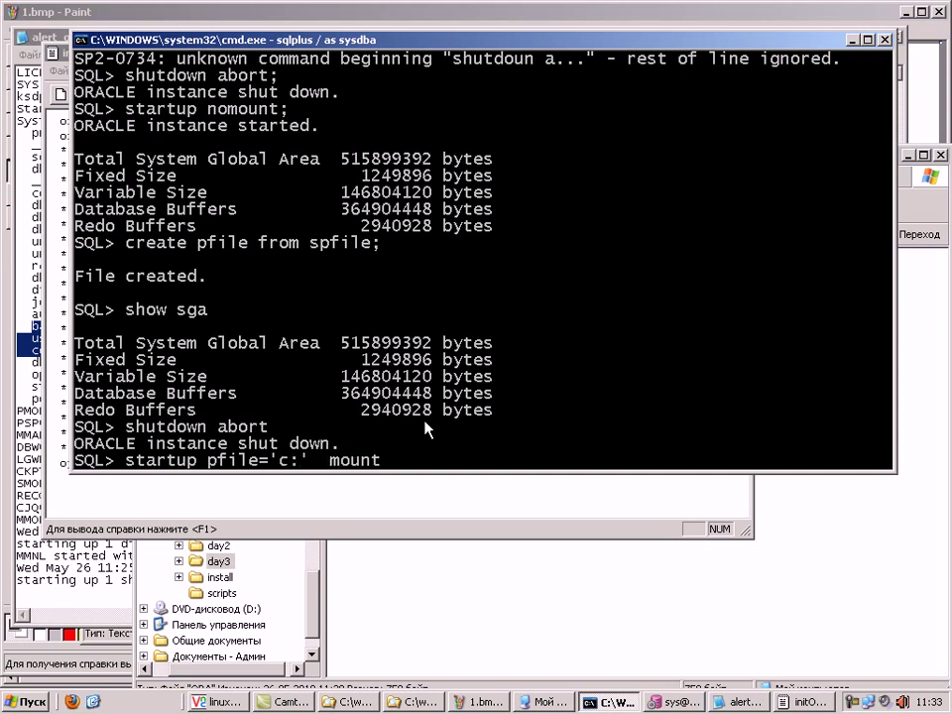
{"action": "type", "text": "acle\\"}
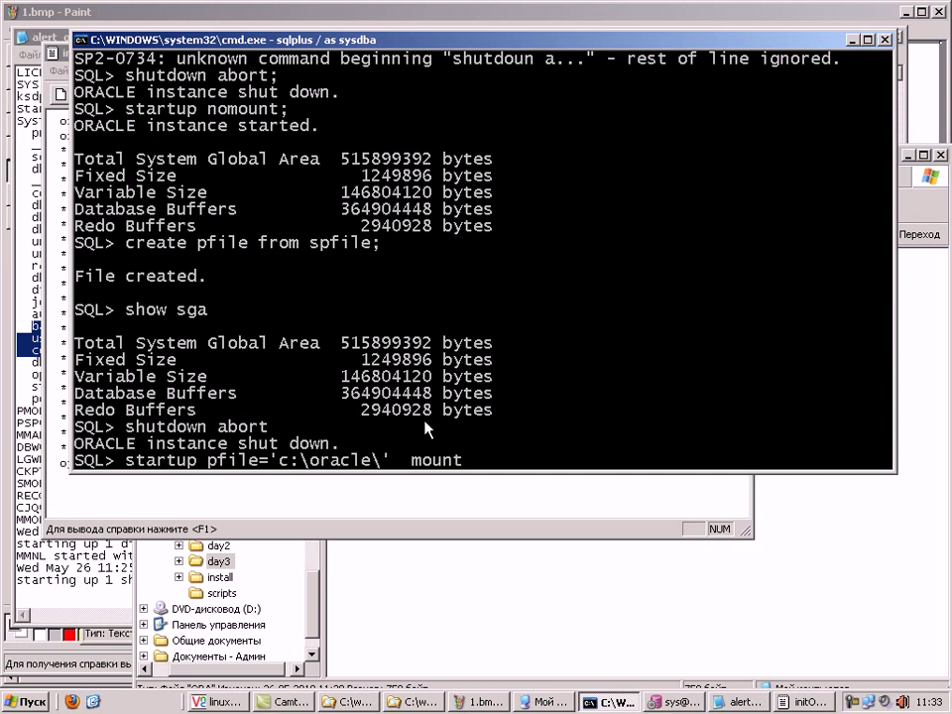
{"action": "type", "text": "db1"}
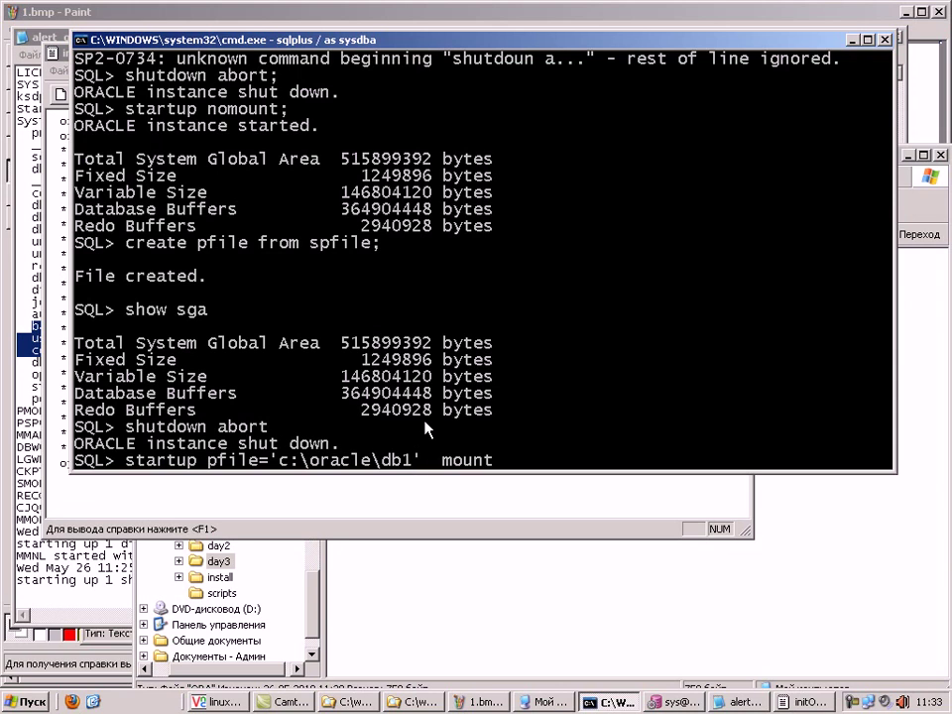
{"action": "type", "text": "02\\"}
{"action": "type", "text": "server"}
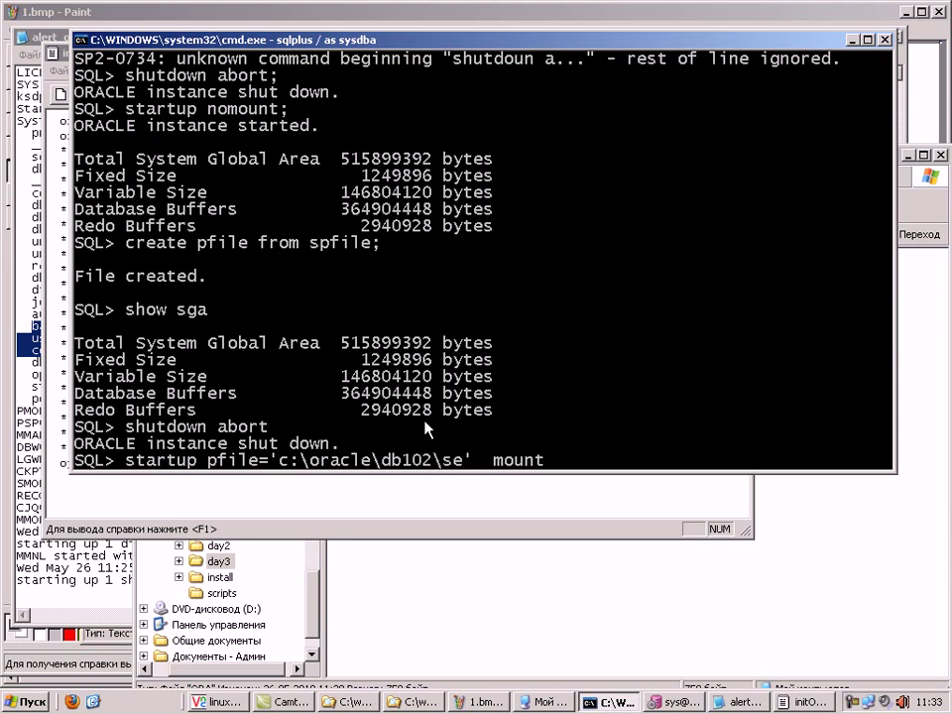
{"action": "type", "text": "\\"}
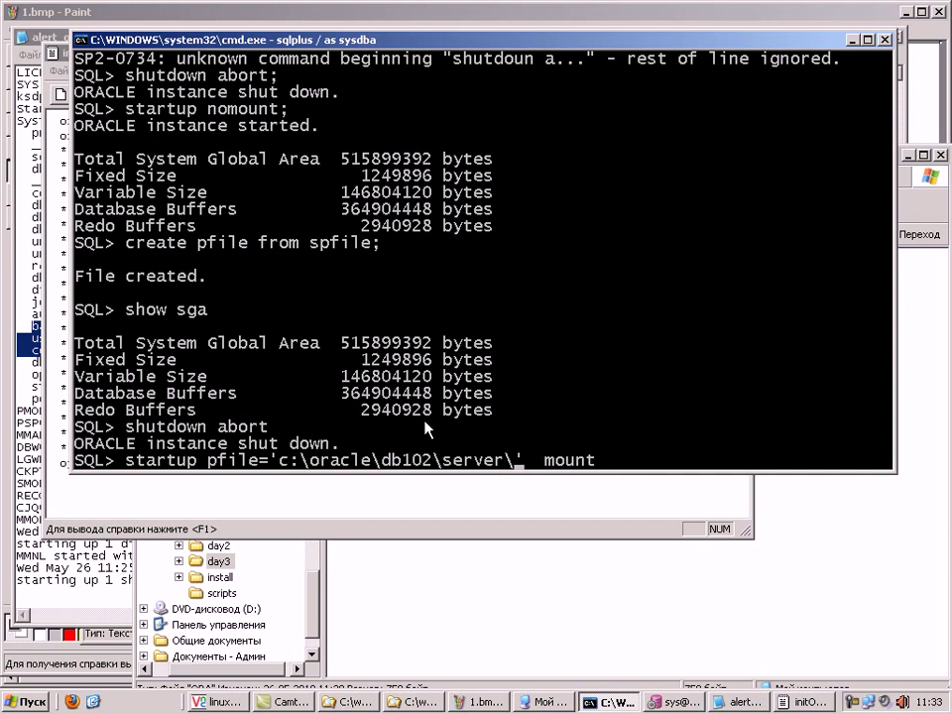
{"action": "type", "text": "datab"}
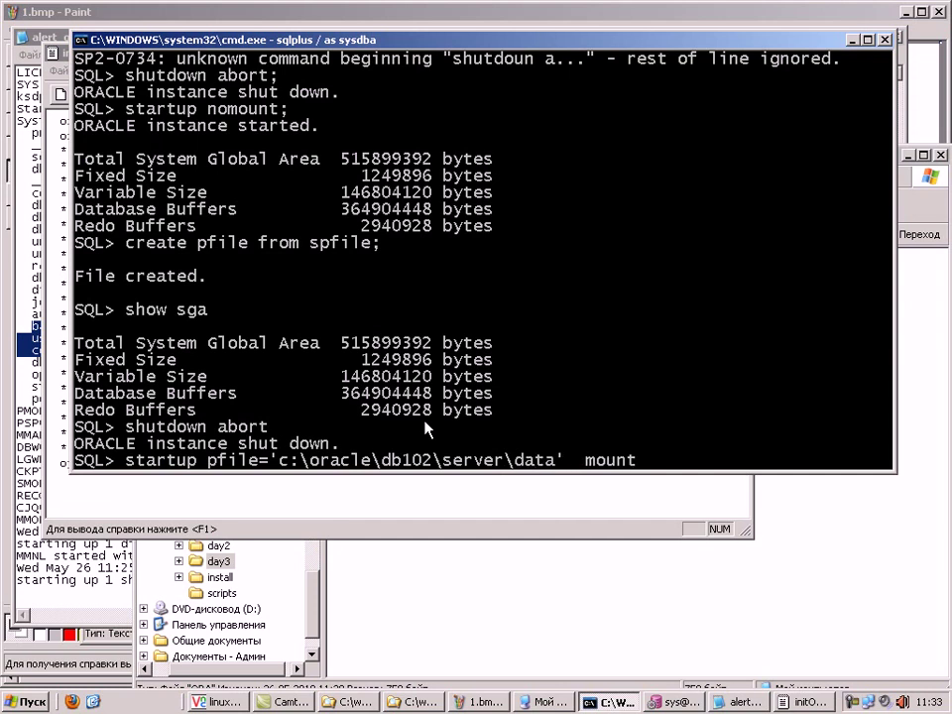
{"action": "type", "text": "ase"}
{"action": "type", "text": "\\"}
{"action": "type", "text": "init"}
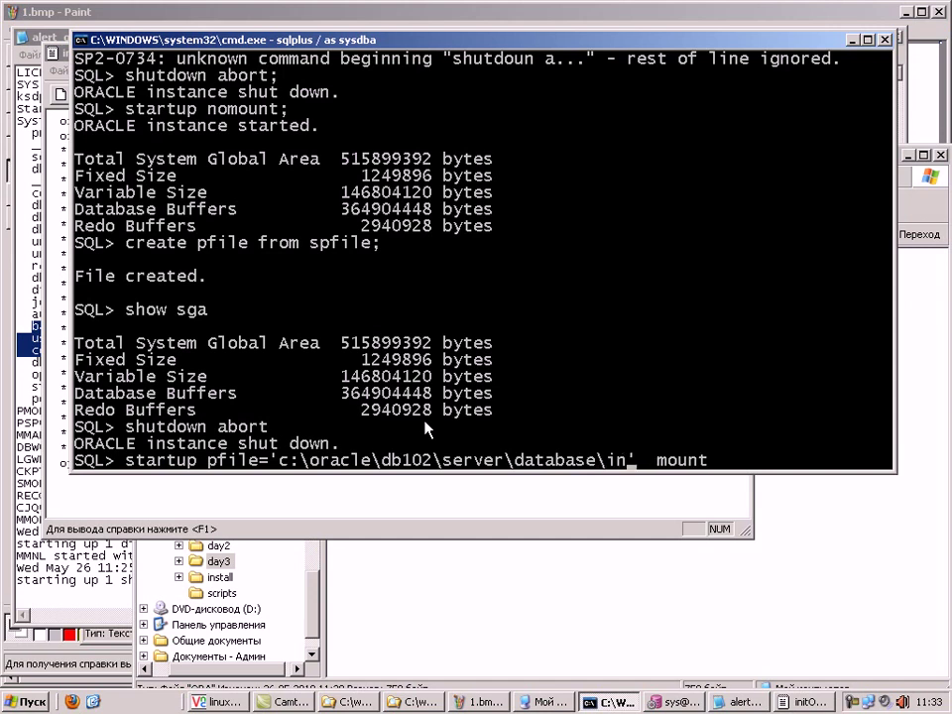
{"action": "type", "text": "orcl."}
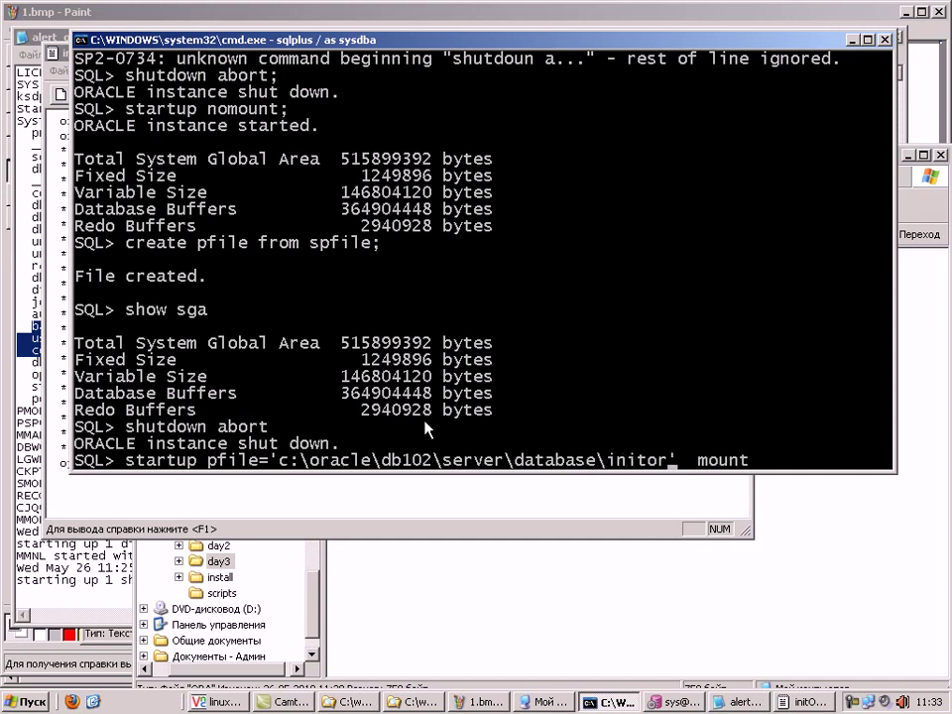
{"action": "type", "text": "ora"}
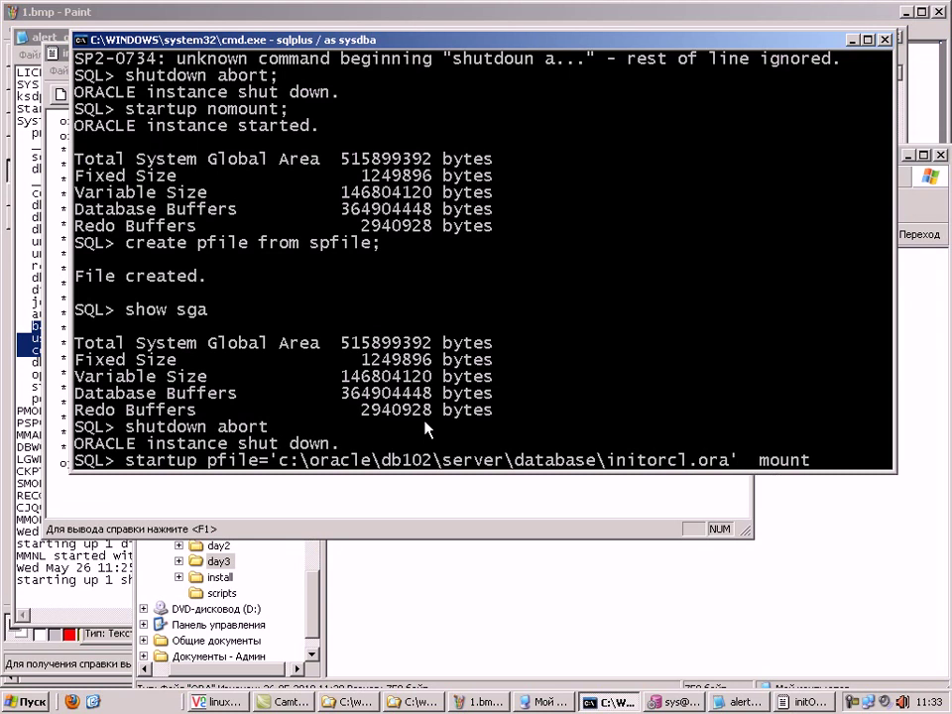
{"action": "key", "text": "Return"}
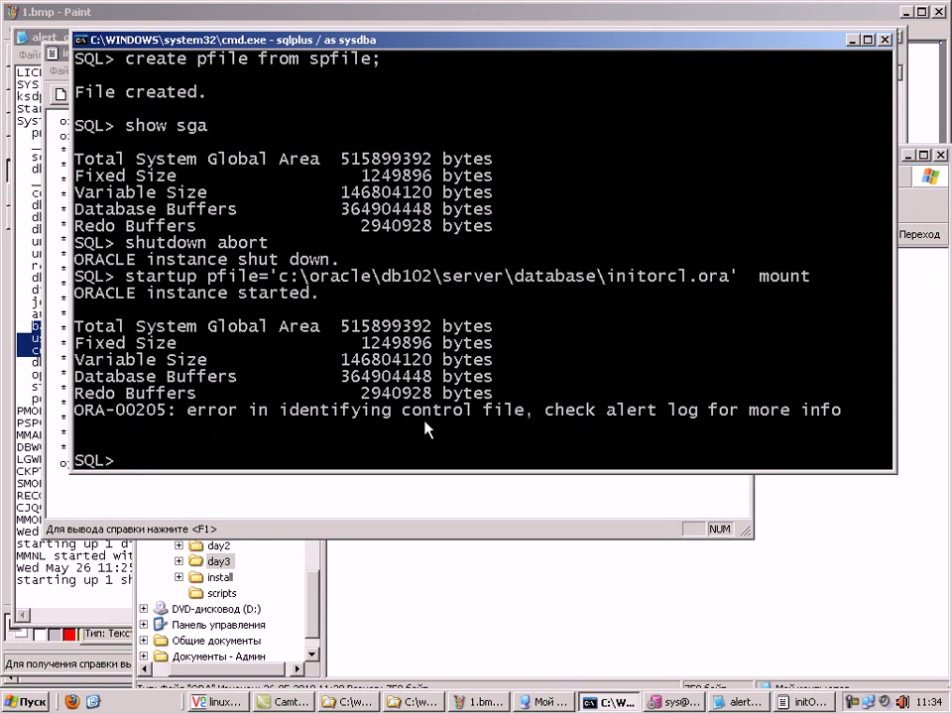
- Enter the statement alter system set optimizer_mode=first_rows scope=both;
{"action": "type", "text": "alter da"}
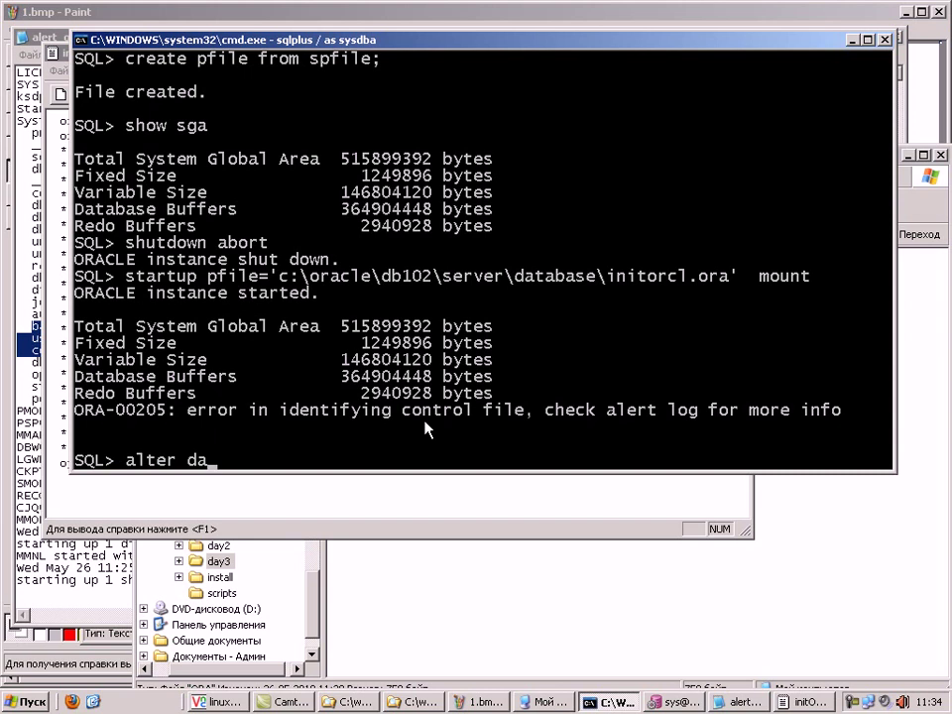
{"action": "key", "text": "BackSpace"}
{"action": "key", "text": "BackSpace"}
{"action": "type", "text": "system set o"}
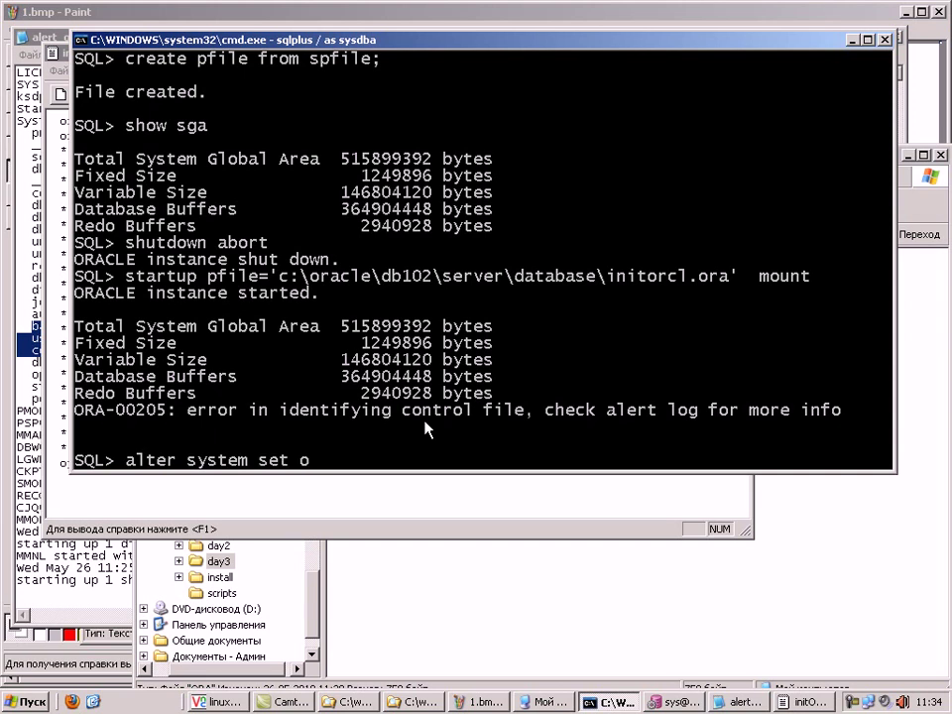
{"action": "type", "text": "ptimizer"}
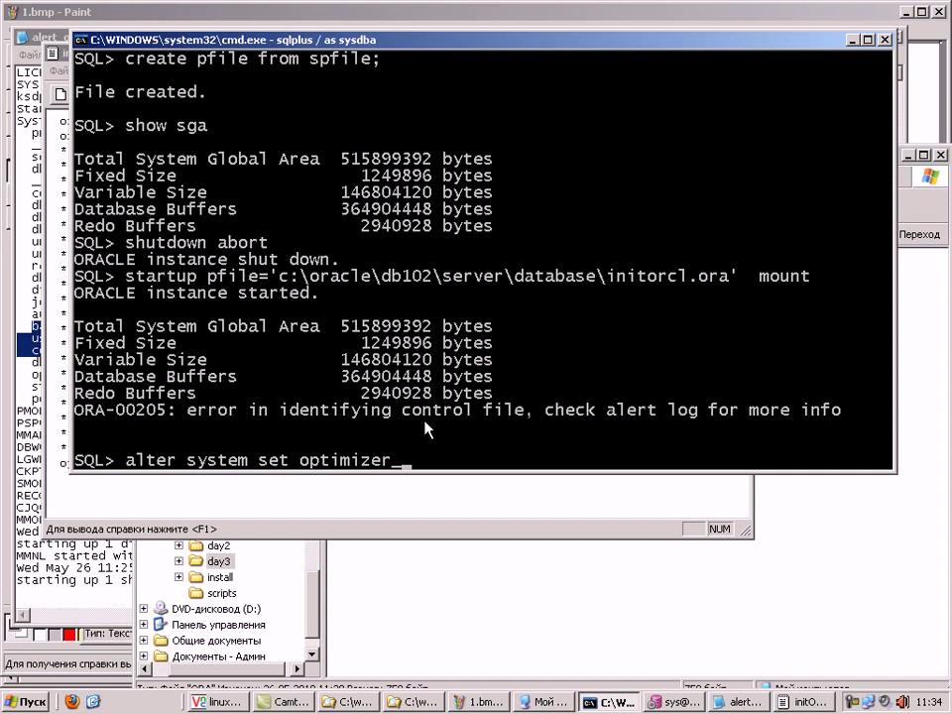
{"action": "type", "text": "_mode=fir"}
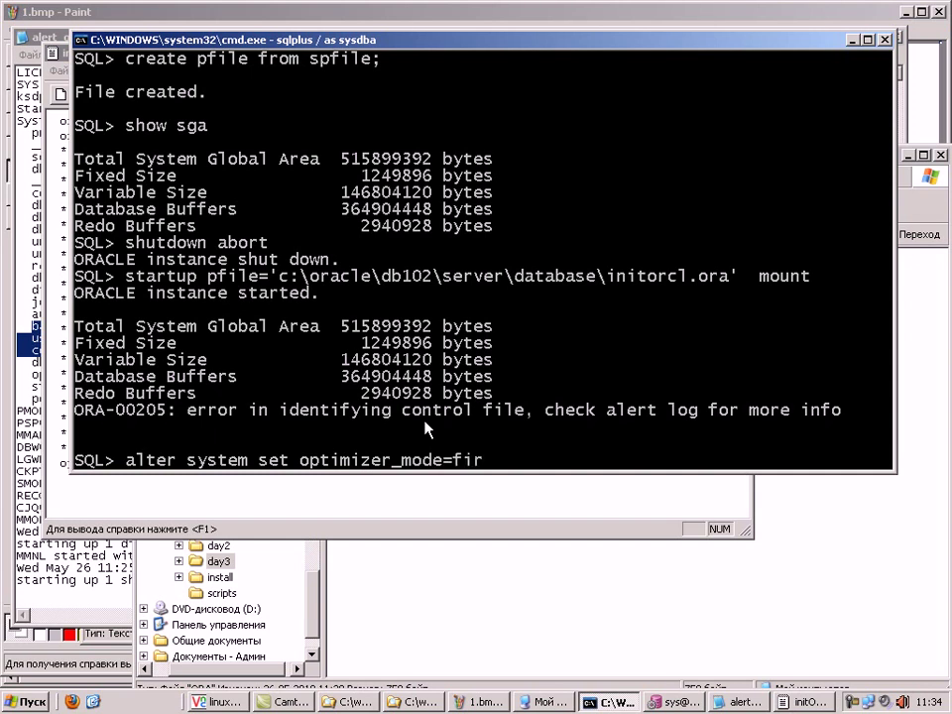
{"action": "type", "text": "st_rows scope"}
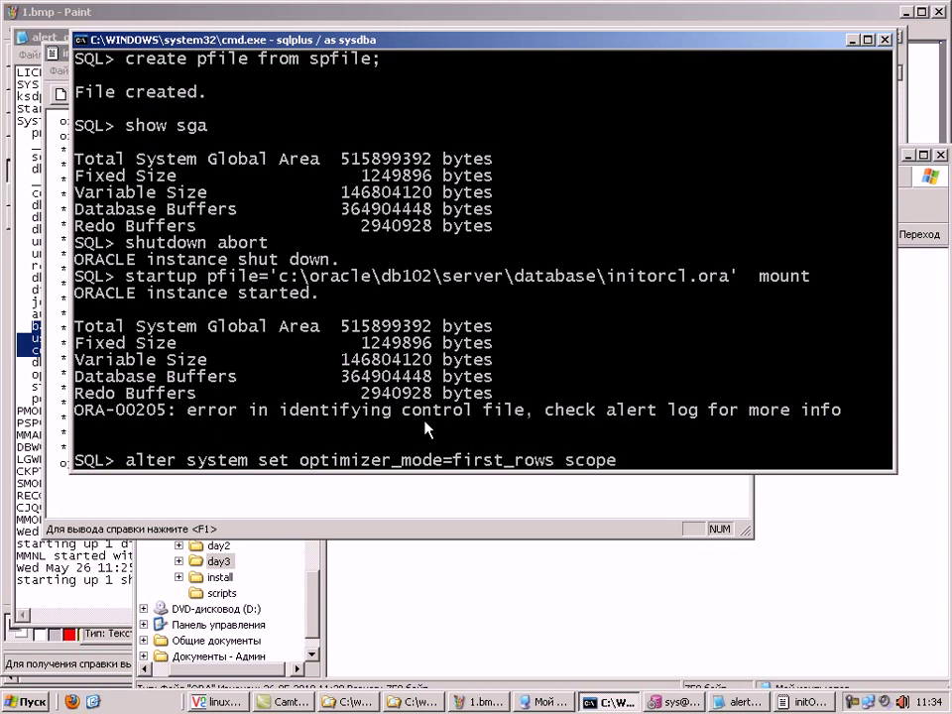
{"action": "type", "text": "=both;"}
- Set optimizer_mode=first_rows with scope=memory after scope=both fails with ORA-32001
{"action": "key", "text": "Return"}
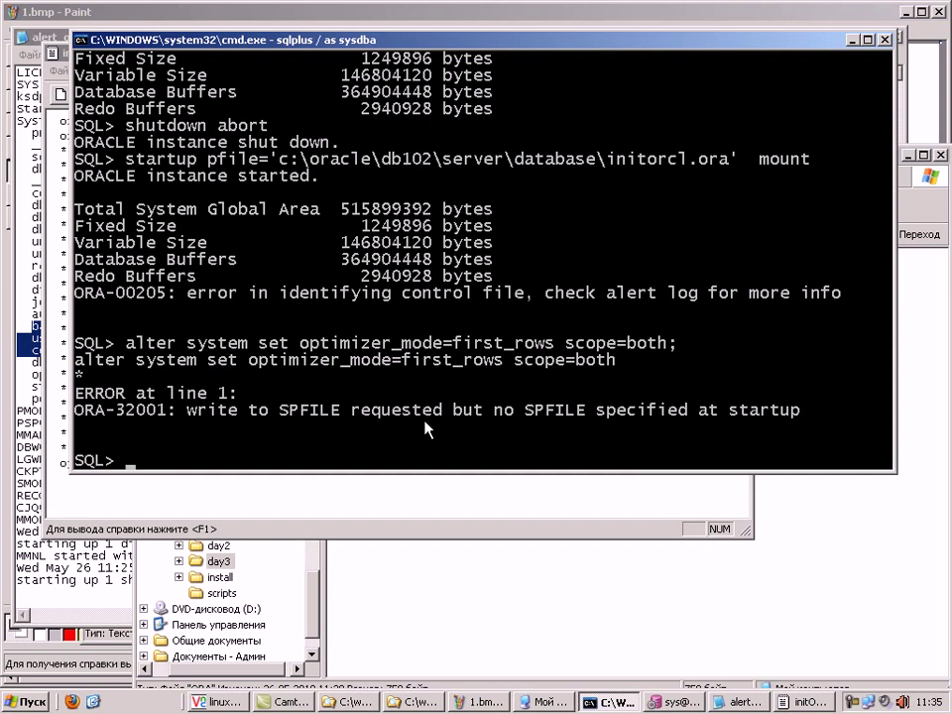
{"action": "key", "text": "Up"}
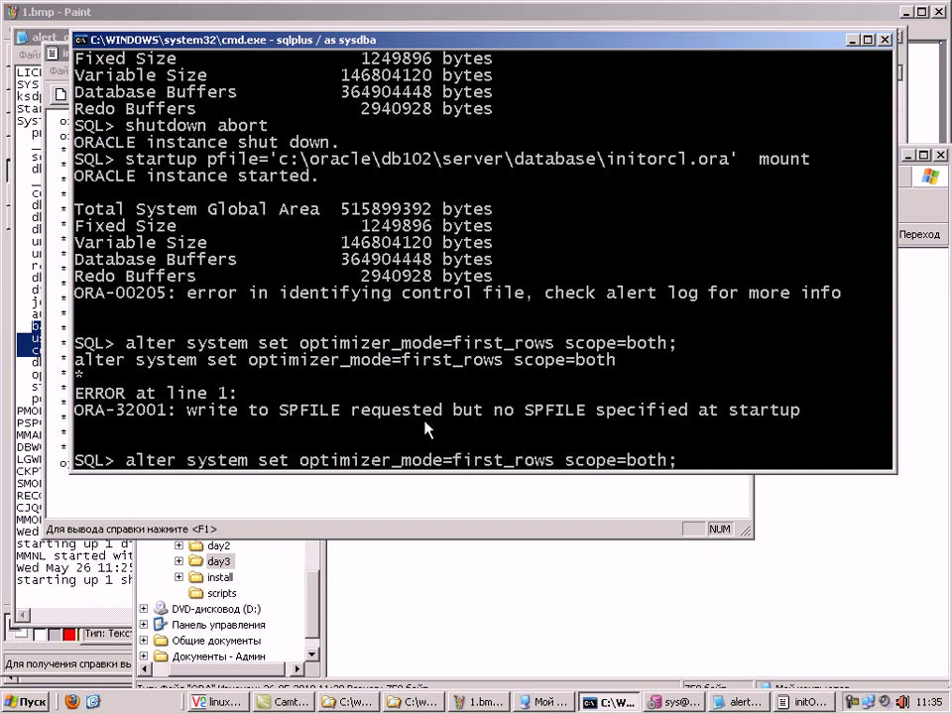
{"action": "key", "text": "Left"}
{"action": "key", "text": "Left"}
{"action": "key", "text": "Left"}
{"action": "key", "text": "BackSpace"}
{"action": "key", "text": "BackSpace"}
{"action": "key", "text": "Delete"}
{"action": "key", "text": "Delete"}
{"action": "type", "text": "memory"}
{"action": "key", "text": "Return"}
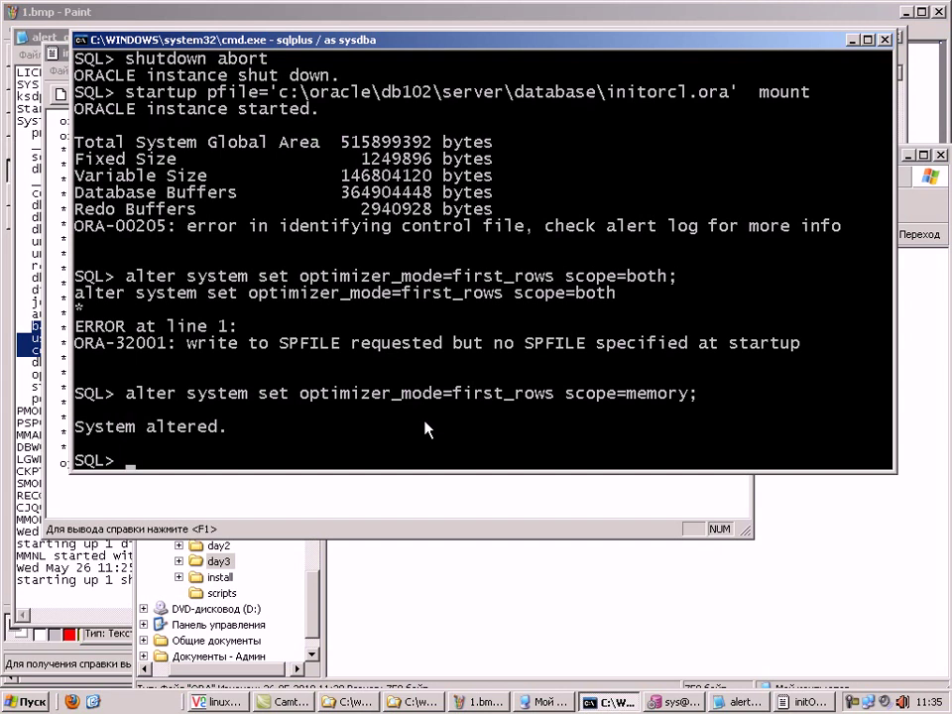
{"action": "left_click", "coordinate": [406, 491]}
- Close initORCL.ora in WordPad, answering Нет (No) to saving changes
{"action": "mouse_move", "coordinate": [60, 124]}
{"action": "left_mouse_down"}
{"action": "mouse_move", "coordinate": [50, 124]}
{"action": "mouse_move", "coordinate": [50, 136]}
{"action": "left_mouse_up"}
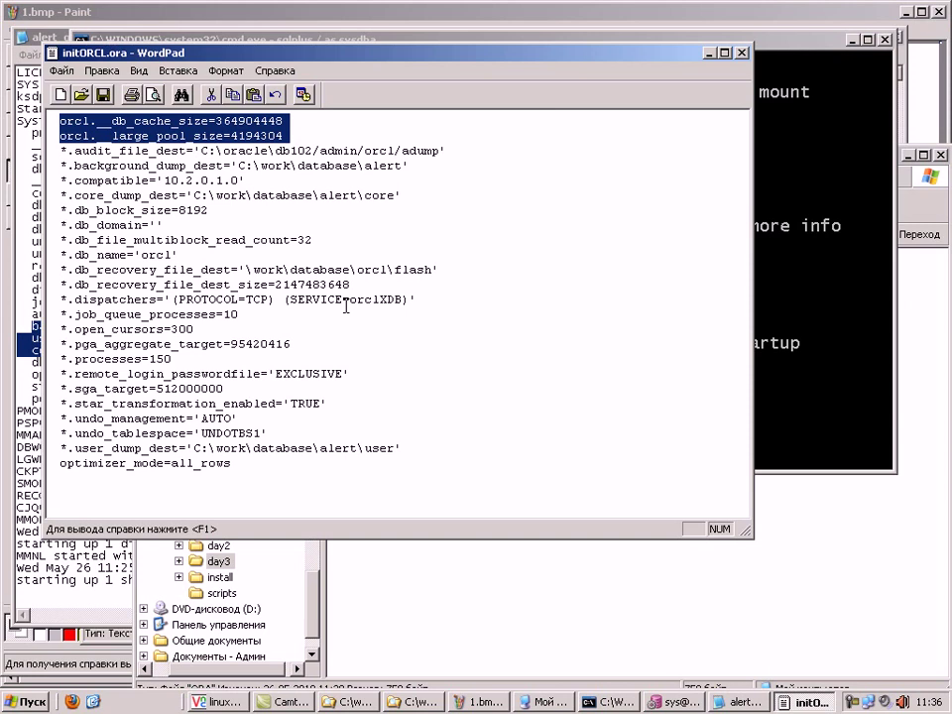
{"action": "left_click", "coordinate": [742, 52]}
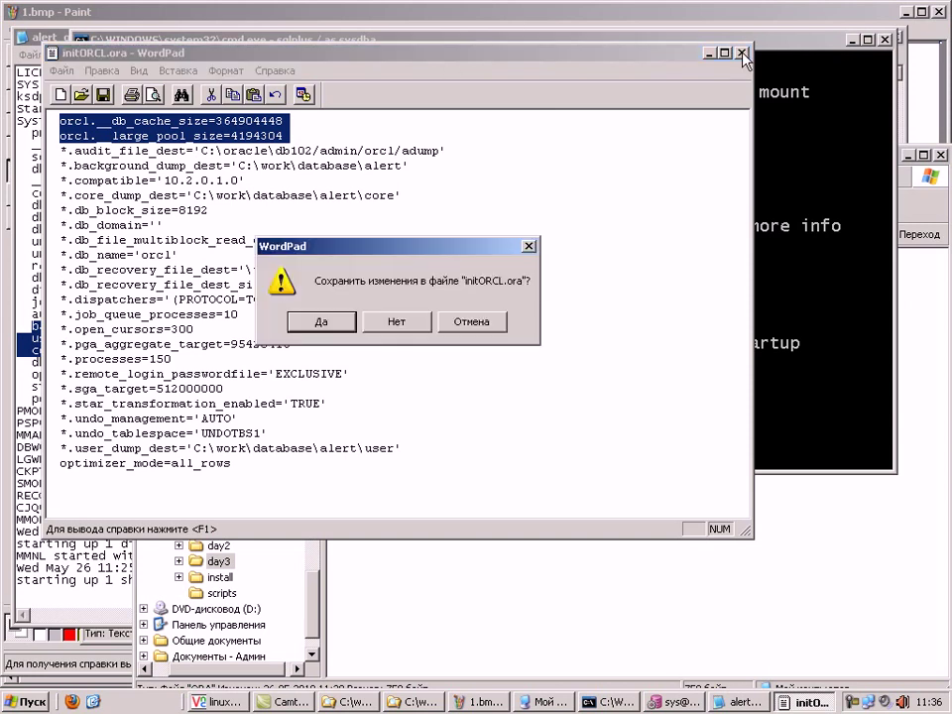
{"action": "left_click", "coordinate": [394, 323]}
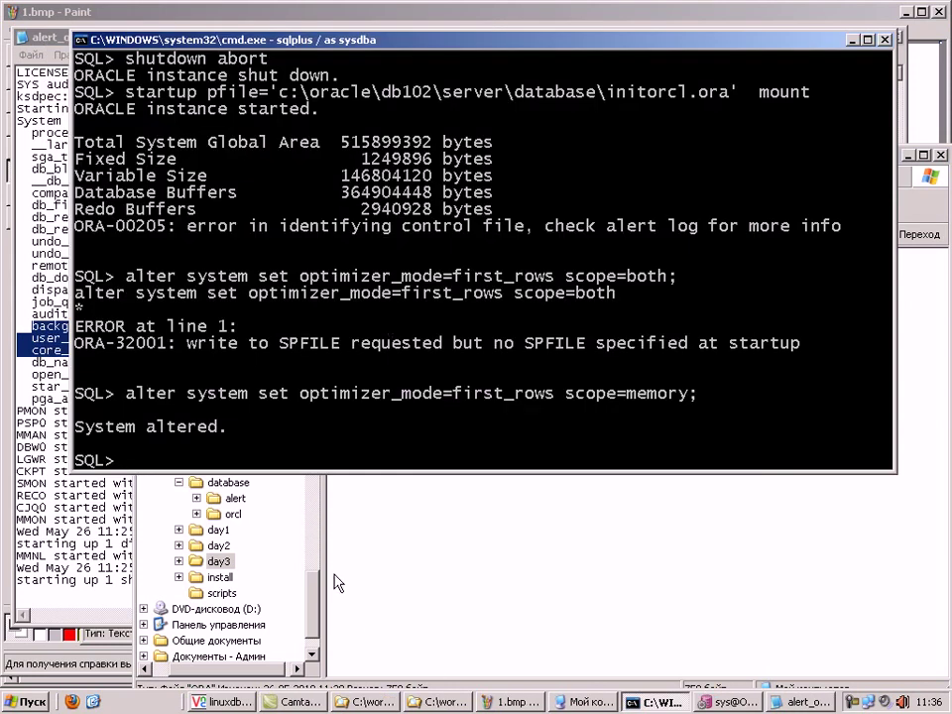
- Read alert_orcl.log from C:\work\database\alert to its end in Notepad, then close it
{"action": "left_click", "coordinate": [235, 531]}
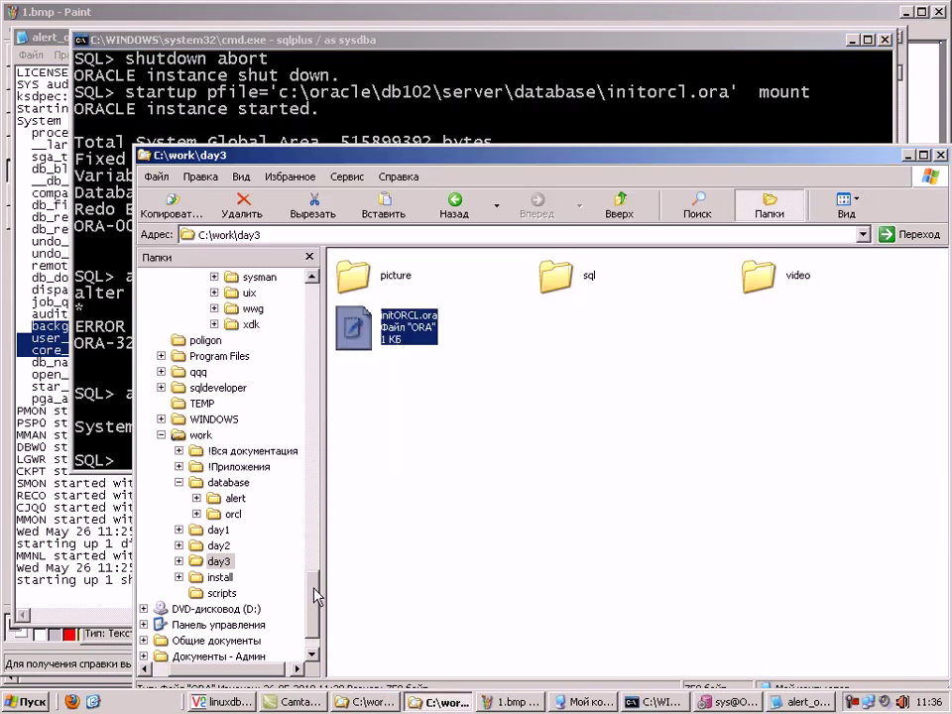
{"action": "left_click", "coordinate": [235, 498]}
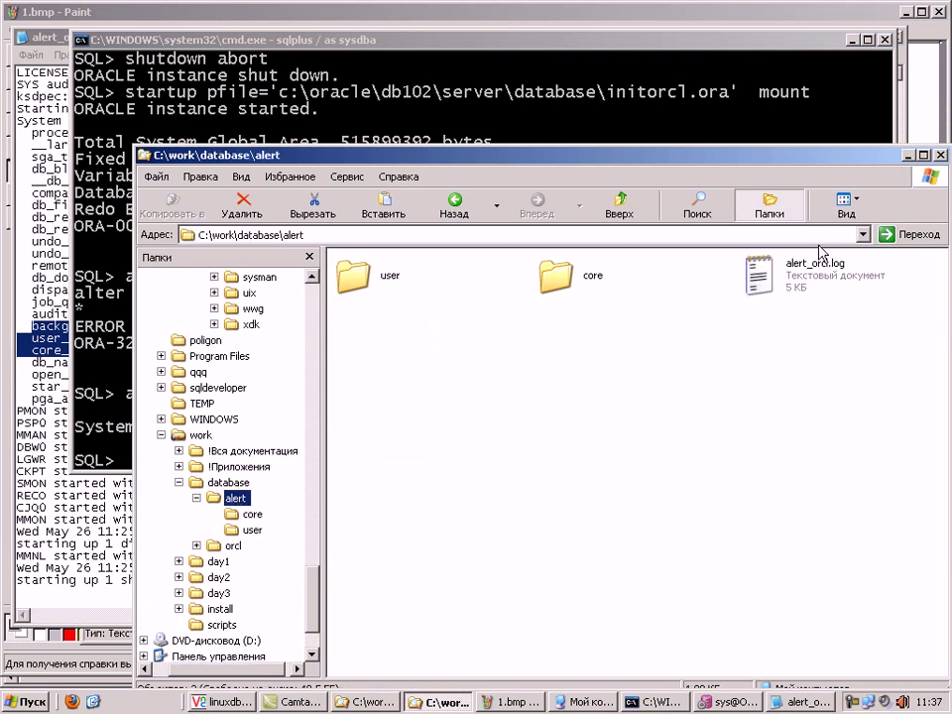
{"action": "double_click", "coordinate": [760, 275]}
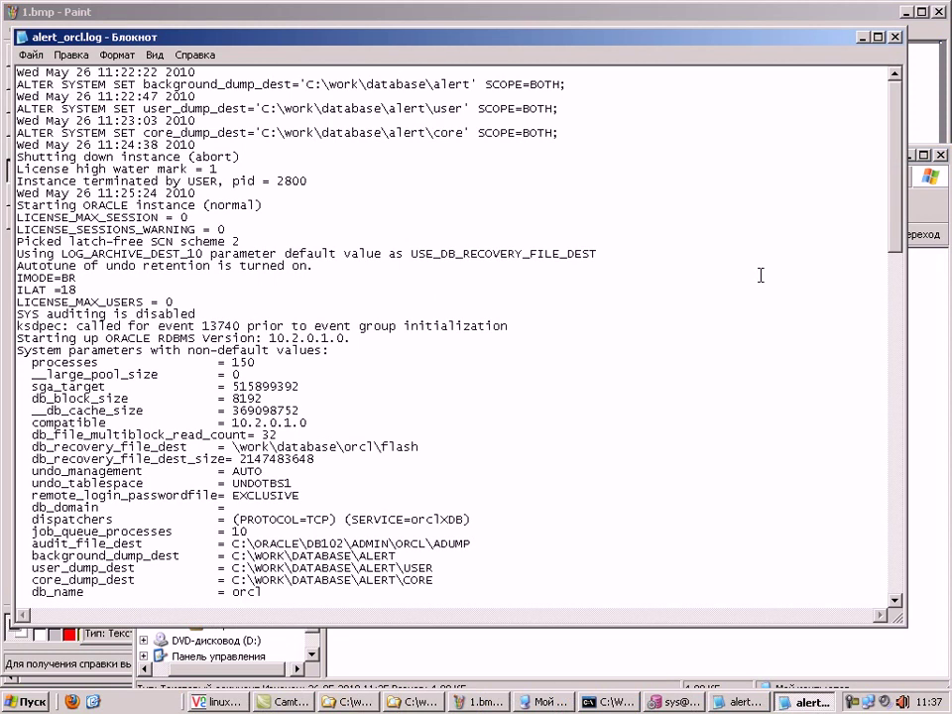
{"action": "left_click_drag", "start_coordinate": [897, 216], "coordinate": [906, 638]}
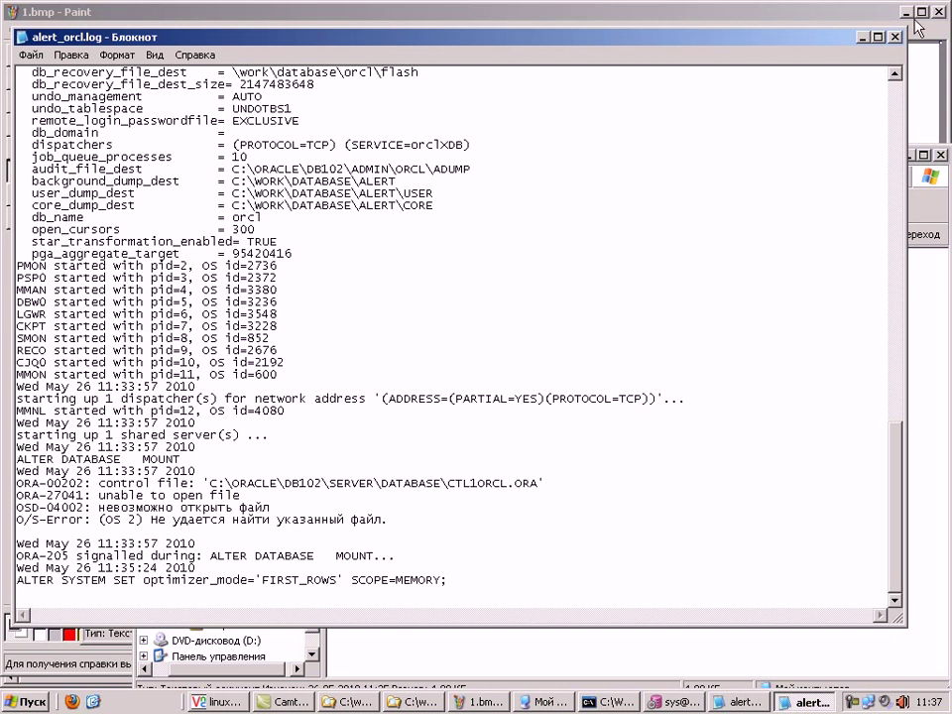
{"action": "key", "text": "alt+F4"}
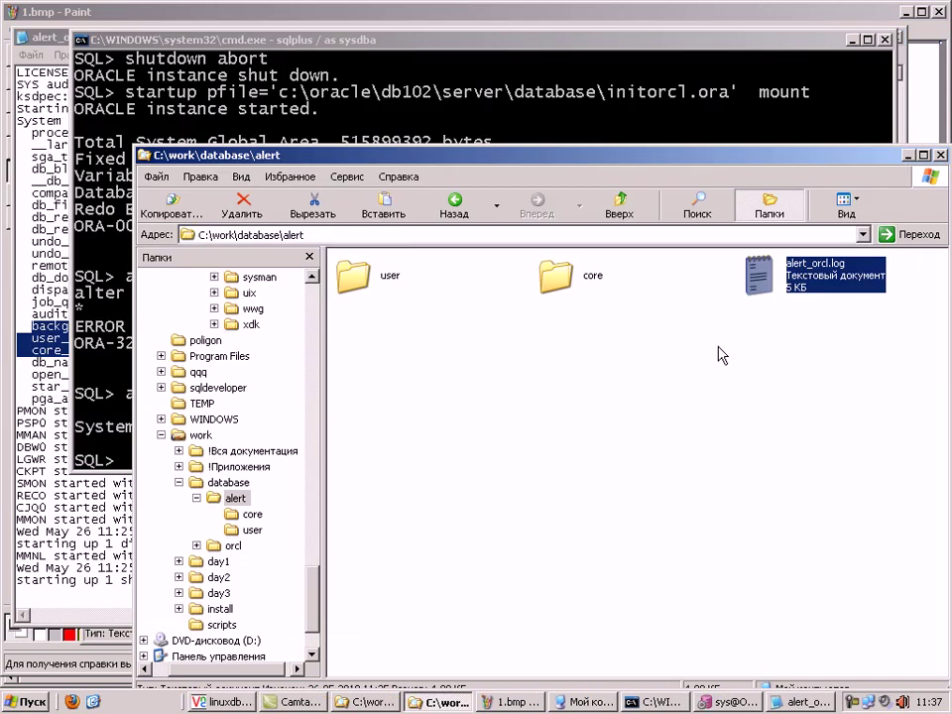
- Delete alert_orcl.log from the alert folder and return to the SQL*Plus console
{"action": "key", "text": "Delete"}
{"action": "key", "text": "Return"}
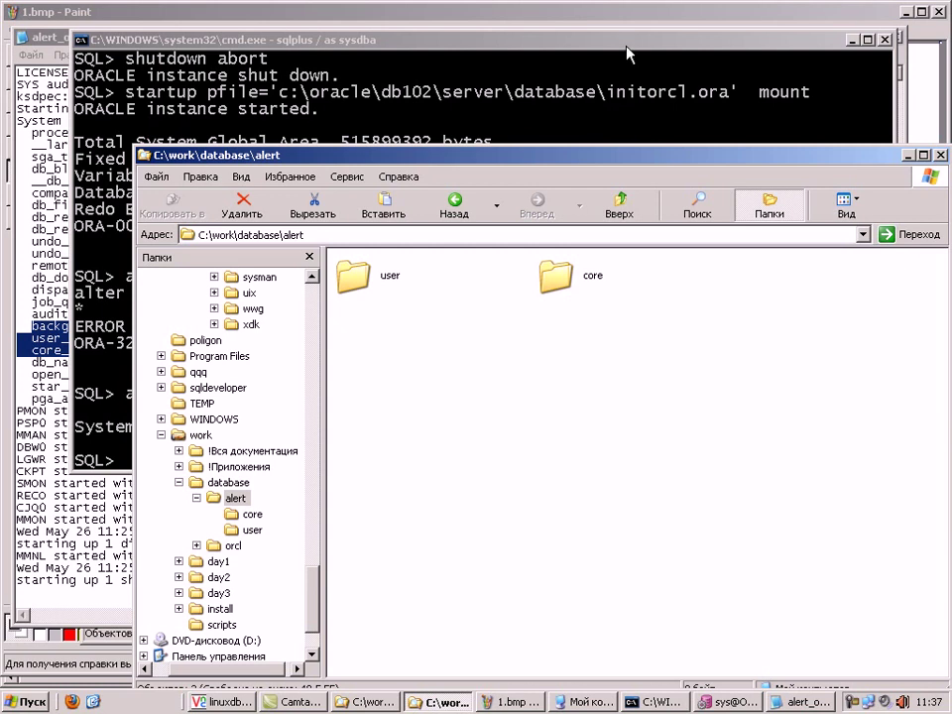
{"action": "left_click", "coordinate": [469, 36]}
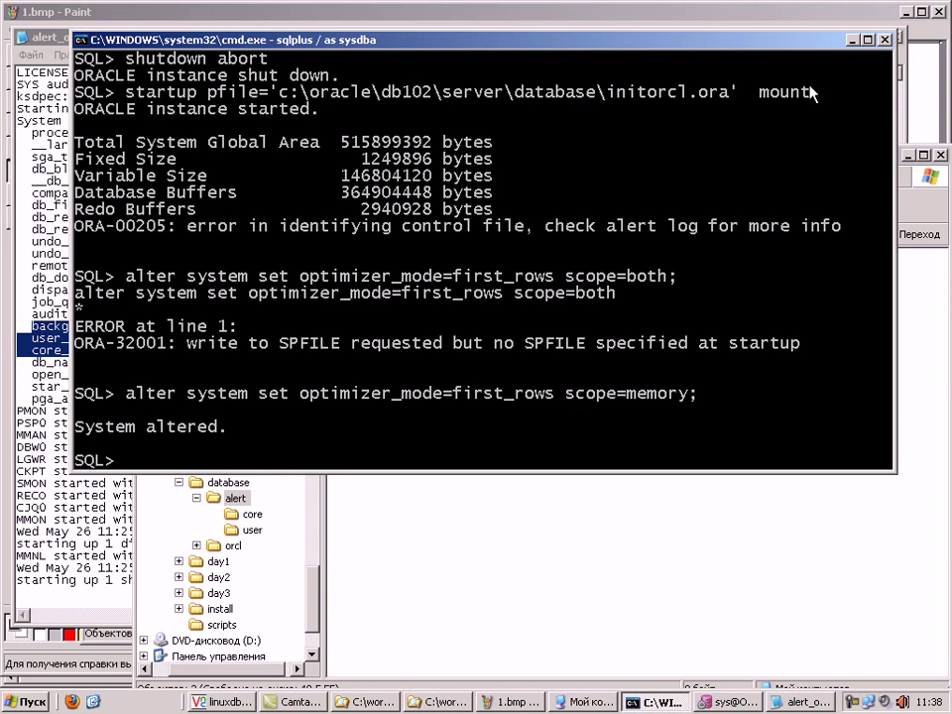
- Abort the instance with shutdown abort, then retry startup mount, which fails again with ORA-00205
{"action": "type", "text": "shutdow"}
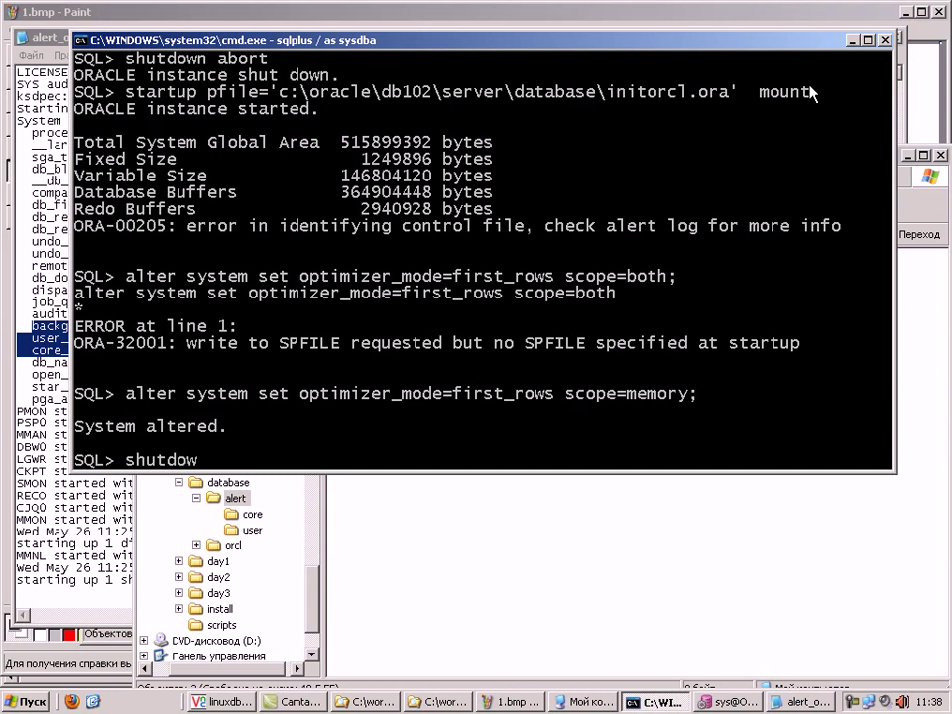
{"action": "type", "text": "n abort"}
{"action": "key", "text": "Return"}
{"action": "type", "text": "s"}
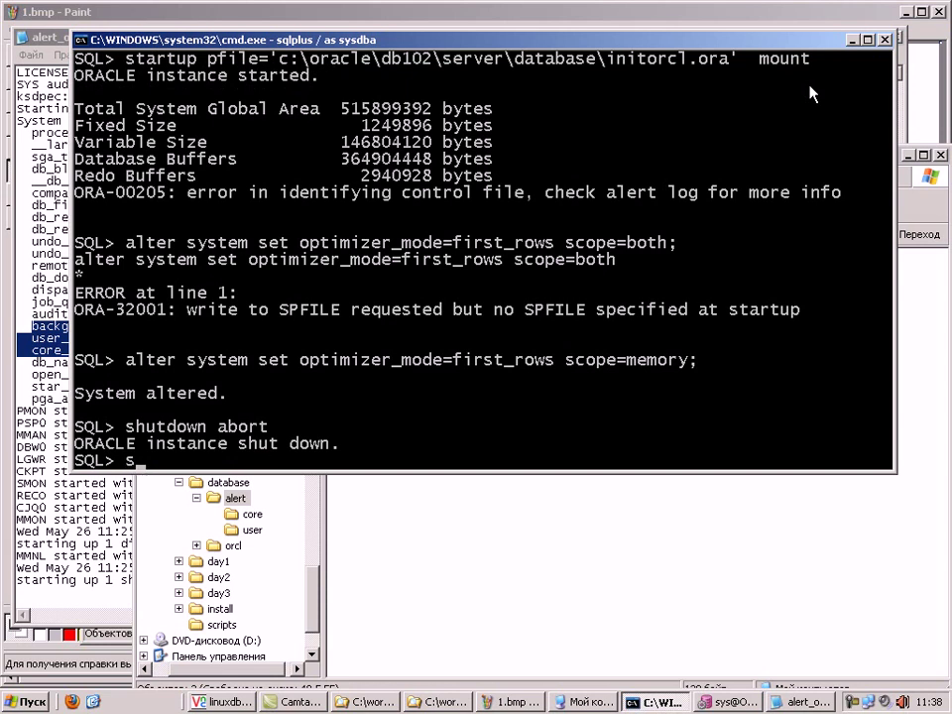
{"action": "type", "text": "tartup mou"}
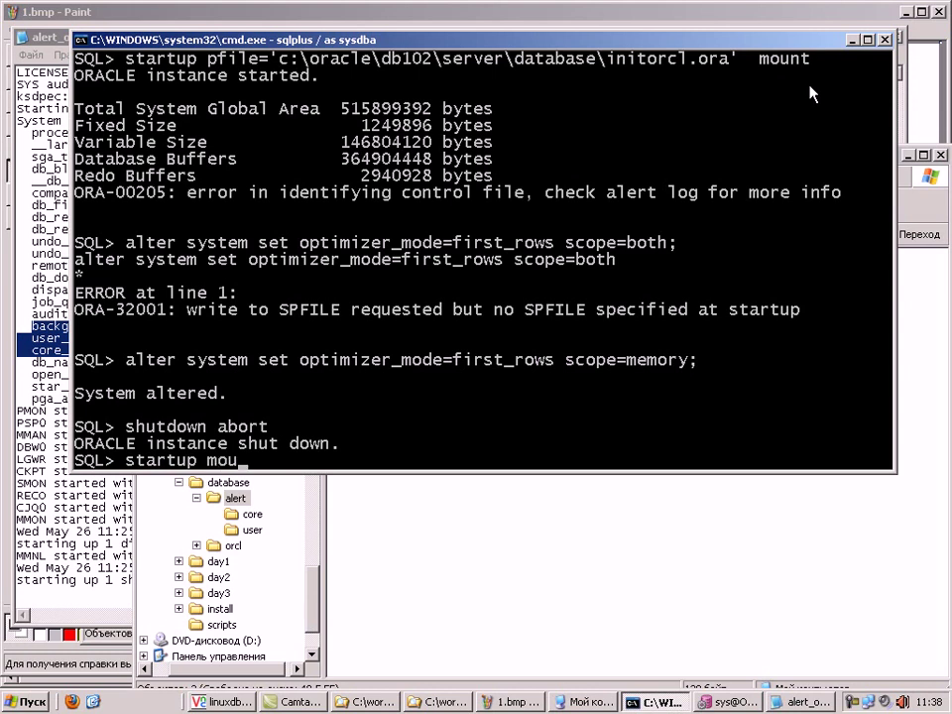
{"action": "type", "text": "nt"}
{"action": "key", "text": "Return"}
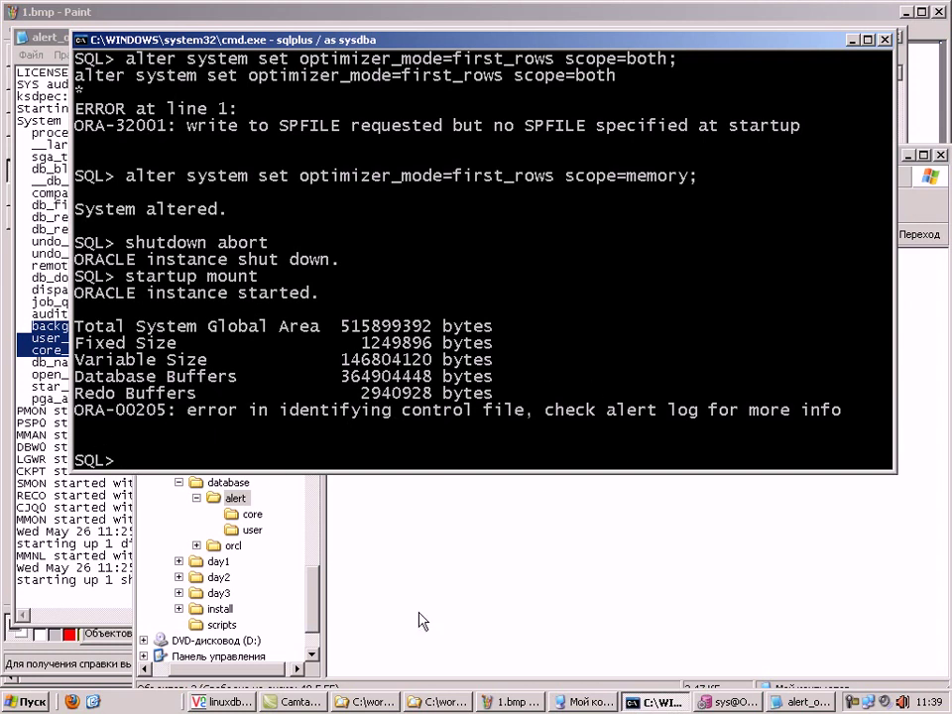
{"action": "left_click", "coordinate": [512, 701]}
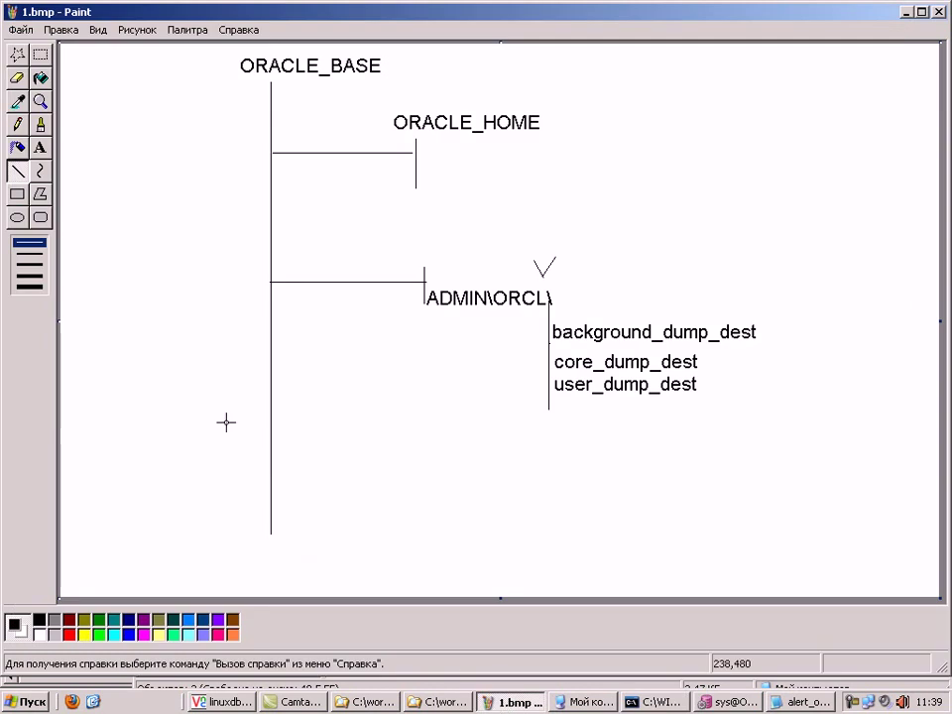
- Save the current Paint drawing as 2.bmp
{"action": "left_click", "coordinate": [17, 31]}
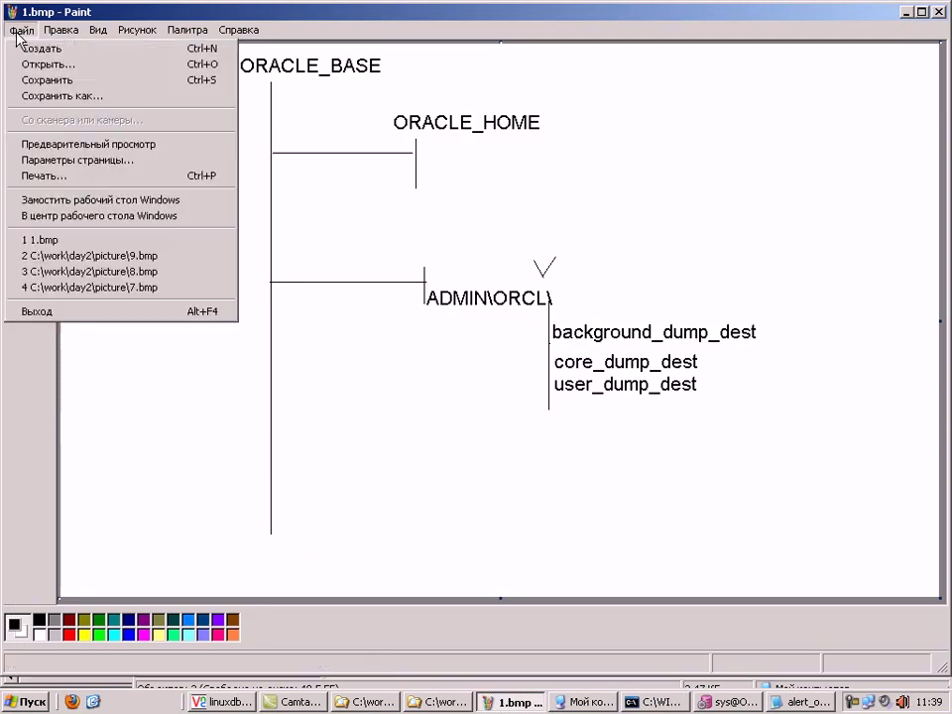
{"action": "left_click", "coordinate": [42, 96]}
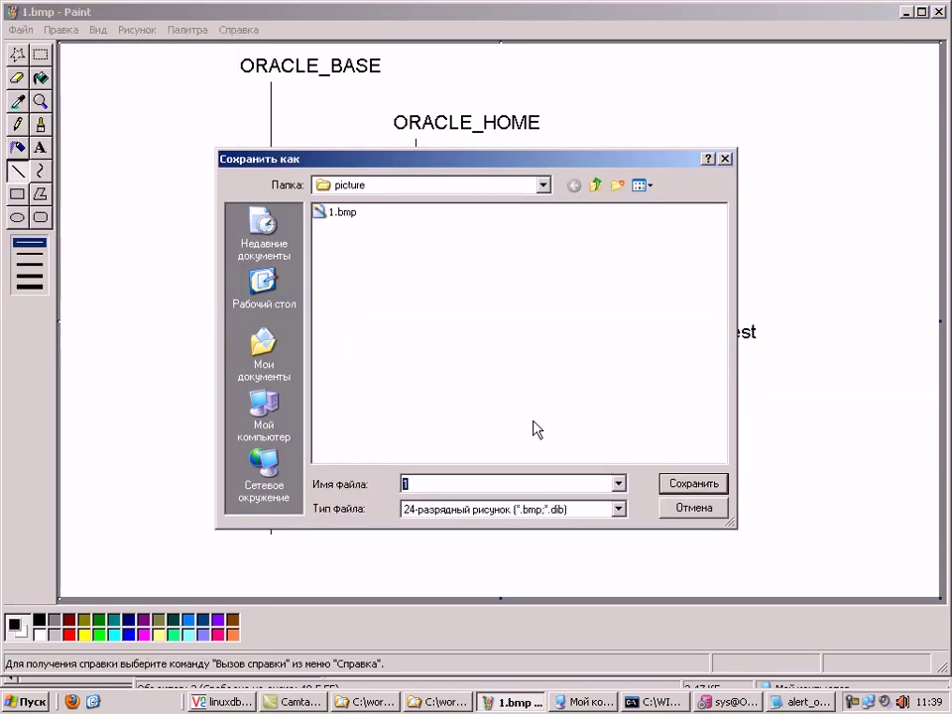
{"action": "type", "text": "2"}
{"action": "left_click", "coordinate": [693, 484]}
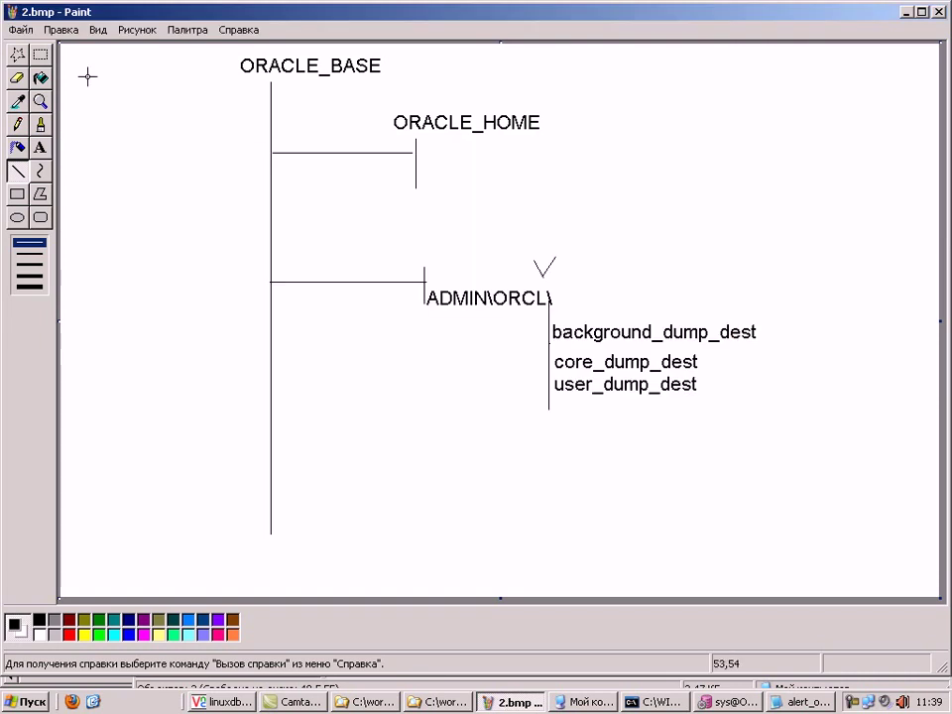
- Open C:\work\day3\picture\1.bmp, the ORCL startup-stage diagram, in Paint
{"action": "left_click", "coordinate": [20, 30]}
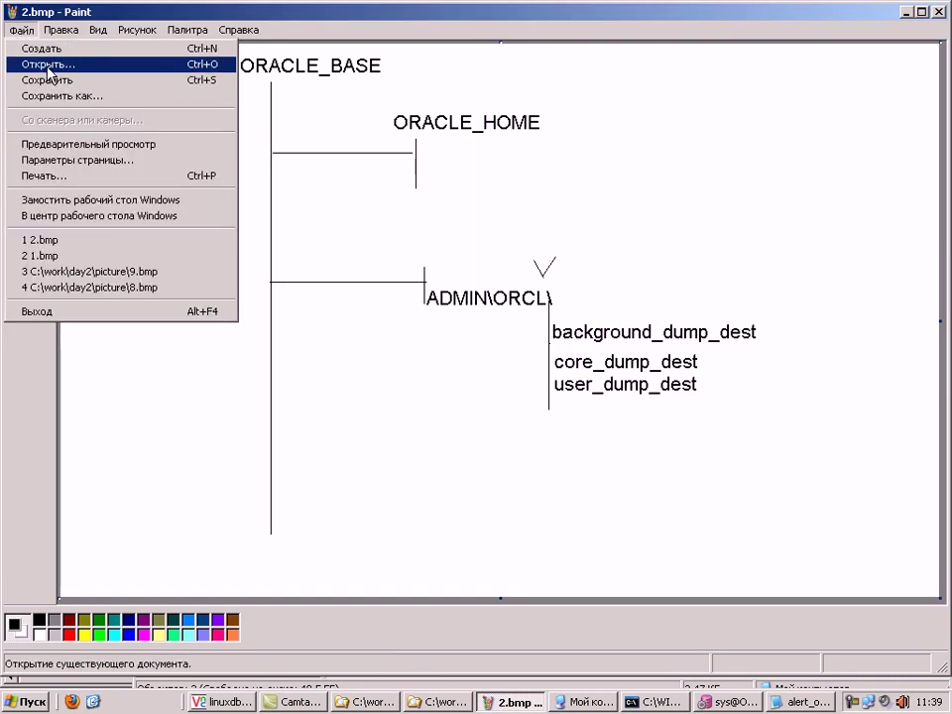
{"action": "left_click", "coordinate": [44, 64]}
{"action": "left_click", "coordinate": [542, 184]}
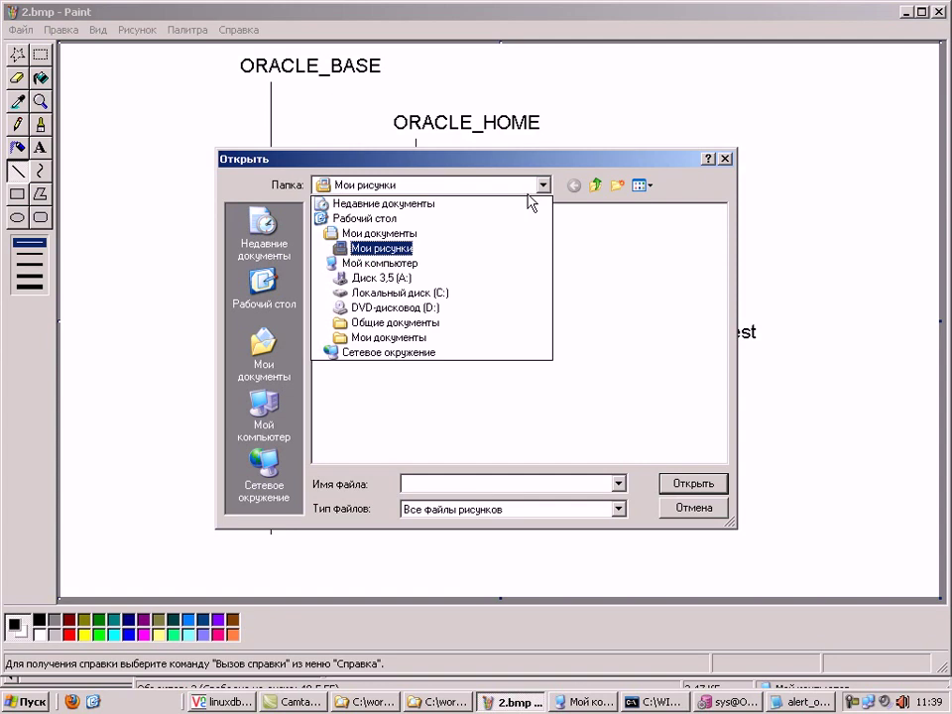
{"action": "left_click", "coordinate": [361, 293]}
{"action": "double_click", "coordinate": [333, 339]}
{"action": "double_click", "coordinate": [343, 292]}
{"action": "double_click", "coordinate": [340, 211]}
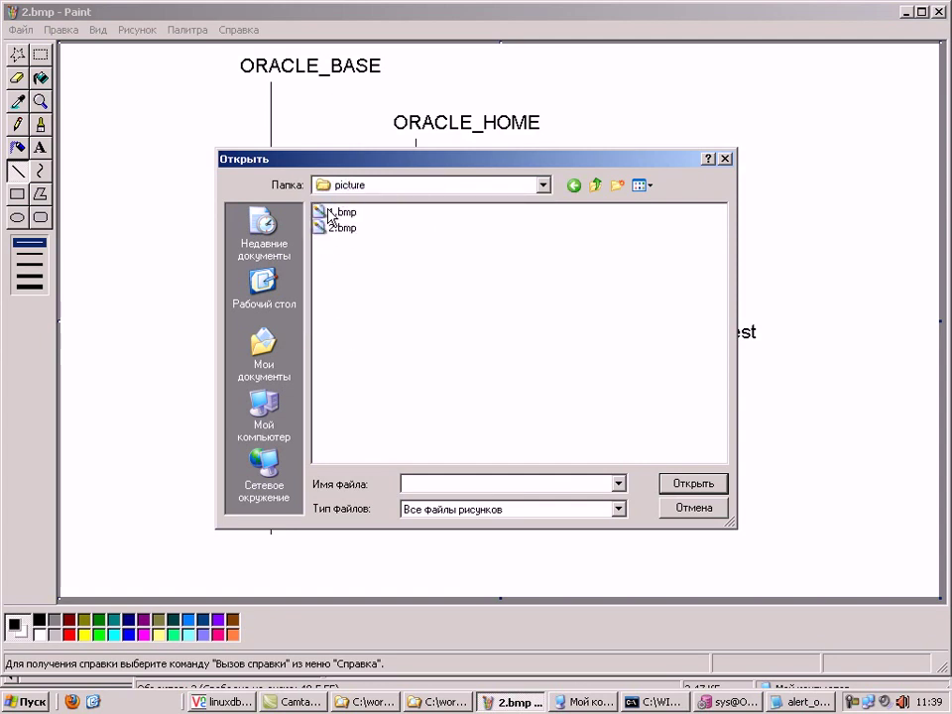
{"action": "double_click", "coordinate": [332, 211]}
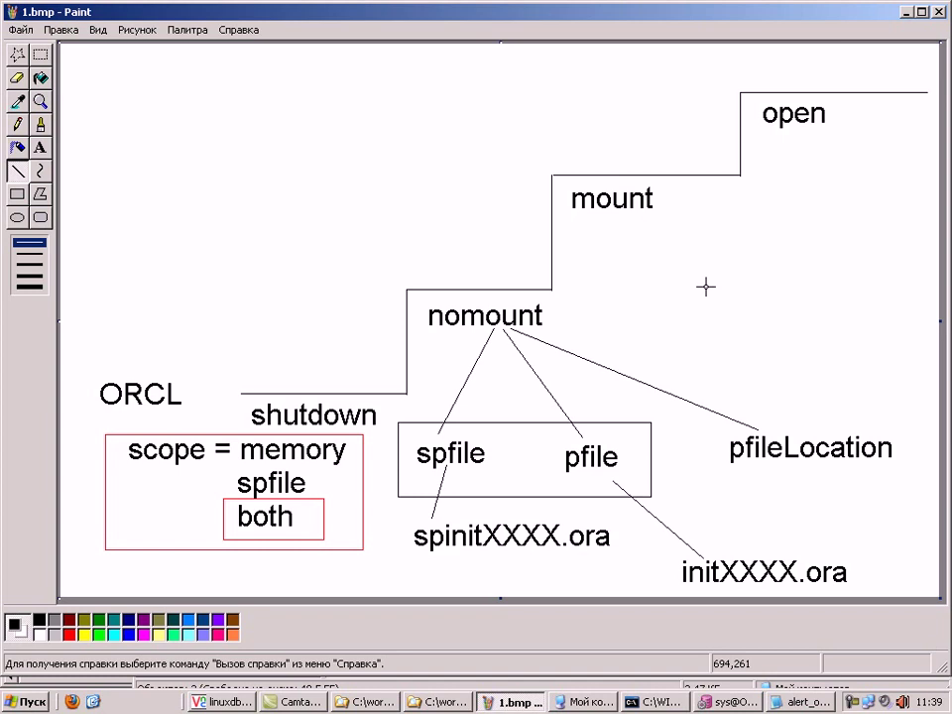
{"action": "left_click", "coordinate": [650, 704]}
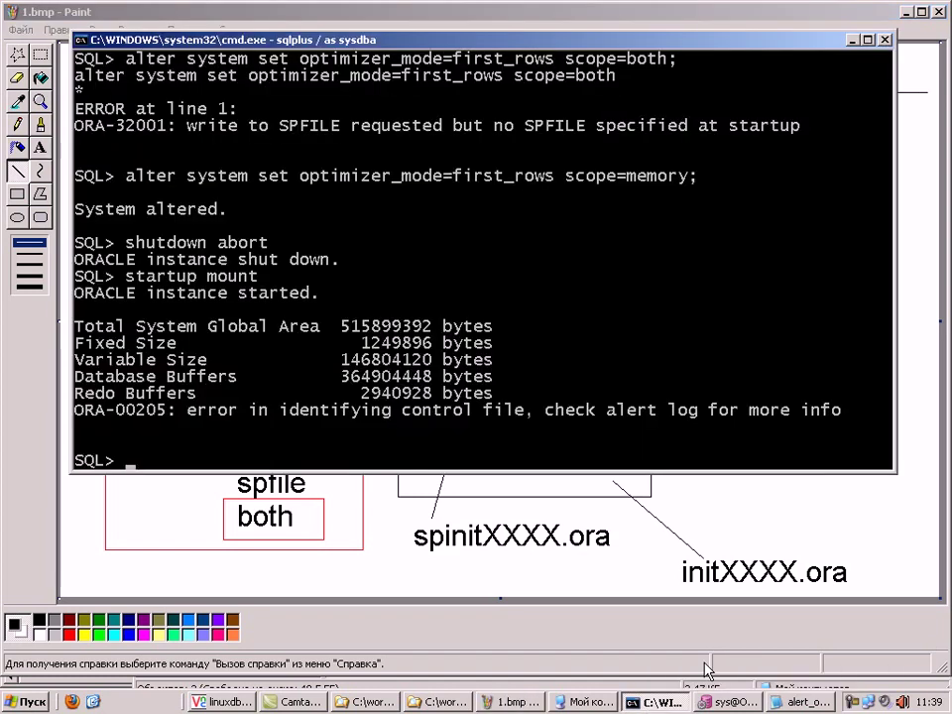
- Query name and value from v$parameter with the LIKE patterns 'controlfiles' and then 'controlfile%'
{"action": "type", "text": "select"}
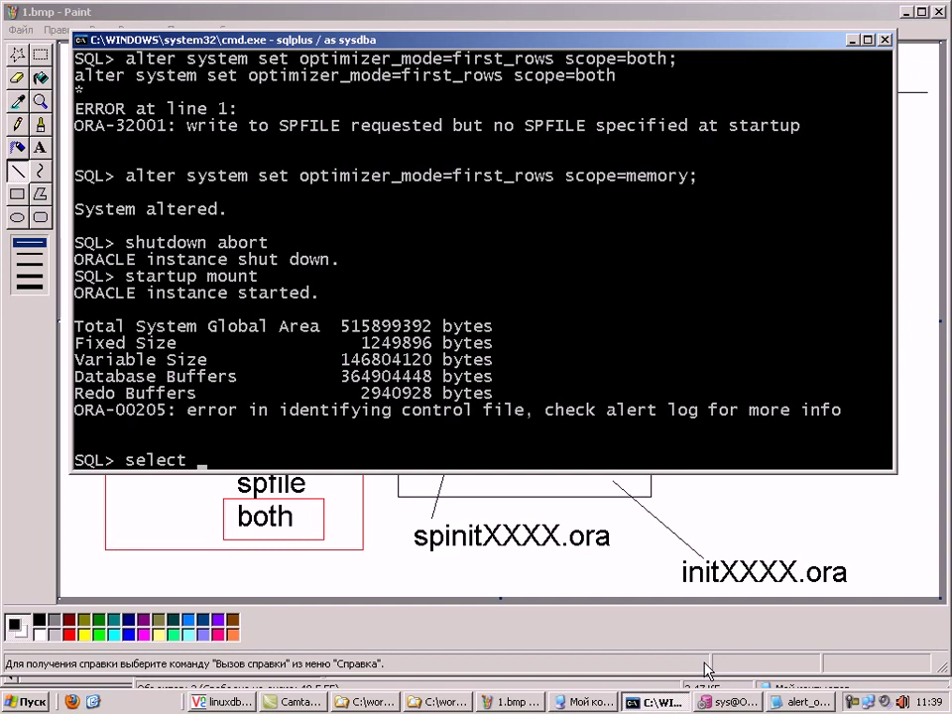
{"action": "type", "text": " name, value"}
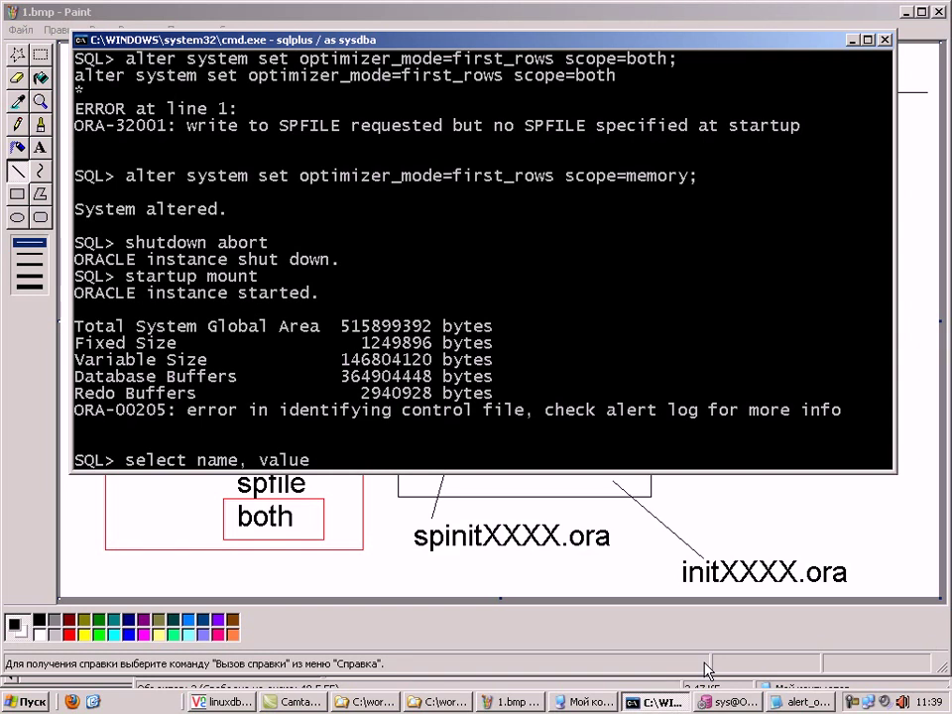
{"action": "type", "text": " from v$parame"}
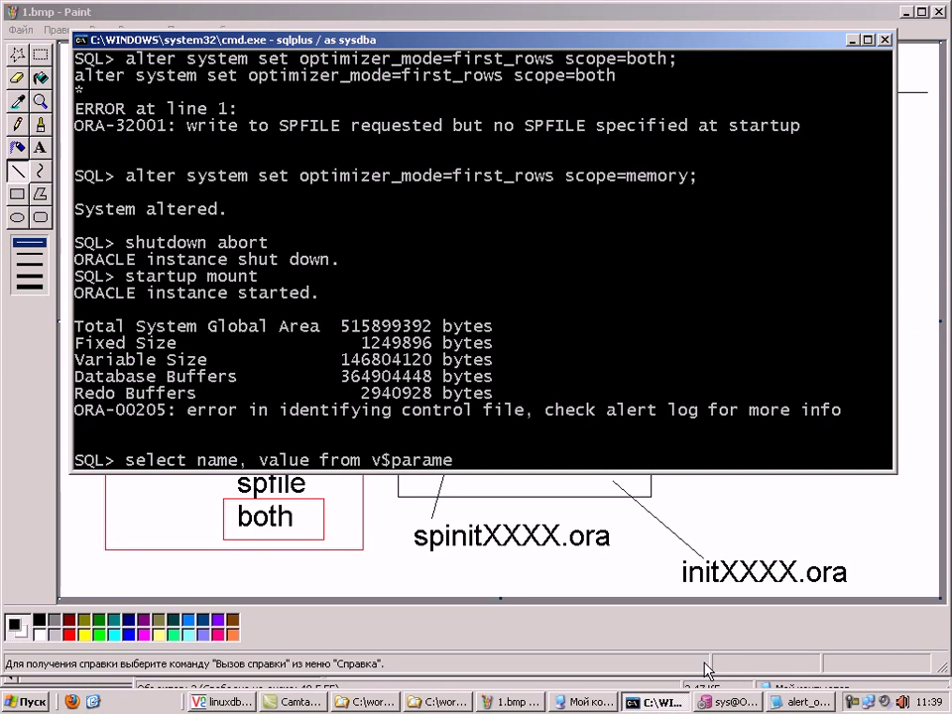
{"action": "type", "text": "ter where name"}
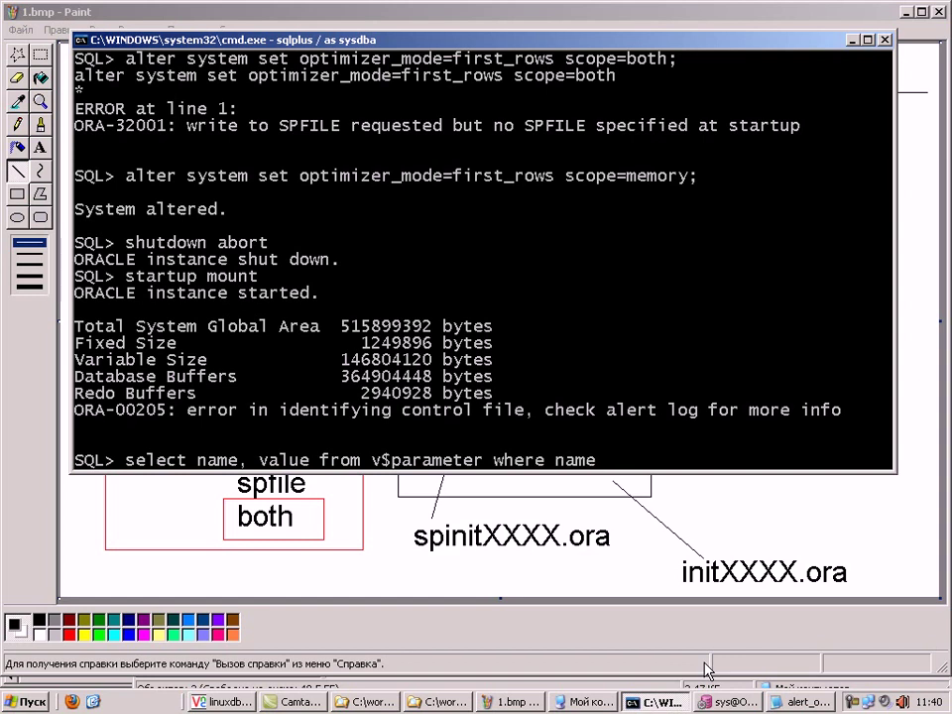
{"action": "type", "text": " like 'contr"}
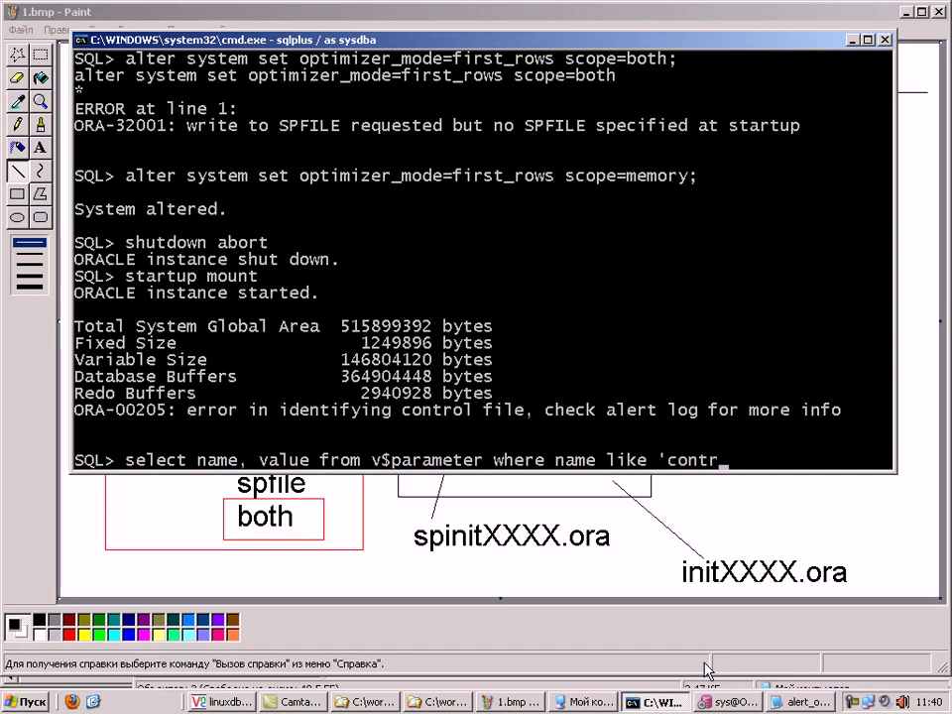
{"action": "type", "text": "olfile"}
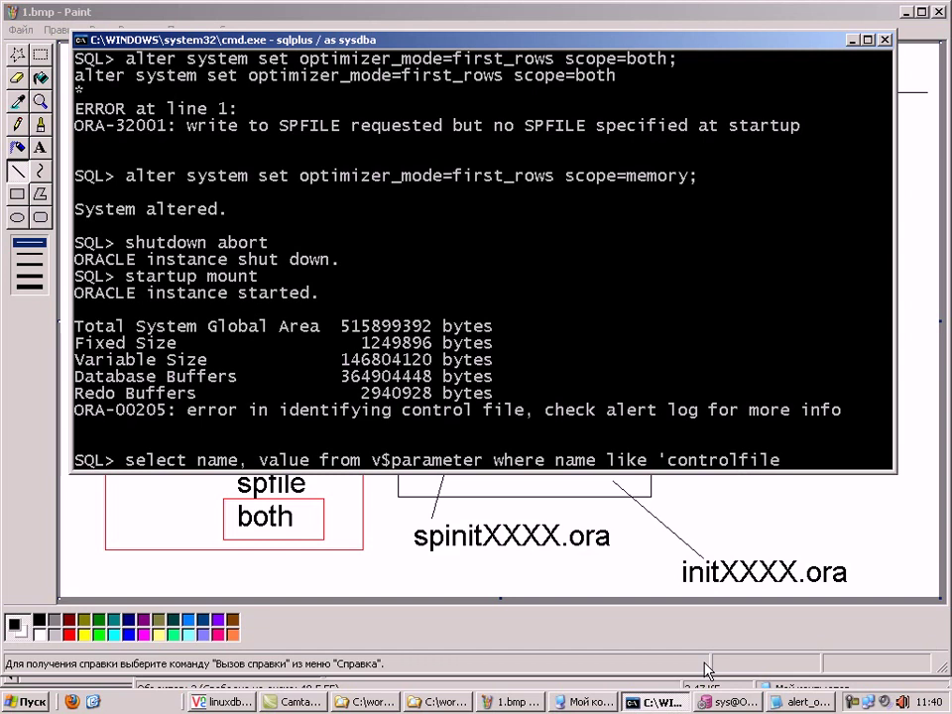
{"action": "type", "text": "s';"}
{"action": "key", "text": "Return"}
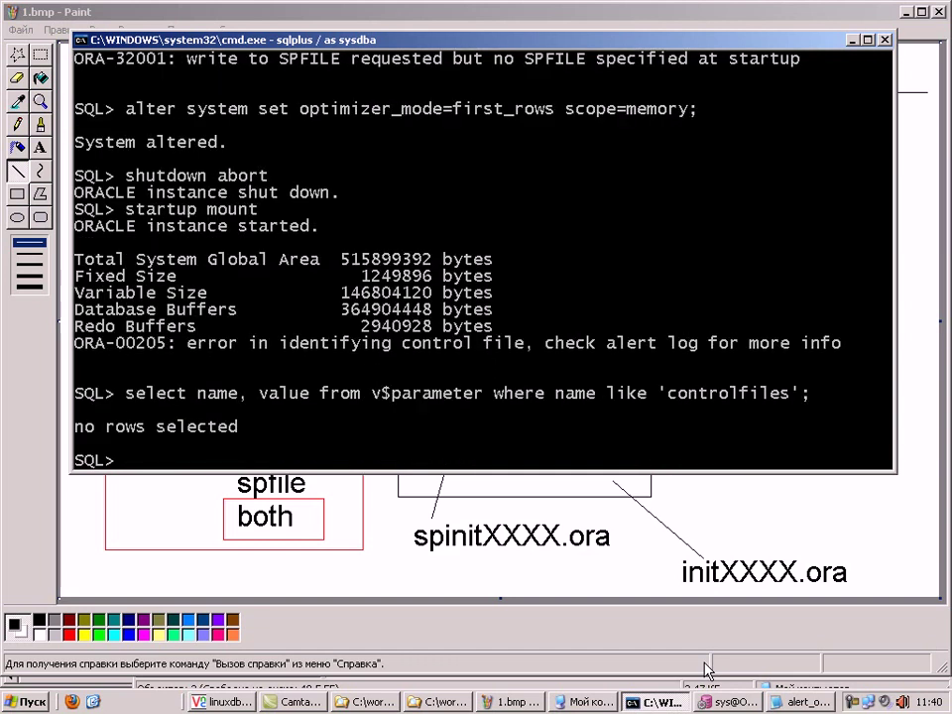
{"action": "key", "text": "Up"}
{"action": "key", "text": "Delete"}
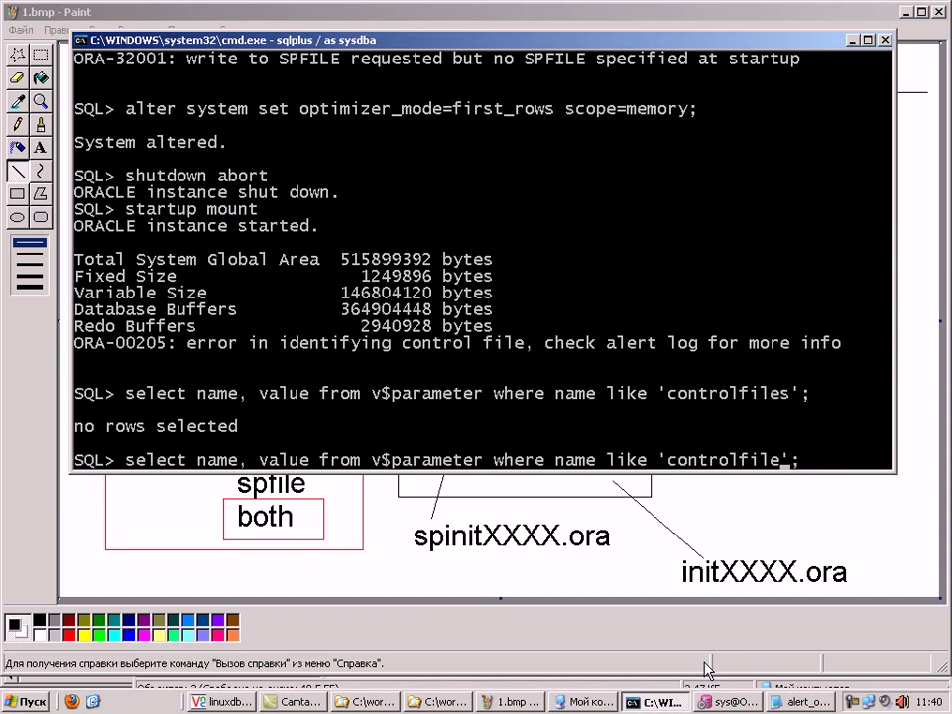
{"action": "type", "text": "%"}
{"action": "key", "text": "Return"}
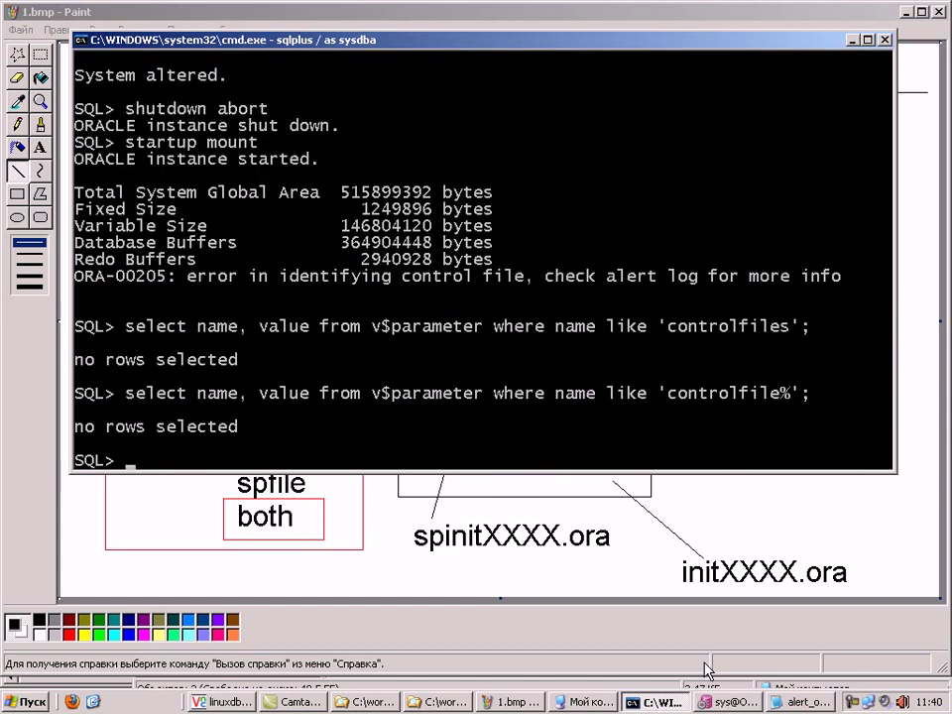
- Rerun the v$parameter query with 'control%', then 'control_files', revealing the CTL1ORCL.ORA path
{"action": "key", "text": "Up"}
{"action": "key", "text": "Left"}
{"action": "key", "text": "Left"}
{"action": "key", "text": "Left"}
{"action": "key", "text": "Left"}
{"action": "key", "text": "Left"}
{"action": "key", "text": "Left"}
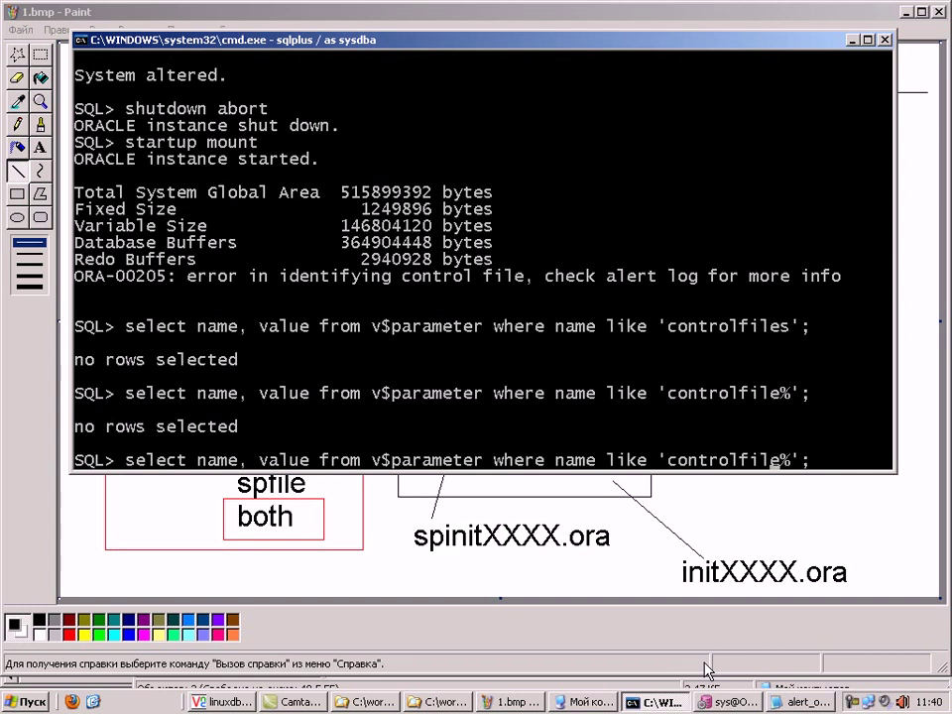
{"action": "key", "text": "BackSpace"}
{"action": "key", "text": "Delete"}
{"action": "key", "text": "Delete"}
{"action": "key", "text": "Delete"}
{"action": "key", "text": "Return"}
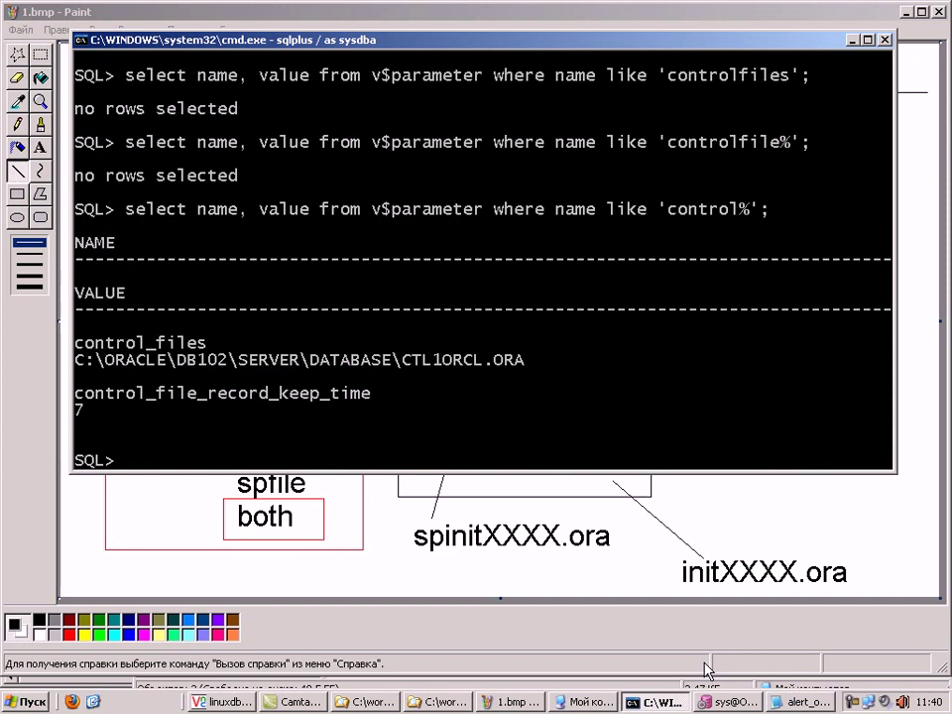
{"action": "key", "text": "Up"}
{"action": "key", "text": "Left"}
{"action": "key", "text": "Left"}
{"action": "key", "text": "Left"}
{"action": "key", "text": "Delete"}
{"action": "type", "text": "_"}
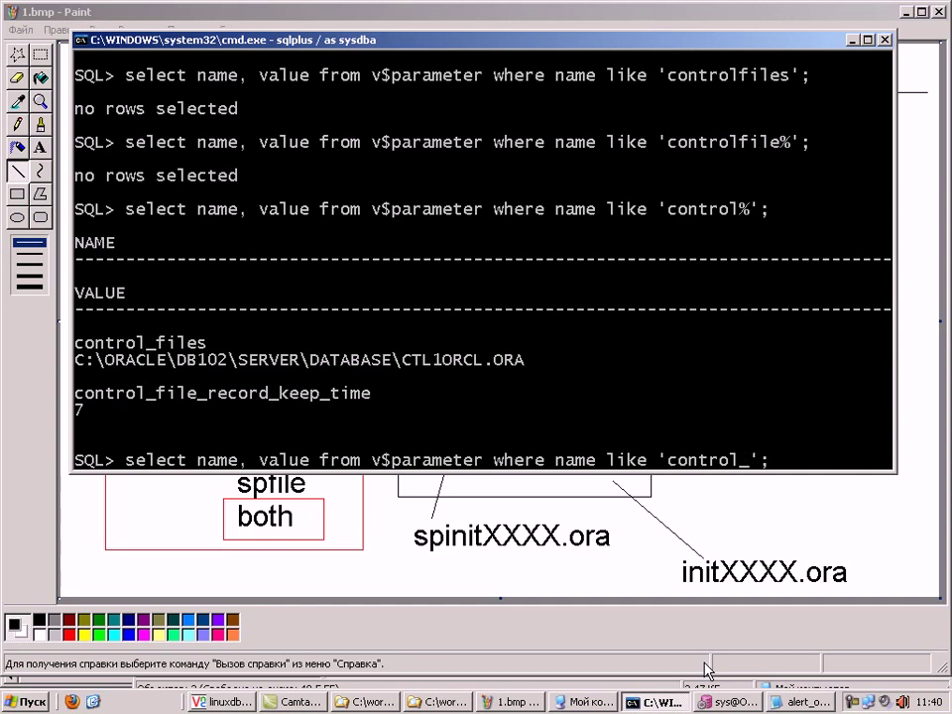
{"action": "type", "text": "files"}
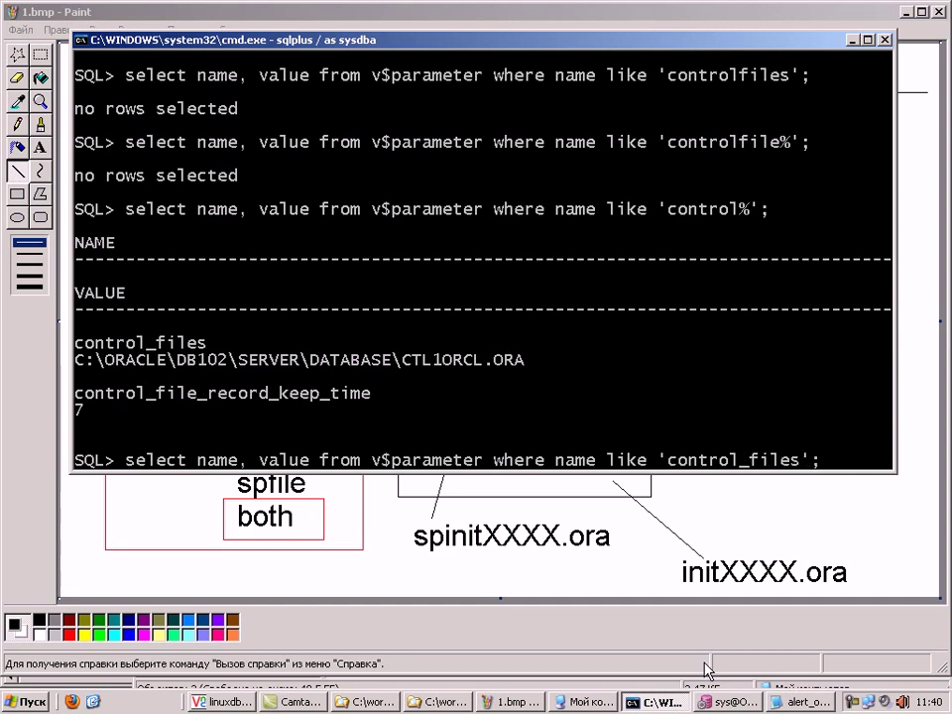
{"action": "key", "text": "Return"}
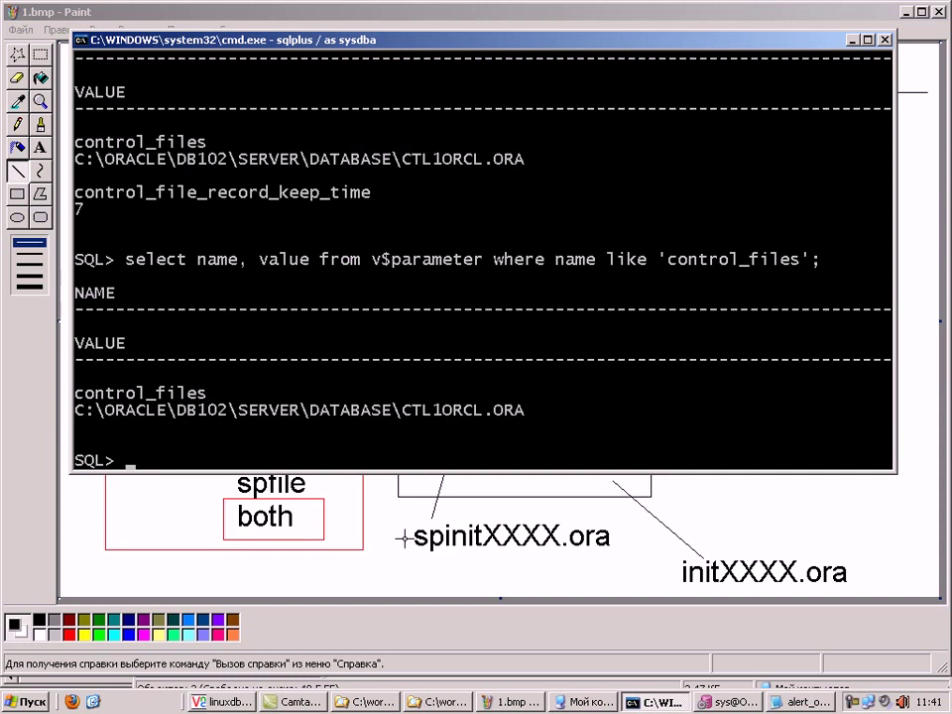
- Open alert_orcl.log in Notepad, highlight 'abort' and 'normal', and scroll toward the ORA-00202 error
{"action": "left_click", "coordinate": [459, 704]}
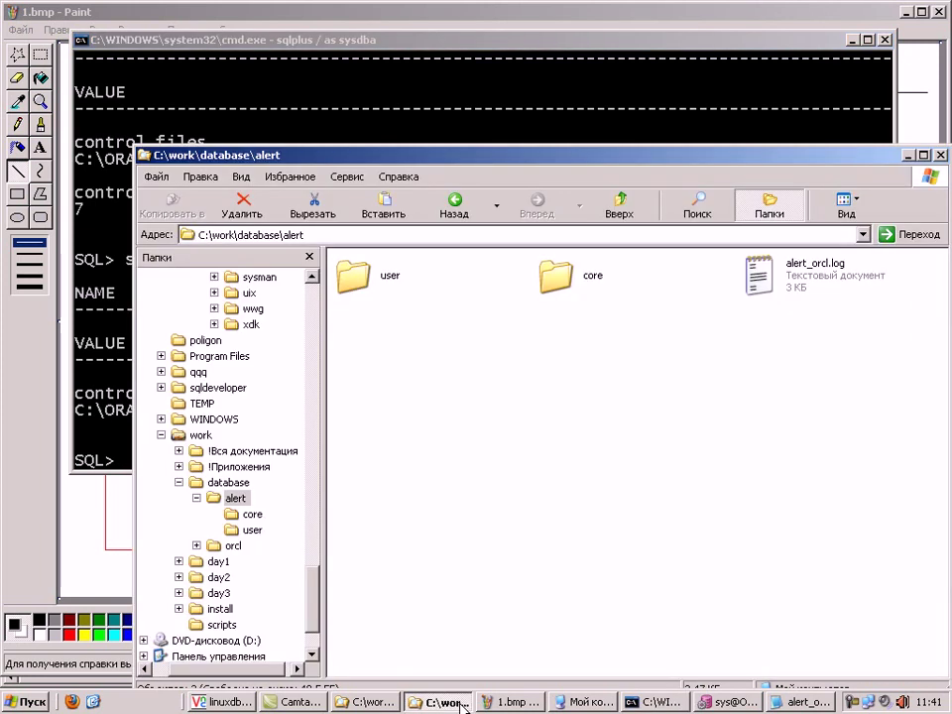
{"action": "left_click", "coordinate": [763, 278]}
{"action": "double_click", "coordinate": [764, 279]}
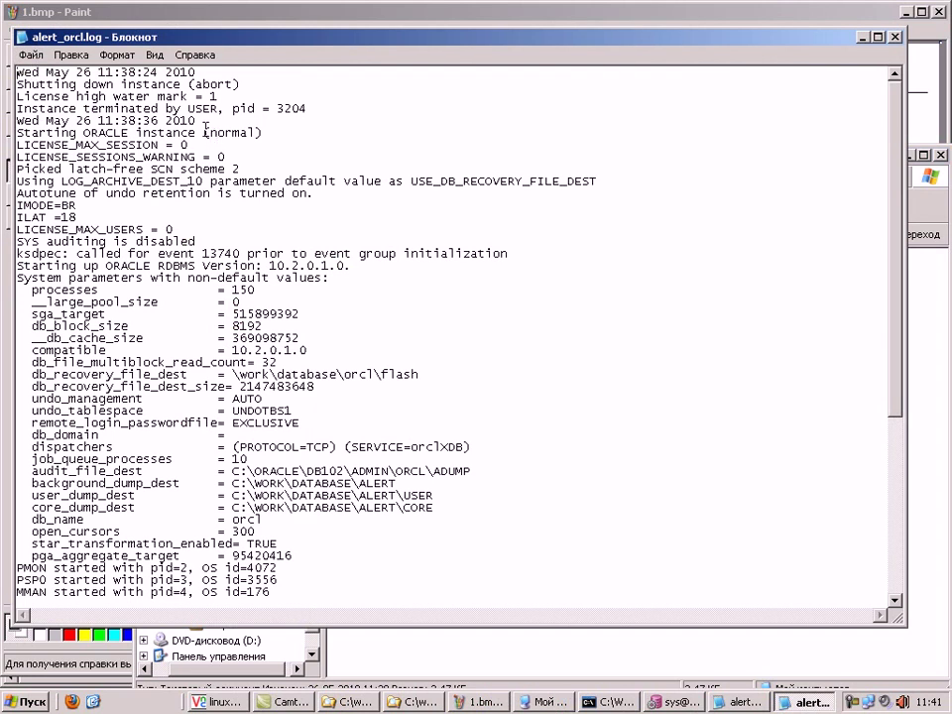
{"action": "double_click", "coordinate": [238, 85]}
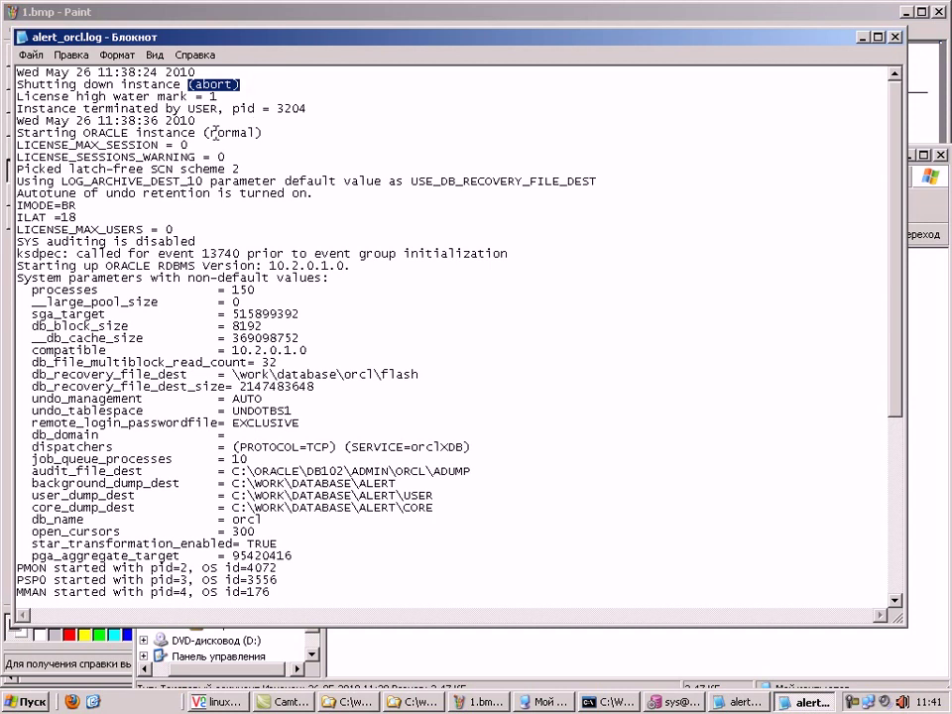
{"action": "left_click_drag", "start_coordinate": [209, 132], "coordinate": [255, 129]}
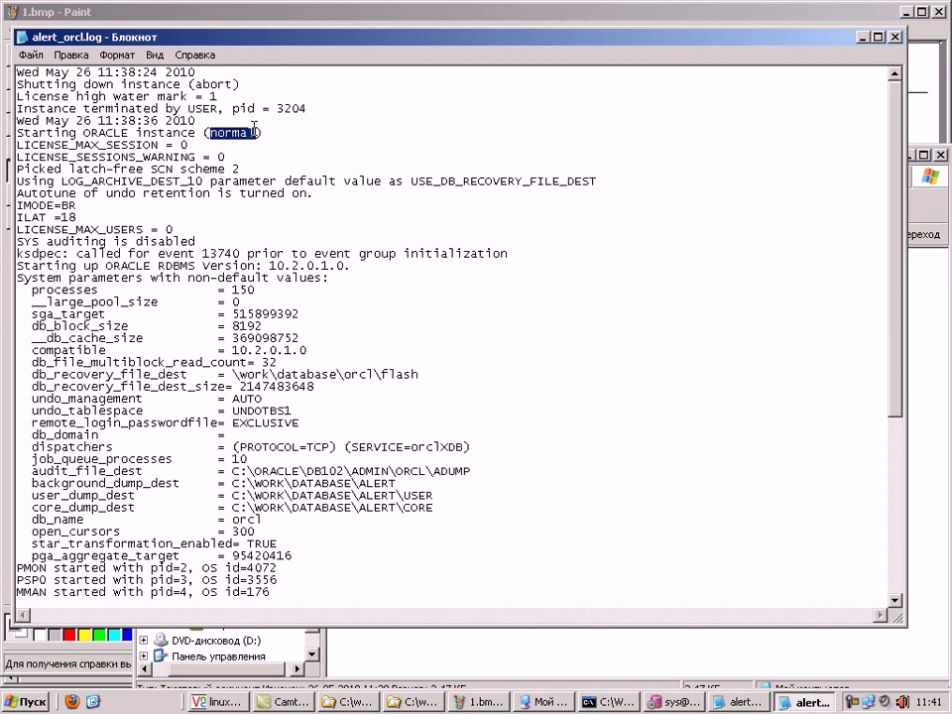
{"action": "scroll", "coordinate": [339, 214], "scroll_direction": "down", "scroll_amount": 8}
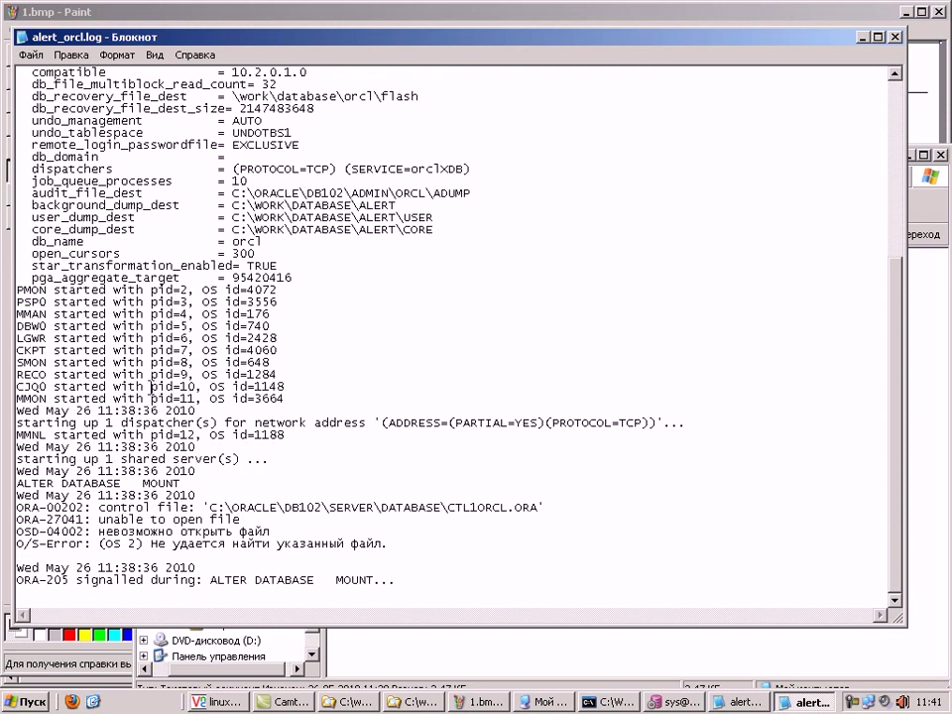
- Highlight the ALTER DATABASE MOUNT line and the missing CTL1ORCL.ORA path on the ORA-00202 line
{"action": "left_click_drag", "start_coordinate": [16, 483], "coordinate": [186, 482]}
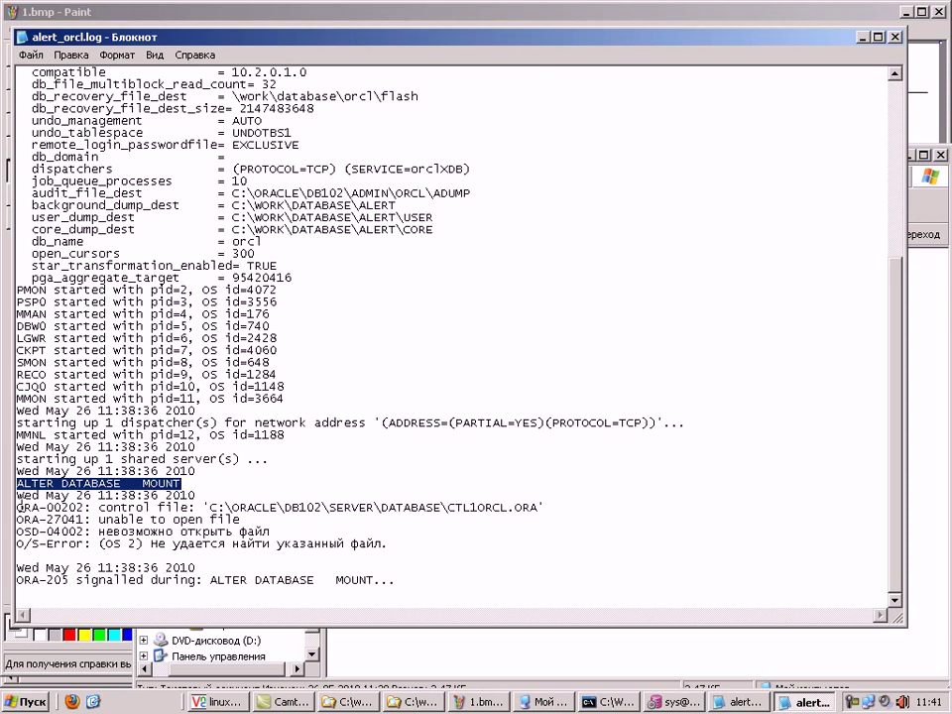
{"action": "left_click_drag", "start_coordinate": [209, 508], "coordinate": [563, 508]}
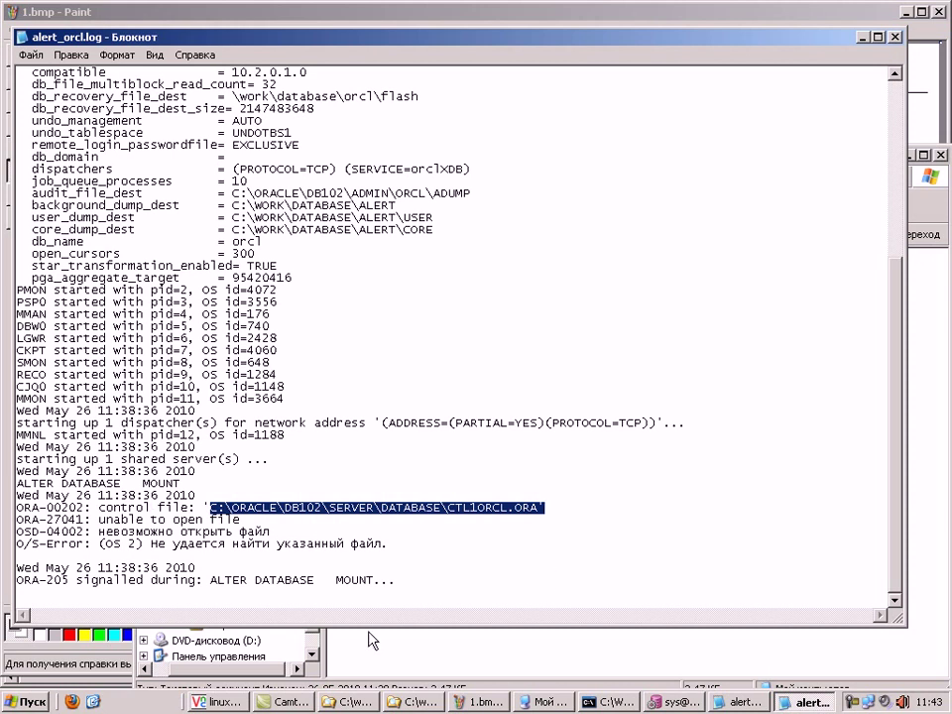
{"action": "left_click", "coordinate": [611, 705]}
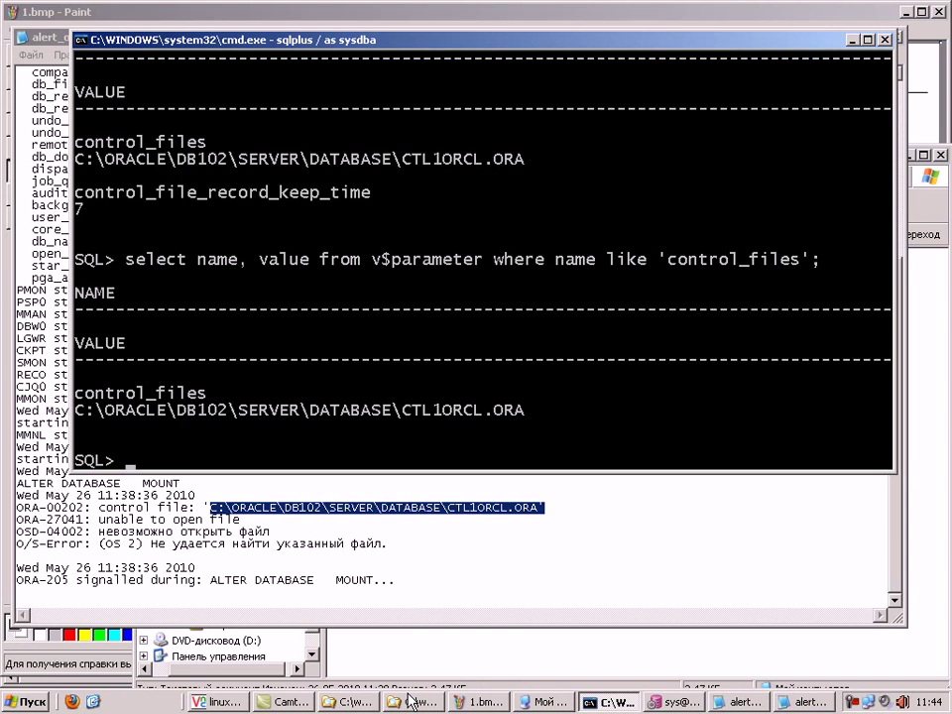
- Browse Explorer to C:\work\database\orcl, listing CONTROL01–03.CTL, the redo logs and datafiles
{"action": "left_click", "coordinate": [409, 701]}
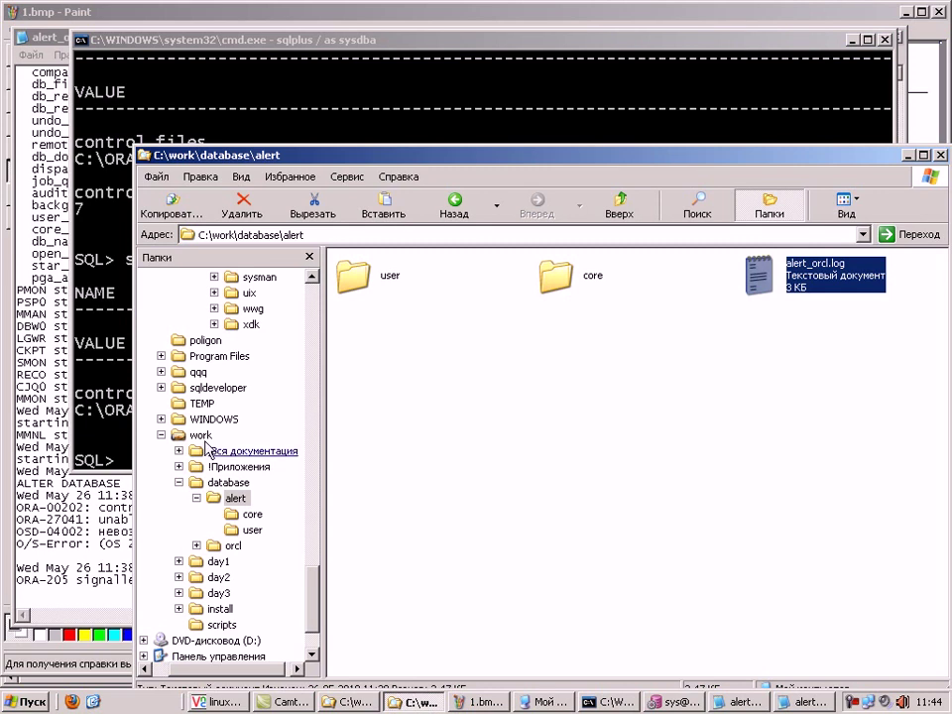
{"action": "left_click", "coordinate": [228, 482]}
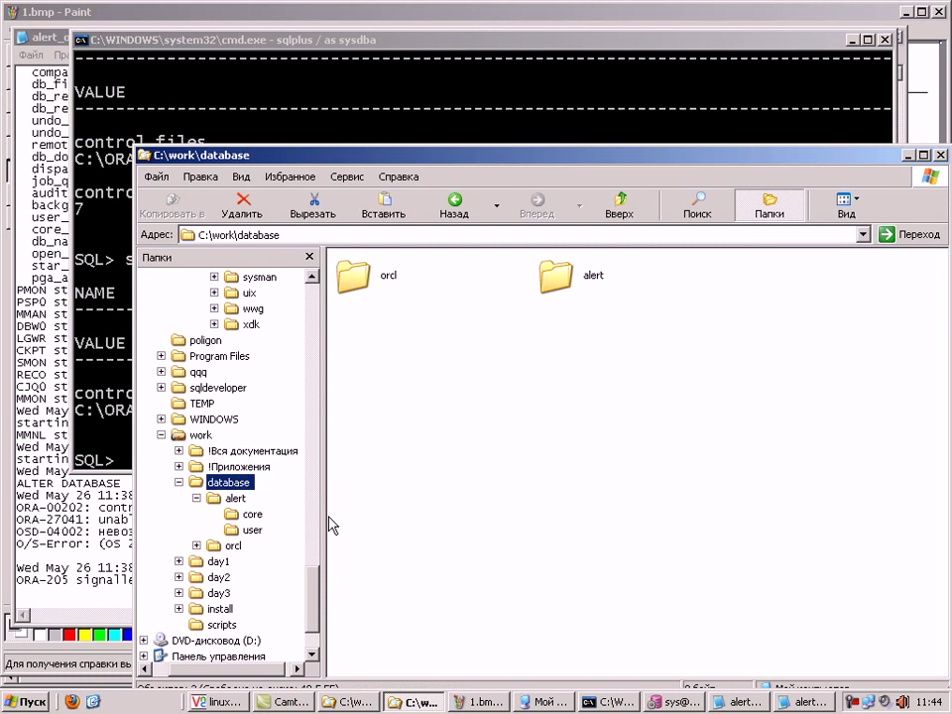
{"action": "left_click", "coordinate": [234, 545]}
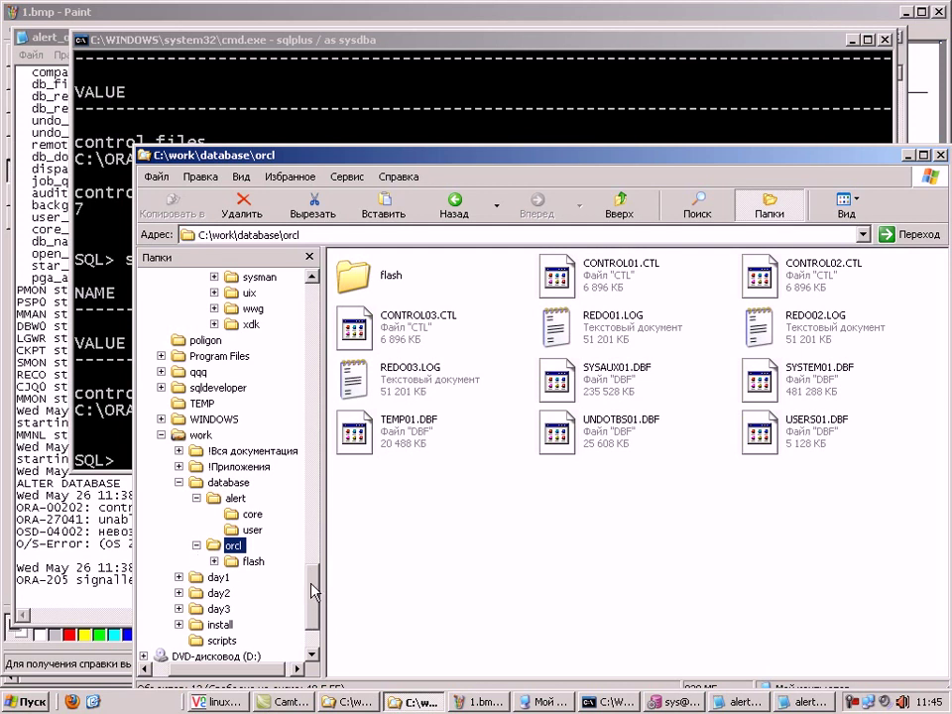
- Scroll the orcl file listing and put the C:\work\database\orcl window back in front of SQL*Plus
{"action": "scroll", "coordinate": [234, 447], "scroll_direction": "down", "scroll_amount": 2}
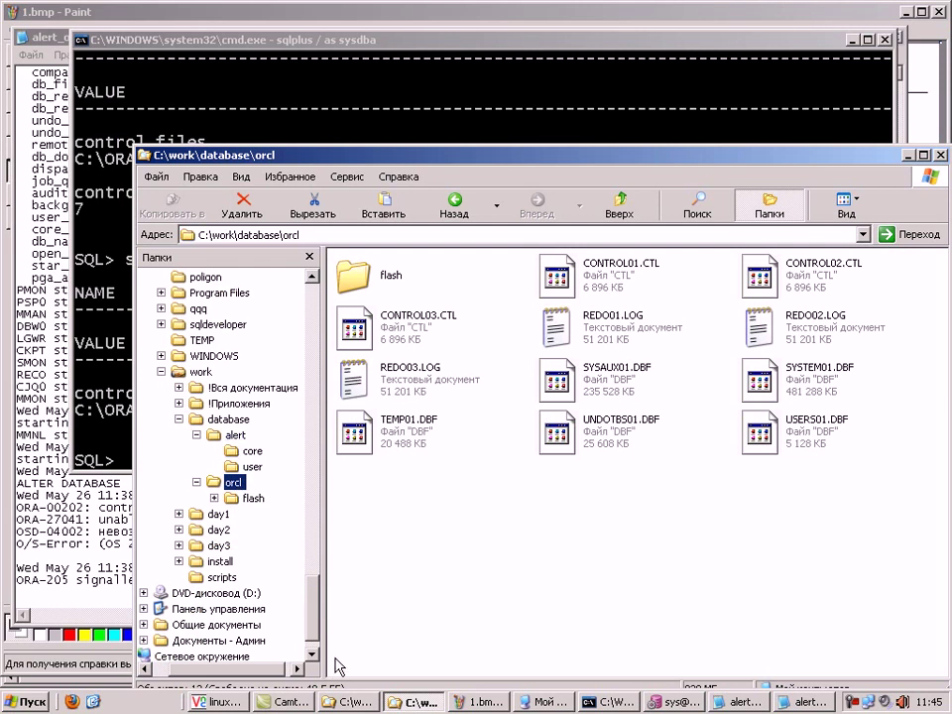
{"action": "left_click", "coordinate": [368, 43]}
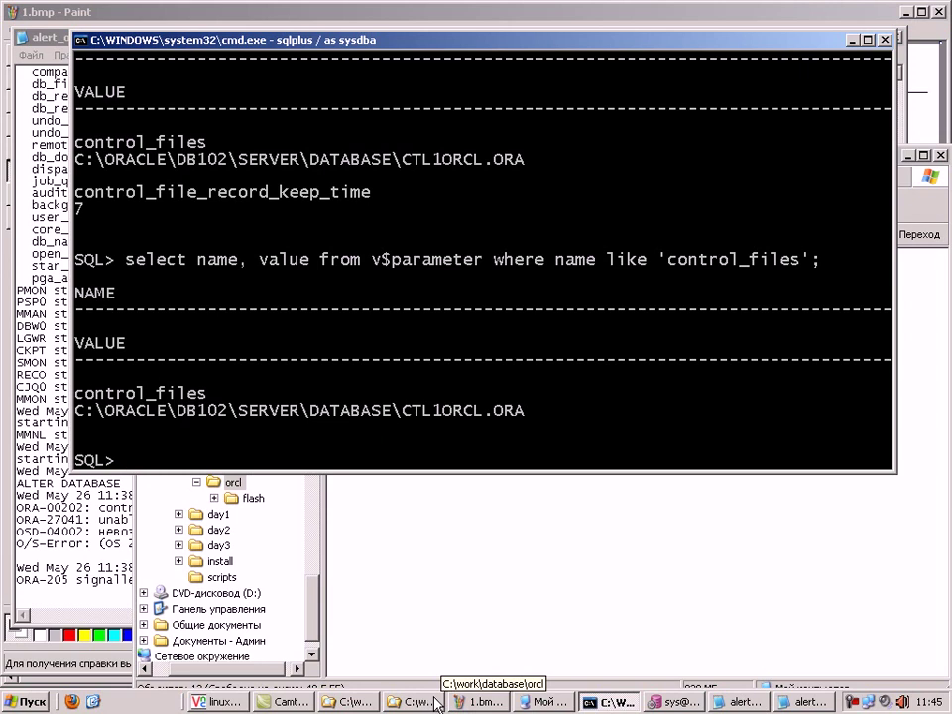
{"action": "left_click", "coordinate": [438, 701]}
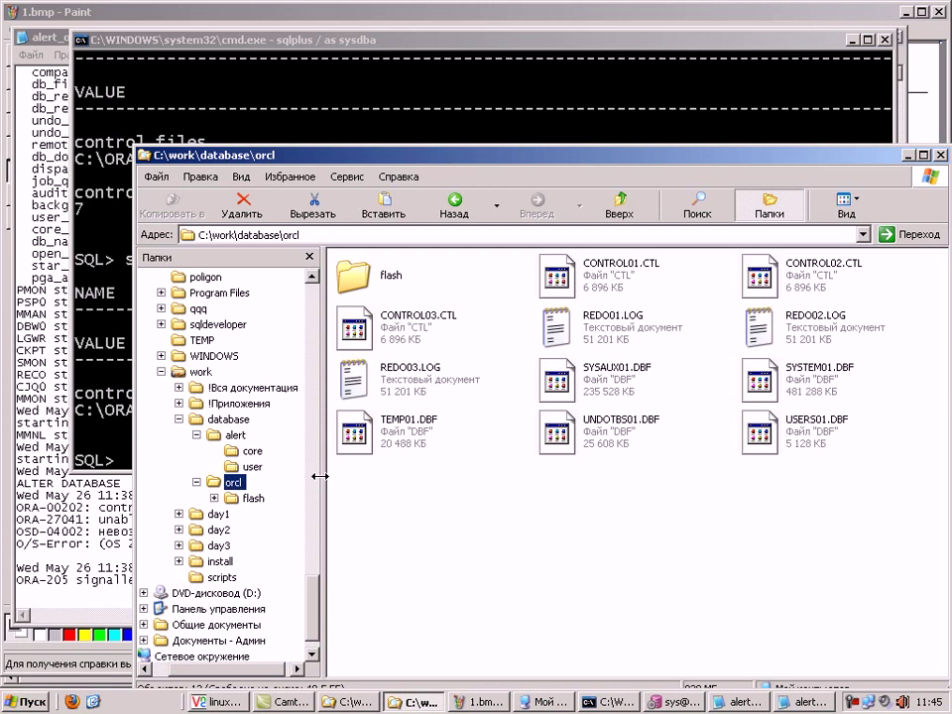
{"action": "mouse_move", "coordinate": [582, 443]}
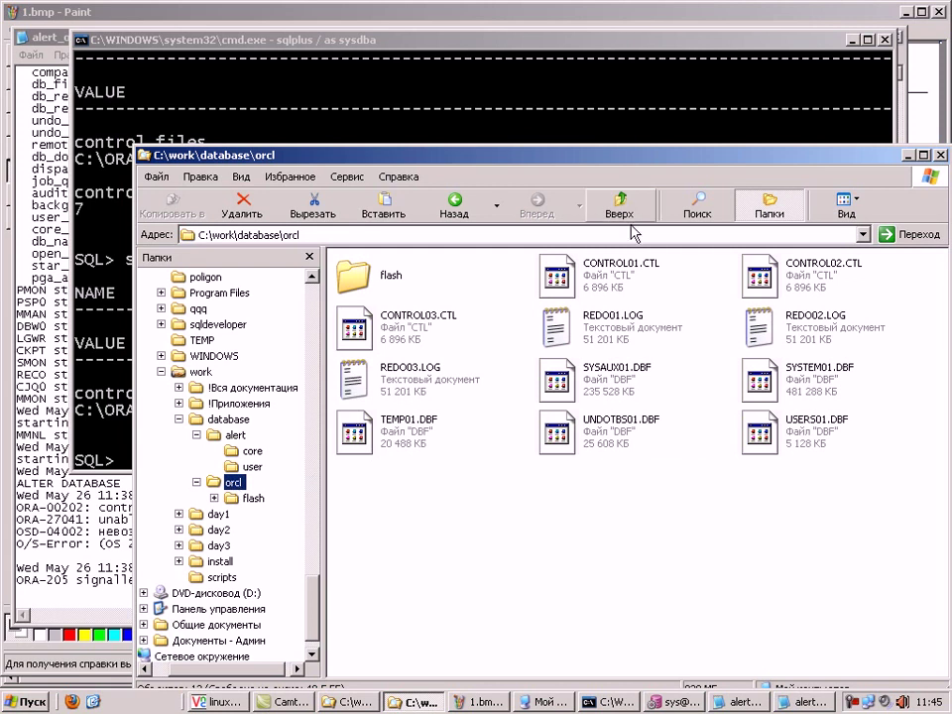
- Switch the orcl listing to Details view and delete CONTROL02.CTL and CONTROL03.CTL
{"action": "left_click", "coordinate": [856, 202]}
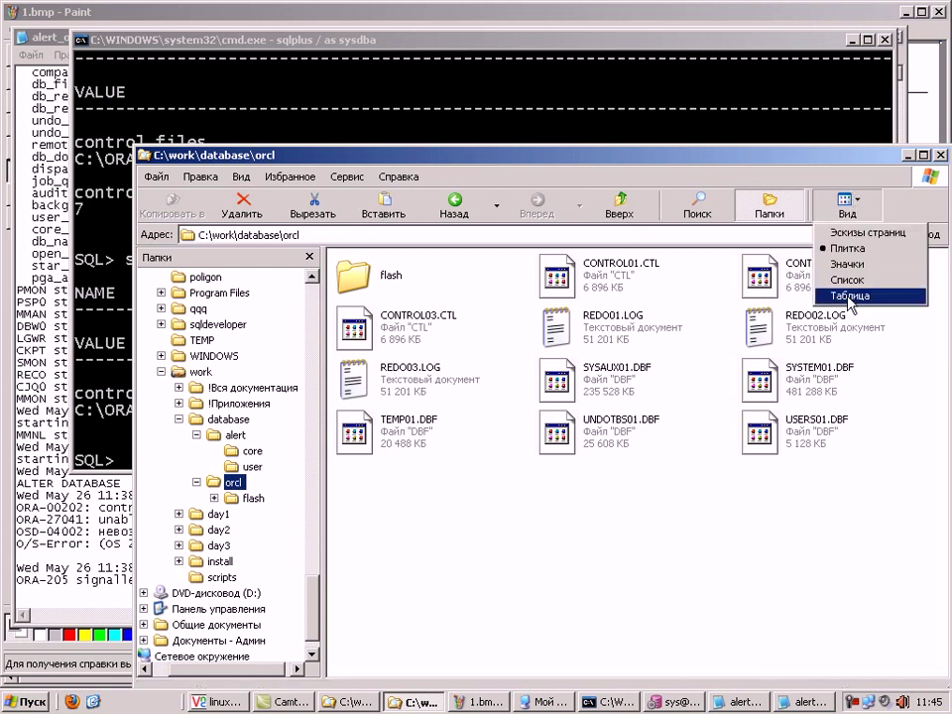
{"action": "left_click", "coordinate": [867, 301]}
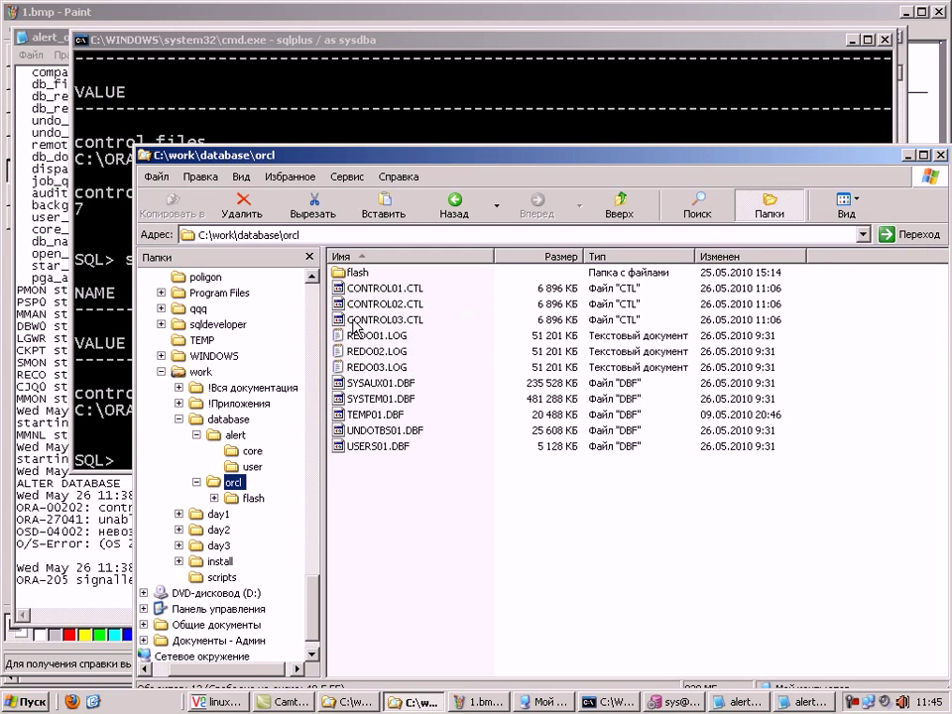
{"action": "mouse_move", "coordinate": [354, 324]}
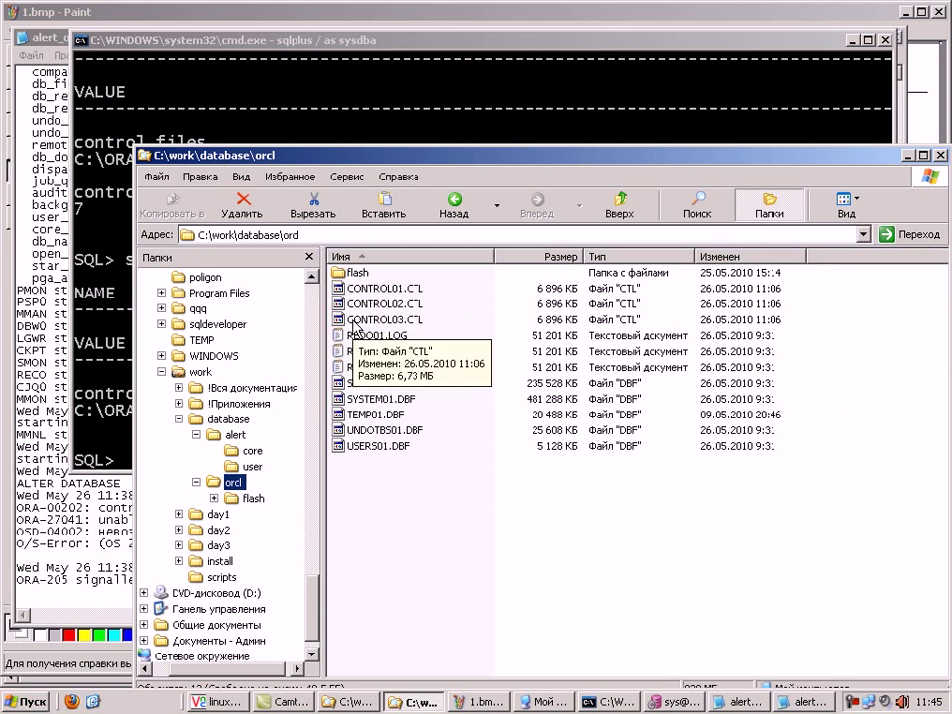
{"action": "left_click", "coordinate": [385, 303]}
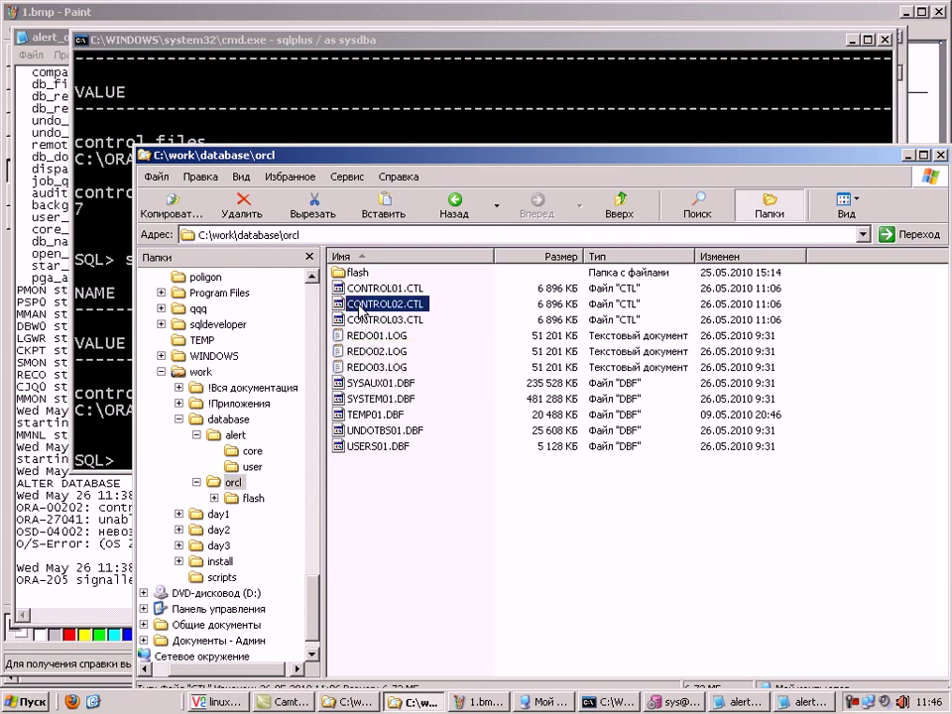
{"action": "left_click", "coordinate": [384, 320], "text": "ctrl"}
{"action": "key", "text": "Delete"}
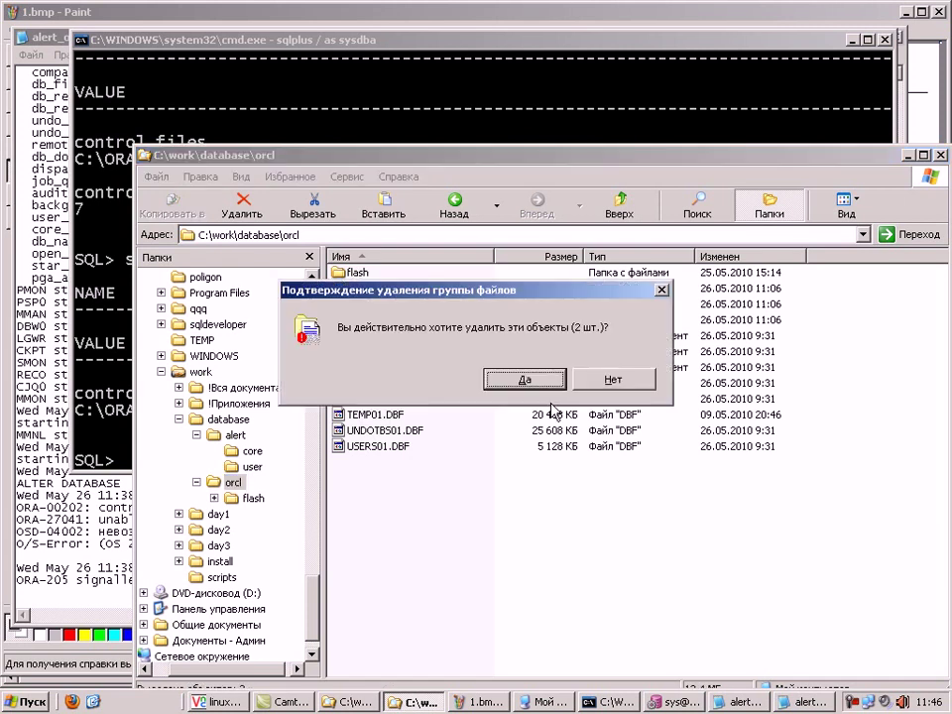
{"action": "key", "text": "Return"}
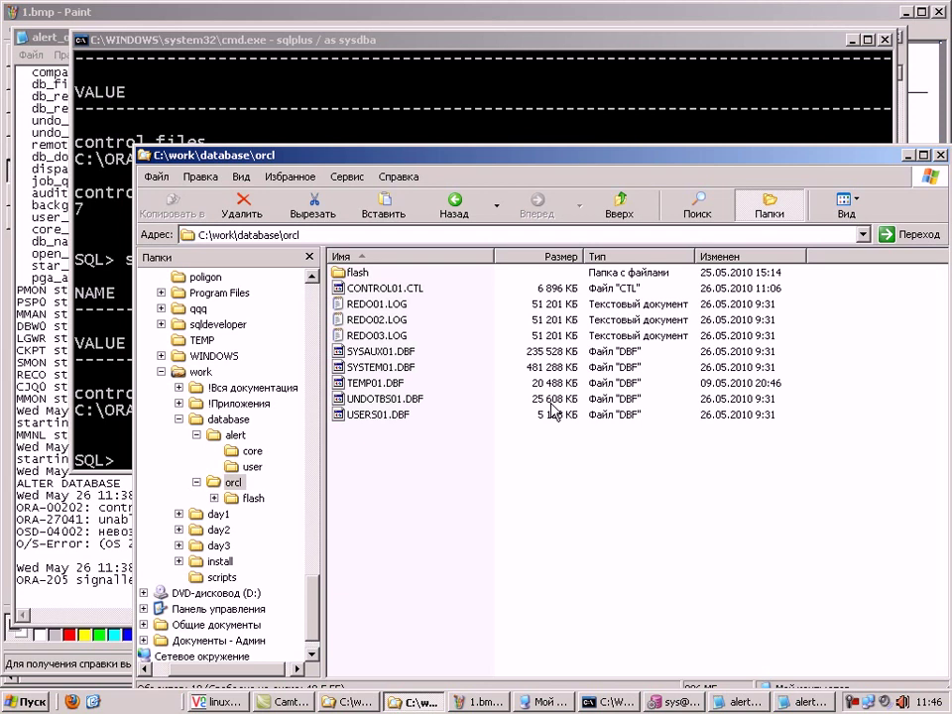
- Open CONTROL01.CTL via 'choose program from a list' to pick the program manually
{"action": "left_click", "coordinate": [395, 292]}
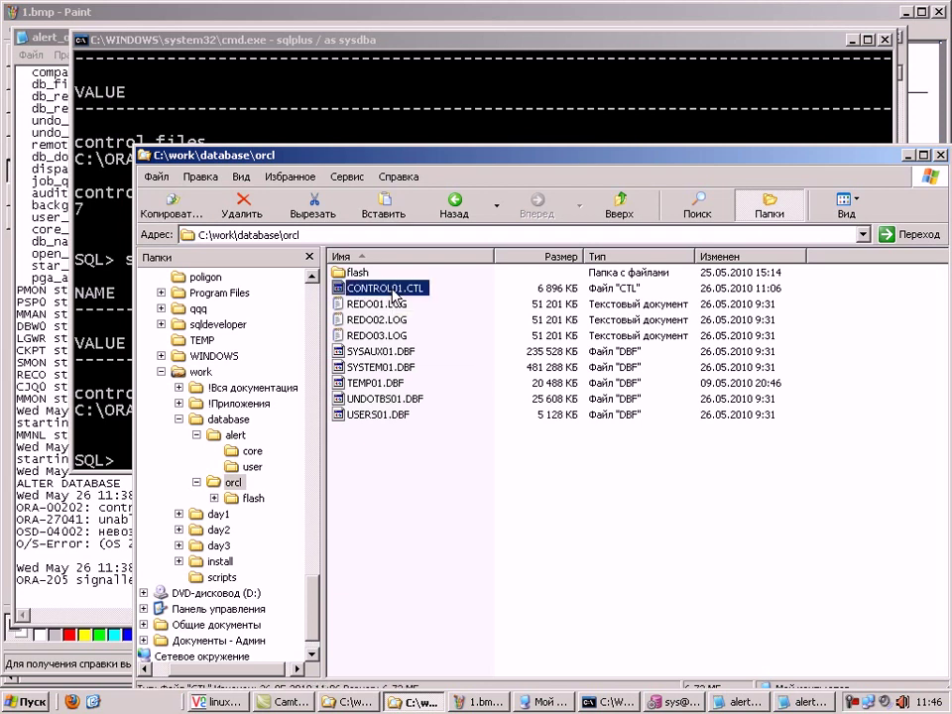
{"action": "right_click", "coordinate": [394, 291]}
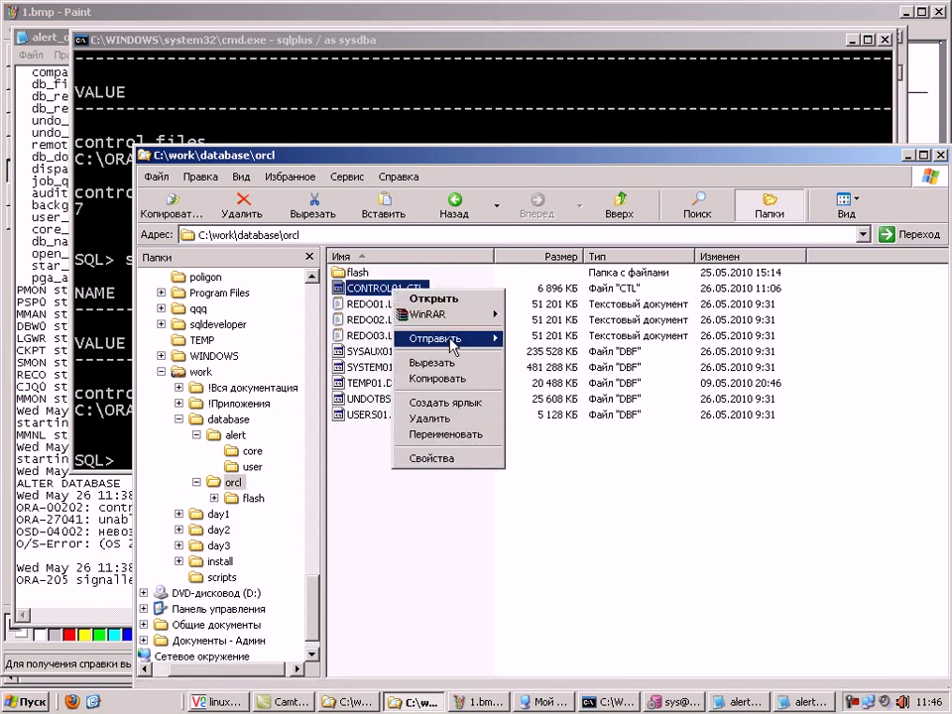
{"action": "left_click", "coordinate": [447, 298]}
{"action": "left_click", "coordinate": [462, 407]}
{"action": "left_click", "coordinate": [531, 436]}
{"action": "left_click_drag", "start_coordinate": [615, 277], "coordinate": [624, 337]}
- Open CONTROL01.CTL in WordPad, widen the window, and scroll through its mostly binary contents
{"action": "double_click", "coordinate": [365, 349]}
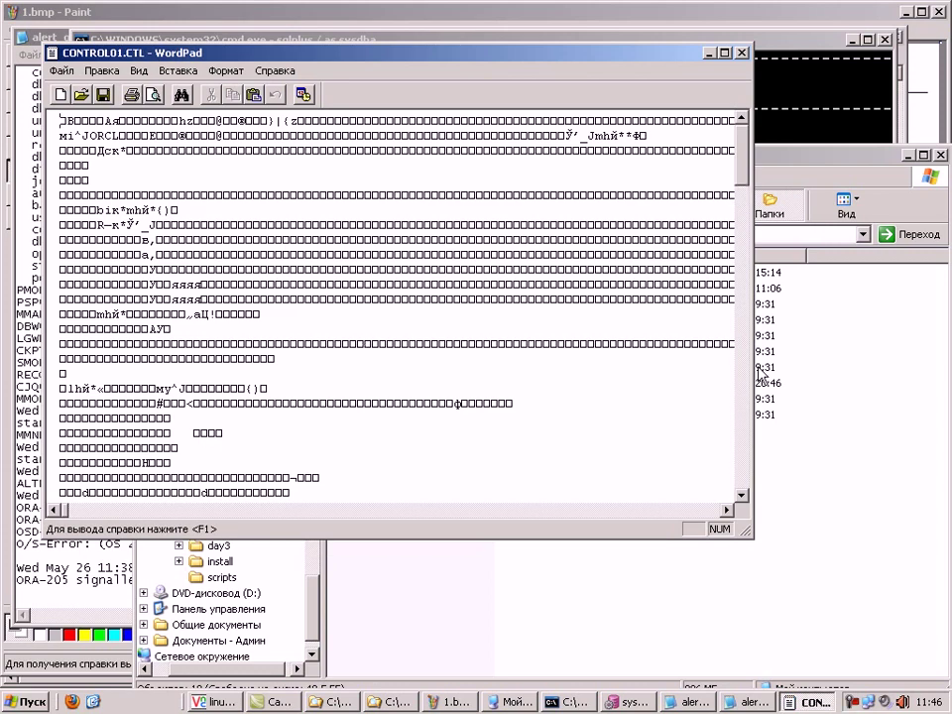
{"action": "left_click_drag", "start_coordinate": [751, 434], "coordinate": [942, 417]}
{"action": "left_click_drag", "start_coordinate": [935, 166], "coordinate": [946, 481]}
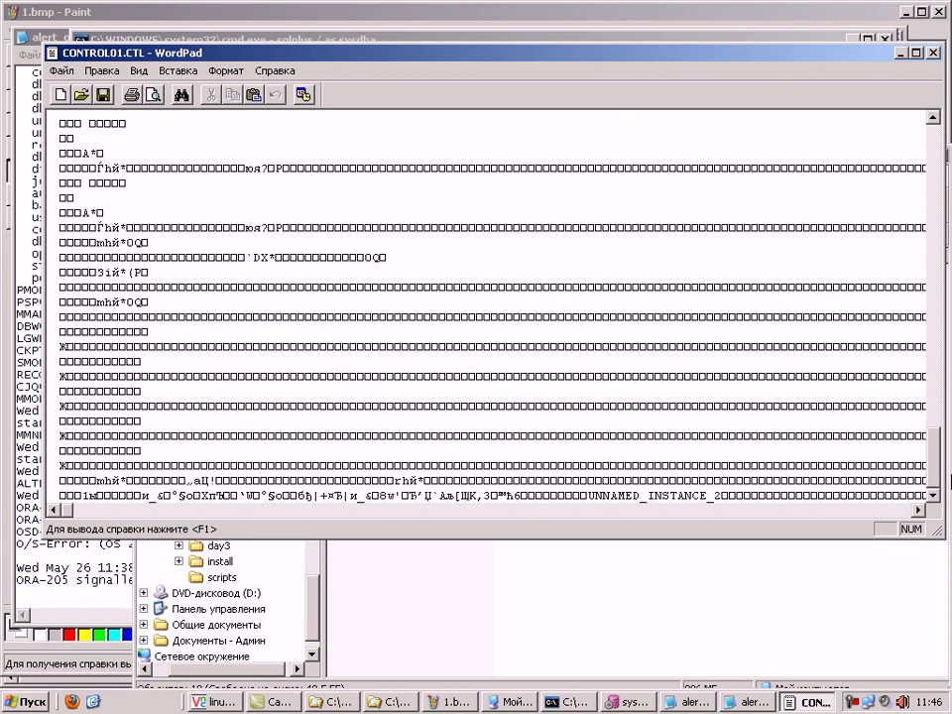
{"action": "mouse_move", "coordinate": [60, 509]}
{"action": "left_mouse_down"}
{"action": "mouse_move", "coordinate": [229, 524]}
{"action": "mouse_move", "coordinate": [77, 509]}
{"action": "left_mouse_up"}
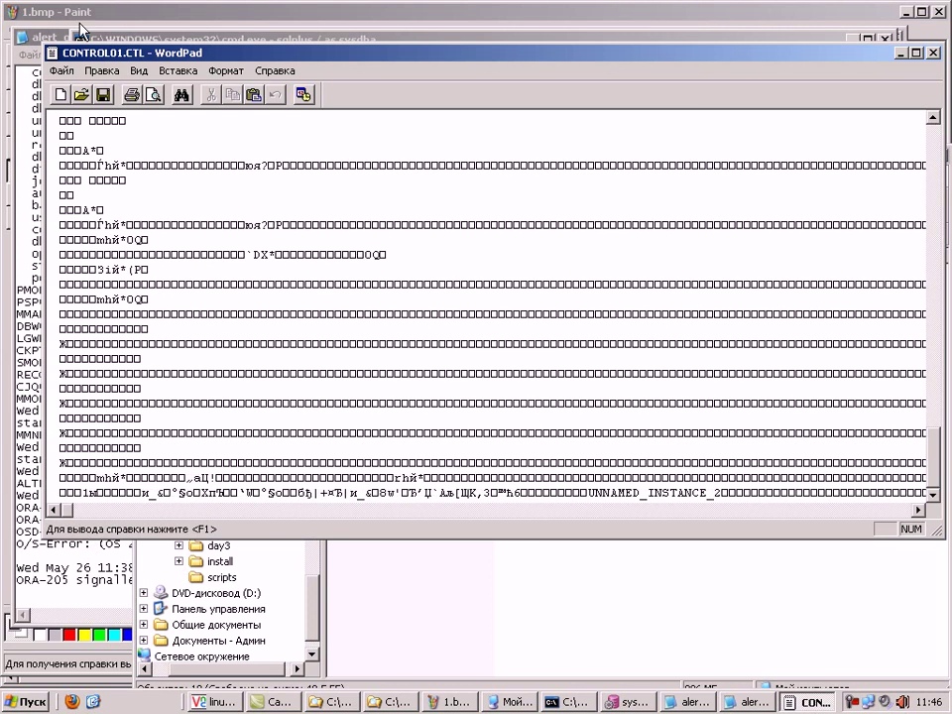
{"action": "left_click_drag", "start_coordinate": [935, 438], "coordinate": [932, 127]}
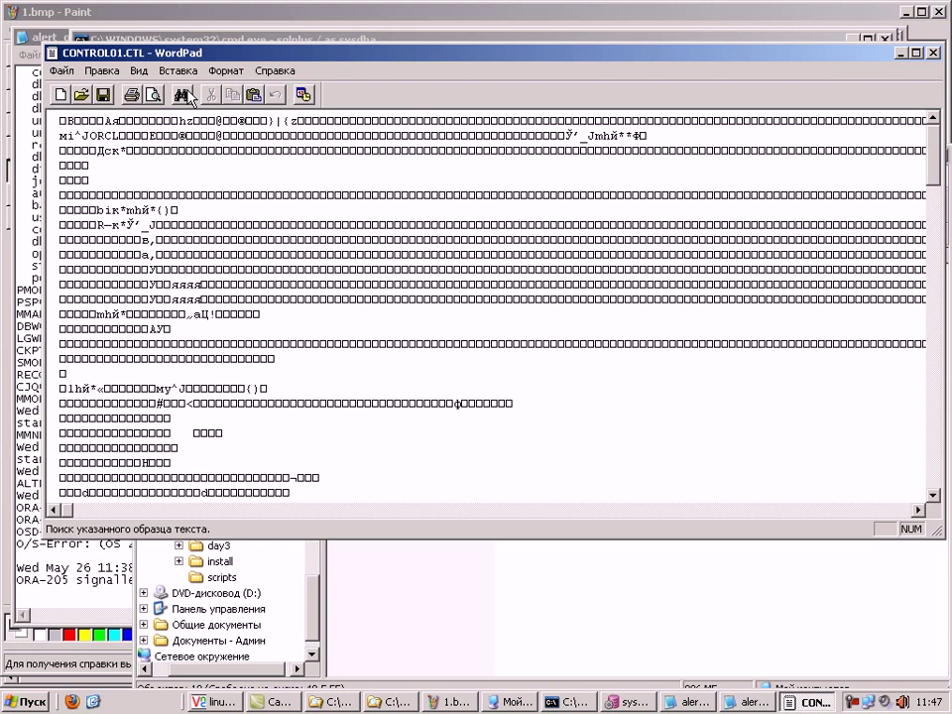
- Search CONTROL01.CTL in WordPad for the word 'user'
{"action": "left_click", "coordinate": [182, 95]}
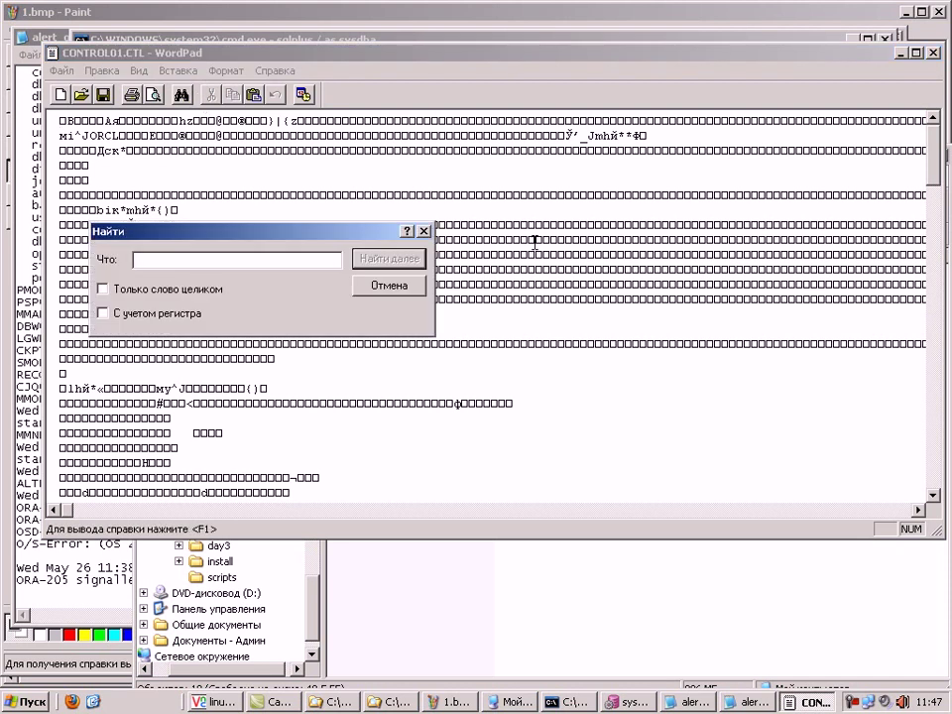
{"action": "type", "text": "user"}
{"action": "left_click", "coordinate": [401, 264]}
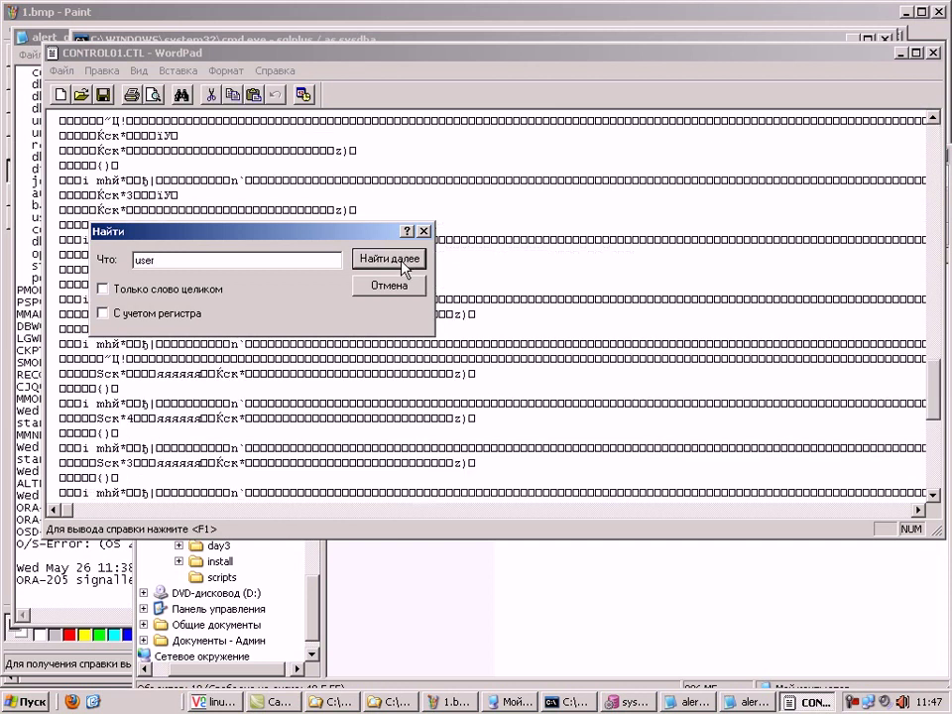
- Move the Find dialog aside and put the caret at the end of the search term
{"action": "left_click_drag", "start_coordinate": [297, 231], "coordinate": [455, 93]}
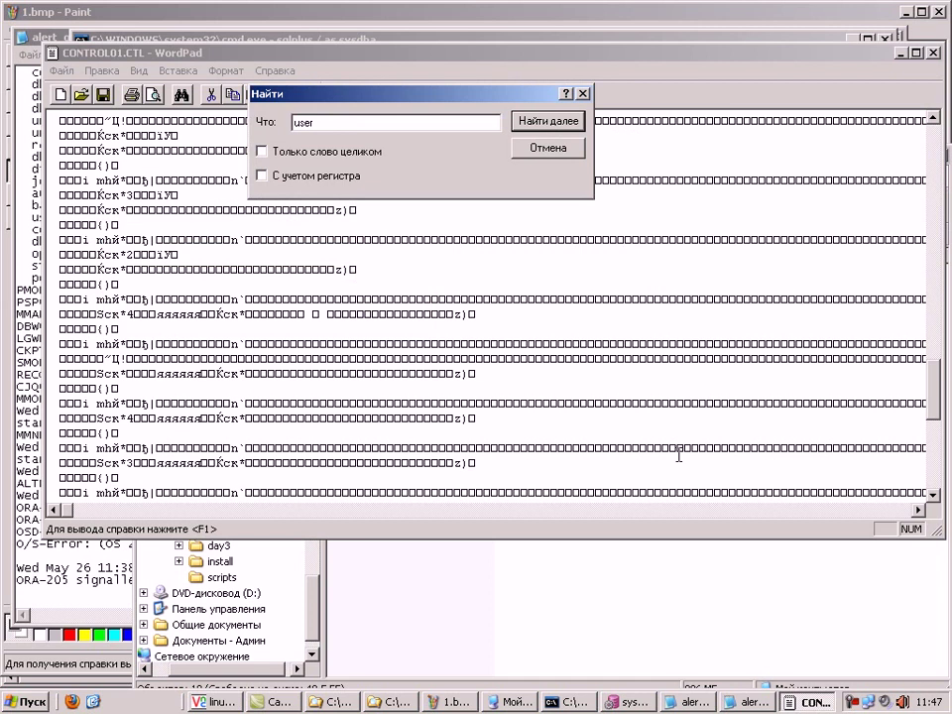
{"action": "left_click_drag", "start_coordinate": [446, 100], "coordinate": [383, 76]}
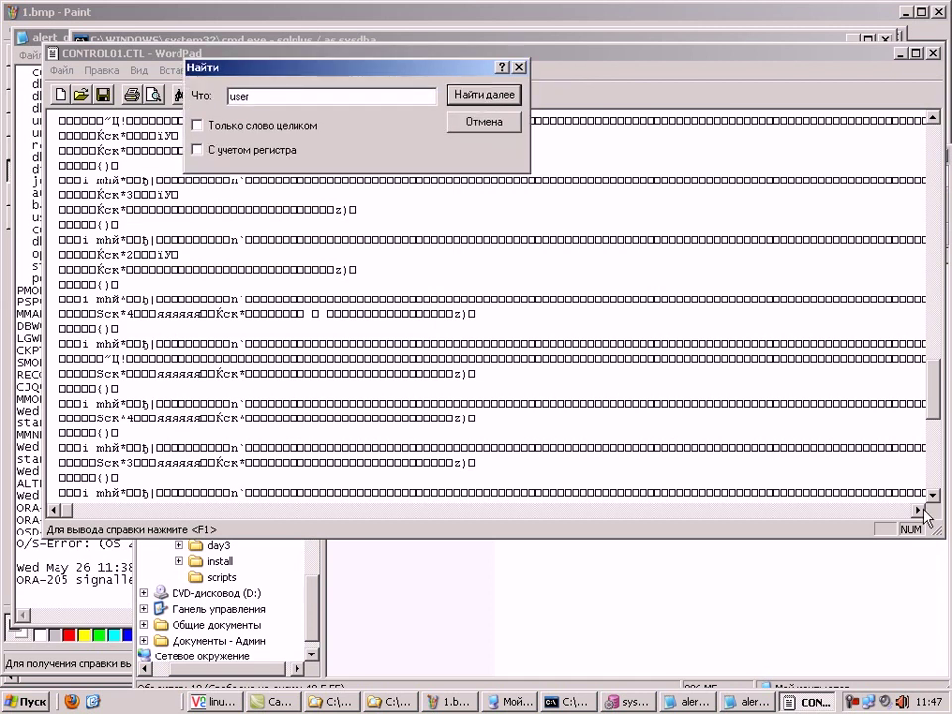
{"action": "left_click_drag", "start_coordinate": [70, 511], "coordinate": [36, 363]}
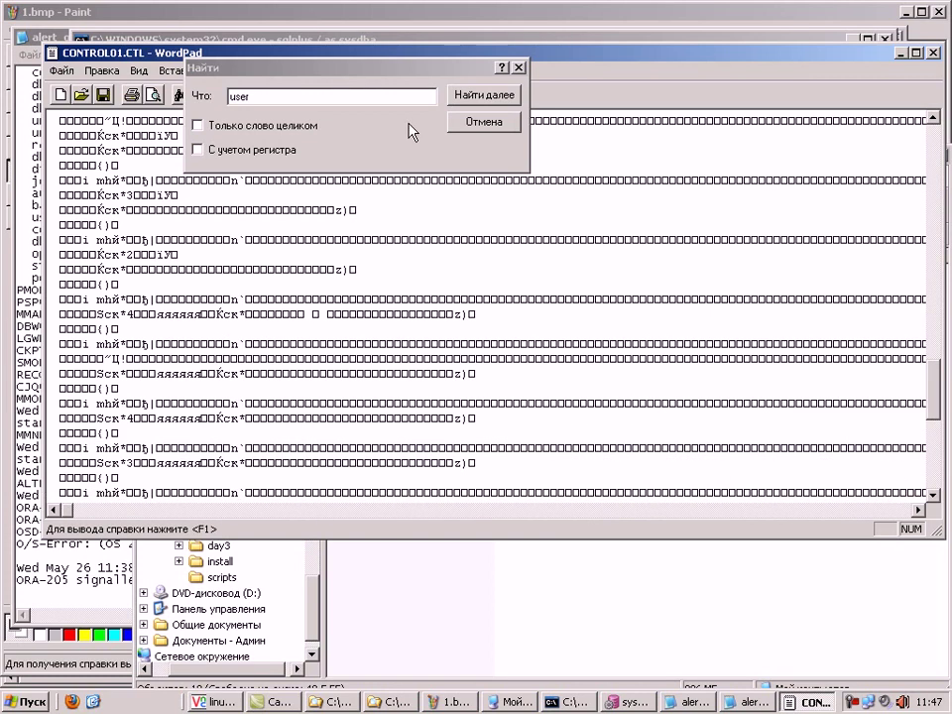
{"action": "left_click", "coordinate": [311, 96]}
{"action": "double_click", "coordinate": [311, 96]}
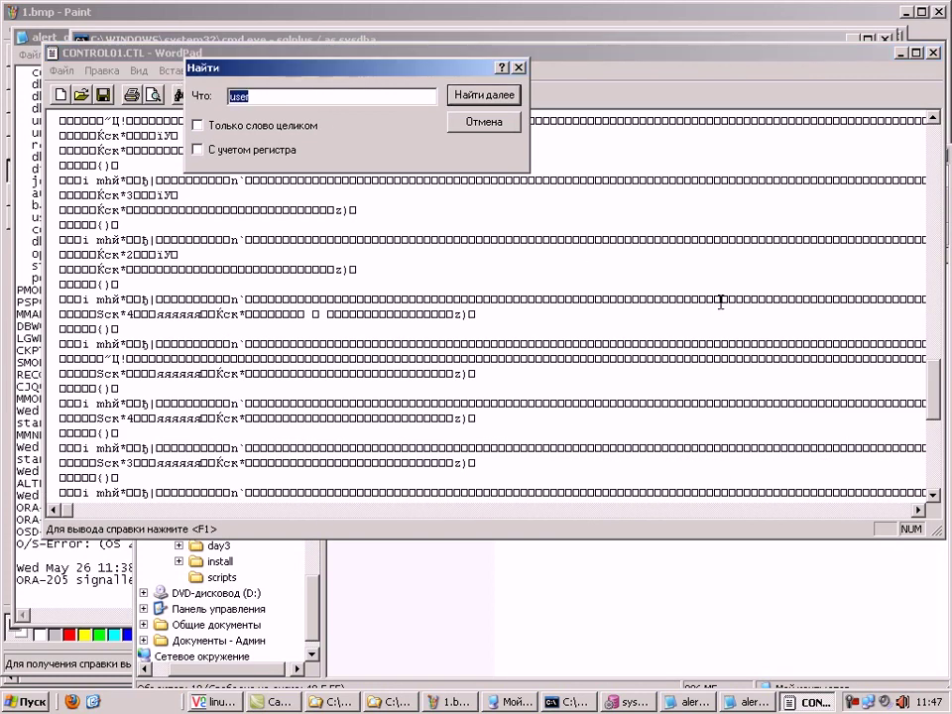
{"action": "key", "text": "Left"}
{"action": "key", "text": "End"}
- Copy the USERS01.DBF file name from the orcl folder into WordPad's Find box
{"action": "left_click", "coordinate": [389, 701]}
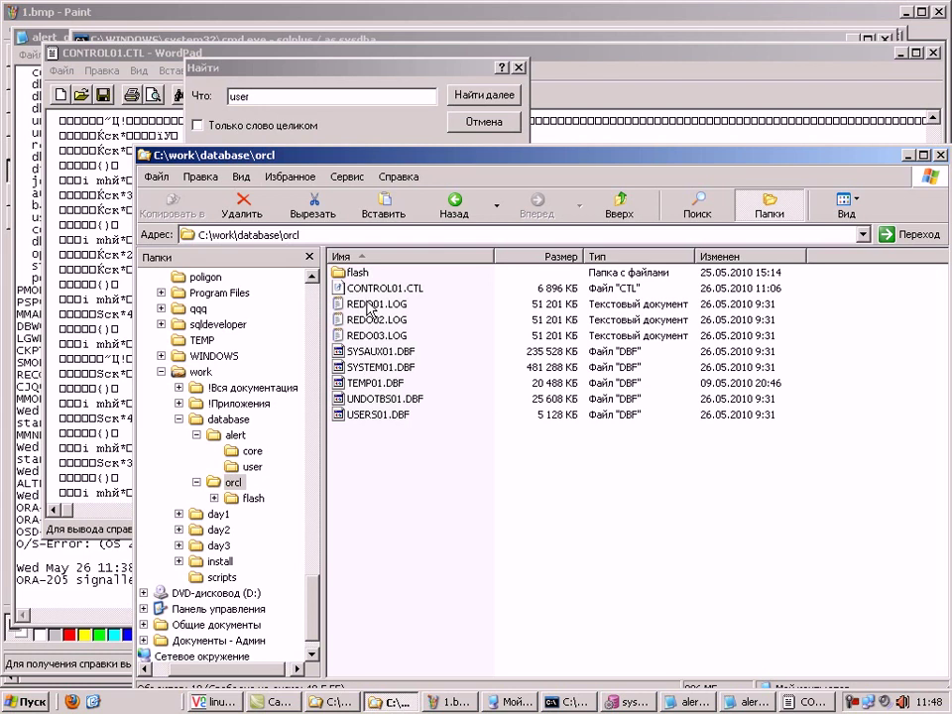
{"action": "left_click", "coordinate": [377, 427]}
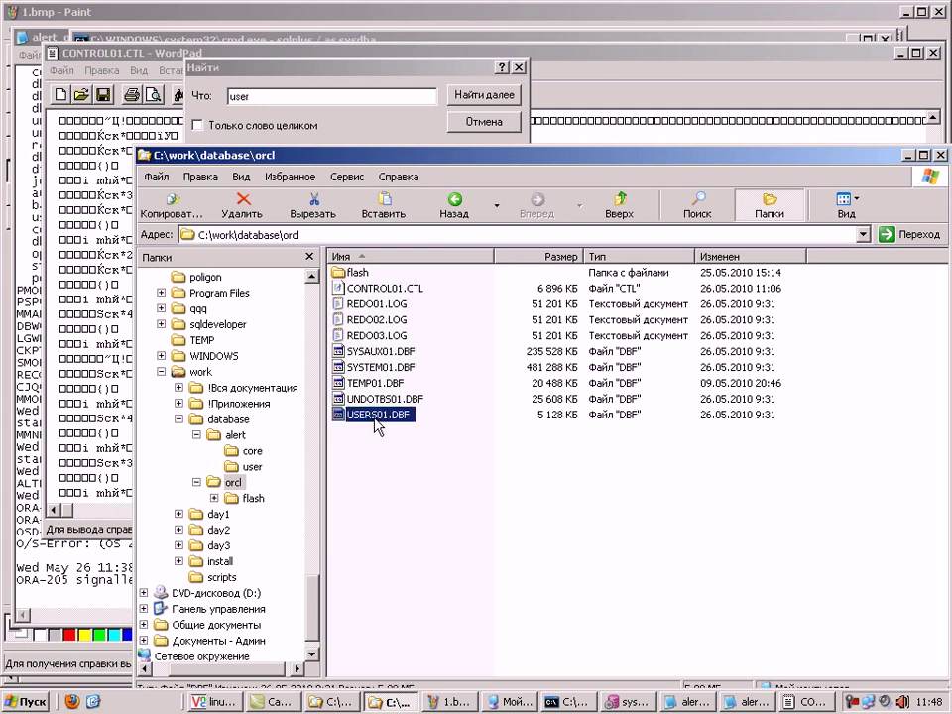
{"action": "left_click", "coordinate": [376, 427]}
{"action": "key", "text": "ctrl+c"}
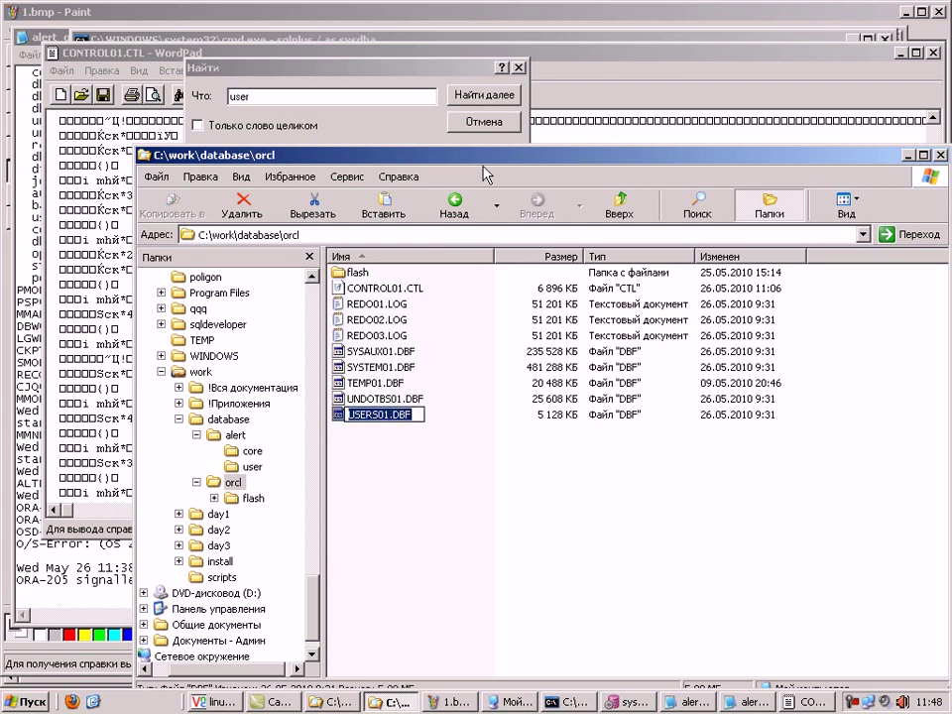
{"action": "left_click", "coordinate": [288, 52]}
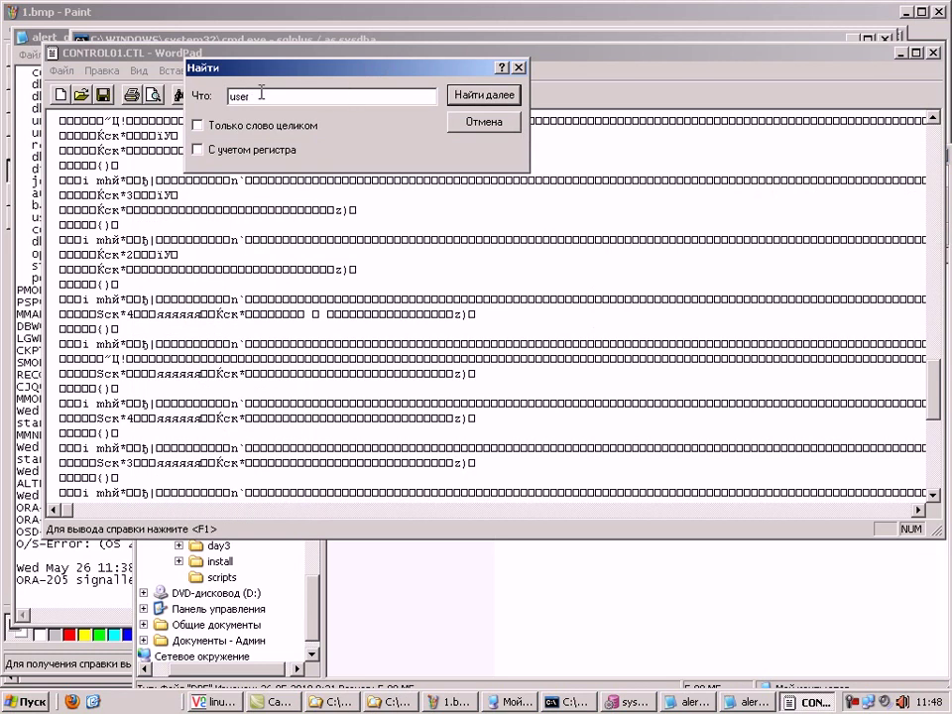
{"action": "key", "text": "ctrl+v"}
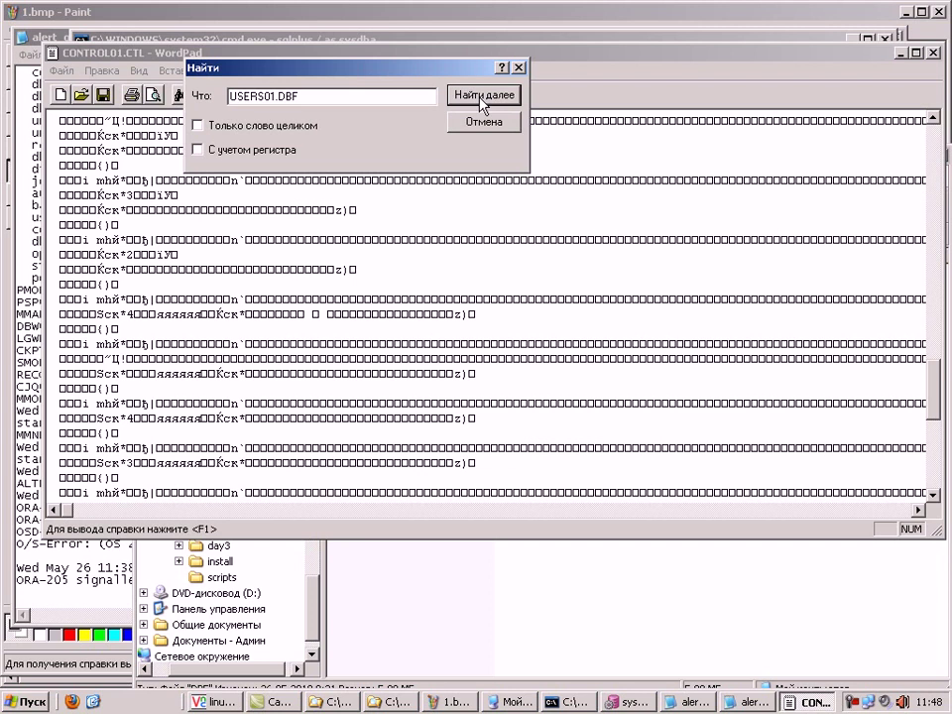
- Search for USERS01.DBF, dismiss the search-finished message, and repeat the search
{"action": "left_click", "coordinate": [479, 97]}
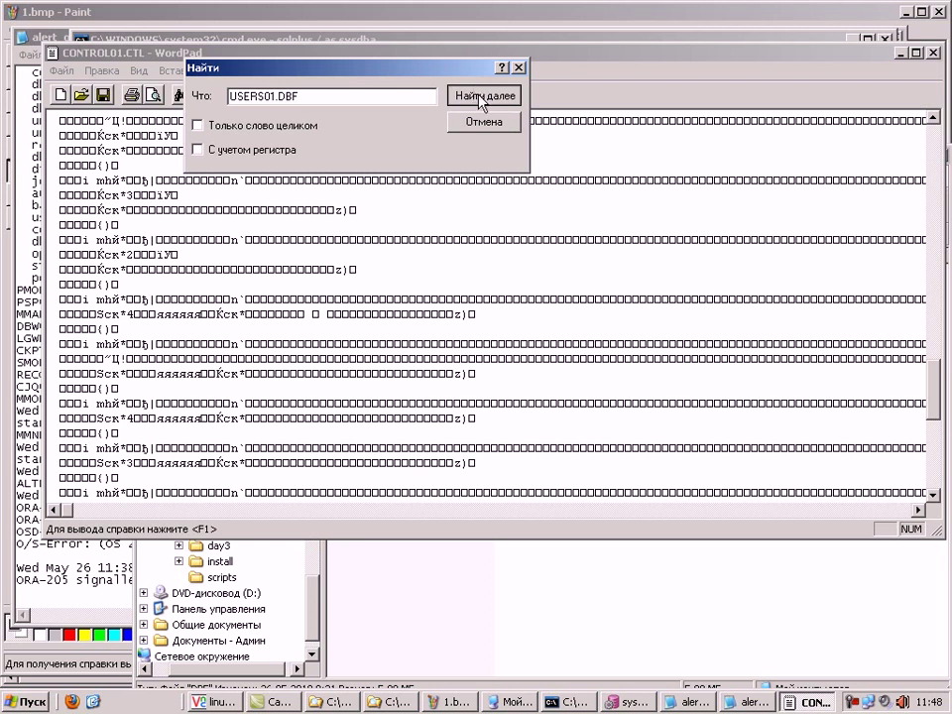
{"action": "left_click", "coordinate": [359, 146]}
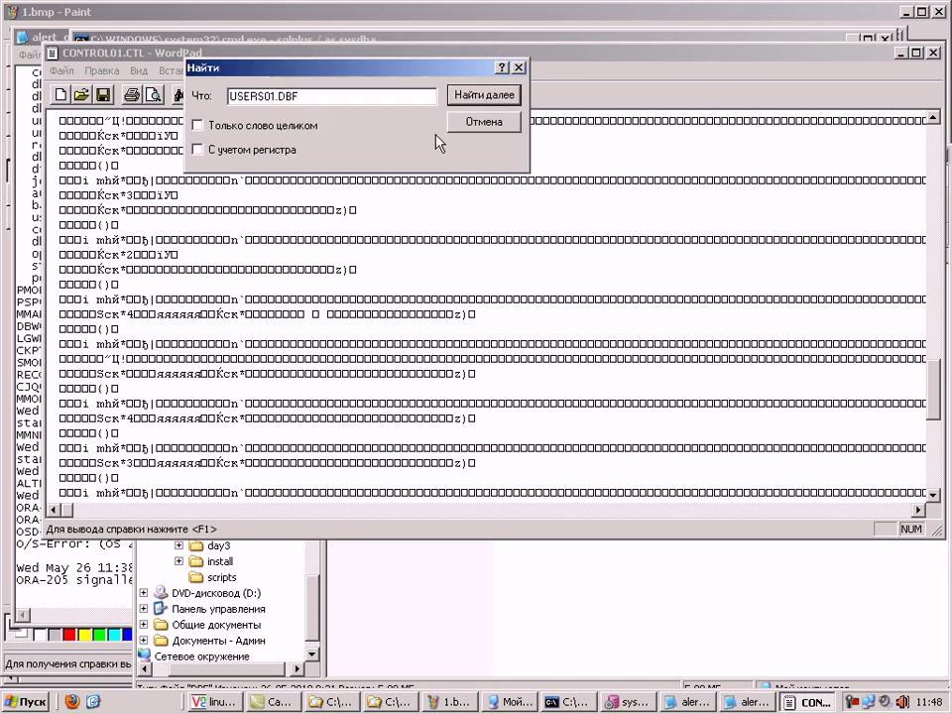
{"action": "left_click", "coordinate": [517, 67]}
{"action": "left_click", "coordinate": [182, 94]}
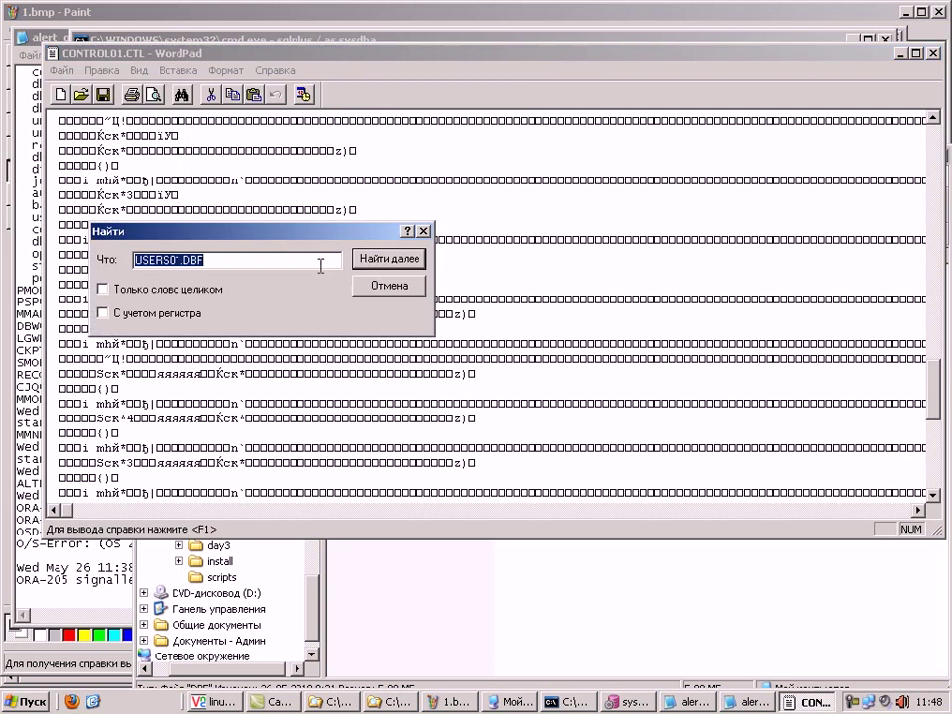
{"action": "left_click", "coordinate": [374, 261]}
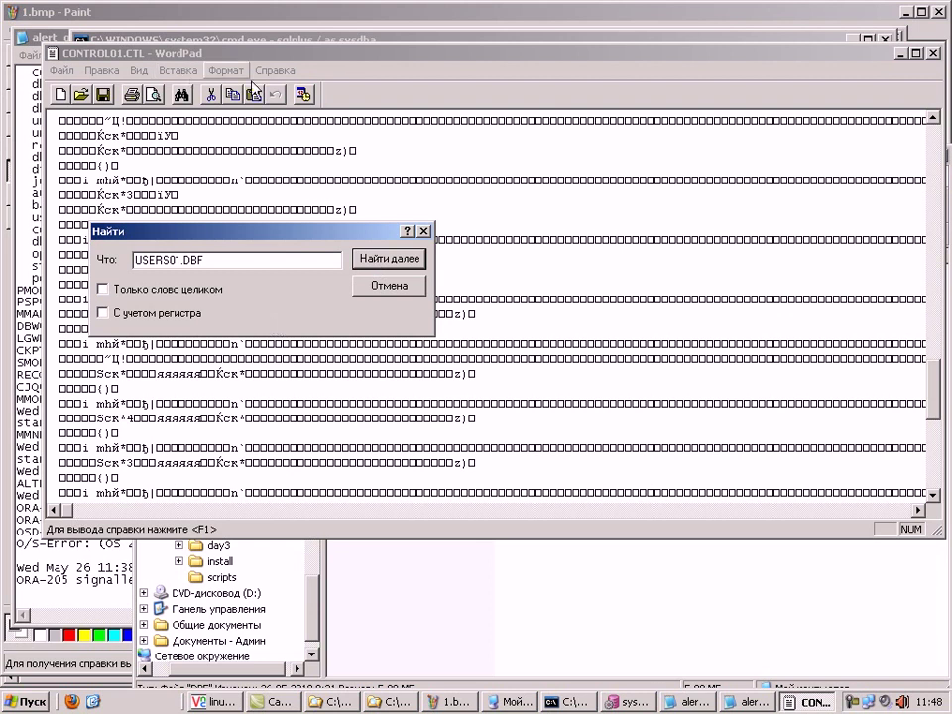
{"action": "left_click_drag", "start_coordinate": [298, 231], "coordinate": [272, 179]}
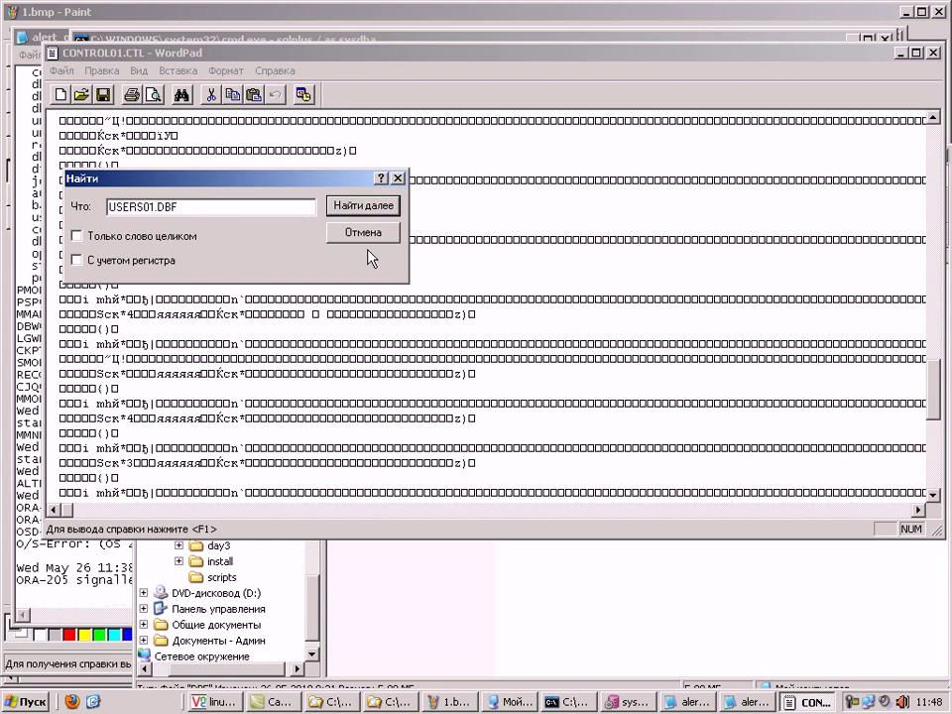
- Close the Find dialog, check font settings without changes, and close CONTROL01.CTL
{"action": "left_click", "coordinate": [397, 179]}
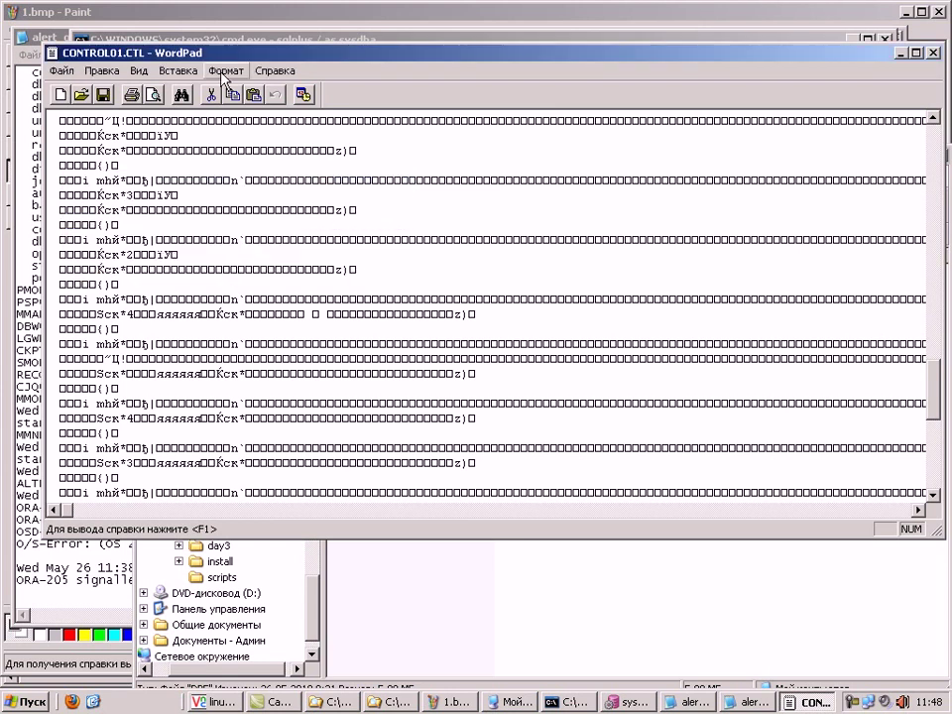
{"action": "left_click", "coordinate": [227, 71]}
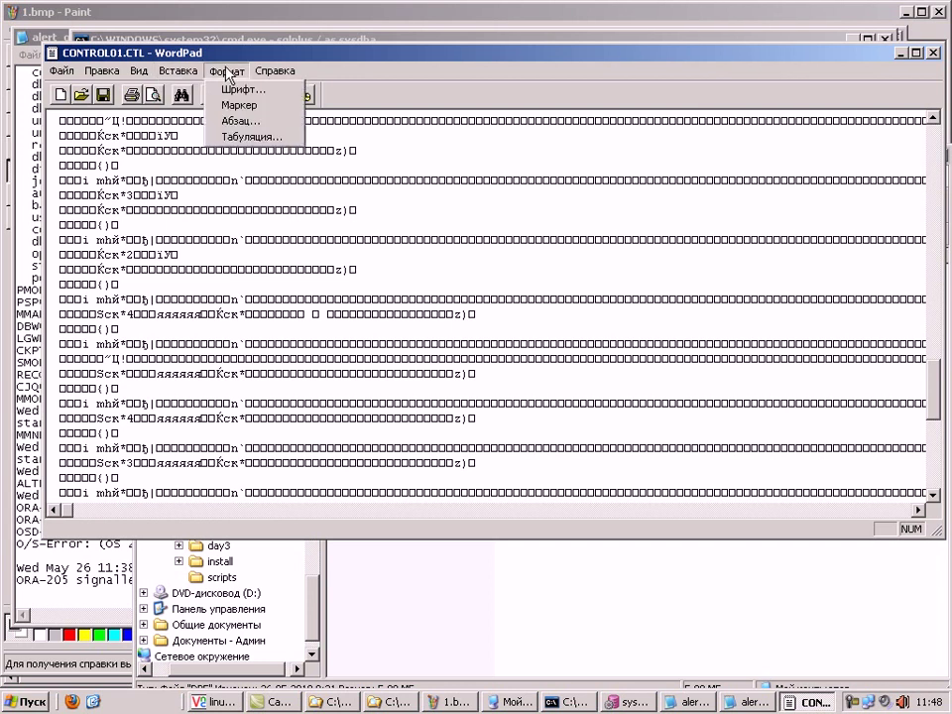
{"action": "left_click", "coordinate": [243, 89]}
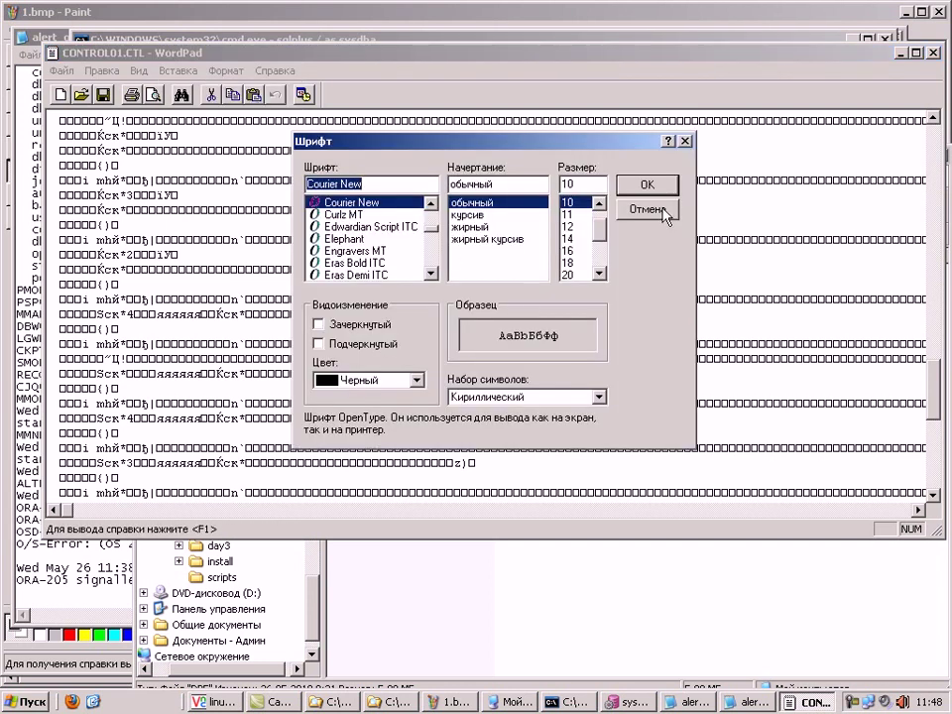
{"action": "left_click", "coordinate": [684, 140]}
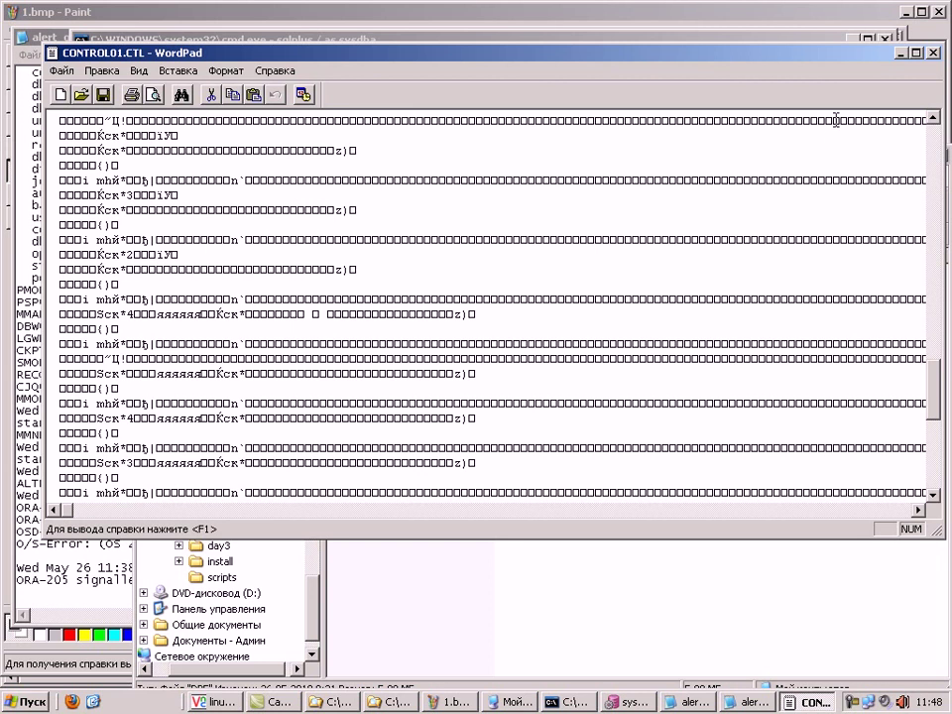
{"action": "left_click", "coordinate": [933, 52]}
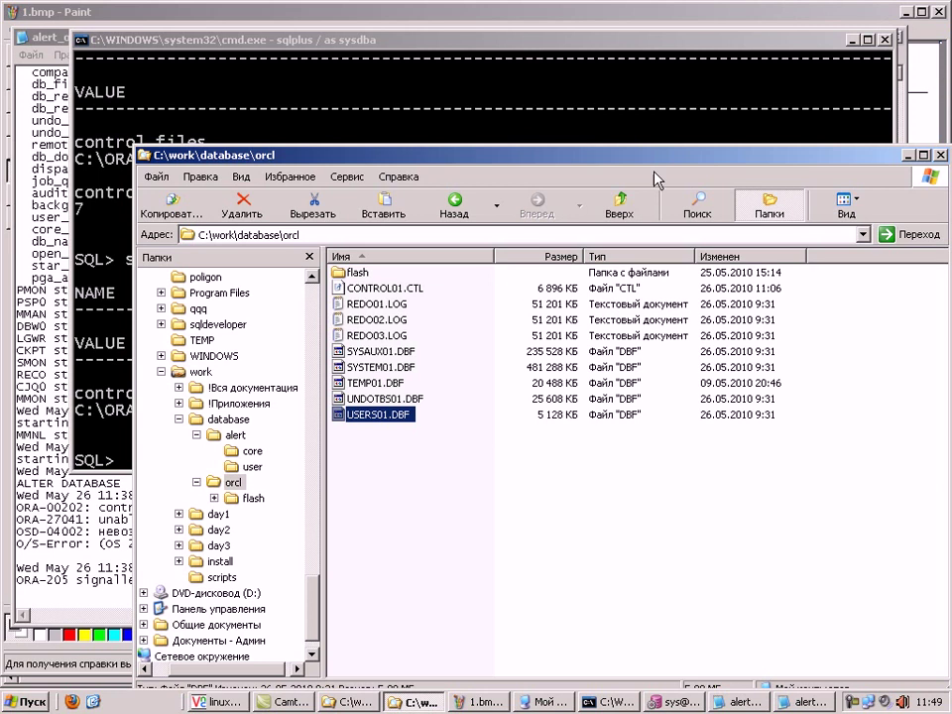
- Create new folders disk1 and disk2 inside C:\work\database
{"action": "left_click", "coordinate": [226, 420]}
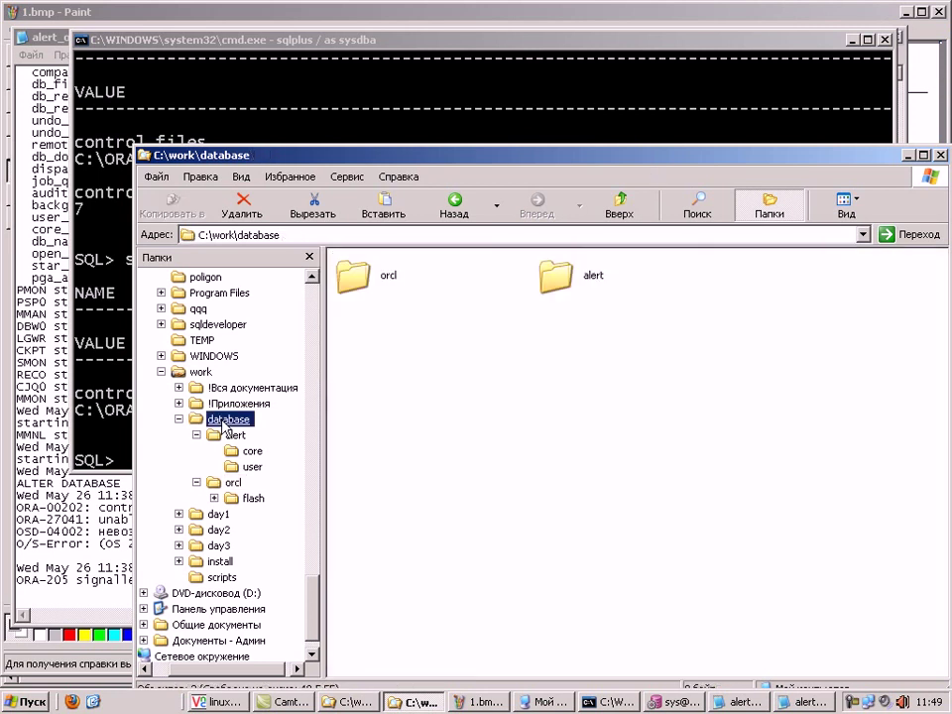
{"action": "right_click", "coordinate": [365, 363]}
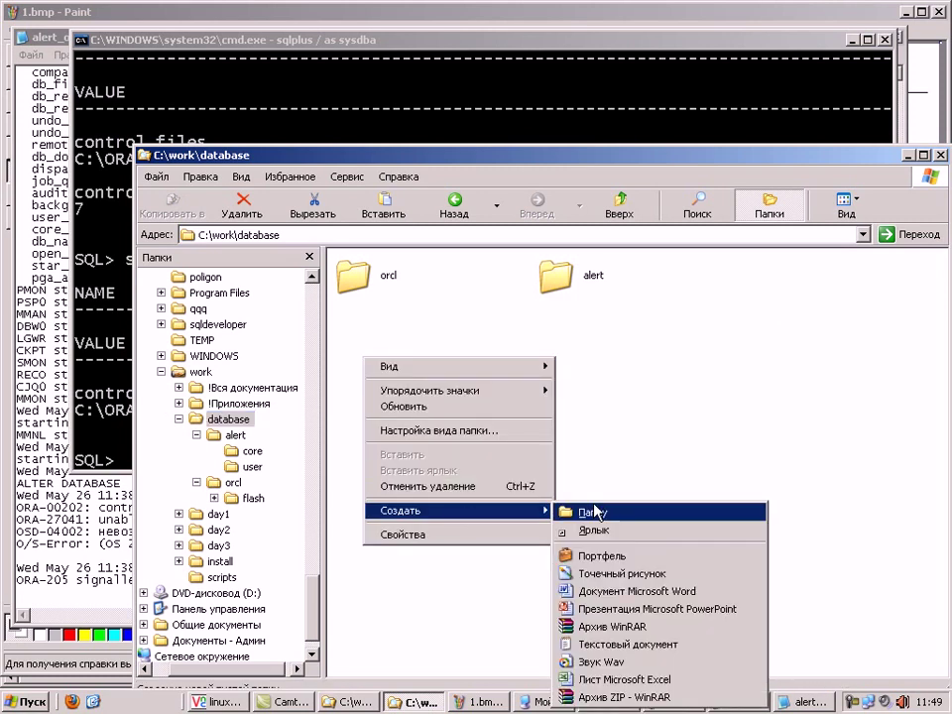
{"action": "left_click", "coordinate": [555, 512]}
{"action": "type", "text": "dl"}
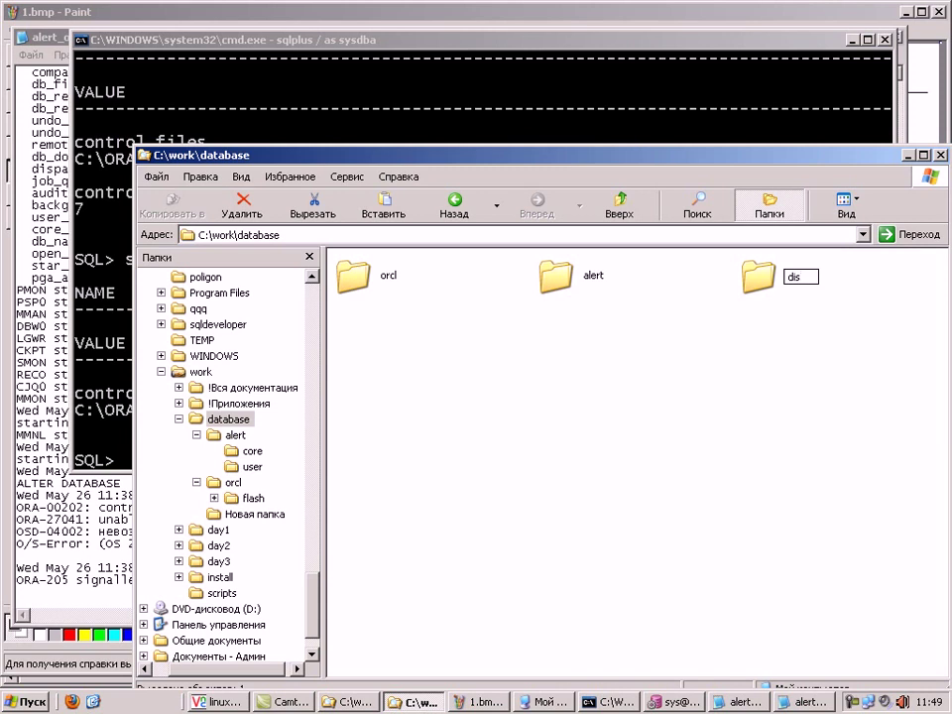
{"action": "type", "text": "sk1"}
{"action": "key", "text": "Return"}
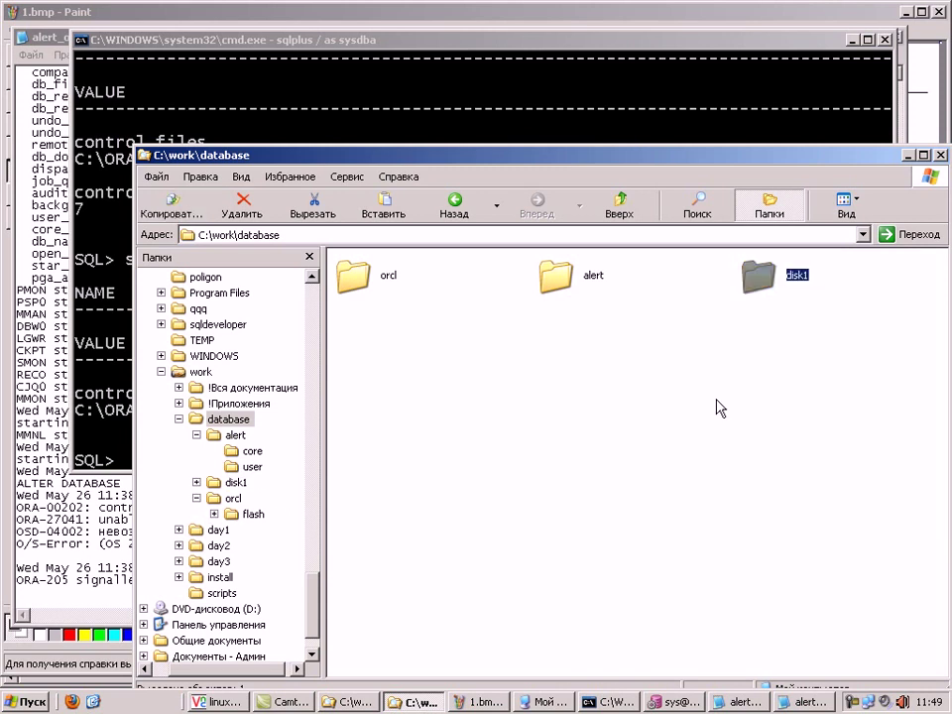
{"action": "right_click", "coordinate": [720, 409]}
{"action": "mouse_move", "coordinate": [753, 553]}
{"action": "left_click", "coordinate": [647, 375]}
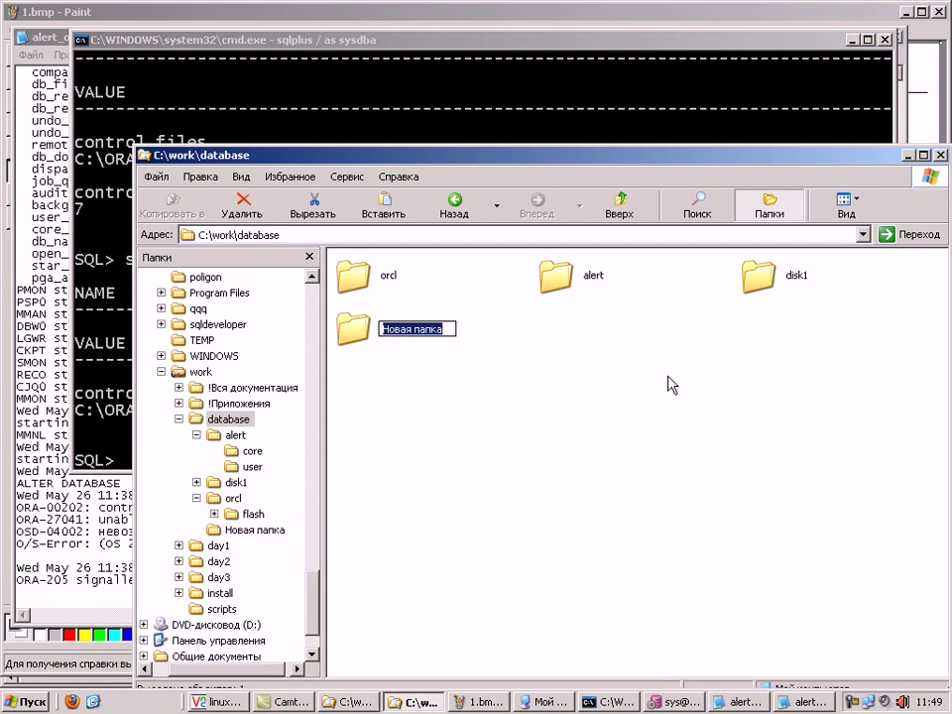
{"action": "type", "text": "disk2"}
{"action": "key", "text": "Return"}
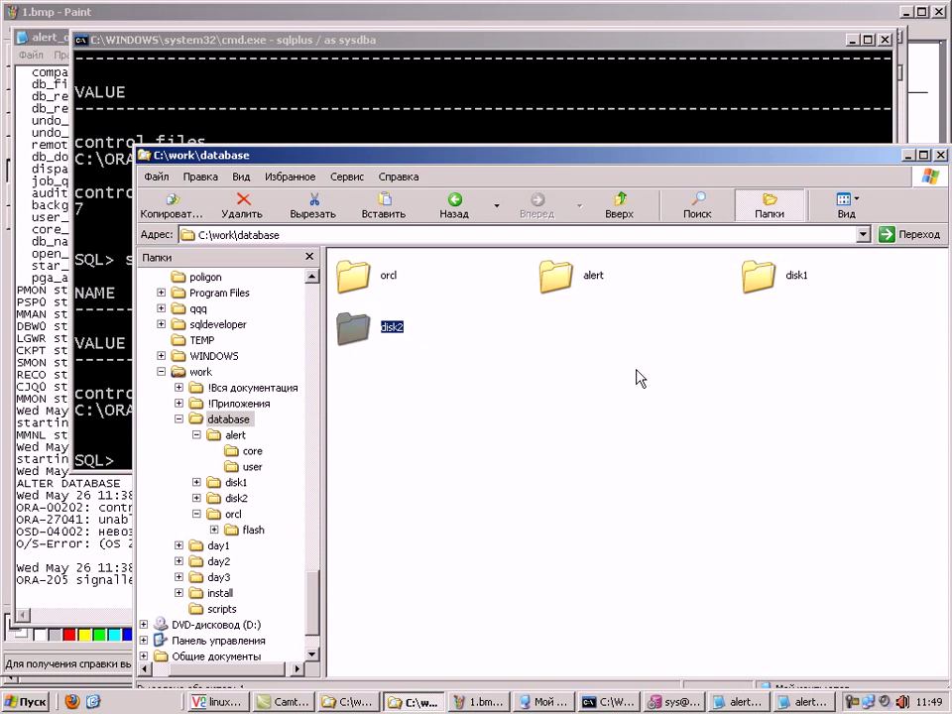
- Create a disk3 folder and switch the listing to the details (Таблица) view
{"action": "right_click", "coordinate": [518, 363]}
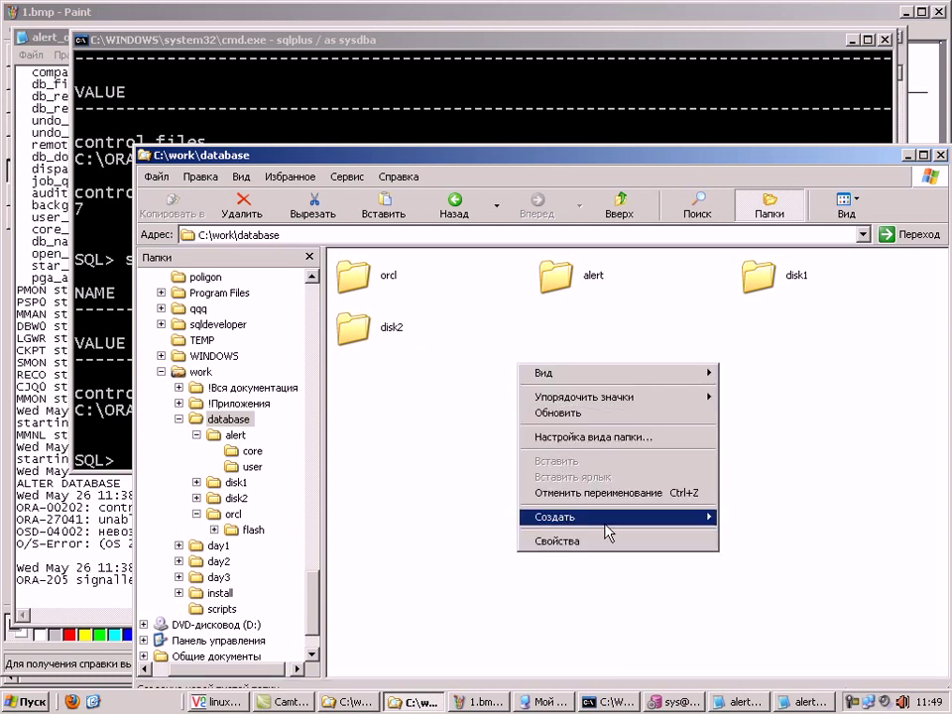
{"action": "mouse_move", "coordinate": [607, 531]}
{"action": "left_click", "coordinate": [605, 254]}
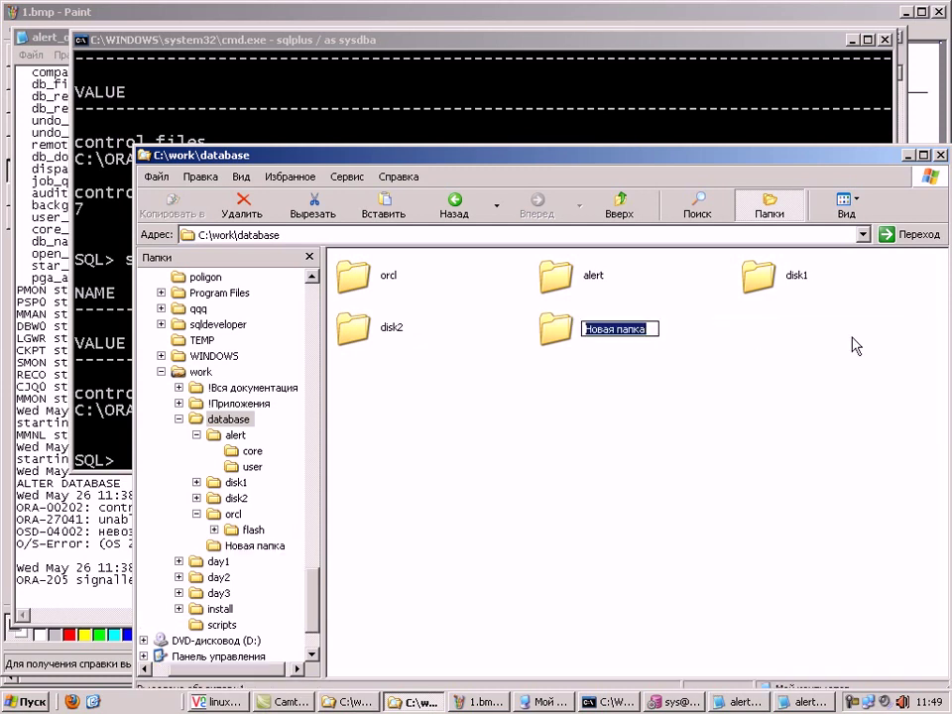
{"action": "type", "text": "disk3"}
{"action": "key", "text": "Return"}
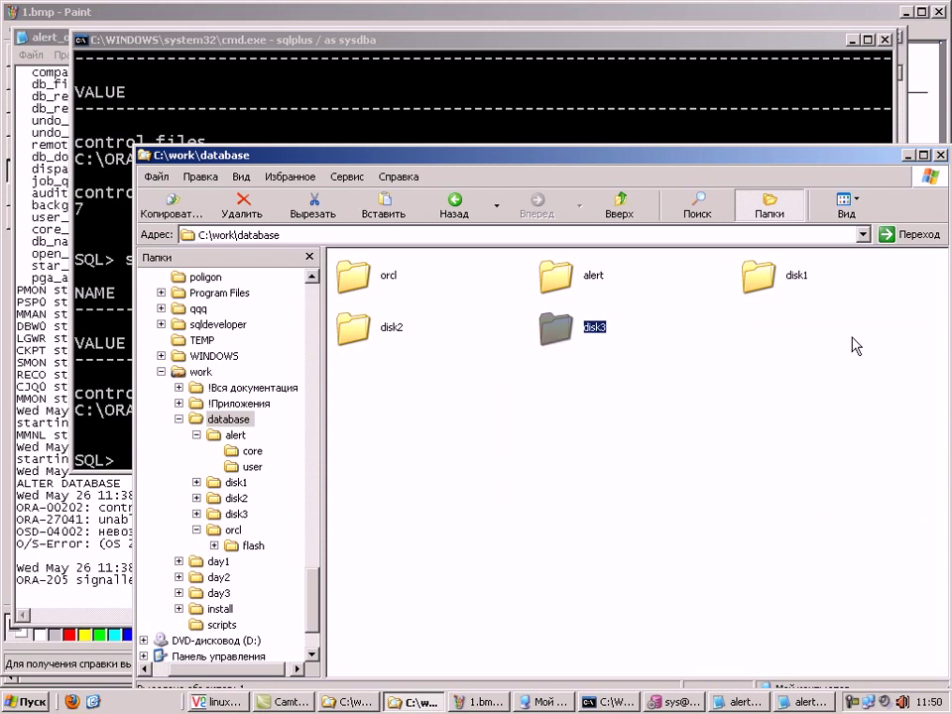
{"action": "left_click", "coordinate": [845, 201]}
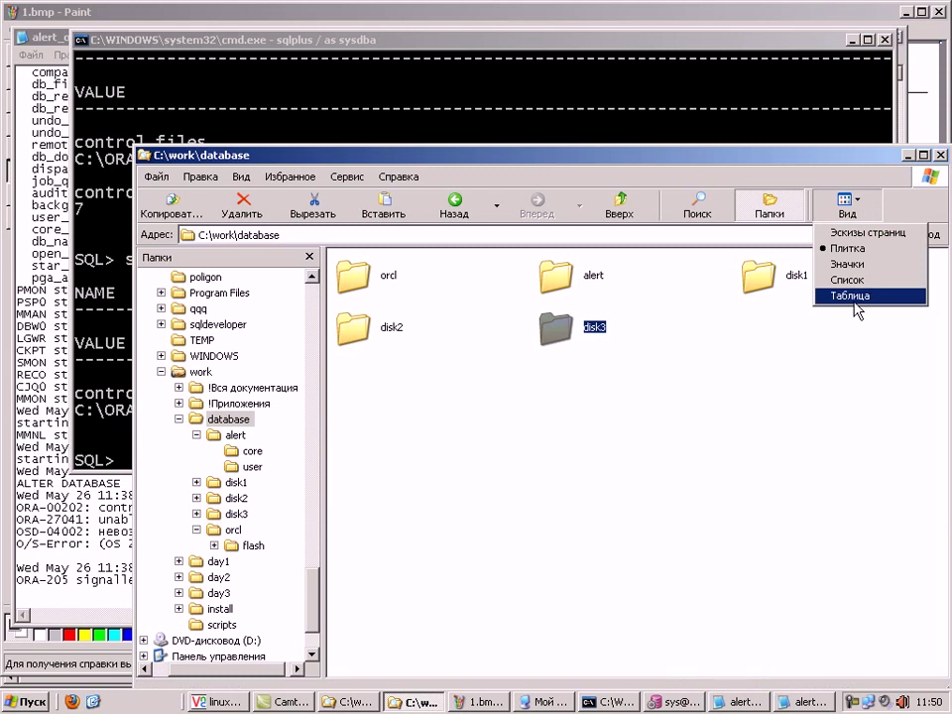
{"action": "left_click", "coordinate": [854, 300]}
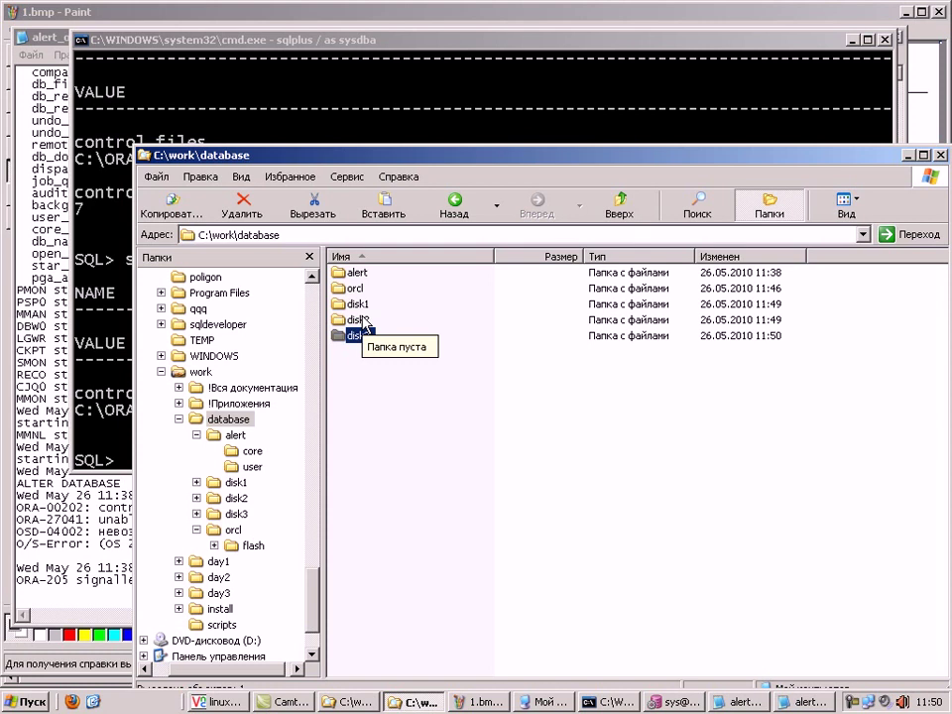
- Create a subfolder named control inside disk1
{"action": "left_click", "coordinate": [342, 303]}
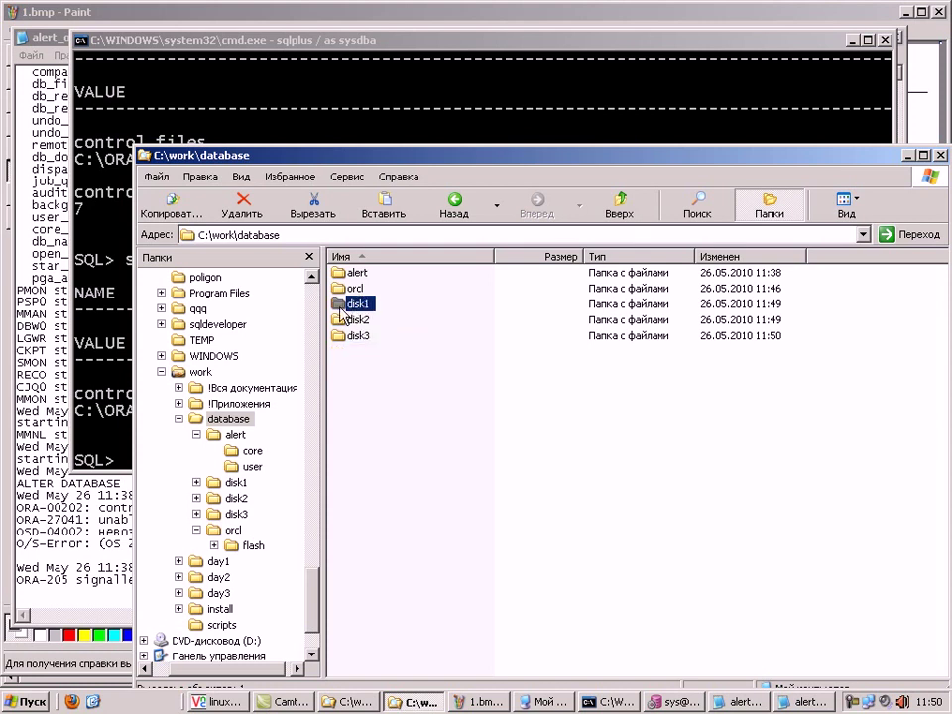
{"action": "double_click", "coordinate": [341, 305]}
{"action": "right_click", "coordinate": [348, 287]}
{"action": "mouse_move", "coordinate": [542, 451]}
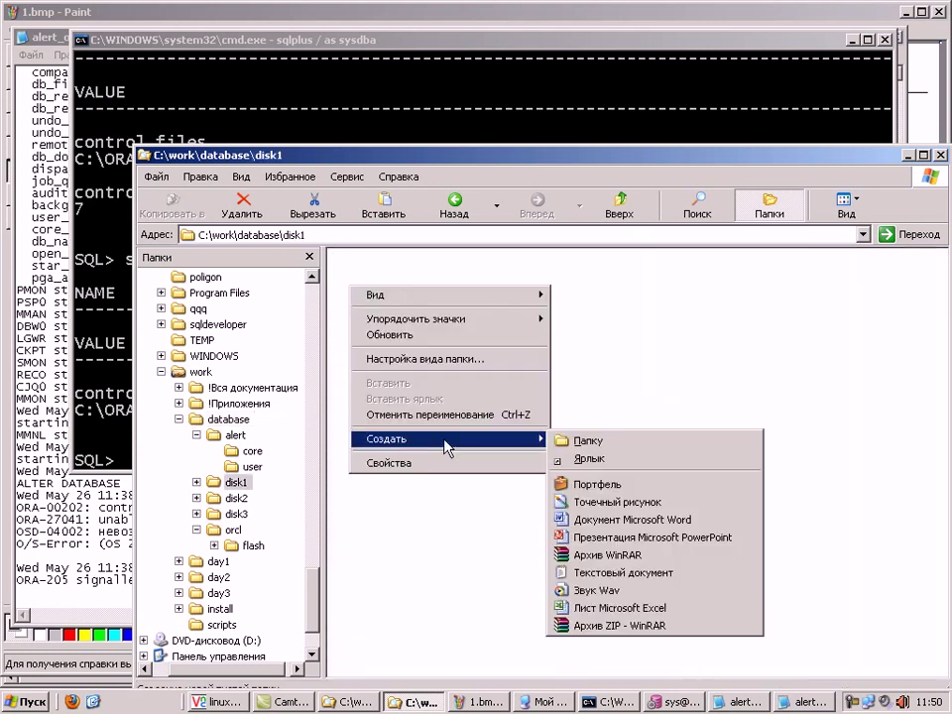
{"action": "left_click", "coordinate": [585, 440]}
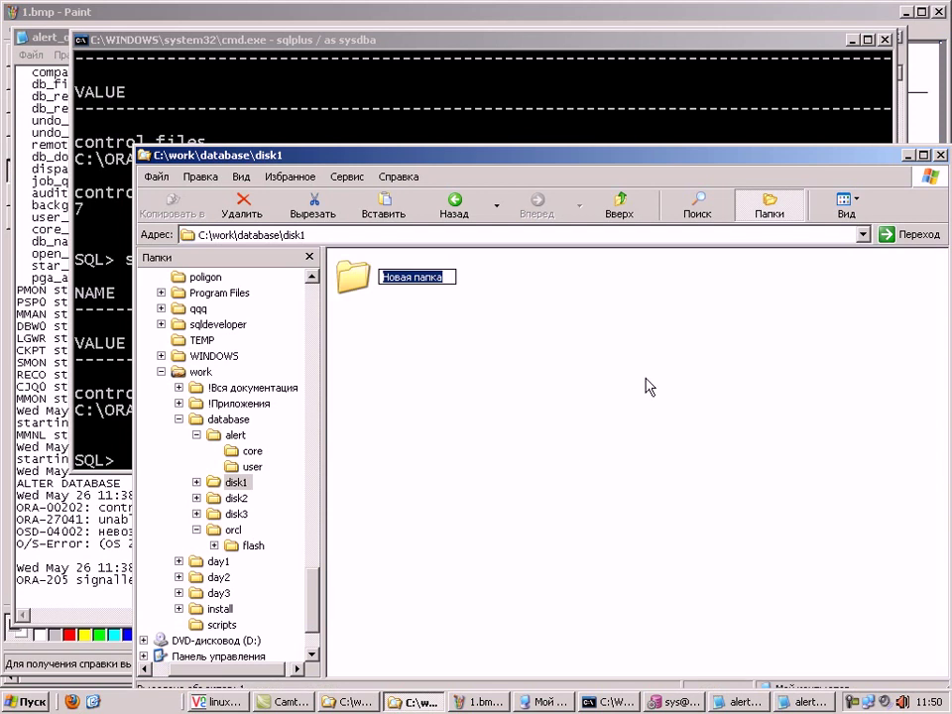
{"action": "type", "text": "cont"}
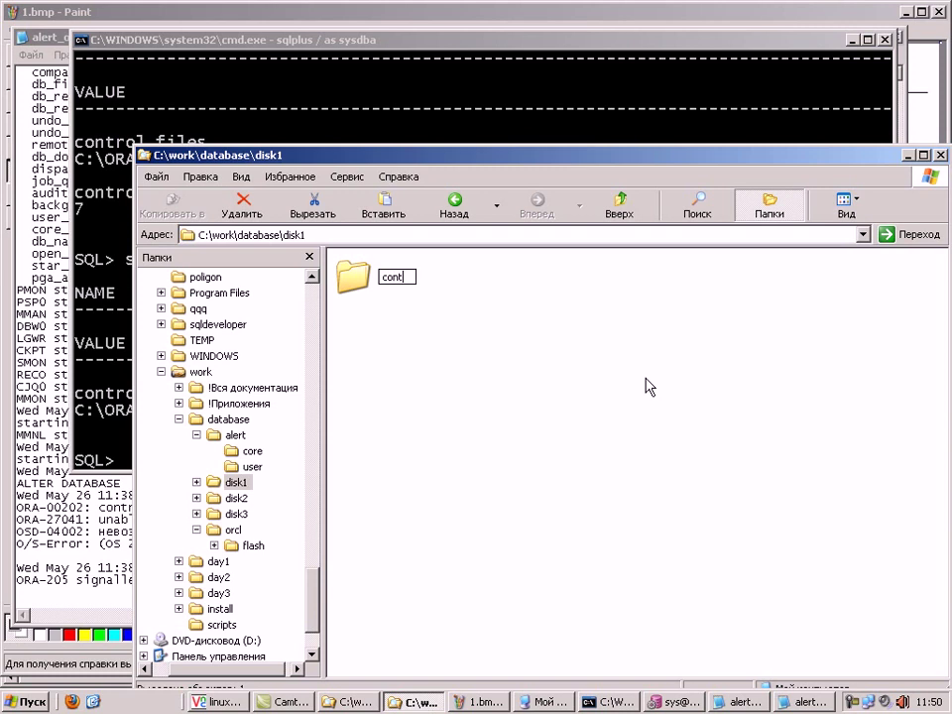
{"action": "type", "text": "rol"}
{"action": "key", "text": "Return"}
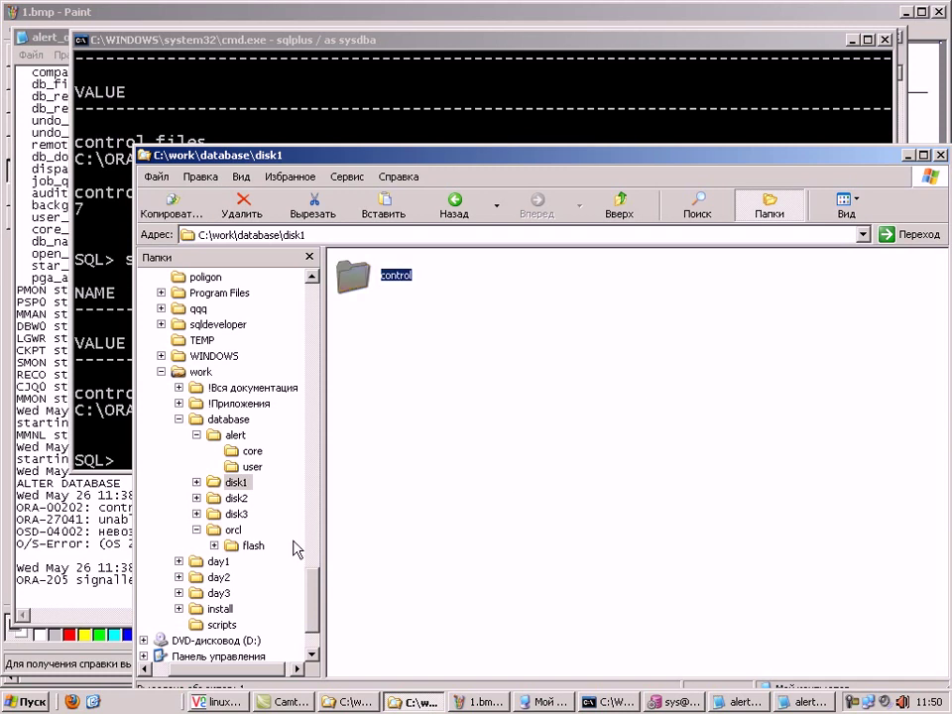
- Create control subfolders inside disk2 and disk3, then return to the orcl folder
{"action": "left_click", "coordinate": [236, 497]}
{"action": "right_click", "coordinate": [394, 358]}
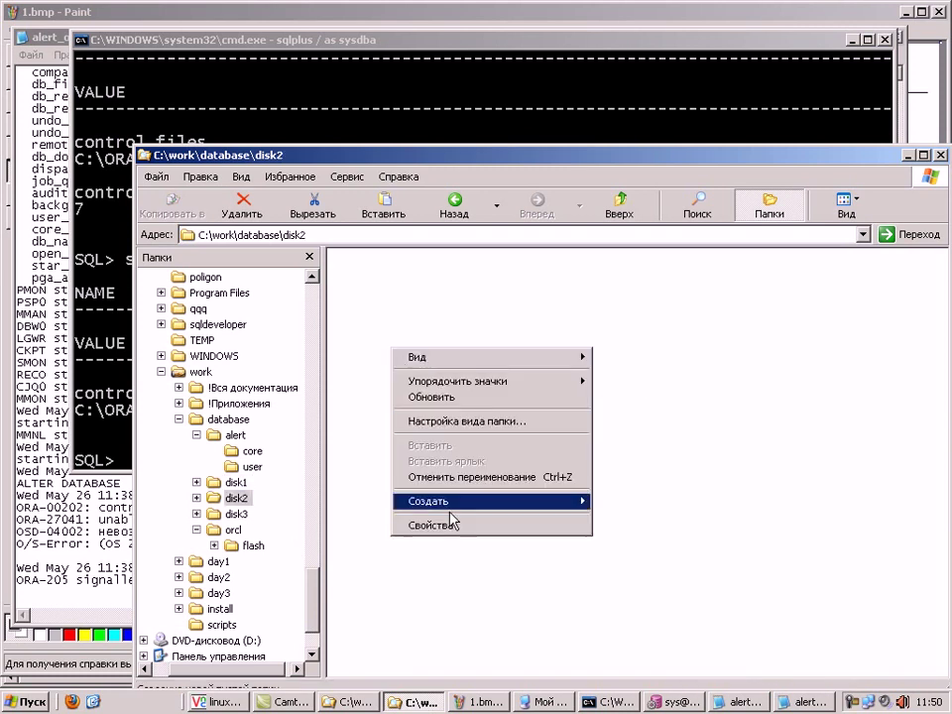
{"action": "mouse_move", "coordinate": [558, 501]}
{"action": "left_click", "coordinate": [608, 503]}
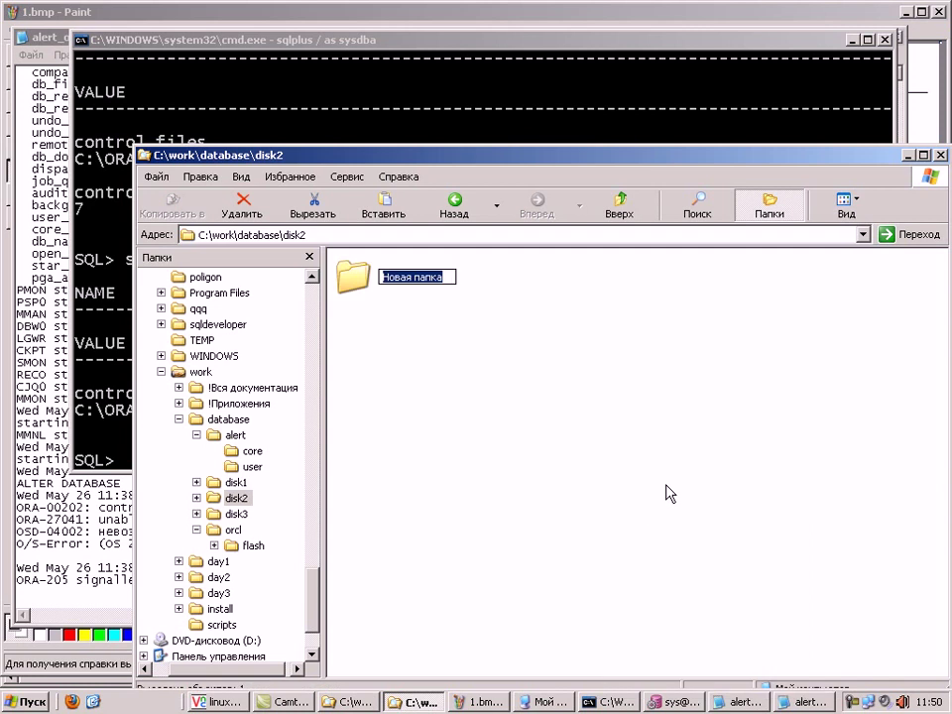
{"action": "type", "text": "control"}
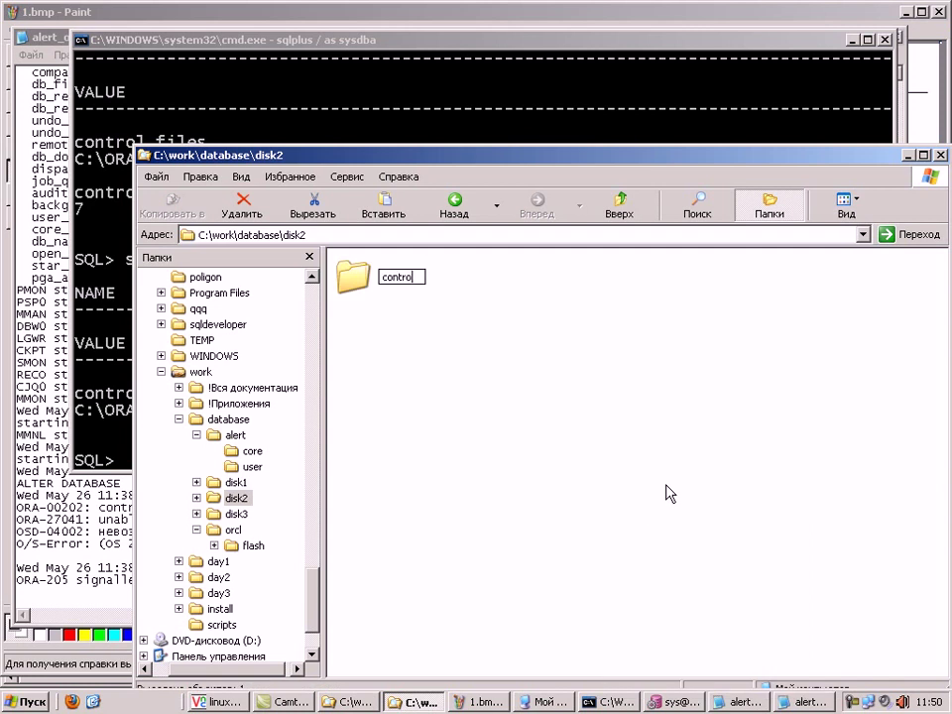
{"action": "key", "text": "Return"}
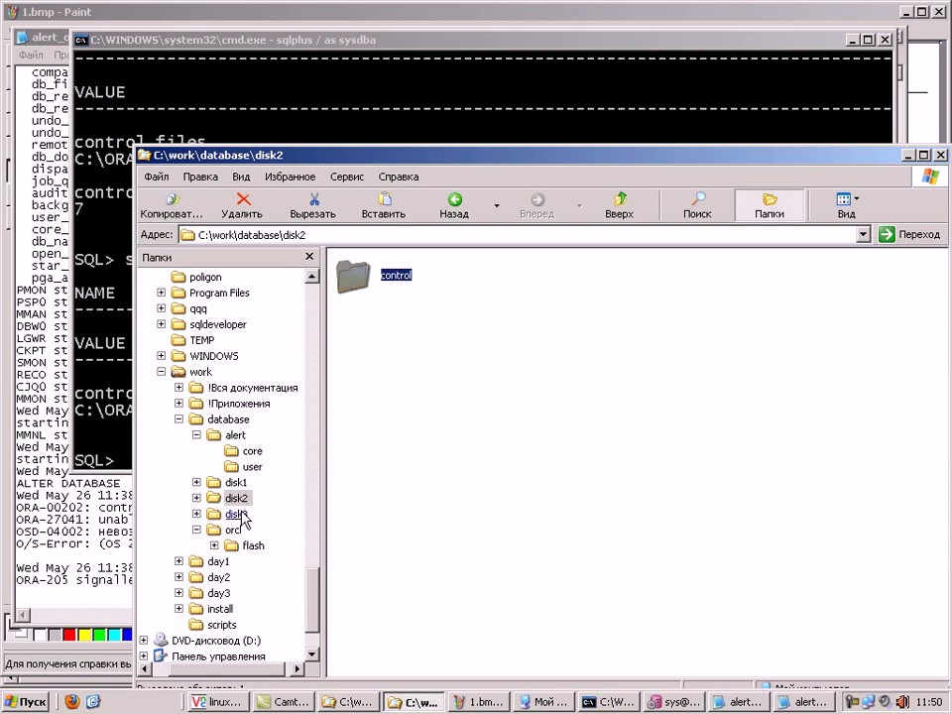
{"action": "left_click", "coordinate": [243, 513]}
{"action": "right_click", "coordinate": [370, 314]}
{"action": "mouse_move", "coordinate": [484, 468]}
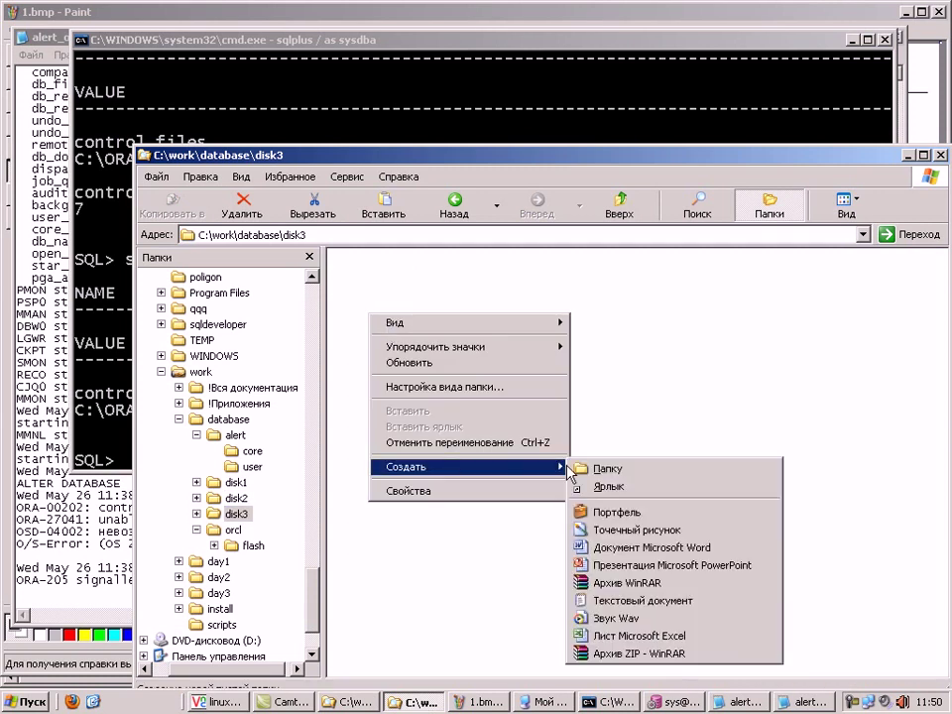
{"action": "left_click", "coordinate": [580, 527]}
{"action": "type", "text": "control"}
{"action": "key", "text": "Return"}
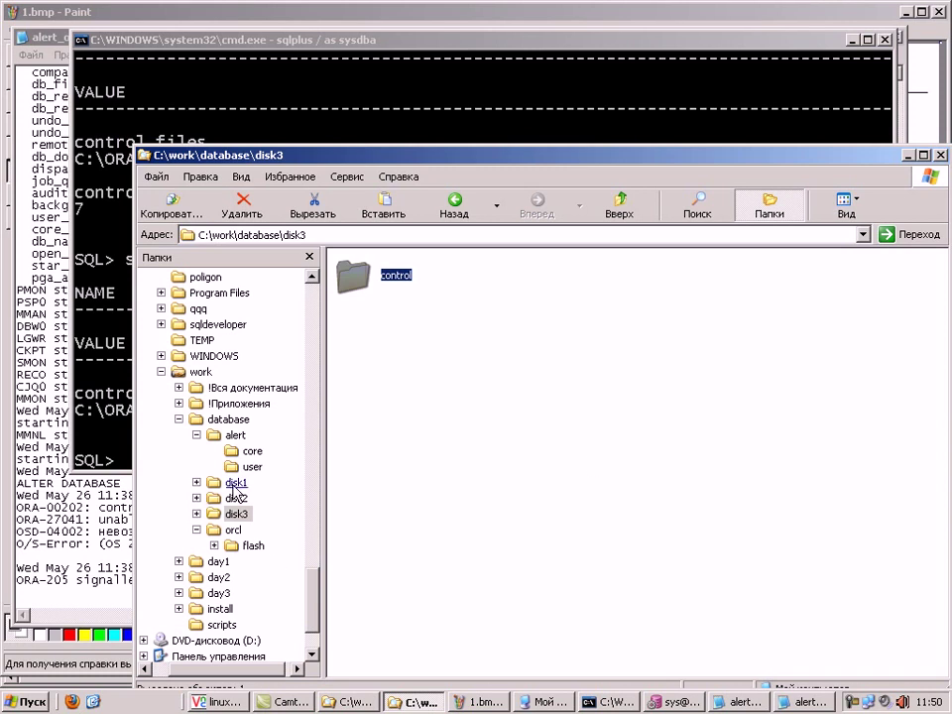
{"action": "left_click", "coordinate": [232, 529]}
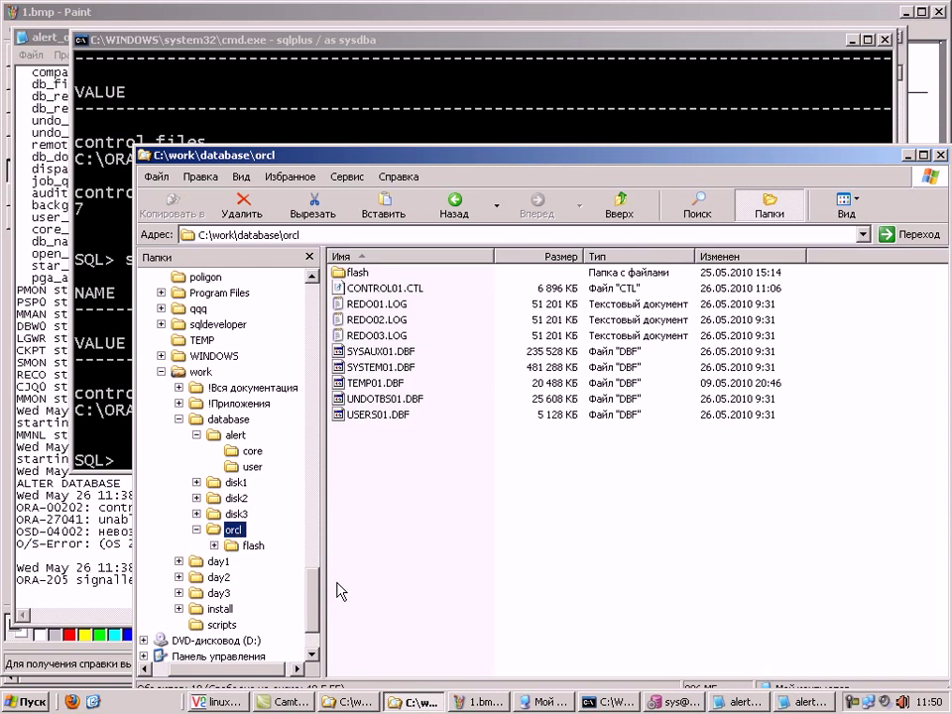
- Copy CONTROL01.CTL into disk1\control and rename the copy CONTROL.CTL
{"action": "left_click", "coordinate": [375, 290]}
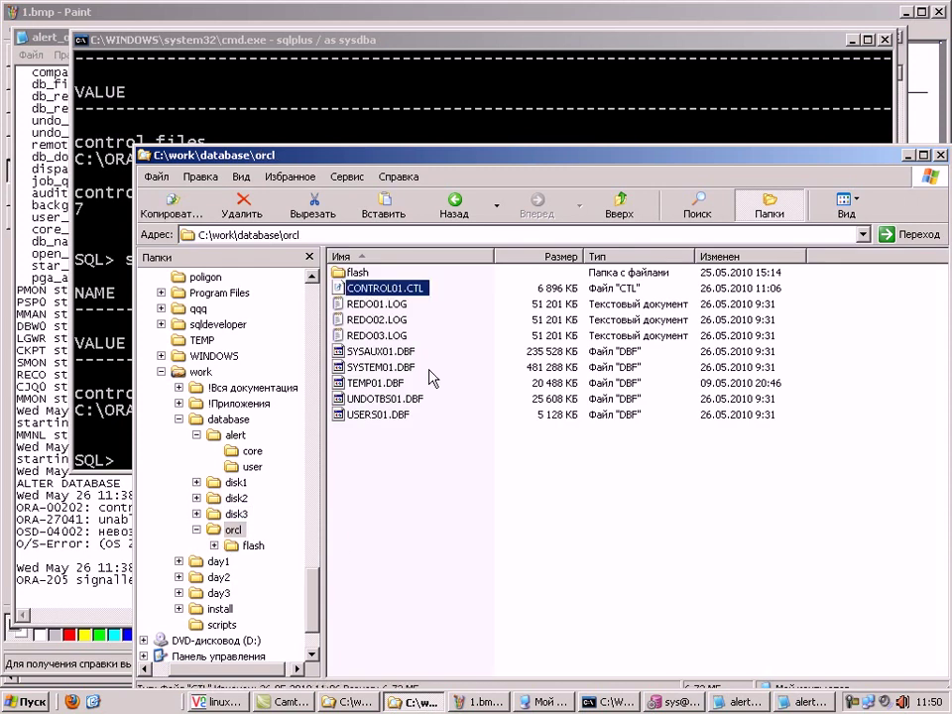
{"action": "right_click", "coordinate": [389, 288]}
{"action": "left_click", "coordinate": [443, 394]}
{"action": "left_click", "coordinate": [196, 481]}
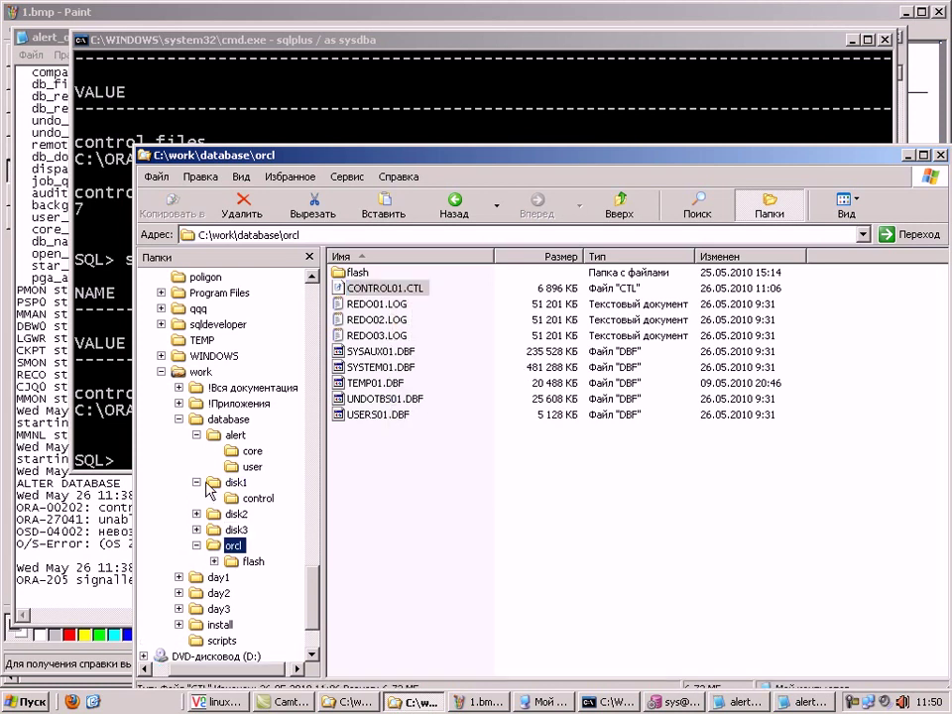
{"action": "left_click", "coordinate": [255, 497]}
{"action": "right_click", "coordinate": [387, 279]}
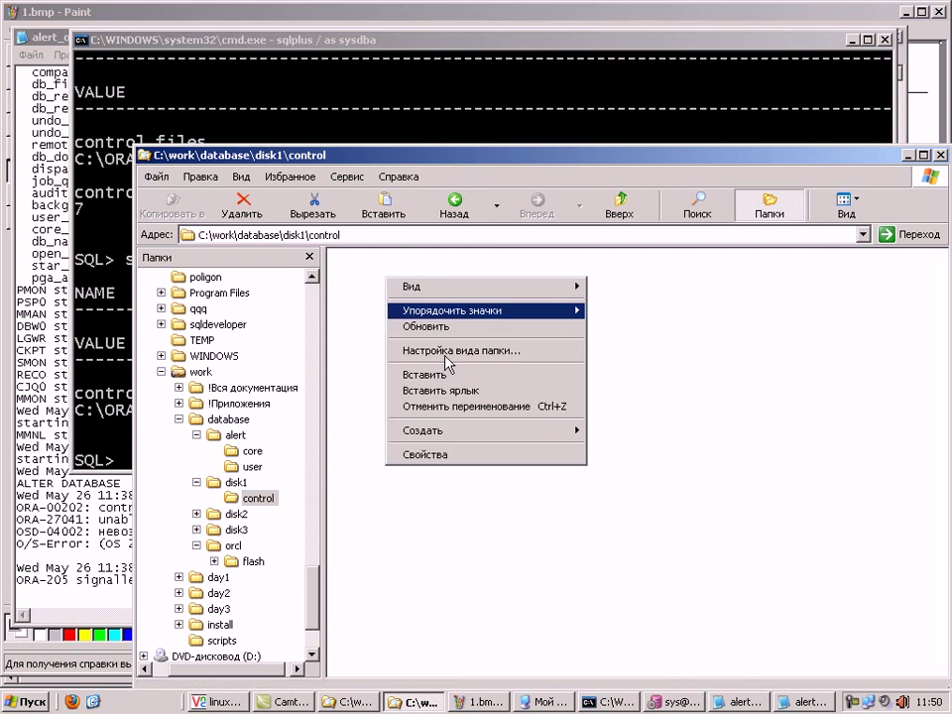
{"action": "left_click", "coordinate": [459, 382]}
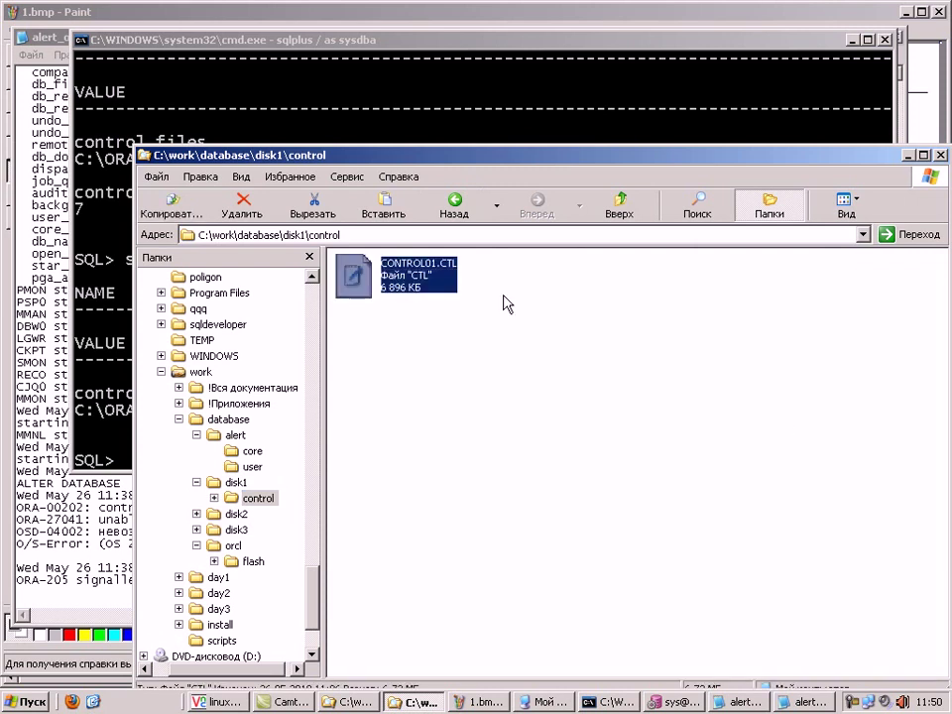
{"action": "key", "text": "F2"}
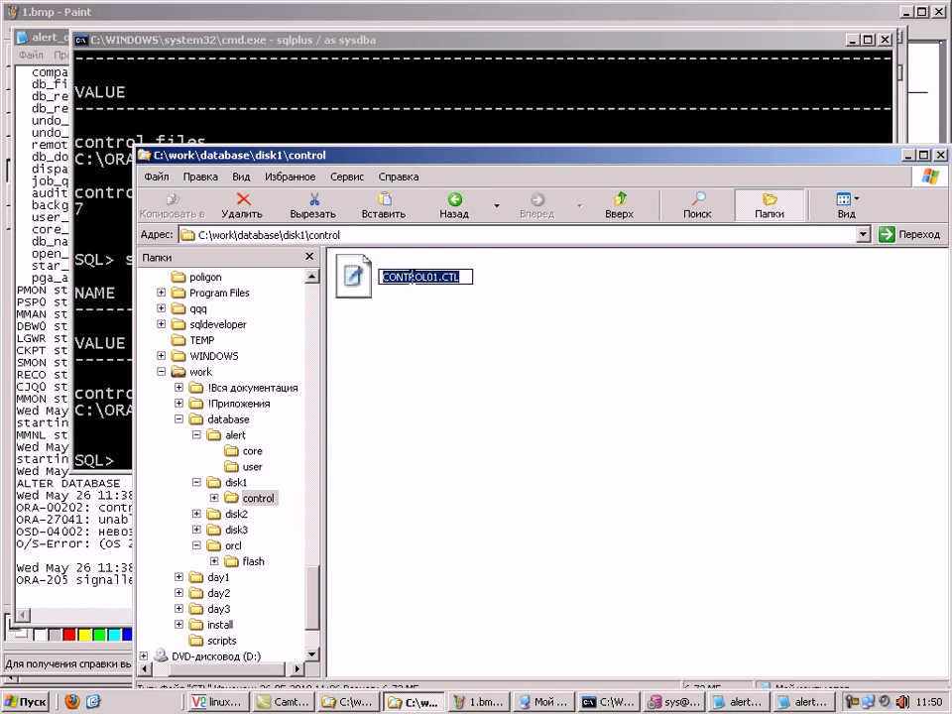
{"action": "left_click", "coordinate": [423, 276]}
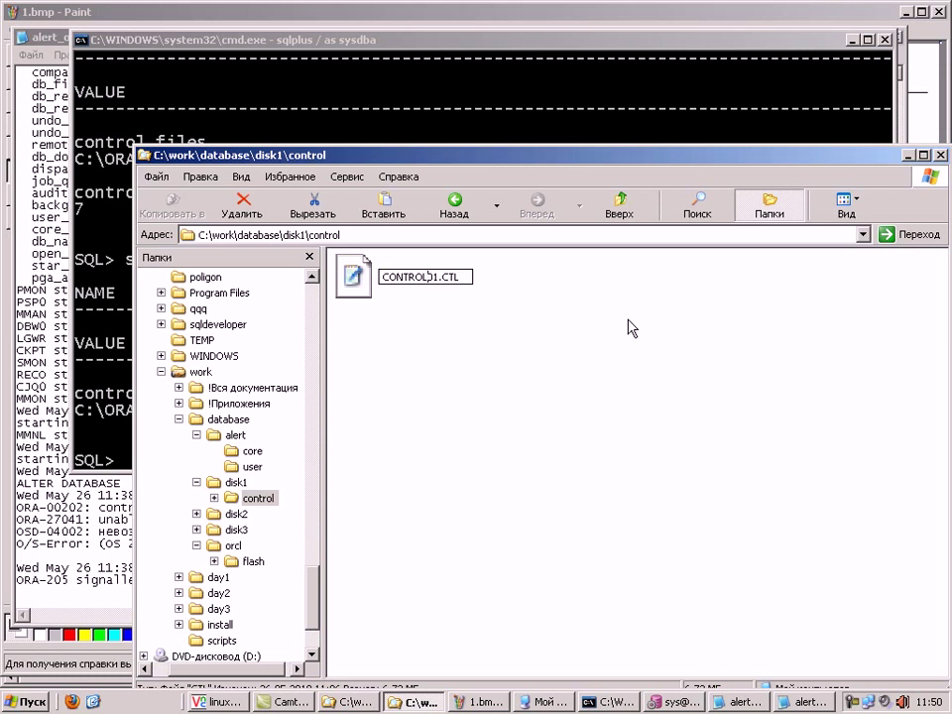
{"action": "key", "text": "Delete"}
{"action": "key", "text": "Delete"}
{"action": "key", "text": "Return"}
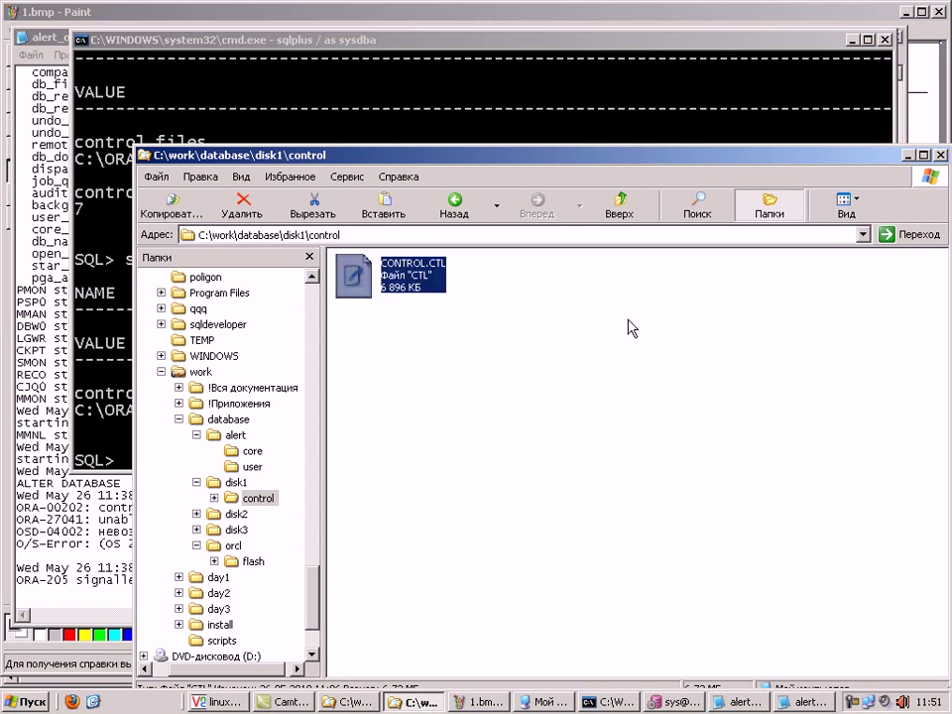
- Paste copies of CONTROL.CTL into disk2\control and disk3\control
{"action": "right_click", "coordinate": [368, 282]}
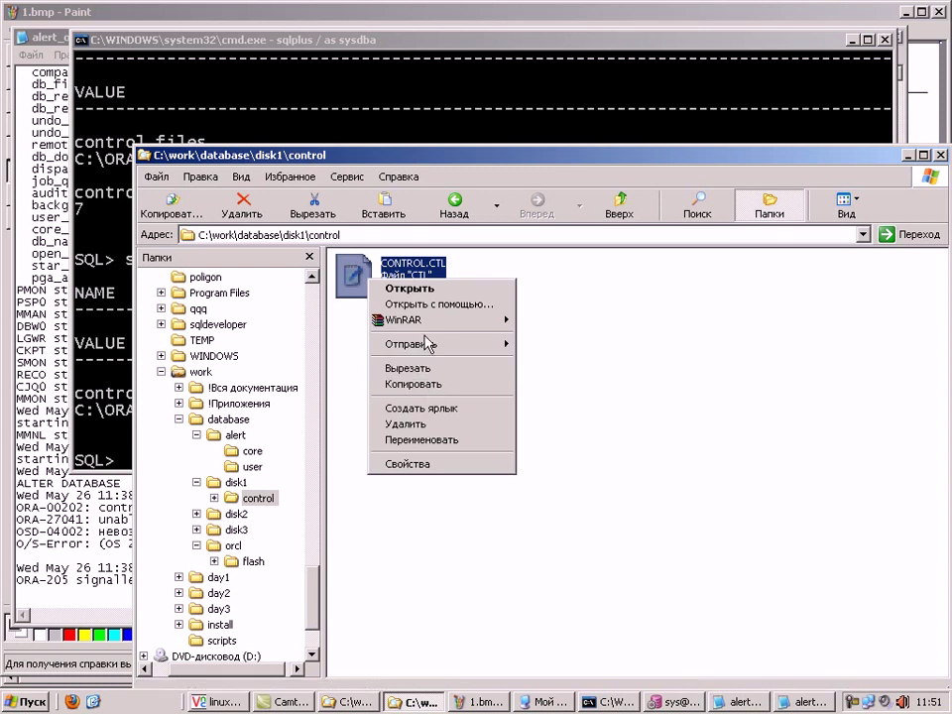
{"action": "left_click", "coordinate": [419, 386]}
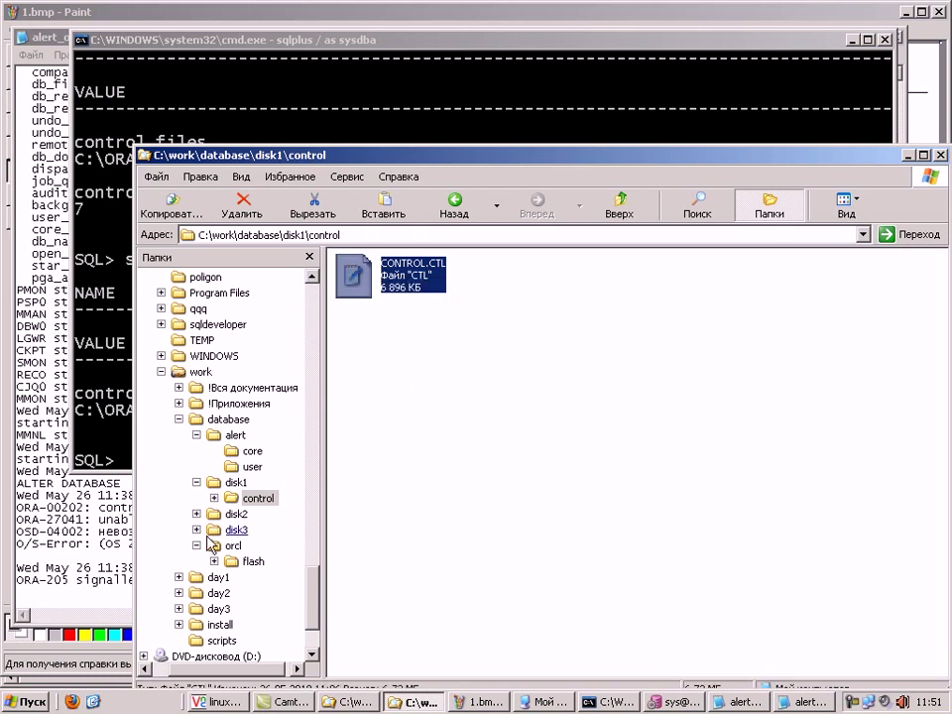
{"action": "left_click", "coordinate": [235, 513]}
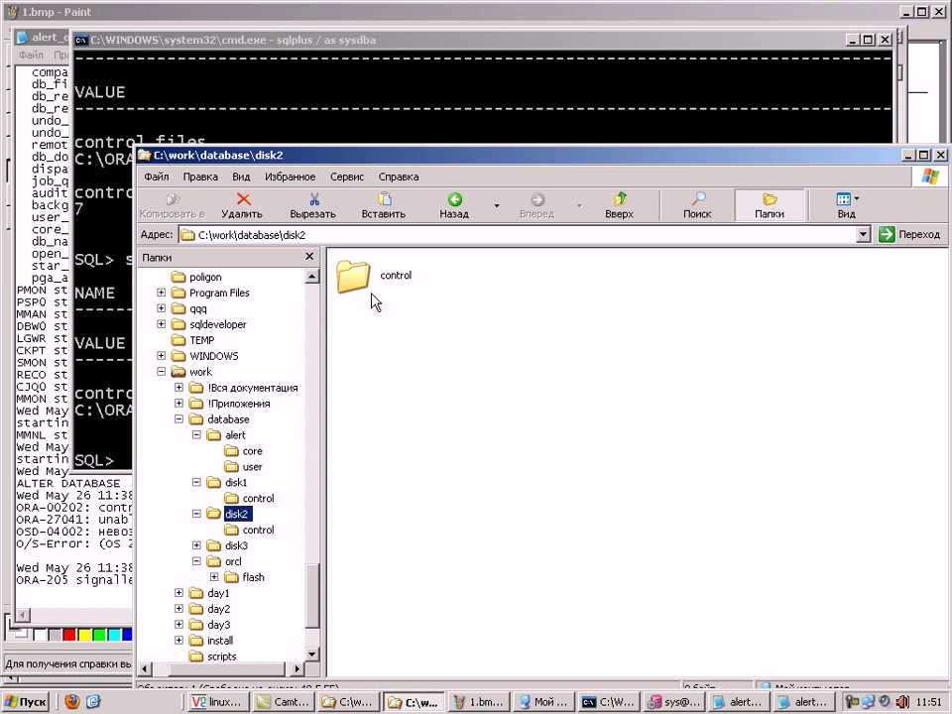
{"action": "left_click", "coordinate": [260, 531]}
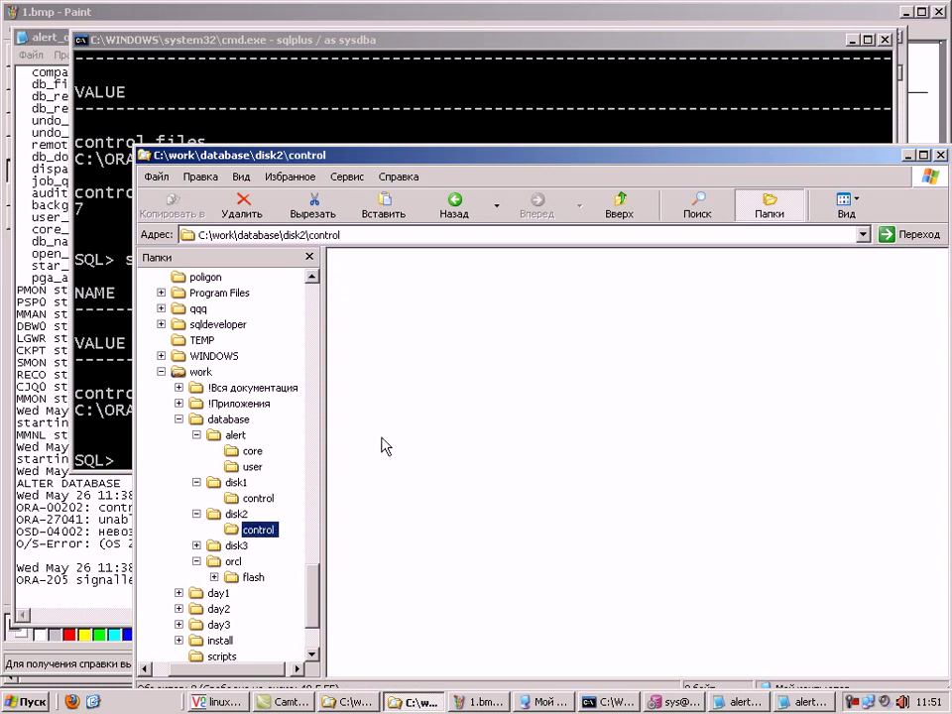
{"action": "right_click", "coordinate": [395, 317]}
{"action": "left_click", "coordinate": [459, 416]}
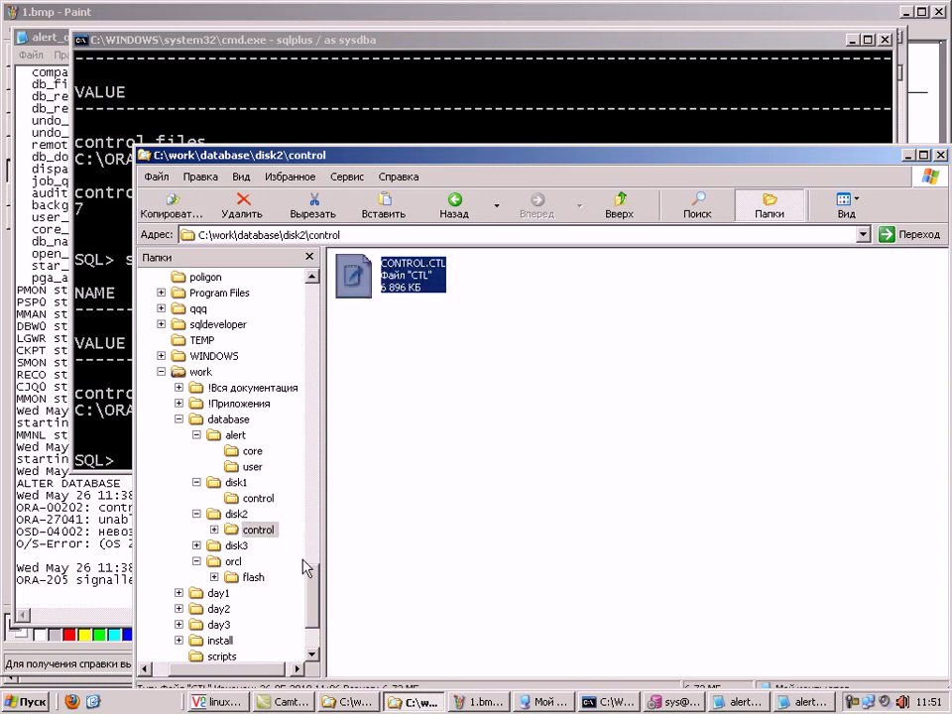
{"action": "left_click", "coordinate": [236, 545]}
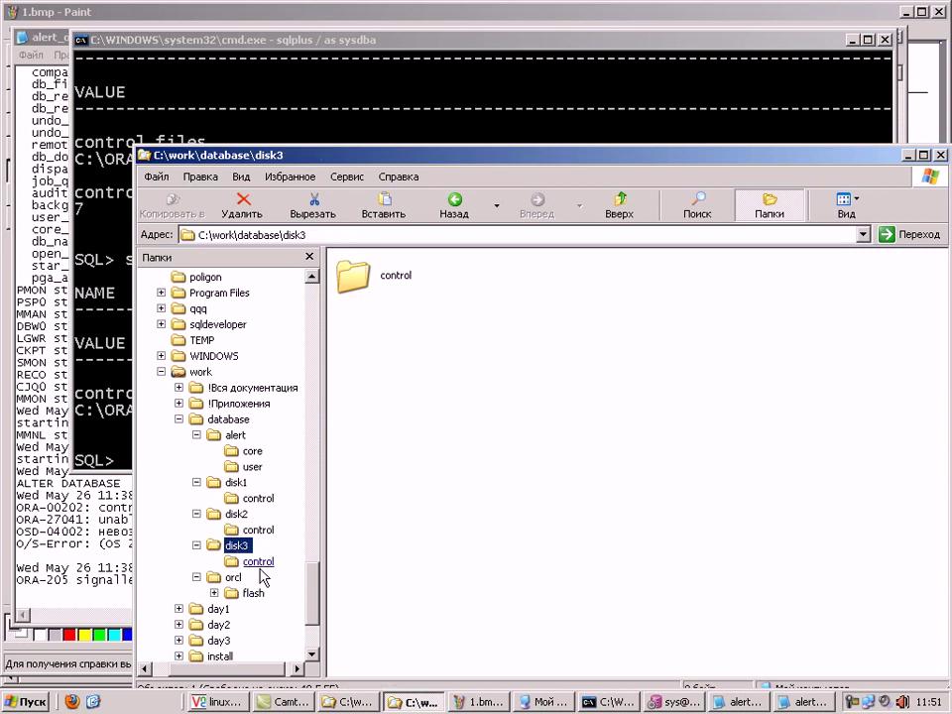
{"action": "left_click", "coordinate": [258, 561]}
{"action": "right_click", "coordinate": [399, 280]}
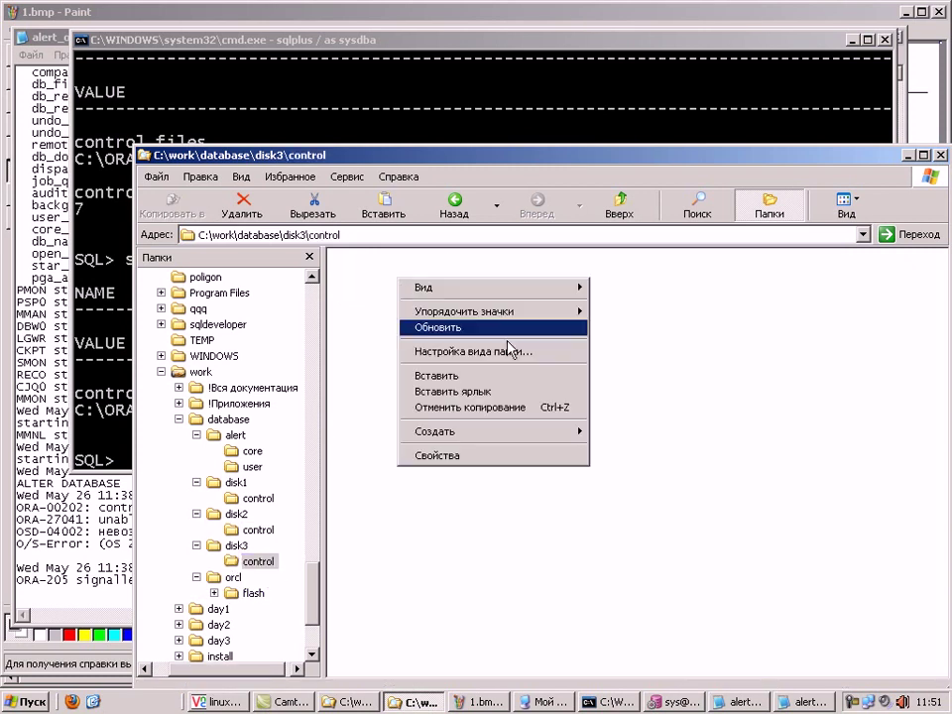
{"action": "left_click", "coordinate": [500, 380]}
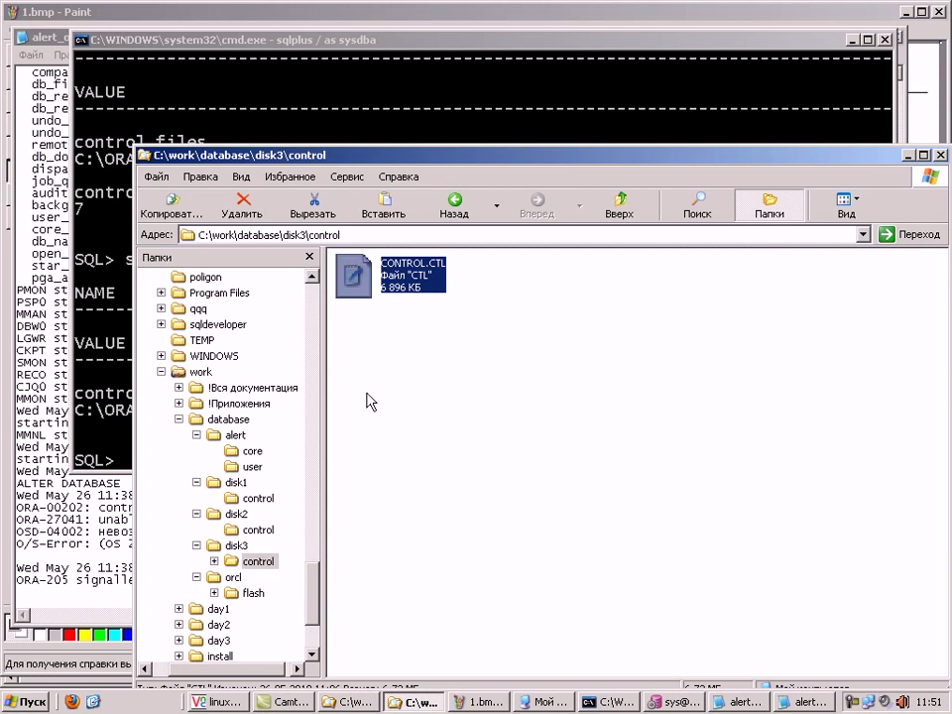
{"action": "left_click", "coordinate": [196, 482]}
- Collapse the disk and alert branches and close both alert log Notepad windows
{"action": "left_click", "coordinate": [196, 499]}
{"action": "left_click", "coordinate": [197, 515]}
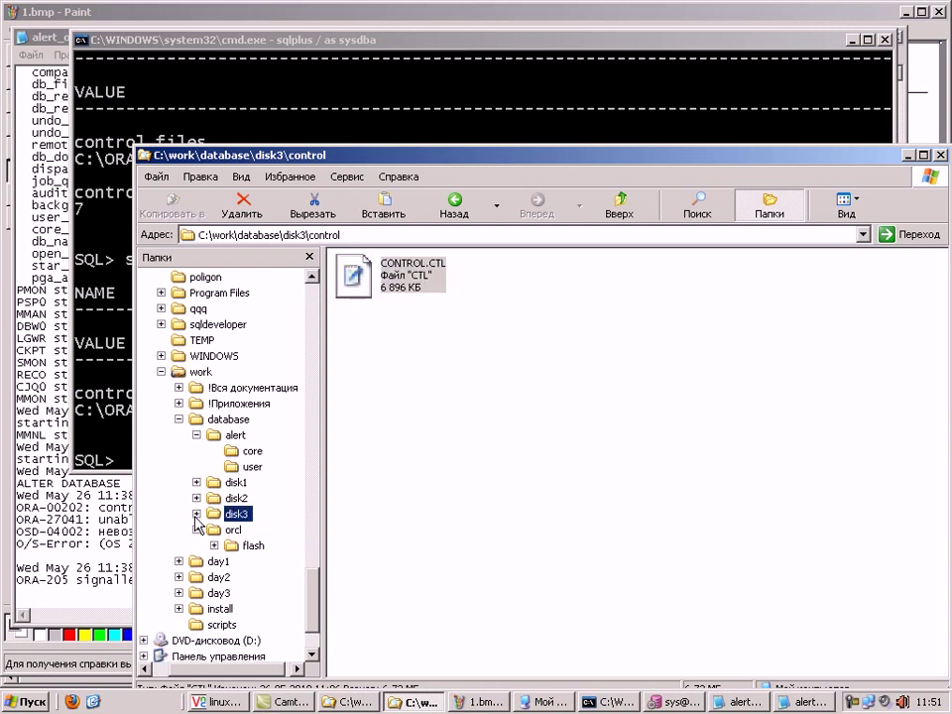
{"action": "left_click", "coordinate": [196, 435]}
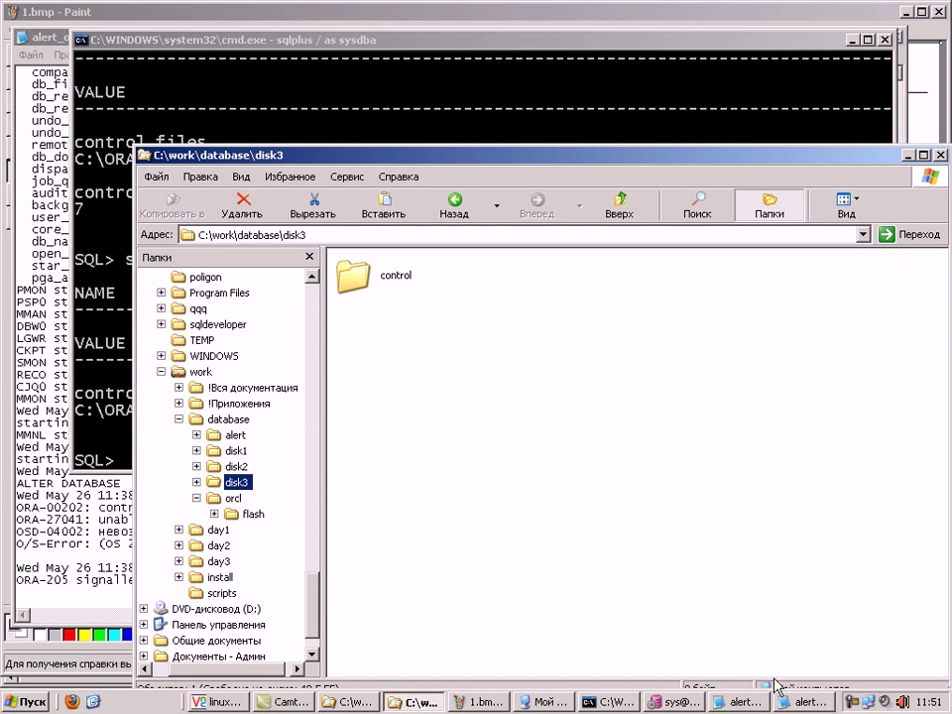
{"action": "right_click", "coordinate": [799, 702]}
{"action": "left_click", "coordinate": [811, 684]}
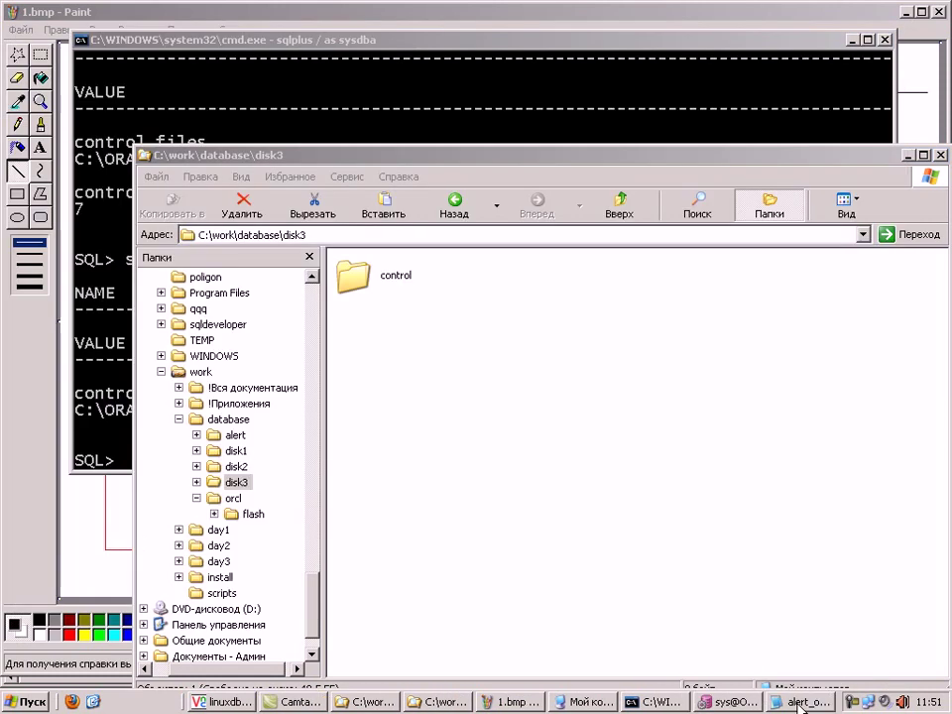
{"action": "right_click", "coordinate": [811, 703]}
{"action": "left_click", "coordinate": [790, 686]}
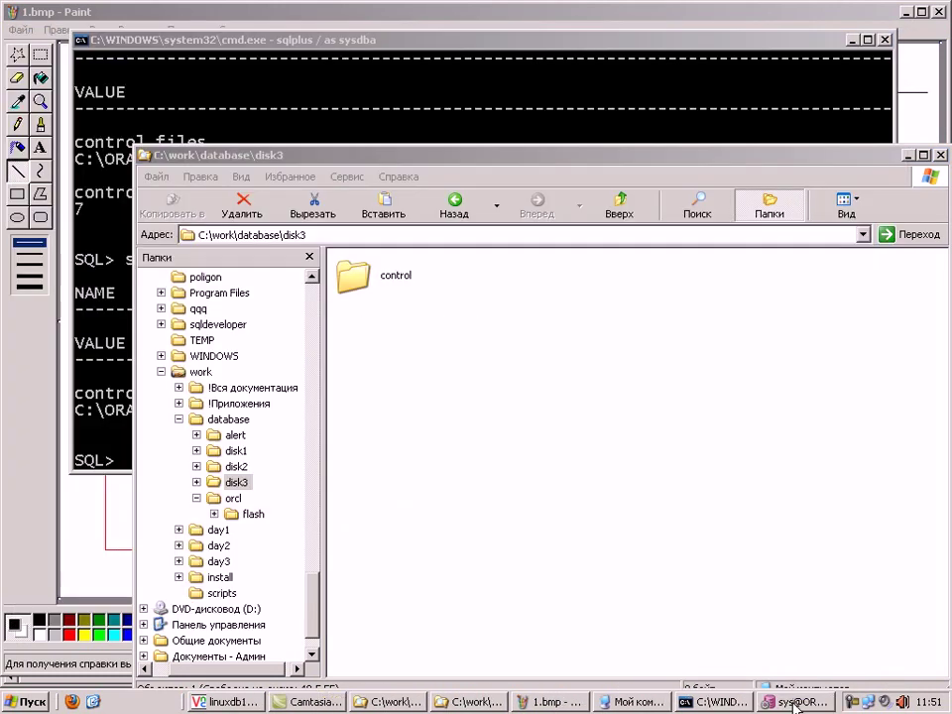
- Bring Explorer forward and scroll the folder tree toward the Oracle server database folder
{"action": "left_click", "coordinate": [470, 702]}
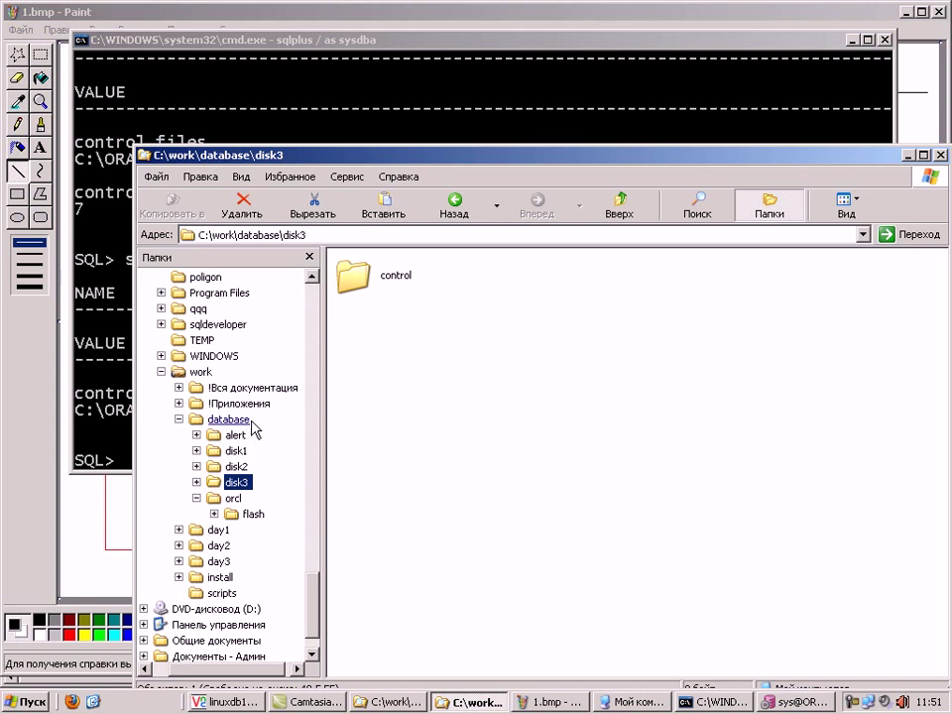
{"action": "left_click", "coordinate": [229, 419]}
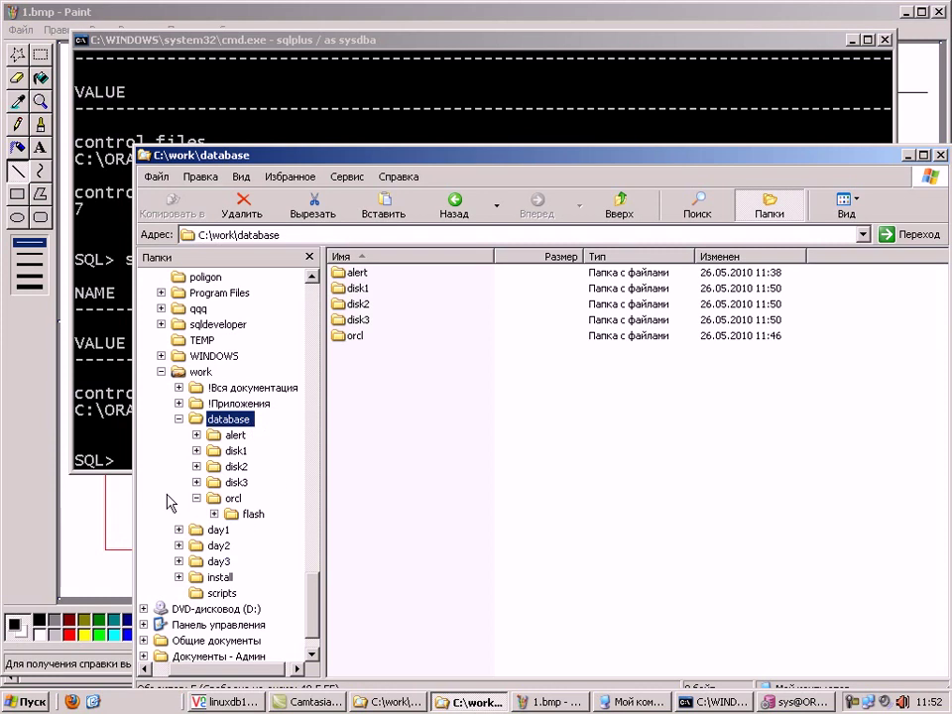
{"action": "left_click_drag", "start_coordinate": [313, 595], "coordinate": [312, 378]}
- Cut initORCL.ora from the Oracle server database folder and paste it into C:\work\database
{"action": "left_click", "coordinate": [261, 435]}
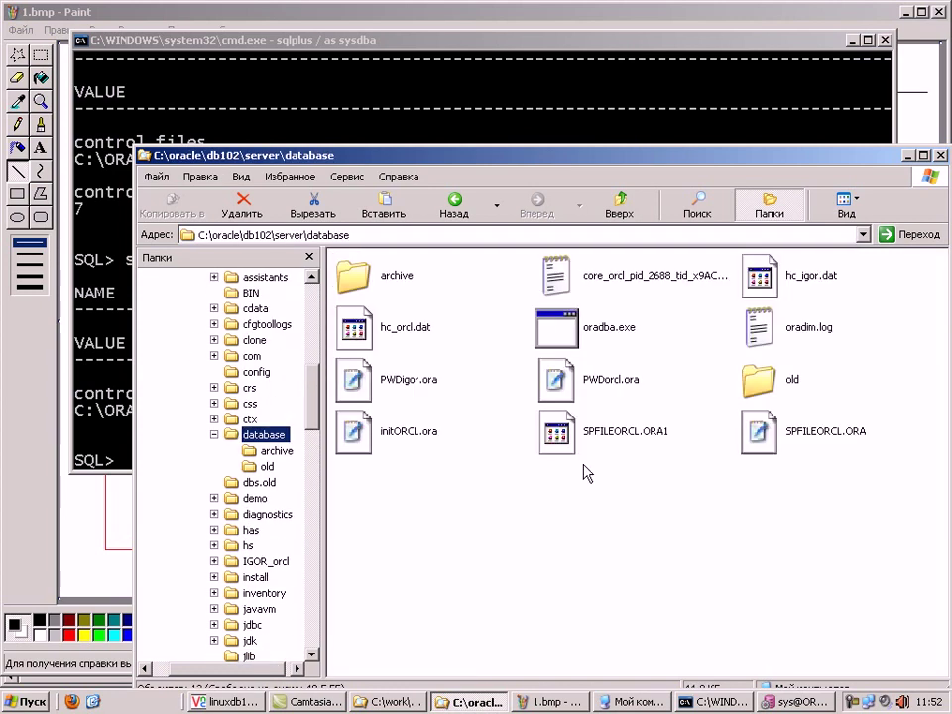
{"action": "left_click", "coordinate": [378, 443]}
{"action": "right_click", "coordinate": [378, 443]}
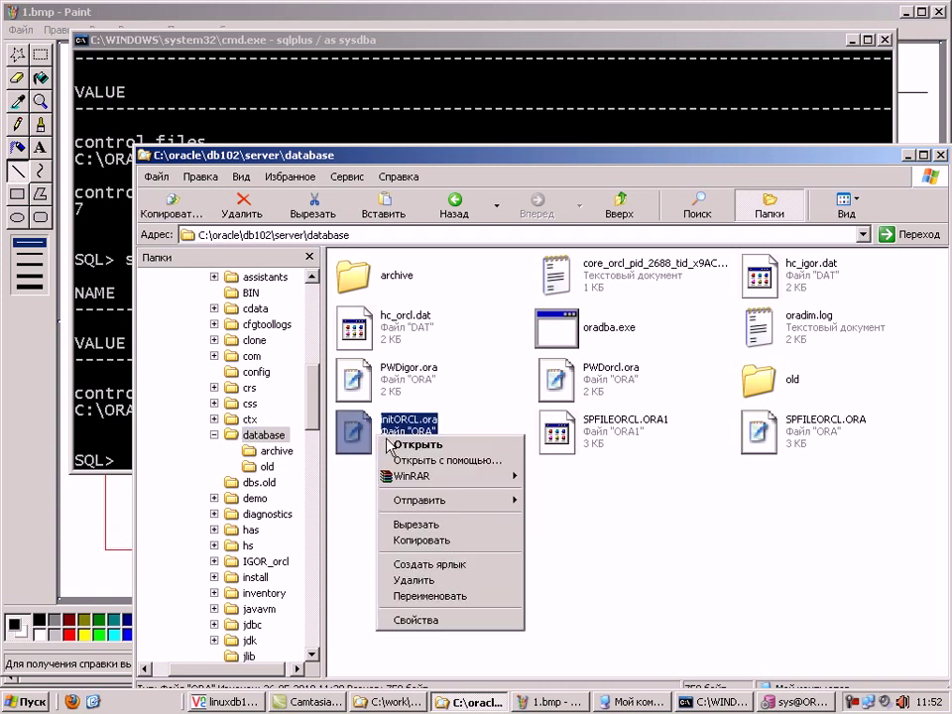
{"action": "left_click", "coordinate": [452, 524]}
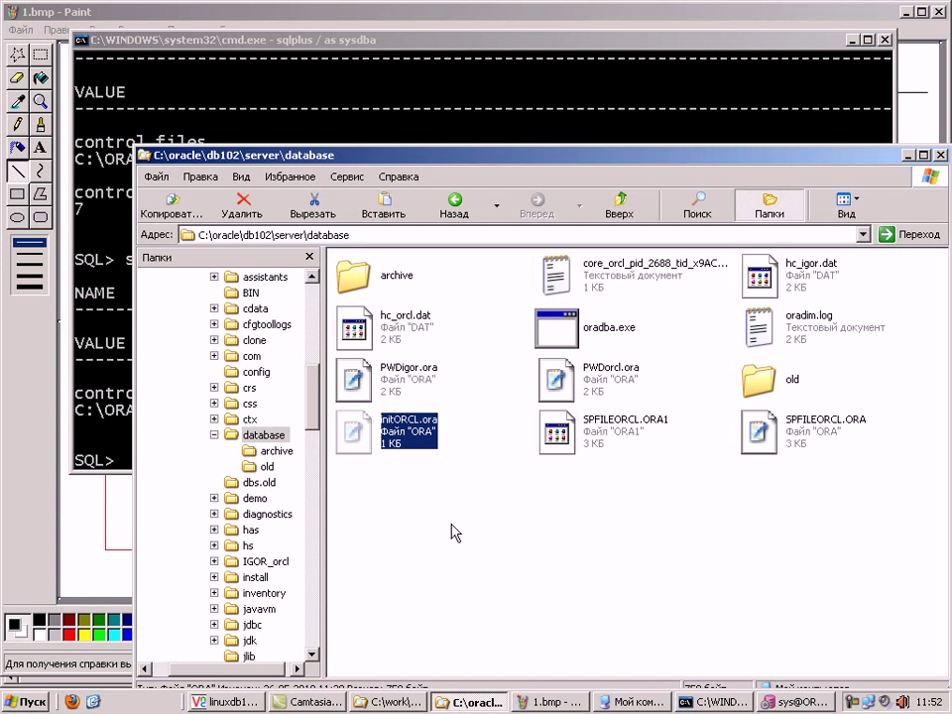
{"action": "left_click_drag", "start_coordinate": [313, 406], "coordinate": [309, 575]}
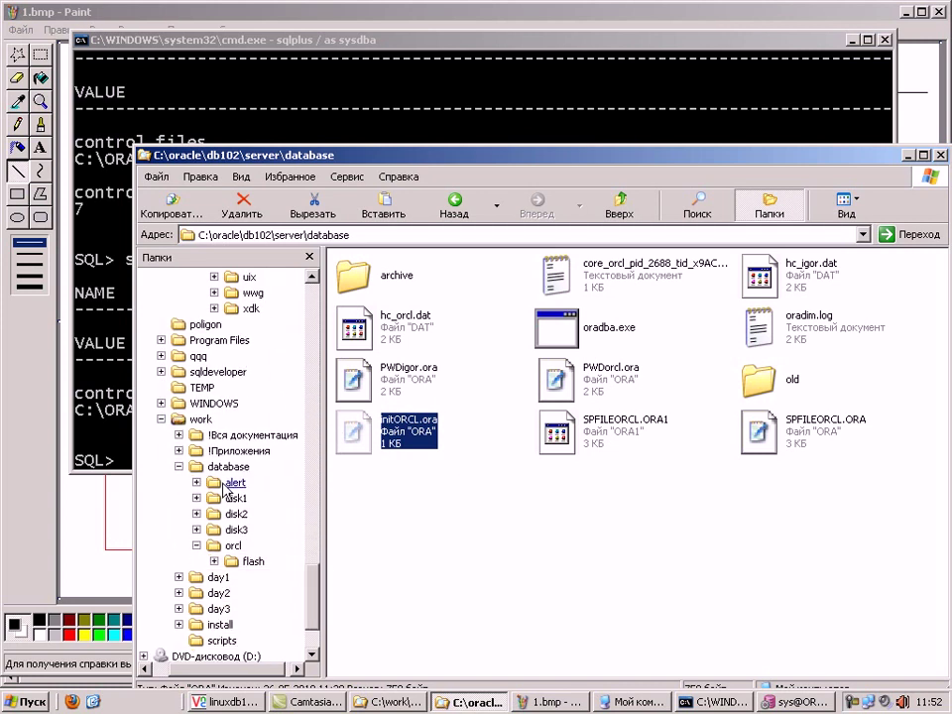
{"action": "left_click", "coordinate": [227, 466]}
{"action": "right_click", "coordinate": [355, 359]}
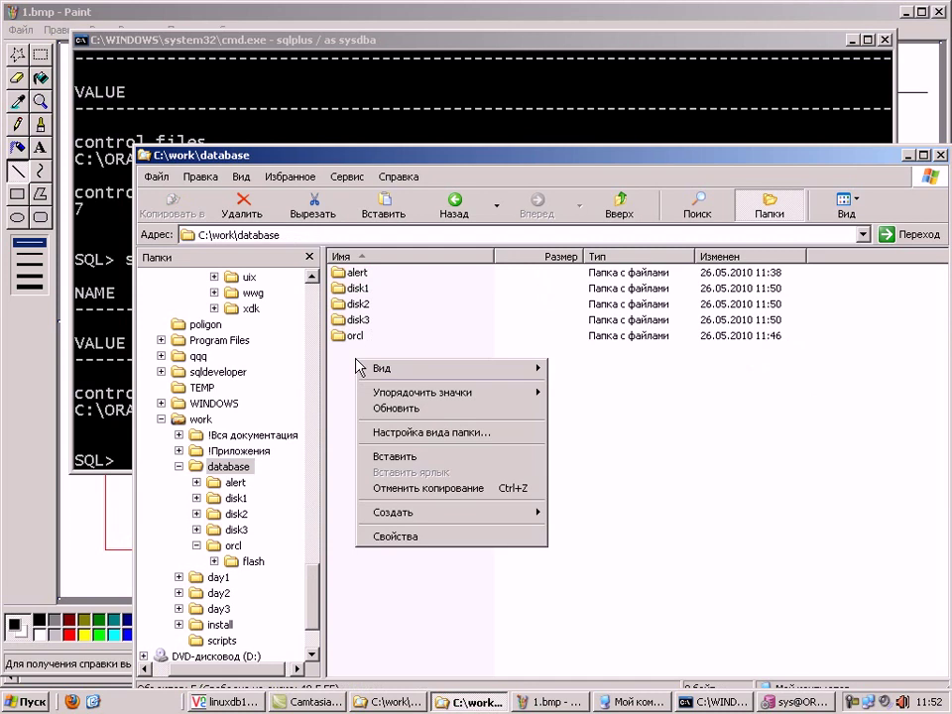
{"action": "left_click", "coordinate": [433, 461]}
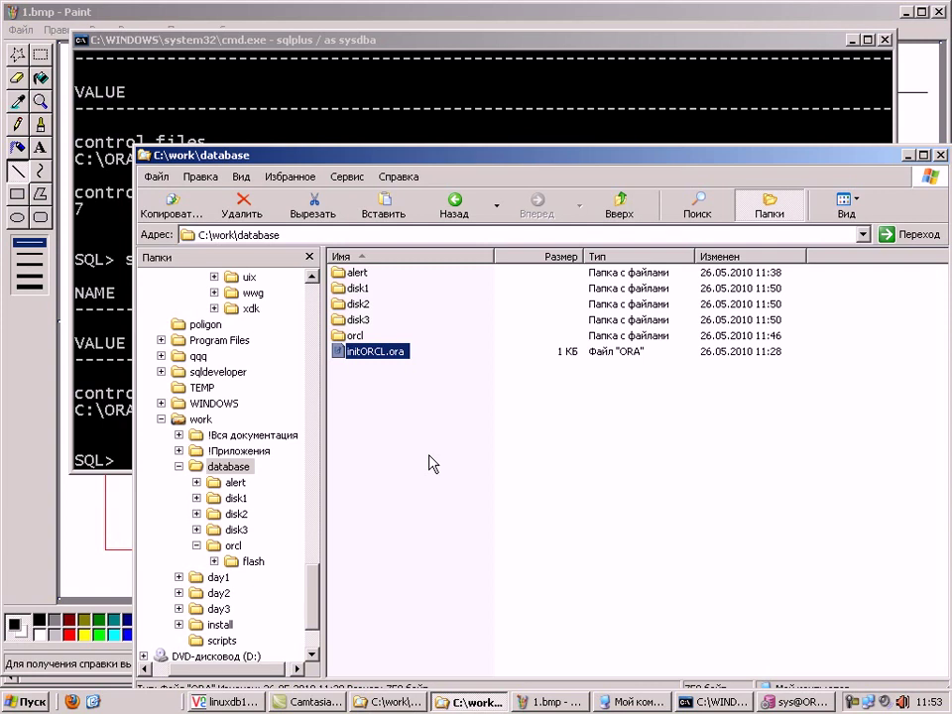
- Open initORCL.ora in WordPad and step through its parameter lines
{"action": "double_click", "coordinate": [342, 353]}
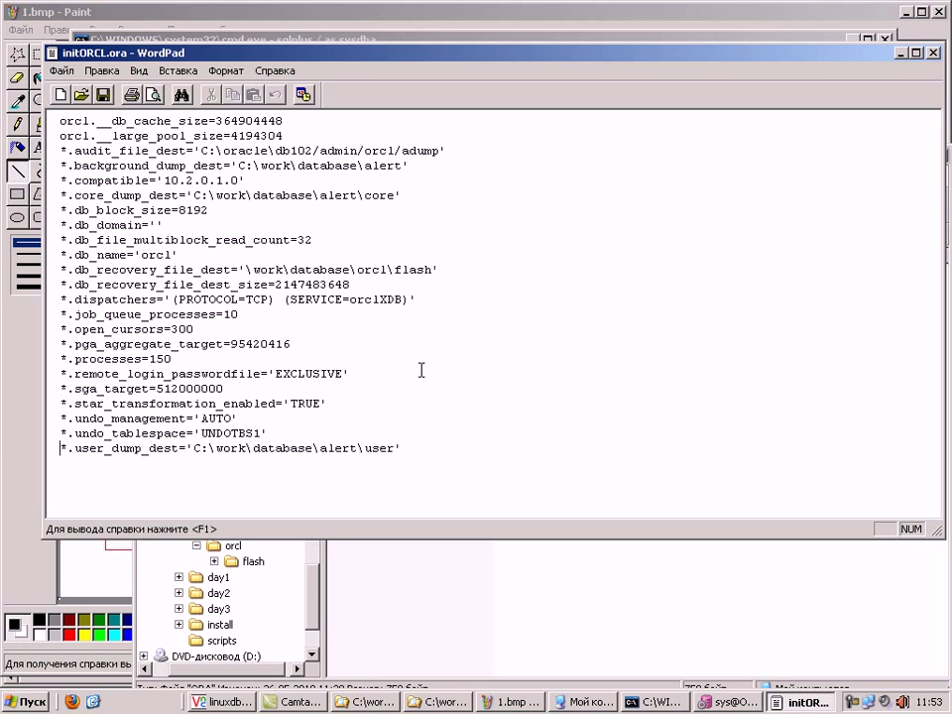
{"action": "key", "text": "Up"}
{"action": "key", "text": "Up"}
{"action": "key", "text": "Up"}
{"action": "key", "text": "Up"}
{"action": "key", "text": "Up"}
{"action": "key", "text": "Up"}
{"action": "key", "text": "Up"}
{"action": "key", "text": "Down"}
{"action": "key", "text": "Down"}
{"action": "key", "text": "Down"}
{"action": "key", "text": "Down"}
{"action": "key", "text": "Down"}
{"action": "key", "text": "Down"}
{"action": "key", "text": "Down"}
{"action": "key", "text": "Down"}
{"action": "key", "text": "Down"}
{"action": "key", "text": "Down"}
{"action": "key", "text": "Down"}
{"action": "key", "text": "Down"}
{"action": "key", "text": "Down"}
{"action": "key", "text": "Down"}
{"action": "key", "text": "Down"}
{"action": "key", "text": "Down"}
{"action": "key", "text": "Down"}
{"action": "key", "text": "Down"}
{"action": "key", "text": "Down"}
{"action": "key", "text": "Down"}
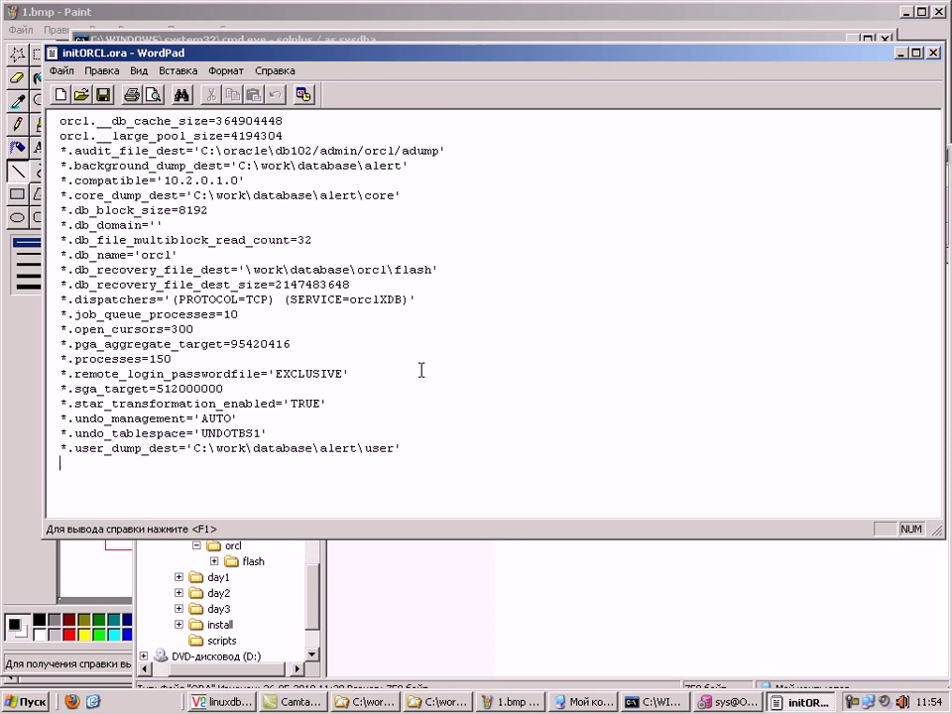
- In C:\oracle\db102\server\database, view SPFILEORCL.ORA in WordPad, then close it
{"action": "left_click", "coordinate": [451, 703]}
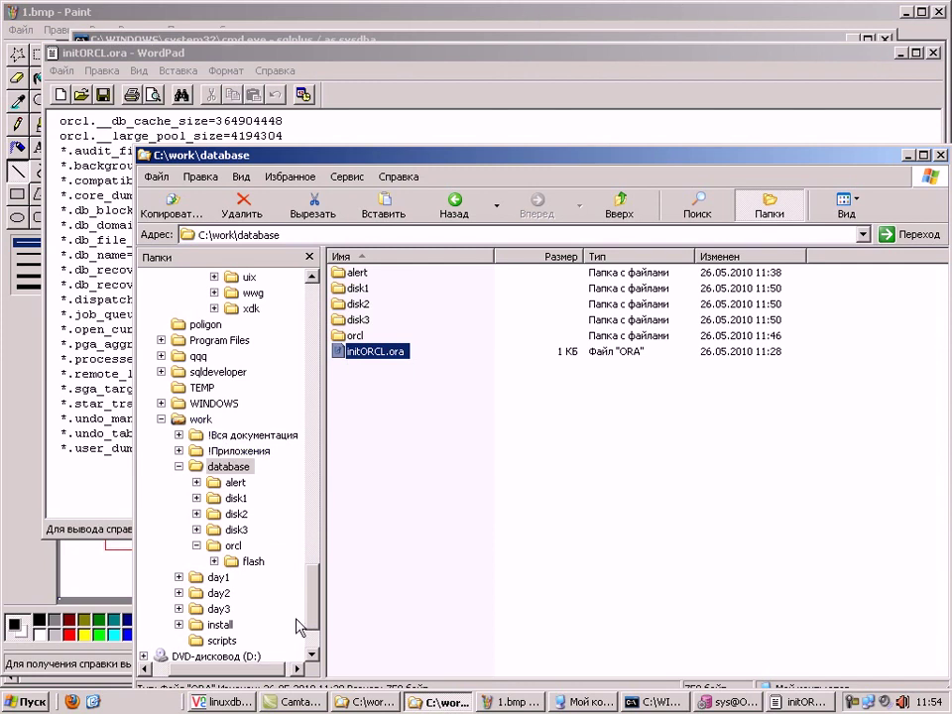
{"action": "scroll", "coordinate": [315, 611], "scroll_direction": "down", "scroll_amount": 2}
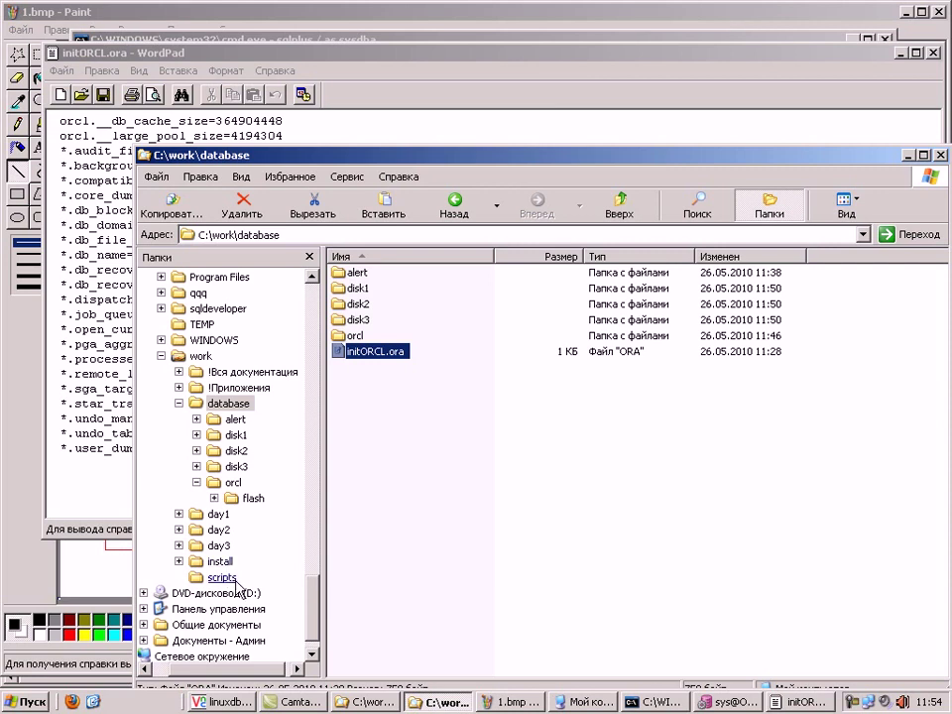
{"action": "left_click_drag", "start_coordinate": [318, 598], "coordinate": [316, 395]}
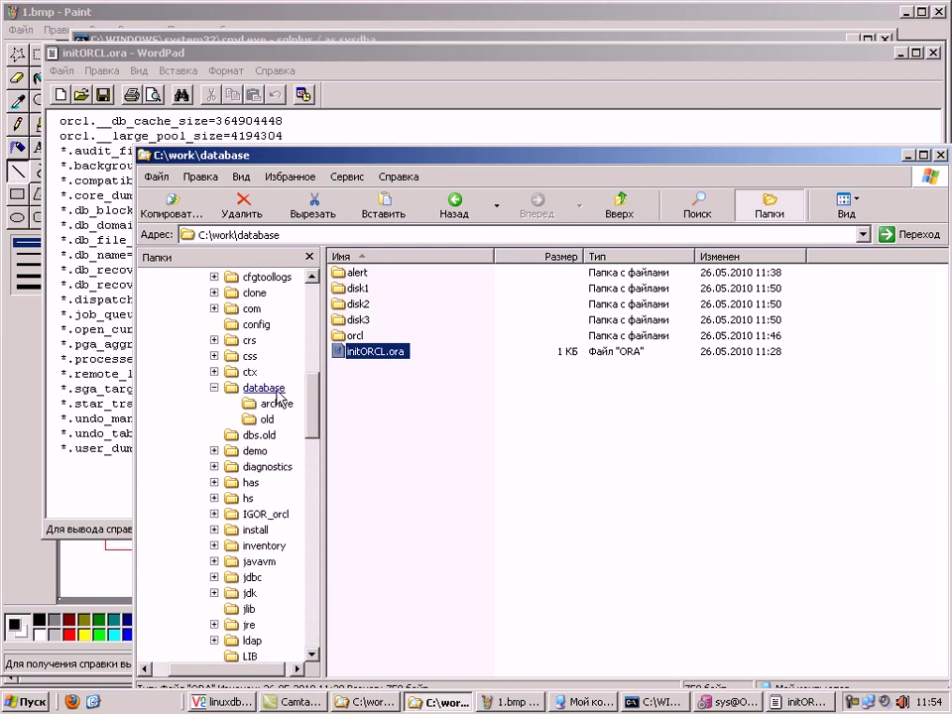
{"action": "left_click", "coordinate": [278, 395]}
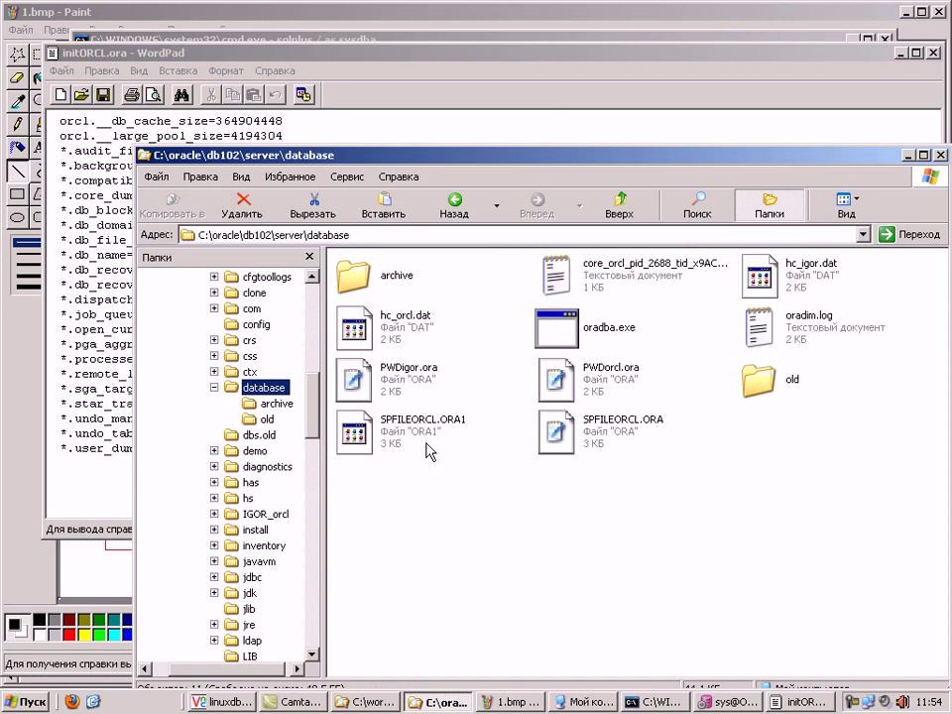
{"action": "left_click", "coordinate": [557, 439]}
{"action": "double_click", "coordinate": [557, 439]}
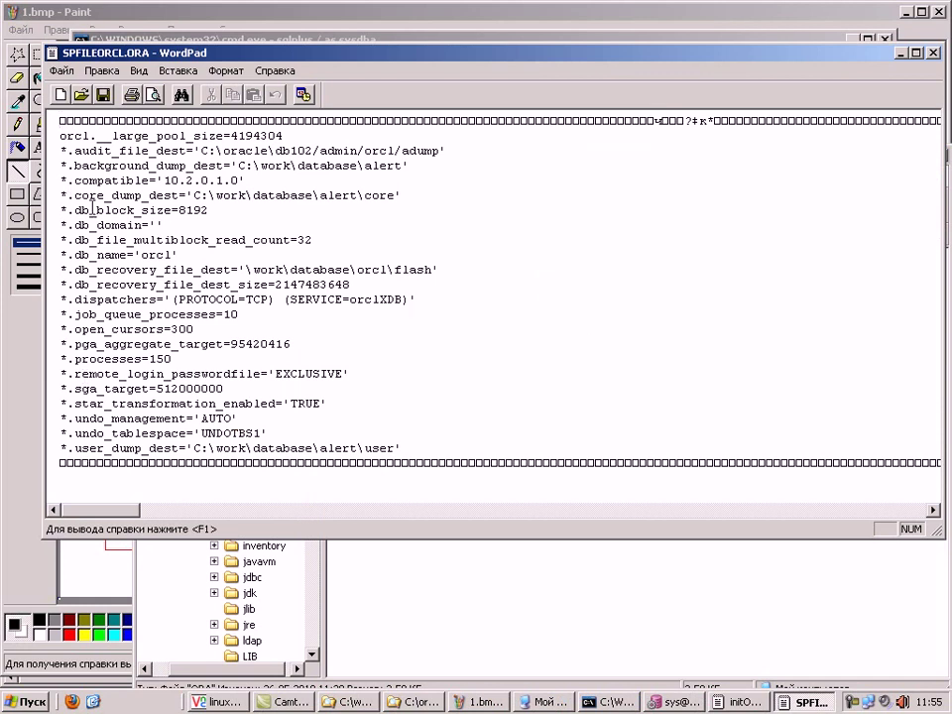
{"action": "left_click", "coordinate": [932, 53]}
{"action": "left_click", "coordinate": [359, 433]}
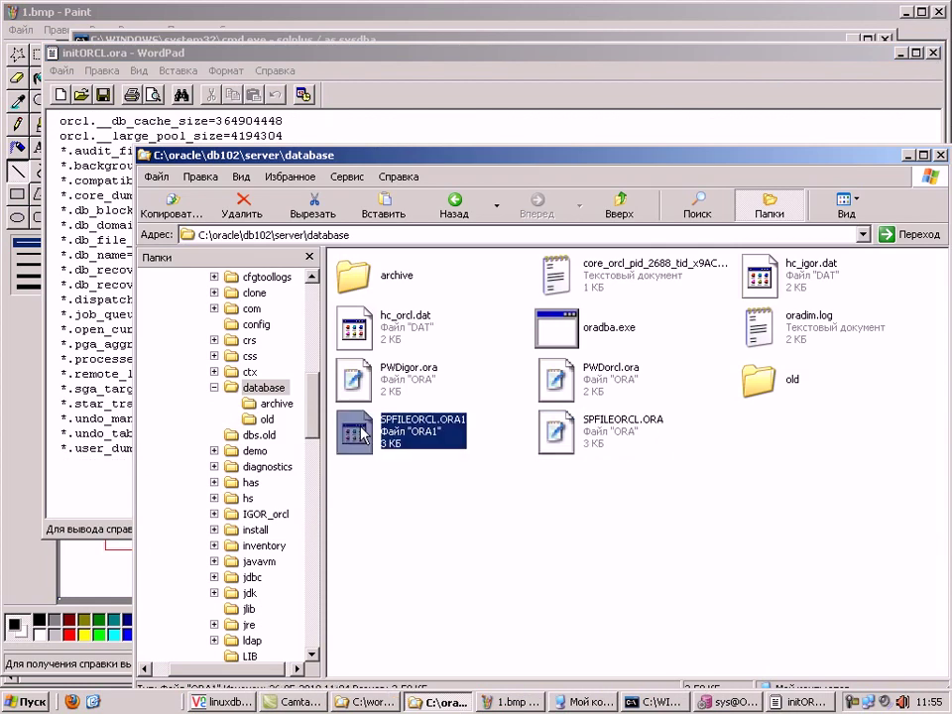
- Open SPFILEORCL.ORA1 in WordPad, copy its control_files=' text, and close it
{"action": "right_click", "coordinate": [361, 426]}
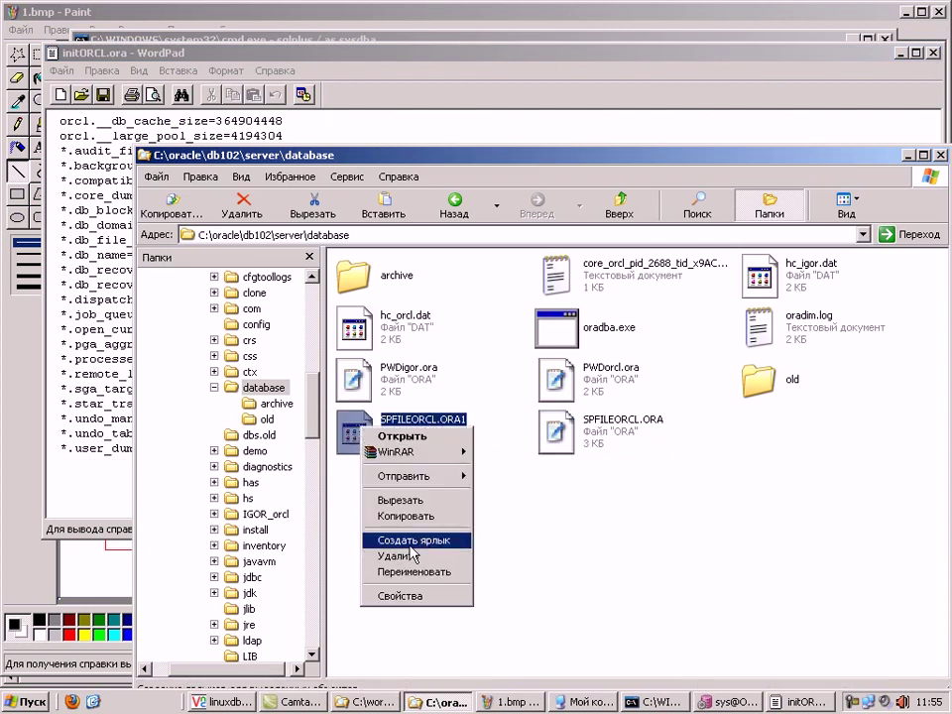
{"action": "left_click", "coordinate": [402, 436]}
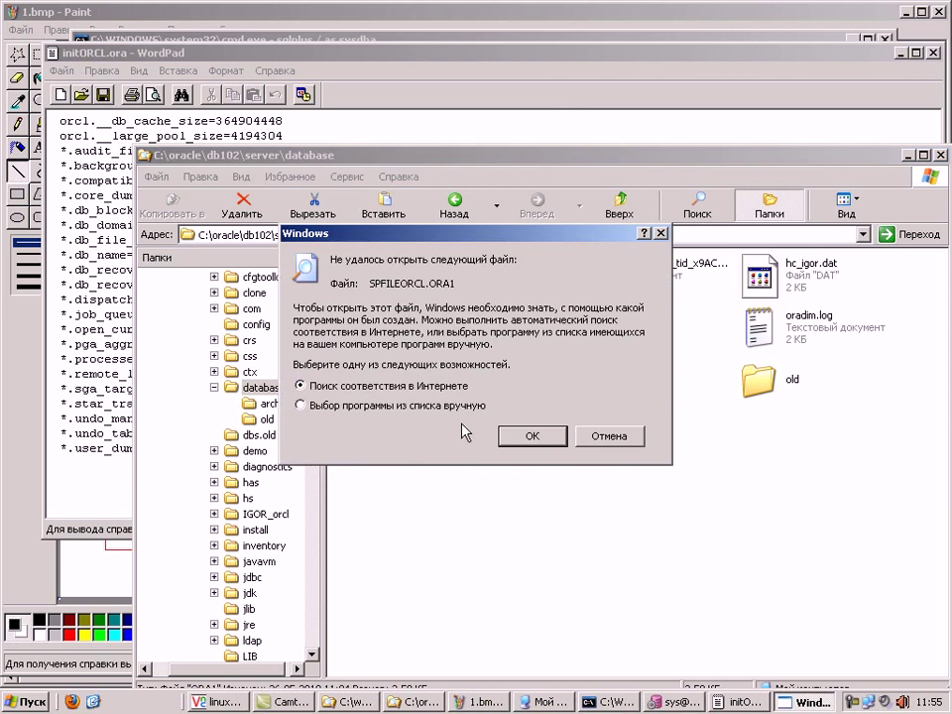
{"action": "key", "text": "Down"}
{"action": "left_click", "coordinate": [510, 438]}
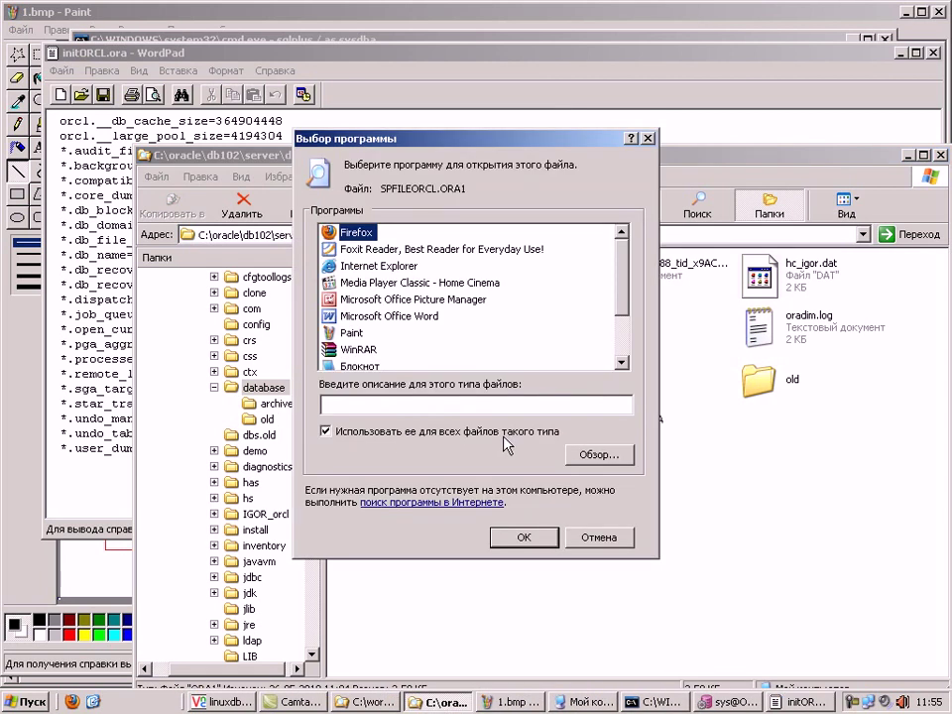
{"action": "left_click_drag", "start_coordinate": [623, 291], "coordinate": [625, 342]}
{"action": "left_click", "coordinate": [463, 352]}
{"action": "left_click", "coordinate": [525, 536]}
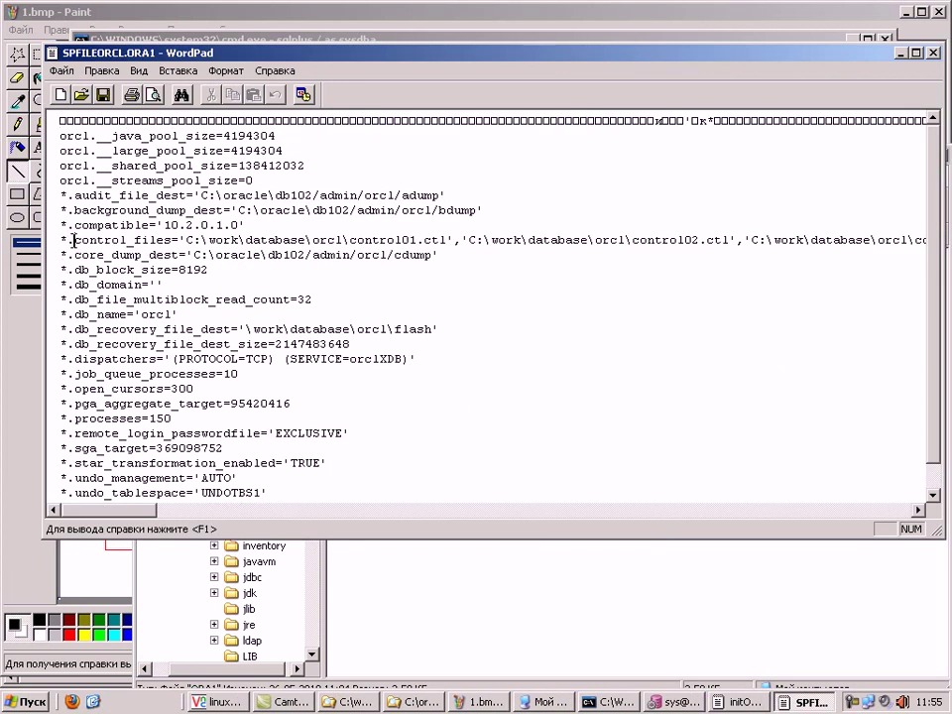
{"action": "left_click_drag", "start_coordinate": [72, 240], "coordinate": [186, 240]}
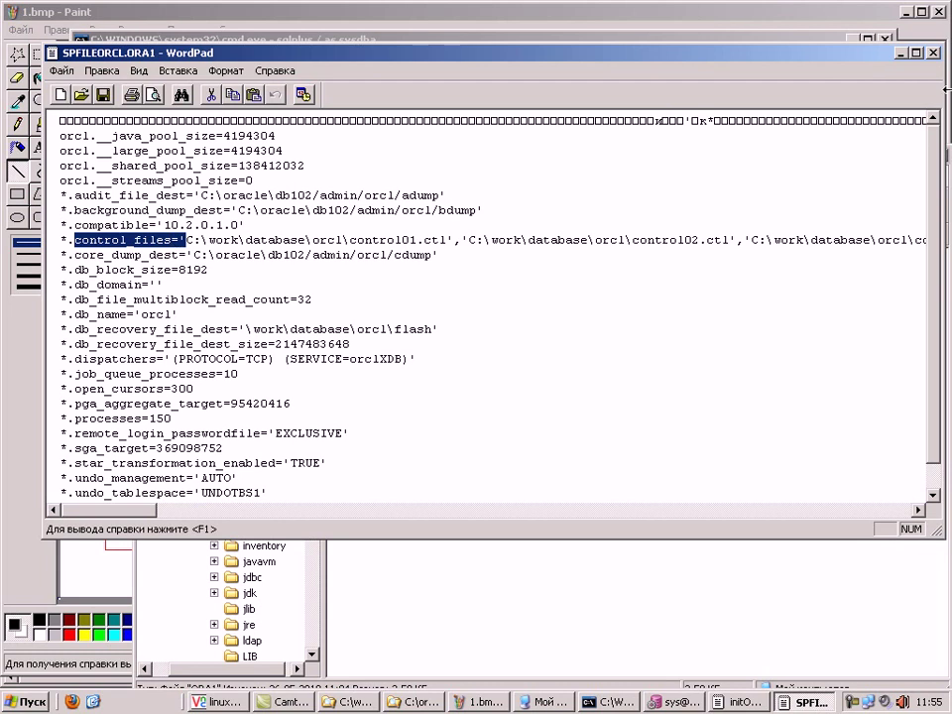
{"action": "left_click", "coordinate": [933, 53]}
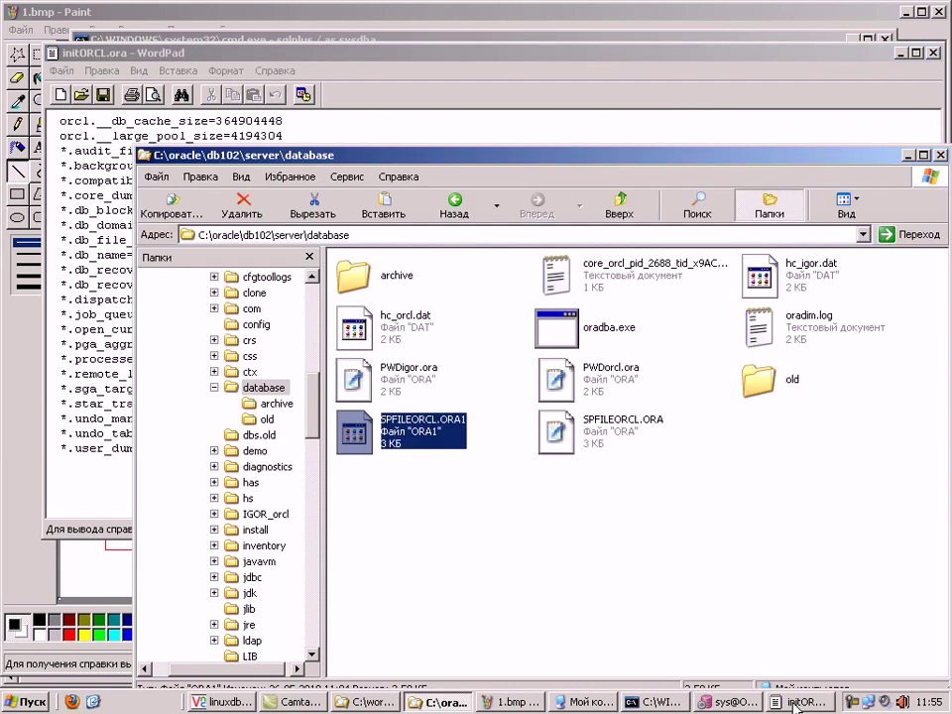
- Add a new line in initORCL.ora reading control_files='C:\work\database\control1\
{"action": "left_click", "coordinate": [796, 705]}
{"action": "key", "text": "Return"}
{"action": "type", "text": "control_files='"}
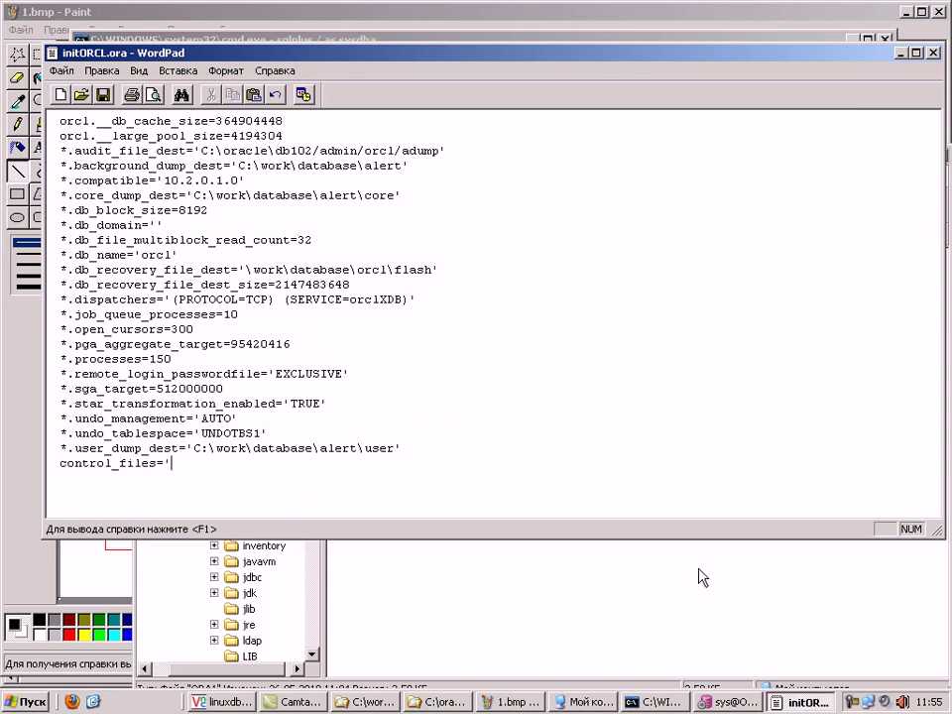
{"action": "type", "text": "C:\\work\\database"}
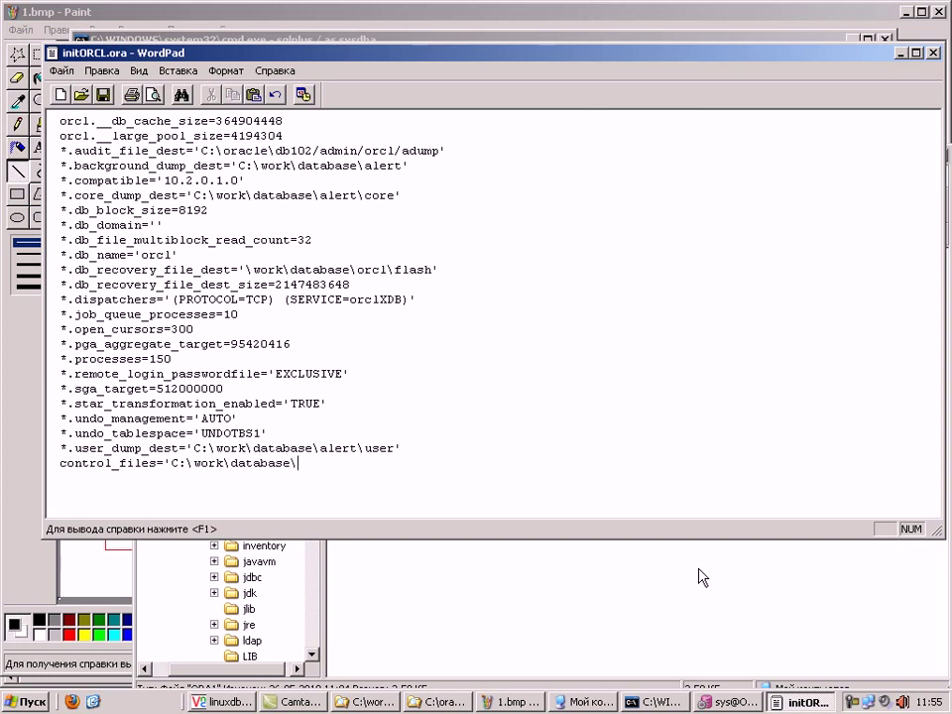
{"action": "type", "text": "\\control1\\"}
- Copy the CONTROL.CTL file name from C:\work\database\disk1\control
{"action": "left_click", "coordinate": [436, 701]}
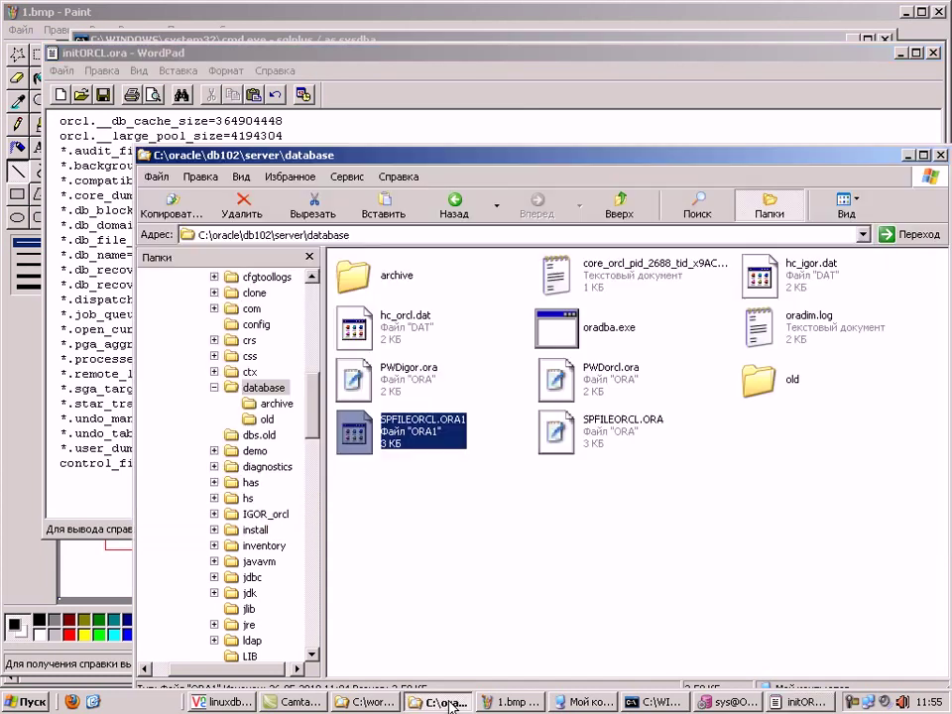
{"action": "left_click_drag", "start_coordinate": [313, 412], "coordinate": [331, 607]}
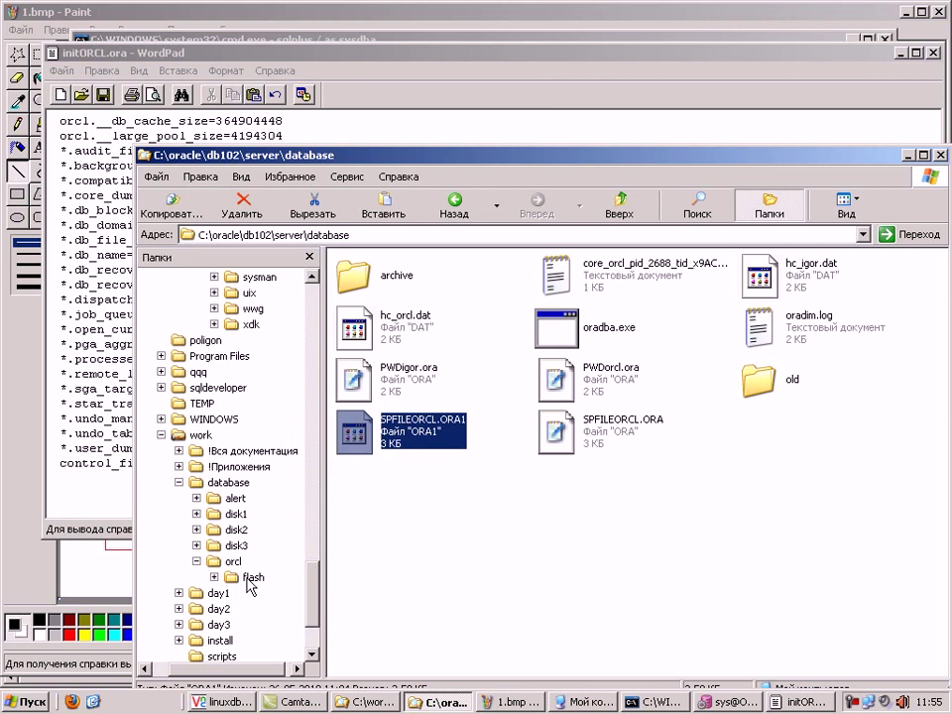
{"action": "left_click", "coordinate": [198, 513]}
{"action": "left_click", "coordinate": [256, 529]}
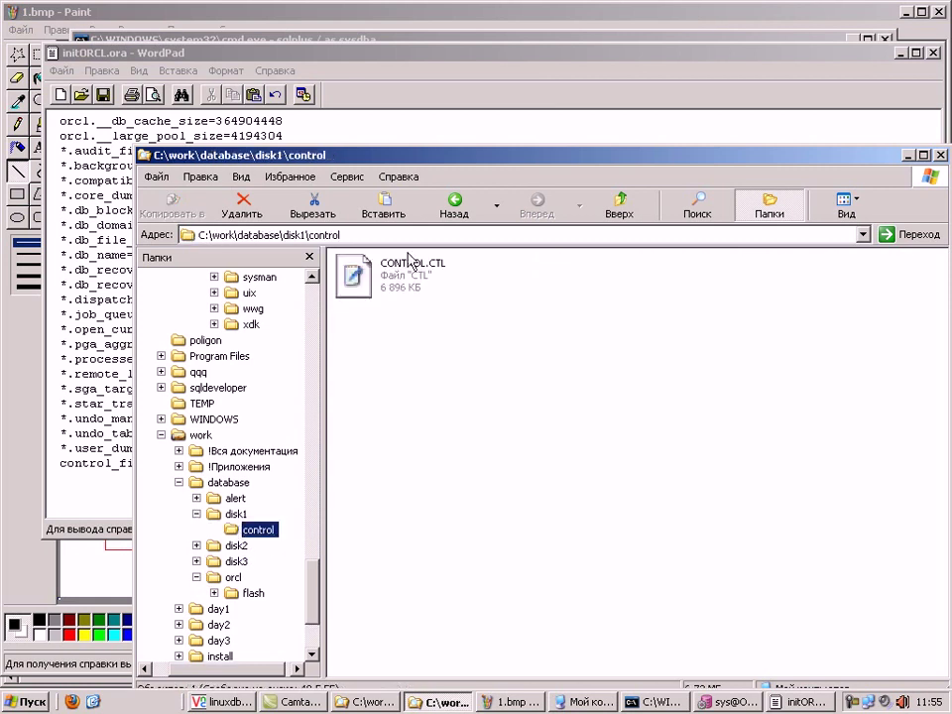
{"action": "left_click", "coordinate": [409, 286]}
{"action": "key", "text": "F2"}
{"action": "key", "text": "ctrl+c"}
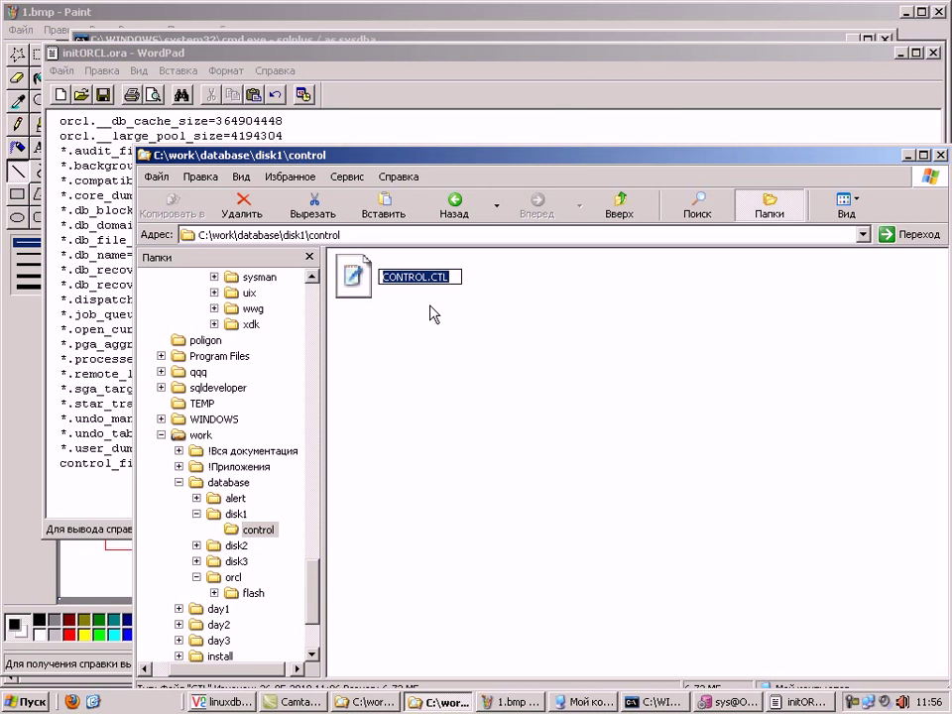
{"action": "left_click", "coordinate": [415, 53]}
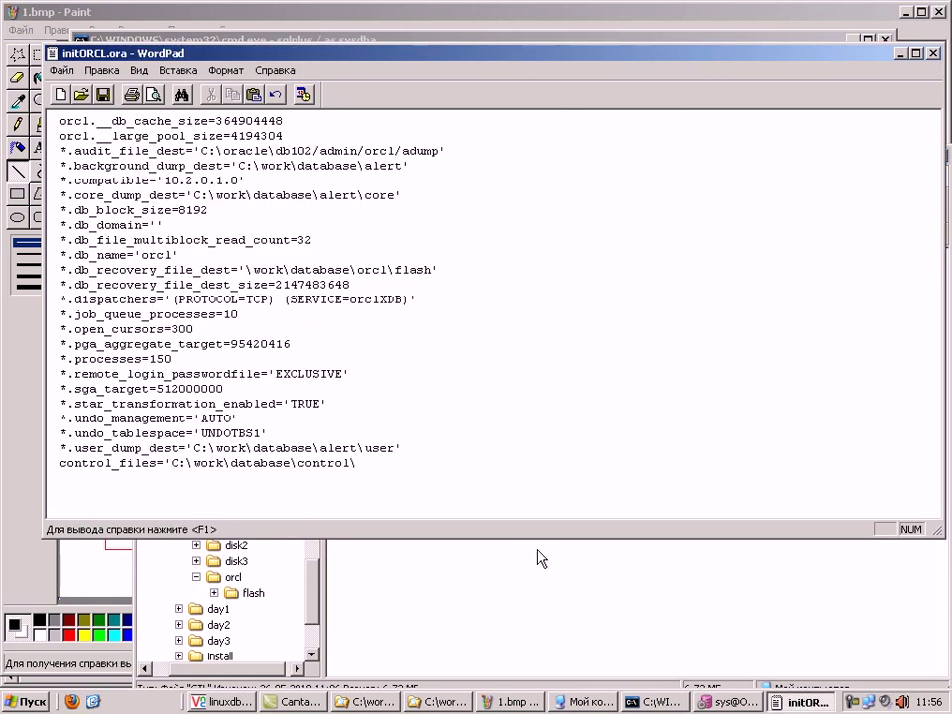
- Complete the first path with disk1\CONTROL.CTL and a comma, then copy that path
{"action": "key", "text": "Left"}
{"action": "key", "text": "Left"}
{"action": "type", "text": "disk1\\"}
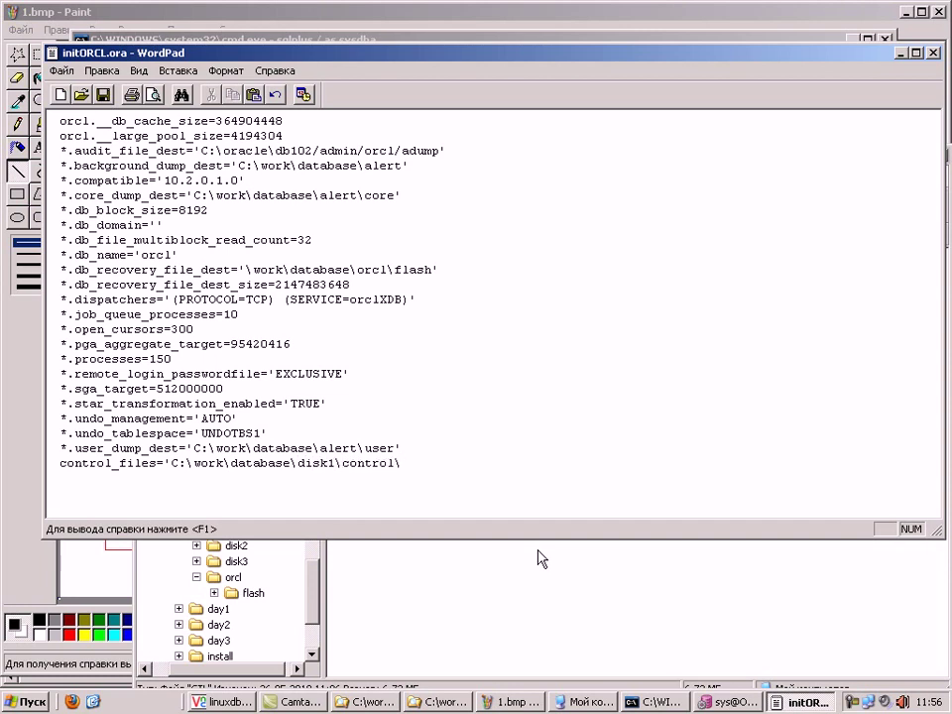
{"action": "key", "text": "ctrl+v"}
{"action": "type", "text": ","}
{"action": "key", "text": "Left"}
{"action": "key", "text": "shift+Left"}
{"action": "key", "text": "shift+Left"}
{"action": "key", "text": "shift+Left"}
{"action": "key", "text": "shift+Left"}
{"action": "key", "text": "shift+Left"}
{"action": "key", "text": "shift+Left"}
{"action": "key", "text": "shift+Left"}
{"action": "key", "text": "shift+Left"}
{"action": "key", "text": "shift+Left"}
{"action": "key", "text": "shift+Left"}
{"action": "key", "text": "shift+Left"}
{"action": "key", "text": "shift+Left"}
{"action": "key", "text": "shift+Left"}
{"action": "key", "text": "shift+Left"}
{"action": "key", "text": "shift+Left"}
{"action": "key", "text": "shift+Left"}
{"action": "key", "text": "shift+Left"}
{"action": "key", "text": "shift+Left"}
{"action": "key", "text": "shift+Left"}
{"action": "key", "text": "shift+Left"}
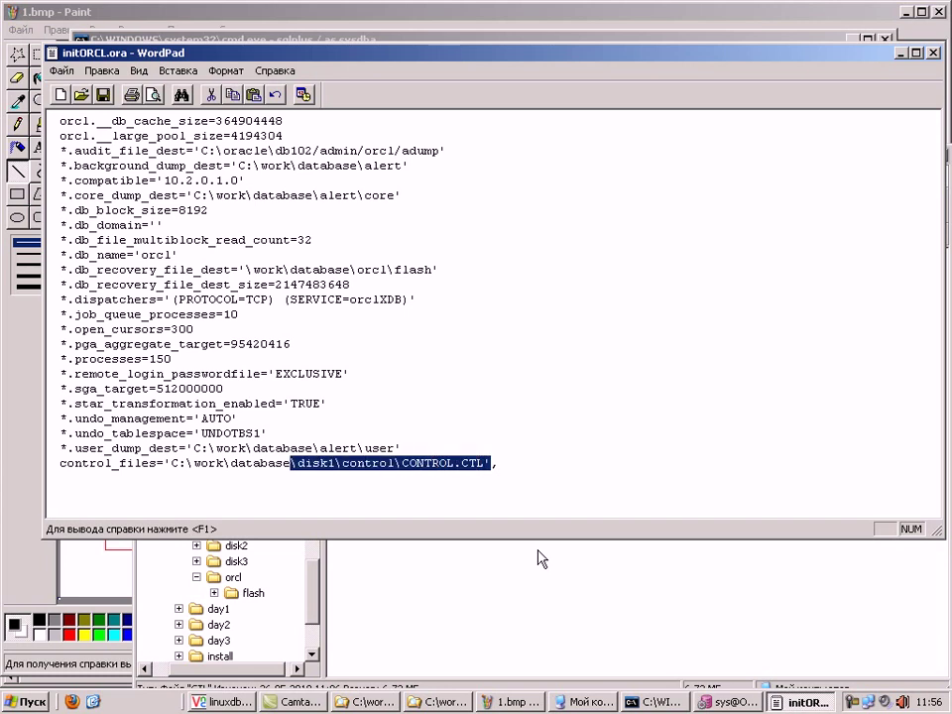
{"action": "key", "text": "shift+Left"}
{"action": "key", "text": "shift+Left"}
{"action": "key", "text": "shift+Left"}
{"action": "key", "text": "shift+Left"}
{"action": "key", "text": "shift+Left"}
{"action": "key", "text": "shift+Left"}
{"action": "key", "text": "shift+Left"}
{"action": "key", "text": "shift+Left"}
{"action": "key", "text": "shift+Left"}
{"action": "key", "text": "shift+Left"}
{"action": "key", "text": "shift+Left"}
{"action": "key", "text": "shift+Left"}
{"action": "key", "text": "ctrl+c"}
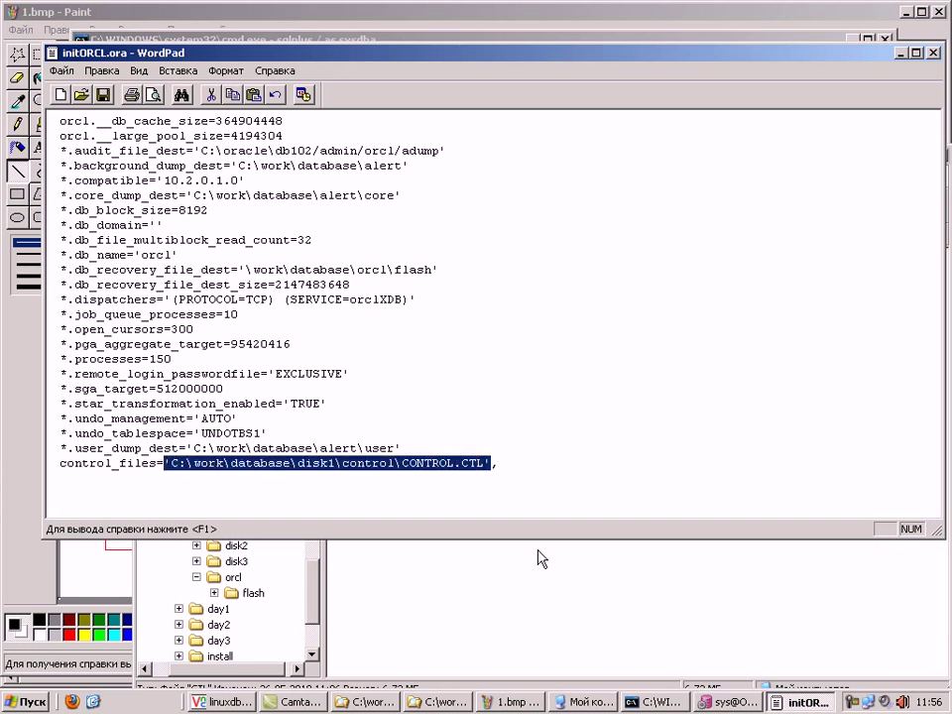
{"action": "key", "text": "End"}
- Paste two more copies, renumber them to disk2 and disk3, and save initORCL.ora
{"action": "key", "text": "ctrl+v"}
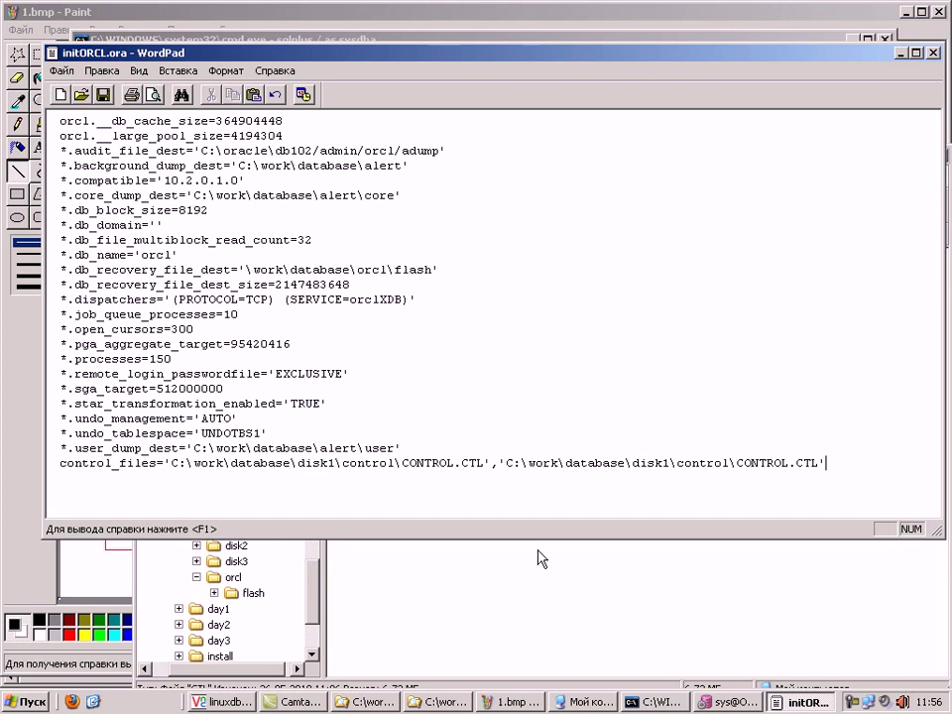
{"action": "type", "text": ","}
{"action": "key", "text": "ctrl+v"}
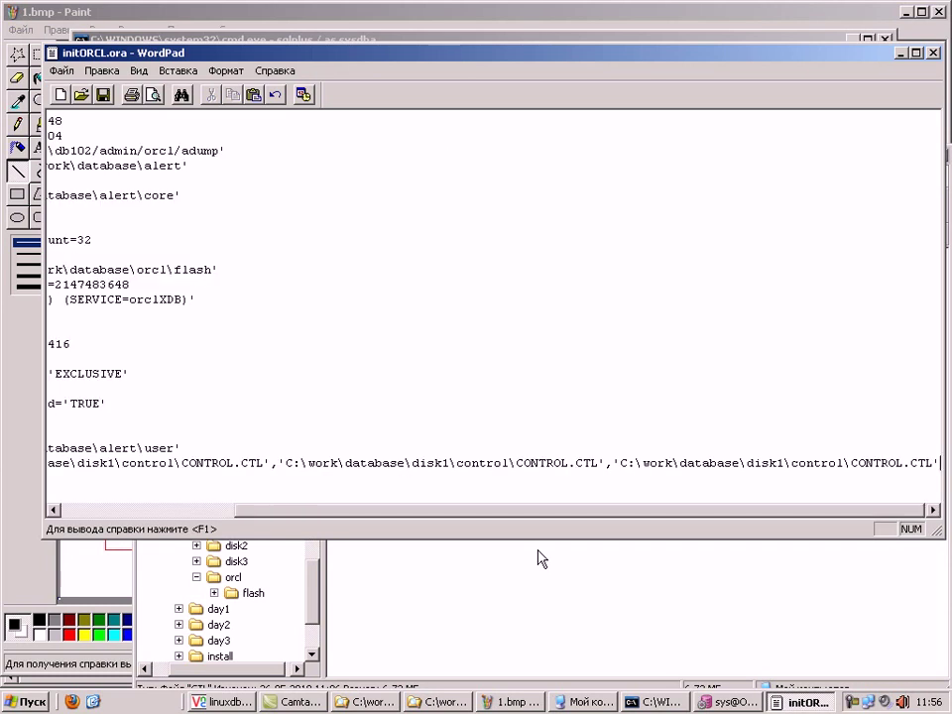
{"action": "key", "text": "Left"}
{"action": "key", "text": "Left"}
{"action": "key", "text": "Left"}
{"action": "key", "text": "Left"}
{"action": "key", "text": "Left"}
{"action": "key", "text": "Left"}
{"action": "key", "text": "Left"}
{"action": "key", "text": "Left"}
{"action": "key", "text": "Left"}
{"action": "key", "text": "Left"}
{"action": "key", "text": "Left"}
{"action": "key", "text": "Left"}
{"action": "key", "text": "Left"}
{"action": "key", "text": "Left"}
{"action": "key", "text": "Left"}
{"action": "key", "text": "Left"}
{"action": "key", "text": "Left"}
{"action": "key", "text": "Left"}
{"action": "key", "text": "Left"}
{"action": "key", "text": "Left"}
{"action": "key", "text": "Delete"}
{"action": "type", "text": "3"}
{"action": "key", "text": "Left"}
{"action": "key", "text": "Left"}
{"action": "key", "text": "Left"}
{"action": "key", "text": "Left"}
{"action": "key", "text": "Left"}
{"action": "key", "text": "Left"}
{"action": "key", "text": "Left"}
{"action": "key", "text": "Left"}
{"action": "key", "text": "Left"}
{"action": "key", "text": "Left"}
{"action": "key", "text": "Left"}
{"action": "key", "text": "Left"}
{"action": "key", "text": "Left"}
{"action": "key", "text": "Left"}
{"action": "key", "text": "Left"}
{"action": "key", "text": "Left"}
{"action": "key", "text": "Left"}
{"action": "key", "text": "Left"}
{"action": "key", "text": "Left"}
{"action": "key", "text": "Left"}
{"action": "key", "text": "BackSpace"}
{"action": "type", "text": "2"}
{"action": "key", "text": "Home"}
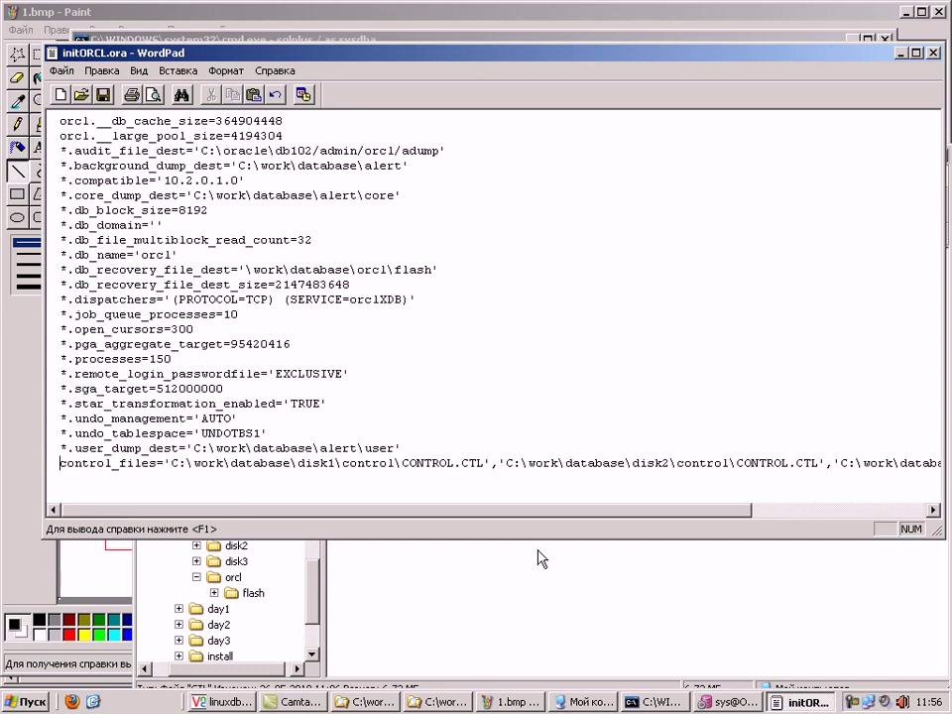
{"action": "left_click", "coordinate": [104, 95]}
- Run startup force with pfile=c:\oracle\database\initorcl.ora
{"action": "left_click", "coordinate": [935, 58]}
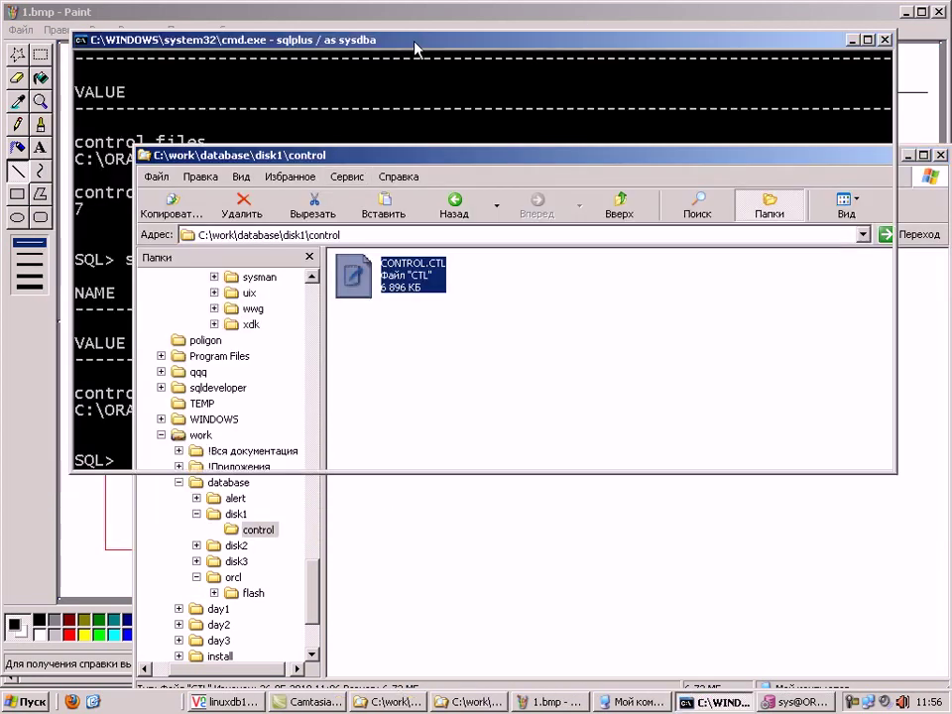
{"action": "left_click", "coordinate": [417, 47]}
{"action": "key", "text": "Up"}
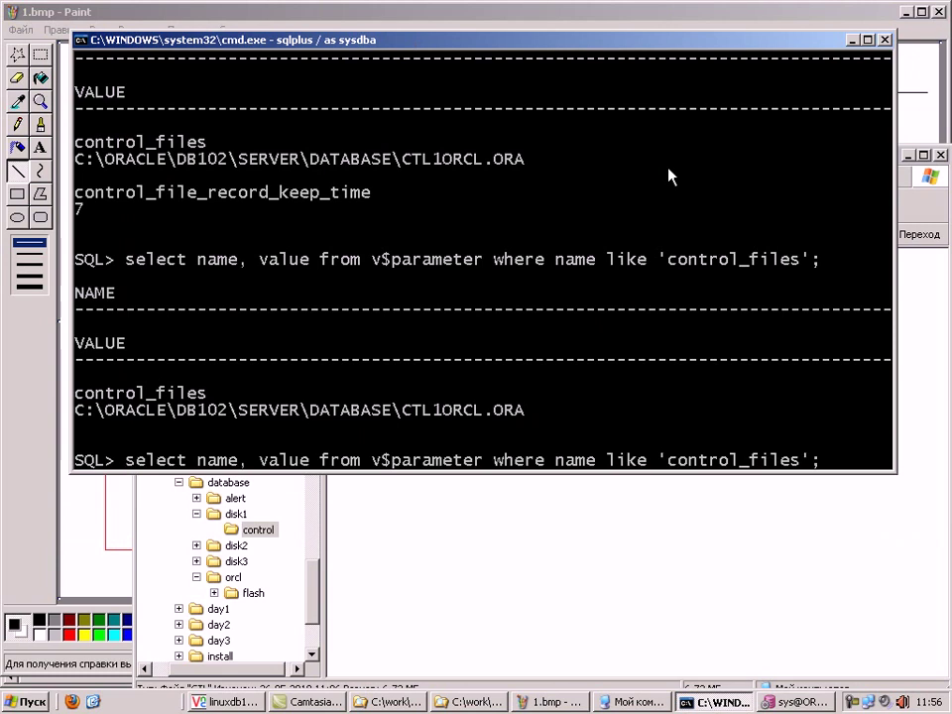
{"action": "key", "text": "Up"}
{"action": "key", "text": "Up"}
{"action": "key", "text": "Up"}
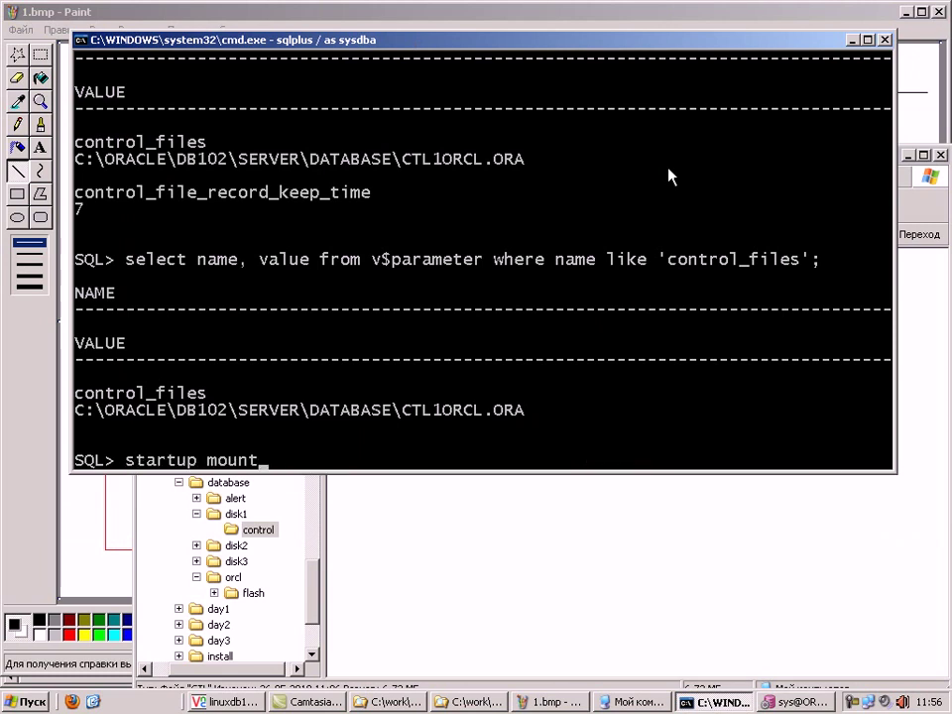
{"action": "key", "text": "BackSpace"}
{"action": "key", "text": "BackSpace"}
{"action": "key", "text": "BackSpace"}
{"action": "key", "text": "BackSpace"}
{"action": "key", "text": "BackSpace"}
{"action": "key", "text": "BackSpace"}
{"action": "key", "text": "BackSpace"}
{"action": "key", "text": "BackSpace"}
{"action": "key", "text": "BackSpace"}
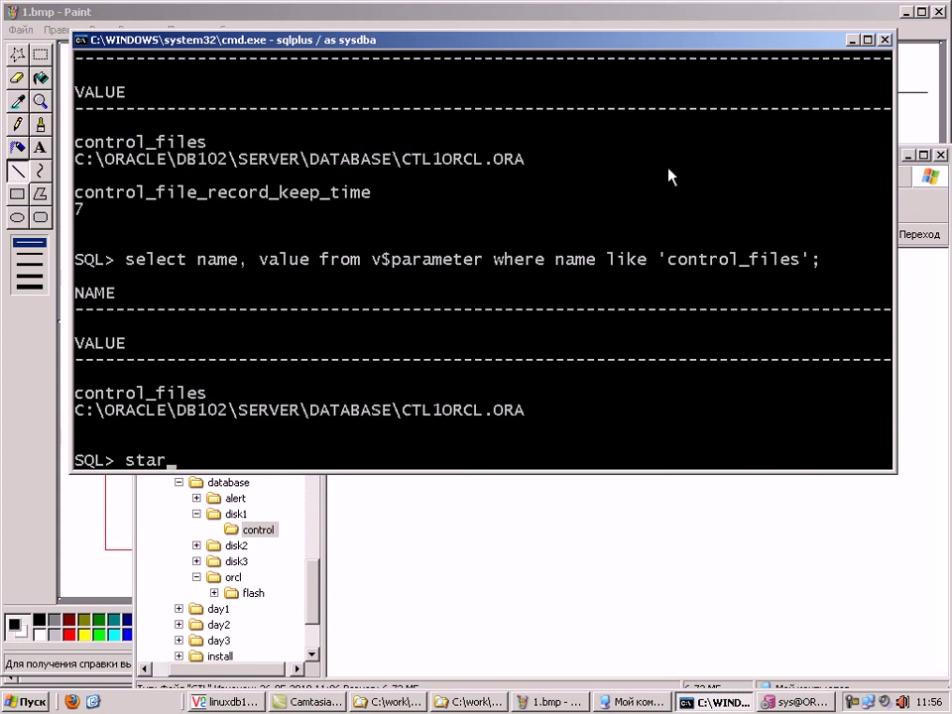
{"action": "type", "text": "up  force"}
{"action": "key", "text": "Left"}
{"action": "key", "text": "Left"}
{"action": "key", "text": "Left"}
{"action": "key", "text": "Left"}
{"action": "key", "text": "Left"}
{"action": "key", "text": "Left"}
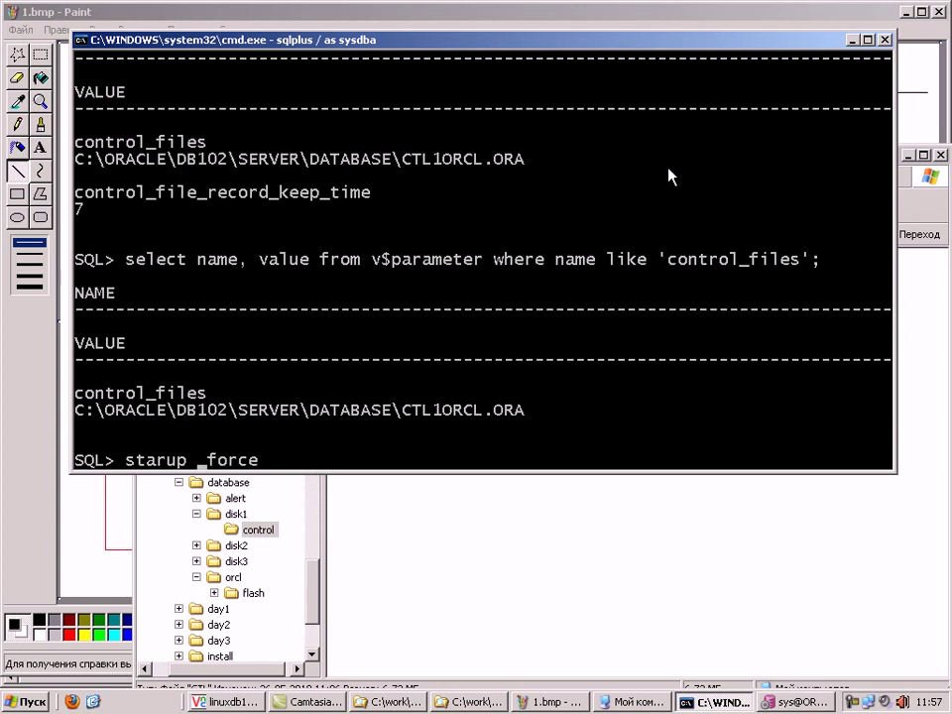
{"action": "type", "text": "pfile="}
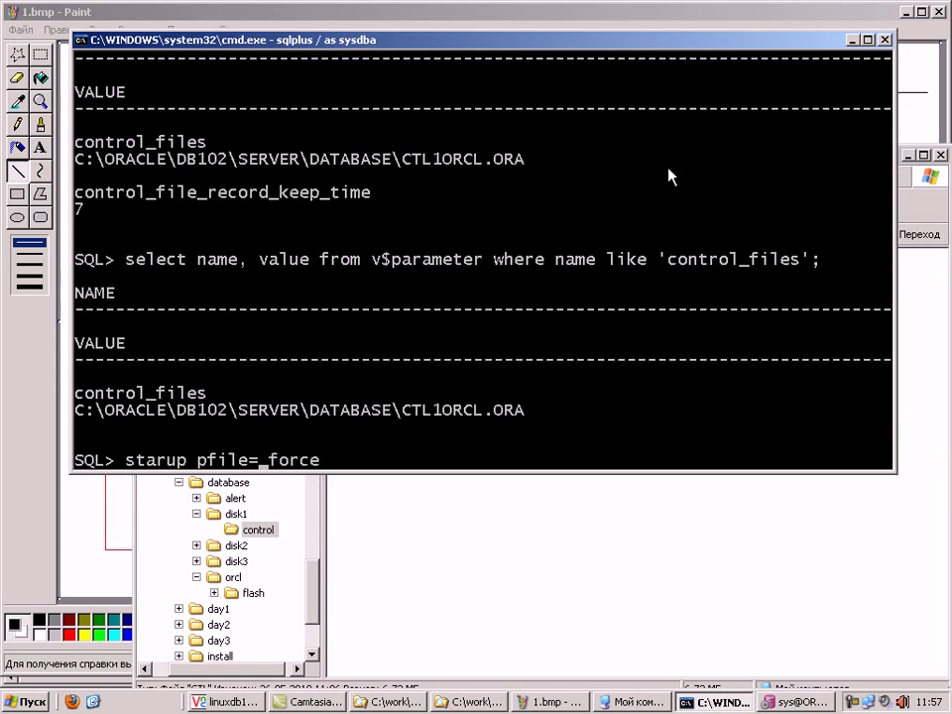
{"action": "type", "text": "c:\\"}
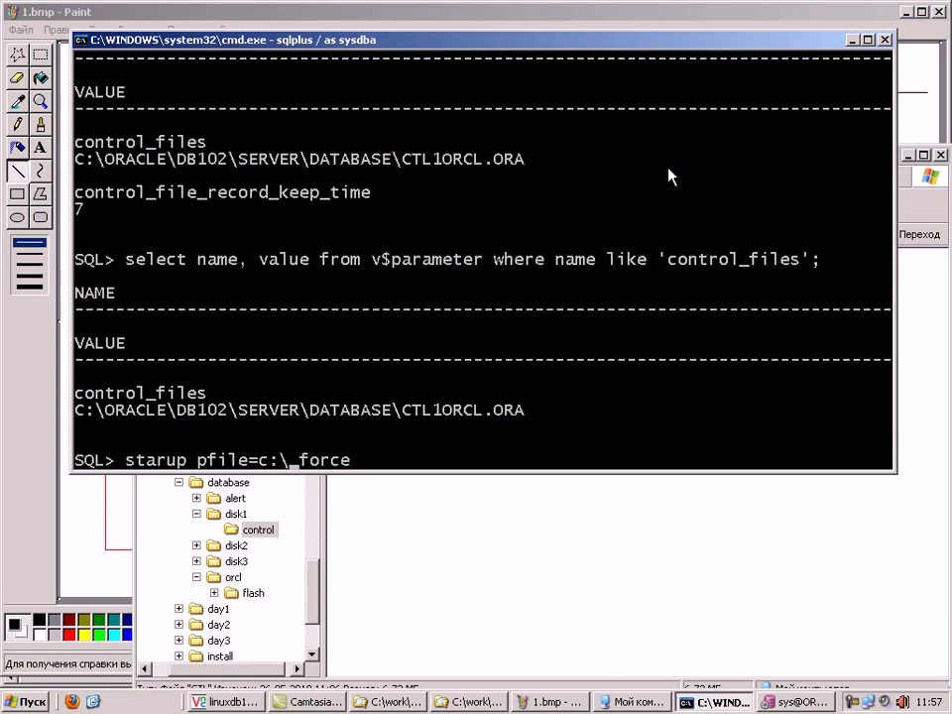
{"action": "type", "text": "oracle"}
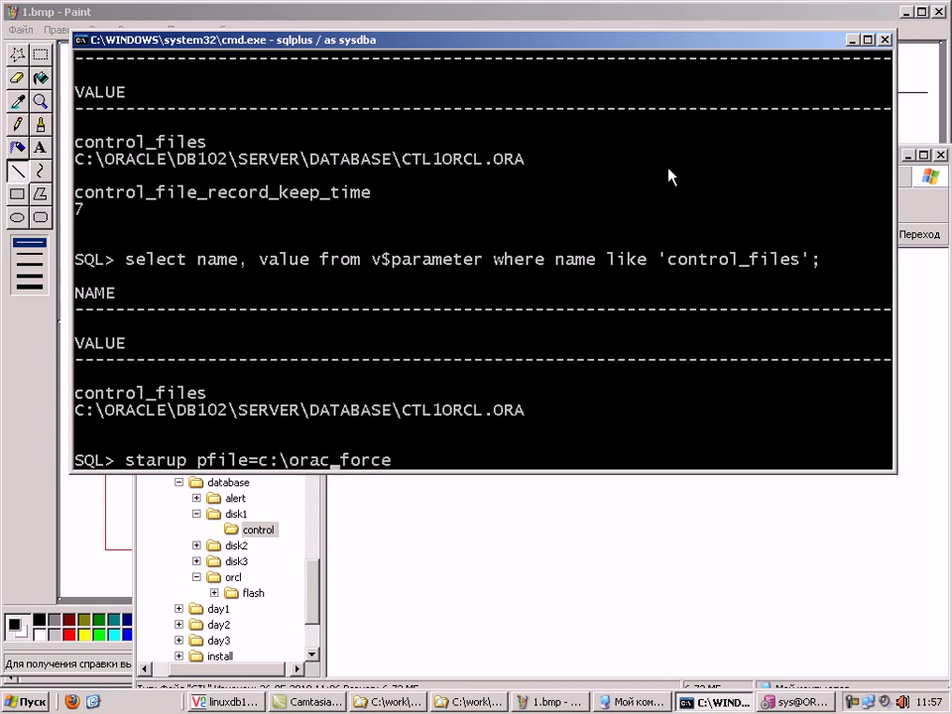
{"action": "type", "text": "\\databa"}
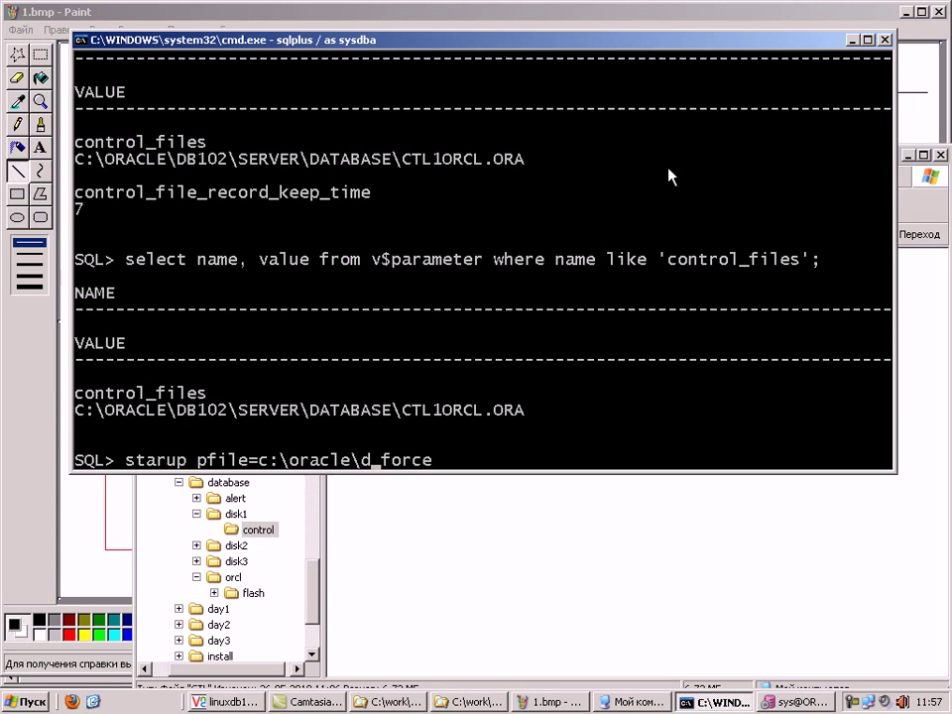
{"action": "type", "text": "se"}
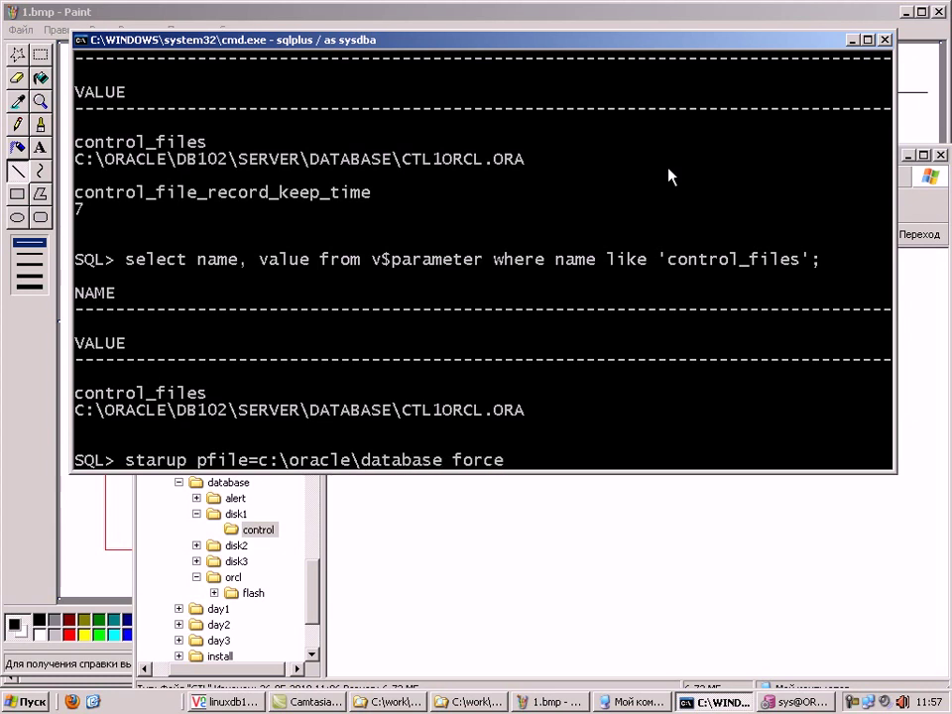
{"action": "type", "text": "\\"}
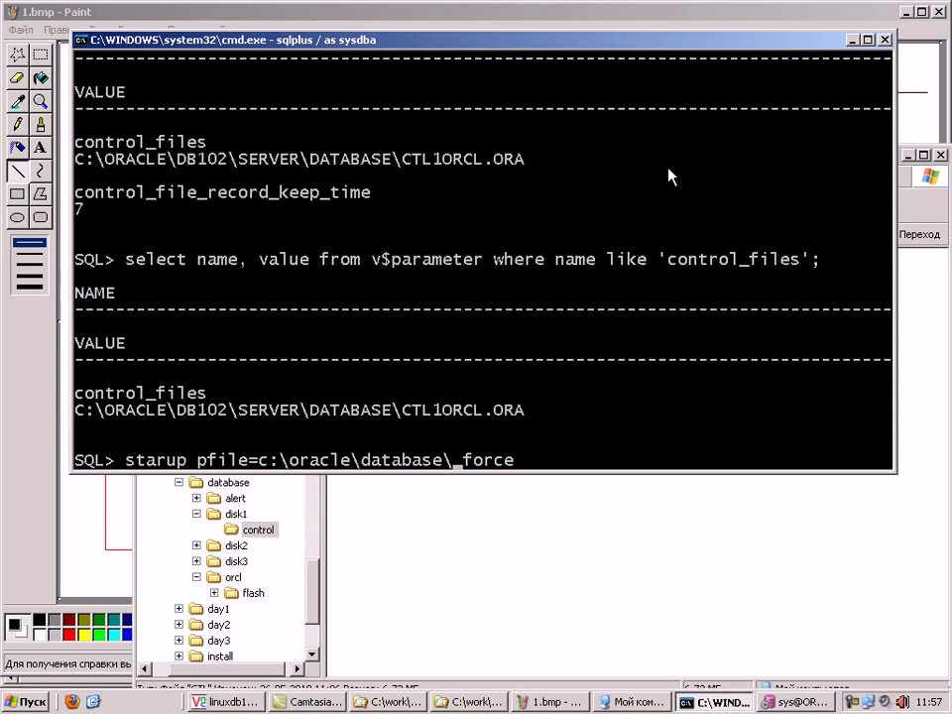
{"action": "type", "text": "init"}
{"action": "type", "text": "orcl"}
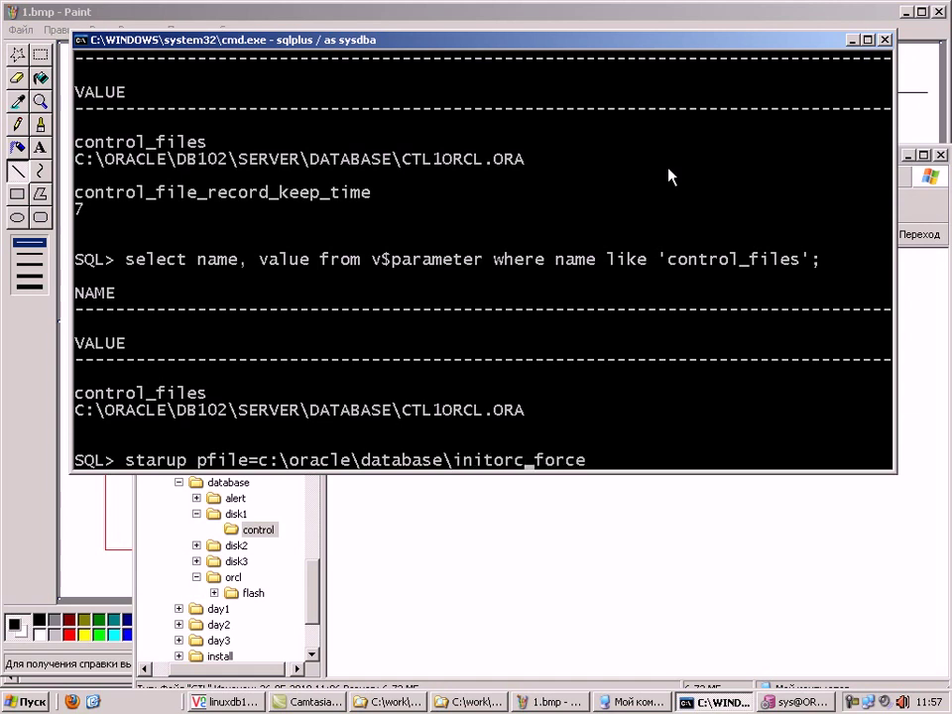
{"action": "type", "text": "."}
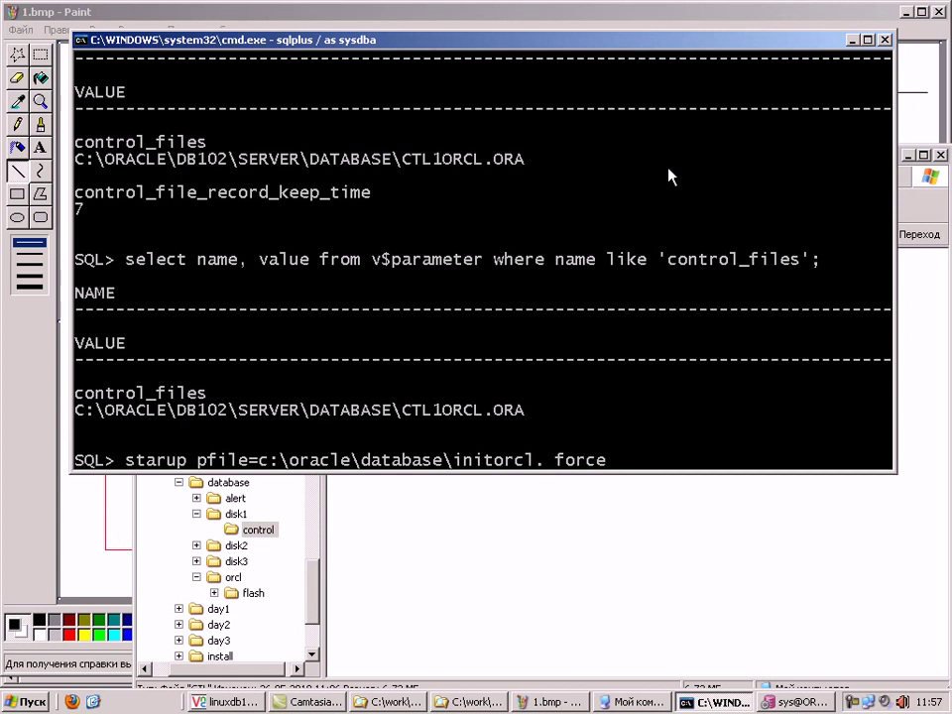
{"action": "key", "text": "Left"}
{"action": "key", "text": "Left"}
{"action": "key", "text": "Left"}
{"action": "key", "text": "Left"}
{"action": "key", "text": "Left"}
{"action": "key", "text": "Left"}
{"action": "key", "text": "Left"}
{"action": "key", "text": "Left"}
{"action": "key", "text": "Left"}
{"action": "key", "text": "Left"}
{"action": "key", "text": "Left"}
{"action": "key", "text": "Left"}
{"action": "key", "text": "Left"}
{"action": "key", "text": "Left"}
{"action": "key", "text": "Left"}
{"action": "key", "text": "Left"}
{"action": "key", "text": "Left"}
{"action": "key", "text": "Left"}
{"action": "key", "text": "Left"}
{"action": "key", "text": "Left"}
{"action": "key", "text": "Left"}
{"action": "key", "text": "Left"}
{"action": "key", "text": "Left"}
{"action": "key", "text": "Left"}
{"action": "key", "text": "Left"}
{"action": "key", "text": "Left"}
{"action": "key", "text": "Left"}
{"action": "key", "text": "Left"}
{"action": "key", "text": "Left"}
{"action": "key", "text": "Left"}
{"action": "key", "text": "Left"}
{"action": "key", "text": "Left"}
{"action": "key", "text": "Left"}
{"action": "type", "text": "t"}
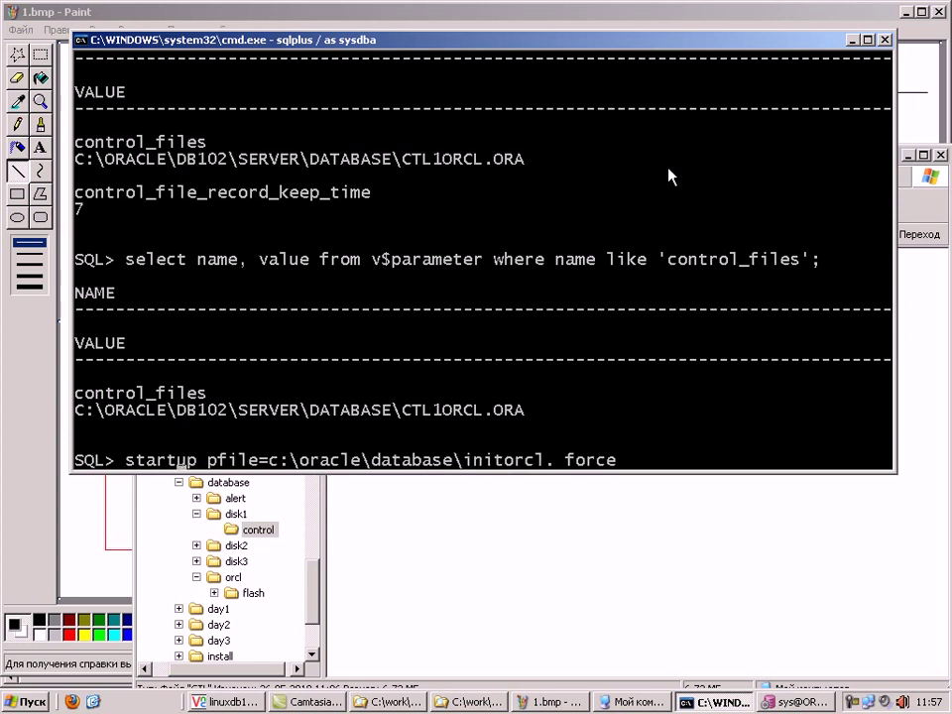
{"action": "key", "text": "Right"}
{"action": "key", "text": "Right"}
{"action": "key", "text": "Right"}
{"action": "key", "text": "Right"}
{"action": "key", "text": "Right"}
{"action": "key", "text": "Right"}
{"action": "key", "text": "Right"}
{"action": "key", "text": "Right"}
{"action": "key", "text": "Right"}
{"action": "key", "text": "Right"}
{"action": "key", "text": "Right"}
{"action": "key", "text": "Right"}
{"action": "key", "text": "Right"}
{"action": "key", "text": "Right"}
{"action": "key", "text": "Right"}
{"action": "key", "text": "Right"}
{"action": "key", "text": "Right"}
{"action": "key", "text": "Right"}
{"action": "key", "text": "Right"}
{"action": "key", "text": "Right"}
{"action": "key", "text": "Right"}
{"action": "key", "text": "Right"}
{"action": "key", "text": "Right"}
{"action": "key", "text": "Right"}
{"action": "key", "text": "Right"}
{"action": "type", "text": "ora"}
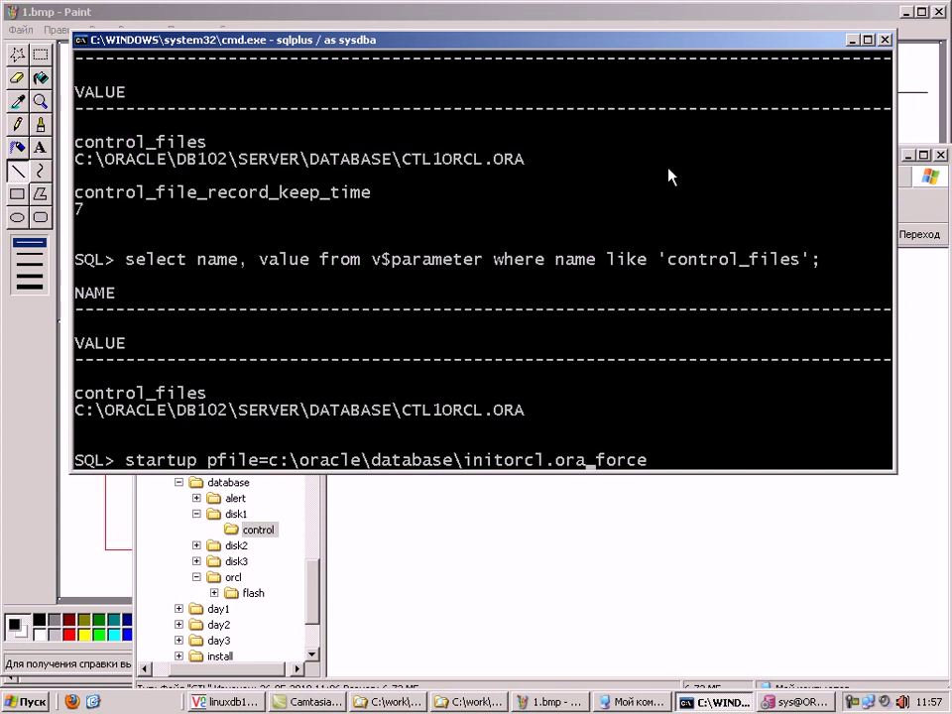
{"action": "key", "text": "Return"}
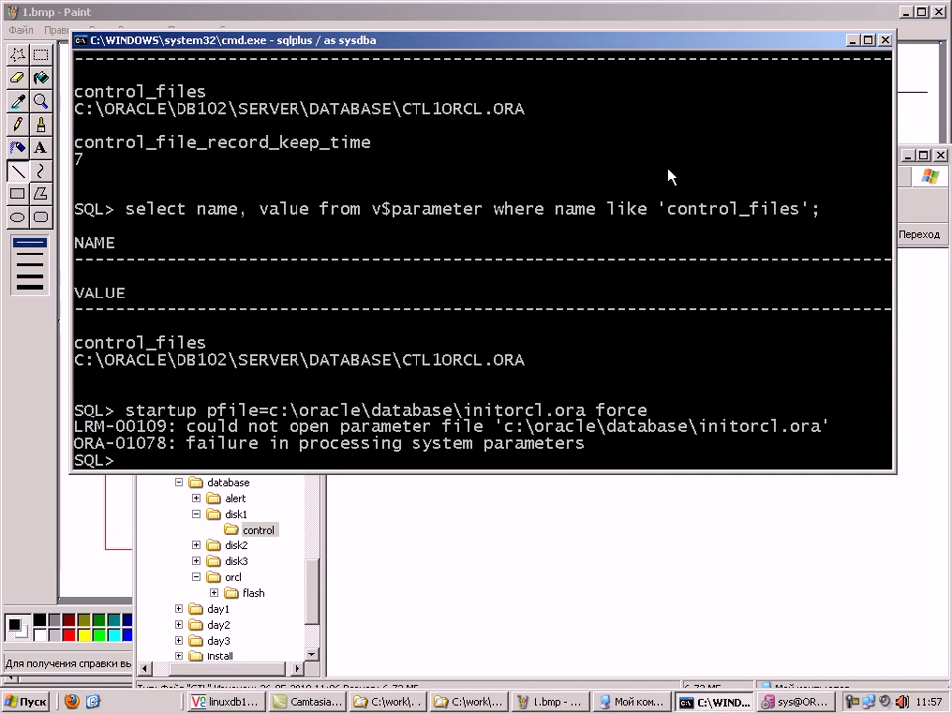
- Retry the startup with the pfile path quoted and nomount added
{"action": "key", "text": "Up"}
{"action": "key", "text": "Left"}
{"action": "key", "text": "Left"}
{"action": "key", "text": "Left"}
{"action": "key", "text": "Left"}
{"action": "key", "text": "Left"}
{"action": "key", "text": "Left"}
{"action": "key", "text": "Left"}
{"action": "key", "text": "Left"}
{"action": "key", "text": "Left"}
{"action": "key", "text": "Left"}
{"action": "key", "text": "Left"}
{"action": "key", "text": "Left"}
{"action": "key", "text": "Left"}
{"action": "key", "text": "Left"}
{"action": "key", "text": "Left"}
{"action": "key", "text": "Left"}
{"action": "key", "text": "Left"}
{"action": "key", "text": "Left"}
{"action": "key", "text": "Left"}
{"action": "key", "text": "Left"}
{"action": "key", "text": "Left"}
{"action": "key", "text": "Left"}
{"action": "key", "text": "Left"}
{"action": "key", "text": "Left"}
{"action": "key", "text": "Left"}
{"action": "key", "text": "Left"}
{"action": "key", "text": "Left"}
{"action": "key", "text": "Left"}
{"action": "key", "text": "Left"}
{"action": "key", "text": "Left"}
{"action": "key", "text": "Left"}
{"action": "key", "text": "Left"}
{"action": "key", "text": "Left"}
{"action": "key", "text": "Left"}
{"action": "key", "text": "Left"}
{"action": "key", "text": "Left"}
{"action": "key", "text": "Left"}
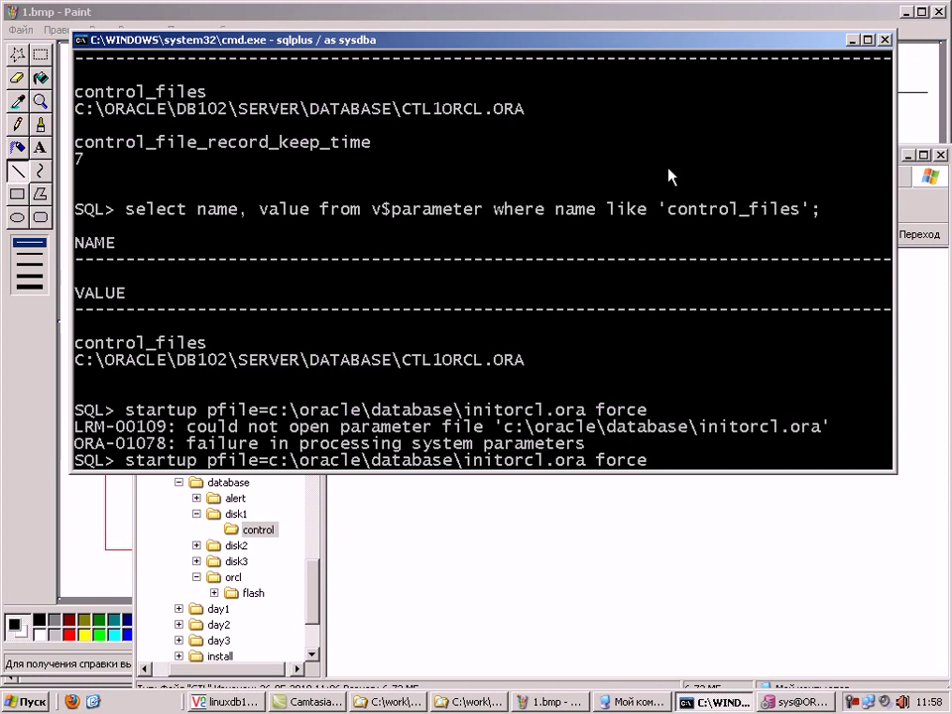
{"action": "type", "text": "'"}
{"action": "key", "text": "Right"}
{"action": "key", "text": "Right"}
{"action": "key", "text": "Right"}
{"action": "key", "text": "Right"}
{"action": "key", "text": "Right"}
{"action": "key", "text": "Right"}
{"action": "key", "text": "Right"}
{"action": "key", "text": "Right"}
{"action": "key", "text": "Right"}
{"action": "key", "text": "Right"}
{"action": "key", "text": "Right"}
{"action": "key", "text": "Right"}
{"action": "key", "text": "Right"}
{"action": "key", "text": "Right"}
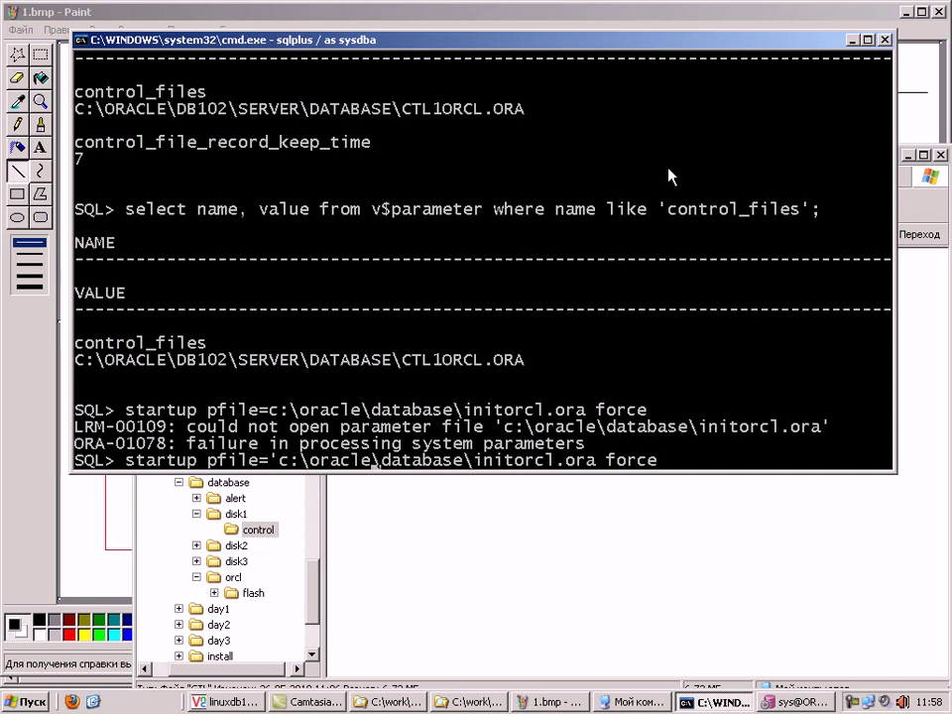
{"action": "key", "text": "Right"}
{"action": "key", "text": "Right"}
{"action": "key", "text": "Right"}
{"action": "key", "text": "Right"}
{"action": "key", "text": "Right"}
{"action": "key", "text": "Right"}
{"action": "key", "text": "Right"}
{"action": "key", "text": "Right"}
{"action": "key", "text": "Right"}
{"action": "key", "text": "Right"}
{"action": "key", "text": "Right"}
{"action": "key", "text": "Right"}
{"action": "key", "text": "Right"}
{"action": "key", "text": "Right"}
{"action": "key", "text": "Right"}
{"action": "key", "text": "Right"}
{"action": "key", "text": "Right"}
{"action": "type", "text": "'"}
{"action": "type", "text": " nomoun"}
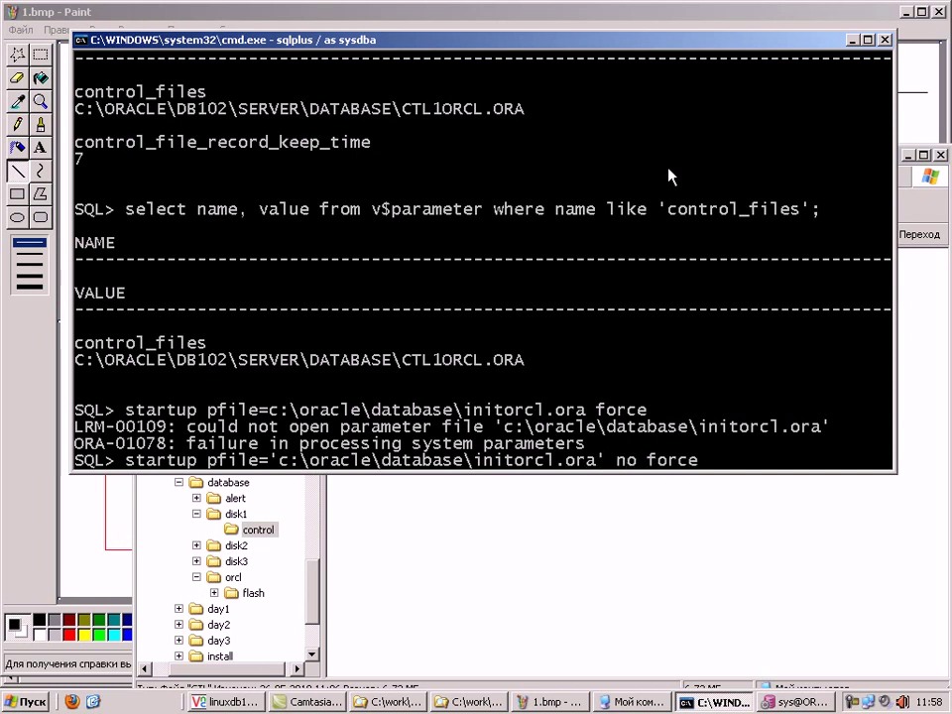
{"action": "type", "text": "t"}
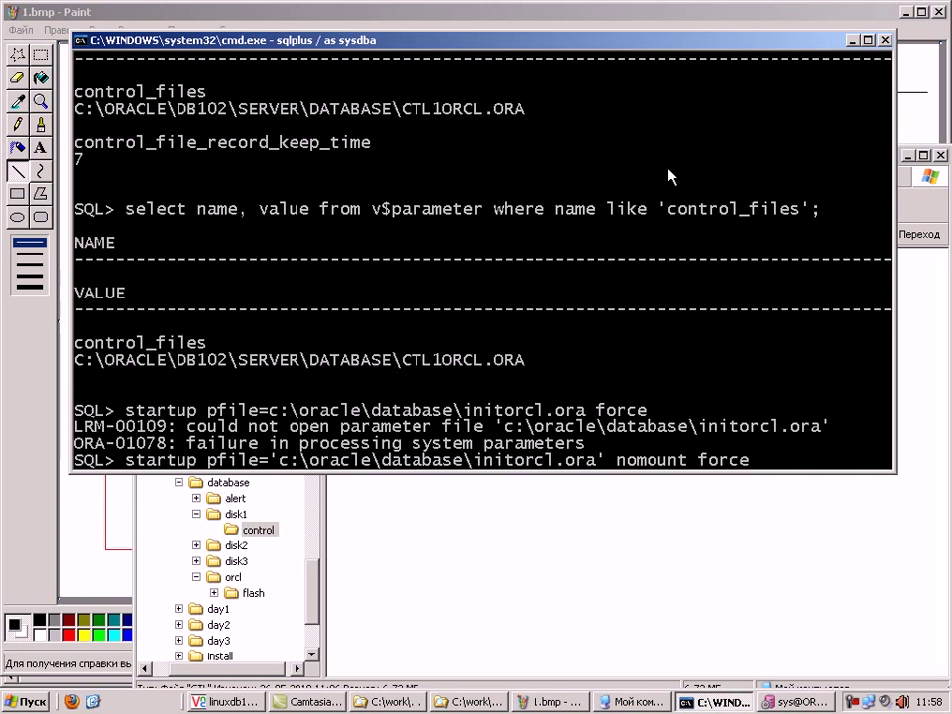
{"action": "key", "text": "Return"}
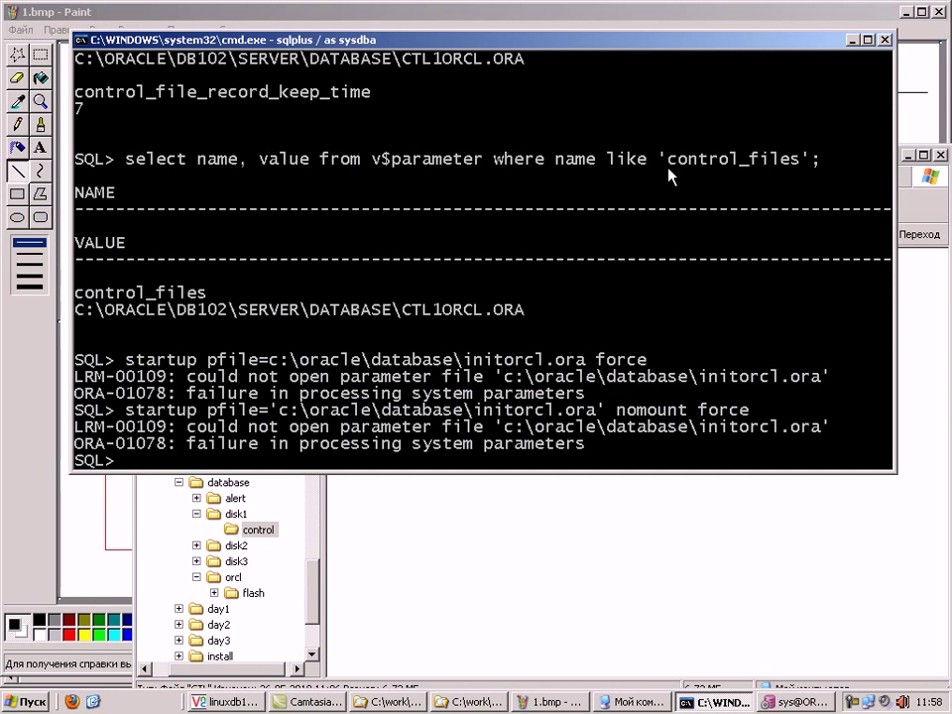
- Fix the path to c:\work\database\initorcl.ora without quotes and start in nomount
{"action": "key", "text": "Up"}
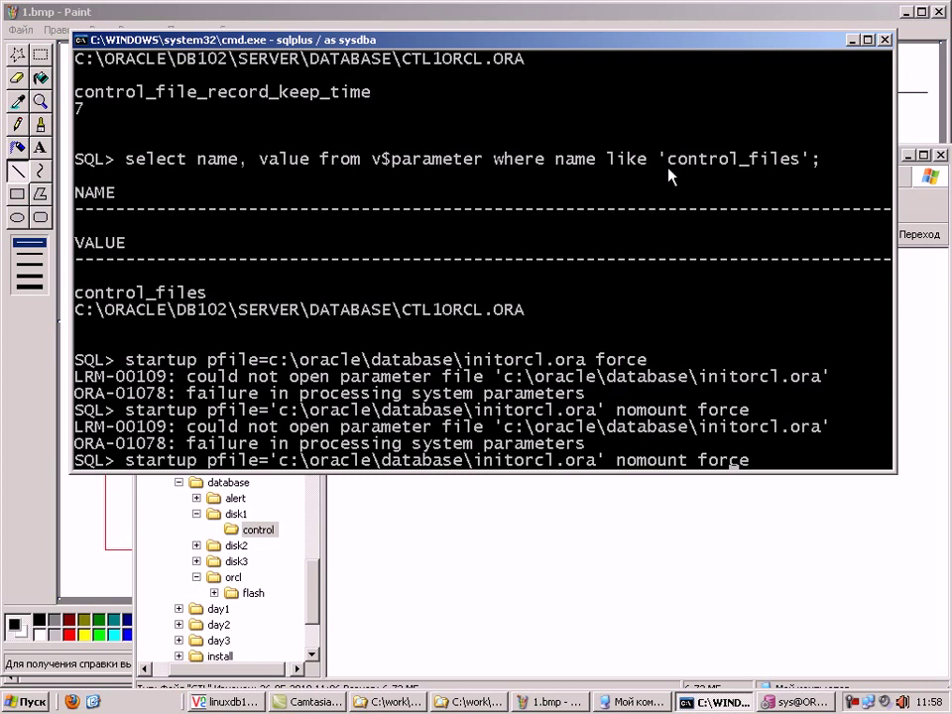
{"action": "key", "text": "Left"}
{"action": "key", "text": "Left"}
{"action": "key", "text": "Left"}
{"action": "key", "text": "Left"}
{"action": "key", "text": "Left"}
{"action": "key", "text": "Left"}
{"action": "key", "text": "Left"}
{"action": "key", "text": "Left"}
{"action": "key", "text": "Left"}
{"action": "key", "text": "Left"}
{"action": "key", "text": "Left"}
{"action": "key", "text": "Left"}
{"action": "key", "text": "Left"}
{"action": "key", "text": "Left"}
{"action": "key", "text": "Left"}
{"action": "key", "text": "Left"}
{"action": "key", "text": "Left"}
{"action": "key", "text": "Left"}
{"action": "key", "text": "Left"}
{"action": "key", "text": "Left"}
{"action": "key", "text": "Delete"}
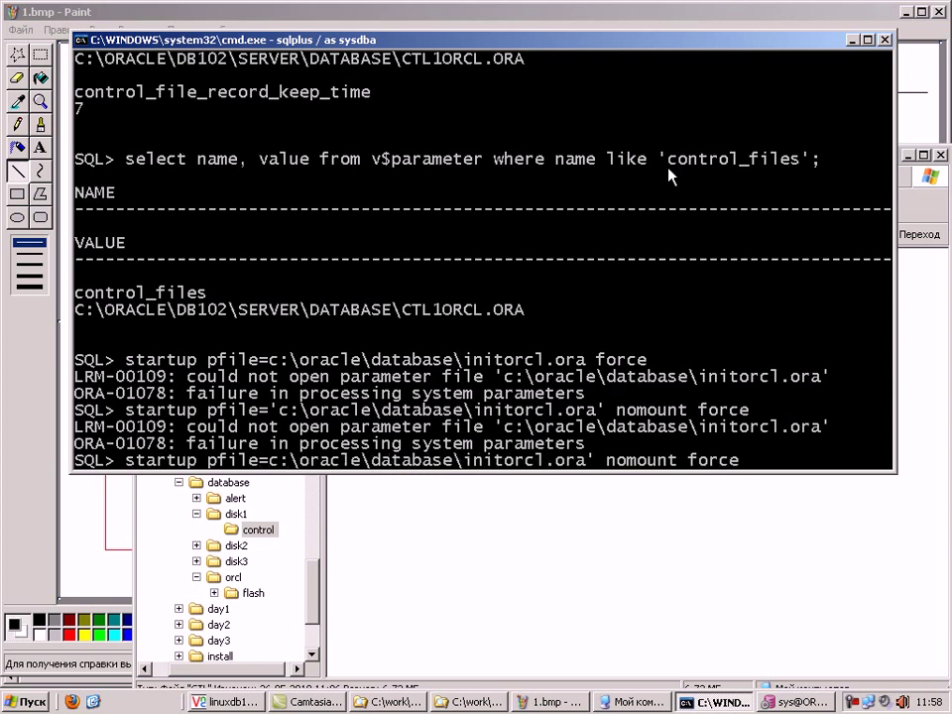
{"action": "key", "text": "Right"}
{"action": "key", "text": "Right"}
{"action": "key", "text": "Right"}
{"action": "key", "text": "Right"}
{"action": "key", "text": "Right"}
{"action": "key", "text": "Right"}
{"action": "key", "text": "Right"}
{"action": "key", "text": "Right"}
{"action": "key", "text": "Right"}
{"action": "key", "text": "Right"}
{"action": "key", "text": "Right"}
{"action": "key", "text": "Left"}
{"action": "key", "text": "Left"}
{"action": "key", "text": "Left"}
{"action": "key", "text": "Left"}
{"action": "key", "text": "Left"}
{"action": "key", "text": "Left"}
{"action": "key", "text": "Left"}
{"action": "key", "text": "Left"}
{"action": "key", "text": "Left"}
{"action": "key", "text": "Left"}
{"action": "key", "text": "Delete"}
{"action": "key", "text": "Delete"}
{"action": "key", "text": "Delete"}
{"action": "key", "text": "Delete"}
{"action": "key", "text": "Delete"}
{"action": "key", "text": "Delete"}
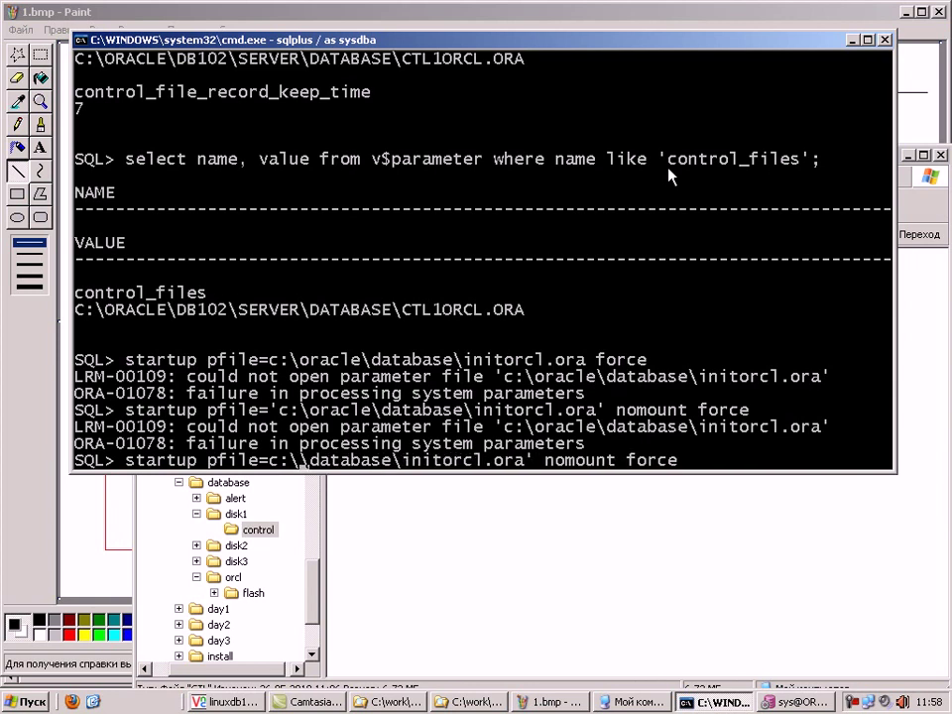
{"action": "type", "text": "work"}
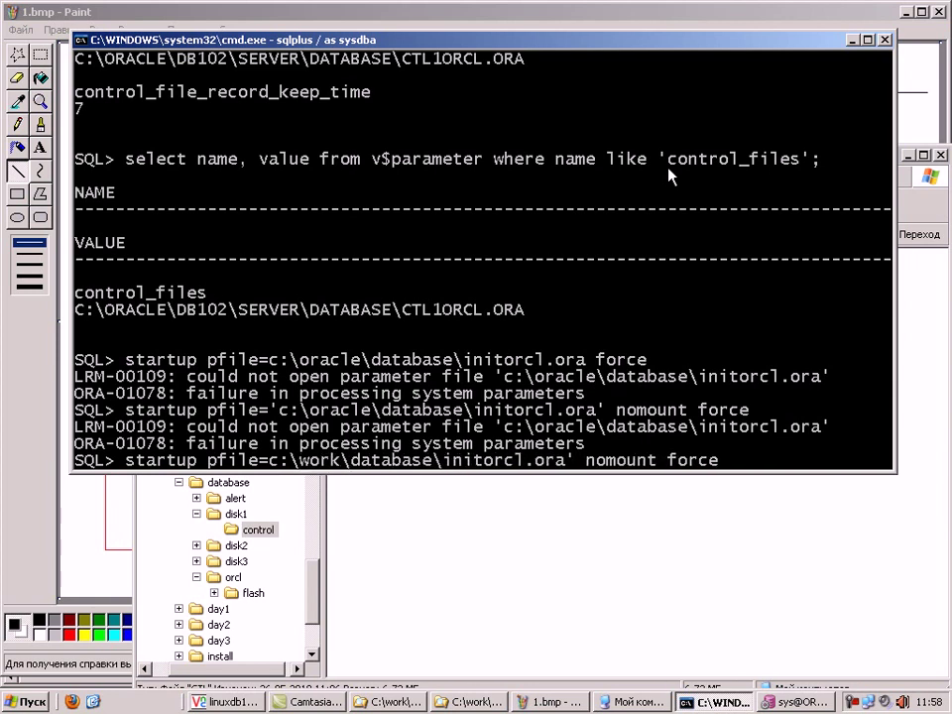
{"action": "key", "text": "Right"}
{"action": "key", "text": "Right"}
{"action": "key", "text": "Right"}
{"action": "key", "text": "Right"}
{"action": "key", "text": "Right"}
{"action": "key", "text": "Right"}
{"action": "key", "text": "Right"}
{"action": "key", "text": "Right"}
{"action": "key", "text": "Right"}
{"action": "key", "text": "Right"}
{"action": "key", "text": "Right"}
{"action": "key", "text": "Right"}
{"action": "key", "text": "Right"}
{"action": "key", "text": "Right"}
{"action": "key", "text": "Right"}
{"action": "key", "text": "Right"}
{"action": "key", "text": "Right"}
{"action": "key", "text": "Right"}
{"action": "key", "text": "Right"}
{"action": "key", "text": "Right"}
{"action": "key", "text": "BackSpace"}
{"action": "key", "text": "Return"}
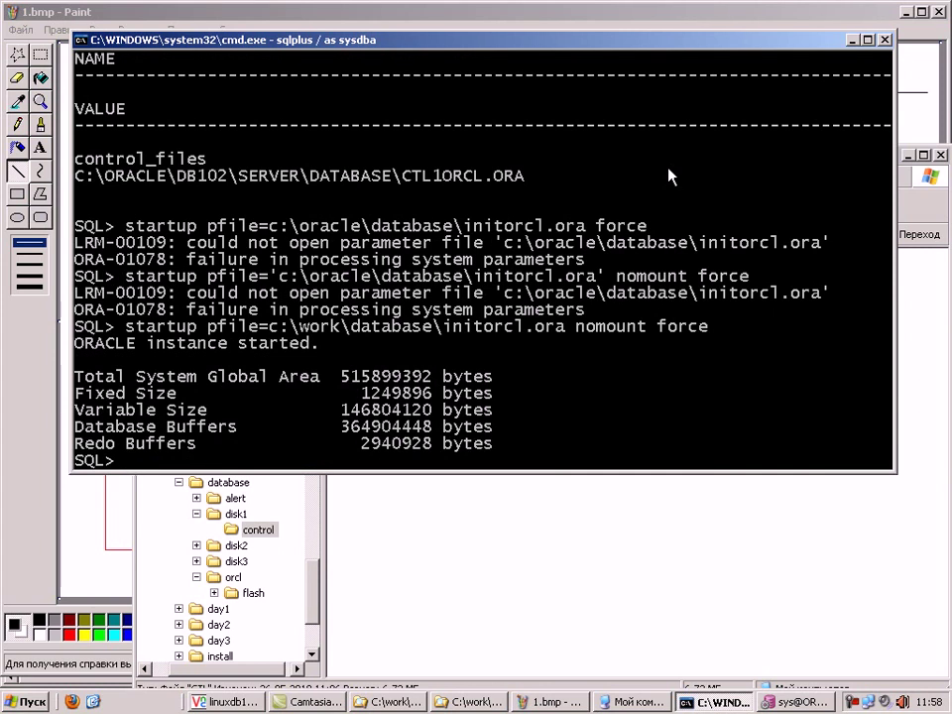
- Query v$parameter for control_files, then run alter database mount;
{"action": "type", "text": "select"}
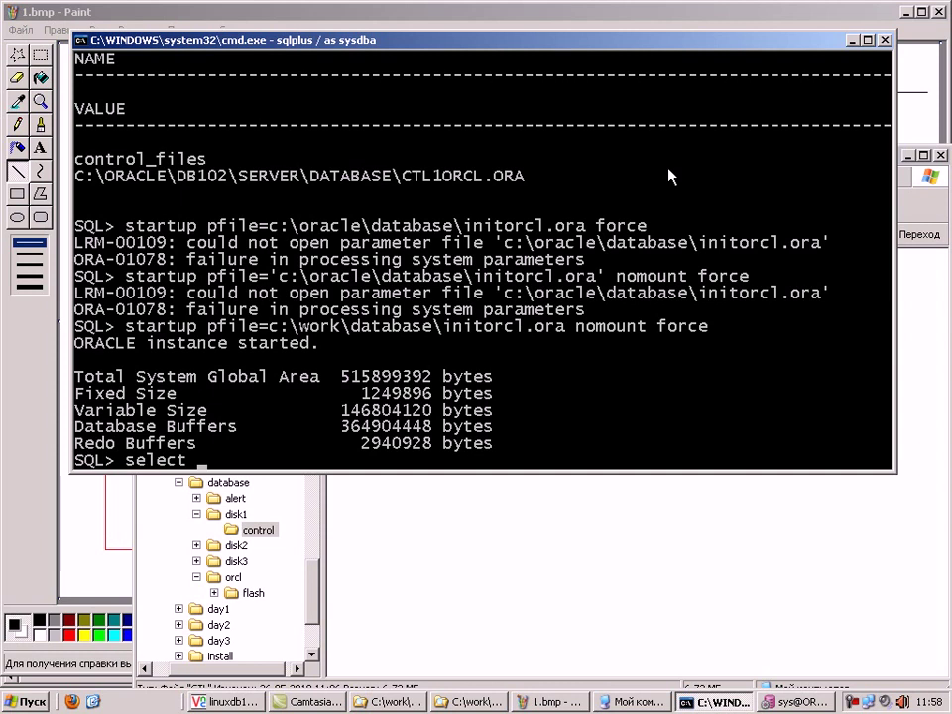
{"action": "type", "text": " name, value from"}
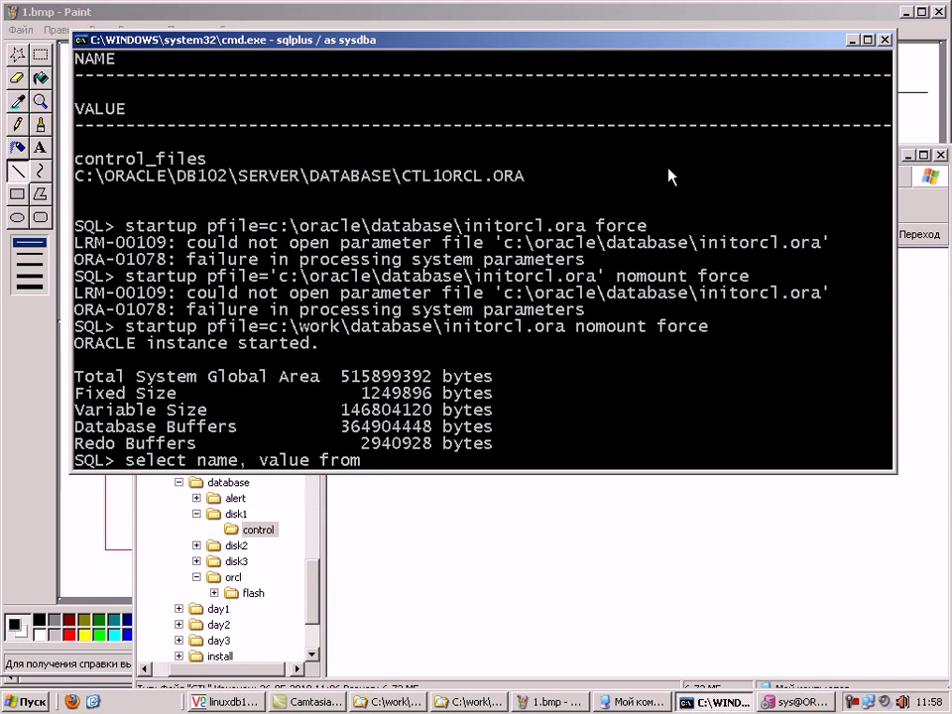
{"action": "type", "text": "v$parameter where name"}
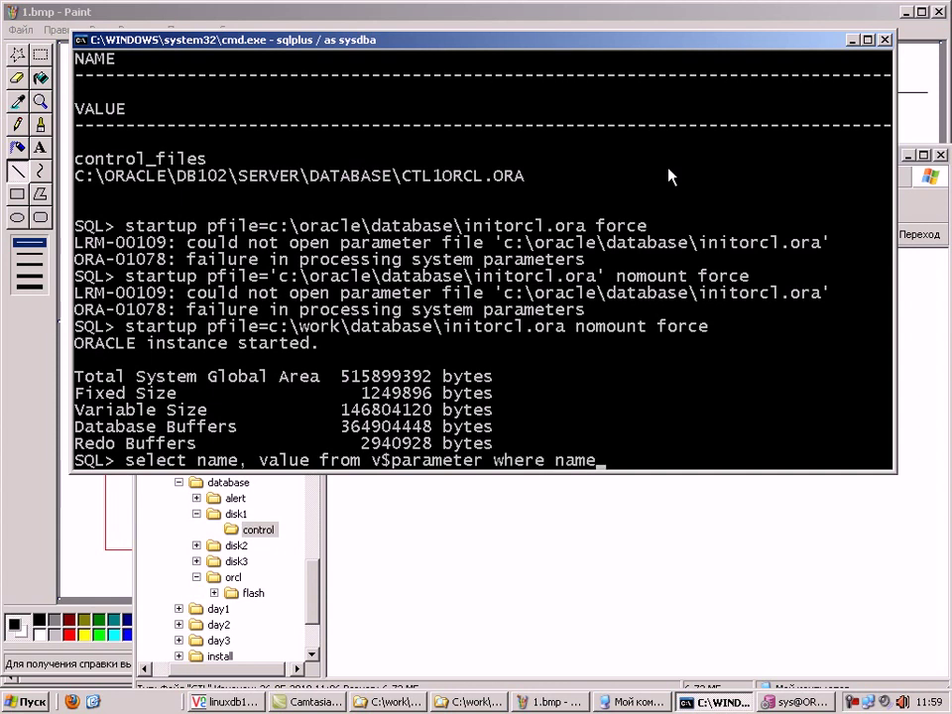
{"action": "type", "text": "=''"}
{"action": "type", "text": "conr"}
{"action": "key", "text": "BackSpace"}
{"action": "type", "text": "trol"}
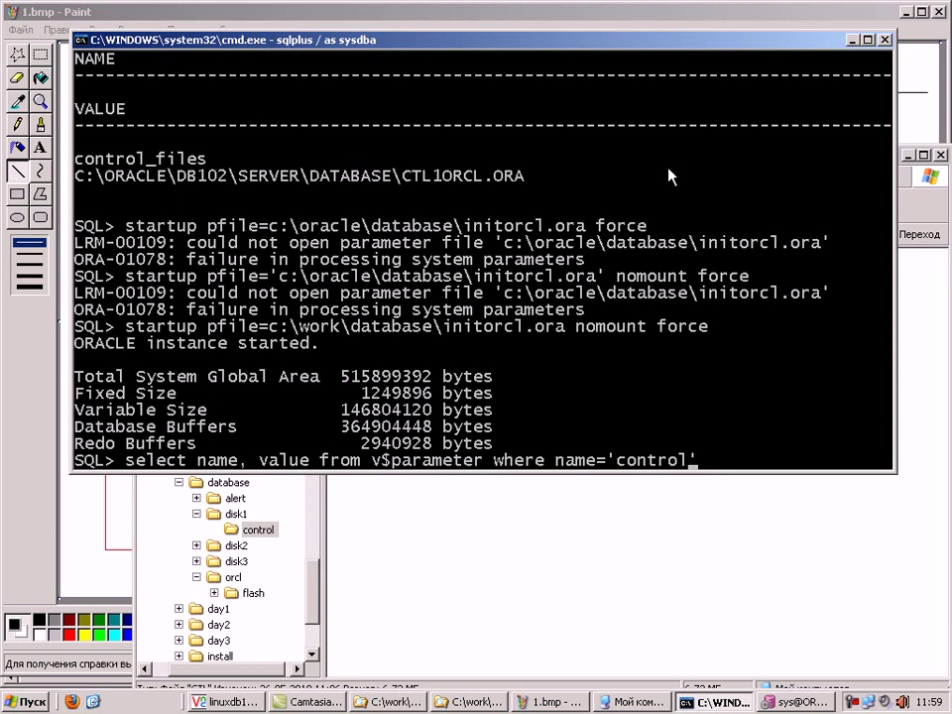
{"action": "type", "text": "_files';"}
{"action": "key", "text": "Return"}
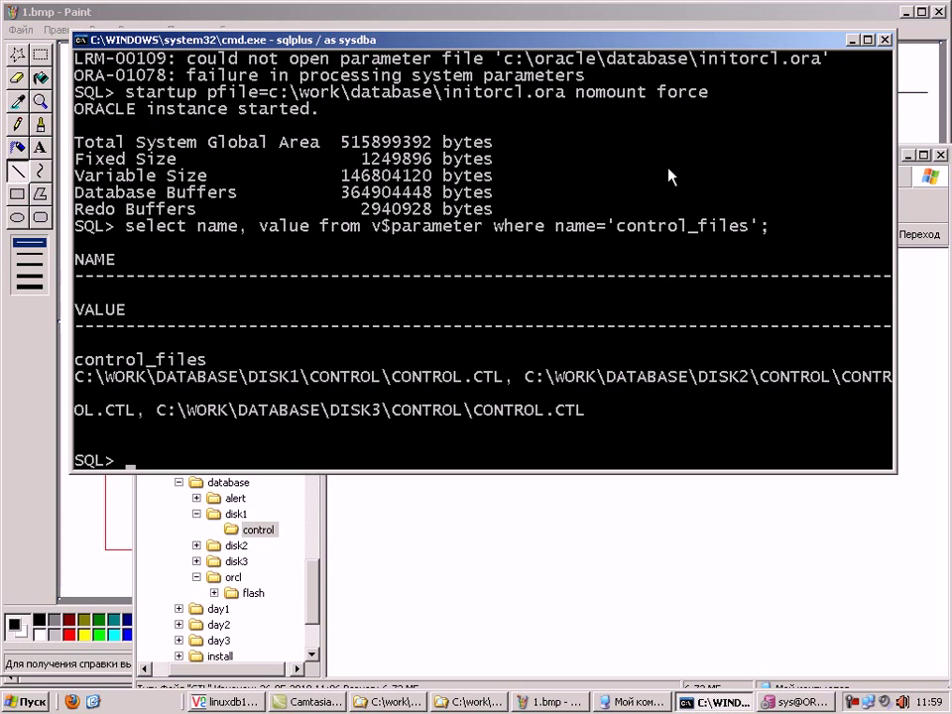
{"action": "type", "text": "al"}
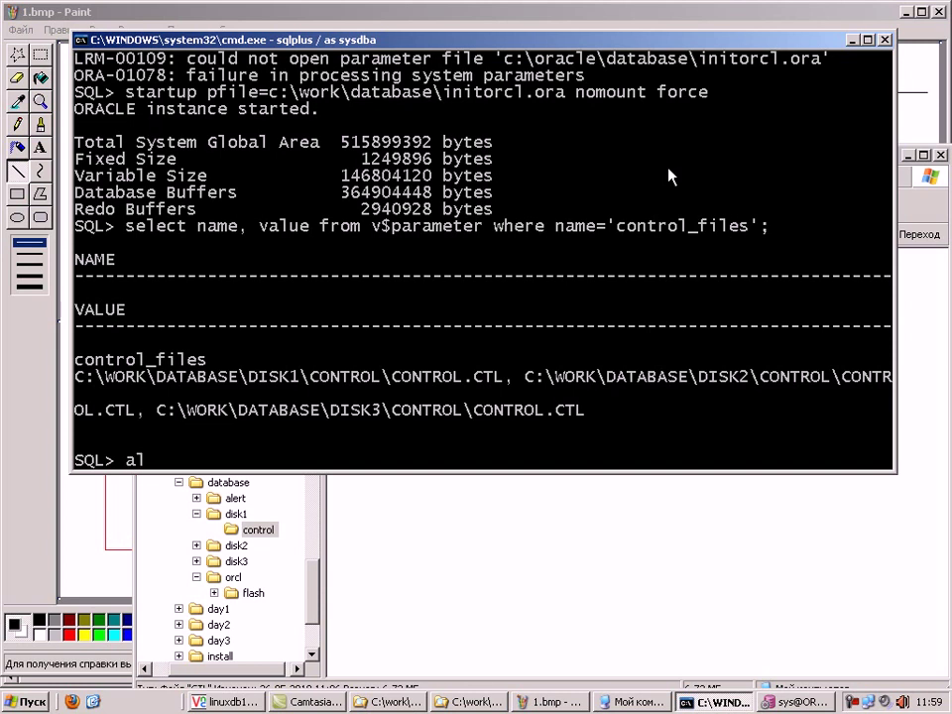
{"action": "type", "text": "ter datab"}
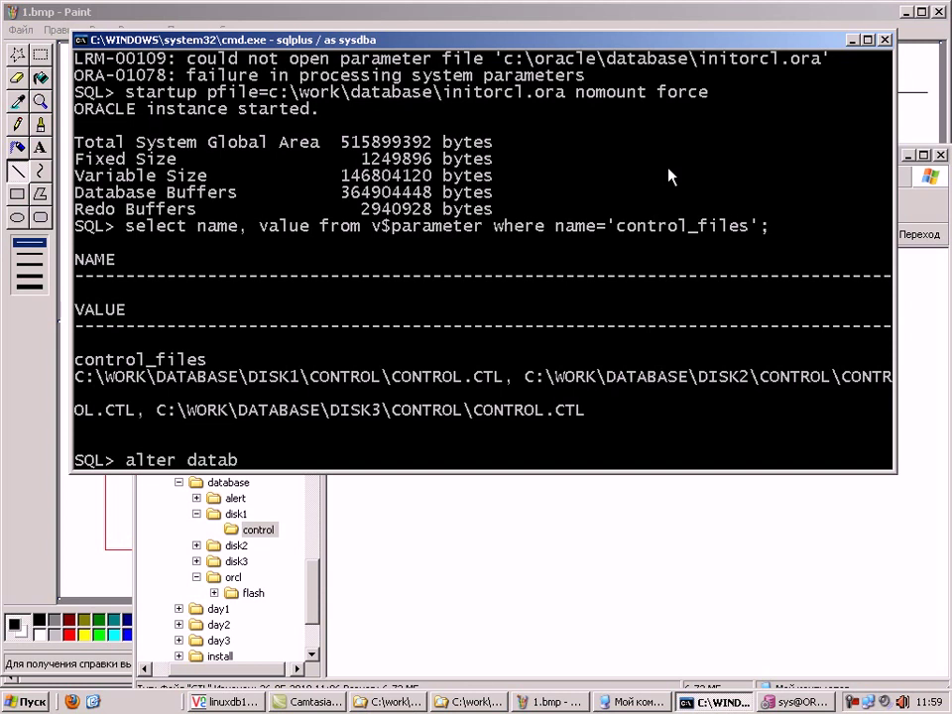
{"action": "type", "text": "ase mount;"}
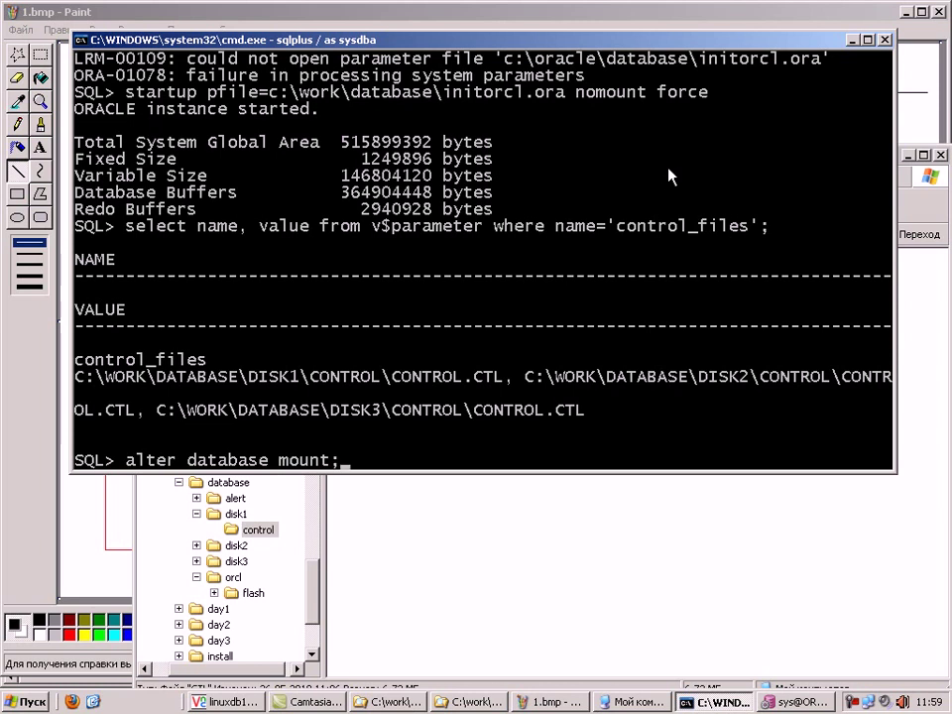
{"action": "key", "text": "Return"}
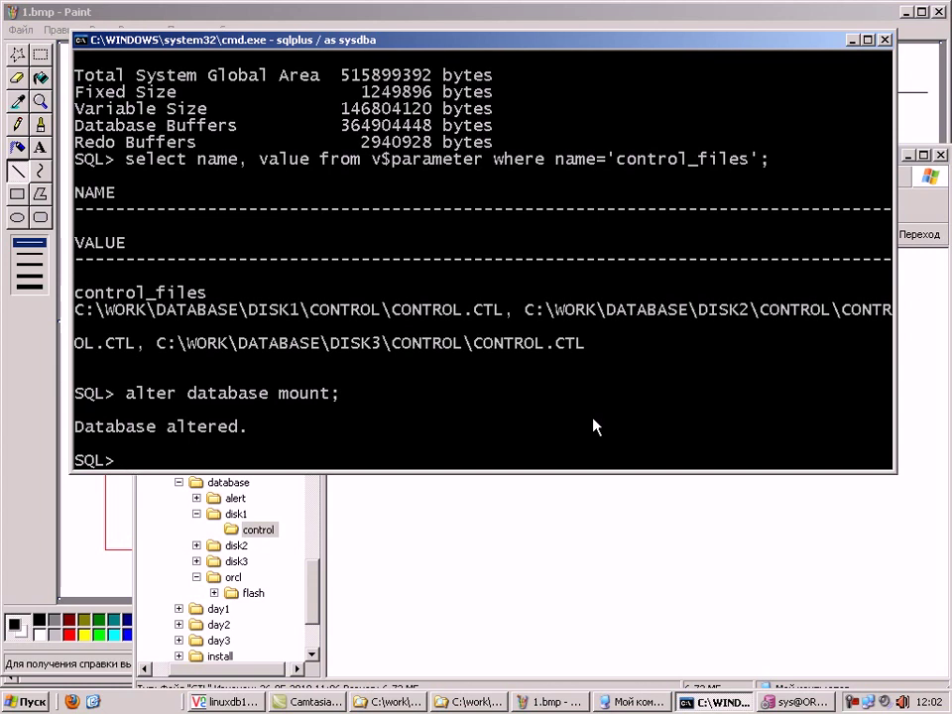
- Run alter database open; to open the mounted database
{"action": "key", "text": "Up"}
{"action": "key", "text": "BackSpace"}
{"action": "key", "text": "BackSpace"}
{"action": "key", "text": "BackSpace"}
{"action": "key", "text": "BackSpace"}
{"action": "key", "text": "BackSpace"}
{"action": "key", "text": "BackSpace"}
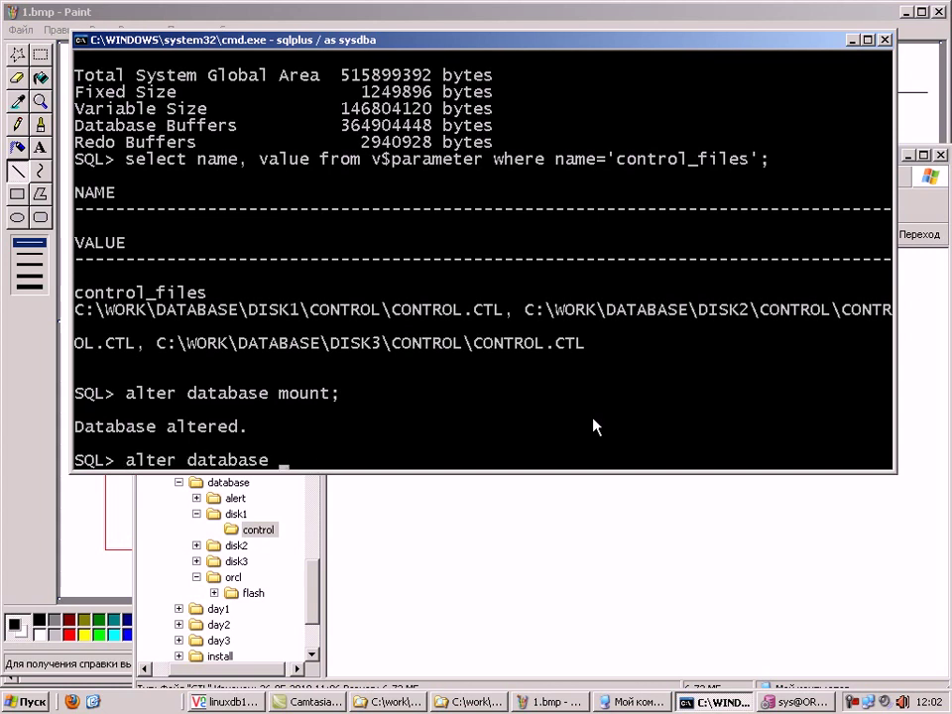
{"action": "type", "text": "open;"}
{"action": "key", "text": "Return"}
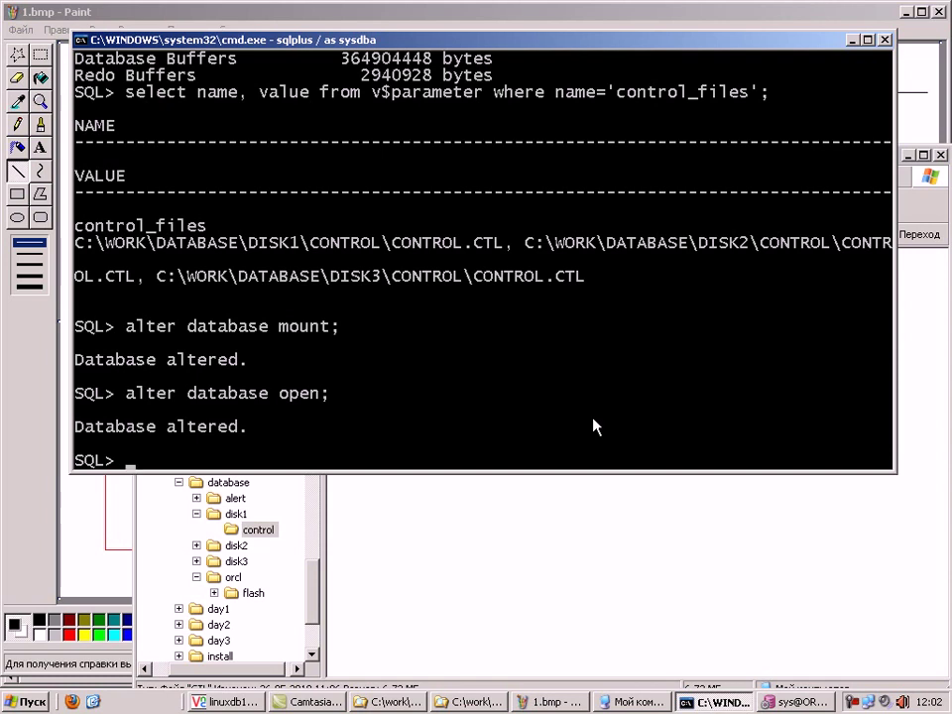
- Open alert_orcl.log from C:\work\database\alert in Notepad
{"action": "left_click", "coordinate": [458, 701]}
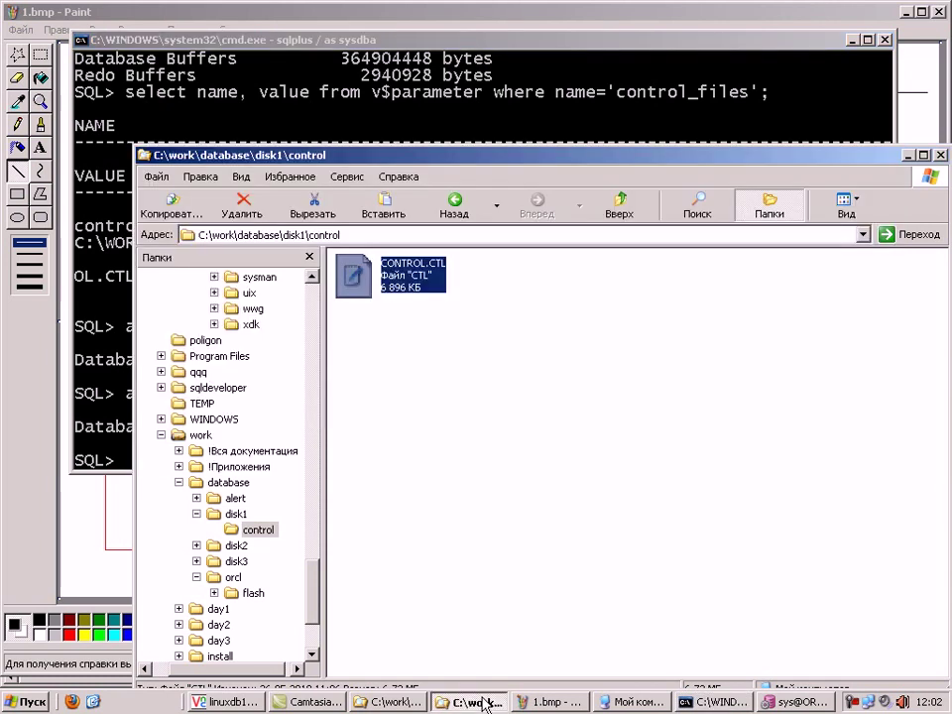
{"action": "left_click", "coordinate": [235, 497]}
{"action": "left_click", "coordinate": [760, 281]}
{"action": "double_click", "coordinate": [760, 280]}
{"action": "left_click_drag", "start_coordinate": [903, 136], "coordinate": [918, 542]}
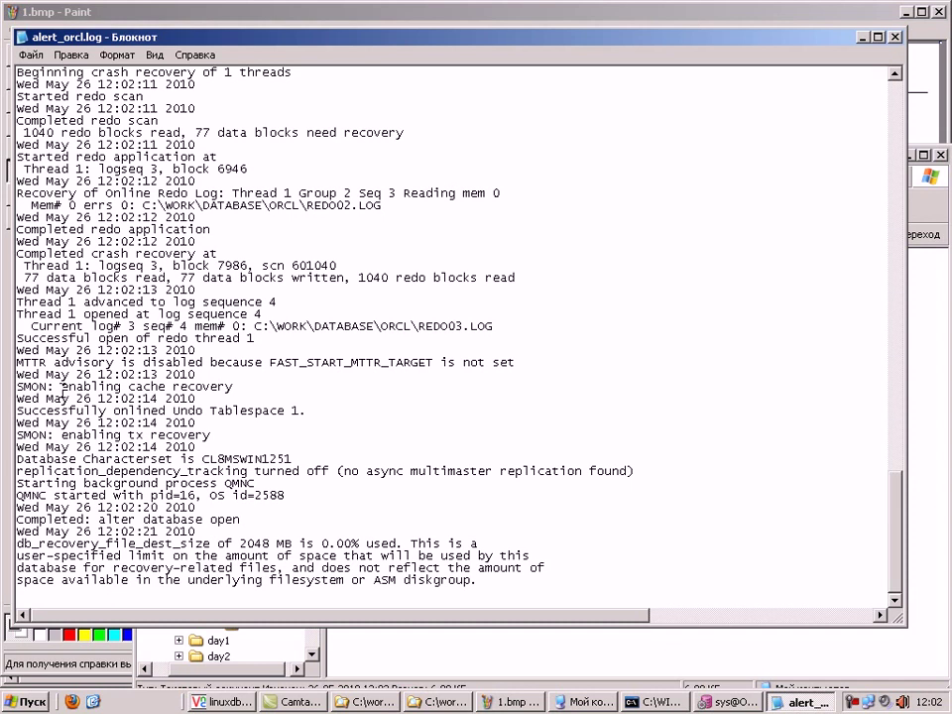
{"action": "scroll", "coordinate": [93, 307], "scroll_direction": "up", "scroll_amount": 7}
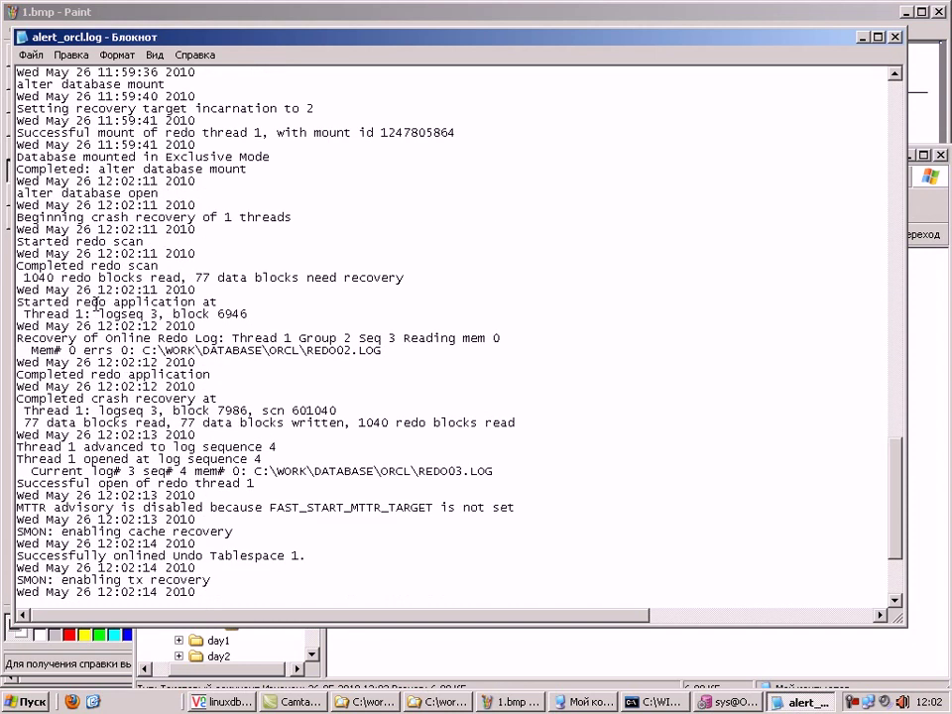
{"action": "scroll", "coordinate": [95, 301], "scroll_direction": "up", "scroll_amount": 5}
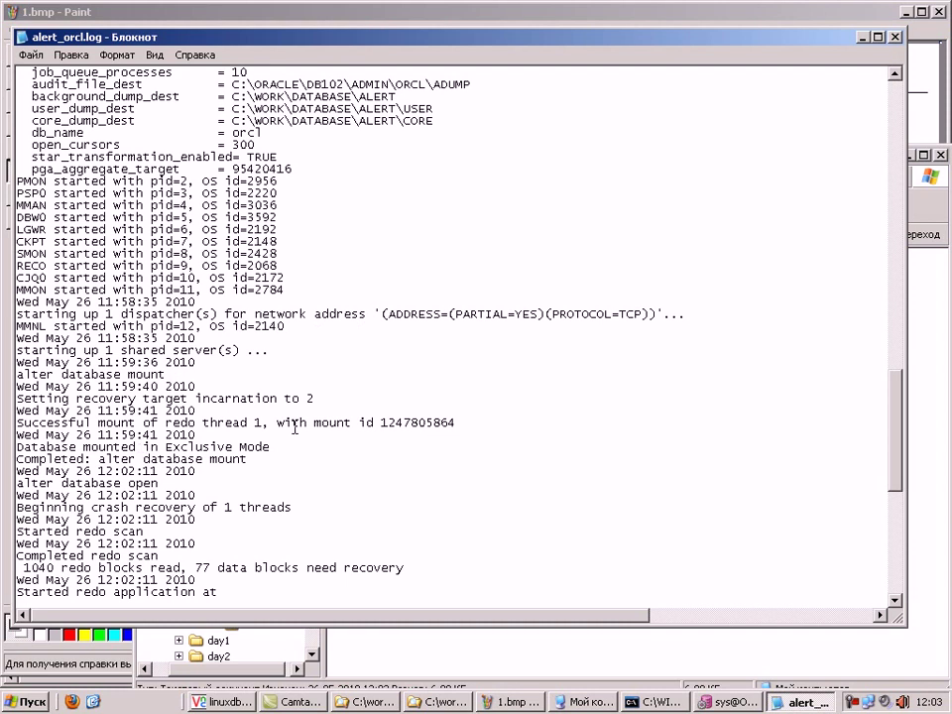
{"action": "left_click_drag", "start_coordinate": [270, 423], "coordinate": [369, 423]}
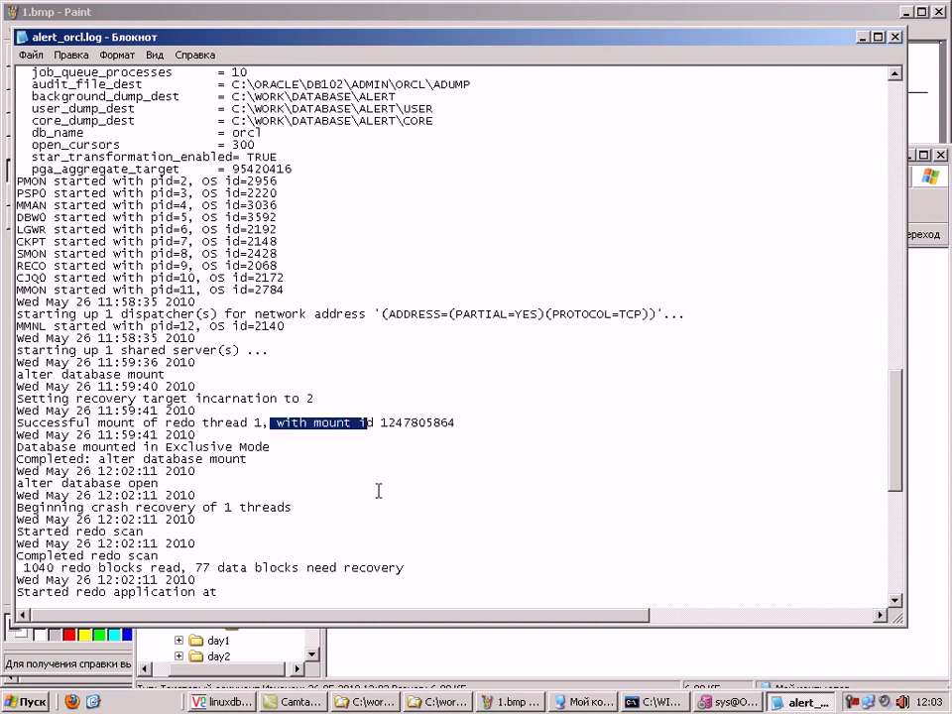
{"action": "scroll", "coordinate": [233, 528], "scroll_direction": "down", "scroll_amount": 2}
{"action": "scroll", "coordinate": [232, 528], "scroll_direction": "down", "scroll_amount": 6}
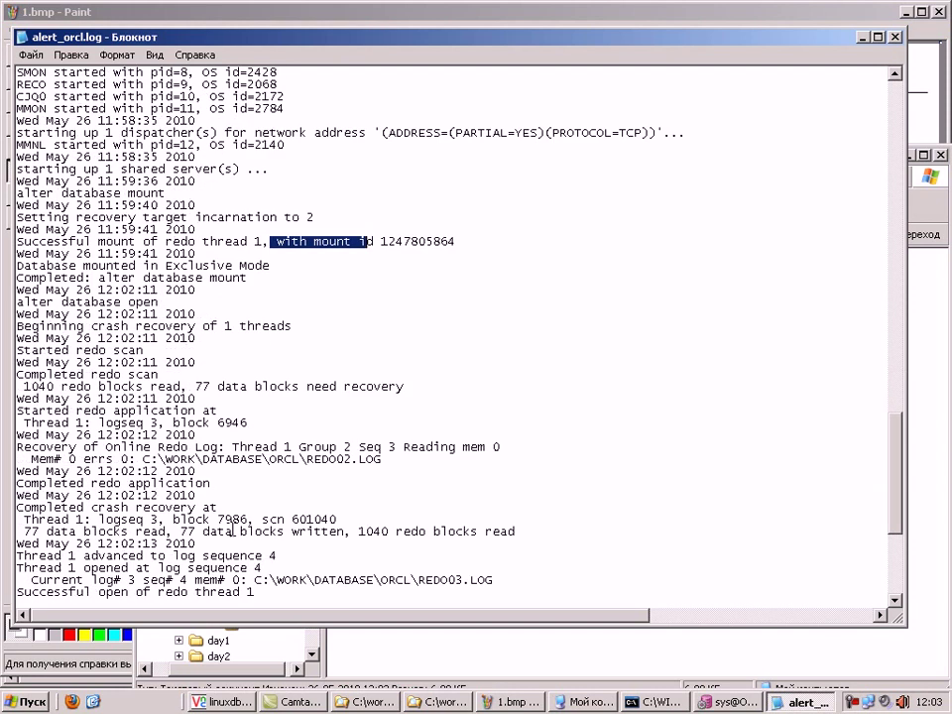
{"action": "scroll", "coordinate": [233, 529], "scroll_direction": "down", "scroll_amount": 2}
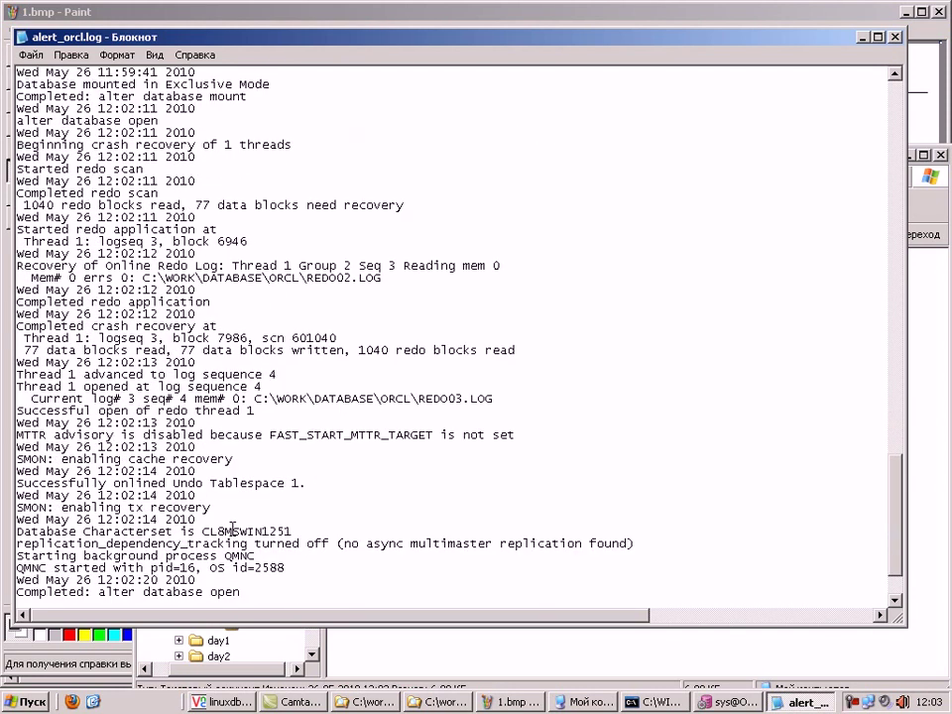
{"action": "scroll", "coordinate": [233, 528], "scroll_direction": "down", "scroll_amount": 2}
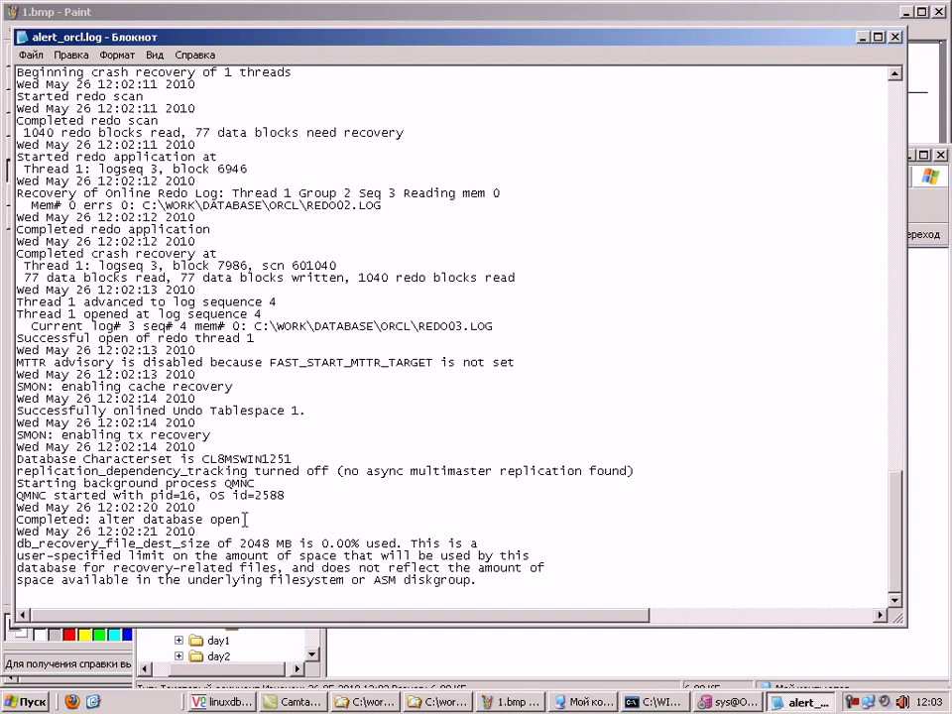
{"action": "left_click_drag", "start_coordinate": [275, 364], "coordinate": [446, 364]}
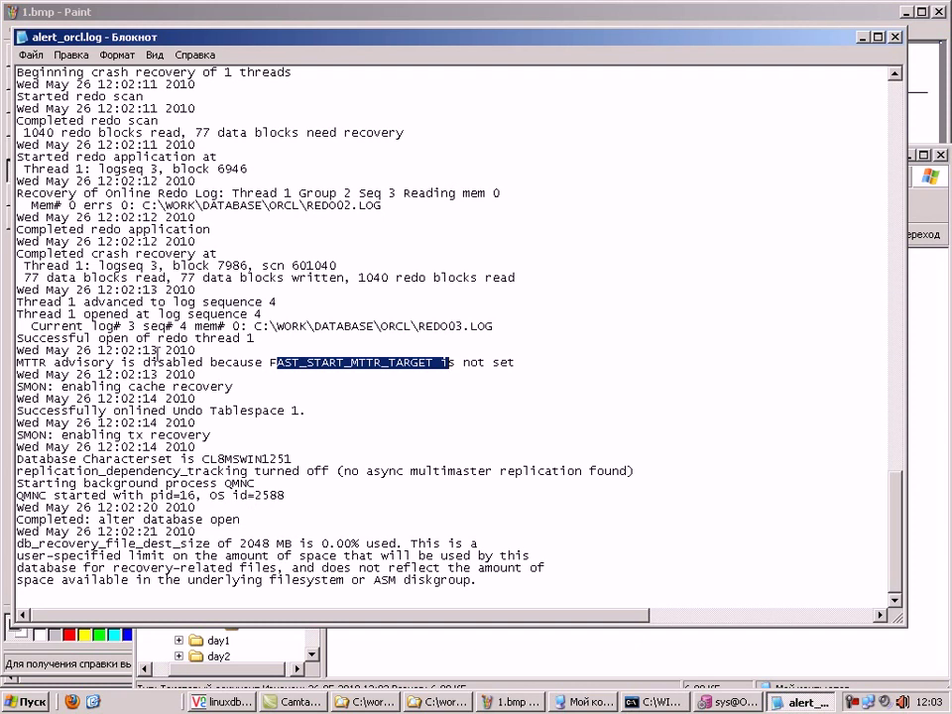
{"action": "scroll", "coordinate": [138, 409], "scroll_direction": "up", "scroll_amount": 13}
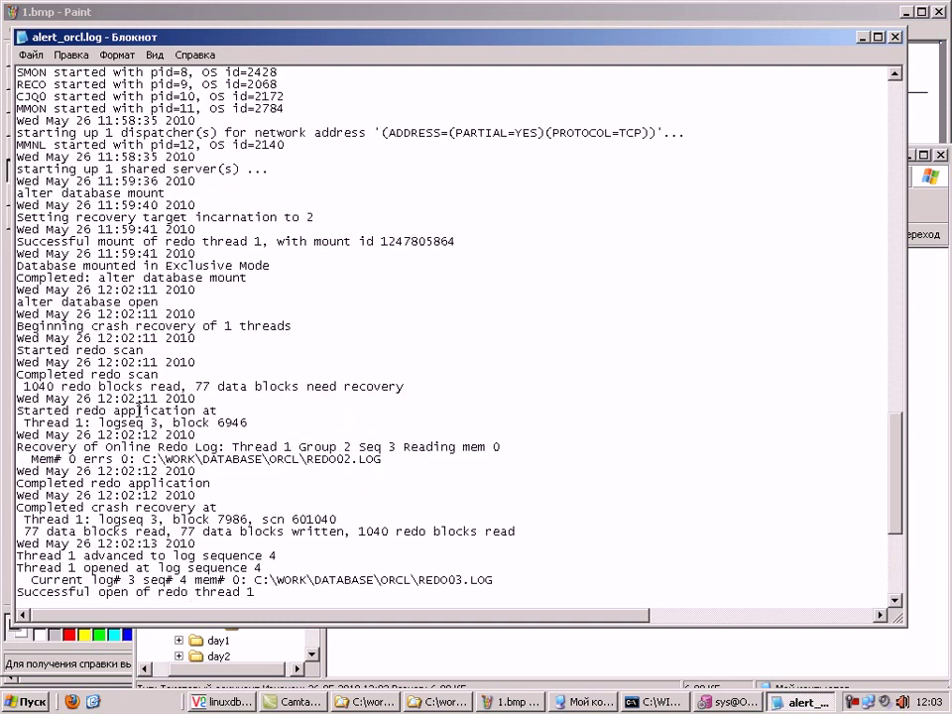
{"action": "scroll", "coordinate": [138, 408], "scroll_direction": "up", "scroll_amount": 6}
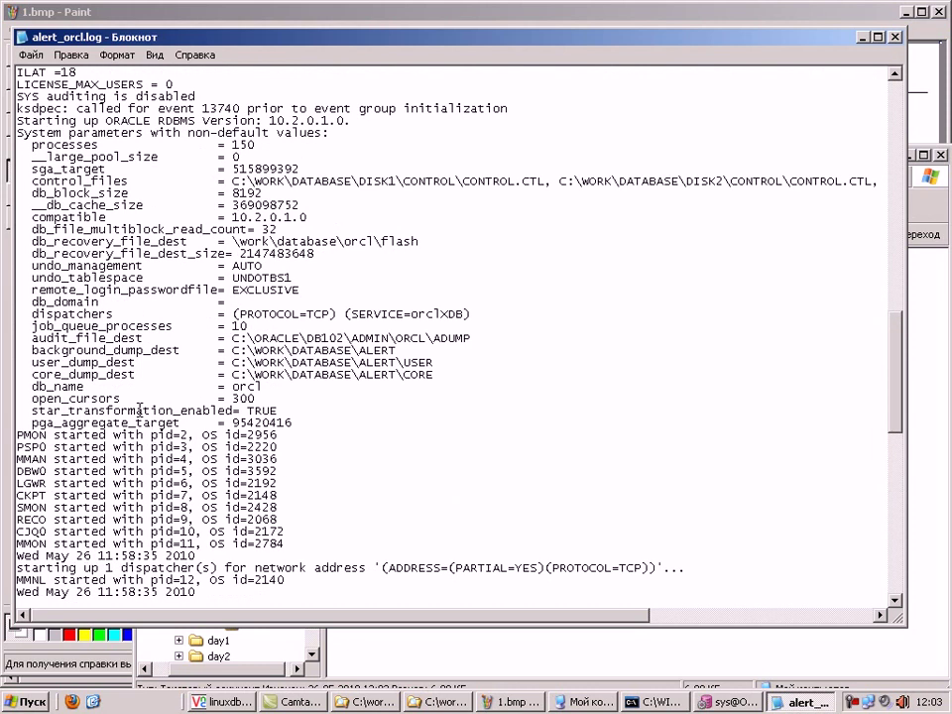
{"action": "scroll", "coordinate": [138, 409], "scroll_direction": "down", "scroll_amount": 3}
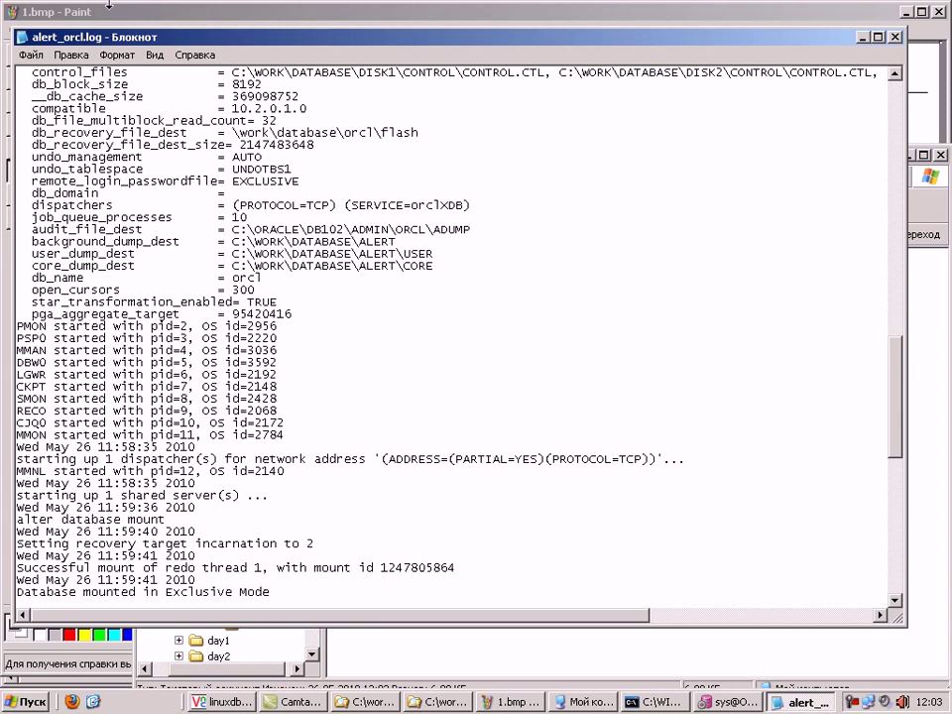
{"action": "scroll", "coordinate": [164, 99], "scroll_direction": "up", "scroll_amount": 2}
{"action": "left_click_drag", "start_coordinate": [225, 145], "coordinate": [562, 145]}
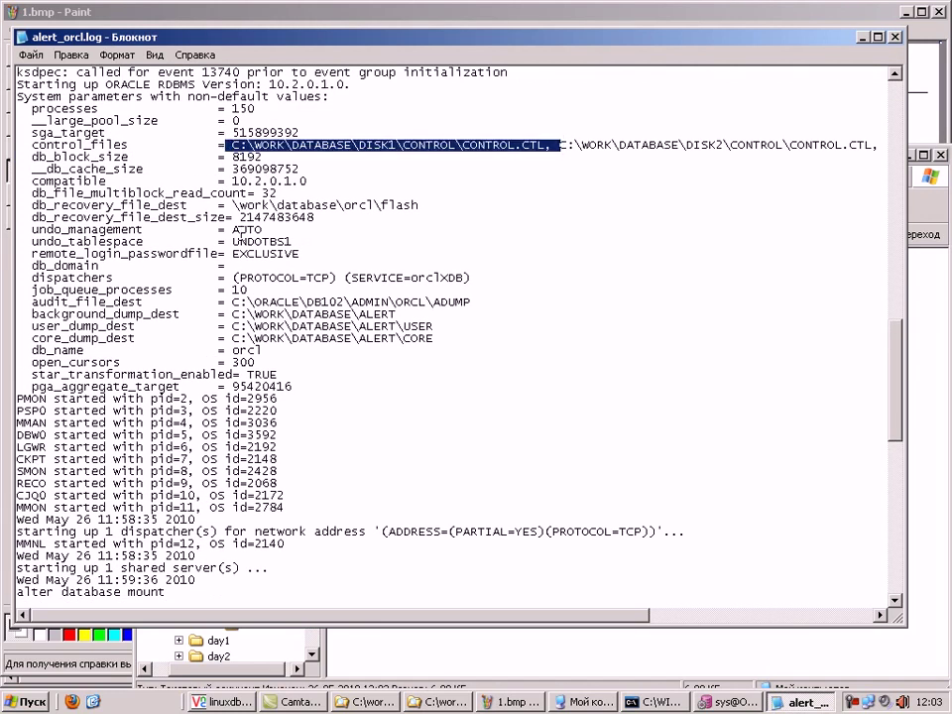
{"action": "scroll", "coordinate": [181, 175], "scroll_direction": "down", "scroll_amount": 12}
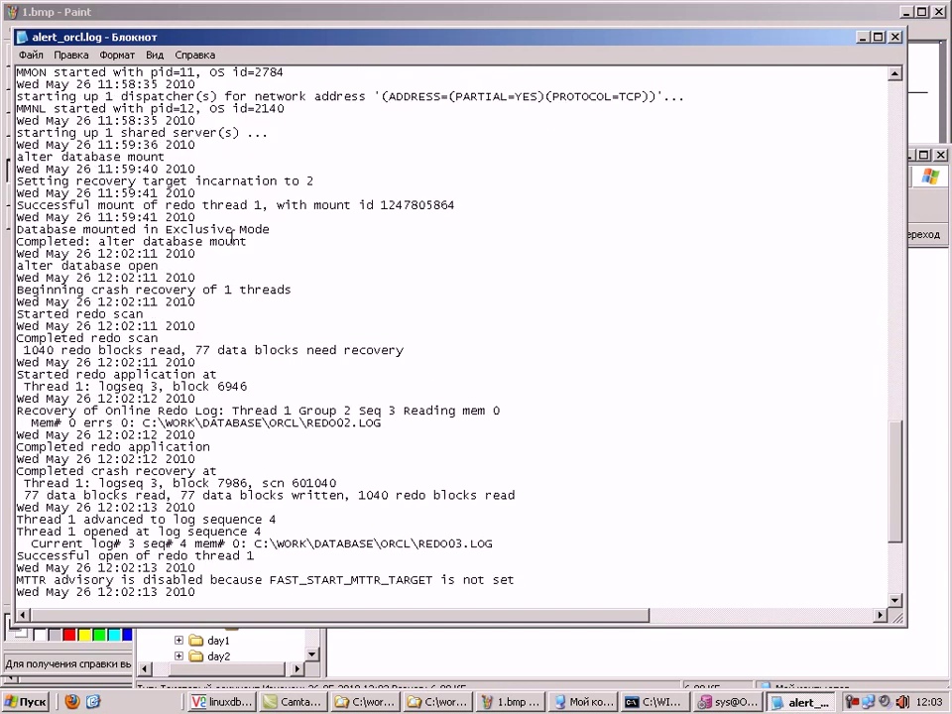
{"action": "scroll", "coordinate": [230, 236], "scroll_direction": "down", "scroll_amount": 6}
{"action": "scroll", "coordinate": [229, 232], "scroll_direction": "up", "scroll_amount": 8}
{"action": "scroll", "coordinate": [229, 230], "scroll_direction": "up", "scroll_amount": 20}
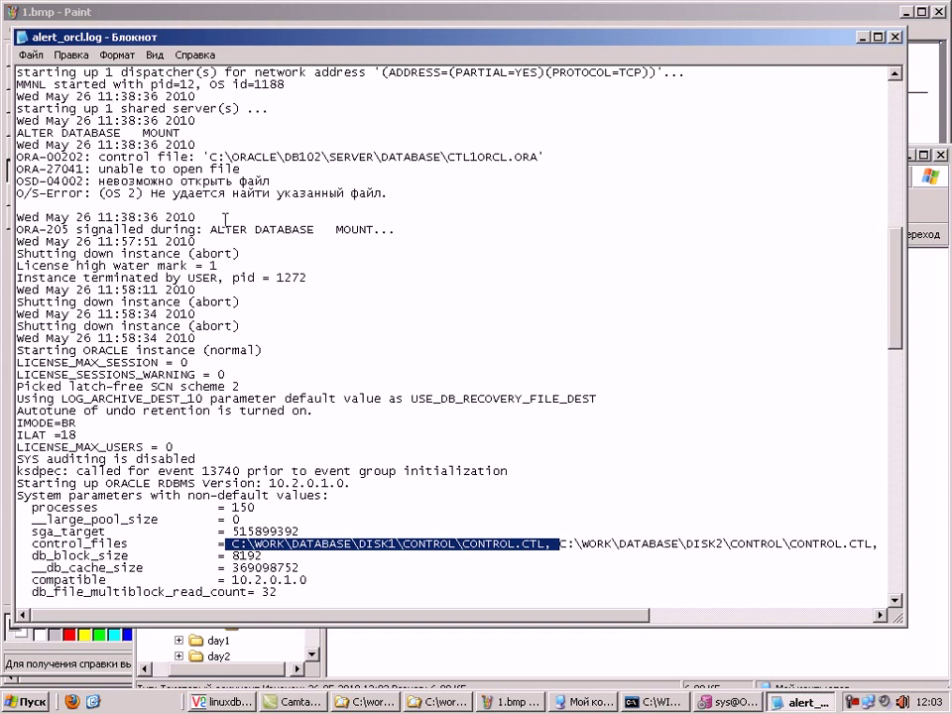
{"action": "left_click_drag", "start_coordinate": [105, 156], "coordinate": [240, 202]}
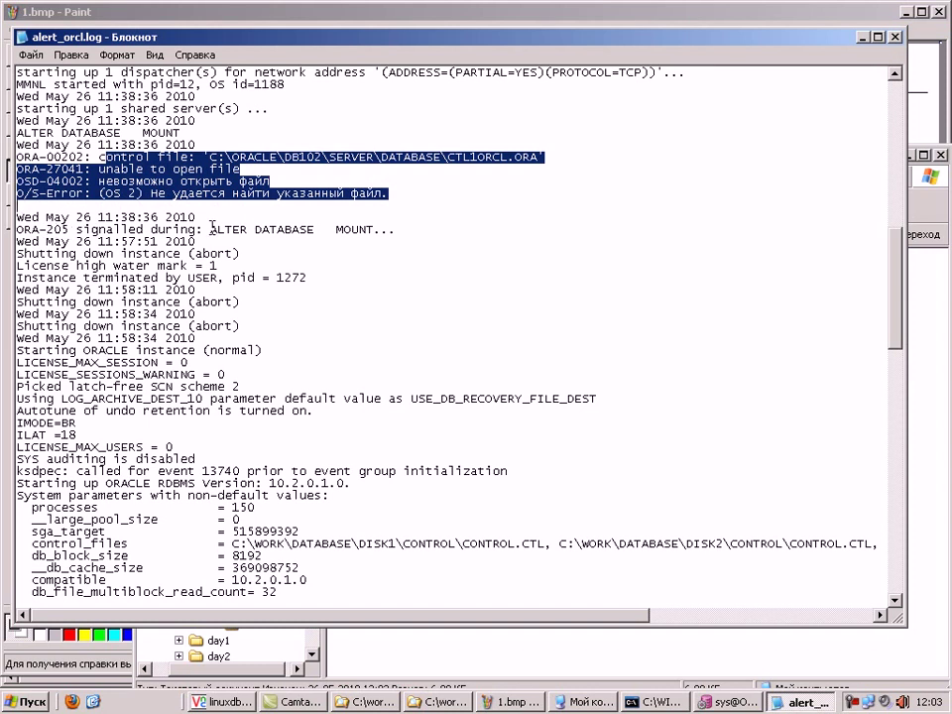
{"action": "left_click_drag", "start_coordinate": [212, 228], "coordinate": [399, 229]}
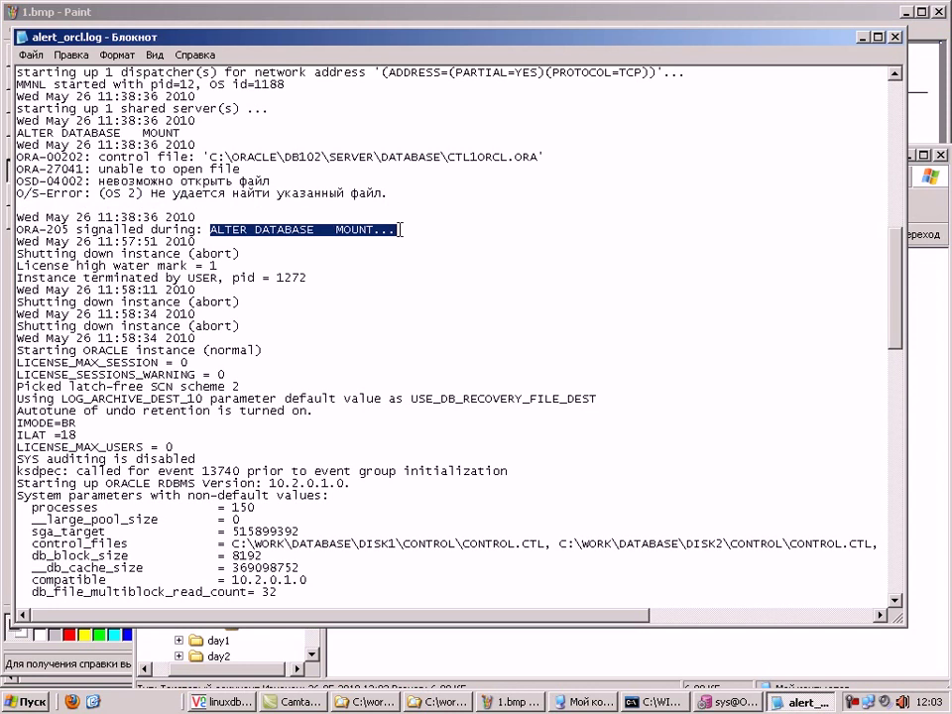
{"action": "left_click_drag", "start_coordinate": [77, 253], "coordinate": [263, 260]}
{"action": "scroll", "coordinate": [161, 293], "scroll_direction": "down", "scroll_amount": 3}
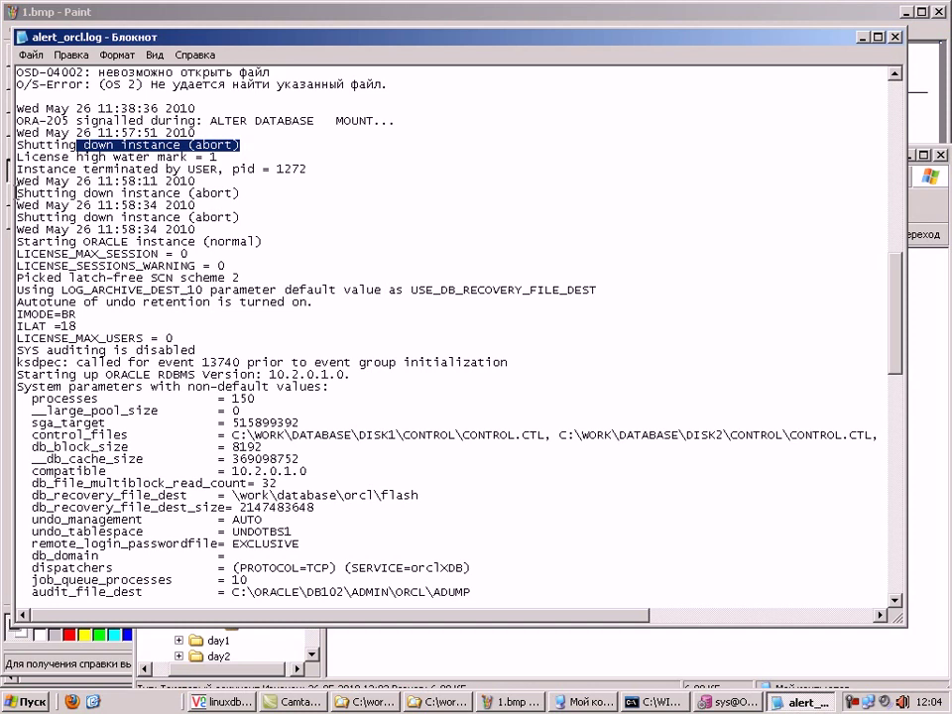
{"action": "left_click_drag", "start_coordinate": [16, 205], "coordinate": [196, 205]}
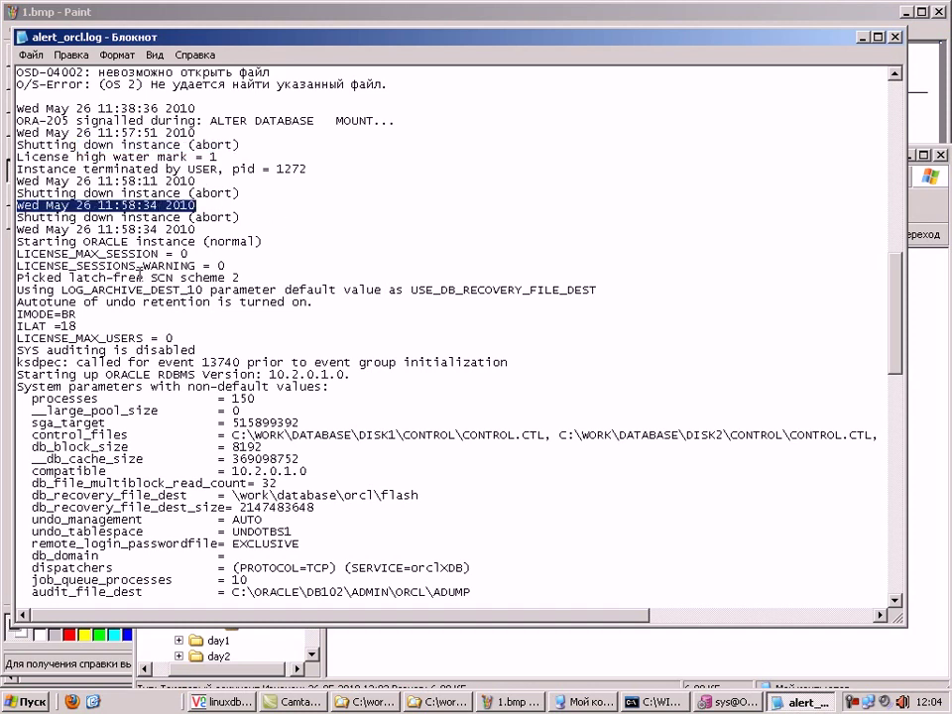
{"action": "scroll", "coordinate": [139, 271], "scroll_direction": "down", "scroll_amount": 2}
{"action": "scroll", "coordinate": [138, 272], "scroll_direction": "down", "scroll_amount": 2}
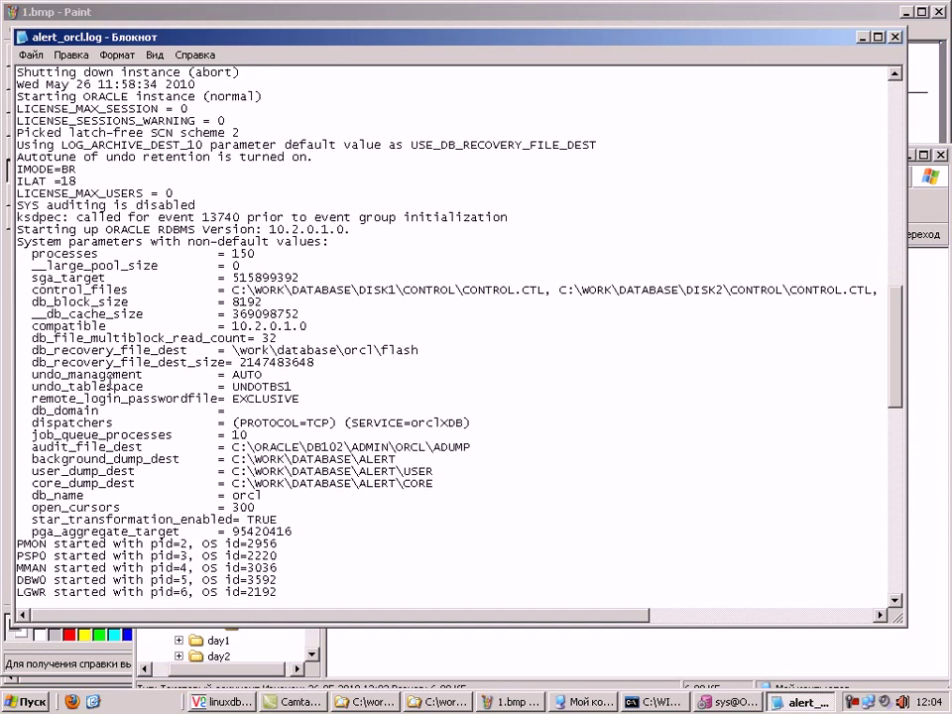
{"action": "scroll", "coordinate": [83, 283], "scroll_direction": "down", "scroll_amount": 9}
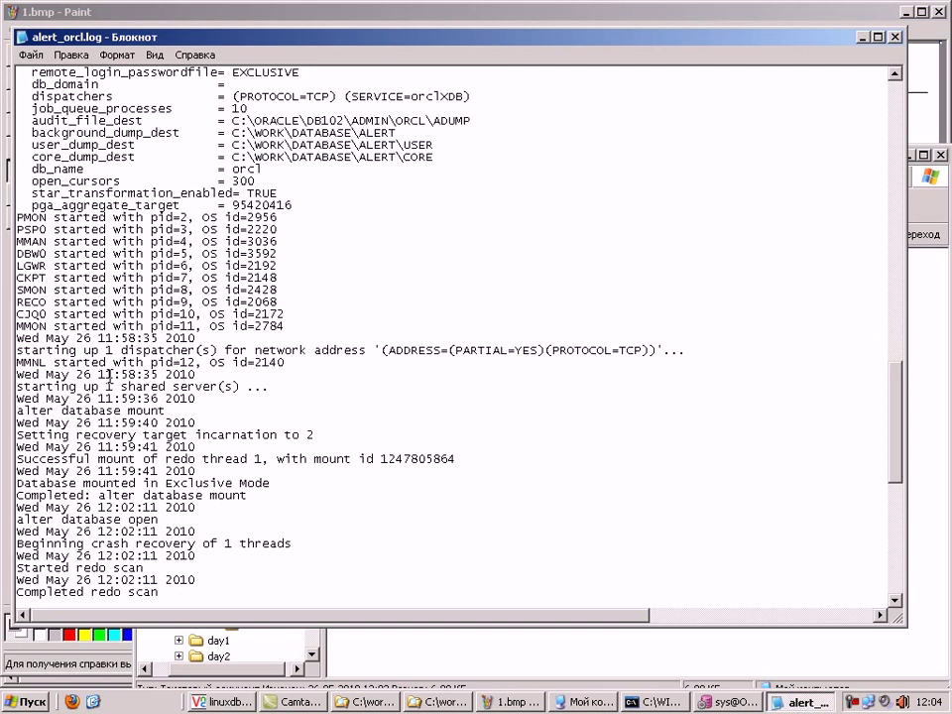
{"action": "scroll", "coordinate": [108, 375], "scroll_direction": "down", "scroll_amount": 3}
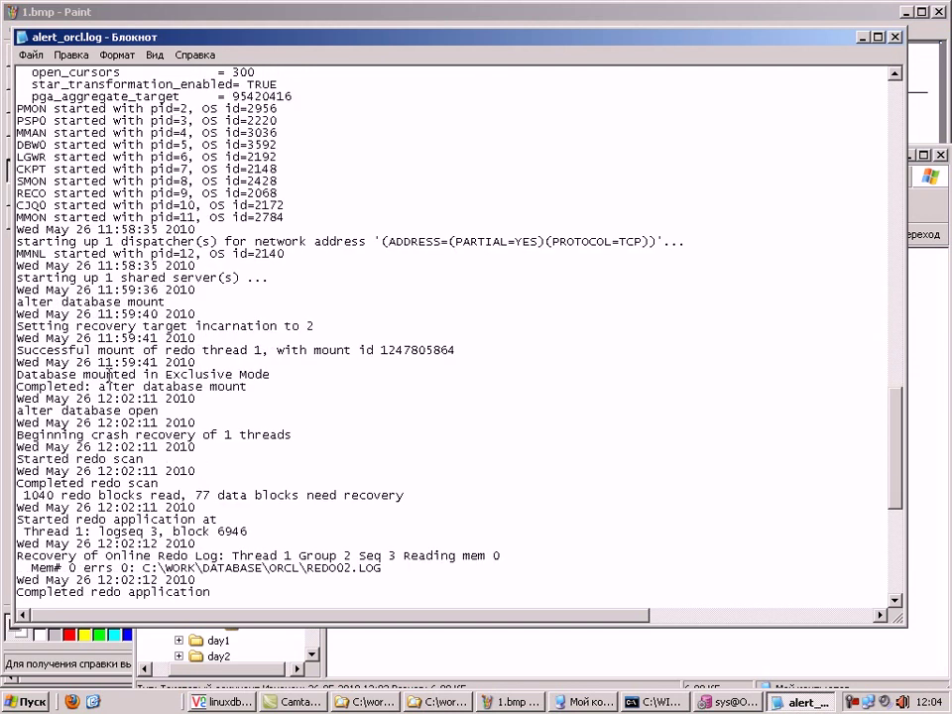
{"action": "scroll", "coordinate": [108, 374], "scroll_direction": "down", "scroll_amount": 2}
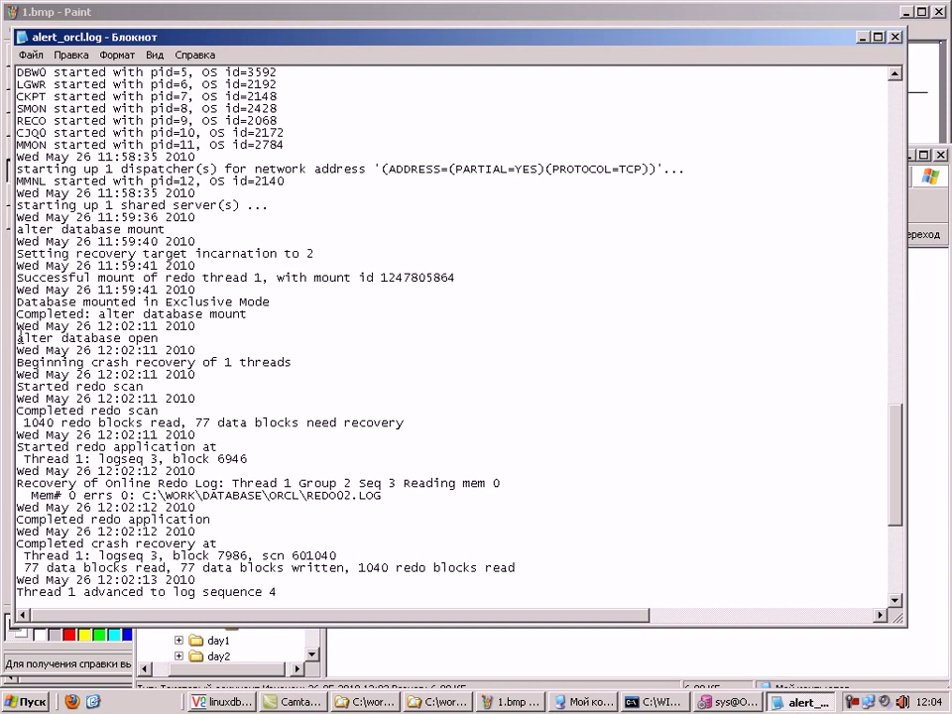
{"action": "left_click_drag", "start_coordinate": [17, 337], "coordinate": [193, 336]}
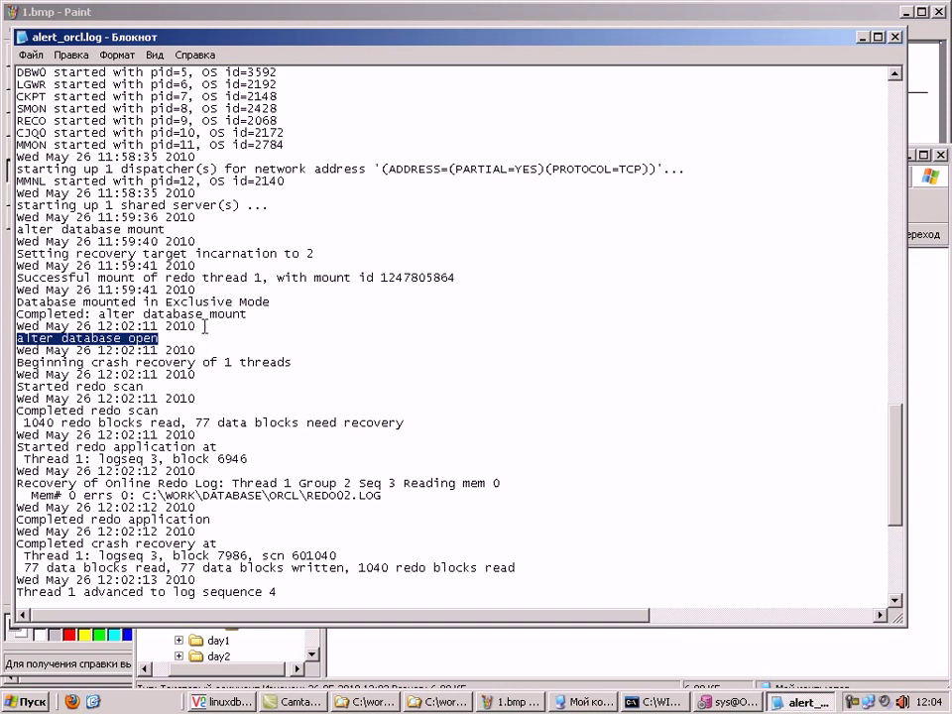
{"action": "left_click_drag", "start_coordinate": [84, 495], "coordinate": [408, 493]}
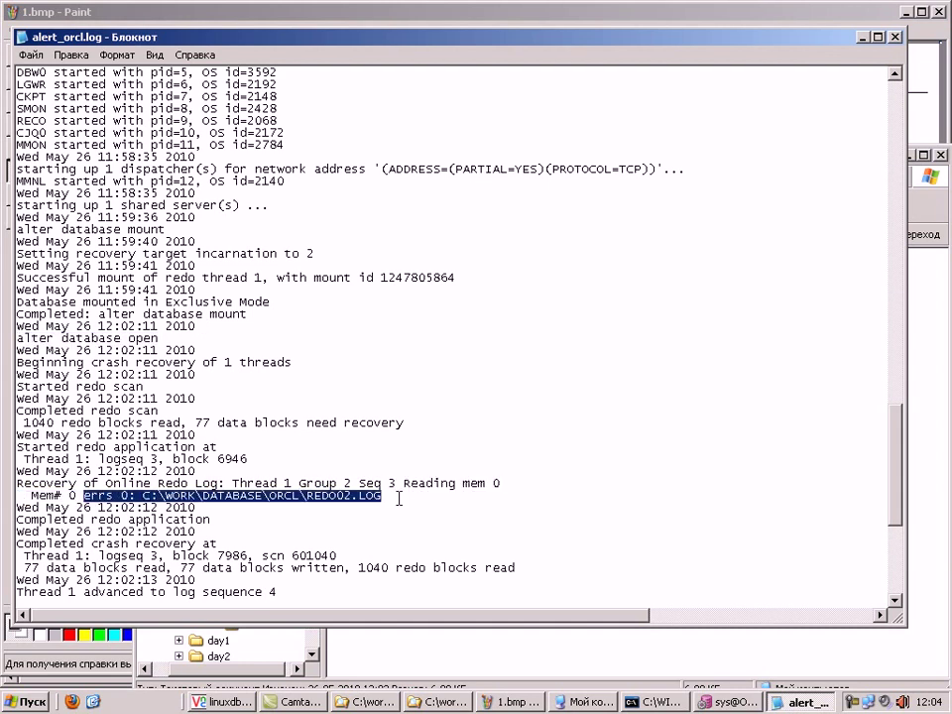
{"action": "scroll", "coordinate": [391, 505], "scroll_direction": "down", "scroll_amount": 4}
{"action": "scroll", "coordinate": [390, 507], "scroll_direction": "down", "scroll_amount": 3}
- Highlight the REDO03.LOG path and the 2048 MB, 0.00% used recovery area figures
{"action": "left_click", "coordinate": [290, 373]}
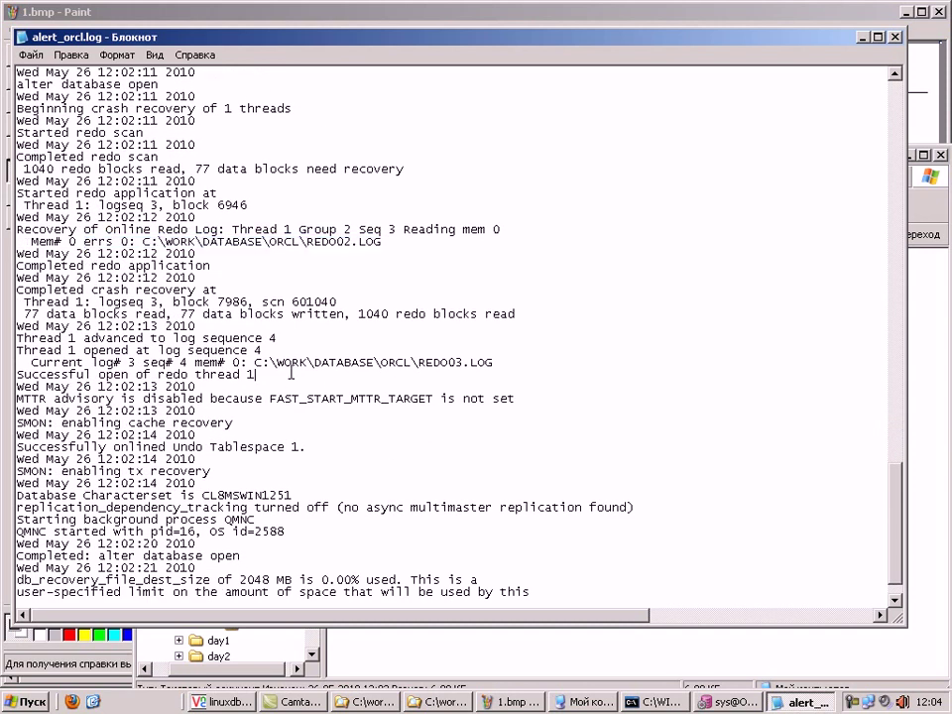
{"action": "left_click_drag", "start_coordinate": [326, 373], "coordinate": [357, 365]}
{"action": "left_click", "coordinate": [262, 369]}
{"action": "left_click_drag", "start_coordinate": [260, 363], "coordinate": [516, 363]}
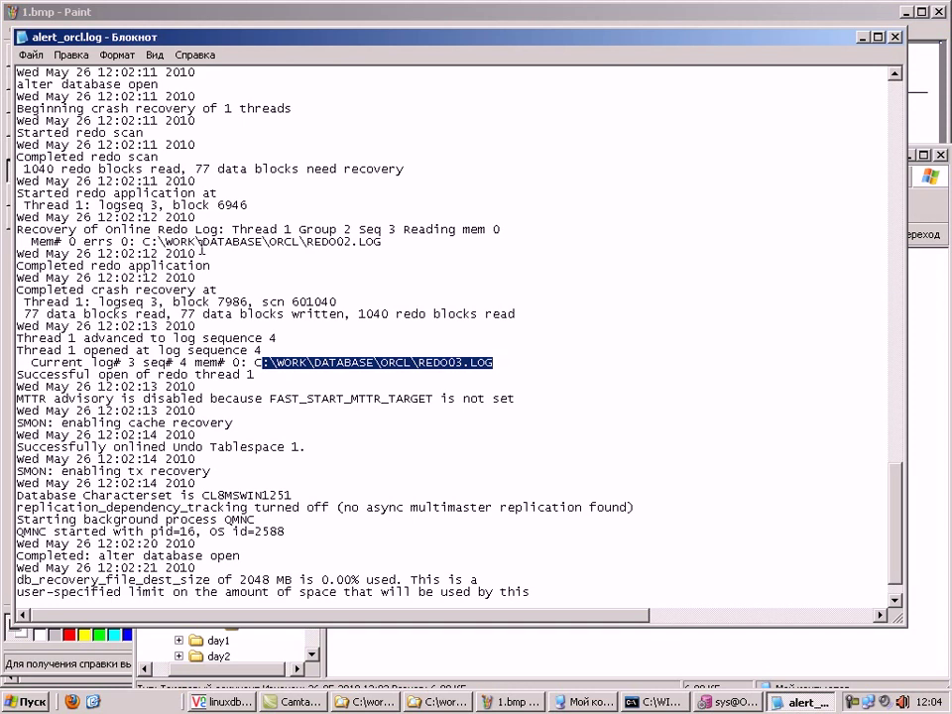
{"action": "scroll", "coordinate": [303, 478], "scroll_direction": "down", "scroll_amount": 1}
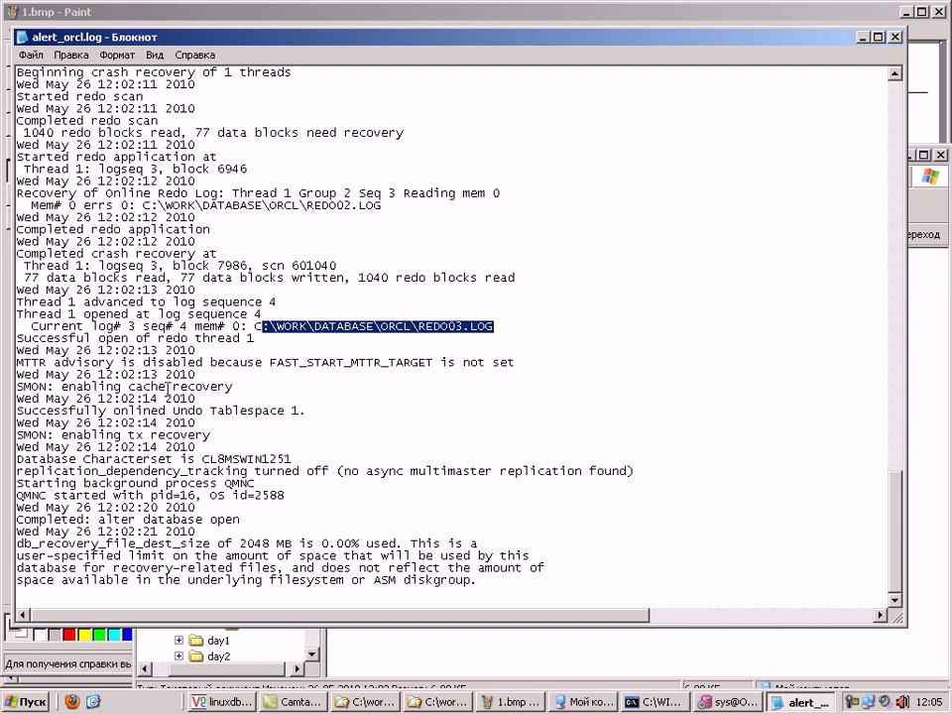
{"action": "left_click_drag", "start_coordinate": [16, 543], "coordinate": [241, 540]}
{"action": "double_click", "coordinate": [256, 543]}
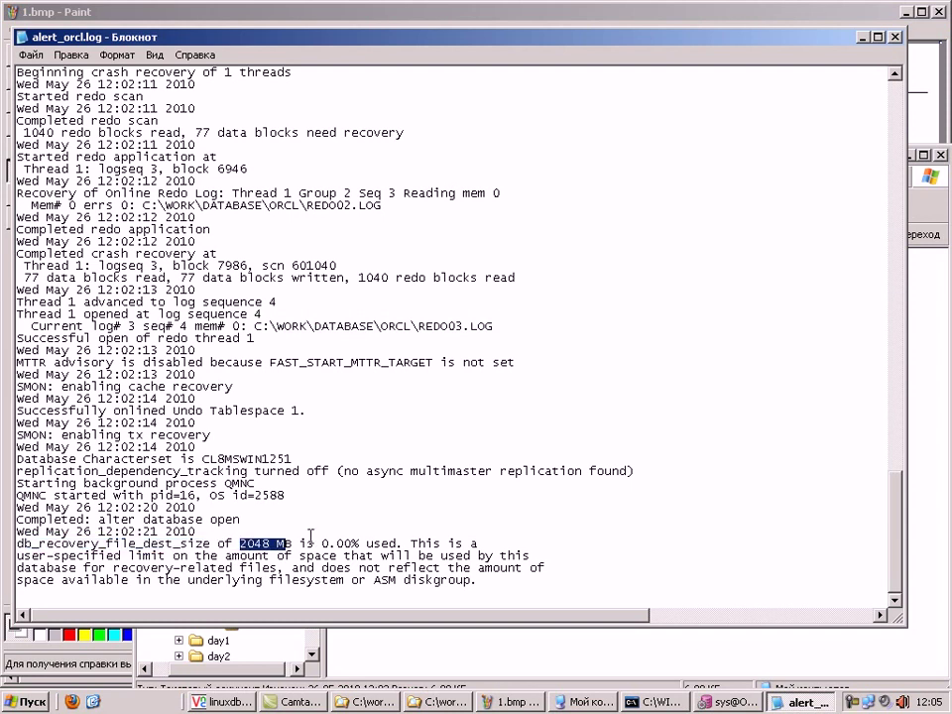
{"action": "left_click_drag", "start_coordinate": [314, 543], "coordinate": [397, 543]}
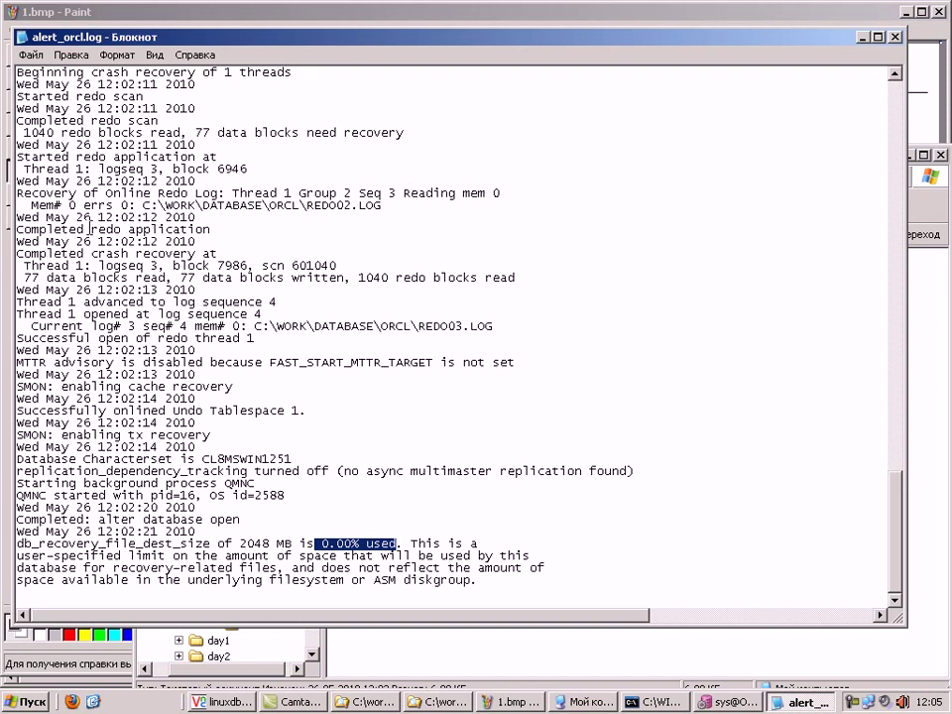
- Highlight the online redo log recovery and crash recovery lines in the alert log
{"action": "left_click_drag", "start_coordinate": [70, 192], "coordinate": [506, 191]}
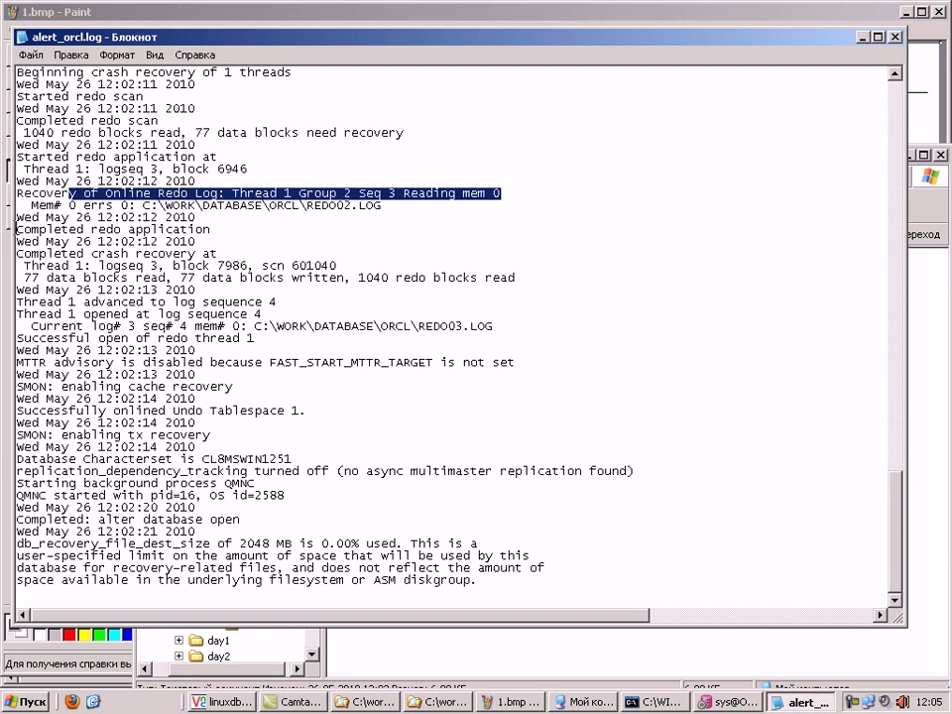
{"action": "left_click_drag", "start_coordinate": [17, 228], "coordinate": [224, 227]}
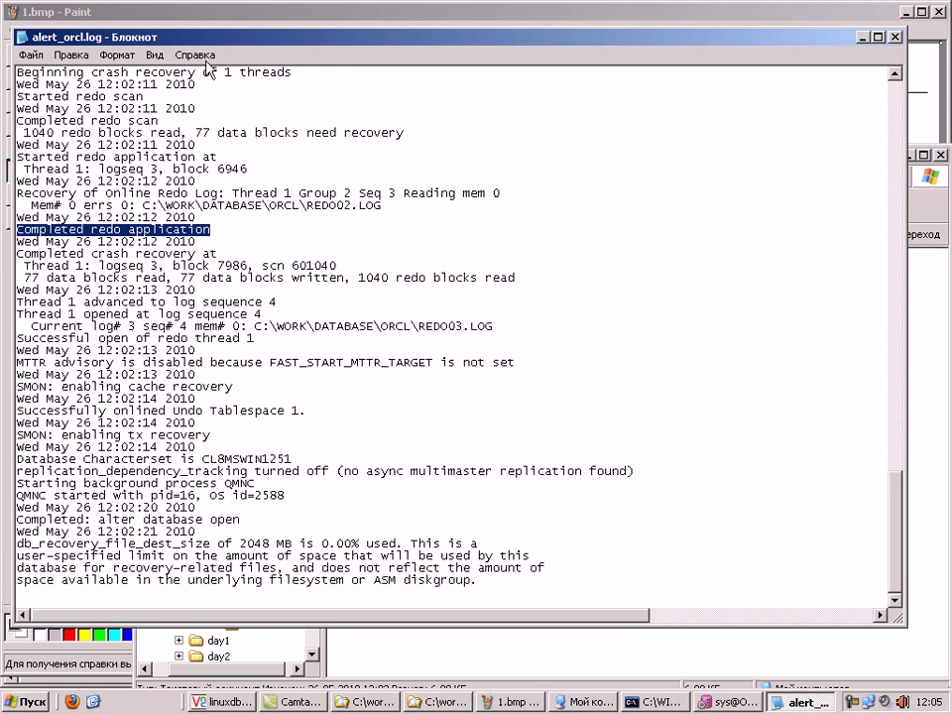
{"action": "scroll", "coordinate": [156, 74], "scroll_direction": "up", "scroll_amount": 1}
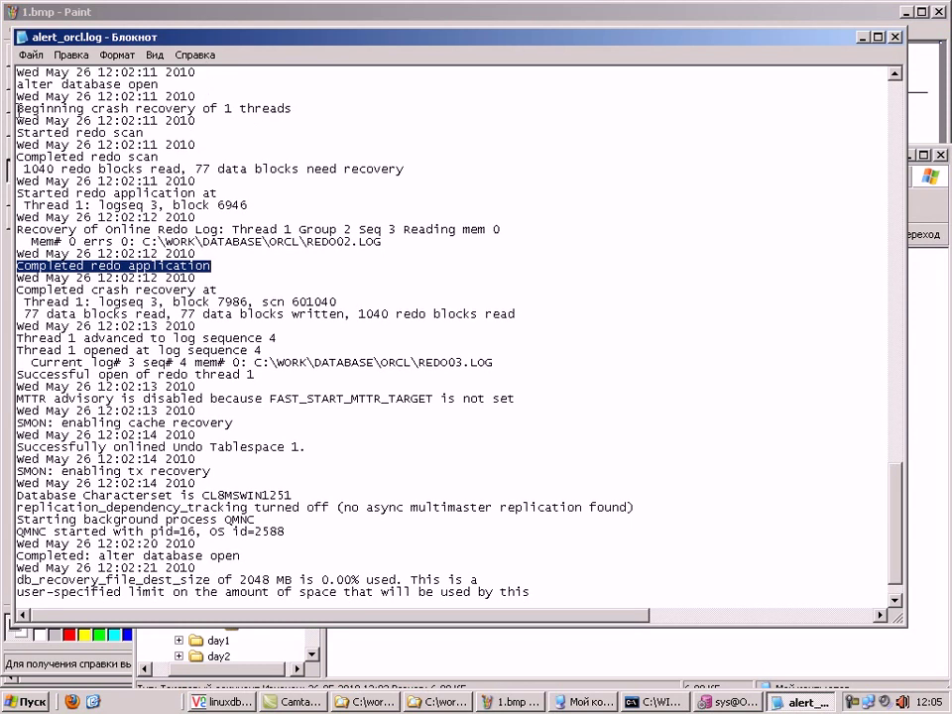
{"action": "left_click_drag", "start_coordinate": [14, 108], "coordinate": [337, 148]}
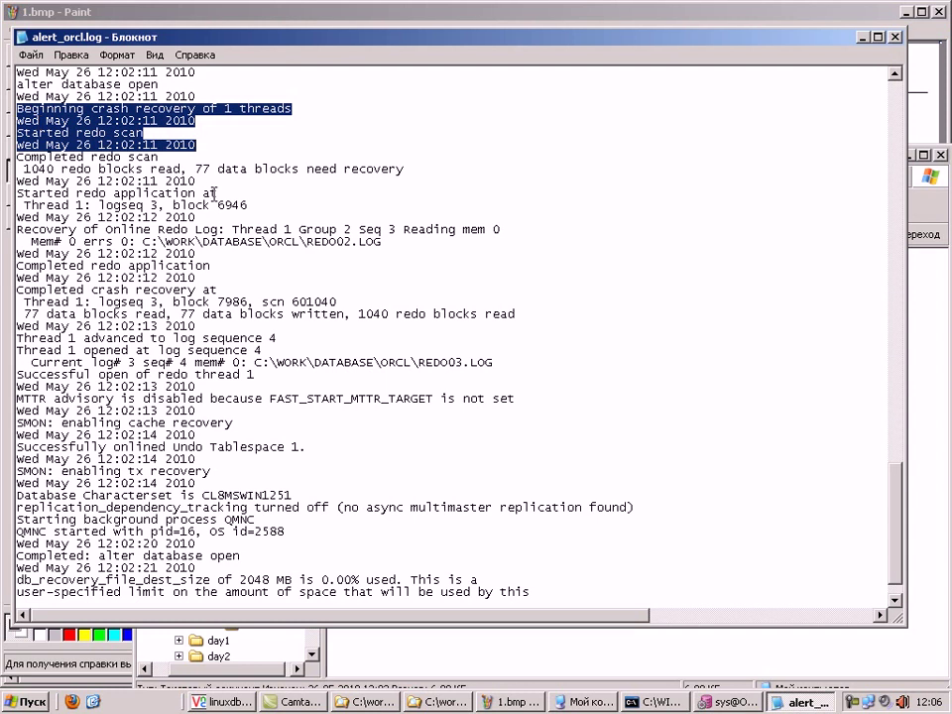
{"action": "scroll", "coordinate": [215, 194], "scroll_direction": "down", "scroll_amount": 1}
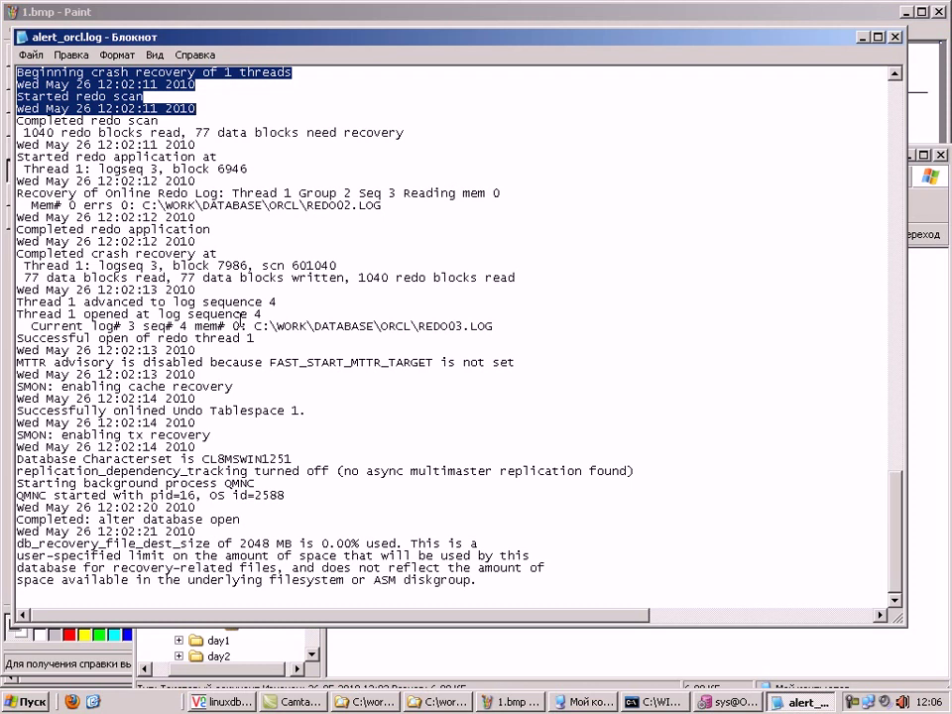
- Close Notepad and delete alert_orcl.log
{"action": "key", "text": "alt+F4"}
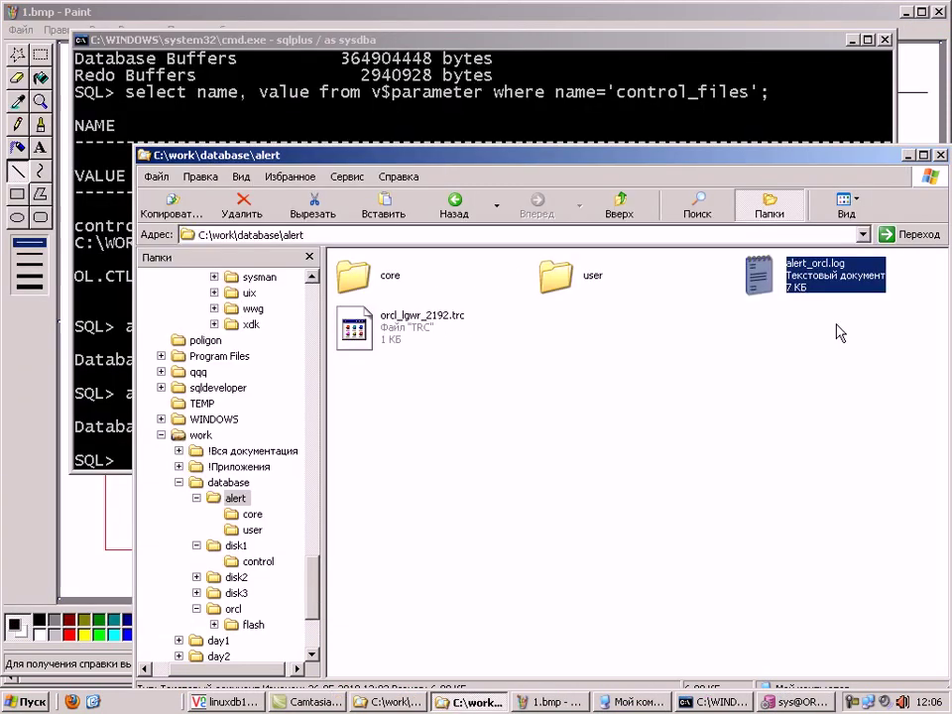
{"action": "key", "text": "Delete"}
{"action": "key", "text": "Return"}
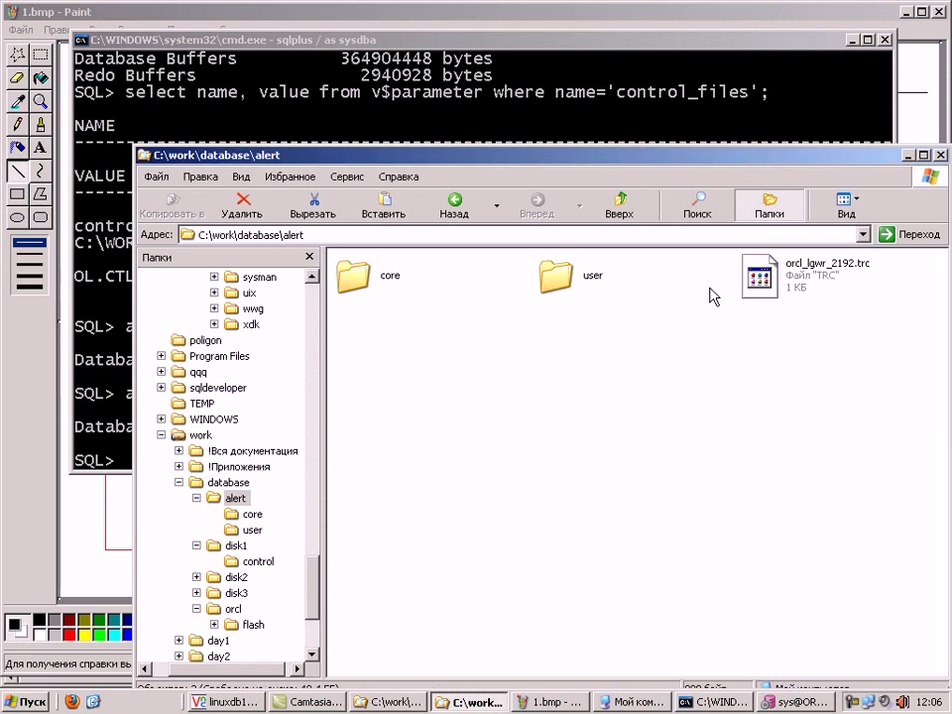
- Read orcl_lgwr_2192.trc in WordPad, then delete it
{"action": "left_click", "coordinate": [809, 278]}
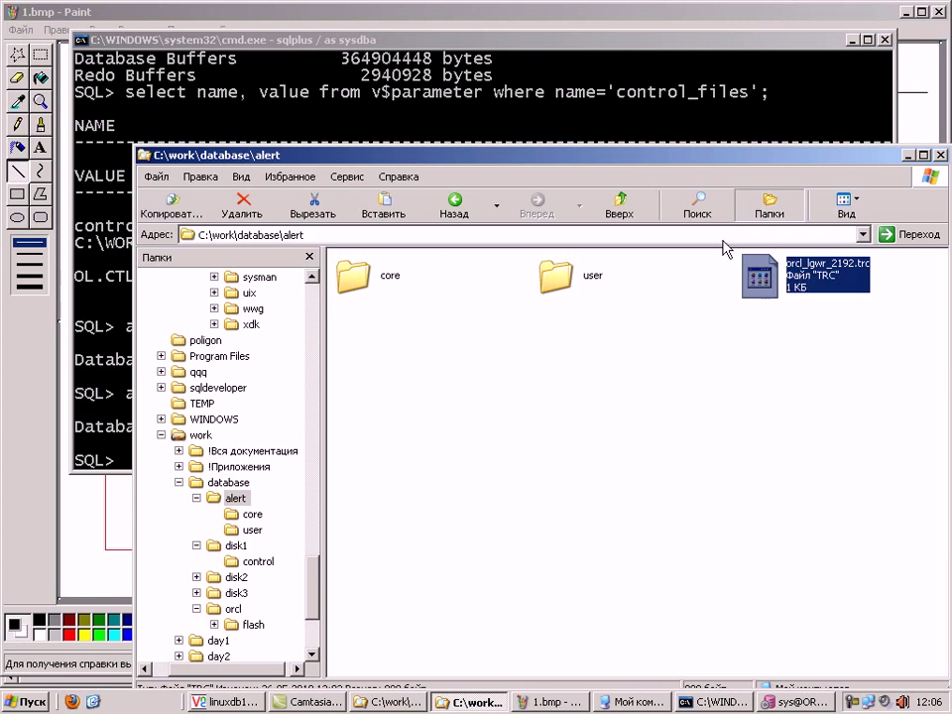
{"action": "double_click", "coordinate": [761, 276]}
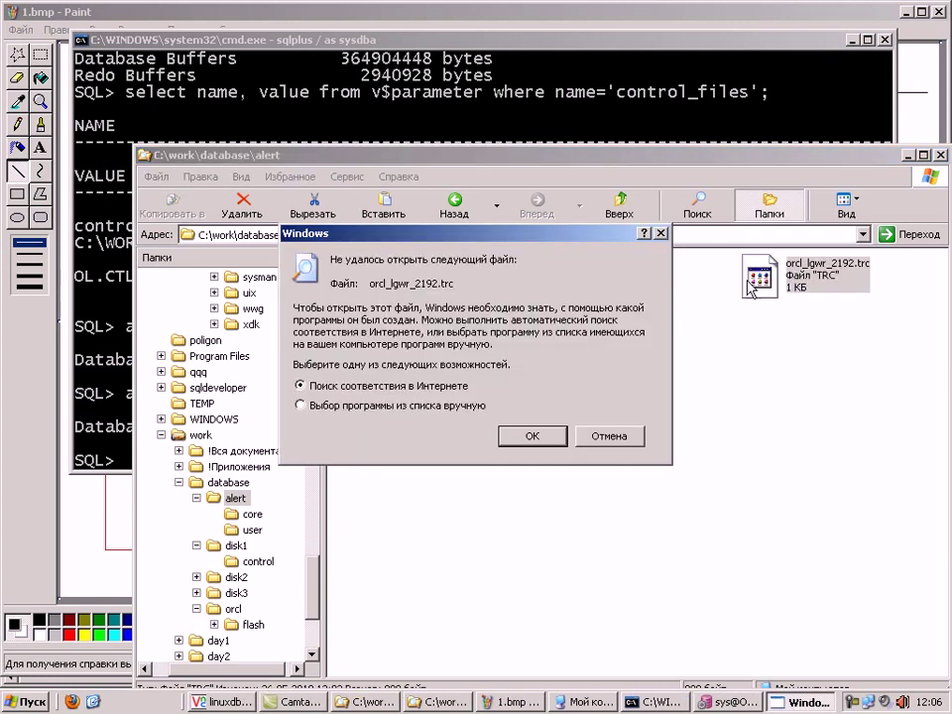
{"action": "left_click", "coordinate": [432, 406]}
{"action": "left_click", "coordinate": [525, 435]}
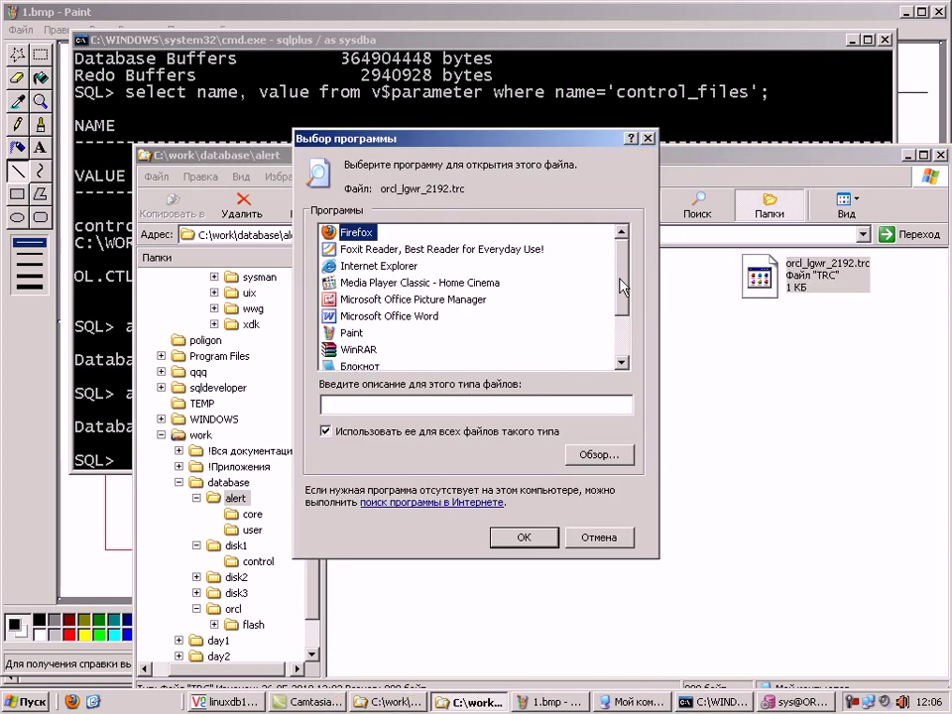
{"action": "scroll", "coordinate": [622, 312], "scroll_direction": "down", "scroll_amount": 2}
{"action": "left_click", "coordinate": [378, 350]}
{"action": "double_click", "coordinate": [377, 351]}
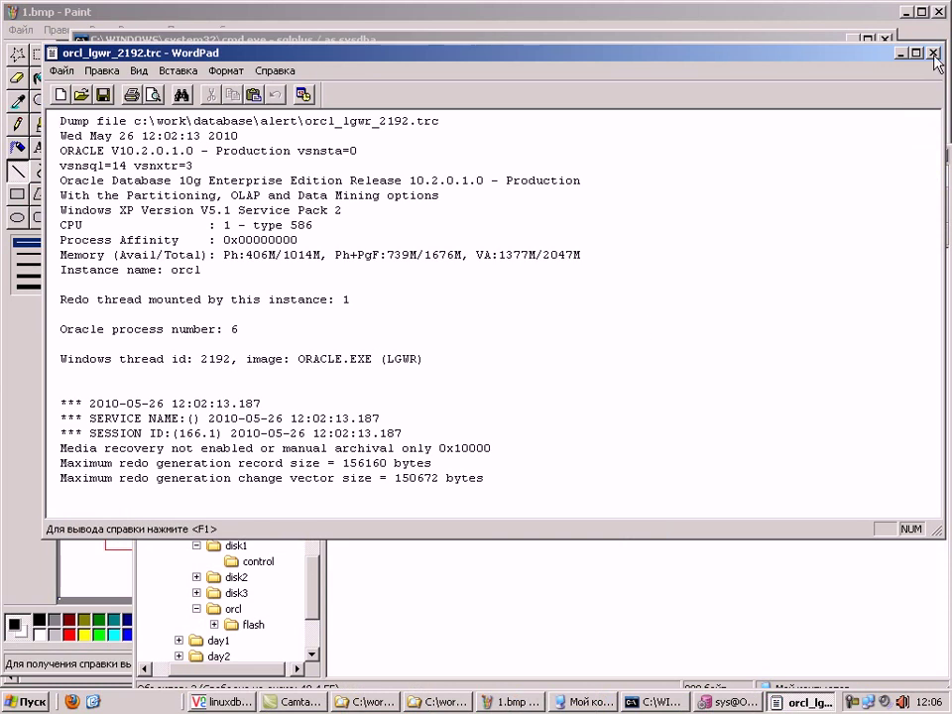
{"action": "key", "text": "alt+F4"}
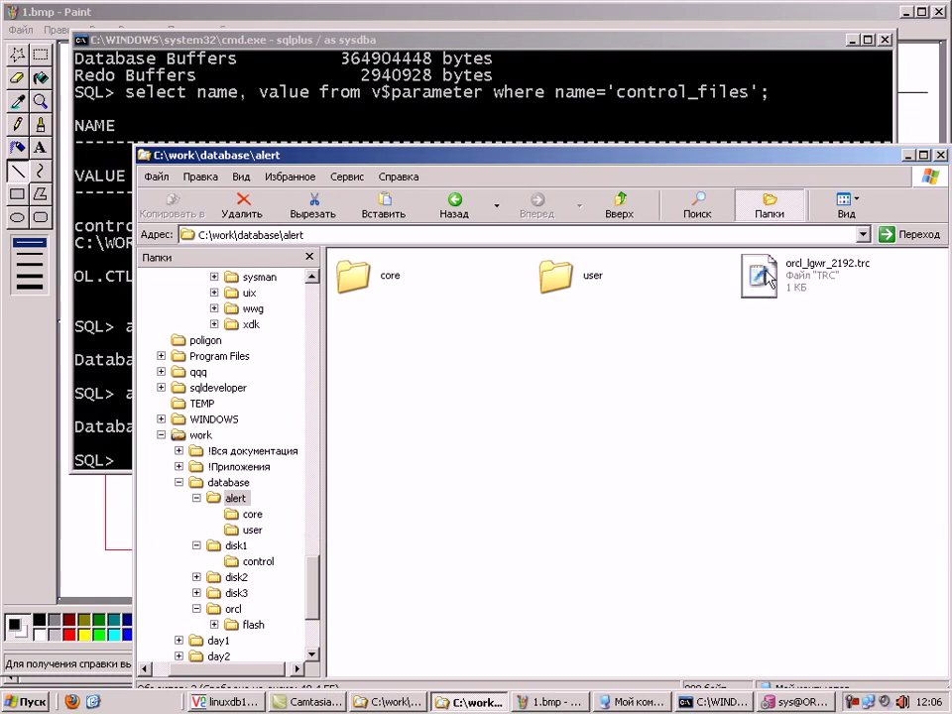
{"action": "left_click", "coordinate": [771, 295]}
{"action": "key", "text": "Delete"}
{"action": "key", "text": "Return"}
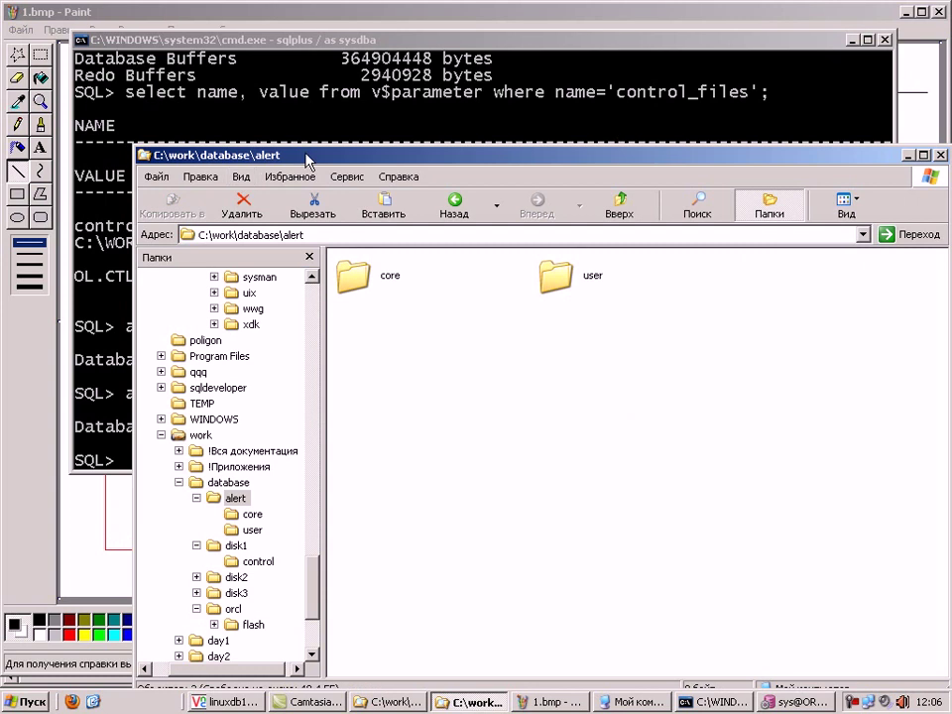
- Check SQL*Plus, then browse Explorer to the disk3\control folder
{"action": "left_click", "coordinate": [370, 45]}
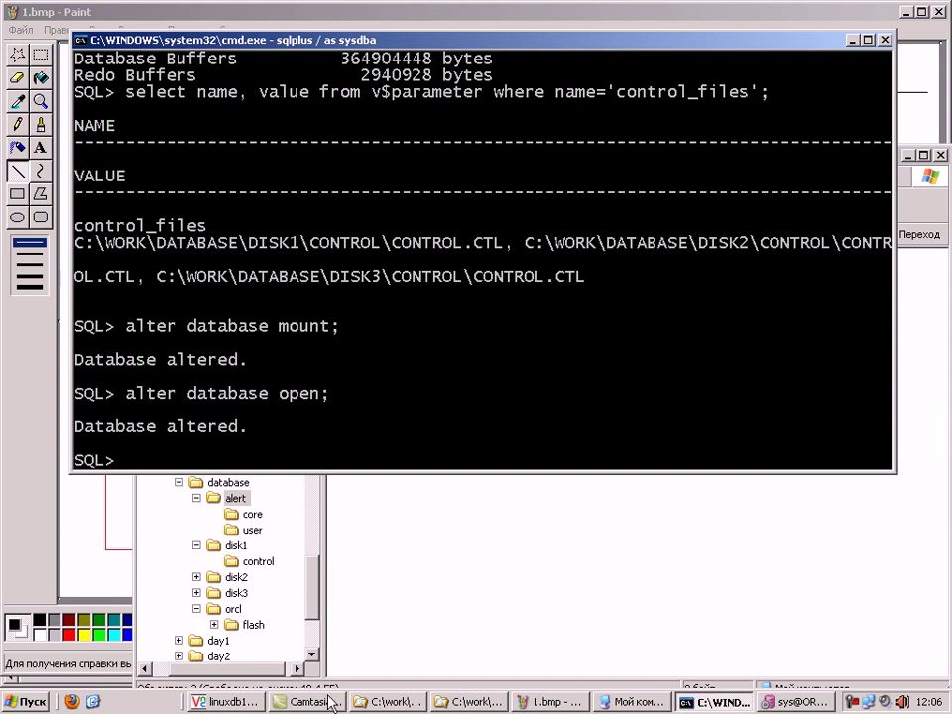
{"action": "left_click", "coordinate": [406, 704]}
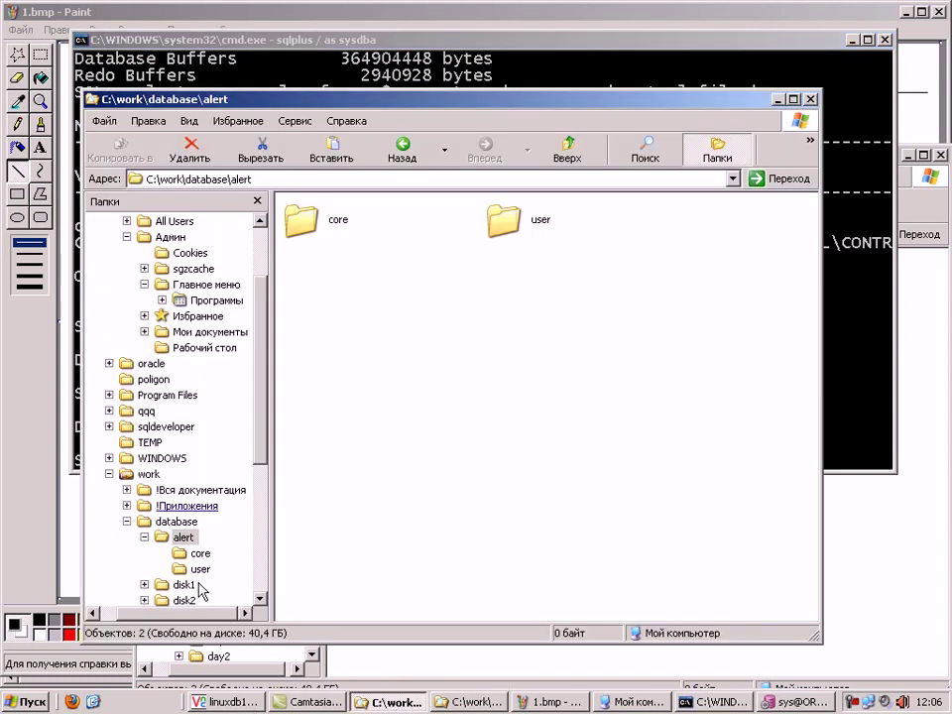
{"action": "left_click_drag", "start_coordinate": [264, 462], "coordinate": [261, 517]}
{"action": "left_click", "coordinate": [183, 488]}
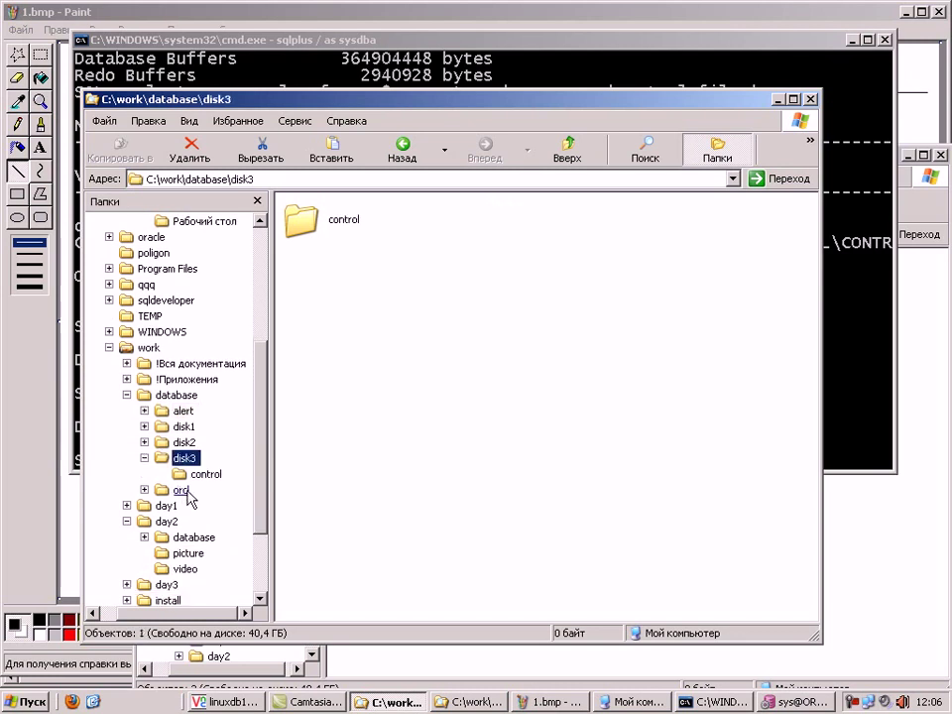
{"action": "left_click", "coordinate": [206, 476]}
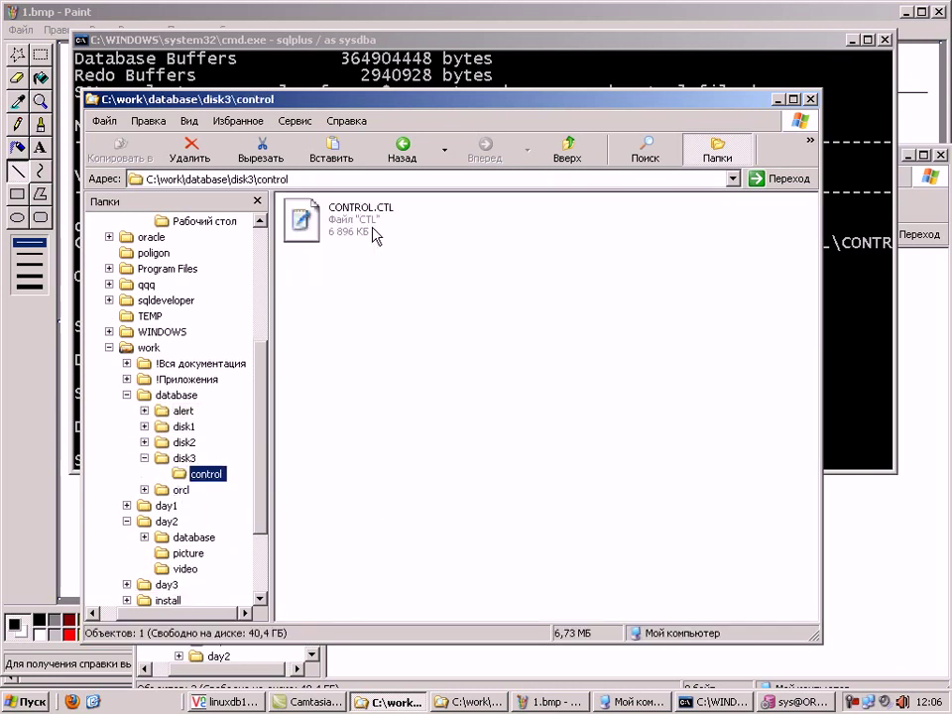
- Try opening CONTROL.CTL in WordPad, dismiss the file-in-use error, and show !Приложения
{"action": "left_click", "coordinate": [372, 226]}
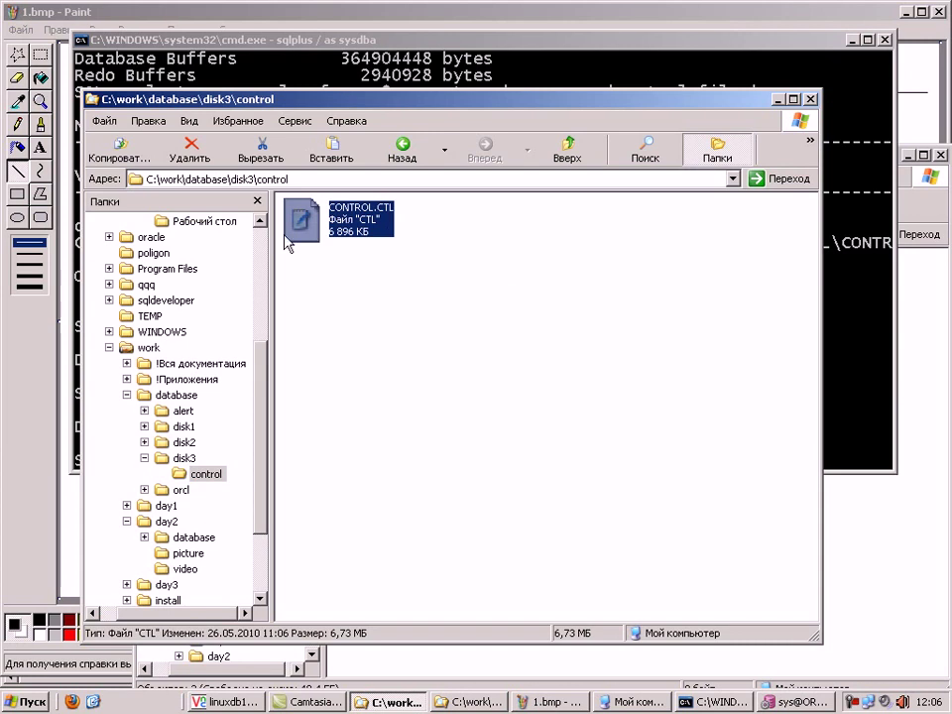
{"action": "right_click", "coordinate": [322, 210]}
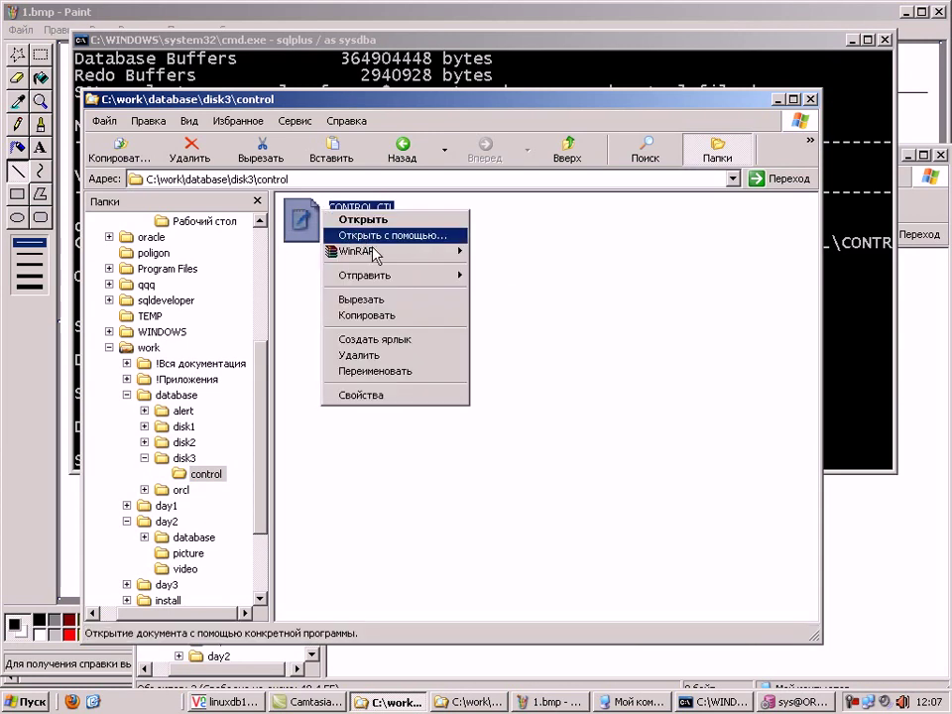
{"action": "left_click", "coordinate": [376, 237]}
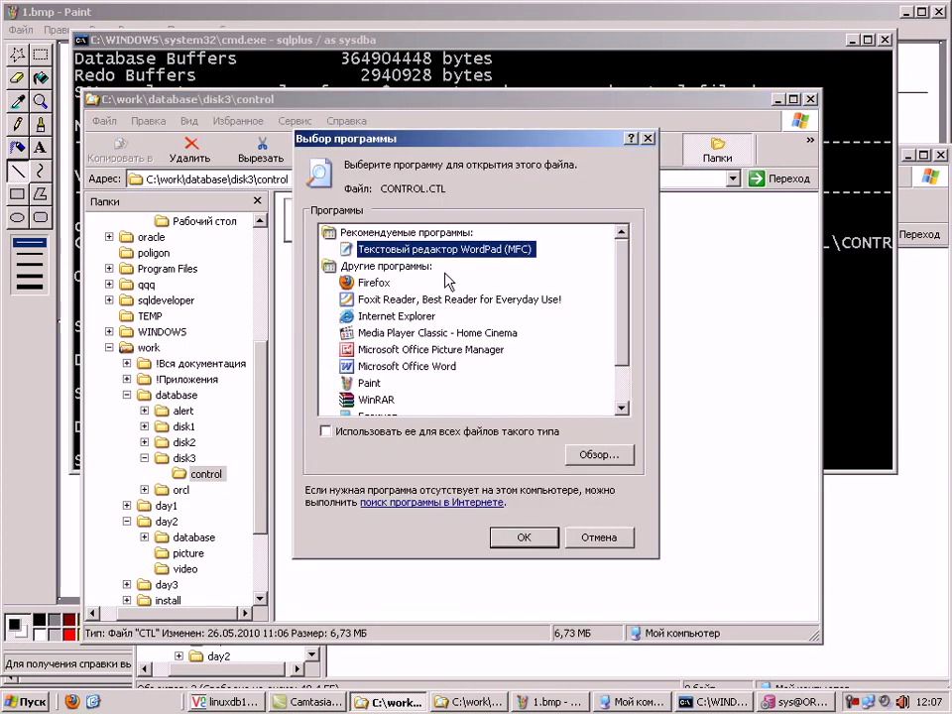
{"action": "left_click", "coordinate": [524, 538]}
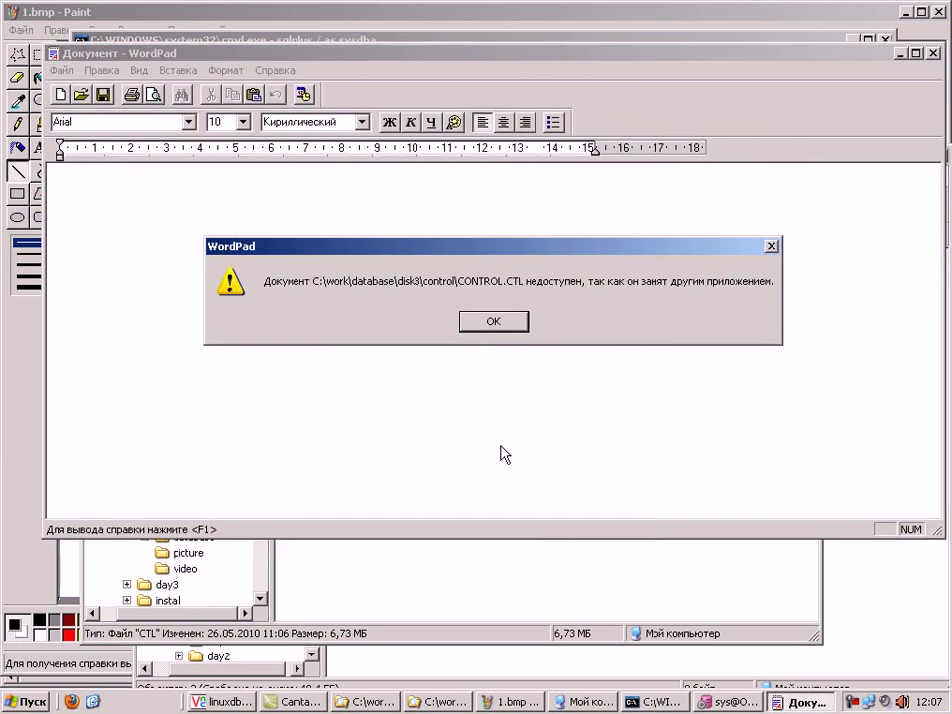
{"action": "left_click", "coordinate": [516, 322]}
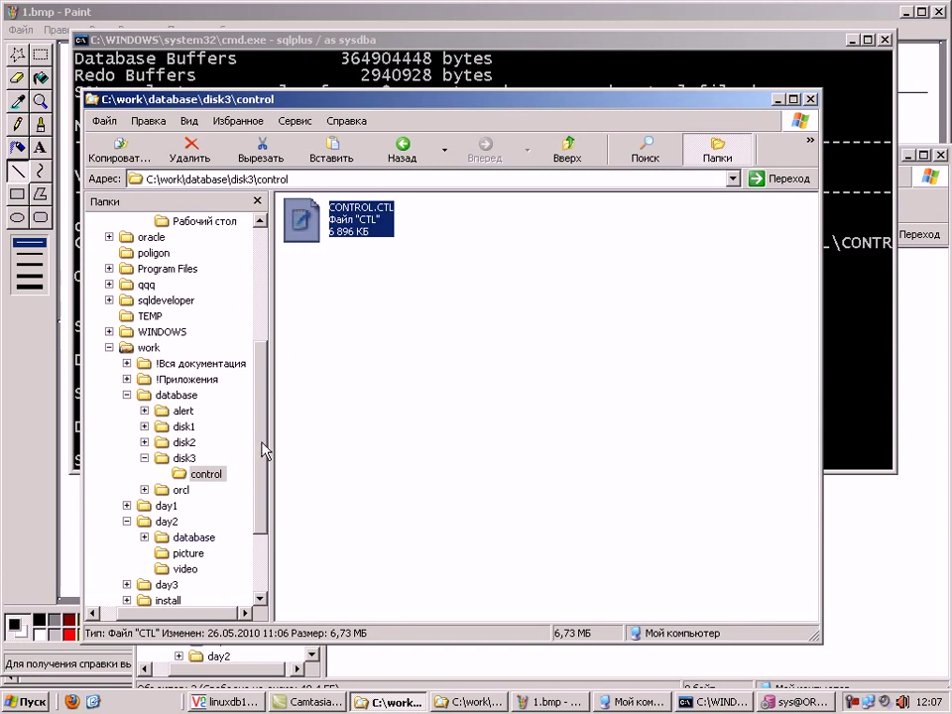
{"action": "left_click", "coordinate": [186, 379]}
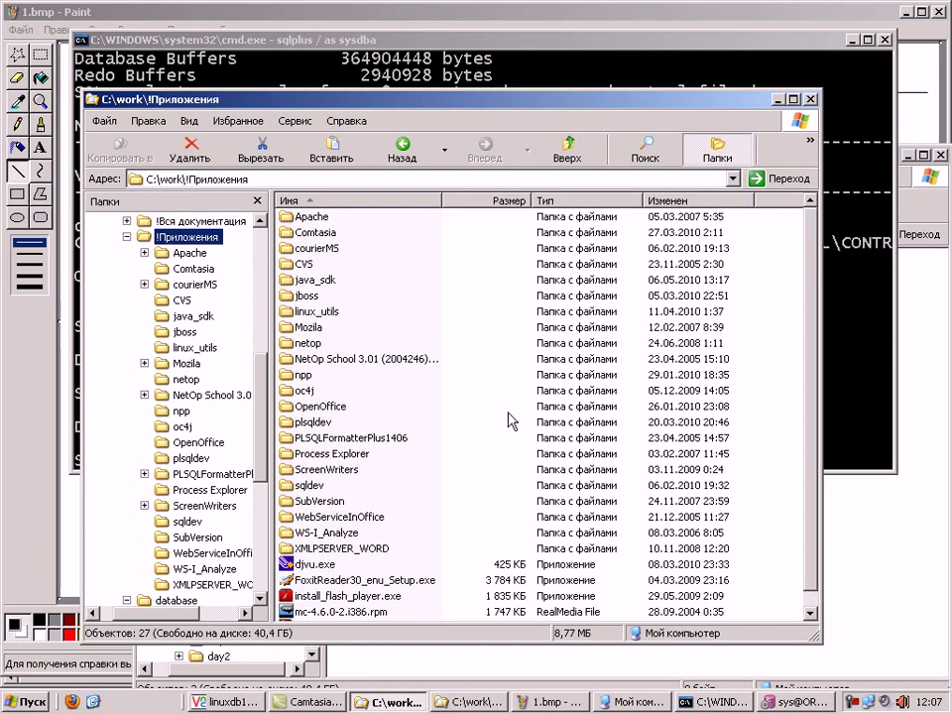
- Run npp.5.6.6.Installer.exe from the npp folder with Russian and default settings, then launch Notepad++
{"action": "double_click", "coordinate": [303, 375]}
{"action": "double_click", "coordinate": [369, 220]}
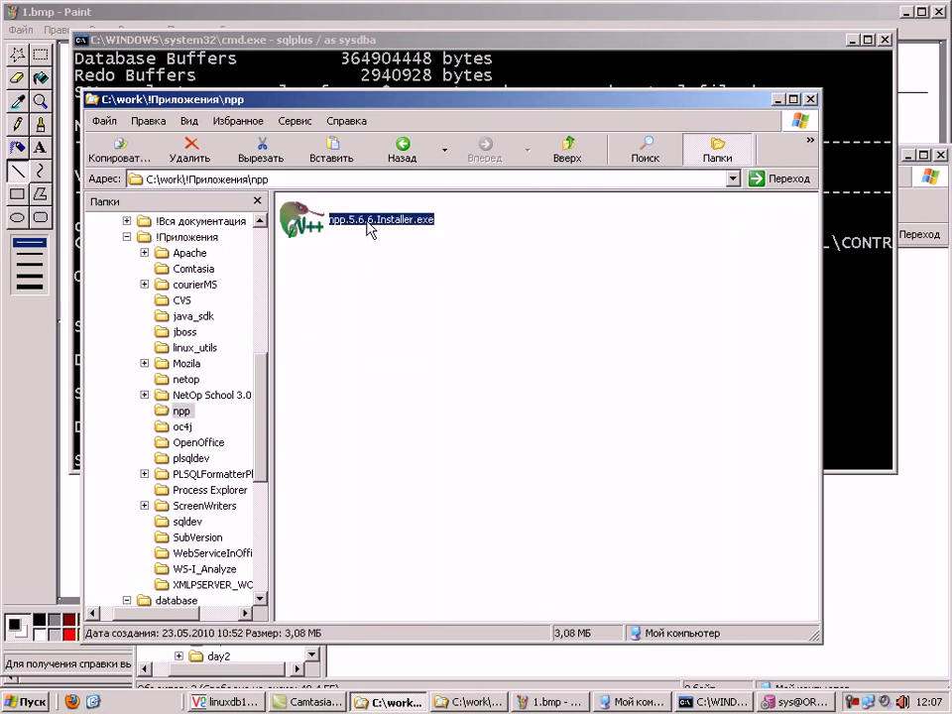
{"action": "left_click", "coordinate": [481, 394]}
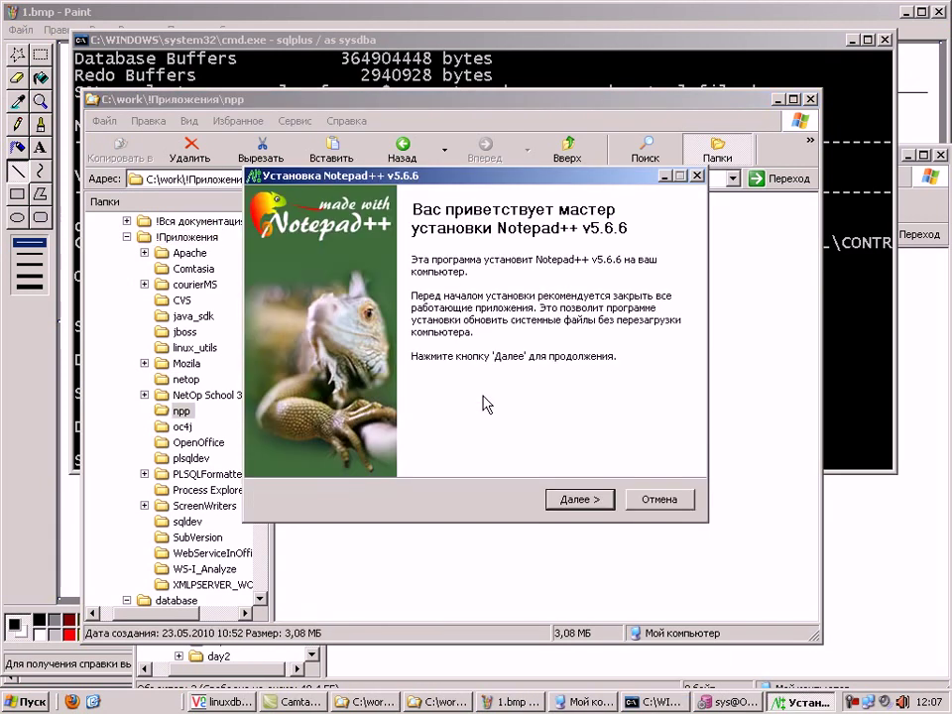
{"action": "left_click", "coordinate": [545, 503]}
{"action": "left_click", "coordinate": [585, 508]}
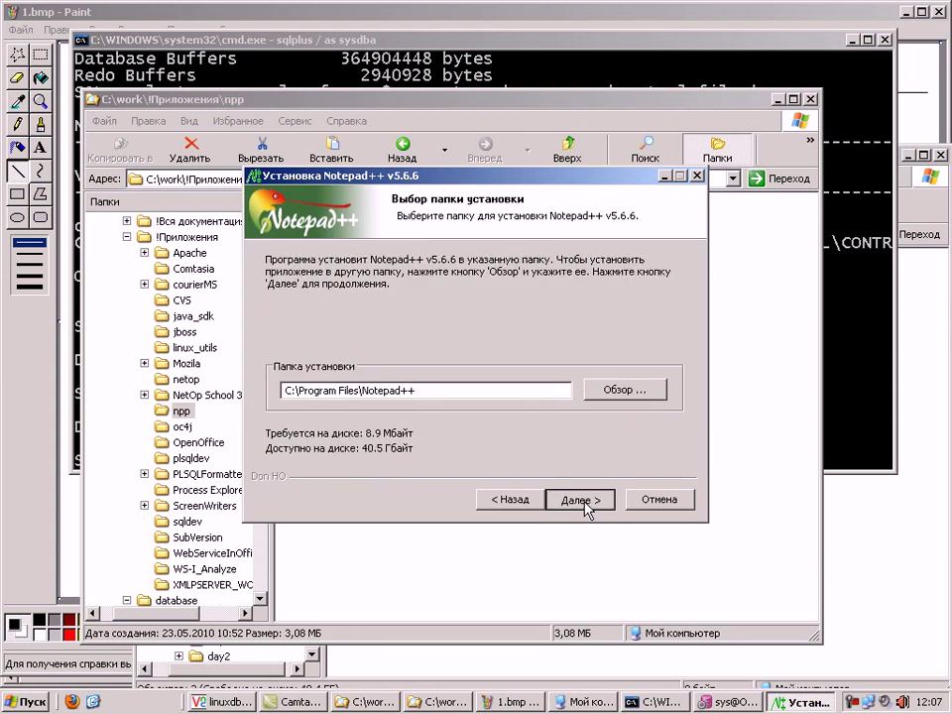
{"action": "left_click", "coordinate": [585, 509]}
{"action": "left_click", "coordinate": [585, 509]}
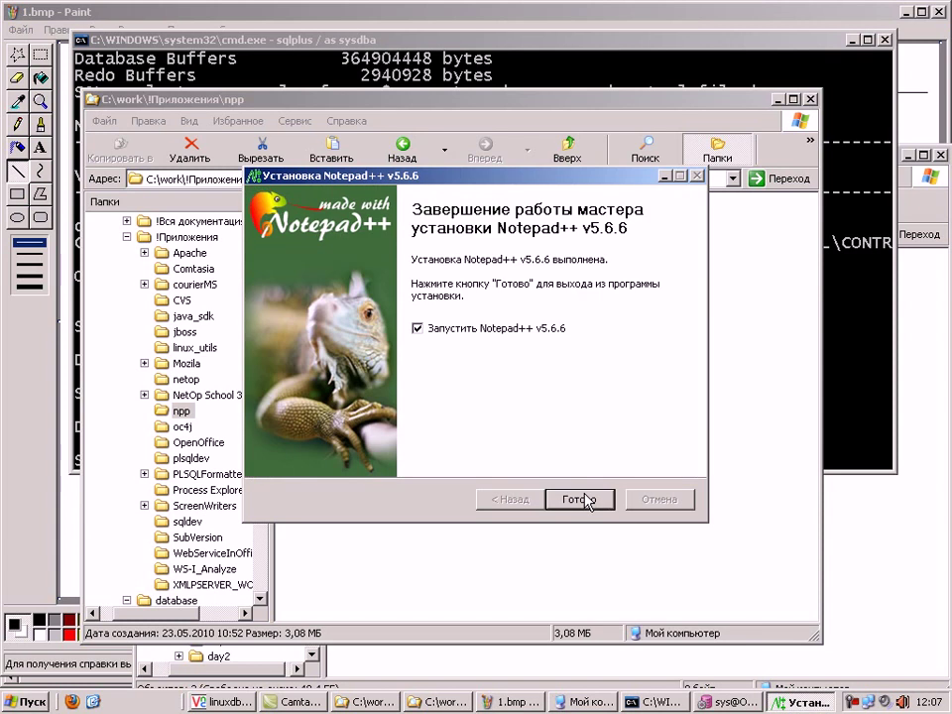
{"action": "left_click", "coordinate": [585, 500]}
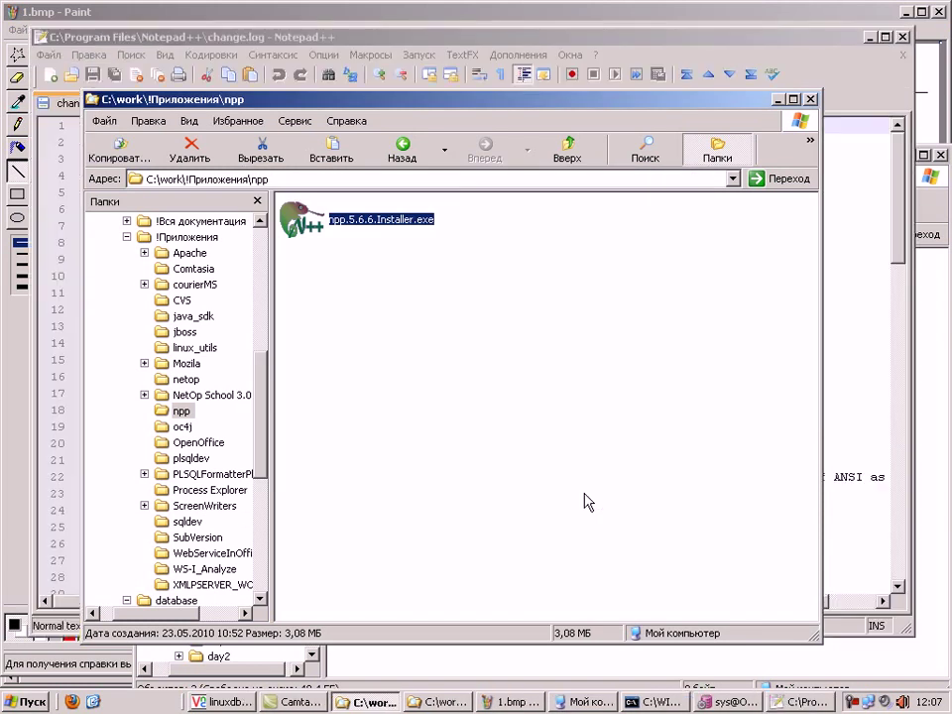
- Open C:\work\database\disk3\control\CONTROL.CTL in Notepad++
{"action": "left_click", "coordinate": [425, 38]}
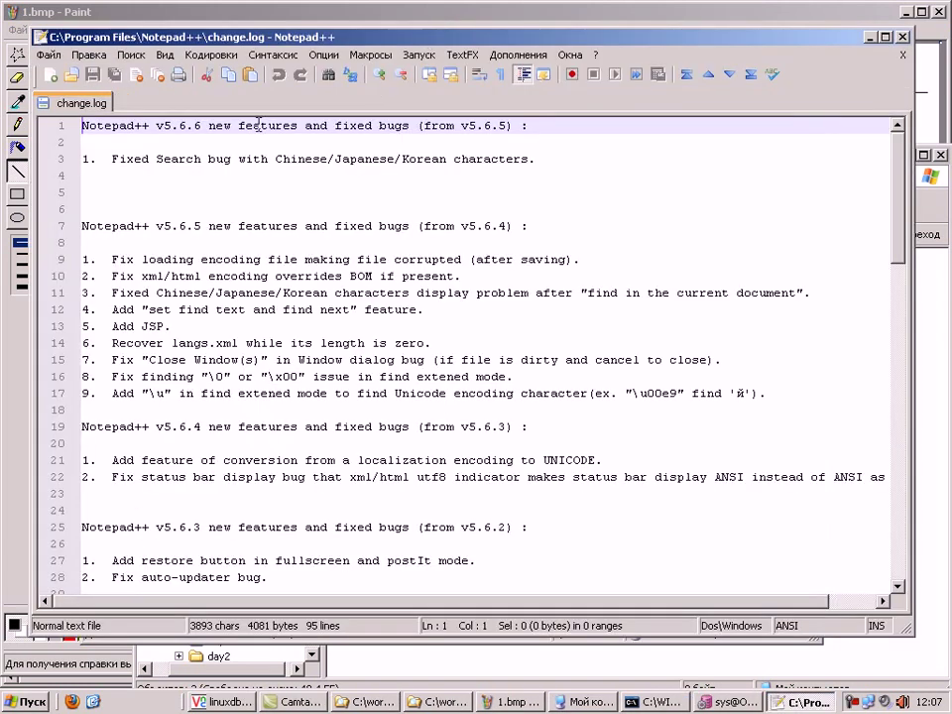
{"action": "left_click", "coordinate": [47, 54]}
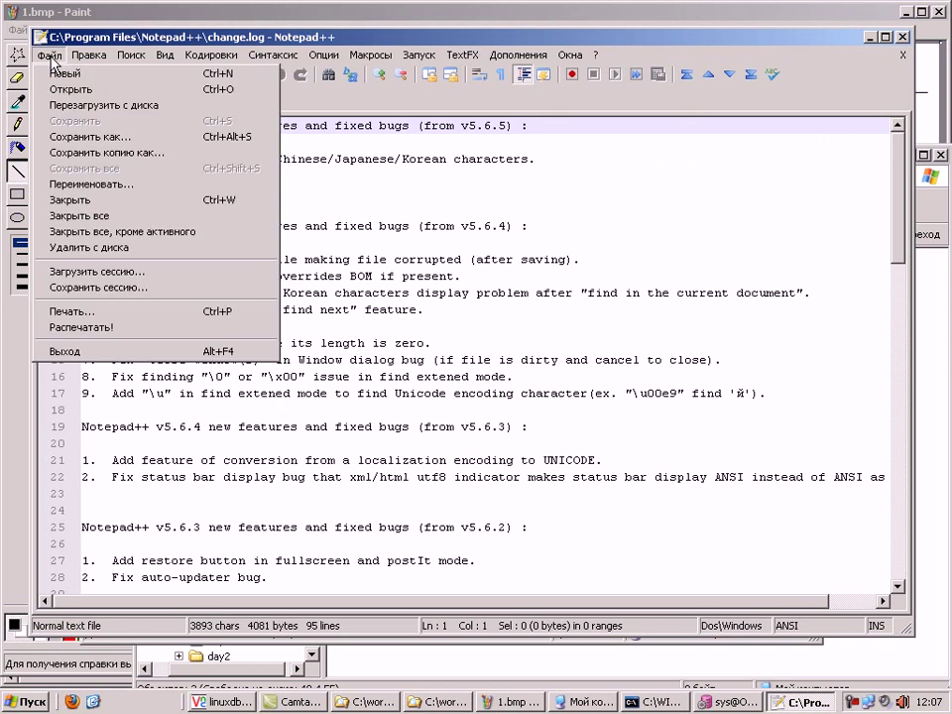
{"action": "left_click", "coordinate": [80, 87]}
{"action": "left_click", "coordinate": [360, 102]}
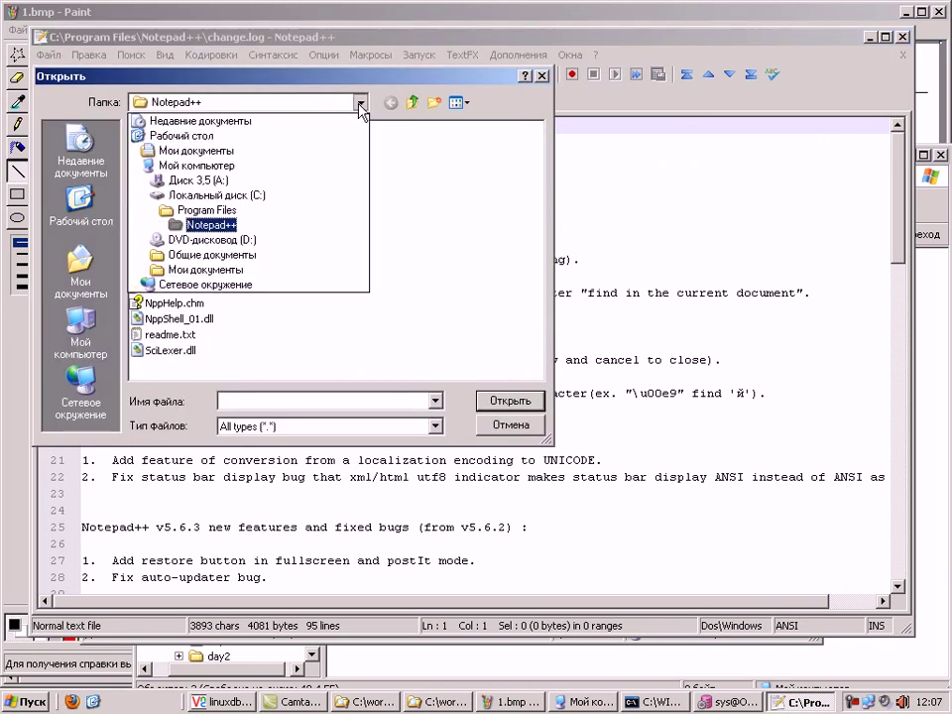
{"action": "left_click", "coordinate": [238, 189]}
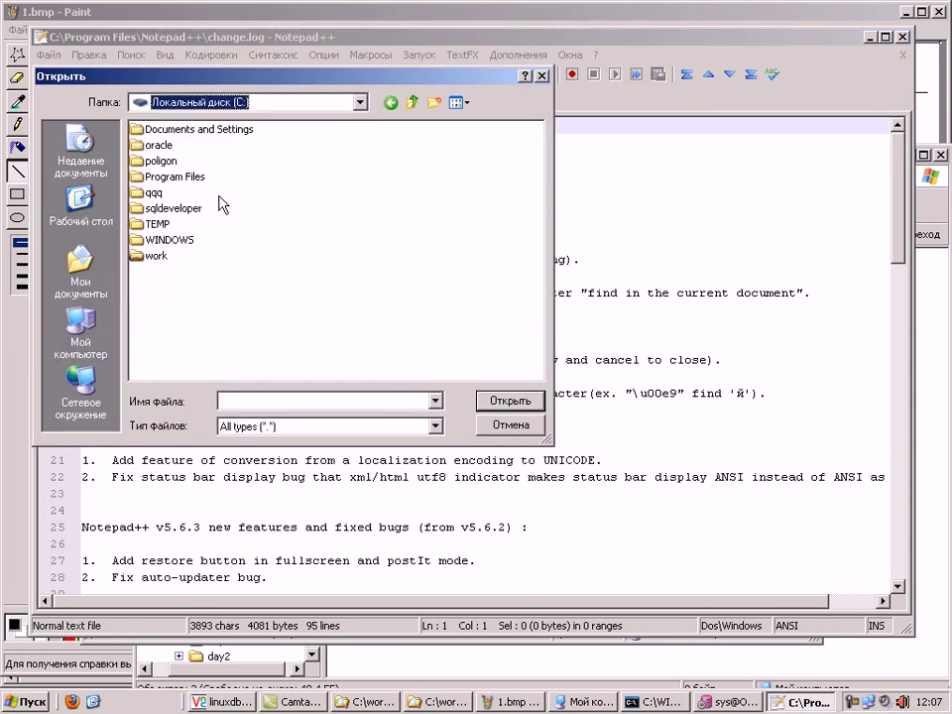
{"action": "double_click", "coordinate": [157, 256]}
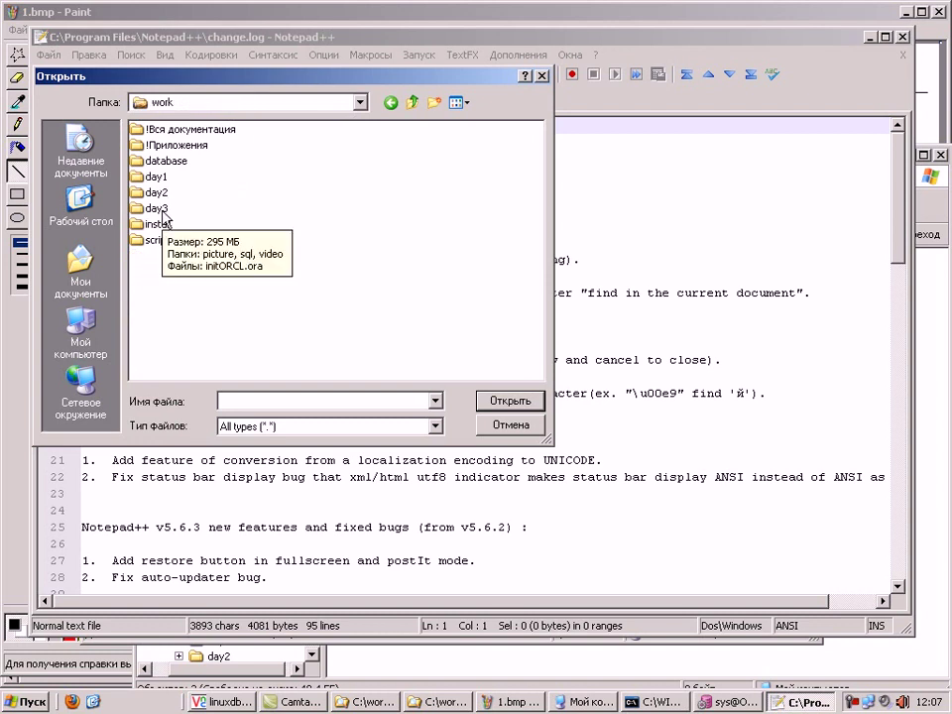
{"action": "double_click", "coordinate": [164, 160]}
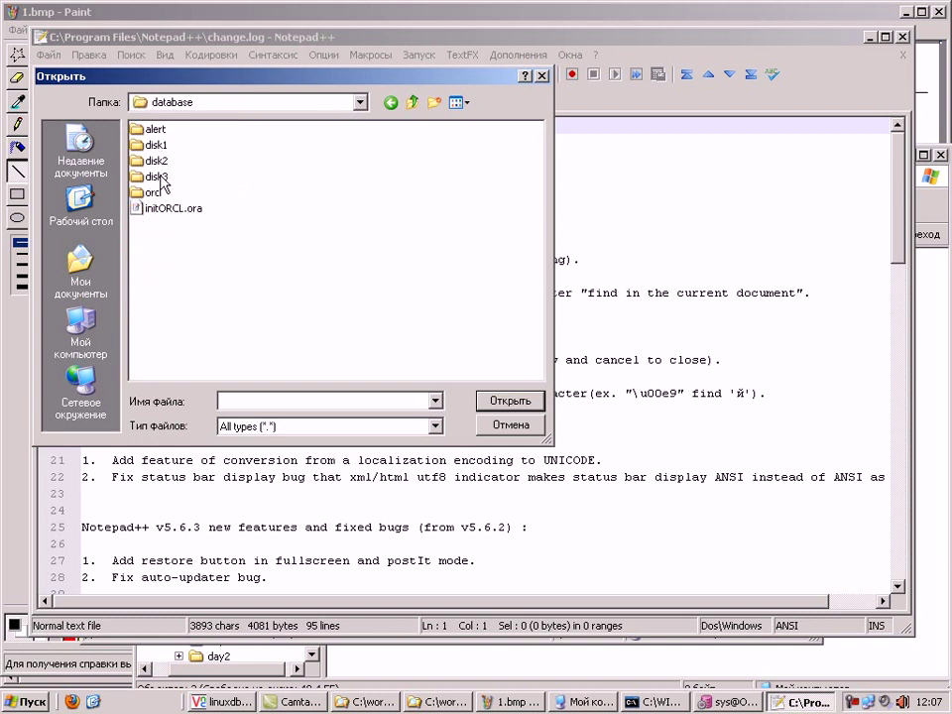
{"action": "double_click", "coordinate": [159, 177]}
{"action": "double_click", "coordinate": [156, 130]}
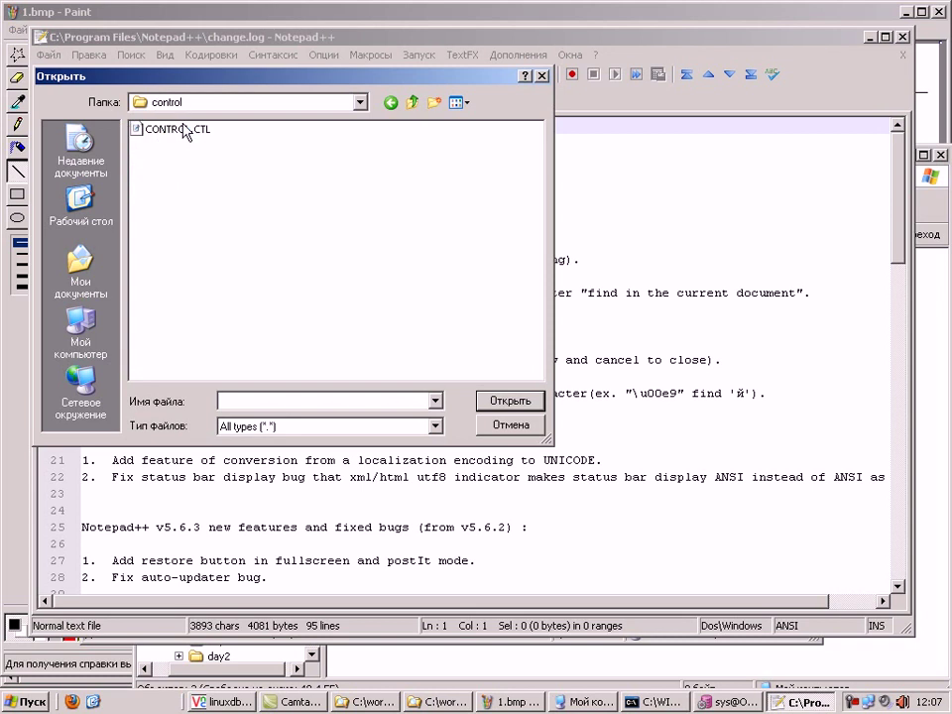
{"action": "left_click", "coordinate": [183, 130]}
{"action": "double_click", "coordinate": [185, 132]}
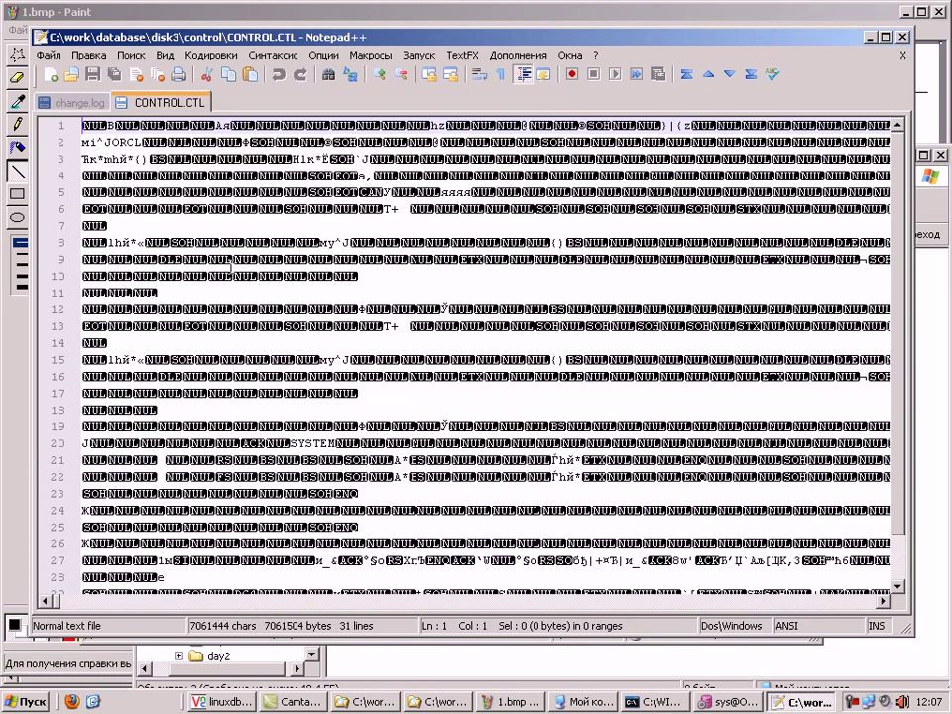
- Delete lines 5–26 of the control file, save it, and close Notepad++
{"action": "left_click_drag", "start_coordinate": [198, 195], "coordinate": [560, 544]}
{"action": "key", "text": "Delete"}
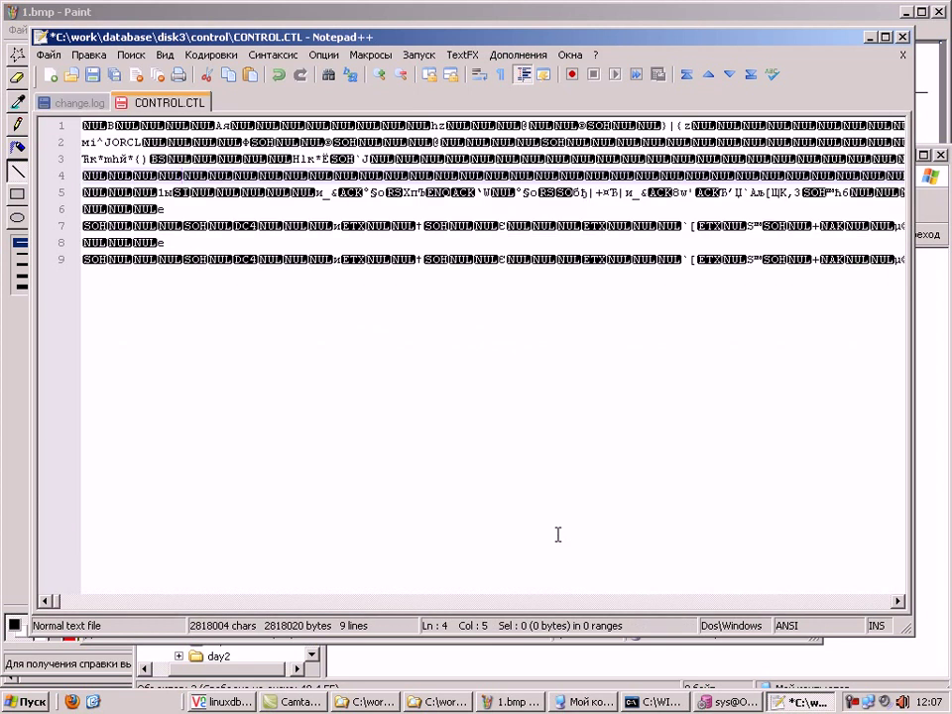
{"action": "left_click", "coordinate": [92, 75]}
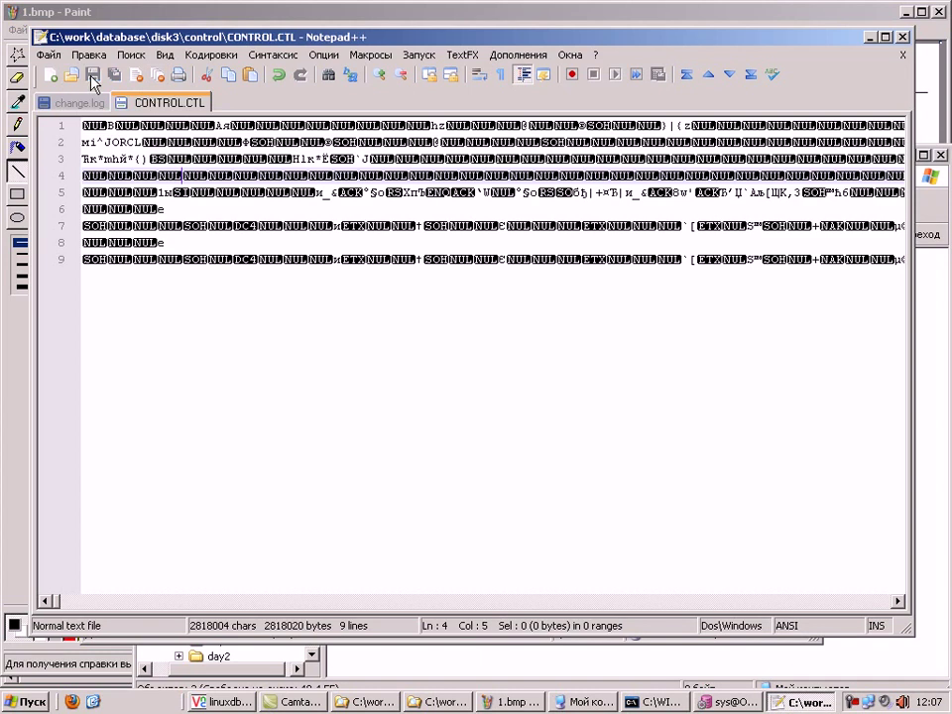
{"action": "left_click", "coordinate": [902, 36]}
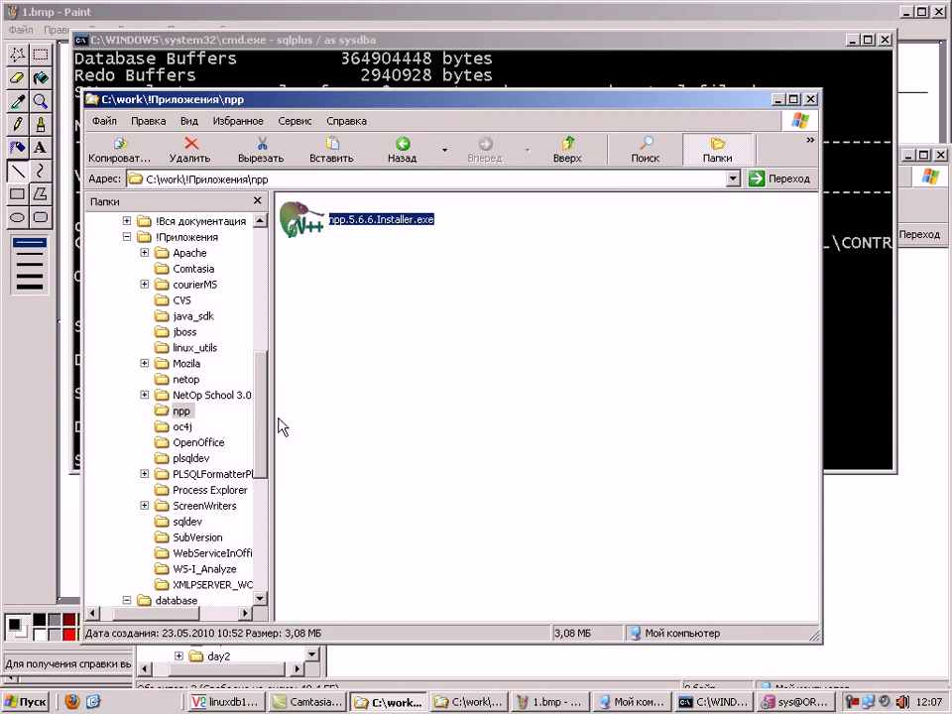
- Open the C:\work\database\alert folder in Explorer, then return to the SQL*Plus console
{"action": "left_click", "coordinate": [126, 238]}
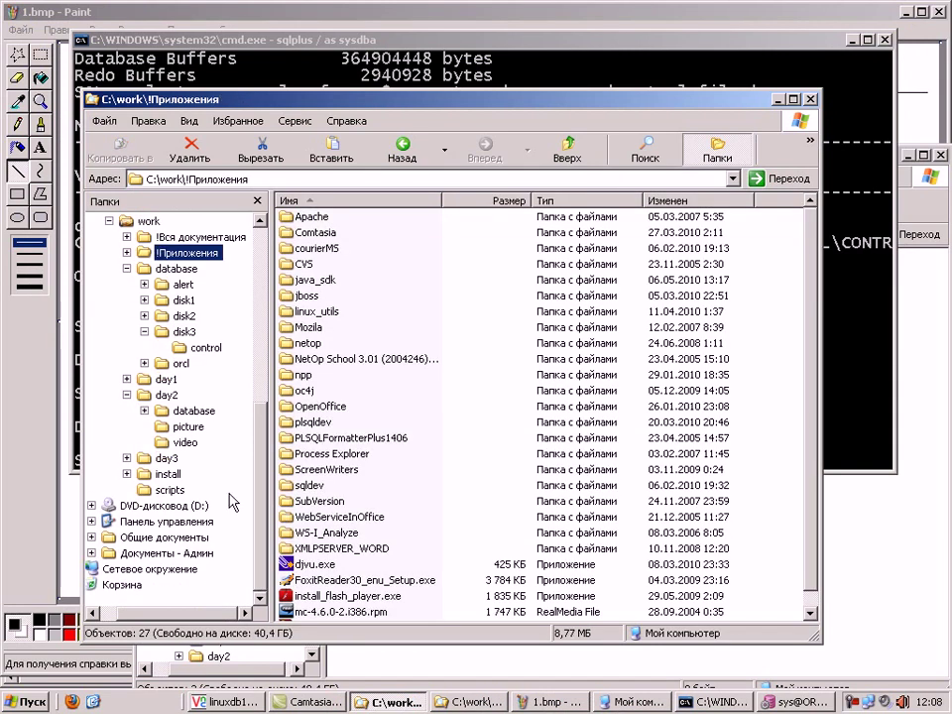
{"action": "left_click", "coordinate": [126, 395]}
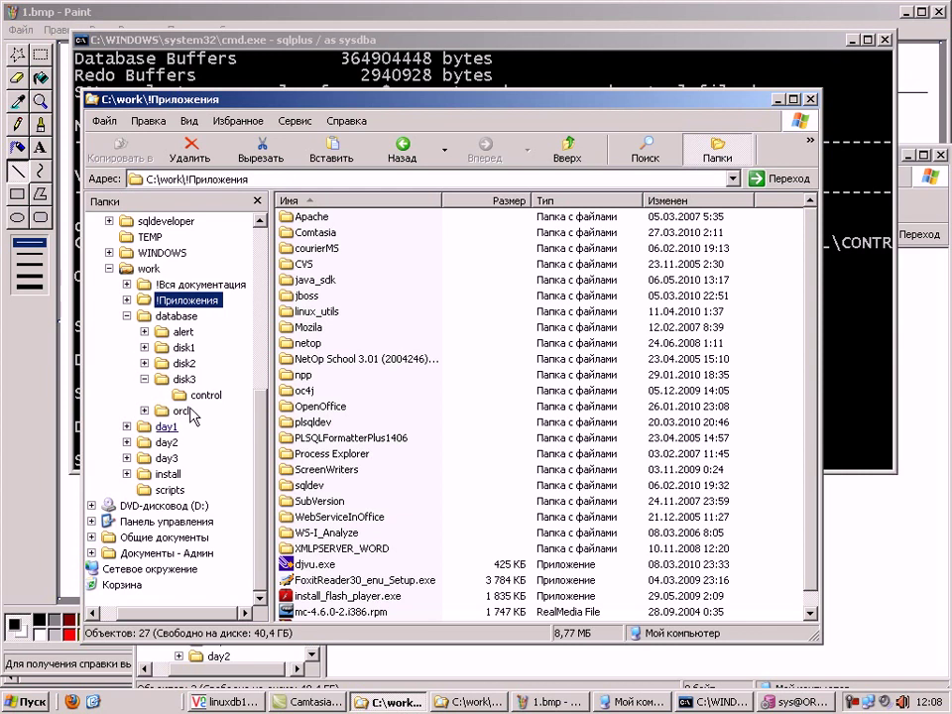
{"action": "left_click", "coordinate": [179, 315]}
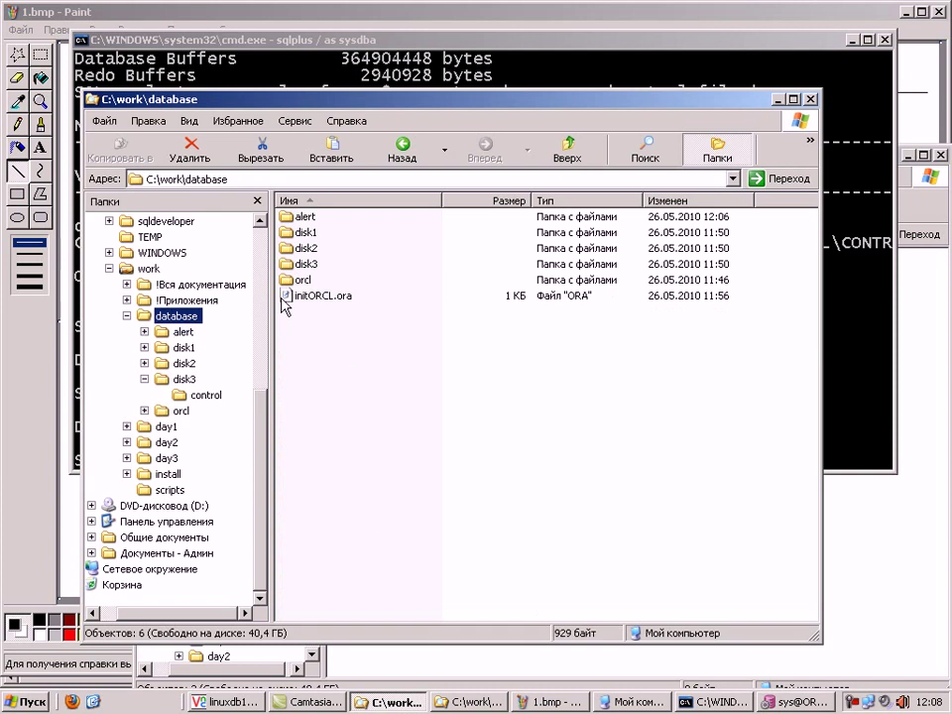
{"action": "left_click", "coordinate": [312, 220]}
{"action": "double_click", "coordinate": [312, 221]}
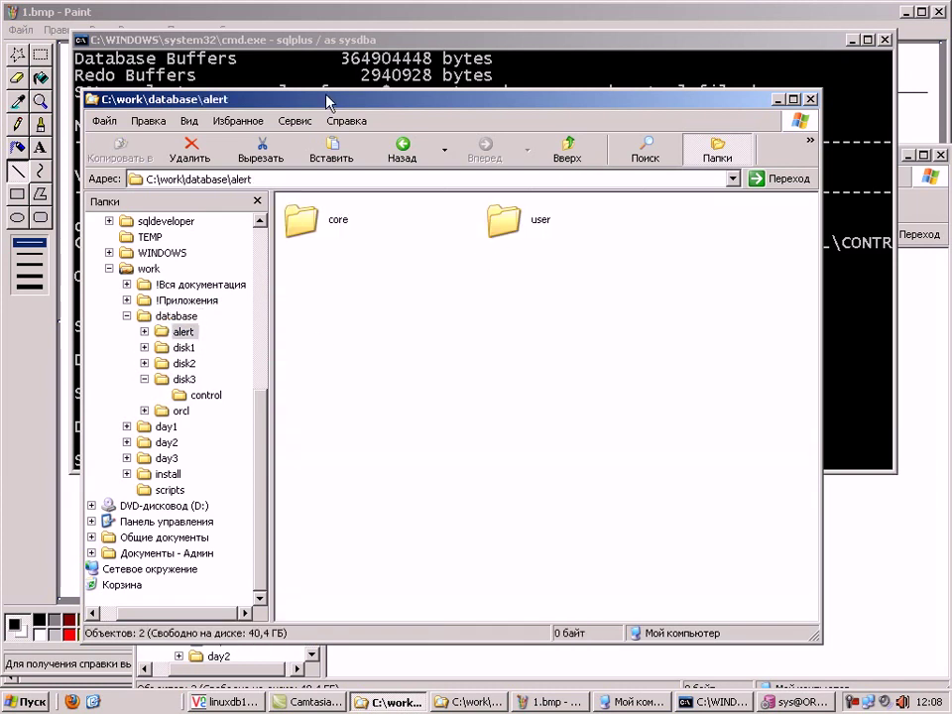
{"action": "left_click_drag", "start_coordinate": [329, 99], "coordinate": [394, 58]}
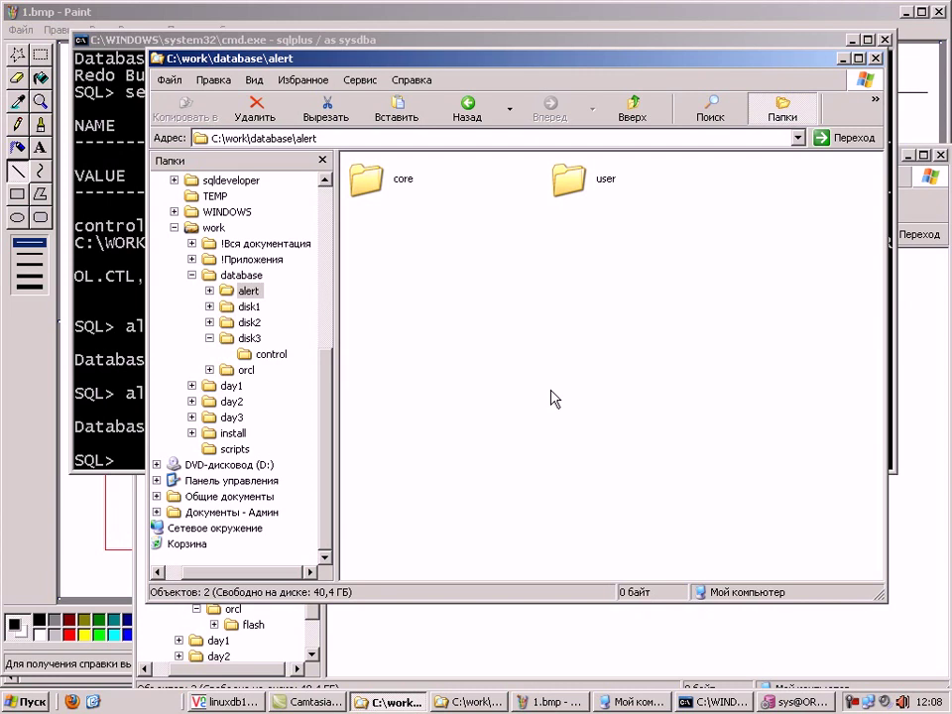
{"action": "left_click", "coordinate": [124, 442]}
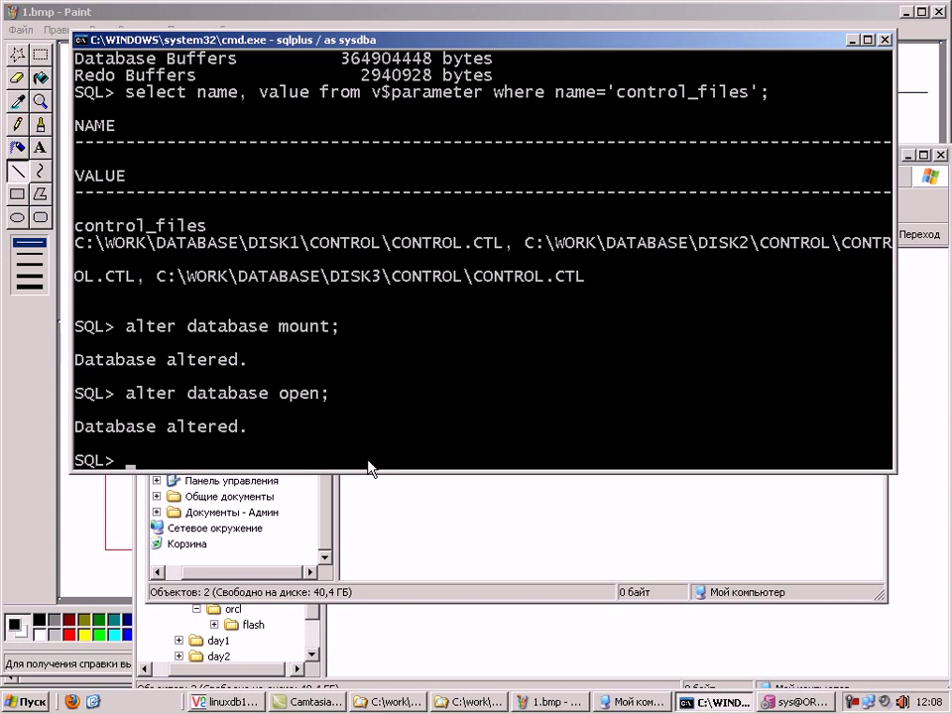
- Reset the scott account's password and unlock the account with ALTER USER
{"action": "type", "text": "alter user scott "}
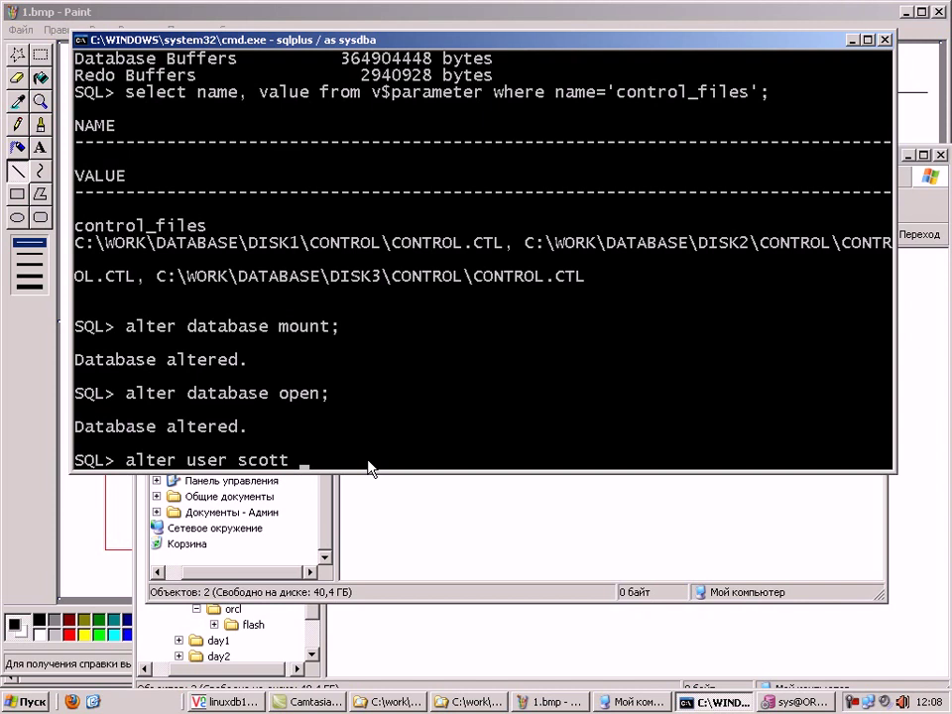
{"action": "type", "text": "identified by "}
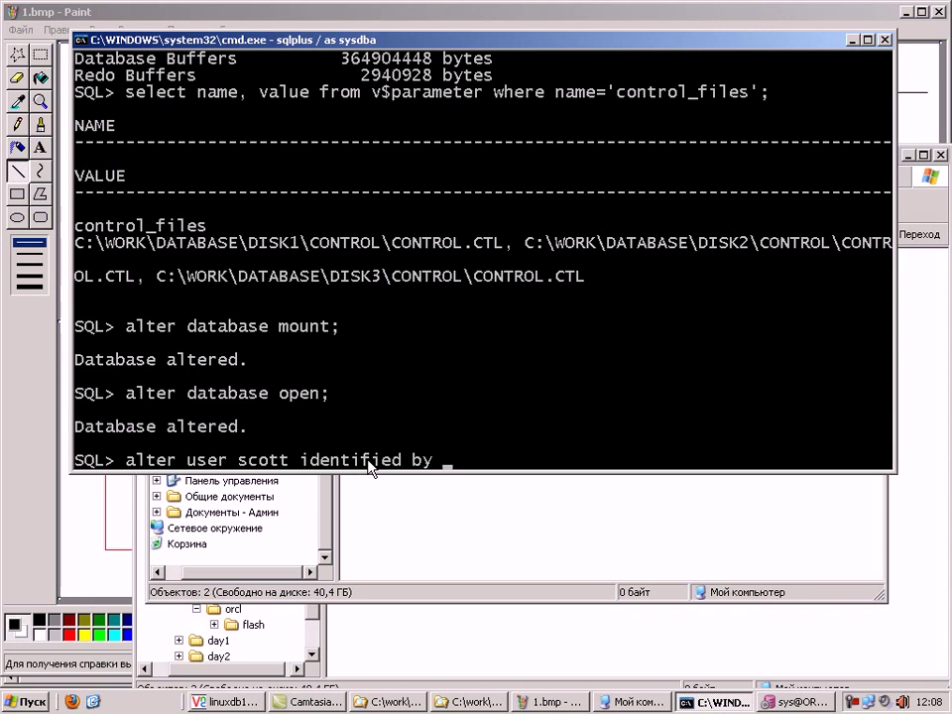
{"action": "type", "text": "tiger;"}
{"action": "key", "text": "Return"}
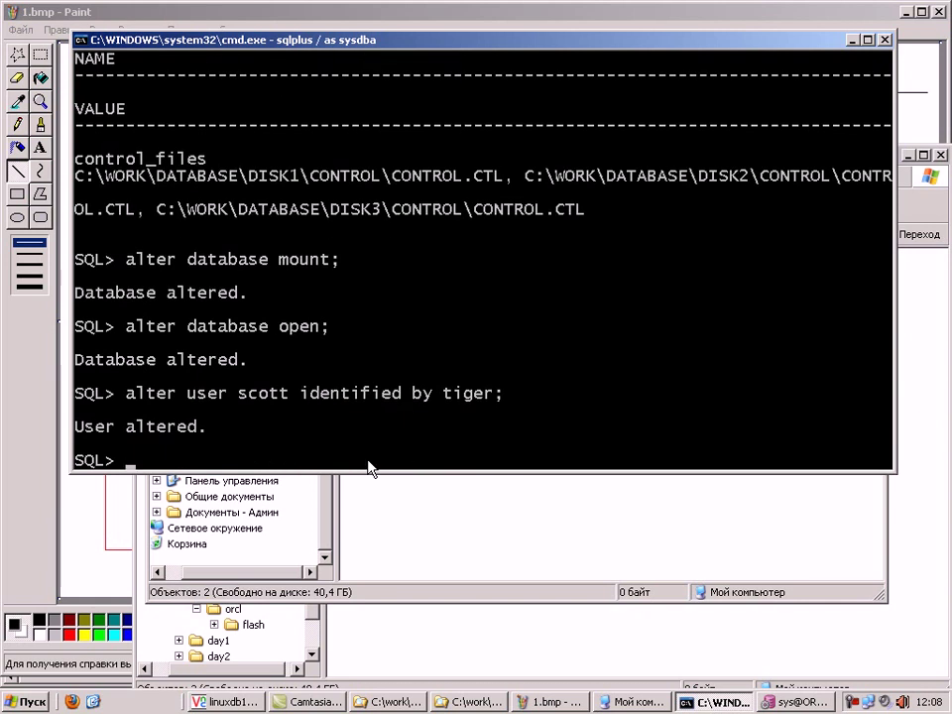
{"action": "key", "text": "Up"}
{"action": "key", "text": "Up"}
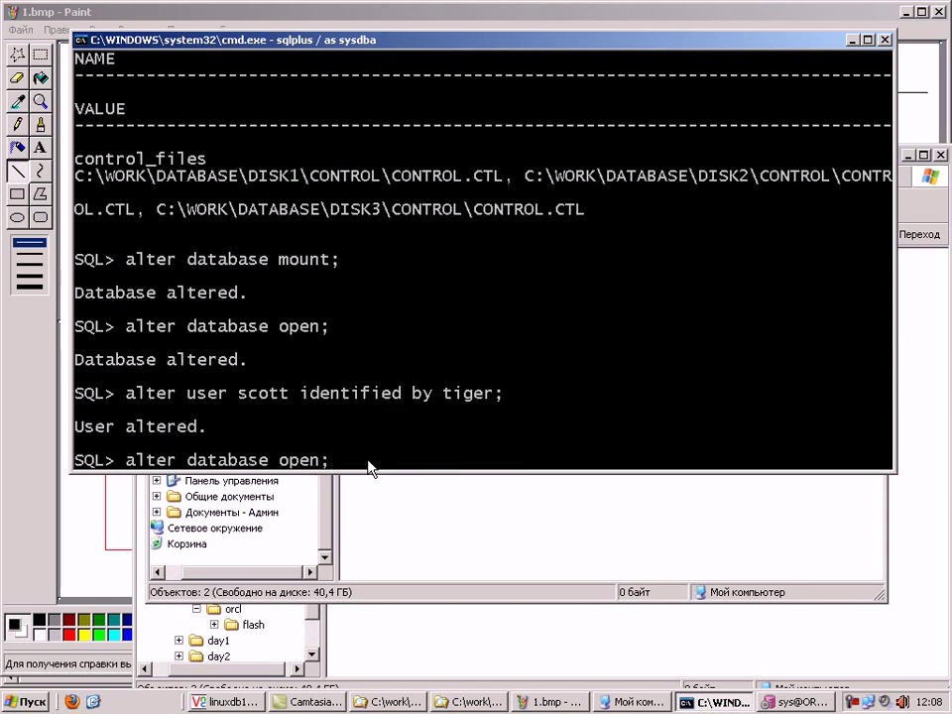
{"action": "key", "text": "Down"}
{"action": "key", "text": "BackSpace"}
{"action": "key", "text": "BackSpace"}
{"action": "key", "text": "BackSpace"}
{"action": "key", "text": "BackSpace"}
{"action": "key", "text": "BackSpace"}
{"action": "key", "text": "BackSpace"}
{"action": "key", "text": "BackSpace"}
{"action": "key", "text": "BackSpace"}
{"action": "key", "text": "BackSpace"}
{"action": "key", "text": "BackSpace"}
{"action": "key", "text": "BackSpace"}
{"action": "key", "text": "BackSpace"}
{"action": "key", "text": "BackSpace"}
{"action": "key", "text": "BackSpace"}
{"action": "key", "text": "BackSpace"}
{"action": "key", "text": "BackSpace"}
{"action": "key", "text": "BackSpace"}
{"action": "key", "text": "BackSpace"}
{"action": "key", "text": "BackSpace"}
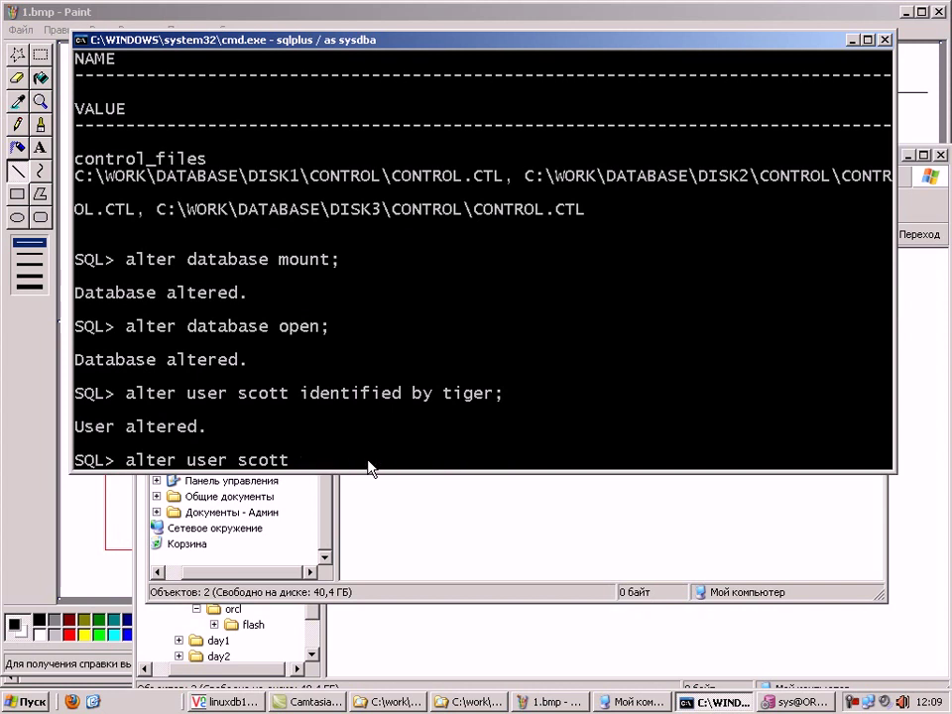
{"action": "type", "text": "account unloc"}
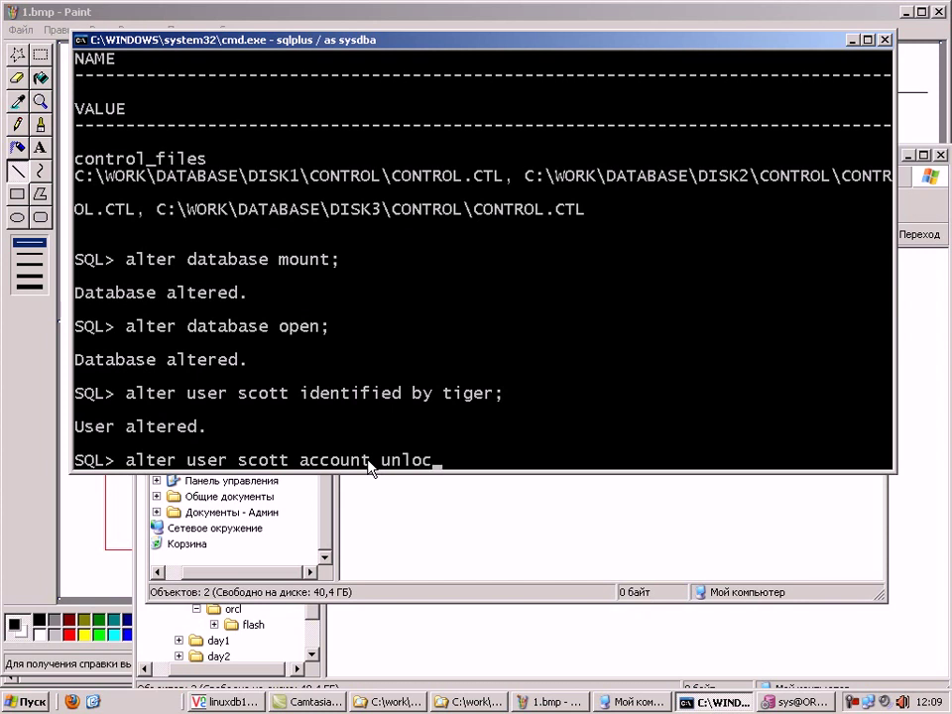
{"action": "type", "text": "k;"}
{"action": "key", "text": "Return"}
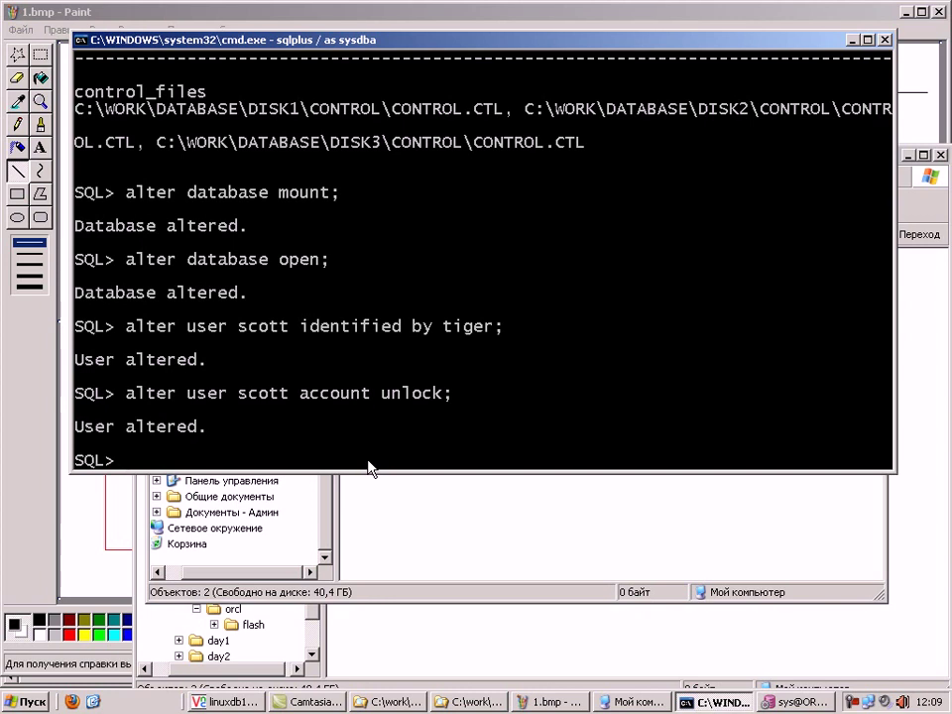
- Connect as scott and list all rows of the dept table
{"action": "type", "text": "connect scott"}
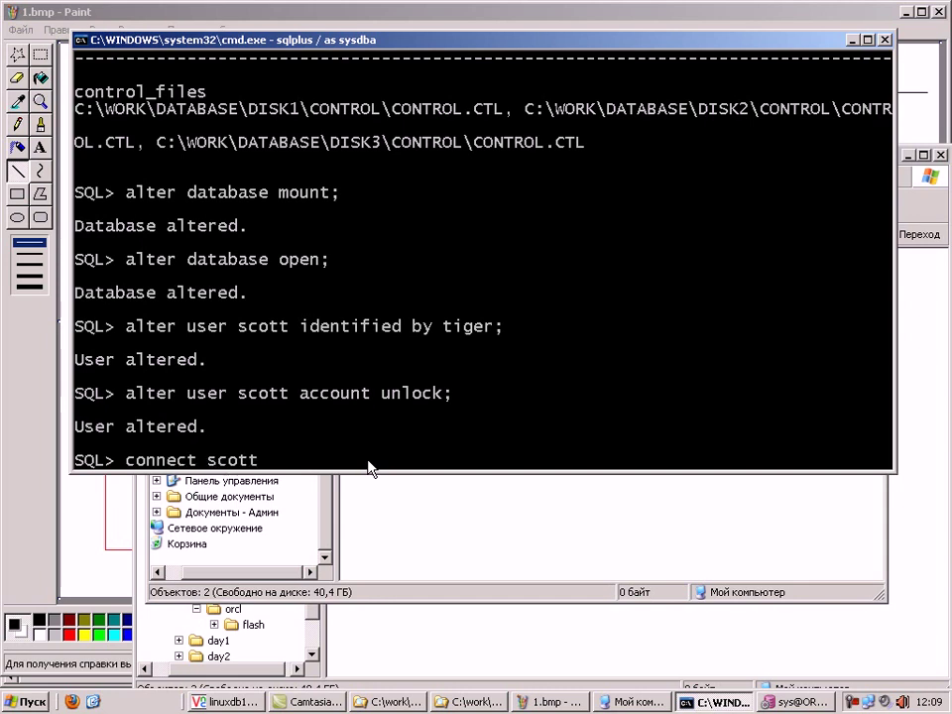
{"action": "type", "text": "/tiger;"}
{"action": "key", "text": "Return"}
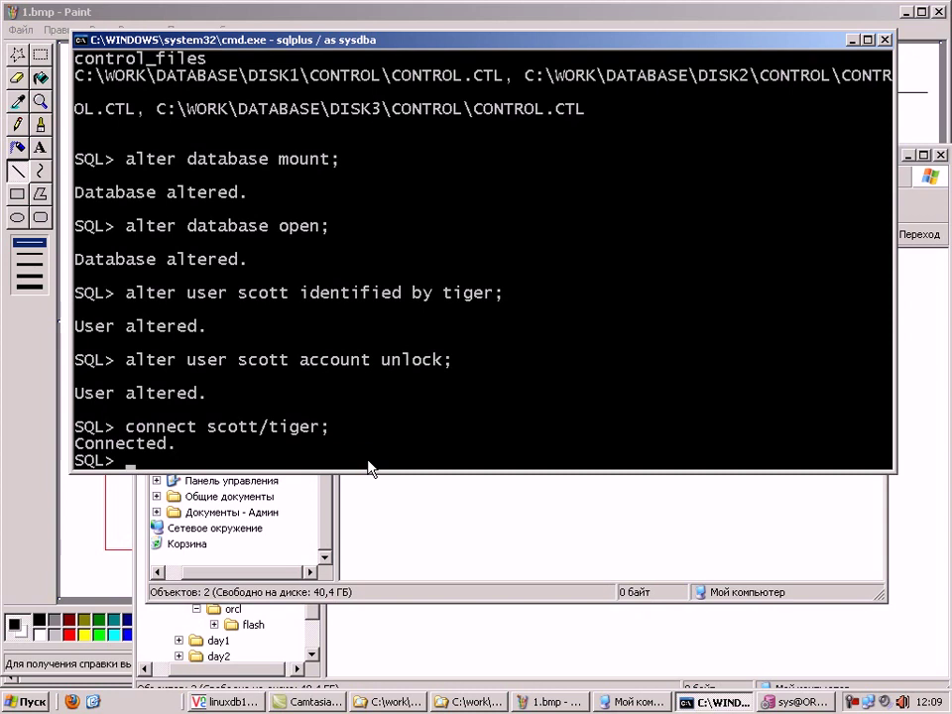
{"action": "type", "text": "select * from dept;"}
{"action": "key", "text": "Return"}
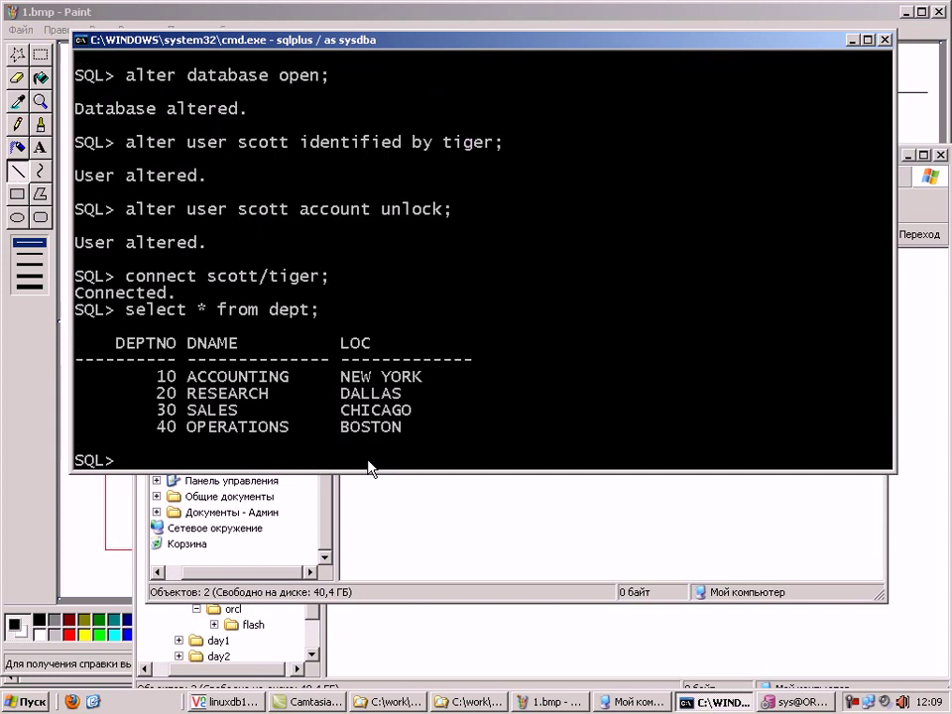
{"action": "left_click", "coordinate": [411, 514]}
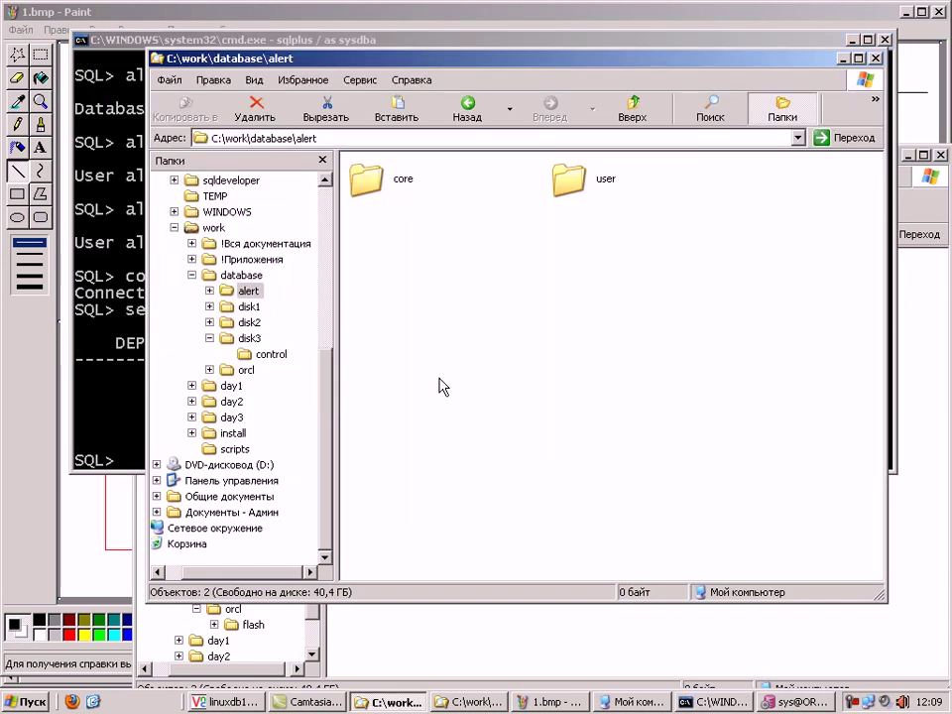
{"action": "left_click", "coordinate": [248, 306]}
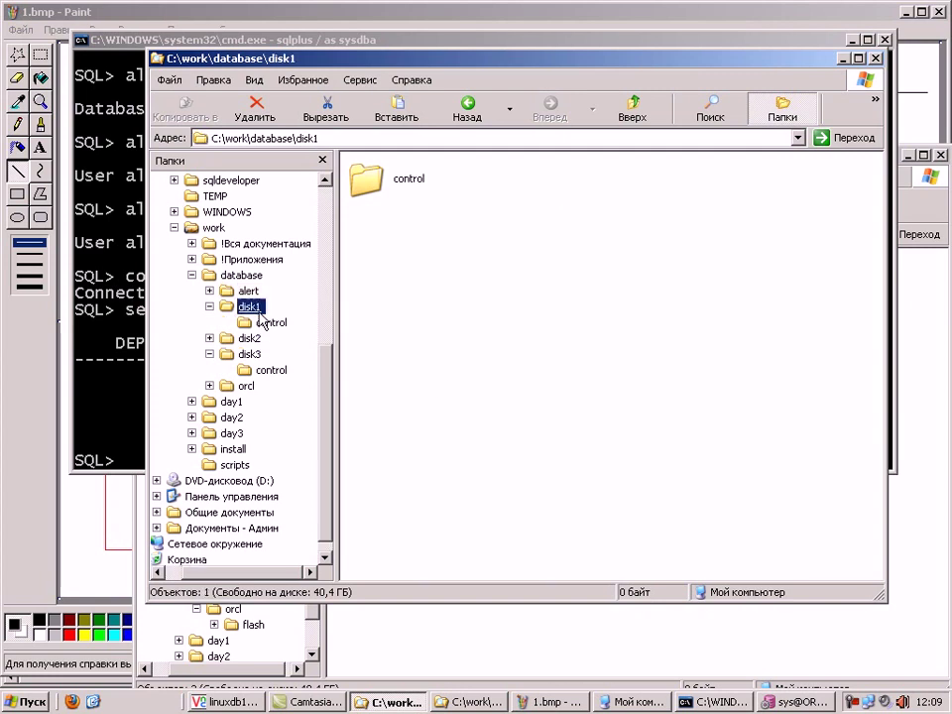
{"action": "left_click", "coordinate": [248, 340]}
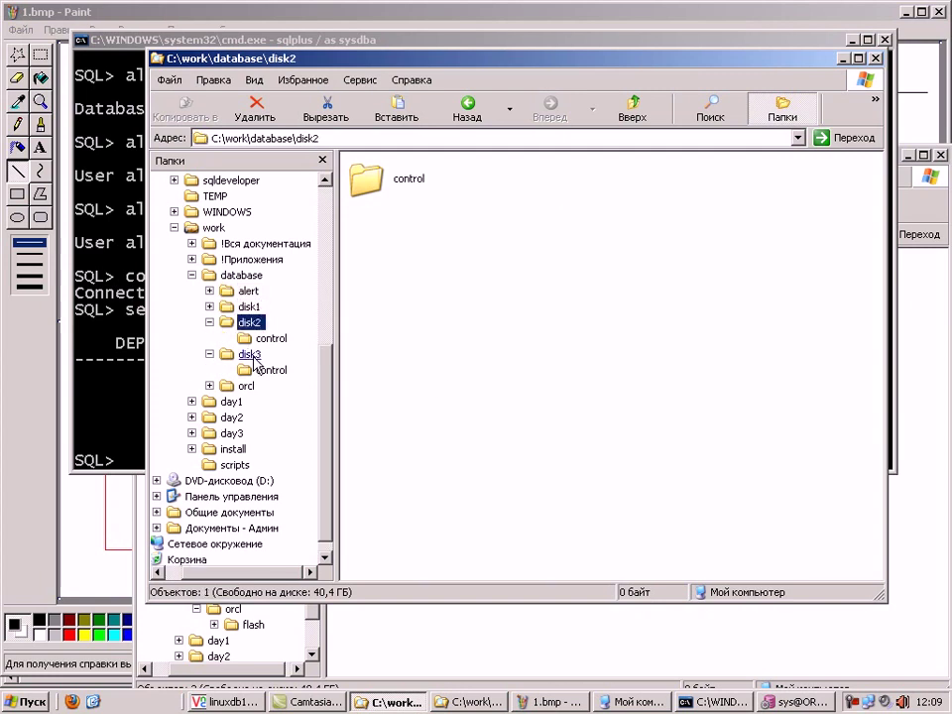
{"action": "left_click", "coordinate": [266, 342]}
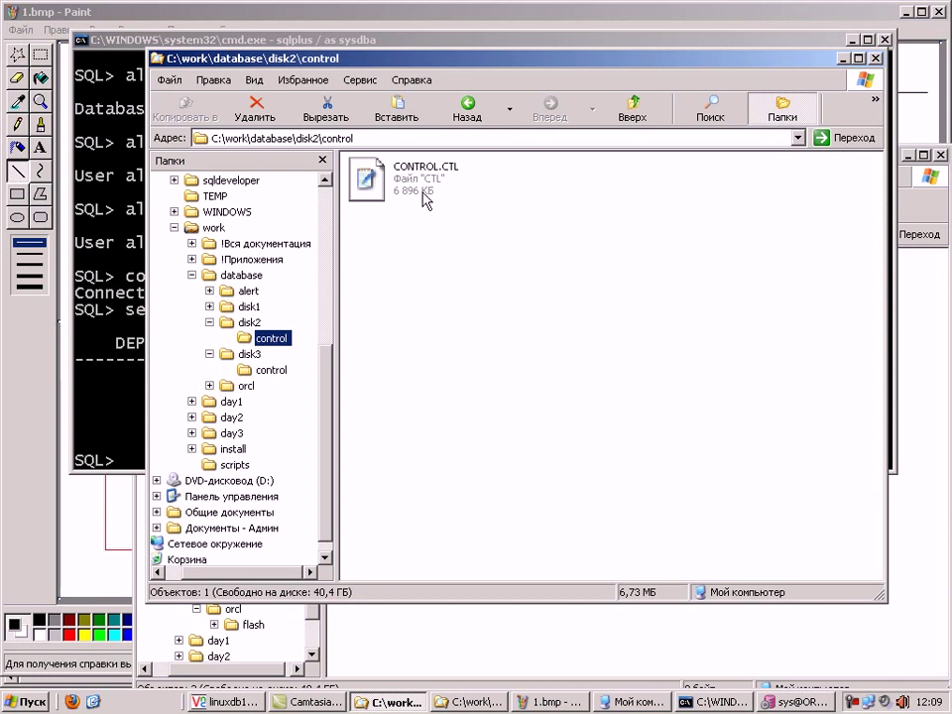
{"action": "left_click", "coordinate": [267, 374]}
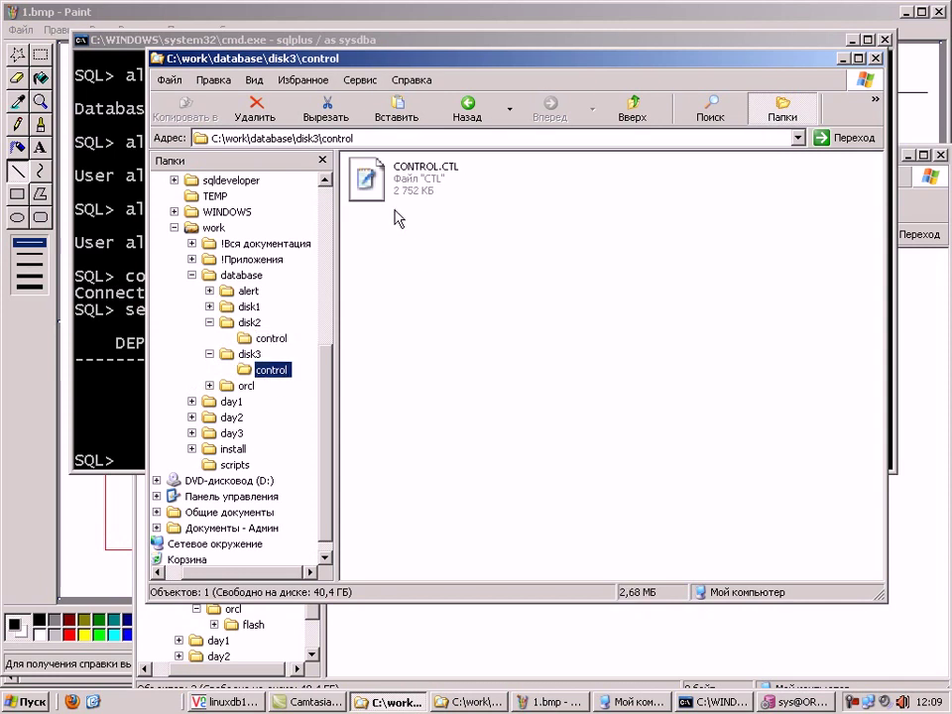
{"action": "mouse_move", "coordinate": [400, 198]}
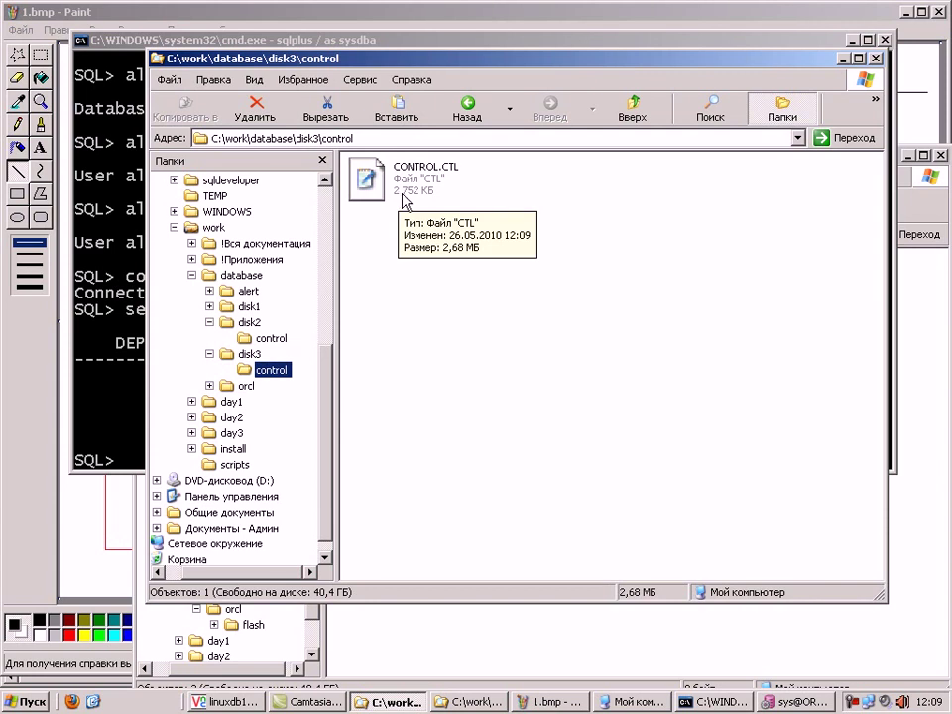
{"action": "left_click", "coordinate": [249, 308]}
{"action": "double_click", "coordinate": [368, 181]}
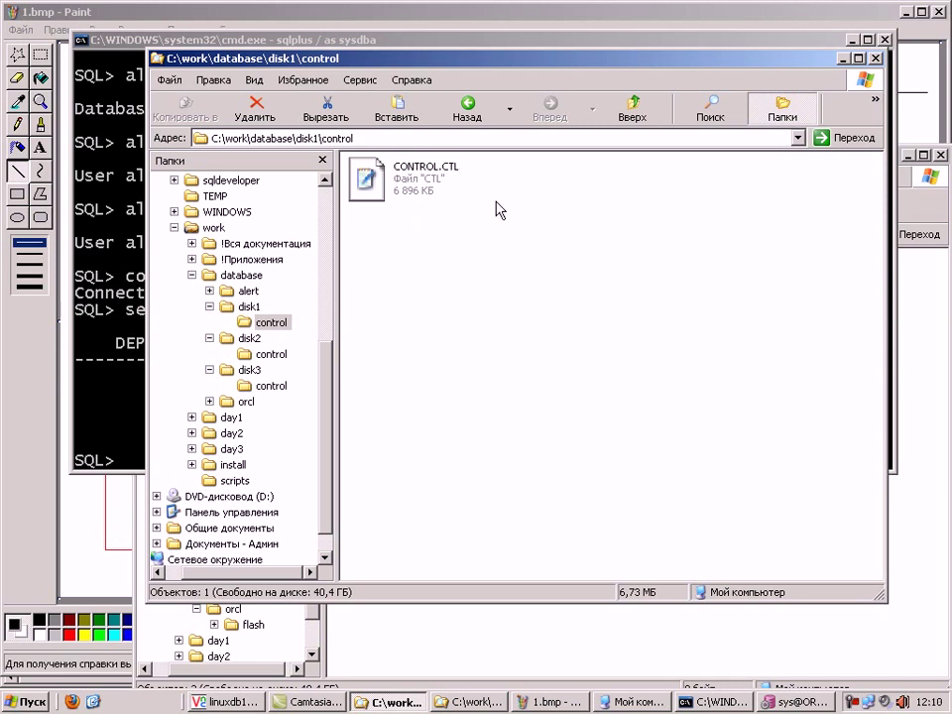
{"action": "left_click", "coordinate": [95, 419]}
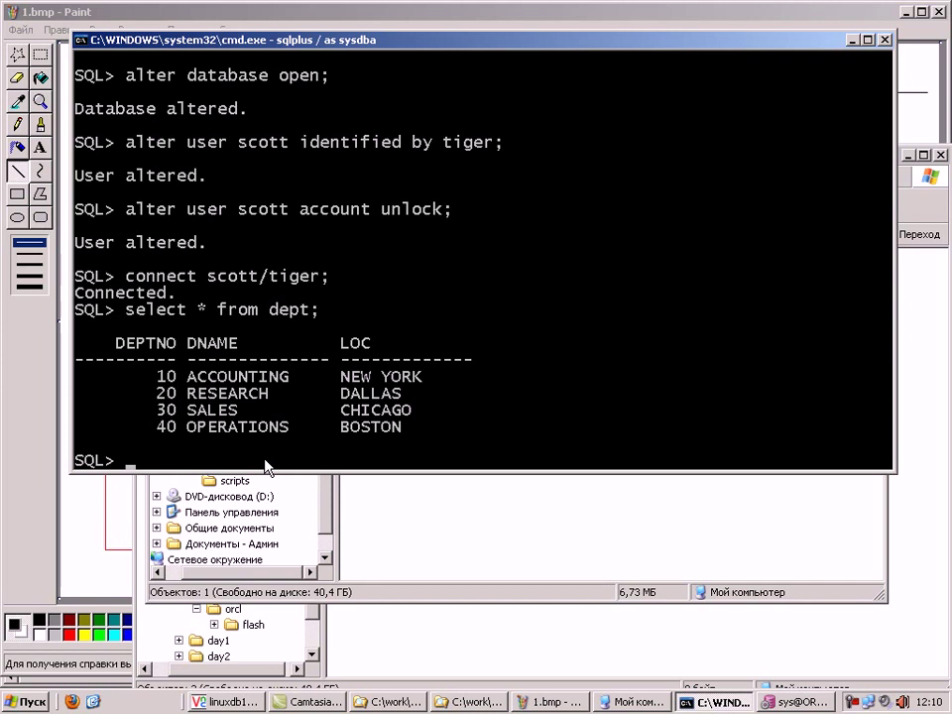
- Create table q with a single number column n
{"action": "type", "text": "create"}
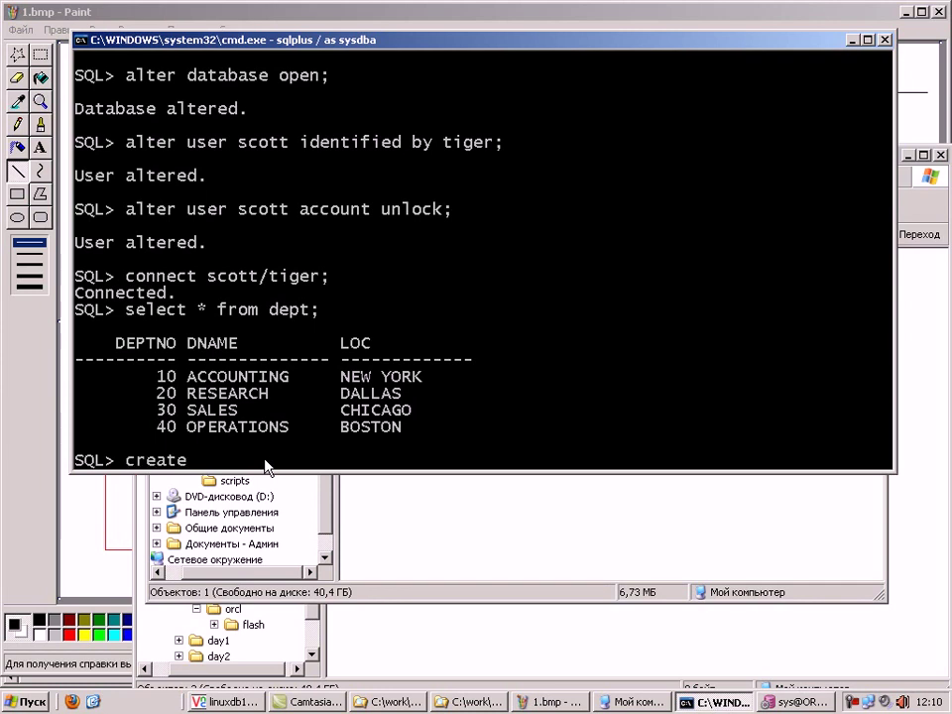
{"action": "type", "text": " table q ("}
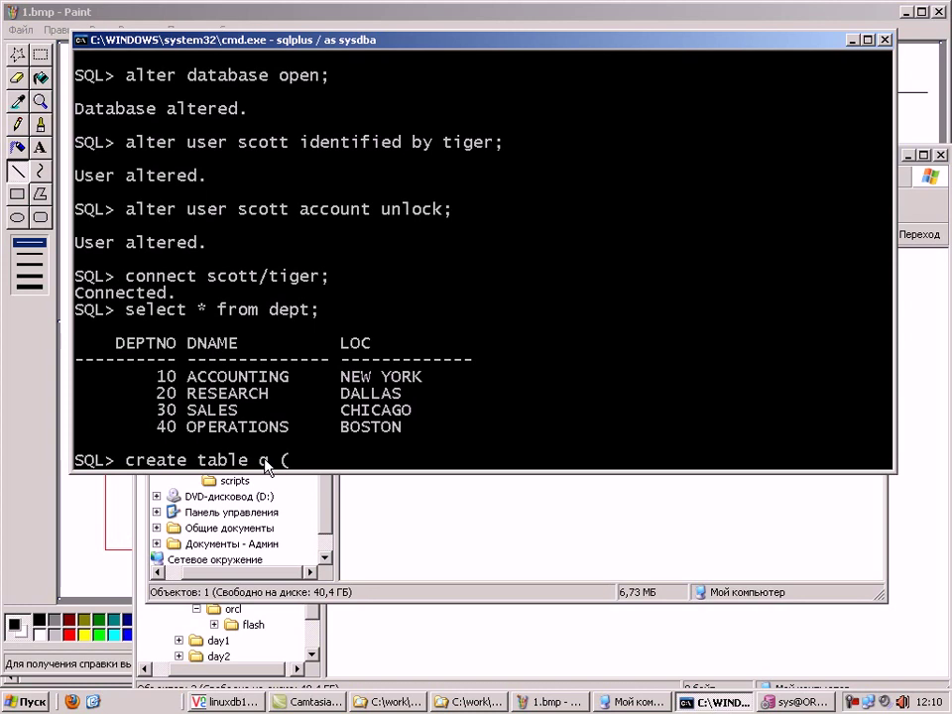
{"action": "type", "text": "n number);"}
{"action": "key", "text": "Return"}
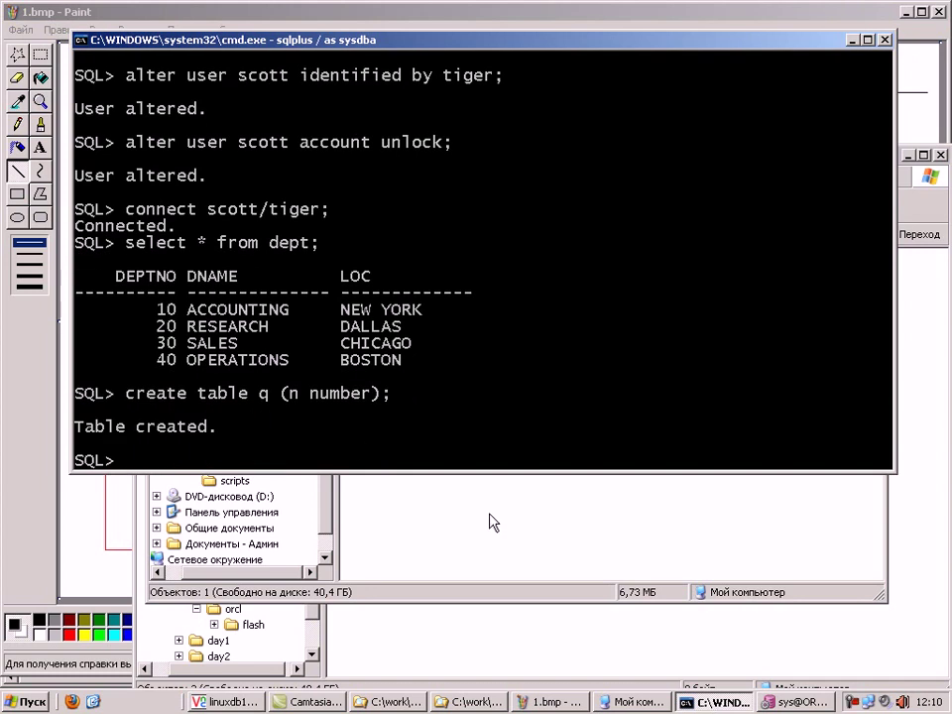
{"action": "left_click", "coordinate": [493, 522]}
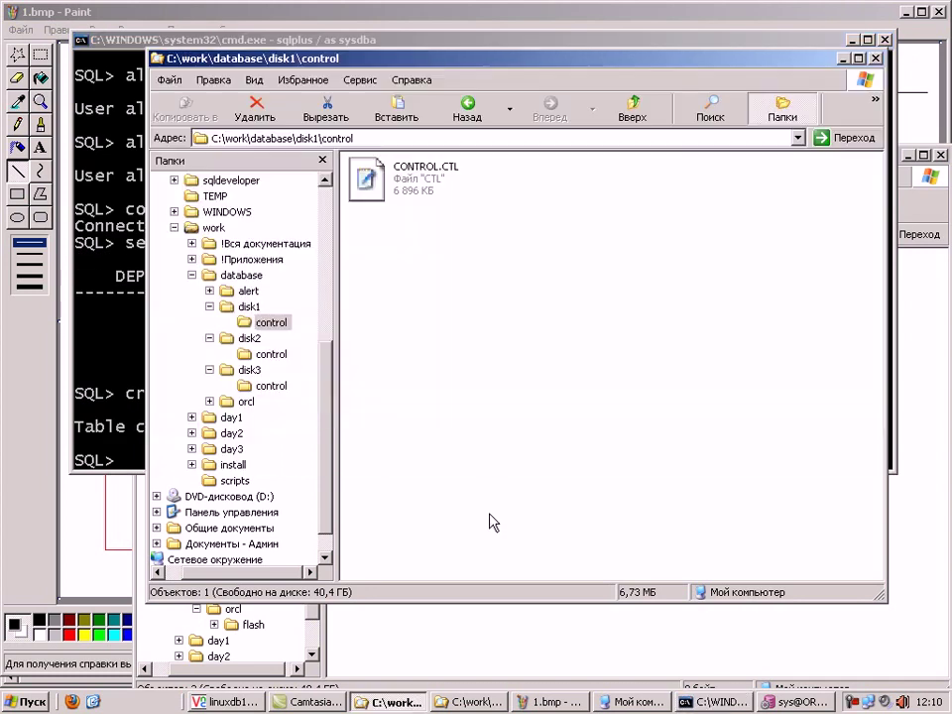
{"action": "left_click", "coordinate": [273, 387]}
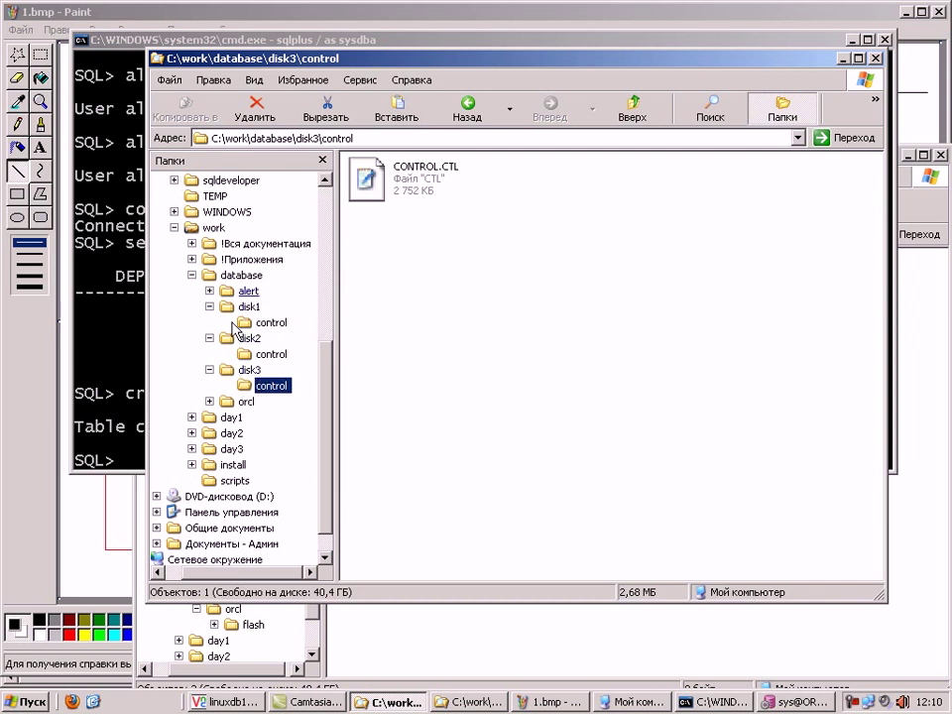
{"action": "left_click", "coordinate": [248, 391]}
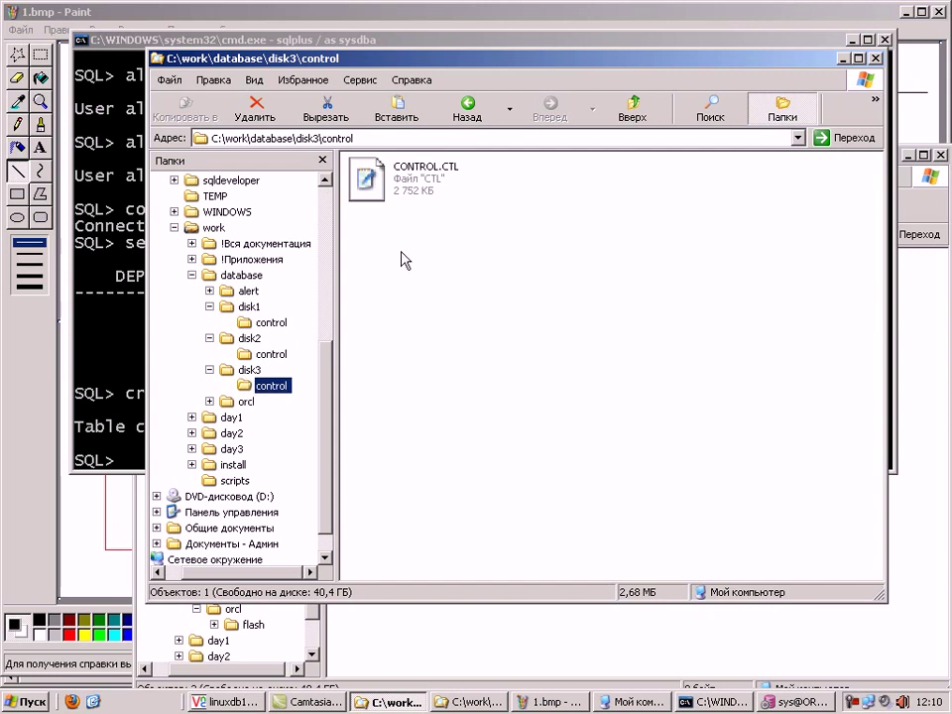
{"action": "mouse_move", "coordinate": [366, 191]}
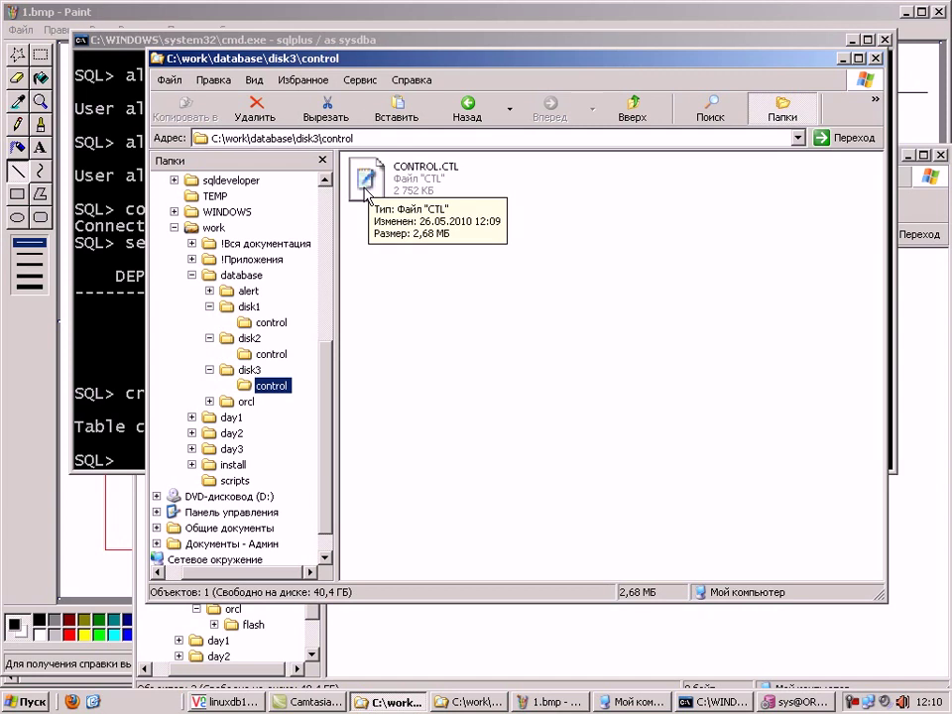
{"action": "left_click", "coordinate": [127, 40]}
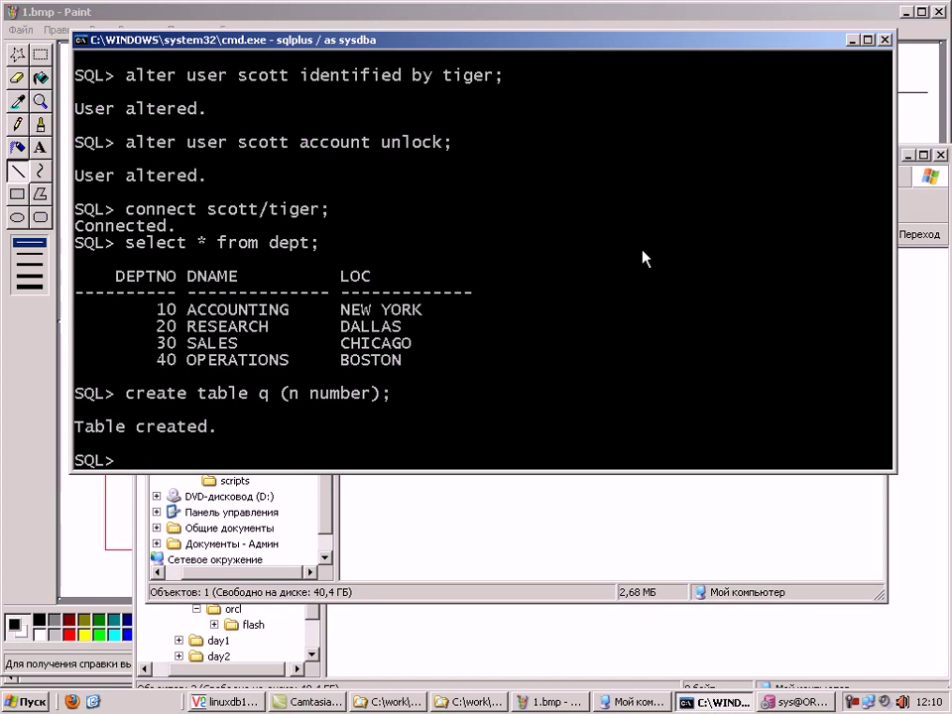
- Reconnect as sysdba and force a redo log switch with alter system switch logfile
{"action": "type", "text": "connect /"}
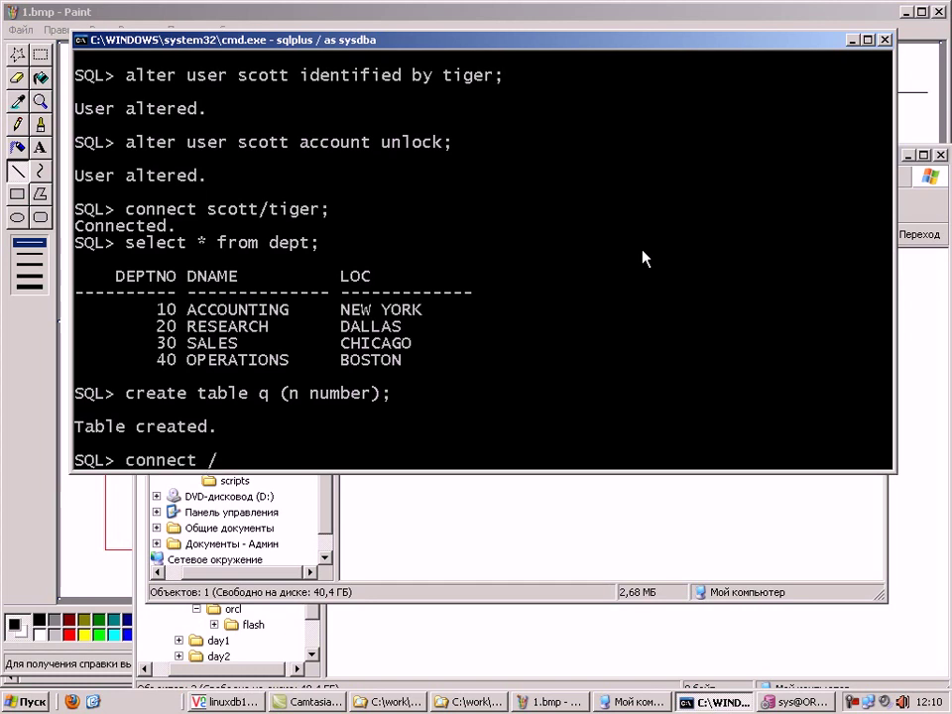
{"action": "type", "text": " as sysdba"}
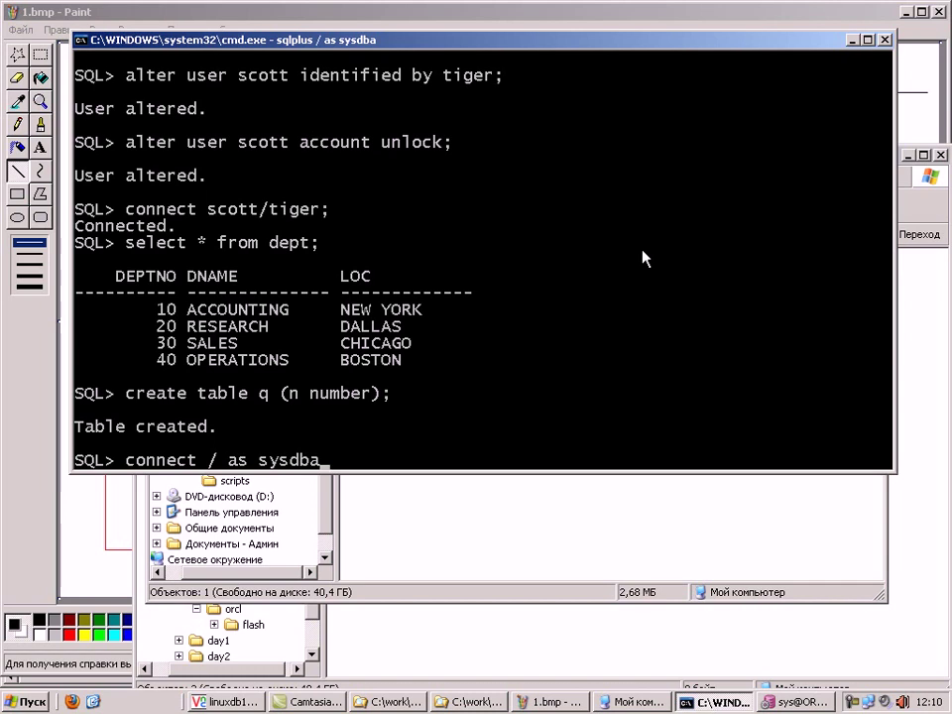
{"action": "key", "text": "Return"}
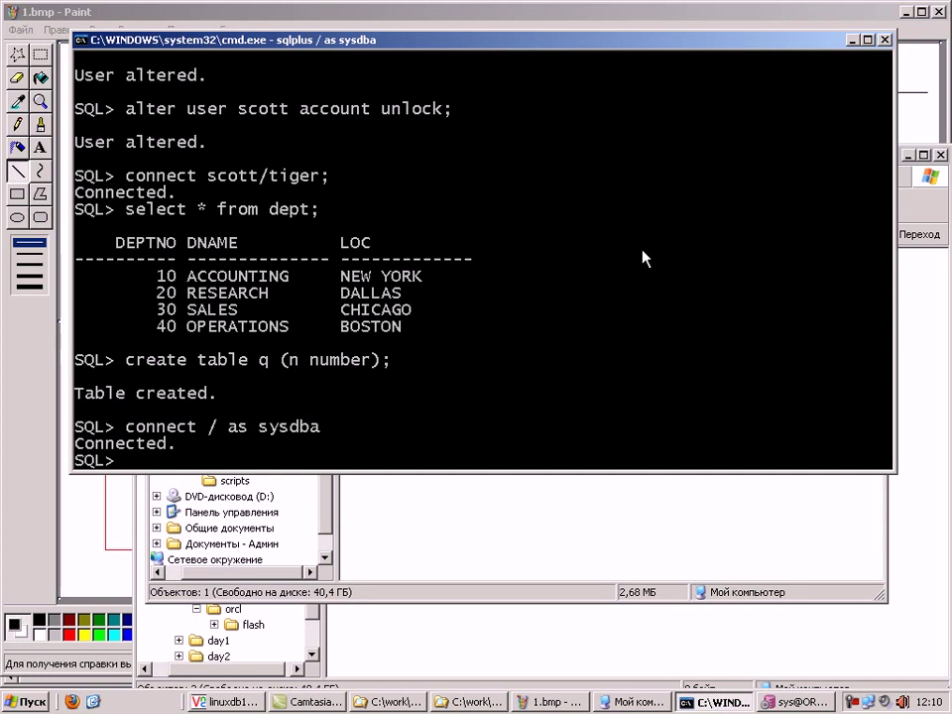
{"action": "type", "text": "alter syste"}
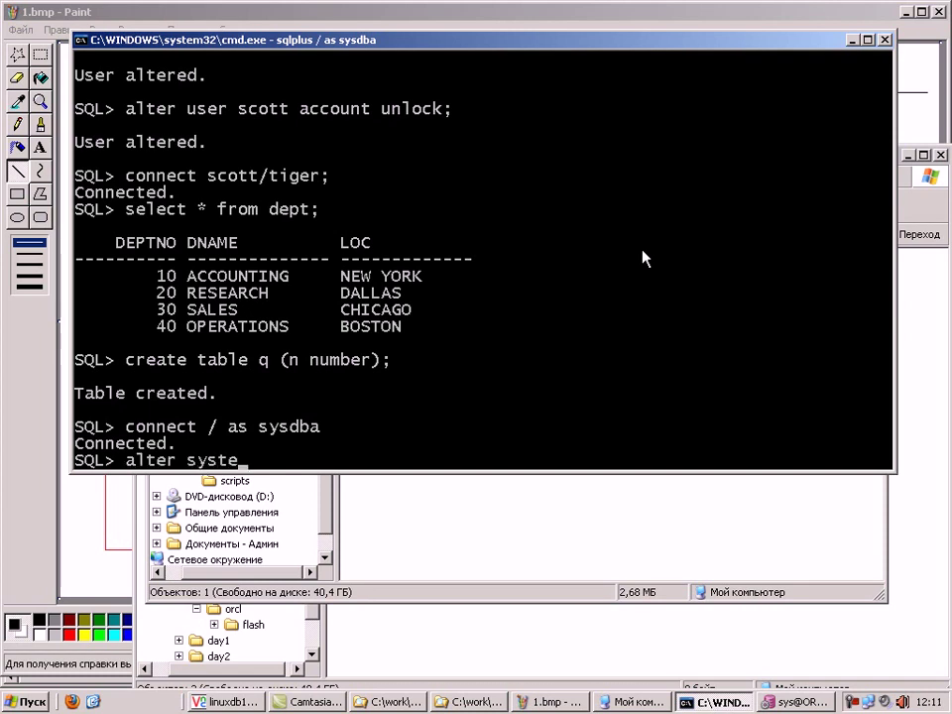
{"action": "type", "text": "m switch log"}
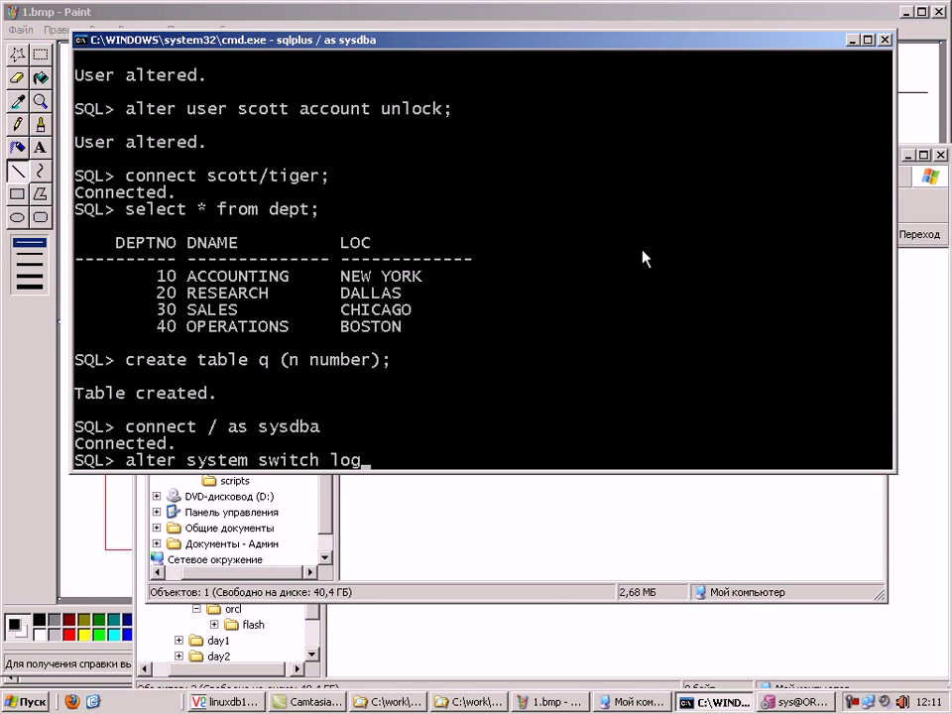
{"action": "type", "text": "file;"}
{"action": "key", "text": "Return"}
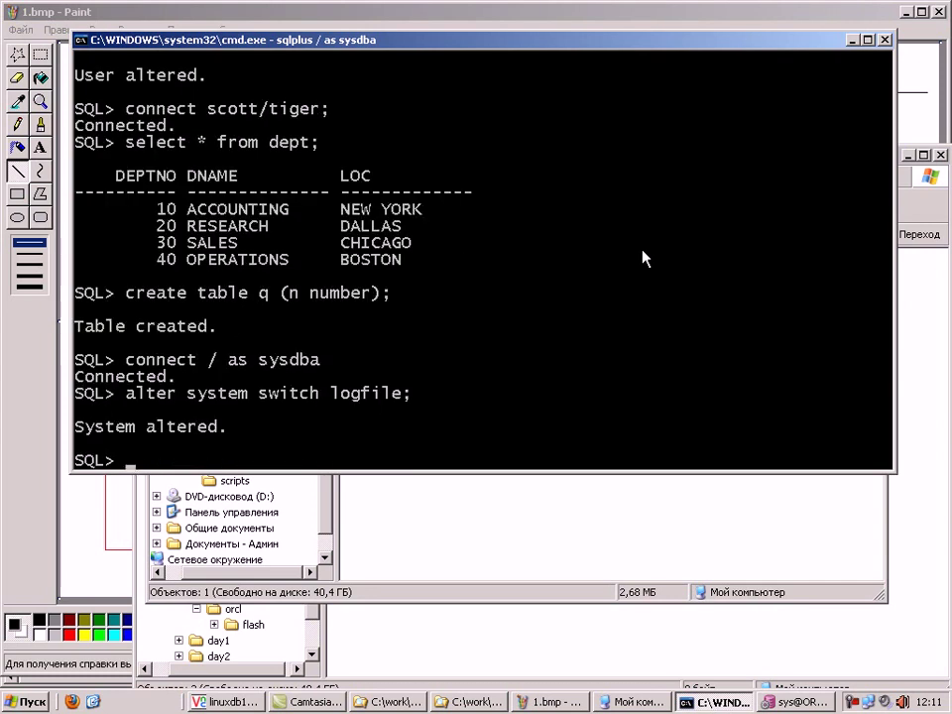
{"action": "left_click", "coordinate": [649, 515]}
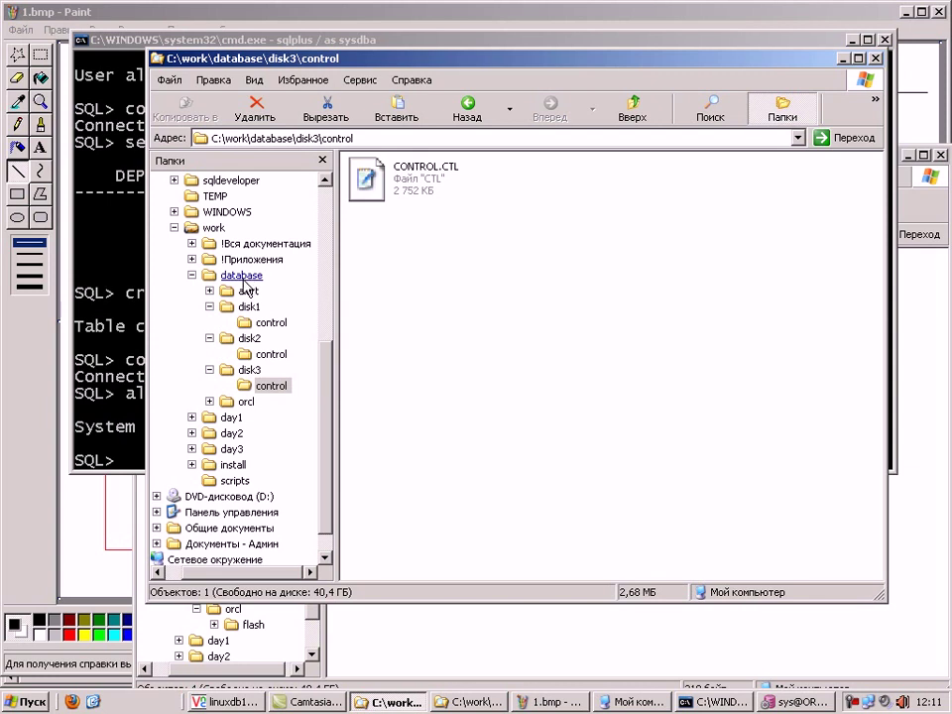
- Open alert_orcl.log from the alert folder in Notepad to check the log sequence 5 entry
{"action": "left_click", "coordinate": [248, 290]}
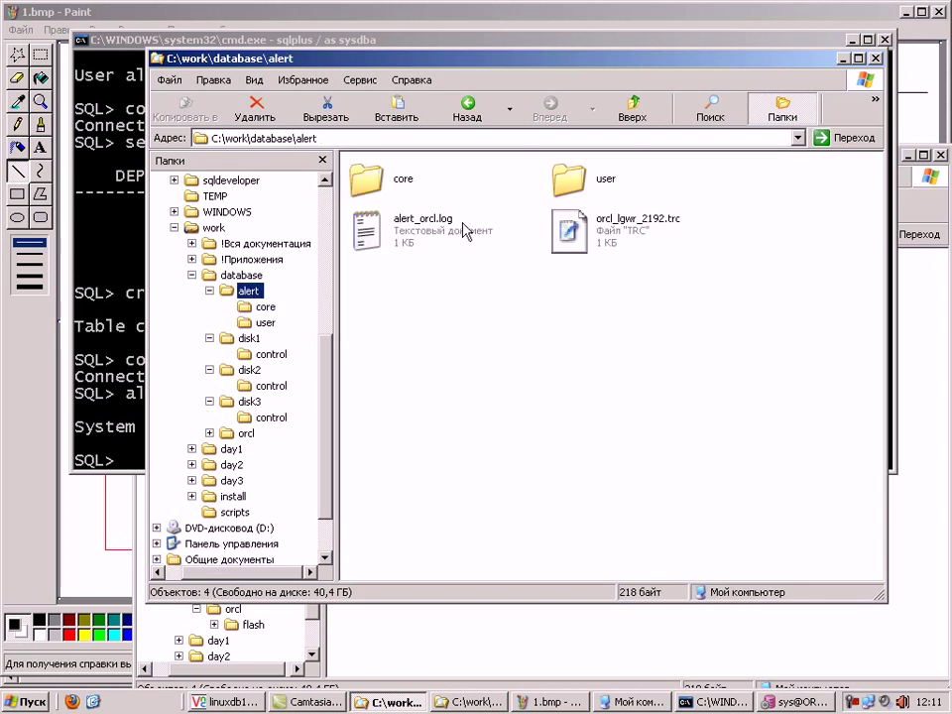
{"action": "double_click", "coordinate": [369, 238]}
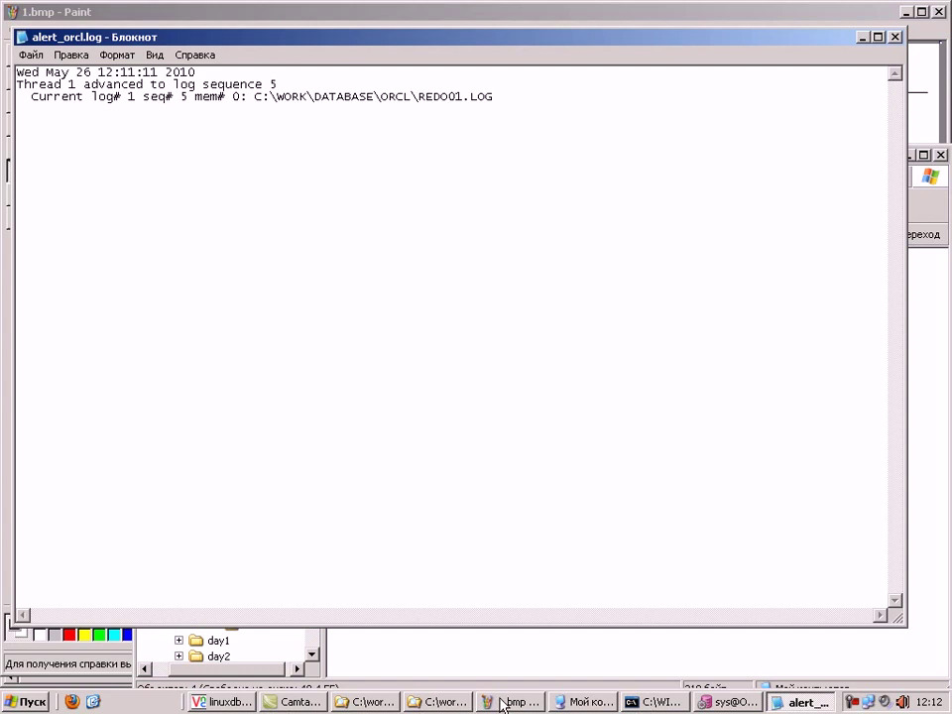
{"action": "left_click", "coordinate": [652, 702]}
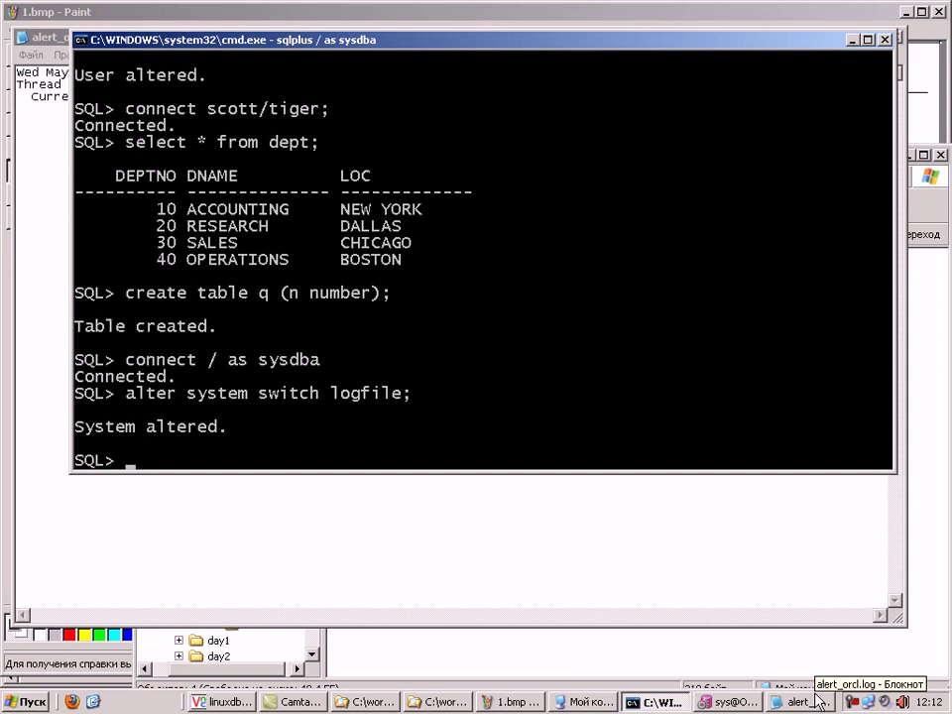
- Run startup force, which starts the instance but fails with ORA-00205
{"action": "type", "text": "startup"}
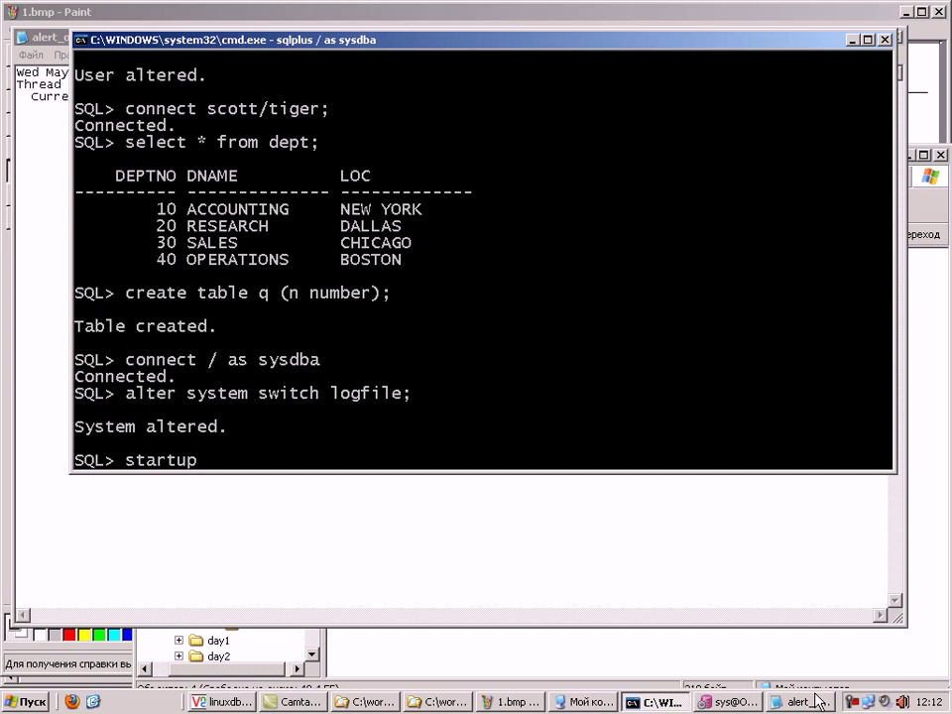
{"action": "type", "text": "force"}
{"action": "key", "text": "Return"}
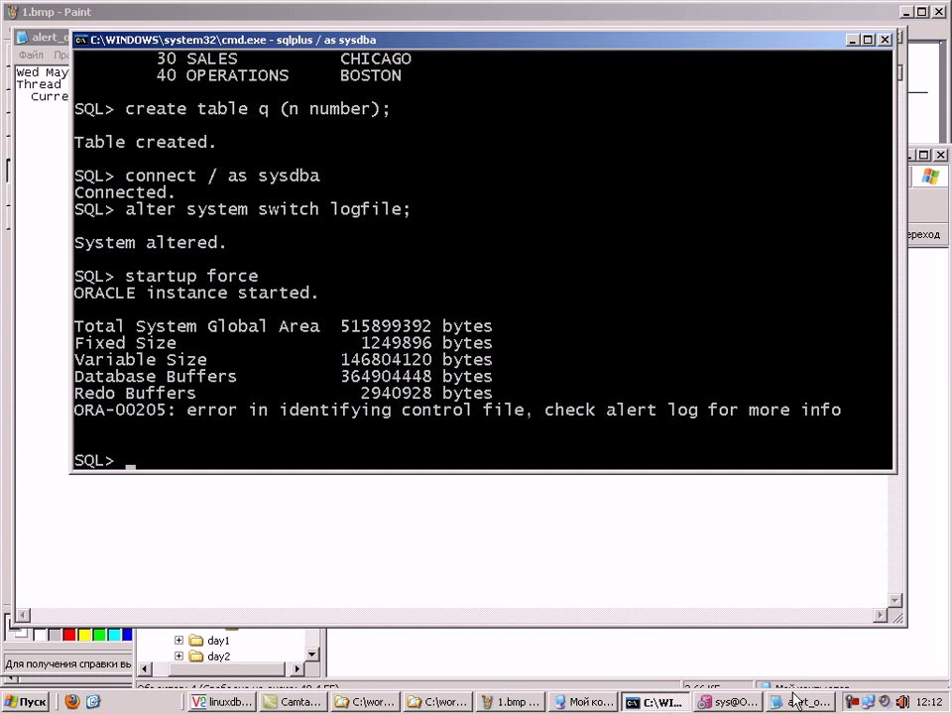
{"action": "left_click", "coordinate": [793, 700]}
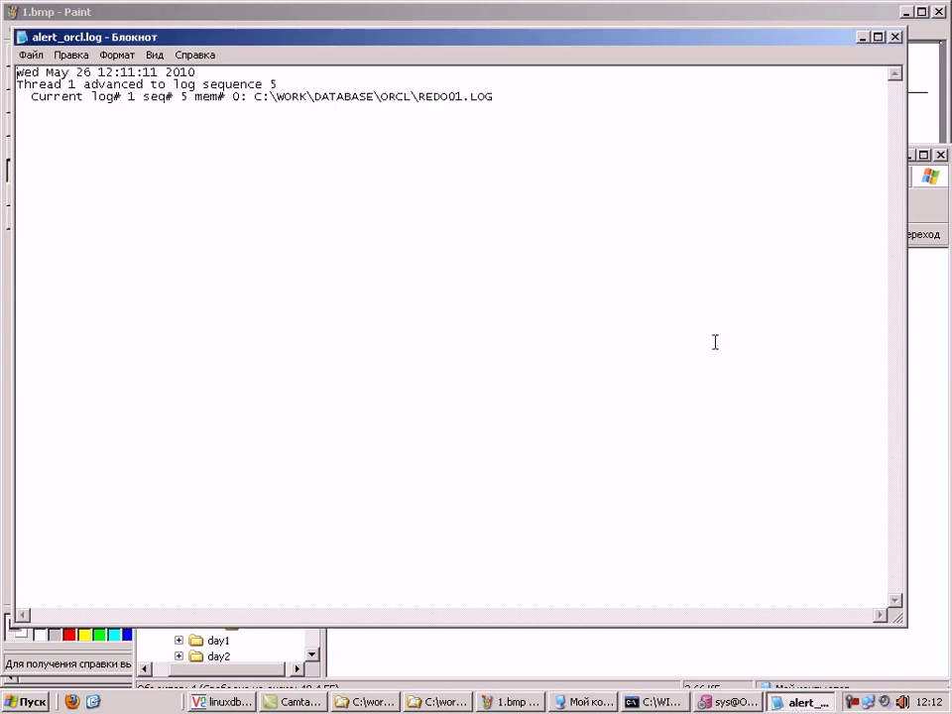
- Reopen the refreshed alert_orcl.log, highlight the CTL1ORCL.ORA control file path, and close Notepad
{"action": "left_click", "coordinate": [894, 37]}
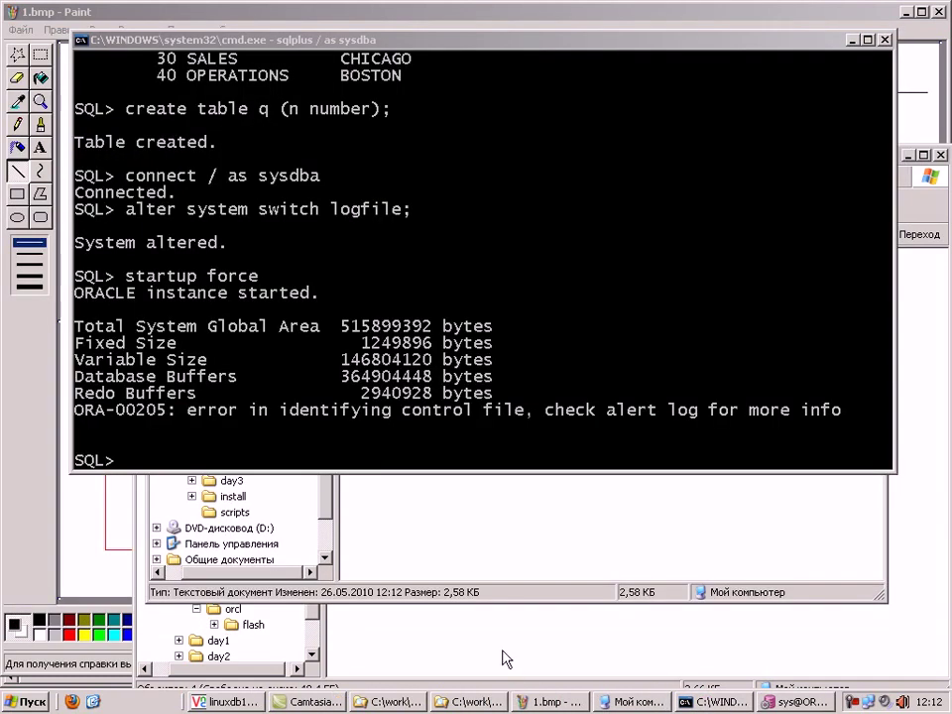
{"action": "left_click", "coordinate": [508, 662]}
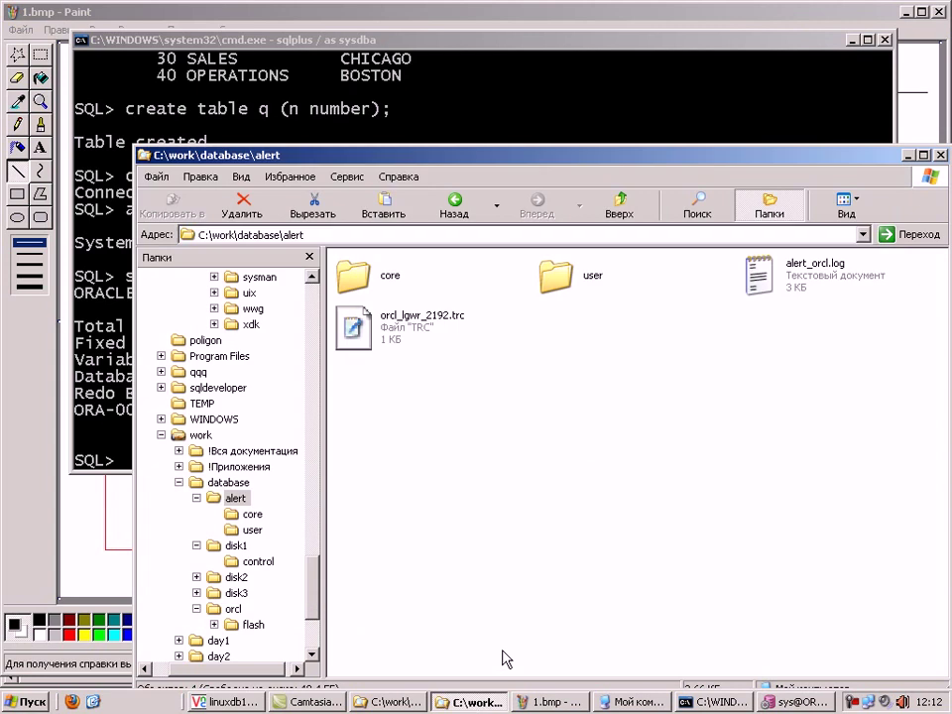
{"action": "double_click", "coordinate": [756, 267]}
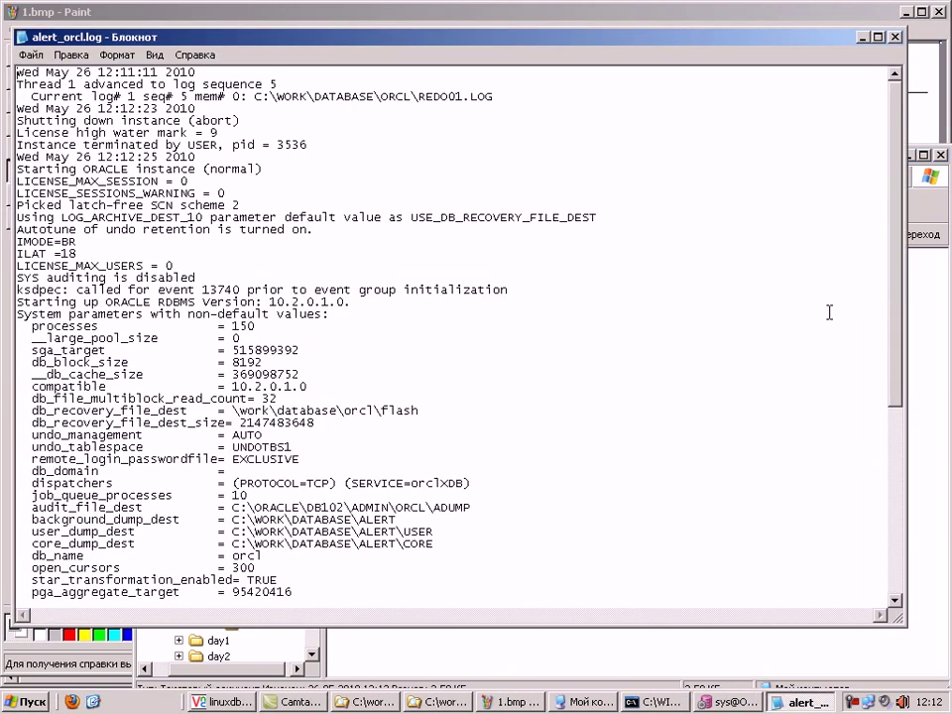
{"action": "left_click_drag", "start_coordinate": [899, 234], "coordinate": [928, 435]}
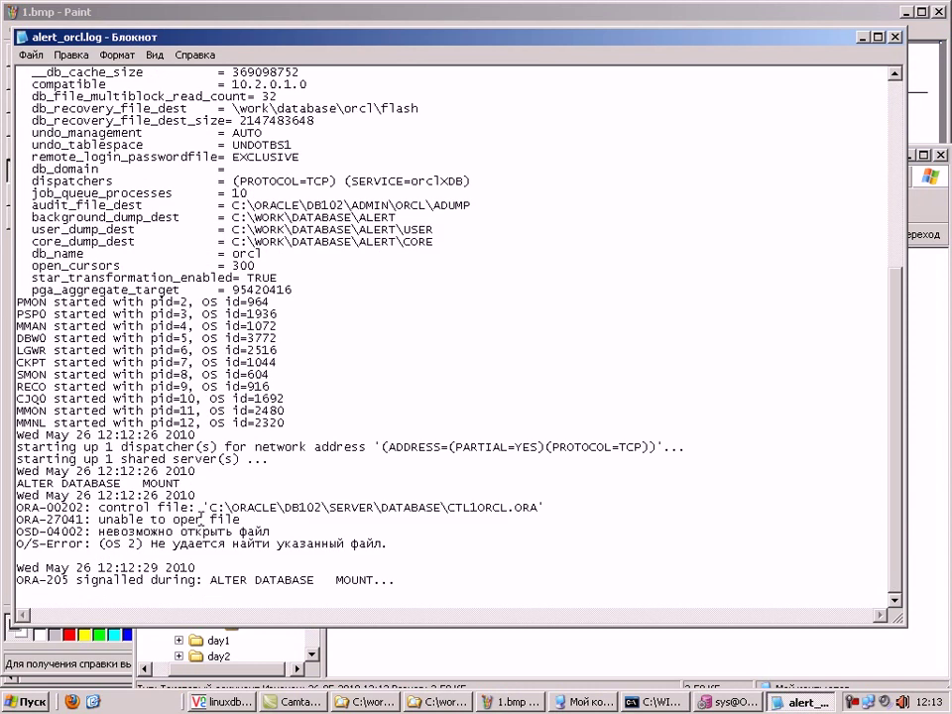
{"action": "left_click_drag", "start_coordinate": [204, 507], "coordinate": [588, 512]}
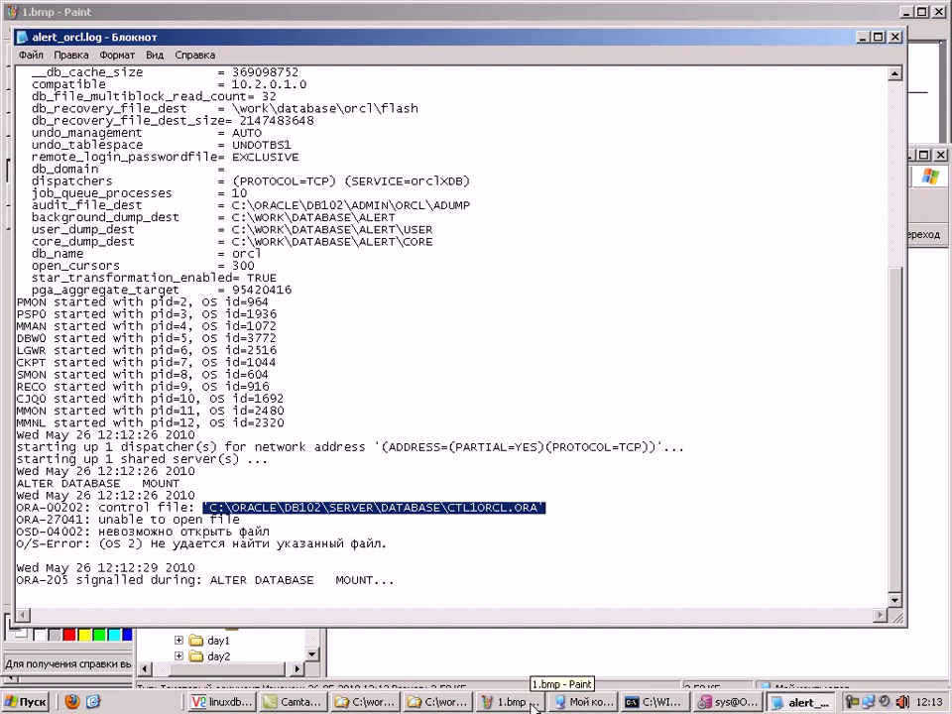
{"action": "key", "text": "alt+F4"}
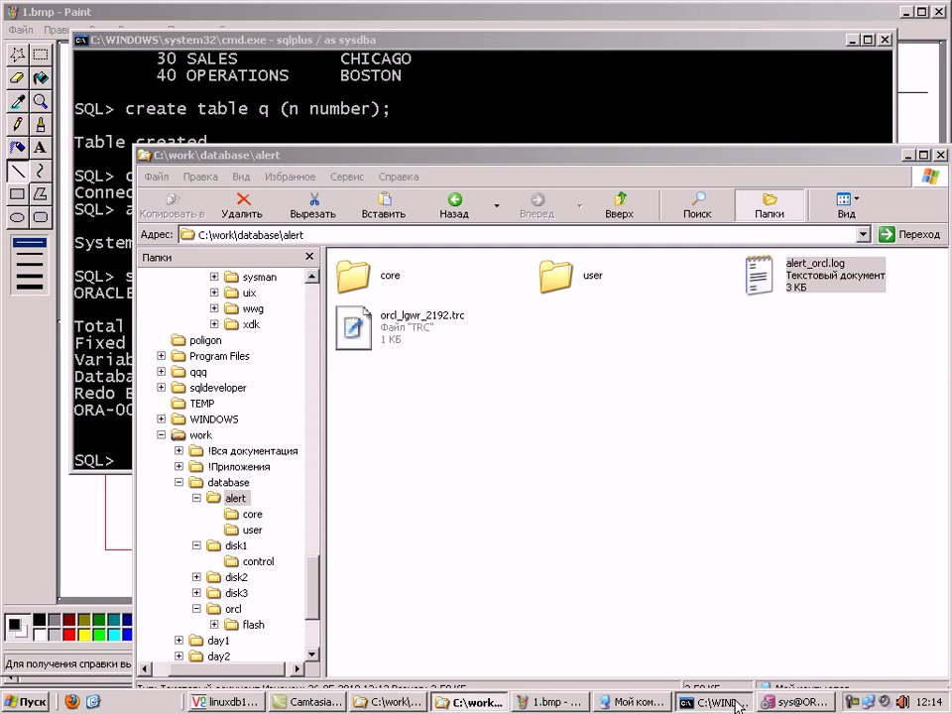
{"action": "left_click", "coordinate": [741, 704]}
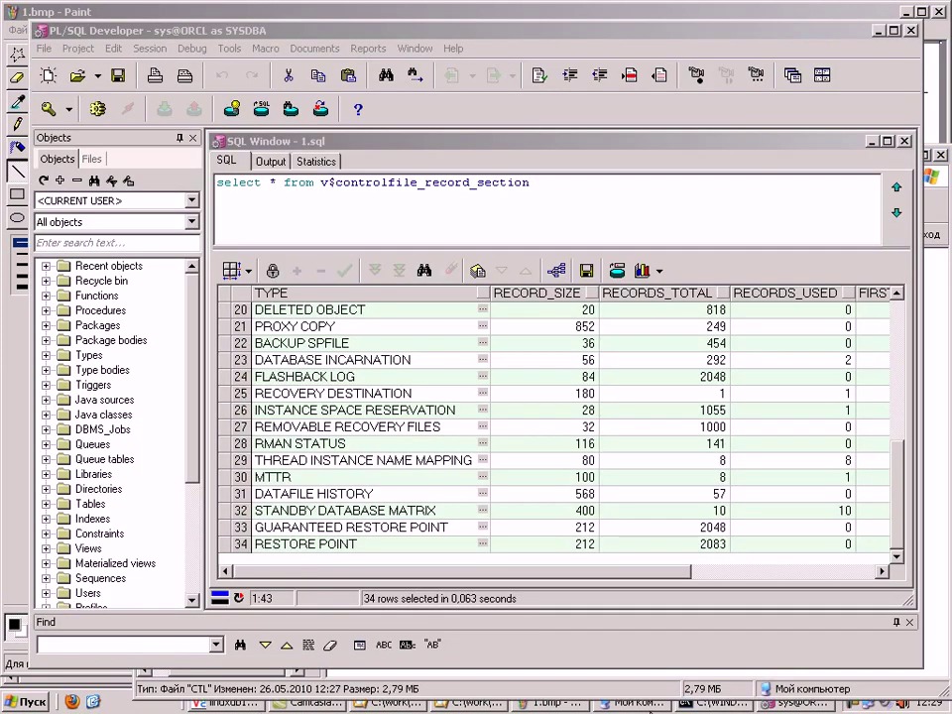
- Rerun startup force in SQL*Plus, which fails with ORA-00205, then bring up the alert folder
{"action": "left_click", "coordinate": [706, 703]}
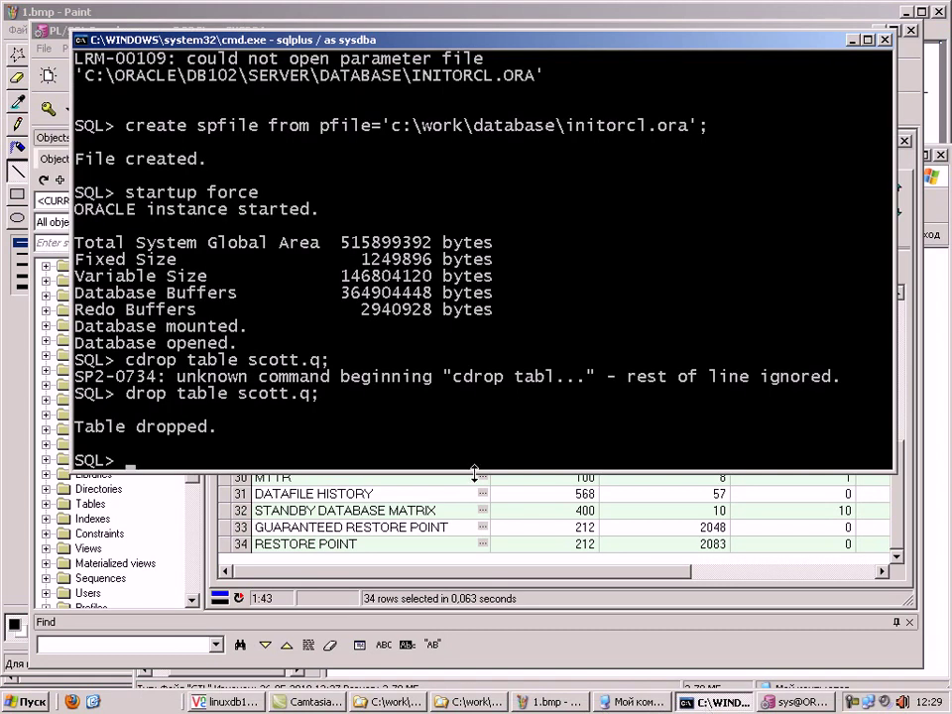
{"action": "type", "text": "startup"}
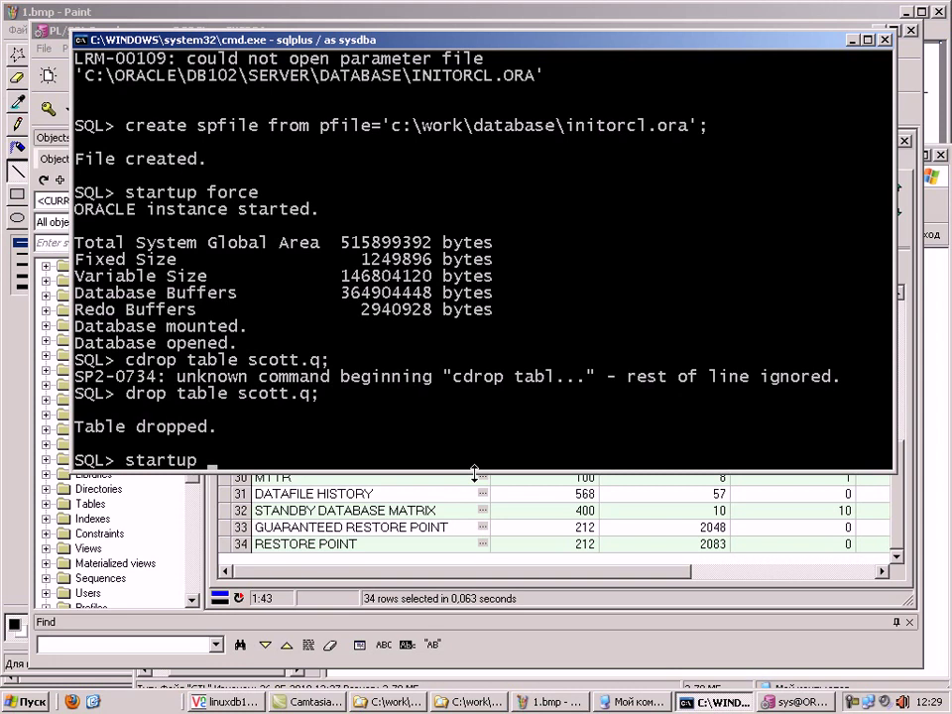
{"action": "type", "text": " force"}
{"action": "key", "text": "Return"}
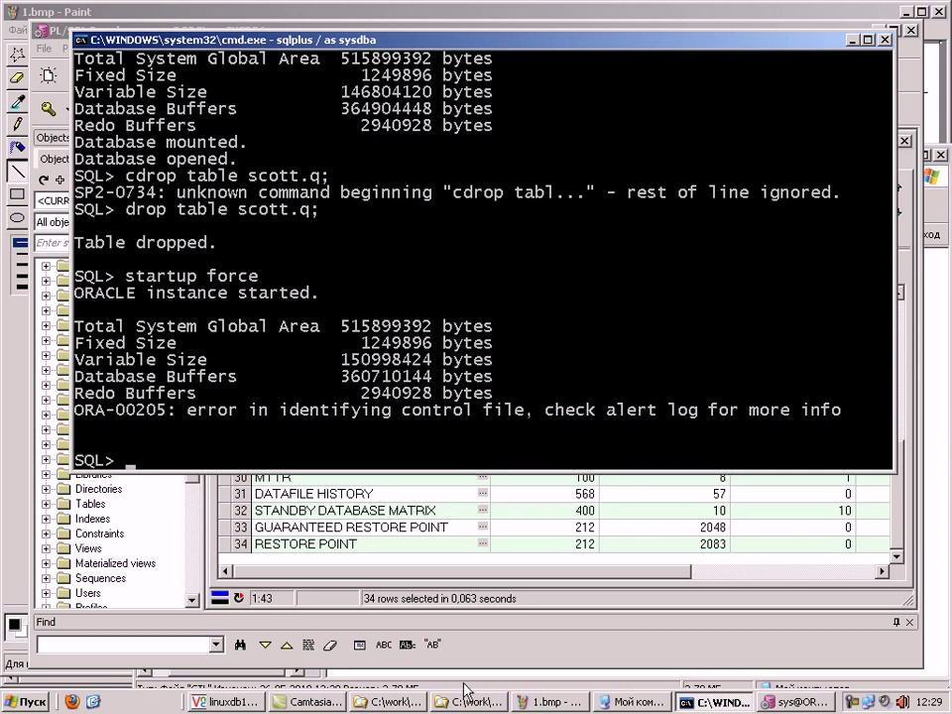
{"action": "left_click", "coordinate": [394, 702]}
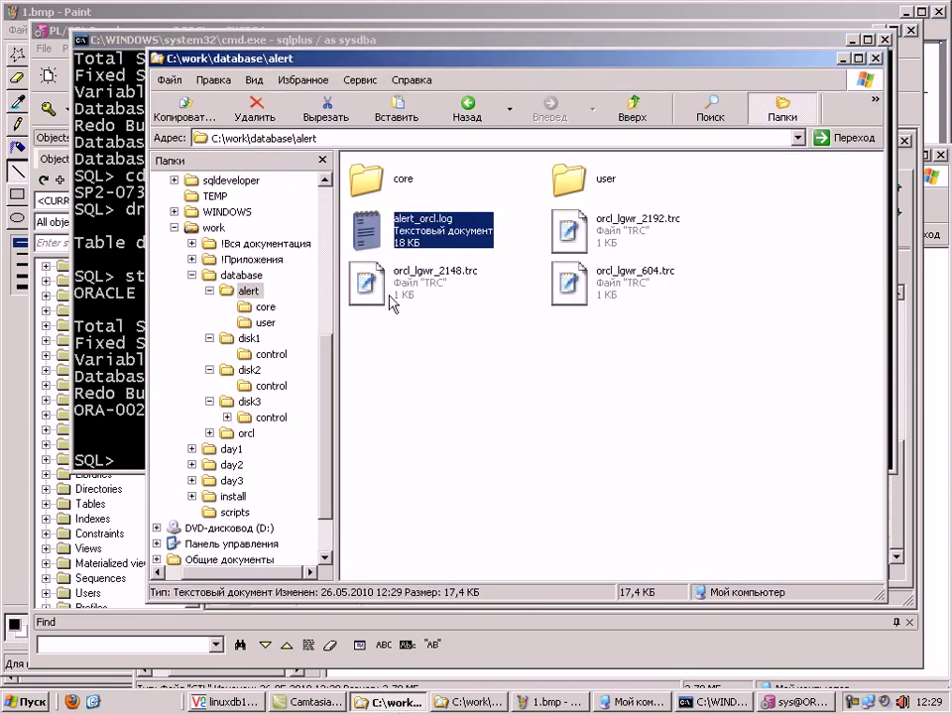
{"action": "double_click", "coordinate": [369, 235]}
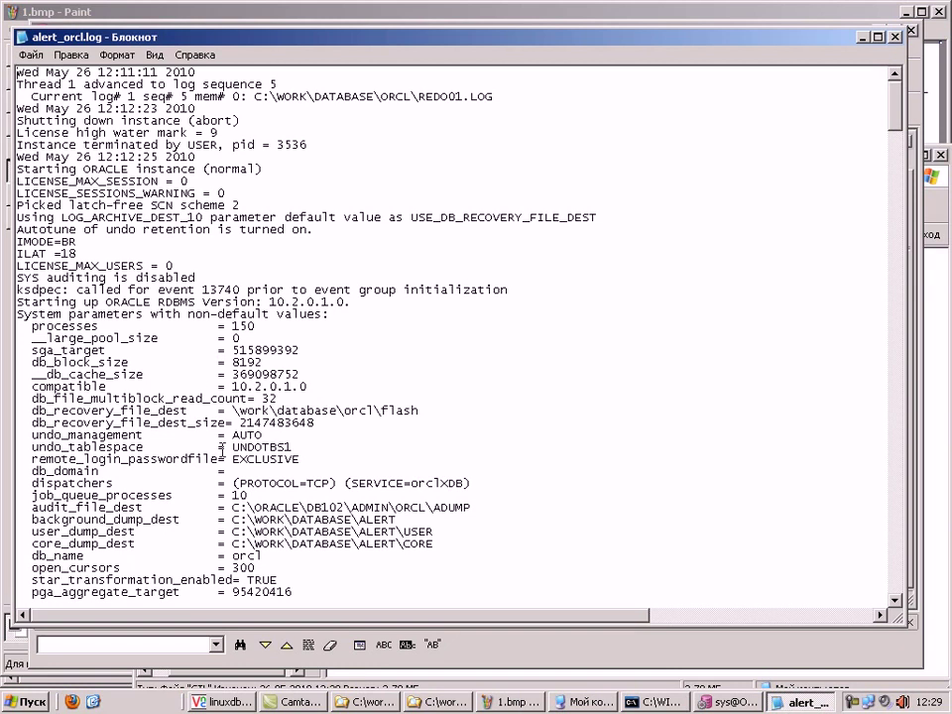
{"action": "scroll", "coordinate": [233, 466], "scroll_direction": "down", "scroll_amount": 20}
{"action": "scroll", "coordinate": [234, 465], "scroll_direction": "down", "scroll_amount": 20}
{"action": "scroll", "coordinate": [233, 458], "scroll_direction": "down", "scroll_amount": 20}
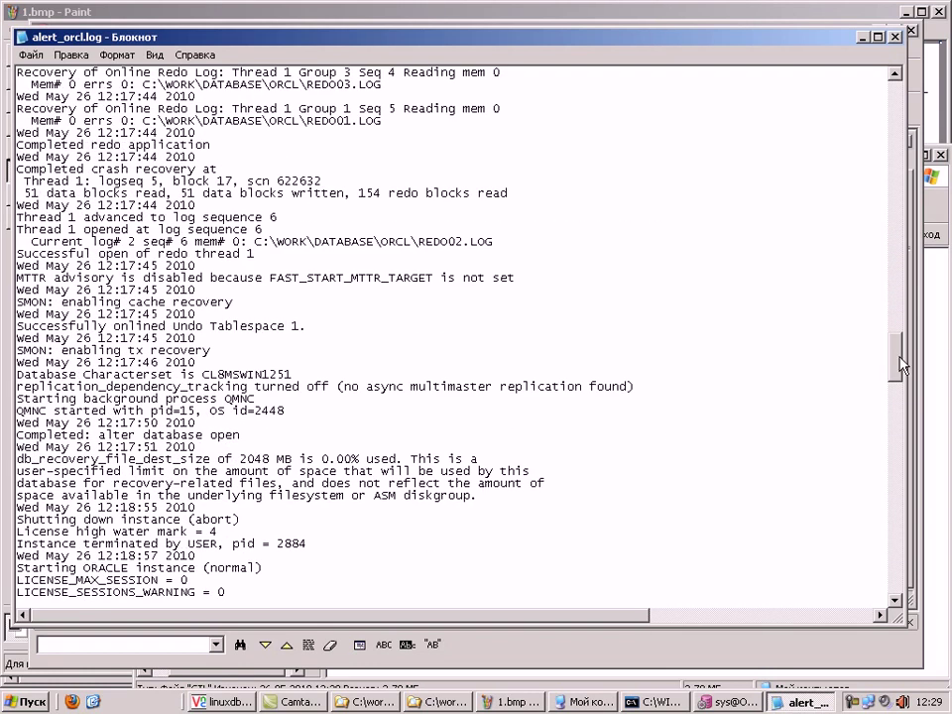
{"action": "left_click_drag", "start_coordinate": [900, 365], "coordinate": [900, 573]}
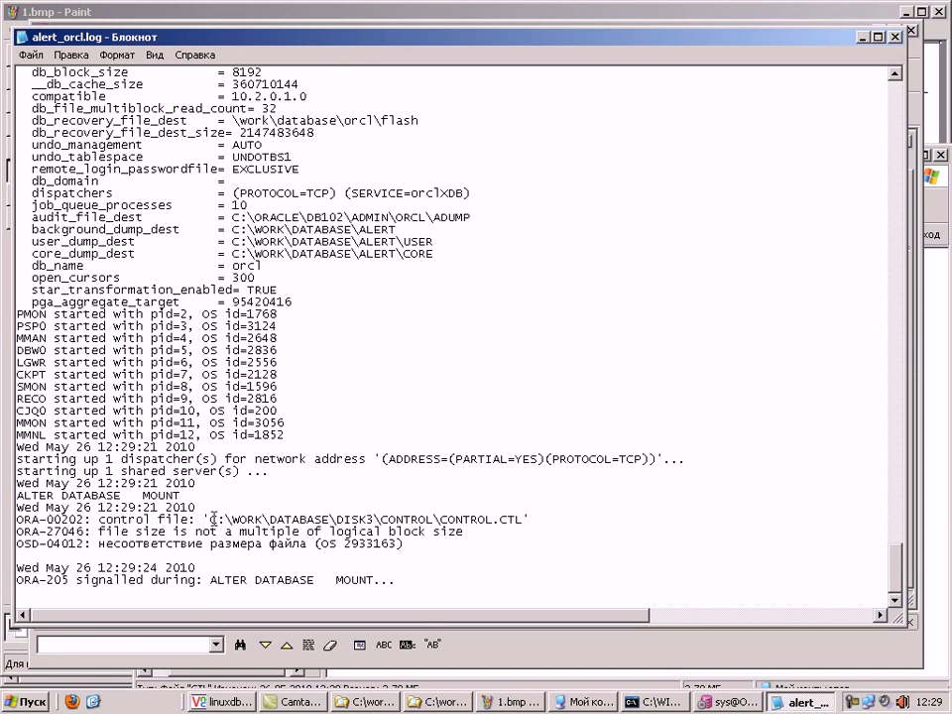
{"action": "left_click_drag", "start_coordinate": [337, 518], "coordinate": [517, 522]}
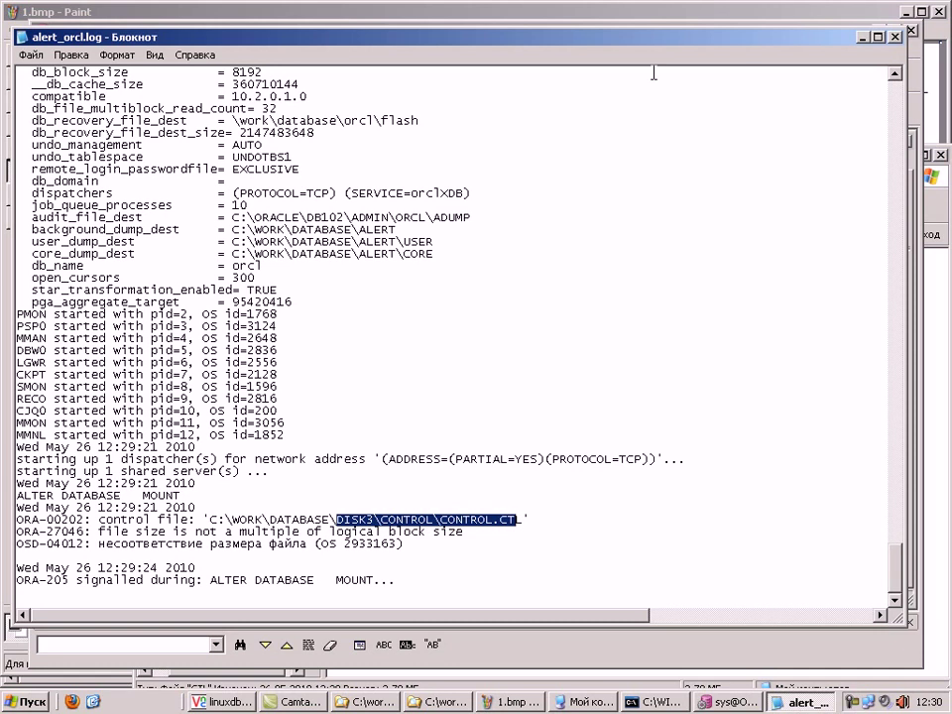
{"action": "left_click", "coordinate": [894, 40]}
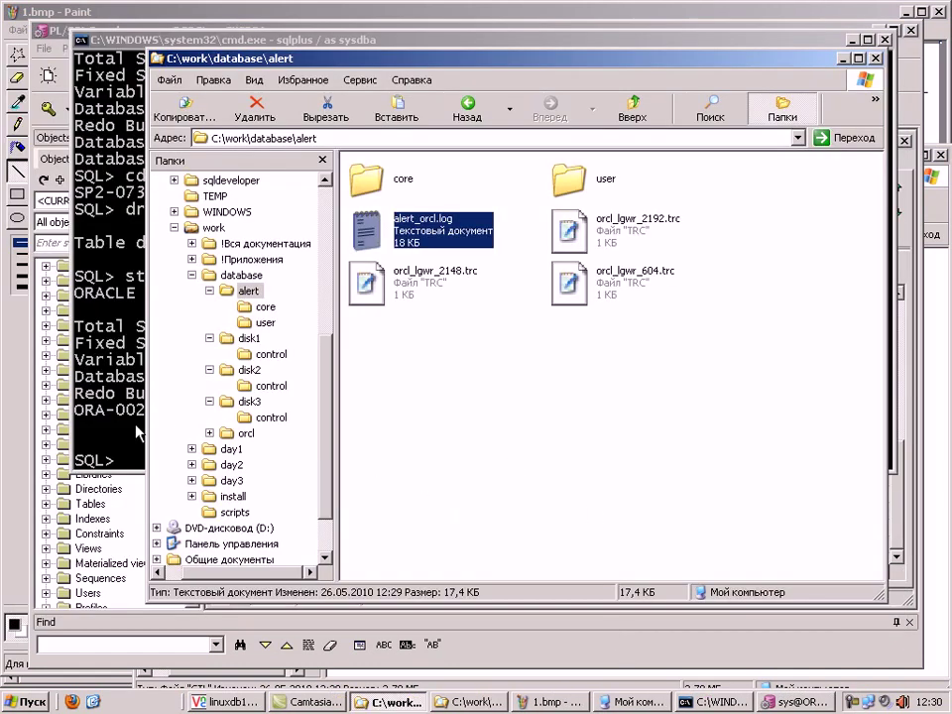
- Run startup nomount in the SQL*Plus console, which is refused with ORA-01081
{"action": "left_click", "coordinate": [92, 317]}
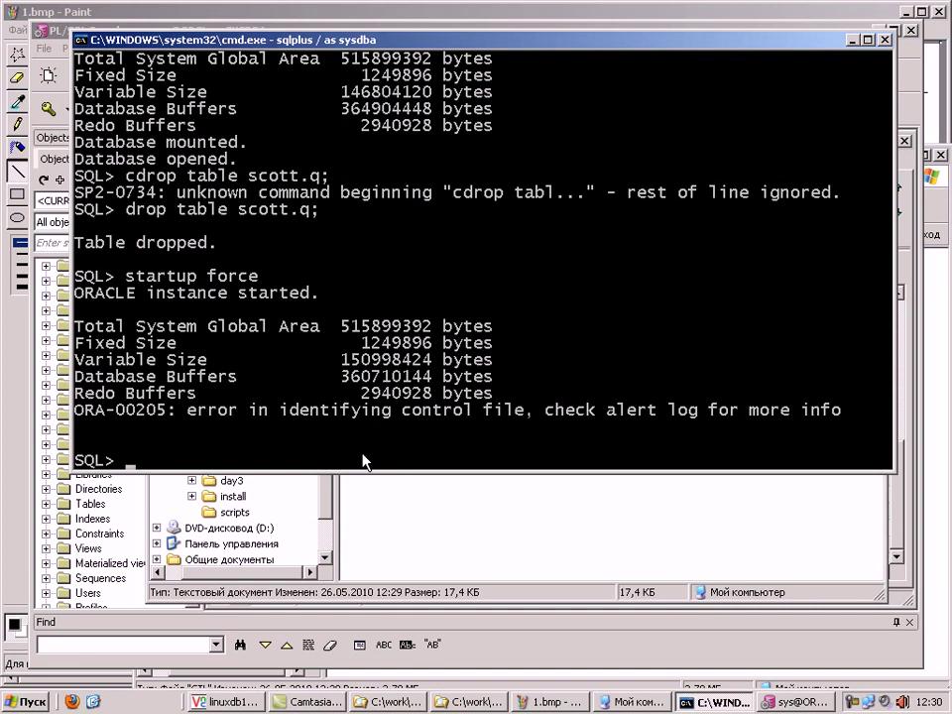
{"action": "type", "text": "alter"}
{"action": "key", "text": "BackSpace"}
{"action": "key", "text": "BackSpace"}
{"action": "key", "text": "BackSpace"}
{"action": "key", "text": "BackSpace"}
{"action": "key", "text": "BackSpace"}
{"action": "key", "text": "BackSpace"}
{"action": "type", "text": "open"}
{"action": "key", "text": "BackSpace"}
{"action": "key", "text": "BackSpace"}
{"action": "key", "text": "BackSpace"}
{"action": "key", "text": "BackSpace"}
{"action": "key", "text": "BackSpace"}
{"action": "type", "text": "startup"}
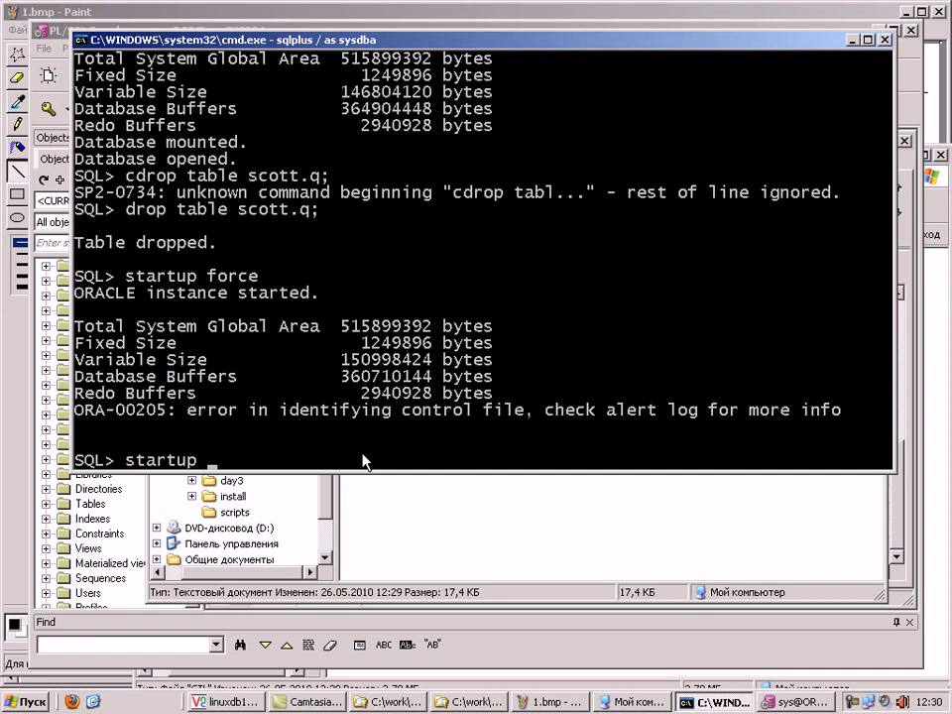
{"action": "type", "text": "nomount"}
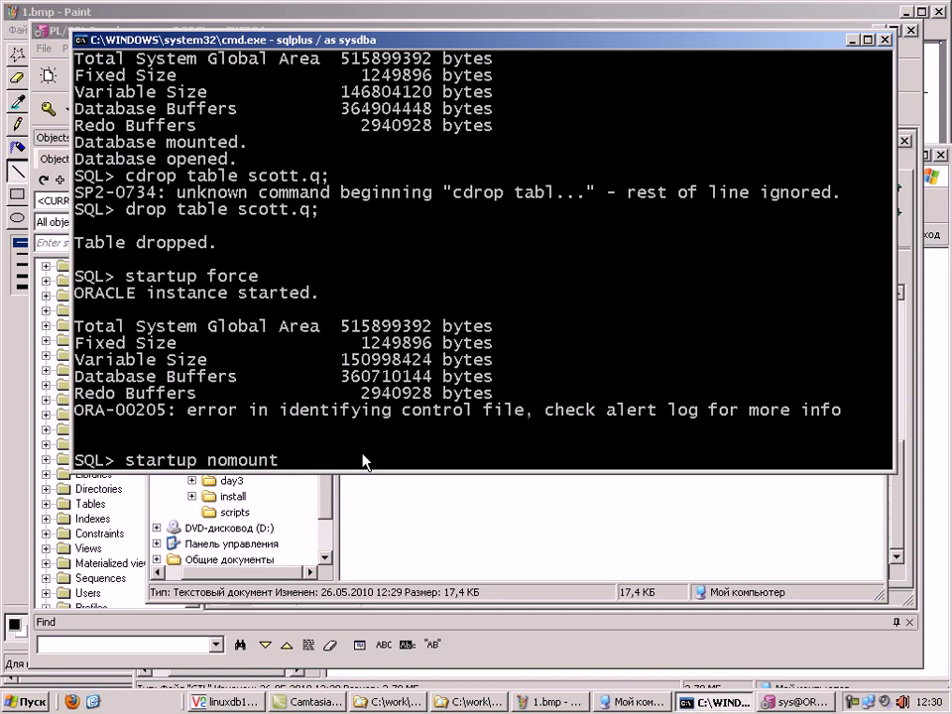
{"action": "type", "text": ";"}
{"action": "key", "text": "Return"}
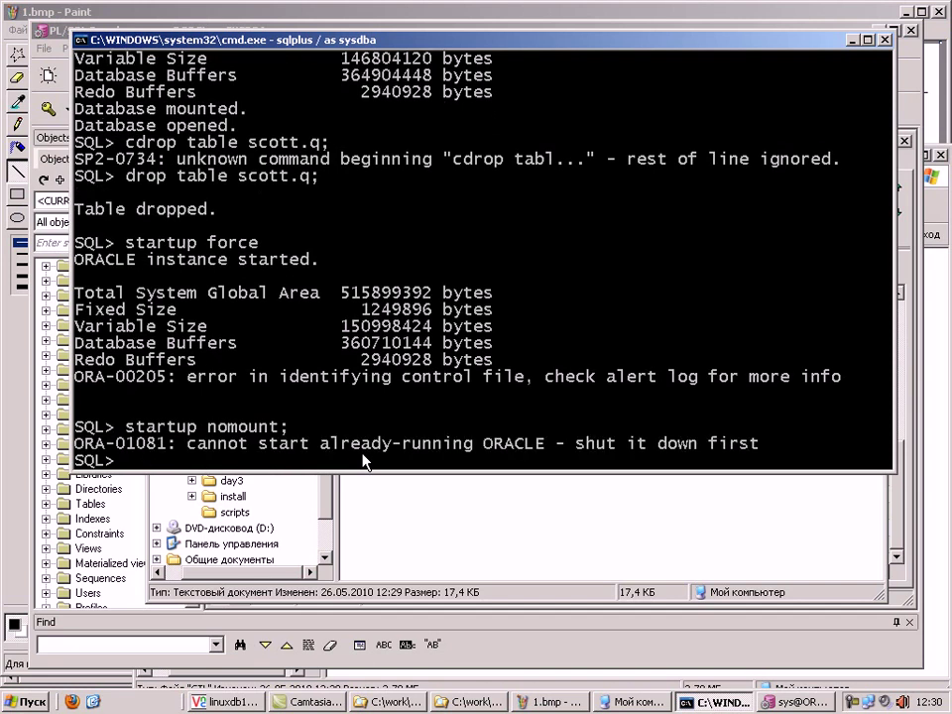
- Rerun it as startup nomount force, starting the instance with a 515899392-byte SGA
{"action": "key", "text": "Up"}
{"action": "key", "text": "BackSpace"}
{"action": "type", "text": "force"}
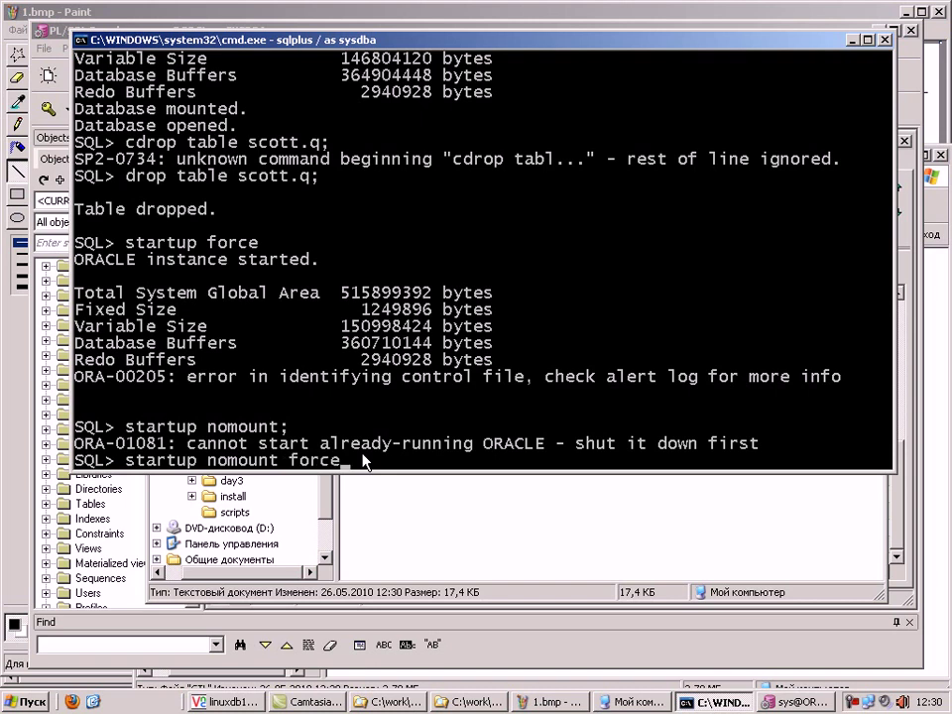
{"action": "key", "text": "Return"}
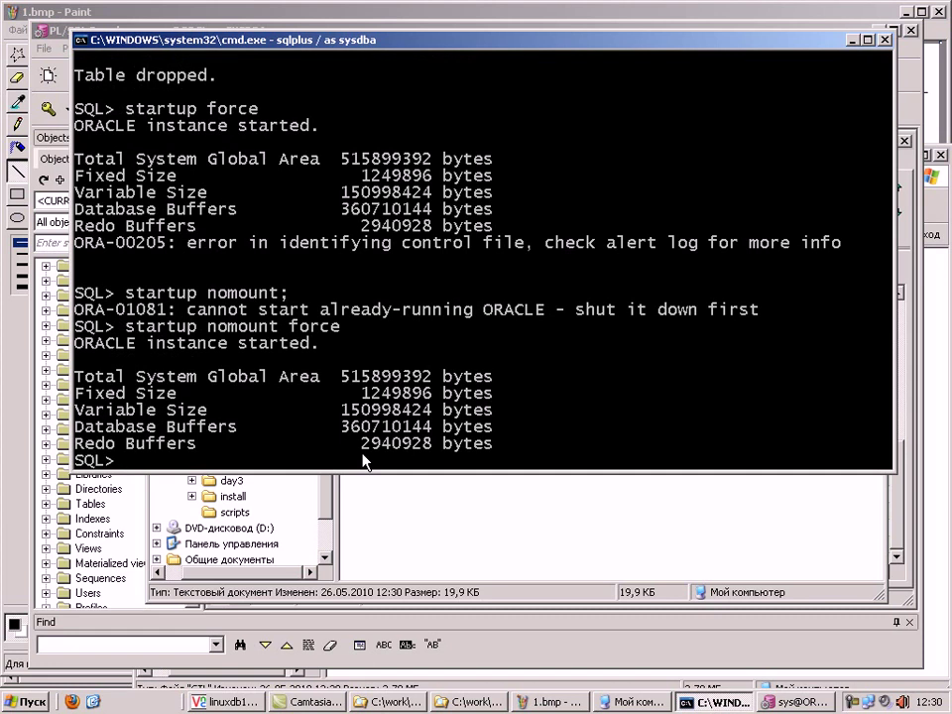
- Overwrite disk3's damaged CONTROL.CTL with the 6,896 KB copy from disk2\control
{"action": "left_click", "coordinate": [473, 702]}
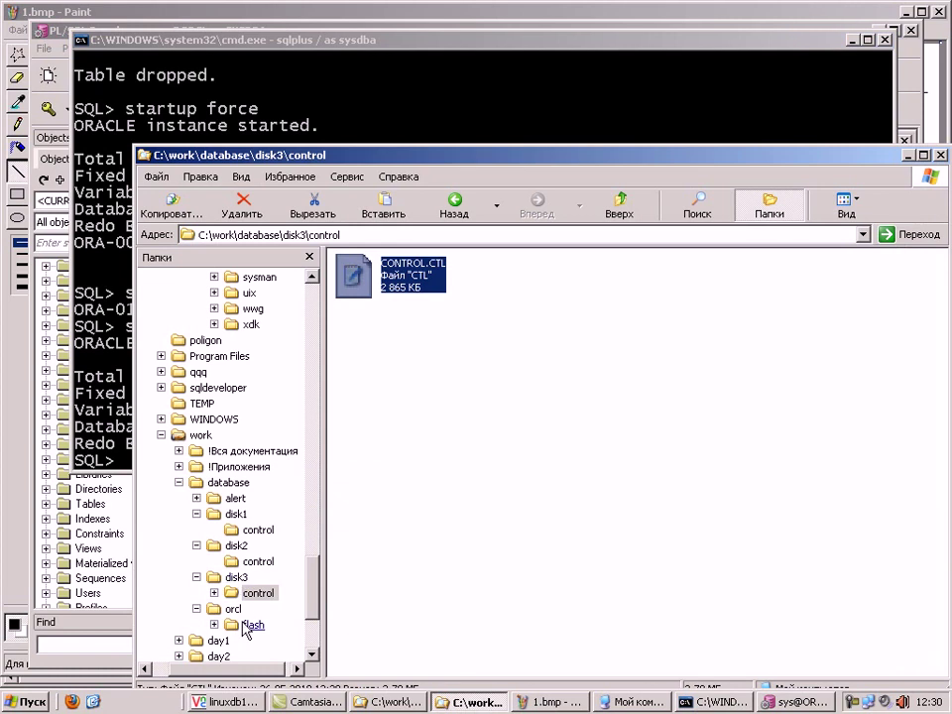
{"action": "left_click", "coordinate": [250, 562]}
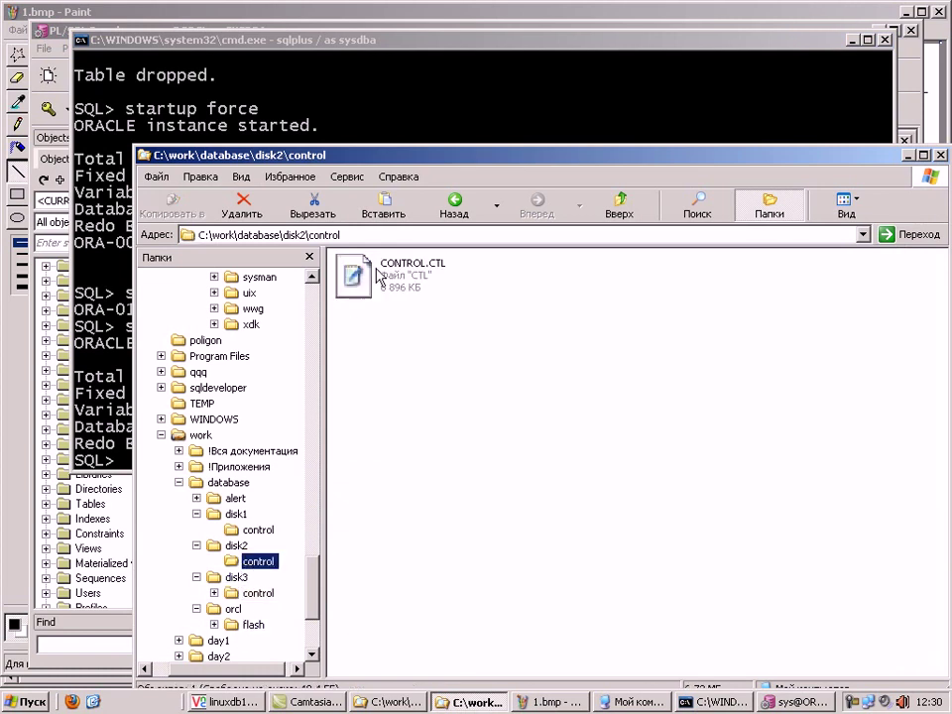
{"action": "right_click", "coordinate": [355, 271]}
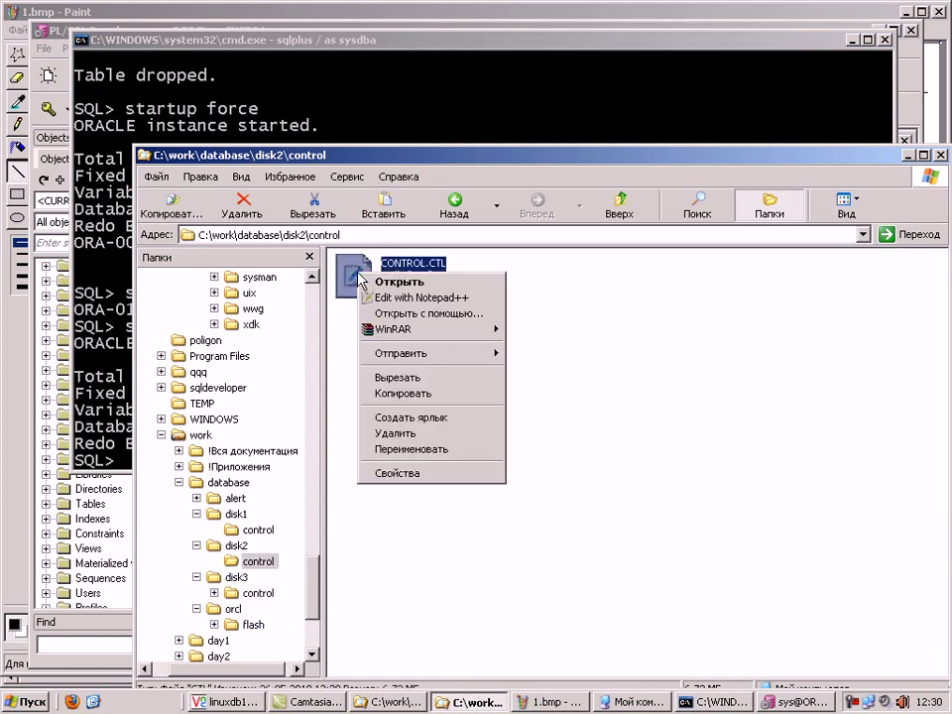
{"action": "left_click", "coordinate": [415, 394]}
{"action": "left_click", "coordinate": [256, 593]}
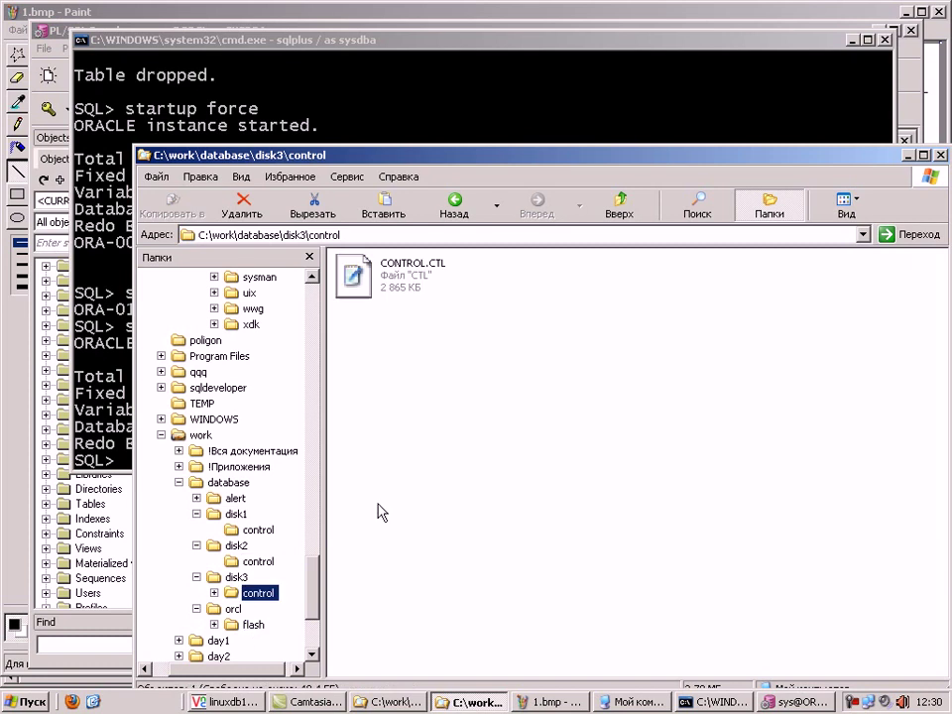
{"action": "right_click", "coordinate": [363, 354]}
{"action": "left_click", "coordinate": [393, 444]}
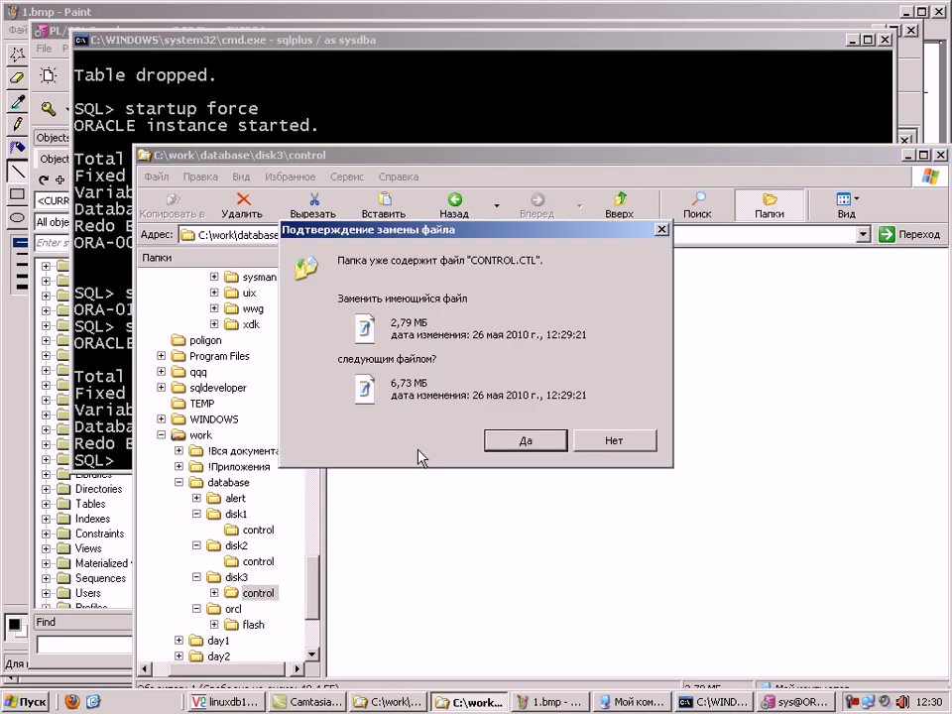
{"action": "left_click", "coordinate": [496, 443]}
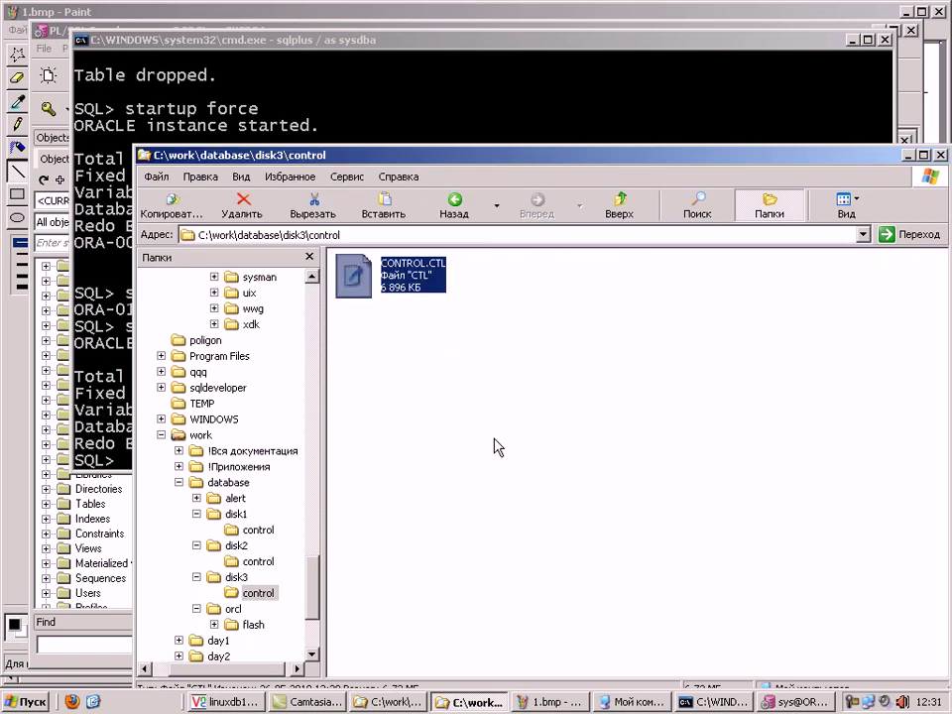
{"action": "left_click", "coordinate": [739, 704]}
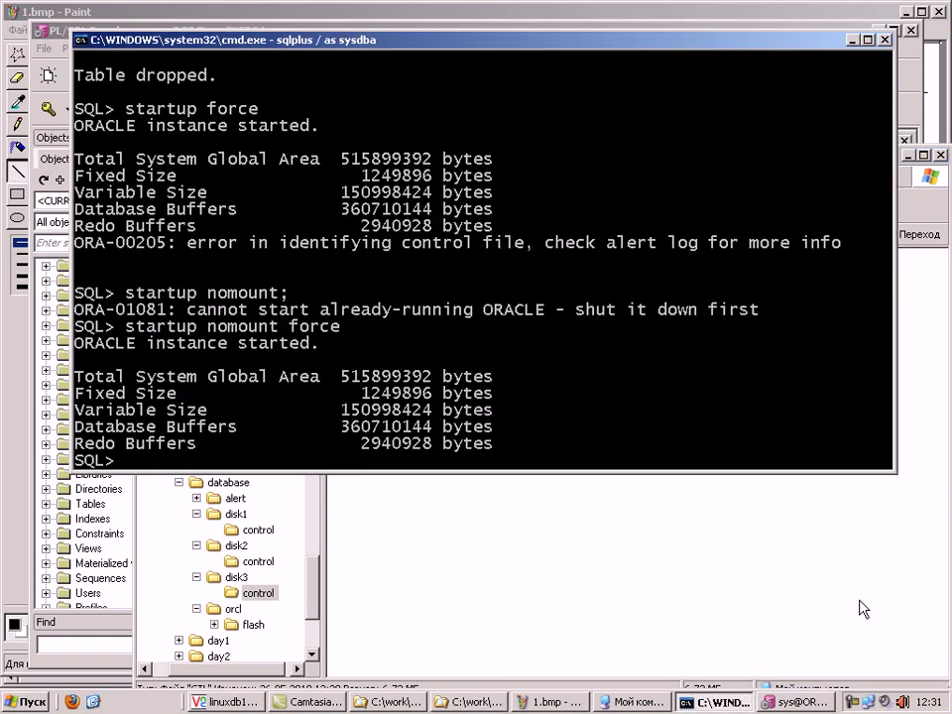
- Try alter database open;, which fails with ORA-01507 because the database isn't mounted
{"action": "type", "text": "alter dat"}
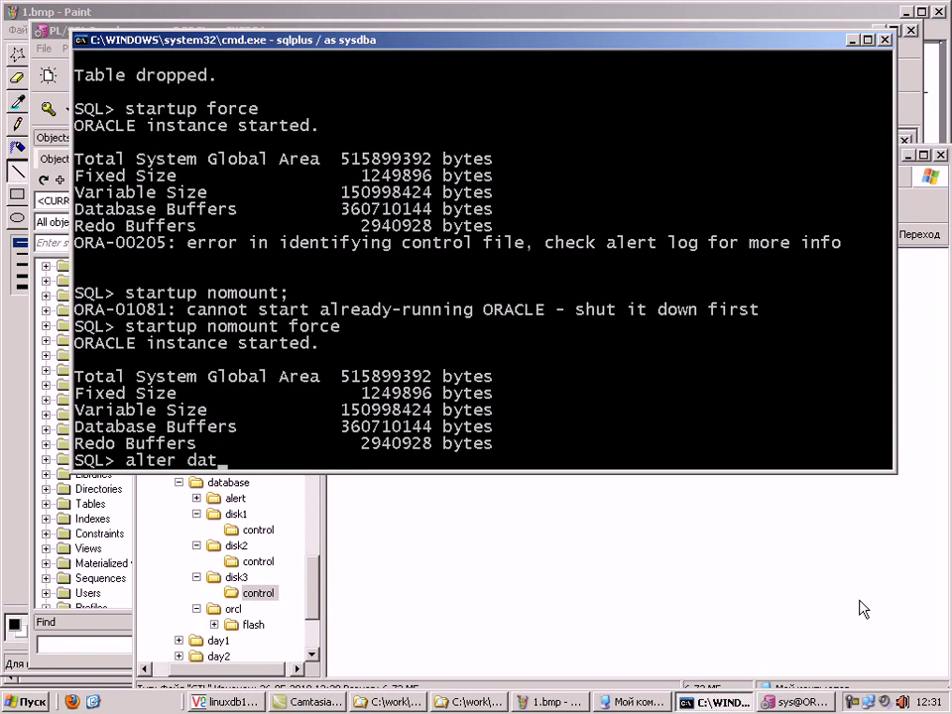
{"action": "type", "text": "abase open"}
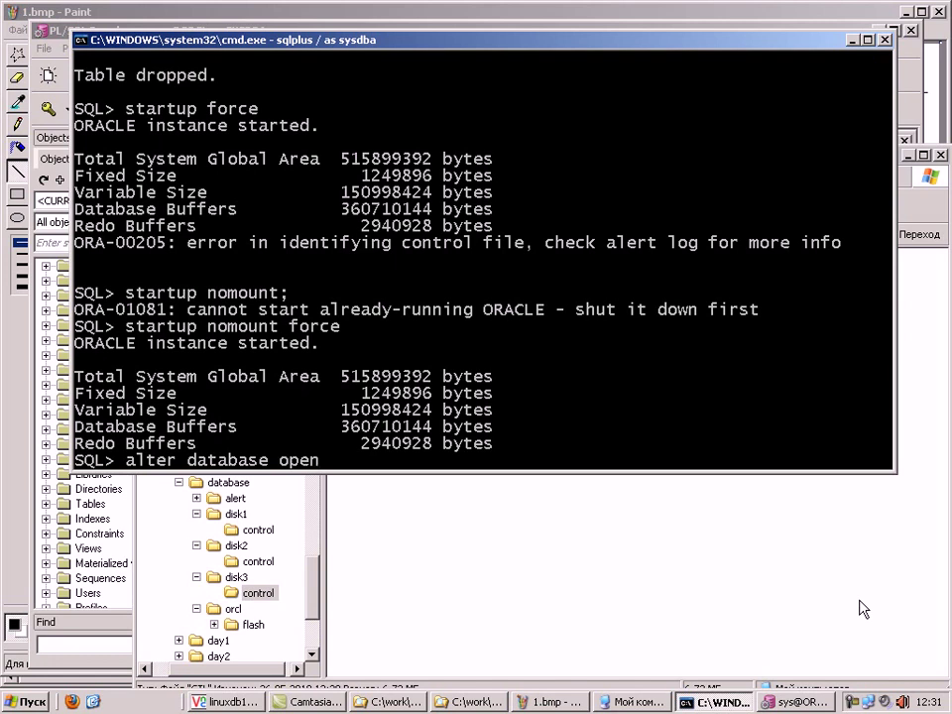
{"action": "type", "text": ";"}
{"action": "key", "text": "Return"}
- Mount the database with alter database mount;, then resubmit alter database open;
{"action": "key", "text": "Up"}
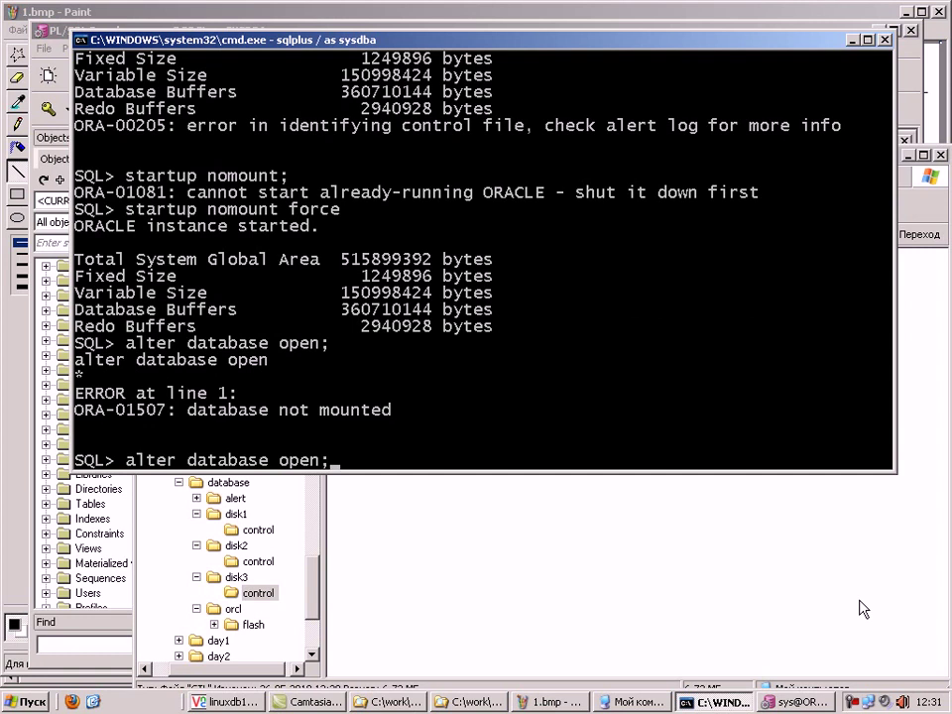
{"action": "key", "text": "Left"}
{"action": "key", "text": "BackSpace"}
{"action": "key", "text": "BackSpace"}
{"action": "key", "text": "BackSpace"}
{"action": "key", "text": "BackSpace"}
{"action": "type", "text": "mount"}
{"action": "key", "text": "Return"}
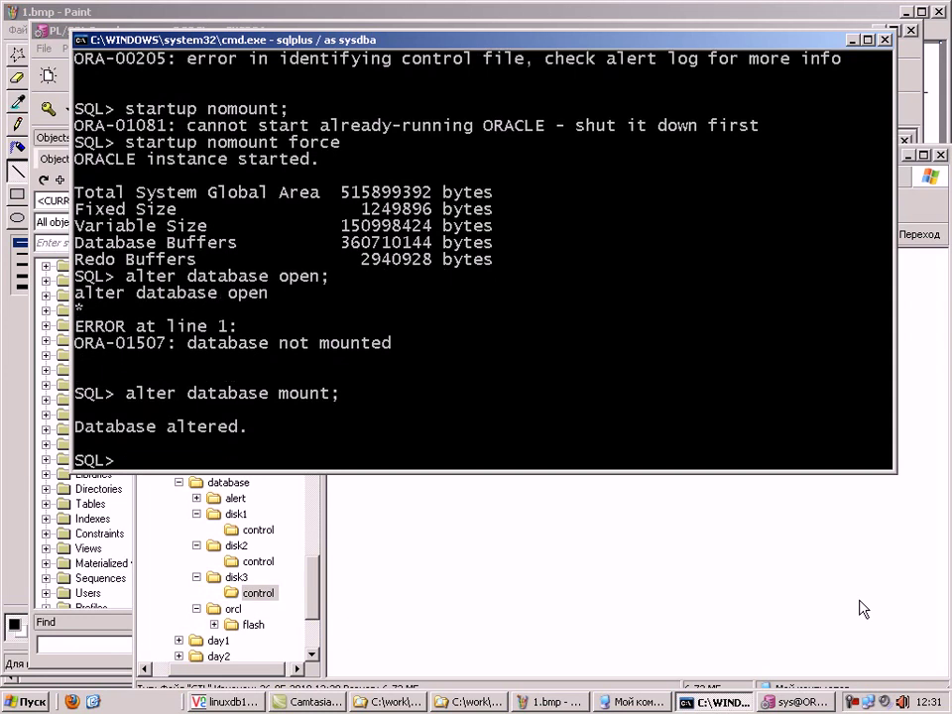
{"action": "key", "text": "Up"}
{"action": "key", "text": "Up"}
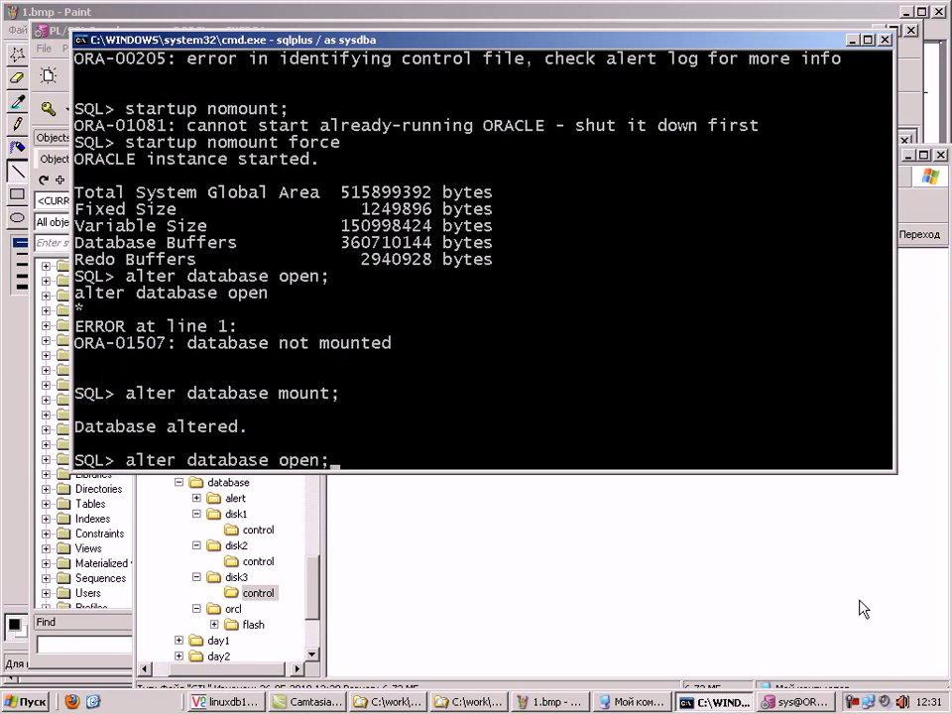
{"action": "key", "text": "Return"}
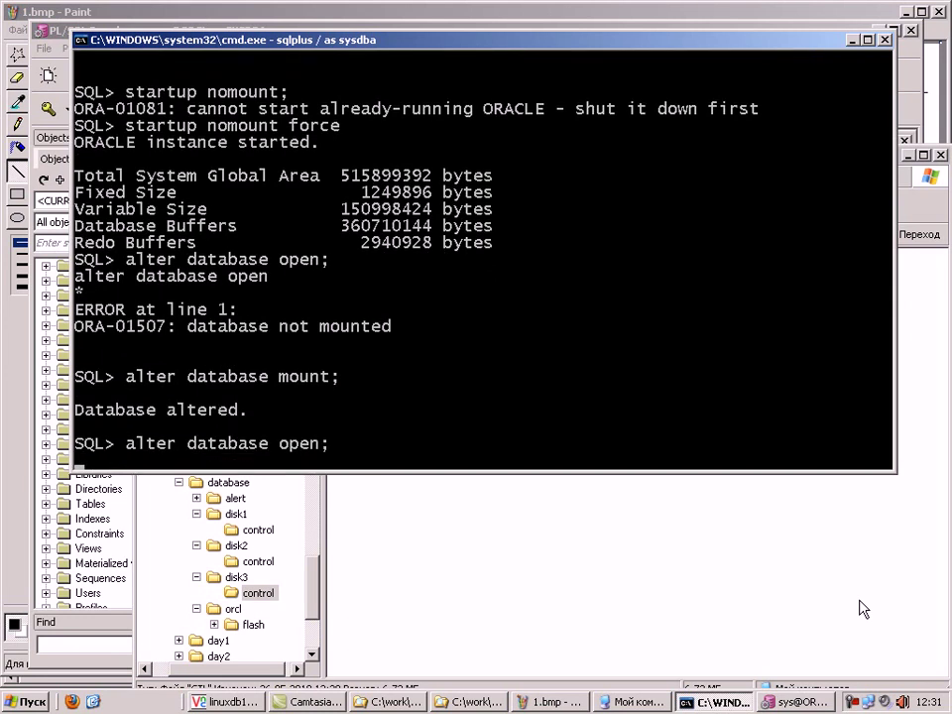
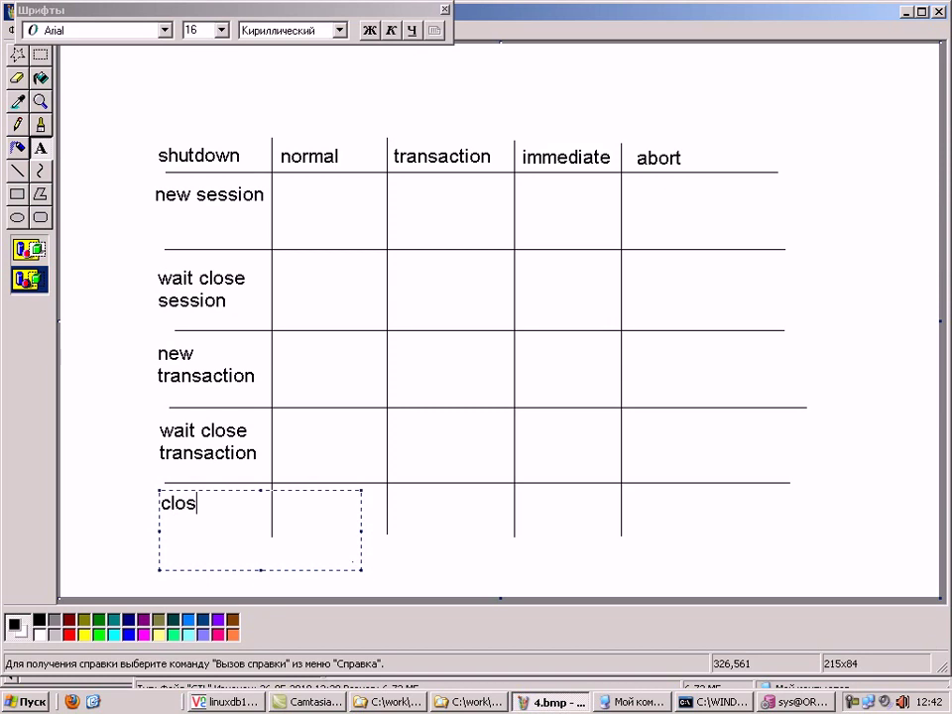
- Finish the last row label as 'close file' on two lines and commit the text
{"action": "key", "text": "Return"}
{"action": "type", "text": "file"}
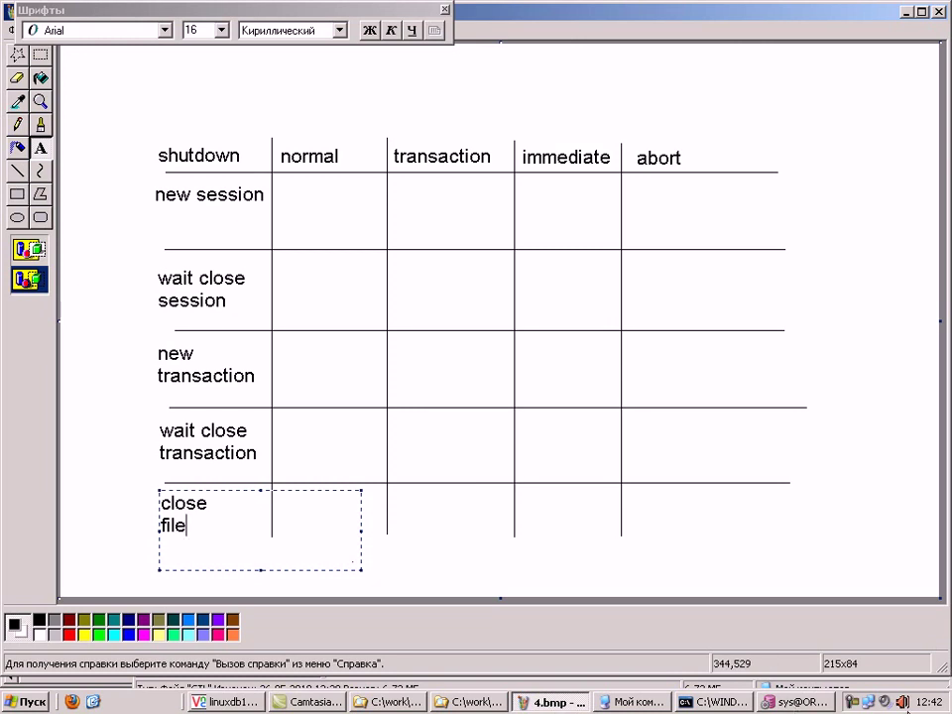
{"action": "left_click", "coordinate": [120, 381]}
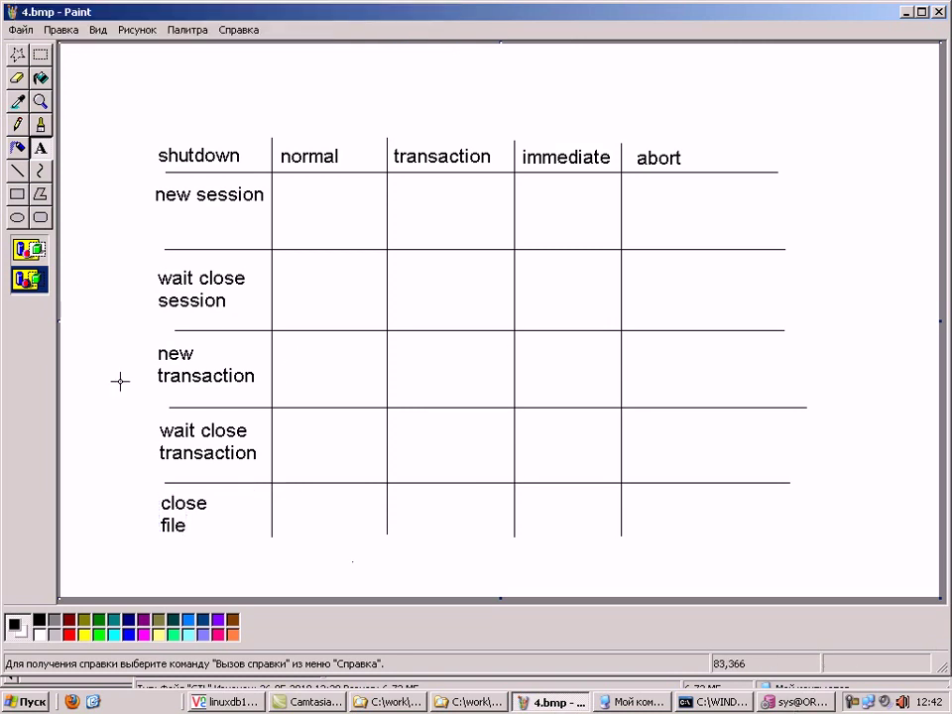
- Draw a horizontal line under the close file row and extend the four column dividers down one row
{"action": "left_click", "coordinate": [17, 170]}
{"action": "mouse_move", "coordinate": [155, 537]}
{"action": "left_mouse_down"}
{"action": "mouse_move", "coordinate": [563, 595]}
{"action": "mouse_move", "coordinate": [801, 589]}
{"action": "left_mouse_up"}
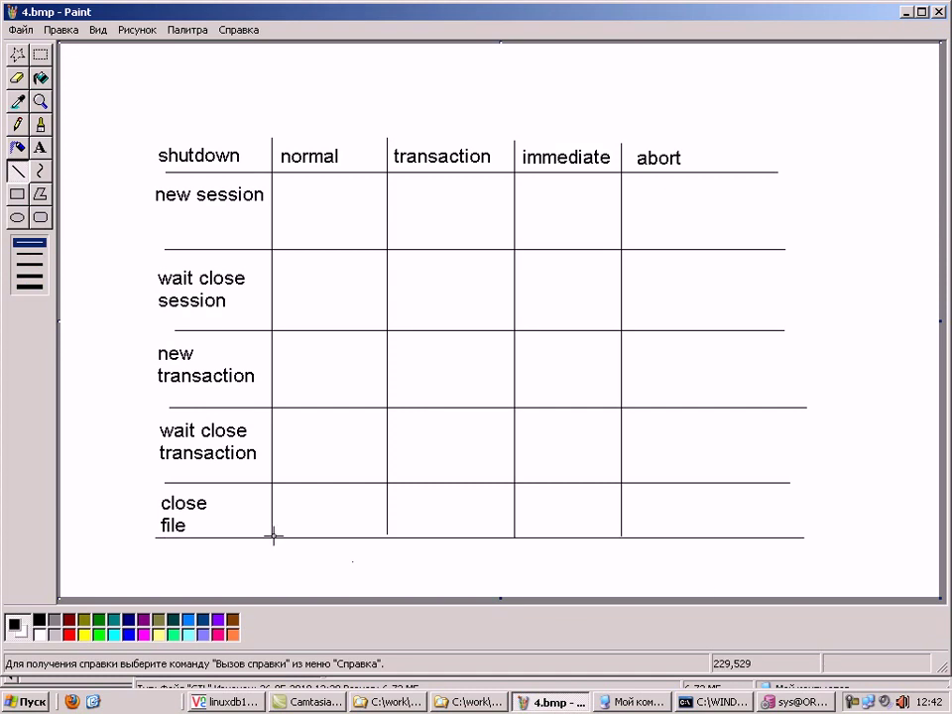
{"action": "left_click_drag", "start_coordinate": [272, 538], "coordinate": [272, 592]}
{"action": "left_click_drag", "start_coordinate": [387, 538], "coordinate": [386, 593]}
{"action": "left_click_drag", "start_coordinate": [512, 535], "coordinate": [514, 595]}
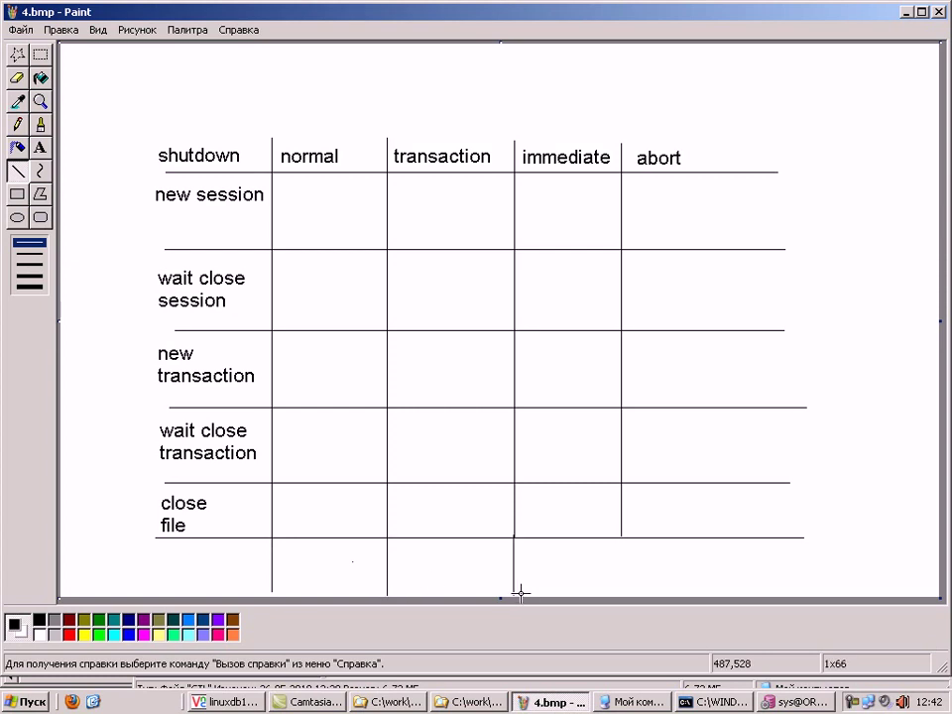
{"action": "left_click_drag", "start_coordinate": [621, 537], "coordinate": [622, 595]}
- Label the new bottom-left cell 'recove database' on two lines
{"action": "left_click", "coordinate": [39, 147]}
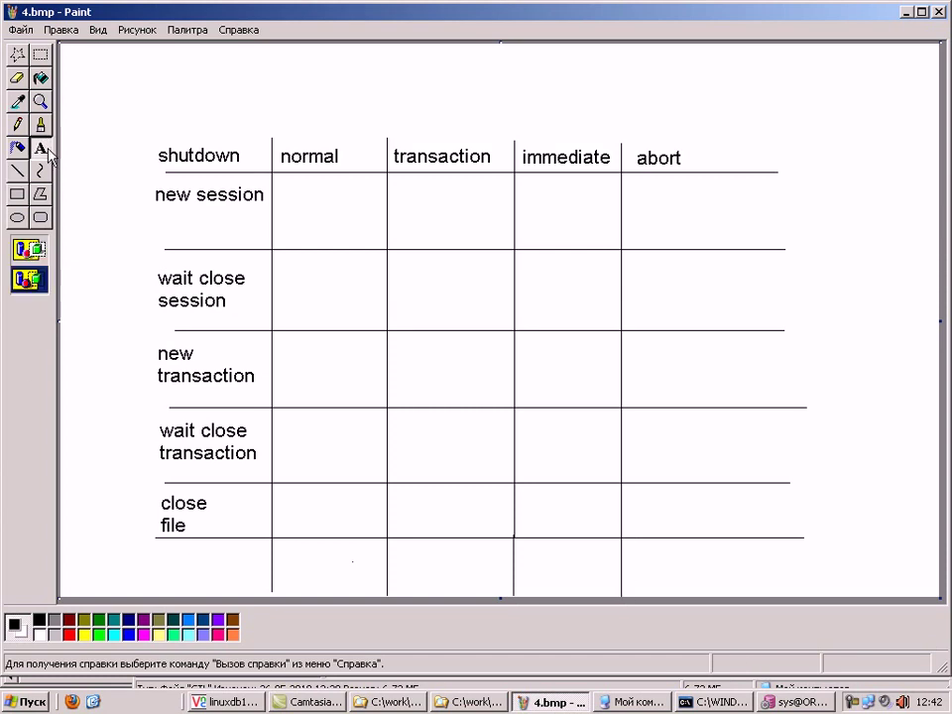
{"action": "left_click_drag", "start_coordinate": [160, 549], "coordinate": [380, 597]}
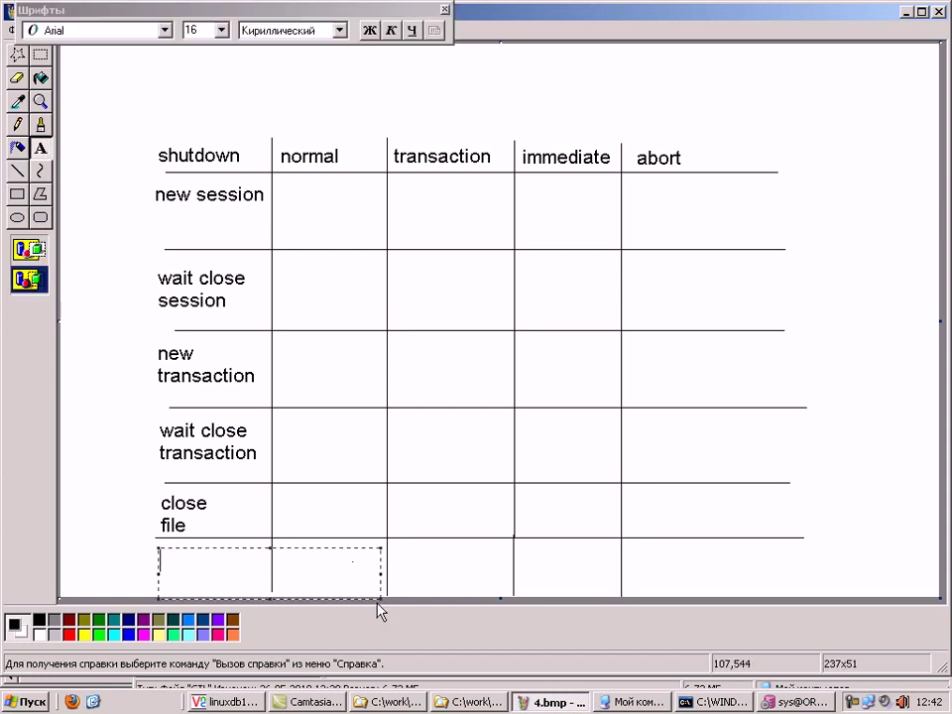
{"action": "type", "text": "recove"}
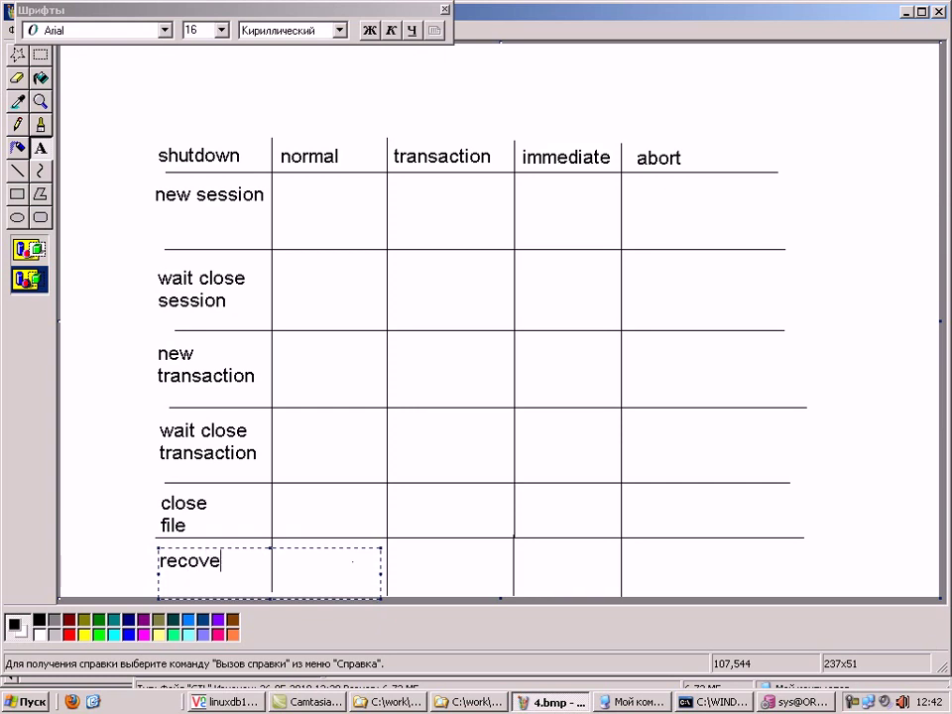
{"action": "key", "text": "Return"}
{"action": "type", "text": "database"}
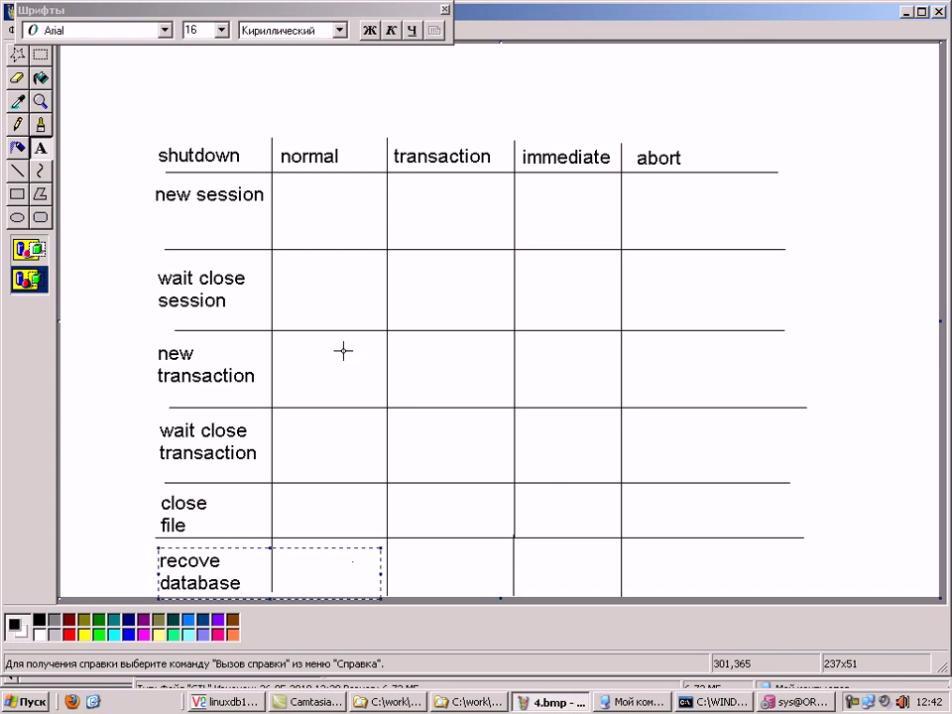
{"action": "left_click", "coordinate": [132, 104]}
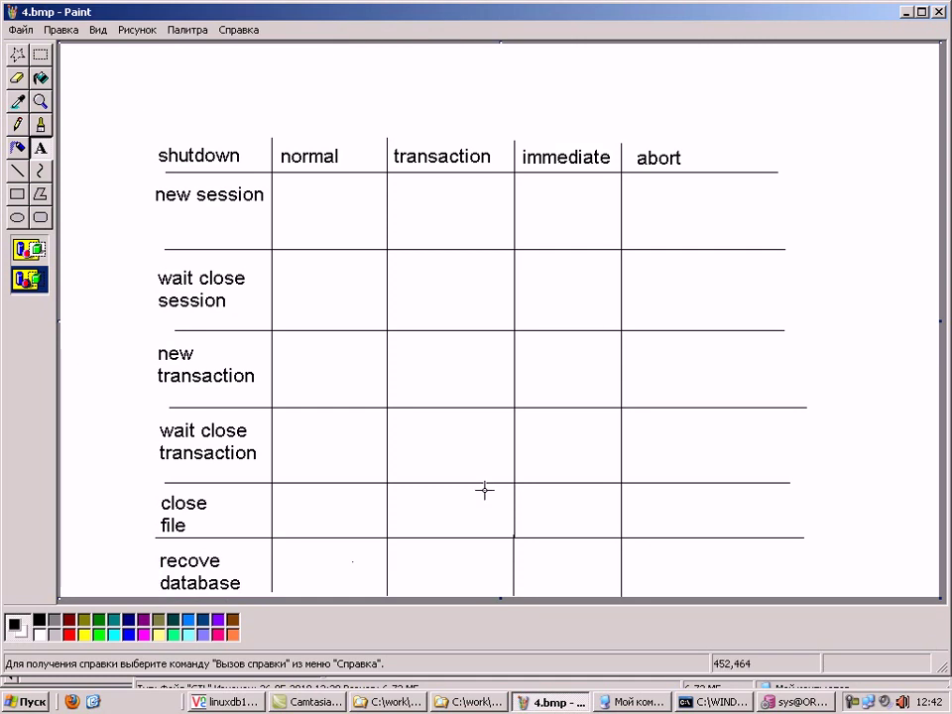
{"action": "left_click", "coordinate": [721, 701]}
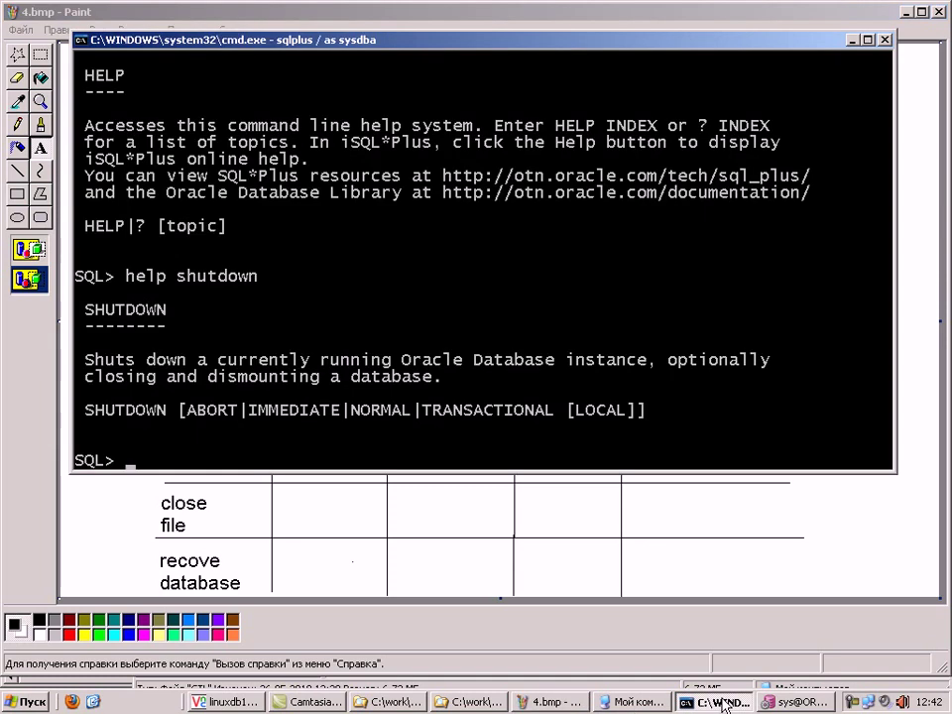
- Run 'shutdown' at the SQL> prompt, then go back to the Paint table
{"action": "type", "text": "shutdown"}
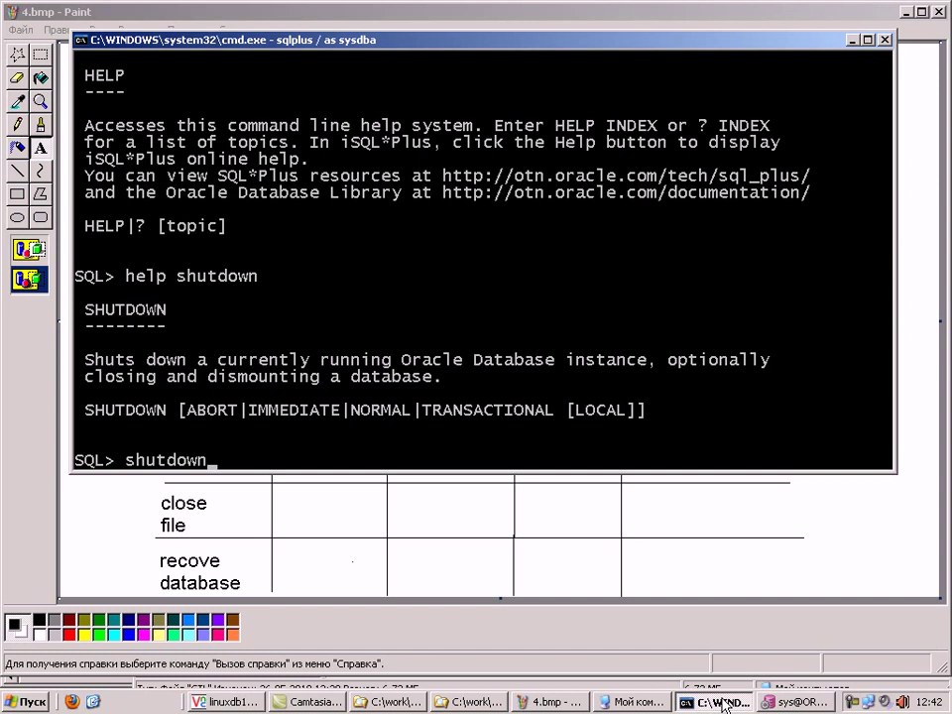
{"action": "key", "text": "Return"}
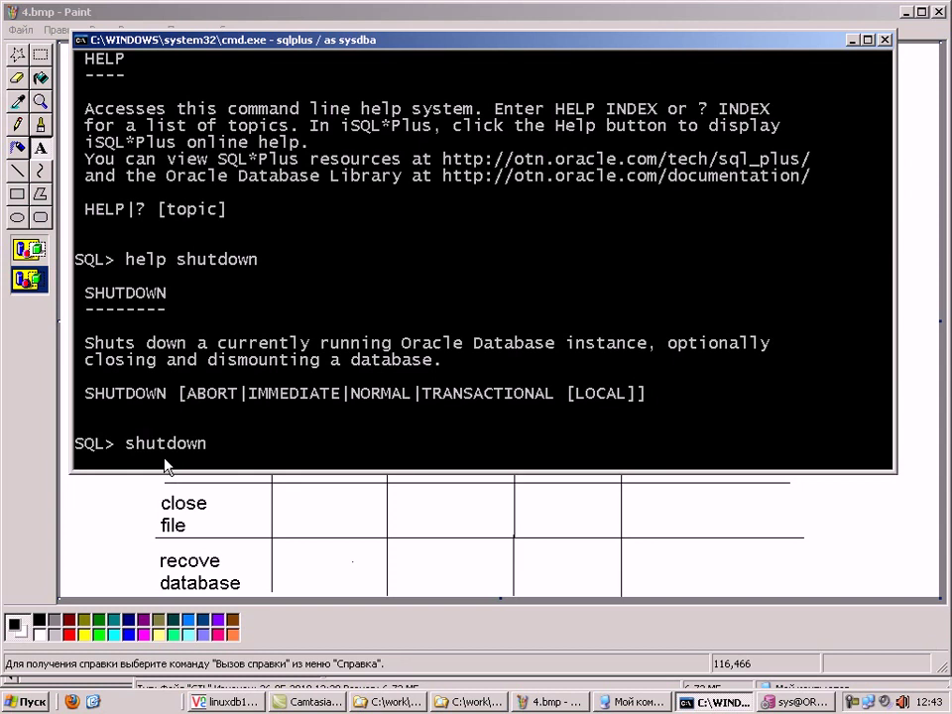
{"action": "key", "text": "Return"}
{"action": "left_click", "coordinate": [545, 701]}
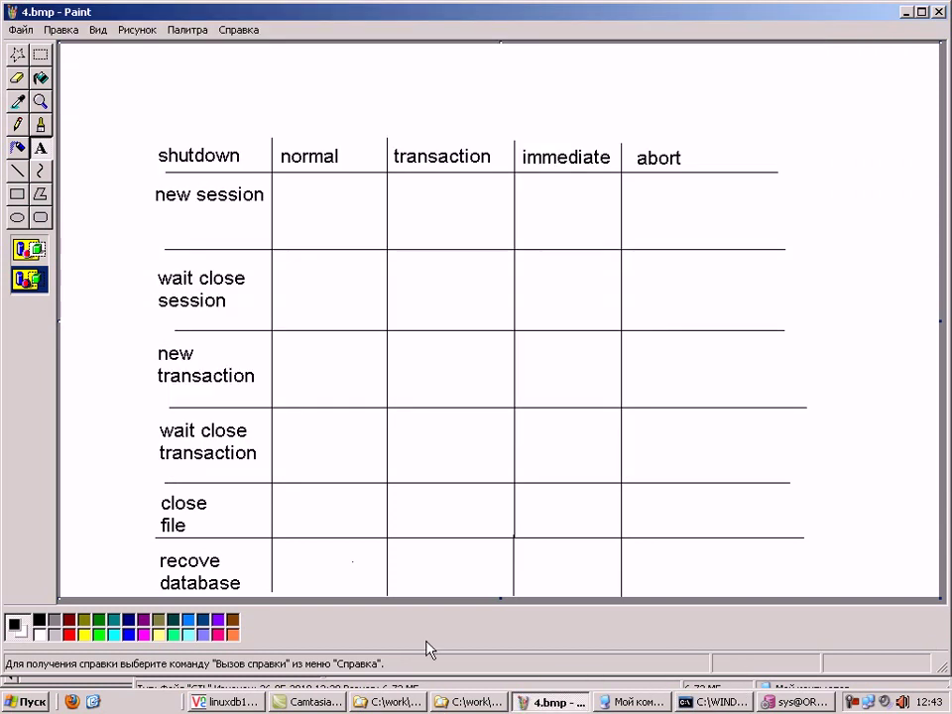
- Spray a red X with the Airbrush in the normal / new session cell
{"action": "left_click", "coordinate": [17, 147]}
{"action": "left_click", "coordinate": [69, 634]}
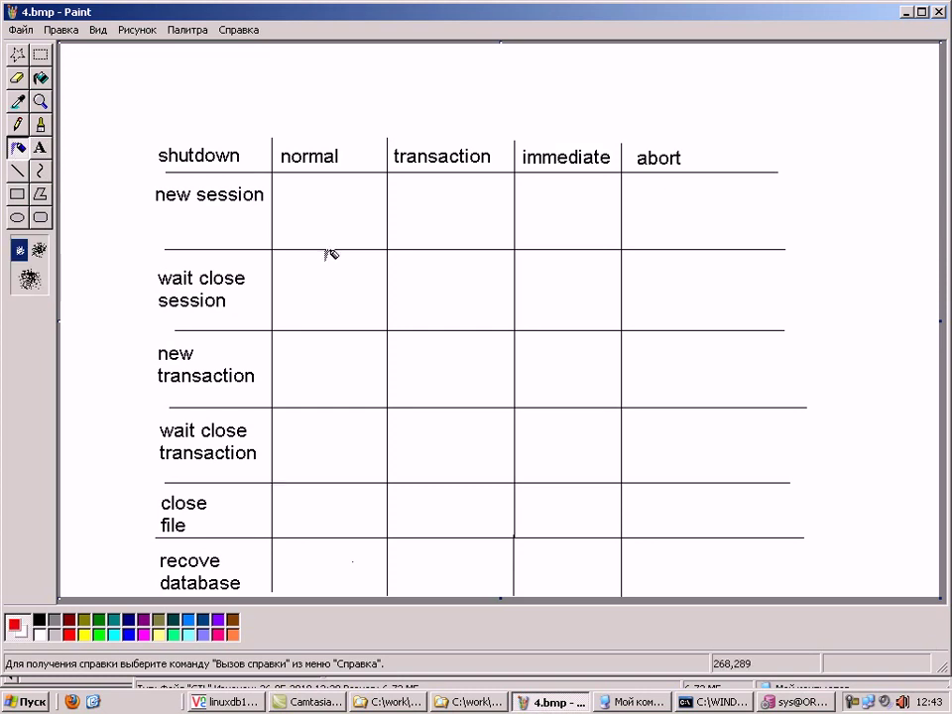
{"action": "mouse_move", "coordinate": [305, 180]}
{"action": "left_mouse_down"}
{"action": "mouse_move", "coordinate": [354, 220]}
{"action": "mouse_move", "coordinate": [346, 178]}
{"action": "left_mouse_up"}
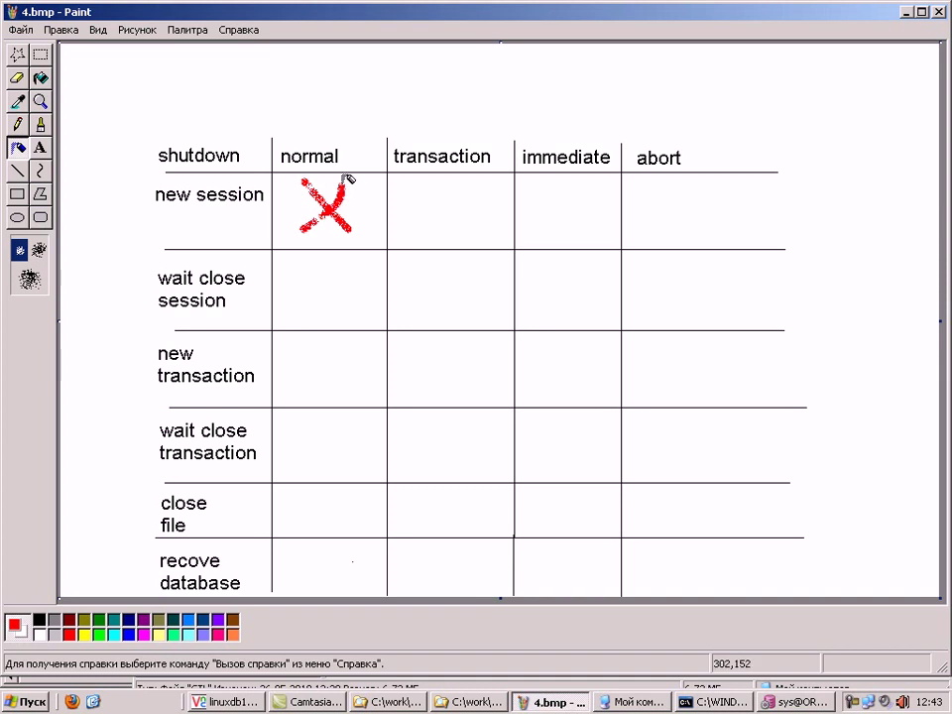
- Show the desktop from the taskbar menu and bring up the SQL*Plus console
{"action": "right_click", "coordinate": [838, 699]}
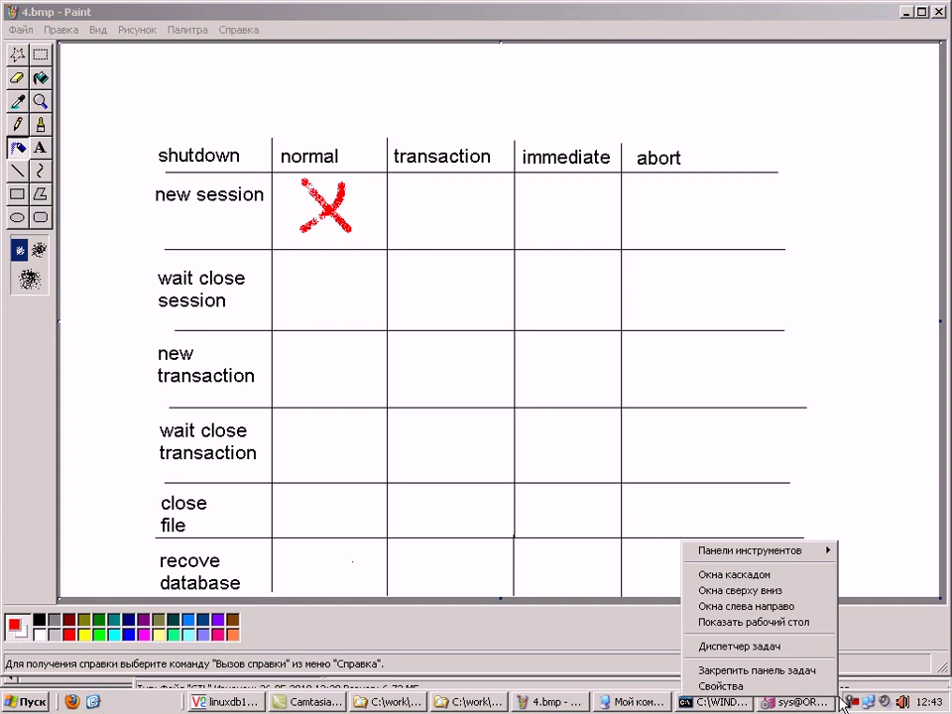
{"action": "left_click", "coordinate": [825, 622]}
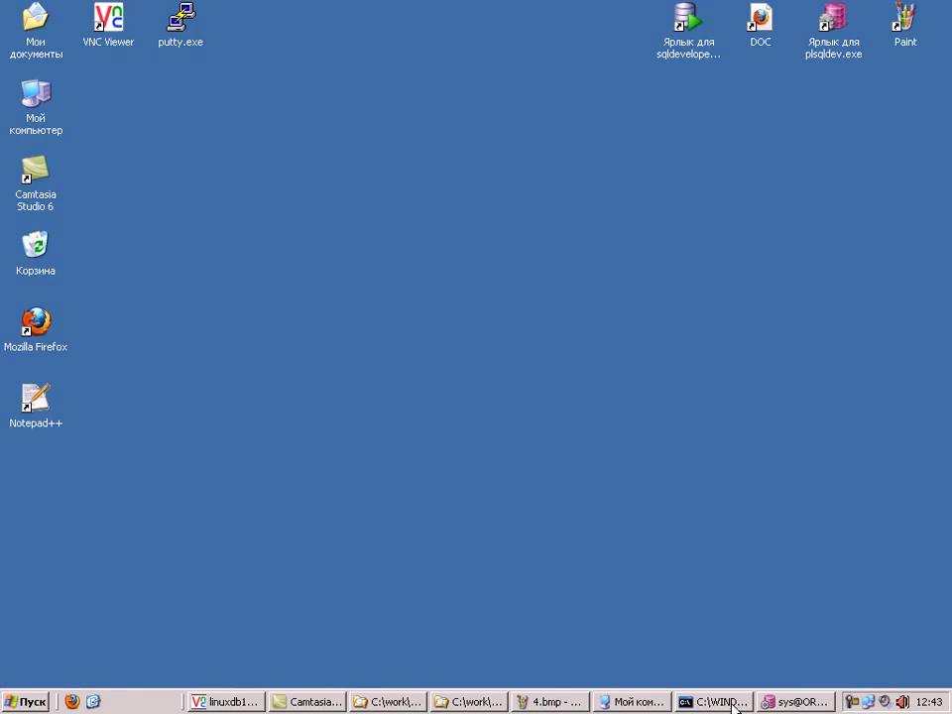
{"action": "left_click", "coordinate": [724, 701]}
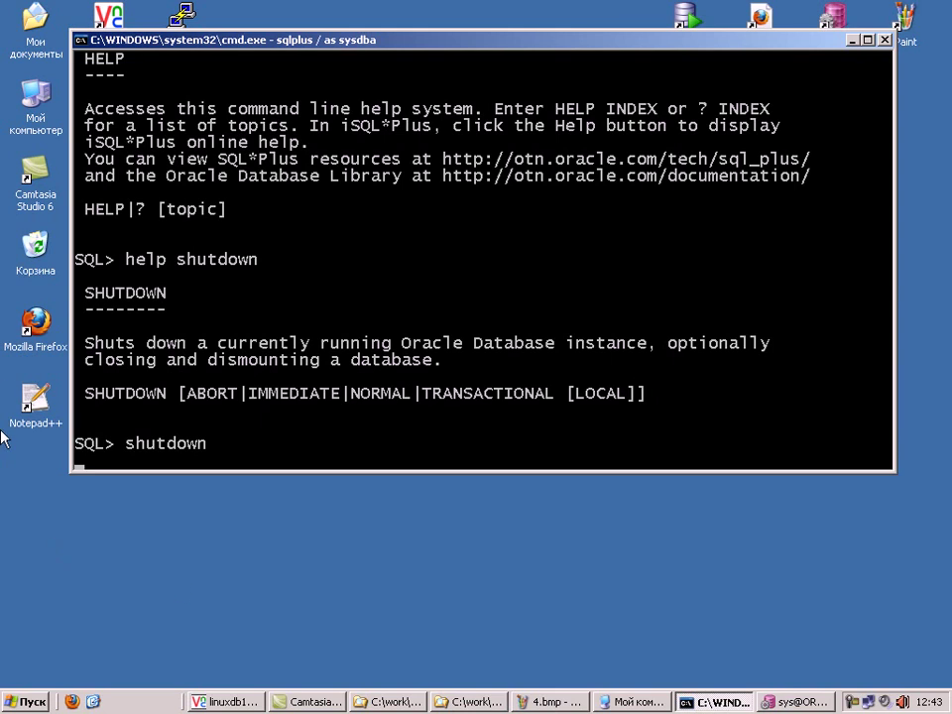
- Launch PL/SQL Developer and log on to the ANNA database with the password
{"action": "double_click", "coordinate": [838, 28]}
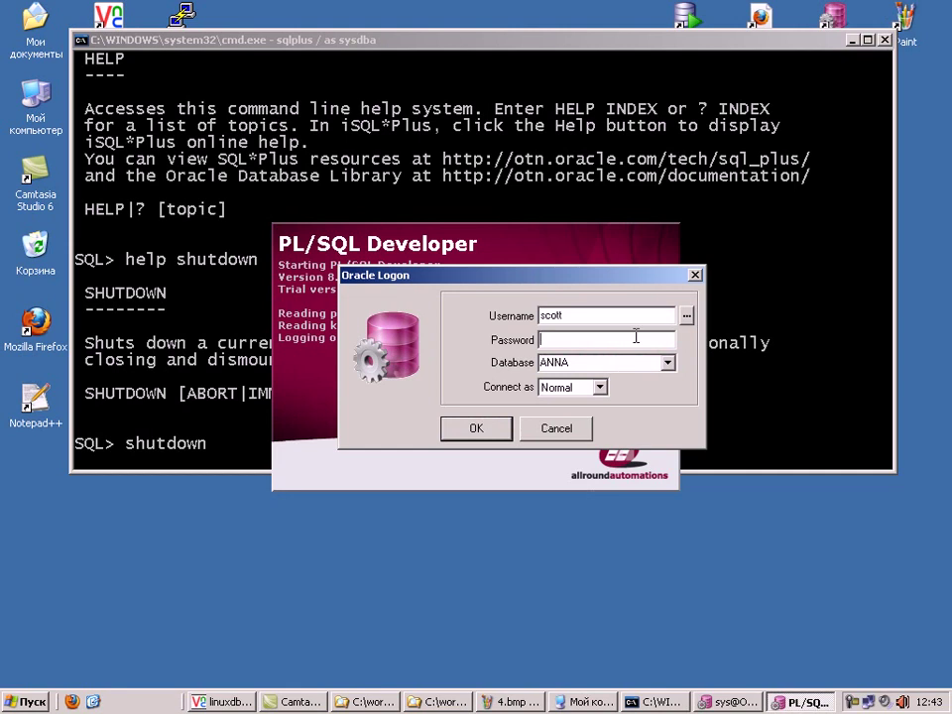
{"action": "key", "text": "Return"}
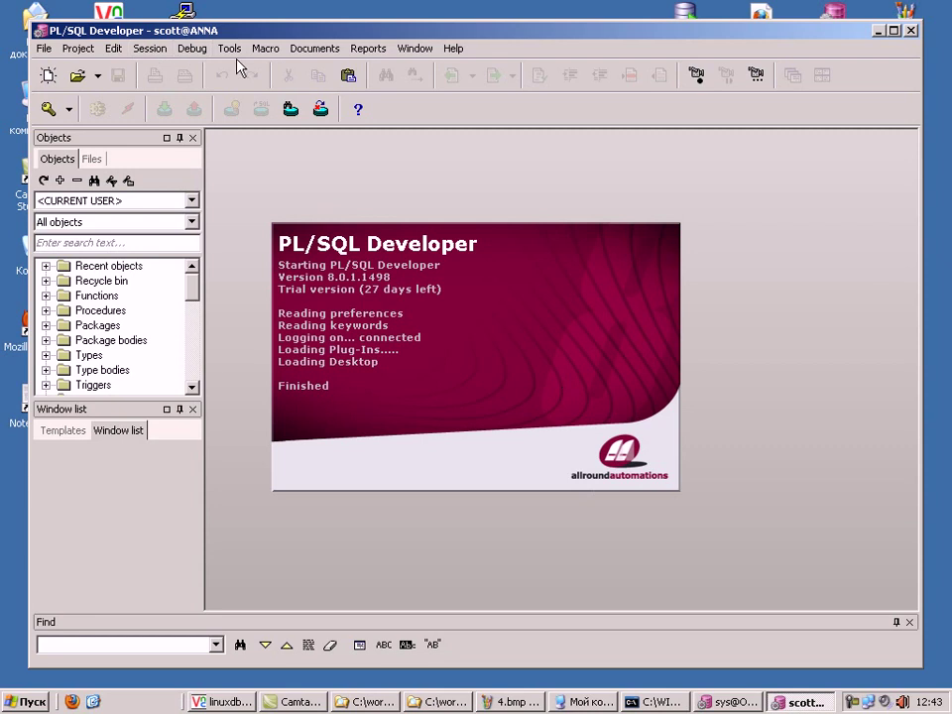
- Enable Store with password in the Logon History preferences and apply
{"action": "left_click", "coordinate": [227, 49]}
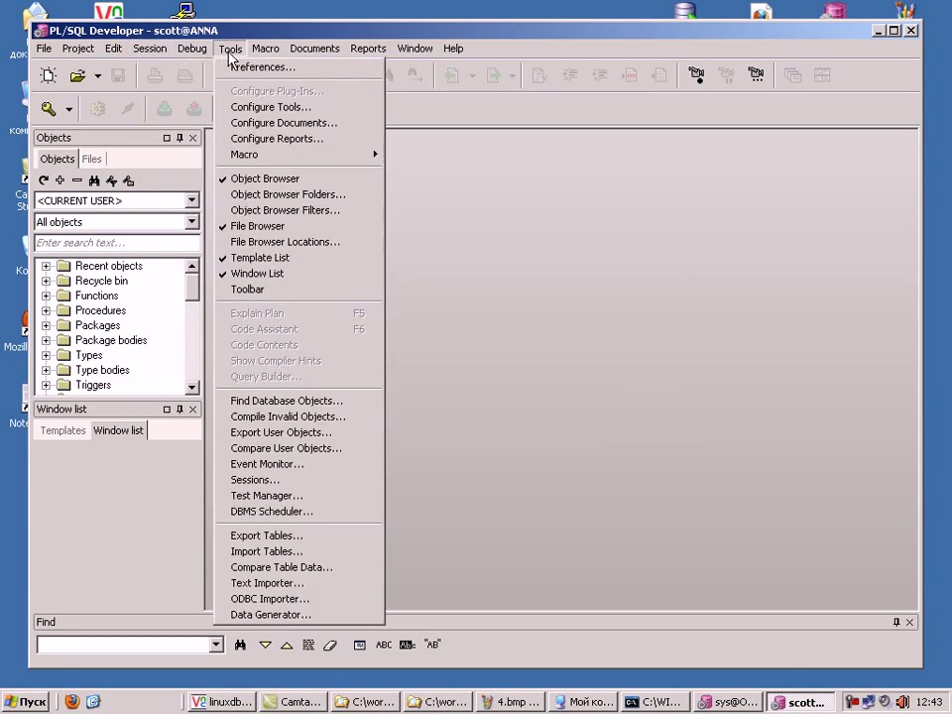
{"action": "left_click", "coordinate": [237, 68]}
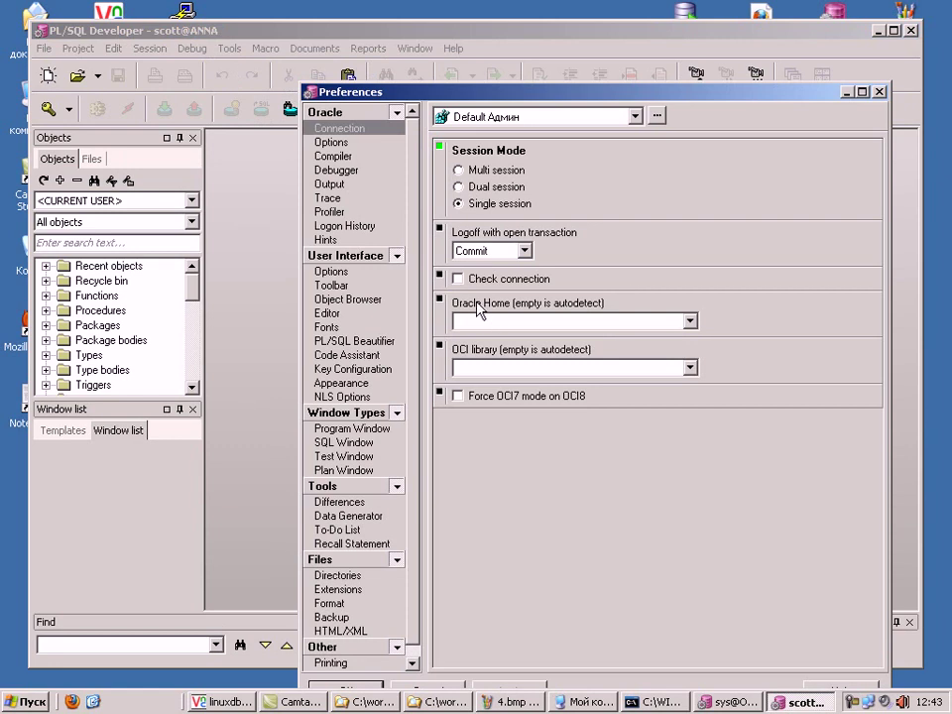
{"action": "left_click", "coordinate": [332, 226]}
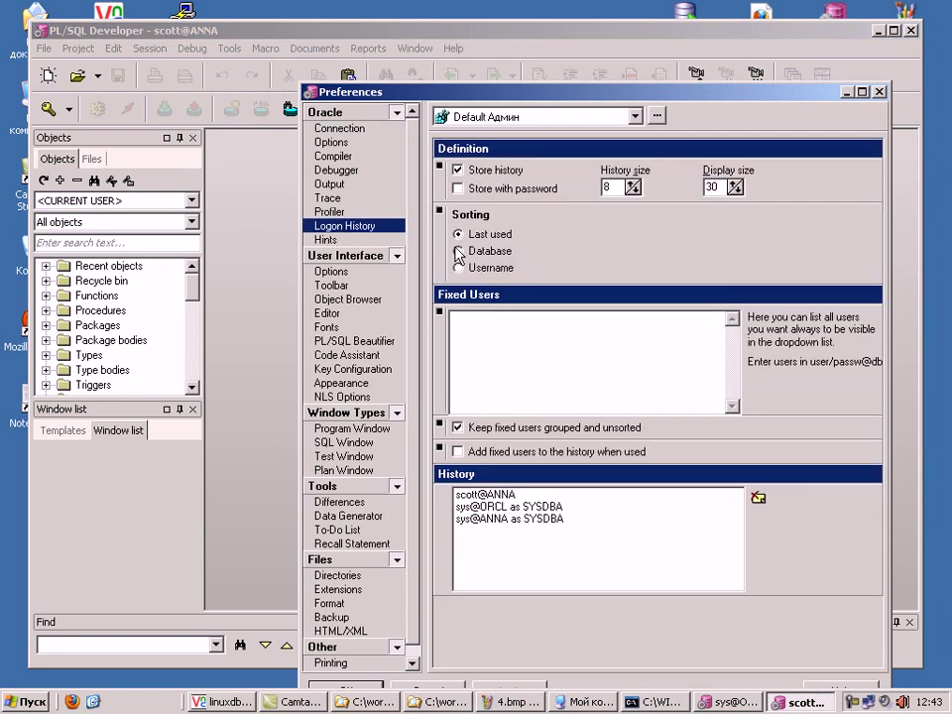
{"action": "left_click", "coordinate": [458, 188]}
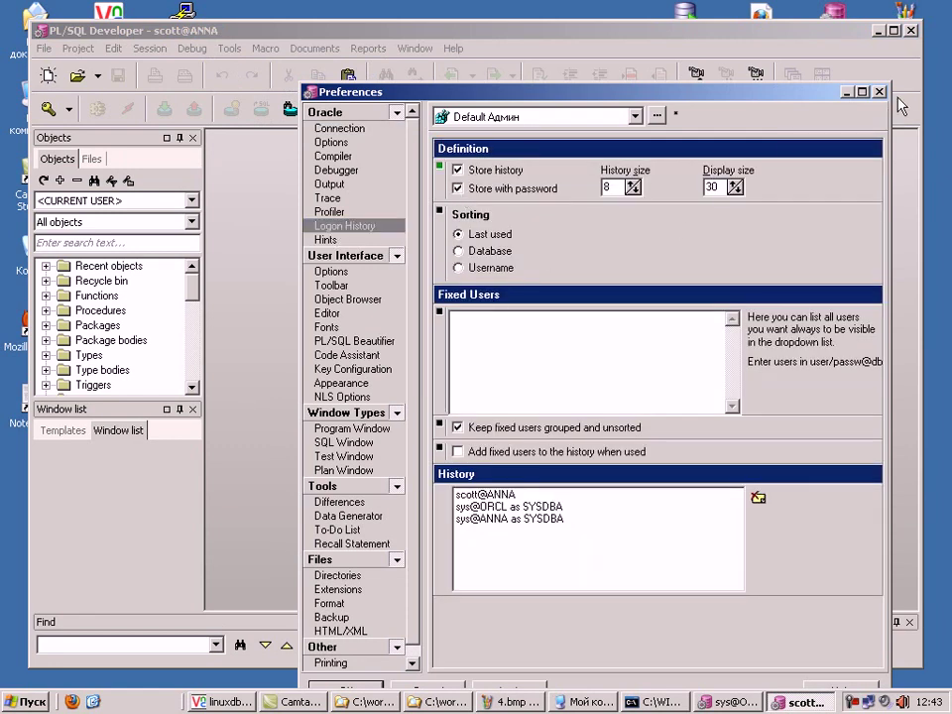
{"action": "left_click_drag", "start_coordinate": [594, 84], "coordinate": [577, 109]}
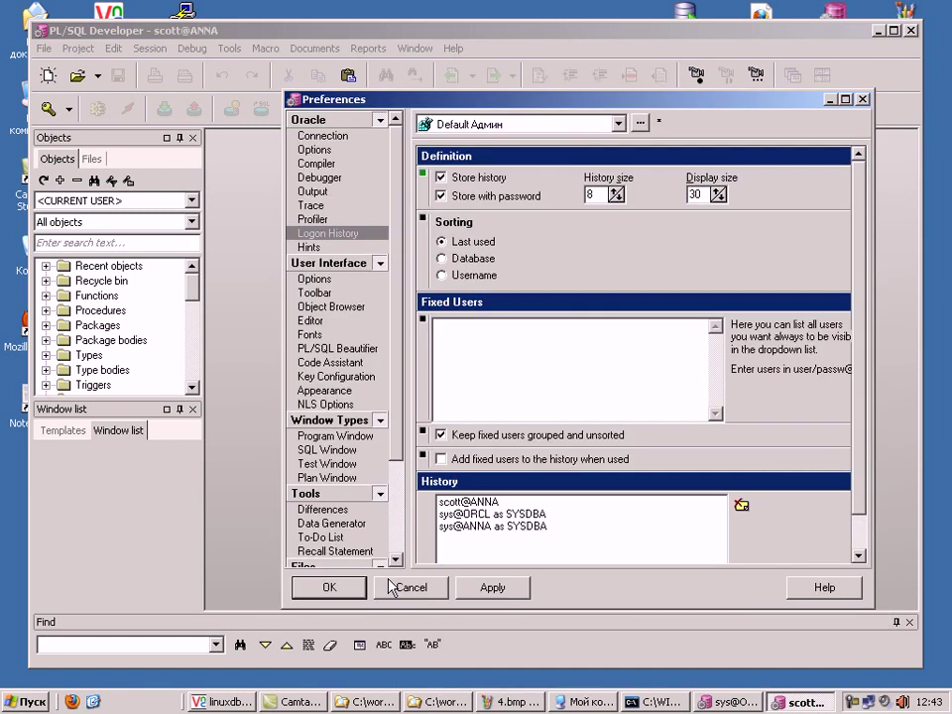
{"action": "left_click", "coordinate": [350, 592]}
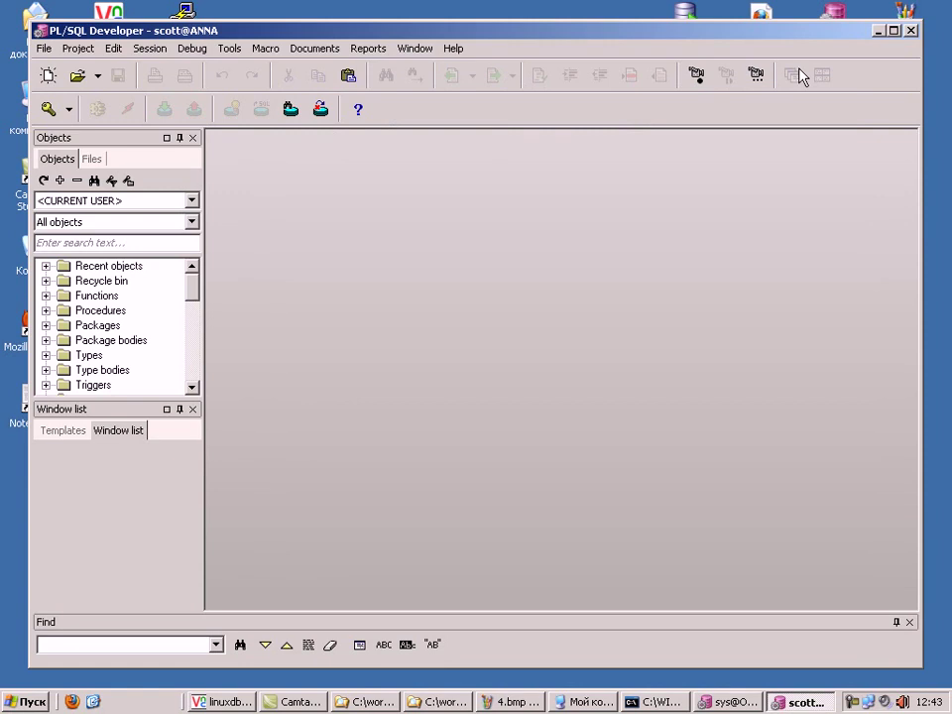
- Close the side panels, reposition the window, and resubmit the scott logon
{"action": "left_click", "coordinate": [193, 410]}
{"action": "left_click", "coordinate": [193, 408]}
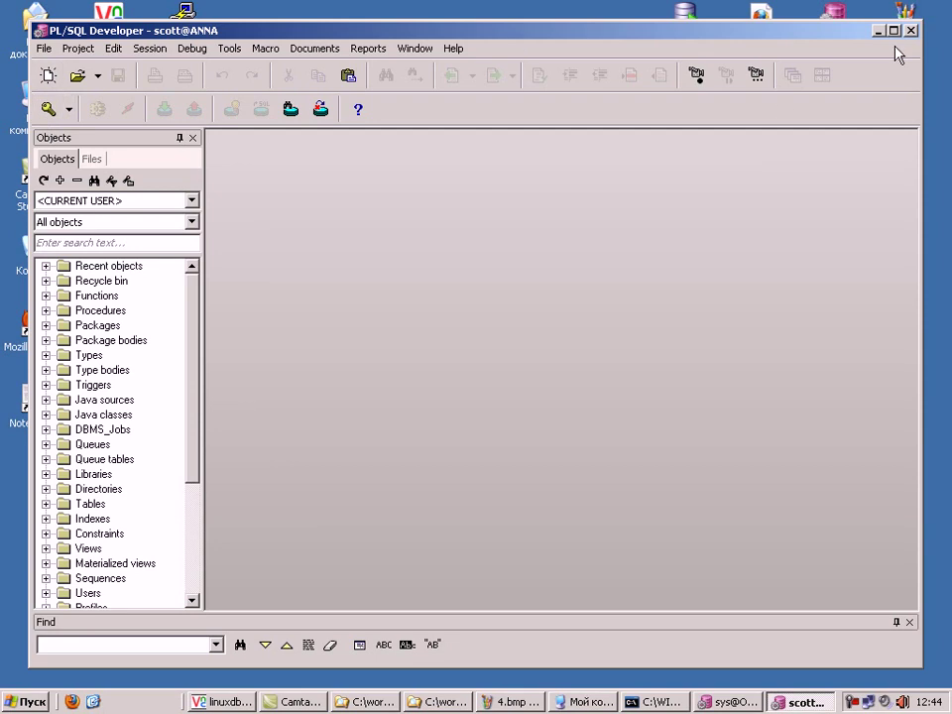
{"action": "left_click_drag", "start_coordinate": [832, 31], "coordinate": [821, 23]}
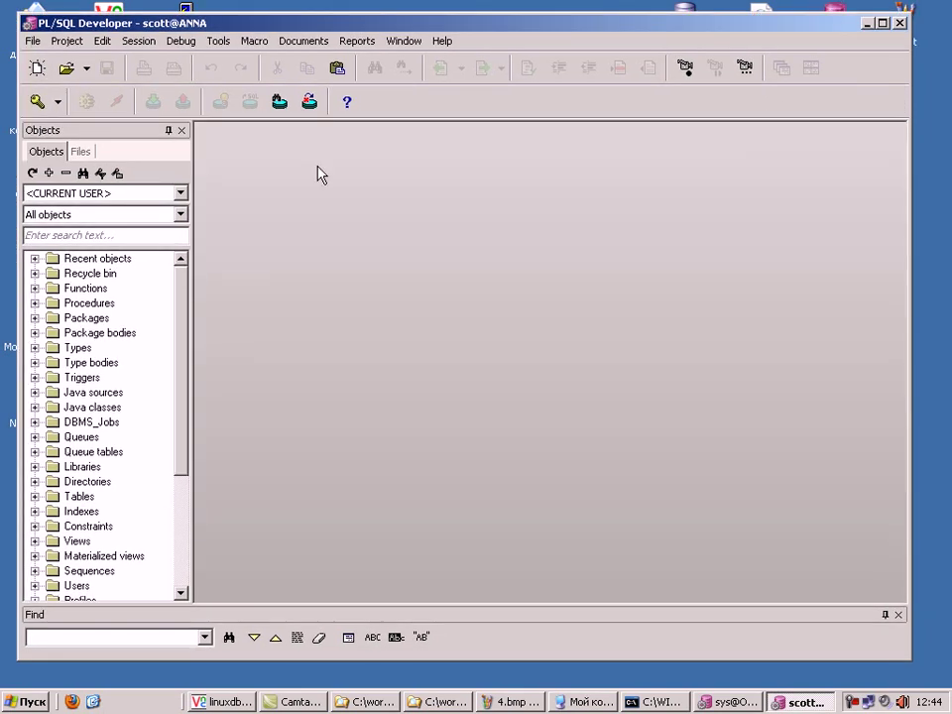
{"action": "left_click", "coordinate": [38, 103]}
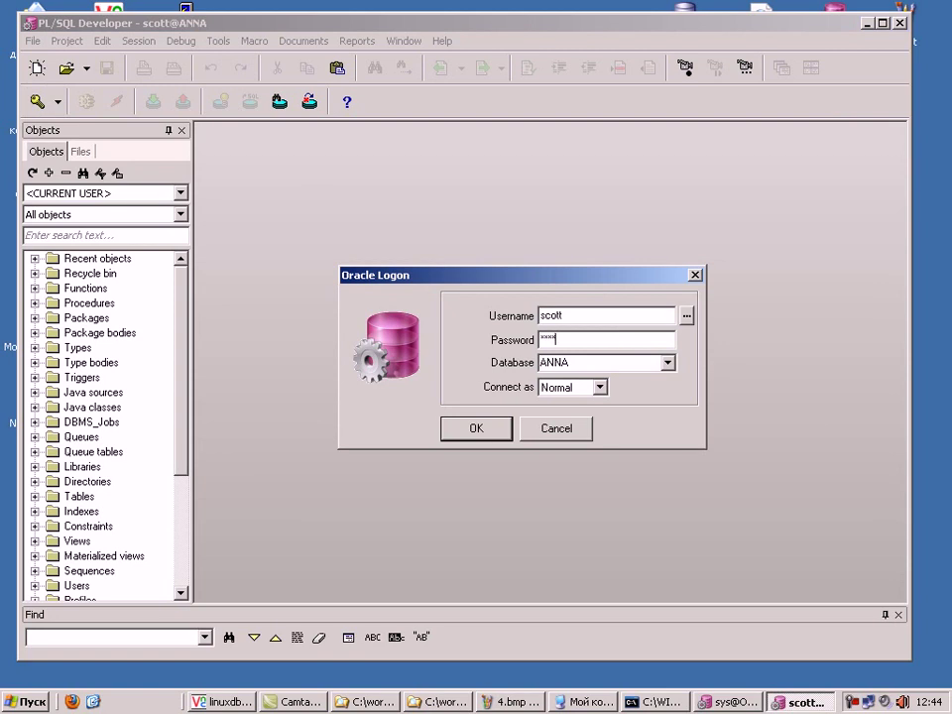
{"action": "key", "text": "Return"}
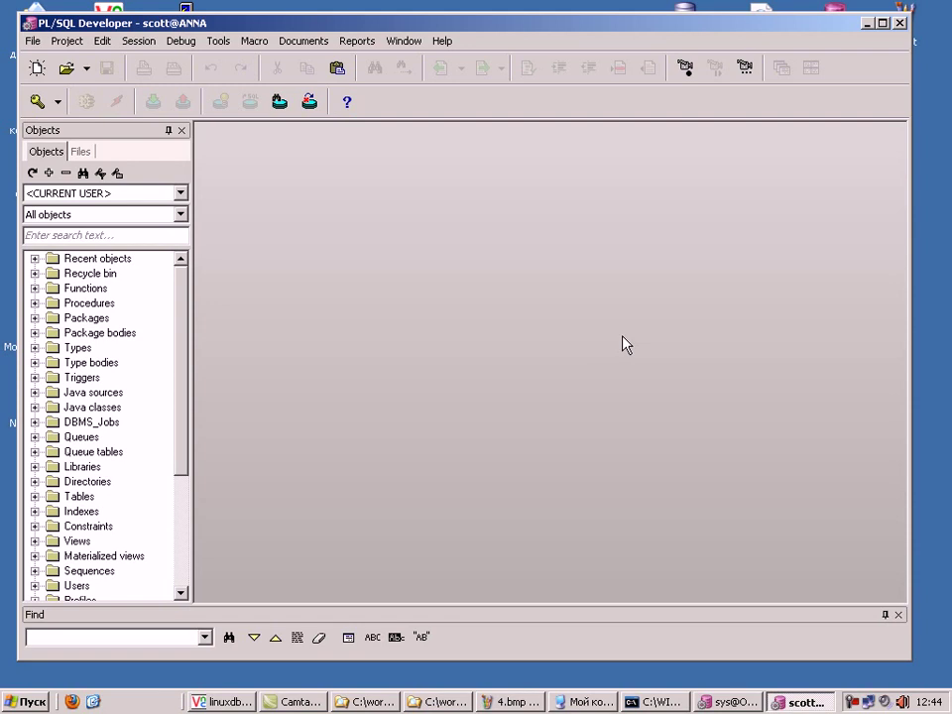
{"action": "left_click", "coordinate": [654, 702]}
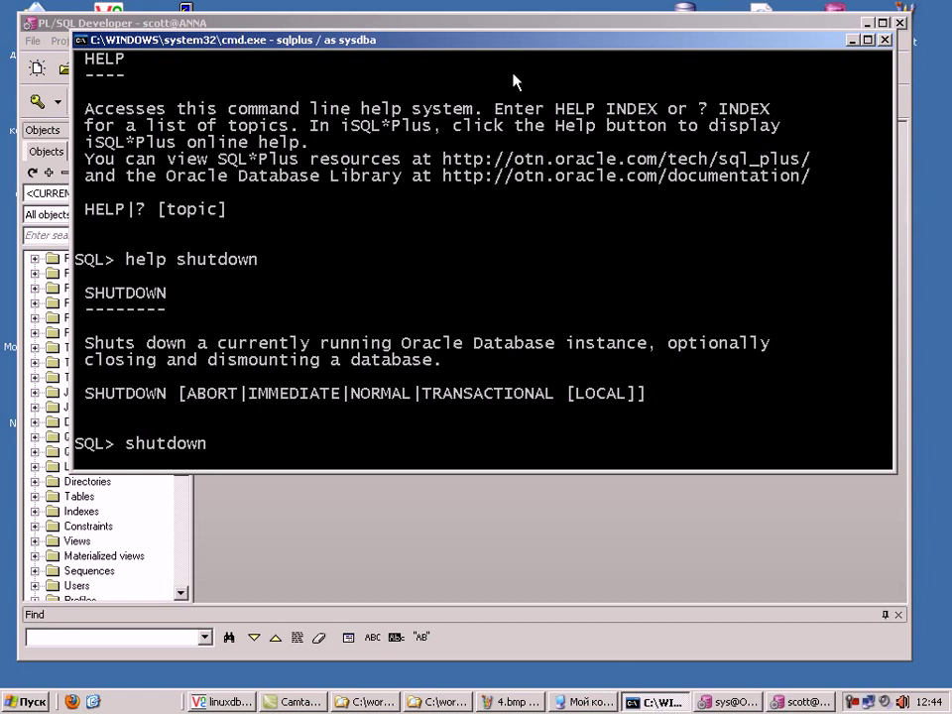
{"action": "left_click", "coordinate": [805, 702]}
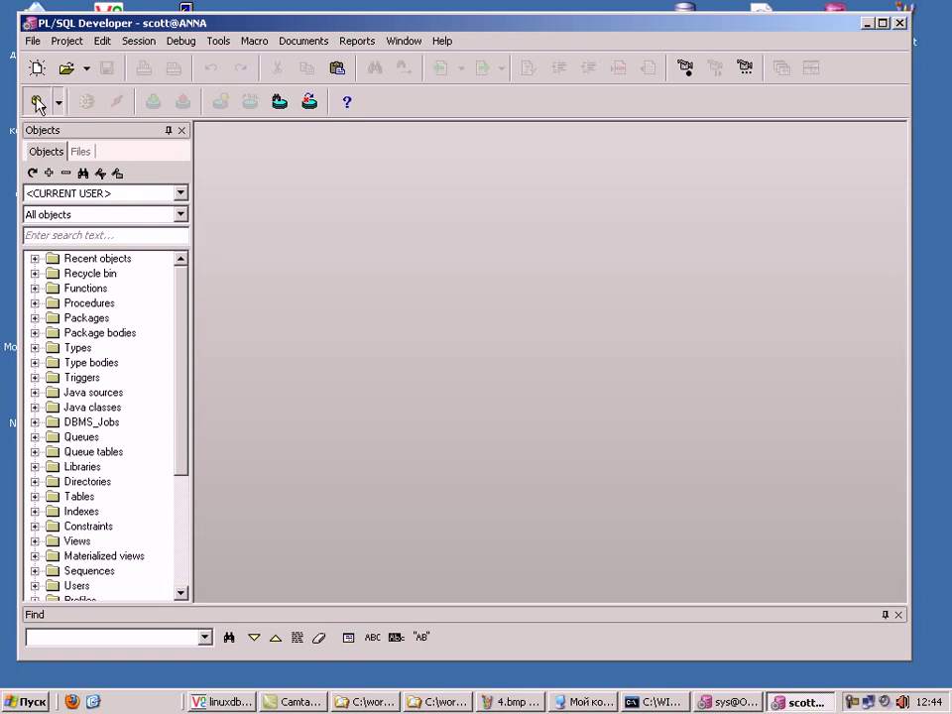
- Try logging on as scott to ORCL and dismiss the resulting ORA-12528 error
{"action": "left_click", "coordinate": [37, 101]}
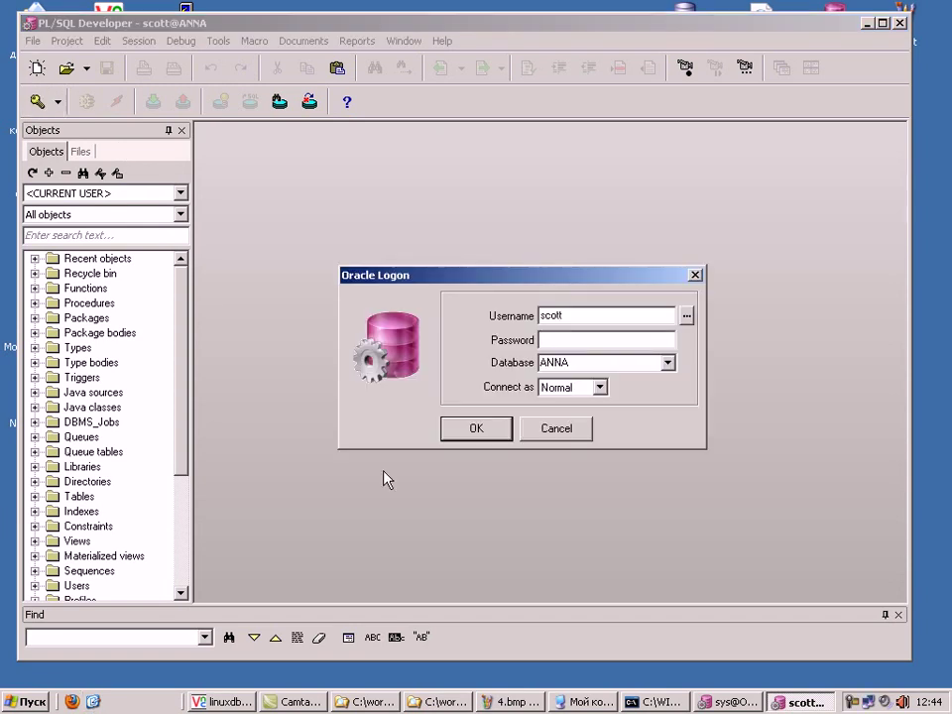
{"action": "left_click", "coordinate": [666, 364]}
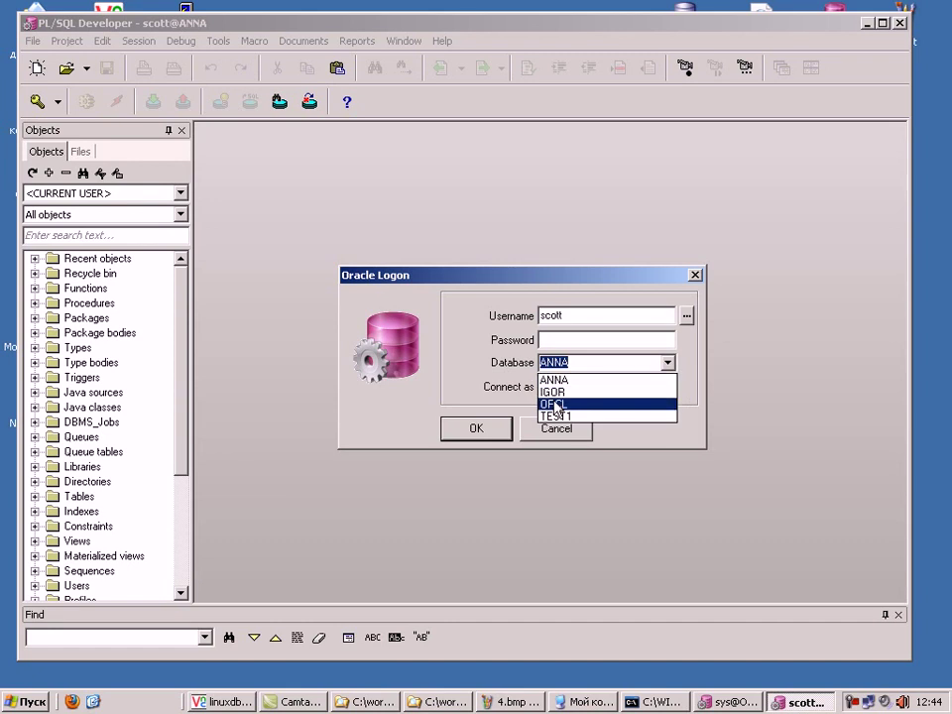
{"action": "left_click", "coordinate": [555, 402]}
{"action": "left_click", "coordinate": [582, 340]}
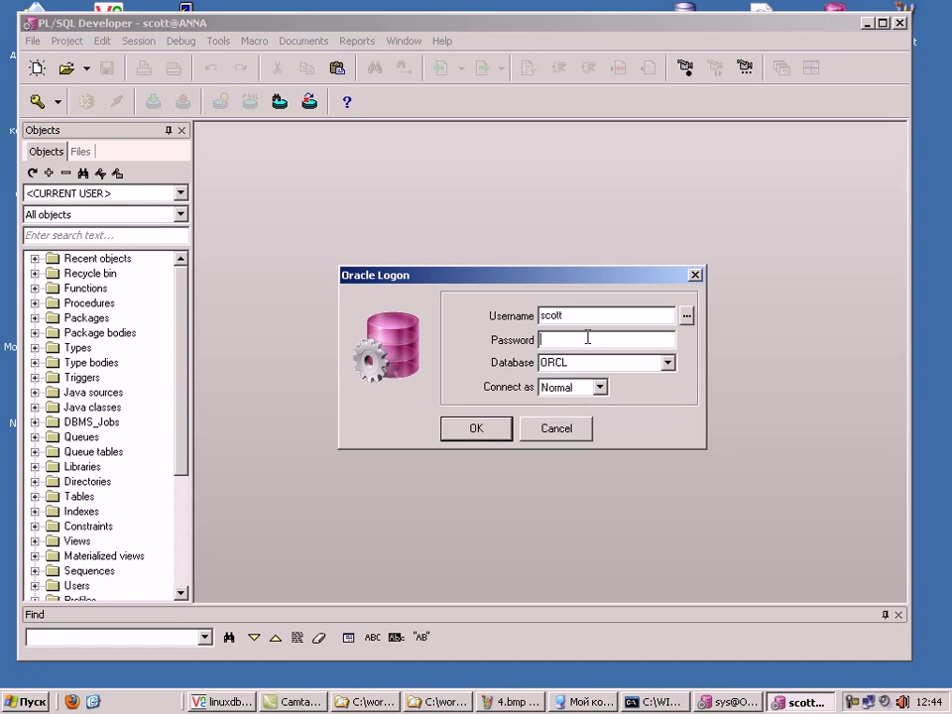
{"action": "type", "text": "t"}
{"action": "key", "text": "Return"}
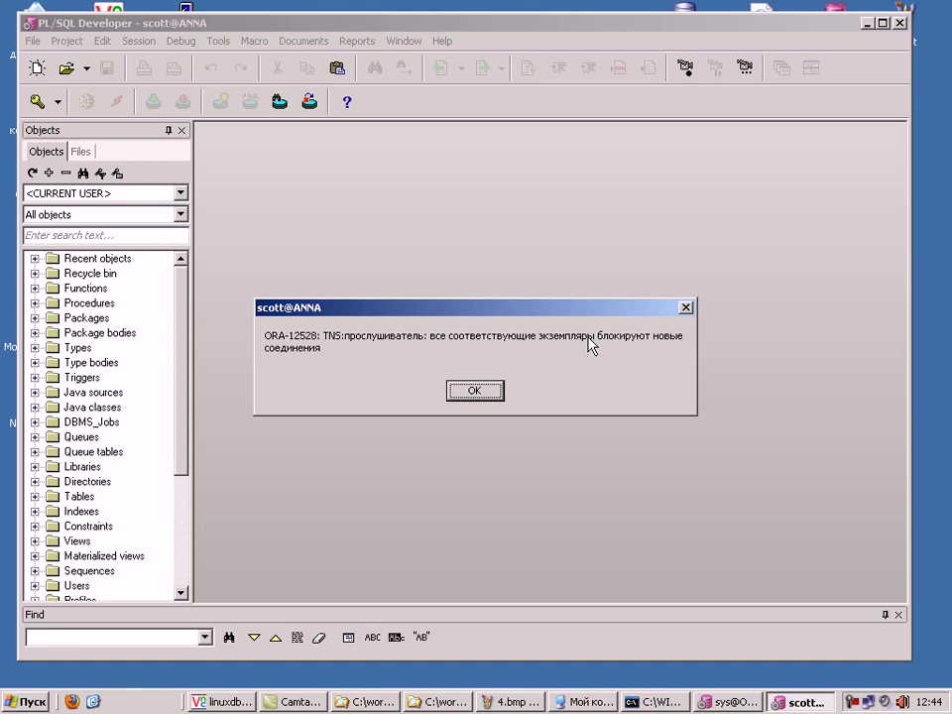
{"action": "left_click", "coordinate": [495, 393]}
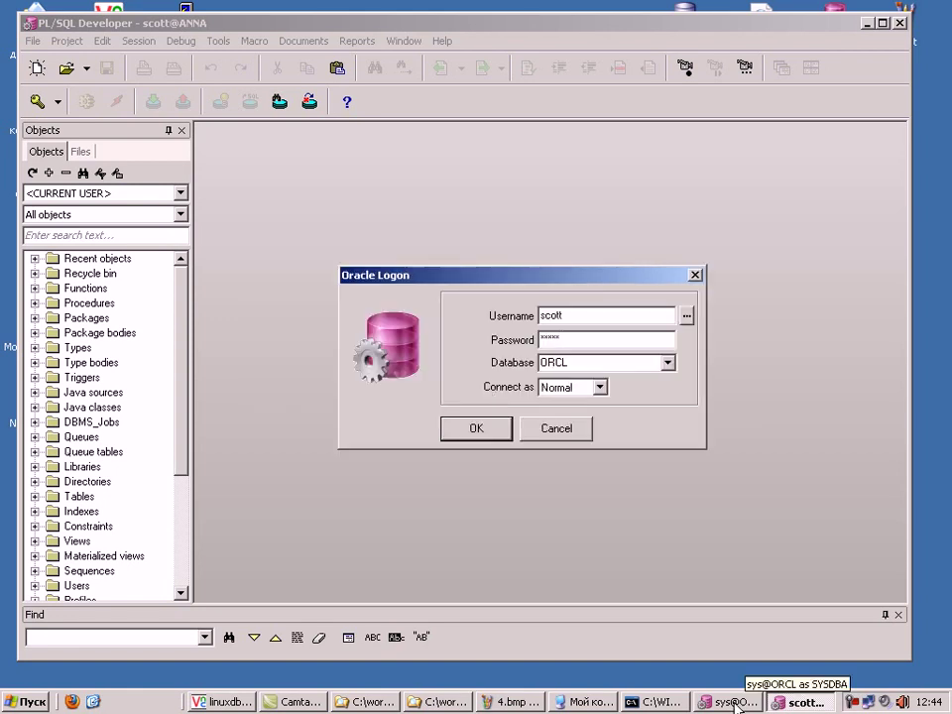
- Attempt a SYSDBA reconnect of the sys@ORCL session with the password, hitting ORA-12528
{"action": "left_click", "coordinate": [659, 702]}
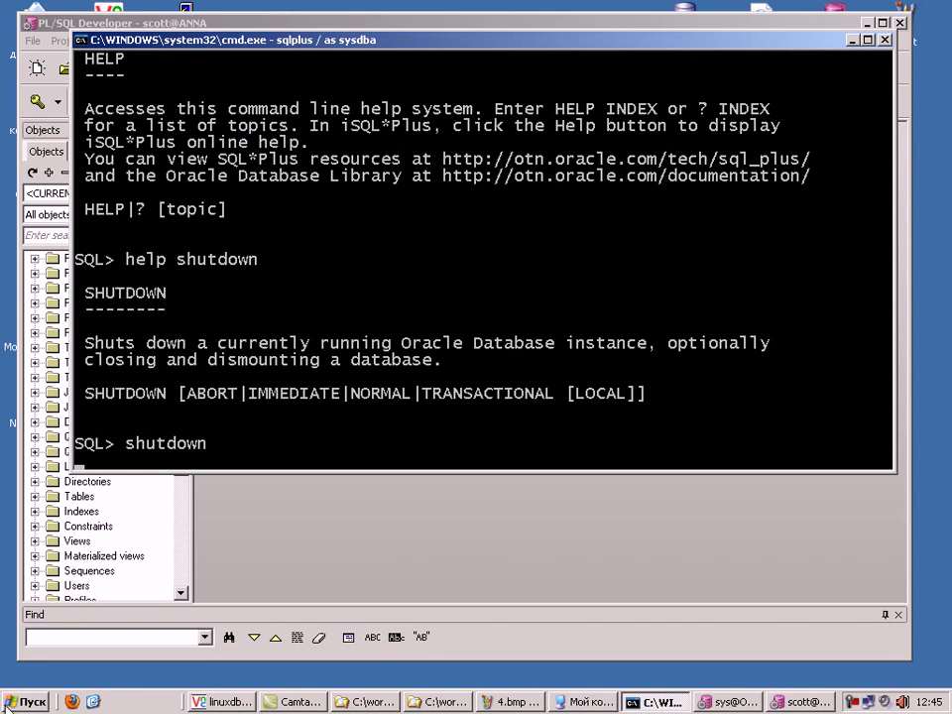
{"action": "left_click", "coordinate": [739, 702]}
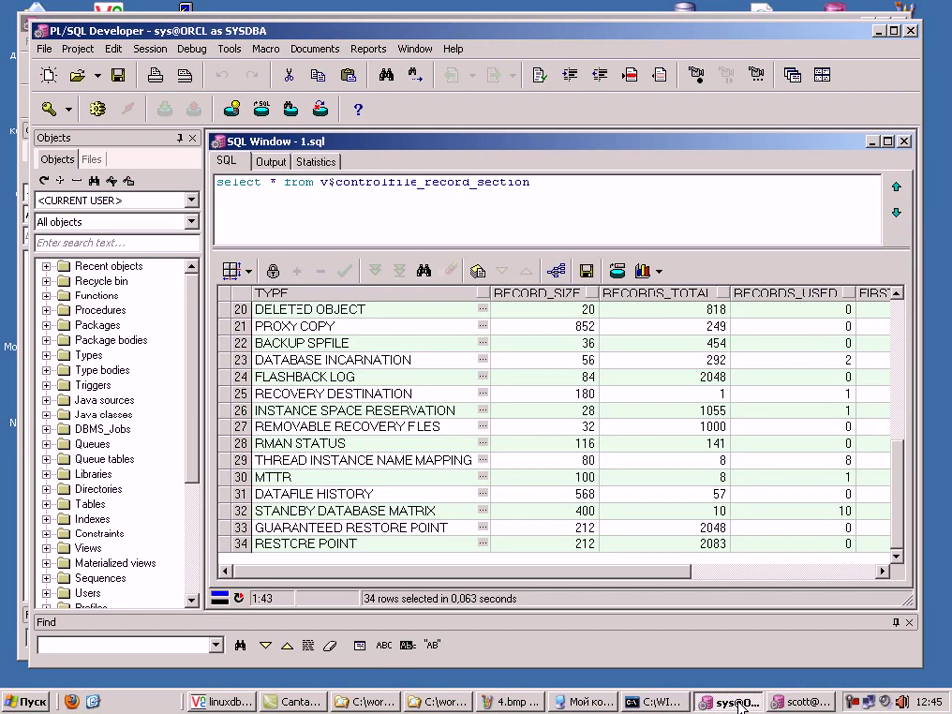
{"action": "left_click", "coordinate": [48, 109]}
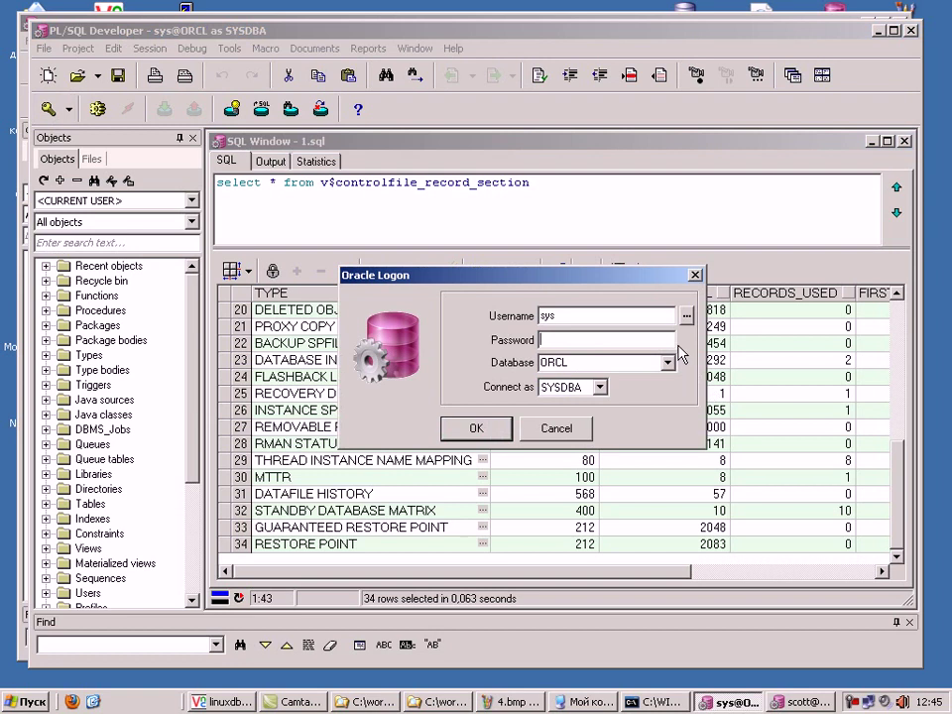
{"action": "left_click", "coordinate": [686, 315]}
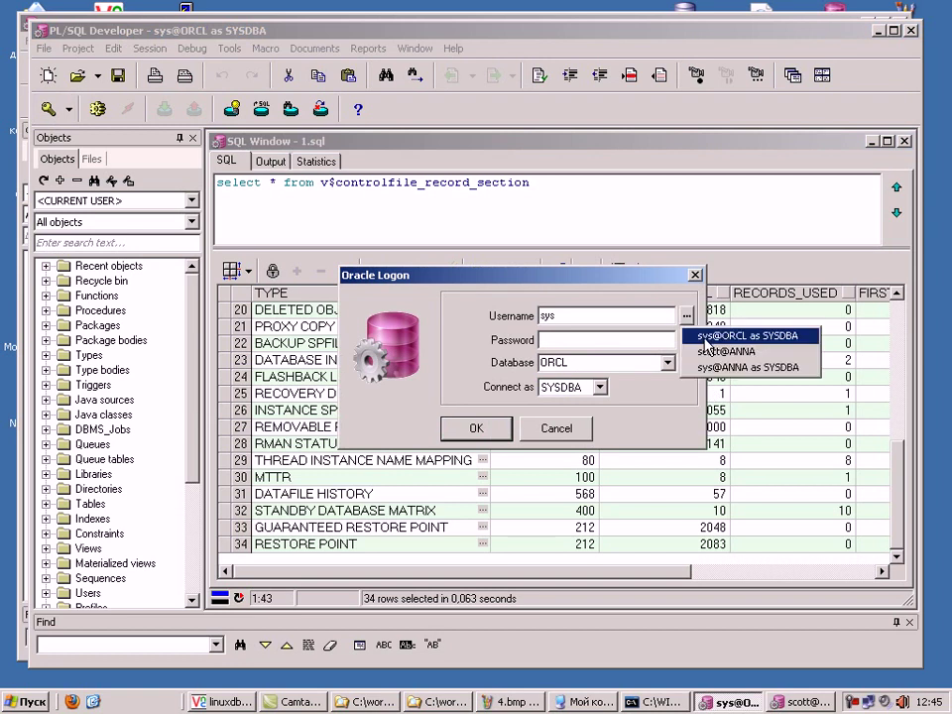
{"action": "left_click", "coordinate": [694, 336]}
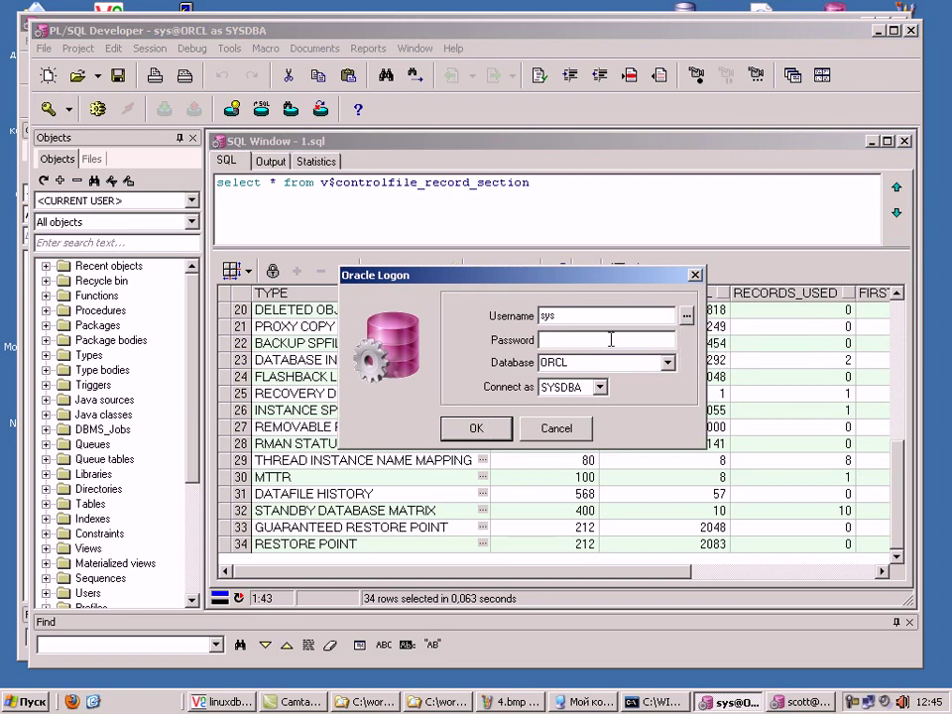
{"action": "type", "text": "***"}
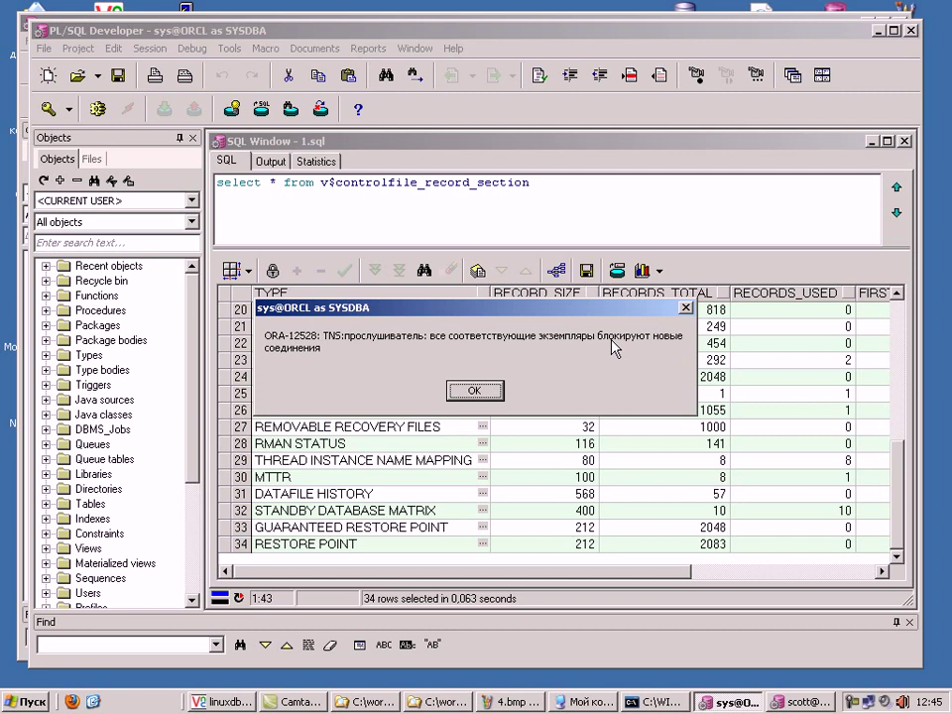
{"action": "left_click", "coordinate": [475, 391]}
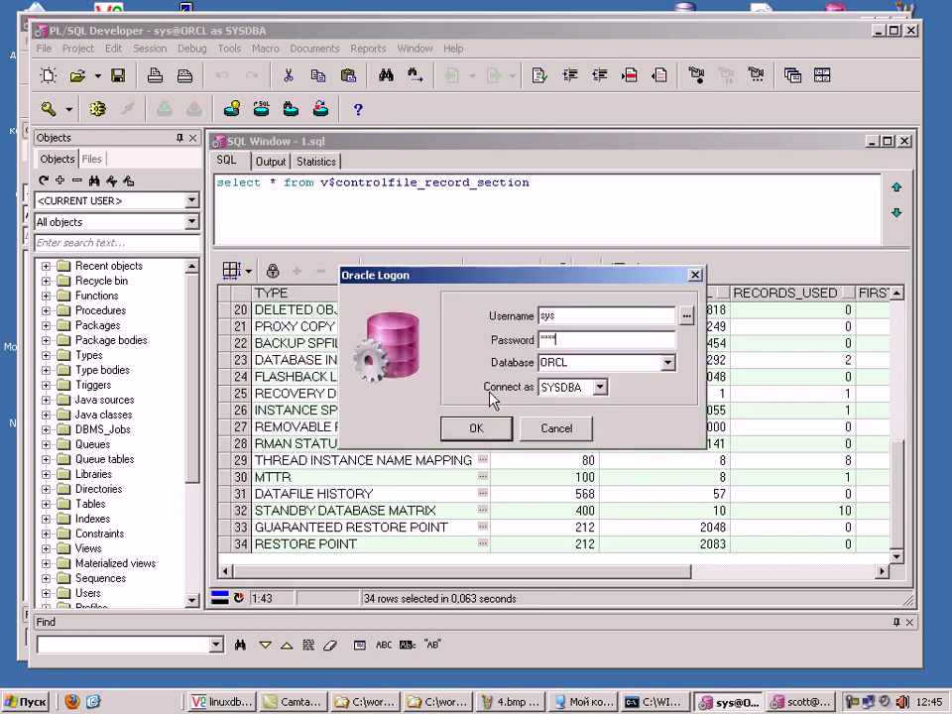
- Resubmit the sys logon to ORCL and dismiss the repeated ORA-12528 error
{"action": "left_click", "coordinate": [775, 702]}
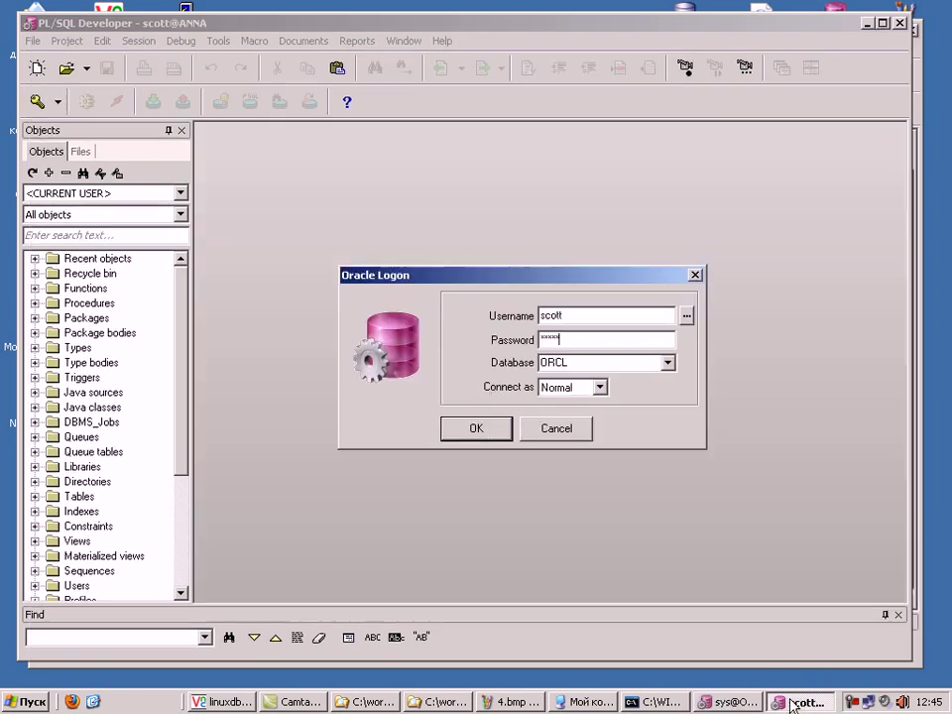
{"action": "left_click", "coordinate": [727, 702]}
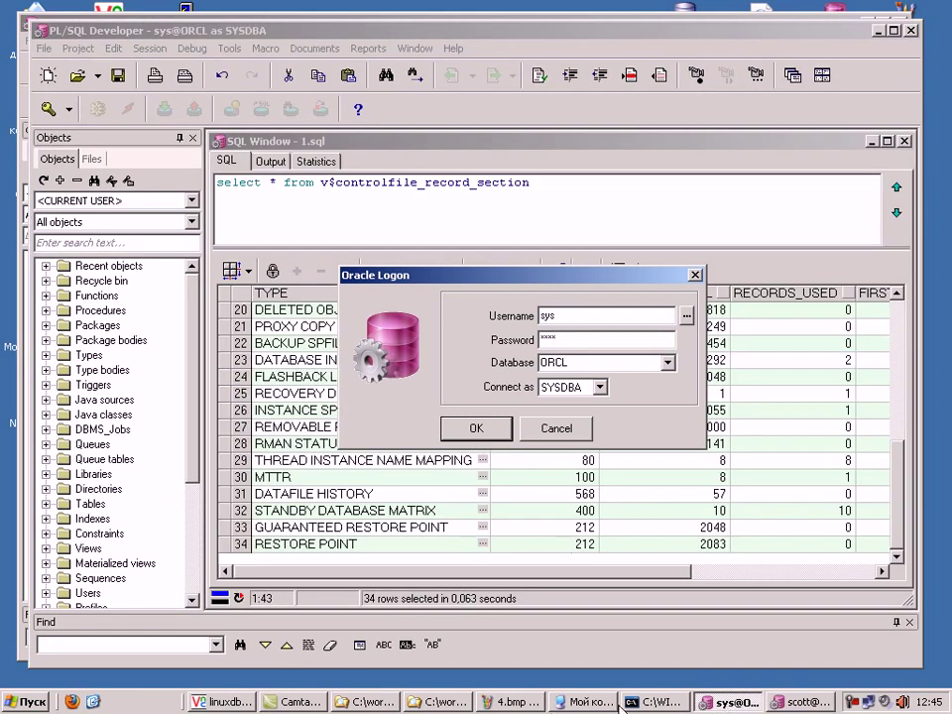
{"action": "left_click", "coordinate": [657, 702]}
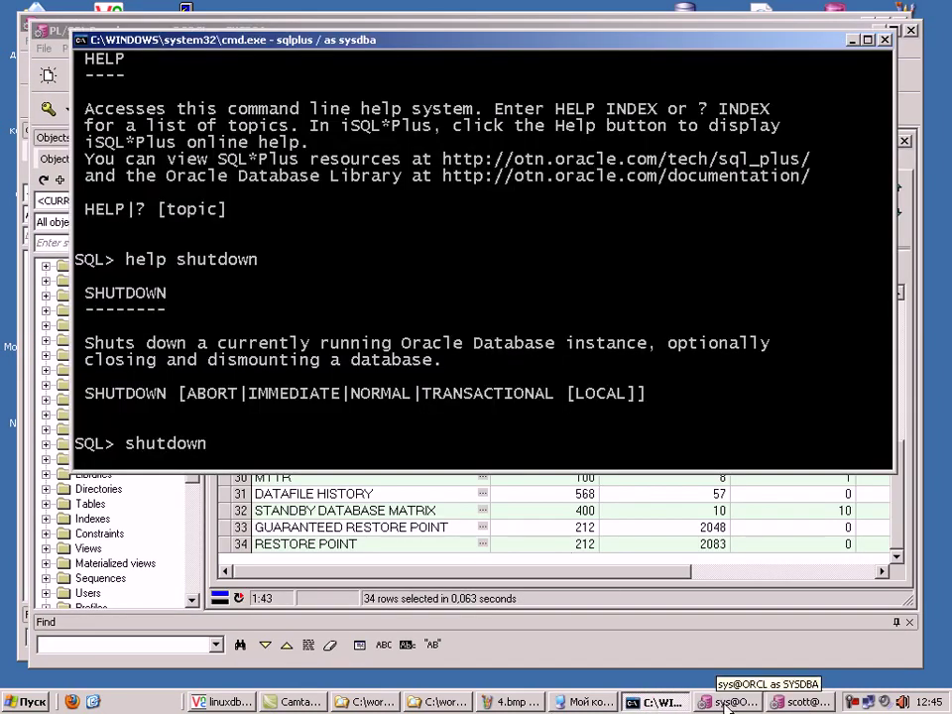
{"action": "left_click", "coordinate": [727, 702]}
{"action": "left_click", "coordinate": [480, 429]}
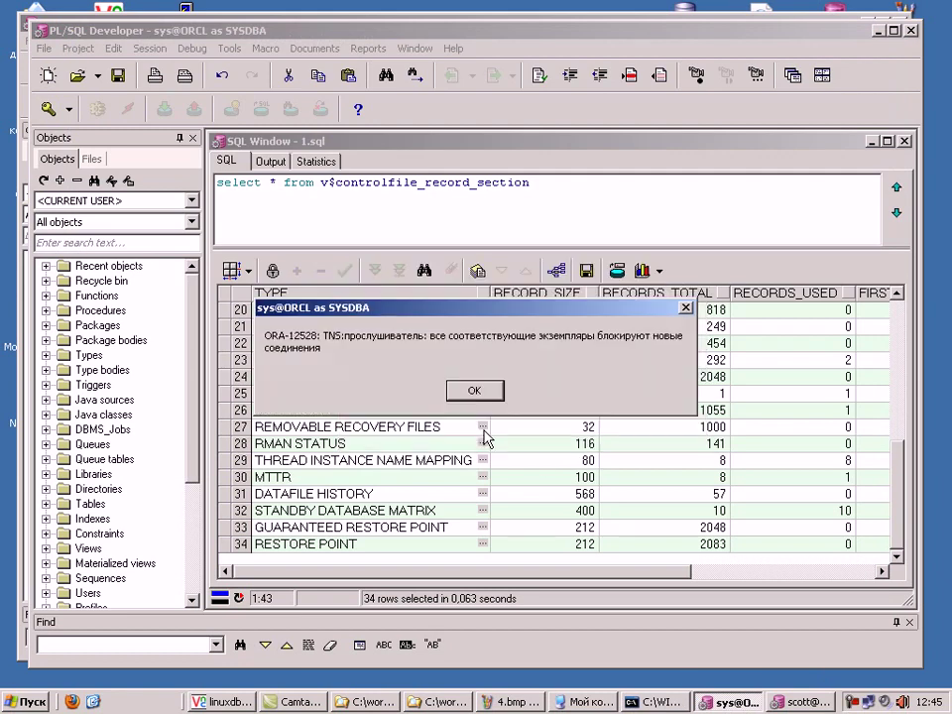
{"action": "left_click", "coordinate": [497, 394]}
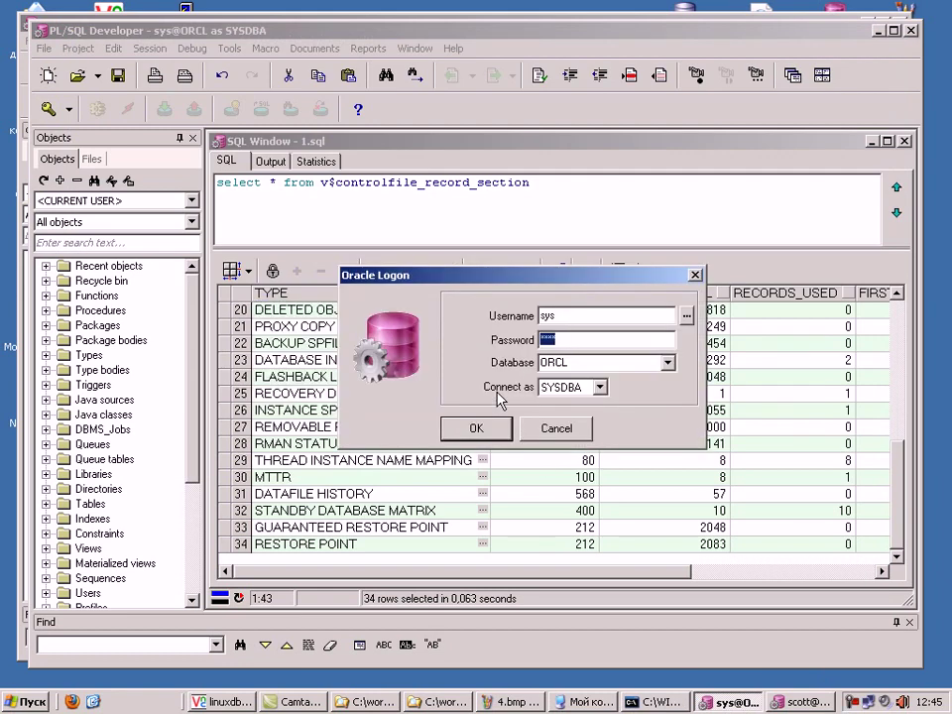
- Abandon the logon and close the 1.sql window without saving changes
{"action": "left_click", "coordinate": [583, 432]}
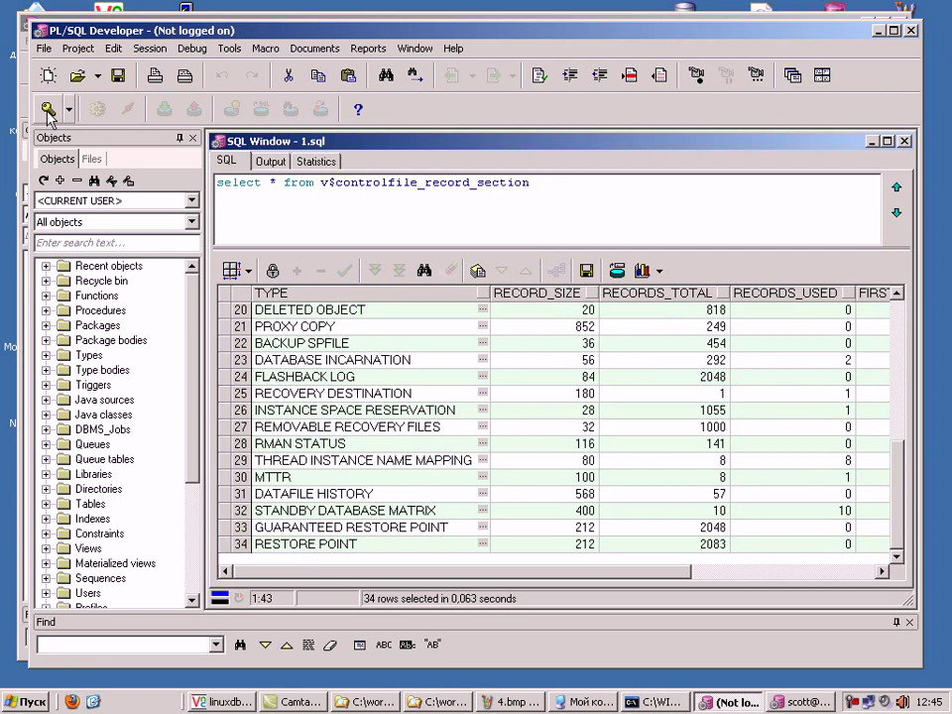
{"action": "left_click", "coordinate": [45, 48]}
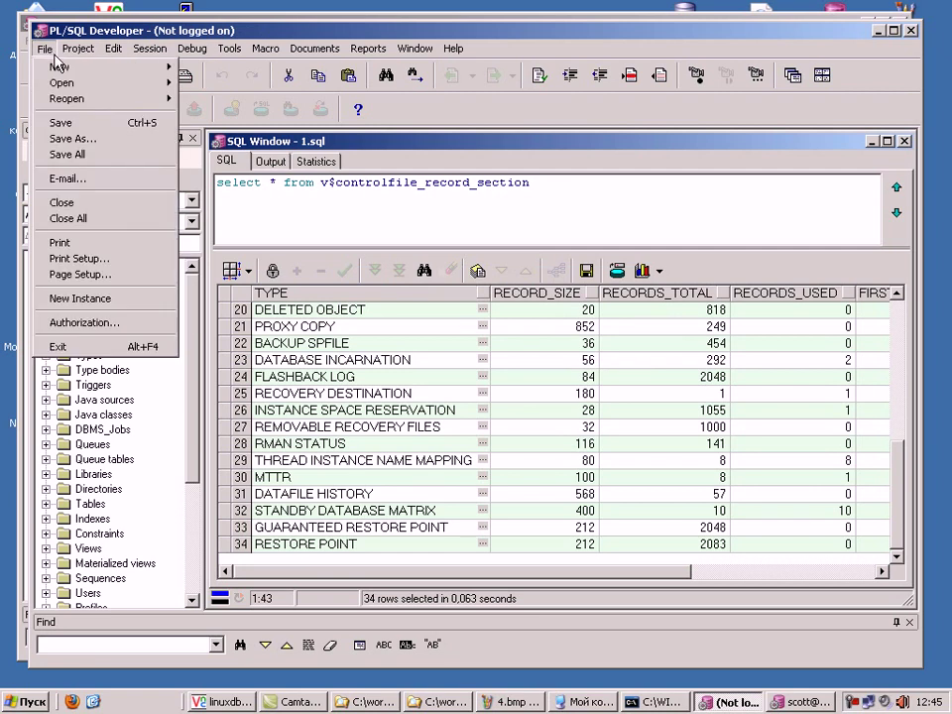
{"action": "left_click", "coordinate": [91, 204]}
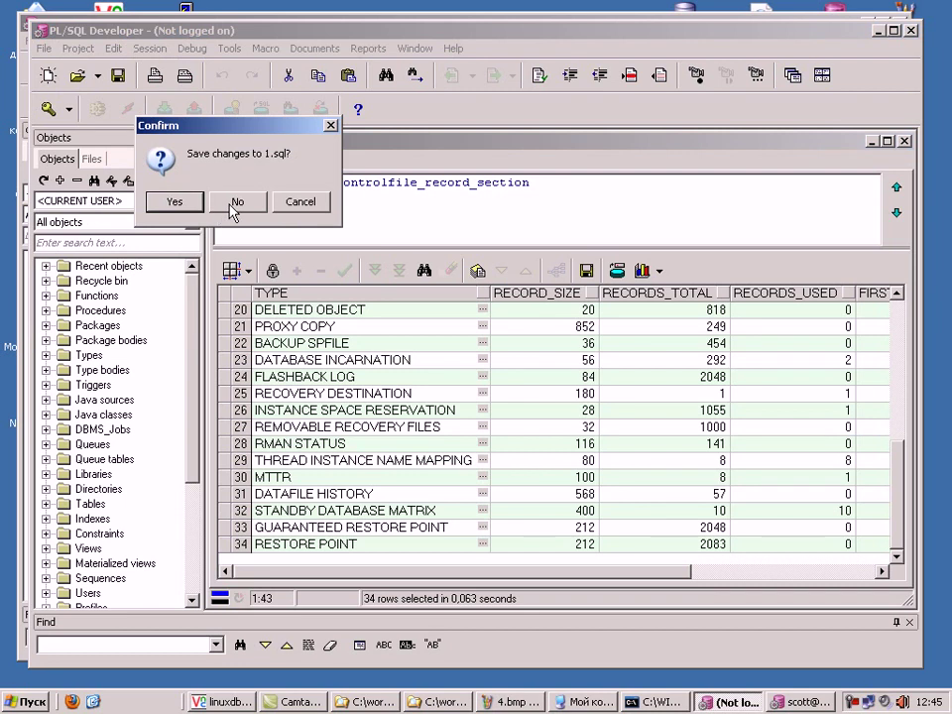
{"action": "left_click", "coordinate": [235, 203]}
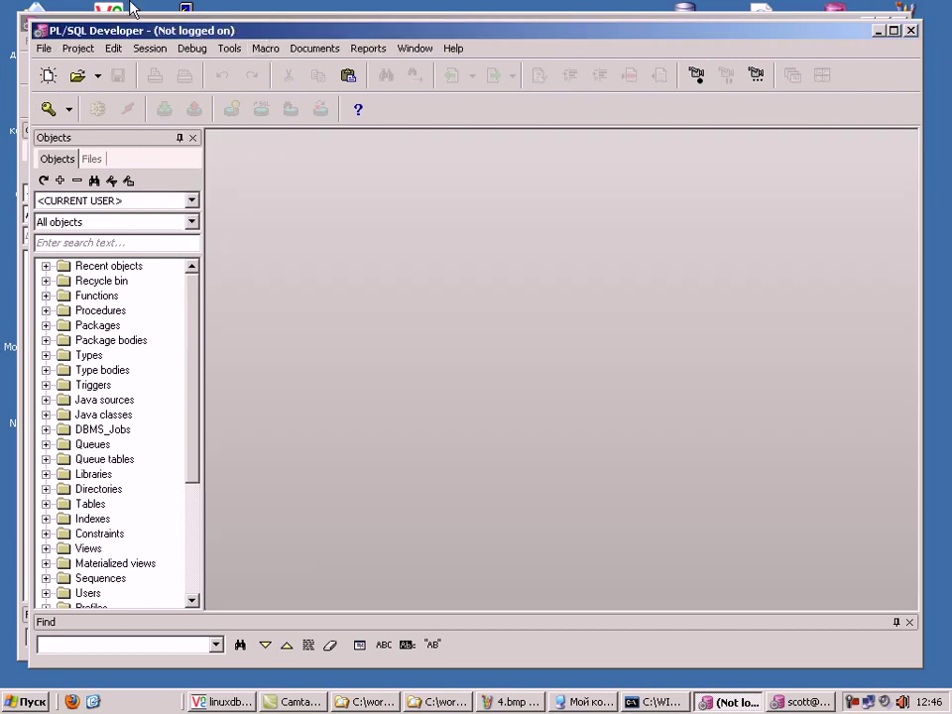
- Cancel the Oracle Logon dialog and return to the SQL*Plus console
{"action": "left_click", "coordinate": [657, 702]}
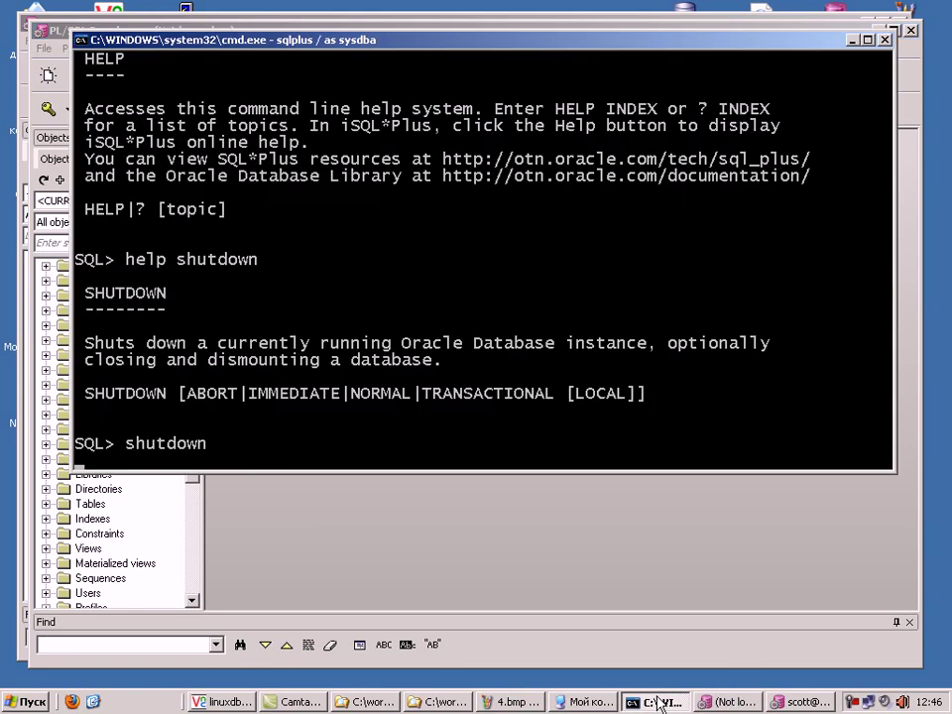
{"action": "left_click", "coordinate": [798, 702]}
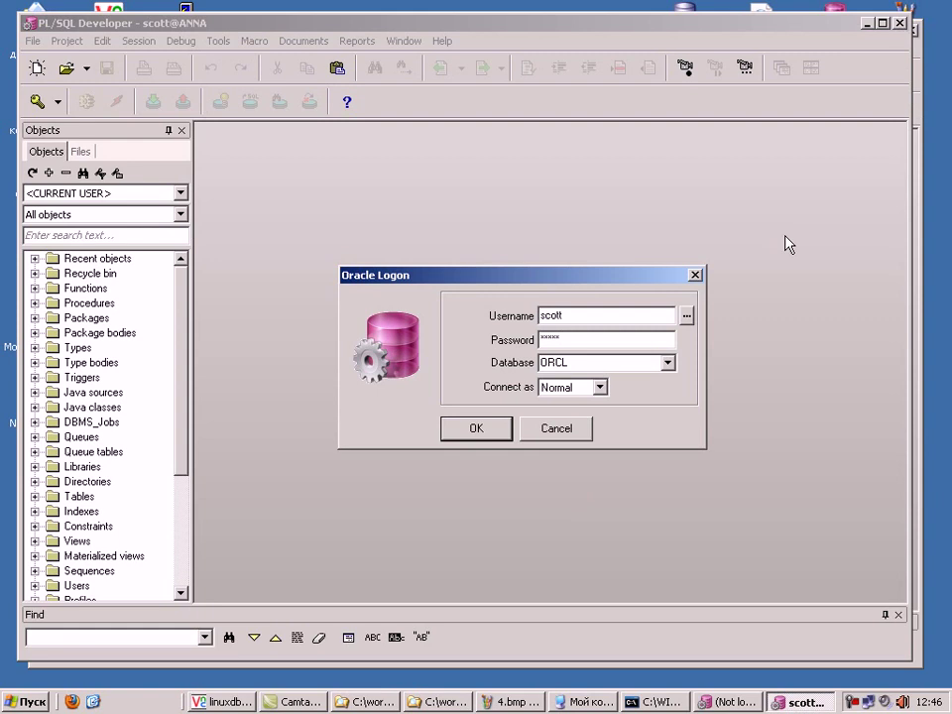
{"action": "key", "text": "Escape"}
{"action": "key", "text": "alt+Tab"}
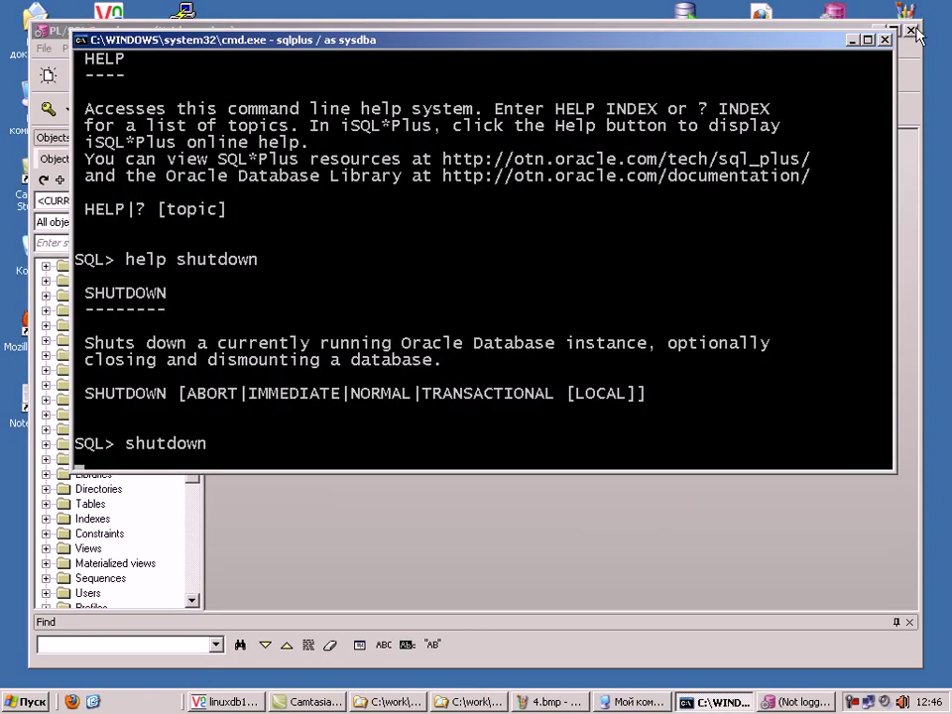
- Close PL/SQL Developer, interrupt the hanging shutdown with Ctrl+C, and rerun 'sqlplus / as sysdba'
{"action": "left_click", "coordinate": [911, 32]}
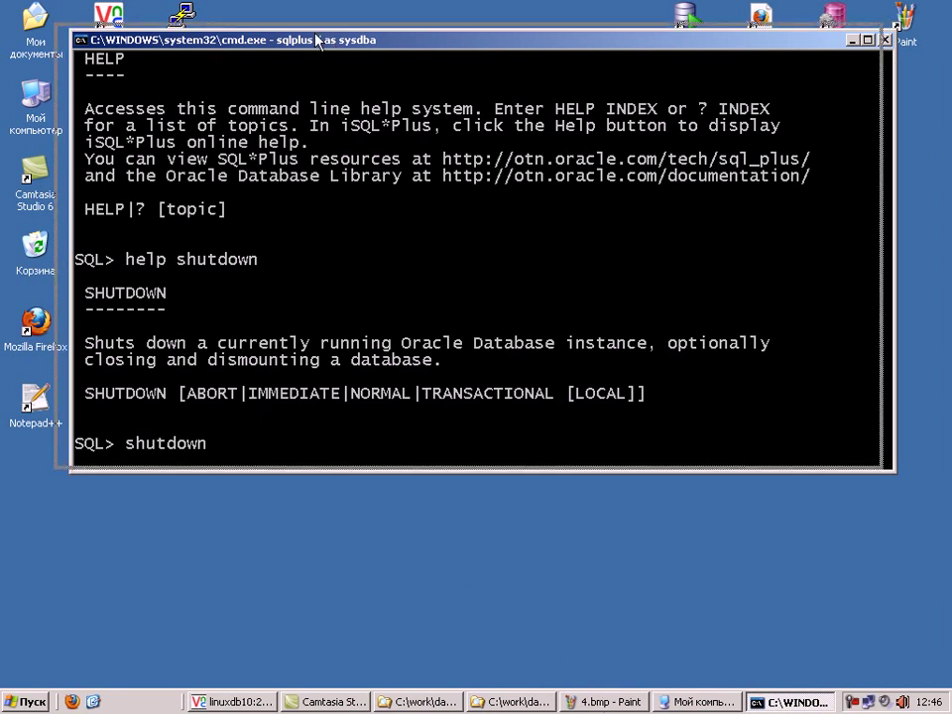
{"action": "left_click_drag", "start_coordinate": [332, 43], "coordinate": [317, 37]}
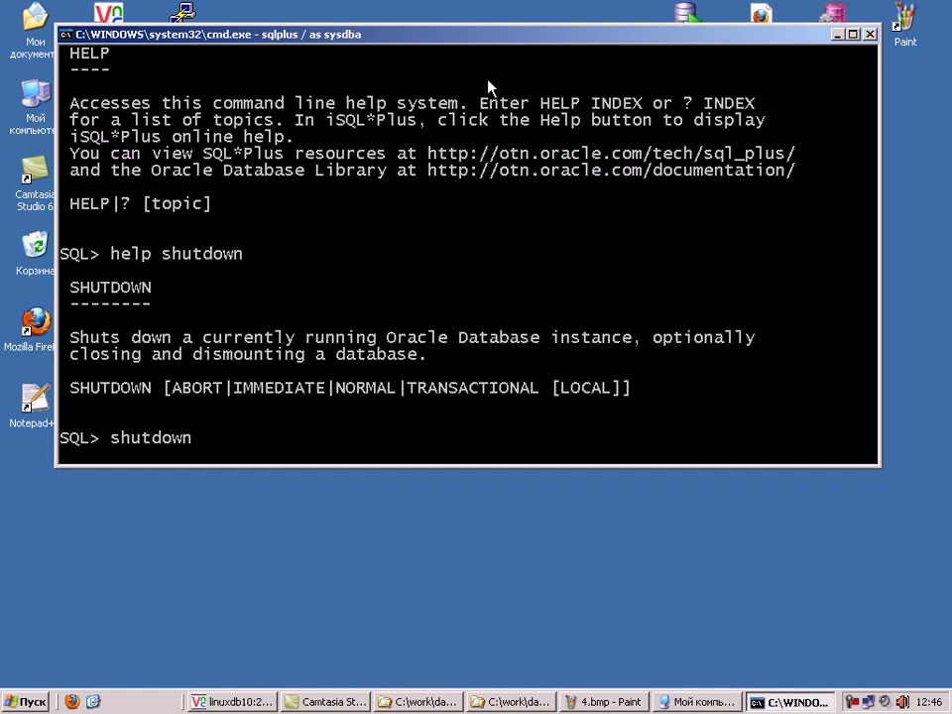
{"action": "key", "text": "ctrl+c"}
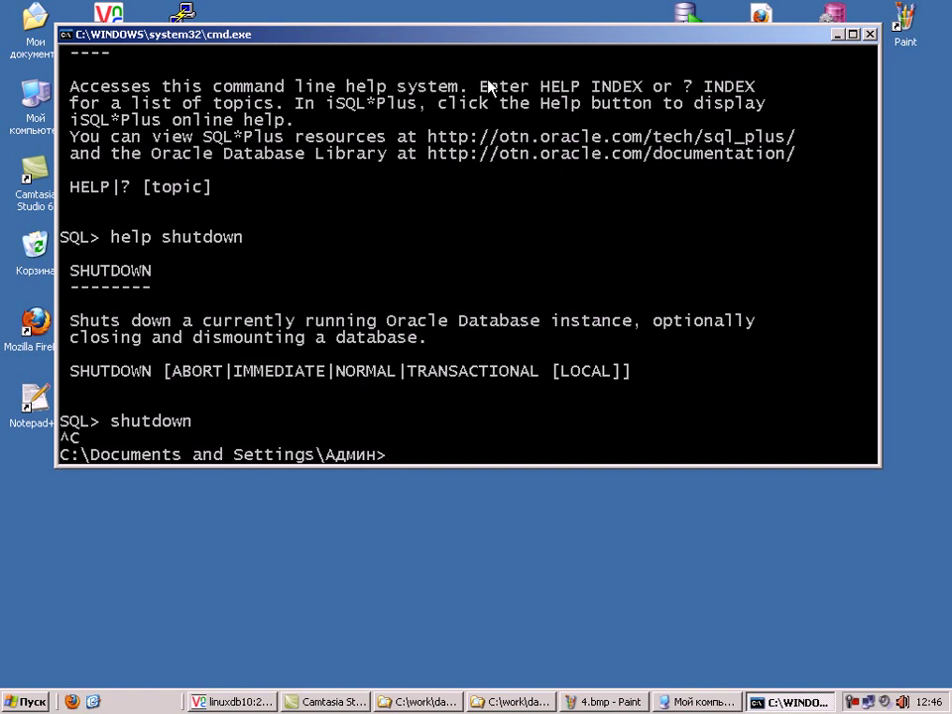
{"action": "key", "text": "Up"}
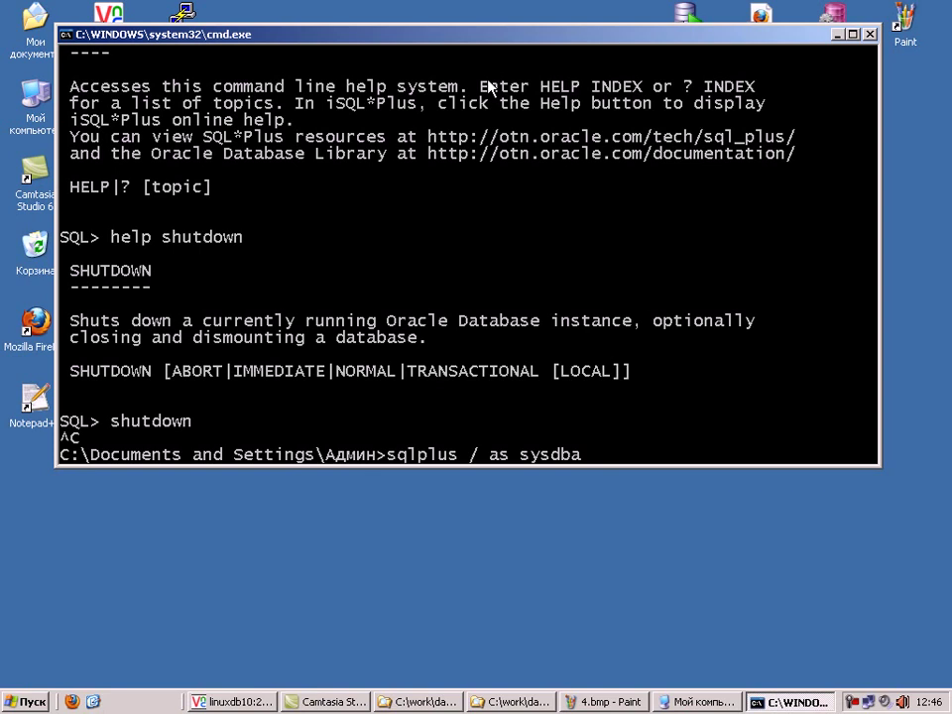
{"action": "key", "text": "Return"}
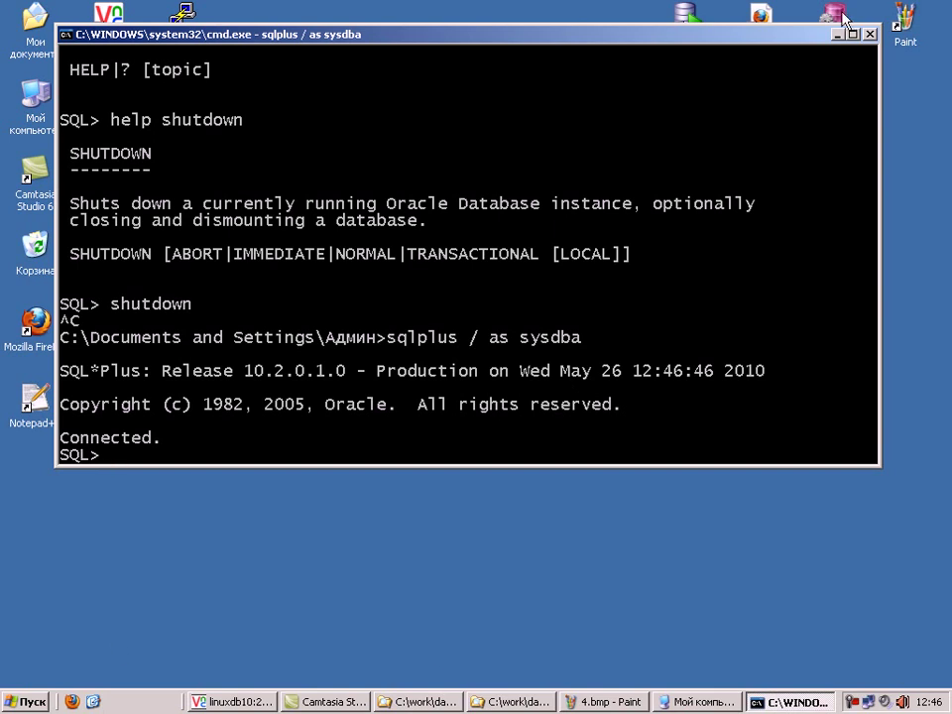
- Relaunch PL/SQL Developer, submit the sys SYSDBA logon to ORCL, then return to the console
{"action": "left_click", "coordinate": [626, 533]}
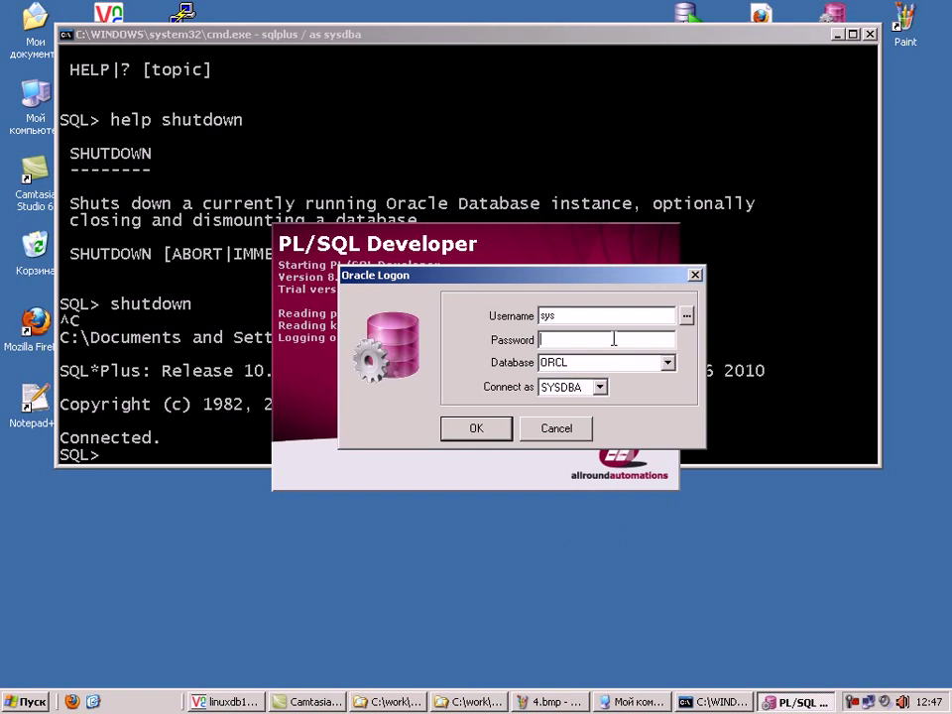
{"action": "type", "text": "**"}
{"action": "key", "text": "Return"}
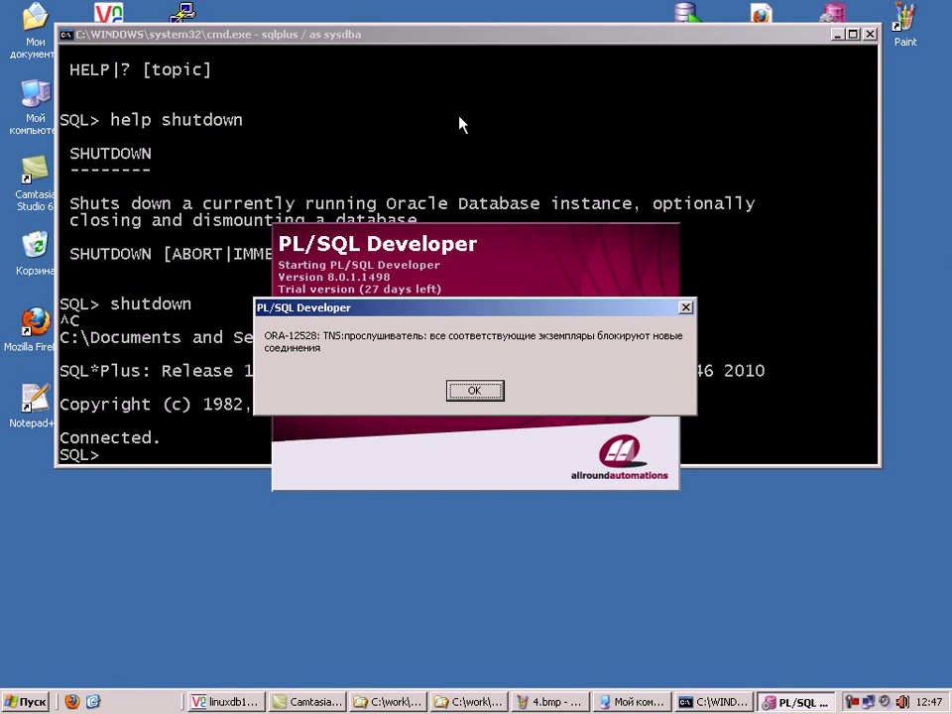
{"action": "left_click", "coordinate": [501, 74]}
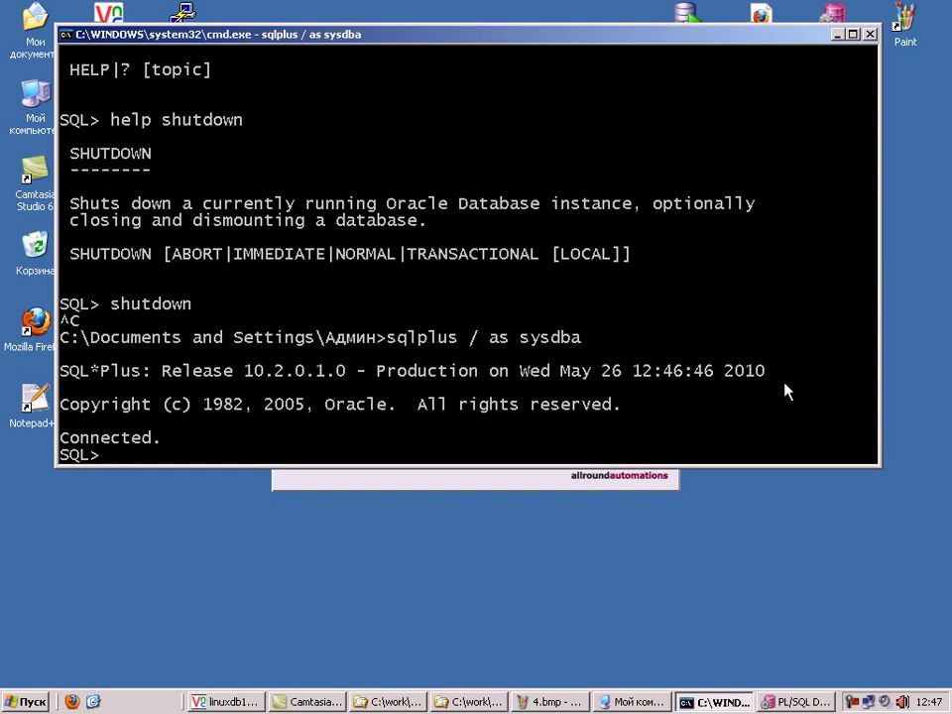
- Run 'select machine from v$session;' in SQL*Plus (it returns ORA-01012 not logged on), then return to 4.bmp in Paint
{"action": "type", "text": "select machine"}
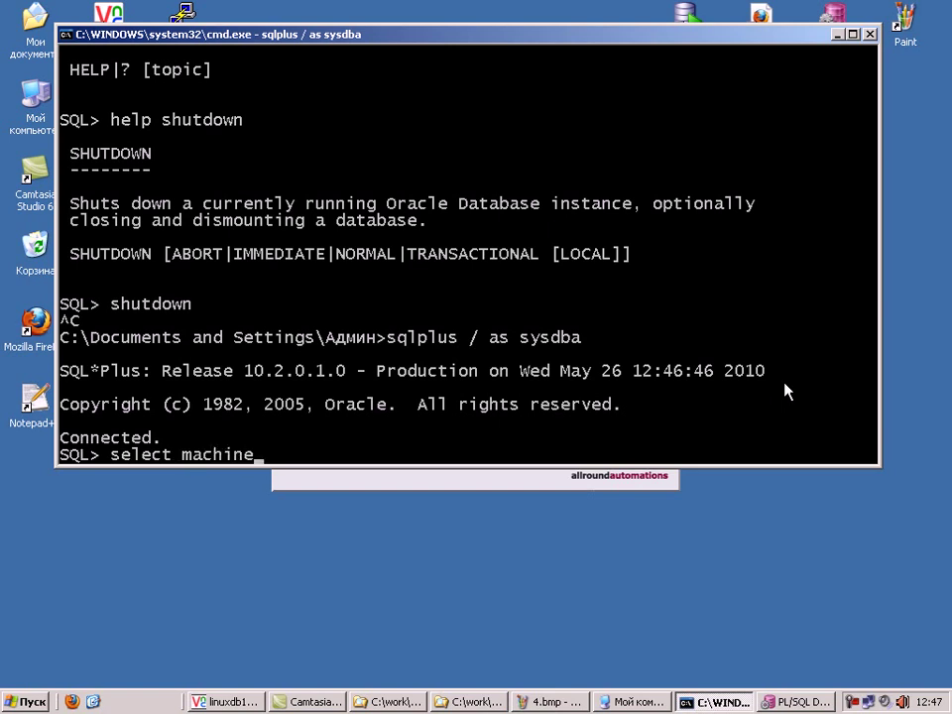
{"action": "type", "text": " from v$session"}
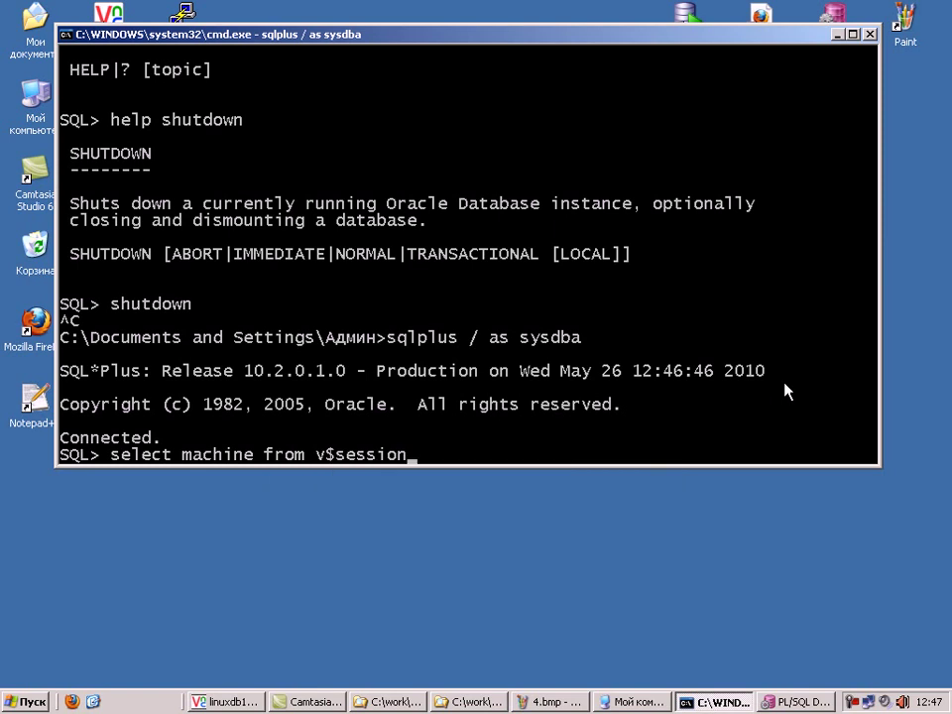
{"action": "type", "text": ";"}
{"action": "key", "text": "Return"}
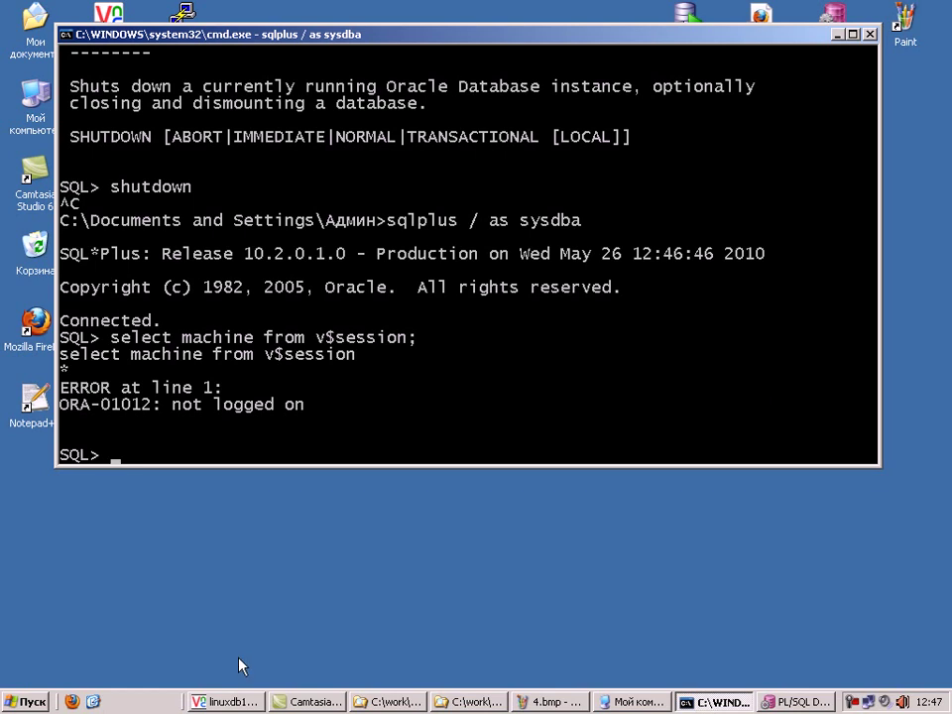
{"action": "left_click", "coordinate": [555, 701]}
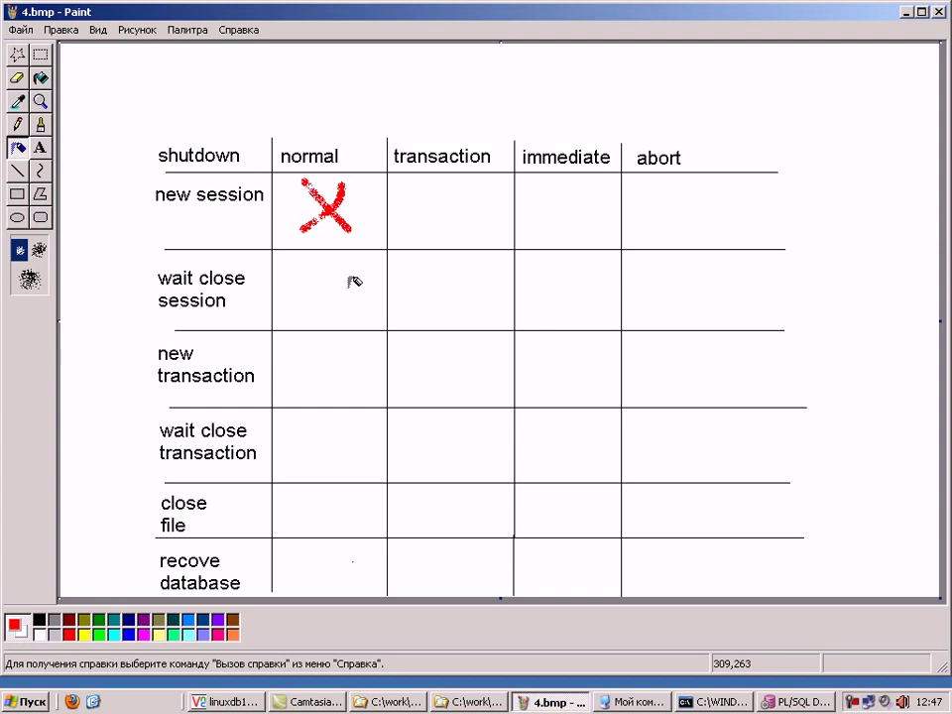
- Spray a green O in the wait close session normal cell, undoing a stray red stroke
{"action": "mouse_move", "coordinate": [351, 285]}
{"action": "left_mouse_down"}
{"action": "mouse_move", "coordinate": [354, 271]}
{"action": "mouse_move", "coordinate": [340, 258]}
{"action": "mouse_move", "coordinate": [303, 285]}
{"action": "mouse_move", "coordinate": [305, 304]}
{"action": "left_mouse_up"}
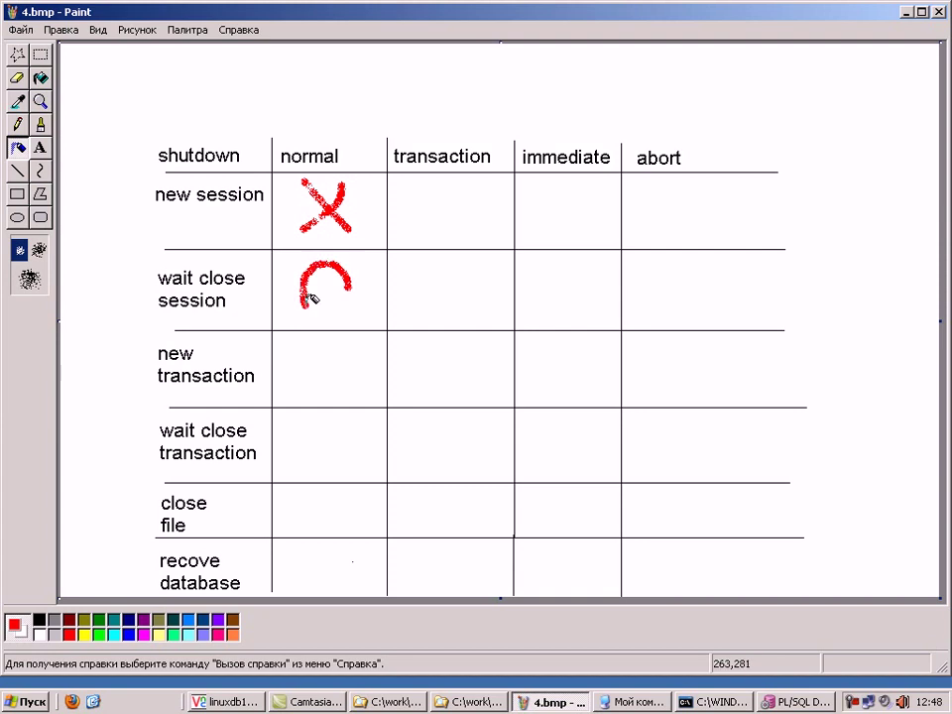
{"action": "key", "text": "ctrl+z"}
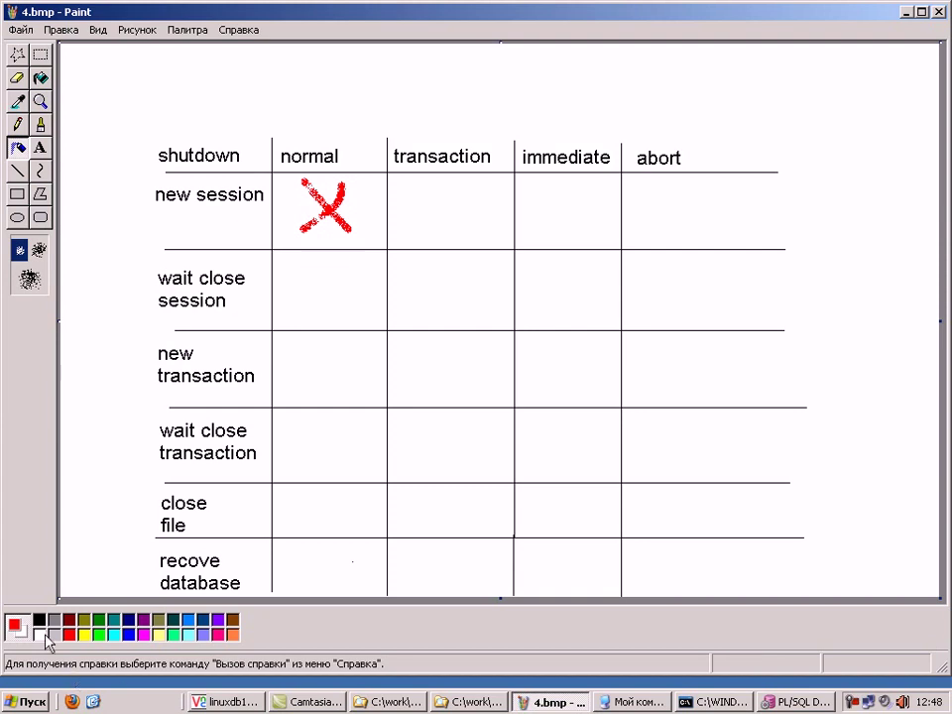
{"action": "left_click", "coordinate": [98, 621]}
{"action": "mouse_move", "coordinate": [352, 276]}
{"action": "left_mouse_down"}
{"action": "mouse_move", "coordinate": [320, 259]}
{"action": "mouse_move", "coordinate": [303, 285]}
{"action": "mouse_move", "coordinate": [337, 302]}
{"action": "mouse_move", "coordinate": [347, 264]}
{"action": "left_mouse_up"}
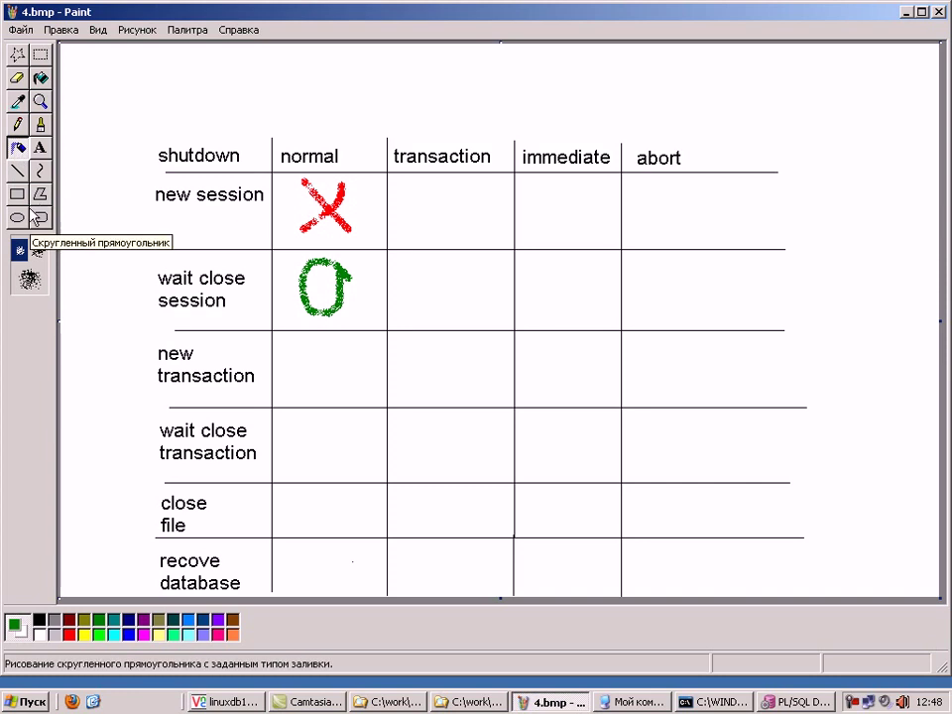
- Spray a red X in the new transaction normal cell, after undoing an accidental green fill
{"action": "left_click", "coordinate": [40, 78]}
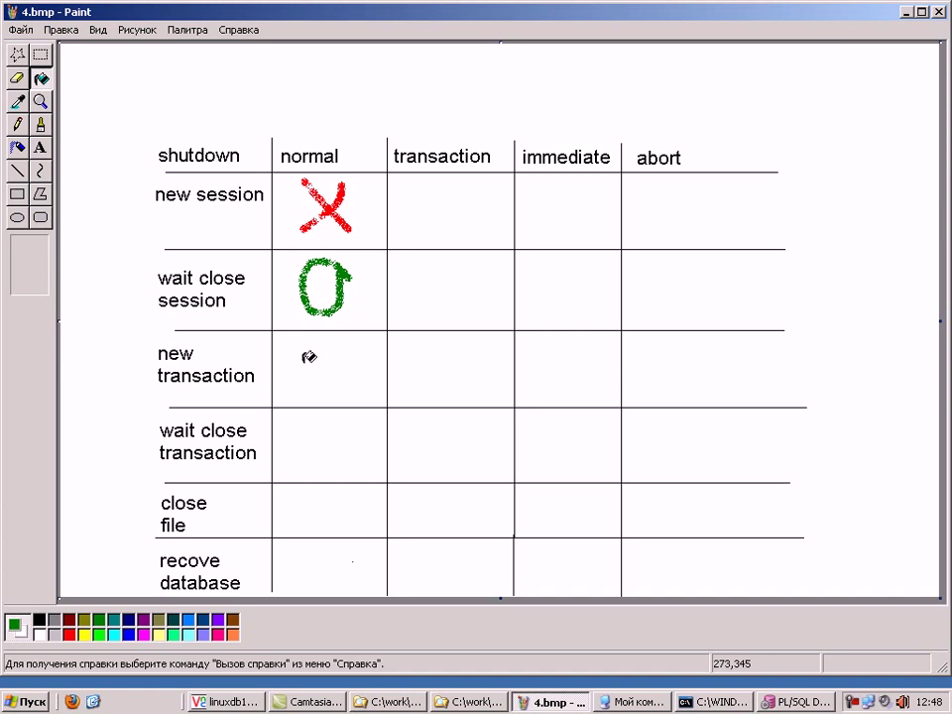
{"action": "left_click", "coordinate": [319, 354]}
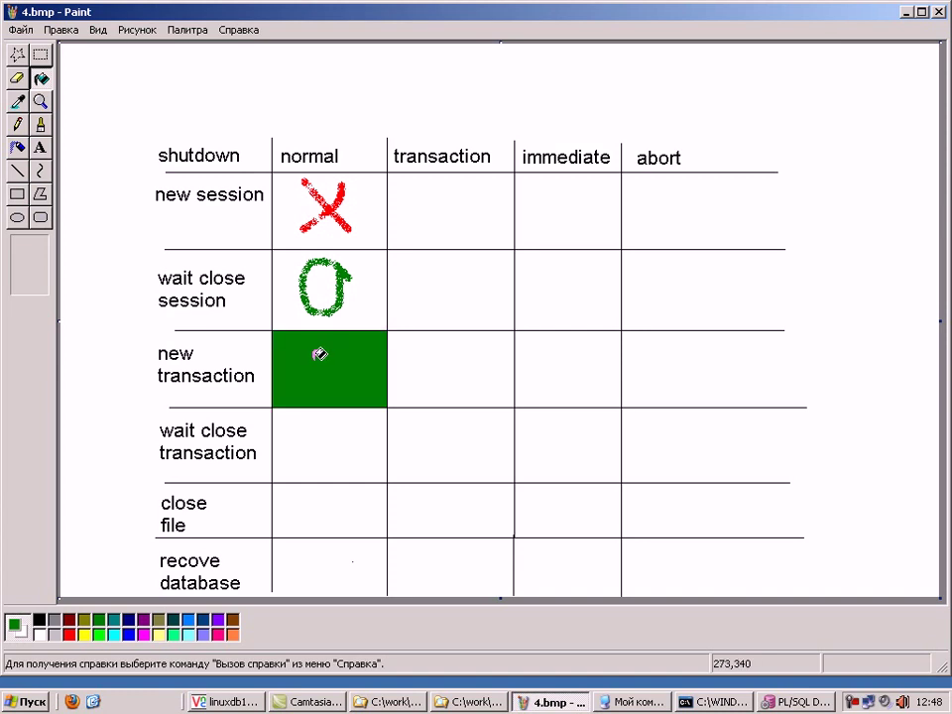
{"action": "key", "text": "ctrl+z"}
{"action": "left_click", "coordinate": [17, 146]}
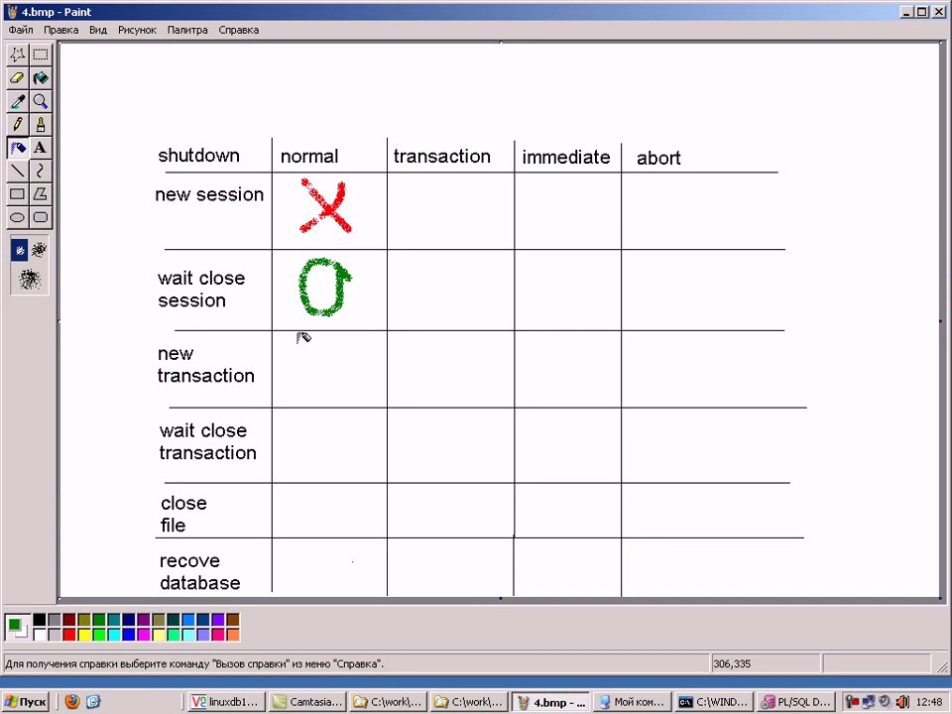
{"action": "left_click", "coordinate": [69, 633]}
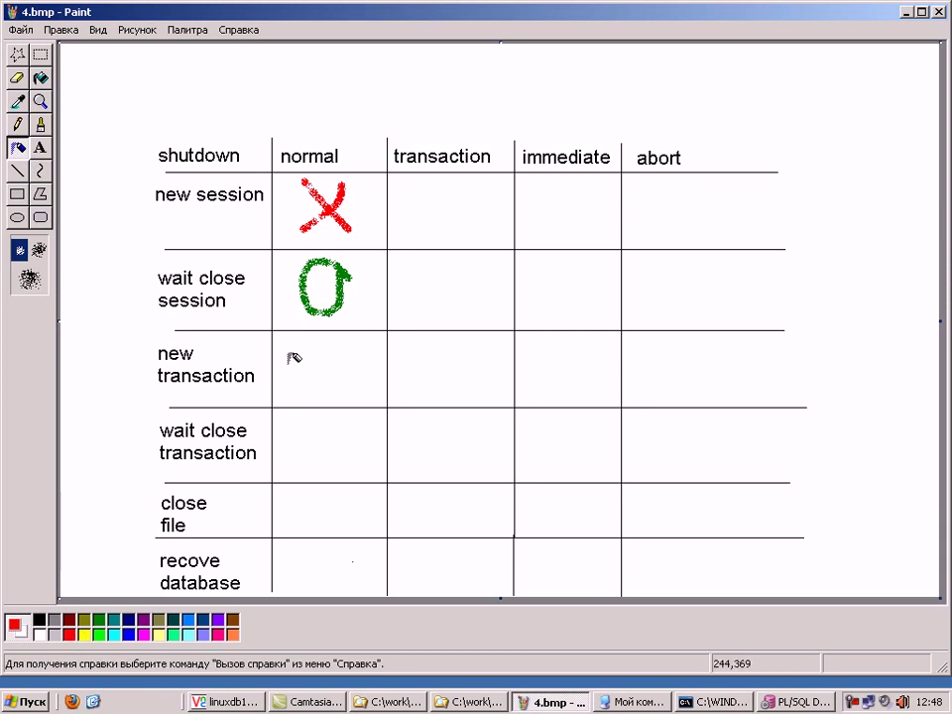
{"action": "mouse_move", "coordinate": [301, 344]}
{"action": "left_mouse_down"}
{"action": "mouse_move", "coordinate": [352, 384]}
{"action": "mouse_move", "coordinate": [299, 391]}
{"action": "mouse_move", "coordinate": [341, 346]}
{"action": "left_mouse_up"}
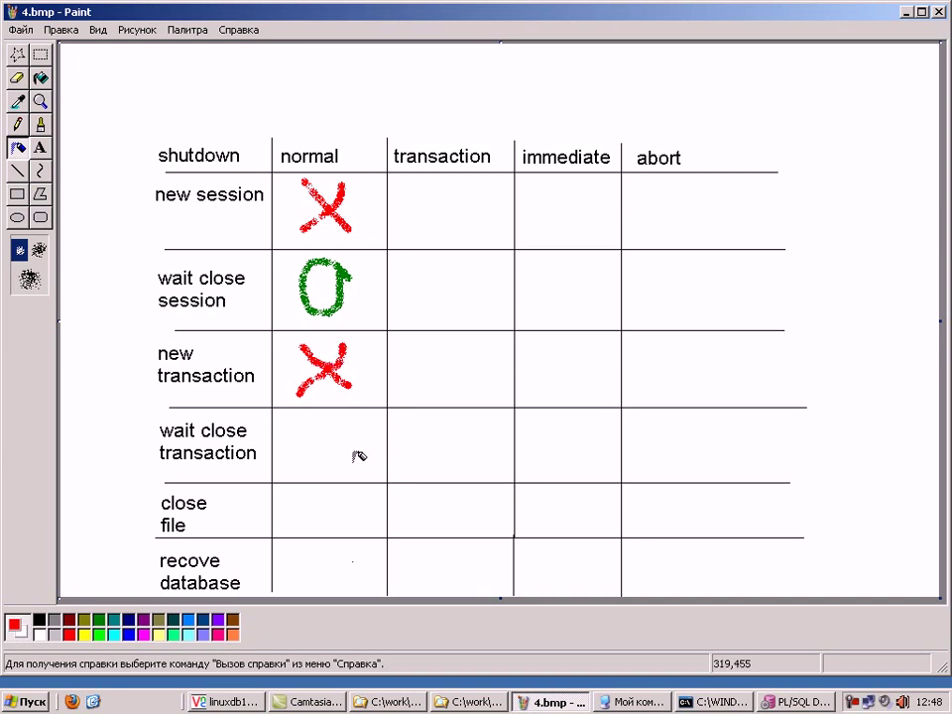
- Mark wait close transaction and close file with green O's and recove database with a red X
{"action": "left_click", "coordinate": [98, 618]}
{"action": "mouse_move", "coordinate": [329, 456]}
{"action": "left_mouse_down"}
{"action": "mouse_move", "coordinate": [340, 444]}
{"action": "mouse_move", "coordinate": [327, 422]}
{"action": "mouse_move", "coordinate": [300, 434]}
{"action": "mouse_move", "coordinate": [329, 452]}
{"action": "mouse_move", "coordinate": [337, 441]}
{"action": "left_mouse_up"}
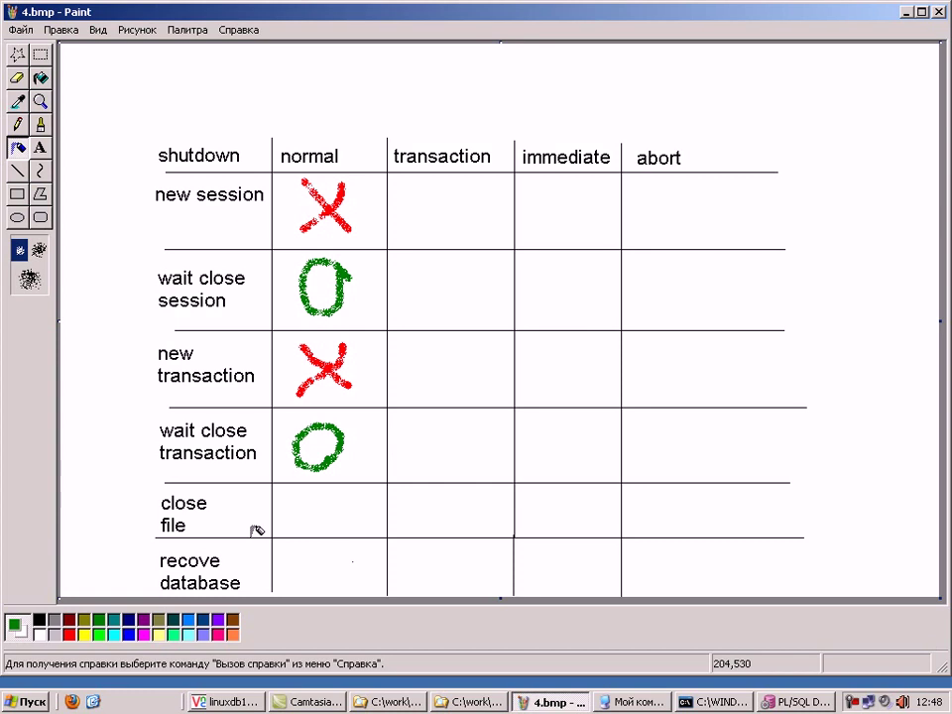
{"action": "mouse_move", "coordinate": [348, 503]}
{"action": "left_mouse_down"}
{"action": "mouse_move", "coordinate": [331, 482]}
{"action": "mouse_move", "coordinate": [312, 487]}
{"action": "mouse_move", "coordinate": [320, 514]}
{"action": "mouse_move", "coordinate": [336, 505]}
{"action": "left_mouse_up"}
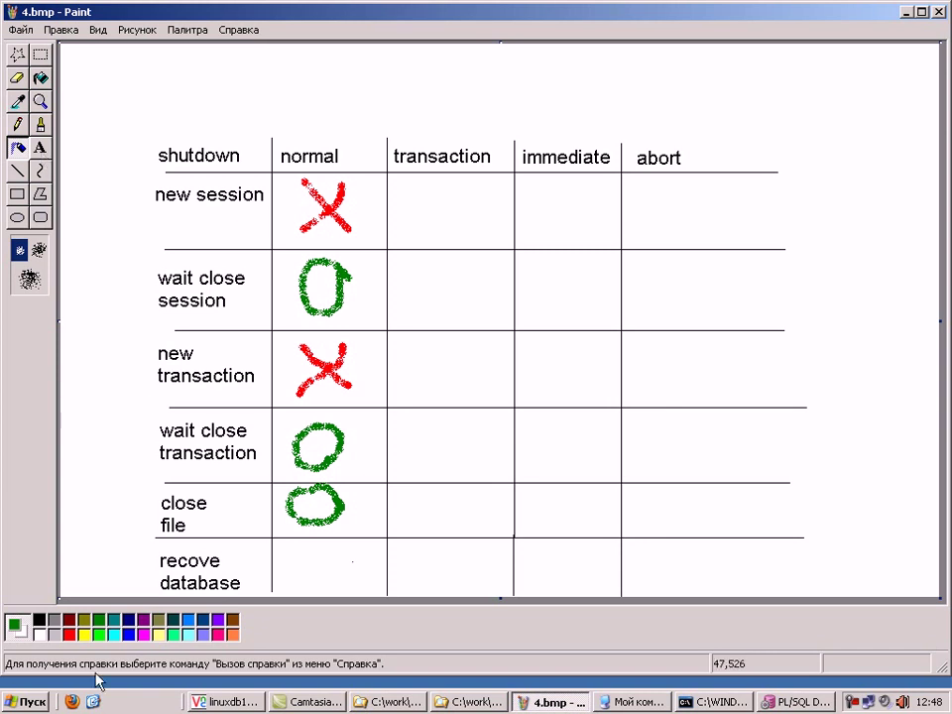
{"action": "left_click", "coordinate": [66, 634]}
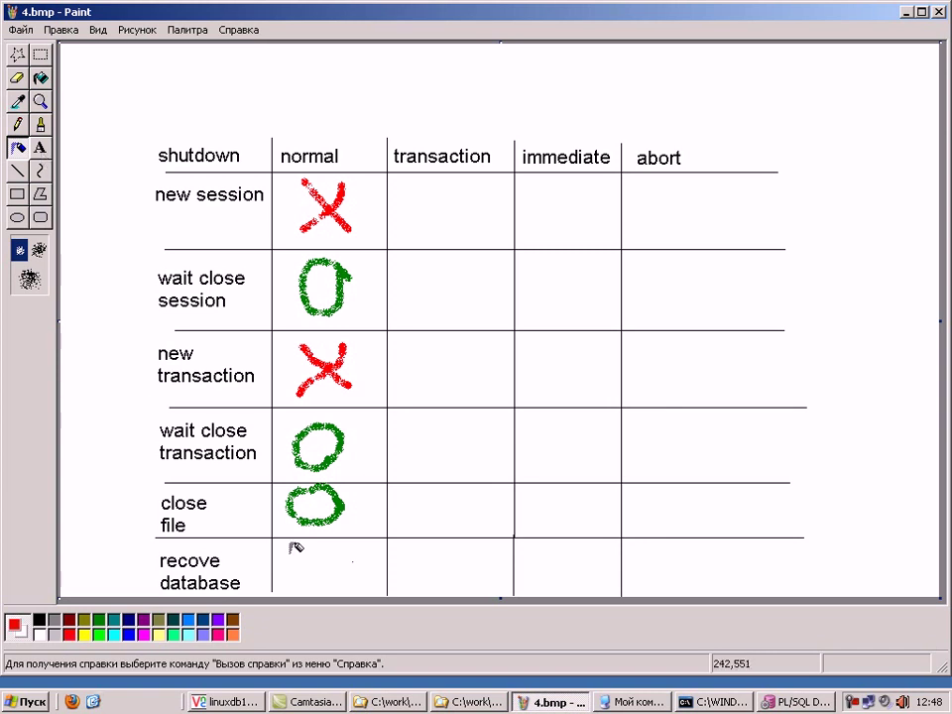
{"action": "mouse_move", "coordinate": [287, 551]}
{"action": "left_mouse_down"}
{"action": "mouse_move", "coordinate": [312, 556]}
{"action": "mouse_move", "coordinate": [323, 573]}
{"action": "mouse_move", "coordinate": [308, 573]}
{"action": "mouse_move", "coordinate": [342, 550]}
{"action": "left_mouse_up"}
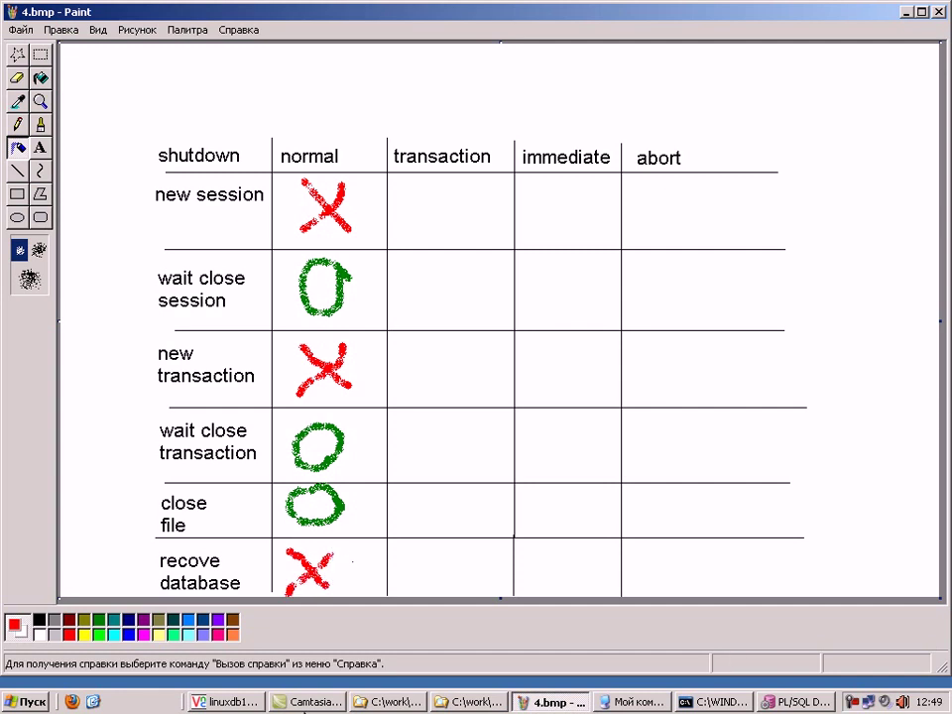
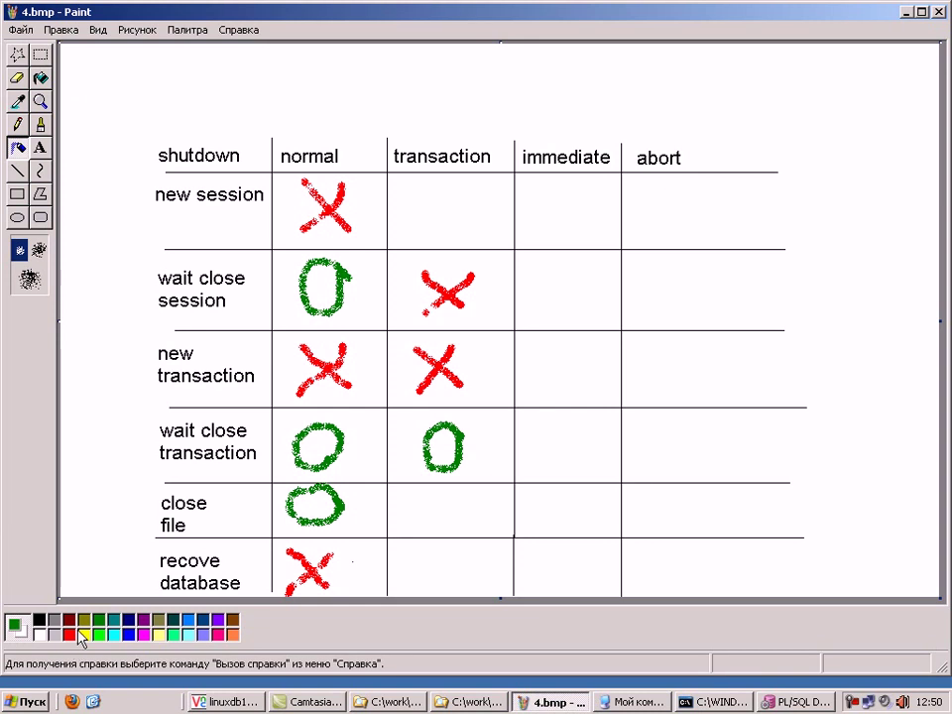
- Airbrush a red X in transaction/new session and a green O in transaction/close file
{"action": "left_click", "coordinate": [69, 634]}
{"action": "mouse_move", "coordinate": [434, 191]}
{"action": "left_mouse_down"}
{"action": "mouse_move", "coordinate": [471, 221]}
{"action": "mouse_move", "coordinate": [446, 207]}
{"action": "mouse_move", "coordinate": [434, 238]}
{"action": "left_mouse_up"}
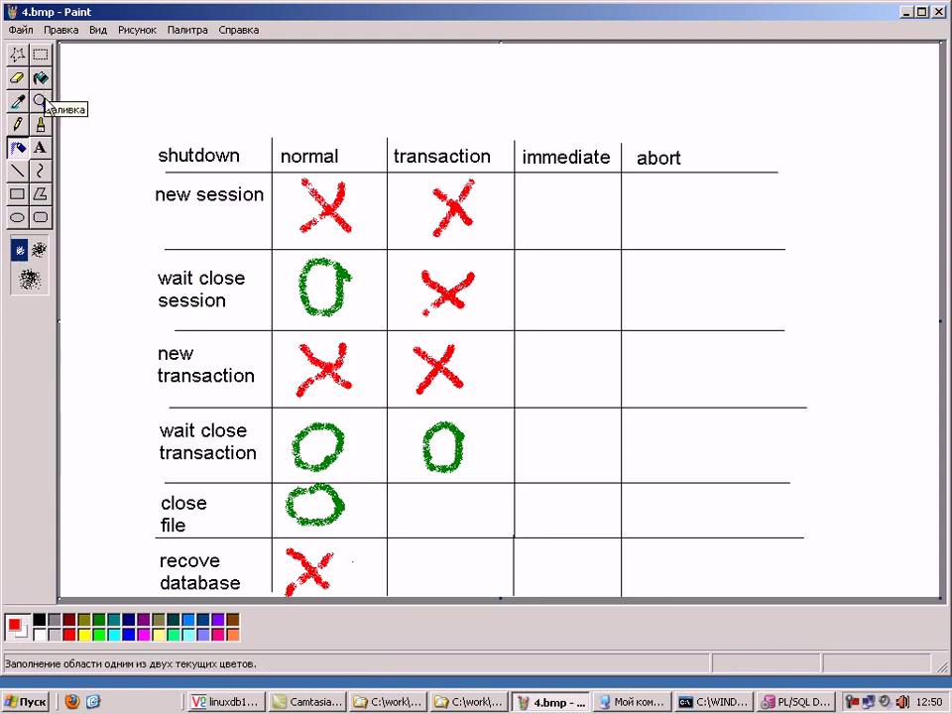
{"action": "left_click", "coordinate": [102, 621]}
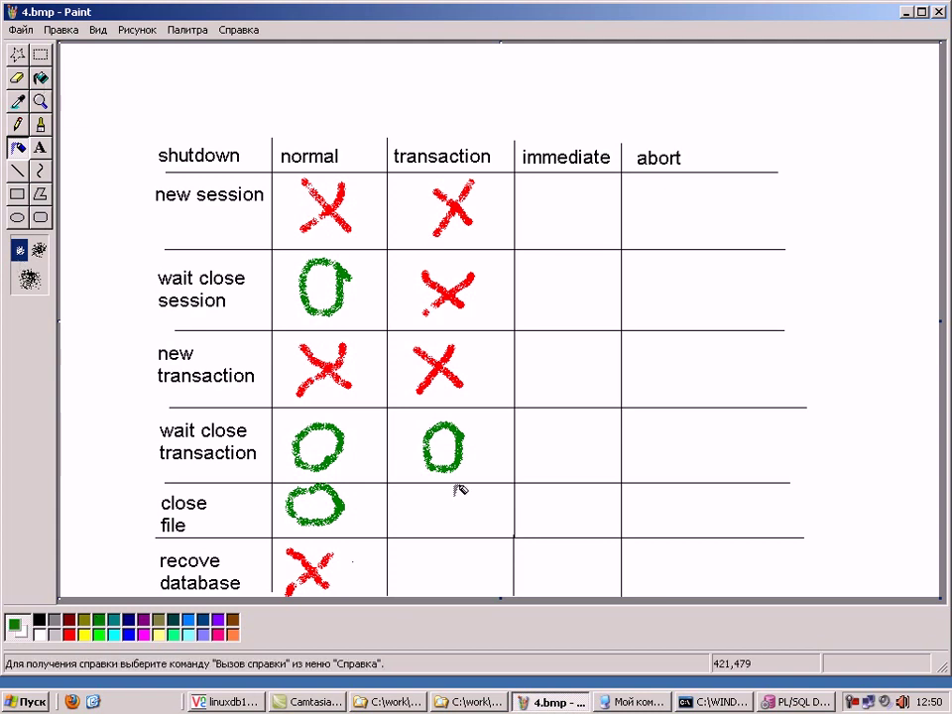
{"action": "mouse_move", "coordinate": [452, 488]}
{"action": "left_mouse_down"}
{"action": "mouse_move", "coordinate": [435, 523]}
{"action": "mouse_move", "coordinate": [448, 525]}
{"action": "mouse_move", "coordinate": [469, 502]}
{"action": "mouse_move", "coordinate": [461, 496]}
{"action": "left_mouse_up"}
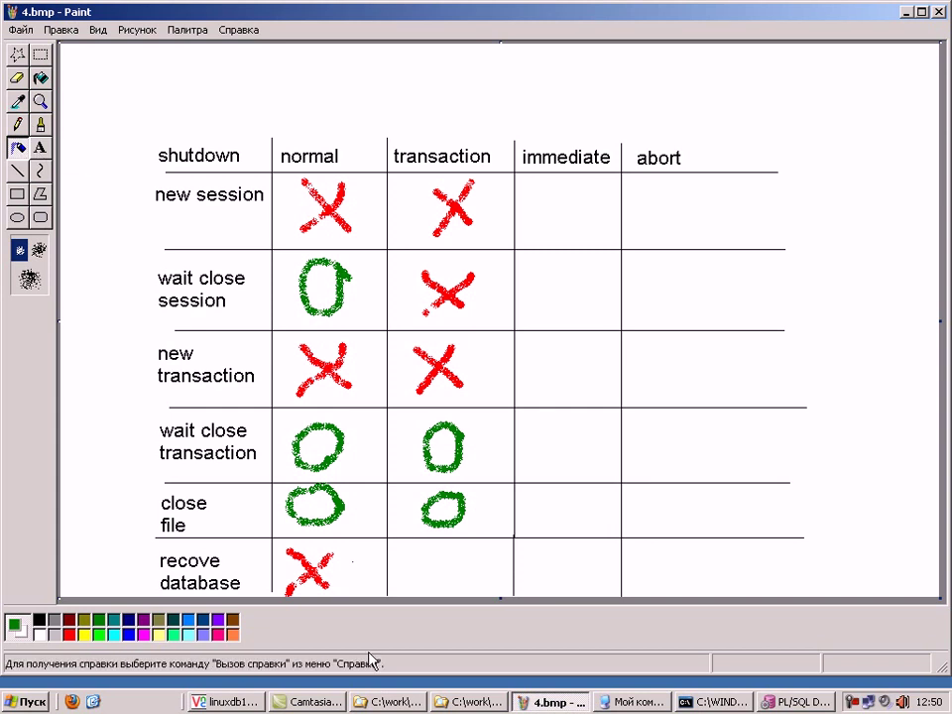
{"action": "left_click", "coordinate": [70, 634]}
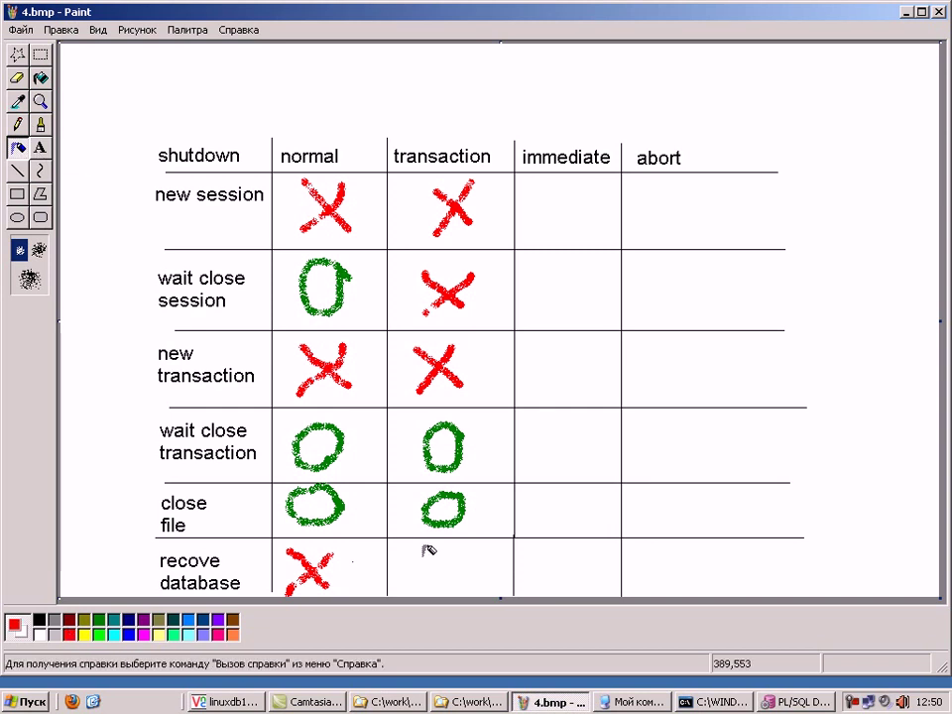
- Spray the first red stroke of an X in the transaction/recove database cell
{"action": "mouse_move", "coordinate": [422, 550]}
{"action": "left_mouse_down"}
{"action": "mouse_move", "coordinate": [458, 575]}
{"action": "mouse_move", "coordinate": [443, 572]}
{"action": "mouse_move", "coordinate": [466, 544]}
{"action": "left_mouse_up"}
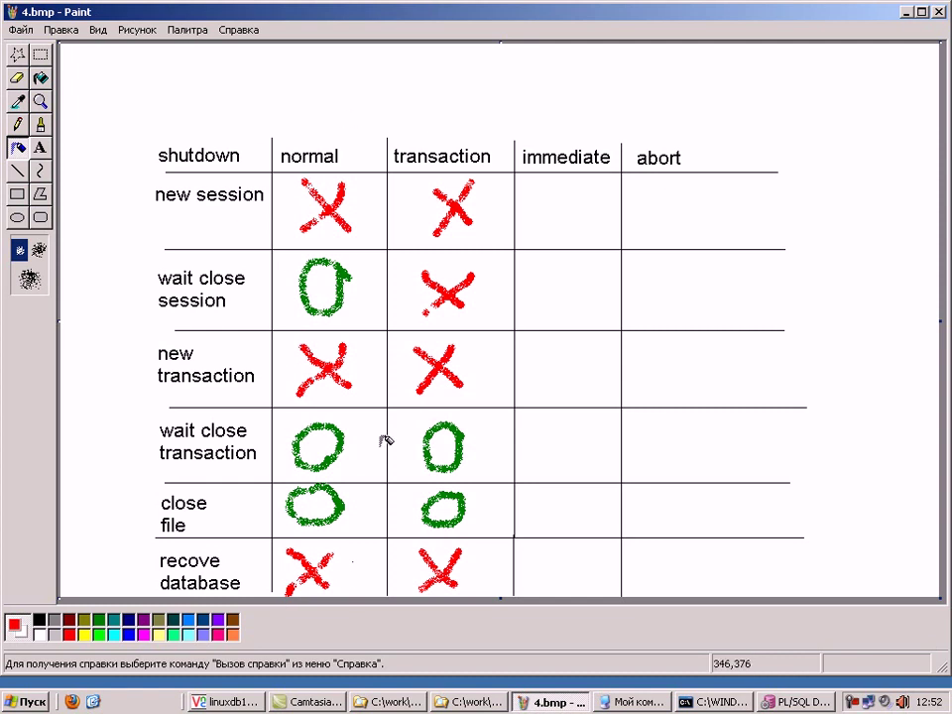
{"action": "left_click", "coordinate": [706, 703]}
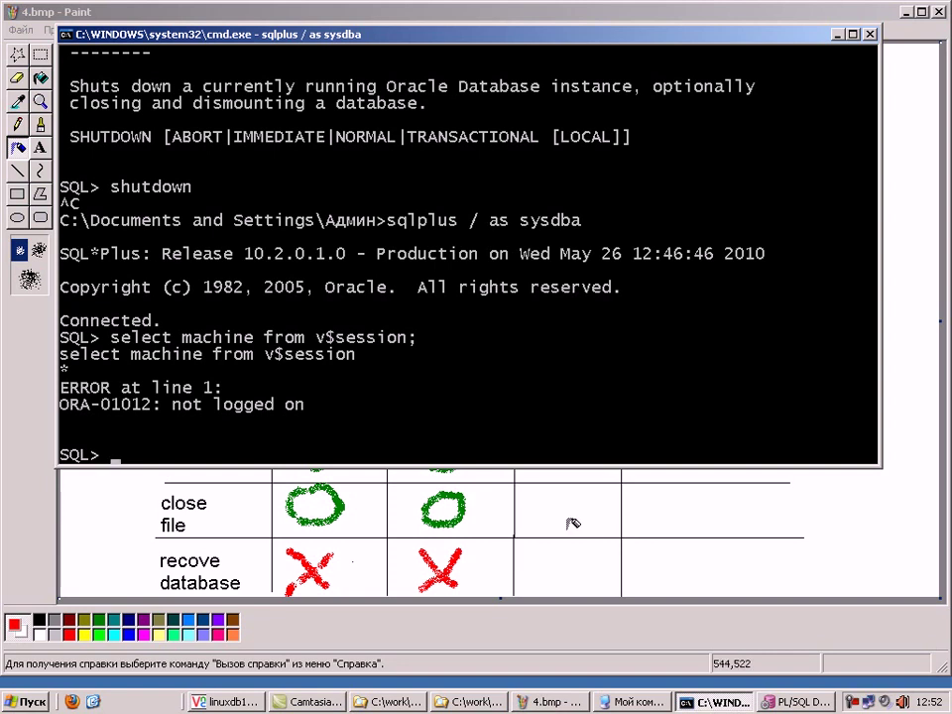
{"action": "left_click", "coordinate": [473, 10]}
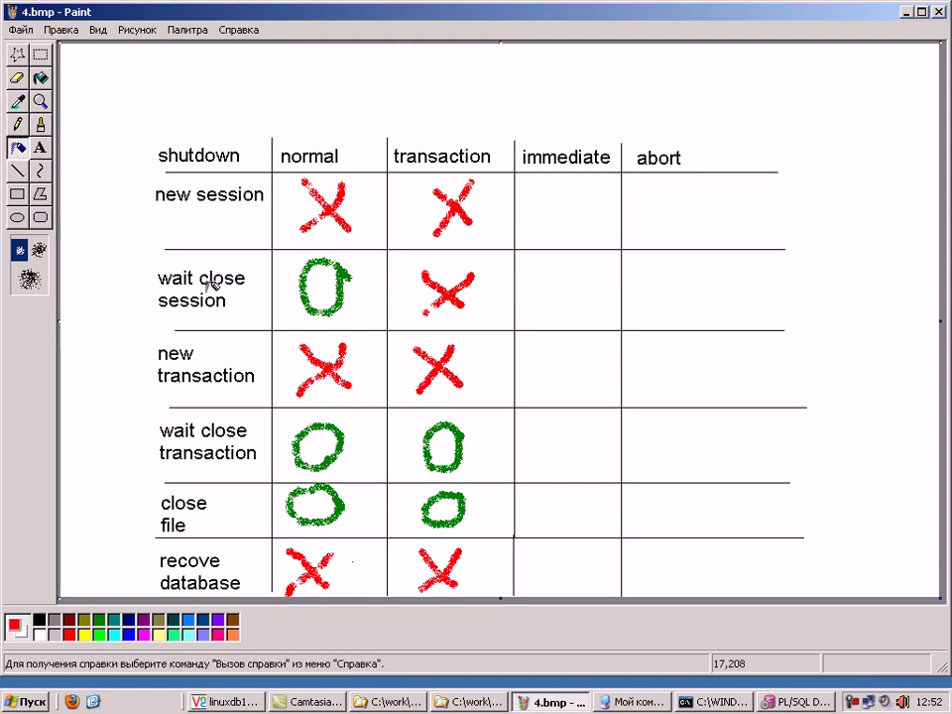
- Airbrush red Xs in immediate's new session through wait close transaction rows, and a green O in close file
{"action": "mouse_move", "coordinate": [542, 188]}
{"action": "left_mouse_down"}
{"action": "mouse_move", "coordinate": [585, 219]}
{"action": "mouse_move", "coordinate": [547, 215]}
{"action": "mouse_move", "coordinate": [581, 182]}
{"action": "left_mouse_up"}
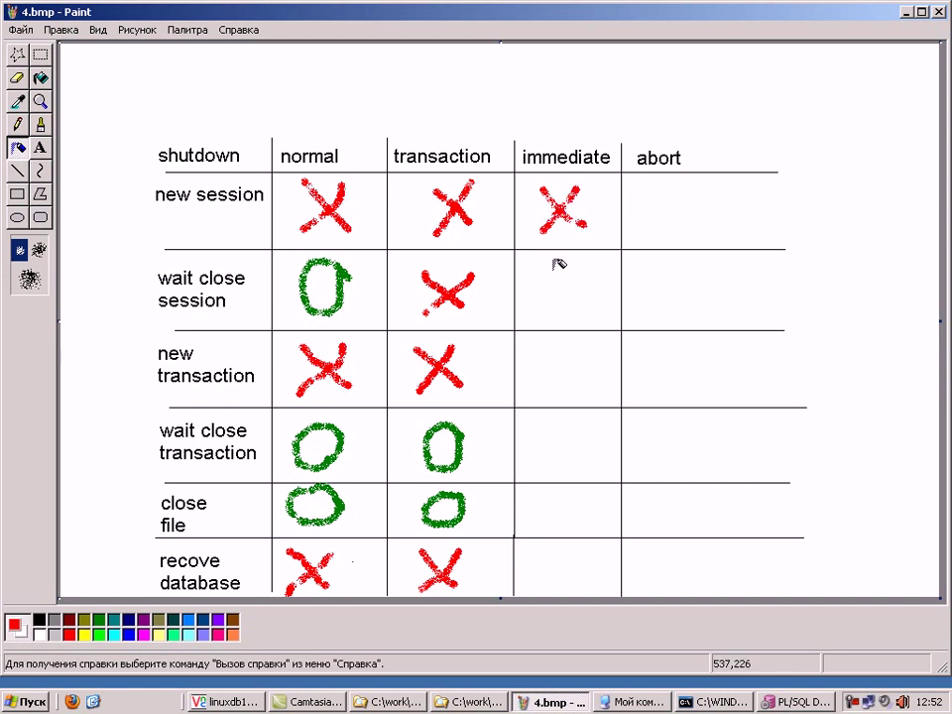
{"action": "left_click_drag", "start_coordinate": [533, 270], "coordinate": [591, 299]}
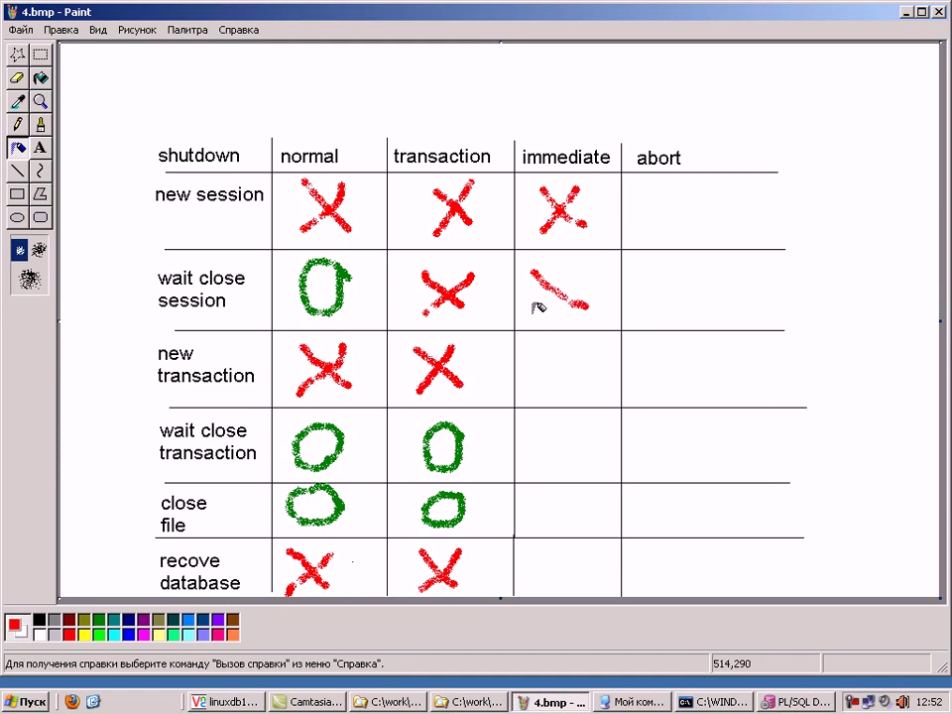
{"action": "left_click_drag", "start_coordinate": [520, 314], "coordinate": [585, 258]}
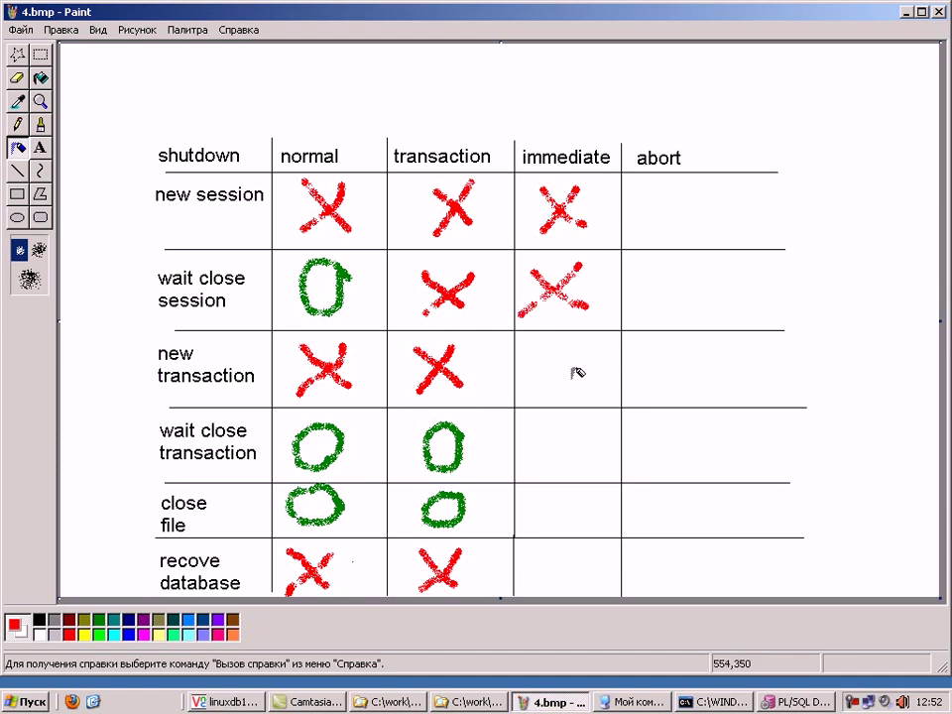
{"action": "left_click_drag", "start_coordinate": [537, 355], "coordinate": [576, 397]}
{"action": "left_click_drag", "start_coordinate": [540, 395], "coordinate": [578, 347]}
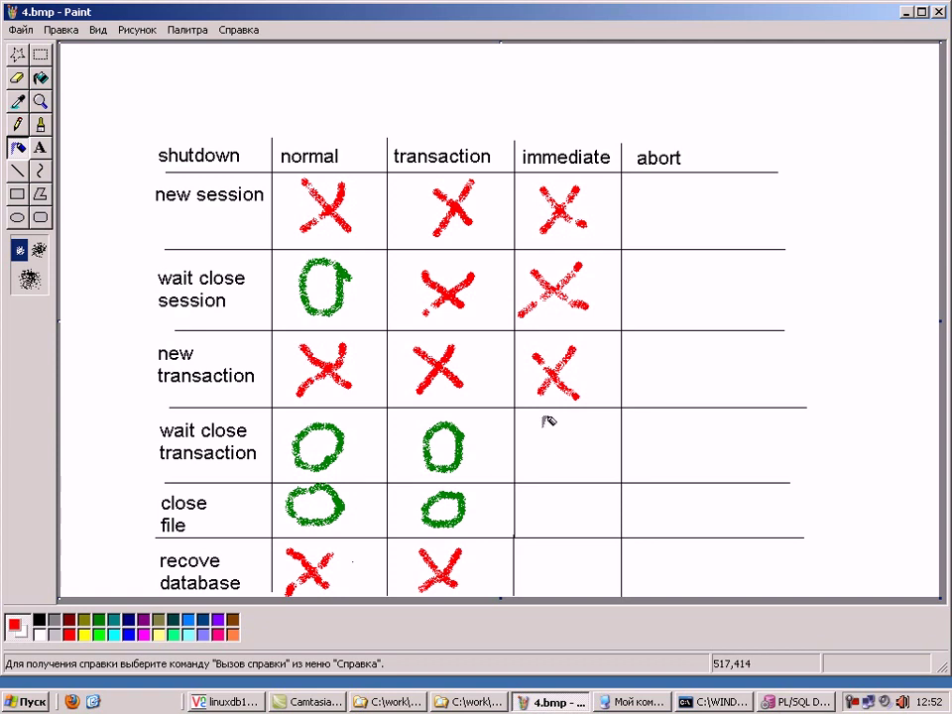
{"action": "mouse_move", "coordinate": [543, 425]}
{"action": "left_mouse_down"}
{"action": "mouse_move", "coordinate": [572, 464]}
{"action": "mouse_move", "coordinate": [556, 451]}
{"action": "mouse_move", "coordinate": [571, 424]}
{"action": "left_mouse_up"}
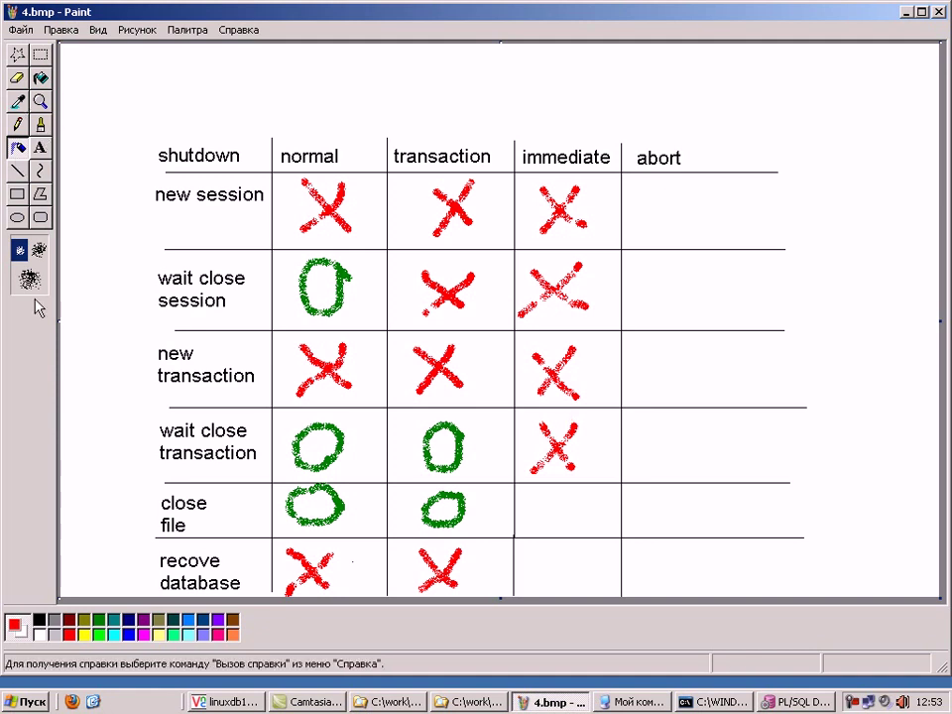
{"action": "left_click", "coordinate": [99, 620]}
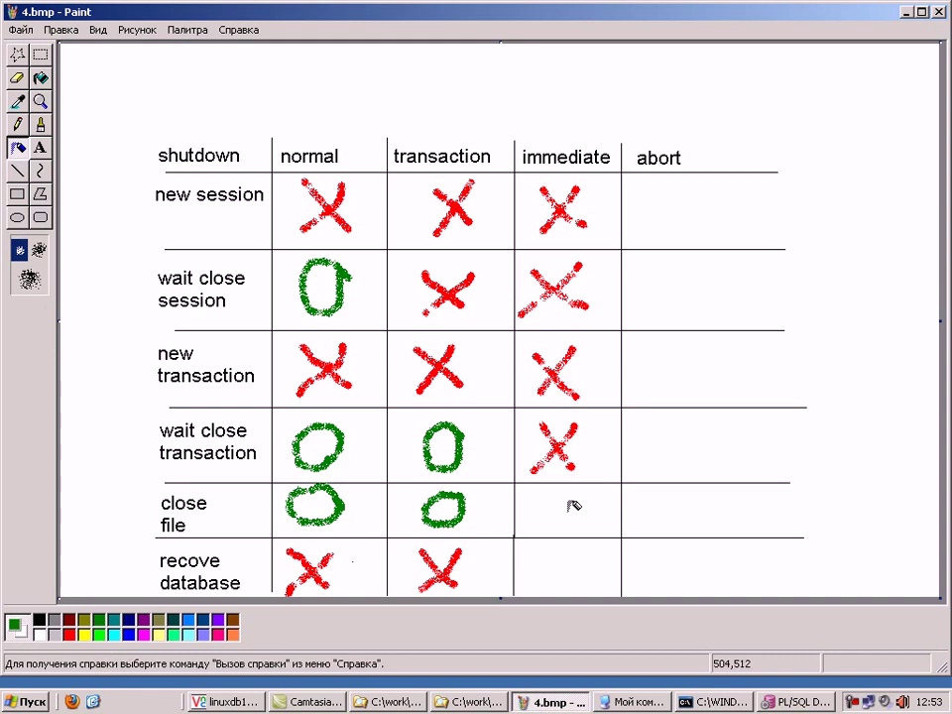
{"action": "mouse_move", "coordinate": [571, 503]}
{"action": "left_mouse_down"}
{"action": "mouse_move", "coordinate": [574, 494]}
{"action": "mouse_move", "coordinate": [559, 492]}
{"action": "mouse_move", "coordinate": [547, 520]}
{"action": "mouse_move", "coordinate": [572, 516]}
{"action": "mouse_move", "coordinate": [568, 494]}
{"action": "left_mouse_up"}
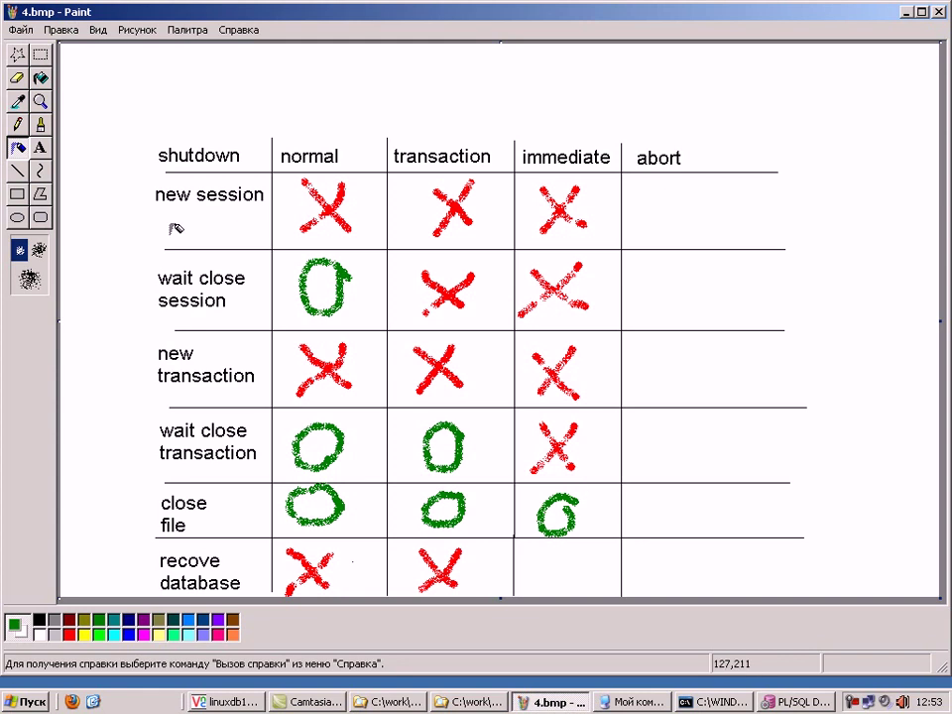
- Airbrush red Xs in immediate/recove database and down the abort column through wait close transaction
{"action": "left_click", "coordinate": [70, 634]}
{"action": "mouse_move", "coordinate": [535, 540]}
{"action": "left_mouse_down"}
{"action": "mouse_move", "coordinate": [575, 579]}
{"action": "mouse_move", "coordinate": [563, 566]}
{"action": "left_mouse_up"}
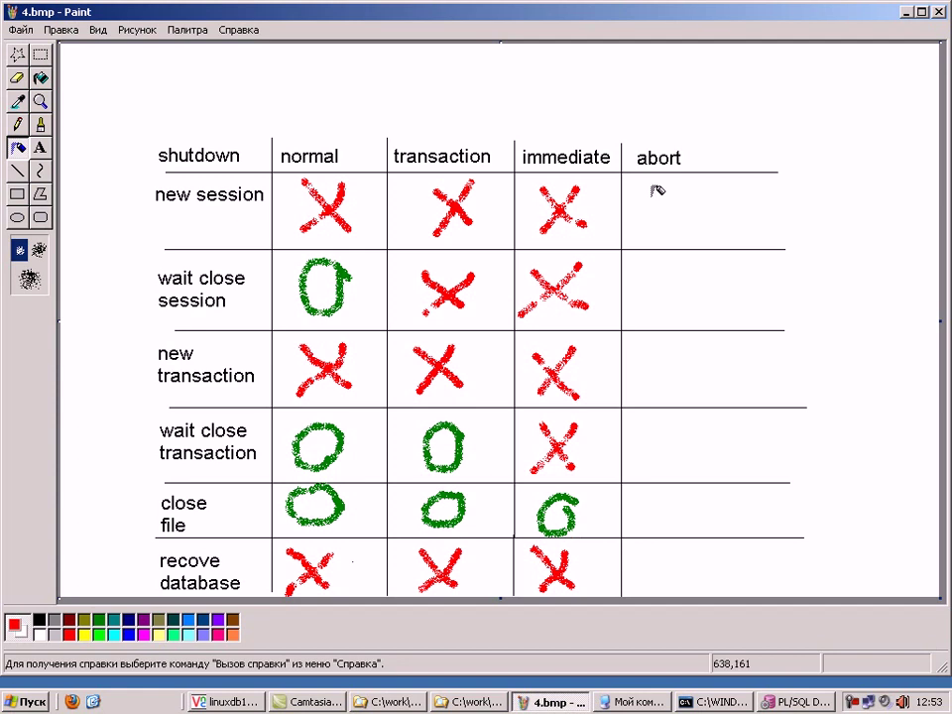
{"action": "left_click_drag", "start_coordinate": [643, 192], "coordinate": [674, 225]}
{"action": "mouse_move", "coordinate": [674, 188]}
{"action": "left_mouse_down"}
{"action": "mouse_move", "coordinate": [648, 232]}
{"action": "mouse_move", "coordinate": [690, 309]}
{"action": "left_mouse_up"}
{"action": "mouse_move", "coordinate": [679, 265]}
{"action": "left_mouse_down"}
{"action": "mouse_move", "coordinate": [651, 310]}
{"action": "mouse_move", "coordinate": [691, 371]}
{"action": "mouse_move", "coordinate": [660, 384]}
{"action": "mouse_move", "coordinate": [693, 462]}
{"action": "left_mouse_up"}
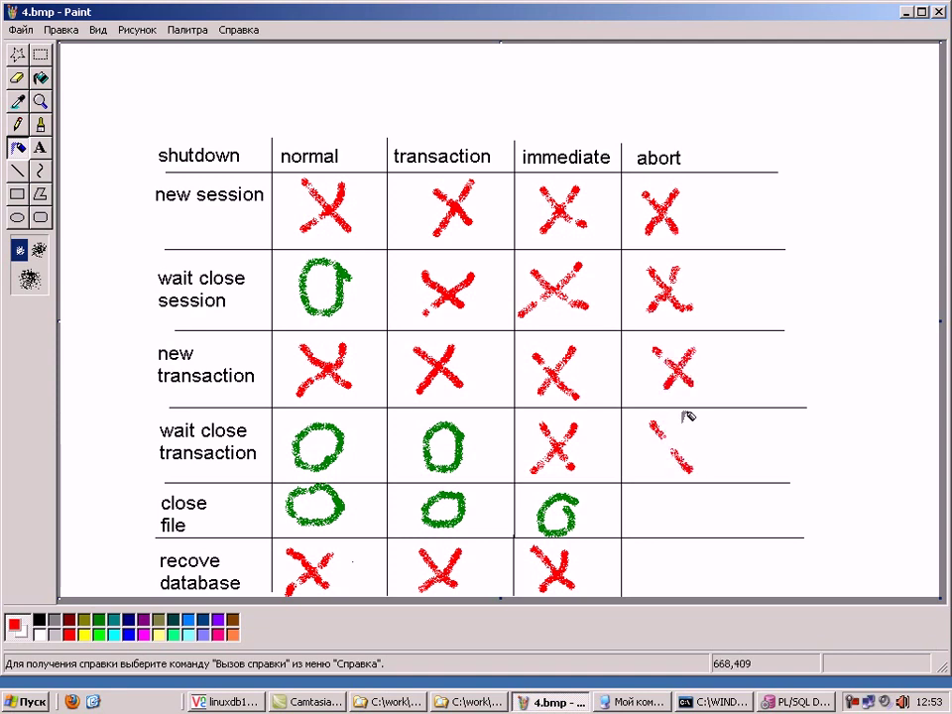
{"action": "mouse_move", "coordinate": [687, 416]}
{"action": "left_mouse_down"}
{"action": "mouse_move", "coordinate": [663, 462]}
{"action": "mouse_move", "coordinate": [663, 491]}
{"action": "mouse_move", "coordinate": [688, 520]}
{"action": "mouse_move", "coordinate": [682, 505]}
{"action": "mouse_move", "coordinate": [658, 533]}
{"action": "left_mouse_up"}
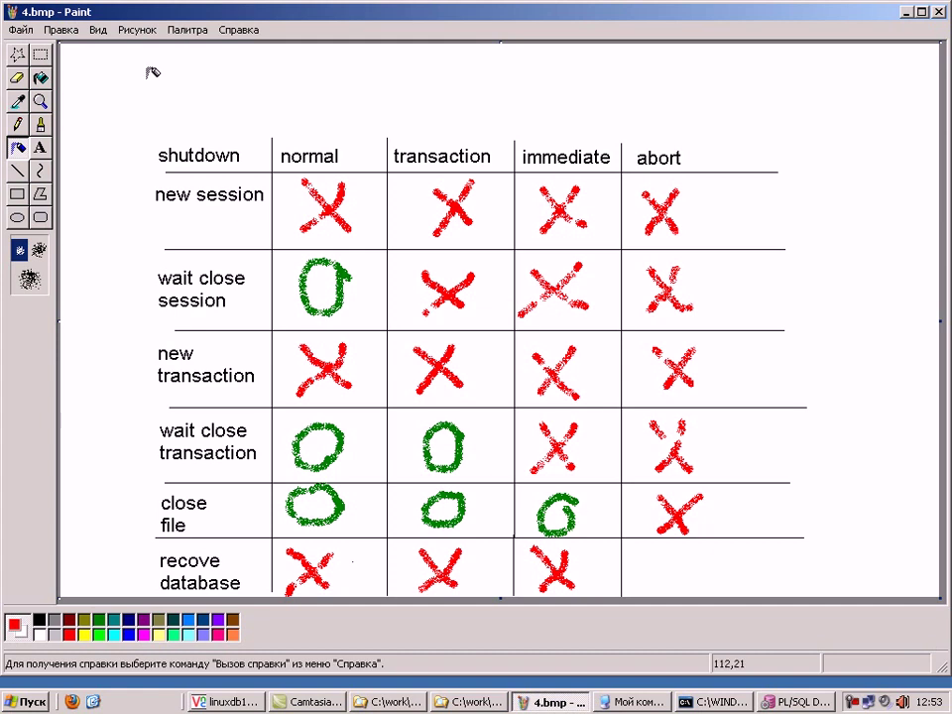
- Undo a stray green flood fill, then airbrush a green O in abort/recove database
{"action": "left_click", "coordinate": [39, 79]}
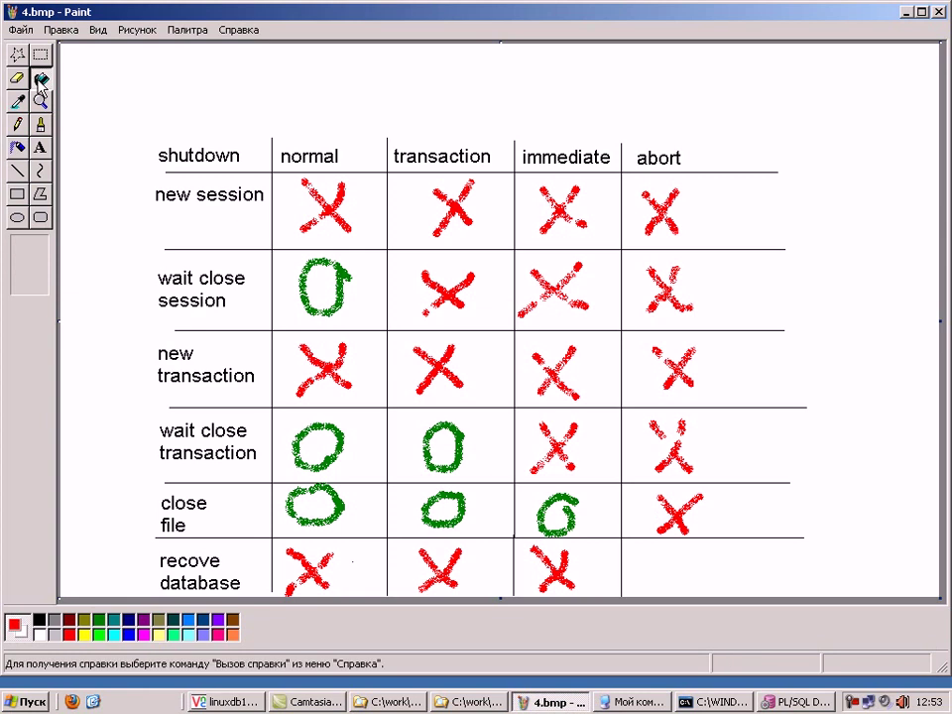
{"action": "left_click", "coordinate": [99, 620]}
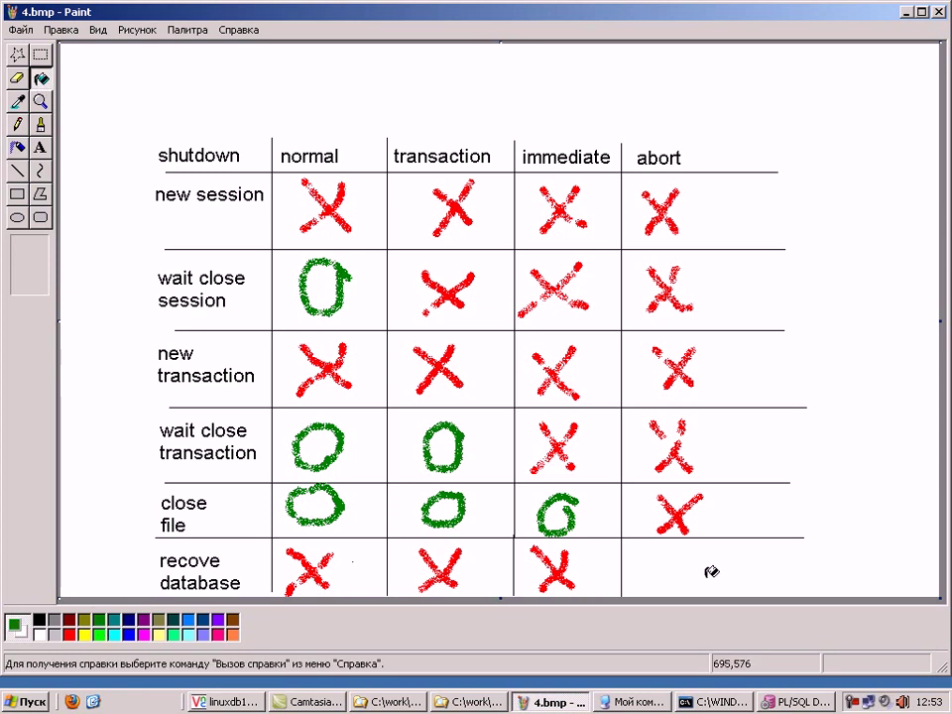
{"action": "left_click", "coordinate": [704, 563]}
{"action": "key", "text": "ctrl+z"}
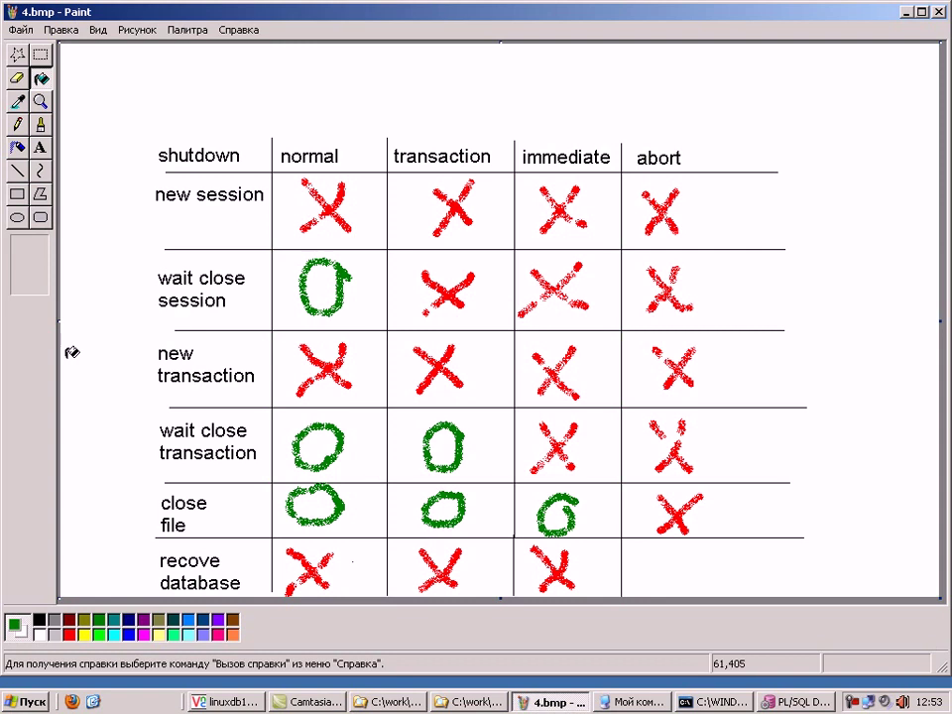
{"action": "left_click", "coordinate": [20, 148]}
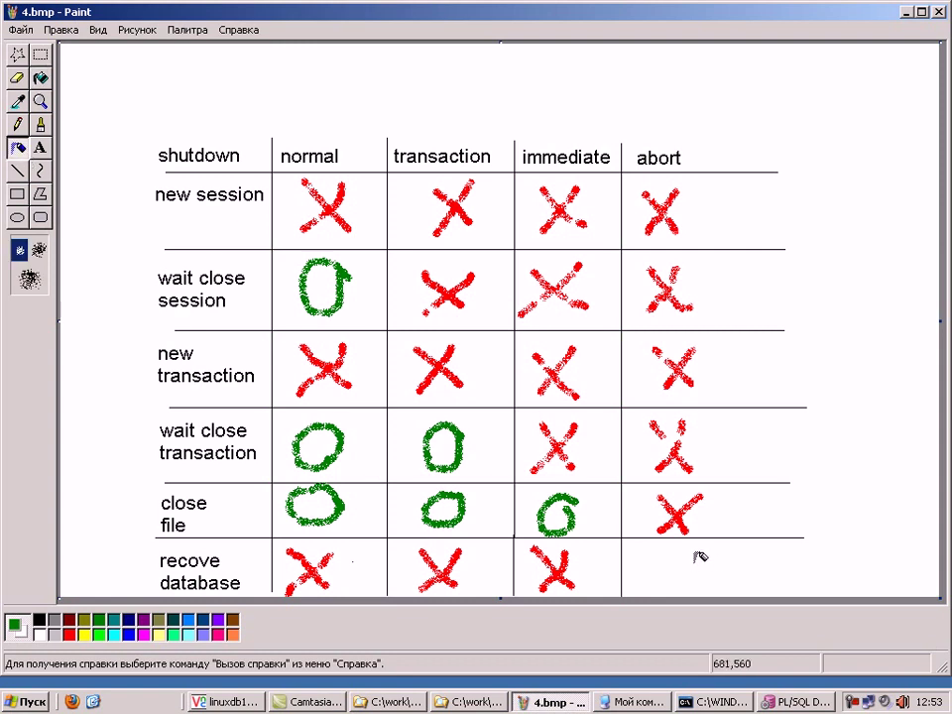
{"action": "mouse_move", "coordinate": [695, 557]}
{"action": "left_mouse_down"}
{"action": "mouse_move", "coordinate": [675, 544]}
{"action": "mouse_move", "coordinate": [654, 547]}
{"action": "mouse_move", "coordinate": [674, 573]}
{"action": "mouse_move", "coordinate": [694, 570]}
{"action": "mouse_move", "coordinate": [692, 545]}
{"action": "mouse_move", "coordinate": [689, 555]}
{"action": "left_mouse_up"}
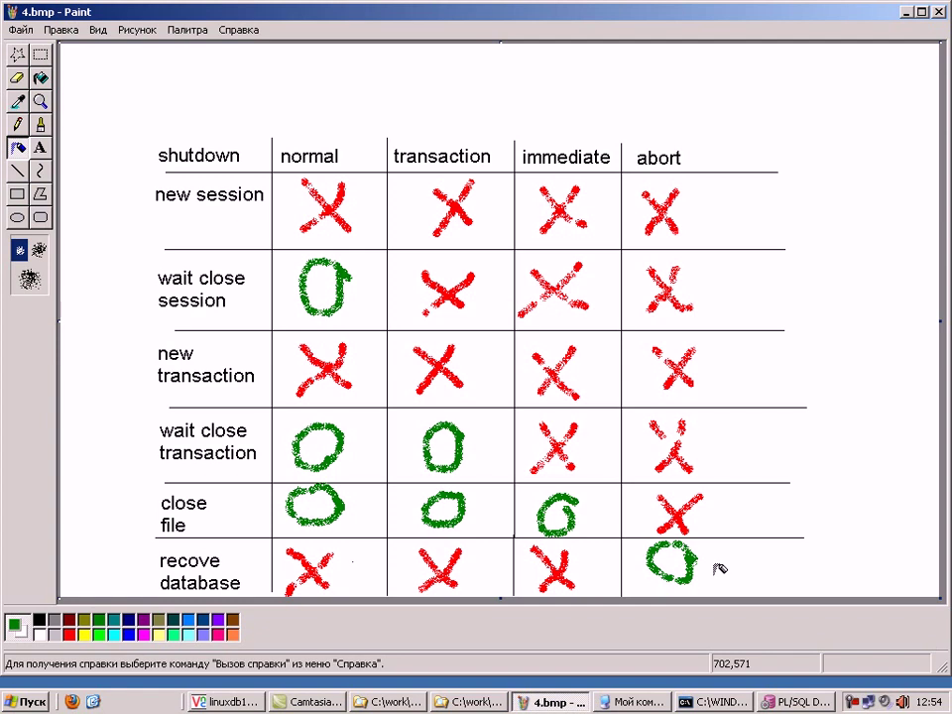
- Run SHUTDOWN ABORT in the SQL*Plus console
{"action": "left_click", "coordinate": [710, 698]}
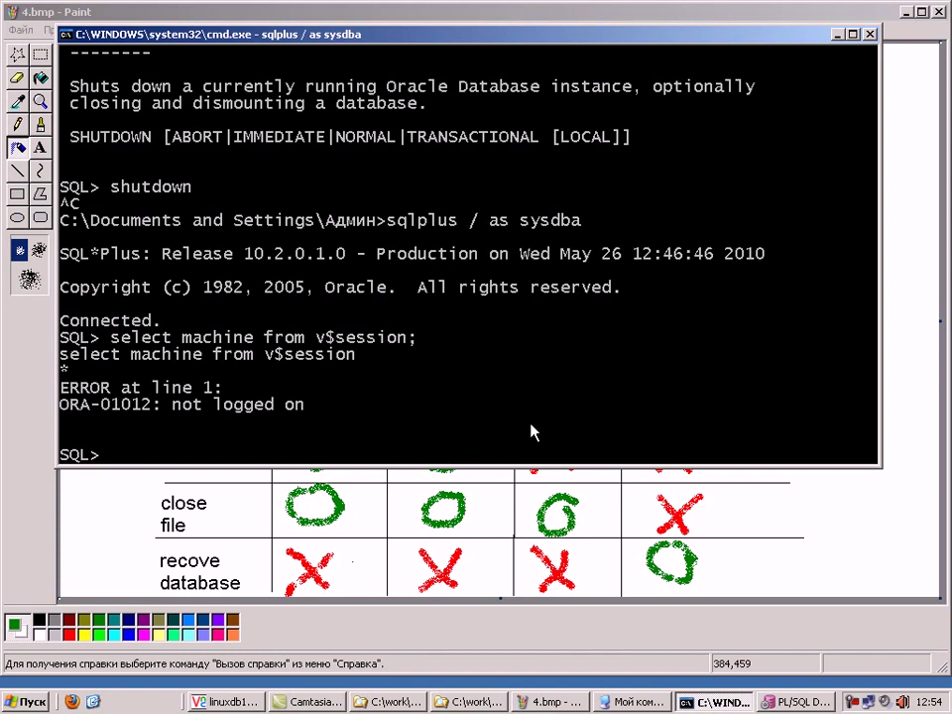
{"action": "type", "text": "shutdo"}
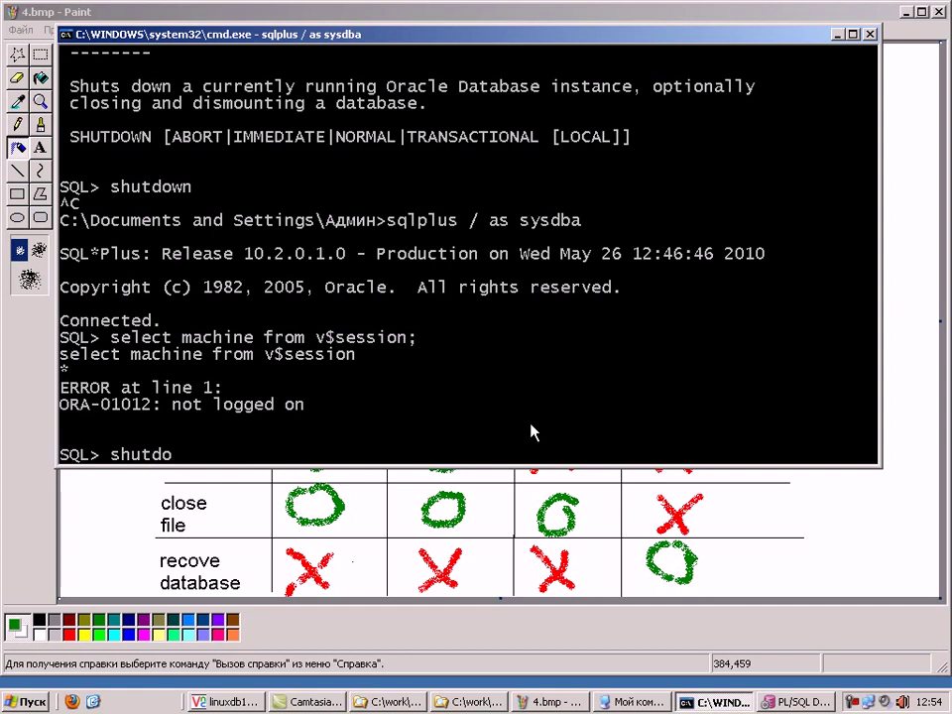
{"action": "type", "text": " abort"}
{"action": "key", "text": "Return"}
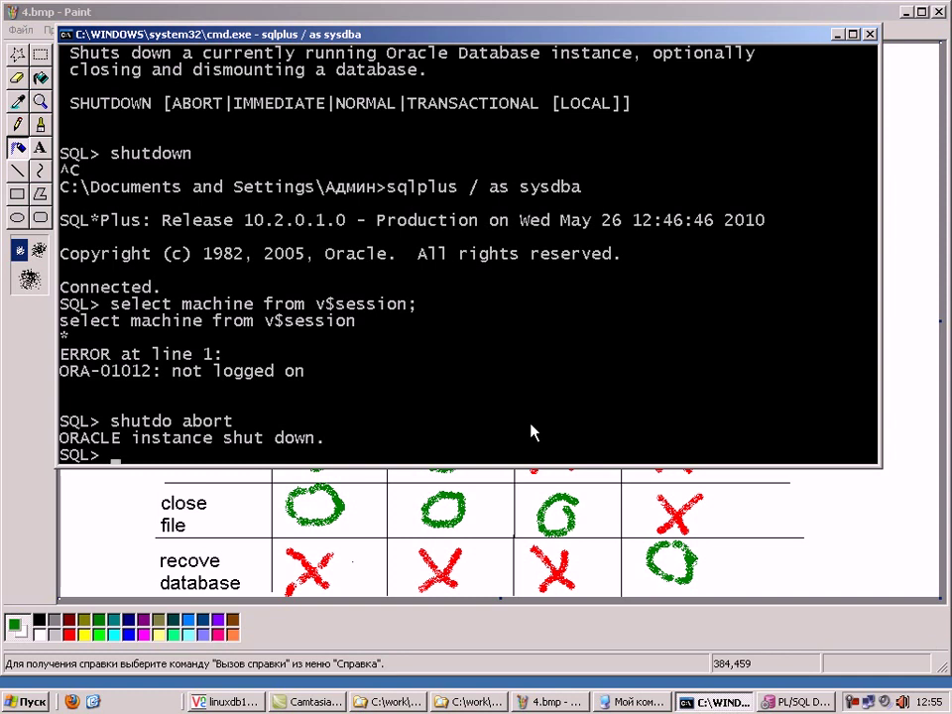
- Correct the misspelled commands and run STARTUP until the database is mounted and opened
{"action": "type", "text": "star"}
{"action": "key", "text": "Return"}
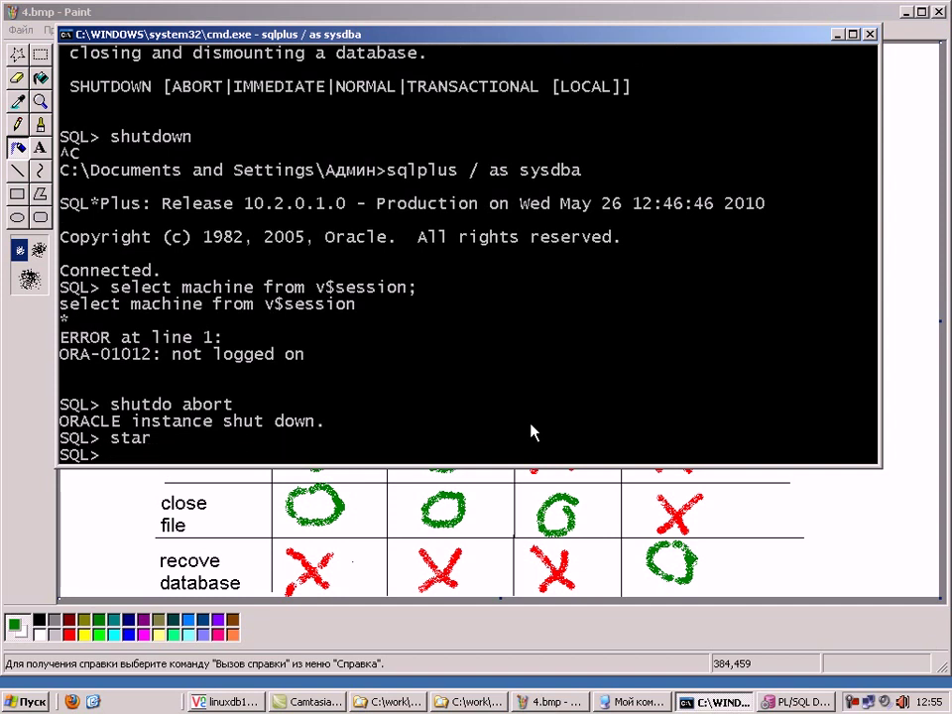
{"action": "key", "text": "Up"}
{"action": "type", "text": "u"}
{"action": "key", "text": "Return"}
{"action": "key", "text": "Up"}
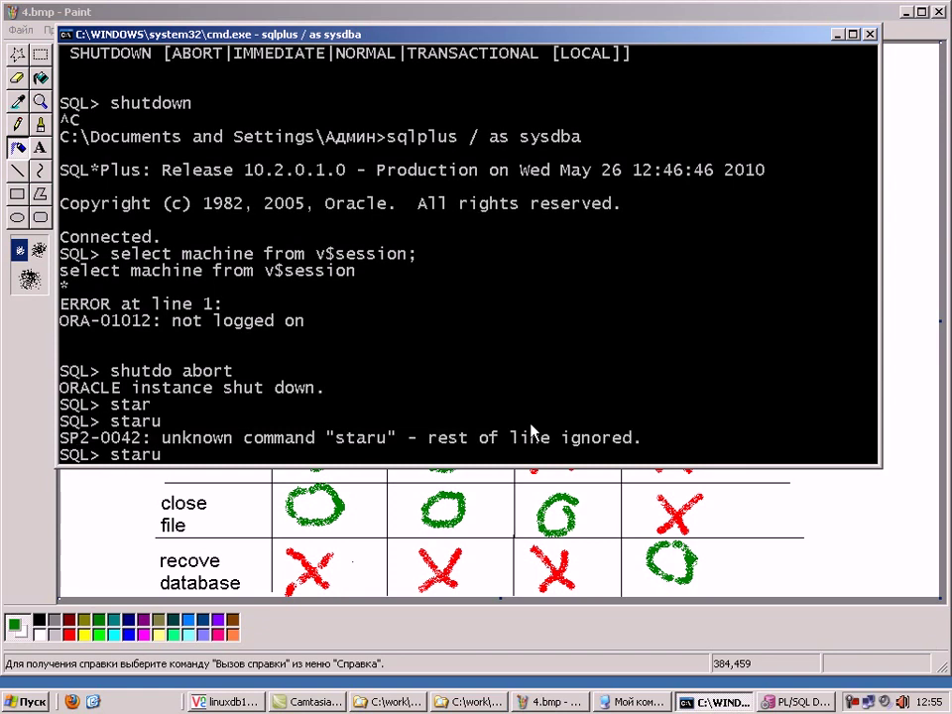
{"action": "type", "text": "p"}
{"action": "key", "text": "Return"}
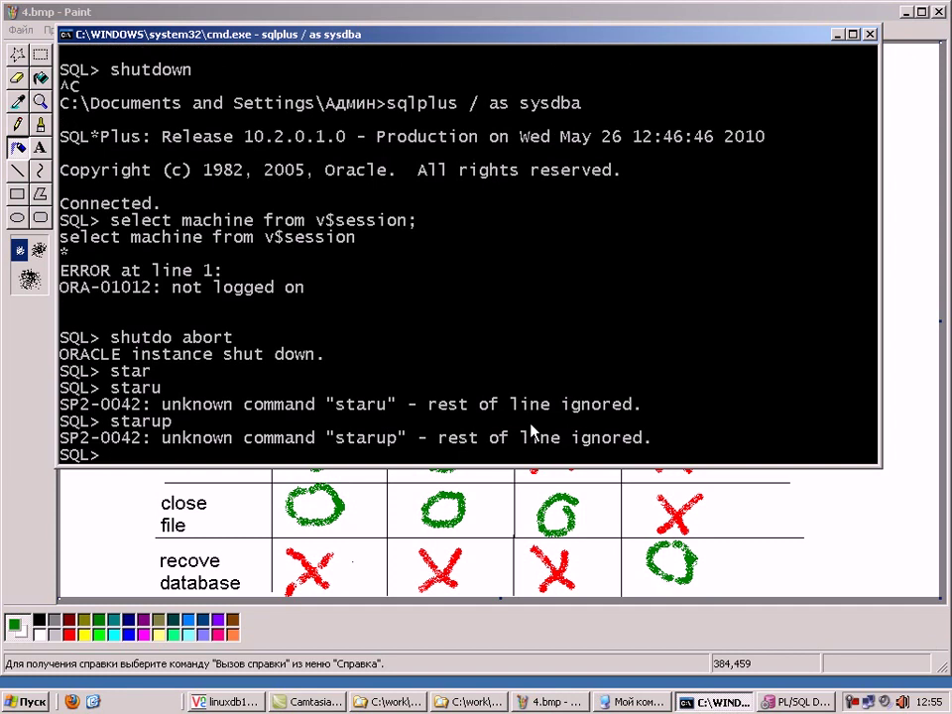
{"action": "key", "text": "Up"}
{"action": "key", "text": "Left"}
{"action": "key", "text": "Left"}
{"action": "type", "text": "t"}
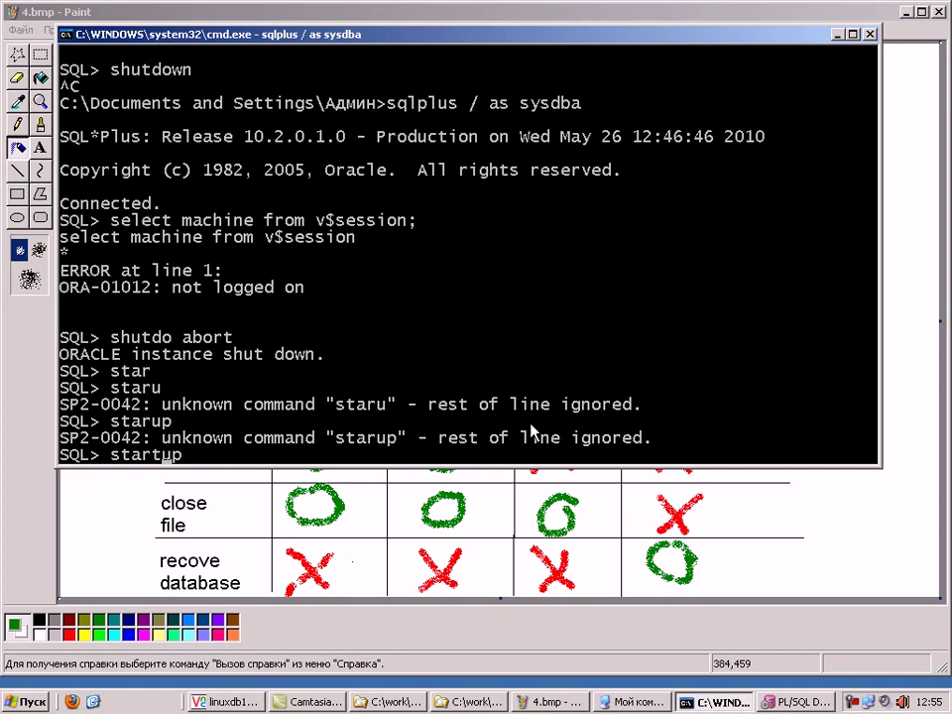
{"action": "key", "text": "Delete"}
{"action": "key", "text": "Delete"}
{"action": "key", "text": "Return"}
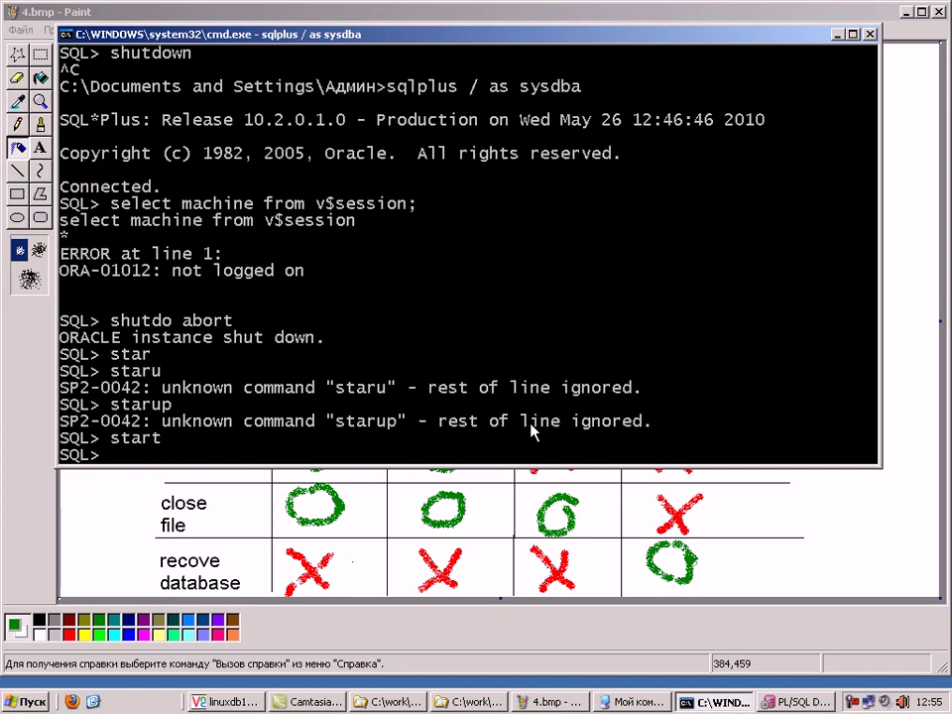
{"action": "key", "text": "Up"}
{"action": "type", "text": "up"}
{"action": "key", "text": "Return"}
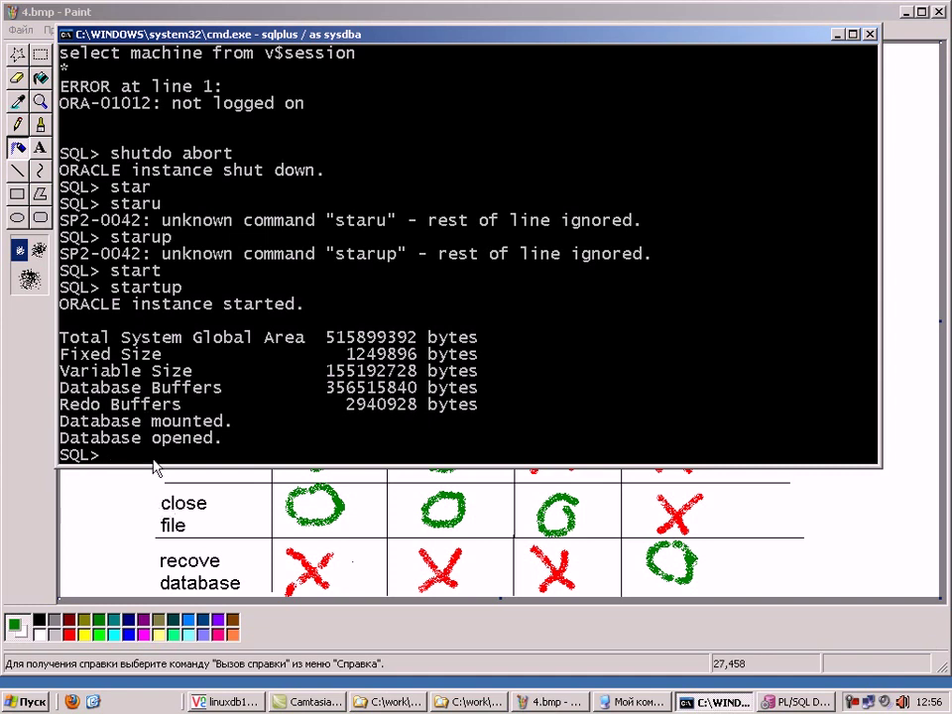
- Open alert_orcl.log from the database files folder in Notepad
{"action": "left_click", "coordinate": [496, 703]}
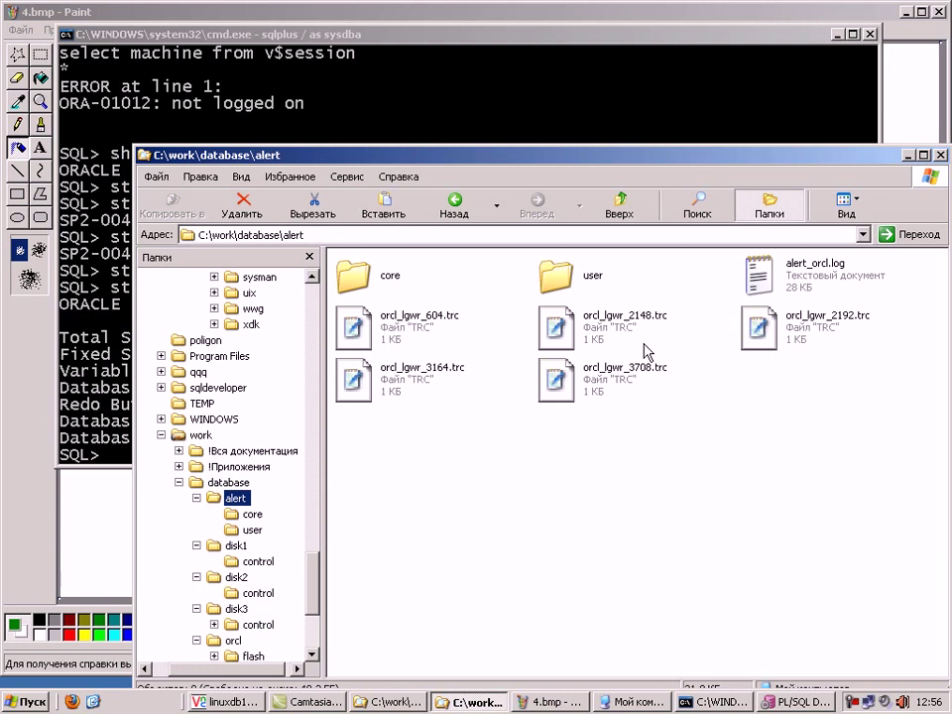
{"action": "left_click", "coordinate": [761, 275]}
{"action": "double_click", "coordinate": [762, 275]}
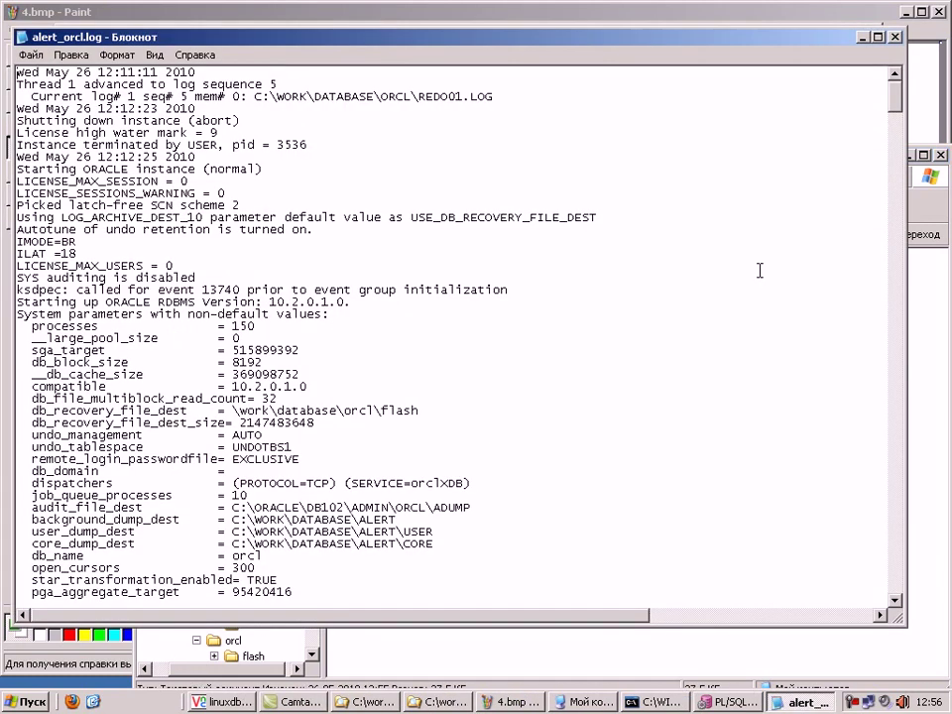
- Highlight the 12:54:53 abort shutdown entry and the 12:55:39 normal startup note
{"action": "left_click_drag", "start_coordinate": [895, 119], "coordinate": [912, 629]}
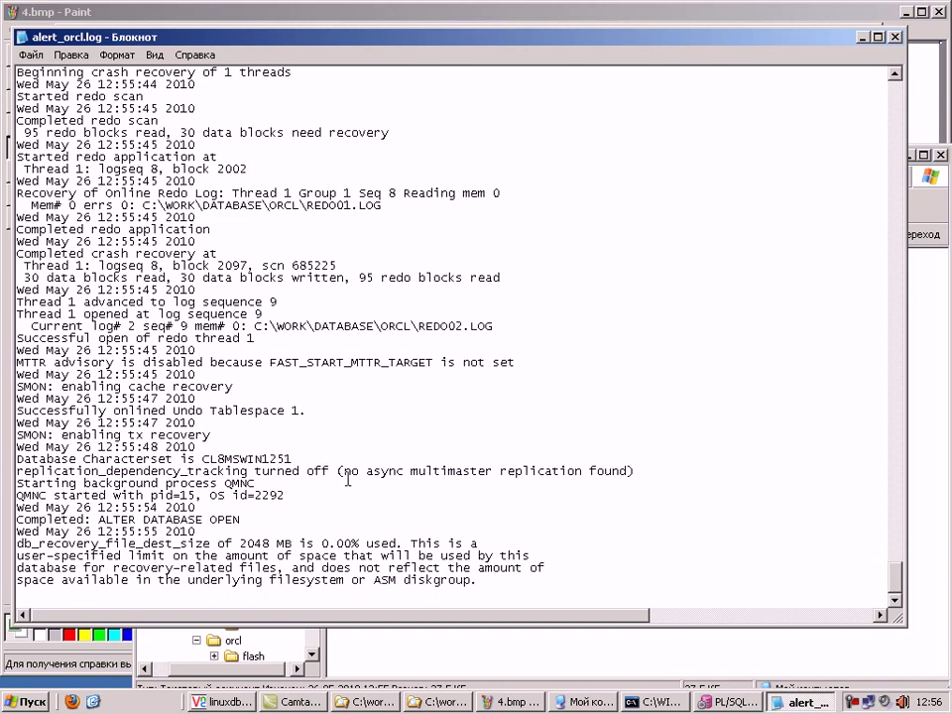
{"action": "scroll", "coordinate": [325, 451], "scroll_direction": "up", "scroll_amount": 14}
{"action": "scroll", "coordinate": [325, 451], "scroll_direction": "up", "scroll_amount": 7}
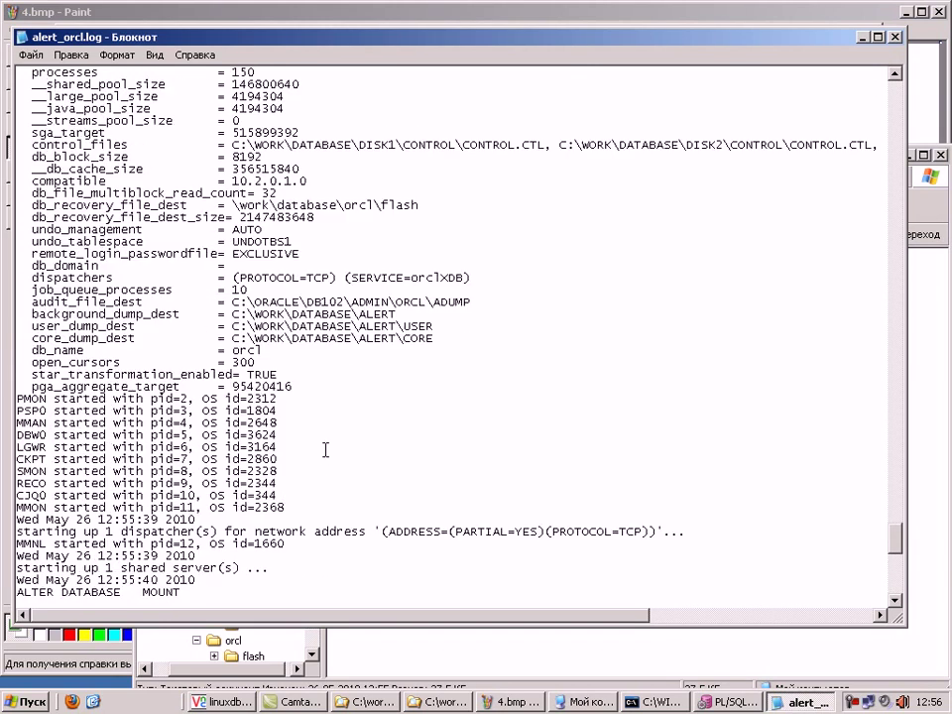
{"action": "scroll", "coordinate": [325, 451], "scroll_direction": "up", "scroll_amount": 3}
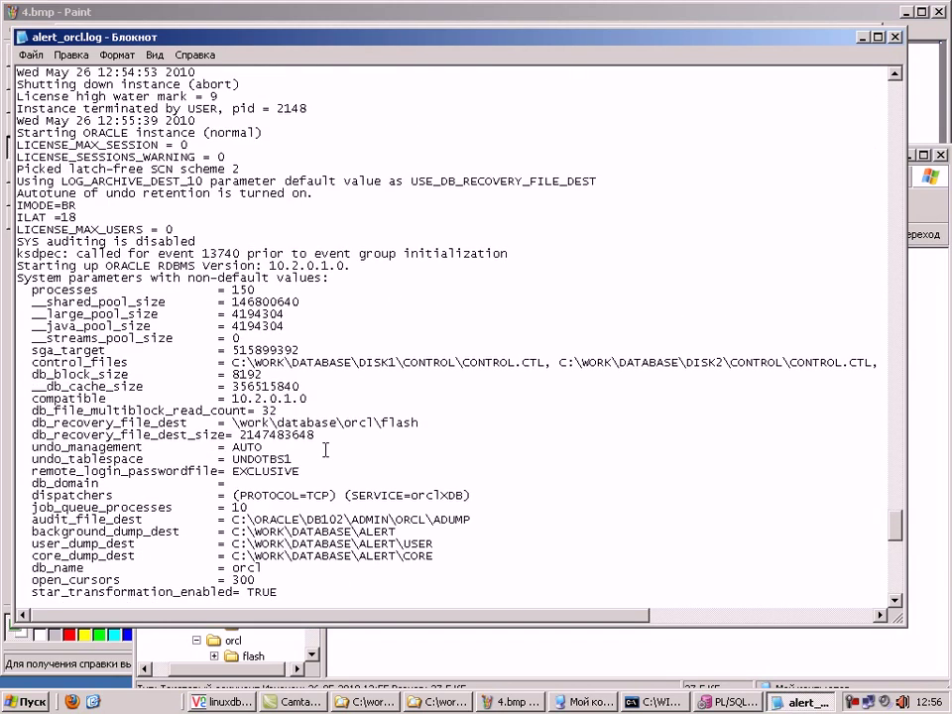
{"action": "scroll", "coordinate": [325, 451], "scroll_direction": "up", "scroll_amount": 3}
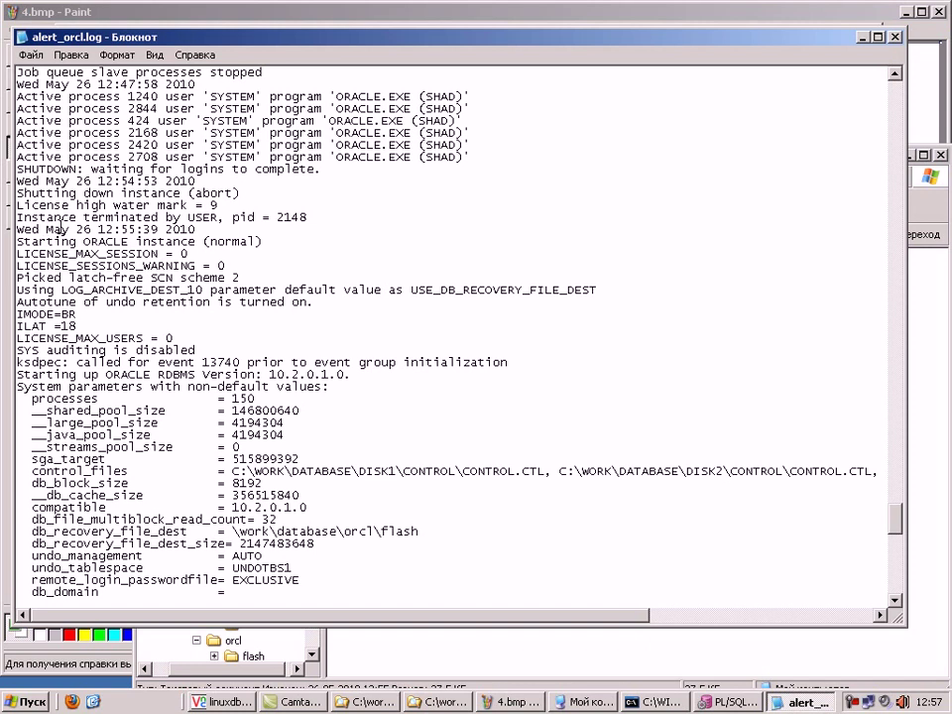
{"action": "left_click_drag", "start_coordinate": [92, 229], "coordinate": [129, 229]}
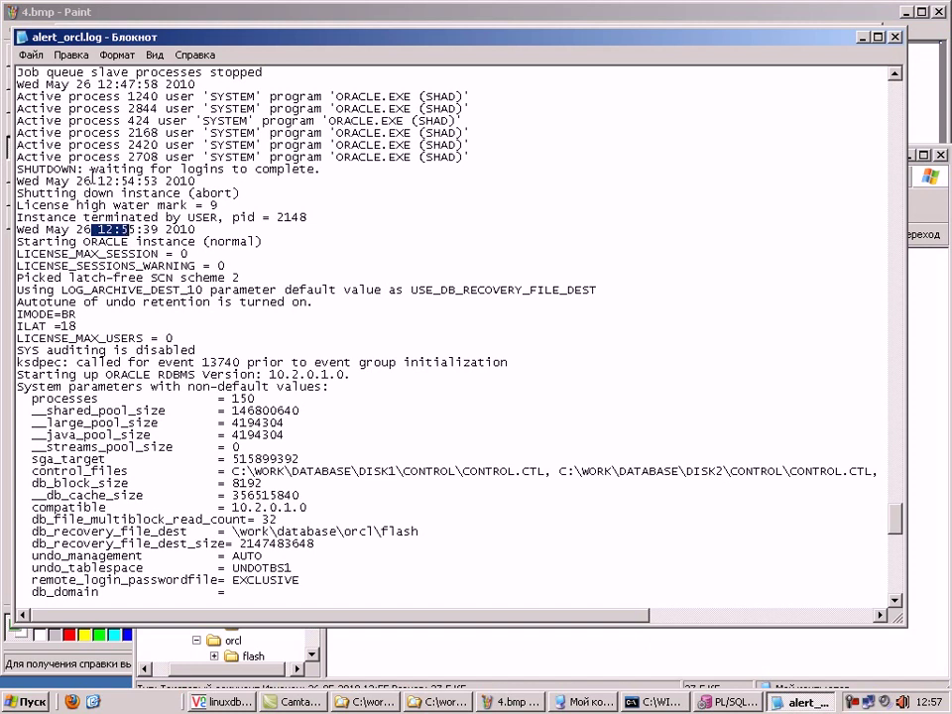
{"action": "left_click_drag", "start_coordinate": [91, 180], "coordinate": [254, 193]}
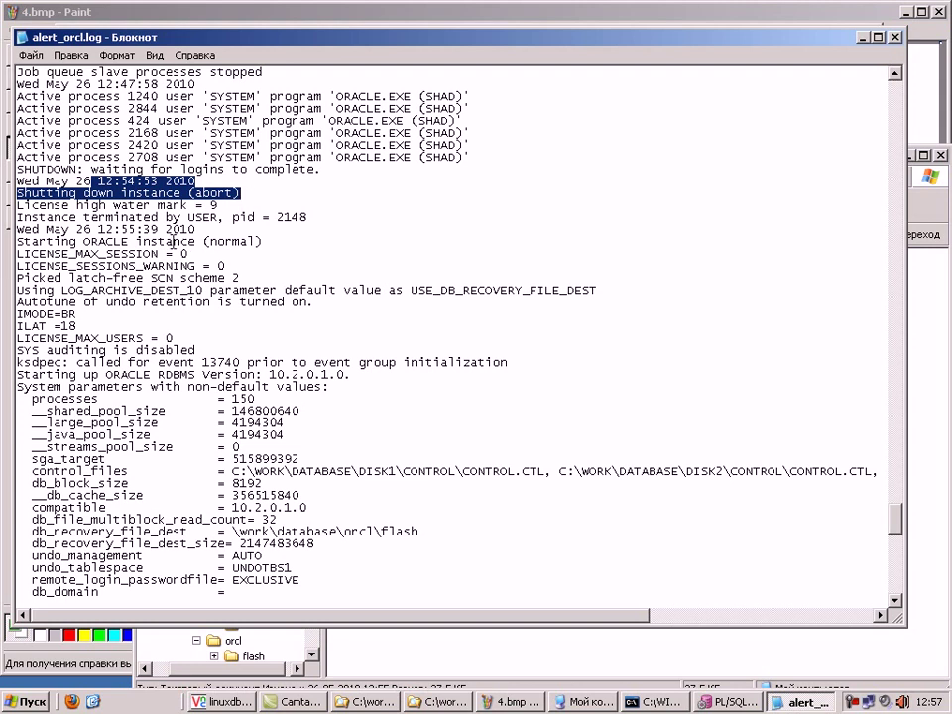
{"action": "left_click_drag", "start_coordinate": [173, 241], "coordinate": [289, 243]}
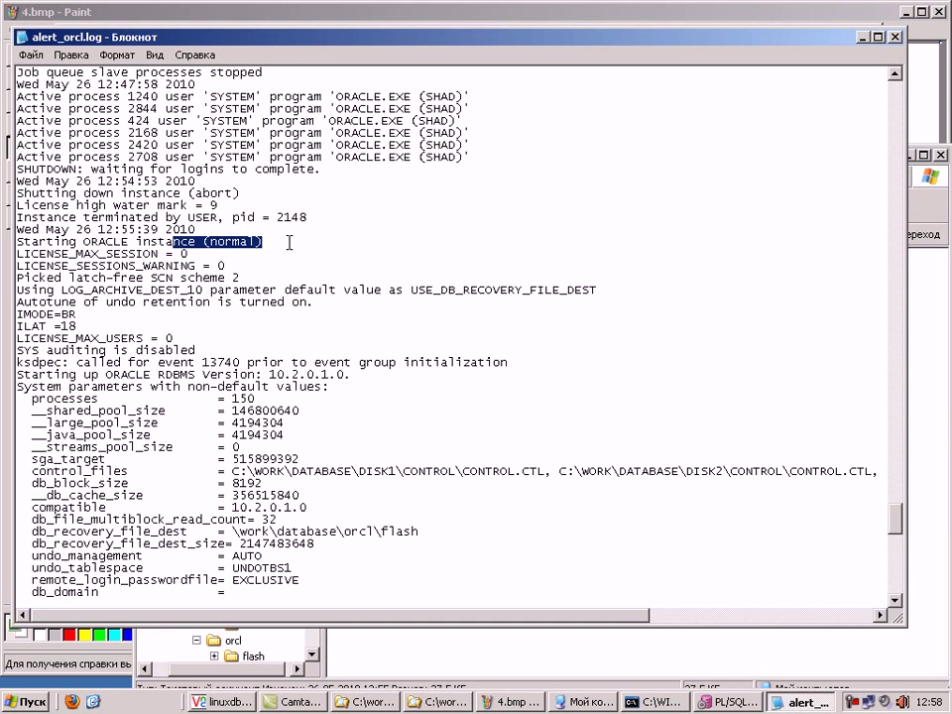
- Close the alert log and delete all eight items in the alert folder
{"action": "key", "text": "alt+F4"}
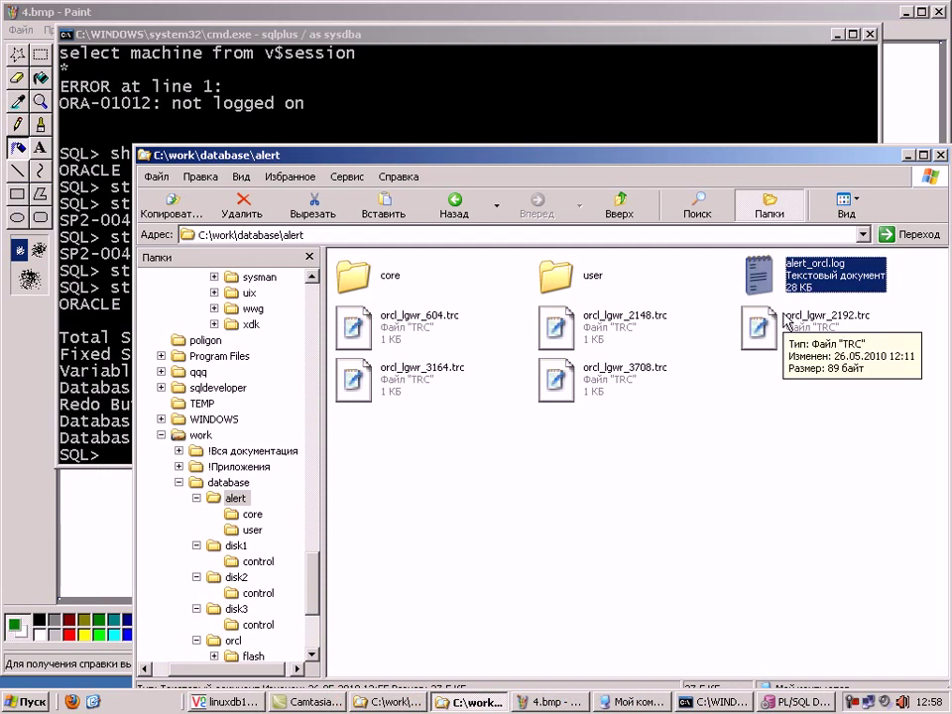
{"action": "key", "text": "ctrl+a"}
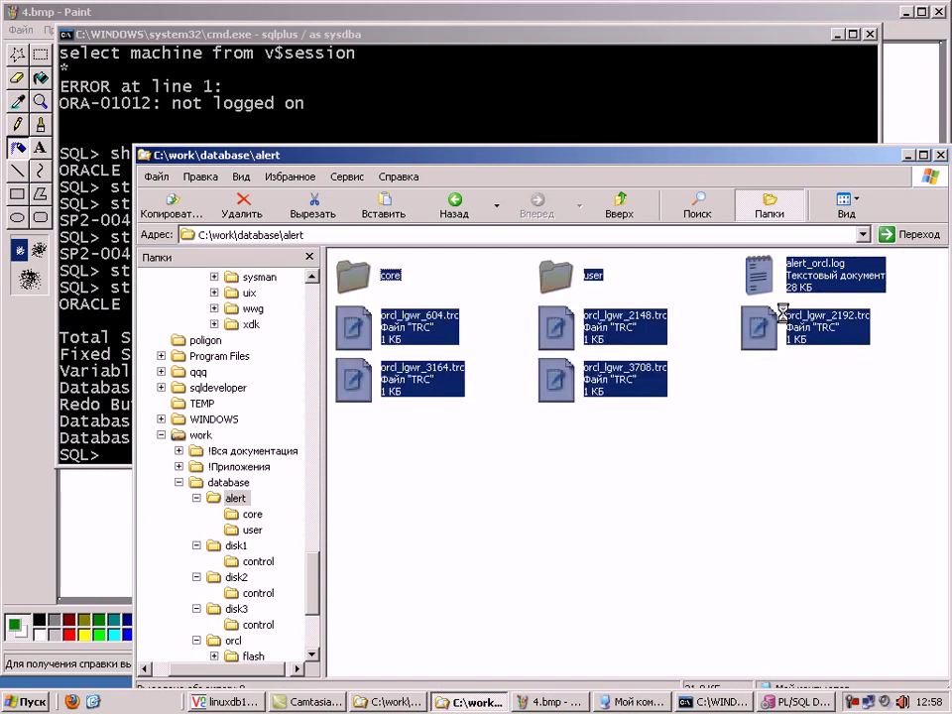
{"action": "key", "text": "Delete"}
{"action": "key", "text": "Return"}
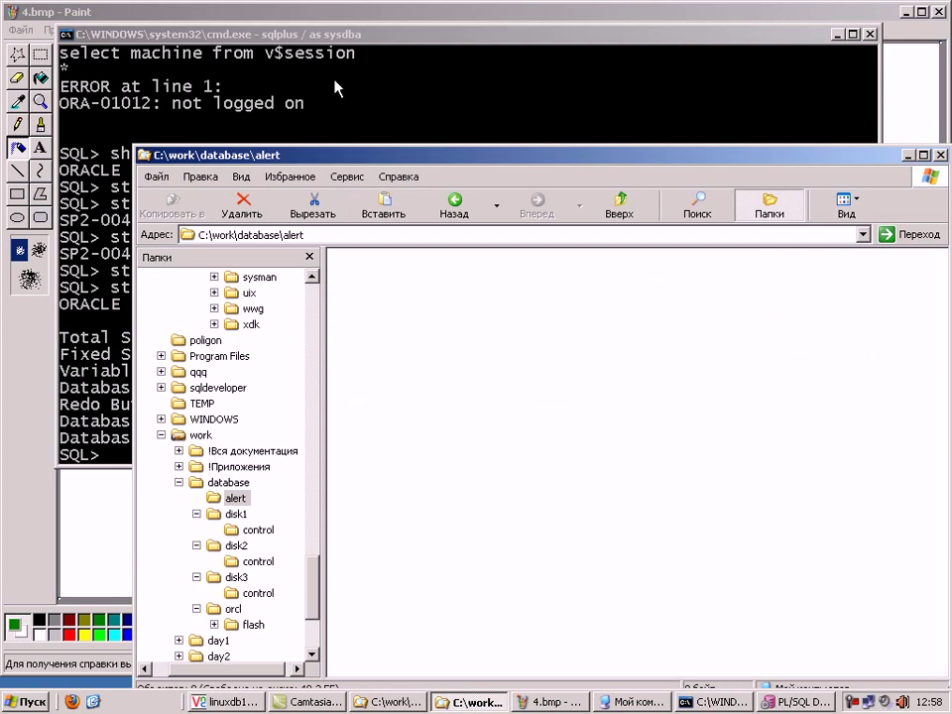
- Run startup force in SQL*Plus, which fails with ORA-02778
{"action": "left_click", "coordinate": [380, 33]}
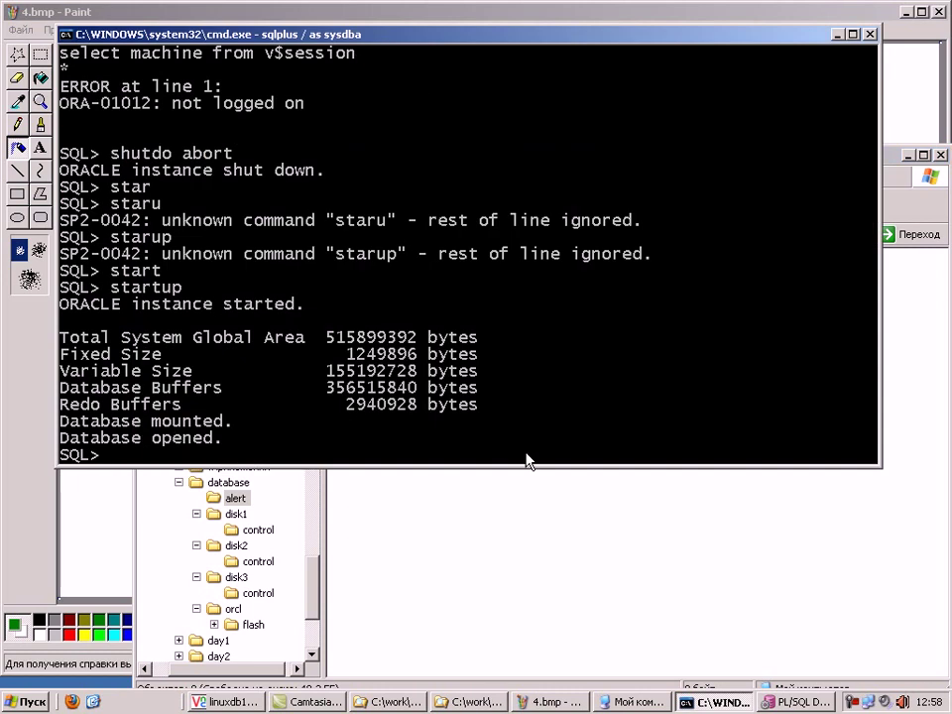
{"action": "type", "text": "startup fo"}
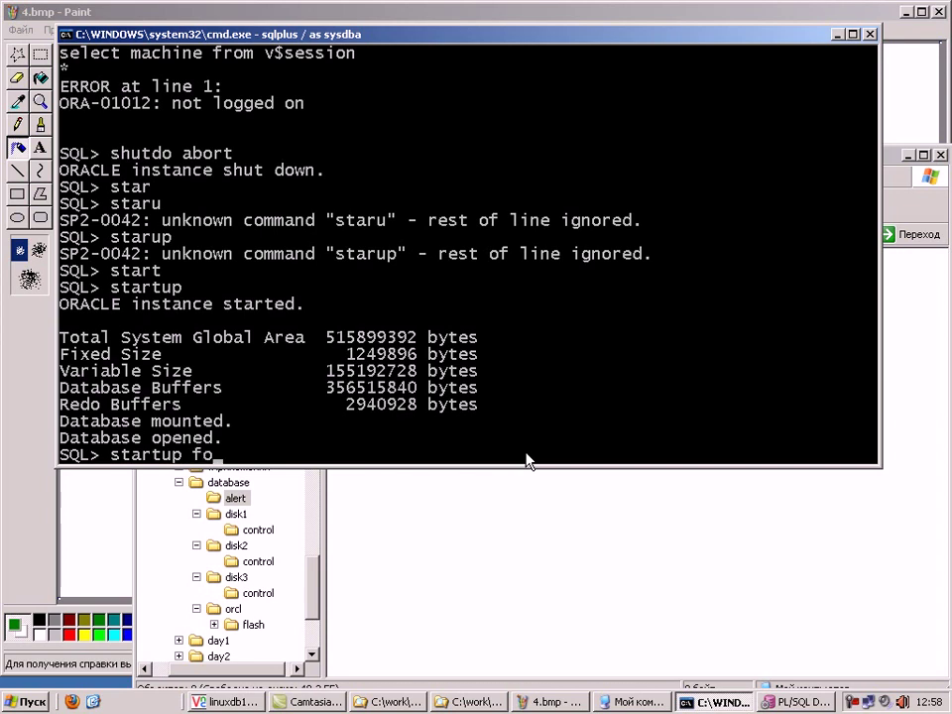
{"action": "type", "text": "rce"}
{"action": "key", "text": "Return"}
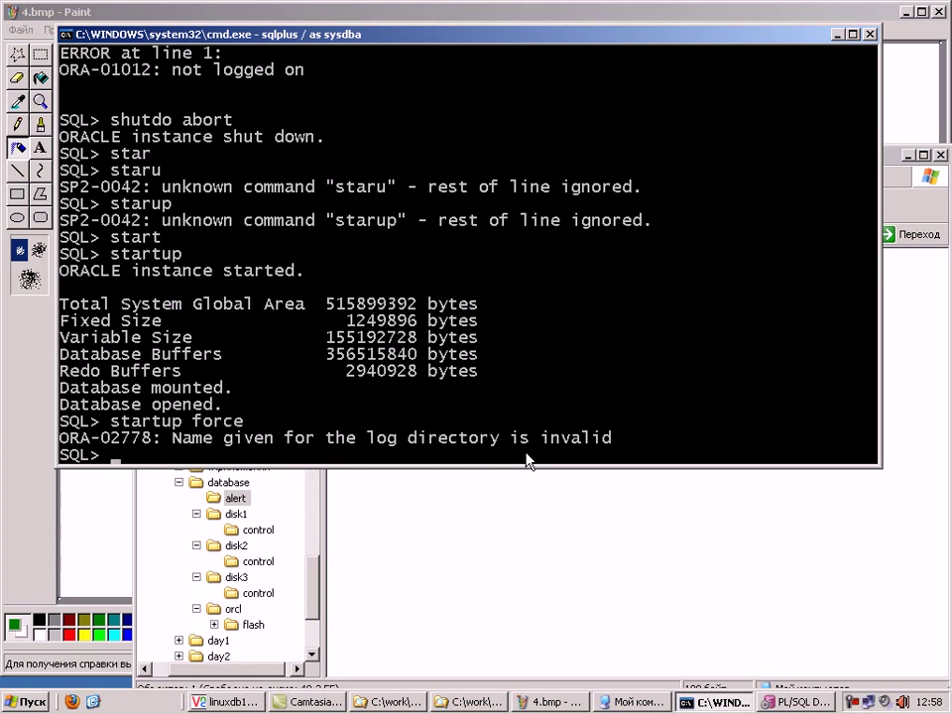
- Open the recreated alert_orcl.log, close it, and check the SQL*Plus console
{"action": "right_click", "coordinate": [509, 520]}
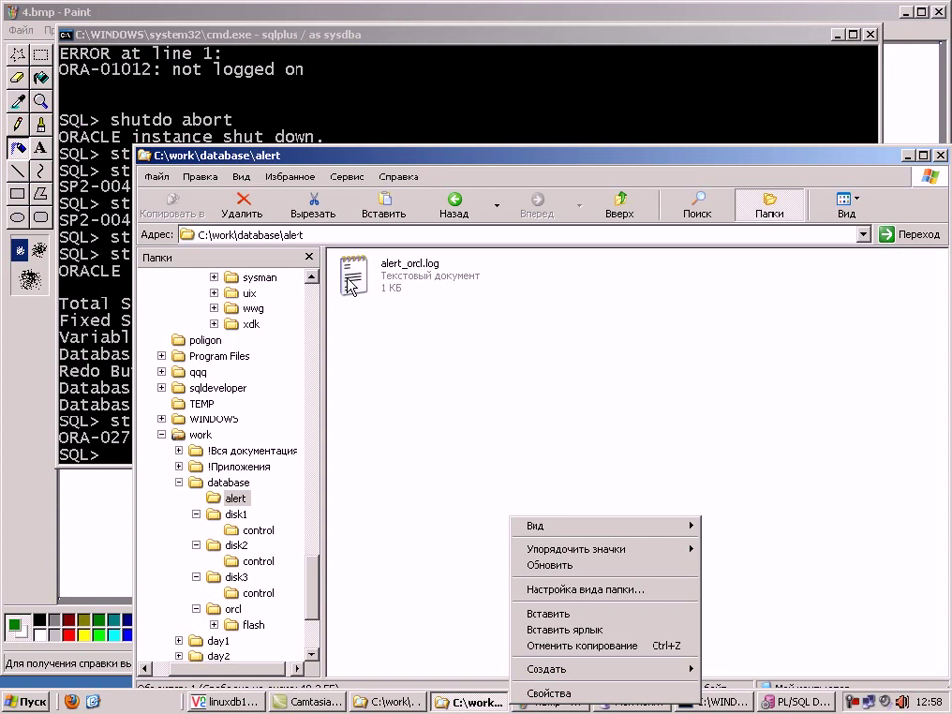
{"action": "double_click", "coordinate": [349, 280]}
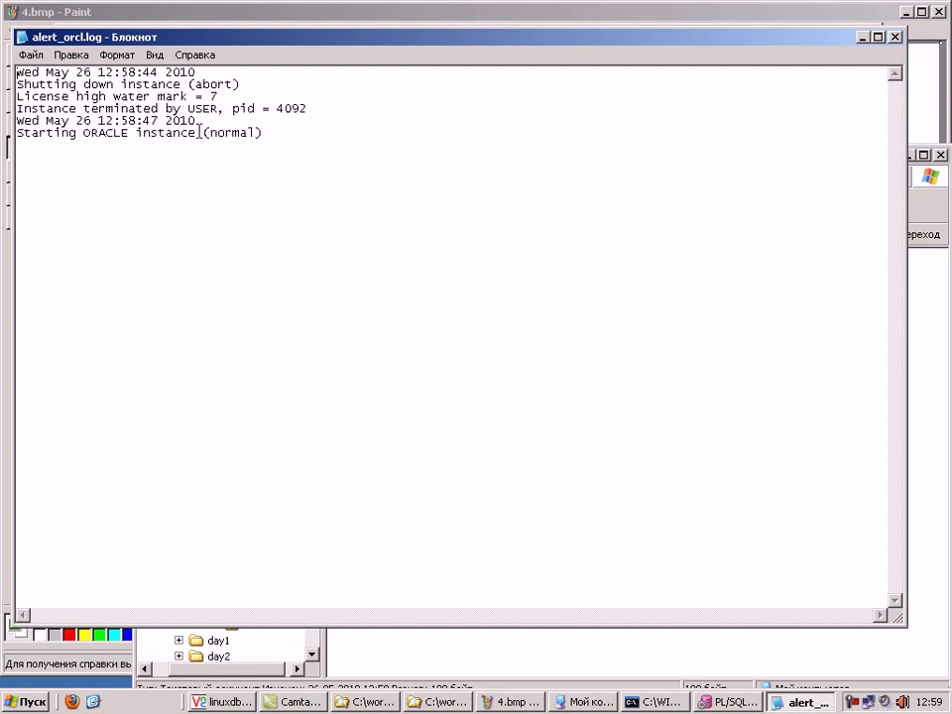
{"action": "left_click", "coordinate": [894, 36]}
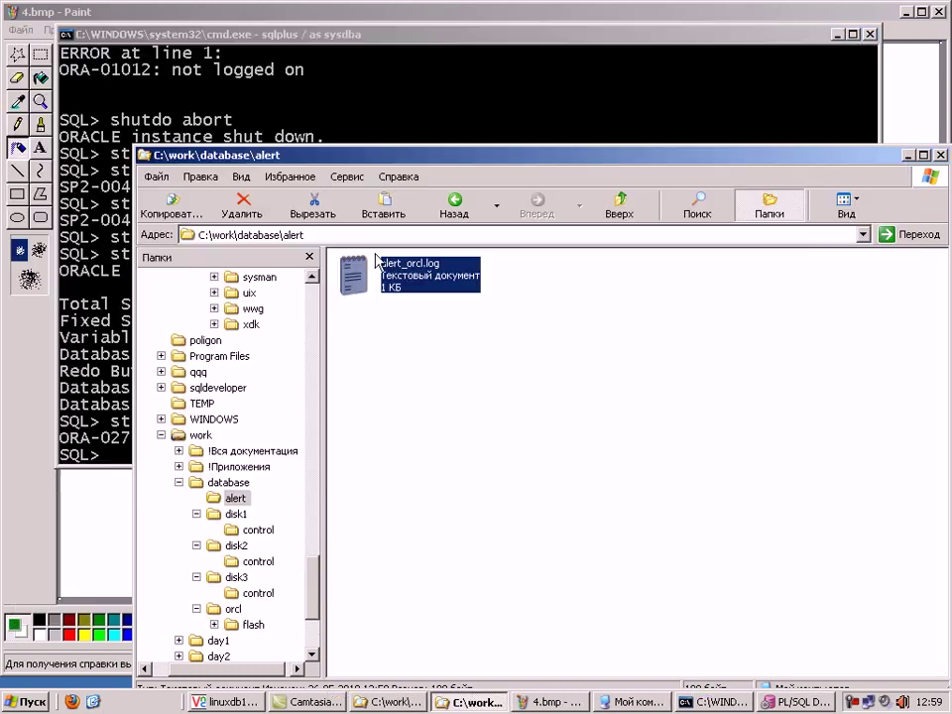
{"action": "left_click", "coordinate": [104, 419]}
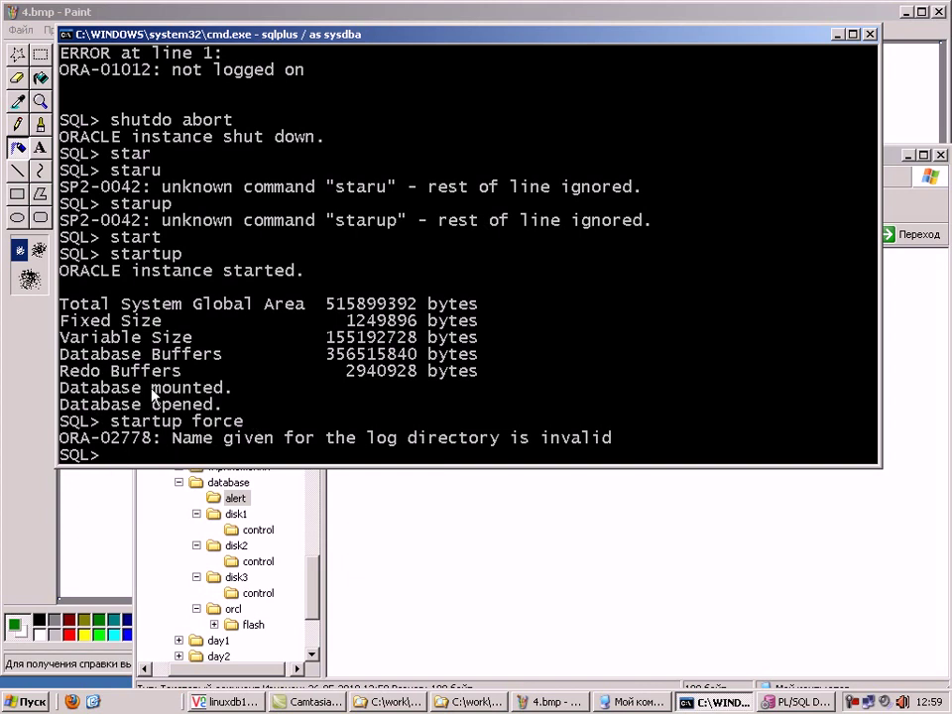
- Reopen alert_orcl.log to read the 12:58:44 abort and 12:58:47 startup, then view the database folder
{"action": "left_click", "coordinate": [510, 537]}
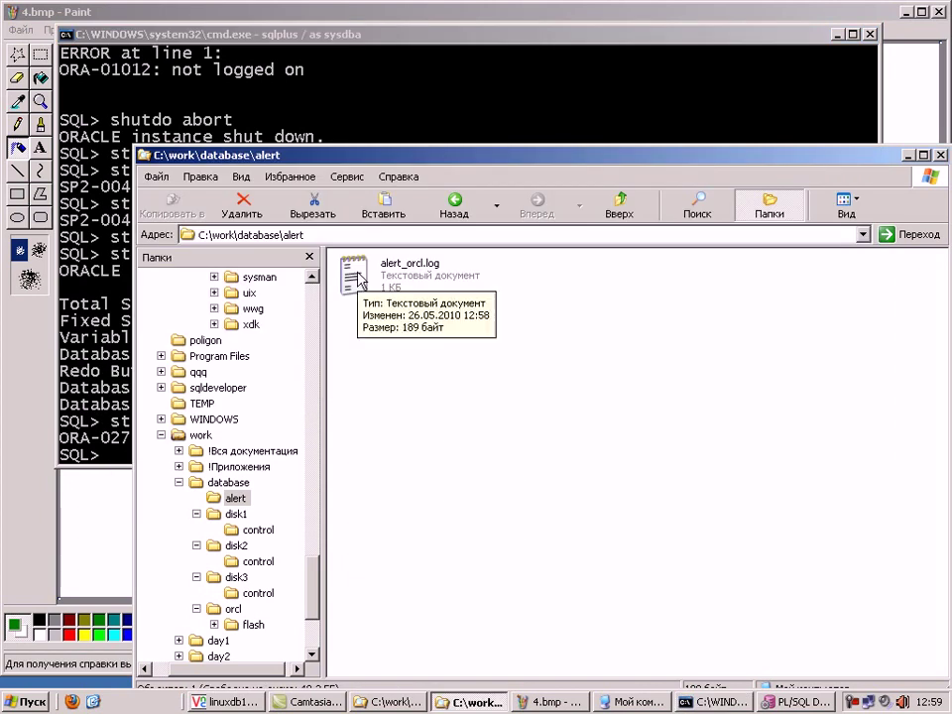
{"action": "double_click", "coordinate": [357, 273]}
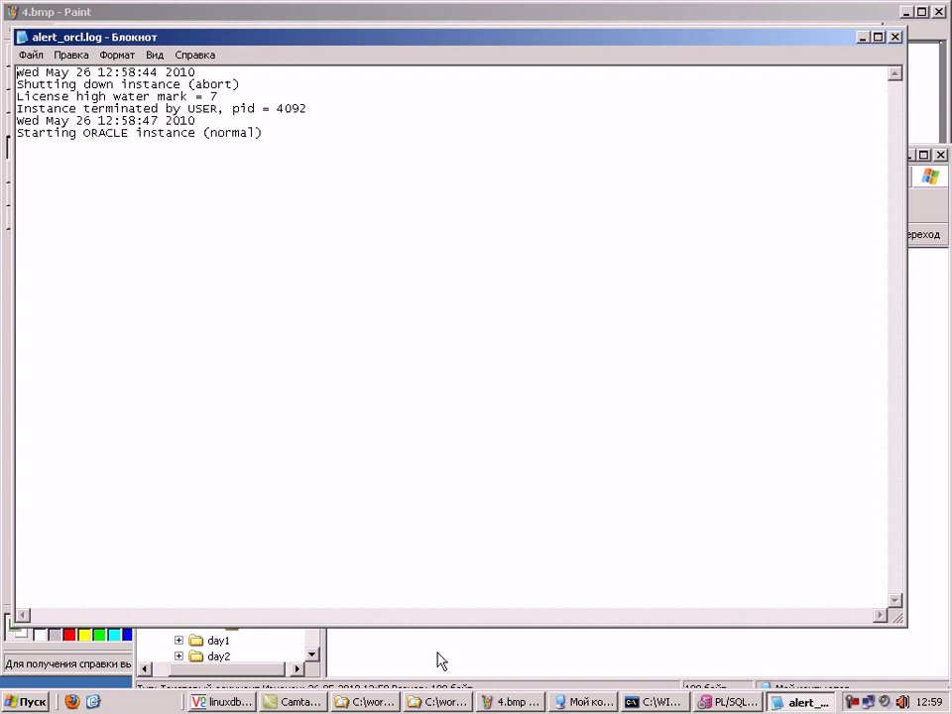
{"action": "left_click", "coordinate": [441, 701]}
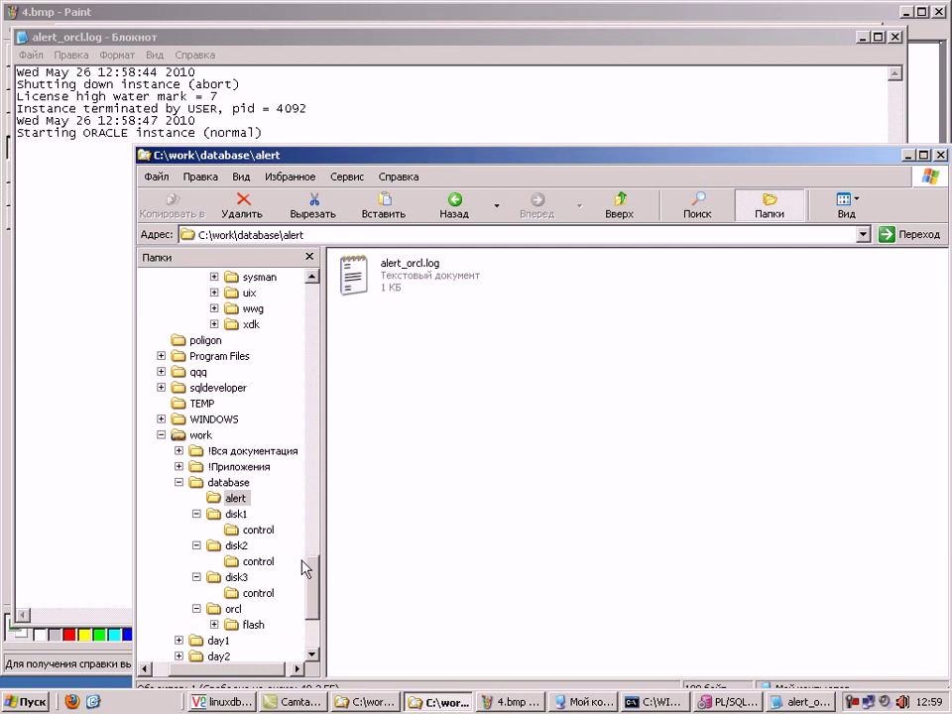
{"action": "mouse_move", "coordinate": [314, 577]}
{"action": "left_mouse_down"}
{"action": "mouse_move", "coordinate": [308, 606]}
{"action": "mouse_move", "coordinate": [308, 567]}
{"action": "left_mouse_up"}
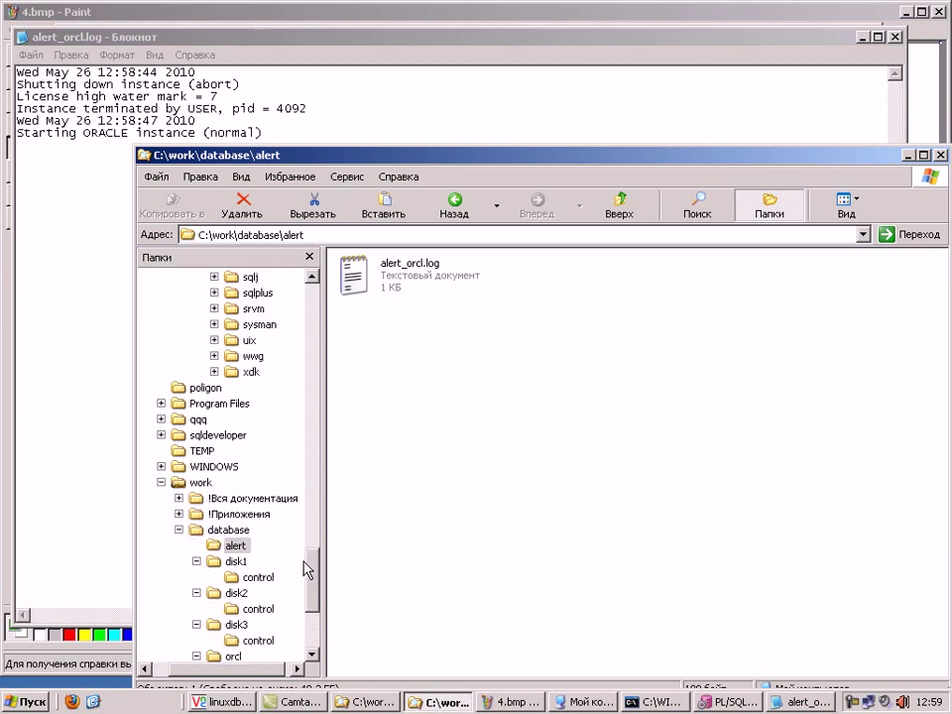
{"action": "left_click", "coordinate": [228, 529]}
- Open initORCL.ora in WordPad and check its core_dump_dest path under C:\work\database\alert
{"action": "double_click", "coordinate": [361, 351]}
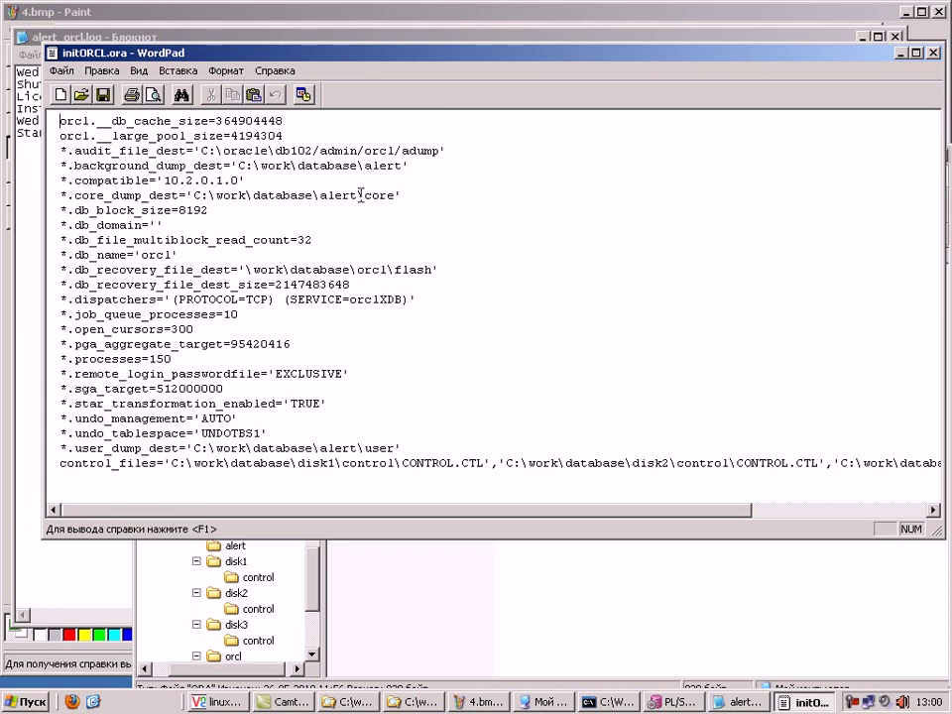
{"action": "left_click", "coordinate": [362, 196]}
{"action": "left_click", "coordinate": [431, 574]}
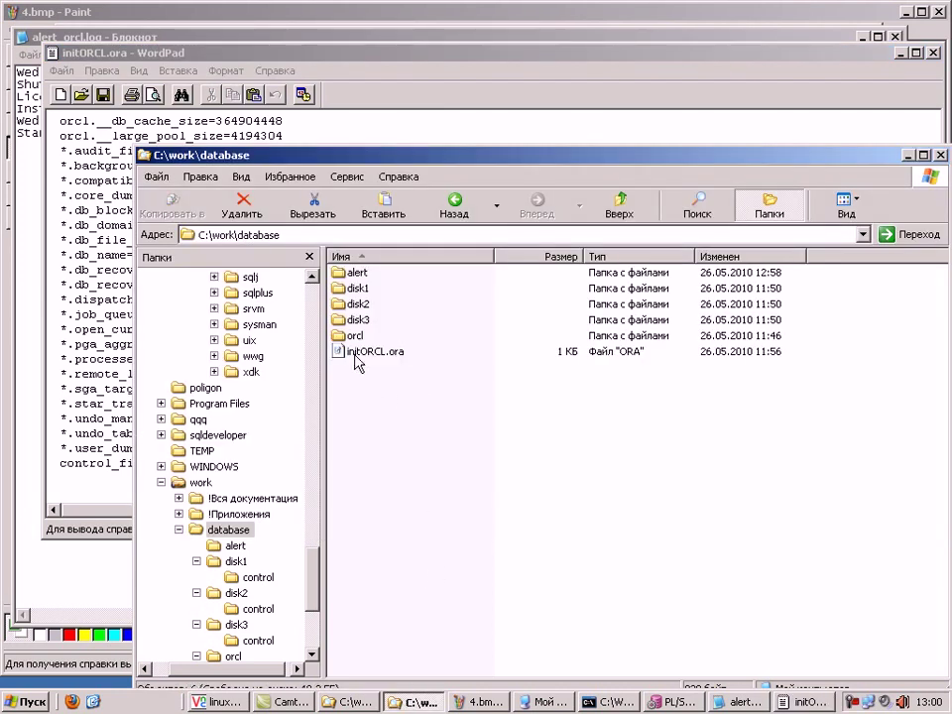
- Create a new folder named core inside the alert folder
{"action": "double_click", "coordinate": [355, 273]}
{"action": "right_click", "coordinate": [402, 323]}
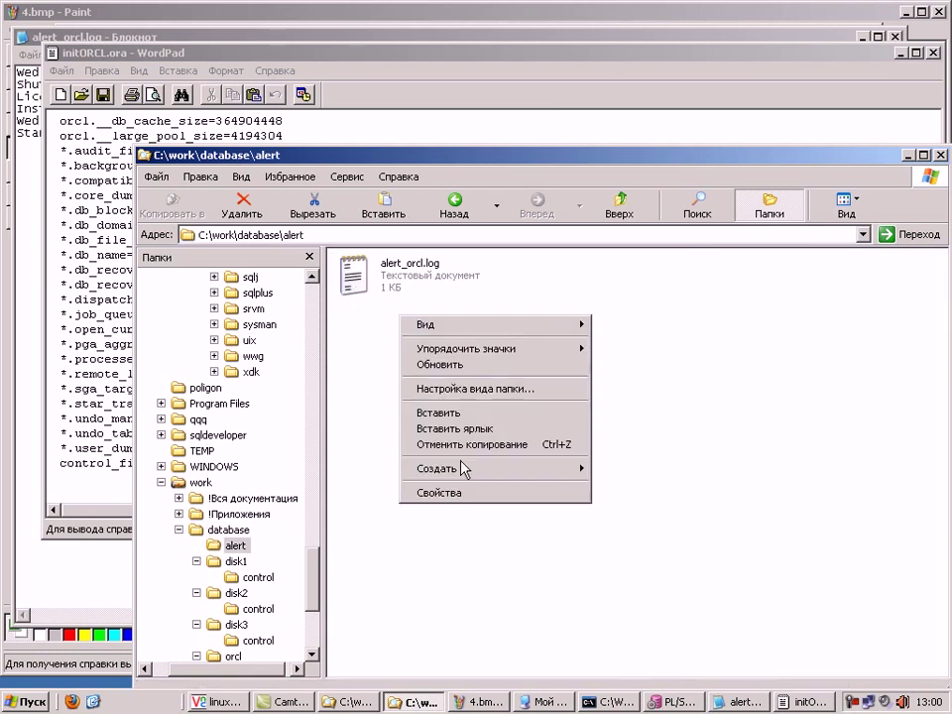
{"action": "mouse_move", "coordinate": [573, 470]}
{"action": "left_click", "coordinate": [616, 472]}
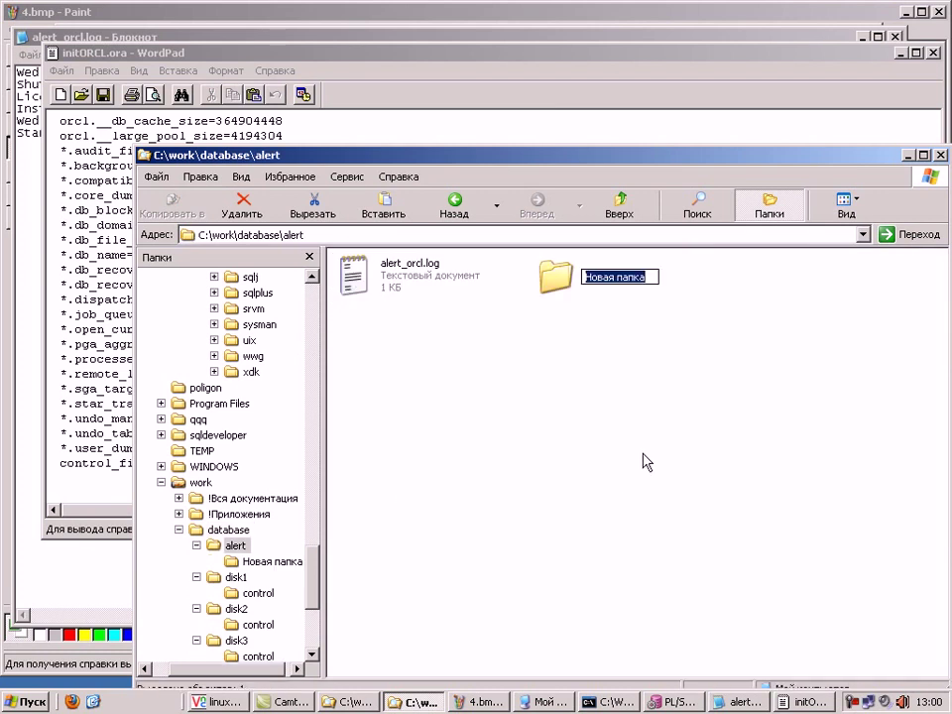
{"action": "type", "text": "core"}
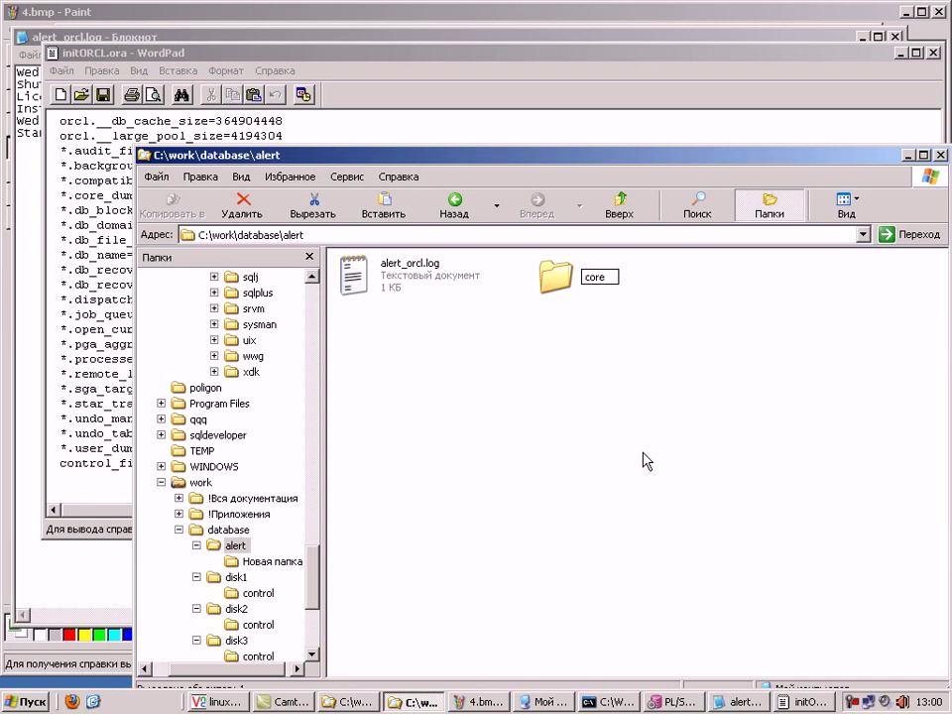
{"action": "key", "text": "Return"}
- Create a second new folder named user in the alert folder
{"action": "right_click", "coordinate": [403, 321]}
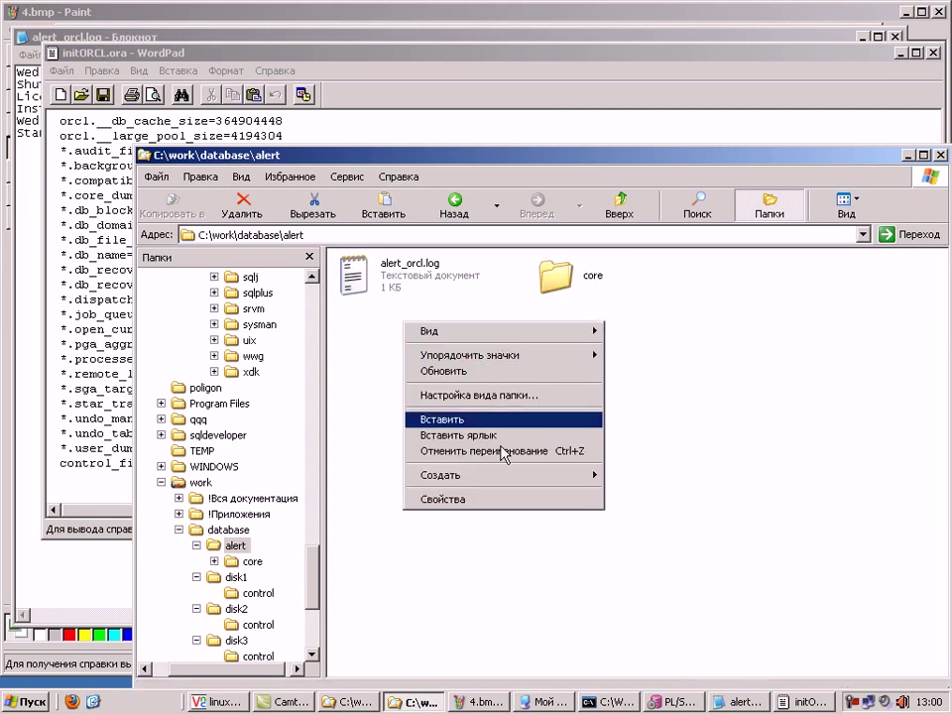
{"action": "mouse_move", "coordinate": [555, 475]}
{"action": "left_click", "coordinate": [635, 475]}
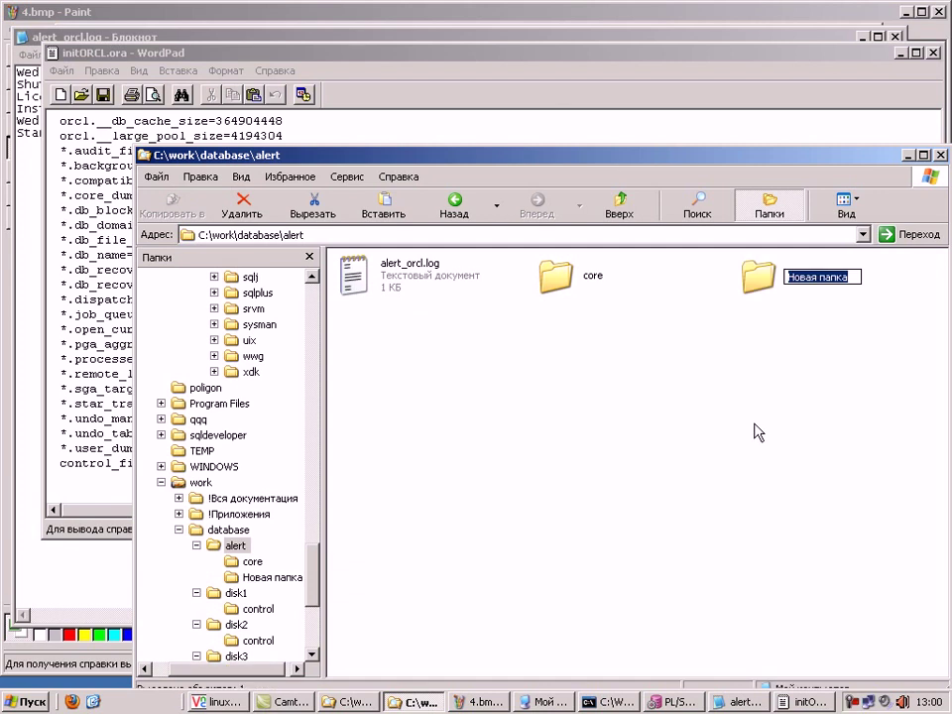
{"action": "type", "text": "user"}
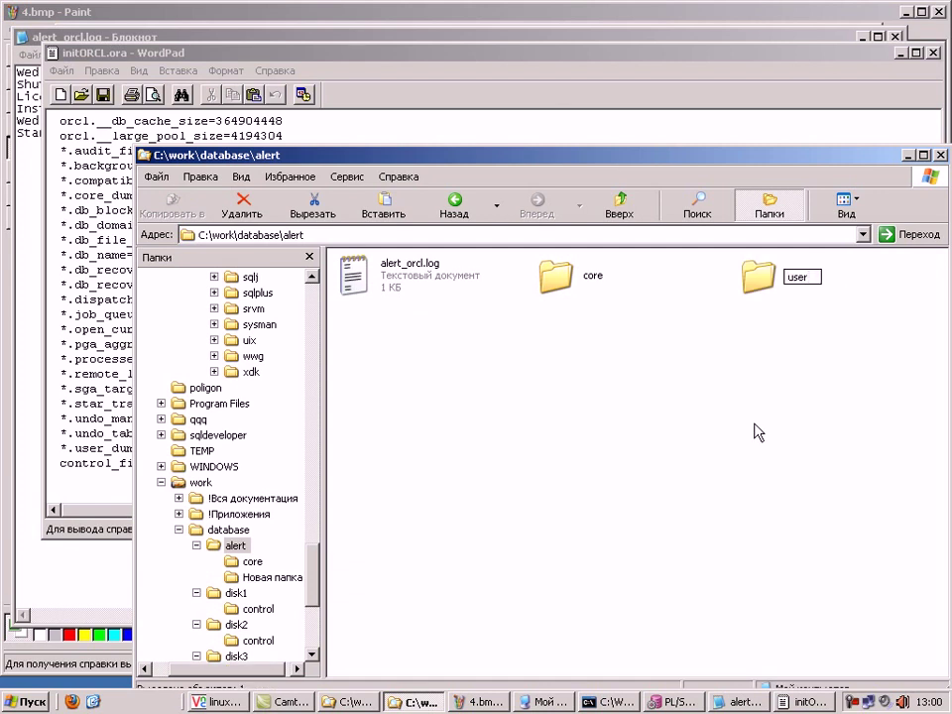
{"action": "key", "text": "Return"}
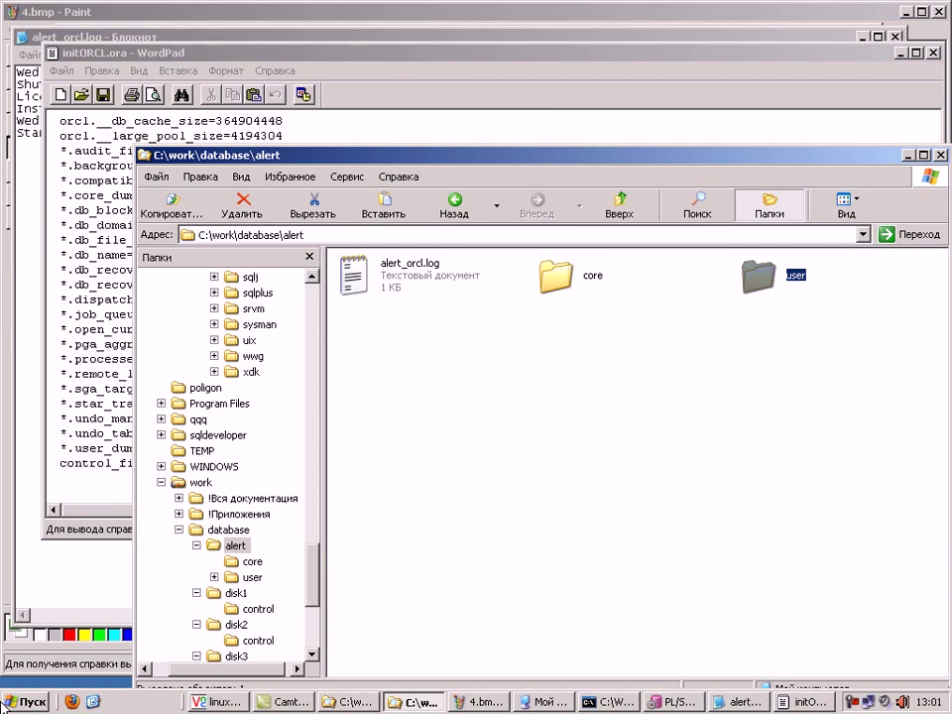
- Rerun startup force in SQL*Plus so the instance starts, mounts and opens the database
{"action": "key", "text": "alt+Tab"}
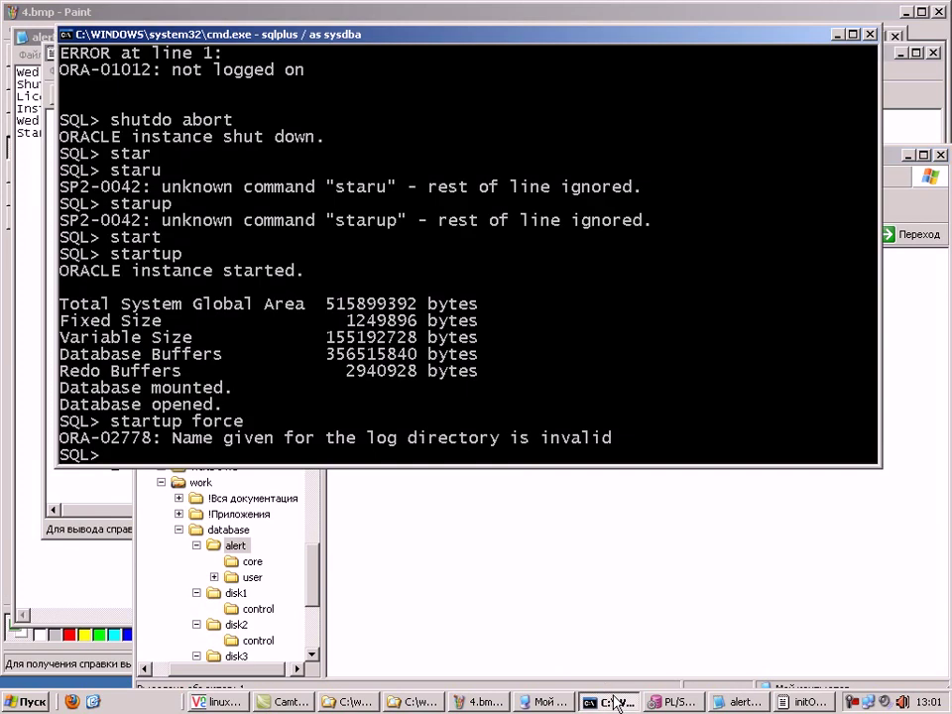
{"action": "key", "text": "Up"}
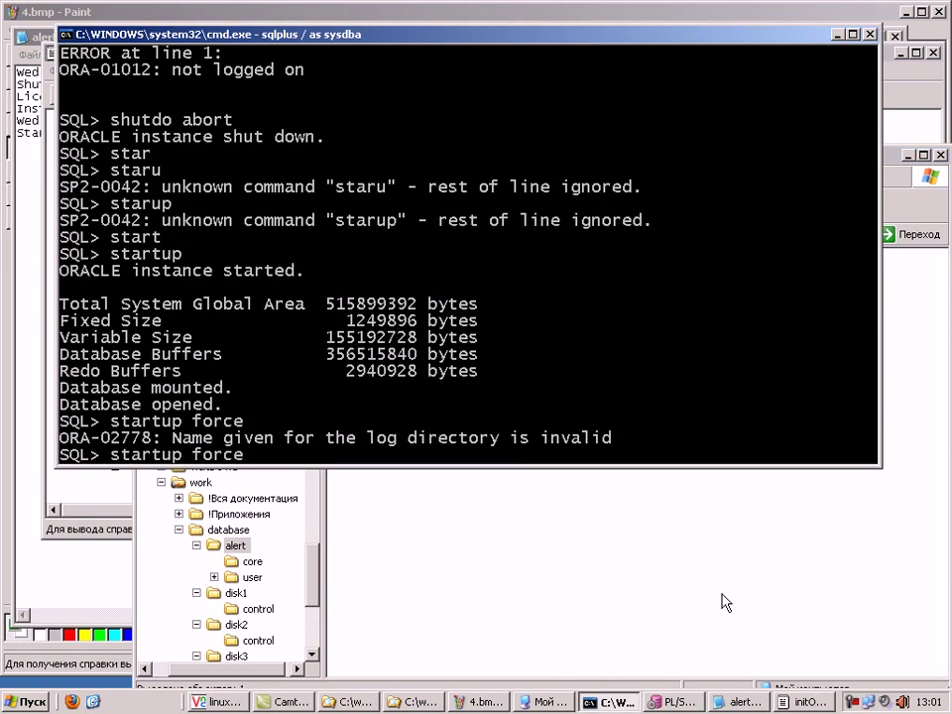
{"action": "key", "text": "Return"}
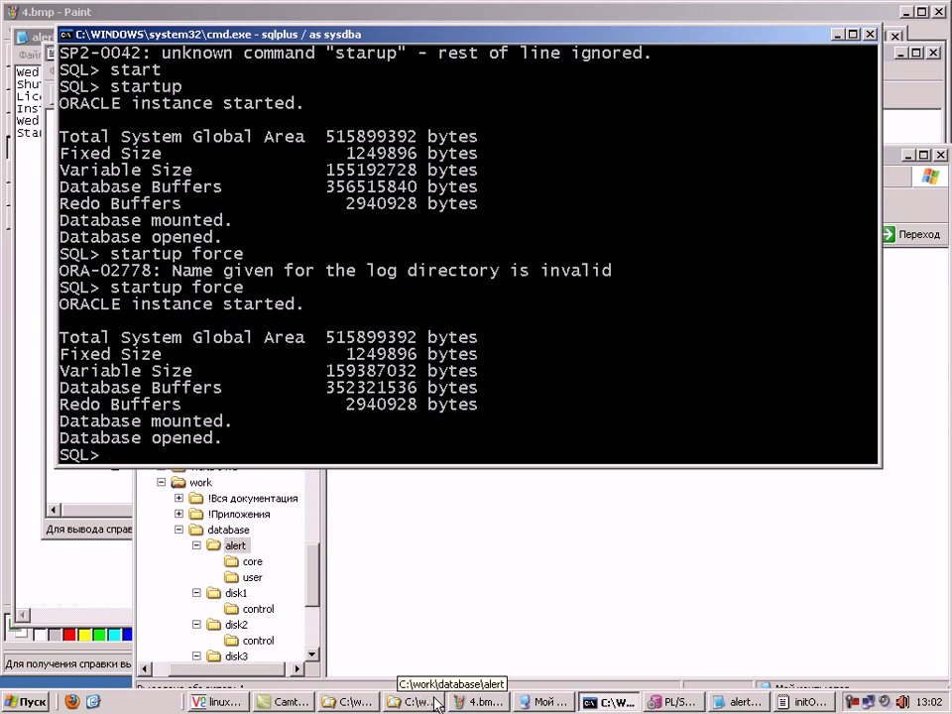
{"action": "left_click", "coordinate": [437, 701]}
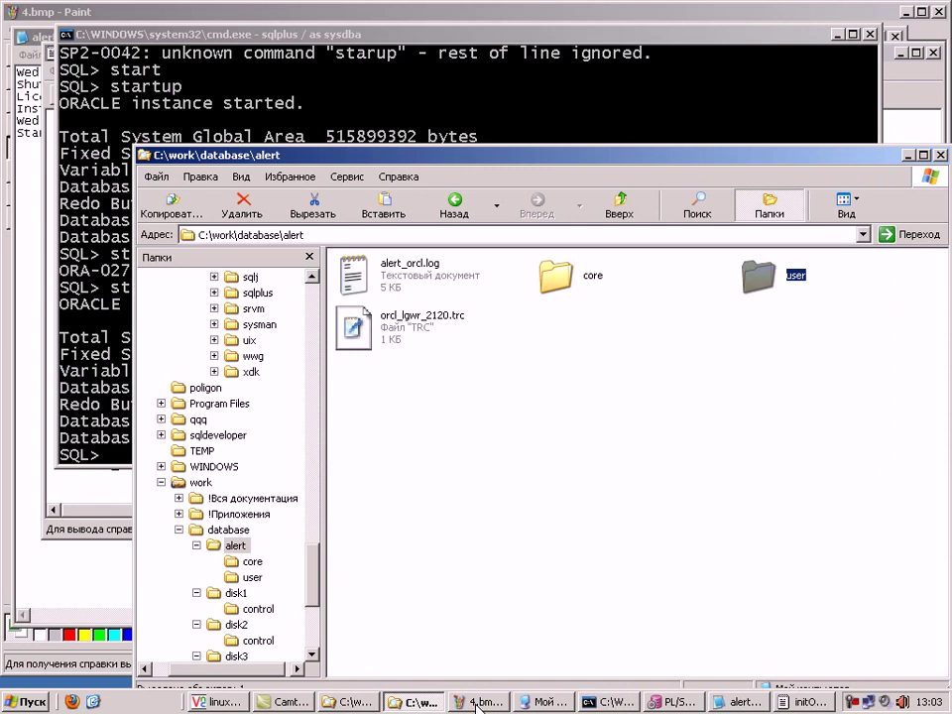
- Save the shutdown-modes chart as 5.bmp, then erase the whole canvas
{"action": "left_click", "coordinate": [475, 701]}
{"action": "left_click", "coordinate": [21, 29]}
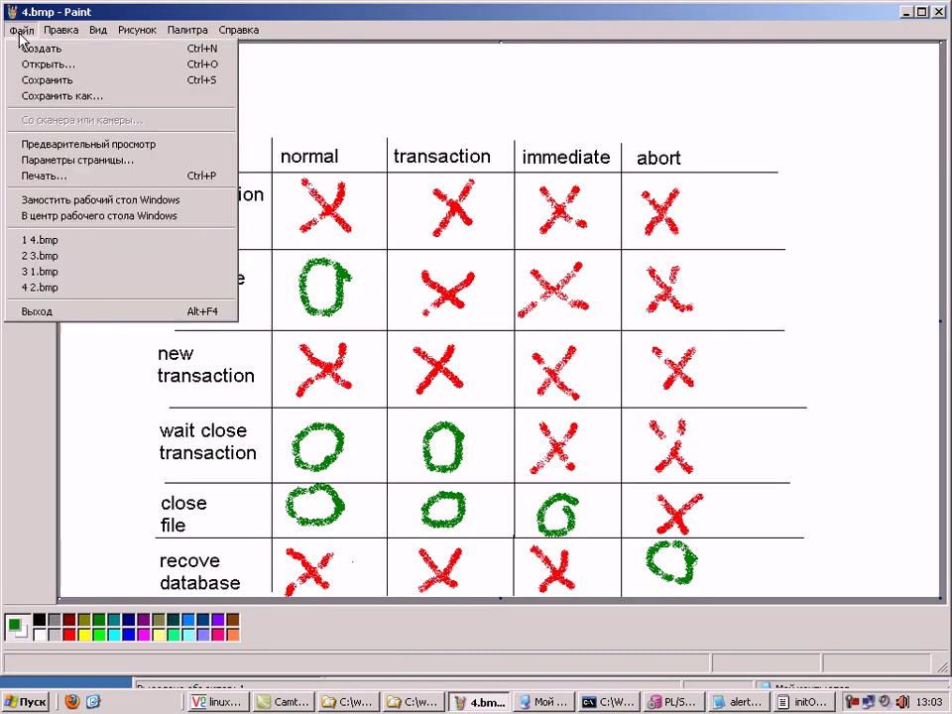
{"action": "left_click", "coordinate": [61, 96]}
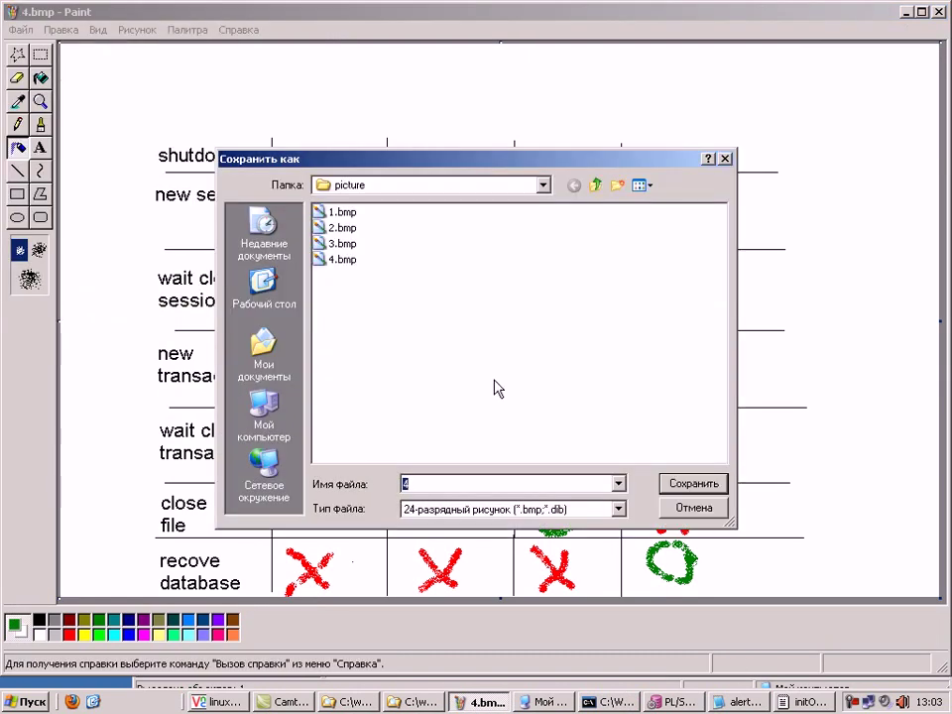
{"action": "type", "text": "5"}
{"action": "left_click", "coordinate": [687, 482]}
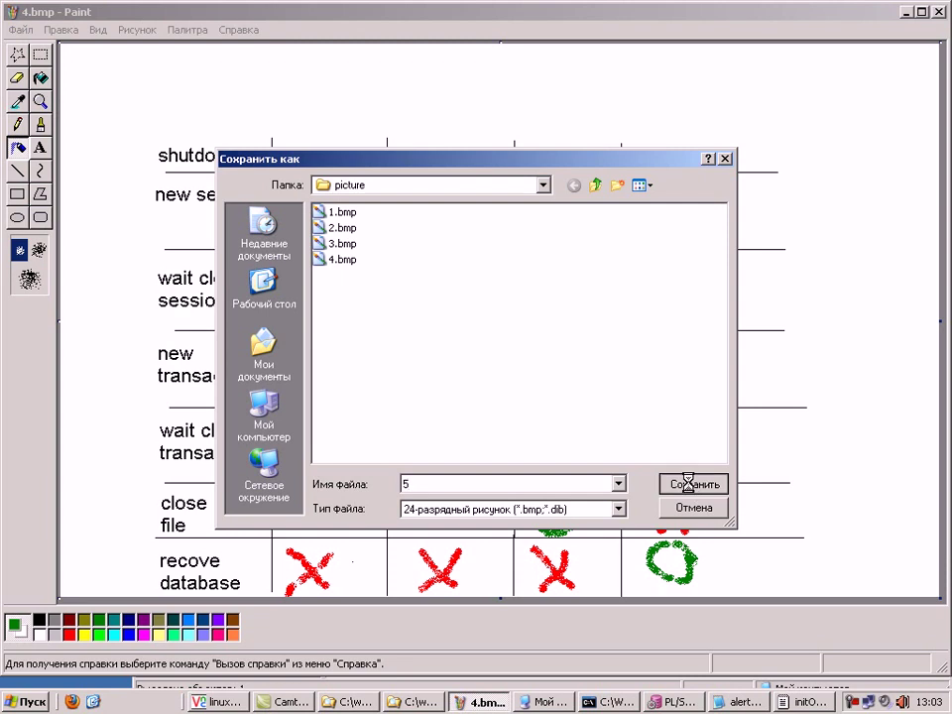
{"action": "key", "text": "ctrl+a"}
{"action": "key", "text": "Delete"}
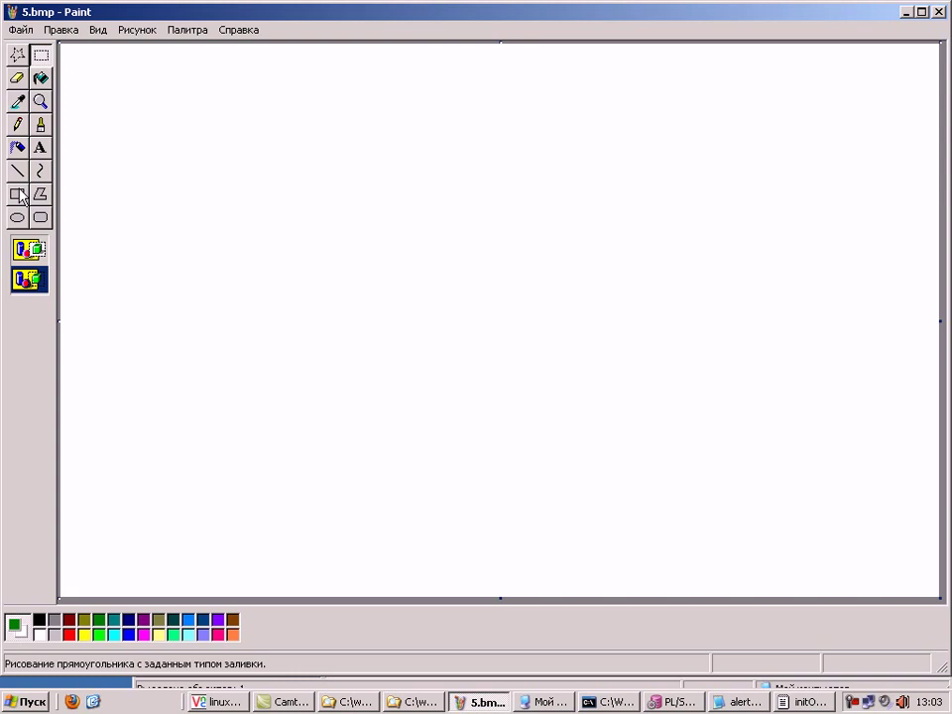
- Switch to PL/SQL Developer, which shows the ORA-12528 error
{"action": "left_click", "coordinate": [647, 703]}
- Log on to ORCL as SYSDBA, close the Window list panel, and create a new SQL Window
{"action": "left_click", "coordinate": [474, 397]}
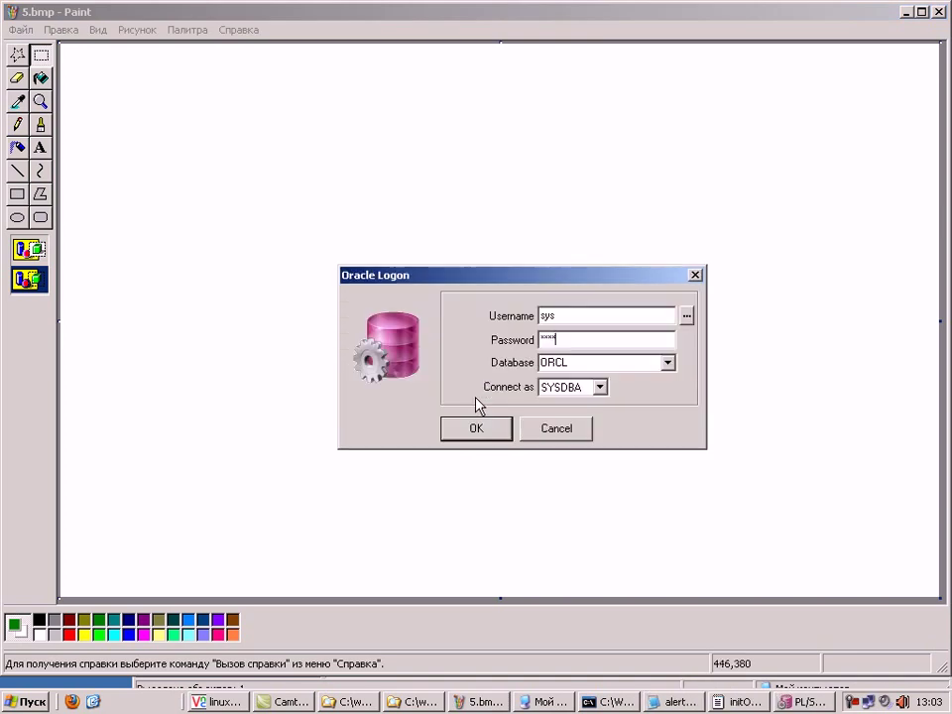
{"action": "left_click", "coordinate": [504, 429]}
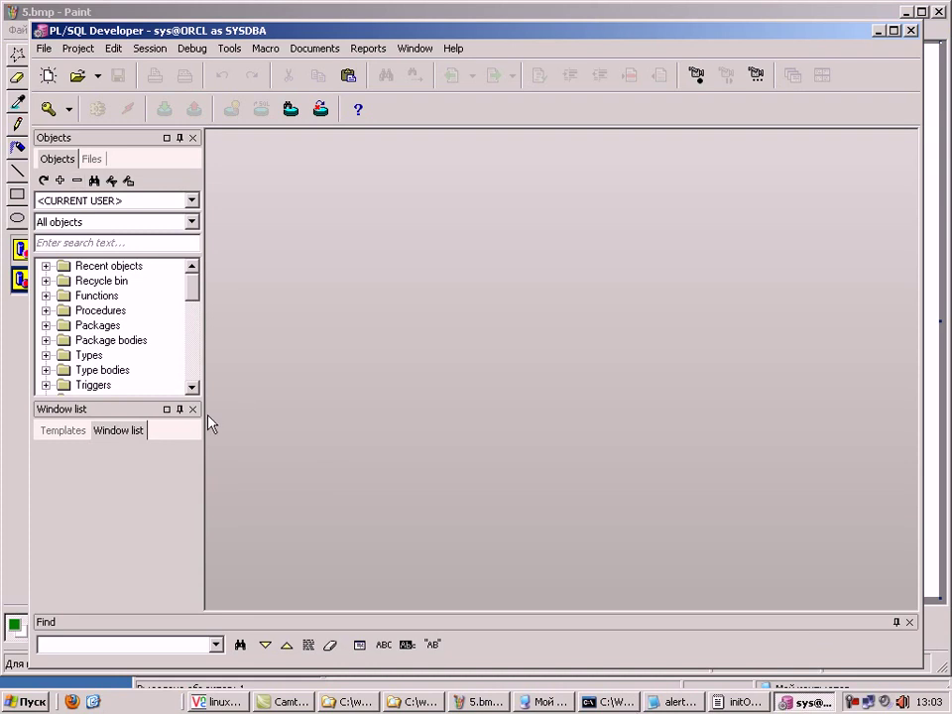
{"action": "left_click", "coordinate": [193, 409]}
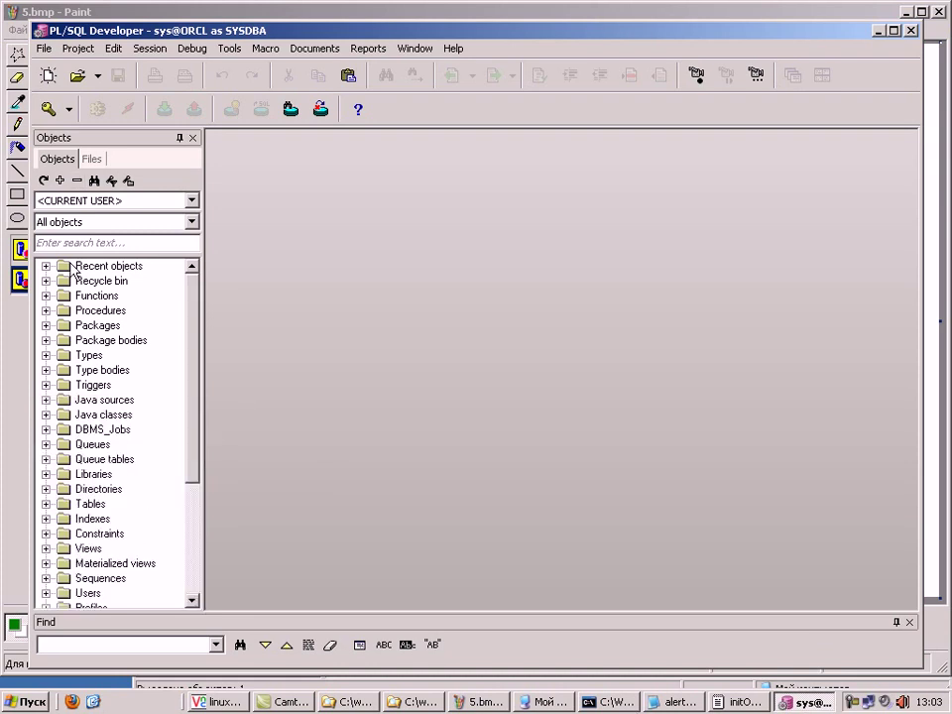
{"action": "left_click", "coordinate": [48, 75]}
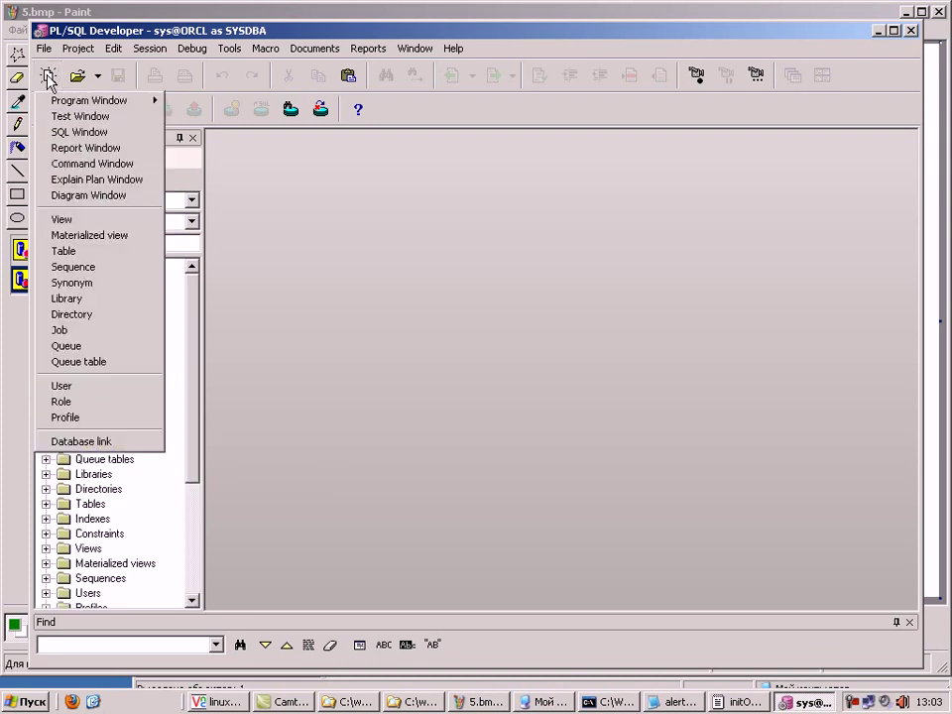
{"action": "left_click", "coordinate": [79, 132]}
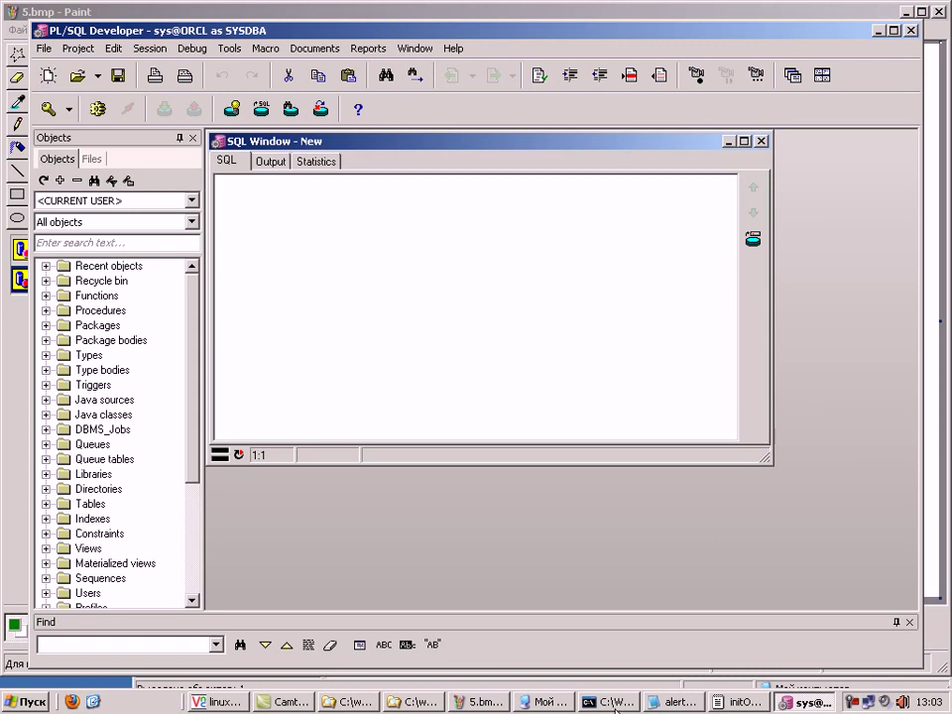
{"action": "left_click", "coordinate": [610, 703]}
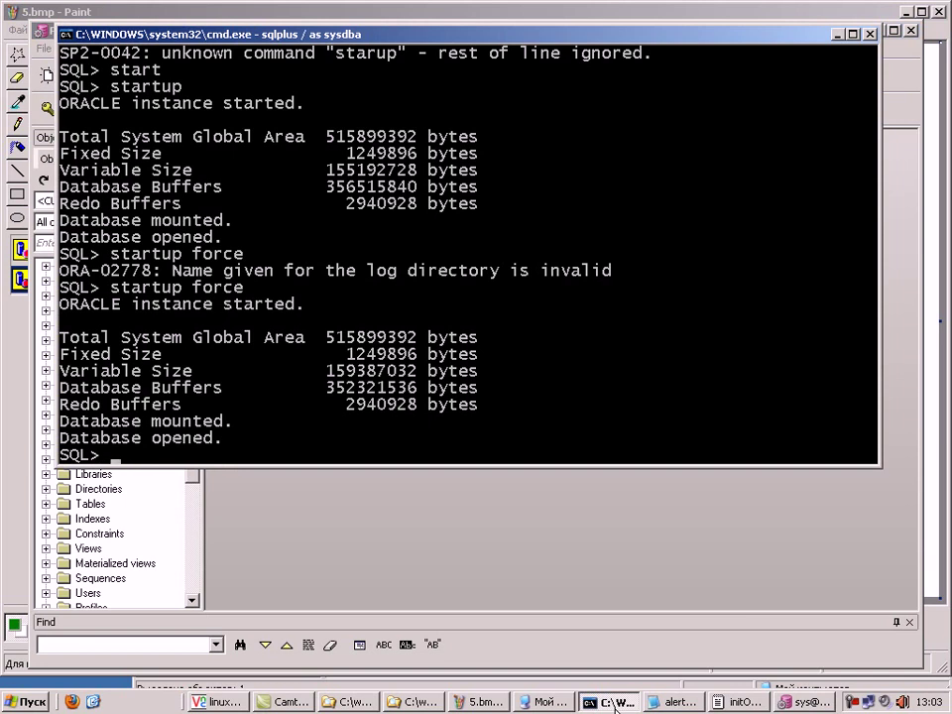
- Enlarge the SQL Window and begin typing select * from v$, browsing the view suggestions
{"action": "left_click", "coordinate": [757, 511]}
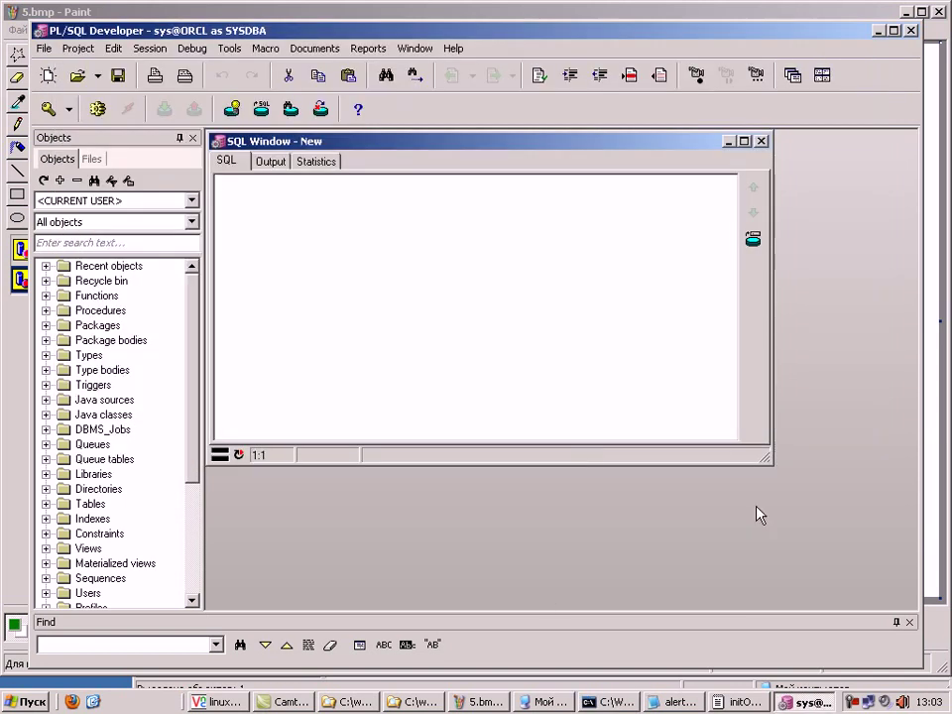
{"action": "left_click_drag", "start_coordinate": [769, 458], "coordinate": [881, 544]}
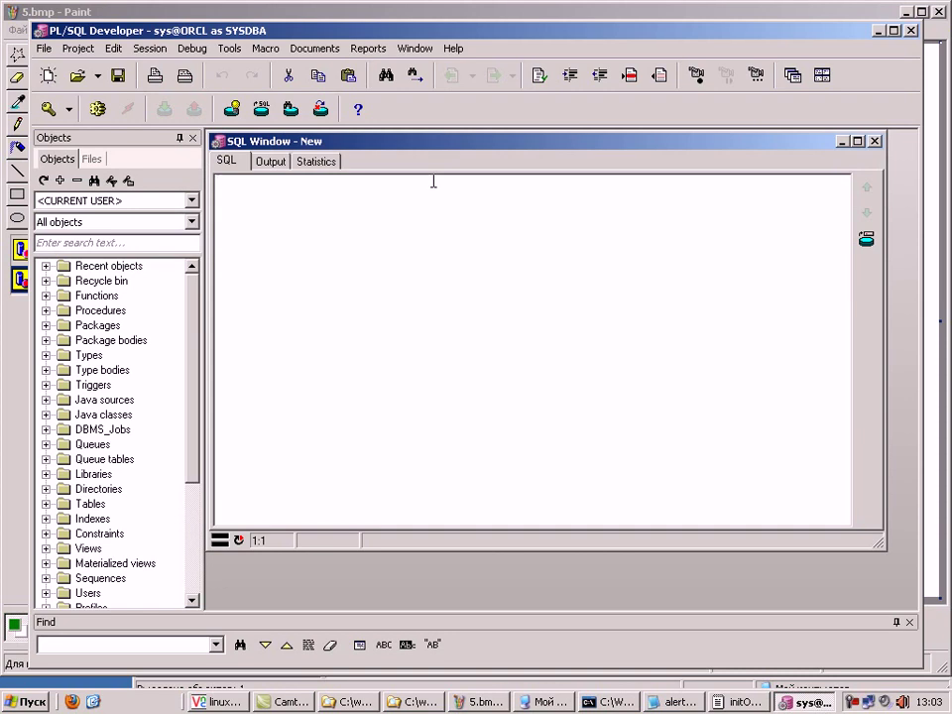
{"action": "type", "text": "select * from "}
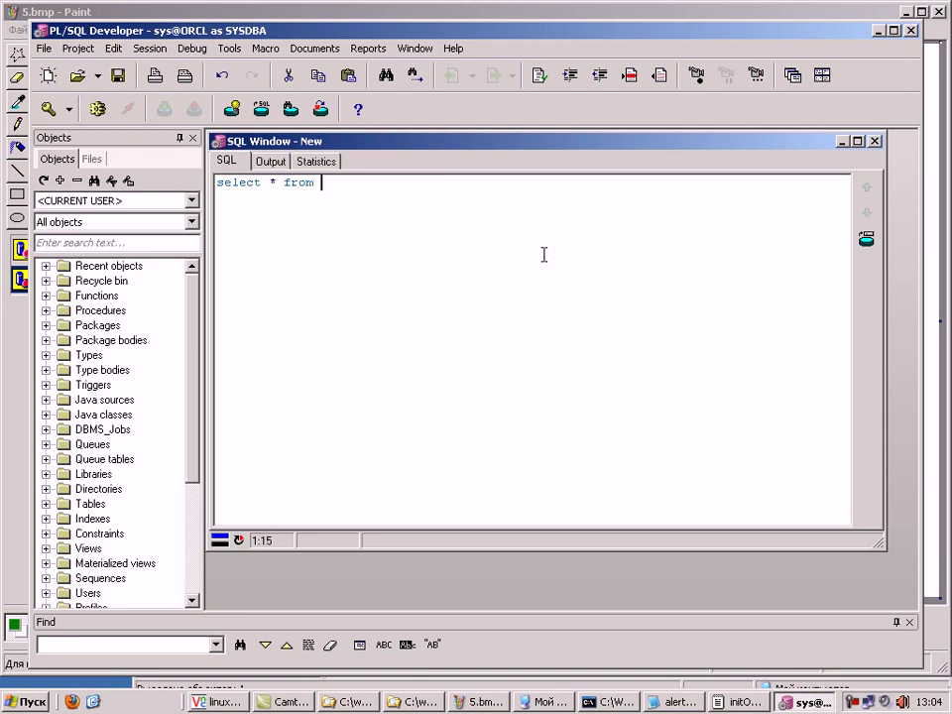
{"action": "type", "text": "v$red"}
{"action": "key", "text": "BackSpace"}
{"action": "key", "text": "BackSpace"}
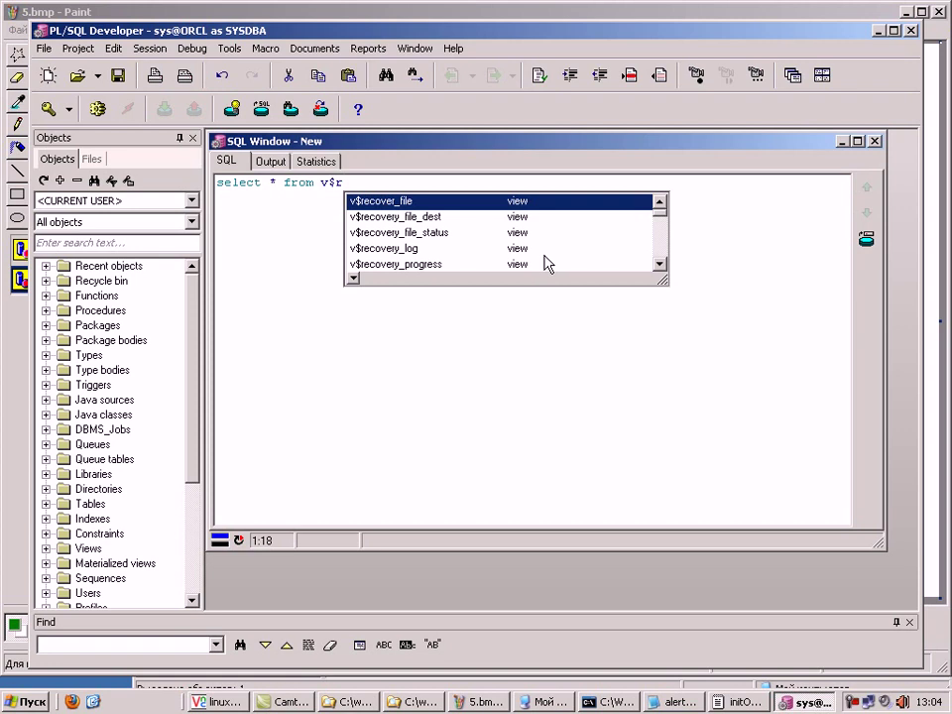
{"action": "key", "text": "Down"}
{"action": "key", "text": "Down"}
{"action": "key", "text": "Down"}
{"action": "key", "text": "Down"}
{"action": "key", "text": "Down"}
{"action": "key", "text": "Down"}
{"action": "key", "text": "Down"}
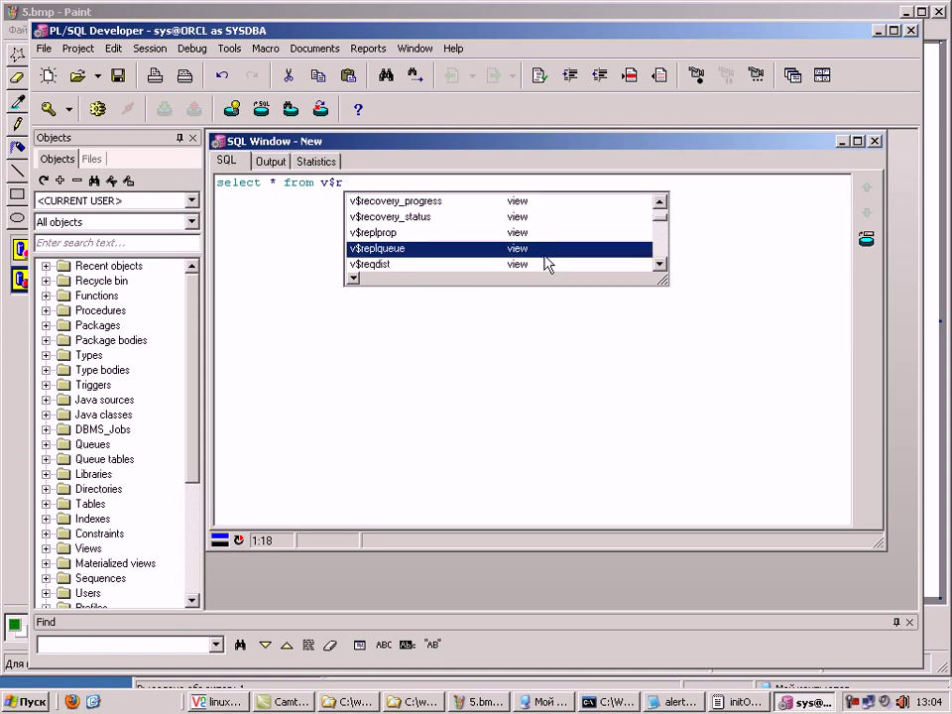
{"action": "key", "text": "Down"}
{"action": "key", "text": "Down"}
{"action": "key", "text": "Down"}
{"action": "key", "text": "Down"}
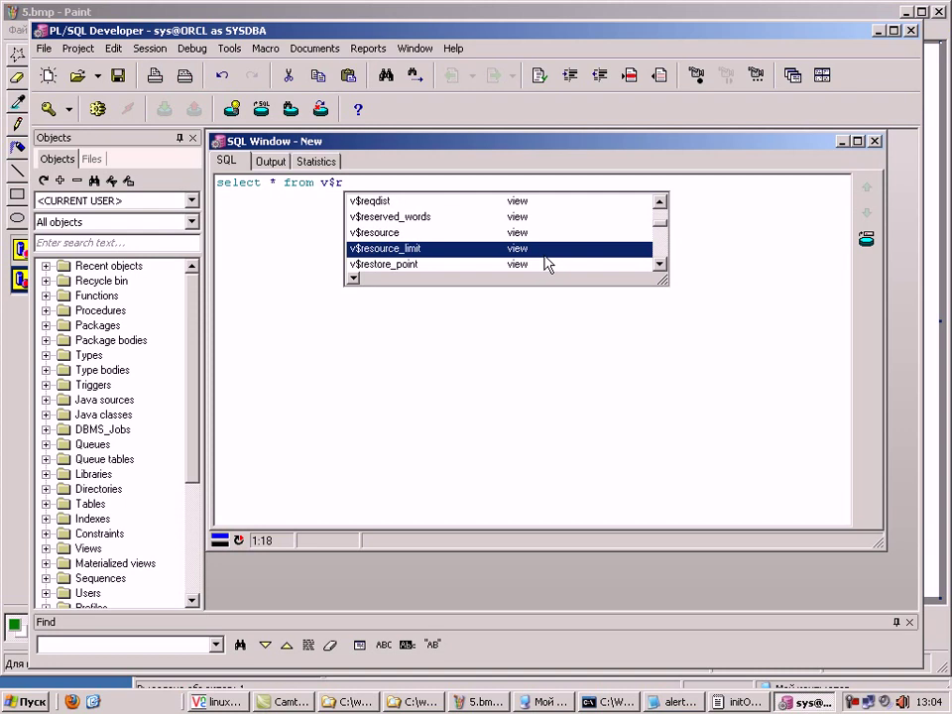
{"action": "key", "text": "Escape"}
- Complete the query as select * from v$logfile and execute it with F8
{"action": "key", "text": "BackSpace"}
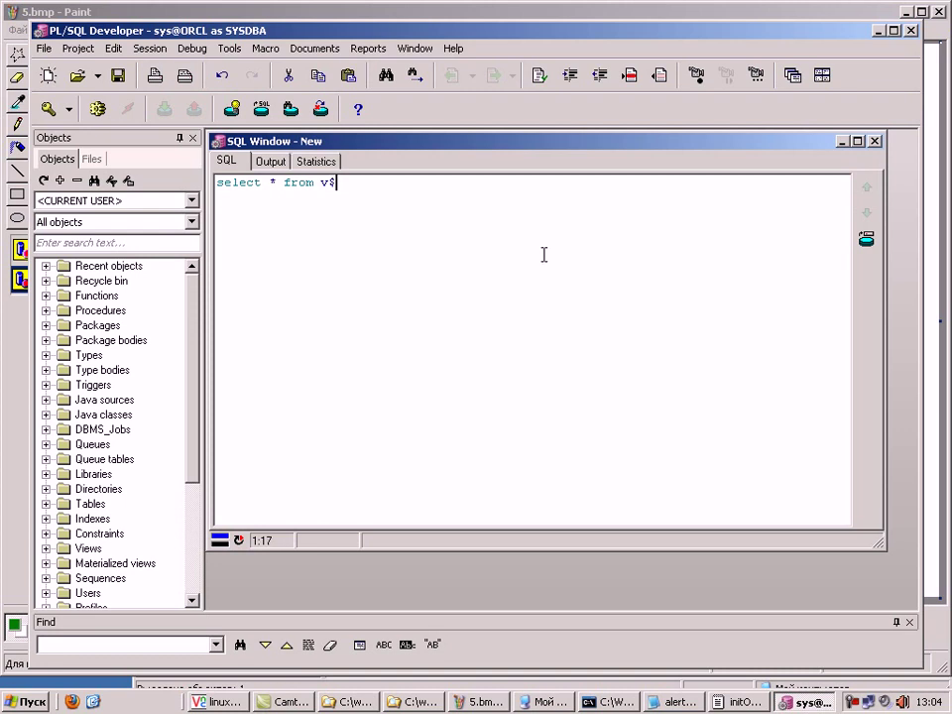
{"action": "type", "text": "log"}
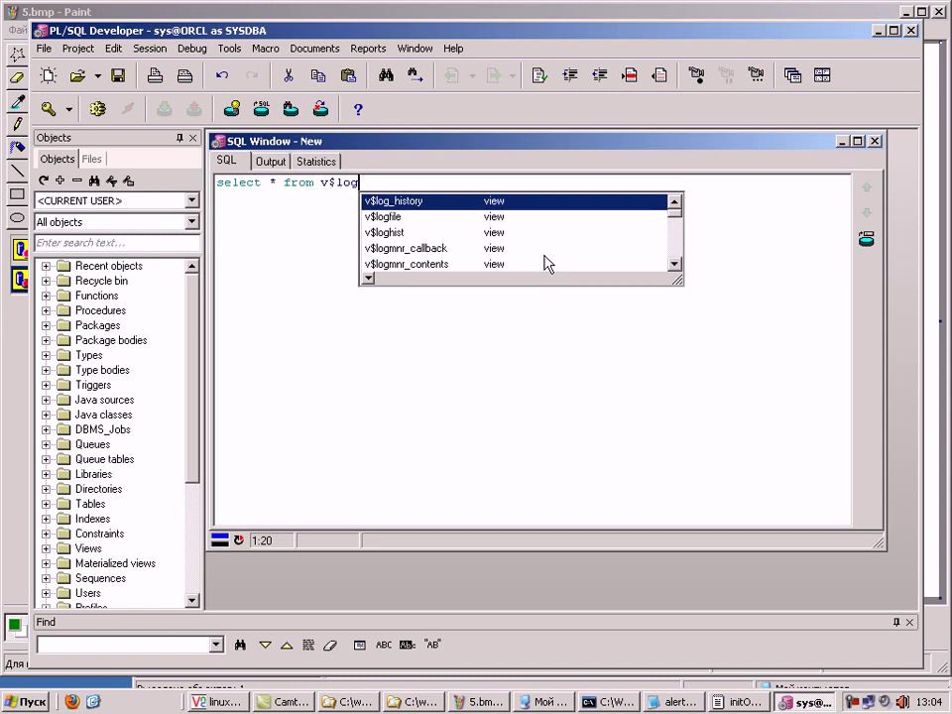
{"action": "key", "text": "Down"}
{"action": "key", "text": "Return"}
{"action": "key", "text": "F8"}
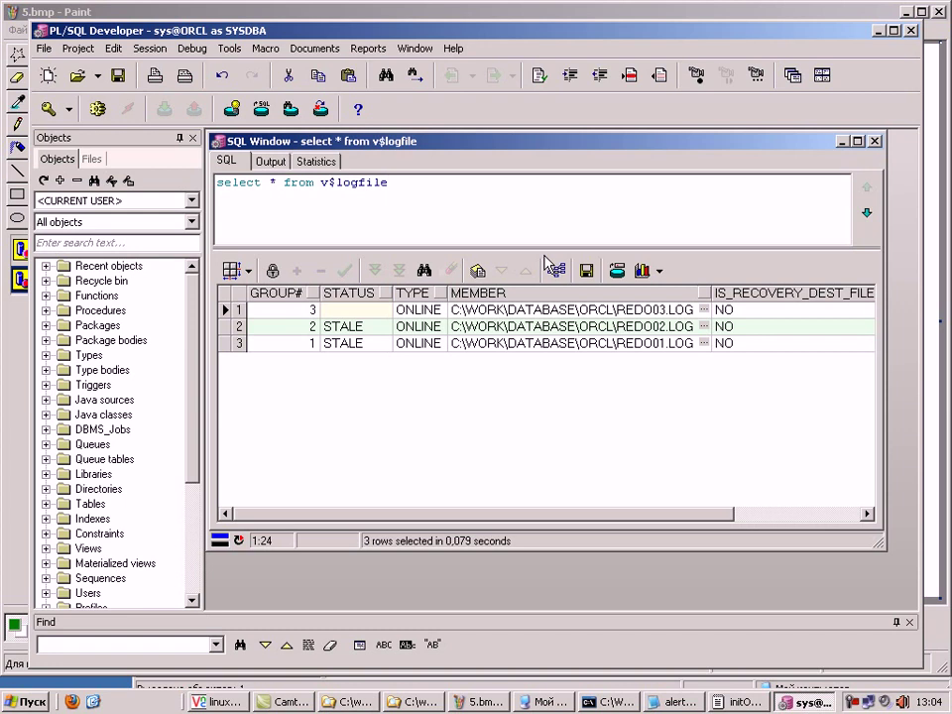
{"action": "key", "text": "Return"}
- Duplicate the query onto a second line and trim it to select * from v$log
{"action": "key", "text": "ctrl+a"}
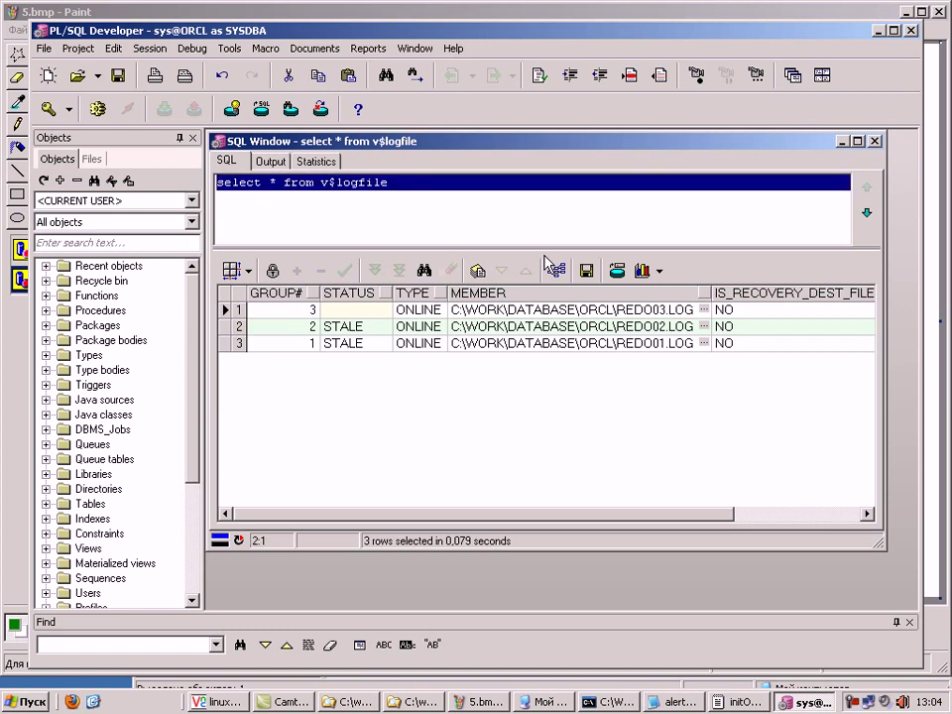
{"action": "key", "text": "ctrl+c"}
{"action": "key", "text": "Right"}
{"action": "key", "text": "ctrl+v"}
{"action": "key", "text": "Up"}
{"action": "key", "text": "End"}
{"action": "key", "text": "Left"}
{"action": "key", "text": "Left"}
{"action": "key", "text": "Left"}
{"action": "key", "text": "Left"}
{"action": "key", "text": "Left"}
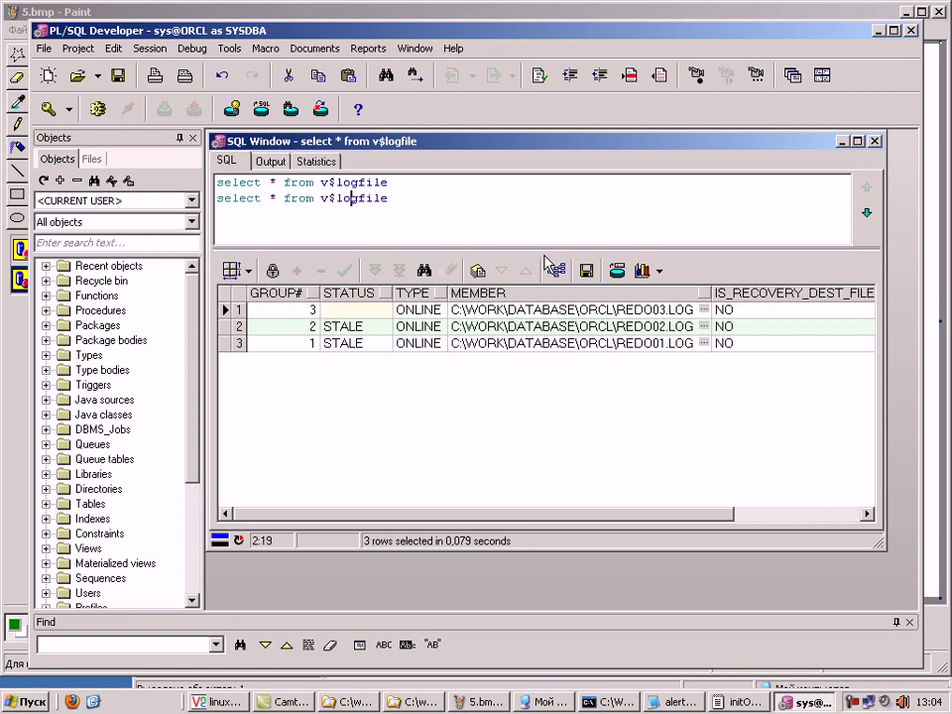
{"action": "key", "text": "Right"}
{"action": "key", "text": "shift+End"}
{"action": "key", "text": "Delete"}
- Browse the v$log code-assistant suggestions, then dismiss the list without inserting a name
{"action": "key", "text": "ctrl+space"}
{"action": "key", "text": "Down"}
{"action": "key", "text": "Down"}
{"action": "key", "text": "Down"}
{"action": "key", "text": "Down"}
{"action": "key", "text": "Down"}
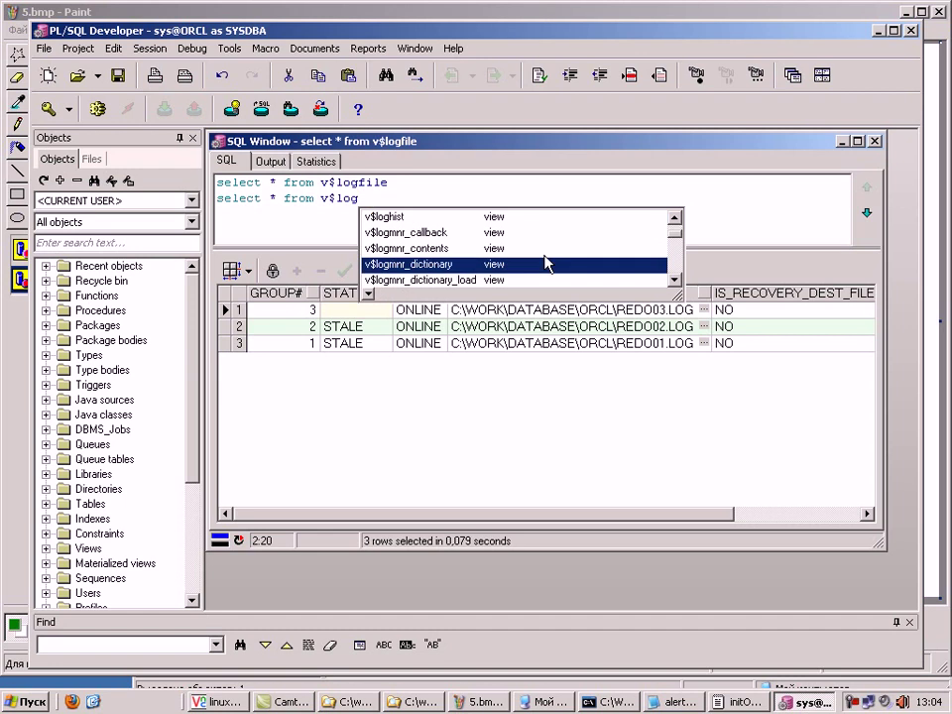
{"action": "key", "text": "Down"}
{"action": "key", "text": "Down"}
{"action": "key", "text": "Down"}
{"action": "key", "text": "Down"}
{"action": "key", "text": "Down"}
{"action": "key", "text": "Down"}
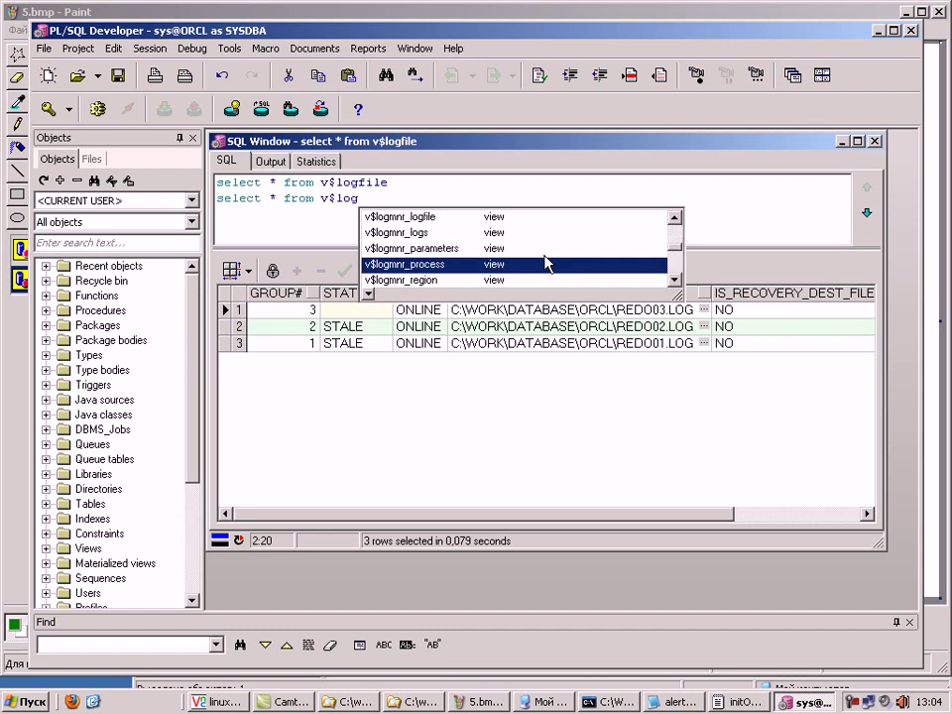
{"action": "key", "text": "Down"}
{"action": "key", "text": "Down"}
{"action": "key", "text": "Down"}
{"action": "key", "text": "Down"}
{"action": "key", "text": "Down"}
{"action": "key", "text": "Down"}
{"action": "key", "text": "Down"}
{"action": "key", "text": "Down"}
{"action": "key", "text": "Down"}
{"action": "key", "text": "Down"}
{"action": "key", "text": "Down"}
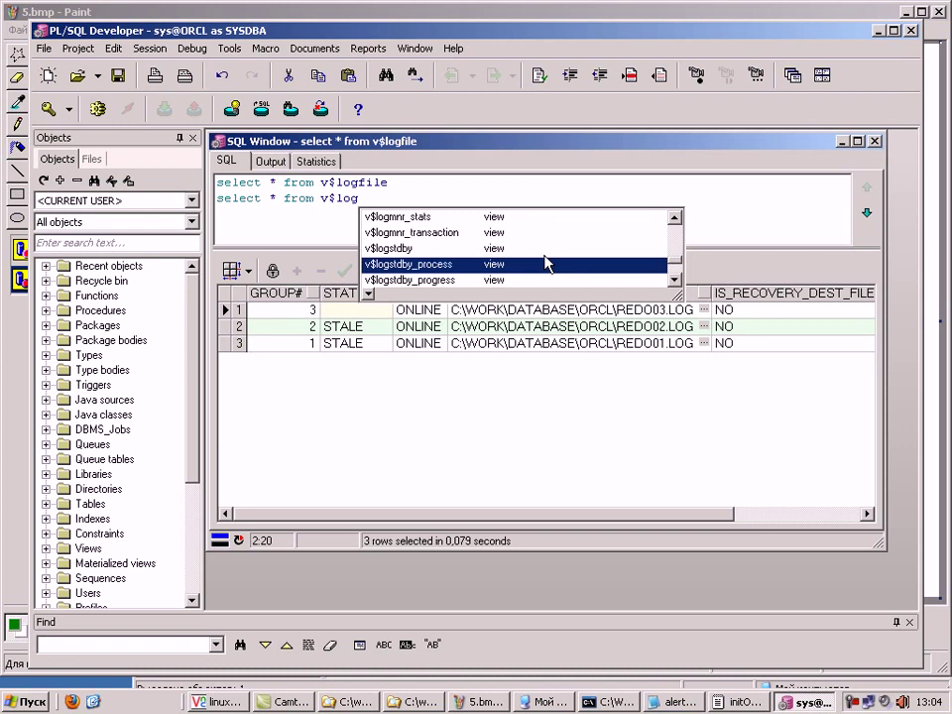
{"action": "key", "text": "Up"}
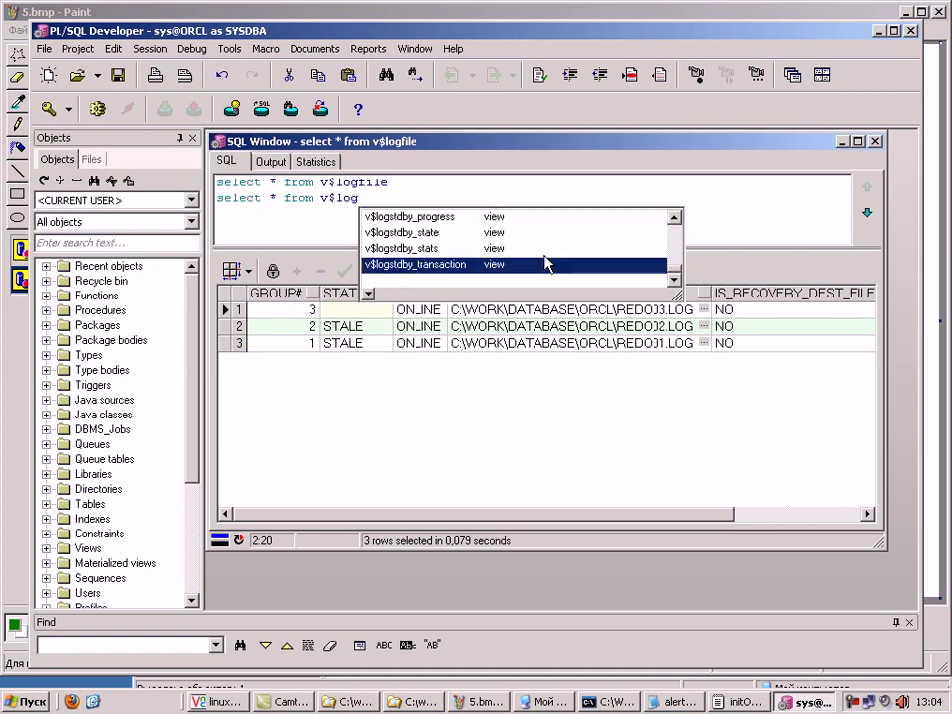
{"action": "key", "text": "Up"}
{"action": "key", "text": "Up"}
{"action": "key", "text": "Up"}
{"action": "key", "text": "Up"}
{"action": "key", "text": "Up"}
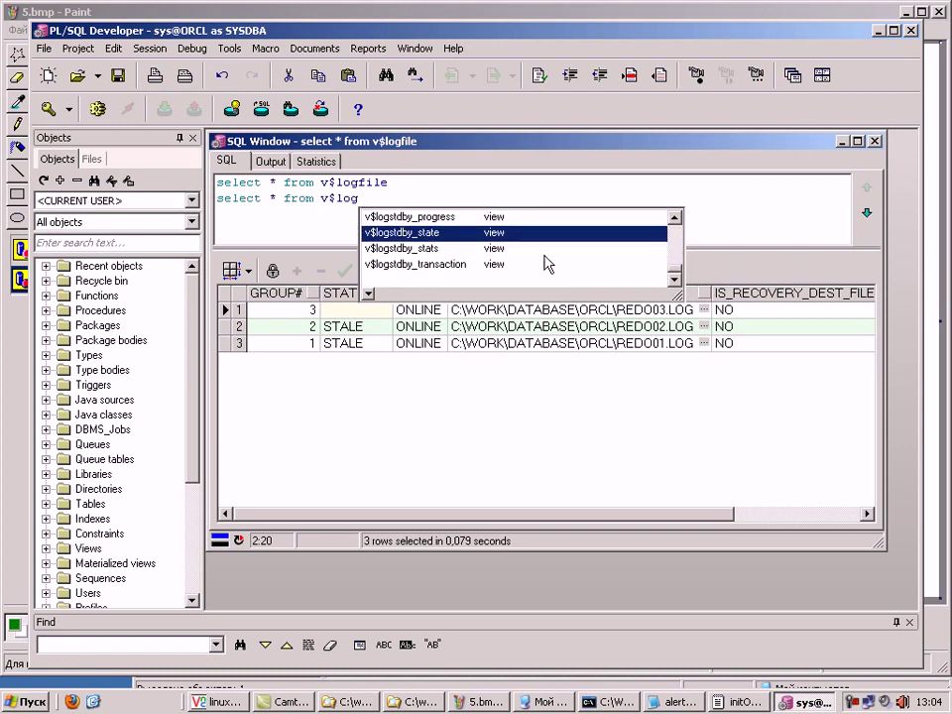
{"action": "key", "text": "Up"}
{"action": "key", "text": "Up"}
{"action": "key", "text": "Up"}
{"action": "key", "text": "Up"}
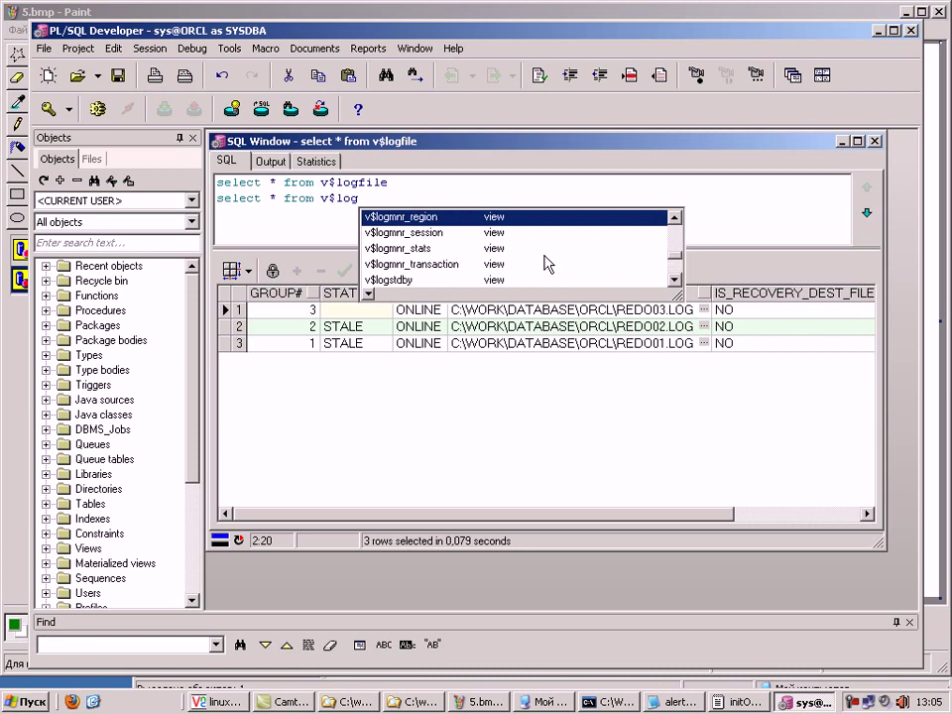
{"action": "key", "text": "Up"}
{"action": "key", "text": "Up"}
{"action": "key", "text": "Up"}
{"action": "key", "text": "Up"}
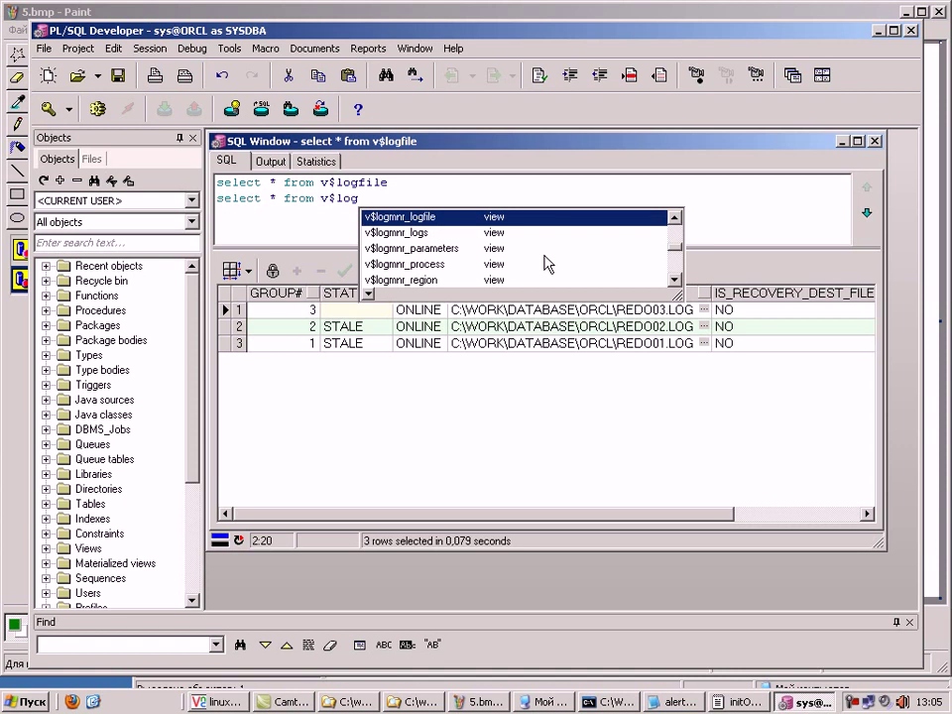
{"action": "key", "text": "Up"}
{"action": "key", "text": "Up"}
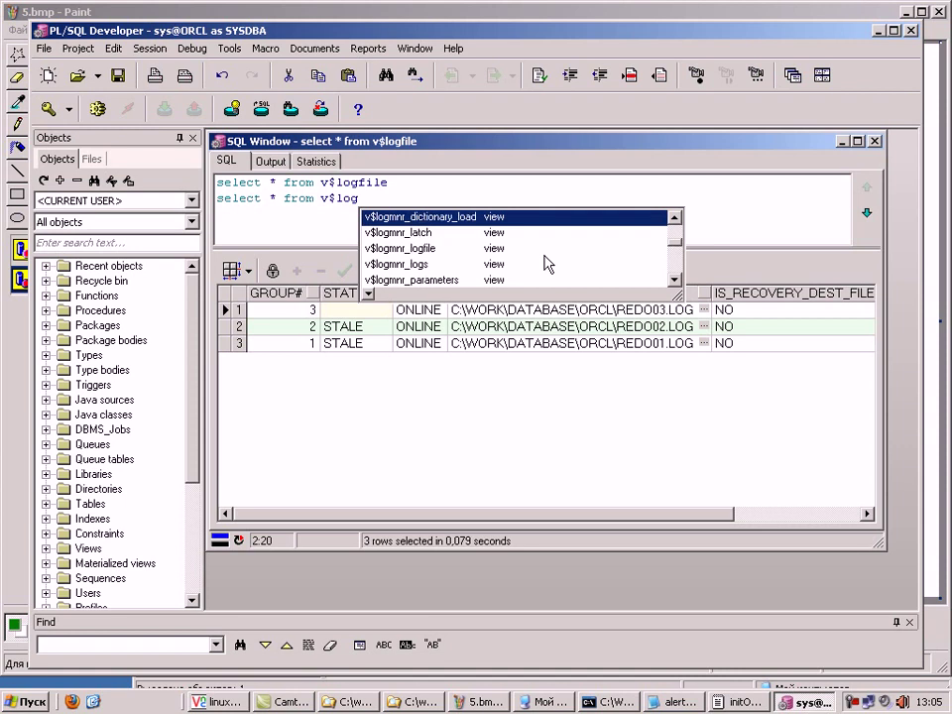
{"action": "key", "text": "Up"}
{"action": "key", "text": "Up"}
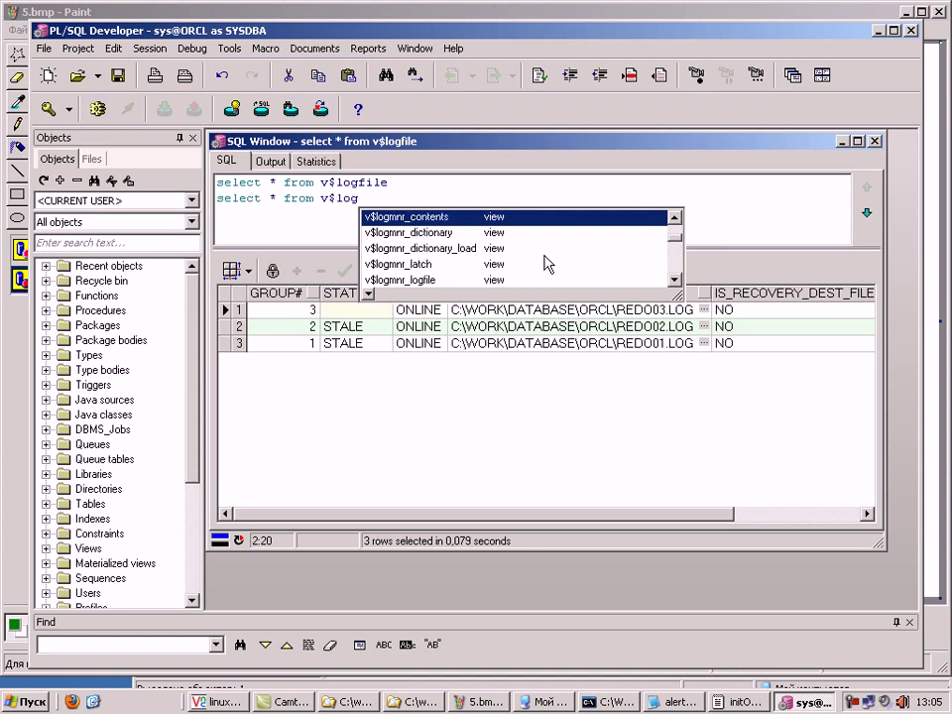
{"action": "key", "text": "Up"}
{"action": "key", "text": "Up"}
{"action": "key", "text": "Up"}
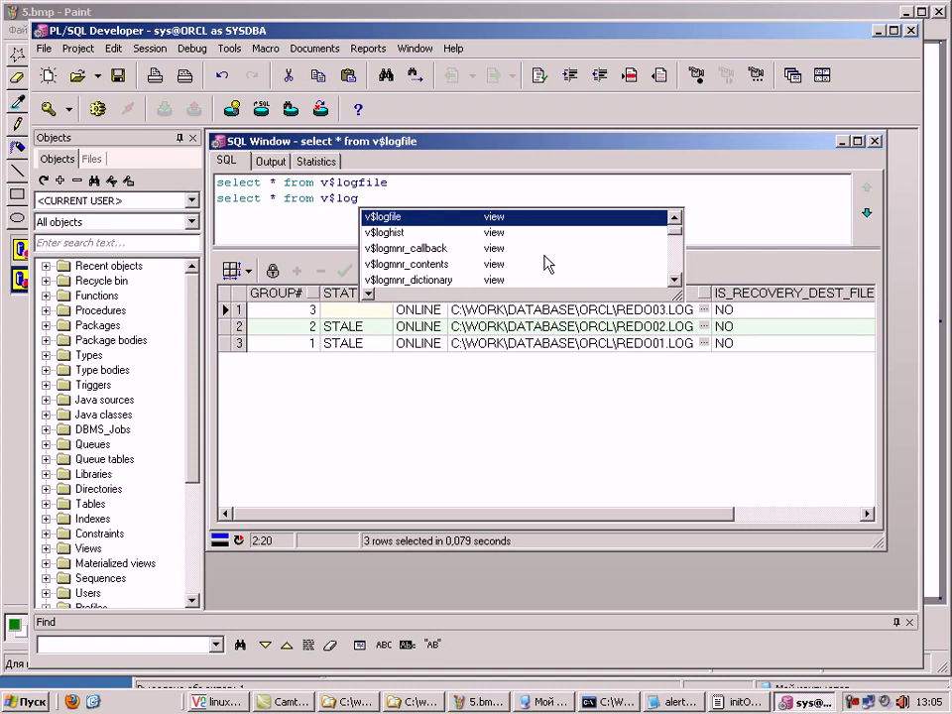
{"action": "key", "text": "Up"}
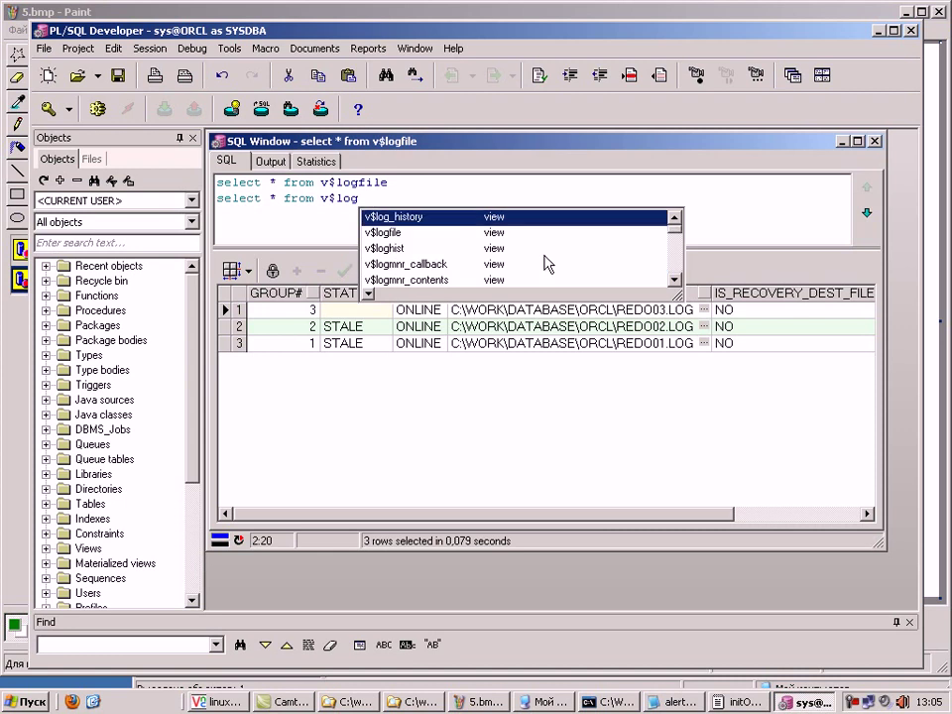
{"action": "key", "text": "Escape"}
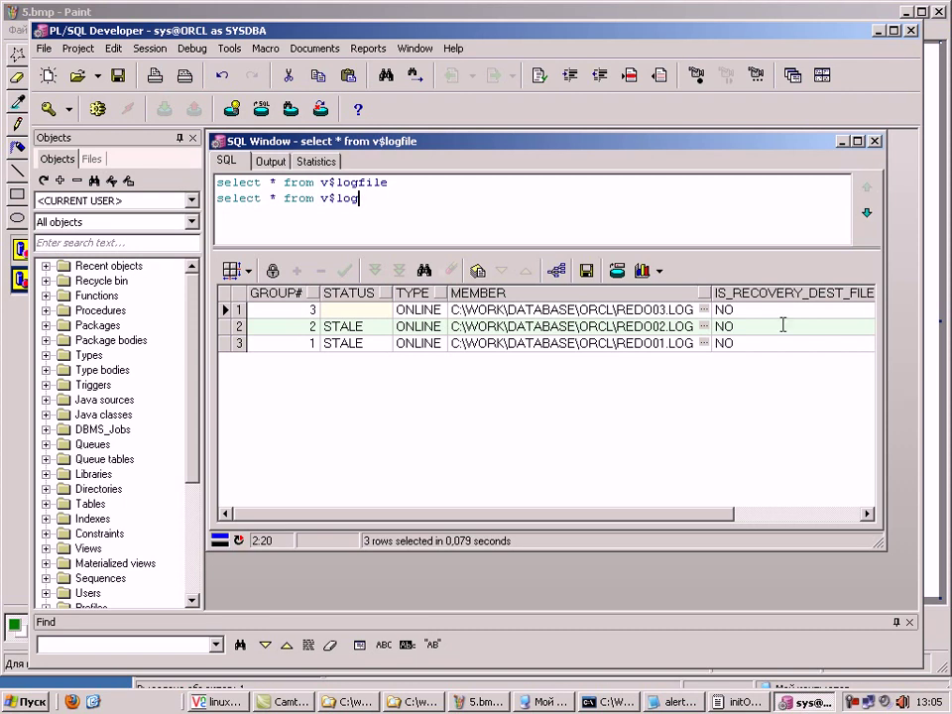
- View the full member paths for redo groups 3 and 2, then select the MEMBER column
{"action": "left_click", "coordinate": [702, 309]}
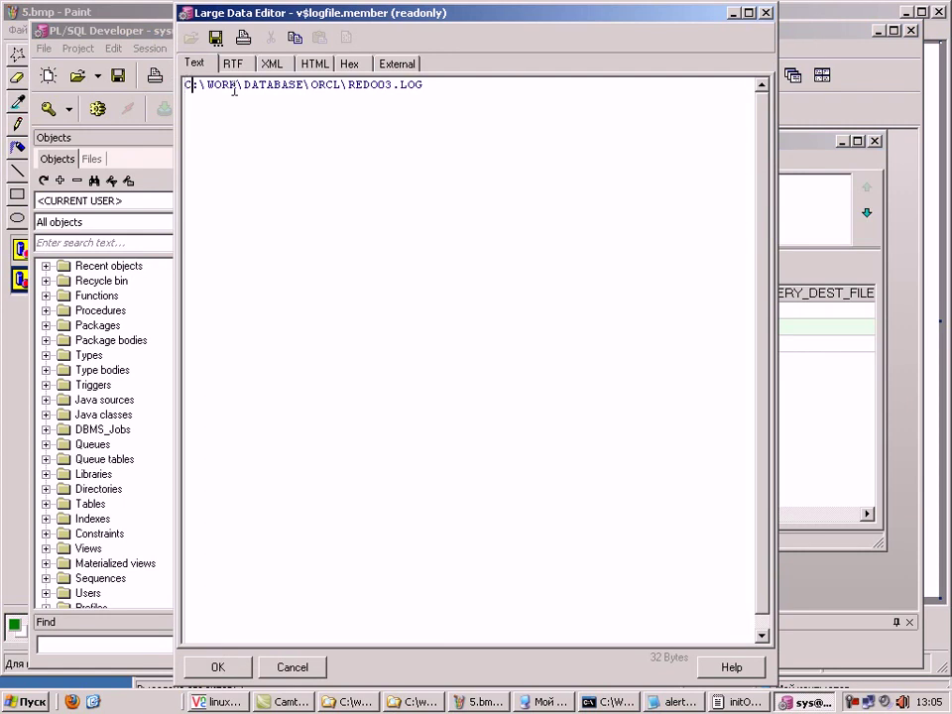
{"action": "left_click_drag", "start_coordinate": [193, 85], "coordinate": [415, 98]}
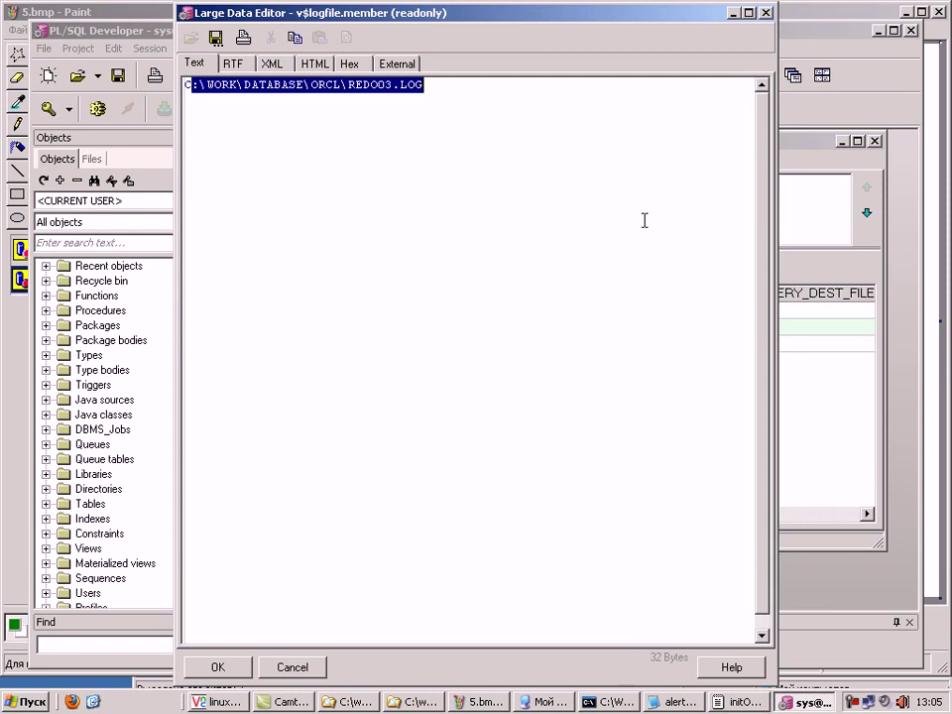
{"action": "left_click", "coordinate": [766, 13]}
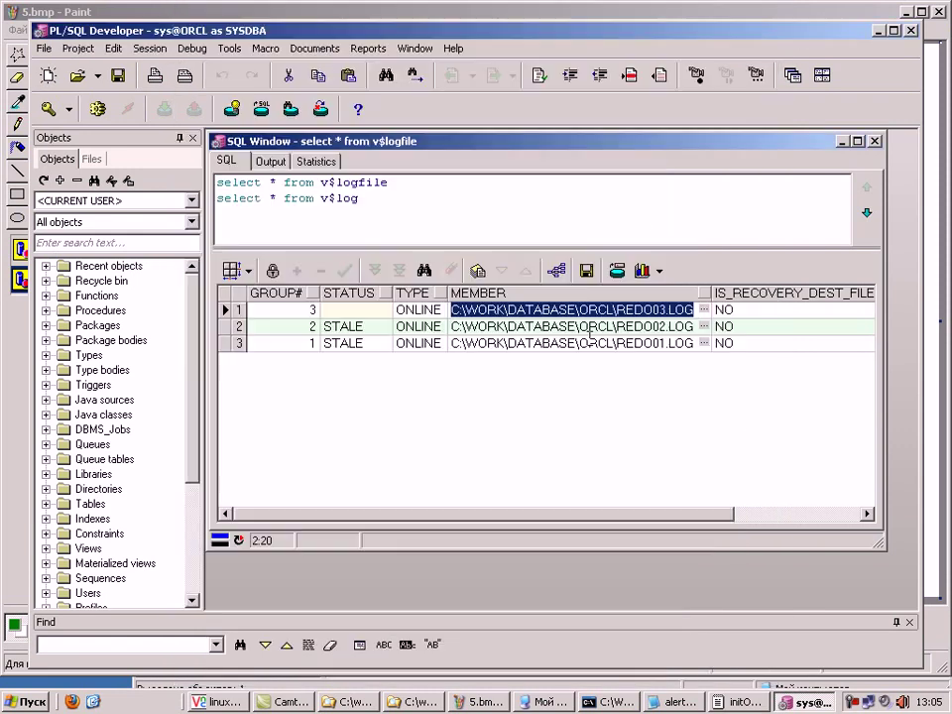
{"action": "left_click", "coordinate": [701, 326]}
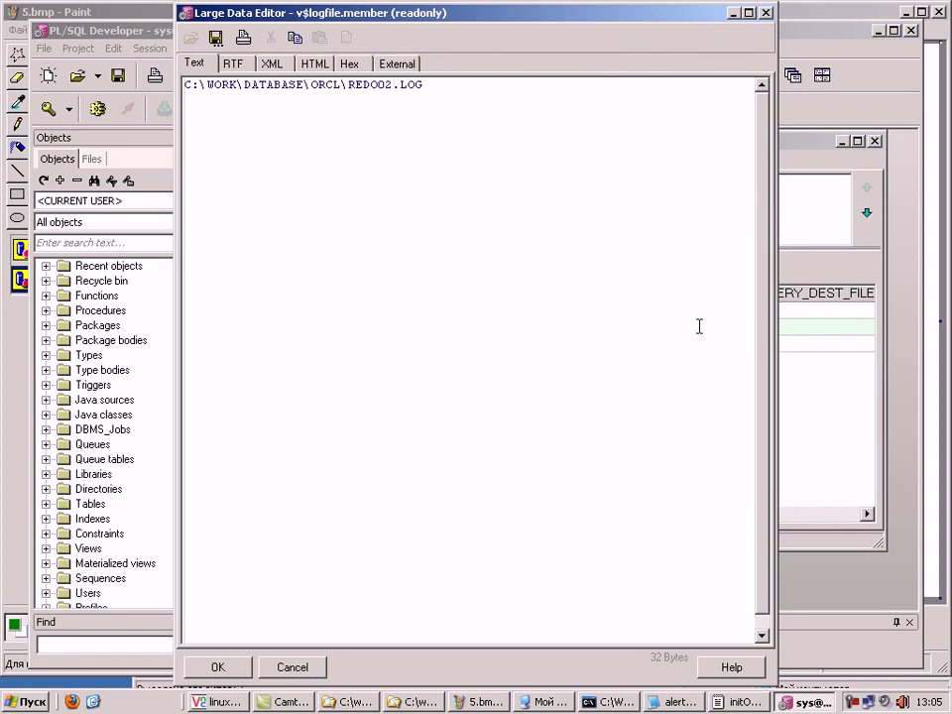
{"action": "left_click", "coordinate": [766, 14]}
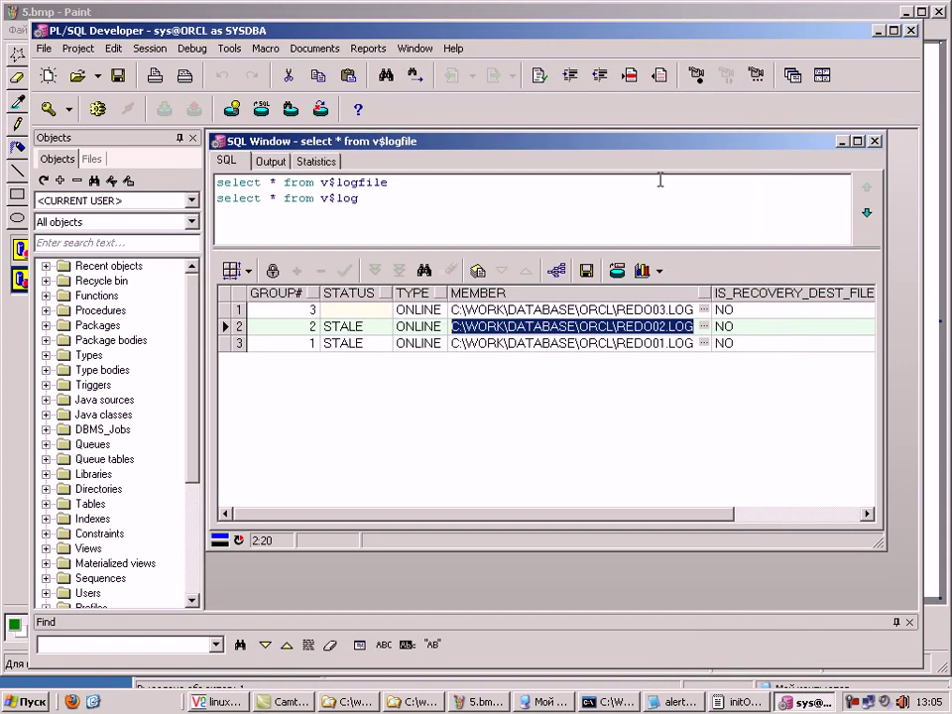
{"action": "left_click", "coordinate": [514, 293]}
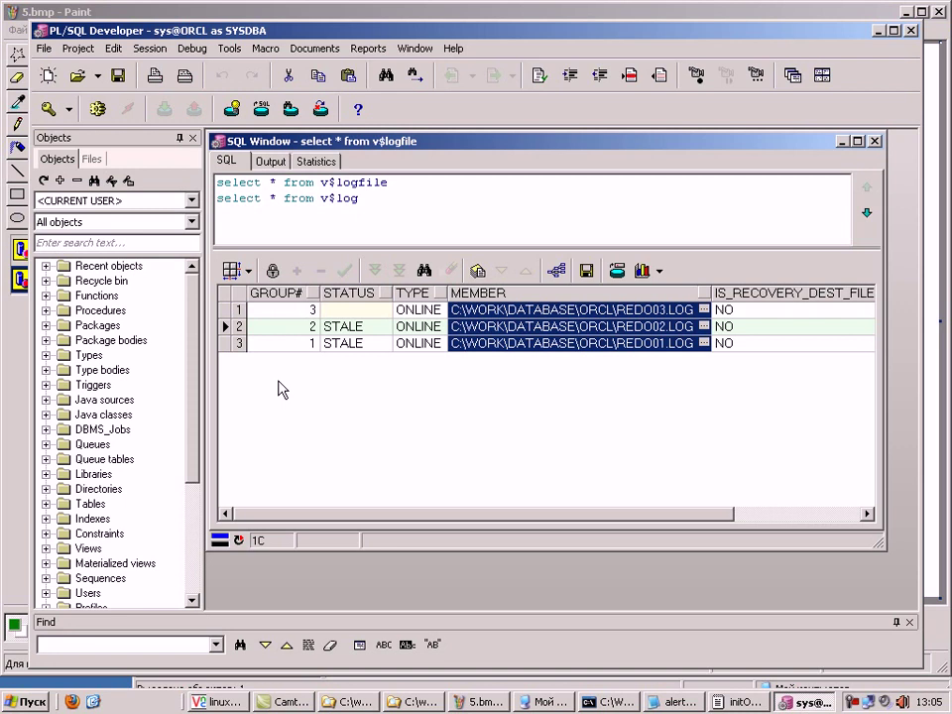
{"action": "left_click", "coordinate": [72, 701]}
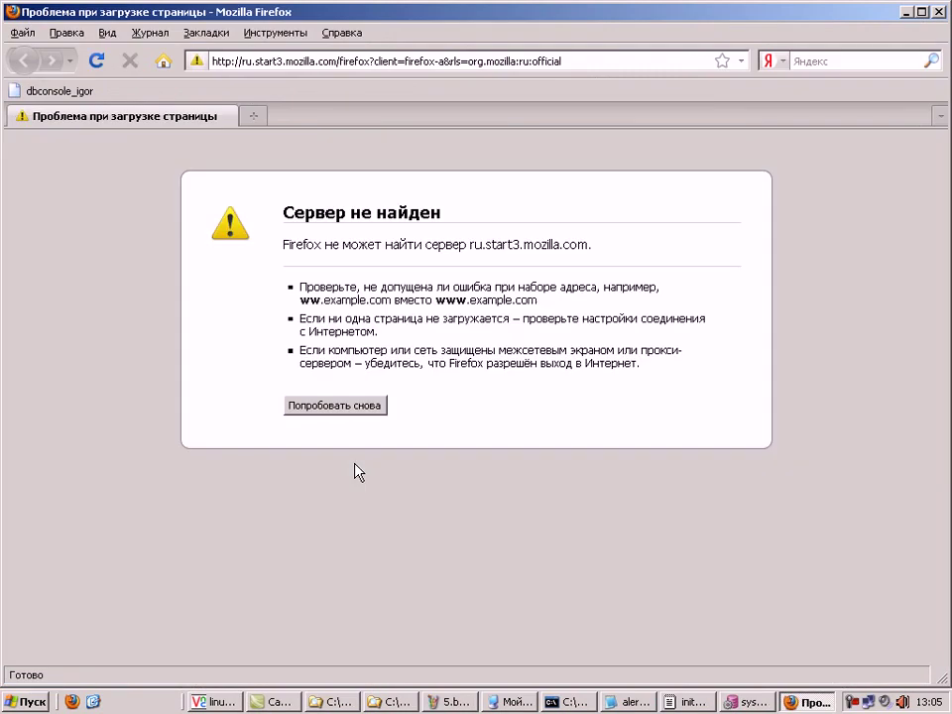
- Open the Database Control login for database igor from the dbconsole_igor bookmark
{"action": "left_click", "coordinate": [70, 93]}
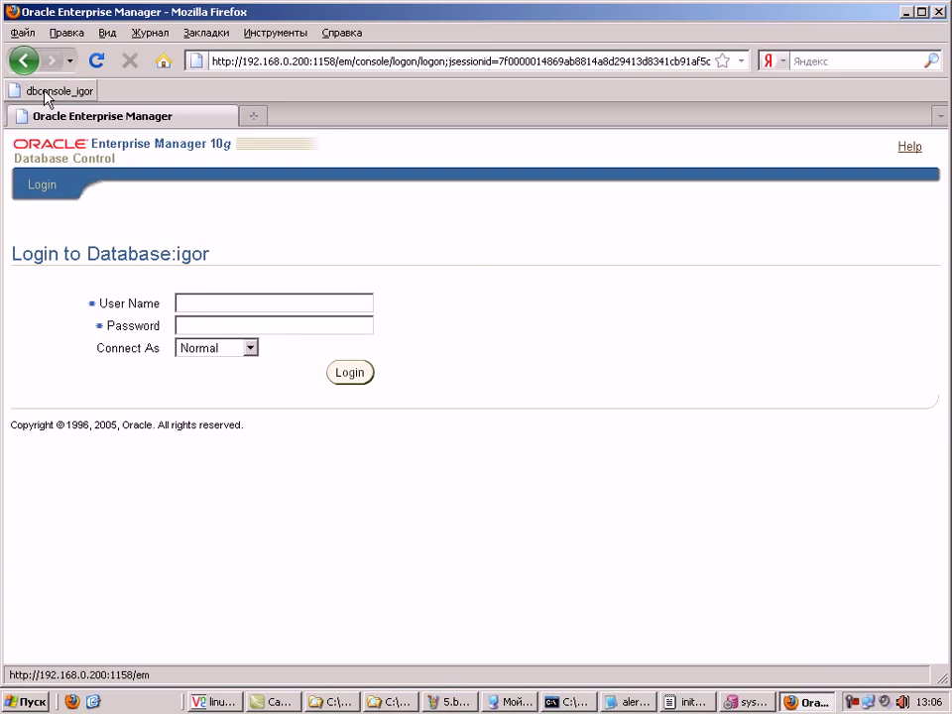
{"action": "right_click", "coordinate": [165, 93]}
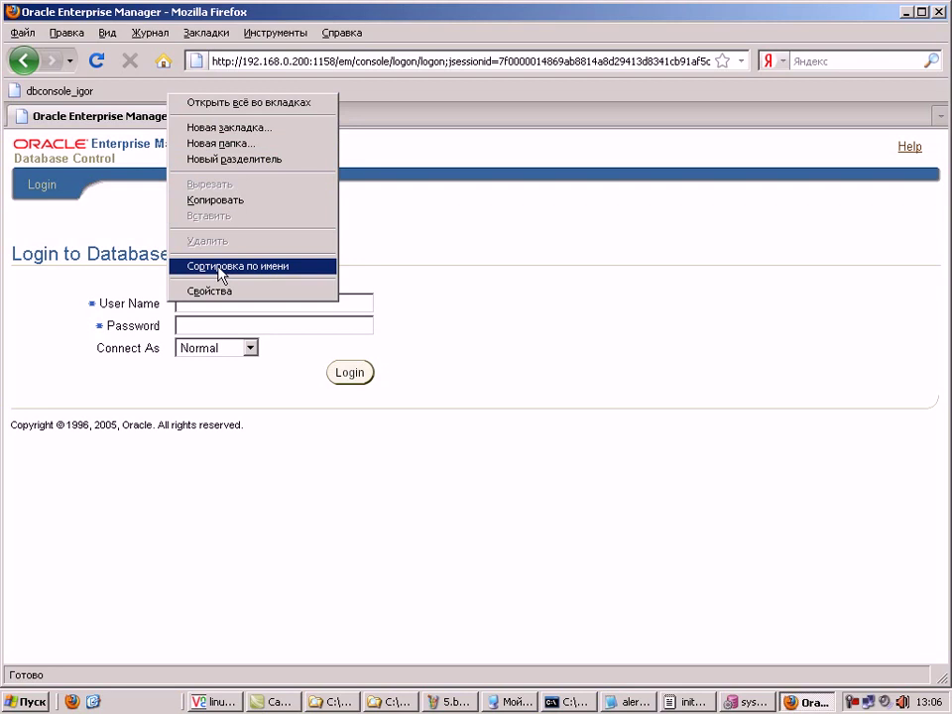
{"action": "left_click", "coordinate": [220, 136]}
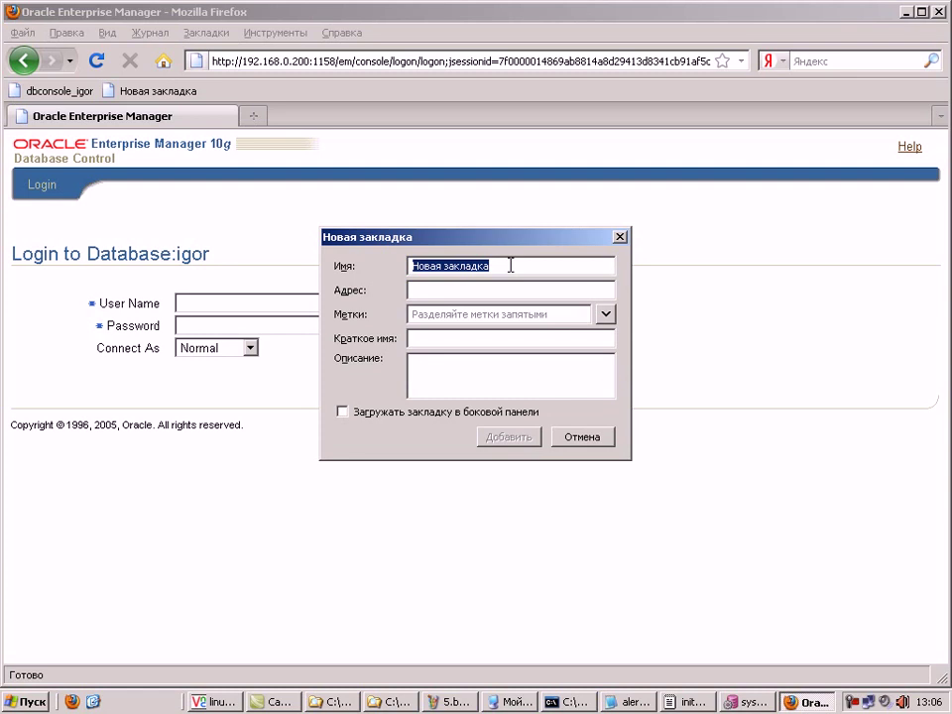
{"action": "type", "text": "dbc"}
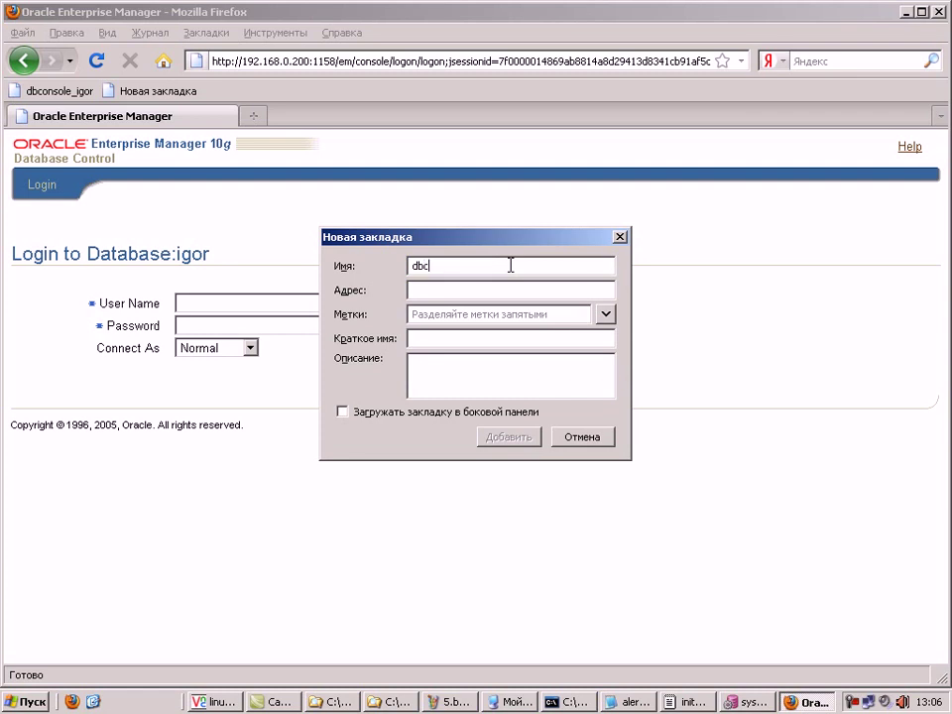
{"action": "type", "text": "onsole_"}
{"action": "type", "text": "orcl"}
{"action": "left_click", "coordinate": [494, 288]}
{"action": "type", "text": "h"}
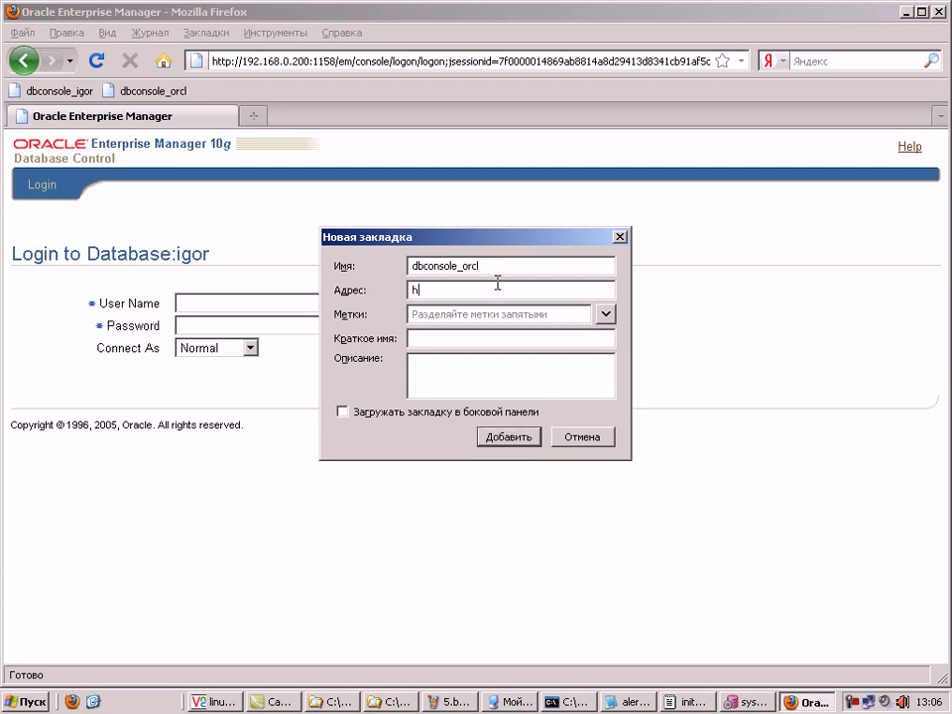
{"action": "type", "text": "ttp://192.168.0.1:1158"}
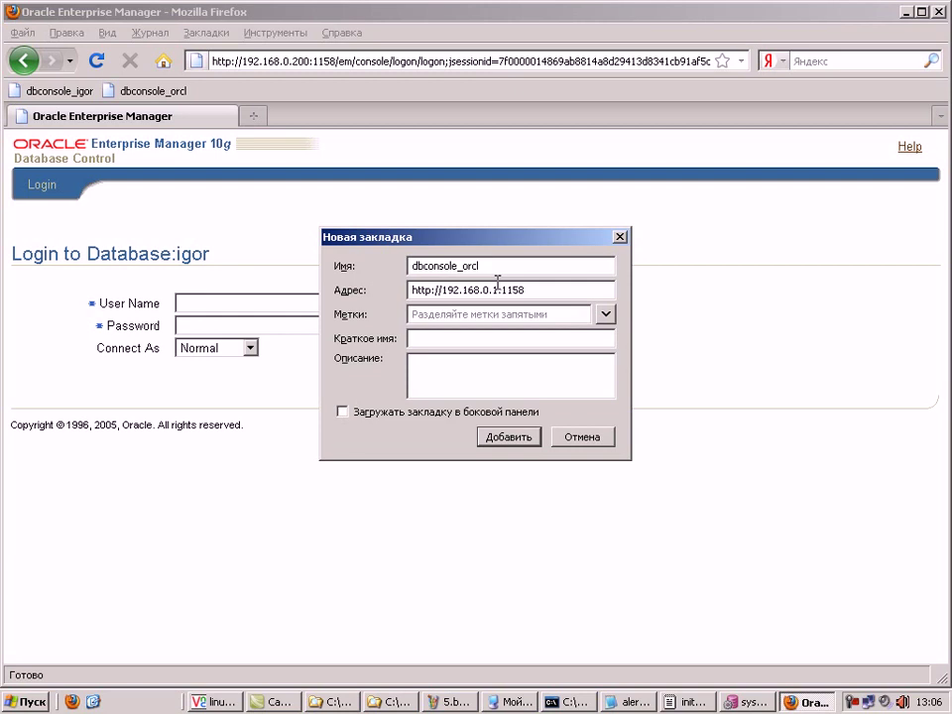
{"action": "type", "text": "/em"}
{"action": "left_click", "coordinate": [532, 441]}
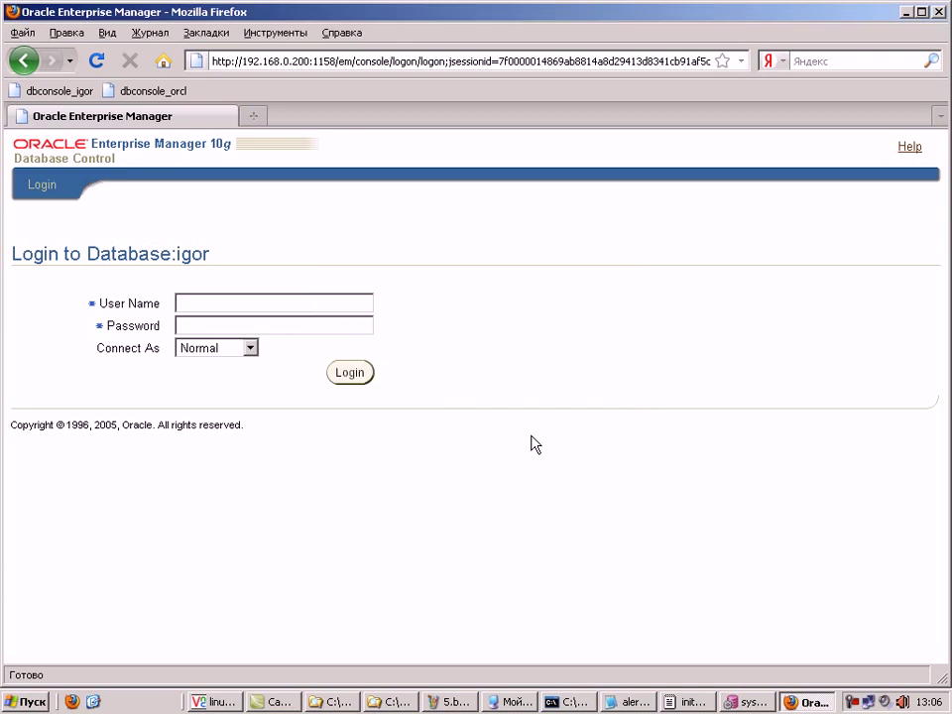
{"action": "left_click", "coordinate": [93, 701]}
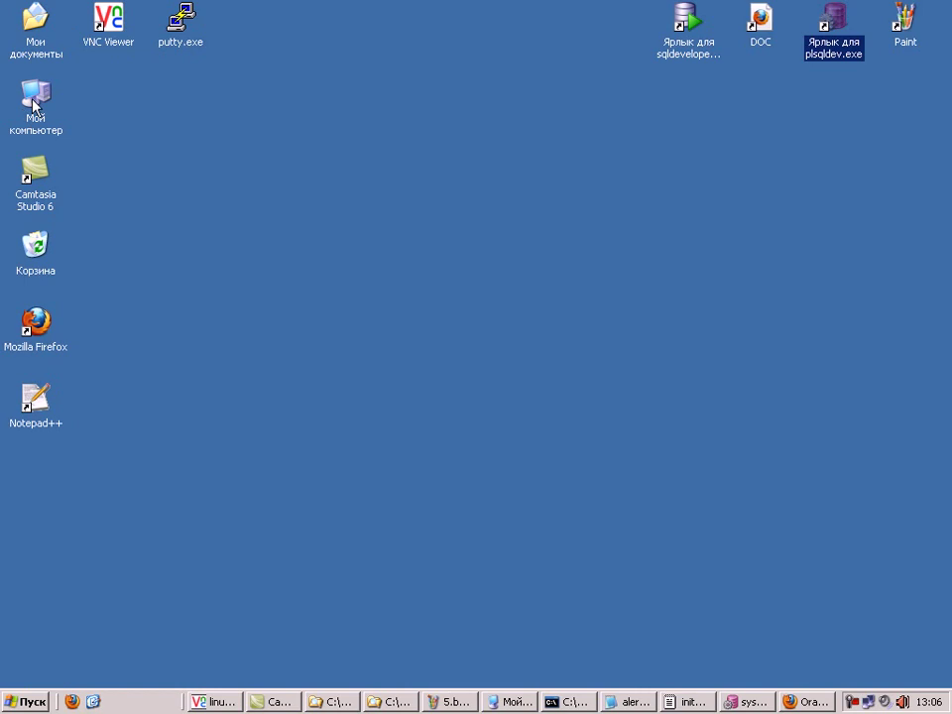
- Exit SQL*Plus with quit
{"action": "left_click", "coordinate": [568, 702]}
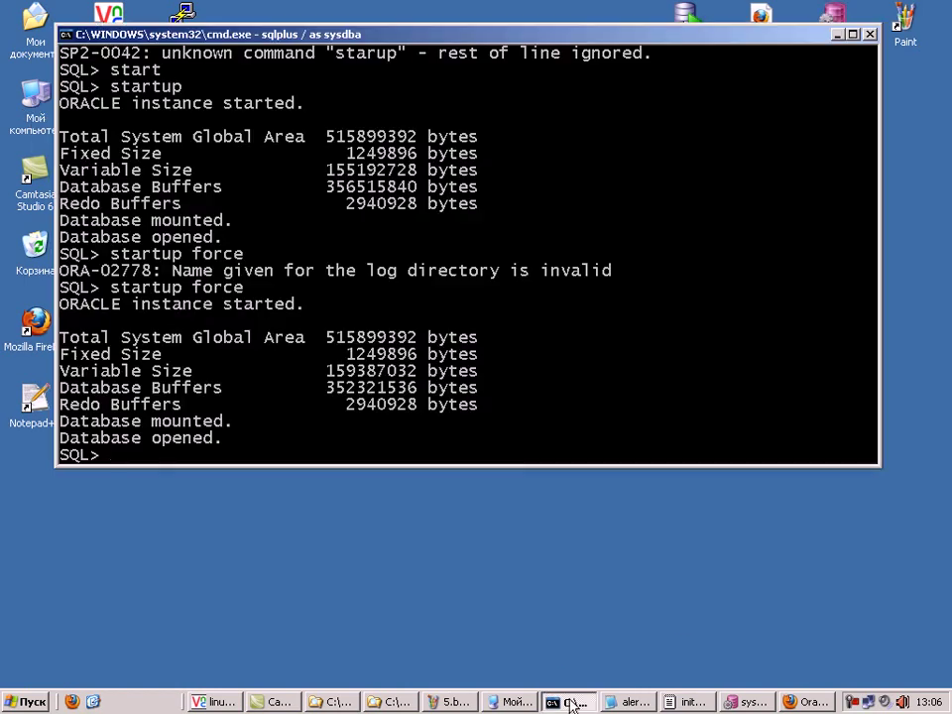
{"action": "type", "text": "quit"}
{"action": "key", "text": "Return"}
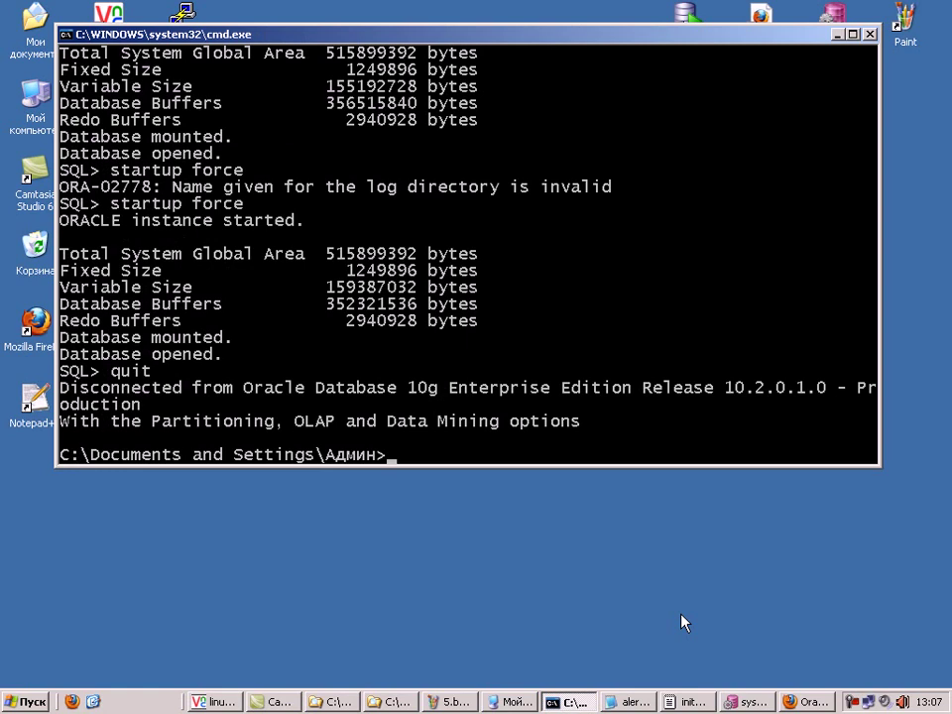
- Run emctl start dbconsole and answer n to decline restarting the running agent
{"action": "type", "text": "emctl start"}
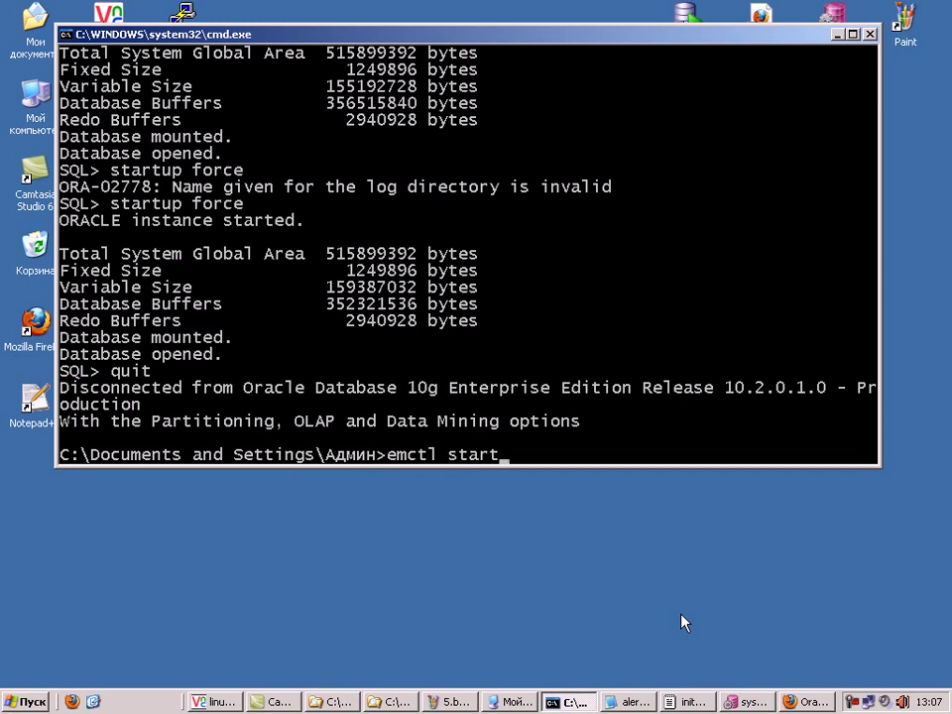
{"action": "type", "text": " dbconsole"}
{"action": "key", "text": "Return"}
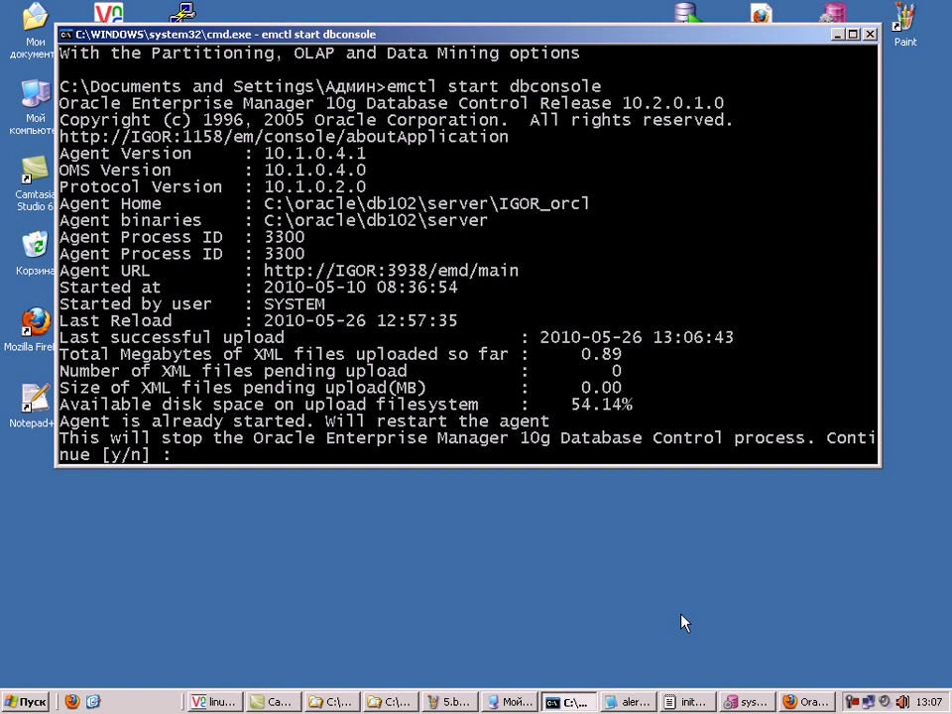
{"action": "type", "text": "n"}
{"action": "key", "text": "Return"}
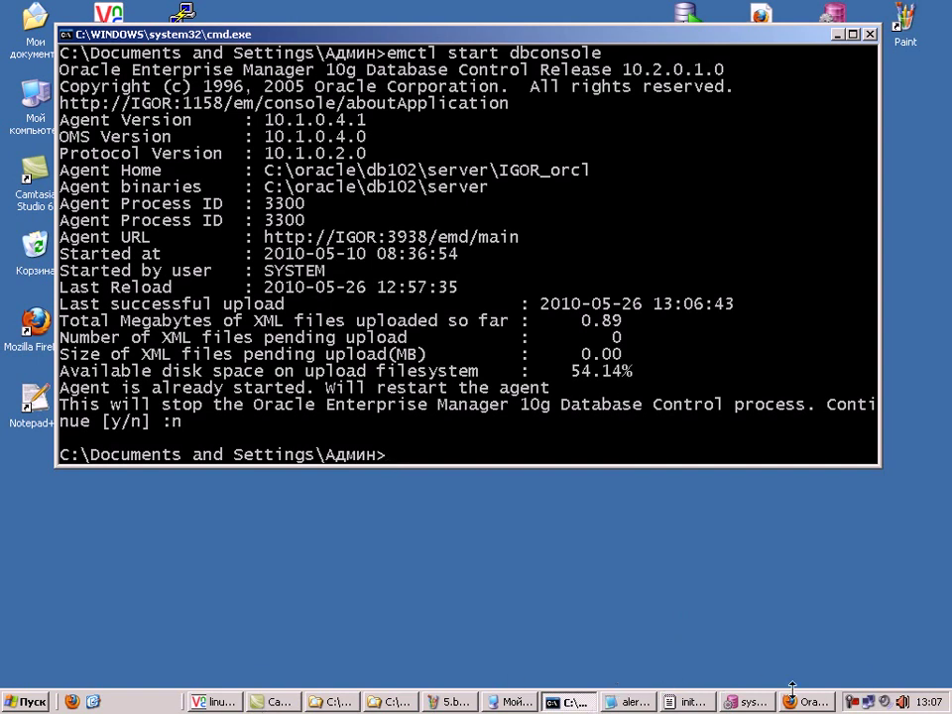
- Show the desktop and open Computer Management from My Computer's context menu
{"action": "right_click", "coordinate": [840, 705]}
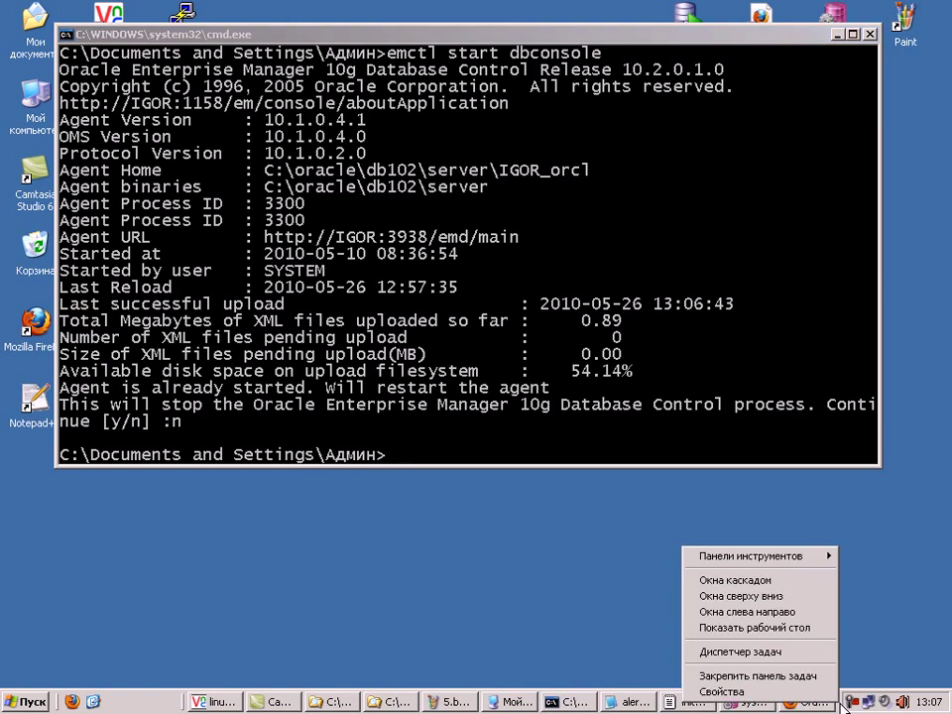
{"action": "left_click", "coordinate": [785, 626]}
{"action": "right_click", "coordinate": [50, 103]}
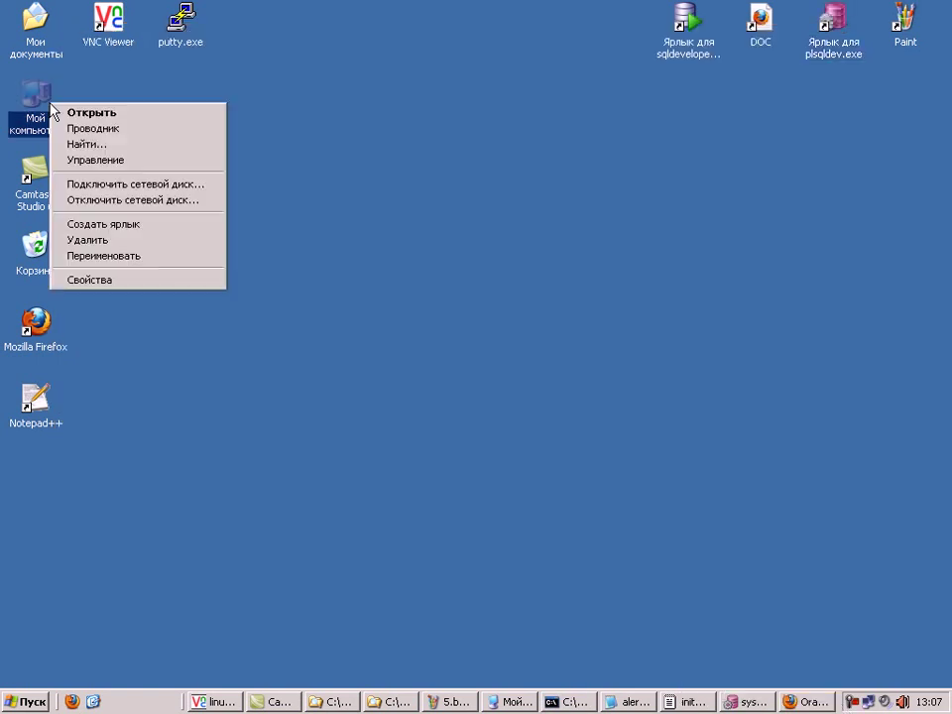
{"action": "left_click", "coordinate": [103, 161]}
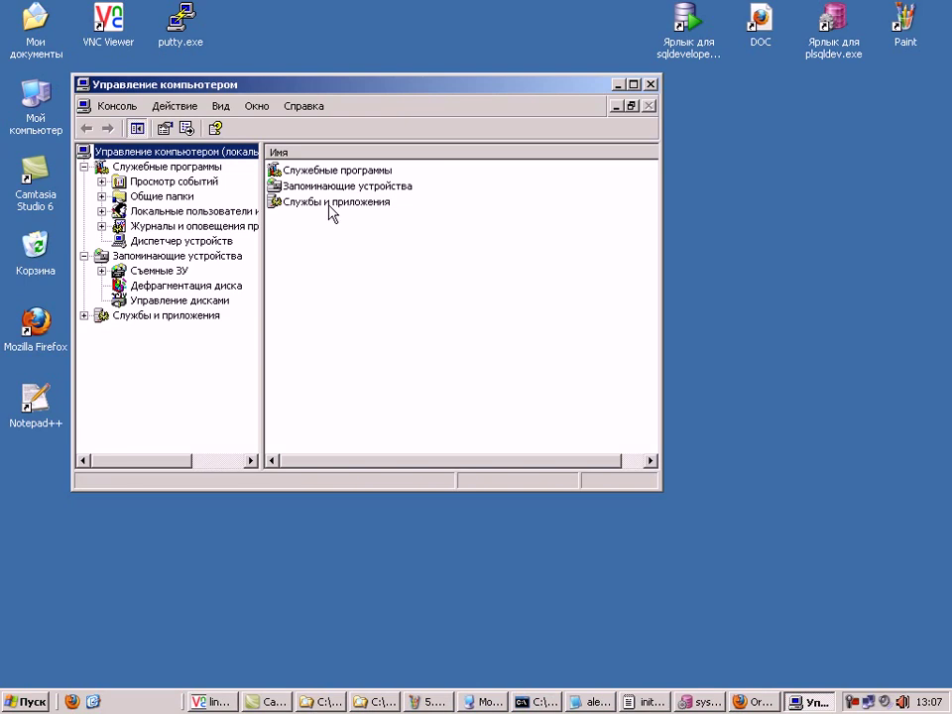
- Open Services, widen the window, and confirm OracleDBConsoleorcl is running with manual startup
{"action": "double_click", "coordinate": [330, 204]}
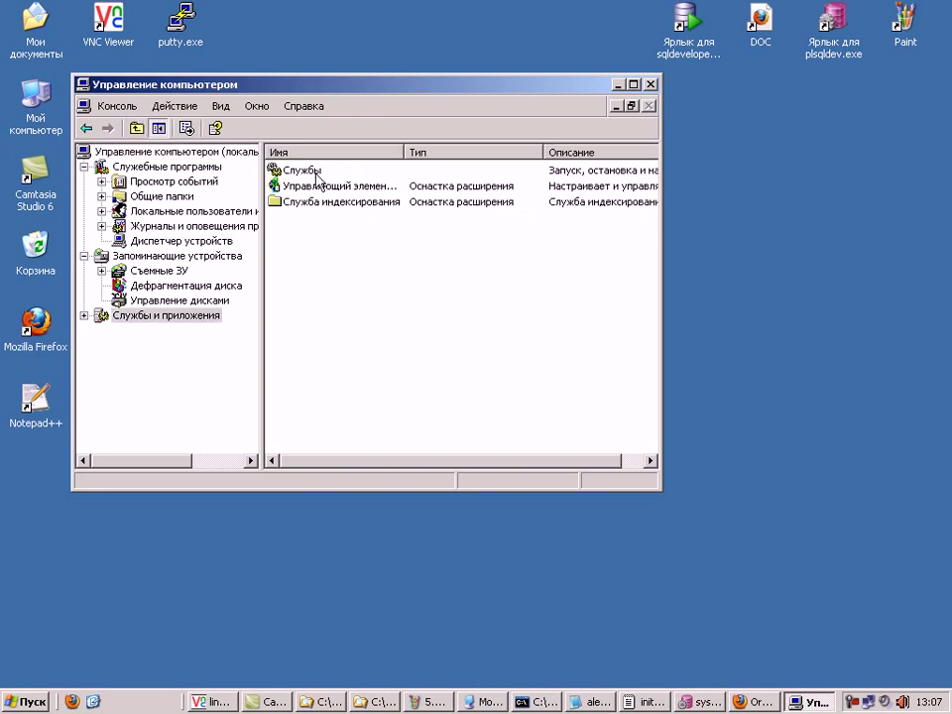
{"action": "double_click", "coordinate": [318, 170]}
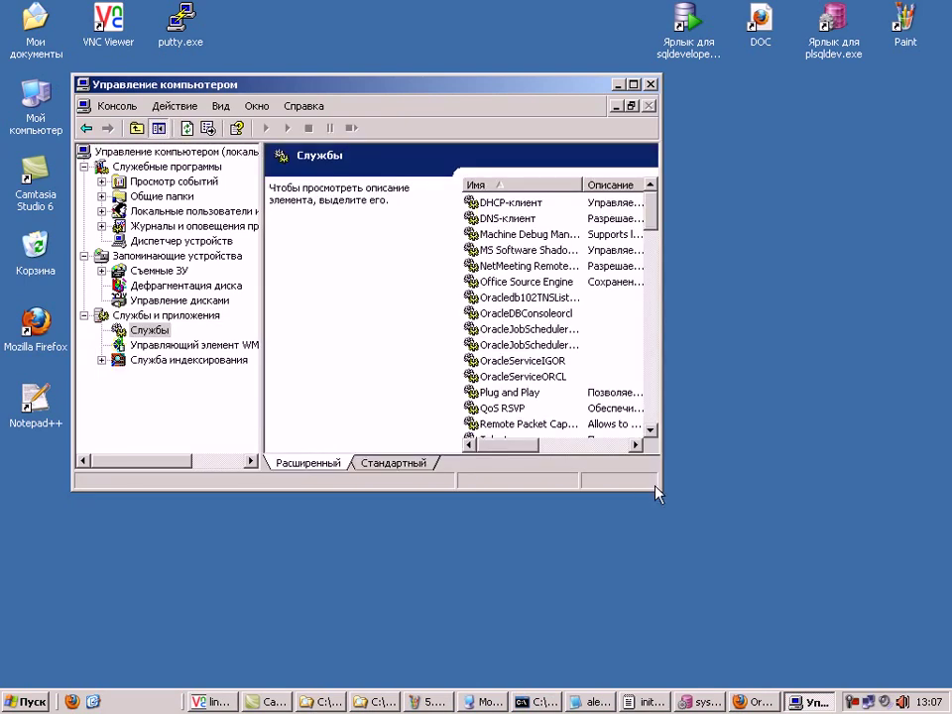
{"action": "left_click_drag", "start_coordinate": [655, 493], "coordinate": [855, 590]}
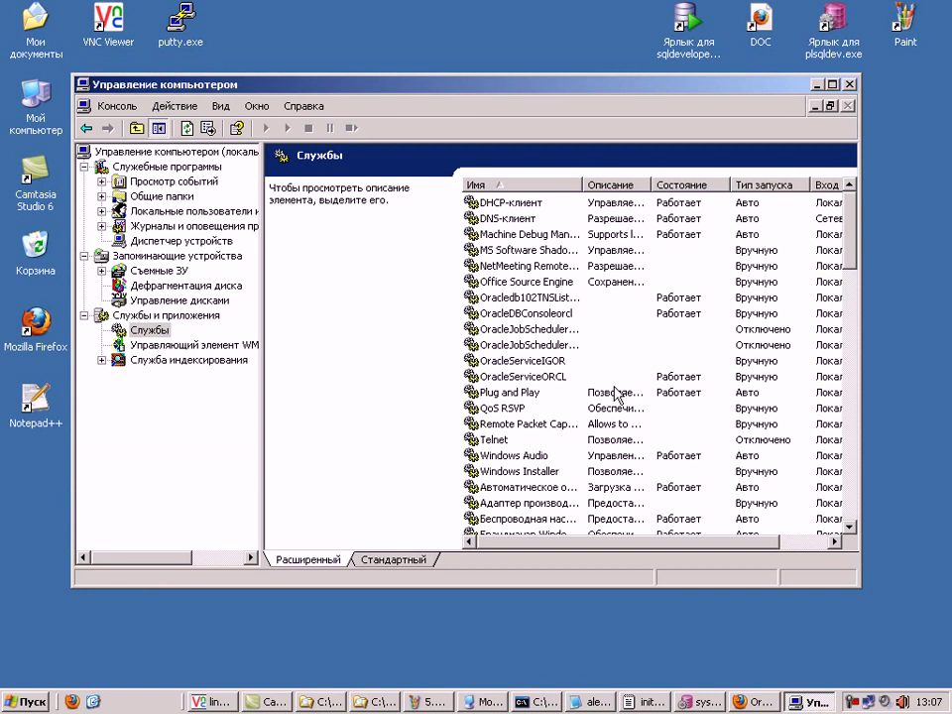
{"action": "left_click", "coordinate": [592, 313]}
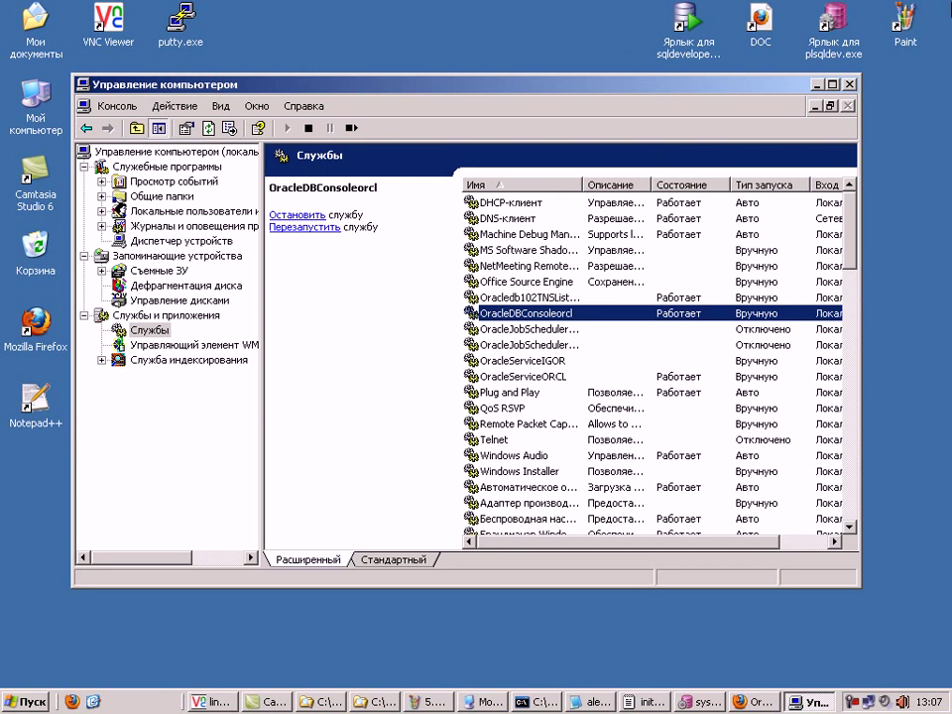
{"action": "left_click", "coordinate": [756, 702]}
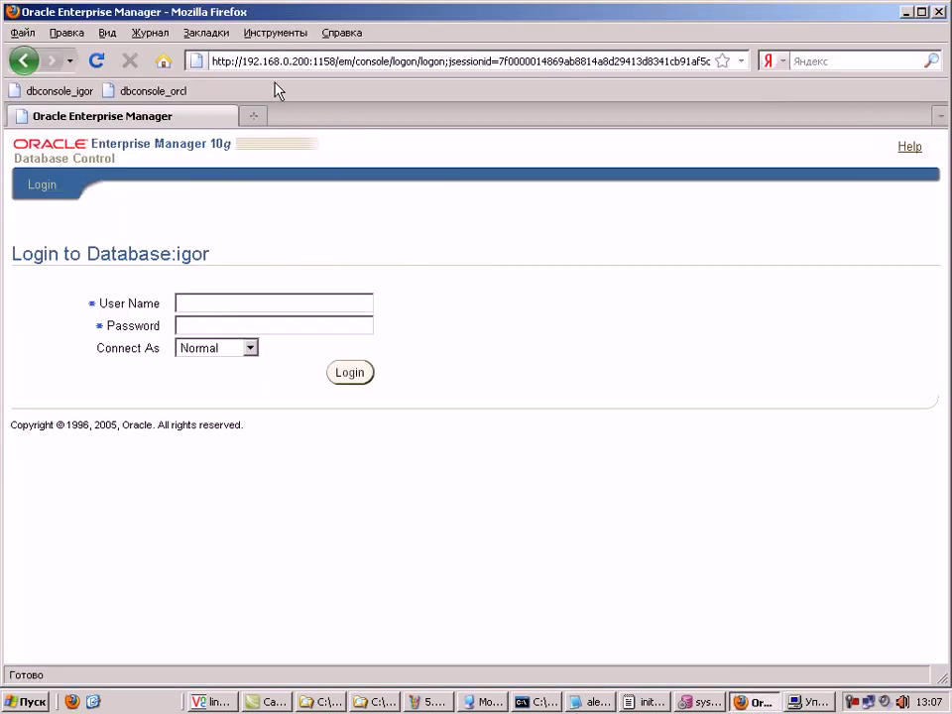
{"action": "left_click", "coordinate": [414, 61]}
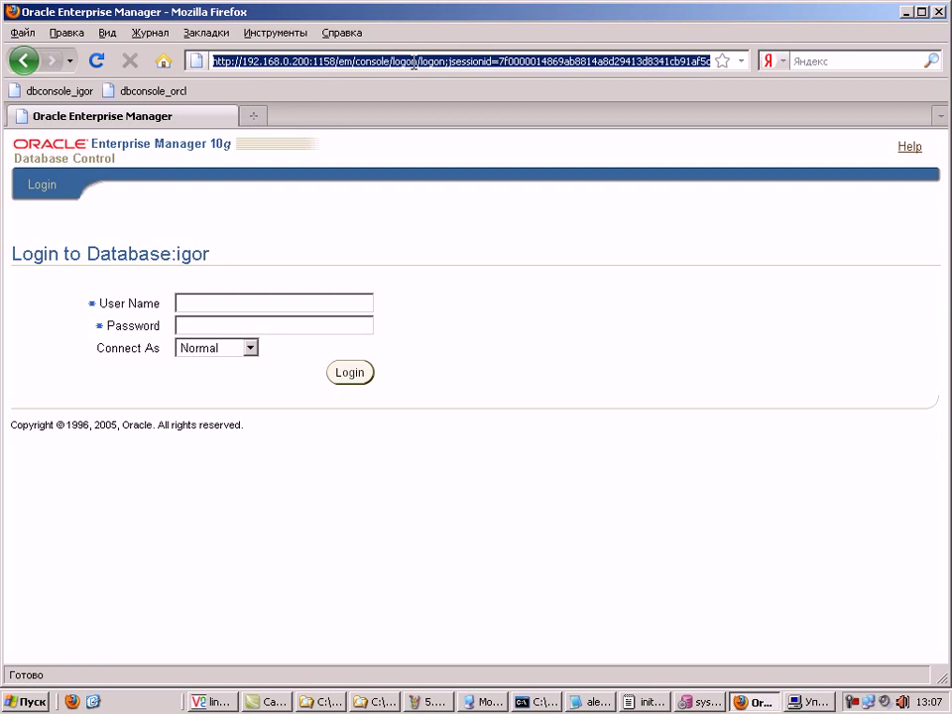
{"action": "left_click", "coordinate": [413, 62]}
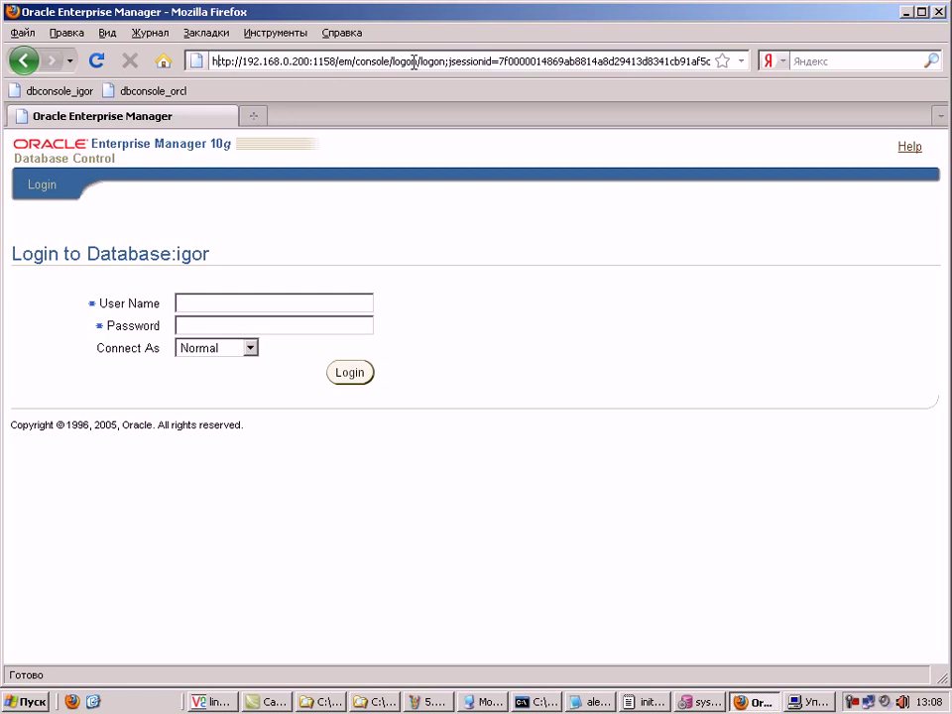
{"action": "key", "text": "Right"}
{"action": "key", "text": "Right"}
{"action": "key", "text": "Right"}
{"action": "key", "text": "Right"}
{"action": "key", "text": "Right"}
{"action": "right_click", "coordinate": [303, 94]}
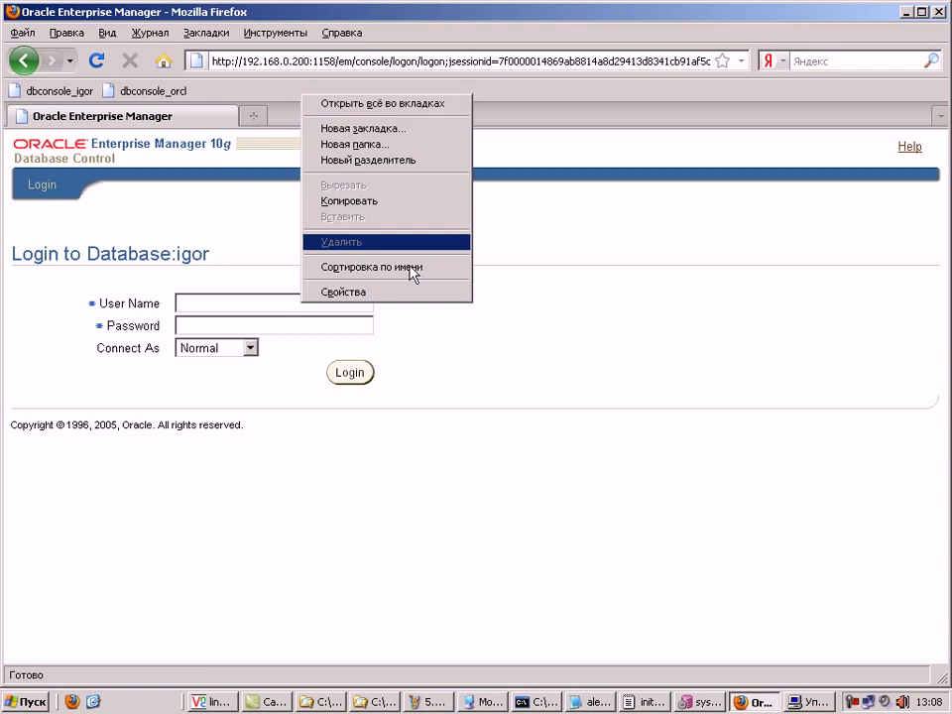
{"action": "left_click", "coordinate": [381, 136]}
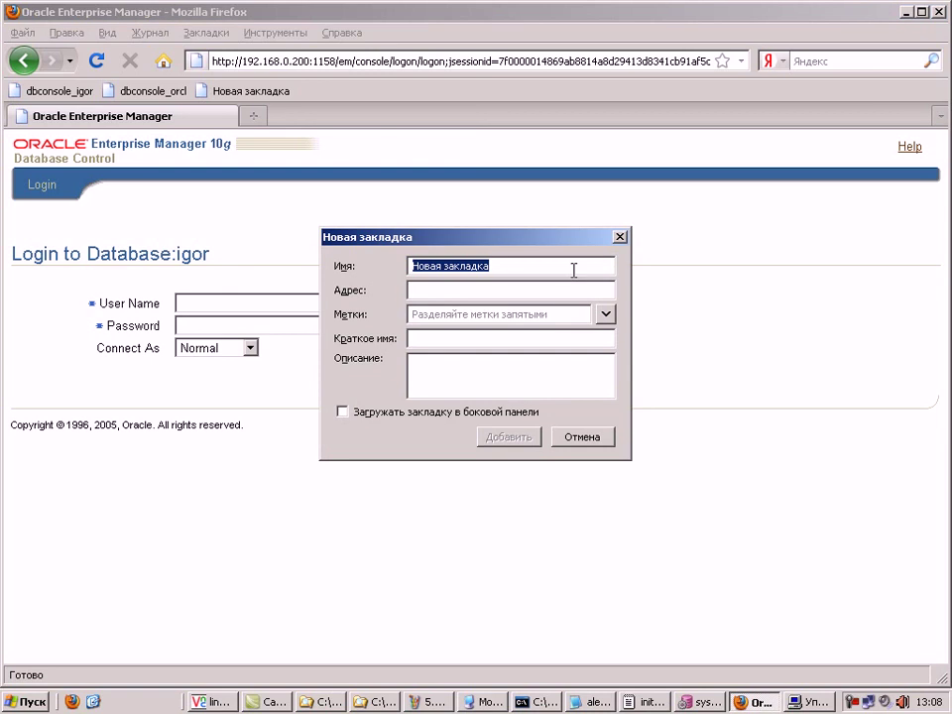
{"action": "type", "text": "d"}
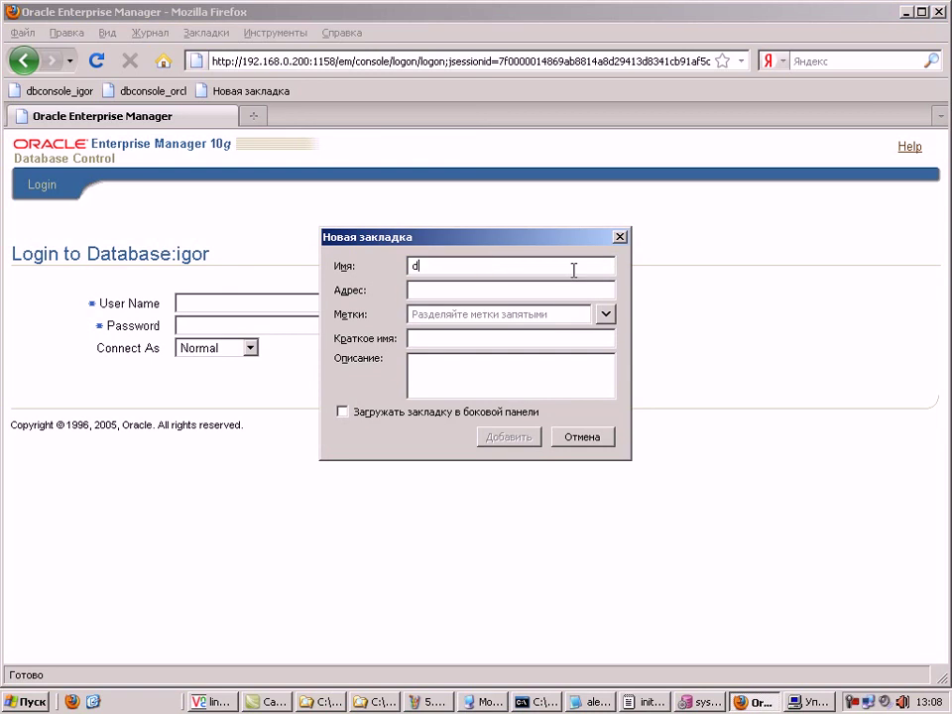
{"action": "type", "text": "bconsole_anna"}
{"action": "left_click", "coordinate": [429, 289]}
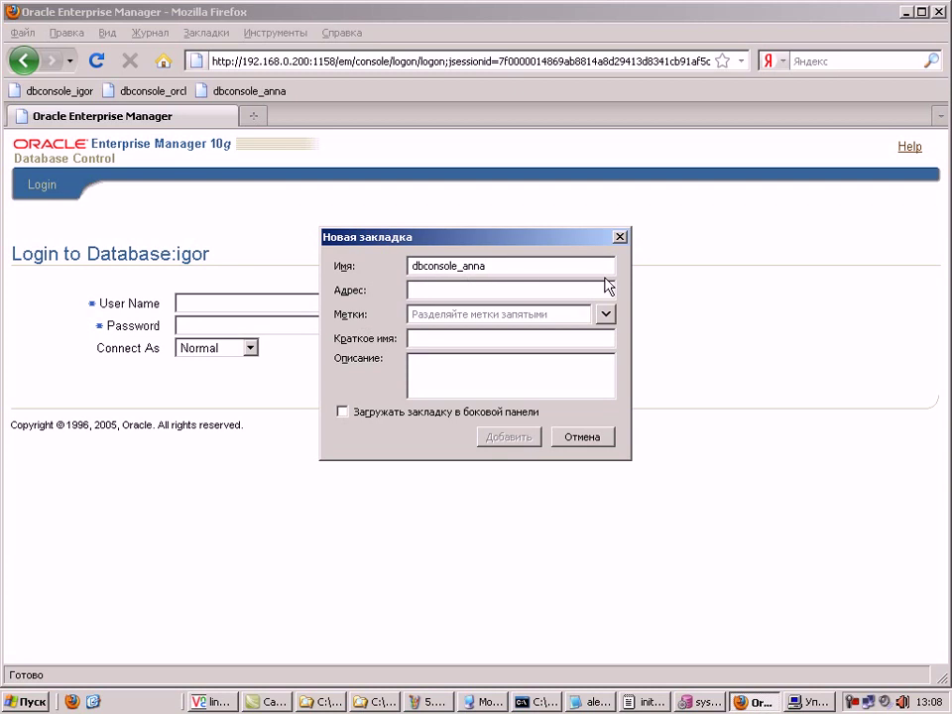
{"action": "type", "text": "htt"}
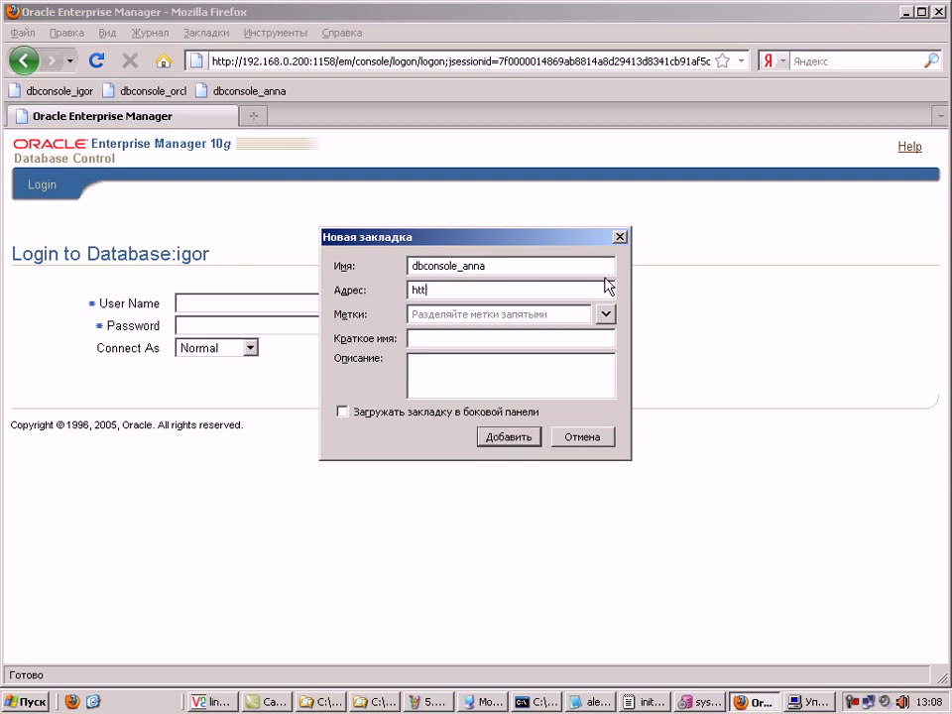
{"action": "type", "text": "p://192.168.0.6:1158/e"}
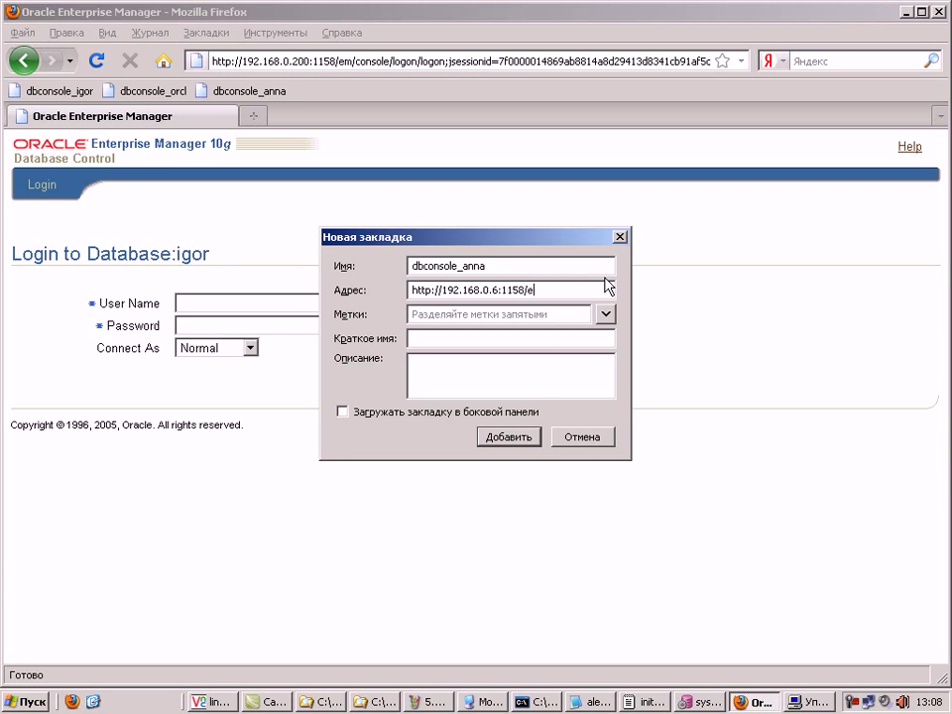
{"action": "type", "text": "m"}
{"action": "left_click", "coordinate": [510, 438]}
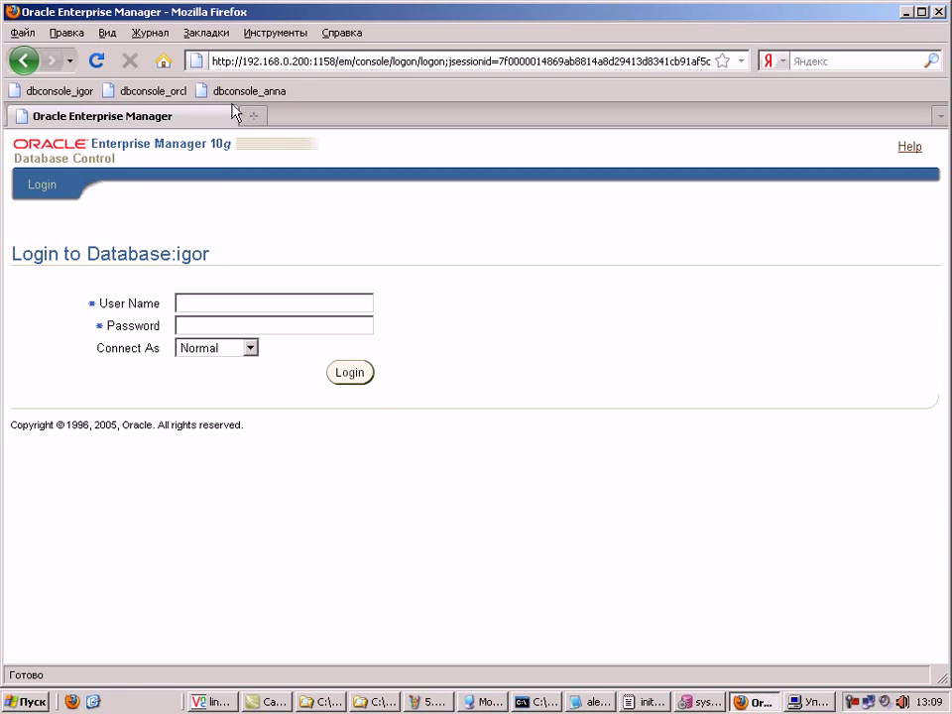
{"action": "left_click", "coordinate": [256, 97]}
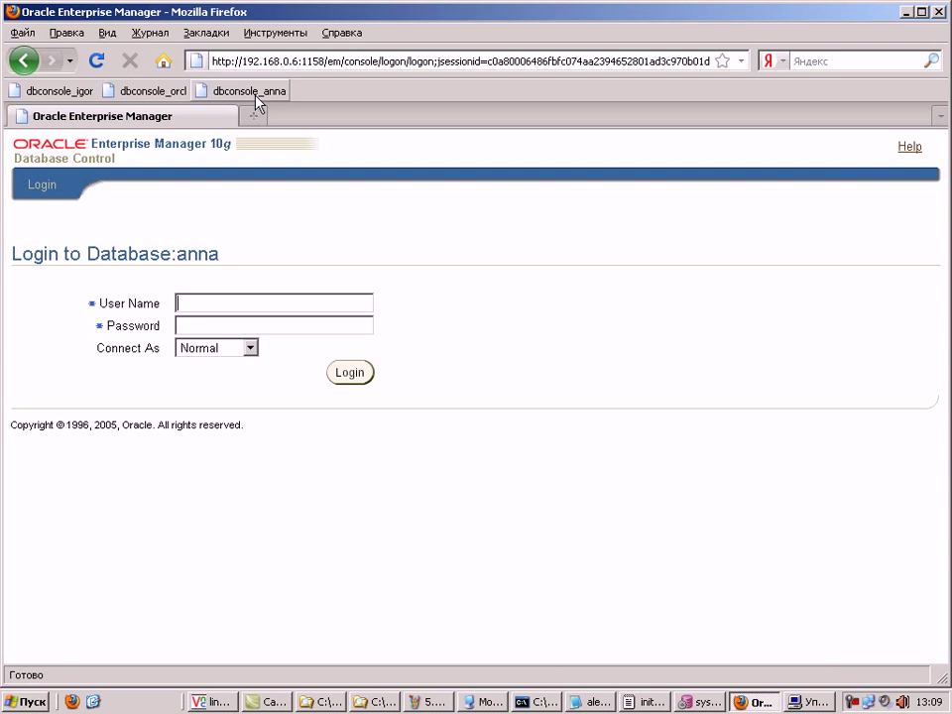
- Log in to the orcl console as user sys with its password, connecting as SYSDBA
{"action": "left_click", "coordinate": [153, 92]}
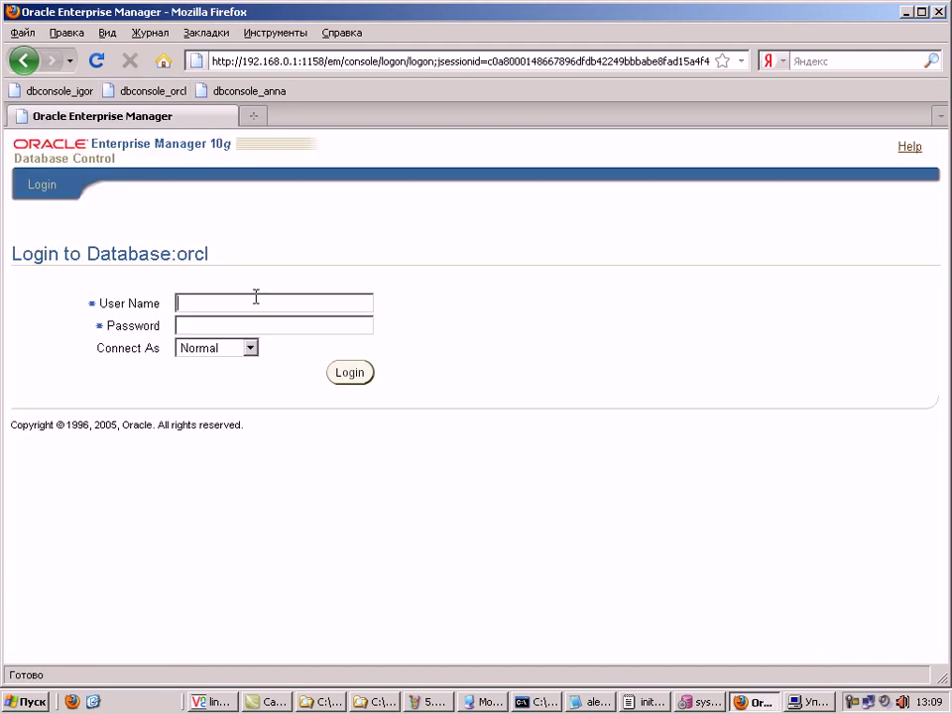
{"action": "type", "text": "sys"}
{"action": "key", "text": "Tab"}
{"action": "left_click", "coordinate": [250, 347]}
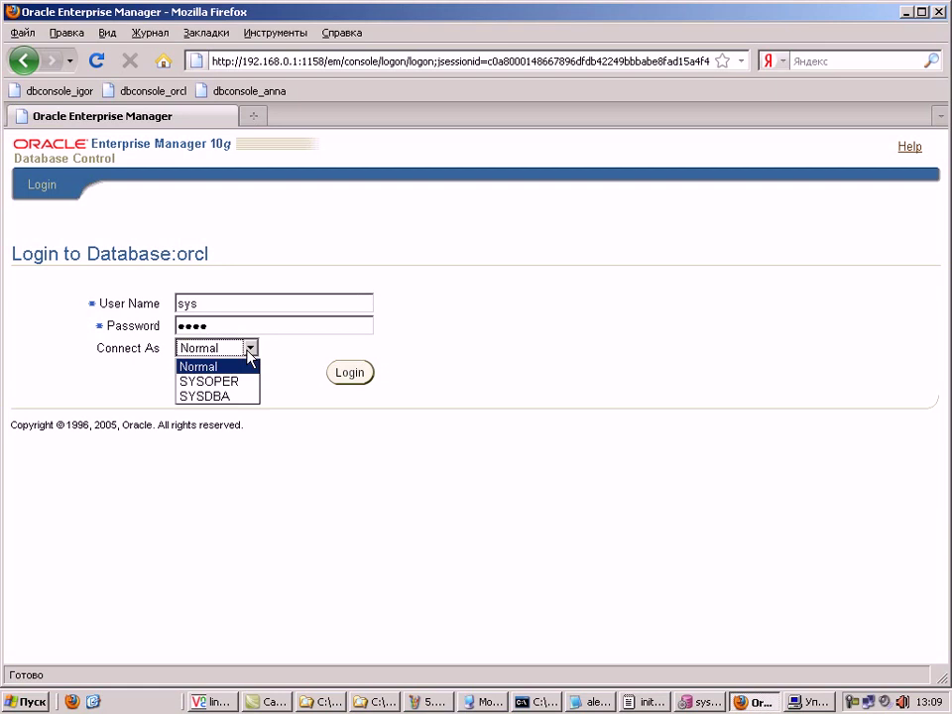
{"action": "left_click", "coordinate": [217, 396]}
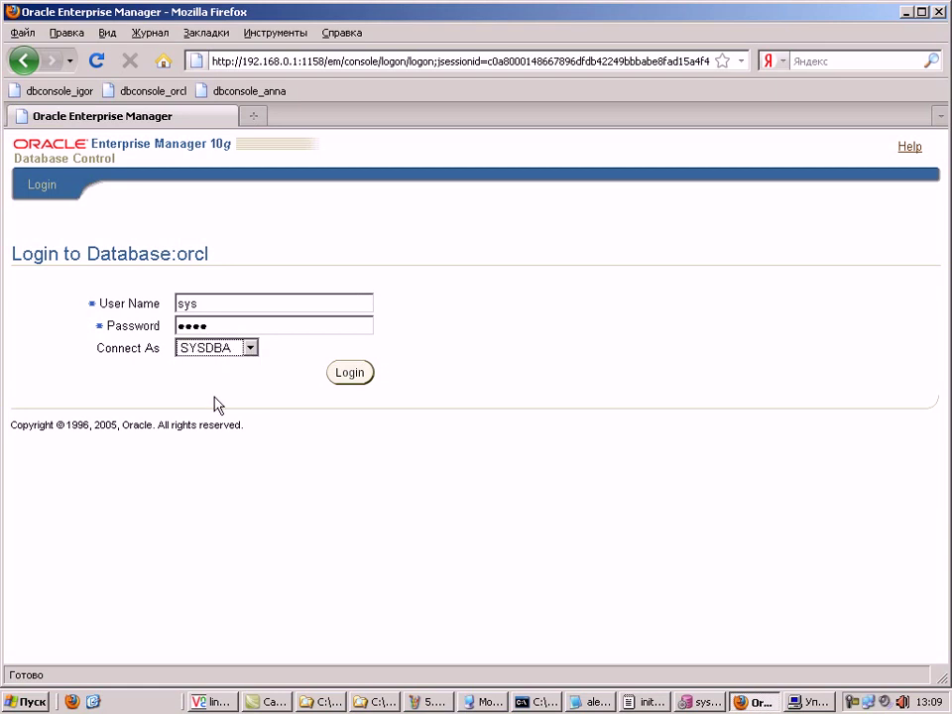
{"action": "left_click", "coordinate": [357, 377]}
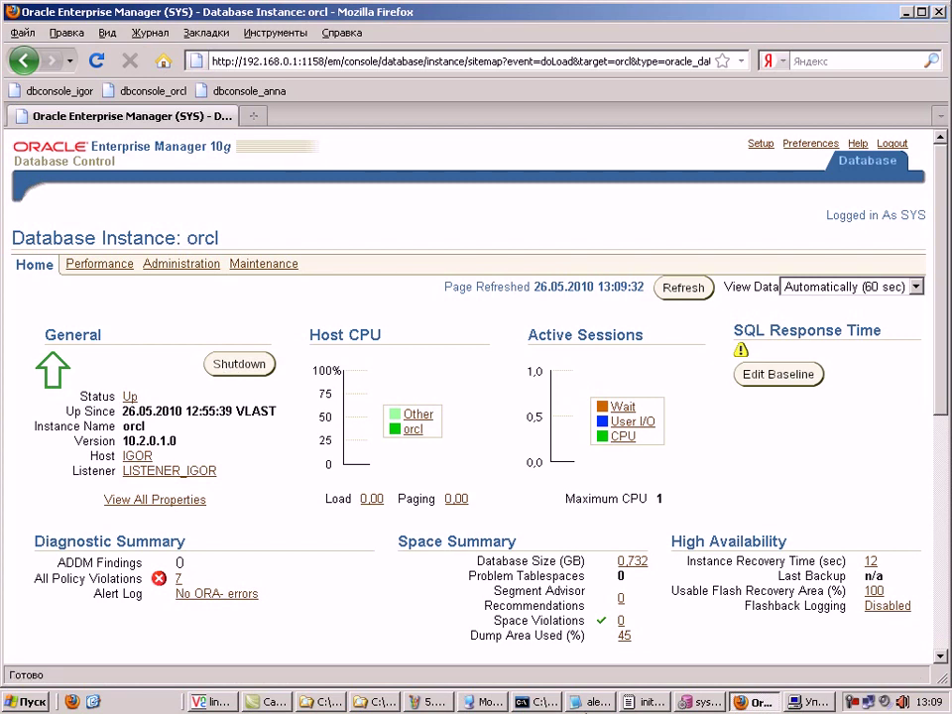
- Check the command window, then go to orcl's Administration > Control Files page
{"action": "left_click", "coordinate": [548, 703]}
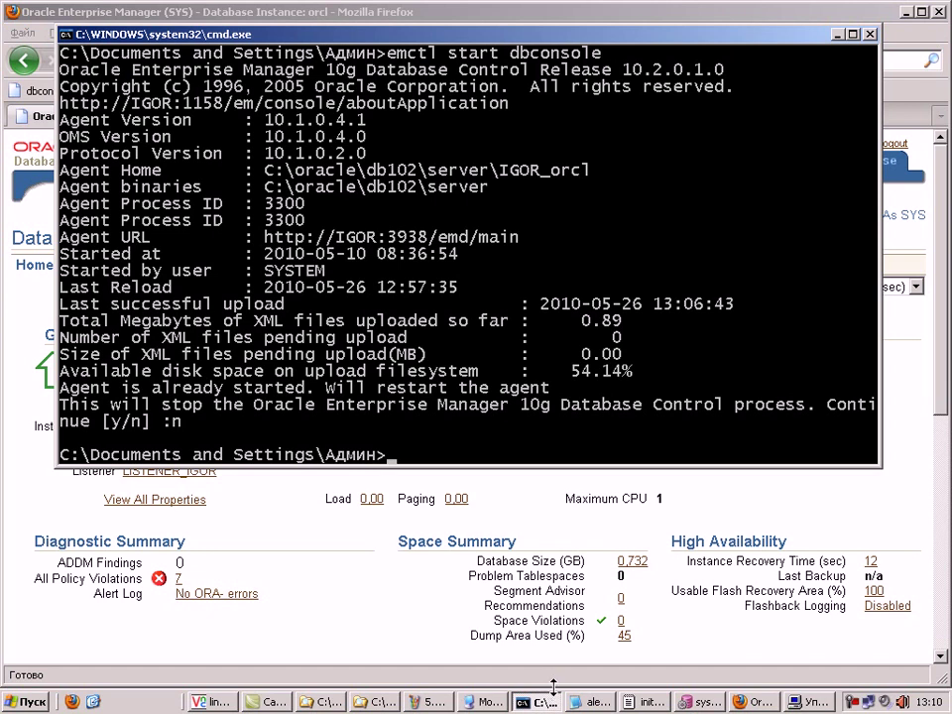
{"action": "left_click", "coordinate": [296, 533]}
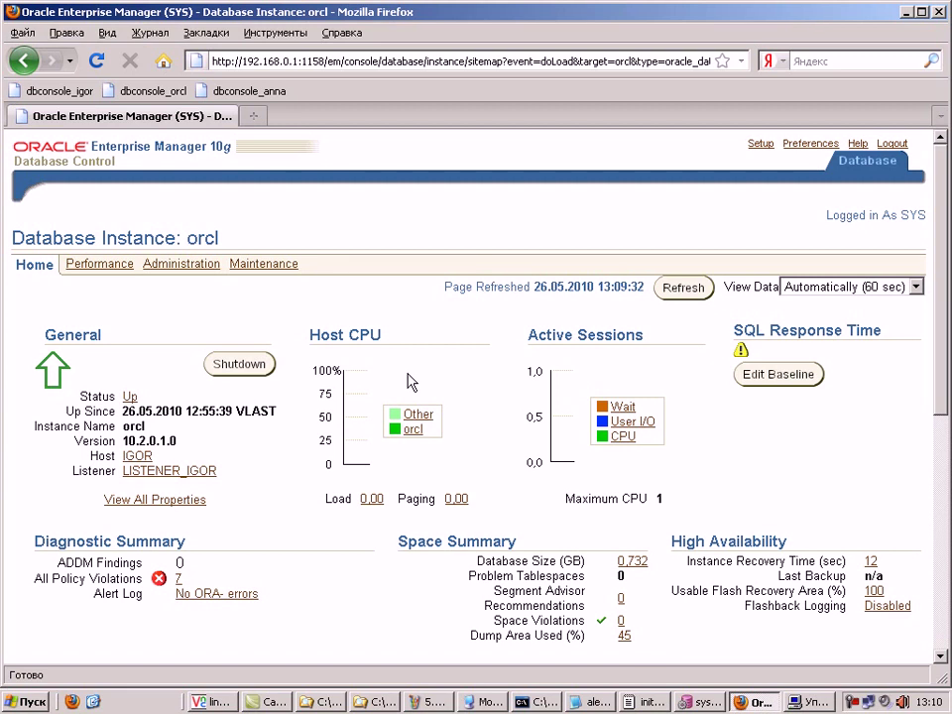
{"action": "left_click", "coordinate": [177, 264]}
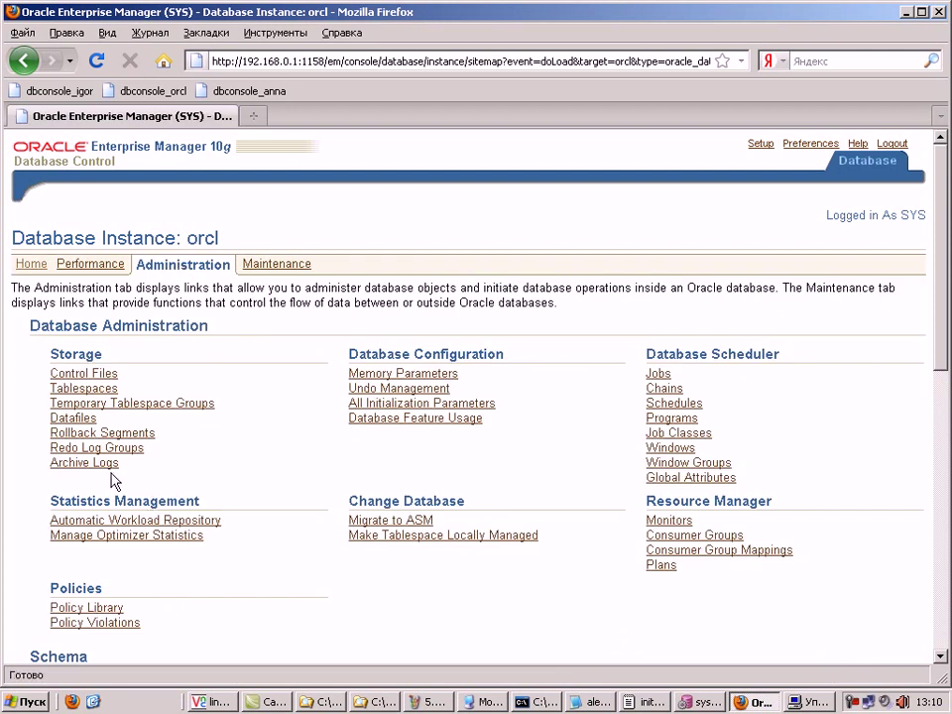
{"action": "left_click", "coordinate": [87, 374]}
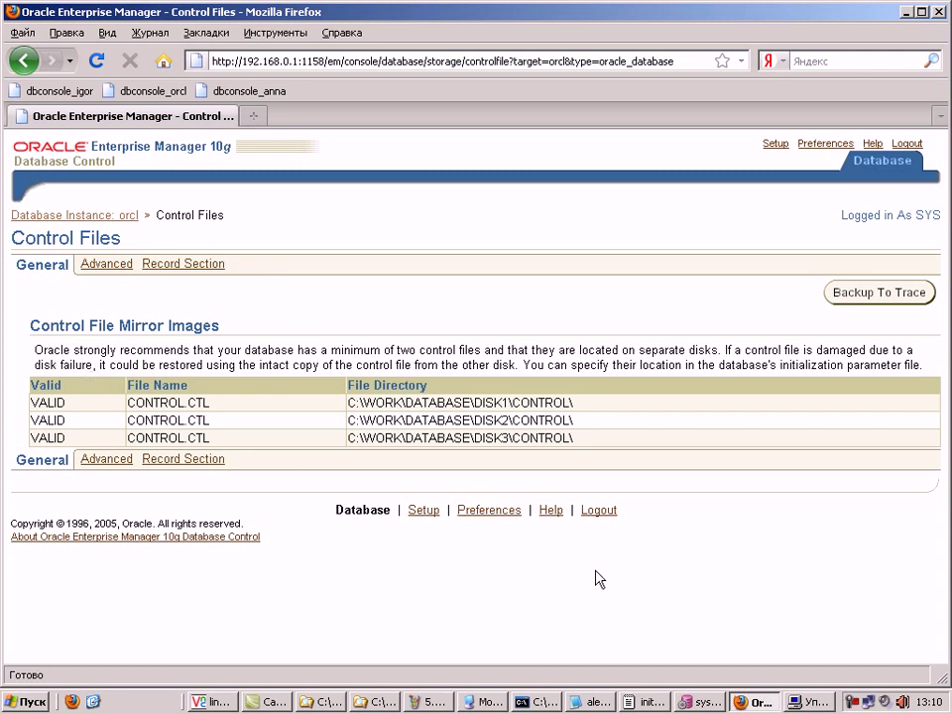
- Open disk1\control's CONTROL.CTL in Notepad++ after dismissing the file-in-use error
{"action": "left_click", "coordinate": [377, 701]}
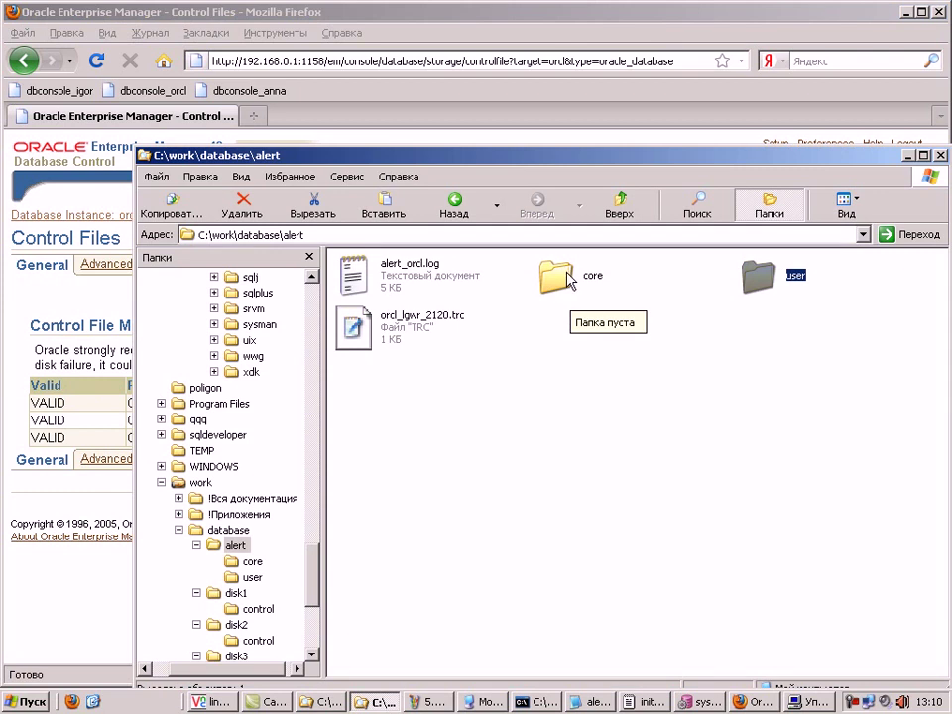
{"action": "left_click", "coordinate": [250, 608]}
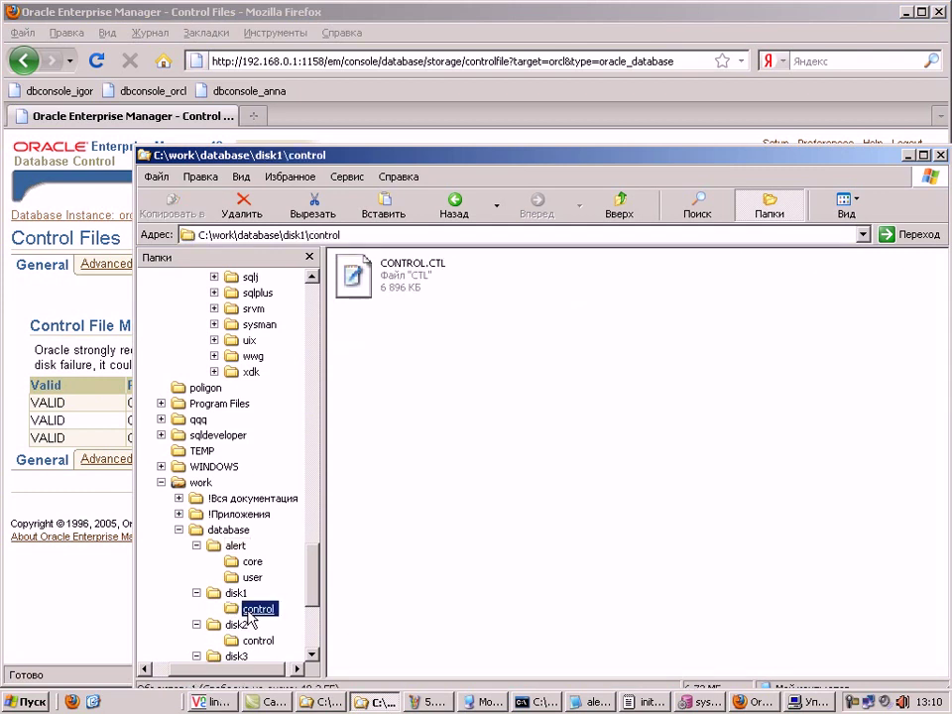
{"action": "double_click", "coordinate": [369, 283]}
{"action": "left_click", "coordinate": [493, 320]}
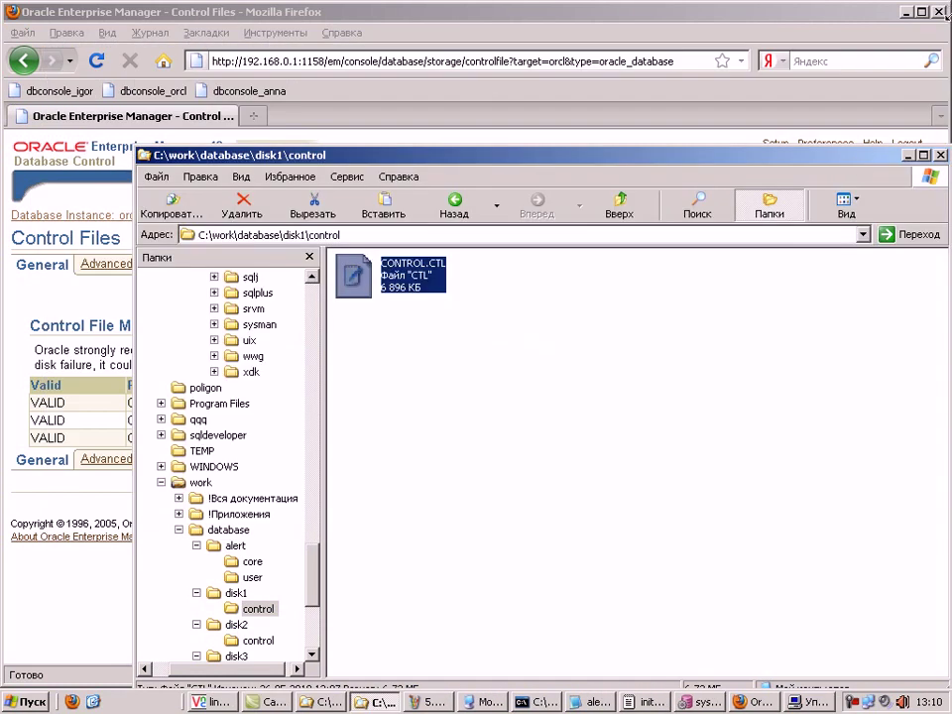
{"action": "right_click", "coordinate": [399, 281]}
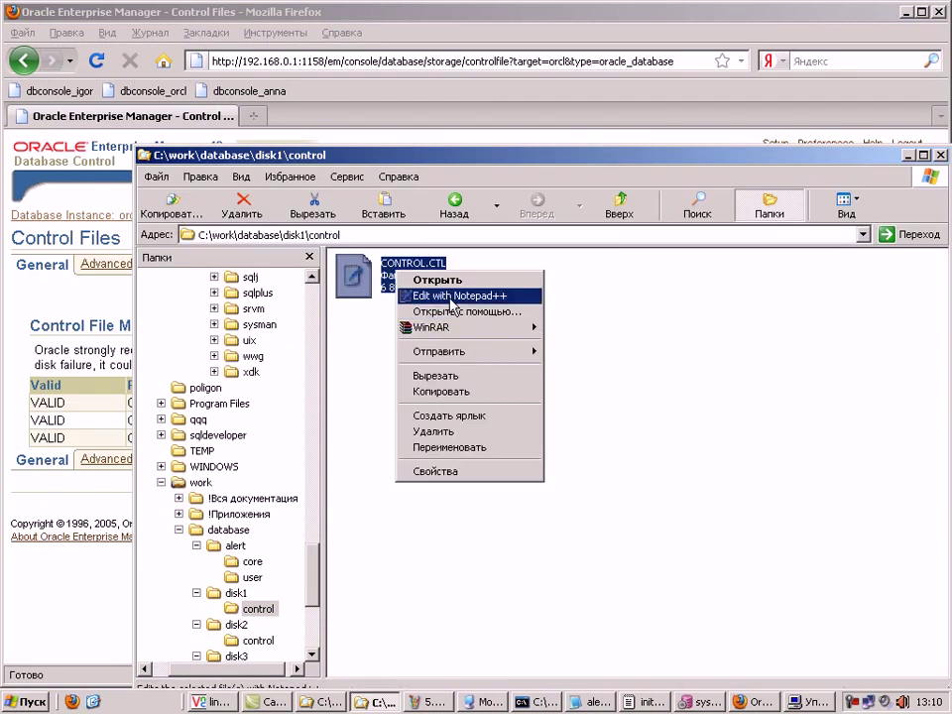
{"action": "left_click", "coordinate": [491, 297]}
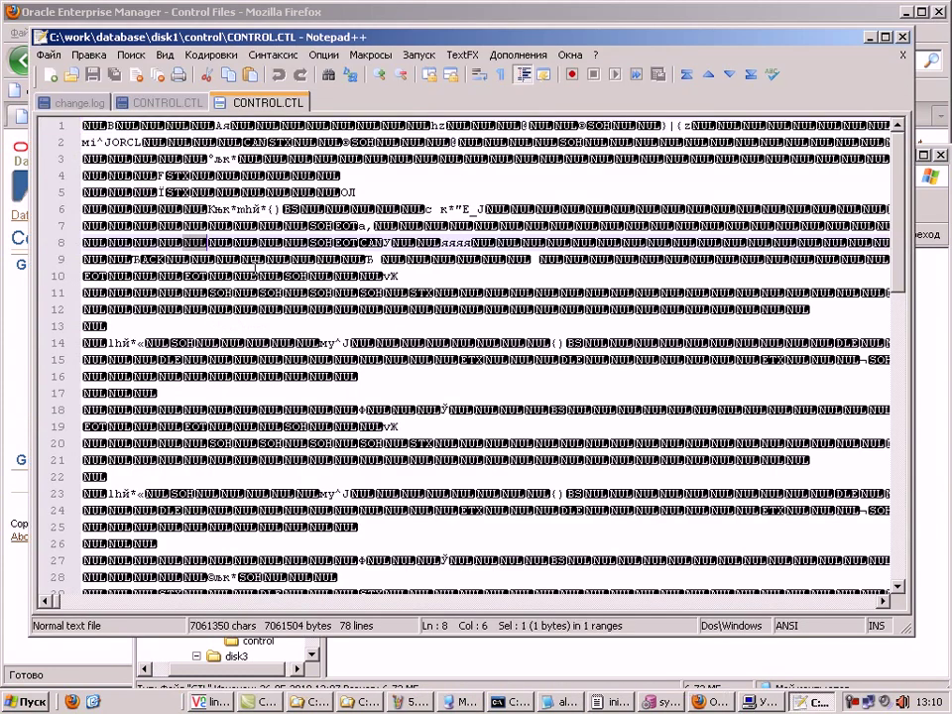
- Delete lines 8–26 of CONTROL.CTL, save the damaged file, and close the editor
{"action": "left_click_drag", "start_coordinate": [256, 262], "coordinate": [645, 542]}
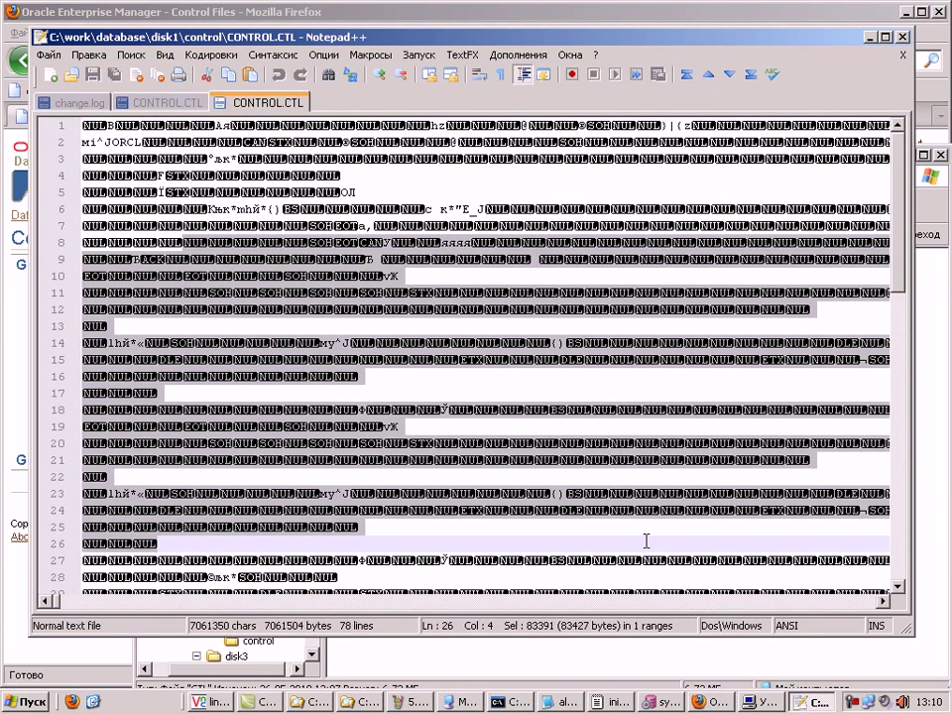
{"action": "key", "text": "Delete"}
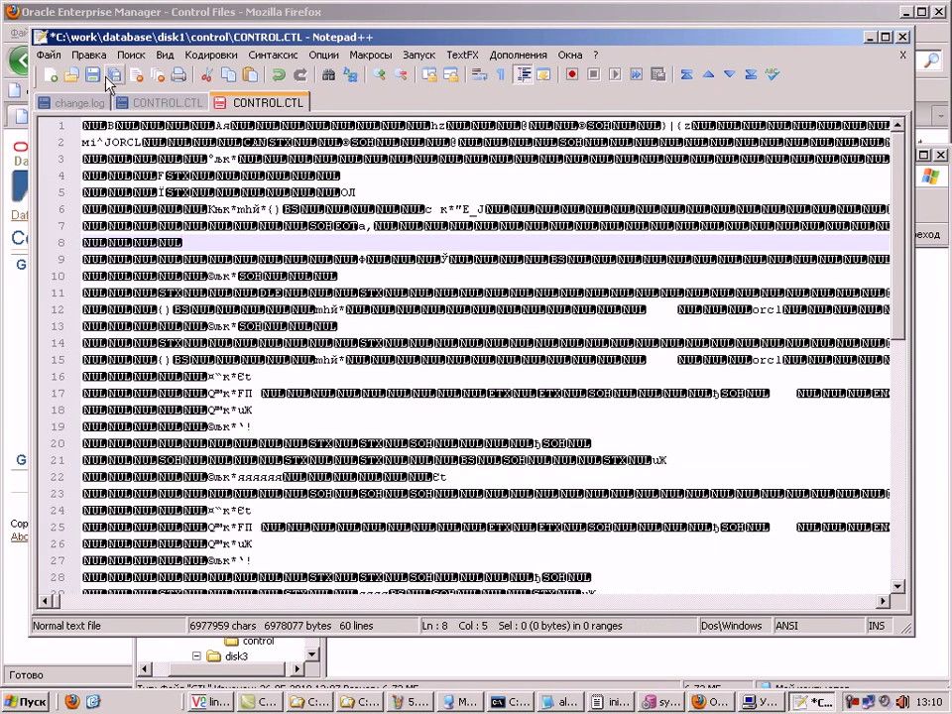
{"action": "left_click", "coordinate": [94, 85]}
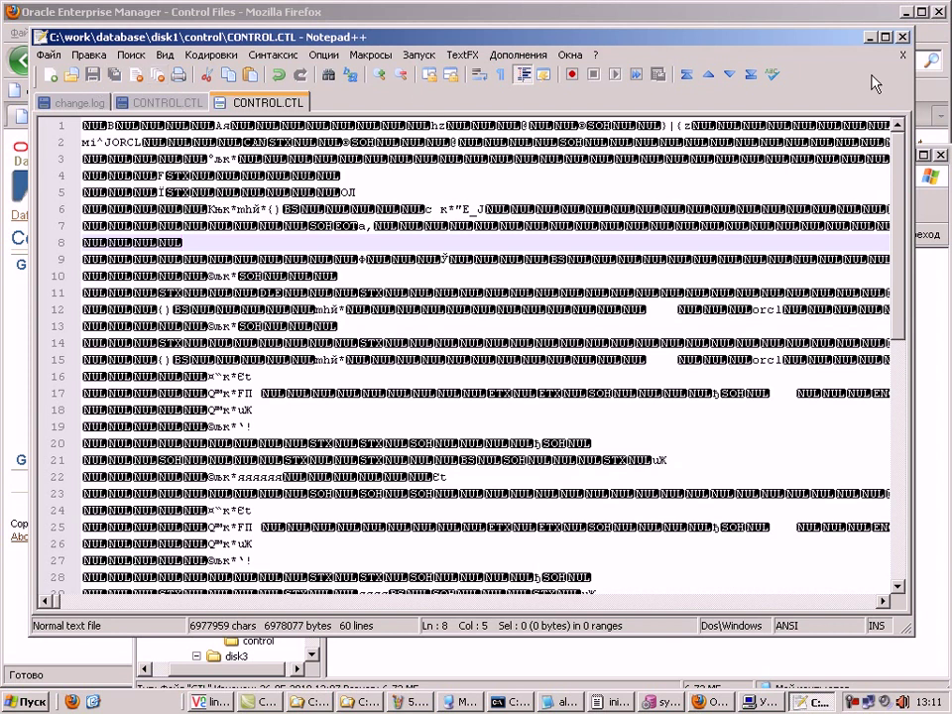
{"action": "left_click", "coordinate": [903, 38]}
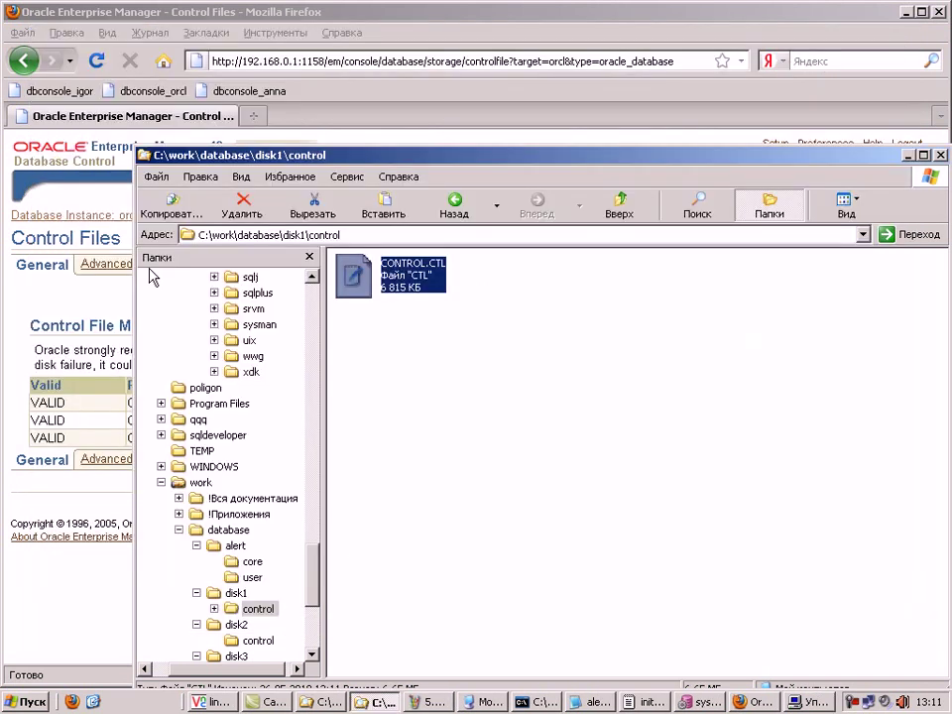
- Reload the Control Files page repeatedly, then bring the disk1 control folder window forward
{"action": "left_click", "coordinate": [409, 19]}
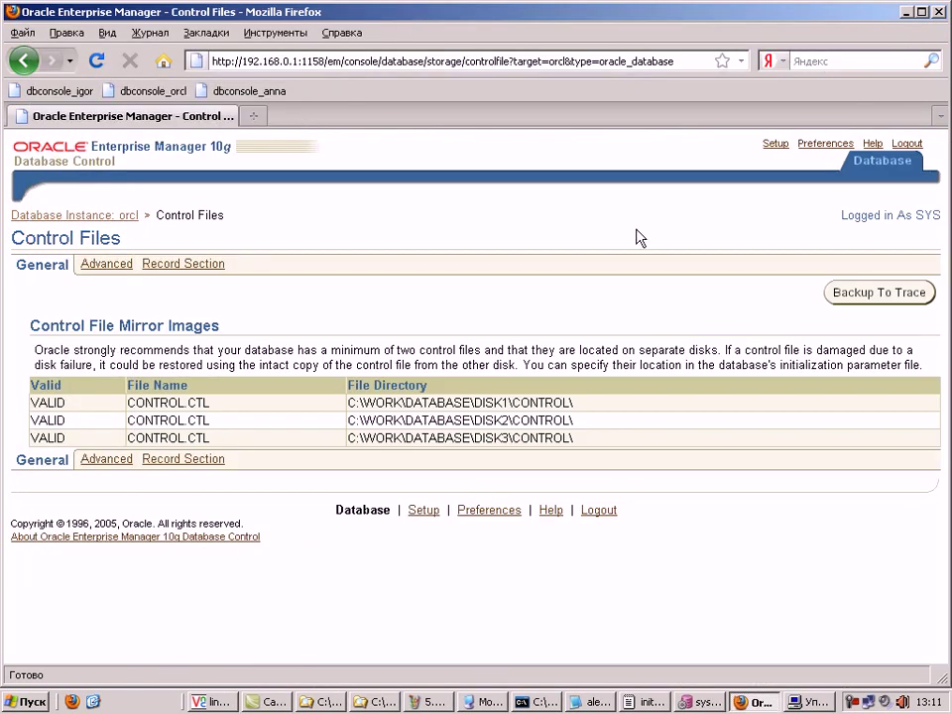
{"action": "left_click", "coordinate": [96, 62]}
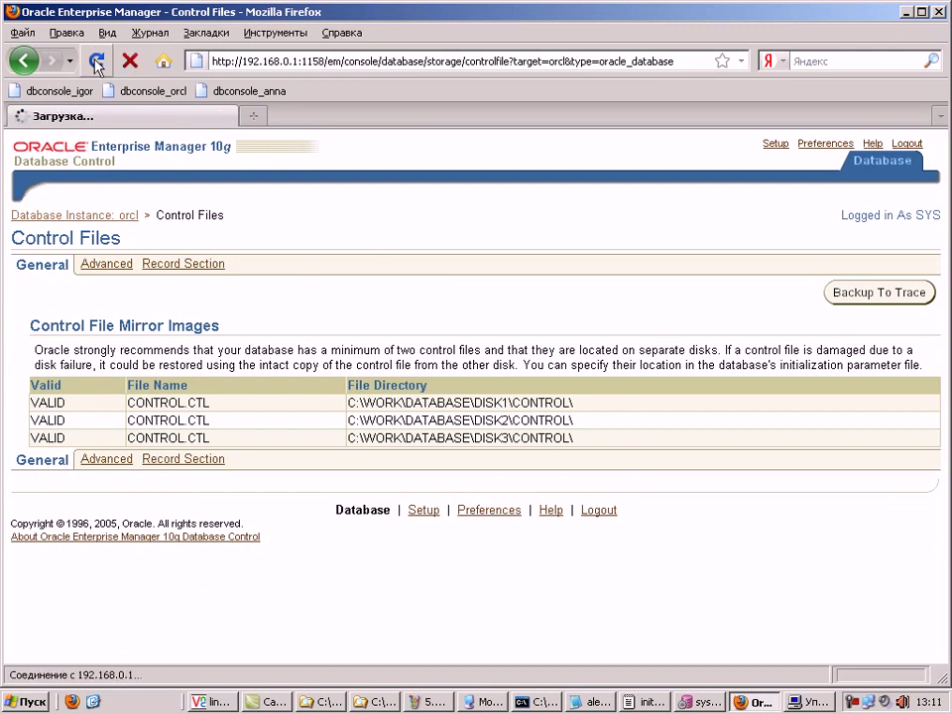
{"action": "left_click", "coordinate": [97, 61]}
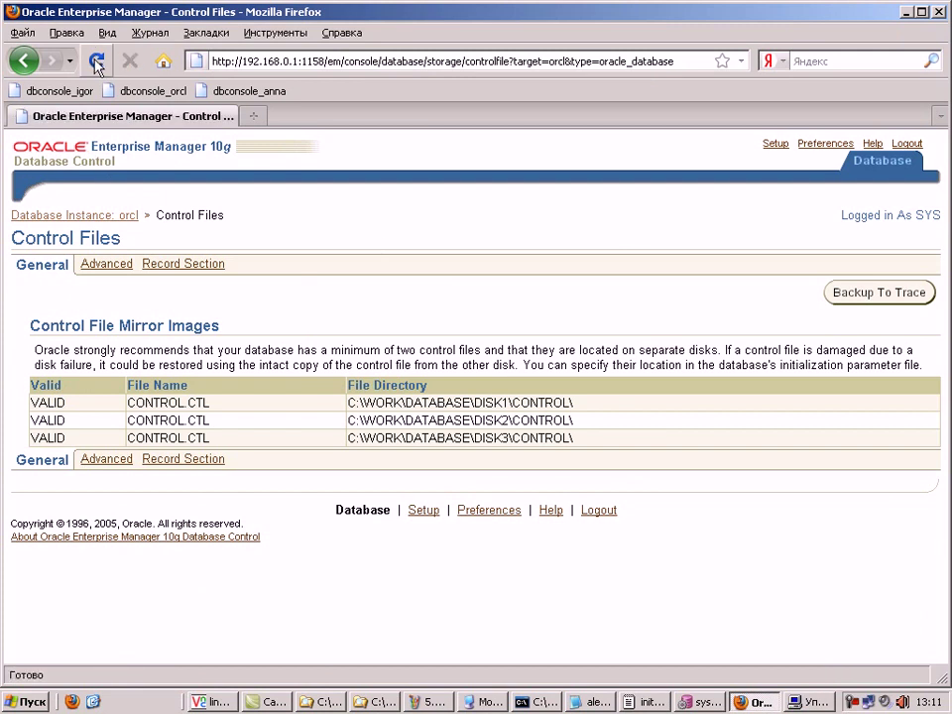
{"action": "left_click", "coordinate": [96, 61]}
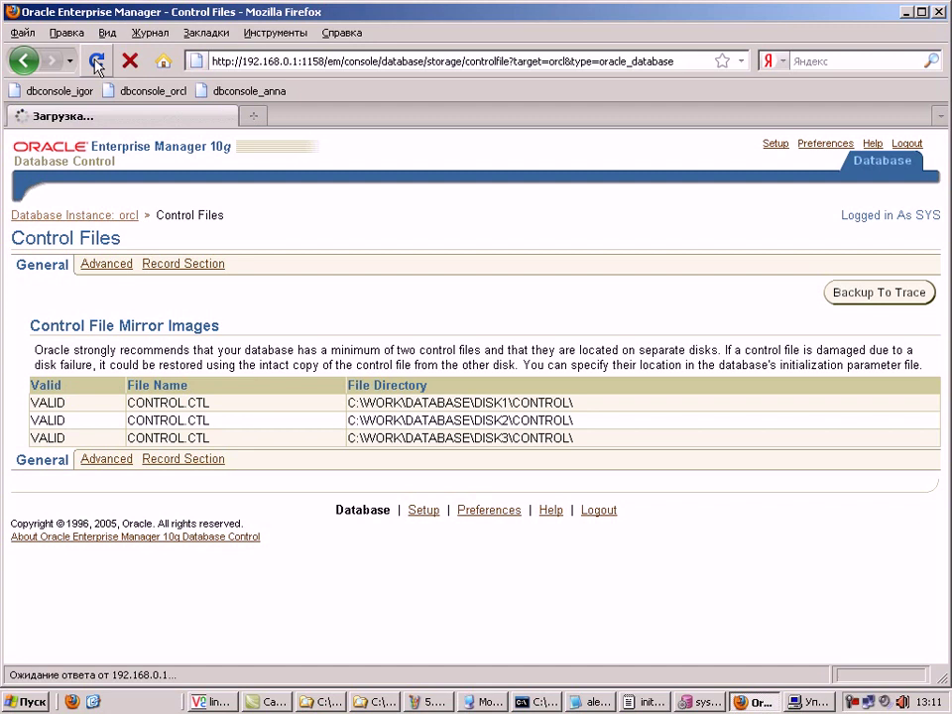
{"action": "left_click", "coordinate": [96, 61]}
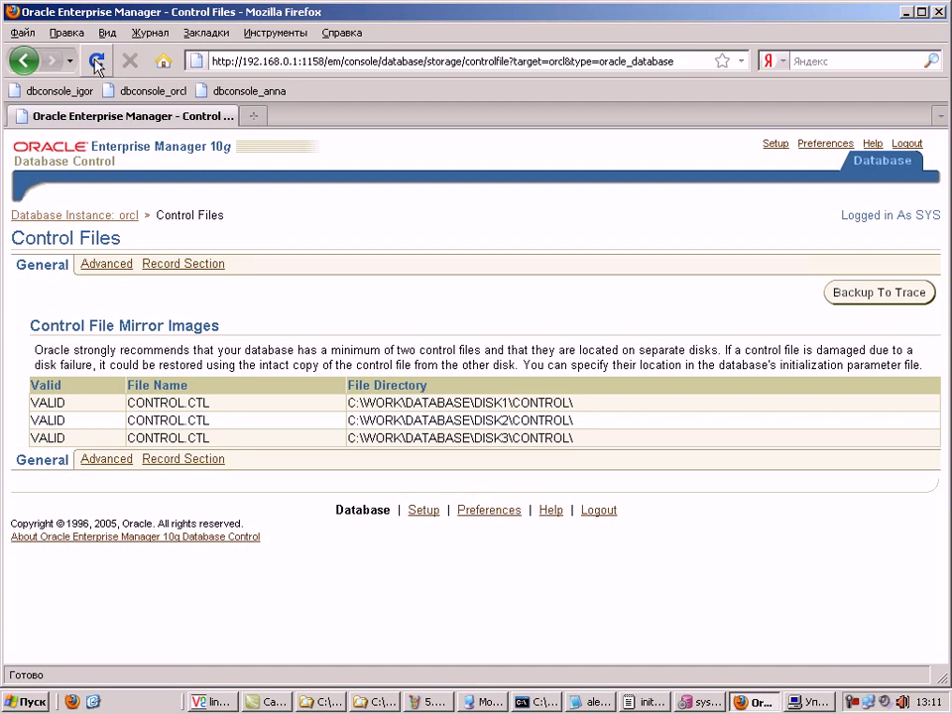
{"action": "left_click", "coordinate": [96, 61]}
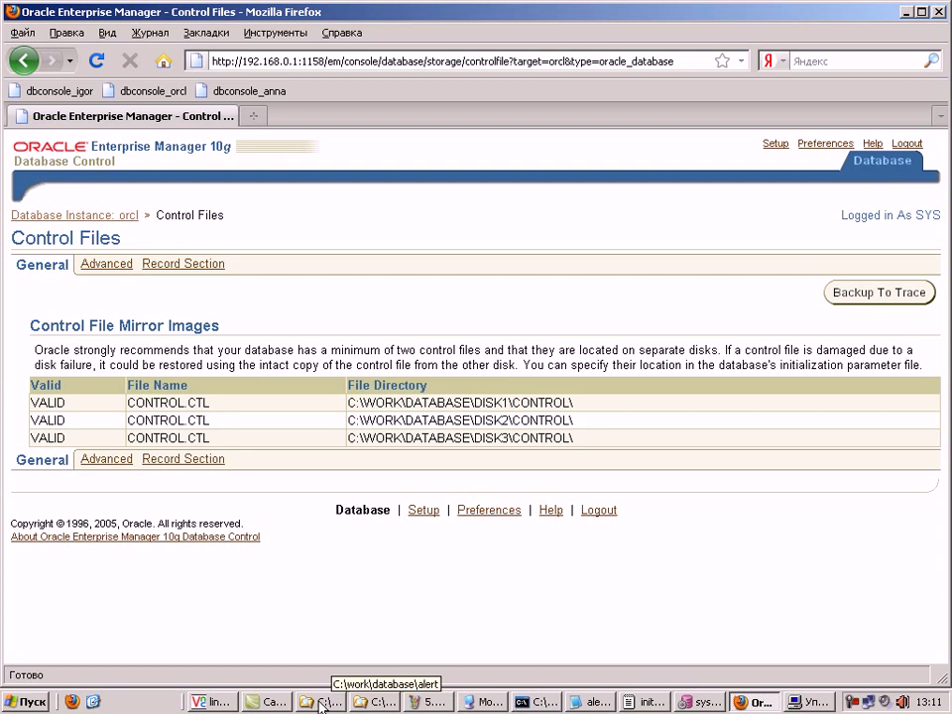
{"action": "left_click", "coordinate": [382, 702]}
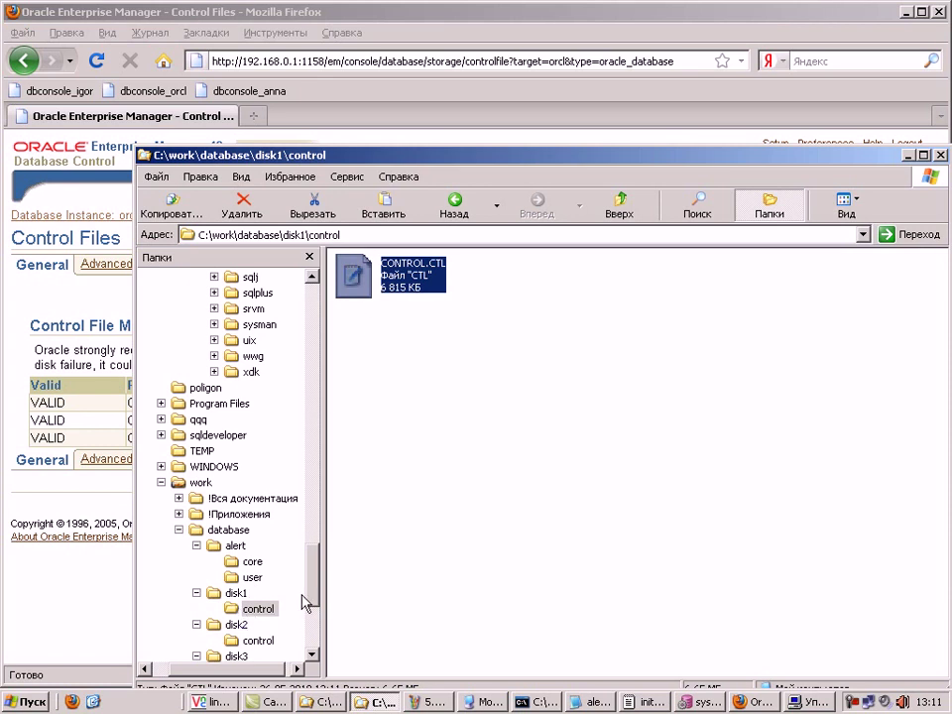
- Browse the control folders of disk1, disk2 and disk3 to compare CONTROL.CTL sizes
{"action": "key", "text": "BackSpace"}
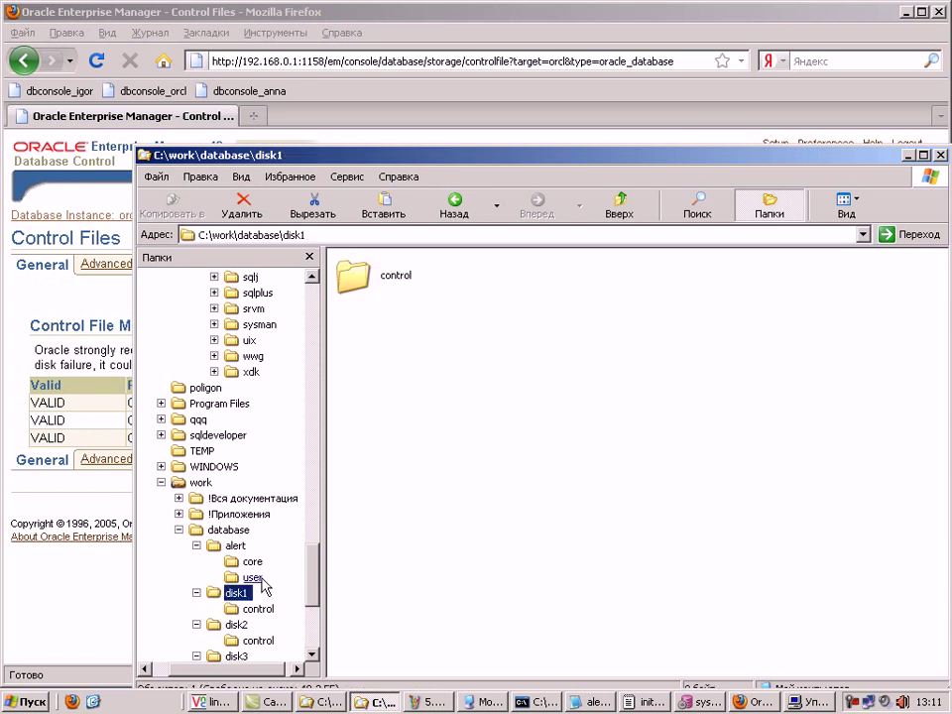
{"action": "left_click", "coordinate": [256, 579]}
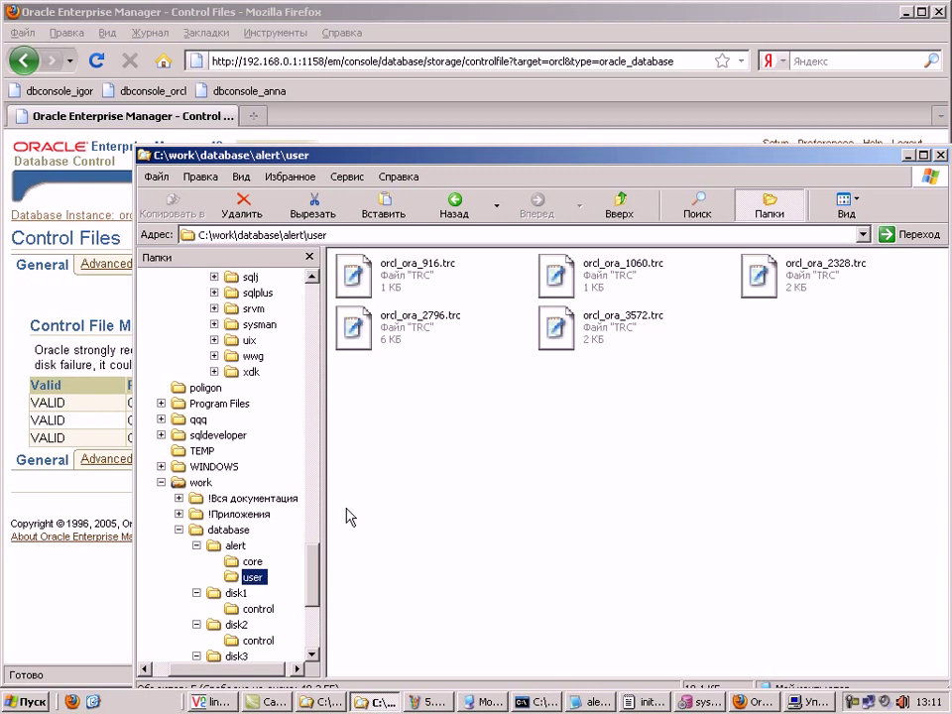
{"action": "left_click", "coordinate": [256, 608]}
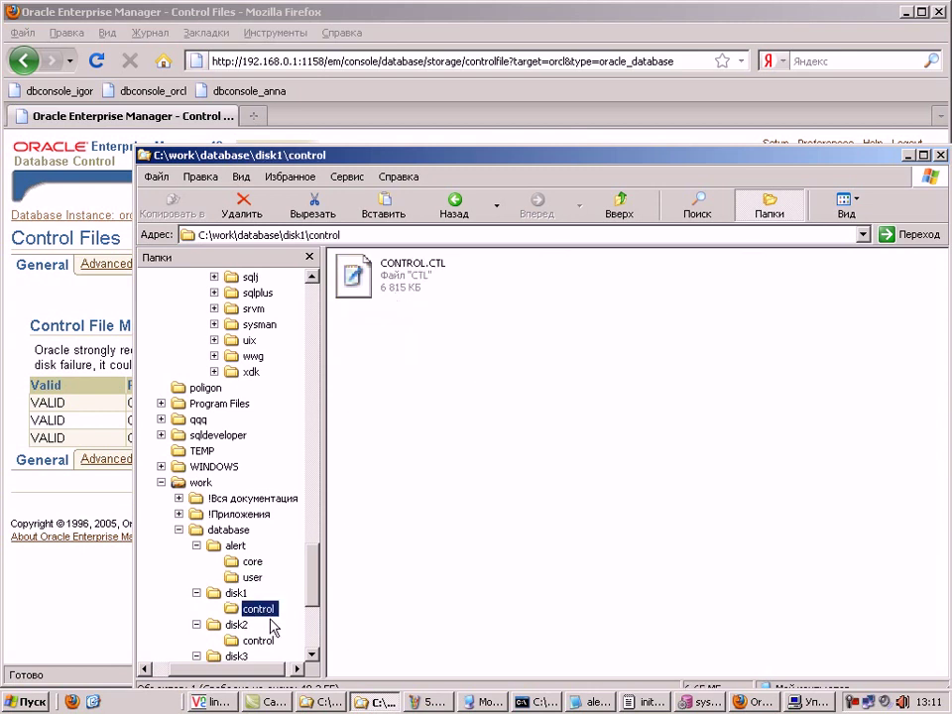
{"action": "left_click", "coordinate": [257, 639]}
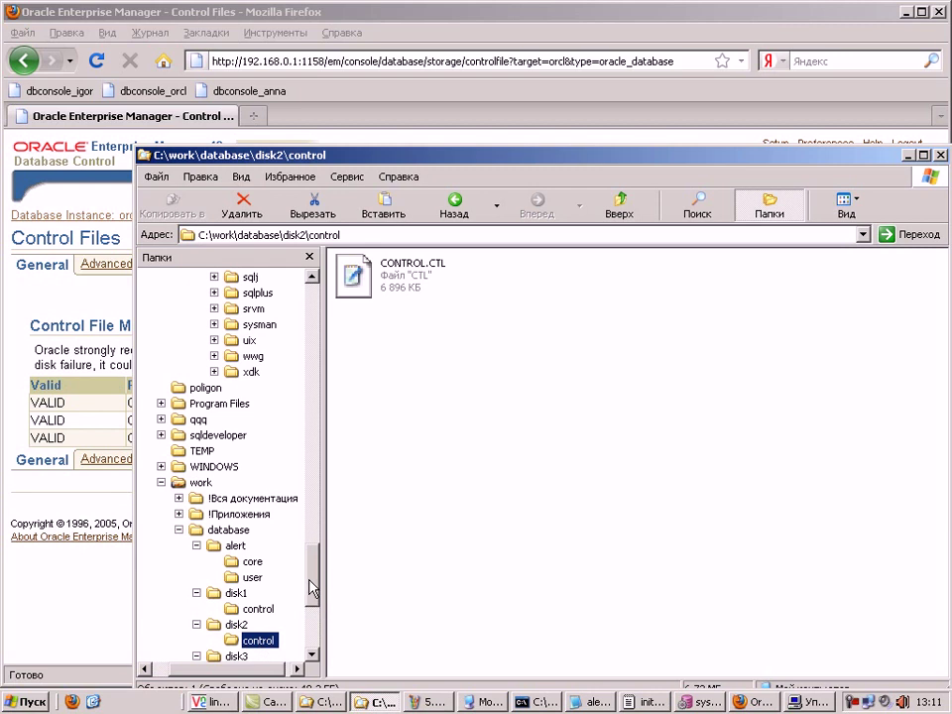
{"action": "scroll", "coordinate": [311, 587], "scroll_direction": "down", "scroll_amount": 3}
{"action": "left_click", "coordinate": [269, 532]}
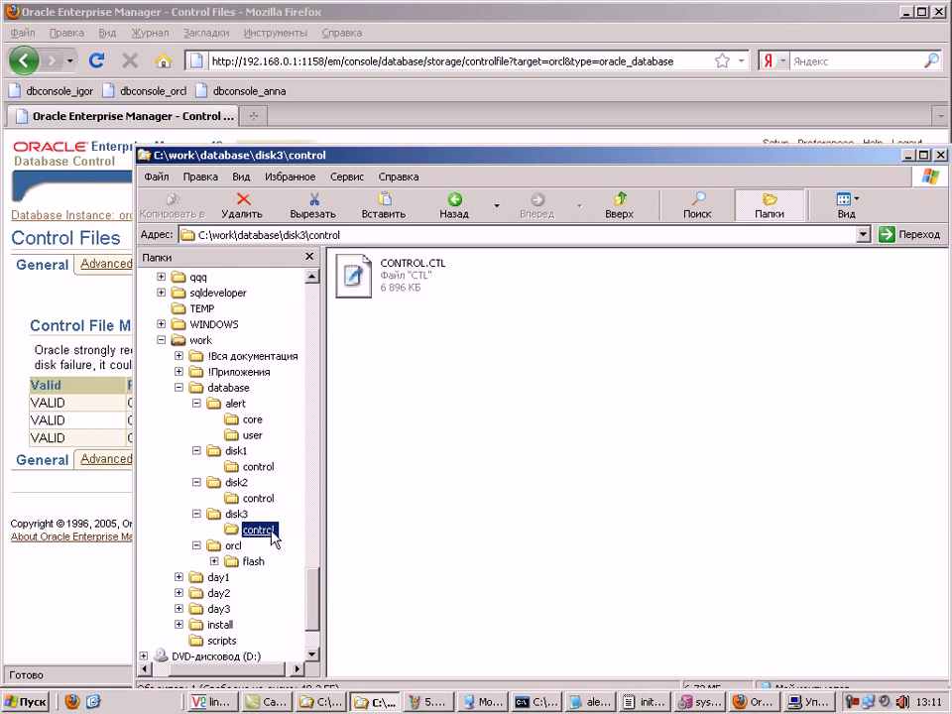
- Recheck each folder, confirming disk1's copy is 6 815 KB versus 6 896 KB elsewhere
{"action": "left_click", "coordinate": [267, 501]}
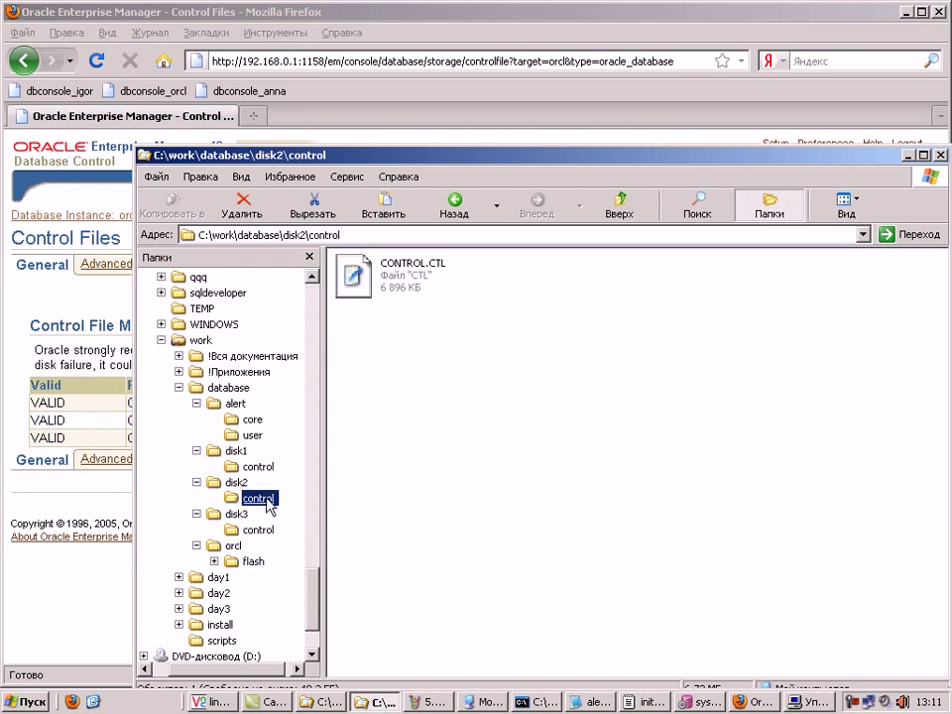
{"action": "left_click", "coordinate": [258, 468]}
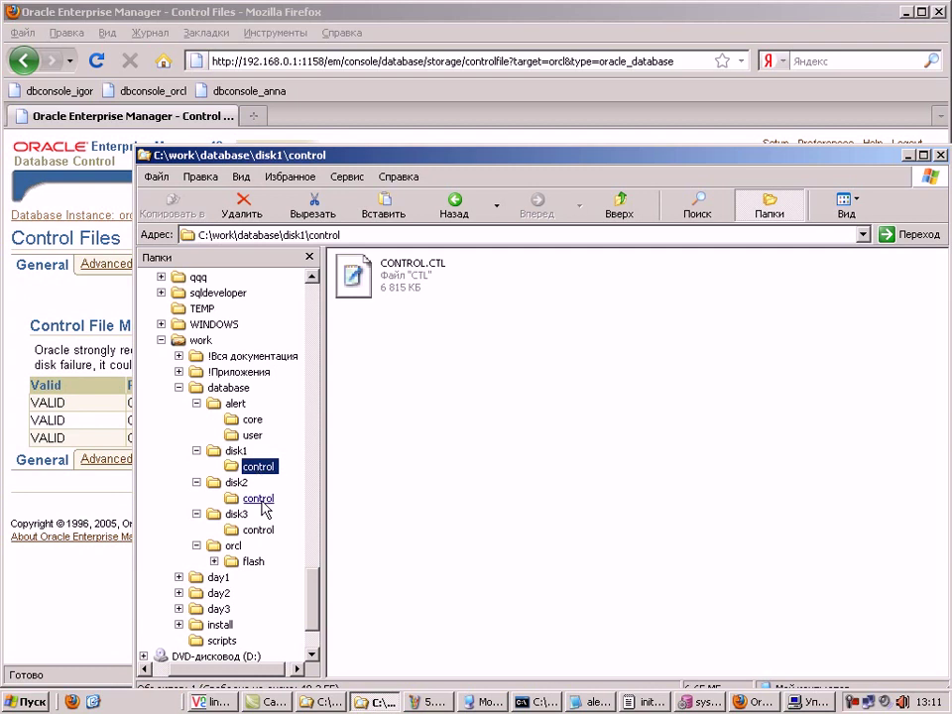
{"action": "left_click", "coordinate": [259, 497]}
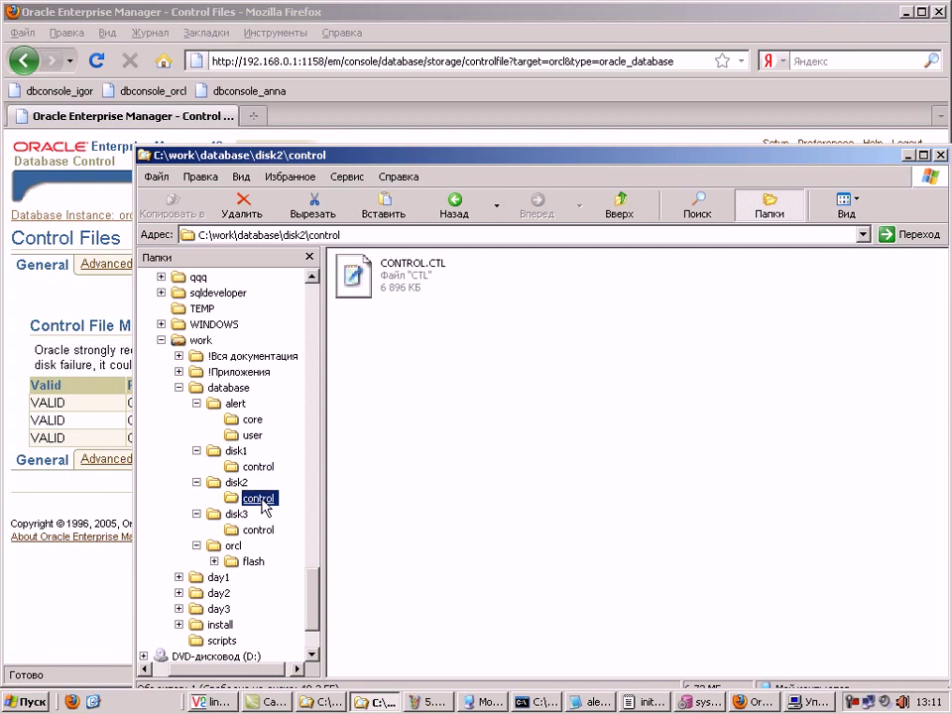
{"action": "left_click", "coordinate": [261, 532]}
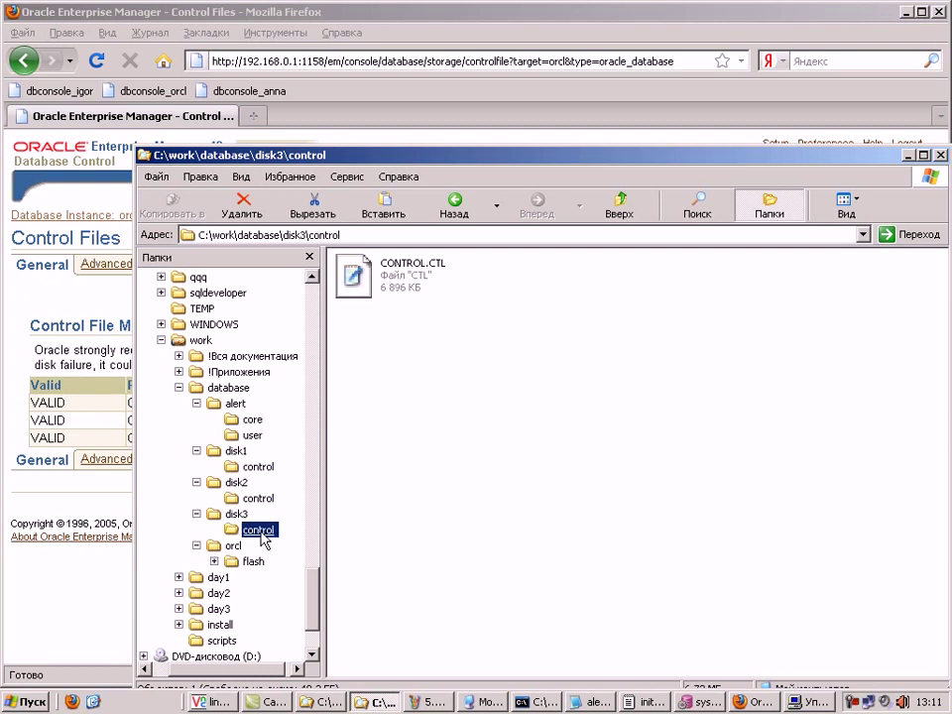
{"action": "left_click", "coordinate": [257, 468]}
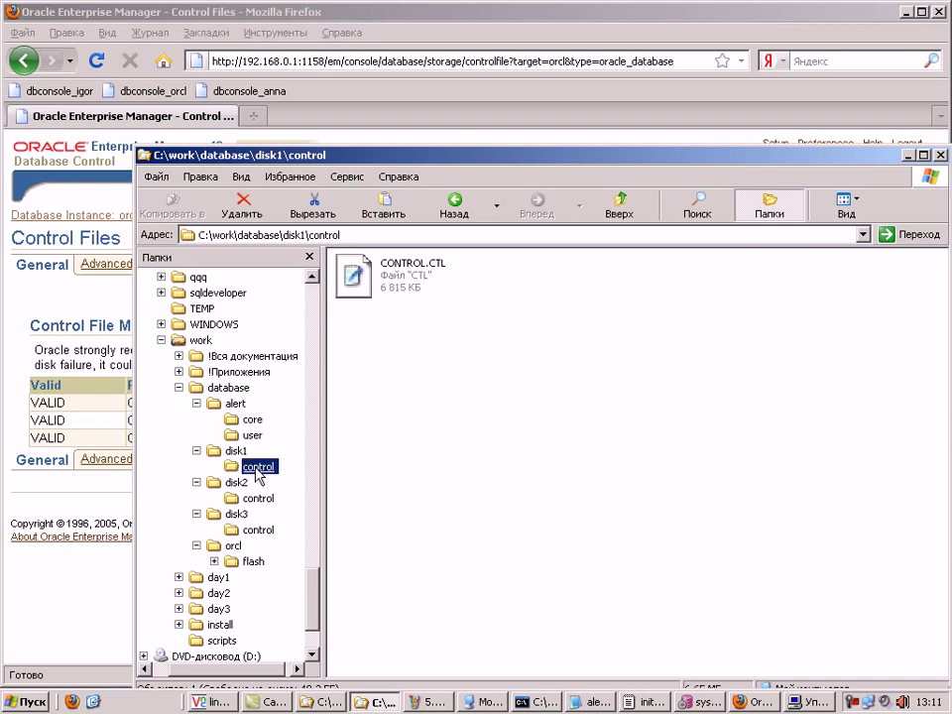
{"action": "left_click", "coordinate": [266, 505]}
{"action": "left_click", "coordinate": [268, 533]}
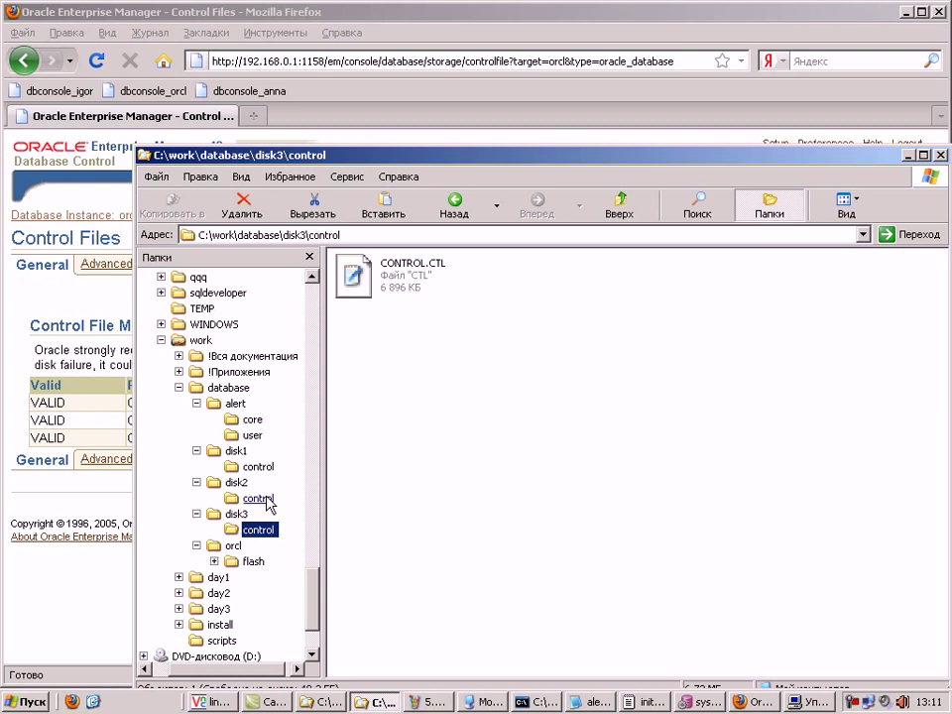
{"action": "left_click", "coordinate": [266, 504]}
- Copy disk2's CONTROL.CTL into disk1\control, confirming the overwrite
{"action": "left_click", "coordinate": [348, 272]}
{"action": "right_click", "coordinate": [373, 288]}
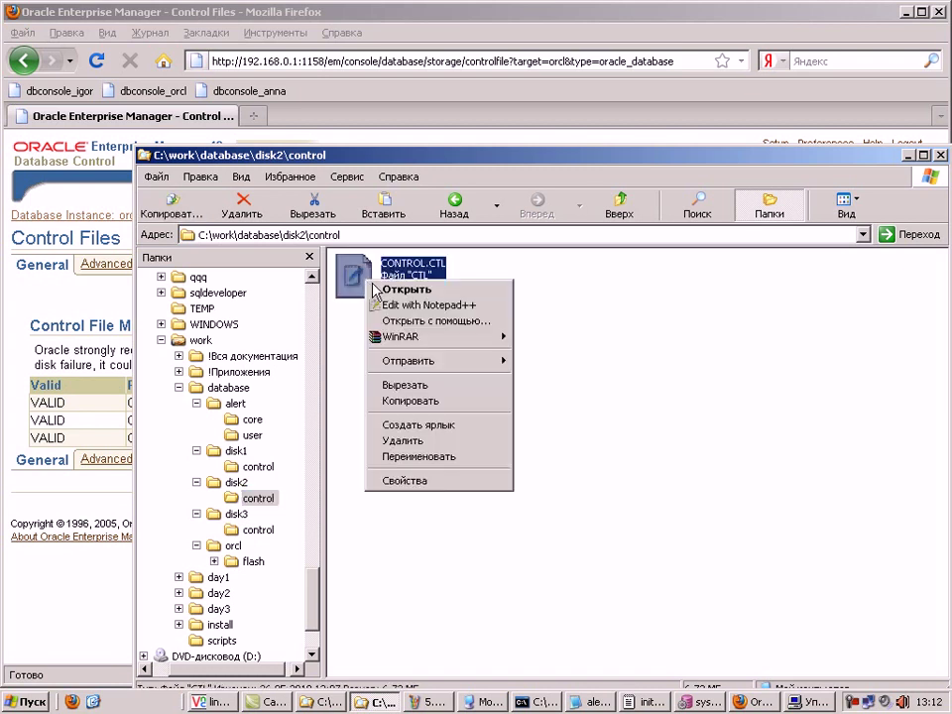
{"action": "left_click", "coordinate": [408, 401]}
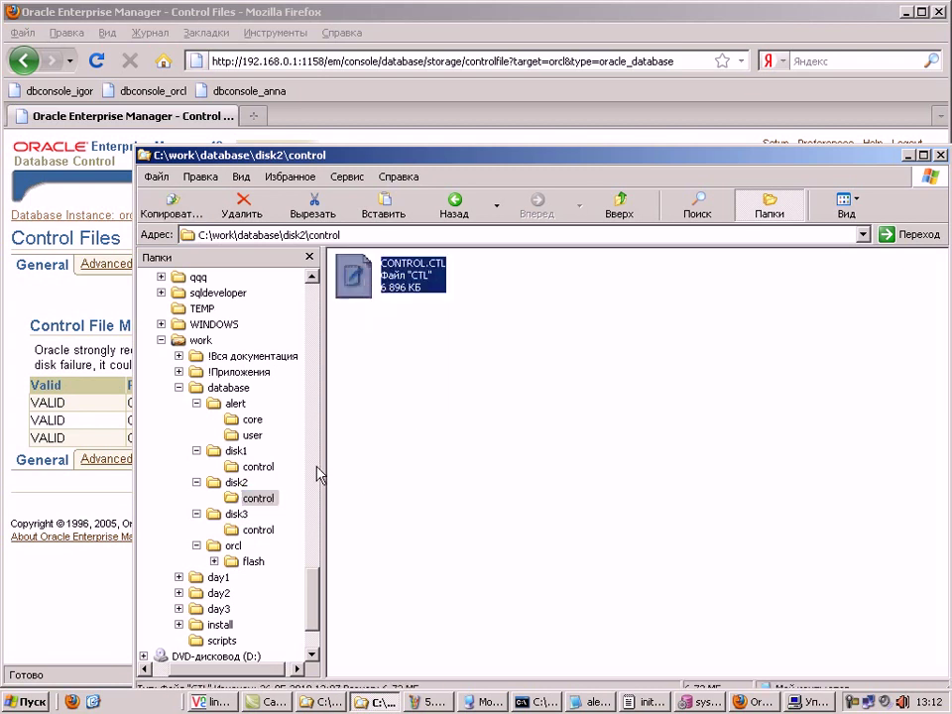
{"action": "left_click", "coordinate": [263, 467]}
{"action": "right_click", "coordinate": [430, 334]}
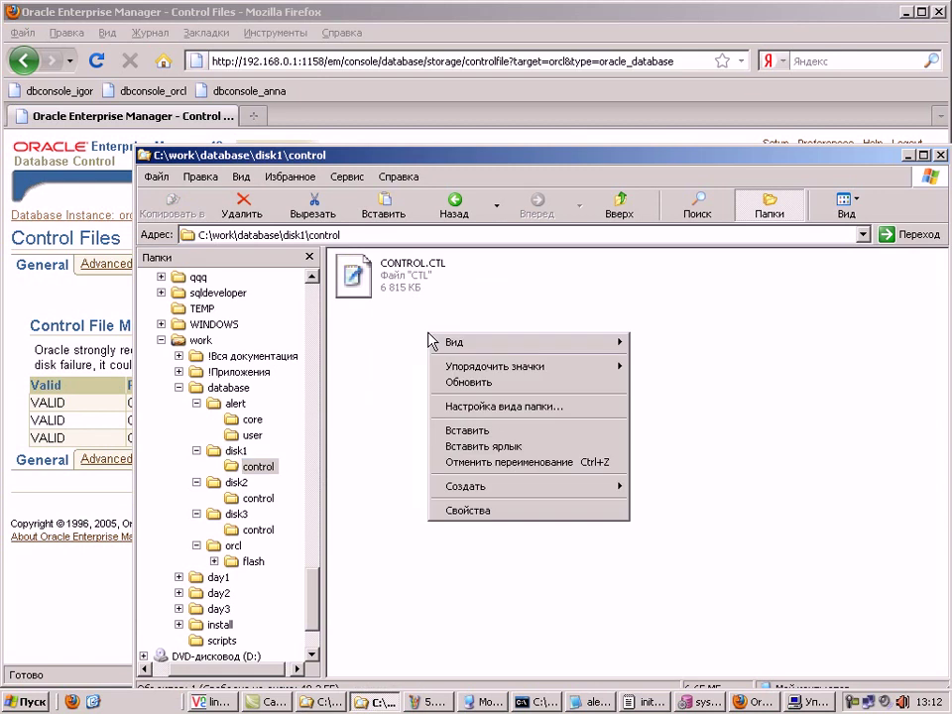
{"action": "left_click", "coordinate": [492, 430]}
{"action": "left_click", "coordinate": [509, 448]}
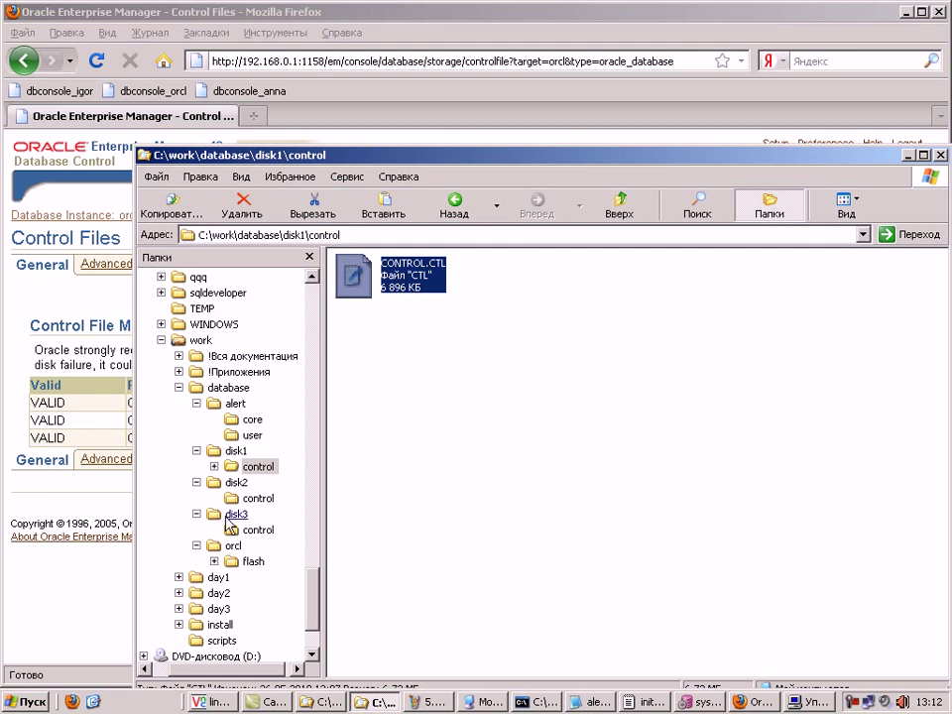
- Verify disk1's CONTROL.CTL is now 6 896 KB, then reload the Control Files page
{"action": "left_click", "coordinate": [258, 497]}
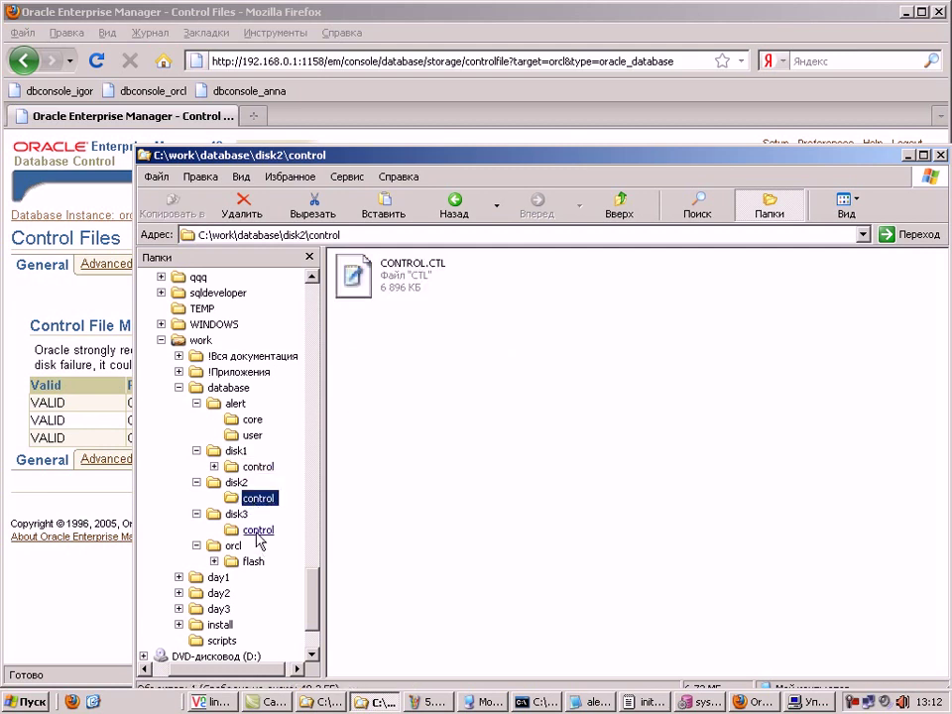
{"action": "left_click", "coordinate": [263, 468]}
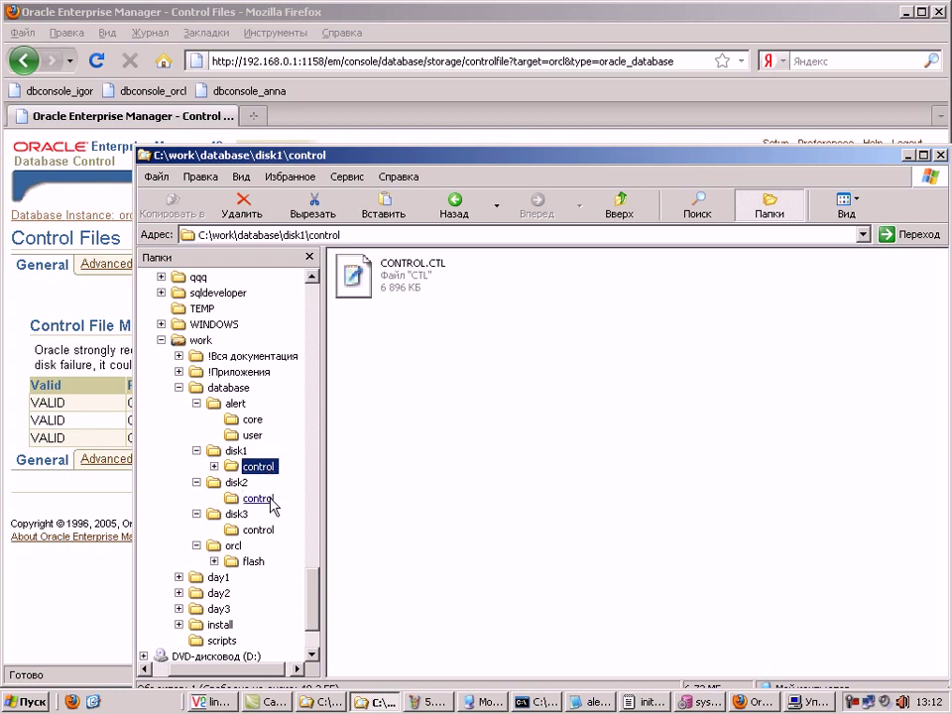
{"action": "left_click", "coordinate": [266, 500]}
{"action": "left_click", "coordinate": [263, 530]}
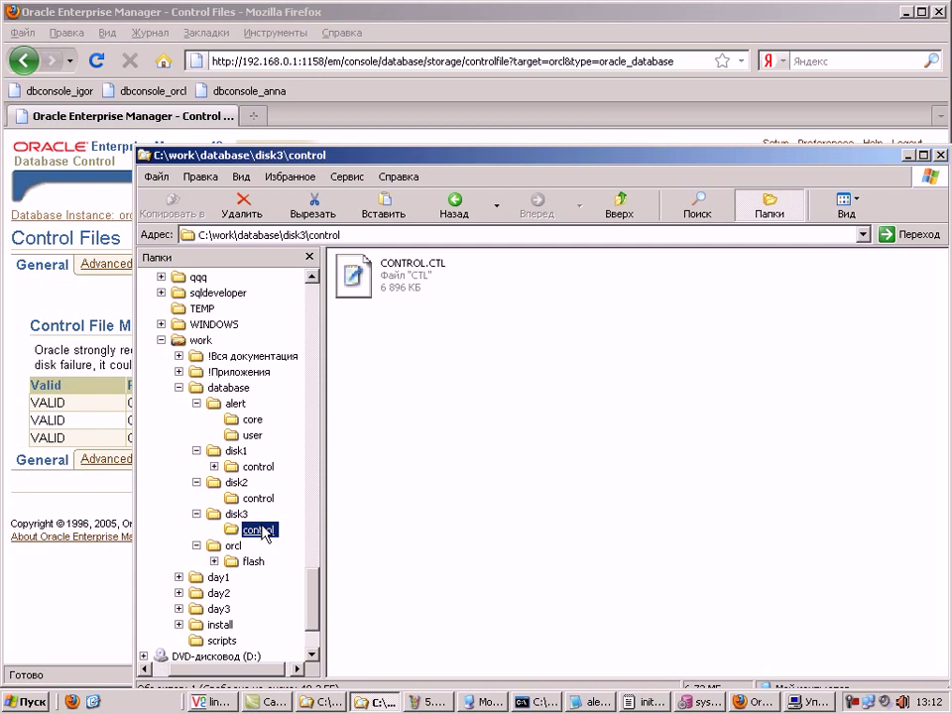
{"action": "left_click", "coordinate": [758, 704]}
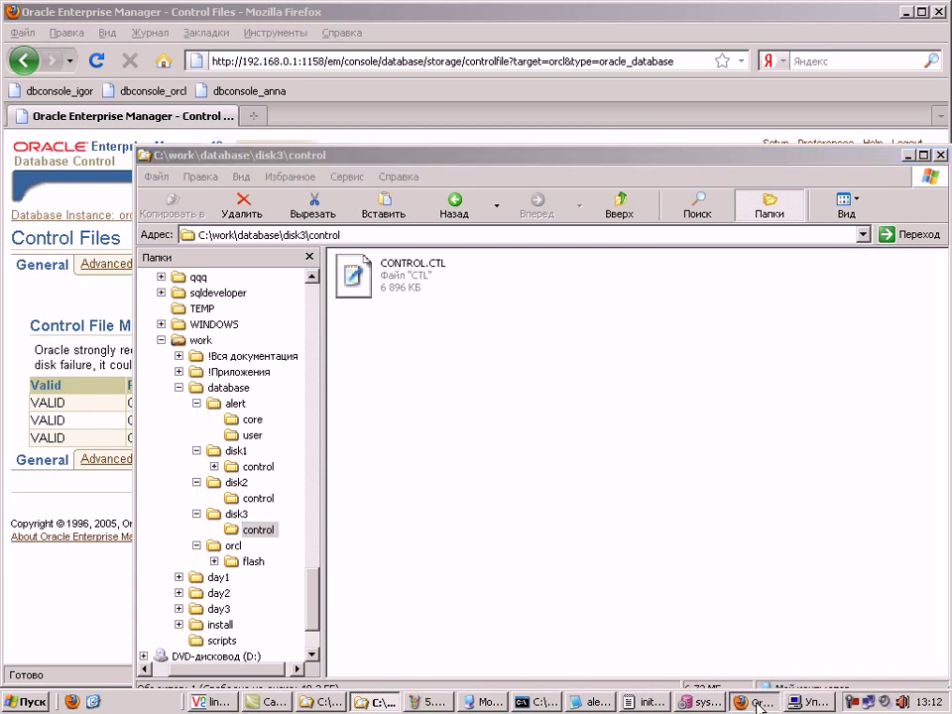
{"action": "left_click", "coordinate": [96, 61]}
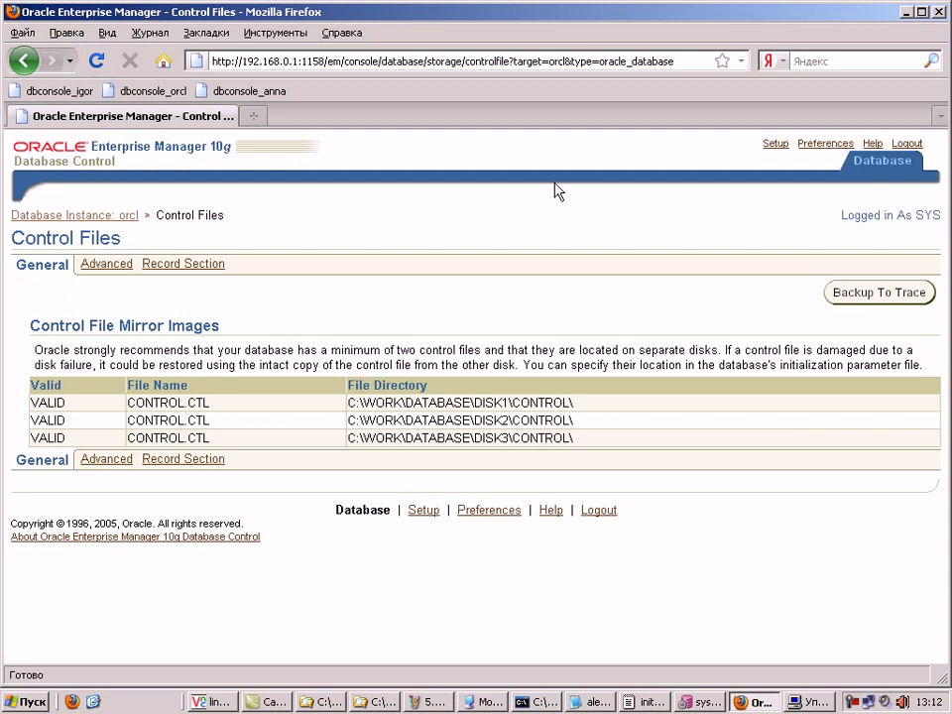
- Start SQL*Plus as sysdba in the command prompt and run 'startup force'
{"action": "left_click", "coordinate": [541, 701]}
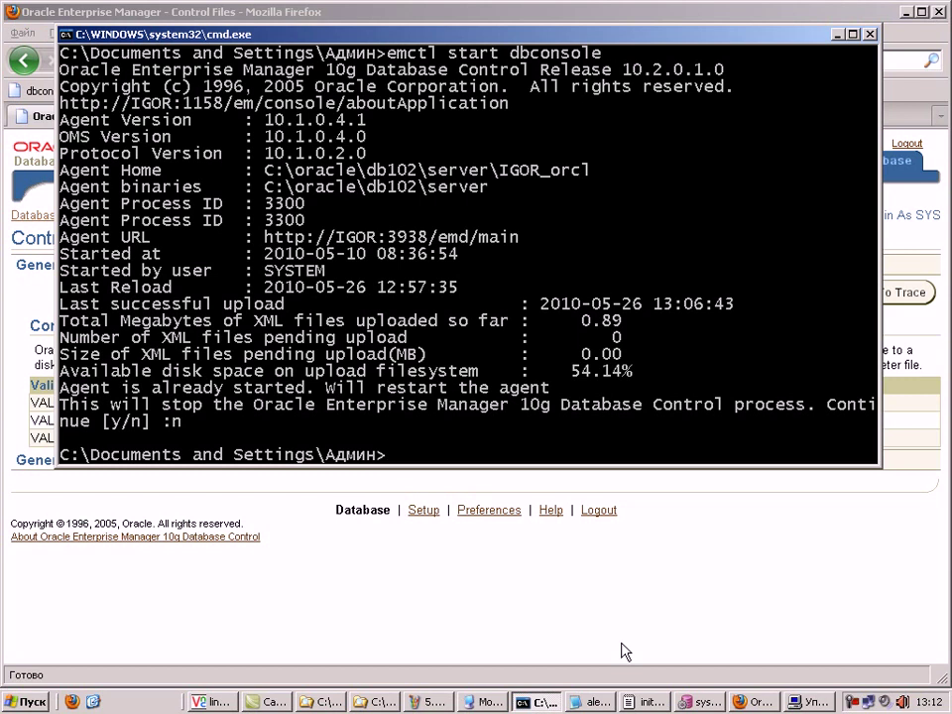
{"action": "type", "text": "startup"}
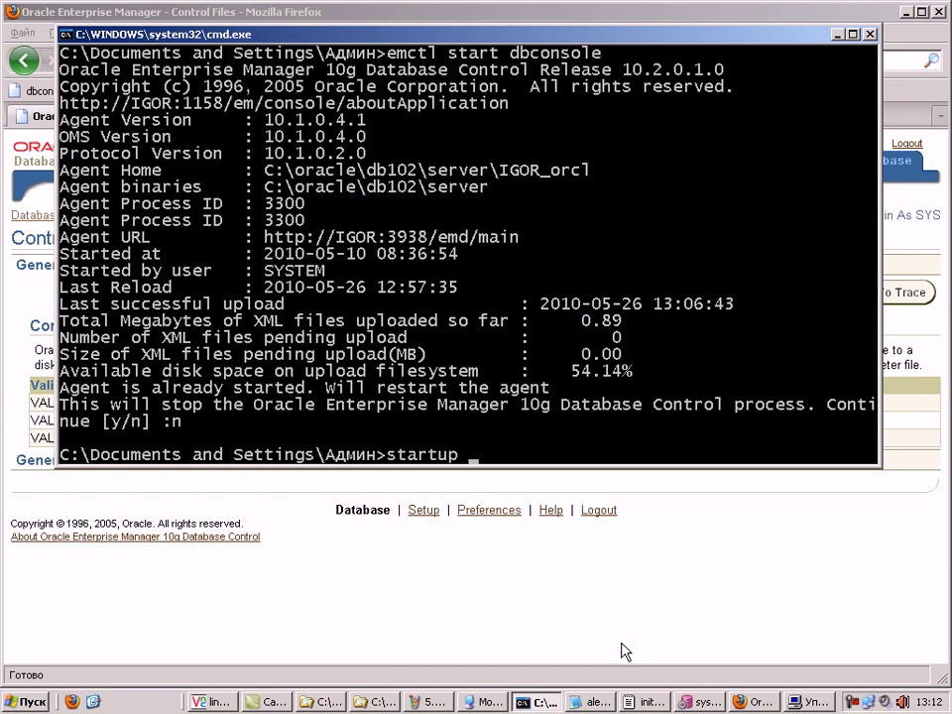
{"action": "type", "text": " force"}
{"action": "key", "text": "Return"}
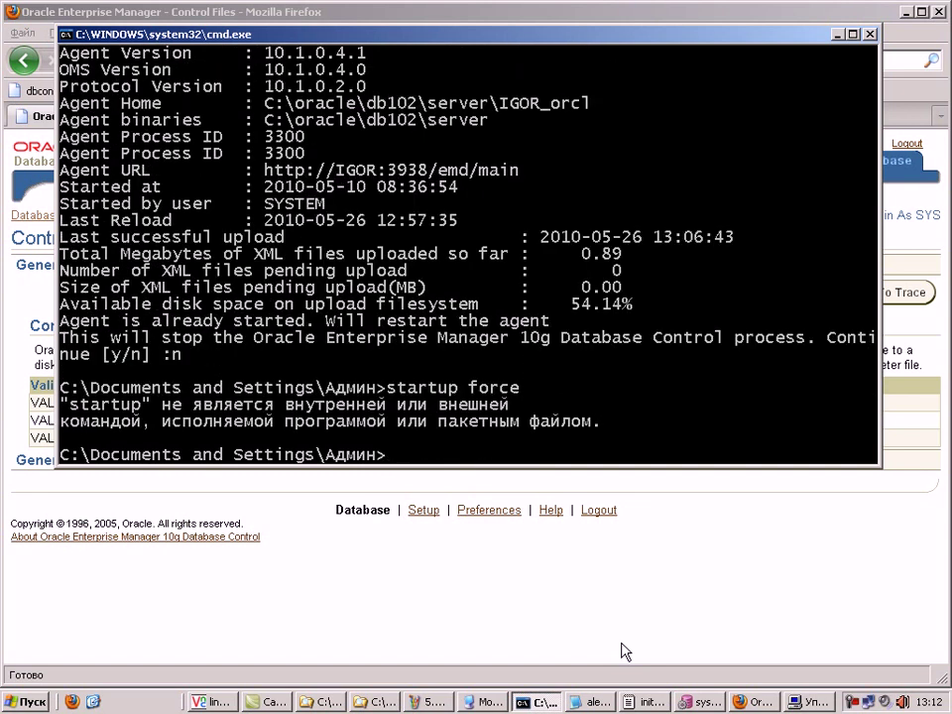
{"action": "key", "text": "Up"}
{"action": "key", "text": "Up"}
{"action": "key", "text": "Up"}
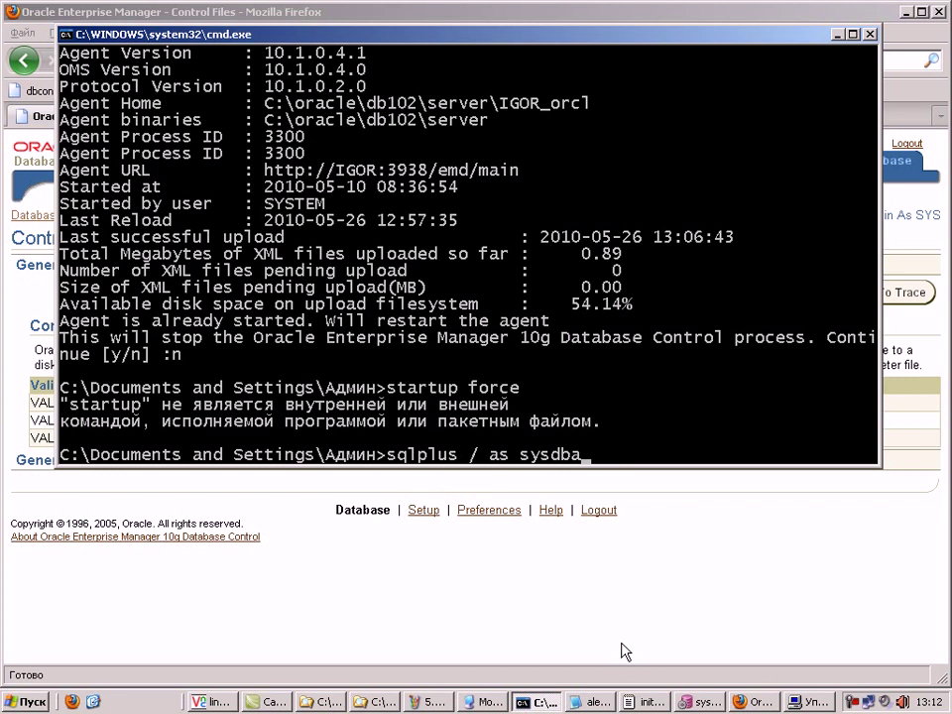
{"action": "key", "text": "Return"}
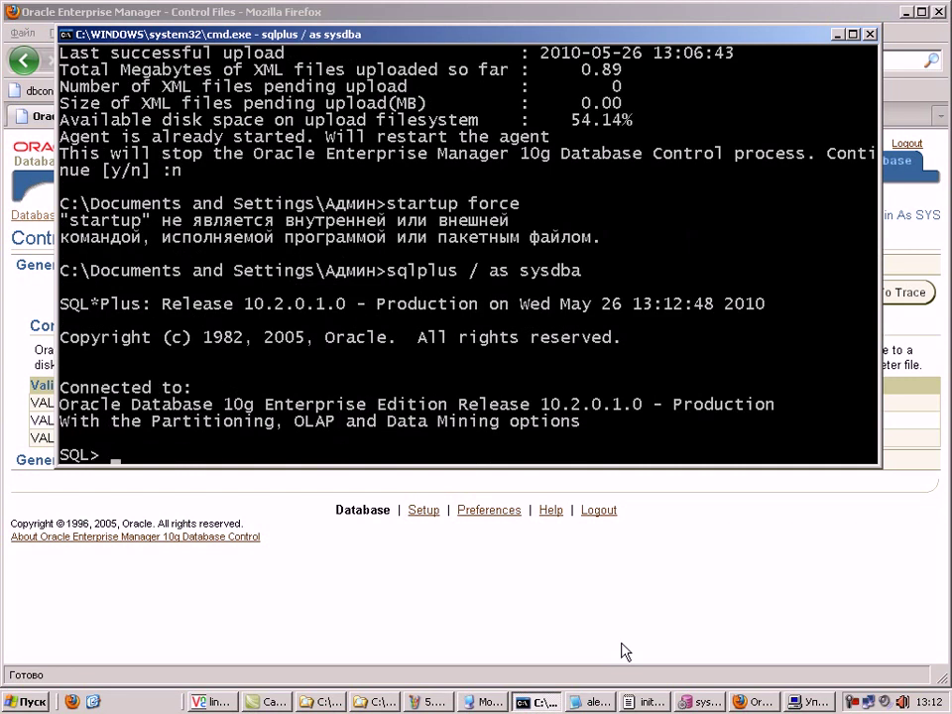
{"action": "type", "text": "startup force"}
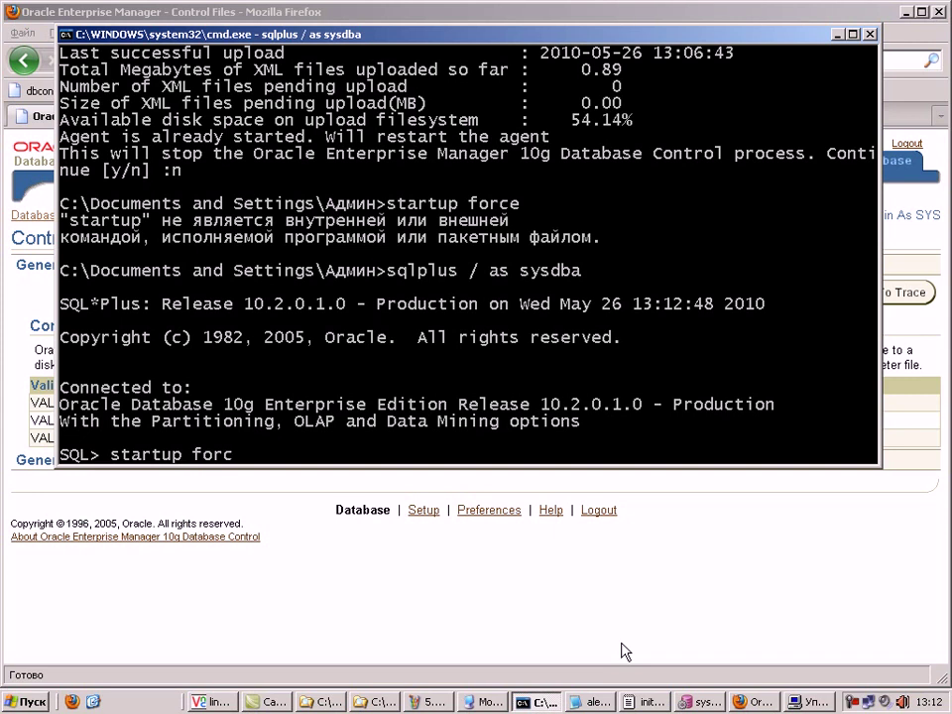
{"action": "key", "text": "Return"}
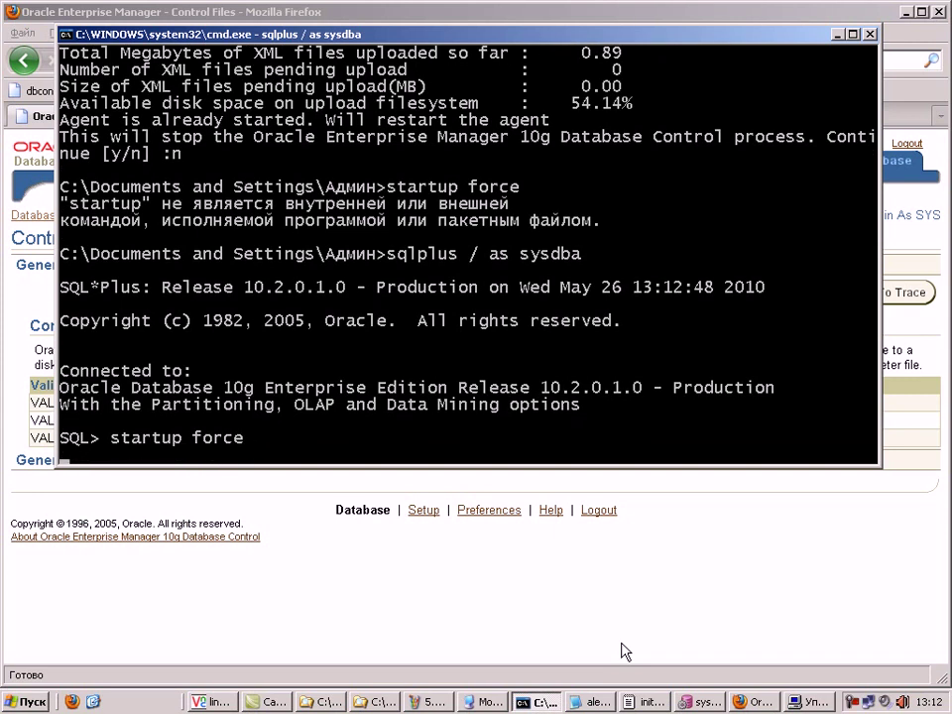
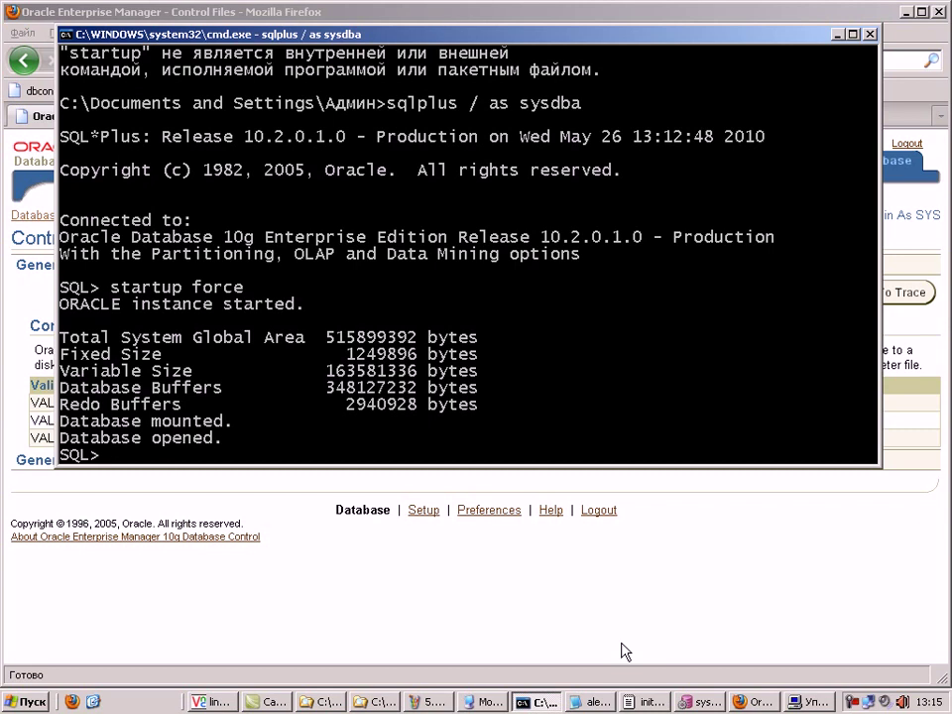
- Bring Firefox forward and reload the Enterprise Manager Control Files page
{"action": "left_click", "coordinate": [516, 629]}
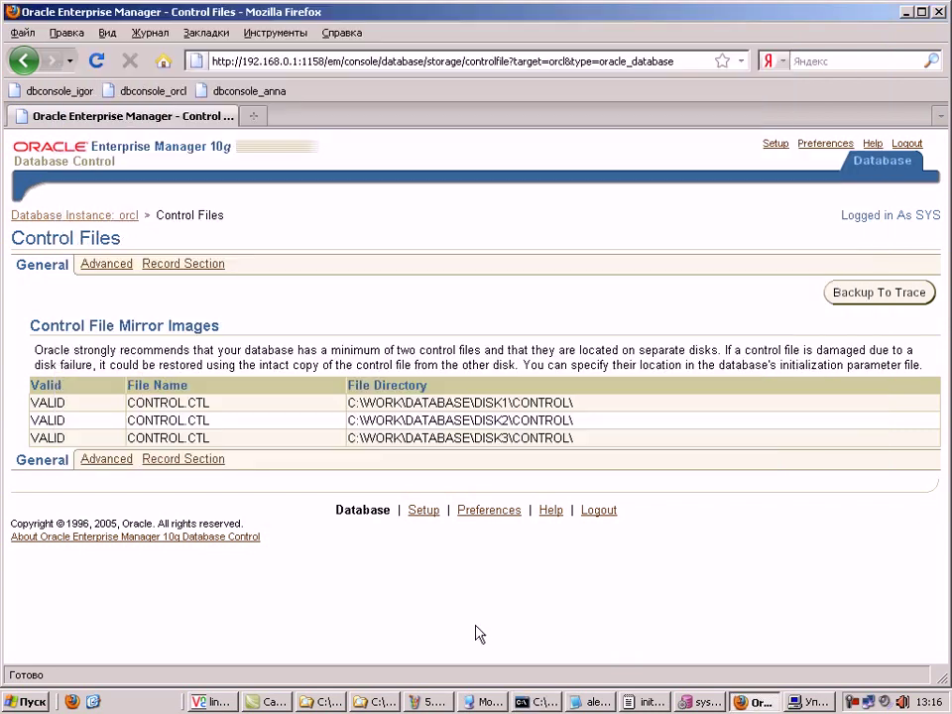
{"action": "left_click", "coordinate": [98, 61]}
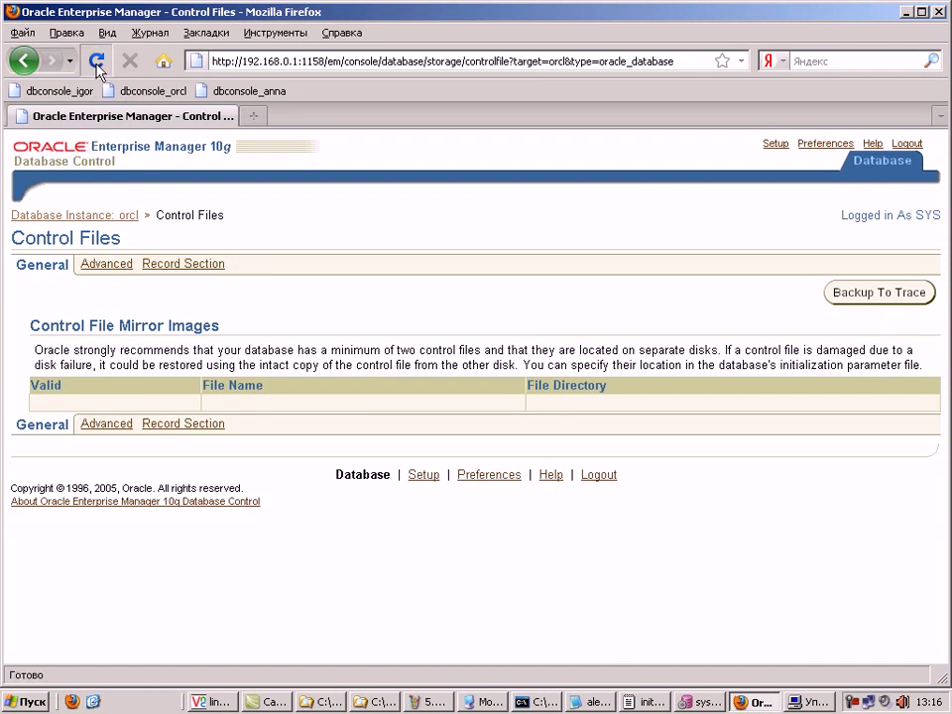
- Log out, then log back in to orcl as user sys with the account password and SYSDBA privileges
{"action": "left_click", "coordinate": [905, 144]}
{"action": "left_click", "coordinate": [33, 255]}
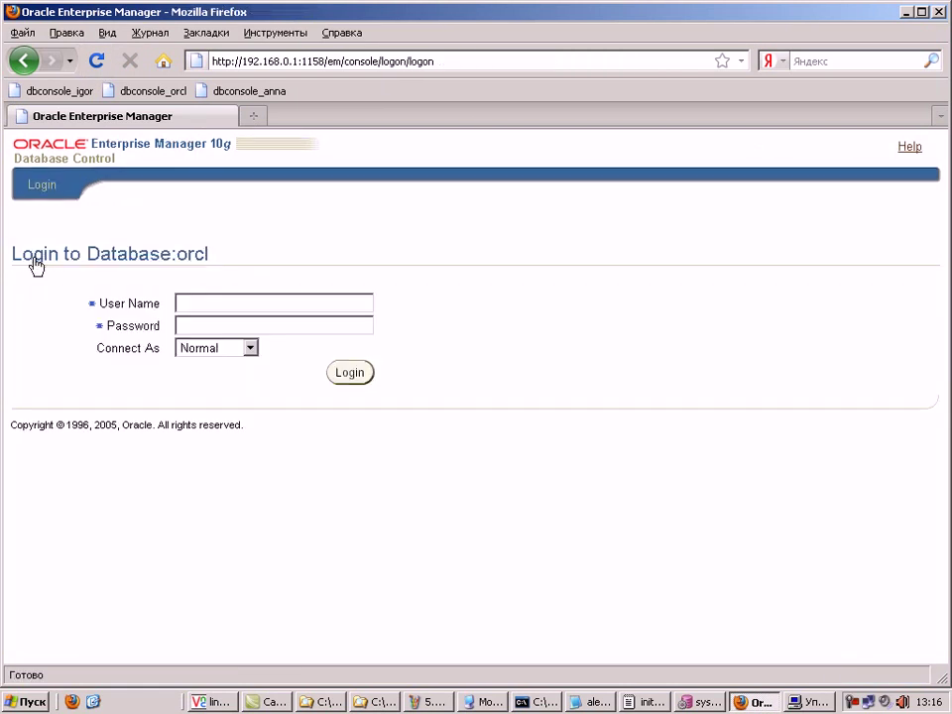
{"action": "type", "text": "sys"}
{"action": "key", "text": "Tab"}
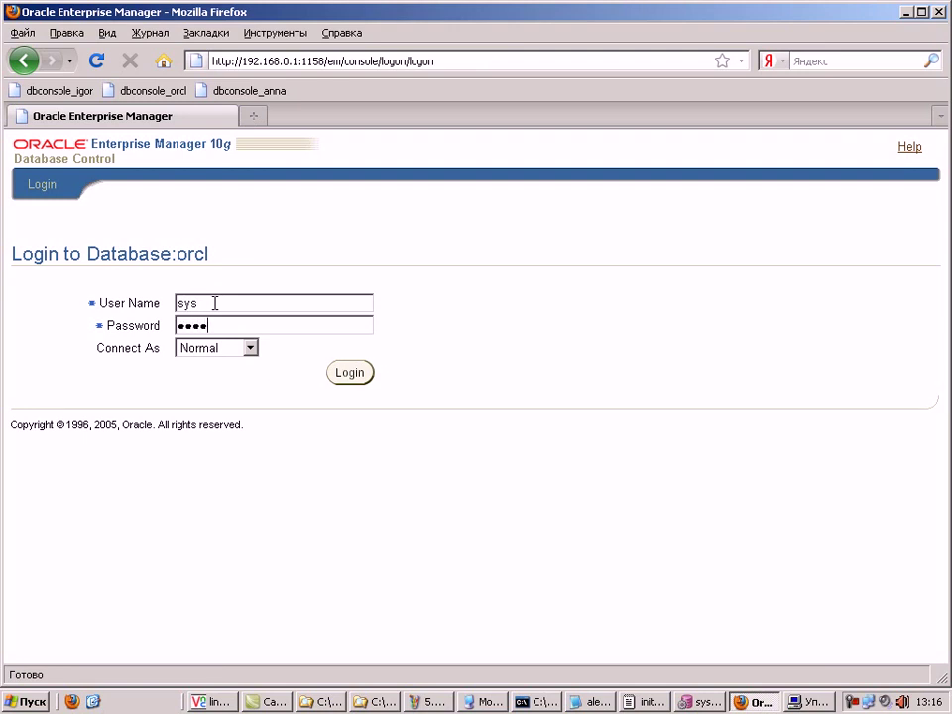
{"action": "left_click", "coordinate": [250, 348]}
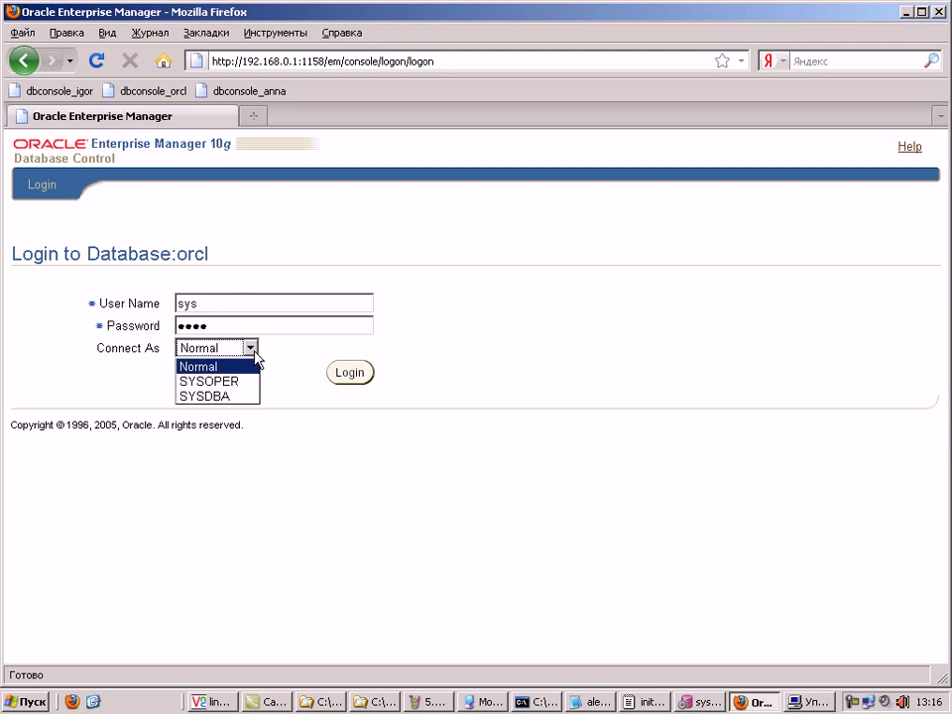
{"action": "left_click", "coordinate": [234, 396]}
{"action": "left_click", "coordinate": [338, 382]}
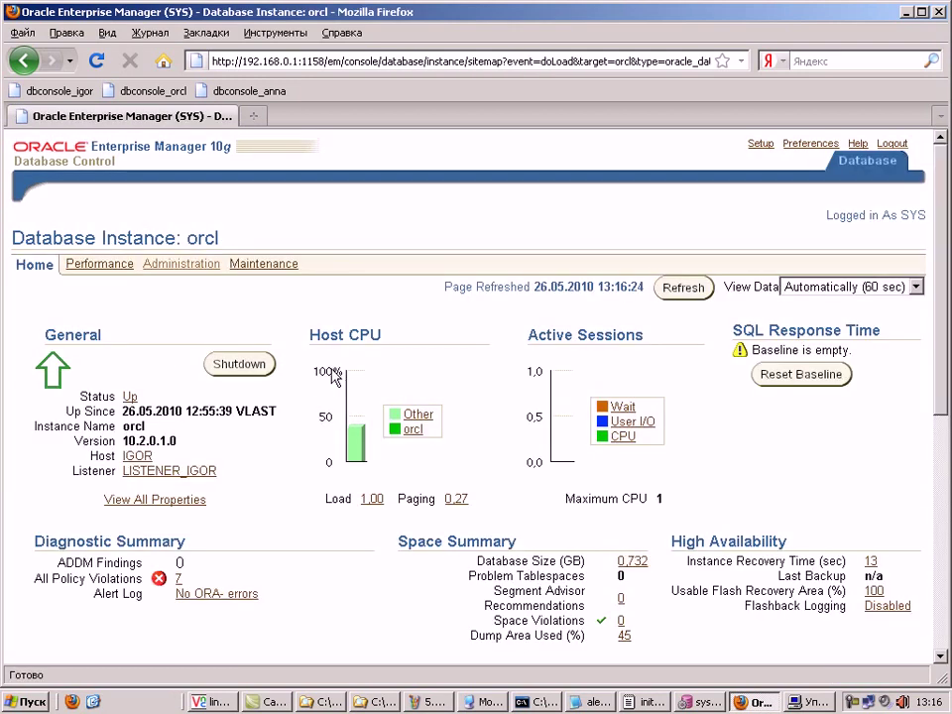
- Review the three control files under Administration > Control Files, then return to the orcl instance page
{"action": "left_click", "coordinate": [172, 264]}
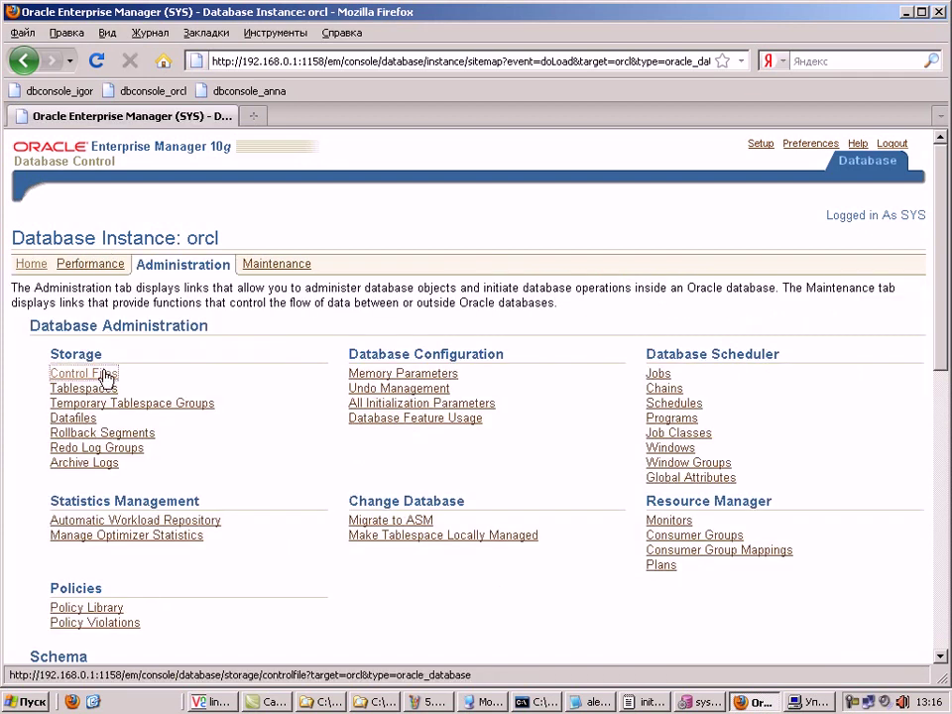
{"action": "left_click", "coordinate": [99, 373]}
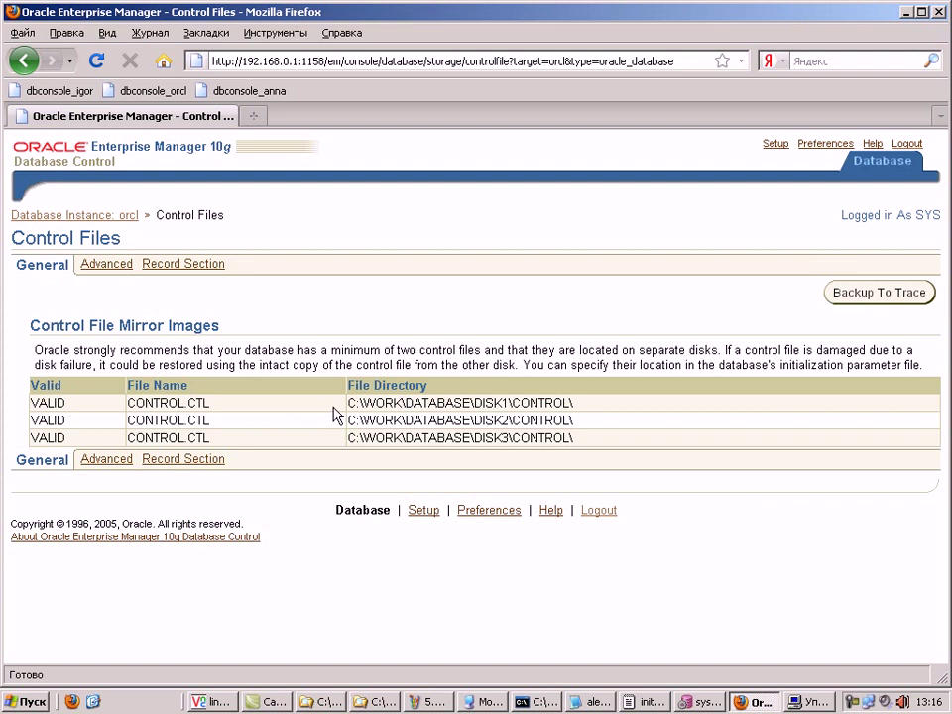
{"action": "left_click", "coordinate": [94, 218]}
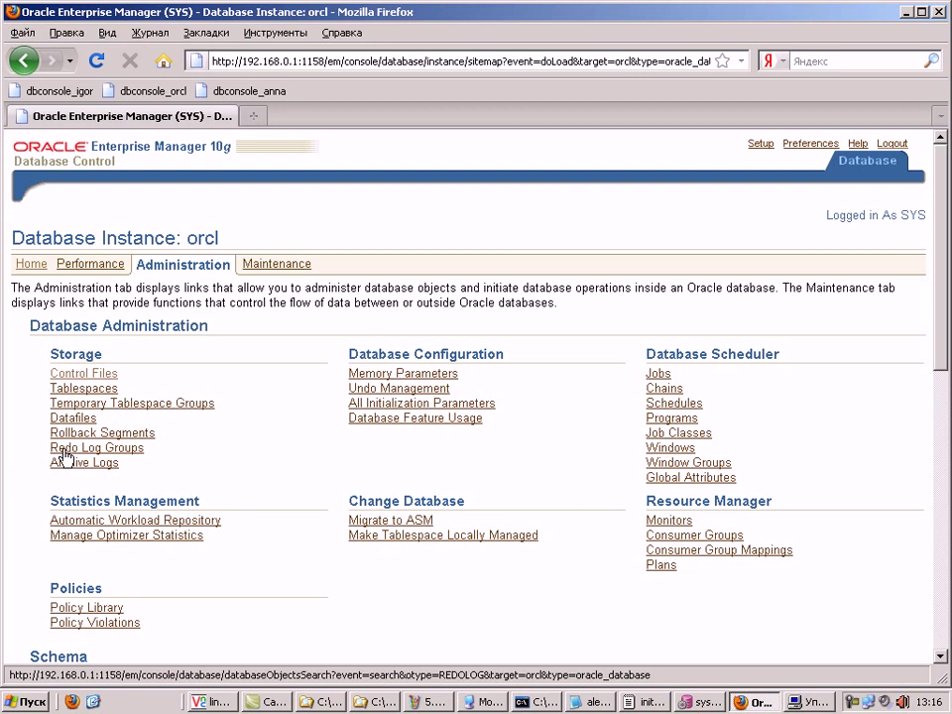
- Open redo log group 1's details, showing the single 51200 KB member REDO01.LOG
{"action": "left_click", "coordinate": [64, 449]}
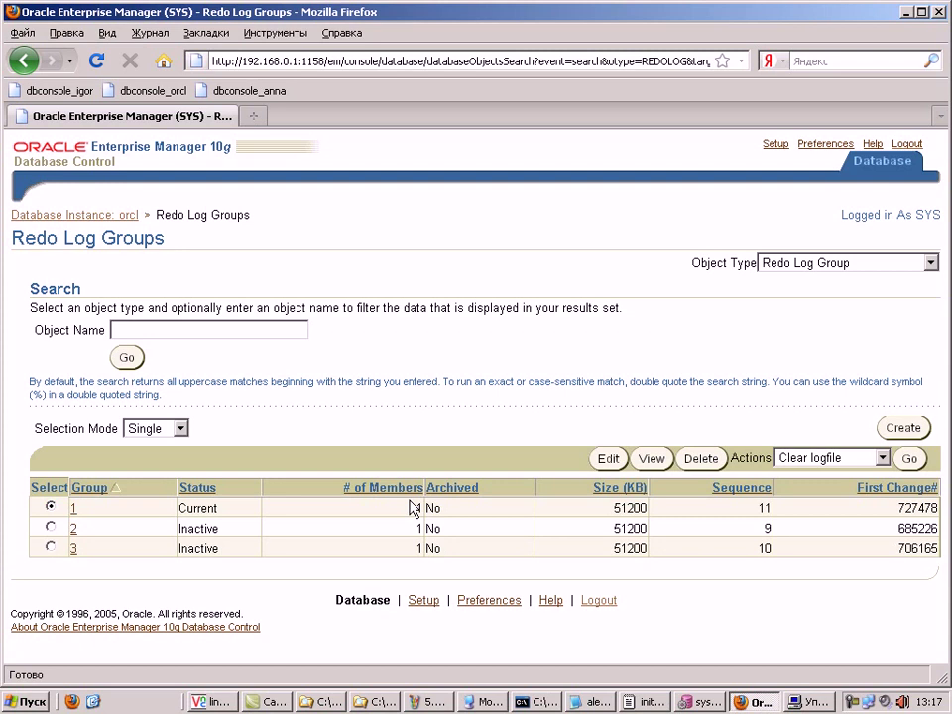
{"action": "left_click", "coordinate": [73, 507]}
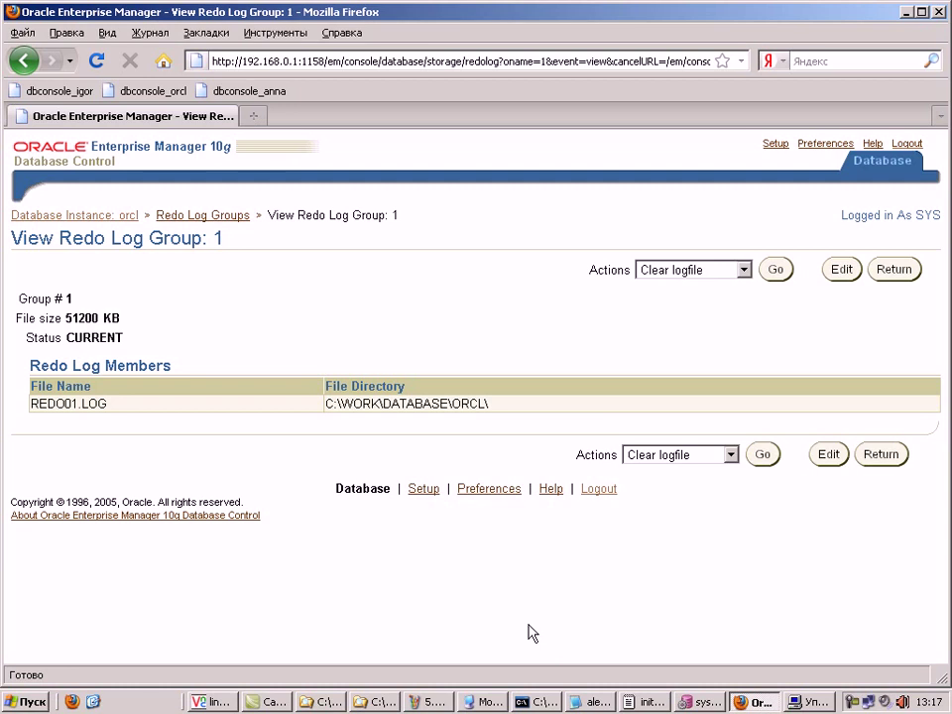
{"action": "left_click", "coordinate": [431, 702]}
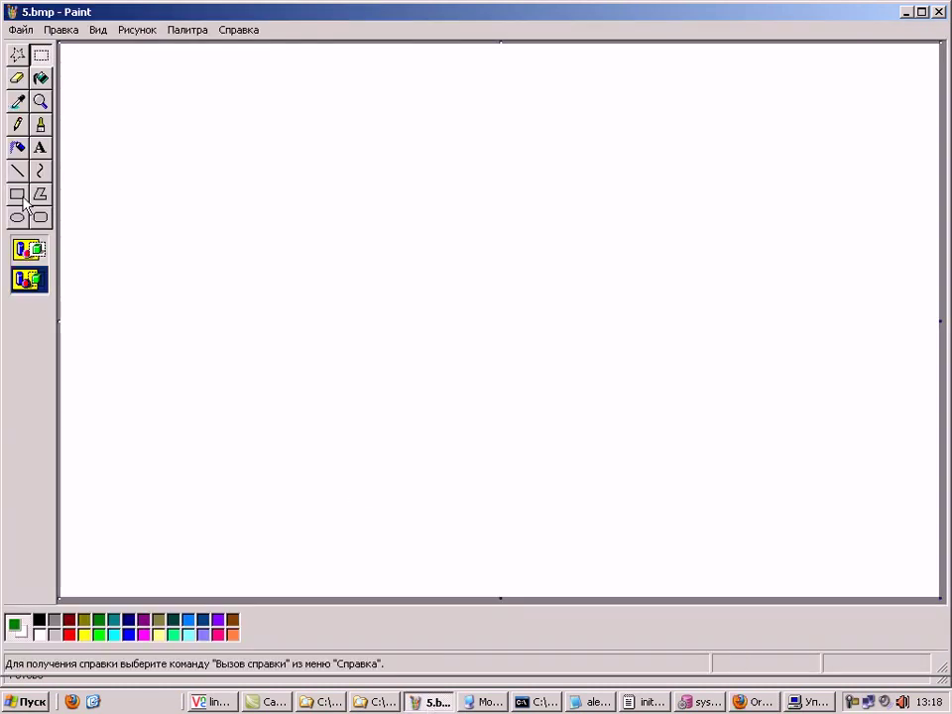
- Add black text labels 'group 1' and 'group 2' side by side at the top of 5.bmp
{"action": "left_click", "coordinate": [41, 147]}
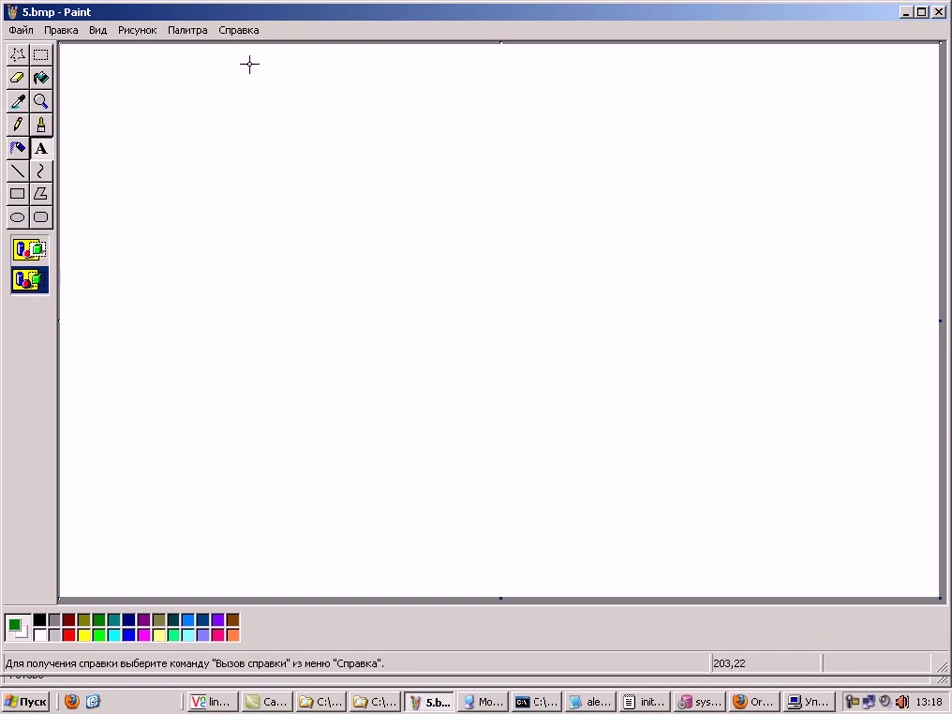
{"action": "left_click_drag", "start_coordinate": [249, 64], "coordinate": [546, 214]}
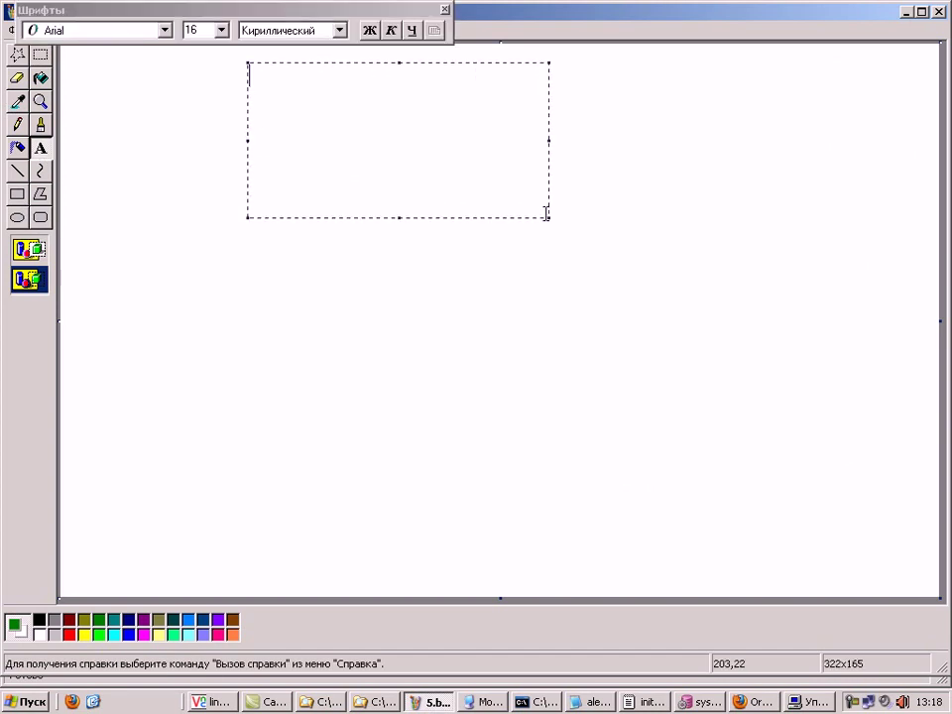
{"action": "type", "text": "group"}
{"action": "left_click", "coordinate": [40, 620]}
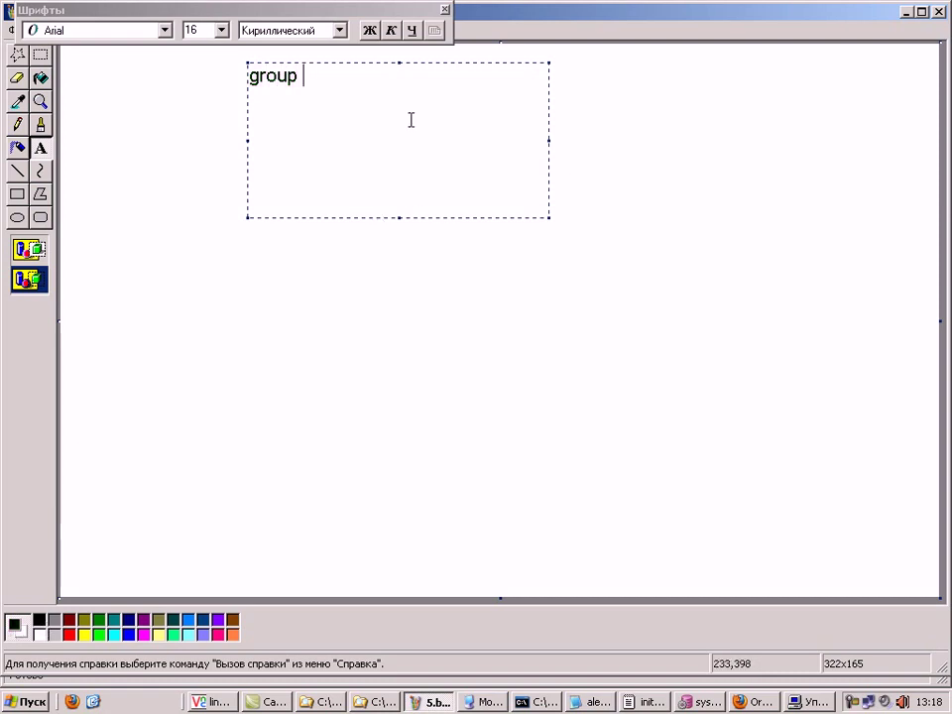
{"action": "type", "text": "1"}
{"action": "left_click", "coordinate": [292, 204]}
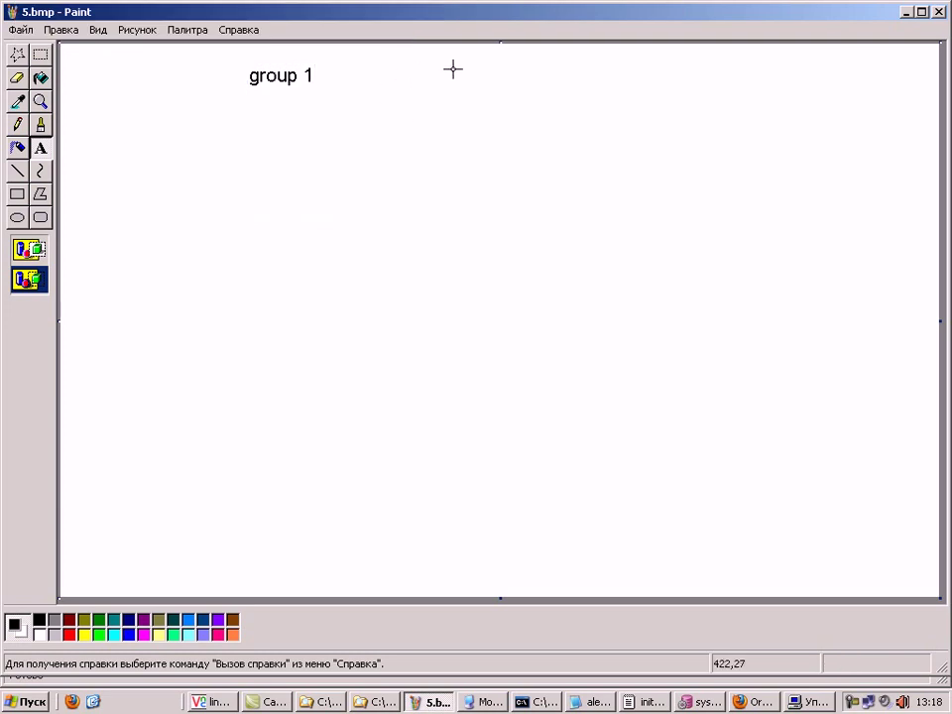
{"action": "left_click_drag", "start_coordinate": [452, 62], "coordinate": [736, 176]}
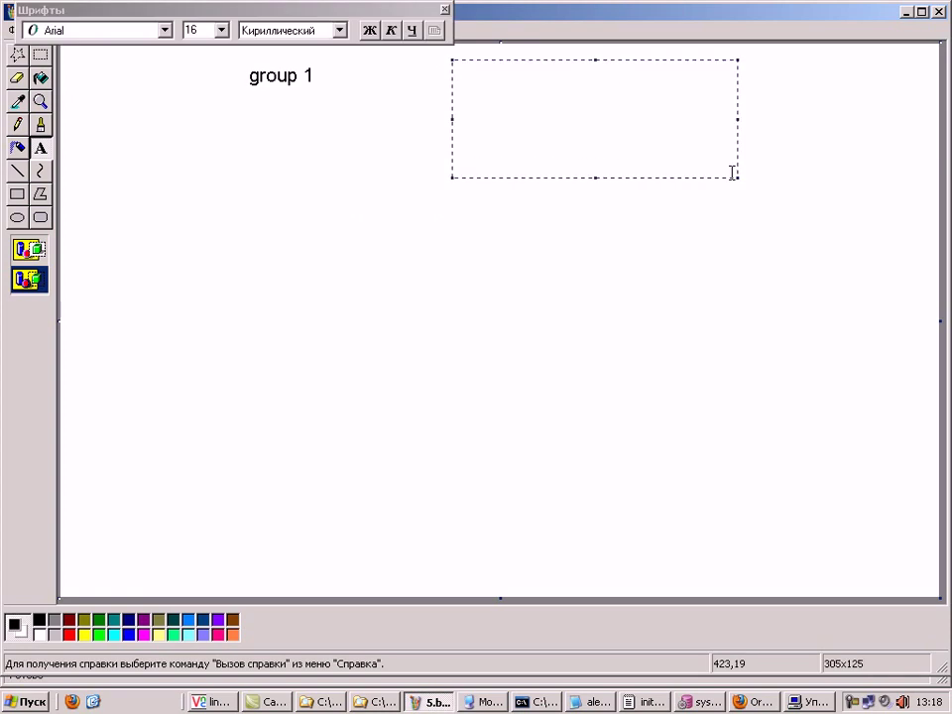
{"action": "type", "text": "group 2"}
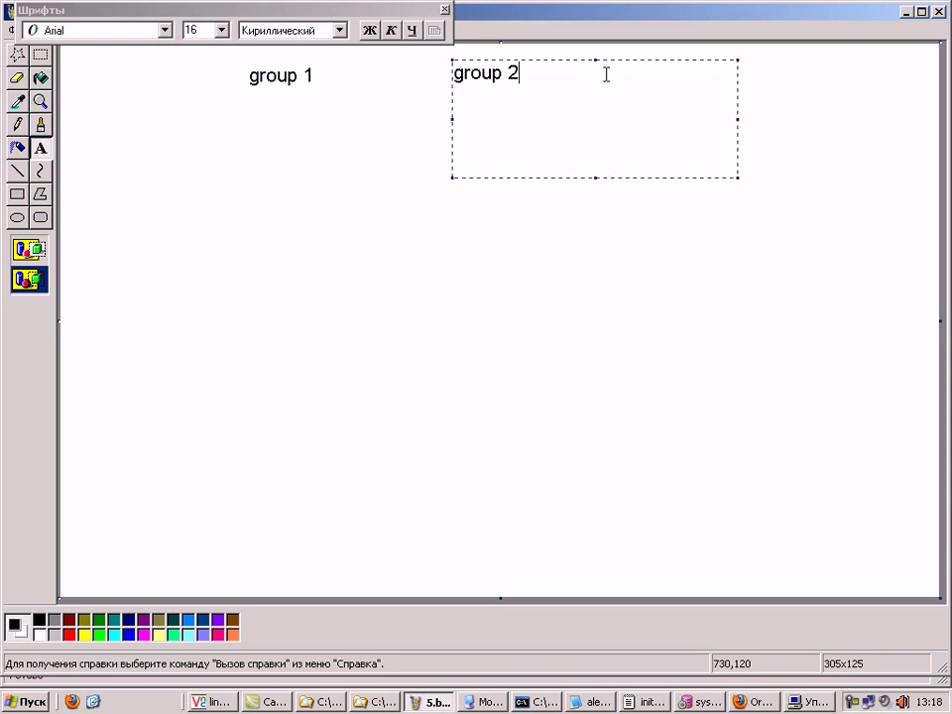
{"action": "left_click_drag", "start_coordinate": [586, 63], "coordinate": [586, 67]}
{"action": "left_click", "coordinate": [732, 49]}
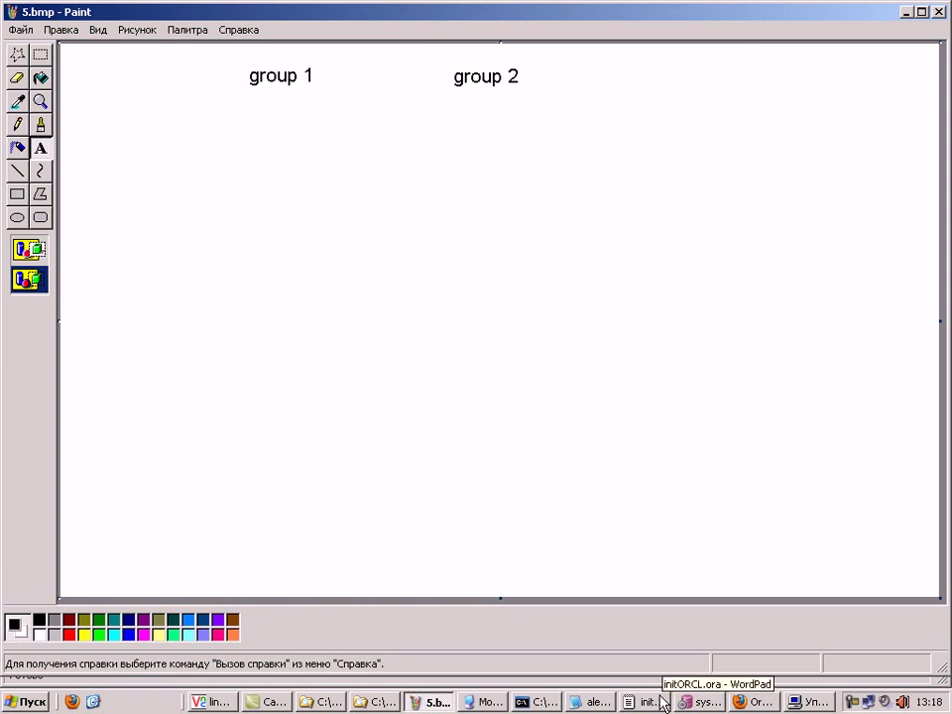
{"action": "left_click", "coordinate": [749, 703]}
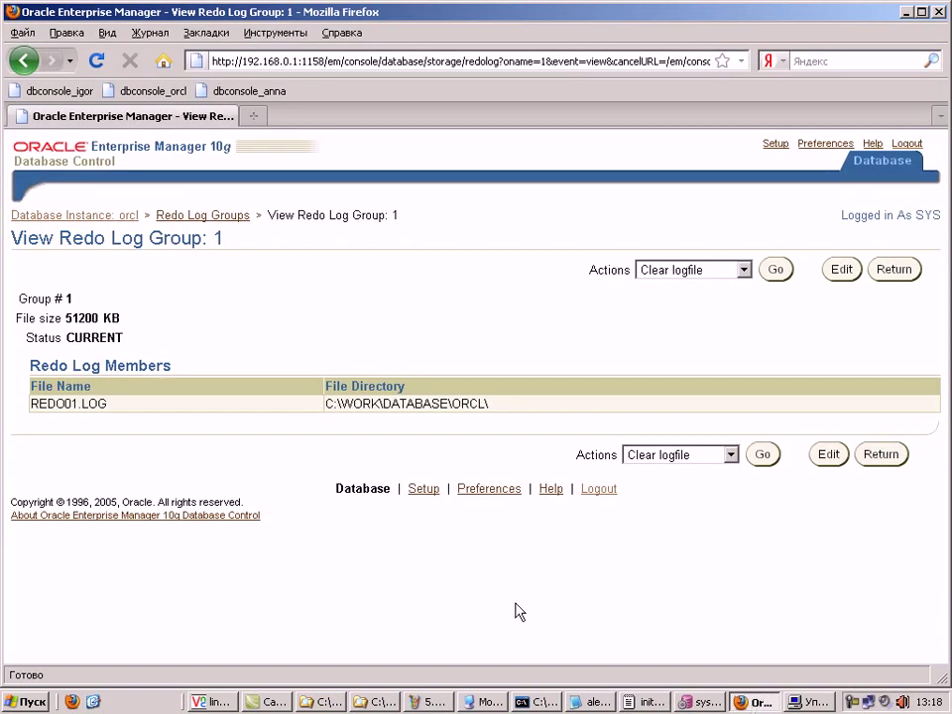
- Go back to the Redo Log Groups list and select group 1's First Change# value 727478
{"action": "left_click", "coordinate": [194, 216]}
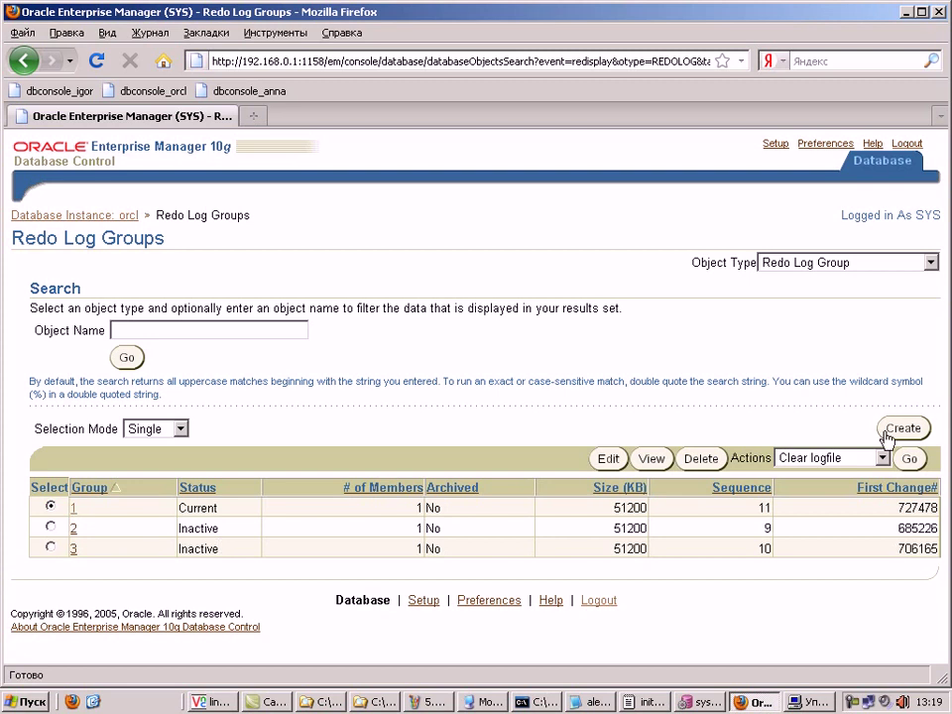
{"action": "double_click", "coordinate": [901, 512]}
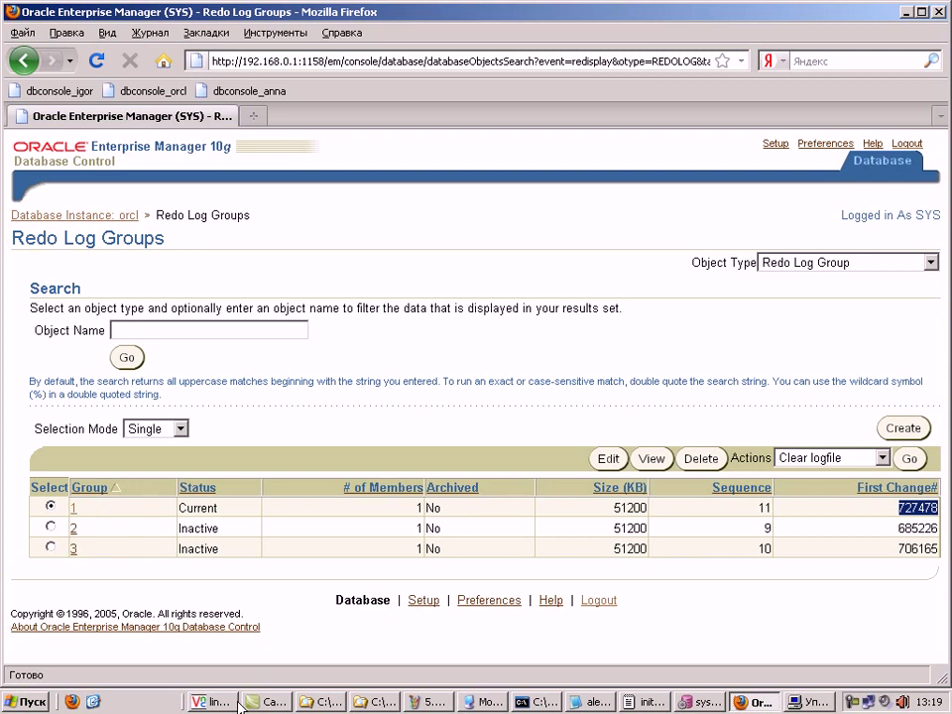
{"action": "left_click", "coordinate": [437, 701]}
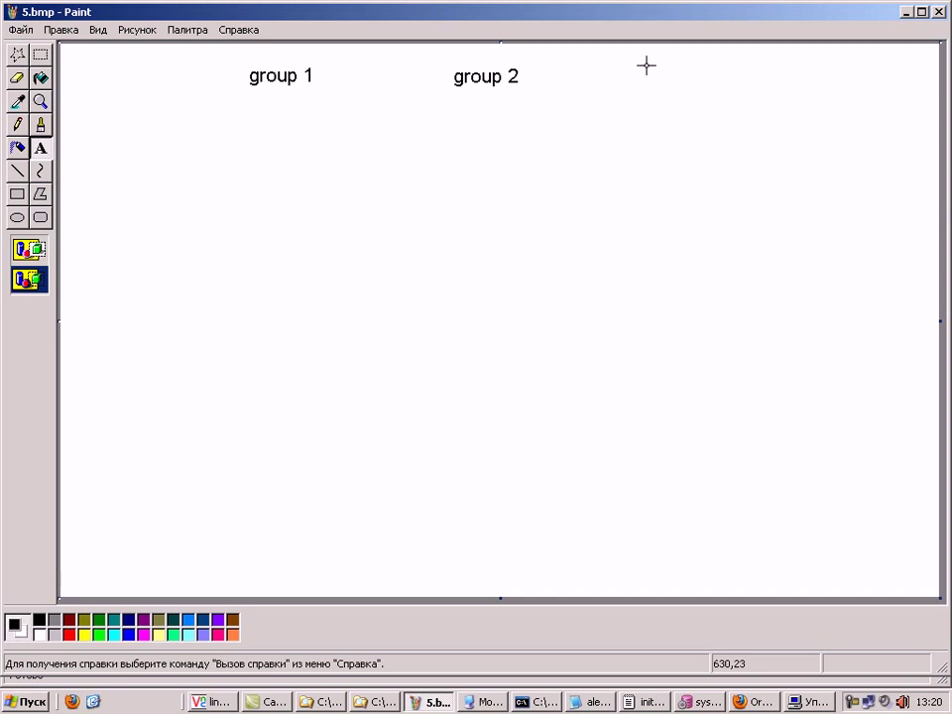
- Draw an empty text box right of 'group 2', then return to Enterprise Manager
{"action": "left_click_drag", "start_coordinate": [647, 65], "coordinate": [772, 115]}
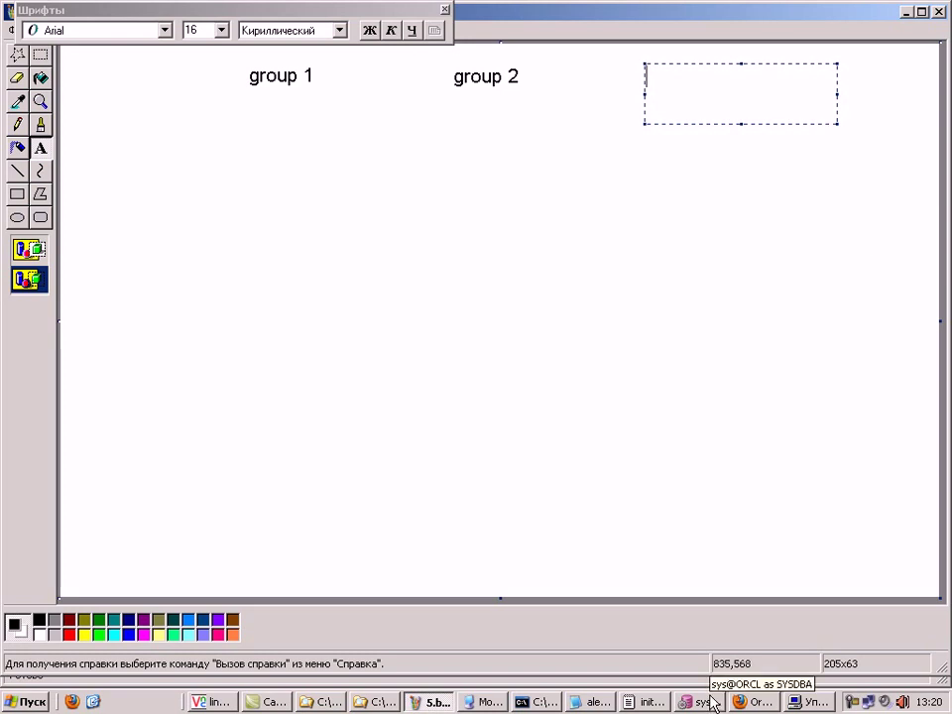
{"action": "left_click", "coordinate": [766, 705]}
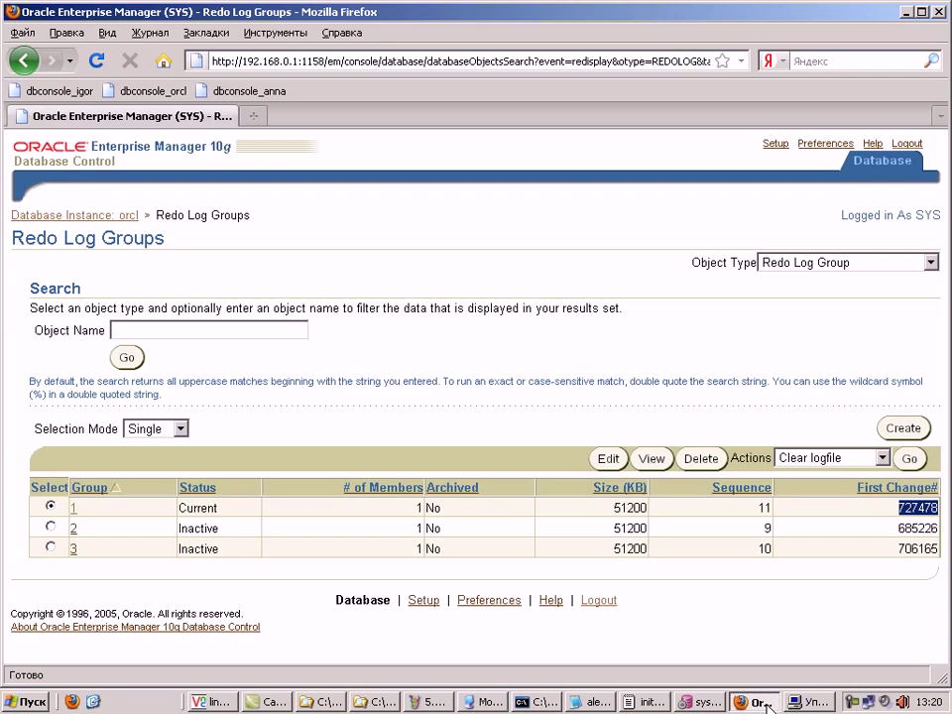
- Delete redo log group 3, then select group 2 in the Redo Log Groups list
{"action": "left_click", "coordinate": [51, 546]}
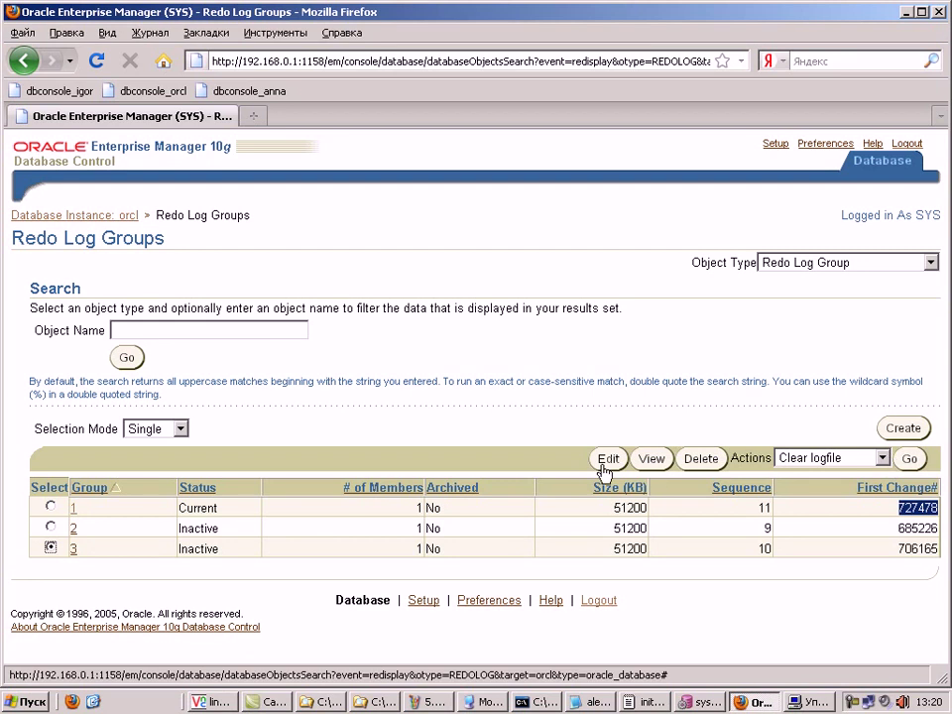
{"action": "left_click", "coordinate": [700, 459]}
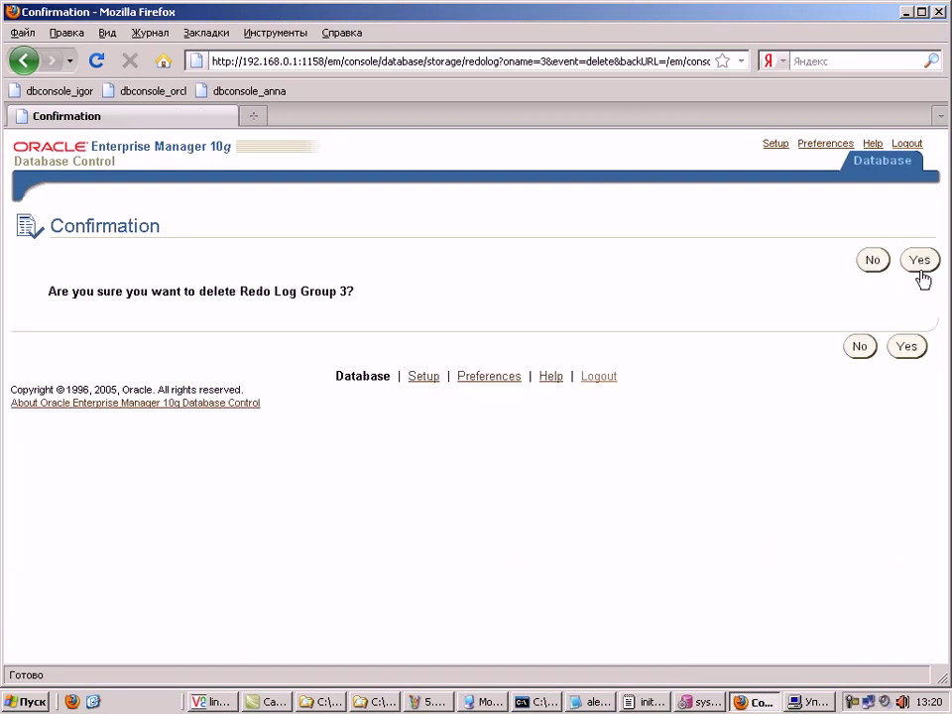
{"action": "left_click", "coordinate": [919, 261]}
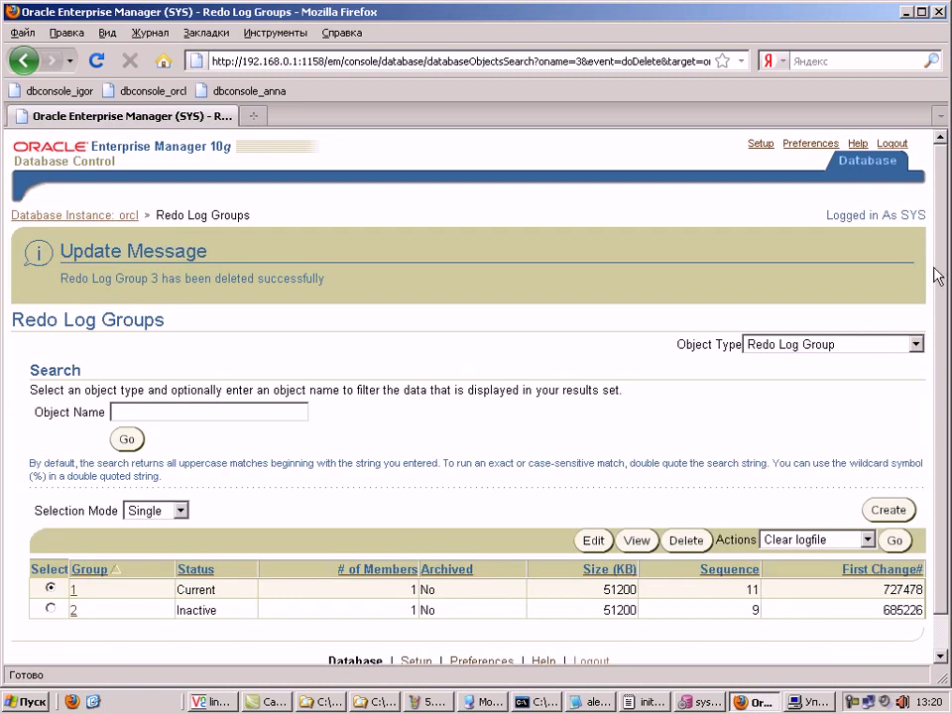
{"action": "left_click", "coordinate": [916, 344]}
{"action": "left_click", "coordinate": [916, 344]}
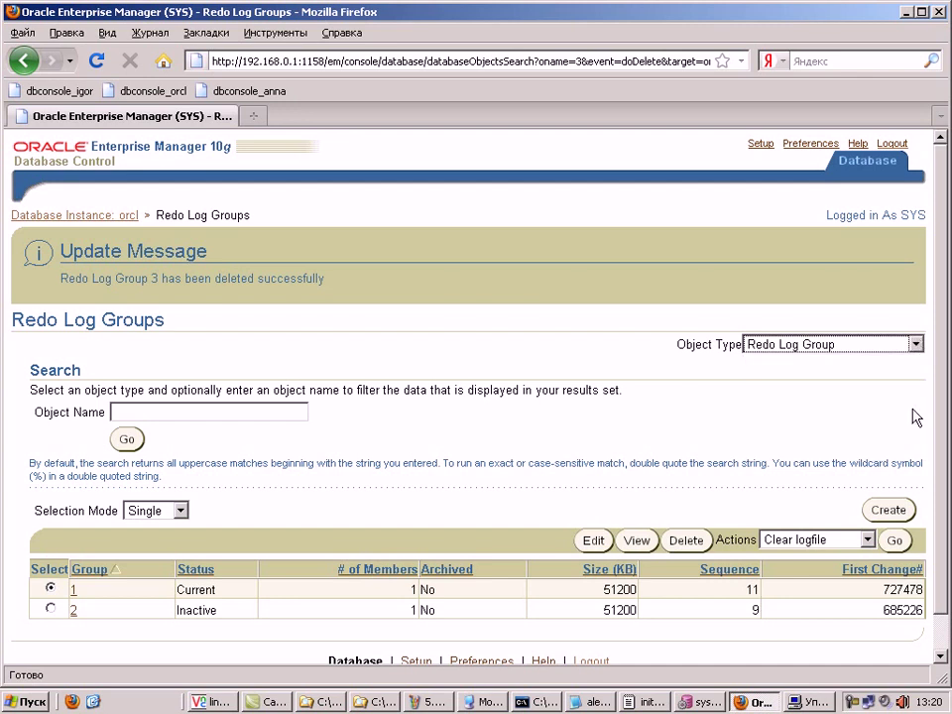
{"action": "left_click", "coordinate": [50, 609]}
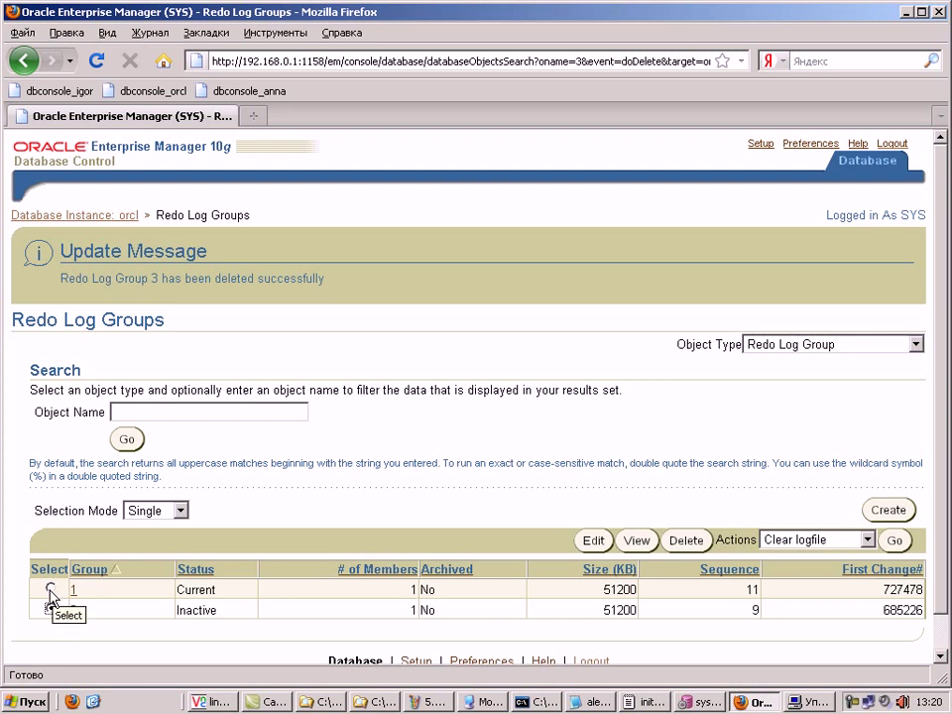
{"action": "left_click", "coordinate": [707, 705]}
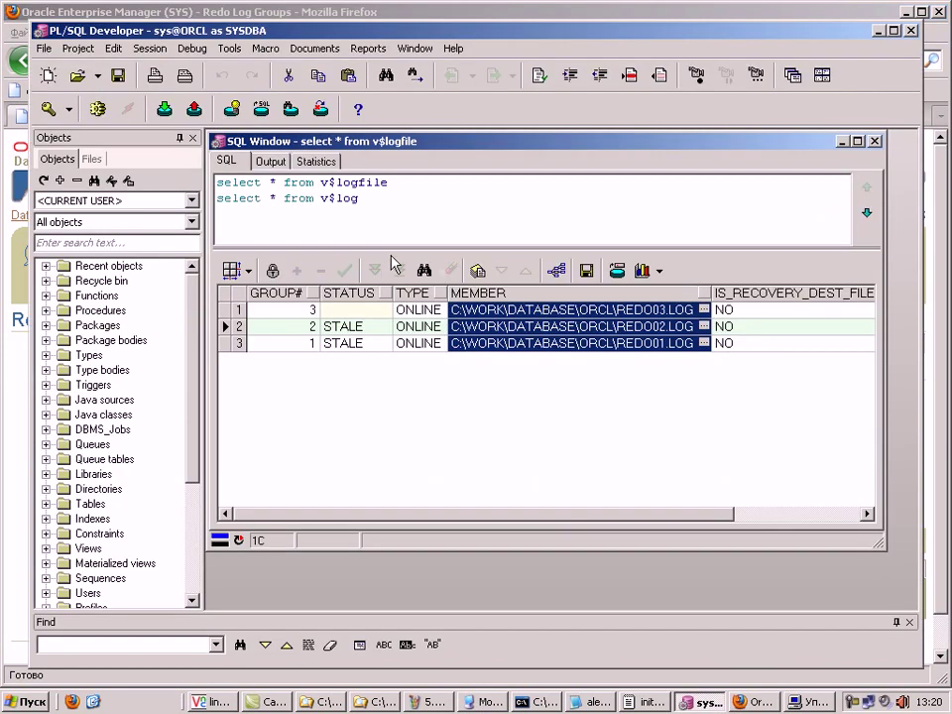
- Write 'alter system drop log group 1' on a new line in the SQL editor
{"action": "left_click_drag", "start_coordinate": [389, 250], "coordinate": [432, 387]}
{"action": "left_click", "coordinate": [442, 198]}
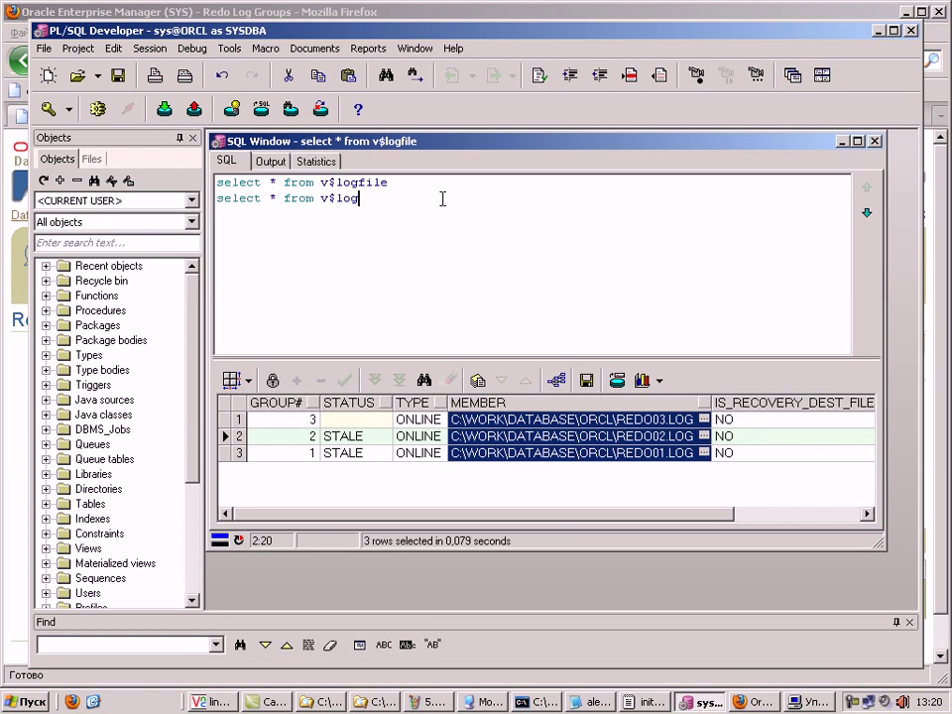
{"action": "key", "text": "Return"}
{"action": "type", "text": "alter system "}
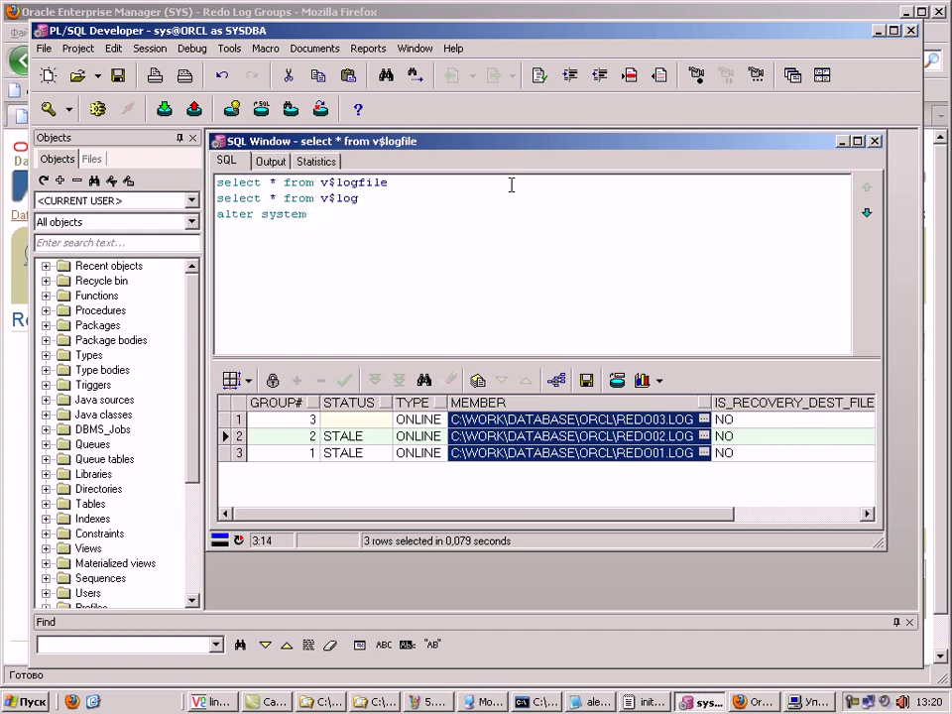
{"action": "type", "text": "drop log"}
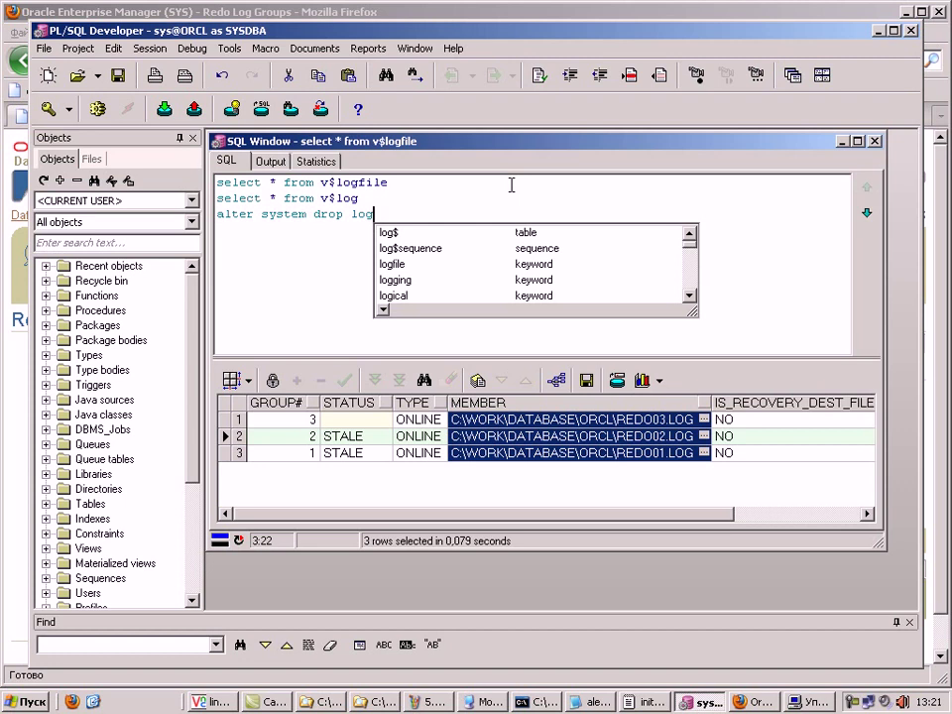
{"action": "type", "text": "g"}
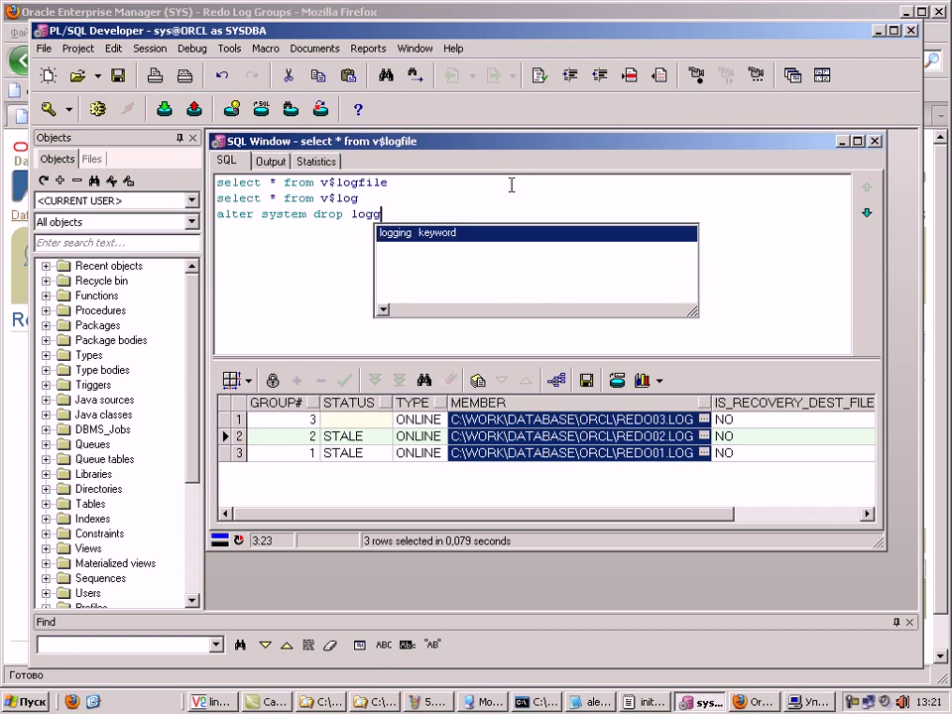
{"action": "key", "text": "BackSpace"}
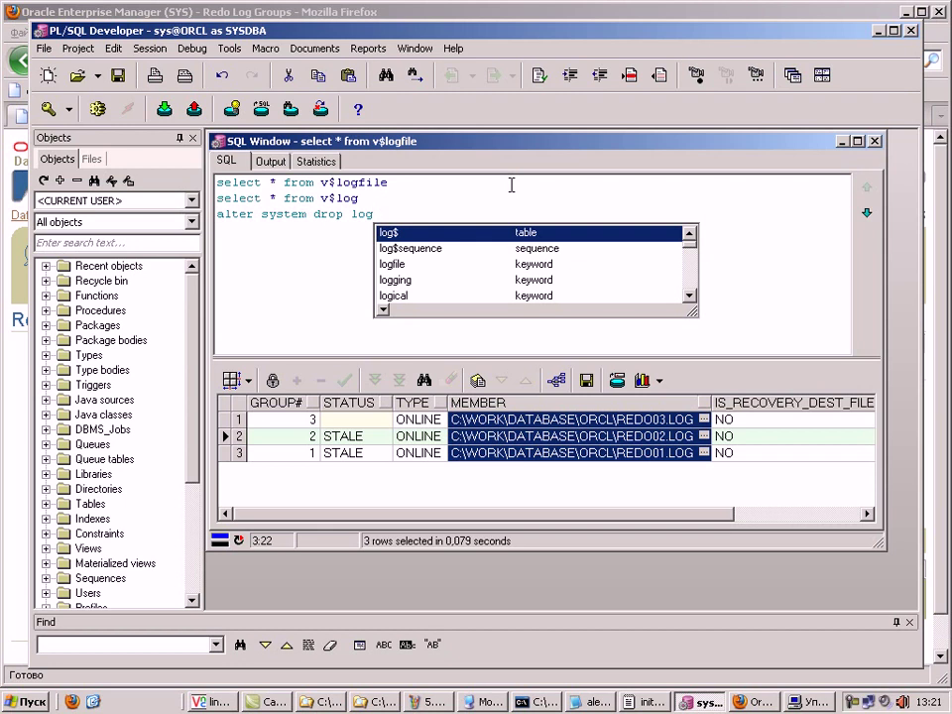
{"action": "type", "text": "grop"}
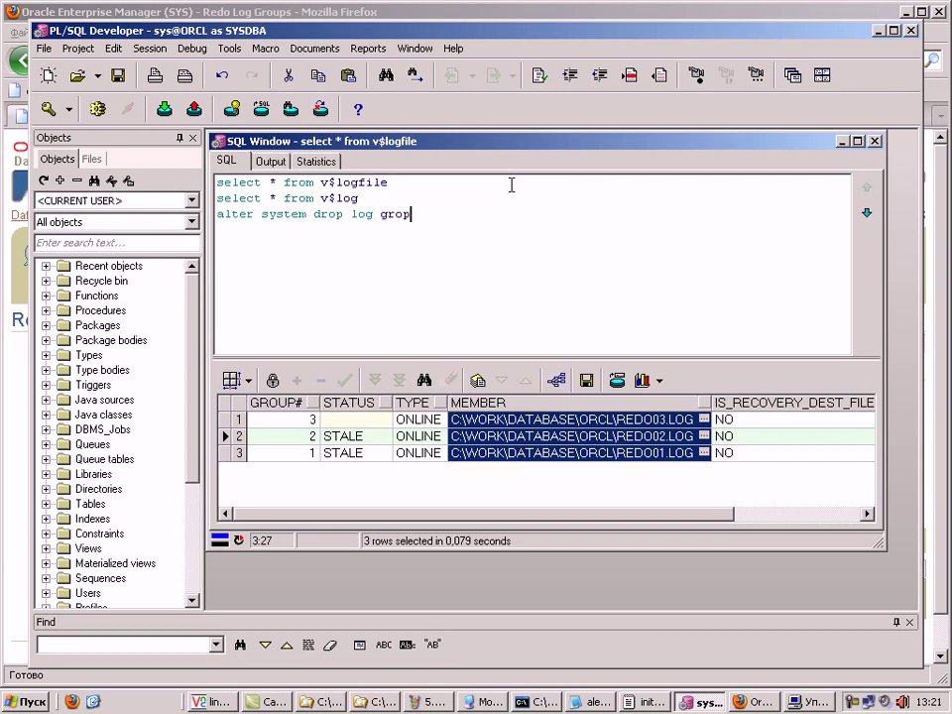
{"action": "key", "text": "BackSpace"}
{"action": "type", "text": "up 1"}
- Run the statement, dismiss the ORA-02065 error, and start a new redo log group in Enterprise Manager
{"action": "key", "text": "shift+Home"}
{"action": "key", "text": "F8"}
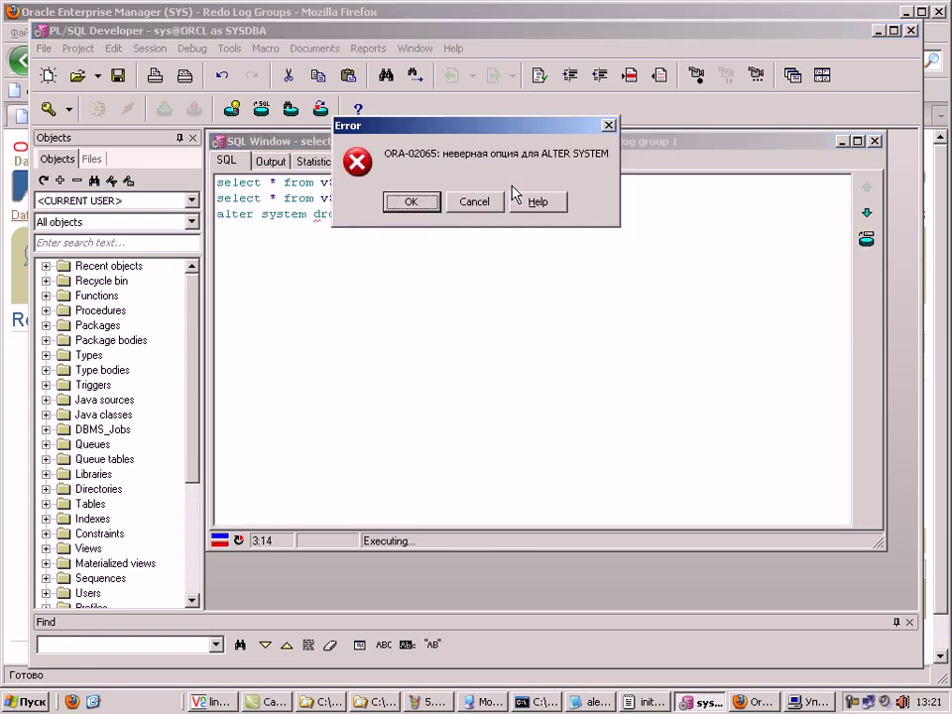
{"action": "key", "text": "Return"}
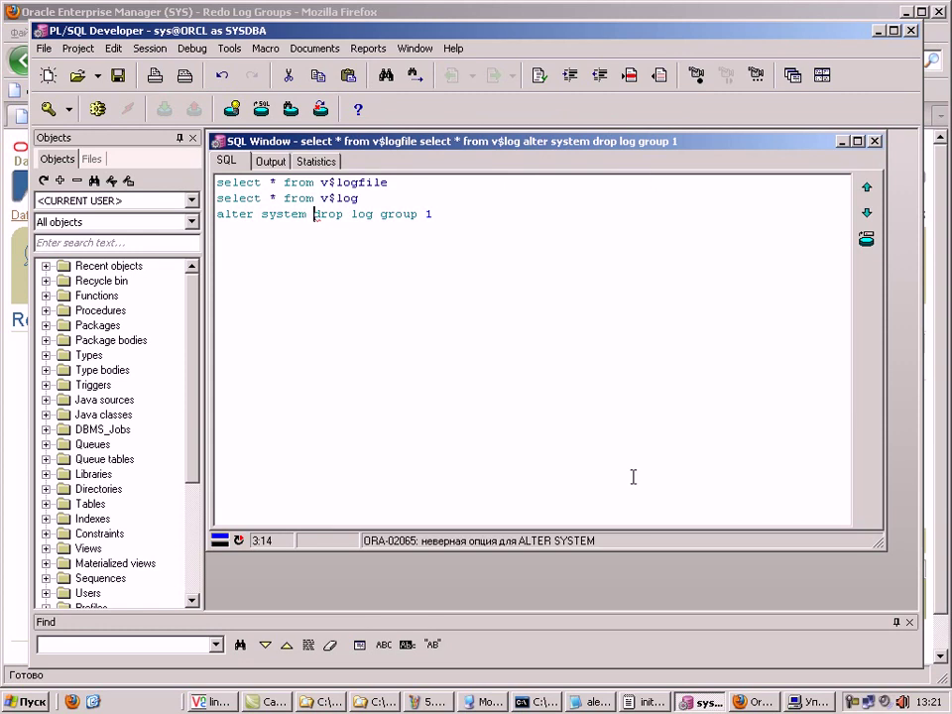
{"action": "left_click", "coordinate": [758, 700]}
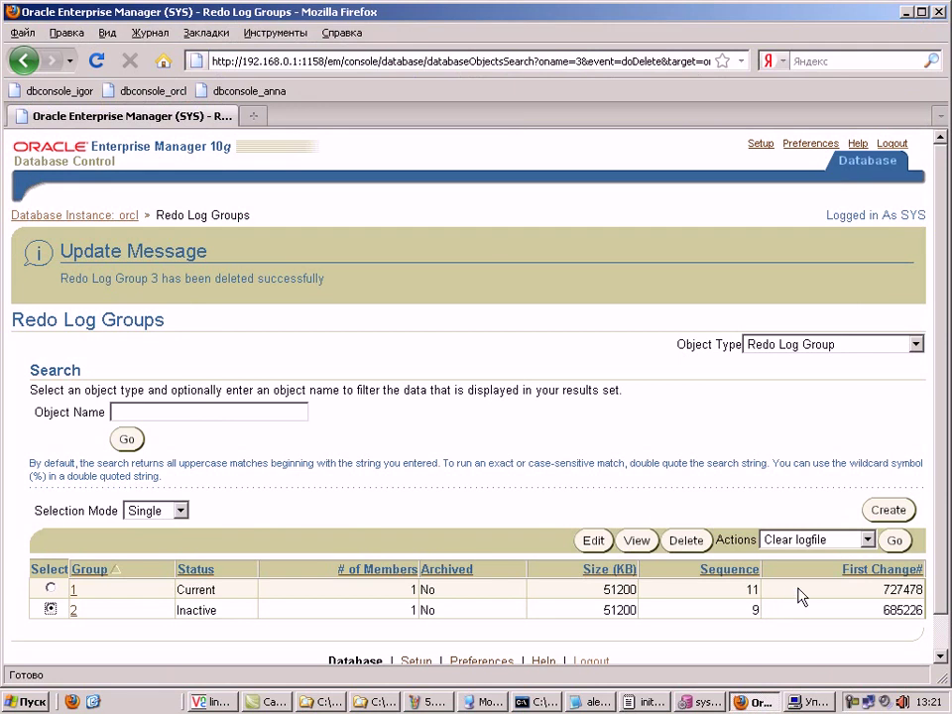
{"action": "left_click", "coordinate": [889, 510]}
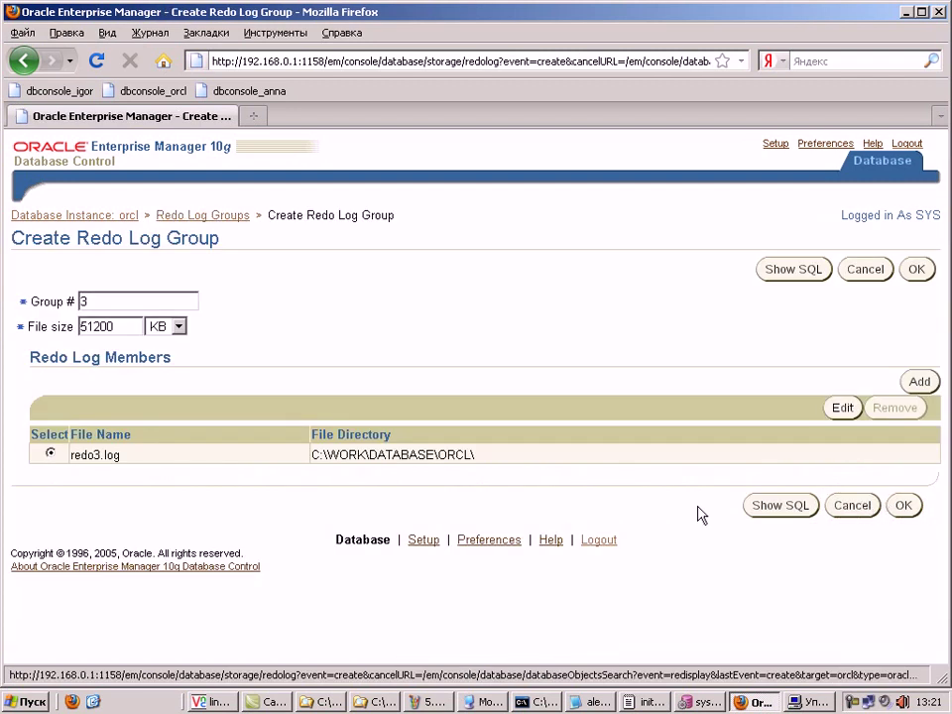
- Preview the ALTER DATABASE ADD LOGFILE GROUP 3 SQL, then return to PL/SQL Developer
{"action": "left_click", "coordinate": [805, 275]}
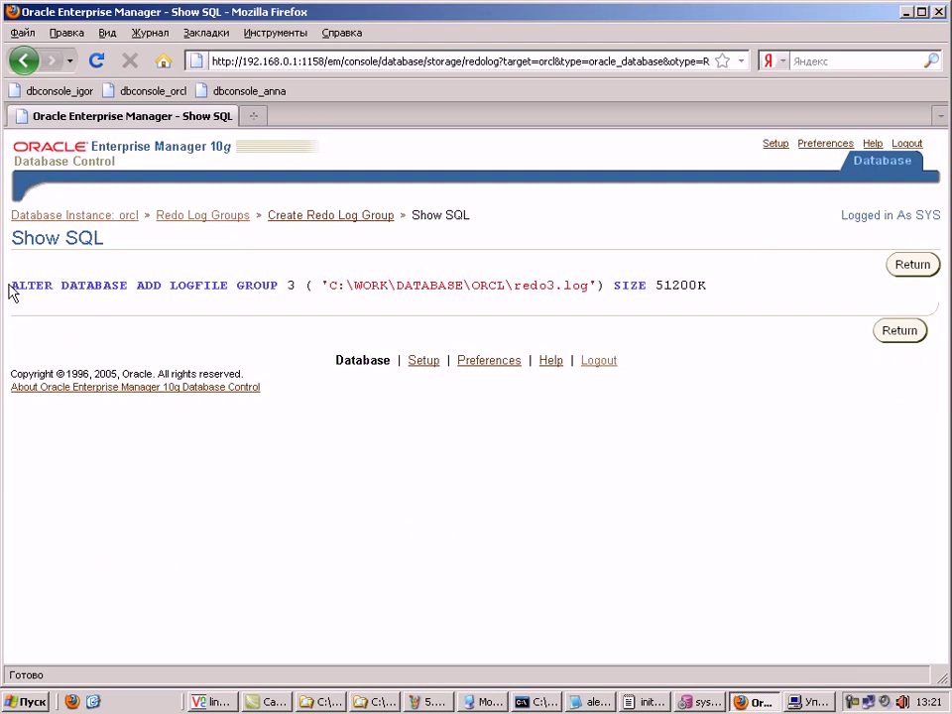
{"action": "left_click", "coordinate": [700, 701]}
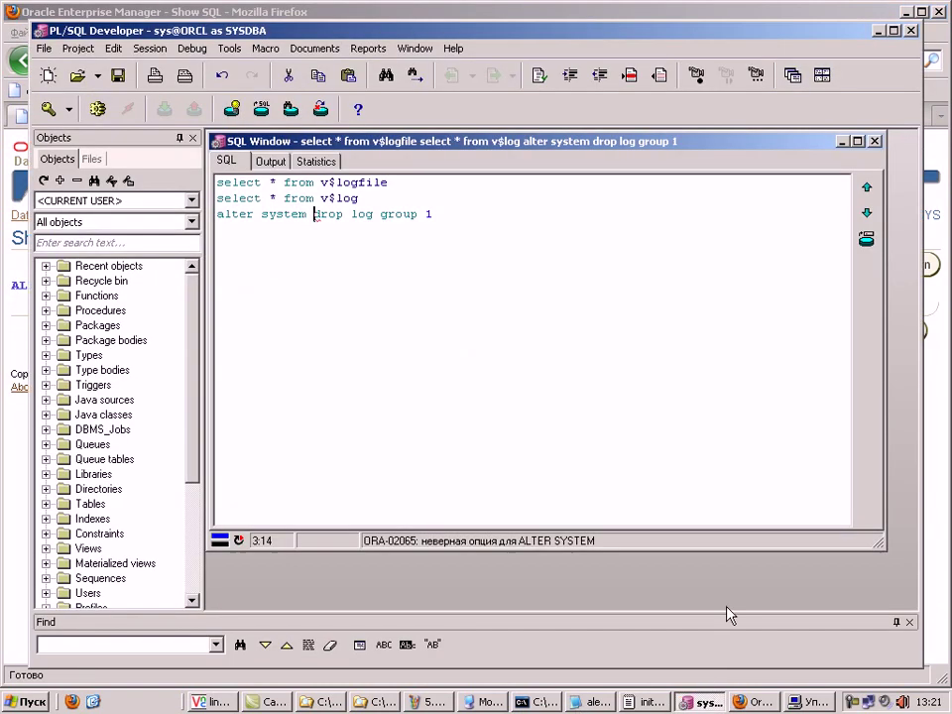
- Change 'system' to 'database' on line 3 and run the statement
{"action": "key", "text": "Left"}
{"action": "key", "text": "Left"}
{"action": "key", "text": "Left"}
{"action": "key", "text": "Left"}
{"action": "key", "text": "Left"}
{"action": "key", "text": "Left"}
{"action": "key", "text": "Left"}
{"action": "key", "text": "Delete"}
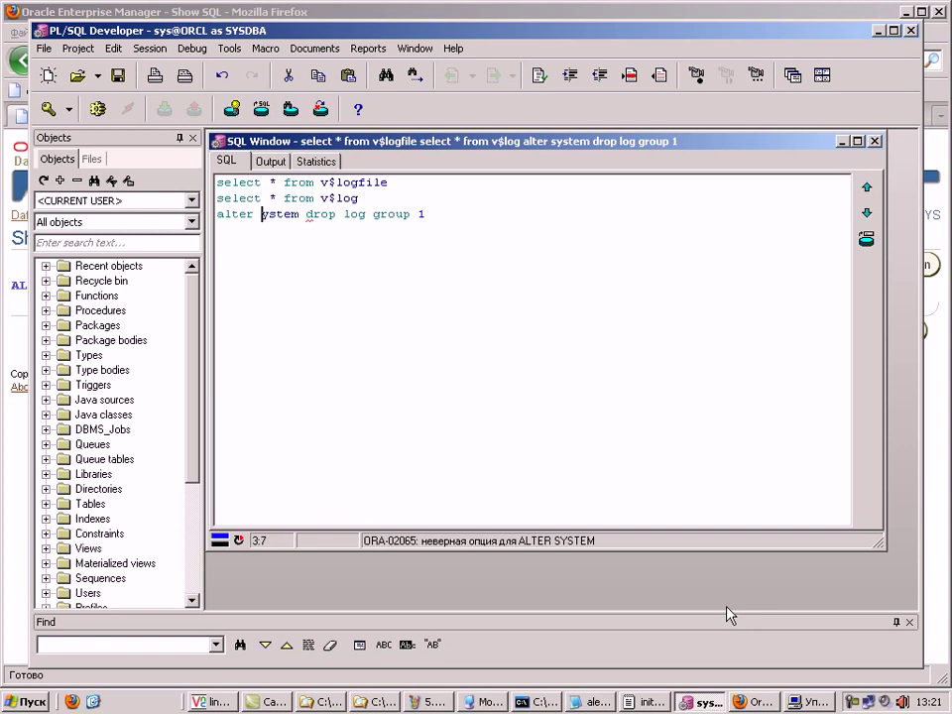
{"action": "key", "text": "Delete"}
{"action": "key", "text": "Delete"}
{"action": "key", "text": "Delete"}
{"action": "key", "text": "Delete"}
{"action": "key", "text": "Delete"}
{"action": "type", "text": "datab"}
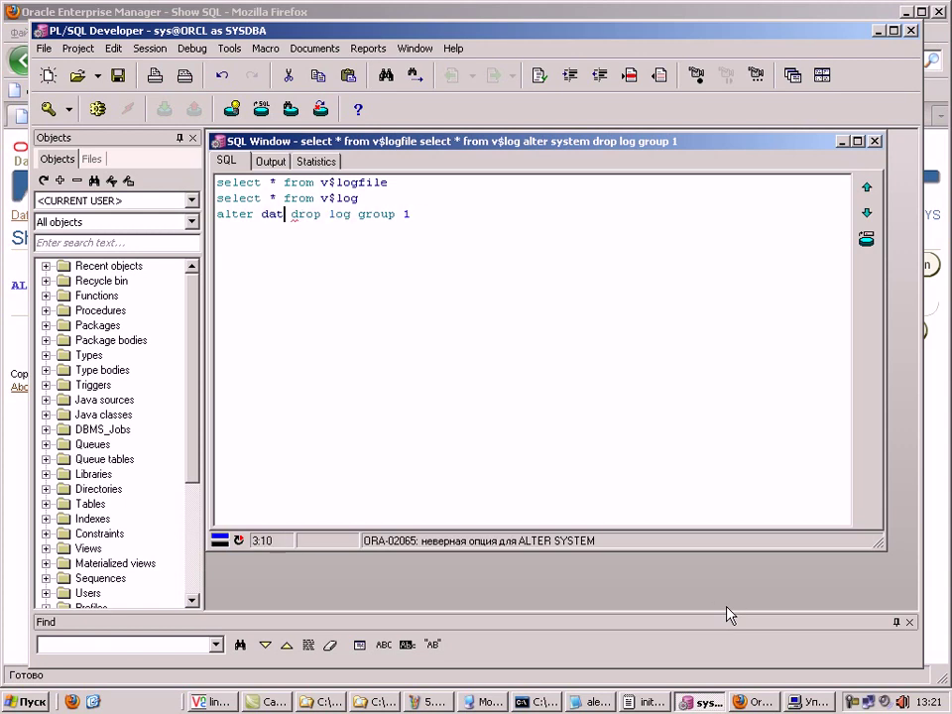
{"action": "type", "text": "ase"}
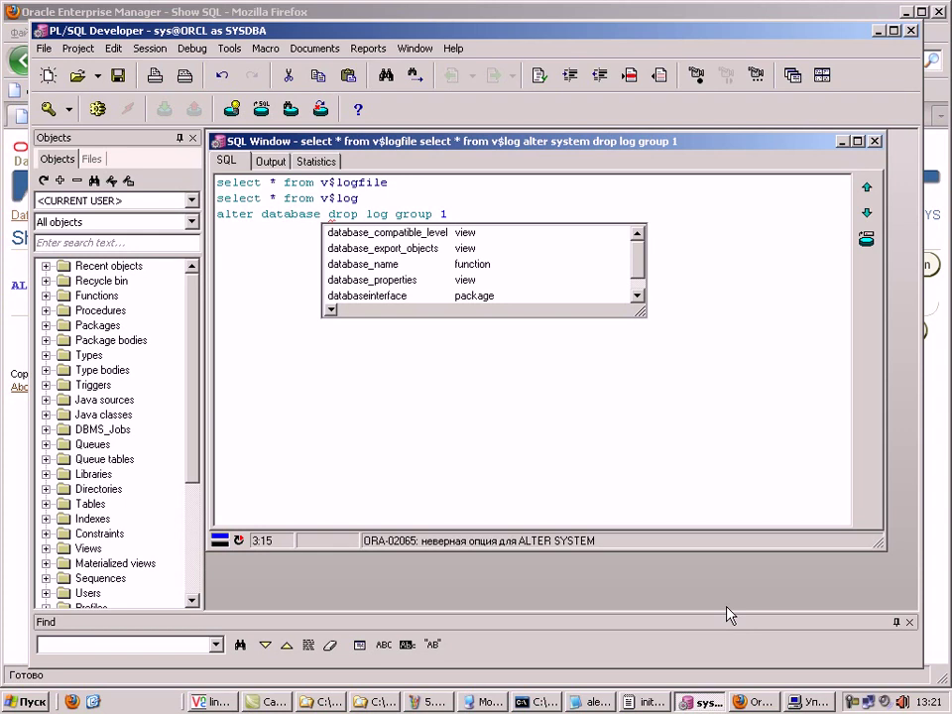
{"action": "key", "text": "Escape"}
{"action": "key", "text": "End"}
{"action": "key", "text": "shift+Home"}
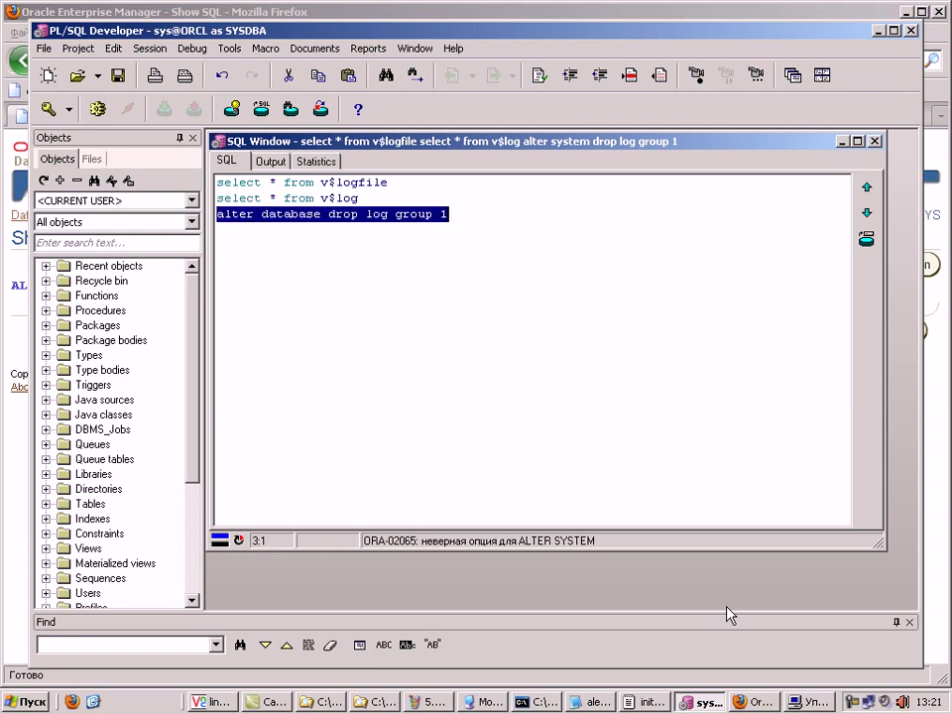
{"action": "key", "text": "F8"}
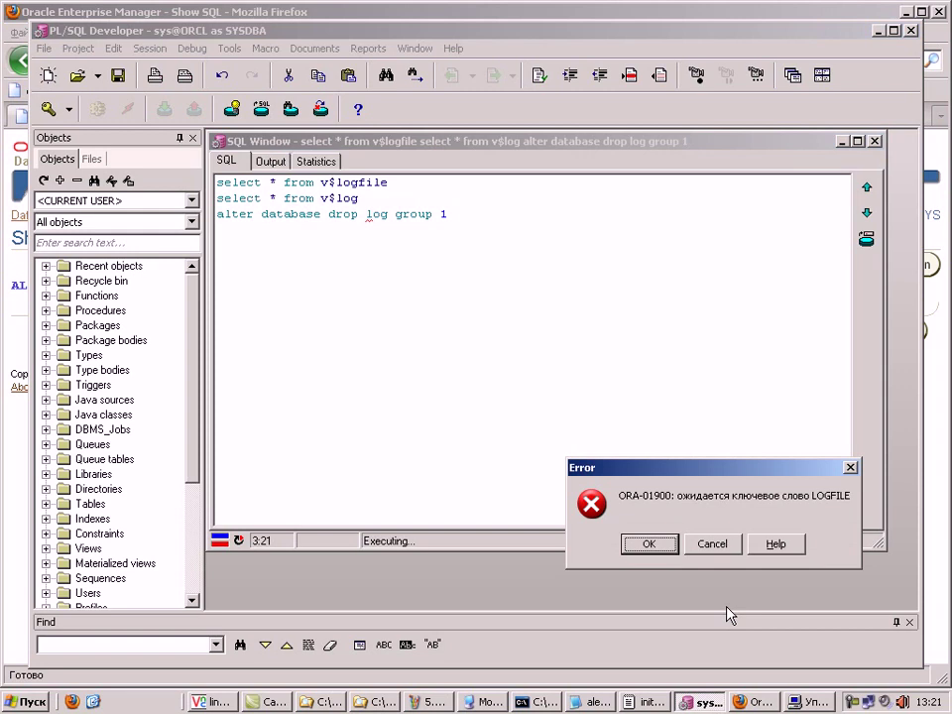
- Dismiss ORA-01900, replace 'log group' with 'logfile', and rerun the statement
{"action": "key", "text": "Tab"}
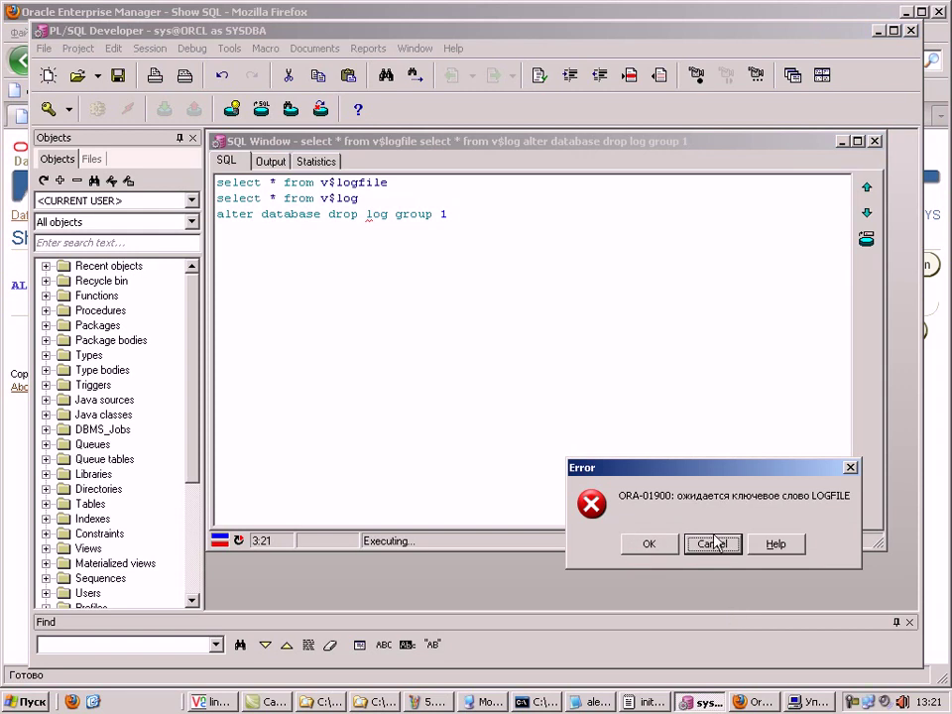
{"action": "left_click", "coordinate": [651, 545]}
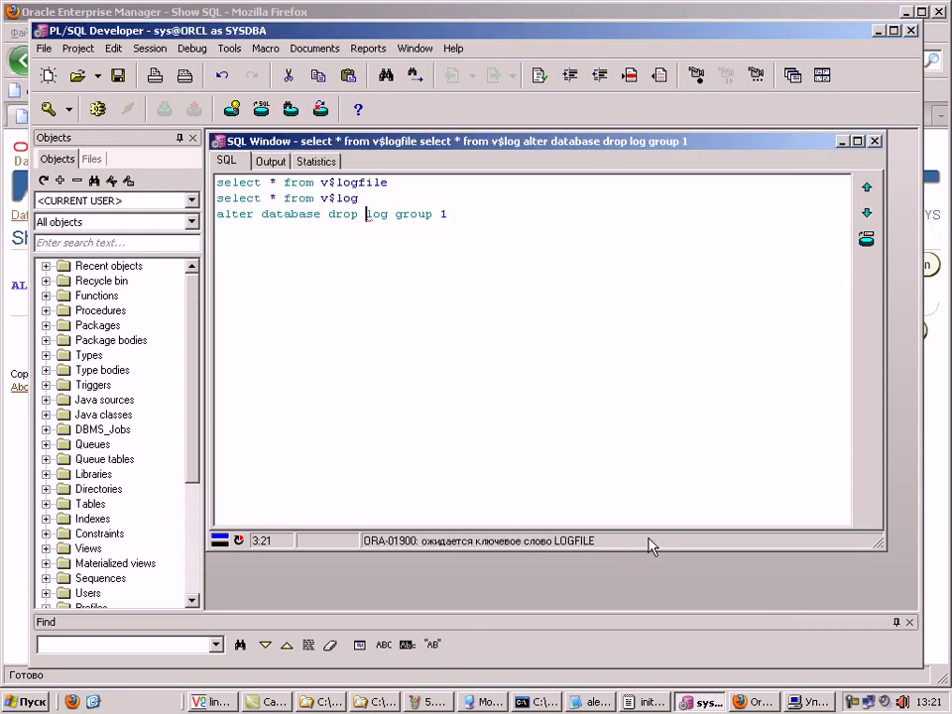
{"action": "key", "text": "Delete"}
{"action": "key", "text": "Delete"}
{"action": "key", "text": "Delete"}
{"action": "key", "text": "Delete"}
{"action": "key", "text": "Delete"}
{"action": "key", "text": "Delete"}
{"action": "key", "text": "Delete"}
{"action": "key", "text": "Delete"}
{"action": "key", "text": "Delete"}
{"action": "type", "text": "logfile"}
{"action": "key", "text": "F8"}
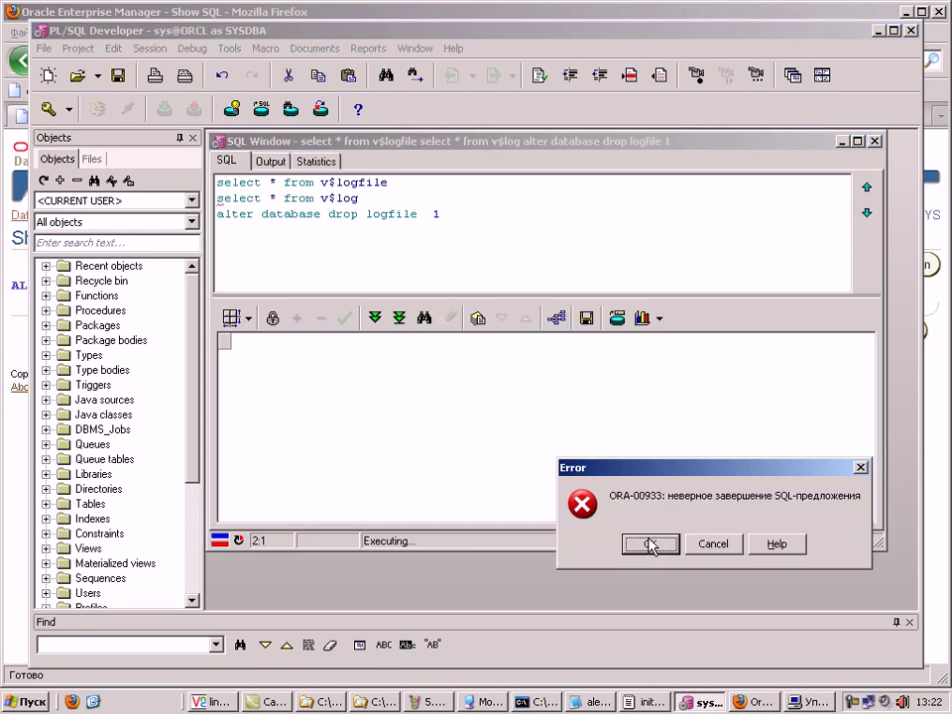
{"action": "left_click", "coordinate": [649, 544]}
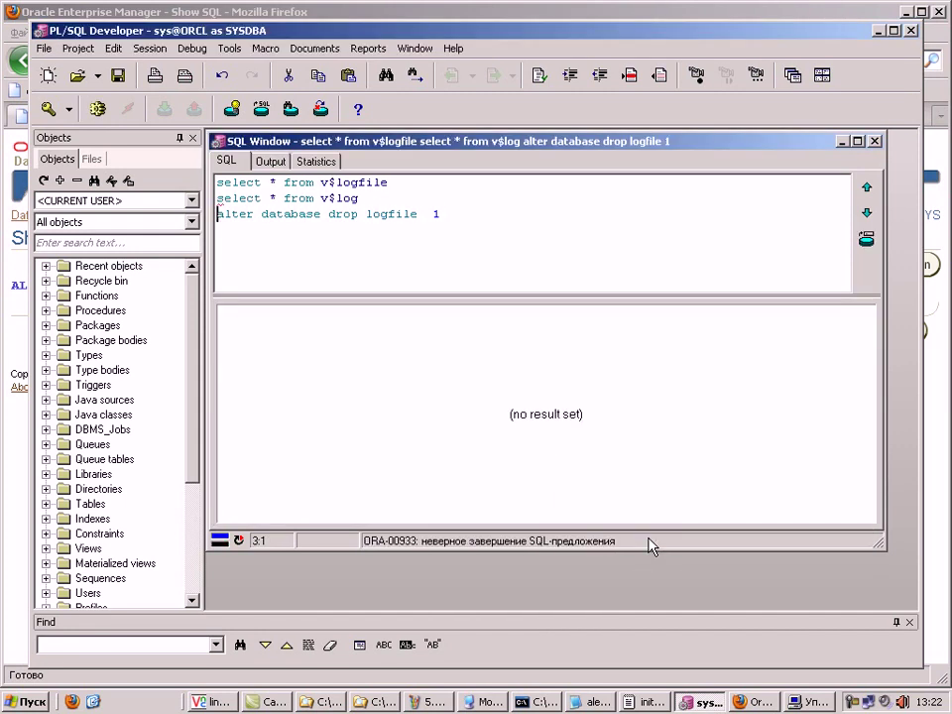
{"action": "key", "text": "shift+End"}
{"action": "key", "text": "F8"}
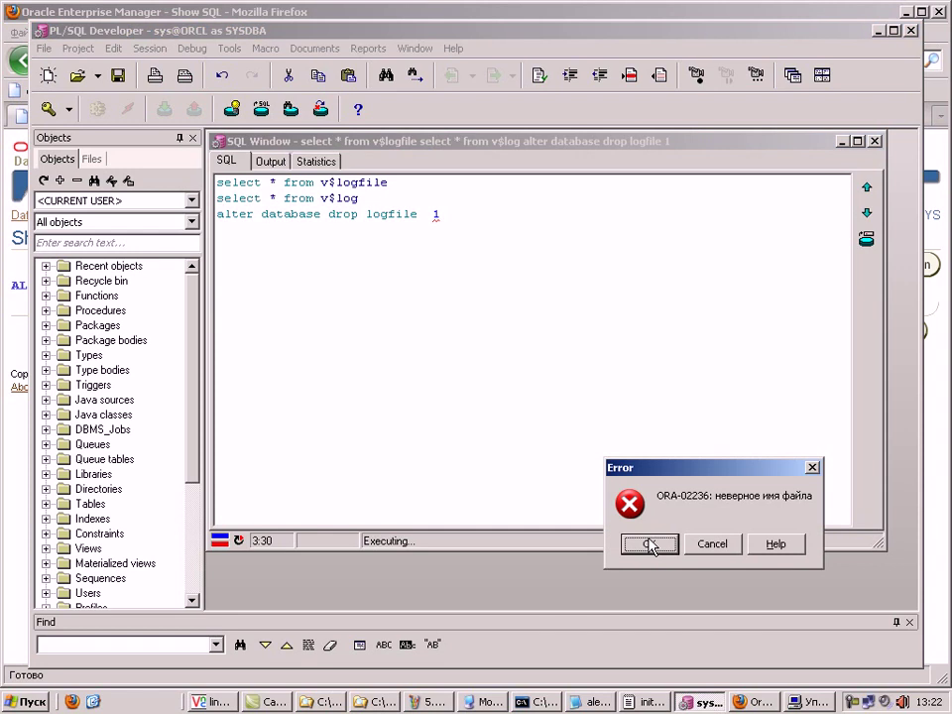
{"action": "left_click", "coordinate": [650, 544]}
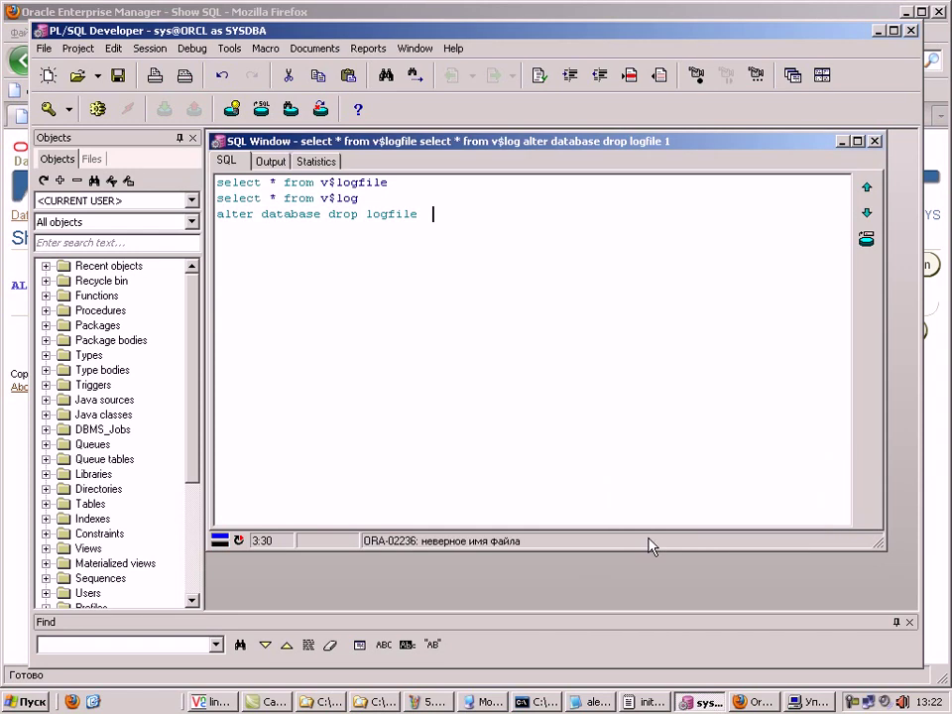
- Start the logfile path argument as a quoted string beginning 'C:\'
{"action": "type", "text": "''"}
{"action": "key", "text": "Left"}
{"action": "type", "text": "C:\\"}
- Collapse the database, NETWORK and oracle branches in Explorer's folder tree
{"action": "left_click", "coordinate": [386, 702]}
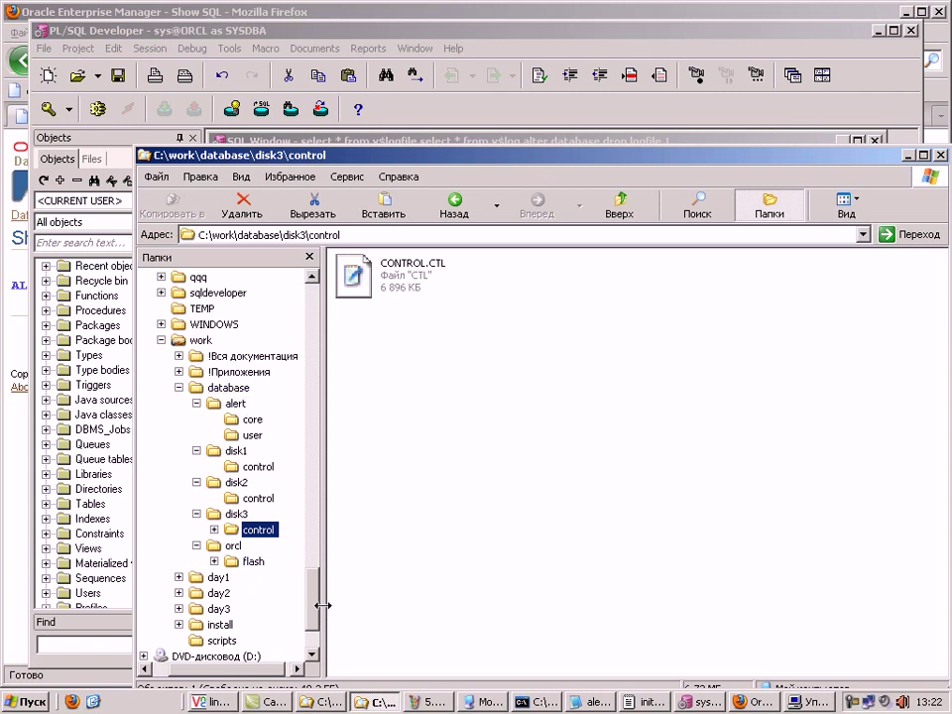
{"action": "left_click_drag", "start_coordinate": [318, 603], "coordinate": [318, 458]}
{"action": "left_click", "coordinate": [214, 324]}
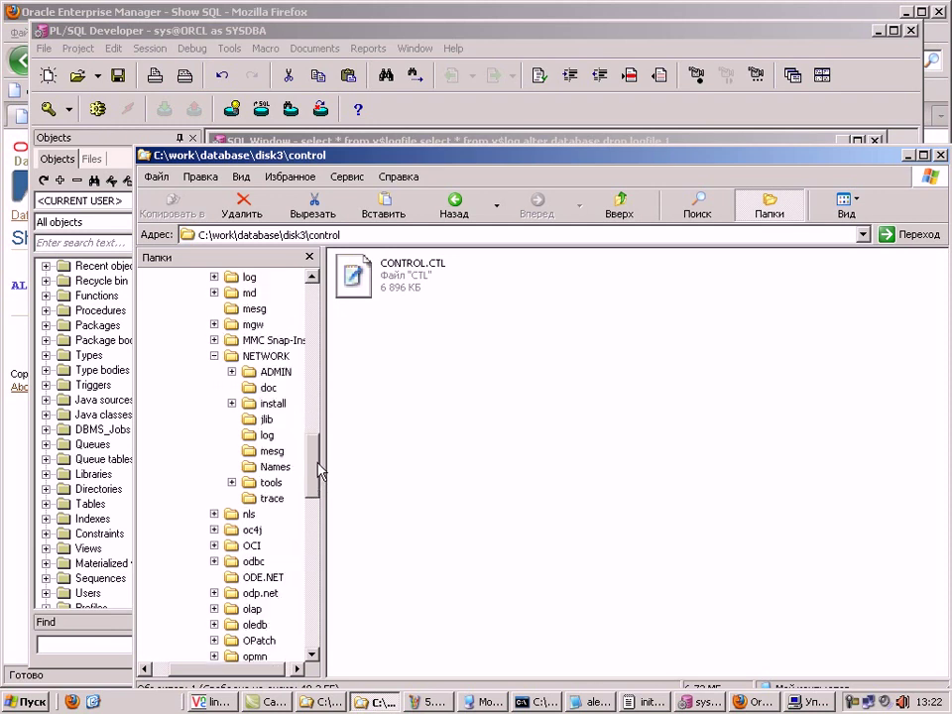
{"action": "left_click", "coordinate": [214, 355]}
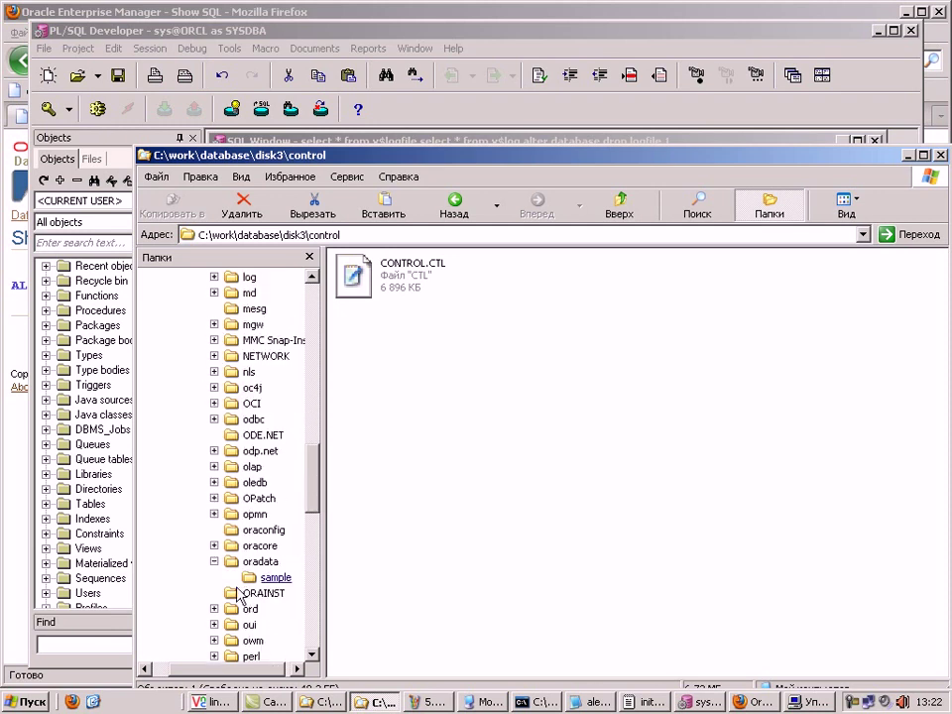
{"action": "left_click_drag", "start_coordinate": [316, 501], "coordinate": [315, 511]}
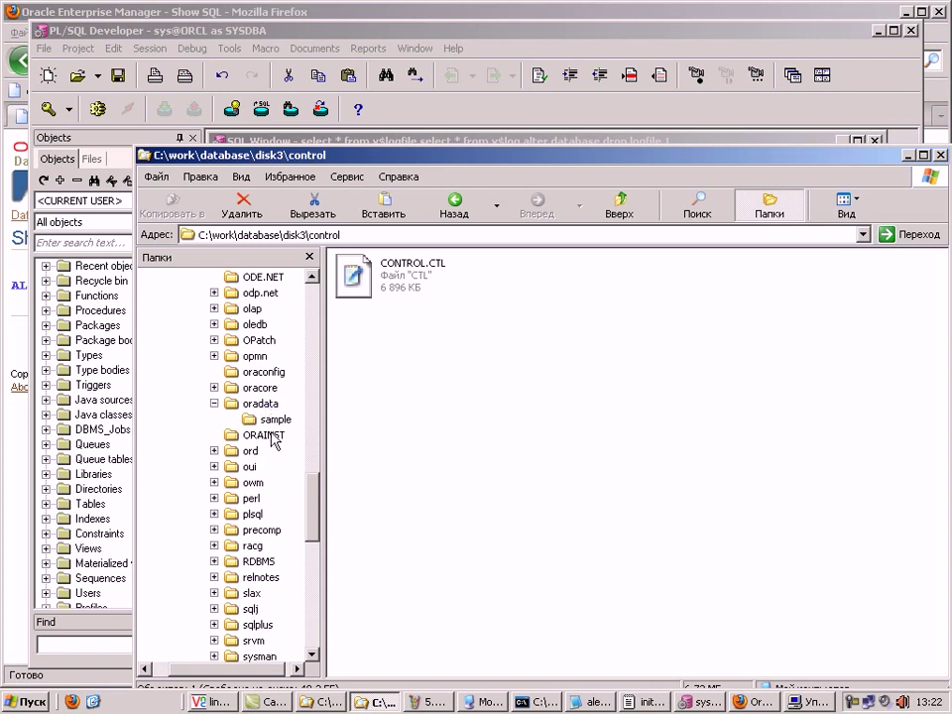
{"action": "left_click", "coordinate": [260, 404]}
{"action": "left_click_drag", "start_coordinate": [311, 533], "coordinate": [293, 359]}
{"action": "left_click", "coordinate": [161, 498]}
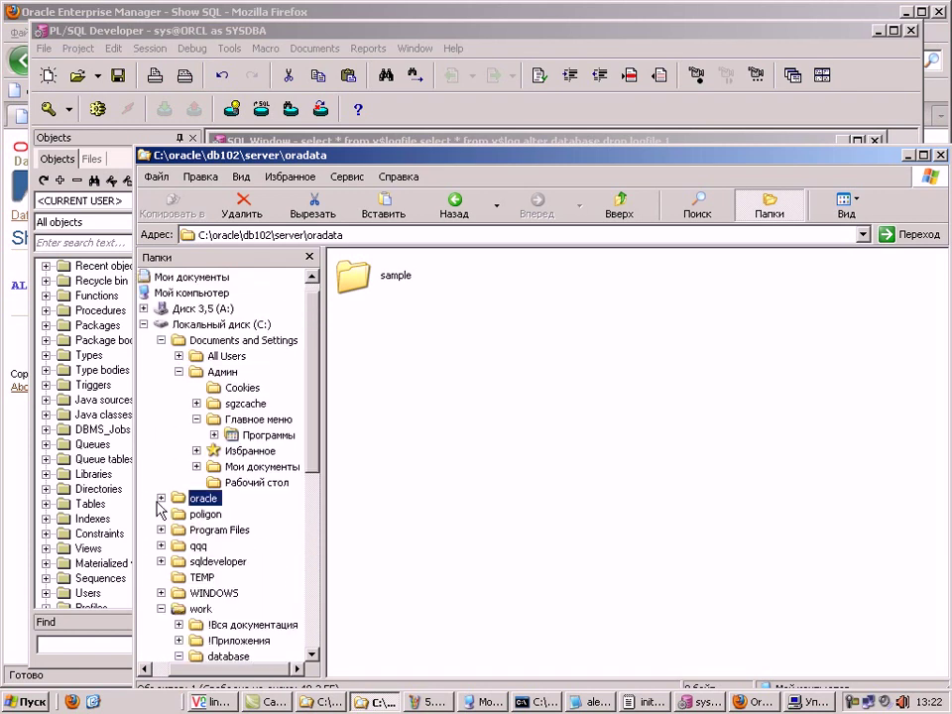
- Open C:\work\database\orcl and select its full path in the address bar
{"action": "left_click", "coordinate": [202, 607]}
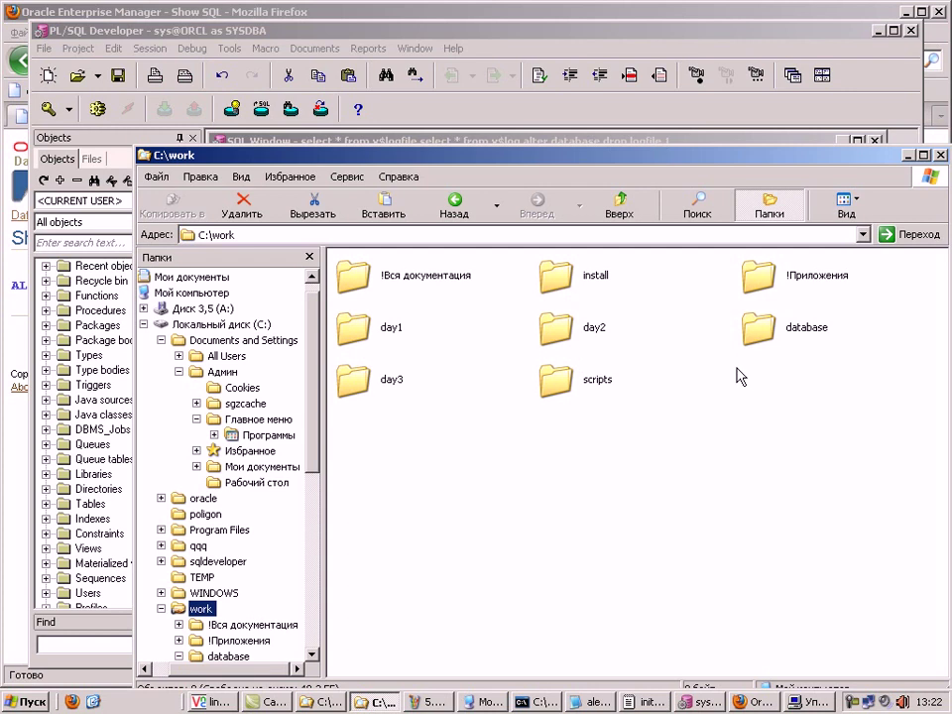
{"action": "double_click", "coordinate": [757, 333]}
{"action": "mouse_move", "coordinate": [354, 336]}
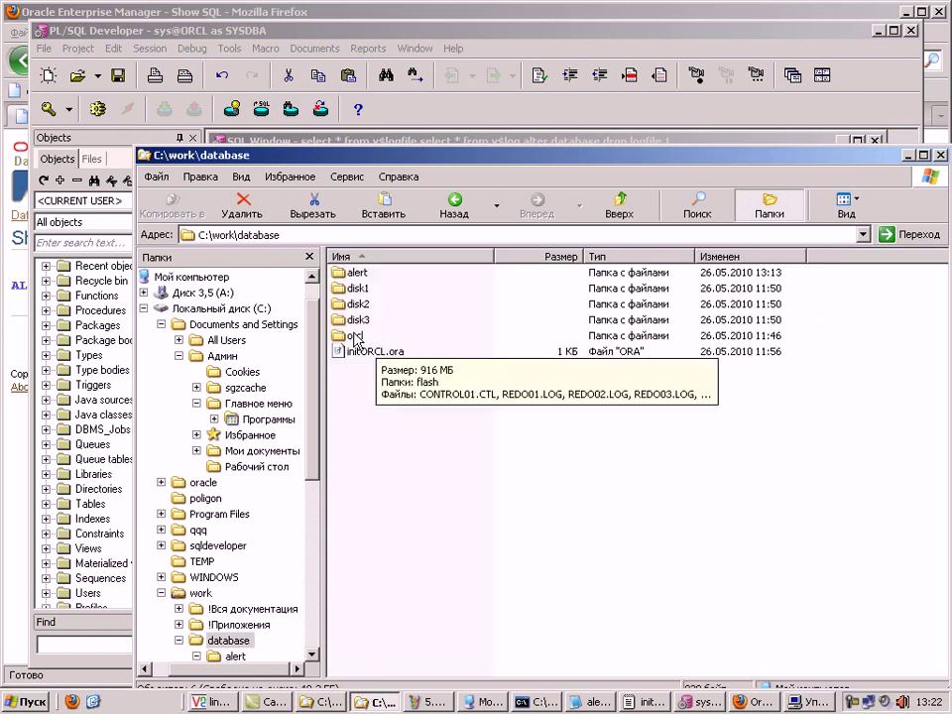
{"action": "double_click", "coordinate": [357, 337]}
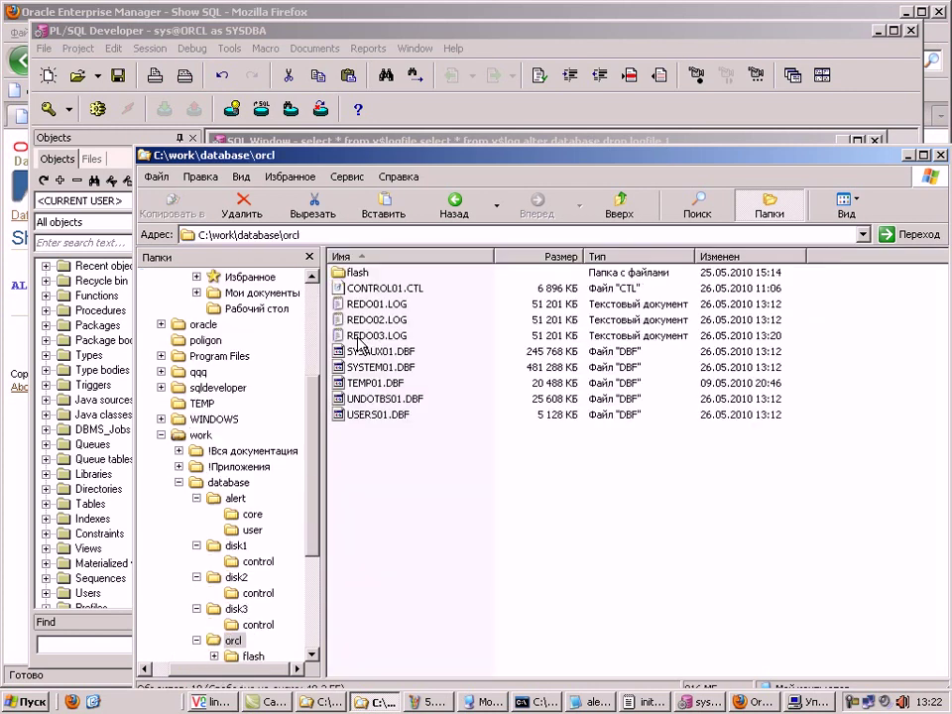
{"action": "left_click", "coordinate": [412, 236]}
{"action": "key", "text": "ctrl+c"}
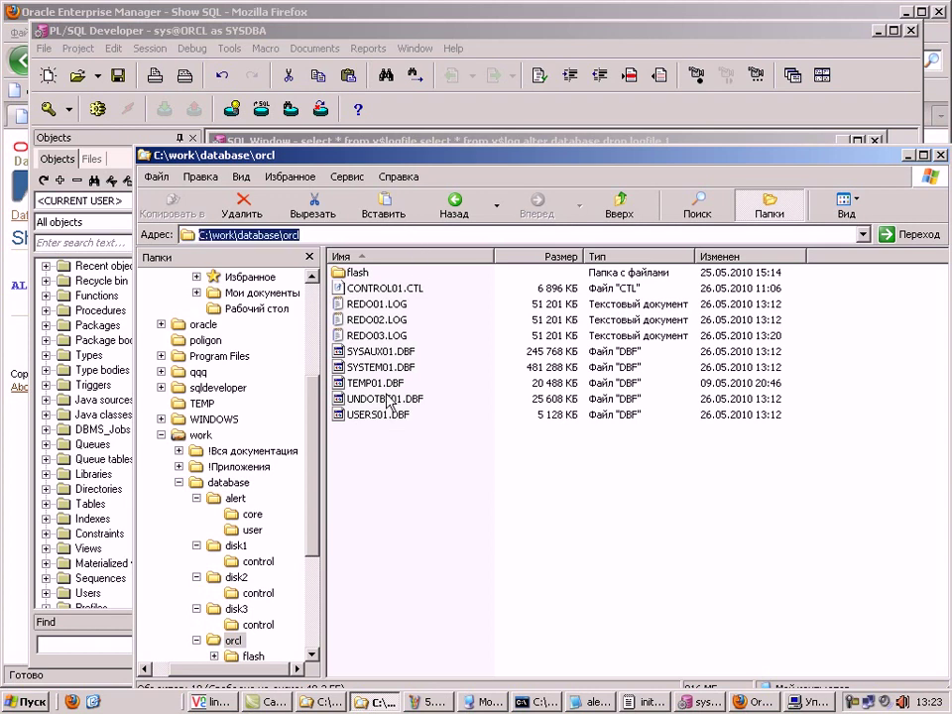
{"action": "mouse_move", "coordinate": [383, 307]}
- Complete the drop path as 'C:\work\database\orcl\redo01.log' using the pasted folder path
{"action": "left_click", "coordinate": [389, 30]}
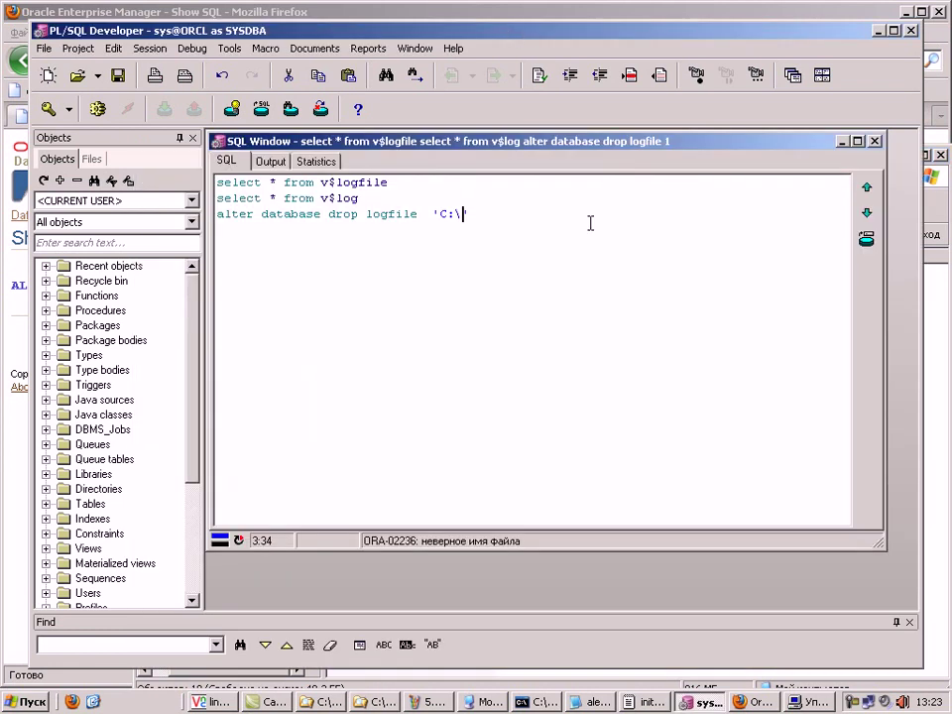
{"action": "key", "text": "BackSpace"}
{"action": "key", "text": "BackSpace"}
{"action": "key", "text": "ctrl+v"}
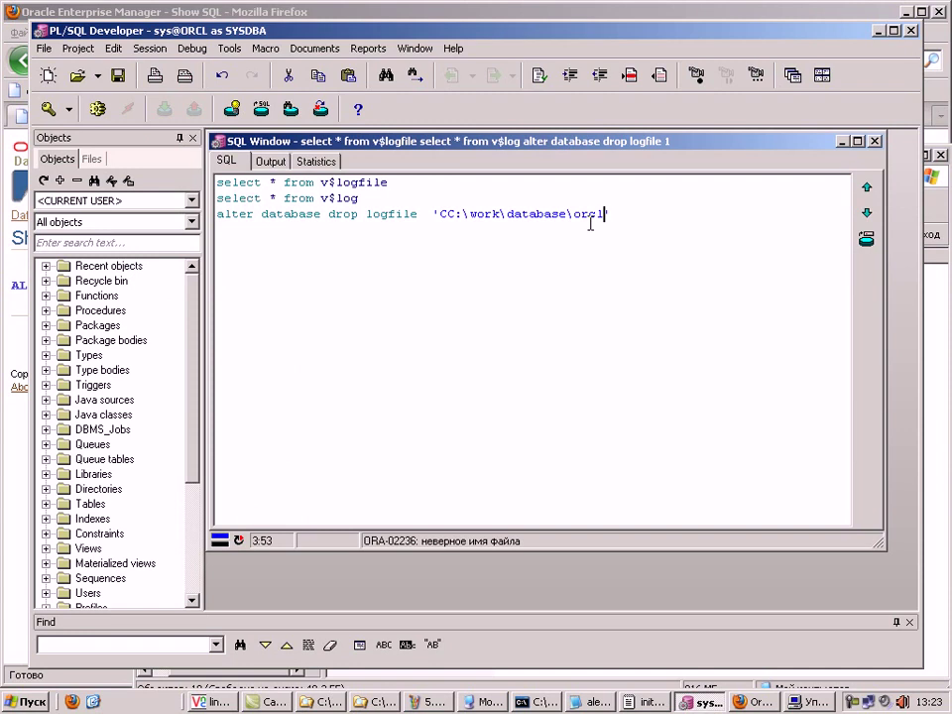
{"action": "key", "text": "Left"}
{"action": "key", "text": "Left"}
{"action": "key", "text": "Left"}
{"action": "key", "text": "Left"}
{"action": "key", "text": "Left"}
{"action": "key", "text": "Left"}
{"action": "key", "text": "Left"}
{"action": "key", "text": "Left"}
{"action": "key", "text": "Left"}
{"action": "key", "text": "Left"}
{"action": "key", "text": "Left"}
{"action": "key", "text": "Left"}
{"action": "key", "text": "Left"}
{"action": "key", "text": "Left"}
{"action": "key", "text": "Left"}
{"action": "key", "text": "Left"}
{"action": "key", "text": "Left"}
{"action": "key", "text": "Left"}
{"action": "key", "text": "Left"}
{"action": "key", "text": "Left"}
{"action": "key", "text": "BackSpace"}
{"action": "key", "text": "Right"}
{"action": "key", "text": "Right"}
{"action": "key", "text": "Right"}
{"action": "key", "text": "Right"}
{"action": "key", "text": "Right"}
{"action": "key", "text": "Right"}
{"action": "key", "text": "Right"}
{"action": "key", "text": "Right"}
{"action": "key", "text": "Right"}
{"action": "key", "text": "Right"}
{"action": "key", "text": "Right"}
{"action": "key", "text": "Right"}
{"action": "key", "text": "Right"}
{"action": "key", "text": "Right"}
{"action": "key", "text": "Right"}
{"action": "key", "text": "Right"}
{"action": "key", "text": "Right"}
{"action": "key", "text": "Right"}
{"action": "key", "text": "Right"}
{"action": "key", "text": "Right"}
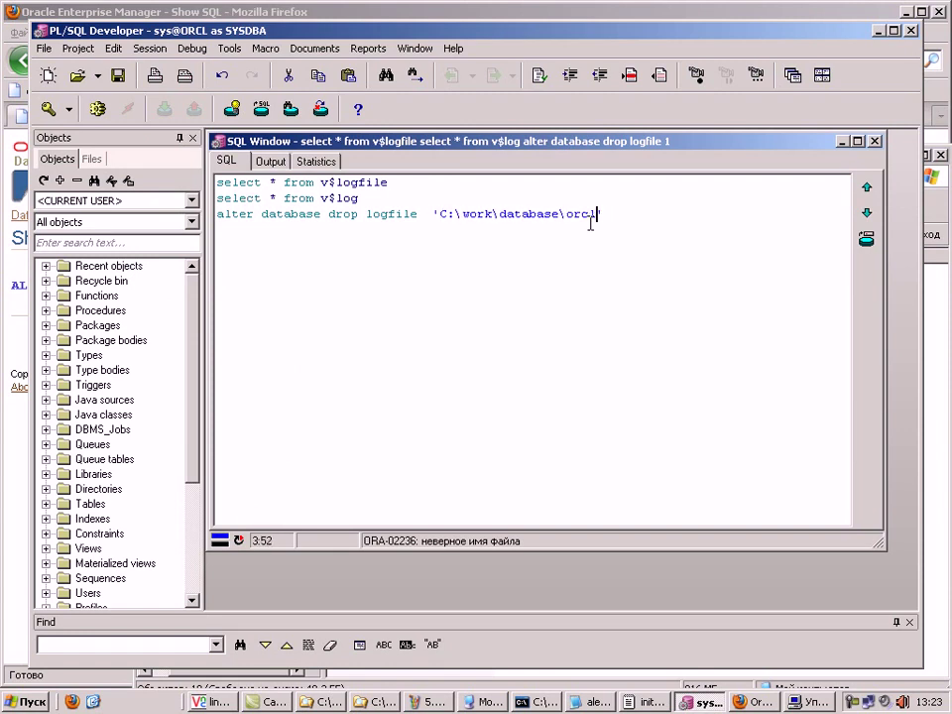
{"action": "type", "text": "\\redo01.log"}
- Run the redo01.log drop, dismiss the ORA-01623 current-log error, and add a new line
{"action": "key", "text": "Home"}
{"action": "key", "text": "shift+End"}
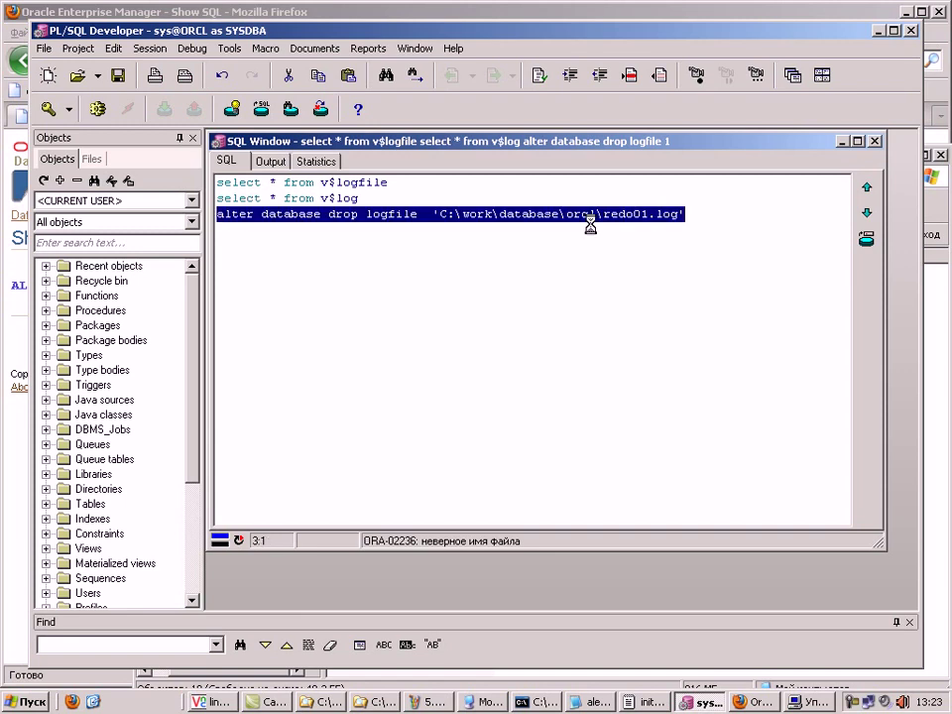
{"action": "key", "text": "F8"}
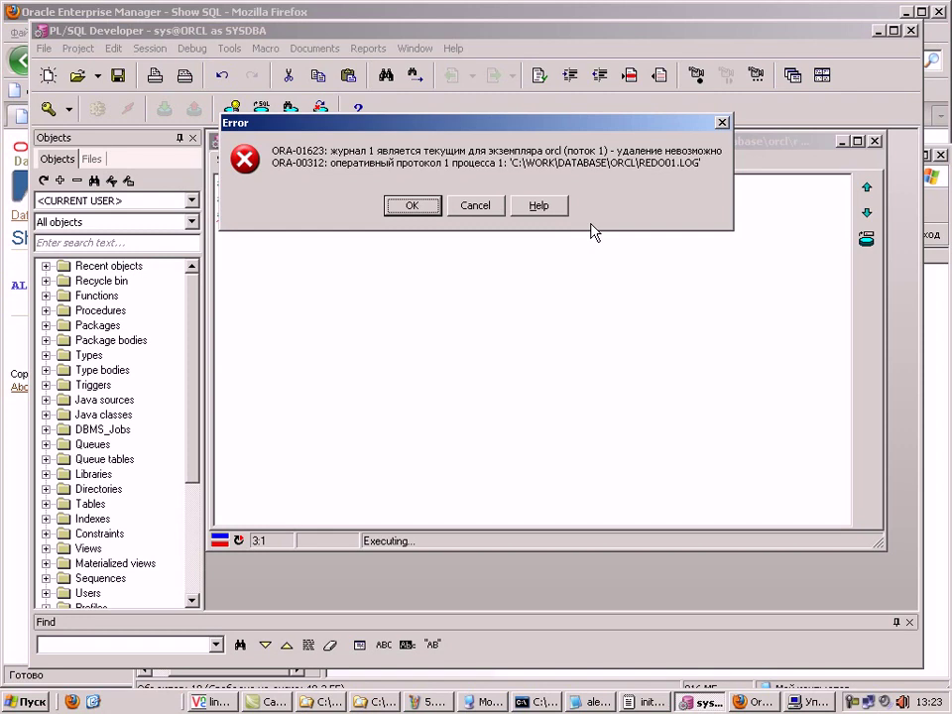
{"action": "left_click", "coordinate": [424, 209]}
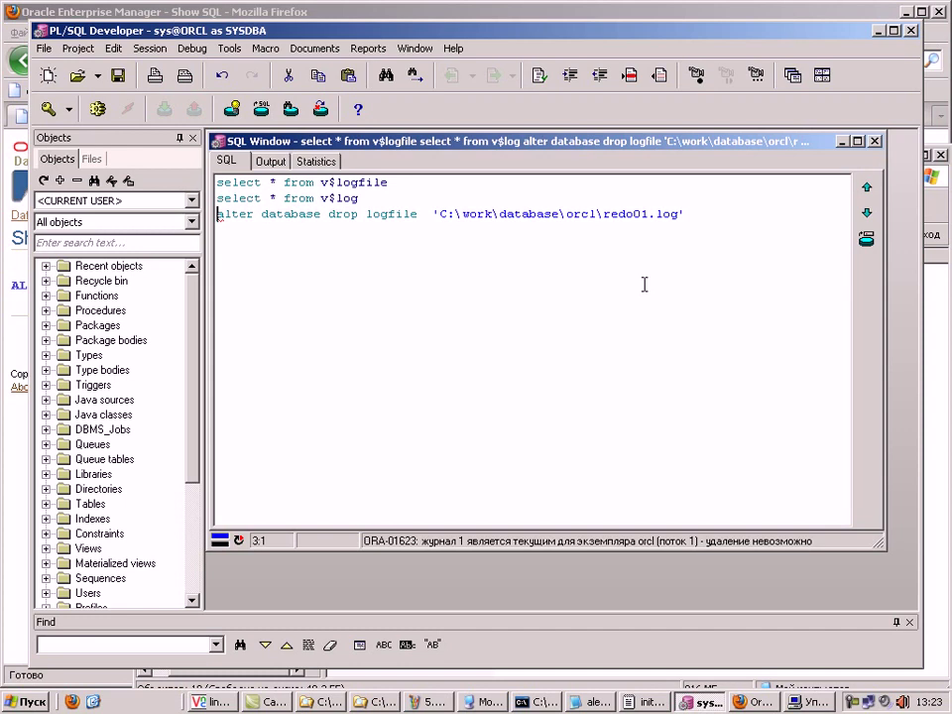
{"action": "key", "text": "End"}
{"action": "key", "text": "Return"}
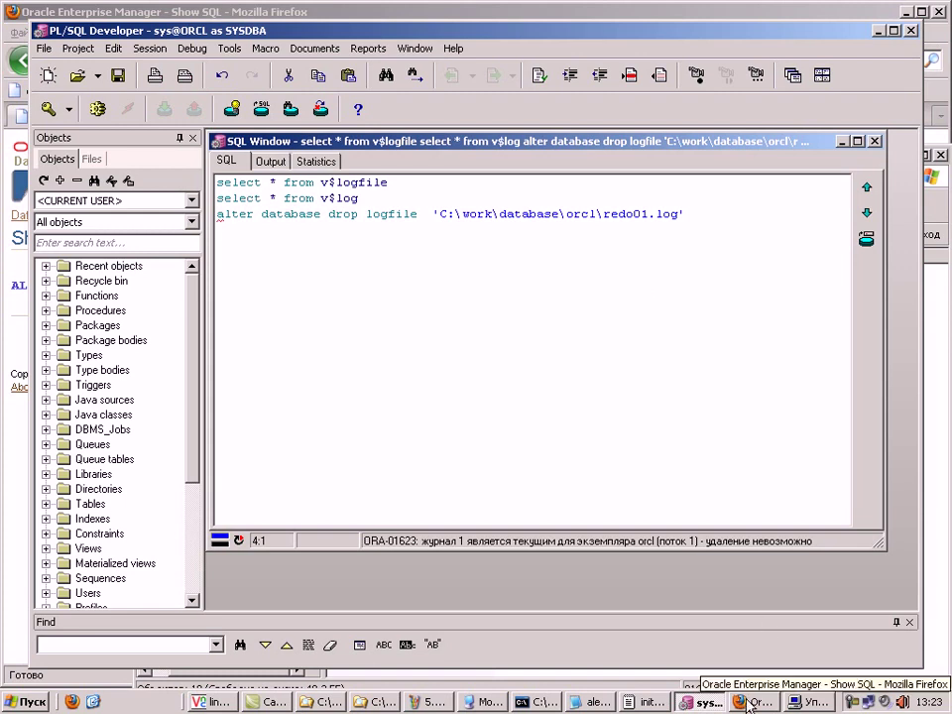
{"action": "left_click", "coordinate": [374, 702]}
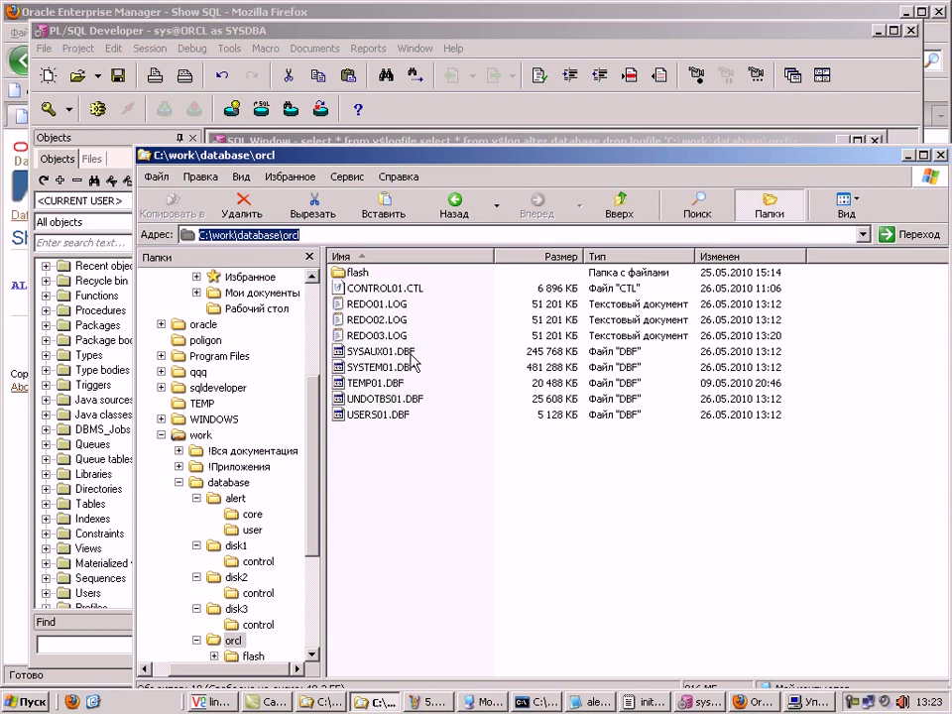
- Duplicate the drop statement onto a new line and change redo01 to redo02
{"action": "mouse_move", "coordinate": [456, 382]}
{"action": "left_click", "coordinate": [702, 701]}
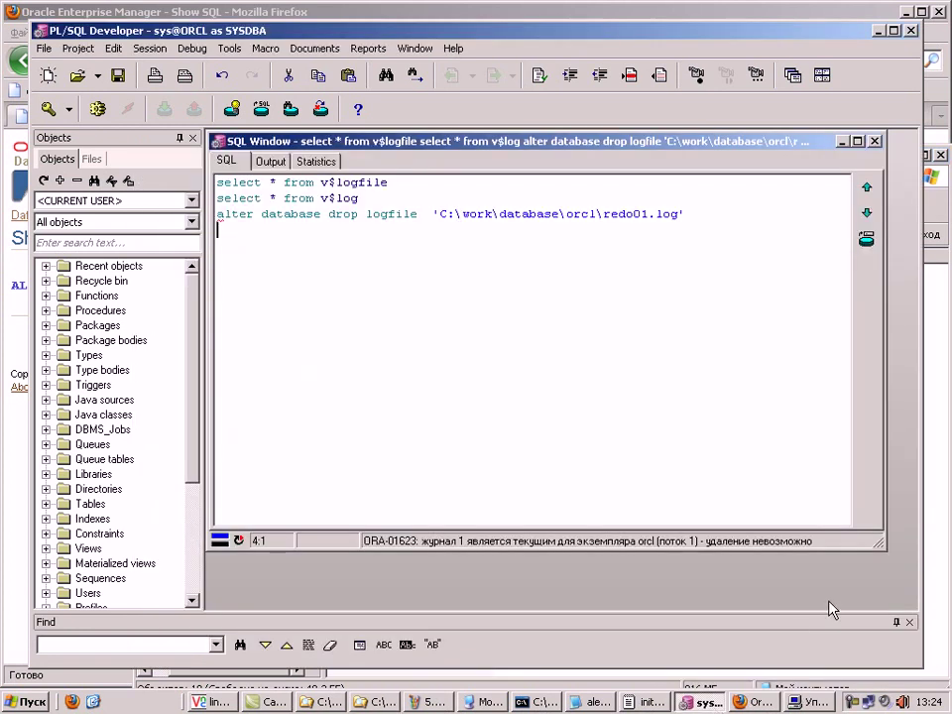
{"action": "key", "text": "Up"}
{"action": "key", "text": "shift+Down"}
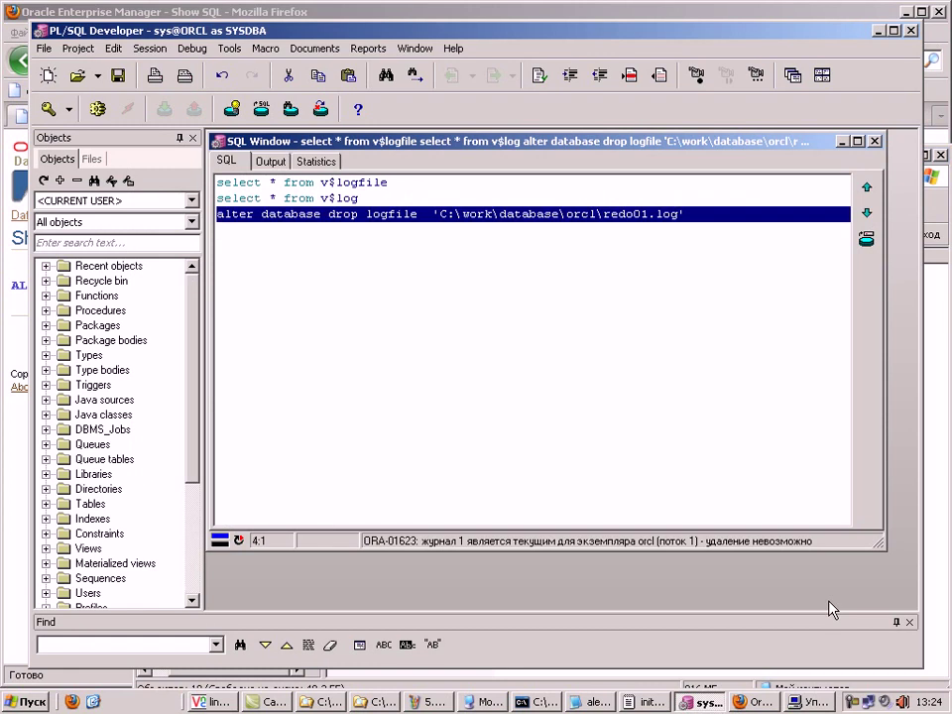
{"action": "key", "text": "ctrl+c"}
{"action": "key", "text": "Right"}
{"action": "key", "text": "ctrl+v"}
{"action": "key", "text": "BackSpace"}
{"action": "key", "text": "Left"}
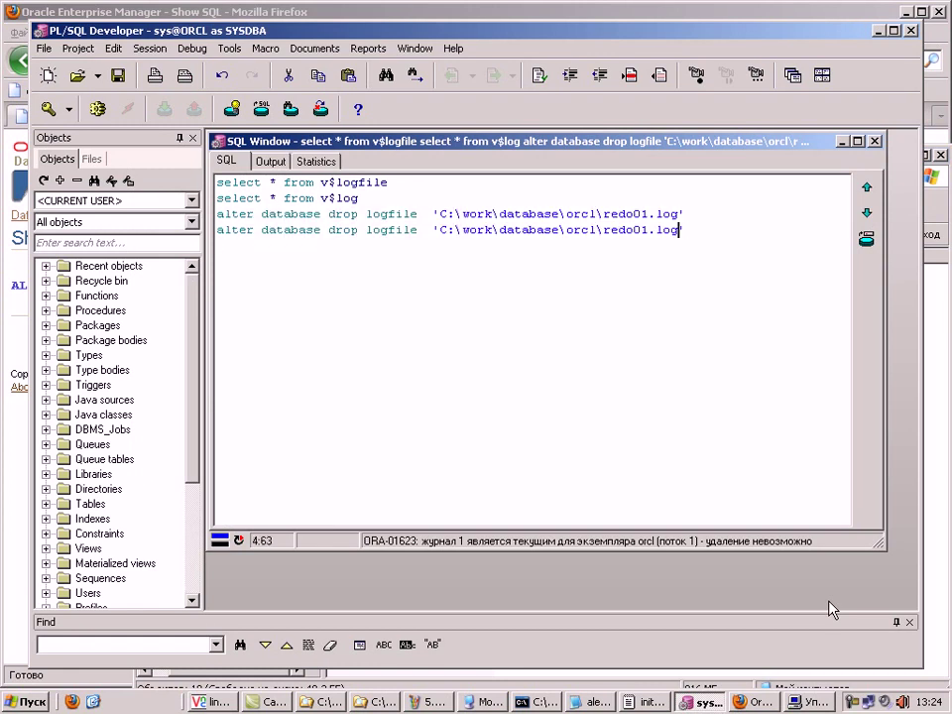
{"action": "key", "text": "Left"}
{"action": "key", "text": "Left"}
{"action": "key", "text": "Left"}
{"action": "key", "text": "Left"}
{"action": "key", "text": "Left"}
{"action": "type", "text": "2"}
- Run the redo02.log drop and dismiss the ORA-01567 too-few-logs error
{"action": "key", "text": "Home"}
{"action": "key", "text": "shift+End"}
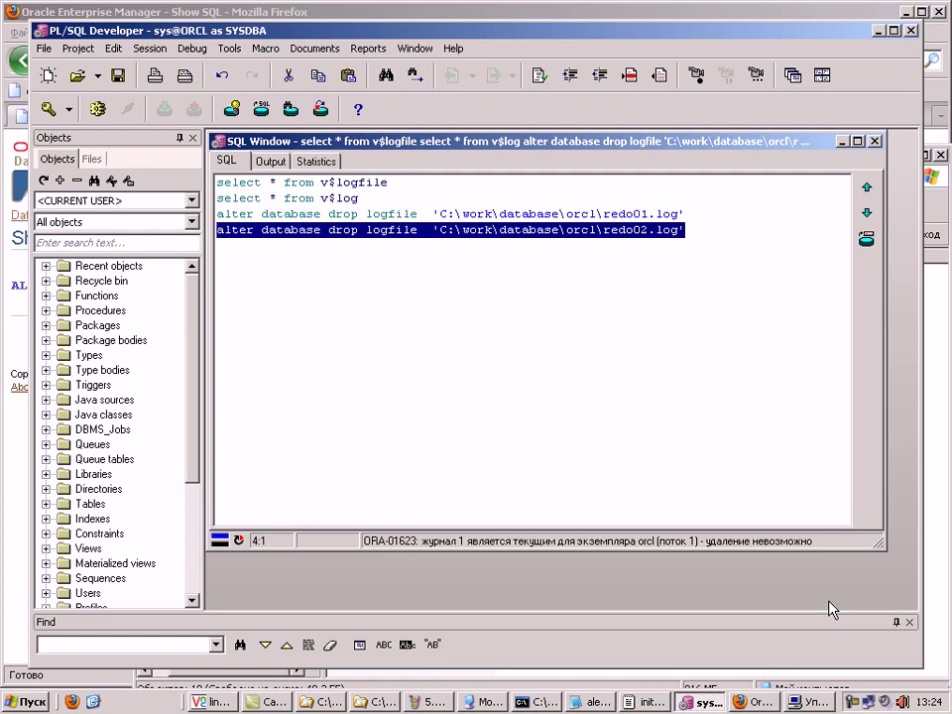
{"action": "key", "text": "F8"}
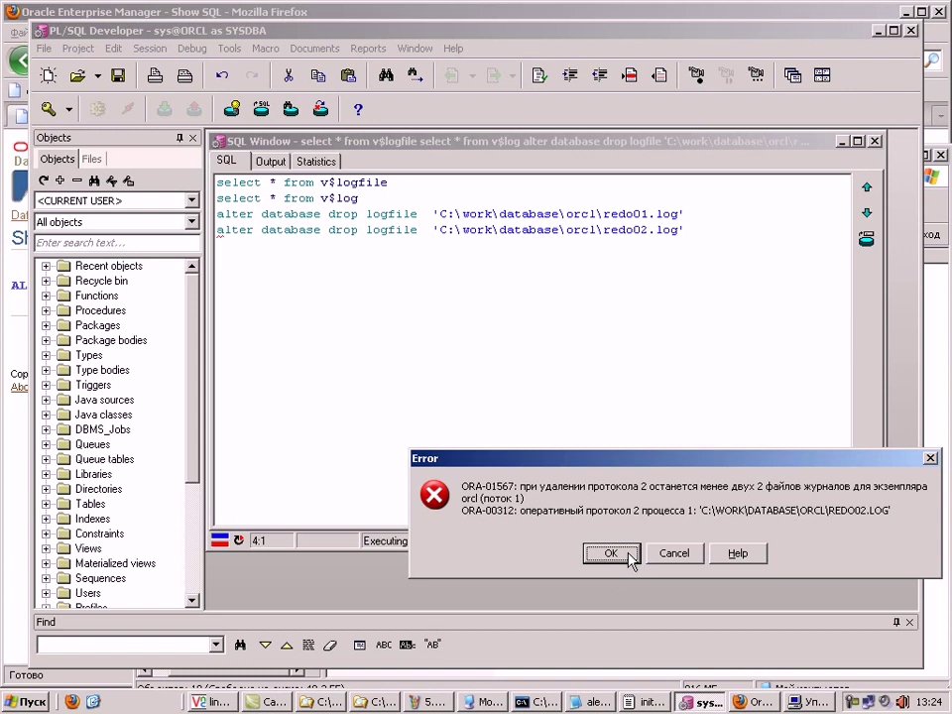
{"action": "left_click", "coordinate": [608, 555]}
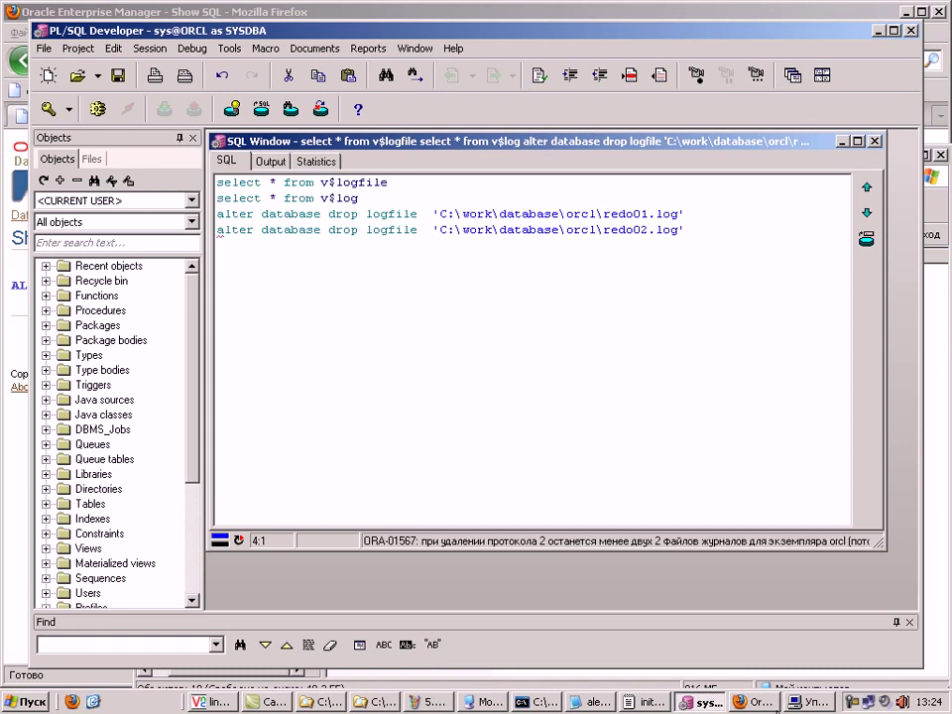
{"action": "left_click", "coordinate": [773, 701]}
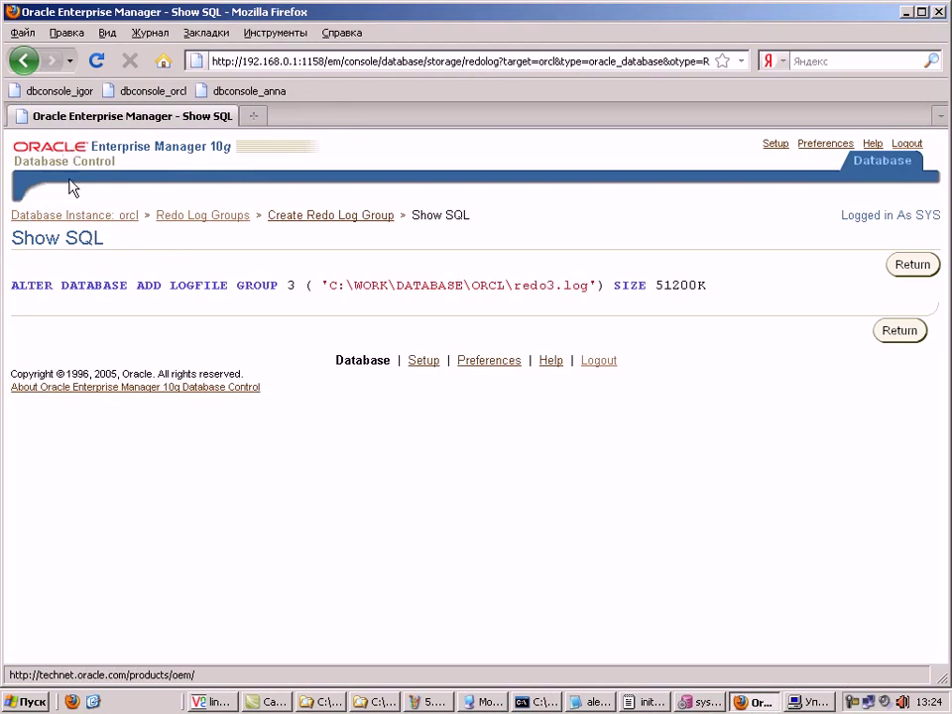
- Preview the SQL for creating group 3 with redo3.log, then return to the Redo Log Groups list
{"action": "left_click", "coordinate": [304, 217]}
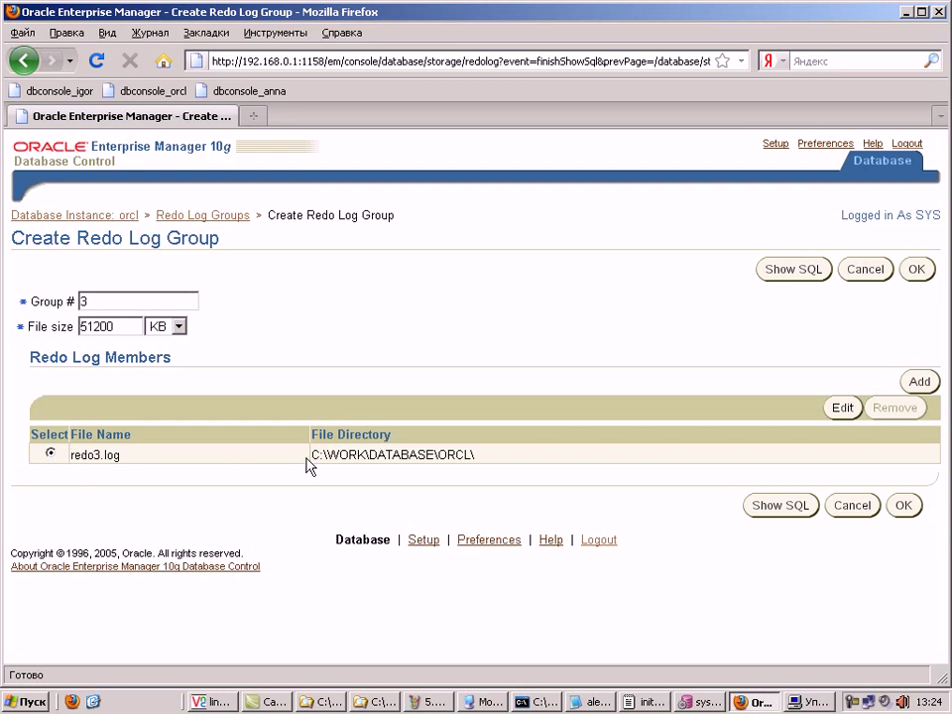
{"action": "left_click", "coordinate": [788, 274]}
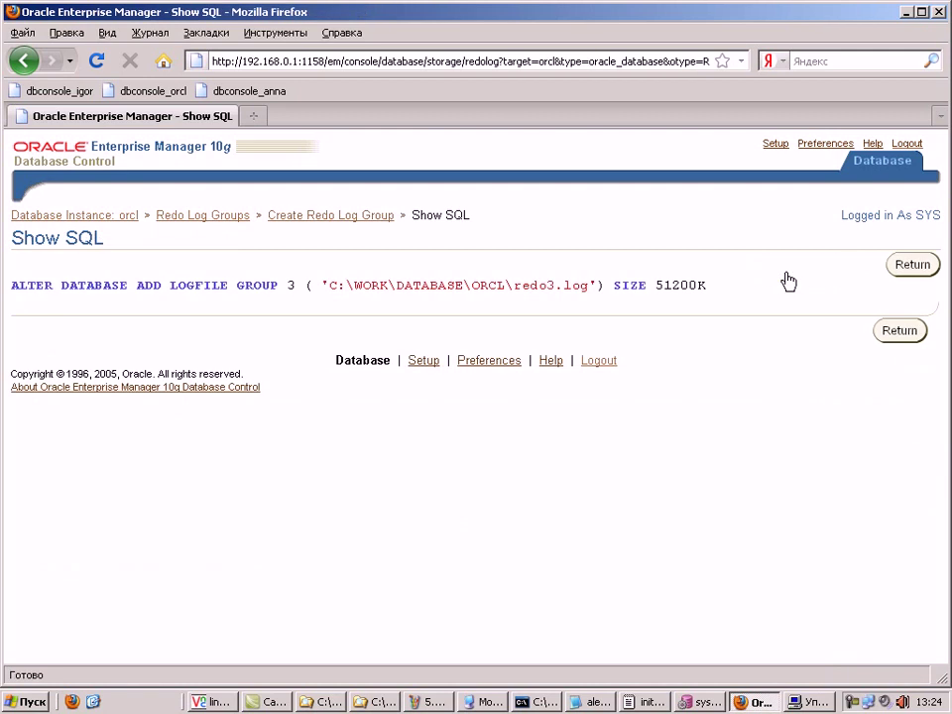
{"action": "left_click", "coordinate": [910, 333]}
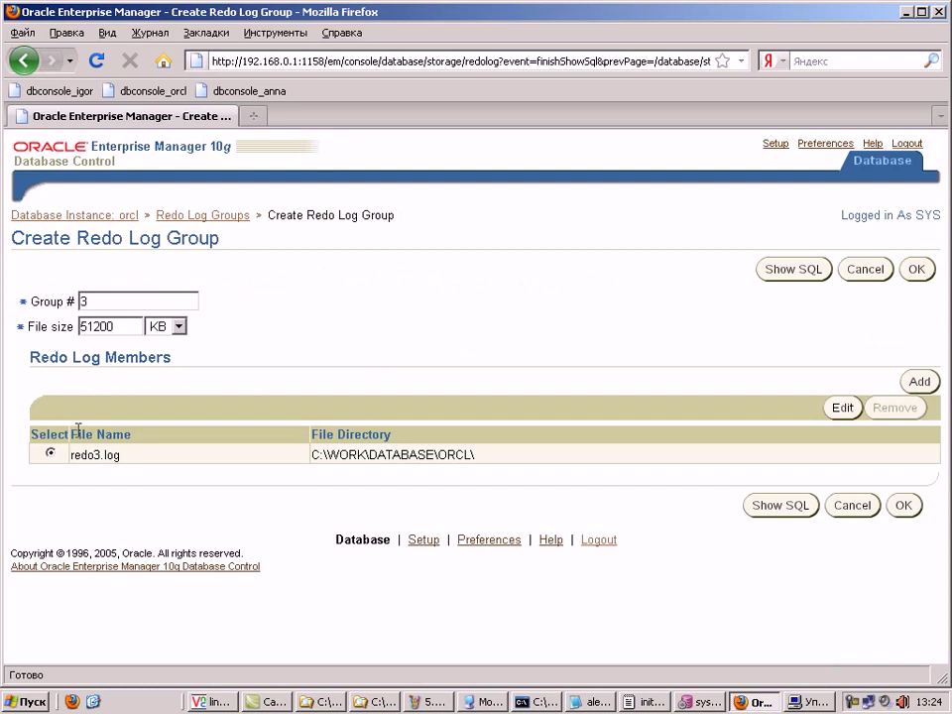
{"action": "left_click", "coordinate": [188, 216]}
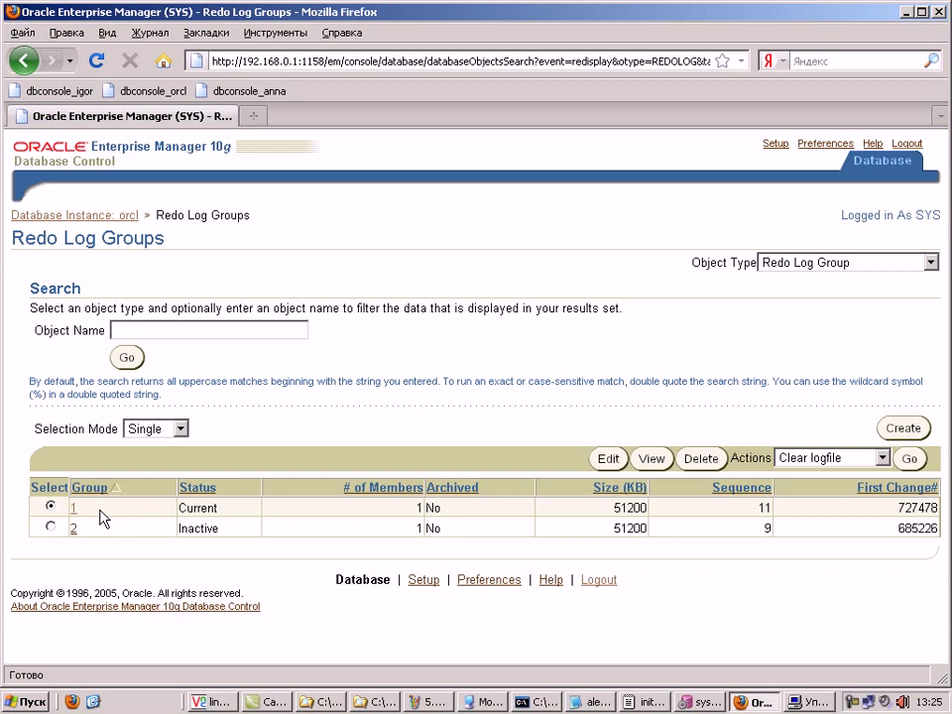
{"action": "left_click", "coordinate": [436, 702]}
- Draw three stacked boxes under the 'group 1' label
{"action": "left_click", "coordinate": [597, 117]}
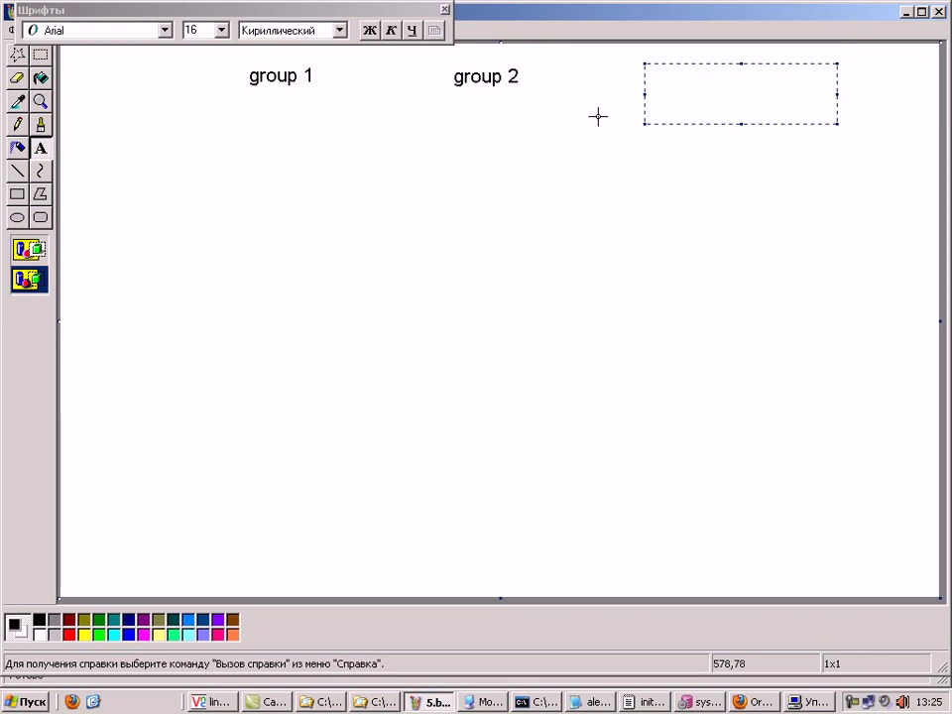
{"action": "left_click", "coordinate": [17, 195]}
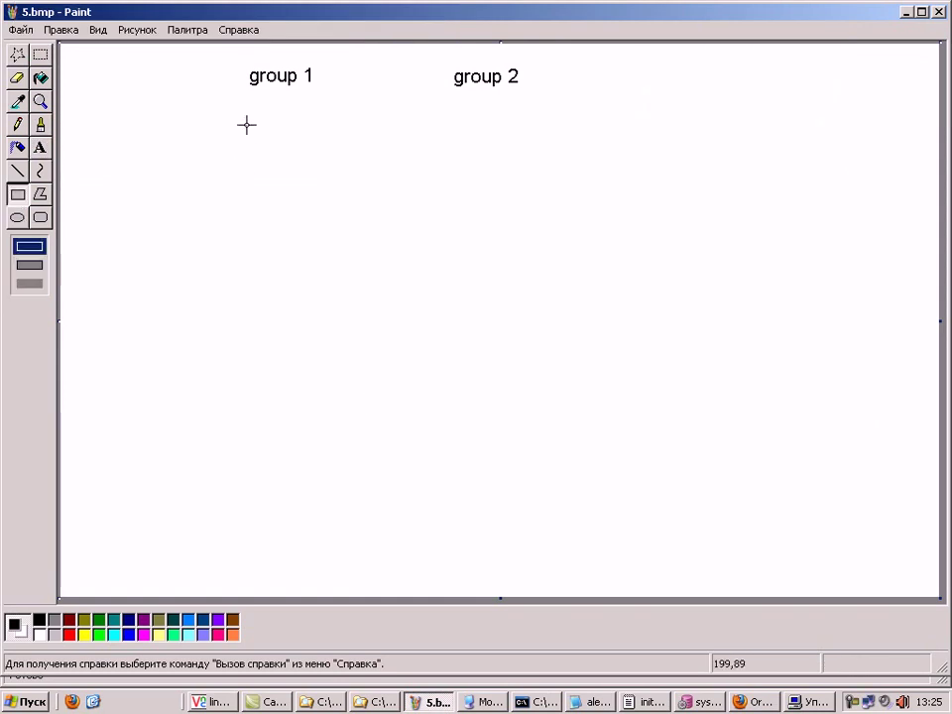
{"action": "left_click_drag", "start_coordinate": [246, 123], "coordinate": [323, 198]}
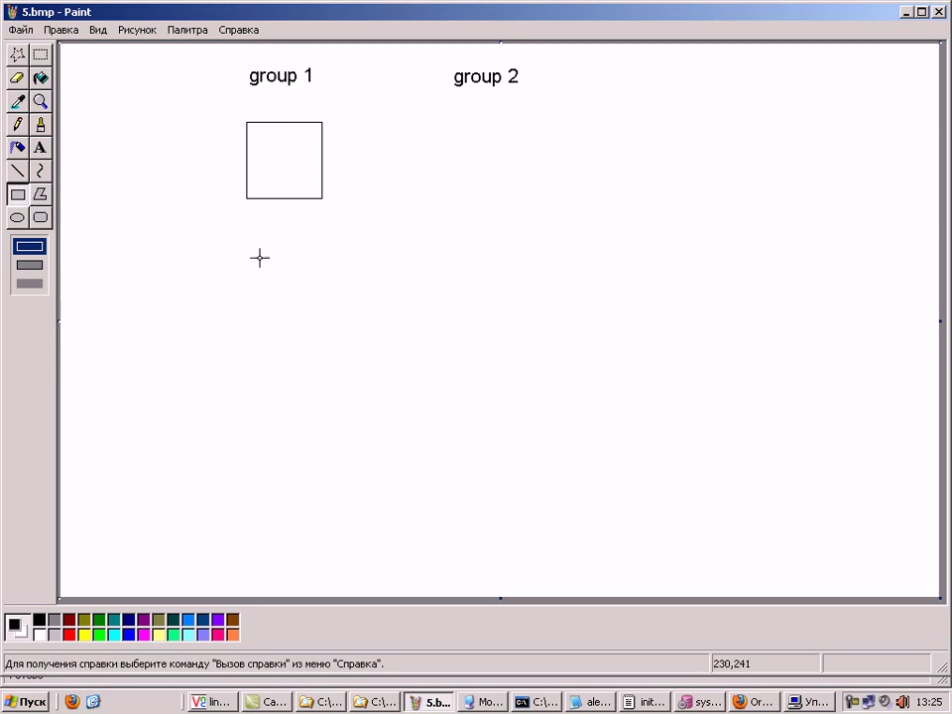
{"action": "left_click_drag", "start_coordinate": [247, 240], "coordinate": [324, 323]}
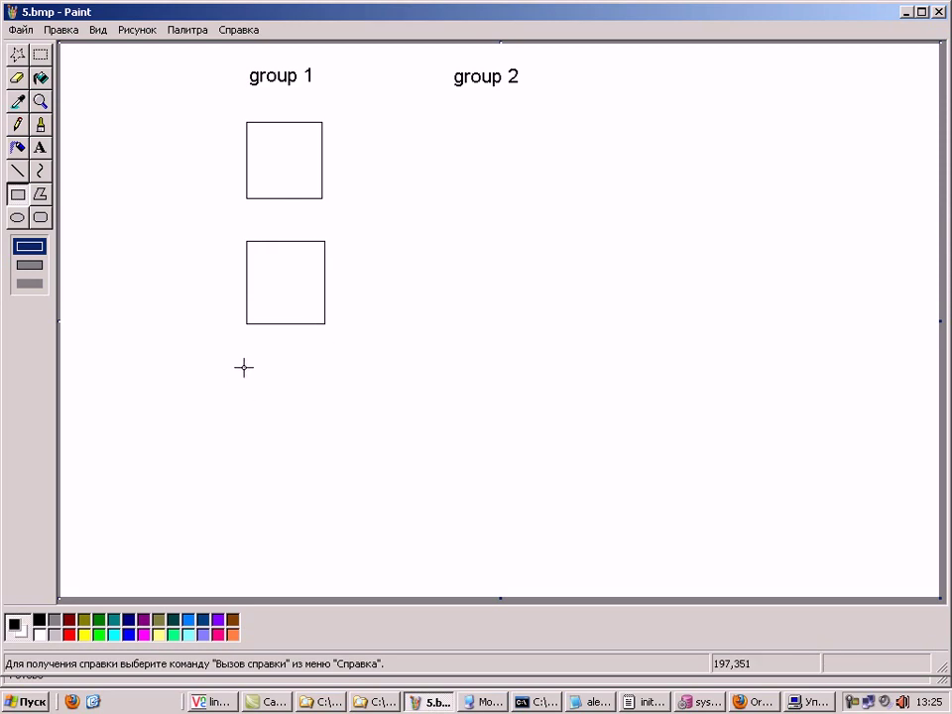
{"action": "left_click_drag", "start_coordinate": [247, 368], "coordinate": [327, 462]}
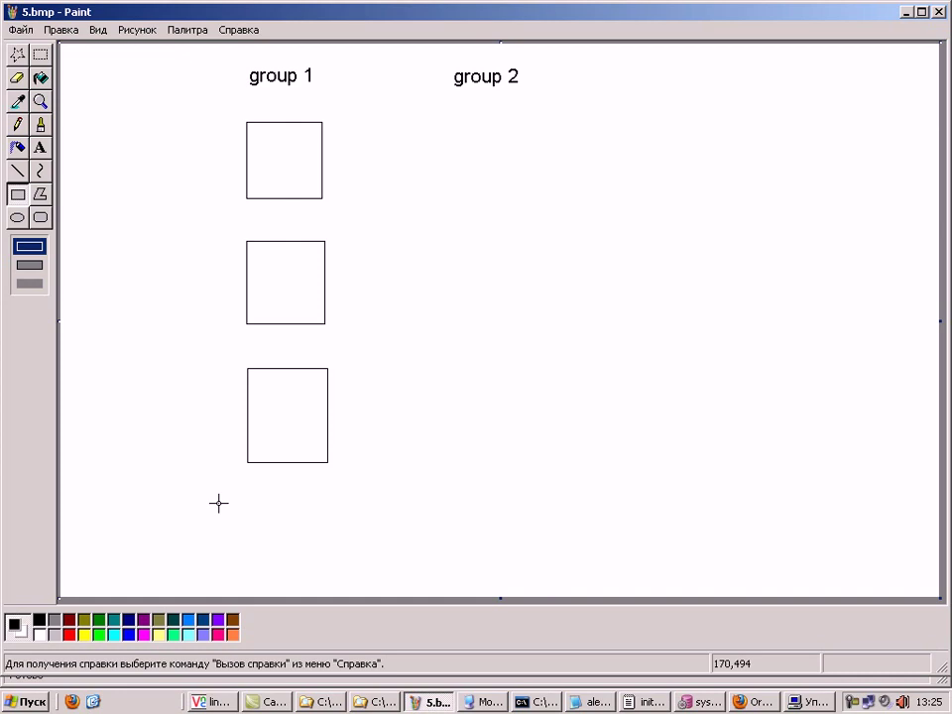
- Label the boxes disk1, disk2 and disk2 from top to bottom
{"action": "left_click", "coordinate": [40, 147]}
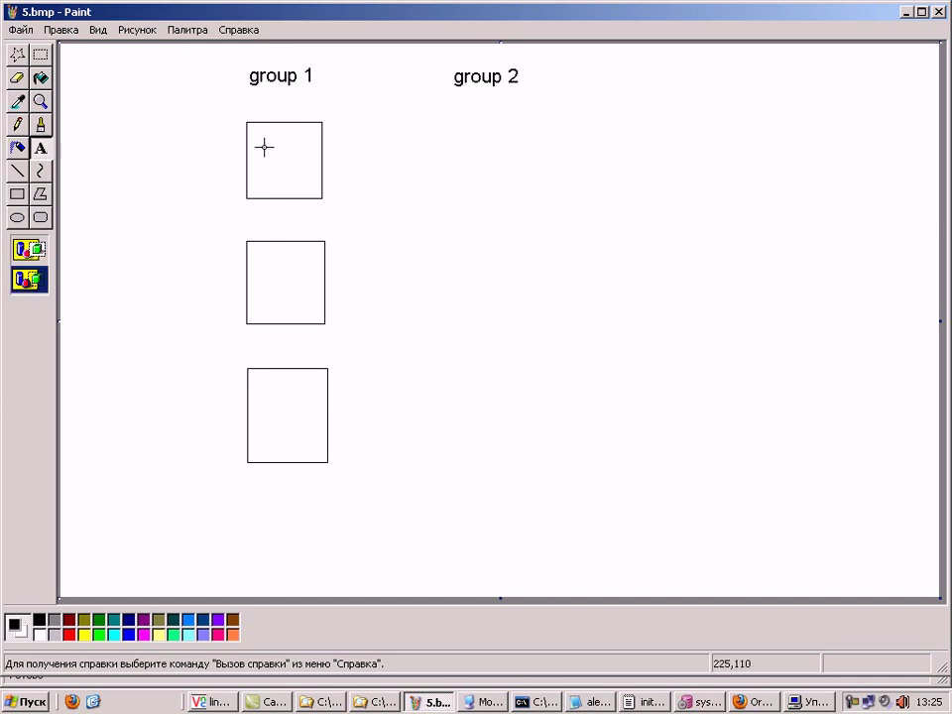
{"action": "left_click_drag", "start_coordinate": [251, 161], "coordinate": [361, 210]}
{"action": "type", "text": "di"}
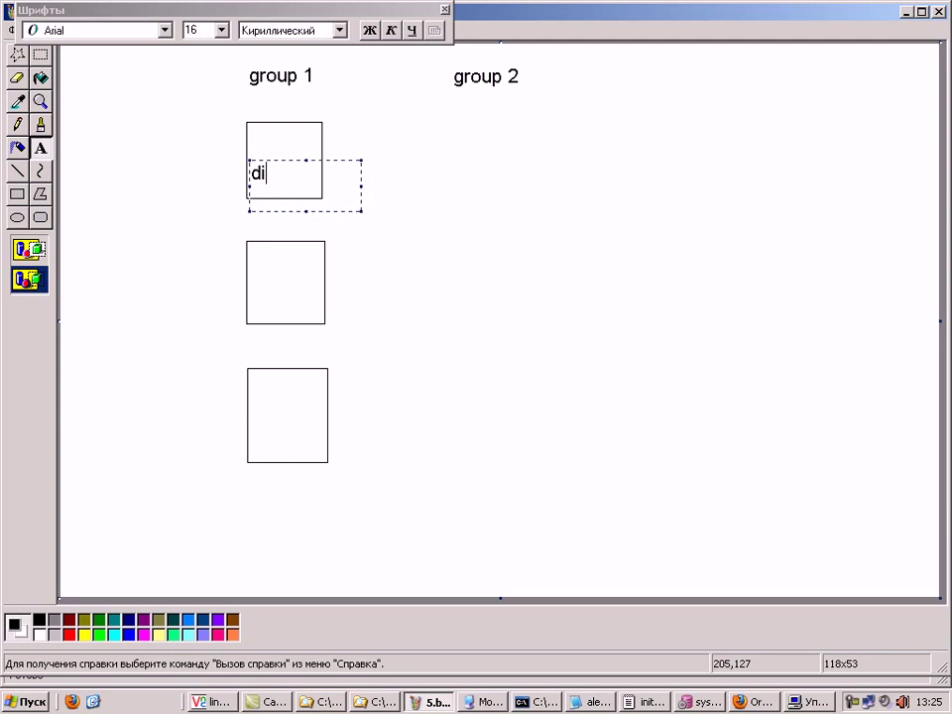
{"action": "type", "text": "sk1"}
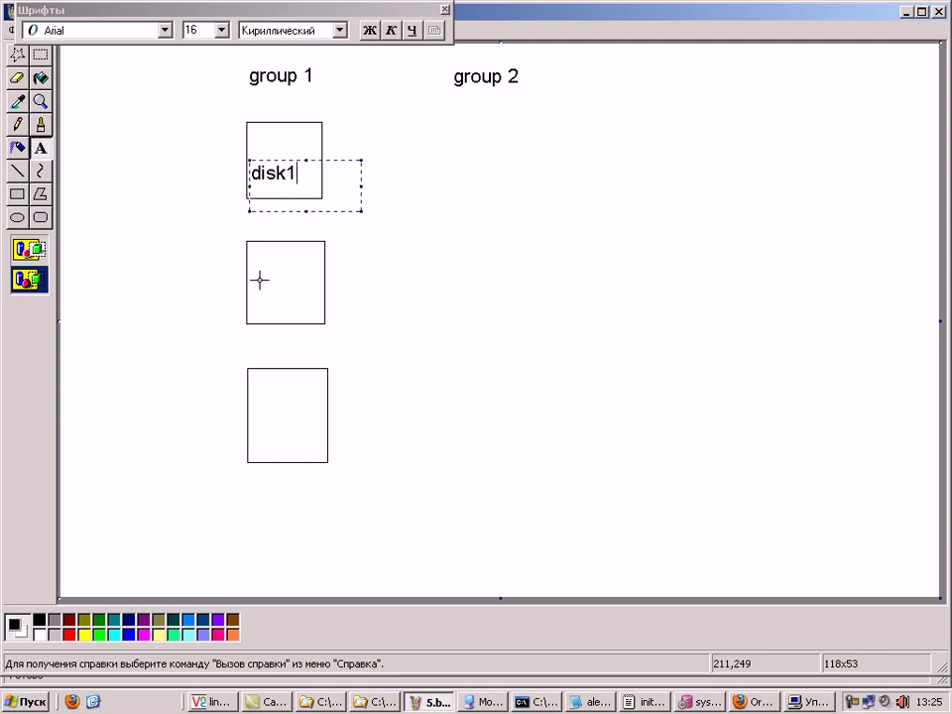
{"action": "left_click_drag", "start_coordinate": [252, 284], "coordinate": [382, 334]}
{"action": "type", "text": "disk2"}
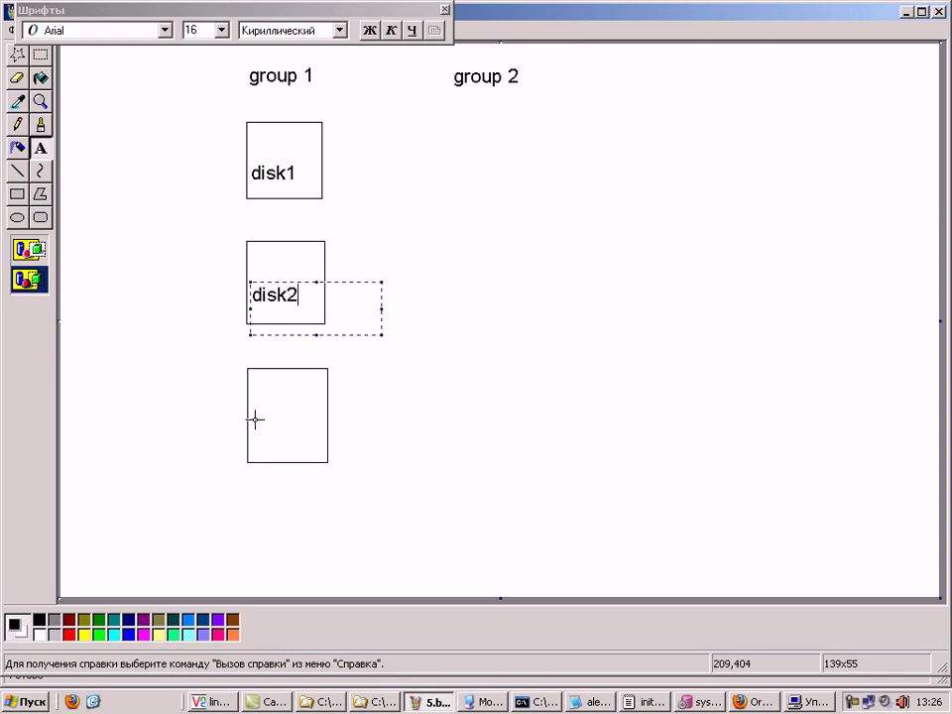
{"action": "left_click_drag", "start_coordinate": [253, 417], "coordinate": [382, 474]}
{"action": "type", "text": "d"}
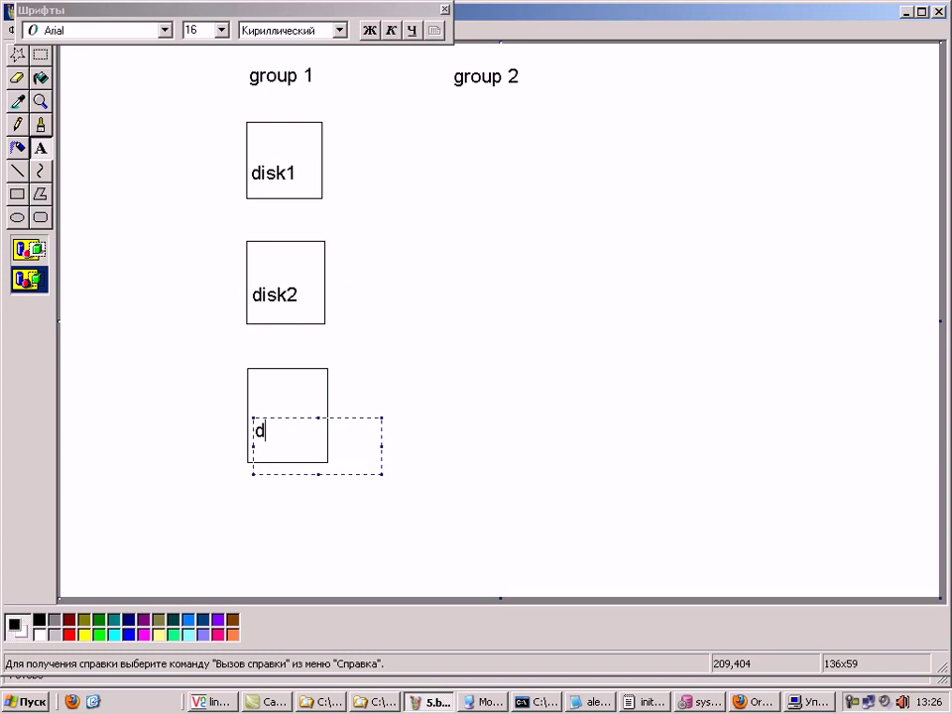
{"action": "type", "text": "isk2"}
{"action": "left_click", "coordinate": [446, 356]}
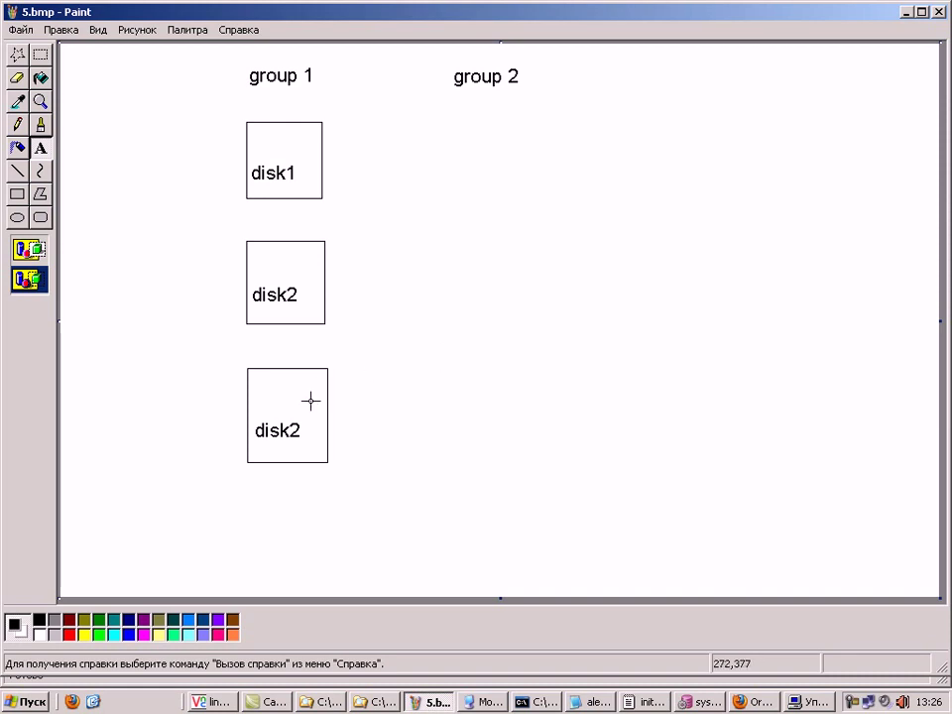
- Replace the third box's wrong disk2 label with desk3
{"action": "left_click", "coordinate": [39, 53]}
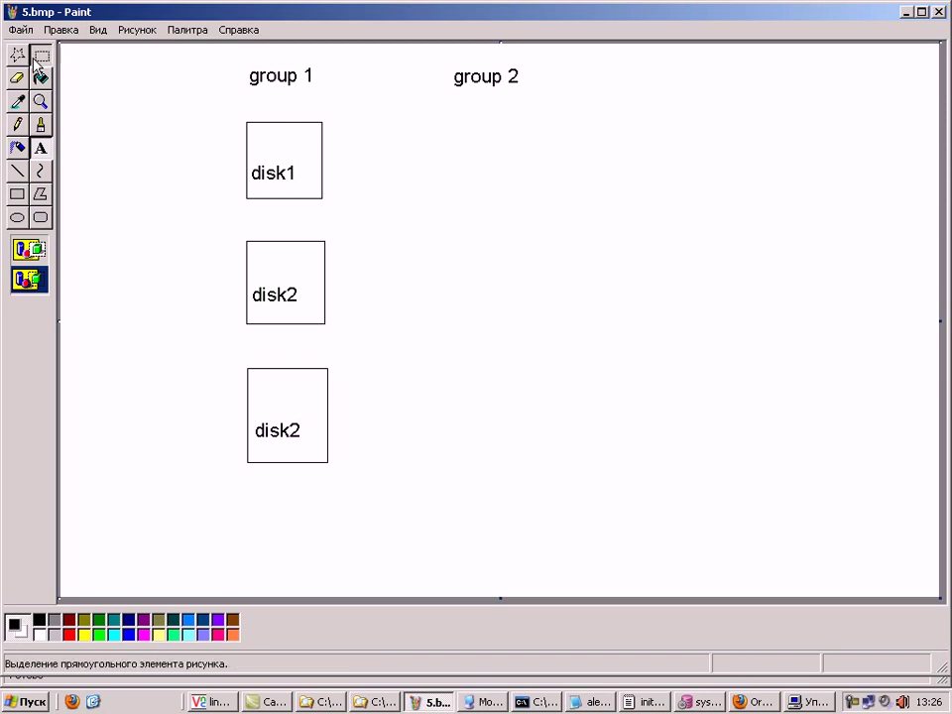
{"action": "left_click_drag", "start_coordinate": [249, 413], "coordinate": [318, 452]}
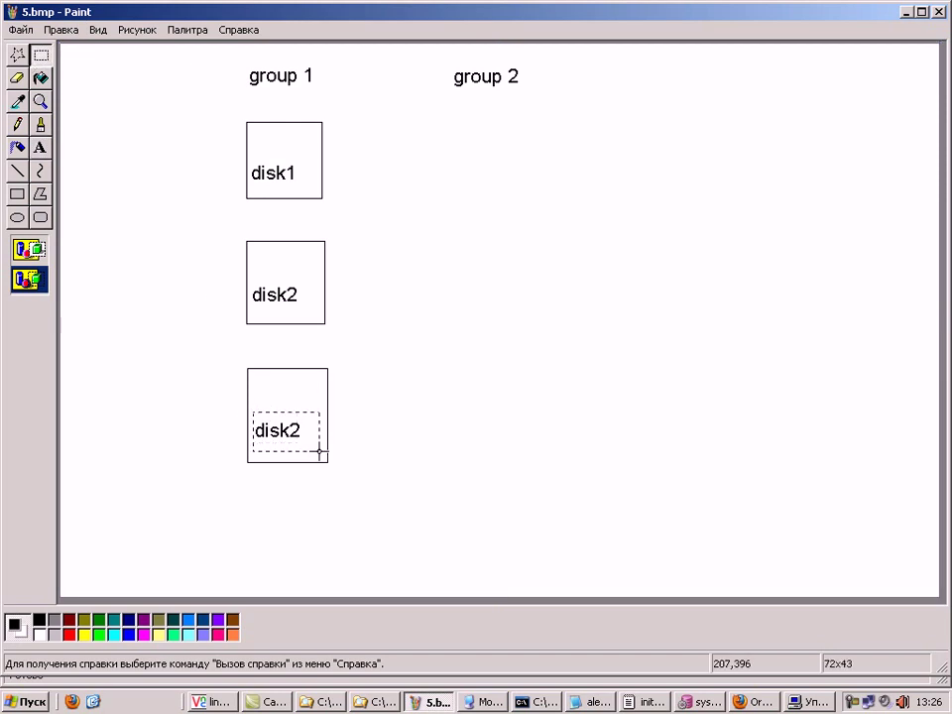
{"action": "key", "text": "Delete"}
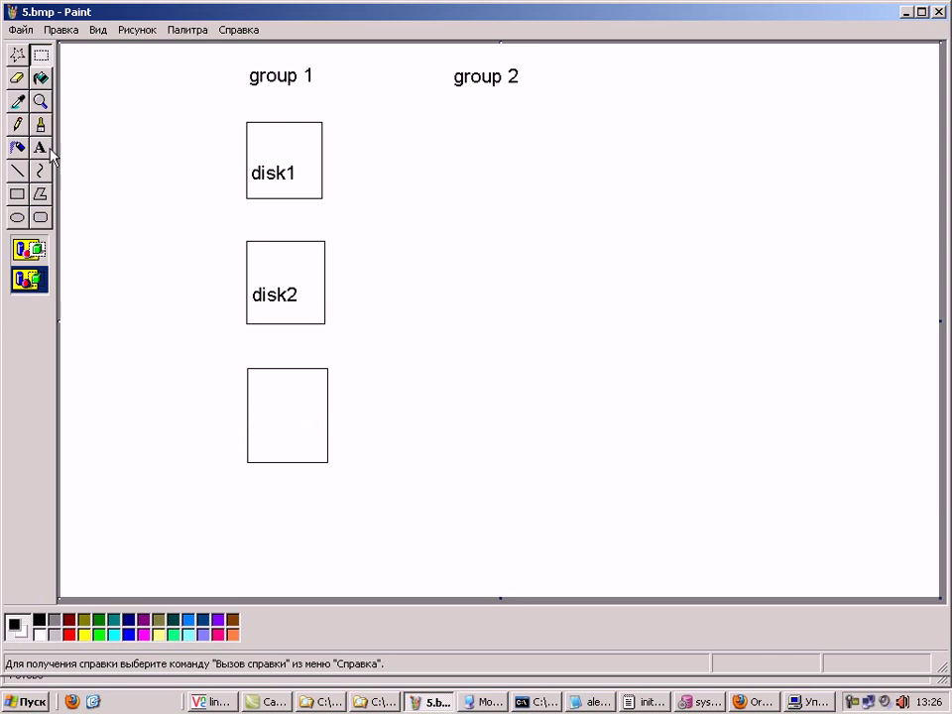
{"action": "left_click", "coordinate": [39, 147]}
{"action": "left_click_drag", "start_coordinate": [260, 415], "coordinate": [391, 472]}
{"action": "type", "text": "d"}
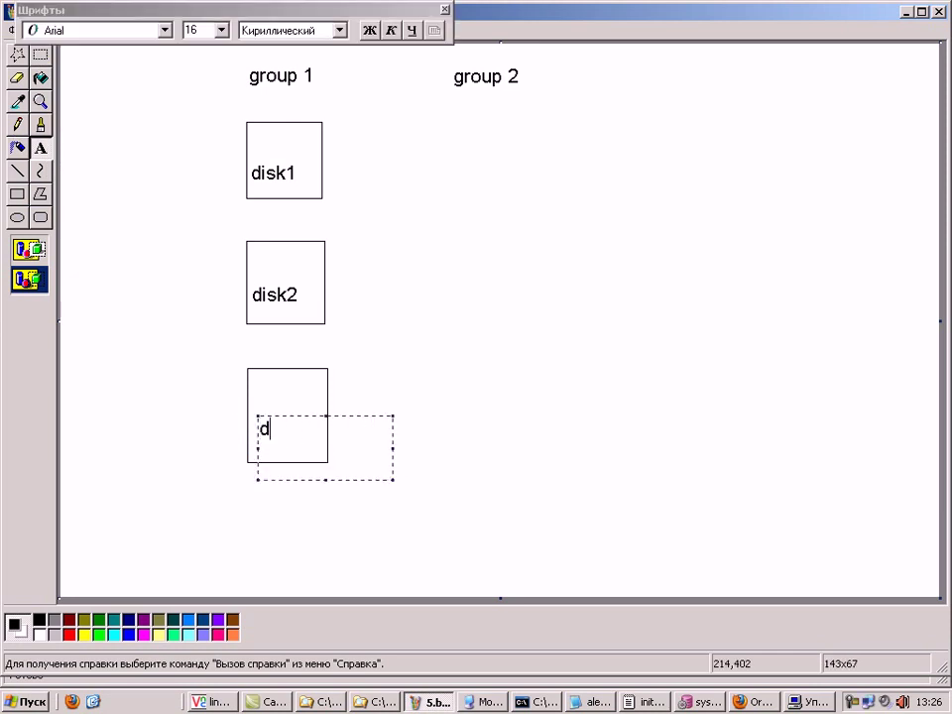
{"action": "type", "text": "esk3"}
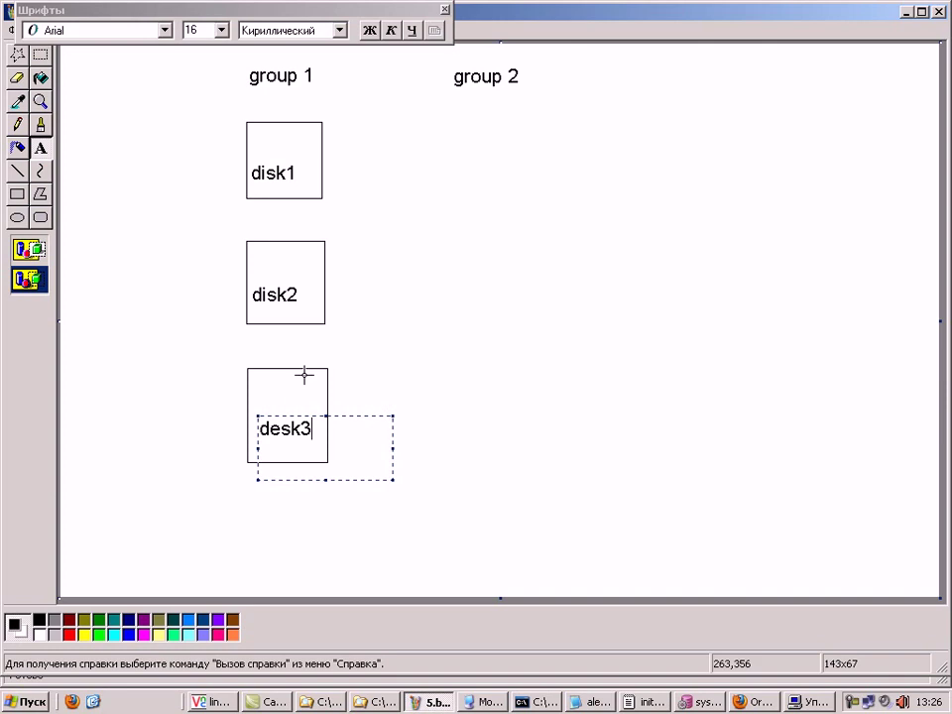
{"action": "left_click", "coordinate": [279, 276]}
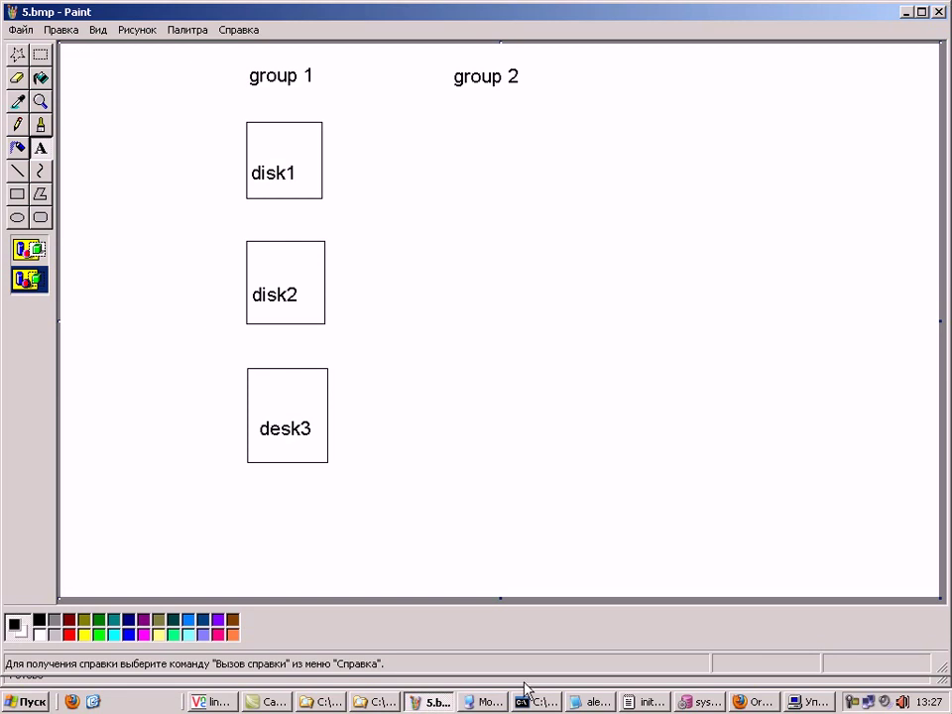
- Copy the labelled group 1 column of boxes under 'group 2'
{"action": "left_click", "coordinate": [40, 53]}
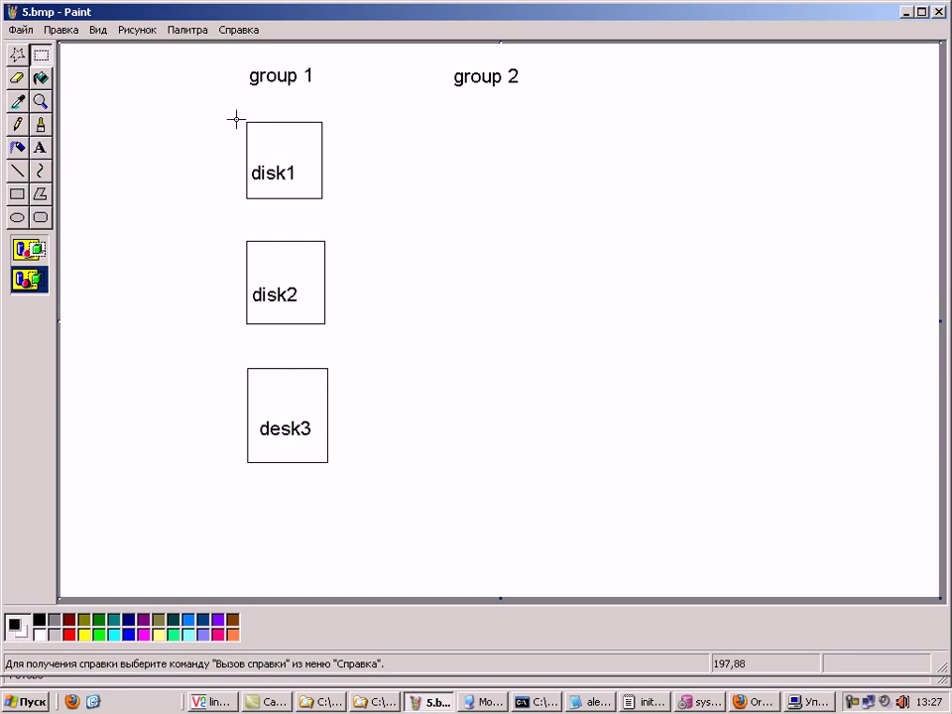
{"action": "left_click_drag", "start_coordinate": [226, 109], "coordinate": [365, 491]}
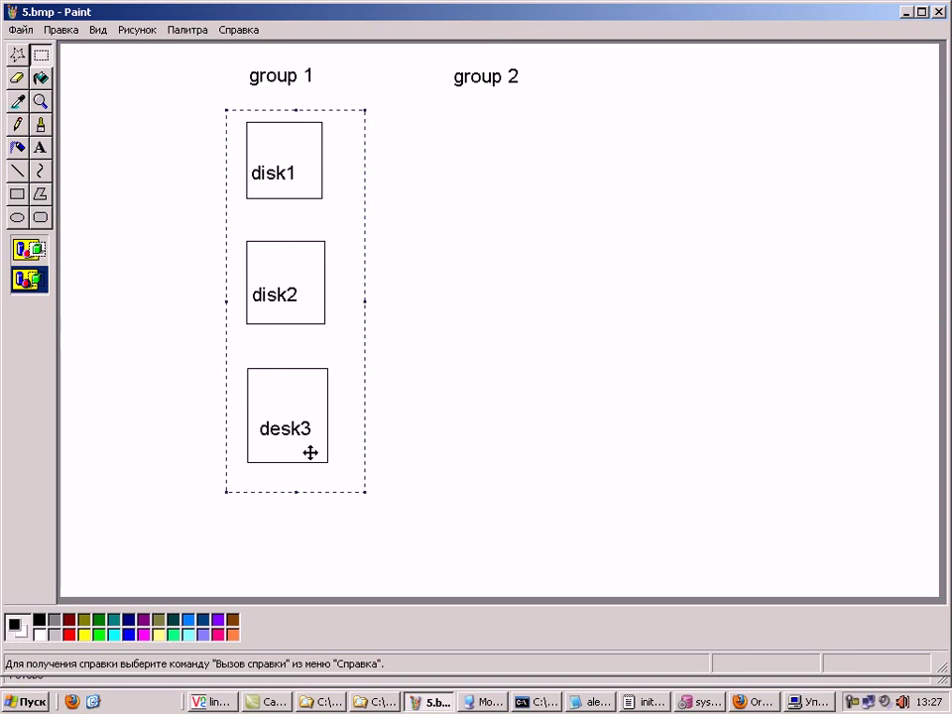
{"action": "left_click_drag", "start_coordinate": [303, 447], "coordinate": [507, 448]}
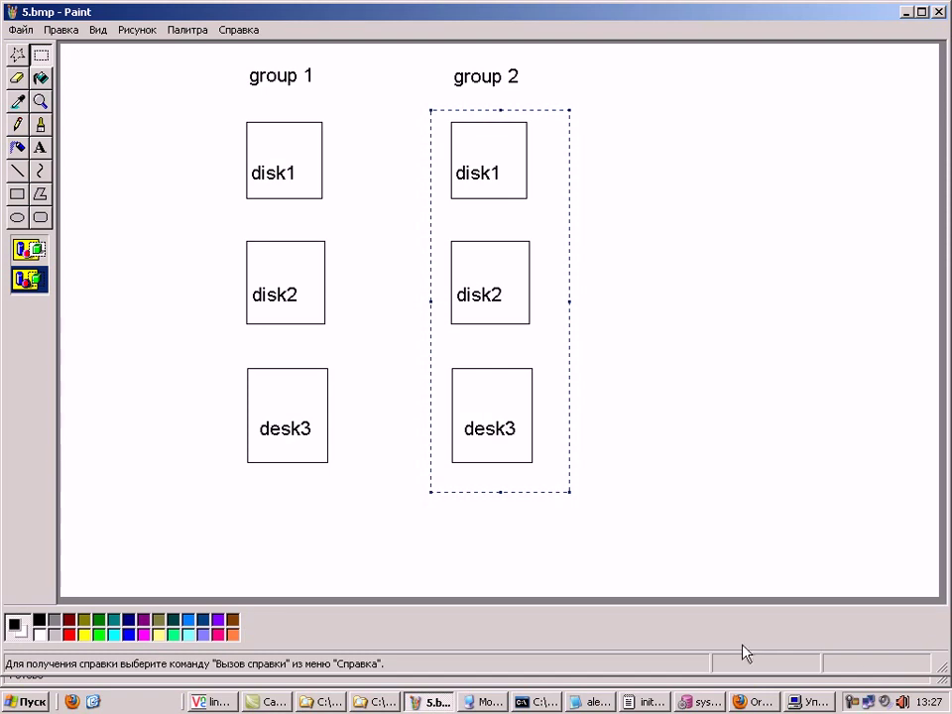
{"action": "left_click", "coordinate": [765, 699]}
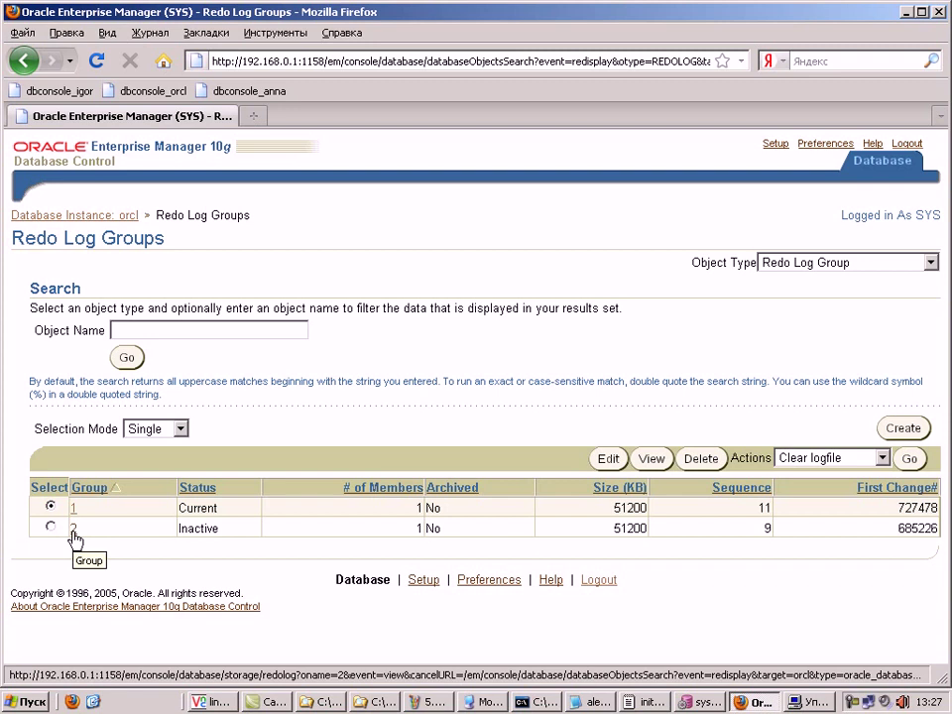
- Edit group 2, check its REDO02.LOG member, and reach the Add Redo Log Member form
{"action": "left_click", "coordinate": [73, 528]}
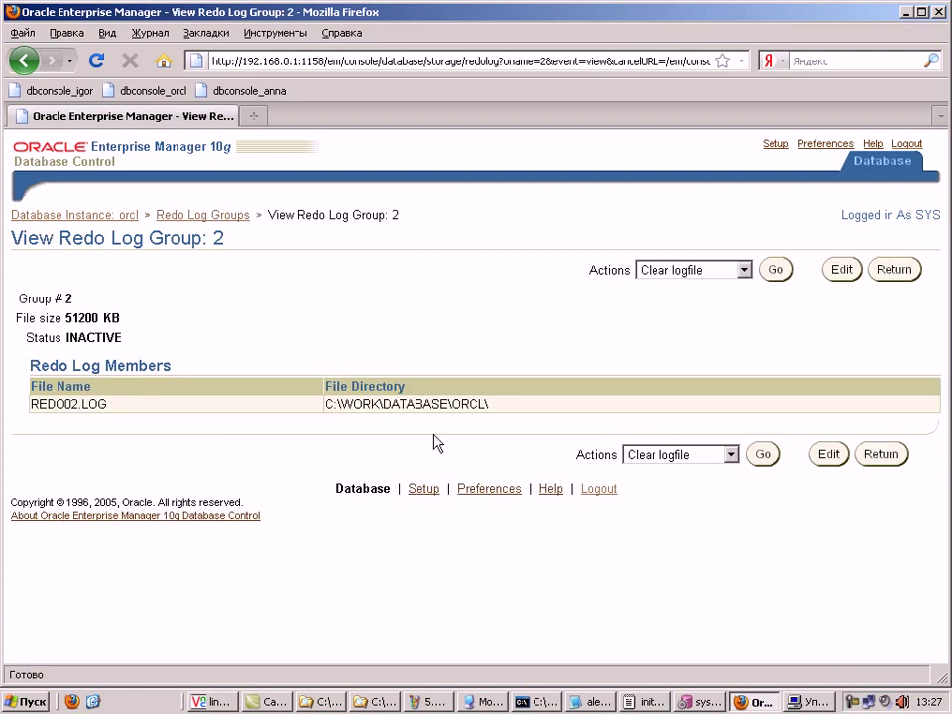
{"action": "left_click", "coordinate": [841, 269]}
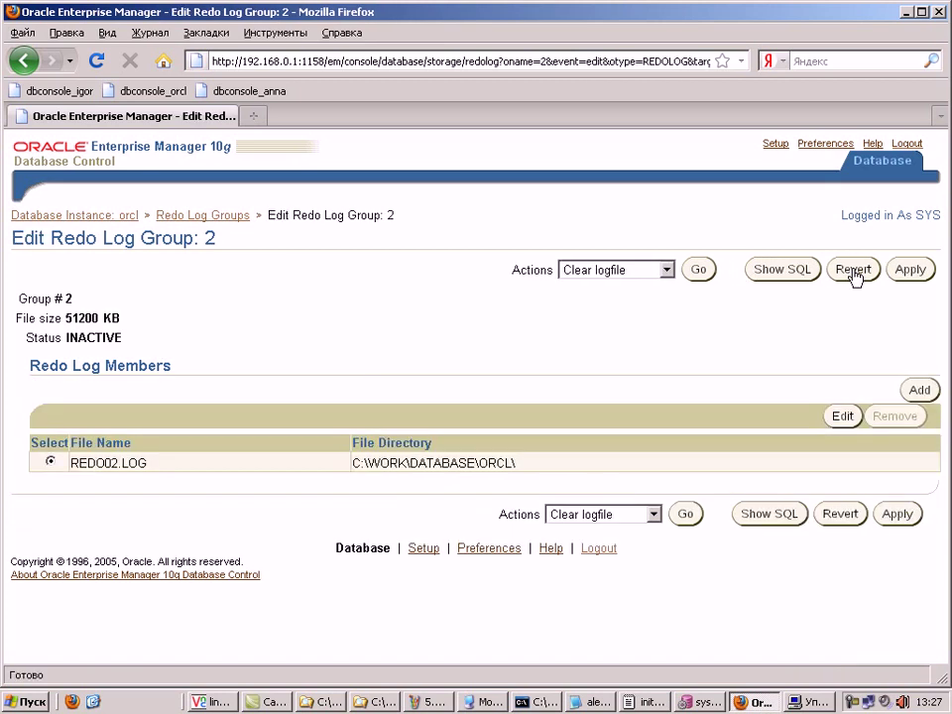
{"action": "left_click", "coordinate": [843, 418]}
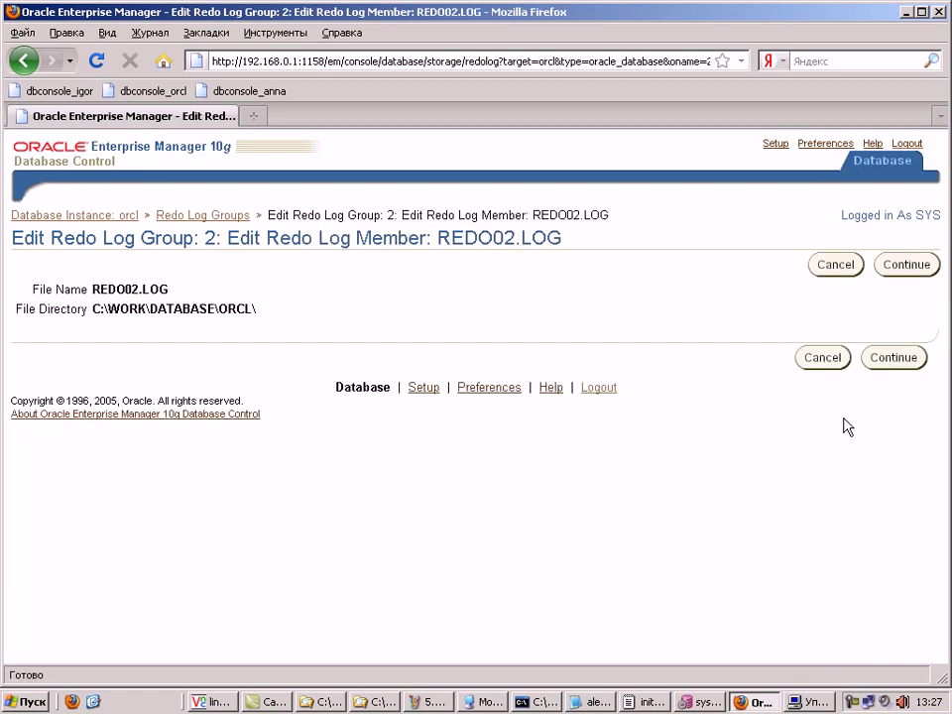
{"action": "left_click", "coordinate": [894, 359]}
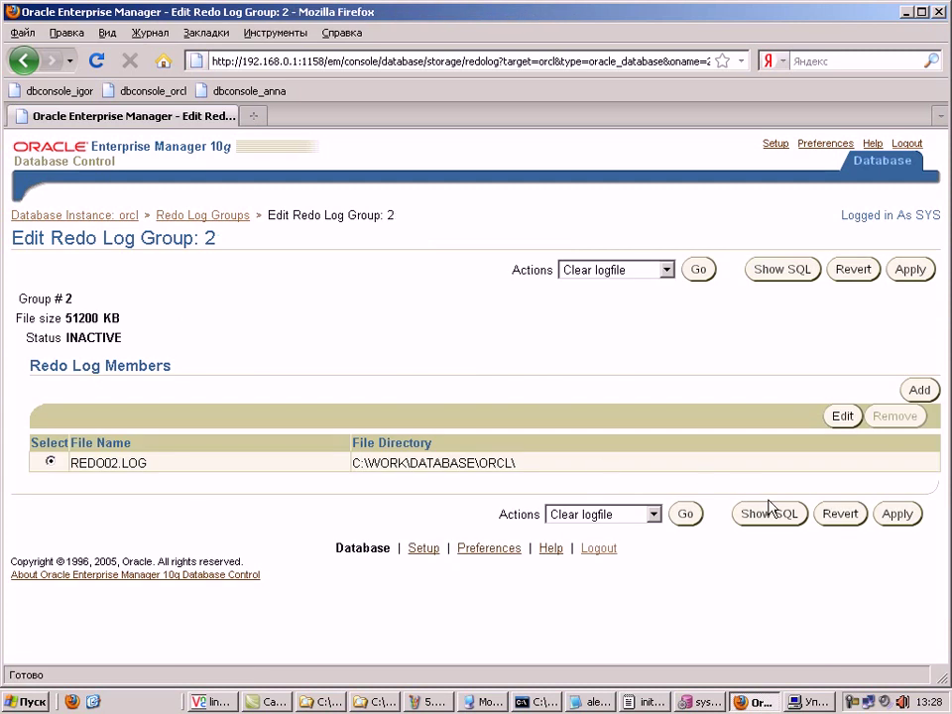
{"action": "left_click", "coordinate": [919, 390]}
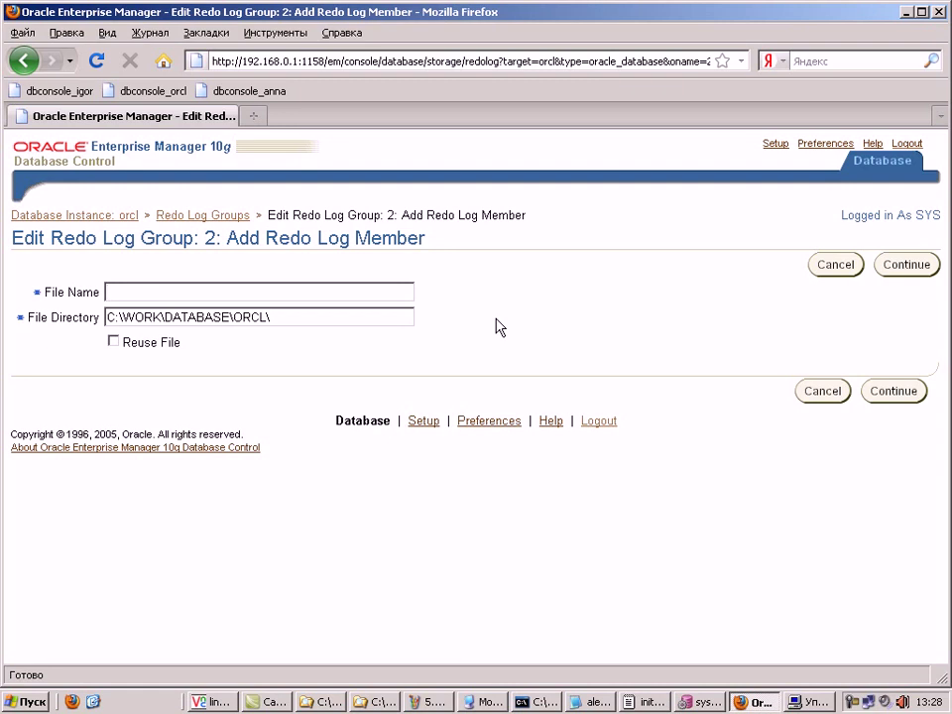
- Add member m2 with directory C:\WORK\DATABASE\disk2\redo\ to group 2
{"action": "type", "text": "m2"}
{"action": "key", "text": "Right"}
{"action": "key", "text": "Right"}
{"action": "key", "text": "Right"}
{"action": "key", "text": "Right"}
{"action": "key", "text": "Right"}
{"action": "key", "text": "Right"}
{"action": "key", "text": "Right"}
{"action": "key", "text": "Right"}
{"action": "key", "text": "Right"}
{"action": "key", "text": "Delete"}
{"action": "key", "text": "Delete"}
{"action": "key", "text": "Delete"}
{"action": "key", "text": "Delete"}
{"action": "key", "text": "Delete"}
{"action": "type", "text": "disk2\\redo"}
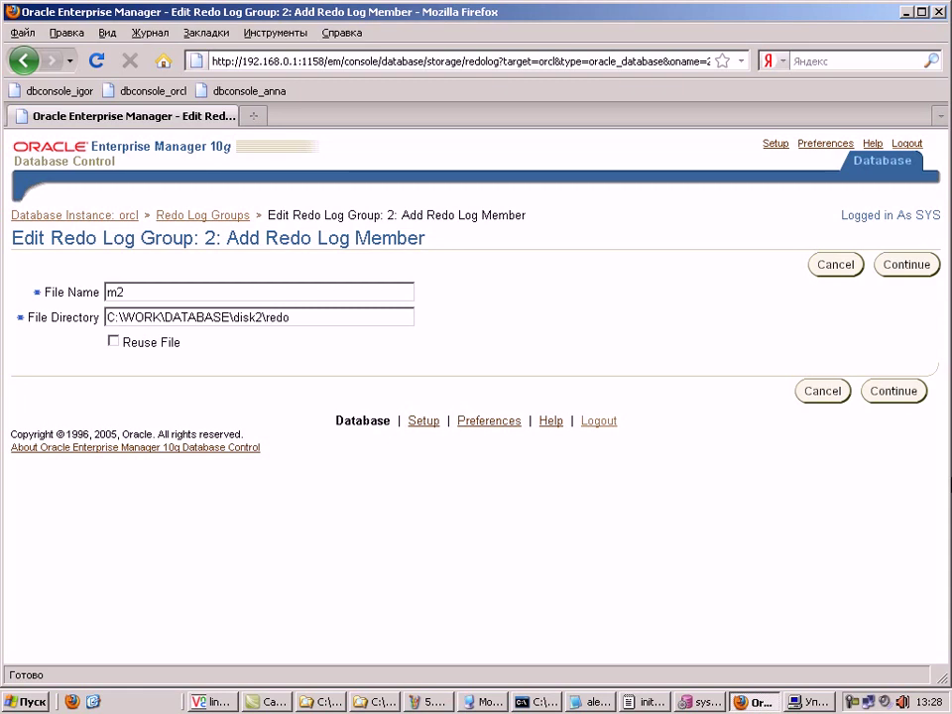
{"action": "type", "text": "\\"}
{"action": "left_click", "coordinate": [908, 274]}
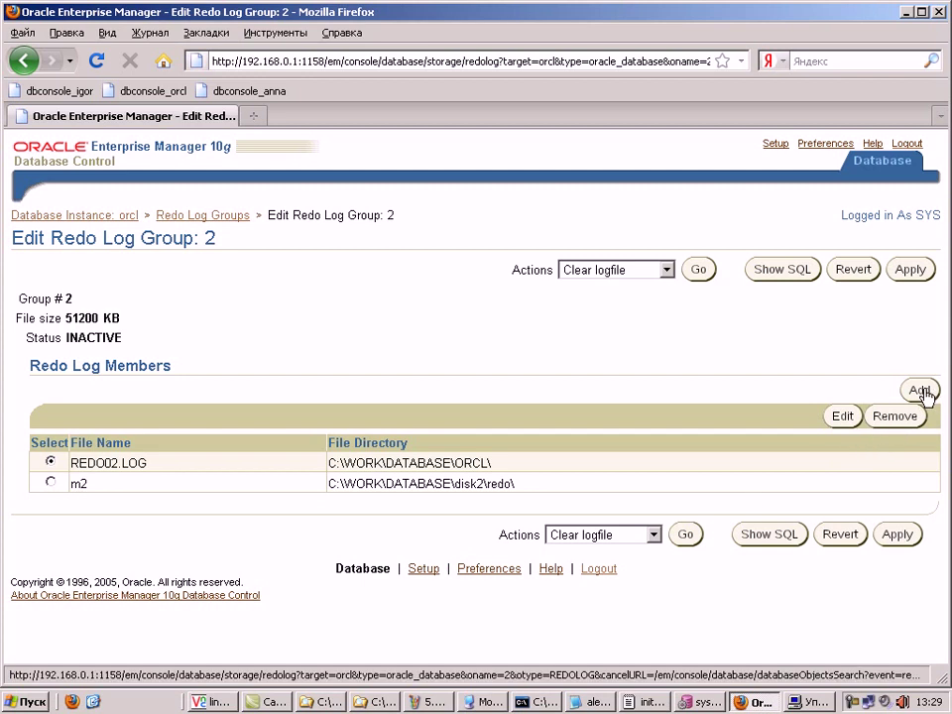
{"action": "left_click", "coordinate": [919, 391]}
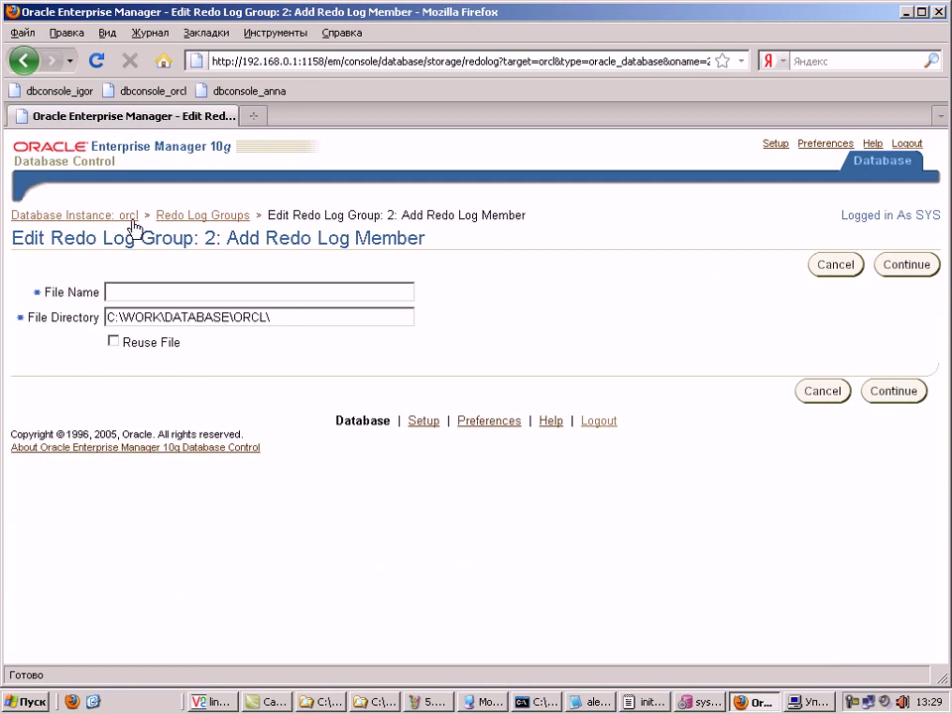
- Copy the disk2 member's directory into a new member form, changing disk2 to disk3
{"action": "left_click", "coordinate": [24, 60]}
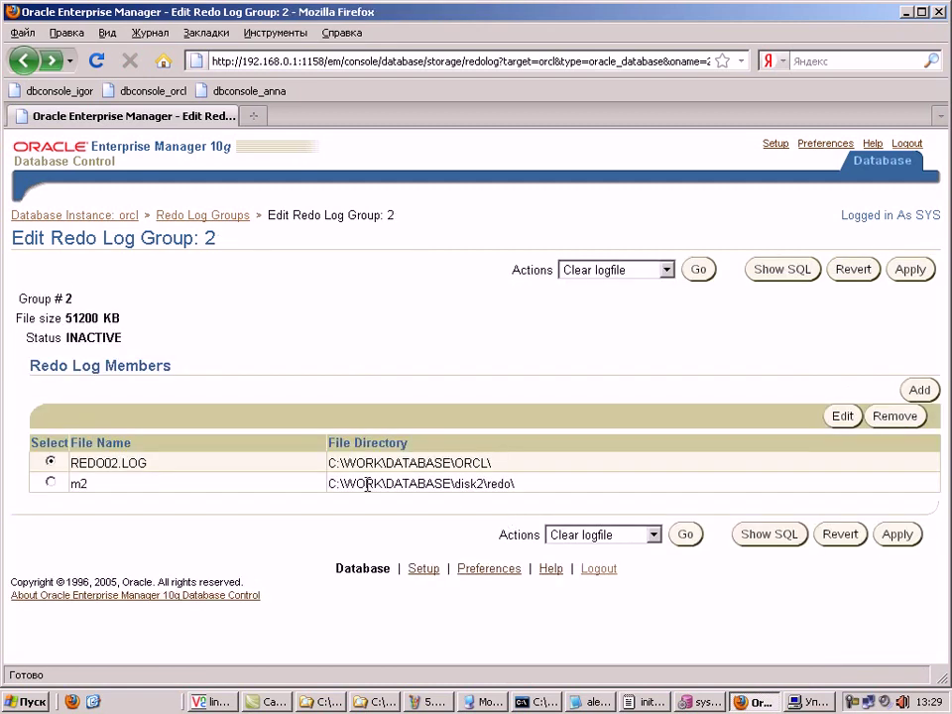
{"action": "left_click_drag", "start_coordinate": [532, 488], "coordinate": [327, 484]}
{"action": "key", "text": "ctrl+c"}
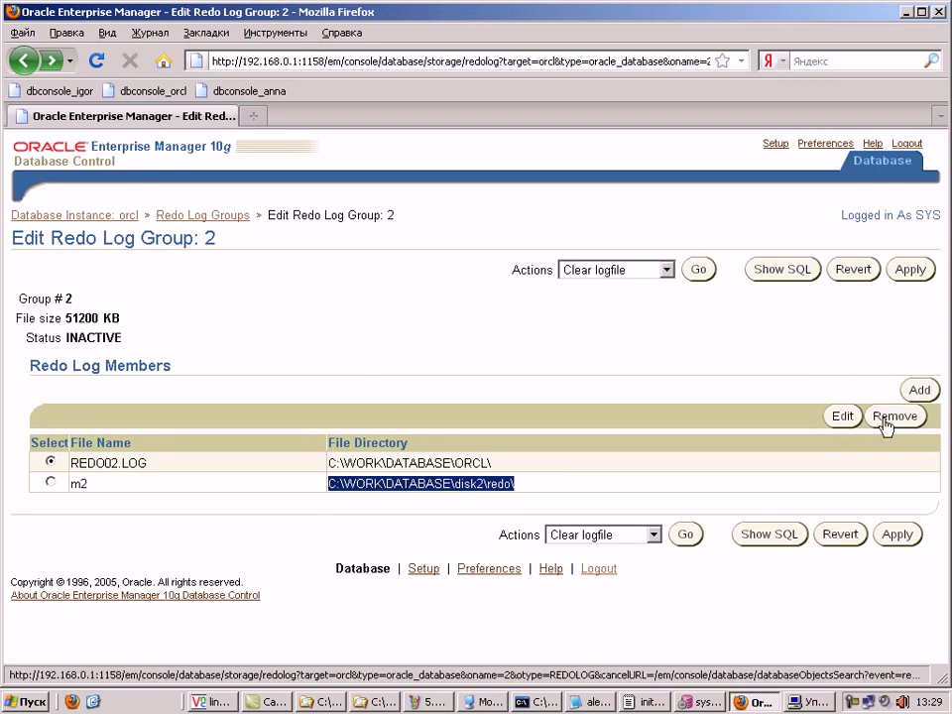
{"action": "left_click", "coordinate": [919, 391]}
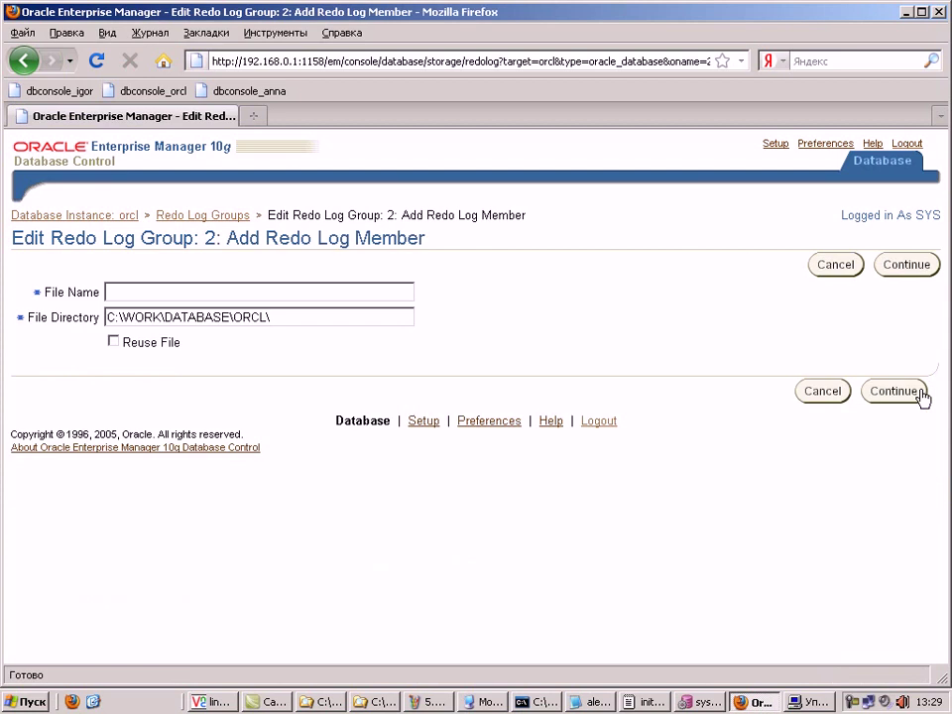
{"action": "left_click_drag", "start_coordinate": [293, 314], "coordinate": [107, 317]}
{"action": "key", "text": "ctrl+v"}
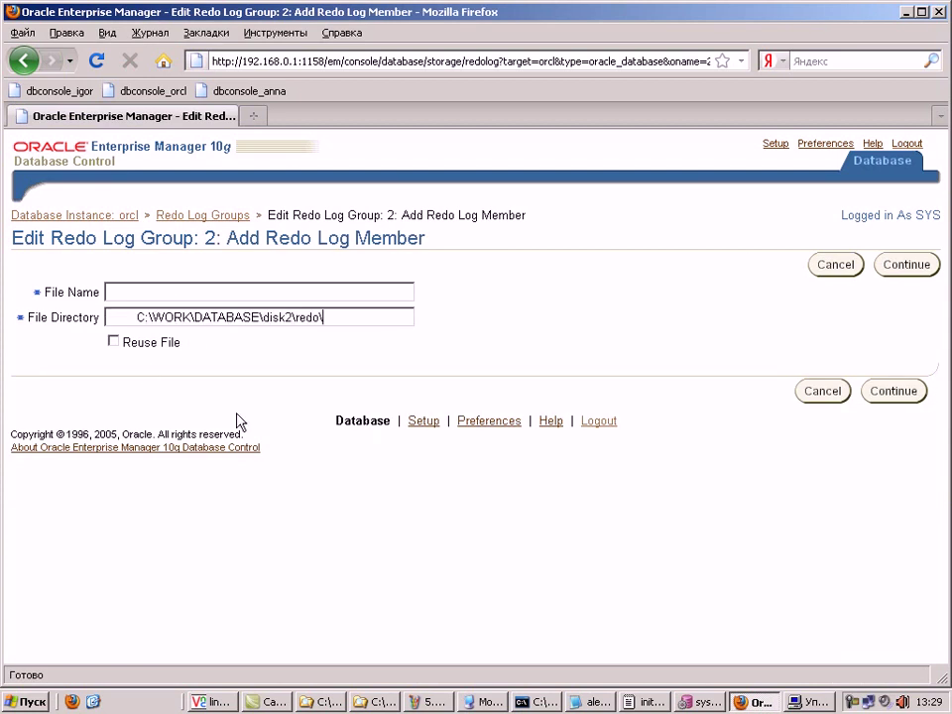
{"action": "left_click_drag", "start_coordinate": [287, 317], "coordinate": [293, 318]}
{"action": "type", "text": "3"}
- Enter file name m2, fix the path to C:\WORK\DATABASE\disk3\redo\, and confirm
{"action": "left_click", "coordinate": [175, 290]}
{"action": "type", "text": "m2"}
{"action": "key", "text": "Tab"}
{"action": "key", "text": "Delete"}
{"action": "key", "text": "Delete"}
{"action": "key", "text": "Delete"}
{"action": "key", "text": "Delete"}
{"action": "key", "text": "Delete"}
{"action": "key", "text": "Delete"}
{"action": "key", "text": "Delete"}
{"action": "key", "text": "Delete"}
{"action": "key", "text": "Delete"}
{"action": "key", "text": "Delete"}
{"action": "type", "text": "C:"}
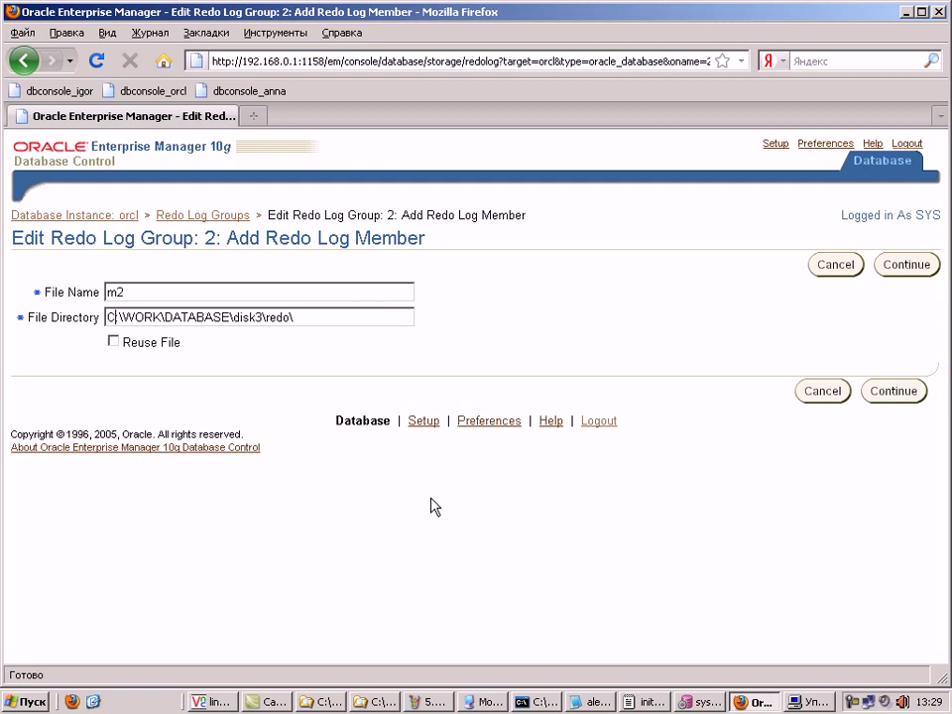
{"action": "left_click", "coordinate": [909, 268]}
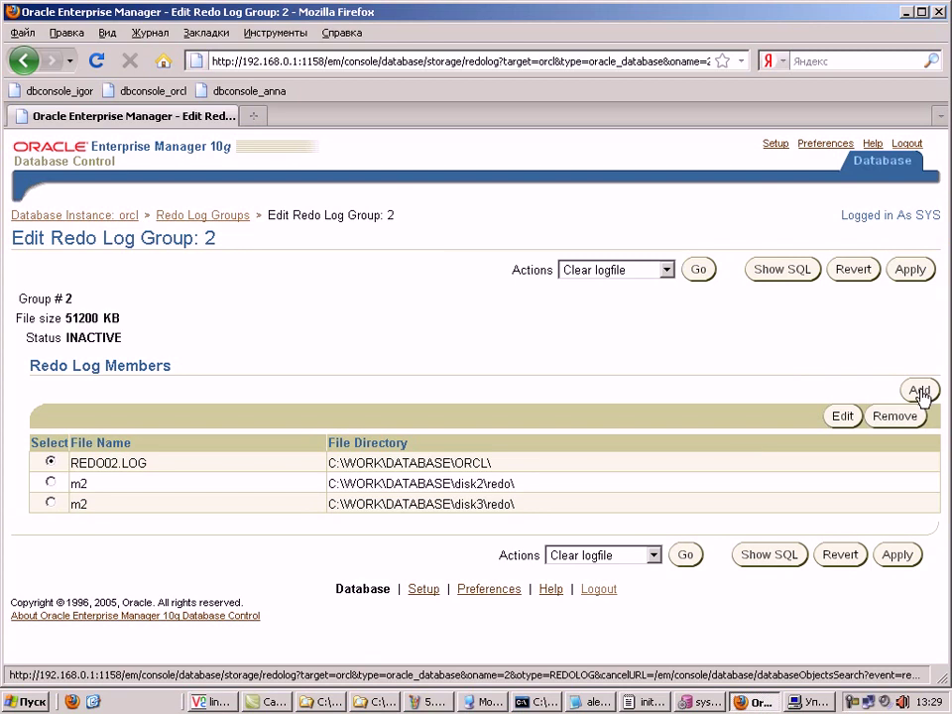
- Add member m2 to redo log group 2 in directory C:\WORK\DATABASE\disk1\redo\
{"action": "left_click", "coordinate": [920, 392]}
{"action": "left_click_drag", "start_coordinate": [310, 316], "coordinate": [53, 298]}
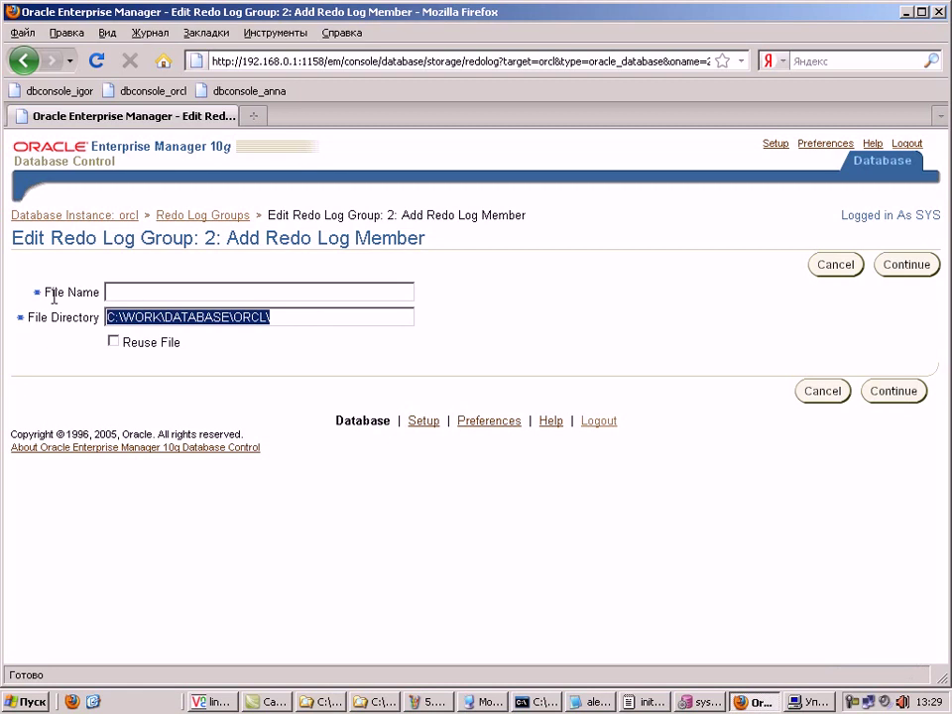
{"action": "key", "text": "ctrl+v"}
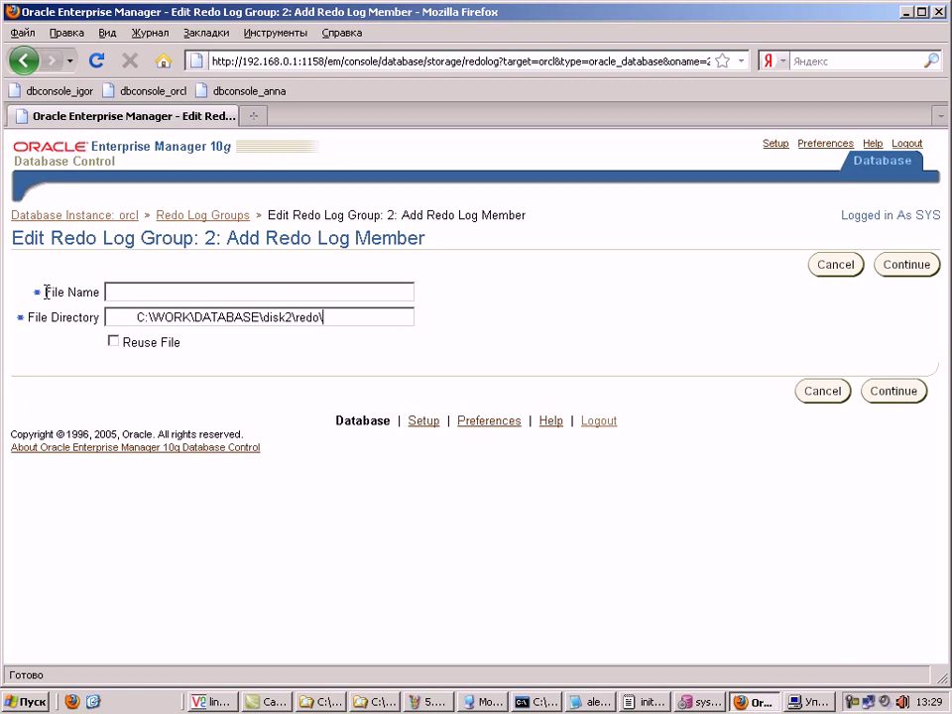
{"action": "key", "text": "Home"}
{"action": "key", "text": "Delete"}
{"action": "key", "text": "Delete"}
{"action": "key", "text": "Delete"}
{"action": "key", "text": "Delete"}
{"action": "key", "text": "Delete"}
{"action": "key", "text": "Delete"}
{"action": "key", "text": "Delete"}
{"action": "key", "text": "Delete"}
{"action": "key", "text": "Right"}
{"action": "key", "text": "Right"}
{"action": "key", "text": "Right"}
{"action": "key", "text": "Right"}
{"action": "key", "text": "Right"}
{"action": "key", "text": "Right"}
{"action": "key", "text": "Right"}
{"action": "key", "text": "Right"}
{"action": "key", "text": "Right"}
{"action": "key", "text": "Right"}
{"action": "key", "text": "Right"}
{"action": "key", "text": "Right"}
{"action": "key", "text": "Right"}
{"action": "key", "text": "Right"}
{"action": "key", "text": "Right"}
{"action": "key", "text": "Right"}
{"action": "key", "text": "Right"}
{"action": "key", "text": "Right"}
{"action": "key", "text": "Right"}
{"action": "key", "text": "Right"}
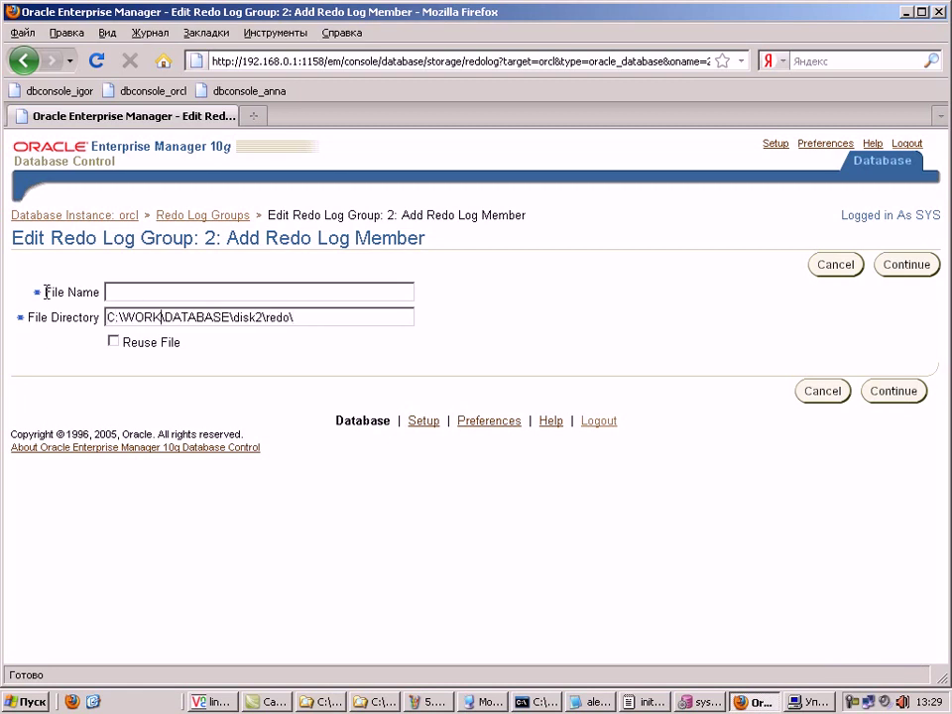
{"action": "key", "text": "BackSpace"}
{"action": "type", "text": "1"}
{"action": "type", "text": "m2"}
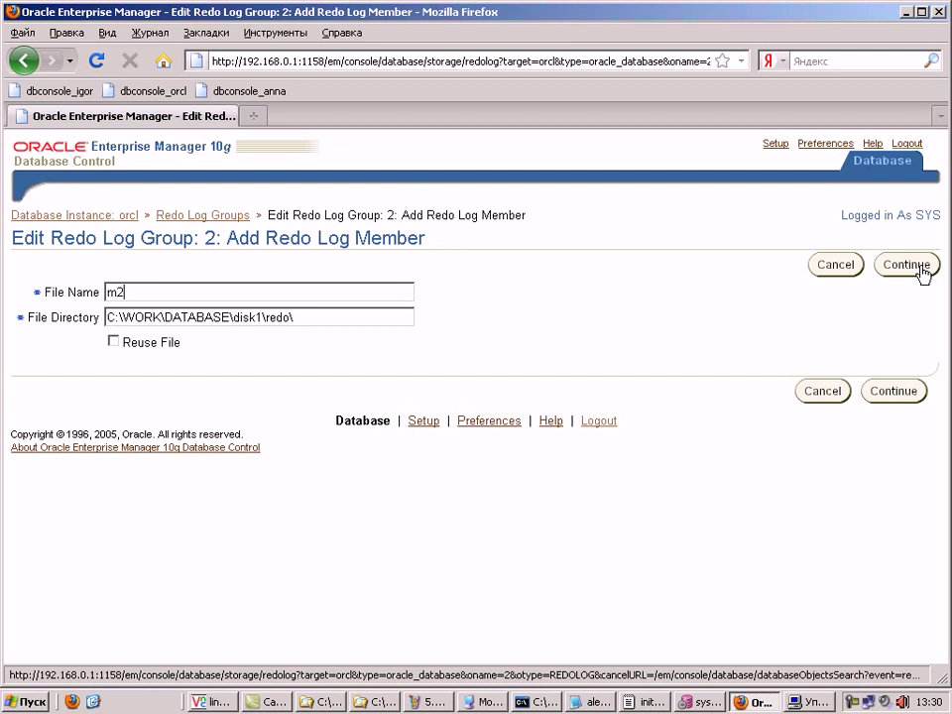
{"action": "left_click", "coordinate": [920, 271]}
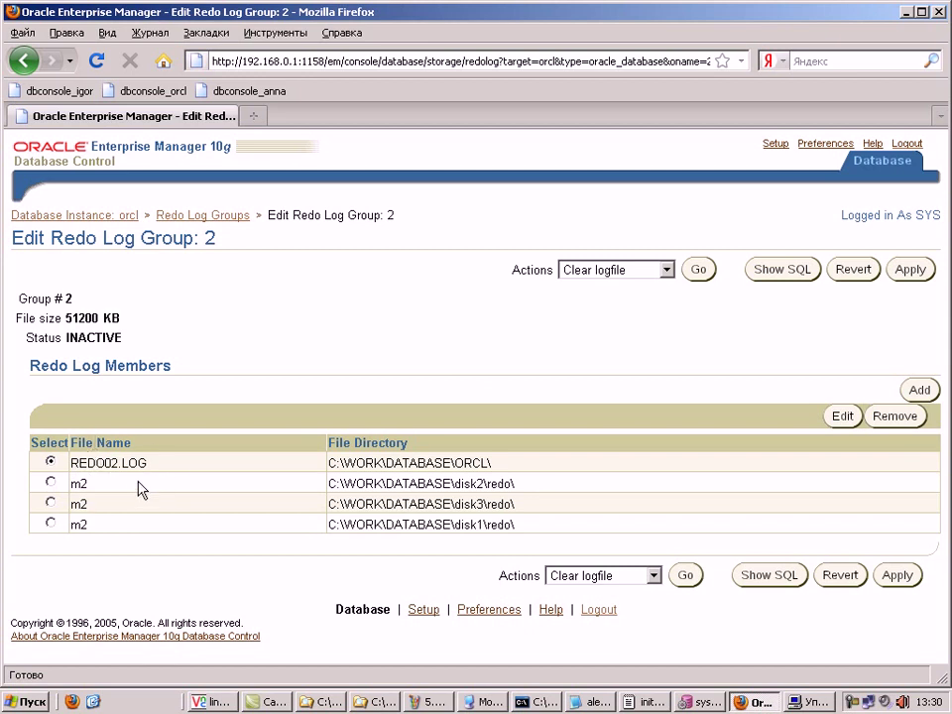
- Preview the generated SQL and copy the three ADD LOGFILE MEMBER statements for PL/SQL Developer
{"action": "left_click", "coordinate": [788, 271]}
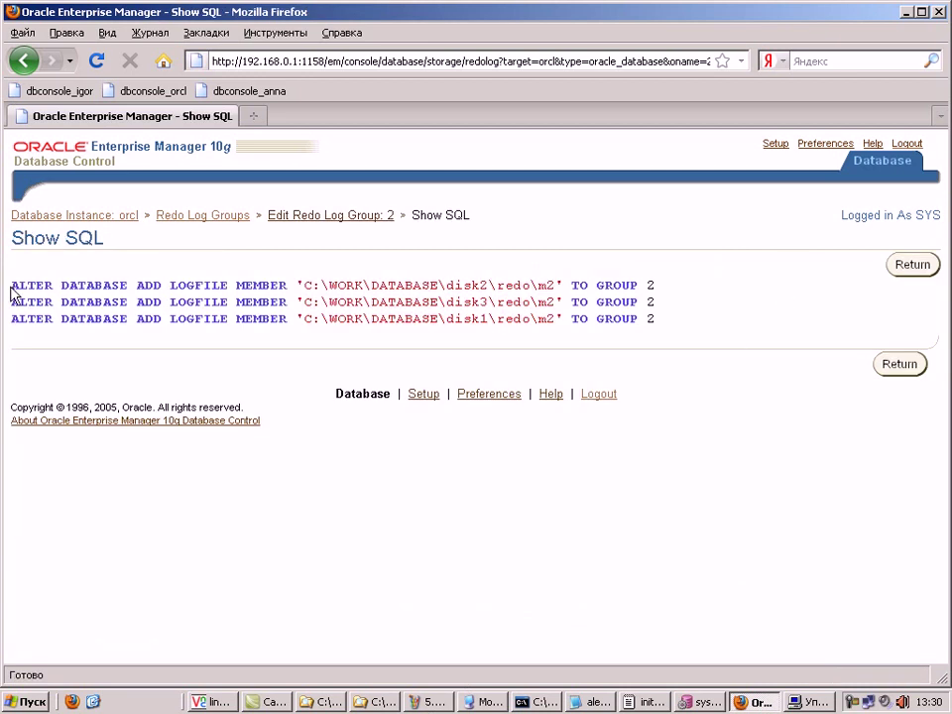
{"action": "left_click_drag", "start_coordinate": [11, 285], "coordinate": [171, 353]}
{"action": "key", "text": "ctrl+c"}
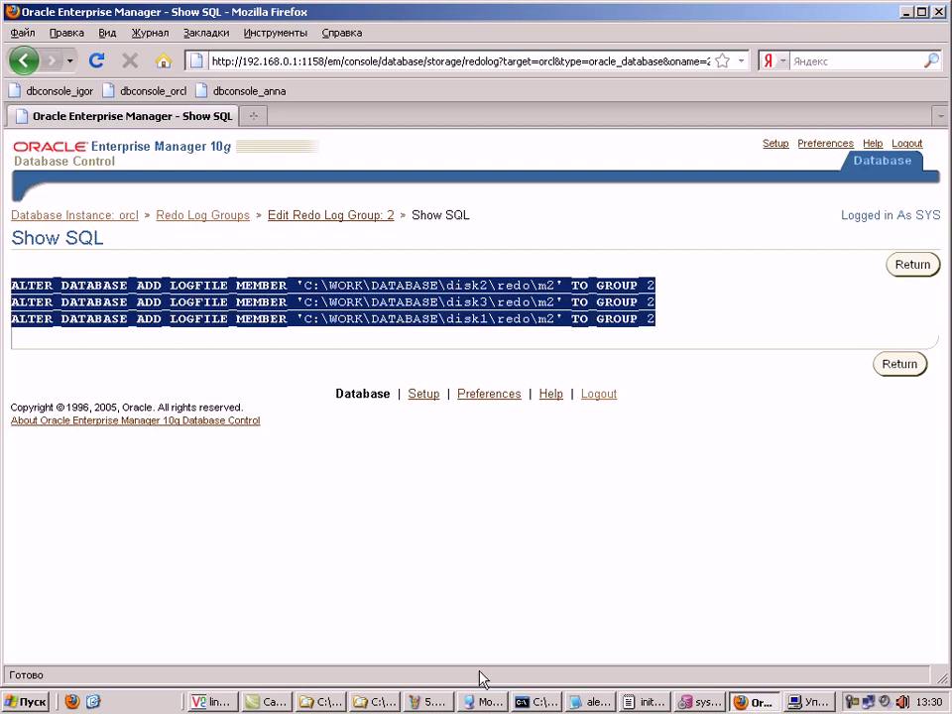
{"action": "left_click", "coordinate": [704, 703]}
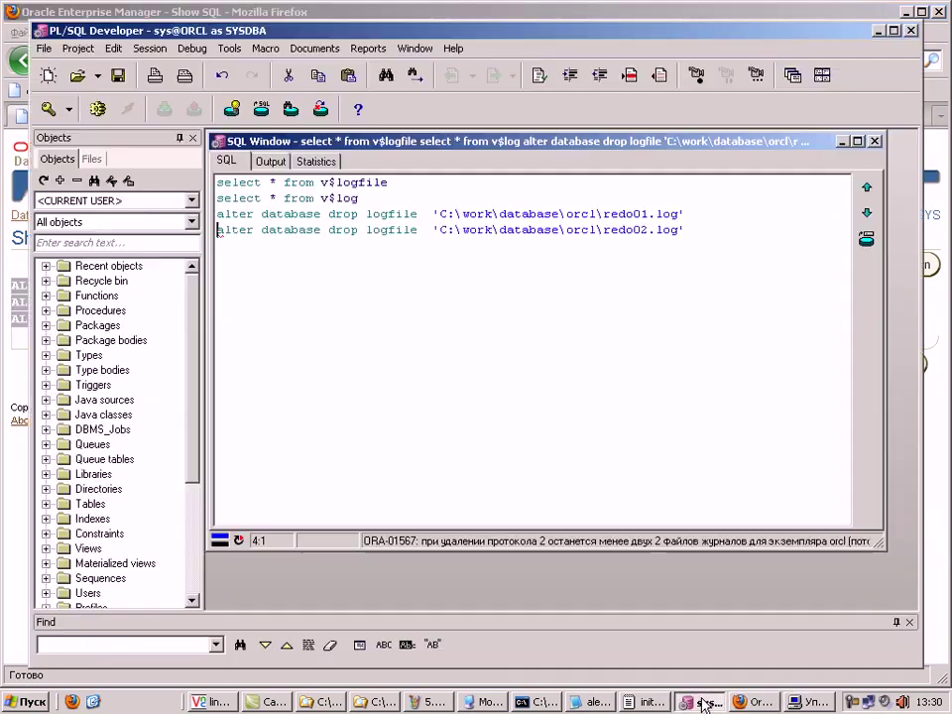
- Paste the three ADD LOGFILE MEMBER statements into the script below a new ---- line
{"action": "left_click", "coordinate": [712, 229]}
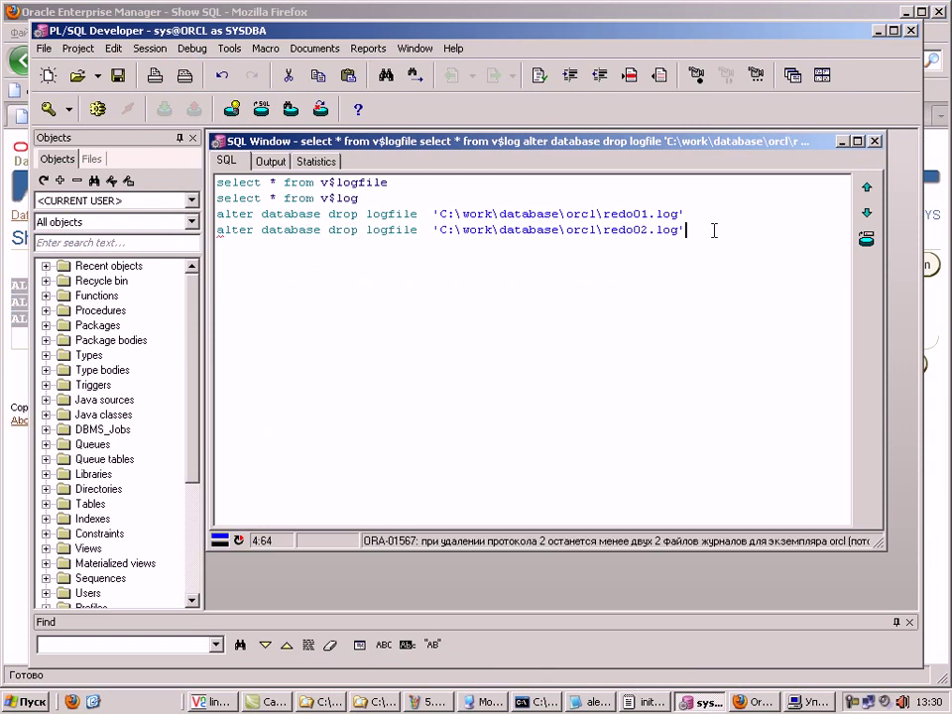
{"action": "key", "text": "Return"}
{"action": "type", "text": "----"}
{"action": "key", "text": "Return"}
{"action": "key", "text": "ctrl+v"}
- Run the first statement for the disk2 member and dismiss the ORA-00301 error
{"action": "key", "text": "Up"}
{"action": "key", "text": "Up"}
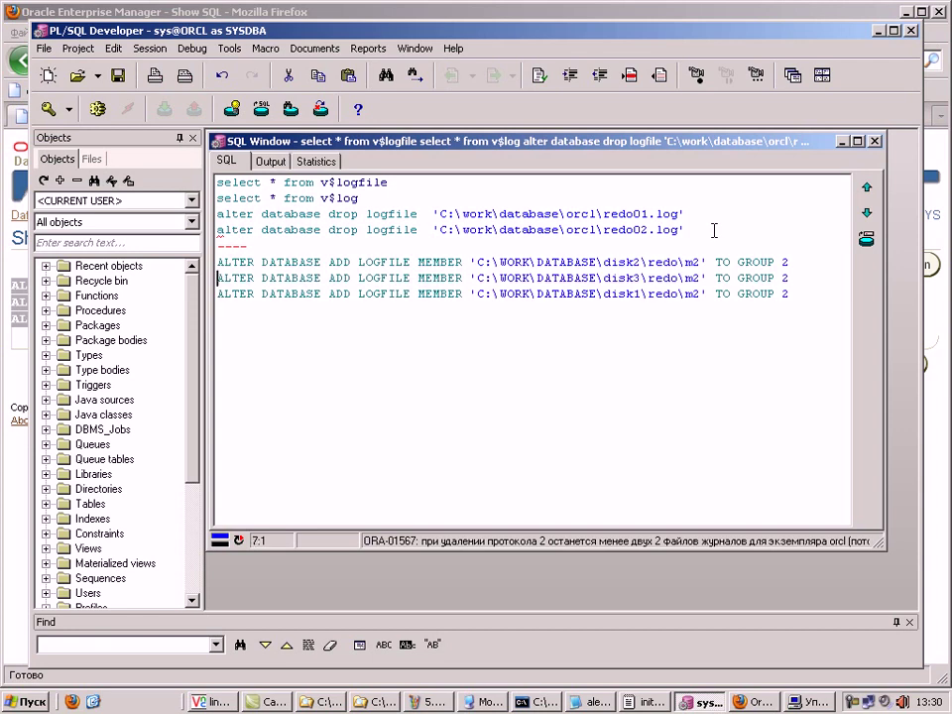
{"action": "key", "text": "Up"}
{"action": "key", "text": "shift+Down"}
{"action": "key", "text": "F8"}
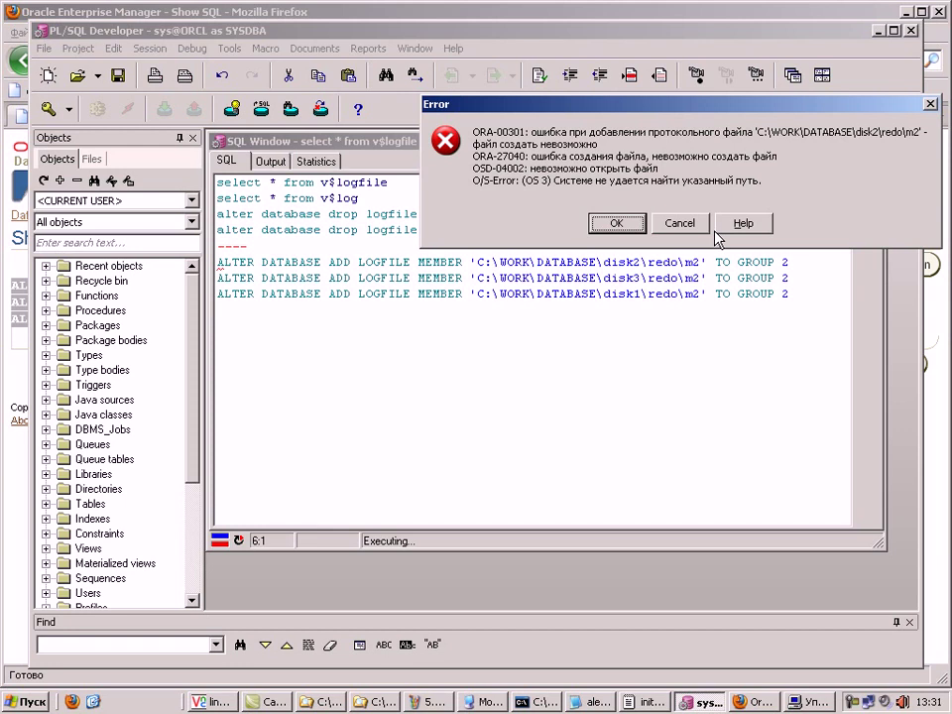
{"action": "left_click", "coordinate": [680, 223]}
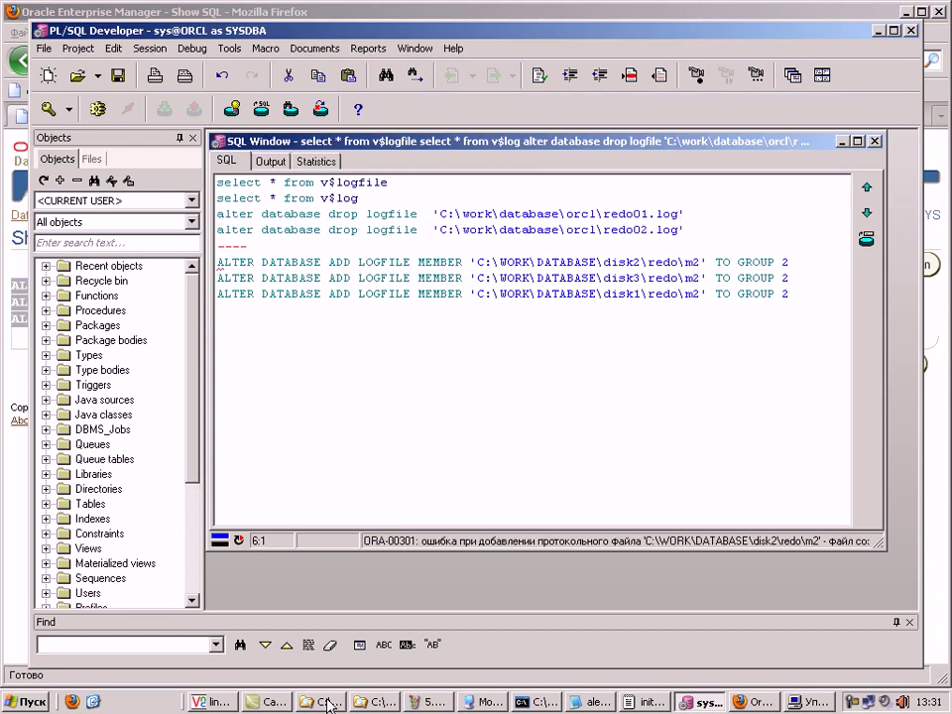
{"action": "left_click", "coordinate": [375, 701]}
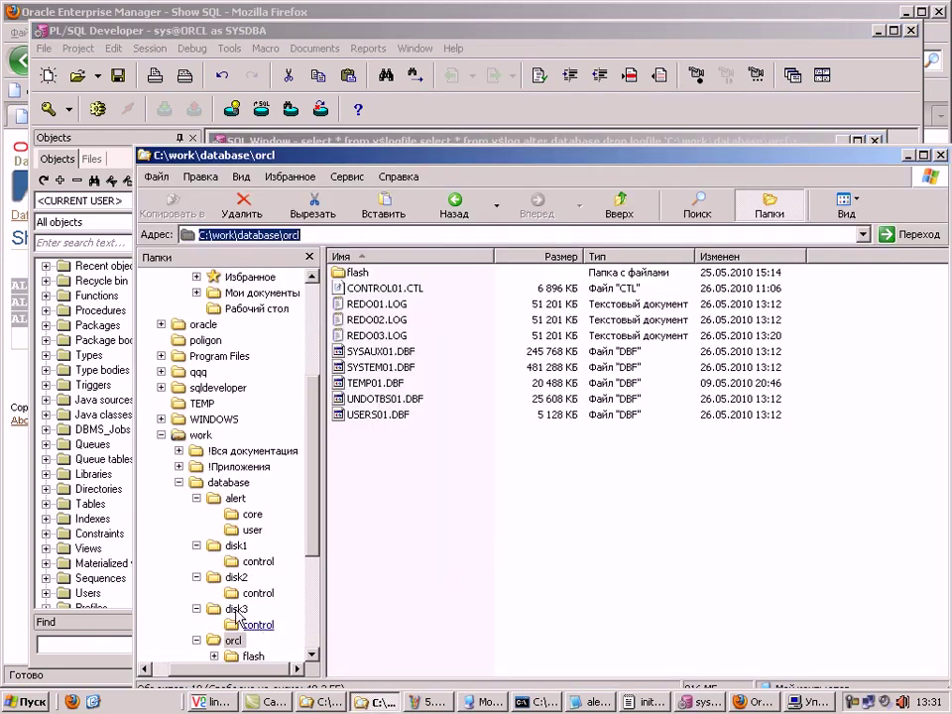
- Create a new folder named redo inside disk1
{"action": "left_click", "coordinate": [238, 547]}
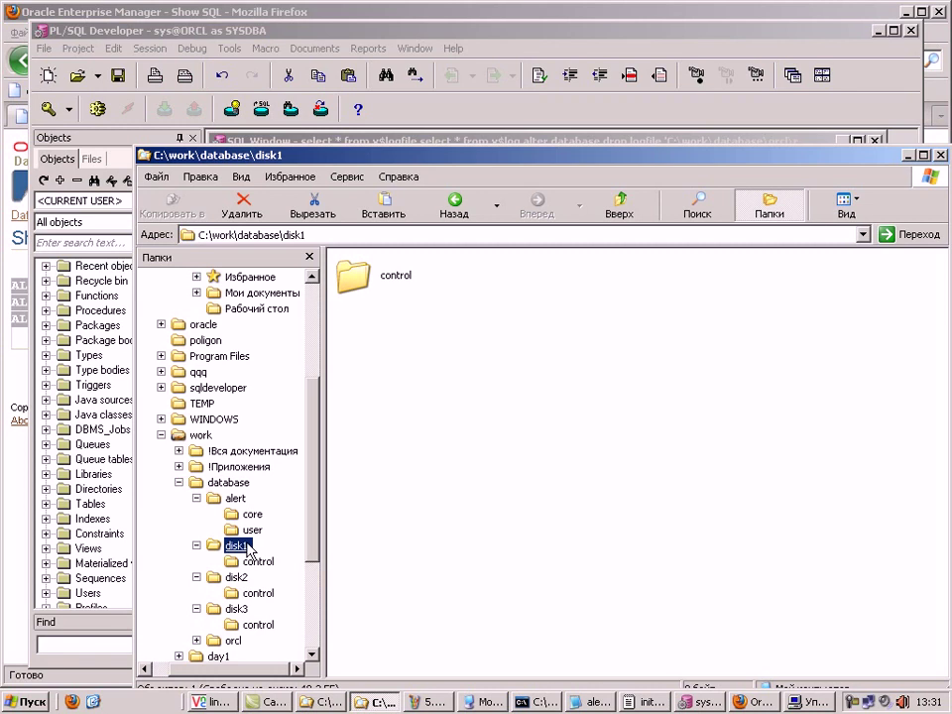
{"action": "right_click", "coordinate": [355, 327]}
{"action": "mouse_move", "coordinate": [418, 480]}
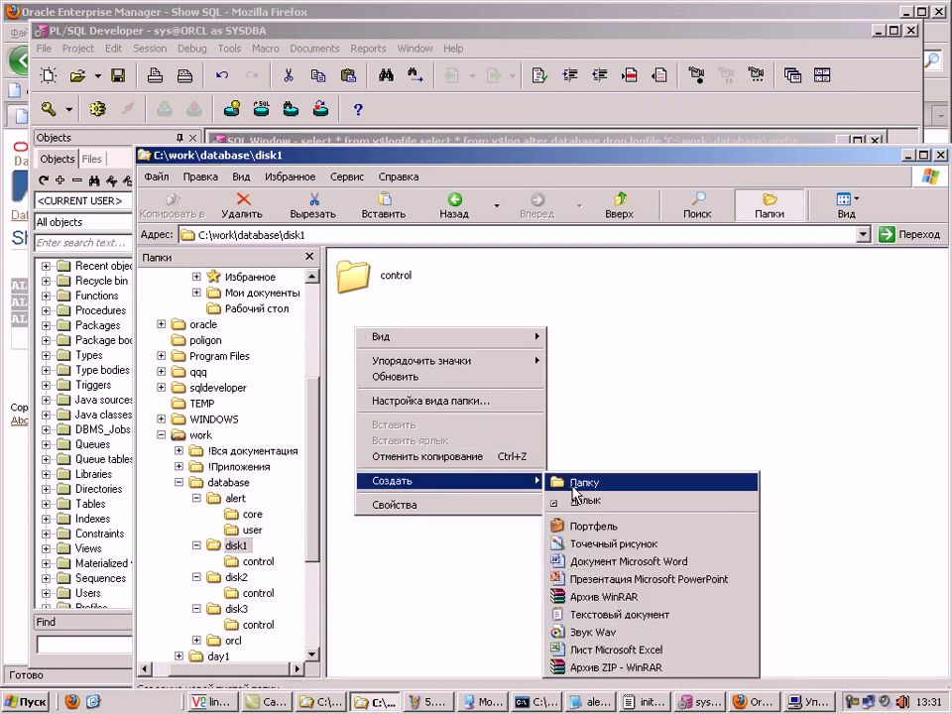
{"action": "left_click", "coordinate": [574, 483]}
{"action": "type", "text": "redo"}
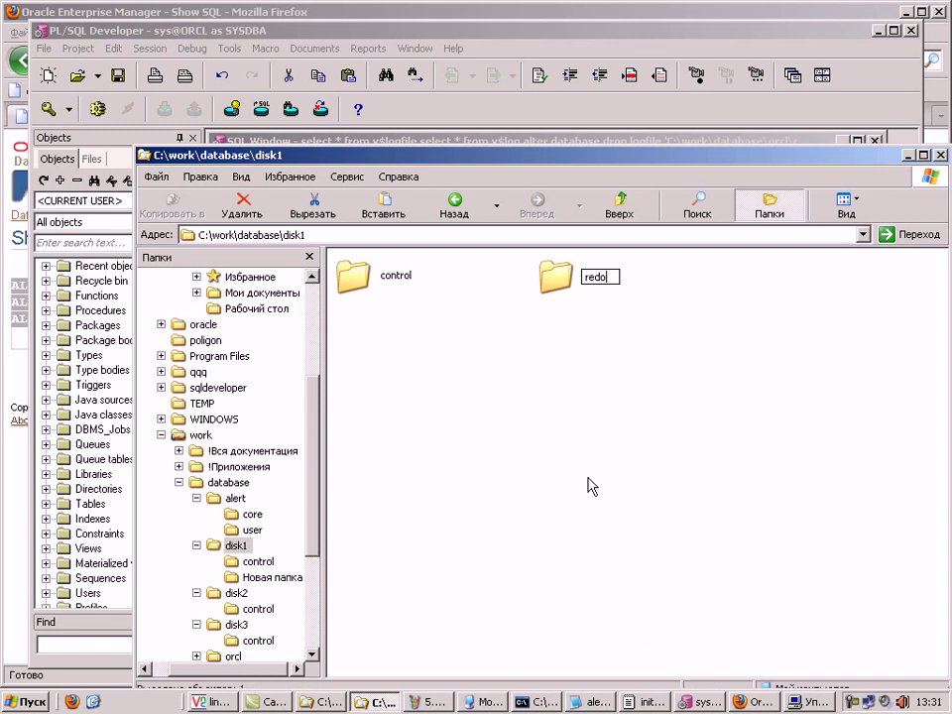
{"action": "key", "text": "Return"}
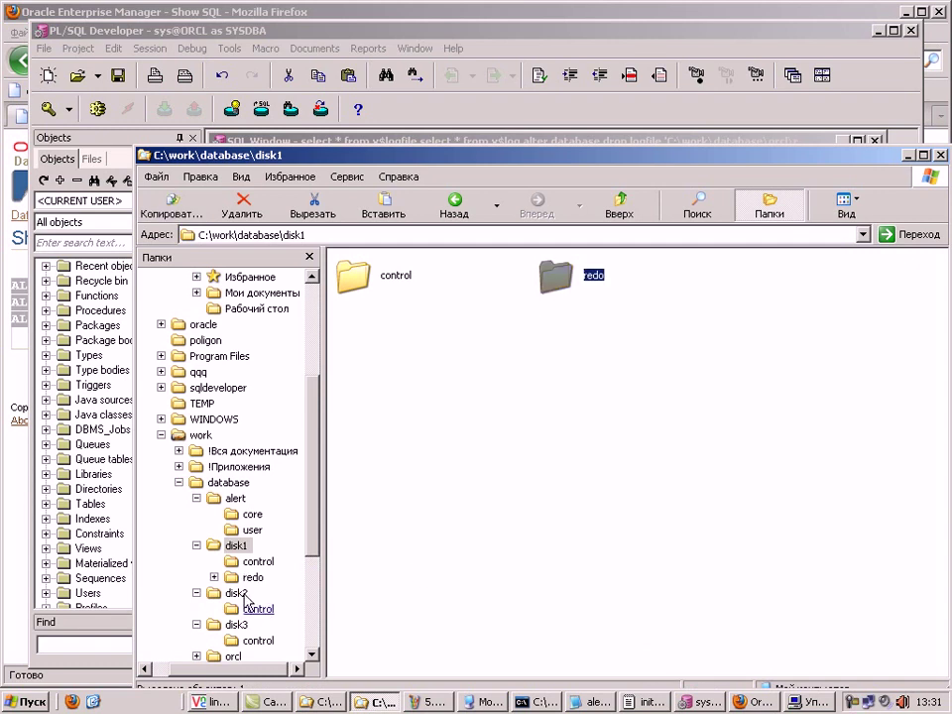
- Create a new folder named redo inside disk2
{"action": "left_click", "coordinate": [236, 593]}
{"action": "right_click", "coordinate": [406, 330]}
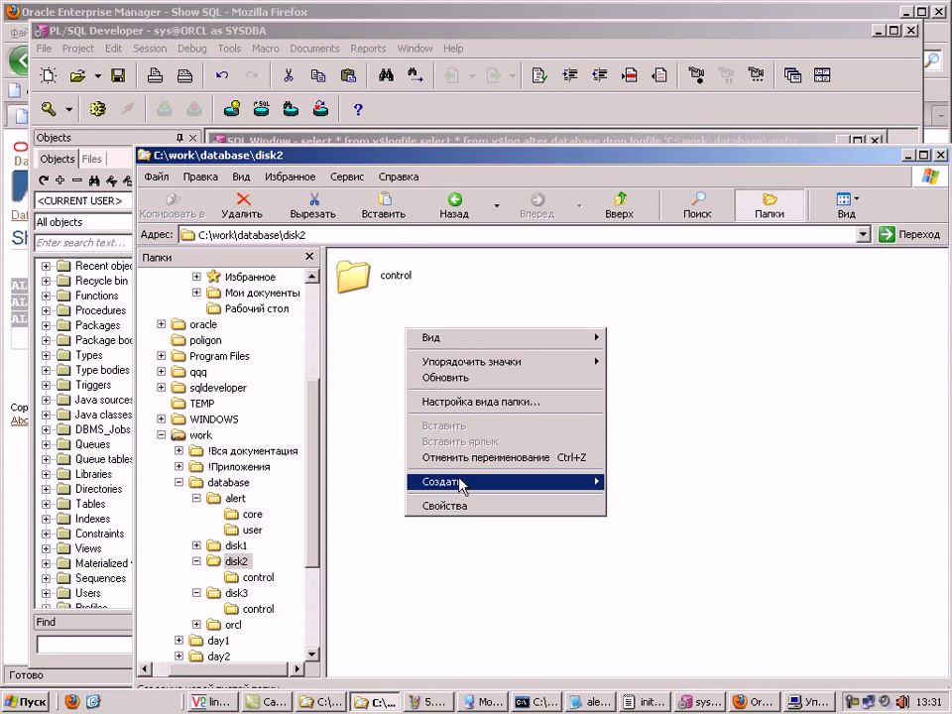
{"action": "mouse_move", "coordinate": [461, 483]}
{"action": "left_click", "coordinate": [643, 485]}
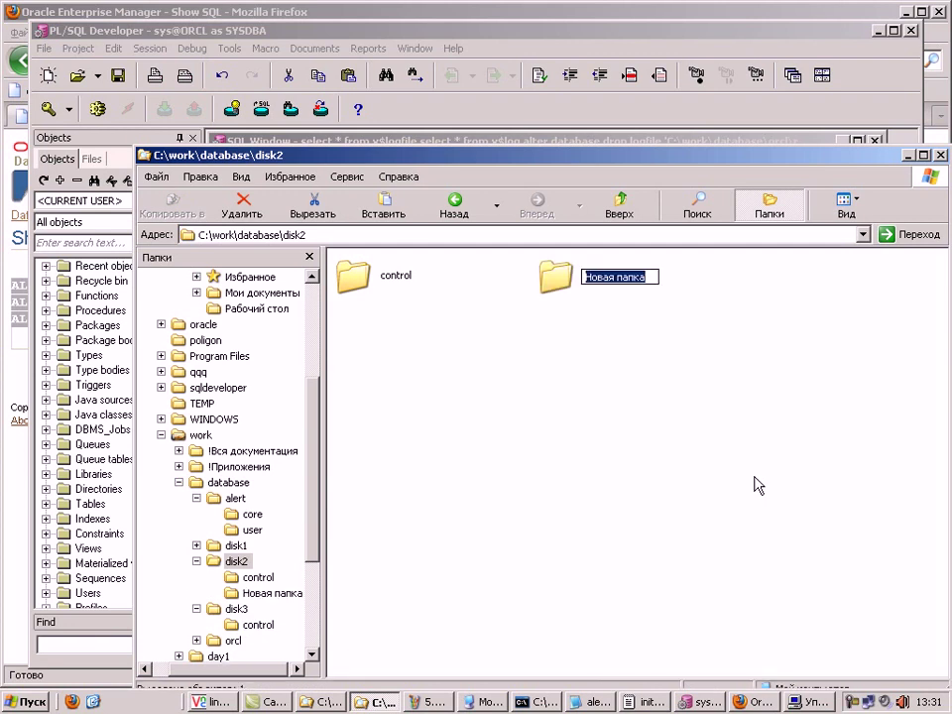
{"action": "type", "text": "redo"}
{"action": "key", "text": "Return"}
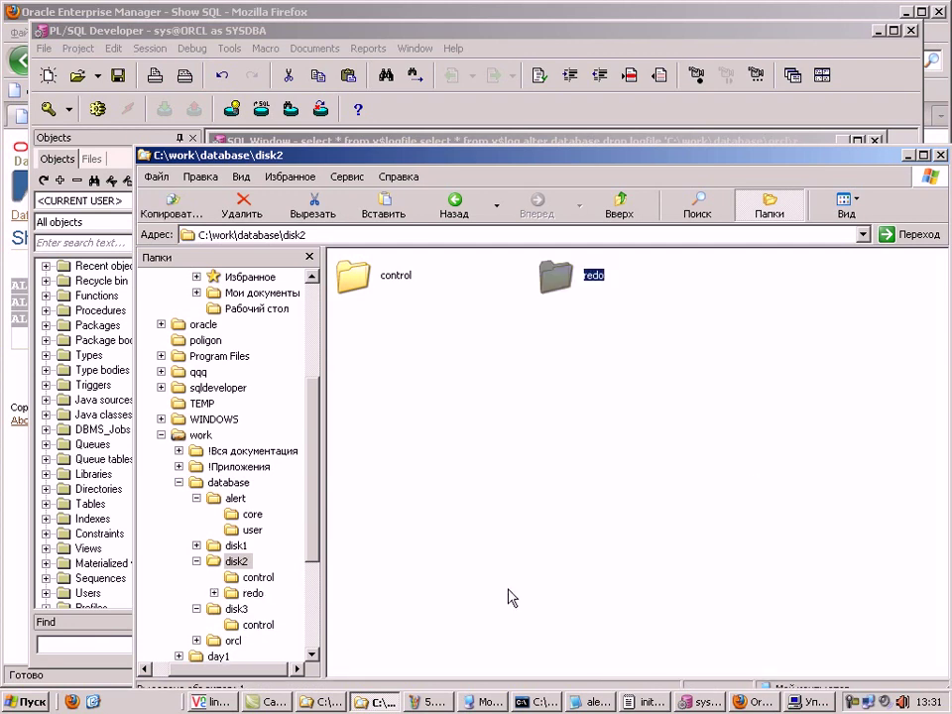
- Create a new folder named redo inside disk3
{"action": "left_click", "coordinate": [238, 609]}
{"action": "right_click", "coordinate": [351, 314]}
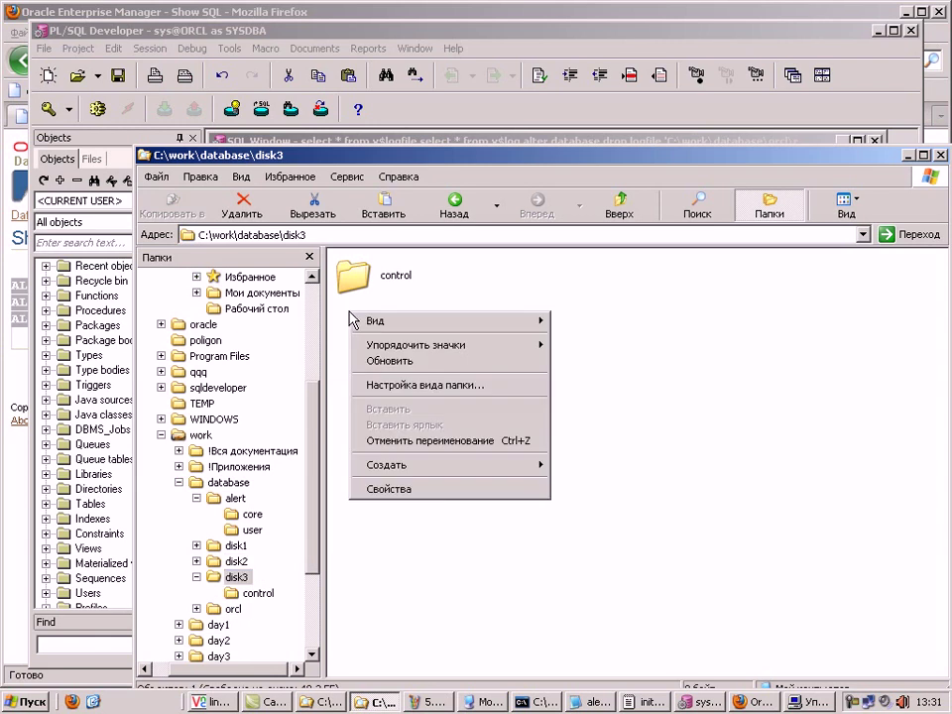
{"action": "left_click", "coordinate": [424, 482]}
{"action": "left_click", "coordinate": [565, 523]}
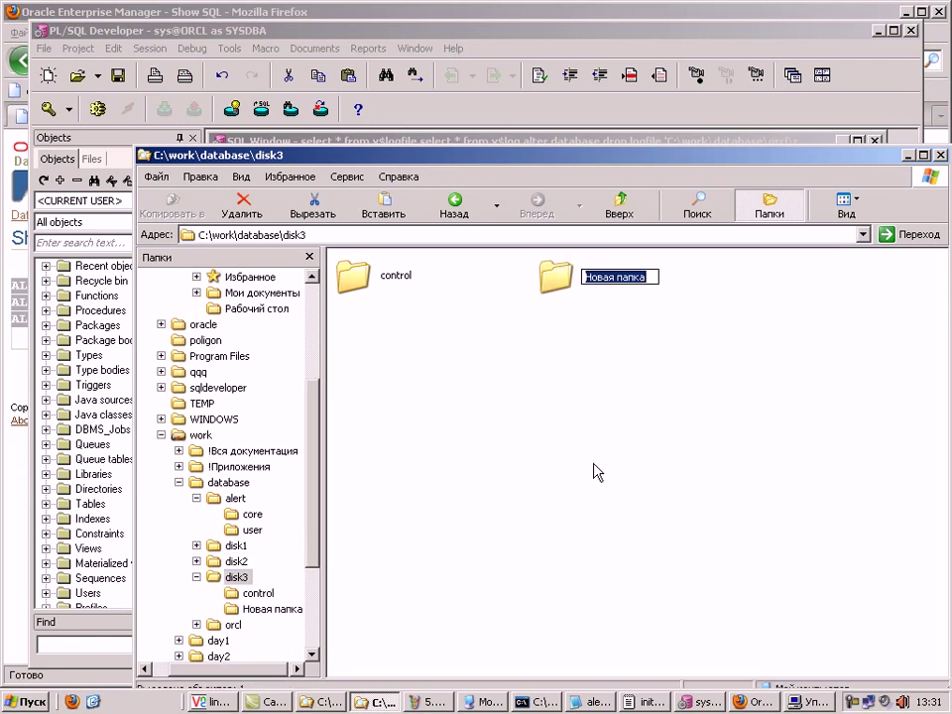
{"action": "type", "text": "redo"}
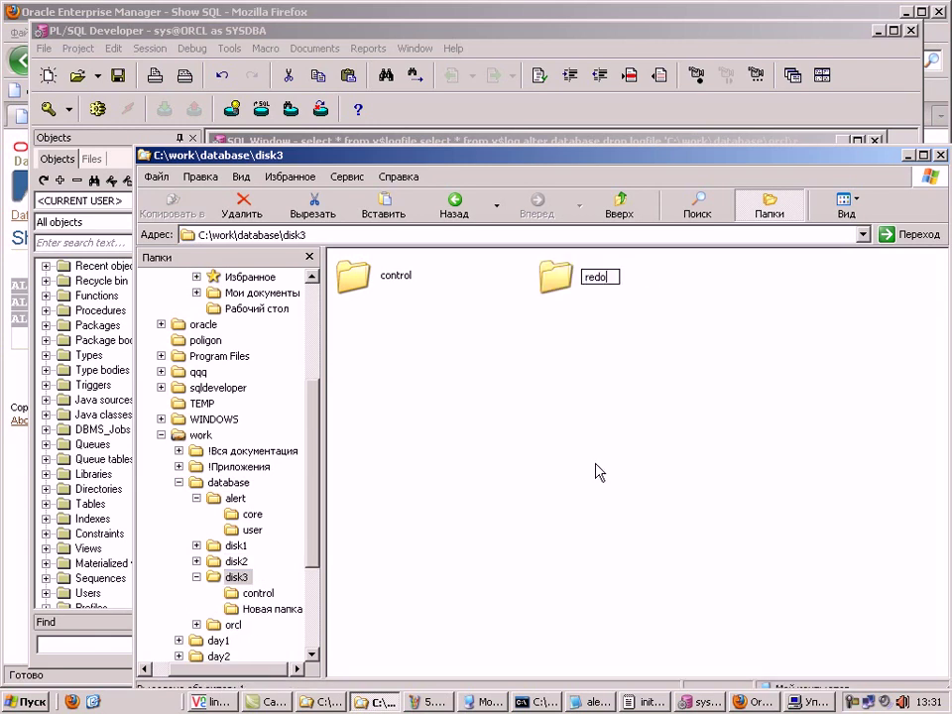
{"action": "key", "text": "Return"}
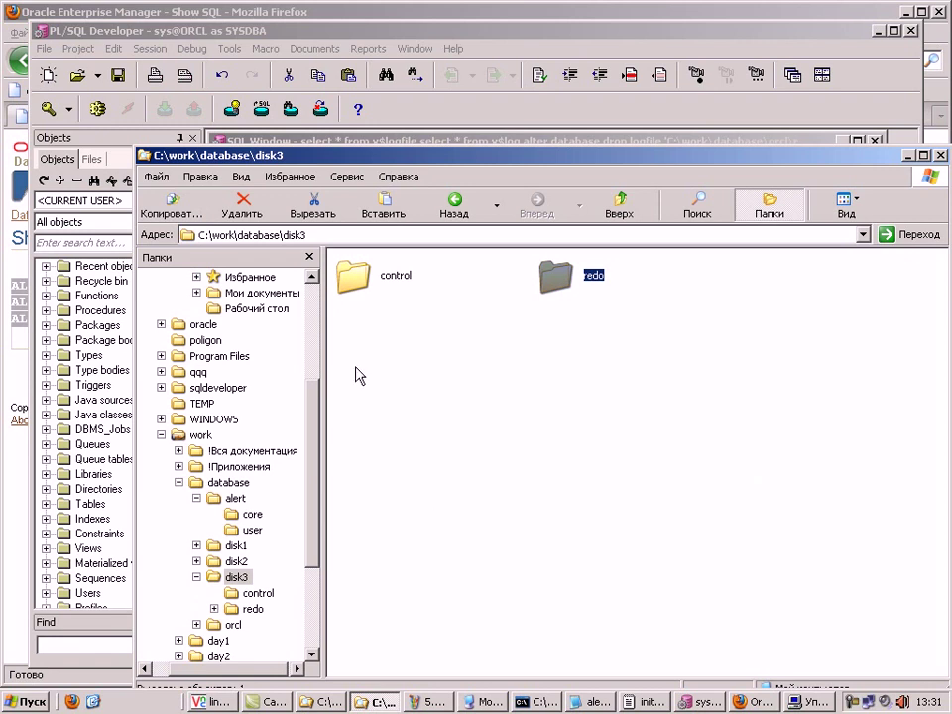
{"action": "left_click", "coordinate": [341, 24]}
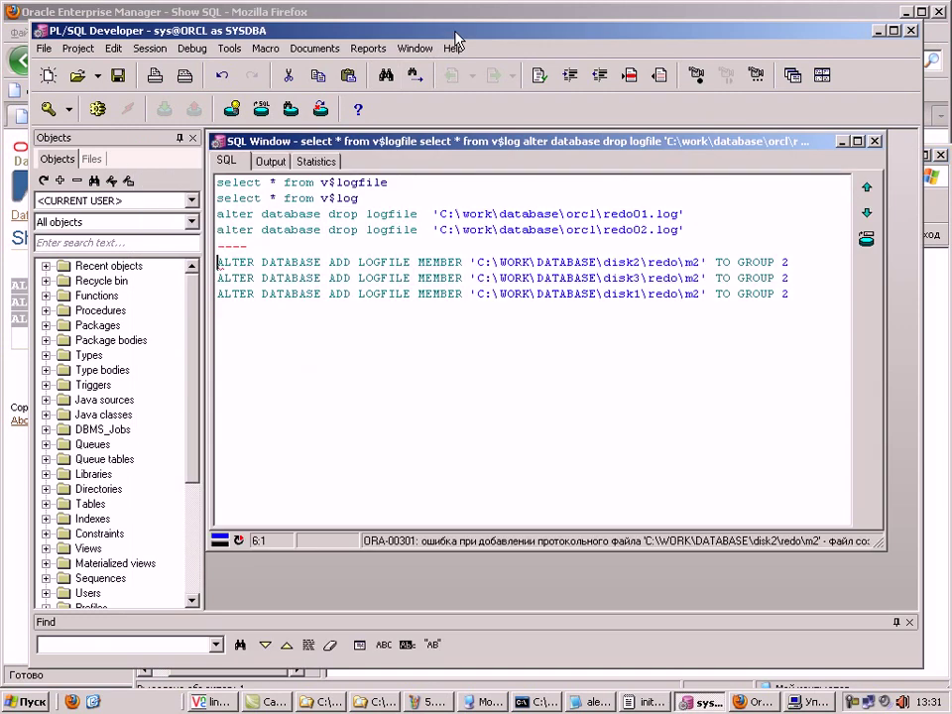
- Re-run the first ADD LOGFILE MEMBER statement for the disk2 member
{"action": "key", "text": "End"}
{"action": "key", "text": "shift+Home"}
{"action": "key", "text": "F8"}
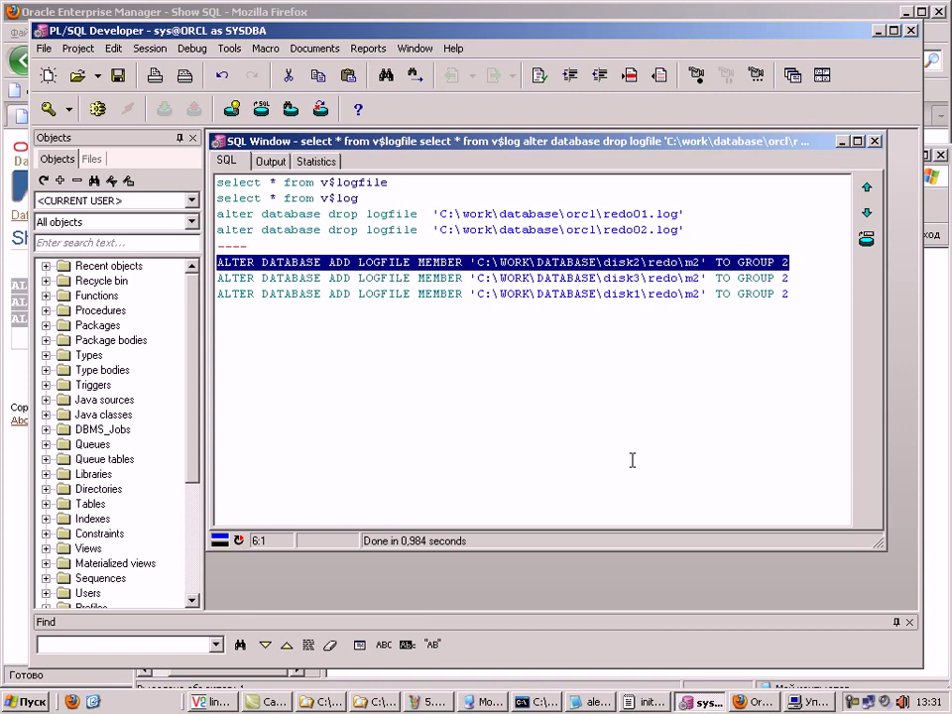
- Add terminating semicolons and run the disk3 and disk1 ADD LOGFILE MEMBER statements together
{"action": "key", "text": "Down"}
{"action": "key", "text": "End"}
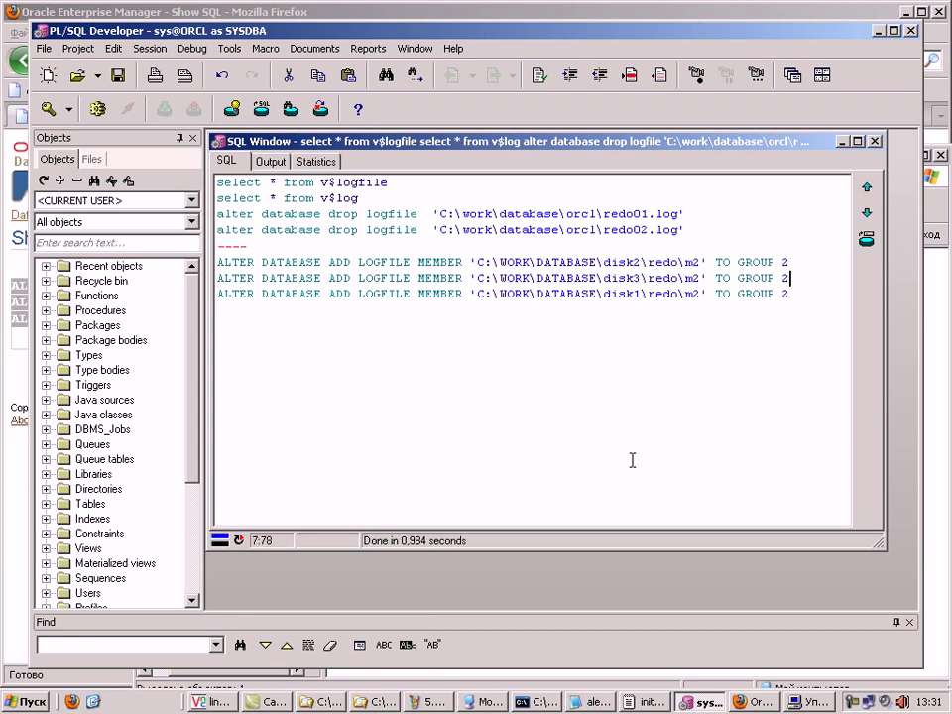
{"action": "type", "text": ";"}
{"action": "key", "text": "Up"}
{"action": "type", "text": ";"}
{"action": "key", "text": "Down"}
{"action": "key", "text": "Down"}
{"action": "key", "text": "Up"}
{"action": "key", "text": "Home"}
{"action": "key", "text": "shift+Down"}
{"action": "key", "text": "shift+Down"}
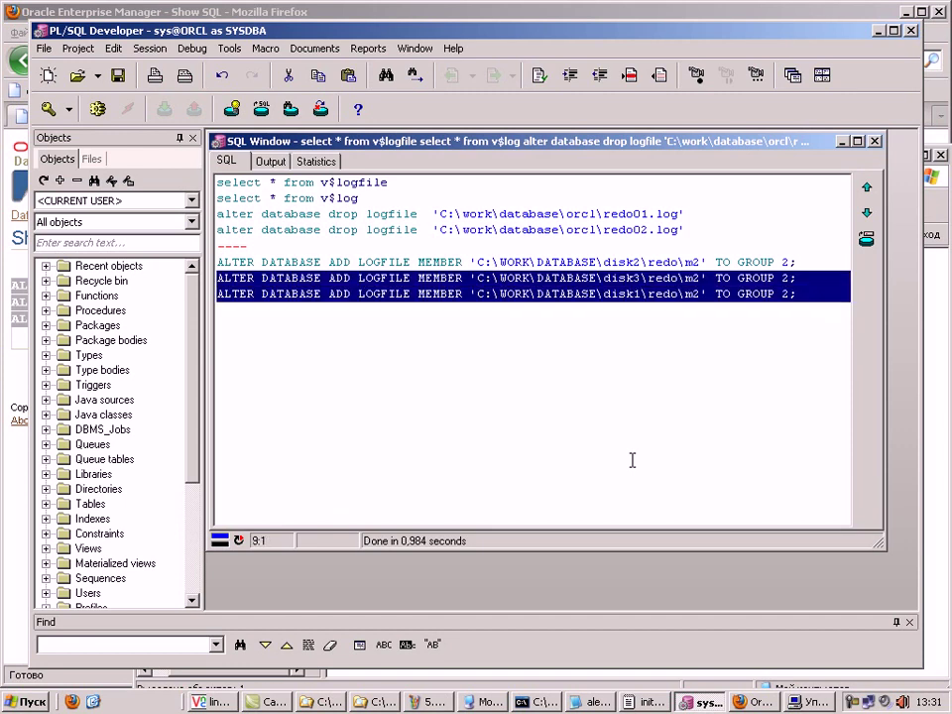
{"action": "key", "text": "F8"}
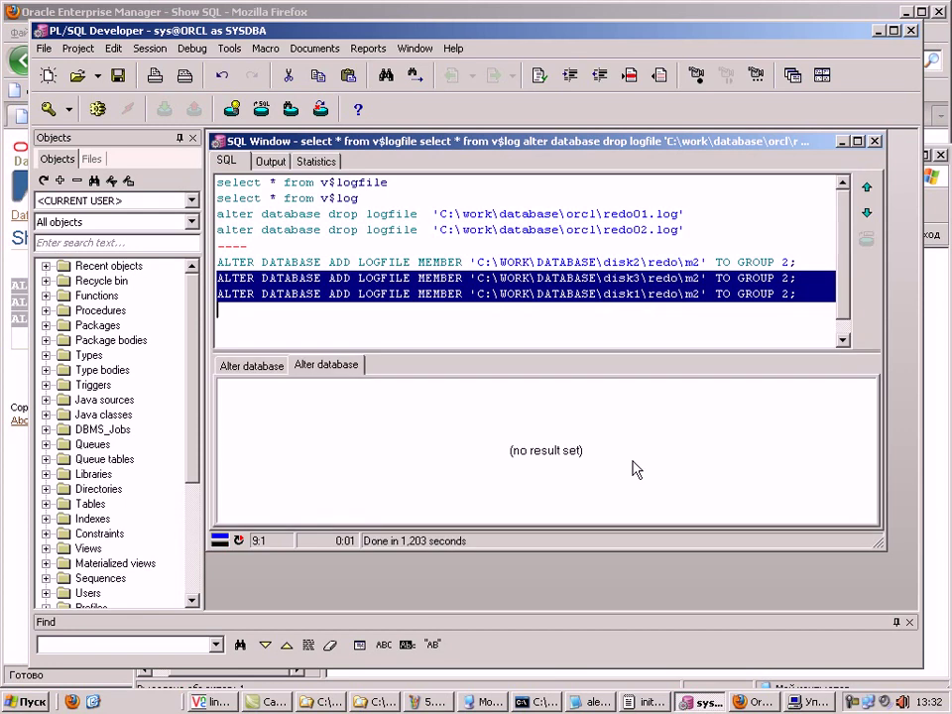
{"action": "left_click", "coordinate": [379, 702]}
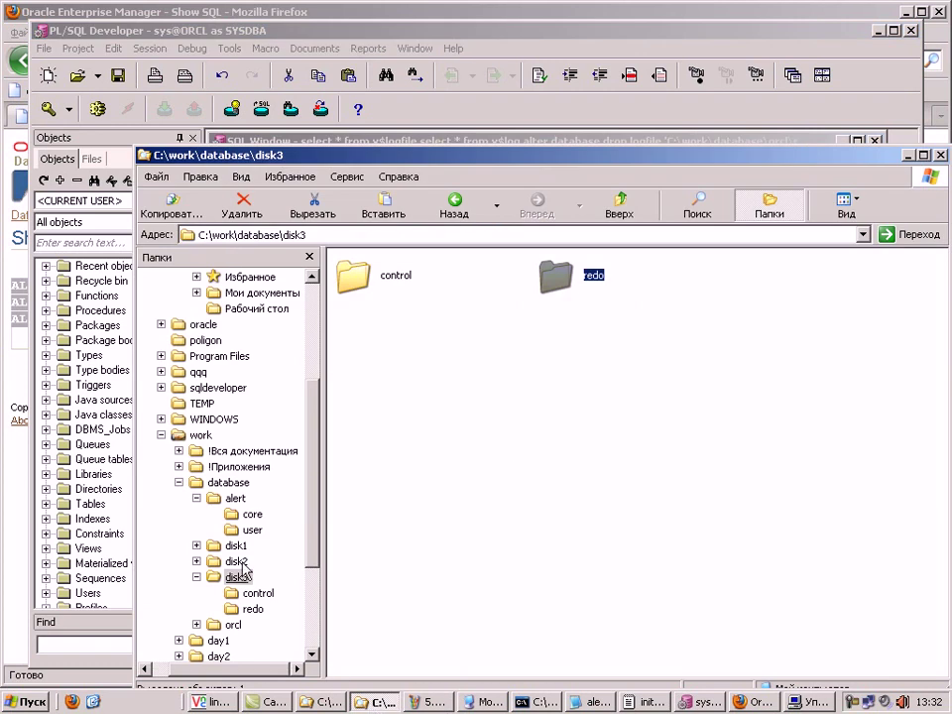
- Check the disk1, disk2 and disk3 redo folders for the 51 201 KB M2 files
{"action": "left_click", "coordinate": [196, 545]}
{"action": "left_click", "coordinate": [253, 577]}
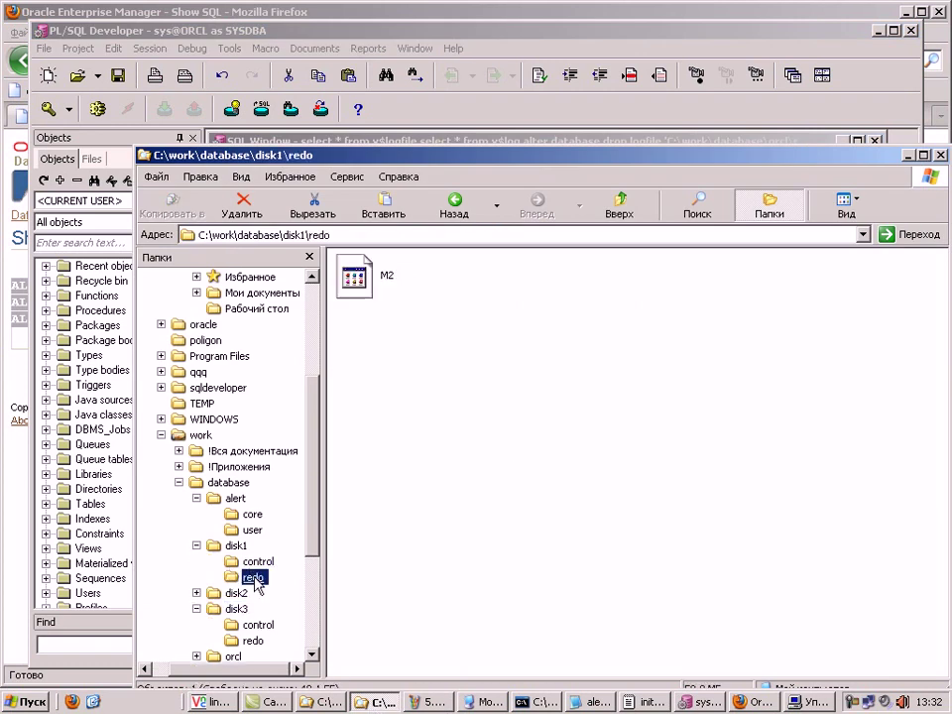
{"action": "left_click", "coordinate": [196, 592]}
{"action": "left_click", "coordinate": [254, 626]}
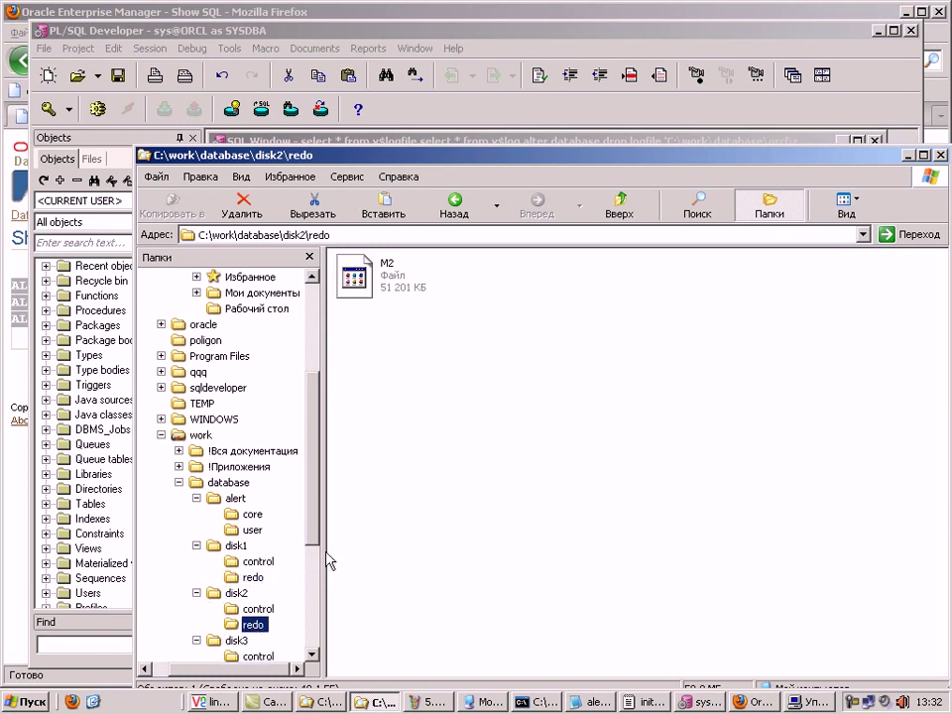
{"action": "left_click_drag", "start_coordinate": [316, 548], "coordinate": [317, 604]}
{"action": "left_click", "coordinate": [255, 546]}
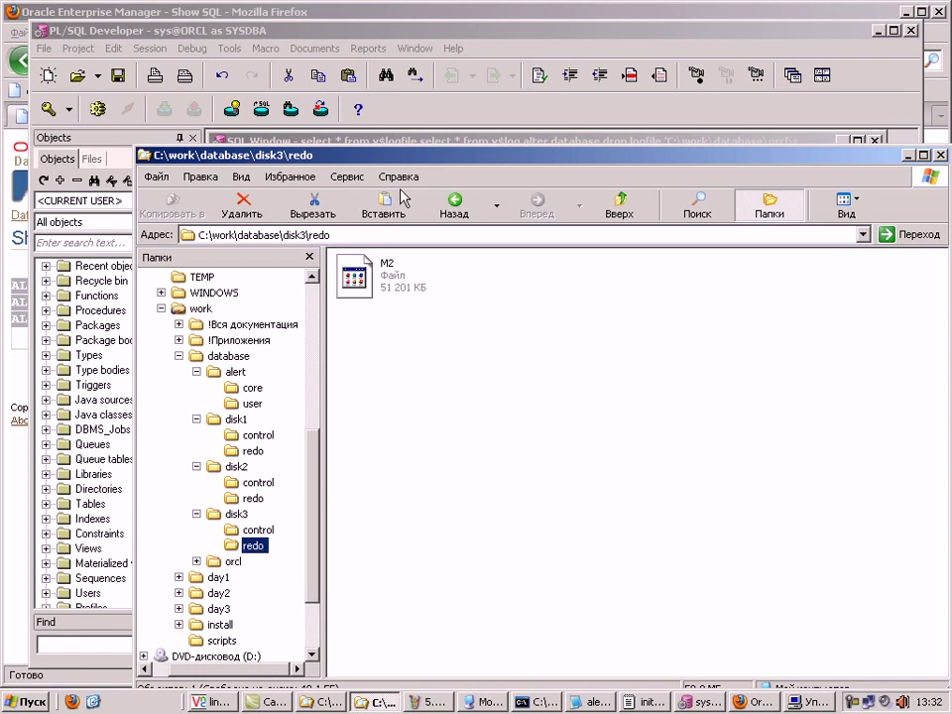
{"action": "left_click", "coordinate": [461, 35]}
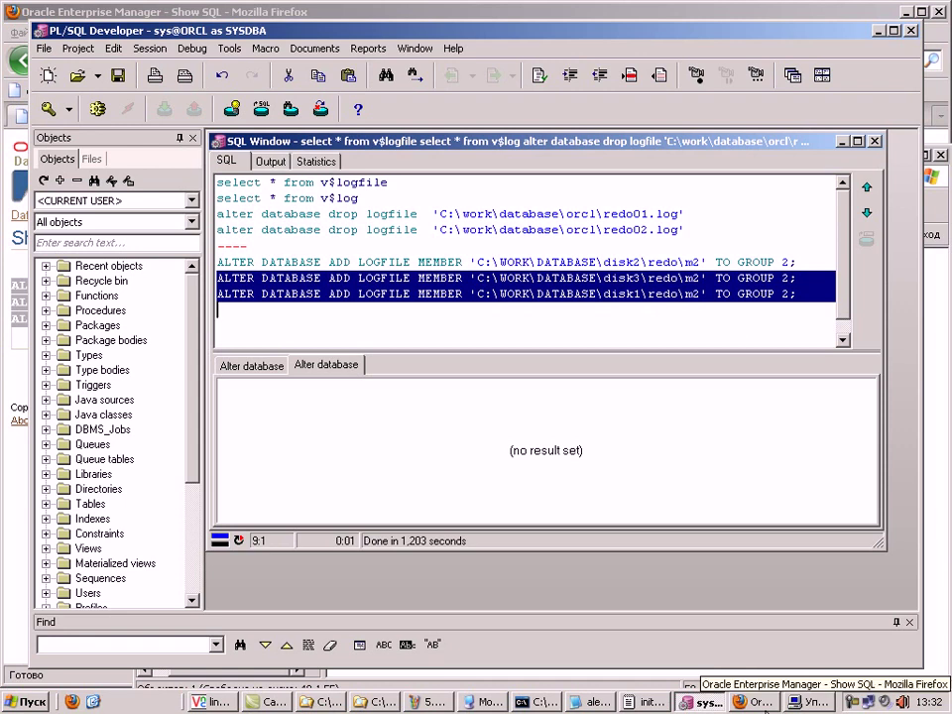
- Return from the SQL preview to group 2 and run Sizing advice from the Actions list
{"action": "left_click", "coordinate": [761, 702]}
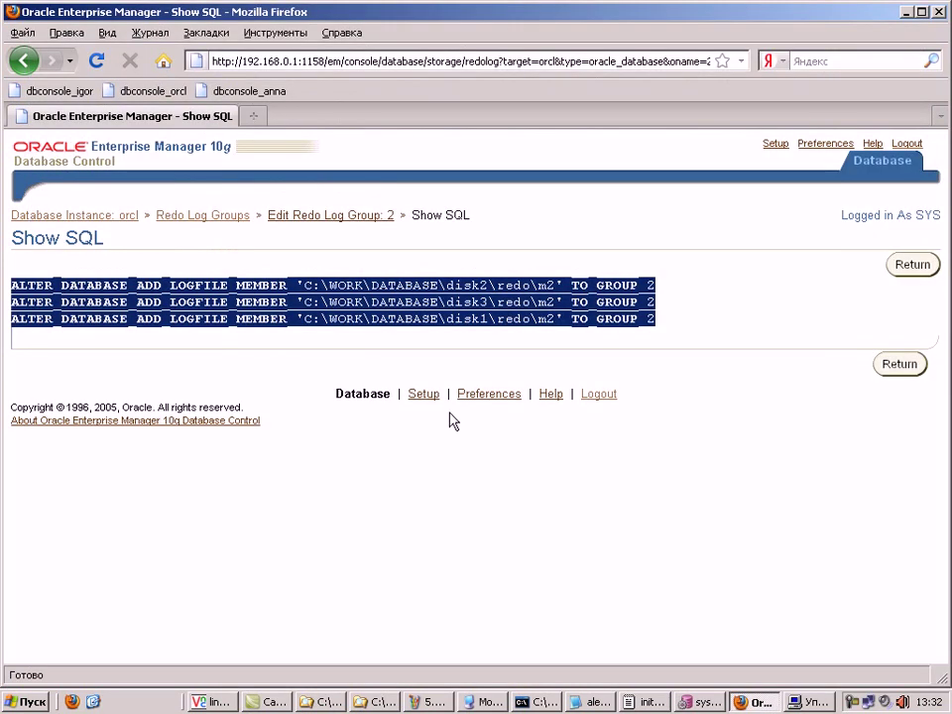
{"action": "left_click", "coordinate": [912, 372]}
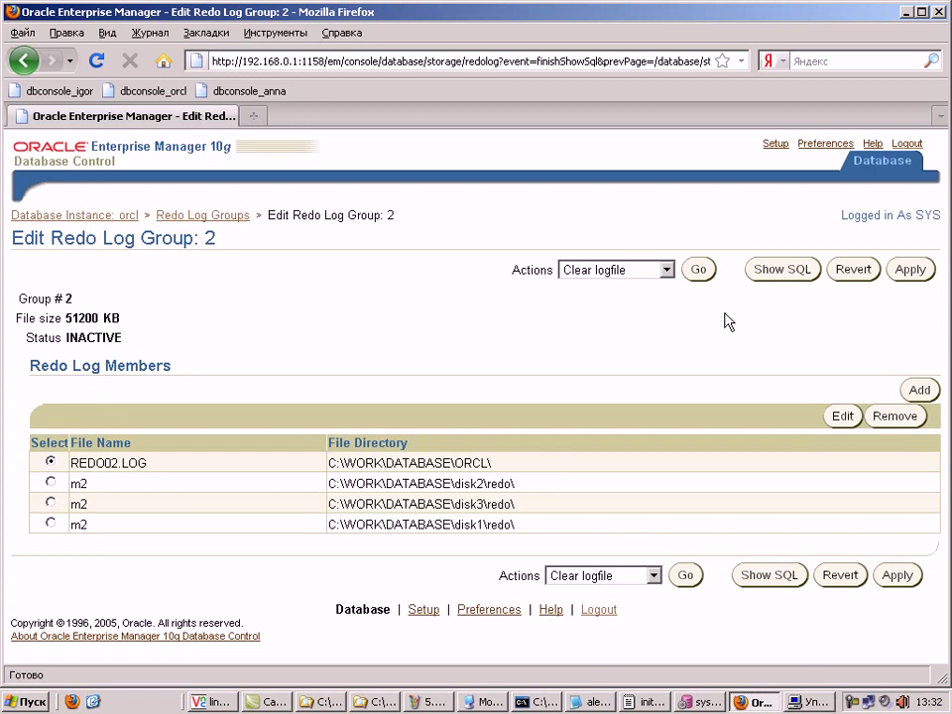
{"action": "left_click", "coordinate": [667, 271]}
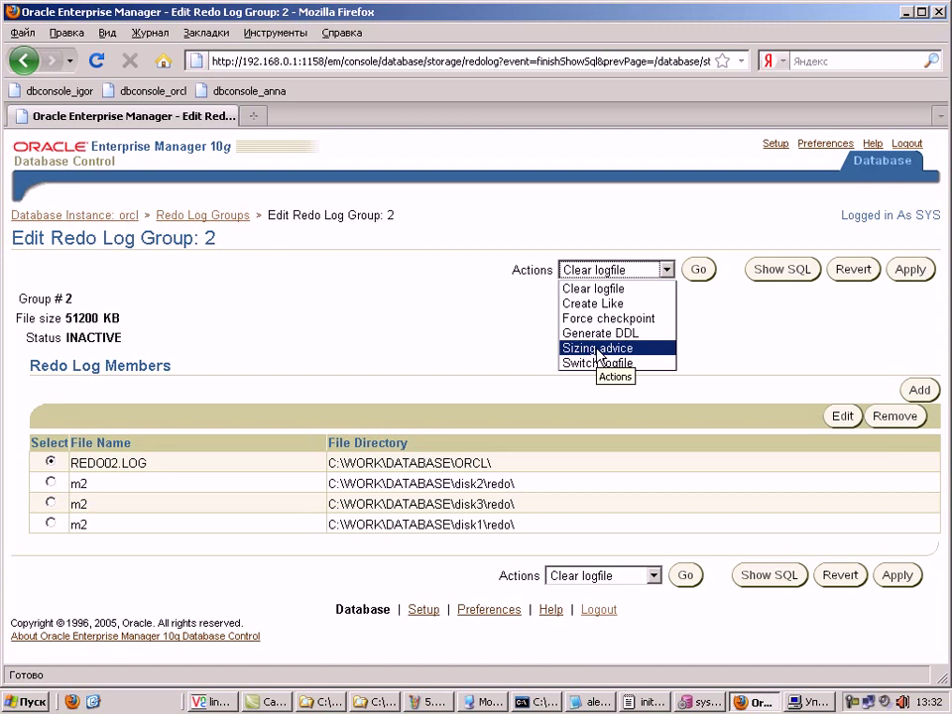
{"action": "left_click", "coordinate": [598, 348]}
{"action": "left_click", "coordinate": [708, 280]}
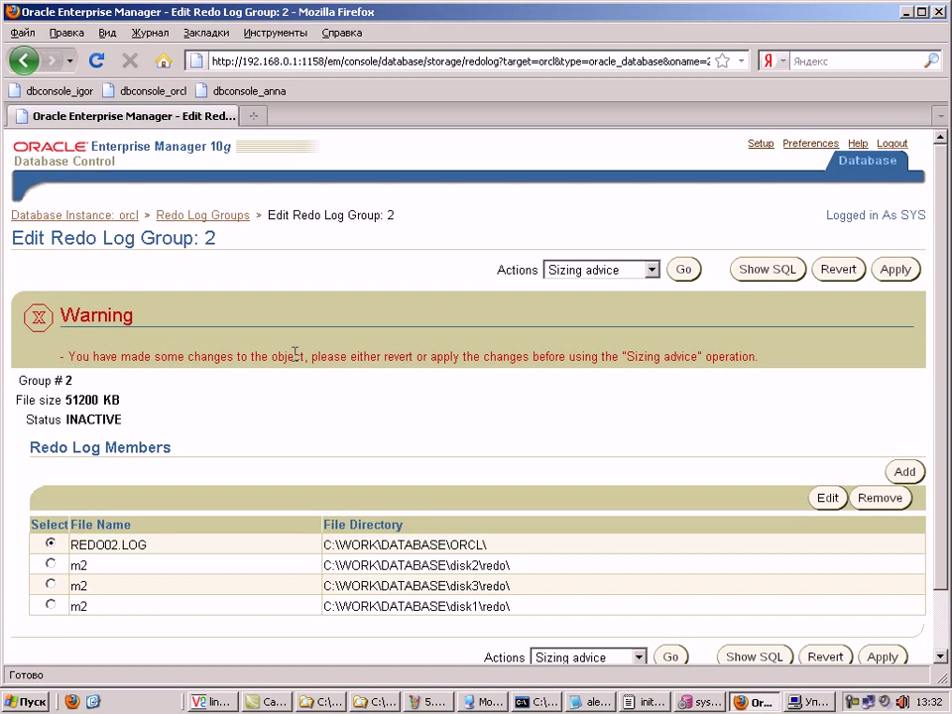
- Pick Clear logfile in the Actions list, then revert the pending changes to group 2
{"action": "left_click", "coordinate": [651, 269]}
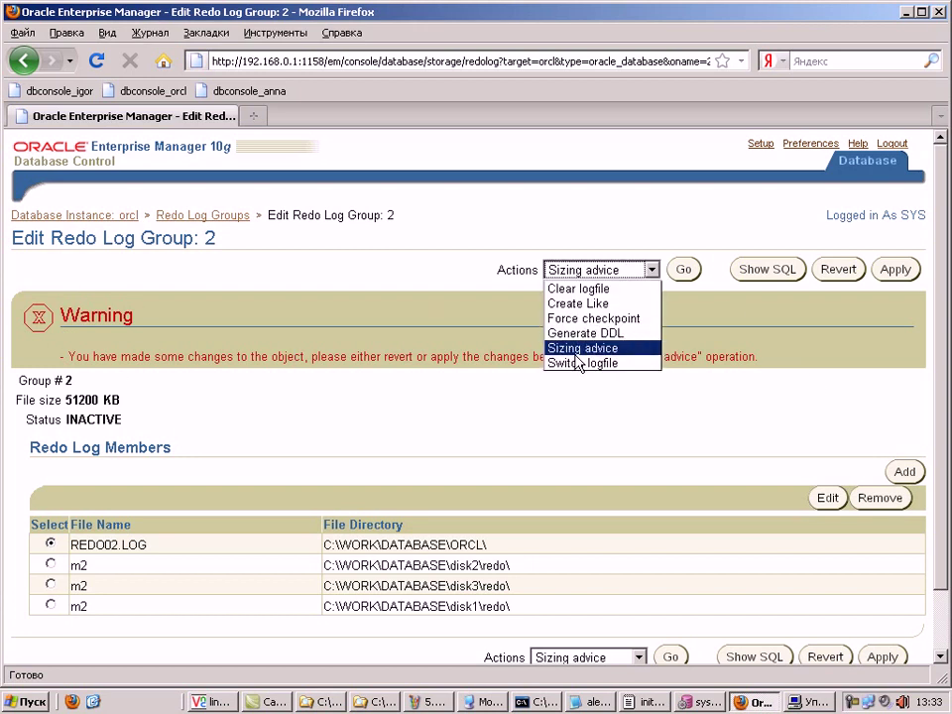
{"action": "left_click", "coordinate": [578, 289]}
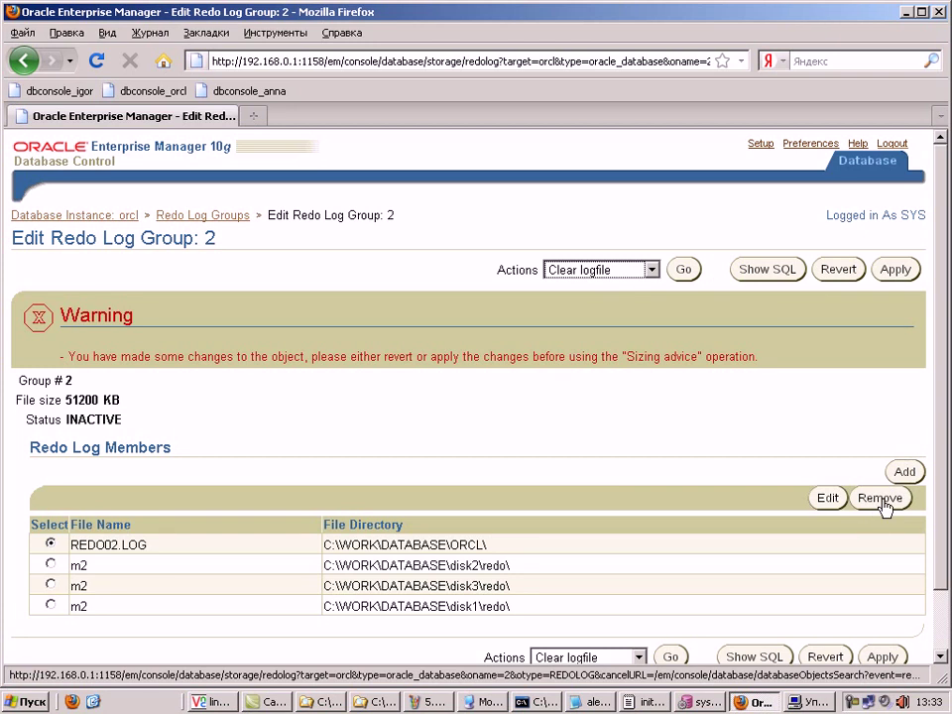
{"action": "left_click", "coordinate": [835, 269]}
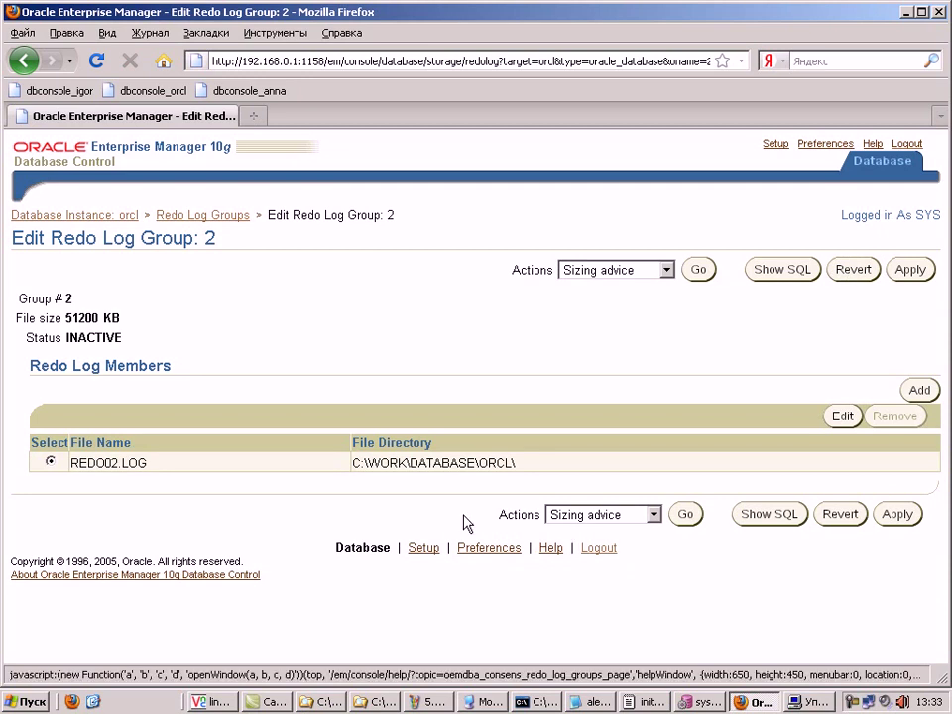
- Edit redo log group 2 and remove its REDO02.LOG member
{"action": "left_click", "coordinate": [203, 216]}
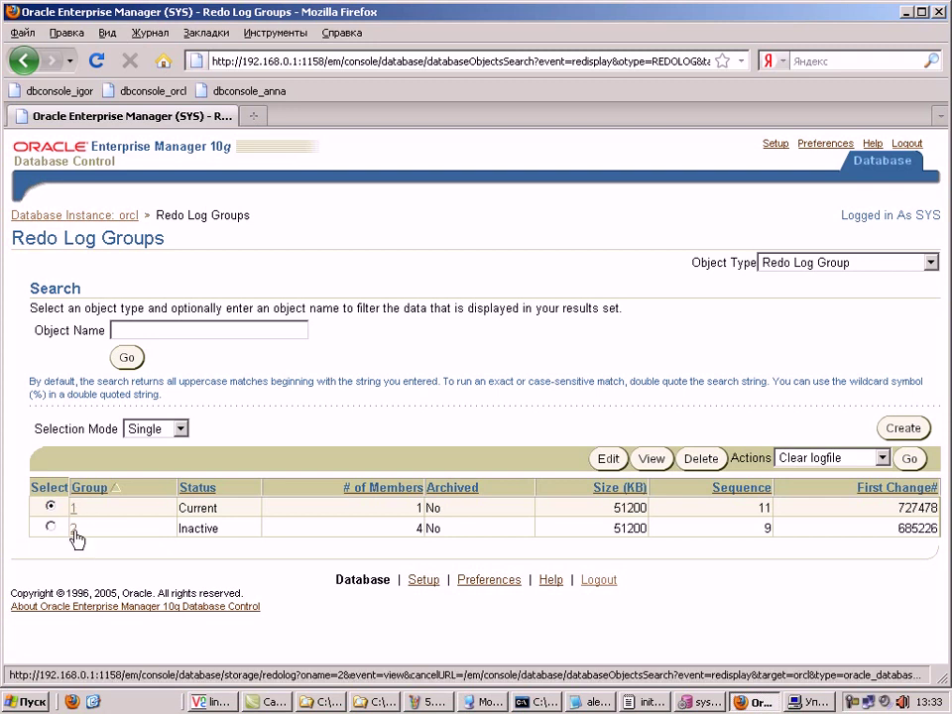
{"action": "left_click", "coordinate": [73, 531]}
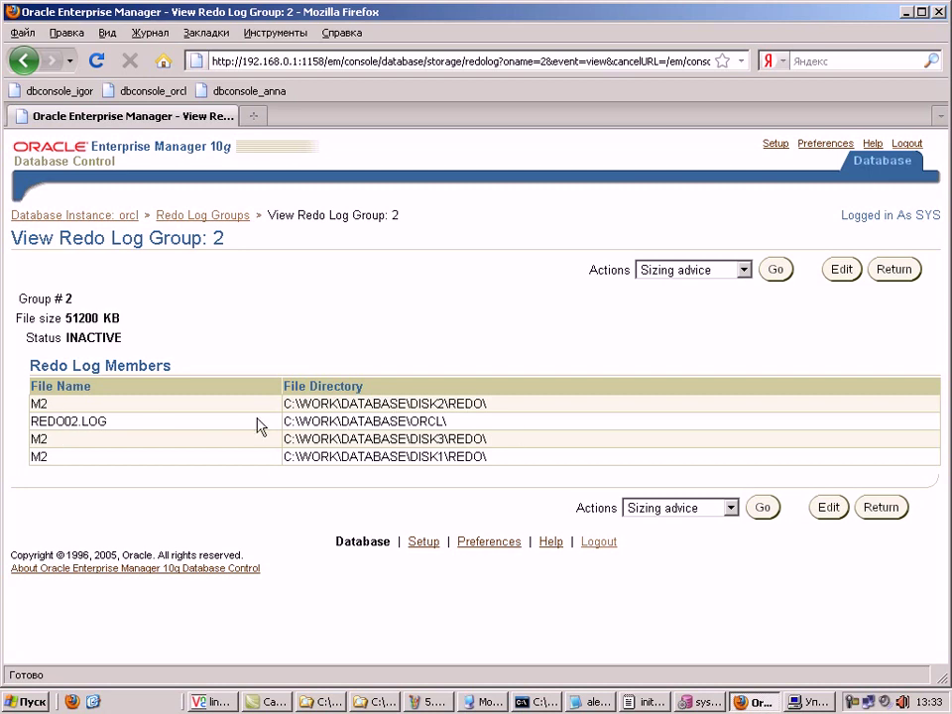
{"action": "left_click", "coordinate": [841, 270]}
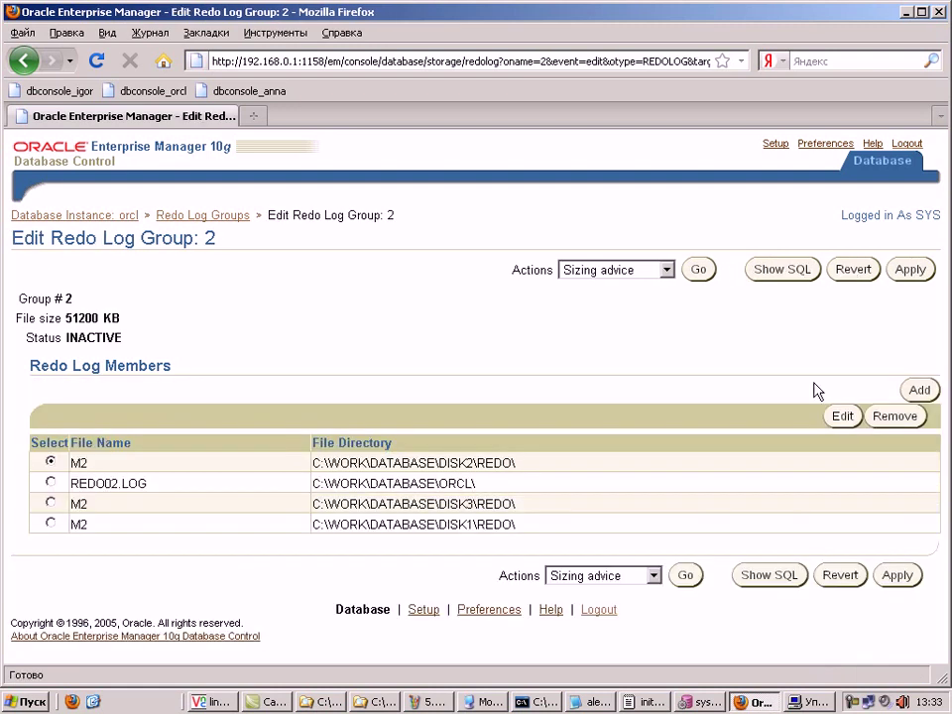
{"action": "left_click", "coordinate": [51, 483]}
{"action": "left_click", "coordinate": [666, 269]}
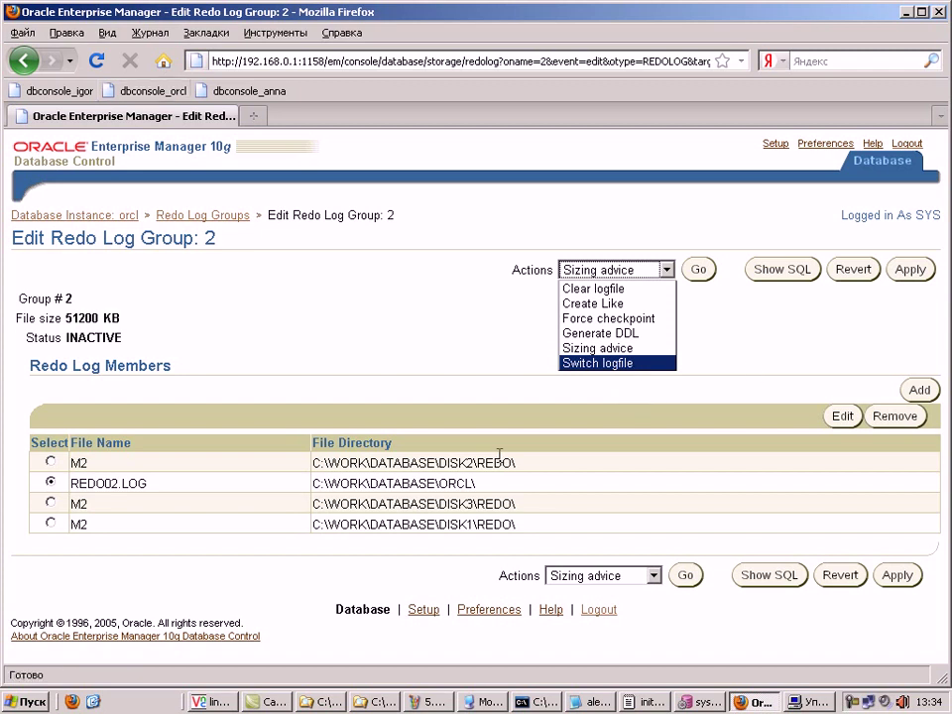
{"action": "left_click", "coordinate": [899, 424]}
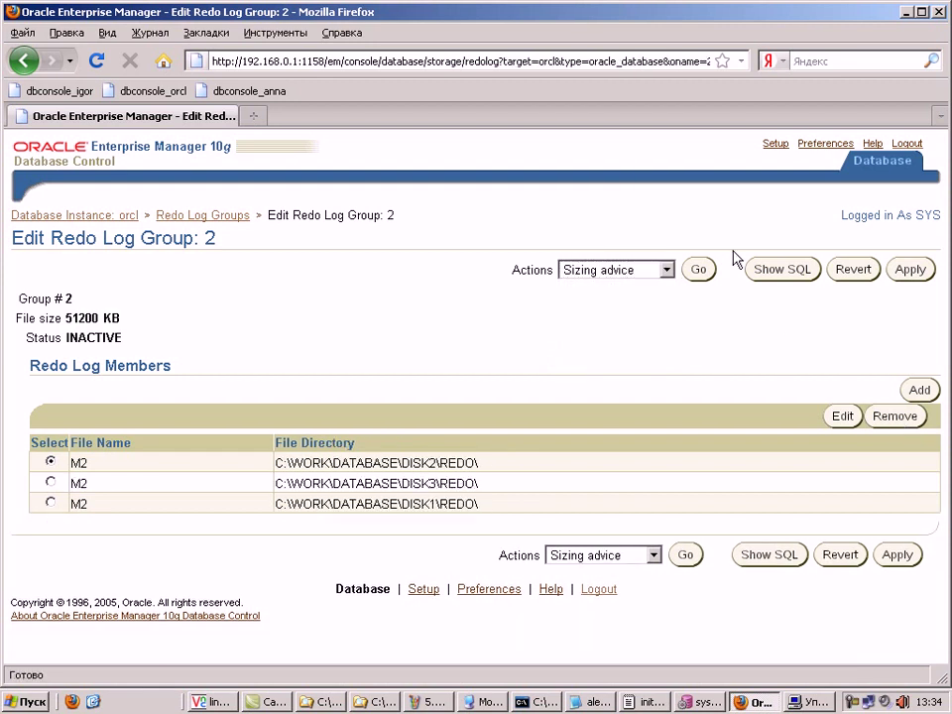
- Preview and copy the generated DROP LOGFILE MEMBER statement for REDO02.LOG
{"action": "left_click", "coordinate": [774, 275]}
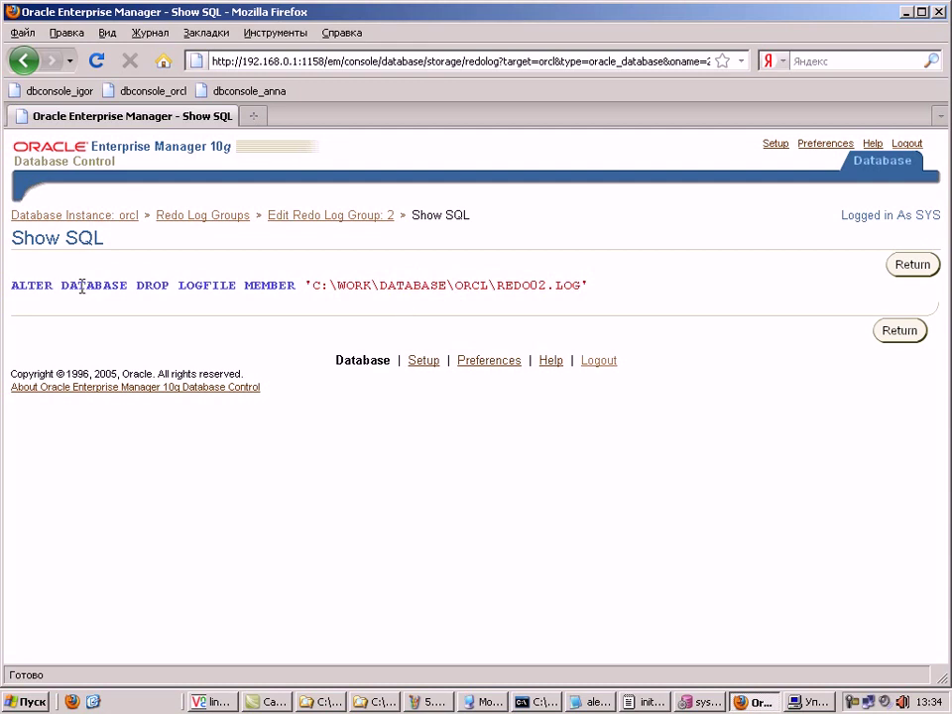
{"action": "left_click_drag", "start_coordinate": [10, 293], "coordinate": [642, 292]}
{"action": "key", "text": "ctrl+c"}
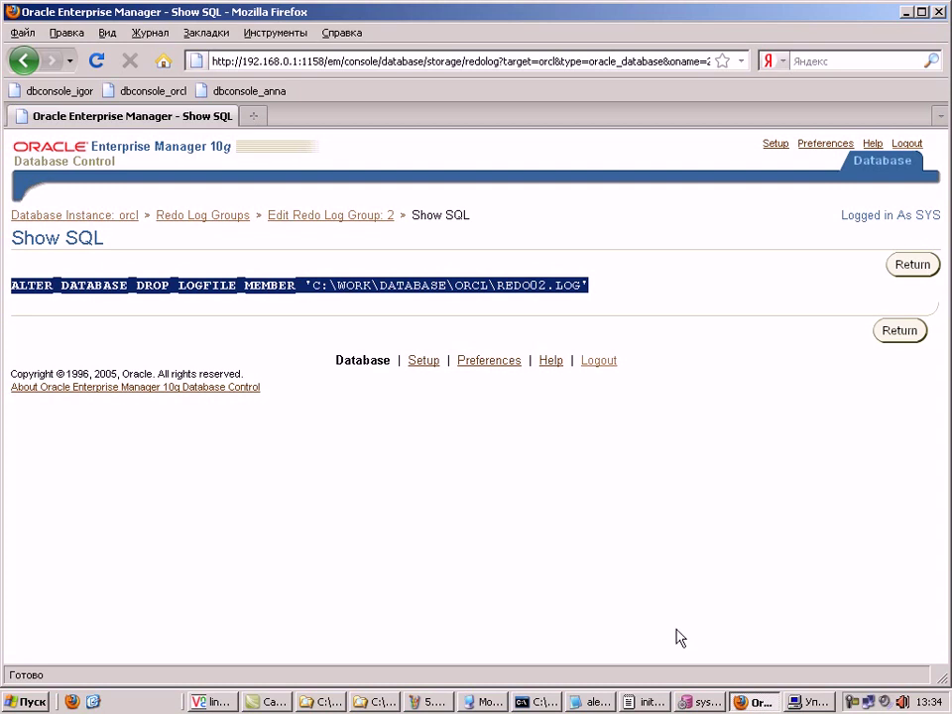
{"action": "left_click", "coordinate": [706, 701]}
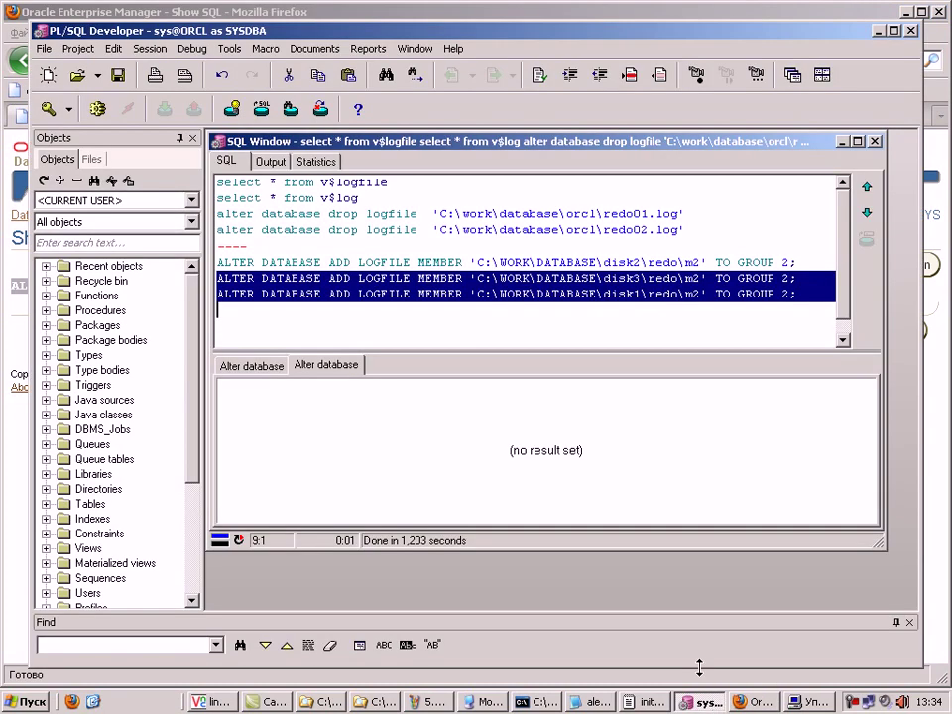
- Append the REDO02.LOG DROP LOGFILE MEMBER statement, ended with a semicolon, to the script
{"action": "left_click", "coordinate": [873, 316]}
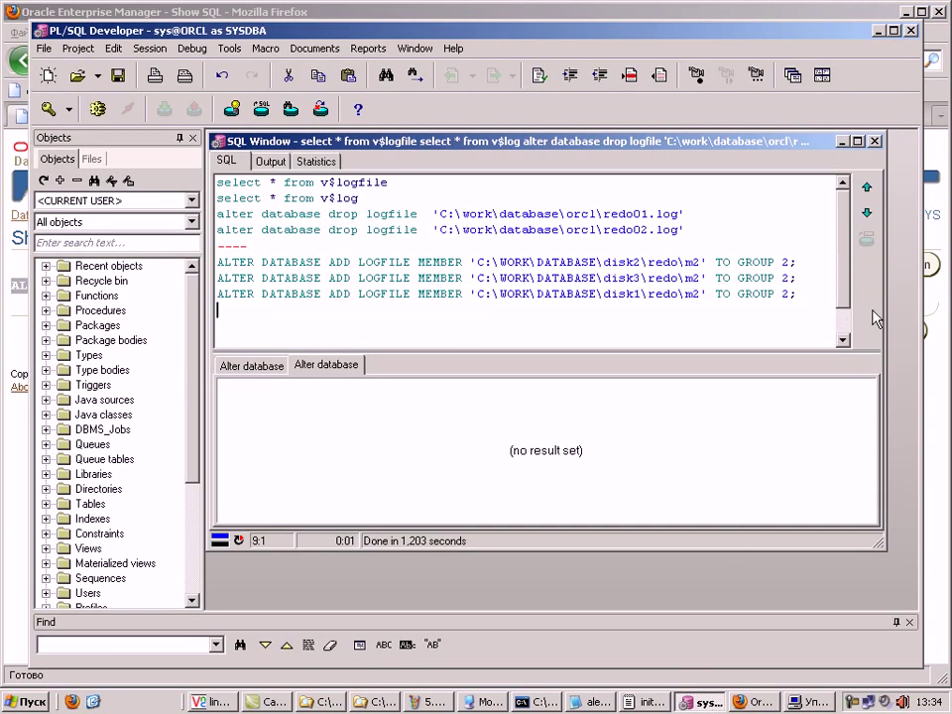
{"action": "key", "text": "ctrl+v"}
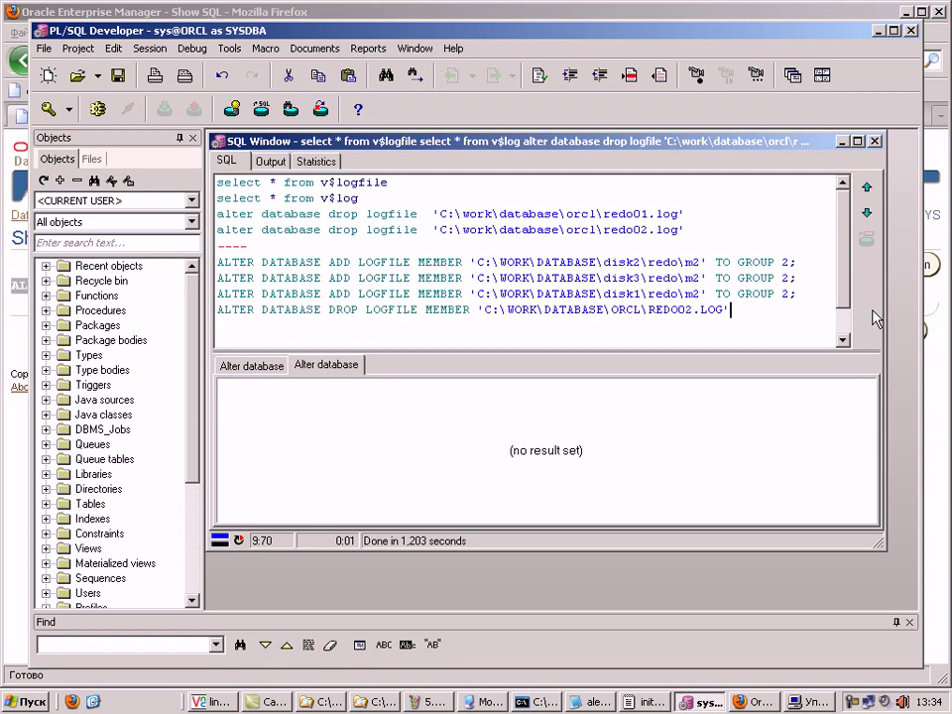
{"action": "type", "text": ";"}
{"action": "type", "text": ";"}
{"action": "left_click", "coordinate": [759, 702]}
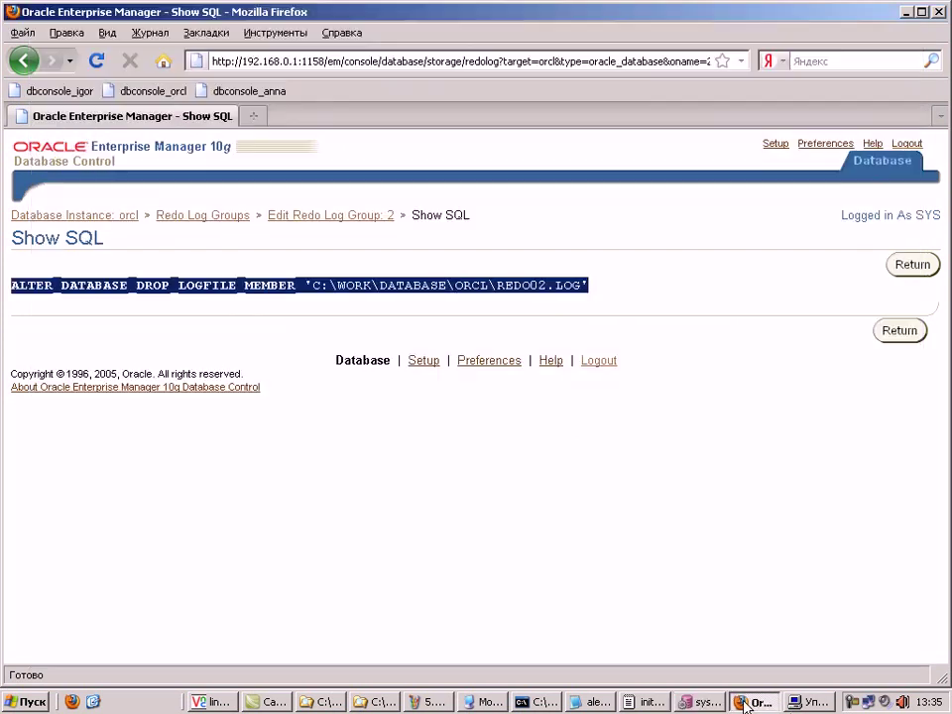
- Revert the staged REDO02.LOG removal and reopen redo log group 2 from the Redo Log Groups list
{"action": "left_click", "coordinate": [918, 266]}
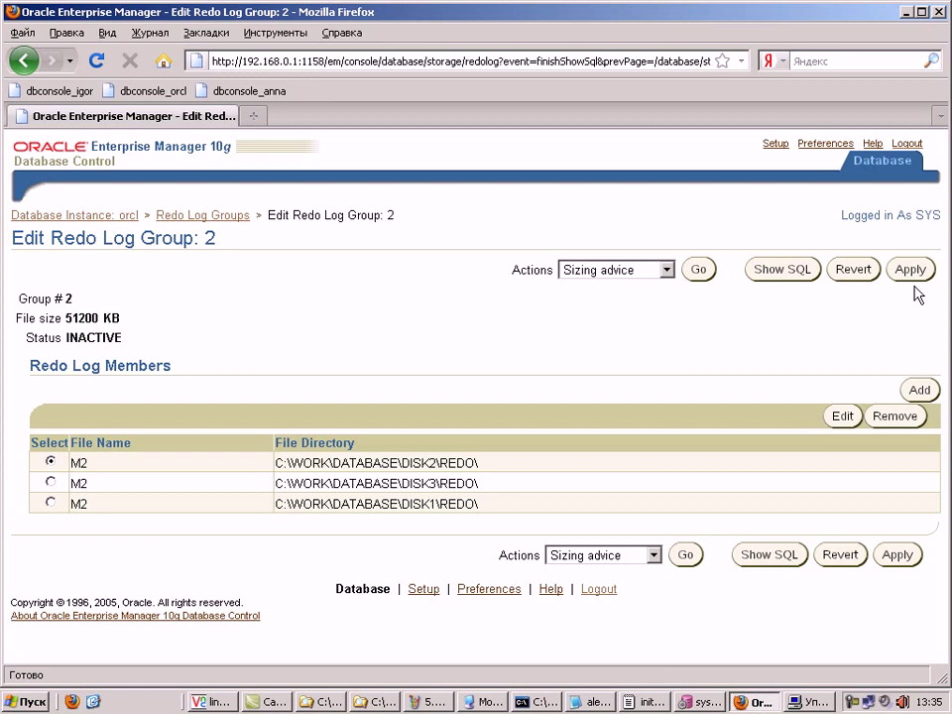
{"action": "left_click", "coordinate": [851, 271]}
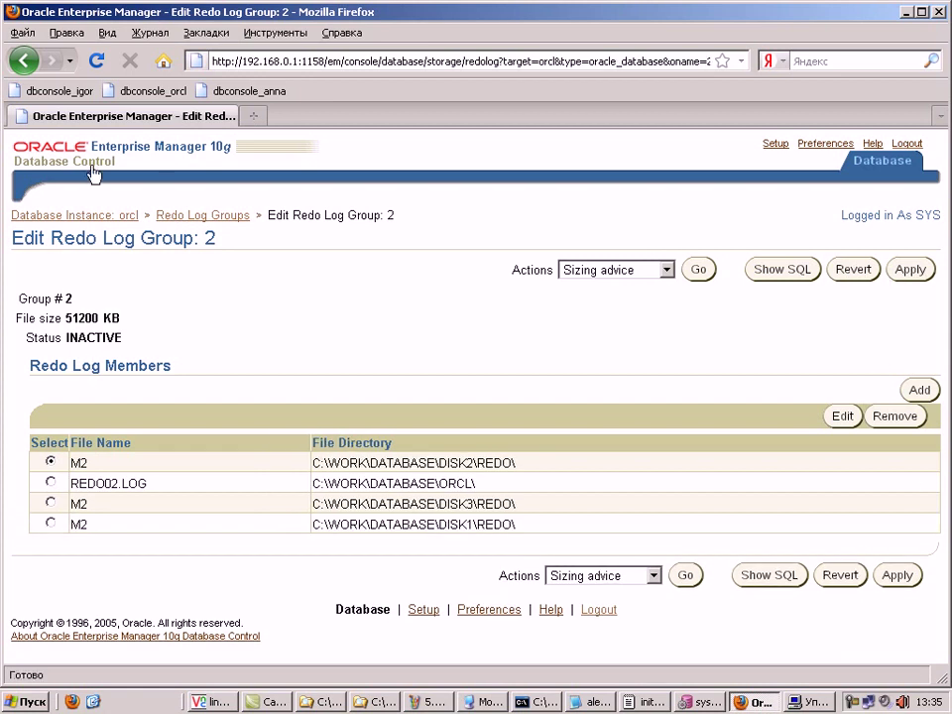
{"action": "left_click", "coordinate": [97, 63]}
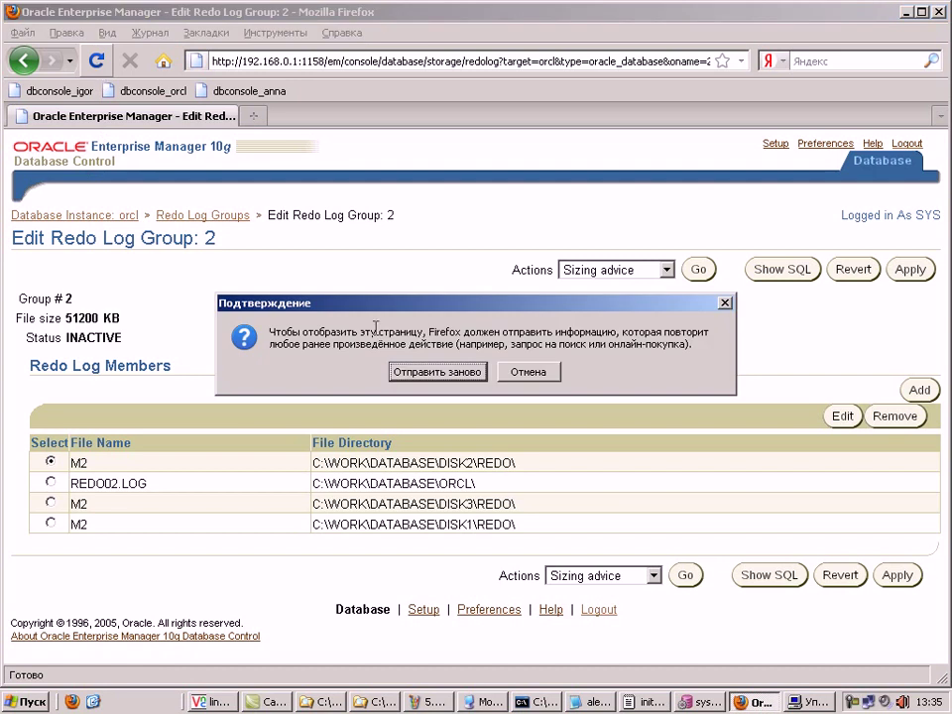
{"action": "left_click", "coordinate": [425, 374]}
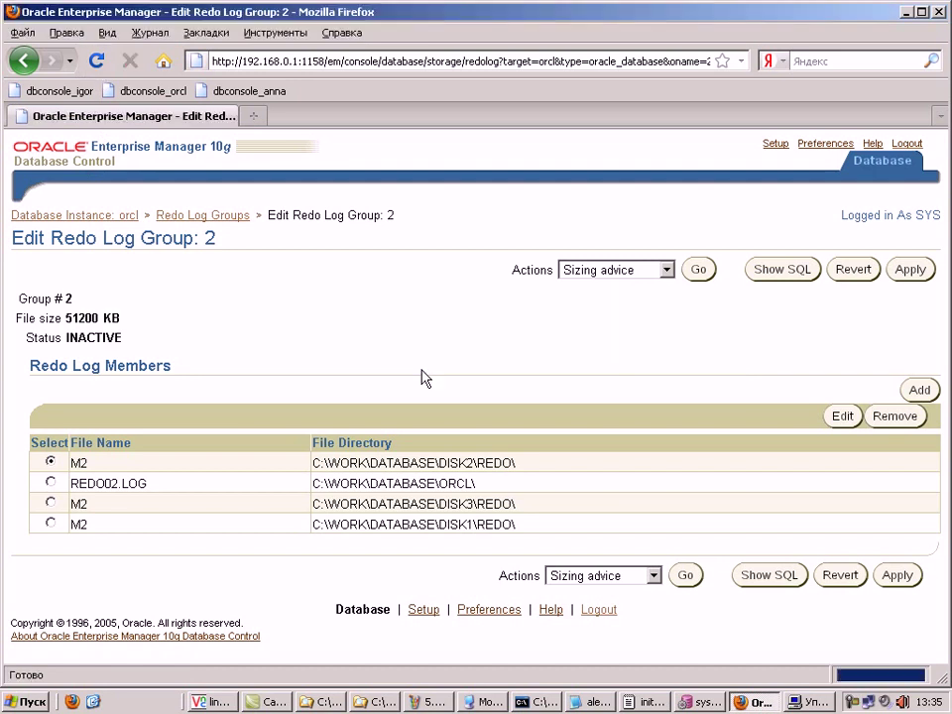
{"action": "left_click", "coordinate": [202, 215]}
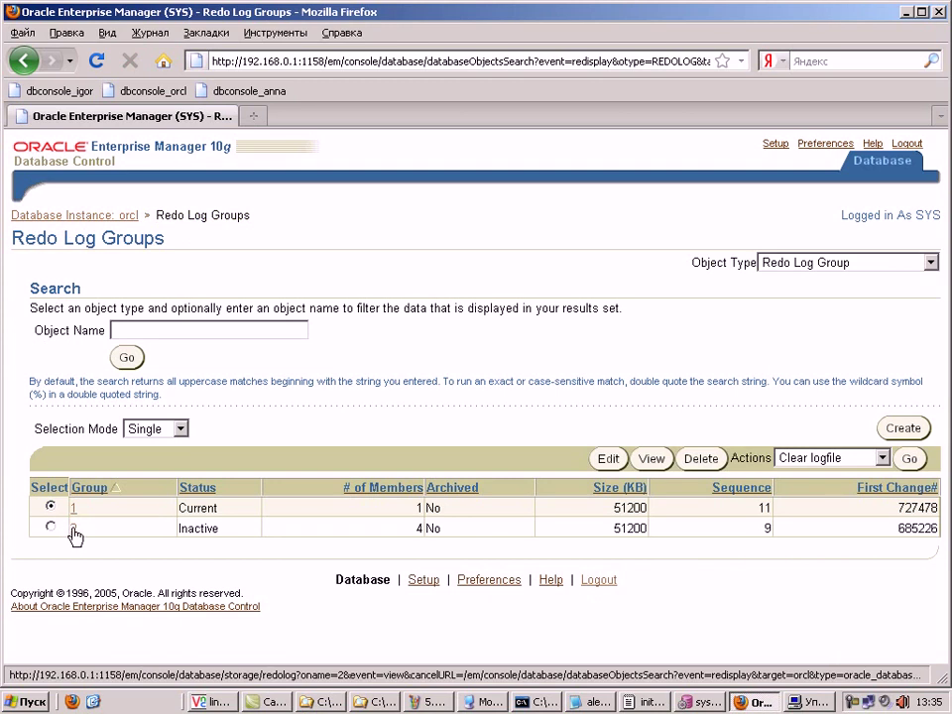
{"action": "left_click", "coordinate": [73, 528]}
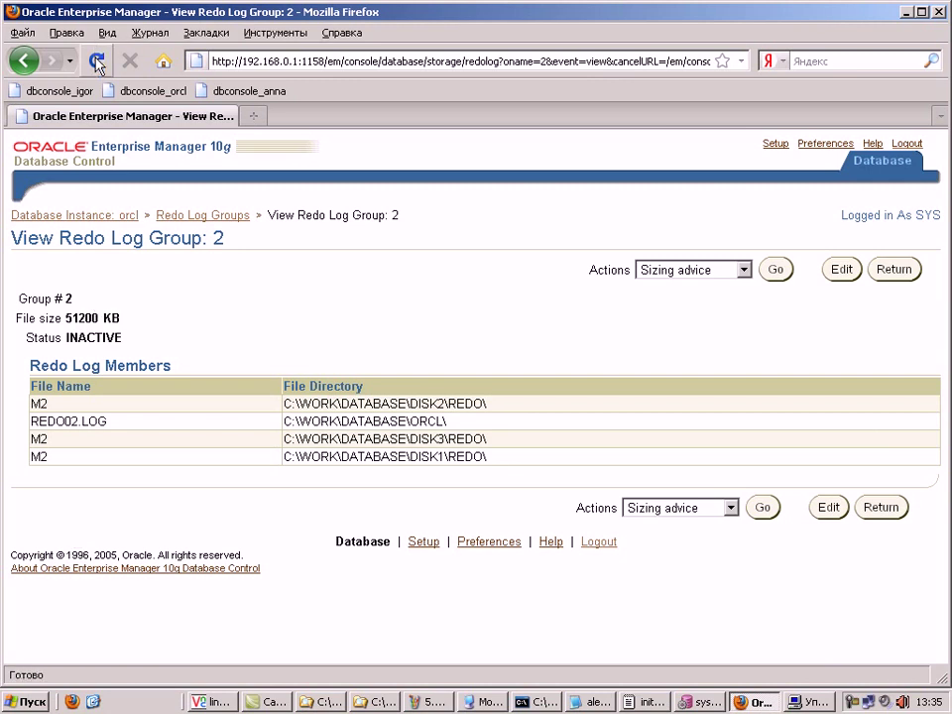
- Try the DROP LOGFILE MEMBER statement in PL/SQL Developer; it fails with ORA-00362
{"action": "left_click", "coordinate": [713, 704]}
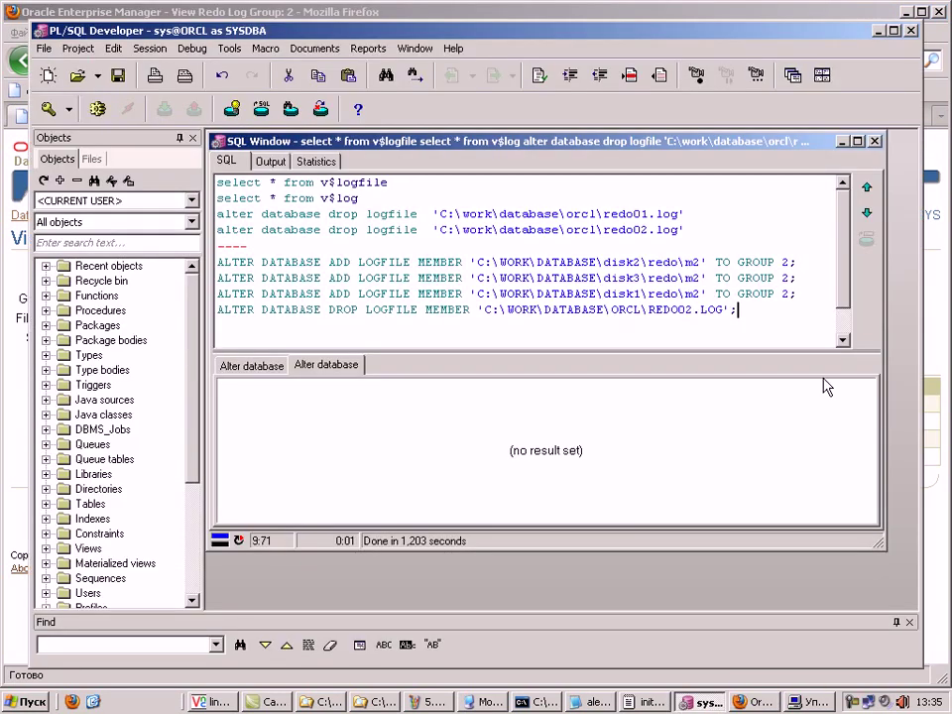
{"action": "key", "text": "Return"}
{"action": "key", "text": "Up"}
{"action": "key", "text": "shift+Down"}
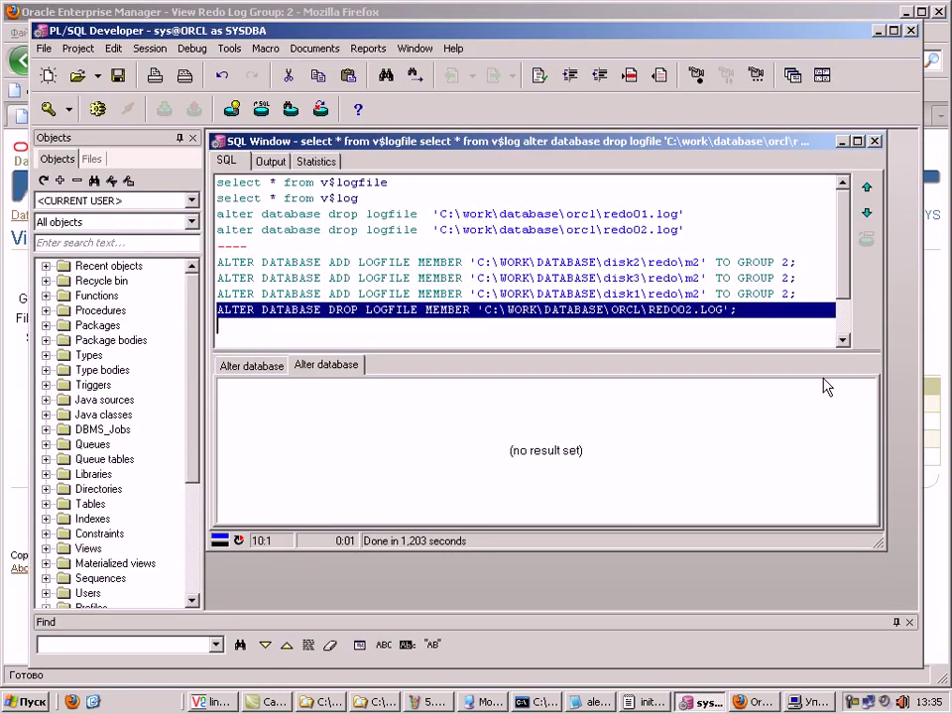
{"action": "key", "text": "F8"}
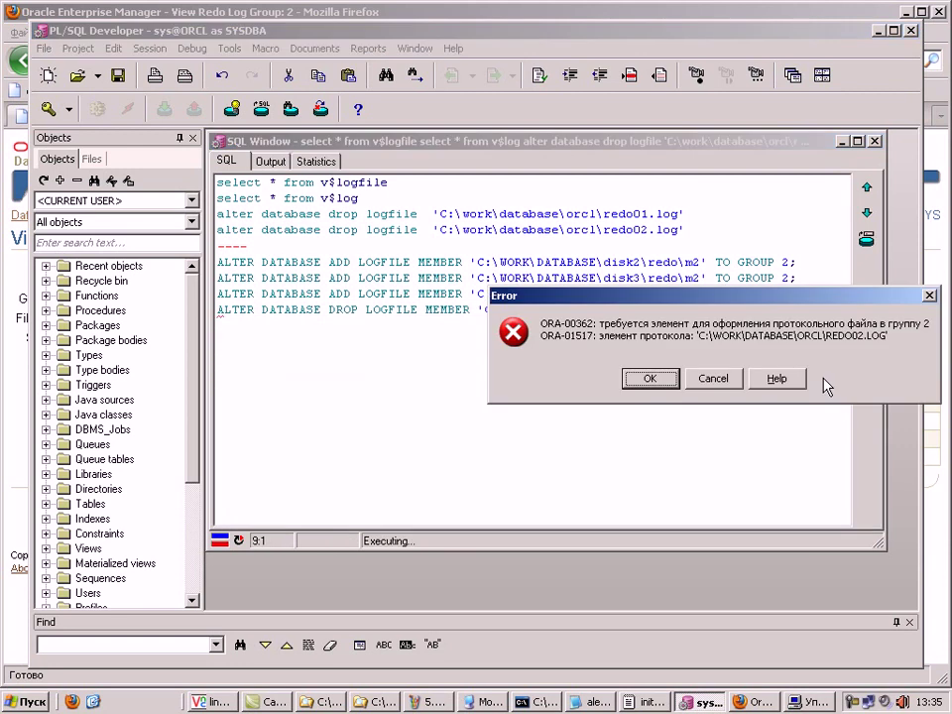
{"action": "key", "text": "Return"}
- Run 'select * from v$logfile' to list all redo log members and their statuses
{"action": "key", "text": "Up"}
{"action": "key", "text": "Up"}
{"action": "key", "text": "Up"}
{"action": "key", "text": "Up"}
{"action": "key", "text": "Up"}
{"action": "key", "text": "Up"}
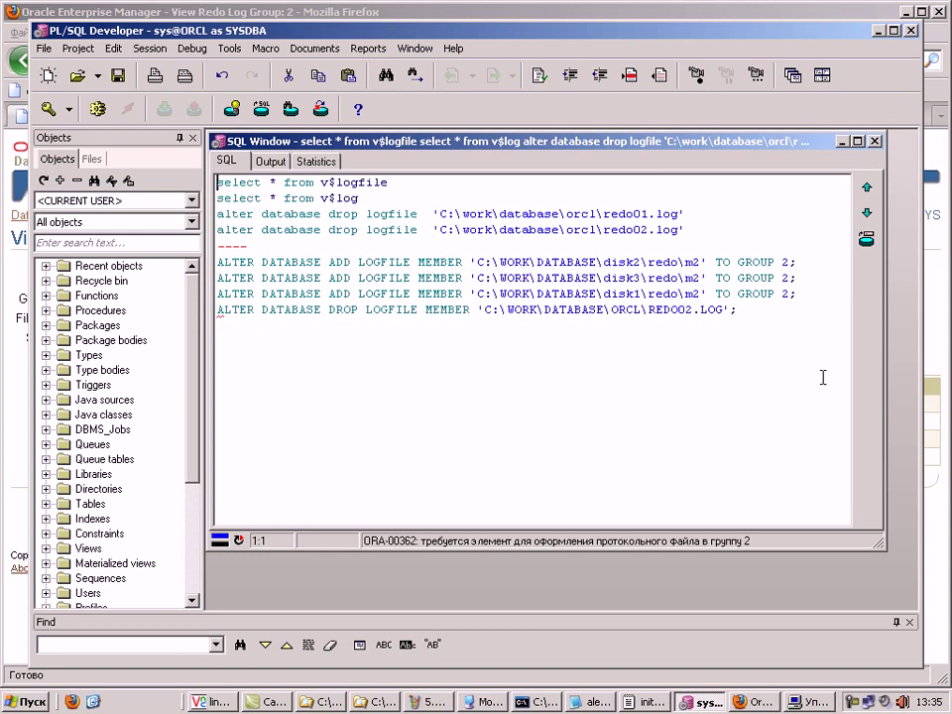
{"action": "key", "text": "shift+Down"}
{"action": "key", "text": "F8"}
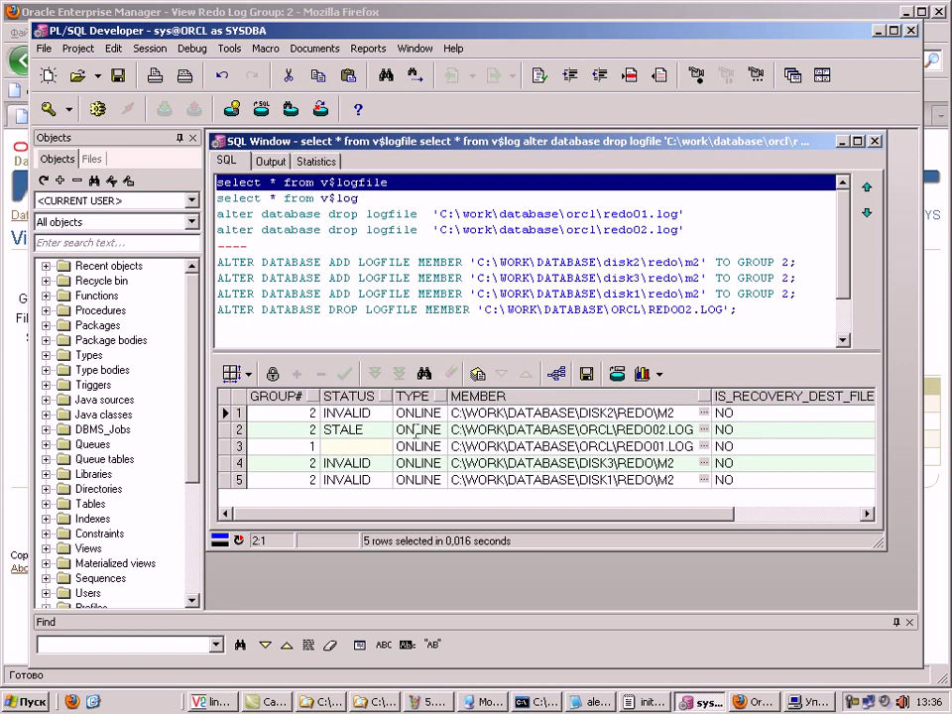
- Add 'alter system switch logfile' on a new line below the drop statement and run it
{"action": "left_click", "coordinate": [303, 326]}
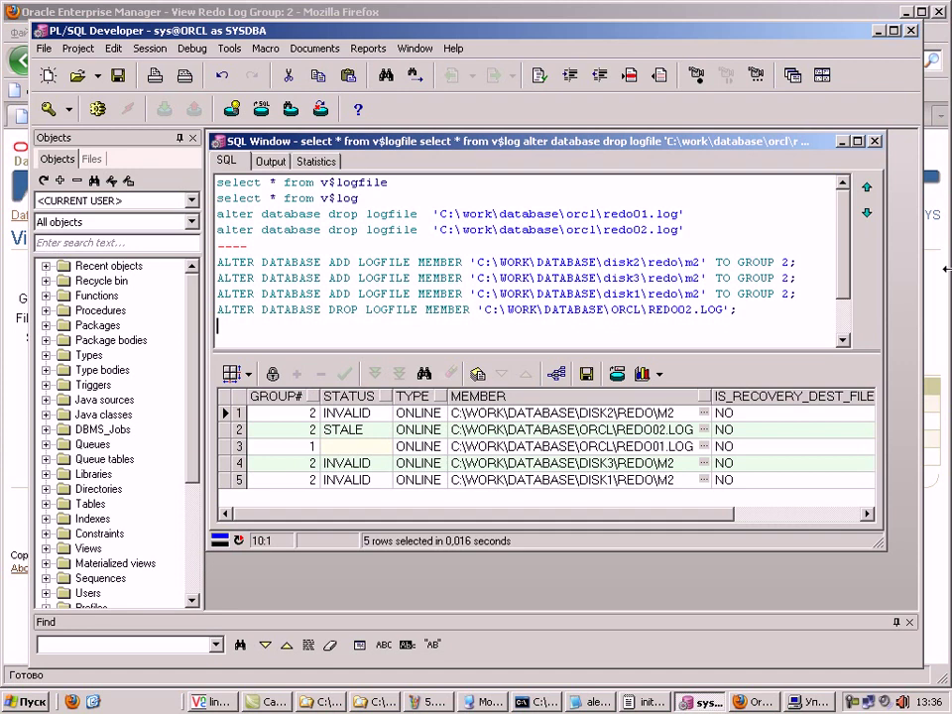
{"action": "type", "text": "alter system swit"}
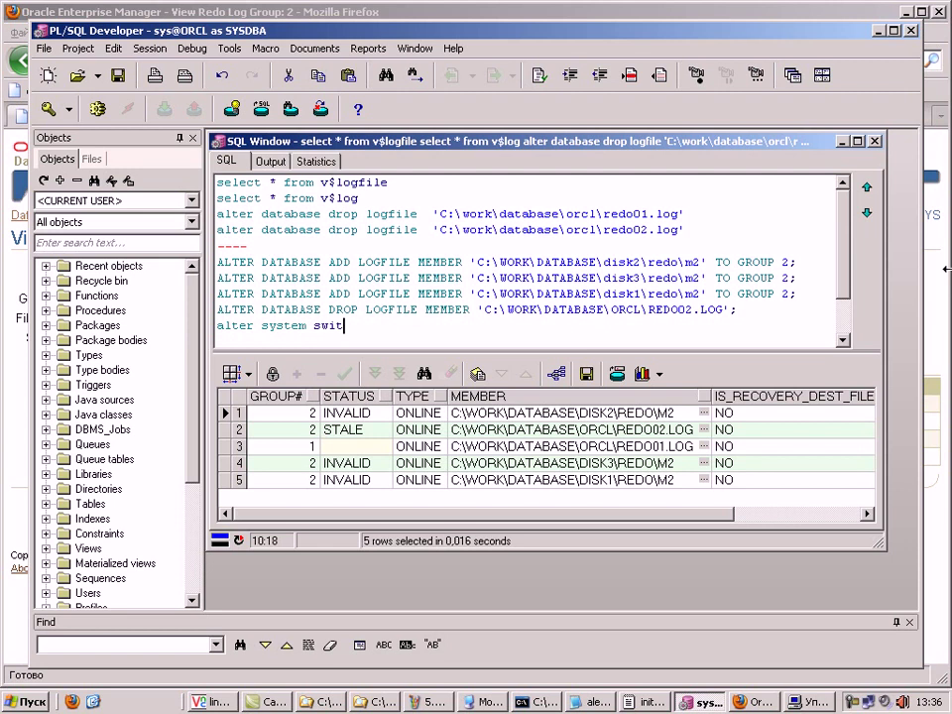
{"action": "type", "text": "ch logfile"}
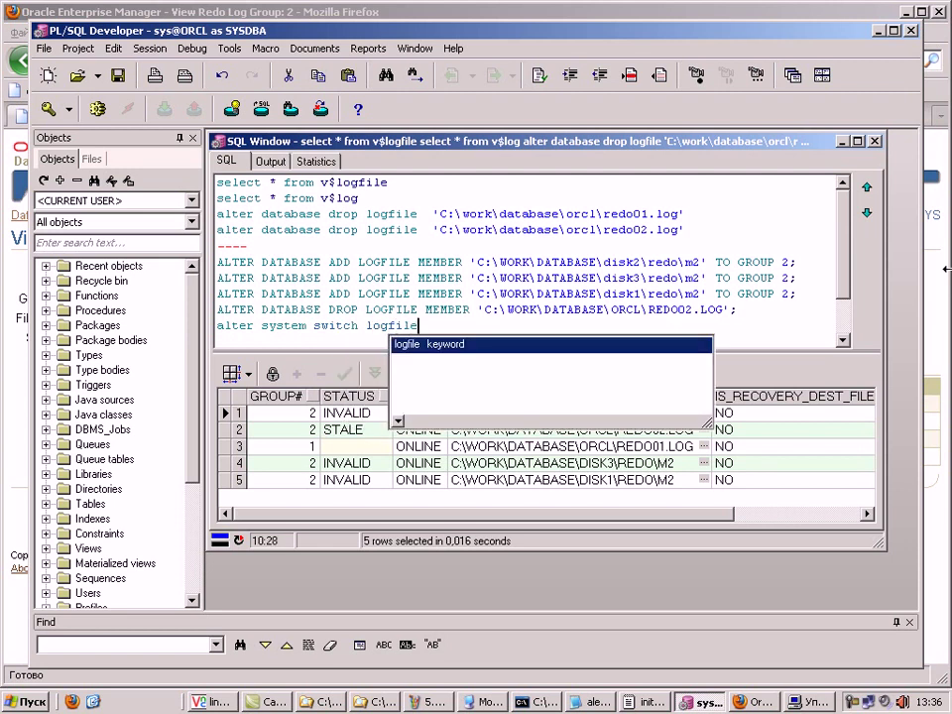
{"action": "key", "text": "Escape"}
{"action": "key", "text": "shift+Home"}
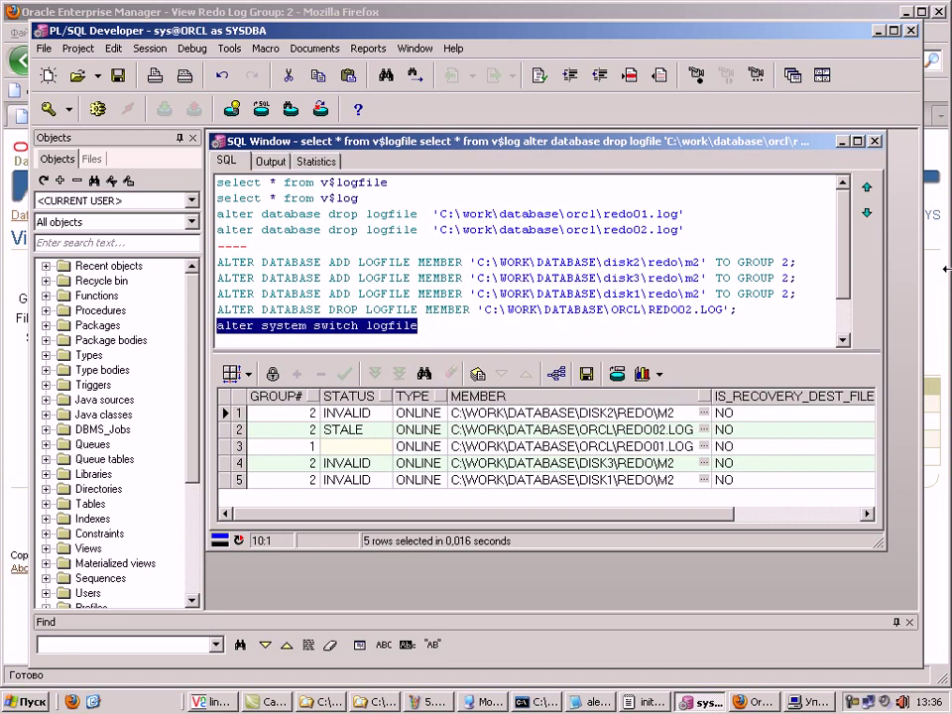
{"action": "key", "text": "F8"}
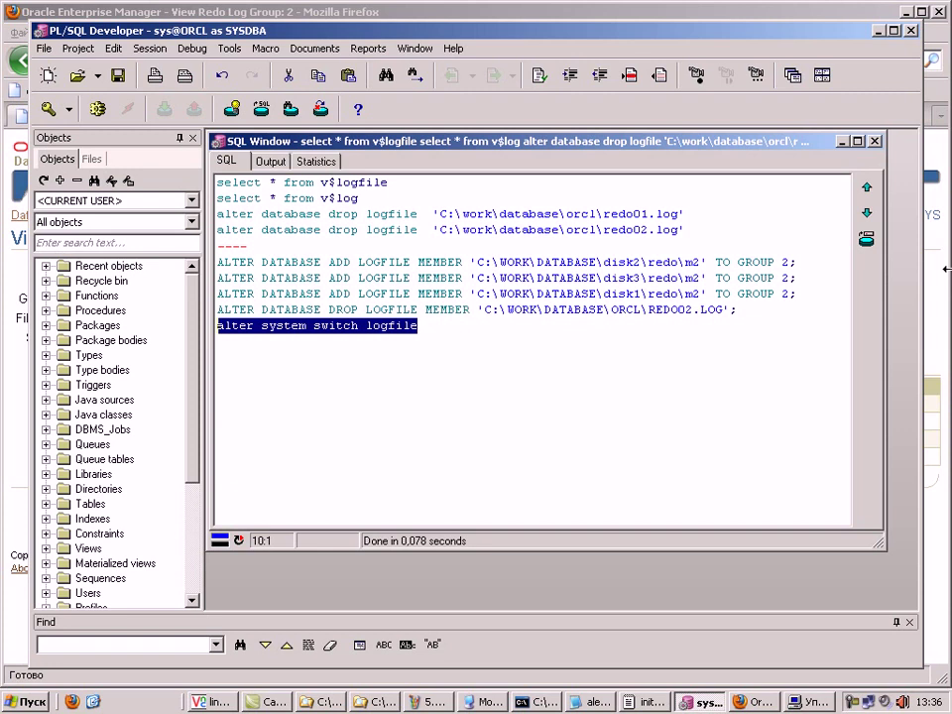
- Run the log switch again, then query 'select * from v$log' to check group status
{"action": "key", "text": "F8"}
{"action": "key", "text": "F8"}
{"action": "key", "text": "Up"}
{"action": "key", "text": "Up"}
{"action": "key", "text": "Up"}
{"action": "key", "text": "Up"}
{"action": "key", "text": "Up"}
{"action": "key", "text": "Up"}
{"action": "key", "text": "Up"}
{"action": "key", "text": "Up"}
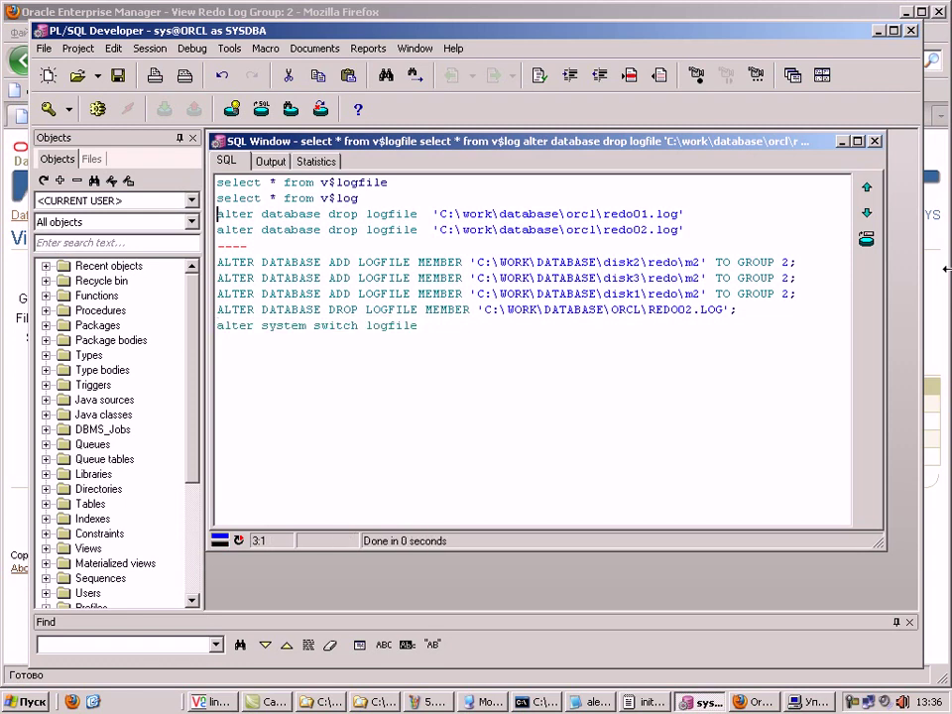
{"action": "key", "text": "shift+Down"}
{"action": "key", "text": "F8"}
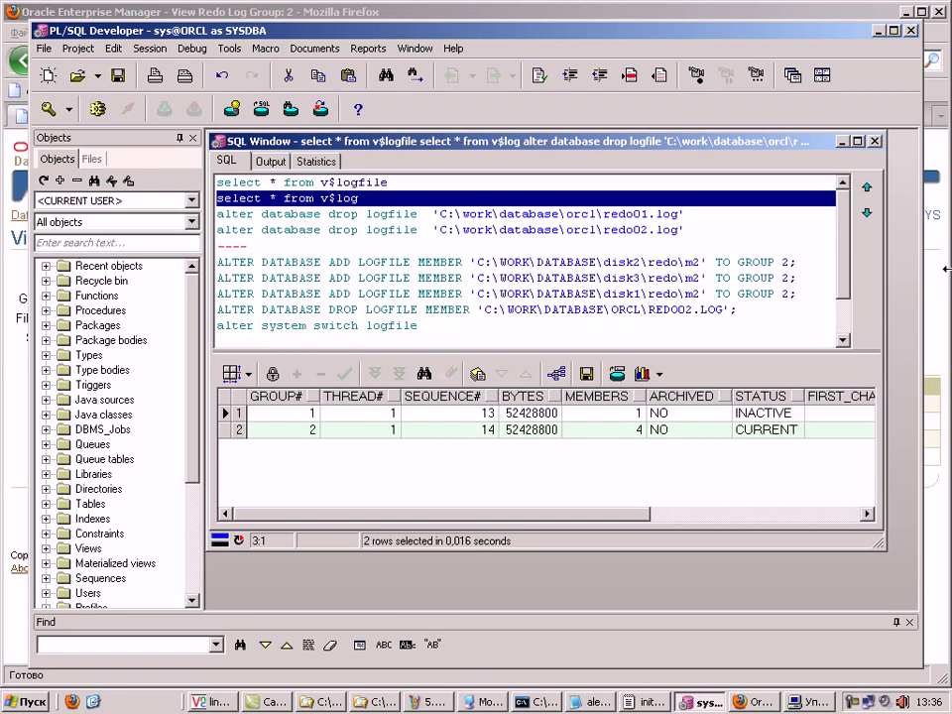
- Rerun the v$logfile query and inspect the REDO02.LOG member path in the results
{"action": "key", "text": "Up"}
{"action": "key", "text": "Up"}
{"action": "key", "text": "shift+Down"}
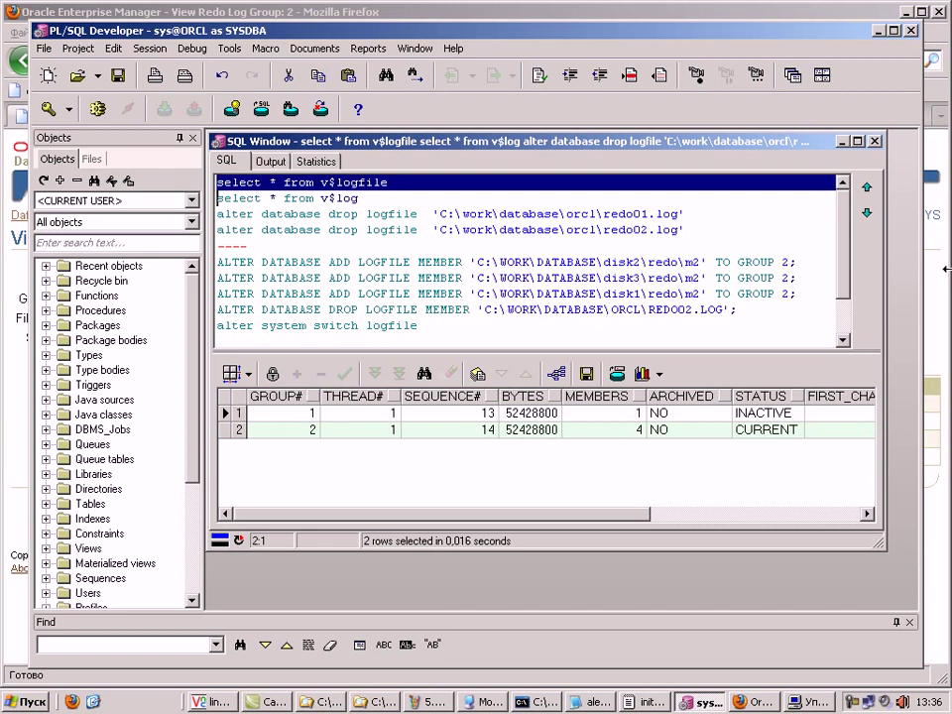
{"action": "key", "text": "F8"}
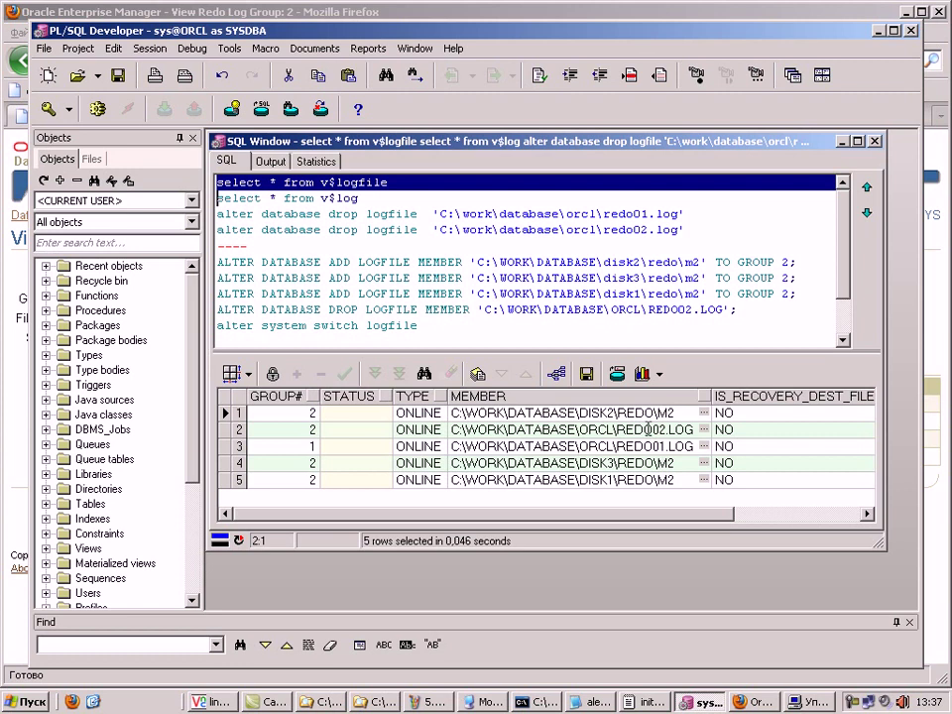
{"action": "left_click_drag", "start_coordinate": [652, 430], "coordinate": [692, 429]}
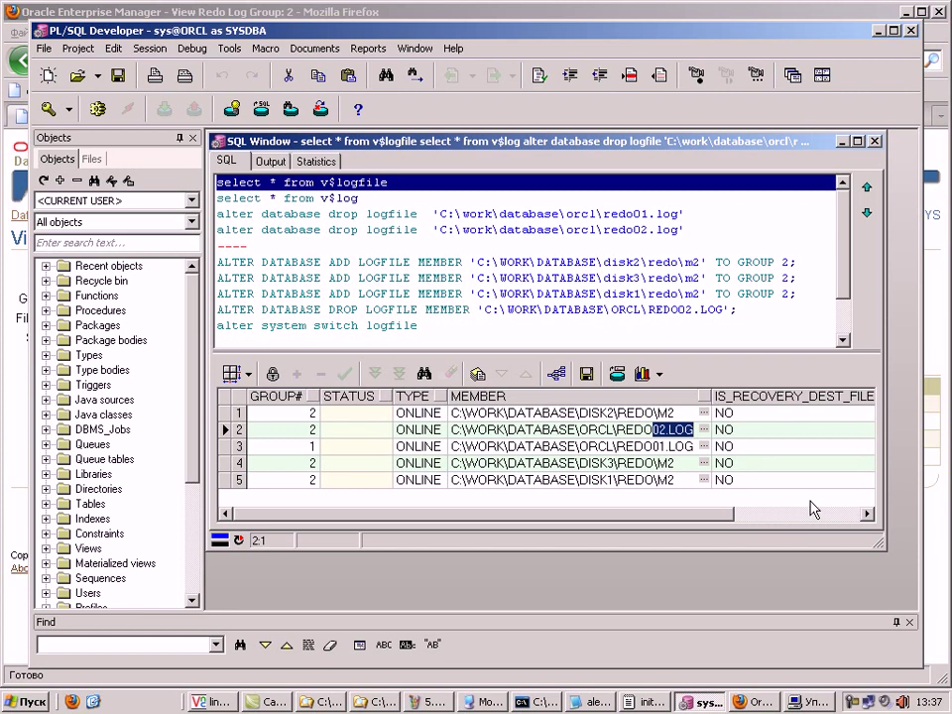
{"action": "left_click", "coordinate": [310, 428]}
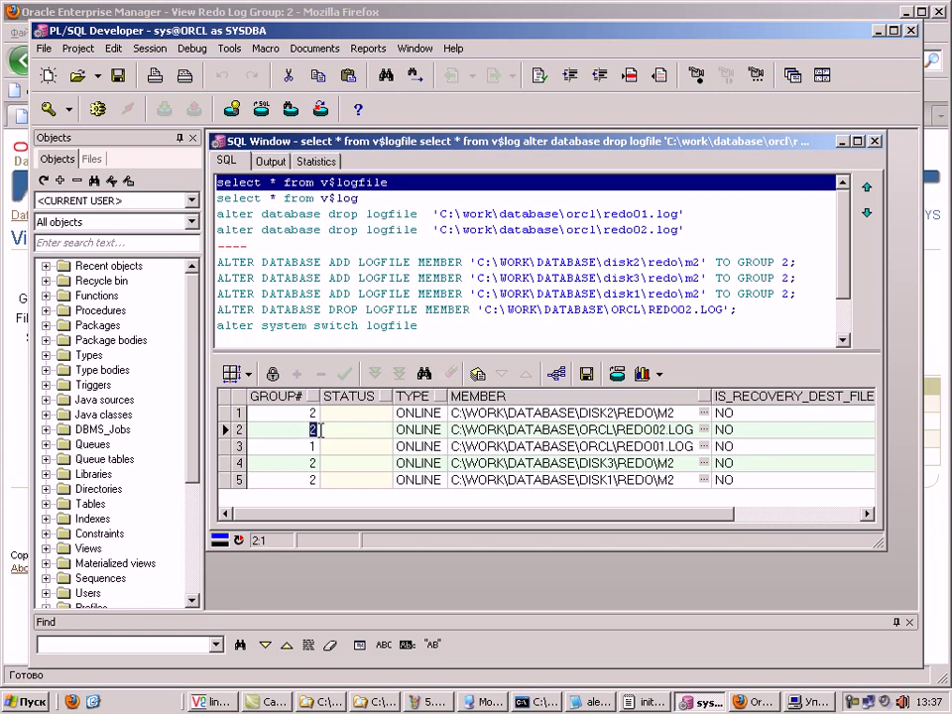
- Move the cursor to the DROP LOGFILE MEMBER statement for REDO02.LOG
{"action": "left_click", "coordinate": [804, 299]}
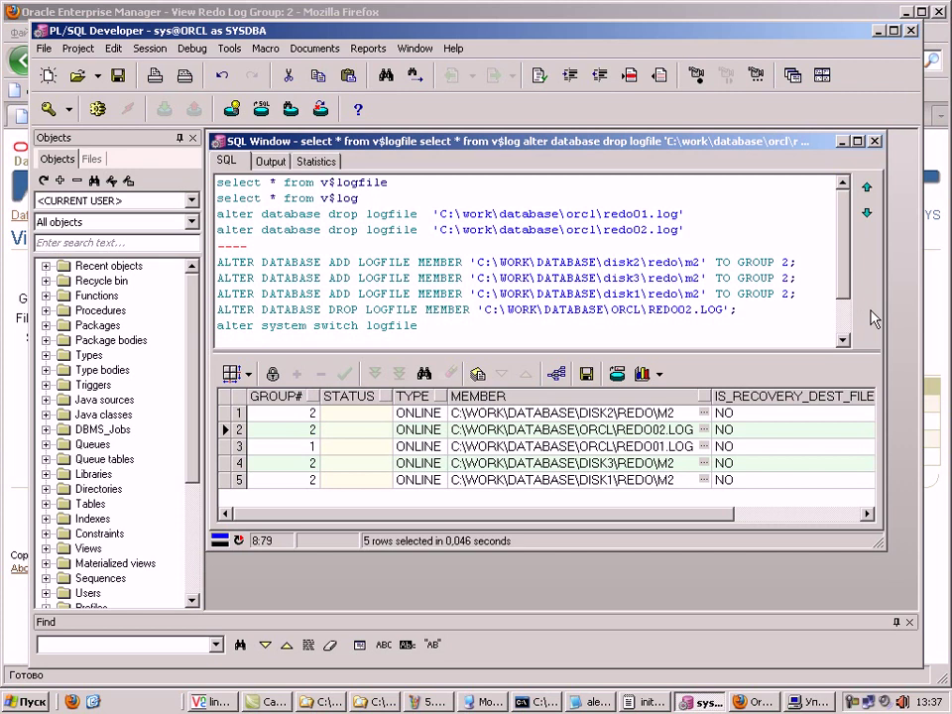
{"action": "key", "text": "shift+Home"}
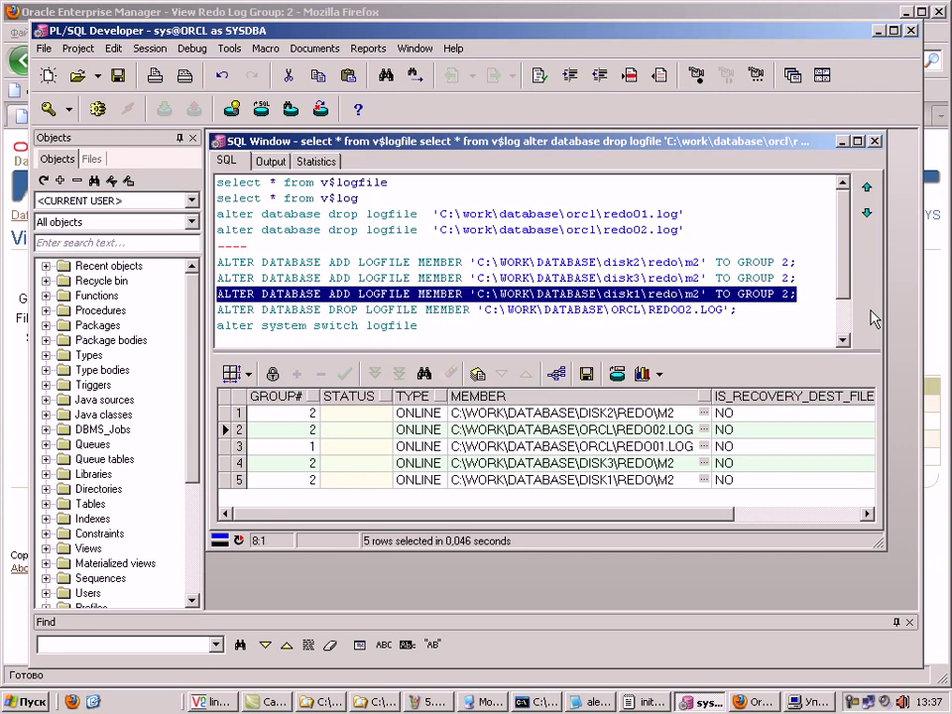
{"action": "key", "text": "Down"}
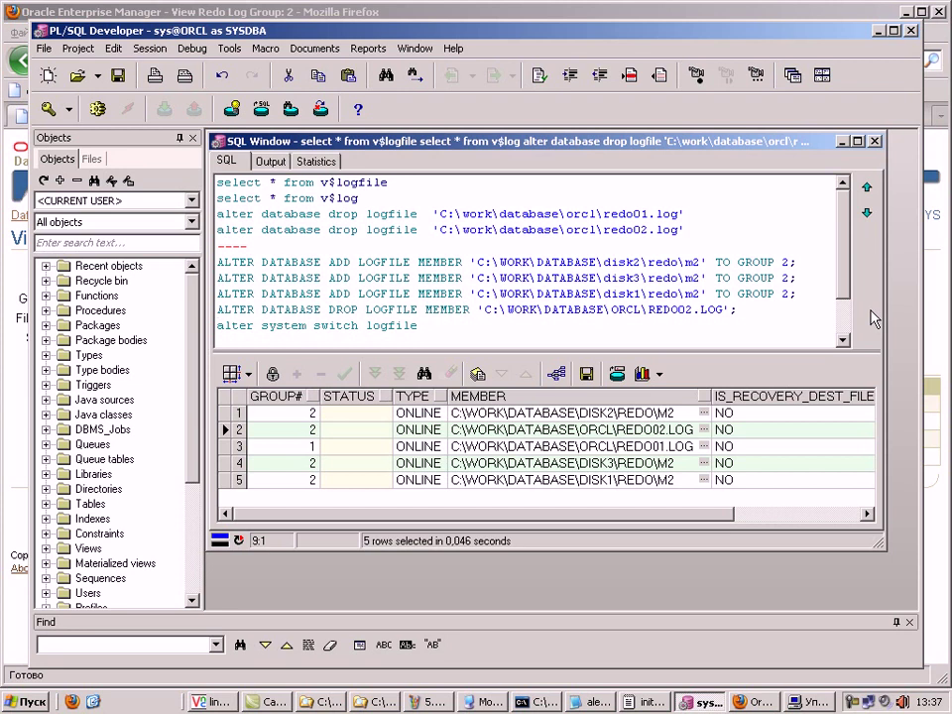
{"action": "key", "text": "Right"}
{"action": "key", "text": "Right"}
{"action": "key", "text": "Right"}
{"action": "key", "text": "Right"}
{"action": "key", "text": "Right"}
{"action": "key", "text": "Right"}
{"action": "key", "text": "Right"}
{"action": "key", "text": "Right"}
{"action": "key", "text": "Right"}
{"action": "key", "text": "Right"}
{"action": "key", "text": "Right"}
{"action": "key", "text": "Right"}
{"action": "key", "text": "Right"}
{"action": "key", "text": "Right"}
{"action": "key", "text": "Right"}
{"action": "key", "text": "Right"}
{"action": "key", "text": "Right"}
{"action": "key", "text": "Right"}
{"action": "key", "text": "Right"}
{"action": "key", "text": "Right"}
{"action": "key", "text": "Right"}
{"action": "key", "text": "Right"}
{"action": "key", "text": "Right"}
{"action": "key", "text": "Right"}
{"action": "key", "text": "Right"}
{"action": "key", "text": "Right"}
{"action": "key", "text": "Right"}
{"action": "key", "text": "Home"}
{"action": "key", "text": "End"}
{"action": "key", "text": "Left"}
- Run the REDO02.LOG drop, dismiss the ORA-01609 error, and force a log switch
{"action": "key", "text": "Home"}
{"action": "key", "text": "shift+End"}
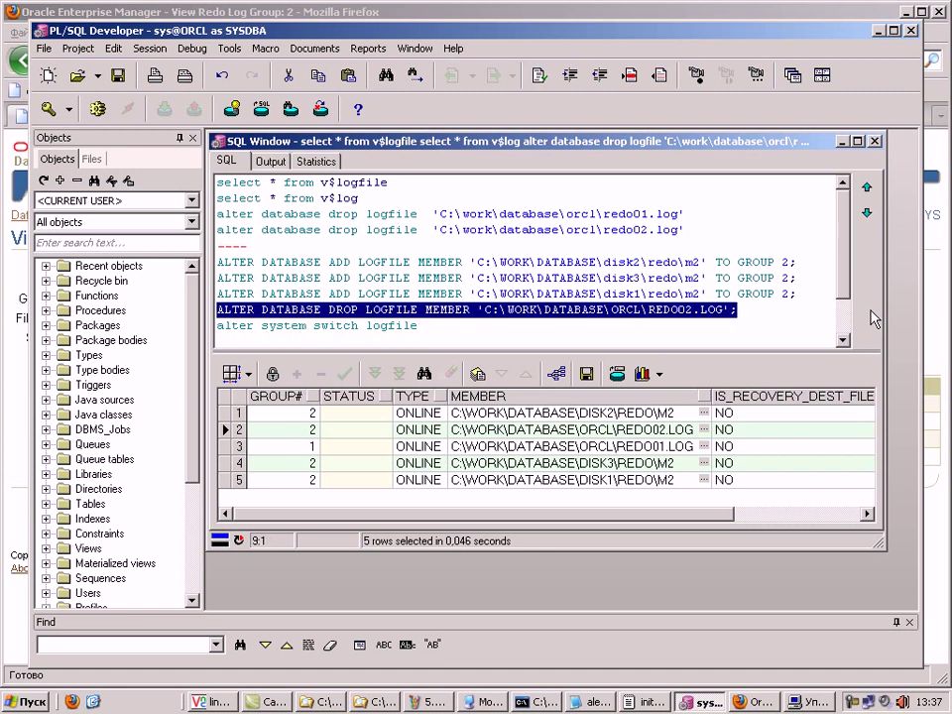
{"action": "key", "text": "F8"}
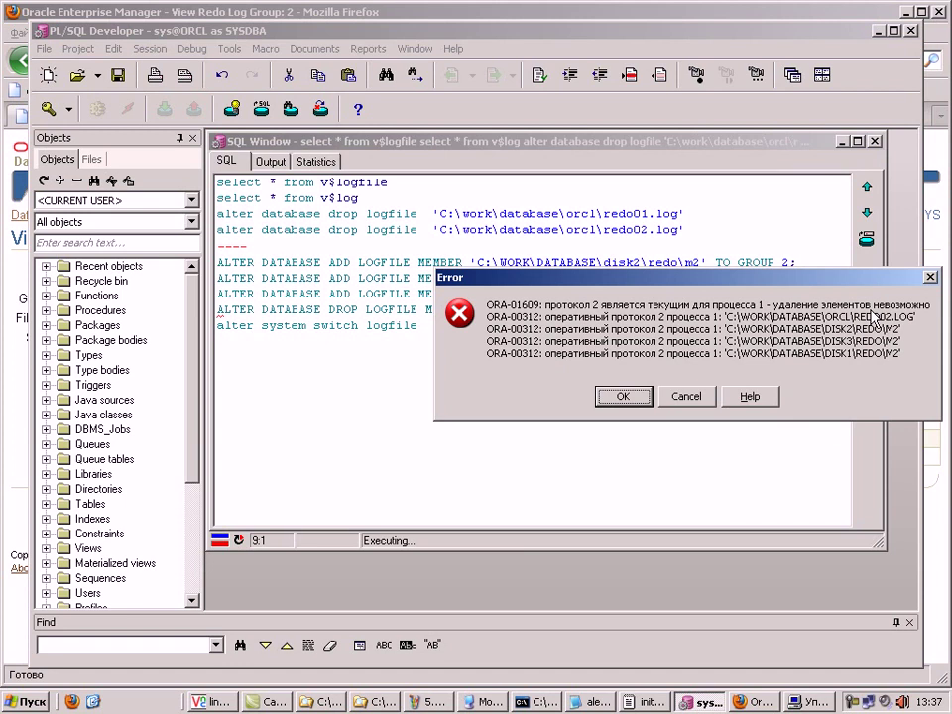
{"action": "key", "text": "Return"}
{"action": "key", "text": "Down"}
{"action": "key", "text": "shift+End"}
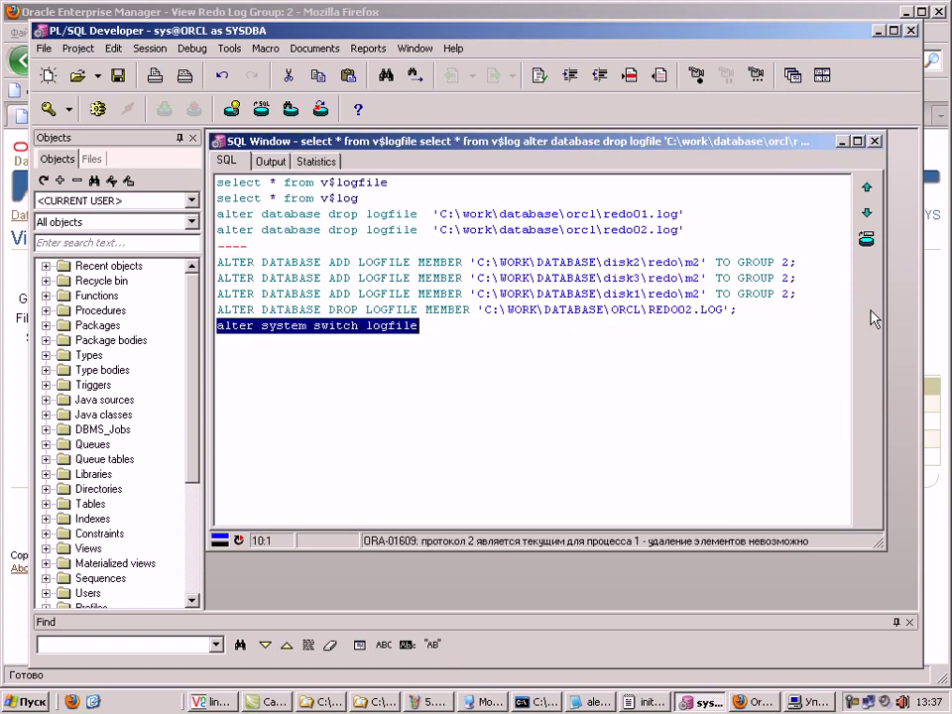
{"action": "key", "text": "F8"}
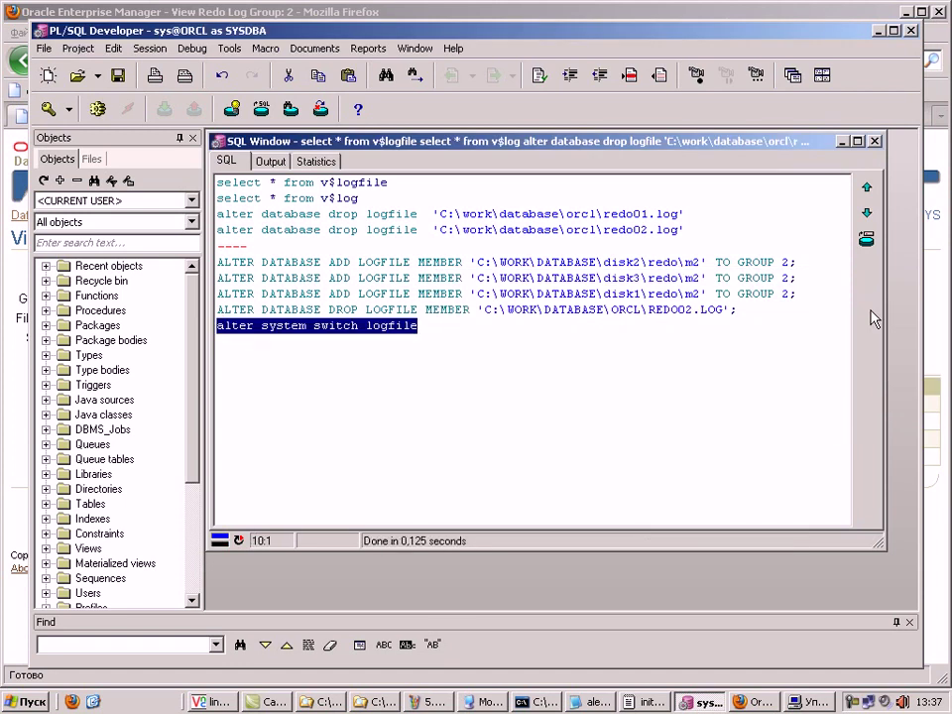
- Rerun the DROP LOGFILE MEMBER statement for REDO02.LOG, which now succeeds
{"action": "key", "text": "Up"}
{"action": "key", "text": "End"}
{"action": "key", "text": "shift+Home"}
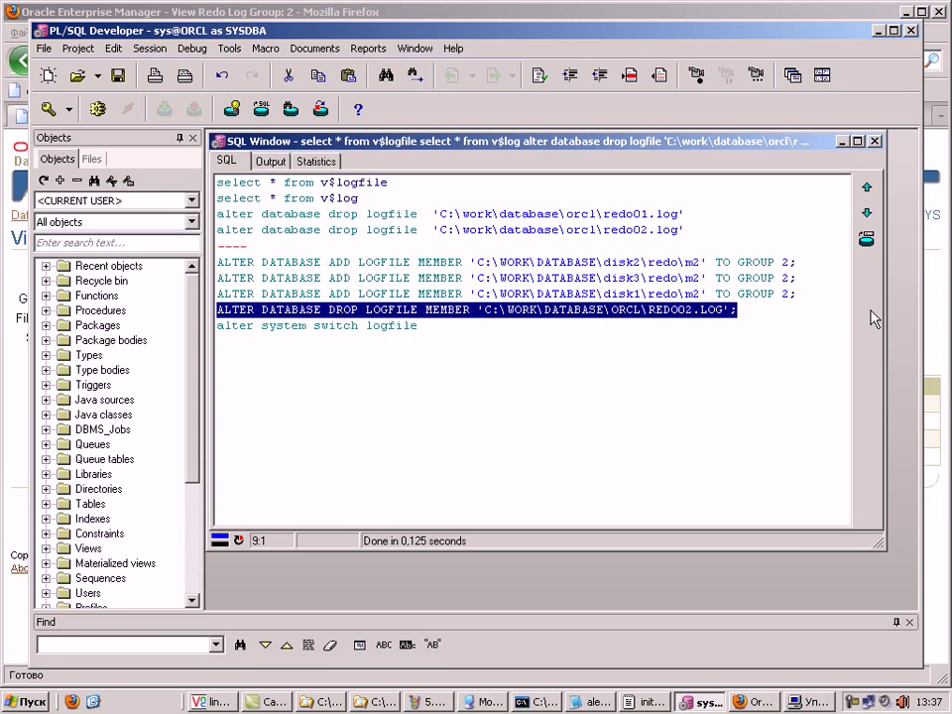
{"action": "key", "text": "F8"}
- Rerun 'select * from v$logfile' to confirm REDO02.LOG is gone
{"action": "key", "text": "End"}
{"action": "key", "text": "Up"}
{"action": "key", "text": "Up"}
{"action": "key", "text": "Up"}
{"action": "key", "text": "Up"}
{"action": "key", "text": "Up"}
{"action": "key", "text": "Up"}
{"action": "key", "text": "Up"}
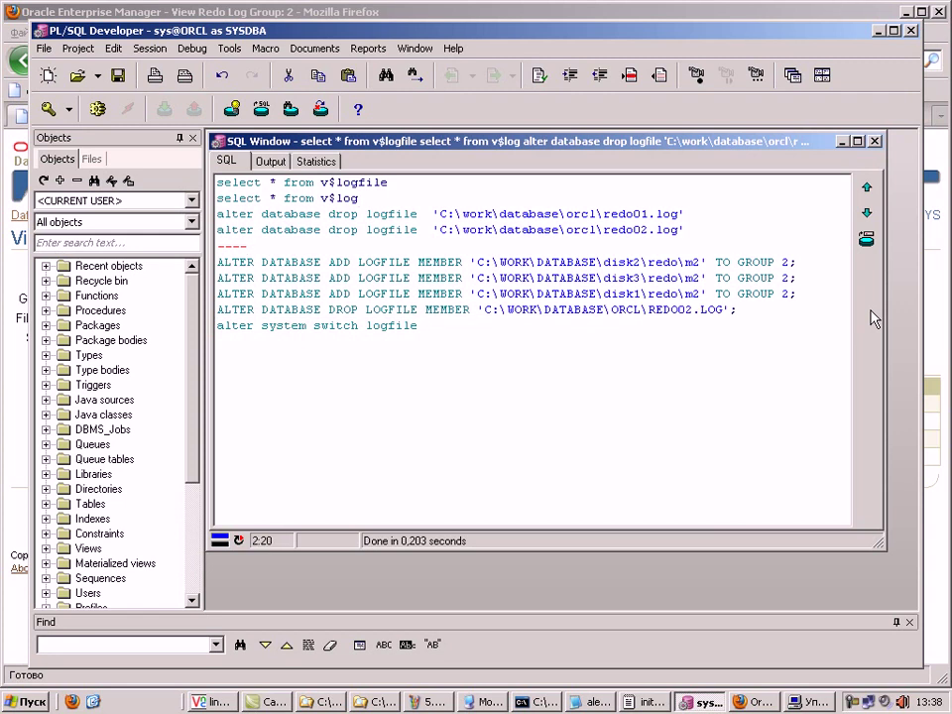
{"action": "key", "text": "Up"}
{"action": "key", "text": "shift+Home"}
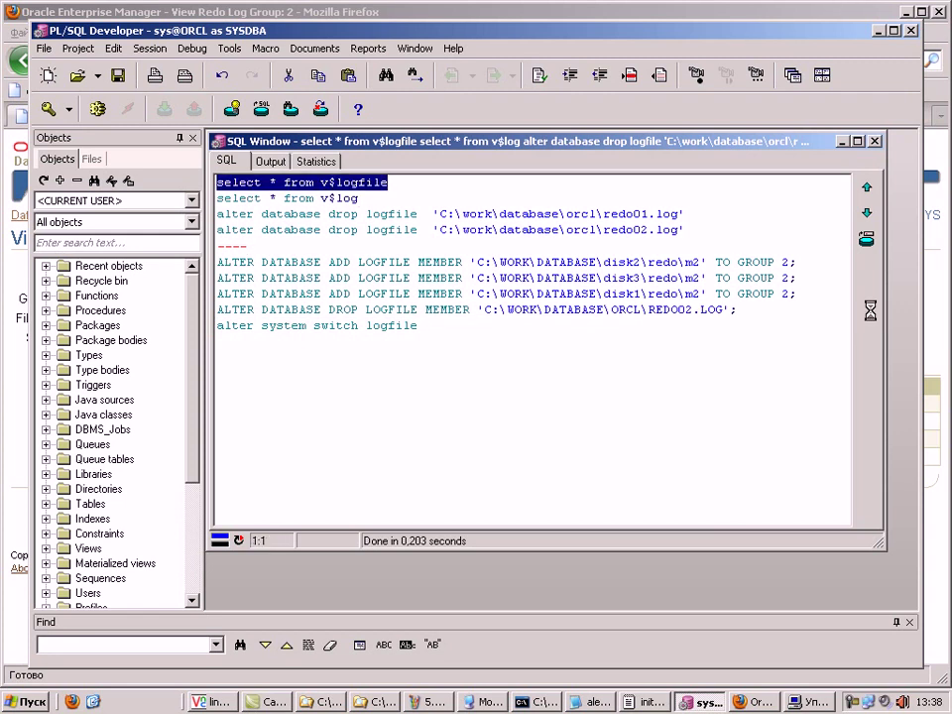
{"action": "key", "text": "F8"}
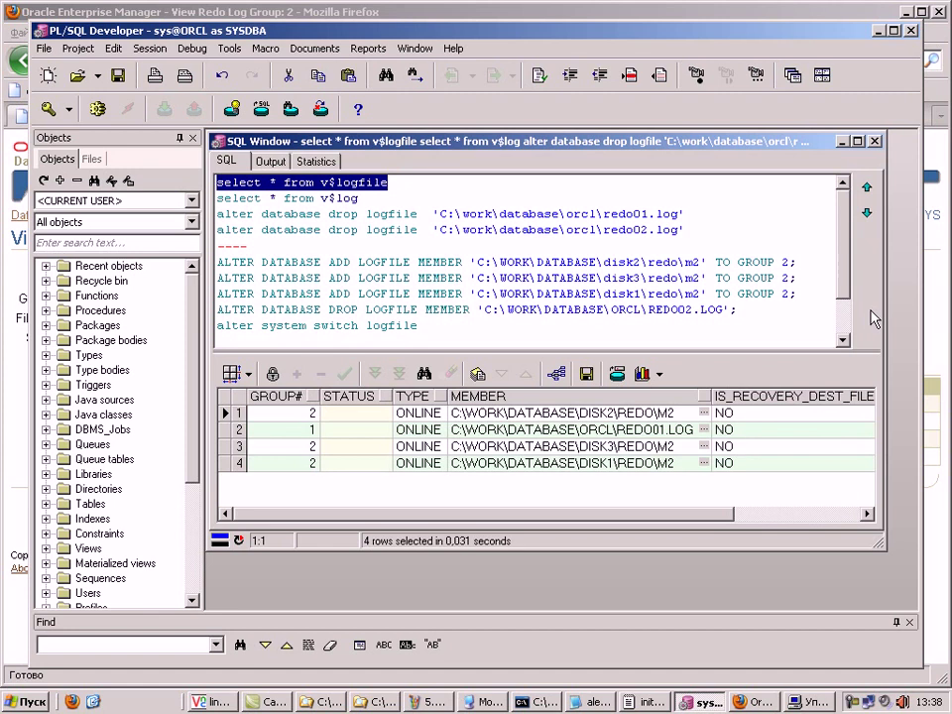
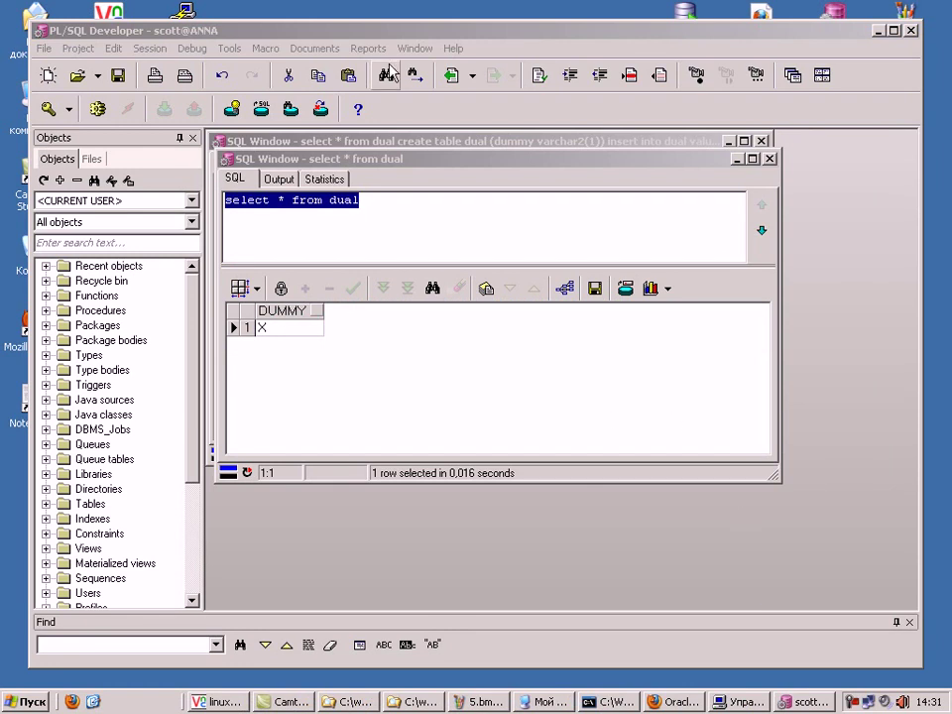
- Close the front and remaining SQL windows, answering each Save changes prompt
{"action": "left_click_drag", "start_coordinate": [393, 32], "coordinate": [375, 19]}
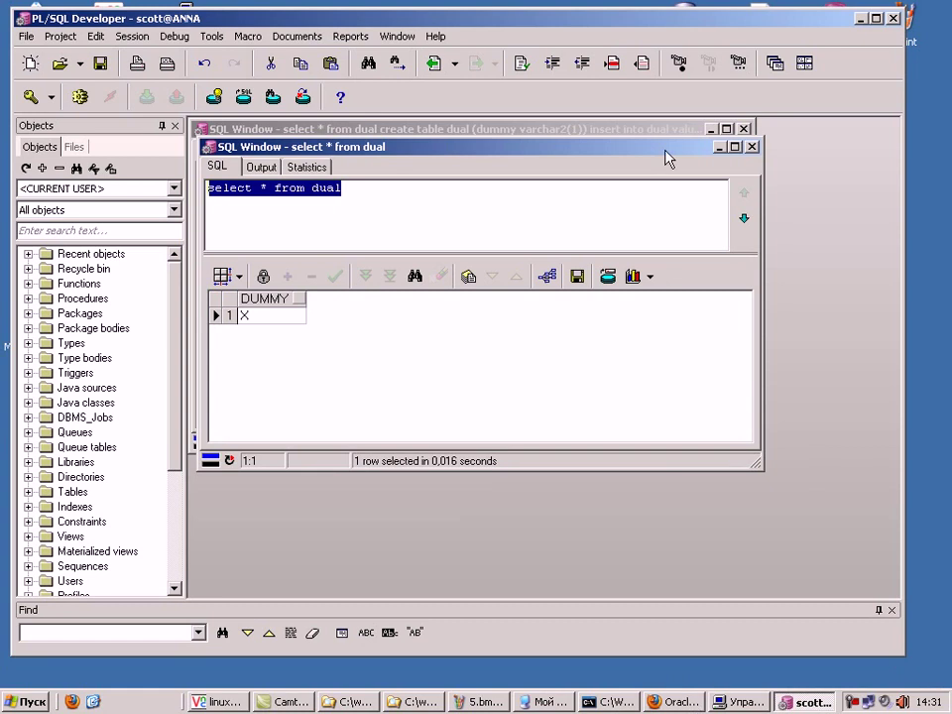
{"action": "left_click", "coordinate": [751, 147]}
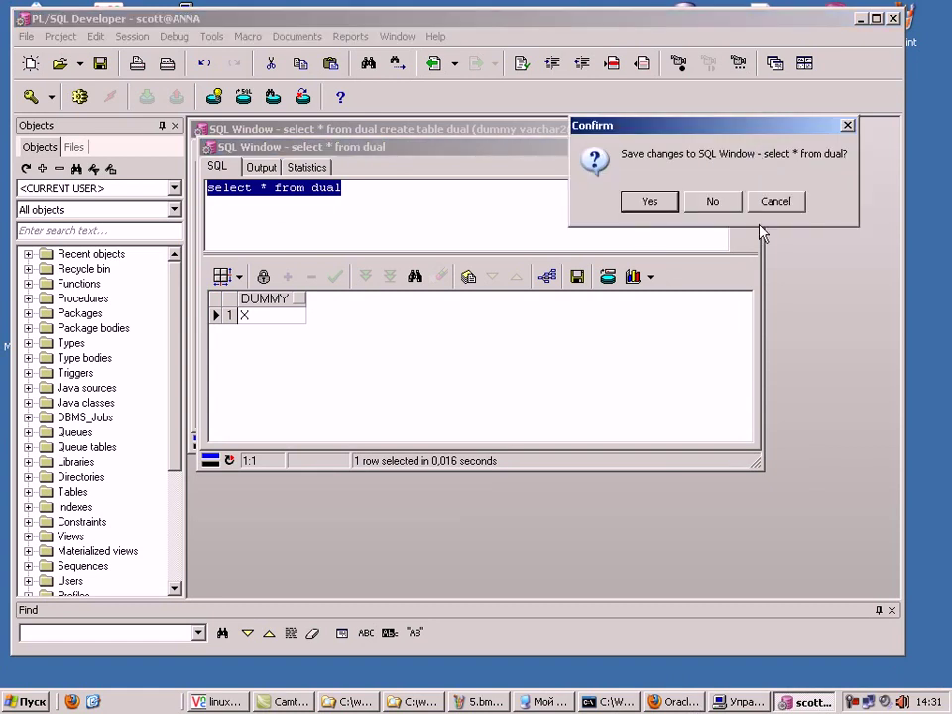
{"action": "left_click", "coordinate": [651, 201]}
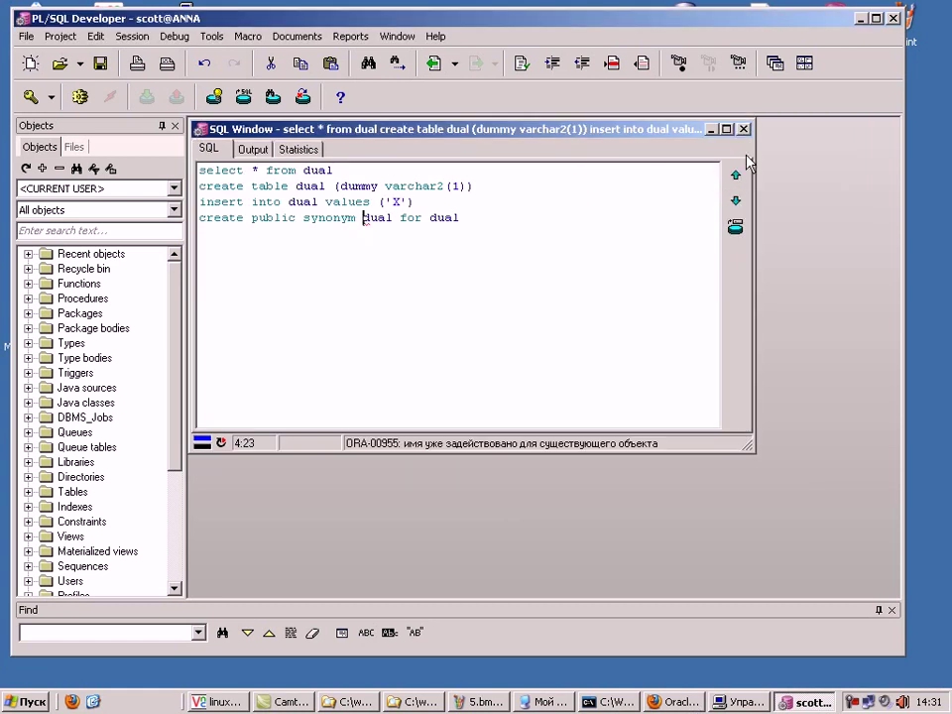
{"action": "left_click", "coordinate": [743, 128]}
{"action": "left_click", "coordinate": [674, 201]}
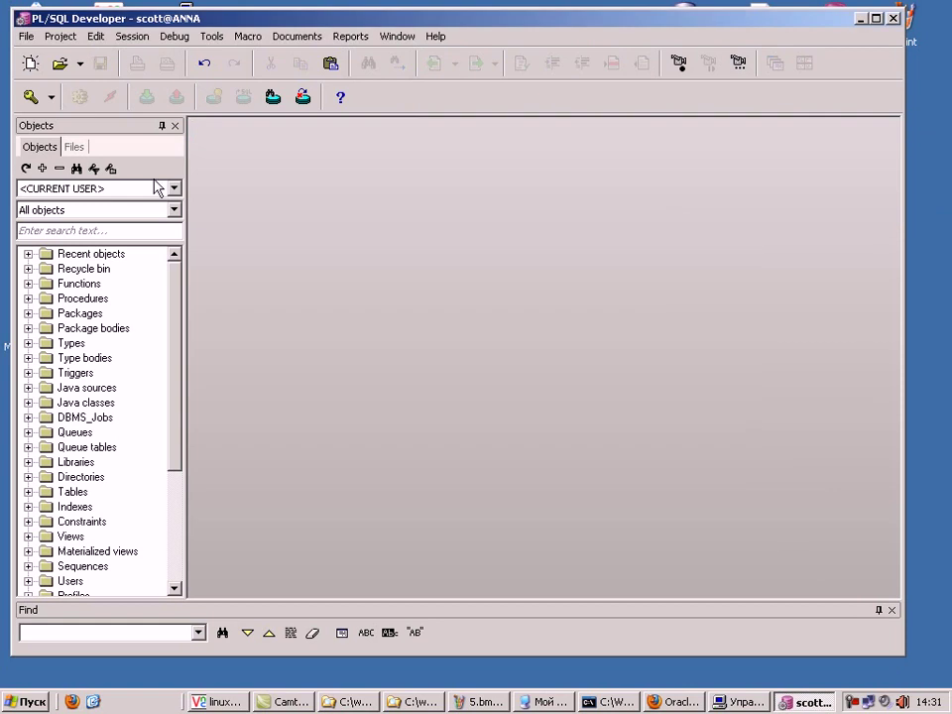
{"action": "left_click", "coordinate": [27, 66]}
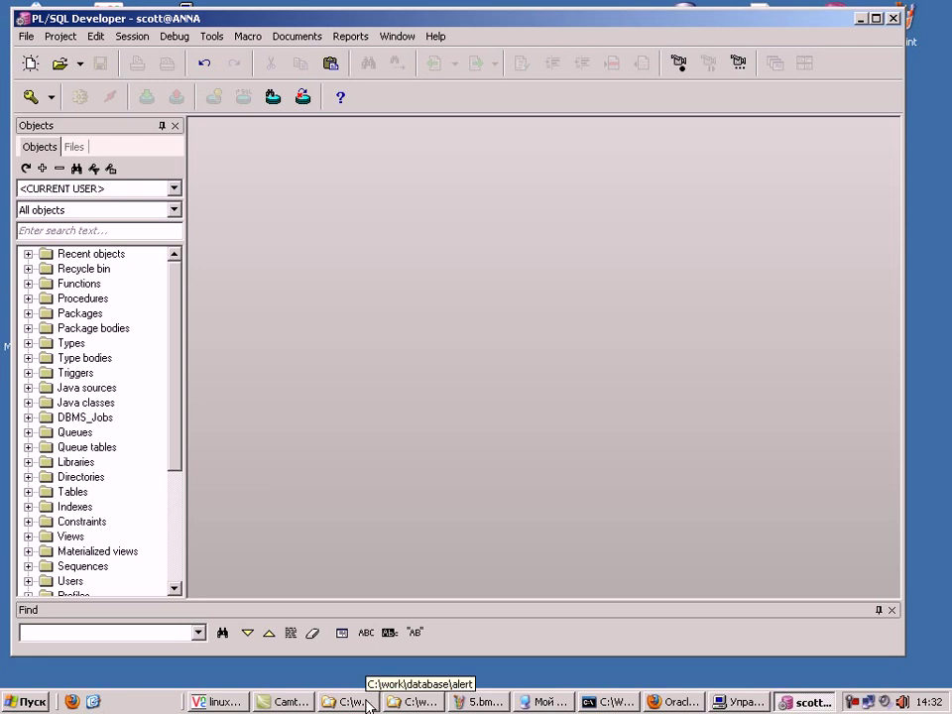
- In Enterprise Manager, stop the Create redo log page load and log out to the orcl login
{"action": "left_click", "coordinate": [657, 702]}
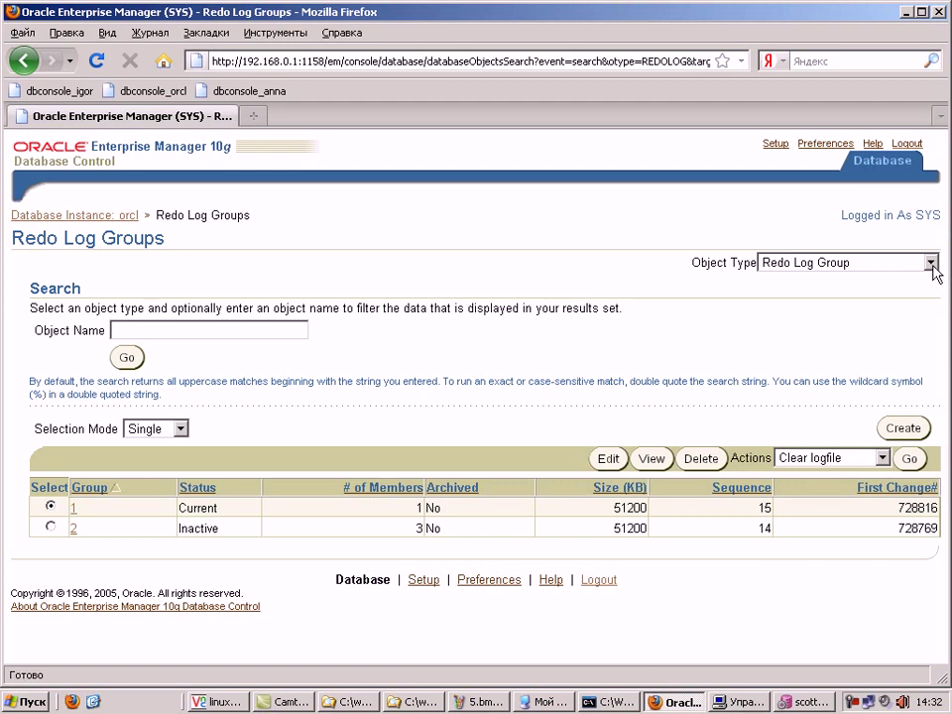
{"action": "left_click", "coordinate": [912, 429]}
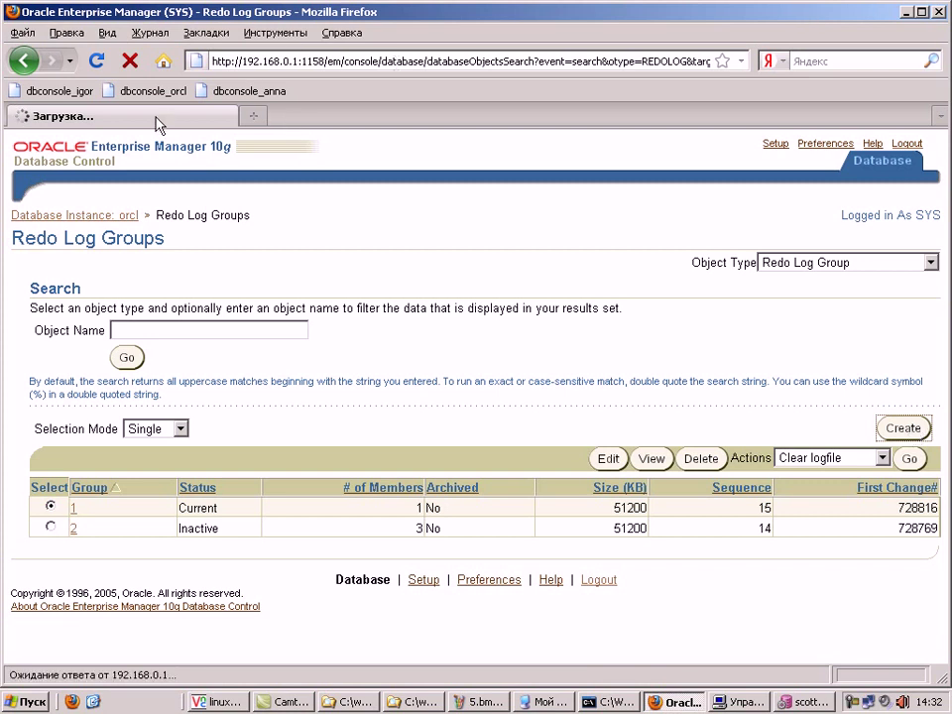
{"action": "left_click", "coordinate": [130, 60]}
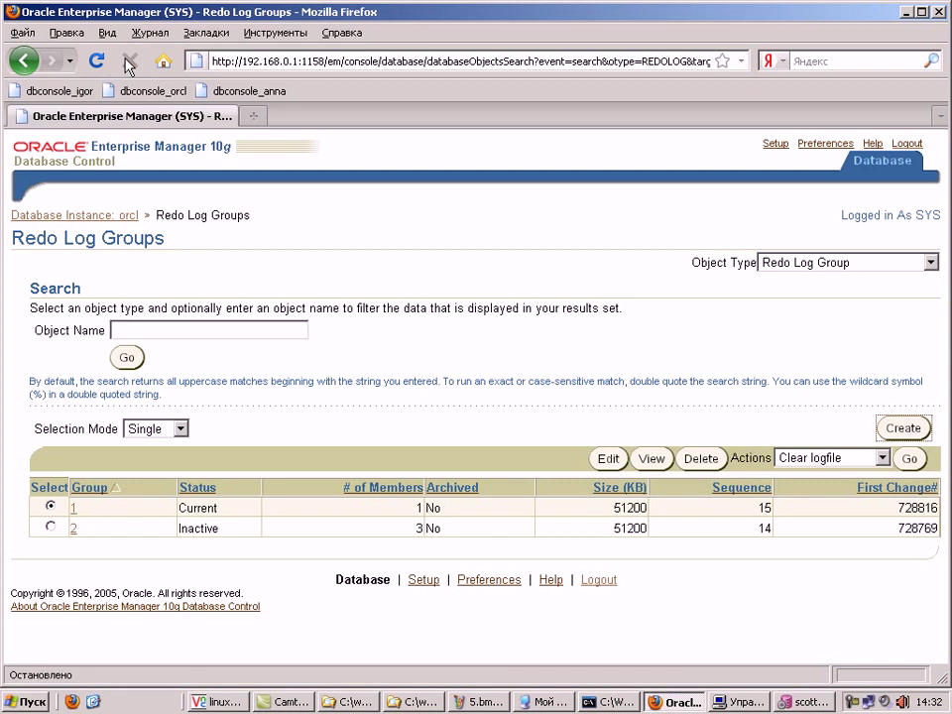
{"action": "left_click", "coordinate": [910, 144]}
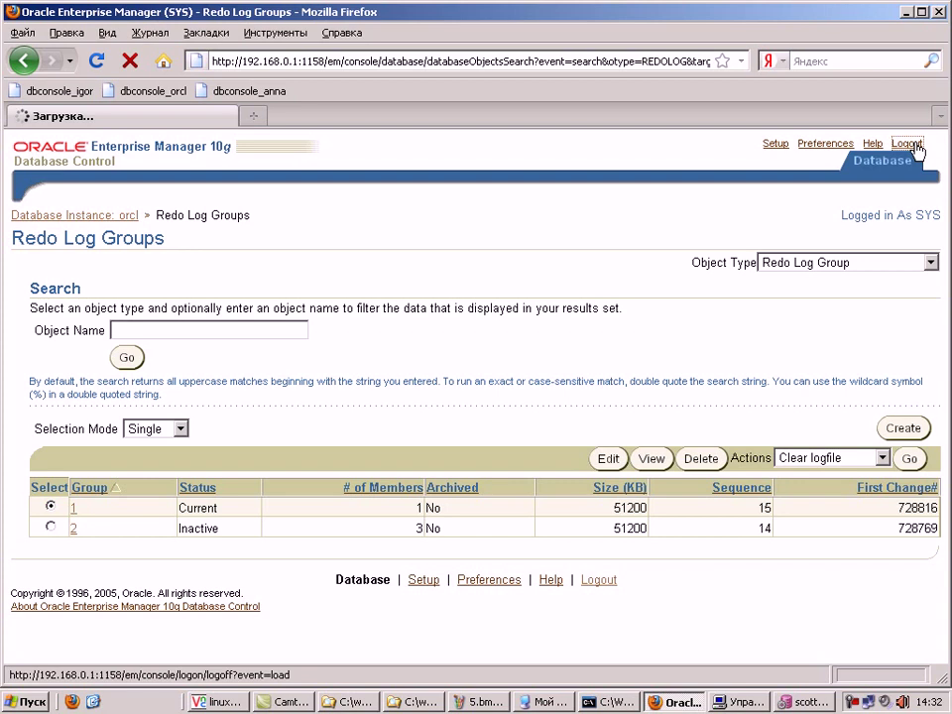
{"action": "left_click", "coordinate": [35, 260]}
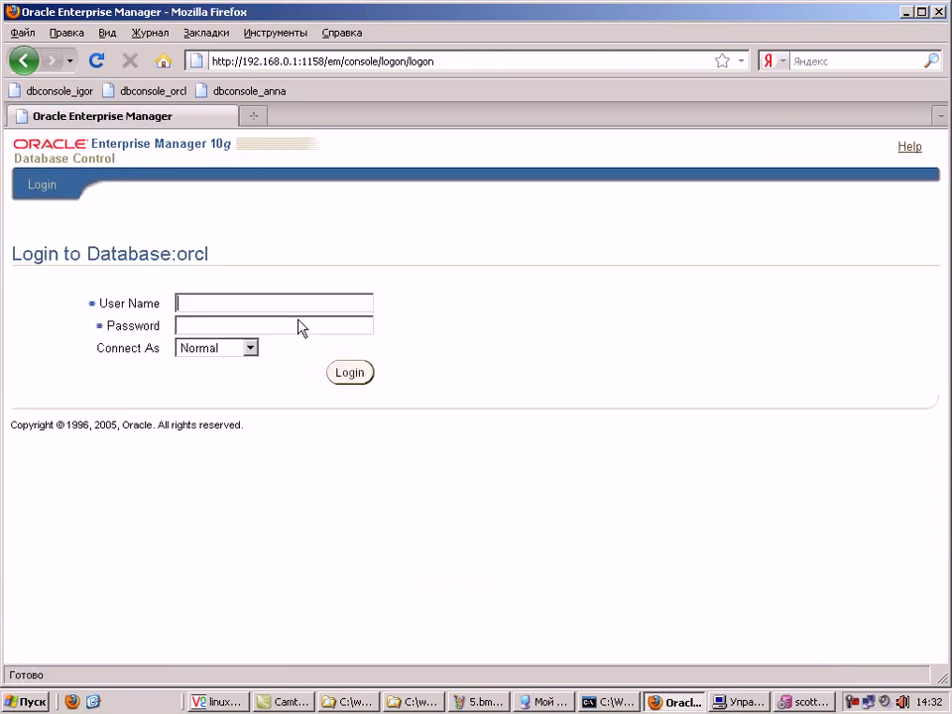
- Log in as sys with the account password, connecting as SYSDBA
{"action": "type", "text": "sys"}
{"action": "key", "text": "Tab"}
{"action": "type", "text": "****"}
{"action": "left_click", "coordinate": [253, 350]}
{"action": "left_click", "coordinate": [238, 396]}
{"action": "left_click", "coordinate": [347, 377]}
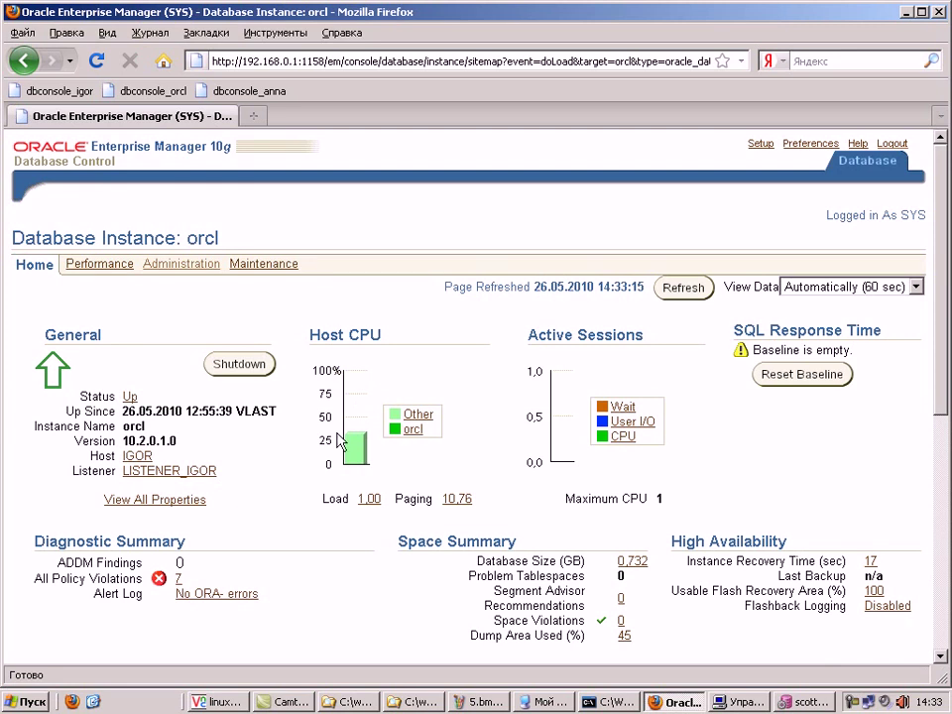
- Go through Performance and Administration to Redo Log Groups and click Create for group 3
{"action": "scroll", "coordinate": [513, 495], "scroll_direction": "down", "scroll_amount": 3}
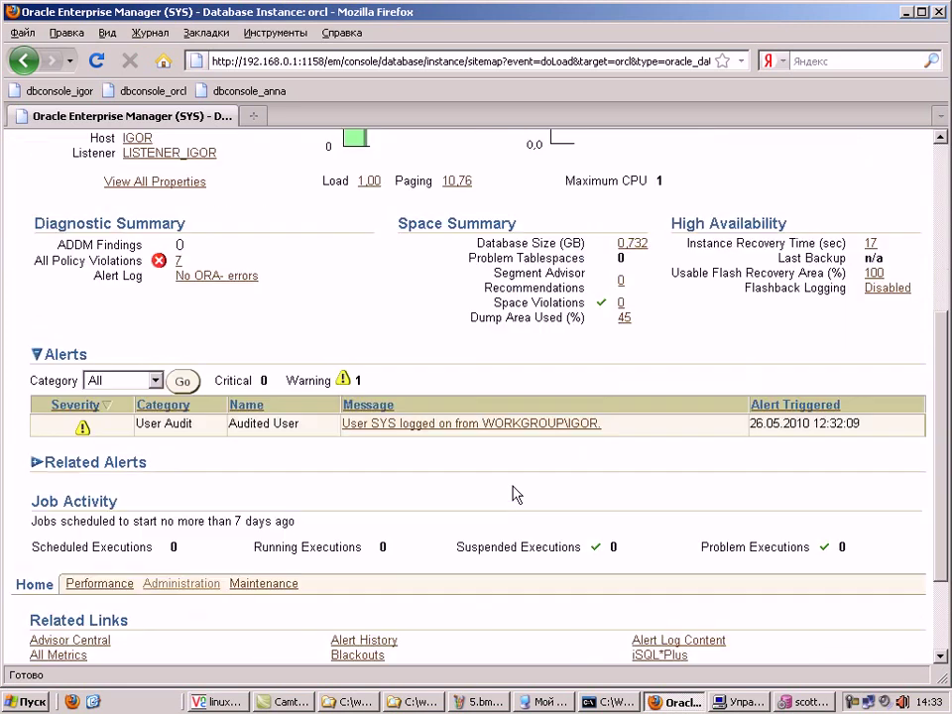
{"action": "scroll", "coordinate": [511, 491], "scroll_direction": "up", "scroll_amount": 2}
{"action": "scroll", "coordinate": [513, 485], "scroll_direction": "down", "scroll_amount": 3}
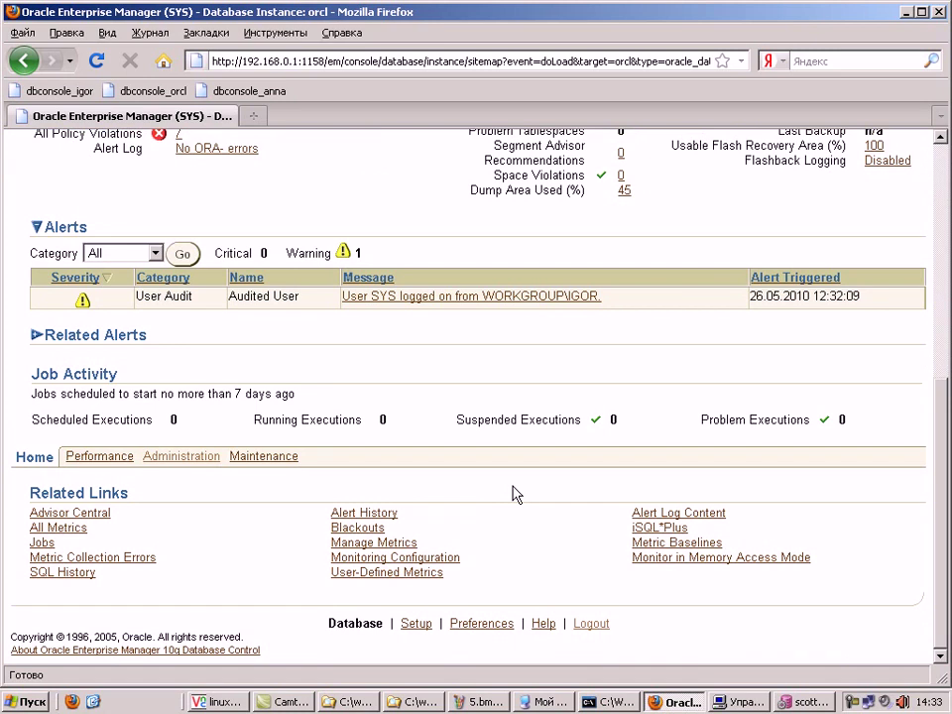
{"action": "left_click", "coordinate": [67, 459]}
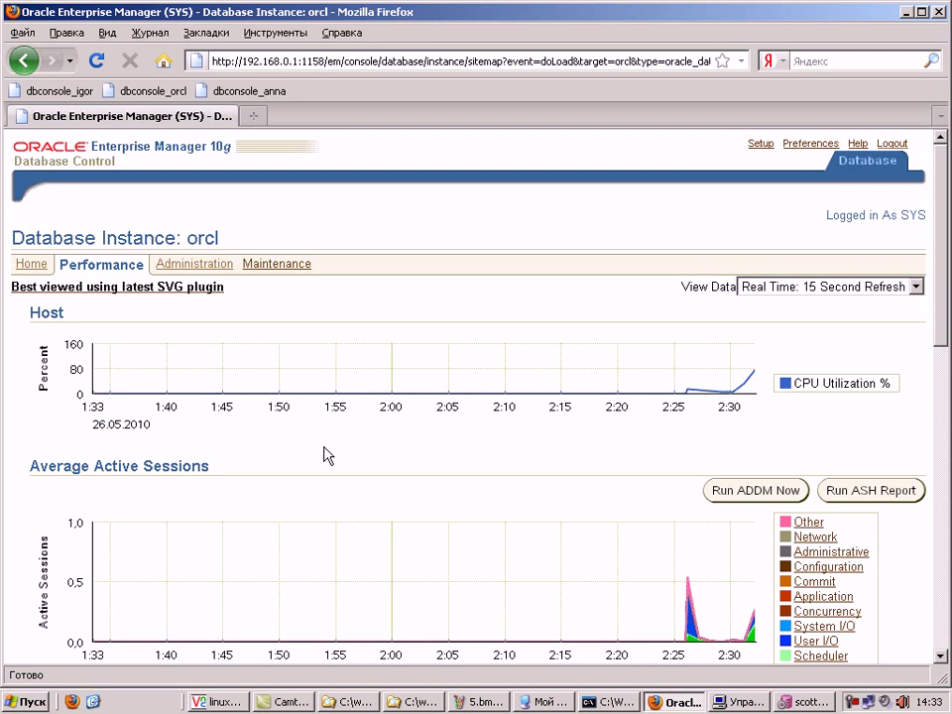
{"action": "left_click", "coordinate": [212, 269]}
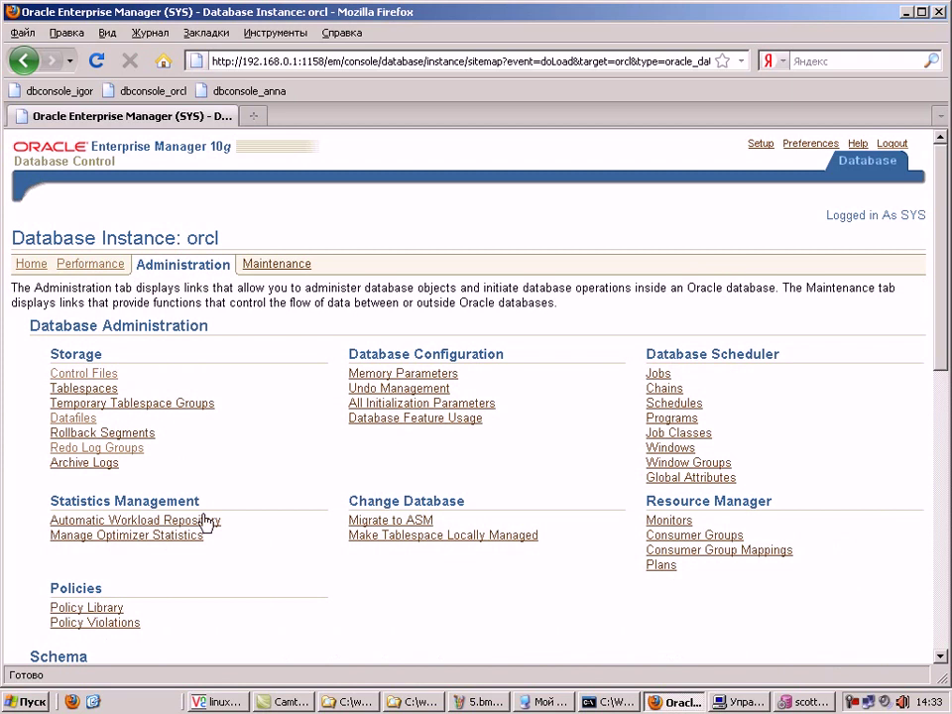
{"action": "left_click", "coordinate": [96, 451]}
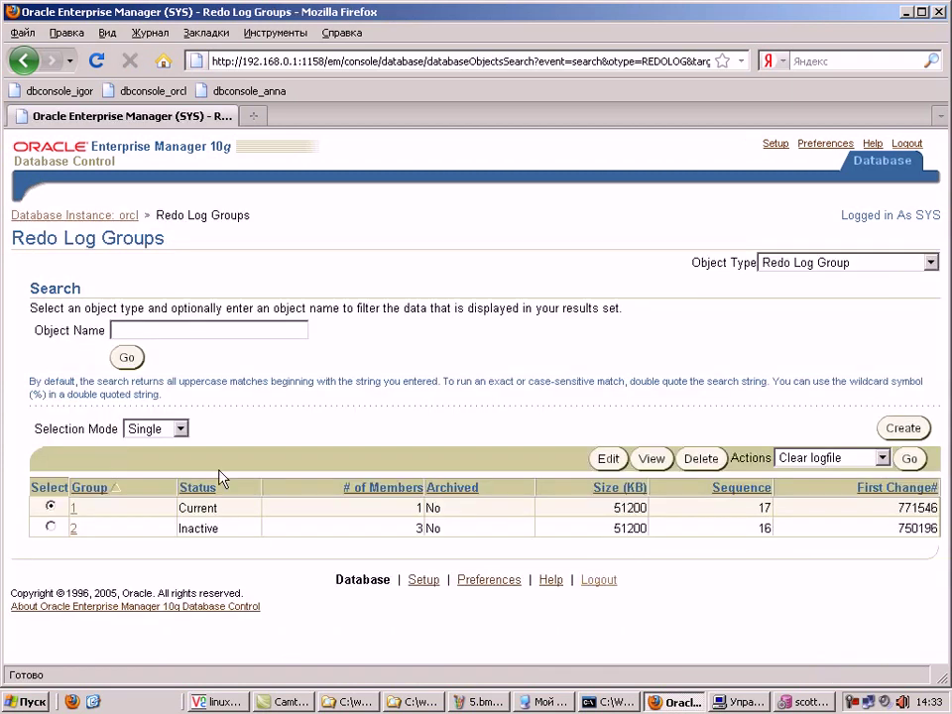
{"action": "left_click", "coordinate": [900, 432]}
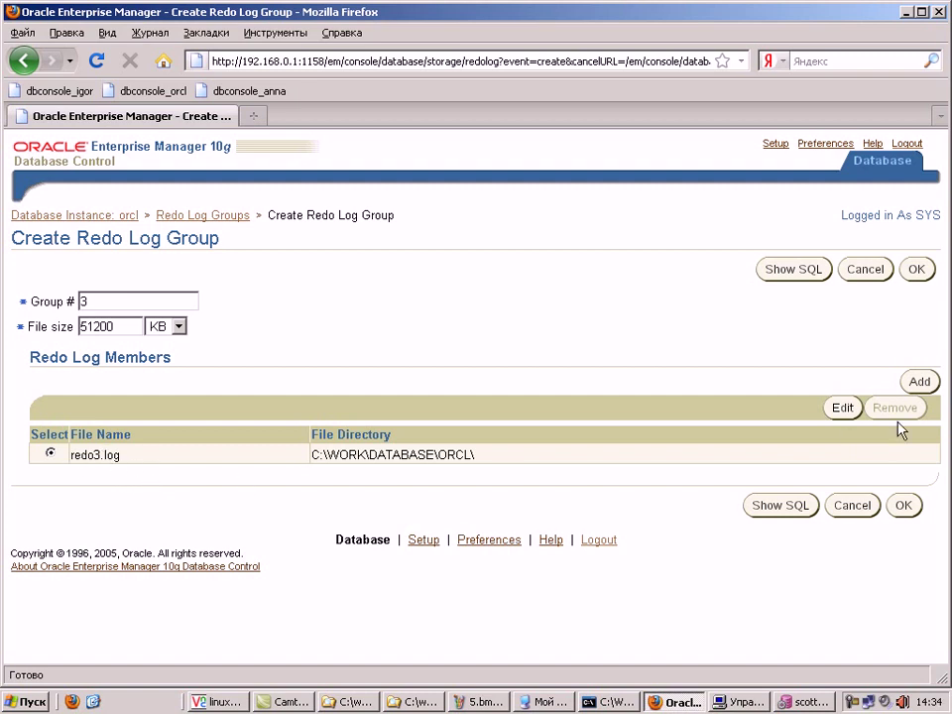
- Change redo log group 3's file size from 51200 KB to 10 MB
{"action": "left_click", "coordinate": [842, 407]}
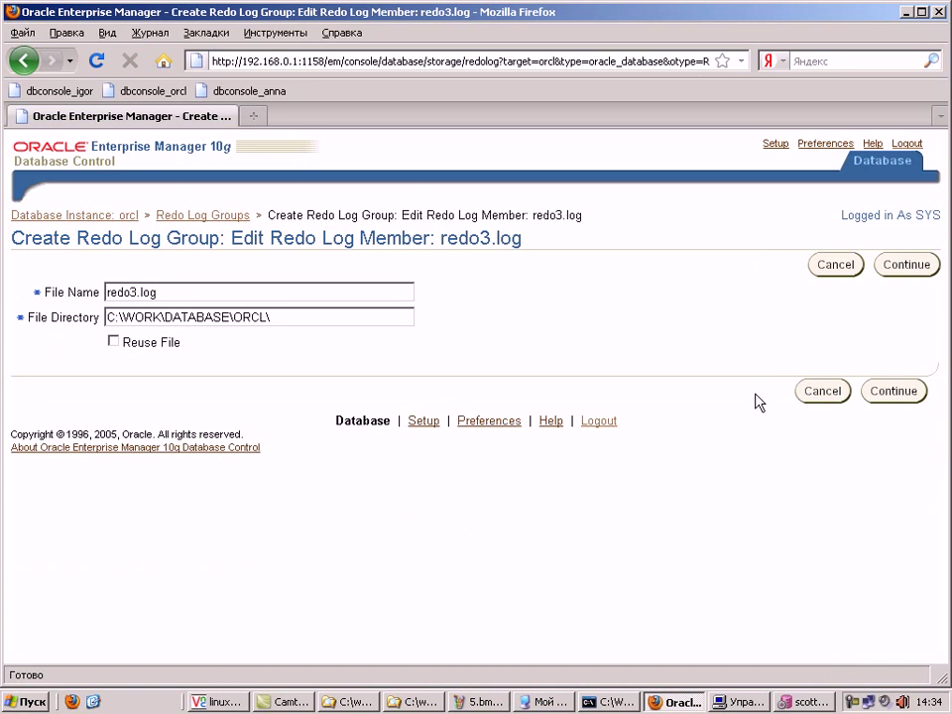
{"action": "left_click", "coordinate": [20, 62]}
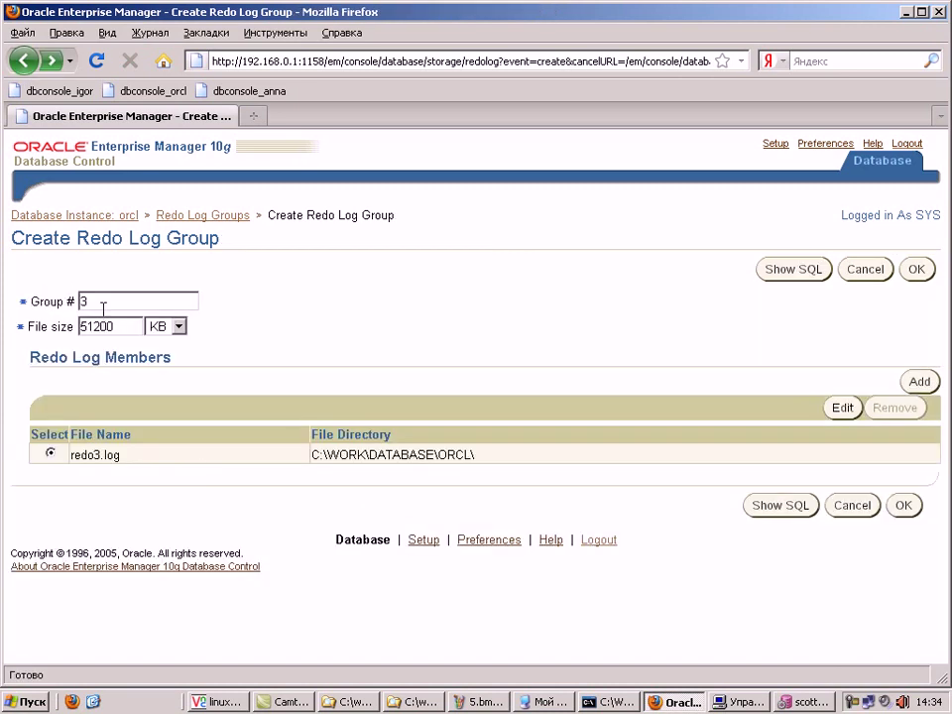
{"action": "double_click", "coordinate": [82, 302]}
{"action": "left_click_drag", "start_coordinate": [123, 325], "coordinate": [57, 326]}
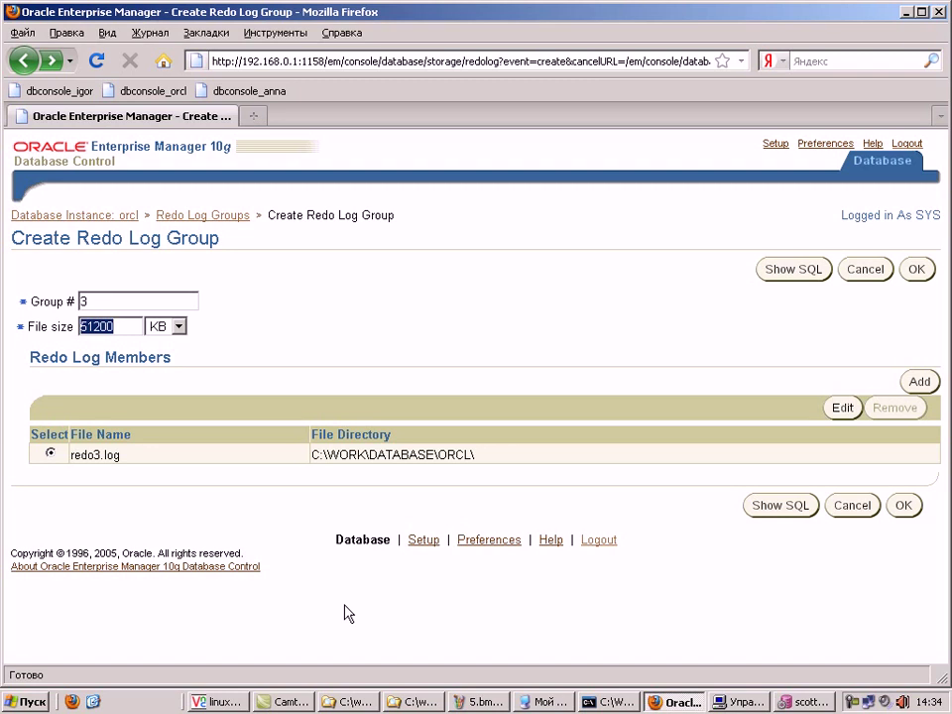
{"action": "type", "text": "10"}
{"action": "left_click", "coordinate": [179, 326]}
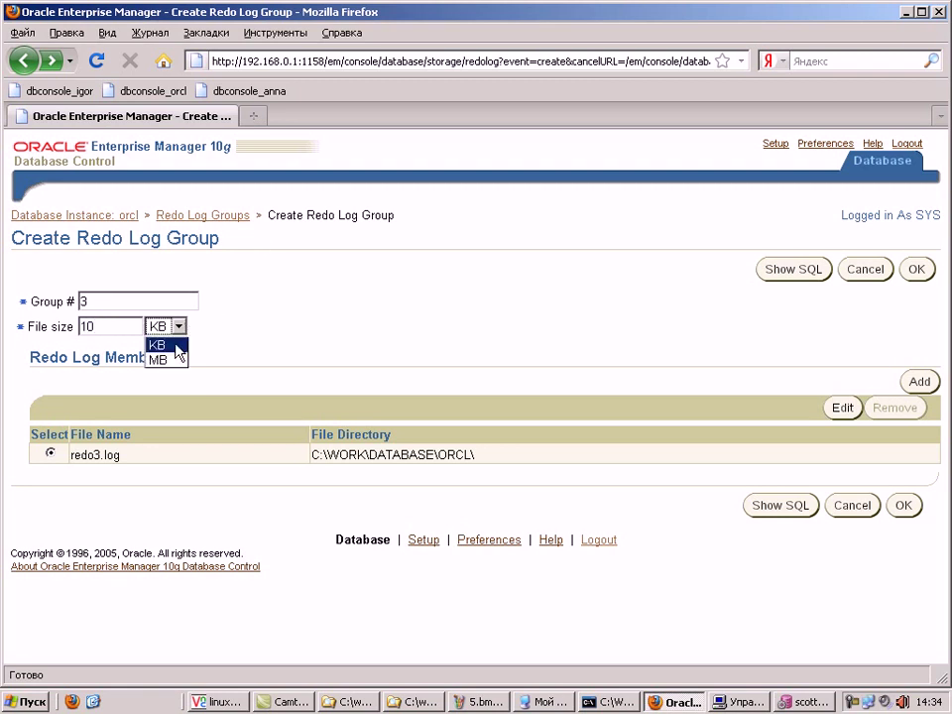
{"action": "left_click", "coordinate": [168, 355]}
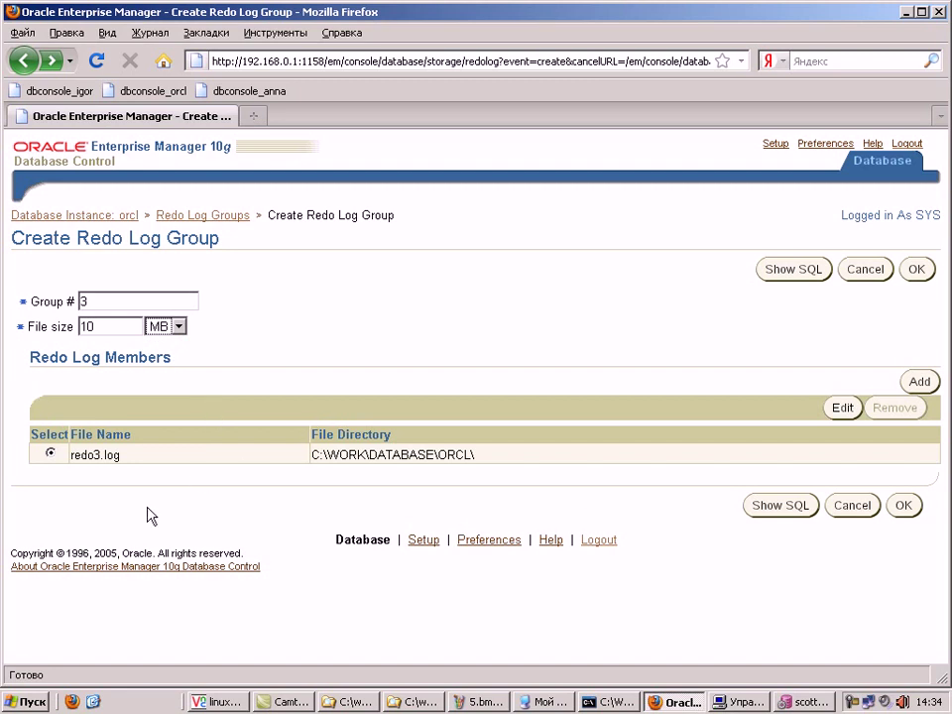
{"action": "left_click", "coordinate": [834, 415]}
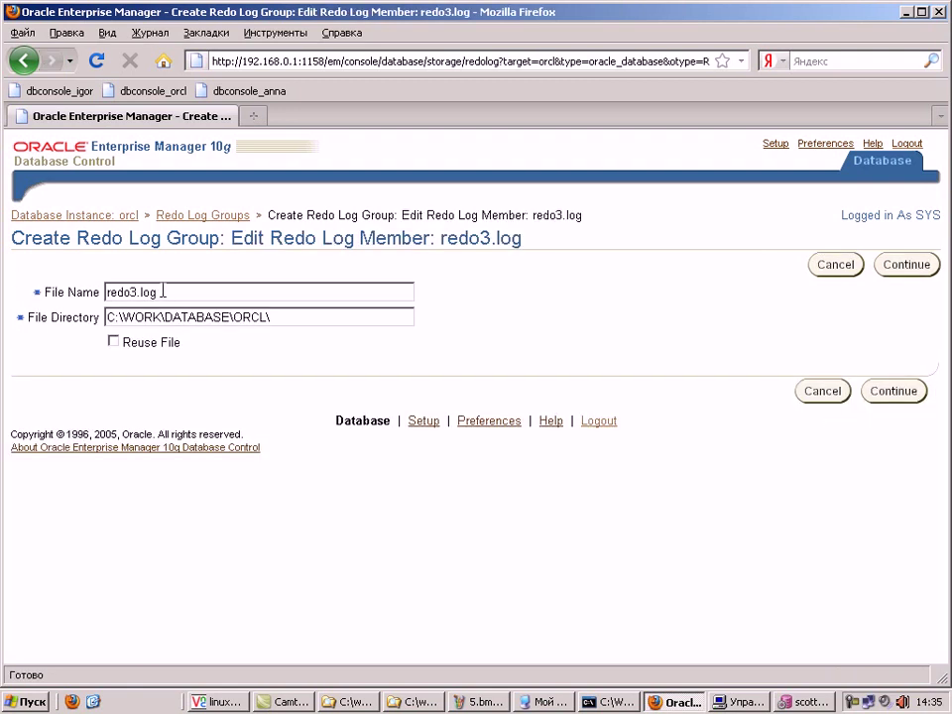
- Rename the redo3.log member file to m3 and select the ORCL\ directory segment
{"action": "left_click_drag", "start_coordinate": [163, 292], "coordinate": [102, 292]}
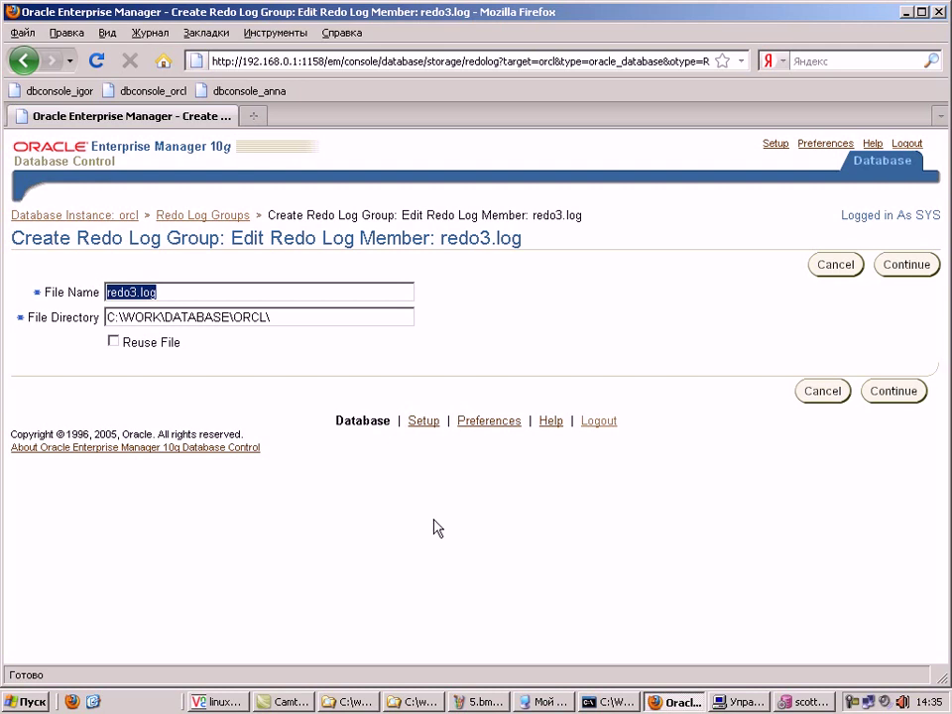
{"action": "type", "text": "m3"}
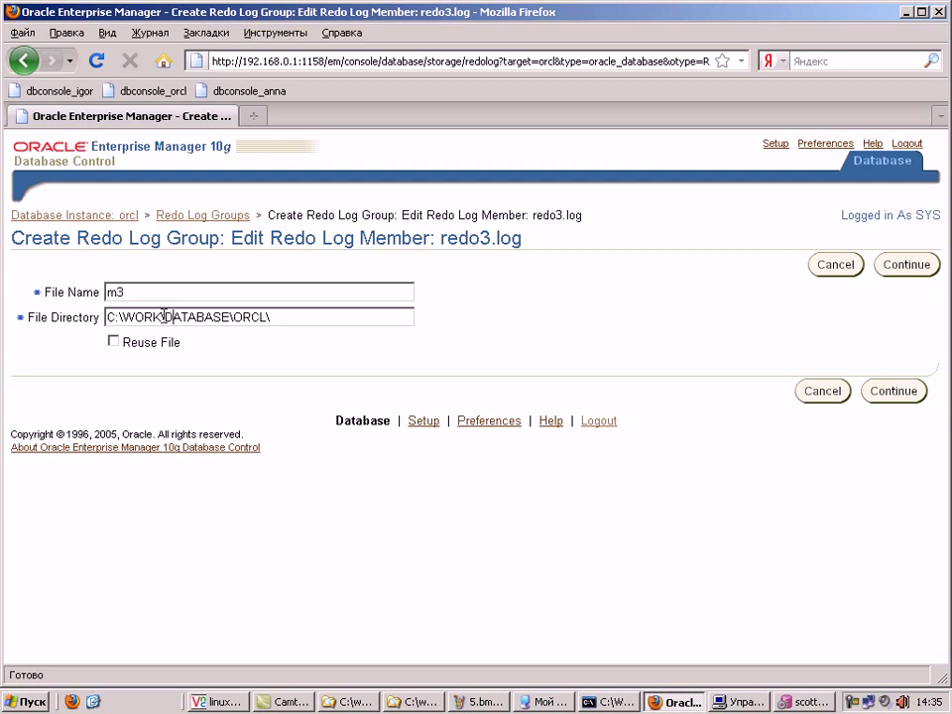
{"action": "left_click_drag", "start_coordinate": [233, 317], "coordinate": [329, 317]}
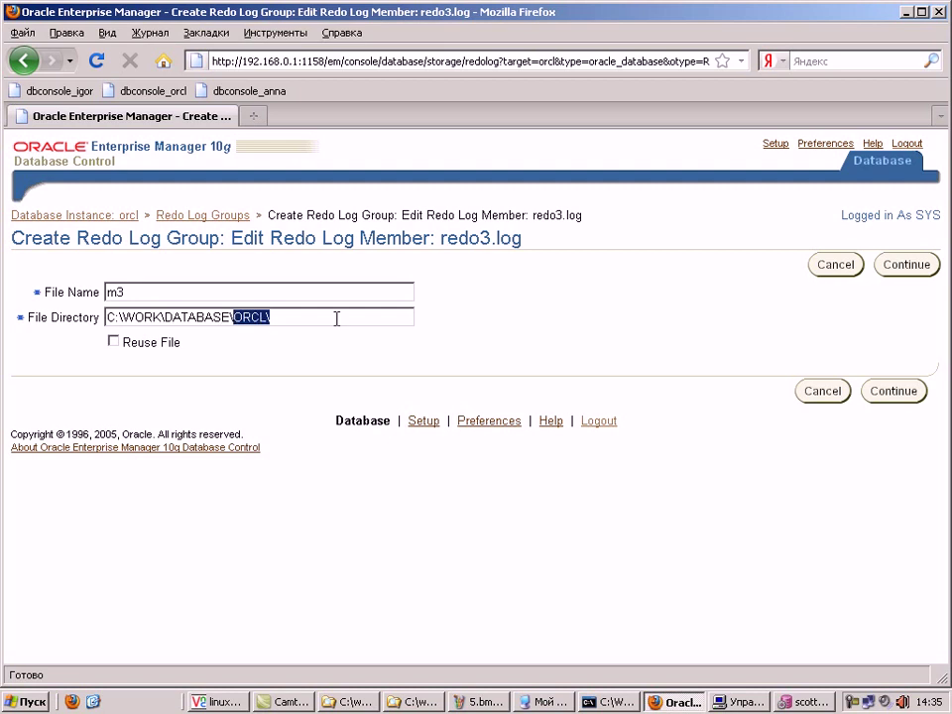
{"action": "left_click", "coordinate": [418, 700]}
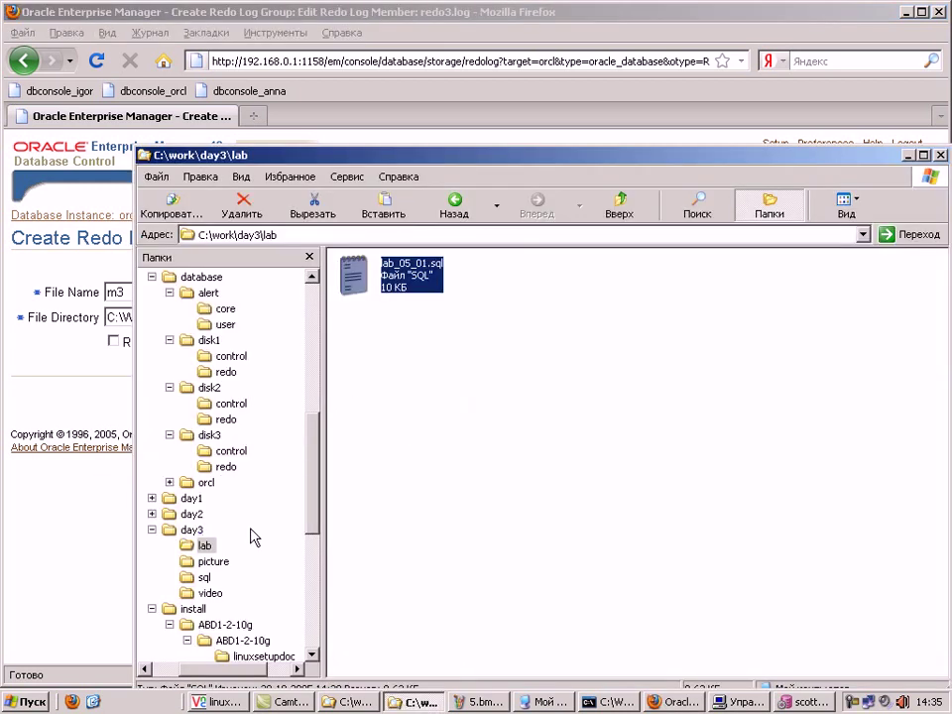
- Browse the disk1–disk3 redo folders and copy the C:\work\database\disk3\redo path for File Directory
{"action": "left_click_drag", "start_coordinate": [314, 519], "coordinate": [311, 480]}
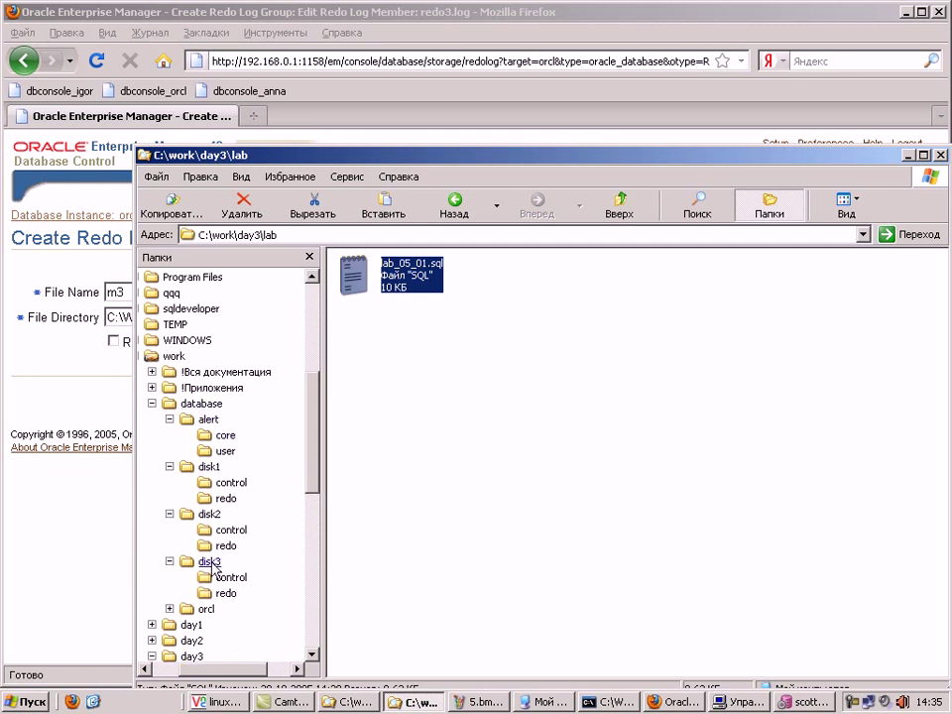
{"action": "left_click", "coordinate": [224, 499]}
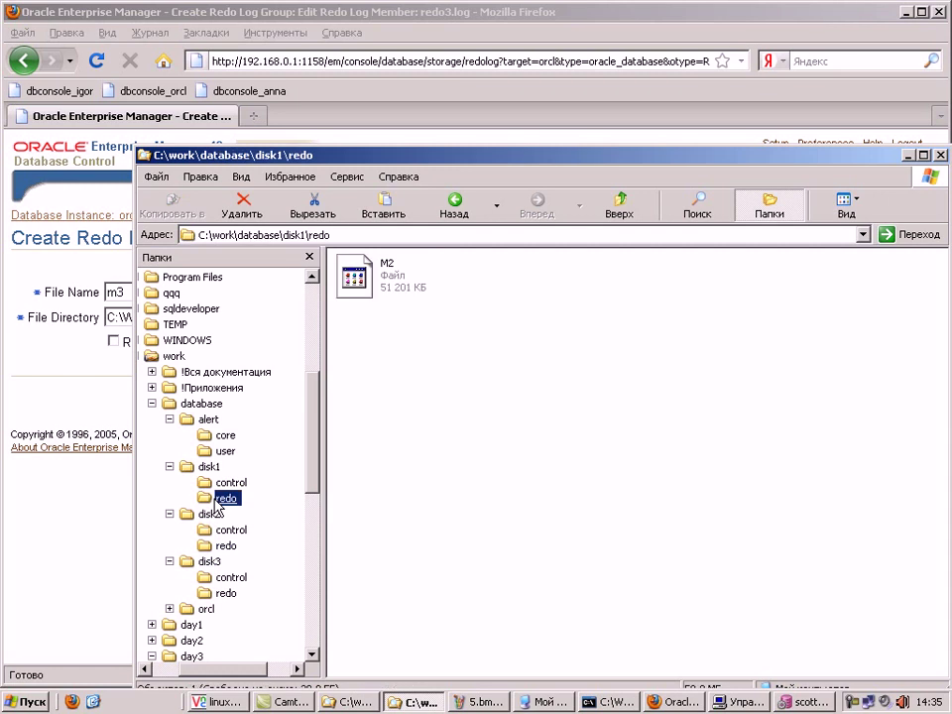
{"action": "left_click", "coordinate": [226, 545]}
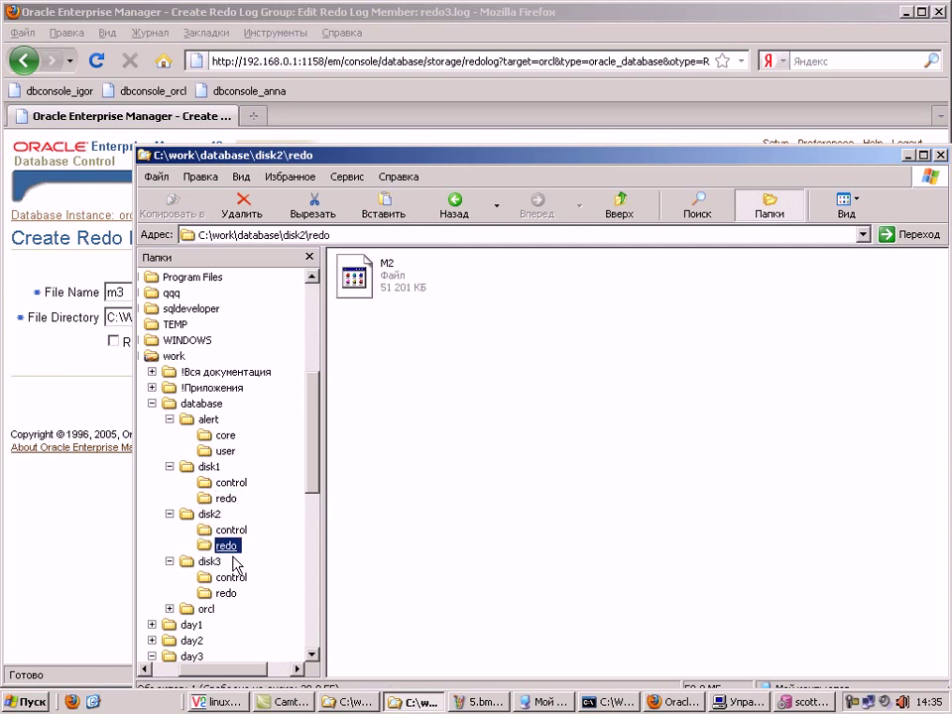
{"action": "left_click", "coordinate": [227, 592]}
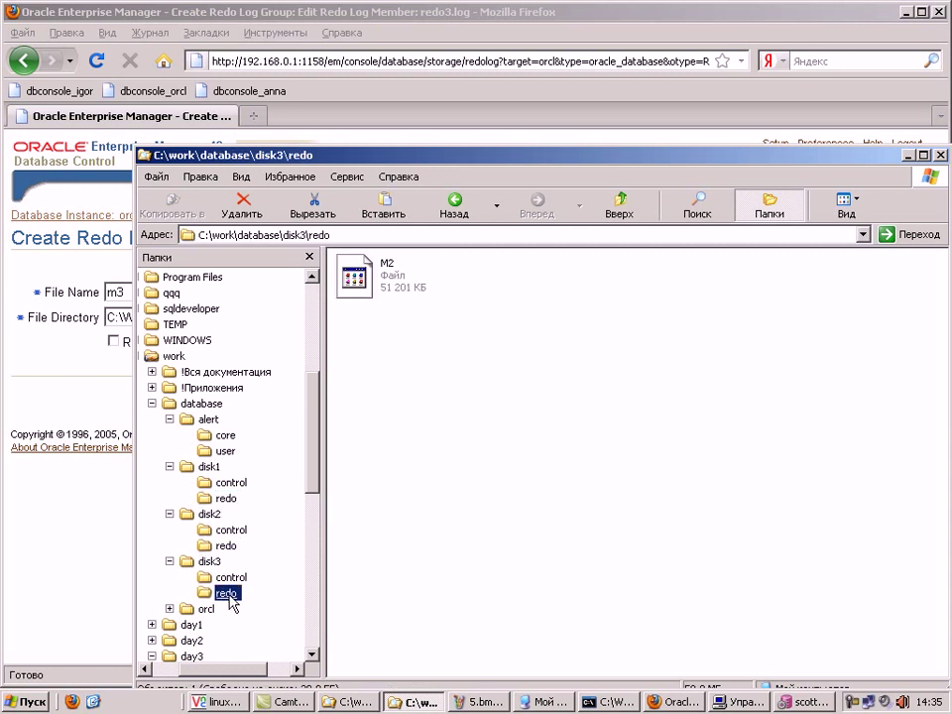
{"action": "left_click", "coordinate": [531, 14]}
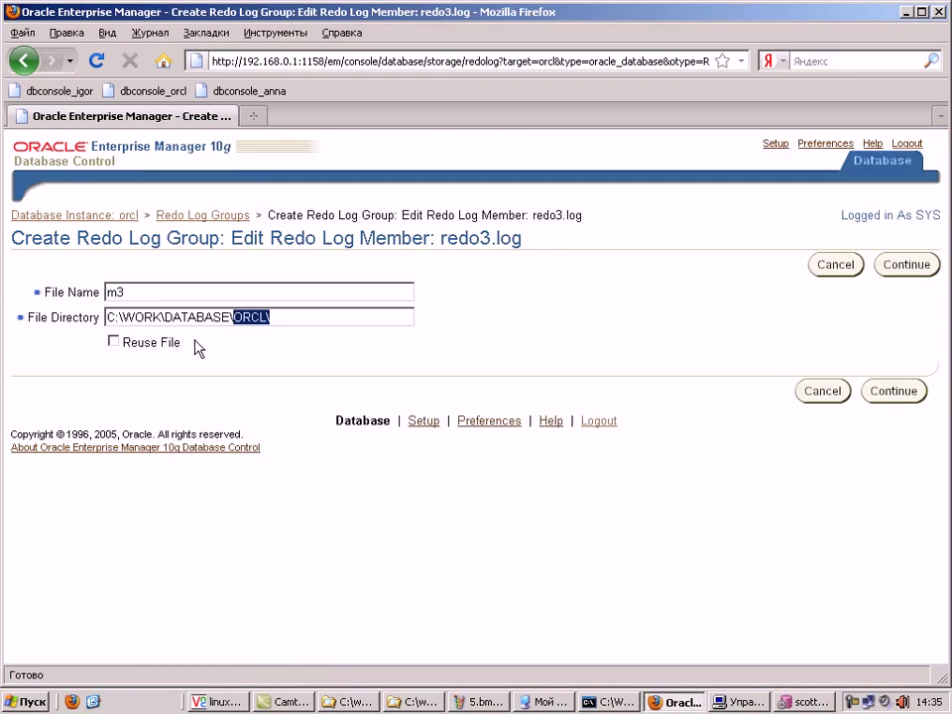
{"action": "key", "text": "alt+Tab"}
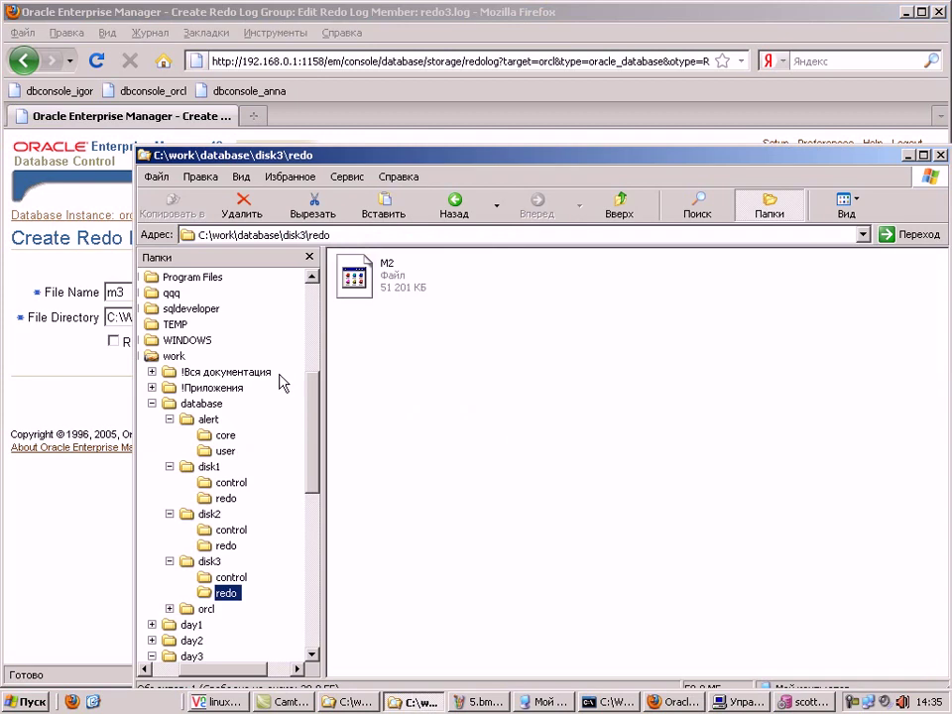
{"action": "left_click", "coordinate": [349, 235]}
{"action": "key", "text": "ctrl+c"}
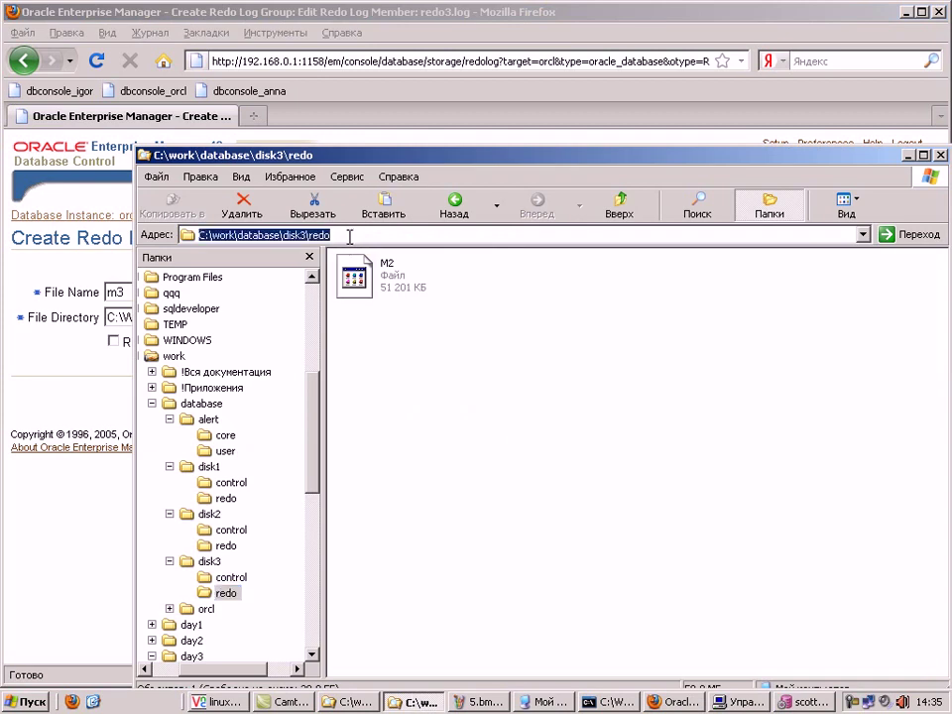
{"action": "left_click", "coordinate": [680, 705]}
{"action": "left_click_drag", "start_coordinate": [314, 316], "coordinate": [67, 309]}
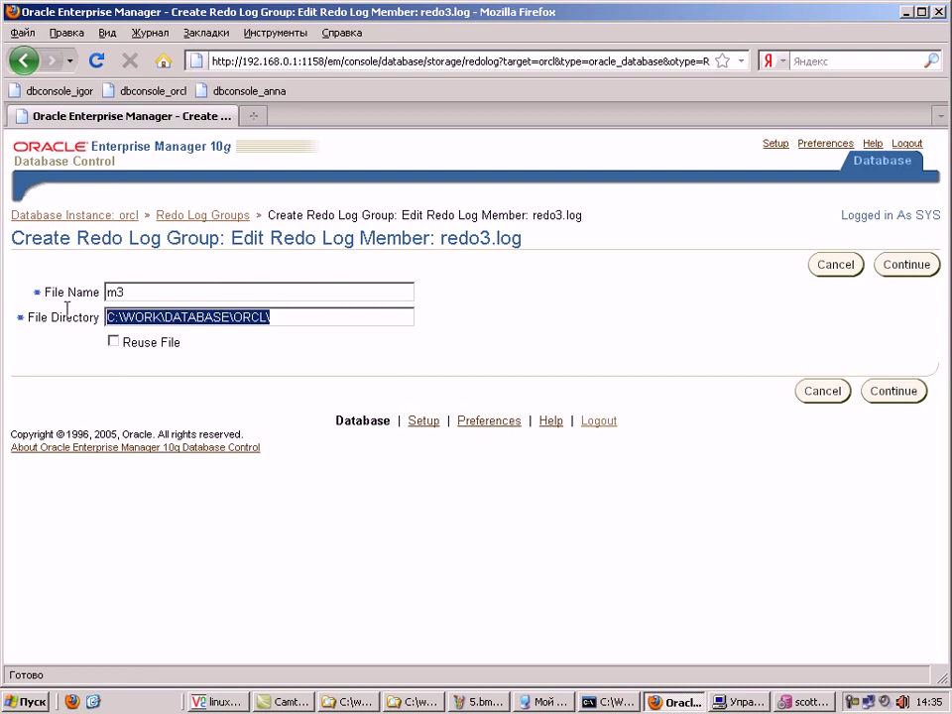
- Paste the path, change it to disk1\redo, and save member m3
{"action": "key", "text": "ctrl+v"}
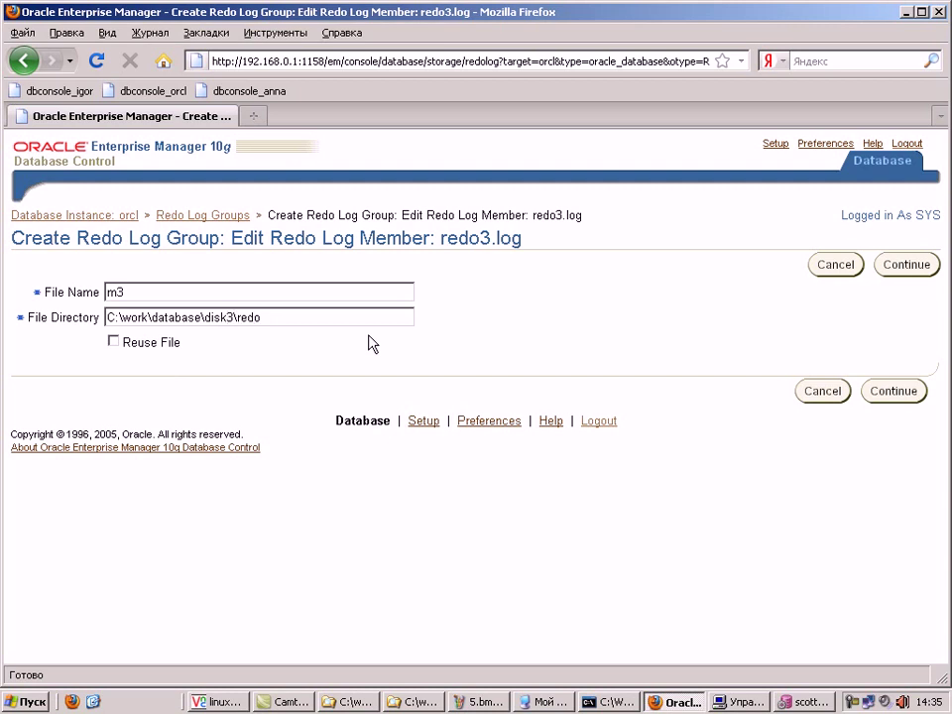
{"action": "key", "text": "BackSpace"}
{"action": "type", "text": "1"}
{"action": "left_click", "coordinate": [909, 393]}
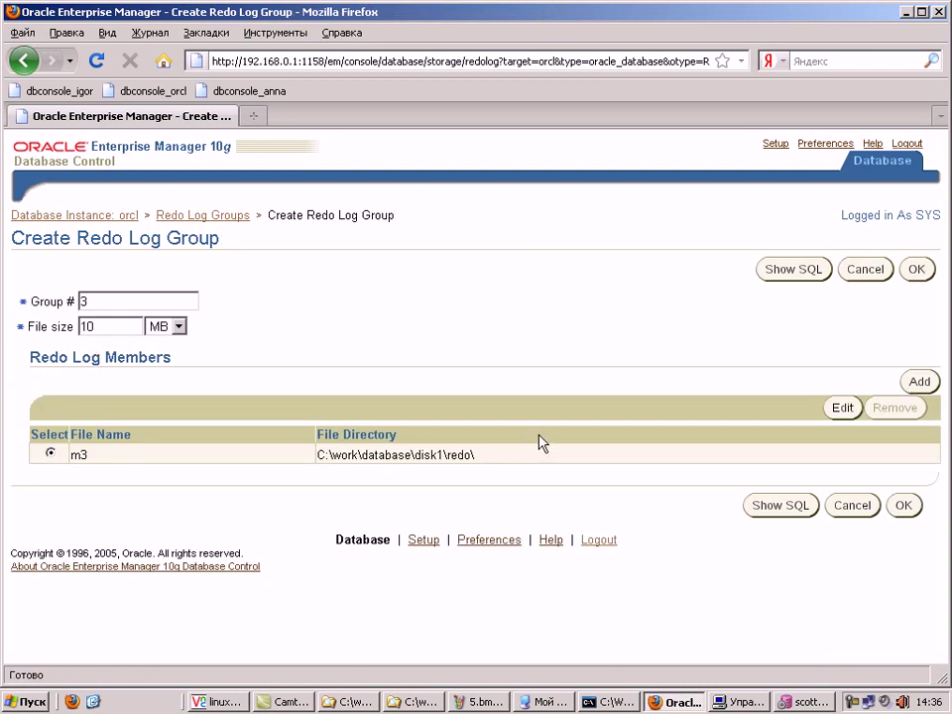
- Add a second m3 member in the disk2 redo folder
{"action": "left_click", "coordinate": [921, 382]}
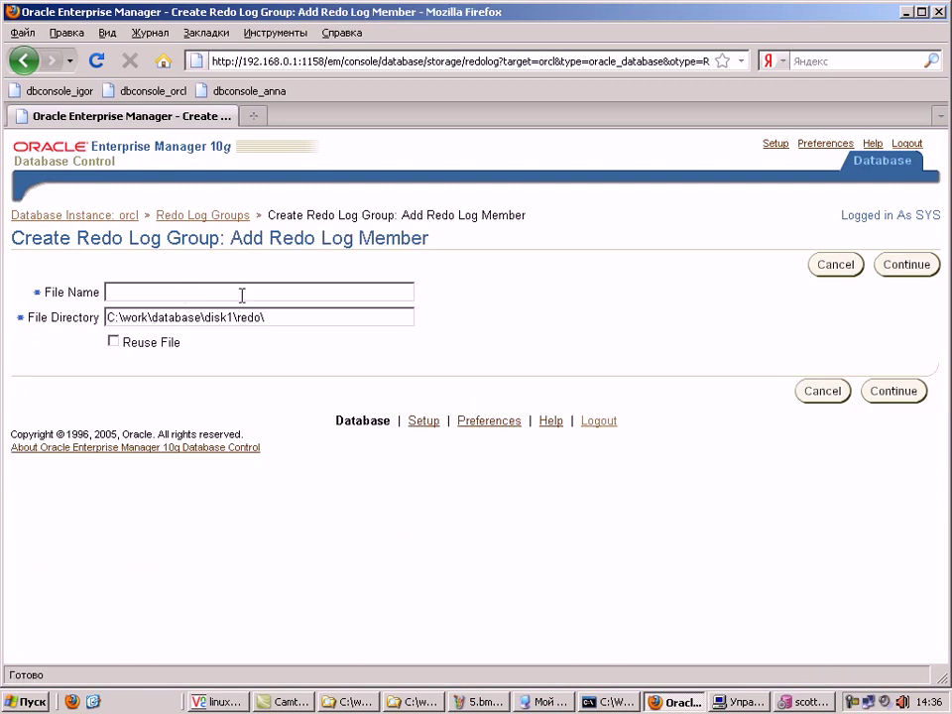
{"action": "type", "text": "m34"}
{"action": "key", "text": "BackSpace"}
{"action": "left_click_drag", "start_coordinate": [227, 316], "coordinate": [233, 319]}
{"action": "type", "text": "2"}
{"action": "left_click", "coordinate": [916, 396]}
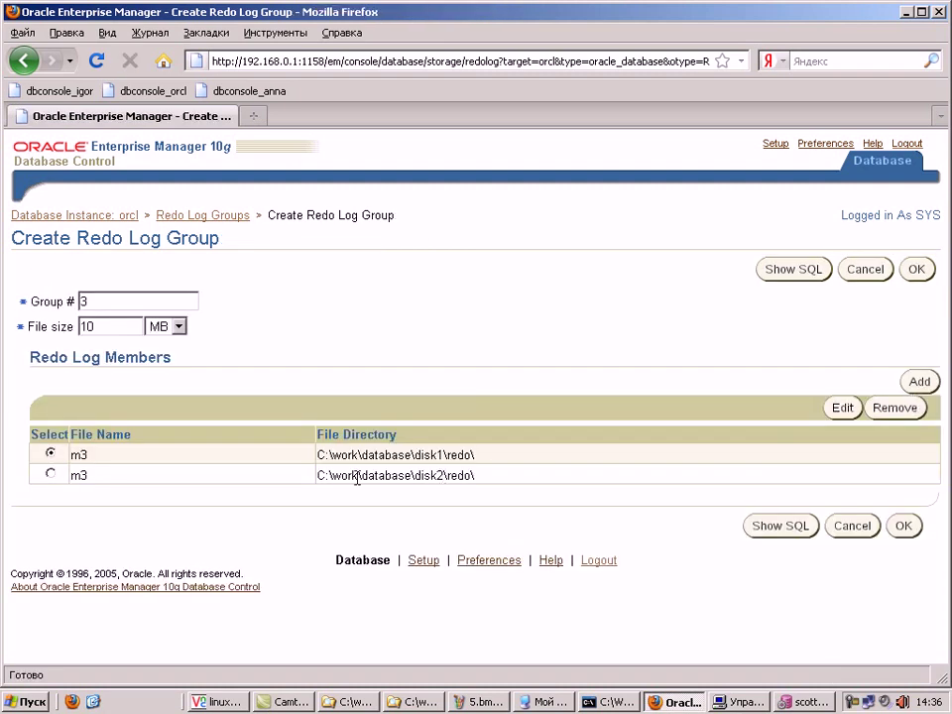
- Add a third m3 member in the disk3 redo folder
{"action": "left_click", "coordinate": [918, 382]}
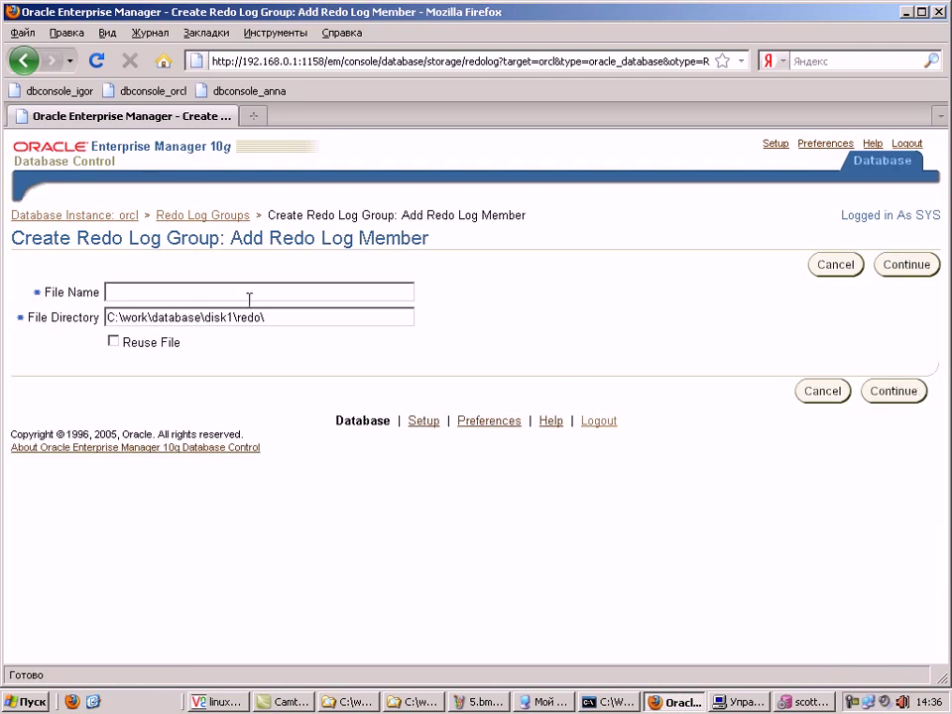
{"action": "type", "text": "m3"}
{"action": "left_click_drag", "start_coordinate": [226, 317], "coordinate": [232, 317]}
{"action": "type", "text": "3"}
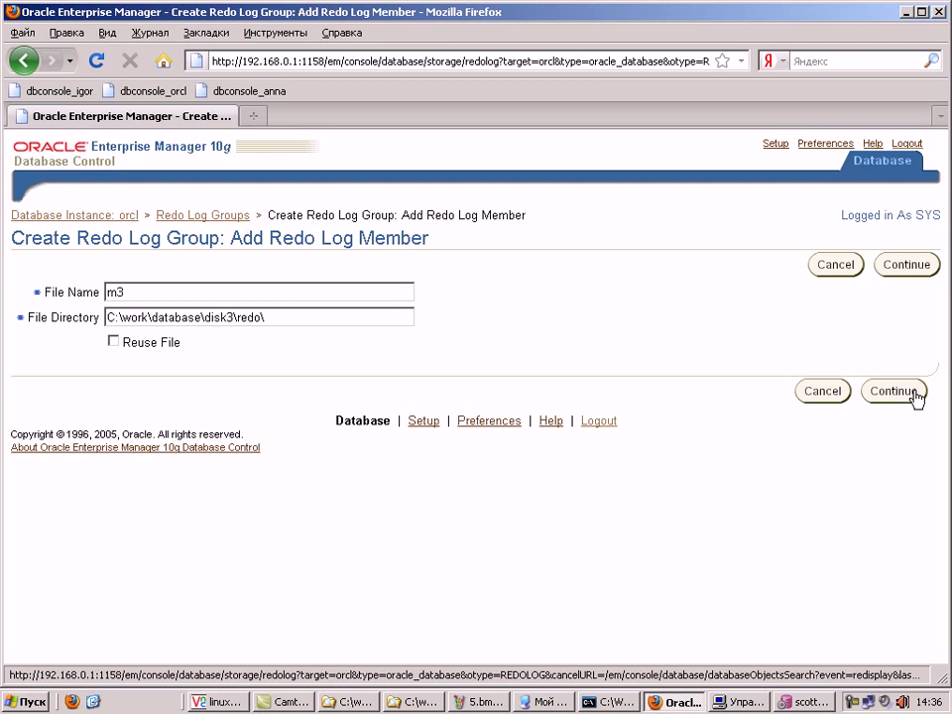
{"action": "left_click", "coordinate": [914, 393]}
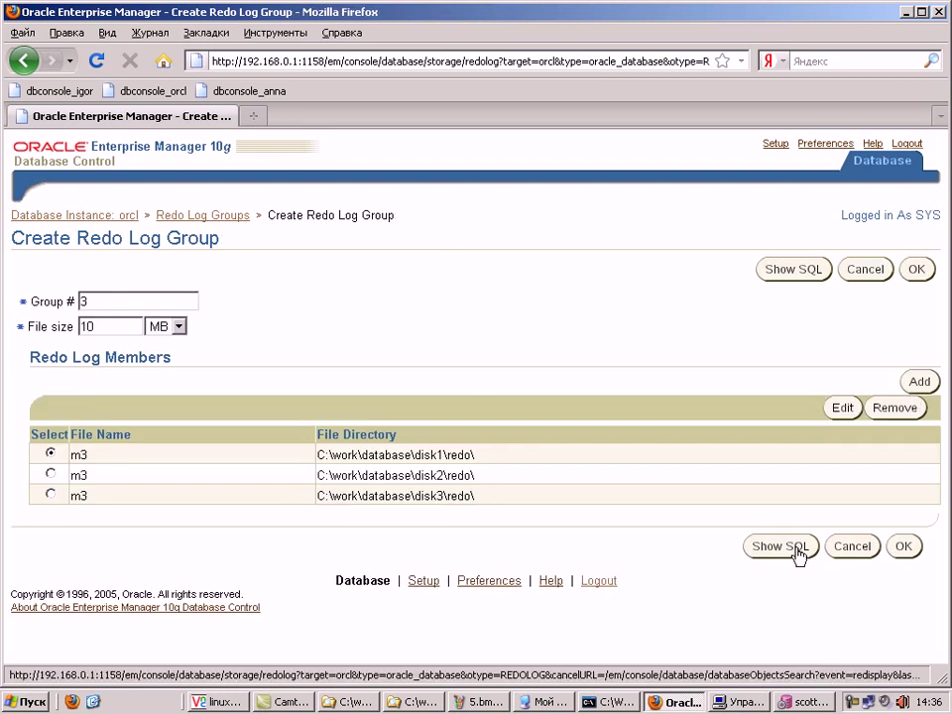
- Show and copy the ALTER DATABASE ADD LOGFILE GROUP 3 statement with SIZE 10M
{"action": "left_click", "coordinate": [798, 553]}
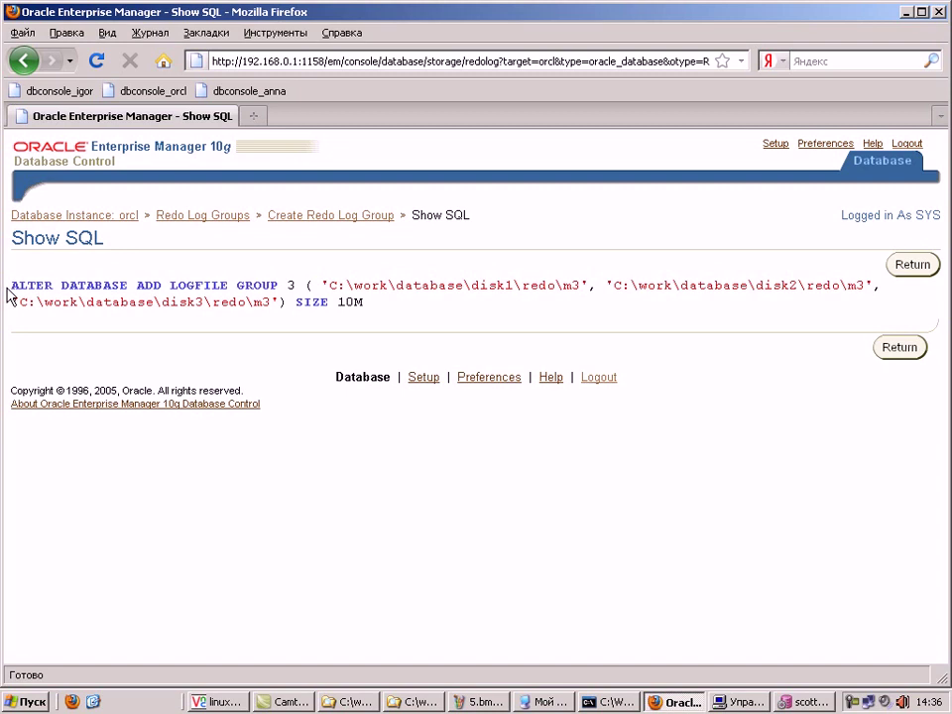
{"action": "left_click_drag", "start_coordinate": [11, 290], "coordinate": [346, 330]}
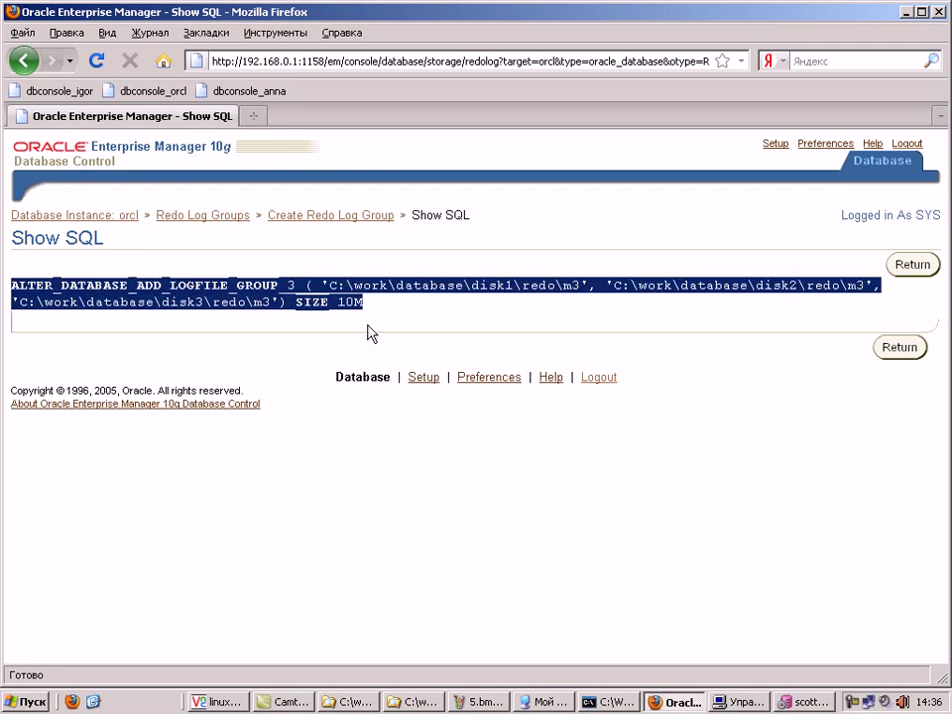
{"action": "left_click", "coordinate": [805, 700]}
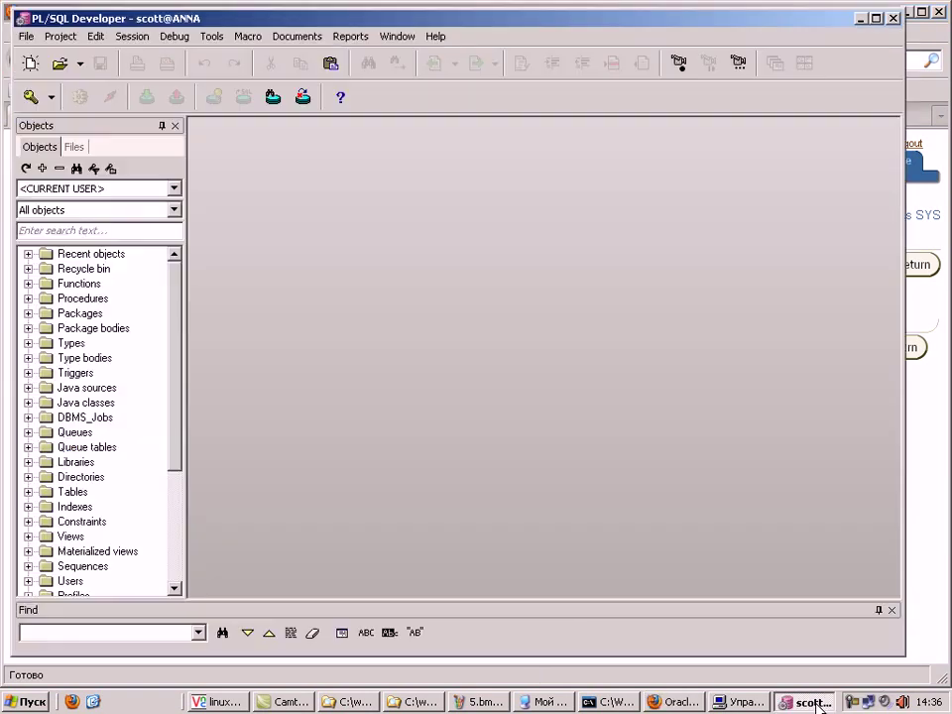
- Log on to ORCL as SYSDBA from the saved connection history and create a new SQL Window
{"action": "left_click", "coordinate": [30, 97]}
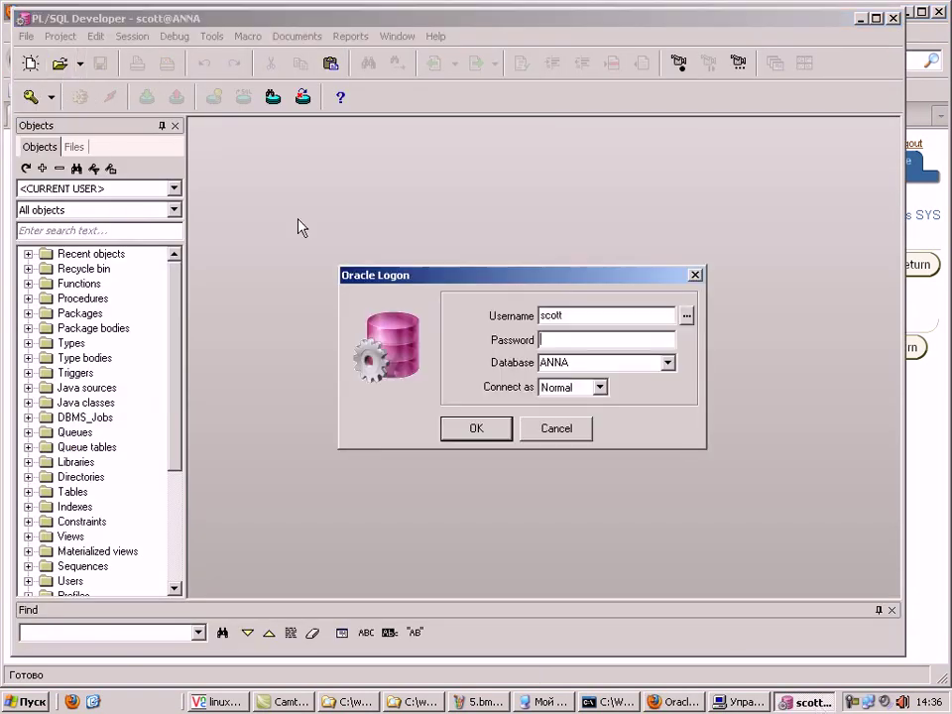
{"action": "left_click", "coordinate": [686, 317]}
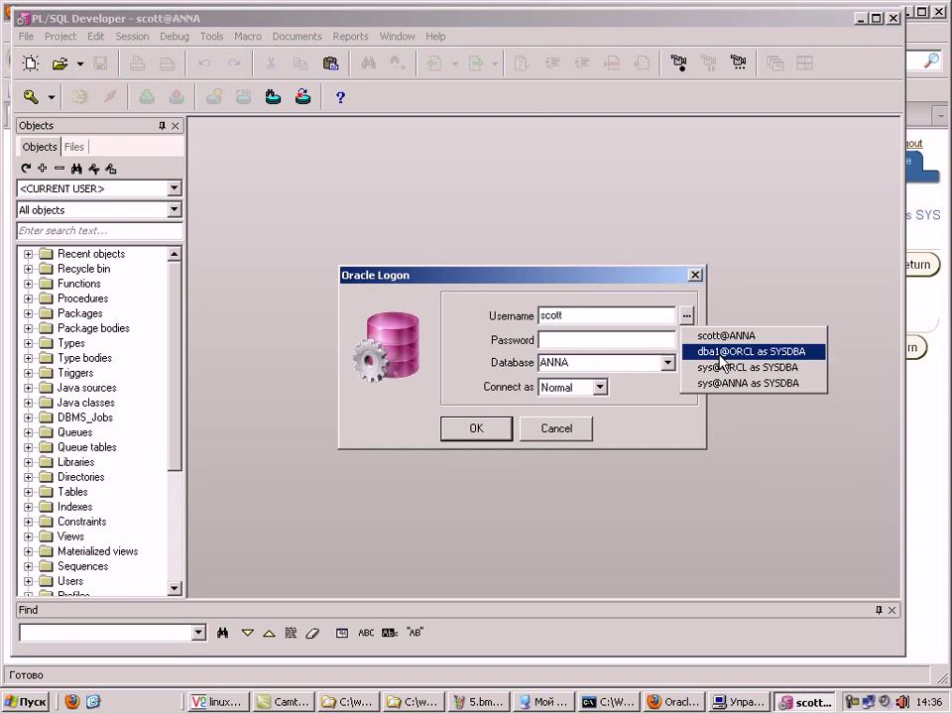
{"action": "left_click", "coordinate": [720, 352]}
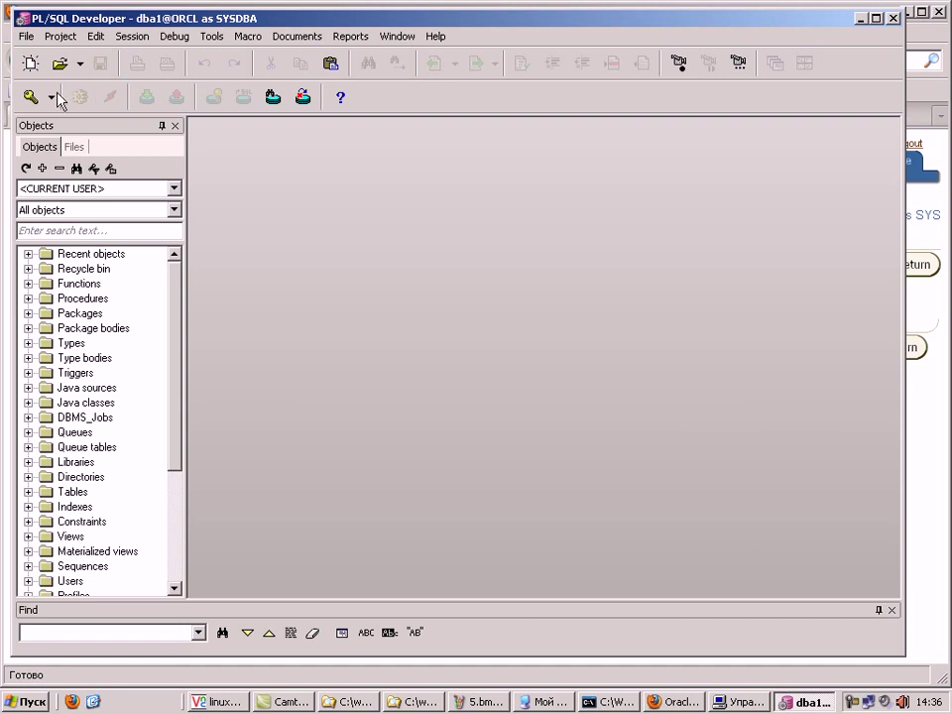
{"action": "left_click", "coordinate": [30, 63]}
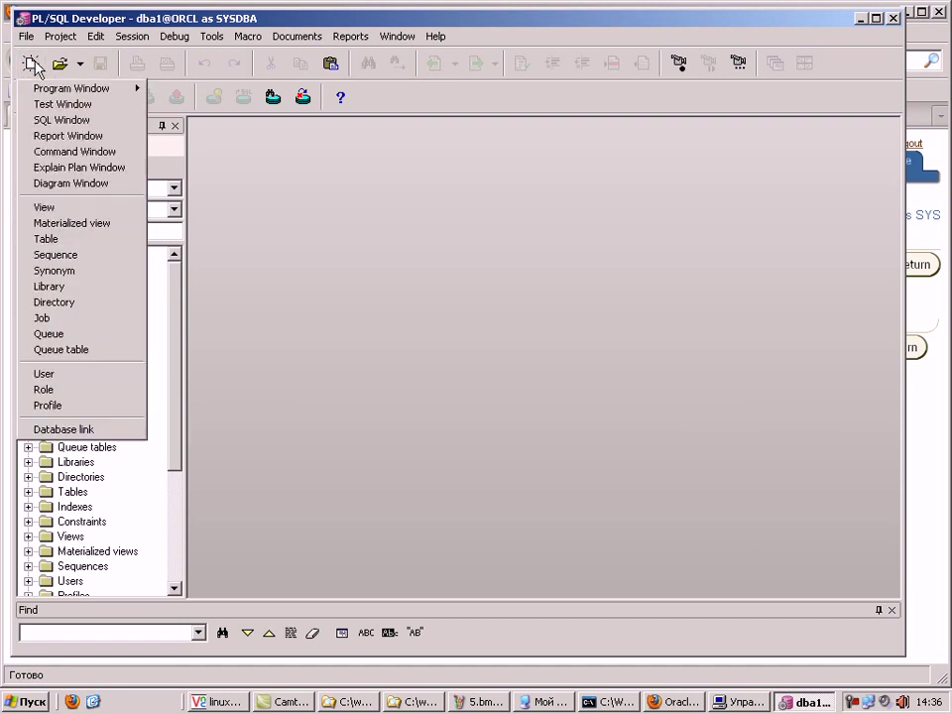
{"action": "left_click", "coordinate": [61, 122]}
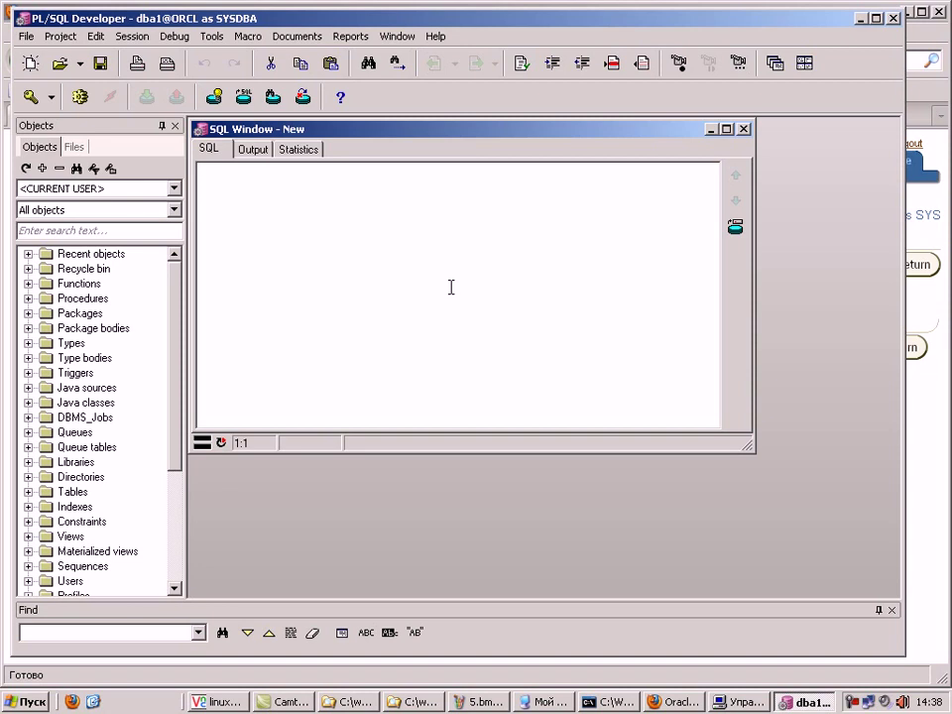
- Paste the ADD LOGFILE GROUP 3 statement and put each m3 file path on its own line
{"action": "type", "text": "ALTER DATABASE ADD LOGFILE GROUP 3 ( 'C:\\work\\database\\disk1\\redo\\m3',"}
{"action": "key", "text": "Up"}
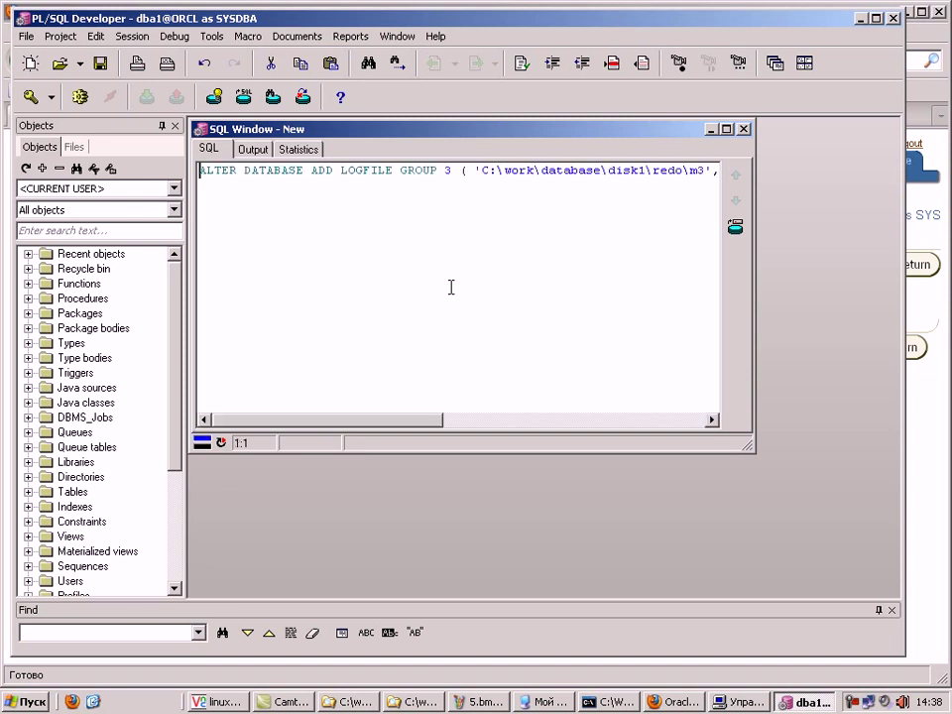
{"action": "key", "text": "Right"}
{"action": "key", "text": "Right"}
{"action": "key", "text": "Right"}
{"action": "key", "text": "Right"}
{"action": "key", "text": "Right"}
{"action": "key", "text": "Right"}
{"action": "key", "text": "Right"}
{"action": "key", "text": "Right"}
{"action": "key", "text": "Right"}
{"action": "key", "text": "Right"}
{"action": "key", "text": "Right"}
{"action": "key", "text": "Right"}
{"action": "key", "text": "Right"}
{"action": "key", "text": "Right"}
{"action": "key", "text": "Right"}
{"action": "key", "text": "Right"}
{"action": "key", "text": "Right"}
{"action": "key", "text": "Right"}
{"action": "key", "text": "Right"}
{"action": "key", "text": "Right"}
{"action": "key", "text": "Right"}
{"action": "key", "text": "Right"}
{"action": "key", "text": "Right"}
{"action": "key", "text": "Right"}
{"action": "key", "text": "Right"}
{"action": "key", "text": "Right"}
{"action": "key", "text": "Right"}
{"action": "key", "text": "Right"}
{"action": "key", "text": "Right"}
{"action": "key", "text": "Right"}
{"action": "key", "text": "Right"}
{"action": "key", "text": "Right"}
{"action": "key", "text": "Right"}
{"action": "key", "text": "Right"}
{"action": "key", "text": "Return"}
{"action": "key", "text": "Right"}
{"action": "key", "text": "Right"}
{"action": "key", "text": "Right"}
{"action": "key", "text": "Right"}
{"action": "key", "text": "Right"}
{"action": "key", "text": "Right"}
{"action": "key", "text": "Right"}
{"action": "key", "text": "Right"}
{"action": "key", "text": "Right"}
{"action": "key", "text": "Right"}
{"action": "key", "text": "Right"}
{"action": "key", "text": "Right"}
{"action": "key", "text": "Right"}
{"action": "key", "text": "Right"}
{"action": "key", "text": "Right"}
{"action": "key", "text": "Right"}
{"action": "key", "text": "Right"}
{"action": "key", "text": "Right"}
{"action": "key", "text": "Right"}
{"action": "key", "text": "Right"}
{"action": "key", "text": "Right"}
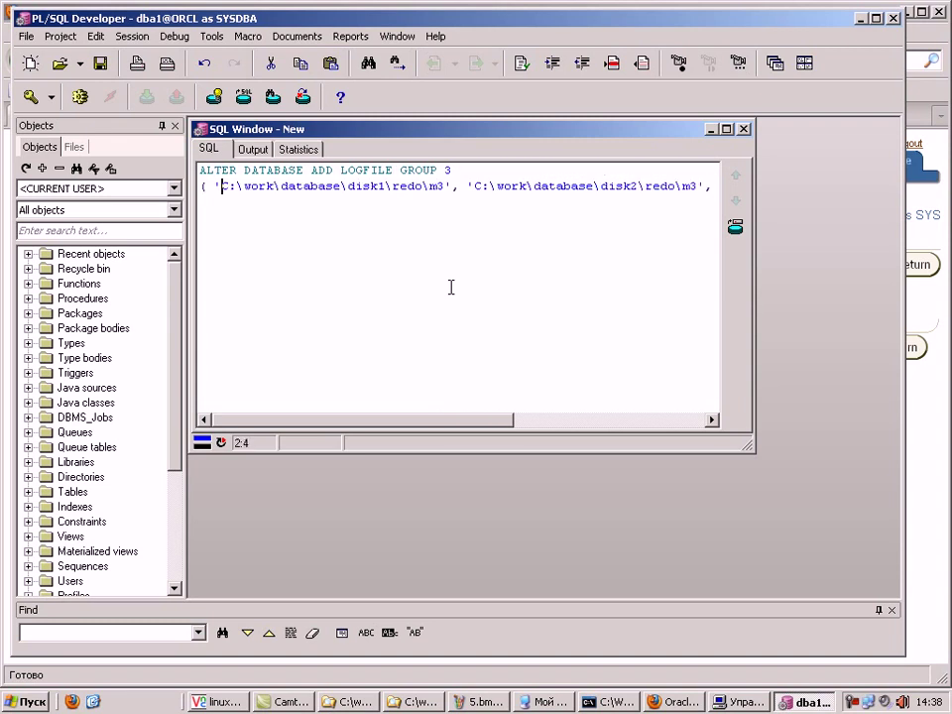
{"action": "key", "text": "Right"}
{"action": "key", "text": "Right"}
{"action": "key", "text": "Right"}
{"action": "key", "text": "Right"}
{"action": "key", "text": "Return"}
{"action": "key", "text": "Right"}
{"action": "key", "text": "Right"}
{"action": "key", "text": "Right"}
{"action": "key", "text": "Right"}
{"action": "key", "text": "Right"}
{"action": "key", "text": "Right"}
{"action": "key", "text": "Right"}
{"action": "key", "text": "Right"}
{"action": "key", "text": "Right"}
{"action": "key", "text": "Right"}
{"action": "key", "text": "Right"}
{"action": "key", "text": "Right"}
{"action": "key", "text": "Right"}
{"action": "key", "text": "Right"}
{"action": "key", "text": "Right"}
{"action": "key", "text": "Right"}
{"action": "key", "text": "Right"}
{"action": "key", "text": "Right"}
{"action": "key", "text": "Right"}
{"action": "key", "text": "Right"}
{"action": "key", "text": "Right"}
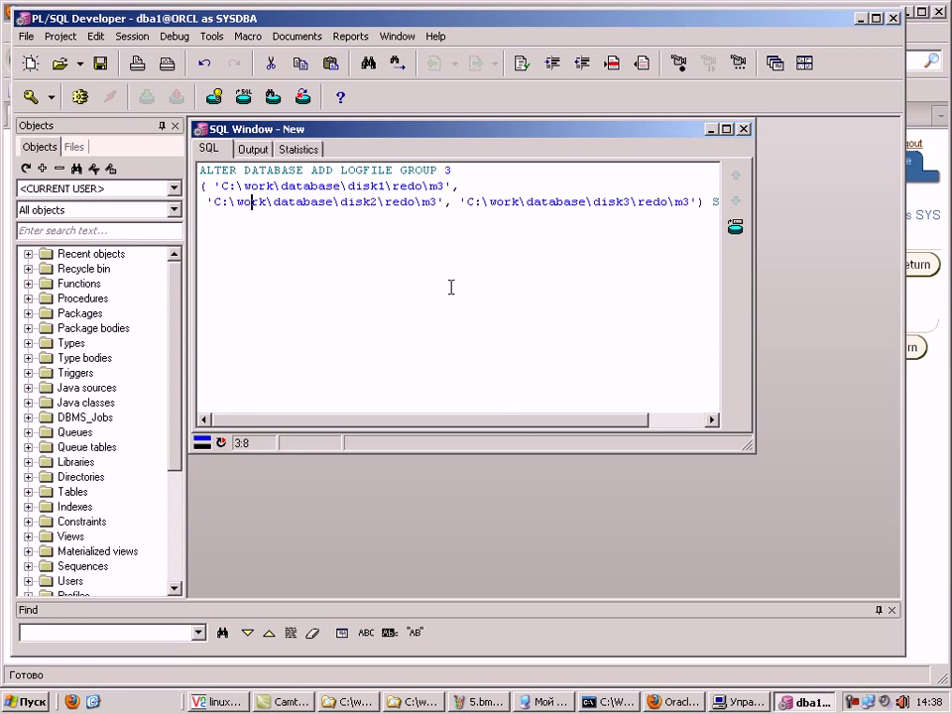
{"action": "key", "text": "Return"}
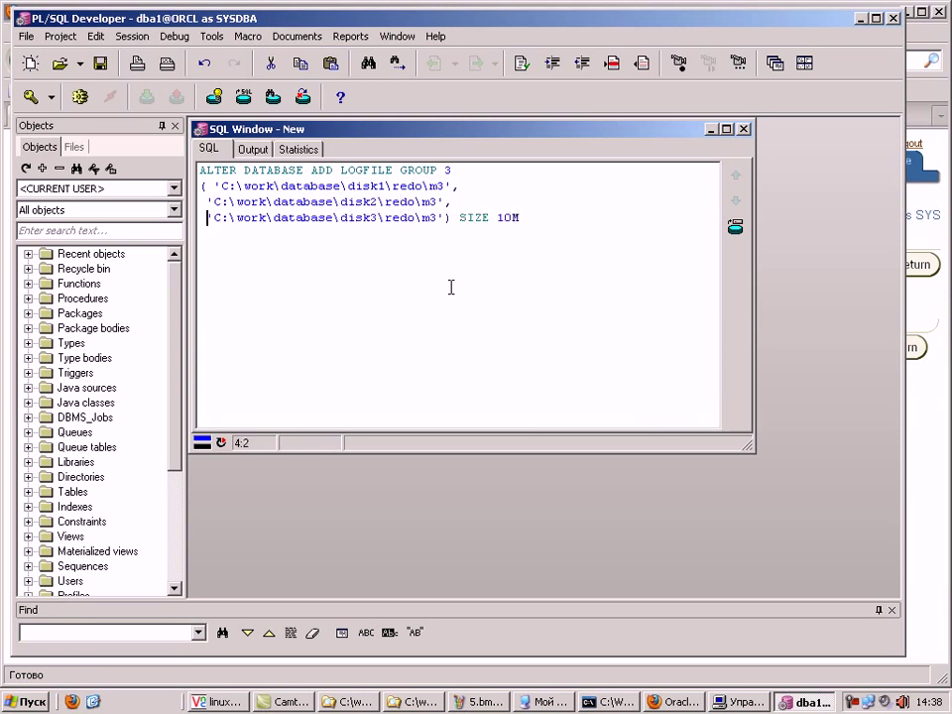
- Check the SIZE 10M value and execute the GROUP 3 statement
{"action": "key", "text": "End"}
{"action": "key", "text": "Left"}
{"action": "key", "text": "Left"}
{"action": "key", "text": "Left"}
{"action": "key", "text": "Right"}
{"action": "key", "text": "Right"}
{"action": "key", "text": "Right"}
{"action": "key", "text": "F8"}
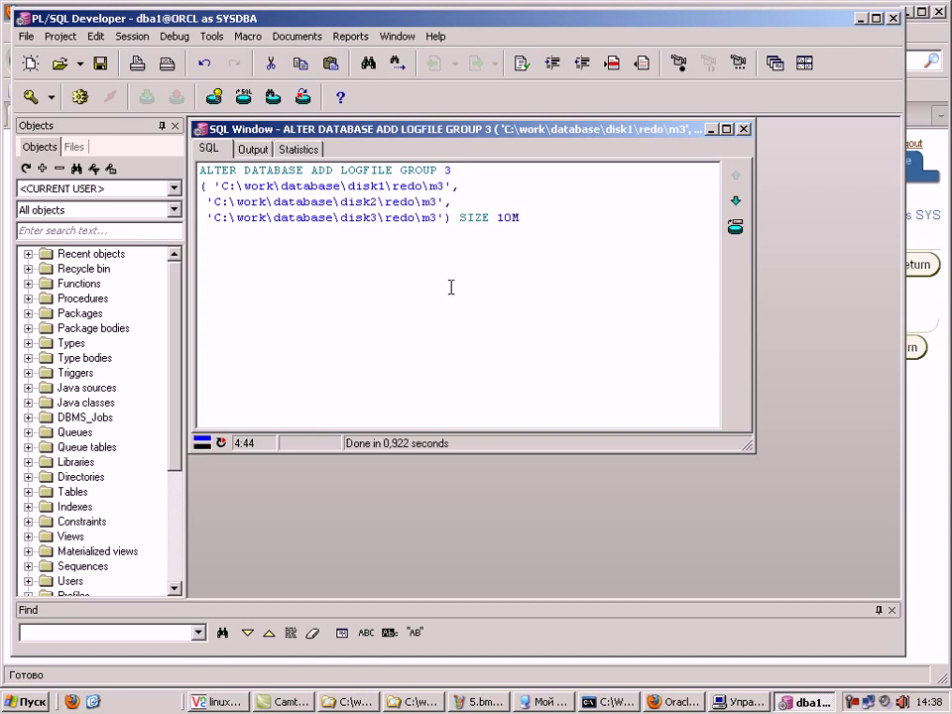
{"action": "key", "text": "Up"}
{"action": "key", "text": "Up"}
{"action": "key", "text": "Up"}
- Change the statement to GROUP 4 with m4 files on disk1–disk3 and execute it
{"action": "key", "text": "BackSpace"}
{"action": "key", "text": "BackSpace"}
{"action": "type", "text": "4"}
{"action": "key", "text": "Down"}
{"action": "key", "text": "Left"}
{"action": "key", "text": "Left"}
{"action": "key", "text": "Delete"}
{"action": "type", "text": "4"}
{"action": "key", "text": "Down"}
{"action": "key", "text": "Left"}
{"action": "key", "text": "Left"}
{"action": "key", "text": "Delete"}
{"action": "type", "text": "4"}
{"action": "key", "text": "Down"}
{"action": "key", "text": "BackSpace"}
{"action": "type", "text": "4"}
{"action": "key", "text": "Up"}
{"action": "key", "text": "Up"}
{"action": "key", "text": "Up"}
{"action": "key", "text": "F8"}
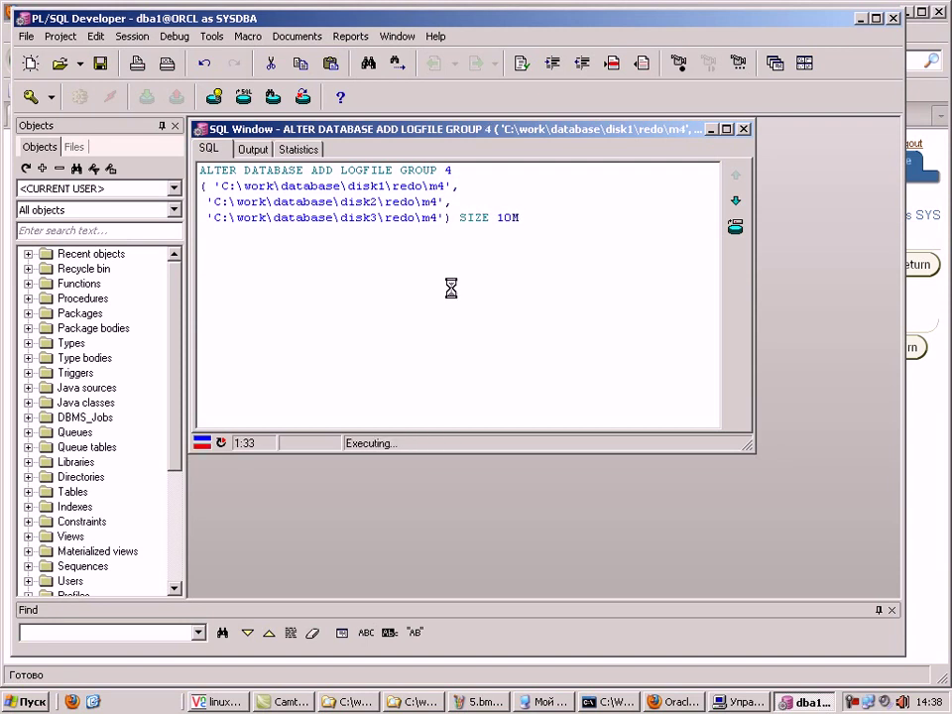
- Change the statement to GROUP 5 with m5 files on disk1–disk3 and execute it
{"action": "key", "text": "Right"}
{"action": "key", "text": "Delete"}
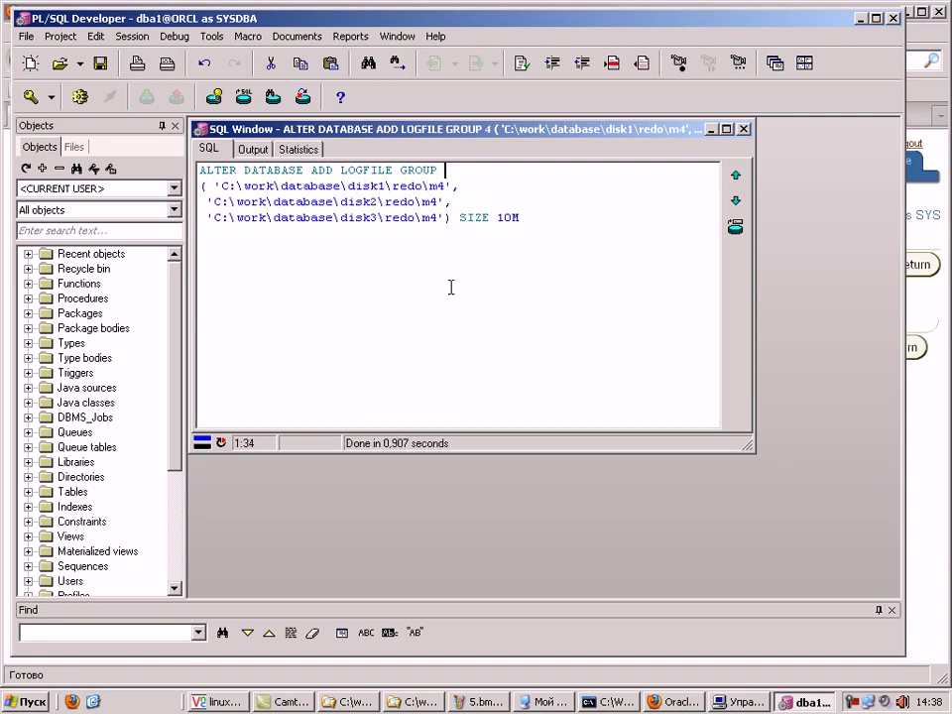
{"action": "type", "text": "5"}
{"action": "key", "text": "Down"}
{"action": "key", "text": "Left"}
{"action": "key", "text": "Delete"}
{"action": "type", "text": "5"}
{"action": "key", "text": "Down"}
{"action": "key", "text": "Left"}
{"action": "key", "text": "Left"}
{"action": "key", "text": "Delete"}
{"action": "type", "text": "5"}
{"action": "key", "text": "Down"}
{"action": "key", "text": "Left"}
{"action": "key", "text": "Delete"}
{"action": "type", "text": "5"}
{"action": "key", "text": "F8"}
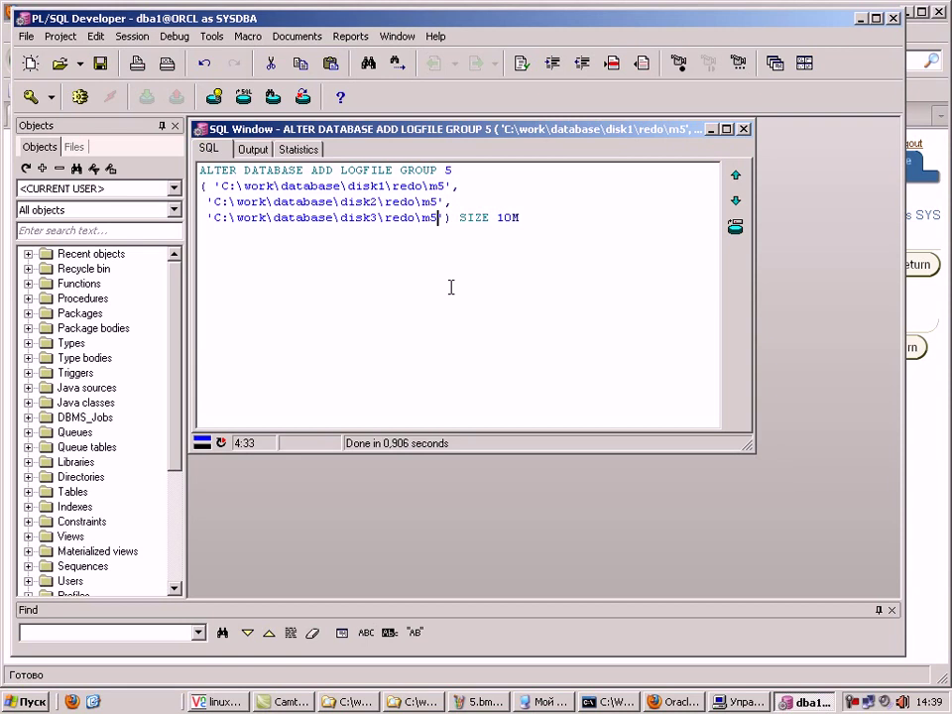
- Save the GROUP 5 script as 3.sql in the sql folder via Save As
{"action": "left_click", "coordinate": [26, 36]}
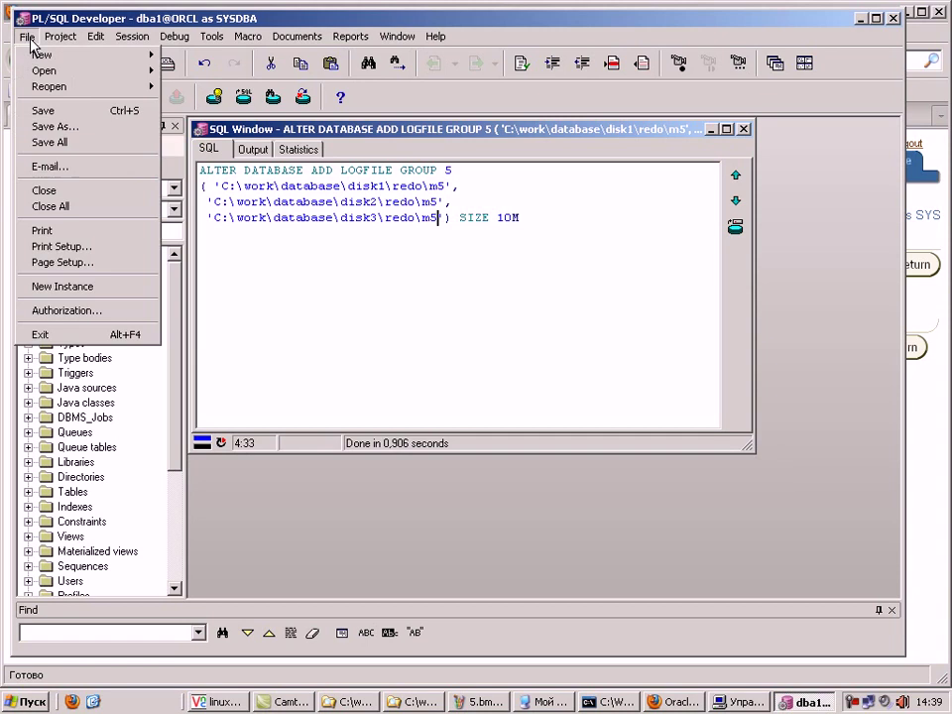
{"action": "left_click", "coordinate": [83, 129]}
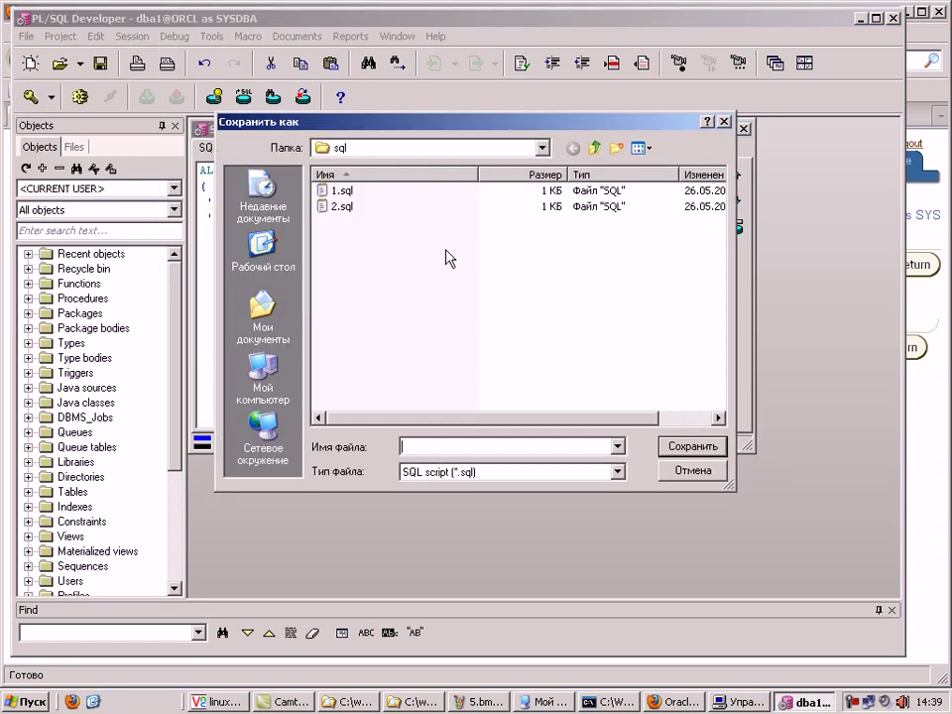
{"action": "type", "text": "3"}
{"action": "left_click", "coordinate": [712, 446]}
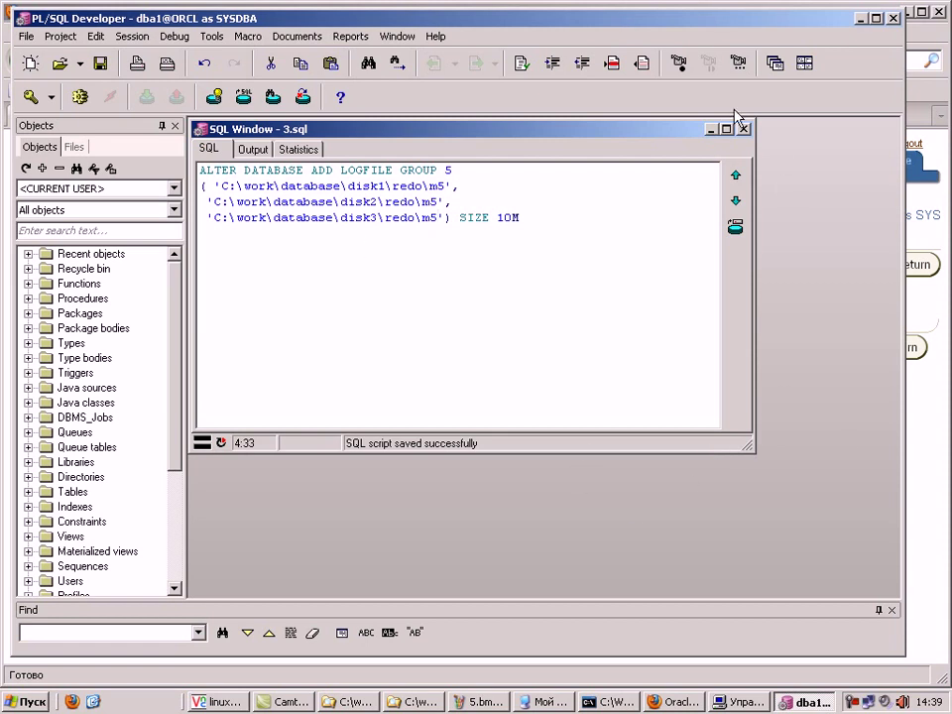
- Bring the 5.bmp diagram forward and clear the leftover selection and empty text box
{"action": "left_click", "coordinate": [482, 704]}
{"action": "left_click", "coordinate": [670, 473]}
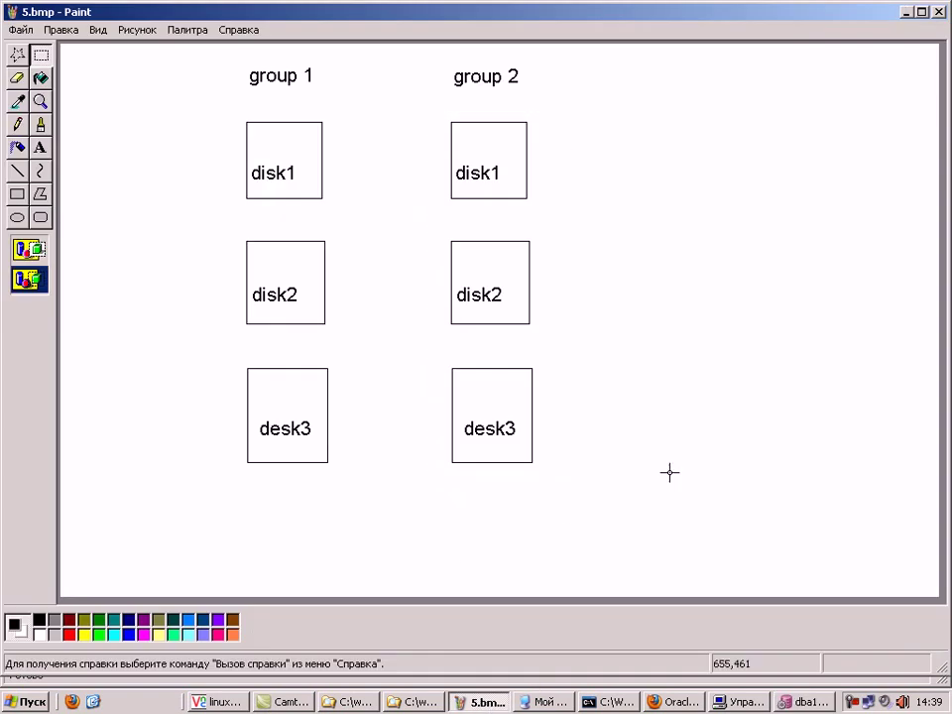
{"action": "left_click", "coordinate": [42, 151]}
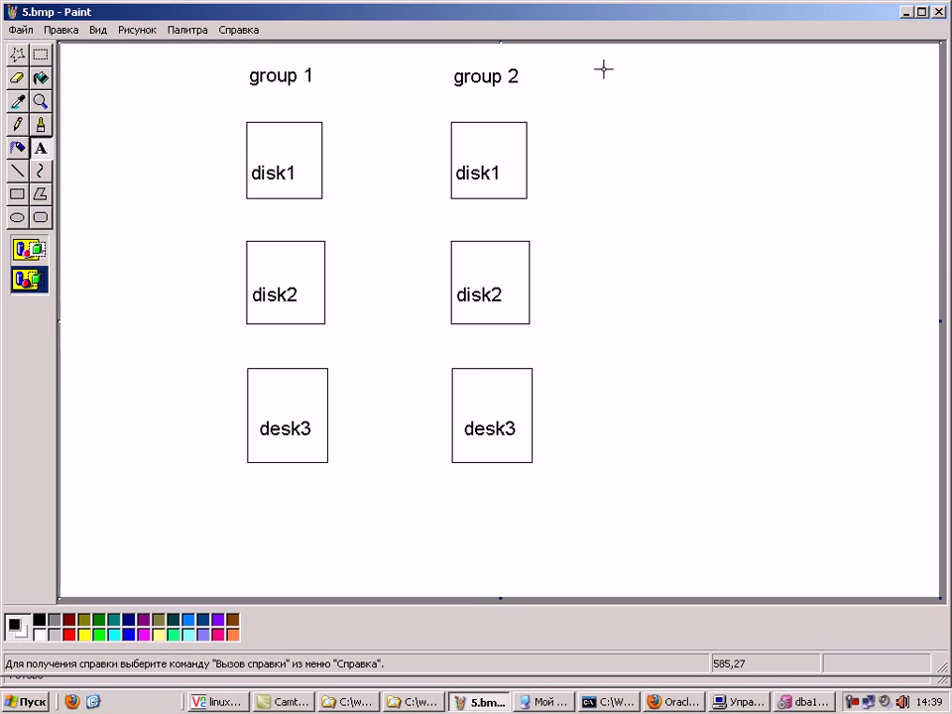
{"action": "left_click_drag", "start_coordinate": [602, 68], "coordinate": [799, 137]}
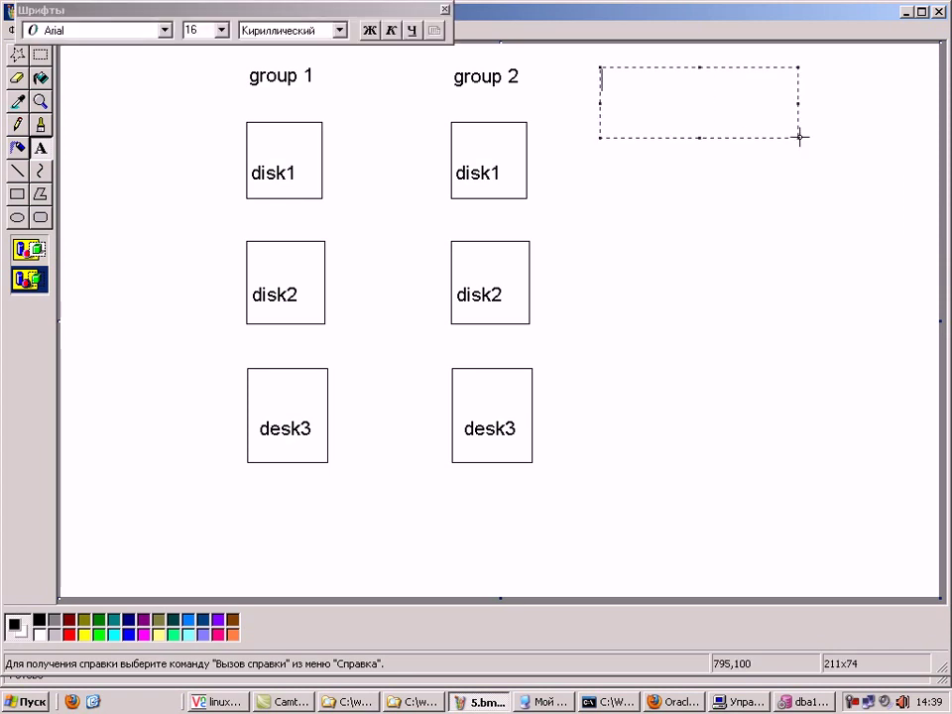
{"action": "left_click", "coordinate": [18, 55]}
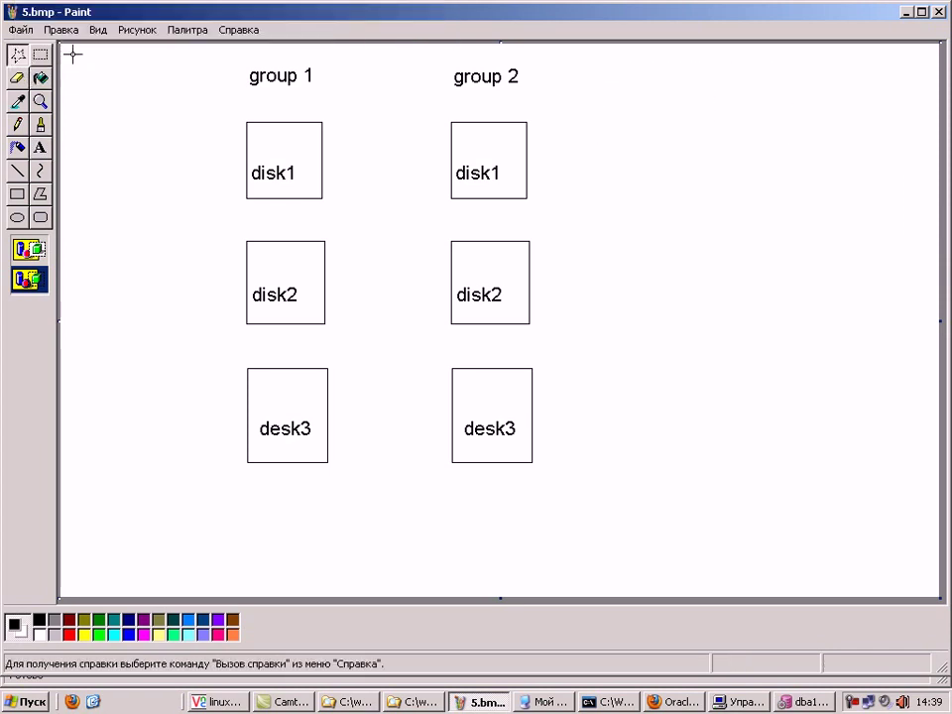
- Copy the group 2 disk column further right and erase the 2 from its label
{"action": "mouse_move", "coordinate": [437, 58]}
{"action": "left_mouse_down"}
{"action": "mouse_move", "coordinate": [539, 316]}
{"action": "mouse_move", "coordinate": [567, 435]}
{"action": "left_mouse_up"}
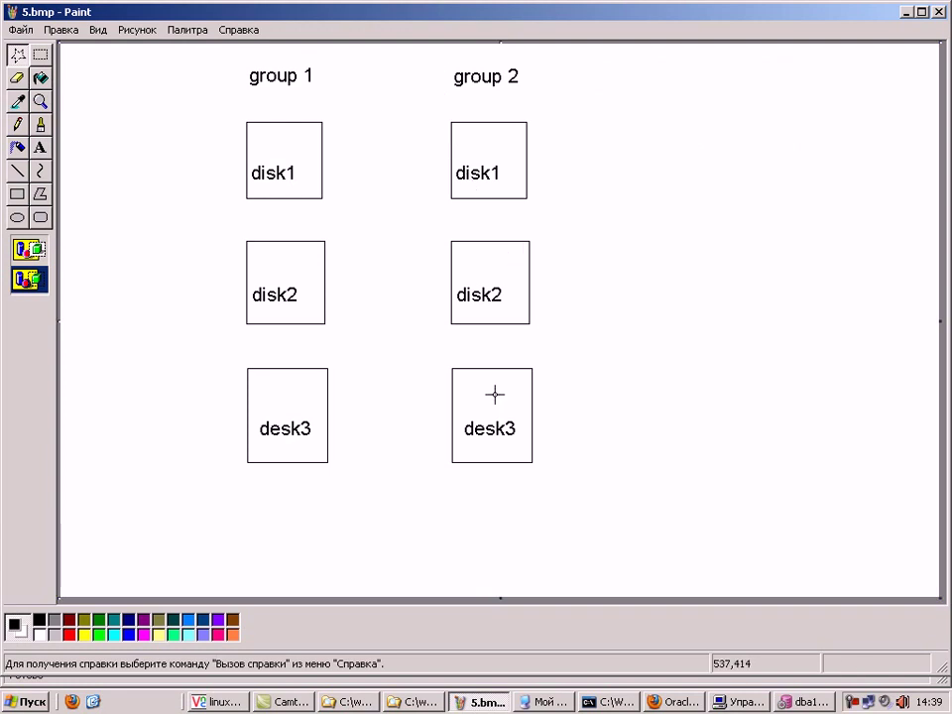
{"action": "left_click", "coordinate": [40, 55]}
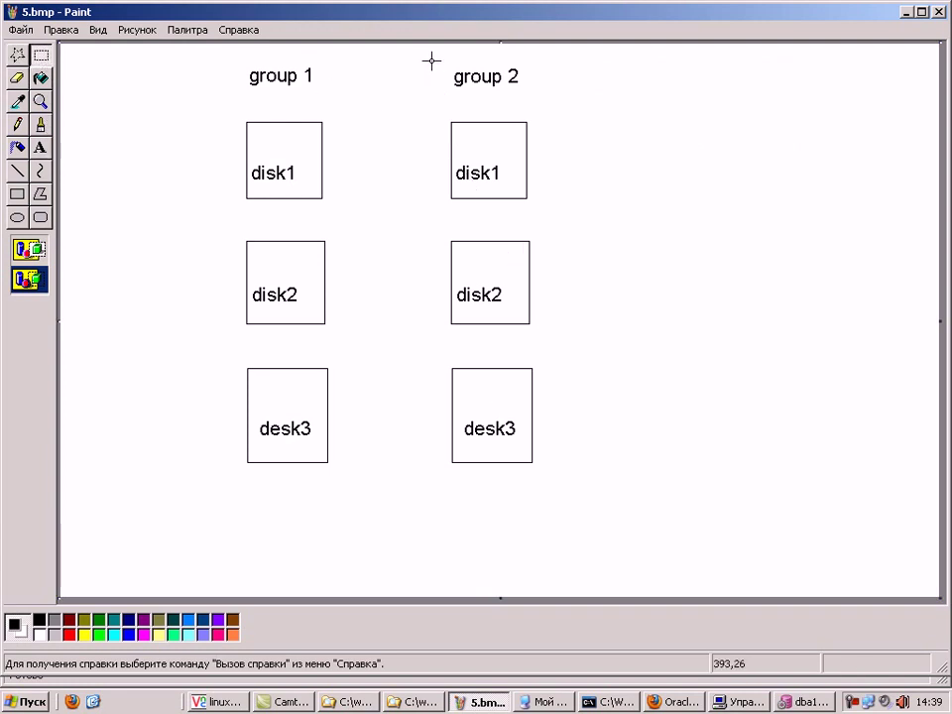
{"action": "mouse_move", "coordinate": [437, 57]}
{"action": "left_mouse_down"}
{"action": "mouse_move", "coordinate": [565, 431]}
{"action": "mouse_move", "coordinate": [601, 472]}
{"action": "left_mouse_up"}
{"action": "mouse_move", "coordinate": [529, 423]}
{"action": "left_mouse_down"}
{"action": "mouse_move", "coordinate": [685, 431]}
{"action": "mouse_move", "coordinate": [680, 422]}
{"action": "mouse_move", "coordinate": [833, 418]}
{"action": "left_mouse_up"}
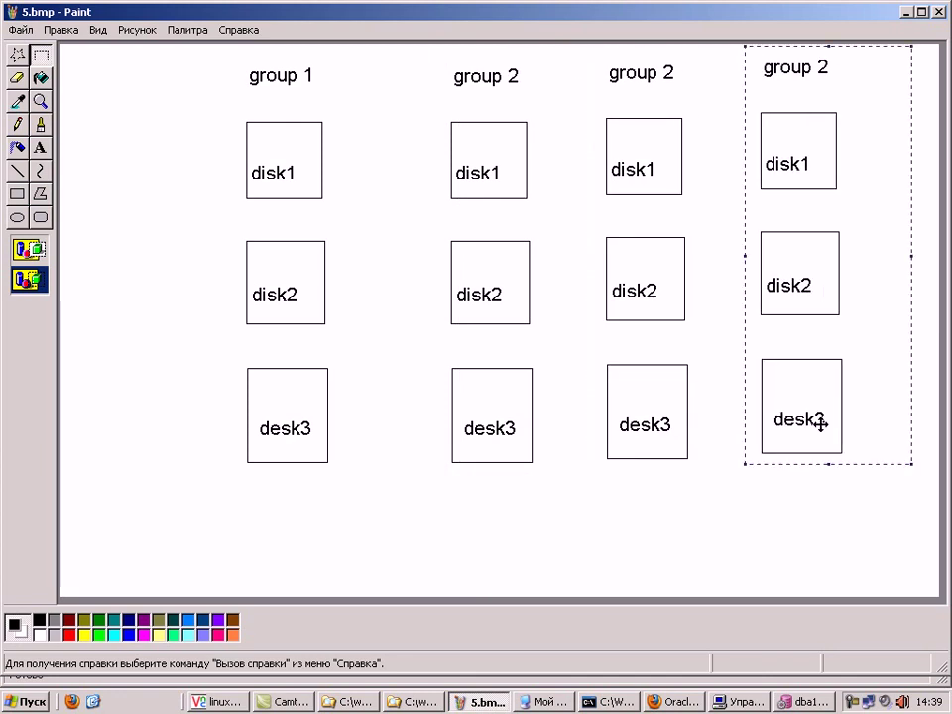
{"action": "left_click", "coordinate": [41, 58]}
{"action": "left_click_drag", "start_coordinate": [660, 55], "coordinate": [852, 89]}
{"action": "key", "text": "Delete"}
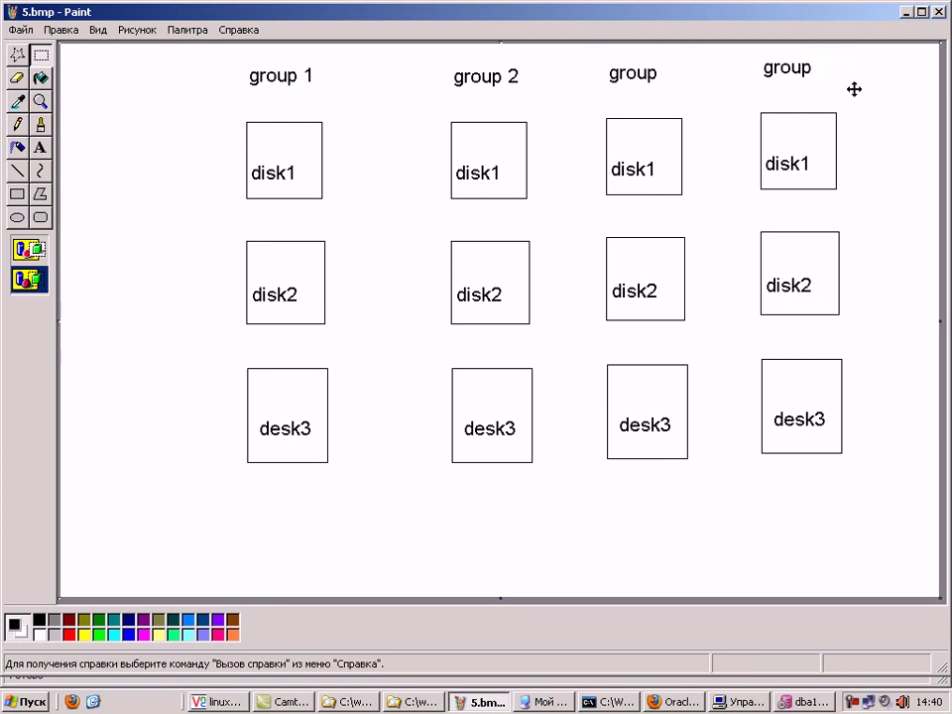
- Cross out the group 1 column with two crossing red lines
{"action": "left_click", "coordinate": [17, 170]}
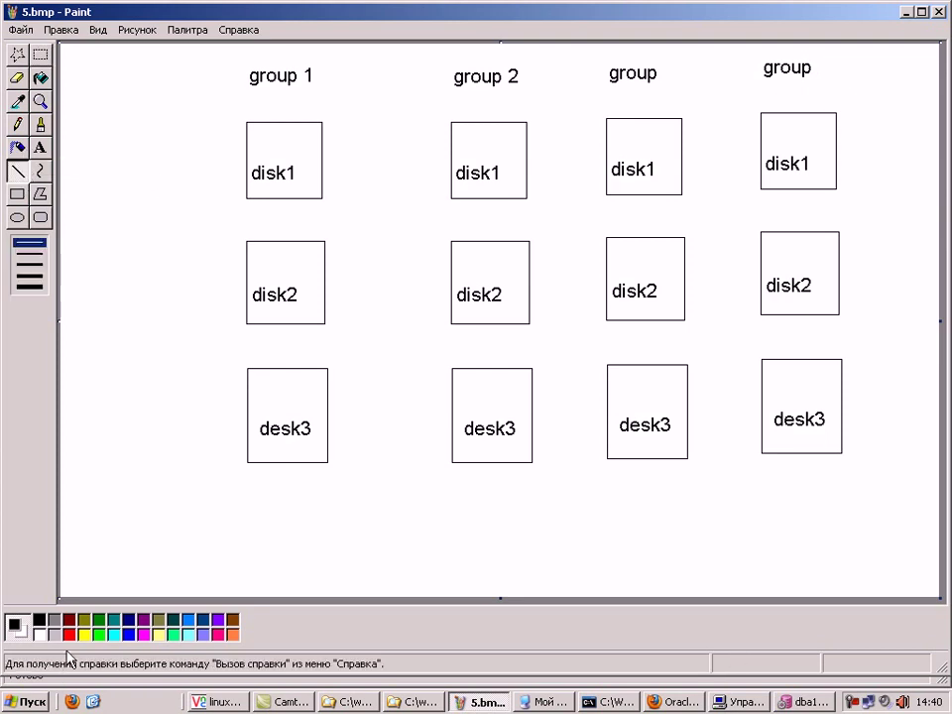
{"action": "left_click", "coordinate": [69, 633]}
{"action": "left_click_drag", "start_coordinate": [218, 68], "coordinate": [374, 479]}
{"action": "left_click_drag", "start_coordinate": [382, 54], "coordinate": [203, 476]}
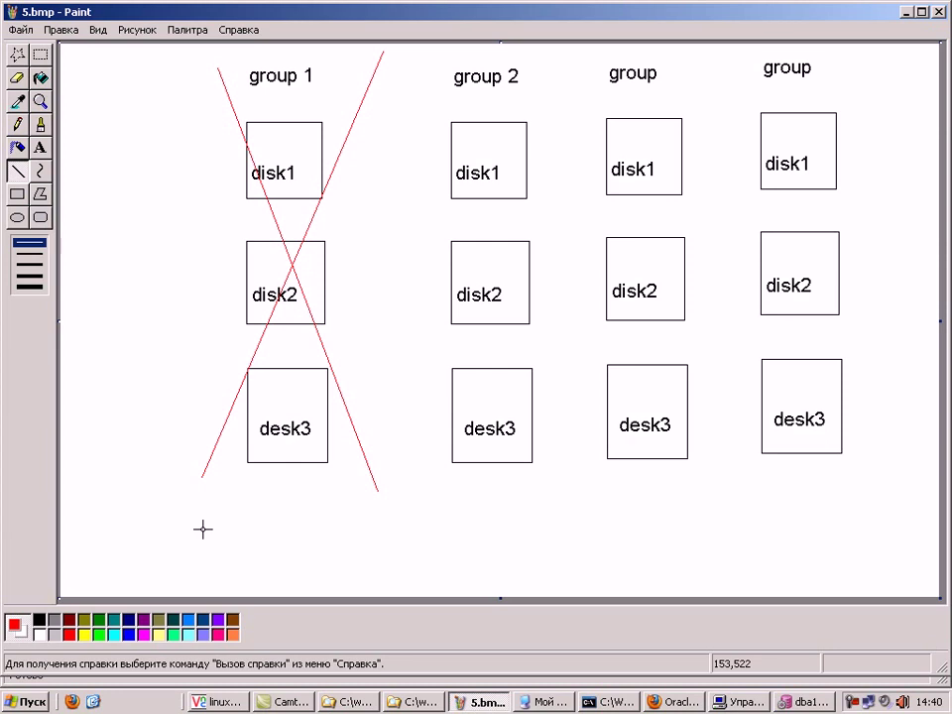
{"action": "left_click", "coordinate": [684, 701]}
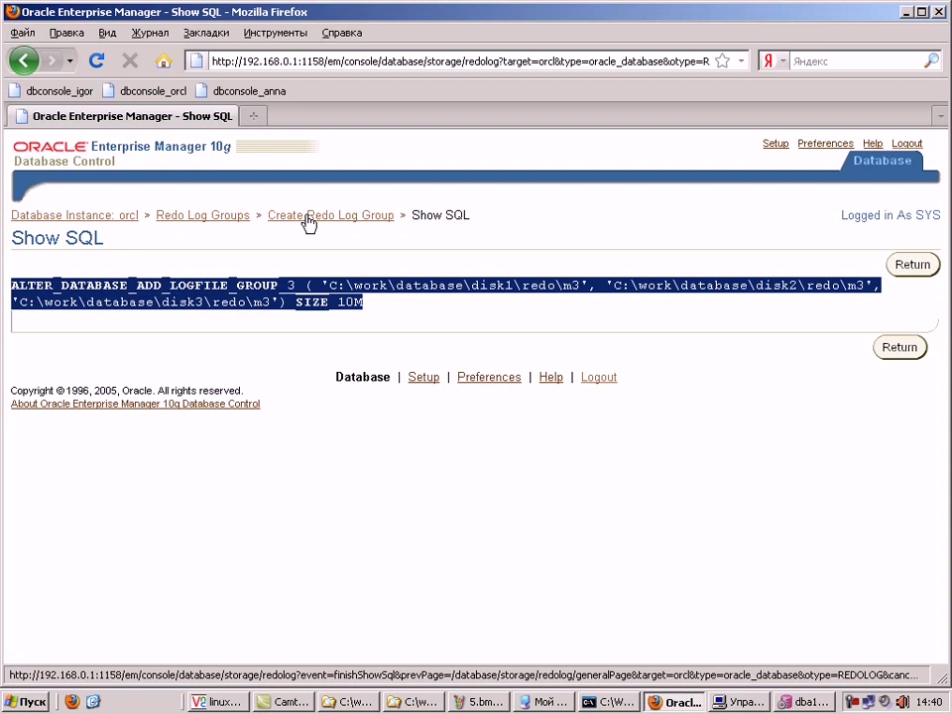
- Return to the Redo Log Groups list showing groups 3–5 Unused at 10240 KB each
{"action": "left_click", "coordinate": [221, 217]}
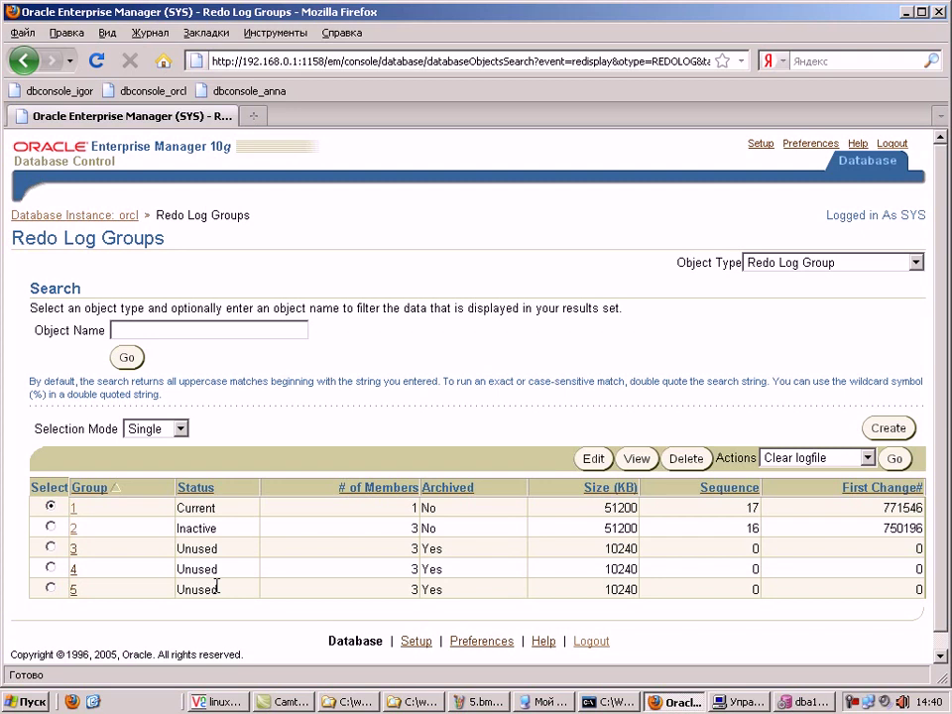
{"action": "left_click", "coordinate": [829, 704]}
{"action": "left_click", "coordinate": [584, 223]}
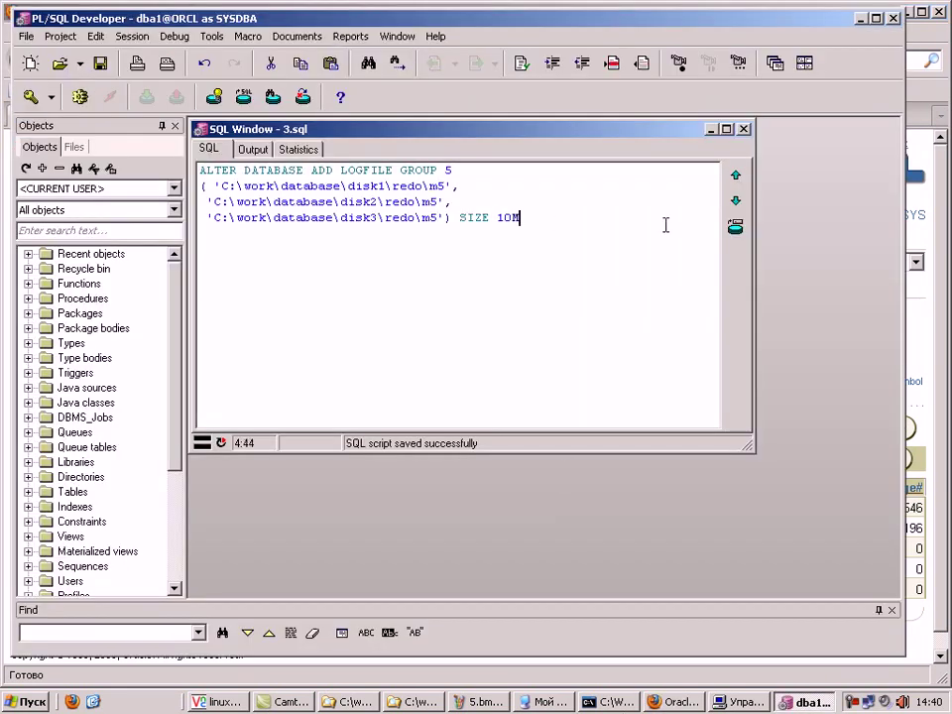
- Add 'alter system switch logfile' below the GROUP 5 statement and run it twice
{"action": "key", "text": "Return"}
{"action": "type", "text": "alte"}
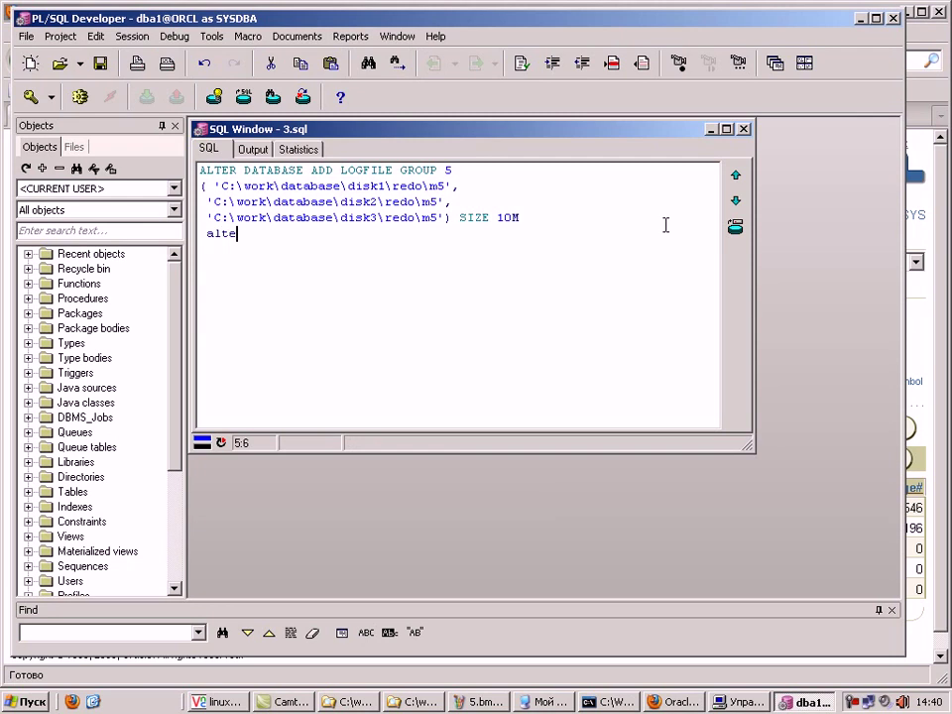
{"action": "type", "text": "r system switc"}
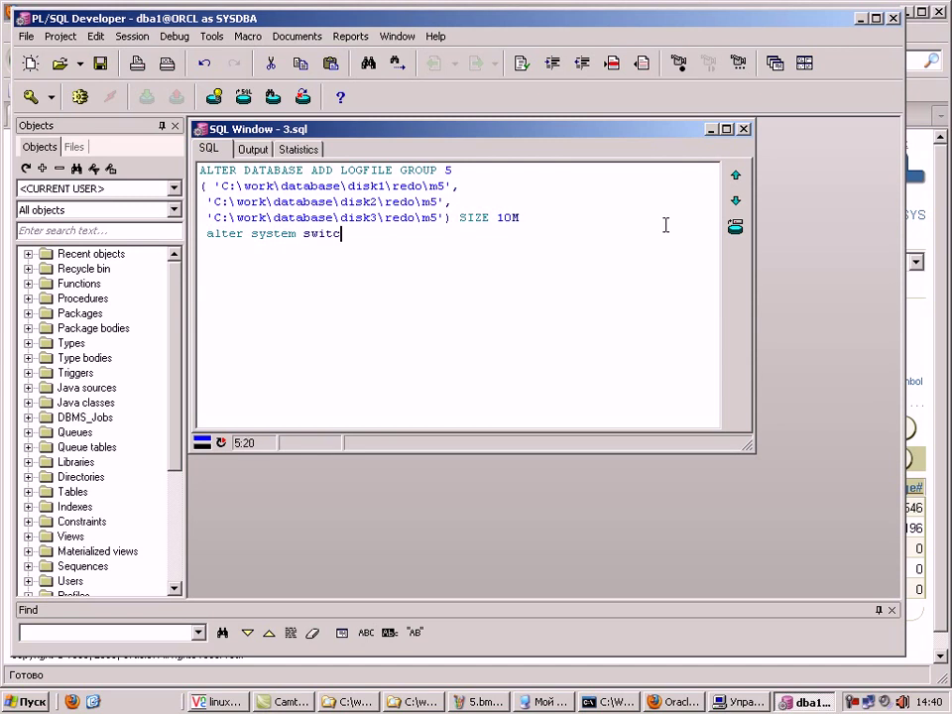
{"action": "type", "text": "h logfile"}
{"action": "key", "text": "Escape"}
{"action": "key", "text": "shift+Home"}
{"action": "key", "text": "F8"}
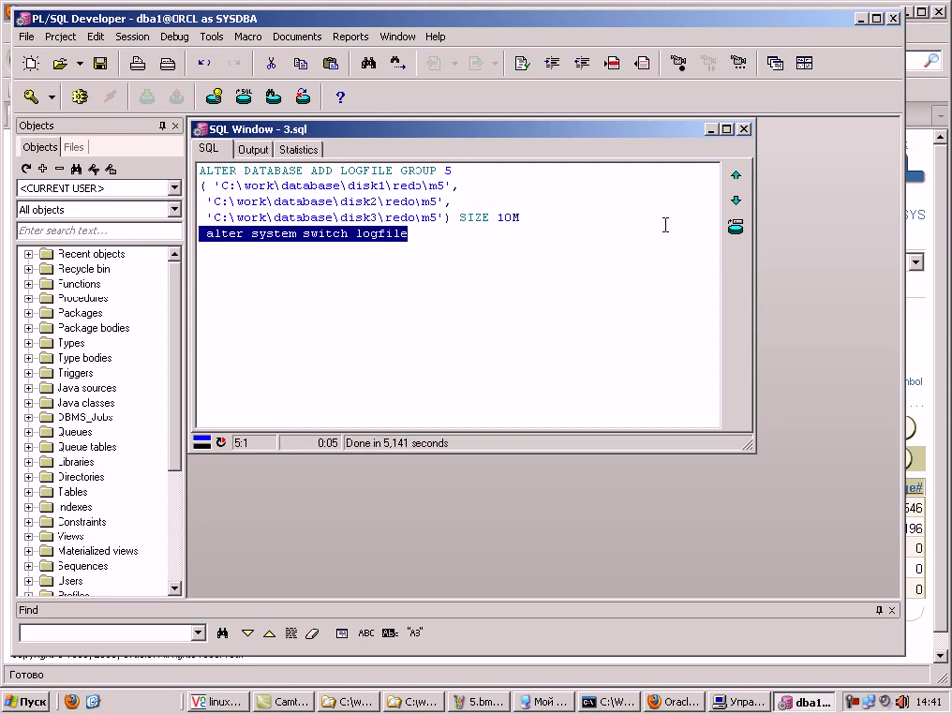
{"action": "key", "text": "F8"}
{"action": "key", "text": "F8"}
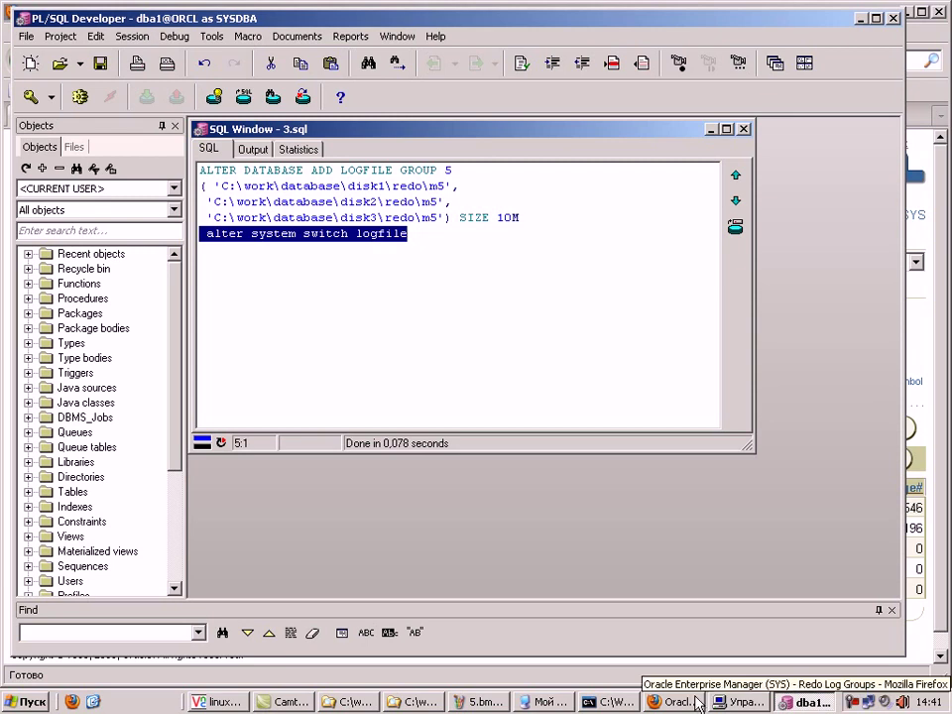
{"action": "left_click", "coordinate": [680, 701]}
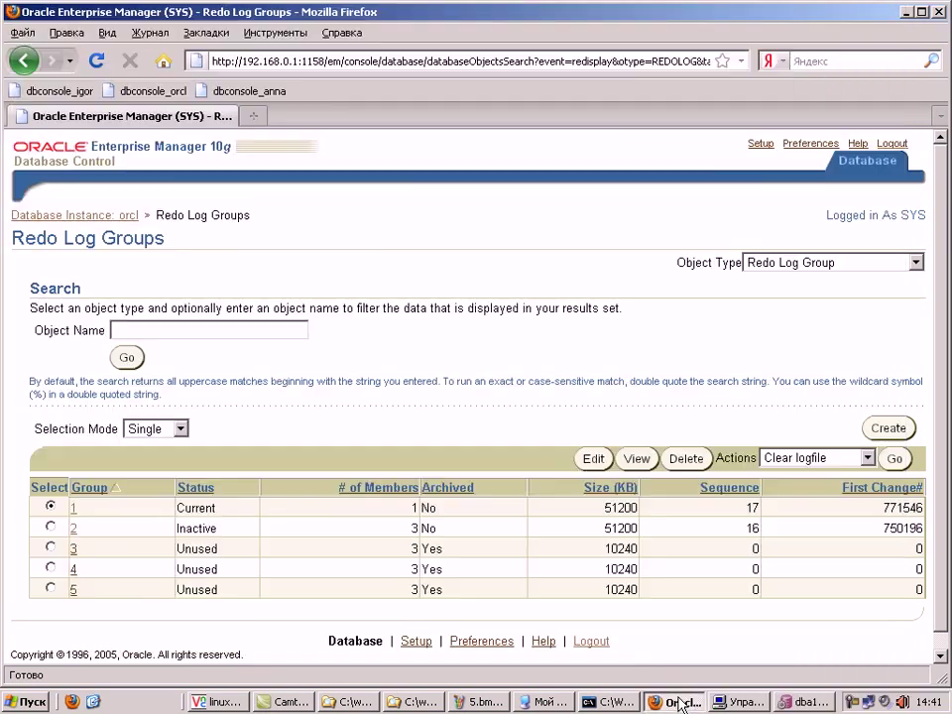
- Reload Redo Log Groups to see group 5 Current and groups 3–4 Active
{"action": "left_click", "coordinate": [99, 62]}
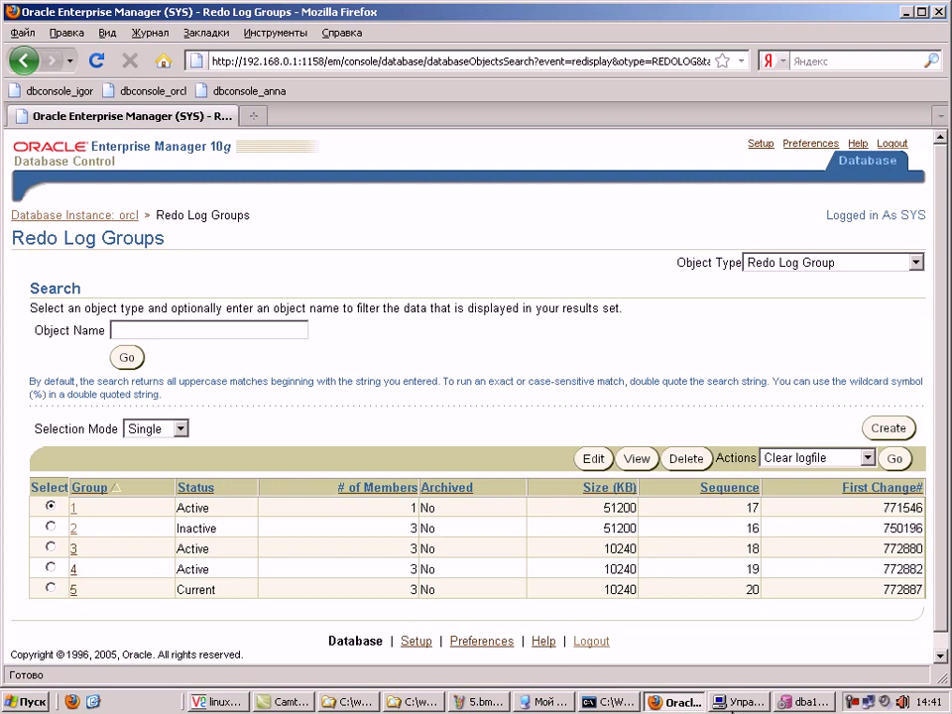
{"action": "left_click", "coordinate": [783, 701]}
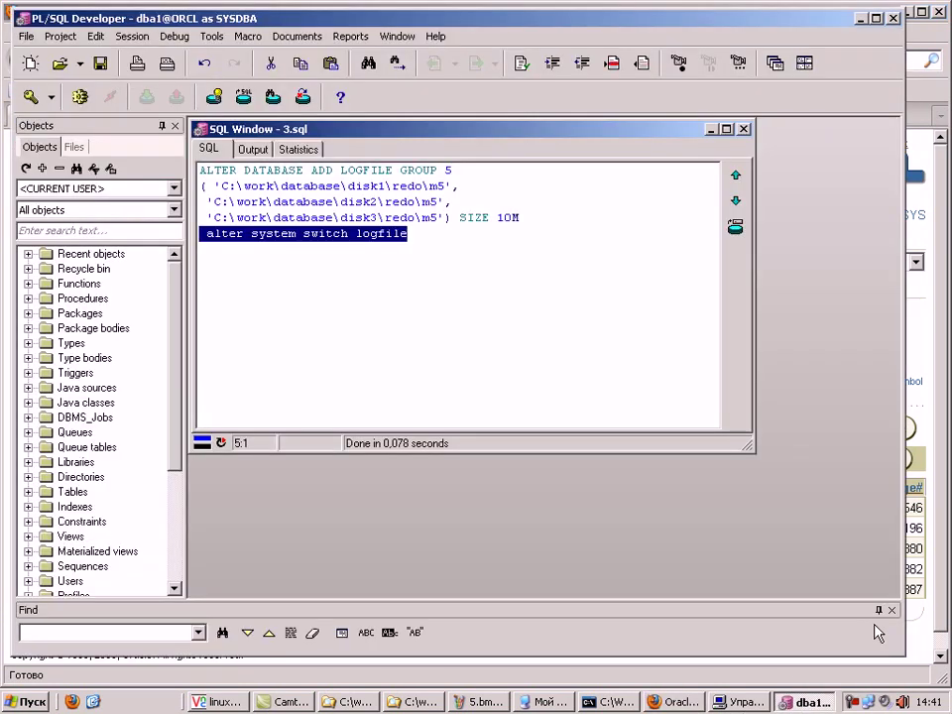
- Add 'alter system checkpoint' under the log switch line and execute it
{"action": "left_click", "coordinate": [711, 254]}
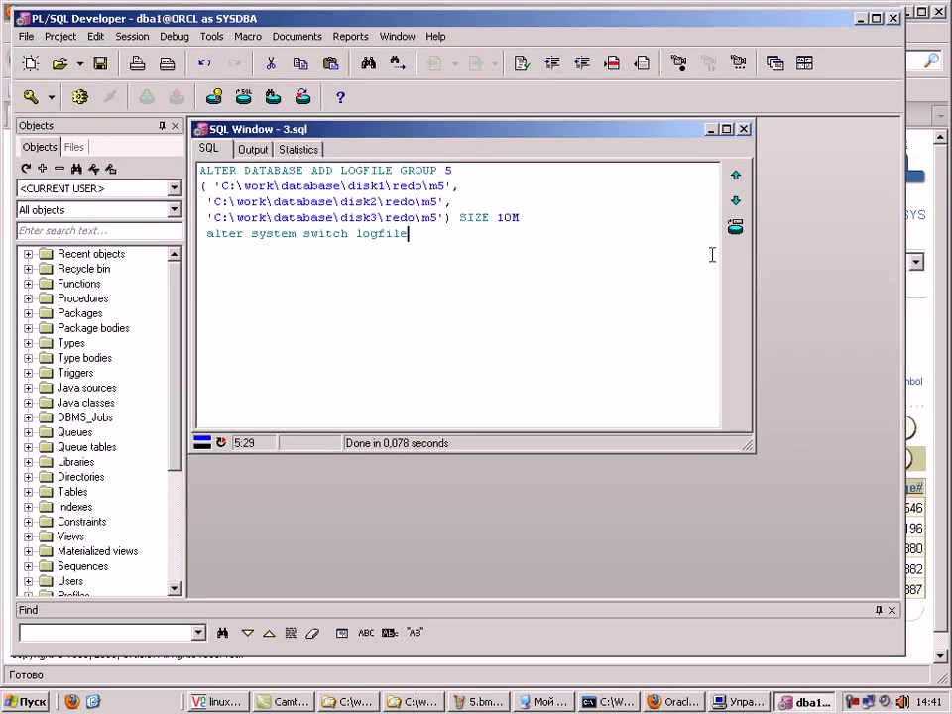
{"action": "type", "text": "alter system c"}
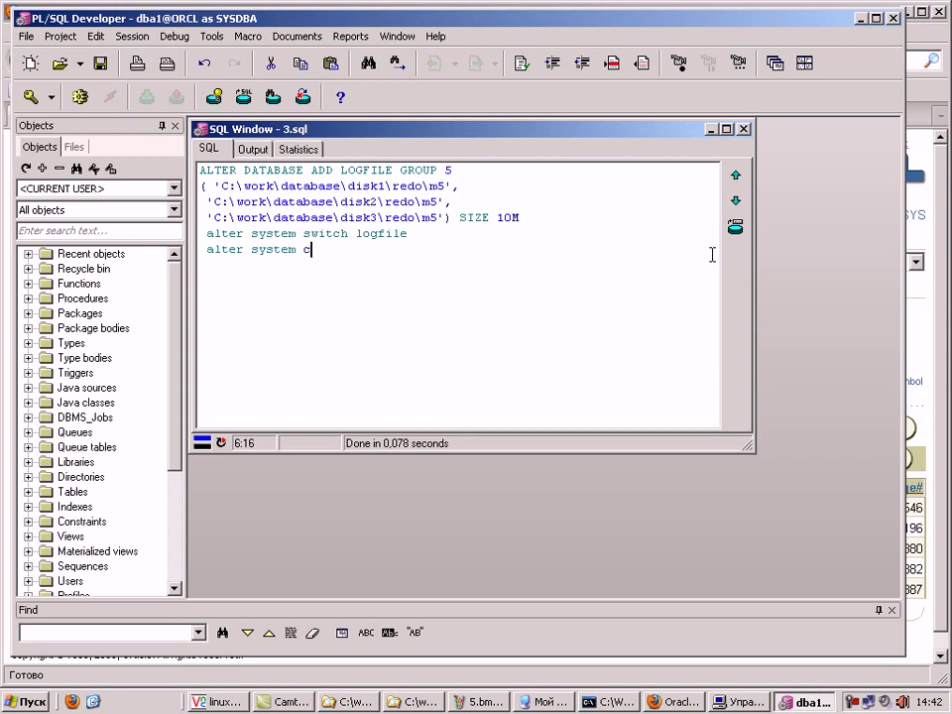
{"action": "type", "text": "heck"}
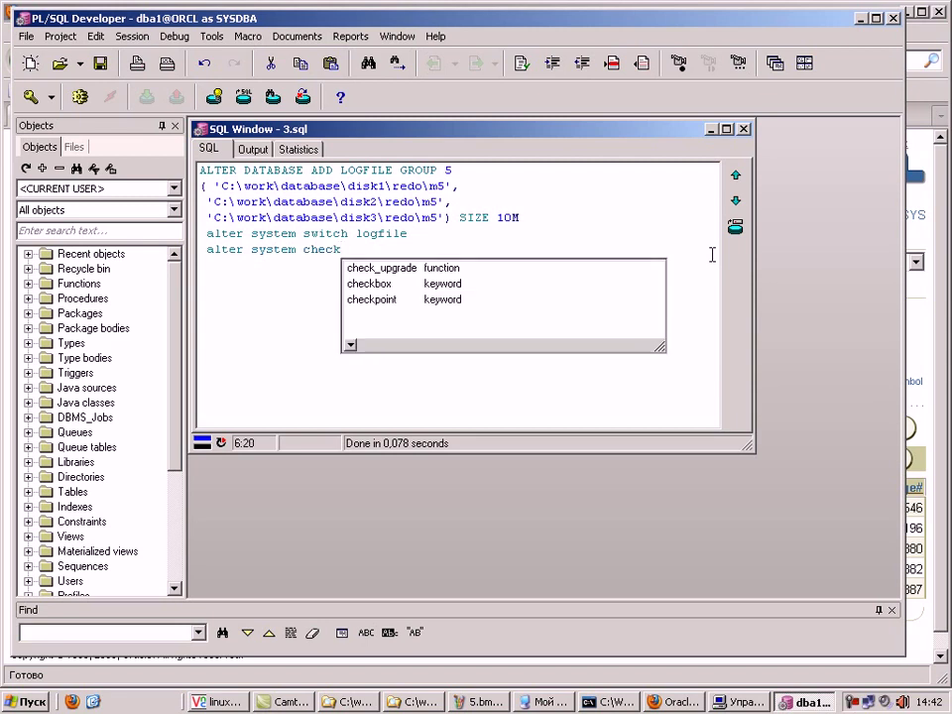
{"action": "key", "text": "BackSpace"}
{"action": "type", "text": "p"}
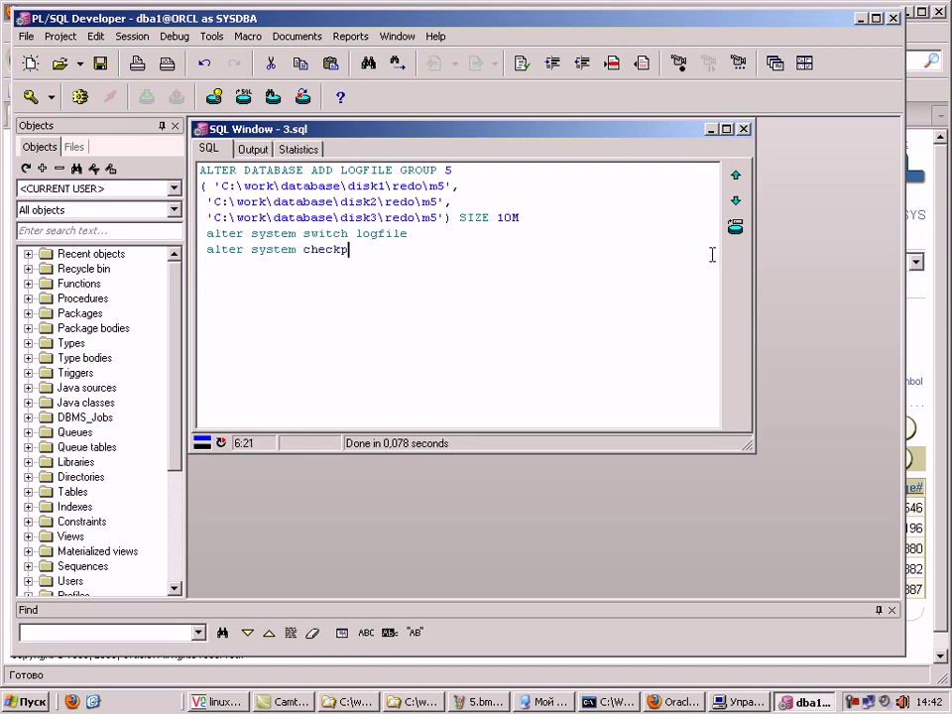
{"action": "type", "text": "oint"}
{"action": "key", "text": "shift+Home"}
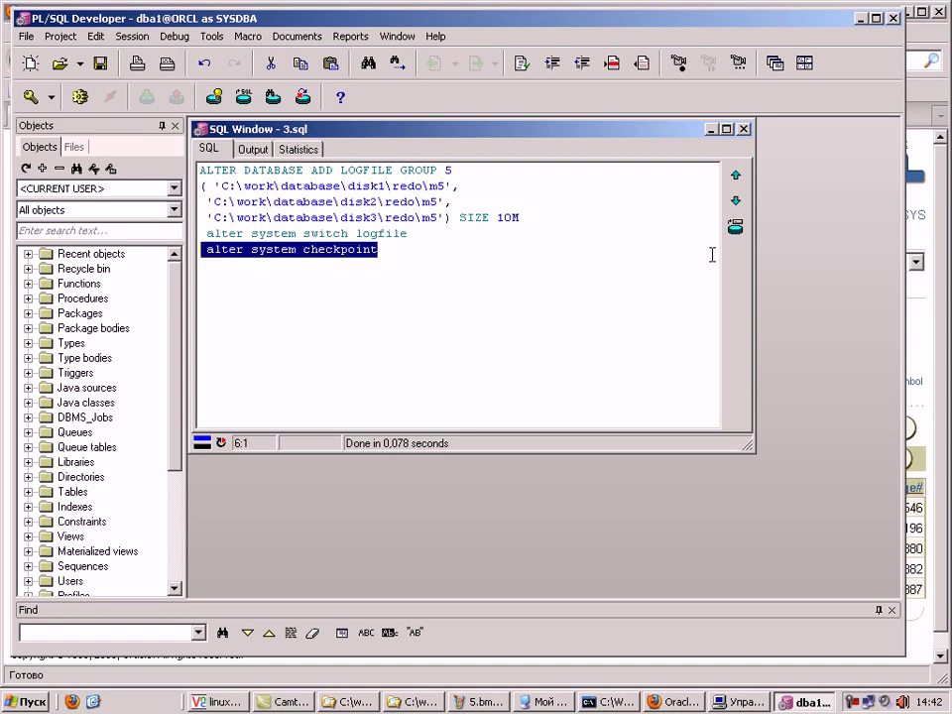
{"action": "key", "text": "F8"}
- Reload the group statuses and run Clear logfile on redo log group 1
{"action": "left_click", "coordinate": [677, 701]}
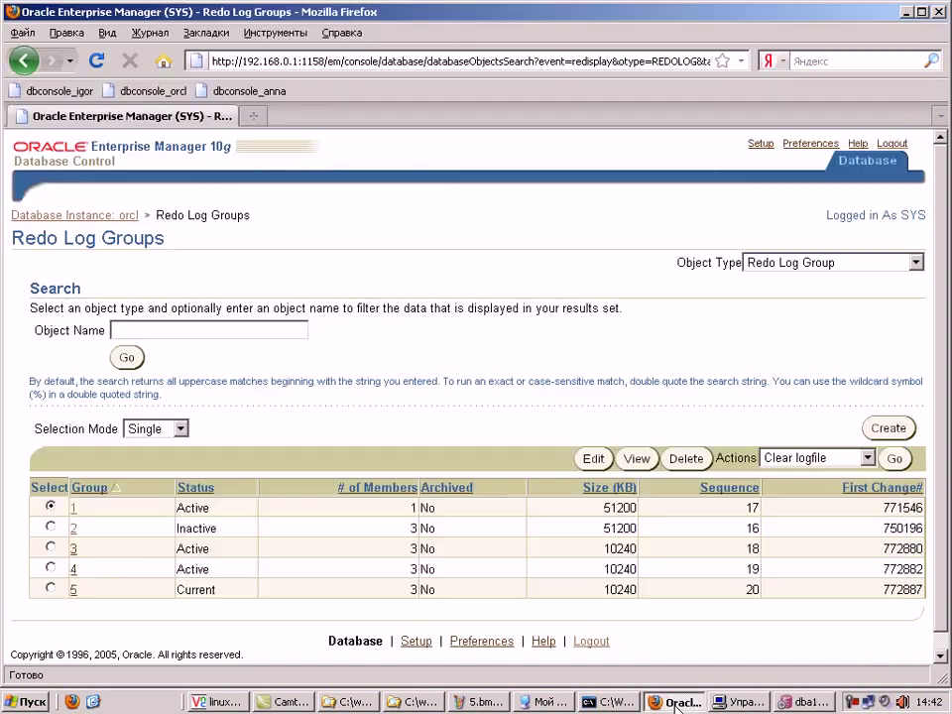
{"action": "left_click", "coordinate": [97, 61]}
{"action": "left_click", "coordinate": [97, 61]}
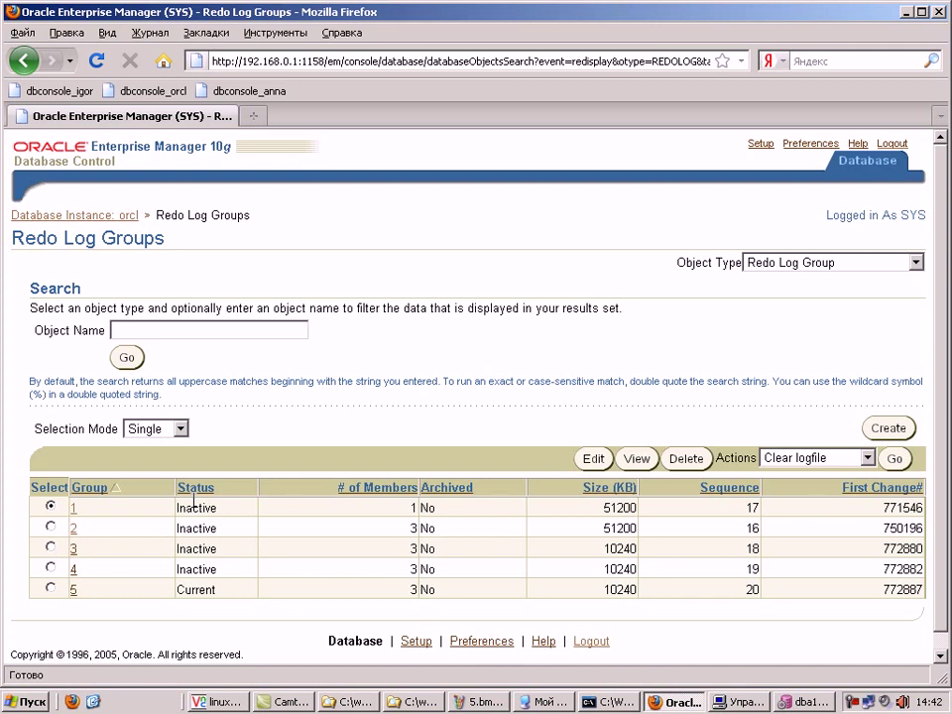
{"action": "left_click", "coordinate": [895, 461]}
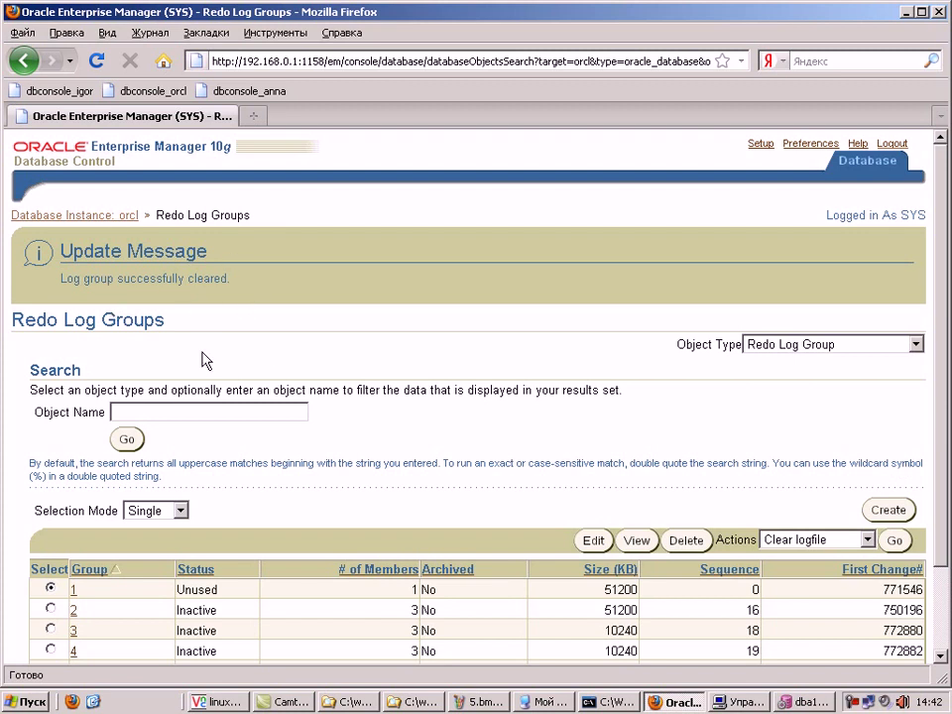
{"action": "scroll", "coordinate": [709, 228], "scroll_direction": "down", "scroll_amount": 2}
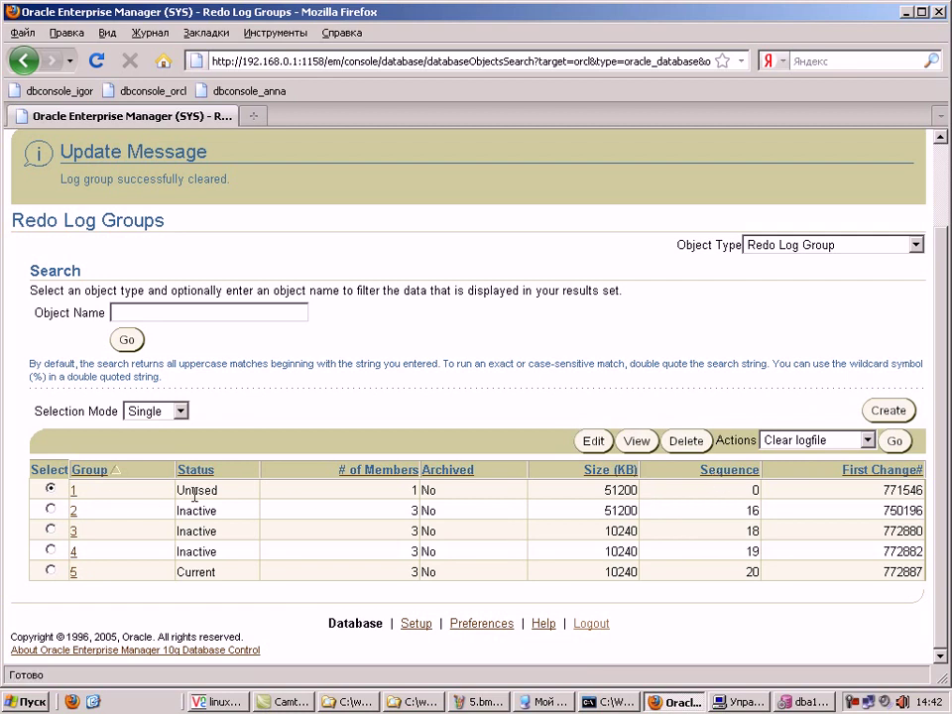
- Delete redo log groups 1 and 2, confirming each, leaving groups 3–5
{"action": "left_click", "coordinate": [683, 441]}
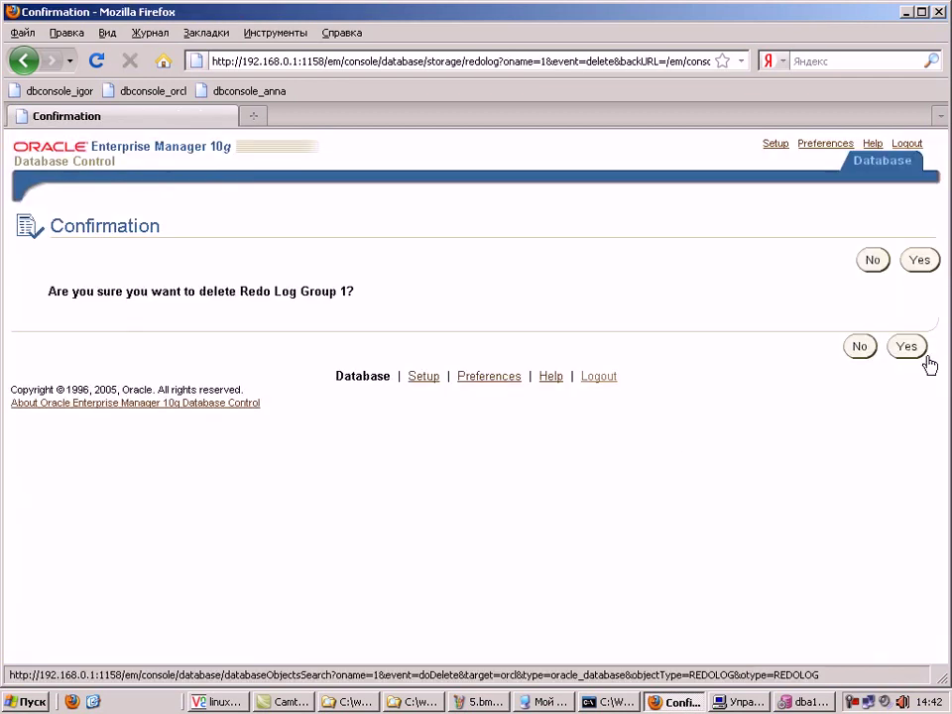
{"action": "left_click", "coordinate": [906, 347]}
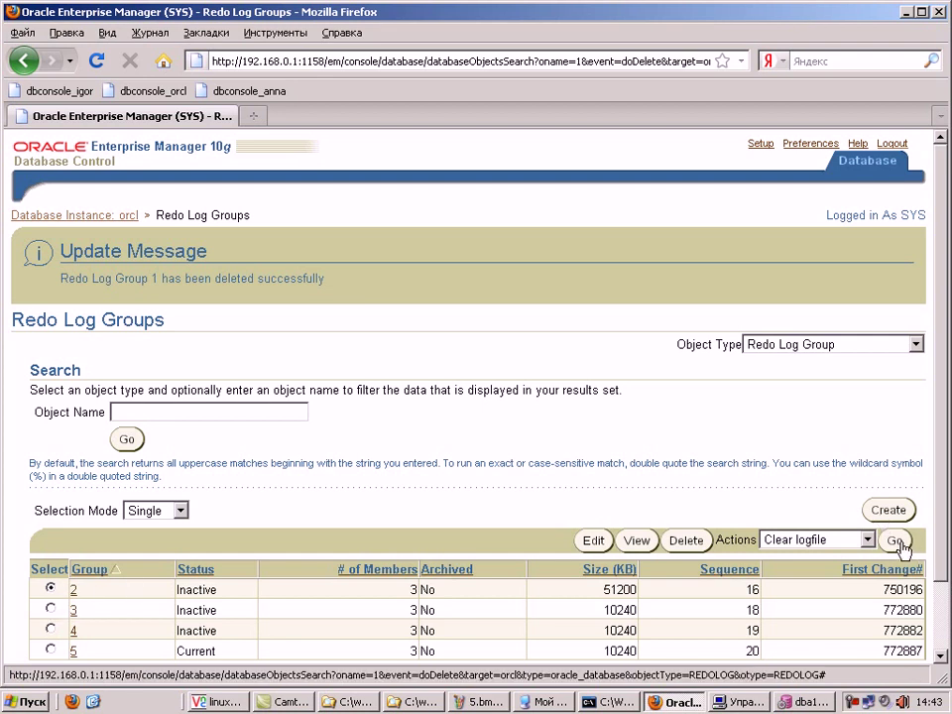
{"action": "left_click", "coordinate": [684, 541]}
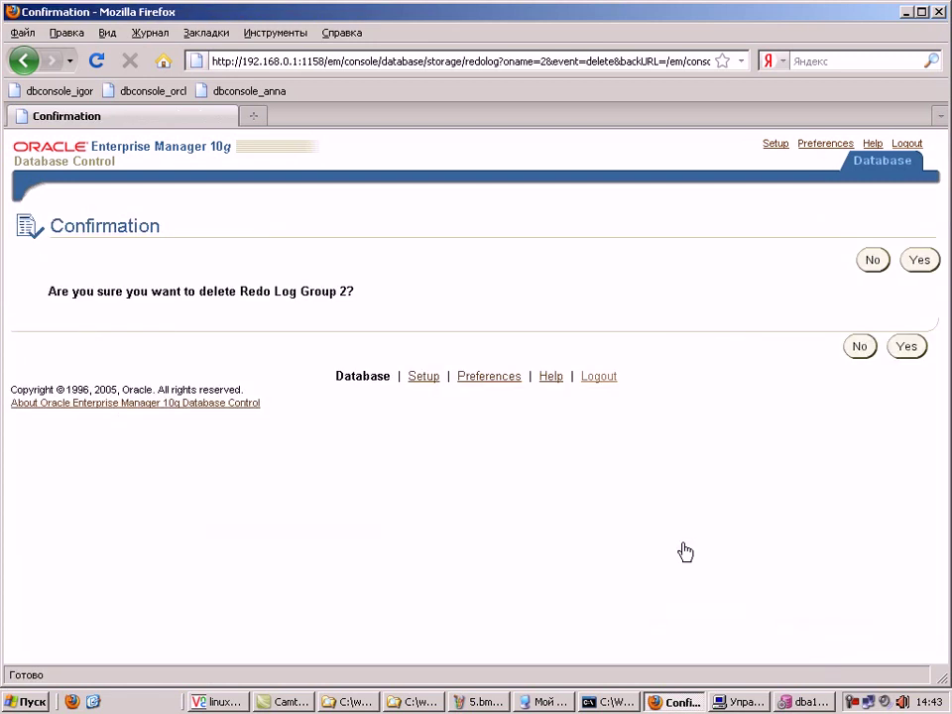
{"action": "left_click", "coordinate": [907, 349]}
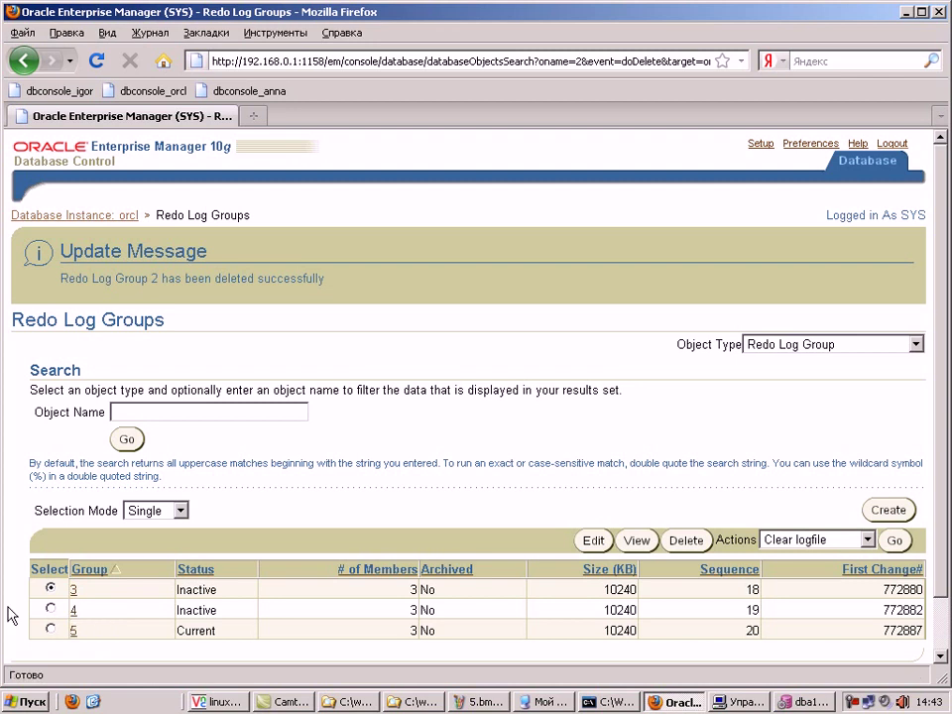
- Open redo log group 5's edit page, highlight its 10240 KB size, then bring up the disk3 redo folder
{"action": "left_click", "coordinate": [74, 631]}
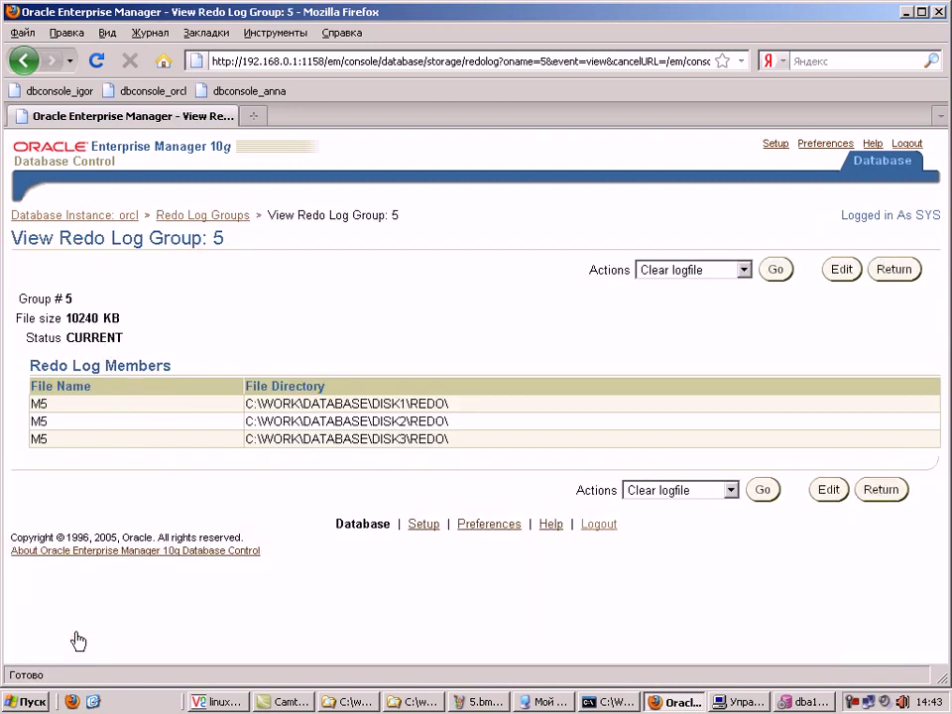
{"action": "left_click", "coordinate": [842, 270]}
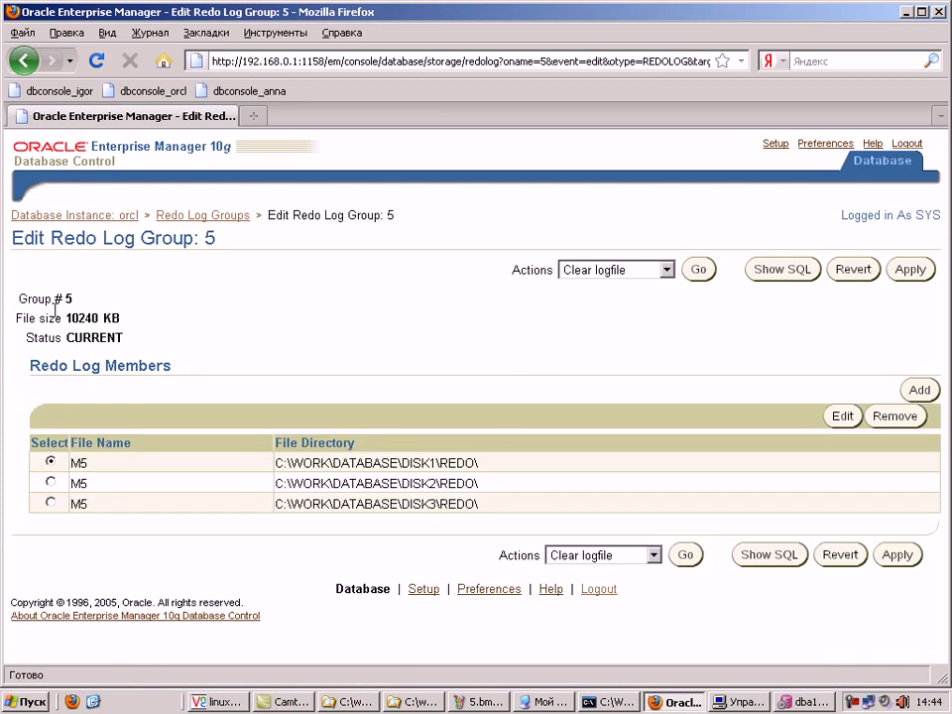
{"action": "left_click_drag", "start_coordinate": [67, 320], "coordinate": [131, 323]}
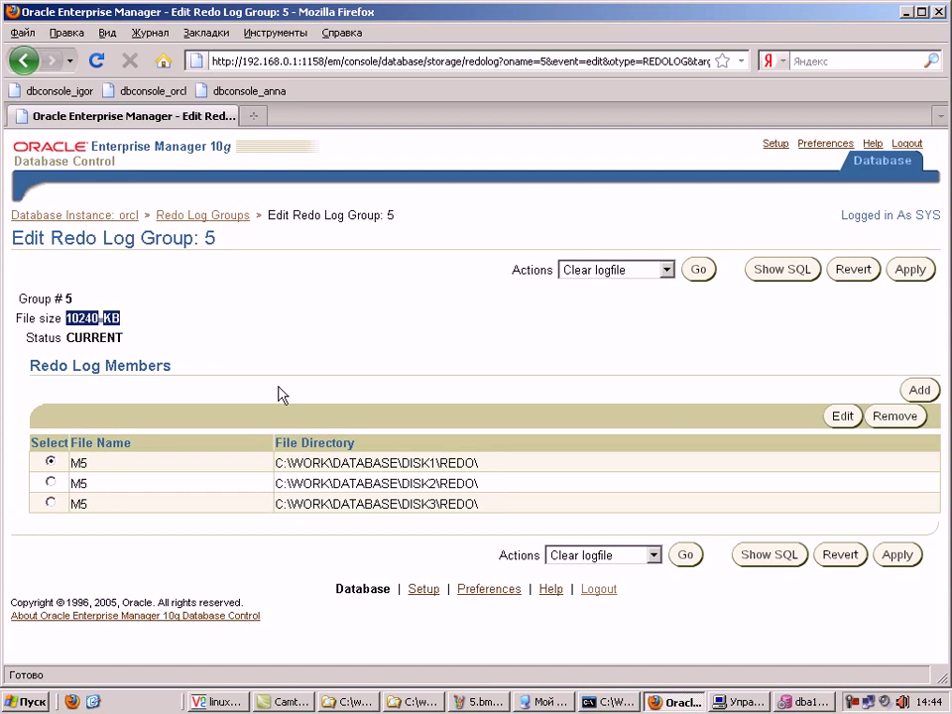
{"action": "left_click", "coordinate": [409, 702]}
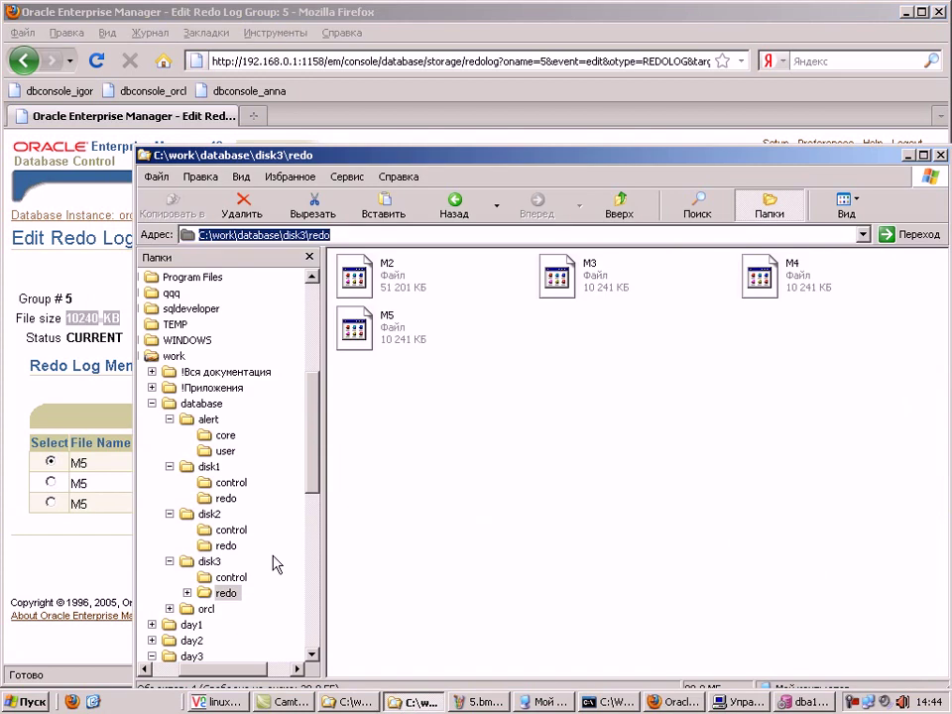
- Delete the M2 file from the disk1\redo and disk2\redo folders
{"action": "left_click", "coordinate": [227, 499]}
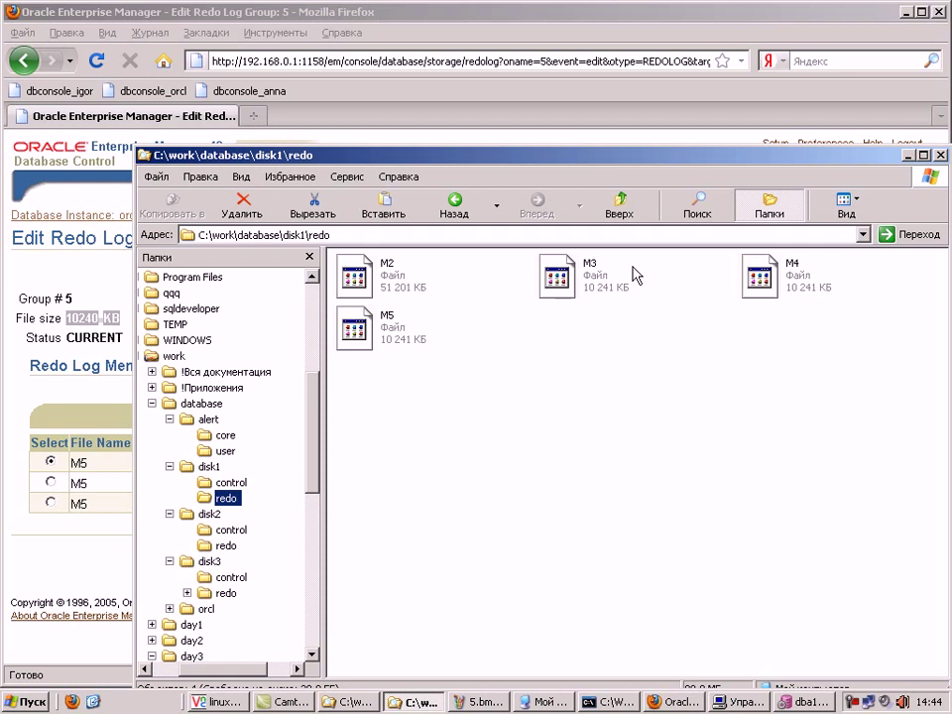
{"action": "left_click", "coordinate": [355, 281]}
{"action": "key", "text": "Delete"}
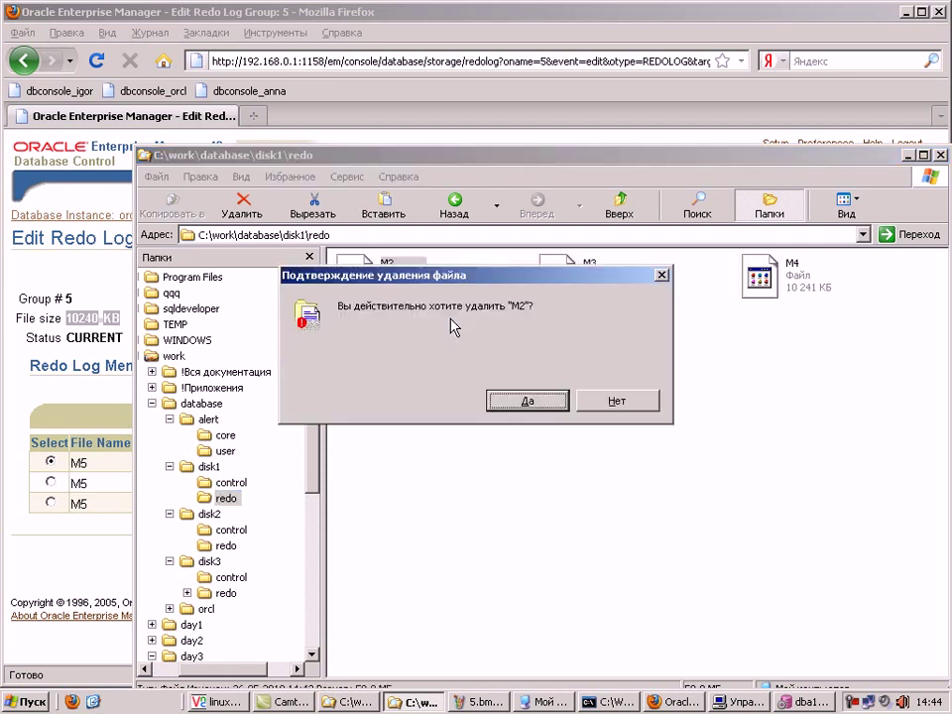
{"action": "key", "text": "Return"}
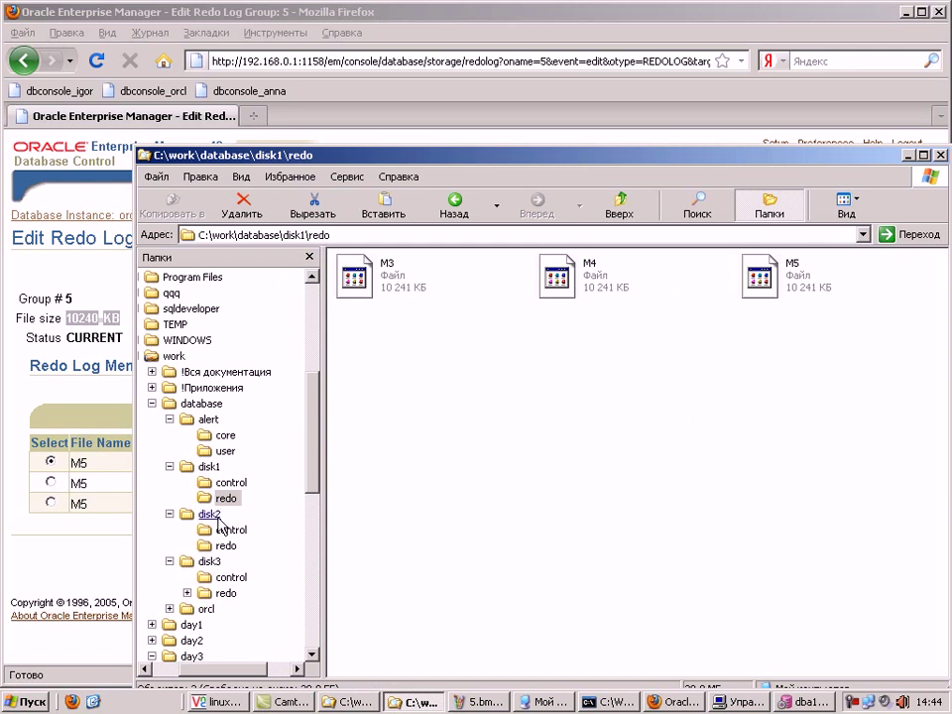
{"action": "left_click", "coordinate": [225, 545]}
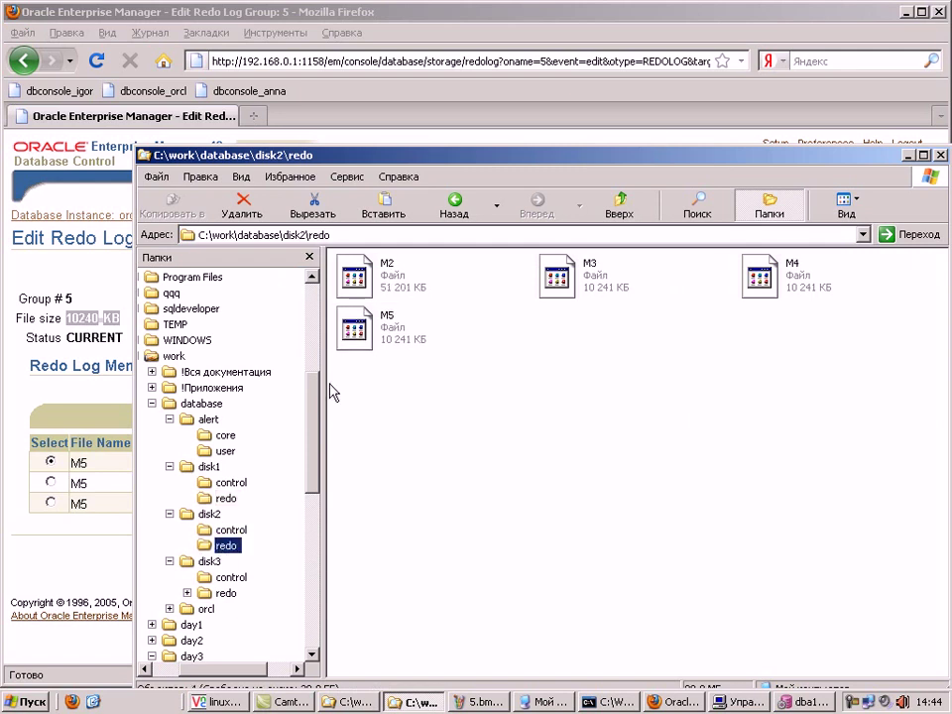
{"action": "left_click", "coordinate": [354, 282]}
{"action": "key", "text": "Delete"}
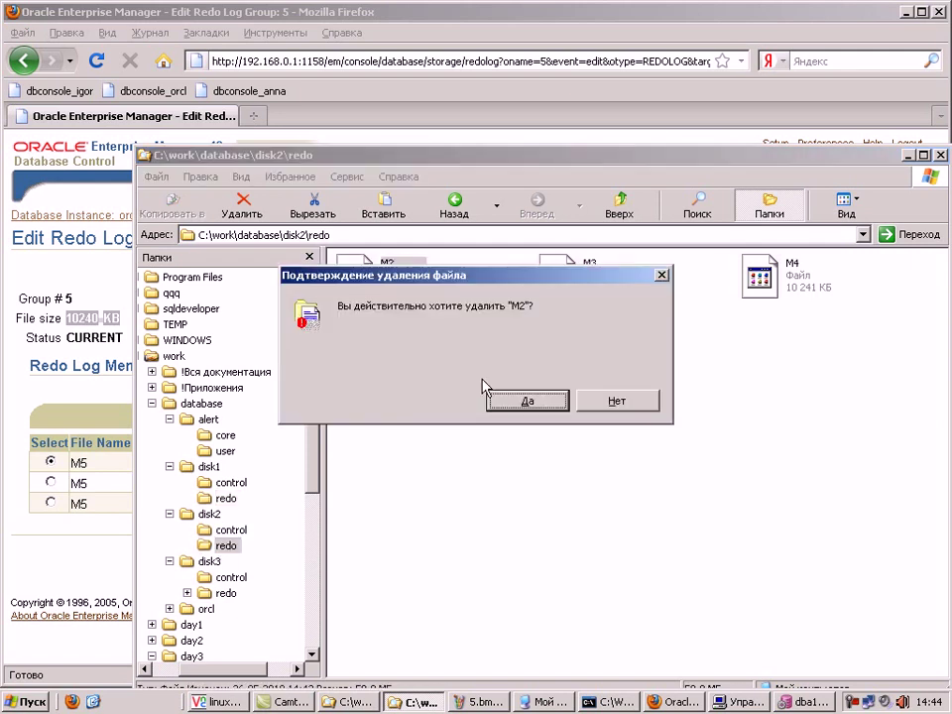
{"action": "left_click", "coordinate": [491, 397]}
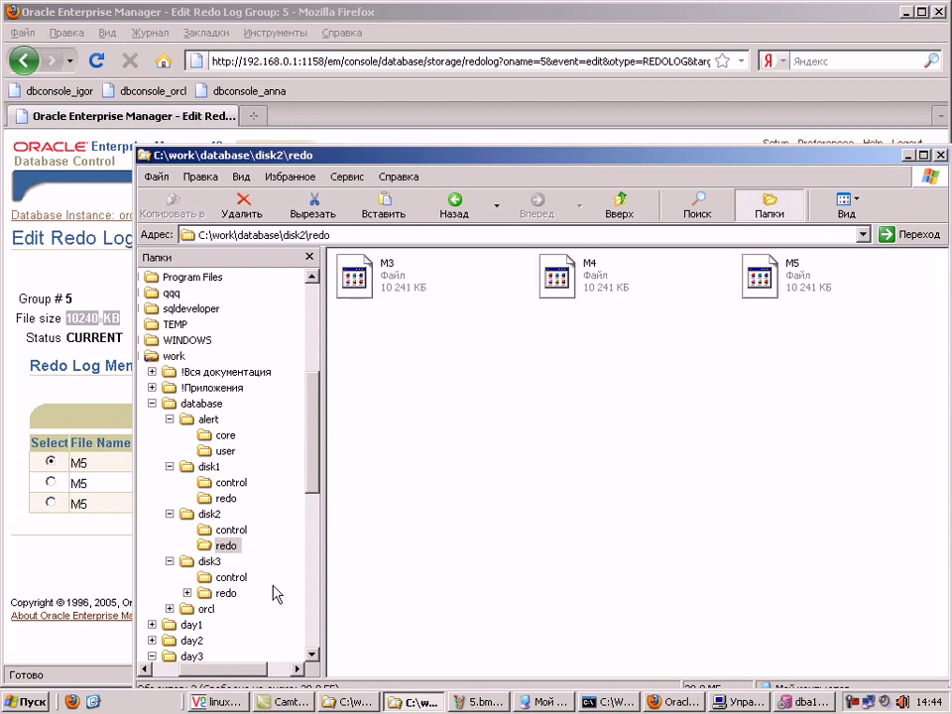
- Delete M2 from disk3\redo, leaving M3, M4 and M5, and reposition the window
{"action": "left_click", "coordinate": [228, 593]}
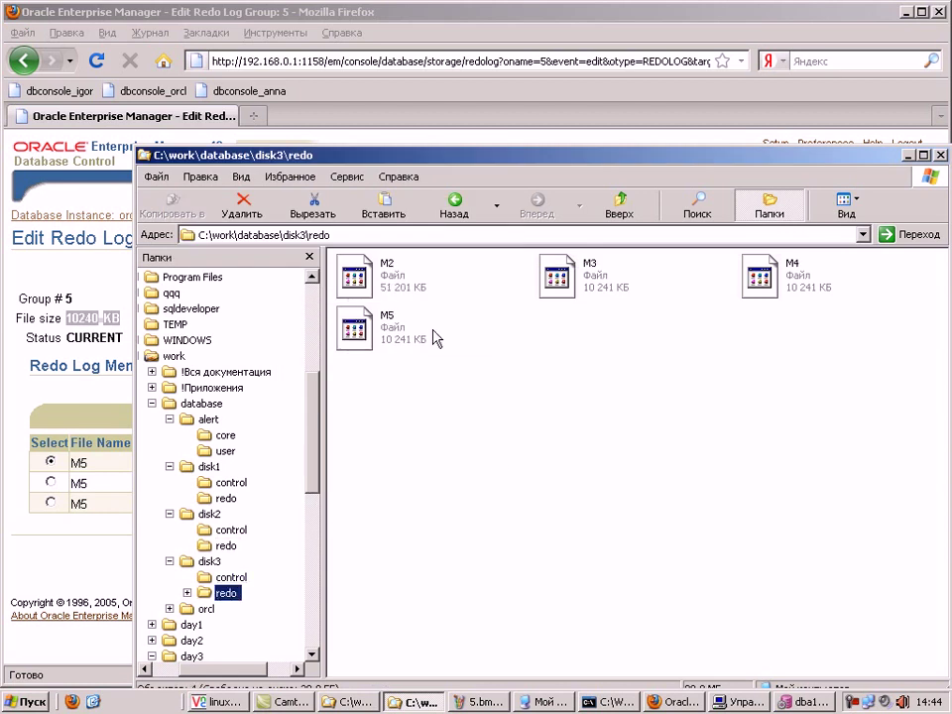
{"action": "key", "text": "Tab"}
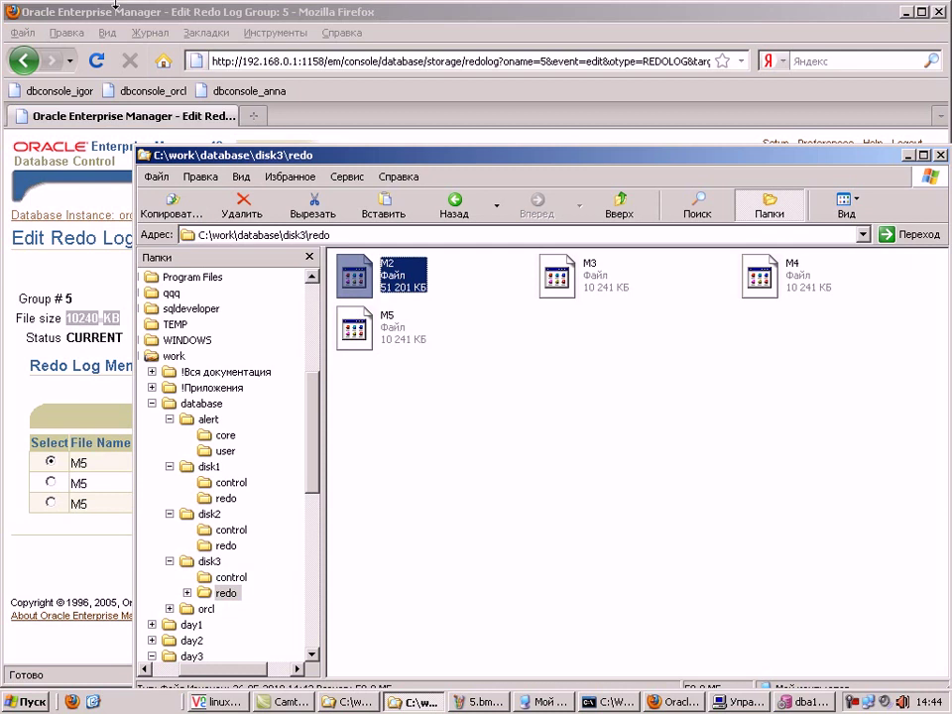
{"action": "key", "text": "Delete"}
{"action": "key", "text": "Return"}
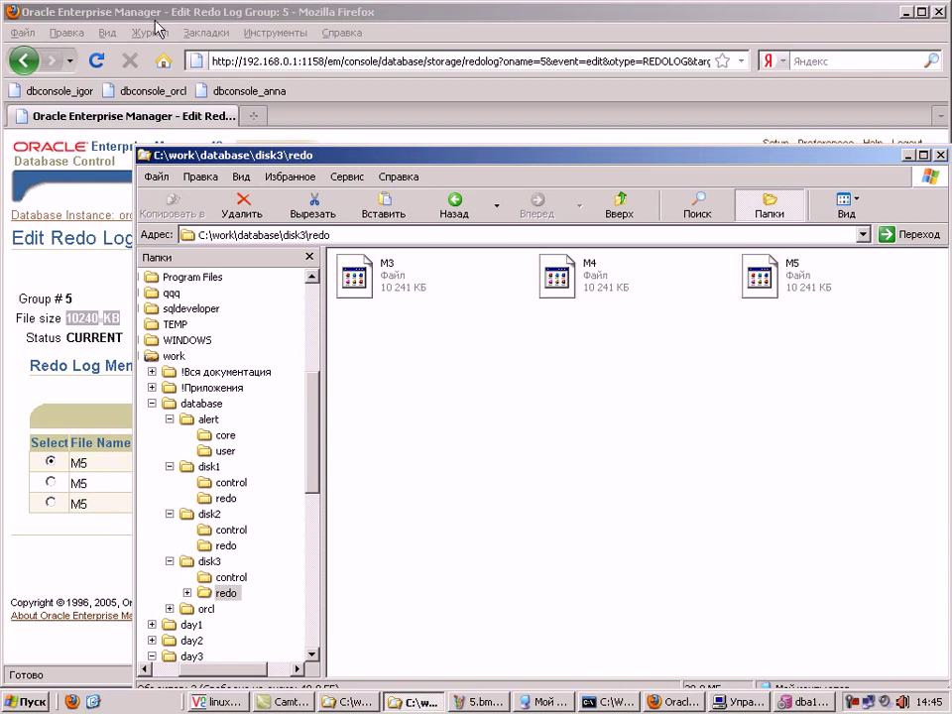
{"action": "left_click_drag", "start_coordinate": [389, 164], "coordinate": [329, 116]}
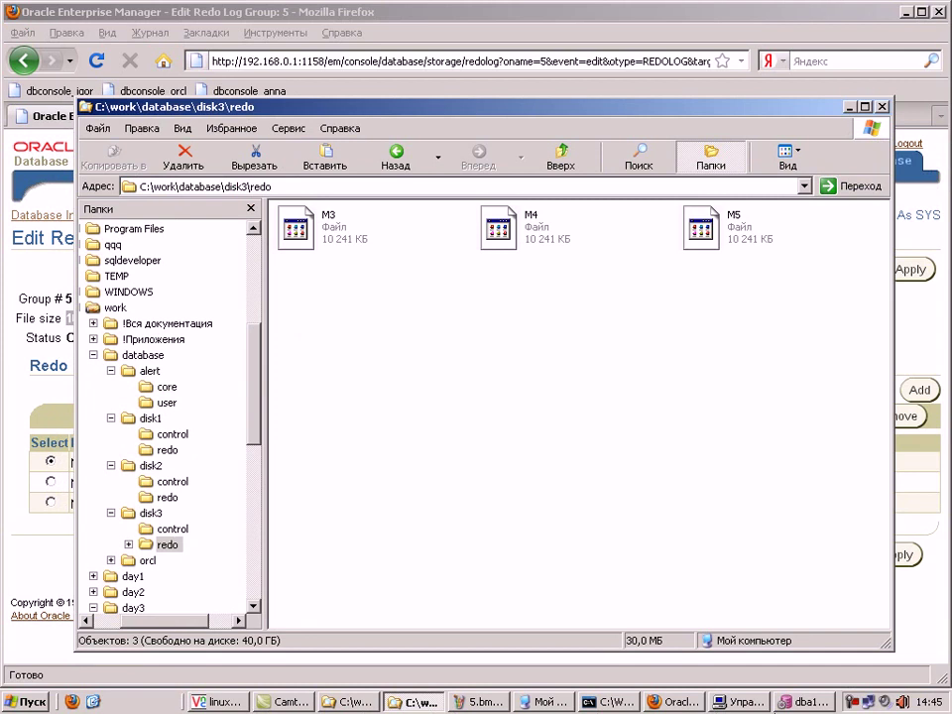
{"action": "left_click", "coordinate": [801, 702]}
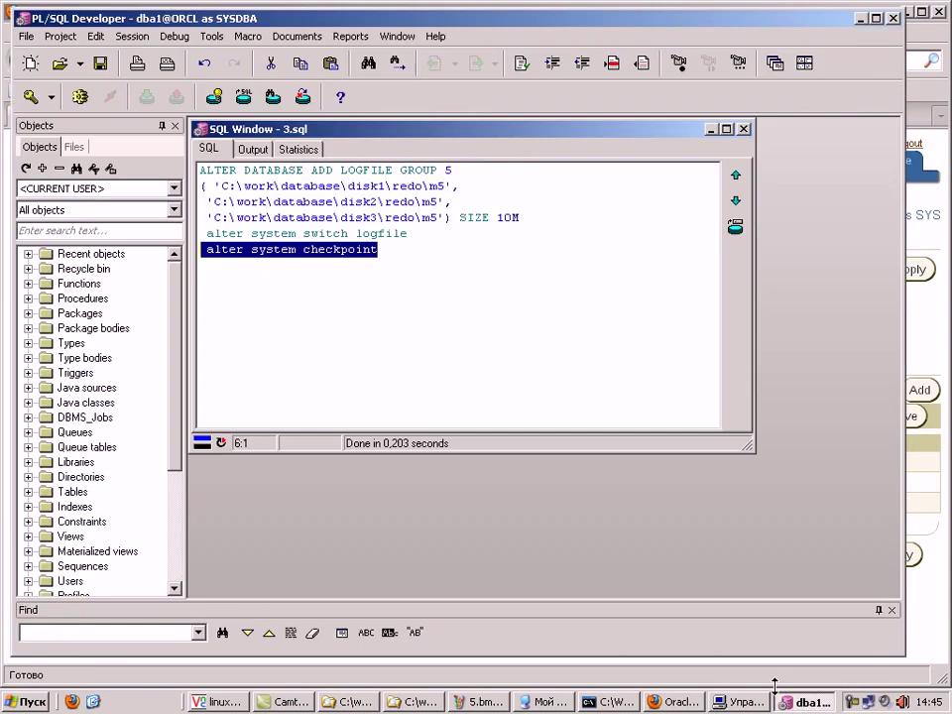
- Save the PL/SQL Developer script under the new name 4.sql
{"action": "left_click", "coordinate": [25, 35]}
{"action": "left_click", "coordinate": [85, 129]}
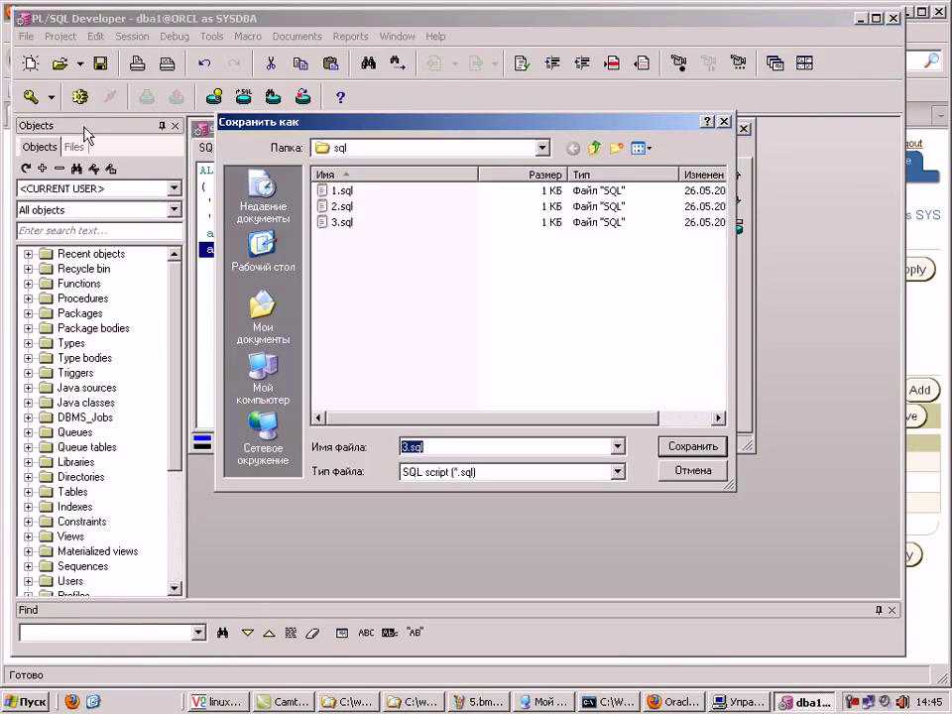
{"action": "type", "text": "4"}
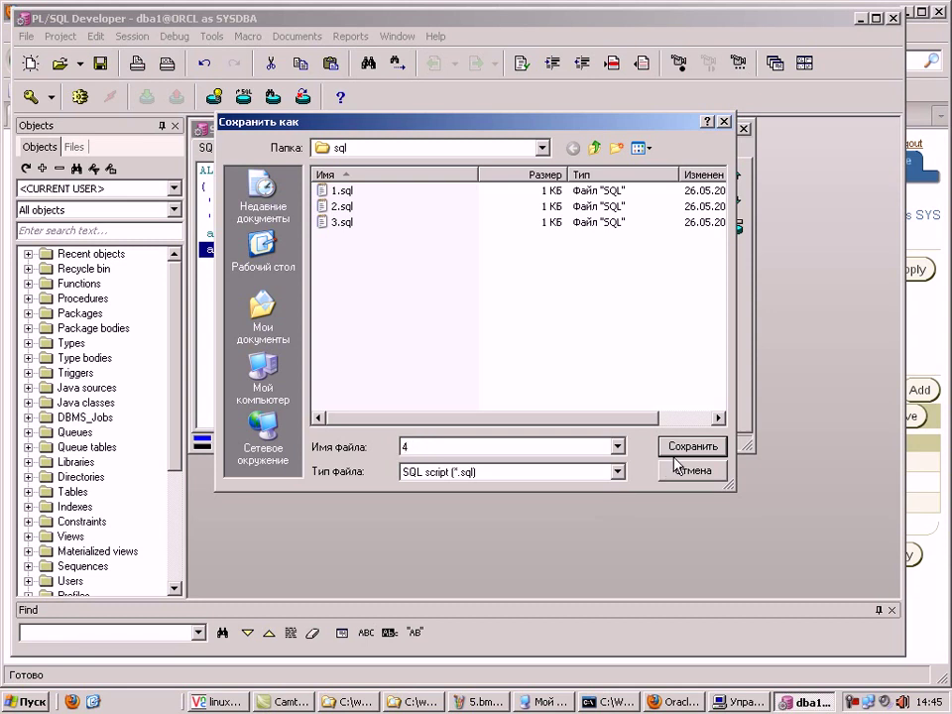
{"action": "left_click", "coordinate": [692, 448]}
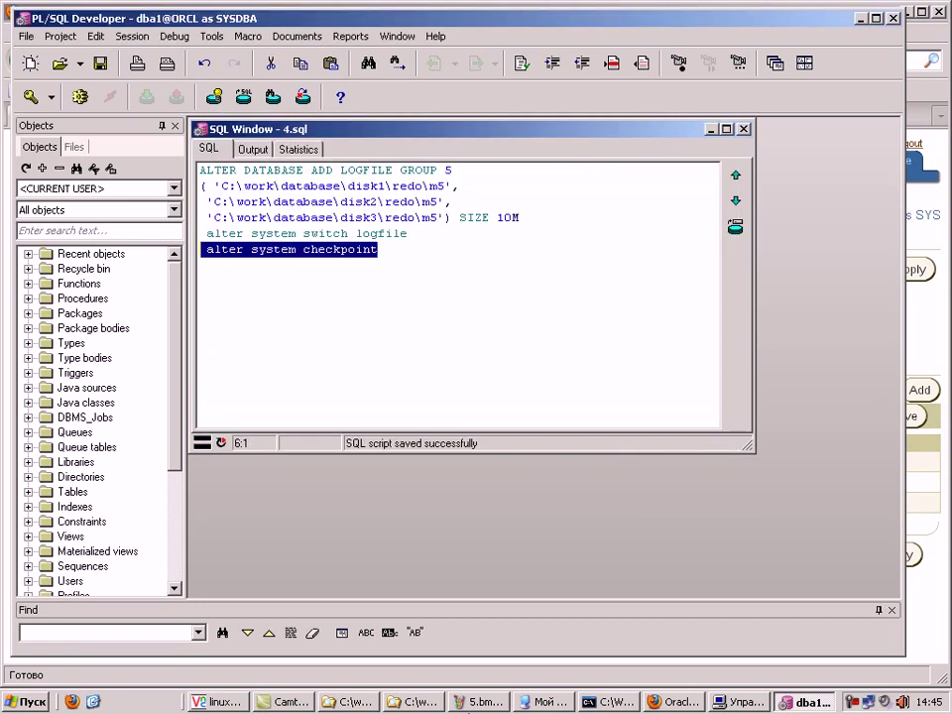
{"action": "left_click", "coordinate": [480, 701]}
- Save the drawing as 6.bmp and clear the canvas to blank
{"action": "left_click", "coordinate": [18, 30]}
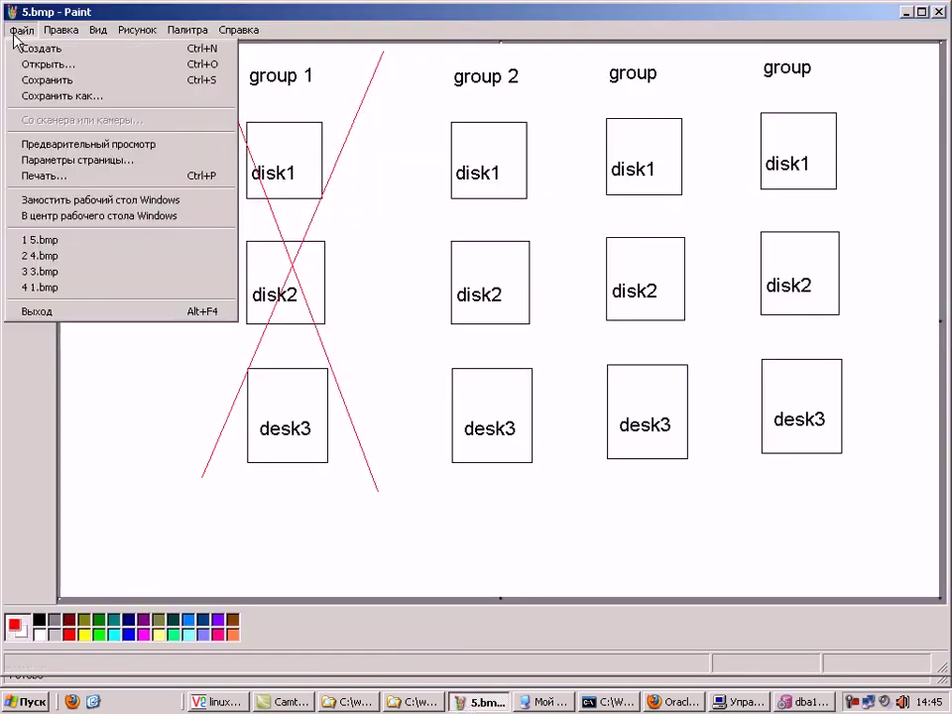
{"action": "left_click", "coordinate": [37, 97]}
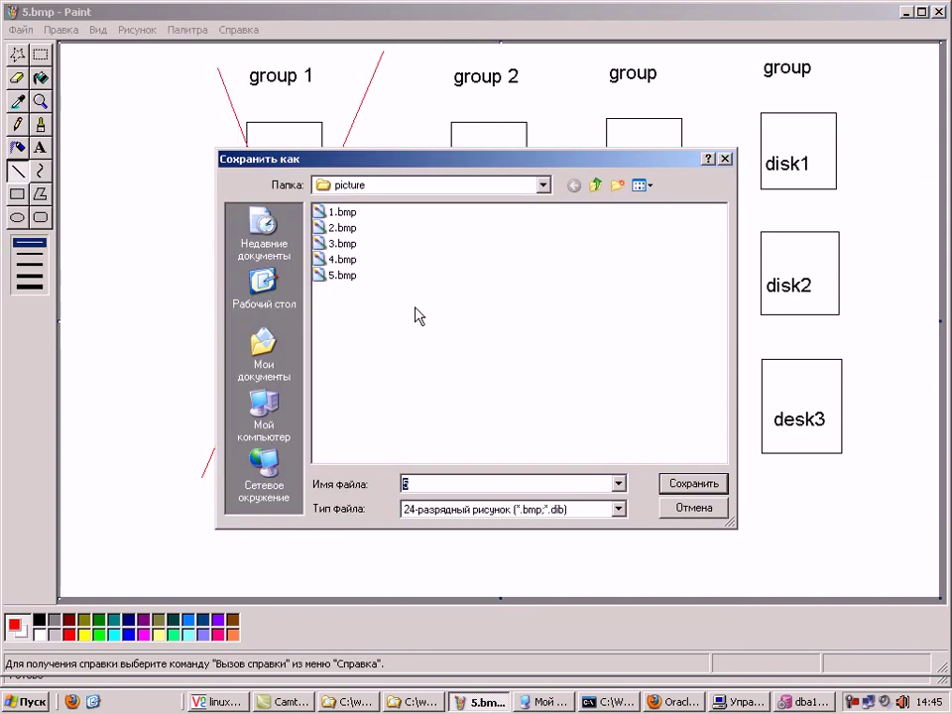
{"action": "type", "text": "6"}
{"action": "left_click", "coordinate": [678, 484]}
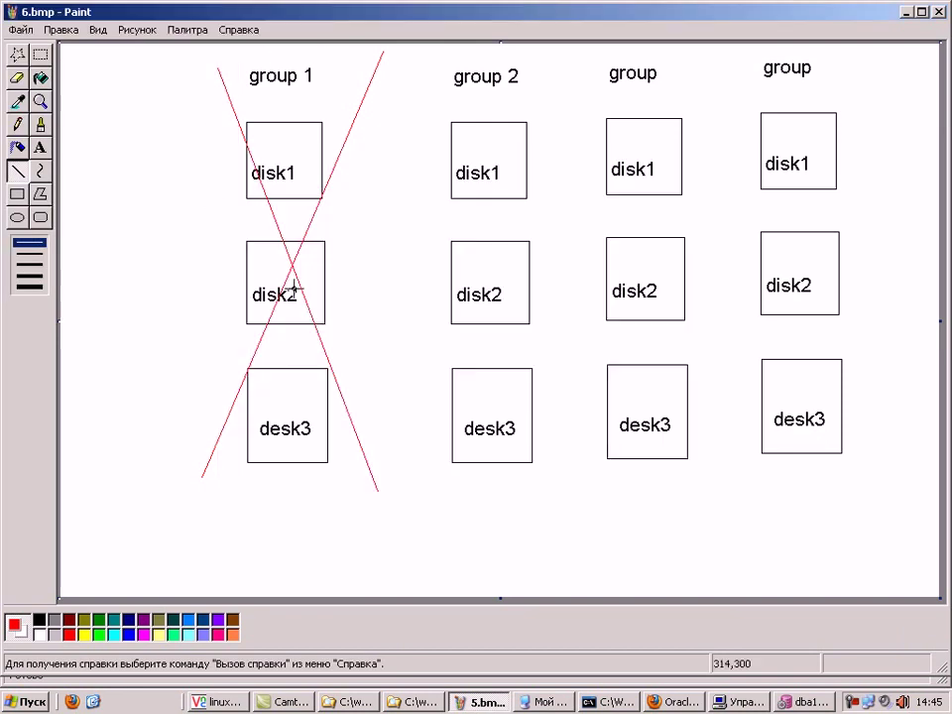
{"action": "key", "text": "ctrl+a"}
{"action": "key", "text": "Delete"}
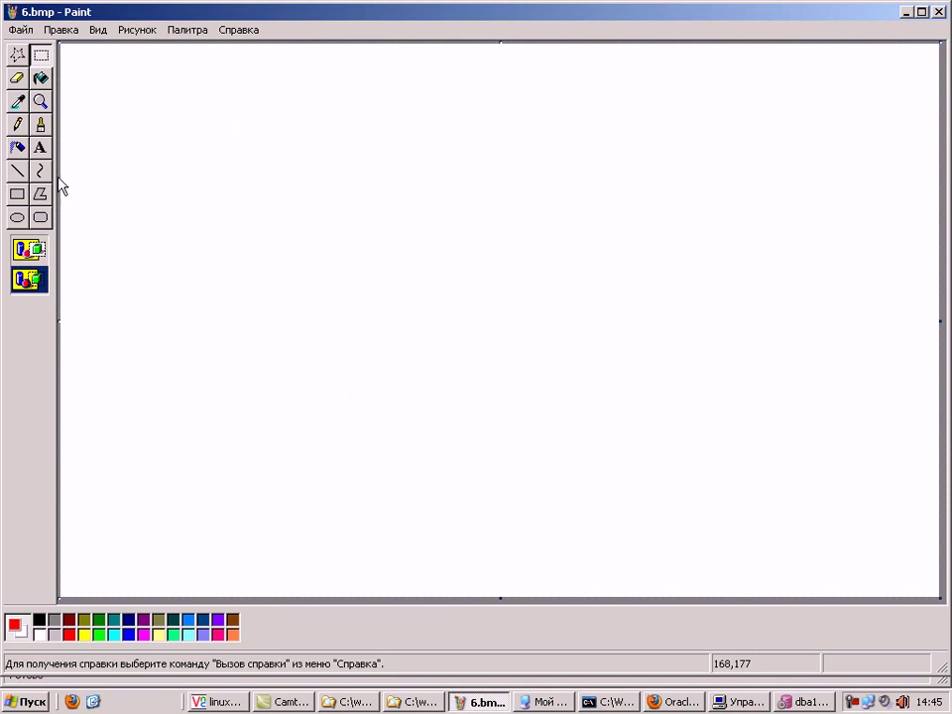
- Draw a tall black rounded rectangle at the top-left of the canvas
{"action": "left_click", "coordinate": [40, 217]}
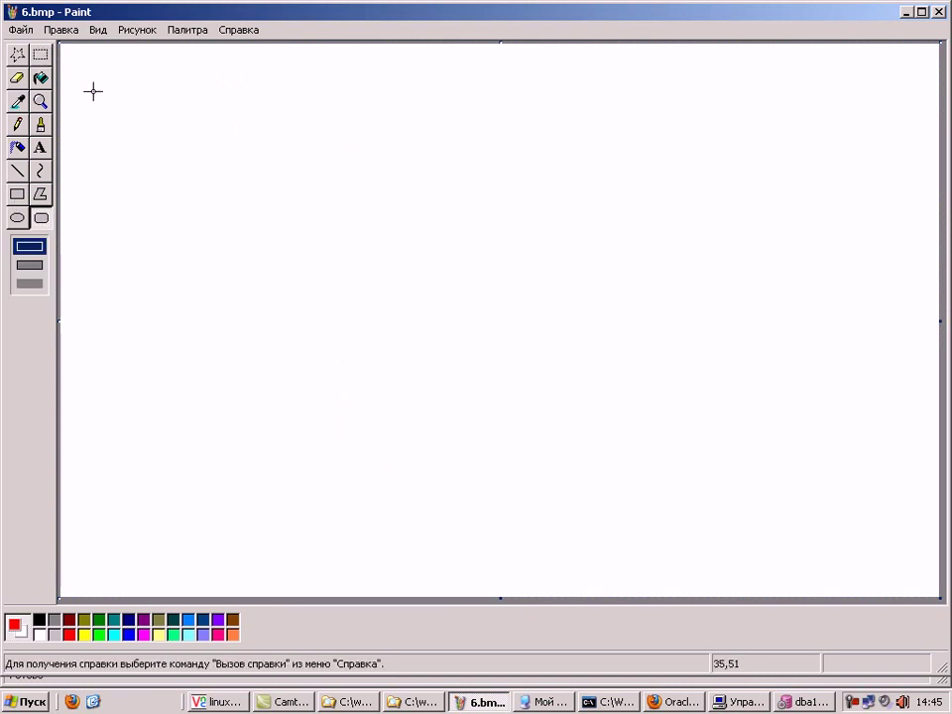
{"action": "left_click_drag", "start_coordinate": [94, 93], "coordinate": [183, 184]}
{"action": "key", "text": "ctrl+z"}
{"action": "left_click", "coordinate": [39, 619]}
{"action": "left_click_drag", "start_coordinate": [100, 63], "coordinate": [193, 187]}
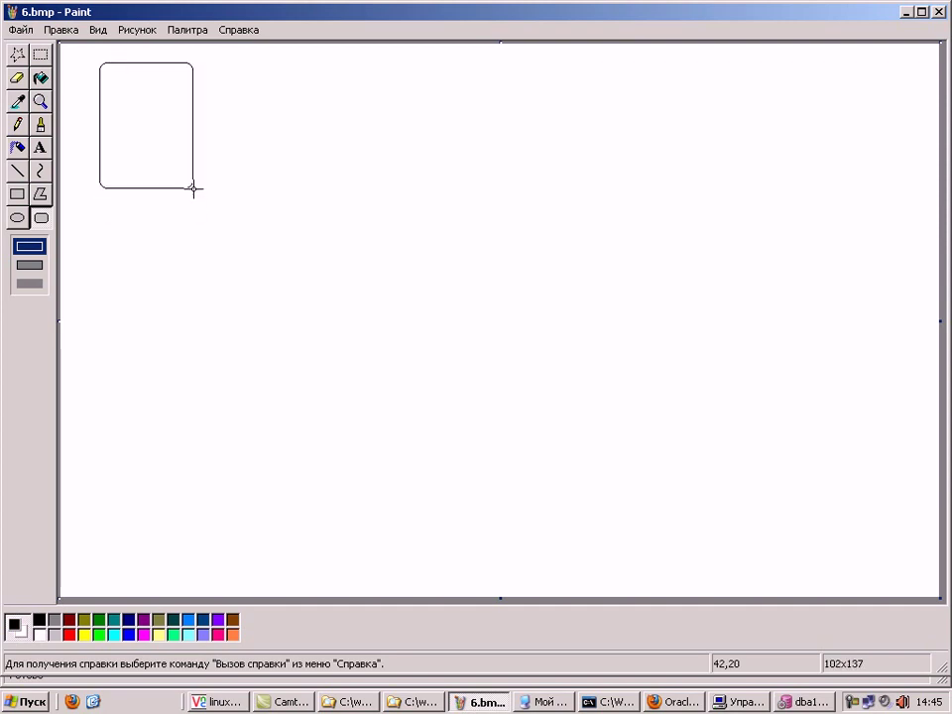
- Label the box Others with pwdfile, pfile and spfile on separate lines, then draw a second box beside it
{"action": "left_click", "coordinate": [39, 148]}
{"action": "left_click_drag", "start_coordinate": [102, 69], "coordinate": [221, 195]}
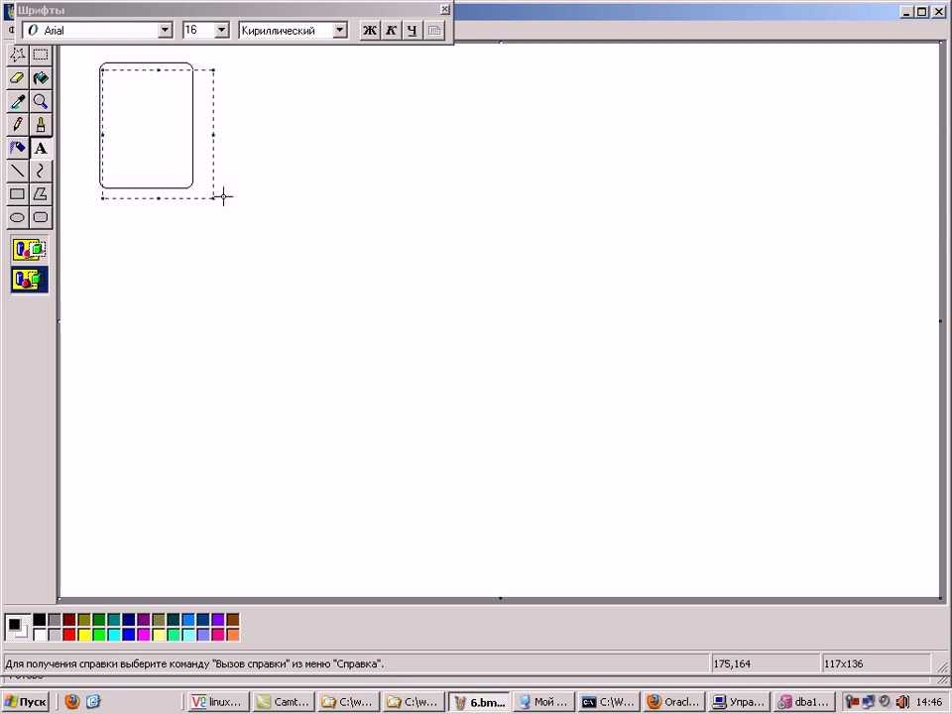
{"action": "type", "text": "Р"}
{"action": "key", "text": "BackSpace"}
{"action": "type", "text": "Others"}
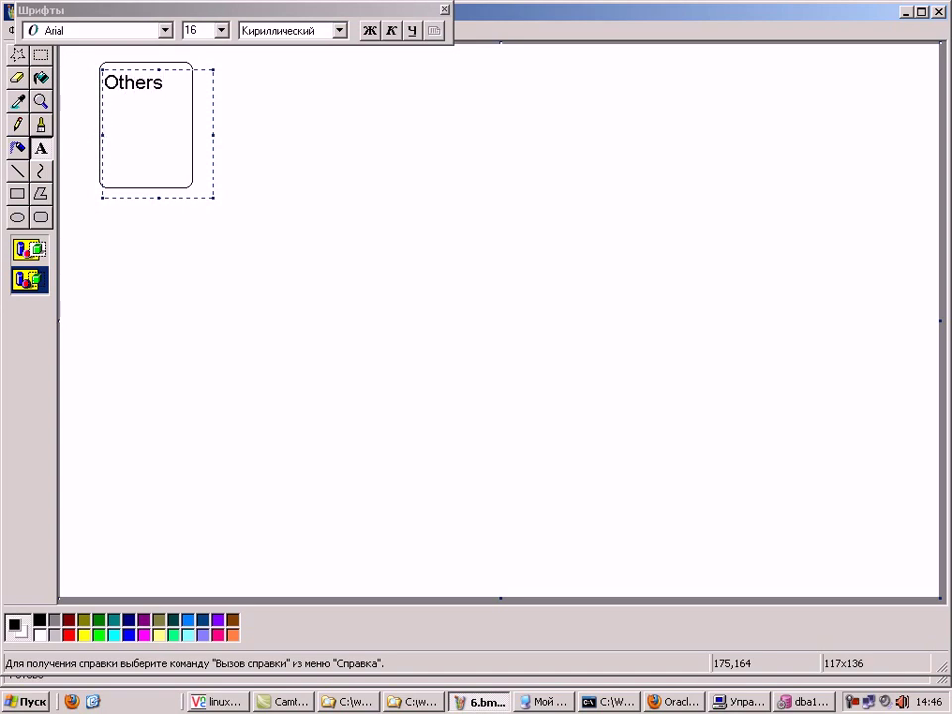
{"action": "key", "text": "Return"}
{"action": "type", "text": "pw"}
{"action": "type", "text": "dfile"}
{"action": "key", "text": "Return"}
{"action": "type", "text": "pfile"}
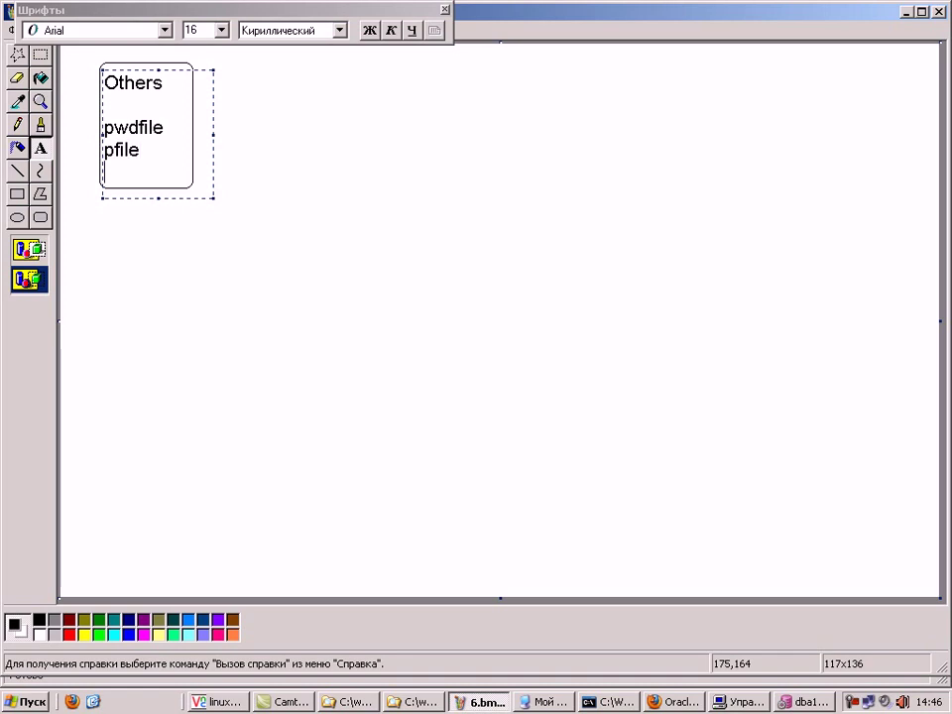
{"action": "key", "text": "Return"}
{"action": "type", "text": "spfile"}
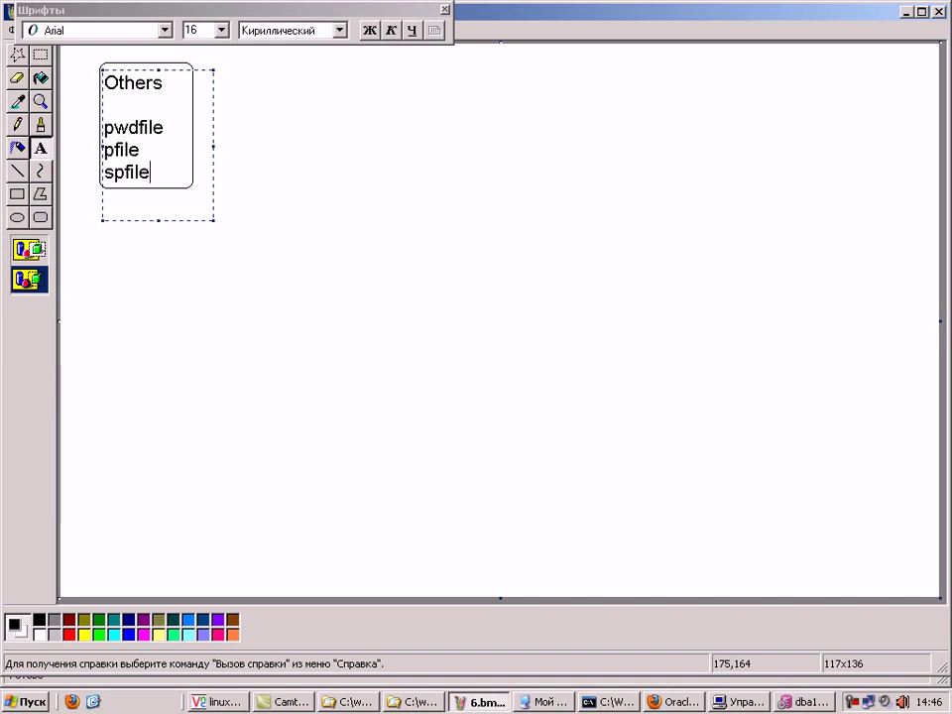
{"action": "left_click", "coordinate": [296, 175]}
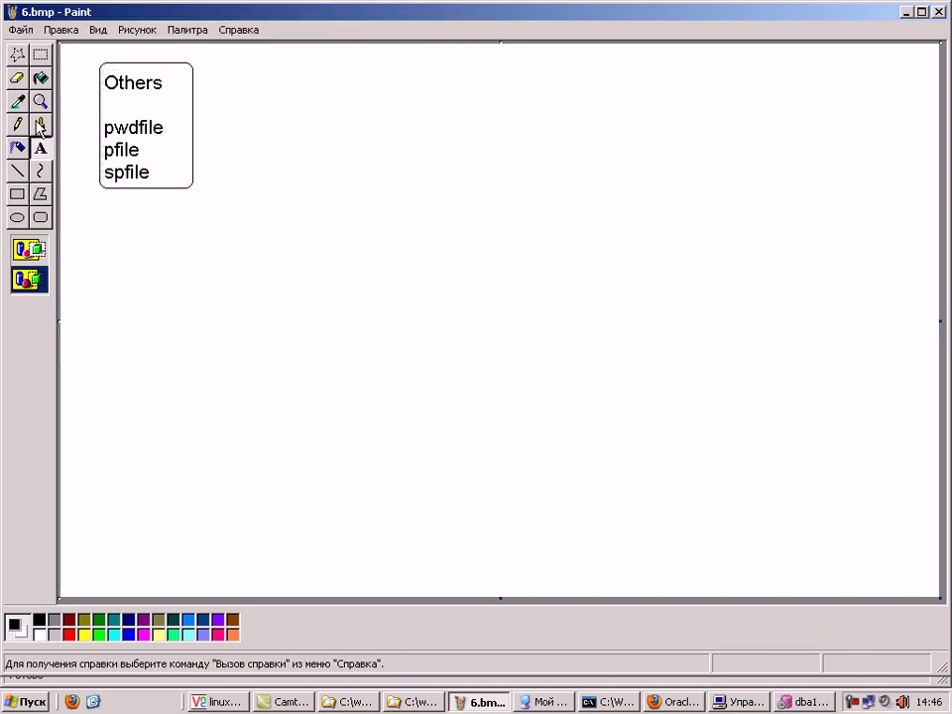
{"action": "left_click", "coordinate": [41, 218]}
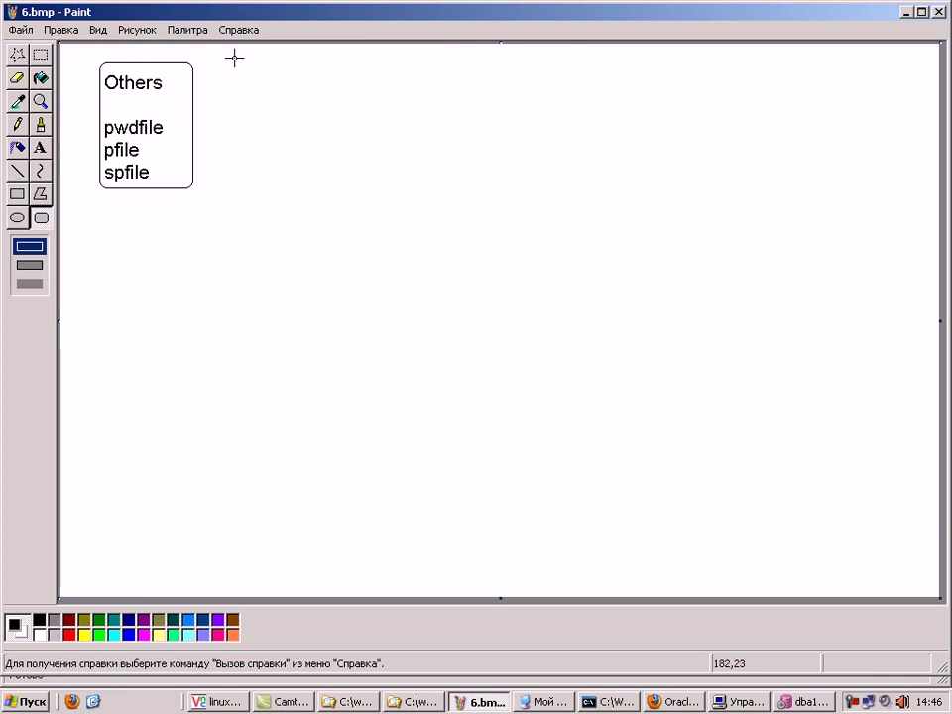
{"action": "left_click_drag", "start_coordinate": [238, 65], "coordinate": [351, 187]}
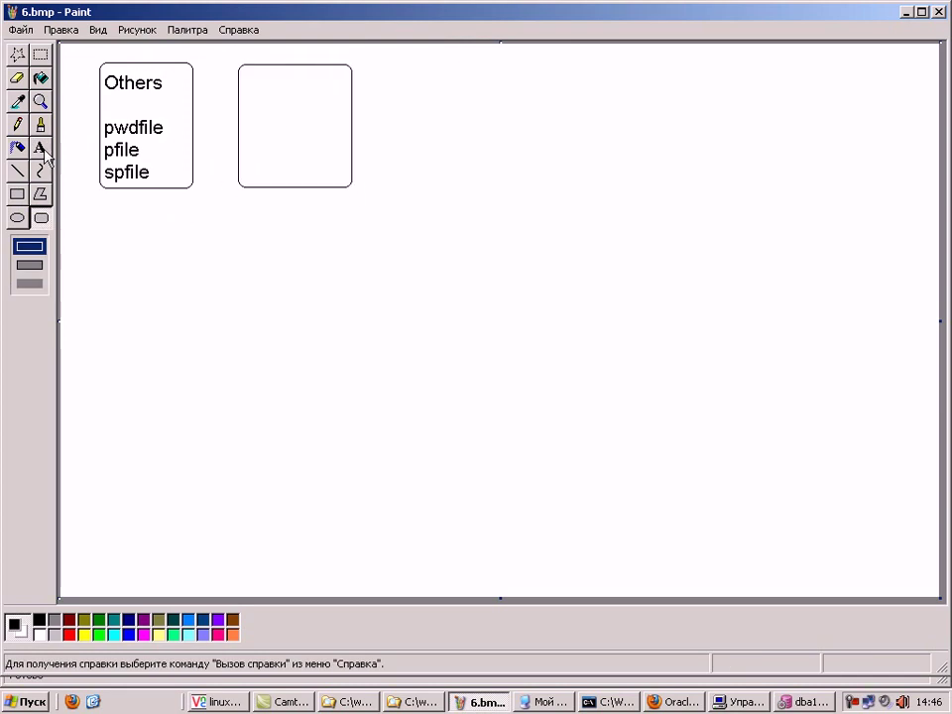
- Write 'control' and 'file' on two lines inside the second rounded box
{"action": "left_click", "coordinate": [41, 149]}
{"action": "left_click_drag", "start_coordinate": [249, 70], "coordinate": [413, 216]}
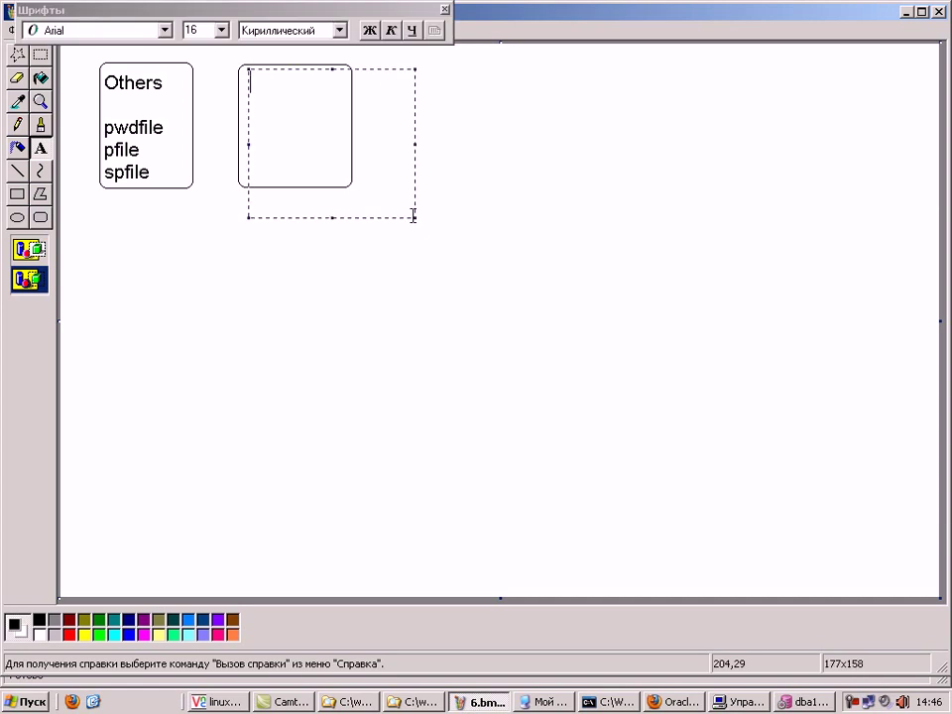
{"action": "type", "text": "control"}
{"action": "key", "text": "Return"}
{"action": "type", "text": "file"}
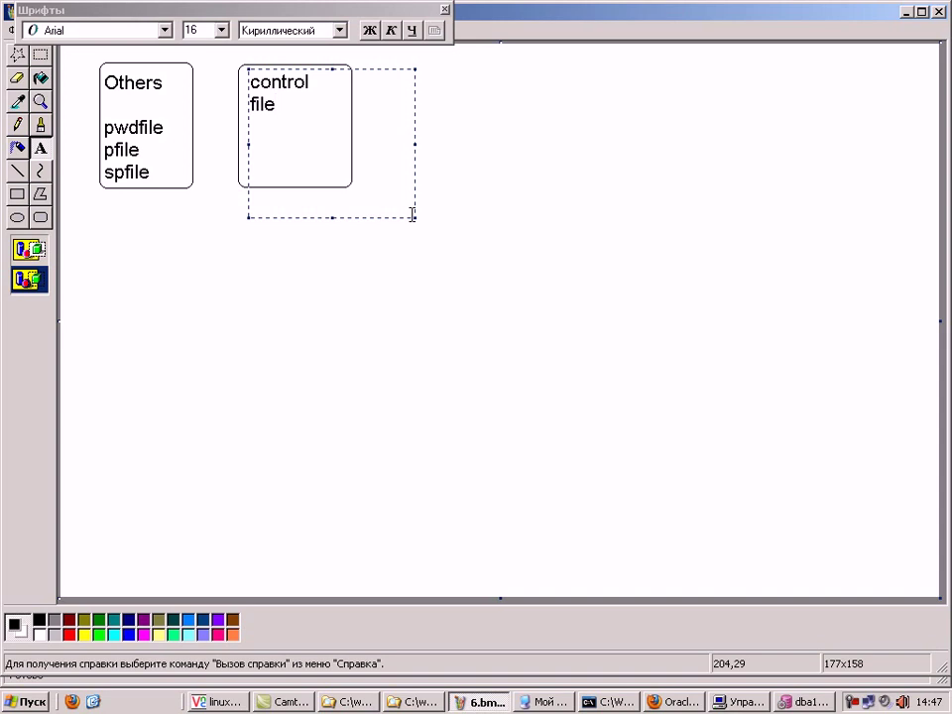
{"action": "left_click", "coordinate": [460, 162]}
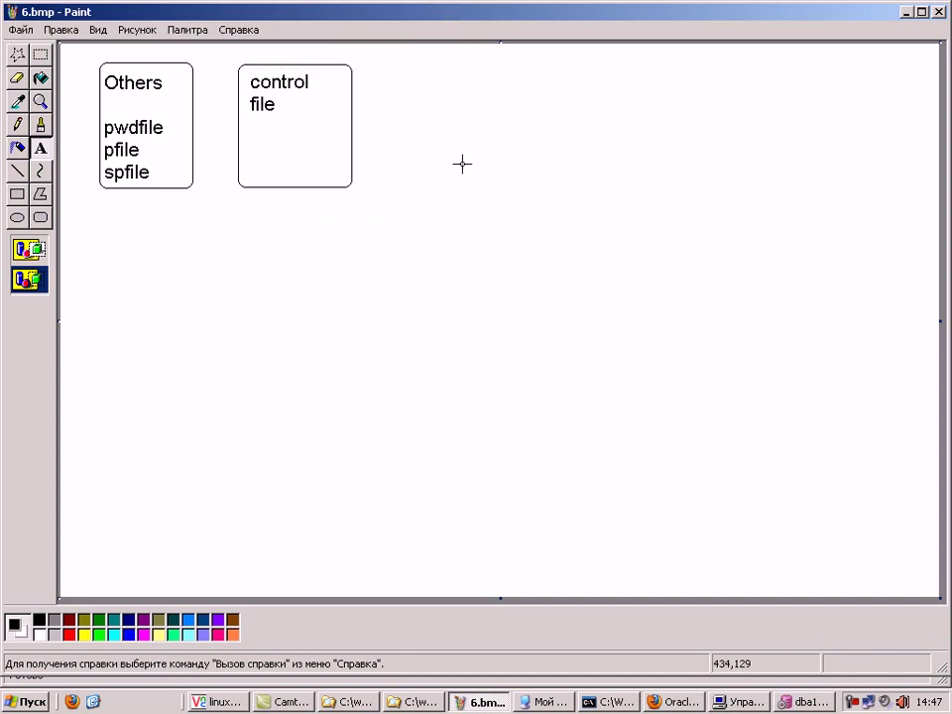
- Draw a third rounded box right of control file and label it redolog
{"action": "left_click", "coordinate": [41, 216]}
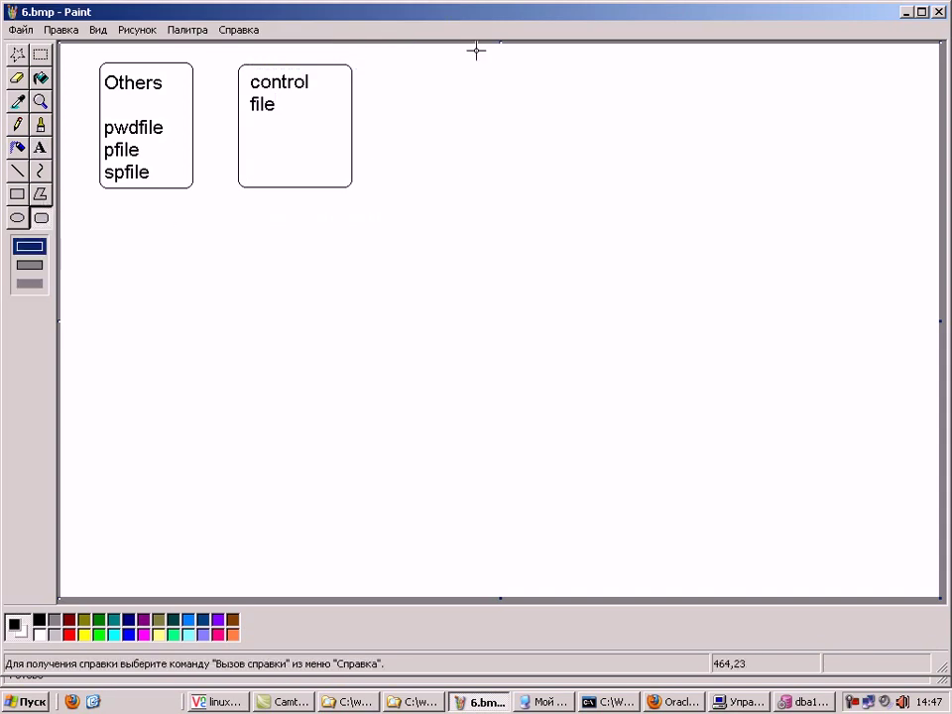
{"action": "left_click_drag", "start_coordinate": [393, 64], "coordinate": [532, 191]}
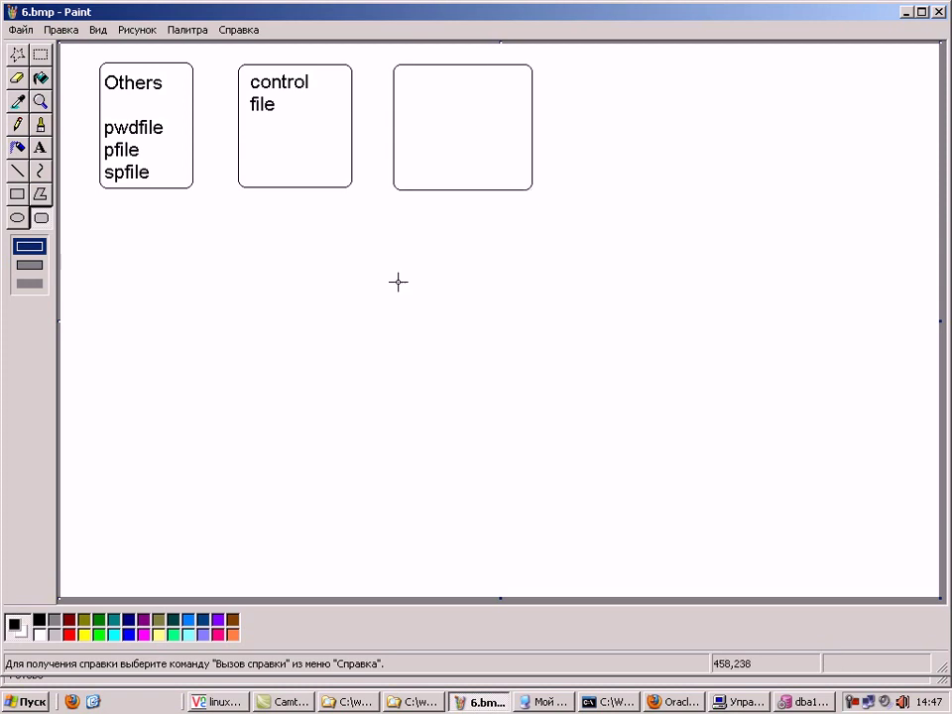
{"action": "left_click", "coordinate": [41, 147]}
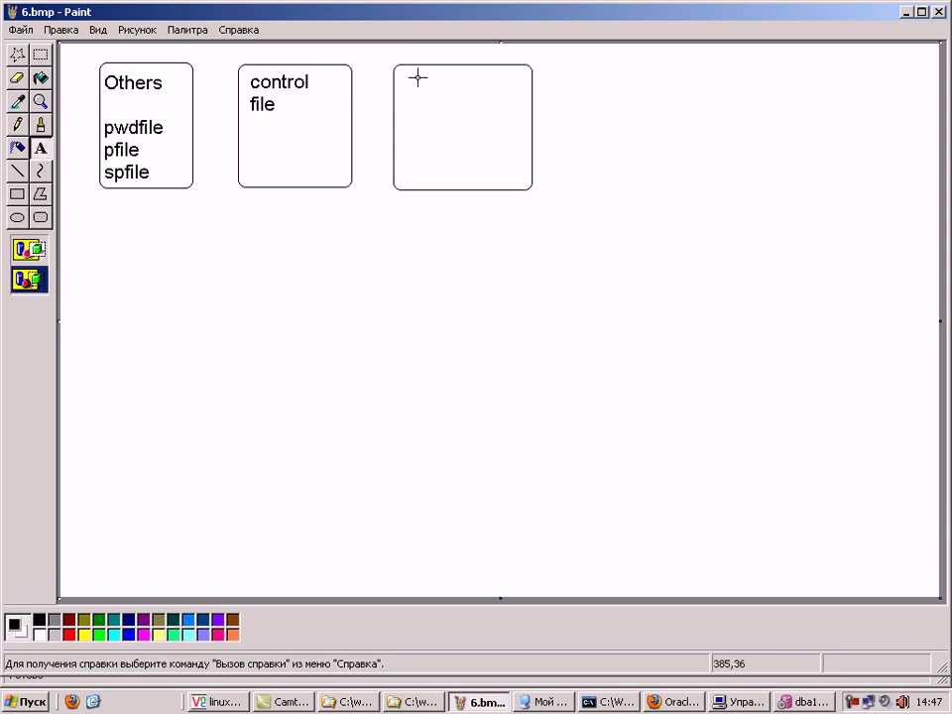
{"action": "left_click_drag", "start_coordinate": [408, 72], "coordinate": [543, 259]}
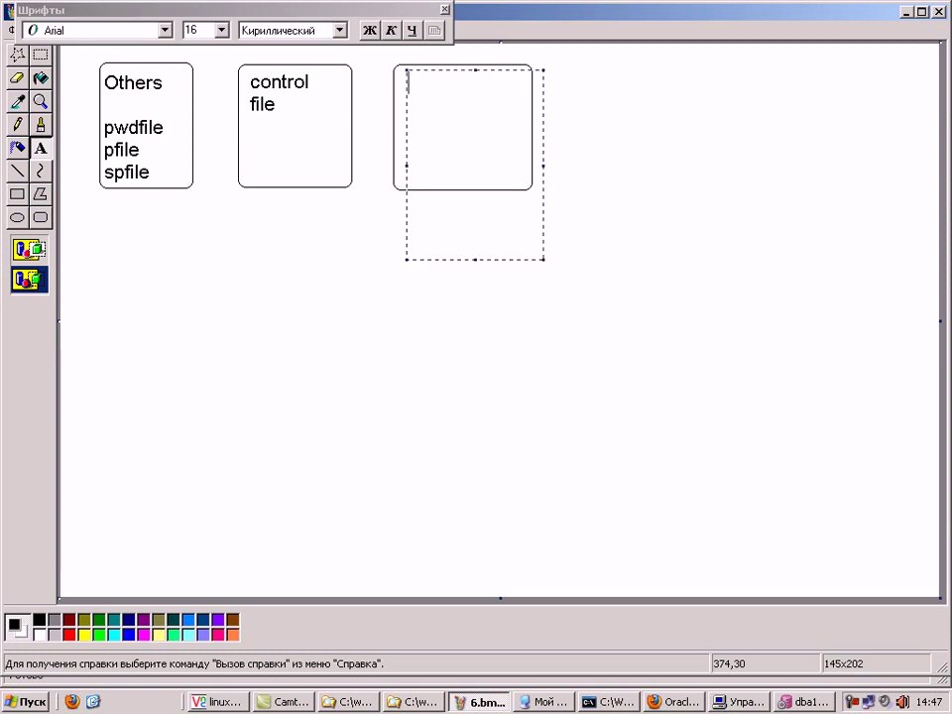
{"action": "type", "text": "redolog"}
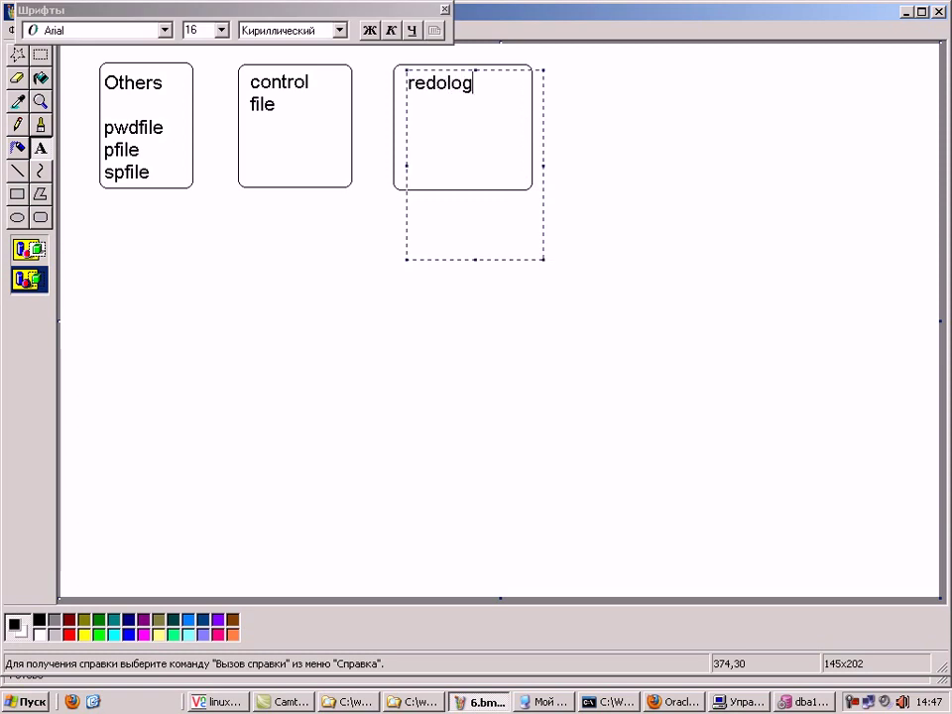
{"action": "left_click", "coordinate": [686, 188]}
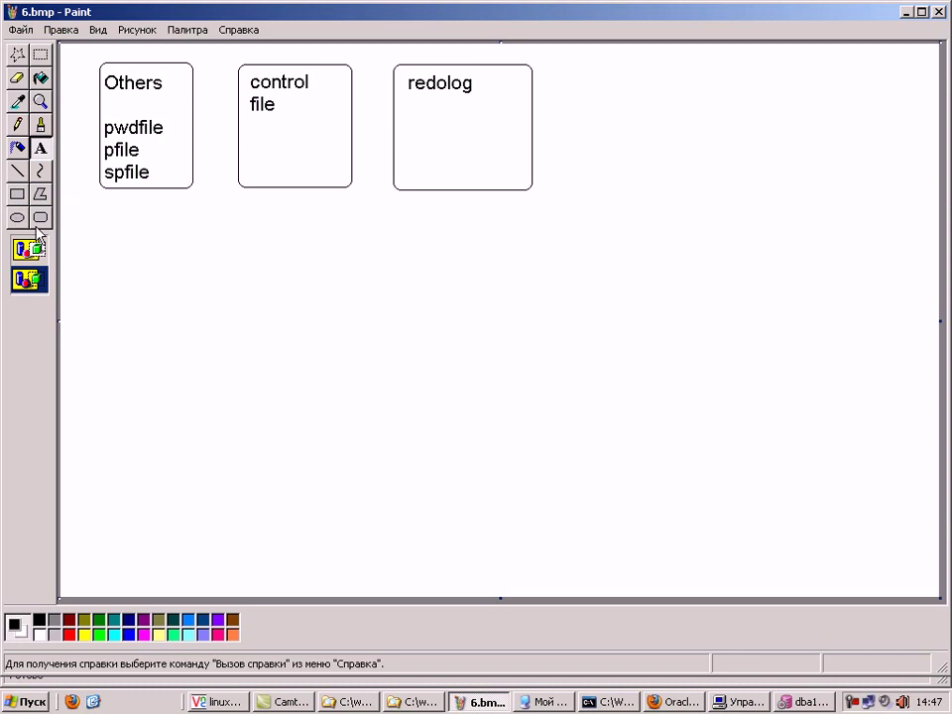
- Draw a wide fourth rounded box right of redolog labelled Database file
{"action": "left_click", "coordinate": [41, 217]}
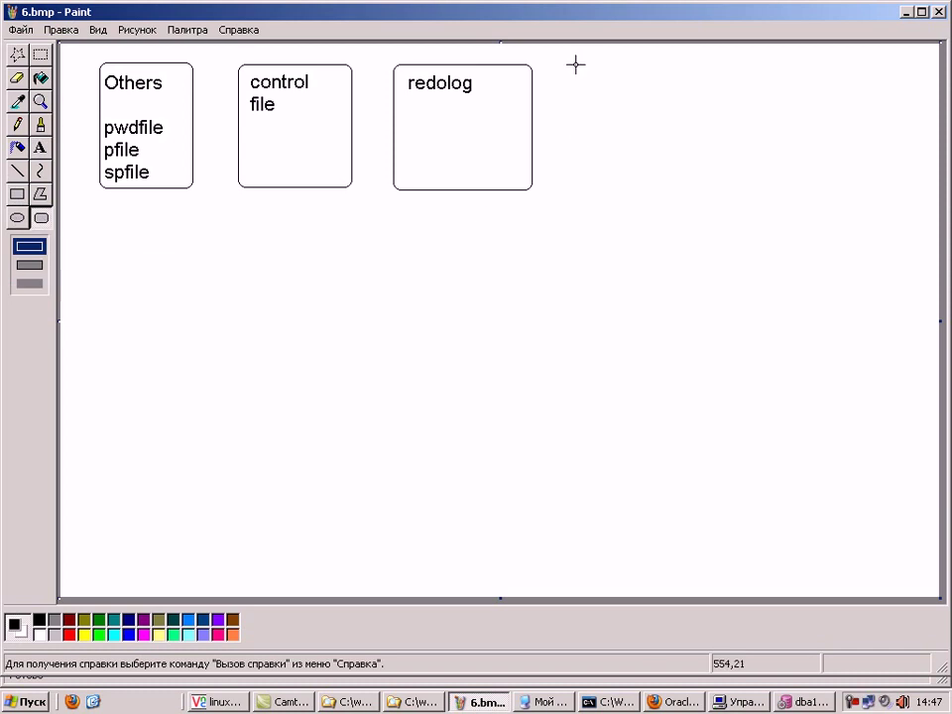
{"action": "mouse_move", "coordinate": [575, 64]}
{"action": "left_mouse_down"}
{"action": "mouse_move", "coordinate": [585, 99]}
{"action": "mouse_move", "coordinate": [788, 196]}
{"action": "mouse_move", "coordinate": [906, 199]}
{"action": "mouse_move", "coordinate": [908, 190]}
{"action": "left_mouse_up"}
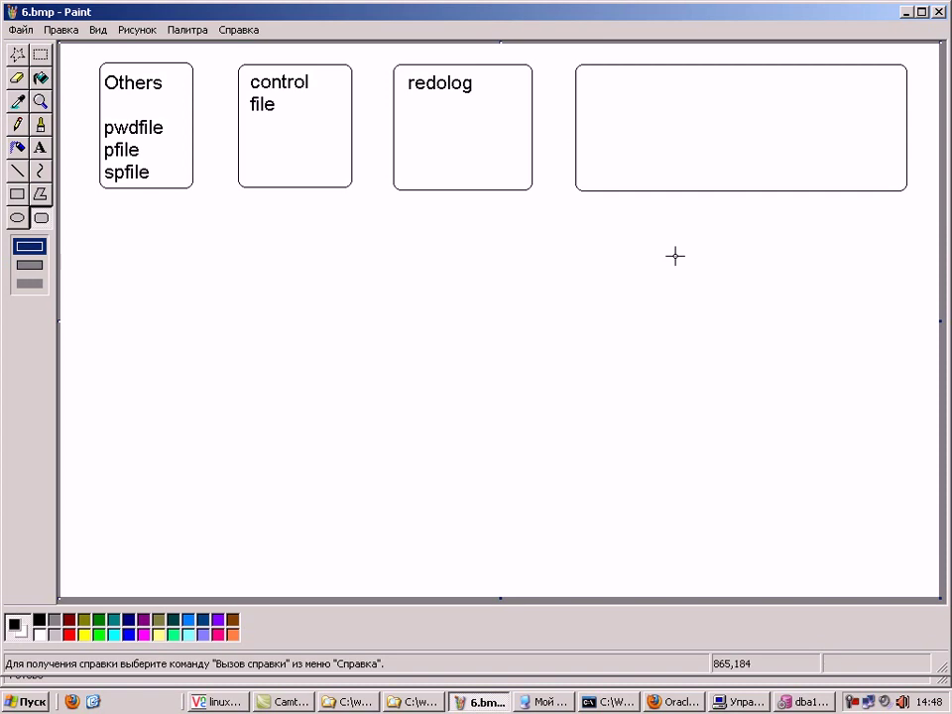
{"action": "left_click", "coordinate": [40, 148]}
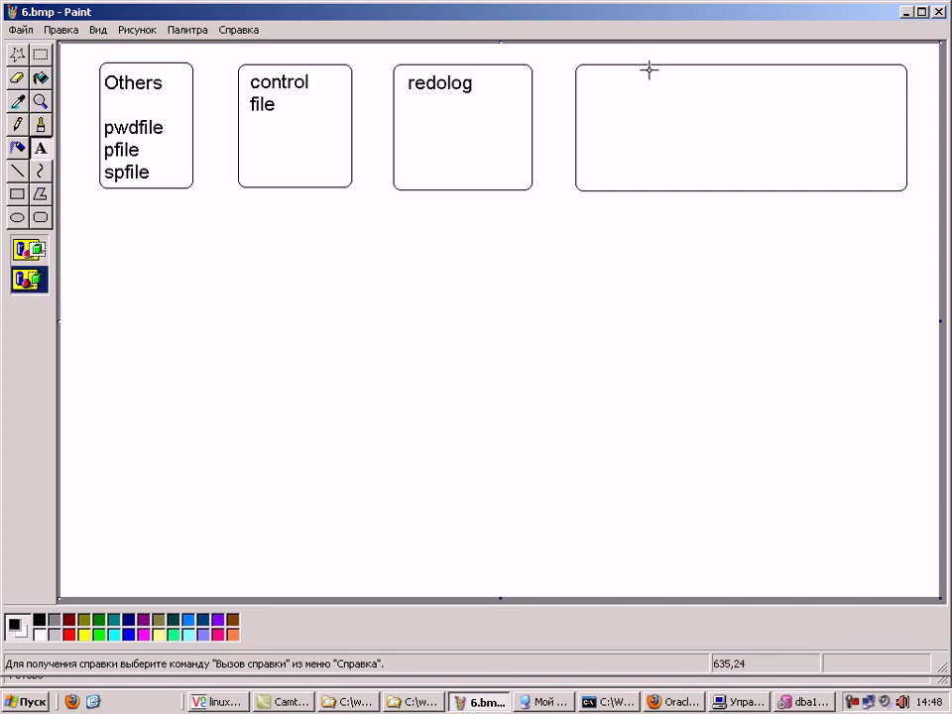
{"action": "left_click_drag", "start_coordinate": [648, 71], "coordinate": [884, 254]}
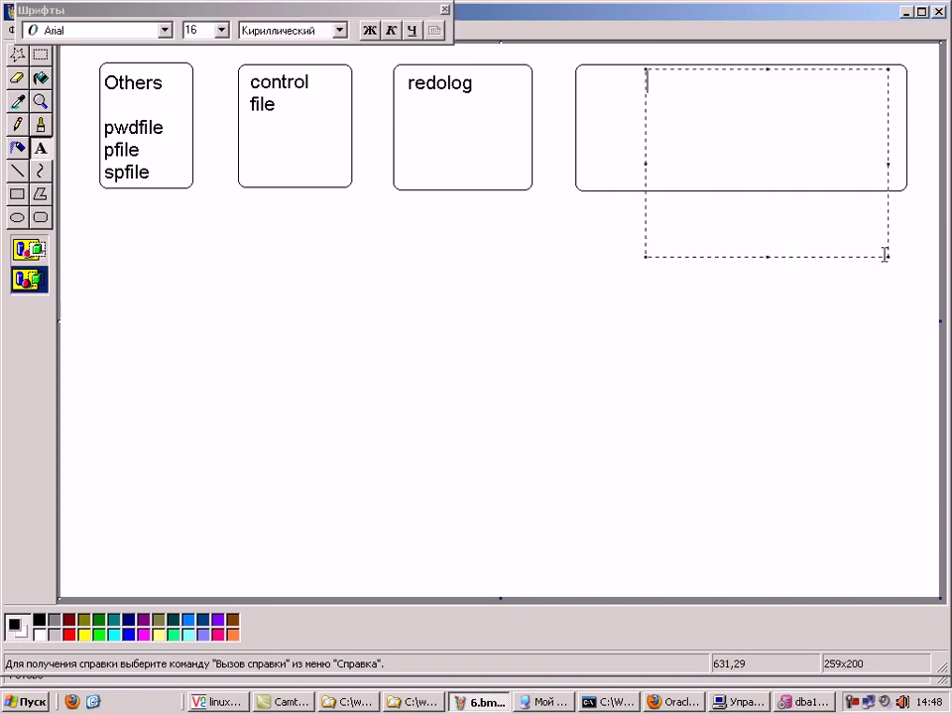
{"action": "type", "text": "Databa"}
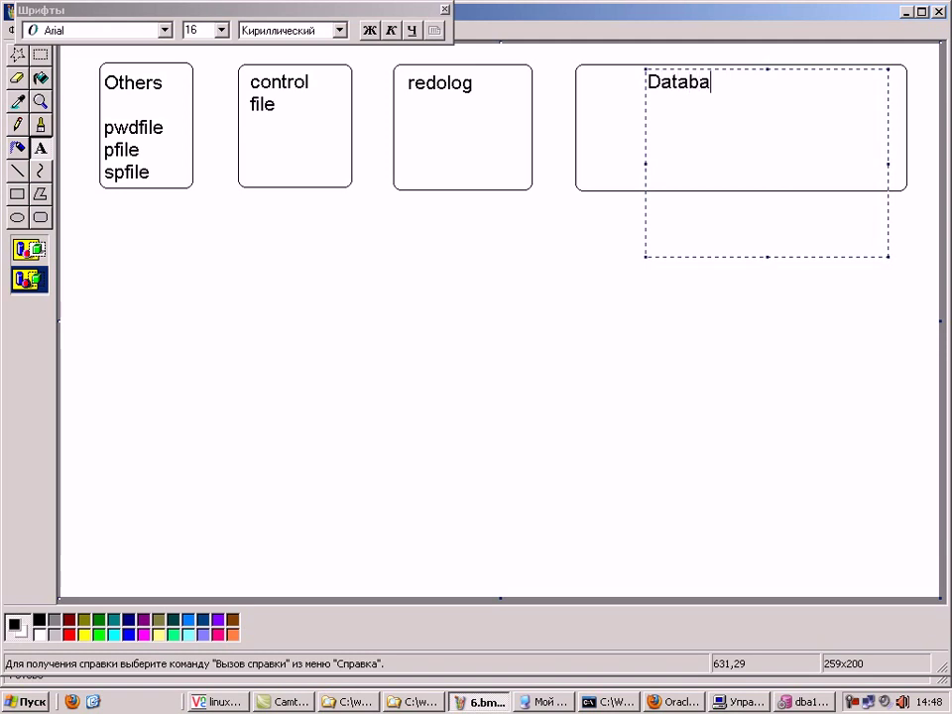
{"action": "type", "text": "se file"}
{"action": "left_click", "coordinate": [901, 194]}
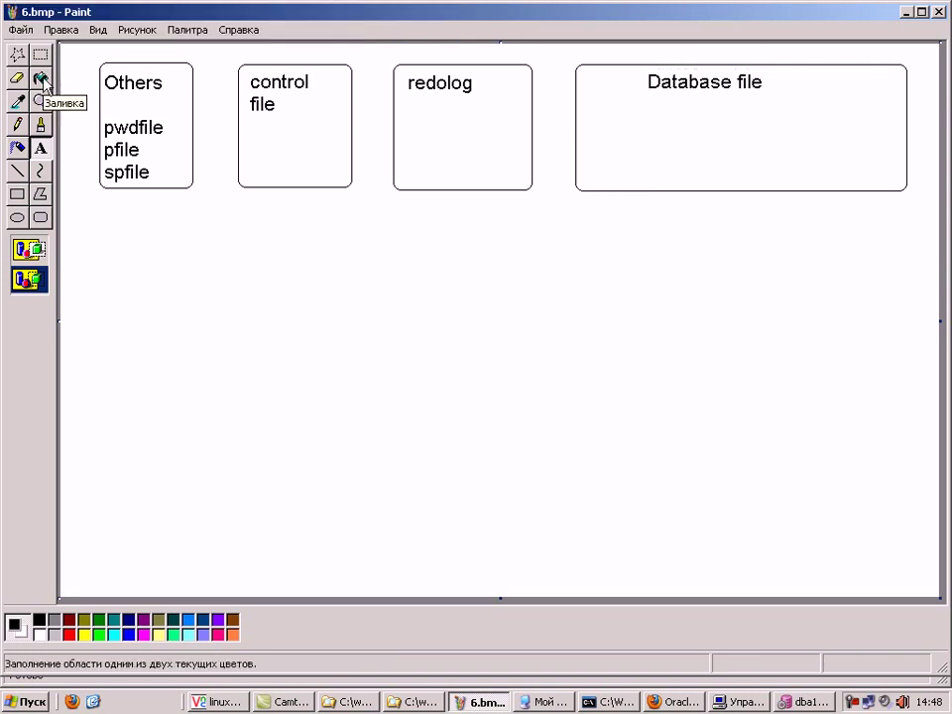
- Fill the Database file box with light grey
{"action": "left_click", "coordinate": [41, 79]}
{"action": "left_click", "coordinate": [54, 634]}
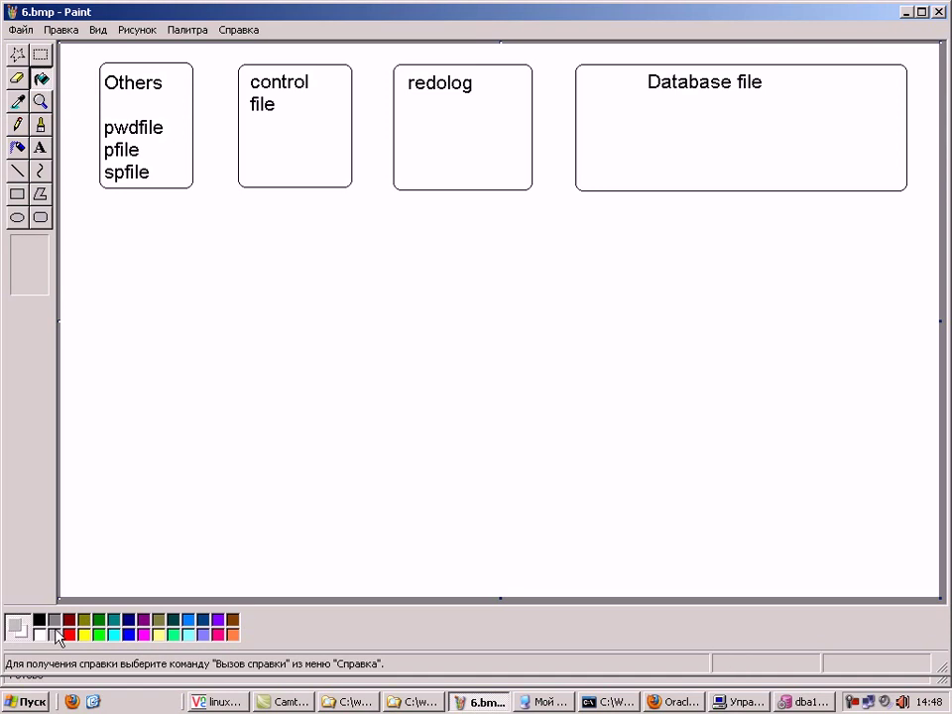
{"action": "left_click", "coordinate": [748, 144]}
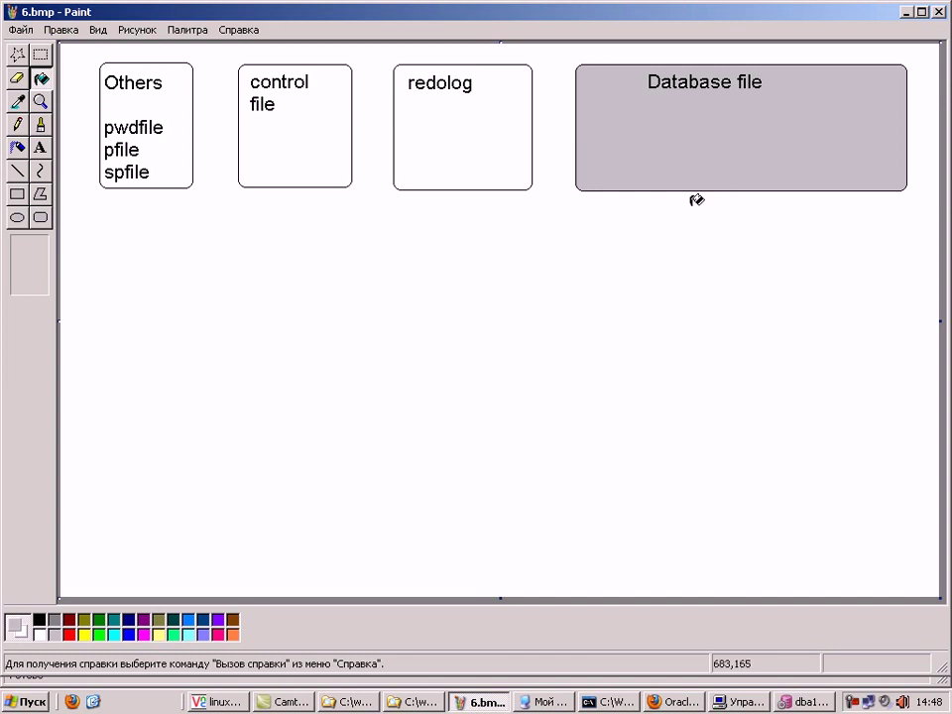
- Navigate Explorer to C:\work\scripts and select test.sql
{"action": "left_click", "coordinate": [414, 702]}
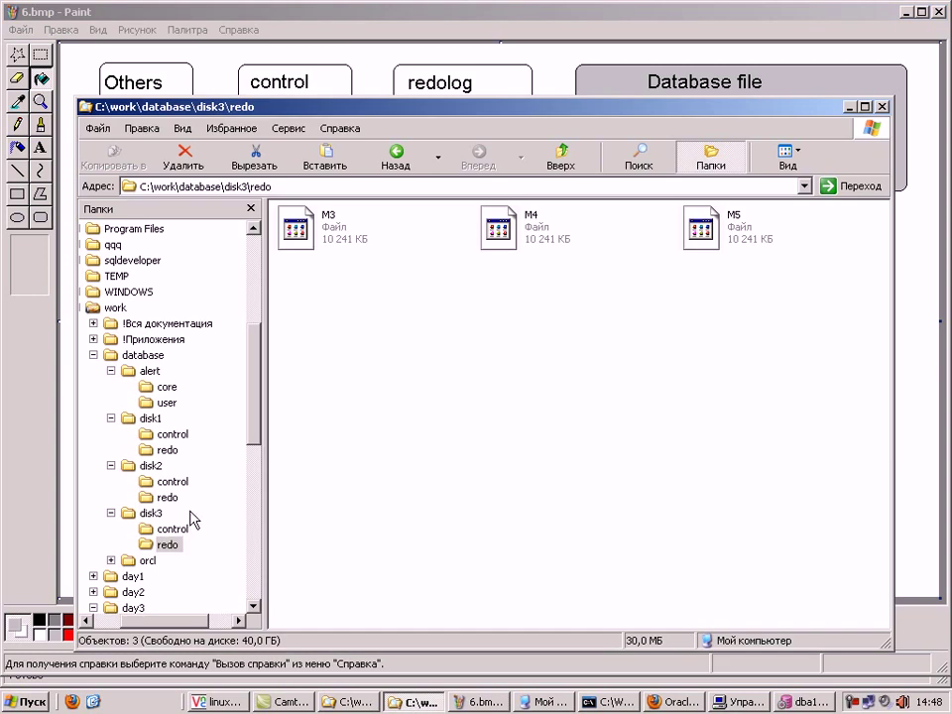
{"action": "left_click", "coordinate": [141, 357]}
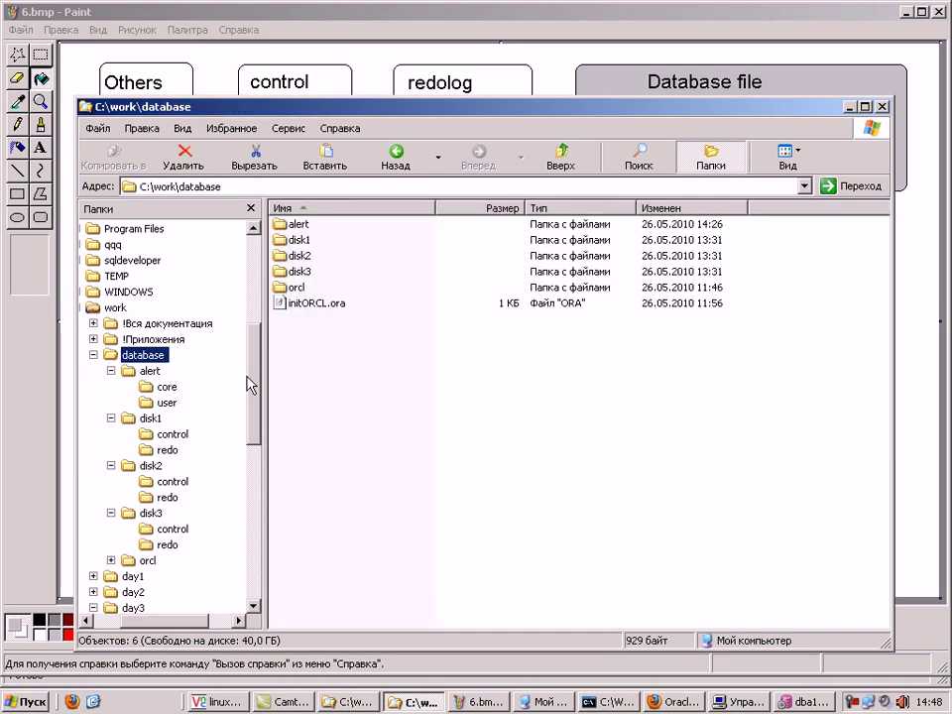
{"action": "left_click", "coordinate": [113, 309]}
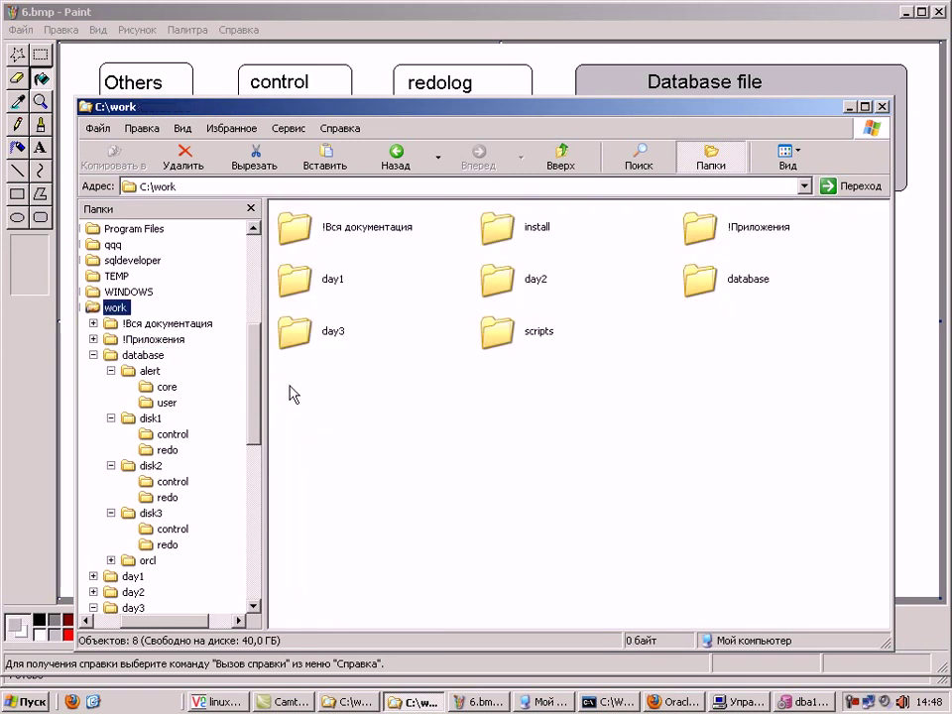
{"action": "double_click", "coordinate": [500, 334]}
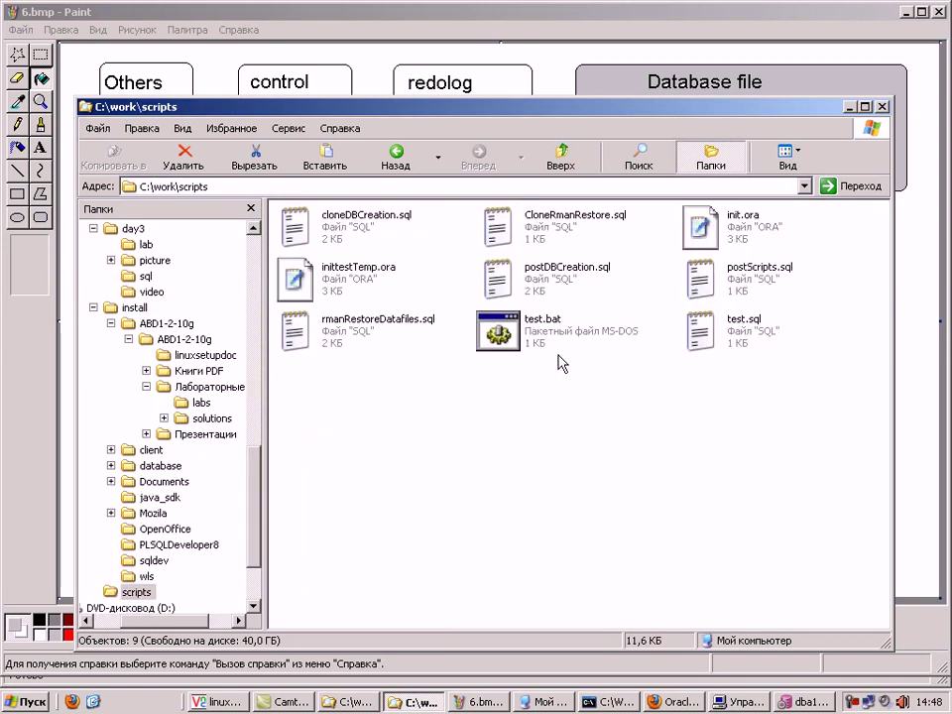
{"action": "mouse_move", "coordinate": [561, 363]}
{"action": "left_click", "coordinate": [707, 335]}
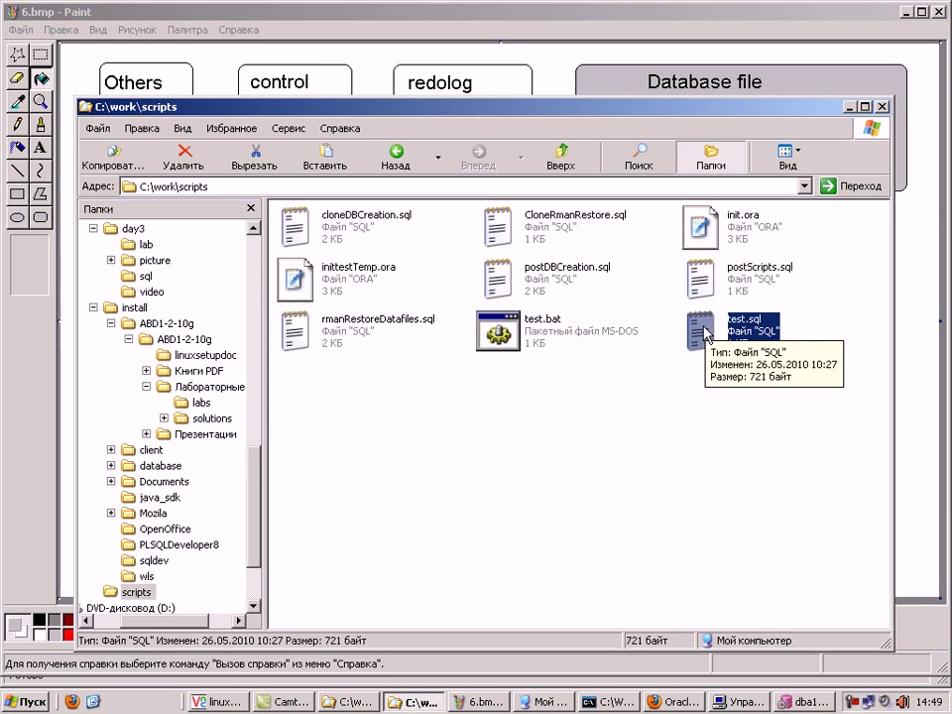
- Read test.sql in Notepad, highlighting the orapwd command and cloneDBCreation.sql call, then close it
{"action": "double_click", "coordinate": [706, 335]}
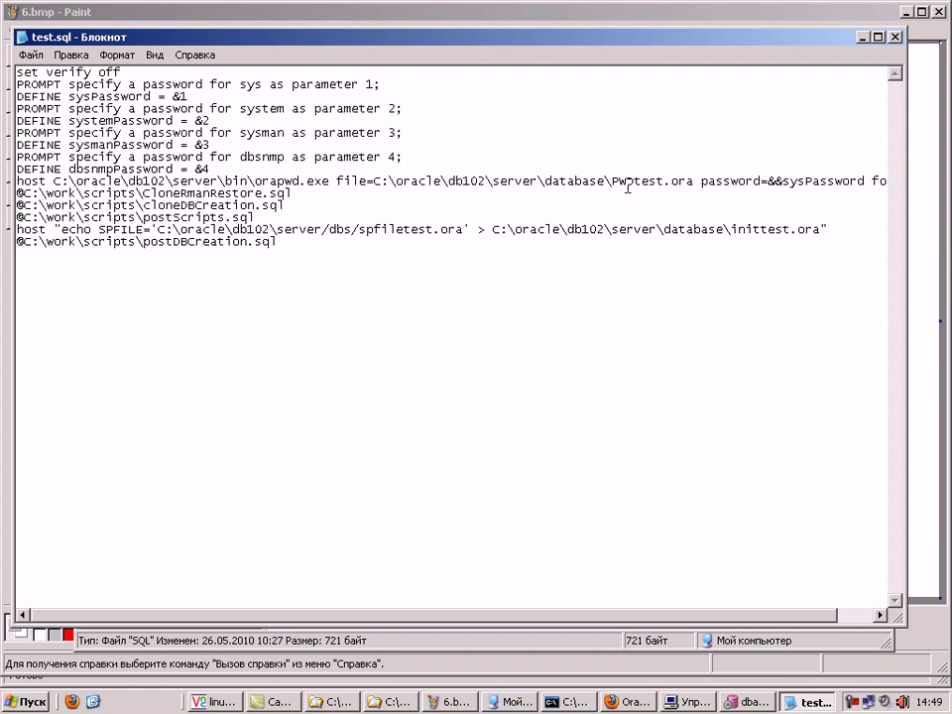
{"action": "left_click_drag", "start_coordinate": [412, 181], "coordinate": [783, 183]}
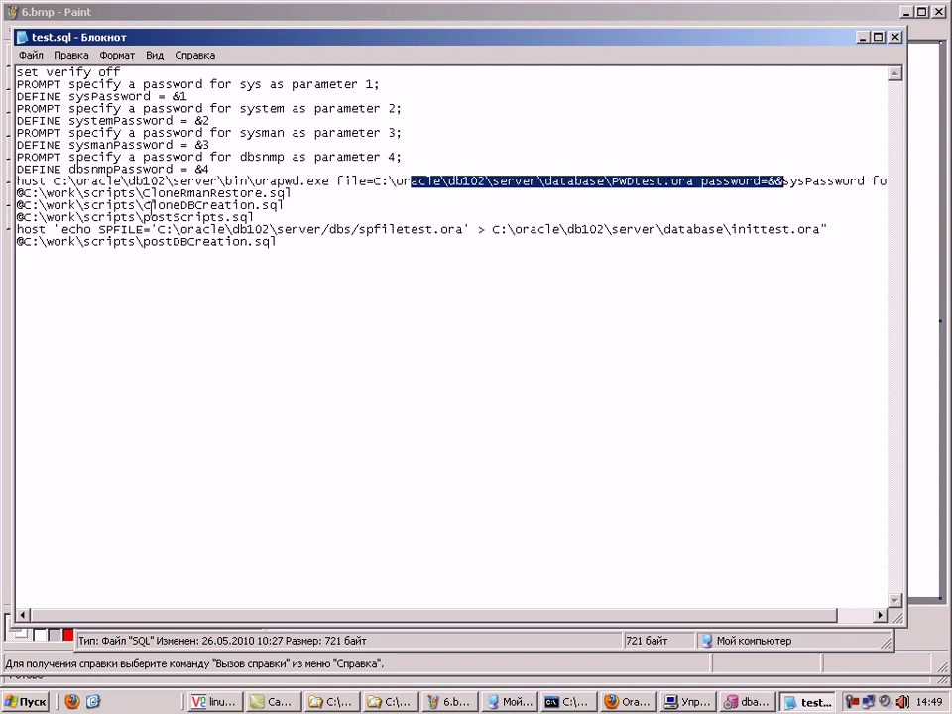
{"action": "left_click_drag", "start_coordinate": [136, 205], "coordinate": [293, 210]}
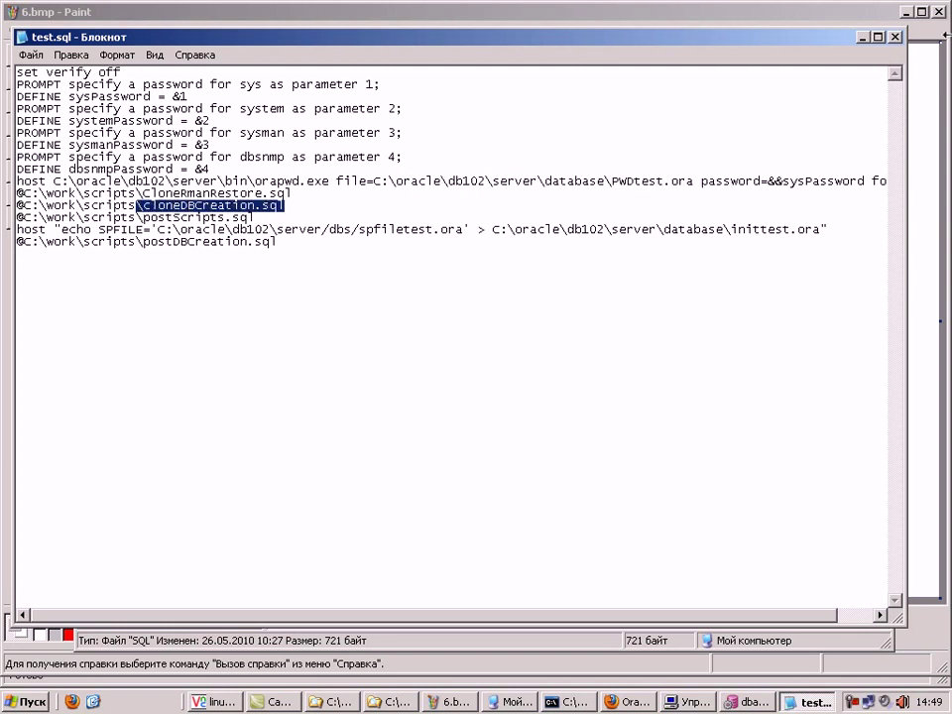
{"action": "left_click", "coordinate": [894, 37]}
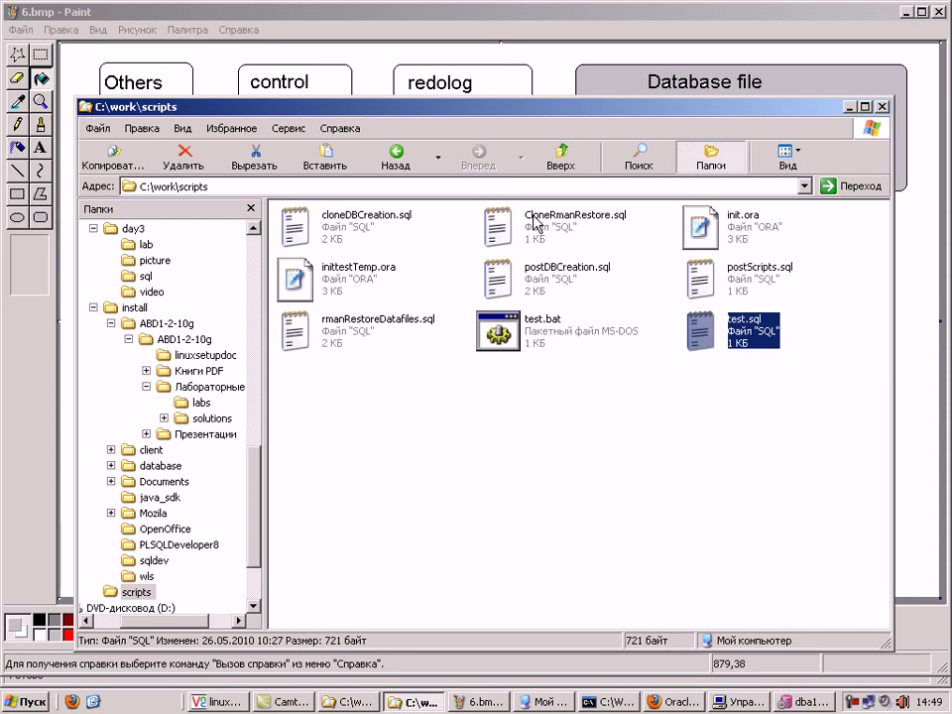
- Open cloneDBCreation.sql, highlight its first CREATE CONTROLFILE block, then close Notepad
{"action": "double_click", "coordinate": [327, 220]}
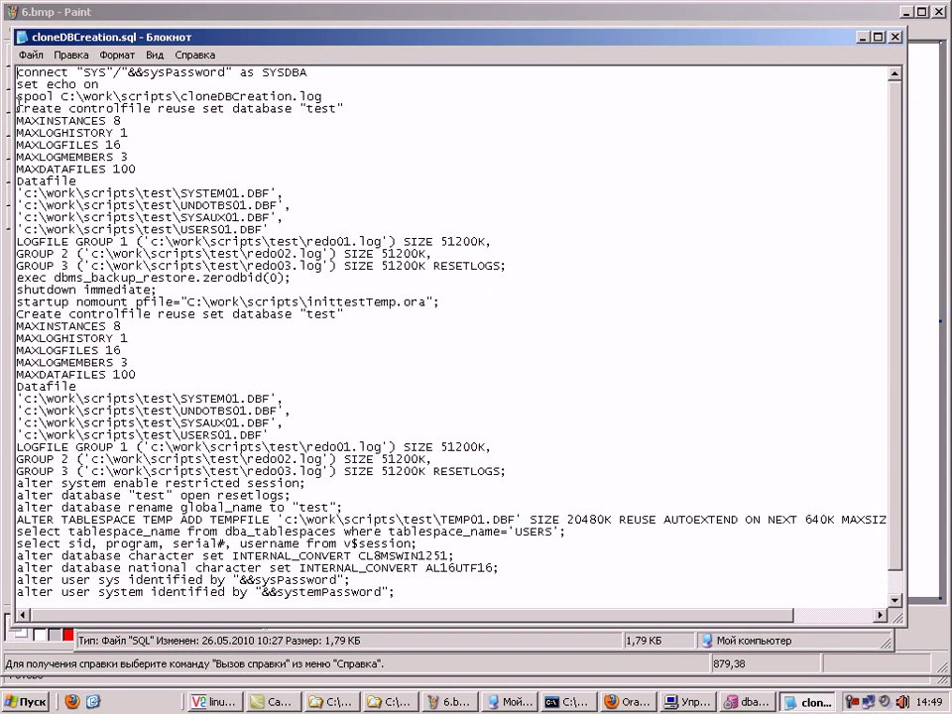
{"action": "left_click_drag", "start_coordinate": [17, 108], "coordinate": [533, 270]}
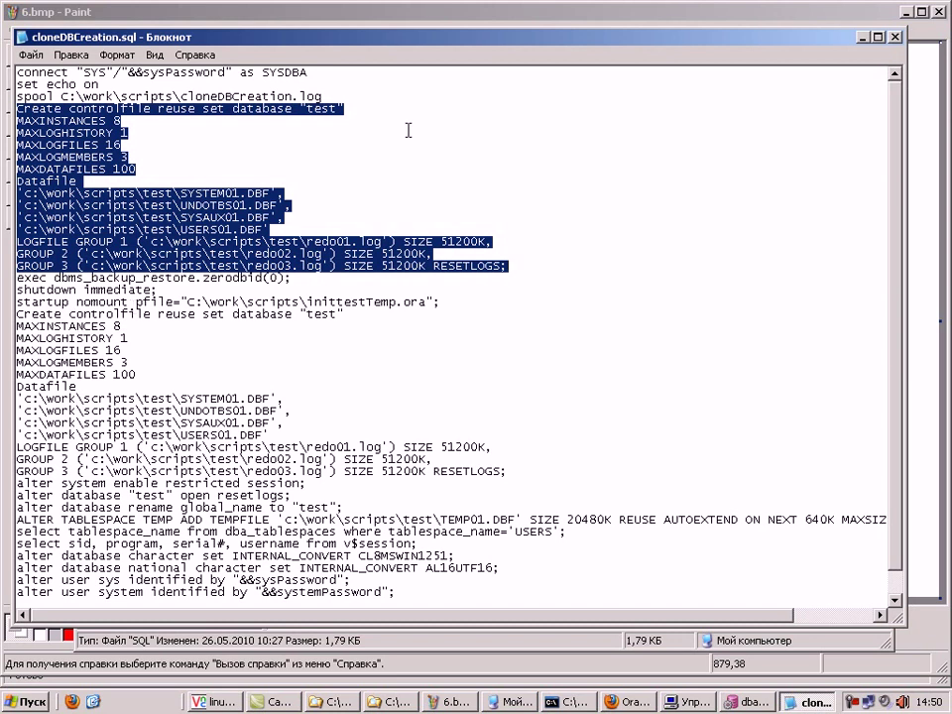
{"action": "left_click", "coordinate": [895, 38]}
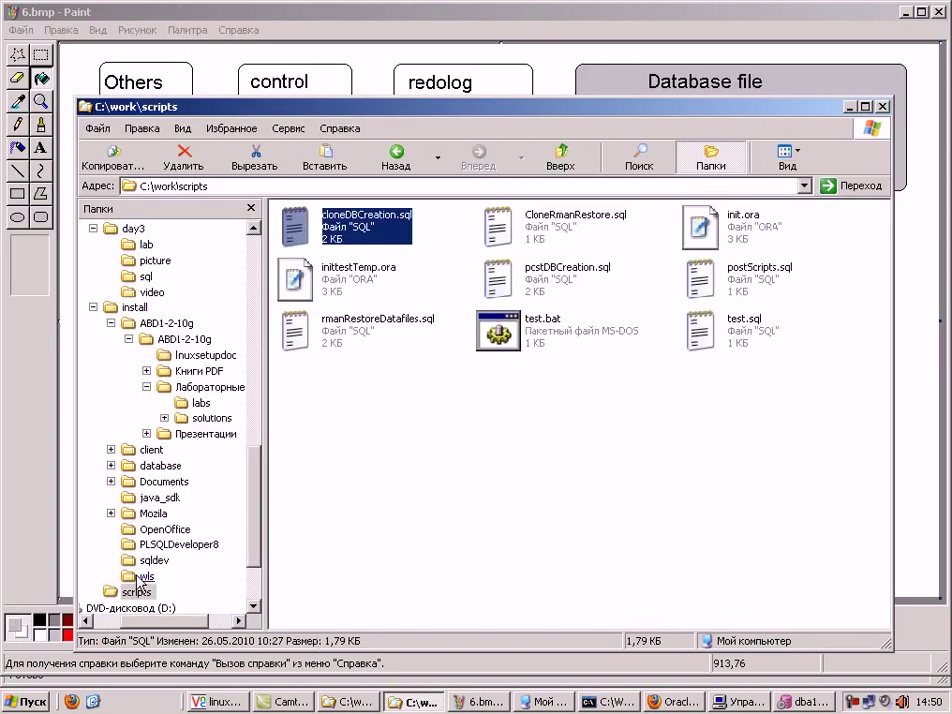
- Launch DBCA from the Run dialog and choose to create a Custom Database
{"action": "key", "text": "super"}
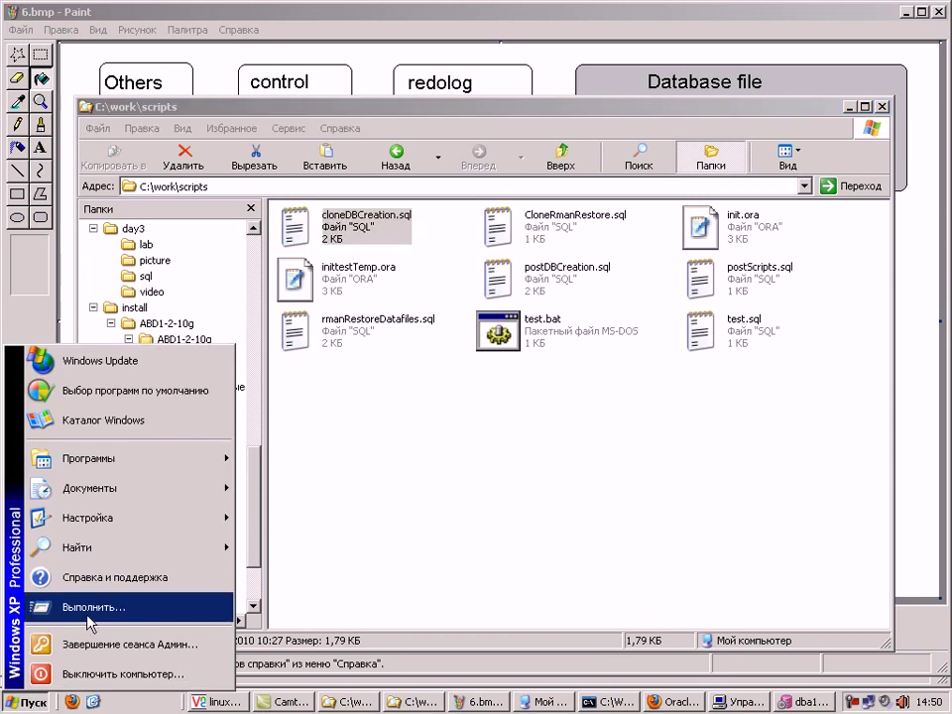
{"action": "left_click", "coordinate": [79, 605]}
{"action": "type", "text": "cmd"}
{"action": "key", "text": "Return"}
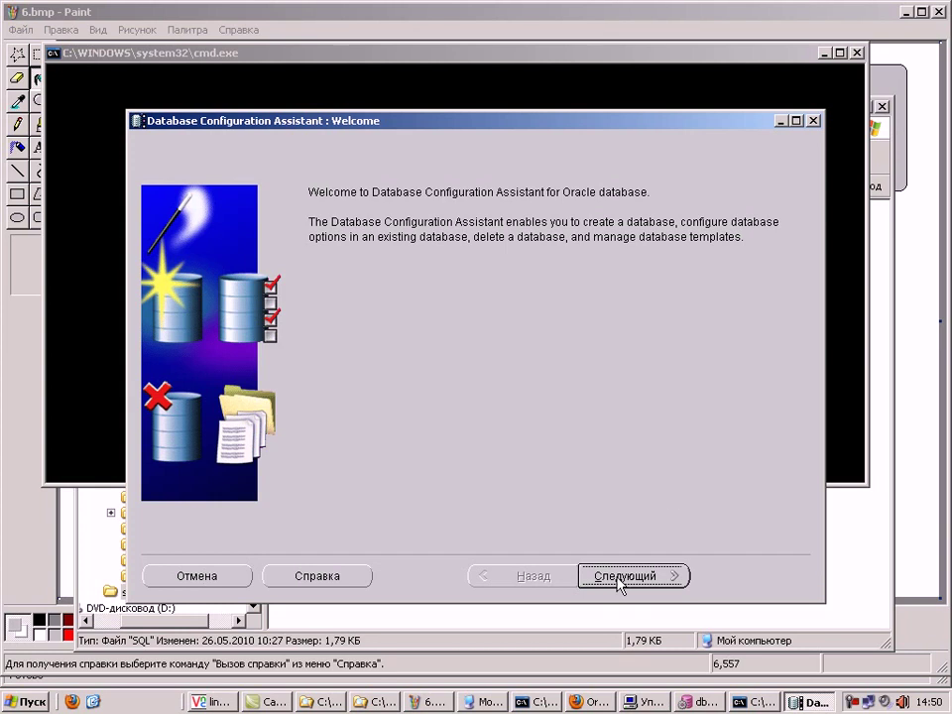
{"action": "left_click", "coordinate": [621, 579]}
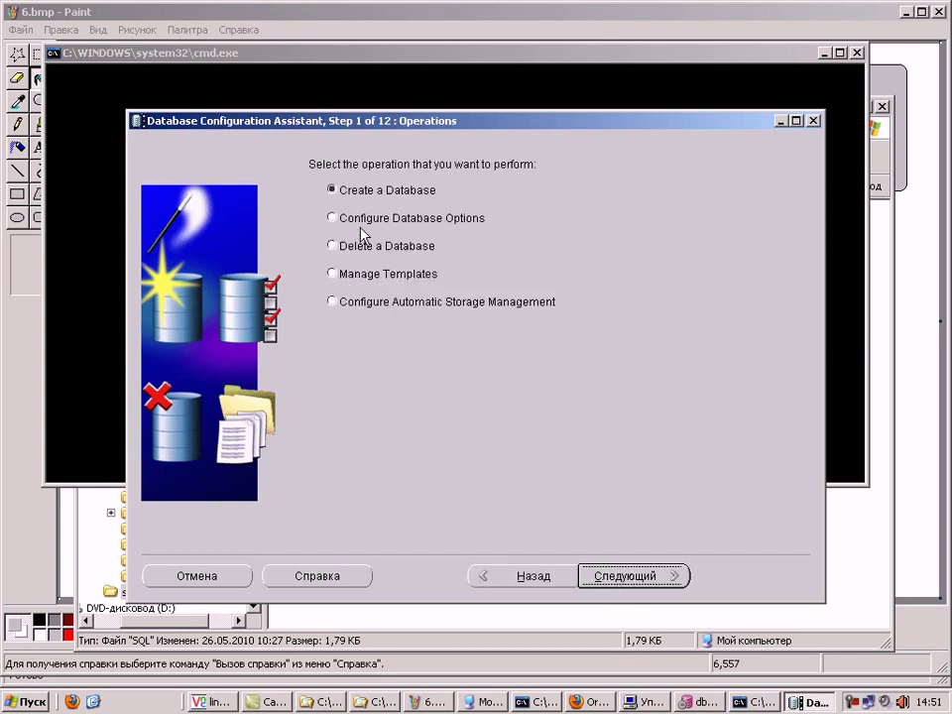
{"action": "left_click", "coordinate": [625, 578]}
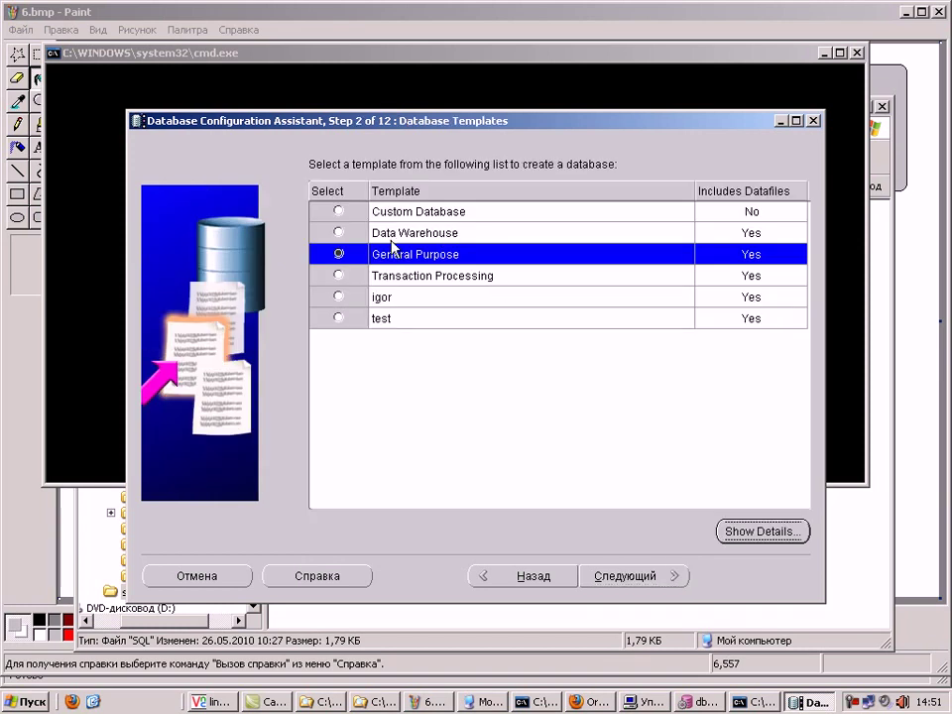
{"action": "left_click", "coordinate": [338, 212]}
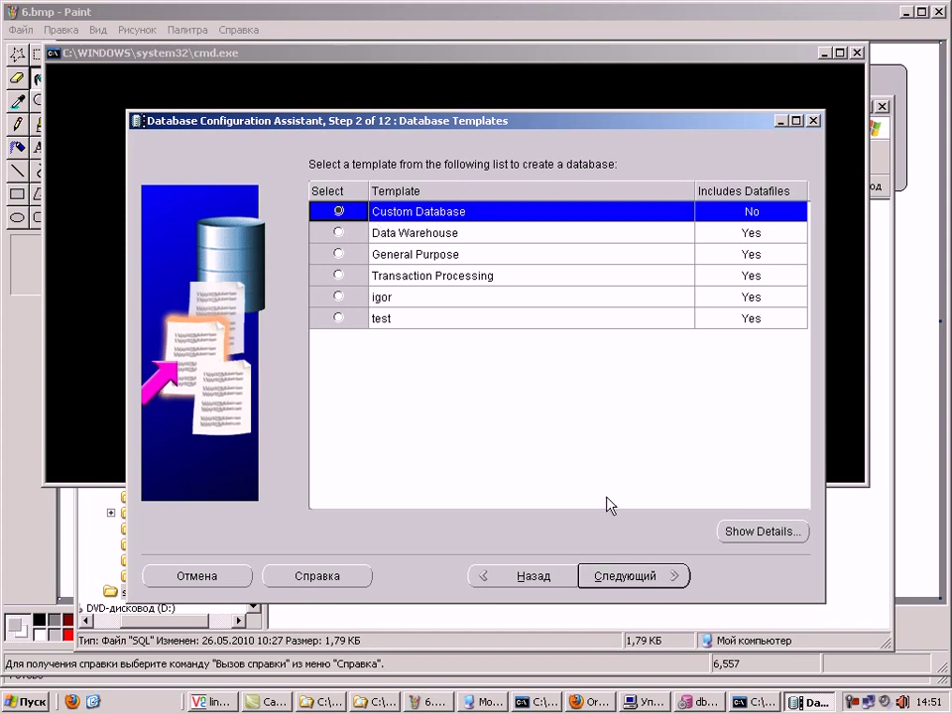
{"action": "left_click", "coordinate": [645, 583]}
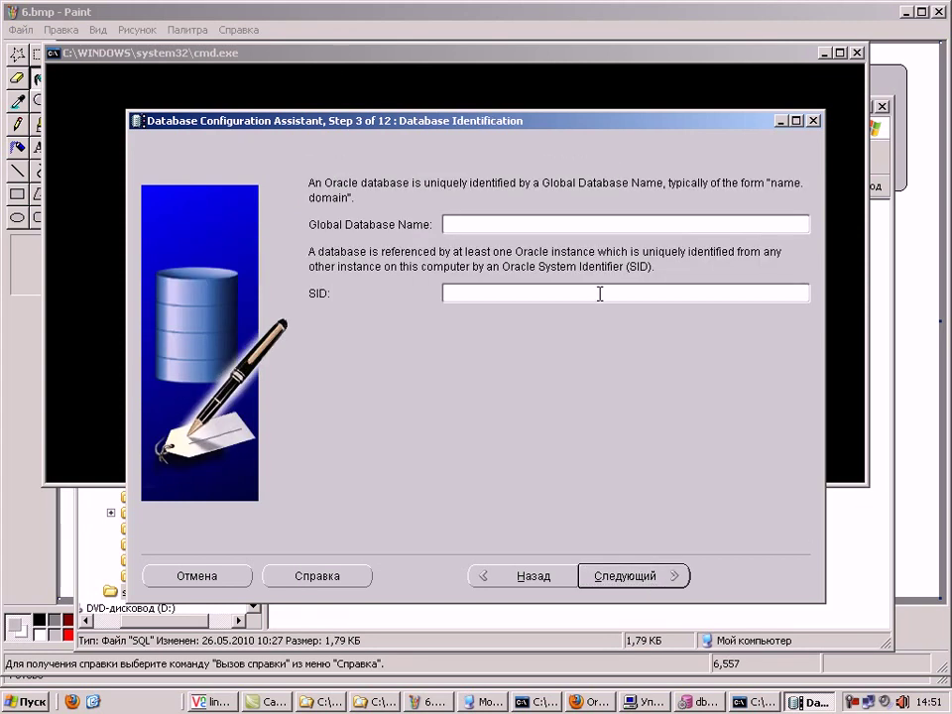
- Name the database test1, turn off Enterprise Manager, and enter the shared account password twice
{"action": "type", "text": "test1"}
{"action": "left_click", "coordinate": [621, 581]}
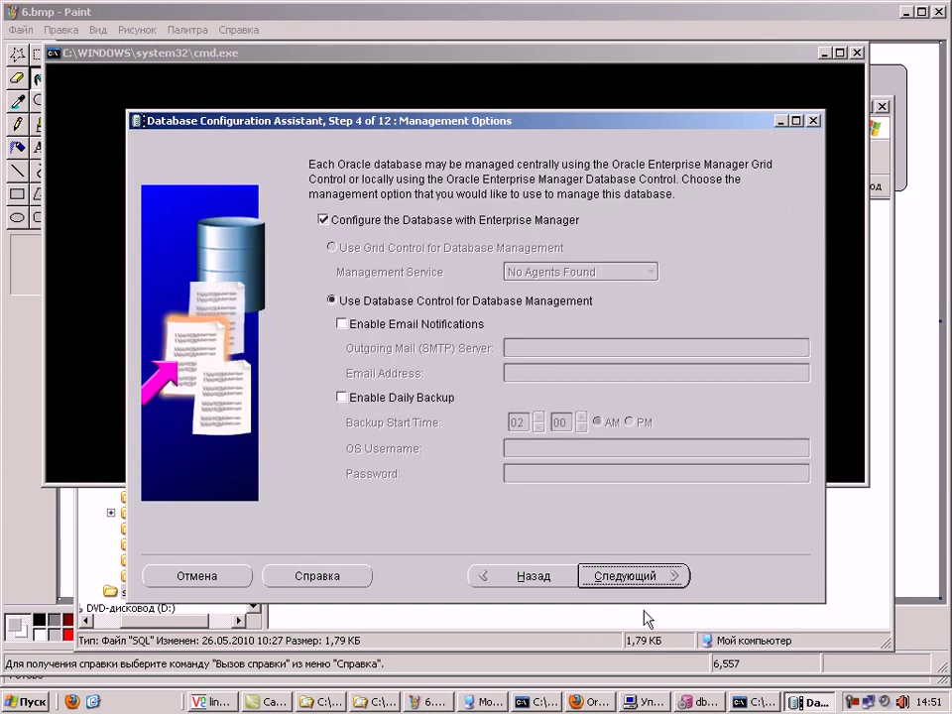
{"action": "left_click", "coordinate": [323, 222]}
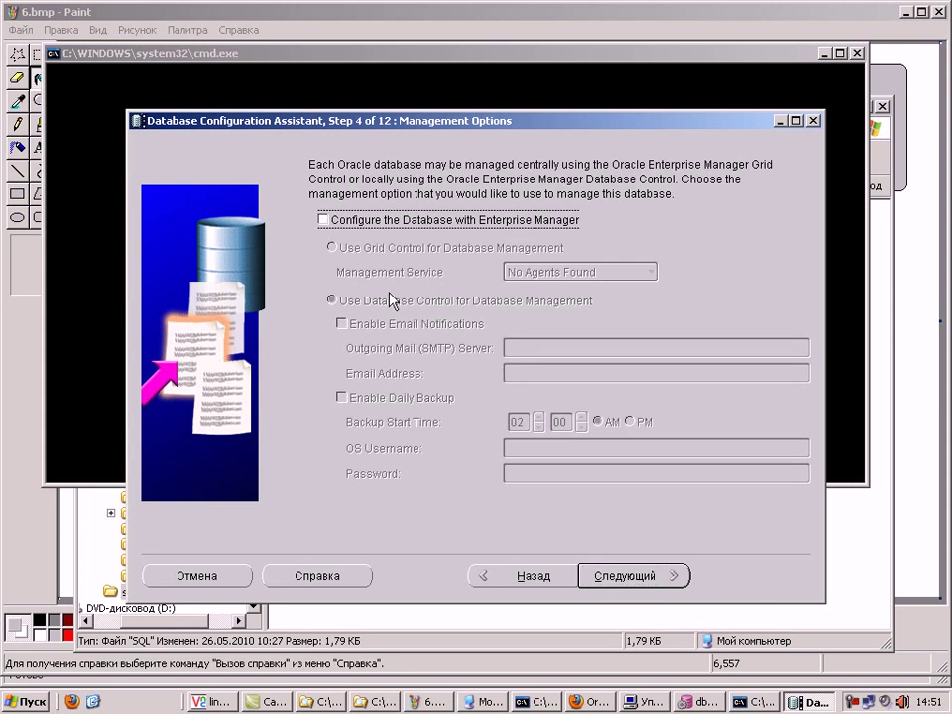
{"action": "left_click", "coordinate": [630, 576]}
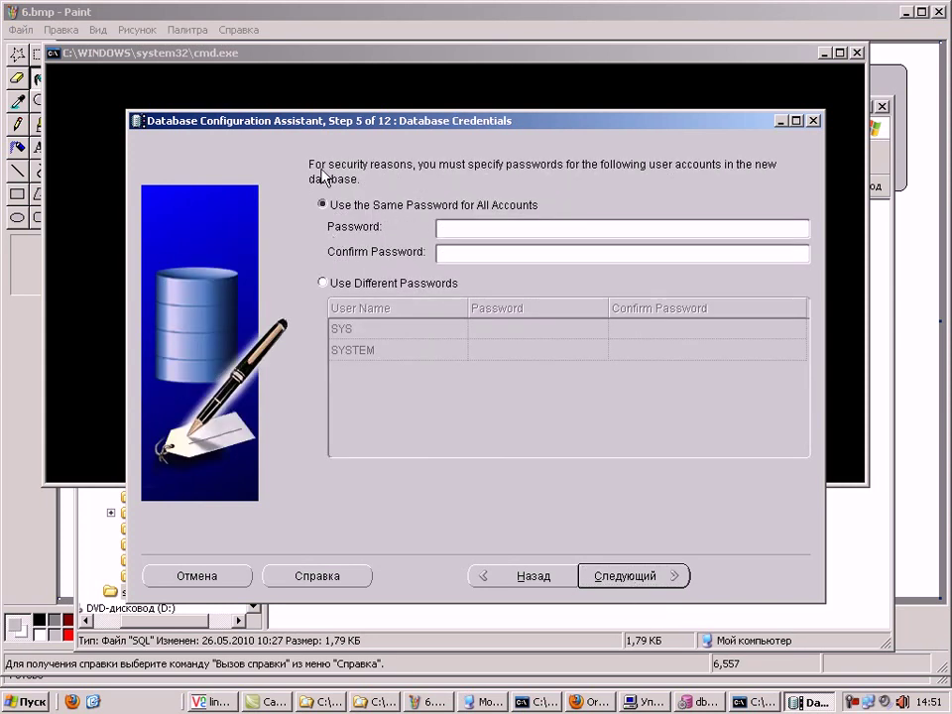
{"action": "left_click", "coordinate": [468, 229]}
{"action": "type", "text": "*****"}
{"action": "left_click", "coordinate": [503, 253]}
{"action": "type", "text": "*****"}
- Keep file system storage, template file locations and default recovery settings
{"action": "left_click", "coordinate": [627, 582]}
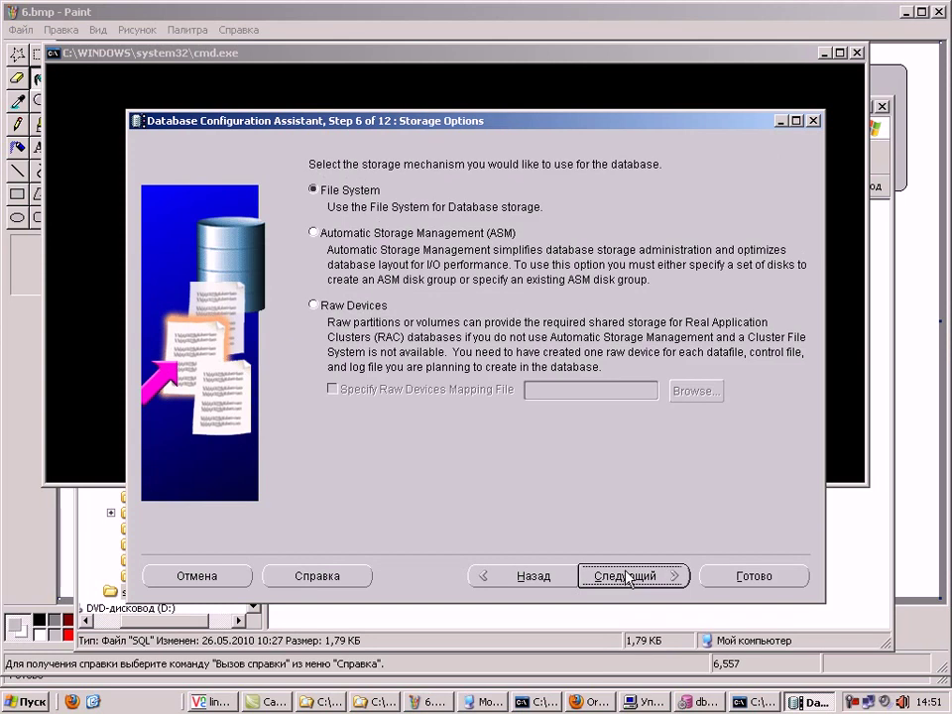
{"action": "left_click", "coordinate": [609, 576]}
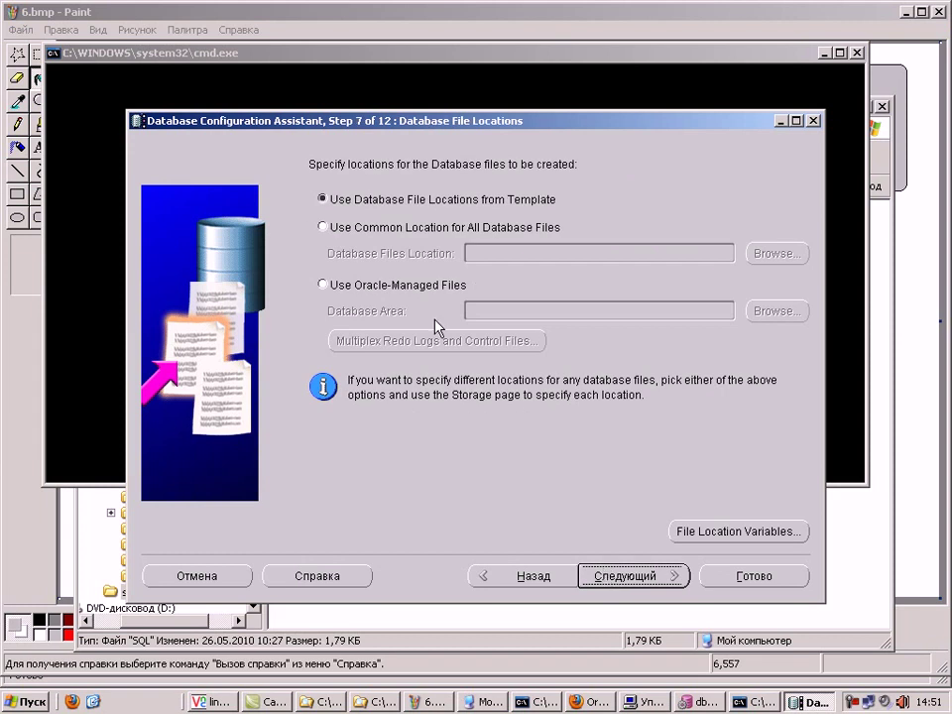
{"action": "left_click", "coordinate": [393, 227]}
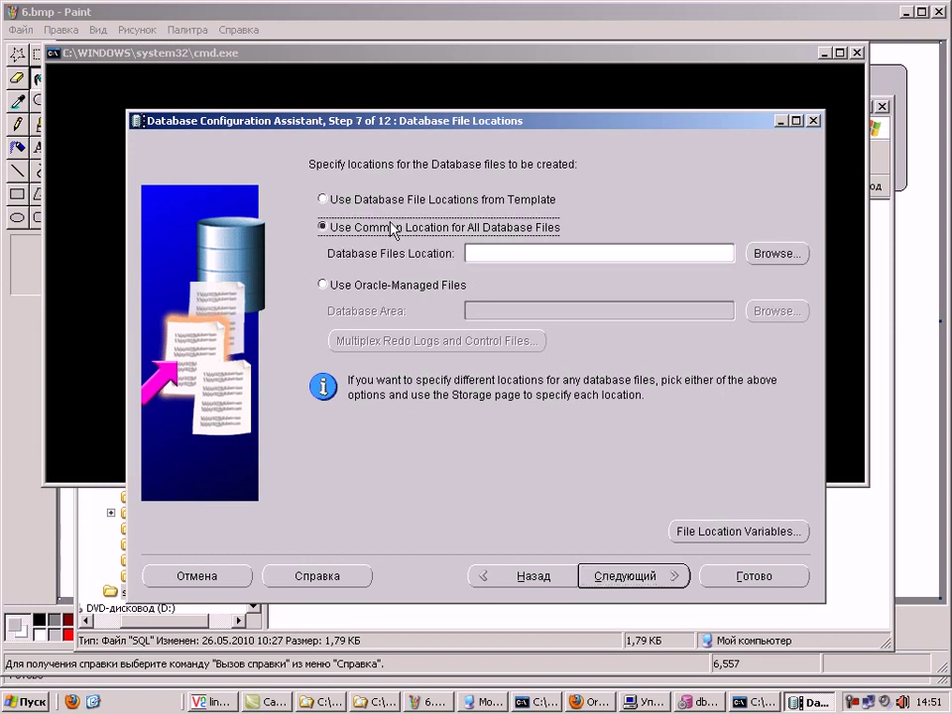
{"action": "left_click", "coordinate": [339, 198]}
{"action": "left_click", "coordinate": [617, 581]}
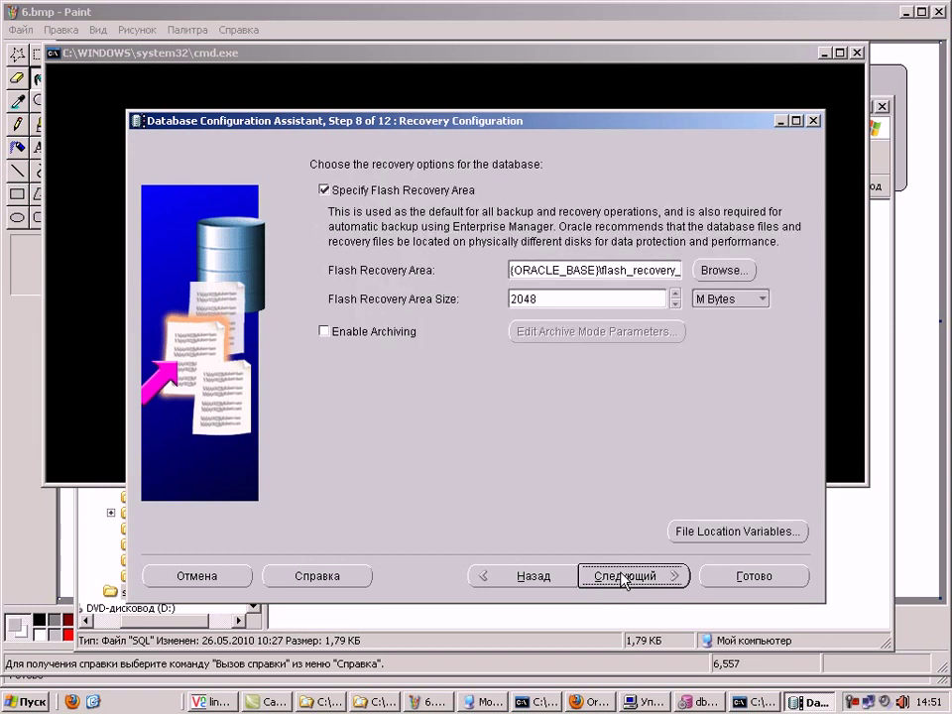
{"action": "left_click", "coordinate": [622, 579]}
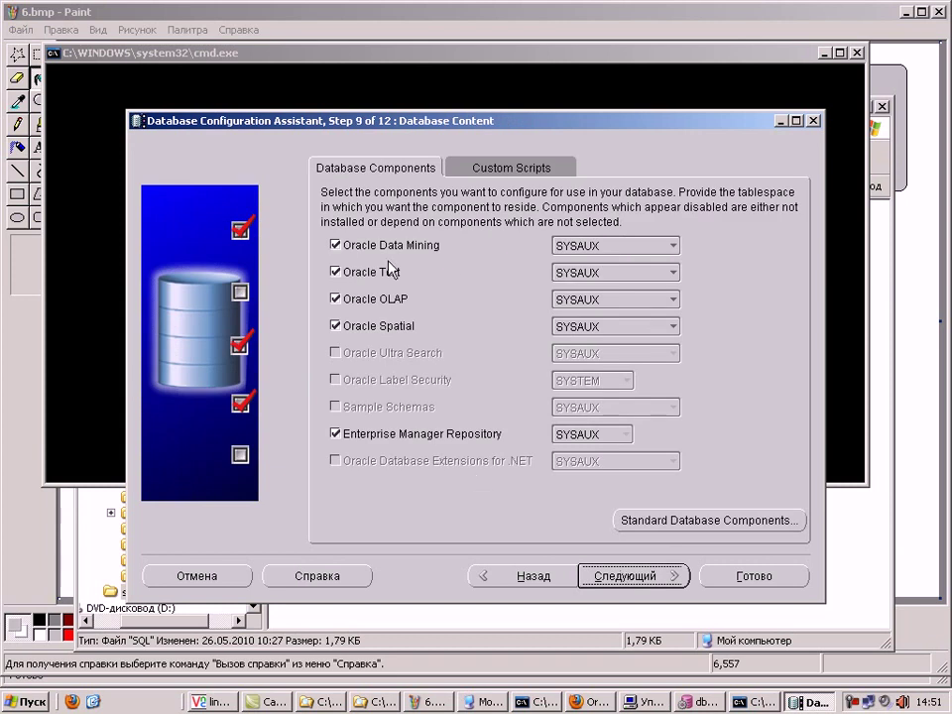
- Exclude Data Mining, OLAP, Spatial and EM Repository, then untick Create Database
{"action": "left_click", "coordinate": [339, 245]}
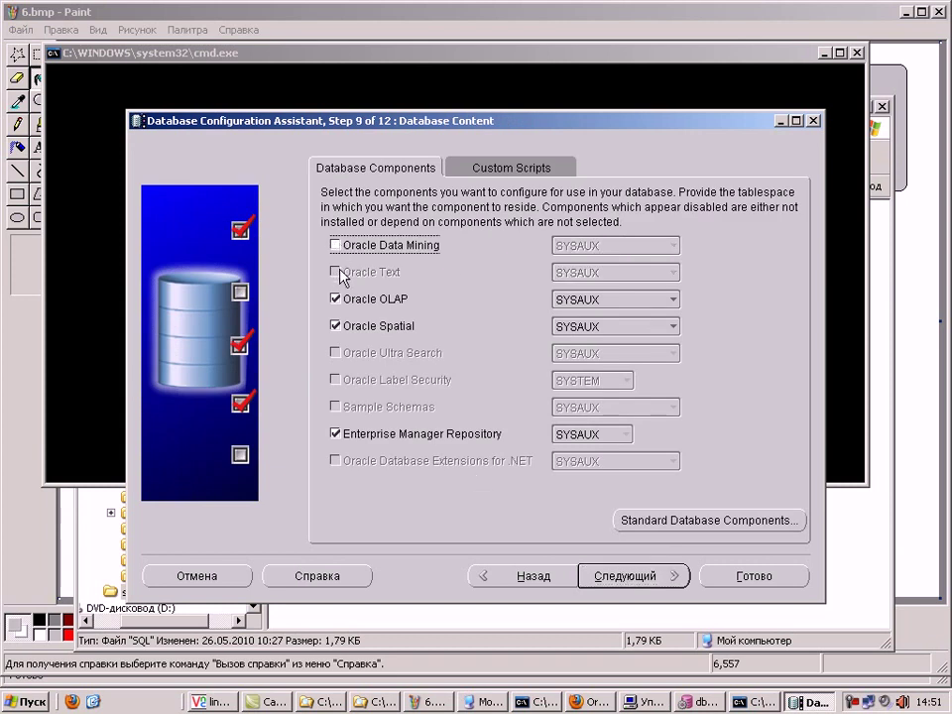
{"action": "left_click", "coordinate": [335, 299]}
{"action": "left_click", "coordinate": [335, 325]}
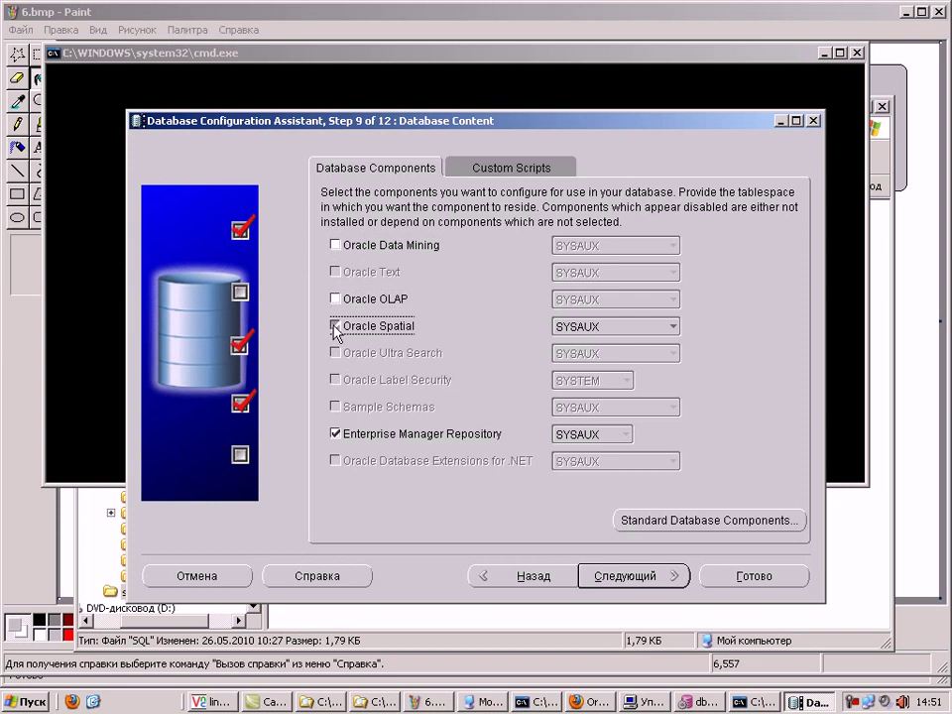
{"action": "left_click", "coordinate": [335, 434]}
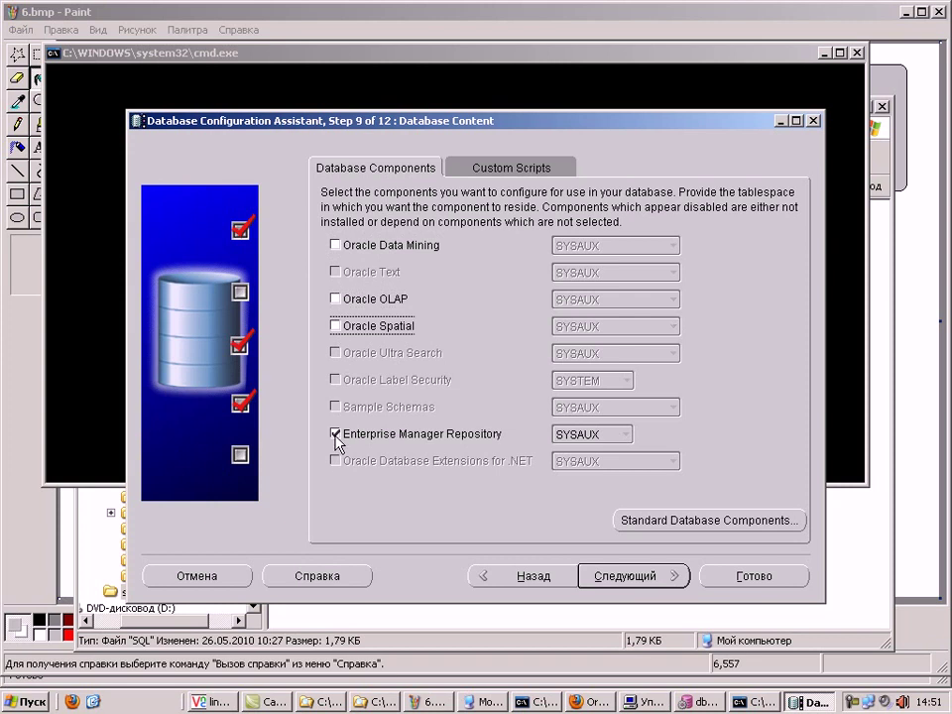
{"action": "left_click", "coordinate": [625, 577]}
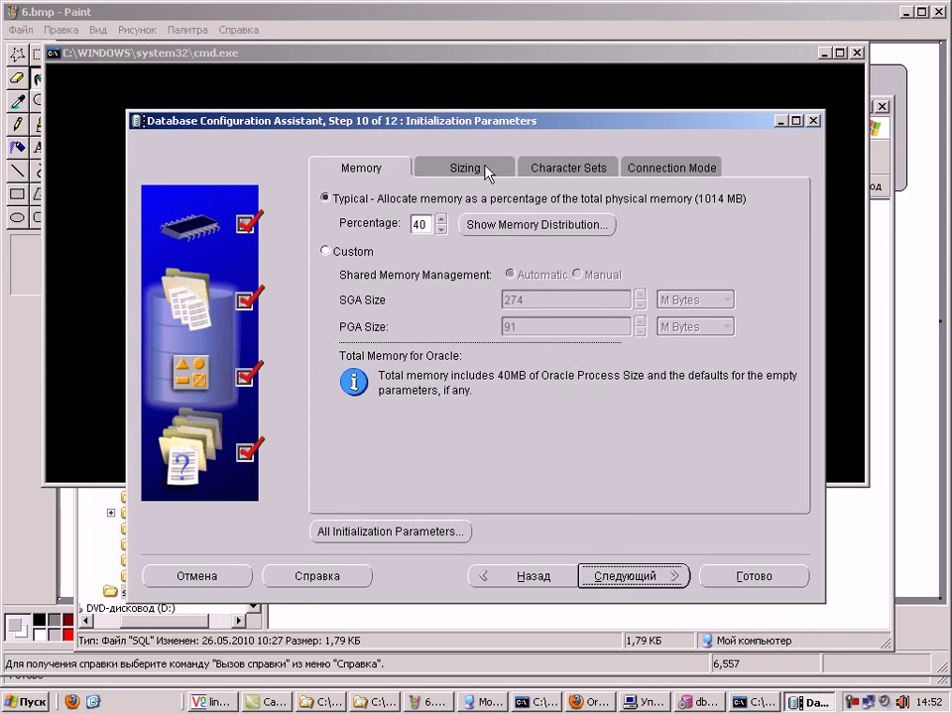
{"action": "left_click", "coordinate": [594, 577]}
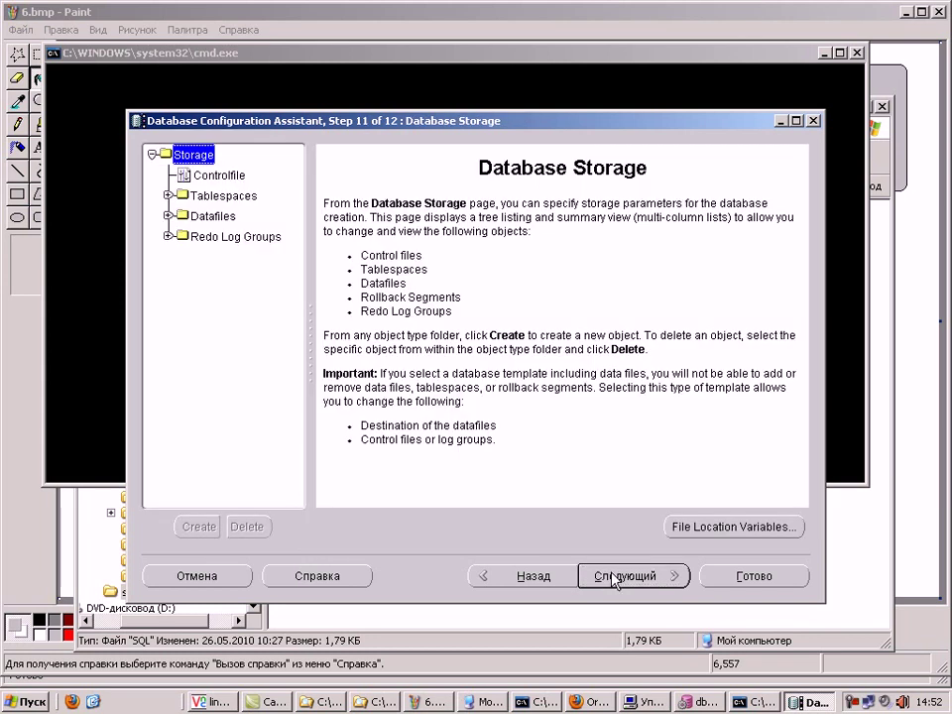
{"action": "left_click", "coordinate": [616, 575]}
{"action": "left_click", "coordinate": [338, 190]}
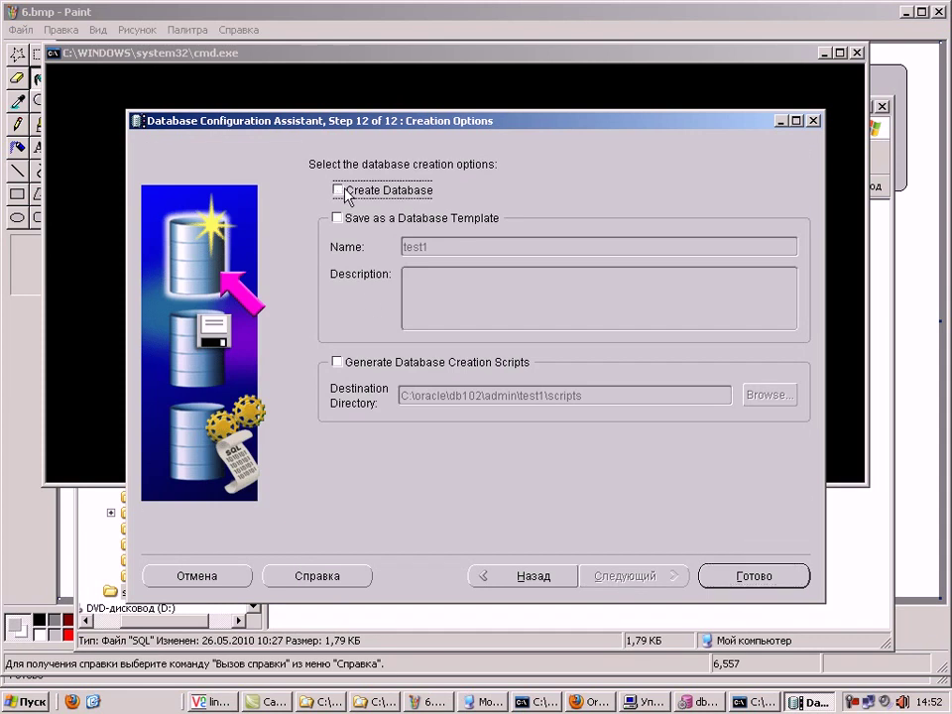
- Save as template test1 and generate creation scripts into a new C:\work\scripts\test1 folder
{"action": "left_click", "coordinate": [337, 218]}
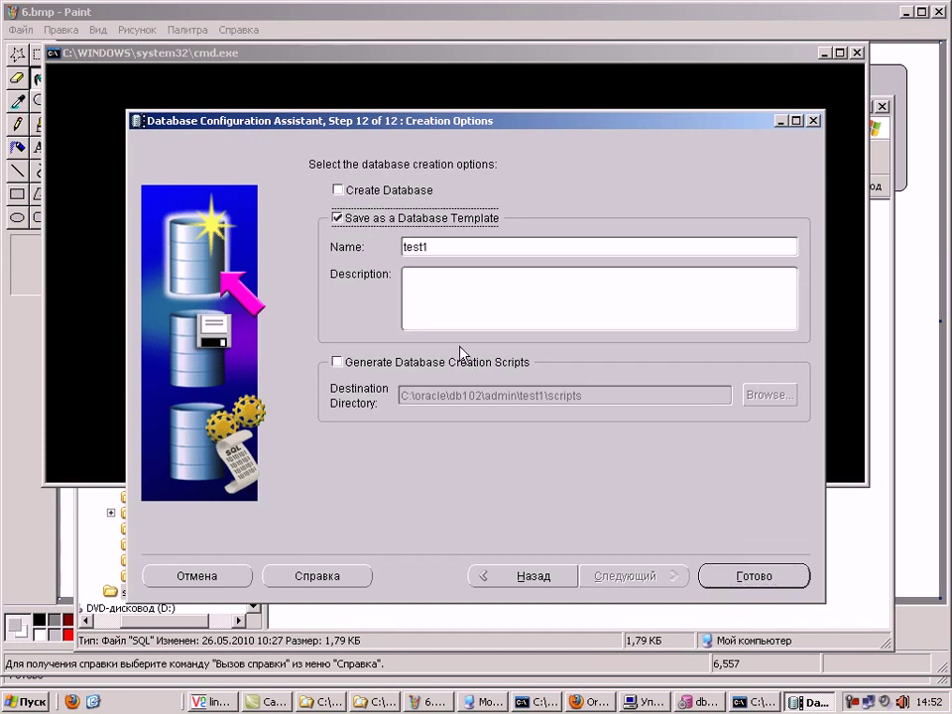
{"action": "left_click", "coordinate": [424, 365]}
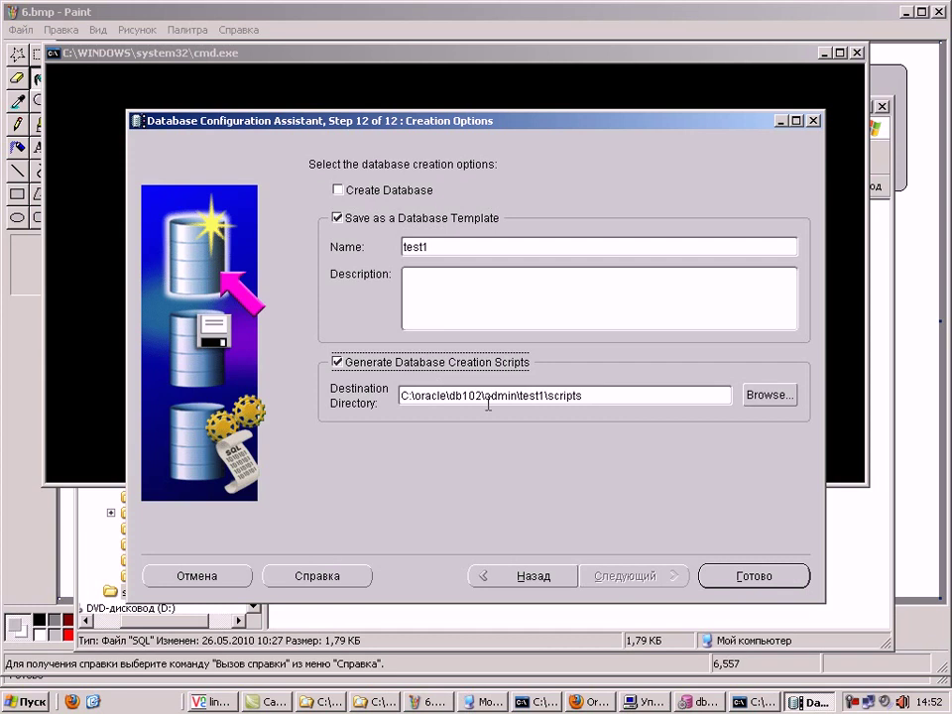
{"action": "left_click", "coordinate": [767, 396]}
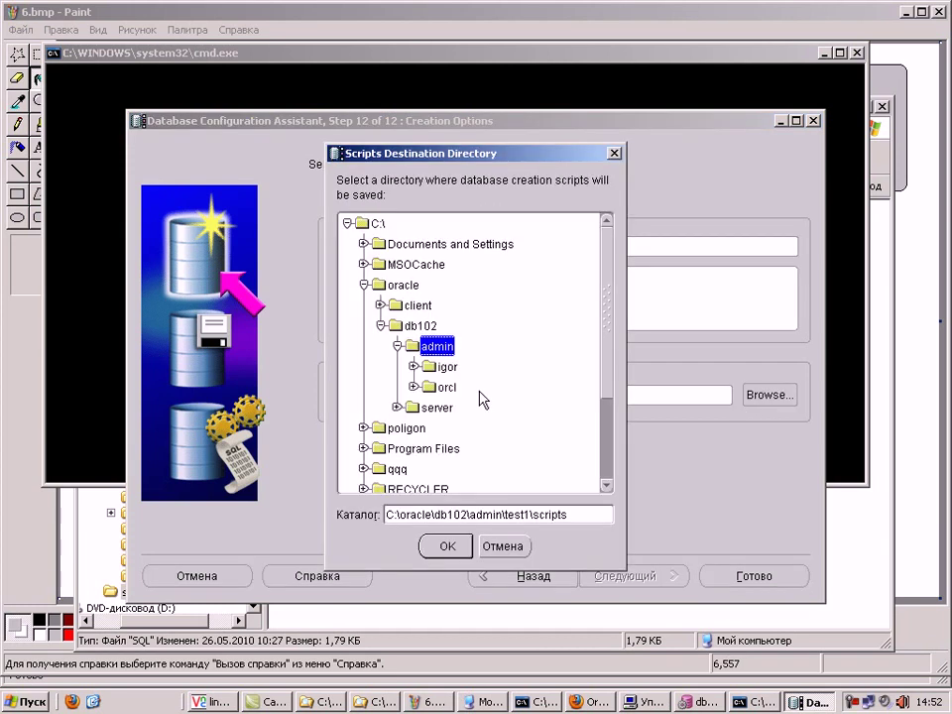
{"action": "left_click", "coordinate": [364, 285]}
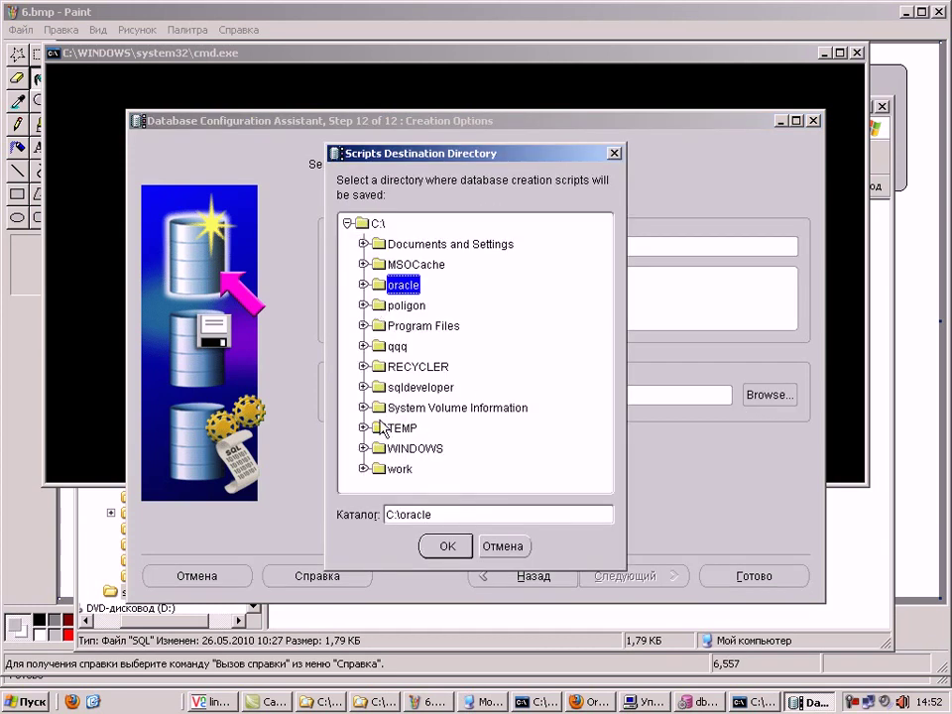
{"action": "left_click", "coordinate": [378, 470]}
{"action": "double_click", "coordinate": [378, 474]}
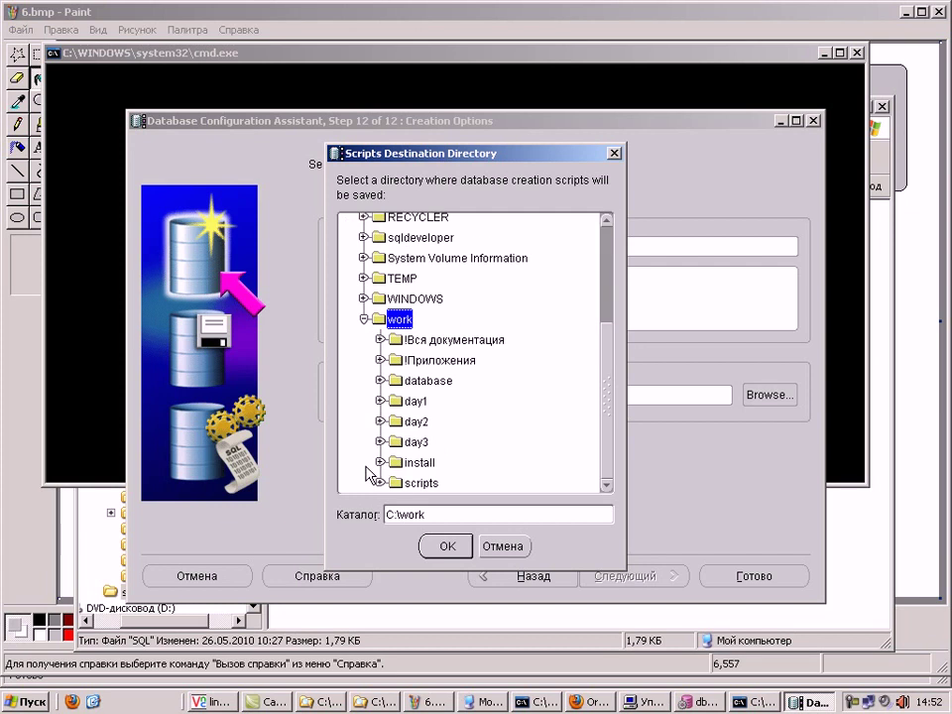
{"action": "left_click", "coordinate": [414, 483]}
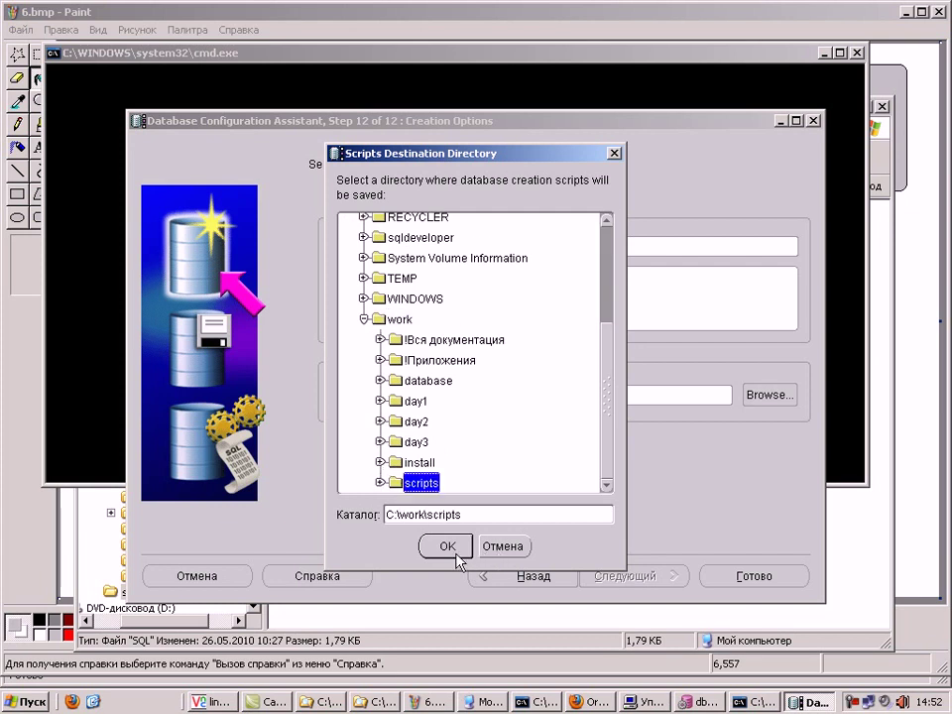
{"action": "left_click", "coordinate": [474, 514]}
{"action": "type", "text": "est1"}
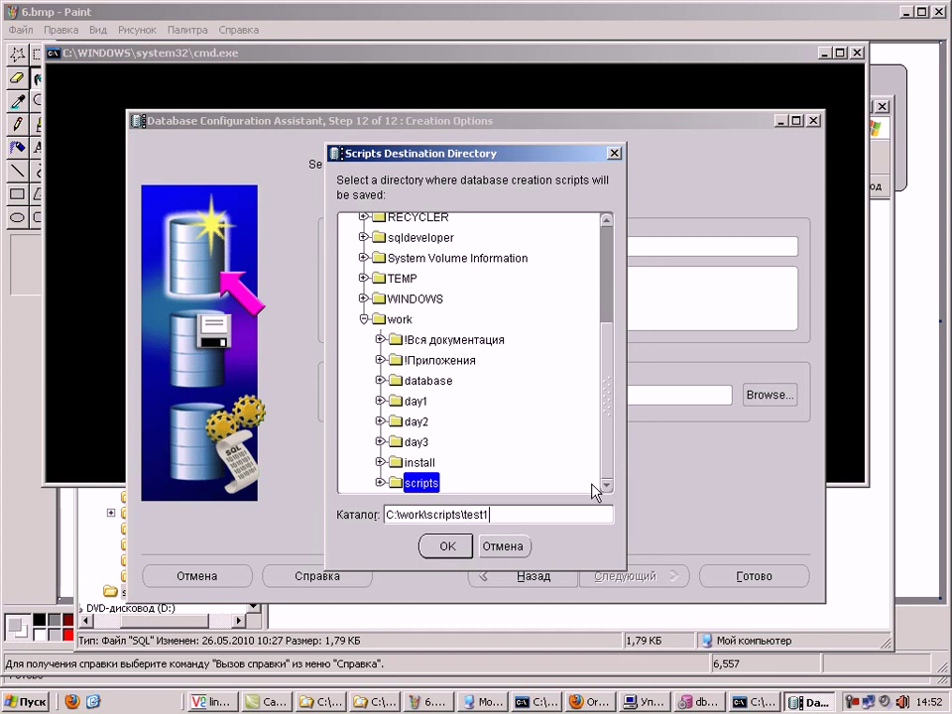
{"action": "left_click", "coordinate": [446, 547]}
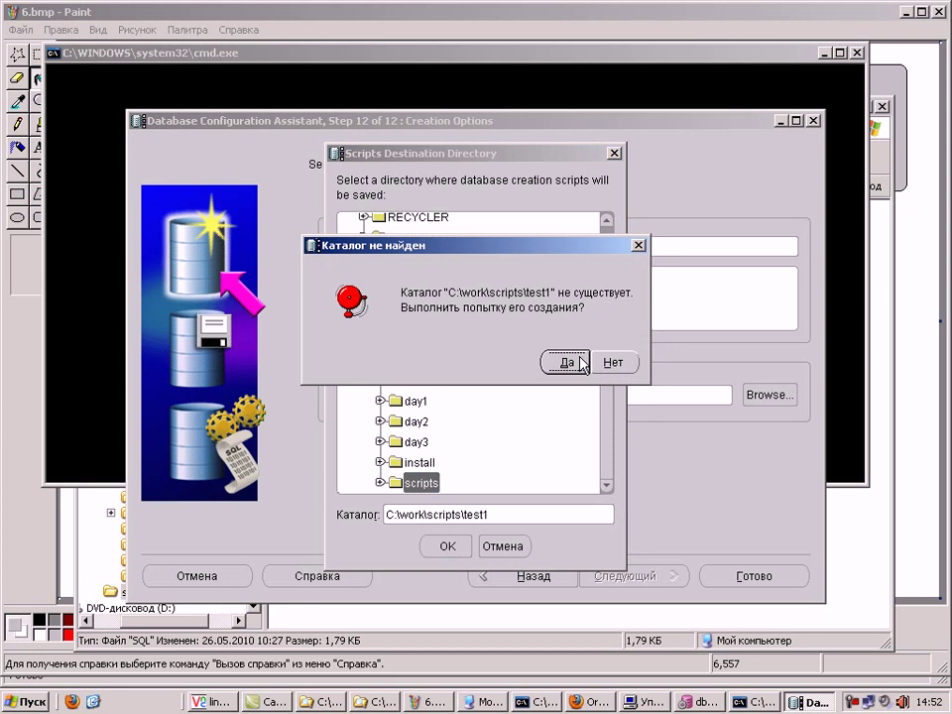
{"action": "left_click", "coordinate": [565, 361]}
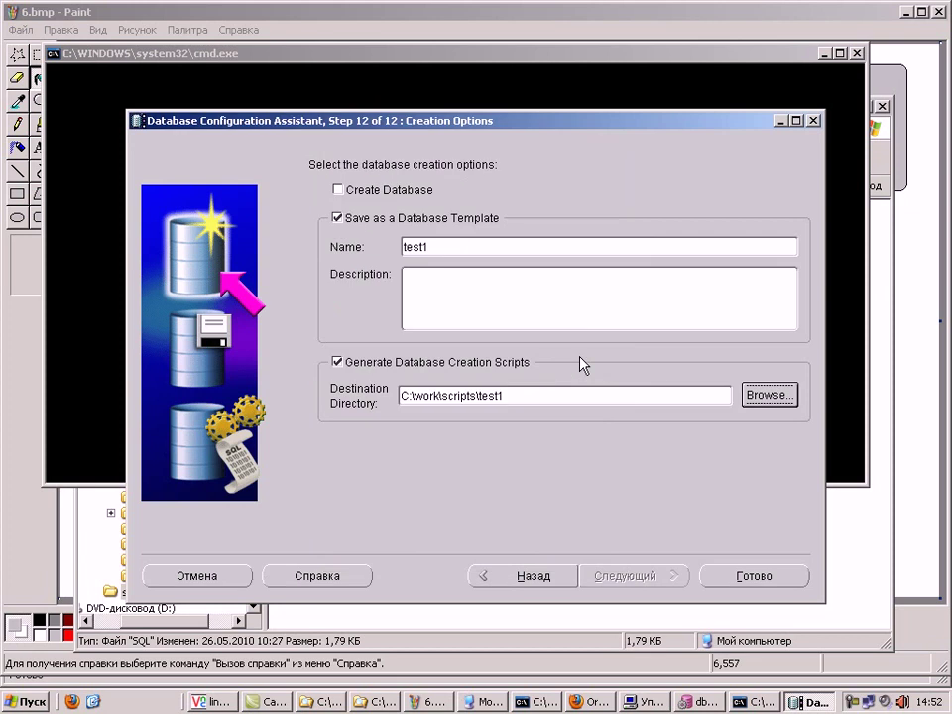
- Finish the wizard, confirm generating the template and scripts, and quit the assistant
{"action": "left_click", "coordinate": [718, 575]}
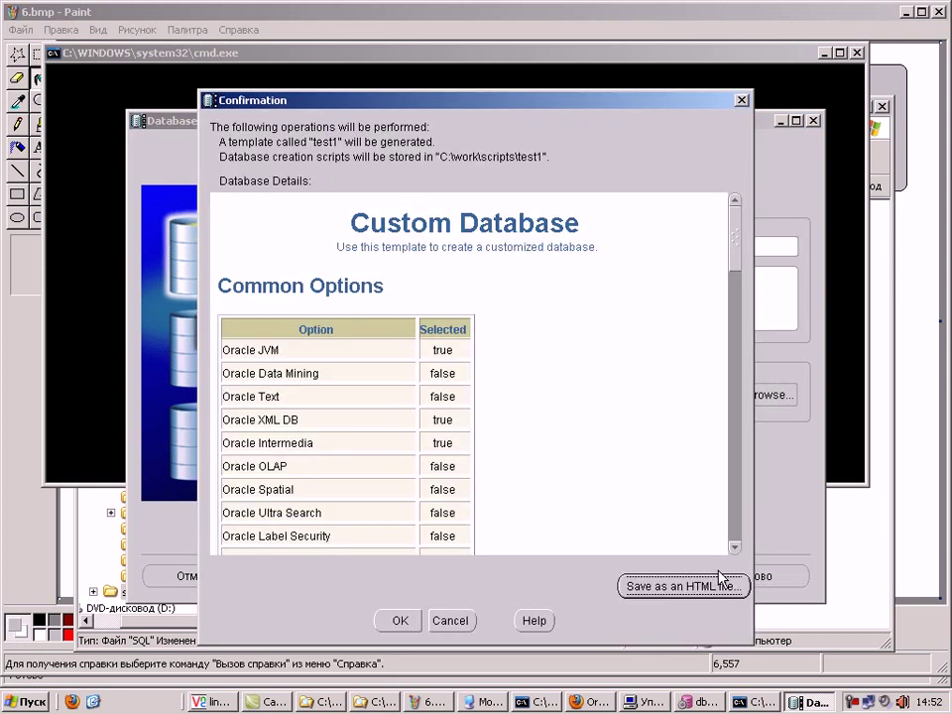
{"action": "left_click", "coordinate": [400, 620]}
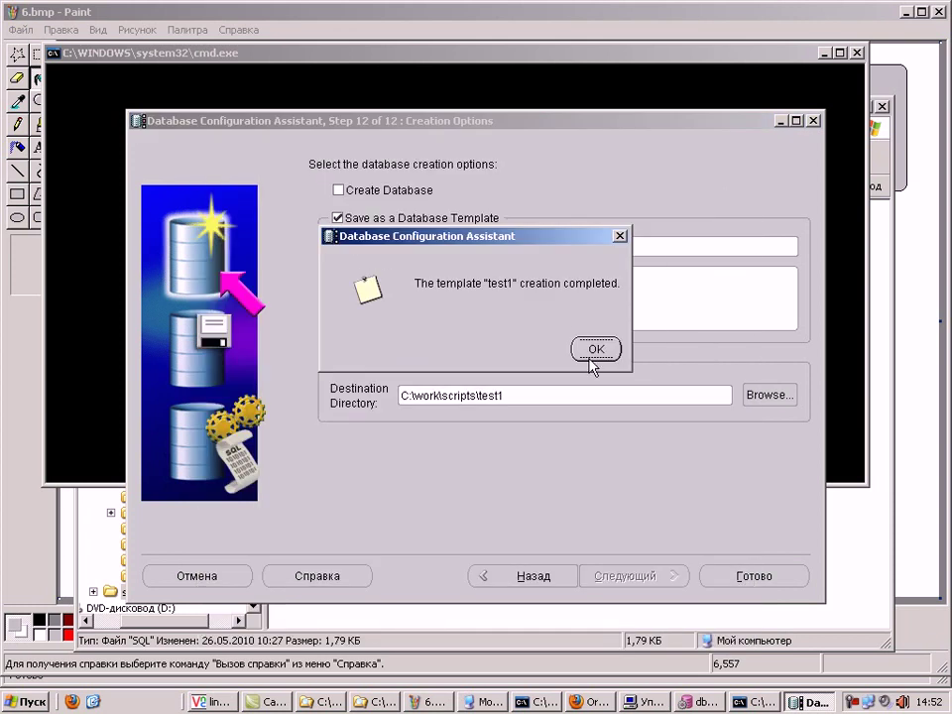
{"action": "left_click", "coordinate": [593, 350]}
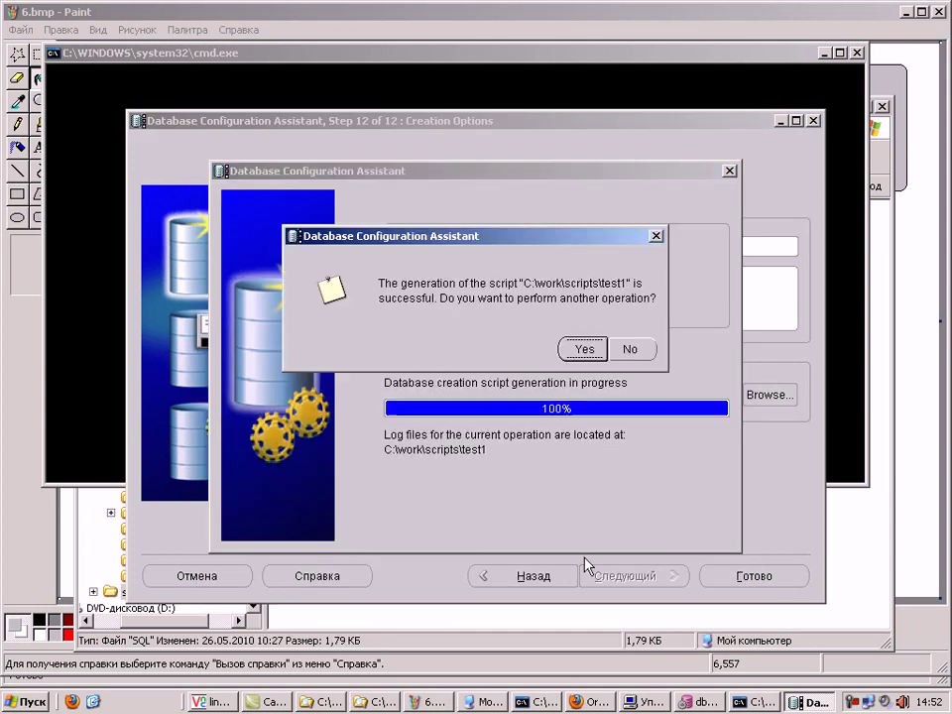
{"action": "left_click", "coordinate": [575, 351]}
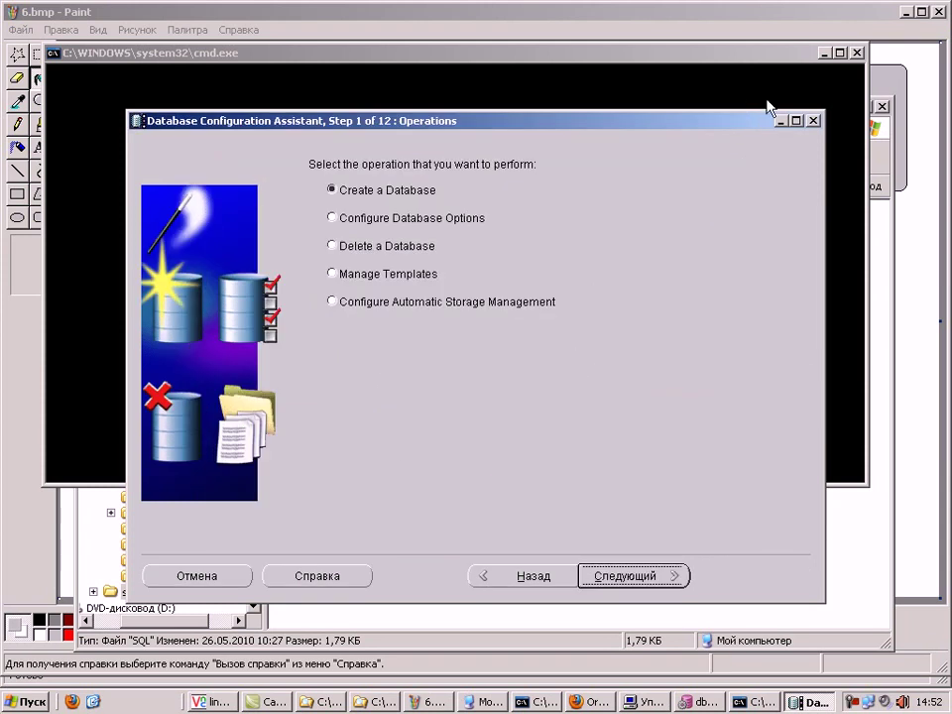
{"action": "left_click", "coordinate": [813, 121]}
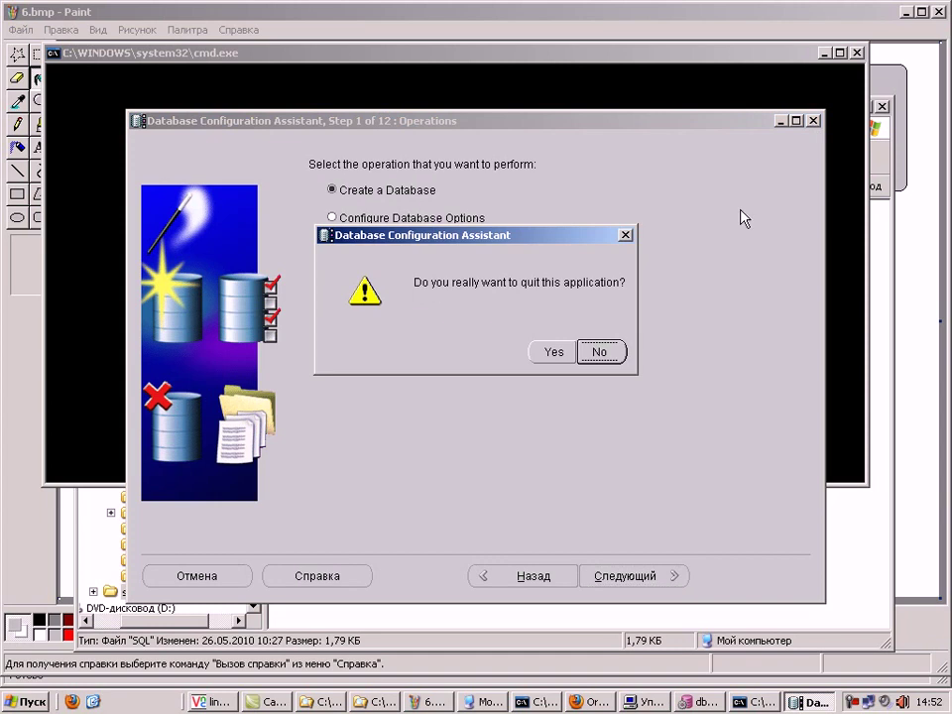
{"action": "left_click", "coordinate": [559, 354]}
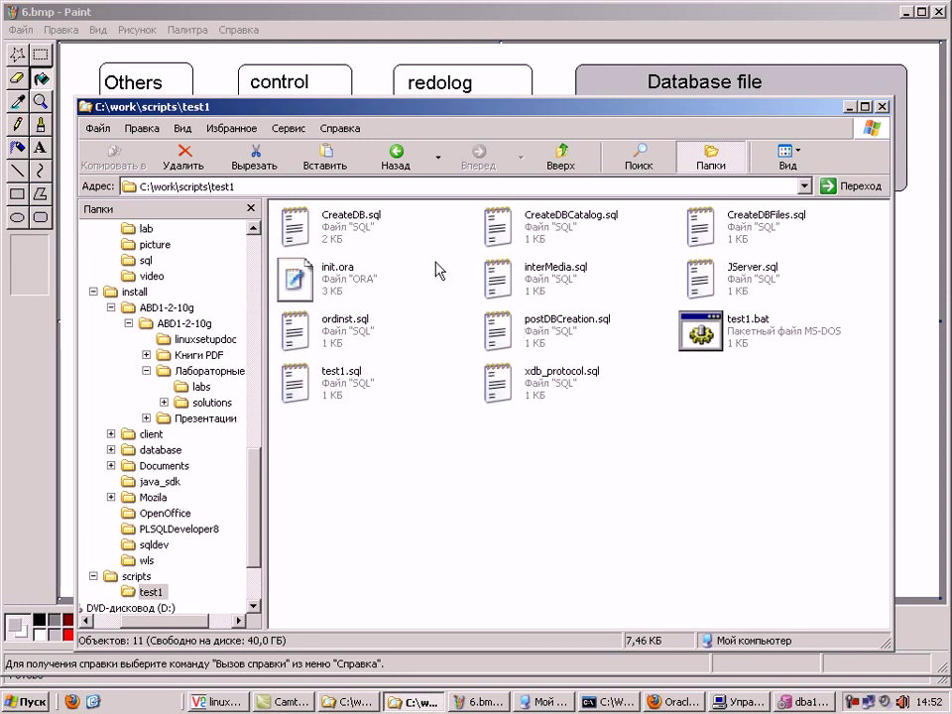
- Compare the details and sizes of CreateDB.sql and CreateDBCatalog.sql
{"action": "left_click", "coordinate": [310, 230]}
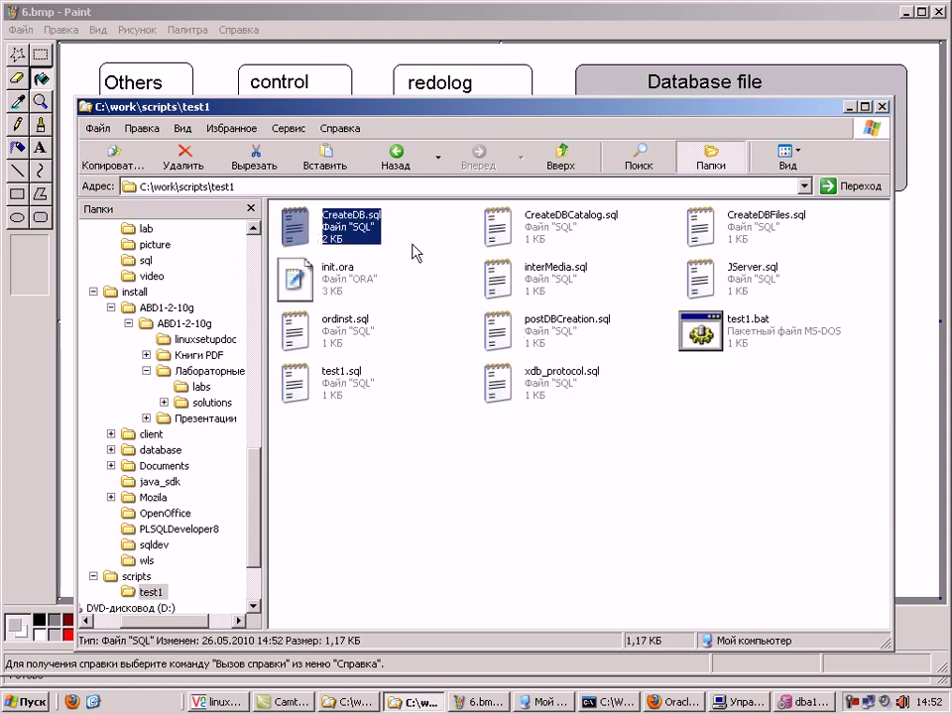
{"action": "key", "text": "Right"}
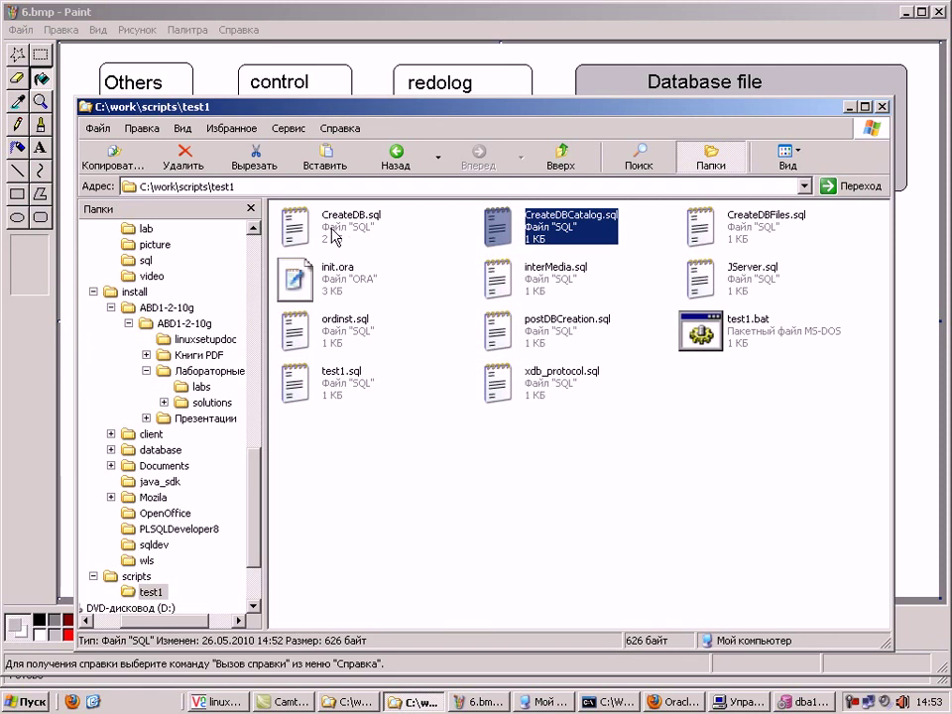
{"action": "left_click", "coordinate": [315, 233]}
{"action": "key", "text": "Right"}
{"action": "left_click", "coordinate": [344, 243]}
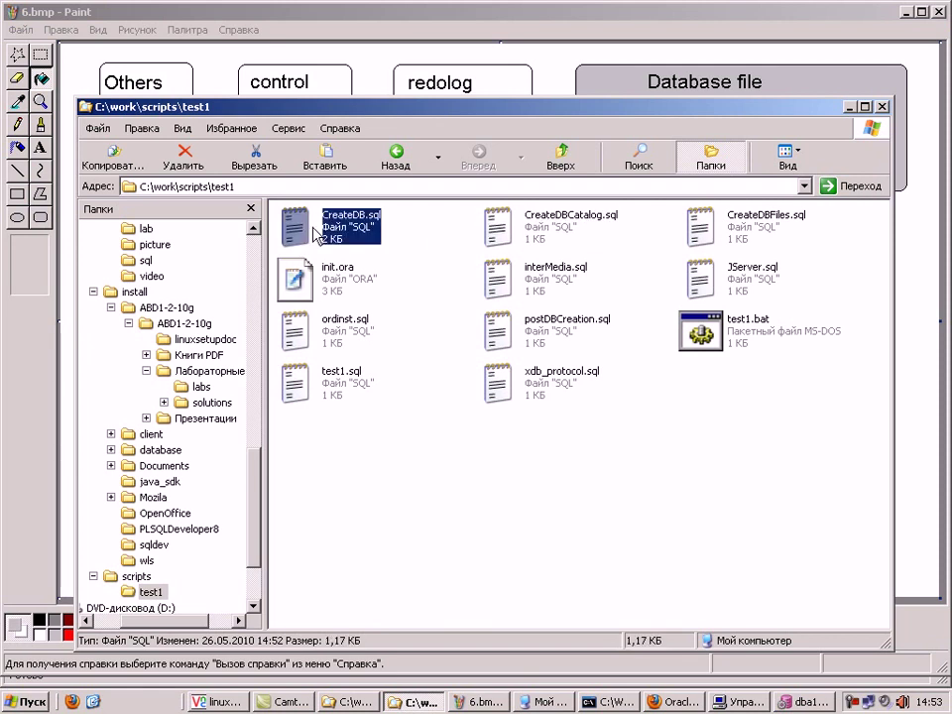
{"action": "left_click", "coordinate": [499, 235]}
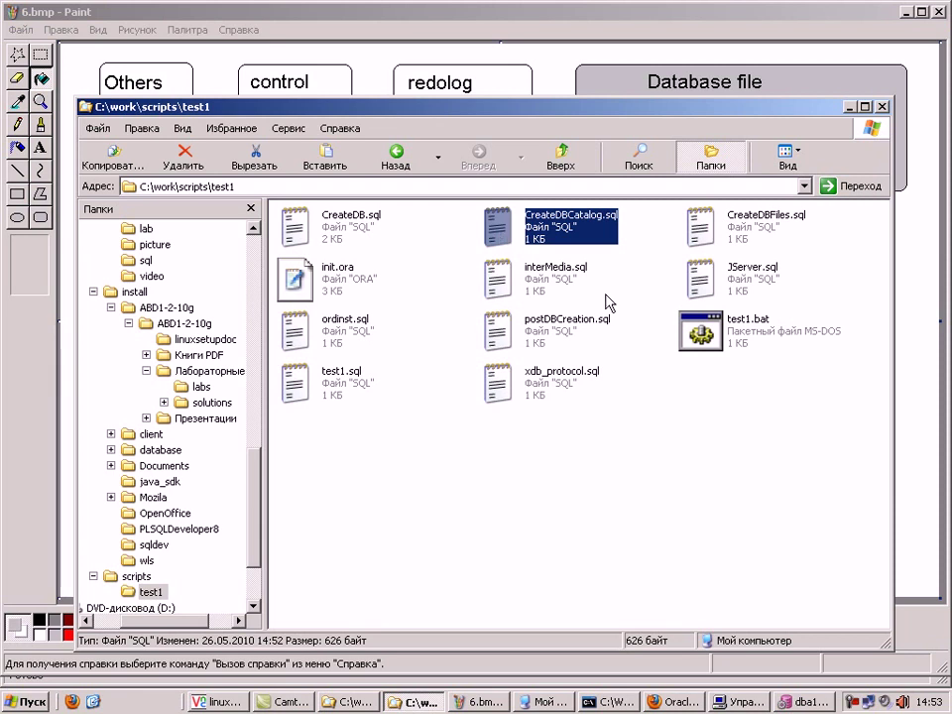
{"action": "right_click", "coordinate": [715, 335]}
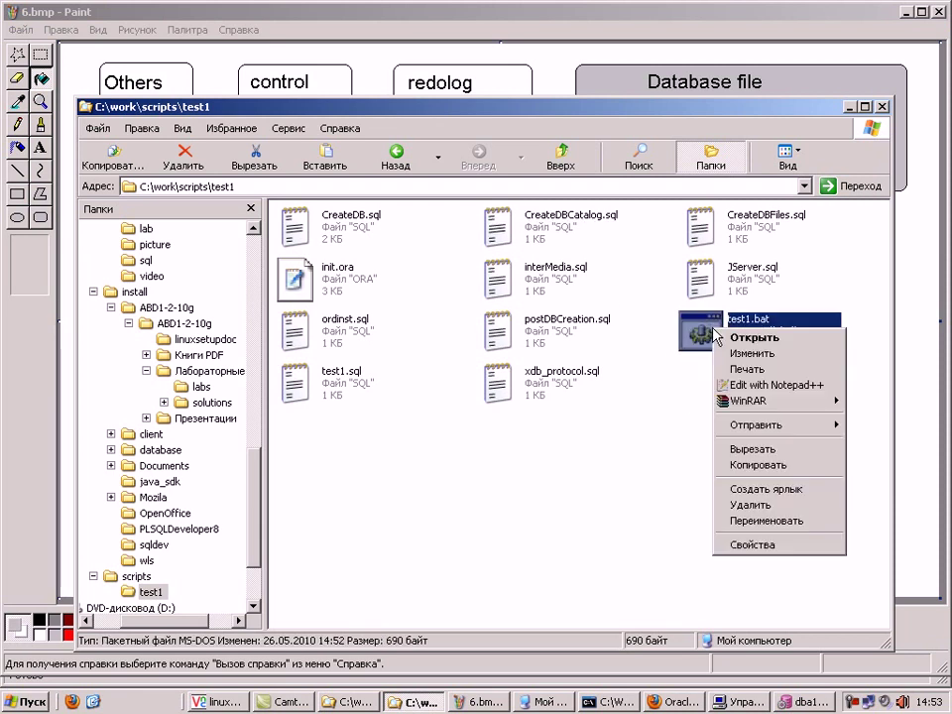
{"action": "left_click", "coordinate": [745, 354]}
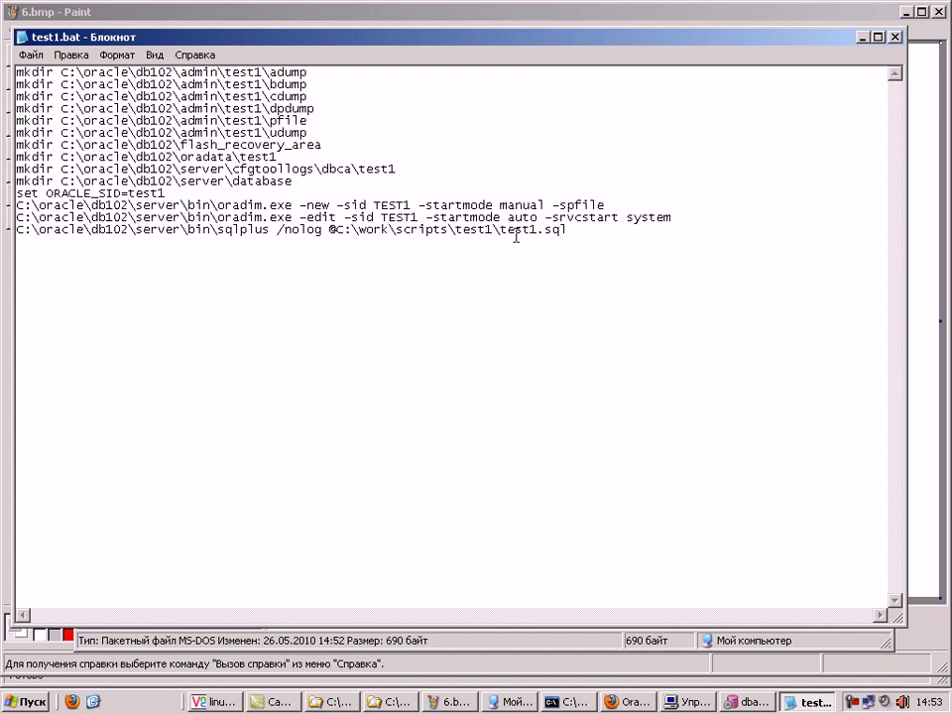
{"action": "left_click_drag", "start_coordinate": [499, 230], "coordinate": [574, 230]}
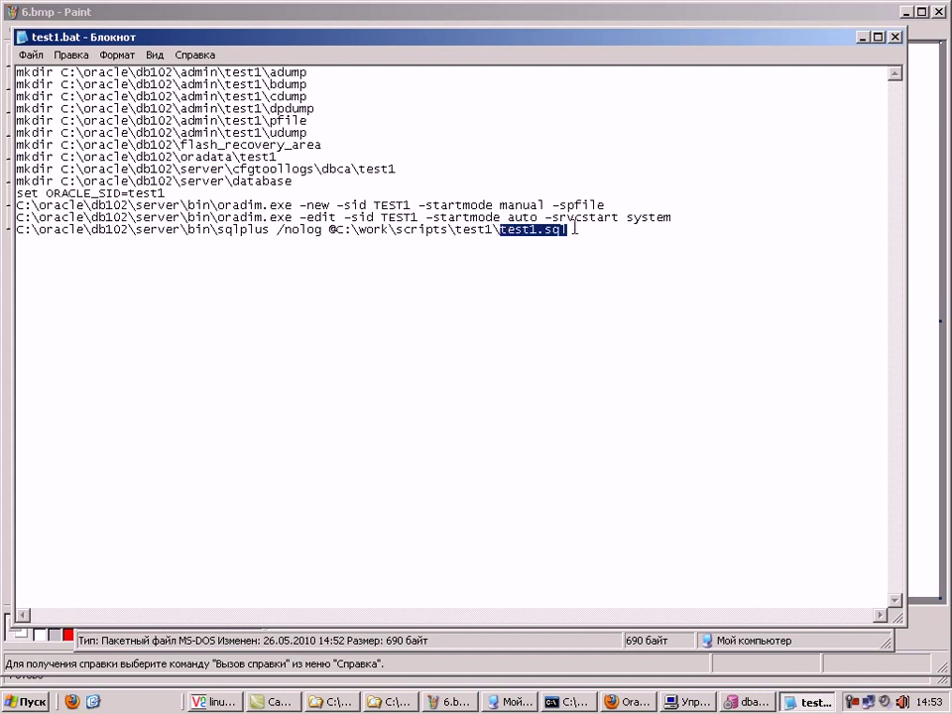
{"action": "left_click", "coordinate": [895, 38]}
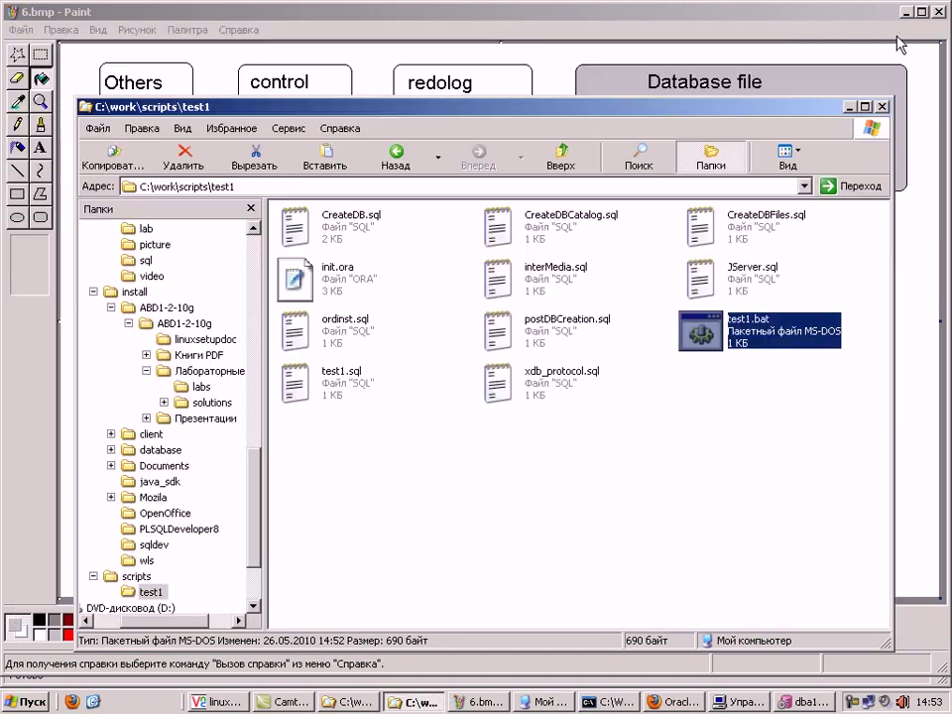
{"action": "right_click", "coordinate": [294, 392]}
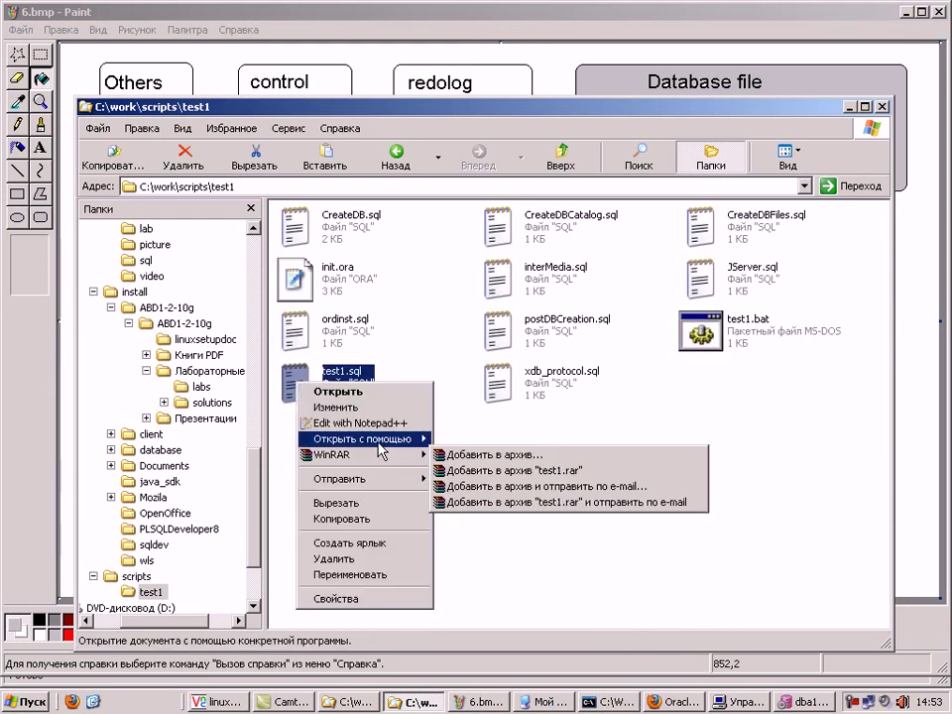
- Review test1.sql's called scripts (CreateDB.sql, CreateDBCatalog.sql, JServer.sql, ordinst.sql, interMedia.sql) in Notepad, then close it
{"action": "mouse_move", "coordinate": [377, 438]}
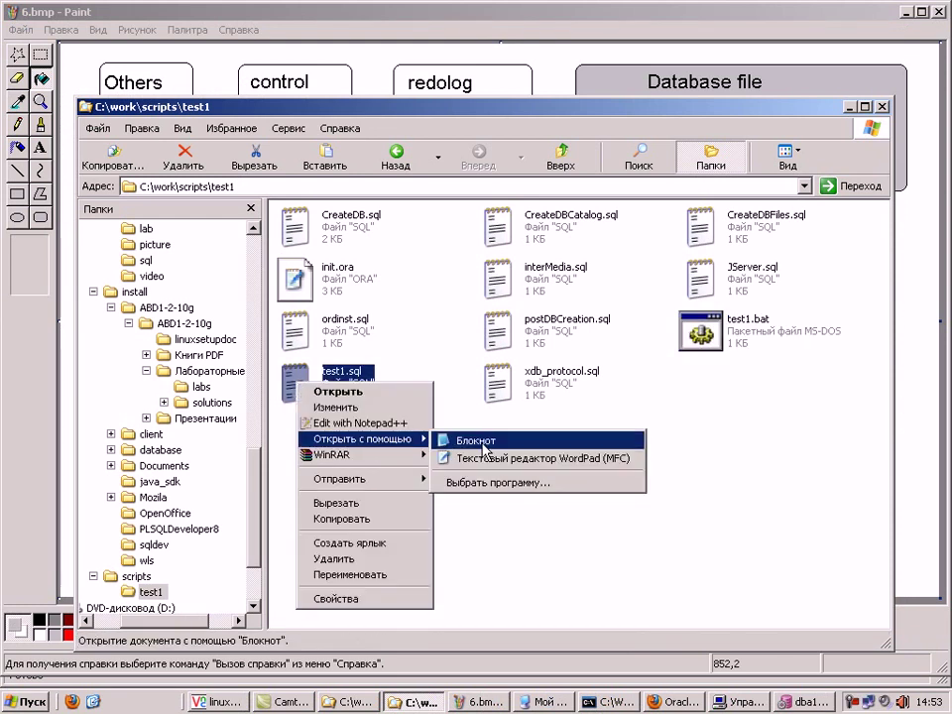
{"action": "left_click", "coordinate": [483, 444]}
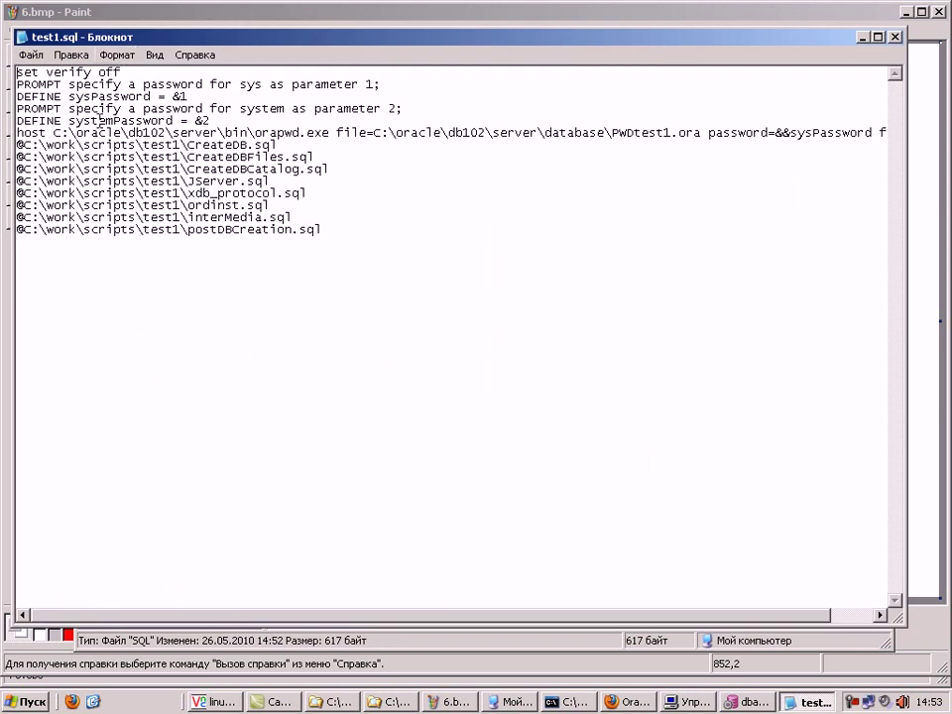
{"action": "left_click_drag", "start_coordinate": [188, 145], "coordinate": [274, 144]}
{"action": "left_click_drag", "start_coordinate": [188, 156], "coordinate": [315, 156]}
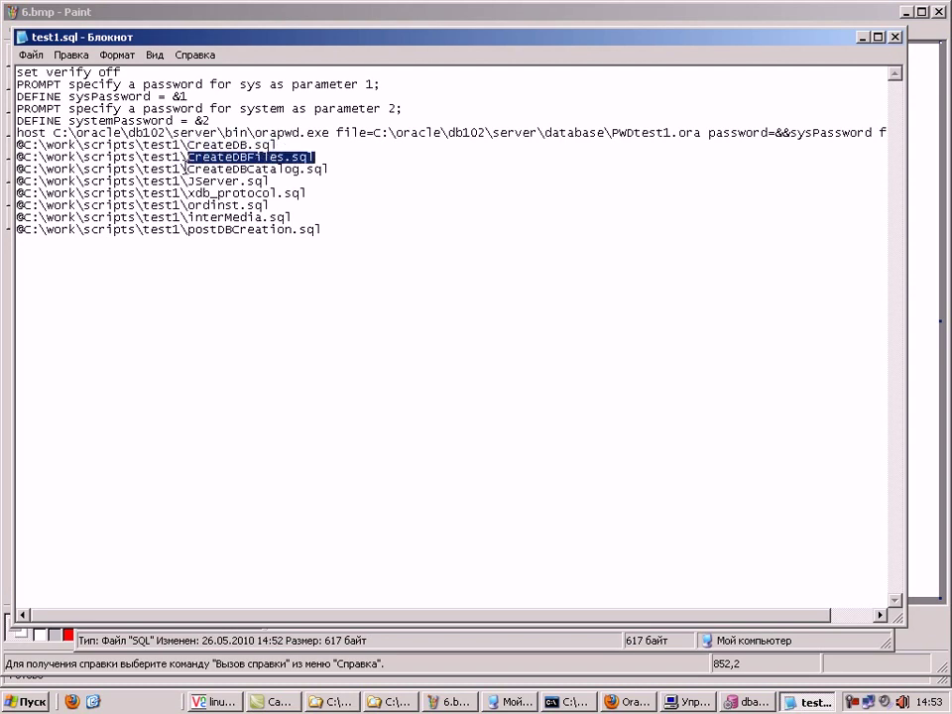
{"action": "left_click_drag", "start_coordinate": [187, 169], "coordinate": [328, 169]}
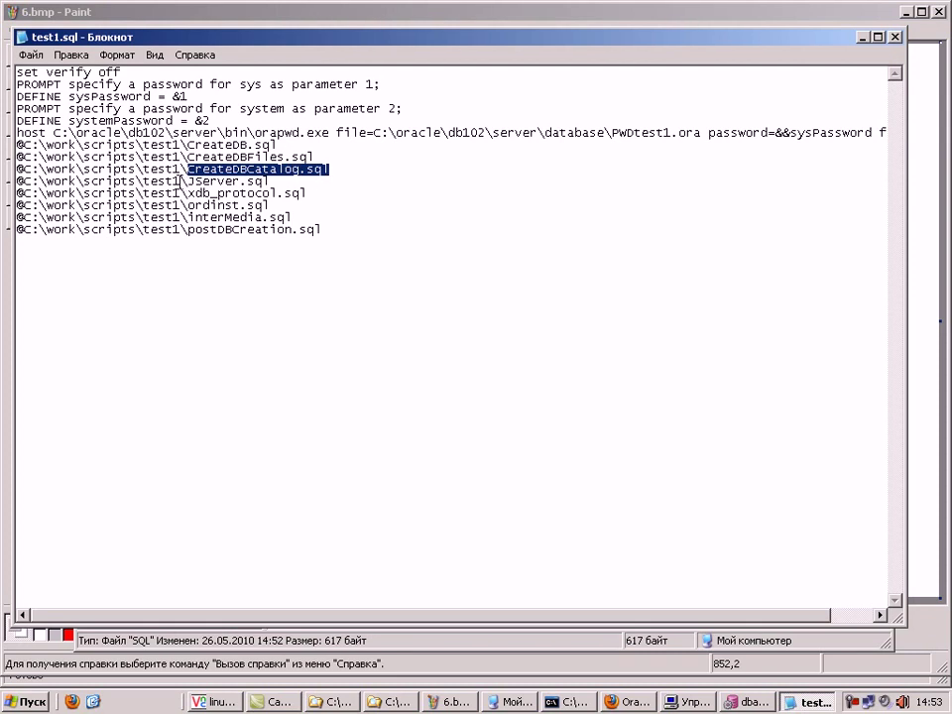
{"action": "left_click_drag", "start_coordinate": [188, 180], "coordinate": [270, 180]}
{"action": "left_click_drag", "start_coordinate": [187, 192], "coordinate": [265, 206]}
{"action": "left_click_drag", "start_coordinate": [181, 217], "coordinate": [329, 226]}
{"action": "left_click", "coordinate": [331, 227]}
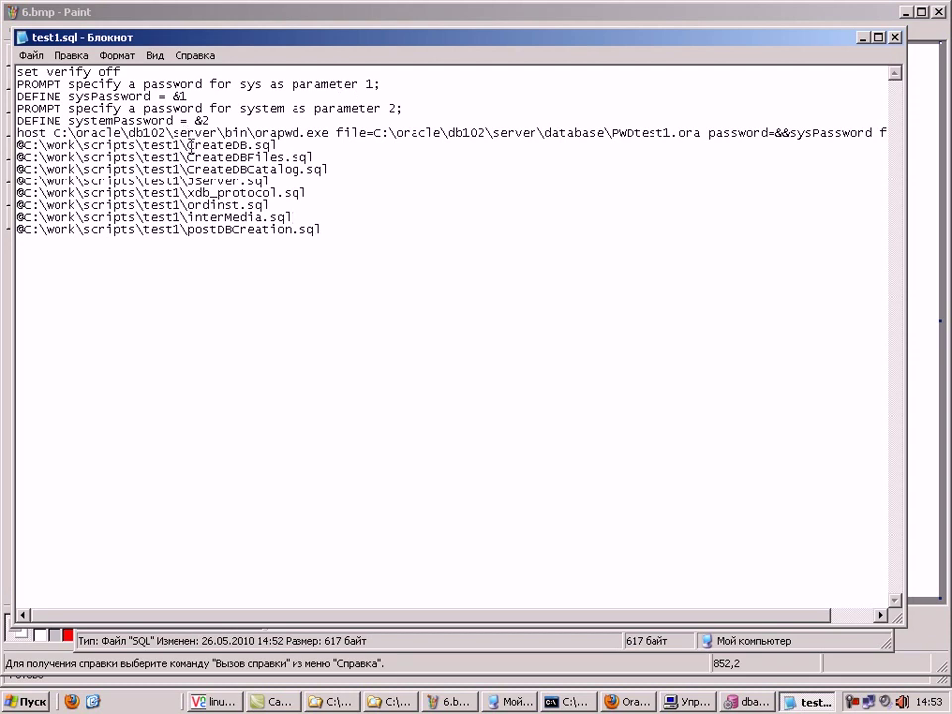
{"action": "left_click_drag", "start_coordinate": [188, 145], "coordinate": [287, 146]}
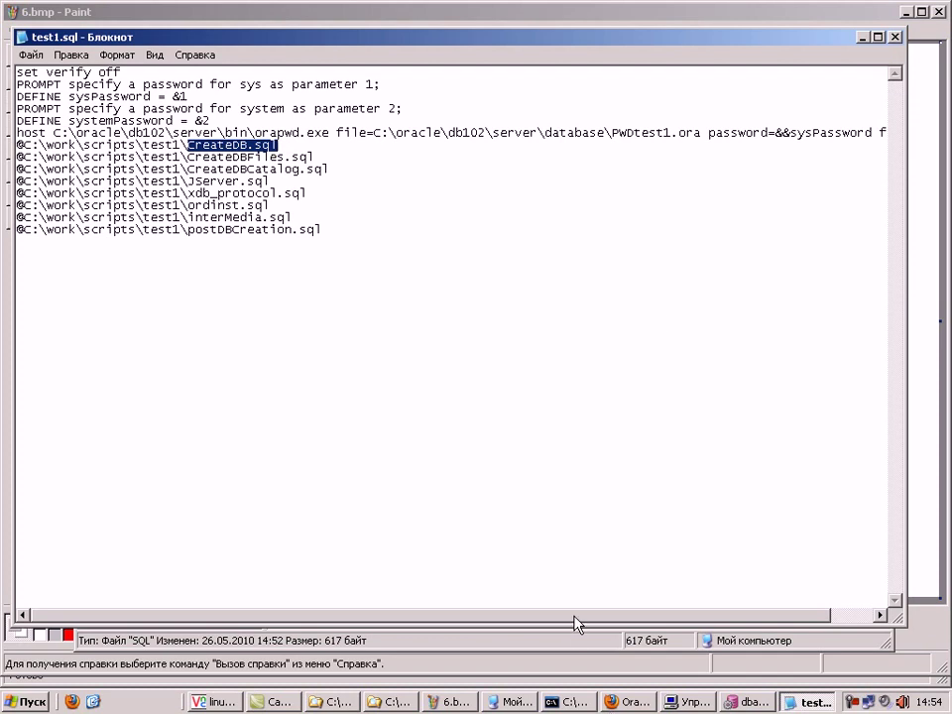
{"action": "left_click_drag", "start_coordinate": [573, 616], "coordinate": [501, 631]}
{"action": "left_click", "coordinate": [894, 38]}
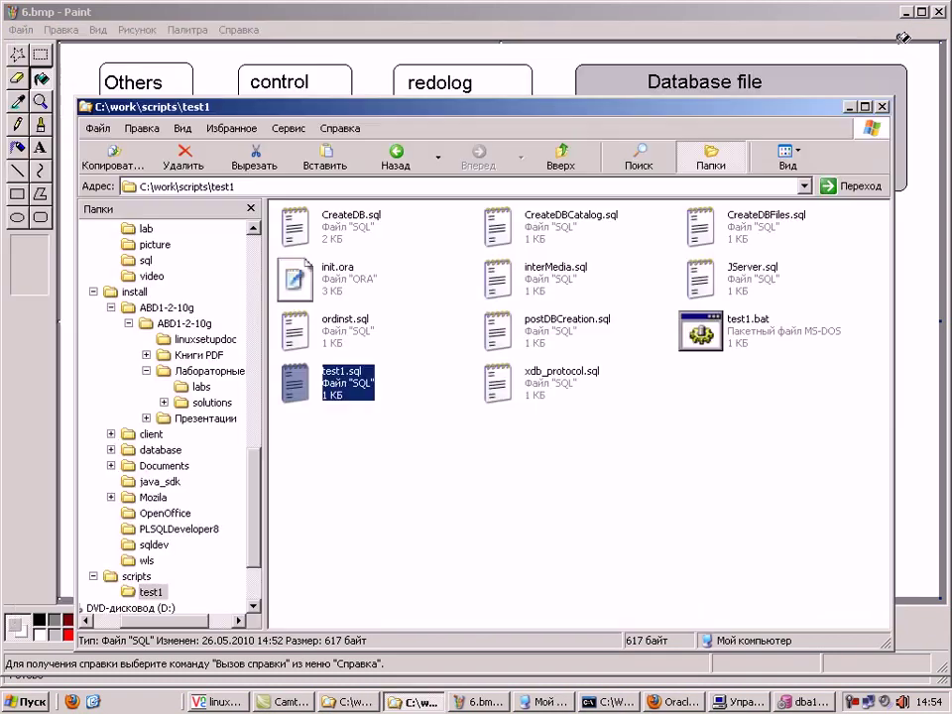
- Open CreateDB.sql in Notepad
{"action": "left_click", "coordinate": [295, 226]}
{"action": "right_click", "coordinate": [300, 224]}
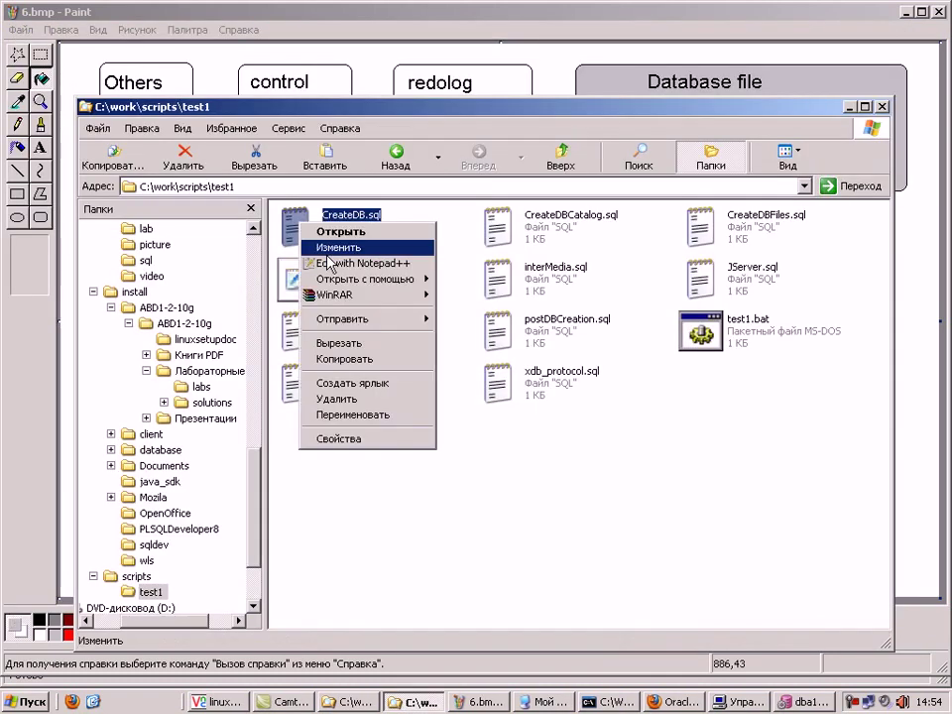
{"action": "mouse_move", "coordinate": [342, 278]}
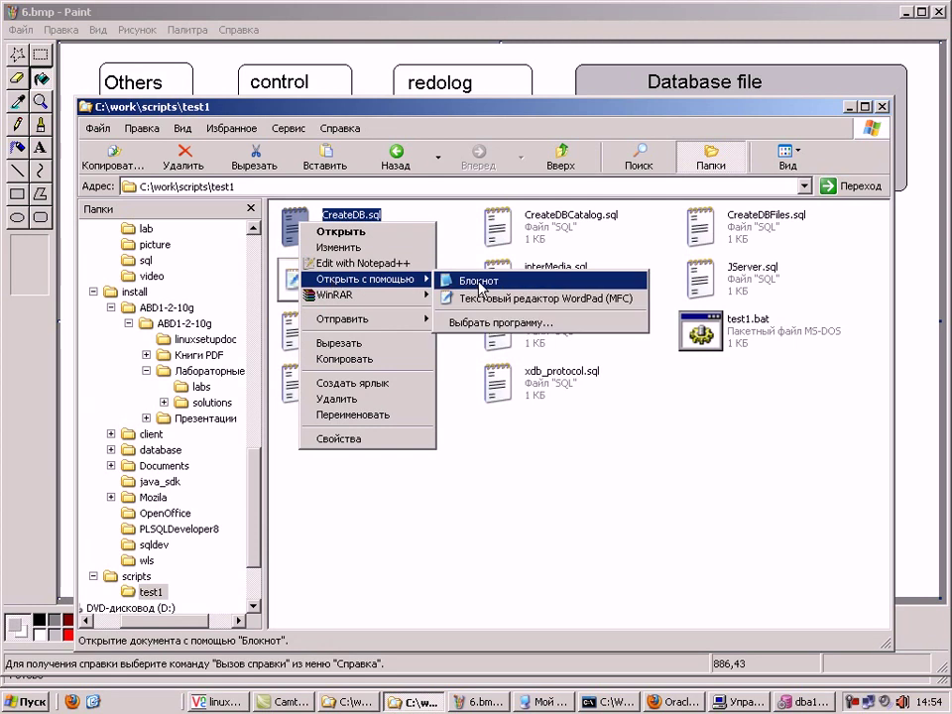
{"action": "left_click", "coordinate": [477, 282]}
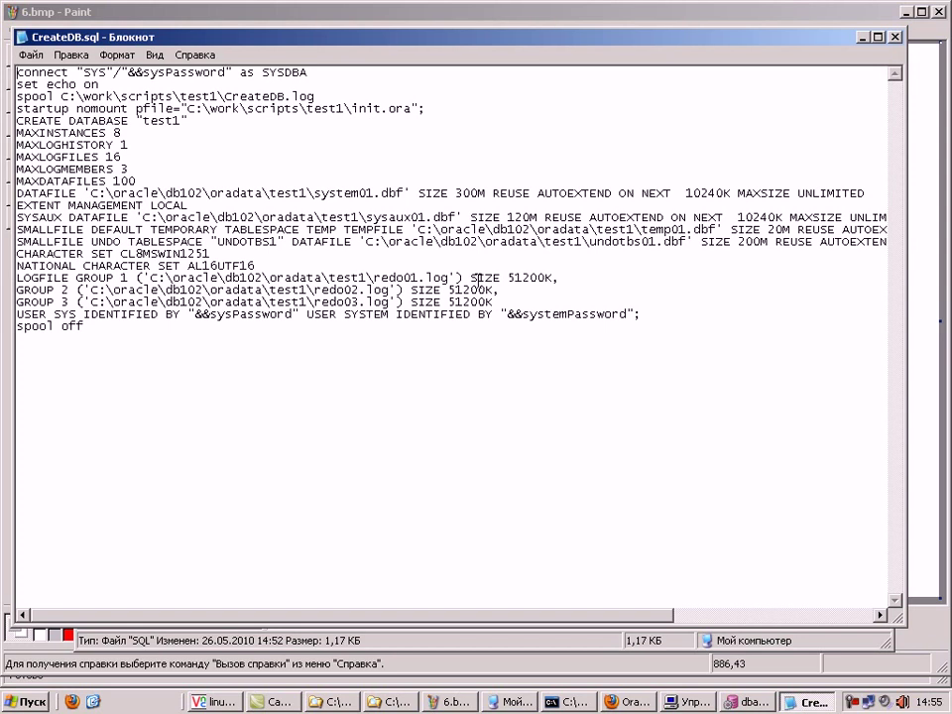
- Insert two blank lines above the CREATE DATABASE line
{"action": "key", "text": "Down"}
{"action": "key", "text": "Down"}
{"action": "key", "text": "Down"}
{"action": "key", "text": "Down"}
{"action": "key", "text": "Return"}
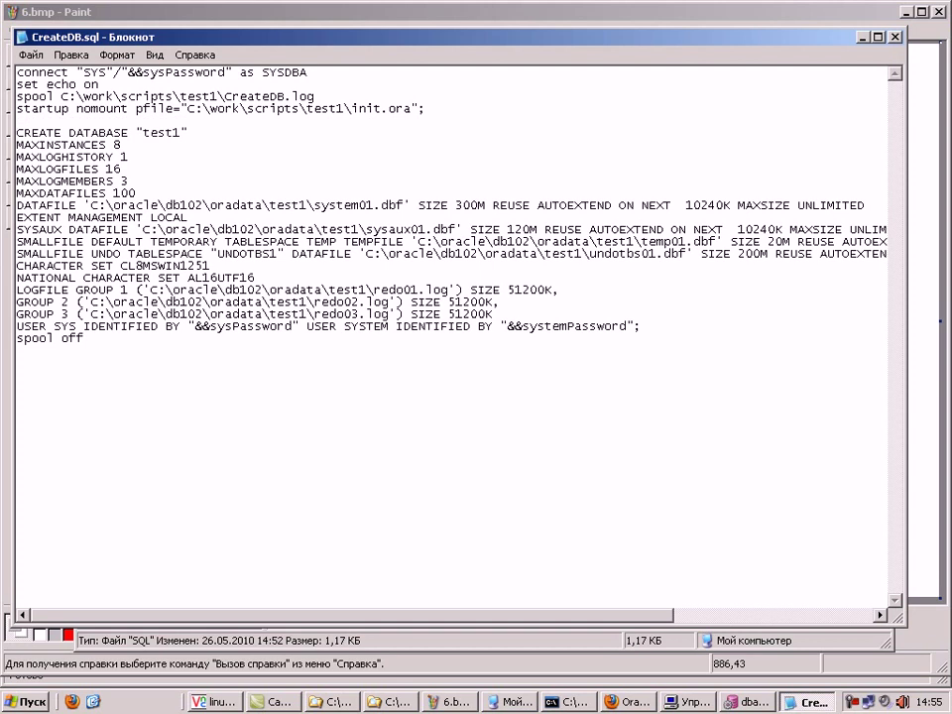
{"action": "key", "text": "Return"}
{"action": "key", "text": "Up"}
{"action": "key", "text": "Up"}
{"action": "key", "text": "Up"}
{"action": "key", "text": "Up"}
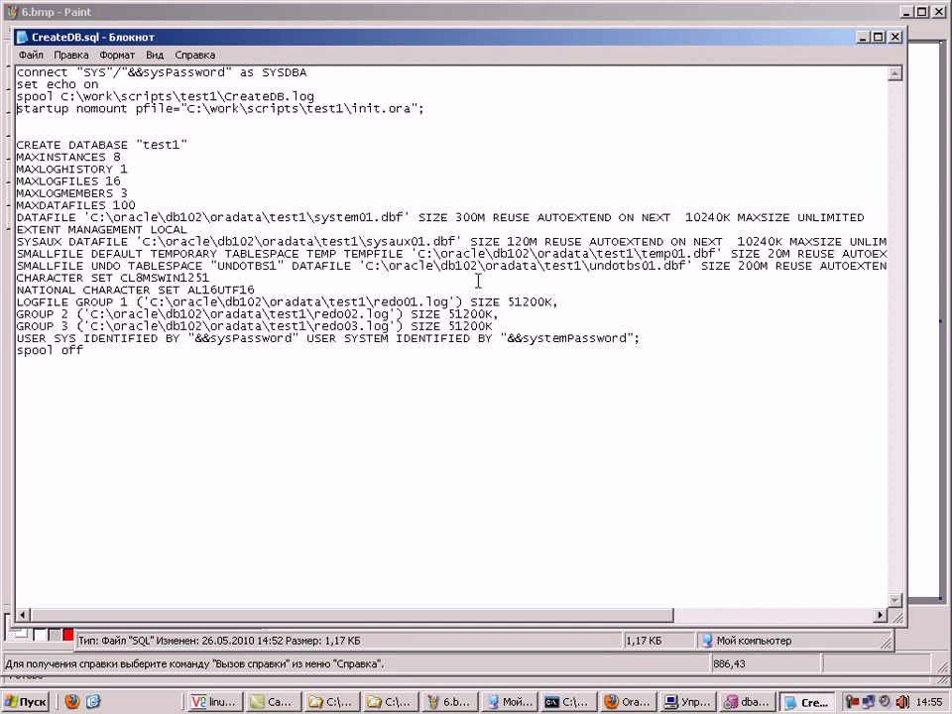
{"action": "key", "text": "Up"}
- Insert a blank line after the spool line
{"action": "key", "text": "shift+End"}
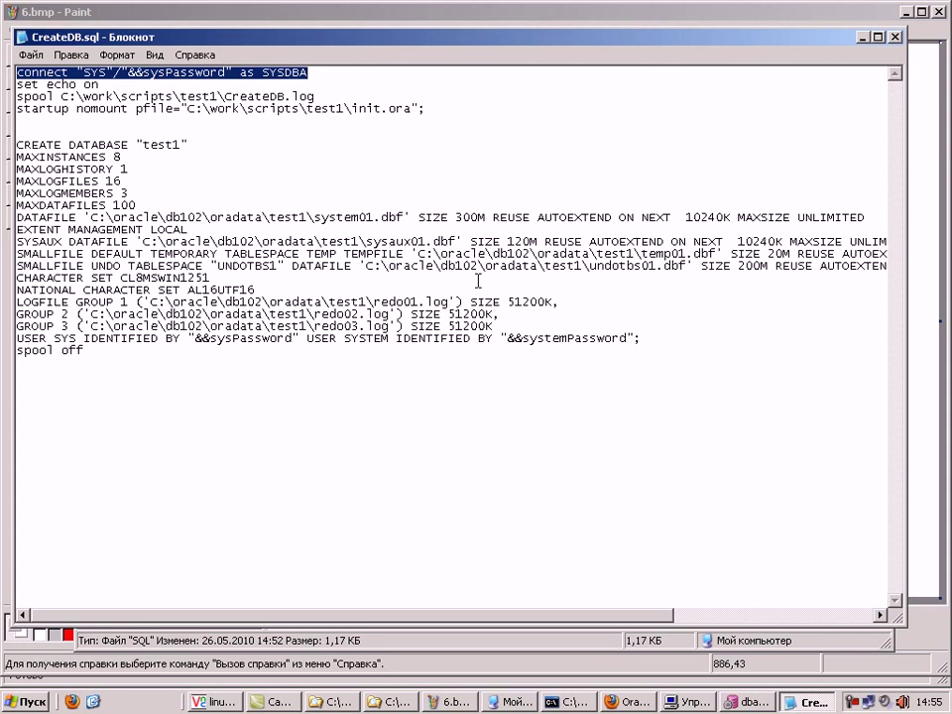
{"action": "key", "text": "Left"}
{"action": "key", "text": "Right"}
{"action": "key", "text": "Right"}
{"action": "key", "text": "Right"}
{"action": "key", "text": "Right"}
{"action": "key", "text": "Right"}
{"action": "key", "text": "Right"}
{"action": "key", "text": "Right"}
{"action": "key", "text": "Right"}
{"action": "key", "text": "Right"}
{"action": "key", "text": "Right"}
{"action": "key", "text": "Right"}
{"action": "key", "text": "Right"}
{"action": "key", "text": "Right"}
{"action": "key", "text": "Right"}
{"action": "key", "text": "Right"}
{"action": "key", "text": "Right"}
{"action": "key", "text": "Right"}
{"action": "key", "text": "Right"}
{"action": "key", "text": "Right"}
{"action": "key", "text": "Right"}
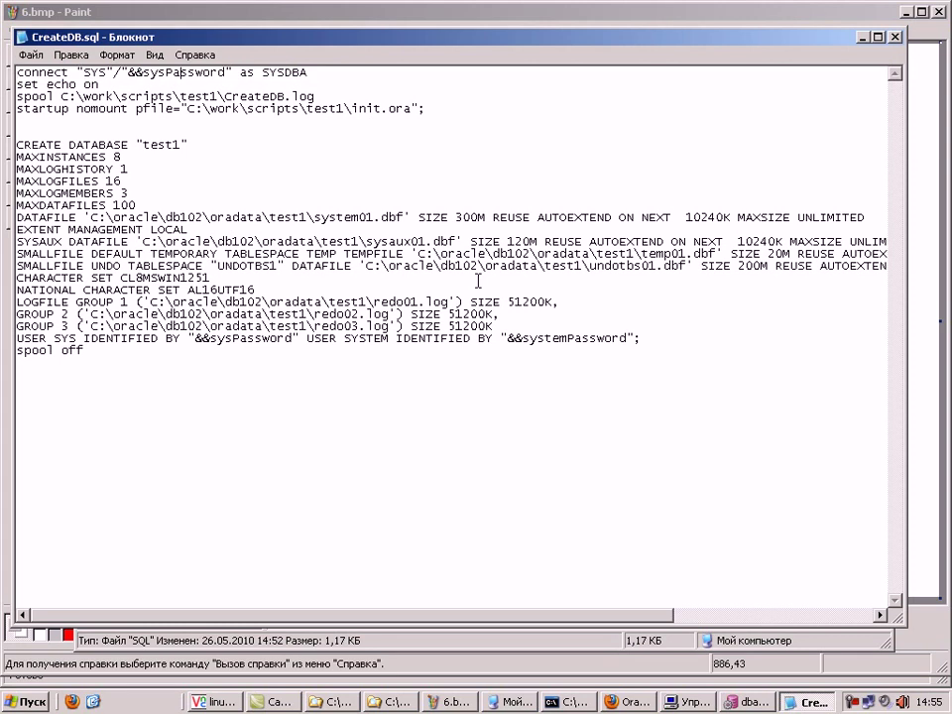
{"action": "key", "text": "Right"}
{"action": "key", "text": "Right"}
{"action": "key", "text": "Left"}
{"action": "key", "text": "Left"}
{"action": "key", "text": "Left"}
{"action": "key", "text": "Left"}
{"action": "key", "text": "Left"}
{"action": "key", "text": "Left"}
{"action": "key", "text": "Down"}
{"action": "key", "text": "Down"}
{"action": "key", "text": "End"}
{"action": "key", "text": "Return"}
{"action": "key", "text": "Up"}
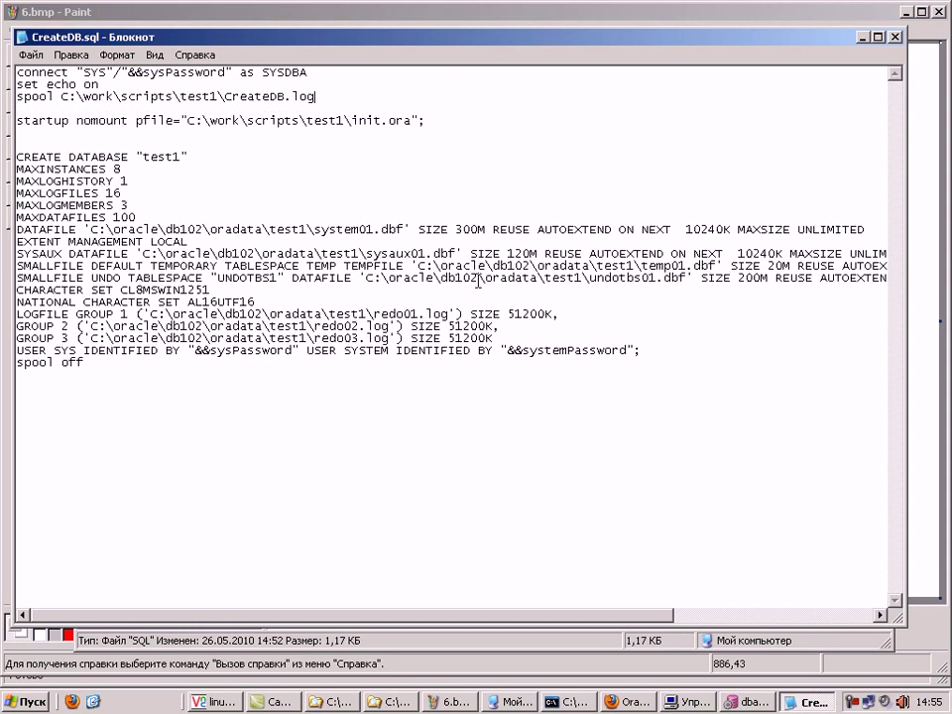
- Add an empty first line at the top of the file, above the connect statement
{"action": "key", "text": "Left"}
{"action": "key", "text": "Left"}
{"action": "key", "text": "Left"}
{"action": "key", "text": "Left"}
{"action": "key", "text": "Left"}
{"action": "key", "text": "Left"}
{"action": "key", "text": "Left"}
{"action": "key", "text": "Left"}
{"action": "key", "text": "Left"}
{"action": "key", "text": "Left"}
{"action": "key", "text": "Left"}
{"action": "key", "text": "Left"}
{"action": "key", "text": "Right"}
{"action": "key", "text": "Right"}
{"action": "key", "text": "Right"}
{"action": "key", "text": "Right"}
{"action": "key", "text": "Right"}
{"action": "key", "text": "Right"}
{"action": "key", "text": "Right"}
{"action": "key", "text": "Right"}
{"action": "key", "text": "Right"}
{"action": "key", "text": "Right"}
{"action": "key", "text": "Right"}
{"action": "key", "text": "Right"}
{"action": "key", "text": "Right"}
{"action": "key", "text": "Right"}
{"action": "key", "text": "Right"}
{"action": "key", "text": "Right"}
{"action": "key", "text": "Right"}
{"action": "key", "text": "Right"}
{"action": "key", "text": "Right"}
{"action": "key", "text": "Right"}
{"action": "key", "text": "Right"}
{"action": "key", "text": "Right"}
{"action": "key", "text": "Right"}
{"action": "key", "text": "Right"}
{"action": "key", "text": "Right"}
{"action": "key", "text": "Right"}
{"action": "key", "text": "Right"}
{"action": "key", "text": "Right"}
{"action": "key", "text": "Right"}
{"action": "key", "text": "Right"}
{"action": "key", "text": "Right"}
{"action": "key", "text": "Right"}
{"action": "key", "text": "Right"}
{"action": "key", "text": "Right"}
{"action": "key", "text": "Right"}
{"action": "key", "text": "Right"}
{"action": "key", "text": "Right"}
{"action": "key", "text": "Left"}
{"action": "key", "text": "Left"}
{"action": "key", "text": "Left"}
{"action": "key", "text": "Left"}
{"action": "key", "text": "Left"}
{"action": "key", "text": "Left"}
{"action": "key", "text": "Left"}
{"action": "key", "text": "Left"}
{"action": "key", "text": "Left"}
{"action": "key", "text": "Left"}
{"action": "key", "text": "Left"}
{"action": "key", "text": "Left"}
{"action": "key", "text": "Left"}
{"action": "key", "text": "Left"}
{"action": "key", "text": "Left"}
{"action": "key", "text": "Left"}
{"action": "key", "text": "Right"}
{"action": "key", "text": "Right"}
{"action": "key", "text": "Right"}
{"action": "key", "text": "Right"}
{"action": "key", "text": "Right"}
{"action": "key", "text": "Right"}
{"action": "key", "text": "Right"}
{"action": "key", "text": "Up"}
{"action": "key", "text": "ctrl+Home"}
{"action": "key", "text": "Return"}
{"action": "key", "text": "Up"}
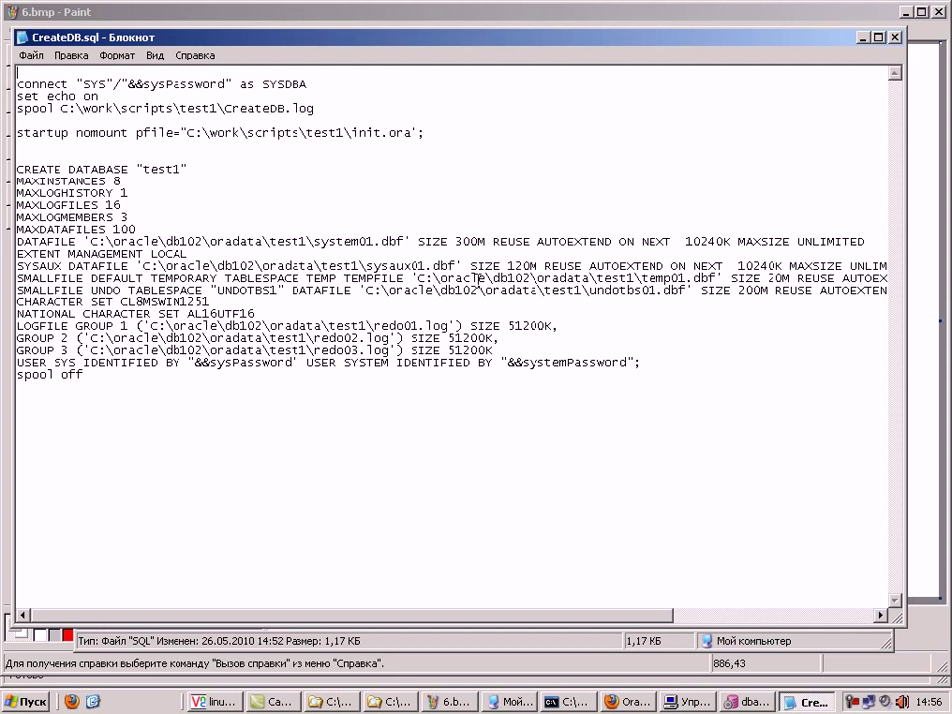
- Switch the keyboard input language and type 'Connecting' on the first line
{"action": "type", "text": "Cjtlbytybt"}
{"action": "key", "text": "BackSpace"}
{"action": "key", "text": "BackSpace"}
{"action": "key", "text": "BackSpace"}
{"action": "key", "text": "BackSpace"}
{"action": "key", "text": "BackSpace"}
{"action": "key", "text": "BackSpace"}
{"action": "key", "text": "BackSpace"}
{"action": "key", "text": "BackSpace"}
{"action": "key", "text": "BackSpace"}
{"action": "key", "text": "BackSpace"}
{"action": "key", "text": "alt+shift"}
{"action": "type", "text": "Cjtlbytybt"}
{"action": "key", "text": "BackSpace"}
{"action": "key", "text": "BackSpace"}
{"action": "key", "text": "BackSpace"}
{"action": "key", "text": "BackSpace"}
{"action": "key", "text": "BackSpace"}
{"action": "key", "text": "BackSpace"}
{"action": "key", "text": "BackSpace"}
{"action": "key", "text": "BackSpace"}
{"action": "key", "text": "BackSpace"}
{"action": "key", "text": "BackSpace"}
{"action": "type", "text": "C"}
{"action": "type", "text": "j"}
{"action": "key", "text": "BackSpace"}
{"action": "type", "text": "]]]"}
{"action": "key", "text": "BackSpace"}
{"action": "key", "text": "BackSpace"}
{"action": "key", "text": "BackSpace"}
{"action": "type", "text": "onnectign"}
{"action": "key", "text": "Return"}
{"action": "key", "text": "Return"}
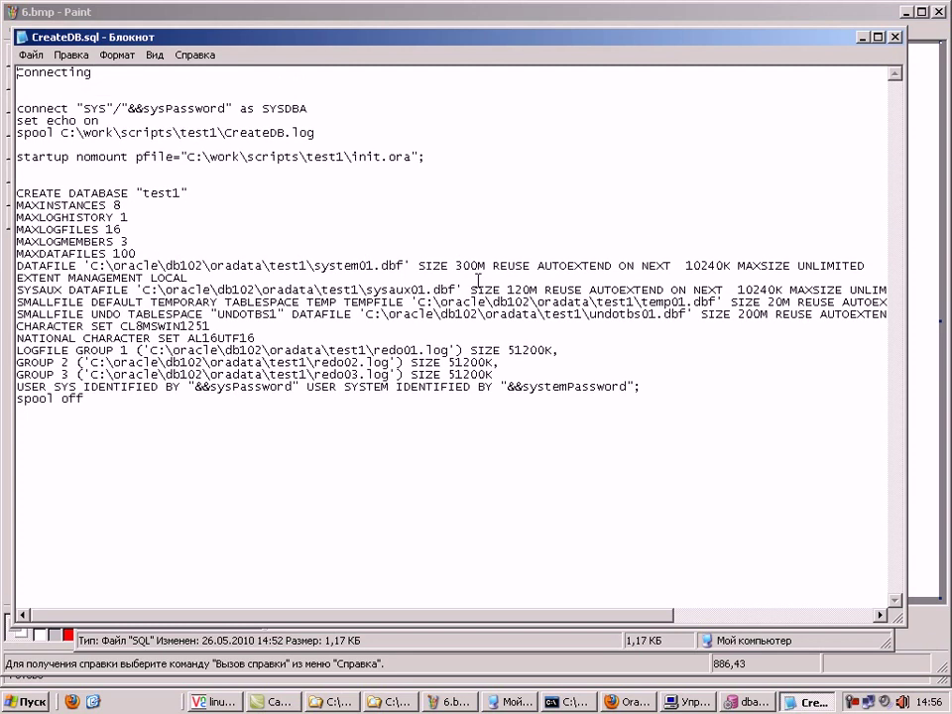
- Make it a --Connecting comment and open a new line after the connect line
{"action": "key", "text": "ctrl+Home"}
{"action": "type", "text": "--"}
{"action": "key", "text": "Down"}
{"action": "key", "text": "Down"}
{"action": "key", "text": "BackSpace"}
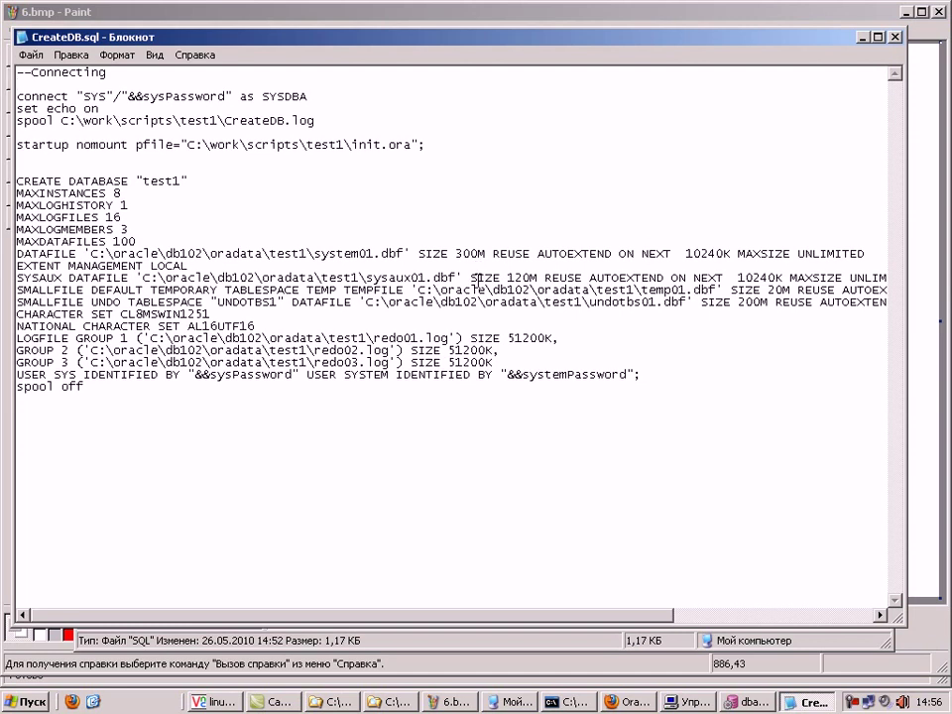
{"action": "key", "text": "Down"}
{"action": "key", "text": "End"}
{"action": "key", "text": "Return"}
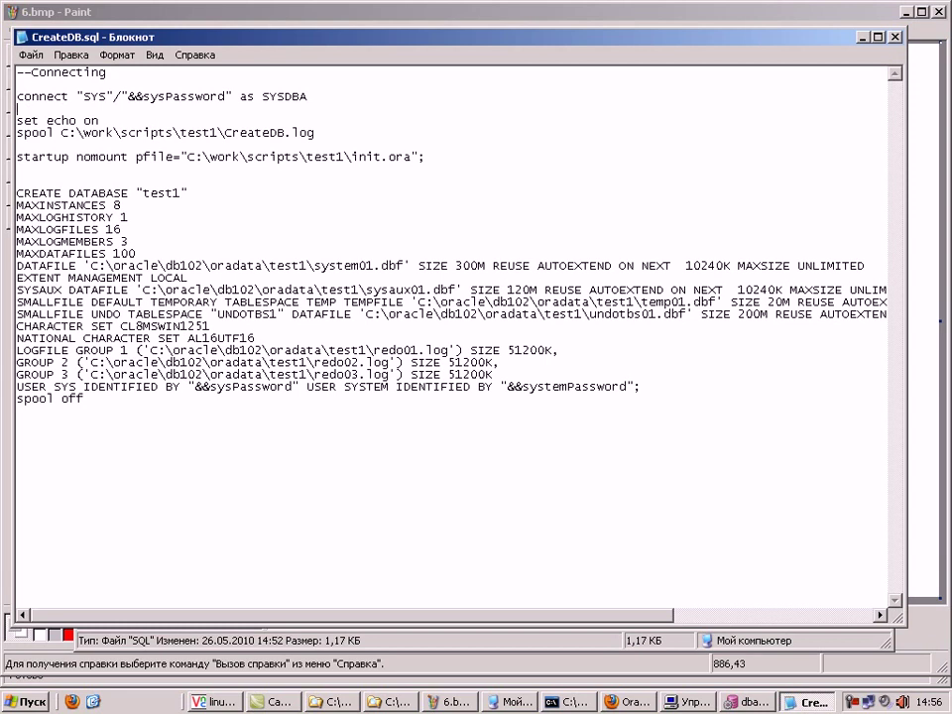
- Add a --echo comment line and an empty -- comment line
{"action": "type", "text": "--echo"}
{"action": "key", "text": "Return"}
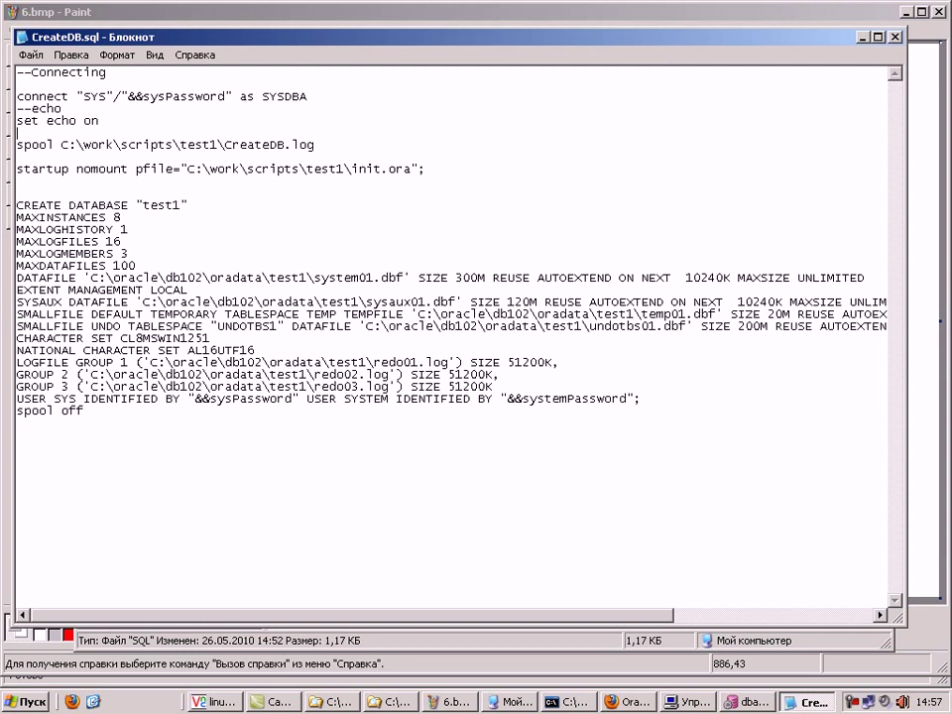
{"action": "key", "text": "Up"}
{"action": "key", "text": "Up"}
{"action": "key", "text": "Up"}
{"action": "key", "text": "Up"}
{"action": "type", "text": "--sqlplus"}
{"action": "key", "text": "Down"}
{"action": "key", "text": "Down"}
{"action": "key", "text": "Down"}
{"action": "key", "text": "Down"}
{"action": "type", "text": "--"}
- Browse to !Вся документация\Oracle\plsql\SQL\Конспект and open SQLPLUS.doc
{"action": "key", "text": "alt+Tab"}
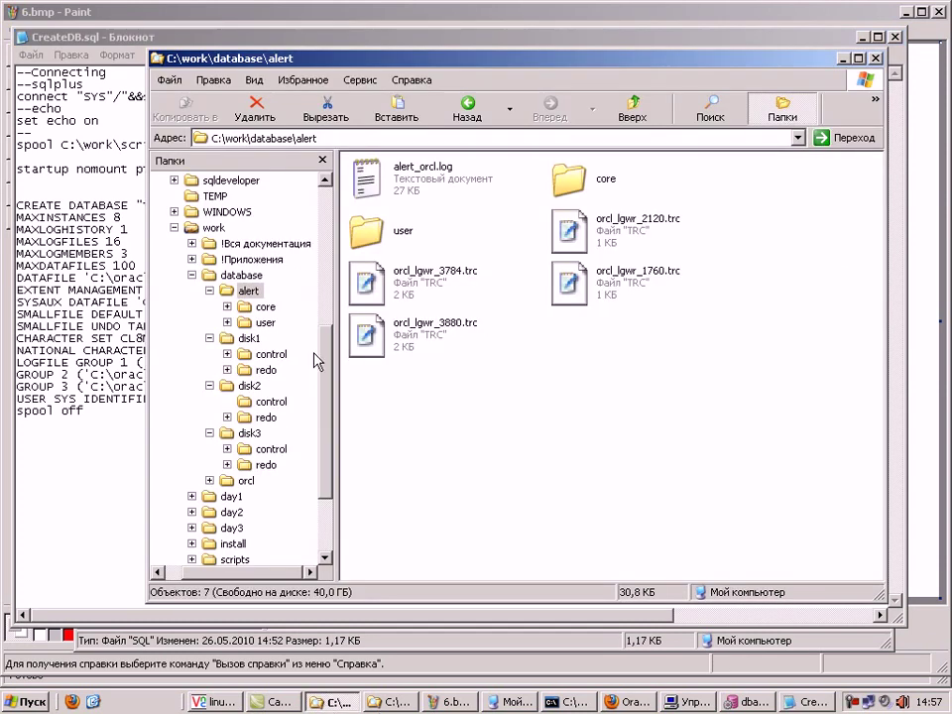
{"action": "left_click", "coordinate": [270, 243]}
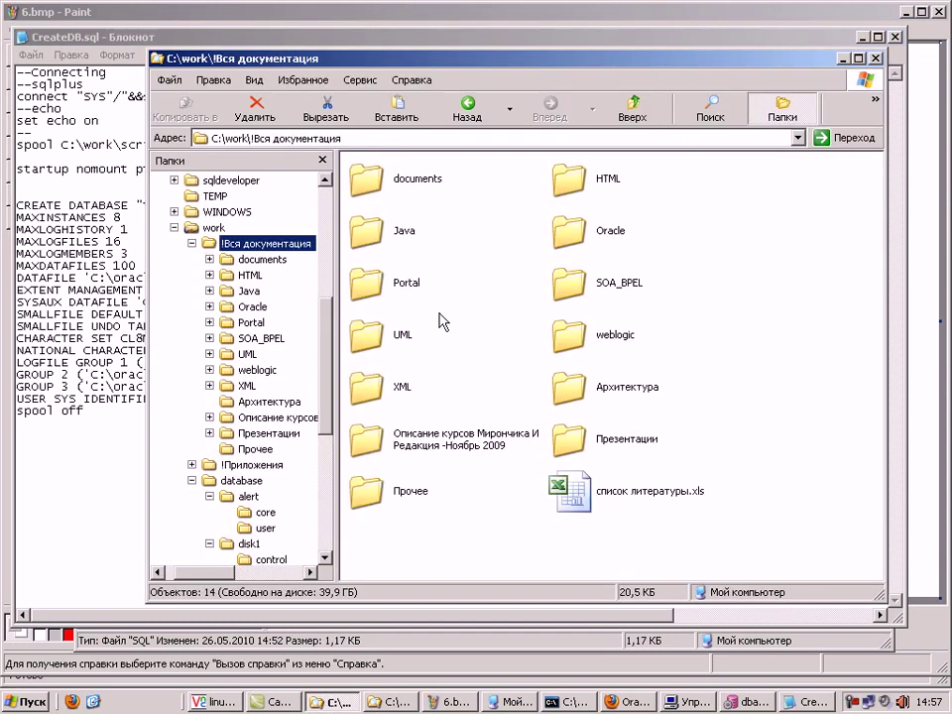
{"action": "left_click", "coordinate": [446, 443]}
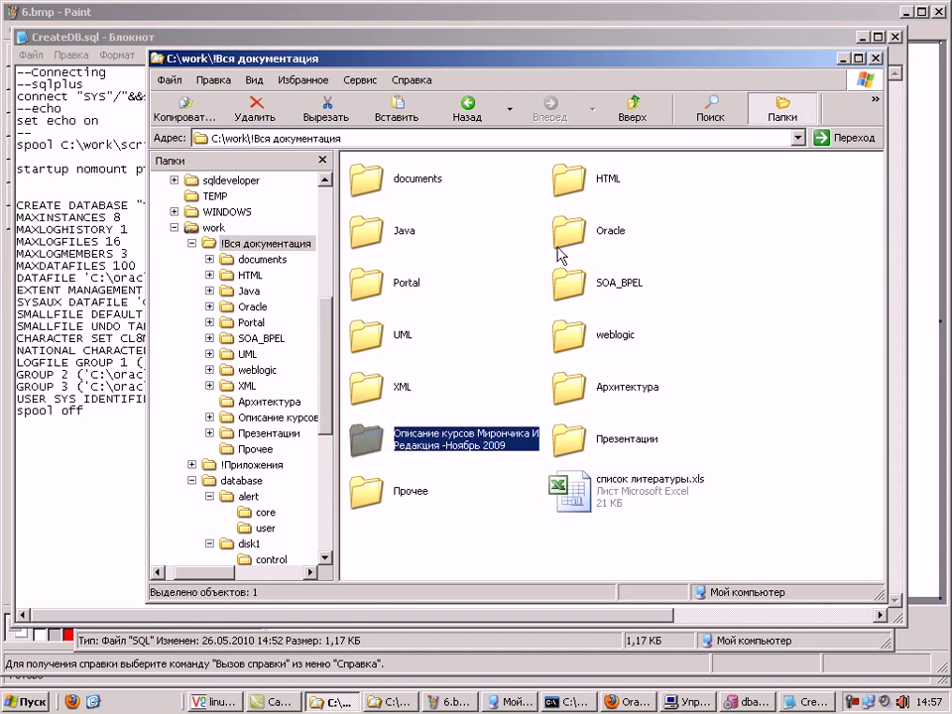
{"action": "double_click", "coordinate": [560, 243]}
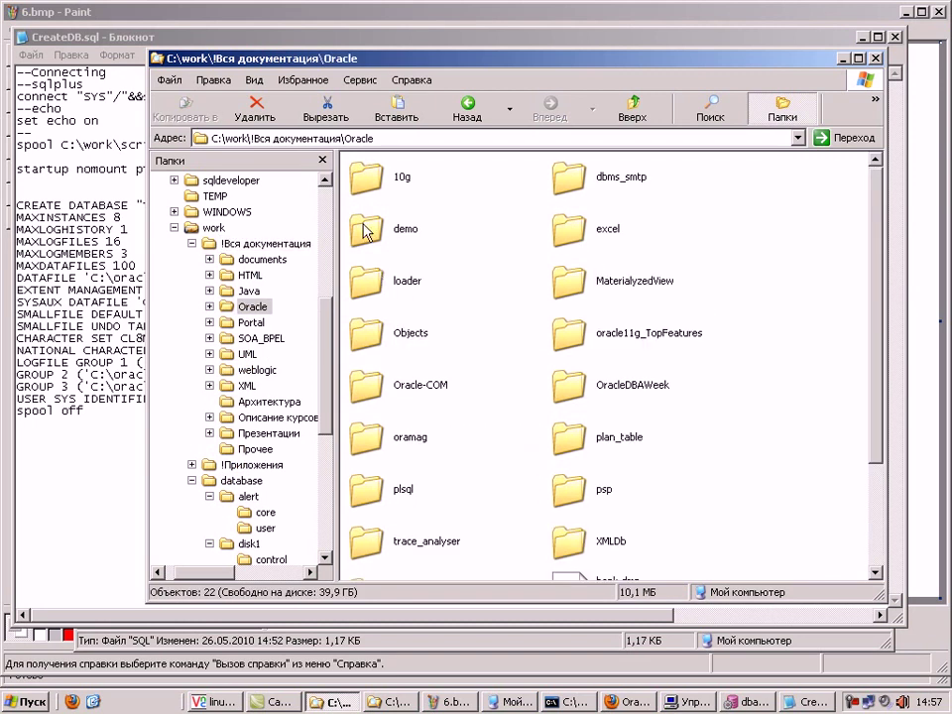
{"action": "double_click", "coordinate": [384, 503]}
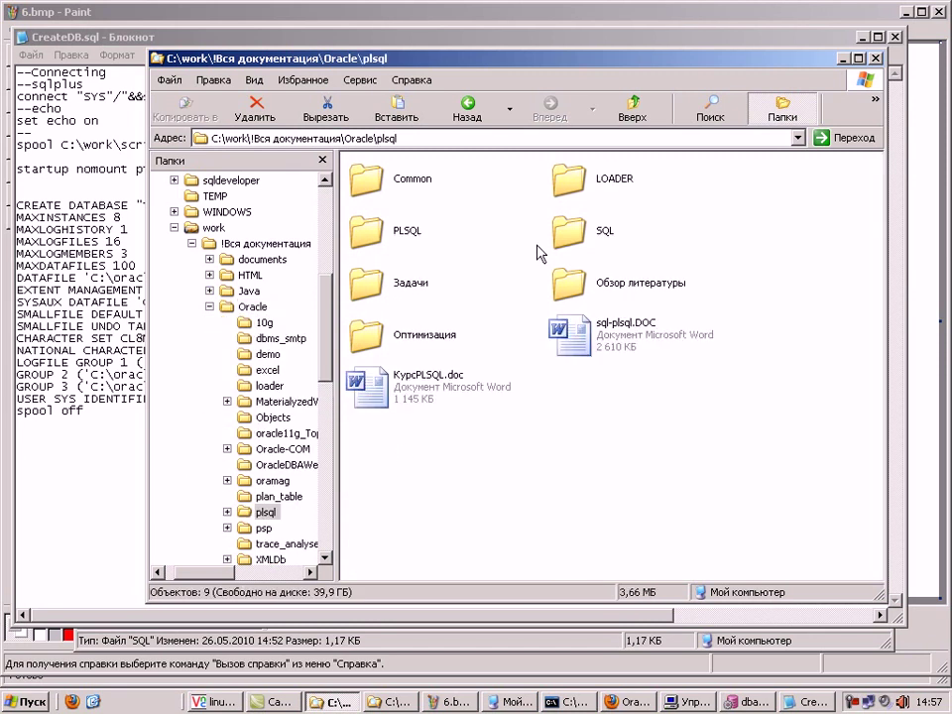
{"action": "double_click", "coordinate": [567, 231]}
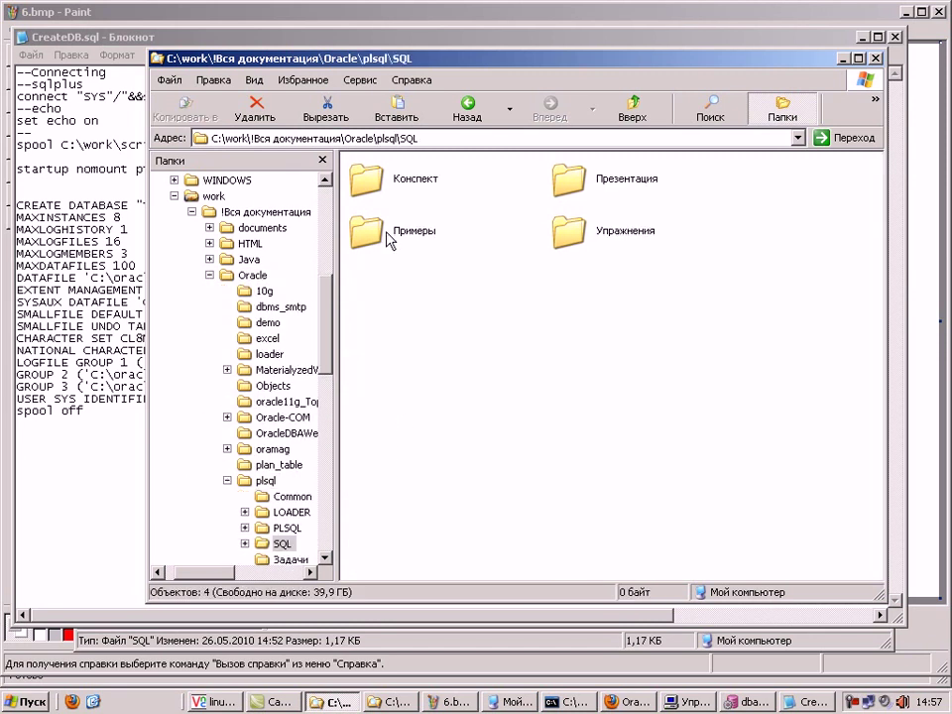
{"action": "double_click", "coordinate": [398, 179]}
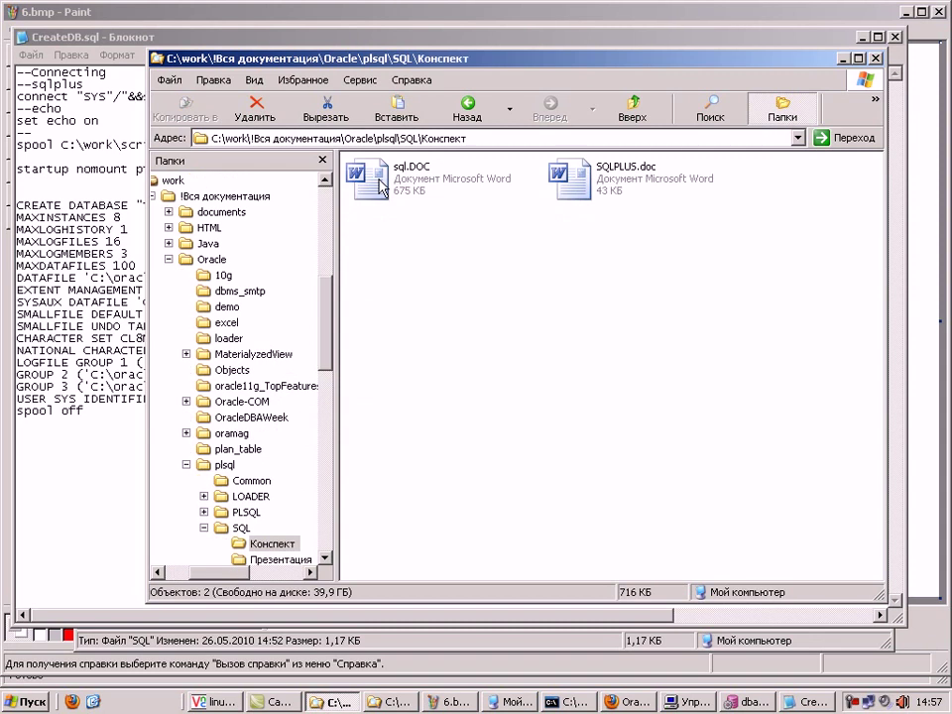
{"action": "left_click", "coordinate": [580, 179]}
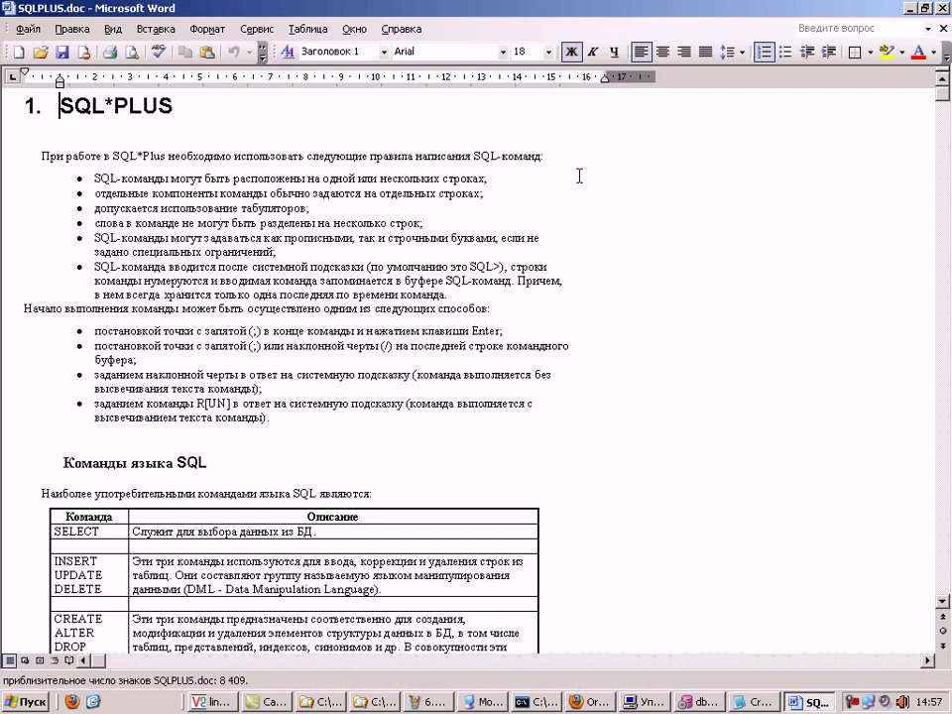
- Scroll SQLPLUS.doc down to the bind and substitution variable notes, then close it
{"action": "scroll", "coordinate": [643, 282], "scroll_direction": "down", "scroll_amount": 5}
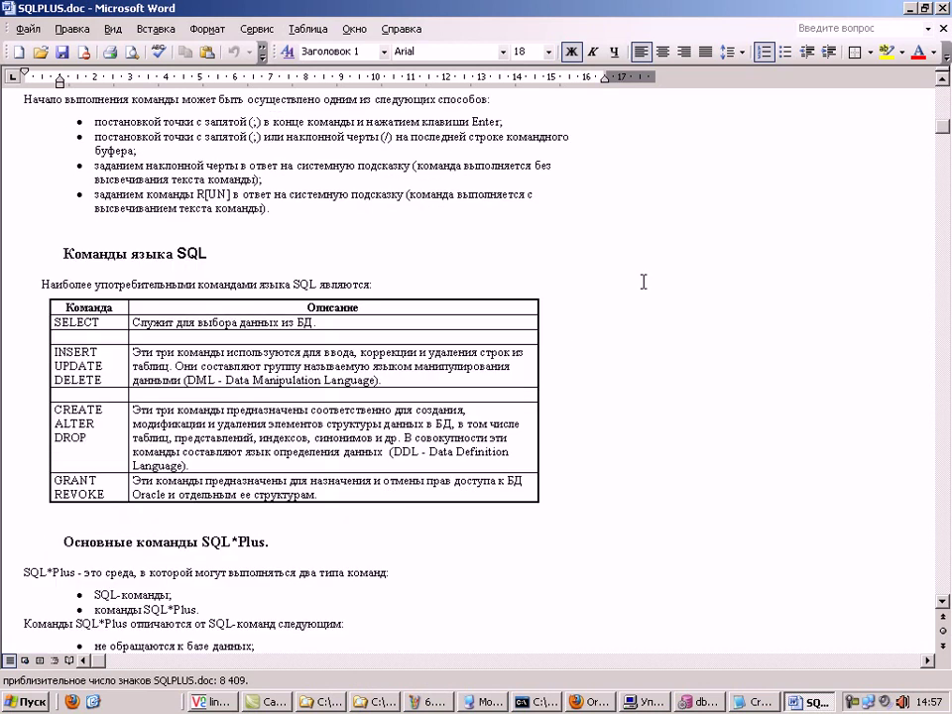
{"action": "scroll", "coordinate": [643, 281], "scroll_direction": "down", "scroll_amount": 20}
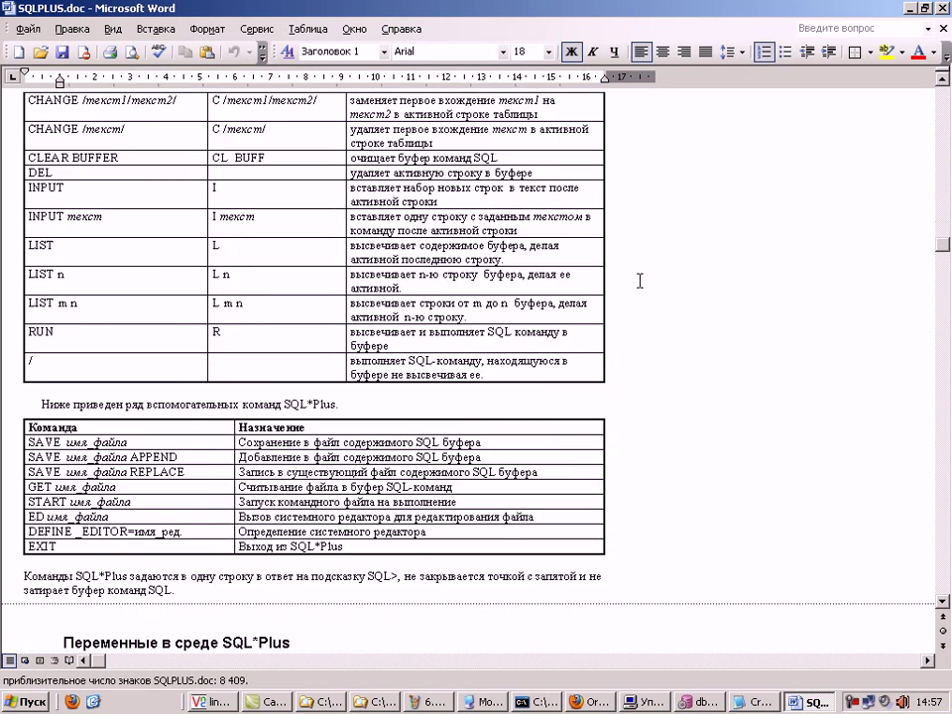
{"action": "scroll", "coordinate": [640, 282], "scroll_direction": "down", "scroll_amount": 20}
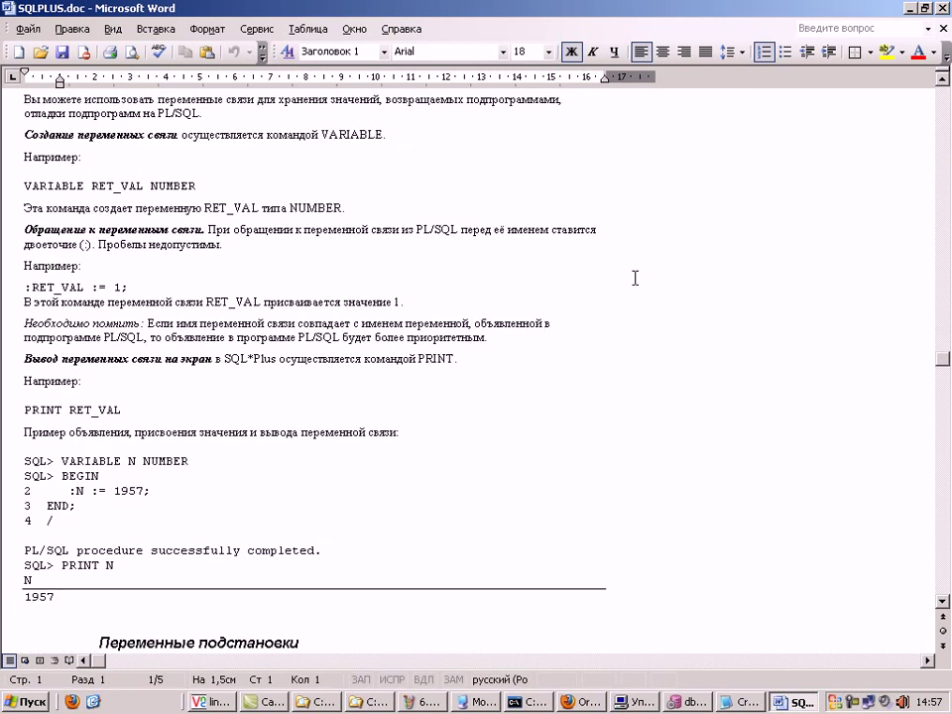
{"action": "scroll", "coordinate": [634, 278], "scroll_direction": "down", "scroll_amount": 20}
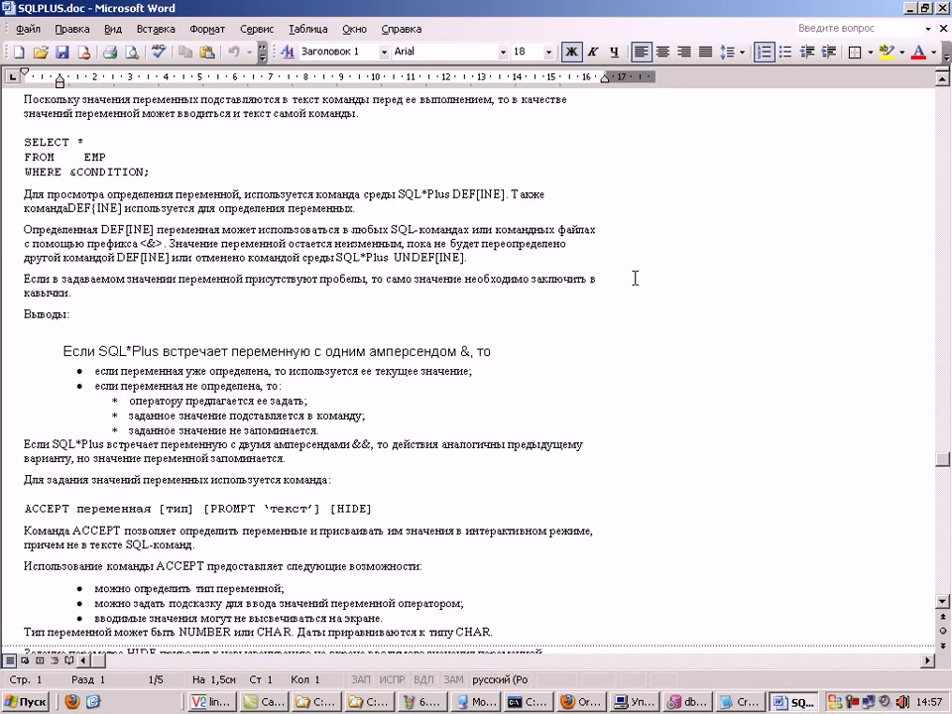
{"action": "scroll", "coordinate": [634, 277], "scroll_direction": "down", "scroll_amount": 12}
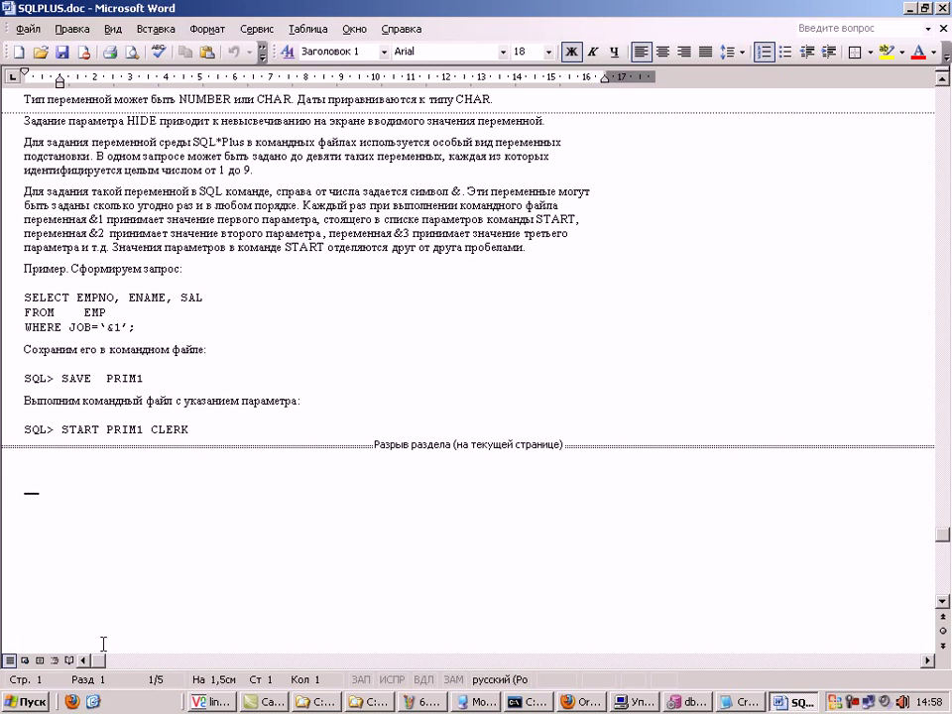
{"action": "left_click", "coordinate": [942, 8]}
- Select &&sysPassword in CreateDB.sql and close the old sqlplus console window
{"action": "left_click", "coordinate": [104, 40]}
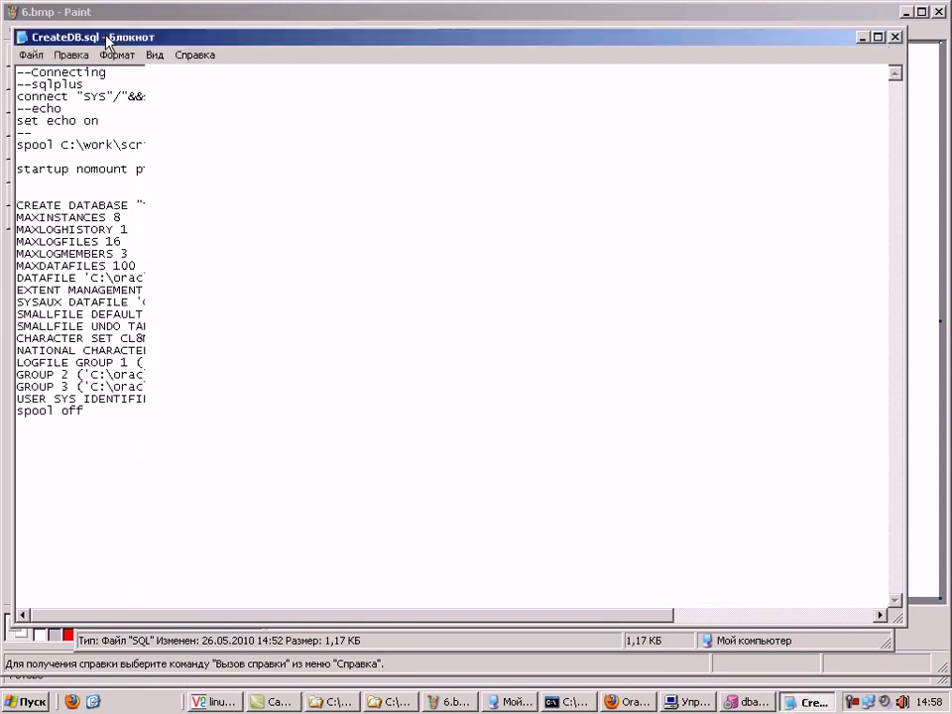
{"action": "left_click_drag", "start_coordinate": [128, 96], "coordinate": [226, 97]}
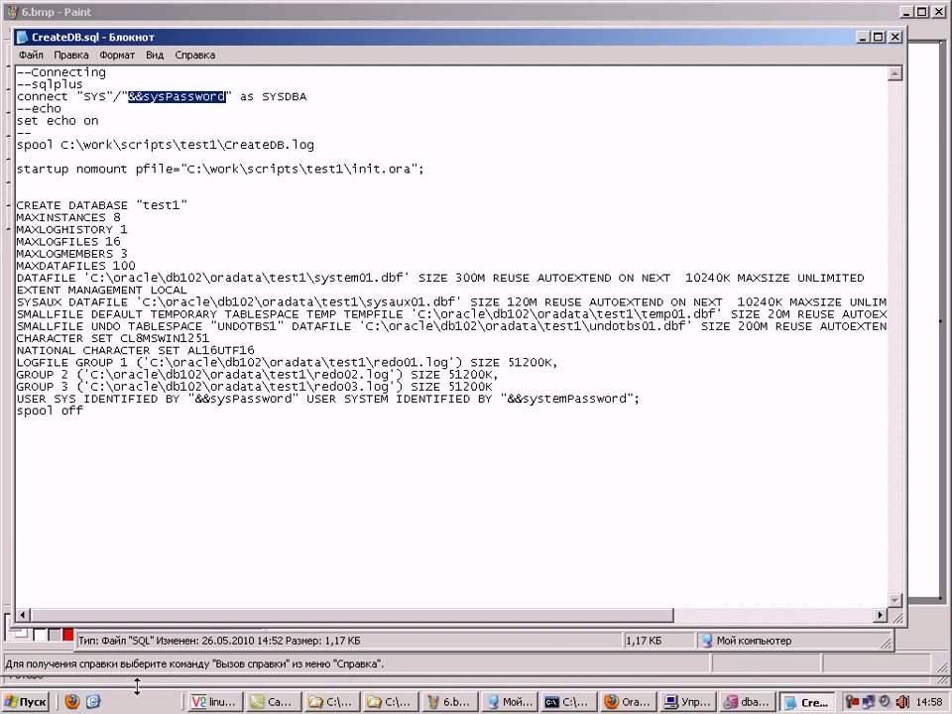
{"action": "left_click", "coordinate": [581, 703]}
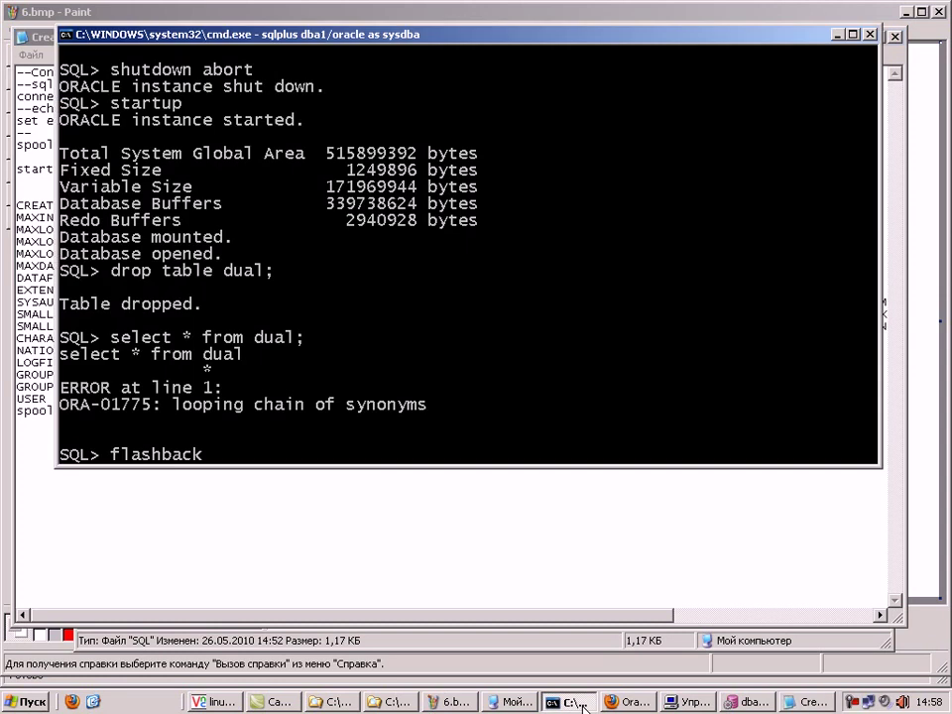
{"action": "left_click", "coordinate": [873, 36]}
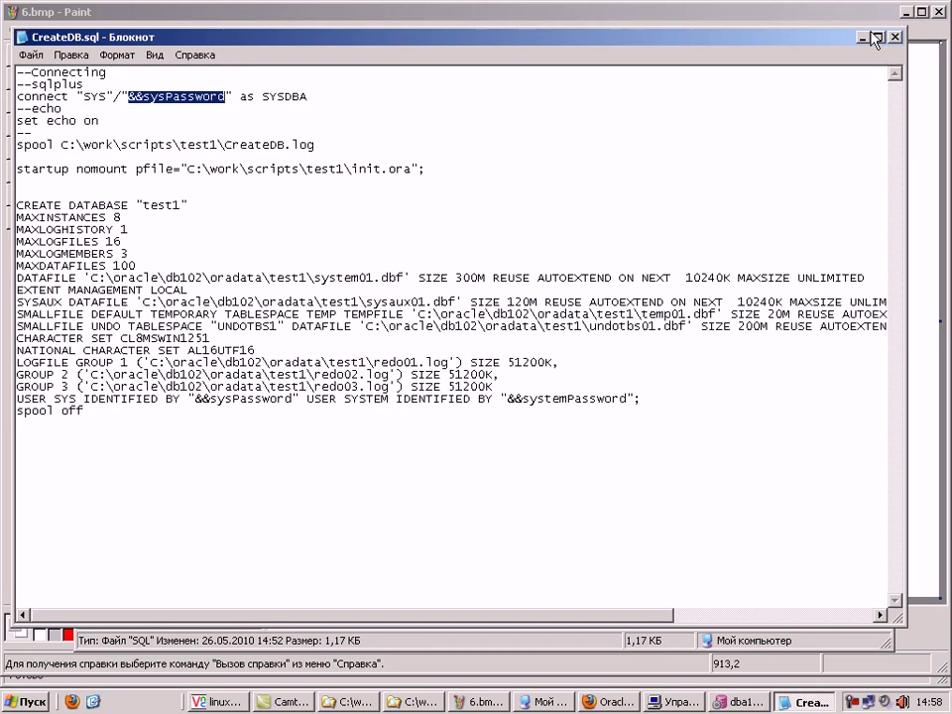
{"action": "left_click", "coordinate": [35, 704]}
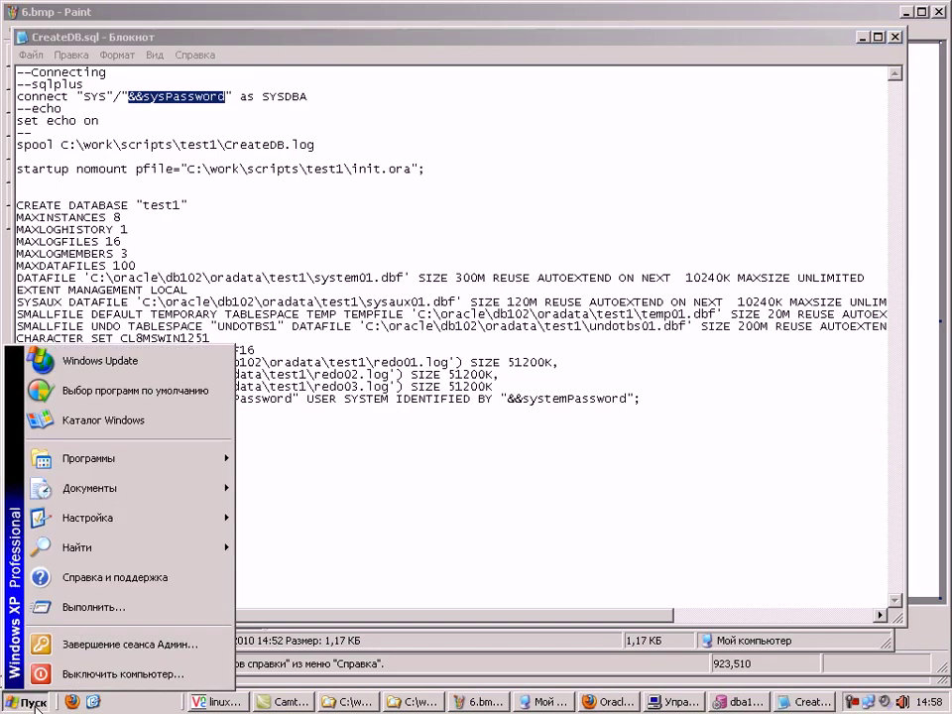
- Run sqlplusw from the Run dialog to start the SQL*Plus client
{"action": "left_click", "coordinate": [93, 605]}
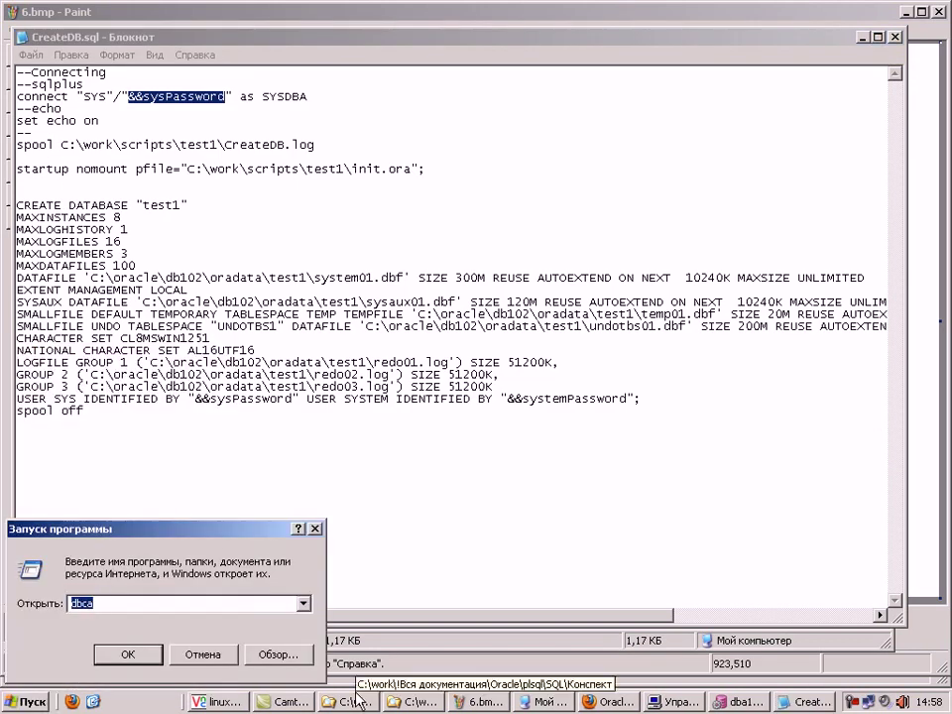
{"action": "type", "text": "sq"}
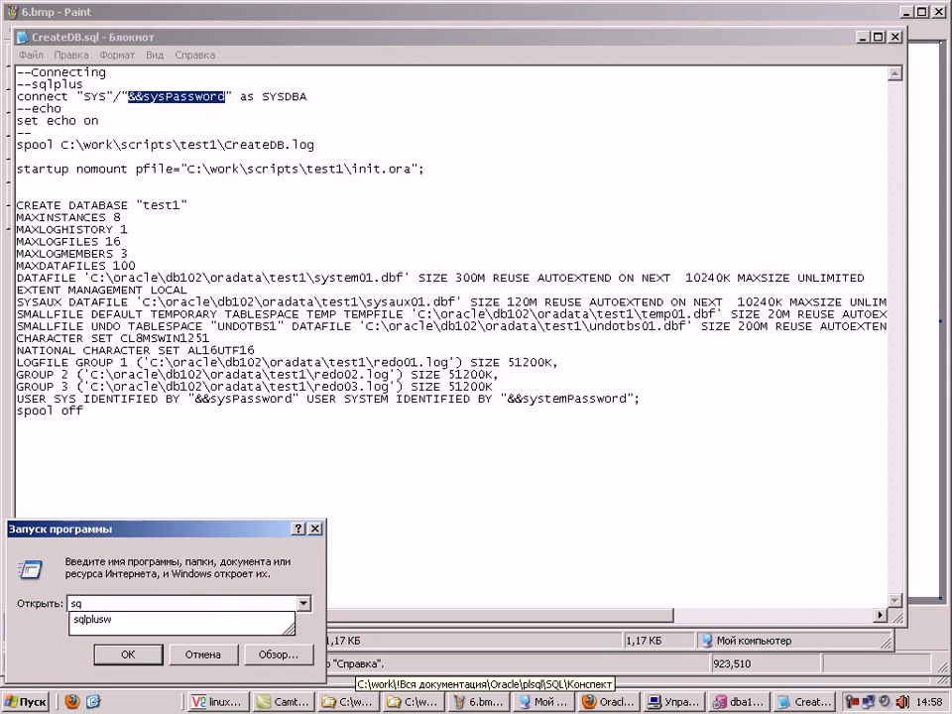
{"action": "type", "text": "lplus"}
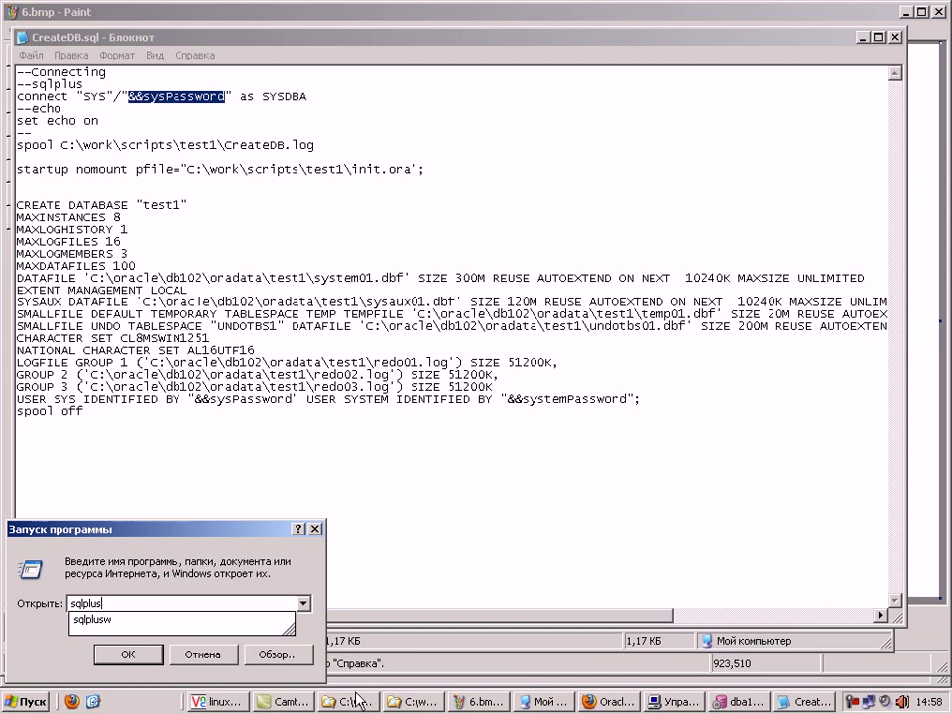
{"action": "type", "text": "w"}
{"action": "key", "text": "Return"}
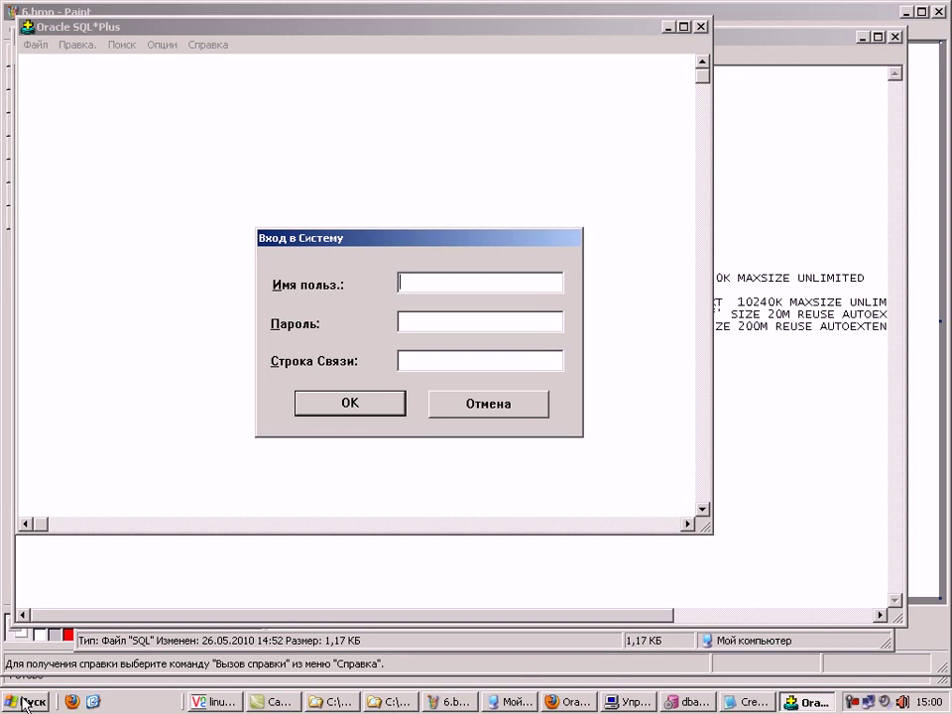
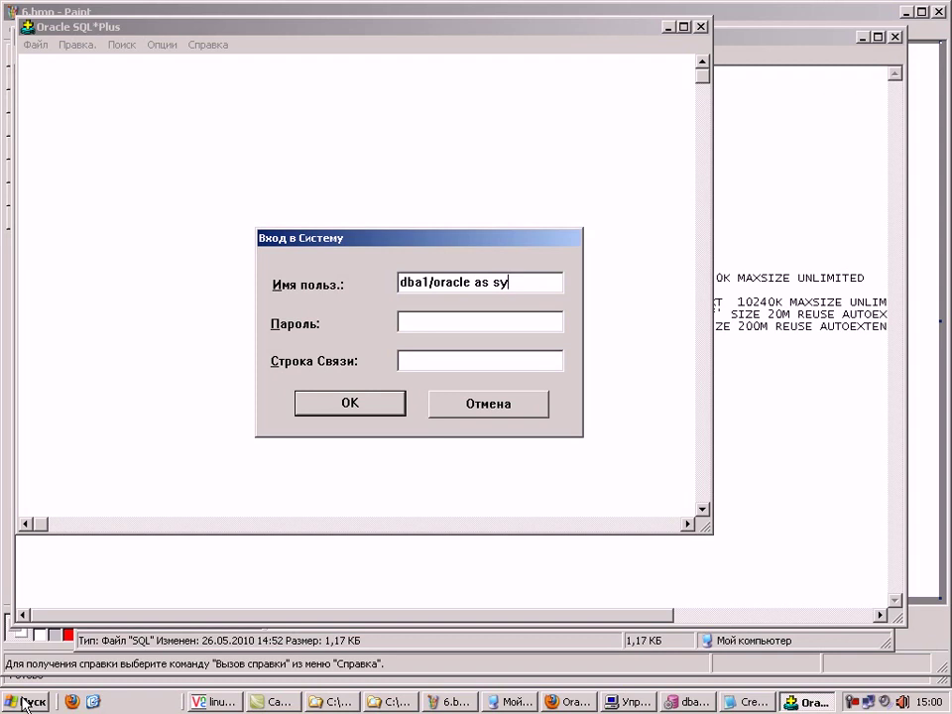
- Log in as the DBA user with its password AS SYSDBA
{"action": "type", "text": "sdba"}
{"action": "key", "text": "Return"}
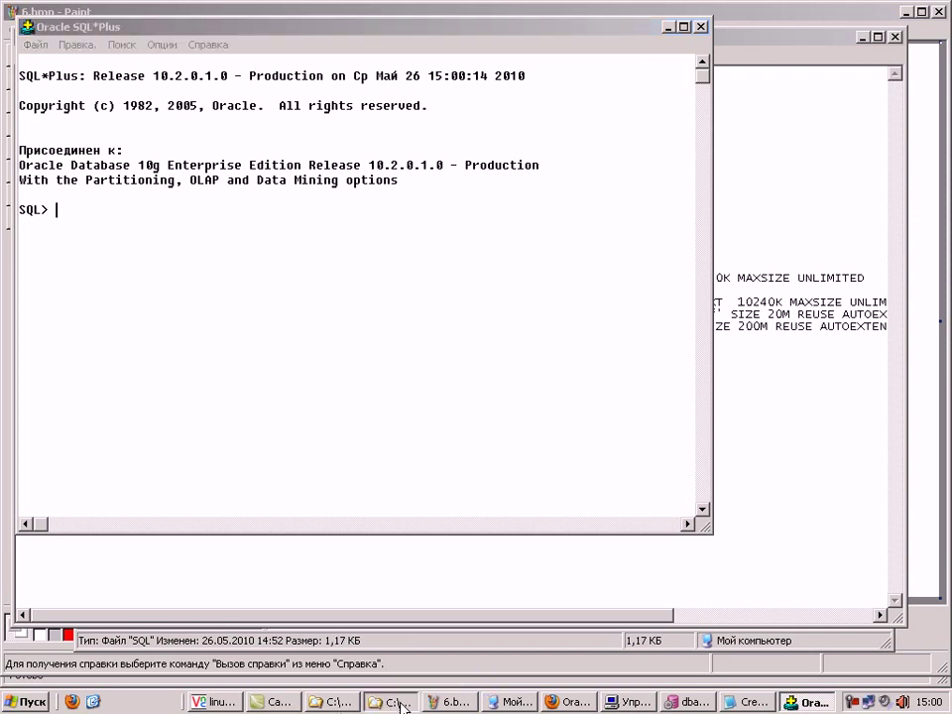
{"action": "left_click", "coordinate": [400, 703]}
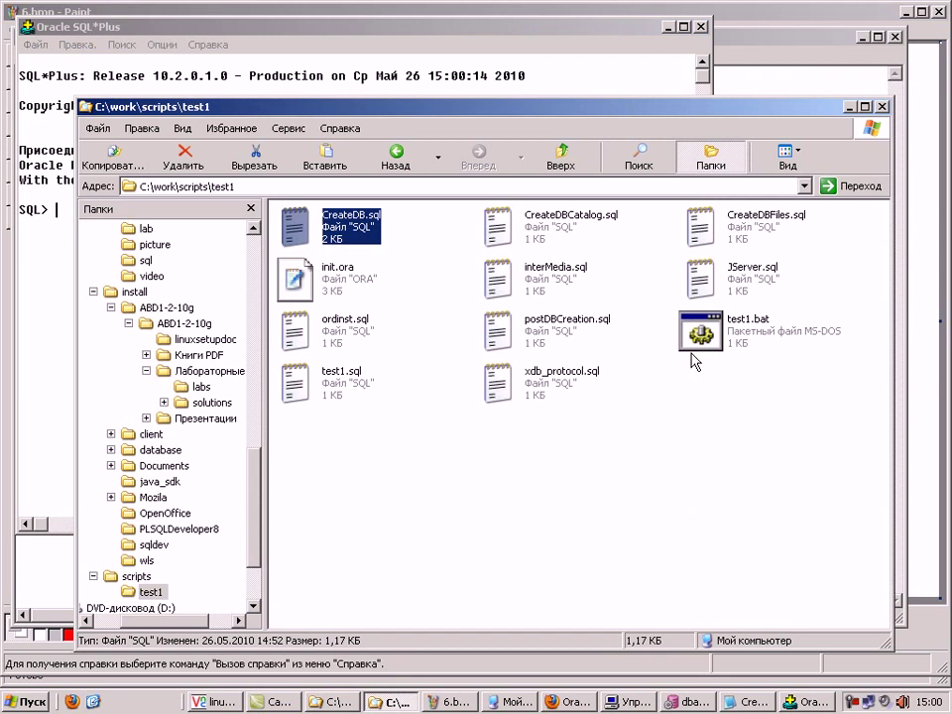
- Select test1.sql in C:\work\scripts\test1 and bring up its context menu
{"action": "left_click", "coordinate": [296, 382]}
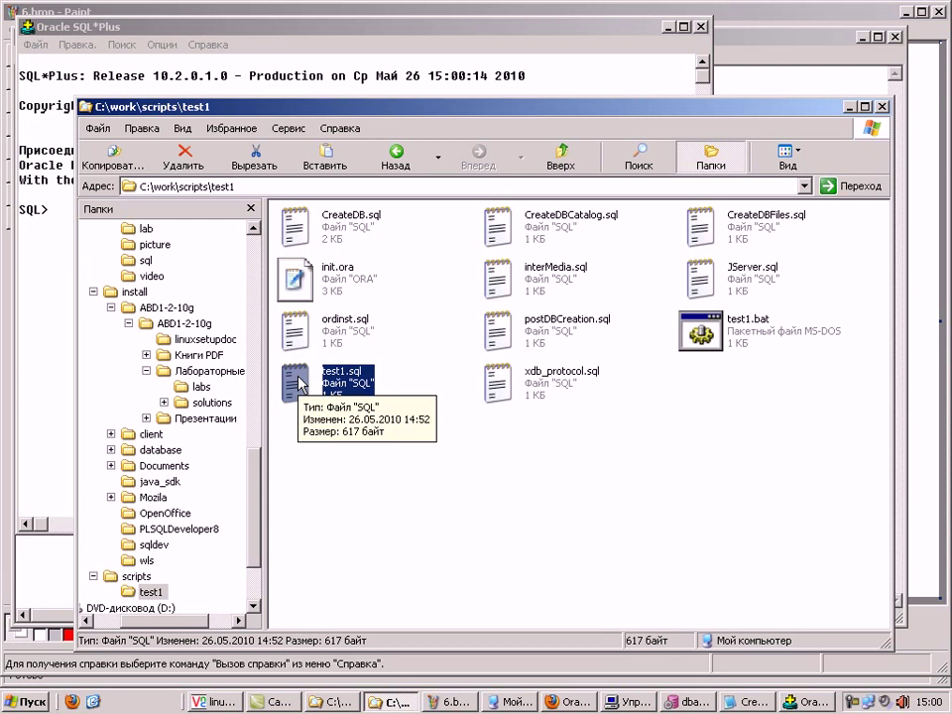
{"action": "right_click", "coordinate": [299, 377]}
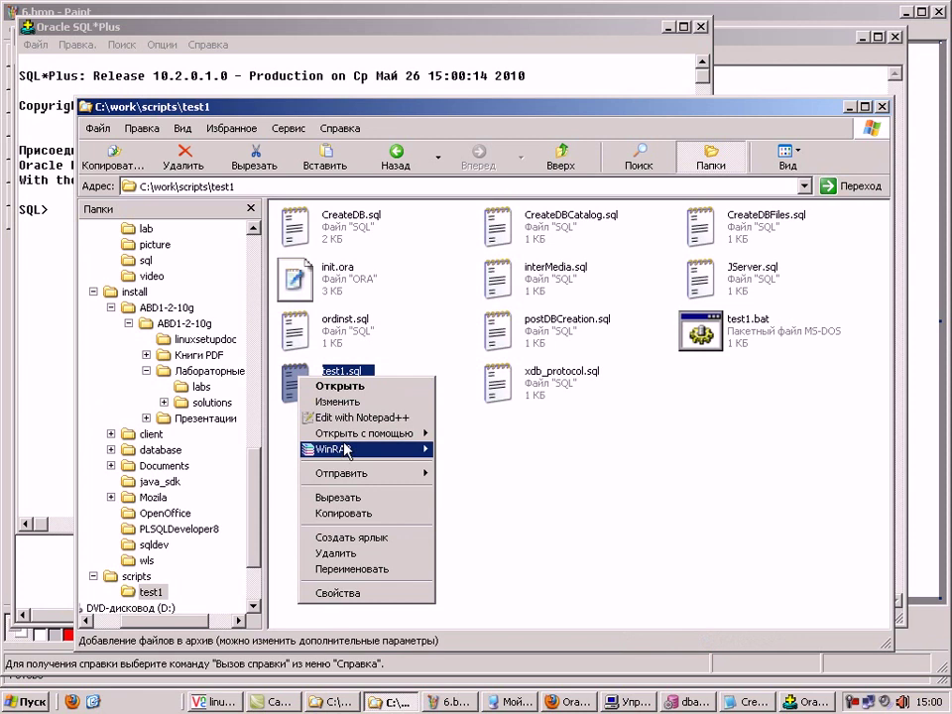
- Open test1.sql in Notepad and select its DEFINE sysPassword = &1 line
{"action": "mouse_move", "coordinate": [411, 433]}
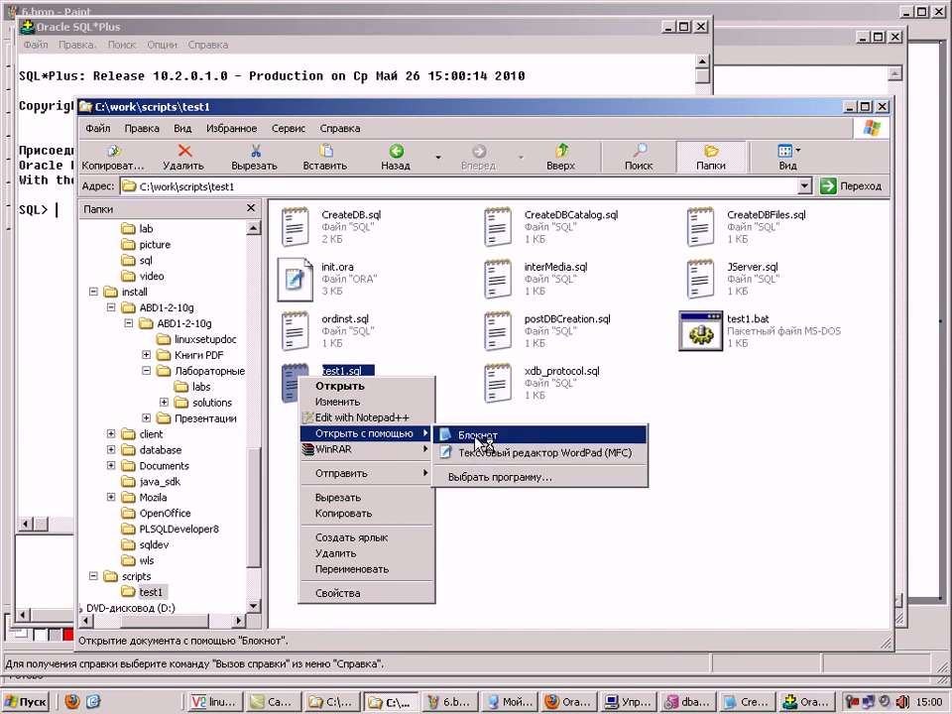
{"action": "left_click", "coordinate": [378, 436]}
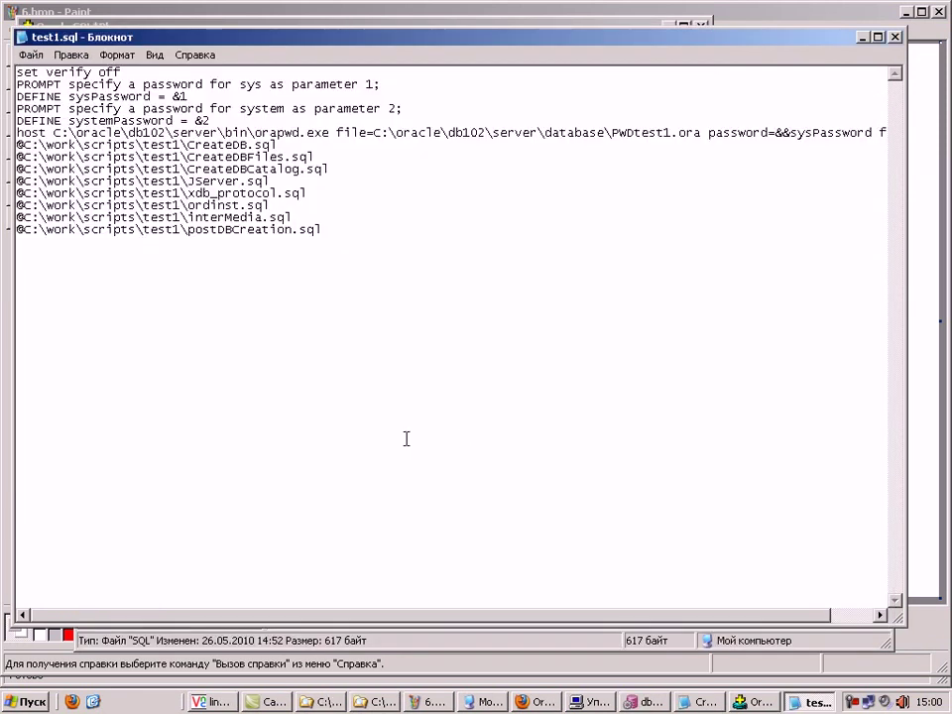
{"action": "left_click_drag", "start_coordinate": [188, 145], "coordinate": [277, 146]}
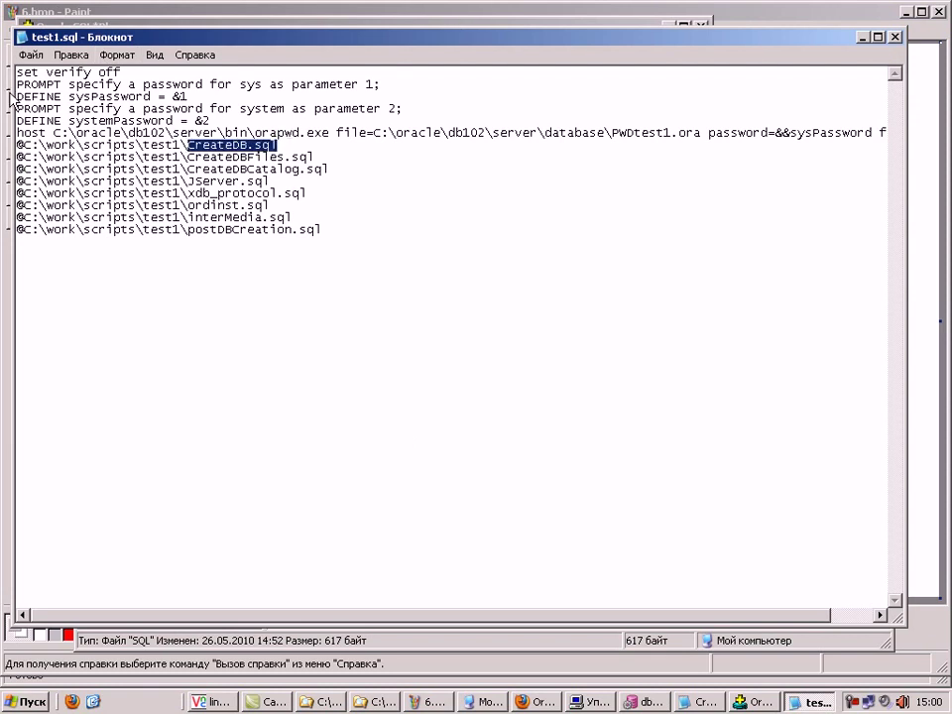
{"action": "left_click_drag", "start_coordinate": [15, 97], "coordinate": [198, 96]}
{"action": "key", "text": "ctrl+c"}
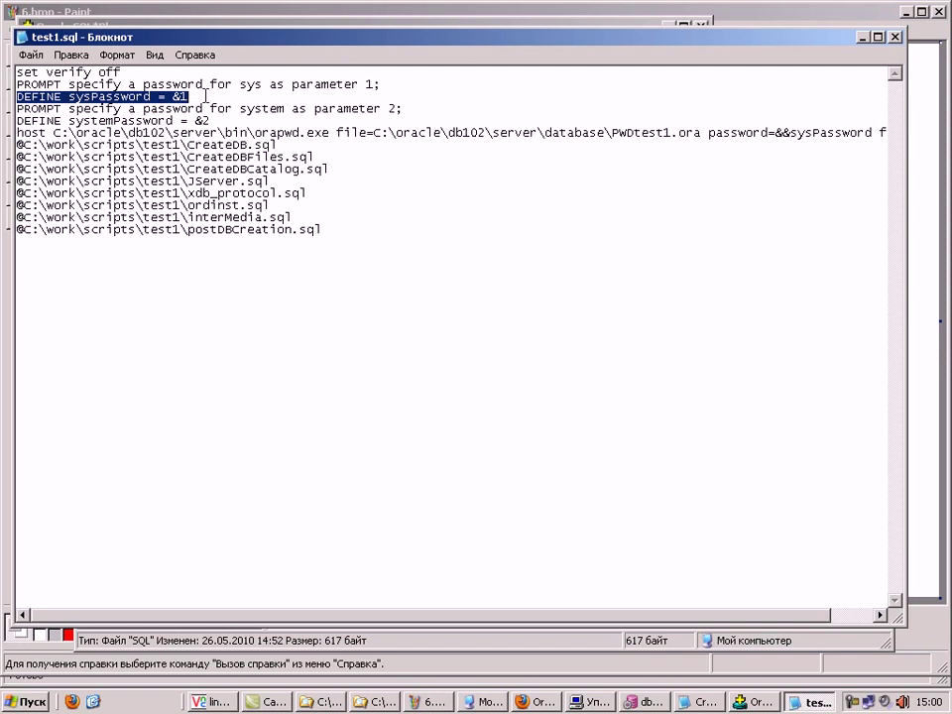
{"action": "left_click_drag", "start_coordinate": [288, 37], "coordinate": [388, 75]}
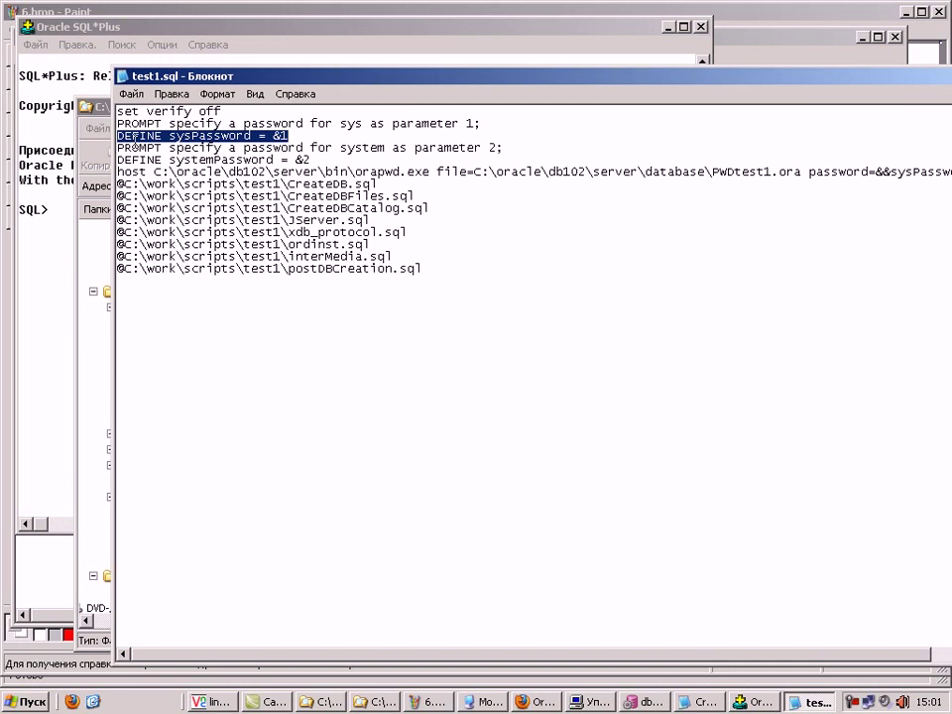
- Start a DEFINE command at SQL>, checking the sysPassword definition syntax in test1.sql
{"action": "left_click", "coordinate": [125, 25]}
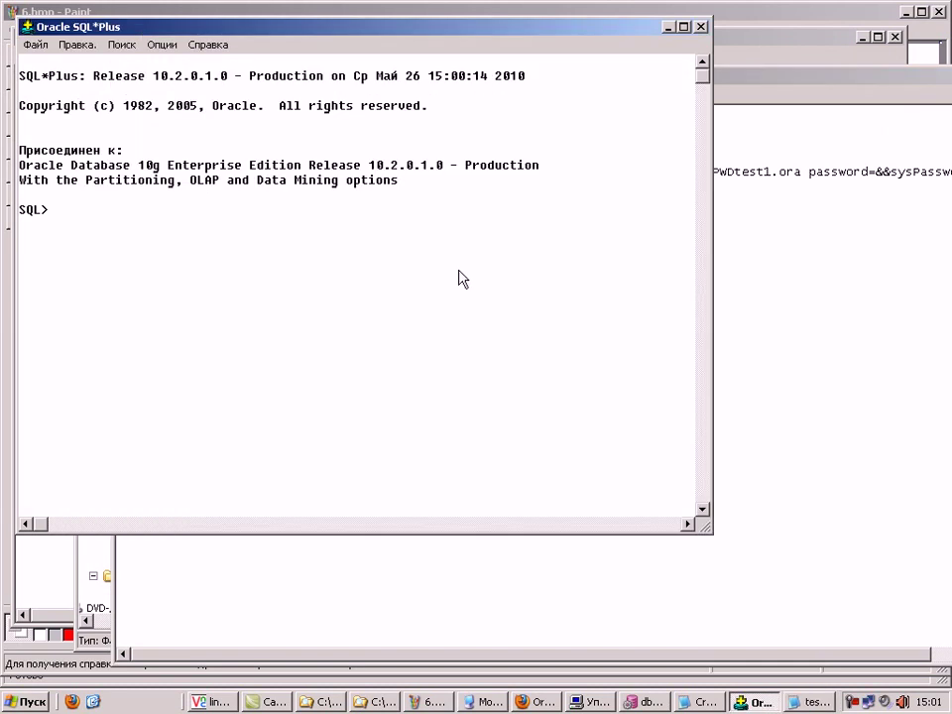
{"action": "key", "text": "ctrl+v"}
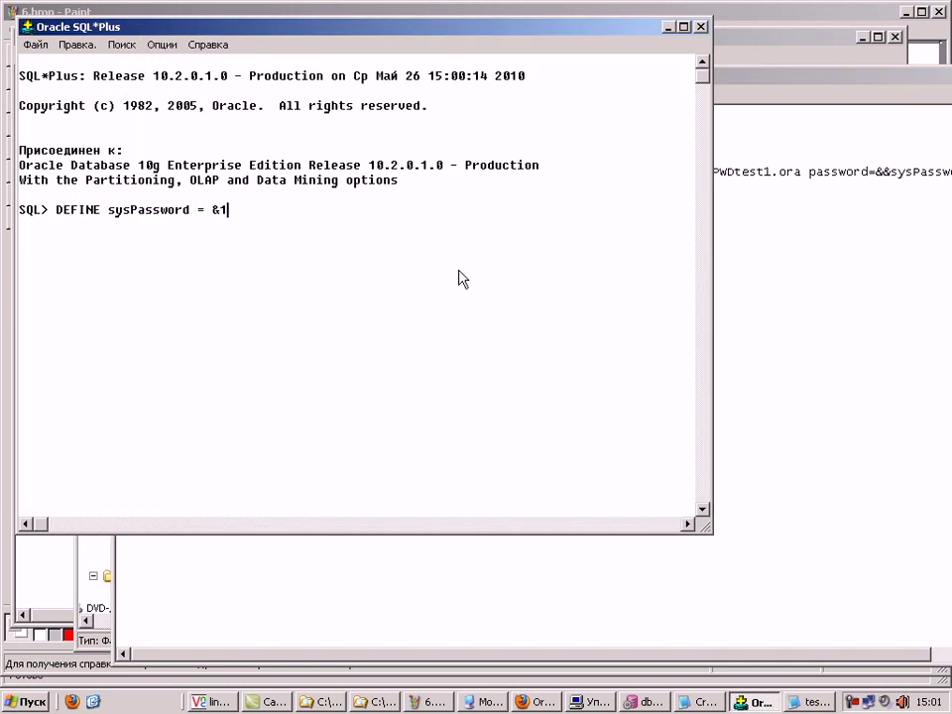
{"action": "key", "text": "BackSpace"}
{"action": "key", "text": "BackSpace"}
{"action": "key", "text": "BackSpace"}
{"action": "key", "text": "BackSpace"}
{"action": "key", "text": "BackSpace"}
{"action": "key", "text": "BackSpace"}
{"action": "key", "text": "BackSpace"}
{"action": "key", "text": "BackSpace"}
{"action": "key", "text": "BackSpace"}
{"action": "key", "text": "BackSpace"}
{"action": "key", "text": "BackSpace"}
{"action": "key", "text": "BackSpace"}
{"action": "key", "text": "BackSpace"}
{"action": "key", "text": "BackSpace"}
{"action": "key", "text": "BackSpace"}
{"action": "key", "text": "BackSpace"}
{"action": "type", "text": "a"}
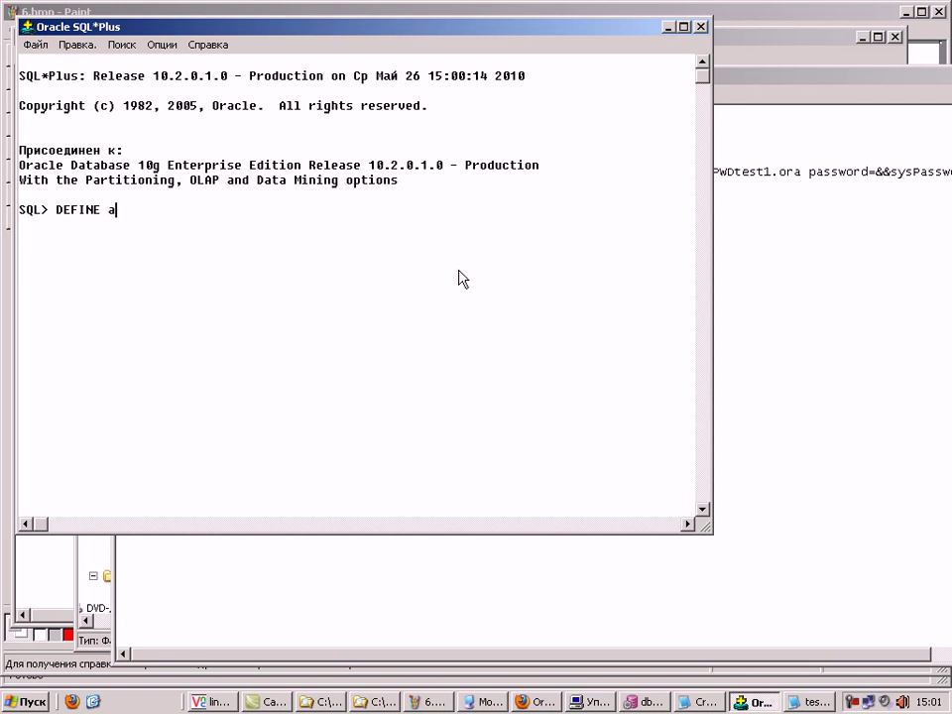
{"action": "key", "text": "BackSpace"}
{"action": "left_click", "coordinate": [803, 704]}
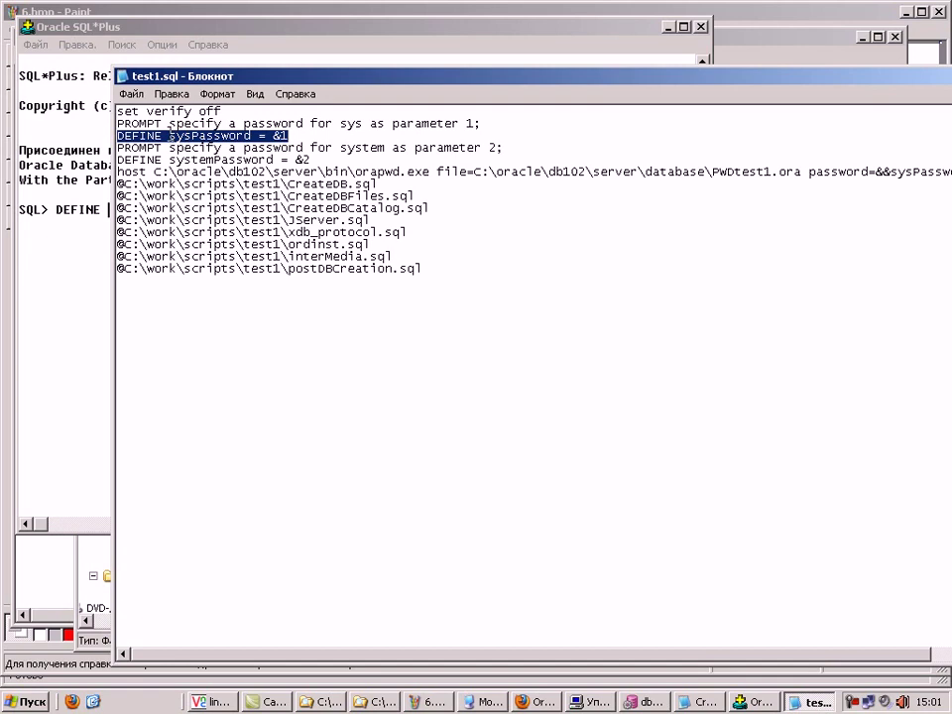
{"action": "left_click_drag", "start_coordinate": [117, 135], "coordinate": [256, 135]}
{"action": "double_click", "coordinate": [201, 136]}
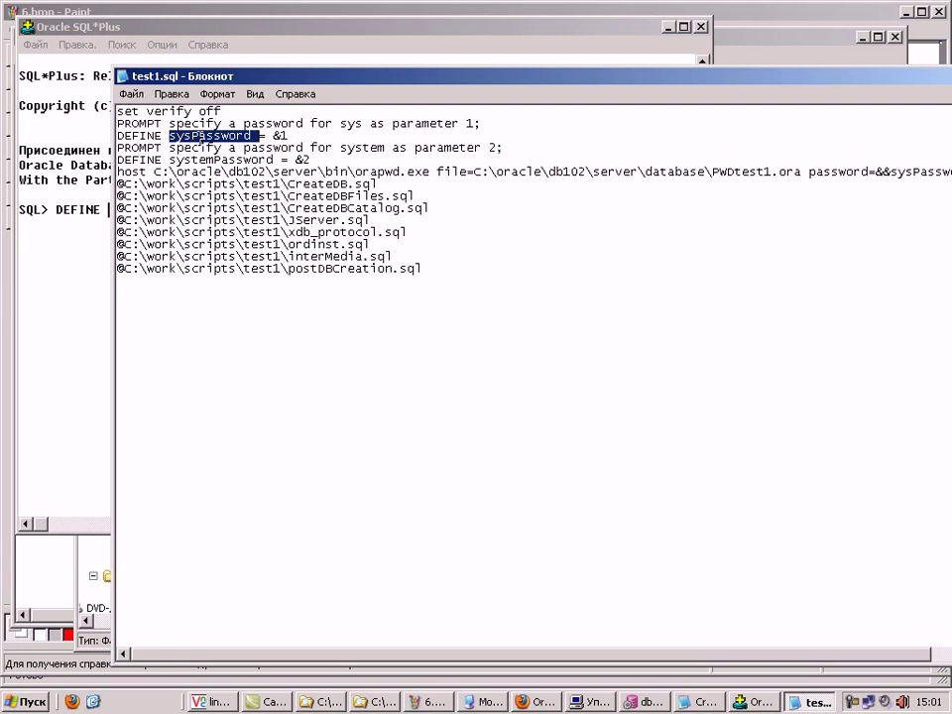
{"action": "left_click", "coordinate": [129, 34]}
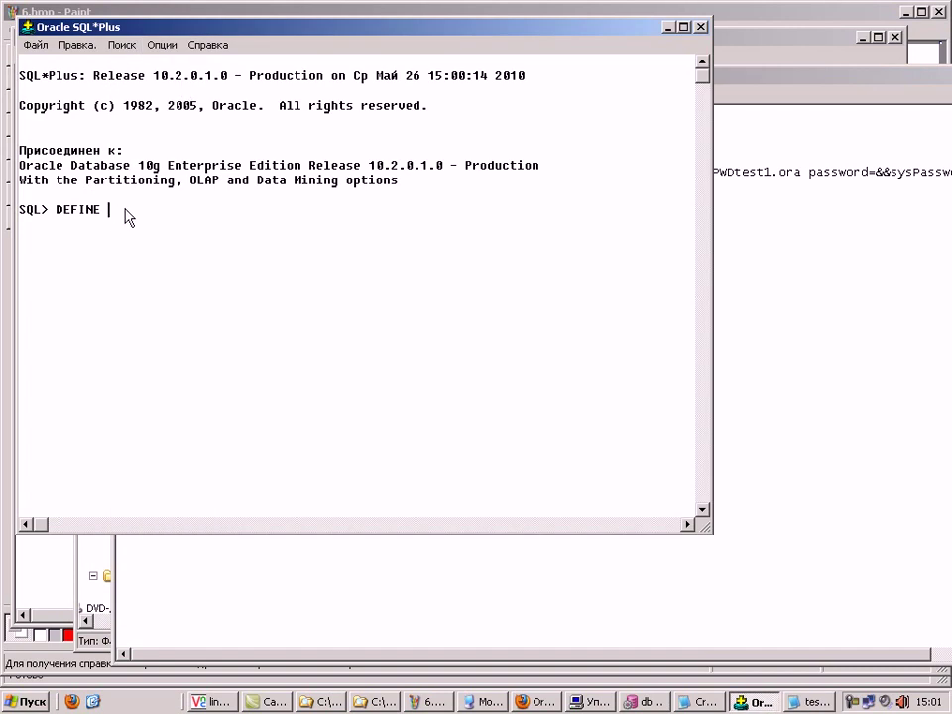
- Define a=&1 with value 11111, then run print &&a, which fails with SP2-0552
{"action": "type", "text": "a=&1"}
{"action": "key", "text": "Return"}
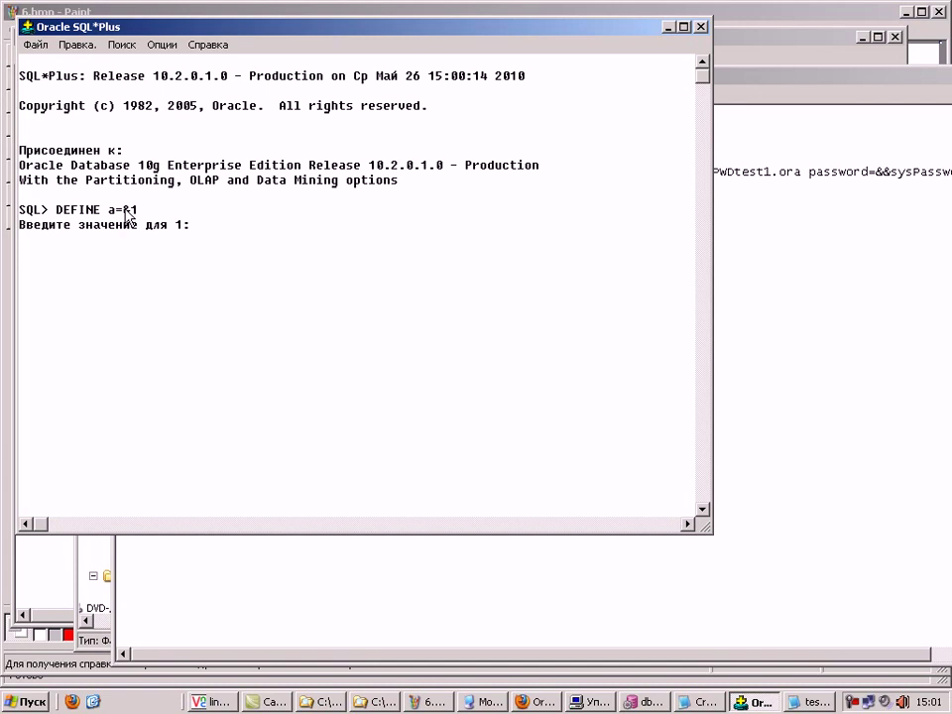
{"action": "type", "text": "11111"}
{"action": "key", "text": "Return"}
{"action": "type", "text": "print "}
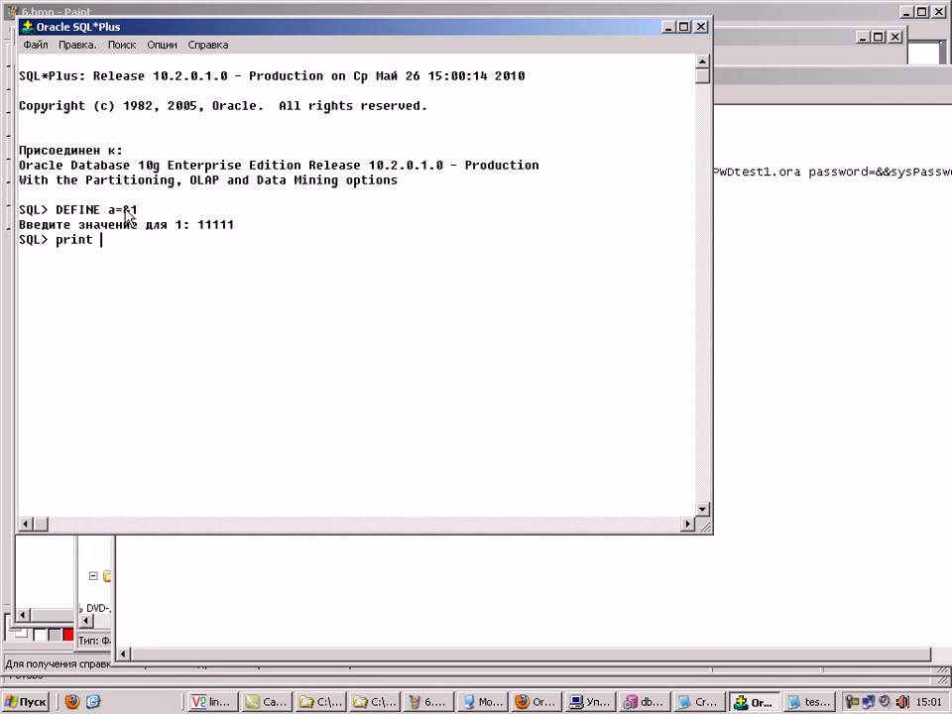
{"action": "type", "text": "&&a"}
{"action": "key", "text": "Return"}
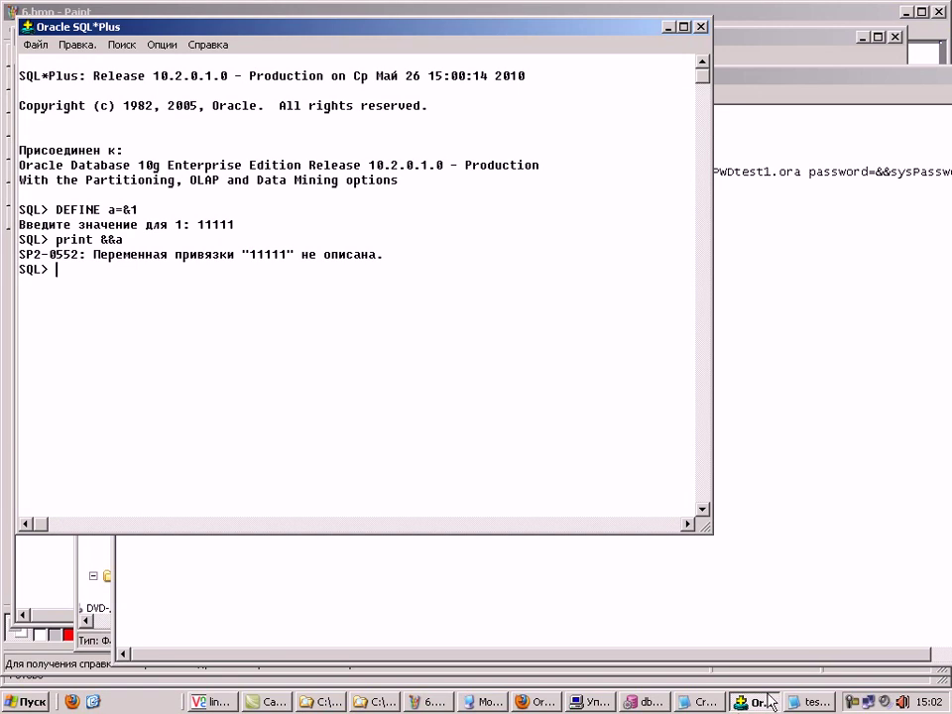
{"action": "left_click", "coordinate": [720, 703]}
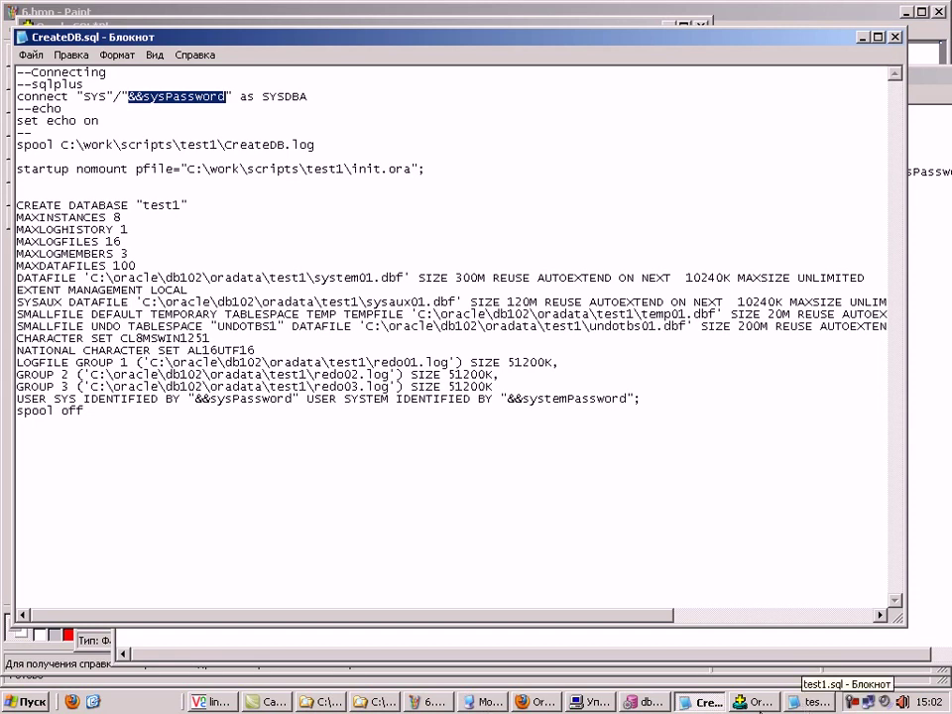
{"action": "left_click", "coordinate": [755, 702]}
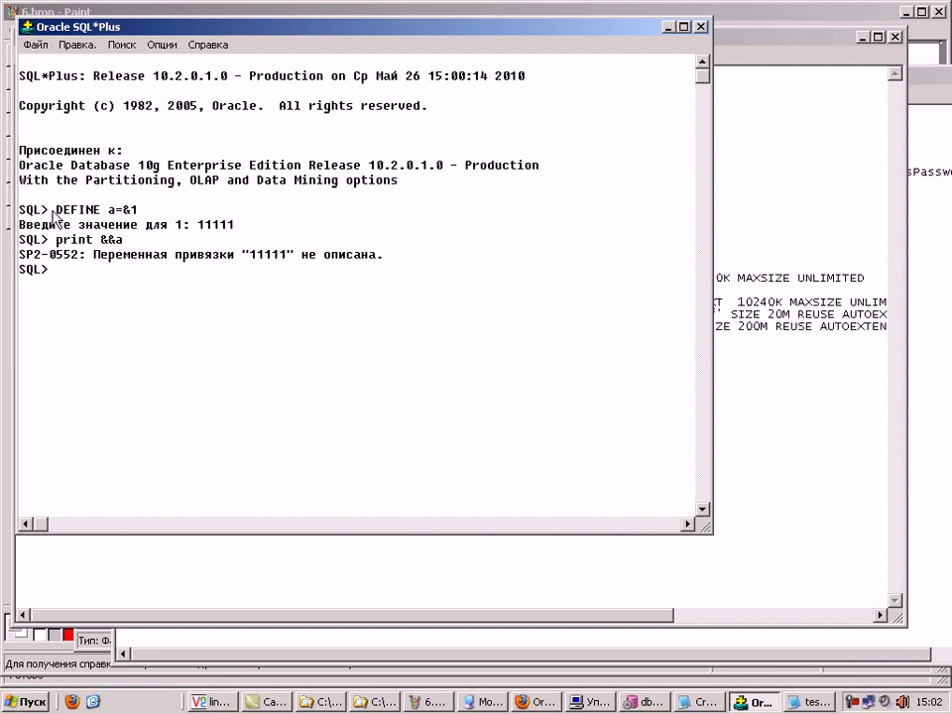
- Re-run DEFINE a=&1, supplying scott's password as parameter 1
{"action": "left_click_drag", "start_coordinate": [54, 210], "coordinate": [144, 213]}
{"action": "key", "text": "ctrl+c"}
{"action": "key", "text": "ctrl+v"}
{"action": "key", "text": "Return"}
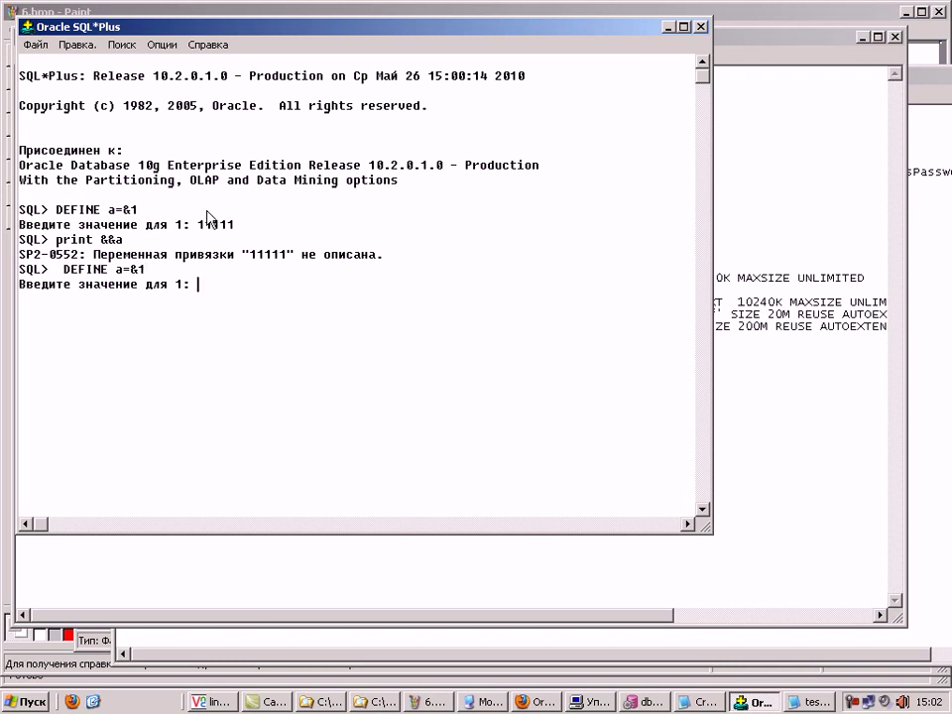
{"action": "type", "text": "tiger"}
{"action": "key", "text": "Return"}
- Connect as scott/&&a, run select user from dual (ORA-00942), then type connect as SYS with its password
{"action": "type", "text": "conne"}
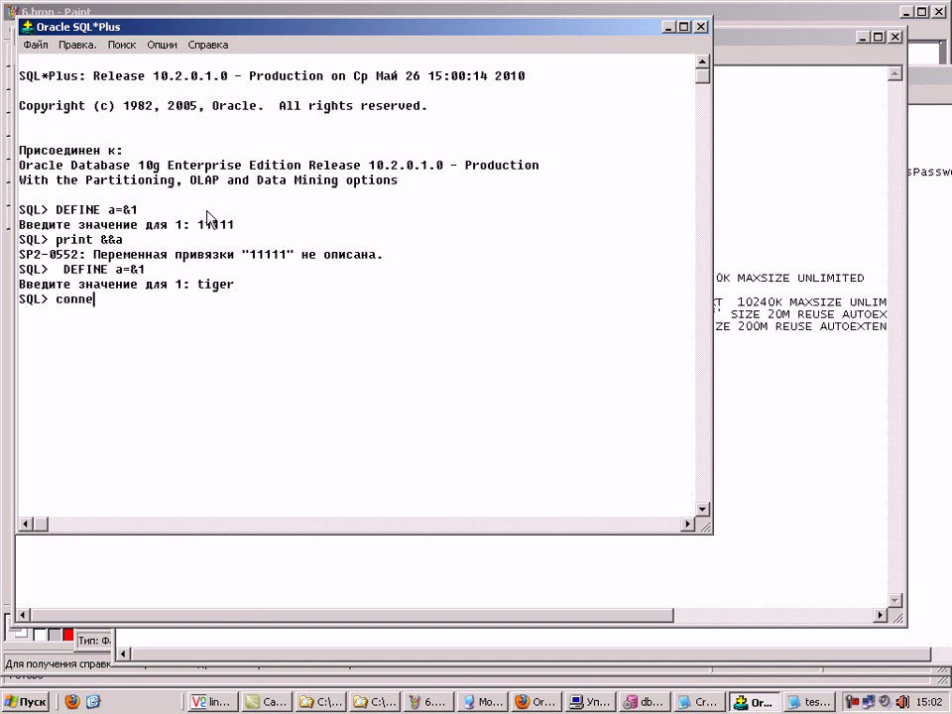
{"action": "type", "text": "ct scott/"}
{"action": "type", "text": "&&a"}
{"action": "key", "text": "Return"}
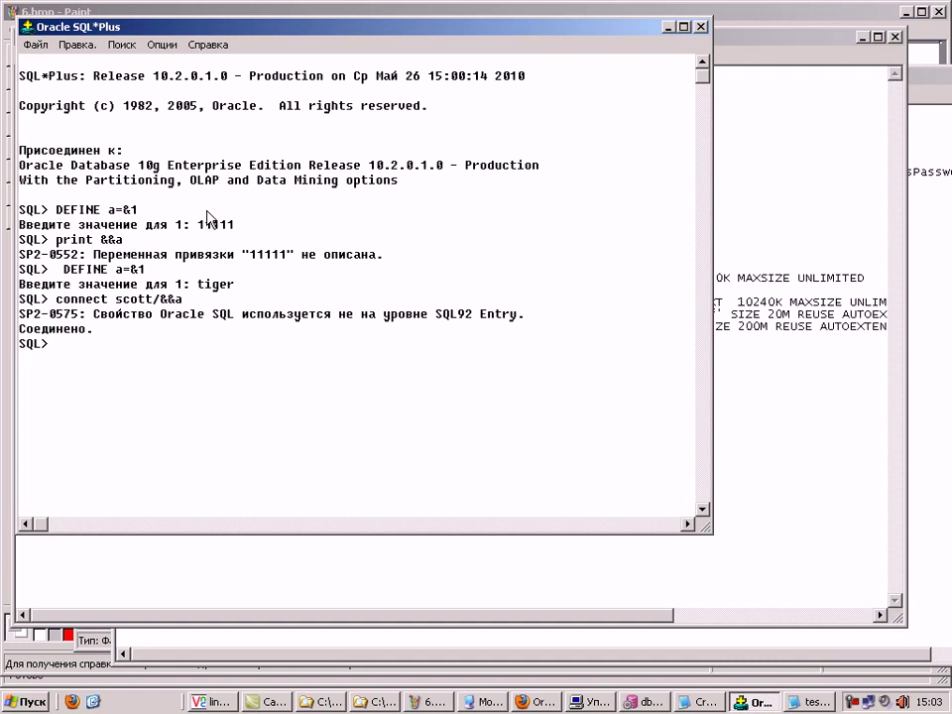
{"action": "type", "text": "select user from d"}
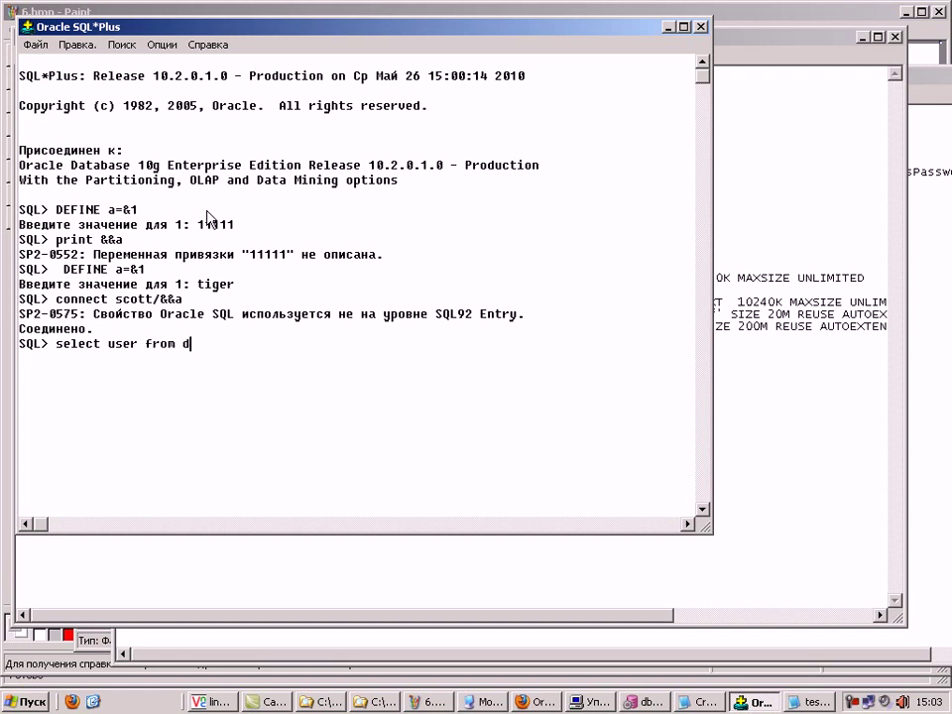
{"action": "type", "text": "ual;"}
{"action": "key", "text": "Return"}
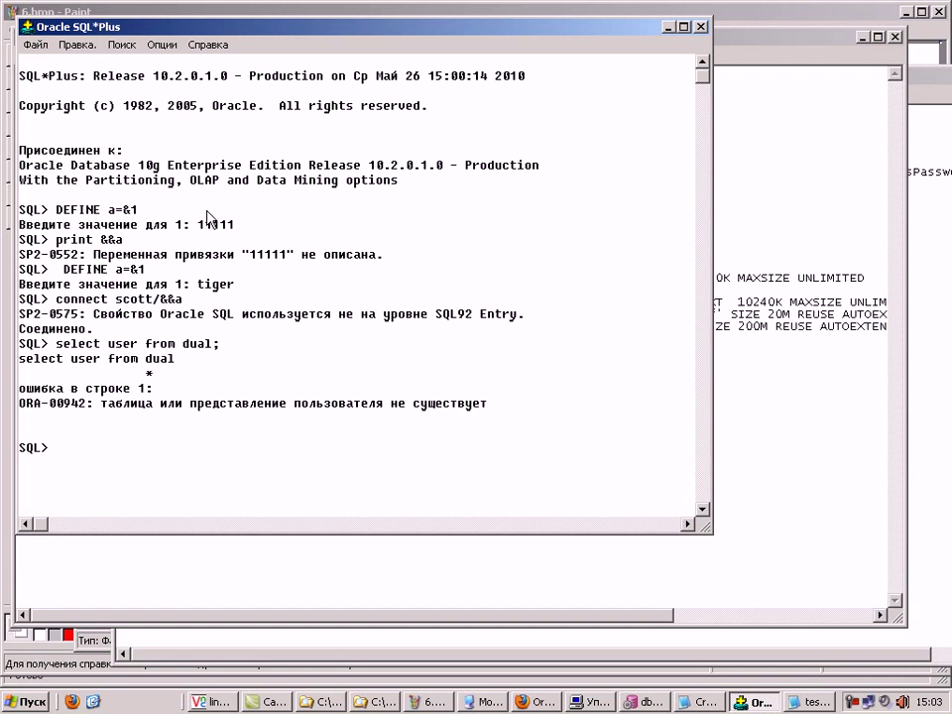
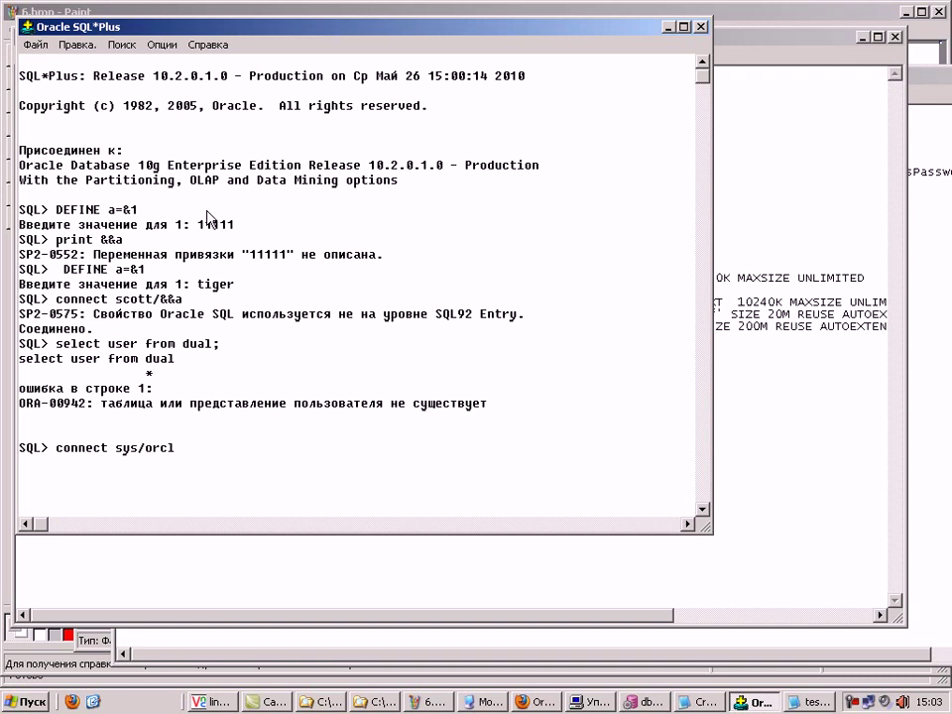
- Run the plain SYS connect, which is rejected with ORA-28009
{"action": "key", "text": "Return"}
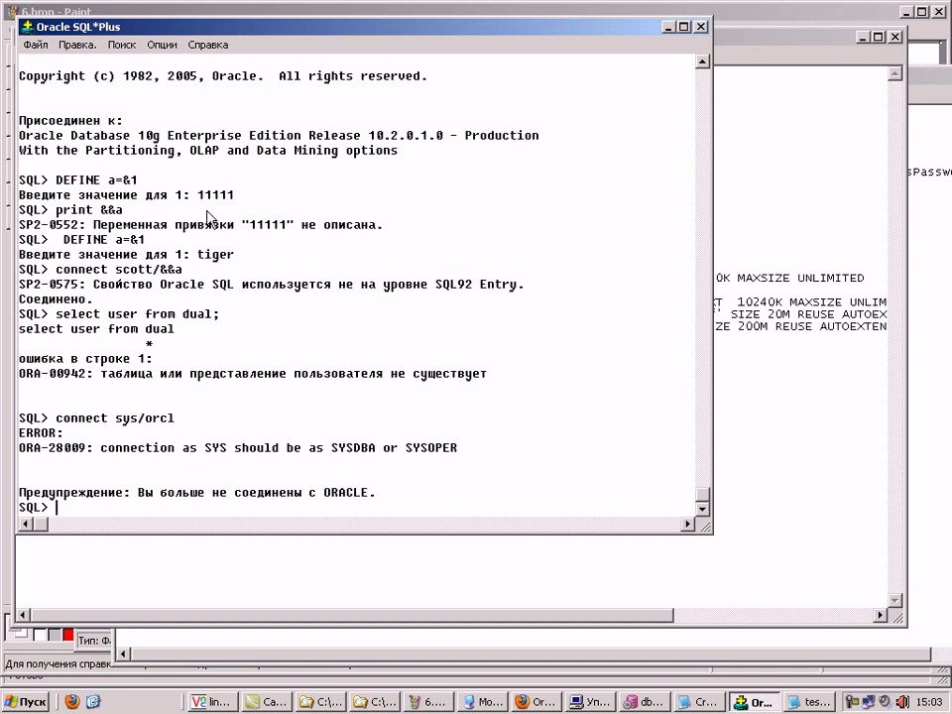
{"action": "scroll", "coordinate": [208, 216], "scroll_direction": "up", "scroll_amount": 2}
{"action": "key", "text": "Return"}
{"action": "key", "text": "Return"}
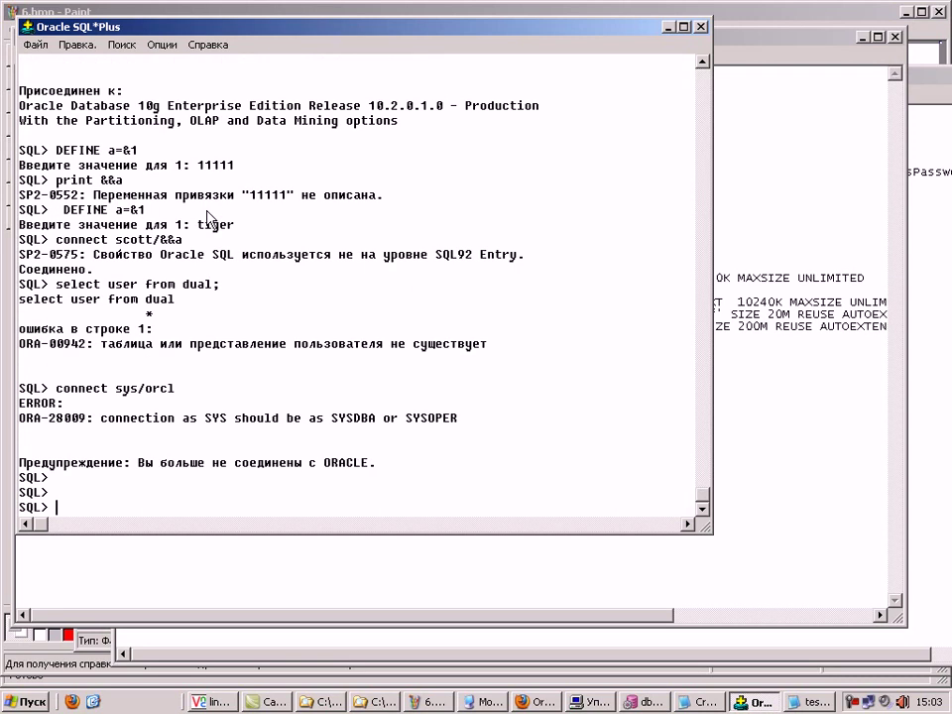
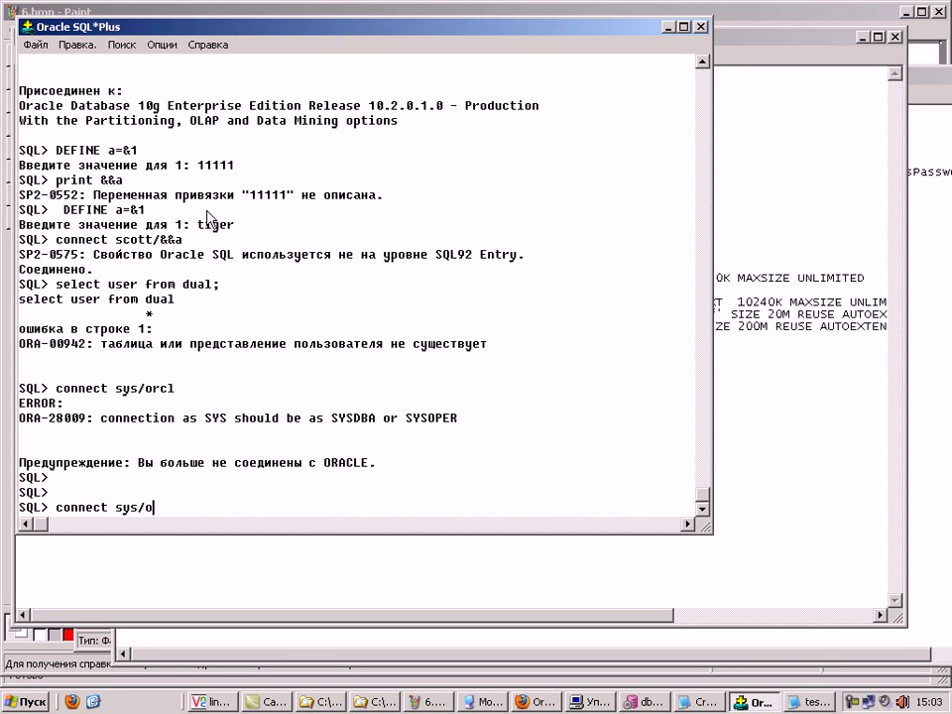
- Connect as SYS with its password as sysdba and confirm select user from dual returns SYS
{"action": "key", "text": "Return"}
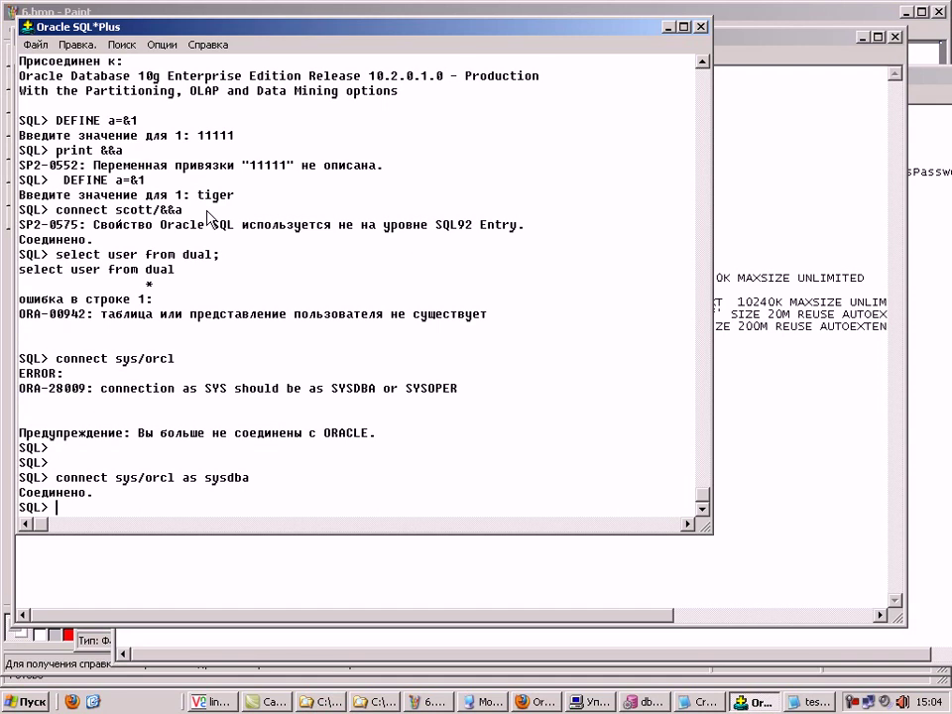
{"action": "type", "text": "select user from dual;"}
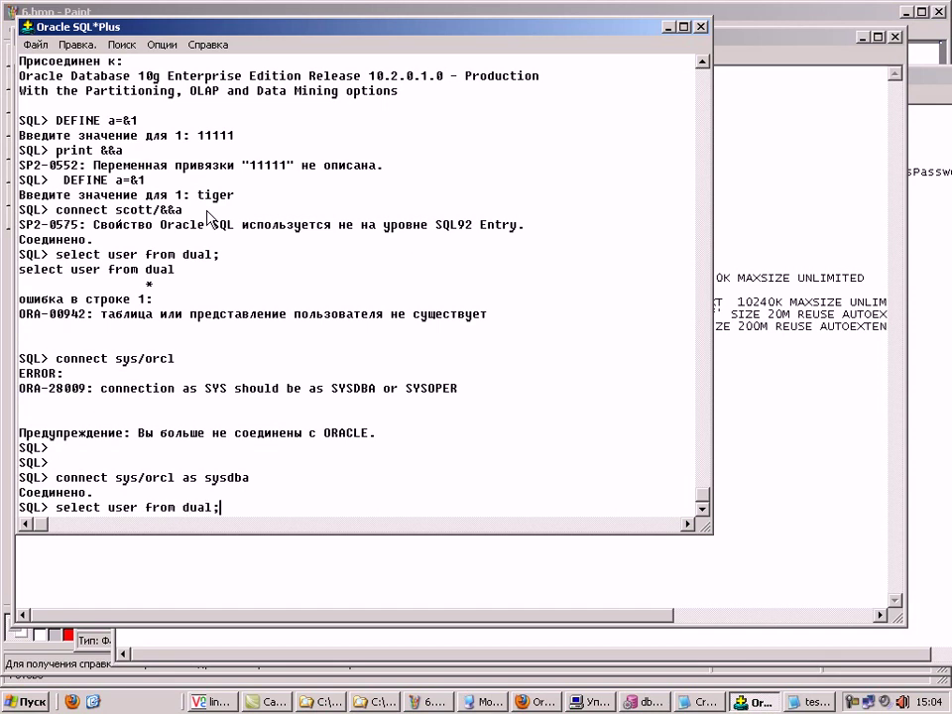
{"action": "key", "text": "Return"}
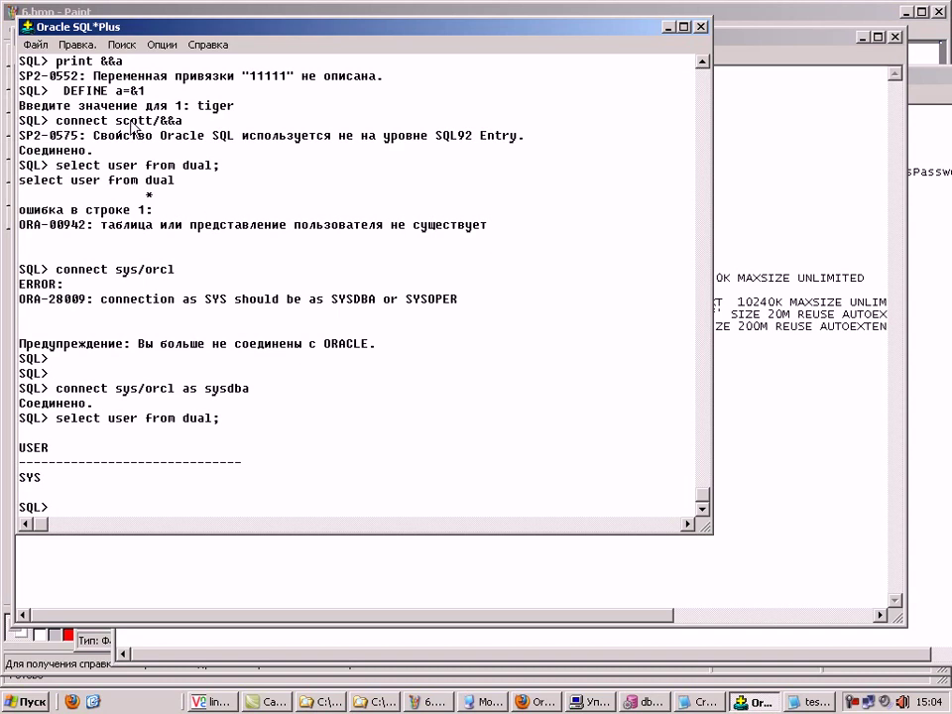
- Re-run the copied DEFINE a=&1 command with scott's password as the value
{"action": "left_click_drag", "start_coordinate": [61, 94], "coordinate": [151, 103]}
{"action": "key", "text": "ctrl+c"}
{"action": "key", "text": "ctrl+v"}
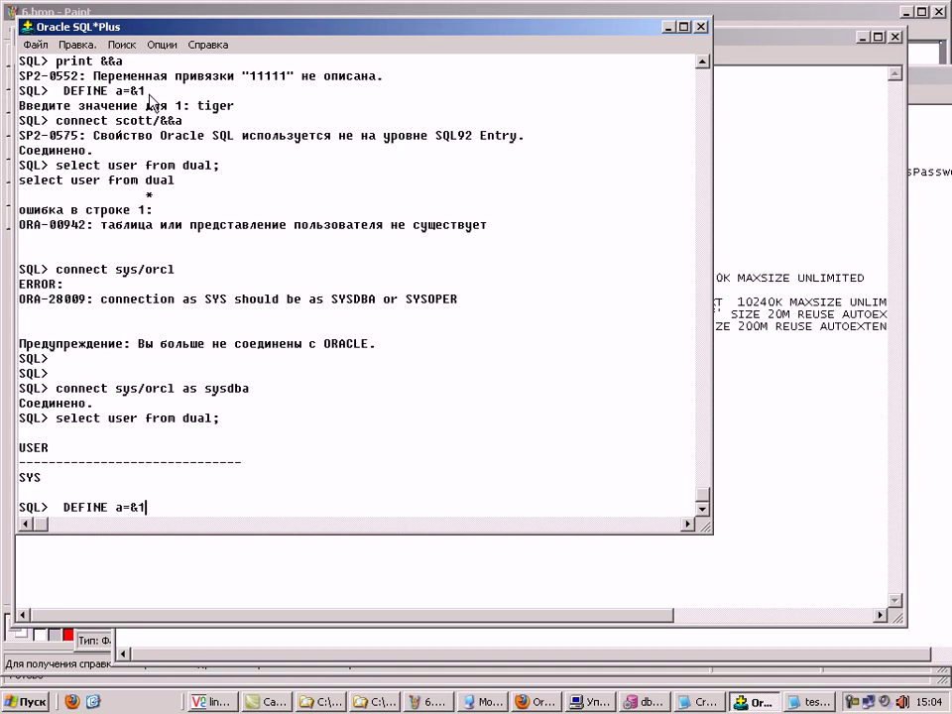
{"action": "key", "text": "Return"}
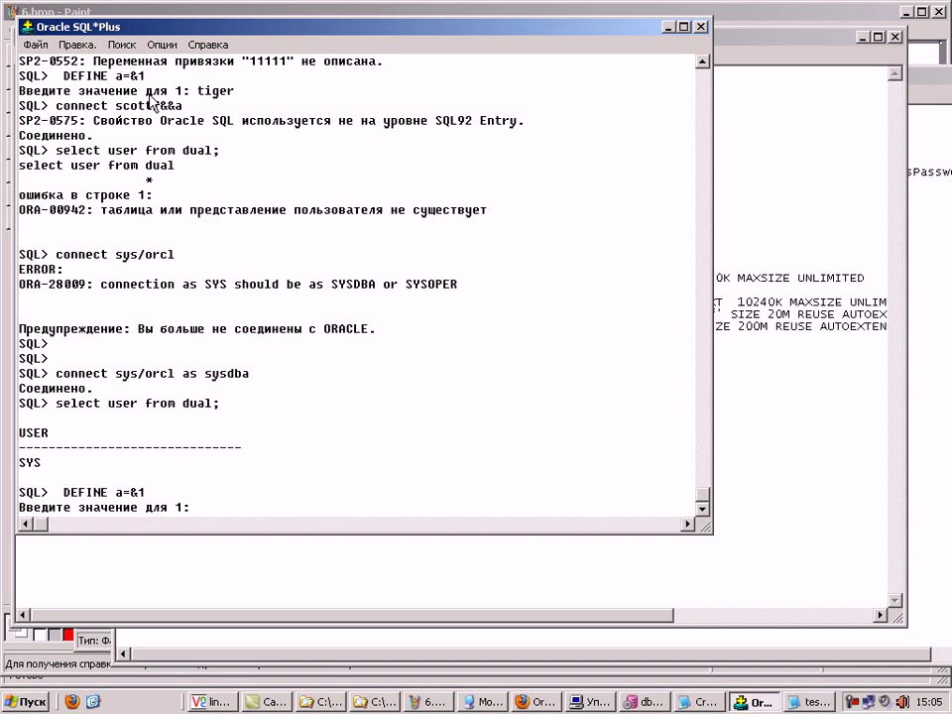
{"action": "type", "text": "tiger"}
{"action": "key", "text": "Return"}
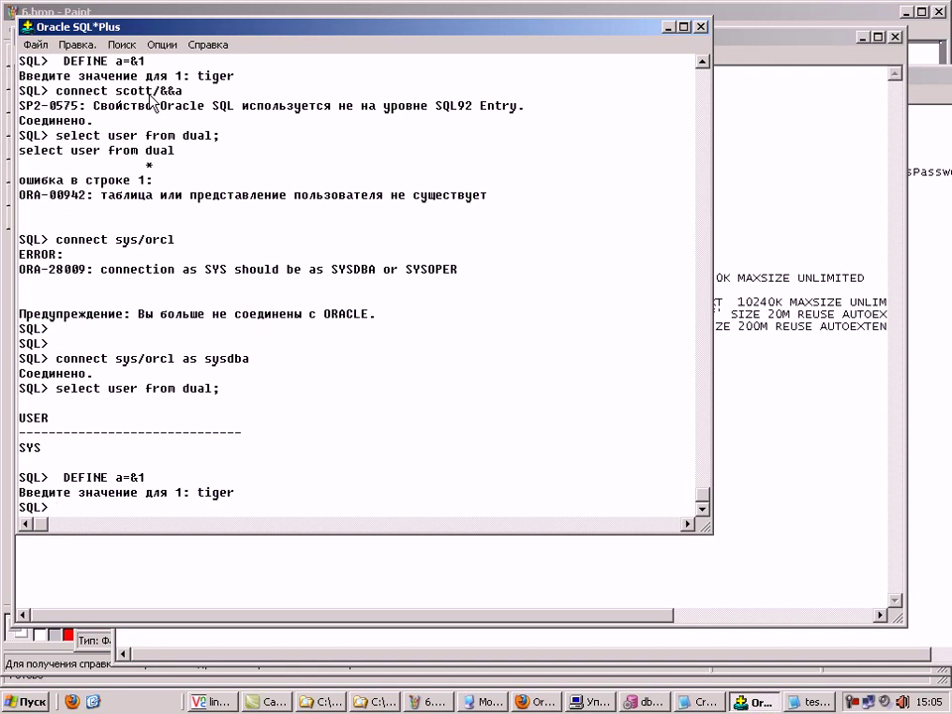
- Connect as scott/&&a, run select user from dual, then type a SYS connect as sysdba
{"action": "type", "text": "connect scott/"}
{"action": "type", "text": "&&"}
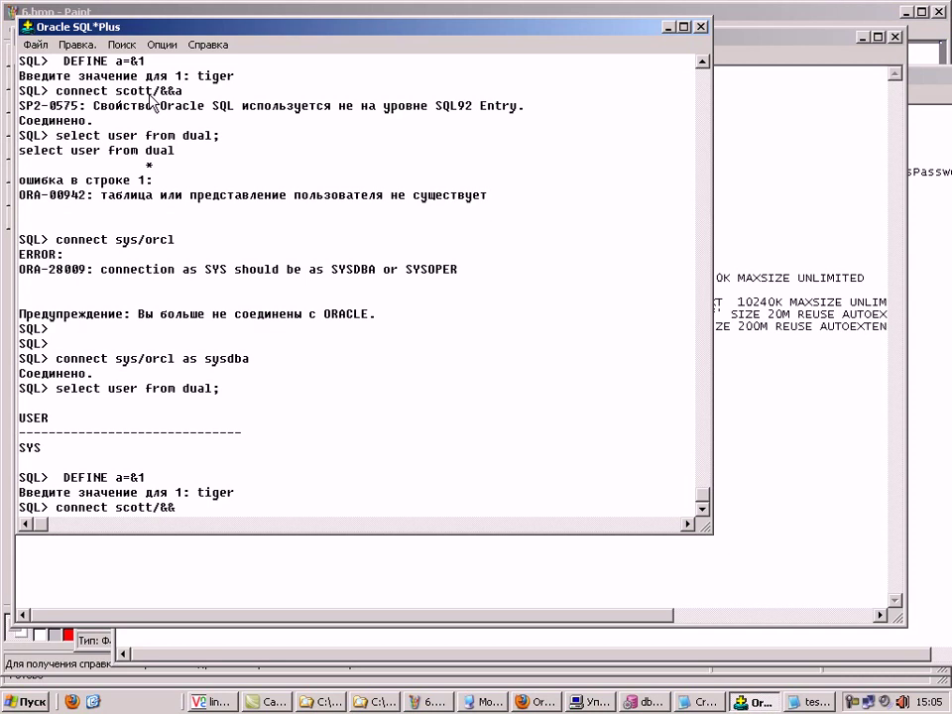
{"action": "type", "text": "a"}
{"action": "key", "text": "Return"}
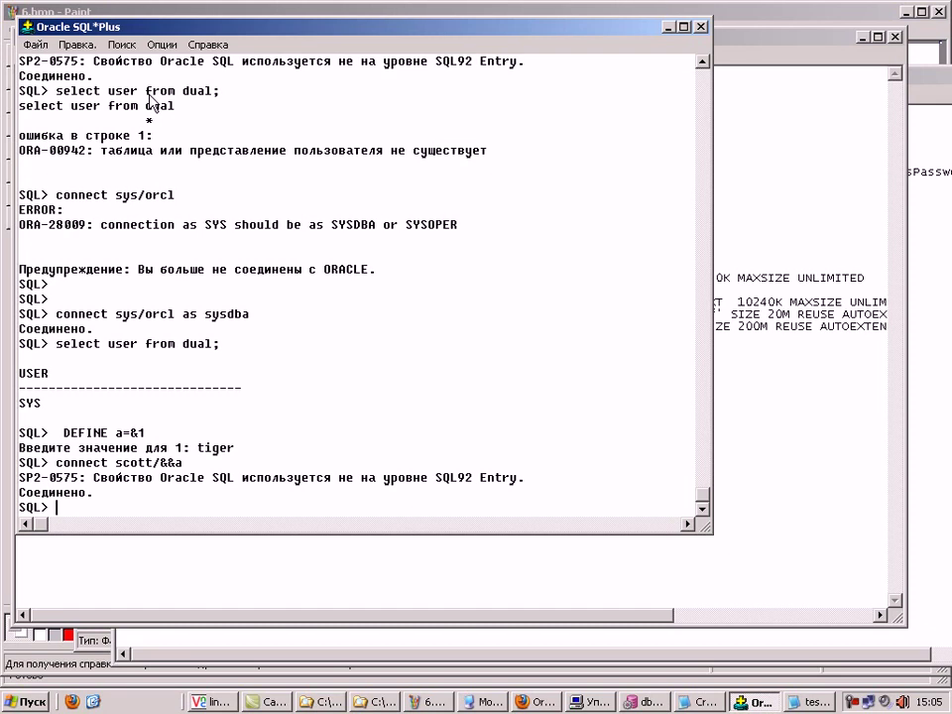
{"action": "type", "text": "selec"}
{"action": "type", "text": "t user"}
{"action": "type", "text": " from "}
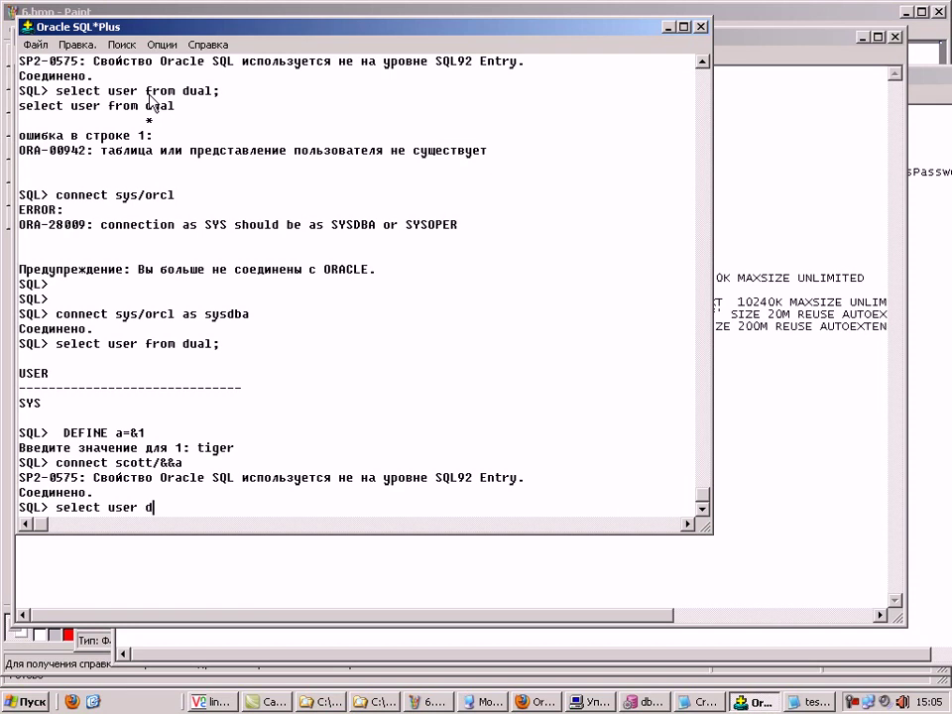
{"action": "type", "text": "dual;"}
{"action": "key", "text": "Return"}
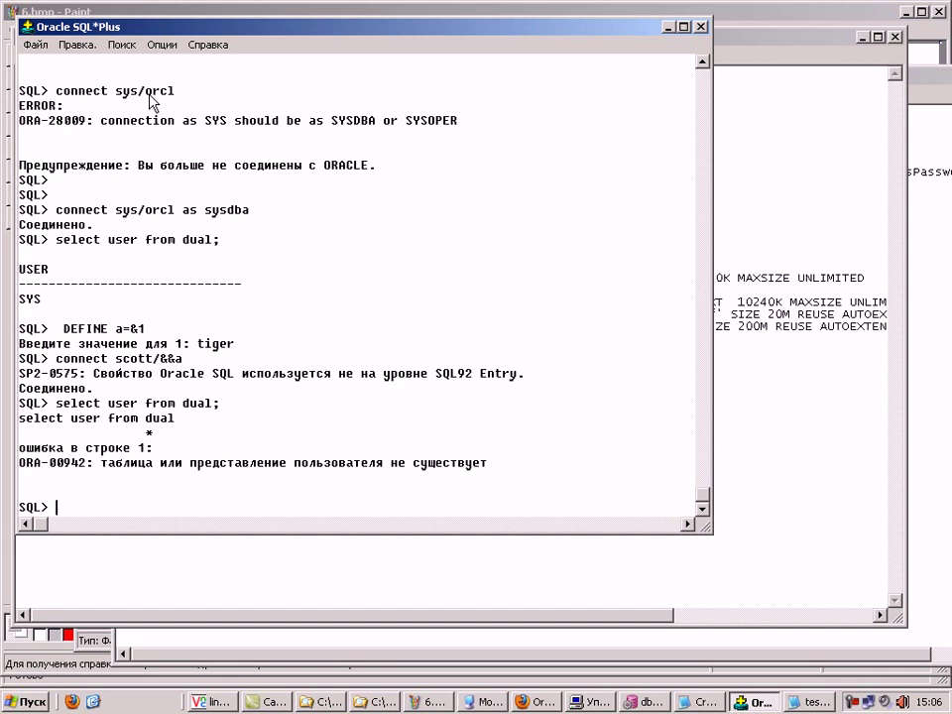
{"action": "type", "text": "connect sys"}
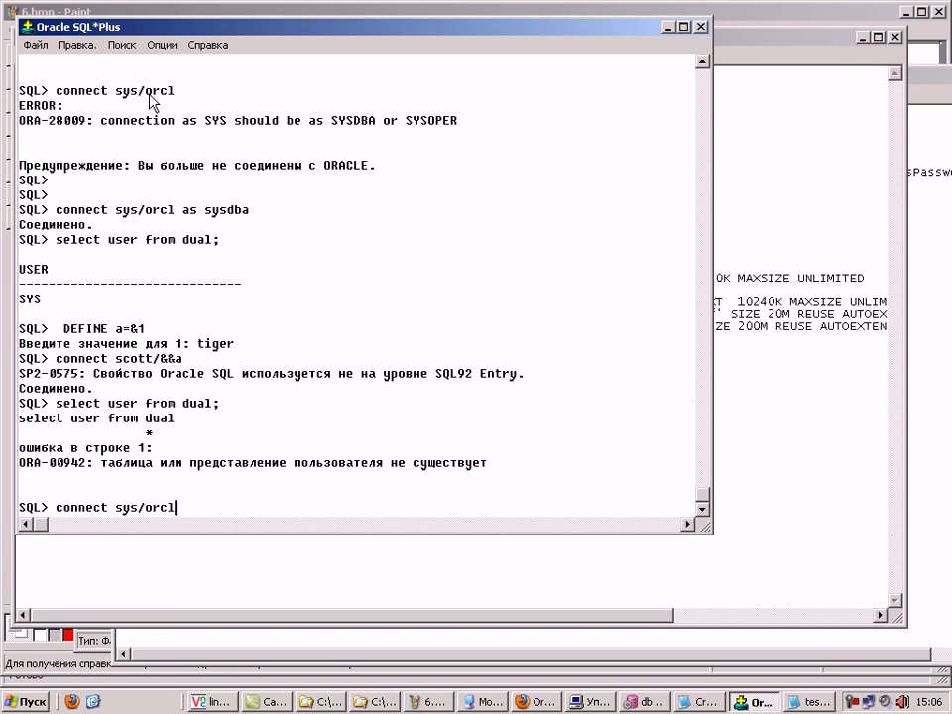
{"action": "type", "text": " as sysdba"}
- Connect as SYSDBA and run select * from dual, which returns X
{"action": "key", "text": "Return"}
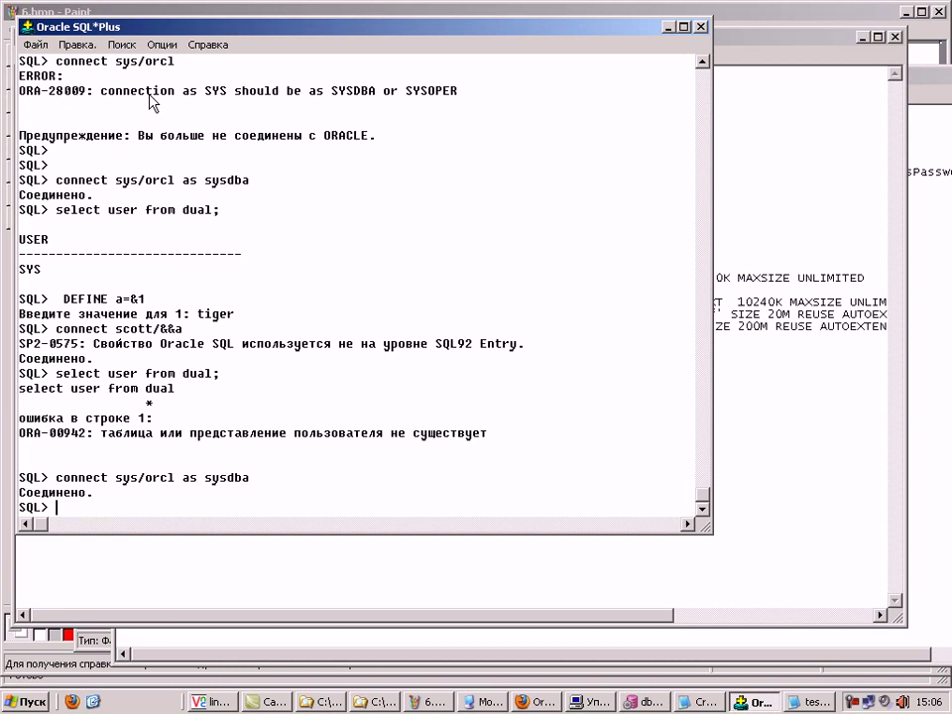
{"action": "type", "text": "select * from dual;"}
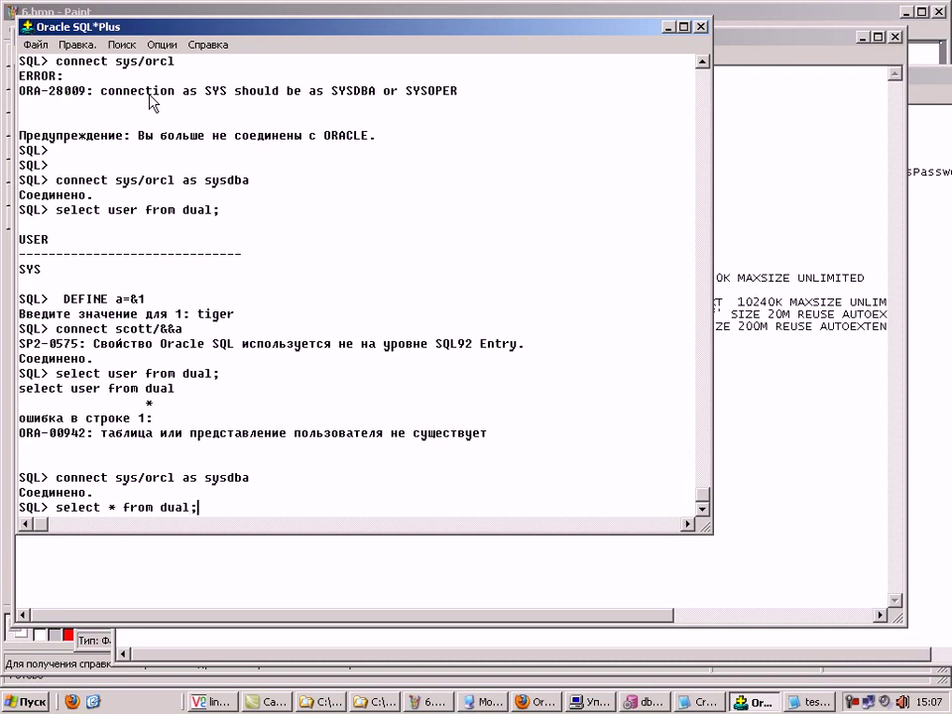
{"action": "key", "text": "Return"}
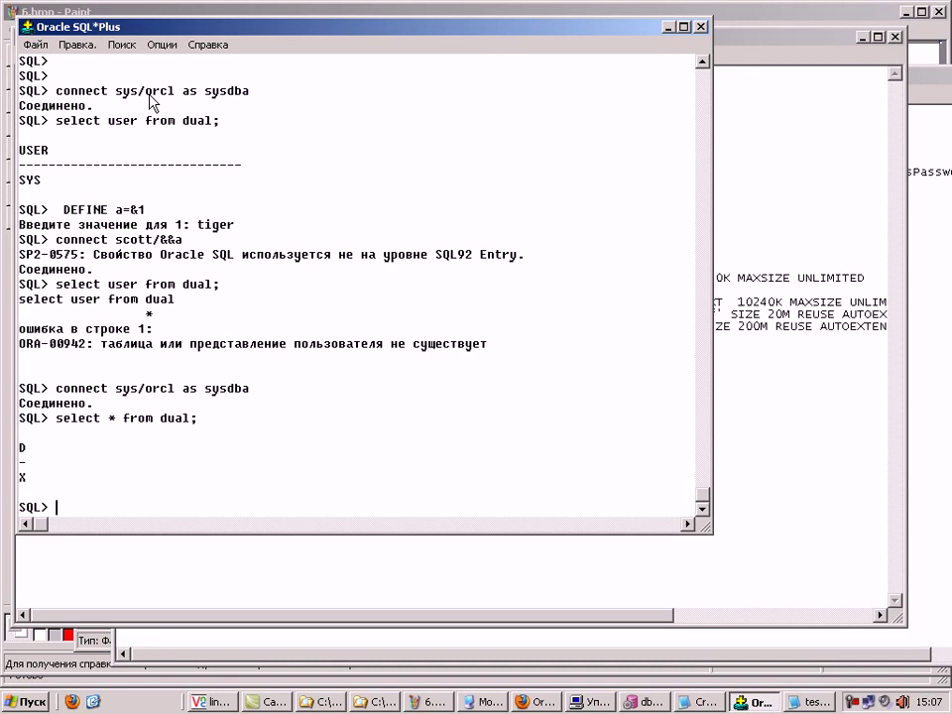
- Run create public synonym dual for sys.dual;, which fails with ORA-00955
{"action": "type", "text": "create public synonym"}
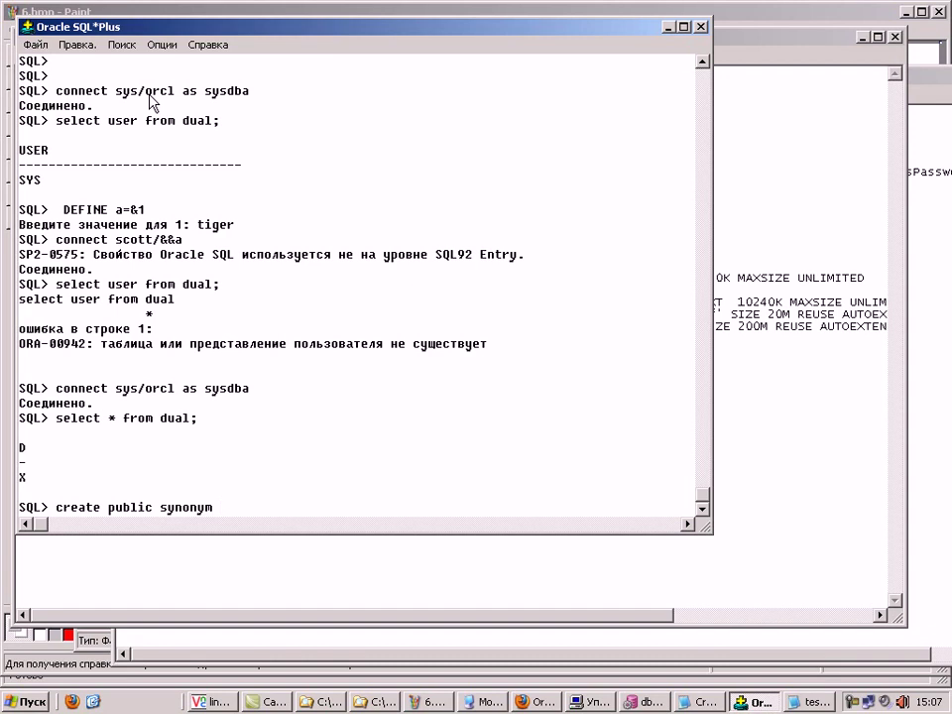
{"action": "key", "text": "BackSpace"}
{"action": "key", "text": "BackSpace"}
{"action": "type", "text": "ym dual for sys.du"}
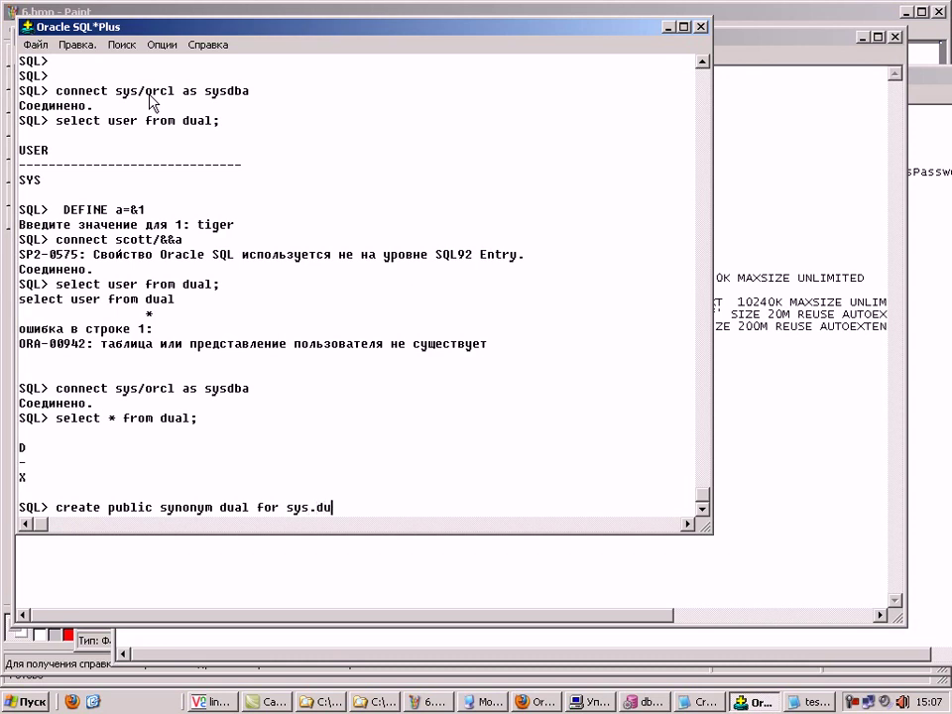
{"action": "type", "text": "al;"}
{"action": "key", "text": "Return"}
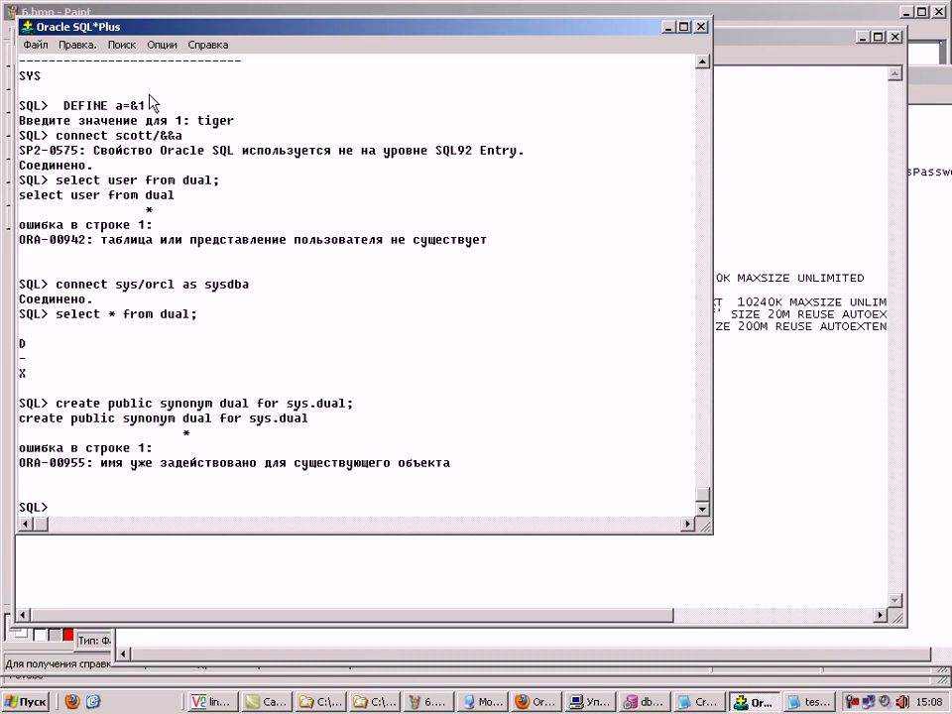
- Open the buffered create public synonym statement in Notepad with ed, look it over, and close it
{"action": "type", "text": "ed"}
{"action": "key", "text": "Return"}
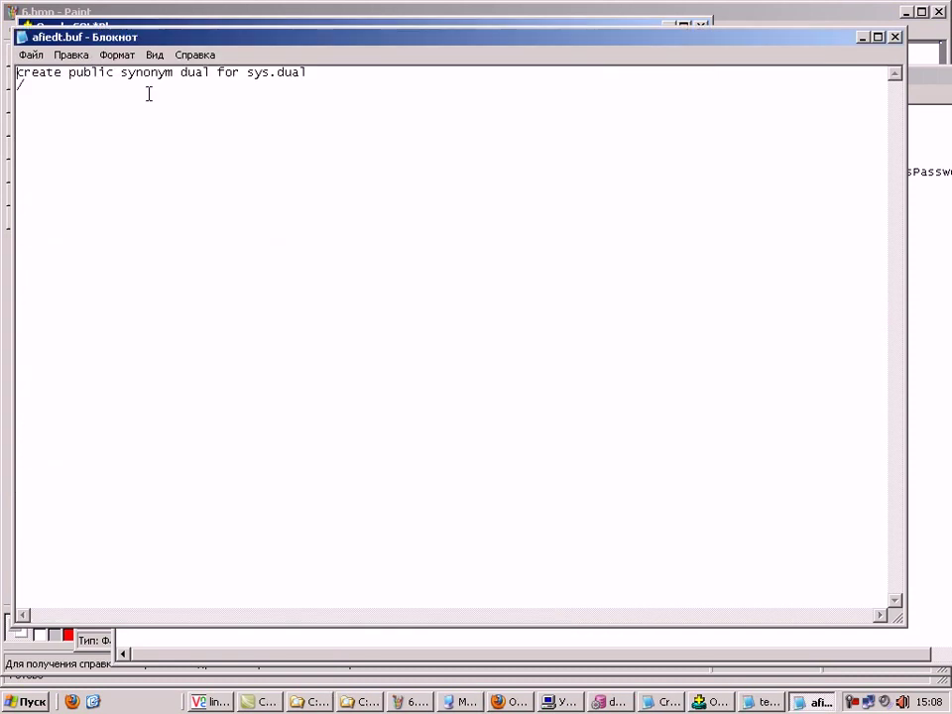
{"action": "key", "text": "Right"}
{"action": "key", "text": "Right"}
{"action": "key", "text": "Right"}
{"action": "key", "text": "Right"}
{"action": "key", "text": "Right"}
{"action": "key", "text": "Right"}
{"action": "key", "text": "Right"}
{"action": "key", "text": "Right"}
{"action": "key", "text": "Right"}
{"action": "key", "text": "Right"}
{"action": "key", "text": "Right"}
{"action": "key", "text": "Right"}
{"action": "key", "text": "Right"}
{"action": "key", "text": "Right"}
{"action": "key", "text": "Right"}
{"action": "key", "text": "Right"}
{"action": "key", "text": "Right"}
{"action": "key", "text": "Right"}
{"action": "key", "text": "Right"}
{"action": "key", "text": "Right"}
{"action": "key", "text": "Right"}
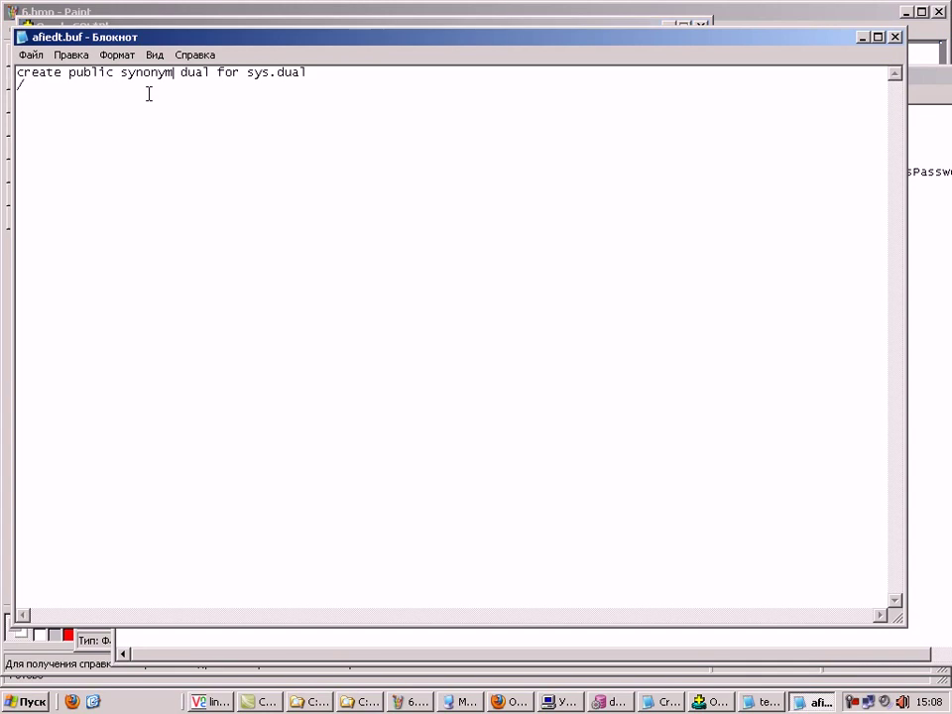
{"action": "key", "text": "Left"}
{"action": "key", "text": "Left"}
{"action": "key", "text": "Left"}
{"action": "key", "text": "Left"}
{"action": "key", "text": "Left"}
{"action": "key", "text": "Left"}
{"action": "key", "text": "Left"}
{"action": "key", "text": "Left"}
{"action": "key", "text": "Left"}
{"action": "key", "text": "Left"}
{"action": "key", "text": "Left"}
{"action": "key", "text": "Left"}
{"action": "key", "text": "Left"}
{"action": "key", "text": "Left"}
{"action": "key", "text": "Left"}
{"action": "key", "text": "Right"}
{"action": "key", "text": "Right"}
{"action": "key", "text": "Right"}
{"action": "key", "text": "Right"}
{"action": "key", "text": "Right"}
{"action": "left_click", "coordinate": [894, 38]}
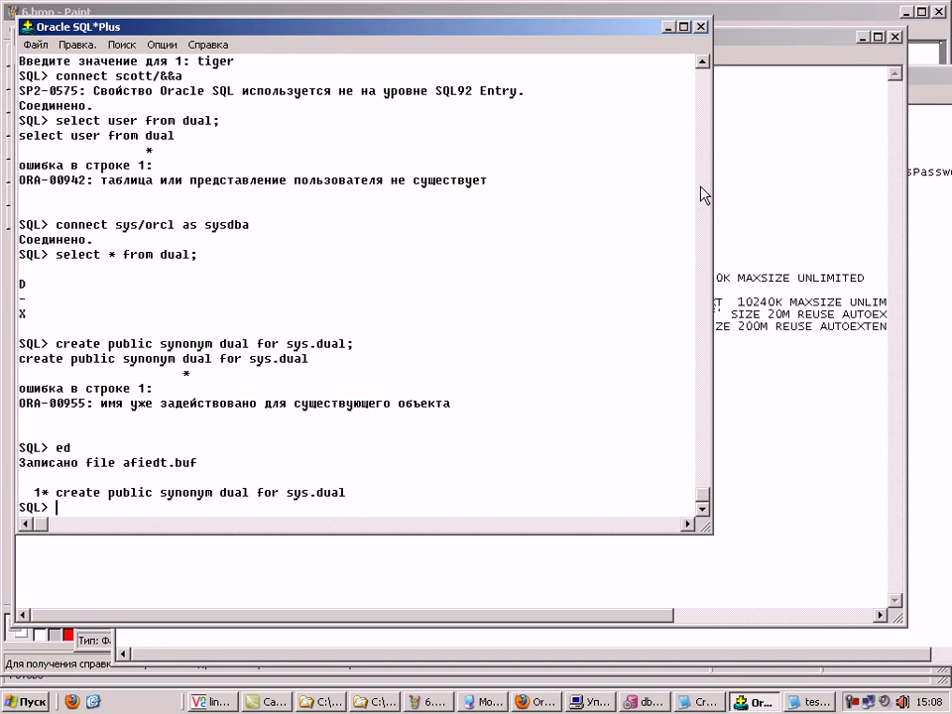
- Run drop public synonym dual;, which fails with ORA-00604 and ORA-01031
{"action": "type", "text": "drop public "}
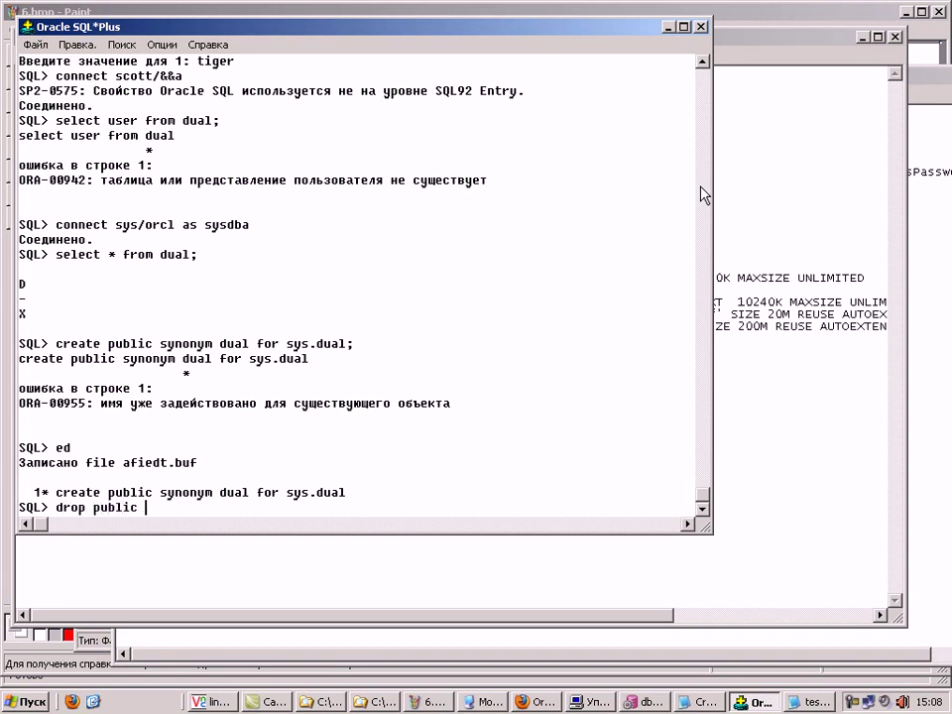
{"action": "type", "text": "synonym dual"}
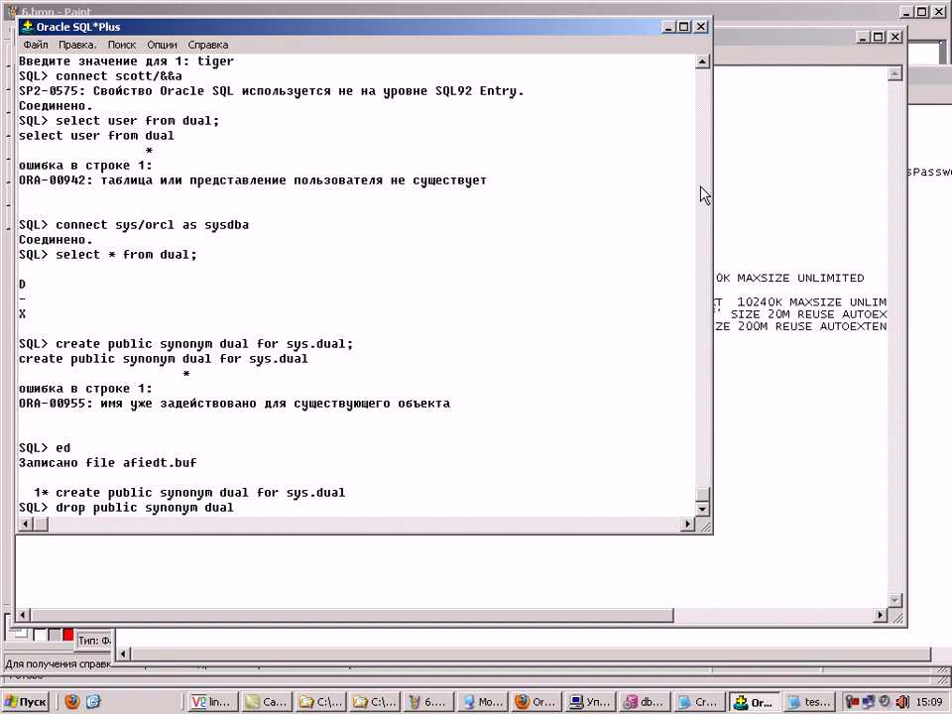
{"action": "type", "text": ";"}
{"action": "key", "text": "Return"}
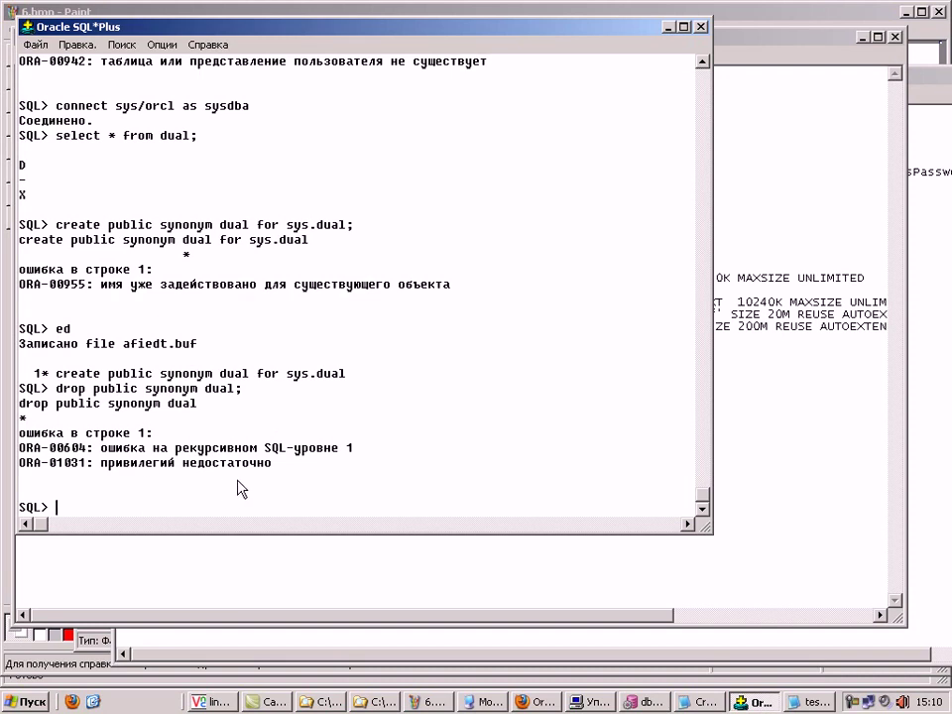
- Insert a '--Write to file' line above the CreateDB.log spool line in CreateDB.sql, then return to SQL*Plus
{"action": "left_click", "coordinate": [764, 394]}
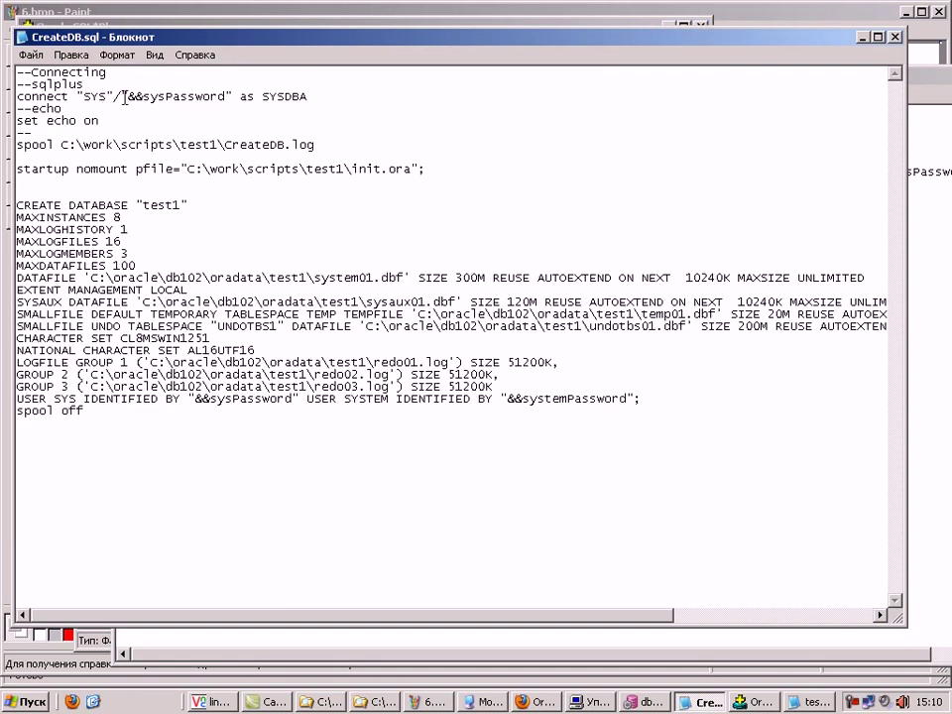
{"action": "left_click_drag", "start_coordinate": [127, 96], "coordinate": [223, 96]}
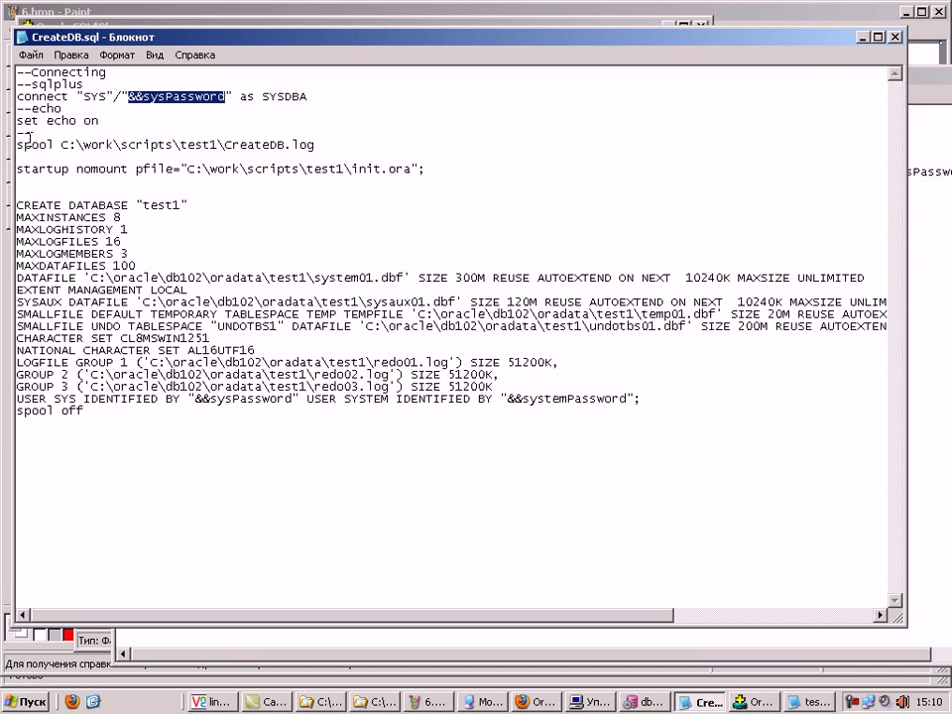
{"action": "left_click", "coordinate": [61, 132]}
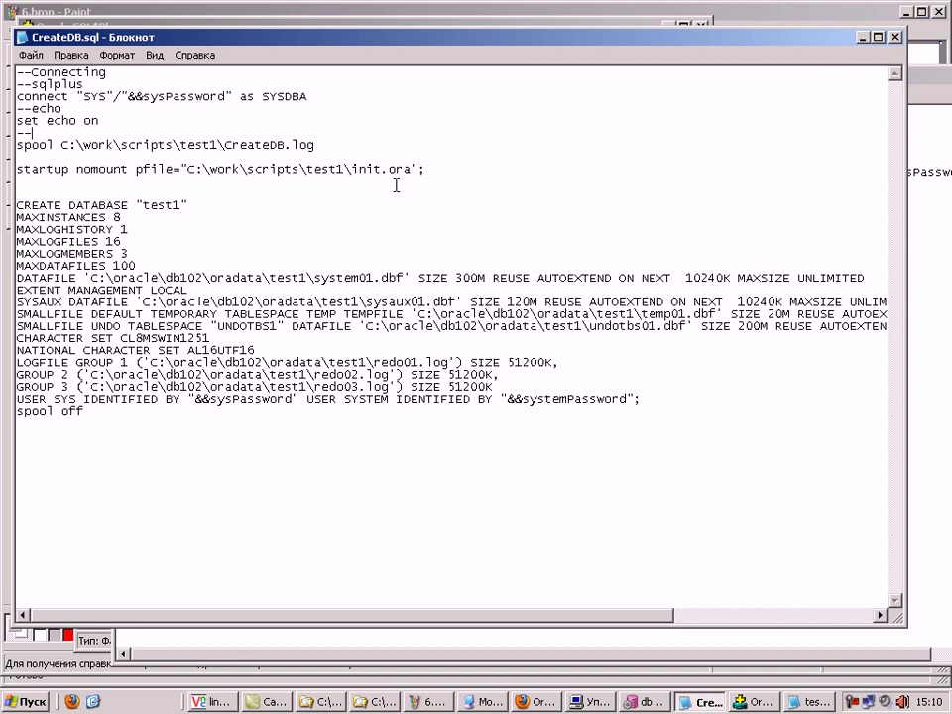
{"action": "key", "text": "Return"}
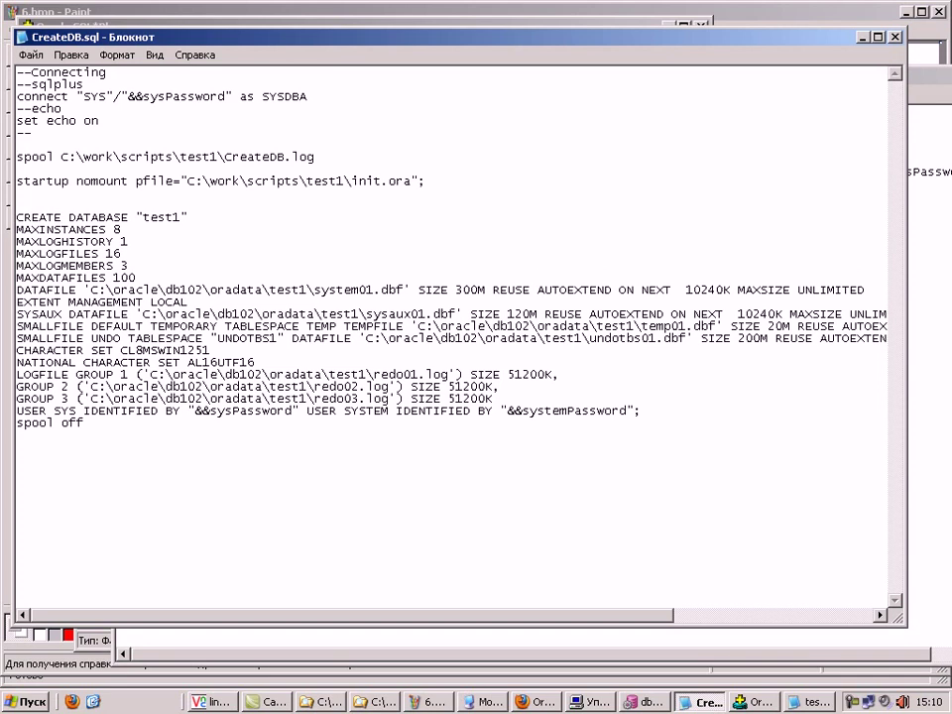
{"action": "type", "text": "--Write to file"}
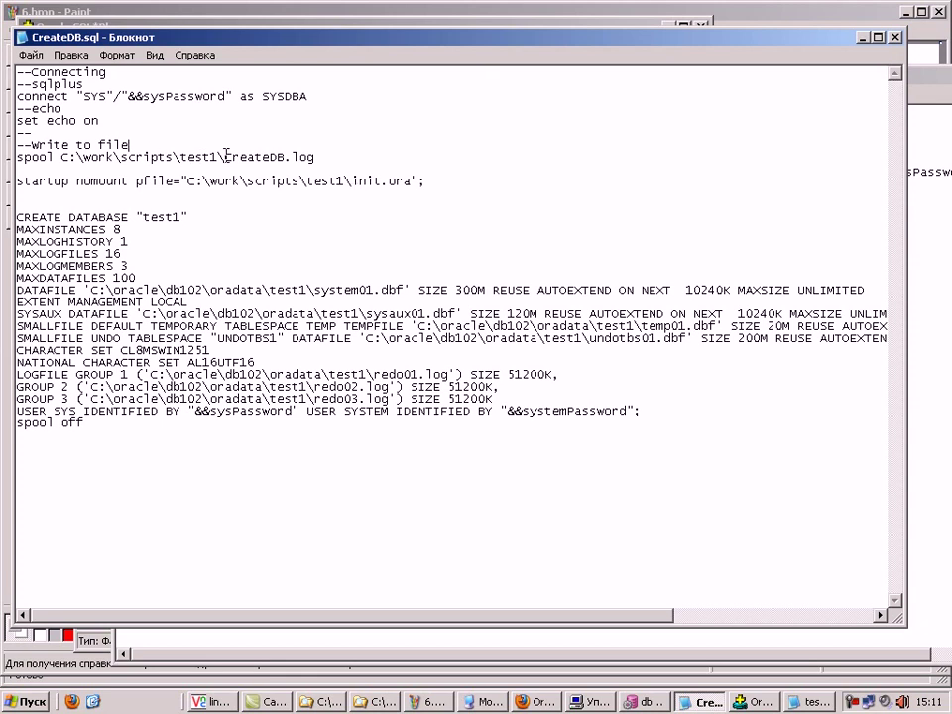
{"action": "left_click_drag", "start_coordinate": [225, 157], "coordinate": [322, 151]}
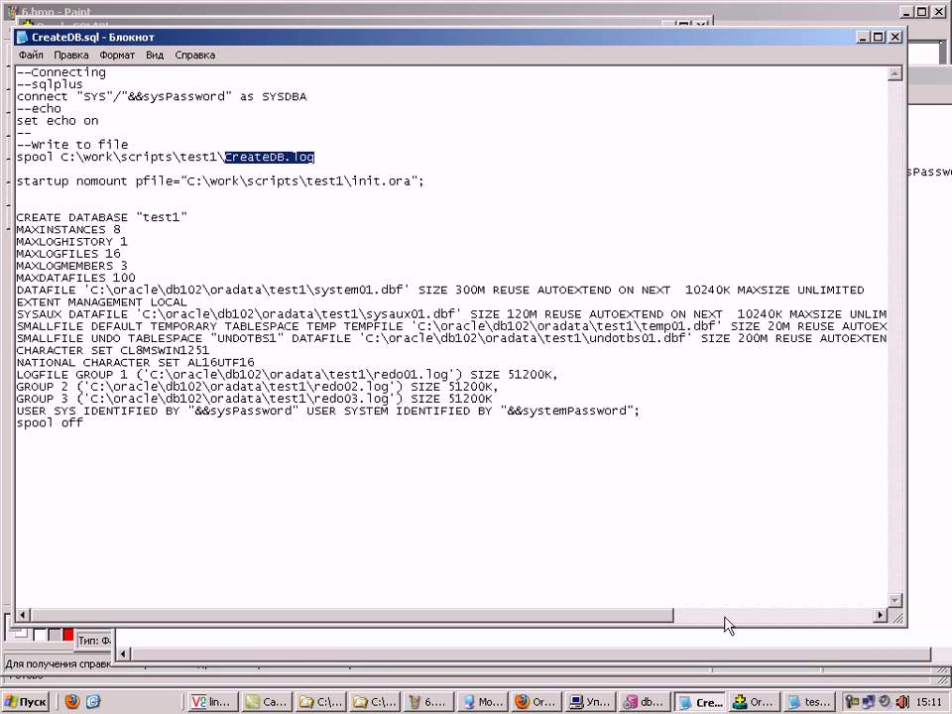
{"action": "key", "text": "alt+Tab"}
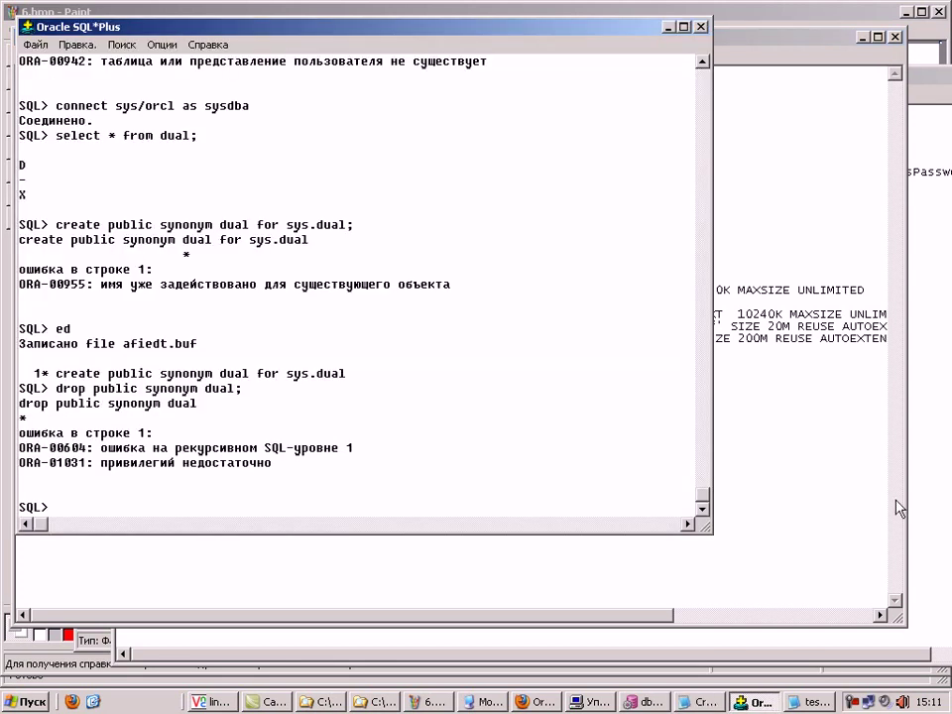
- Spool output to c:\work\day3\q.txt and type create table dba1.dual(dummy varchar2(1));
{"action": "type", "text": "spool c:\\work\\day3\\"}
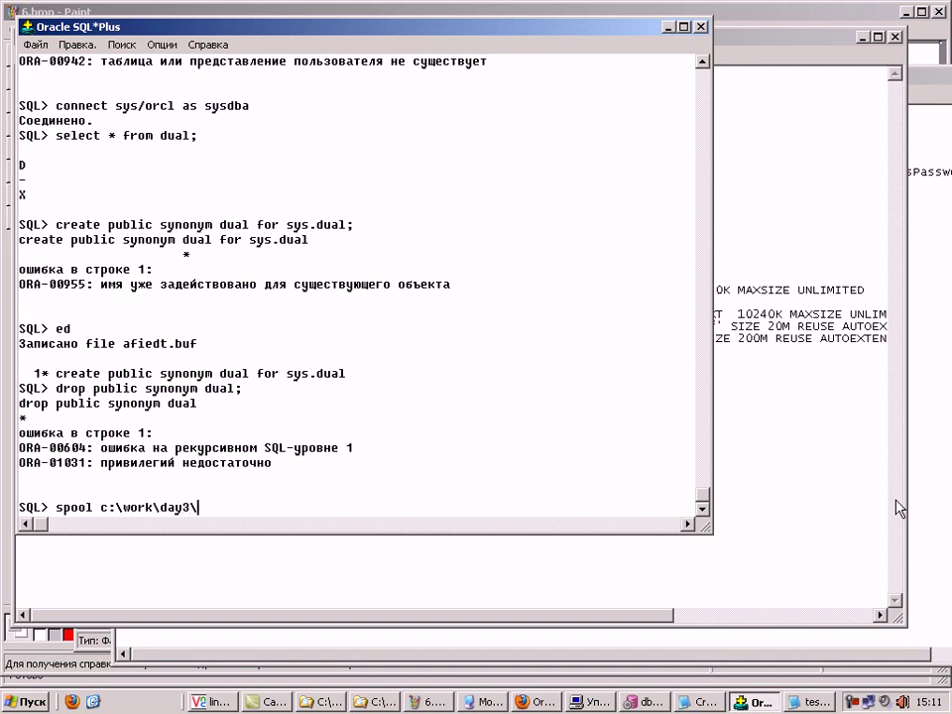
{"action": "type", "text": "q.txt"}
{"action": "key", "text": "Return"}
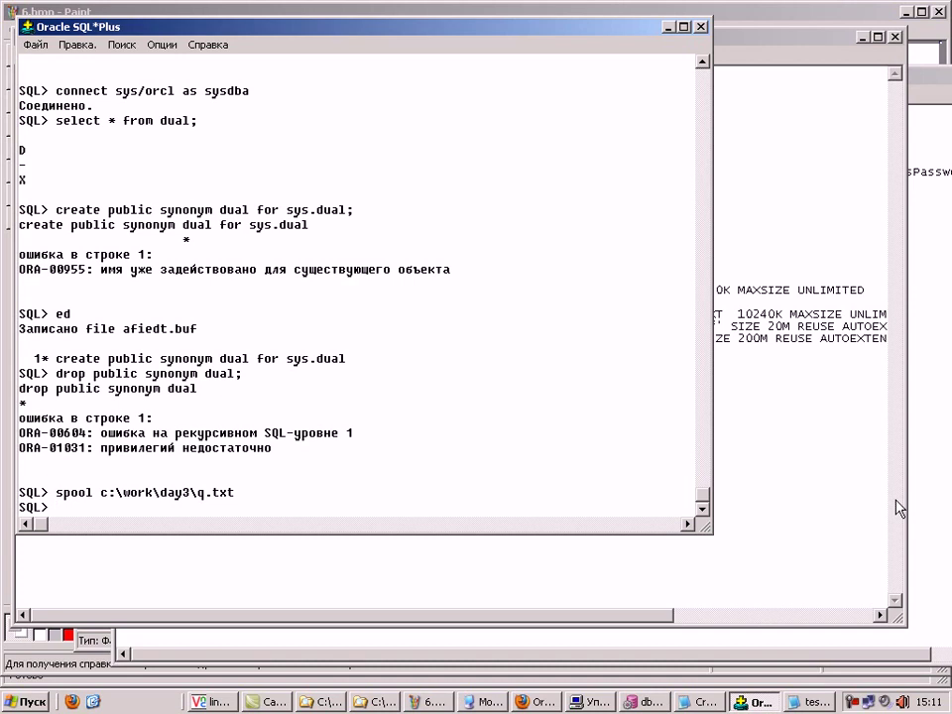
{"action": "type", "text": "create table db"}
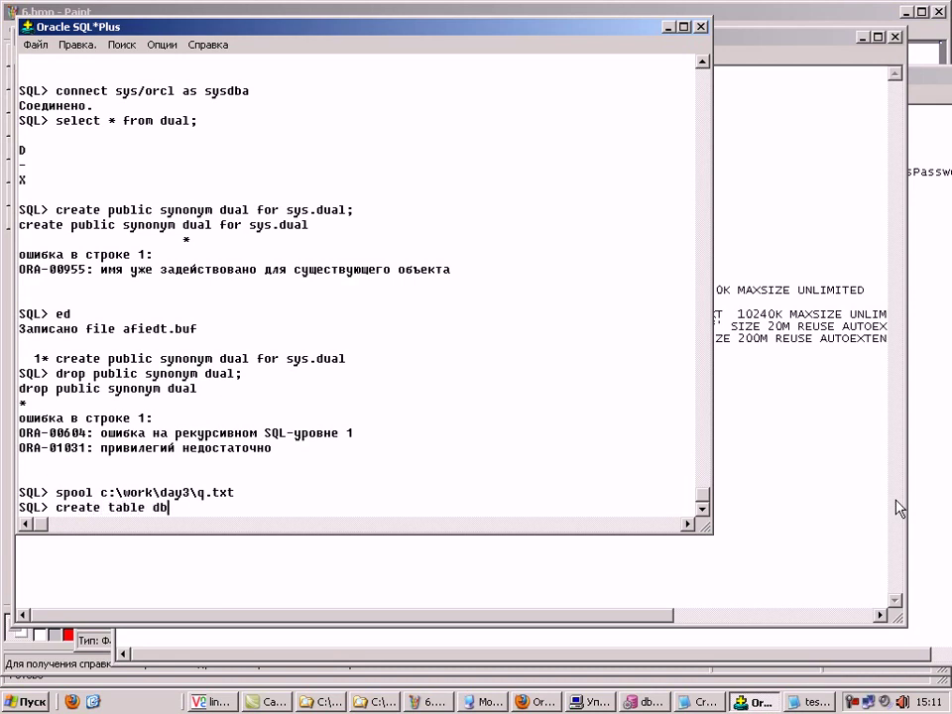
{"action": "type", "text": "a1.dual()"}
{"action": "key", "text": "BackSpace"}
{"action": "type", "text": "dummy"}
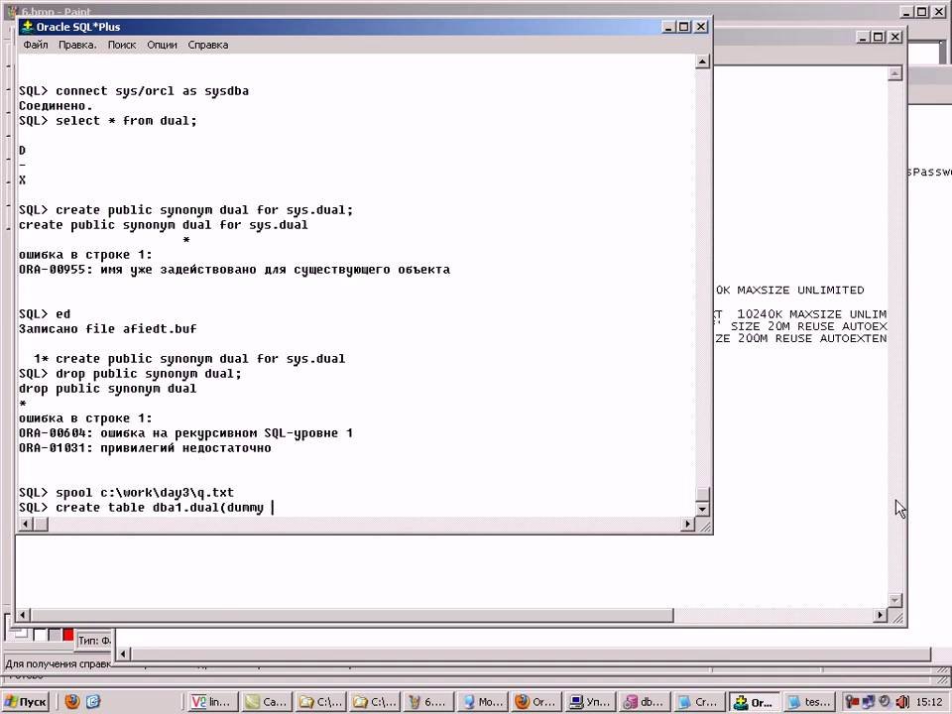
{"action": "type", "text": " varchar2(1));"}
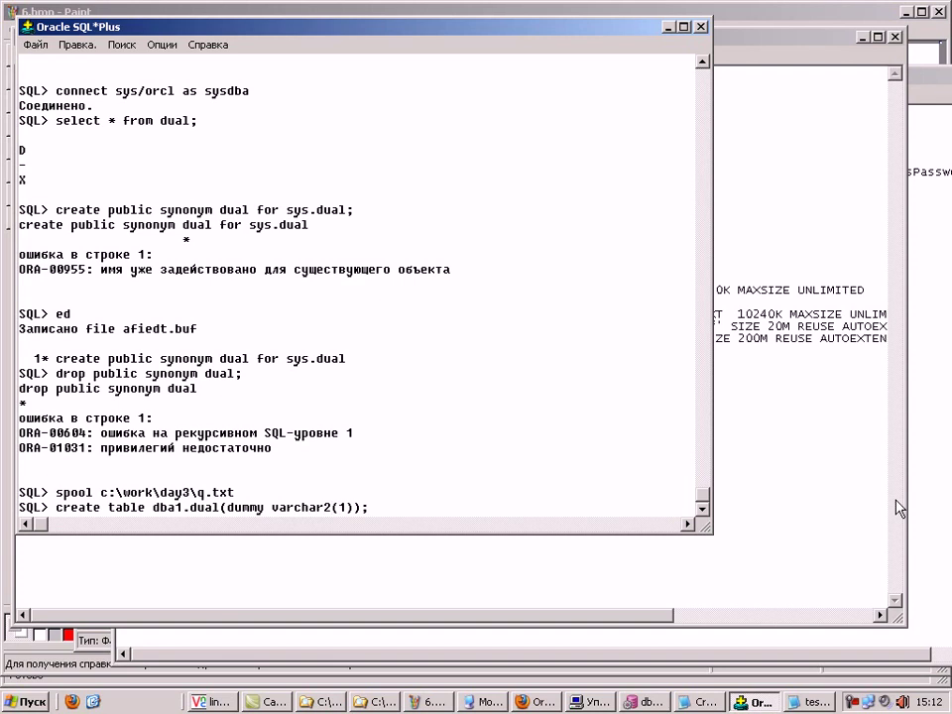
- Create table dba1.dual and insert the row 'X'
{"action": "key", "text": "Return"}
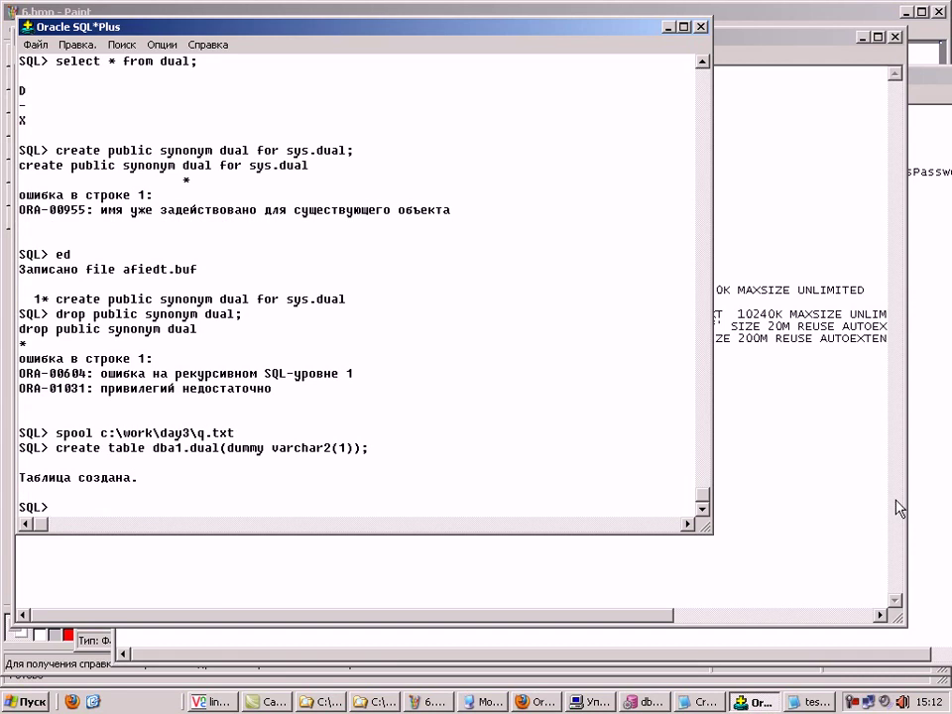
{"action": "type", "text": "insert into dba1."}
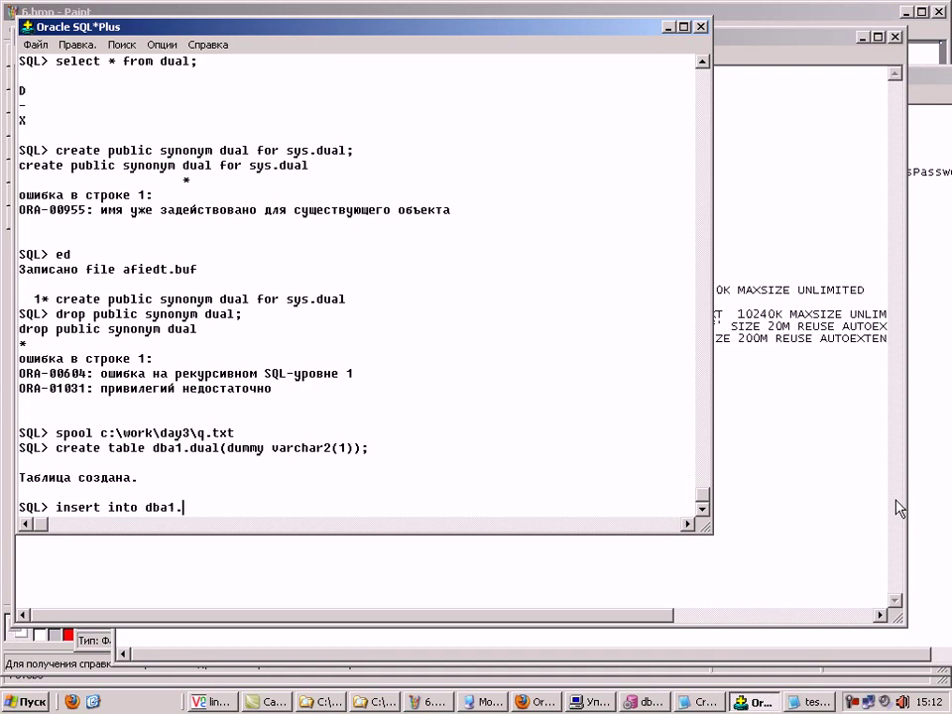
{"action": "type", "text": "dual values ('X')"}
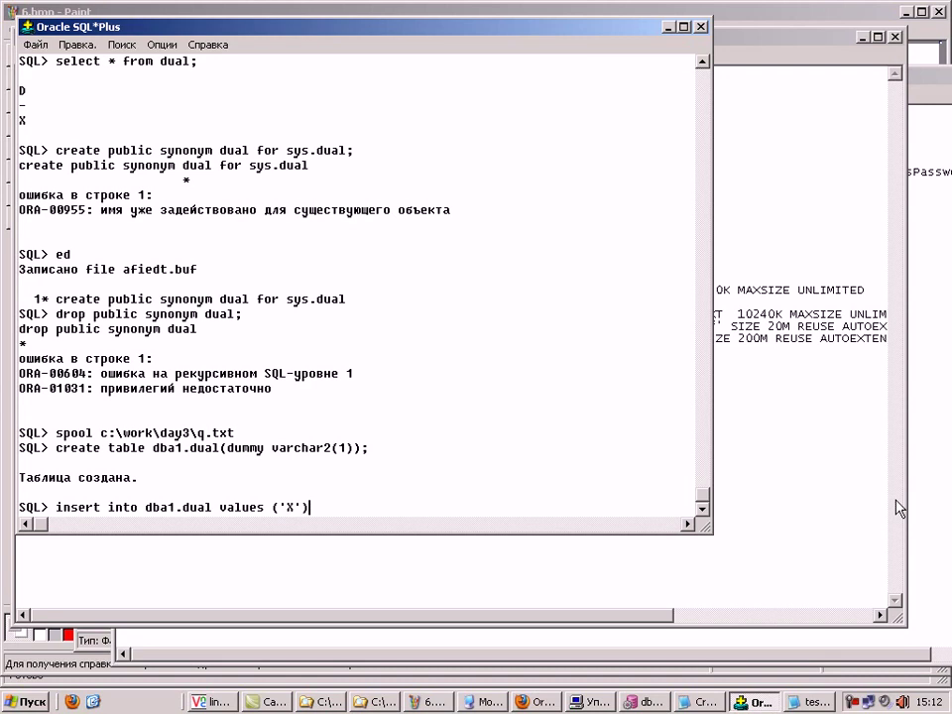
{"action": "type", "text": ";"}
{"action": "key", "text": "Return"}
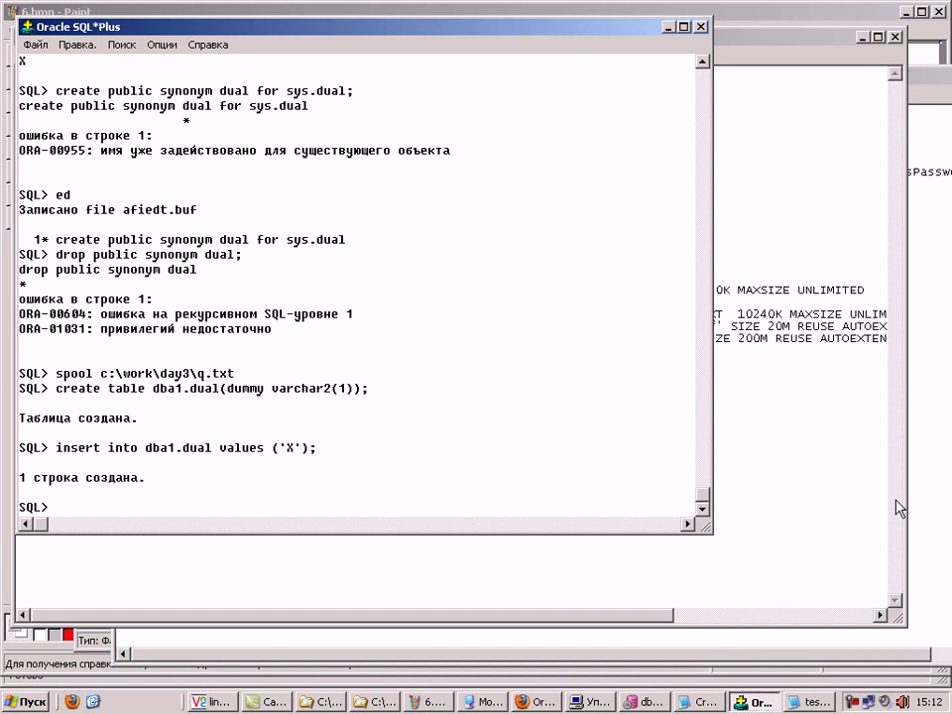
- Commit the insert and confirm spooling to c:\work\day3\q.txt is still active
{"action": "type", "text": "commit;"}
{"action": "key", "text": "Return"}
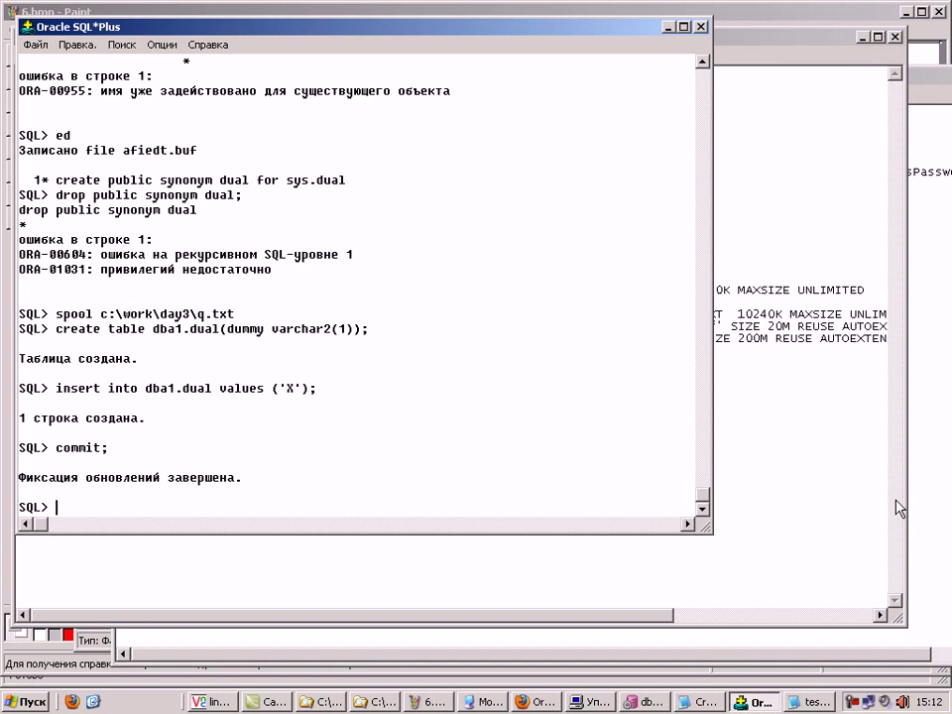
{"action": "type", "text": "spool"}
{"action": "key", "text": "Return"}
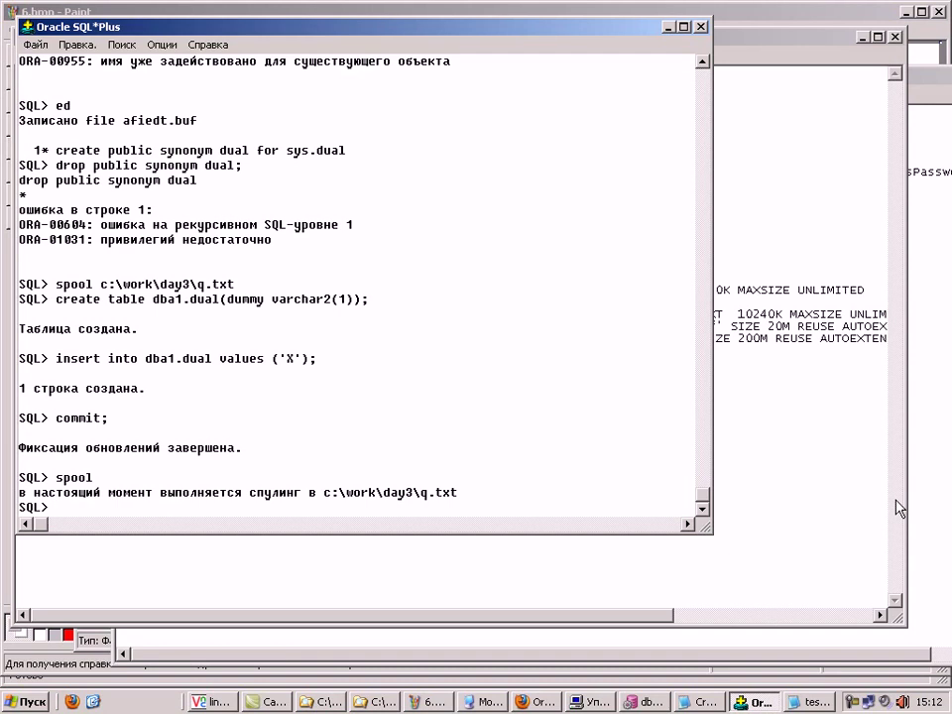
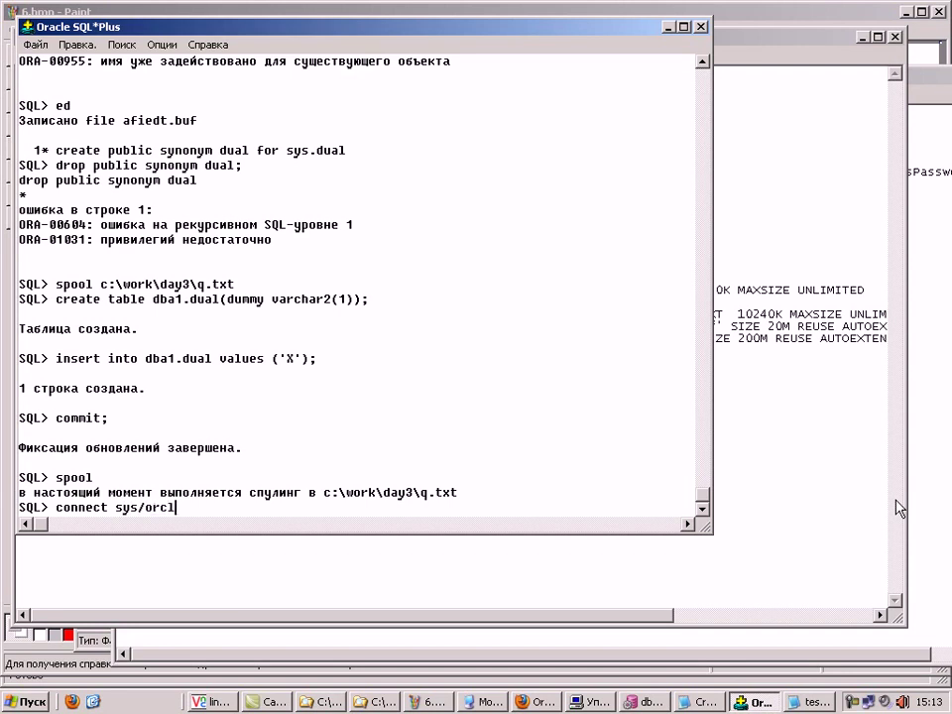
- Connect as SYS with its password without sysdba, which fails with ORA-28009
{"action": "key", "text": "Return"}
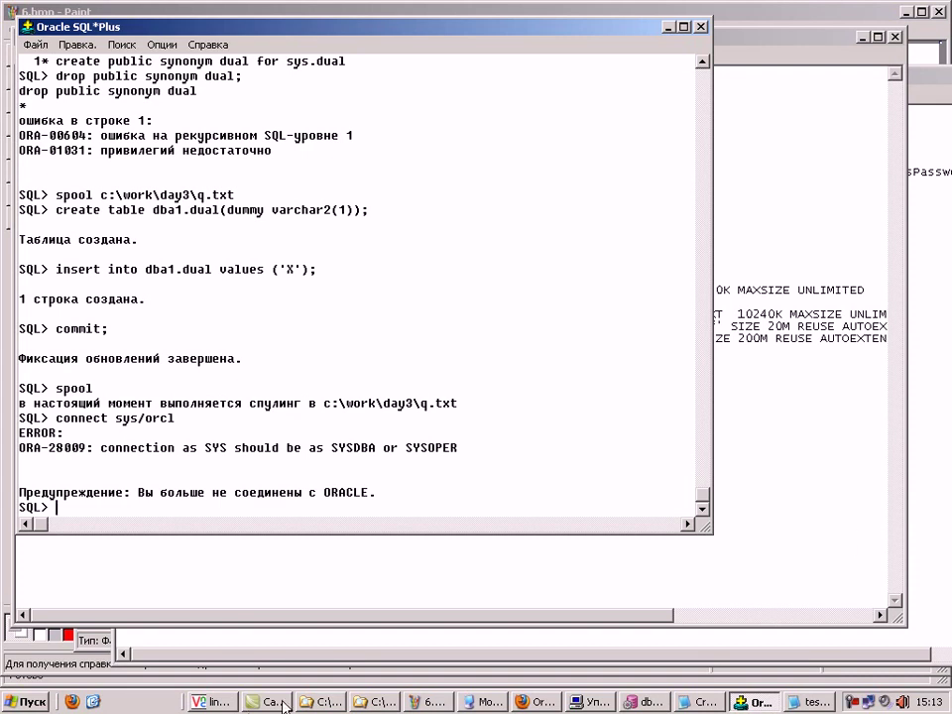
- Show the C:\work\day3 folder in Explorer, where q.txt sits at 0 KB beside initORCL.ora
{"action": "left_click", "coordinate": [372, 702]}
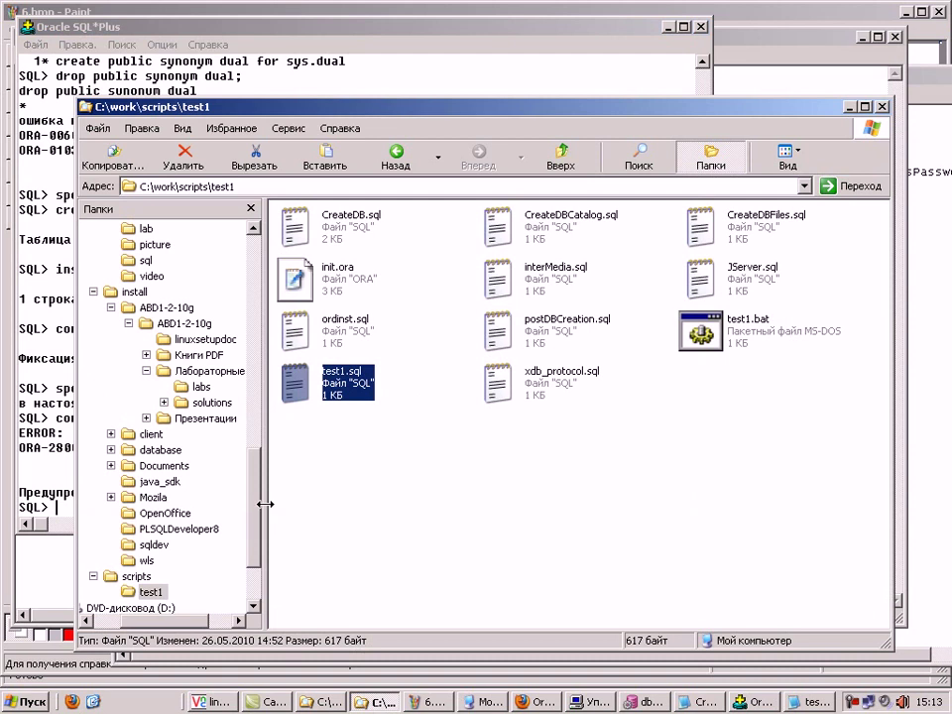
{"action": "left_click", "coordinate": [91, 291]}
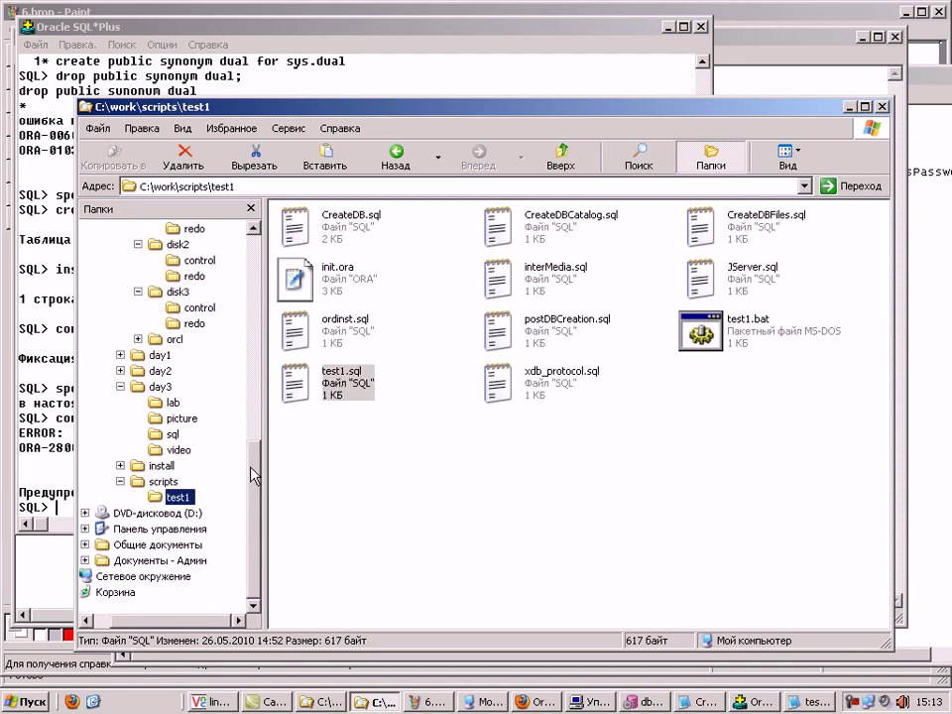
{"action": "left_click", "coordinate": [173, 392]}
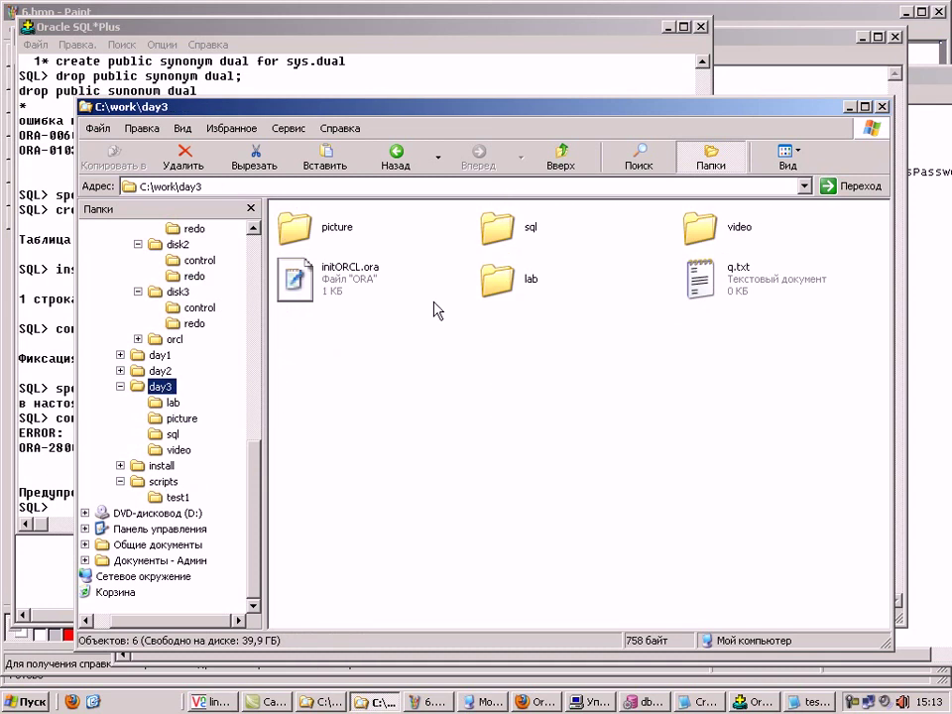
- Open q.txt in Notepad, confirm it is empty, close it, and return to SQL*Plus
{"action": "double_click", "coordinate": [696, 280]}
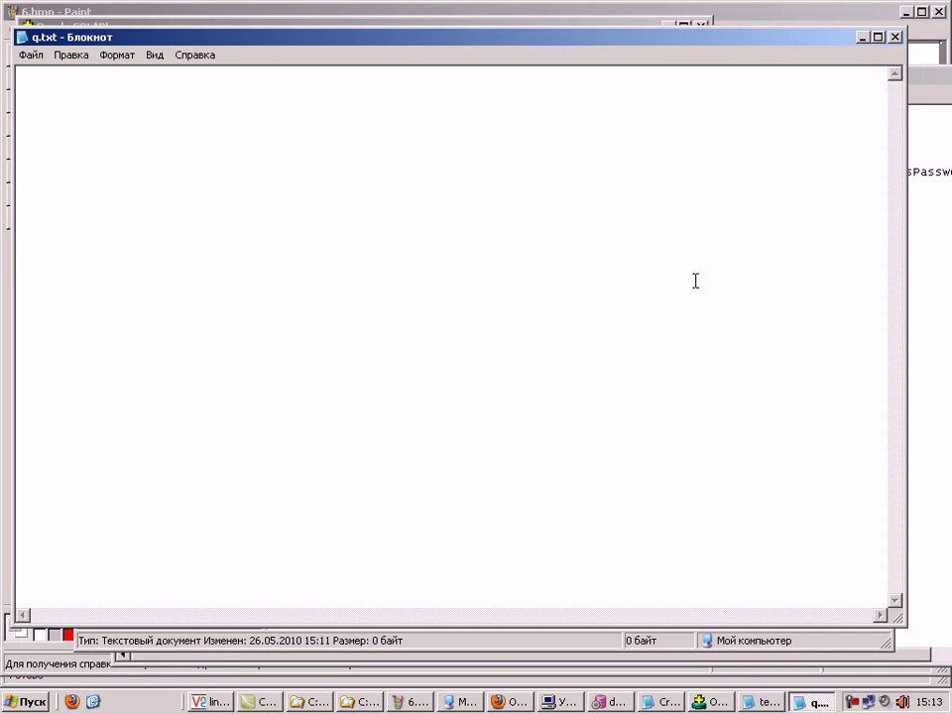
{"action": "left_click", "coordinate": [895, 38]}
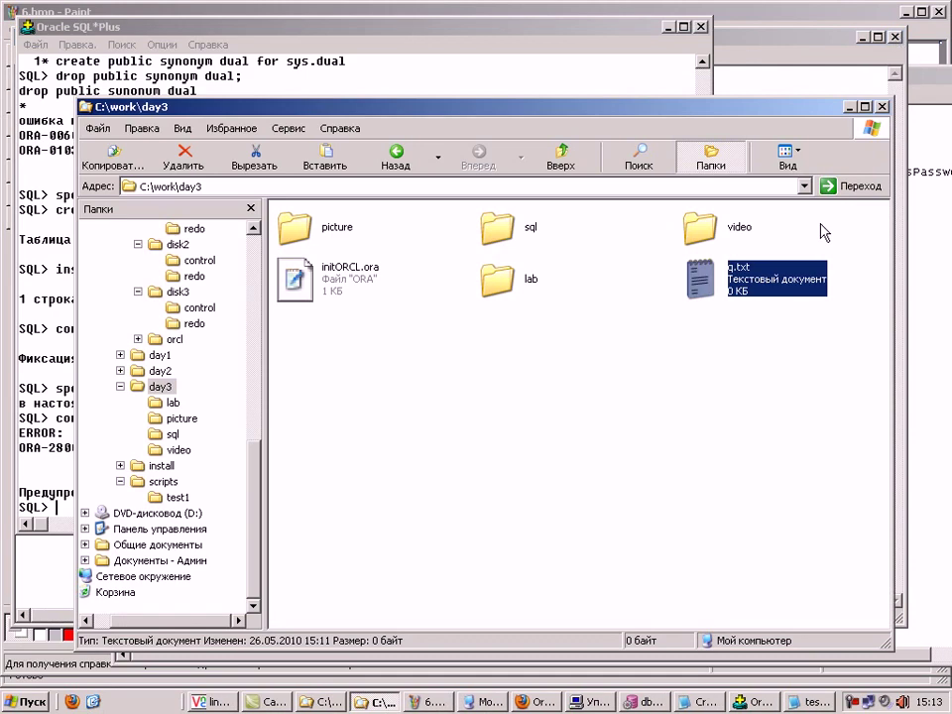
{"action": "left_click", "coordinate": [504, 59]}
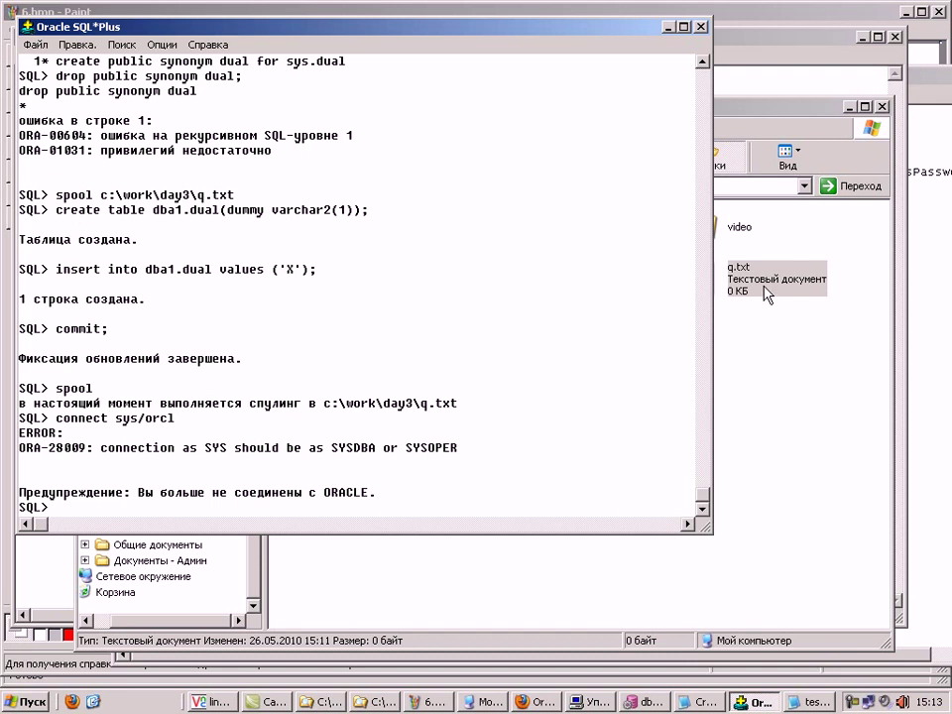
- Run spool q to close q.txt, then check in Explorer that q.txt now holds 420 bytes
{"action": "type", "text": "spool q"}
{"action": "key", "text": "Return"}
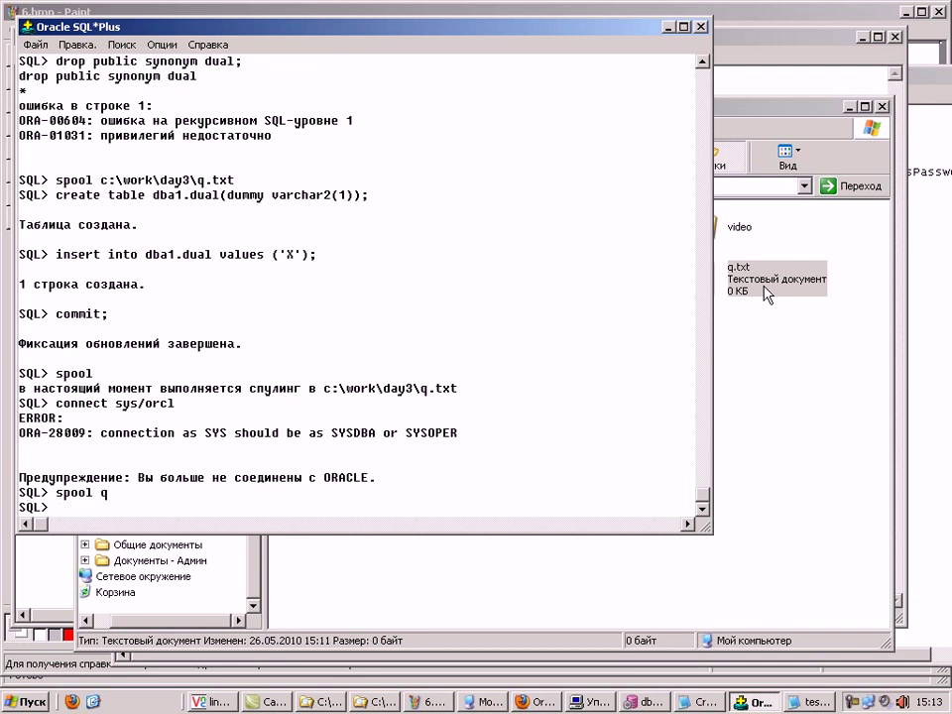
{"action": "left_click", "coordinate": [755, 282]}
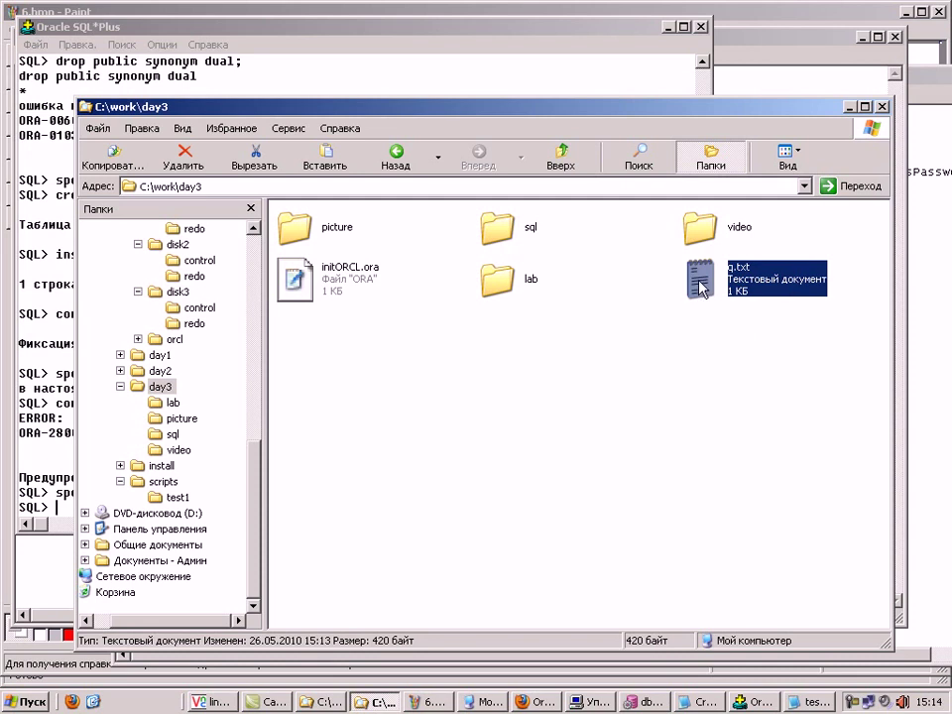
- Read the spooled session in q.txt, from create table through spool q, then close Notepad
{"action": "double_click", "coordinate": [699, 282]}
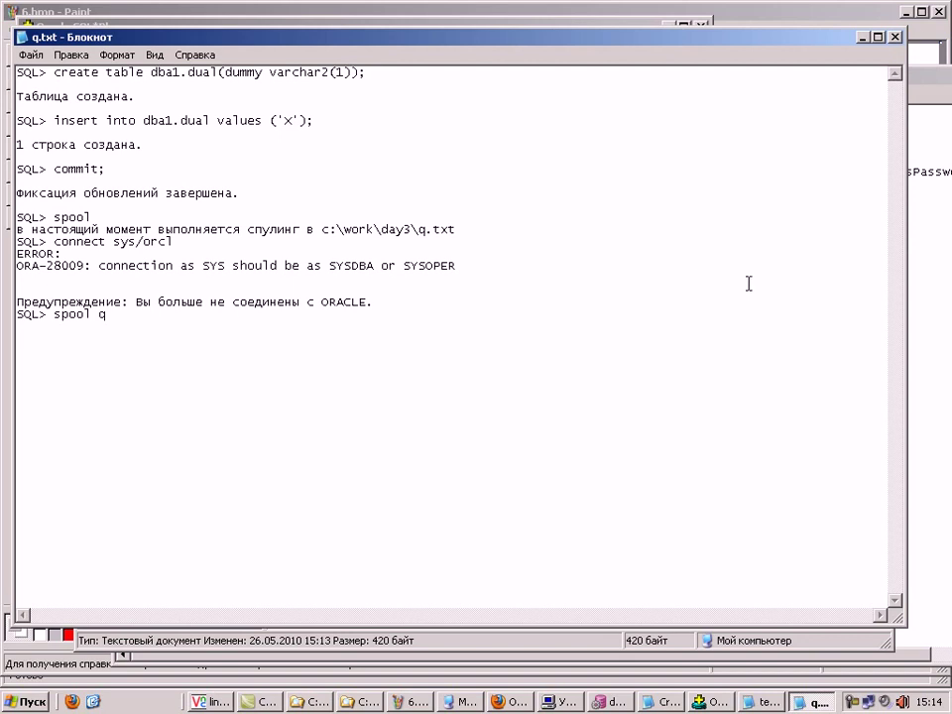
{"action": "left_click", "coordinate": [896, 39]}
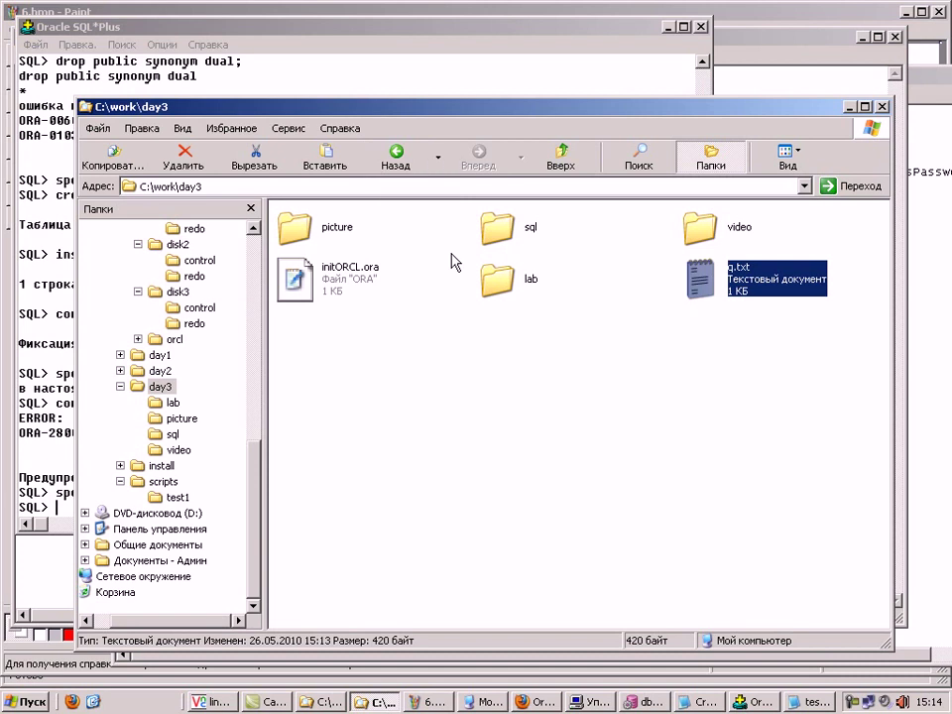
- Reuse the earlier command to restart spooling to c:\work\day3\q.txt, then start typing def a
{"action": "left_click", "coordinate": [345, 40]}
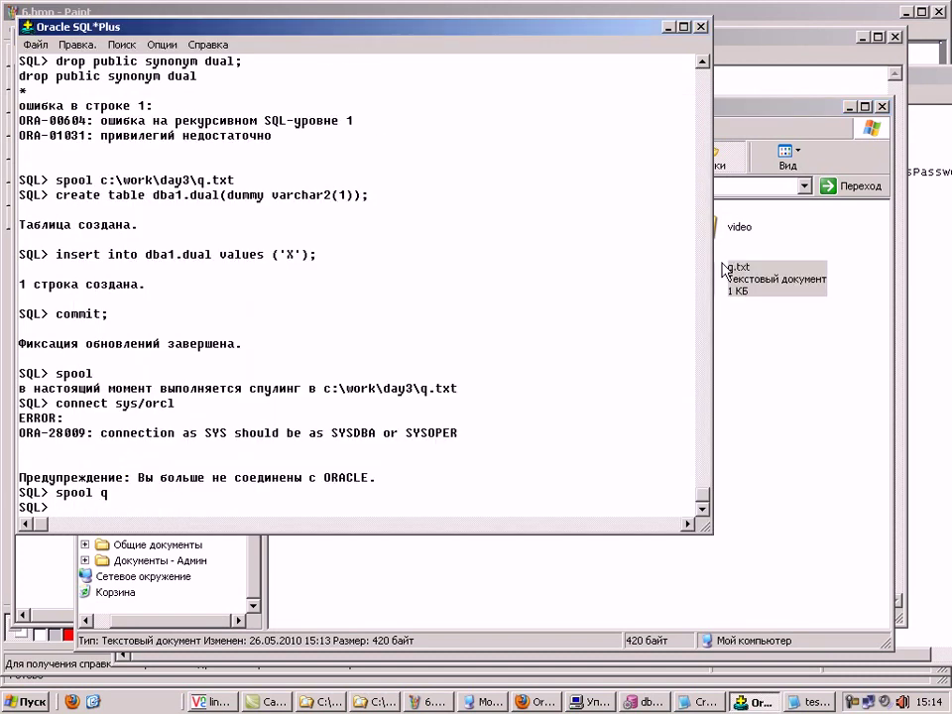
{"action": "type", "text": "spool"}
{"action": "left_click_drag", "start_coordinate": [55, 180], "coordinate": [242, 192]}
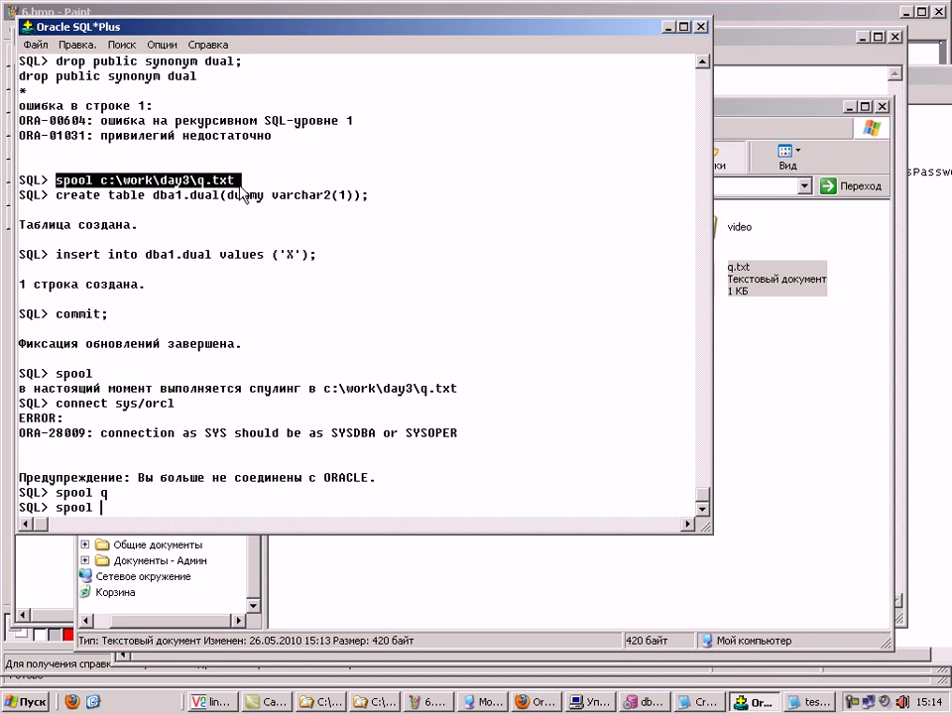
{"action": "key", "text": "ctrl+c"}
{"action": "key", "text": "ctrl+v"}
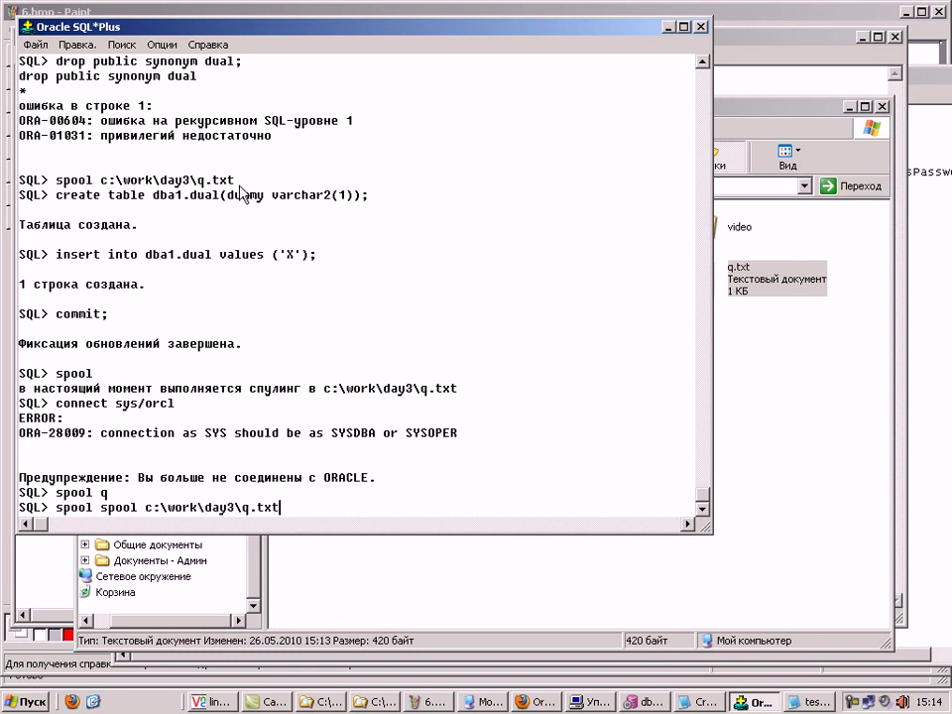
{"action": "key", "text": "BackSpace"}
{"action": "key", "text": "BackSpace"}
{"action": "key", "text": "BackSpace"}
{"action": "key", "text": "BackSpace"}
{"action": "key", "text": "BackSpace"}
{"action": "key", "text": "BackSpace"}
{"action": "key", "text": "BackSpace"}
{"action": "key", "text": "BackSpace"}
{"action": "key", "text": "BackSpace"}
{"action": "key", "text": "BackSpace"}
{"action": "key", "text": "BackSpace"}
{"action": "key", "text": "BackSpace"}
{"action": "key", "text": "BackSpace"}
{"action": "key", "text": "BackSpace"}
{"action": "key", "text": "BackSpace"}
{"action": "key", "text": "BackSpace"}
{"action": "key", "text": "BackSpace"}
{"action": "key", "text": "BackSpace"}
{"action": "key", "text": "BackSpace"}
{"action": "key", "text": "BackSpace"}
{"action": "key", "text": "BackSpace"}
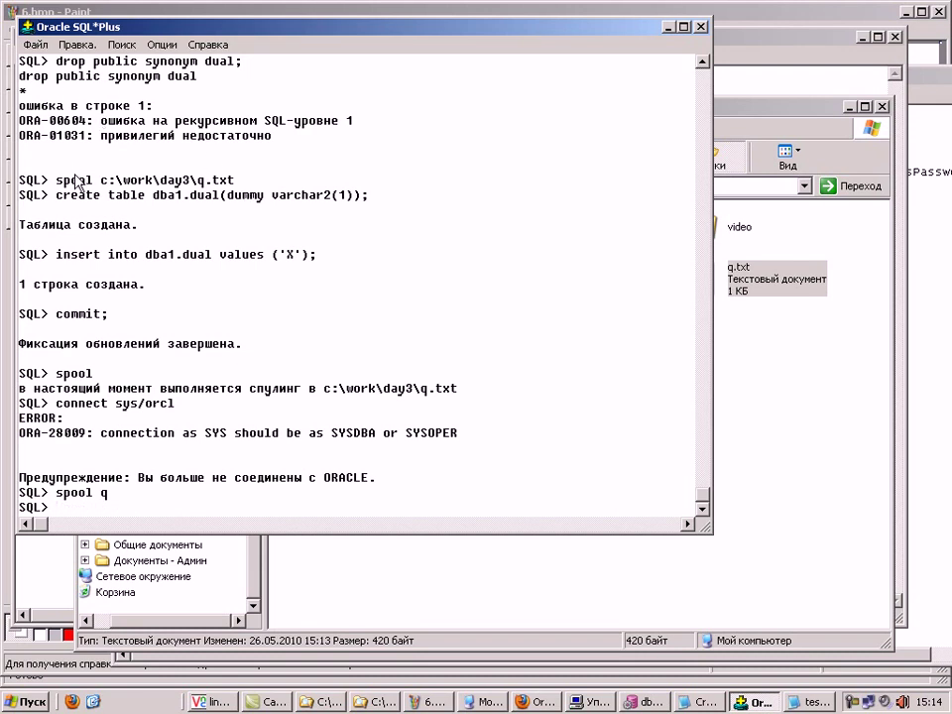
{"action": "key", "text": "ctrl+v"}
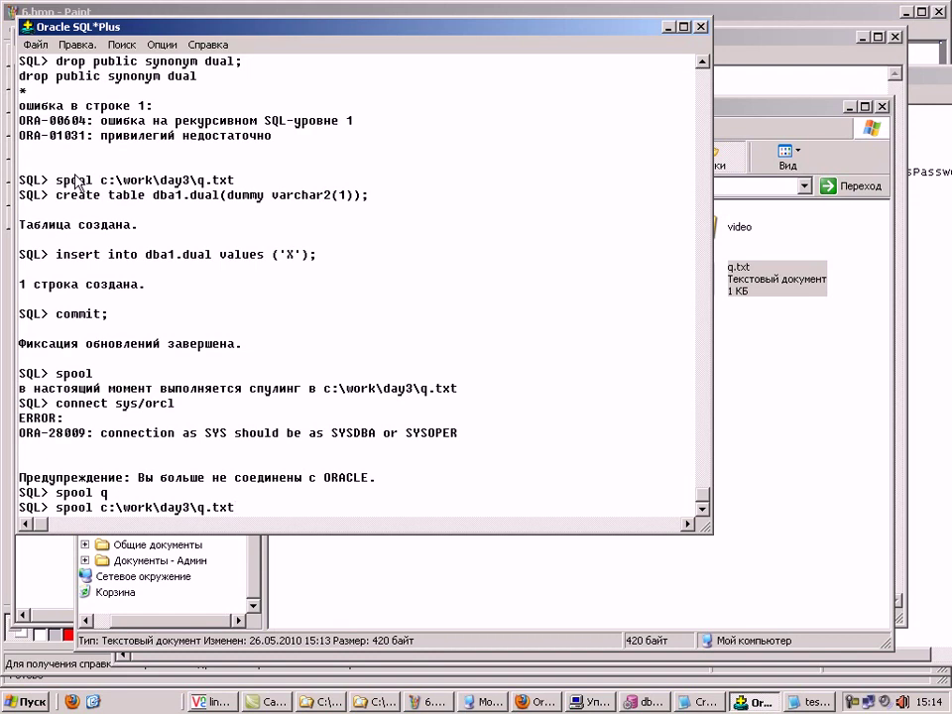
{"action": "key", "text": "Return"}
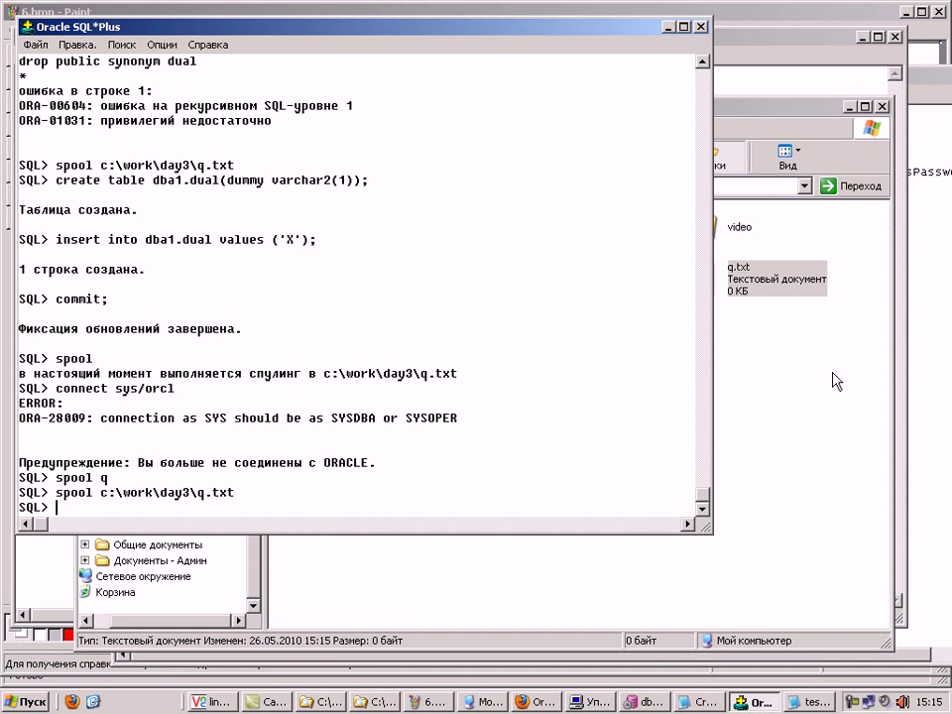
{"action": "type", "text": "def a"}
- Define variable a as &1 and supply 10 as the prompted parameter value
{"action": "key", "text": "alt+Tab"}
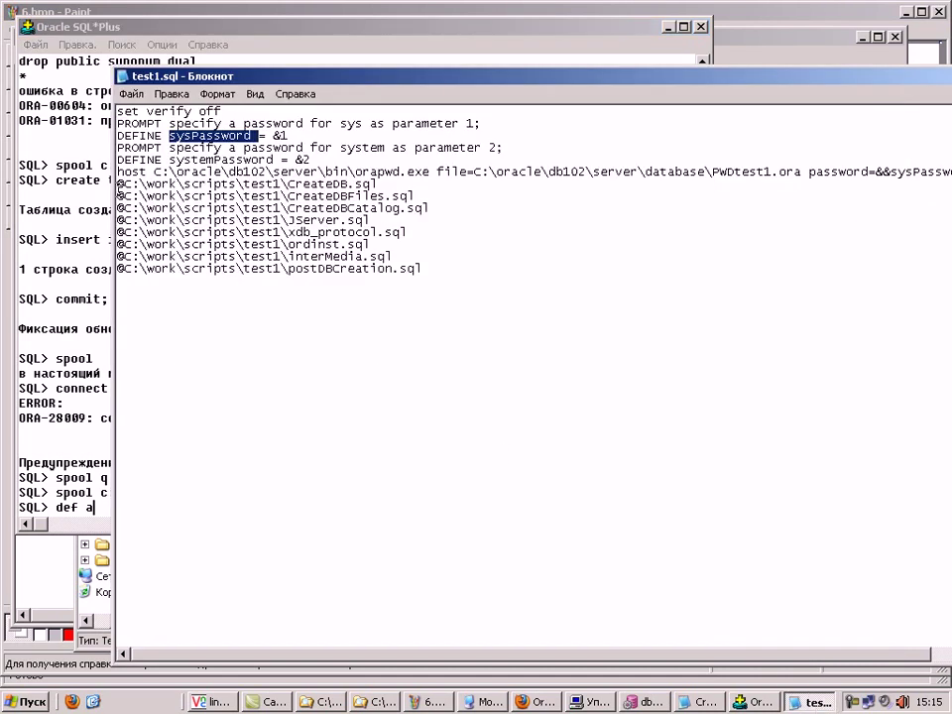
{"action": "left_click", "coordinate": [375, 27]}
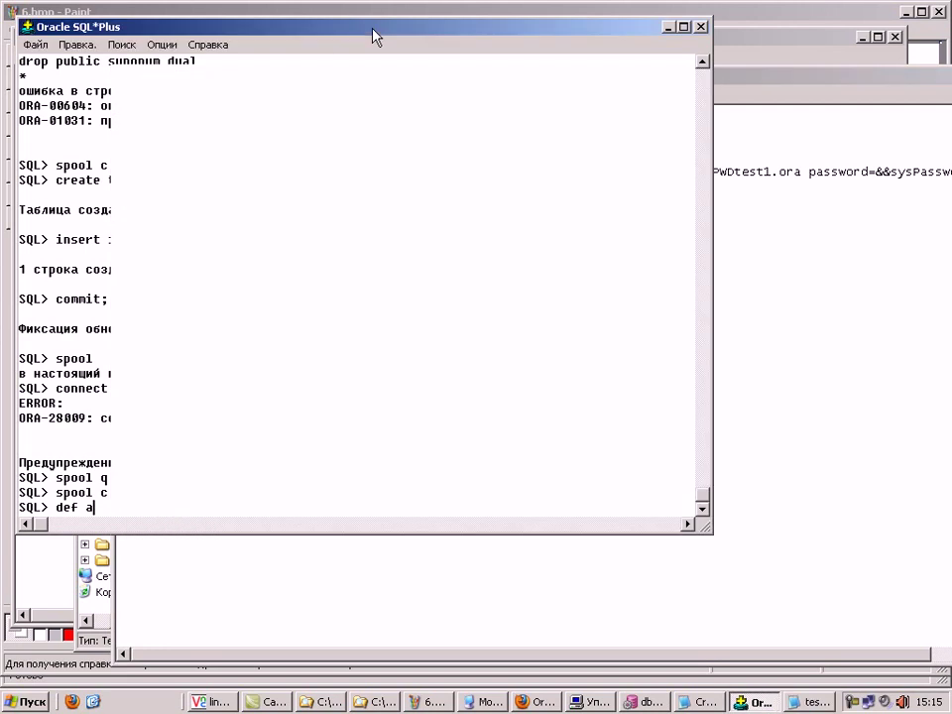
{"action": "type", "text": "="}
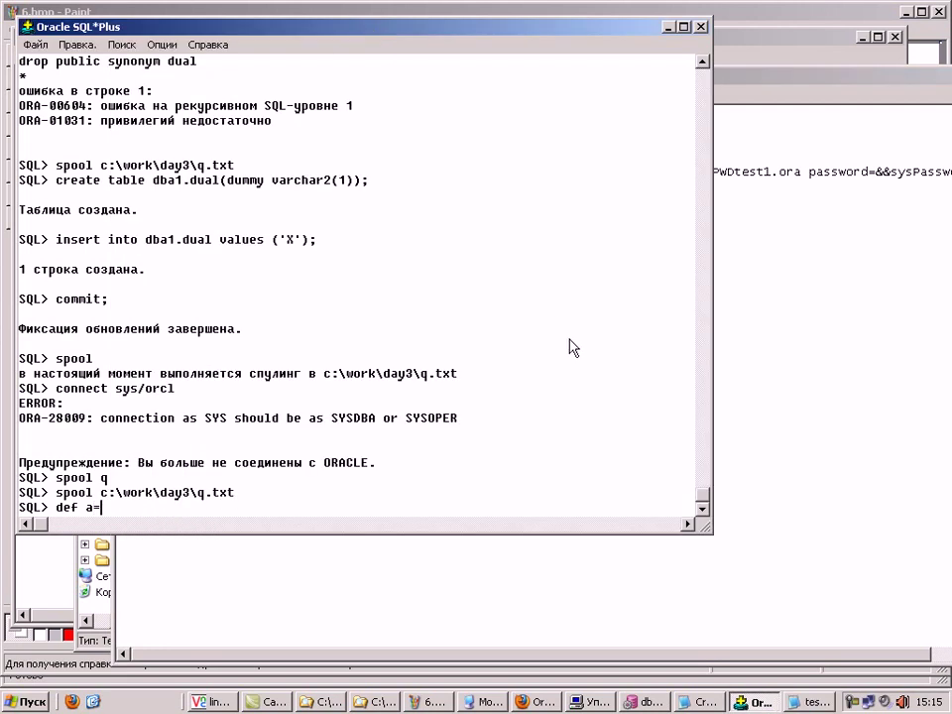
{"action": "type", "text": "&1"}
{"action": "key", "text": "Return"}
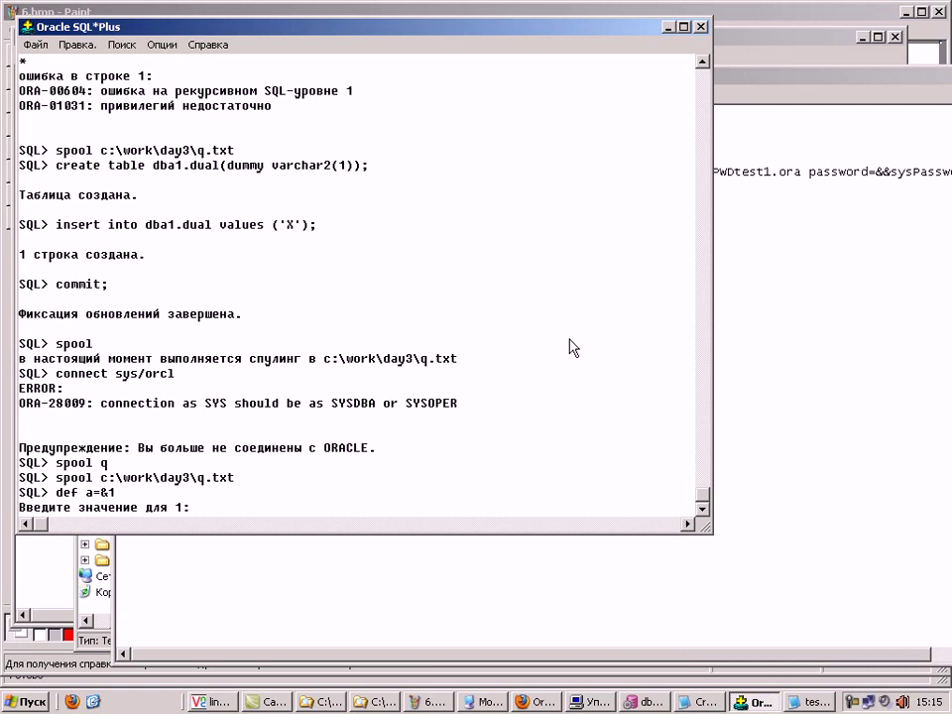
{"action": "type", "text": "10"}
{"action": "key", "text": "Return"}
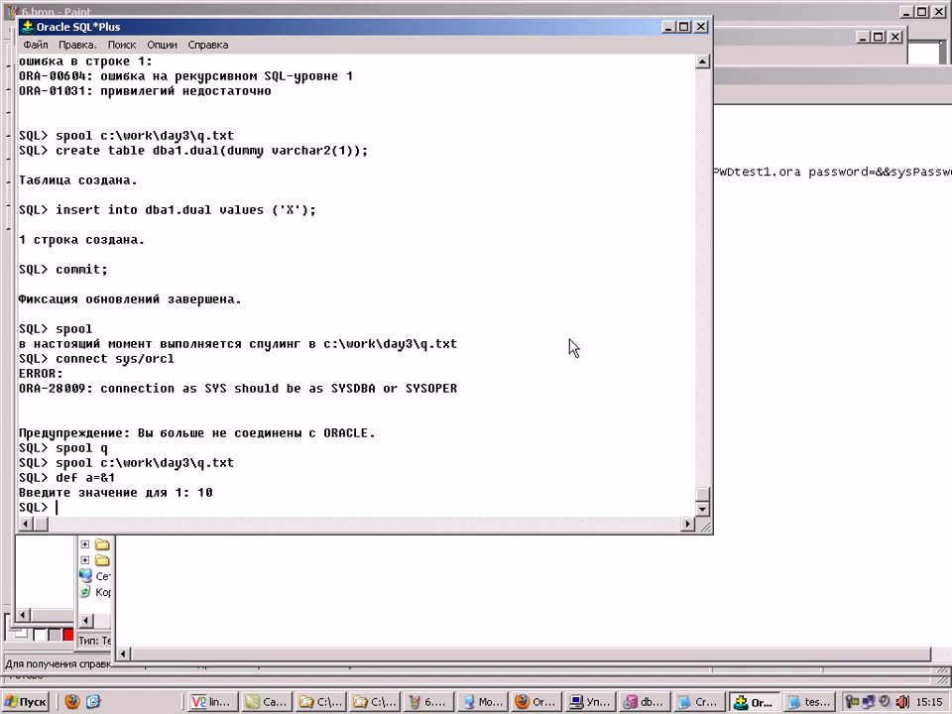
- Run select * from scott.emp where dptno=&&a; which fails with SP2-0640 not connected
{"action": "type", "text": "select * from sco"}
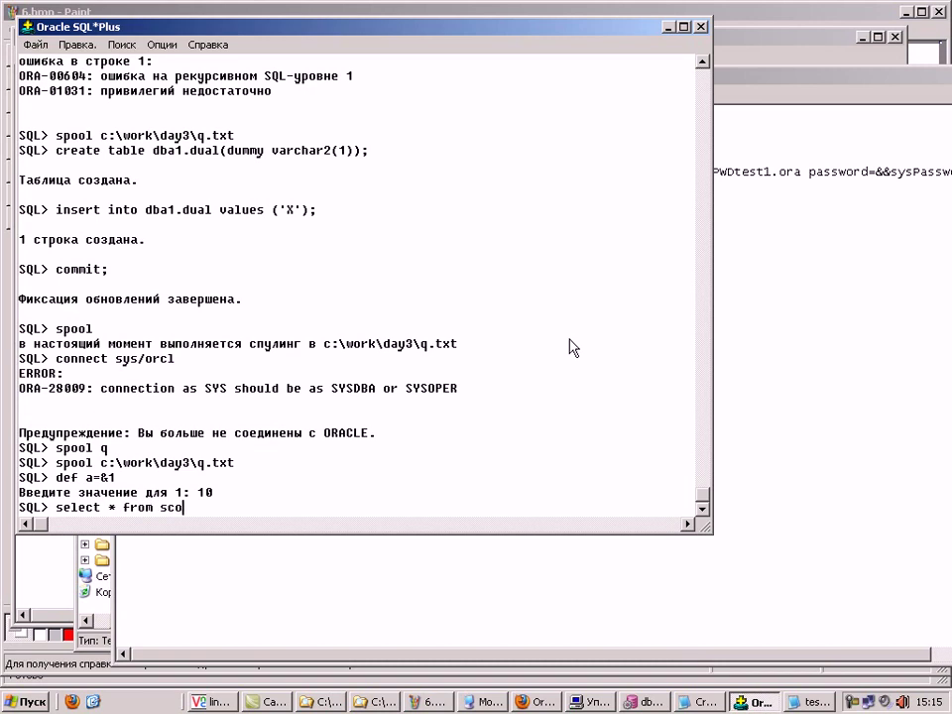
{"action": "type", "text": "tt.emp where dpt"}
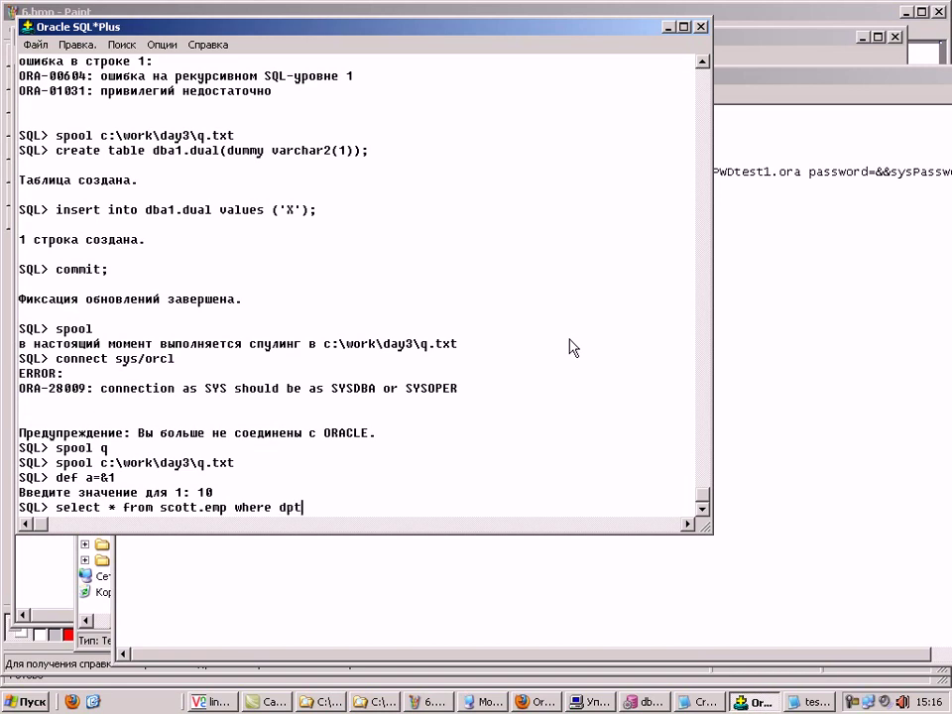
{"action": "type", "text": "no="}
{"action": "type", "text": "&&"}
{"action": "type", "text": "a;"}
{"action": "key", "text": "Return"}
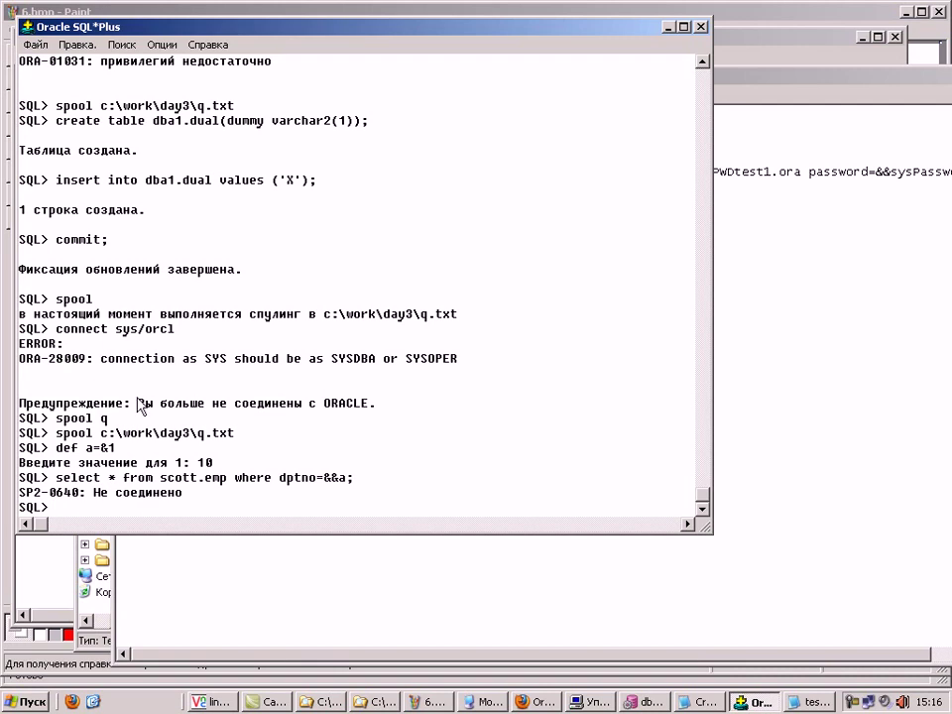
- Reconnect as SYS as SYSDBA with the account password and rerun the query, hitting ORA-00904 on DPTNO
{"action": "type", "text": "connect sys"}
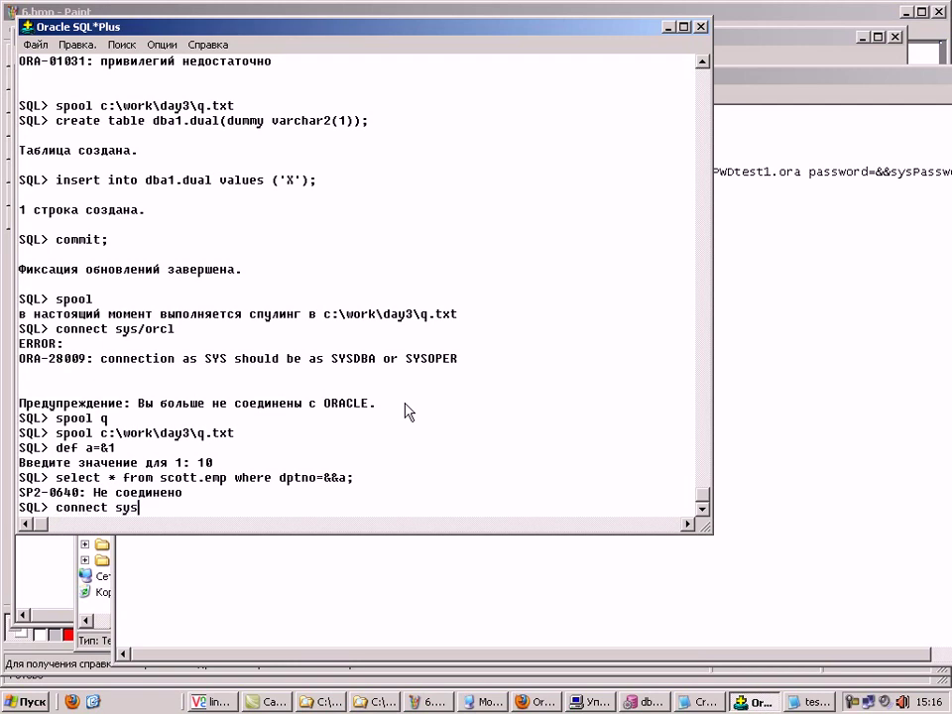
{"action": "key", "text": "Return"}
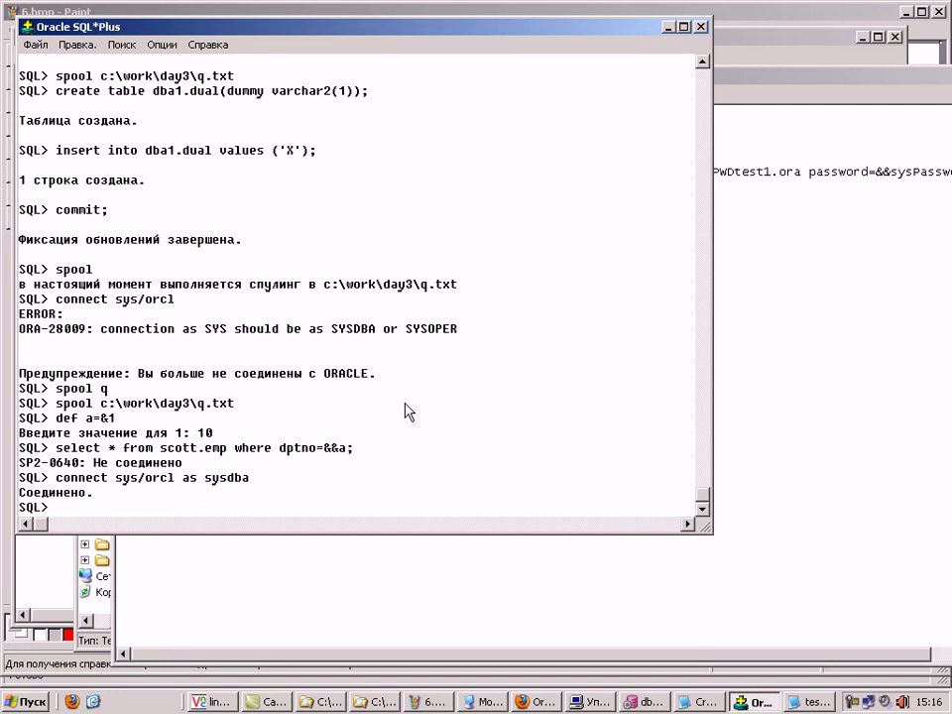
{"action": "type", "text": "/"}
{"action": "key", "text": "Return"}
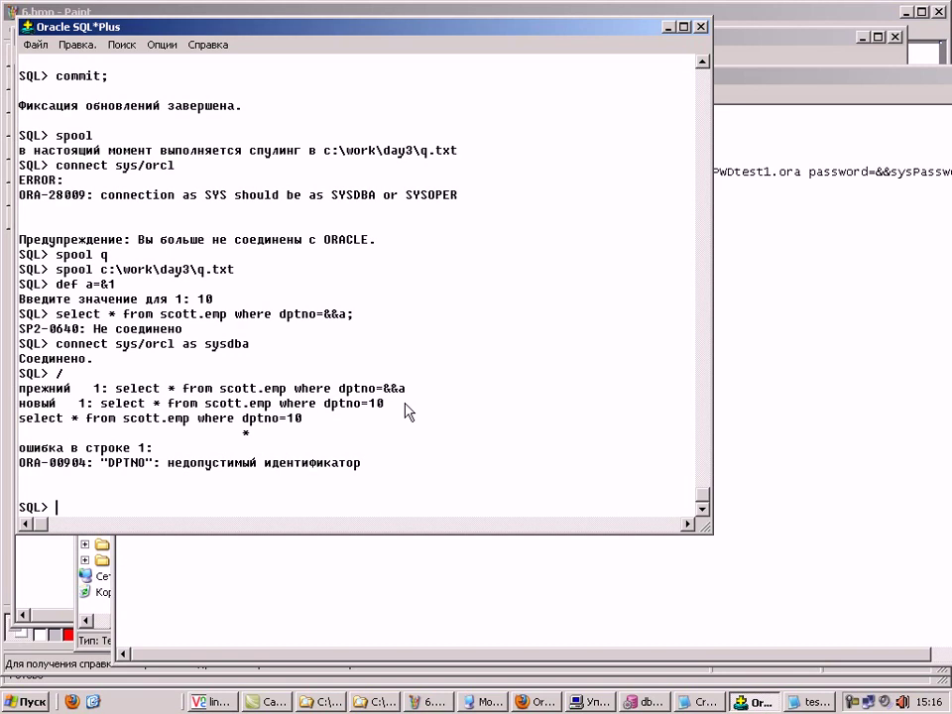
- Edit the buffered query with ed, correcting dptno to deptno, and save it
{"action": "type", "text": "ed"}
{"action": "key", "text": "Return"}
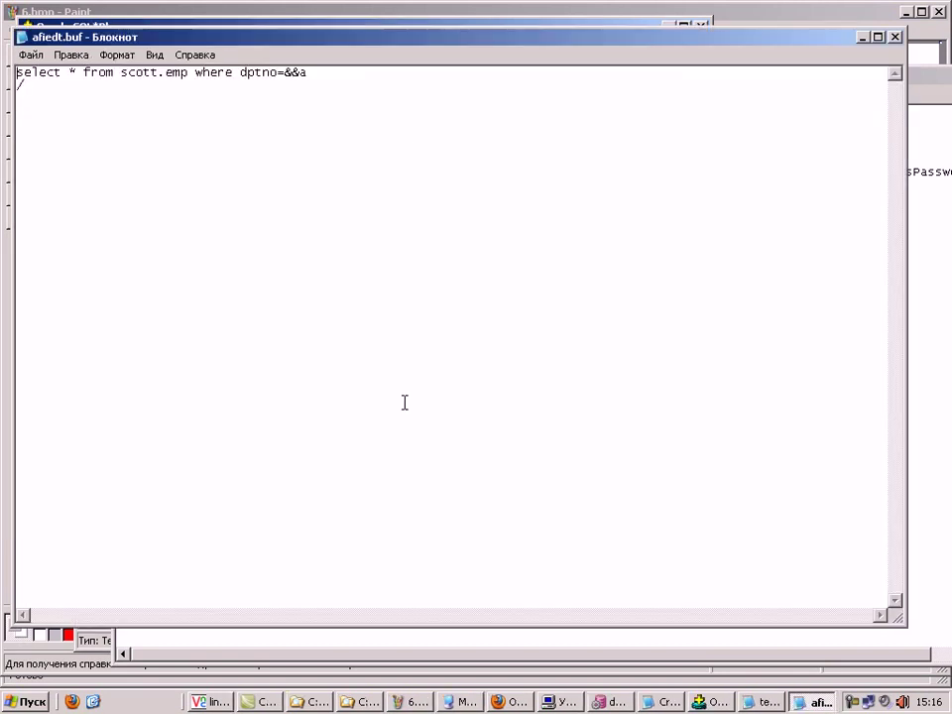
{"action": "key", "text": "Left"}
{"action": "key", "text": "Left"}
{"action": "key", "text": "Left"}
{"action": "key", "text": "Left"}
{"action": "key", "text": "Left"}
{"action": "key", "text": "Left"}
{"action": "key", "text": "Left"}
{"action": "type", "text": "e"}
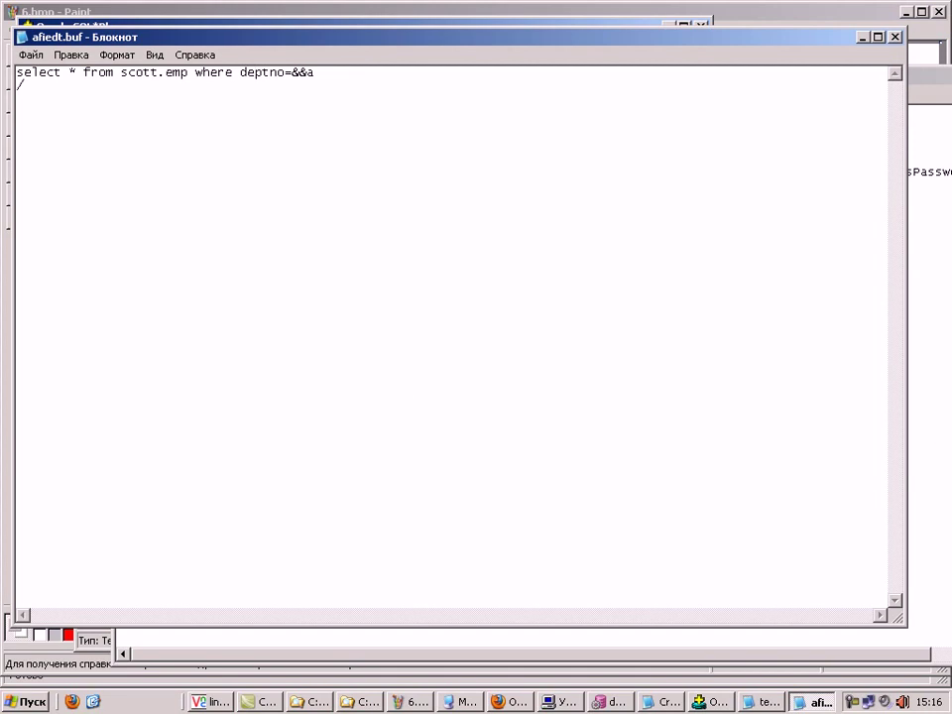
{"action": "key", "text": "alt+F4"}
{"action": "left_click", "coordinate": [399, 398]}
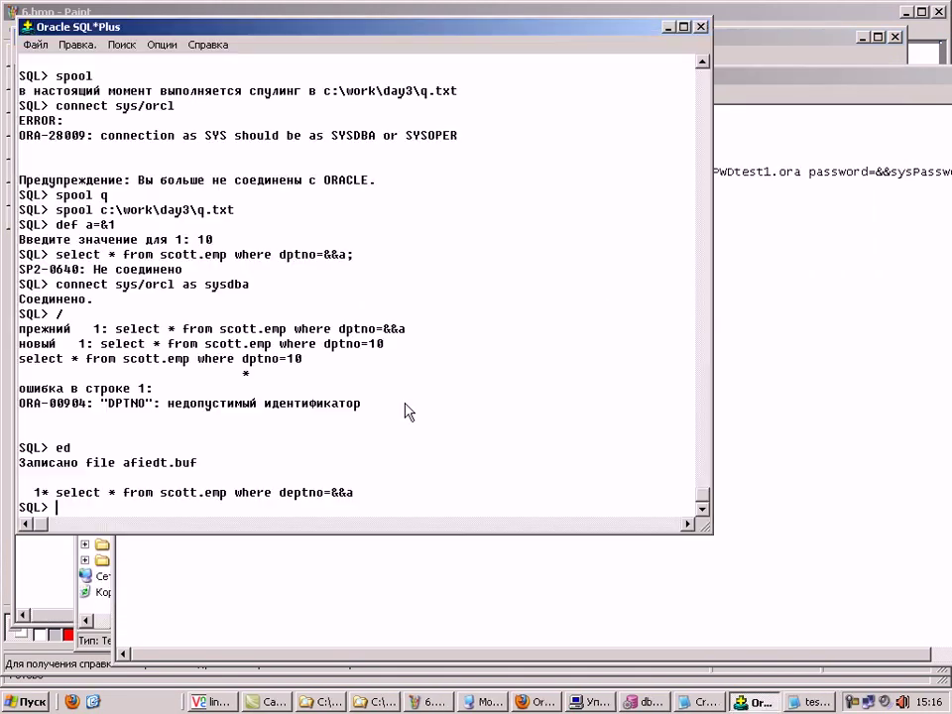
- Rerun the query to list the three department 10 employees, then declare bind variable f as number
{"action": "type", "text": "/"}
{"action": "key", "text": "Return"}
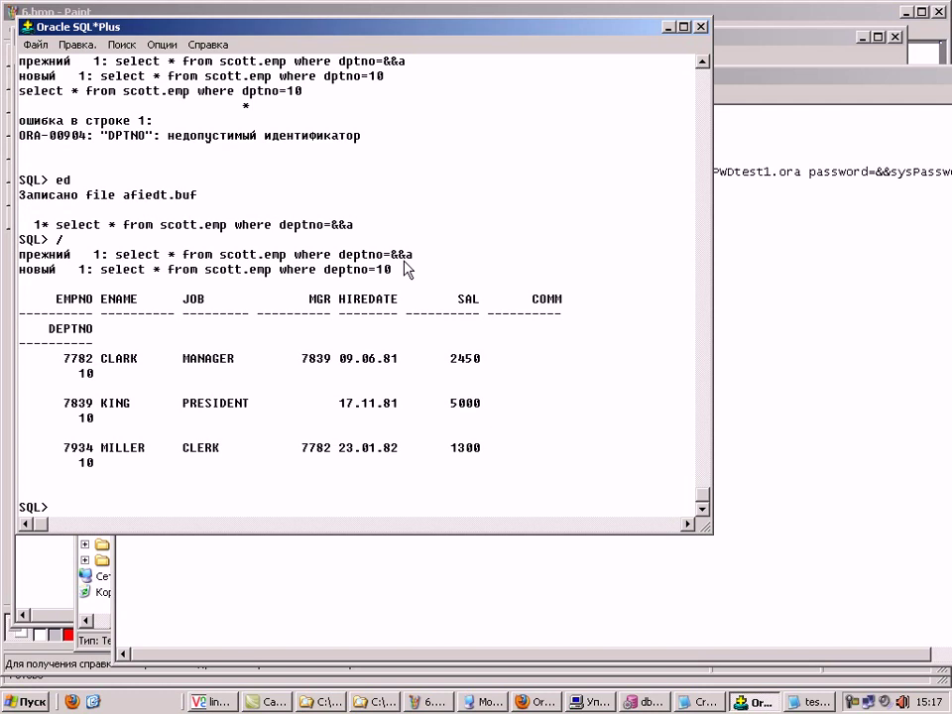
{"action": "type", "text": "var f number"}
{"action": "key", "text": "Return"}
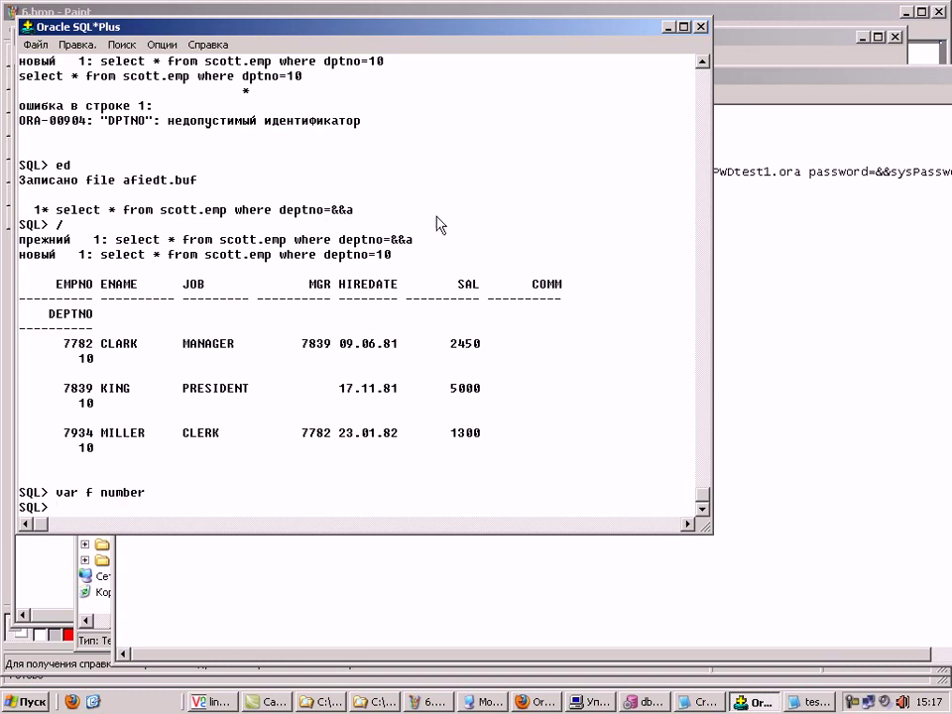
- Execute begin select count(*) into :f from scott.emp; end; then print f, showing 14
{"action": "type", "text": "begin"}
{"action": "key", "text": "Return"}
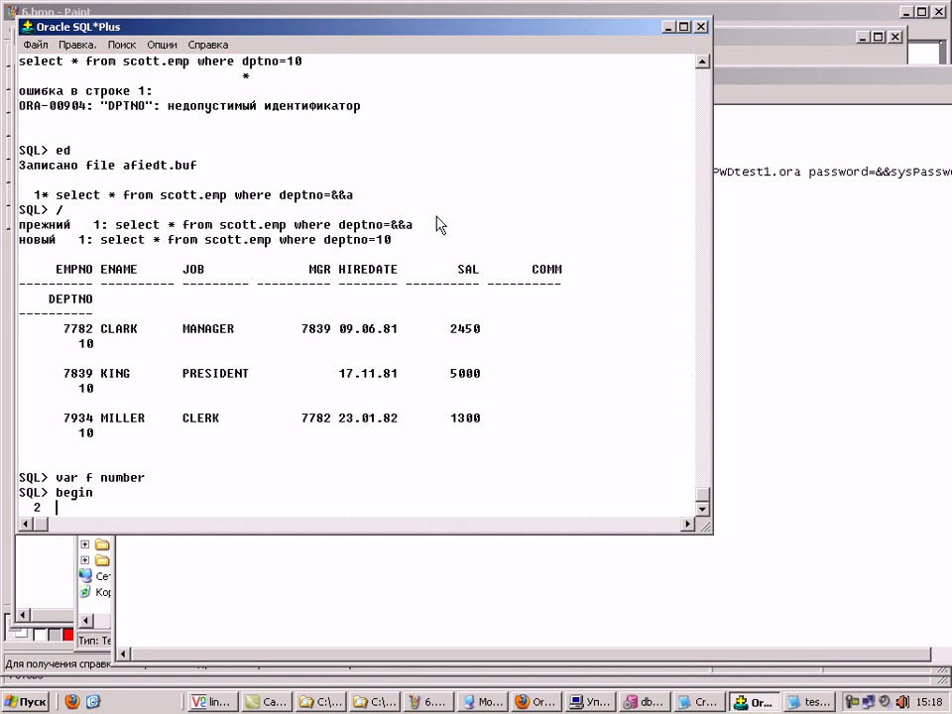
{"action": "type", "text": "select count(*) i"}
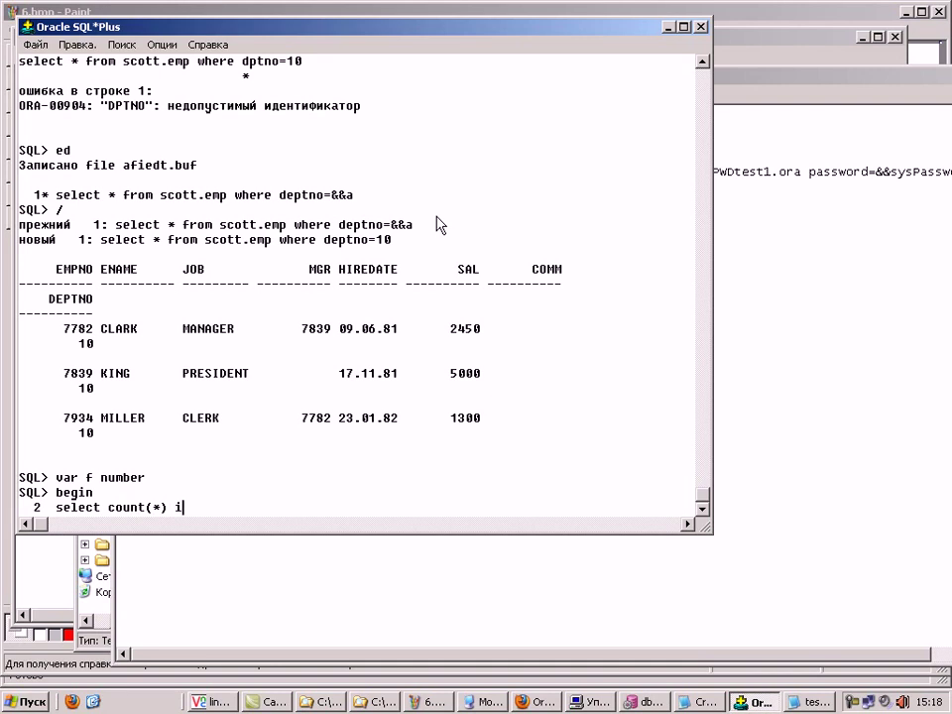
{"action": "type", "text": "nto :f from scott"}
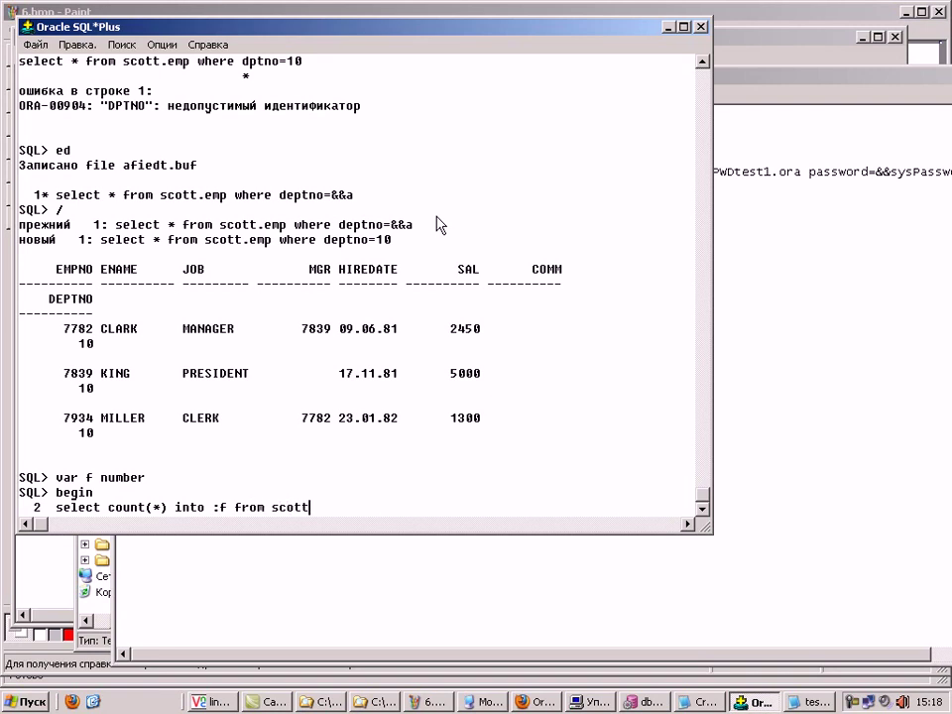
{"action": "type", "text": ".emp;"}
{"action": "key", "text": "Return"}
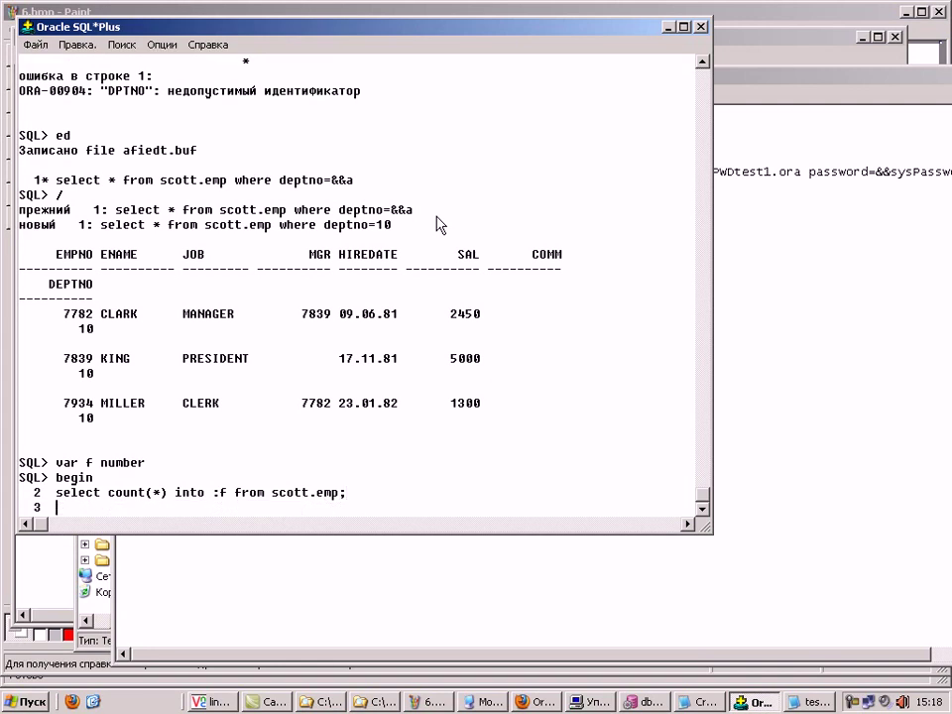
{"action": "type", "text": "end;"}
{"action": "key", "text": "Return"}
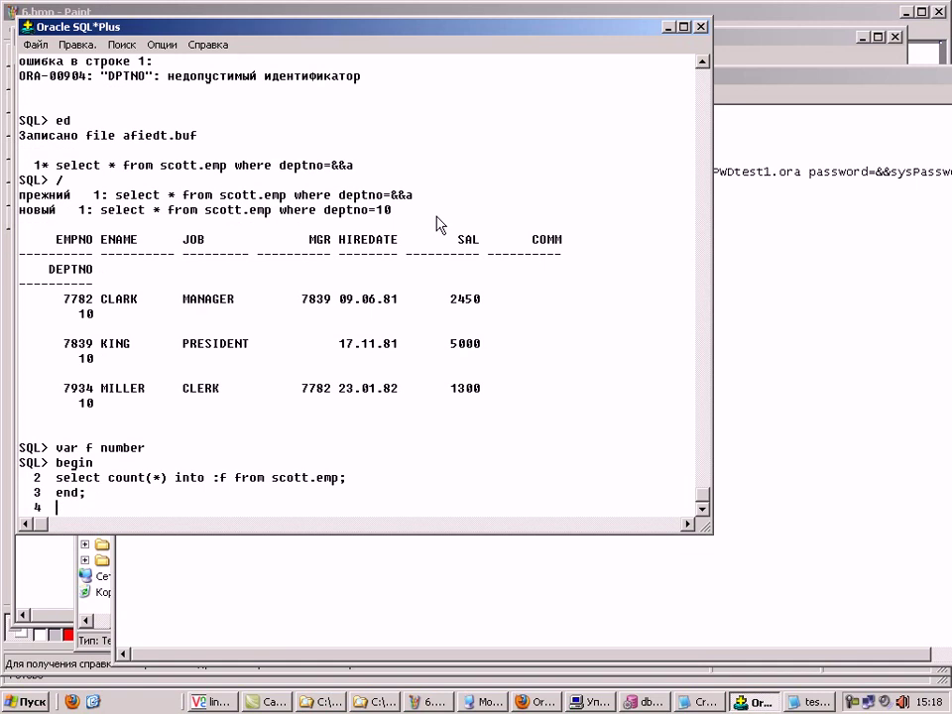
{"action": "type", "text": "/"}
{"action": "key", "text": "Return"}
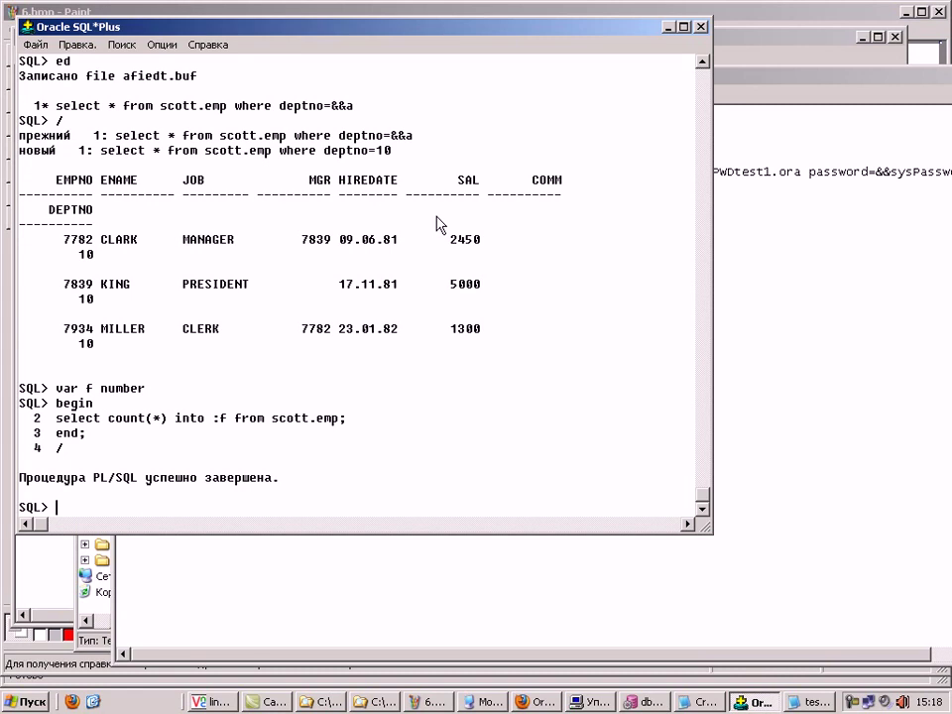
{"action": "type", "text": "print f"}
{"action": "key", "text": "Return"}
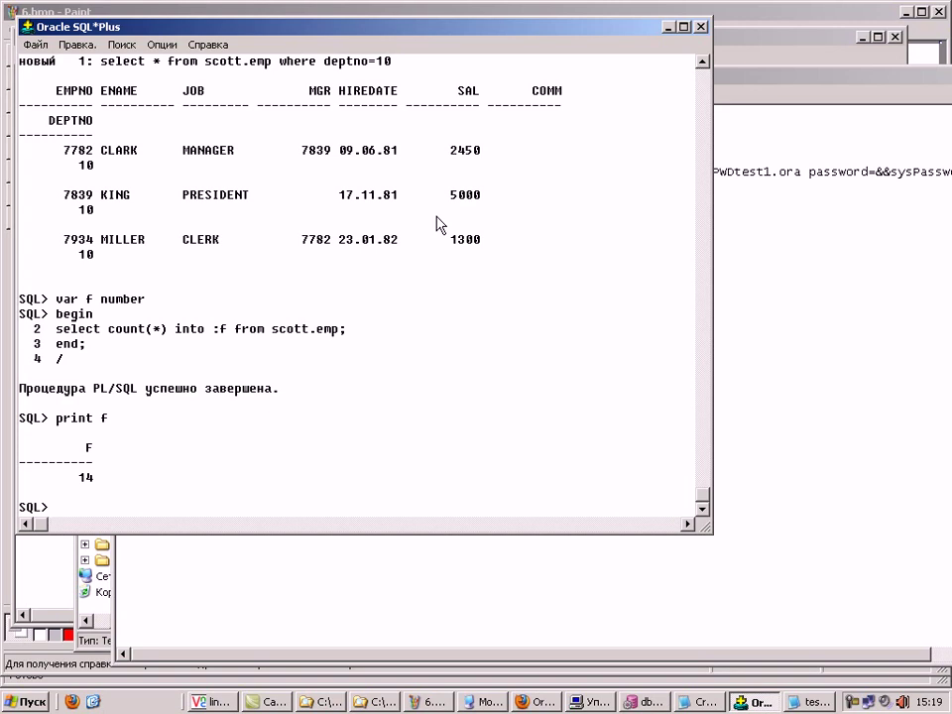
- Run 'select name from all_users;' in SQL*Plus, which fails with ORA-00904
{"action": "type", "text": "select"}
{"action": "type", "text": "name from"}
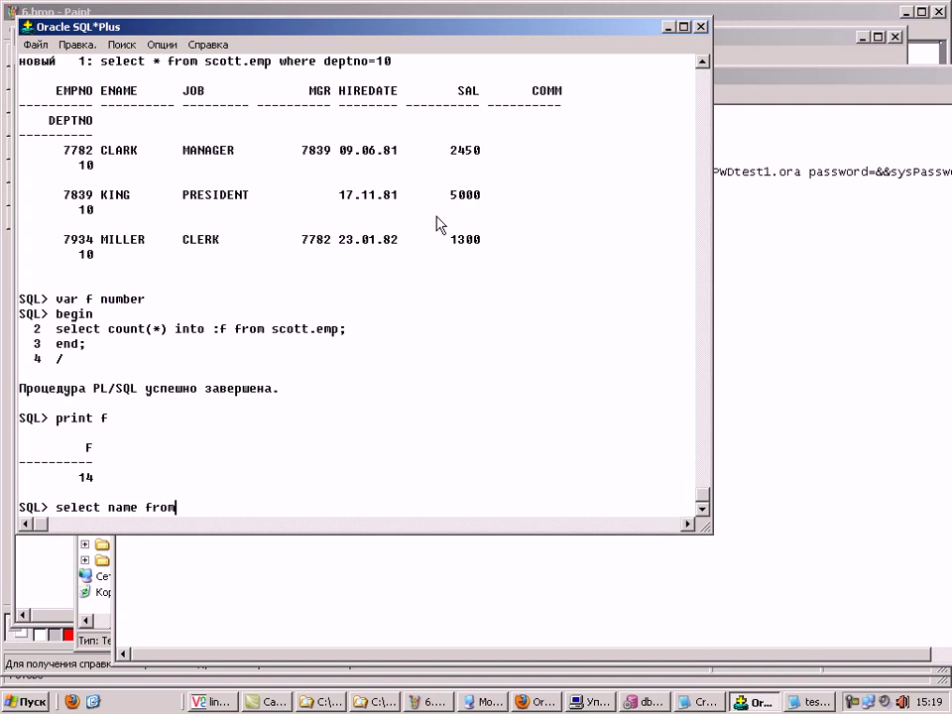
{"action": "type", "text": " all_users;"}
{"action": "key", "text": "Return"}
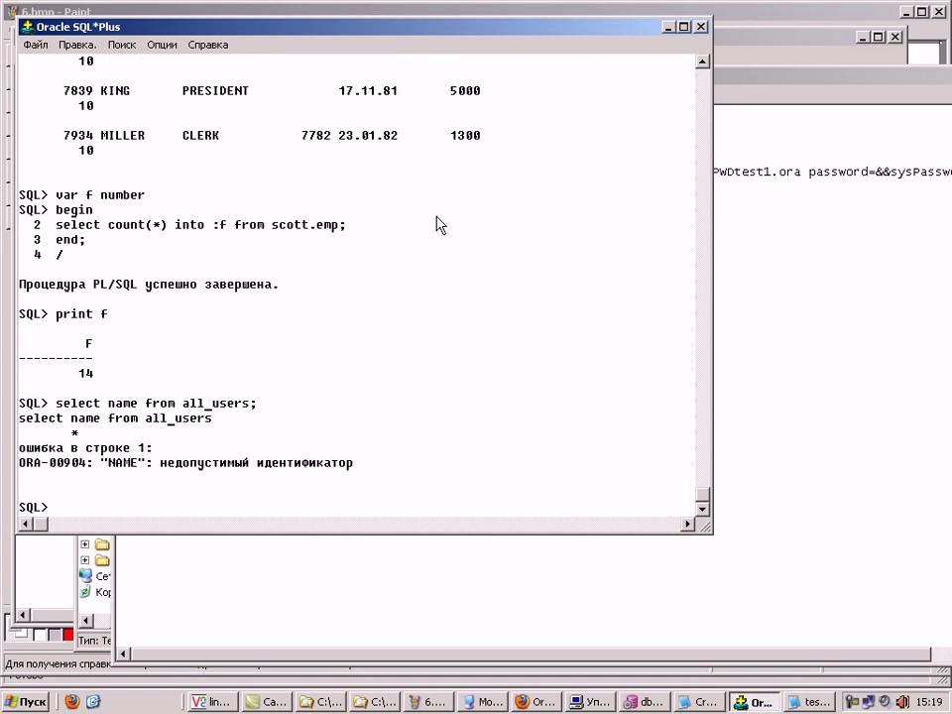
{"action": "scroll", "coordinate": [441, 225], "scroll_direction": "up", "scroll_amount": 1}
- Open the buffer with ed, delete 'name' after select, and save when closing Notepad
{"action": "type", "text": "ed"}
{"action": "key", "text": "Return"}
{"action": "key", "text": "Right"}
{"action": "key", "text": "Right"}
{"action": "key", "text": "Right"}
{"action": "key", "text": "Right"}
{"action": "key", "text": "Right"}
{"action": "key", "text": "Right"}
{"action": "key", "text": "Right"}
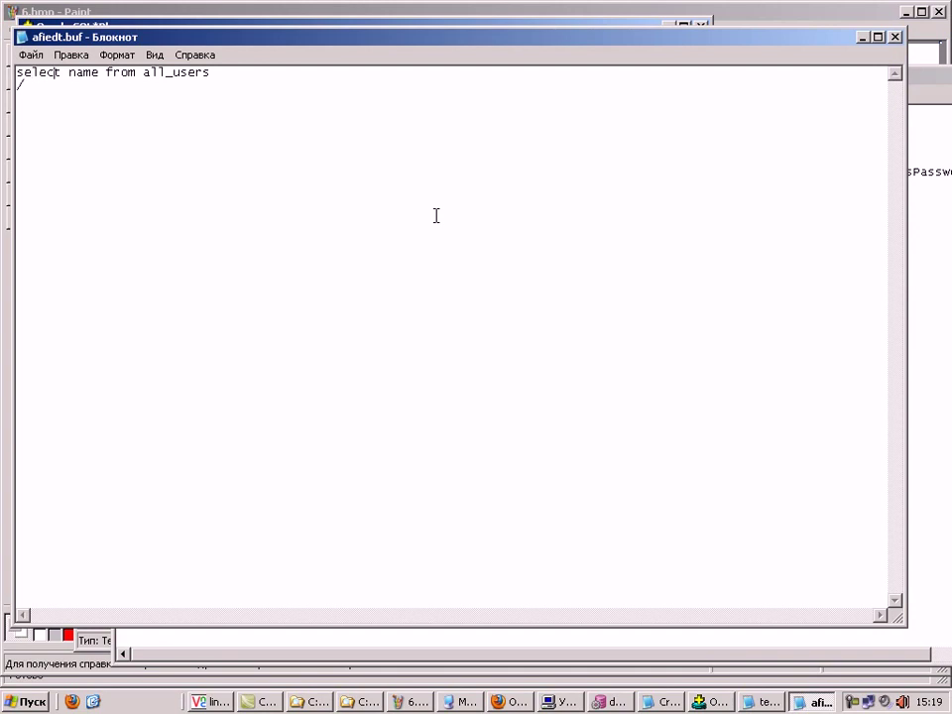
{"action": "key", "text": "Delete"}
{"action": "key", "text": "Delete"}
{"action": "key", "text": "Delete"}
{"action": "key", "text": "Delete"}
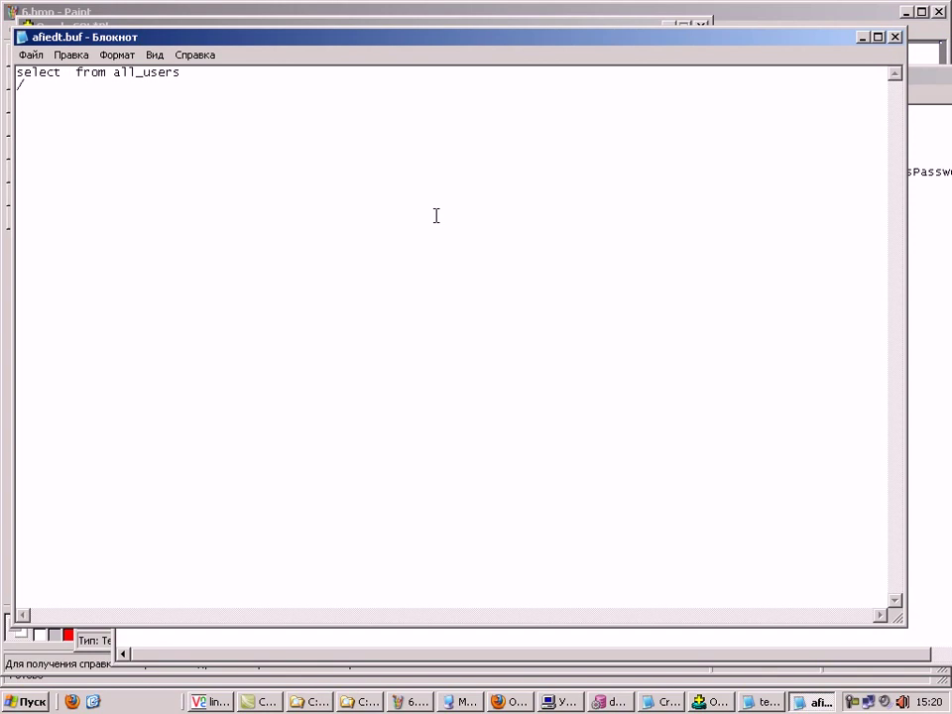
{"action": "key", "text": "alt+F4"}
{"action": "key", "text": "Return"}
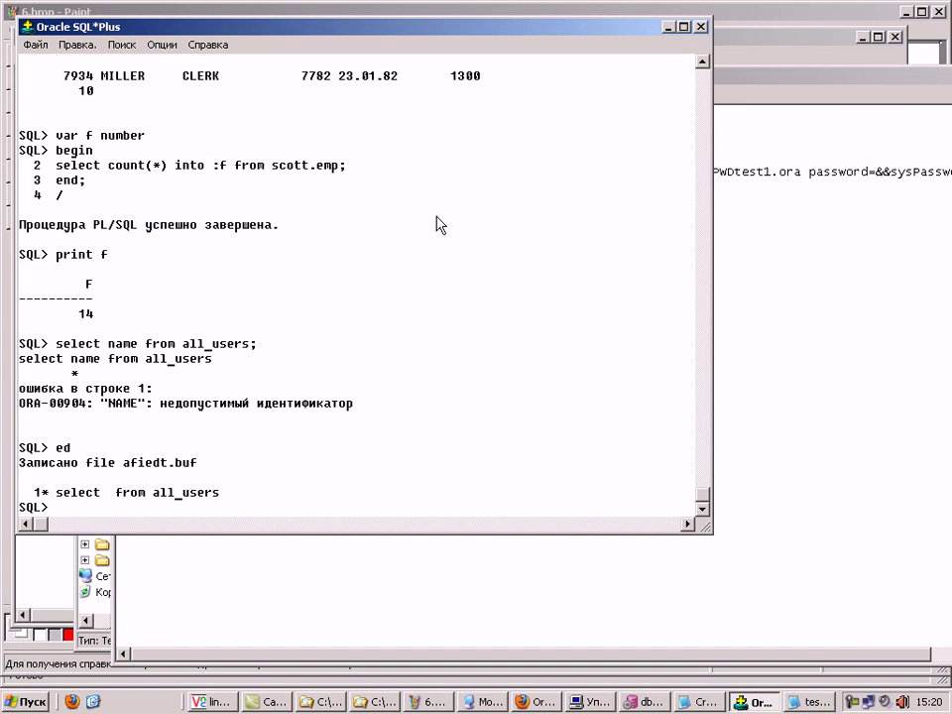
- Describe all_users, then list its 22 usernames with 'select username from all_users'
{"action": "type", "text": "desc all_users"}
{"action": "key", "text": "Return"}
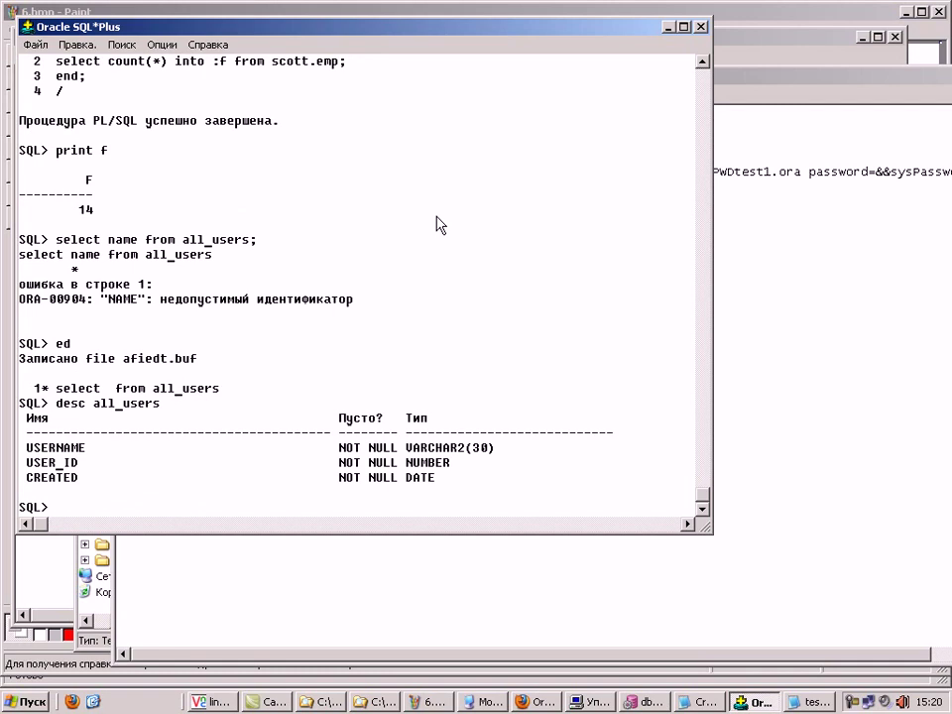
{"action": "type", "text": "select username "}
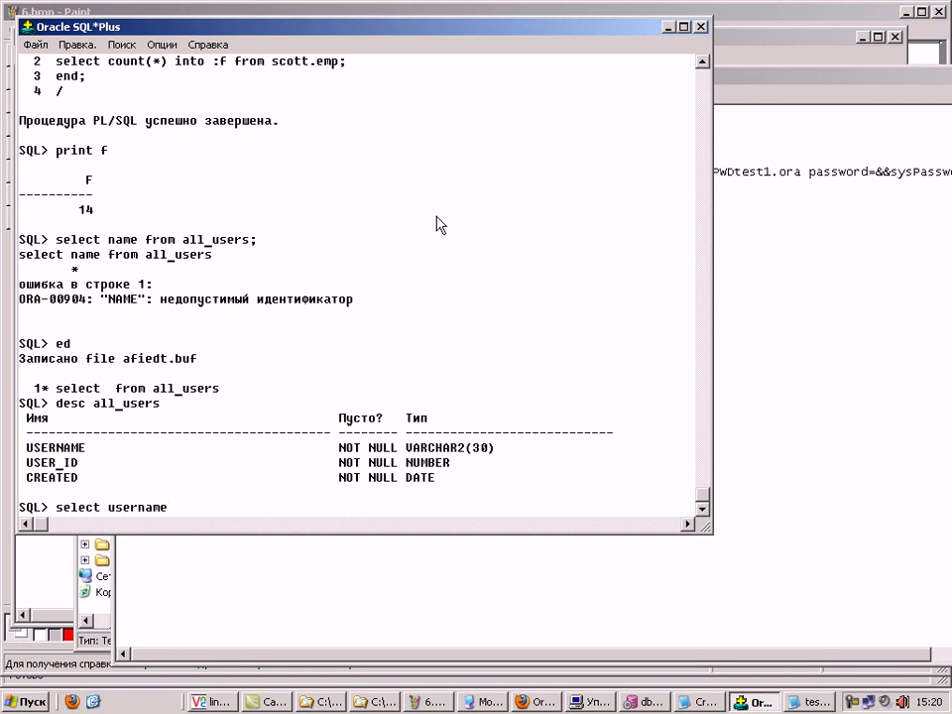
{"action": "type", "text": "from all_users"}
{"action": "key", "text": "Return"}
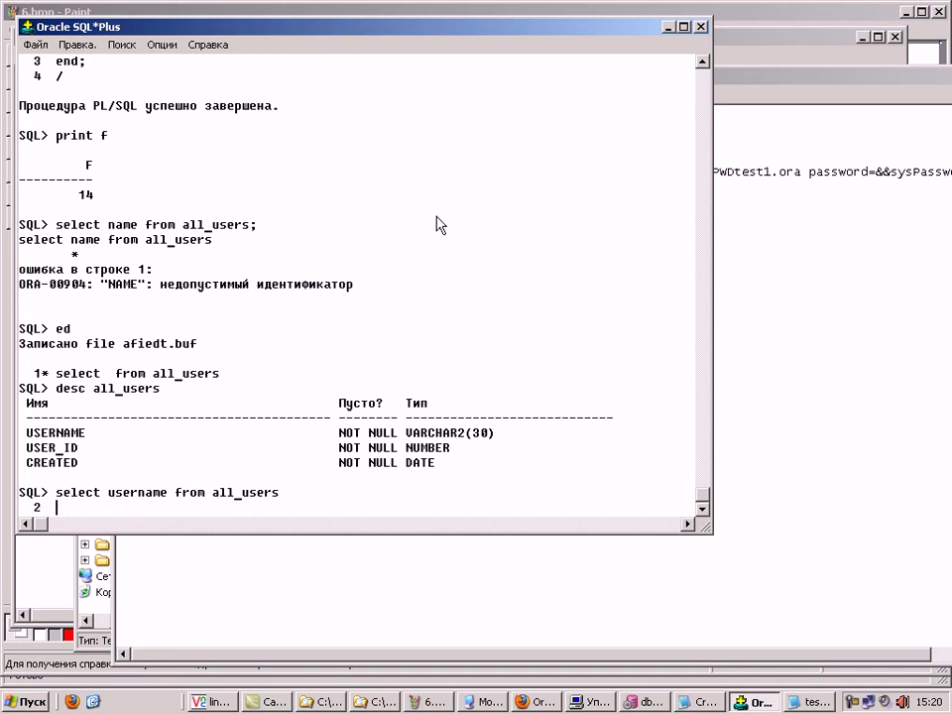
{"action": "type", "text": "/"}
{"action": "key", "text": "Return"}
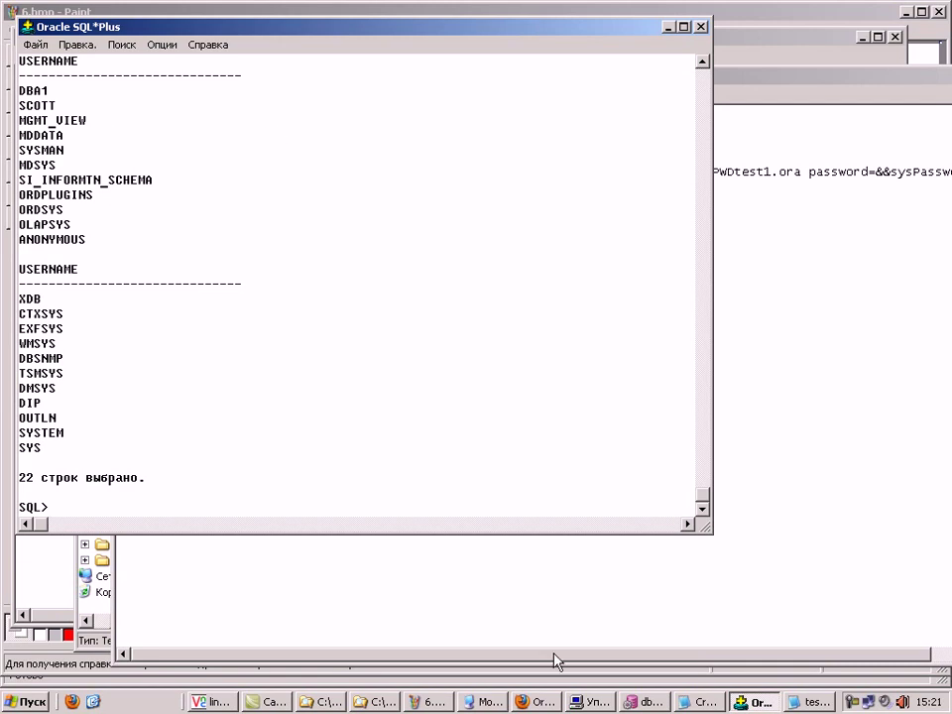
- Close the test1.sql Notepad window and bring CreateDB.sql to the front
{"action": "right_click", "coordinate": [821, 704]}
{"action": "left_click", "coordinate": [734, 694]}
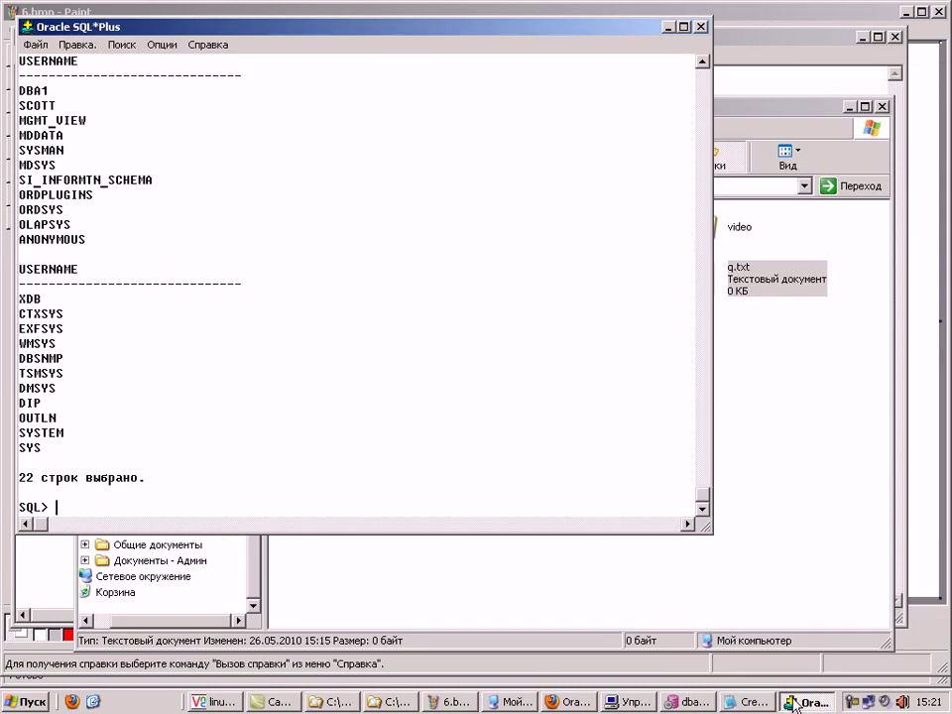
{"action": "left_click", "coordinate": [753, 703]}
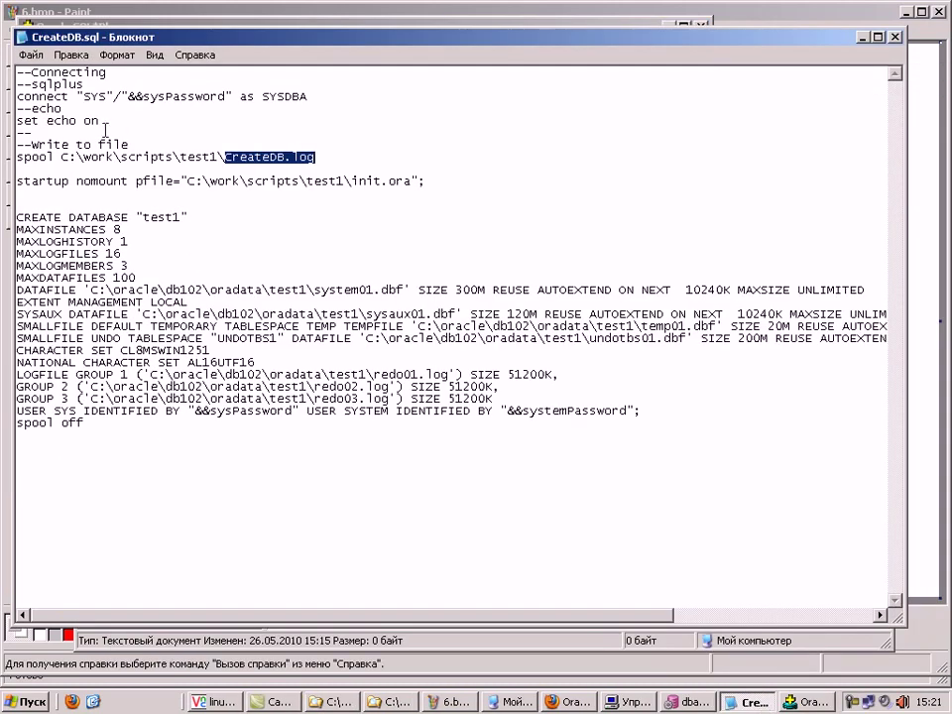
- Insert a '--' line above startup nomount and select init.ora in the pfile path
{"action": "left_click", "coordinate": [437, 182]}
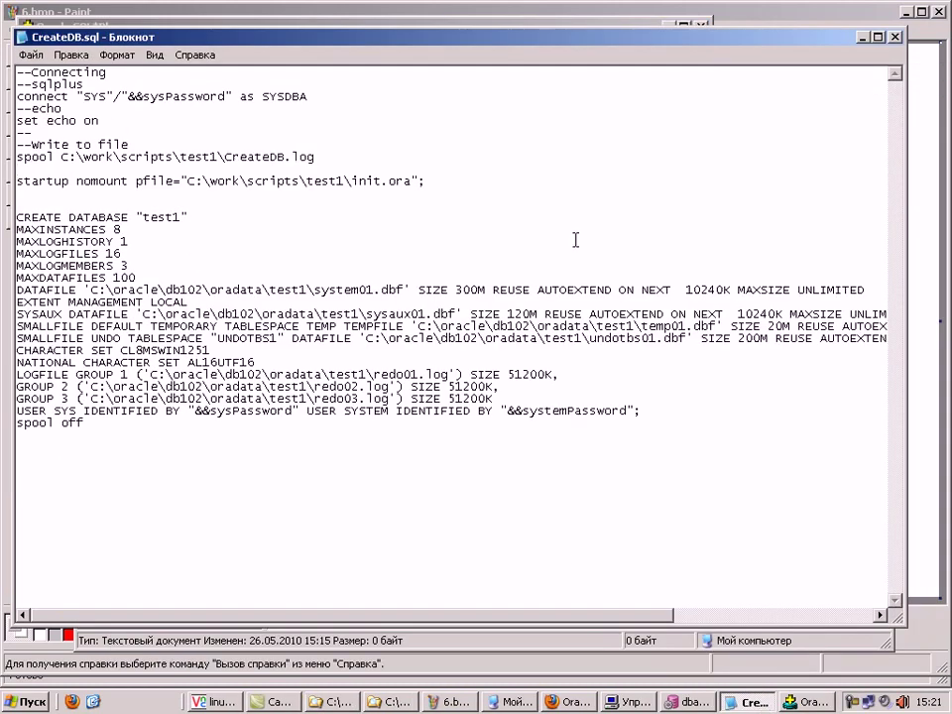
{"action": "key", "text": "Return"}
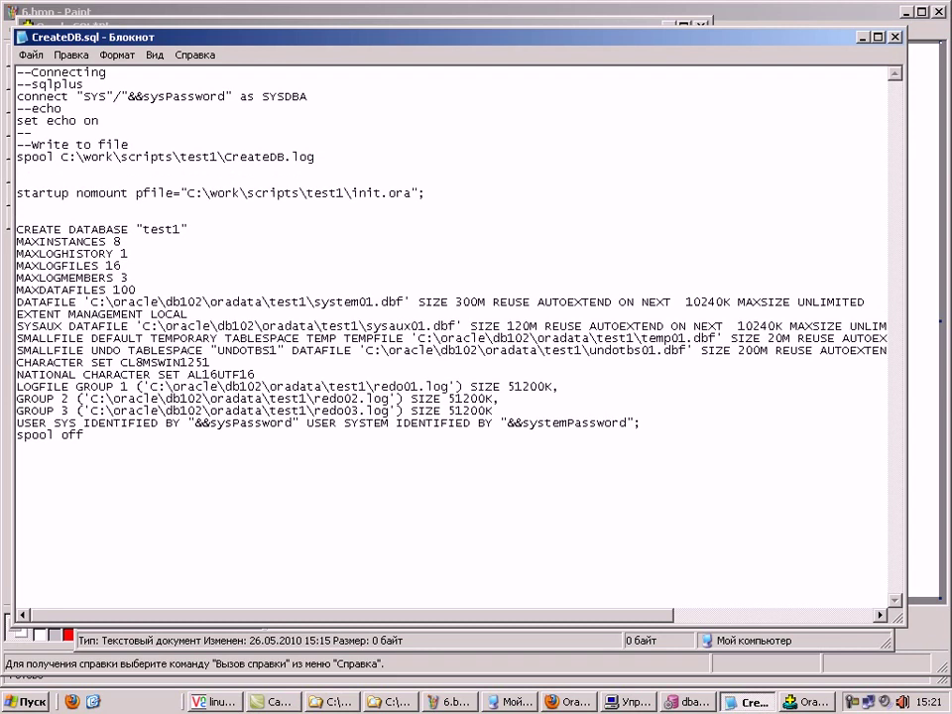
{"action": "type", "text": "--"}
{"action": "left_click_drag", "start_coordinate": [351, 193], "coordinate": [435, 191]}
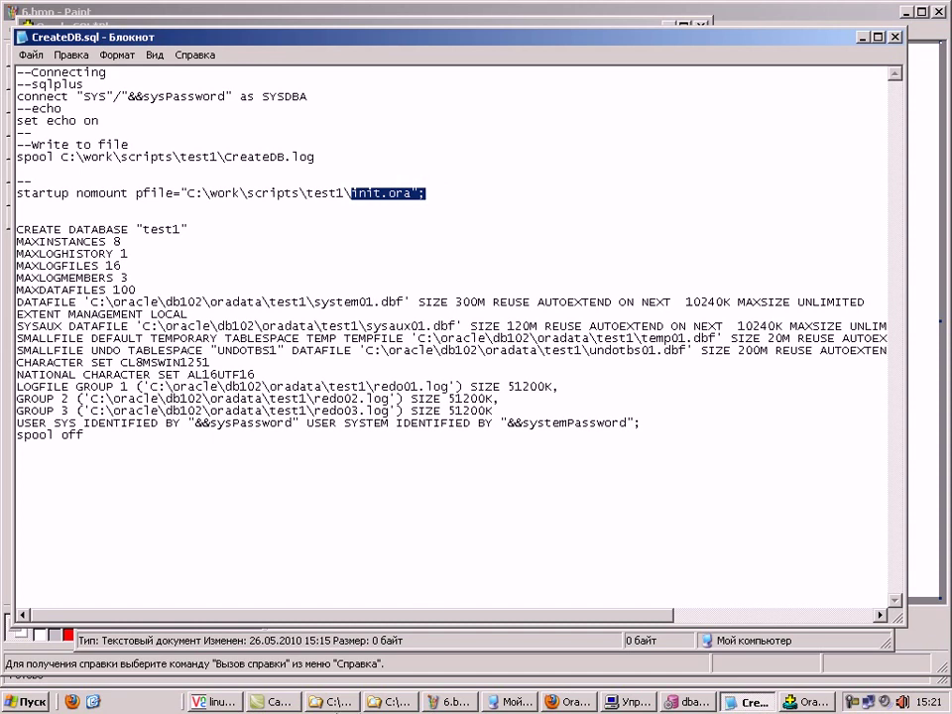
{"action": "left_click", "coordinate": [394, 702]}
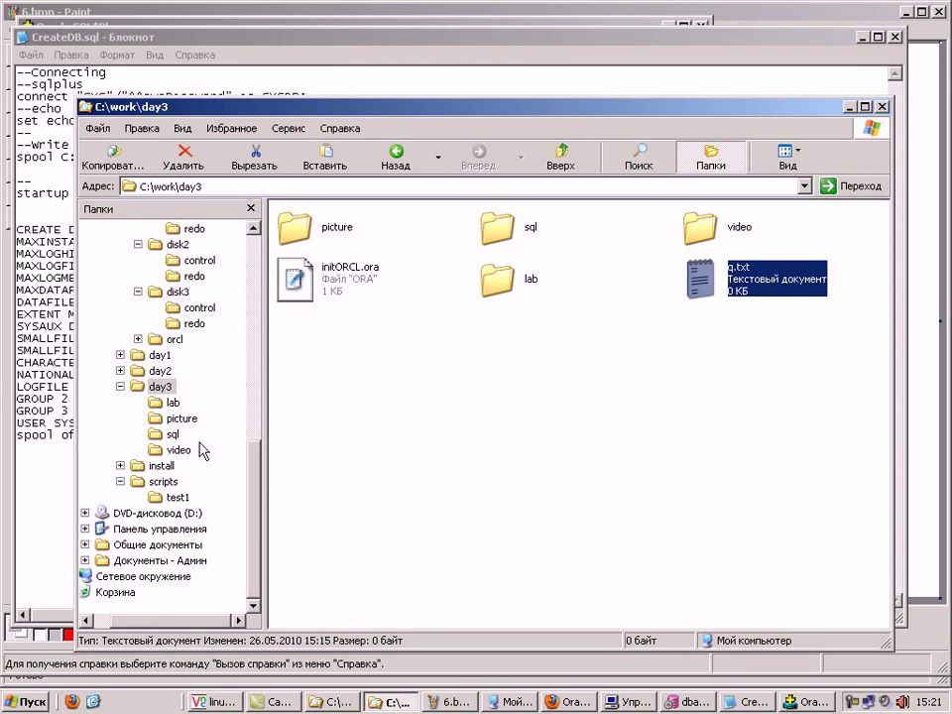
- Open init.ora from the test1 folder under C:/work/scripts in WordPad
{"action": "left_click", "coordinate": [162, 482]}
{"action": "left_click", "coordinate": [177, 497]}
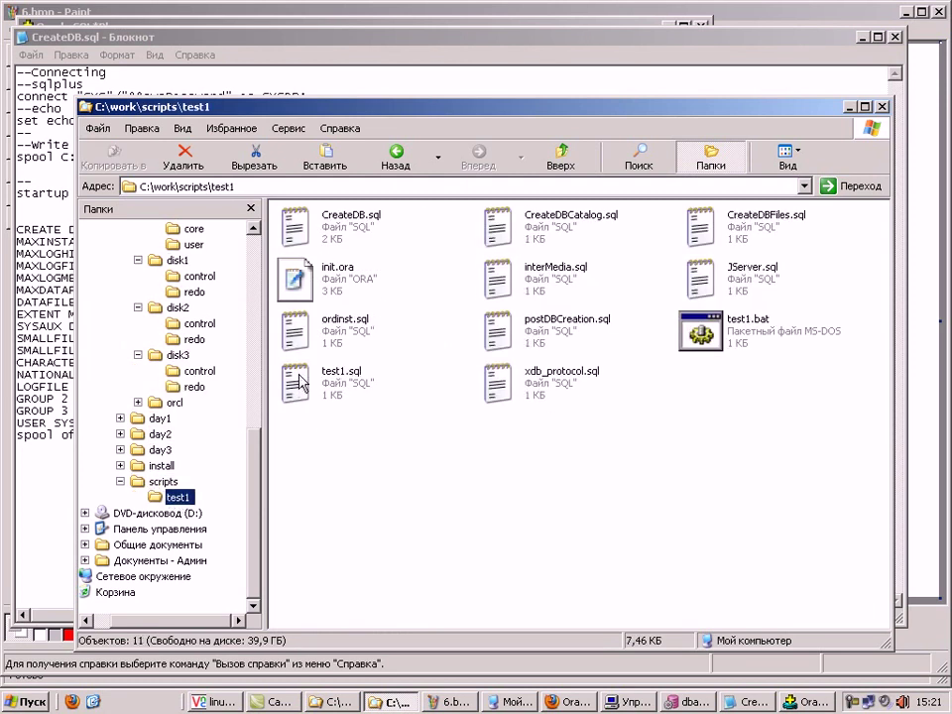
{"action": "double_click", "coordinate": [294, 279]}
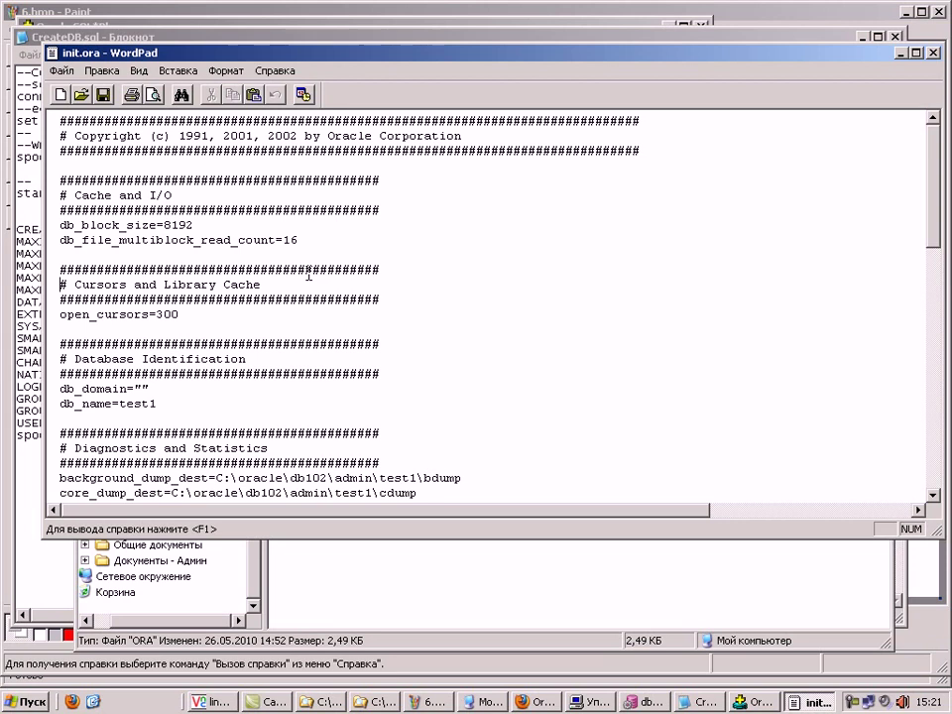
- Review init.ora down to processes=150, select the 150 value, then switch to the Linux session
{"action": "key", "text": "Down"}
{"action": "key", "text": "Down"}
{"action": "key", "text": "Down"}
{"action": "key", "text": "Down"}
{"action": "key", "text": "Down"}
{"action": "key", "text": "Down"}
{"action": "key", "text": "Down"}
{"action": "key", "text": "Down"}
{"action": "key", "text": "Down"}
{"action": "key", "text": "Down"}
{"action": "key", "text": "Down"}
{"action": "key", "text": "Down"}
{"action": "key", "text": "Down"}
{"action": "key", "text": "Down"}
{"action": "key", "text": "Down"}
{"action": "key", "text": "Down"}
{"action": "key", "text": "Down"}
{"action": "key", "text": "Down"}
{"action": "key", "text": "Down"}
{"action": "key", "text": "Down"}
{"action": "key", "text": "Down"}
{"action": "key", "text": "Down"}
{"action": "key", "text": "Down"}
{"action": "key", "text": "Down"}
{"action": "key", "text": "Down"}
{"action": "key", "text": "Down"}
{"action": "key", "text": "Down"}
{"action": "key", "text": "Down"}
{"action": "key", "text": "Down"}
{"action": "key", "text": "Down"}
{"action": "key", "text": "Down"}
{"action": "key", "text": "Down"}
{"action": "key", "text": "Down"}
{"action": "key", "text": "Down"}
{"action": "key", "text": "Down"}
{"action": "key", "text": "Down"}
{"action": "key", "text": "Down"}
{"action": "key", "text": "Down"}
{"action": "key", "text": "Down"}
{"action": "key", "text": "Down"}
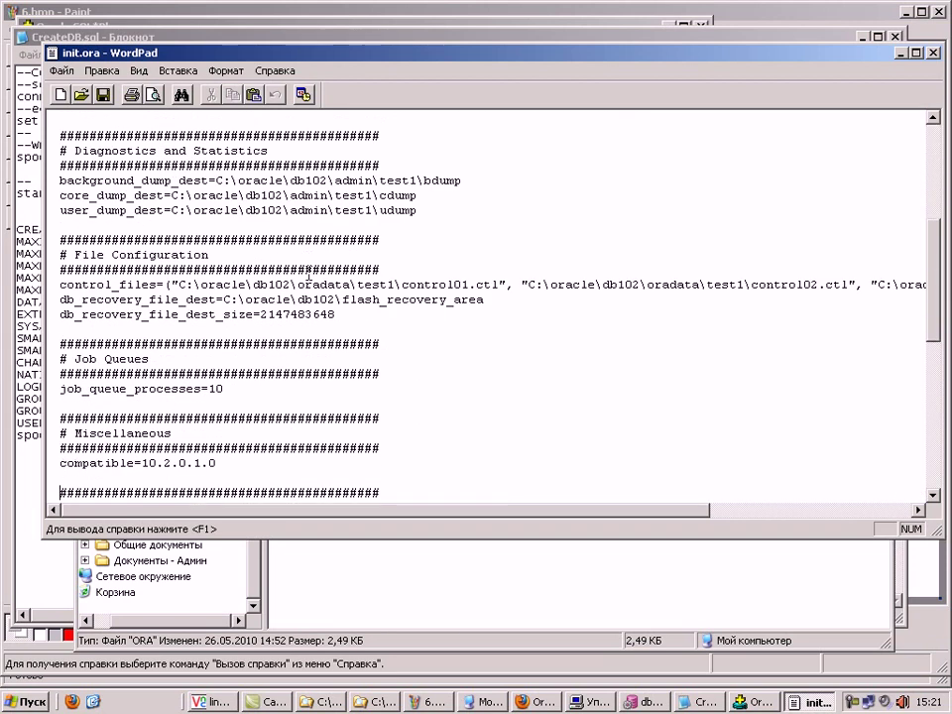
{"action": "key", "text": "Down"}
{"action": "key", "text": "Down"}
{"action": "key", "text": "Down"}
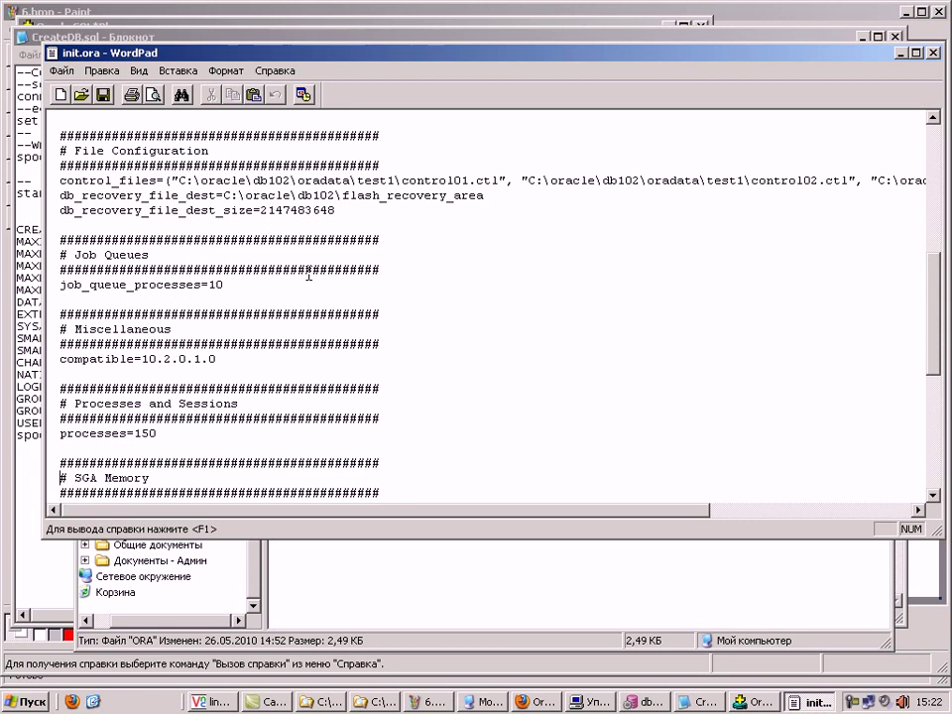
{"action": "key", "text": "Up"}
{"action": "key", "text": "Up"}
{"action": "key", "text": "Up"}
{"action": "key", "text": "Up"}
{"action": "key", "text": "Up"}
{"action": "key", "text": "Up"}
{"action": "key", "text": "Up"}
{"action": "key", "text": "Up"}
{"action": "key", "text": "Up"}
{"action": "key", "text": "Up"}
{"action": "key", "text": "Down"}
{"action": "key", "text": "Down"}
{"action": "key", "text": "Down"}
{"action": "key", "text": "Down"}
{"action": "key", "text": "Down"}
{"action": "key", "text": "Down"}
{"action": "key", "text": "Down"}
{"action": "key", "text": "Down"}
{"action": "left_click_drag", "start_coordinate": [136, 433], "coordinate": [165, 434]}
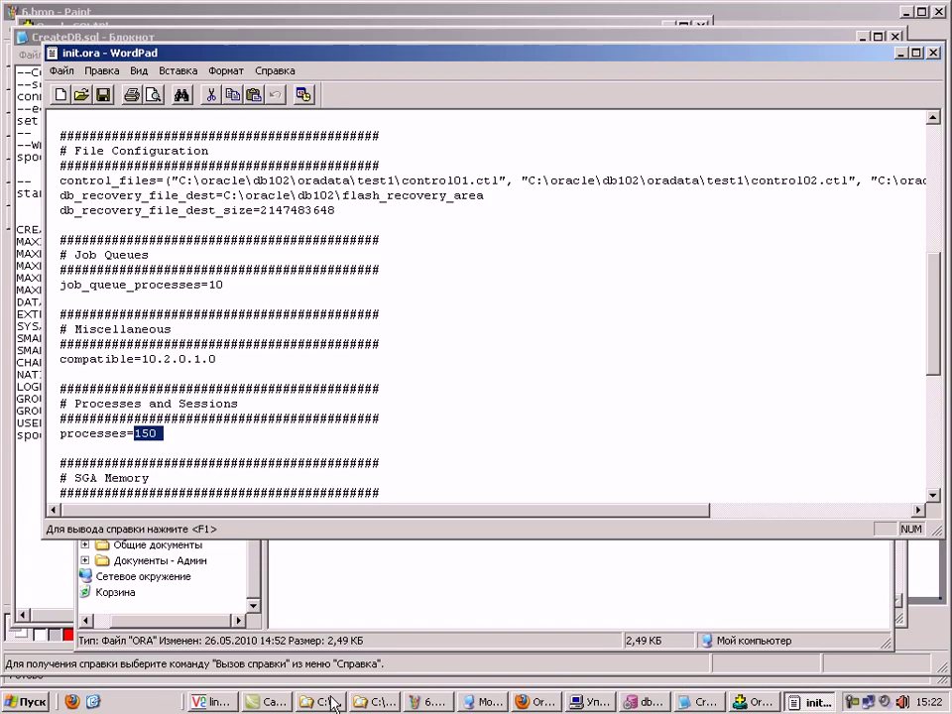
{"action": "key", "text": "alt+Tab"}
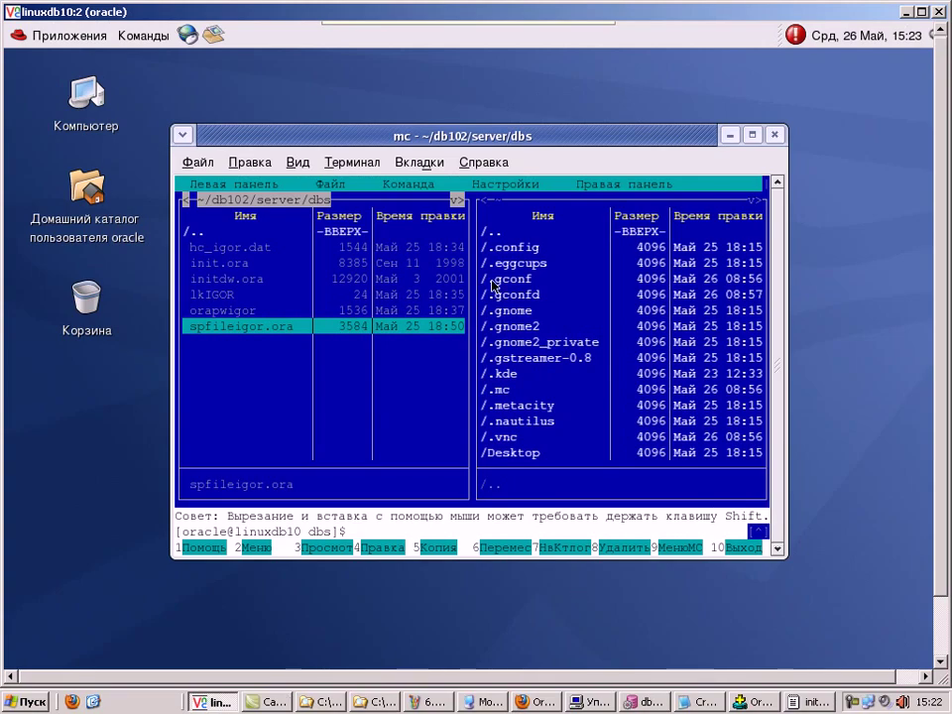
- Quit Midnight Commander and run 'ps -Af |grep oracle' to list Oracle processes
{"action": "left_click", "coordinate": [745, 547]}
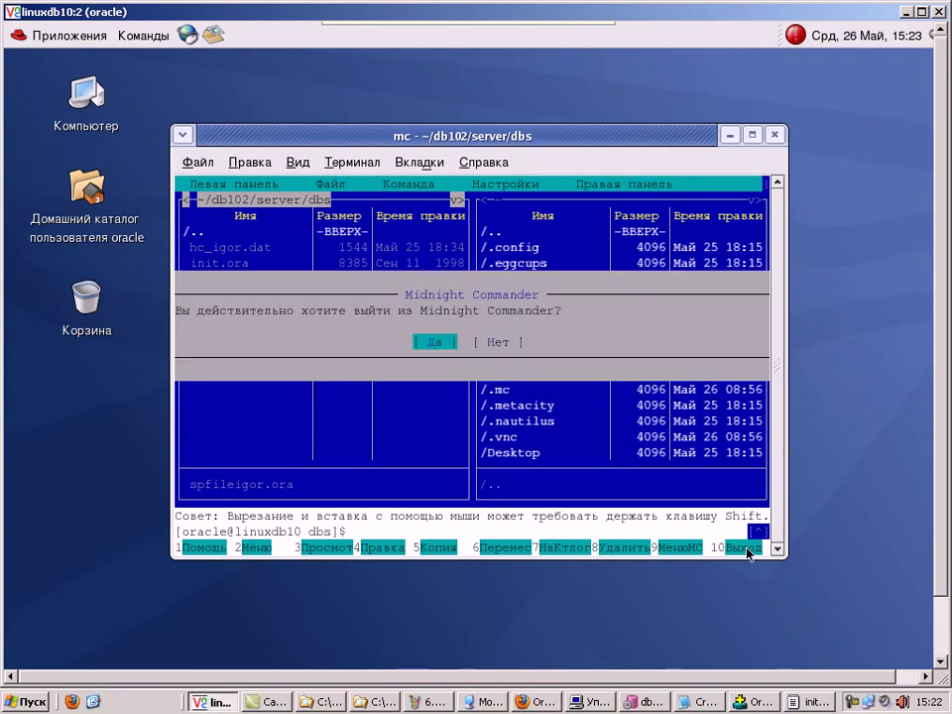
{"action": "left_click", "coordinate": [428, 342]}
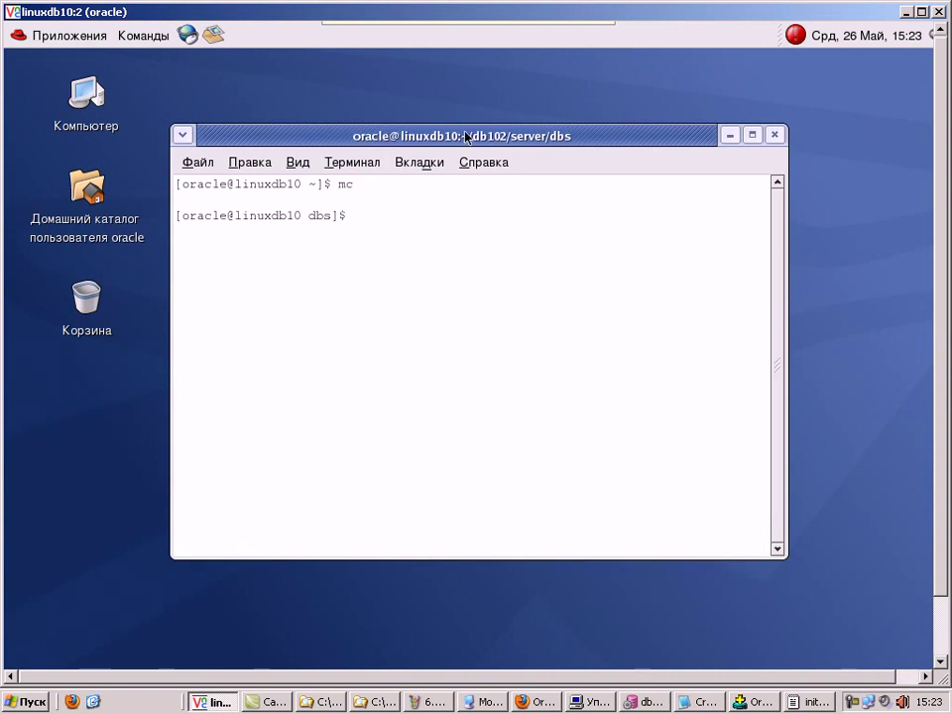
{"action": "type", "text": "ps -Af"}
{"action": "type", "text": "|gre"}
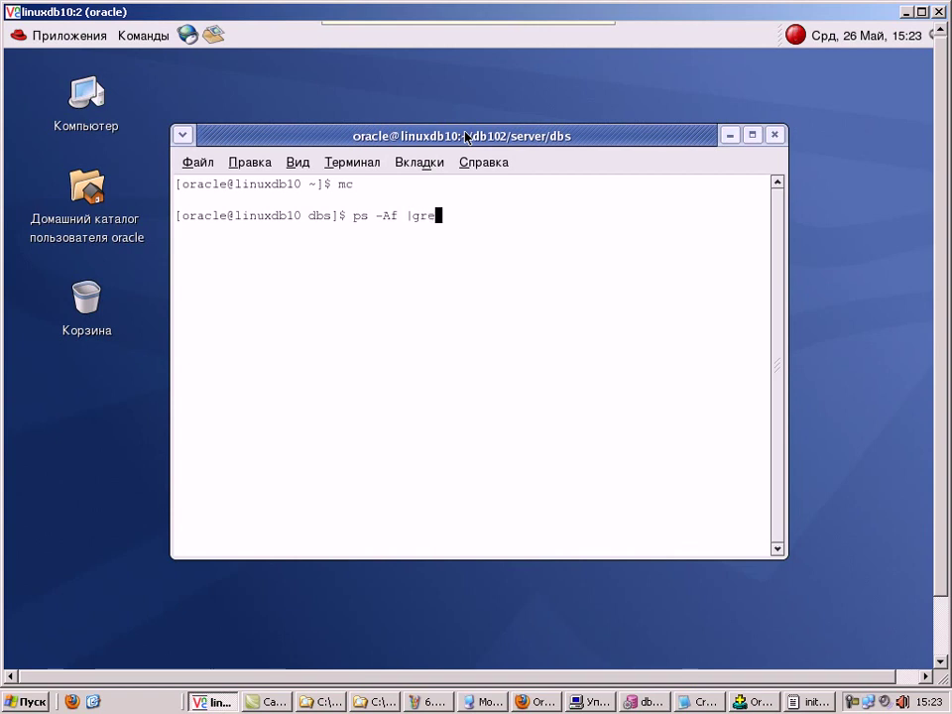
{"action": "type", "text": "p "}
{"action": "type", "text": "oracle"}
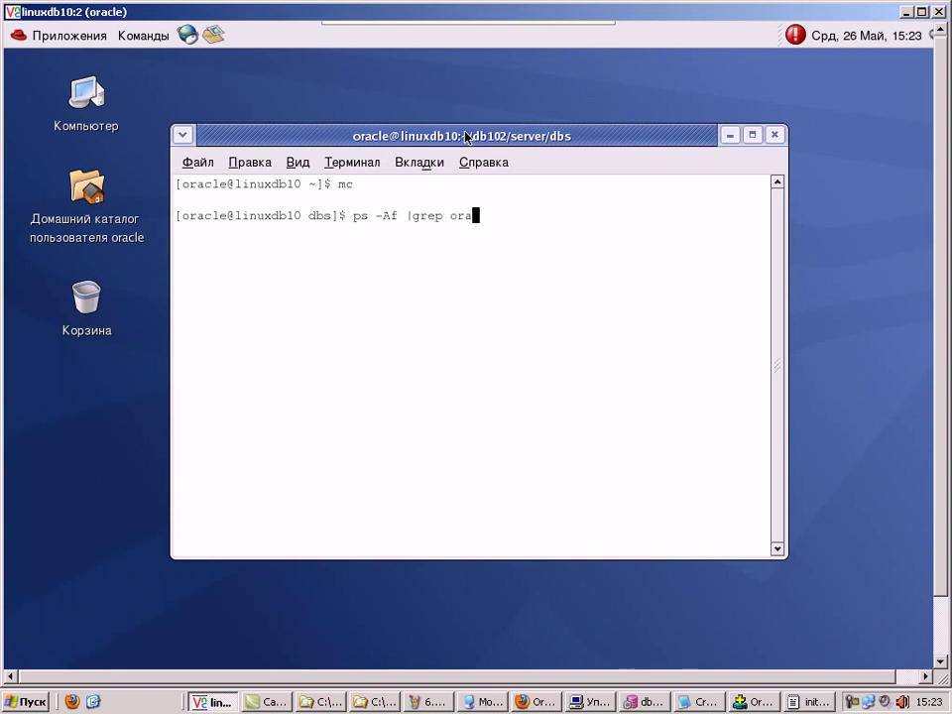
{"action": "key", "text": "Return"}
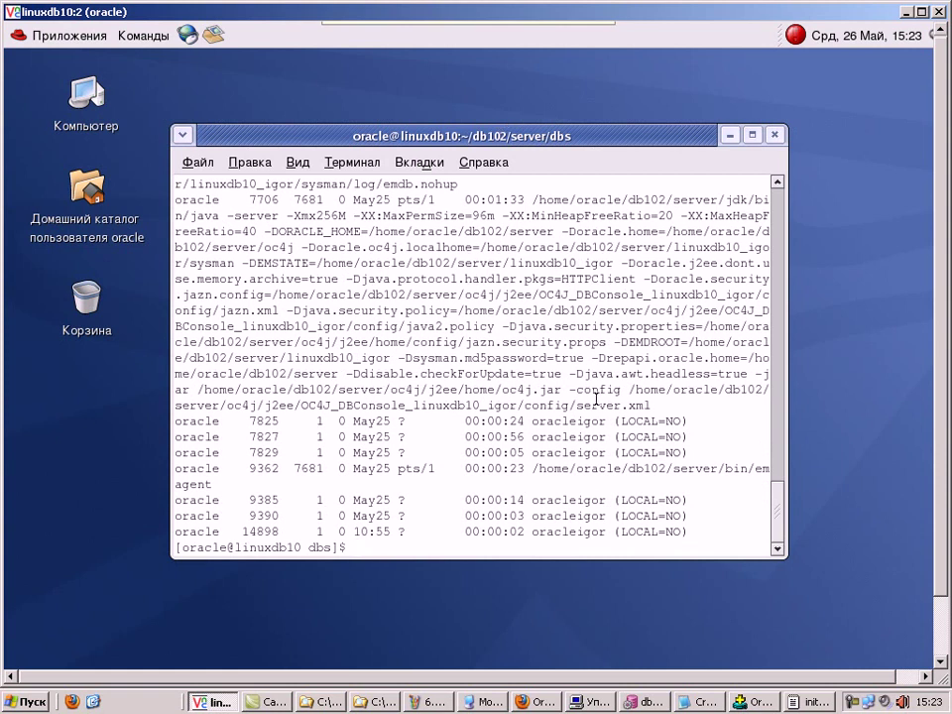
{"action": "scroll", "coordinate": [774, 493], "scroll_direction": "up", "scroll_amount": 3}
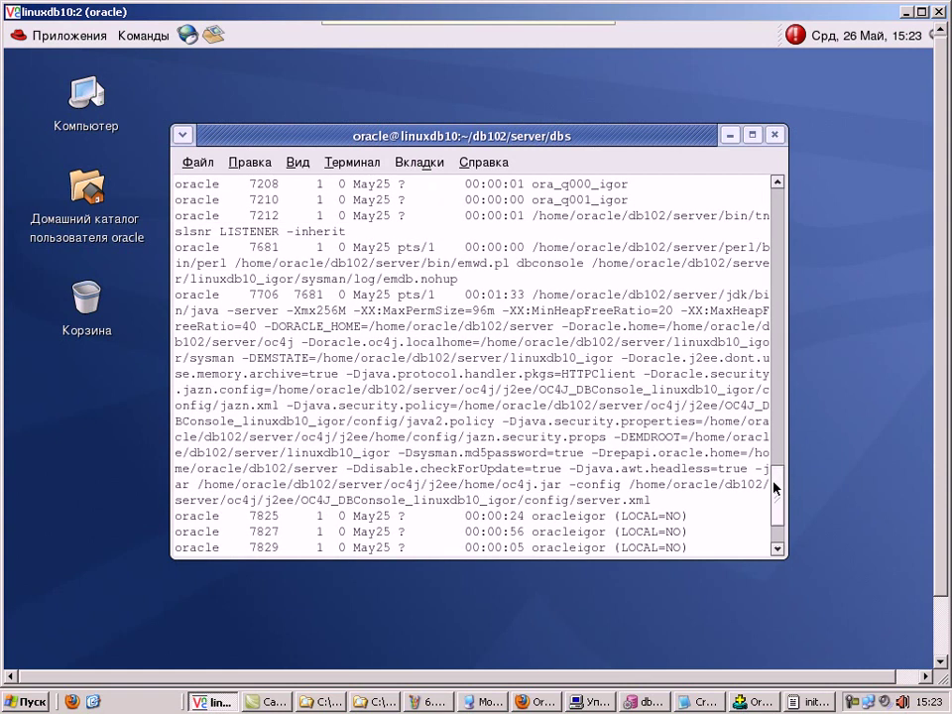
{"action": "scroll", "coordinate": [776, 486], "scroll_direction": "down", "scroll_amount": 1}
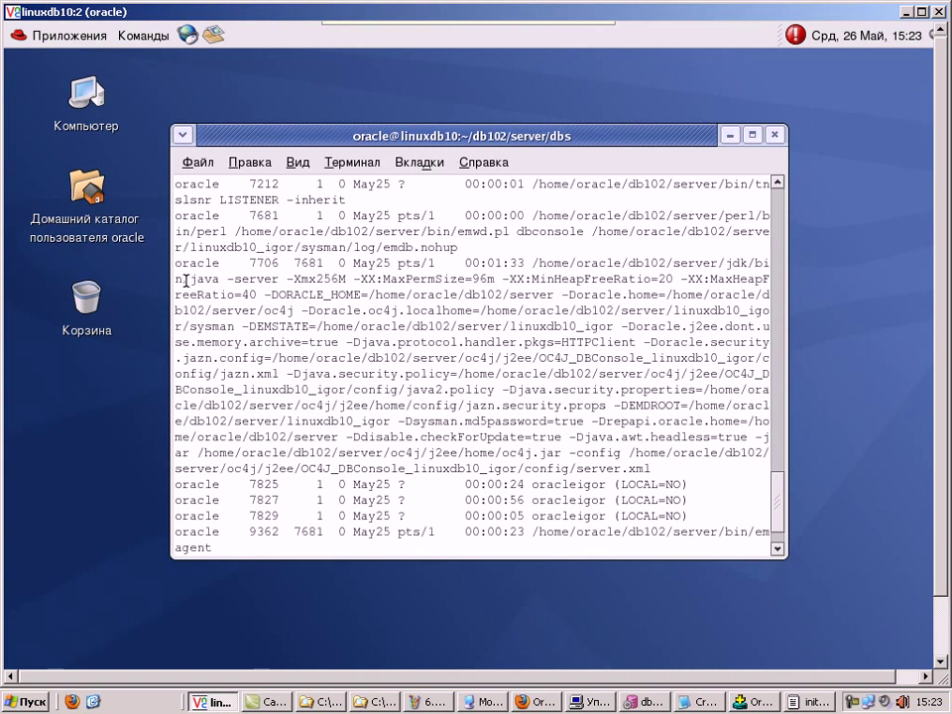
{"action": "left_click_drag", "start_coordinate": [184, 281], "coordinate": [234, 281]}
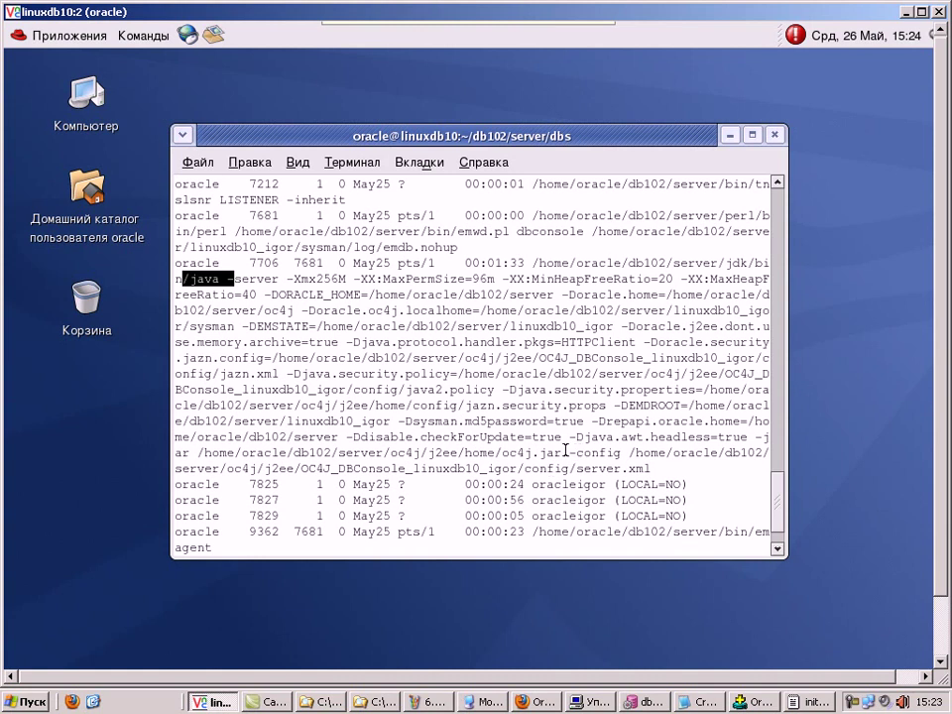
{"action": "left_click_drag", "start_coordinate": [501, 452], "coordinate": [567, 453]}
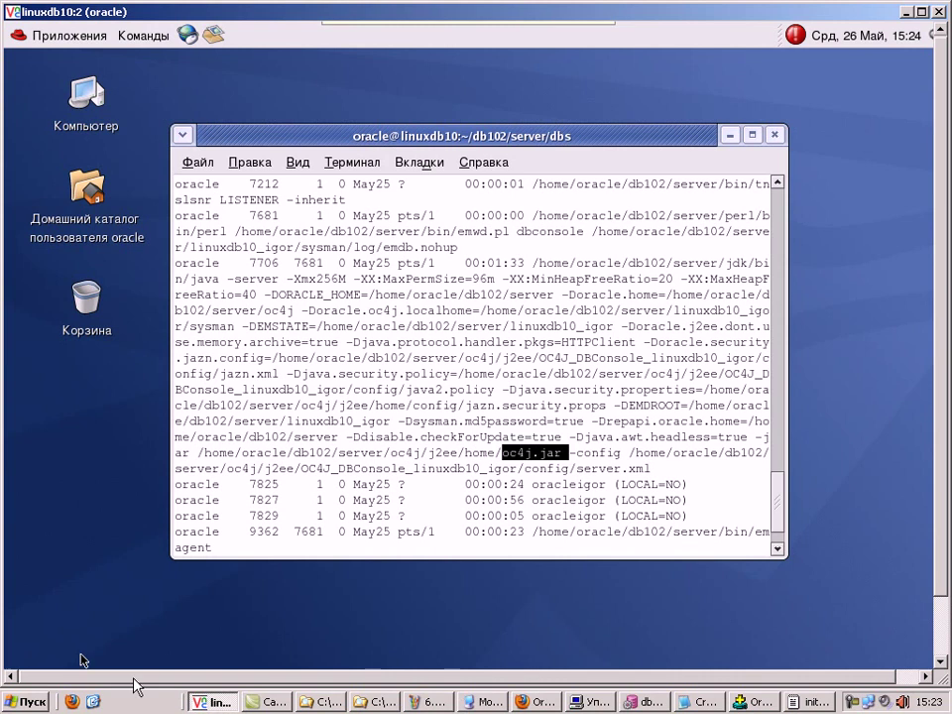
{"action": "scroll", "coordinate": [597, 325], "scroll_direction": "up", "scroll_amount": 8}
{"action": "scroll", "coordinate": [597, 325], "scroll_direction": "down", "scroll_amount": 6}
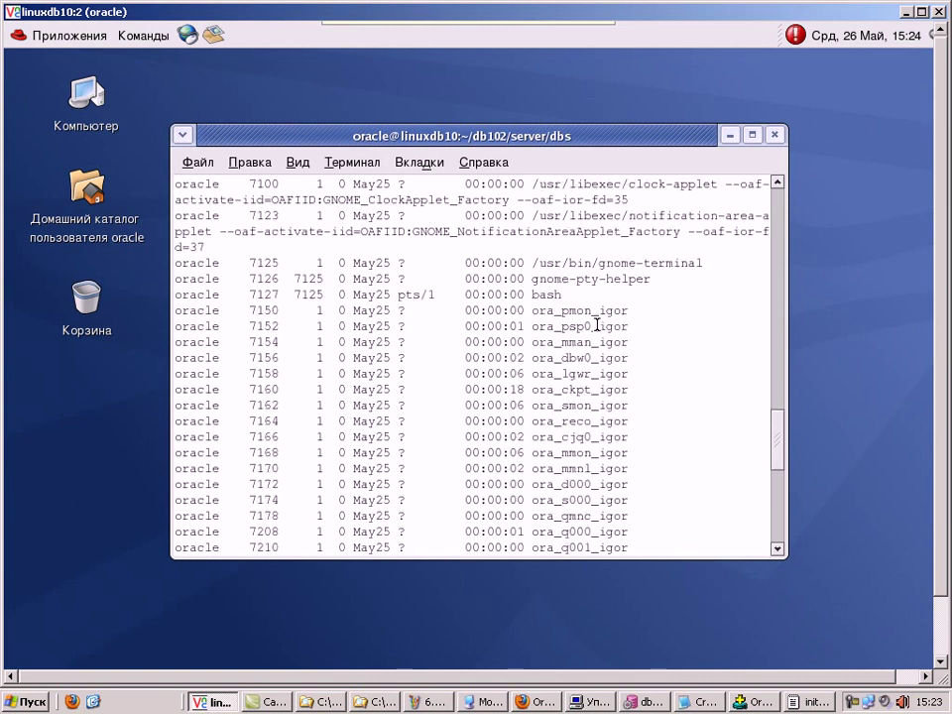
{"action": "scroll", "coordinate": [597, 325], "scroll_direction": "up", "scroll_amount": 3}
{"action": "scroll", "coordinate": [245, 236], "scroll_direction": "up", "scroll_amount": 4}
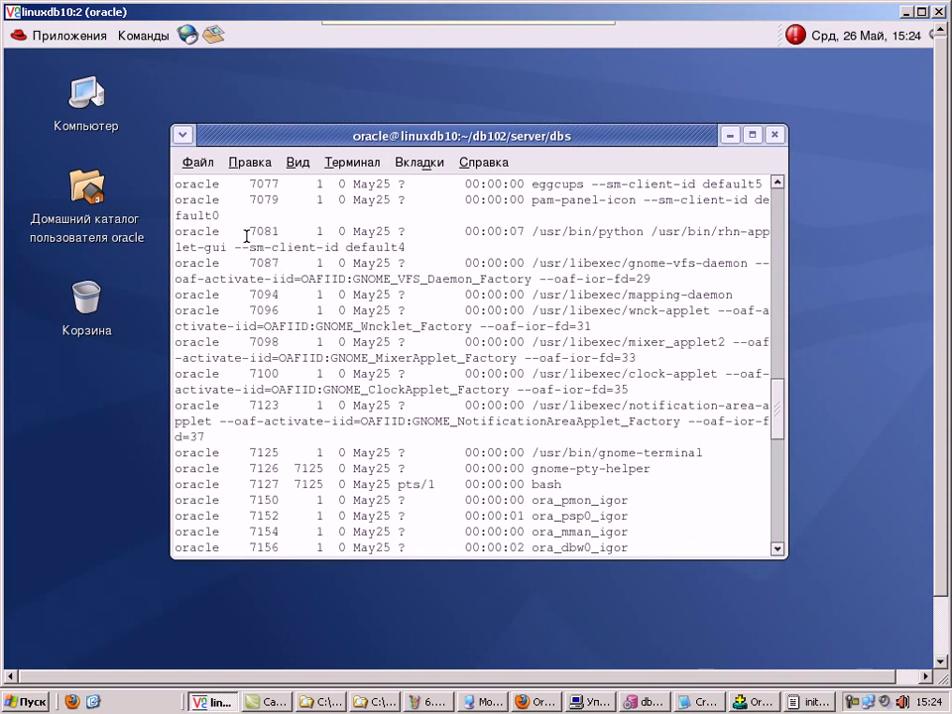
{"action": "scroll", "coordinate": [246, 236], "scroll_direction": "down", "scroll_amount": 8}
{"action": "scroll", "coordinate": [246, 236], "scroll_direction": "up", "scroll_amount": 4}
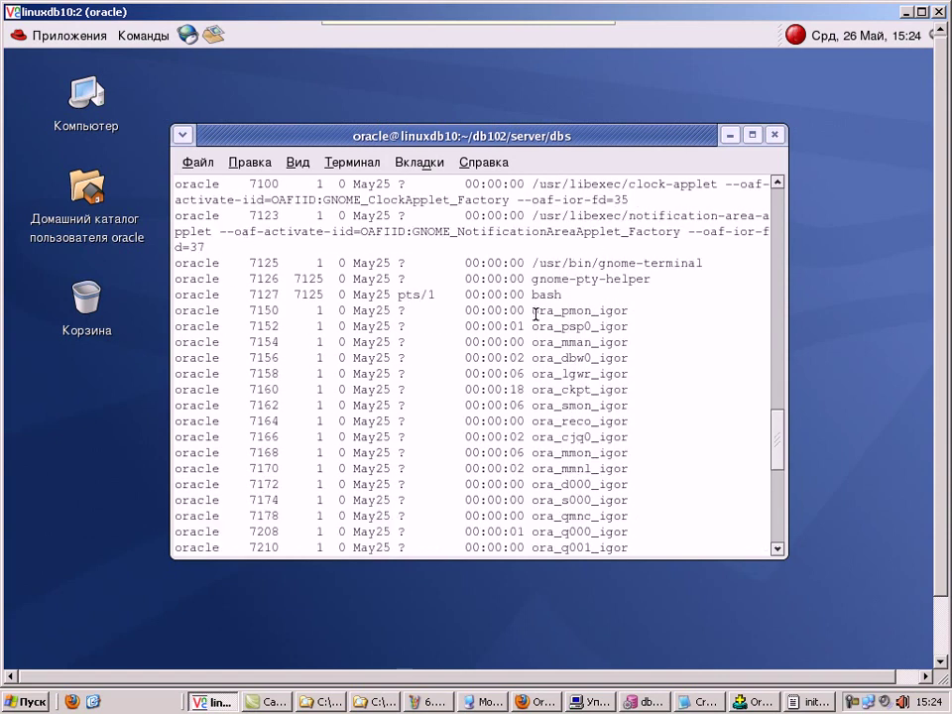
{"action": "left_click_drag", "start_coordinate": [536, 311], "coordinate": [633, 311]}
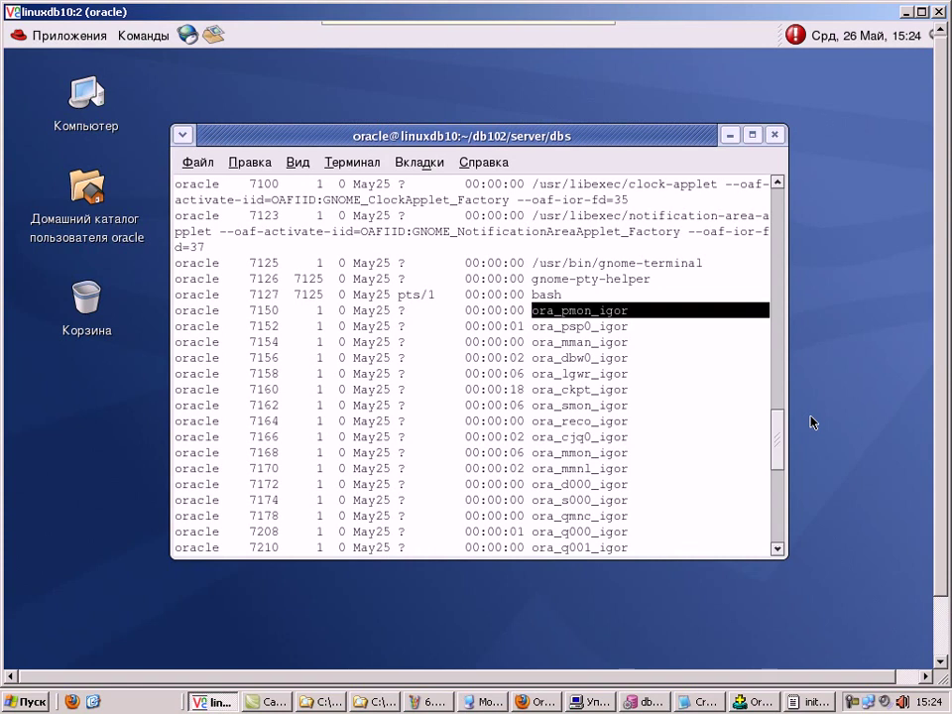
{"action": "left_click_drag", "start_coordinate": [777, 426], "coordinate": [777, 441]}
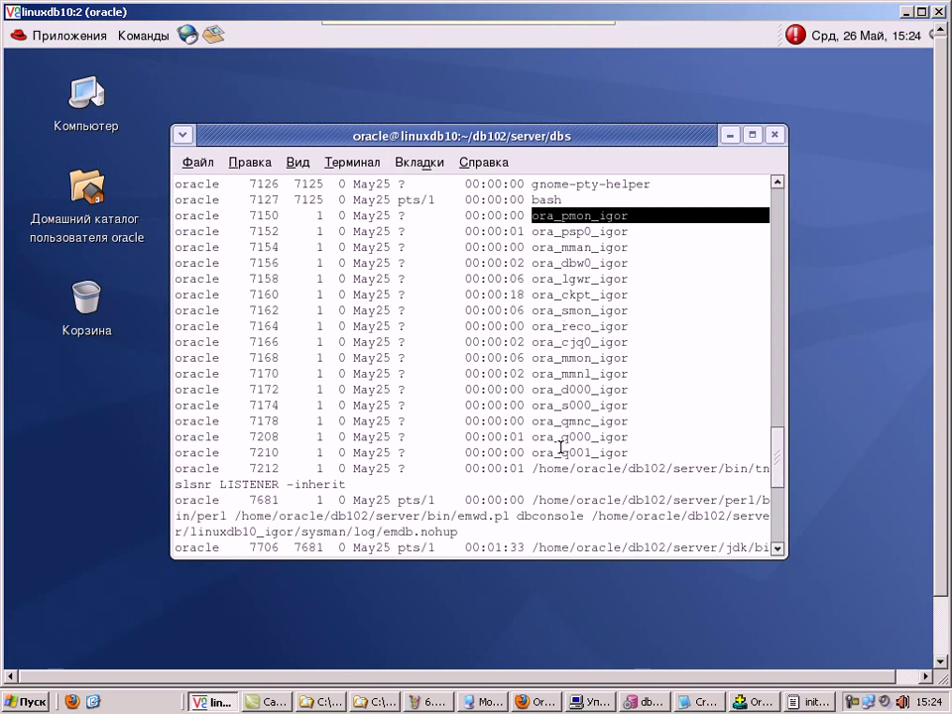
{"action": "left_click_drag", "start_coordinate": [776, 450], "coordinate": [779, 526]}
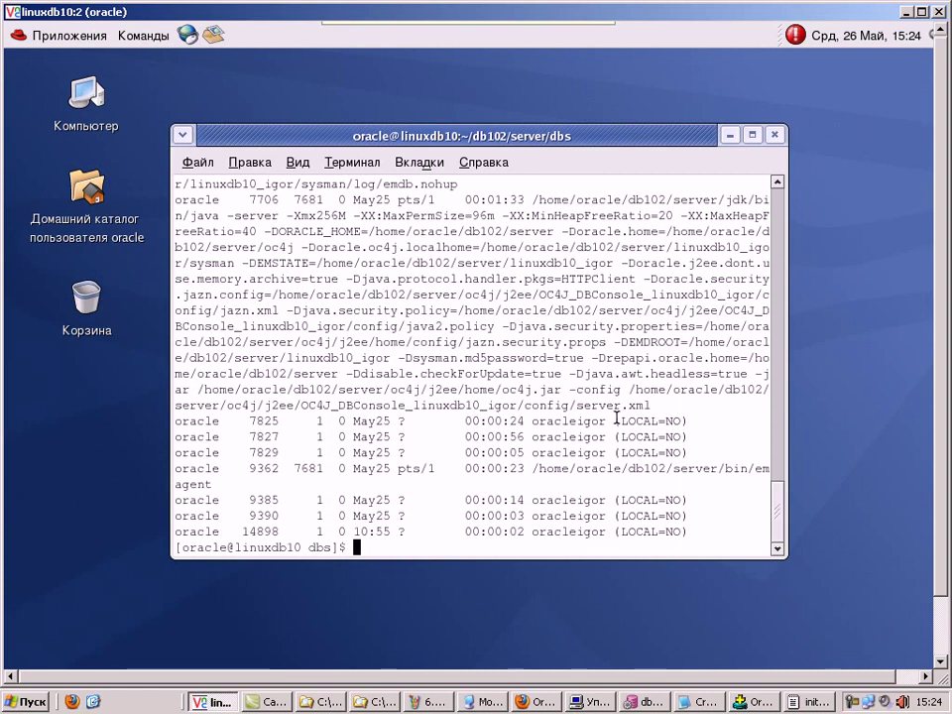
{"action": "left_click_drag", "start_coordinate": [615, 421], "coordinate": [699, 421]}
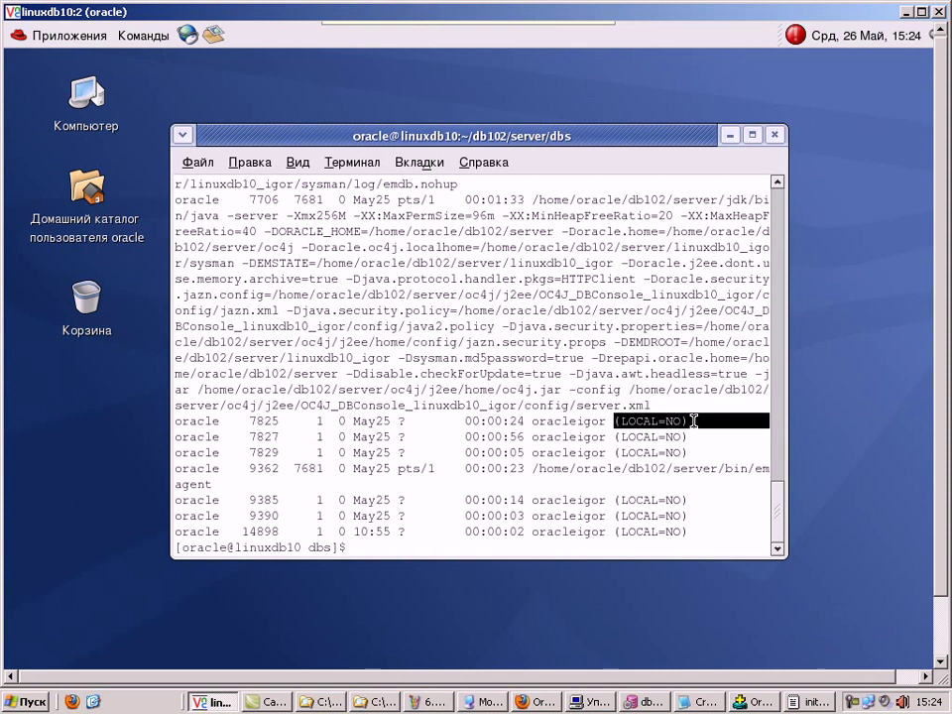
{"action": "left_click", "coordinate": [614, 452]}
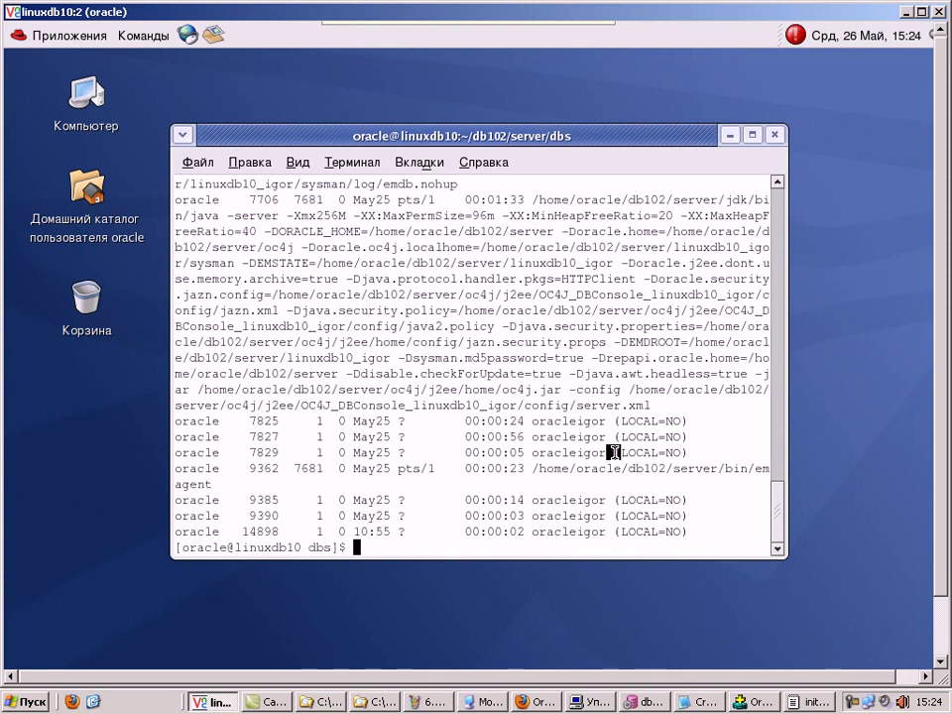
{"action": "left_click_drag", "start_coordinate": [613, 452], "coordinate": [714, 452]}
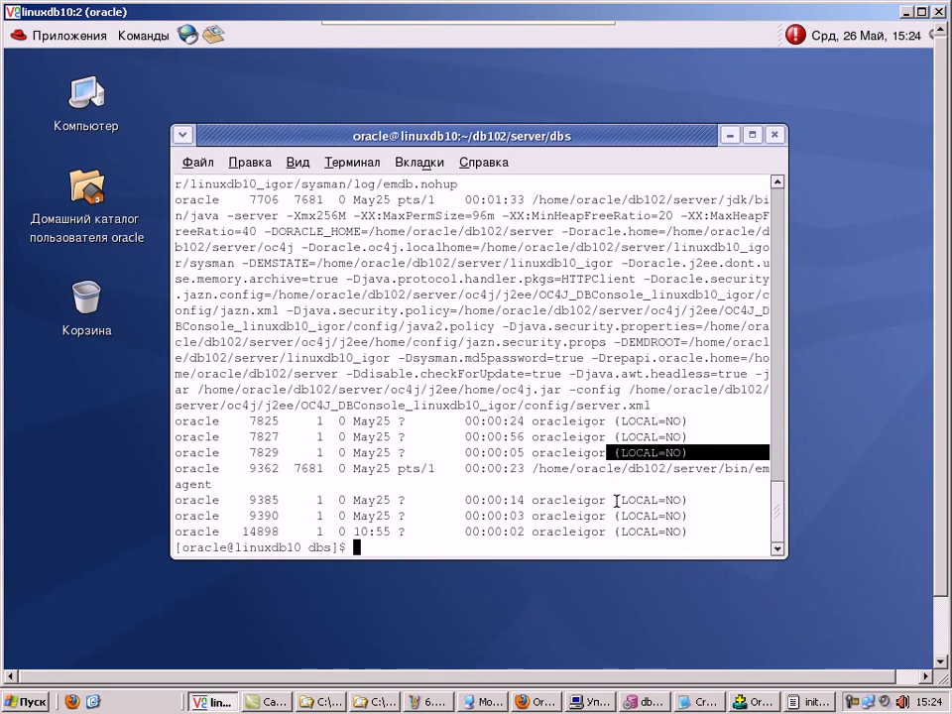
{"action": "left_click_drag", "start_coordinate": [617, 500], "coordinate": [758, 501]}
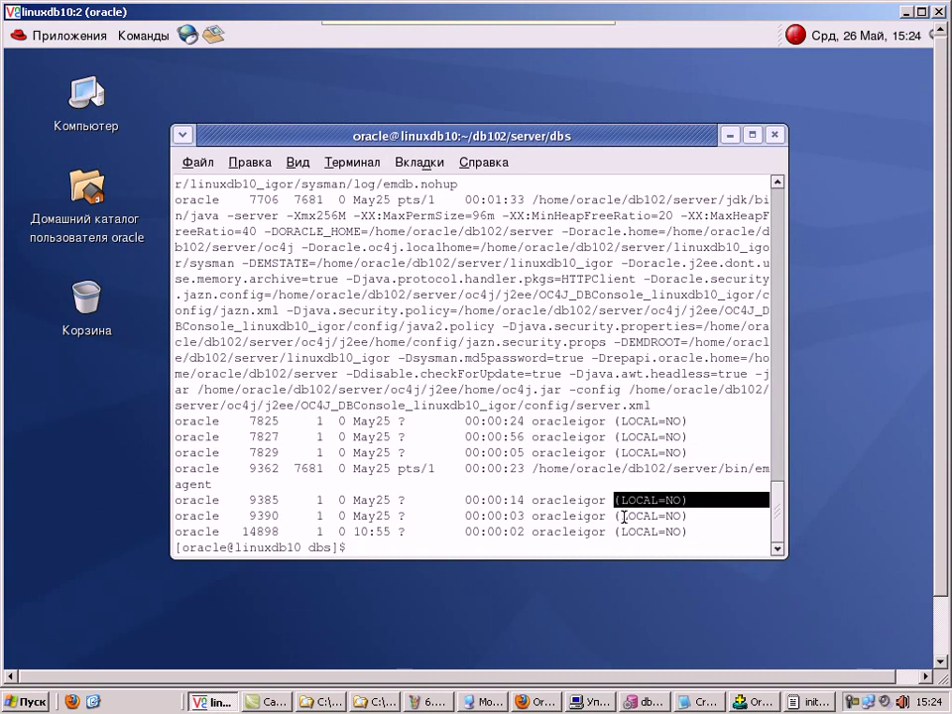
{"action": "left_click_drag", "start_coordinate": [615, 516], "coordinate": [687, 515]}
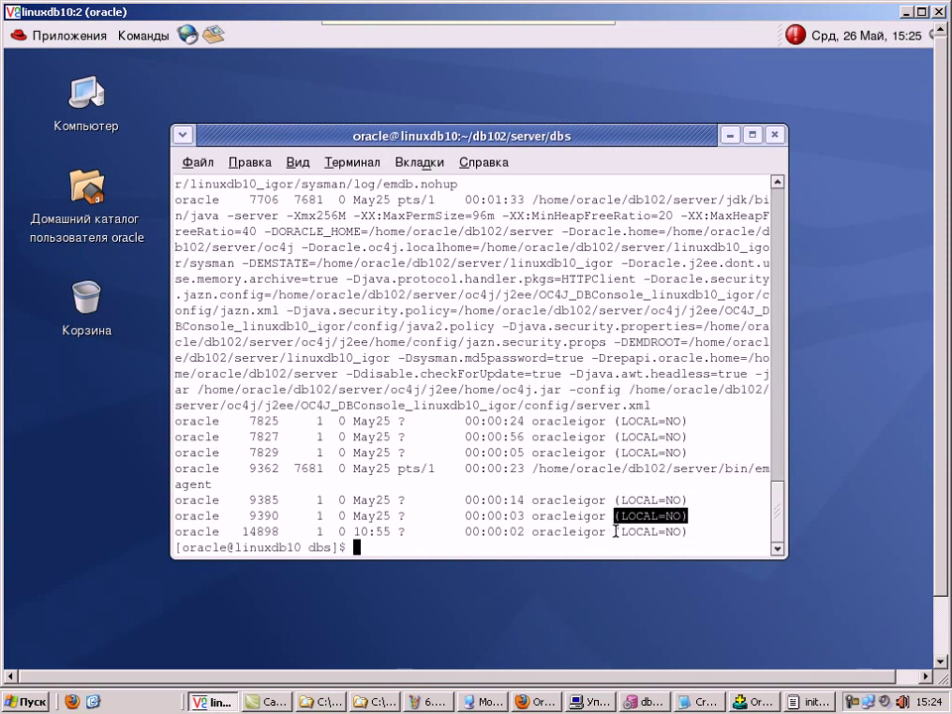
{"action": "left_click_drag", "start_coordinate": [615, 531], "coordinate": [733, 534]}
{"action": "left_click", "coordinate": [665, 519]}
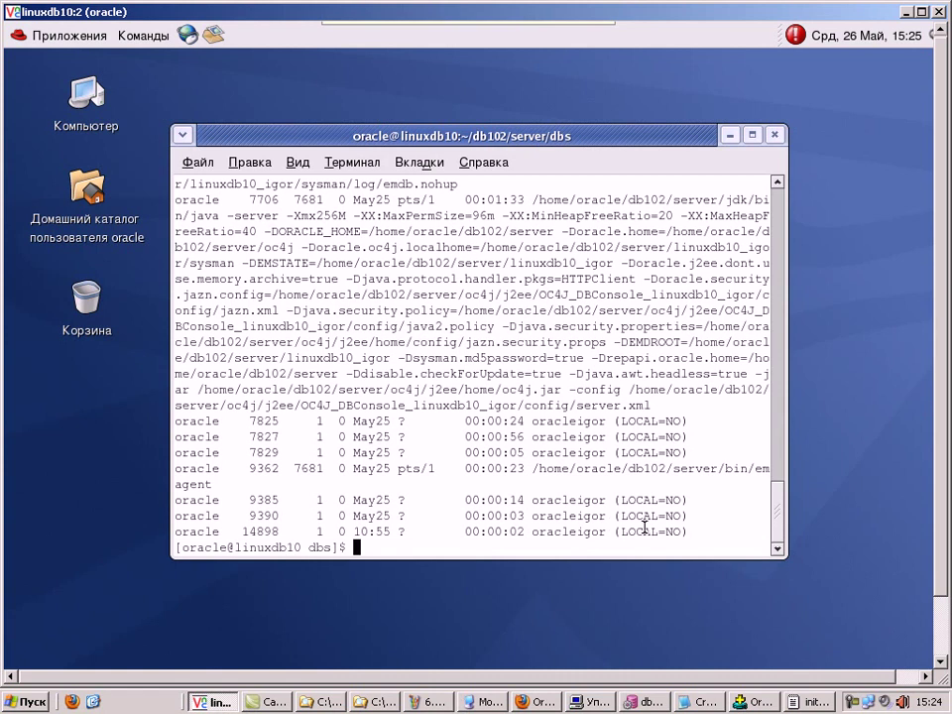
{"action": "left_click_drag", "start_coordinate": [613, 531], "coordinate": [759, 531]}
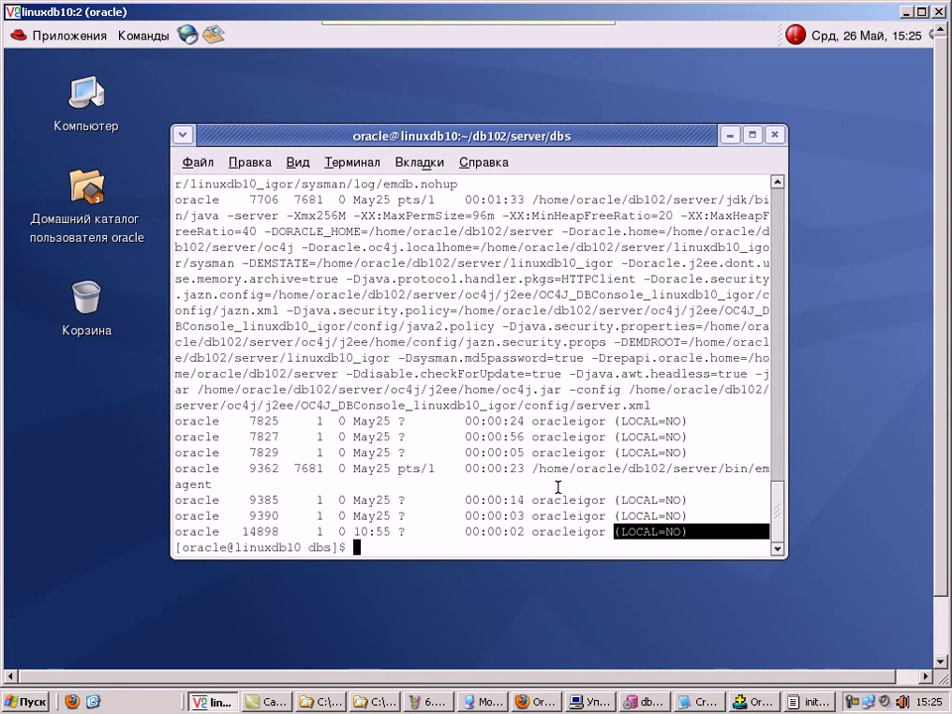
- Minimize the VNC viewer, scroll through the rest of init.ora, and close WordPad
{"action": "left_click", "coordinate": [908, 14]}
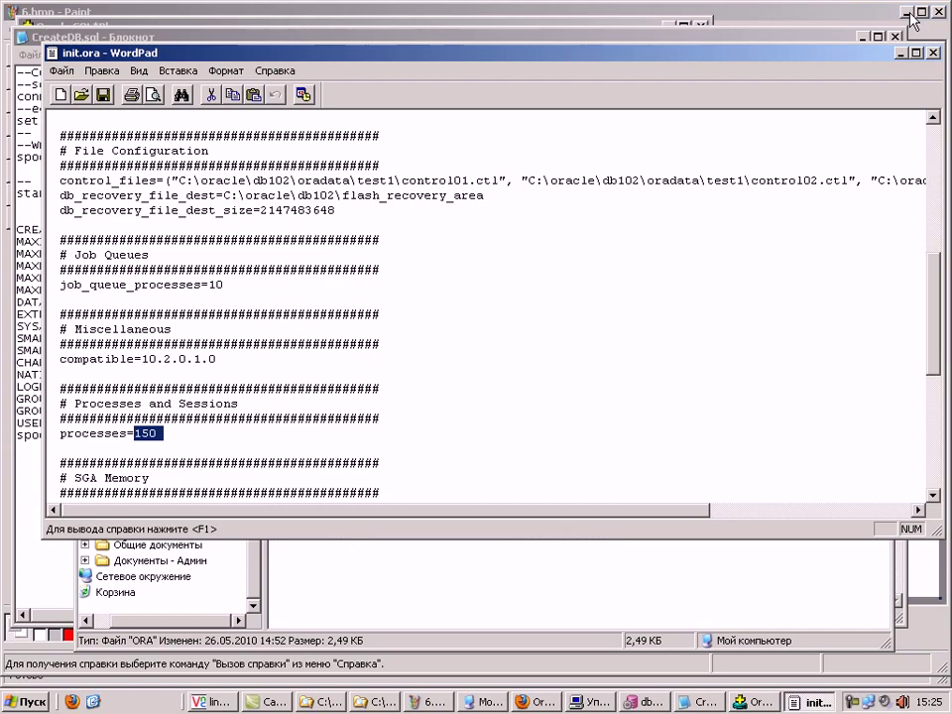
{"action": "scroll", "coordinate": [414, 396], "scroll_direction": "down", "scroll_amount": 2}
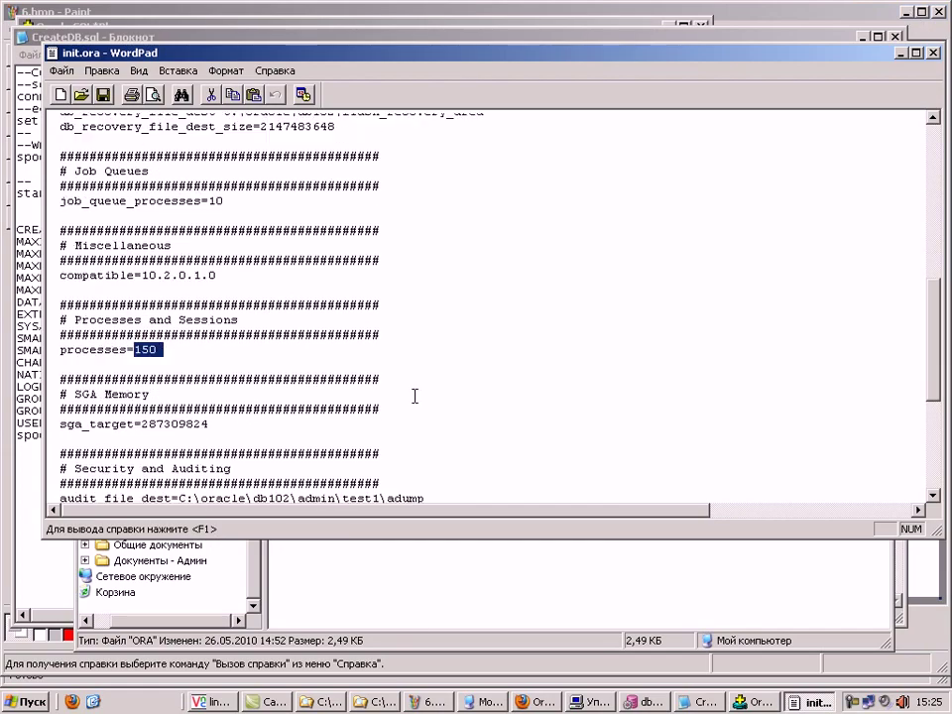
{"action": "scroll", "coordinate": [414, 396], "scroll_direction": "down", "scroll_amount": 5}
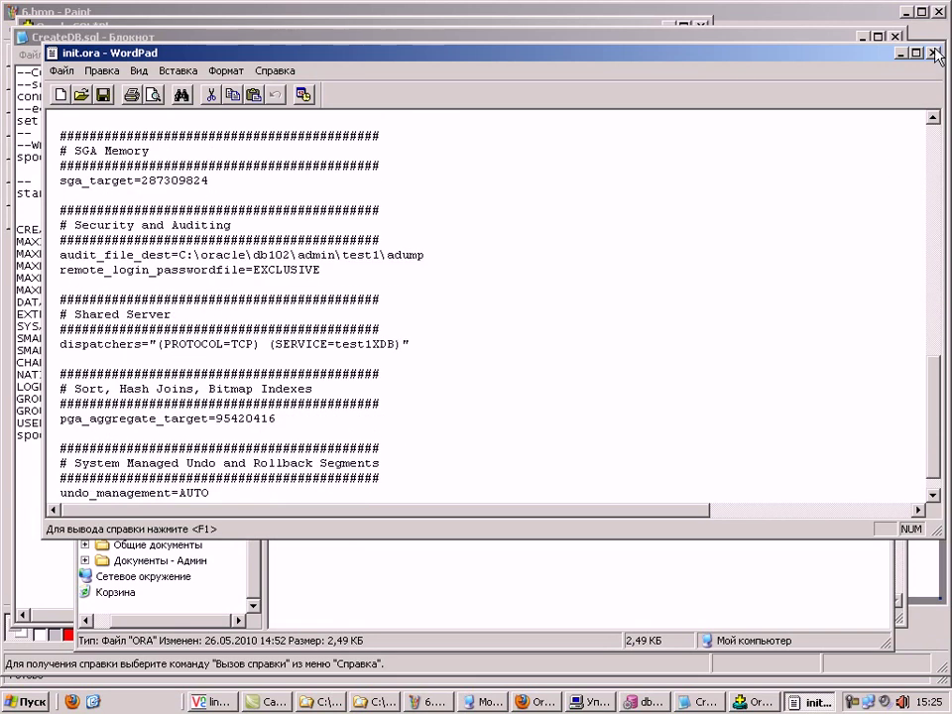
{"action": "left_click", "coordinate": [933, 53]}
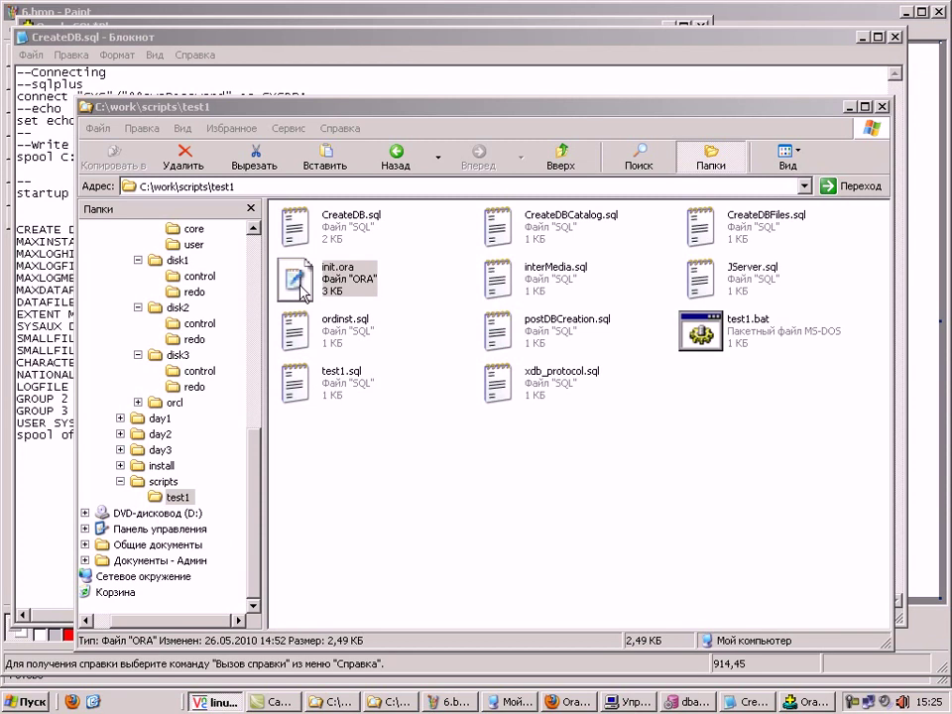
- Close the duplicate CreateDB.sql Notepad window and return to the original below the startup line
{"action": "double_click", "coordinate": [306, 228]}
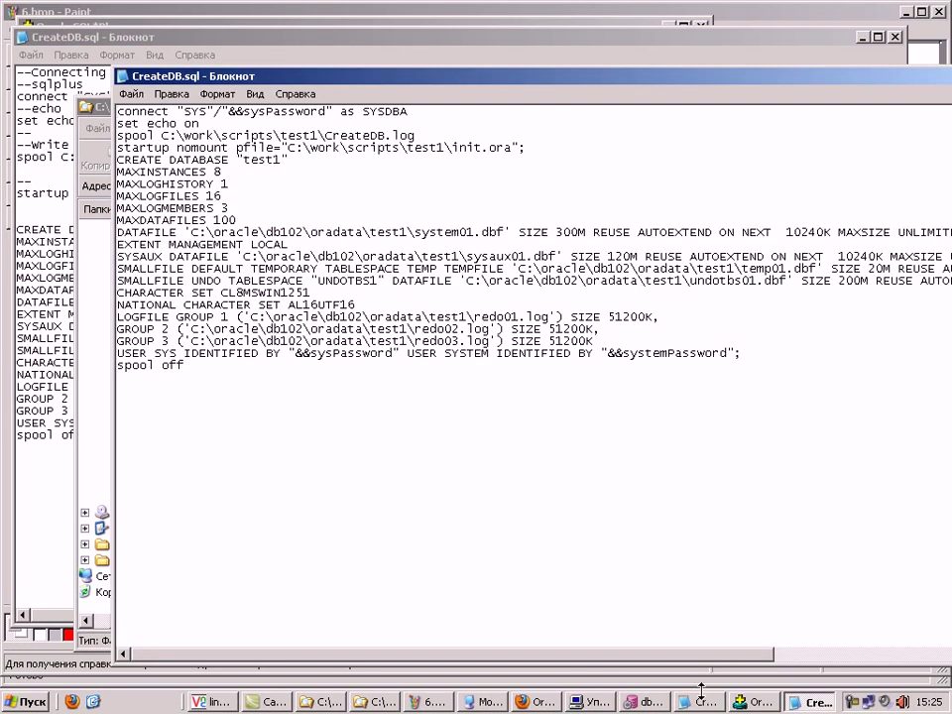
{"action": "left_click", "coordinate": [121, 77]}
{"action": "left_click", "coordinate": [185, 193]}
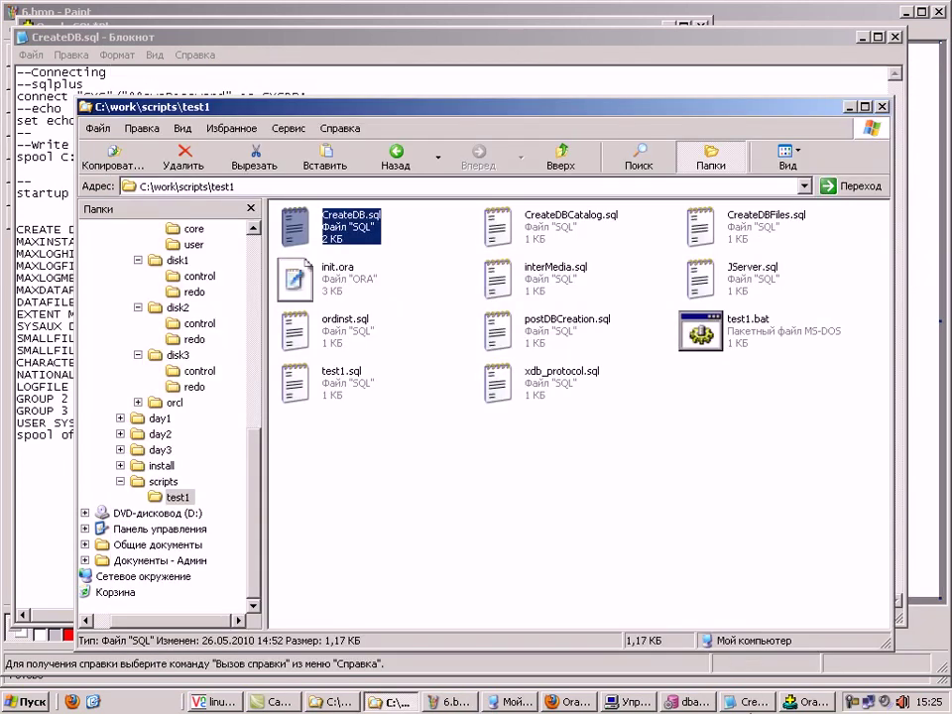
{"action": "left_click", "coordinate": [750, 701]}
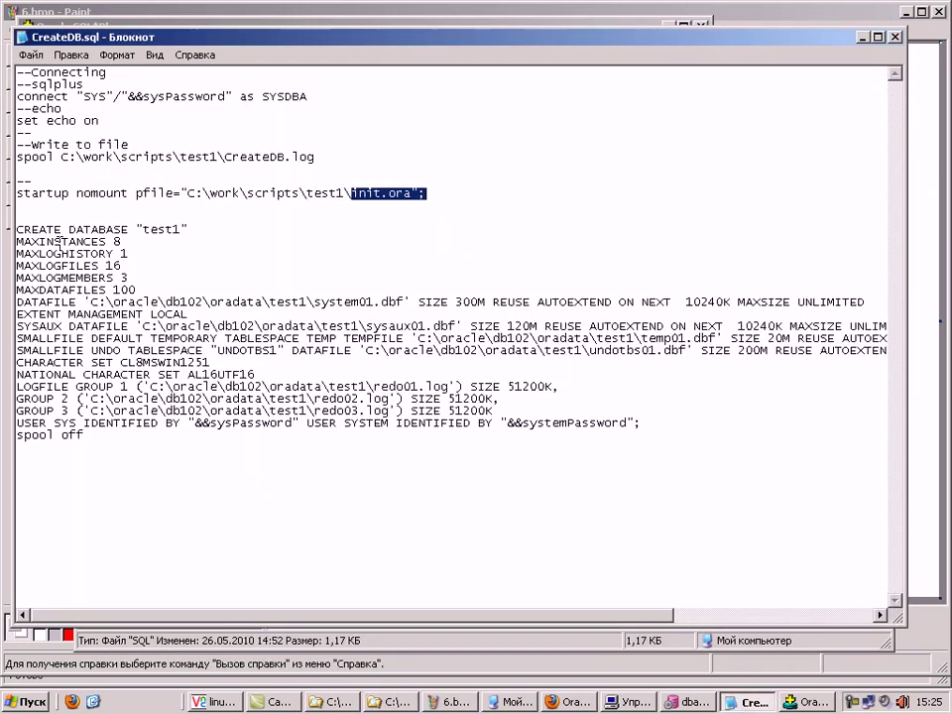
{"action": "left_click", "coordinate": [18, 207]}
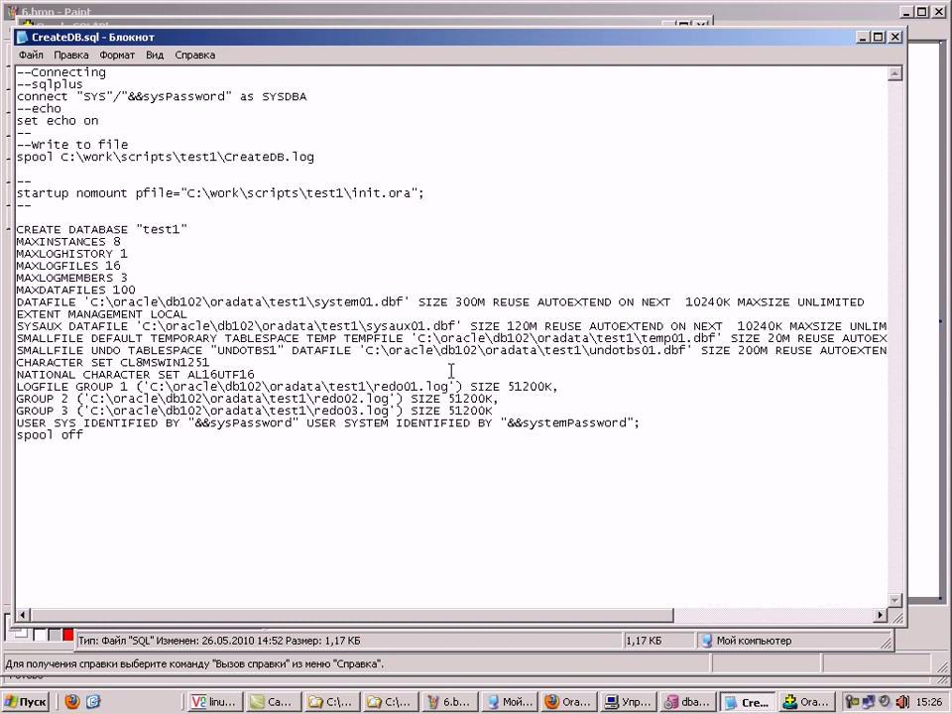
- Add a long dash, equals and brace separator line after startup and paste a copy below USER SYS
{"action": "key", "text": "Return"}
{"action": "key", "text": "Return"}
{"action": "key", "text": "Return"}
{"action": "key", "text": "Return"}
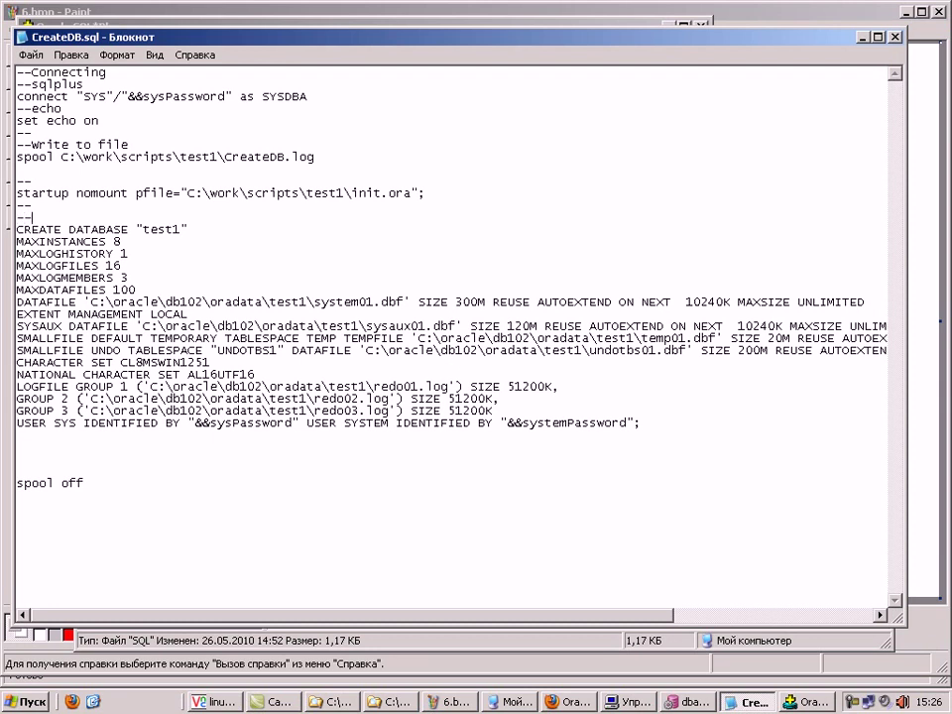
{"action": "type", "text": "------========================"}
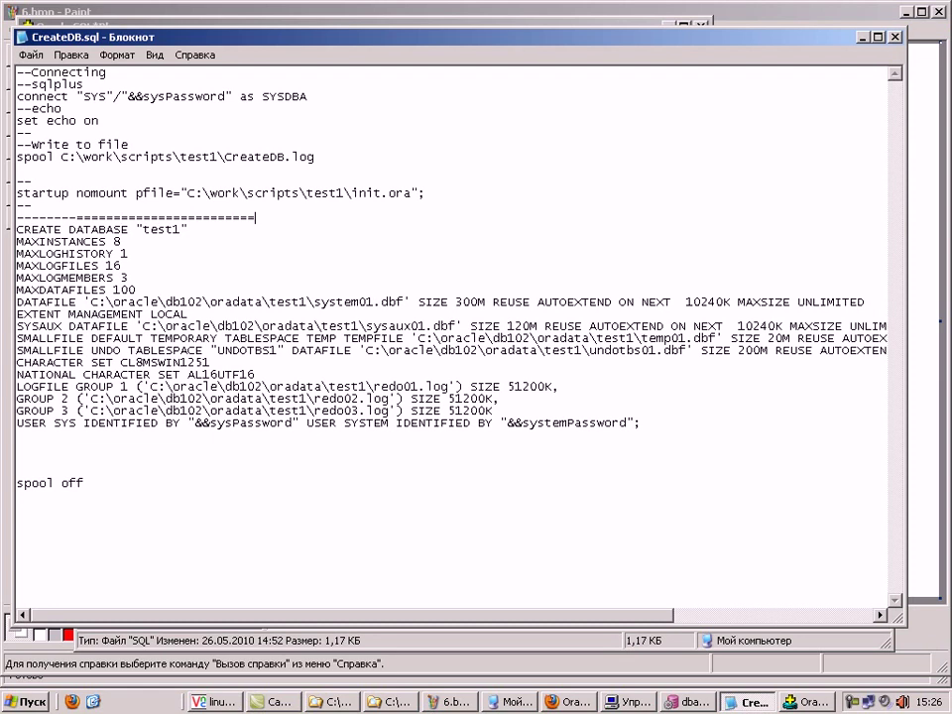
{"action": "type", "text": ">>>>>>>>>>>>>>>>>"}
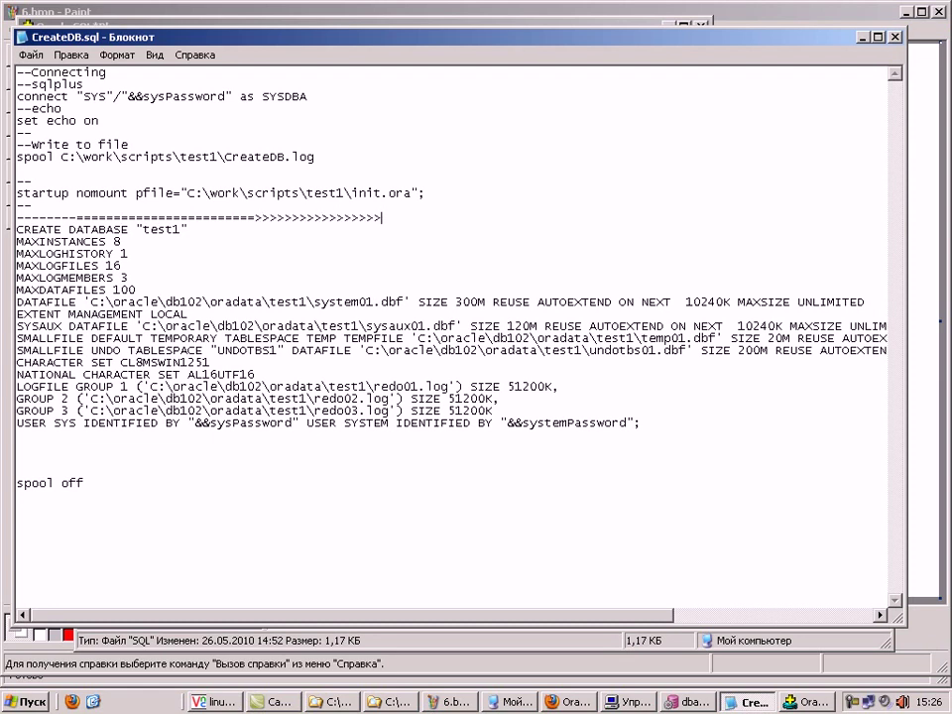
{"action": "type", "text": "}}}}}}}}}}}}}}}}}"}
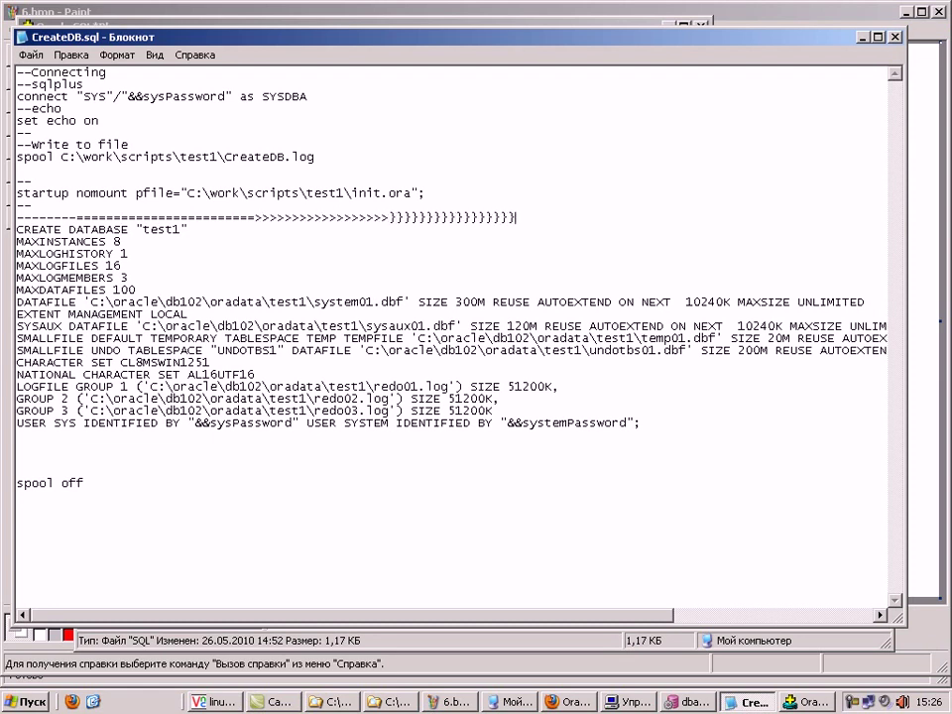
{"action": "key", "text": "shift+Home"}
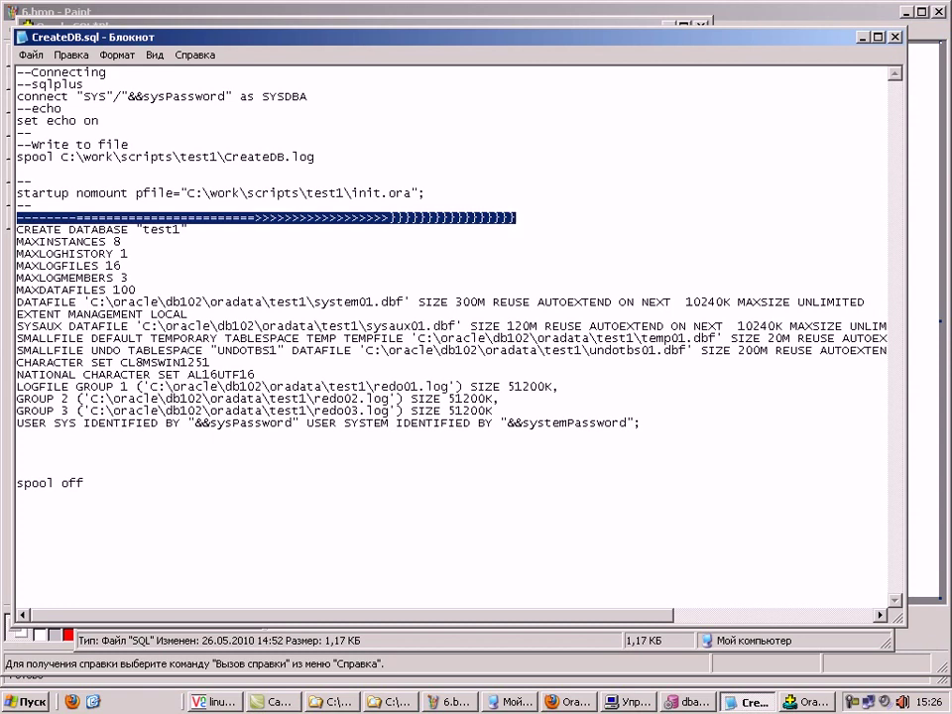
{"action": "key", "text": "Down"}
{"action": "key", "text": "Down"}
{"action": "key", "text": "Down"}
{"action": "key", "text": "Down"}
{"action": "key", "text": "Down"}
{"action": "key", "text": "Down"}
{"action": "key", "text": "Down"}
{"action": "key", "text": "Down"}
{"action": "key", "text": "Down"}
{"action": "key", "text": "Down"}
{"action": "key", "text": "Down"}
{"action": "key", "text": "Down"}
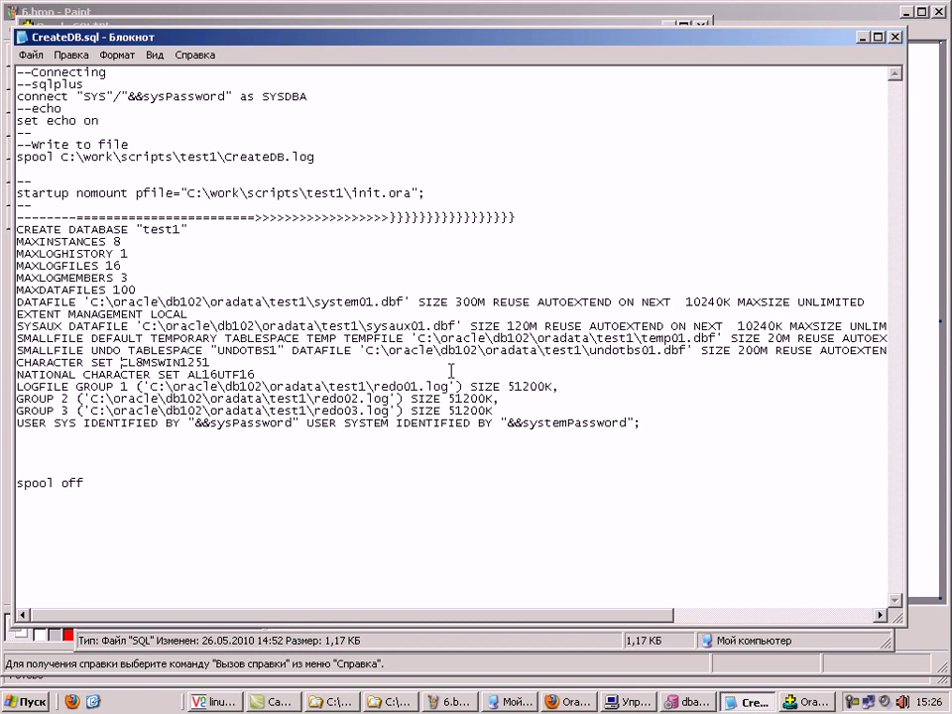
{"action": "key", "text": "Down"}
{"action": "key", "text": "Down"}
{"action": "key", "text": "Down"}
{"action": "key", "text": "Down"}
{"action": "key", "text": "Down"}
{"action": "key", "text": "Down"}
{"action": "key", "text": "Down"}
{"action": "type", "text": "-------==========================>>>>>>>>>>>>>>>>>>}}}}}}}}}}}}}}}}}"}
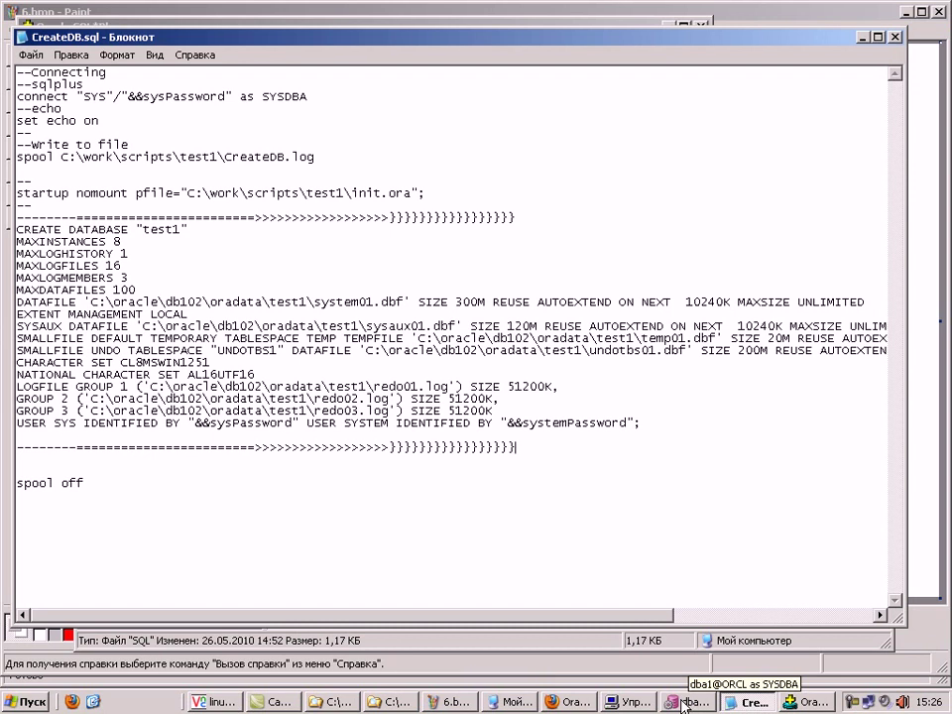
- In SQL*Plus, run 'connect sys as sysdba' with the SYS password
{"action": "left_click", "coordinate": [809, 702]}
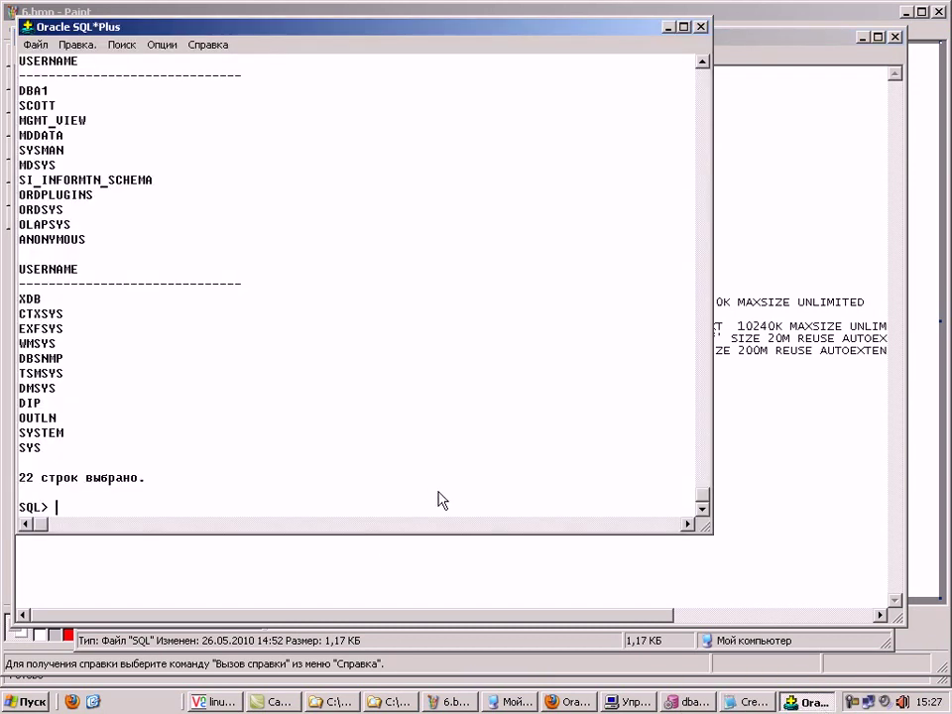
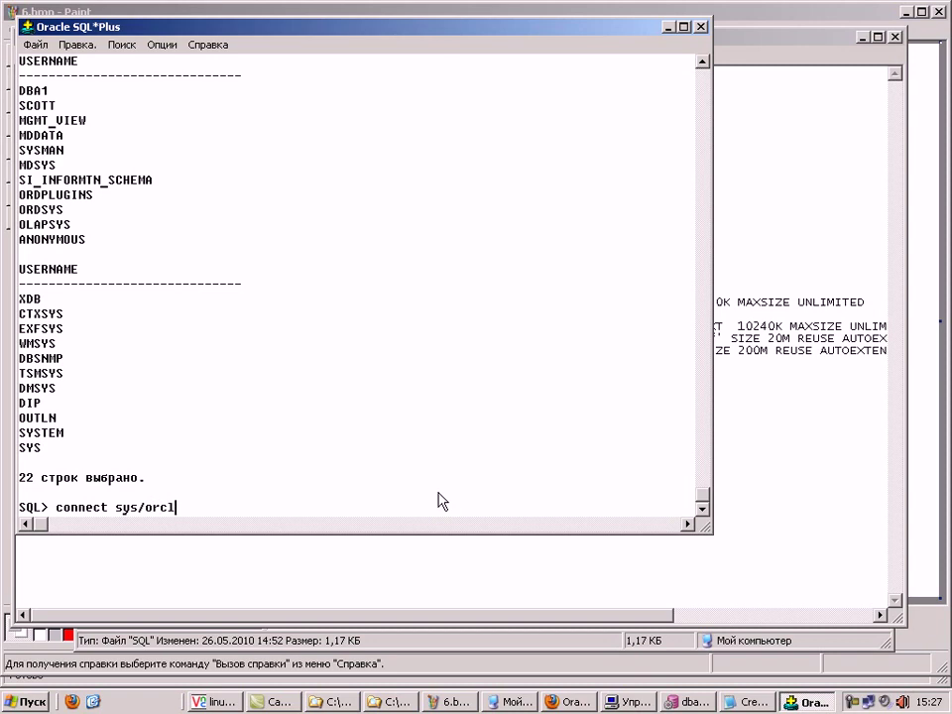
{"action": "type", "text": " as sysdba"}
{"action": "key", "text": "Return"}
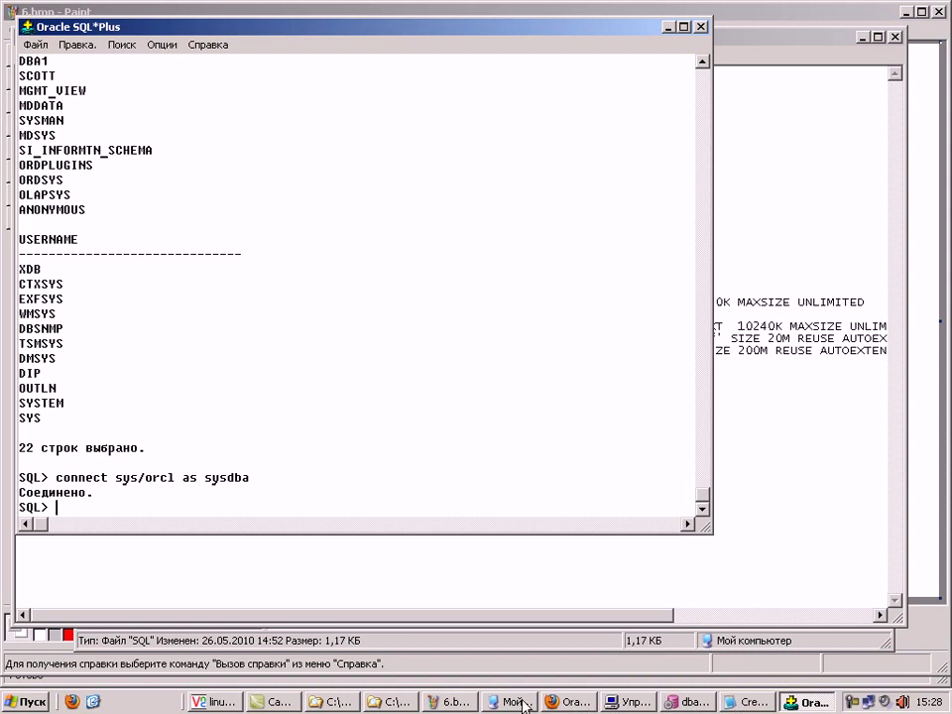
- Open test1.bat from the test1 scripts folder in Notepad for editing
{"action": "left_click", "coordinate": [395, 702]}
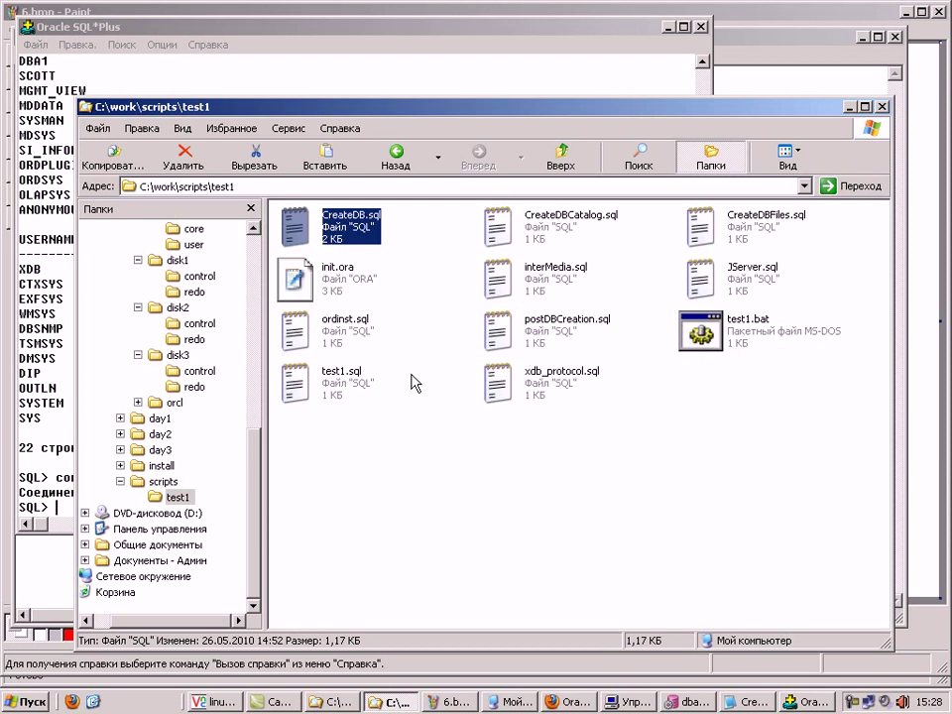
{"action": "left_click", "coordinate": [298, 382]}
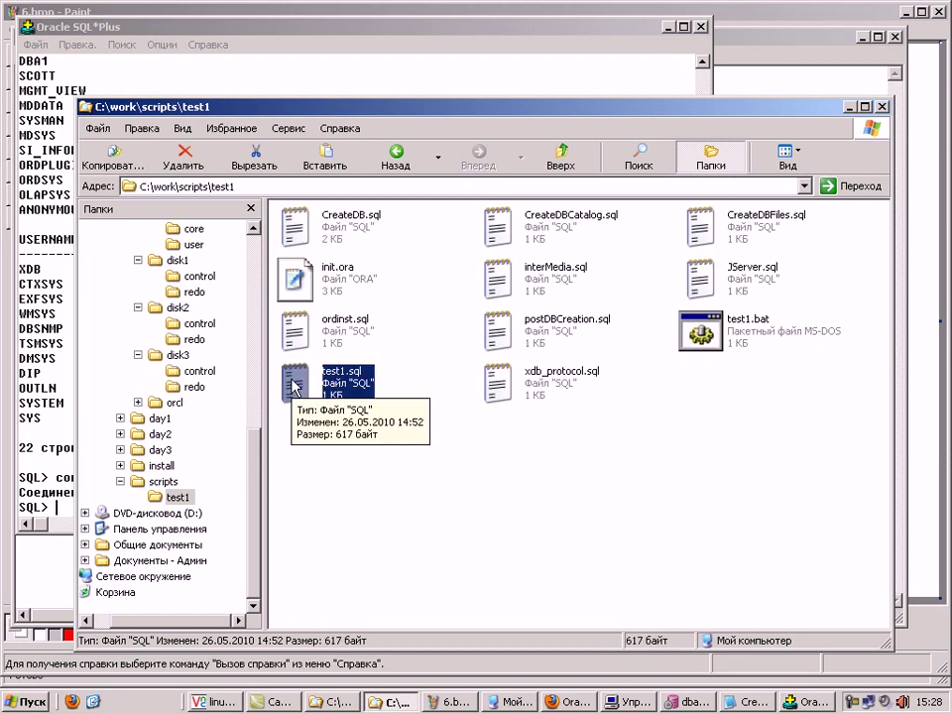
{"action": "right_click", "coordinate": [691, 327]}
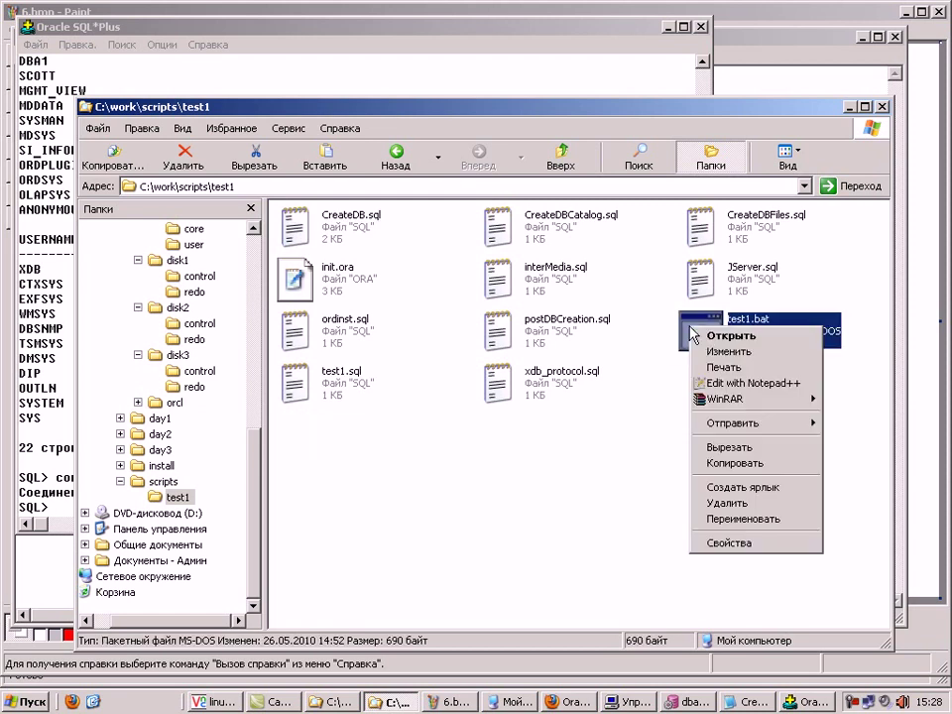
{"action": "left_click", "coordinate": [763, 351]}
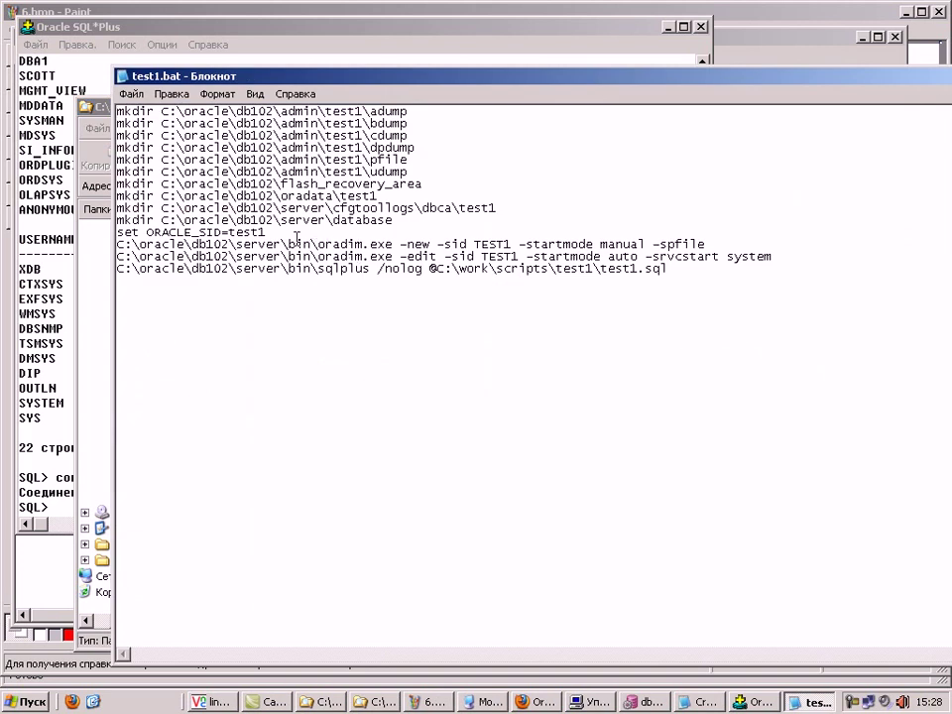
- Select the ORACLE_SID value test1 in test1.bat
{"action": "left_click", "coordinate": [117, 230]}
{"action": "key", "text": "End"}
{"action": "double_click", "coordinate": [228, 231]}
{"action": "key", "text": "Right"}
{"action": "key", "text": "shift+Left"}
{"action": "key", "text": "shift+Left"}
{"action": "key", "text": "shift+Left"}
{"action": "key", "text": "shift+Left"}
{"action": "key", "text": "shift+Left"}
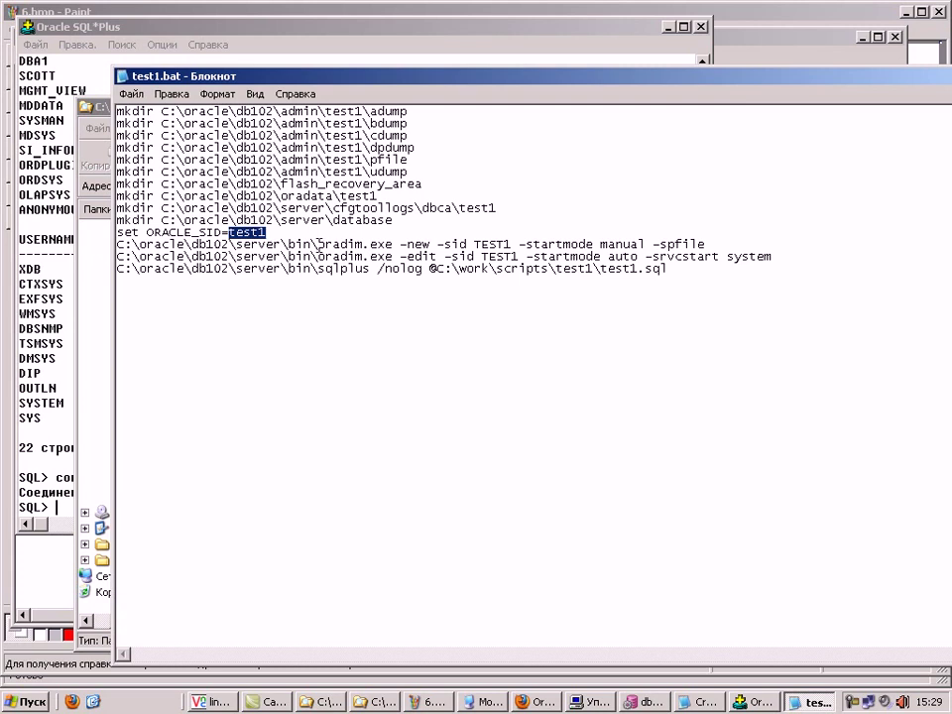
- Highlight the oradim -new and -edit commands and the test1.sql name, then return to SQL*Plus
{"action": "left_click_drag", "start_coordinate": [318, 243], "coordinate": [726, 241]}
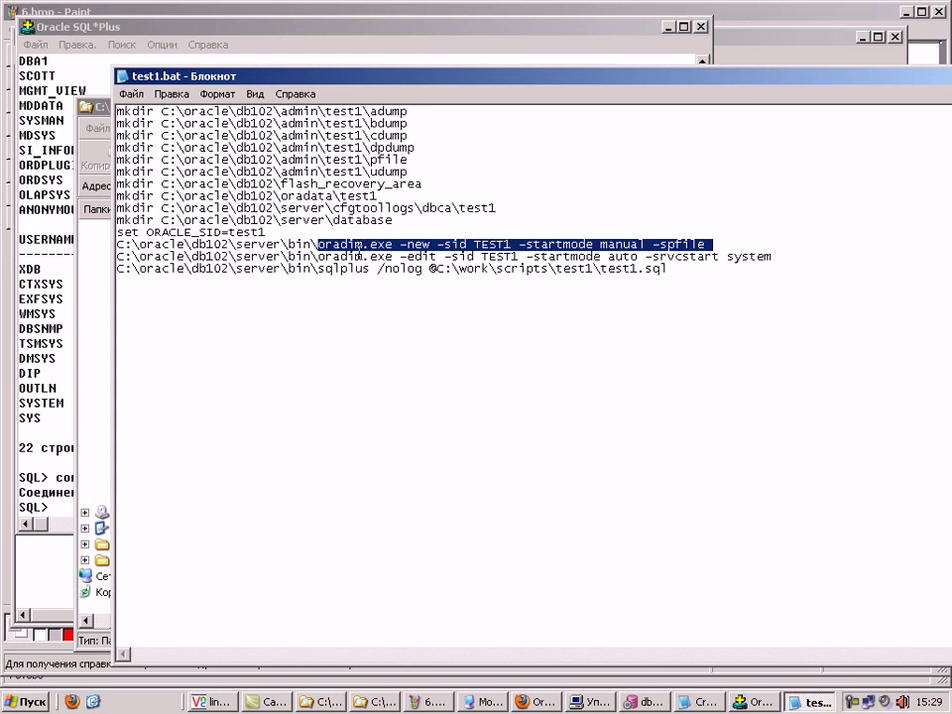
{"action": "left_click_drag", "start_coordinate": [414, 256], "coordinate": [421, 256]}
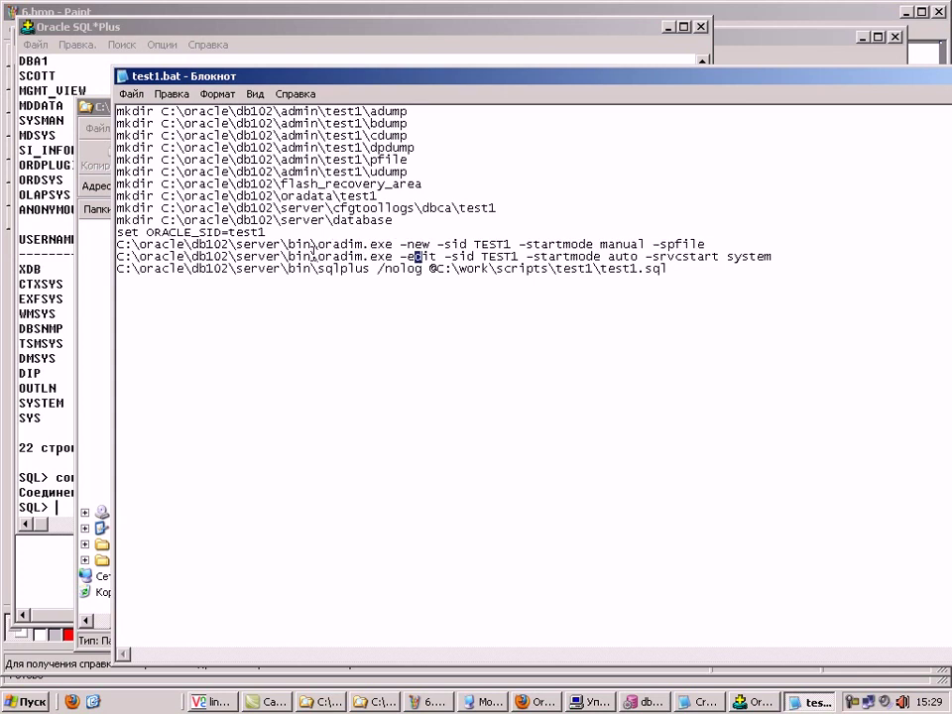
{"action": "left_click_drag", "start_coordinate": [318, 256], "coordinate": [780, 255]}
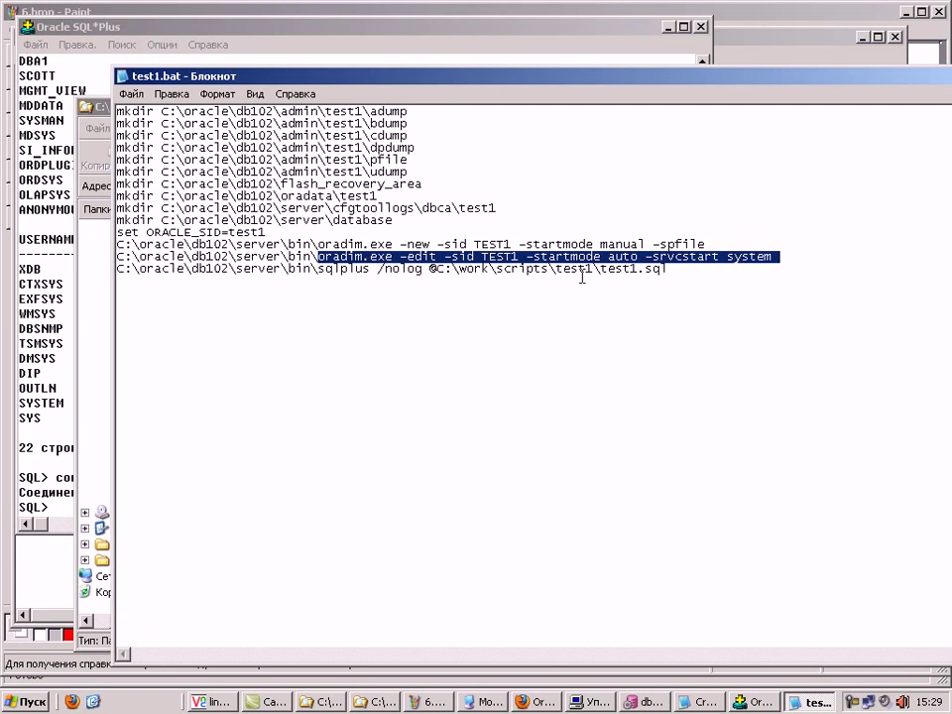
{"action": "double_click", "coordinate": [618, 269]}
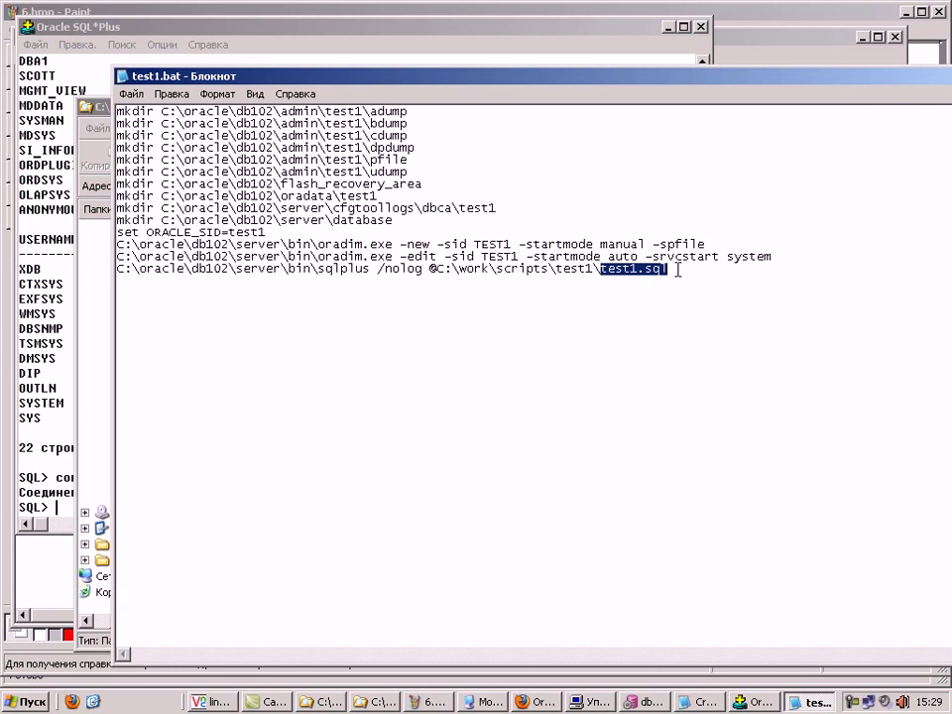
{"action": "left_click", "coordinate": [291, 31]}
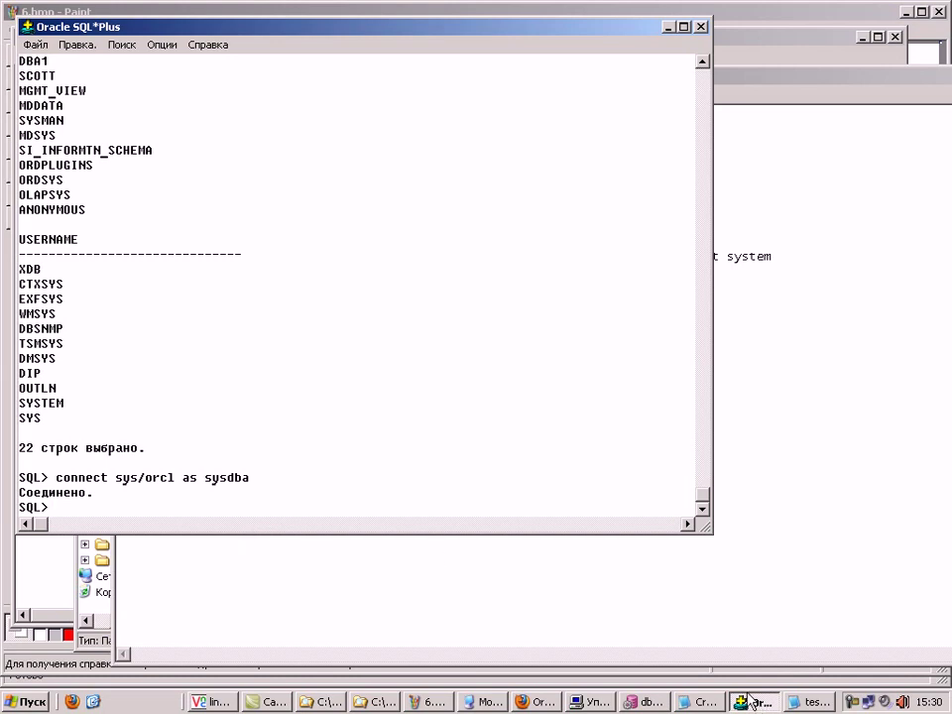
- Close the test1.bat Notepad window
{"action": "left_click", "coordinate": [808, 701]}
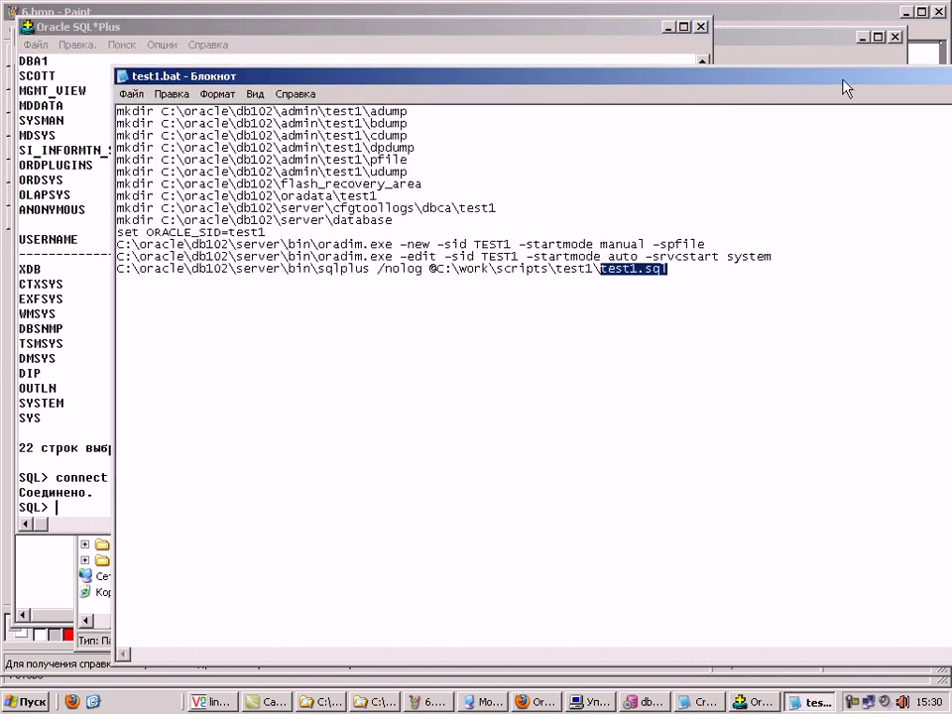
{"action": "left_click_drag", "start_coordinate": [843, 89], "coordinate": [733, 36]}
{"action": "left_click", "coordinate": [904, 28]}
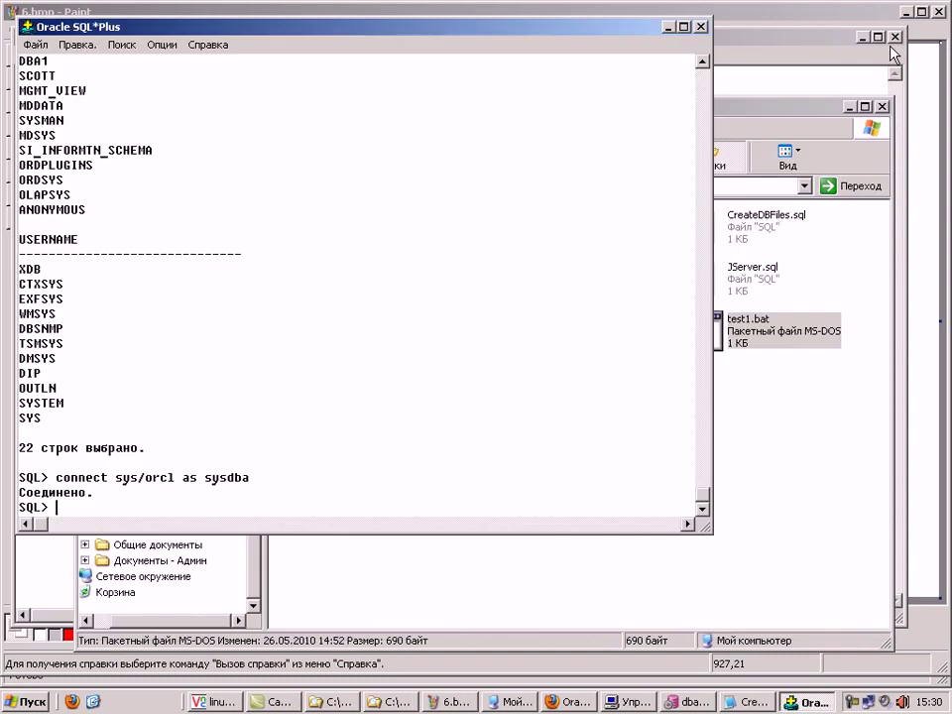
- Review the SYSTEM, SYSAUX, TEMP and UNDOTBS1 file paths in CreateDB.sql, then close it
{"action": "left_click", "coordinate": [742, 702]}
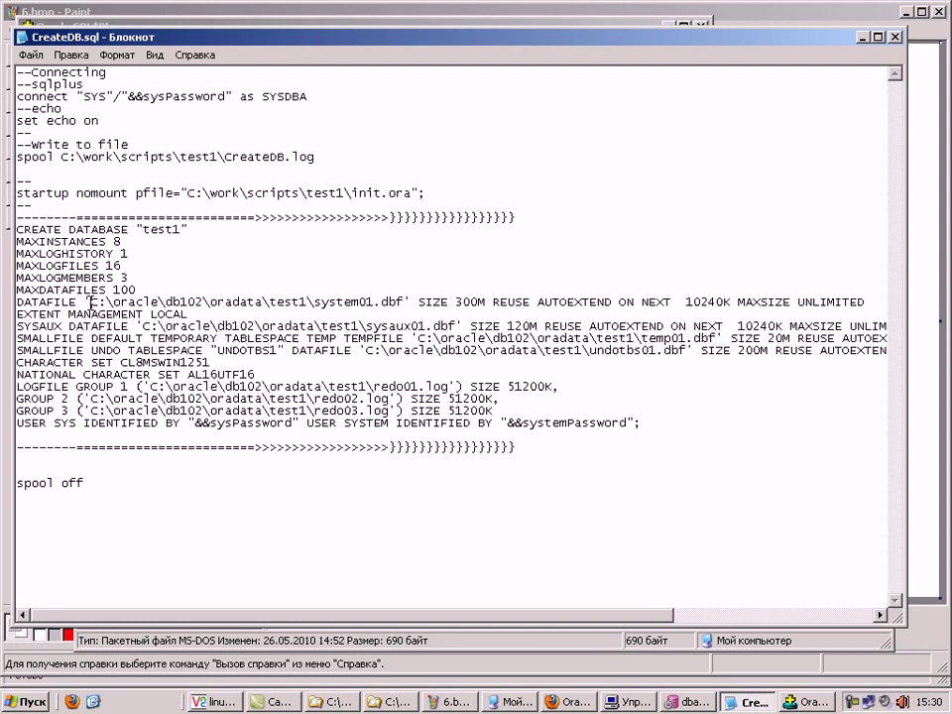
{"action": "left_click_drag", "start_coordinate": [90, 302], "coordinate": [401, 297]}
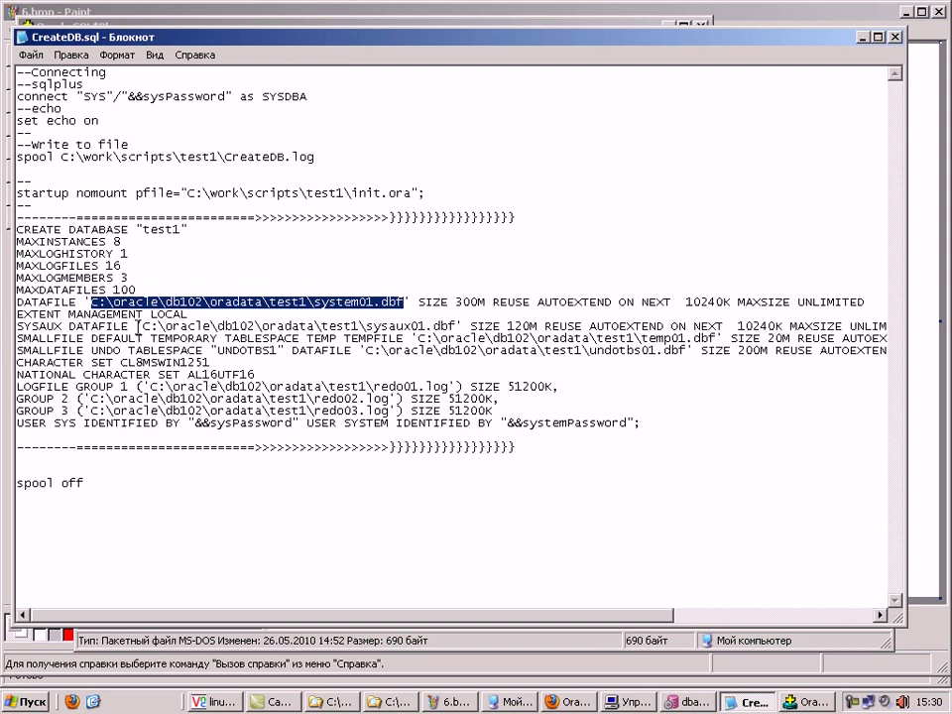
{"action": "left_click_drag", "start_coordinate": [146, 325], "coordinate": [455, 324]}
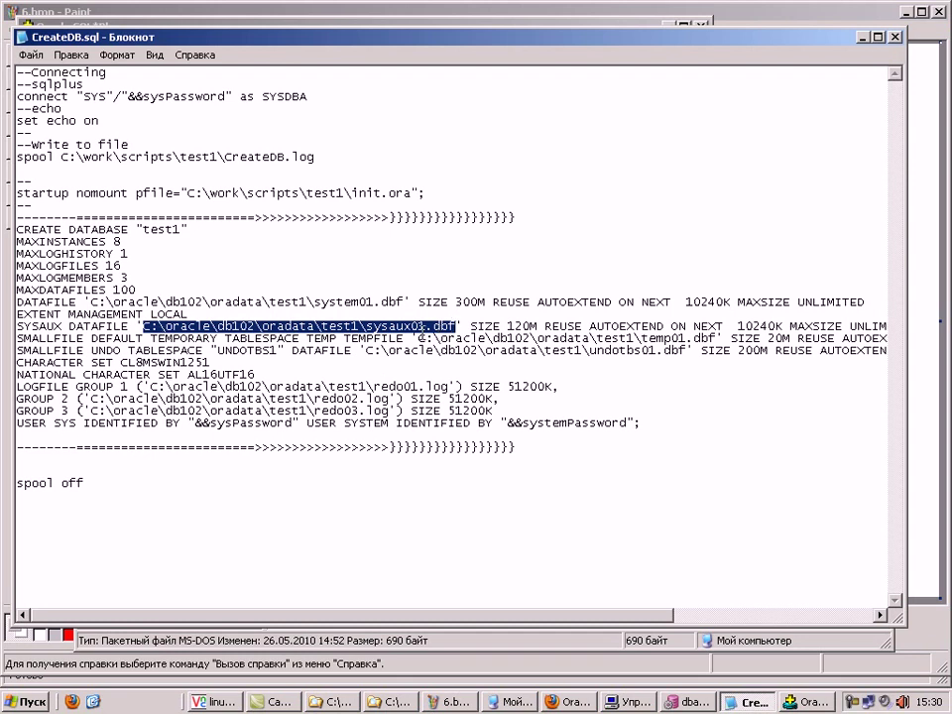
{"action": "left_click", "coordinate": [421, 338]}
{"action": "left_click_drag", "start_coordinate": [420, 338], "coordinate": [717, 333]}
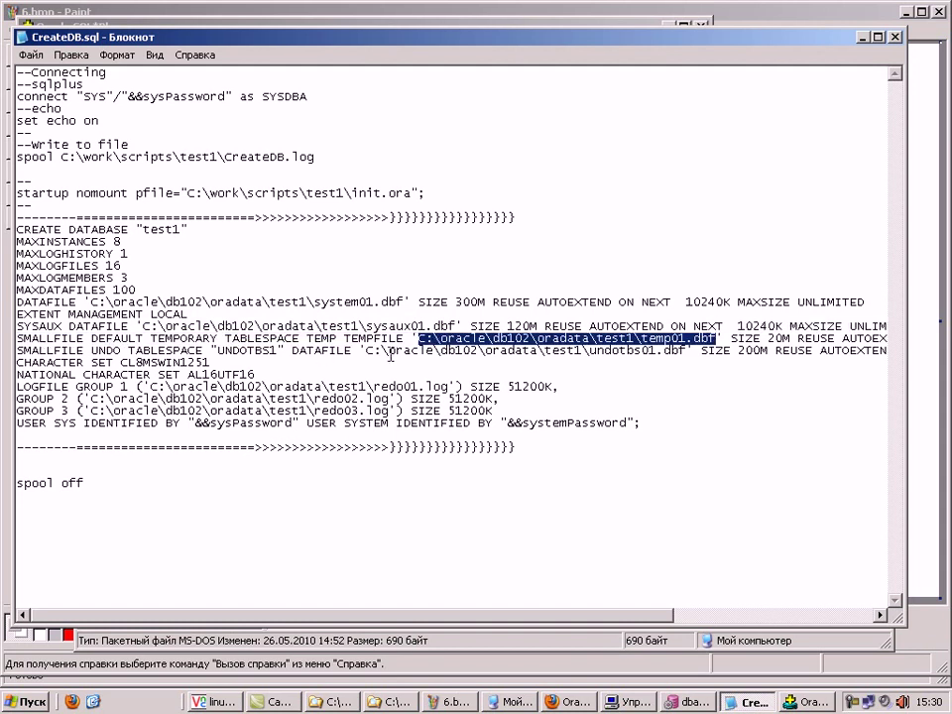
{"action": "left_click_drag", "start_coordinate": [366, 350], "coordinate": [687, 352]}
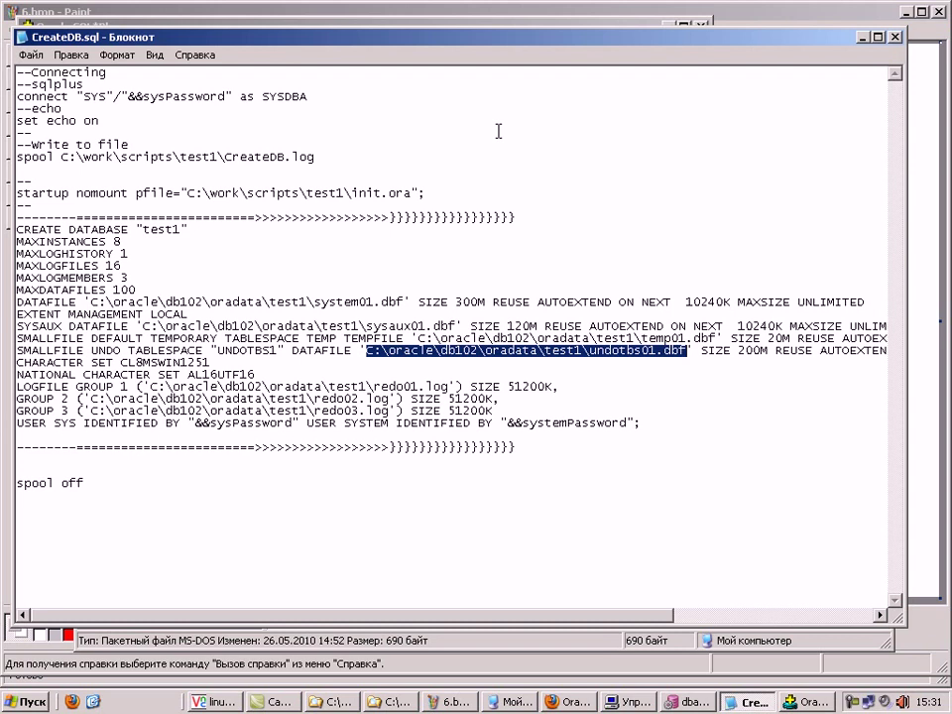
{"action": "left_click", "coordinate": [895, 40]}
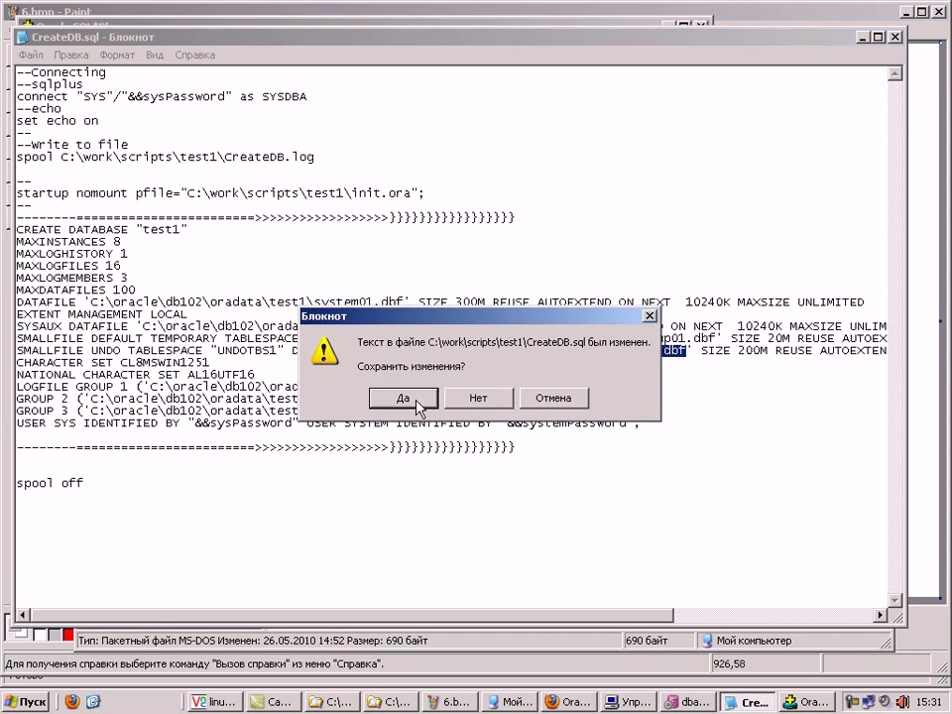
- Save the changes to CreateDB.sql and close SQL*Plus
{"action": "left_click", "coordinate": [402, 397]}
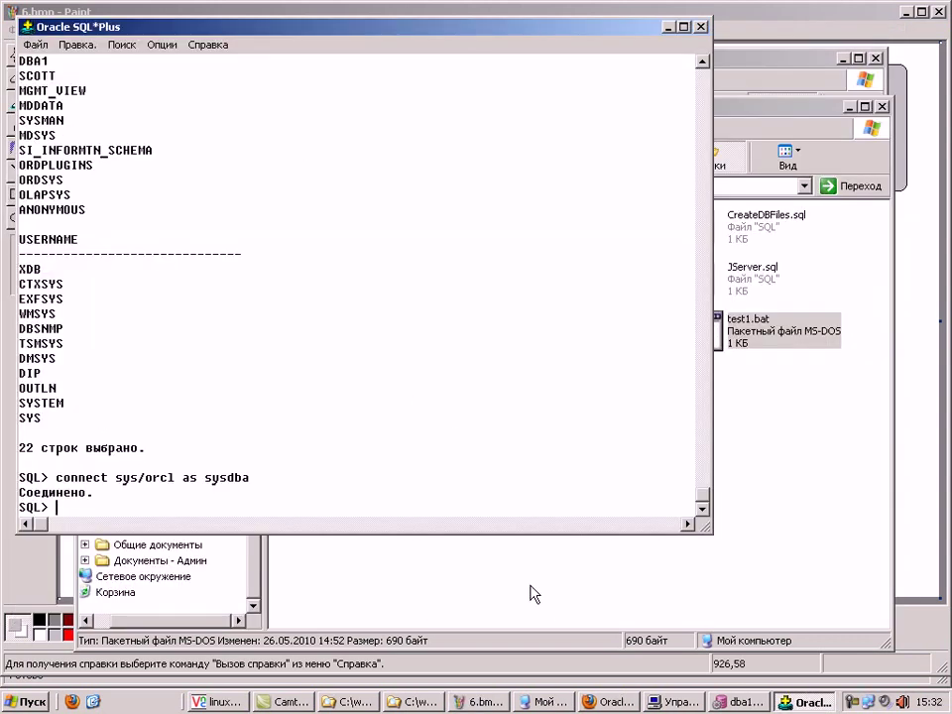
{"action": "left_click", "coordinate": [532, 595]}
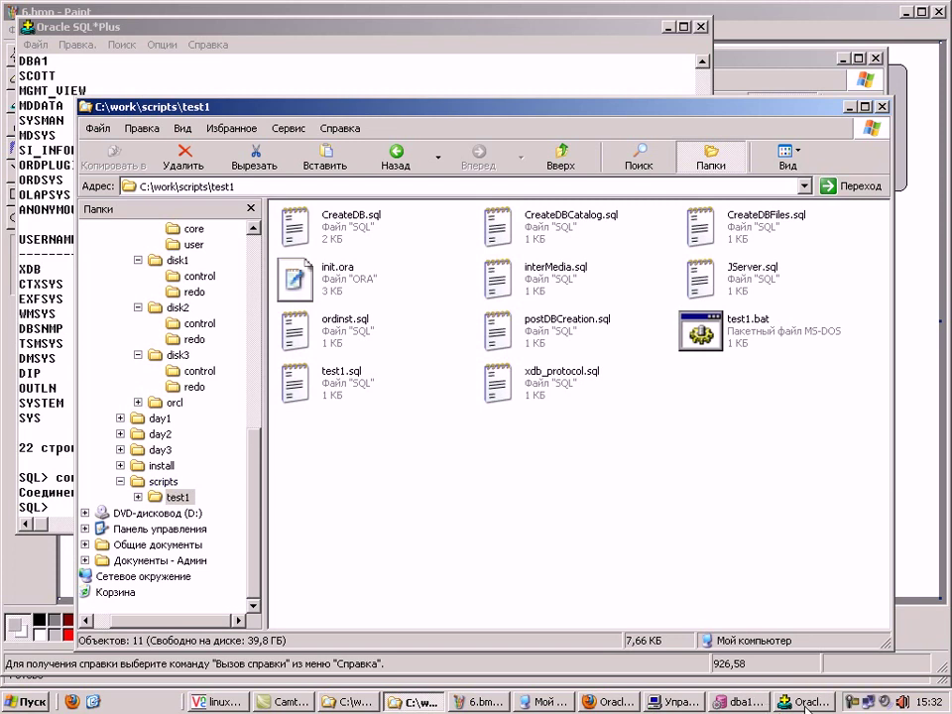
{"action": "right_click", "coordinate": [778, 702]}
{"action": "left_click", "coordinate": [776, 693]}
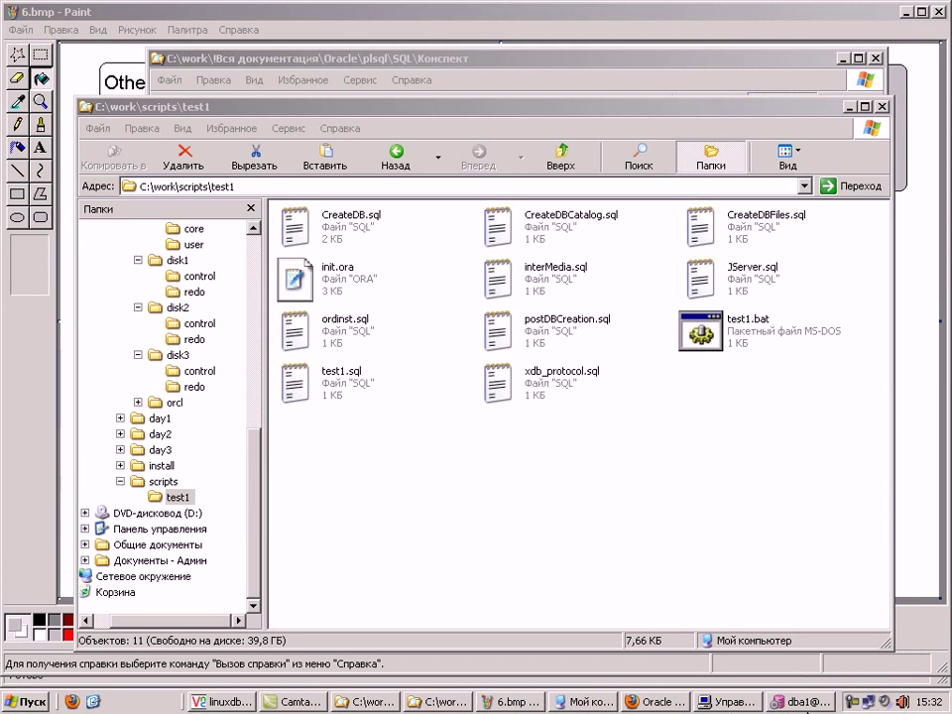
- Save the PL/SQL Developer logfile script as 5.sql and close the program
{"action": "key", "text": "alt+Tab"}
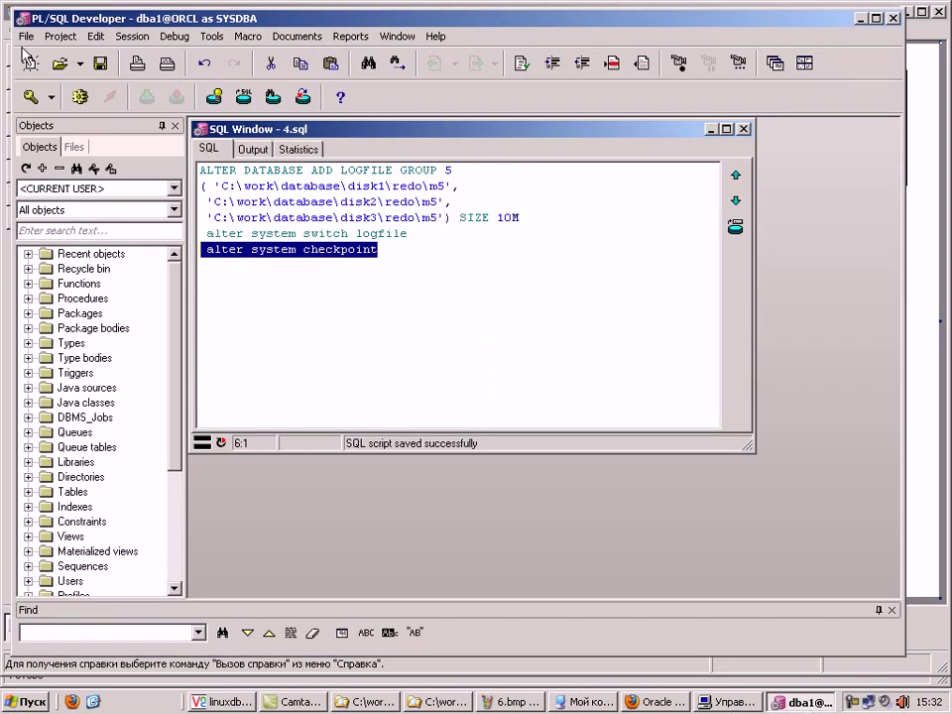
{"action": "left_click", "coordinate": [26, 35]}
{"action": "left_click", "coordinate": [56, 127]}
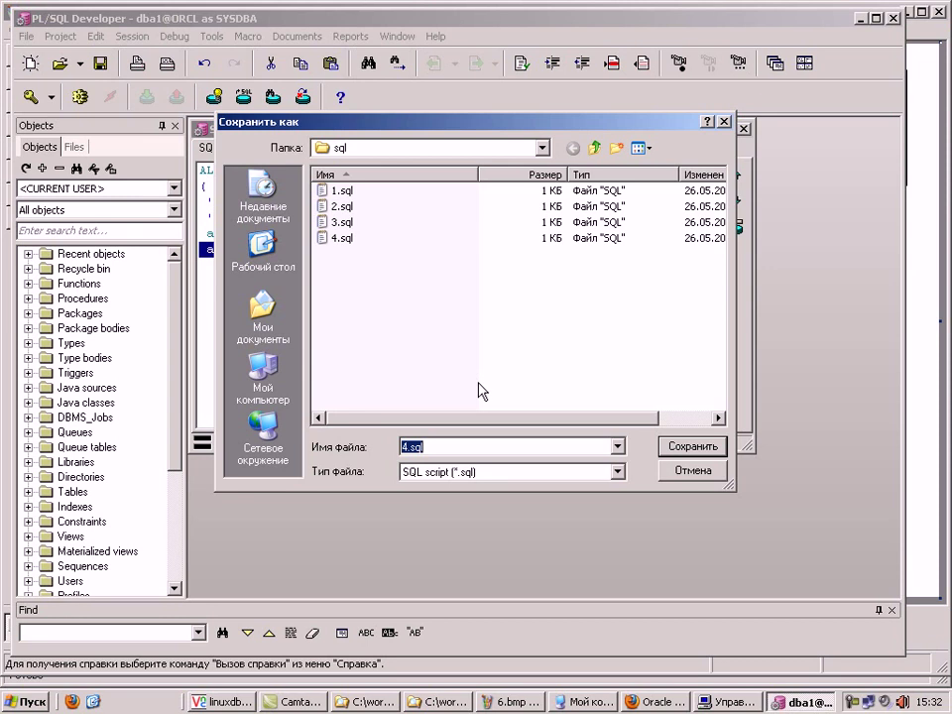
{"action": "type", "text": "5"}
{"action": "left_click", "coordinate": [691, 446]}
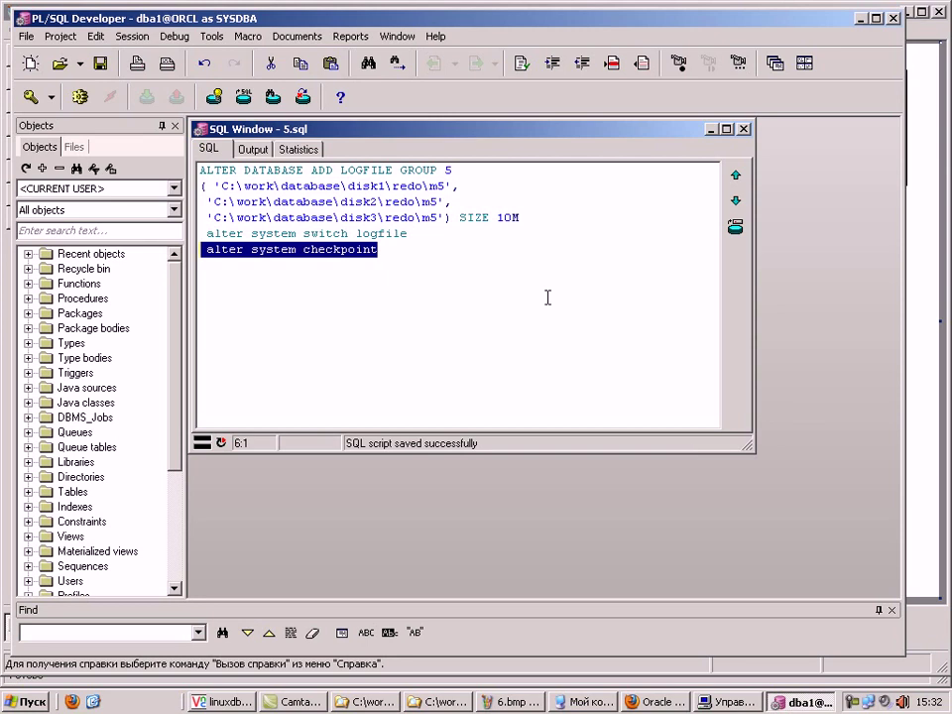
{"action": "left_click", "coordinate": [894, 19]}
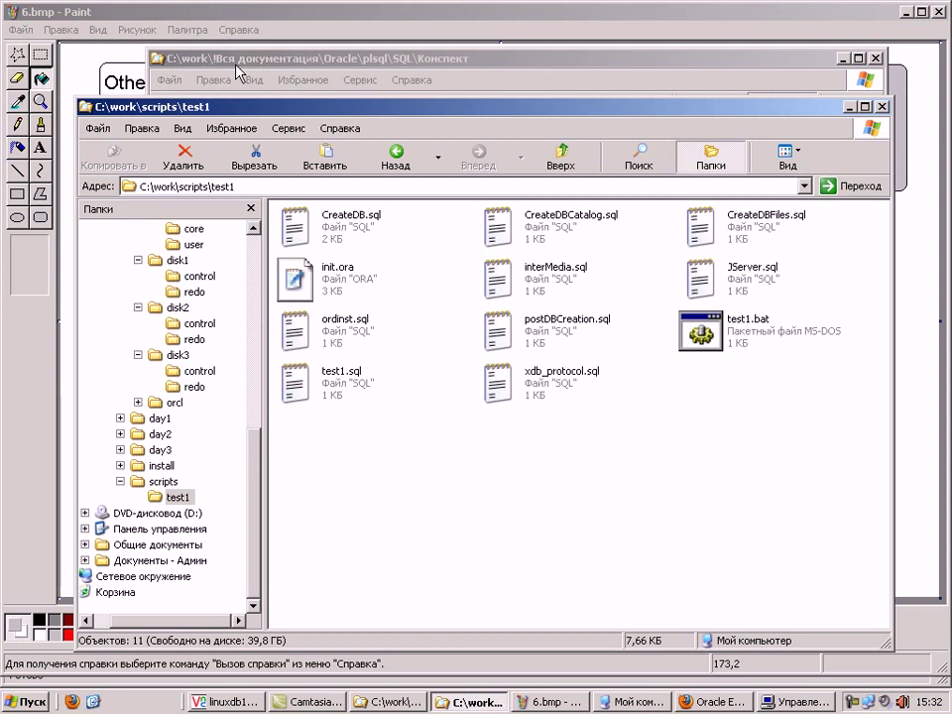
- Launch dbca from the Run dialog
{"action": "left_click", "coordinate": [30, 699]}
{"action": "left_click", "coordinate": [97, 612]}
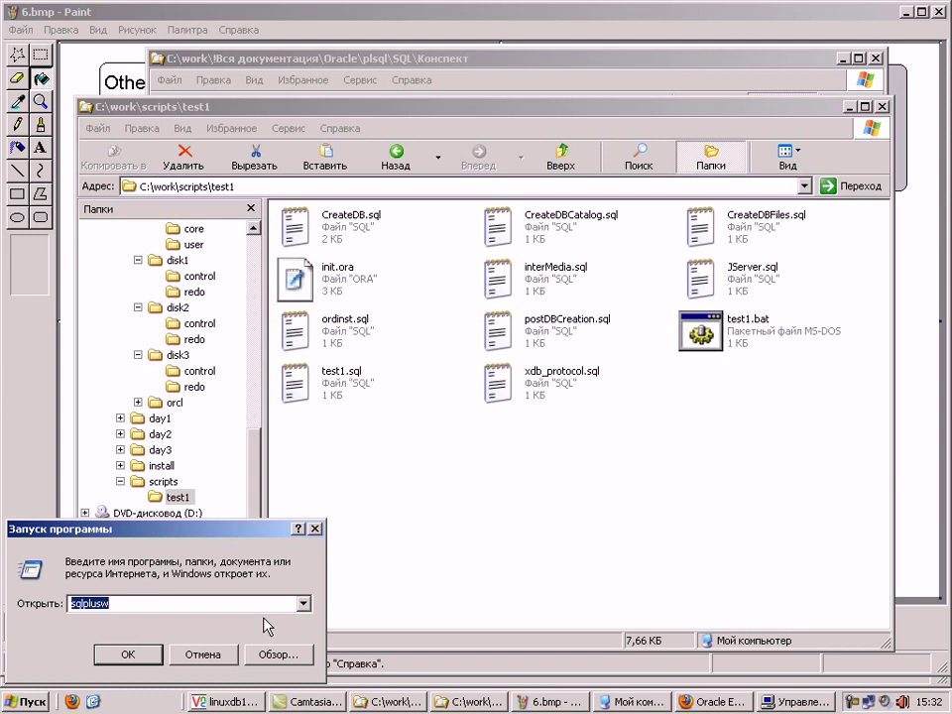
{"action": "type", "text": "dbc"}
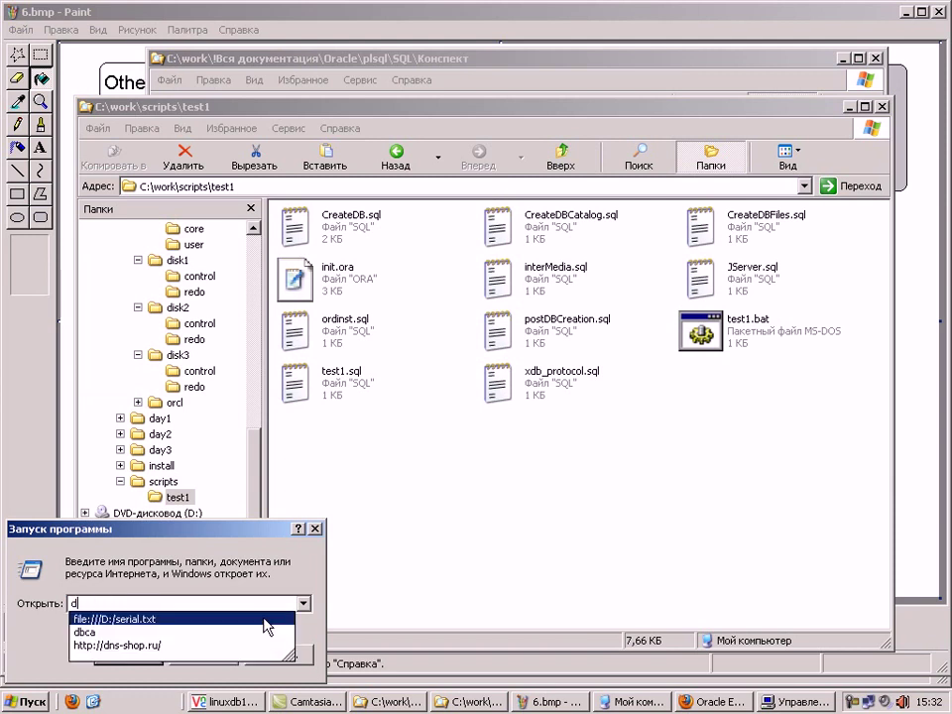
{"action": "left_click", "coordinate": [264, 623]}
{"action": "key", "text": "Return"}
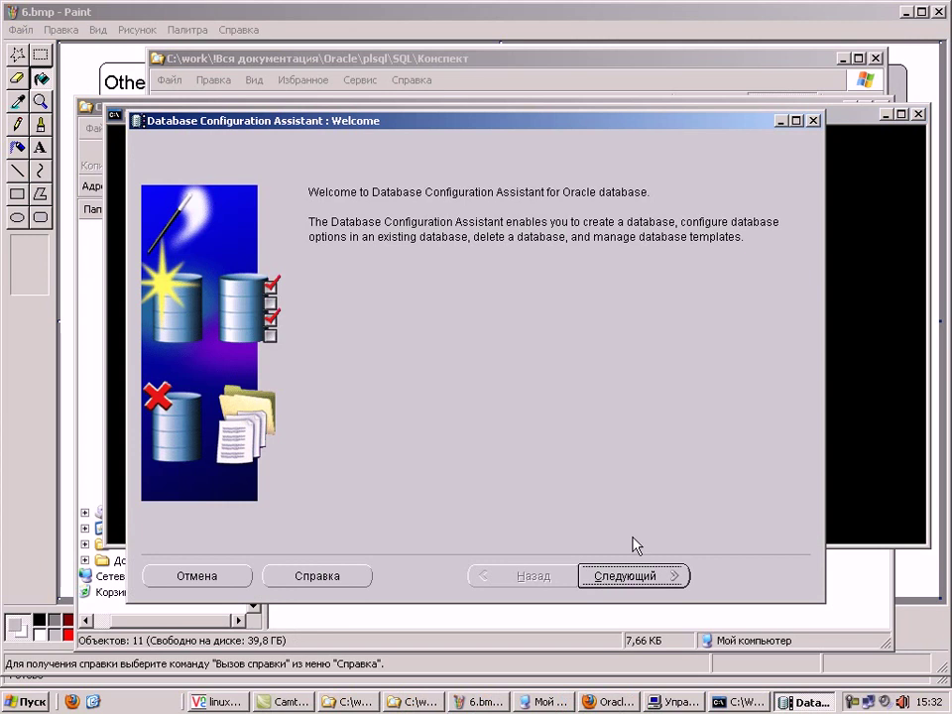
- Choose Create a Database with the Custom Database template and continue to Database Identification
{"action": "left_click", "coordinate": [635, 577]}
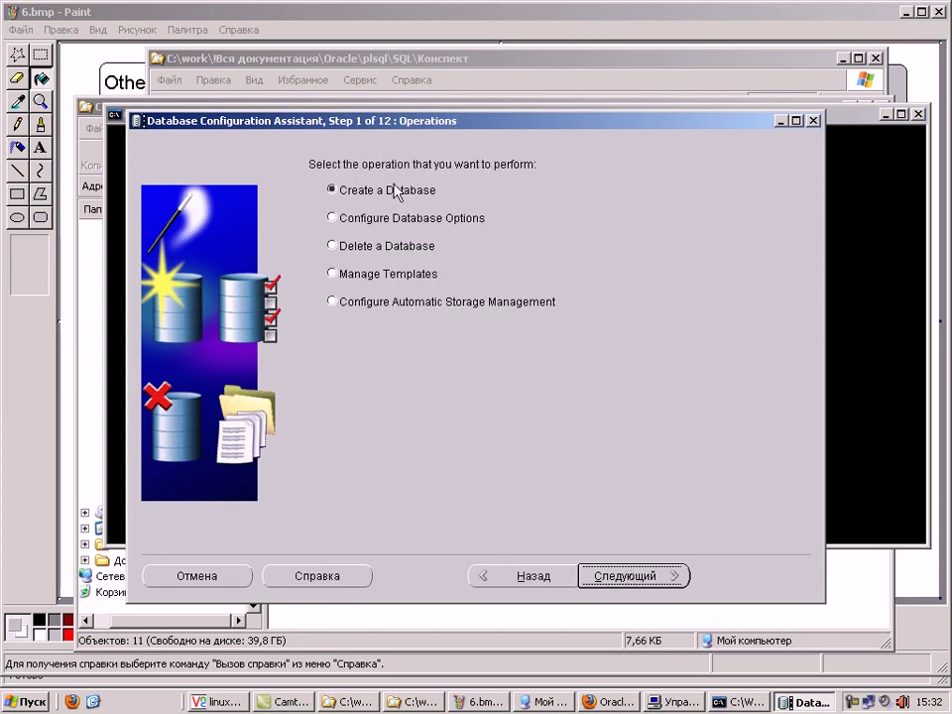
{"action": "left_click", "coordinate": [630, 579]}
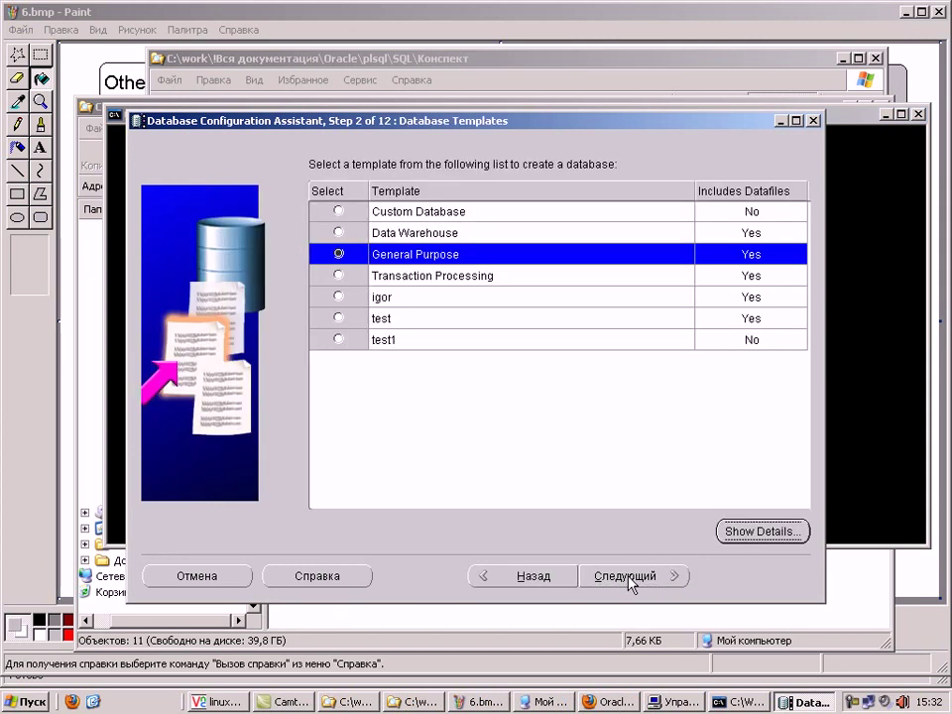
{"action": "left_click", "coordinate": [339, 211]}
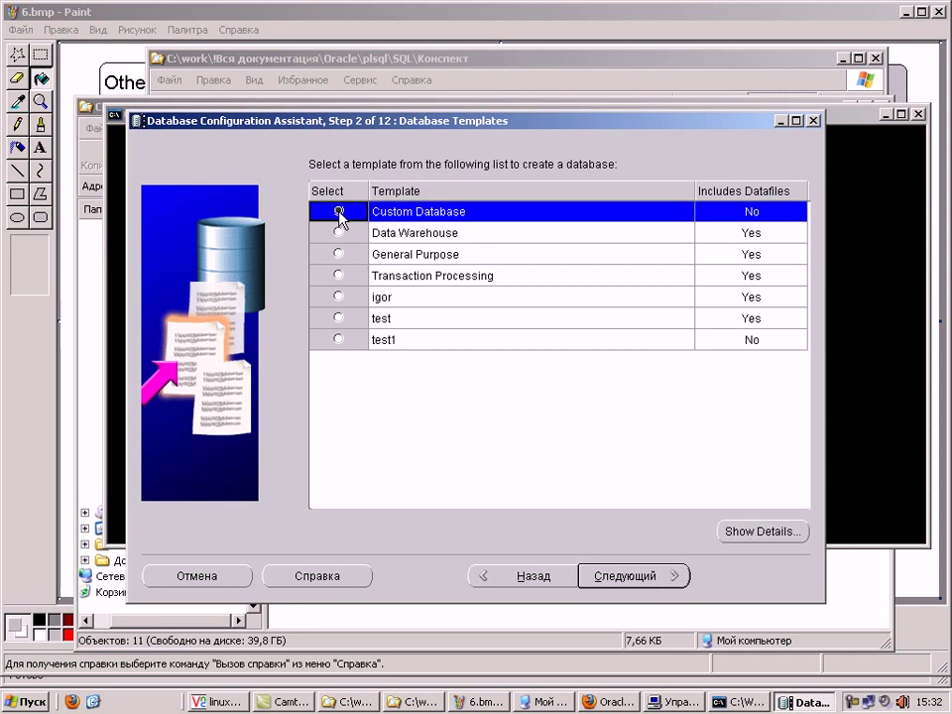
{"action": "left_click", "coordinate": [641, 576]}
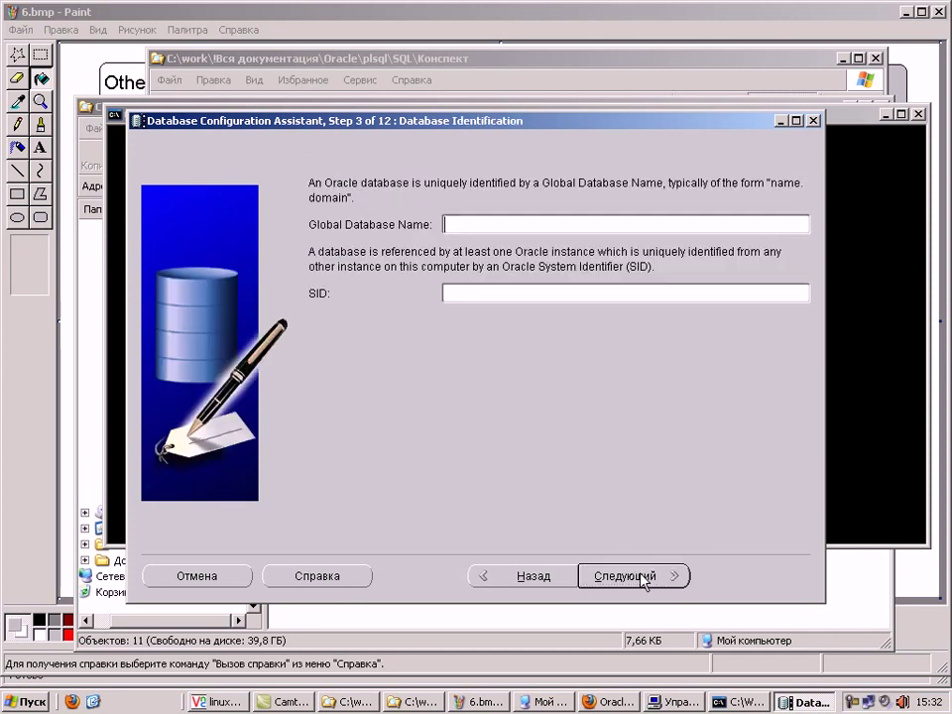
- Name the database fant and turn off Enterprise Manager configuration
{"action": "left_click", "coordinate": [510, 220]}
{"action": "type", "text": "f"}
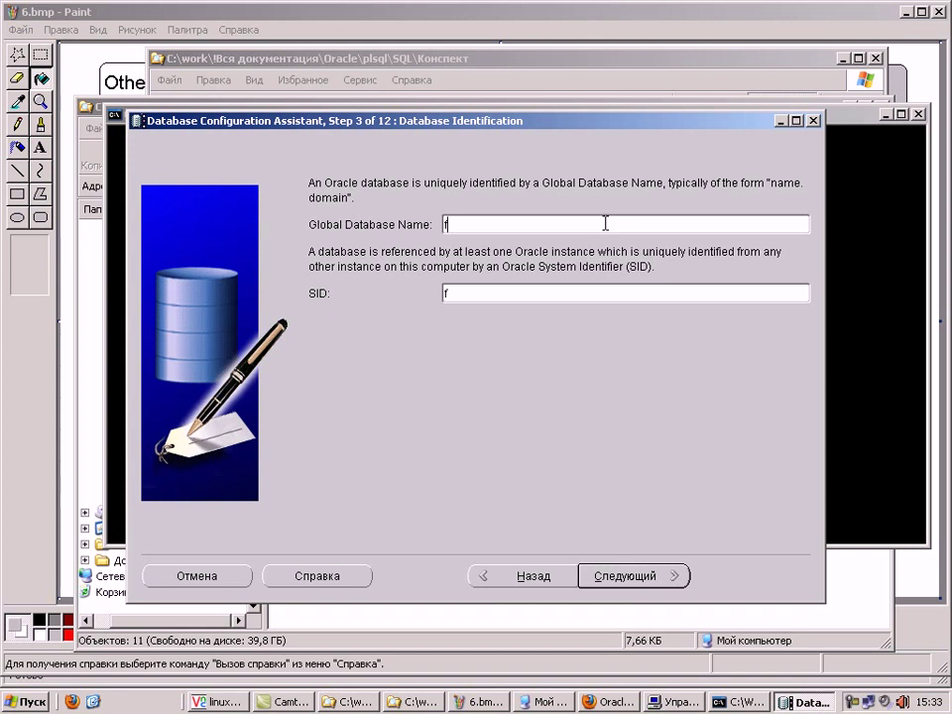
{"action": "type", "text": "ant"}
{"action": "left_click", "coordinate": [608, 580]}
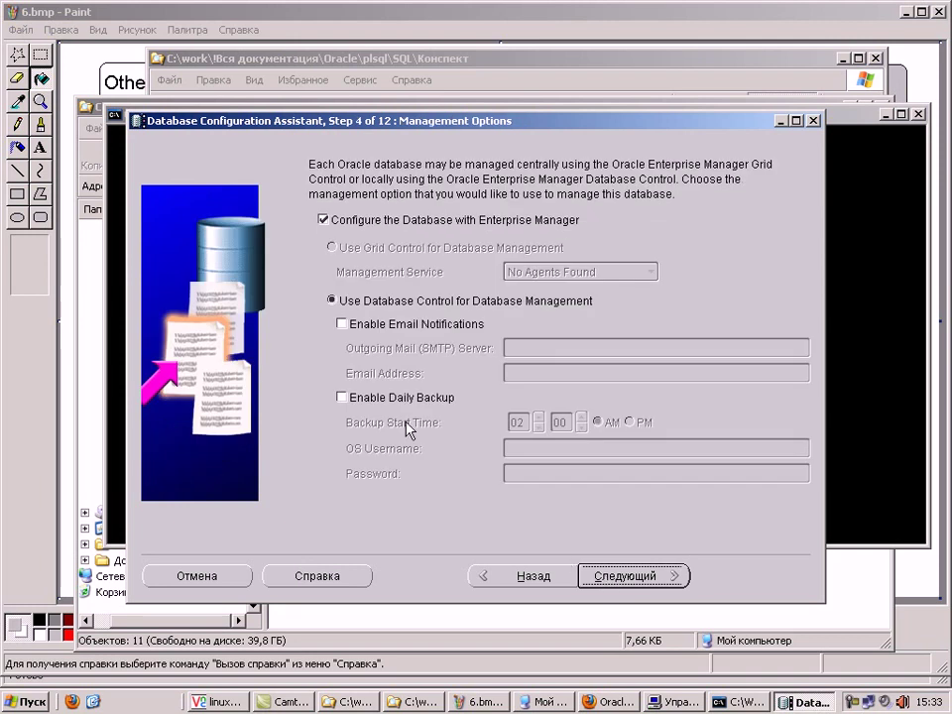
{"action": "left_click", "coordinate": [322, 220]}
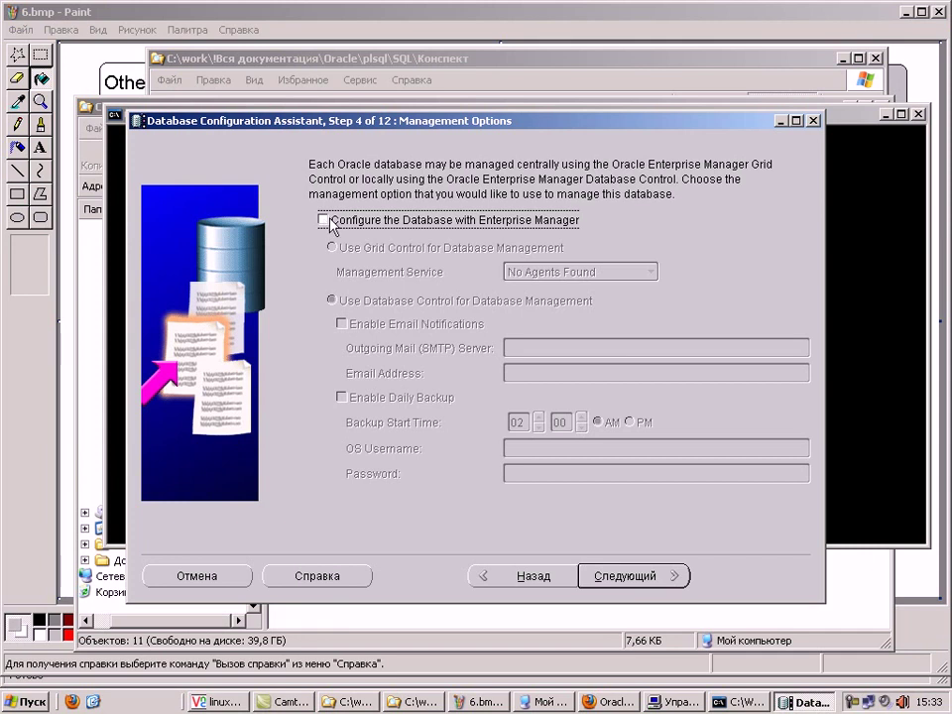
{"action": "left_click", "coordinate": [615, 577]}
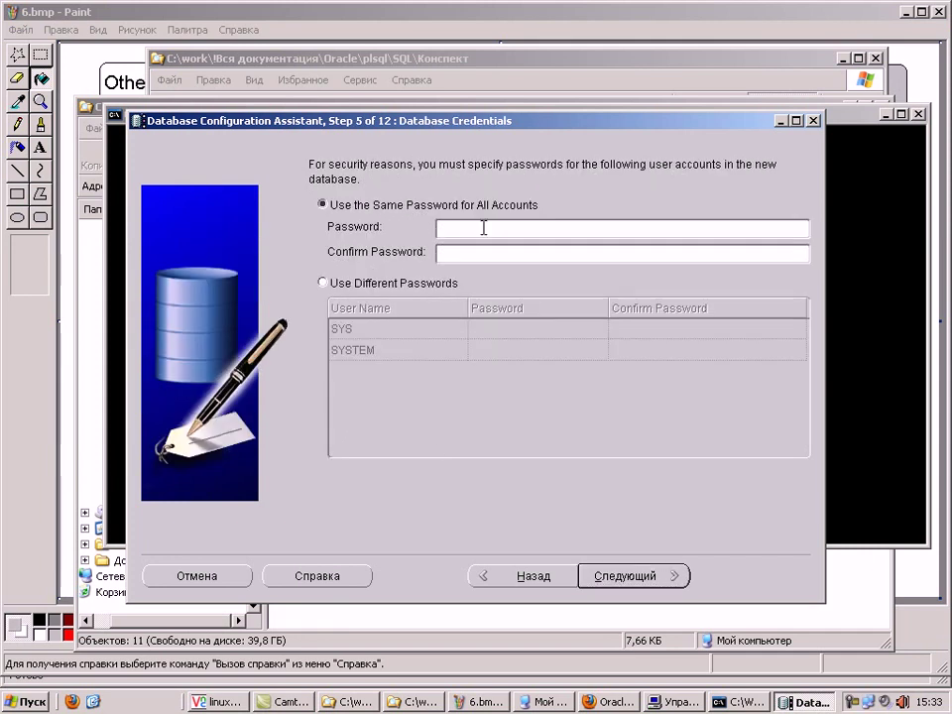
- Enter and confirm one shared password for all accounts
{"action": "type", "text": "****"}
{"action": "left_click", "coordinate": [475, 250]}
{"action": "type", "text": "****"}
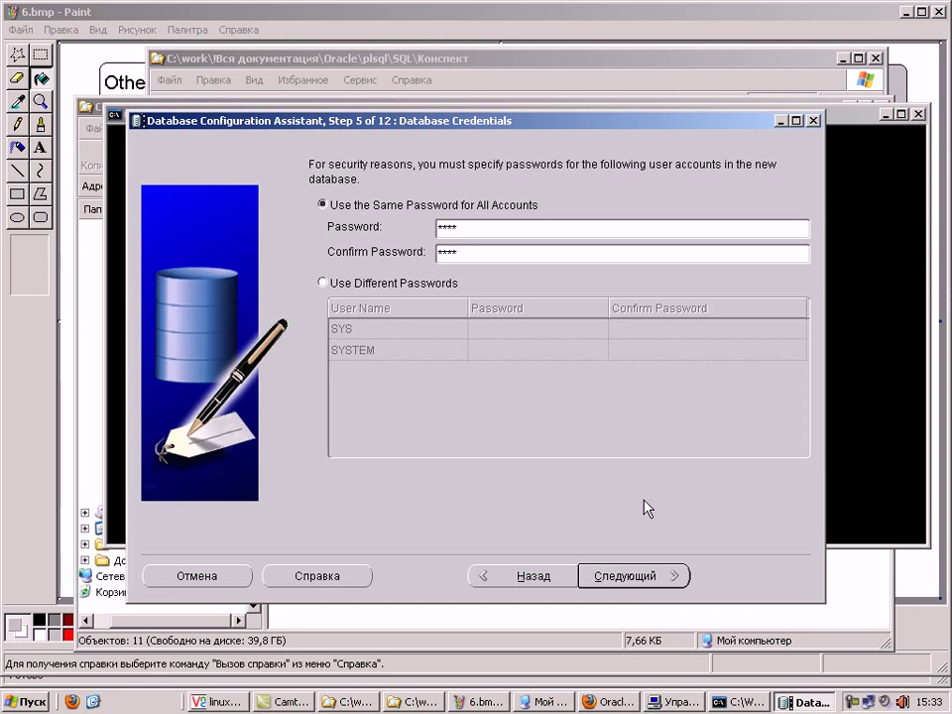
{"action": "left_click", "coordinate": [631, 585]}
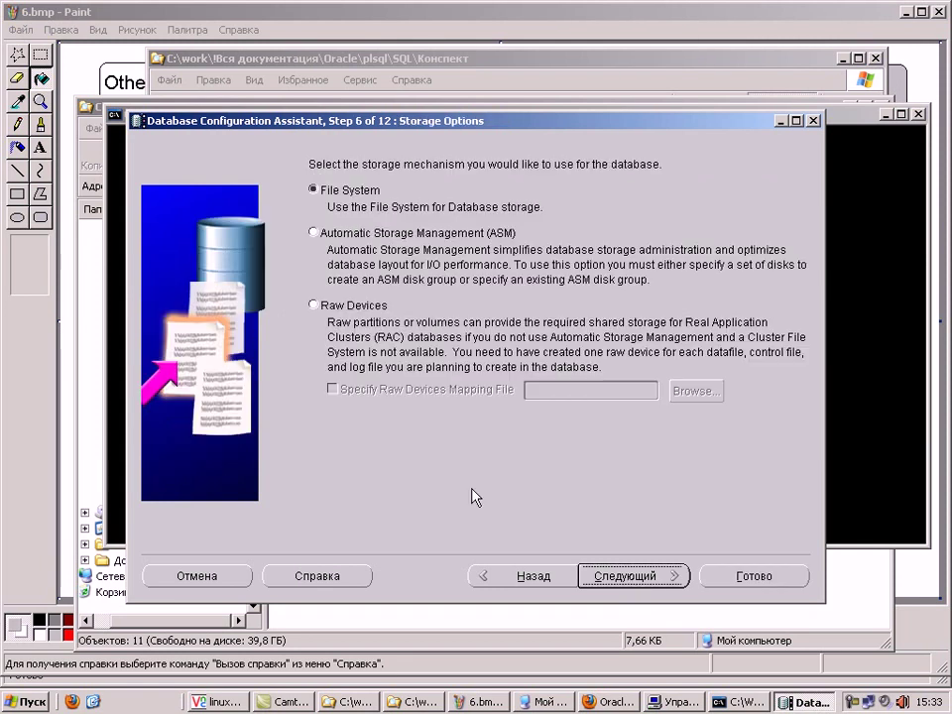
- Store all database files in the common location C:\work\database\fant
{"action": "left_click", "coordinate": [632, 585]}
{"action": "left_click", "coordinate": [390, 228]}
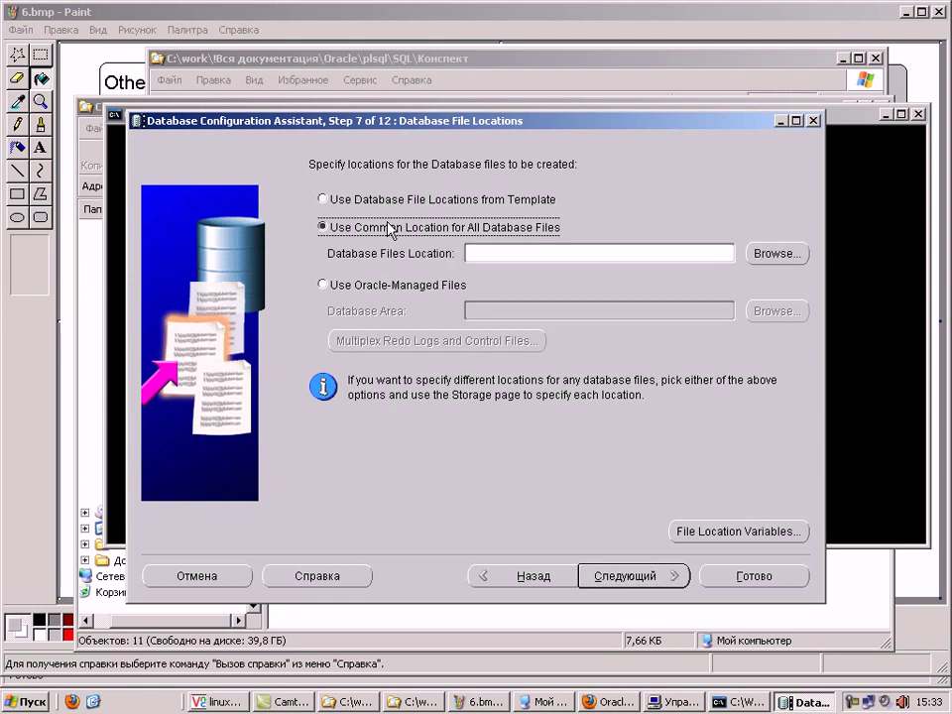
{"action": "left_click", "coordinate": [517, 252]}
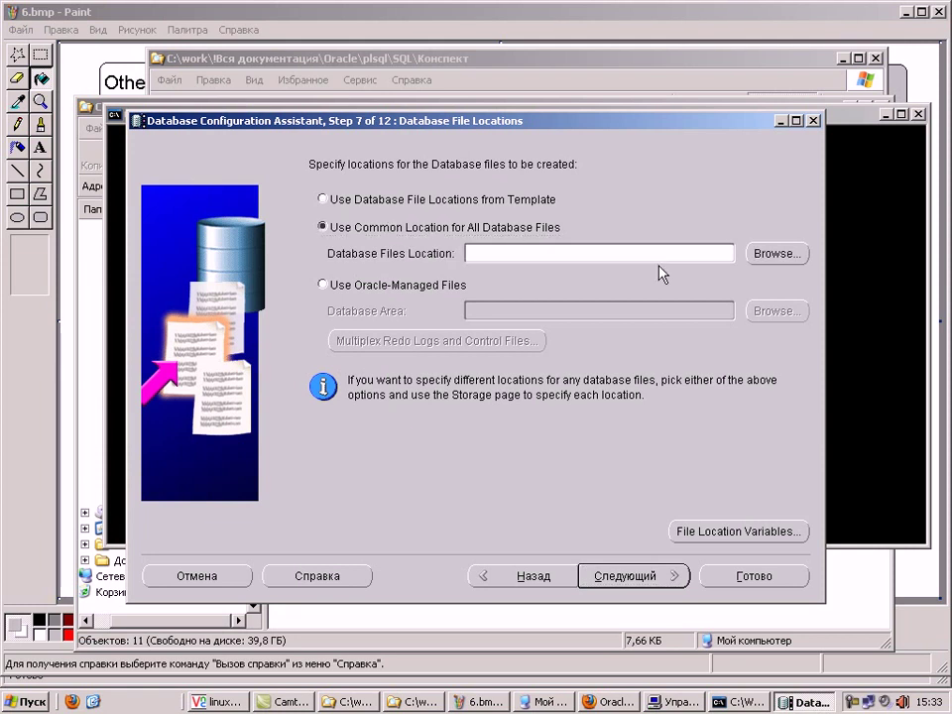
{"action": "left_click", "coordinate": [766, 255]}
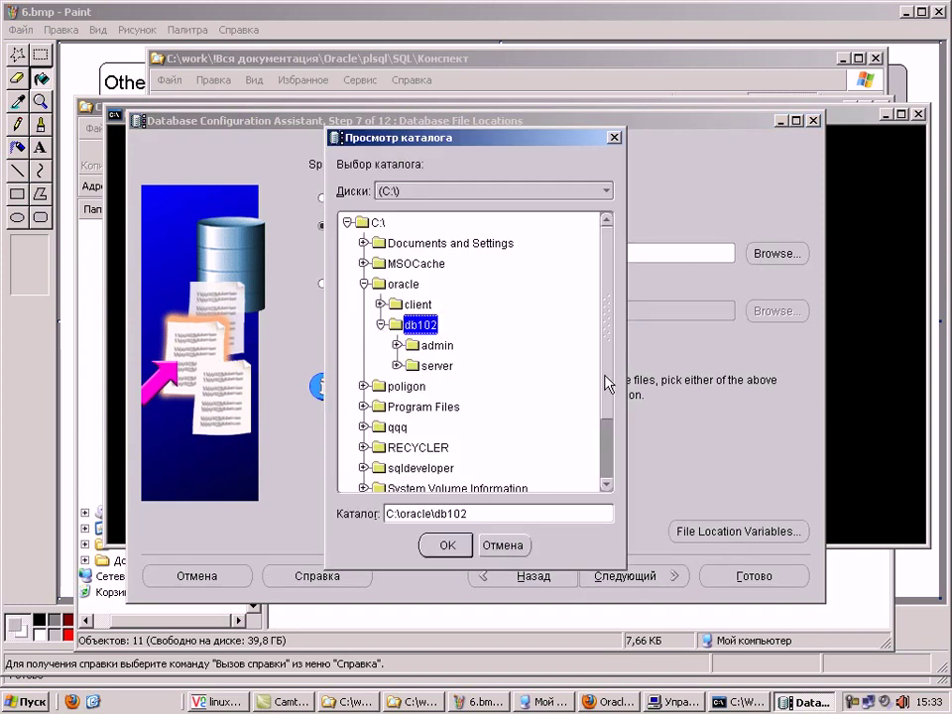
{"action": "left_click_drag", "start_coordinate": [606, 383], "coordinate": [609, 446]}
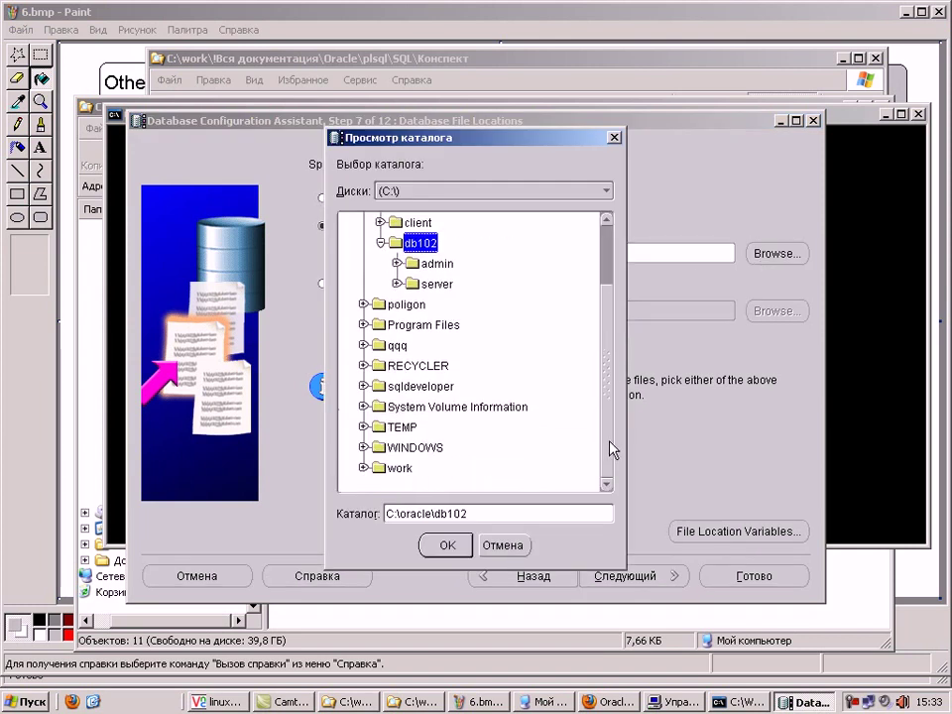
{"action": "left_click", "coordinate": [365, 469]}
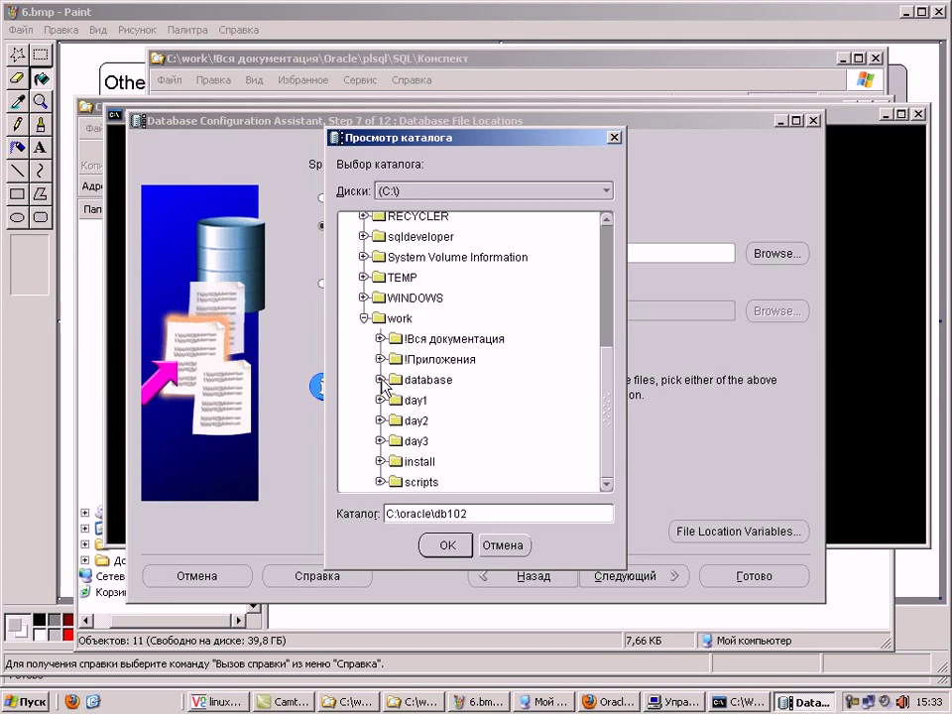
{"action": "left_click", "coordinate": [424, 385]}
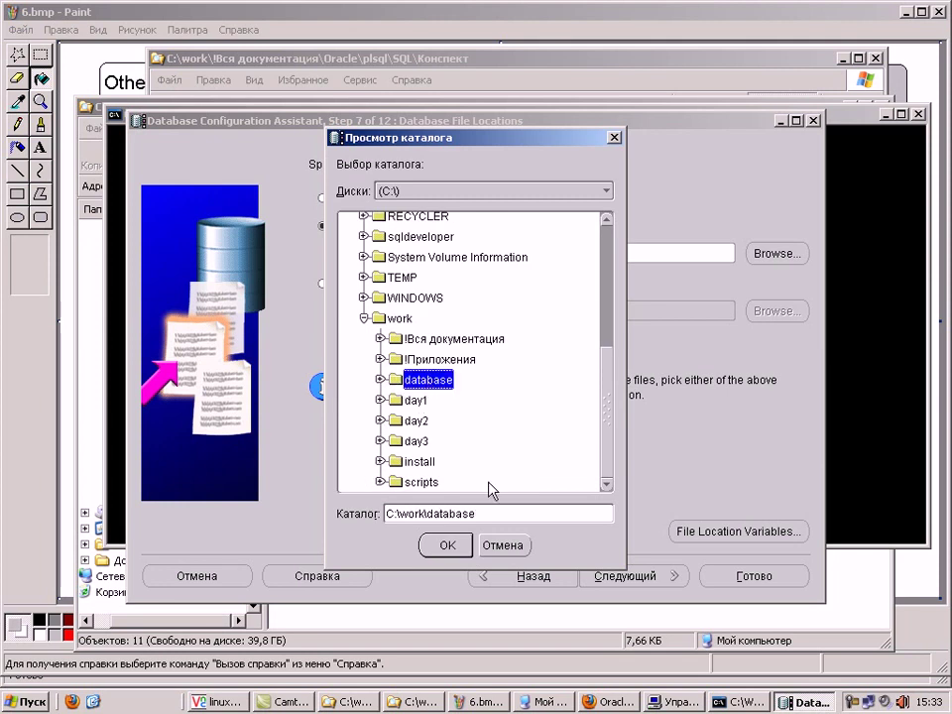
{"action": "left_click", "coordinate": [446, 545]}
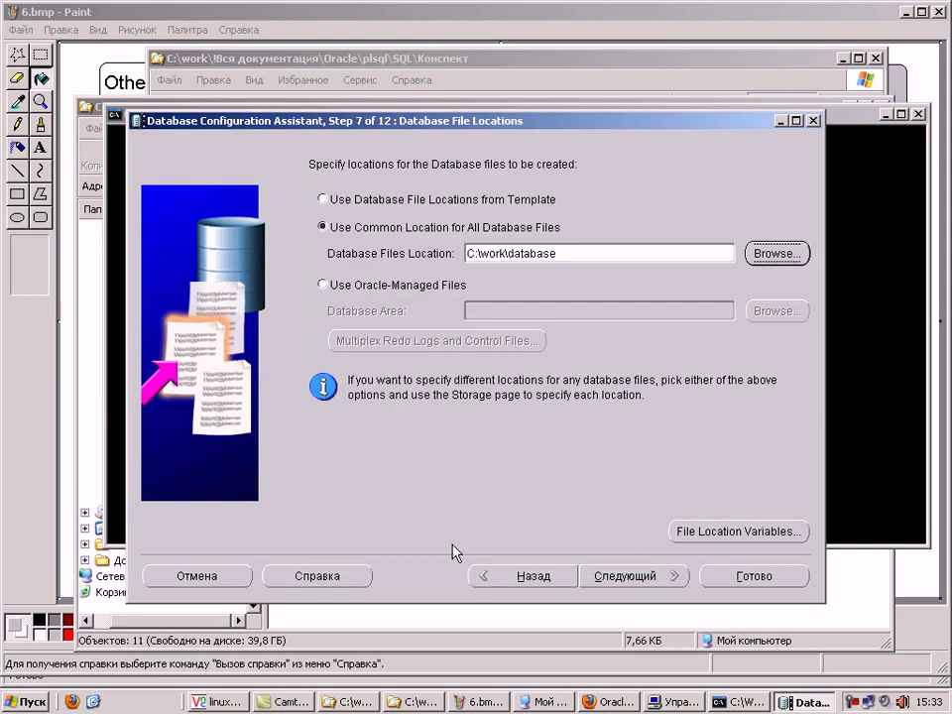
{"action": "left_click", "coordinate": [583, 249]}
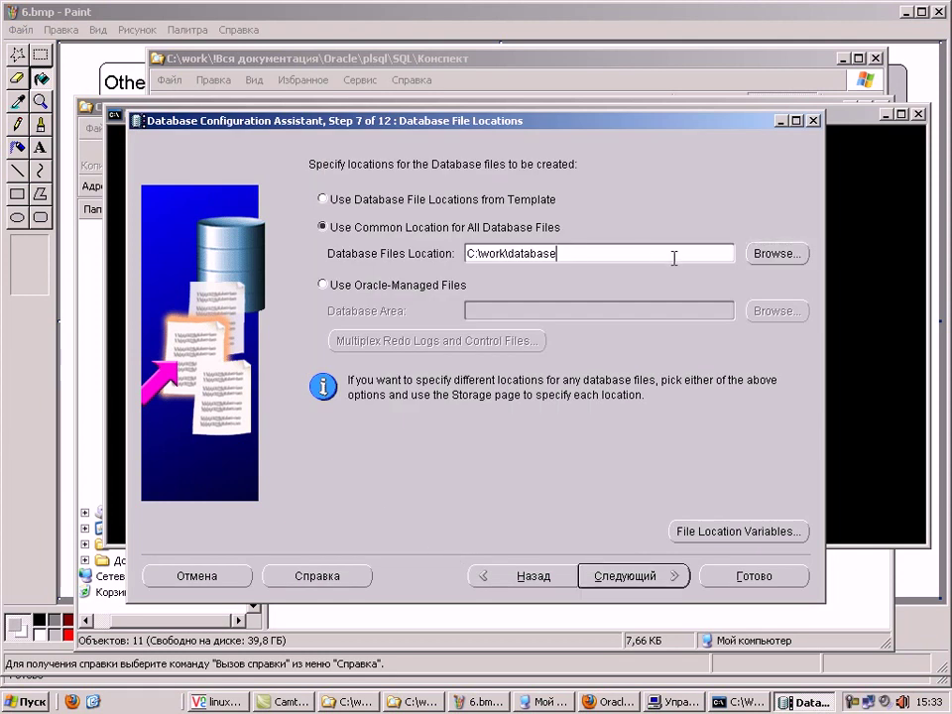
{"action": "type", "text": "\\fant"}
- Turn off the flash recovery area and continue to Database Content
{"action": "left_click", "coordinate": [616, 576]}
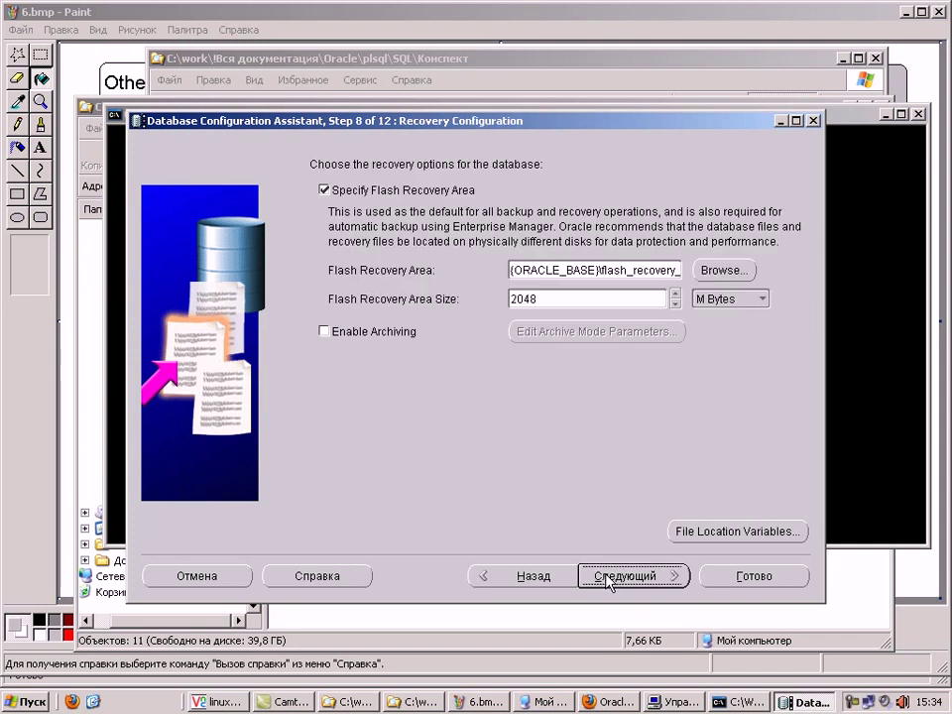
{"action": "left_click", "coordinate": [536, 575]}
{"action": "left_click_drag", "start_coordinate": [596, 253], "coordinate": [471, 302]}
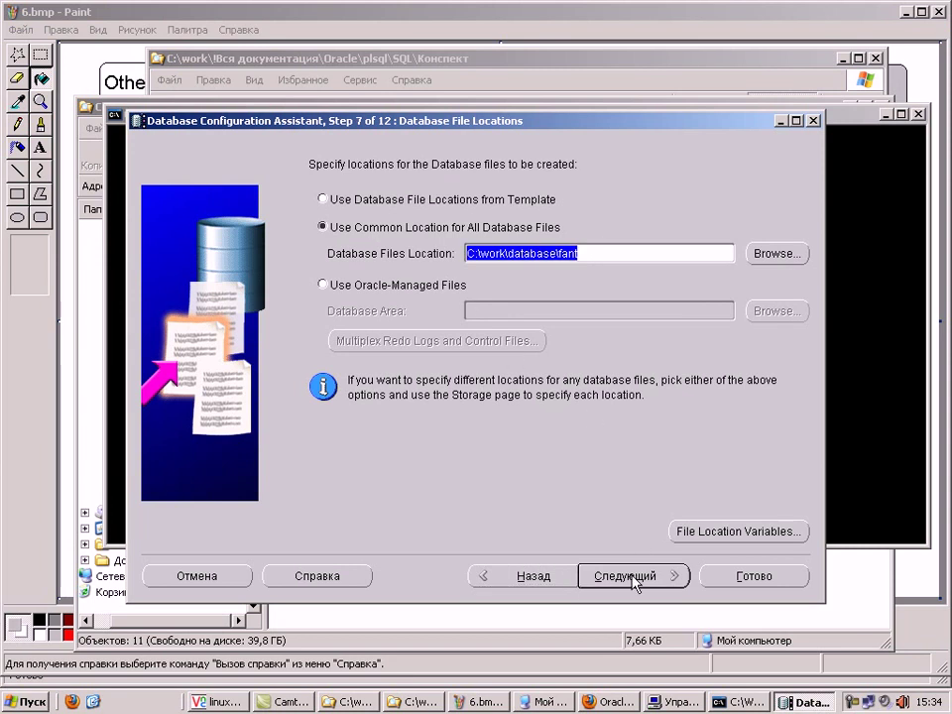
{"action": "left_click", "coordinate": [620, 575]}
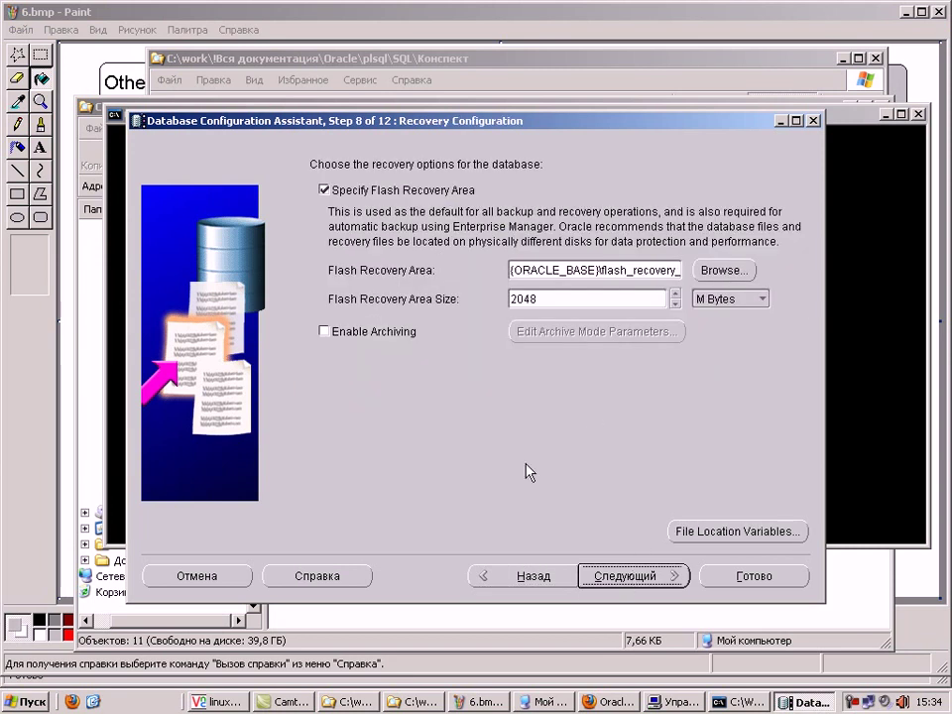
{"action": "left_click", "coordinate": [326, 191]}
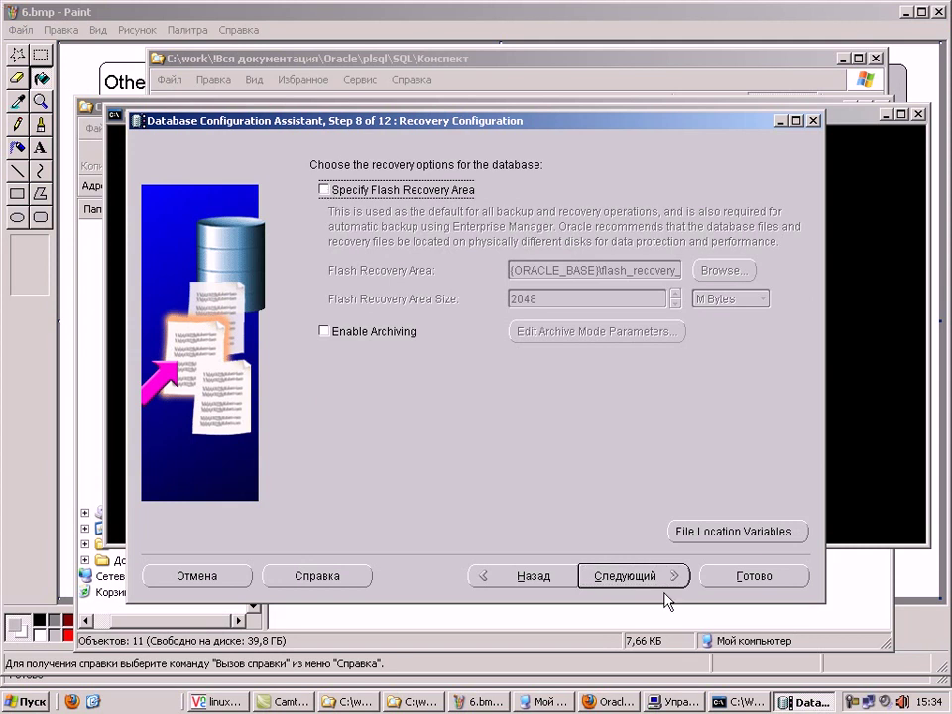
{"action": "left_click", "coordinate": [623, 576]}
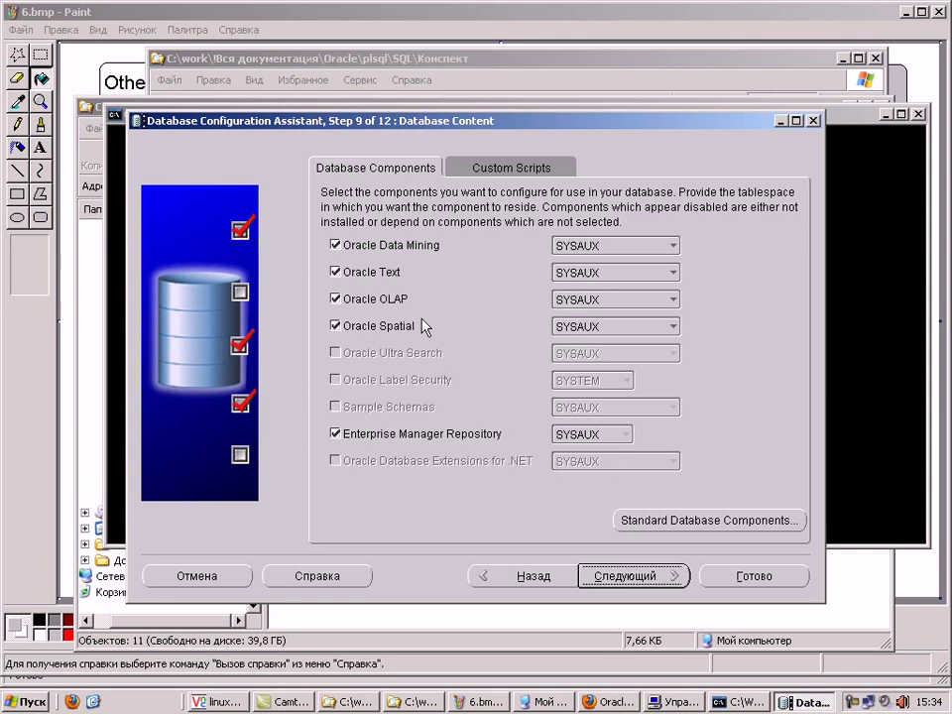
- Exclude Oracle Data Mining, OLAP, Spatial and the Enterprise Manager Repository
{"action": "left_click", "coordinate": [342, 246]}
{"action": "left_click", "coordinate": [336, 305]}
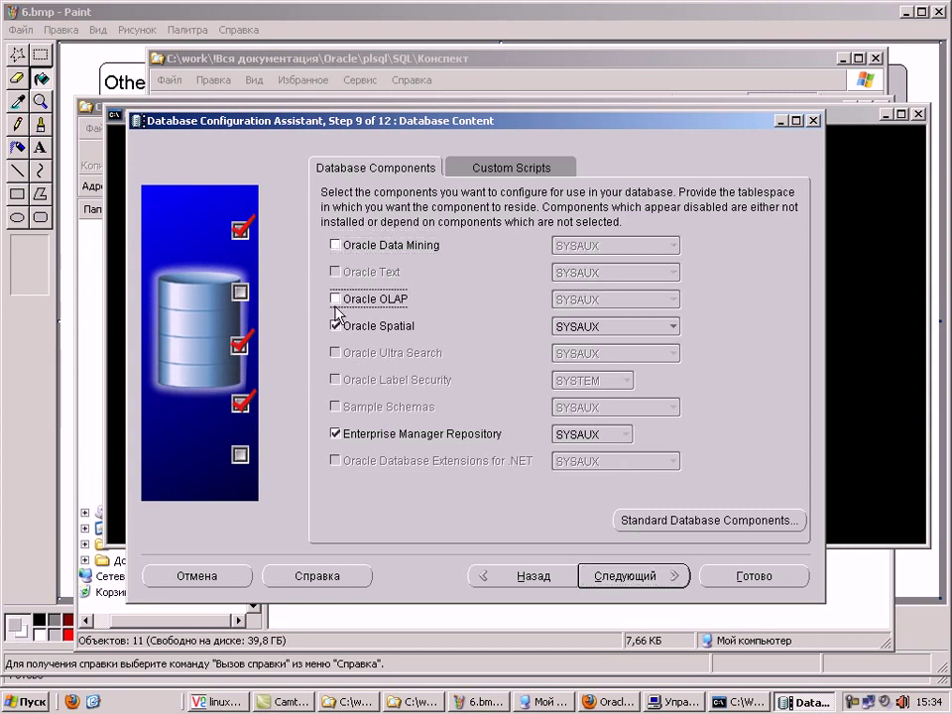
{"action": "left_click", "coordinate": [336, 326]}
{"action": "left_click", "coordinate": [337, 436]}
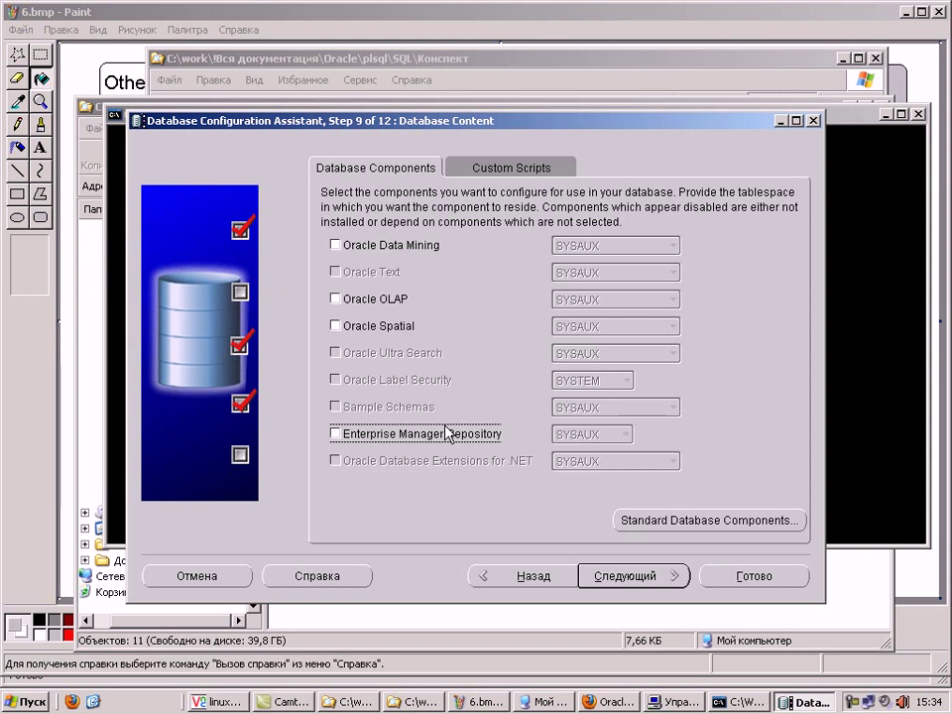
- Exclude Oracle XML DB from the standard database components and continue
{"action": "left_click", "coordinate": [536, 168]}
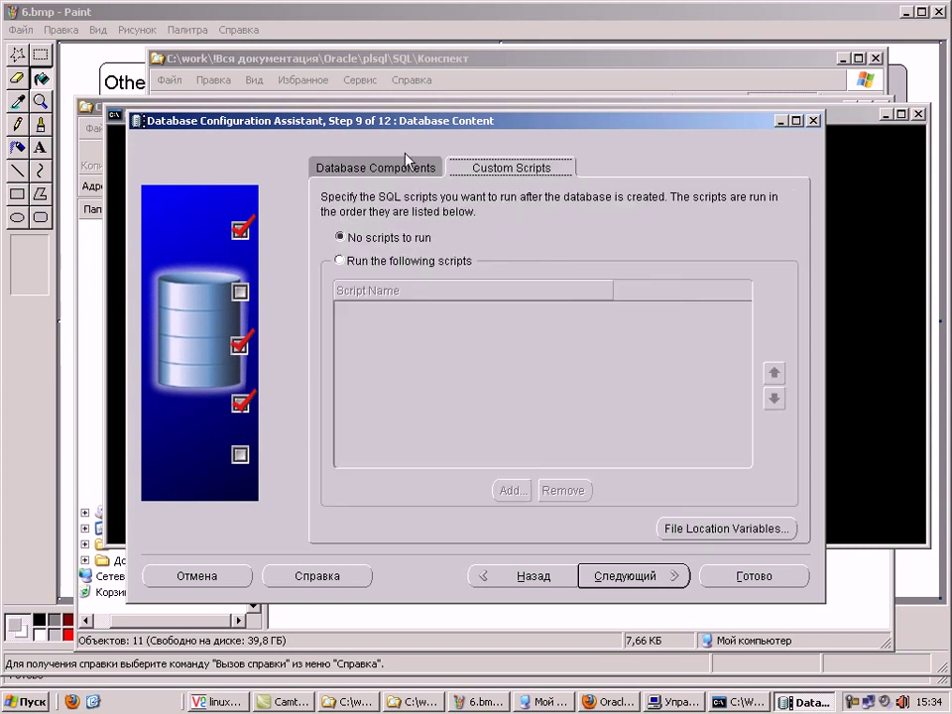
{"action": "left_click", "coordinate": [405, 165]}
{"action": "left_click", "coordinate": [708, 524]}
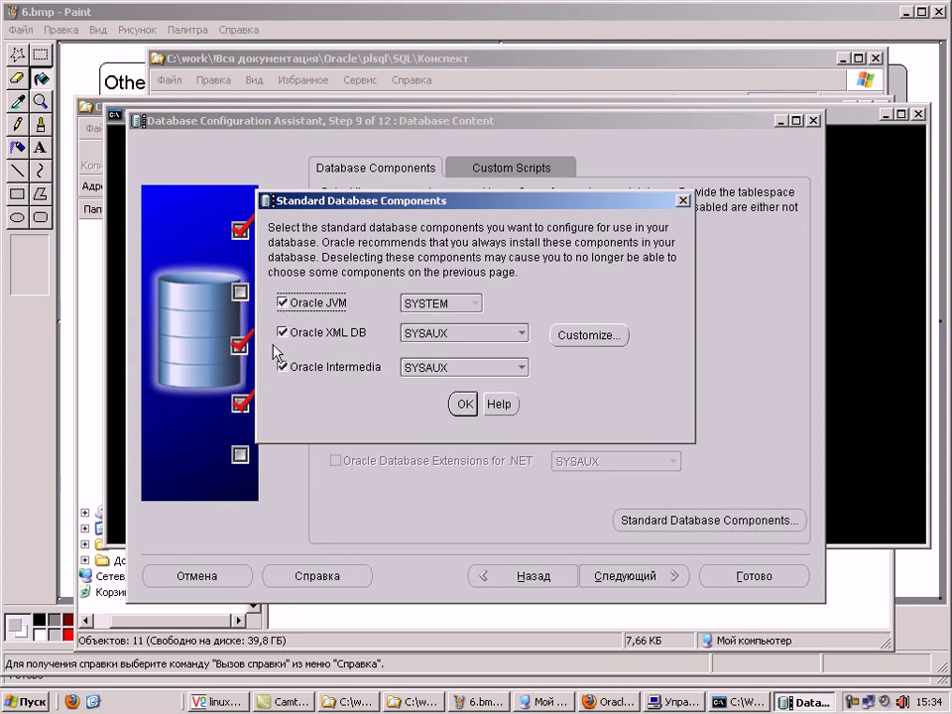
{"action": "left_click", "coordinate": [282, 333]}
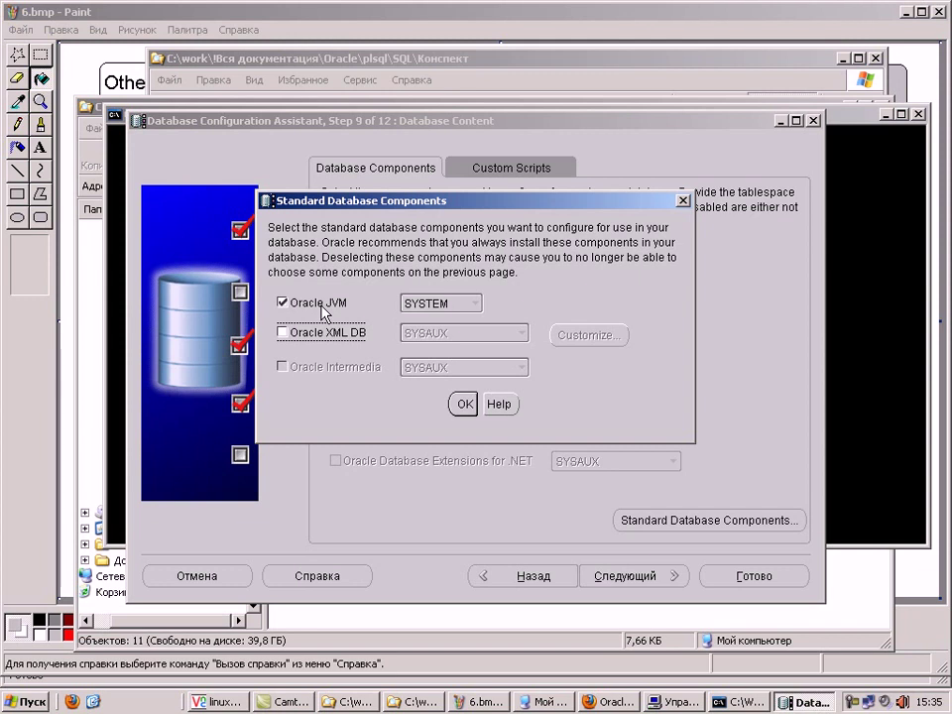
{"action": "left_click", "coordinate": [464, 405]}
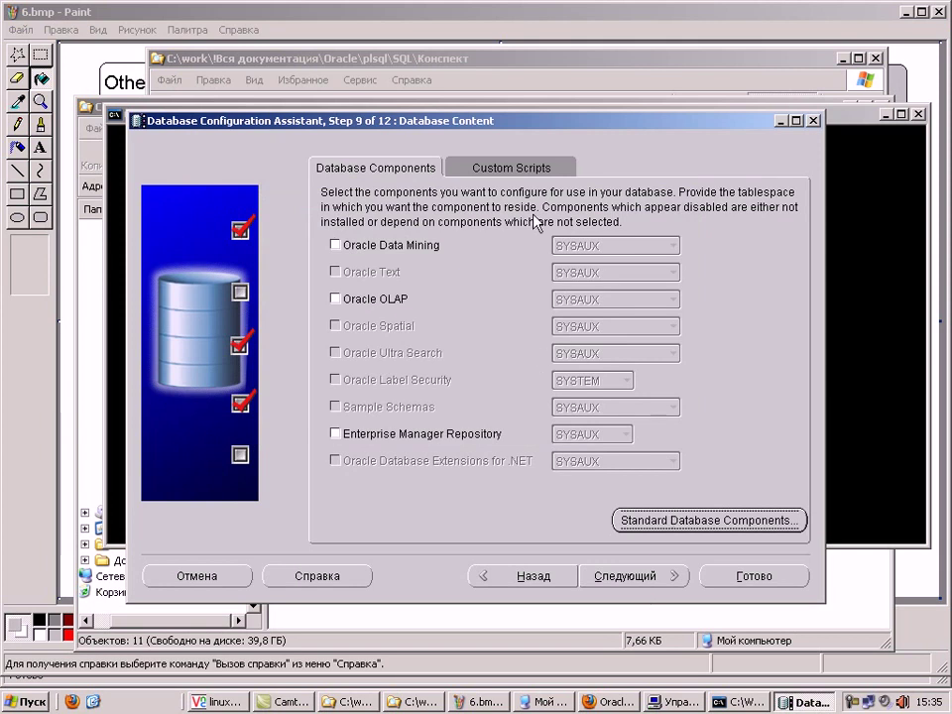
{"action": "left_click", "coordinate": [625, 576]}
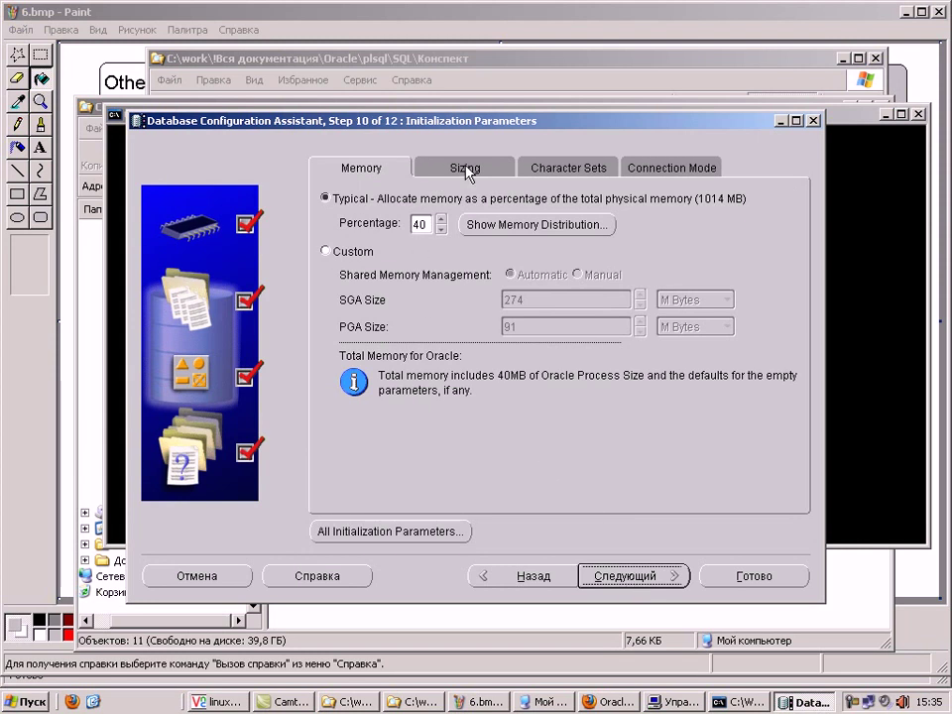
- Switch to custom memory with SGA 500 MB and PGA 20 MB
{"action": "double_click", "coordinate": [416, 224]}
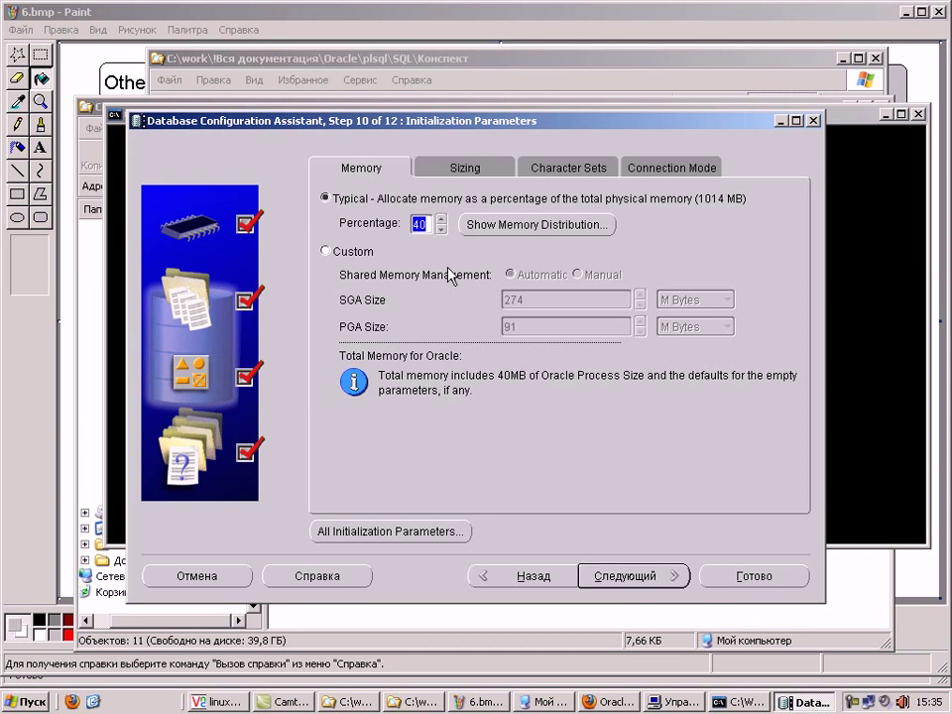
{"action": "left_click", "coordinate": [343, 258]}
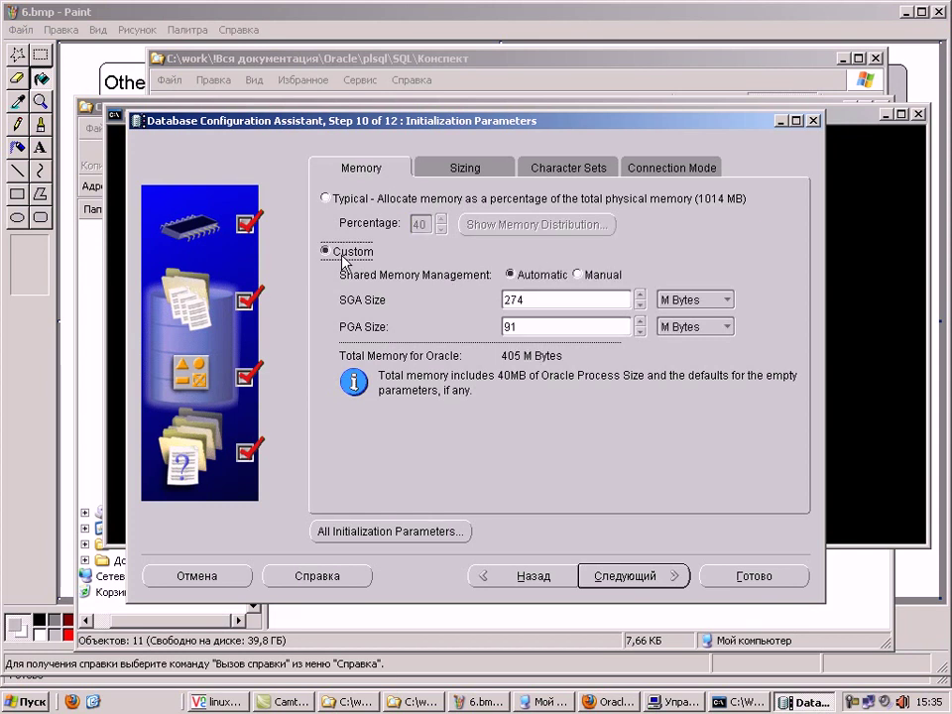
{"action": "left_click_drag", "start_coordinate": [540, 299], "coordinate": [493, 299]}
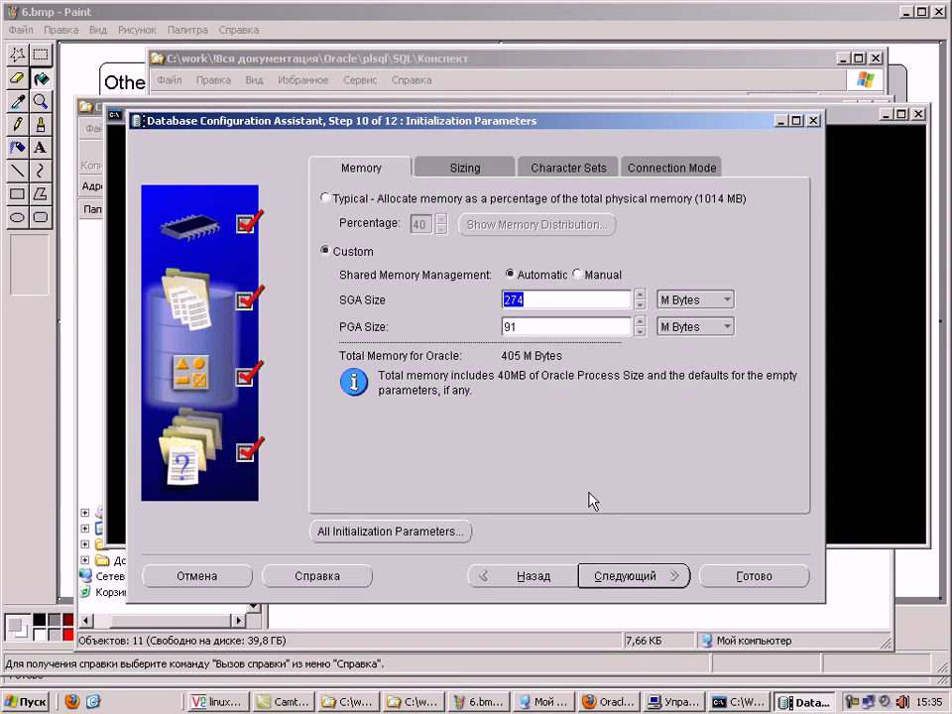
{"action": "type", "text": "500"}
{"action": "double_click", "coordinate": [544, 326]}
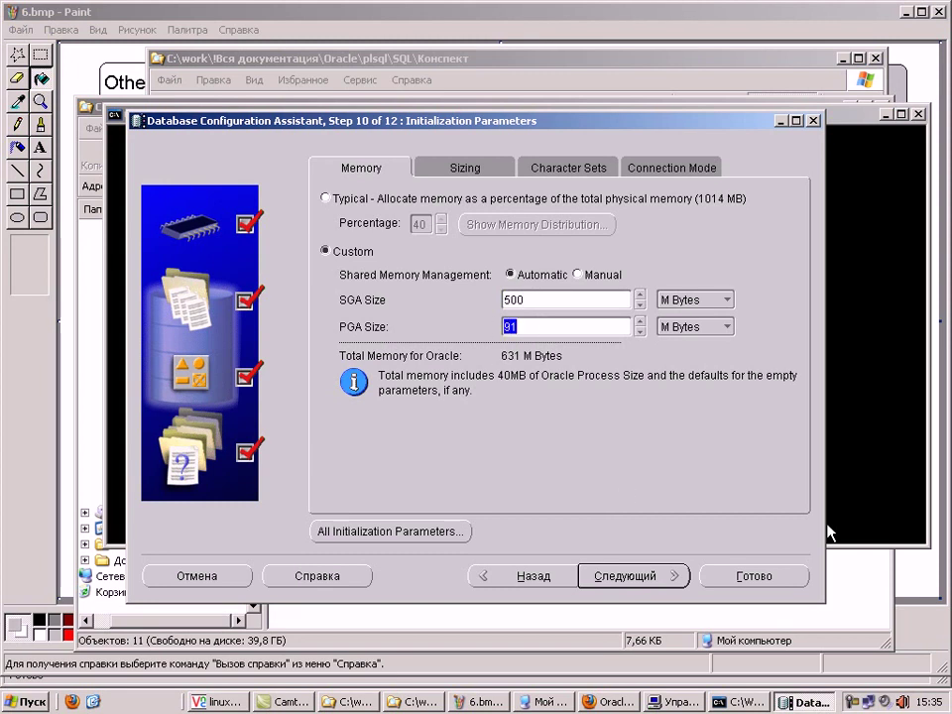
{"action": "type", "text": "20"}
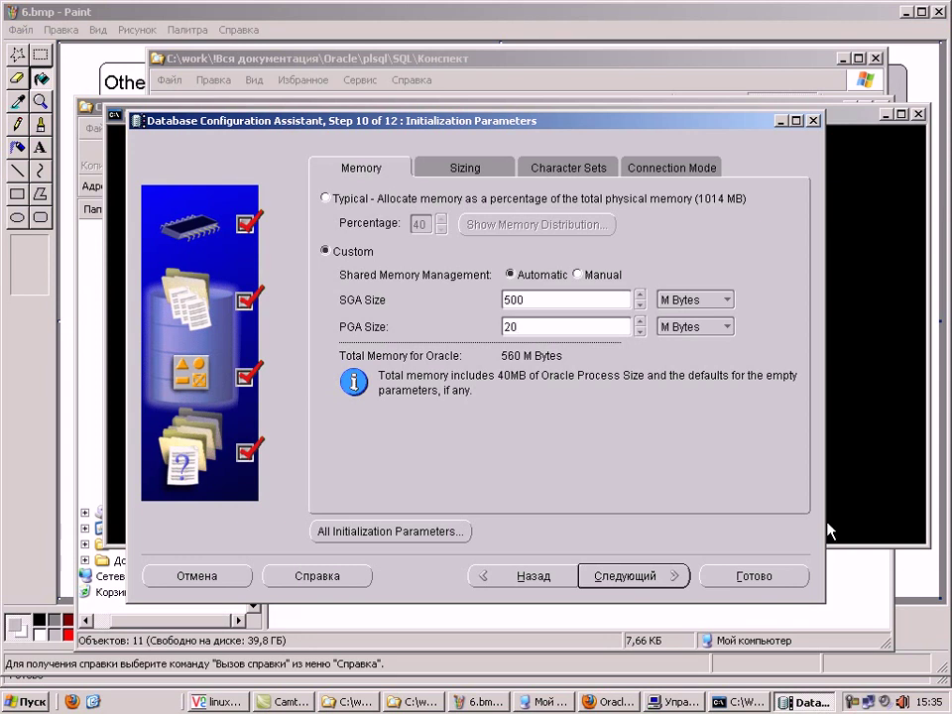
- Inspect the control_files entry in the full initialization parameter list, then close it
{"action": "left_click", "coordinate": [456, 533]}
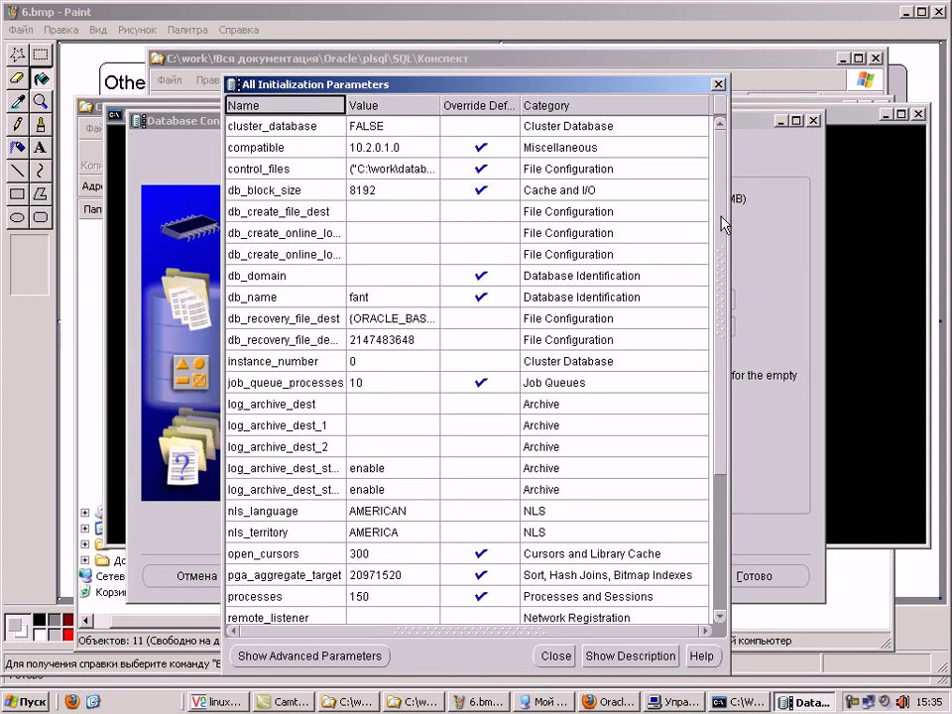
{"action": "left_click_drag", "start_coordinate": [725, 225], "coordinate": [726, 188]}
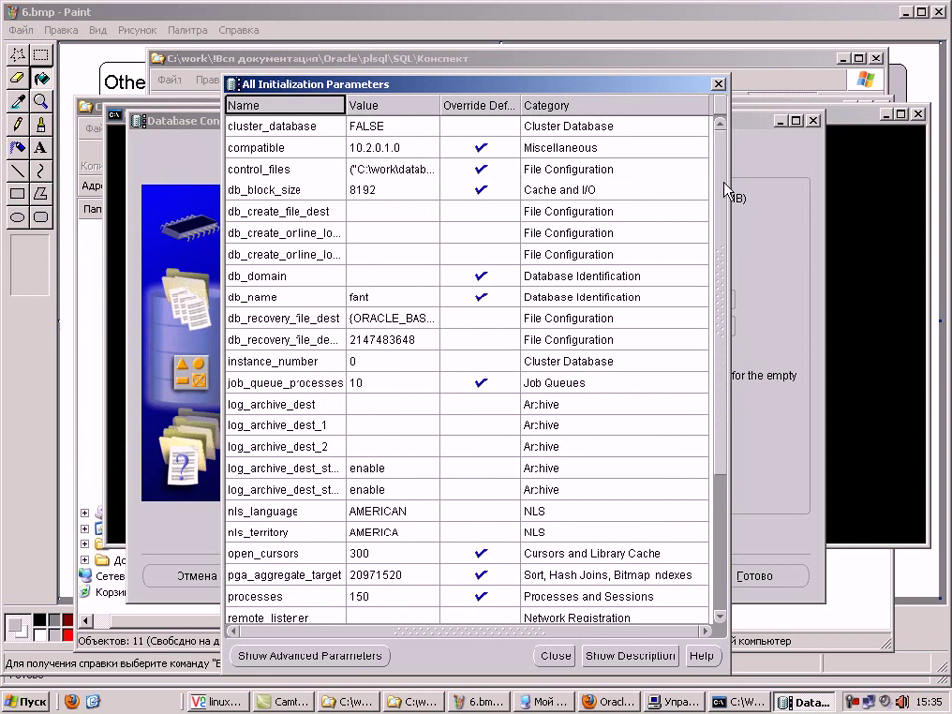
{"action": "left_click", "coordinate": [277, 172]}
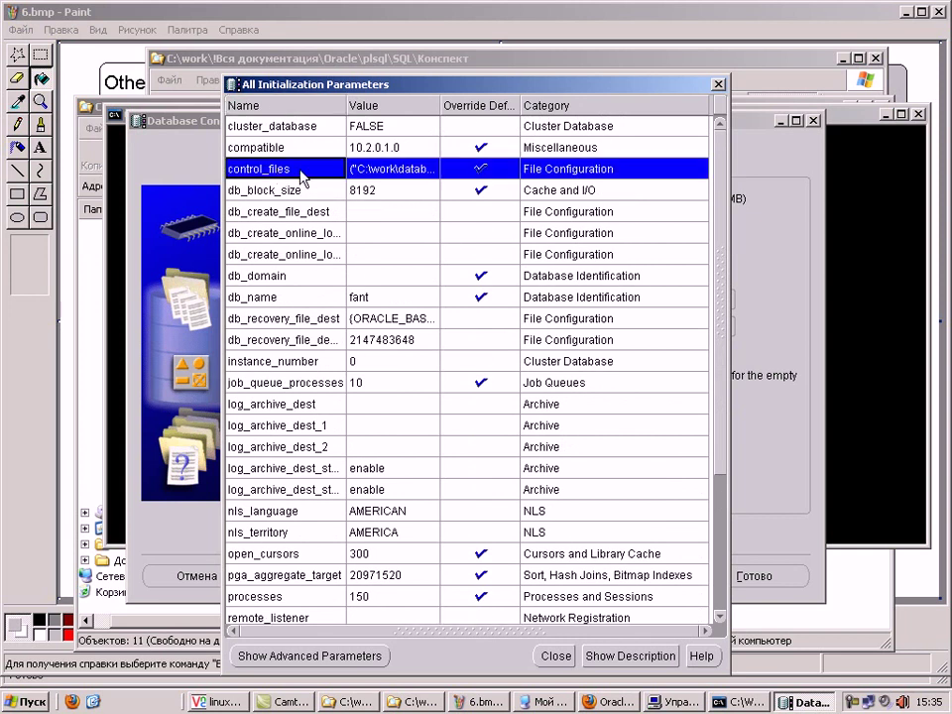
{"action": "left_click", "coordinate": [717, 84]}
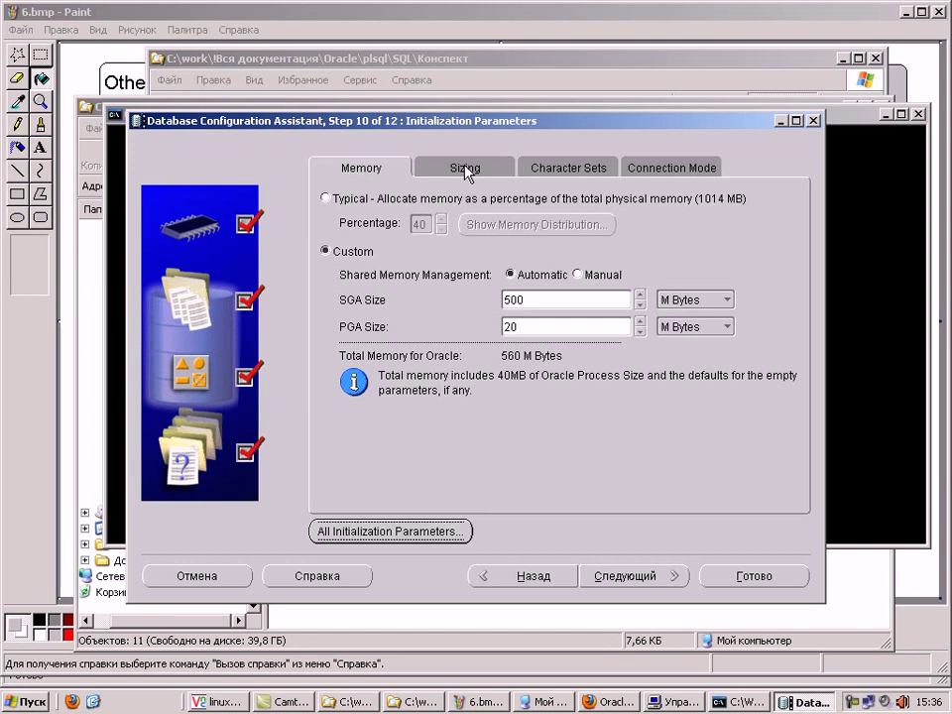
- Set a 4096-byte block size and 50 processes, then show the Character Sets options
{"action": "left_click", "coordinate": [464, 169]}
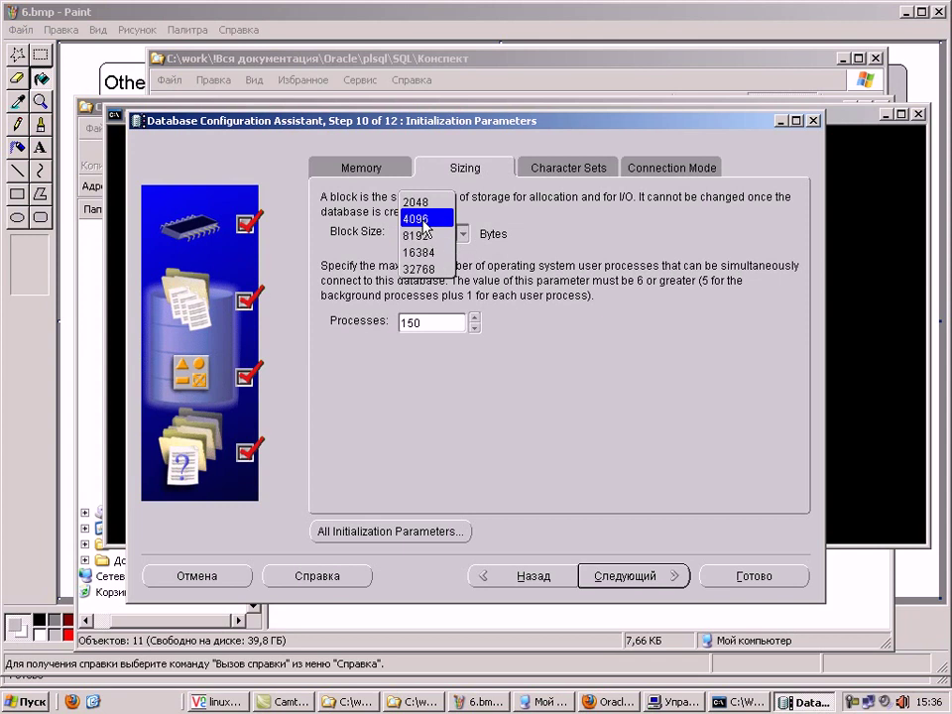
{"action": "left_click", "coordinate": [424, 226]}
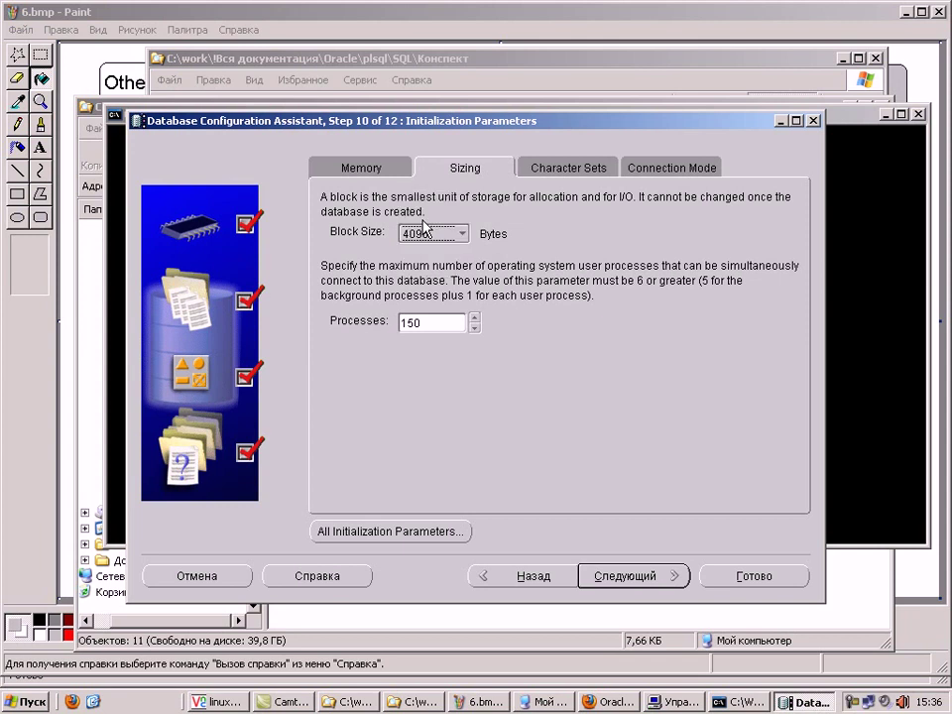
{"action": "left_click_drag", "start_coordinate": [427, 321], "coordinate": [394, 328]}
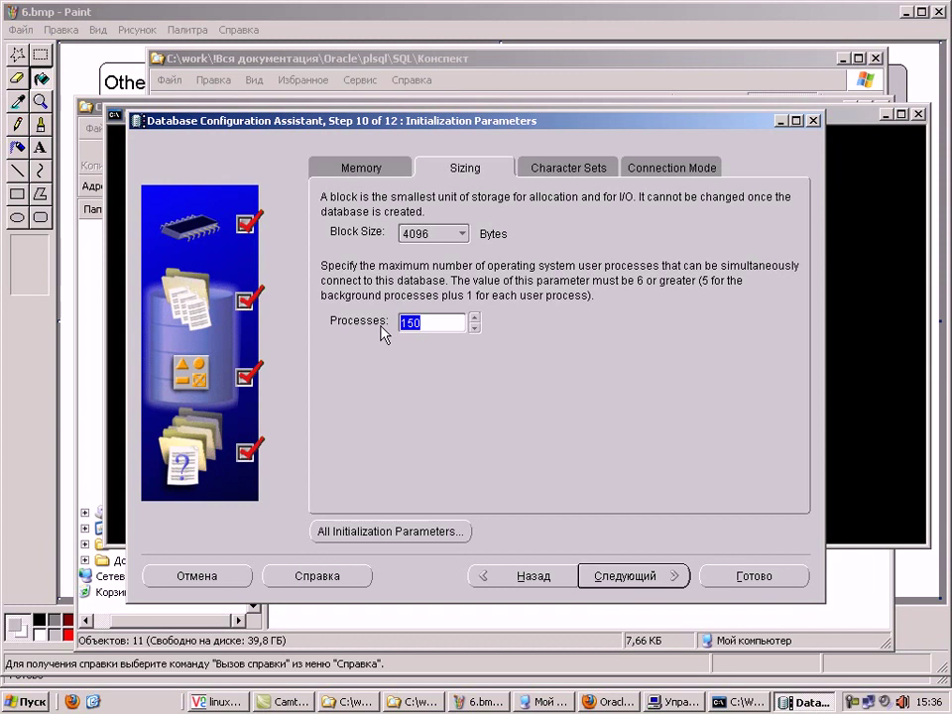
{"action": "type", "text": "50"}
{"action": "left_click", "coordinate": [584, 170]}
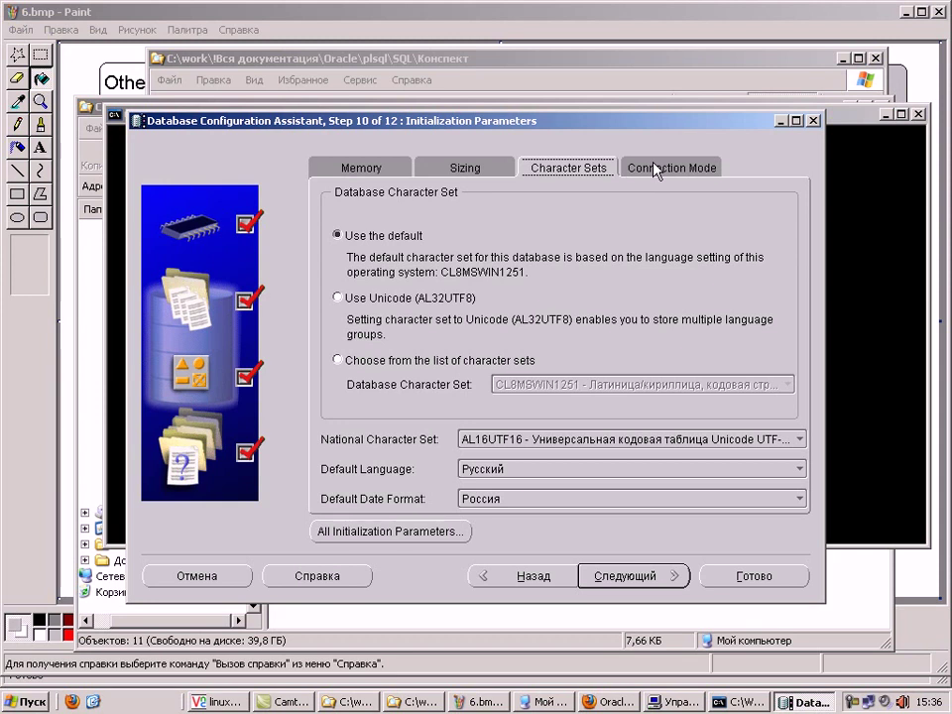
- Make Английский (США) the default language, keep the Россия date format, and advance to Database Storage
{"action": "left_click", "coordinate": [552, 476]}
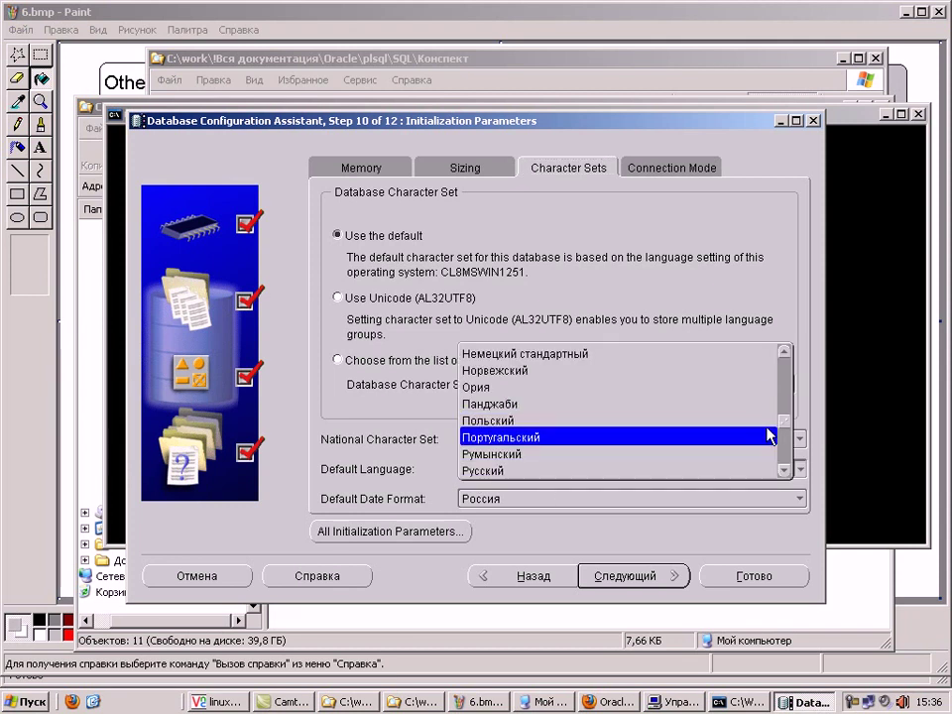
{"action": "left_click_drag", "start_coordinate": [786, 425], "coordinate": [784, 361]}
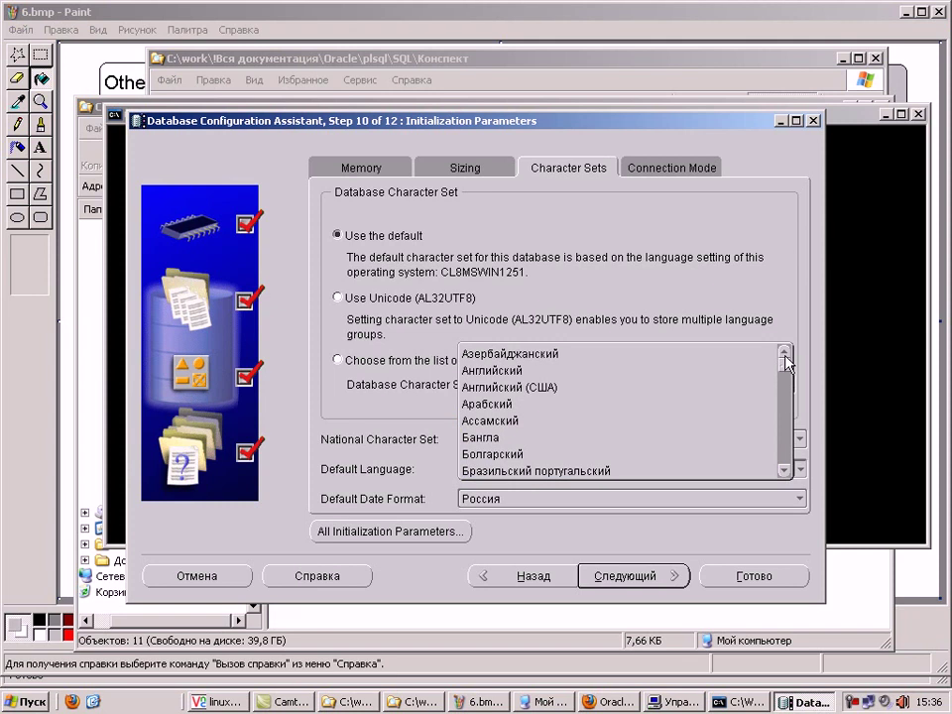
{"action": "left_click", "coordinate": [615, 391]}
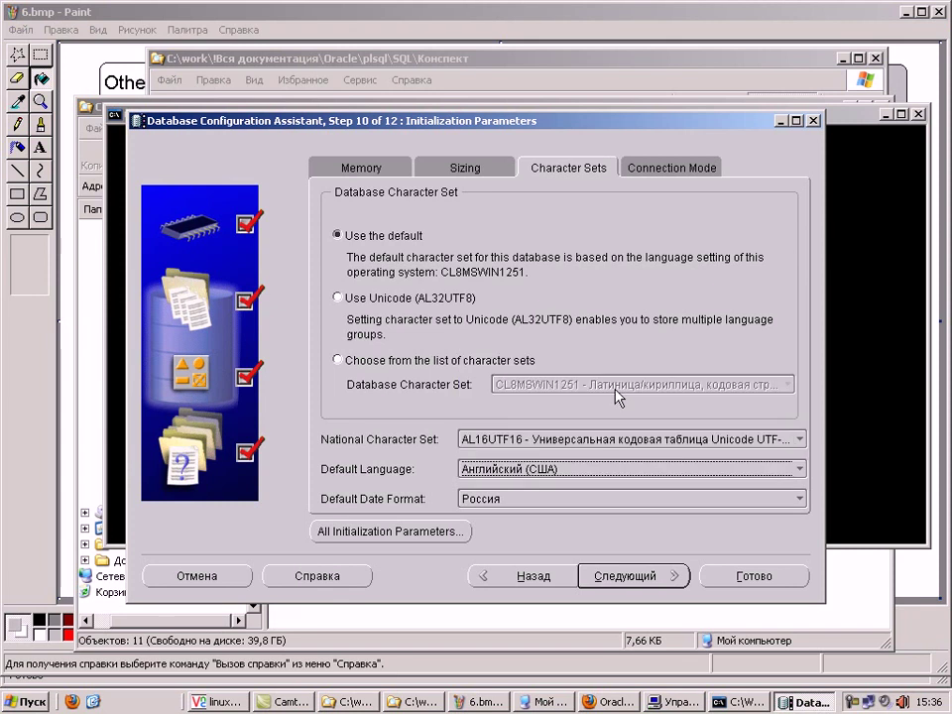
{"action": "left_click", "coordinate": [578, 501]}
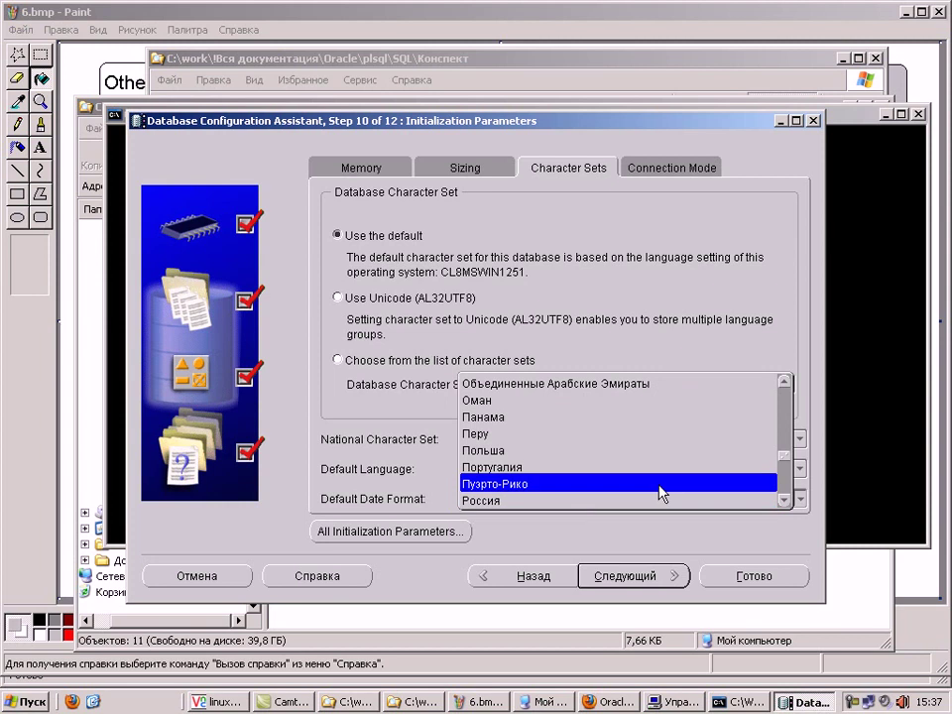
{"action": "mouse_move", "coordinate": [790, 461]}
{"action": "left_mouse_down"}
{"action": "mouse_move", "coordinate": [789, 381]}
{"action": "mouse_move", "coordinate": [794, 505]}
{"action": "mouse_move", "coordinate": [794, 420]}
{"action": "mouse_move", "coordinate": [793, 449]}
{"action": "left_mouse_up"}
{"action": "left_click", "coordinate": [433, 487]}
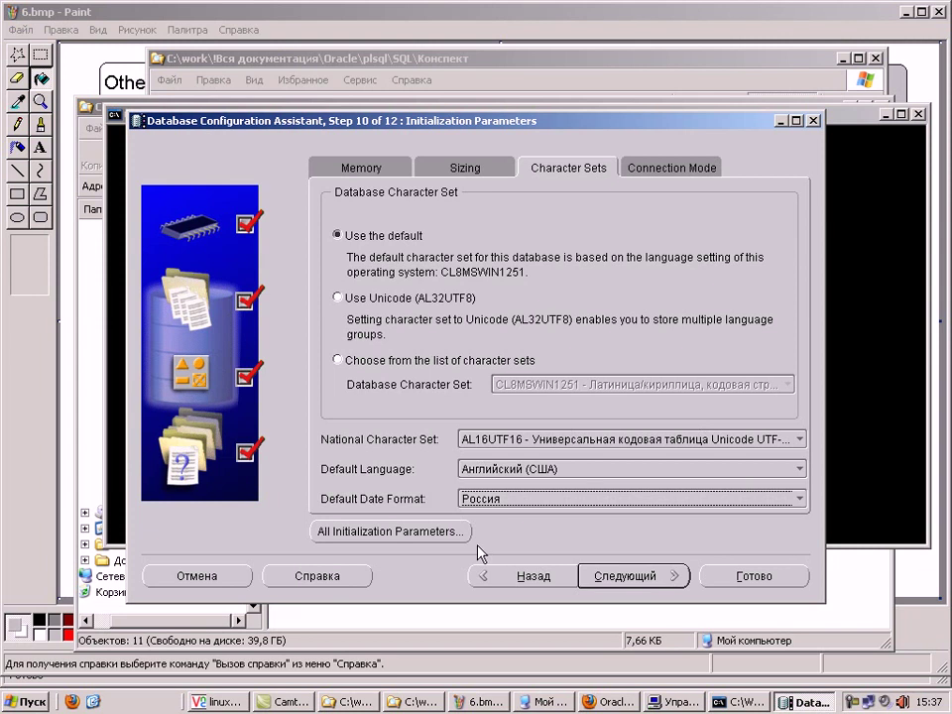
{"action": "left_click", "coordinate": [701, 171]}
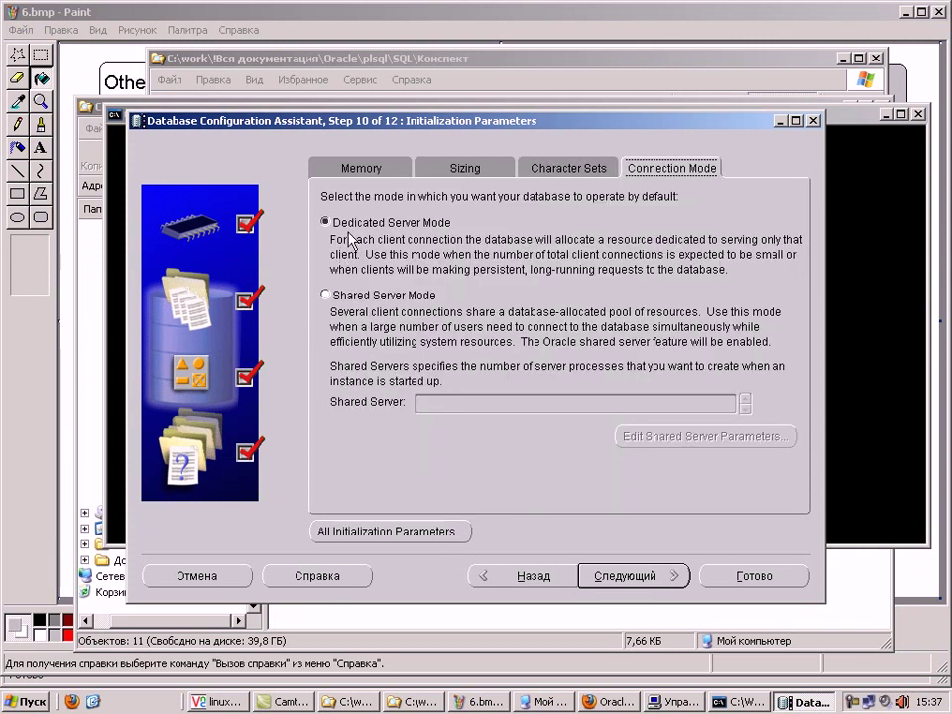
{"action": "left_click", "coordinate": [629, 576]}
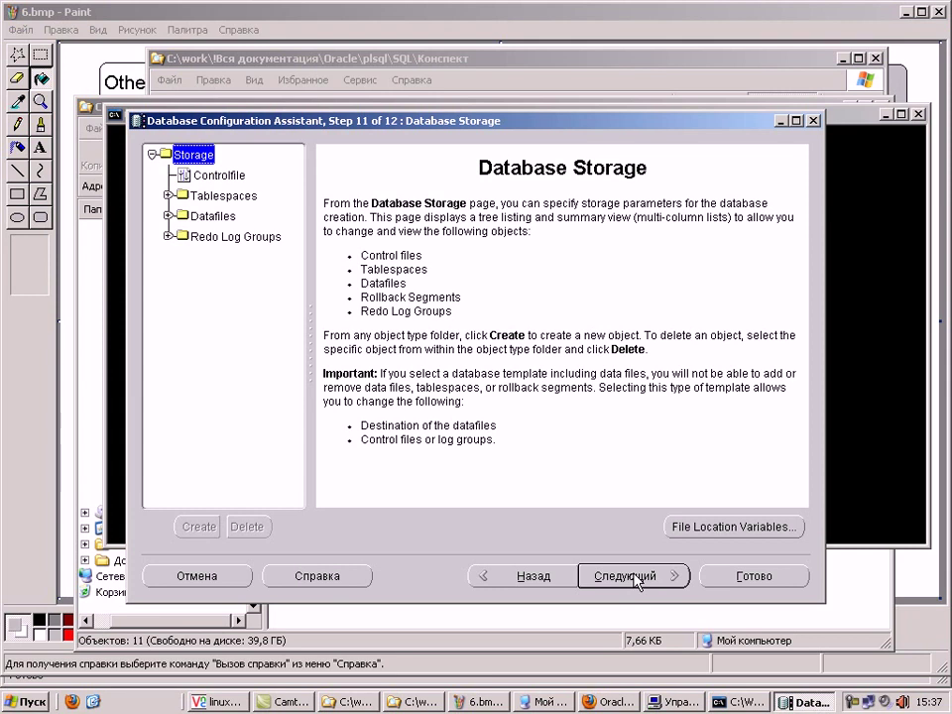
- Set the first control file's directory to C:\work\database\fant\disk1
{"action": "left_click", "coordinate": [635, 577]}
{"action": "left_click", "coordinate": [542, 579]}
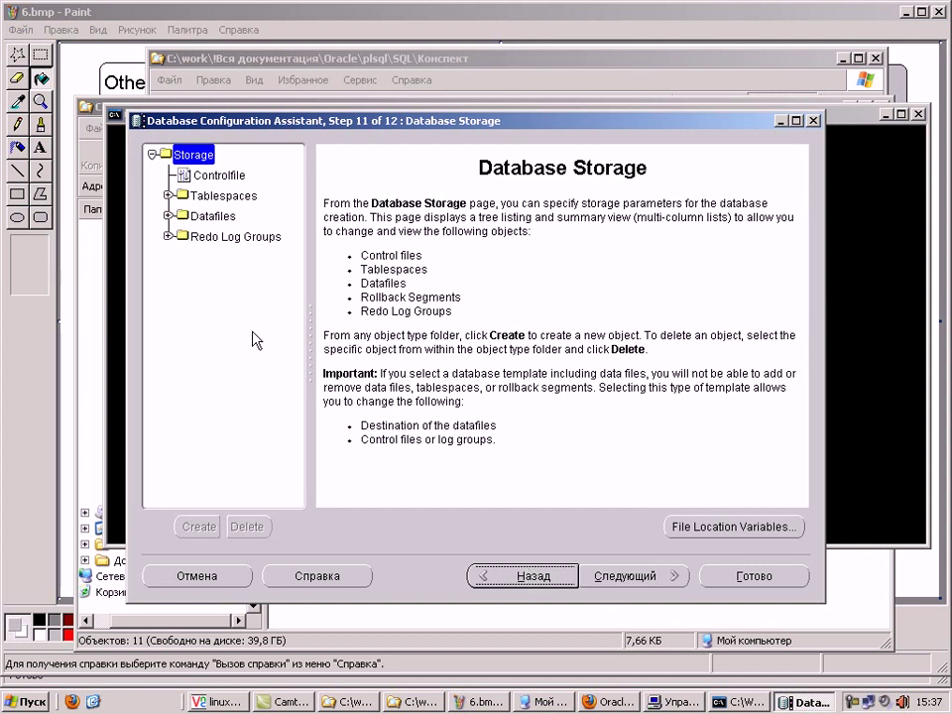
{"action": "left_click", "coordinate": [228, 176]}
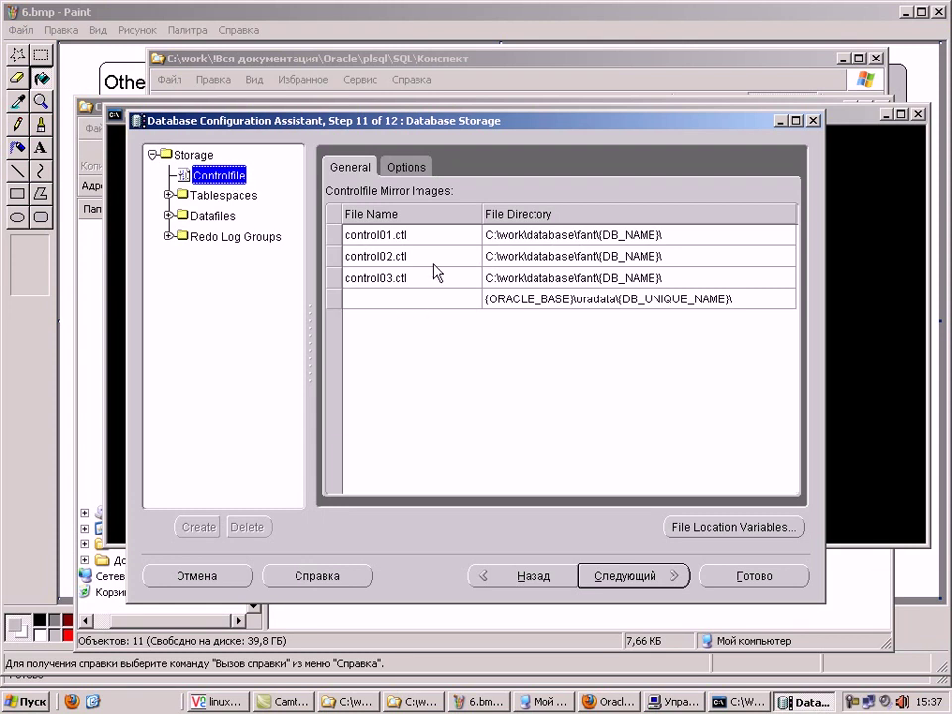
{"action": "left_click", "coordinate": [496, 235]}
{"action": "left_click", "coordinate": [507, 236]}
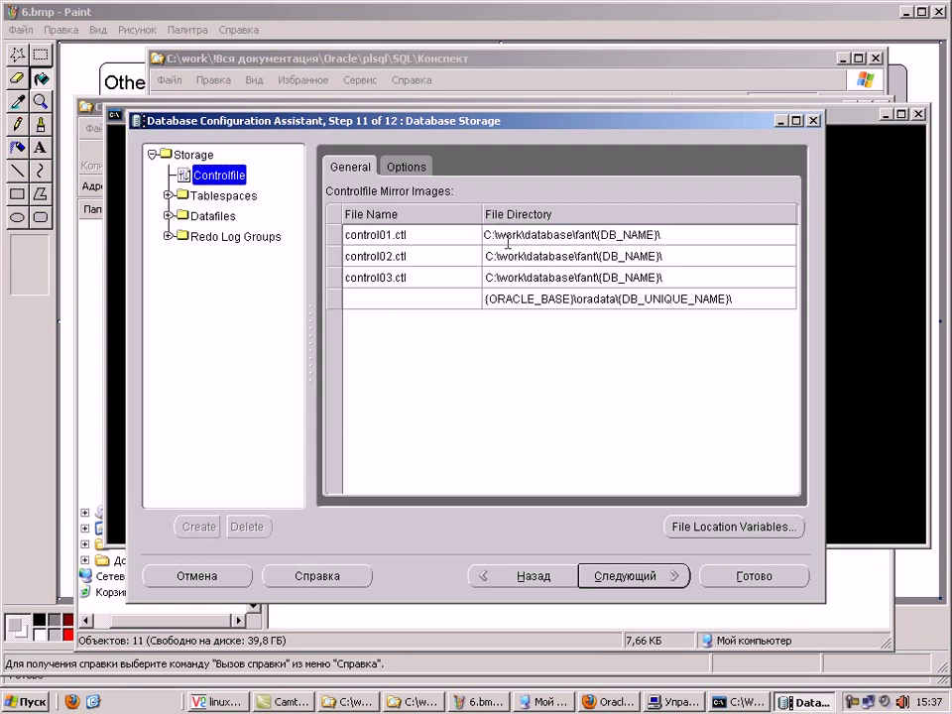
{"action": "left_click", "coordinate": [526, 235]}
{"action": "key", "text": "shift+End"}
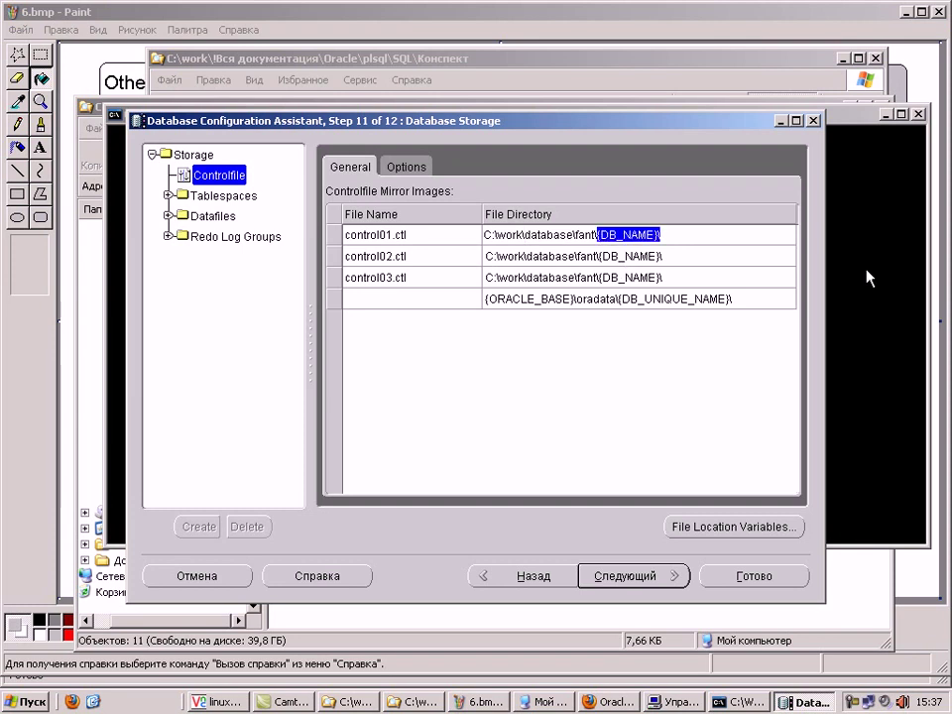
{"action": "key", "text": "Delete"}
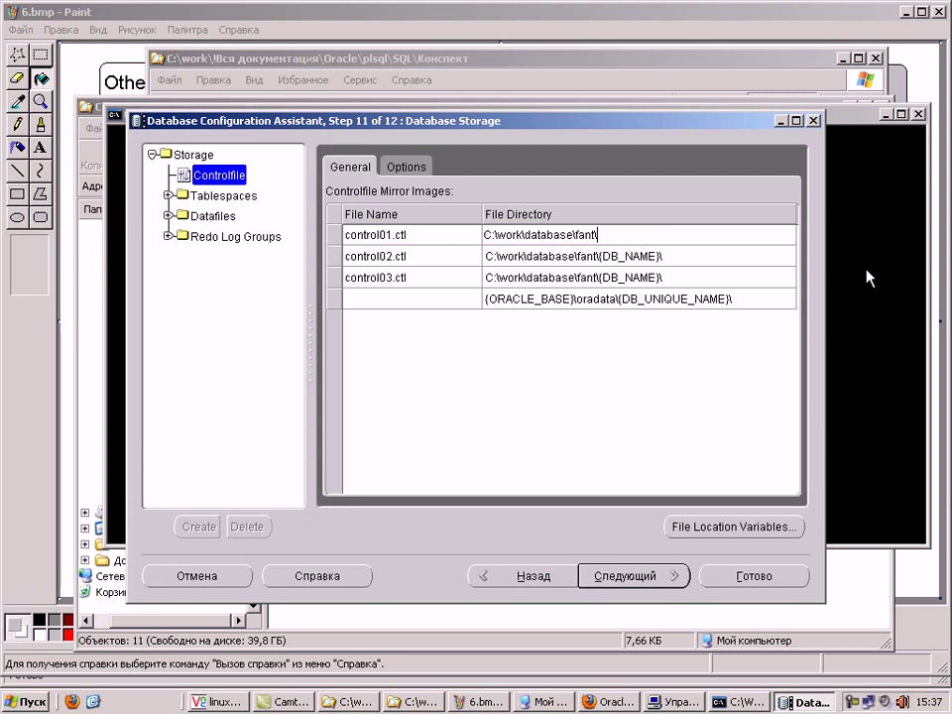
{"action": "type", "text": "disk1"}
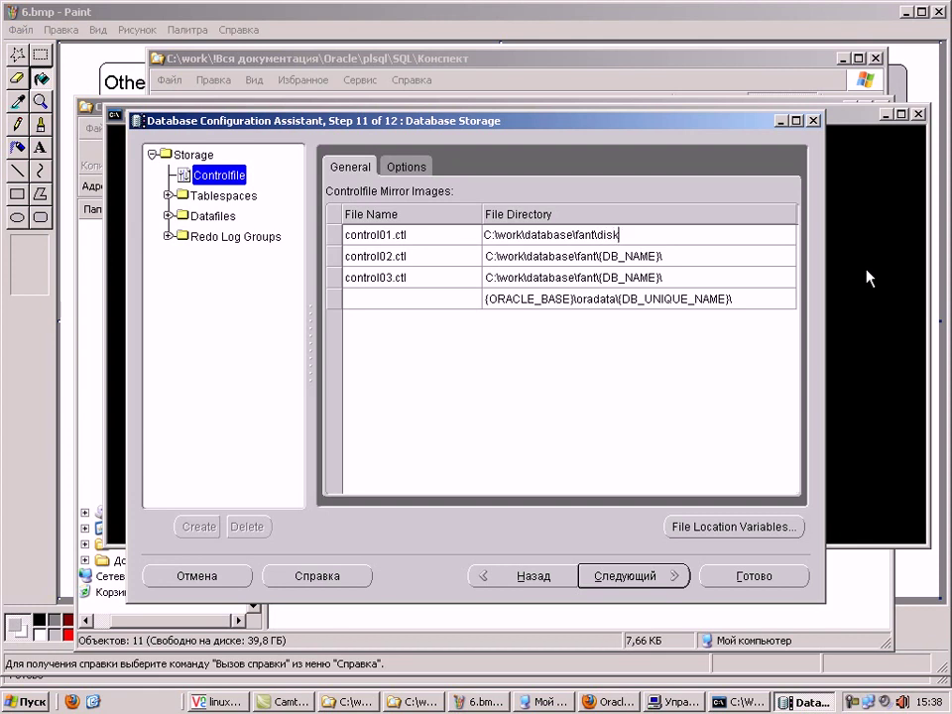
- Point control02.ctl and control03.ctl to the disk2 and disk3 folders, then show redo log group 1
{"action": "left_click", "coordinate": [677, 254]}
{"action": "left_click", "coordinate": [684, 251]}
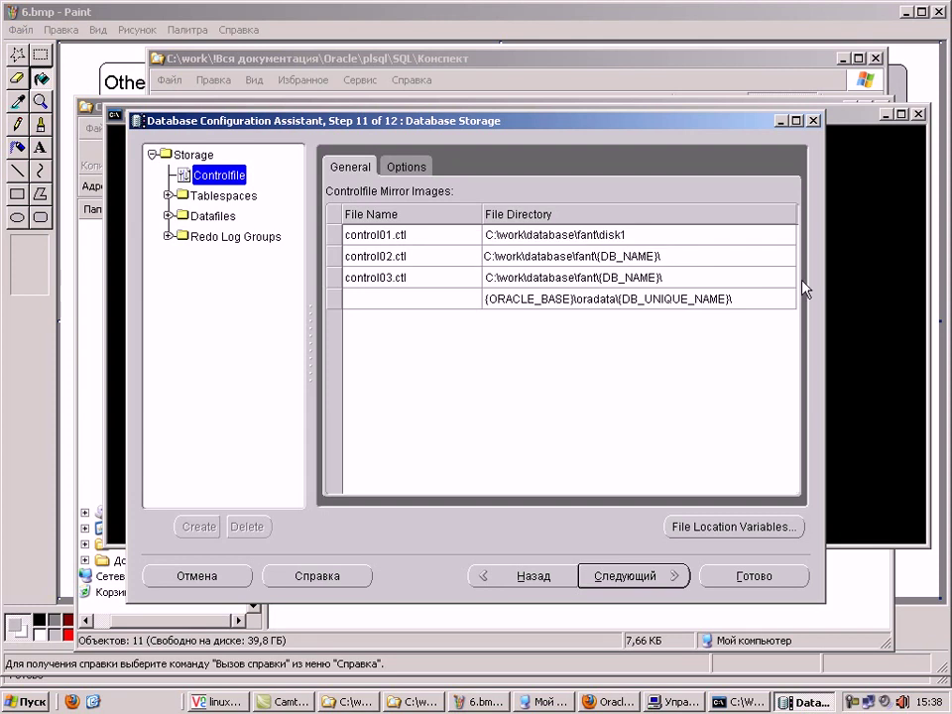
{"action": "key", "text": "BackSpace"}
{"action": "key", "text": "BackSpace"}
{"action": "key", "text": "BackSpace"}
{"action": "key", "text": "BackSpace"}
{"action": "key", "text": "BackSpace"}
{"action": "key", "text": "BackSpace"}
{"action": "key", "text": "BackSpace"}
{"action": "key", "text": "BackSpace"}
{"action": "key", "text": "BackSpace"}
{"action": "key", "text": "BackSpace"}
{"action": "type", "text": "disk"}
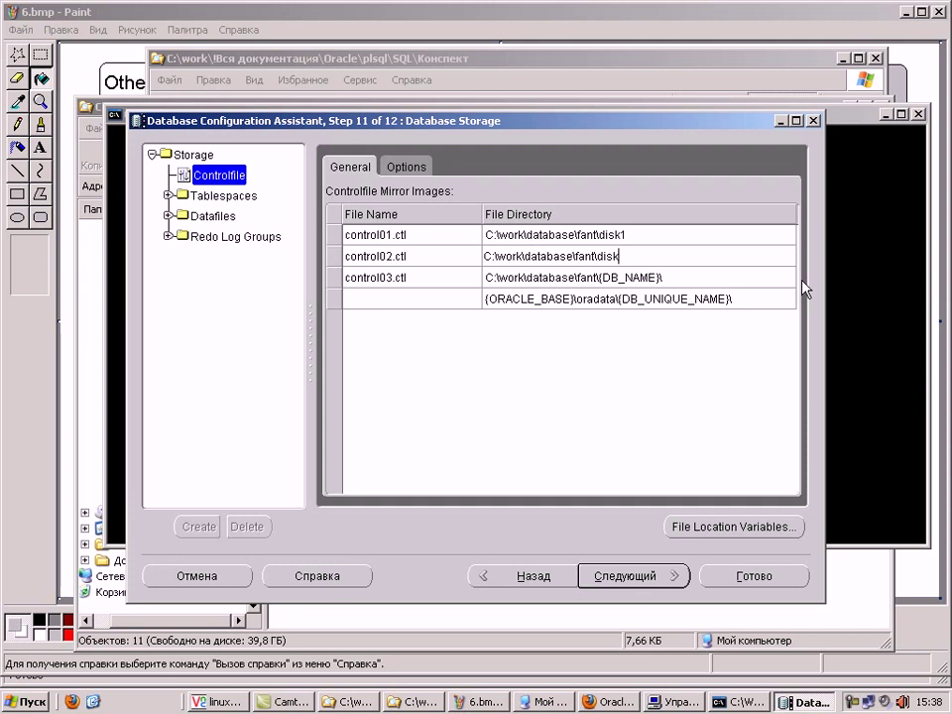
{"action": "type", "text": "2"}
{"action": "left_click", "coordinate": [686, 276]}
{"action": "left_click", "coordinate": [697, 274]}
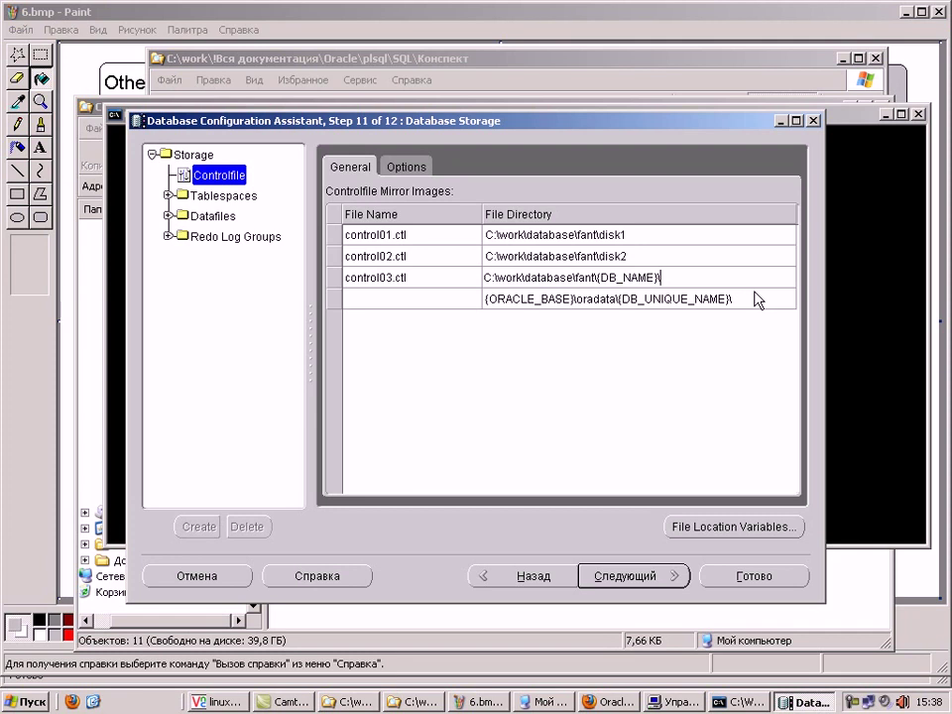
{"action": "key", "text": "BackSpace"}
{"action": "key", "text": "BackSpace"}
{"action": "key", "text": "BackSpace"}
{"action": "key", "text": "BackSpace"}
{"action": "key", "text": "BackSpace"}
{"action": "key", "text": "BackSpace"}
{"action": "key", "text": "BackSpace"}
{"action": "key", "text": "BackSpace"}
{"action": "key", "text": "BackSpace"}
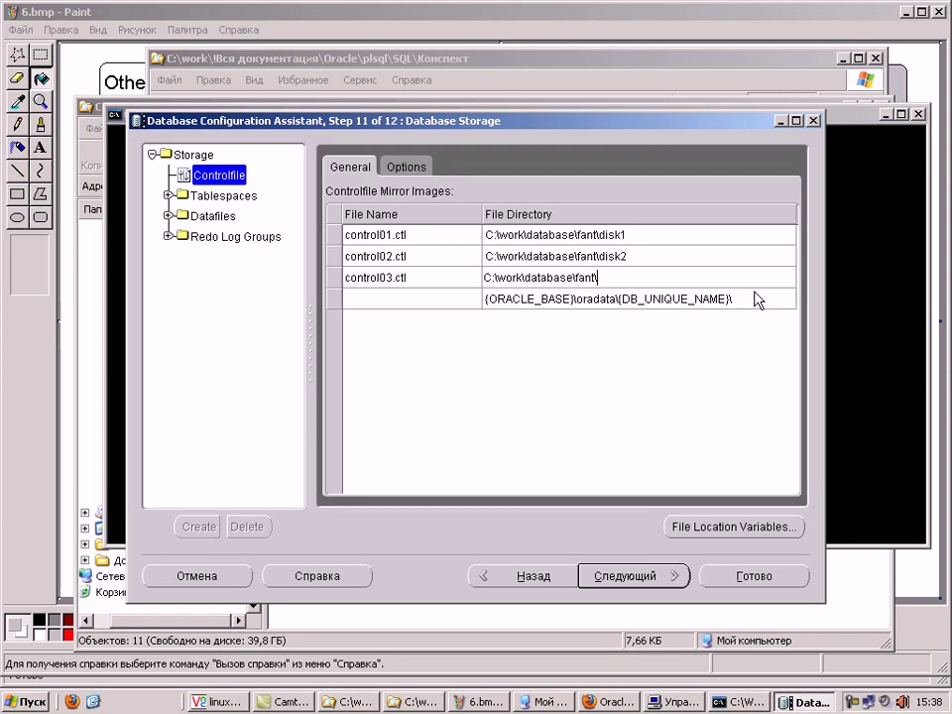
{"action": "type", "text": "disk3"}
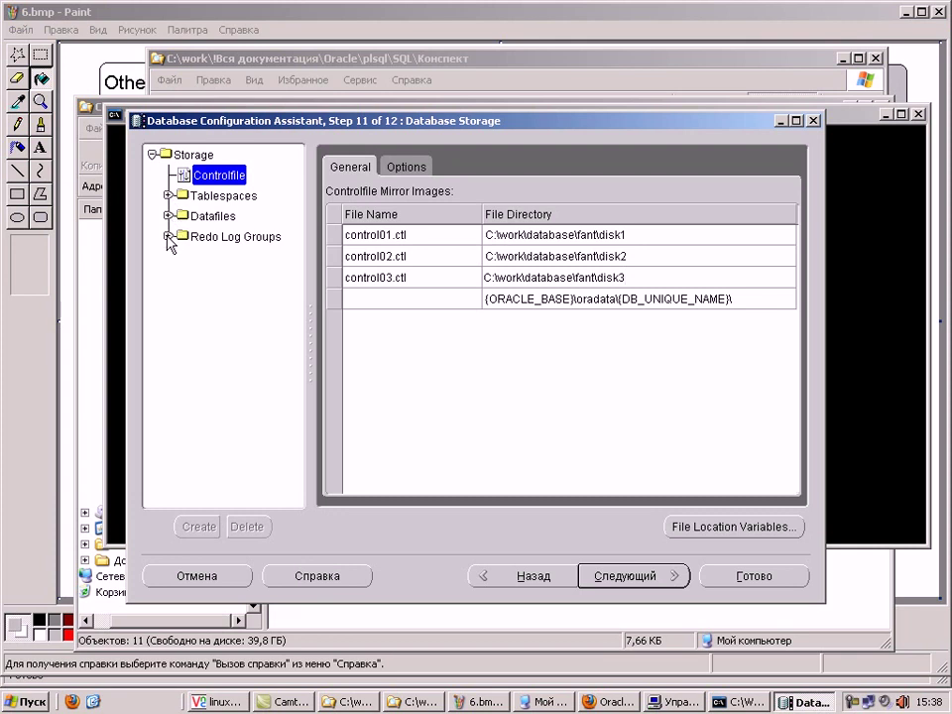
{"action": "left_click", "coordinate": [167, 237]}
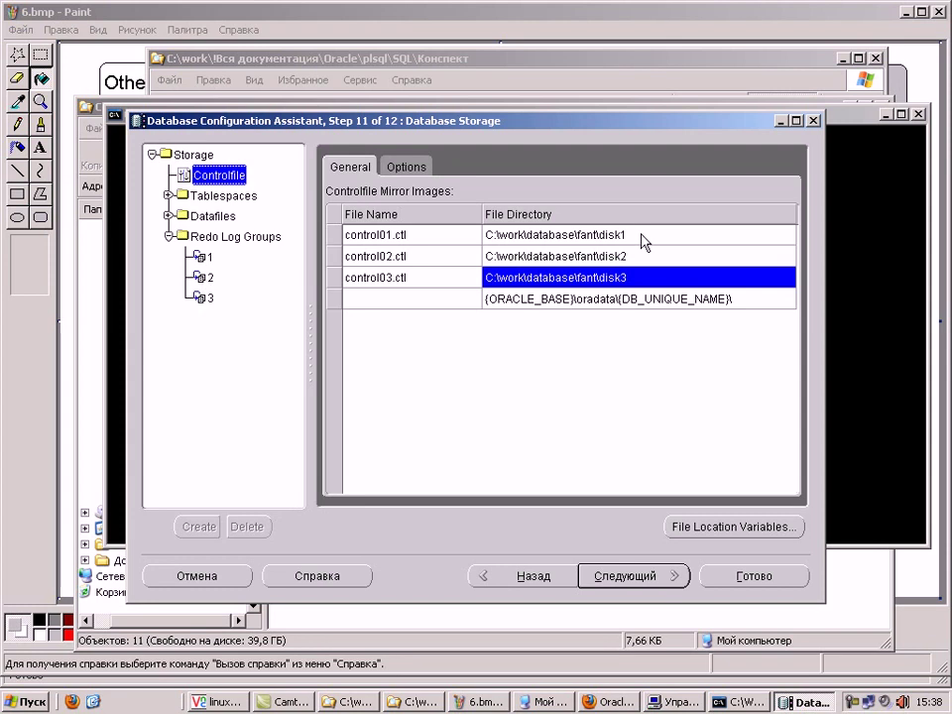
{"action": "left_click", "coordinate": [208, 256]}
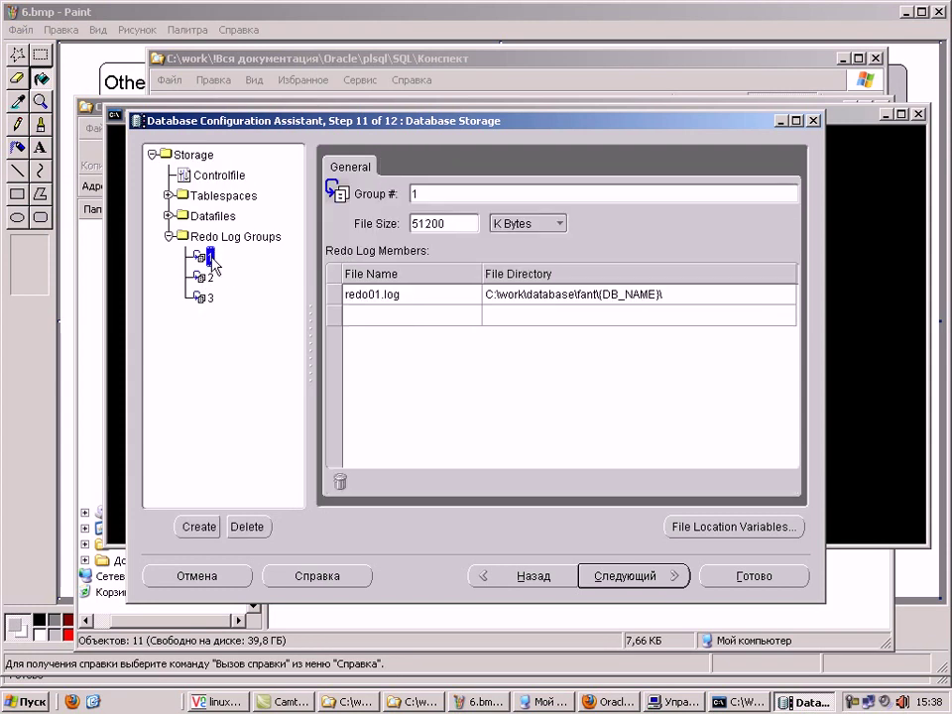
- Replace {DB_NAME} in redo01.log's directory so it reads C:\work\database\fant\redo\disk1\
{"action": "left_click", "coordinate": [613, 295]}
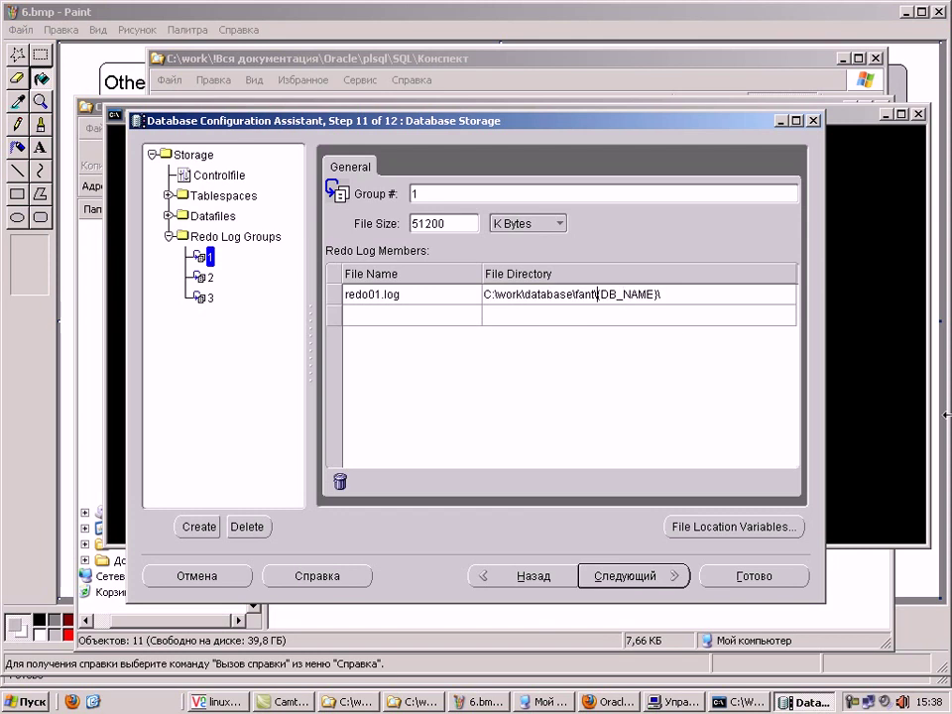
{"action": "key", "text": "shift+End"}
{"action": "key", "text": "Delete"}
{"action": "type", "text": "redo"}
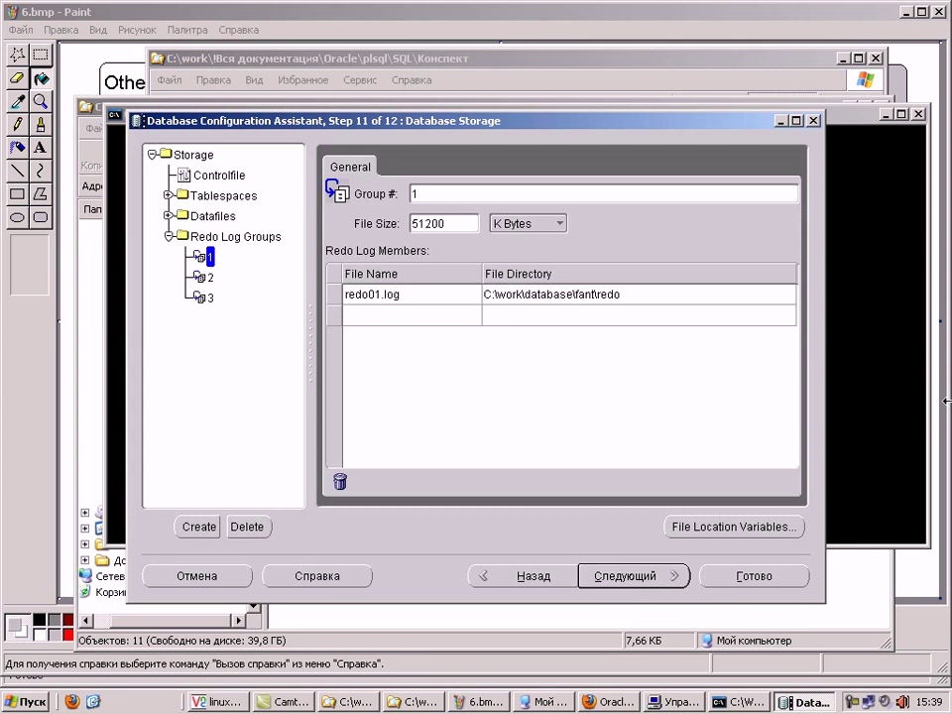
{"action": "type", "text": "\\disk1"}
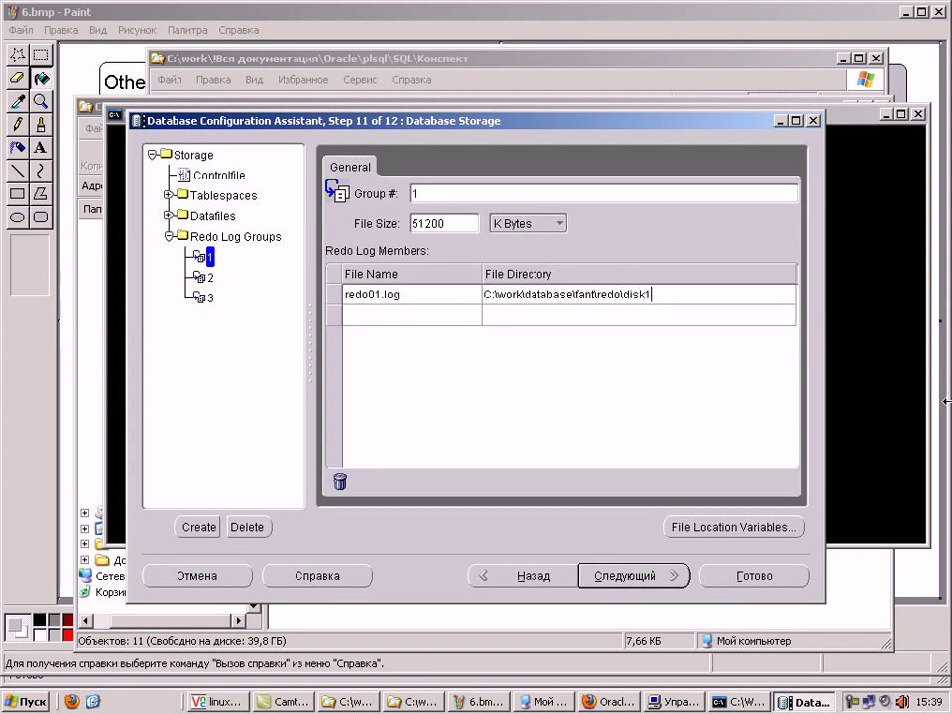
{"action": "type", "text": "\\"}
{"action": "left_click", "coordinate": [385, 314]}
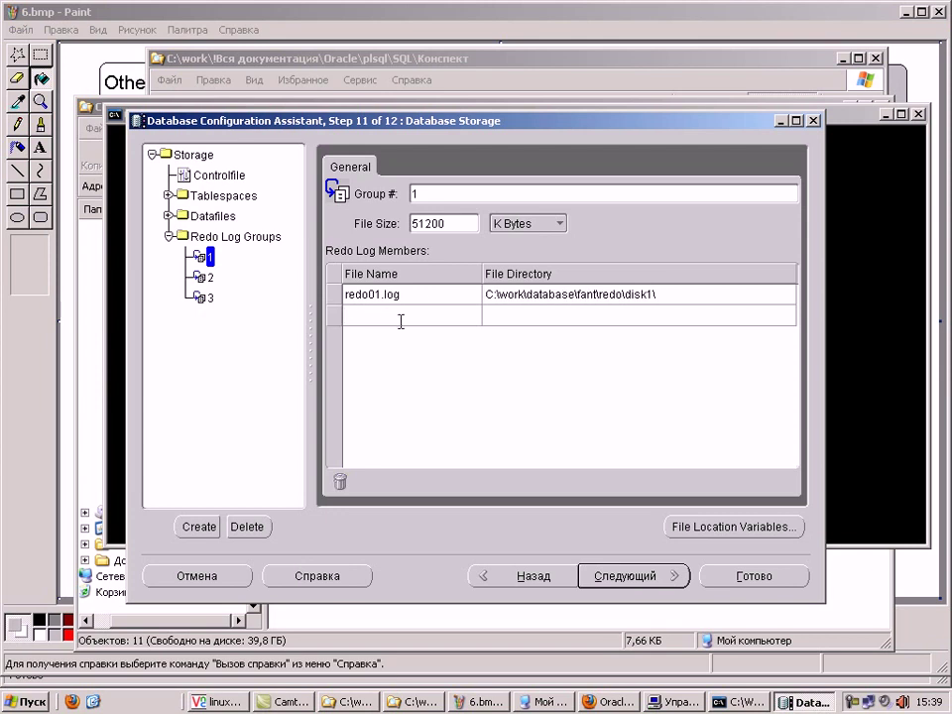
{"action": "left_click", "coordinate": [417, 297]}
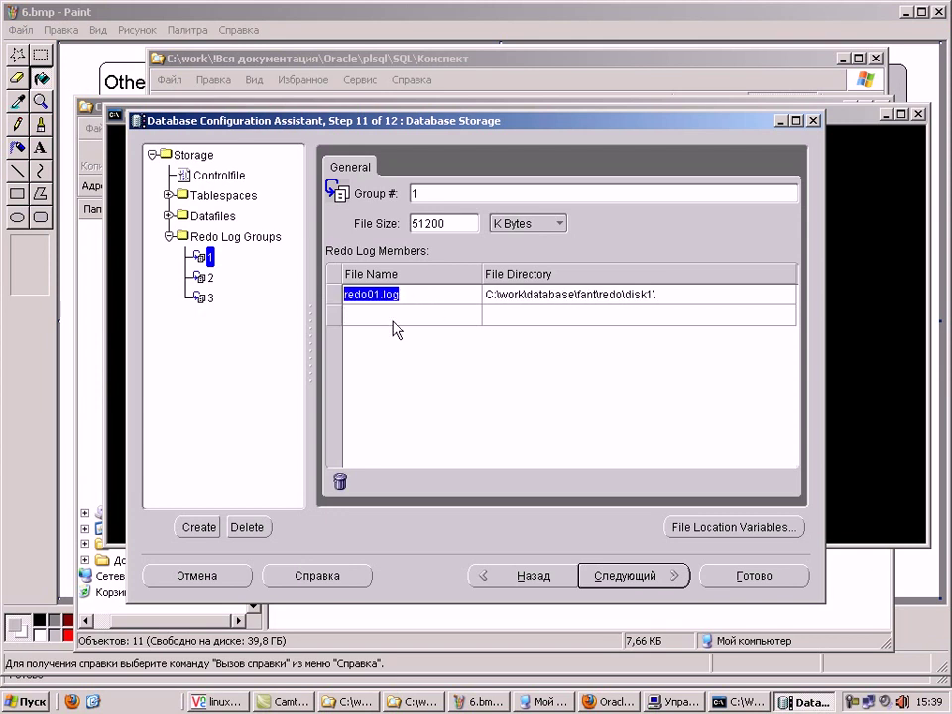
- Add a second member to redo log group 1 and name both members redo1.log
{"action": "left_click", "coordinate": [401, 316]}
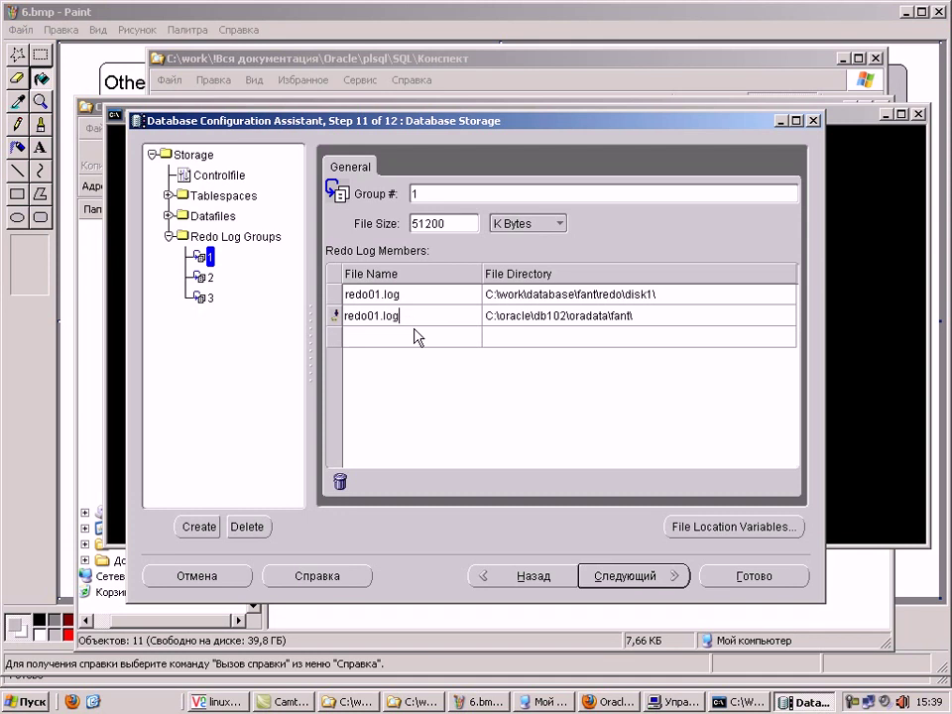
{"action": "left_click", "coordinate": [377, 295]}
{"action": "key", "text": "Left"}
{"action": "key", "text": "Left"}
{"action": "key", "text": "Left"}
{"action": "key", "text": "Left"}
{"action": "key", "text": "Left"}
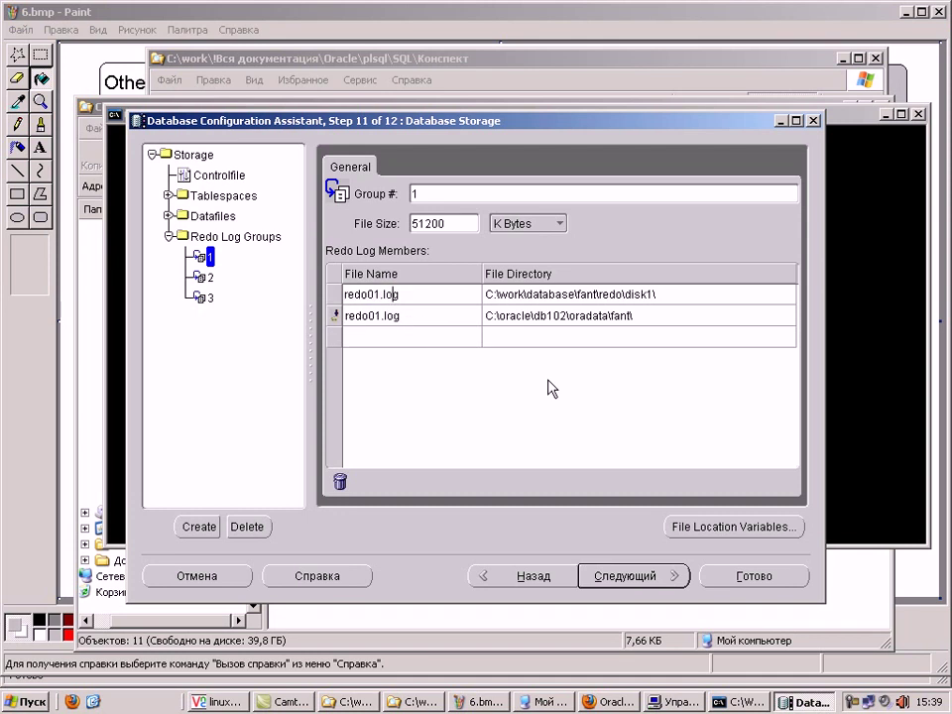
{"action": "key", "text": "BackSpace"}
{"action": "key", "text": "End"}
{"action": "type", "text": ".ora"}
{"action": "key", "text": "BackSpace"}
{"action": "key", "text": "BackSpace"}
{"action": "key", "text": "BackSpace"}
{"action": "key", "text": "BackSpace"}
{"action": "left_click", "coordinate": [382, 315]}
{"action": "left_click", "coordinate": [378, 314]}
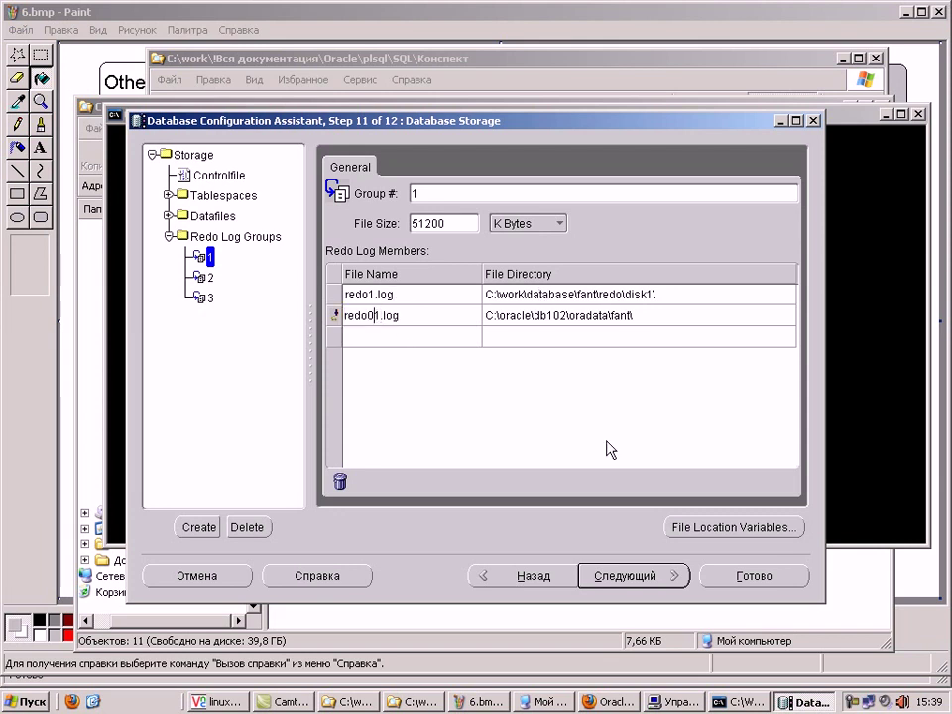
{"action": "key", "text": "BackSpace"}
{"action": "key", "text": "Right"}
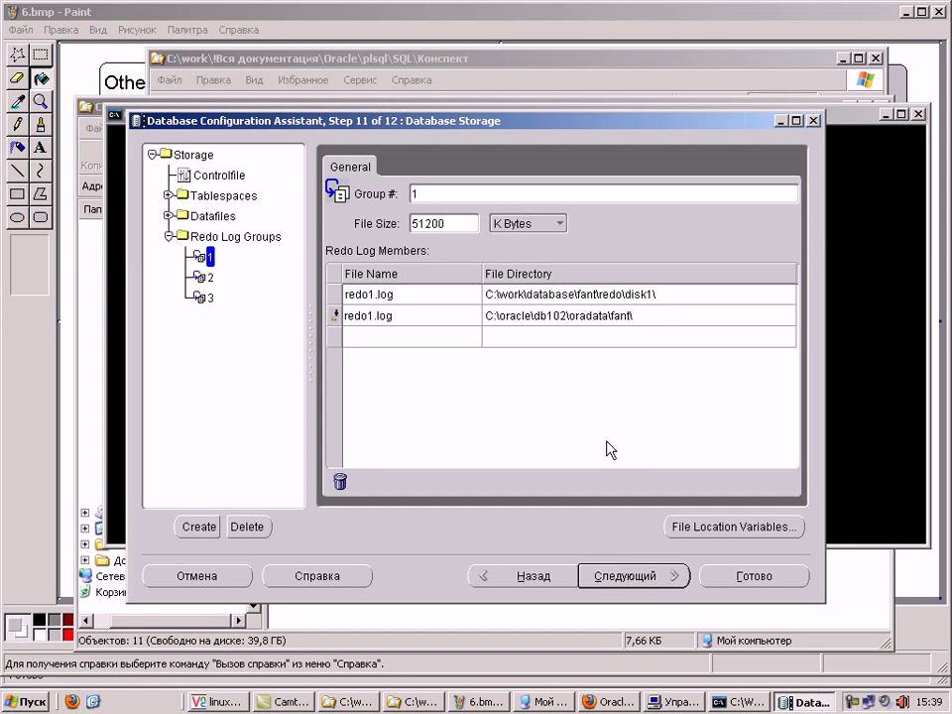
{"action": "left_click", "coordinate": [469, 337]}
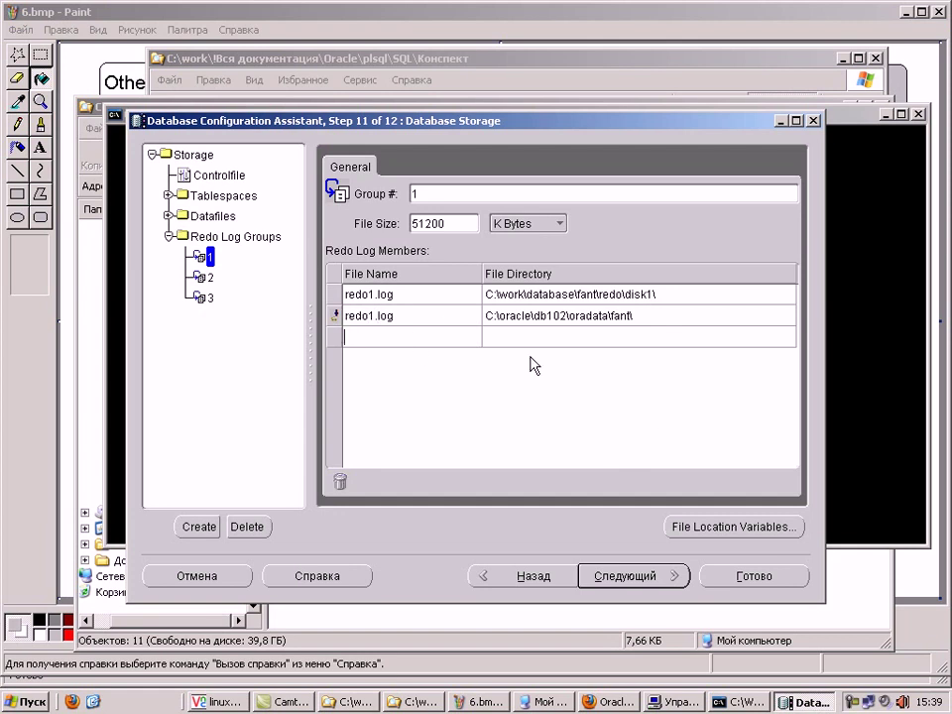
{"action": "left_click", "coordinate": [404, 315]}
{"action": "key", "text": "ctrl+c"}
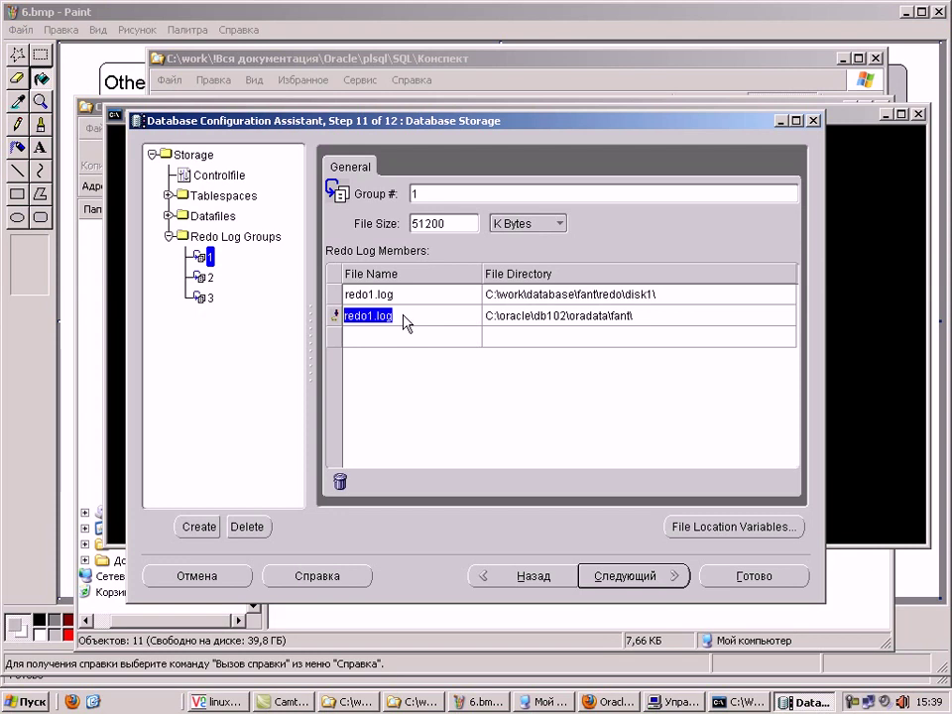
- Add a third redo1.log member and copy the first member's directory into rows two and three
{"action": "left_click", "coordinate": [394, 338]}
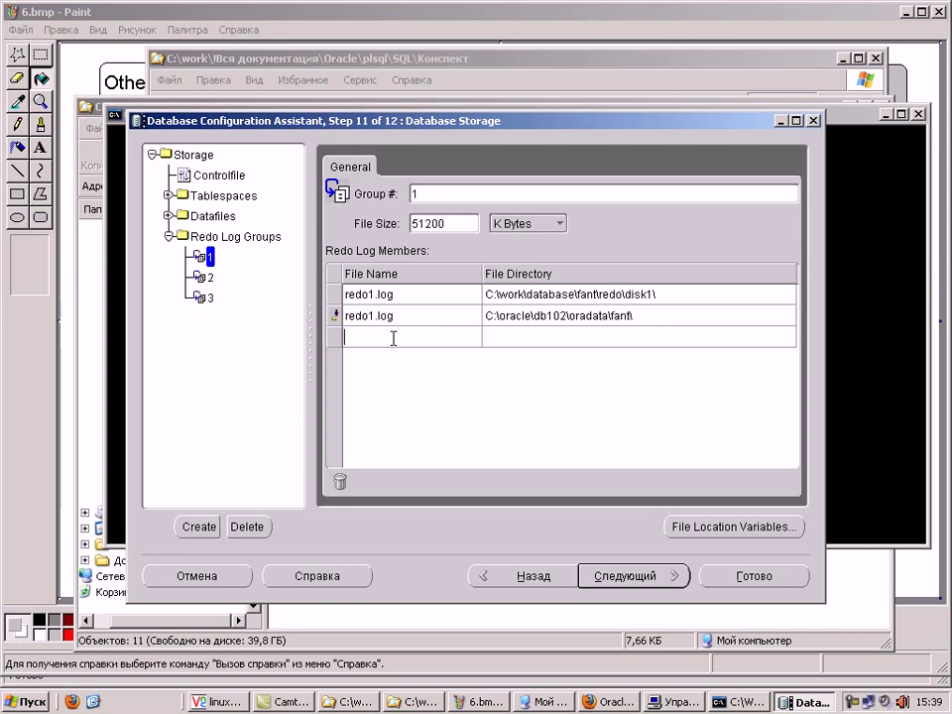
{"action": "key", "text": "ctrl+v"}
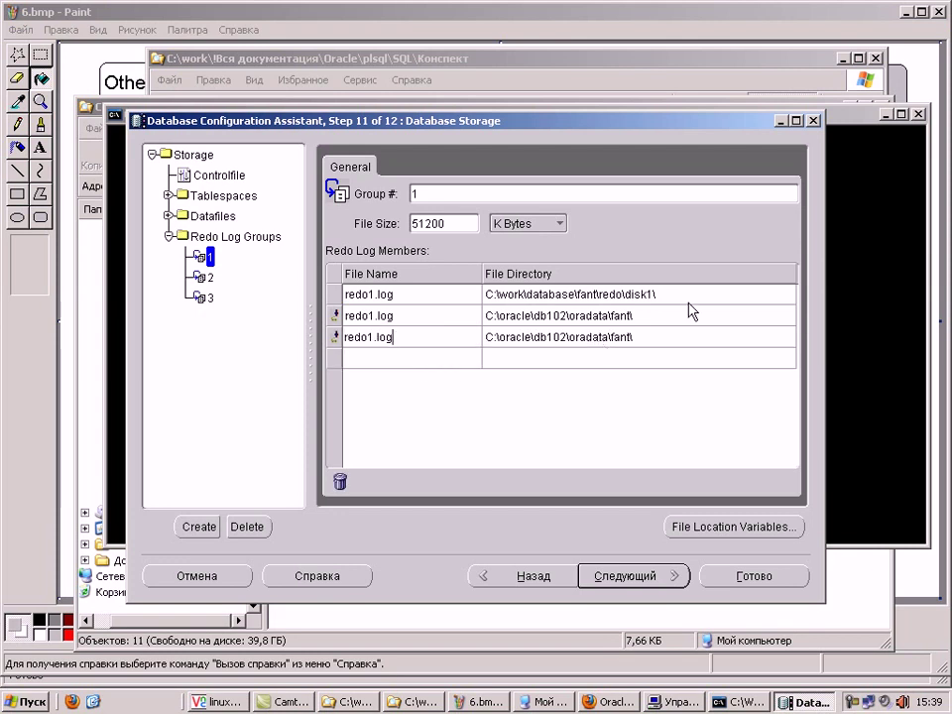
{"action": "left_click", "coordinate": [650, 317]}
{"action": "left_click", "coordinate": [652, 315]}
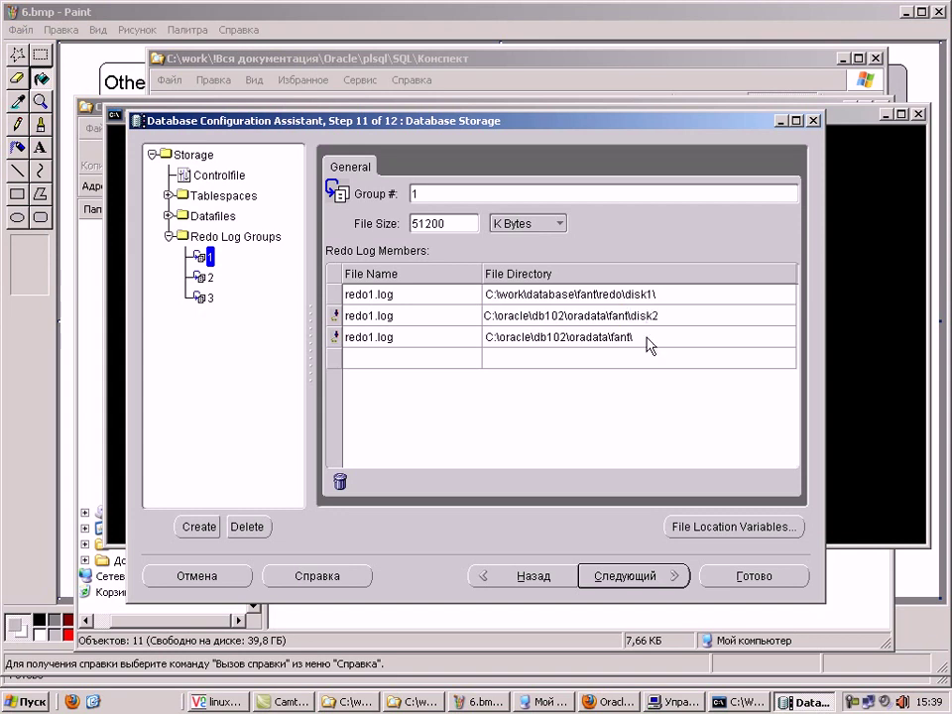
{"action": "type", "text": "\\"}
{"action": "left_click", "coordinate": [656, 336]}
{"action": "left_click", "coordinate": [661, 337]}
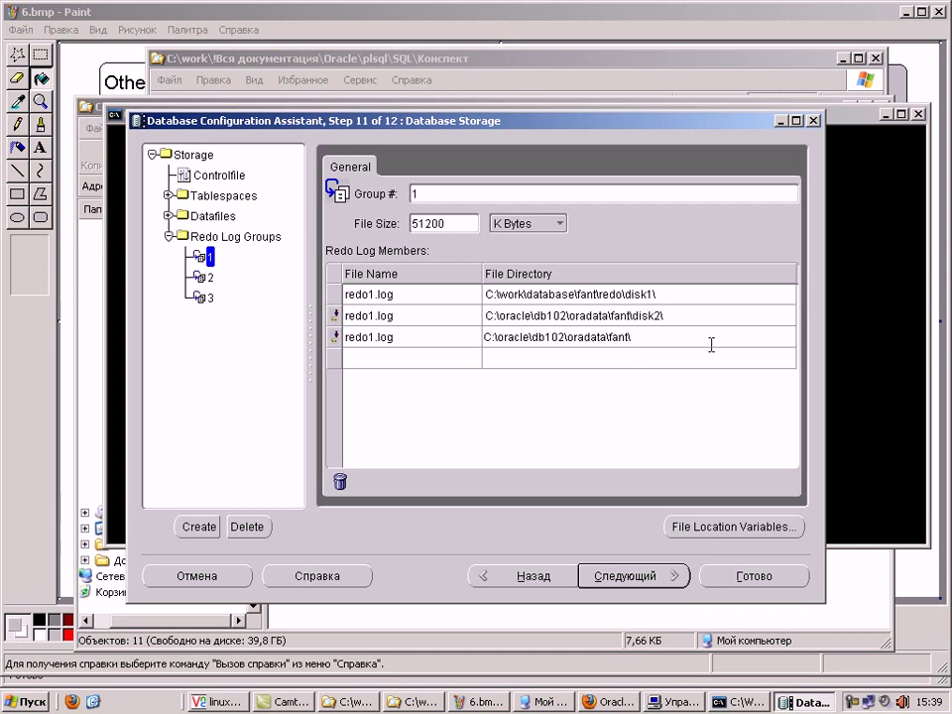
{"action": "type", "text": "sk3"}
{"action": "left_click", "coordinate": [689, 294]}
{"action": "key", "text": "ctrl+c"}
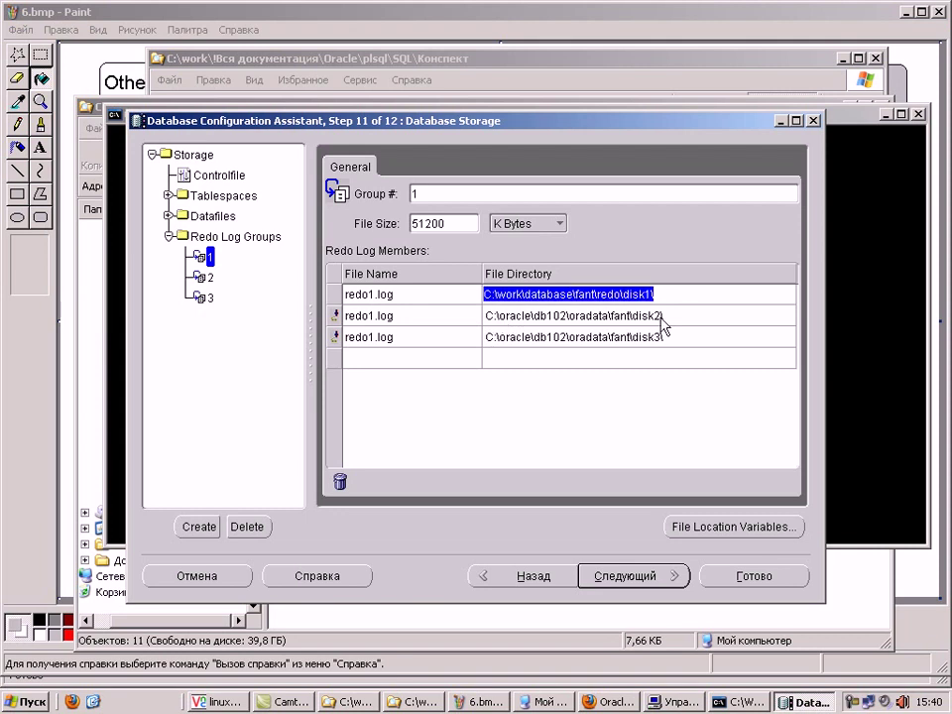
{"action": "left_click", "coordinate": [677, 315]}
{"action": "key", "text": "ctrl+v"}
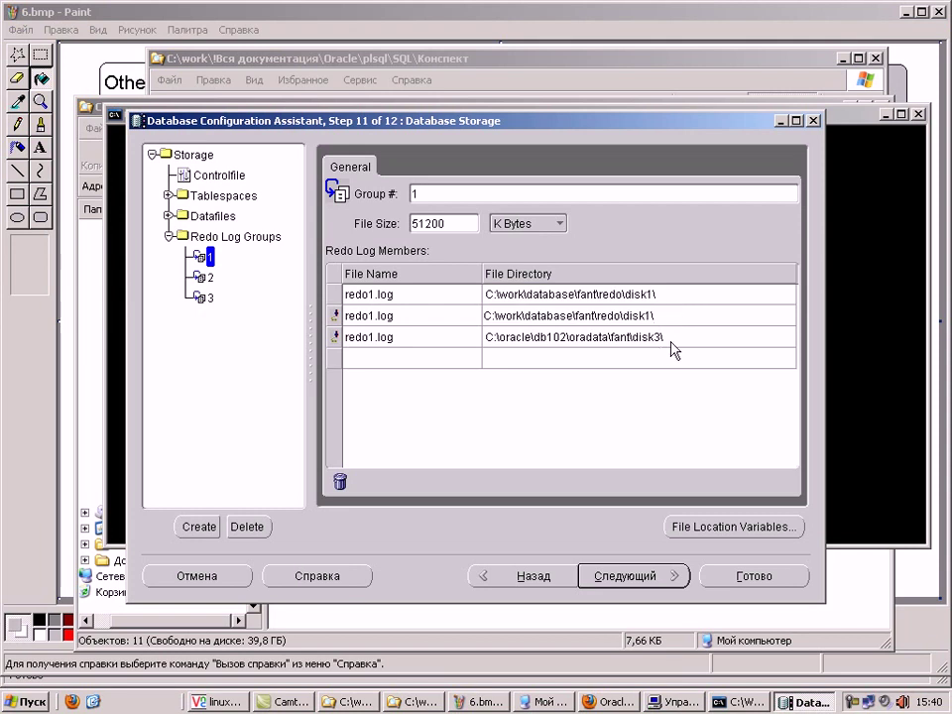
{"action": "left_click", "coordinate": [675, 339]}
{"action": "key", "text": "ctrl+v"}
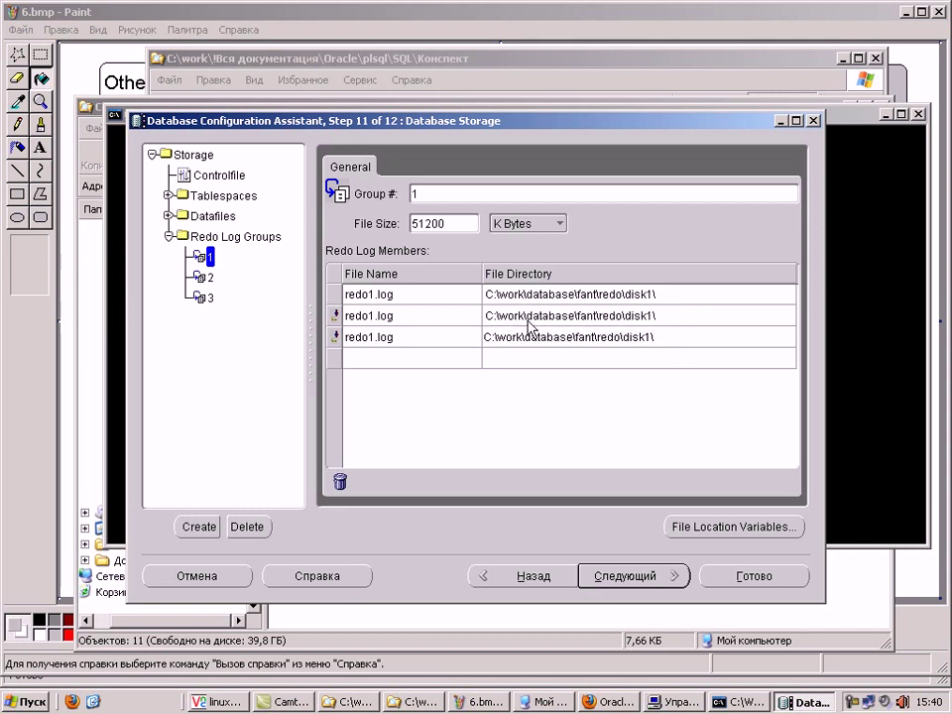
- Change the second member's folder from disk1 to disk2 and begin editing the third's folder
{"action": "left_click", "coordinate": [651, 317]}
{"action": "double_click", "coordinate": [645, 315]}
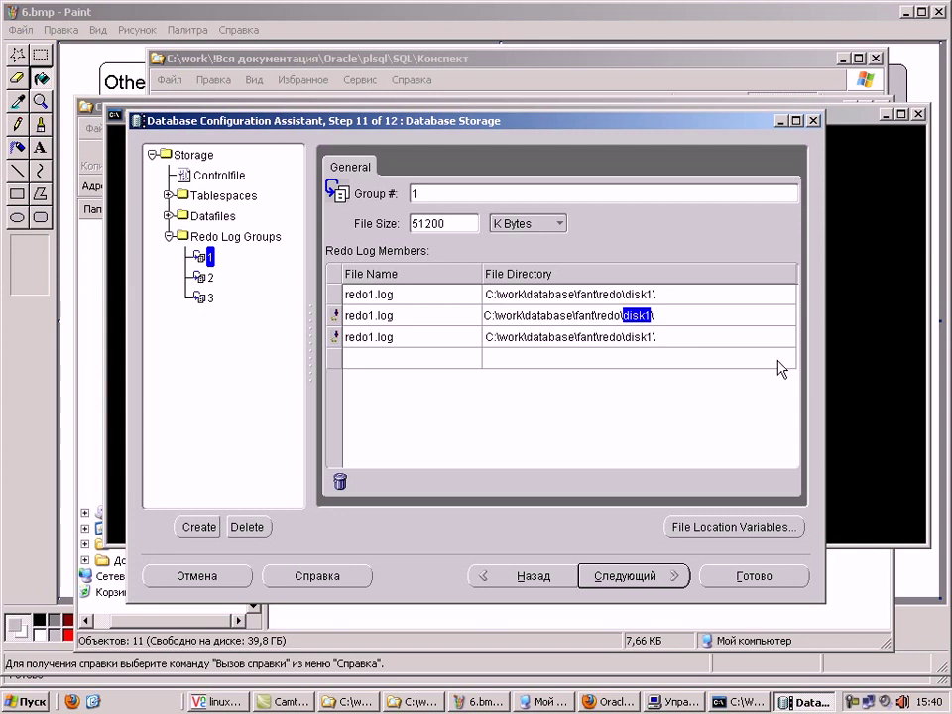
{"action": "key", "text": "Right"}
{"action": "left_click", "coordinate": [660, 339]}
{"action": "double_click", "coordinate": [639, 337]}
{"action": "key", "text": "Right"}
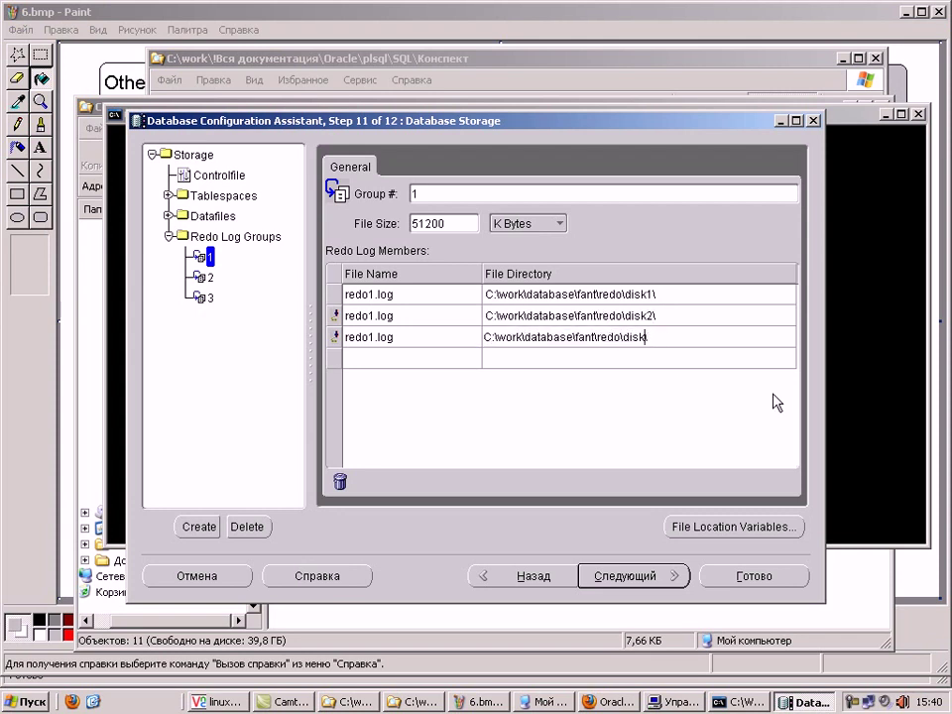
- Finish the third member's directory as redo\disk3\ and set the group's file size to 10 M Bytes
{"action": "type", "text": "3\\"}
{"action": "left_click", "coordinate": [461, 223]}
{"action": "left_click_drag", "start_coordinate": [459, 221], "coordinate": [414, 224]}
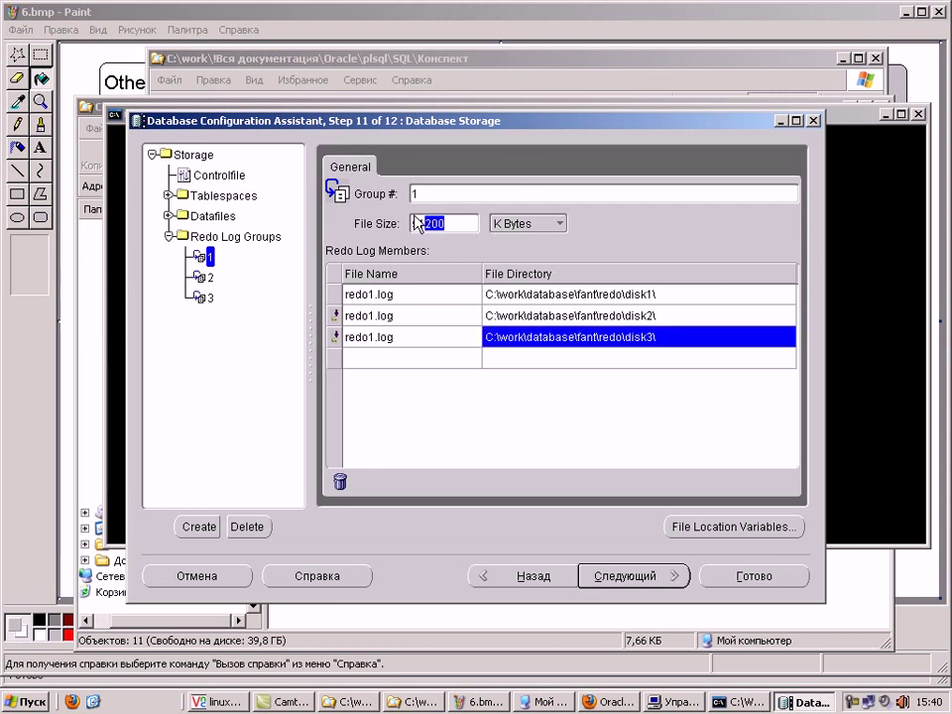
{"action": "type", "text": "10"}
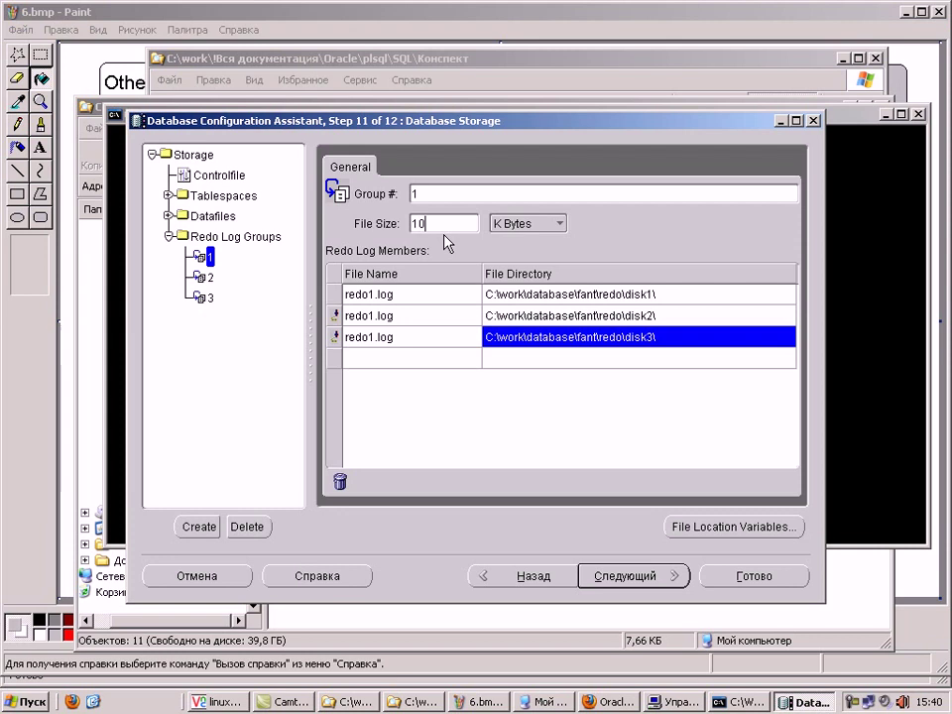
{"action": "left_click", "coordinate": [510, 225]}
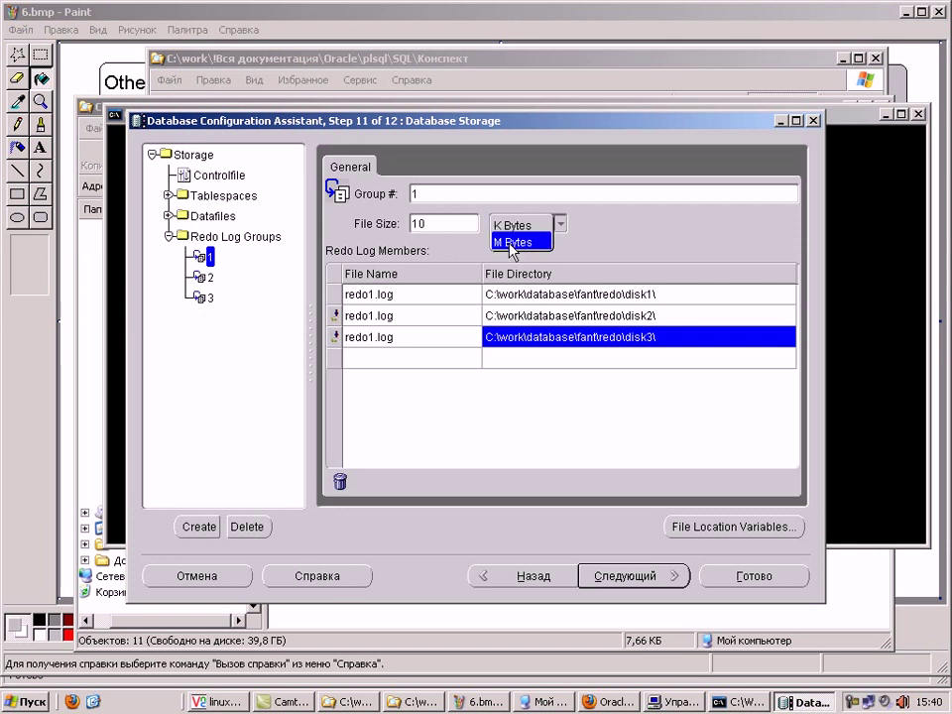
{"action": "left_click", "coordinate": [518, 238]}
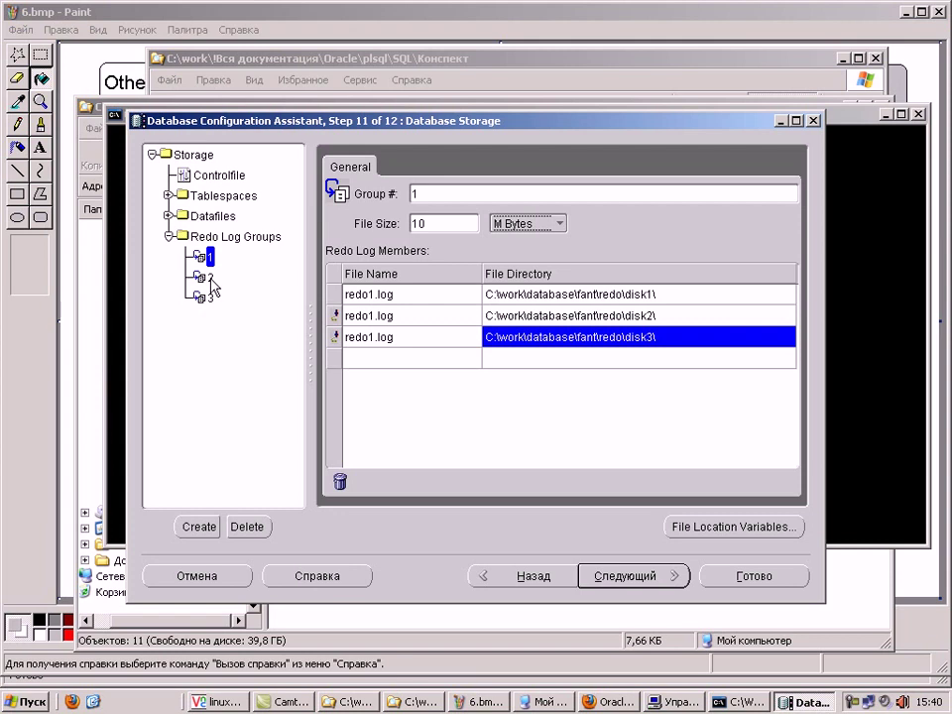
- Switch between redo log groups 1 and 2 to compare their settings
{"action": "left_click", "coordinate": [209, 277]}
{"action": "left_click", "coordinate": [209, 257]}
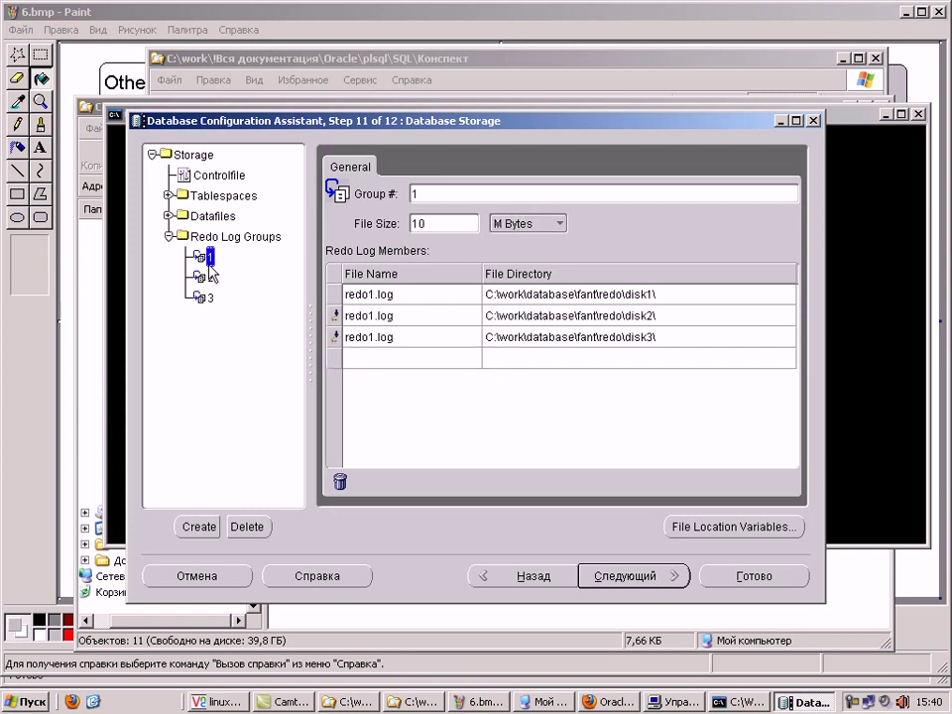
{"action": "left_click", "coordinate": [209, 277]}
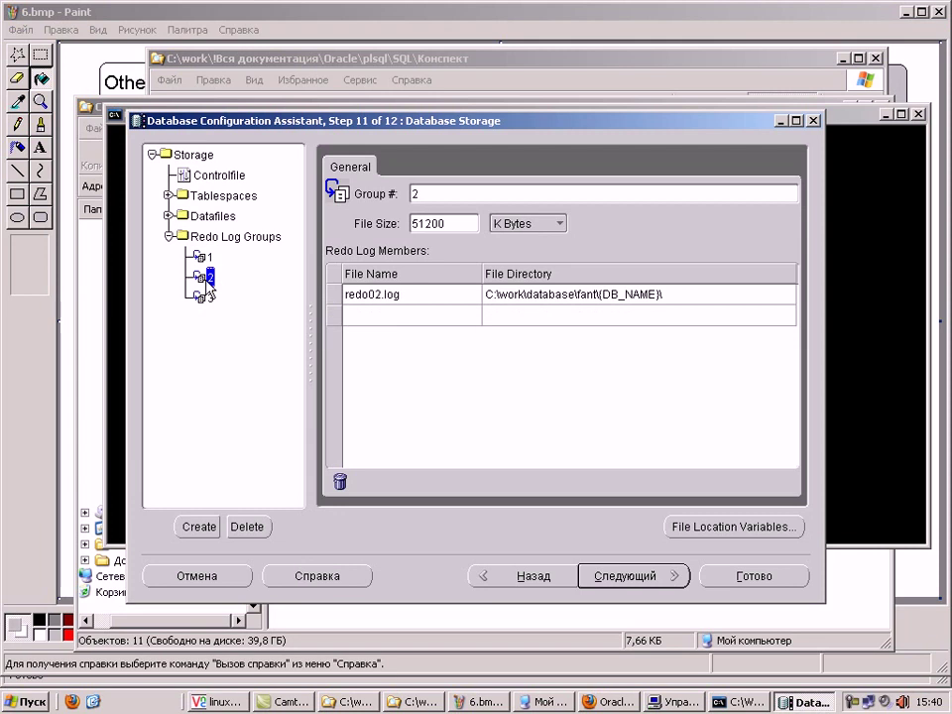
{"action": "left_click", "coordinate": [209, 257]}
{"action": "left_click", "coordinate": [209, 279]}
{"action": "left_click", "coordinate": [209, 258]}
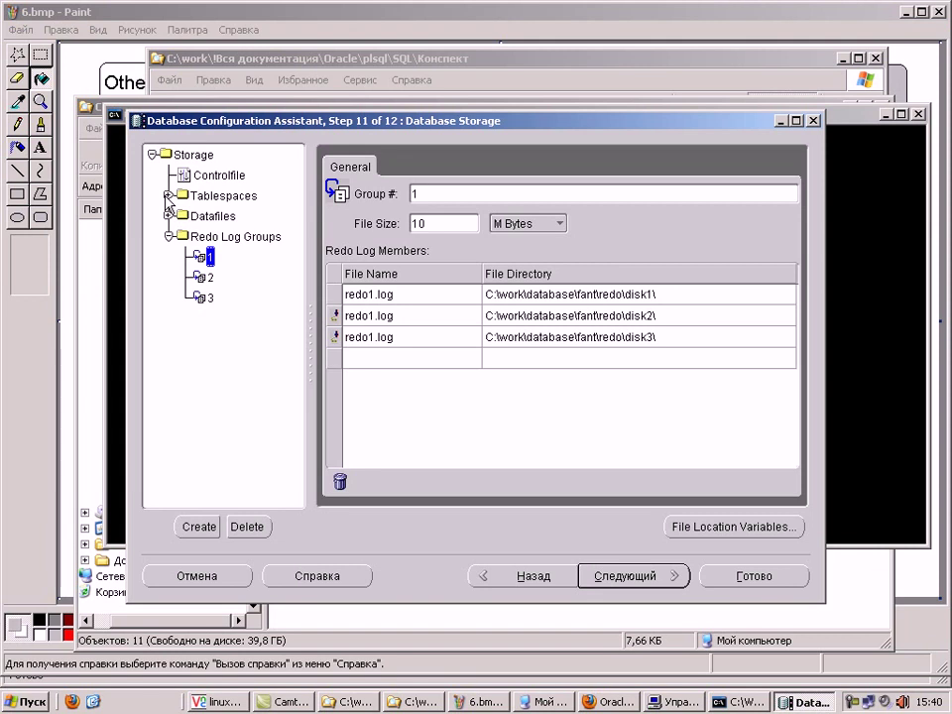
- Delete the USERS tablespace and confirm the removal
{"action": "left_click", "coordinate": [169, 195]}
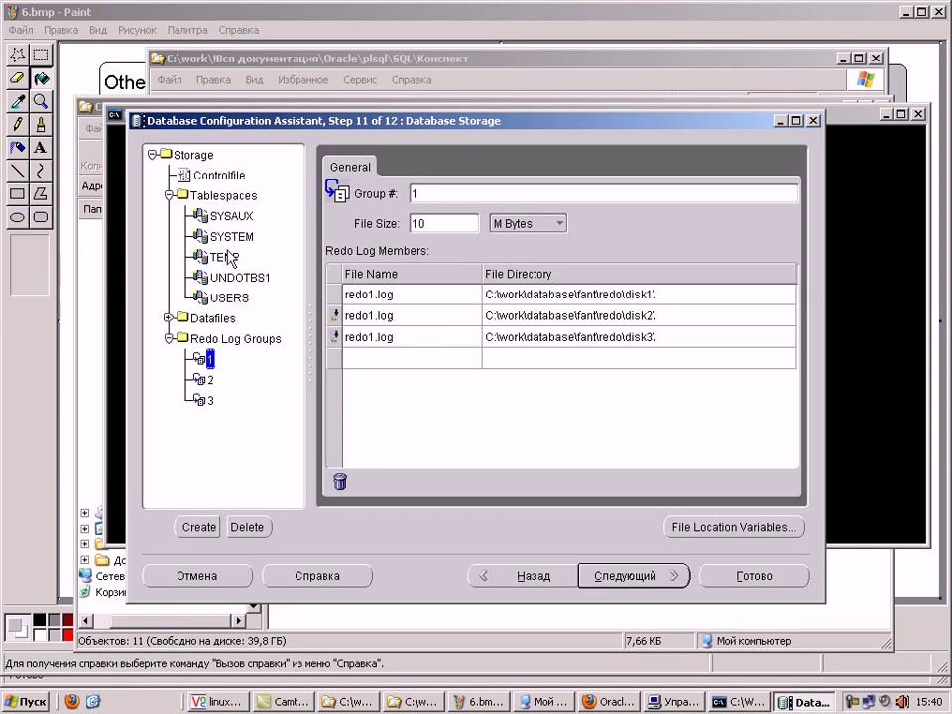
{"action": "left_click", "coordinate": [232, 299]}
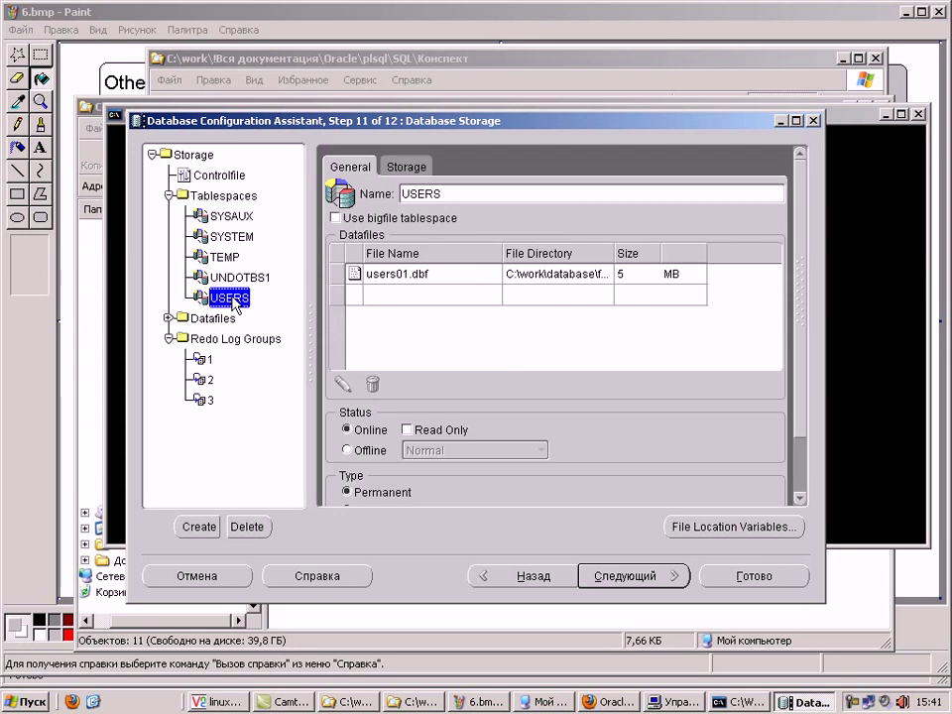
{"action": "left_click", "coordinate": [249, 528]}
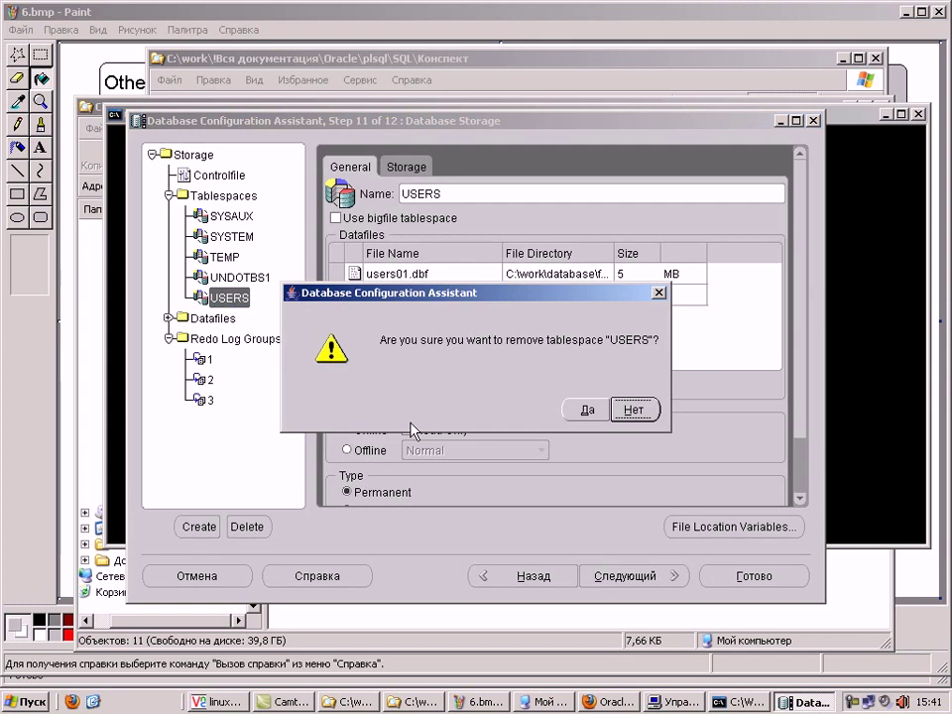
{"action": "left_click", "coordinate": [585, 411]}
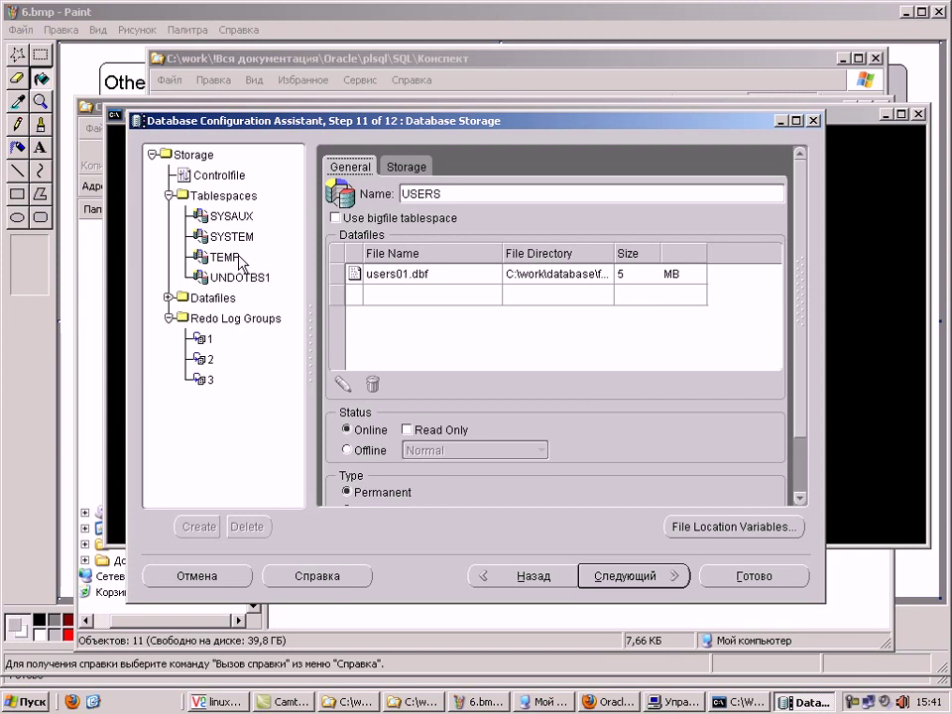
- Rename the SYSAUX datafile to sysaux.dbf directly in C:\work\database\fant\
{"action": "left_click", "coordinate": [222, 215]}
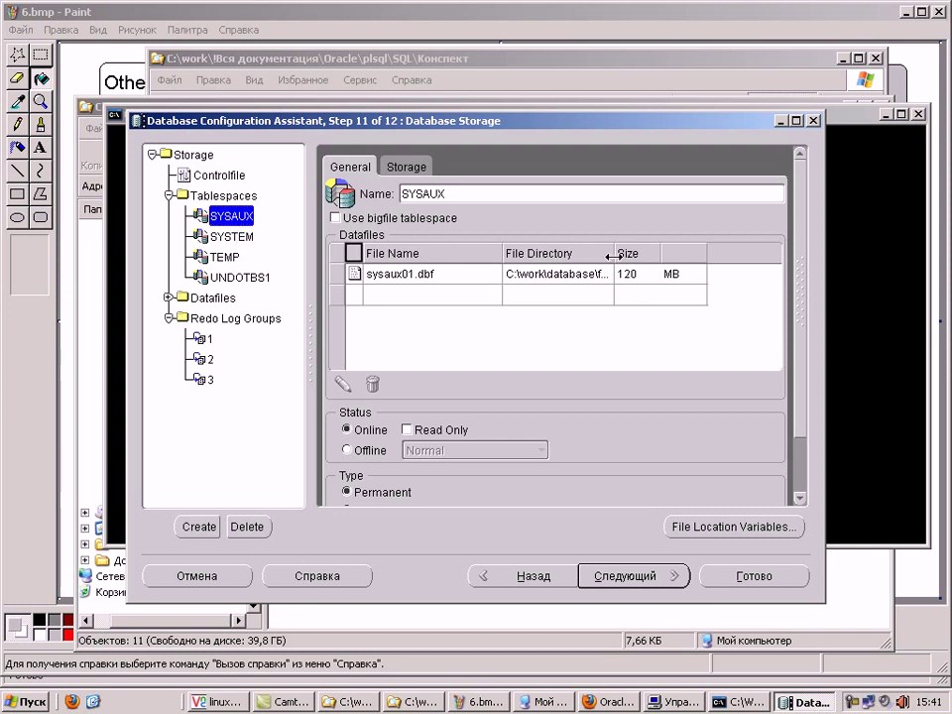
{"action": "left_click_drag", "start_coordinate": [609, 256], "coordinate": [718, 256]}
{"action": "left_click", "coordinate": [695, 281]}
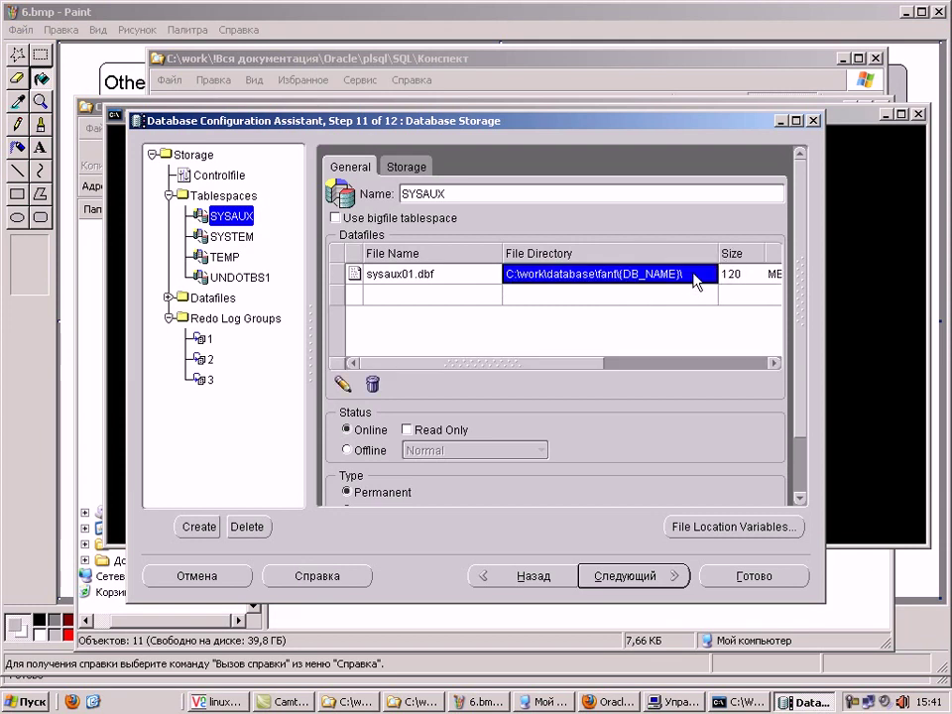
{"action": "double_click", "coordinate": [666, 283]}
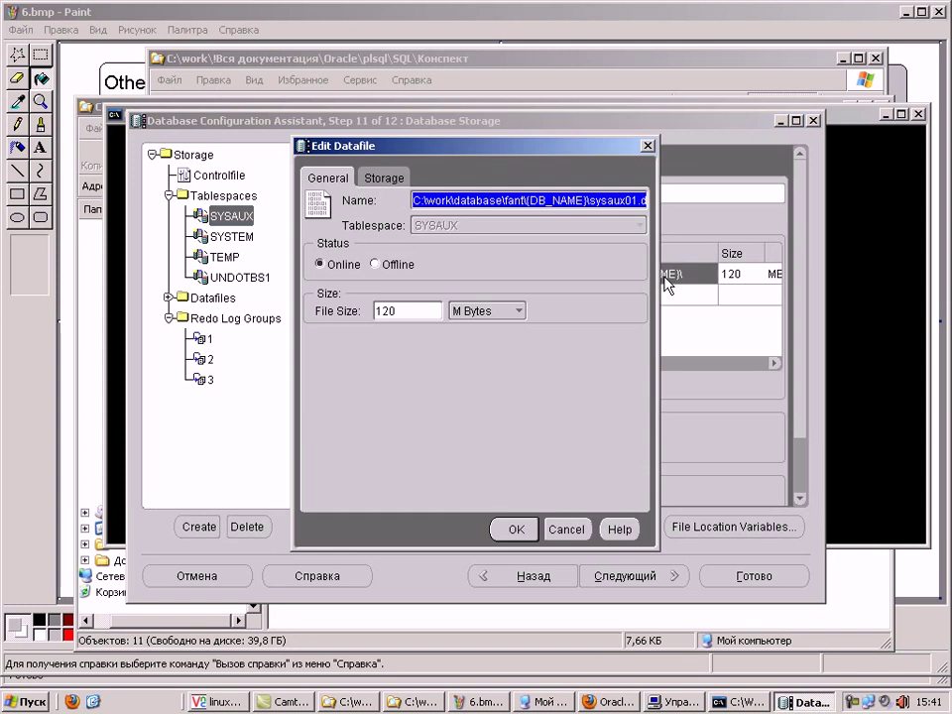
{"action": "left_click", "coordinate": [587, 201]}
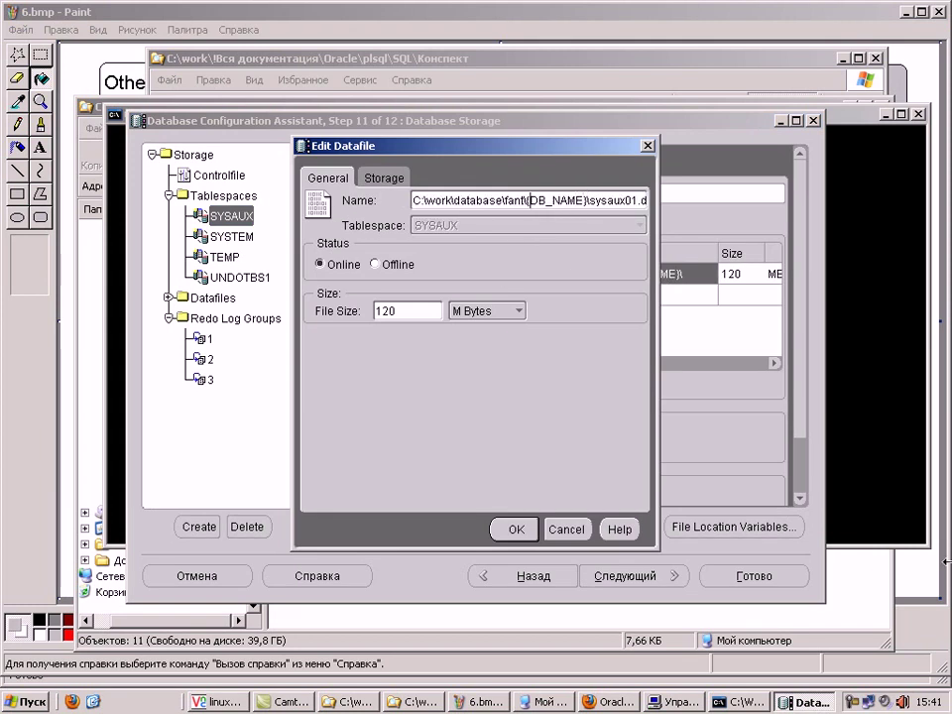
{"action": "key", "text": "BackSpace"}
{"action": "key", "text": "BackSpace"}
{"action": "key", "text": "BackSpace"}
{"action": "key", "text": "BackSpace"}
{"action": "key", "text": "BackSpace"}
{"action": "key", "text": "BackSpace"}
{"action": "key", "text": "BackSpace"}
{"action": "key", "text": "BackSpace"}
{"action": "key", "text": "BackSpace"}
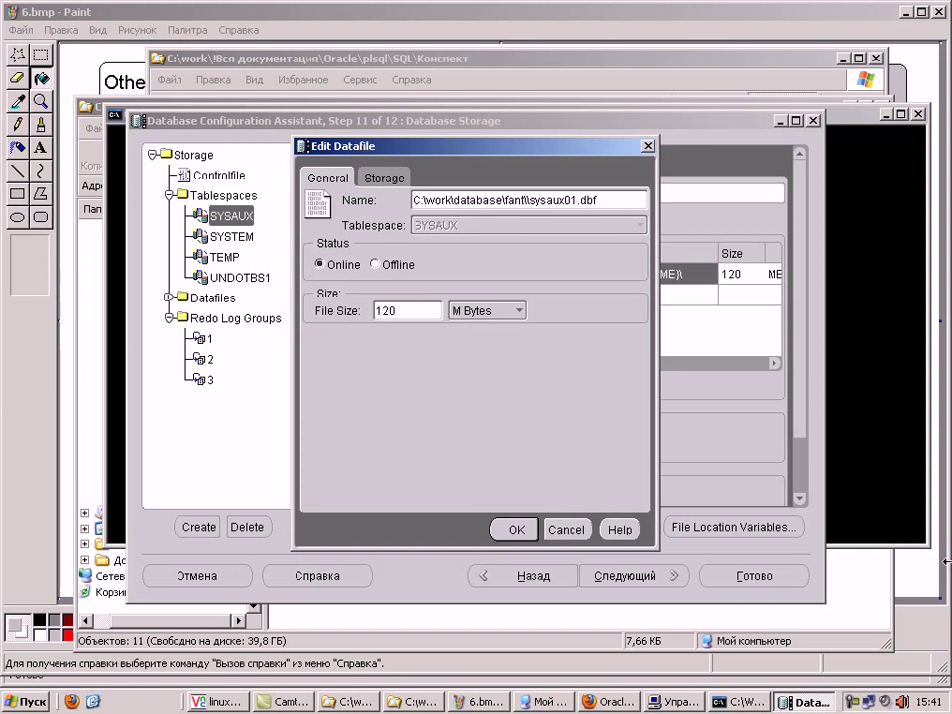
{"action": "key", "text": "BackSpace"}
{"action": "key", "text": "Delete"}
{"action": "key", "text": "Delete"}
{"action": "key", "text": "Delete"}
{"action": "key", "text": "Delete"}
{"action": "key", "text": "Delete"}
{"action": "left_click", "coordinate": [517, 530]}
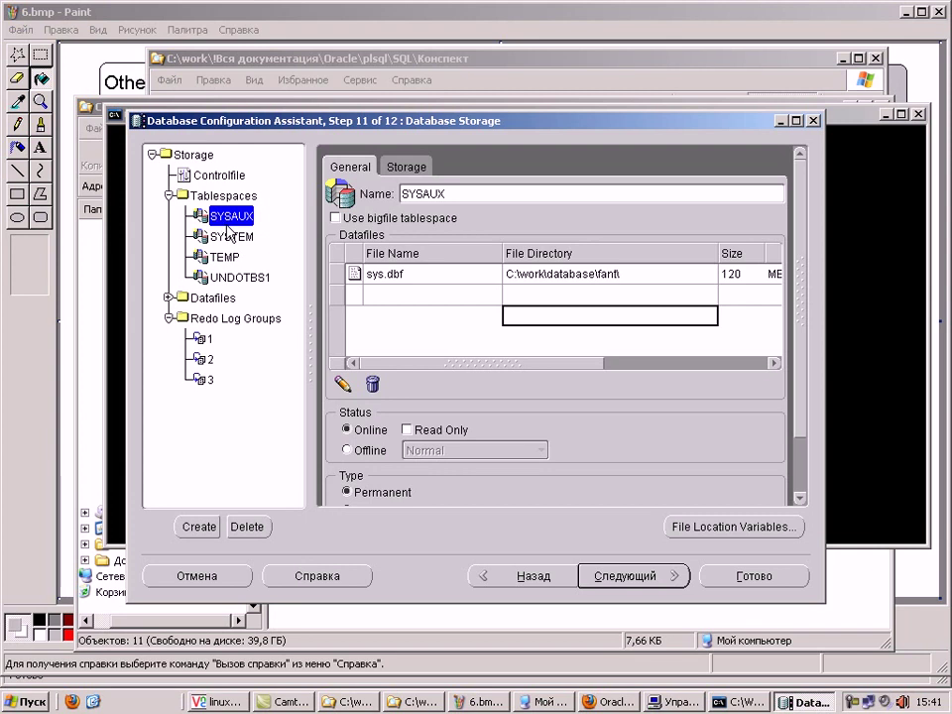
{"action": "left_click", "coordinate": [410, 275]}
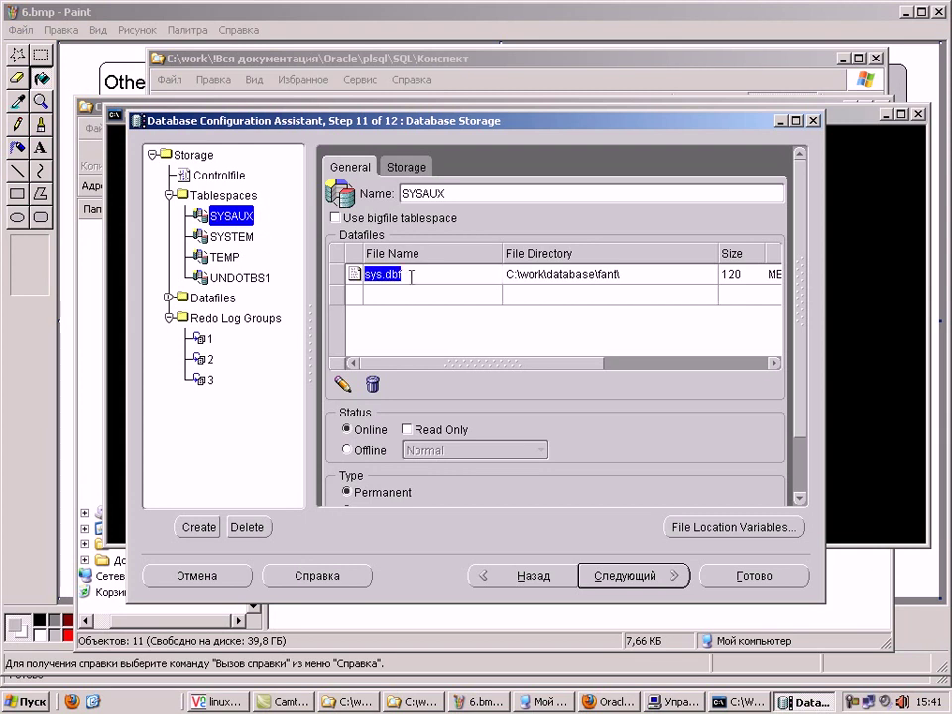
{"action": "left_click", "coordinate": [409, 274]}
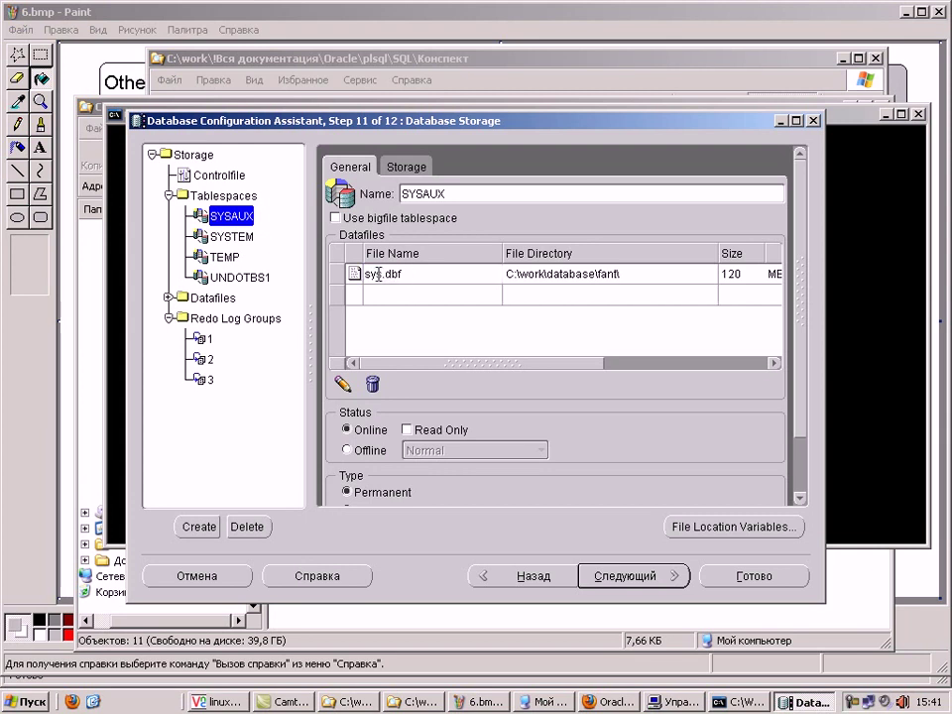
{"action": "type", "text": "aux"}
- Rename the SYSTEM datafile from system01.dbf to sys.dbf directly in C:\work\database\fant\
{"action": "left_click", "coordinate": [246, 240]}
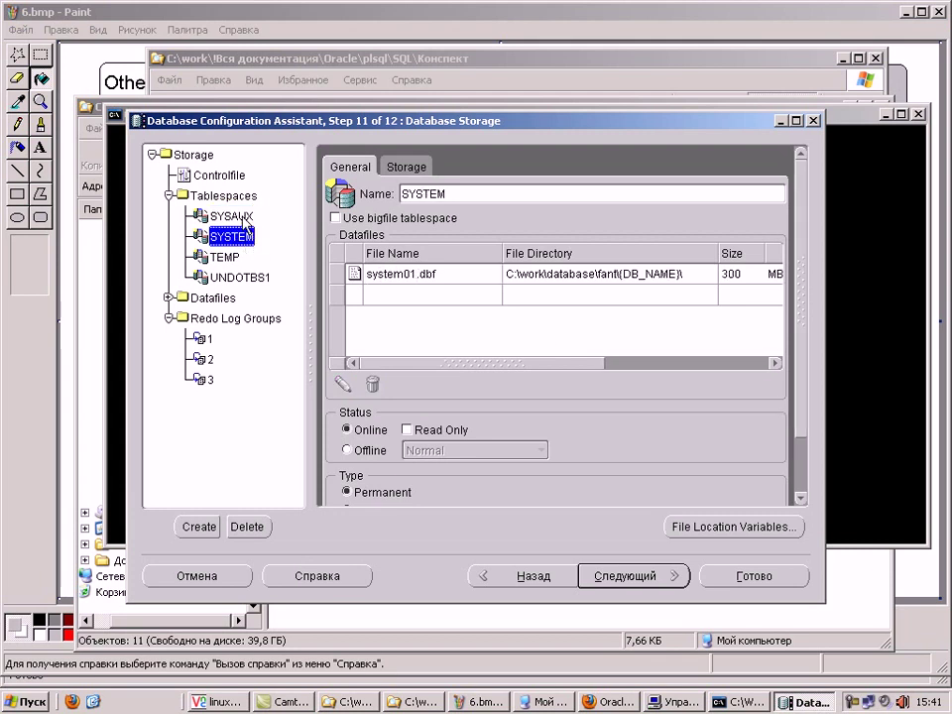
{"action": "left_click", "coordinate": [228, 216]}
{"action": "left_click", "coordinate": [228, 236]}
{"action": "left_click", "coordinate": [349, 278]}
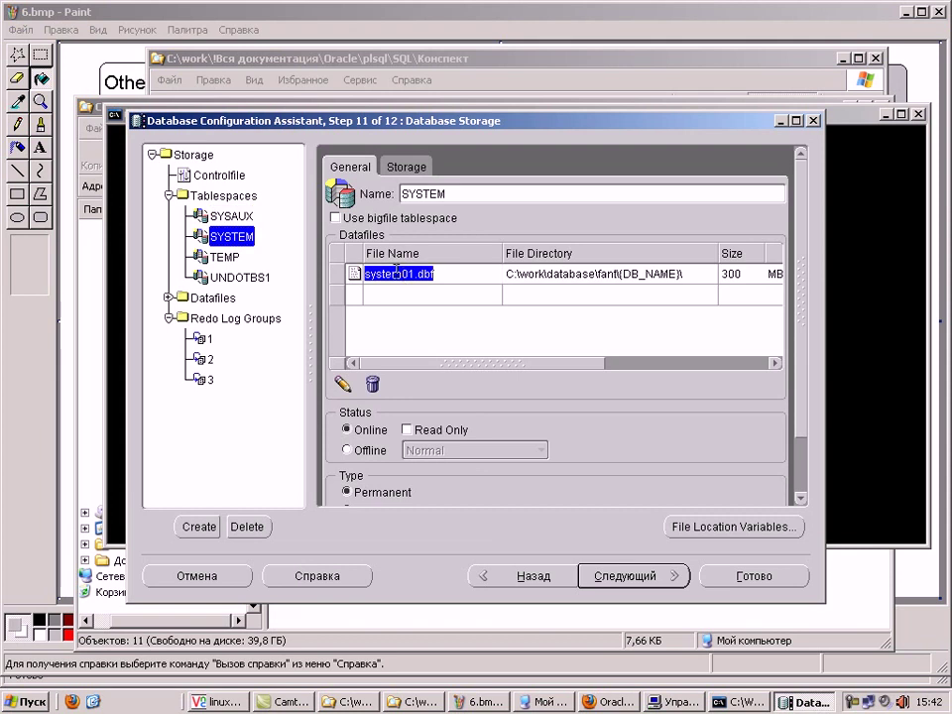
{"action": "left_click", "coordinate": [692, 277]}
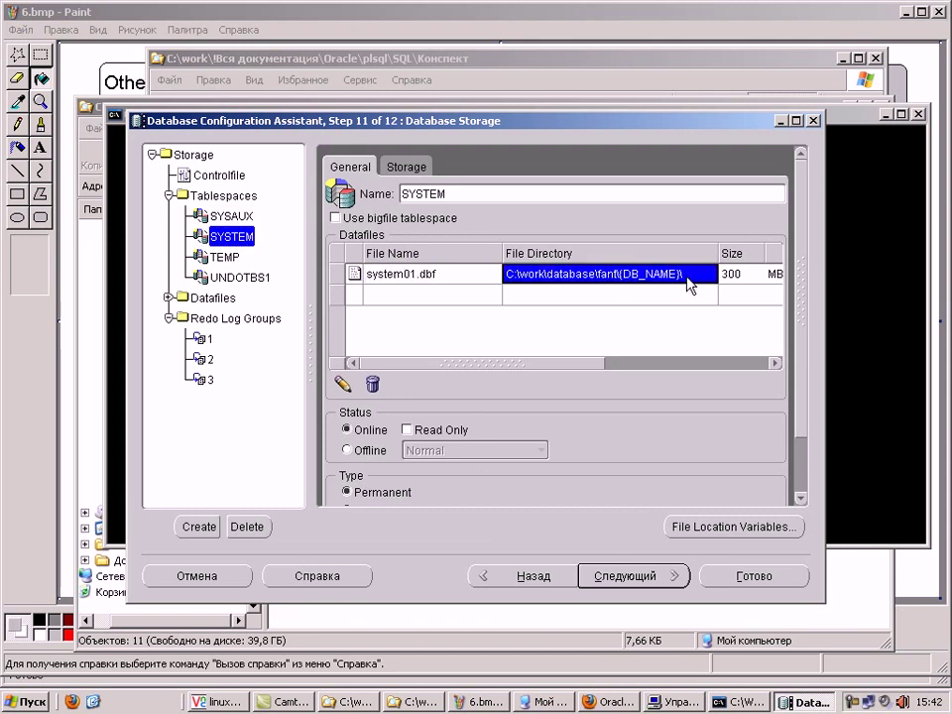
{"action": "double_click", "coordinate": [439, 273]}
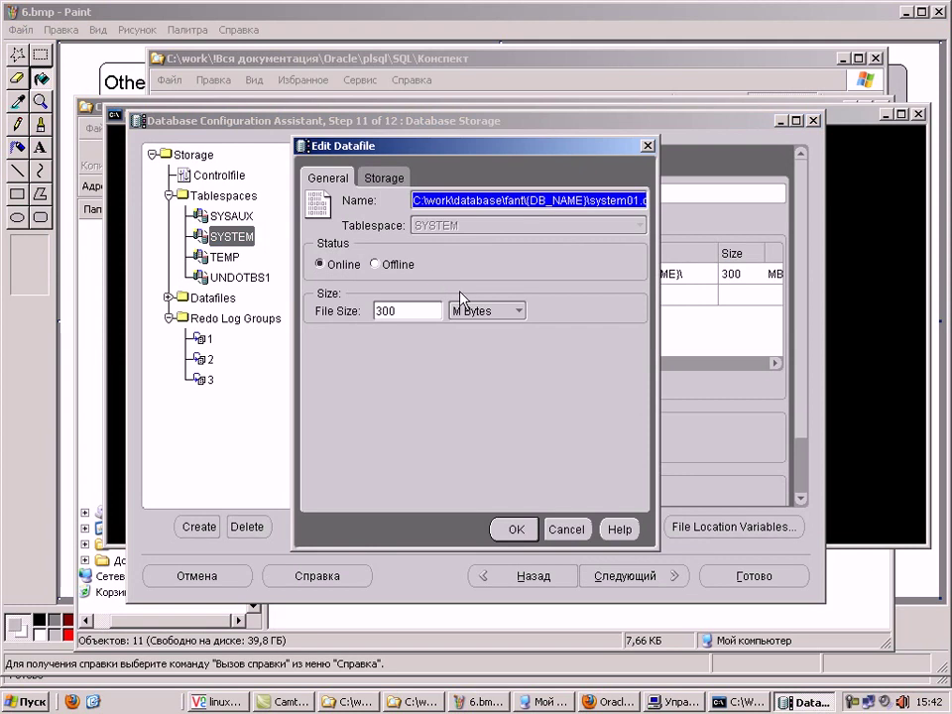
{"action": "left_click", "coordinate": [559, 201]}
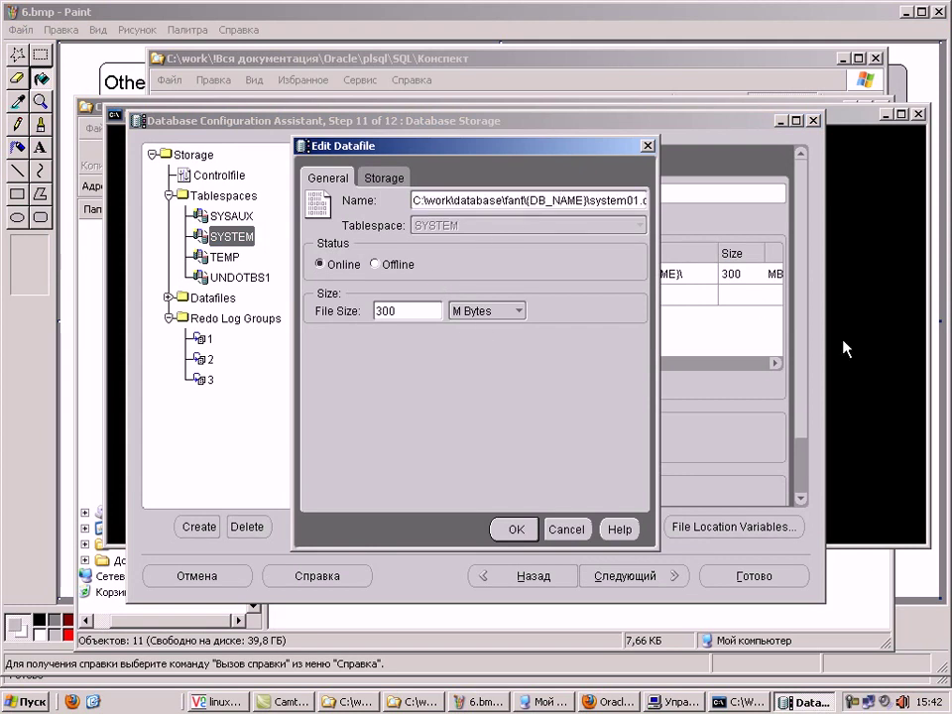
{"action": "key", "text": "Delete"}
{"action": "key", "text": "Delete"}
{"action": "key", "text": "Delete"}
{"action": "key", "text": "Delete"}
{"action": "key", "text": "Delete"}
{"action": "key", "text": "Delete"}
{"action": "key", "text": "Delete"}
{"action": "key", "text": "Delete"}
{"action": "key", "text": "Delete"}
{"action": "key", "text": "Delete"}
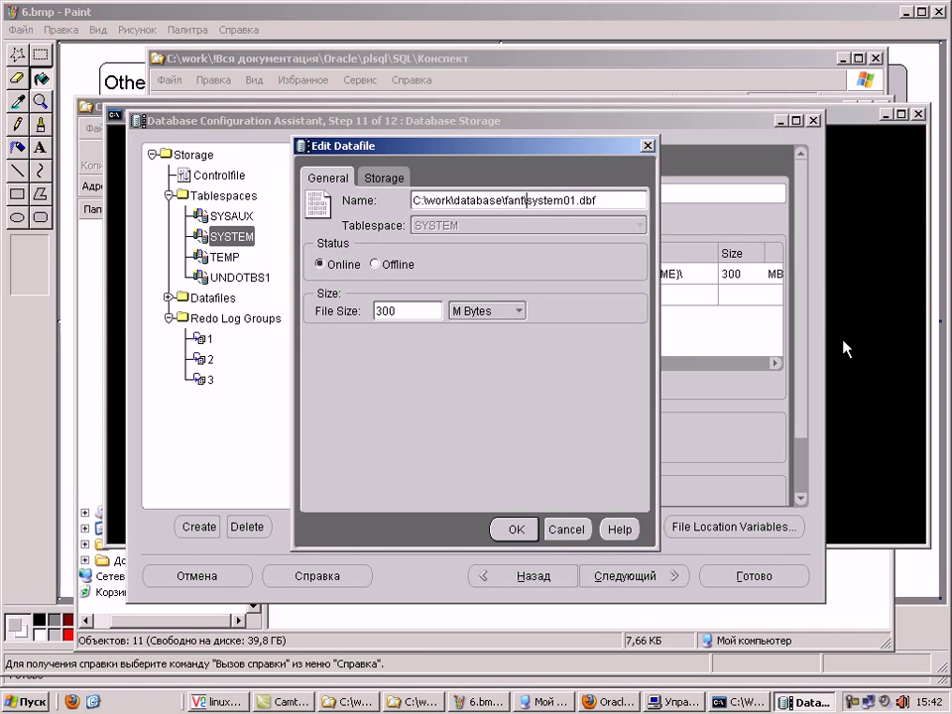
{"action": "key", "text": "Right"}
{"action": "key", "text": "Right"}
{"action": "key", "text": "Right"}
{"action": "key", "text": "Delete"}
{"action": "key", "text": "Delete"}
{"action": "key", "text": "Delete"}
{"action": "key", "text": "Delete"}
{"action": "key", "text": "Delete"}
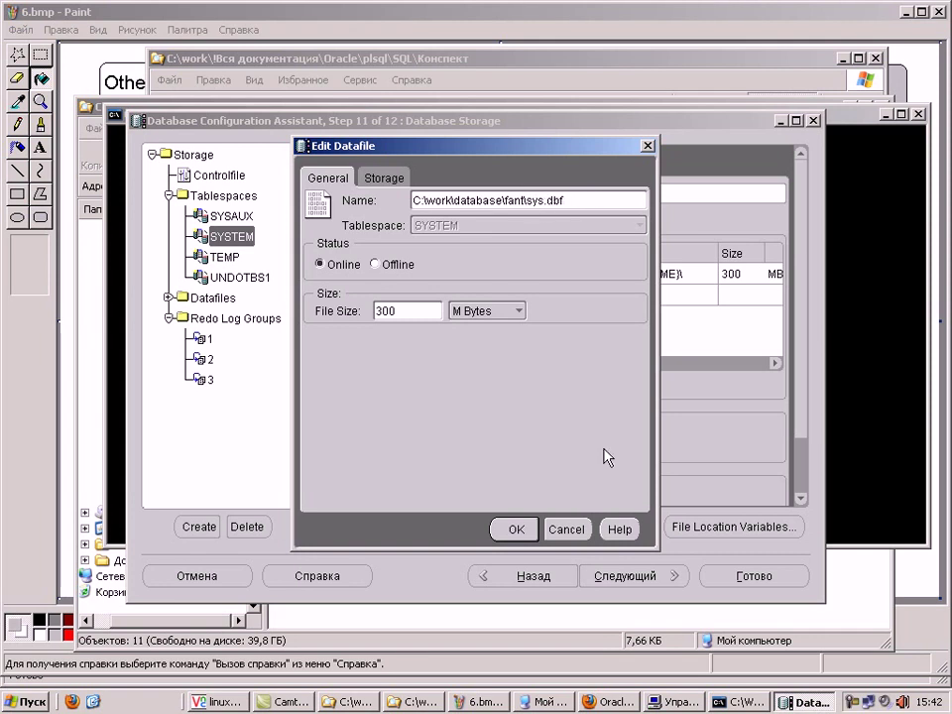
{"action": "left_click", "coordinate": [516, 532]}
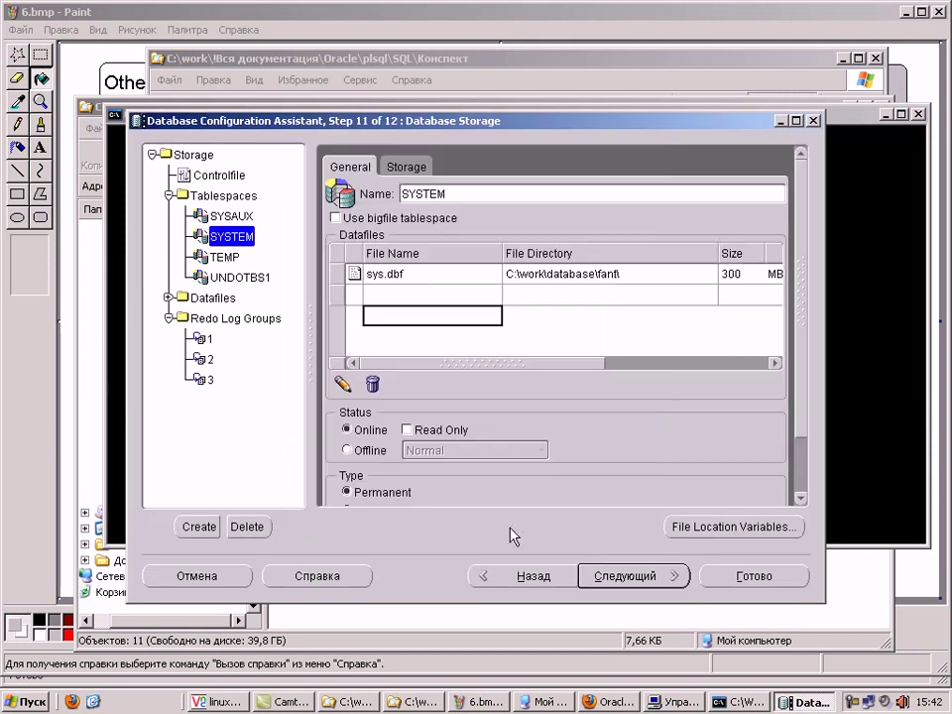
{"action": "left_click", "coordinate": [225, 258]}
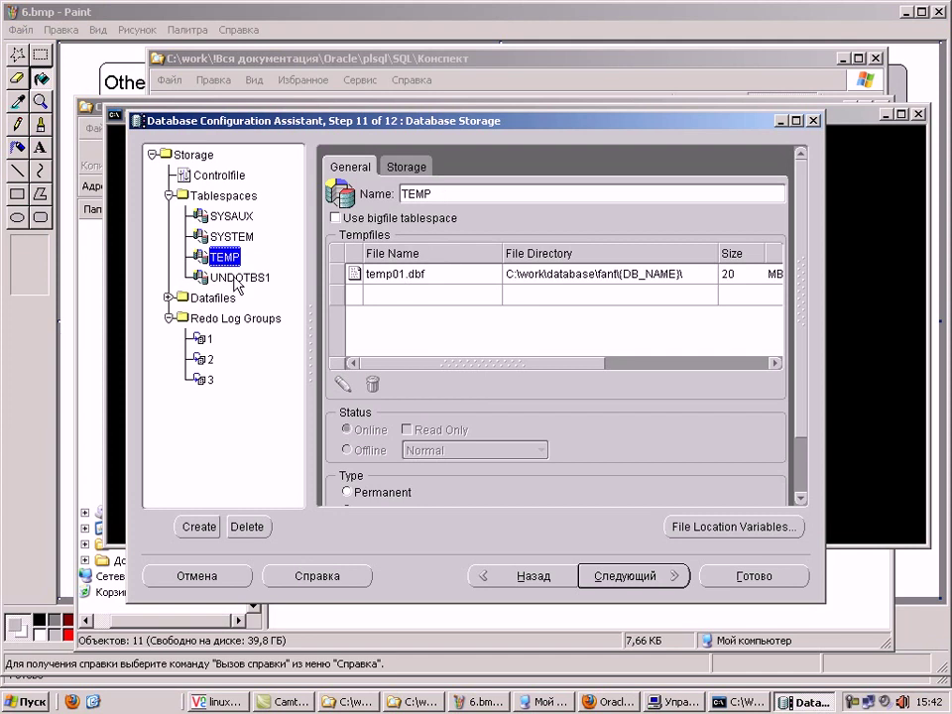
- Rename the TEMP tempfile to temp.dbf in C:\work\database\fant\
{"action": "double_click", "coordinate": [615, 278]}
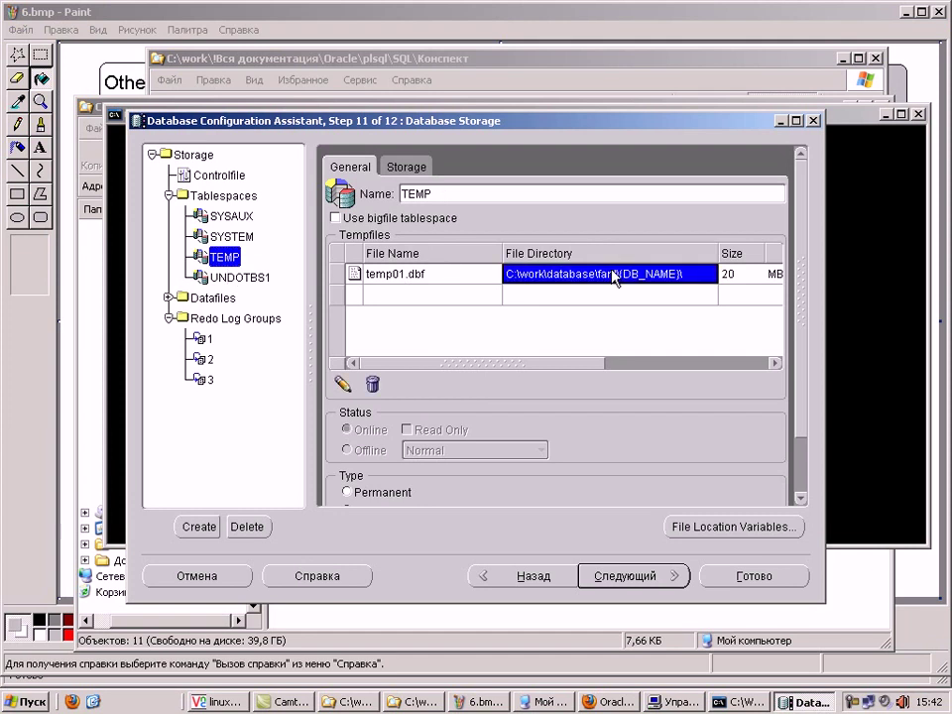
{"action": "left_click", "coordinate": [529, 200]}
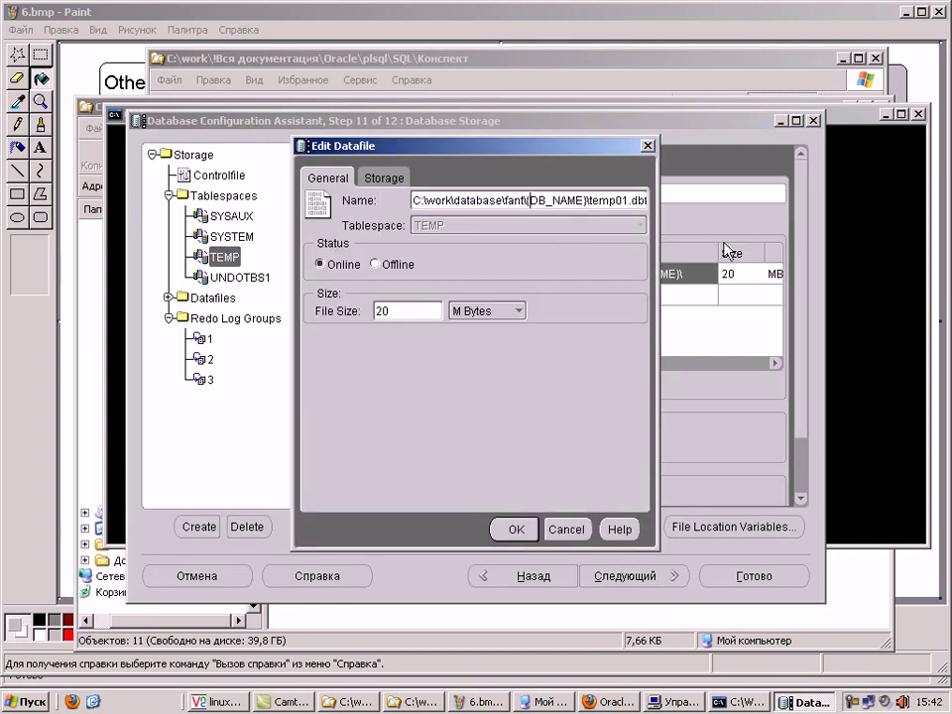
{"action": "key", "text": "Delete"}
{"action": "key", "text": "Delete"}
{"action": "key", "text": "Delete"}
{"action": "key", "text": "Delete"}
{"action": "key", "text": "Delete"}
{"action": "key", "text": "Delete"}
{"action": "key", "text": "Delete"}
{"action": "key", "text": "Delete"}
{"action": "key", "text": "Delete"}
{"action": "key", "text": "Delete"}
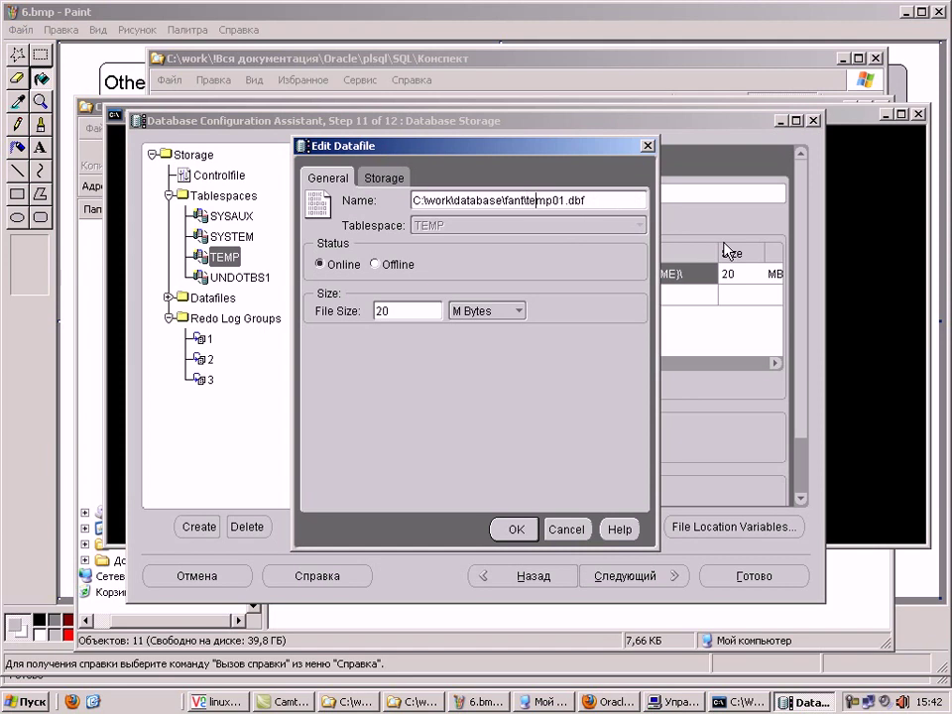
{"action": "key", "text": "Right"}
{"action": "key", "text": "Right"}
{"action": "key", "text": "Right"}
{"action": "key", "text": "Right"}
{"action": "key", "text": "Delete"}
{"action": "key", "text": "Delete"}
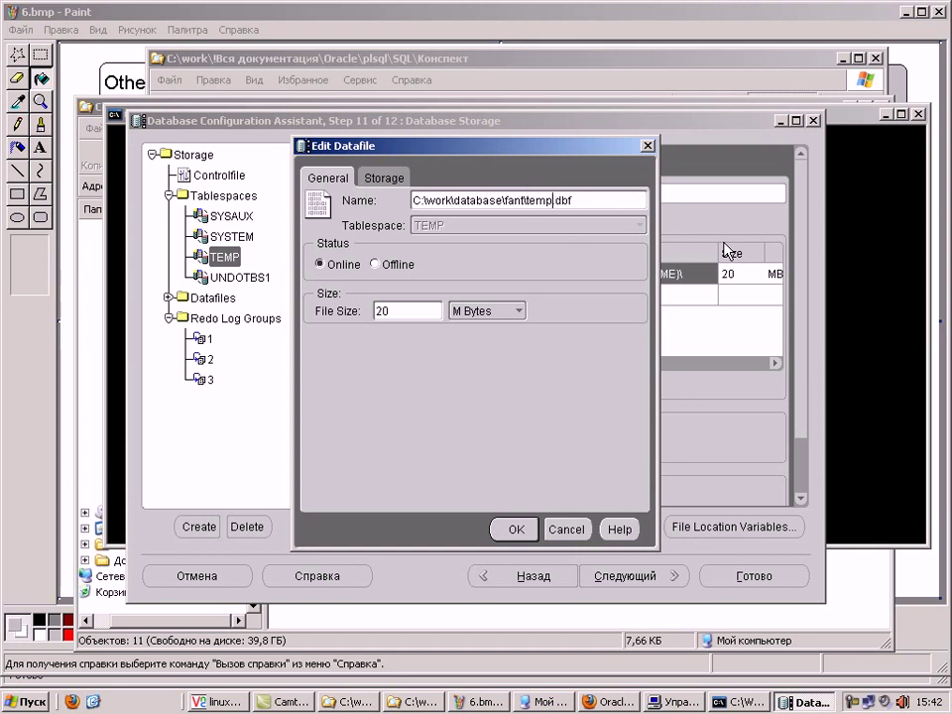
{"action": "left_click", "coordinate": [511, 526]}
- Rename the UNDOTBS1 datafile to undo.dbf in C:\work\database\fant\
{"action": "left_click", "coordinate": [256, 278]}
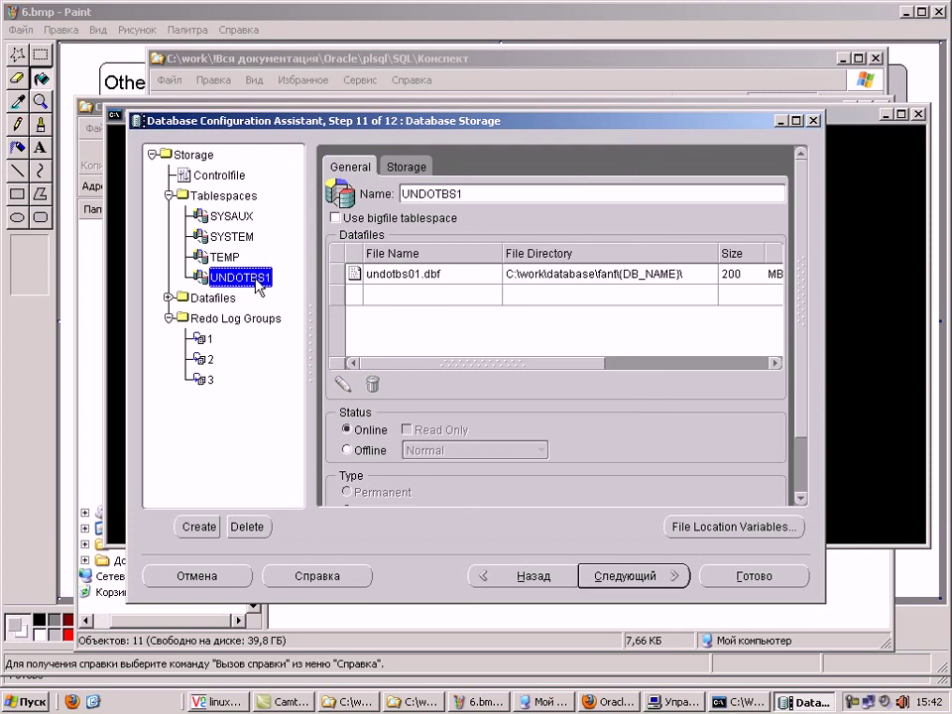
{"action": "double_click", "coordinate": [419, 272]}
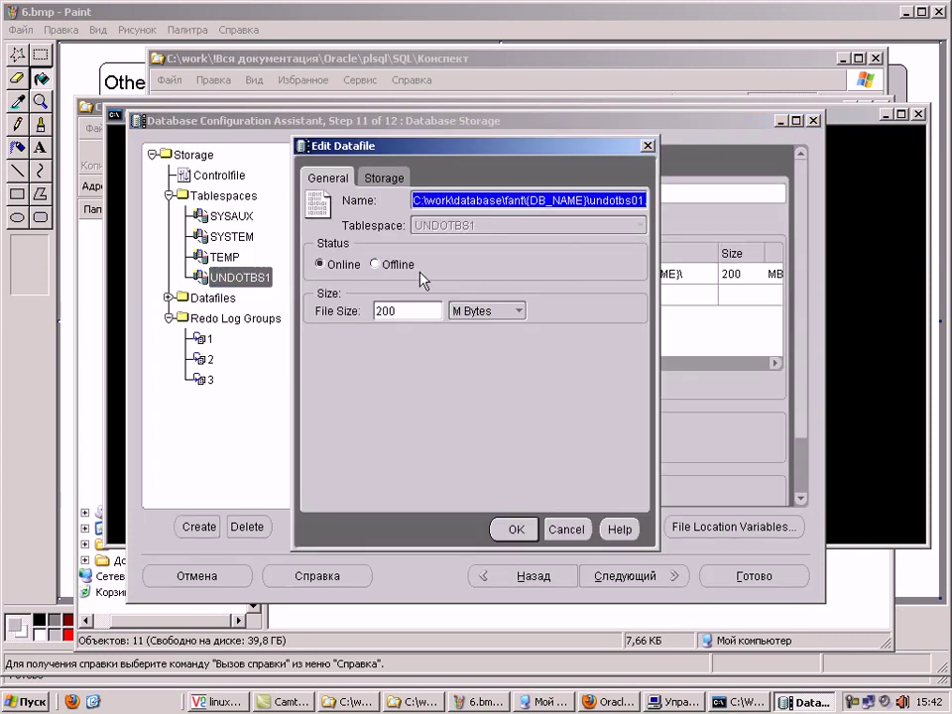
{"action": "left_click", "coordinate": [537, 200]}
{"action": "key", "text": "End"}
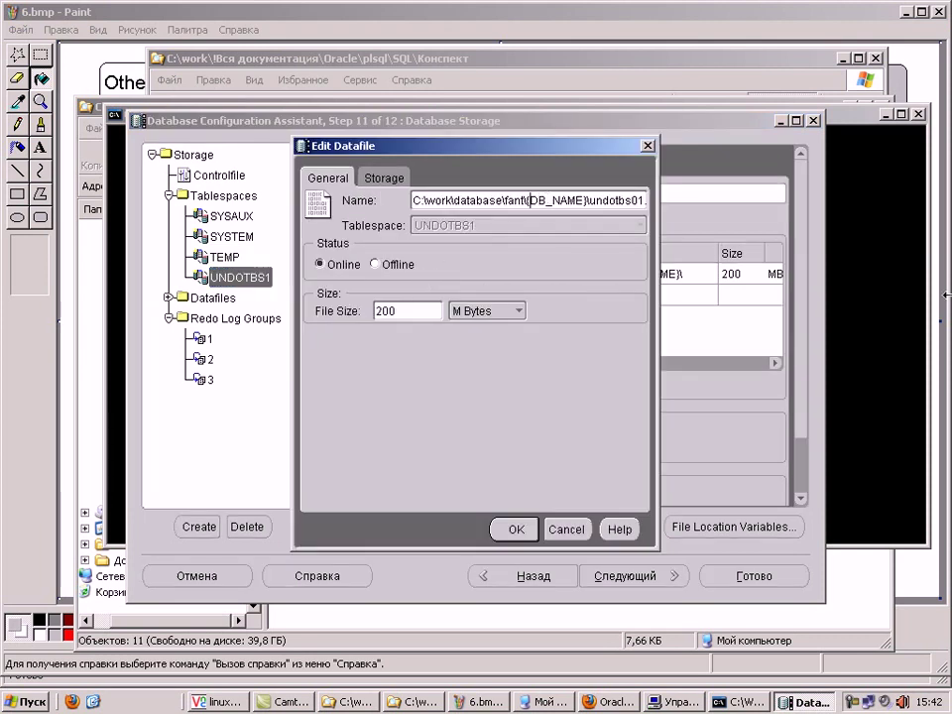
{"action": "key", "text": "Delete"}
{"action": "key", "text": "Delete"}
{"action": "key", "text": "Delete"}
{"action": "key", "text": "Delete"}
{"action": "key", "text": "Delete"}
{"action": "key", "text": "Delete"}
{"action": "key", "text": "Delete"}
{"action": "key", "text": "Delete"}
{"action": "key", "text": "Delete"}
{"action": "key", "text": "Delete"}
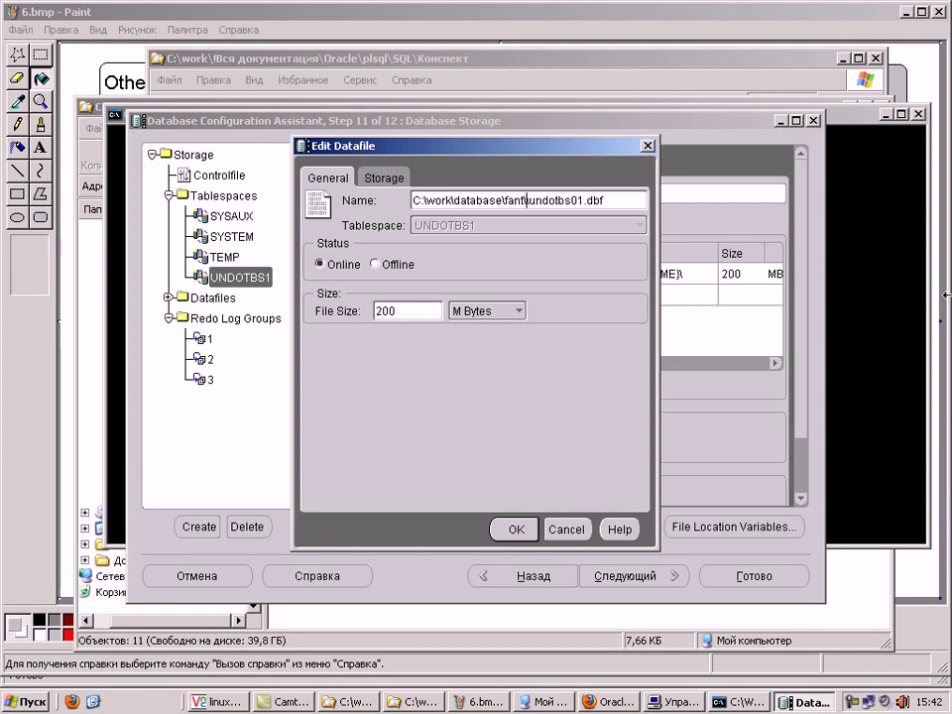
{"action": "key", "text": "Delete"}
{"action": "key", "text": "Delete"}
{"action": "key", "text": "Delete"}
{"action": "key", "text": "Delete"}
{"action": "key", "text": "Delete"}
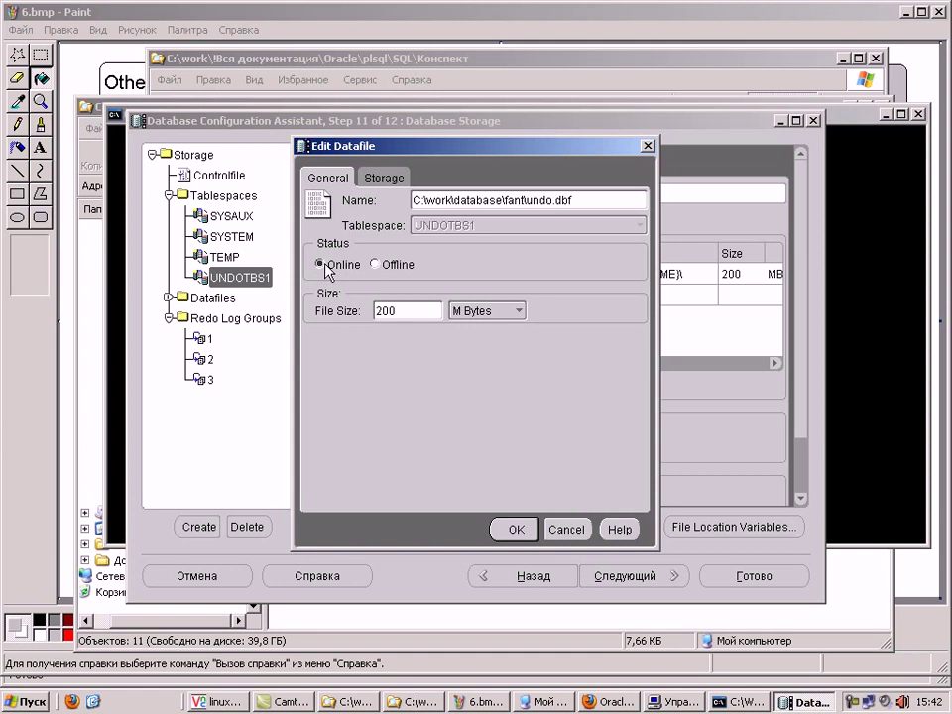
{"action": "left_click", "coordinate": [518, 532]}
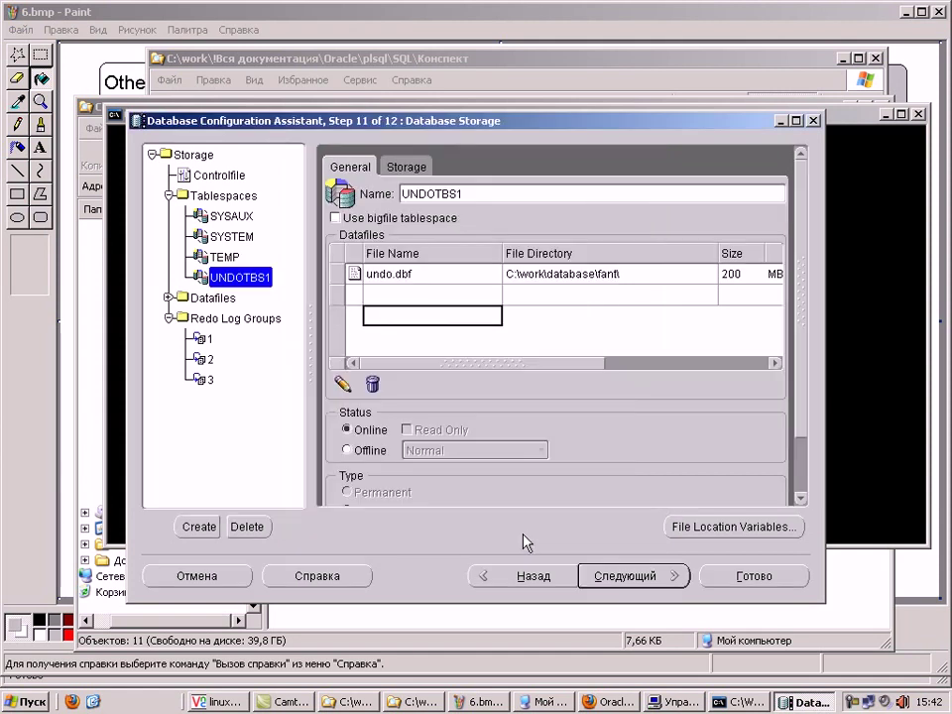
- Review TEMP, SYSTEM and SYSAUX, confirming TEMP uses temp.dbf as default temporary tablespace
{"action": "left_click", "coordinate": [222, 258]}
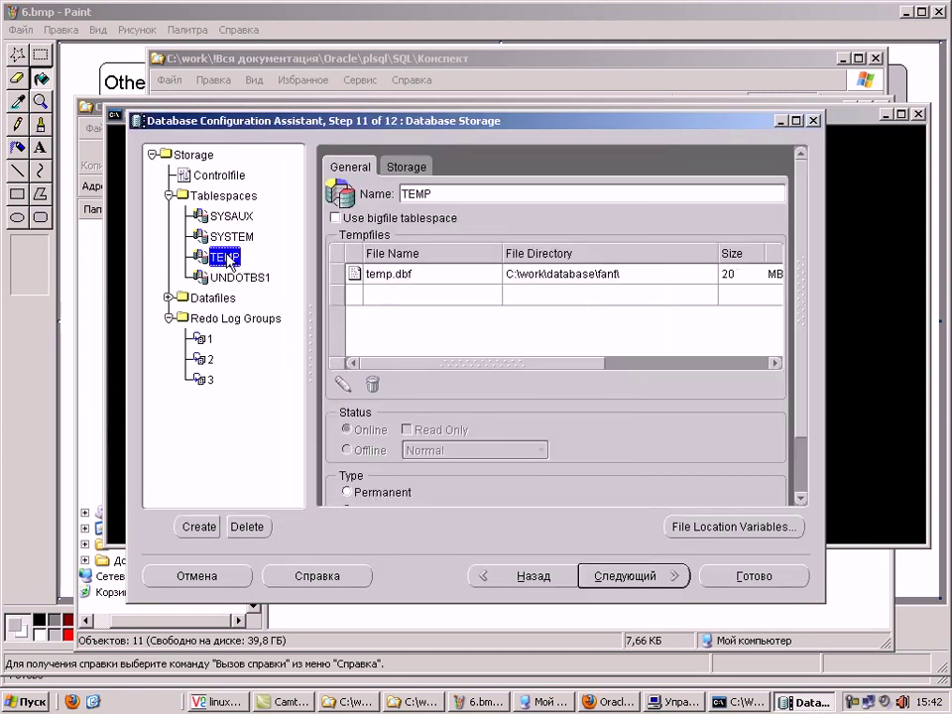
{"action": "key", "text": "Up"}
{"action": "key", "text": "Up"}
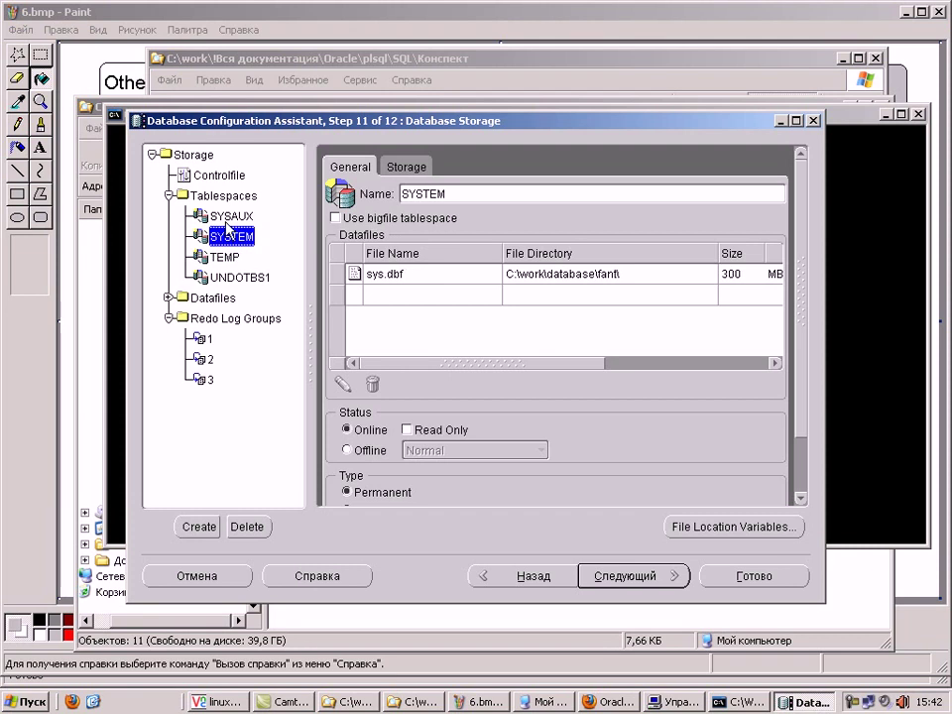
{"action": "left_click", "coordinate": [224, 259]}
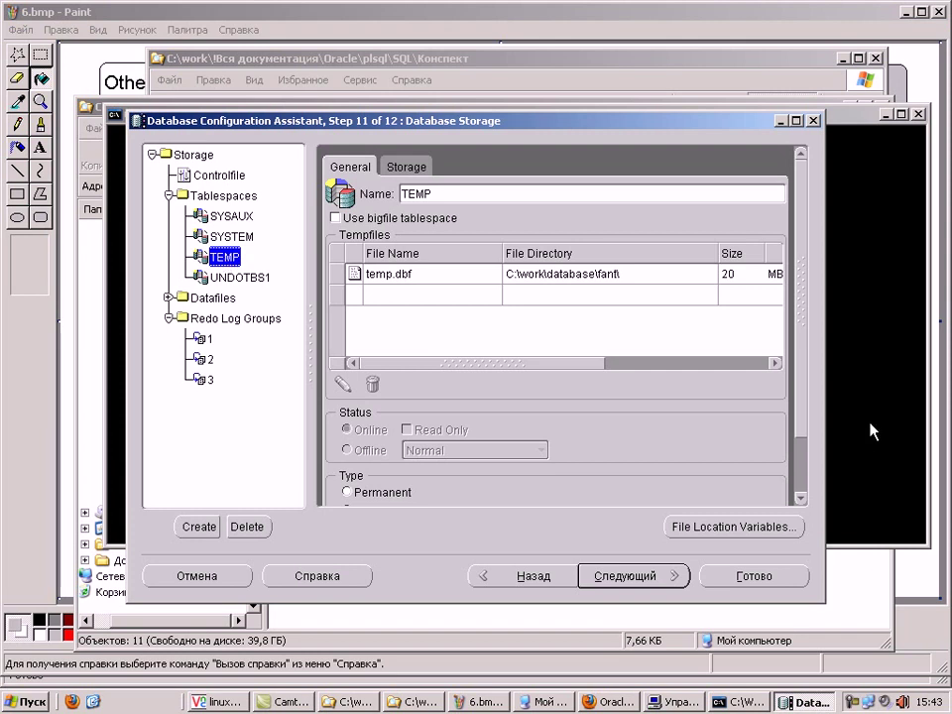
{"action": "scroll", "coordinate": [799, 365], "scroll_direction": "down", "scroll_amount": 3}
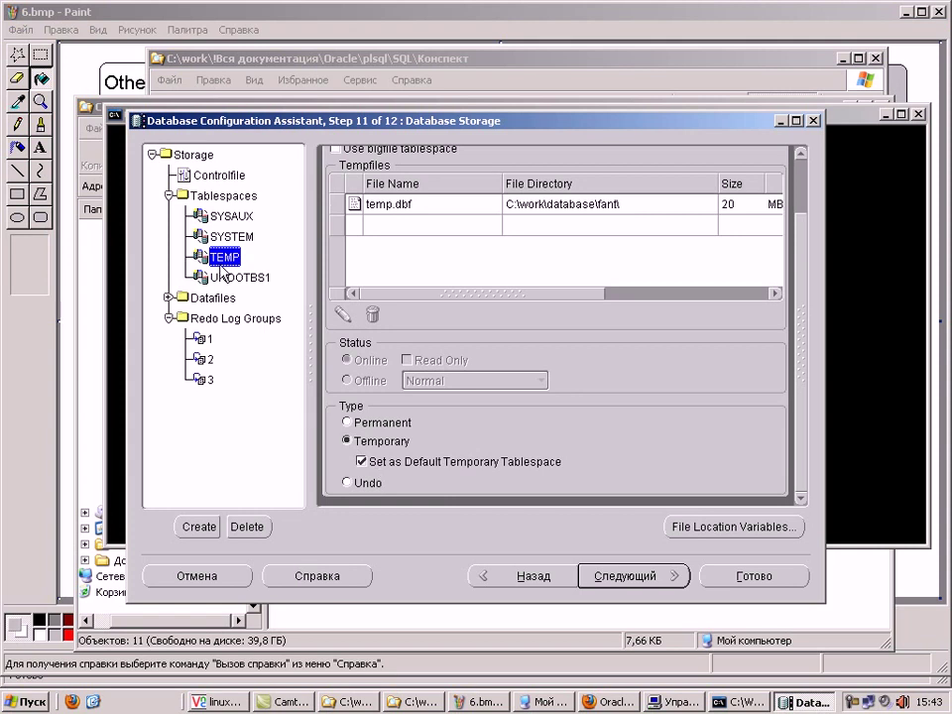
- Save the setup as the 'fant' database template without creating the database, then exit the assistant
{"action": "left_click", "coordinate": [632, 575]}
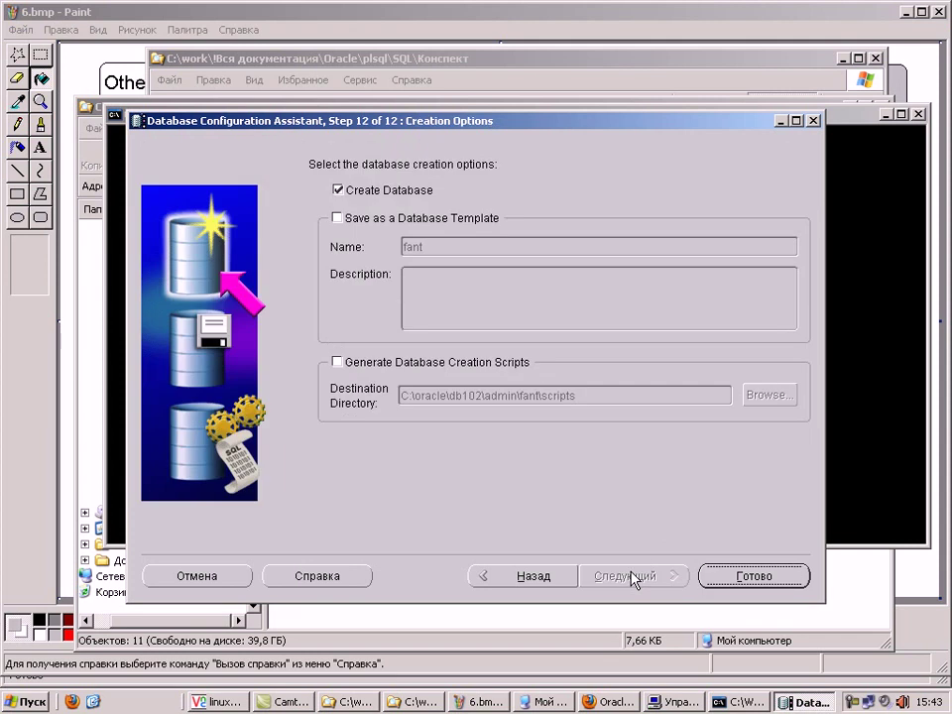
{"action": "left_click", "coordinate": [362, 217]}
{"action": "left_click", "coordinate": [363, 190]}
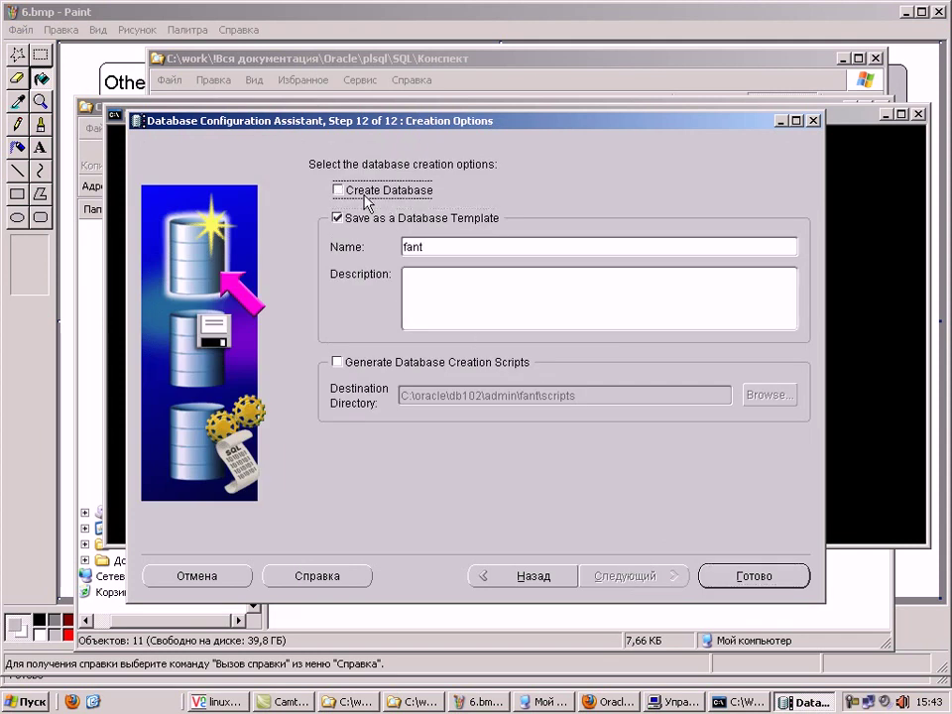
{"action": "left_click", "coordinate": [745, 580]}
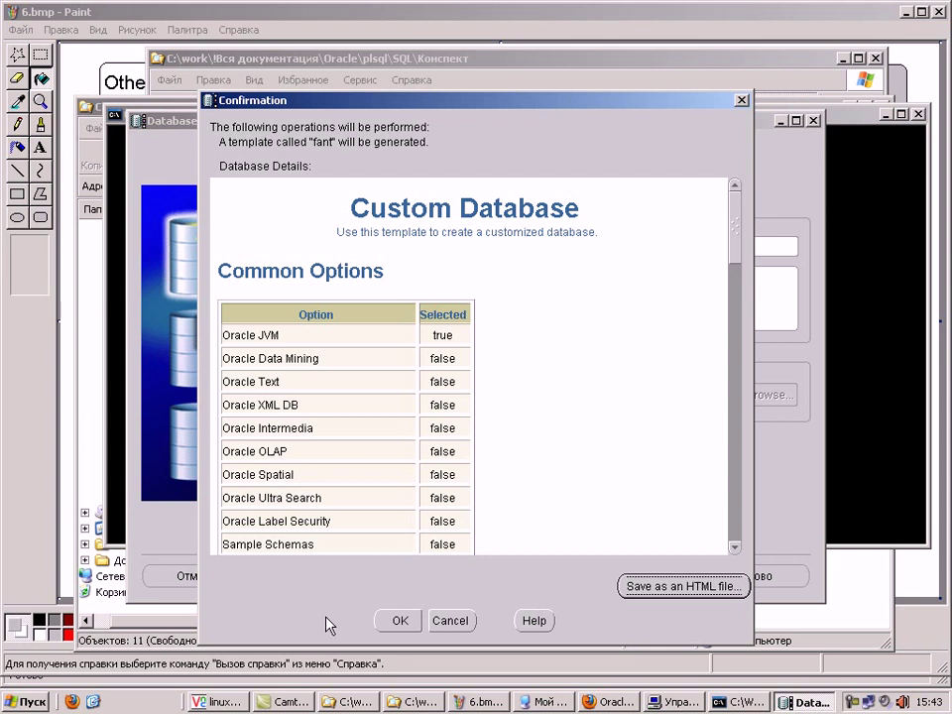
{"action": "left_click", "coordinate": [401, 622]}
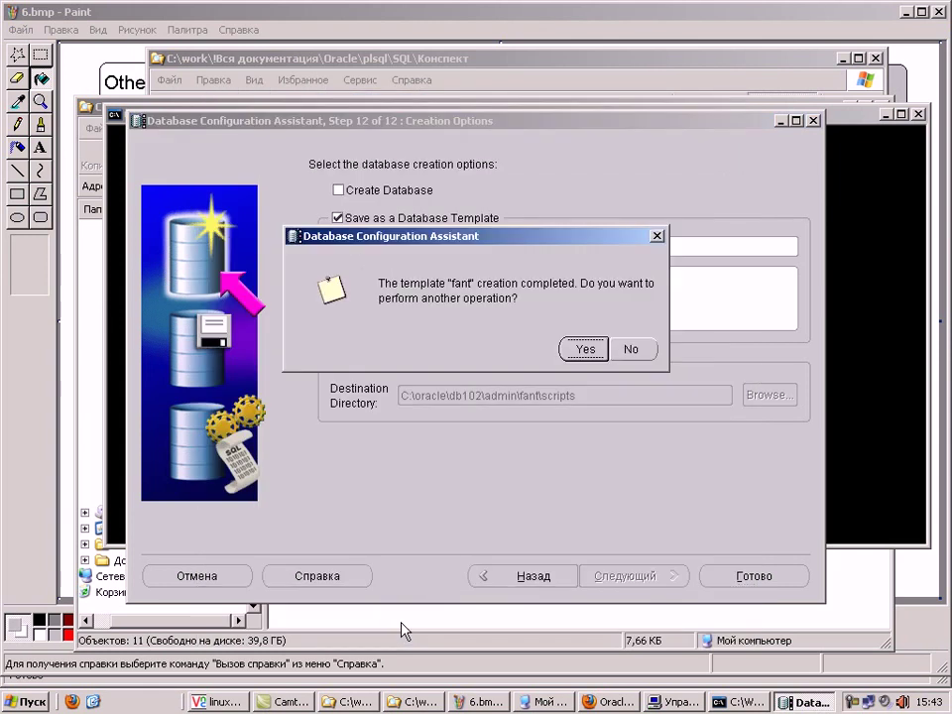
{"action": "left_click", "coordinate": [638, 350]}
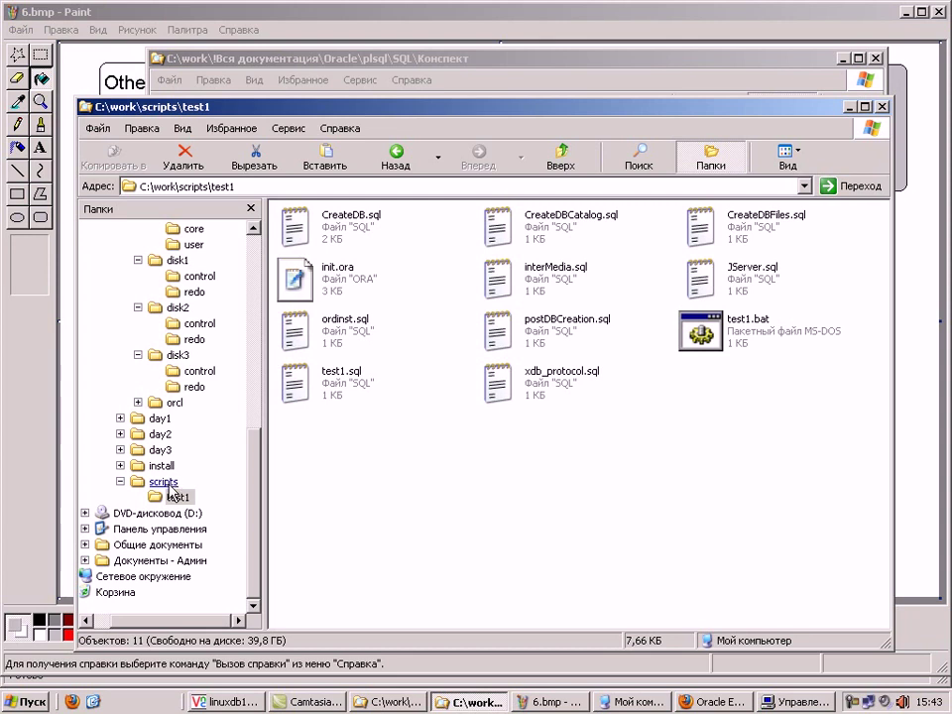
- Open the scripts folder in the Folders tree to see test1 and its SQL scripts
{"action": "left_click", "coordinate": [166, 483]}
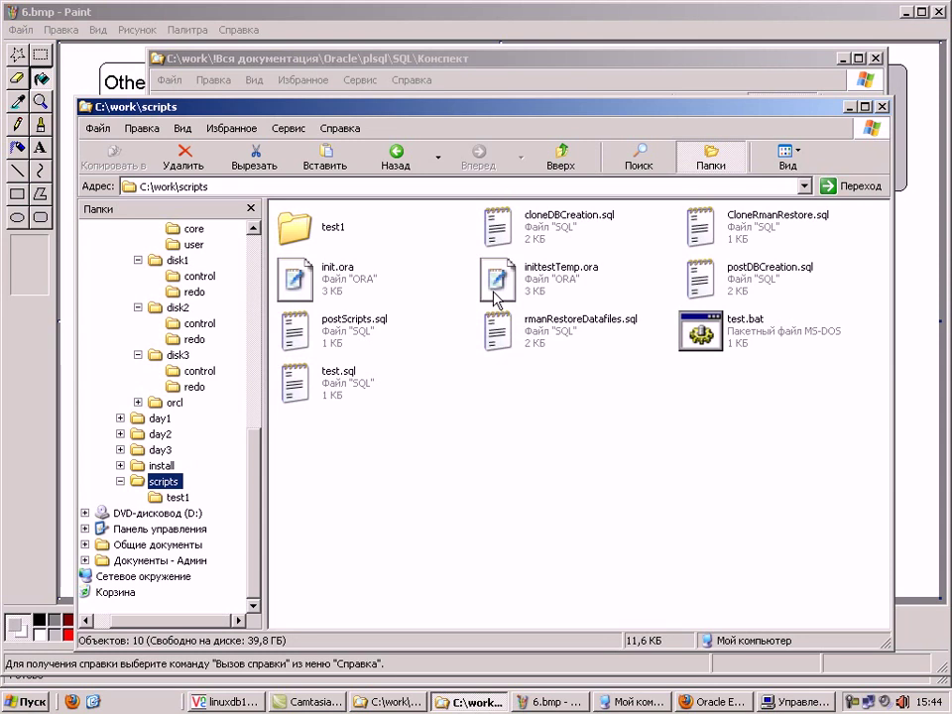
- Run dbca from the Start menu's Run box to launch the Database Configuration Assistant
{"action": "mouse_move", "coordinate": [295, 238]}
{"action": "mouse_move", "coordinate": [251, 440]}
{"action": "left_mouse_down"}
{"action": "mouse_move", "coordinate": [249, 403]}
{"action": "mouse_move", "coordinate": [248, 443]}
{"action": "left_mouse_up"}
{"action": "left_click", "coordinate": [30, 701]}
{"action": "left_click", "coordinate": [88, 609]}
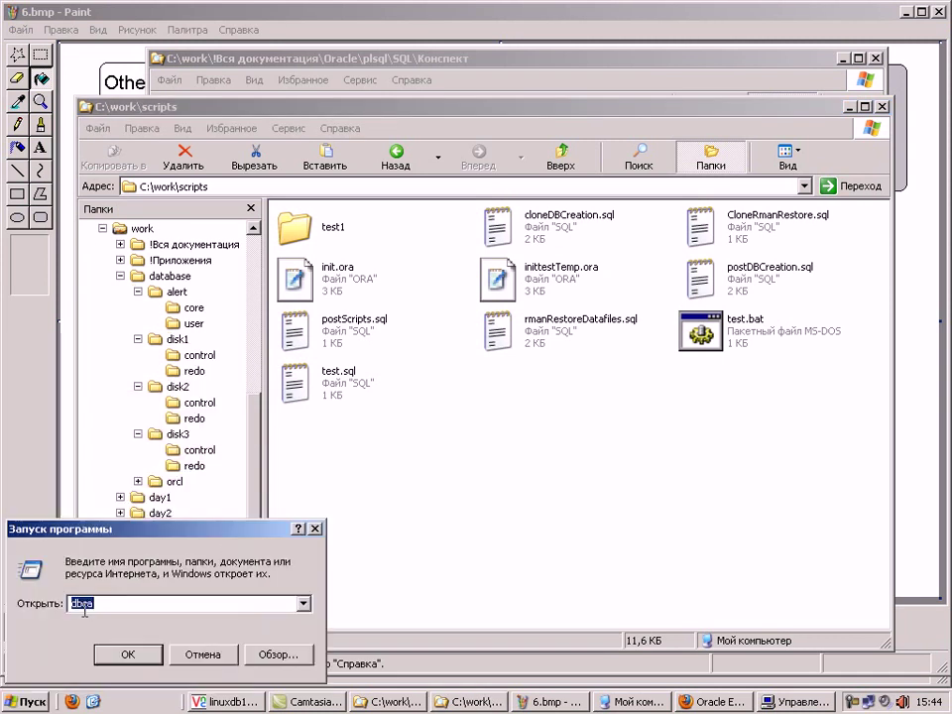
{"action": "type", "text": "cmd"}
{"action": "key", "text": "Return"}
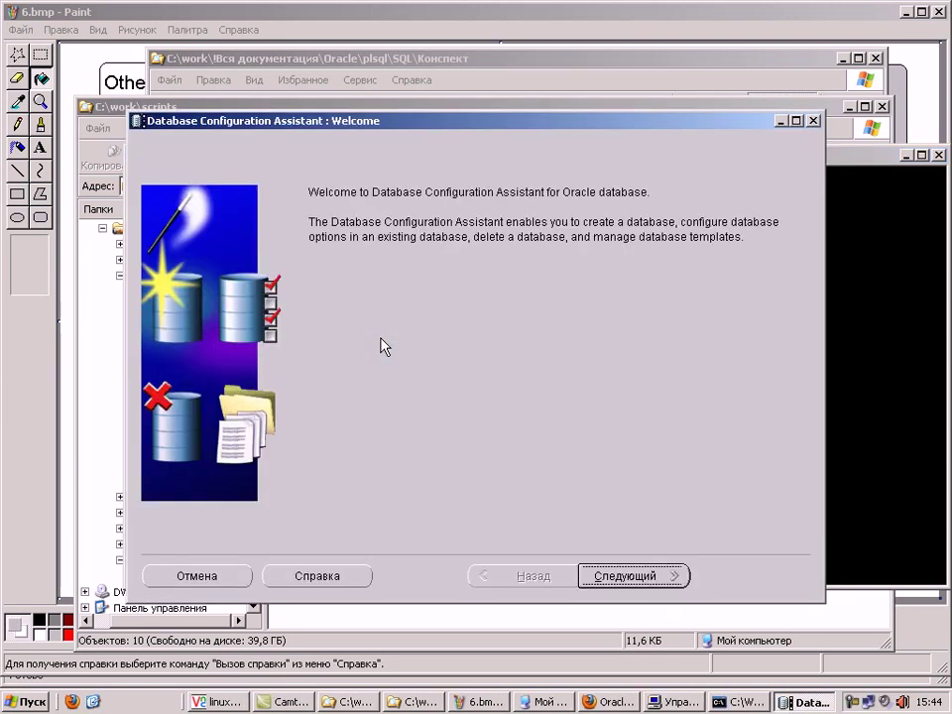
- Choose Create a Database and select the fant template
{"action": "left_click", "coordinate": [628, 575]}
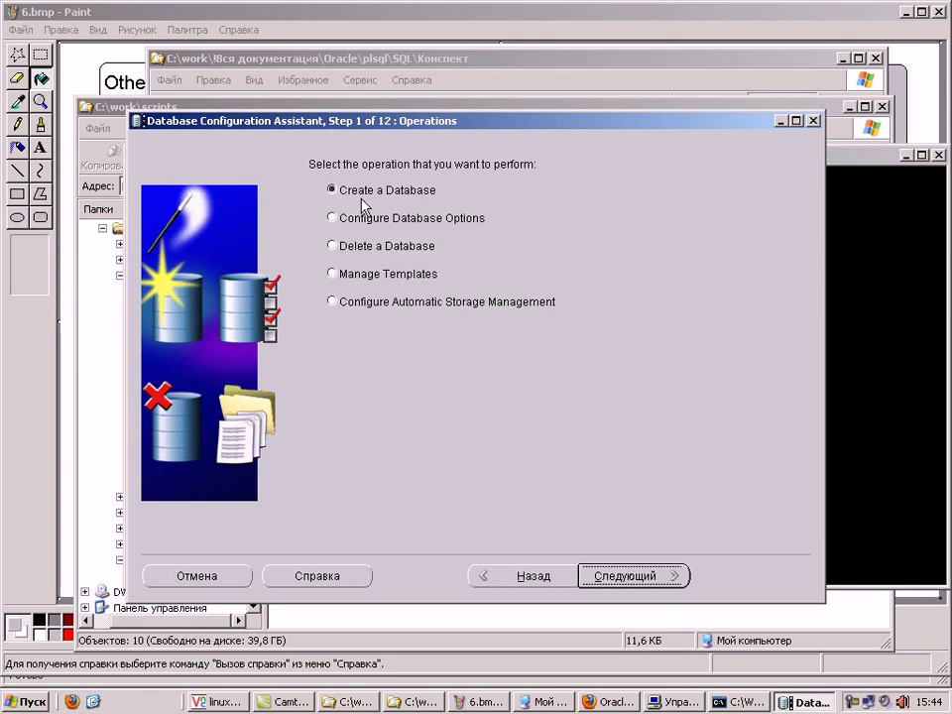
{"action": "left_click", "coordinate": [641, 578]}
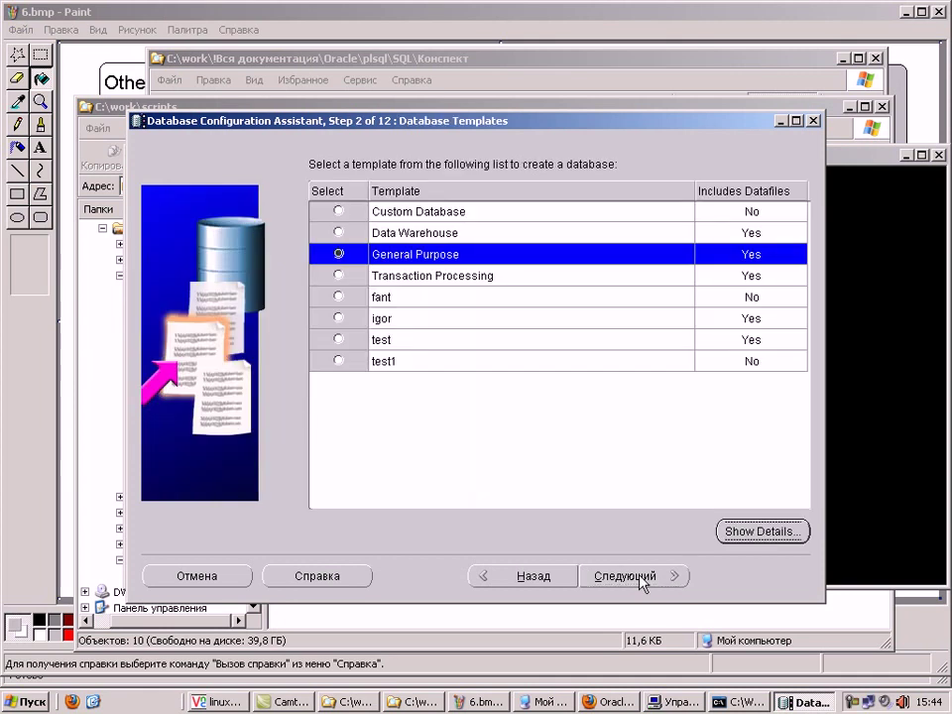
{"action": "left_click", "coordinate": [340, 297]}
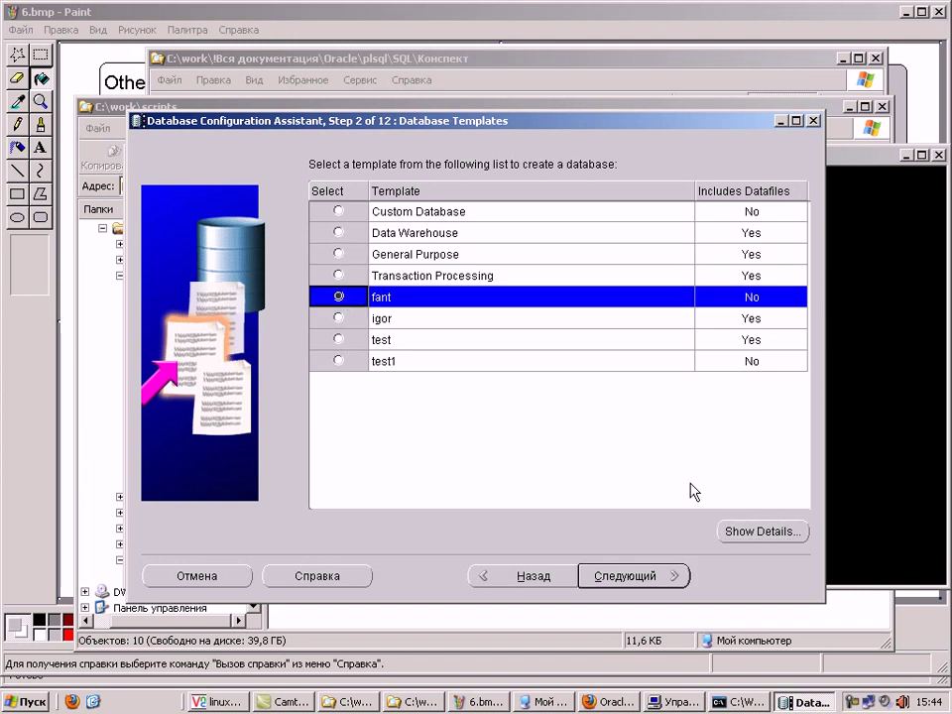
- Review the fant template's details and close the details window
{"action": "left_click", "coordinate": [748, 538]}
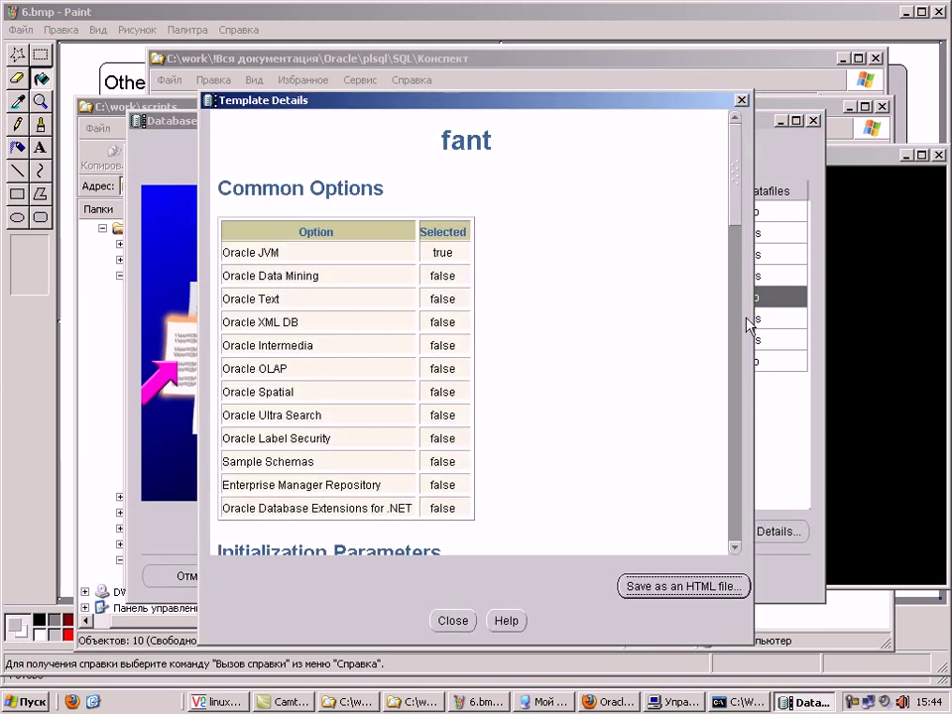
{"action": "left_click_drag", "start_coordinate": [737, 195], "coordinate": [751, 297]}
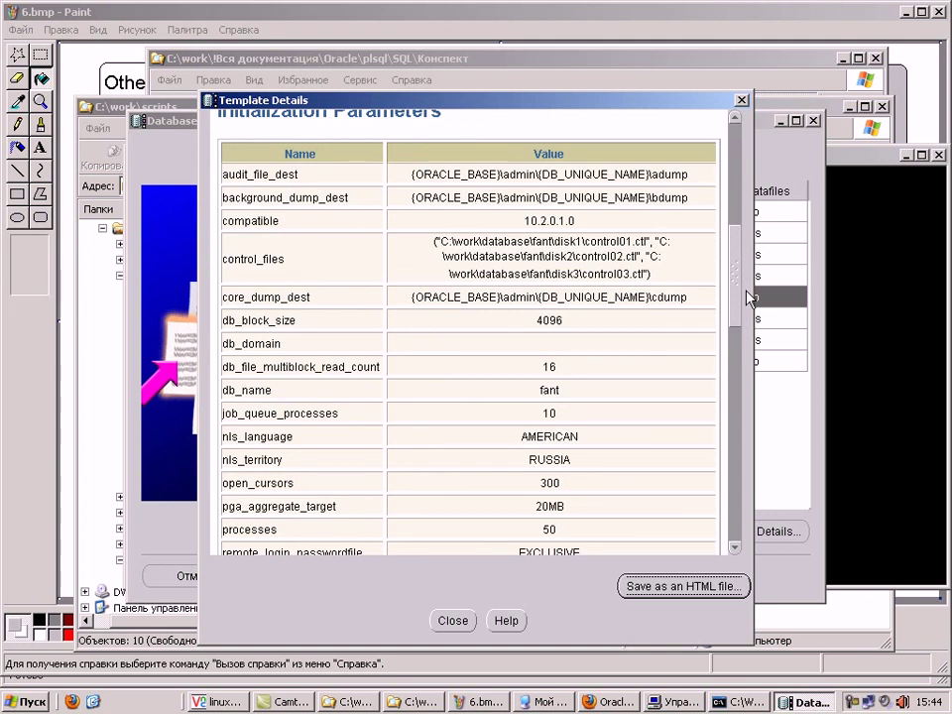
{"action": "left_click_drag", "start_coordinate": [751, 298], "coordinate": [753, 535]}
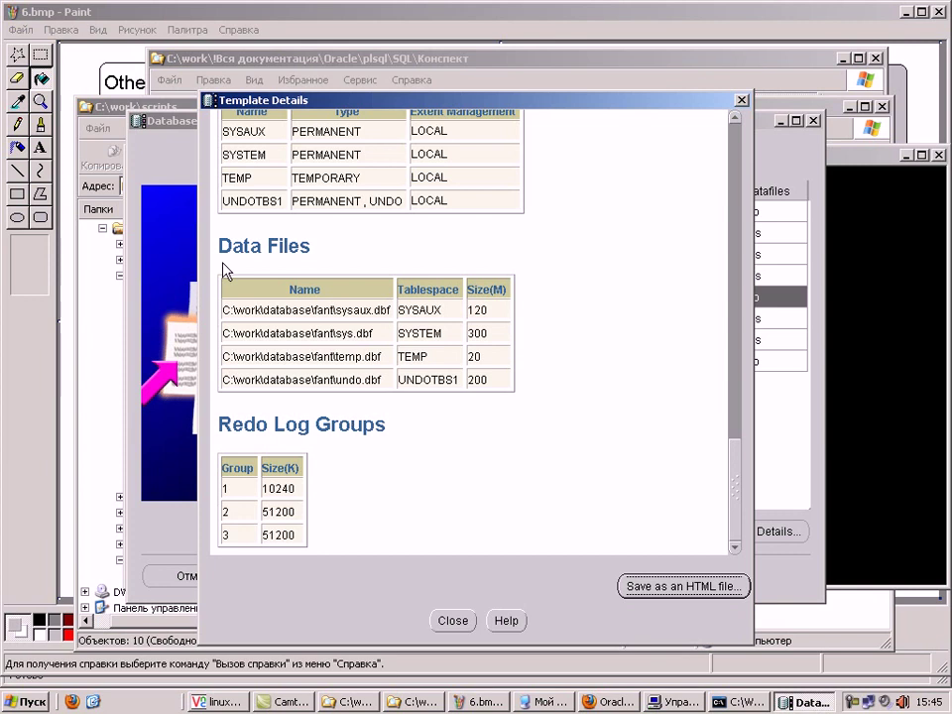
{"action": "left_click", "coordinate": [454, 621]}
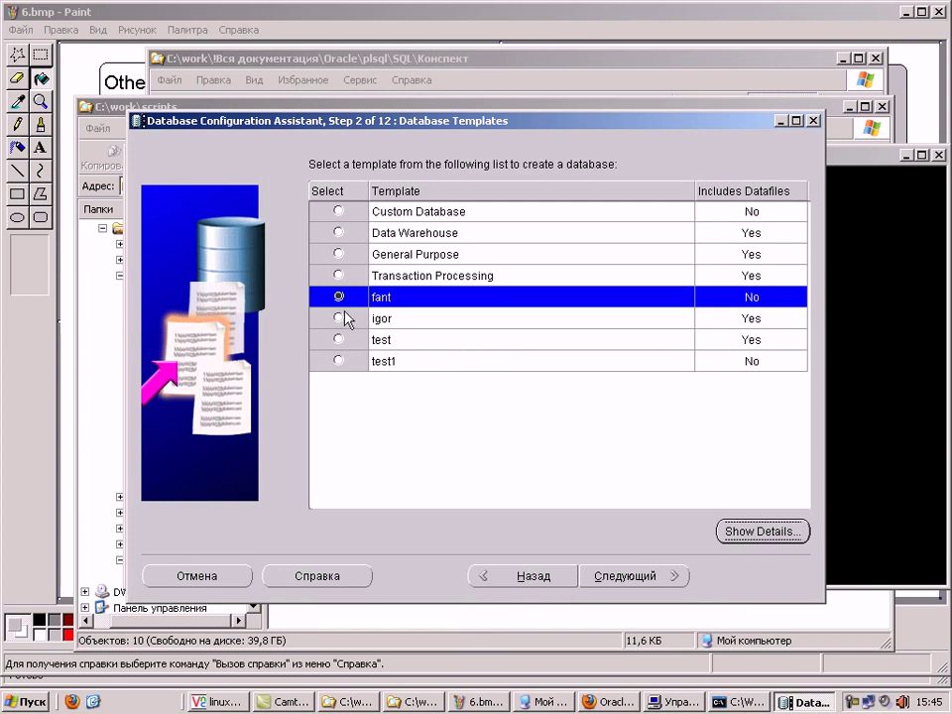
- Enter fant as the SID and turn off Enterprise Manager configuration
{"action": "left_click", "coordinate": [634, 577]}
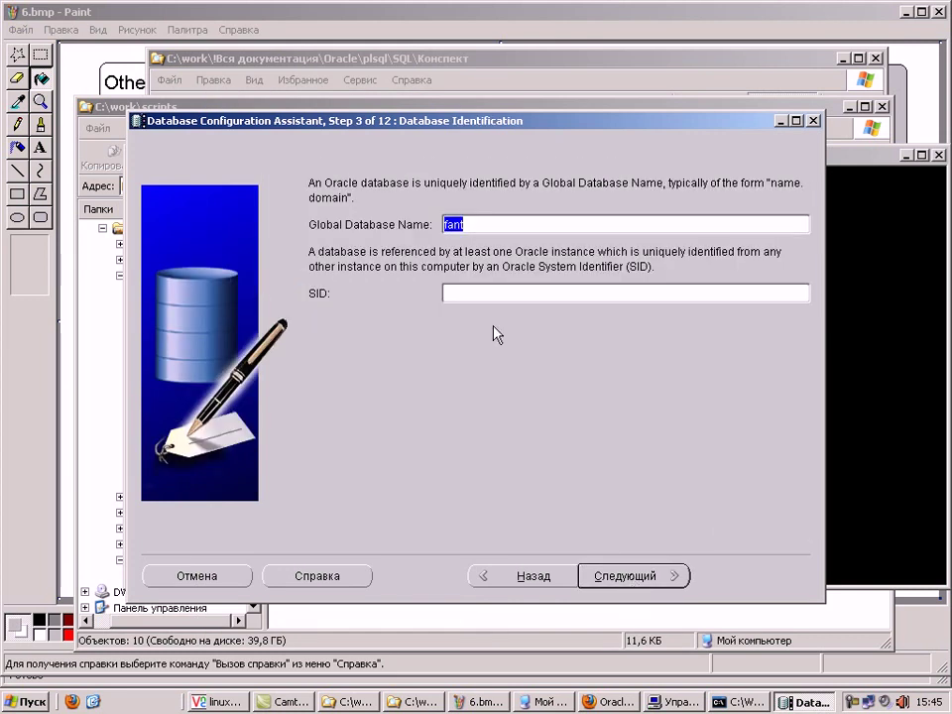
{"action": "left_click", "coordinate": [483, 293]}
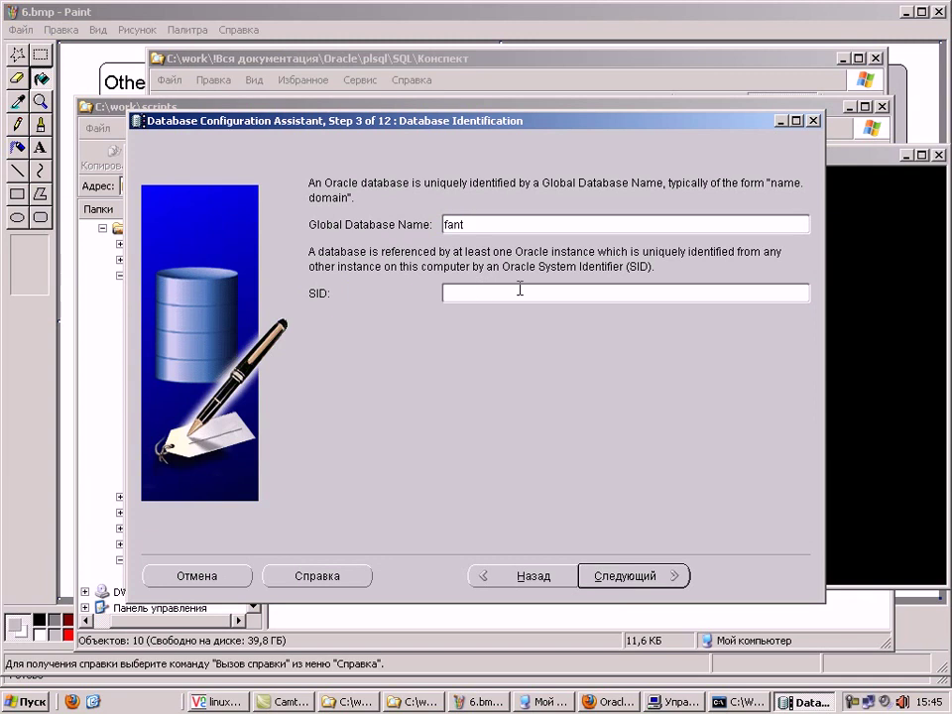
{"action": "type", "text": "fant"}
{"action": "left_click", "coordinate": [626, 573]}
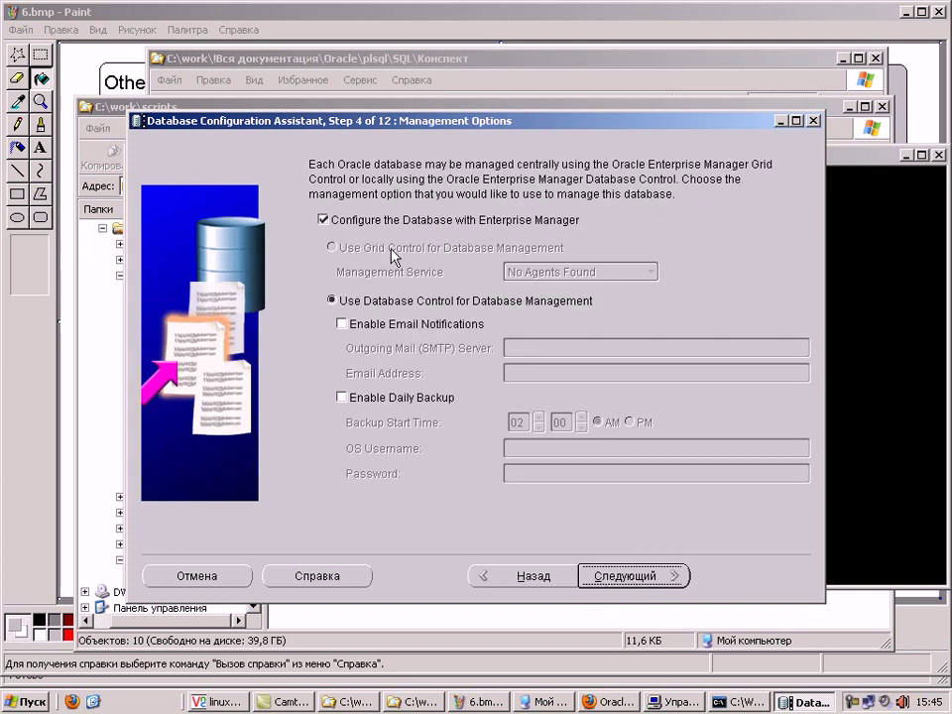
{"action": "left_click", "coordinate": [380, 220]}
{"action": "left_click", "coordinate": [629, 573]}
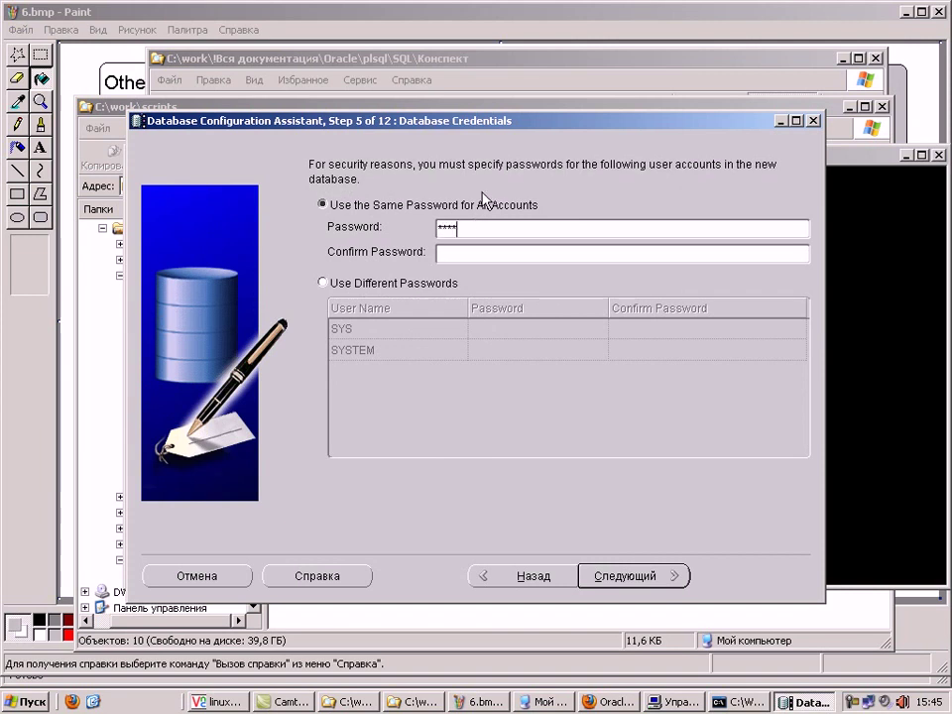
- Confirm the account password and keep file system storage
{"action": "left_click", "coordinate": [507, 253]}
{"action": "type", "text": "****"}
{"action": "left_click", "coordinate": [614, 577]}
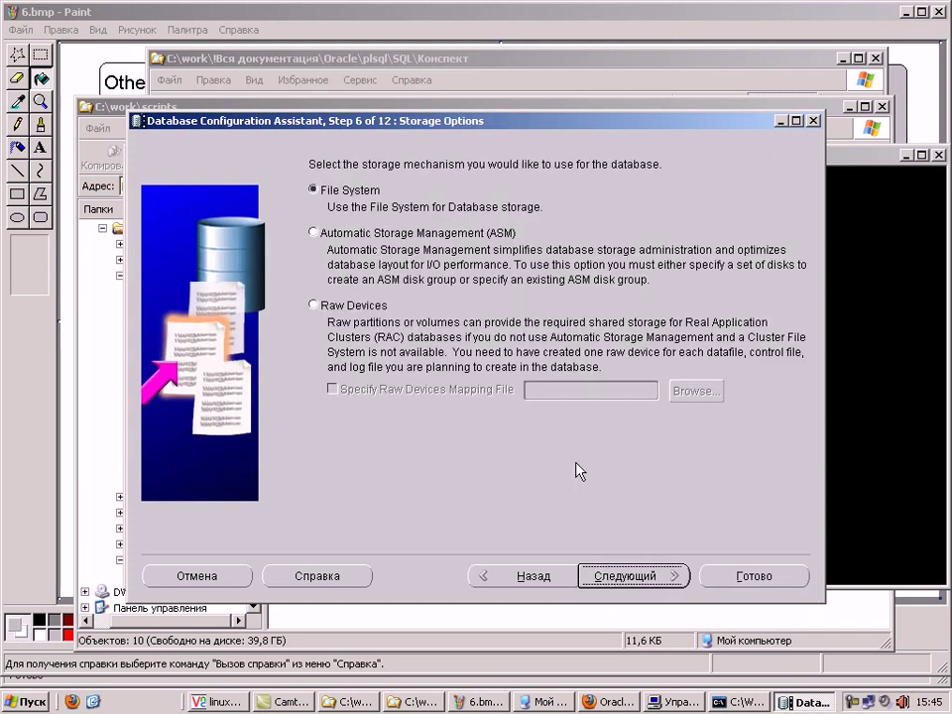
{"action": "left_click", "coordinate": [622, 576]}
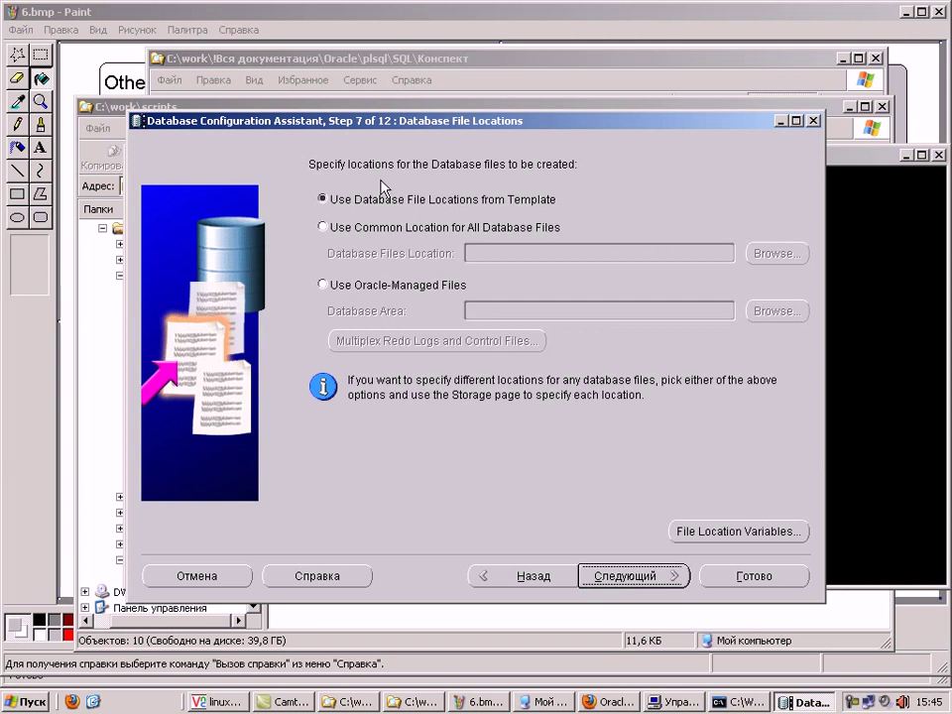
- Try a common location for database files, then abandon the wizard and quit
{"action": "left_click", "coordinate": [367, 227]}
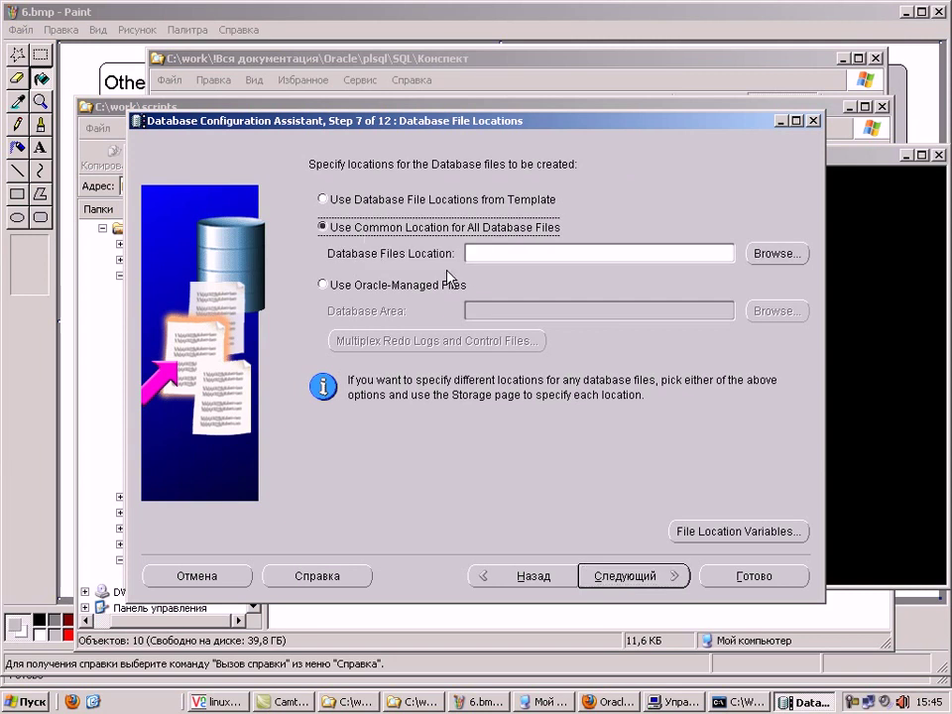
{"action": "left_click", "coordinate": [775, 255]}
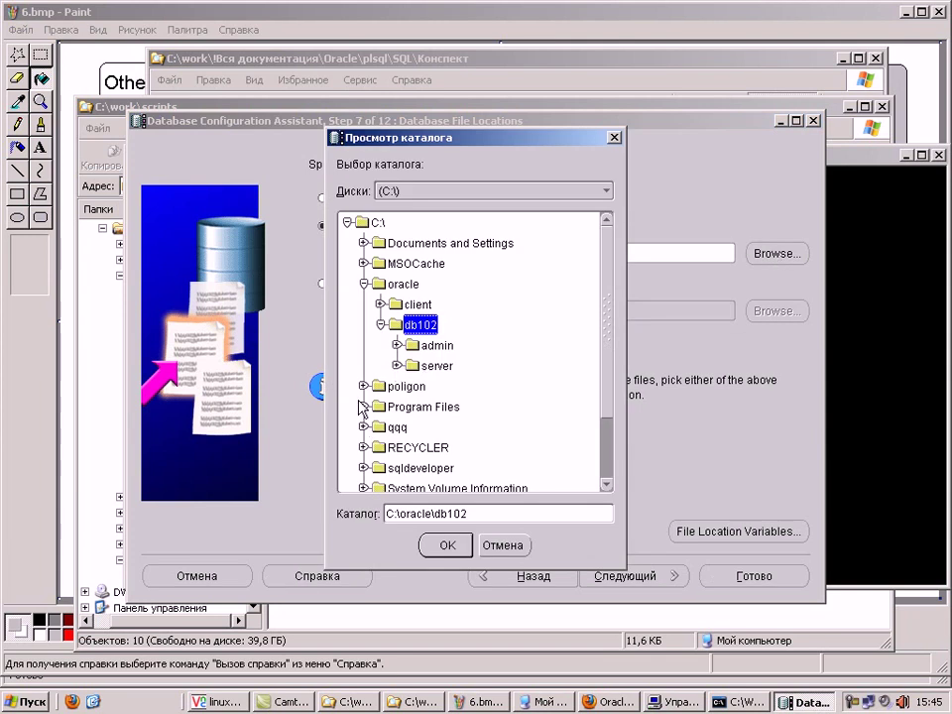
{"action": "left_click", "coordinate": [614, 137]}
{"action": "left_click", "coordinate": [527, 577]}
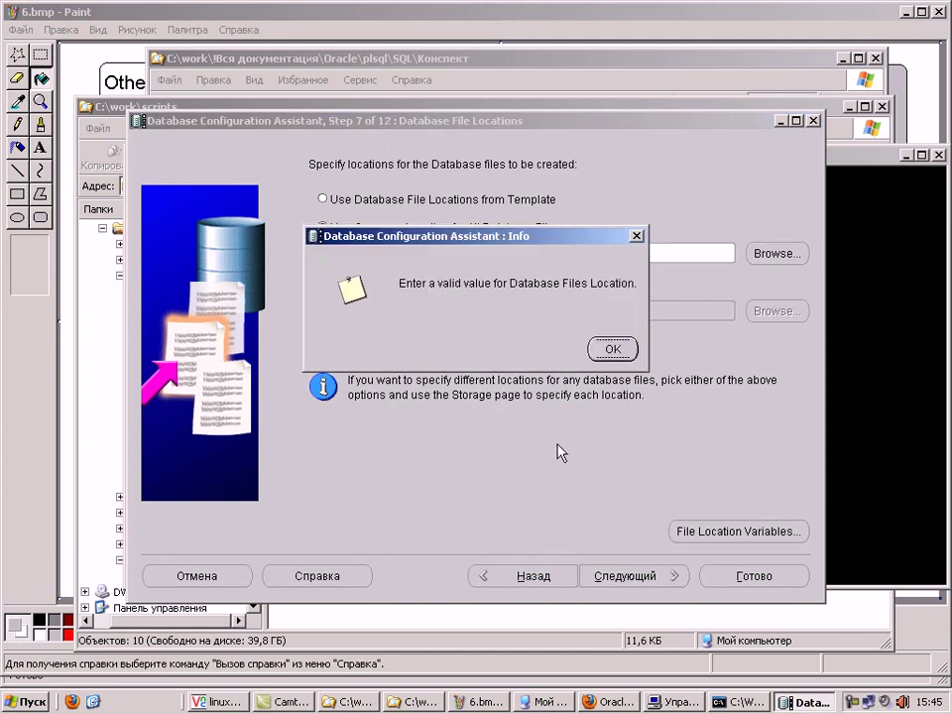
{"action": "left_click", "coordinate": [616, 347]}
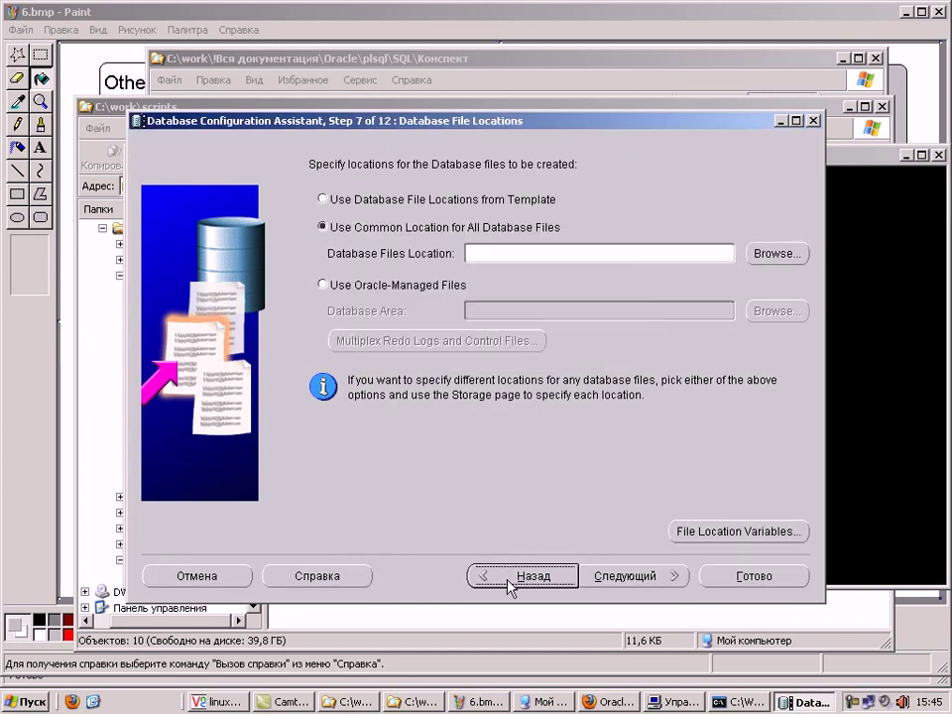
{"action": "left_click", "coordinate": [813, 121]}
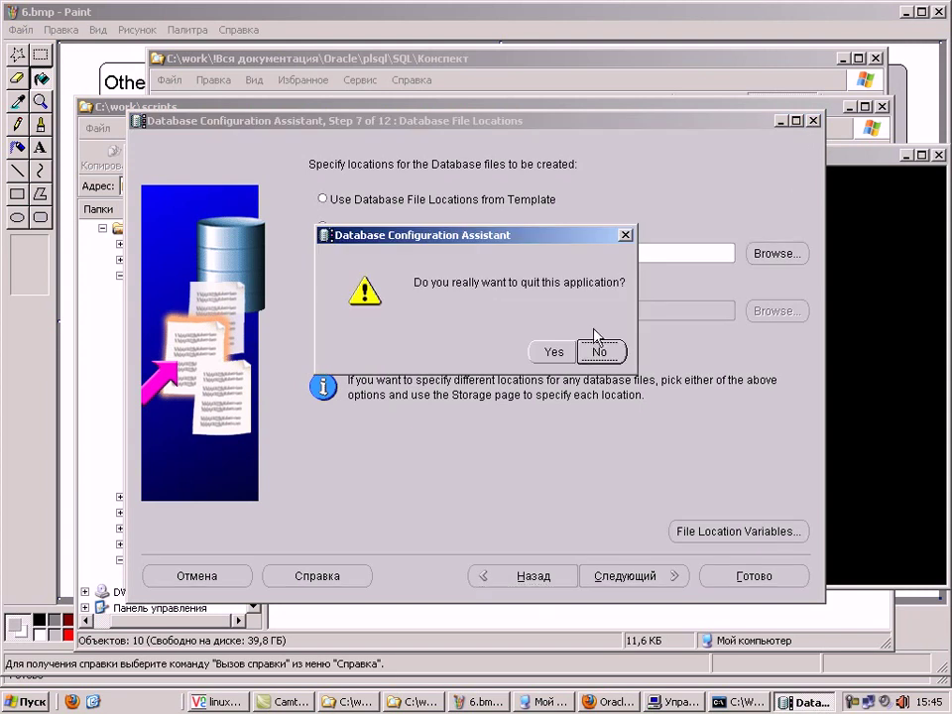
{"action": "left_click", "coordinate": [551, 348]}
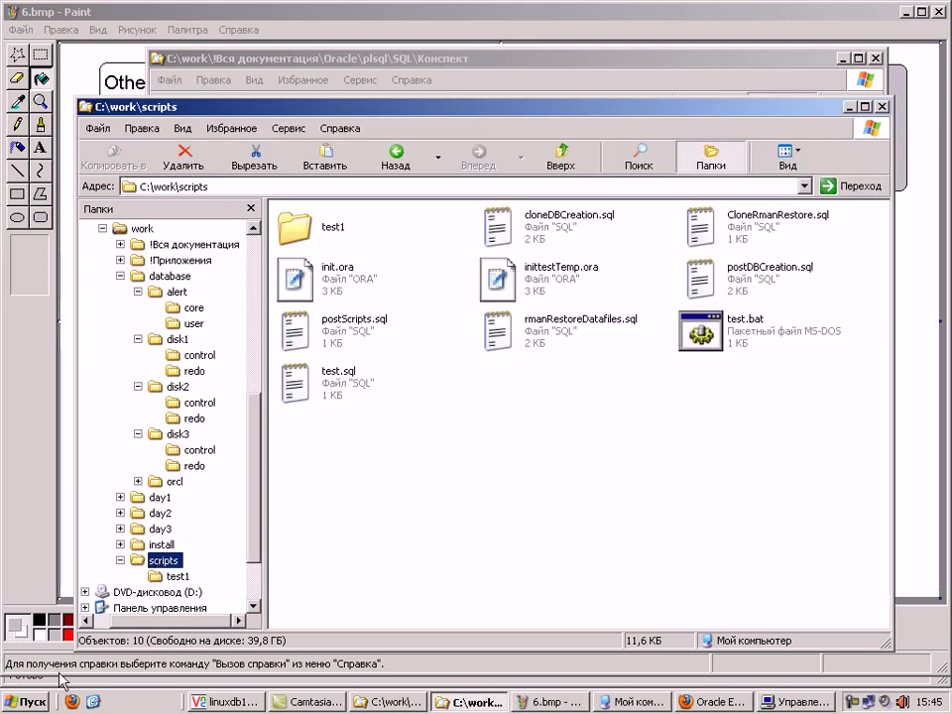
- Relaunch dbca from the Start menu's Run box
{"action": "left_click", "coordinate": [30, 702]}
{"action": "left_click", "coordinate": [94, 605]}
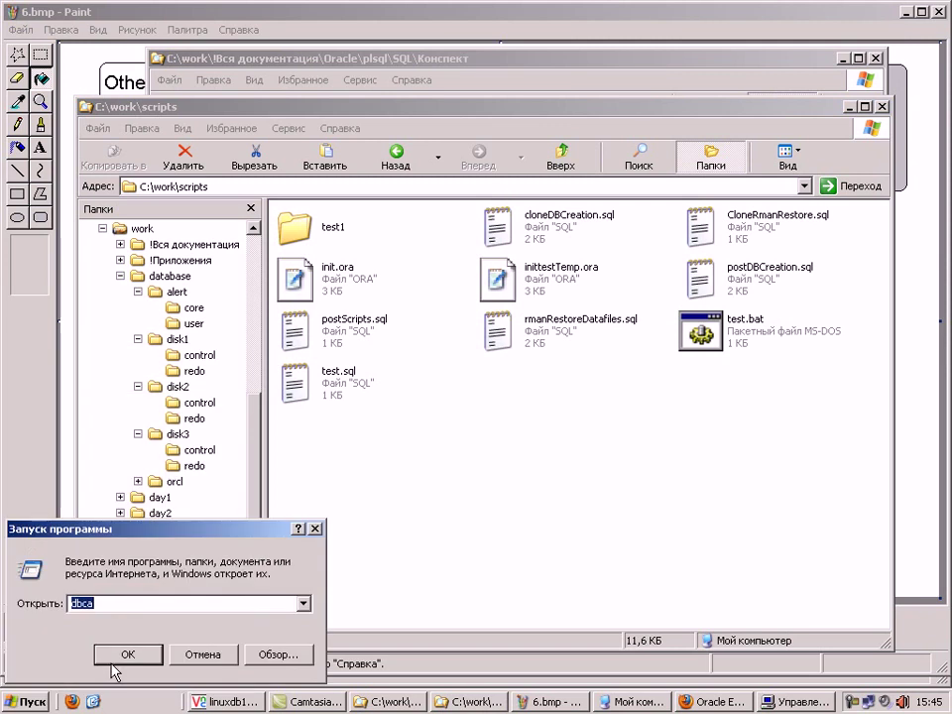
{"action": "left_click", "coordinate": [124, 649]}
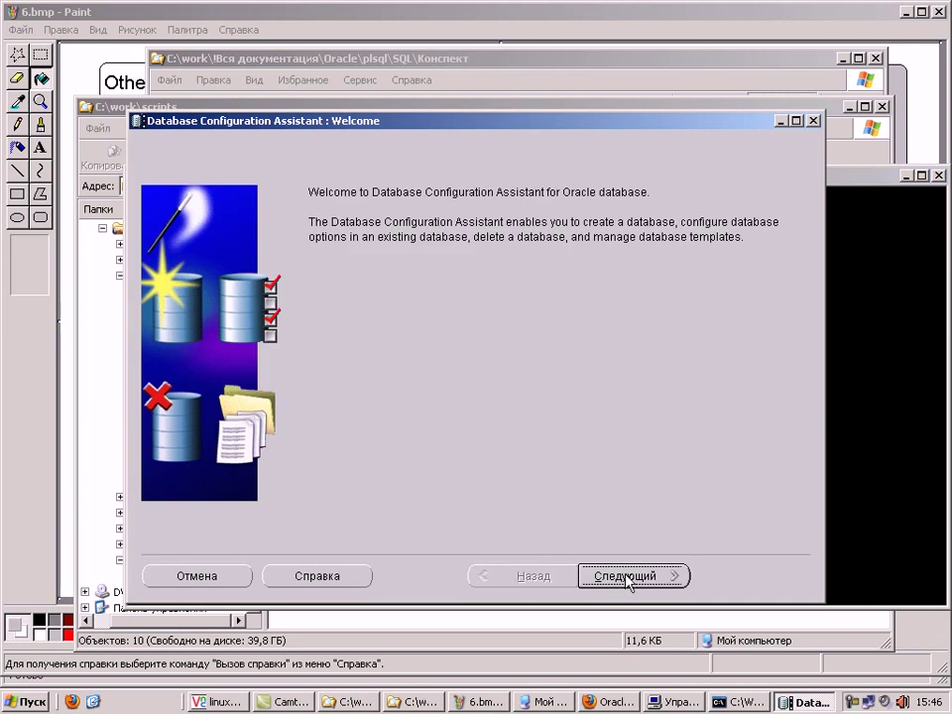
- Choose Create a Database with the fant template and begin entering SID fant
{"action": "left_click", "coordinate": [628, 575]}
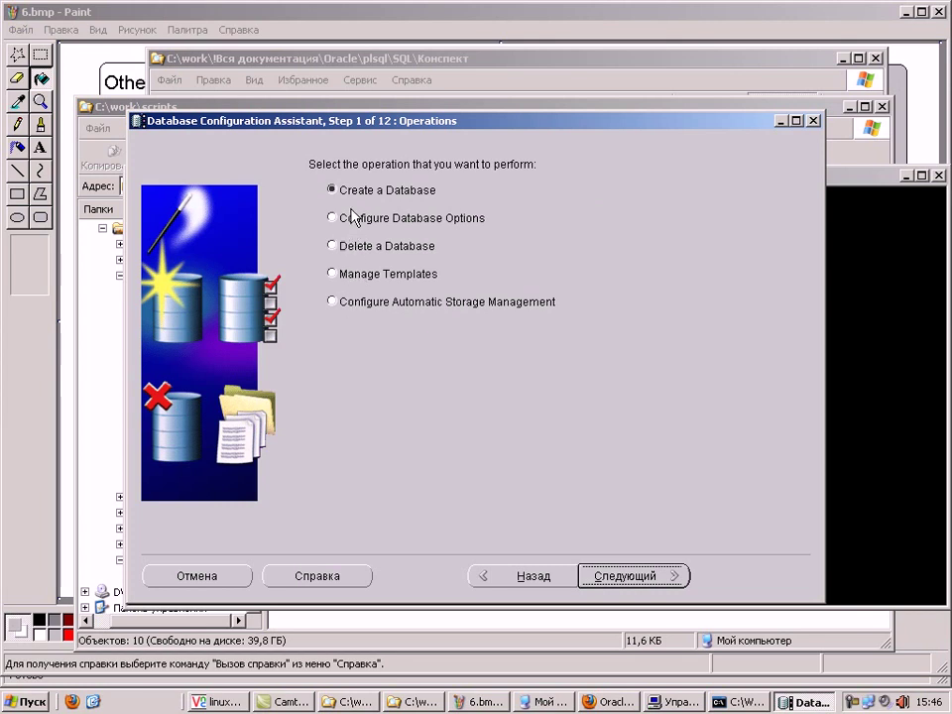
{"action": "left_click", "coordinate": [640, 579]}
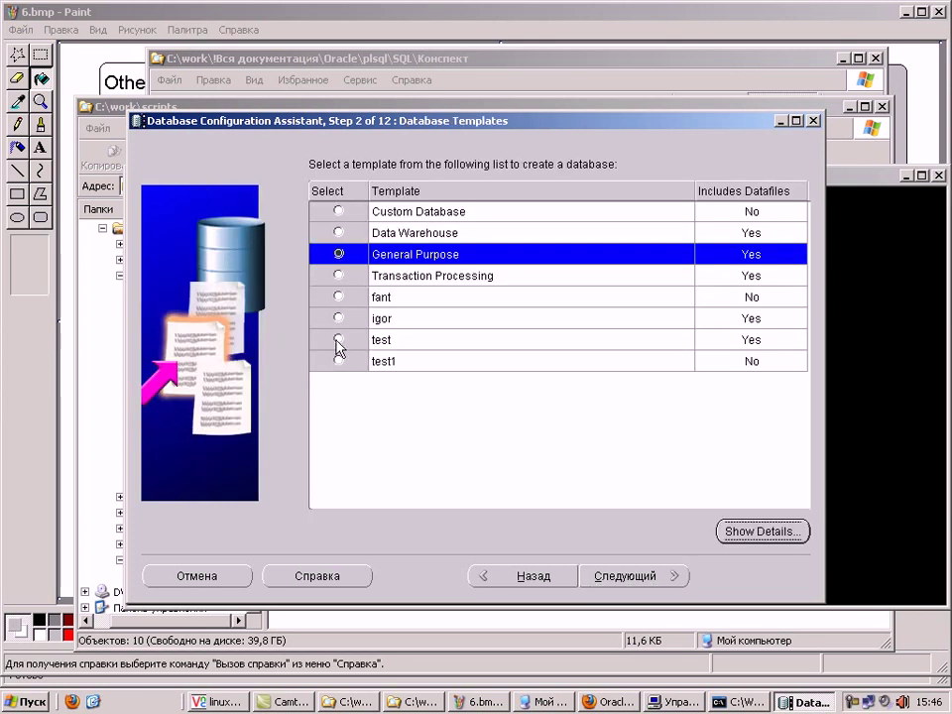
{"action": "left_click", "coordinate": [338, 296]}
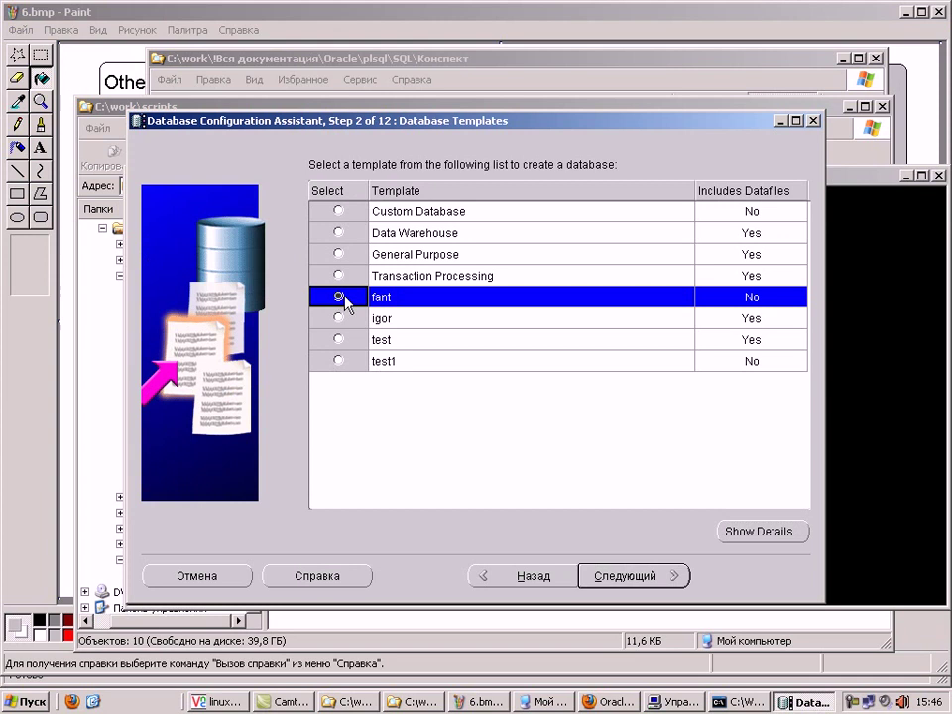
{"action": "left_click", "coordinate": [634, 576]}
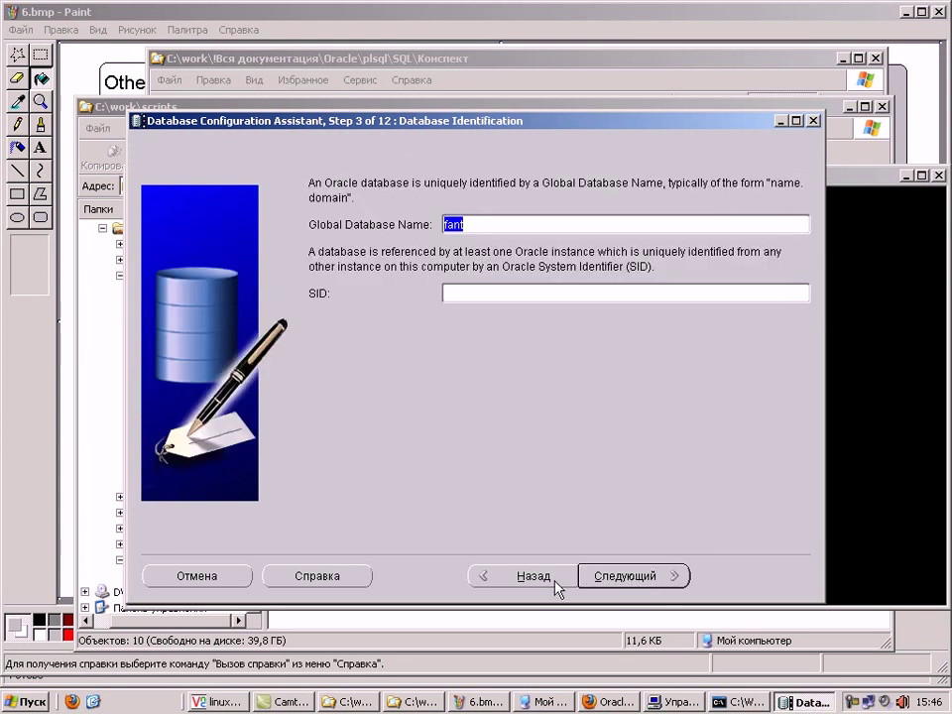
{"action": "left_click", "coordinate": [506, 293]}
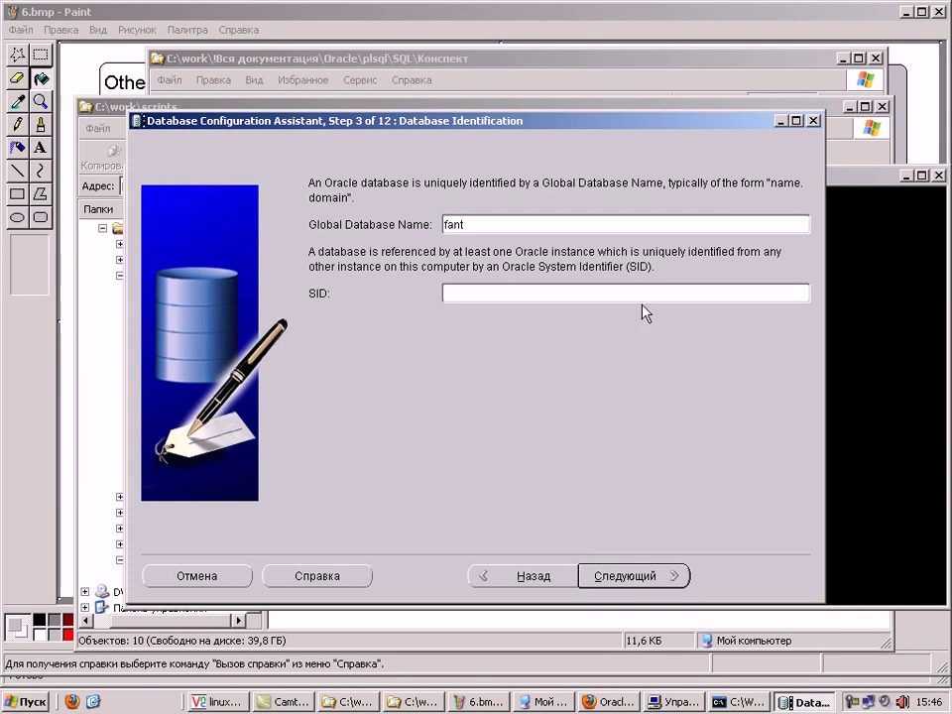
{"action": "type", "text": "fant"}
- Turn off Enterprise Manager and enter and confirm one shared password for all accounts
{"action": "left_click", "coordinate": [626, 575]}
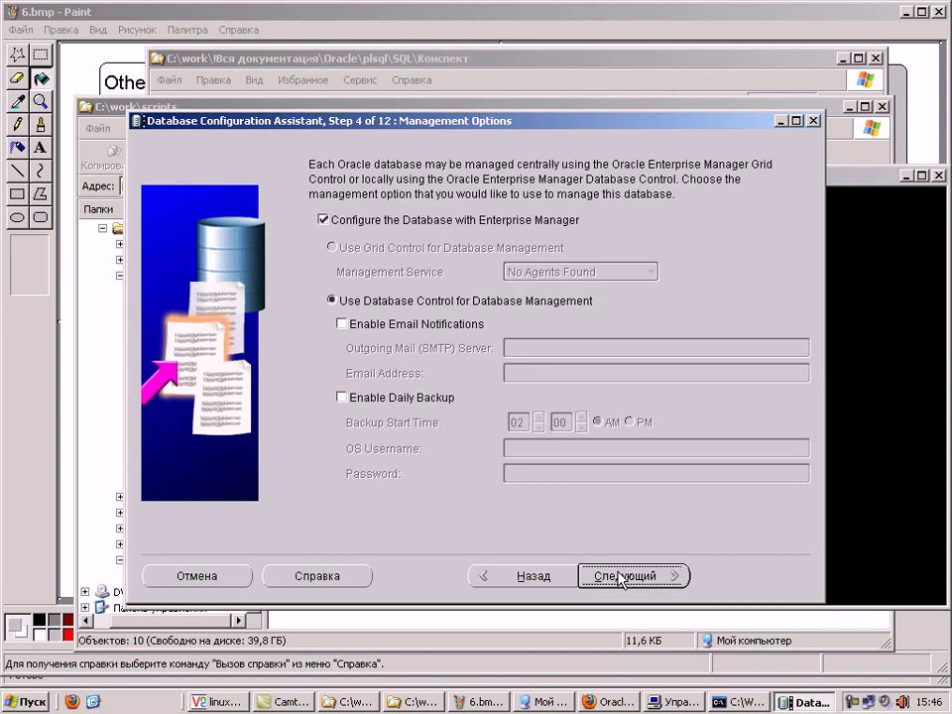
{"action": "left_click", "coordinate": [323, 219]}
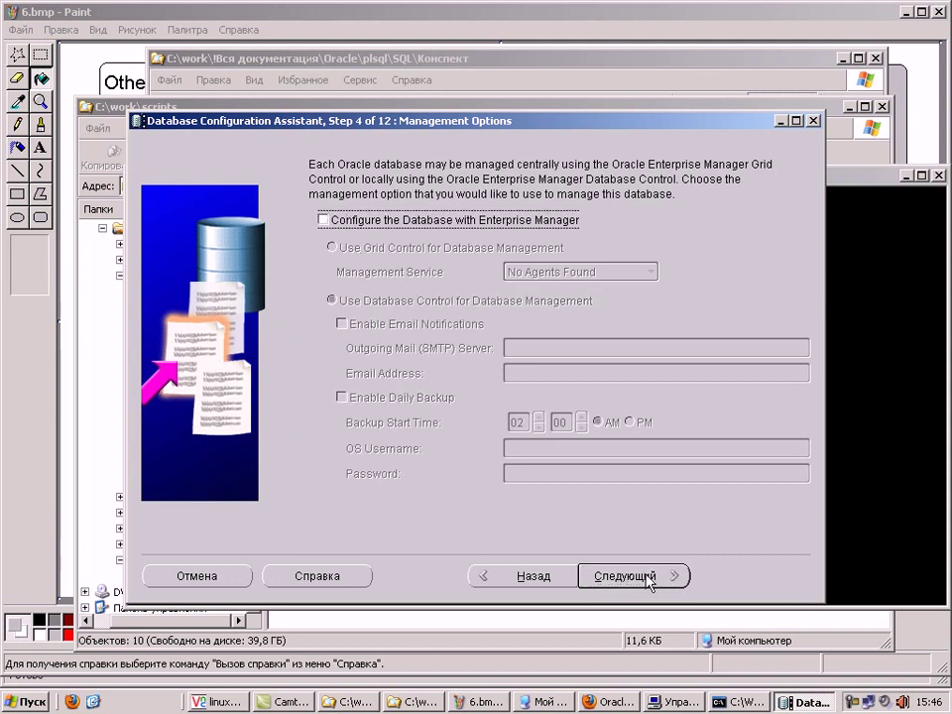
{"action": "left_click", "coordinate": [636, 578]}
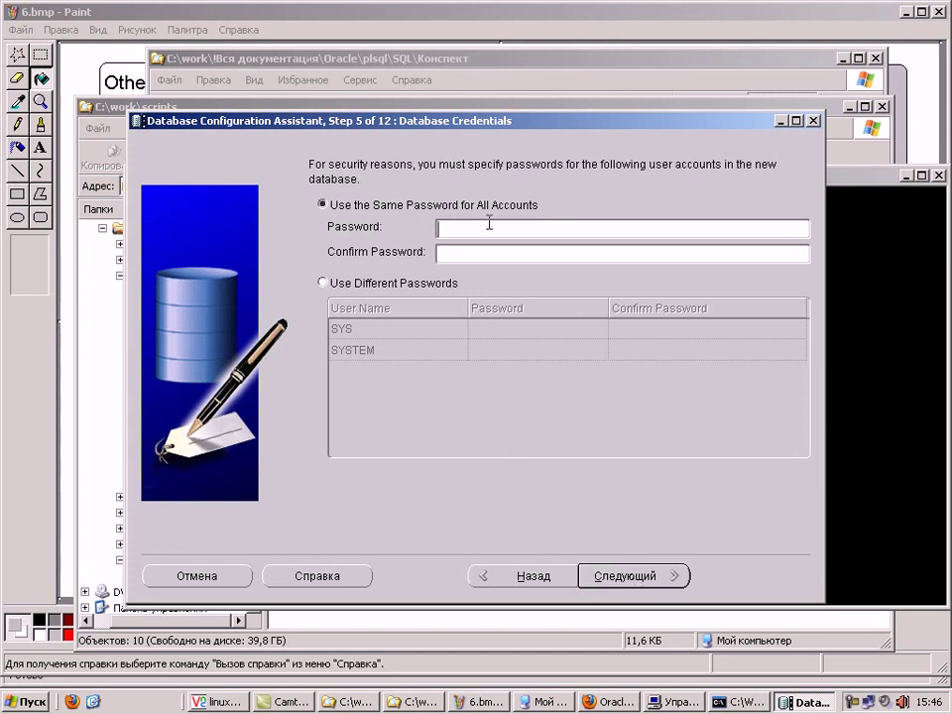
{"action": "type", "text": "****"}
{"action": "left_click", "coordinate": [470, 255]}
{"action": "type", "text": "**"}
- Keep file system storage and choose a common location for all files, browsing for a folder
{"action": "left_click", "coordinate": [635, 575]}
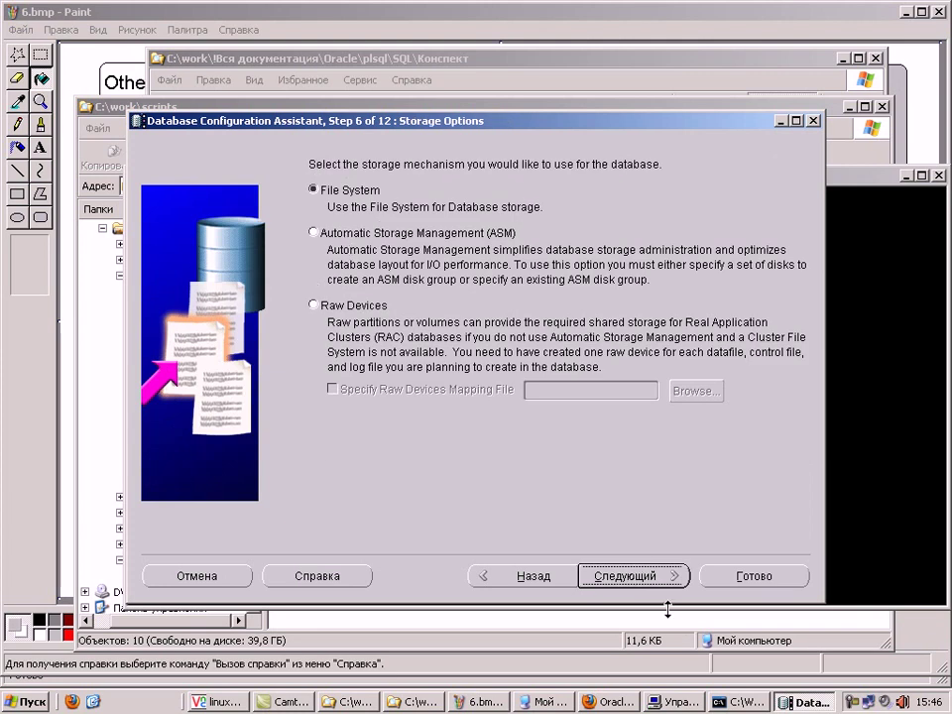
{"action": "left_click", "coordinate": [646, 579]}
{"action": "left_click", "coordinate": [322, 227]}
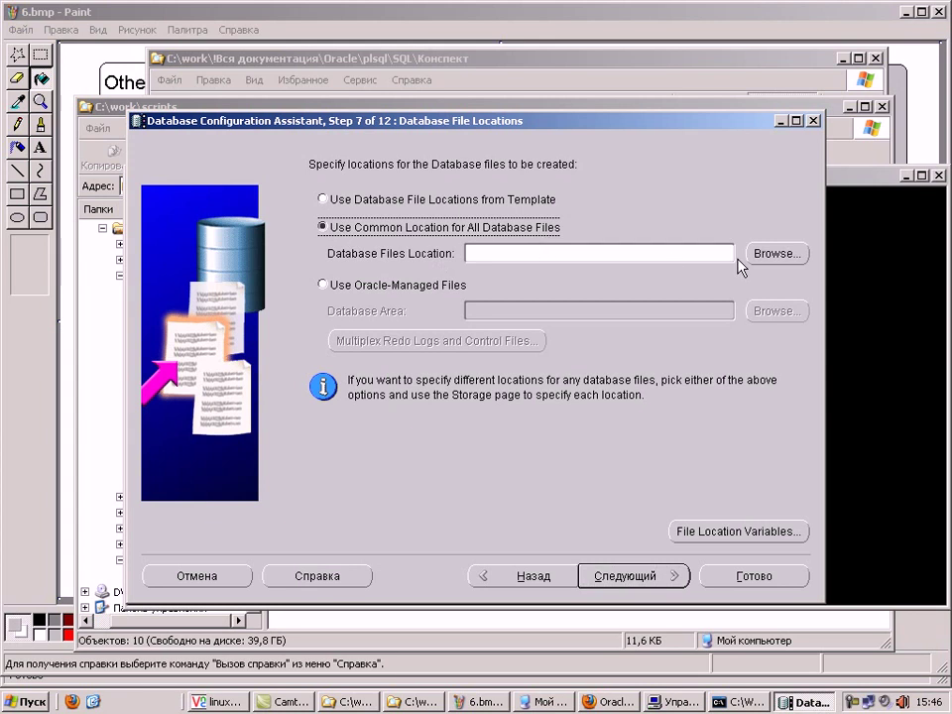
{"action": "left_click", "coordinate": [774, 256]}
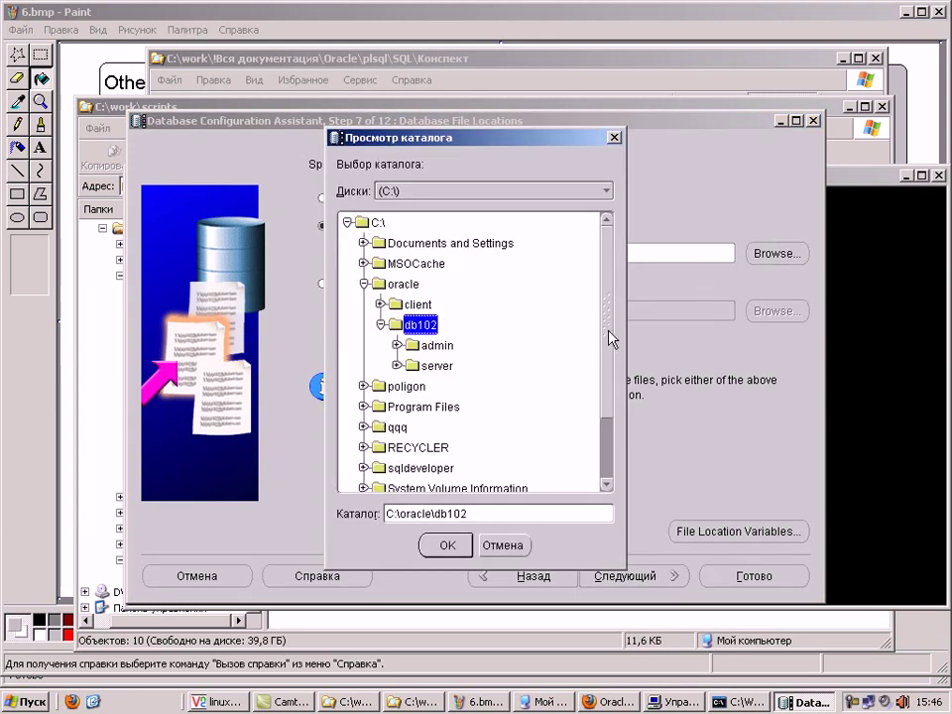
- Select C:\work, append fant to the path, and confirm creating the C:\work\fant folder
{"action": "left_click_drag", "start_coordinate": [612, 337], "coordinate": [615, 407]}
{"action": "left_click", "coordinate": [364, 469]}
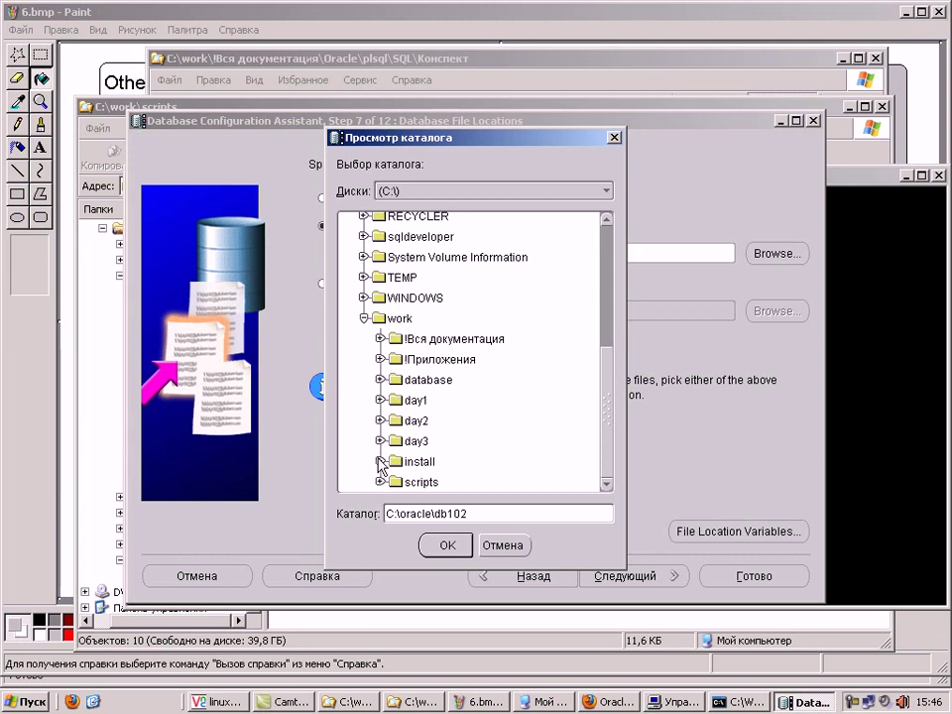
{"action": "left_click", "coordinate": [381, 381]}
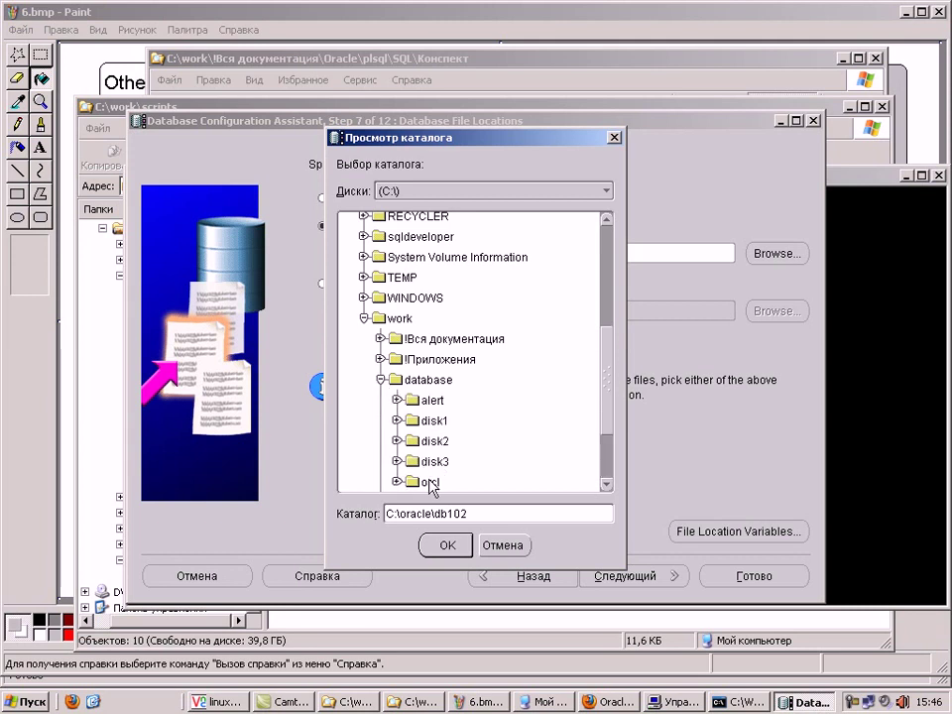
{"action": "mouse_move", "coordinate": [612, 402]}
{"action": "left_mouse_down"}
{"action": "mouse_move", "coordinate": [609, 433]}
{"action": "mouse_move", "coordinate": [612, 414]}
{"action": "left_mouse_up"}
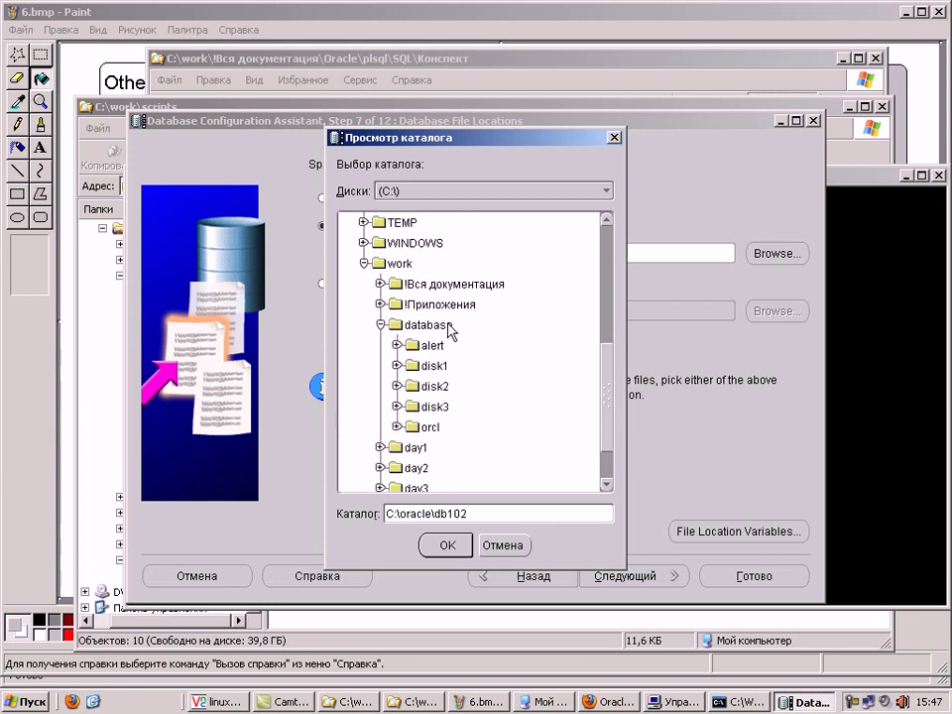
{"action": "left_click", "coordinate": [400, 264]}
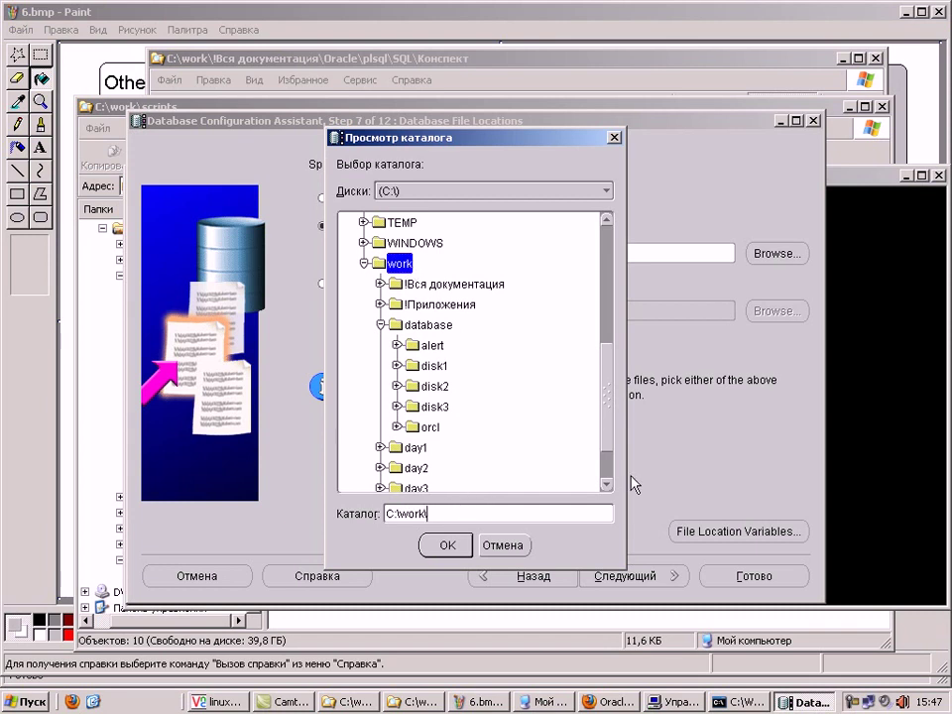
{"action": "type", "text": "nt"}
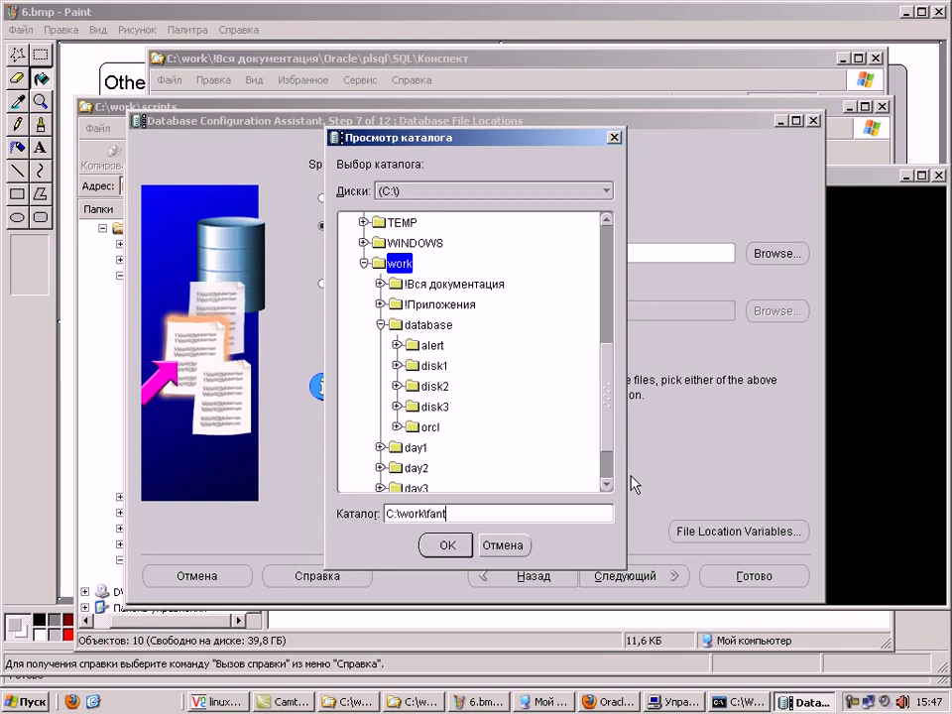
{"action": "left_click", "coordinate": [458, 547]}
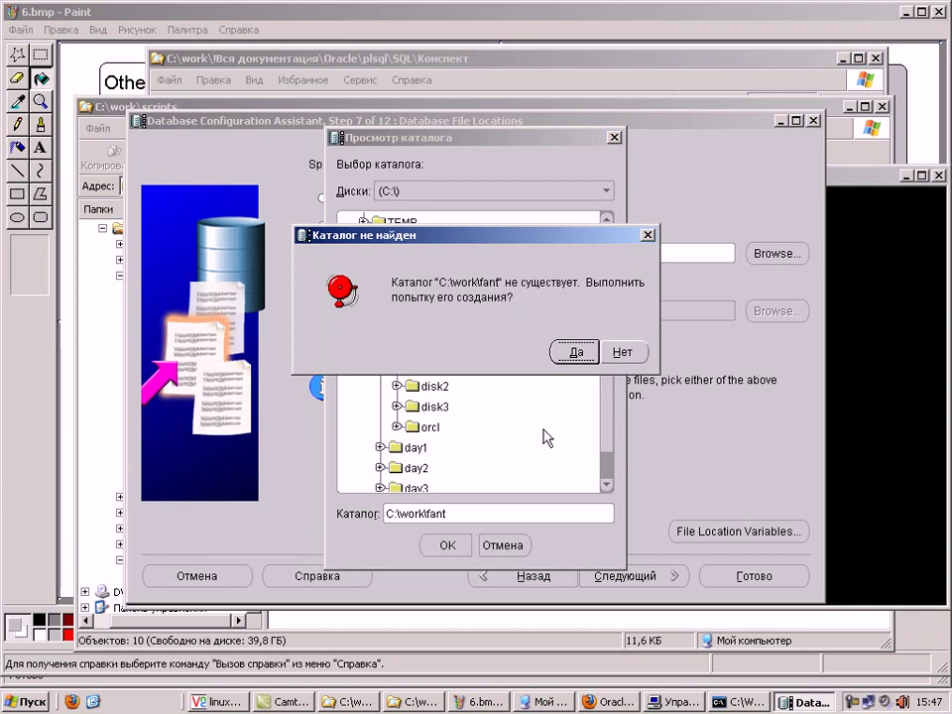
{"action": "left_click", "coordinate": [577, 359]}
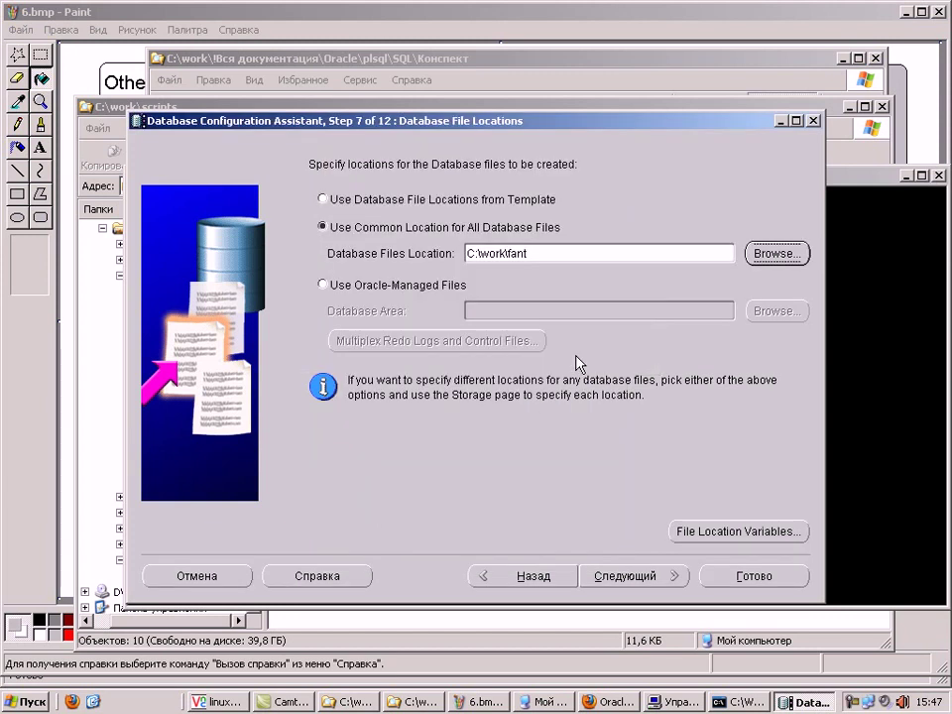
- Glance at the Custom Scripts options, then return to Recovery Configuration with archiving left off
{"action": "left_click", "coordinate": [618, 577]}
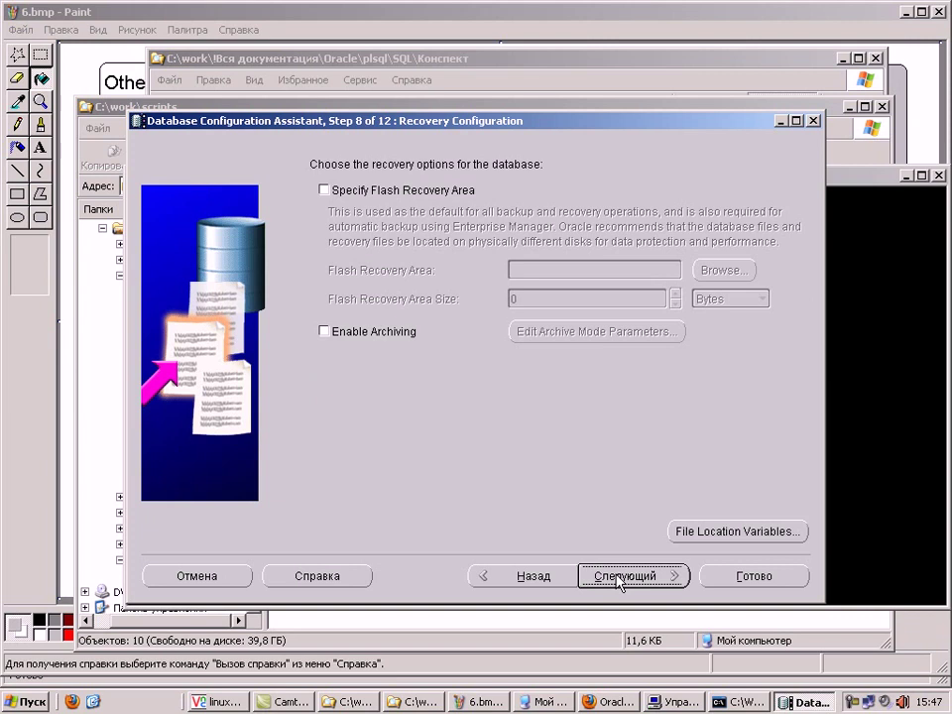
{"action": "left_click", "coordinate": [621, 579]}
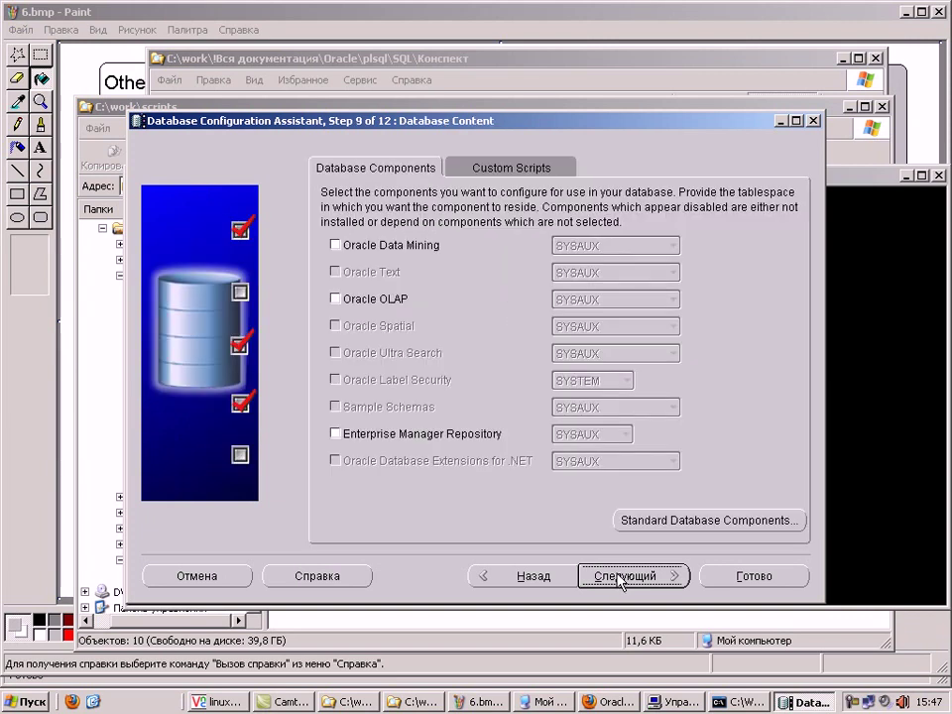
{"action": "left_click", "coordinate": [511, 167]}
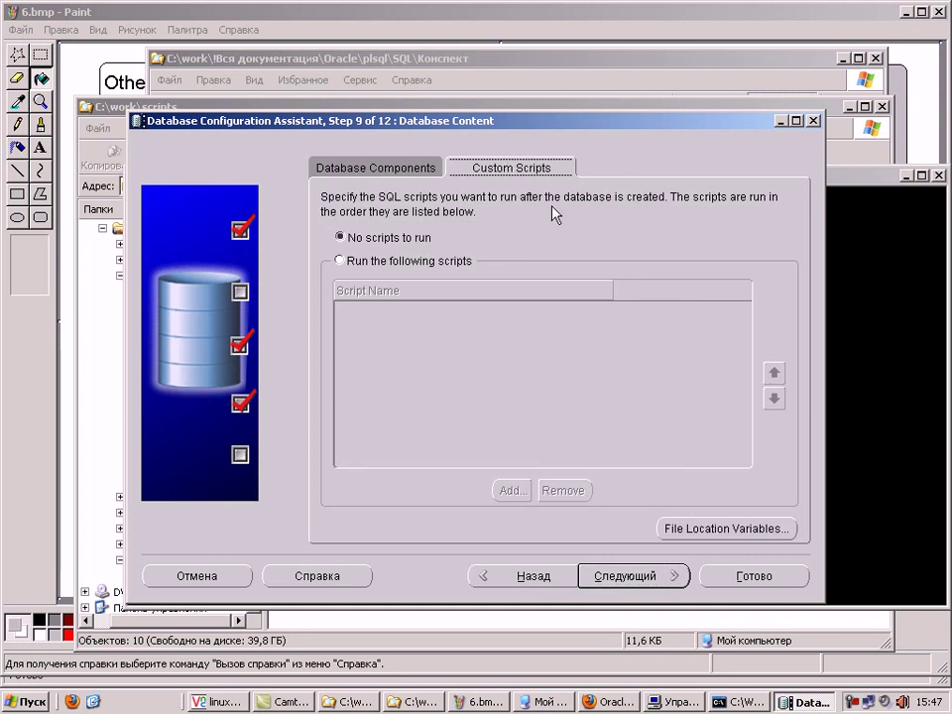
{"action": "left_click", "coordinate": [534, 577]}
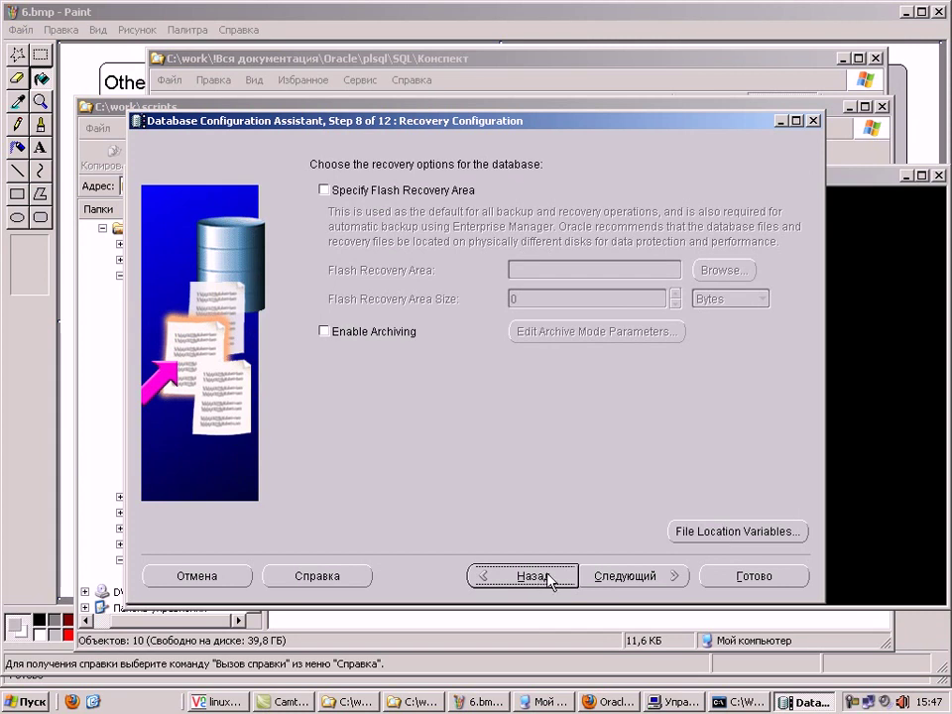
- Compare the ORACLE_BASE and ORACLE_HOME values in the File Location Variables list
{"action": "left_click", "coordinate": [722, 532]}
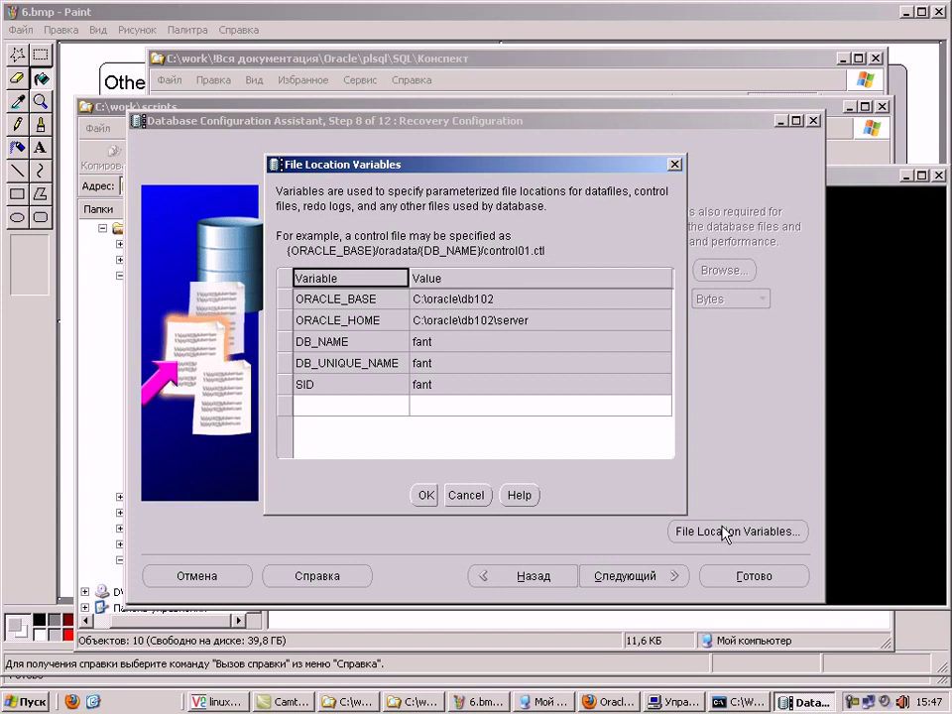
{"action": "left_click", "coordinate": [370, 302]}
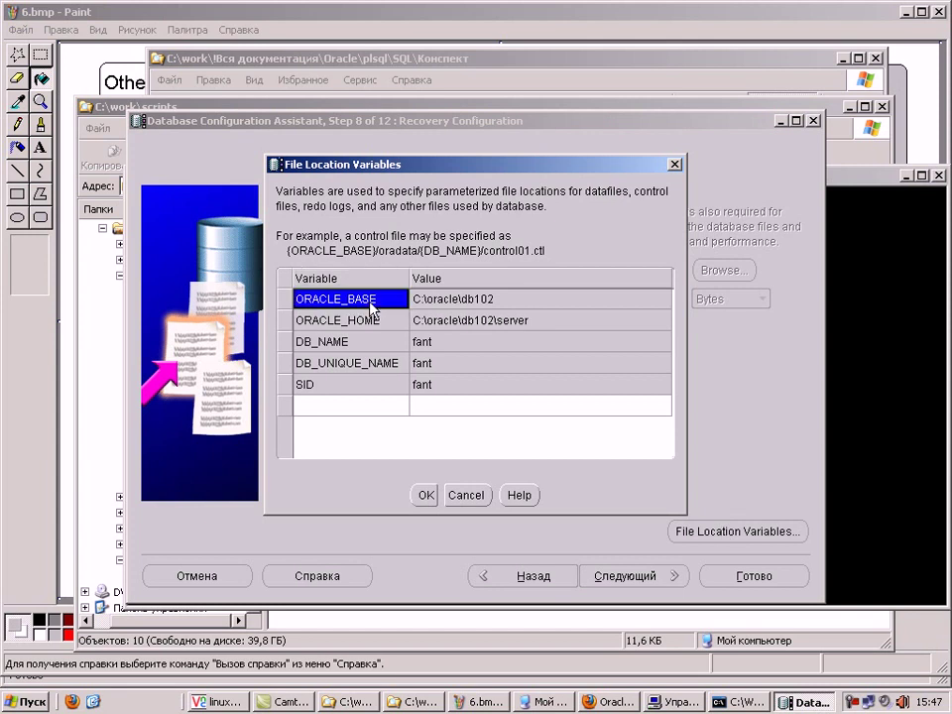
{"action": "left_click", "coordinate": [437, 307]}
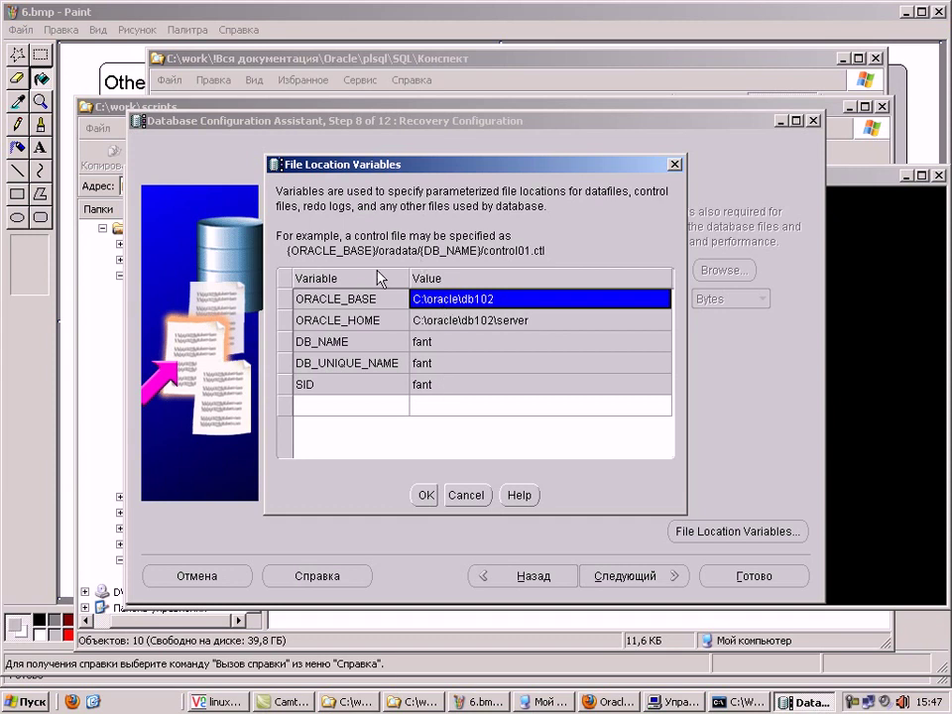
{"action": "left_click", "coordinate": [359, 299]}
{"action": "left_click", "coordinate": [477, 323]}
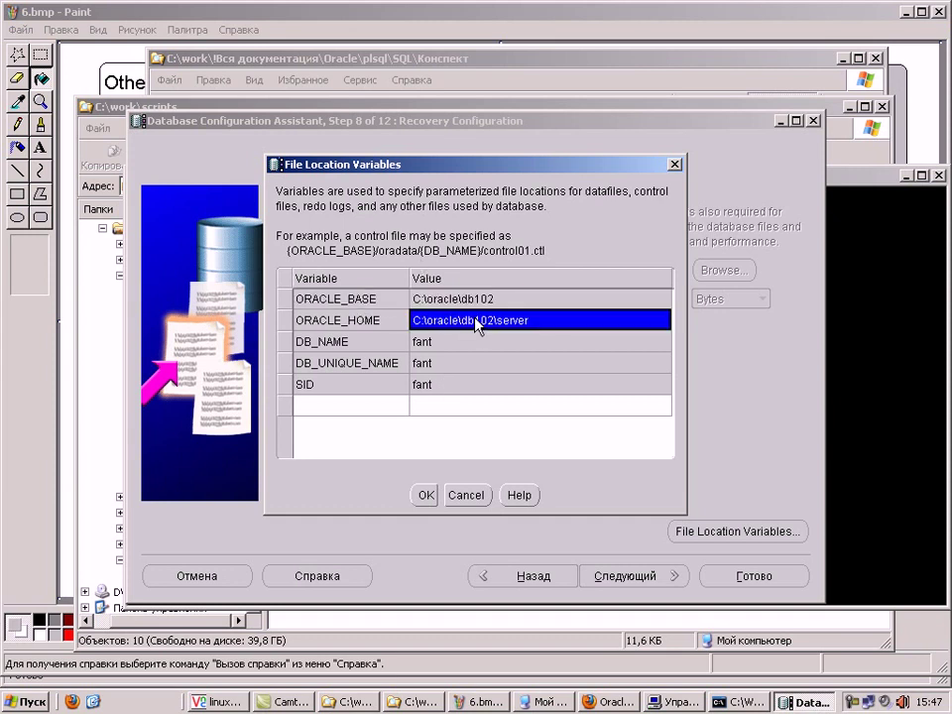
{"action": "left_click", "coordinate": [463, 299]}
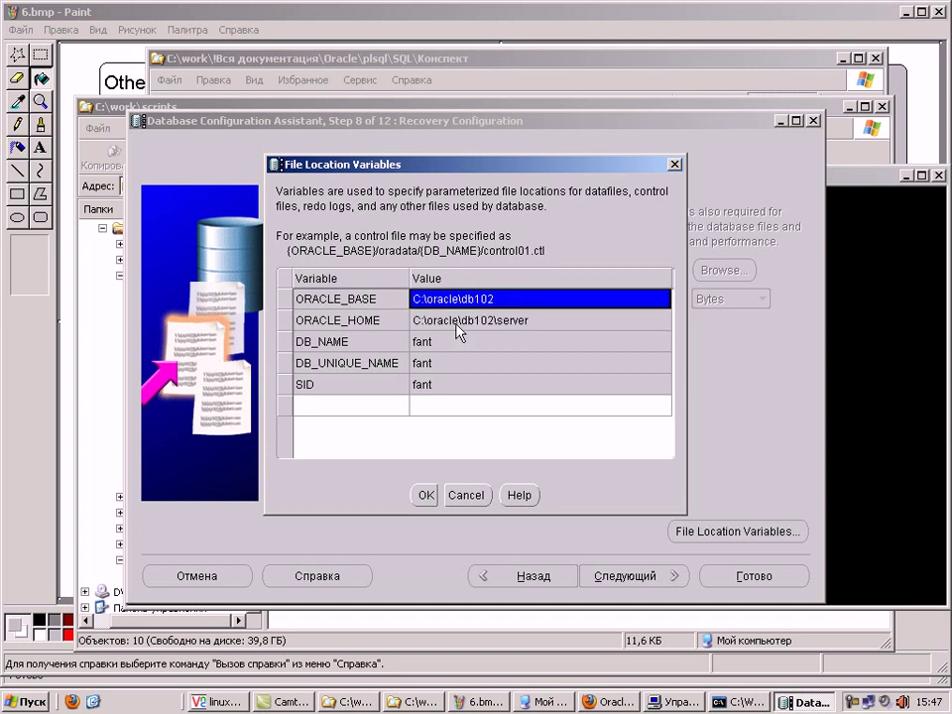
{"action": "left_click", "coordinate": [466, 320]}
{"action": "left_click", "coordinate": [463, 298]}
{"action": "left_click", "coordinate": [463, 320]}
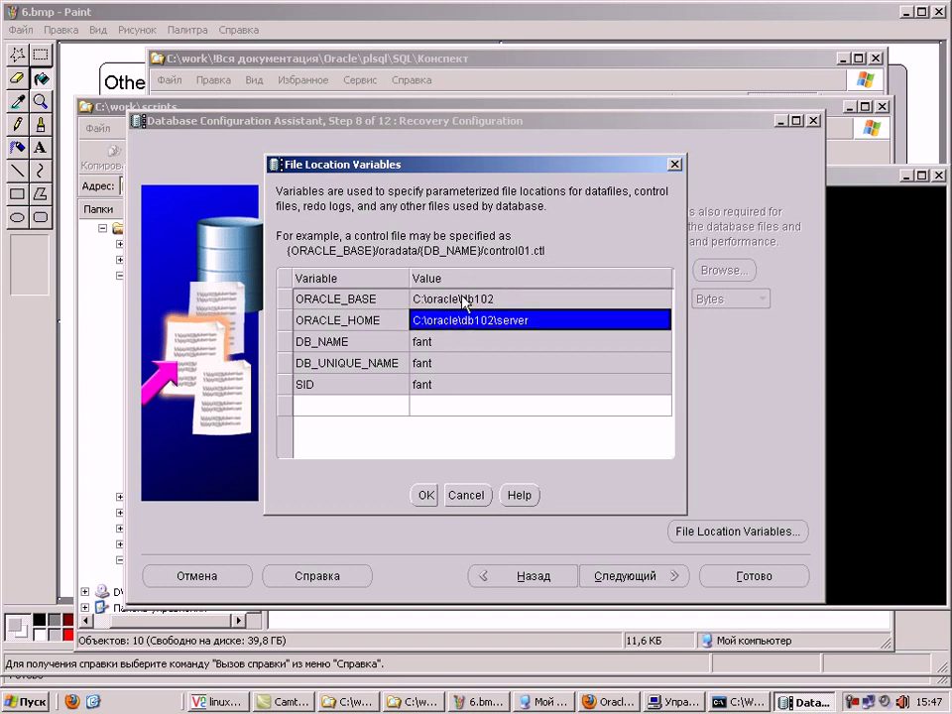
{"action": "left_click", "coordinate": [464, 299]}
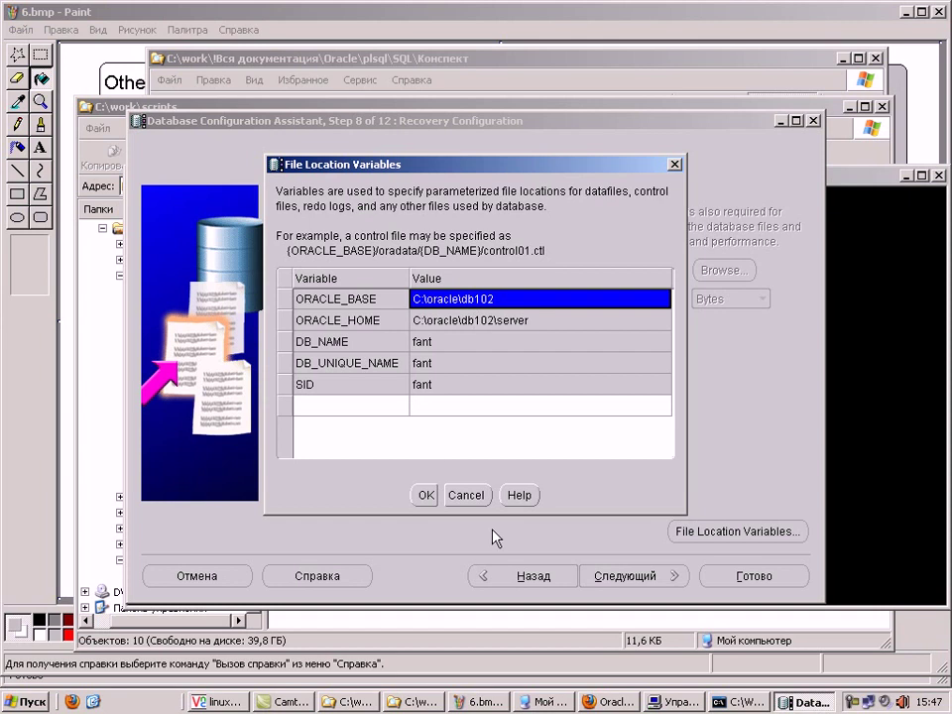
{"action": "left_click", "coordinate": [425, 494]}
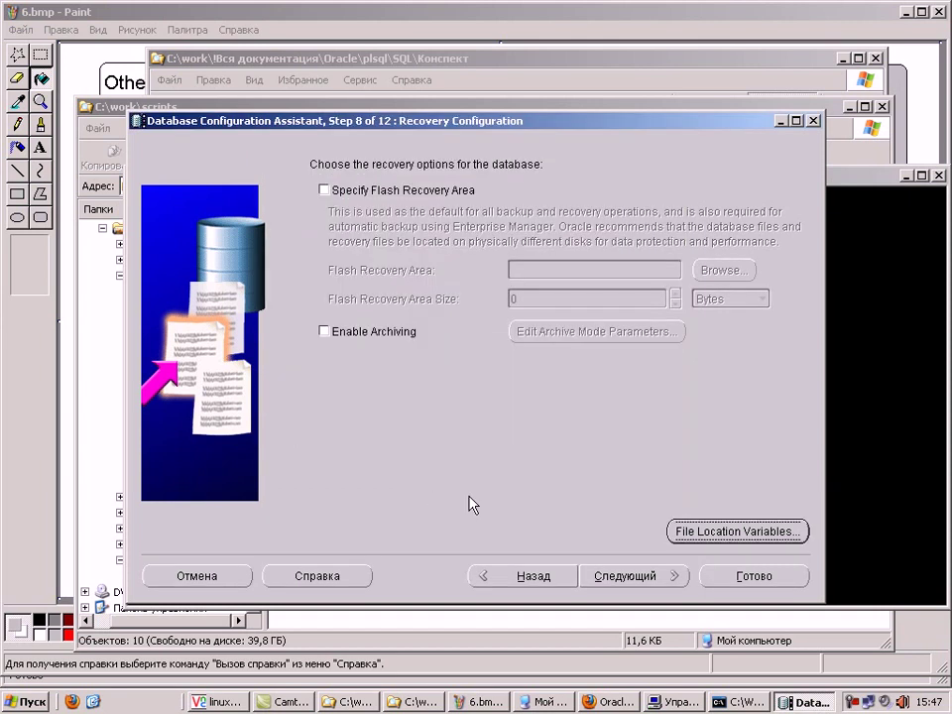
- Check the standard database components, keeping Oracle JVM enabled
{"action": "left_click", "coordinate": [636, 580]}
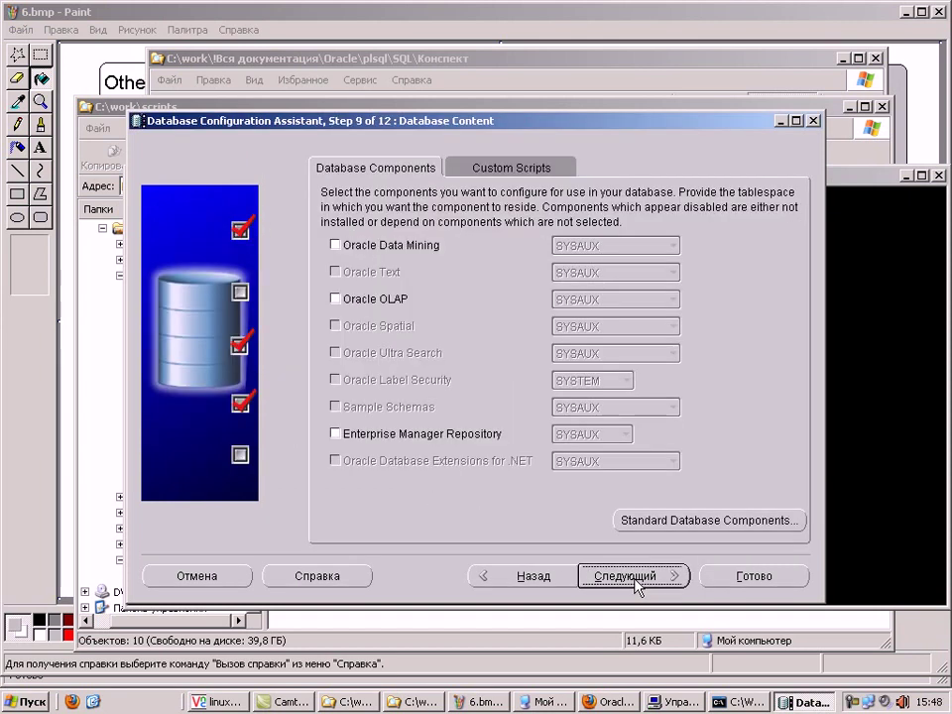
{"action": "left_click", "coordinate": [665, 524]}
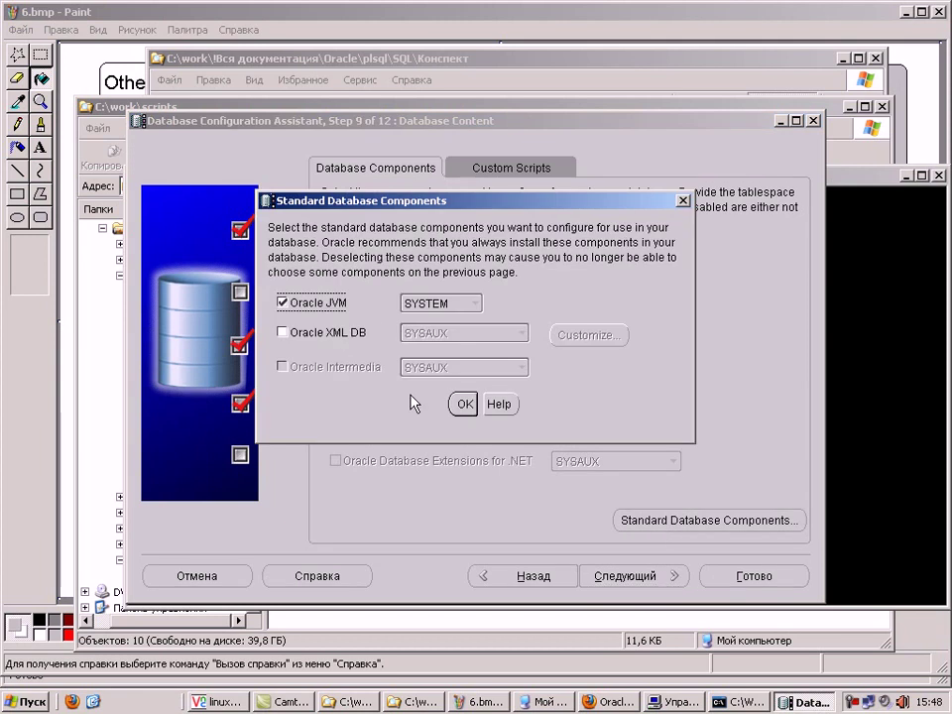
{"action": "left_click", "coordinate": [464, 405]}
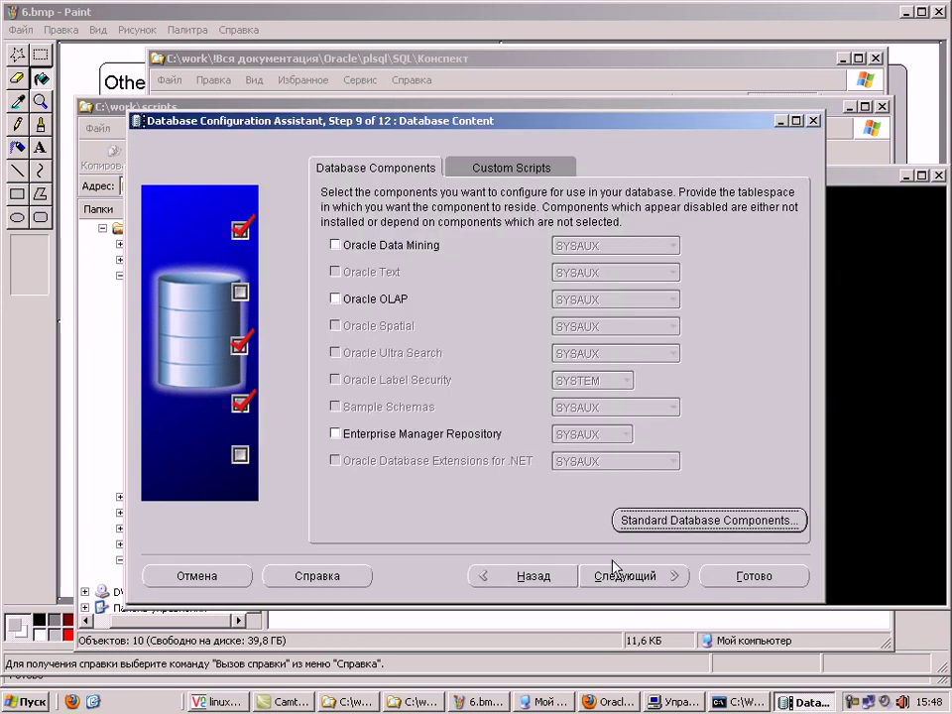
{"action": "left_click", "coordinate": [626, 581]}
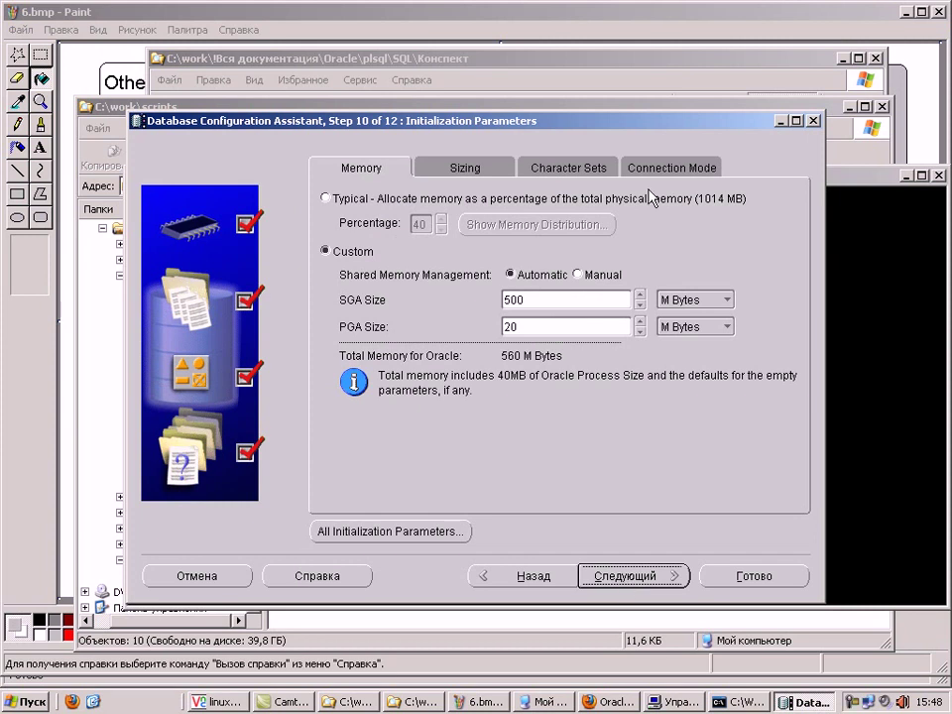
- Set the default language to Английский (США) on the Character Sets tab and continue
{"action": "left_click", "coordinate": [625, 171]}
{"action": "left_click", "coordinate": [581, 171]}
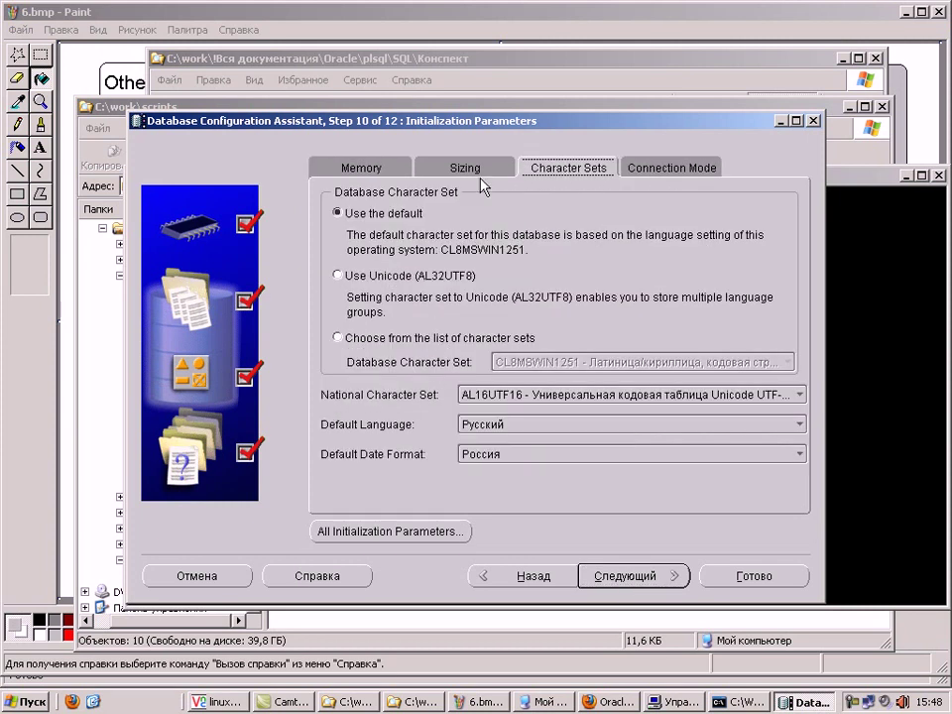
{"action": "left_click", "coordinate": [648, 434]}
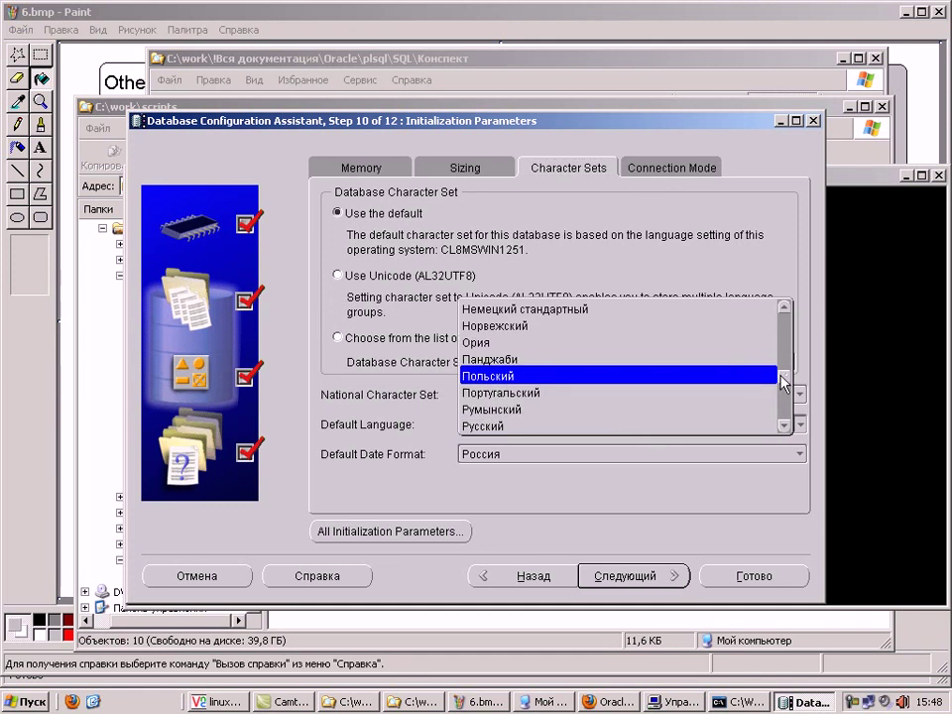
{"action": "scroll", "coordinate": [782, 333], "scroll_direction": "up", "scroll_amount": 15}
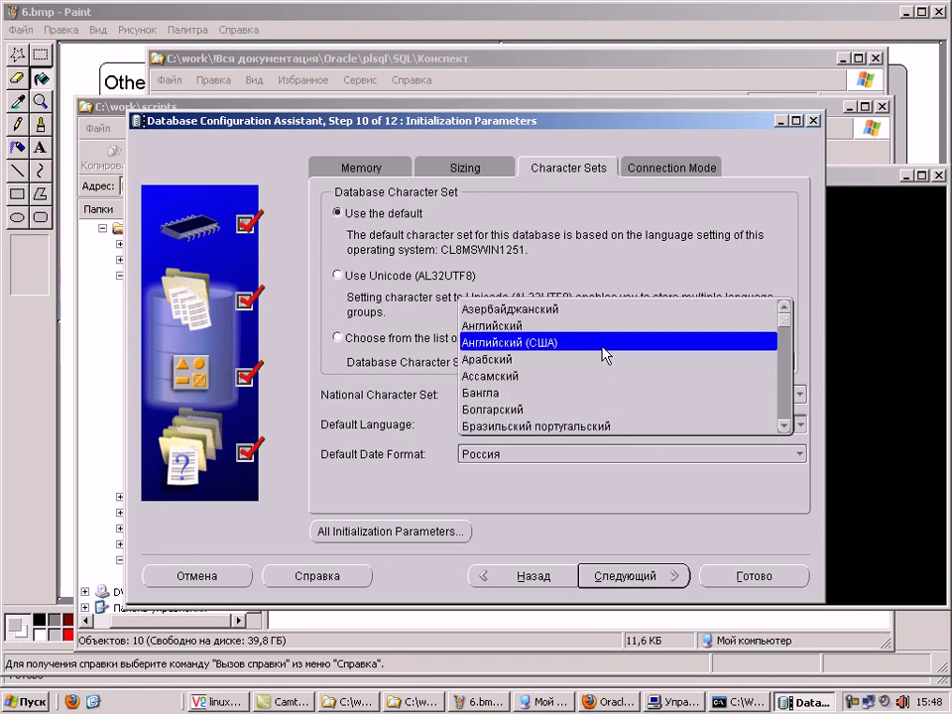
{"action": "left_click", "coordinate": [602, 341]}
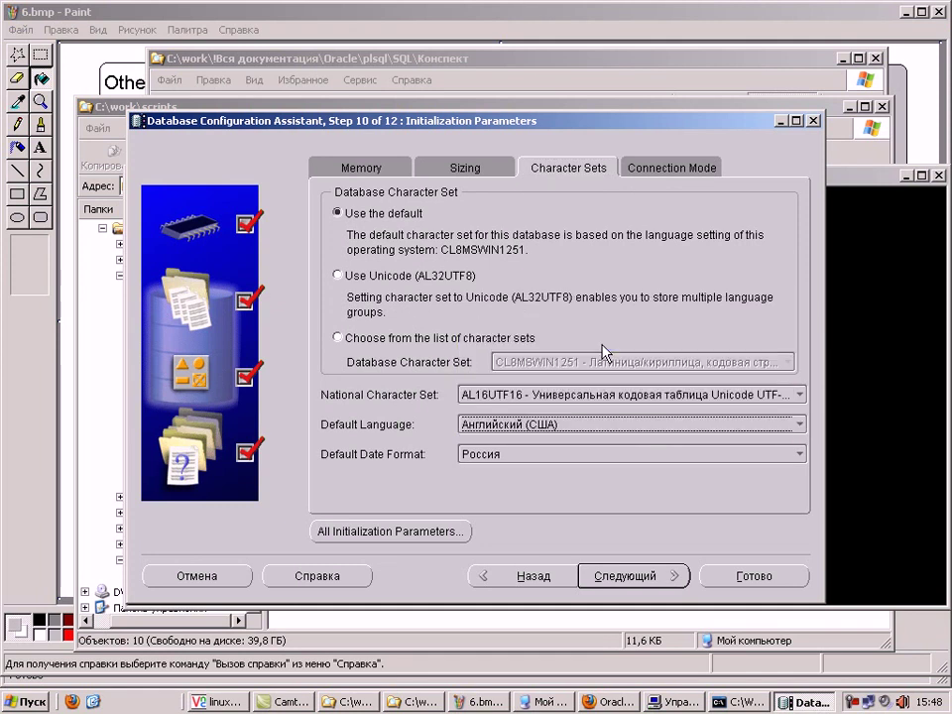
{"action": "left_click", "coordinate": [625, 578]}
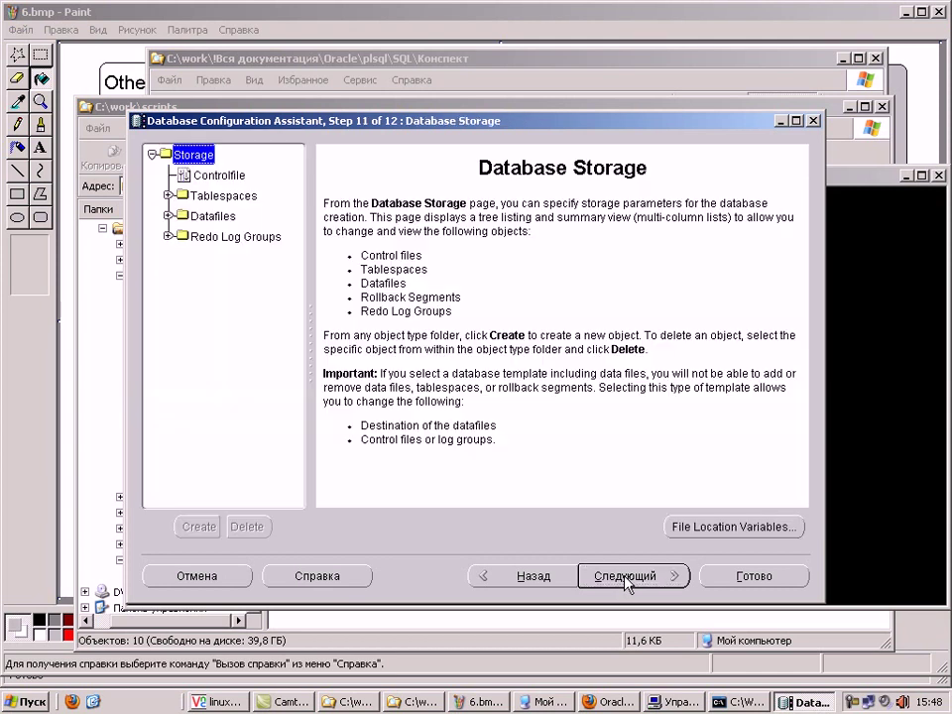
- Remove the DB_NAME folder from the first two control files' directories
{"action": "left_click", "coordinate": [211, 179]}
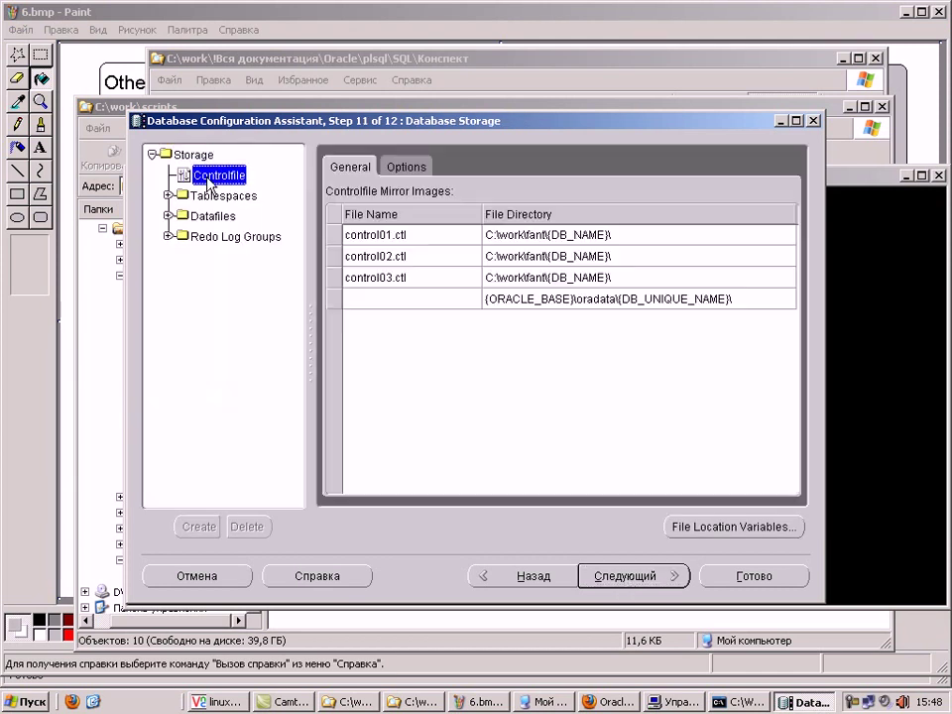
{"action": "left_click", "coordinate": [555, 234]}
{"action": "left_click", "coordinate": [550, 234]}
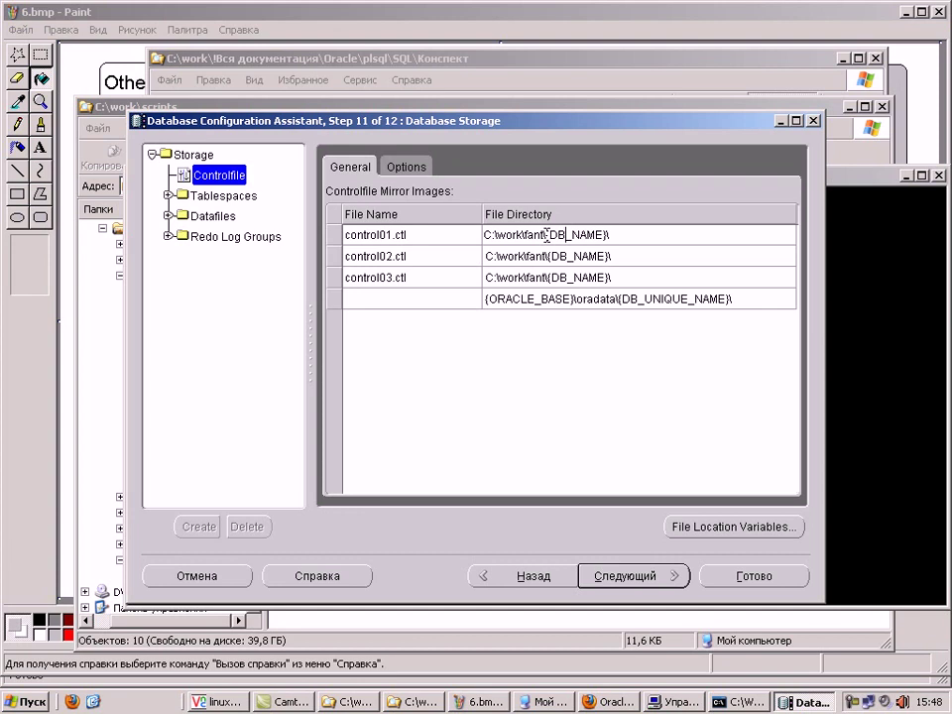
{"action": "left_click_drag", "start_coordinate": [546, 234], "coordinate": [641, 236]}
{"action": "key", "text": "Delete"}
{"action": "left_click", "coordinate": [562, 254]}
{"action": "left_click", "coordinate": [553, 256]}
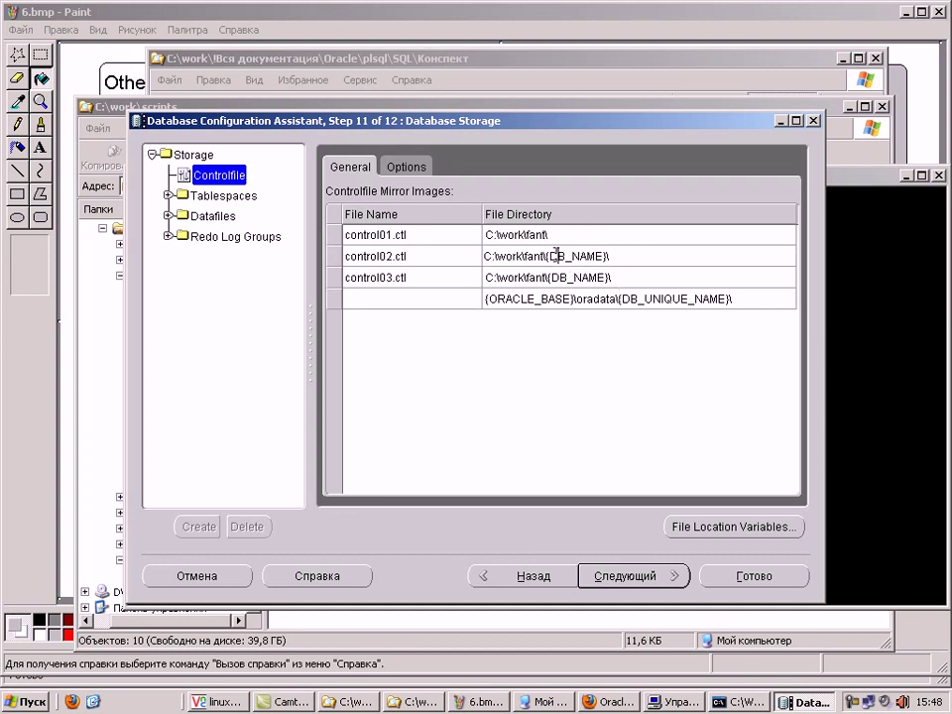
{"action": "left_click_drag", "start_coordinate": [547, 255], "coordinate": [661, 244]}
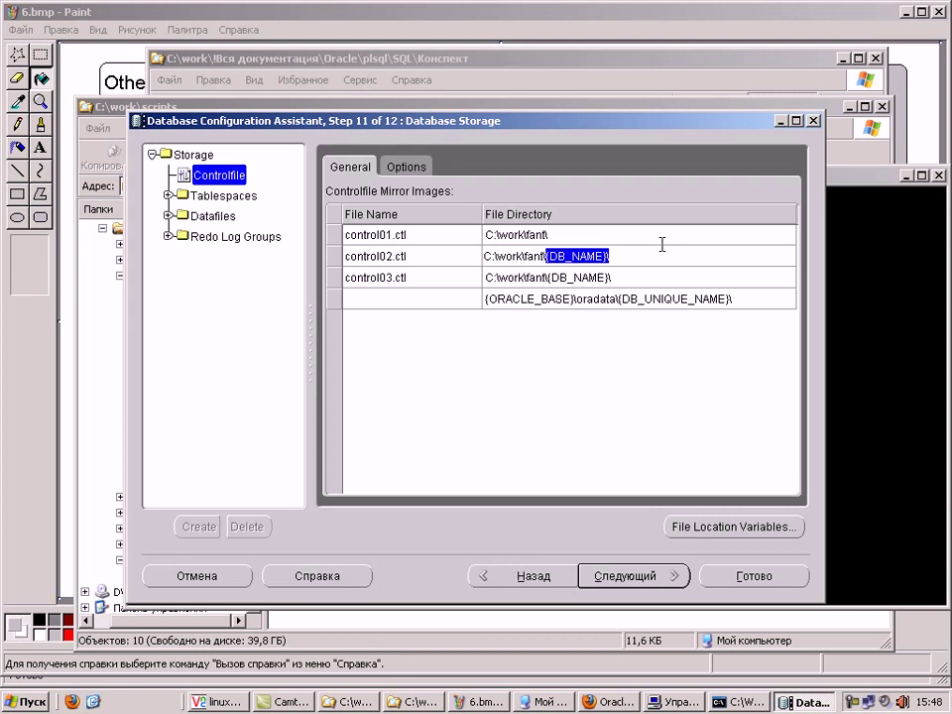
{"action": "key", "text": "Delete"}
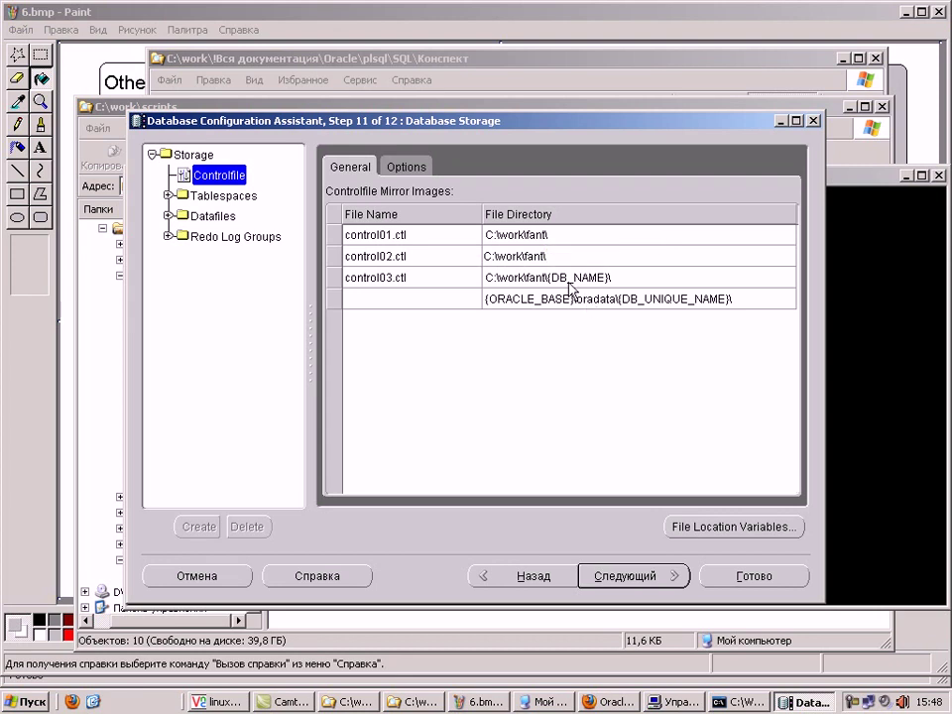
- Remove the DB_NAME folder from the third control file's directory
{"action": "left_click", "coordinate": [553, 280]}
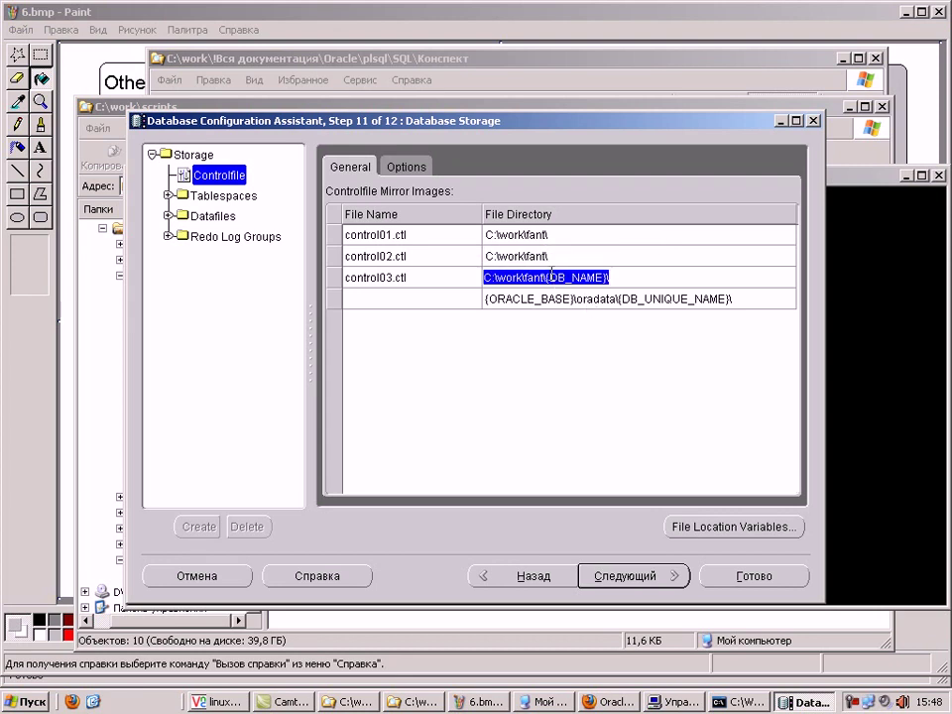
{"action": "double_click", "coordinate": [555, 280]}
{"action": "key", "text": "Left"}
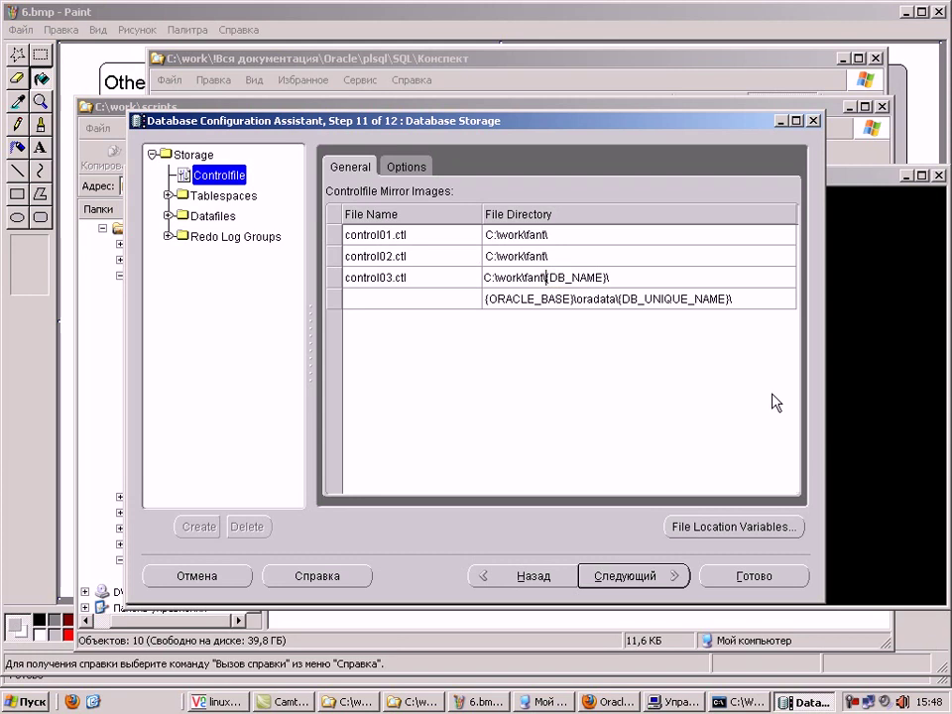
{"action": "key", "text": "shift+End"}
{"action": "key", "text": "Delete"}
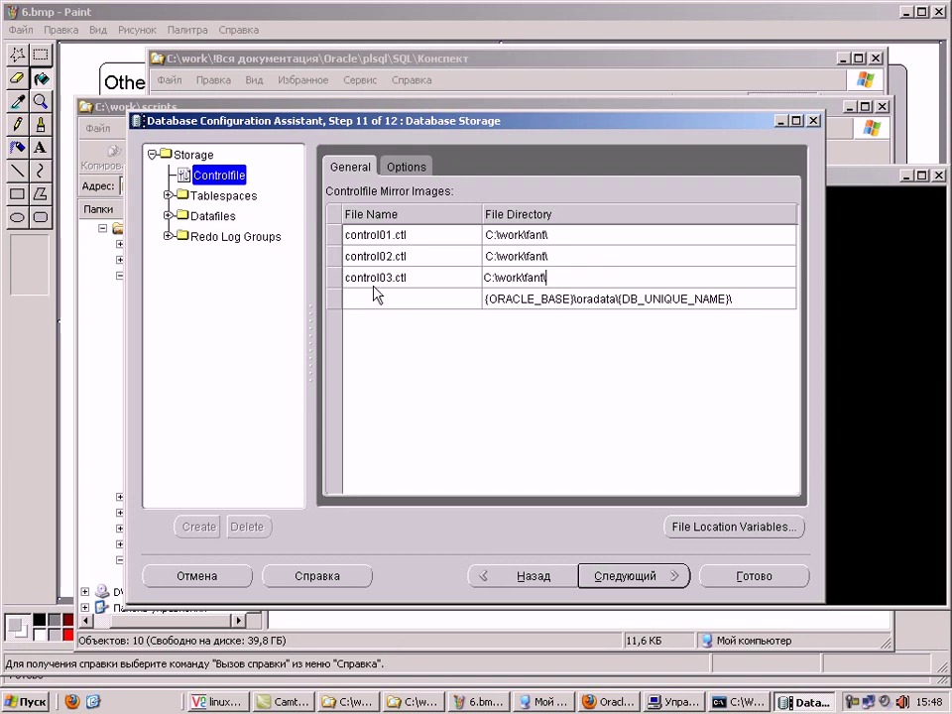
{"action": "left_click", "coordinate": [377, 279]}
{"action": "left_click", "coordinate": [426, 298]}
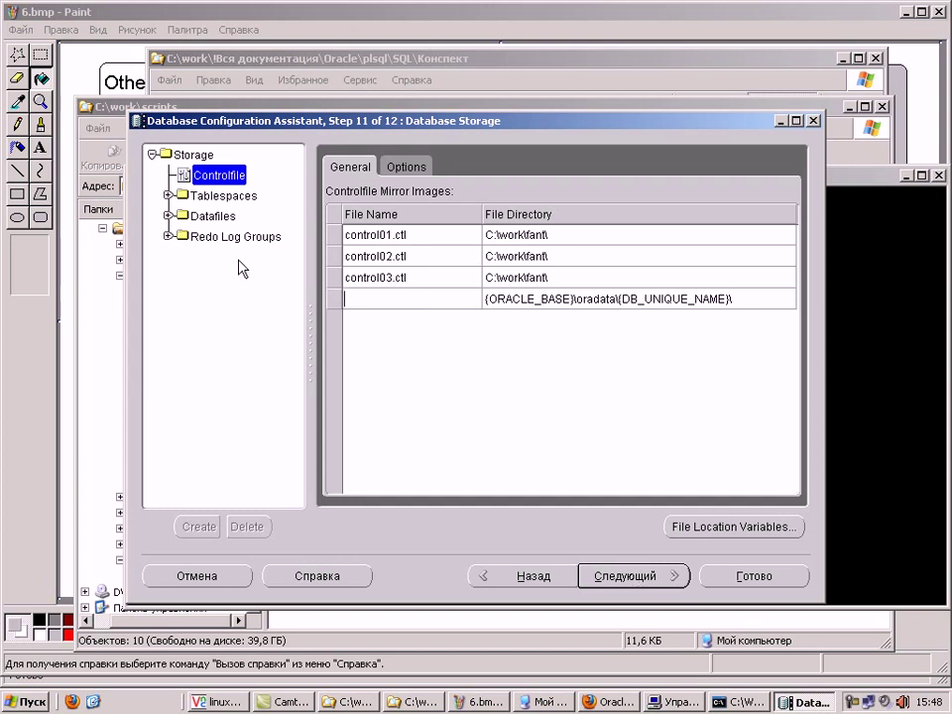
- Point the sys.dbf and sysaux.dbf datafiles directly into C:\work\fant
{"action": "left_click", "coordinate": [169, 195]}
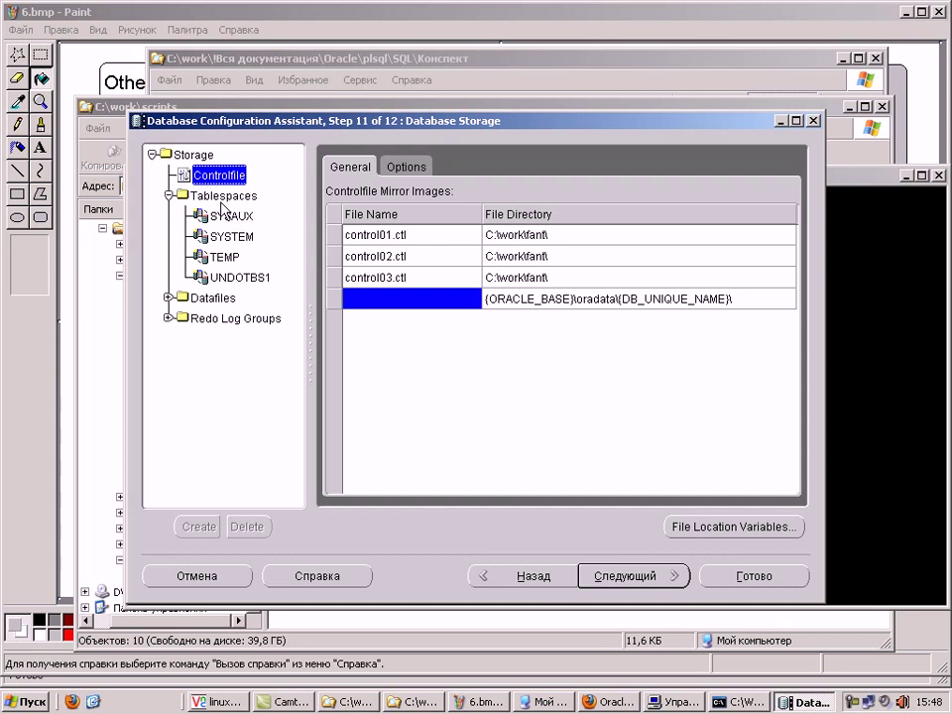
{"action": "left_click", "coordinate": [168, 297]}
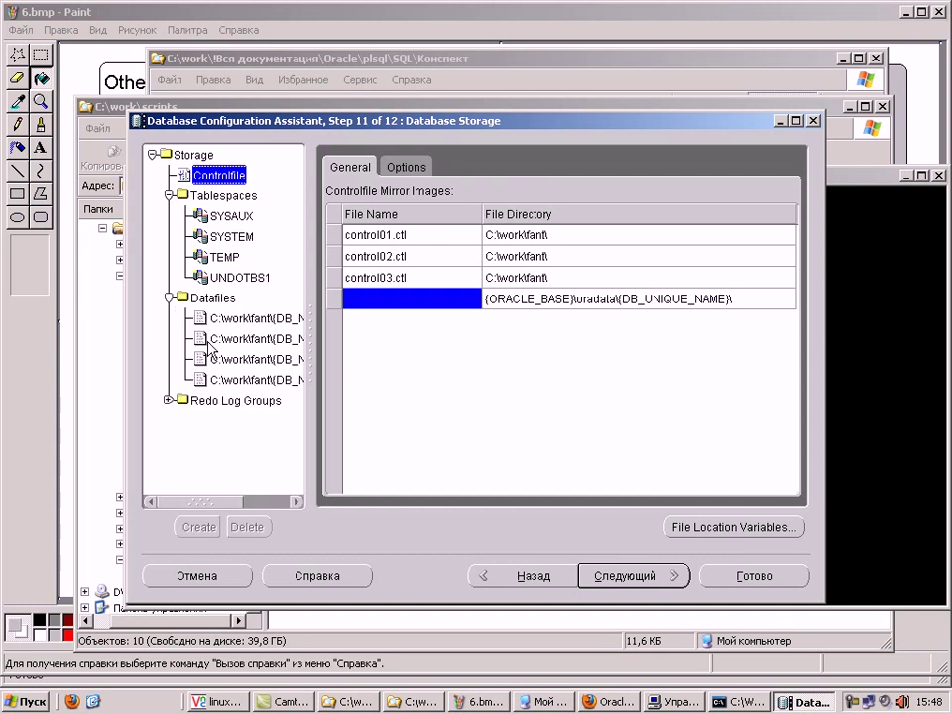
{"action": "left_click", "coordinate": [274, 320]}
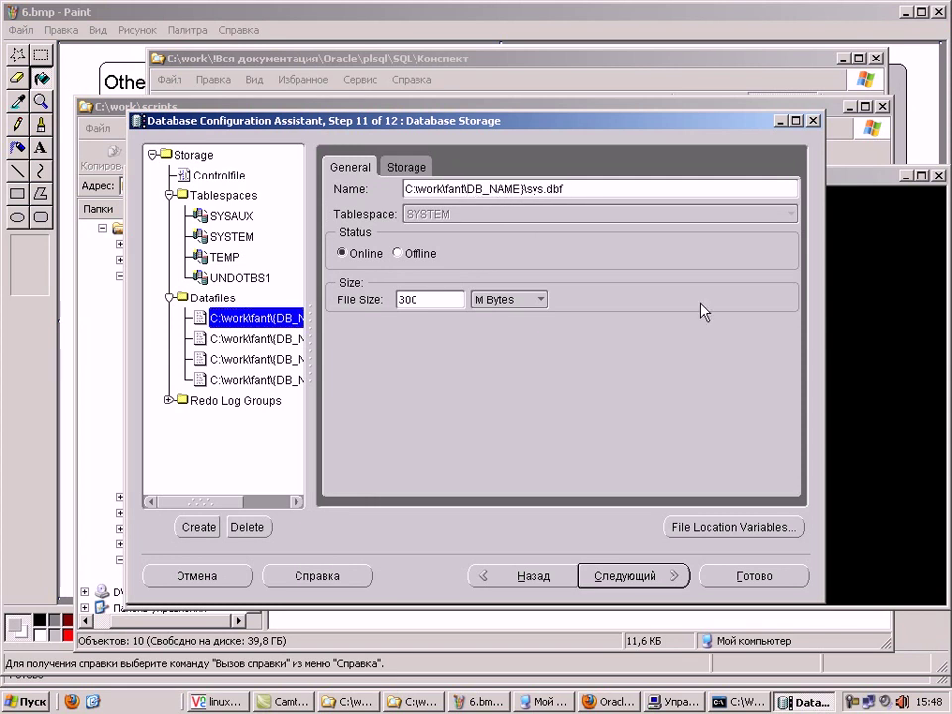
{"action": "key", "text": "Delete"}
{"action": "key", "text": "Delete"}
{"action": "key", "text": "Delete"}
{"action": "key", "text": "Delete"}
{"action": "key", "text": "Delete"}
{"action": "key", "text": "Delete"}
{"action": "key", "text": "Delete"}
{"action": "key", "text": "Delete"}
{"action": "key", "text": "Delete"}
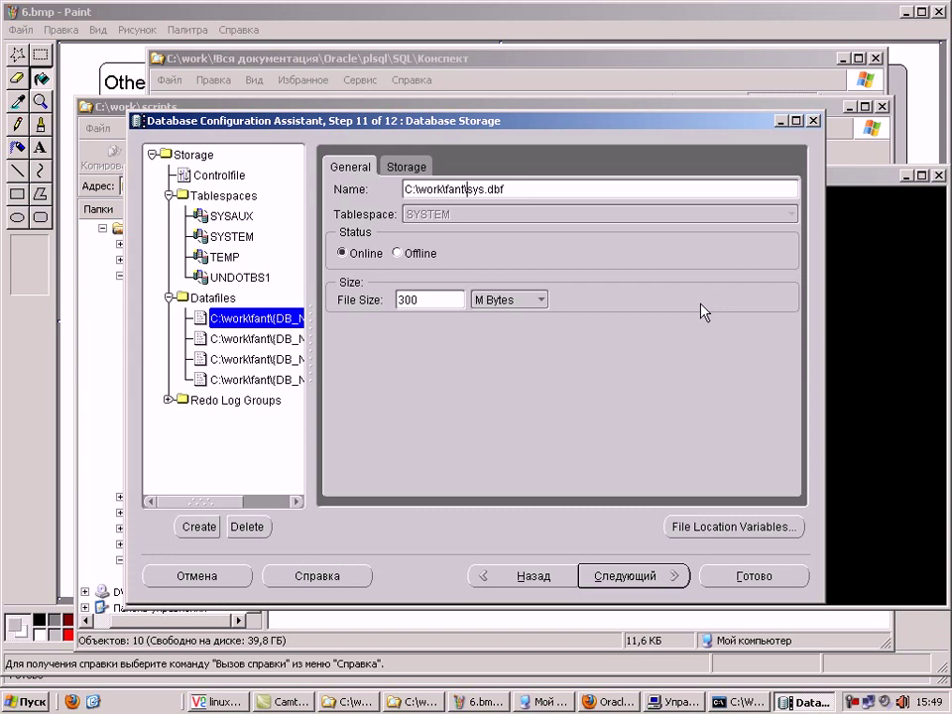
{"action": "left_click", "coordinate": [245, 340]}
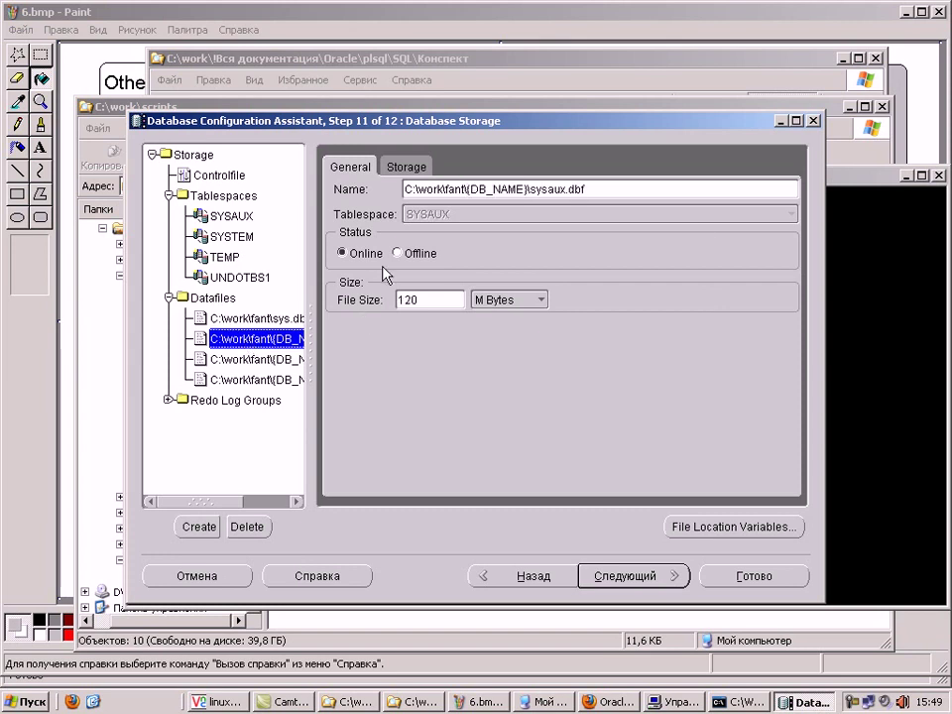
{"action": "left_click", "coordinate": [468, 189]}
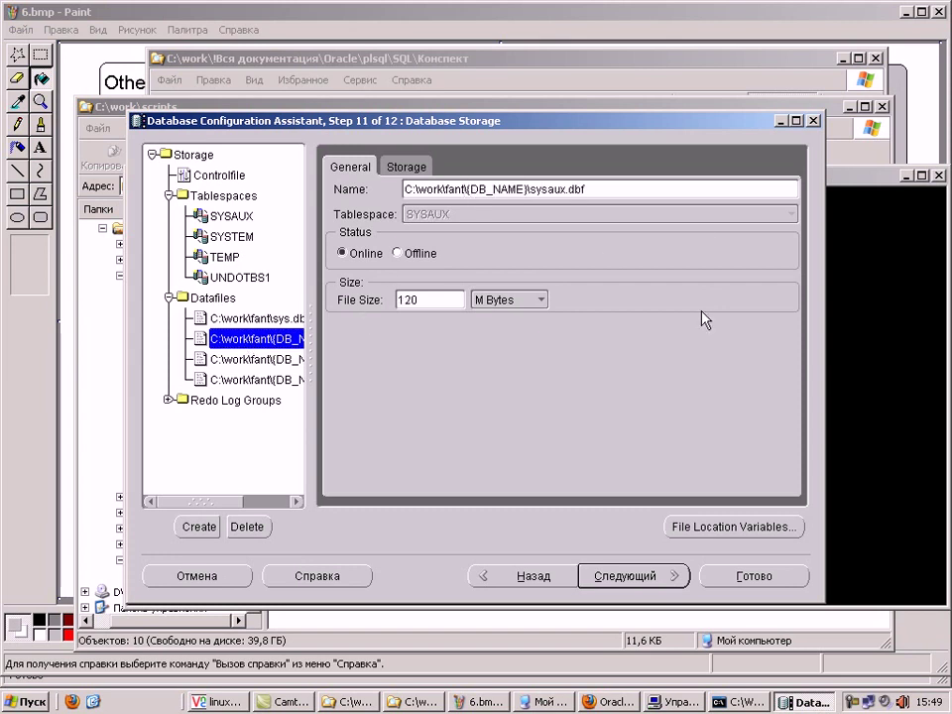
{"action": "key", "text": "Delete"}
{"action": "key", "text": "Delete"}
{"action": "key", "text": "Delete"}
{"action": "key", "text": "Delete"}
{"action": "key", "text": "Delete"}
{"action": "key", "text": "Delete"}
{"action": "key", "text": "Delete"}
{"action": "key", "text": "Delete"}
{"action": "key", "text": "Delete"}
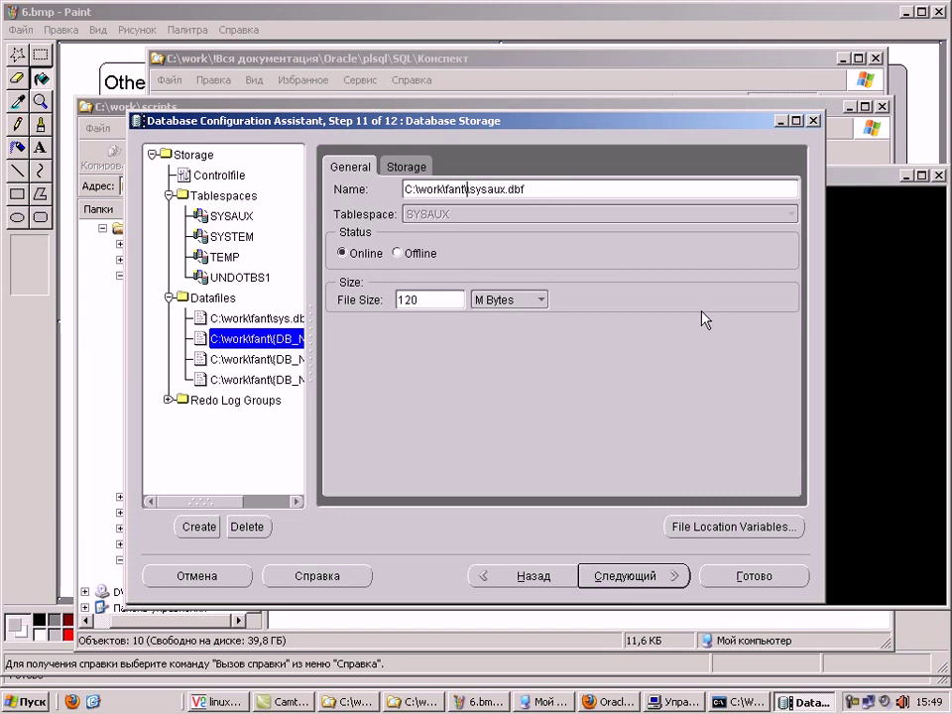
{"action": "key", "text": "Delete"}
- Point the temp.dbf and undo.dbf datafiles directly into C:\work\fant
{"action": "left_click", "coordinate": [278, 359]}
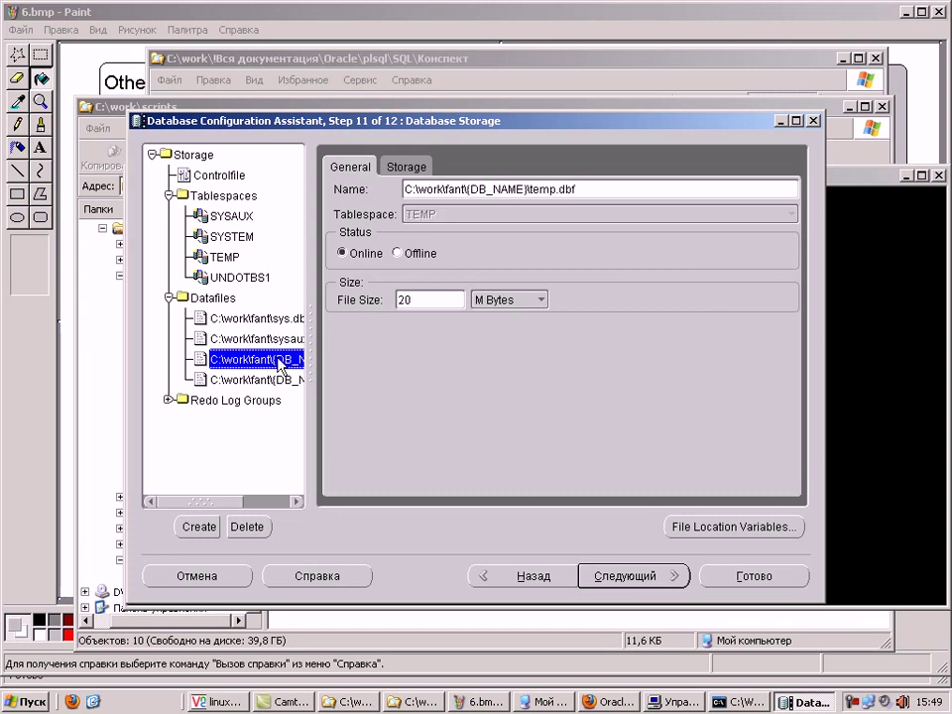
{"action": "left_click", "coordinate": [470, 189]}
{"action": "key", "text": "Delete"}
{"action": "key", "text": "Delete"}
{"action": "key", "text": "Delete"}
{"action": "key", "text": "Delete"}
{"action": "key", "text": "Delete"}
{"action": "key", "text": "Delete"}
{"action": "key", "text": "Delete"}
{"action": "key", "text": "Delete"}
{"action": "key", "text": "Delete"}
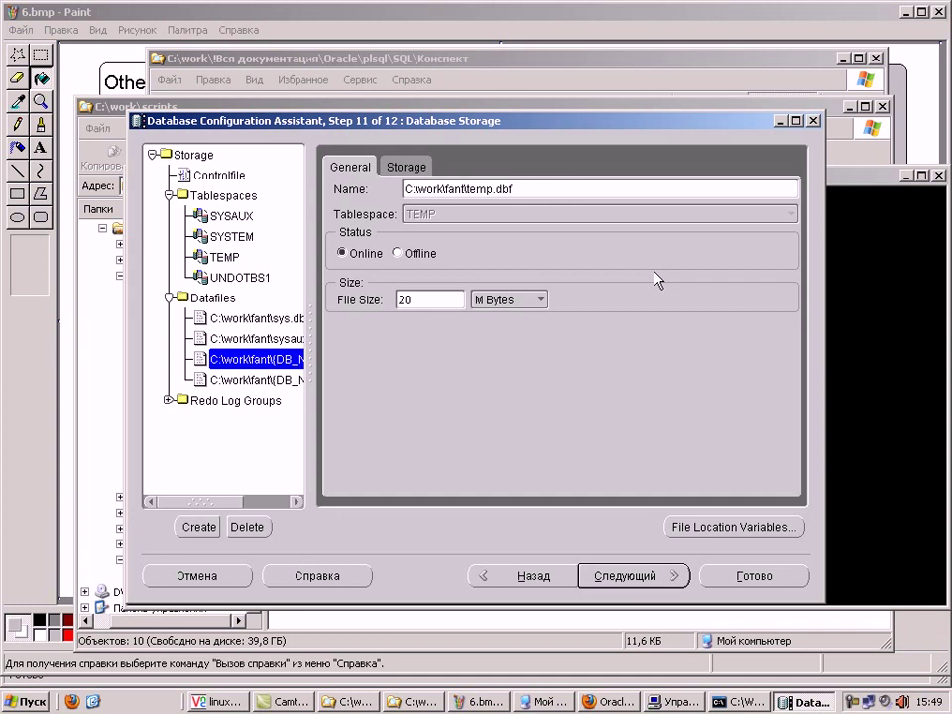
{"action": "left_click", "coordinate": [248, 378]}
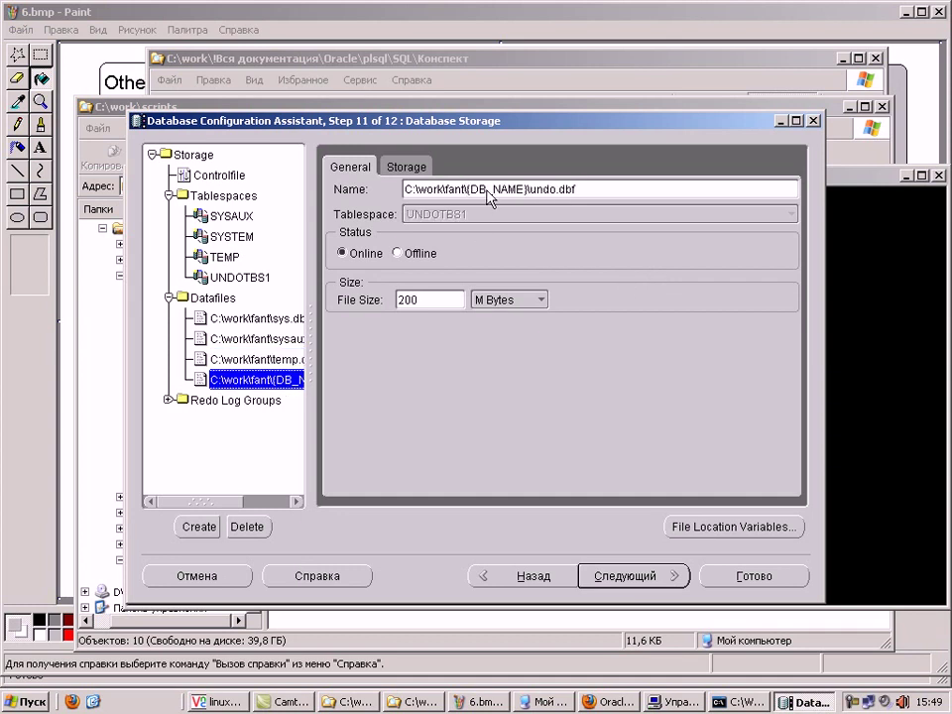
{"action": "left_click", "coordinate": [472, 189]}
{"action": "key", "text": "Delete"}
{"action": "key", "text": "Delete"}
{"action": "key", "text": "Delete"}
{"action": "key", "text": "Delete"}
{"action": "key", "text": "Delete"}
{"action": "key", "text": "Delete"}
{"action": "key", "text": "Delete"}
{"action": "key", "text": "Delete"}
{"action": "key", "text": "Delete"}
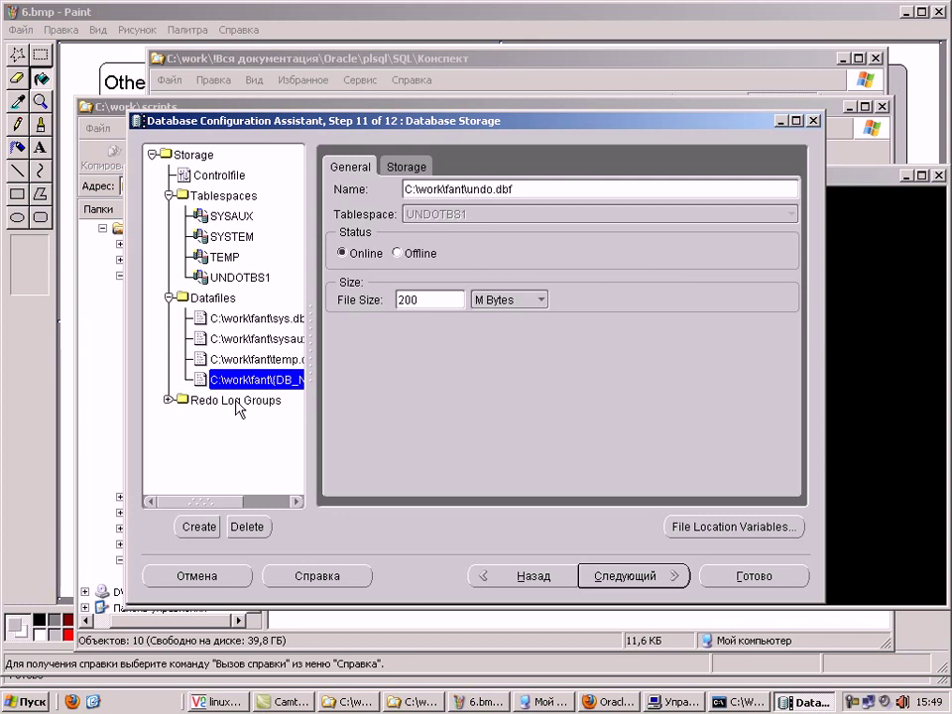
- Remove the DB_NAME folder from redo log group 1's first two member directories
{"action": "left_click", "coordinate": [169, 401]}
{"action": "left_click", "coordinate": [207, 422]}
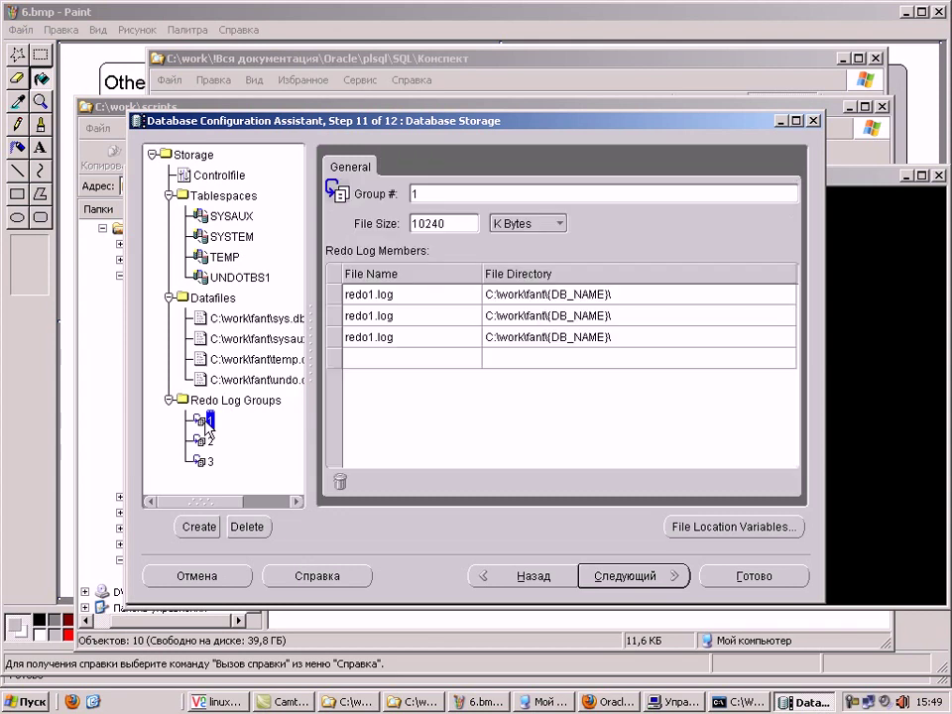
{"action": "left_click", "coordinate": [552, 293]}
{"action": "left_click", "coordinate": [552, 294]}
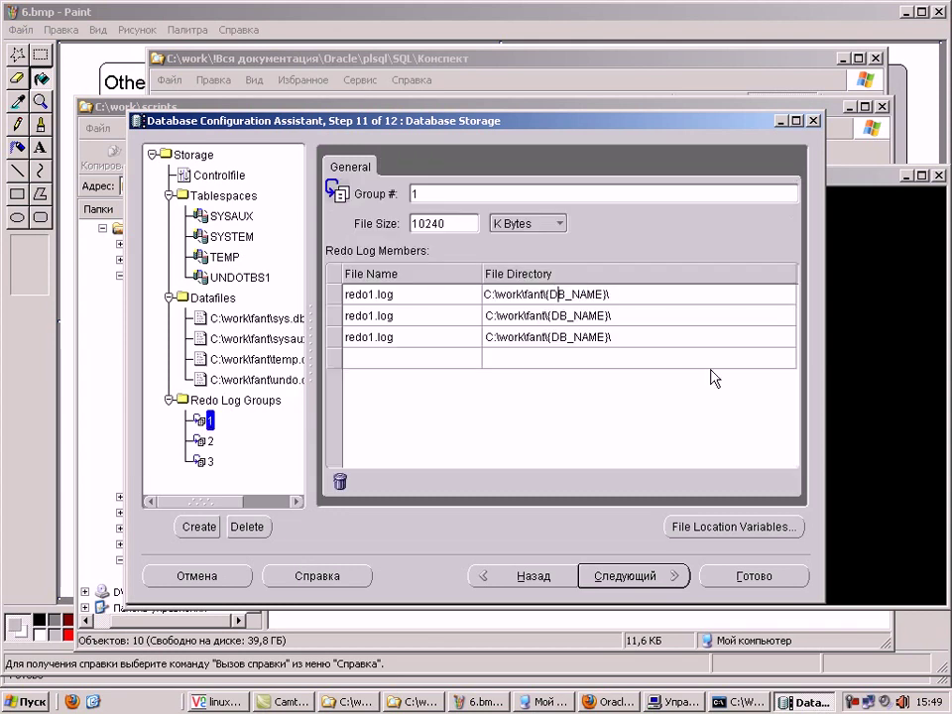
{"action": "key", "text": "Delete"}
{"action": "key", "text": "Delete"}
{"action": "key", "text": "Delete"}
{"action": "key", "text": "Delete"}
{"action": "key", "text": "Delete"}
{"action": "key", "text": "Delete"}
{"action": "key", "text": "Delete"}
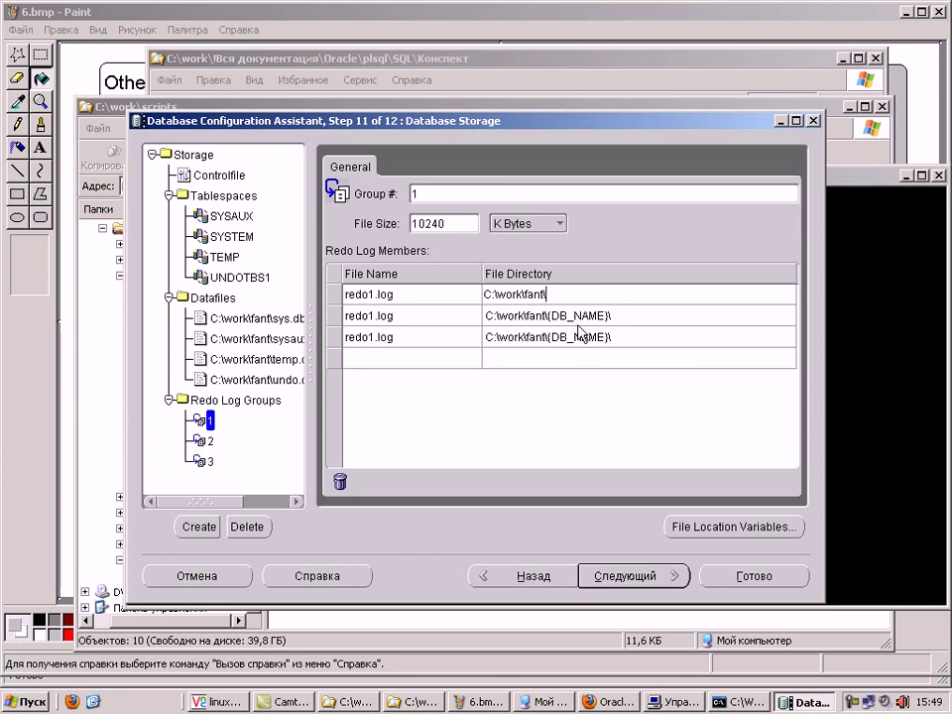
{"action": "left_click", "coordinate": [552, 315]}
{"action": "left_click", "coordinate": [552, 315]}
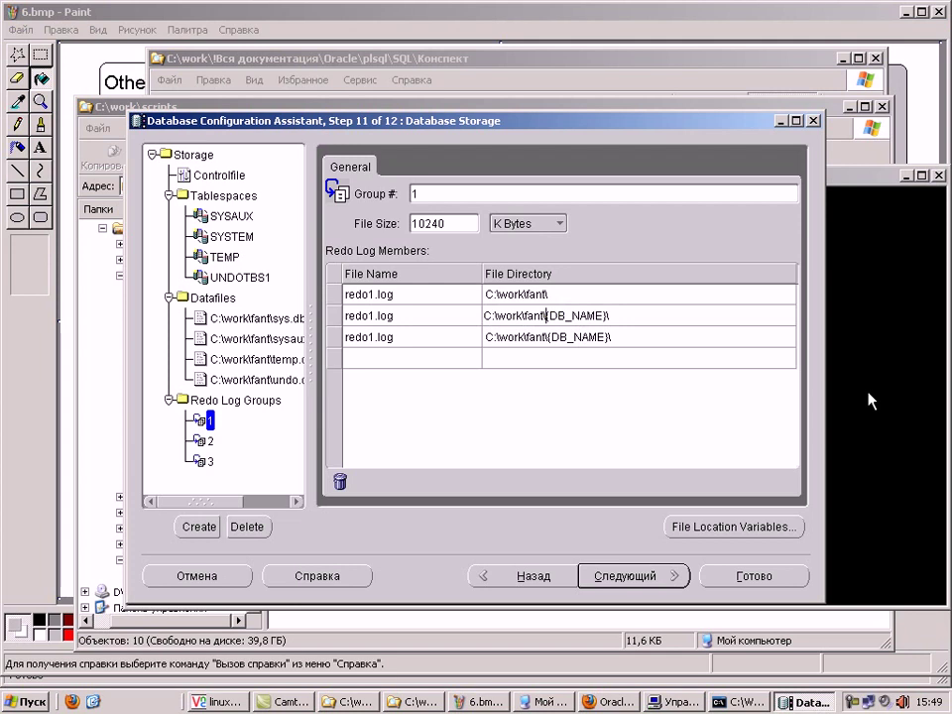
{"action": "key", "text": "BackSpace"}
{"action": "key", "text": "BackSpace"}
{"action": "key", "text": "BackSpace"}
{"action": "key", "text": "BackSpace"}
{"action": "key", "text": "BackSpace"}
{"action": "key", "text": "BackSpace"}
{"action": "key", "text": "BackSpace"}
{"action": "key", "text": "BackSpace"}
{"action": "key", "text": "BackSpace"}
{"action": "key", "text": "BackSpace"}
- Remove the DB_NAME folder from the third redo member's directory and reach Creation Options
{"action": "left_click", "coordinate": [553, 337]}
{"action": "left_click", "coordinate": [553, 337]}
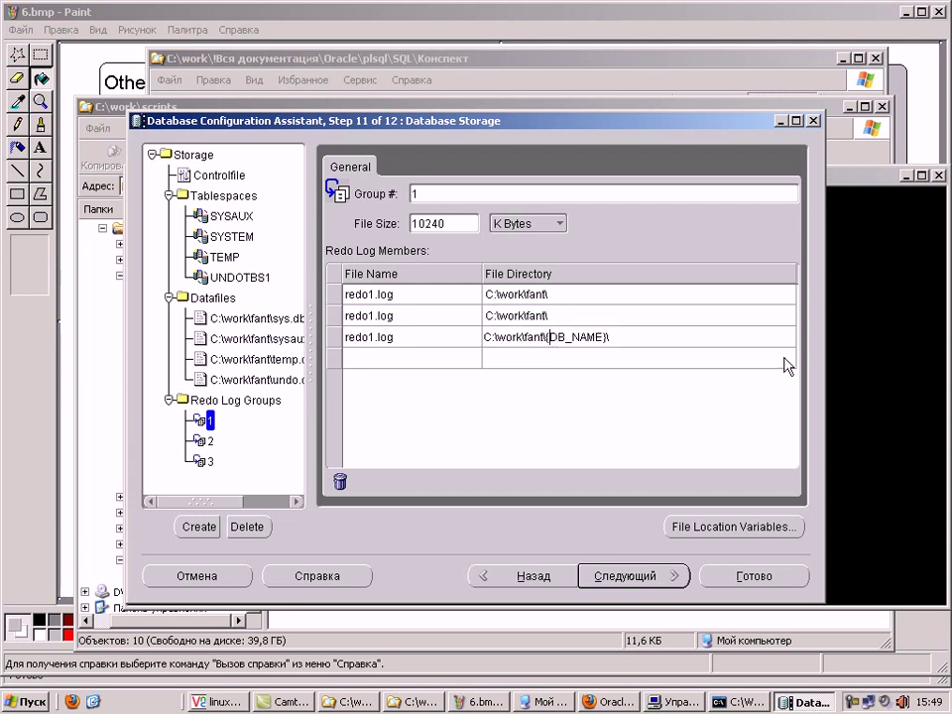
{"action": "key", "text": "BackSpace"}
{"action": "key", "text": "Delete"}
{"action": "key", "text": "Delete"}
{"action": "key", "text": "Delete"}
{"action": "key", "text": "Delete"}
{"action": "key", "text": "Delete"}
{"action": "key", "text": "Delete"}
{"action": "key", "text": "Delete"}
{"action": "key", "text": "Delete"}
{"action": "key", "text": "Delete"}
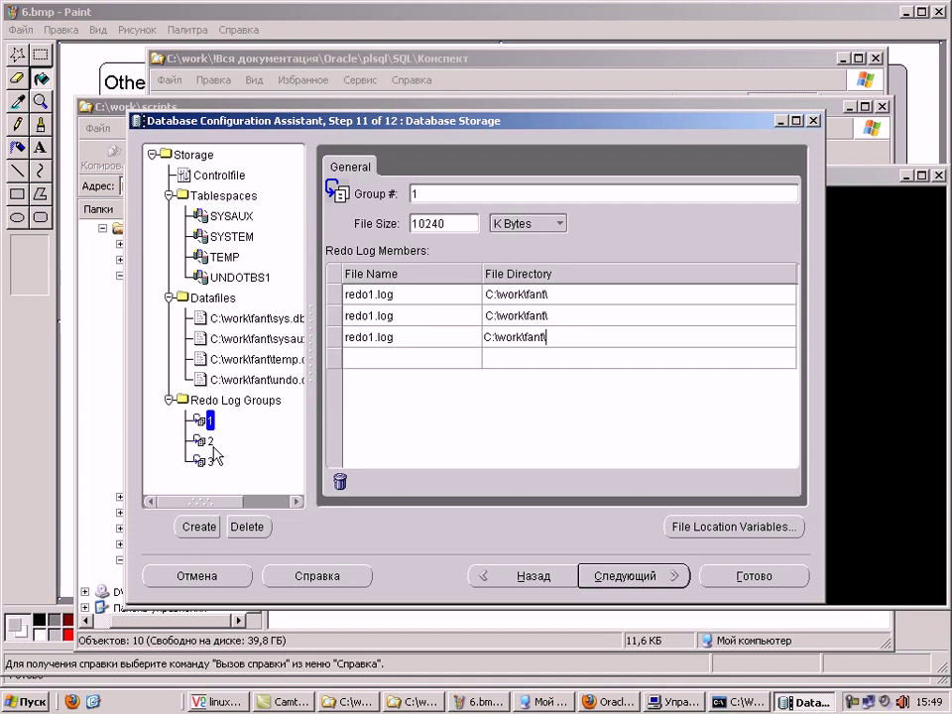
{"action": "left_click", "coordinate": [626, 579]}
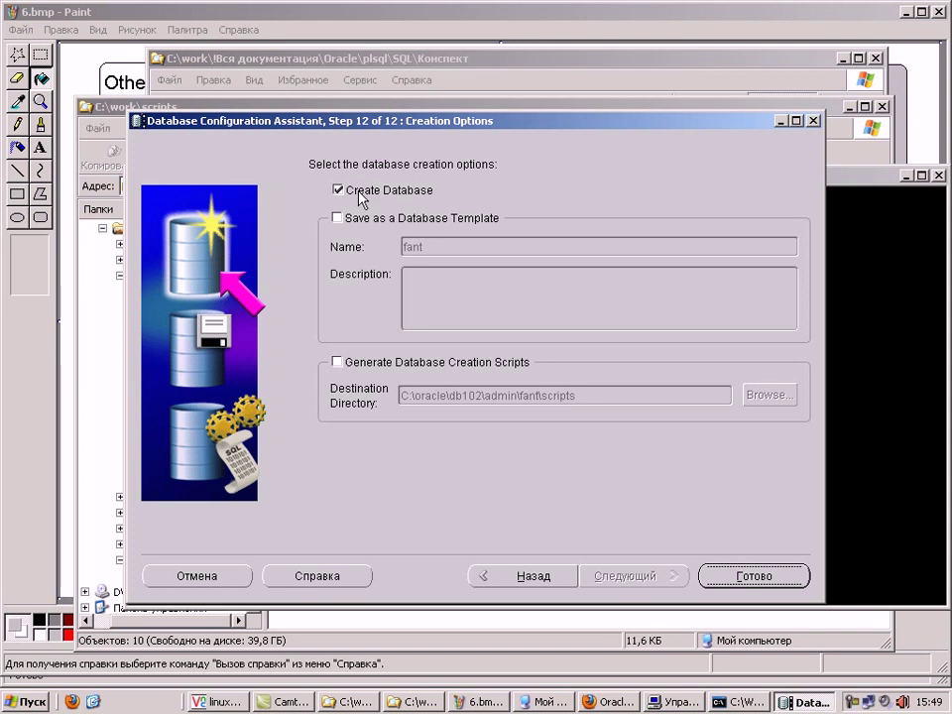
- Choose Save as Template and Generate Scripts instead of Create Database, with destination C:\work\scripts\fant
{"action": "left_click", "coordinate": [359, 195]}
{"action": "left_click", "coordinate": [359, 220]}
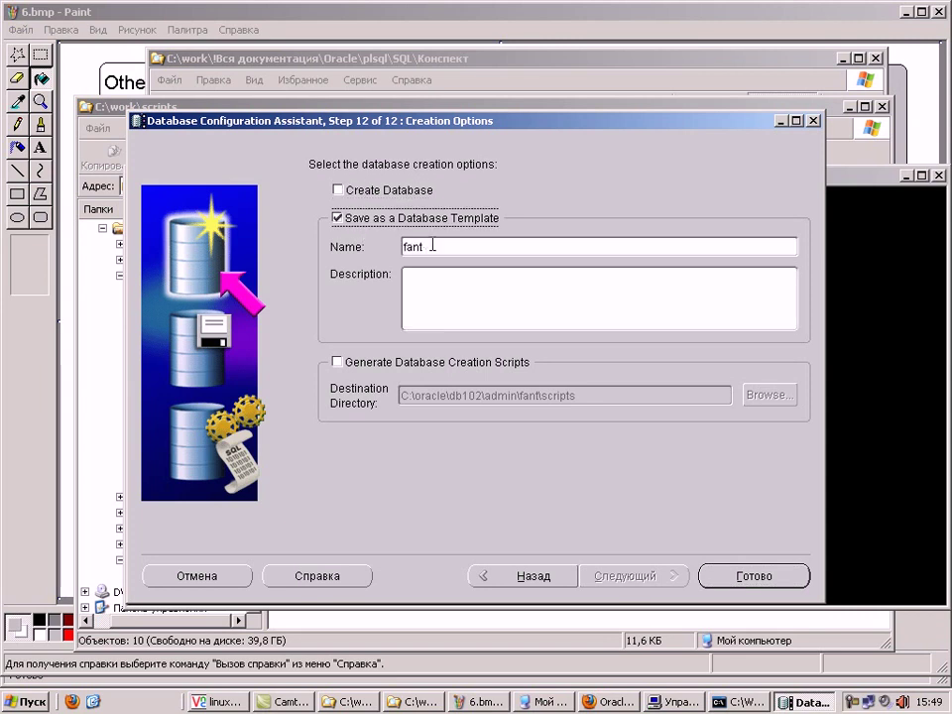
{"action": "left_click", "coordinate": [366, 369]}
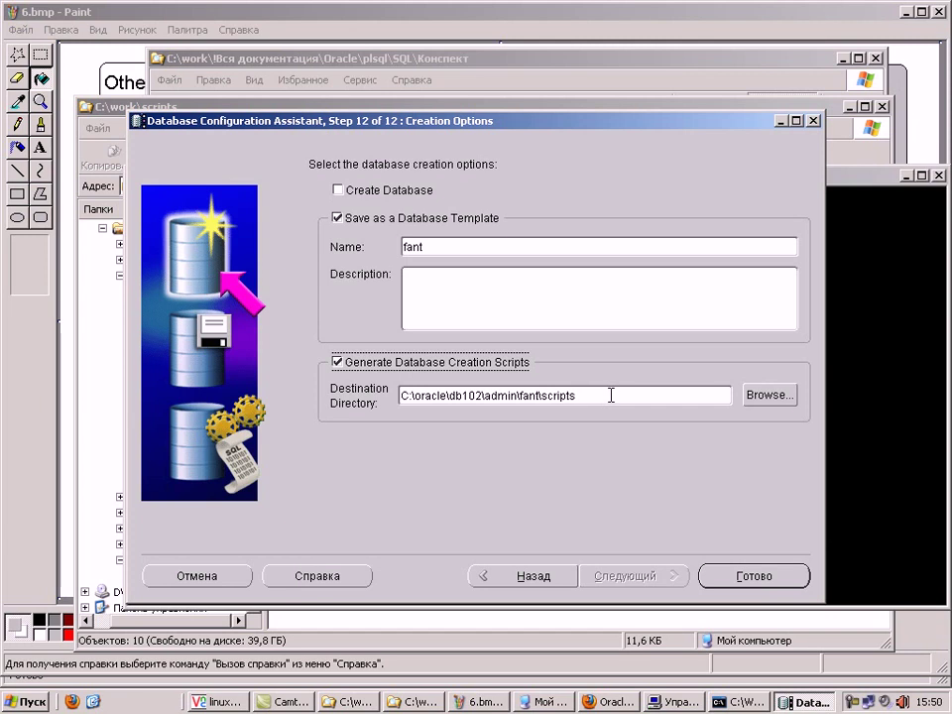
{"action": "left_click", "coordinate": [432, 393]}
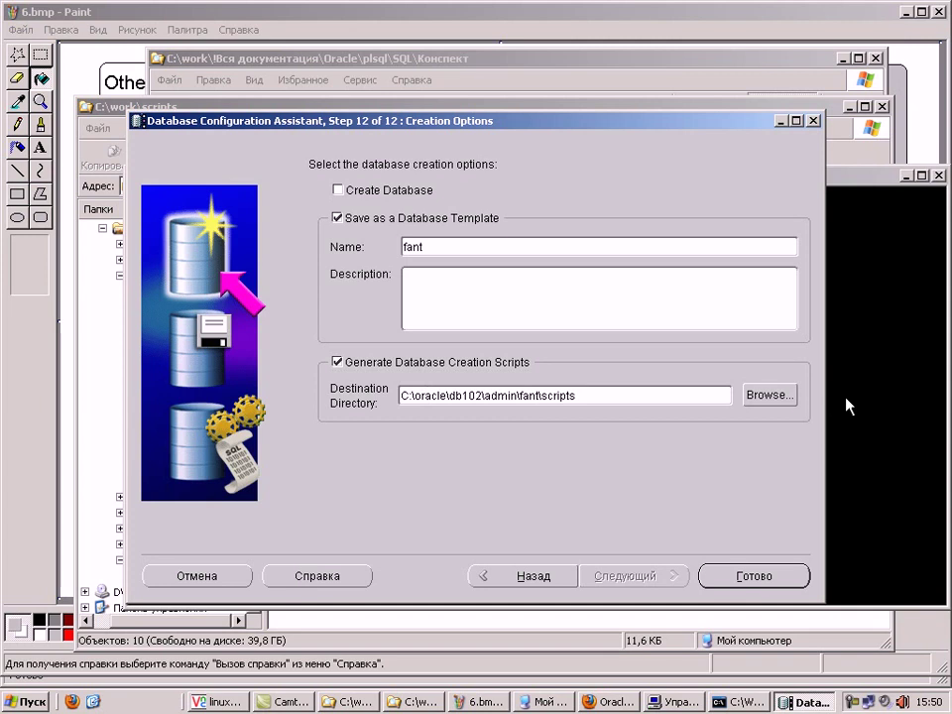
{"action": "key", "text": "Delete"}
{"action": "key", "text": "Delete"}
{"action": "key", "text": "Delete"}
{"action": "key", "text": "Delete"}
{"action": "key", "text": "Delete"}
{"action": "key", "text": "Delete"}
{"action": "key", "text": "Delete"}
{"action": "key", "text": "Delete"}
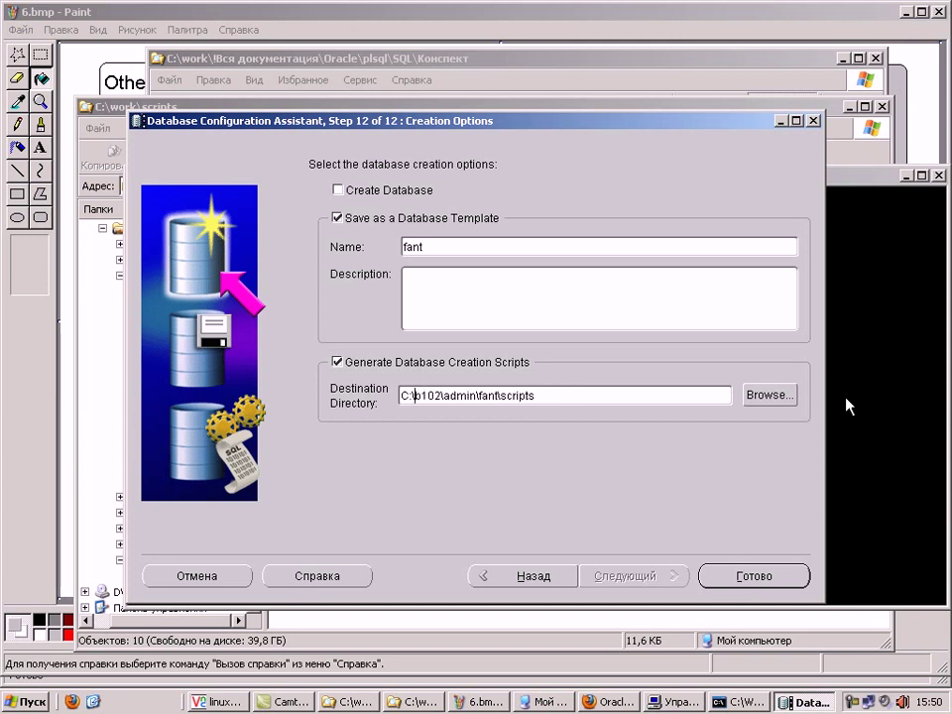
{"action": "key", "text": "Delete"}
{"action": "key", "text": "Delete"}
{"action": "key", "text": "Delete"}
{"action": "key", "text": "Delete"}
{"action": "key", "text": "Delete"}
{"action": "key", "text": "Delete"}
{"action": "key", "text": "Delete"}
{"action": "key", "text": "Delete"}
{"action": "key", "text": "Delete"}
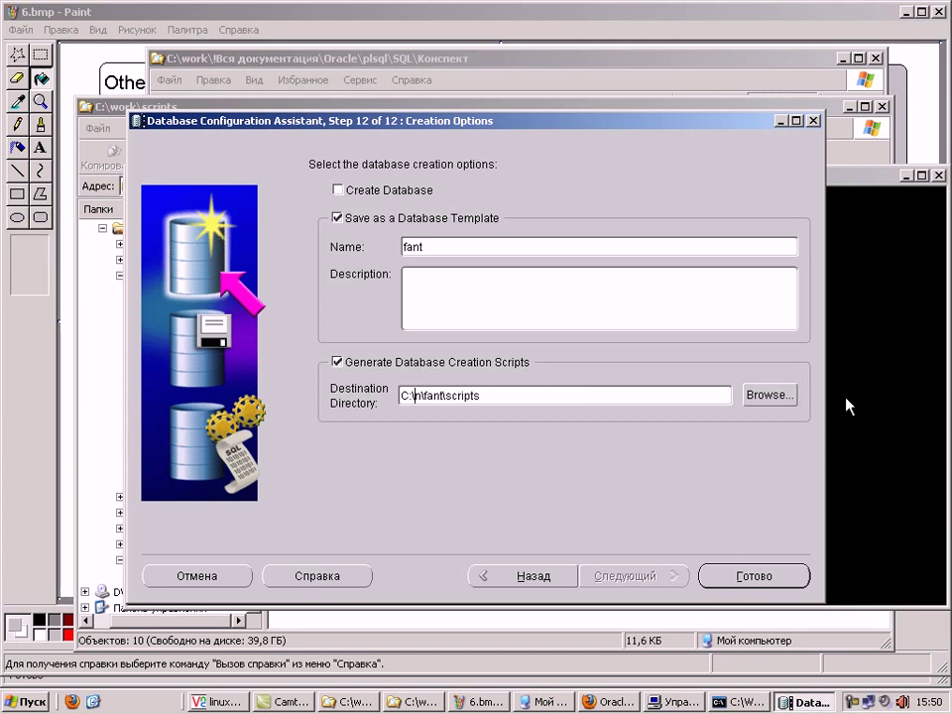
{"action": "key", "text": "Delete"}
{"action": "key", "text": "Delete"}
{"action": "key", "text": "Delete"}
{"action": "key", "text": "Delete"}
{"action": "key", "text": "Delete"}
{"action": "key", "text": "Delete"}
{"action": "key", "text": "Delete"}
{"action": "type", "text": "work\\scripts\\fant"}
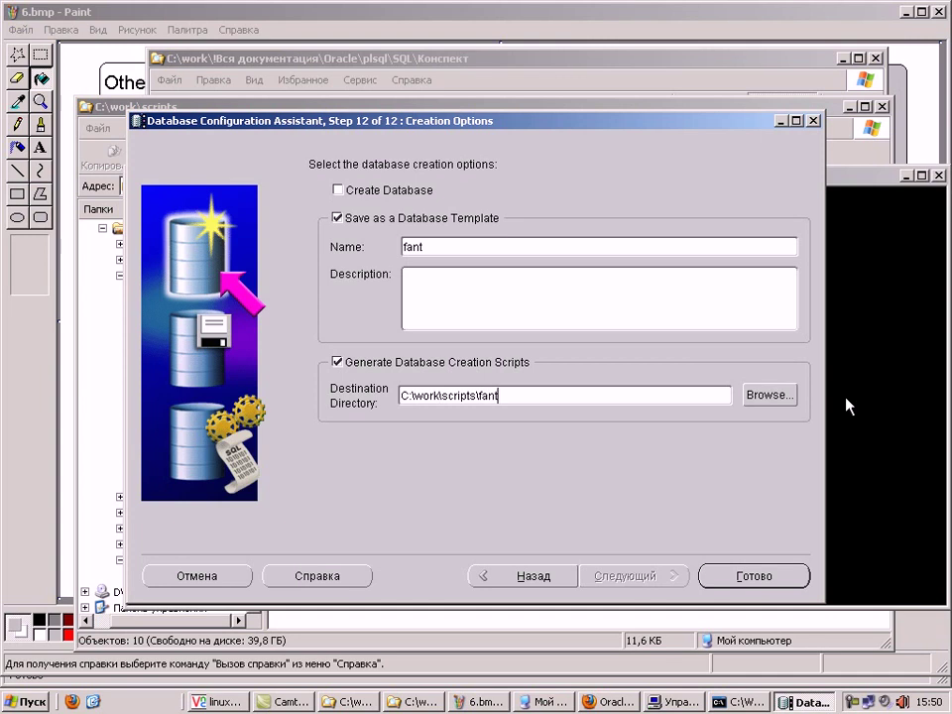
- Finish the wizard, overwrite the existing fant template, and acknowledge both completion messages
{"action": "left_click", "coordinate": [744, 577]}
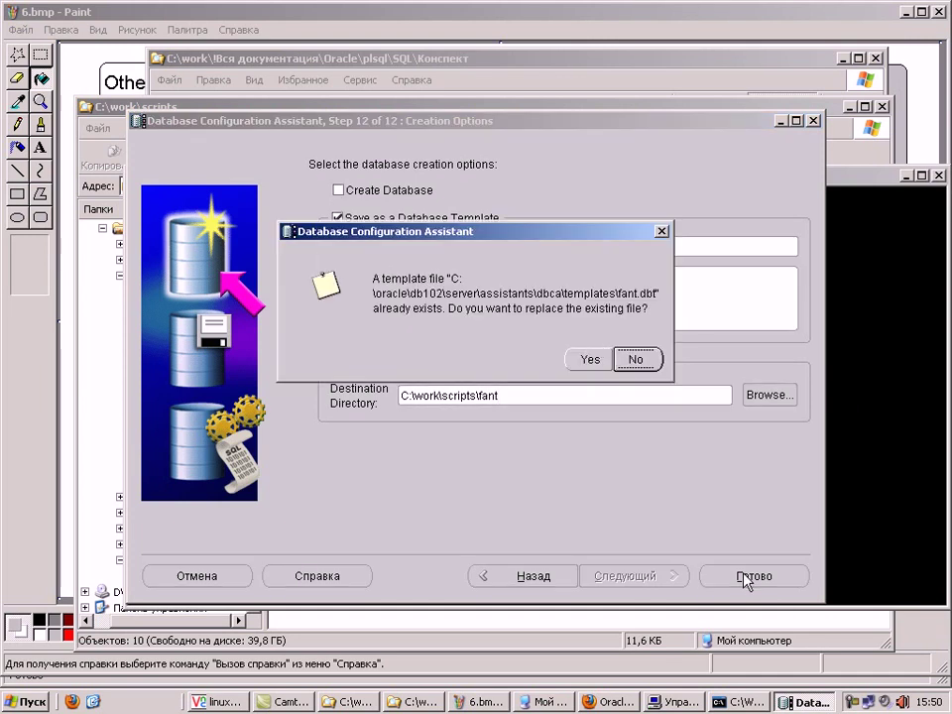
{"action": "left_click", "coordinate": [587, 356]}
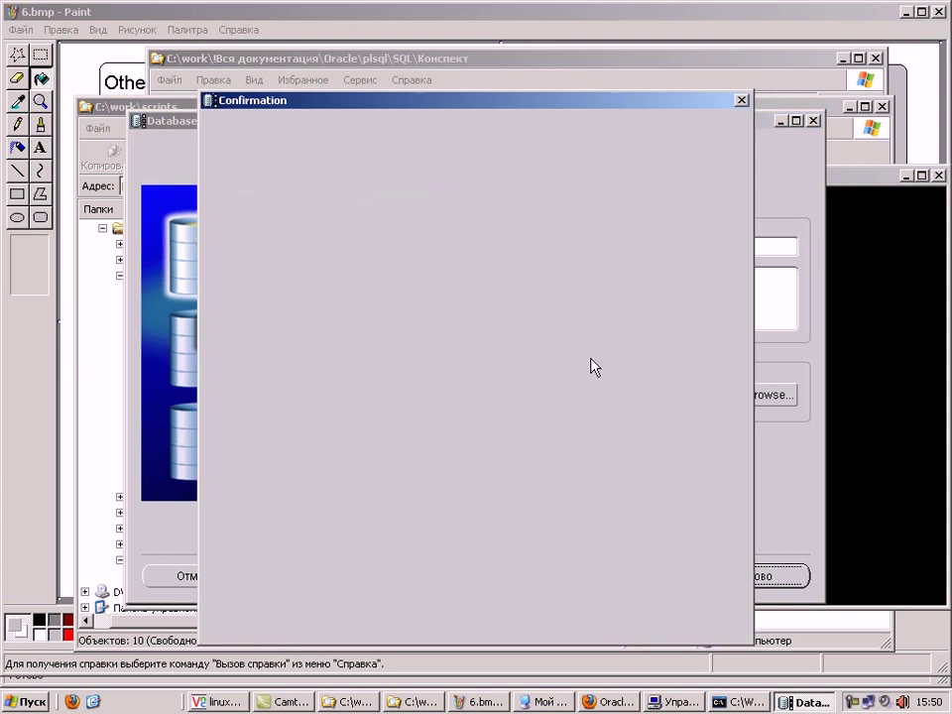
{"action": "left_click", "coordinate": [400, 620]}
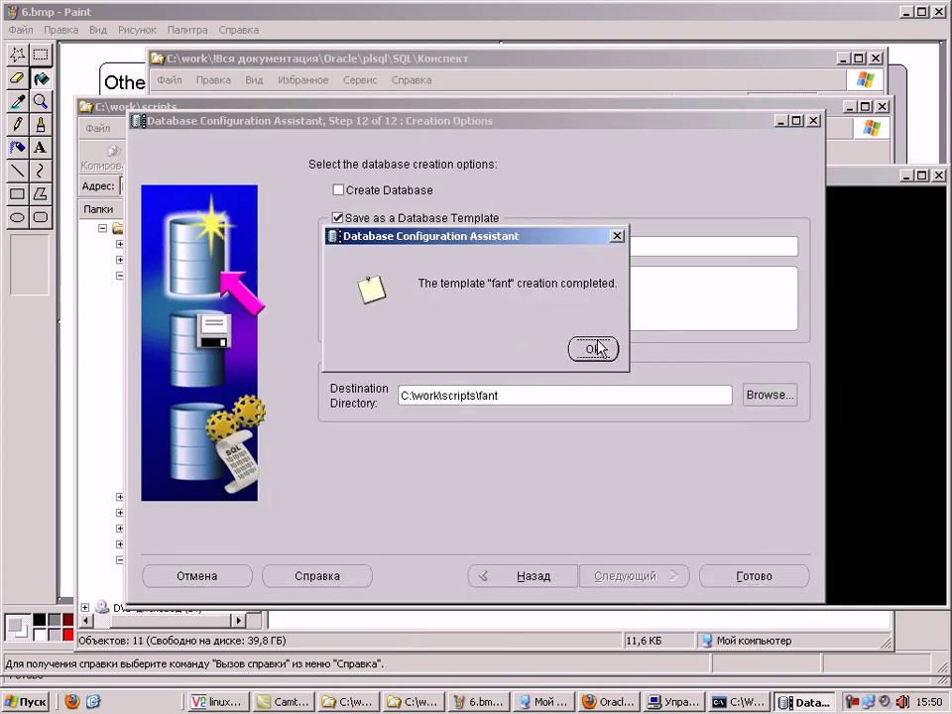
{"action": "left_click", "coordinate": [595, 348]}
{"action": "left_click", "coordinate": [585, 349]}
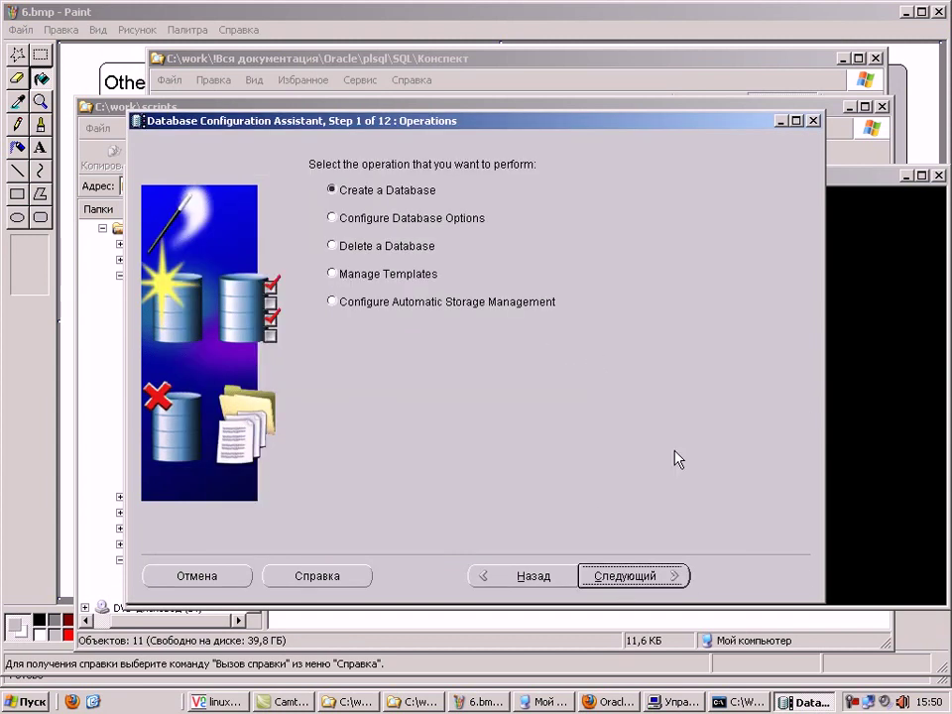
{"action": "left_click", "coordinate": [814, 120]}
- Exit the assistant, open the generated fant folder, and edit fant.bat in Notepad via Изменить
{"action": "left_click", "coordinate": [544, 351]}
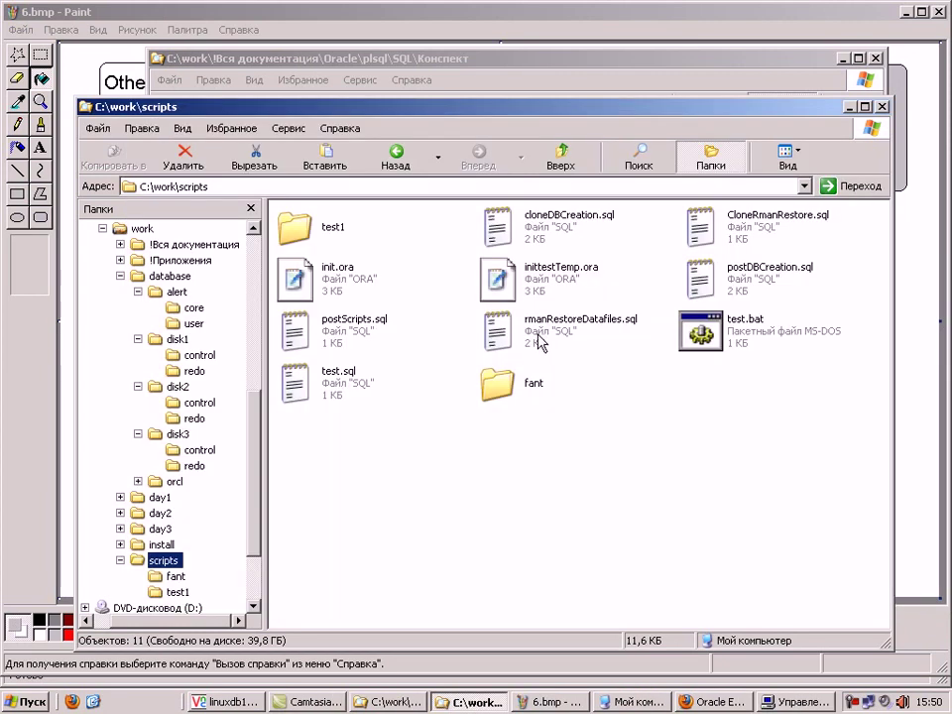
{"action": "double_click", "coordinate": [500, 383]}
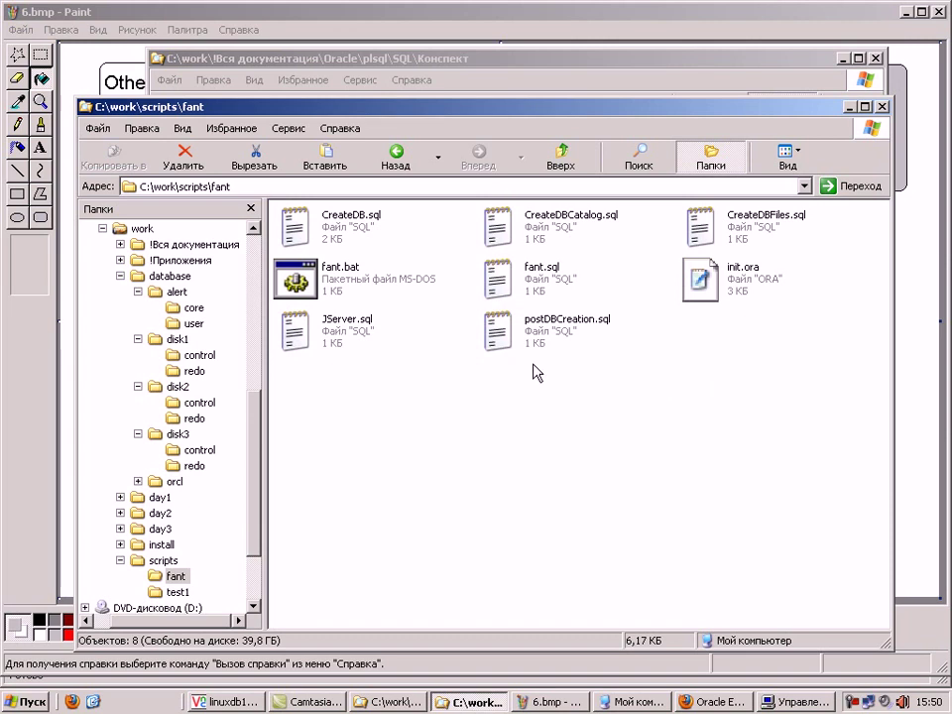
{"action": "mouse_move", "coordinate": [295, 282]}
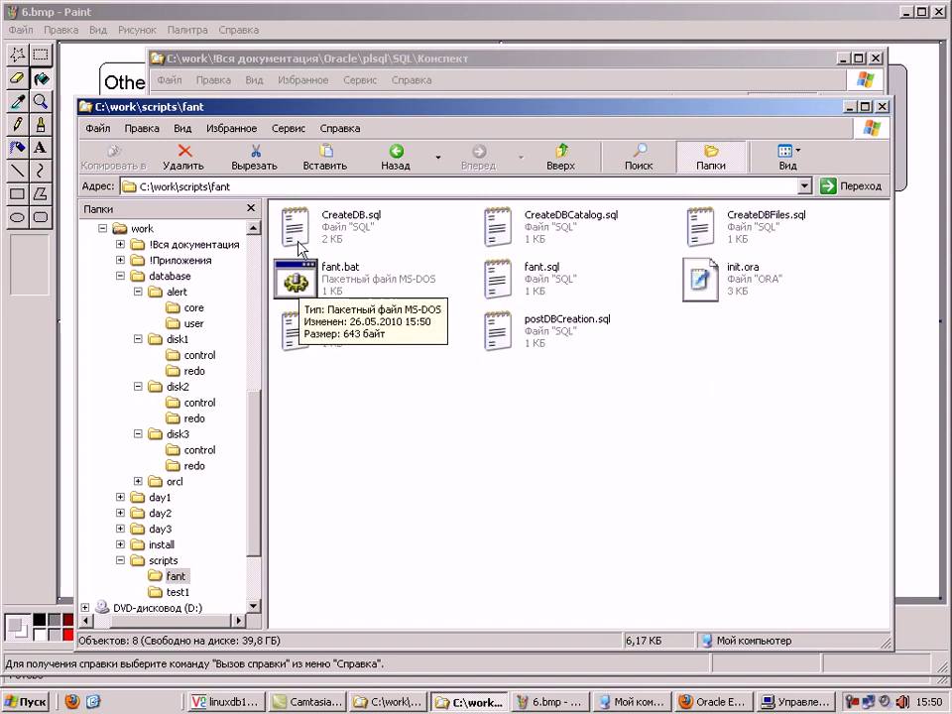
{"action": "left_click", "coordinate": [298, 226]}
{"action": "left_click", "coordinate": [301, 278]}
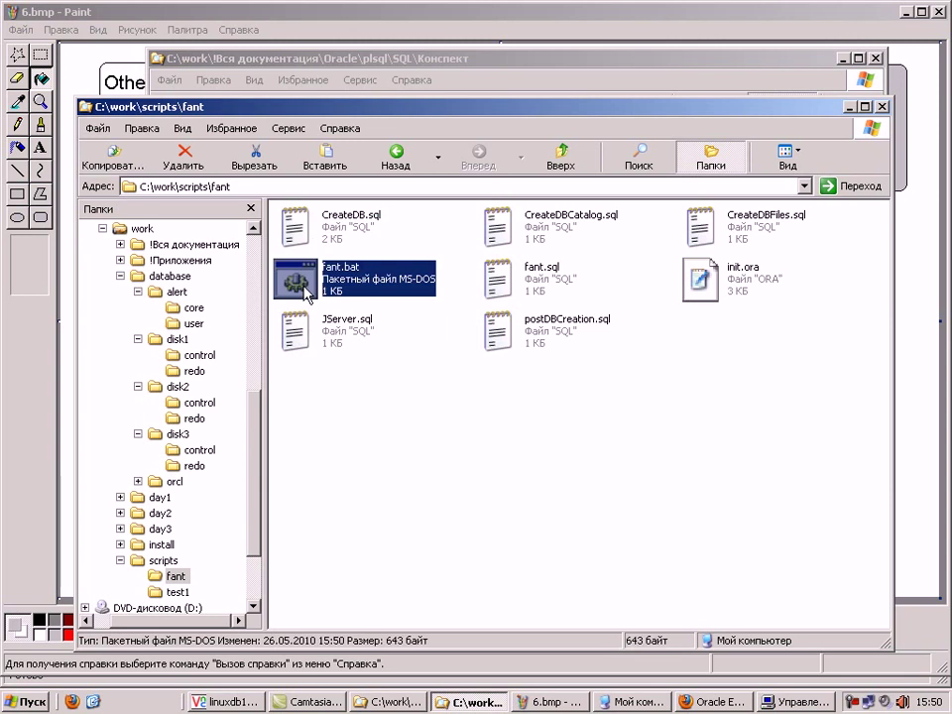
{"action": "right_click", "coordinate": [303, 285]}
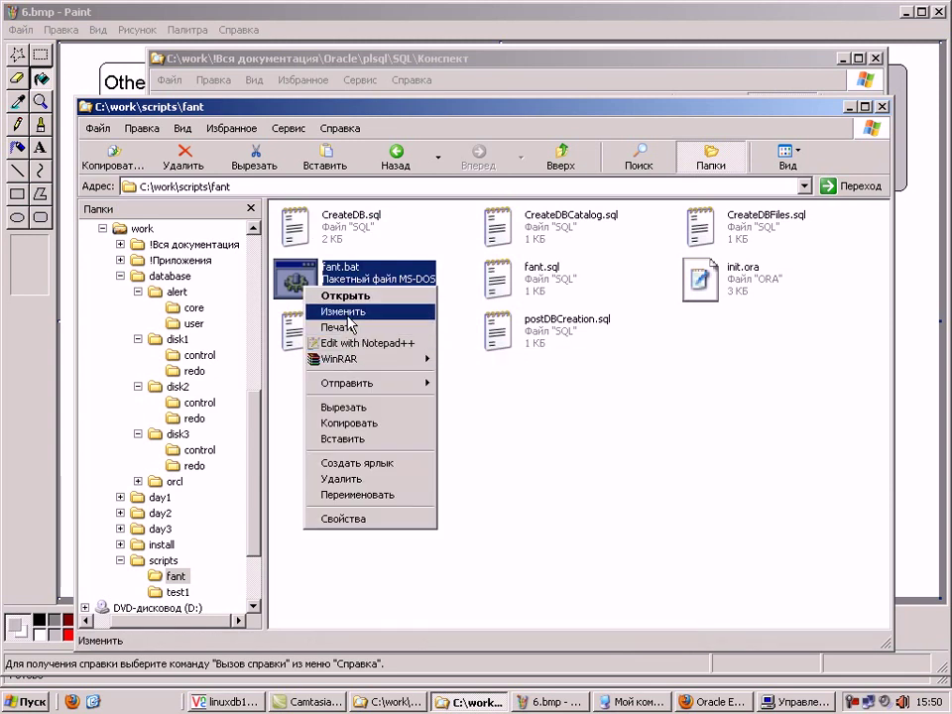
{"action": "left_click", "coordinate": [342, 310]}
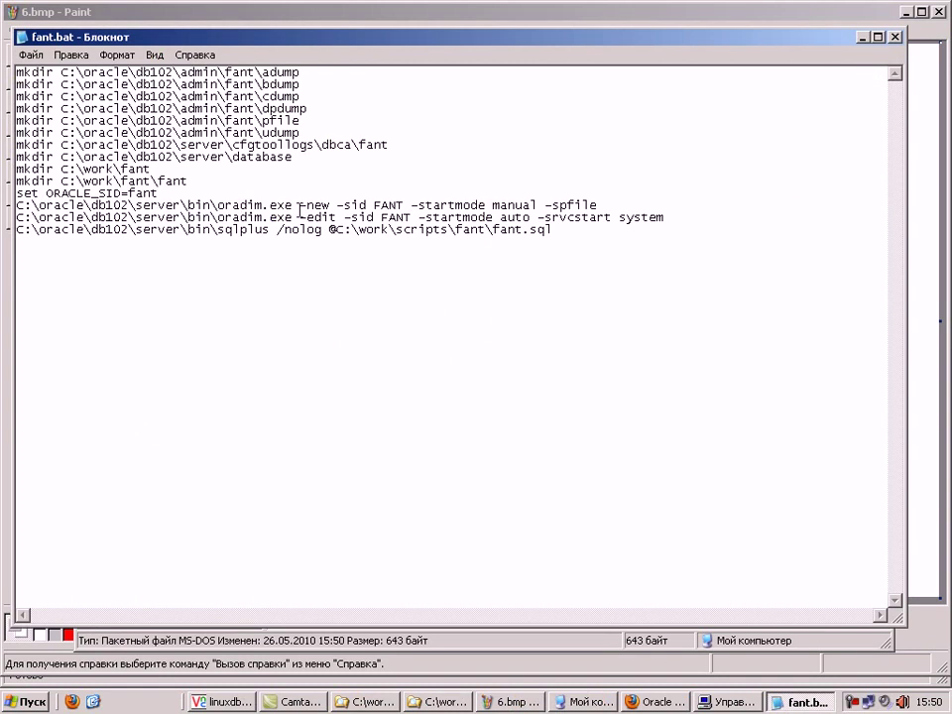
- Review the oradim -edit command and ORACLE_SID value in fant.bat, then close it and select fant.sql
{"action": "left_click_drag", "start_coordinate": [329, 217], "coordinate": [629, 216]}
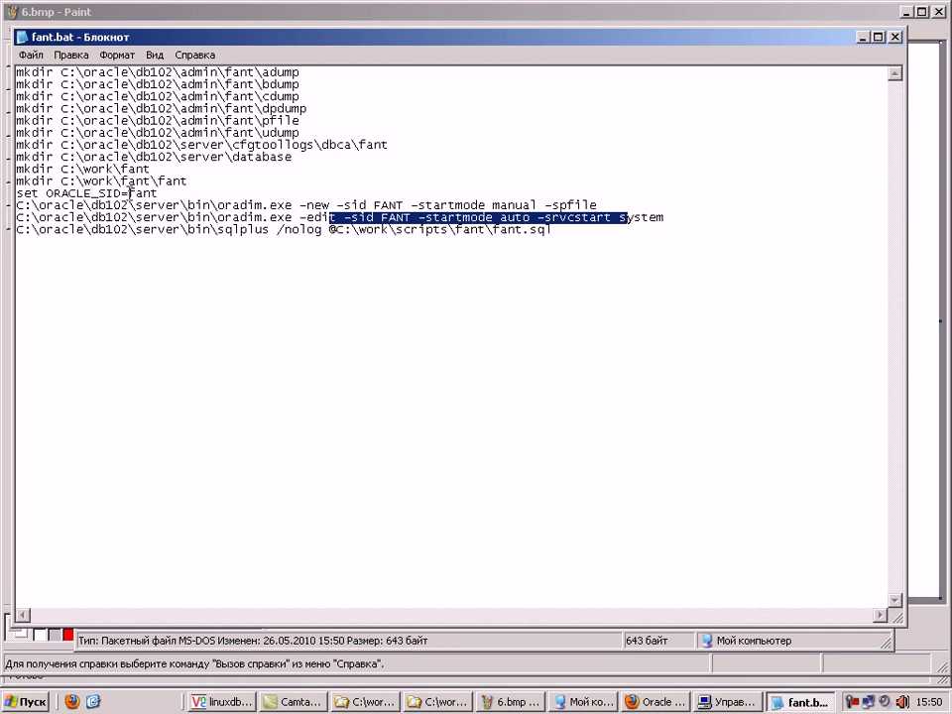
{"action": "left_click_drag", "start_coordinate": [129, 195], "coordinate": [158, 194]}
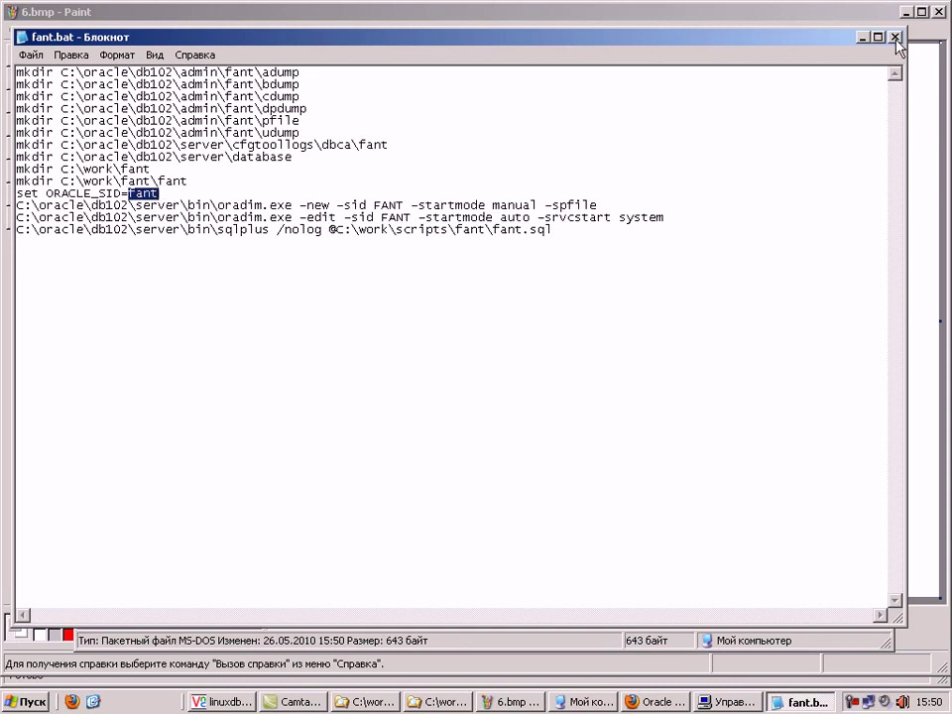
{"action": "key", "text": "alt+F4"}
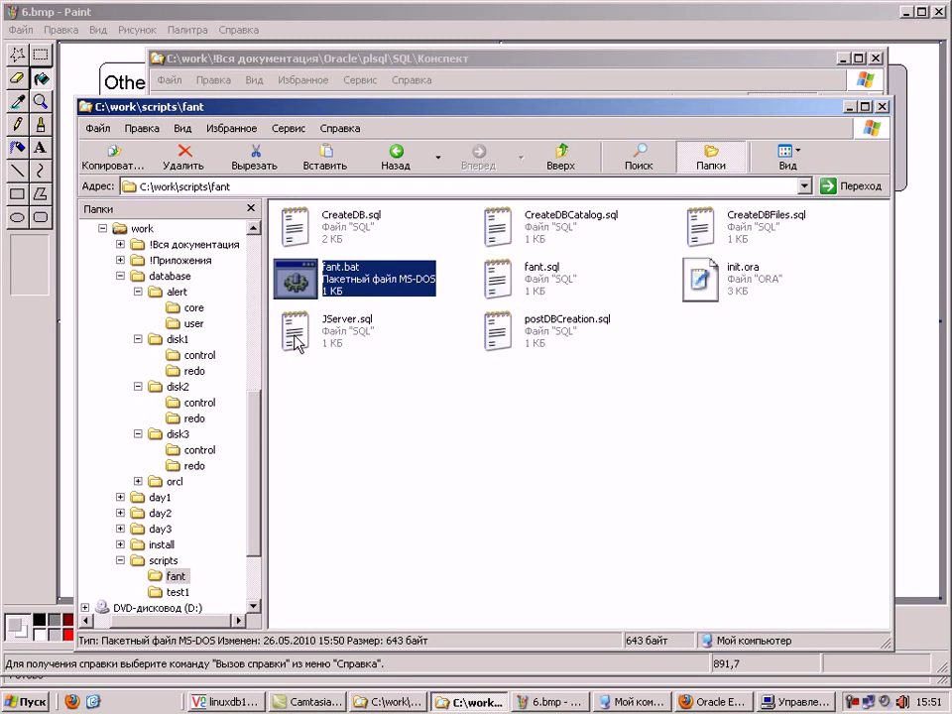
{"action": "left_click", "coordinate": [500, 285]}
- In fant.sql, replace the &1 and &2 password parameters with a fixed password and add a blank line after CreateDB.sql
{"action": "double_click", "coordinate": [500, 285]}
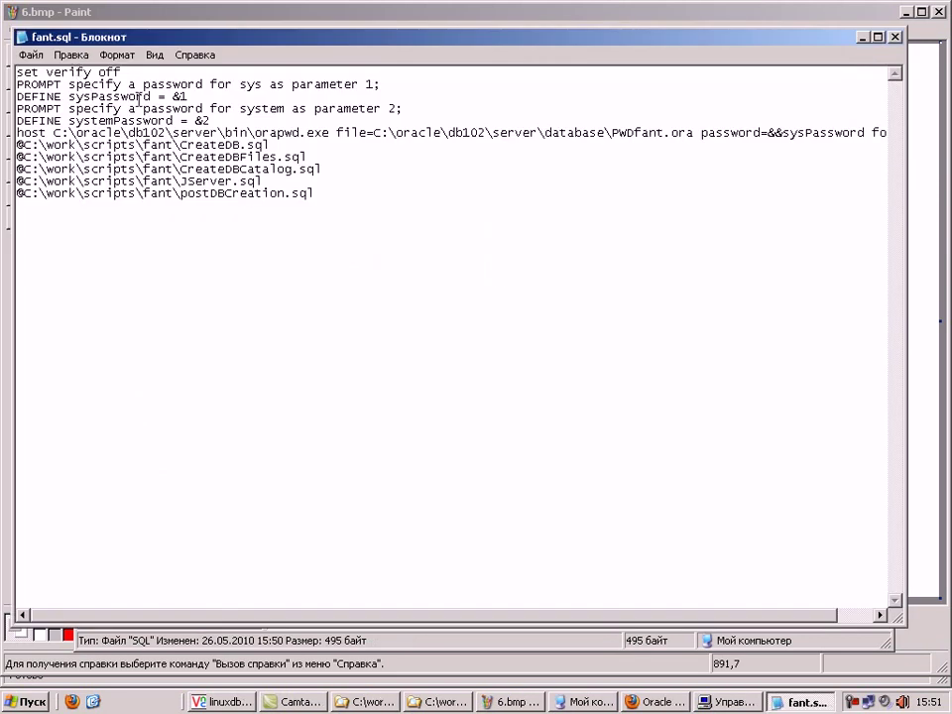
{"action": "double_click", "coordinate": [180, 97]}
{"action": "double_click", "coordinate": [196, 120]}
{"action": "key", "text": "Right"}
{"action": "key", "text": "Right"}
{"action": "key", "text": "Right"}
{"action": "key", "text": "Right"}
{"action": "key", "text": "Right"}
{"action": "key", "text": "Right"}
{"action": "key", "text": "Right"}
{"action": "key", "text": "Right"}
{"action": "key", "text": "Right"}
{"action": "key", "text": "Right"}
{"action": "key", "text": "Right"}
{"action": "key", "text": "Right"}
{"action": "key", "text": "Right"}
{"action": "key", "text": "Right"}
{"action": "key", "text": "Right"}
{"action": "key", "text": "Right"}
{"action": "key", "text": "Right"}
{"action": "key", "text": "Right"}
{"action": "key", "text": "Right"}
{"action": "key", "text": "Right"}
{"action": "key", "text": "Right"}
{"action": "key", "text": "Right"}
{"action": "key", "text": "Right"}
{"action": "key", "text": "Right"}
{"action": "key", "text": "Right"}
{"action": "key", "text": "Right"}
{"action": "key", "text": "Right"}
{"action": "key", "text": "Right"}
{"action": "key", "text": "Right"}
{"action": "key", "text": "Right"}
{"action": "key", "text": "Right"}
{"action": "key", "text": "Right"}
{"action": "key", "text": "Right"}
{"action": "key", "text": "Right"}
{"action": "key", "text": "Right"}
{"action": "key", "text": "Right"}
{"action": "key", "text": "Right"}
{"action": "key", "text": "Right"}
{"action": "key", "text": "Right"}
{"action": "key", "text": "Right"}
{"action": "key", "text": "Right"}
{"action": "key", "text": "Right"}
{"action": "key", "text": "Right"}
{"action": "key", "text": "End"}
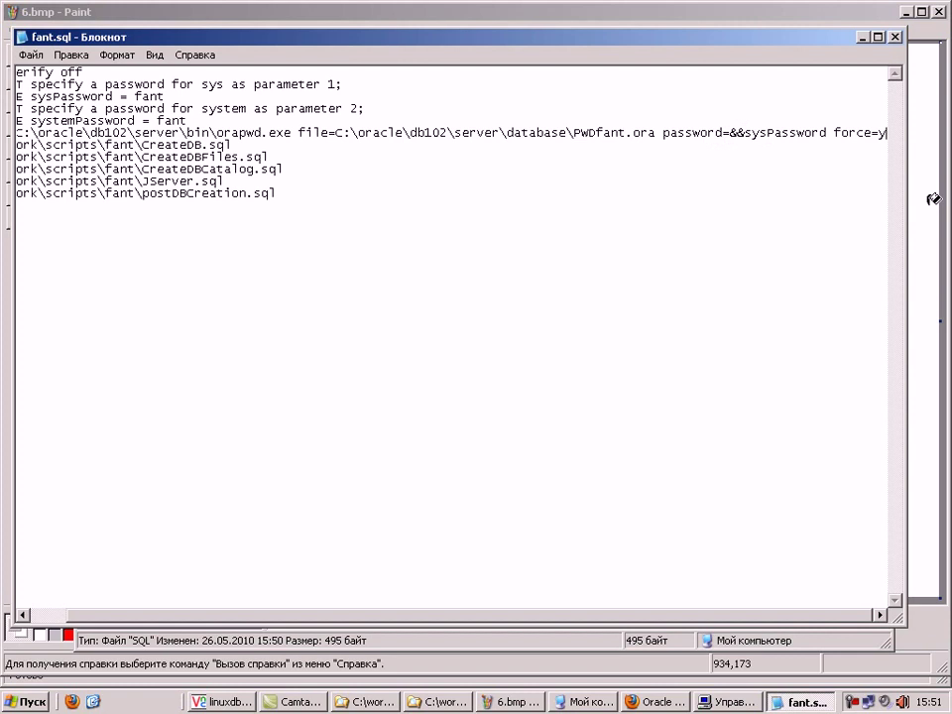
{"action": "key", "text": "Home"}
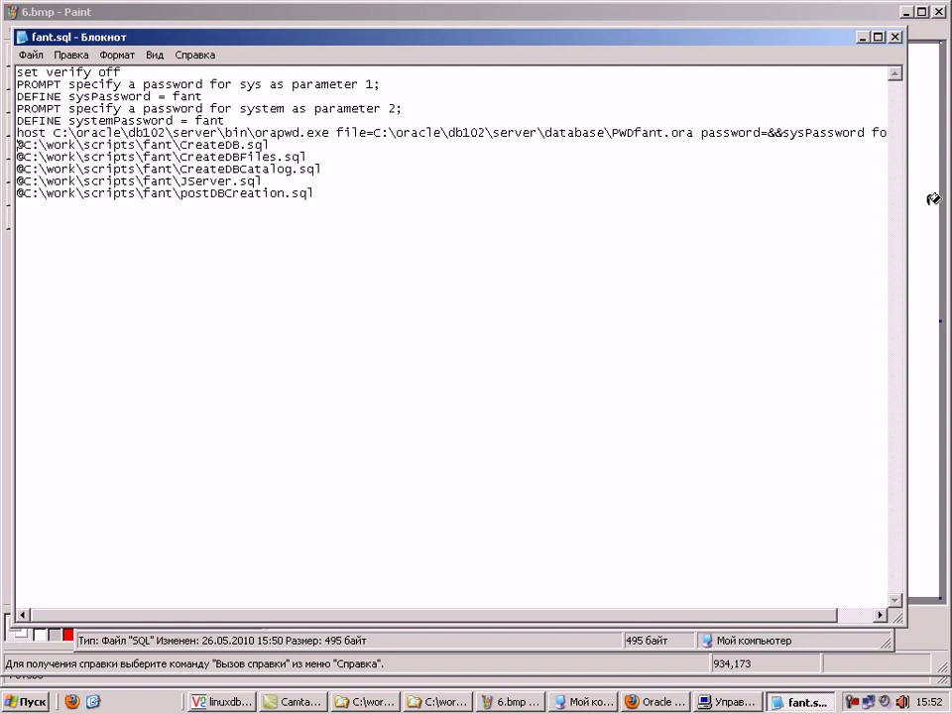
{"action": "key", "text": "Return"}
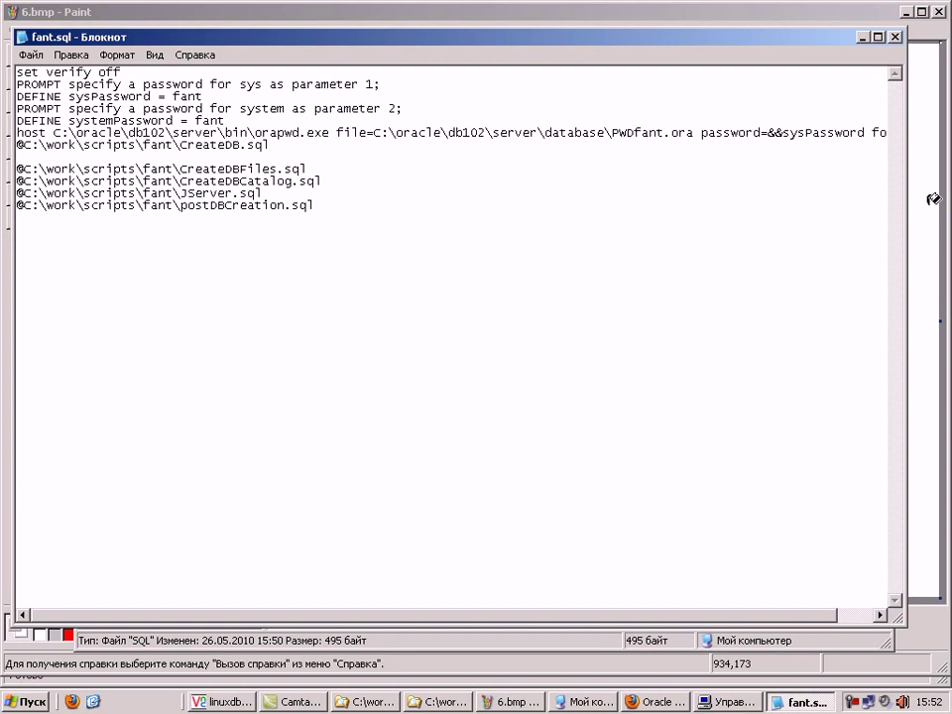
- Comment out the last four script calls, including CreateDBCatalog, JServer and postDBCreation, with rem
{"action": "type", "text": "re"}
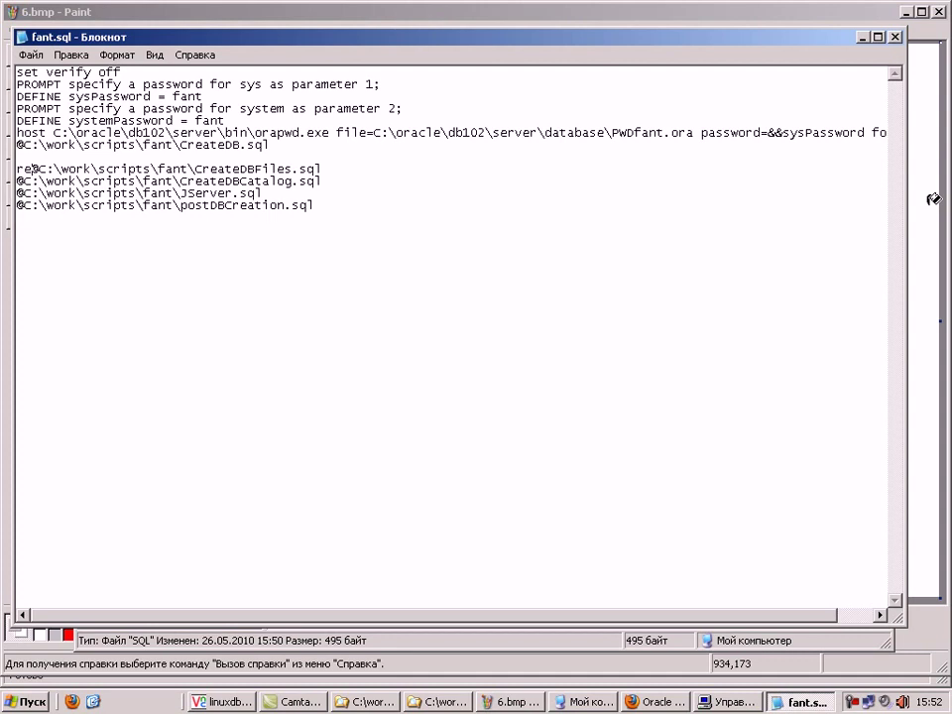
{"action": "key", "text": "BackSpace"}
{"action": "key", "text": "BackSpace"}
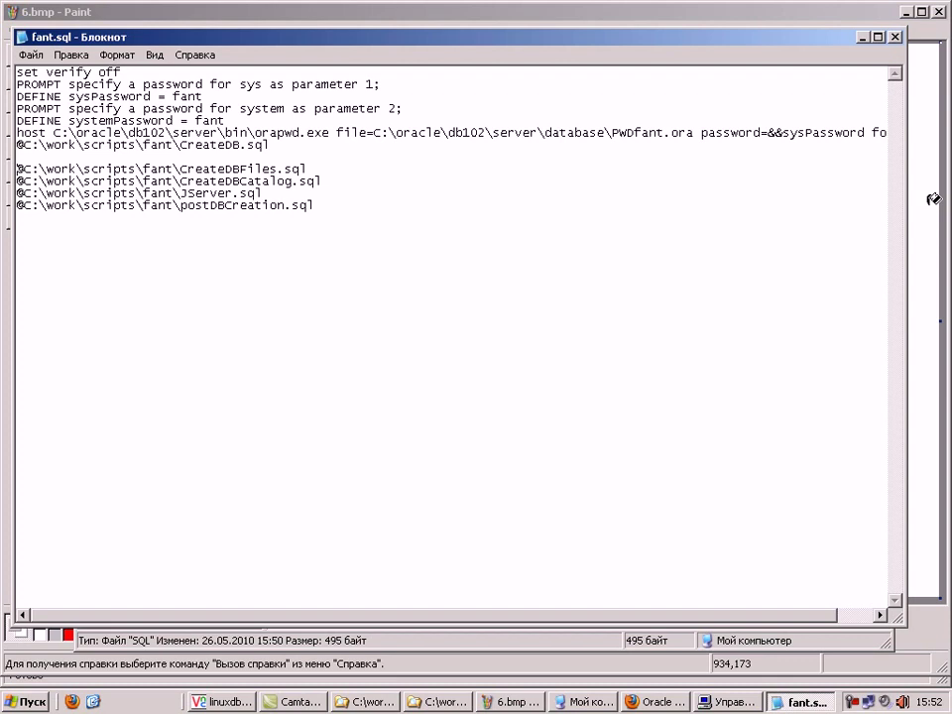
{"action": "type", "text": "rem"}
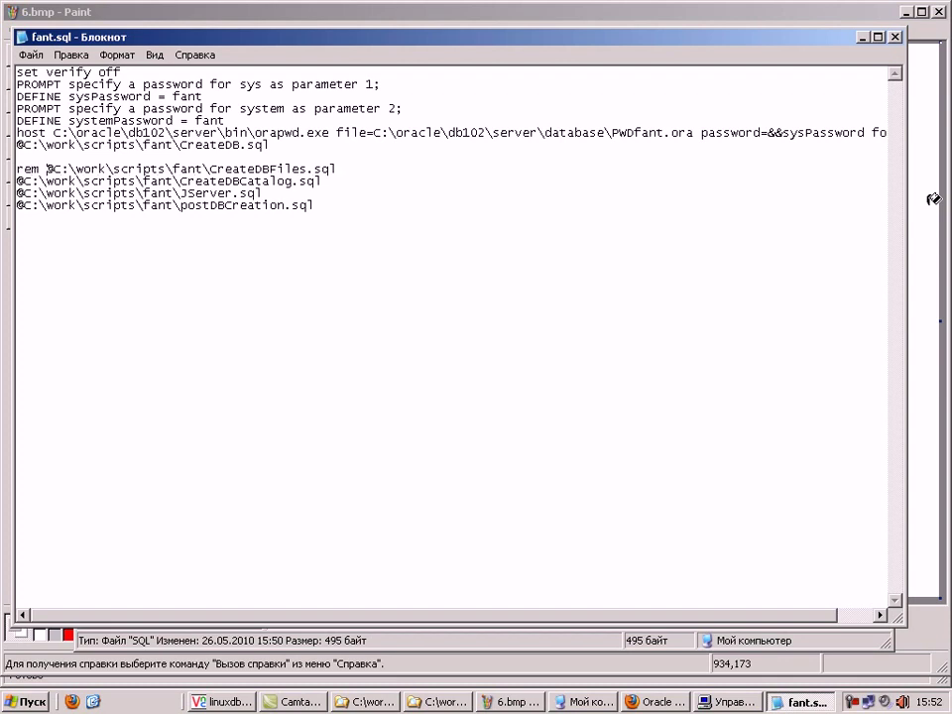
{"action": "left_click", "coordinate": [17, 182]}
{"action": "type", "text": "rem"}
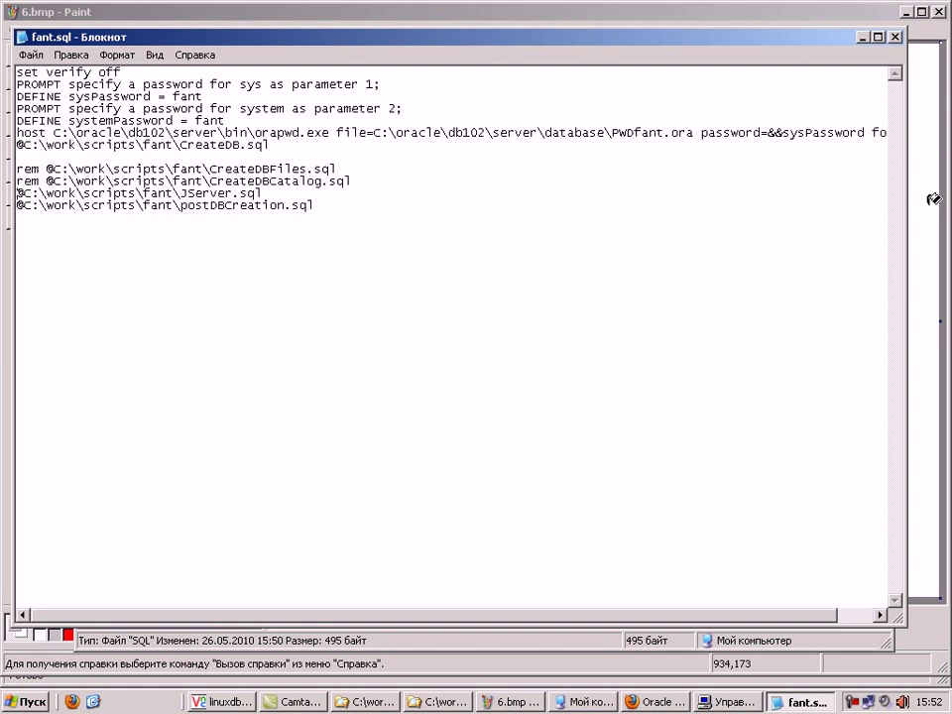
{"action": "left_click", "coordinate": [17, 193]}
{"action": "type", "text": "rem"}
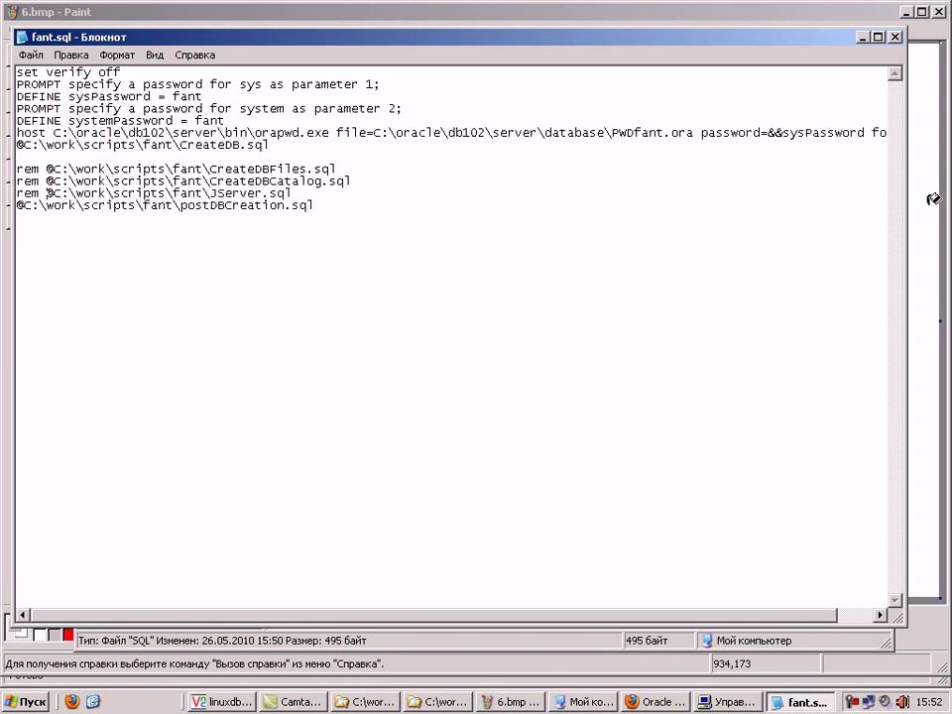
{"action": "left_click", "coordinate": [17, 206]}
{"action": "type", "text": "rem"}
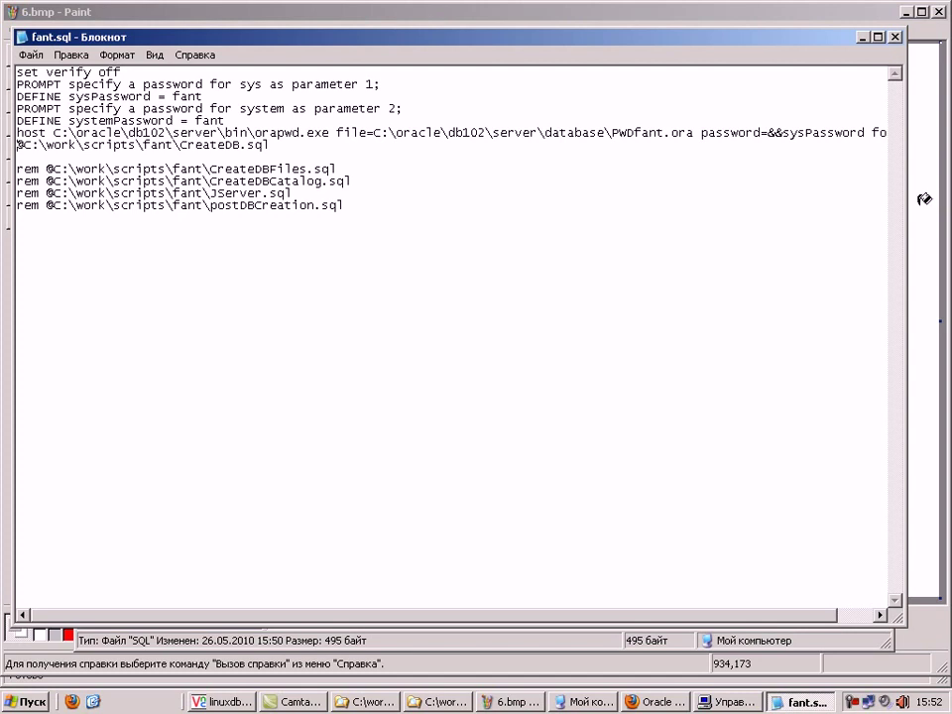
- Save fant.sql and close Notepad
{"action": "left_click", "coordinate": [32, 55]}
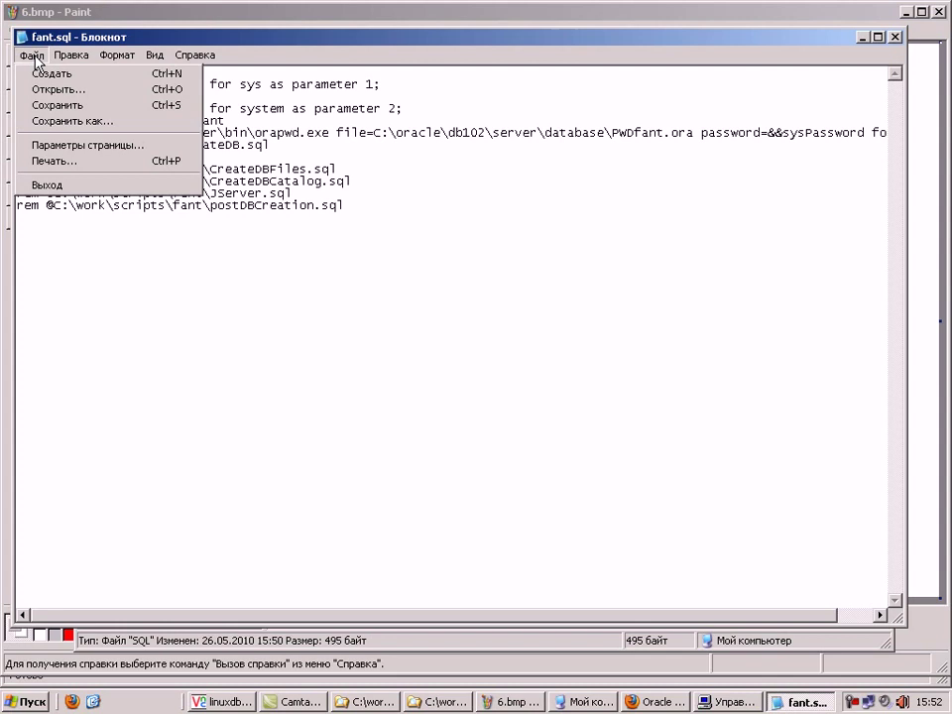
{"action": "left_click", "coordinate": [75, 106]}
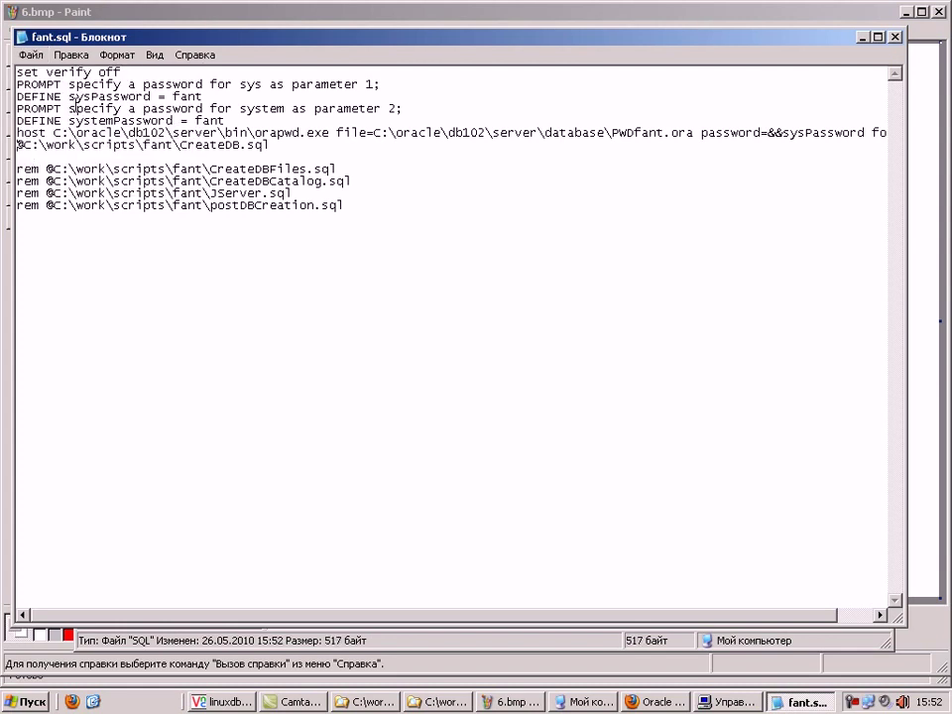
{"action": "left_click", "coordinate": [894, 37]}
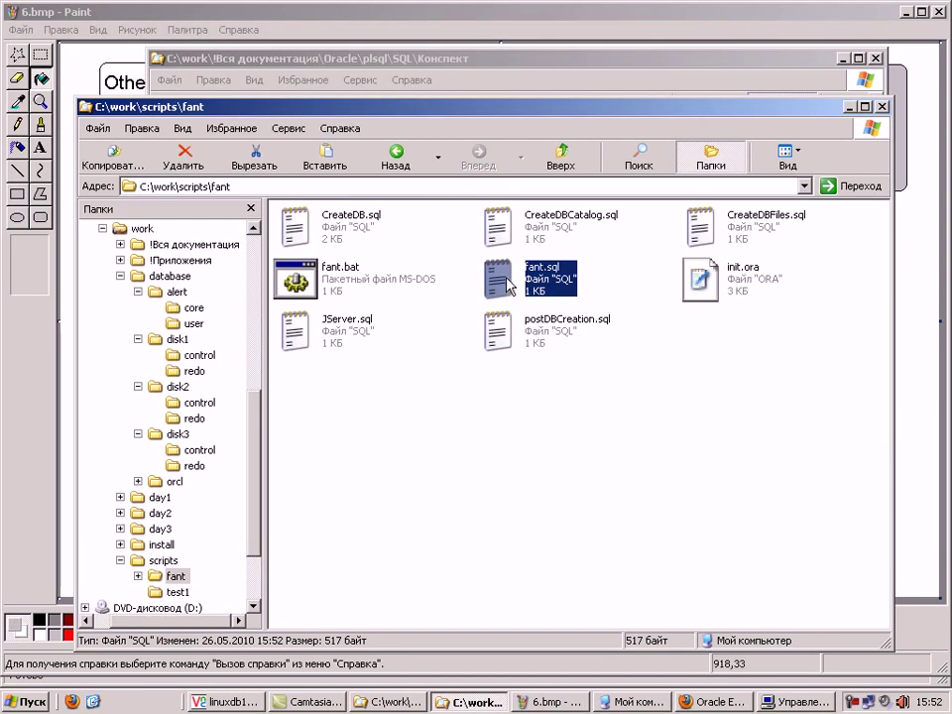
- Copy the folder path and open a Command Prompt in C:\work\scripts\fant
{"action": "left_click", "coordinate": [310, 280]}
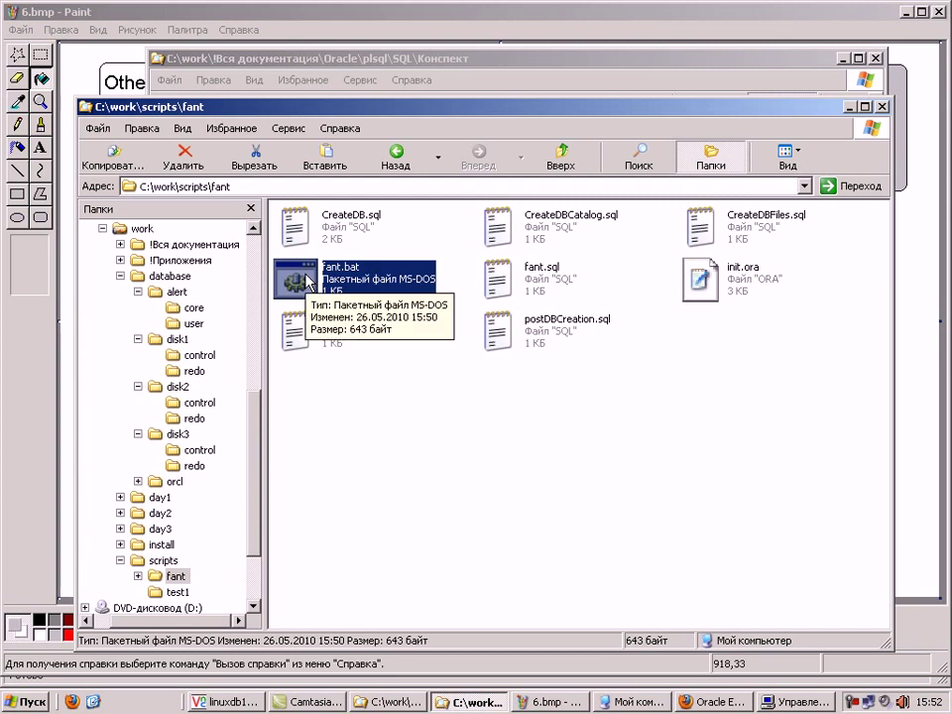
{"action": "left_click", "coordinate": [299, 186]}
{"action": "key", "text": "ctrl+c"}
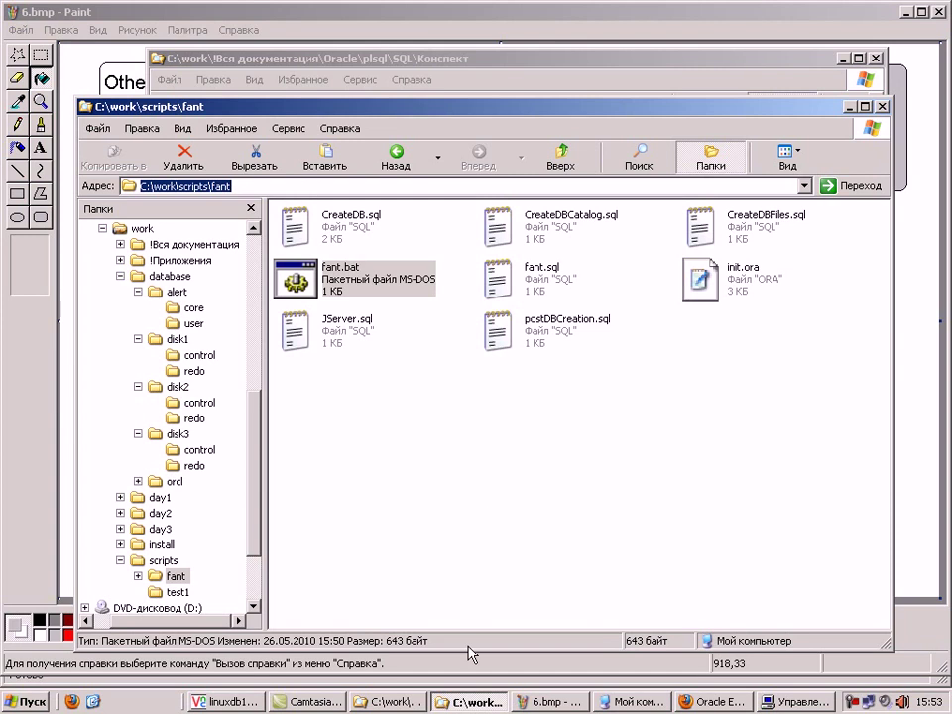
{"action": "left_click", "coordinate": [22, 704]}
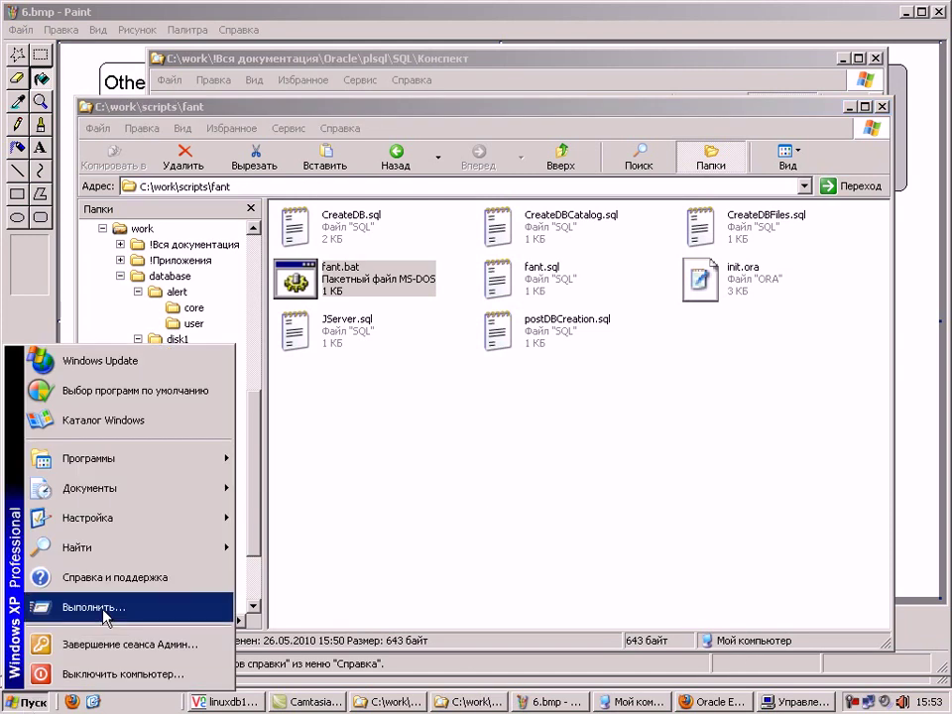
{"action": "left_click", "coordinate": [106, 616]}
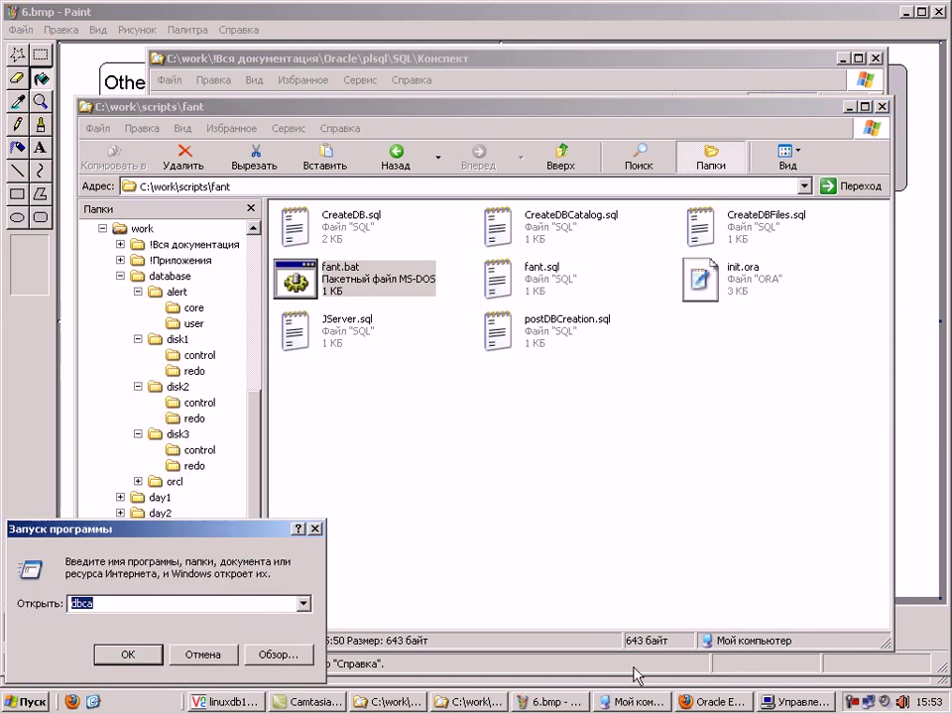
{"action": "type", "text": "cmd"}
{"action": "key", "text": "Return"}
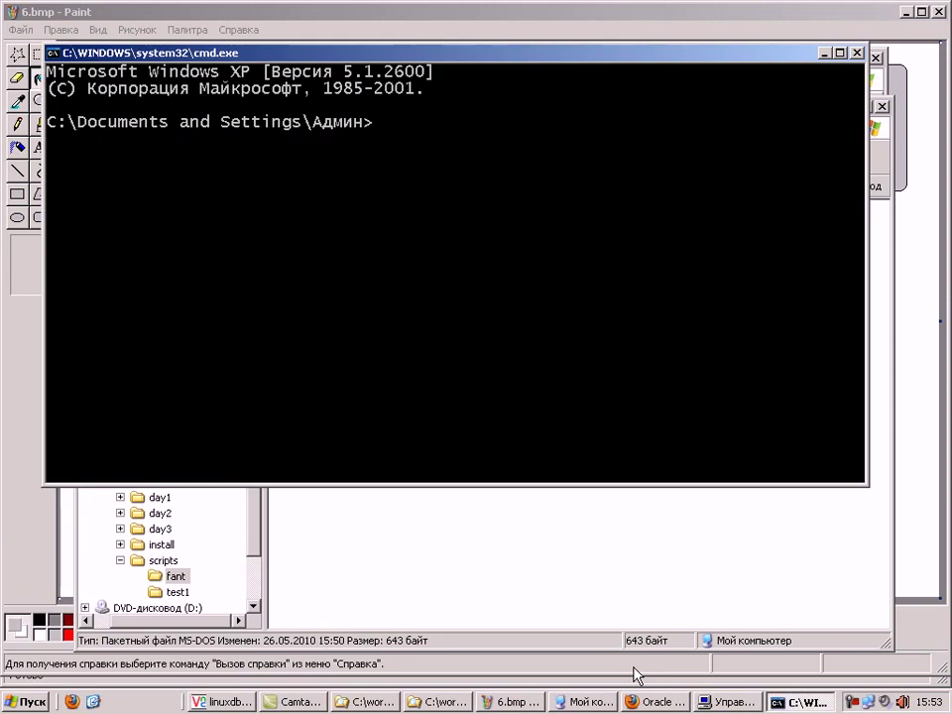
{"action": "type", "text": "cd"}
{"action": "right_click", "coordinate": [416, 250]}
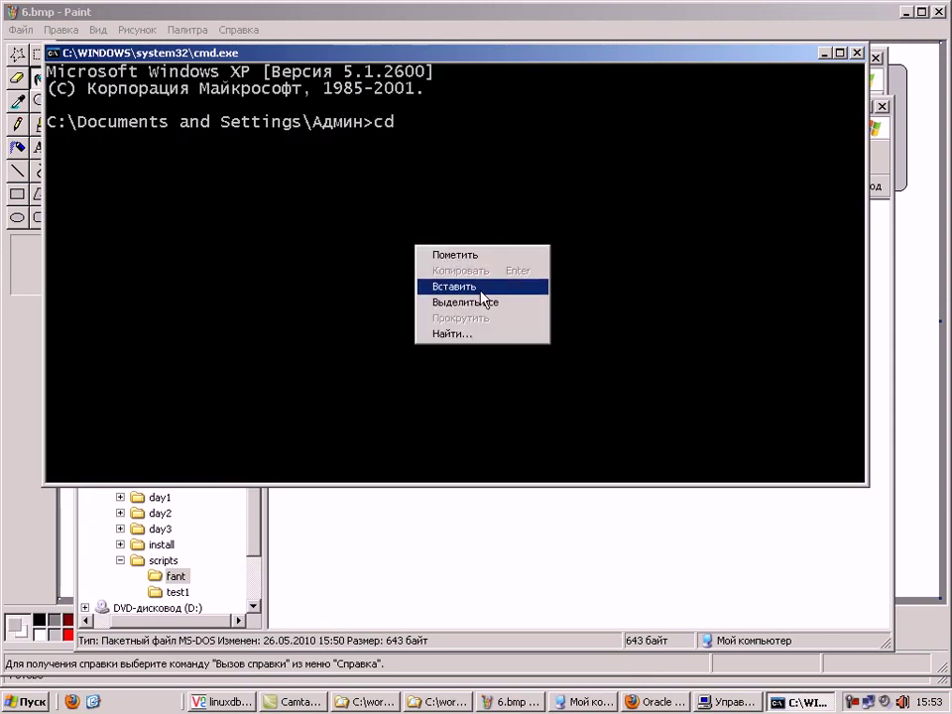
{"action": "left_click", "coordinate": [481, 288]}
{"action": "key", "text": "Return"}
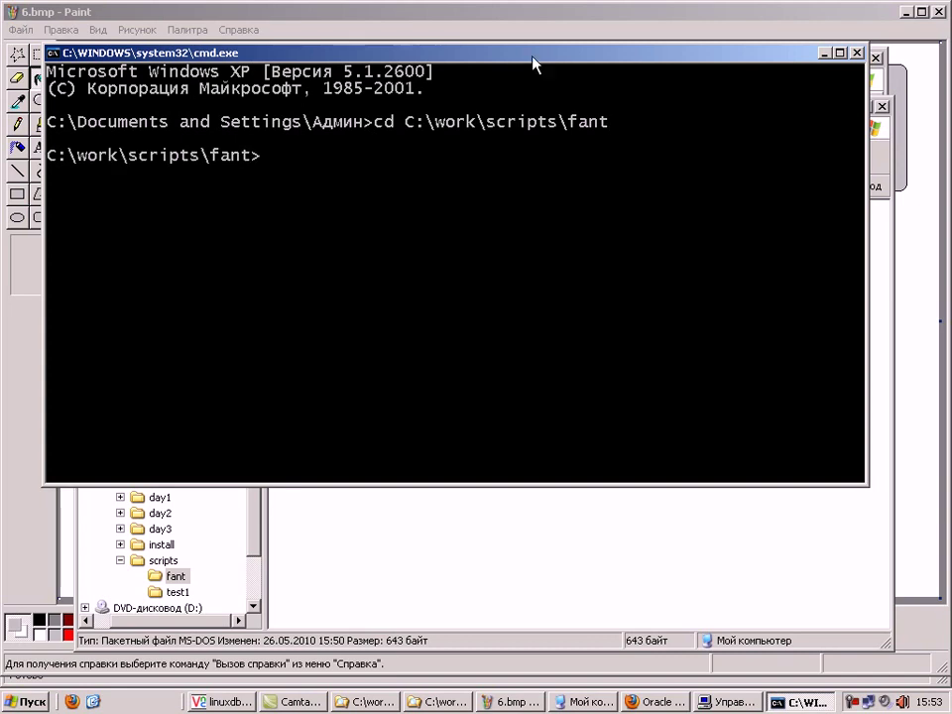
- Run the fant script, quit SQL*Plus after the ORA-01501 error, and set code page 1251
{"action": "left_click_drag", "start_coordinate": [535, 57], "coordinate": [577, 132]}
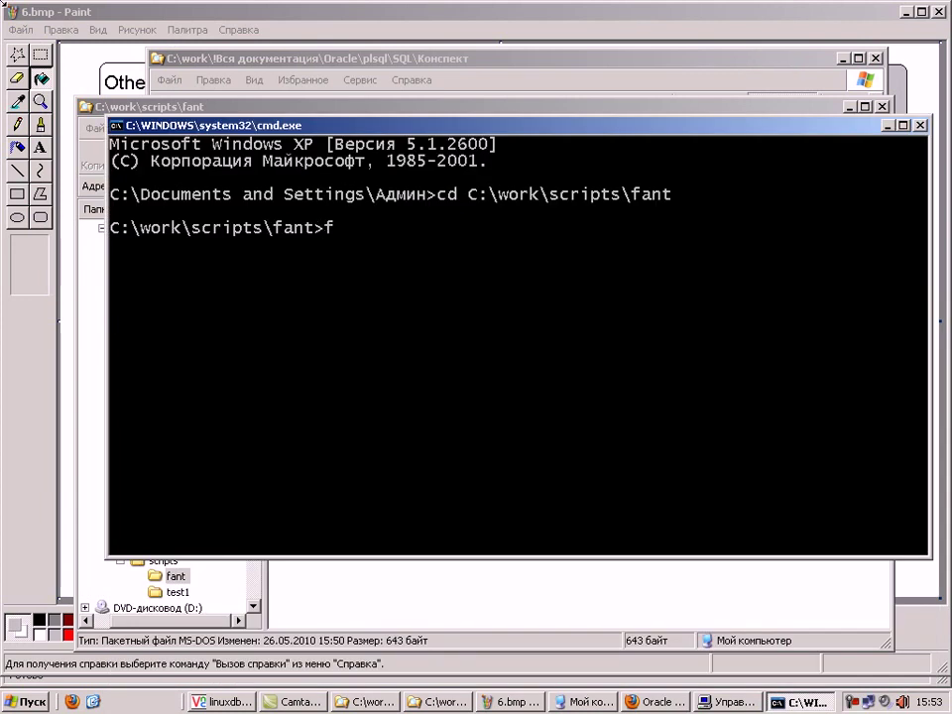
{"action": "type", "text": "t"}
{"action": "key", "text": "Return"}
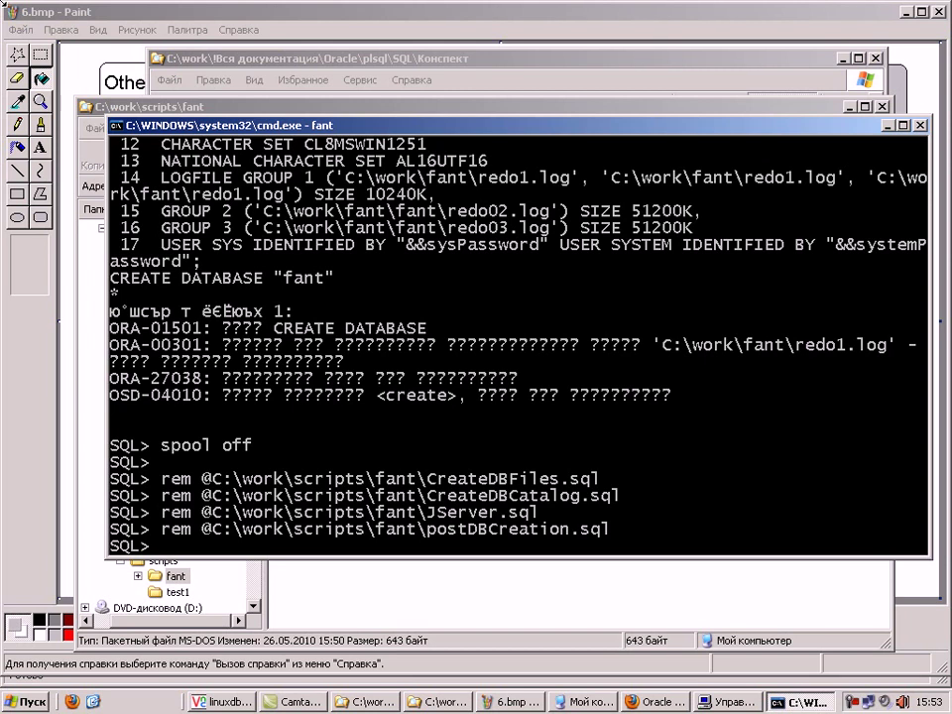
{"action": "type", "text": "uit"}
{"action": "key", "text": "Return"}
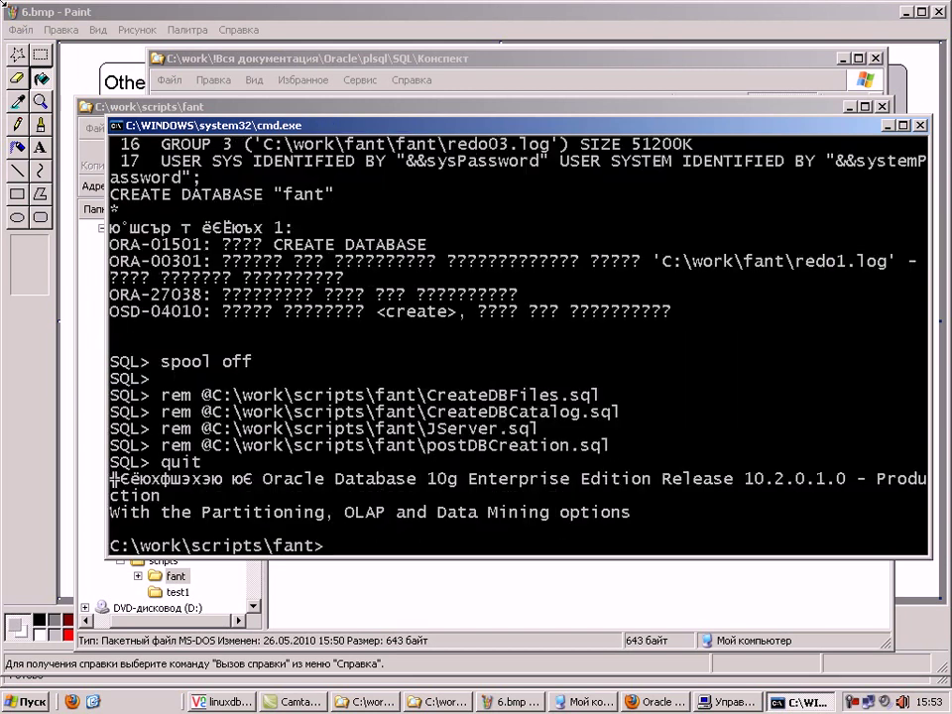
{"action": "type", "text": "chcp 1251"}
{"action": "key", "text": "Return"}
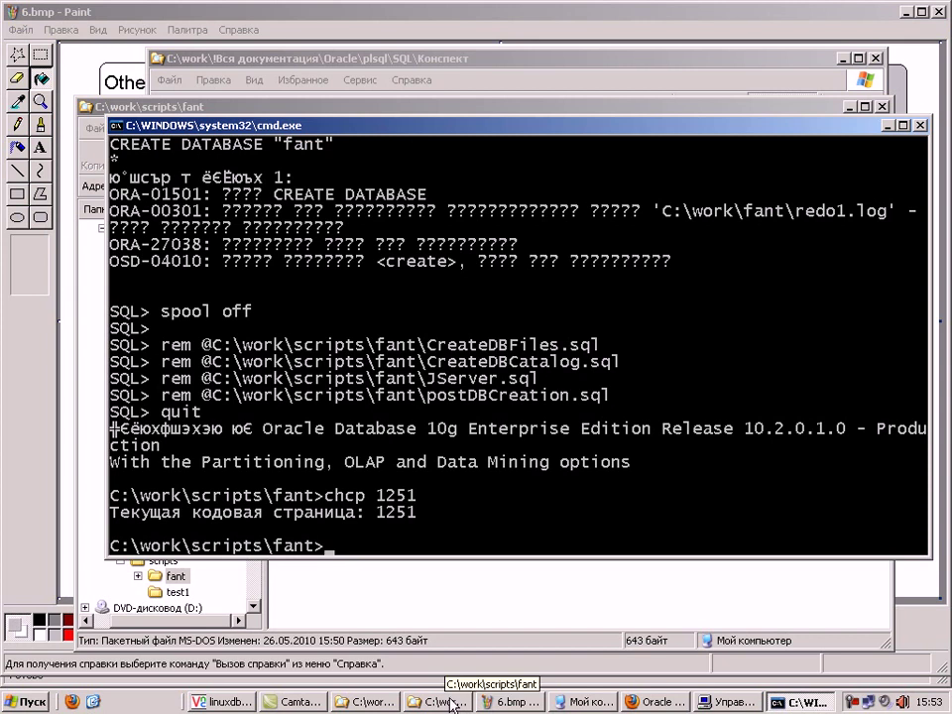
{"action": "left_click", "coordinate": [445, 702]}
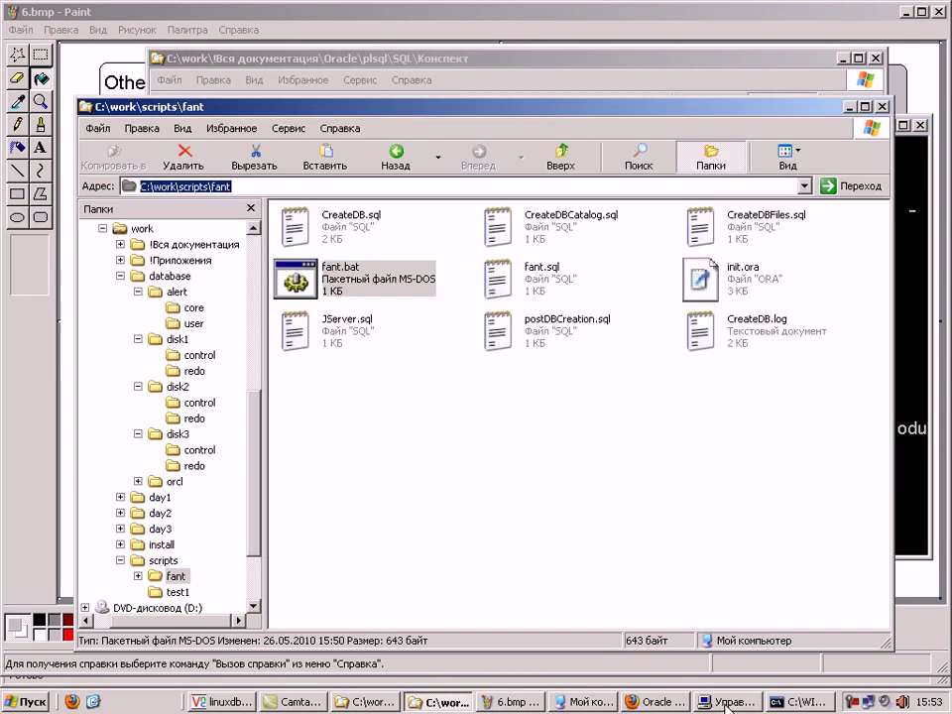
- Refresh Services and set OracleServiceFANT's startup type to Вручную
{"action": "left_click", "coordinate": [729, 701]}
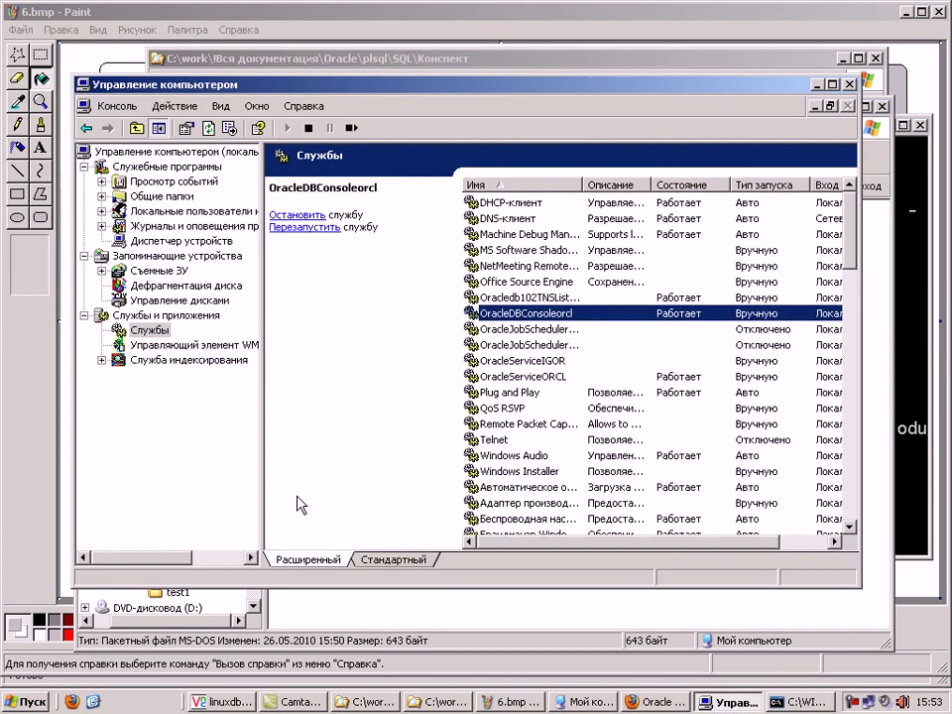
{"action": "left_click", "coordinate": [209, 129]}
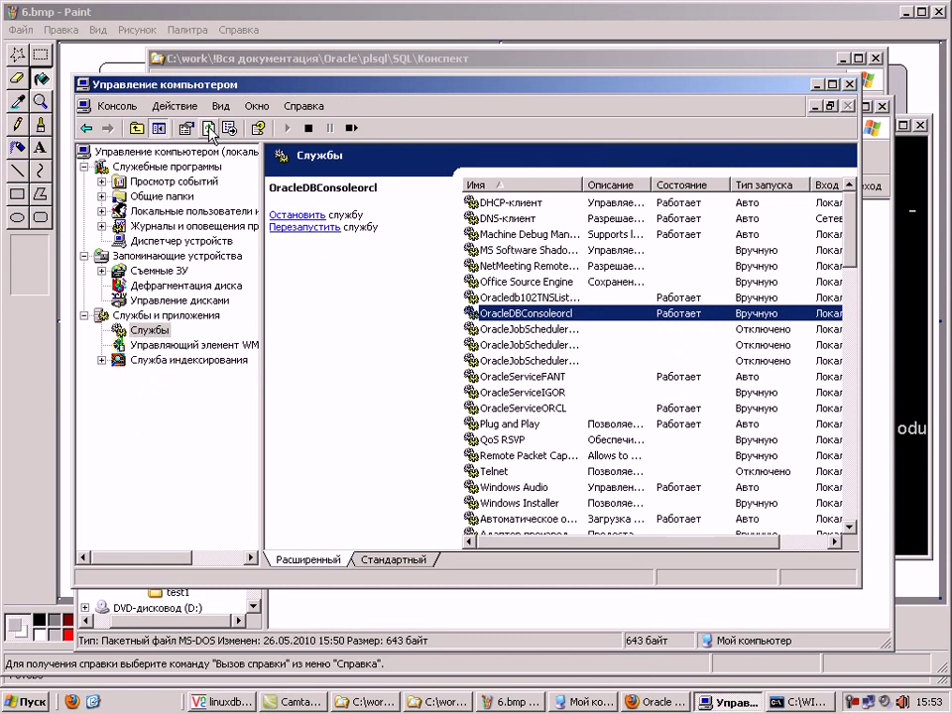
{"action": "left_click", "coordinate": [538, 377]}
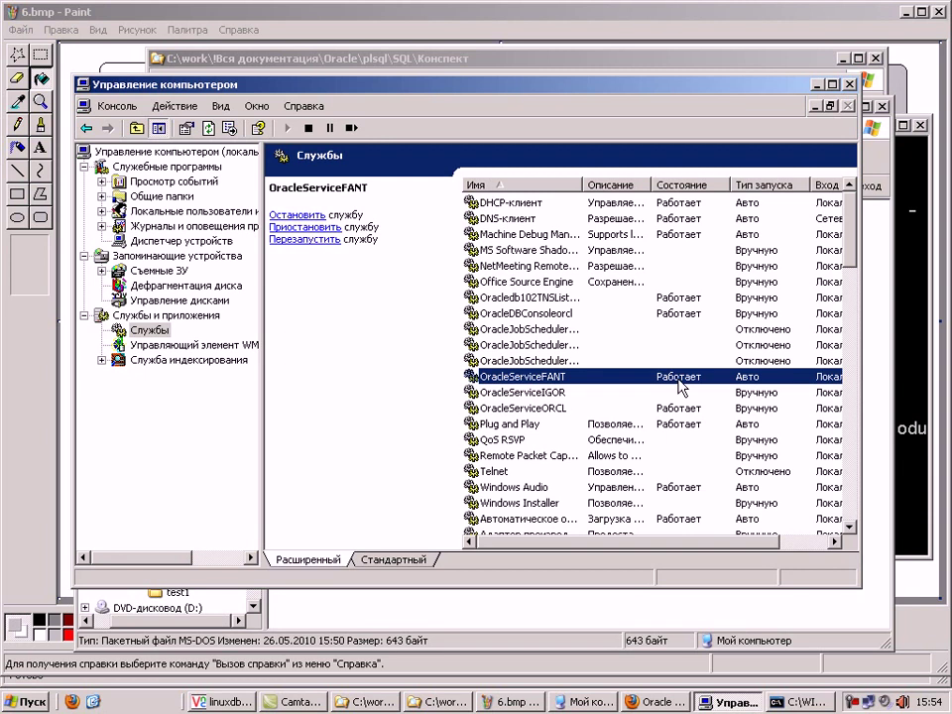
{"action": "double_click", "coordinate": [682, 387]}
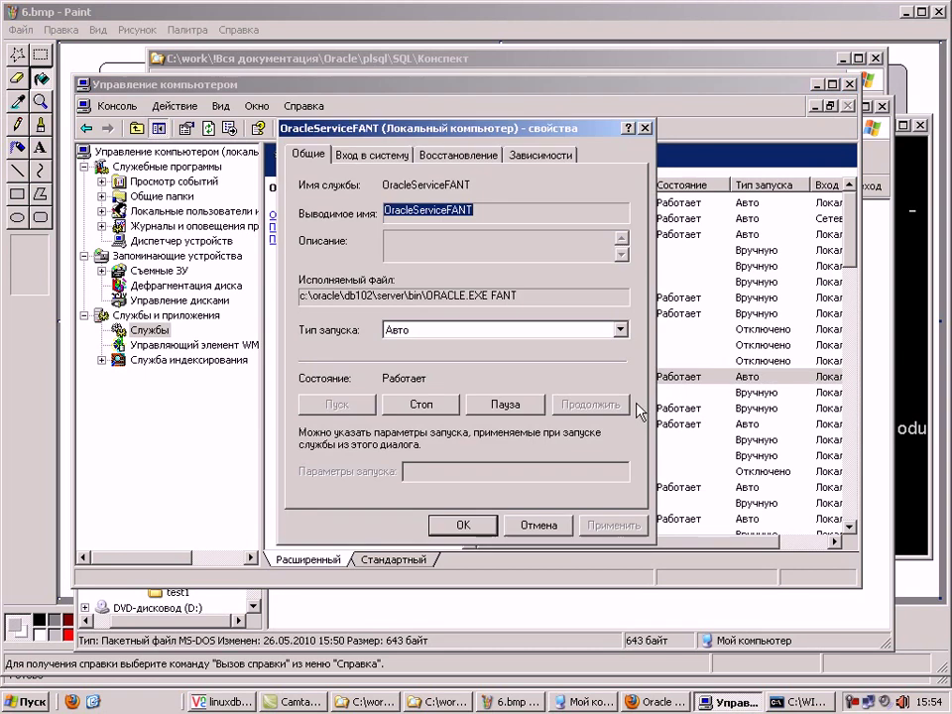
{"action": "left_click", "coordinate": [619, 329]}
{"action": "left_click", "coordinate": [585, 359]}
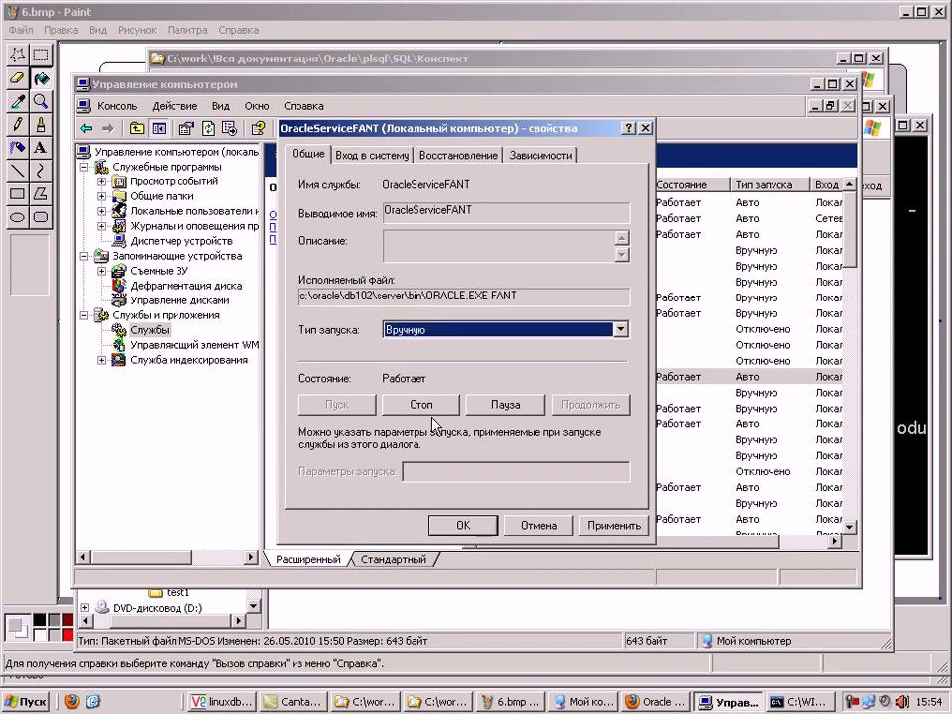
{"action": "left_click", "coordinate": [462, 525]}
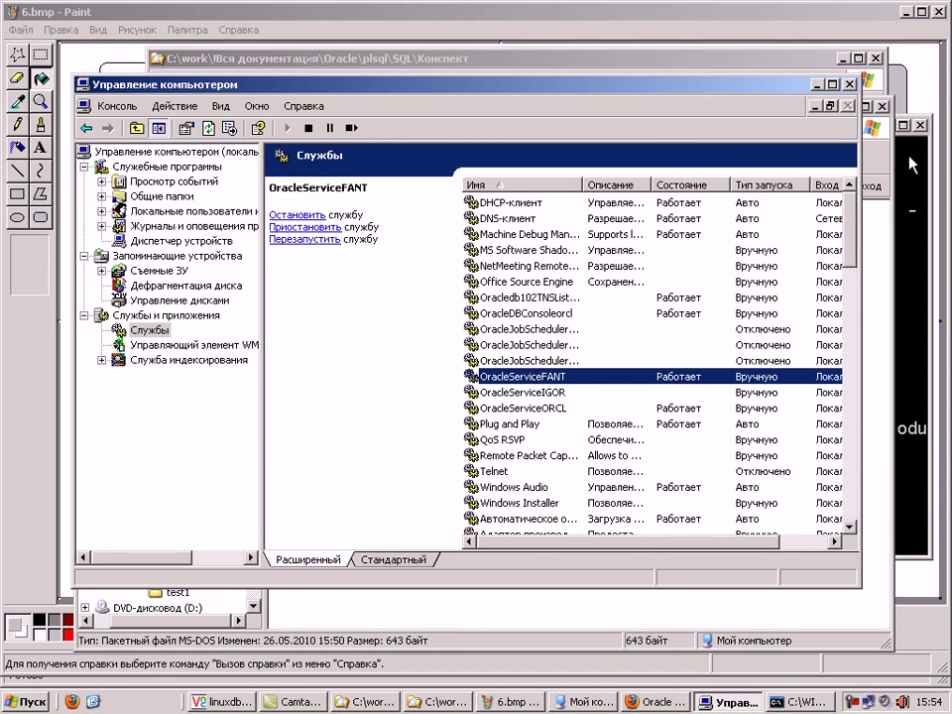
- Browse in Explorer to C:\oracle\db102\server\database and select the PWDfant.ora password file
{"action": "key", "text": "alt+Tab"}
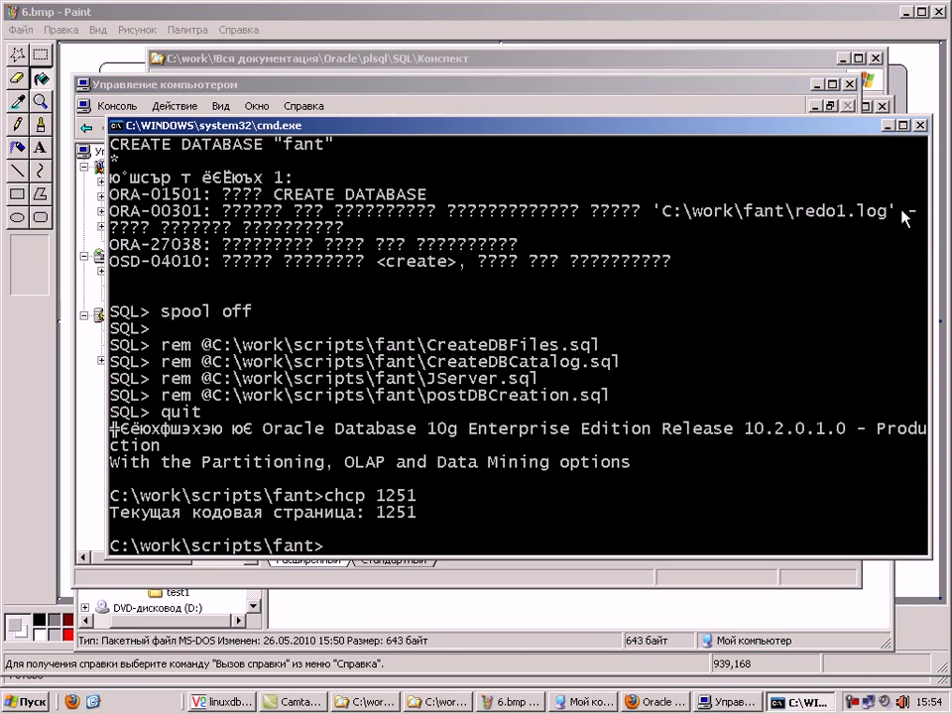
{"action": "left_click", "coordinate": [371, 700]}
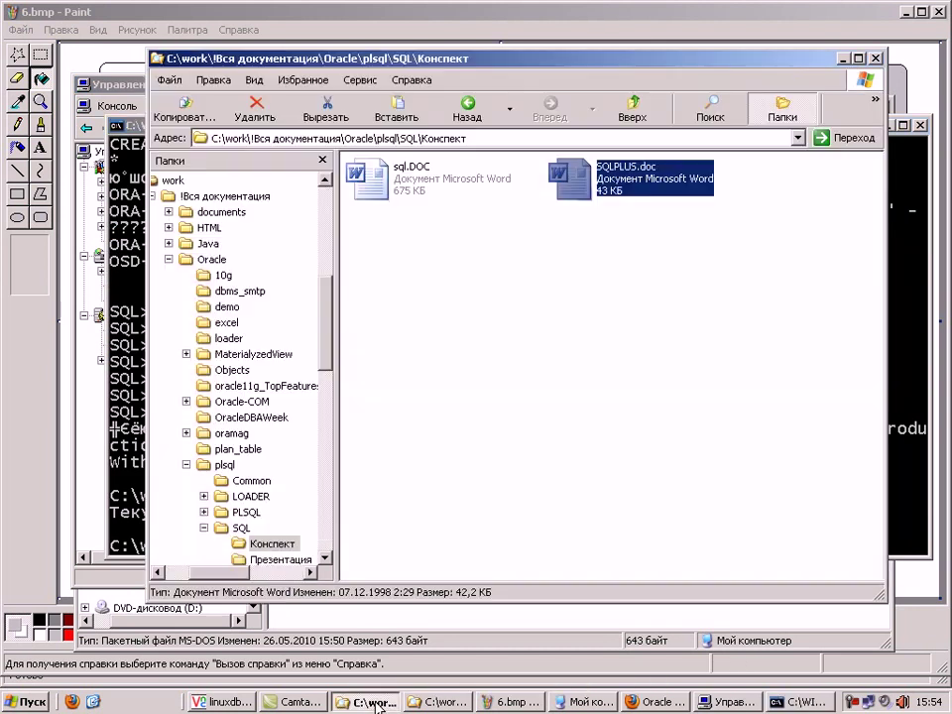
{"action": "left_click", "coordinate": [169, 260]}
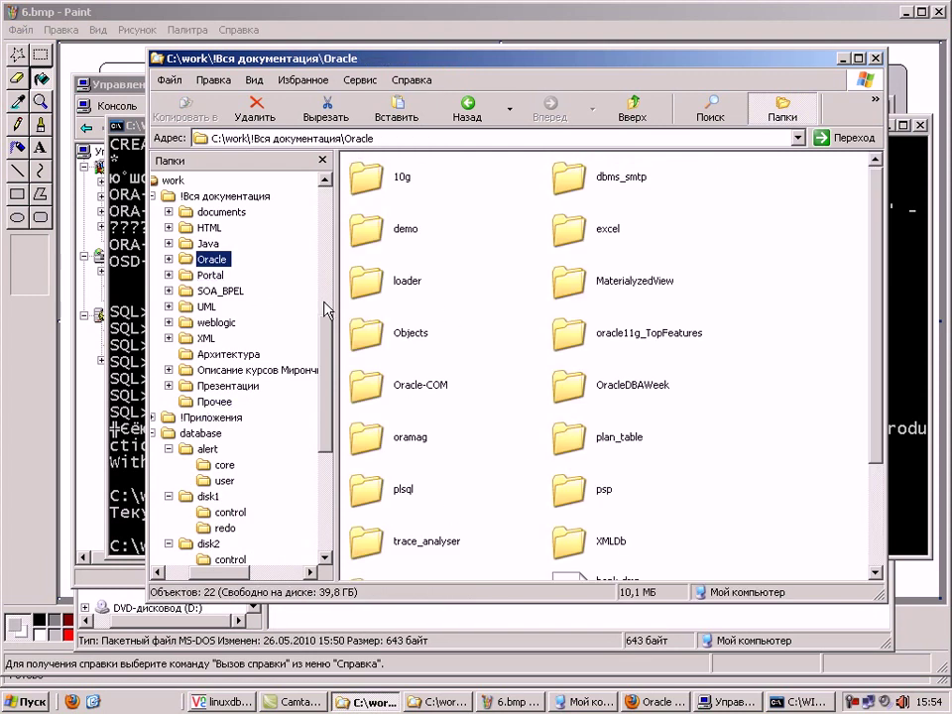
{"action": "left_click_drag", "start_coordinate": [330, 377], "coordinate": [331, 255]}
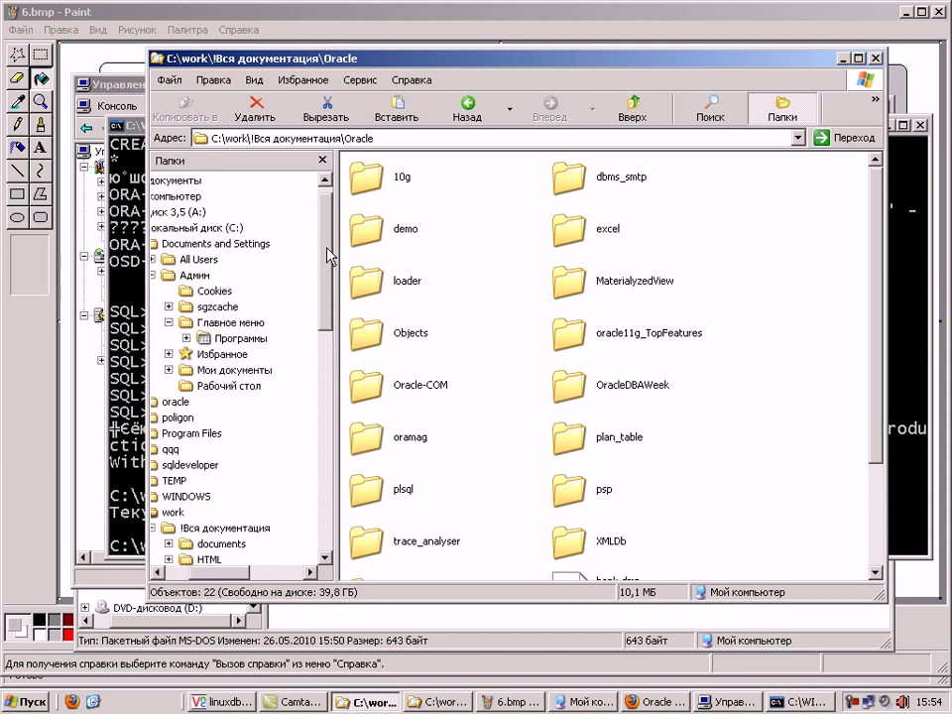
{"action": "left_click_drag", "start_coordinate": [227, 575], "coordinate": [188, 575]}
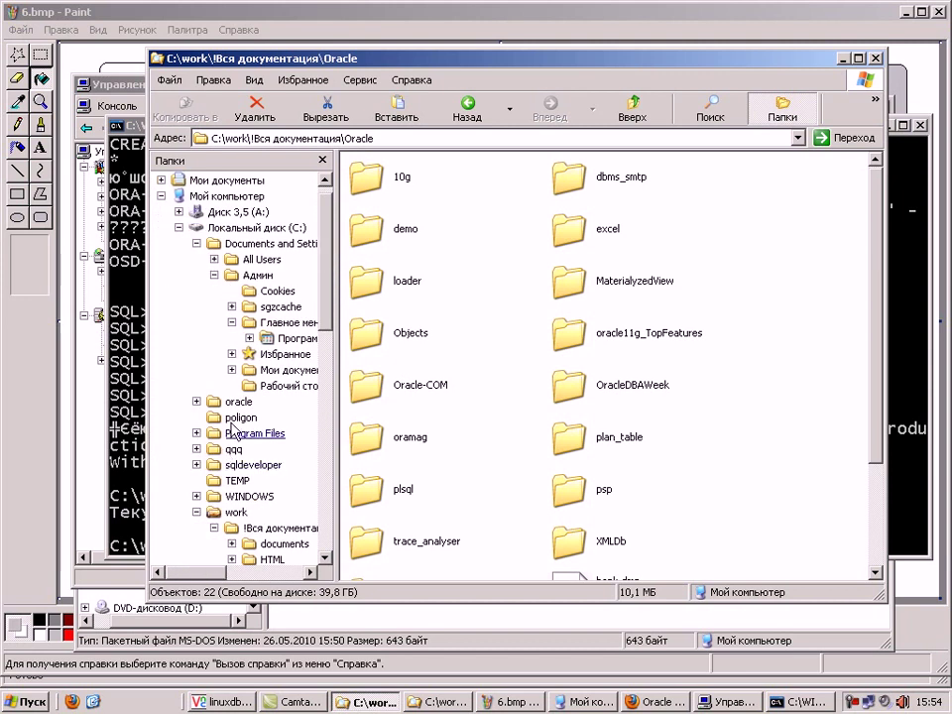
{"action": "left_click", "coordinate": [238, 402]}
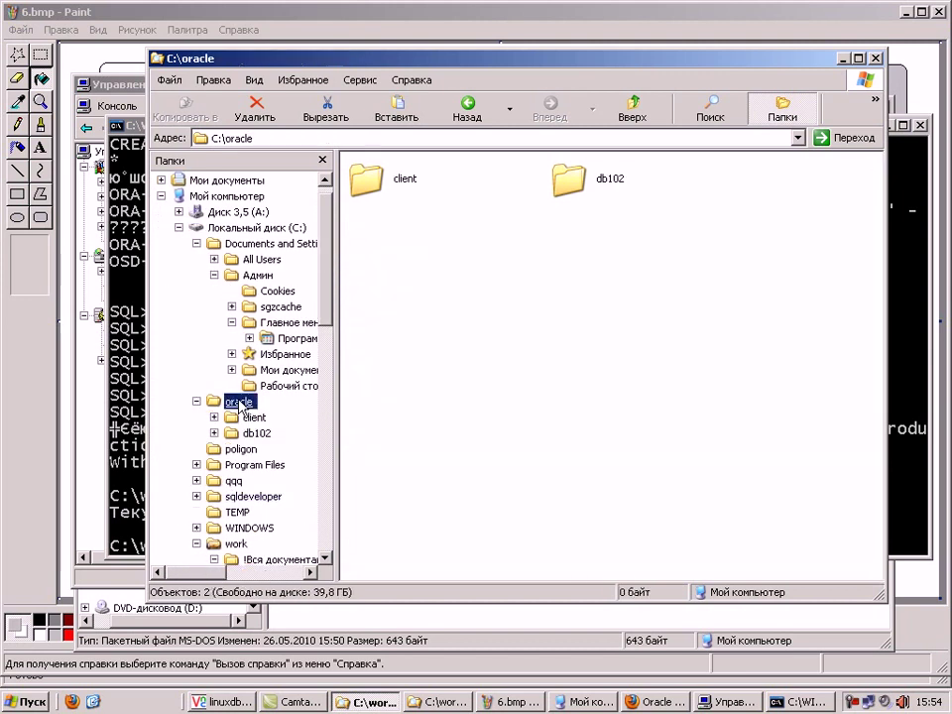
{"action": "double_click", "coordinate": [565, 180]}
{"action": "double_click", "coordinate": [568, 181]}
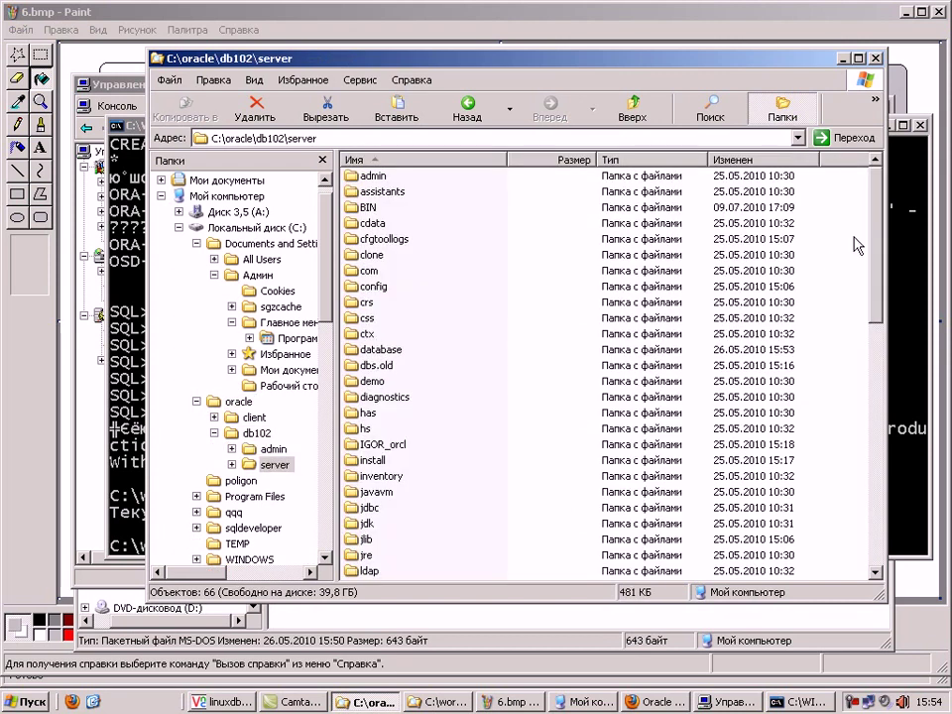
{"action": "left_click_drag", "start_coordinate": [877, 228], "coordinate": [877, 239]}
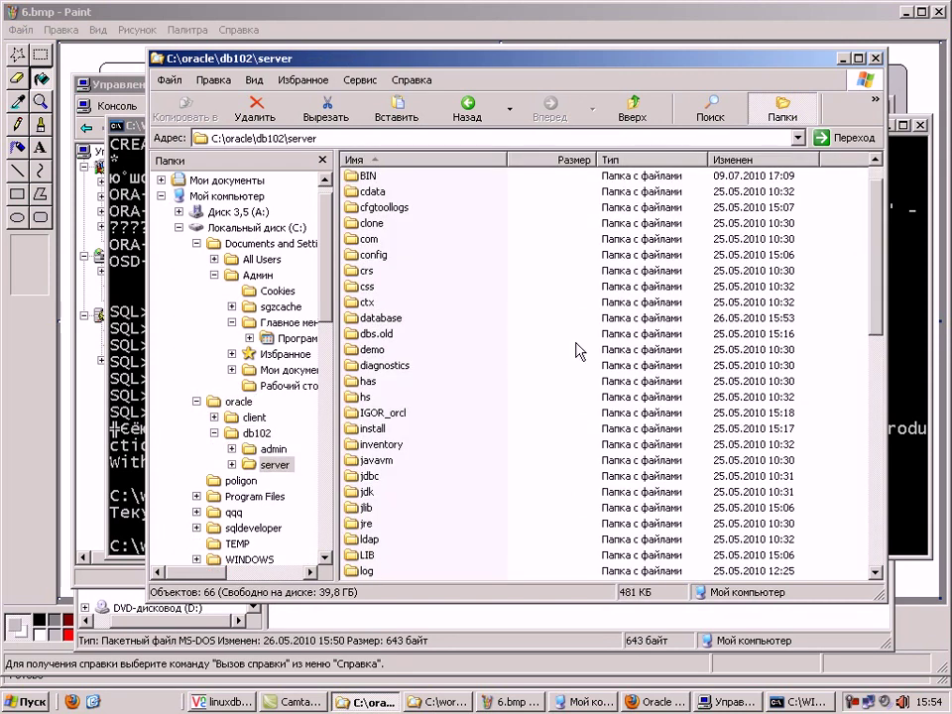
{"action": "left_click", "coordinate": [381, 318]}
{"action": "double_click", "coordinate": [382, 318]}
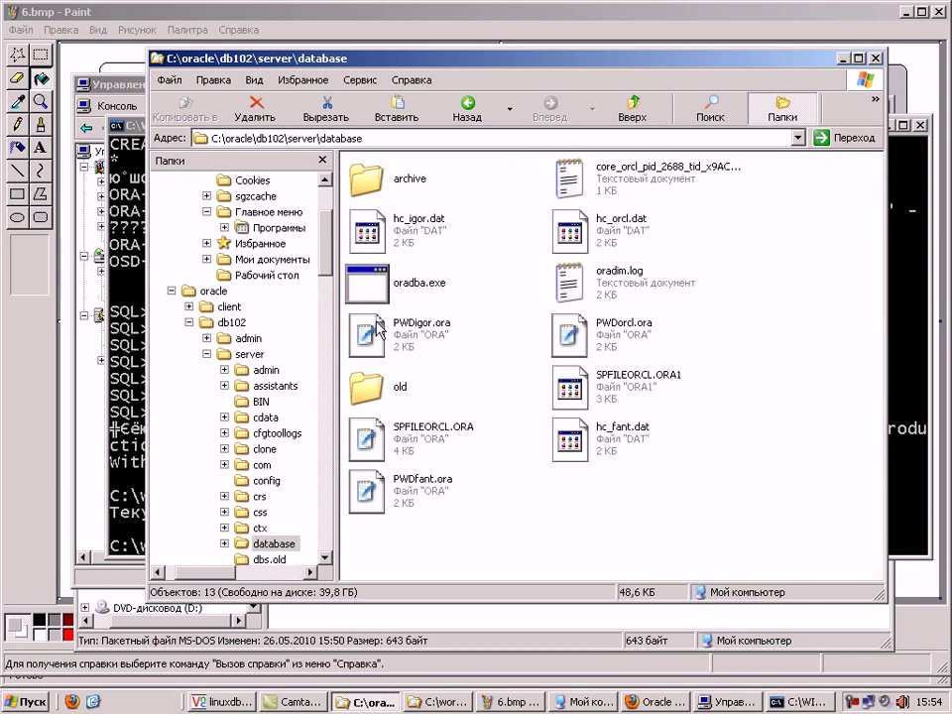
{"action": "left_click", "coordinate": [372, 493]}
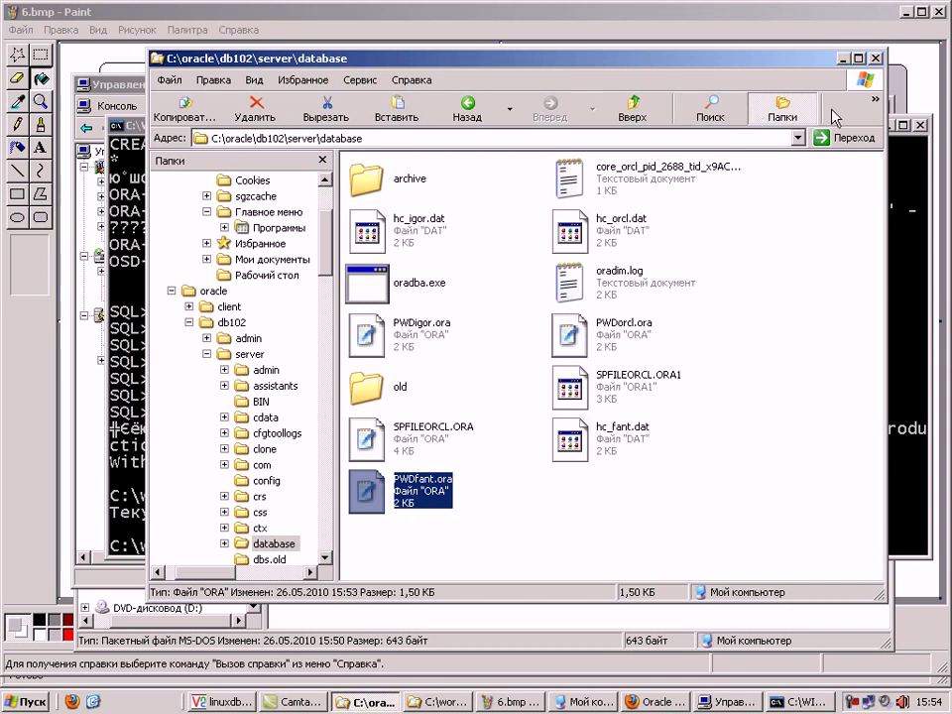
- Widen the window and switch the folder view to Таблица (Details)
{"action": "left_click_drag", "start_coordinate": [885, 117], "coordinate": [950, 119]}
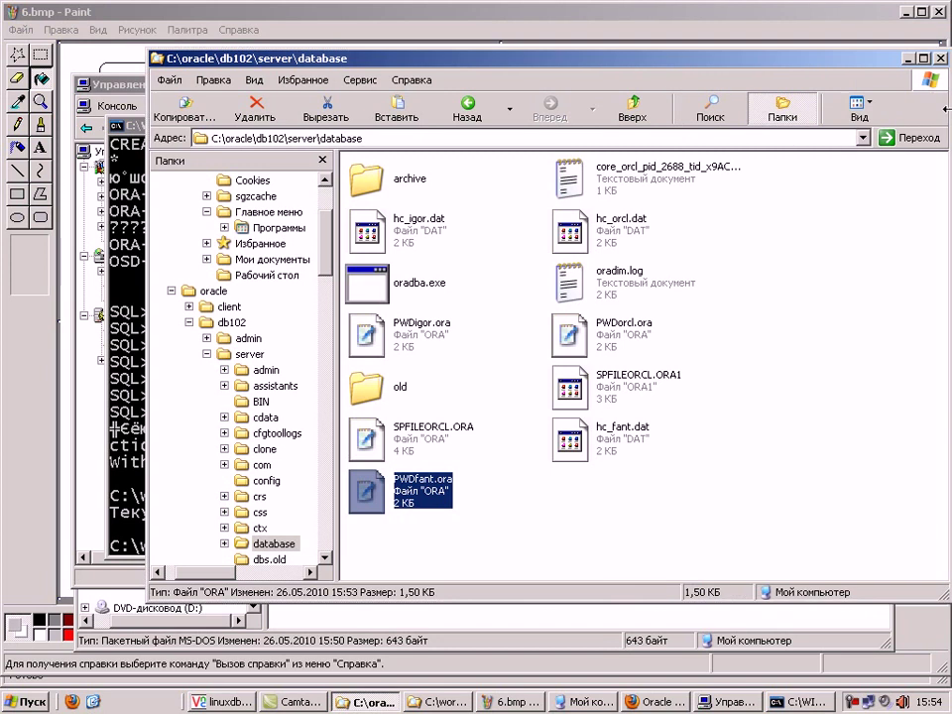
{"action": "left_click", "coordinate": [859, 107]}
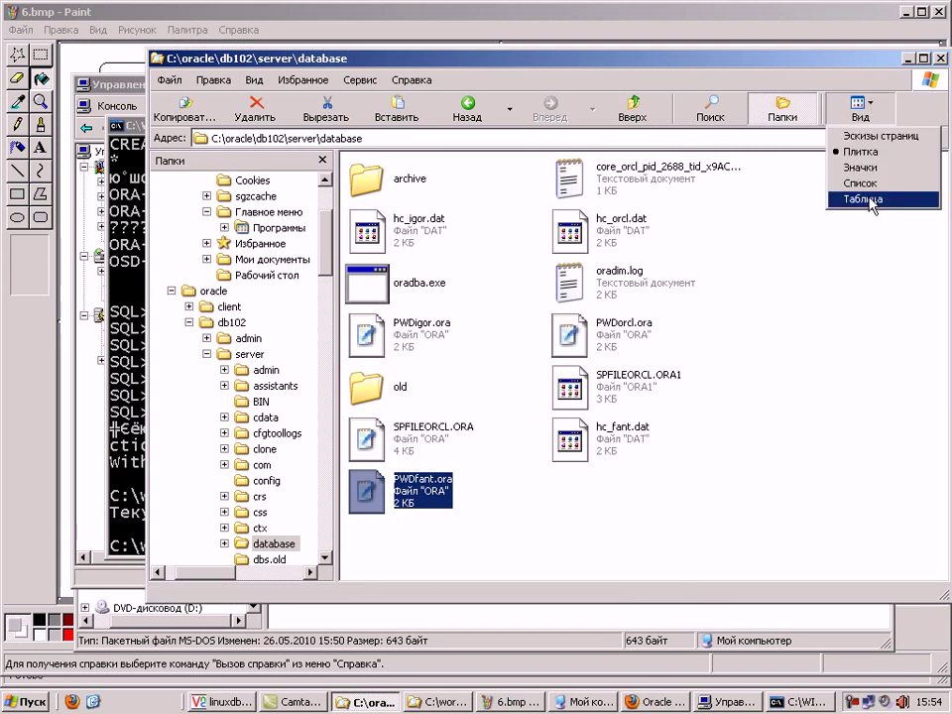
{"action": "left_click", "coordinate": [869, 201]}
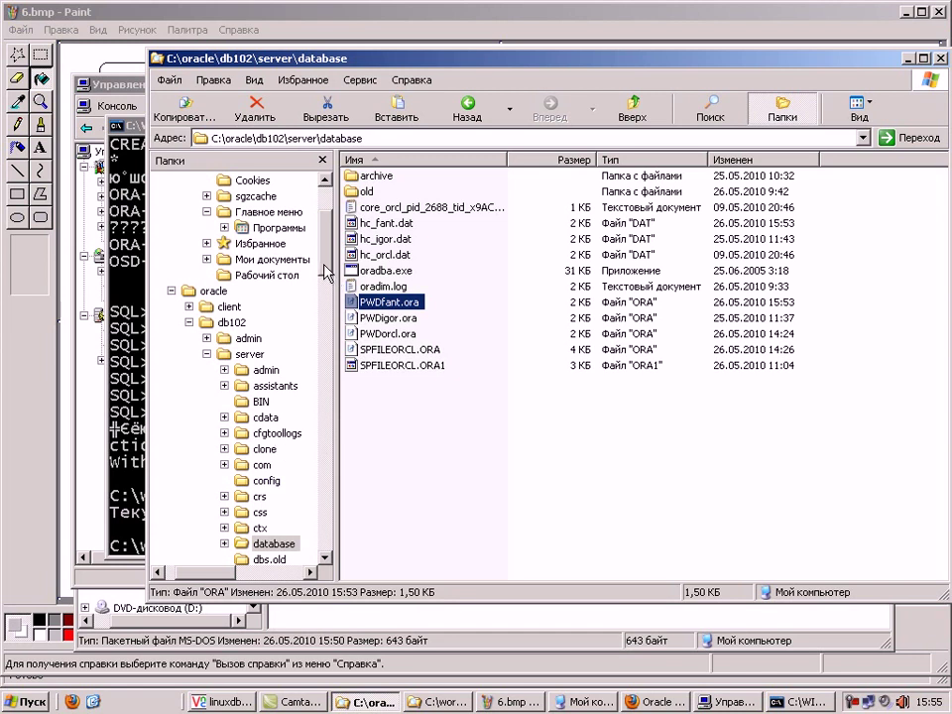
{"action": "left_click_drag", "start_coordinate": [327, 269], "coordinate": [327, 270]}
{"action": "left_click_drag", "start_coordinate": [324, 267], "coordinate": [327, 243]}
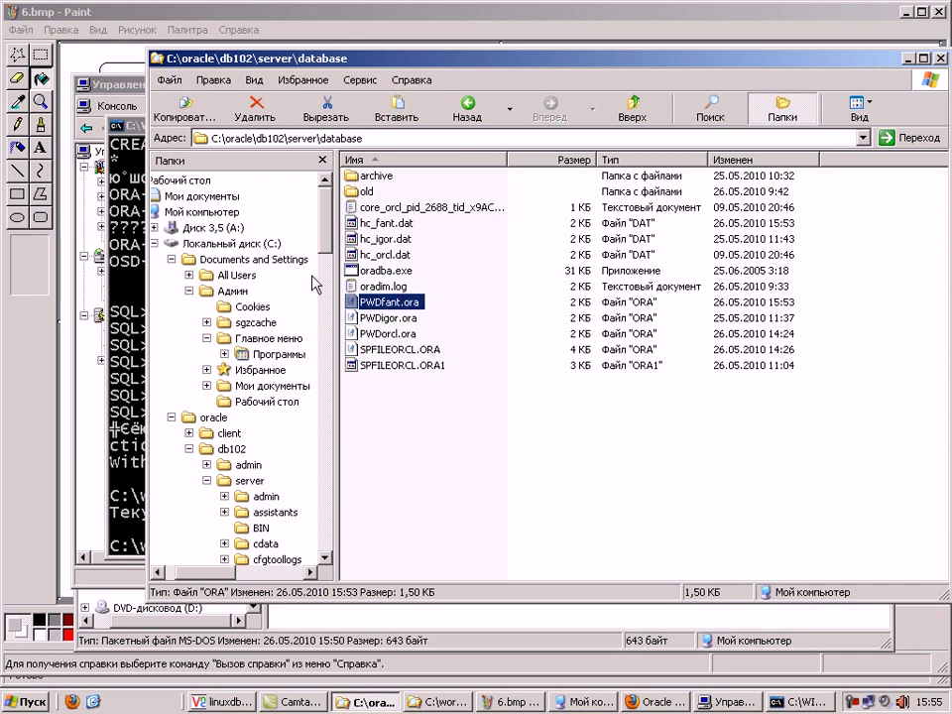
- Navigate to C:\work\fant and check its nested fant subfolder
{"action": "left_click", "coordinate": [172, 418]}
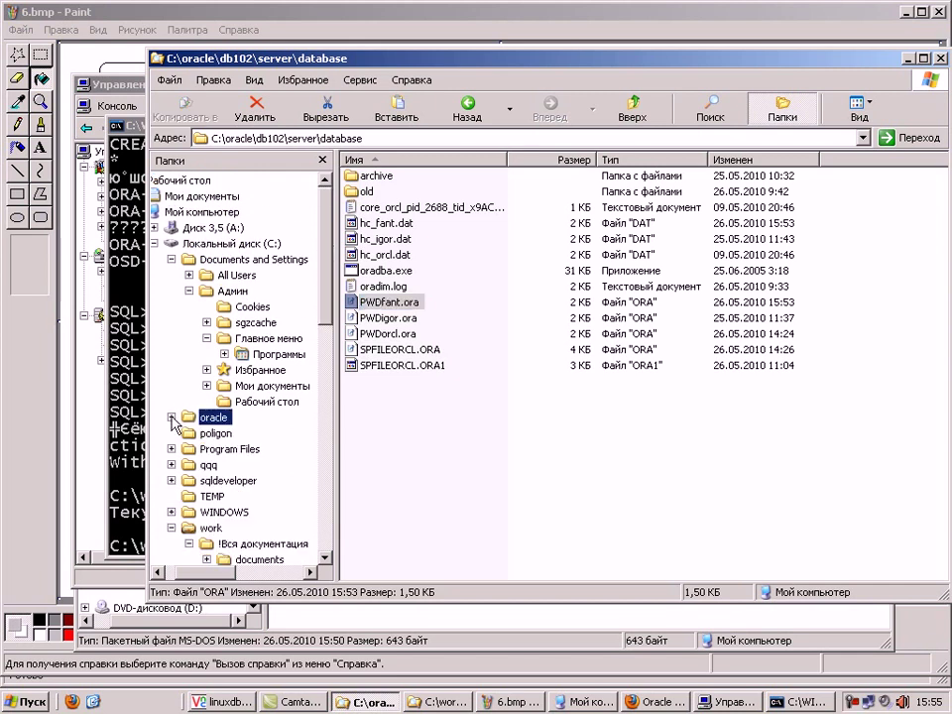
{"action": "left_click", "coordinate": [212, 528]}
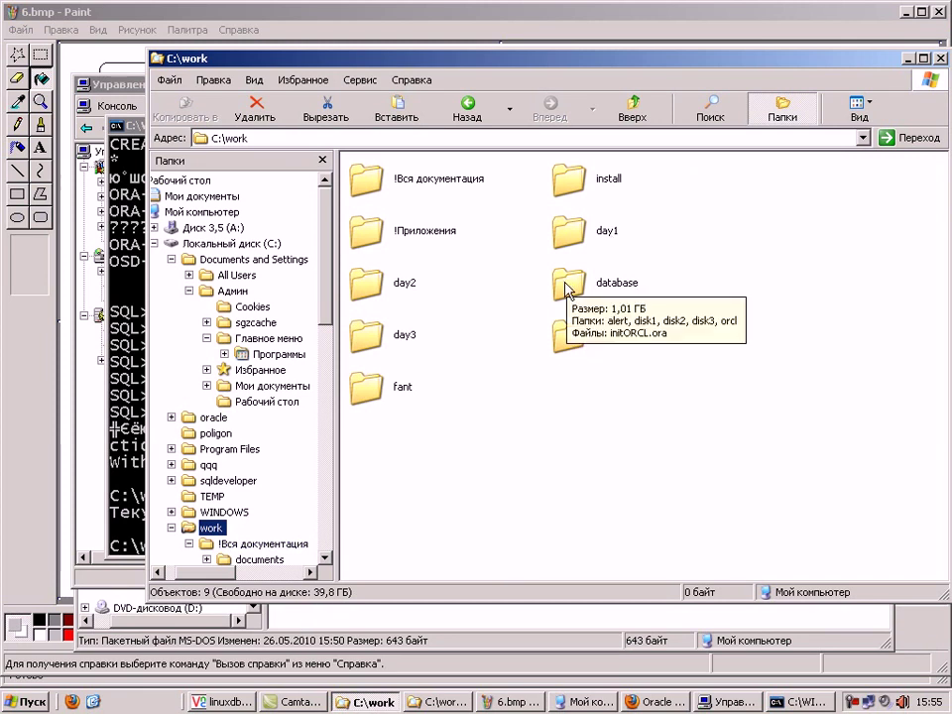
{"action": "left_click", "coordinate": [365, 400]}
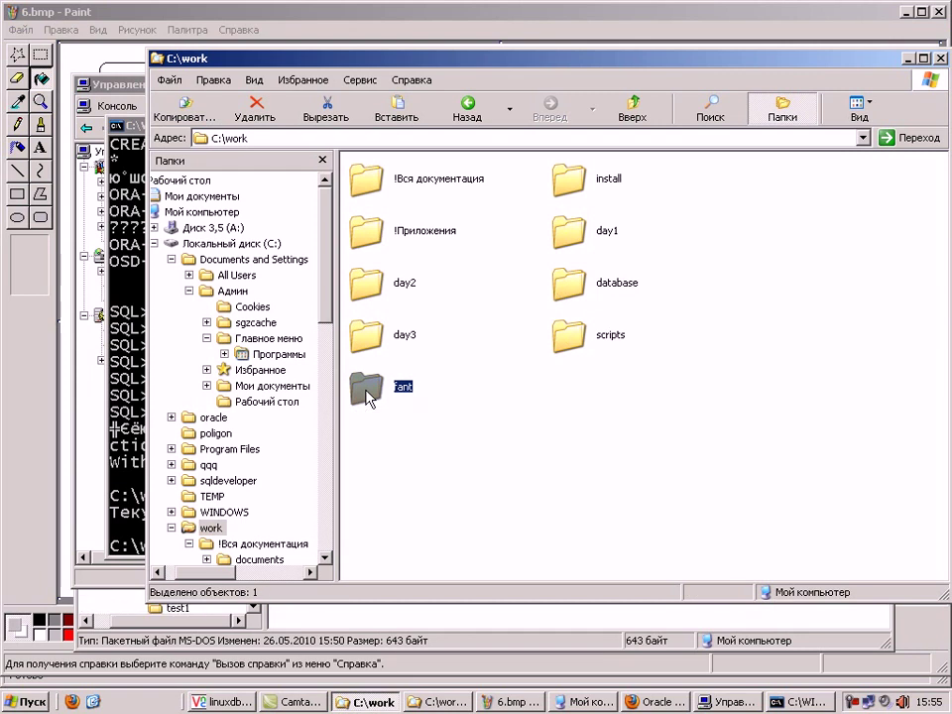
{"action": "double_click", "coordinate": [366, 389]}
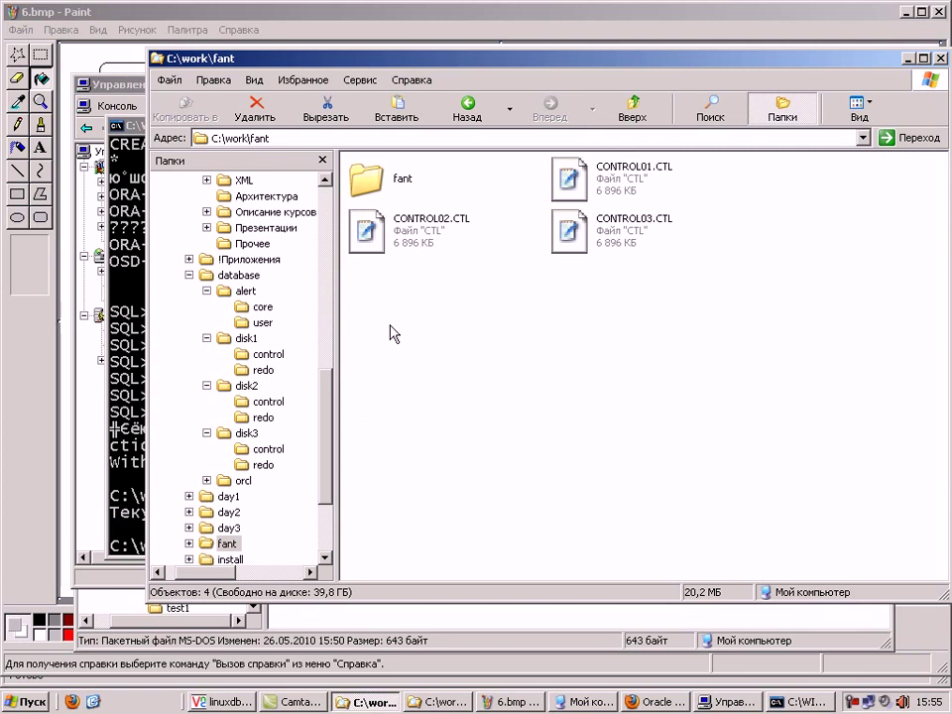
{"action": "double_click", "coordinate": [367, 180]}
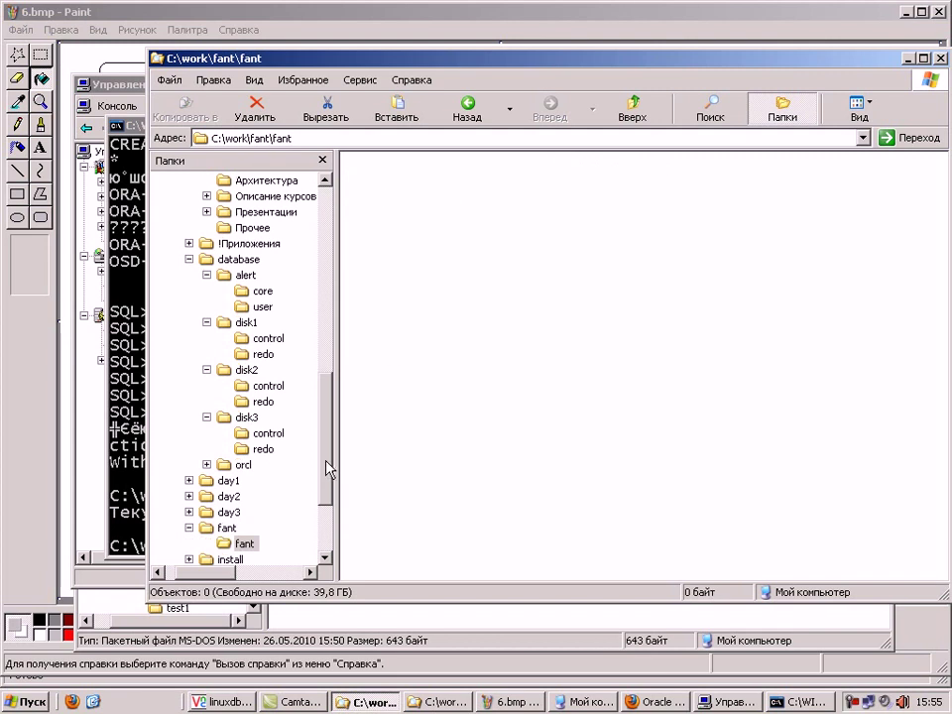
{"action": "left_click", "coordinate": [227, 529]}
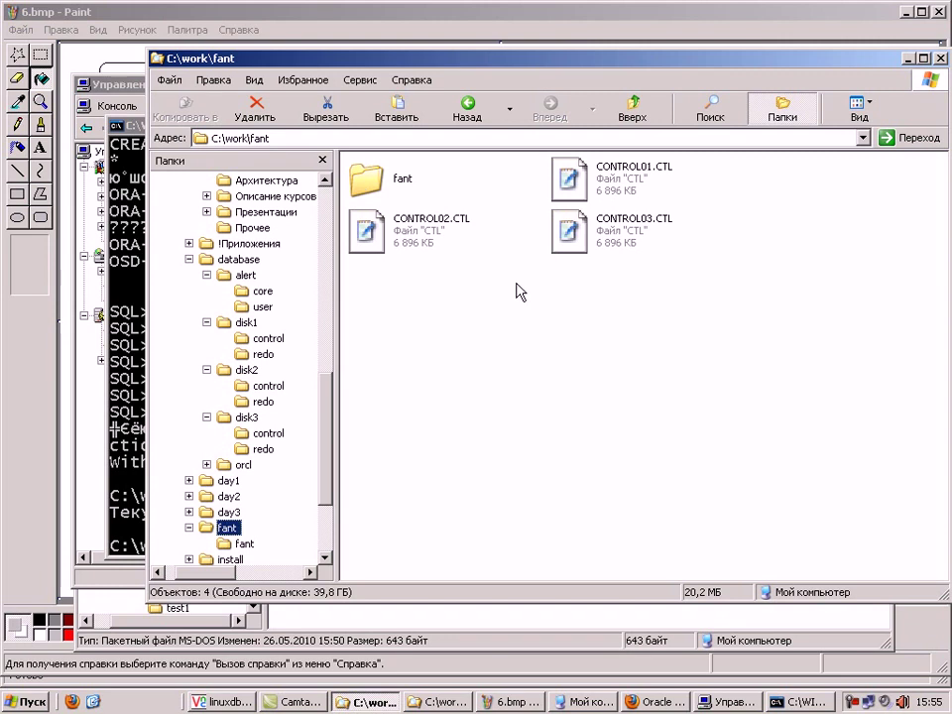
- Delete everything in C:\work\fant; the three CONTROL .CTL files are refused as in use
{"action": "key", "text": "ctrl+a"}
{"action": "key", "text": "Delete"}
{"action": "key", "text": "Return"}
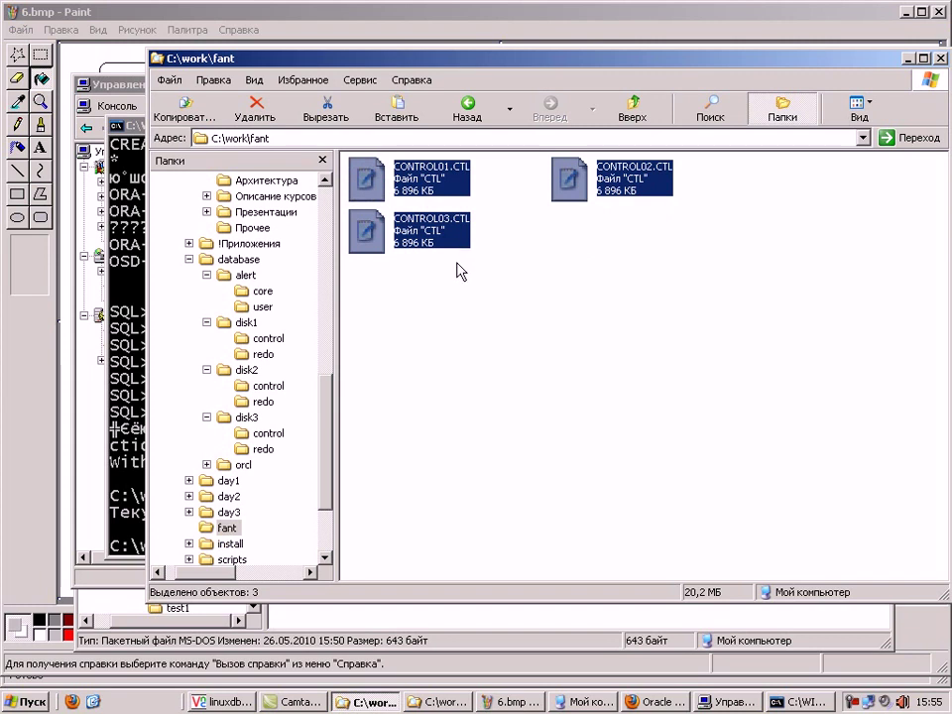
{"action": "key", "text": "Delete"}
{"action": "key", "text": "Return"}
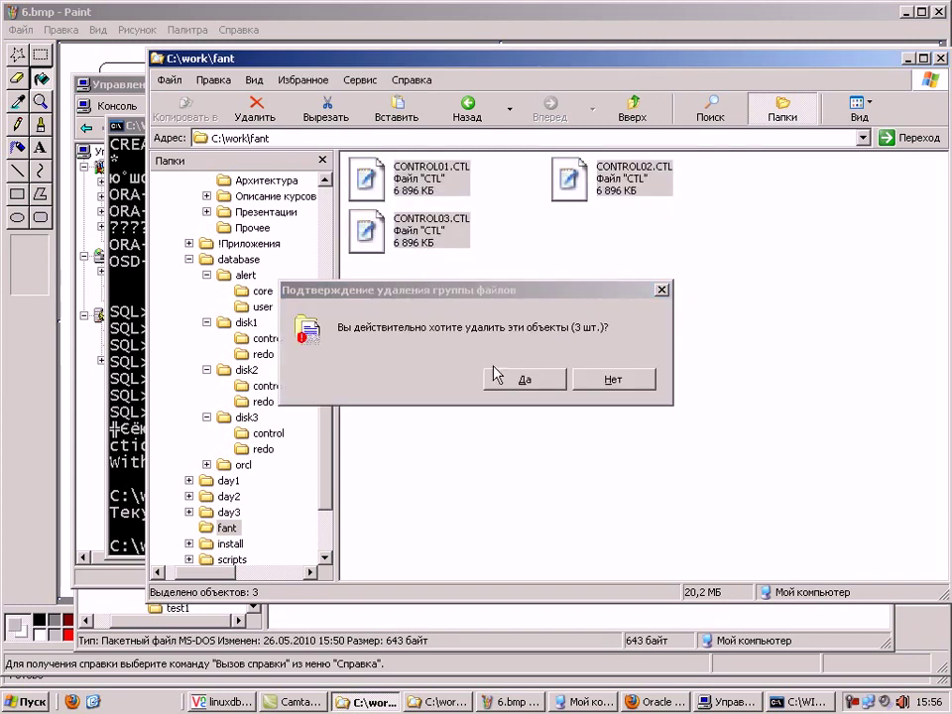
{"action": "left_click", "coordinate": [495, 375]}
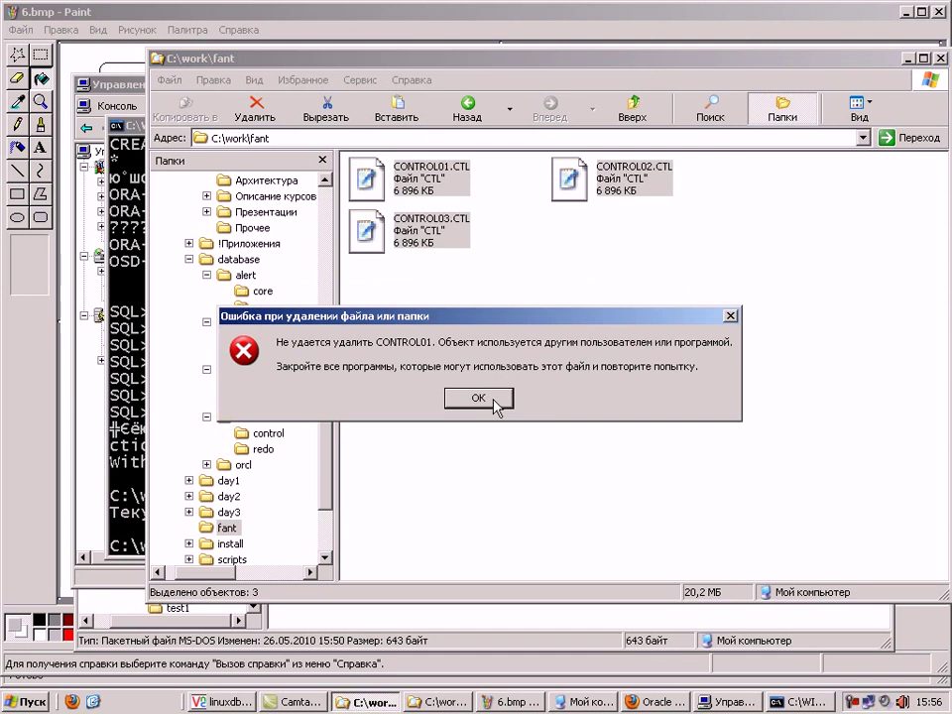
{"action": "left_click", "coordinate": [496, 401]}
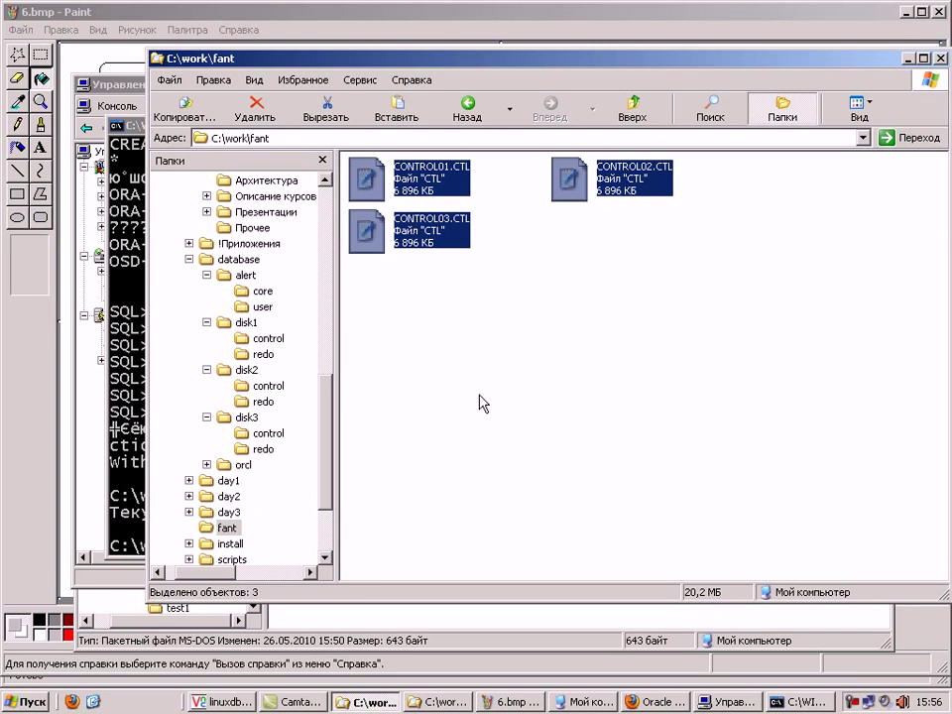
- Stop the OracleServiceFANT service in Services
{"action": "left_click", "coordinate": [734, 704]}
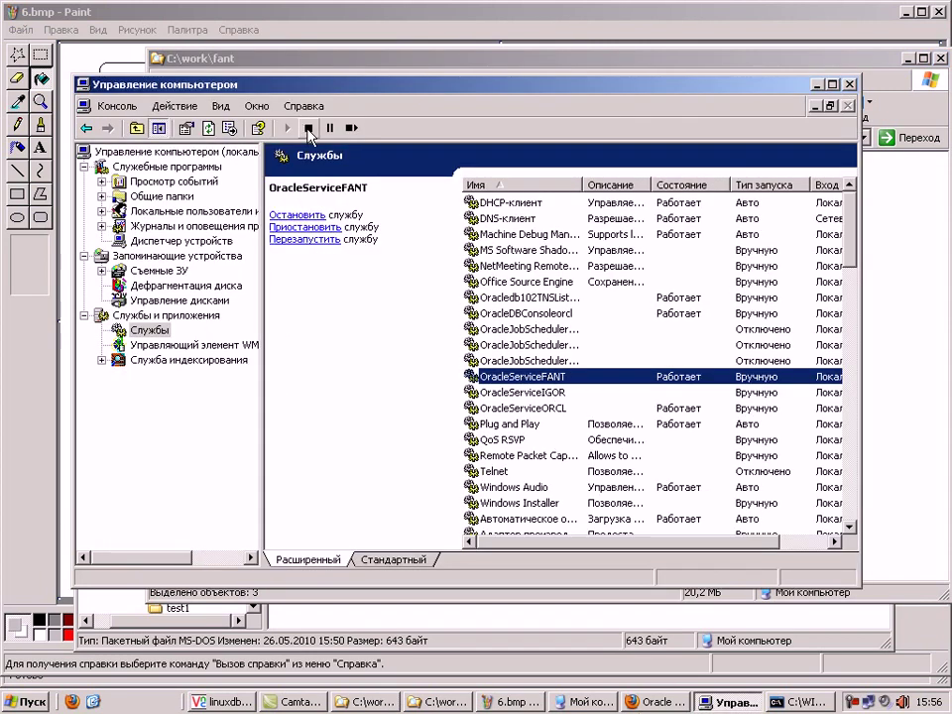
{"action": "left_click", "coordinate": [308, 128]}
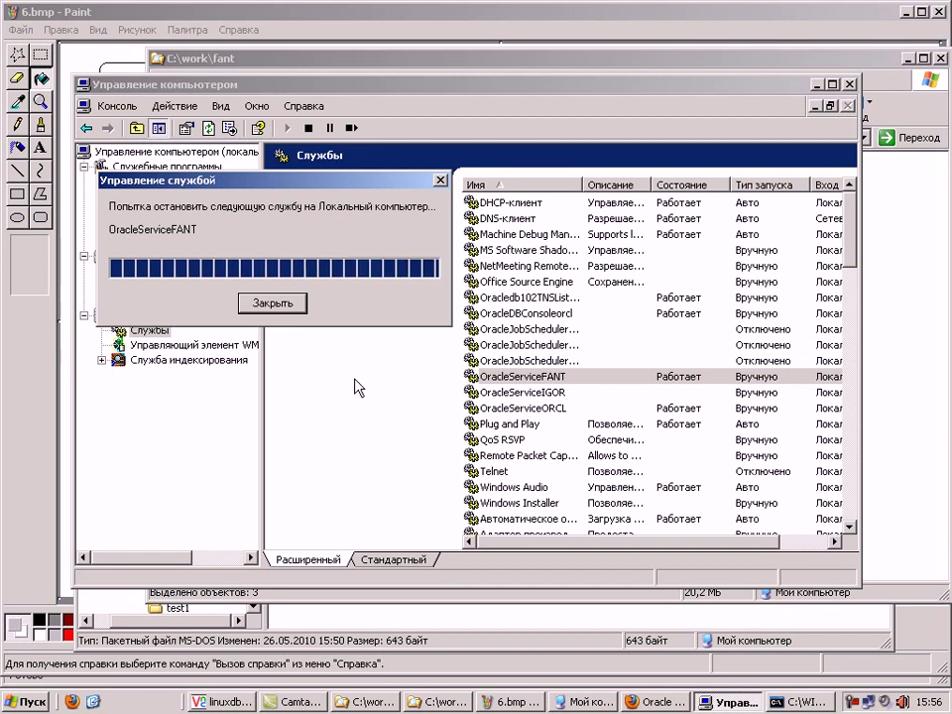
{"action": "left_click", "coordinate": [663, 703]}
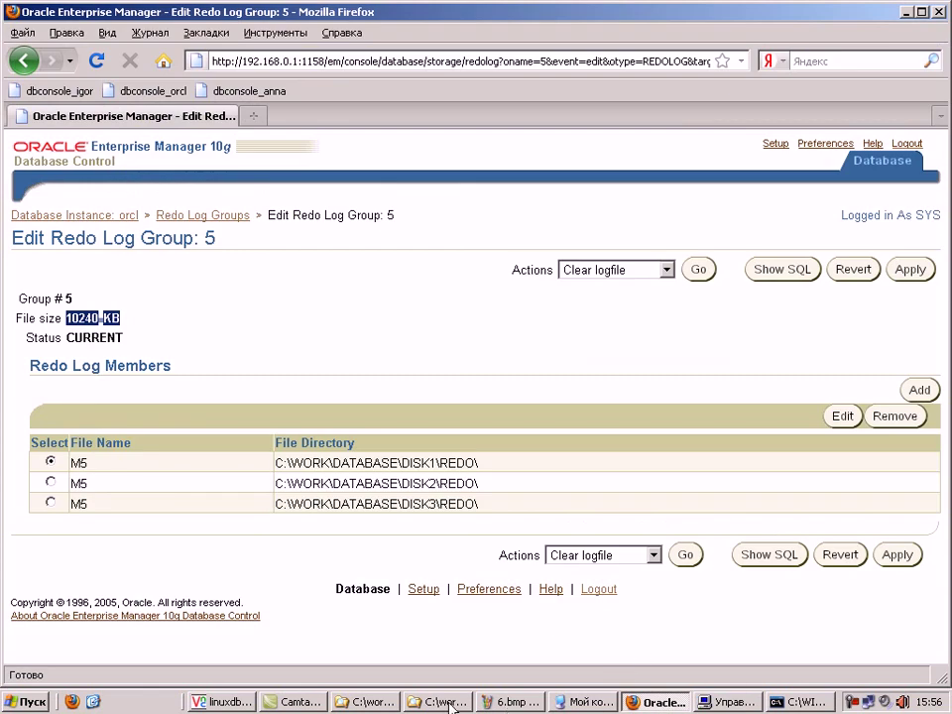
- Delete the three CONTROL .CTL files from C:\work\fant, then return to Services
{"action": "left_click", "coordinate": [440, 702]}
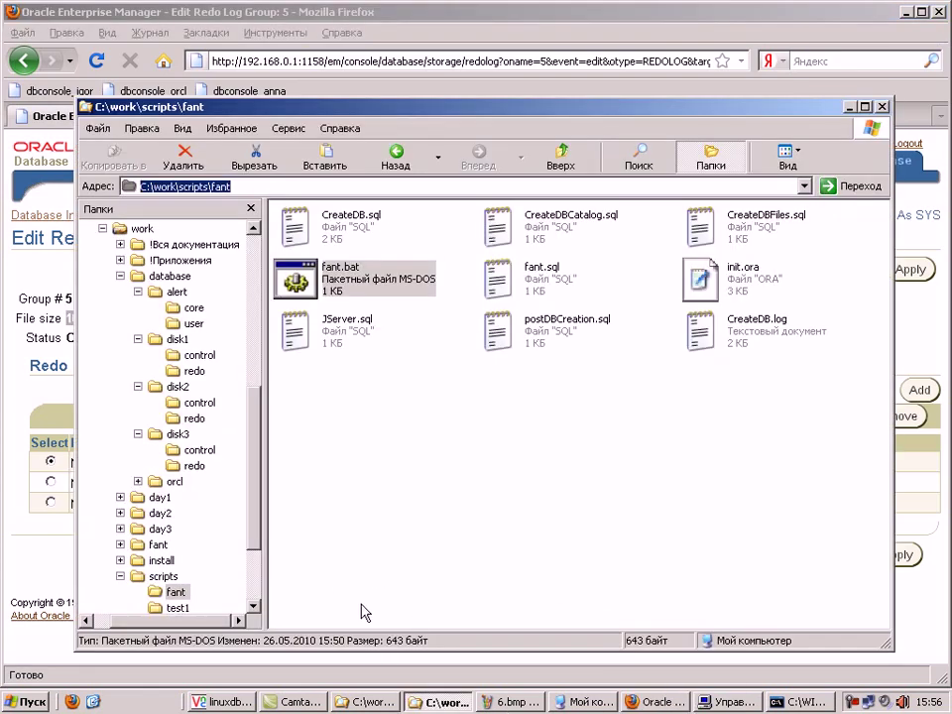
{"action": "left_click", "coordinate": [365, 702]}
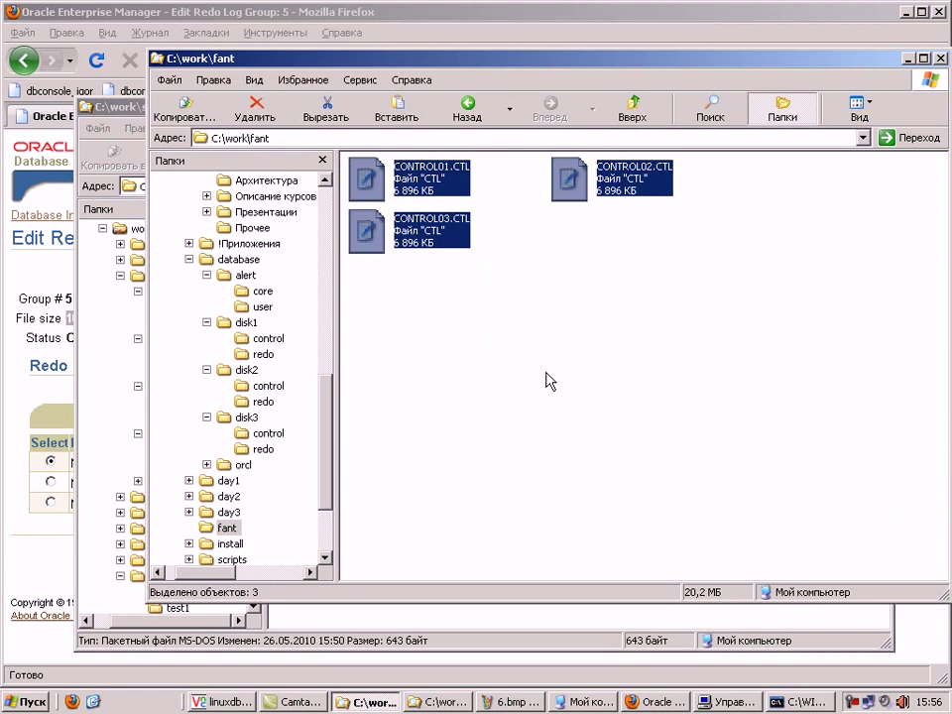
{"action": "key", "text": "Delete"}
{"action": "left_click", "coordinate": [547, 381]}
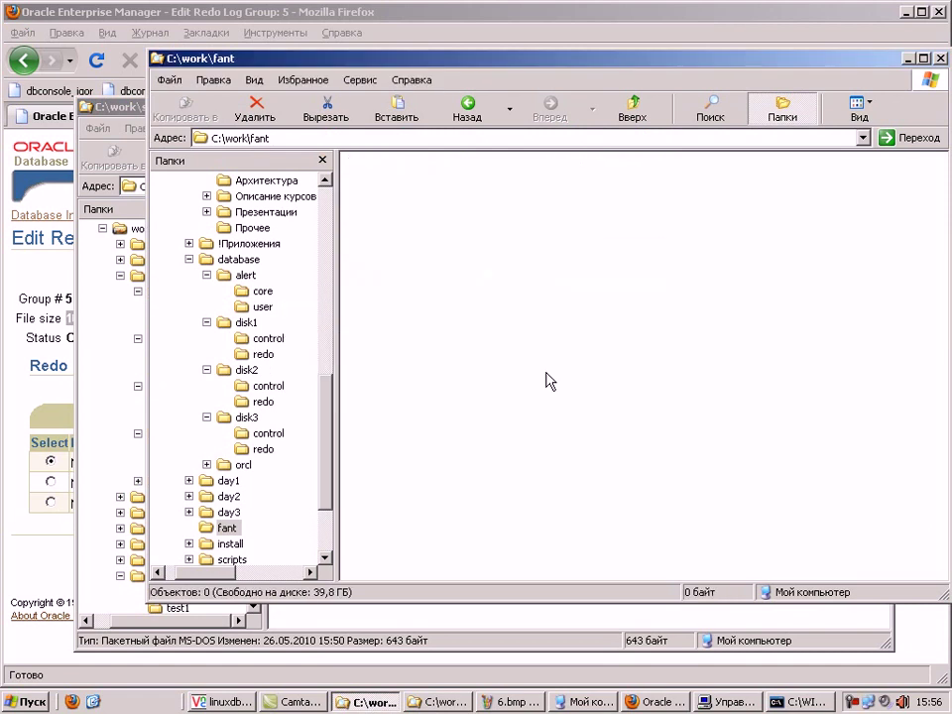
{"action": "left_click", "coordinate": [729, 702]}
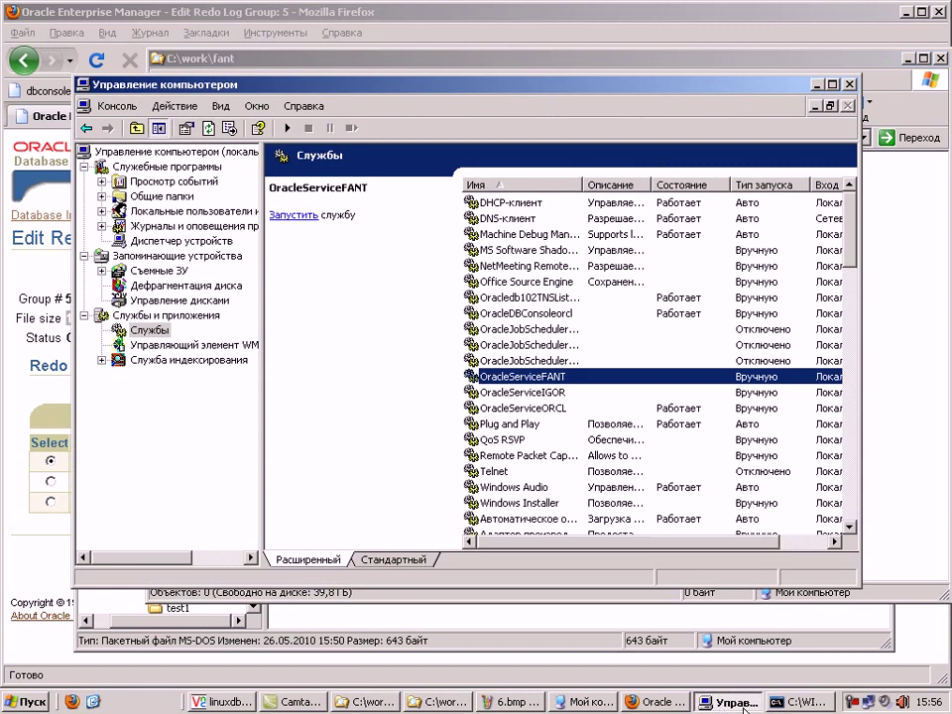
- Restart OracleServiceFANT and check its oracle.exe processes in Task Manager, sorted by image name
{"action": "left_click", "coordinate": [287, 128]}
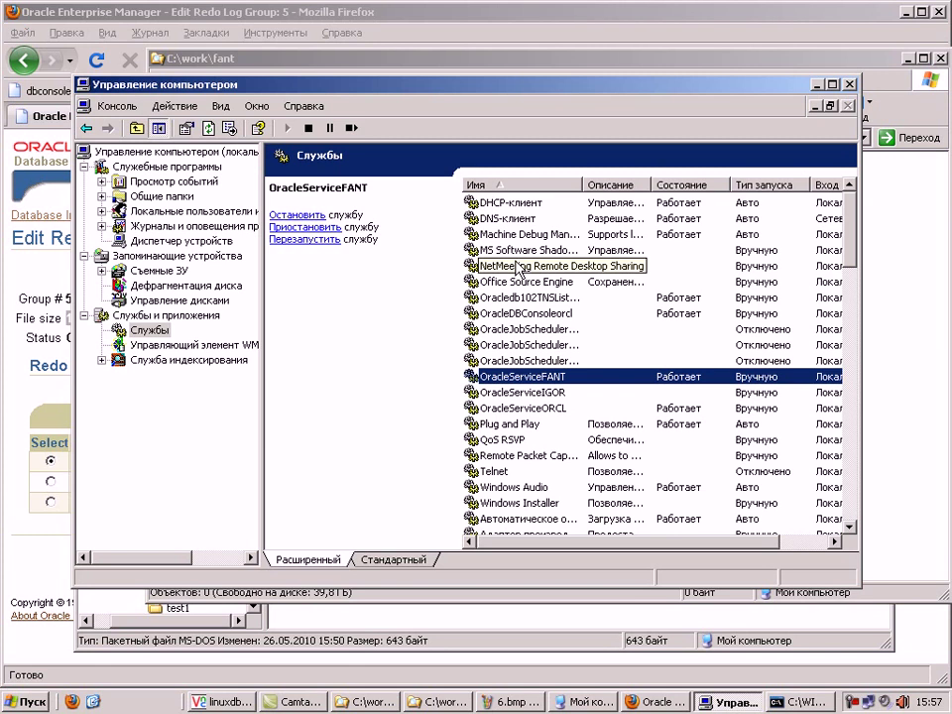
{"action": "key", "text": "ctrl+shift+Escape"}
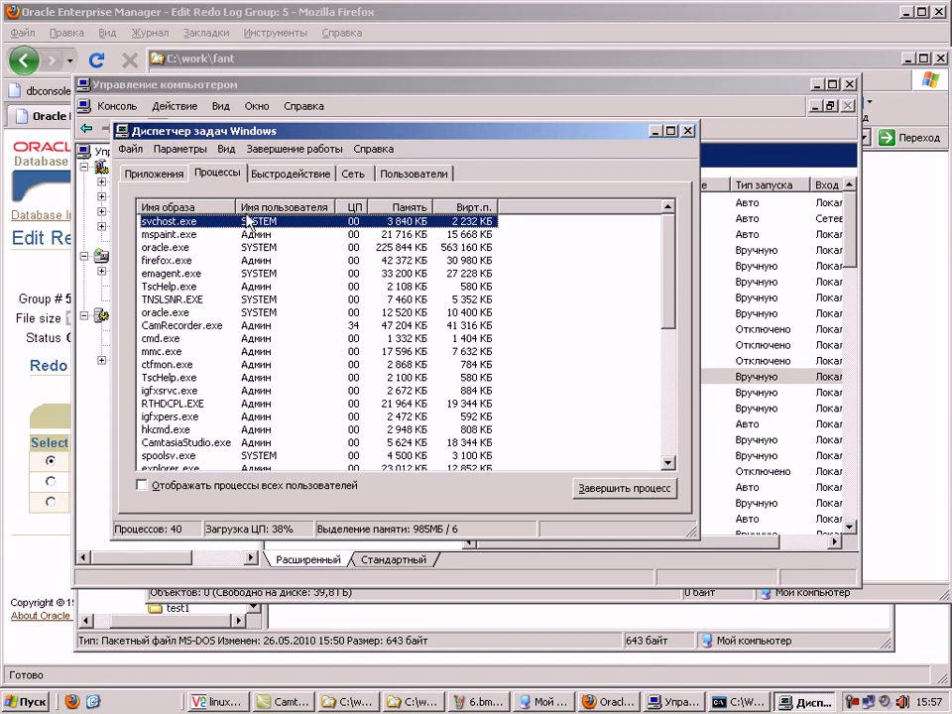
{"action": "left_click", "coordinate": [212, 209]}
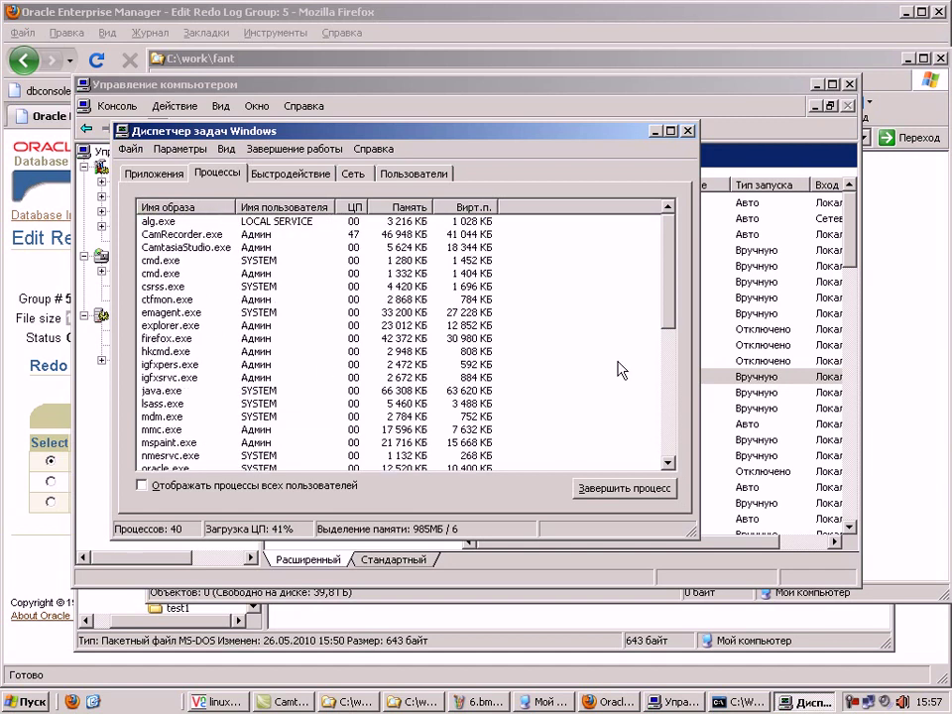
{"action": "left_click_drag", "start_coordinate": [671, 299], "coordinate": [671, 346]}
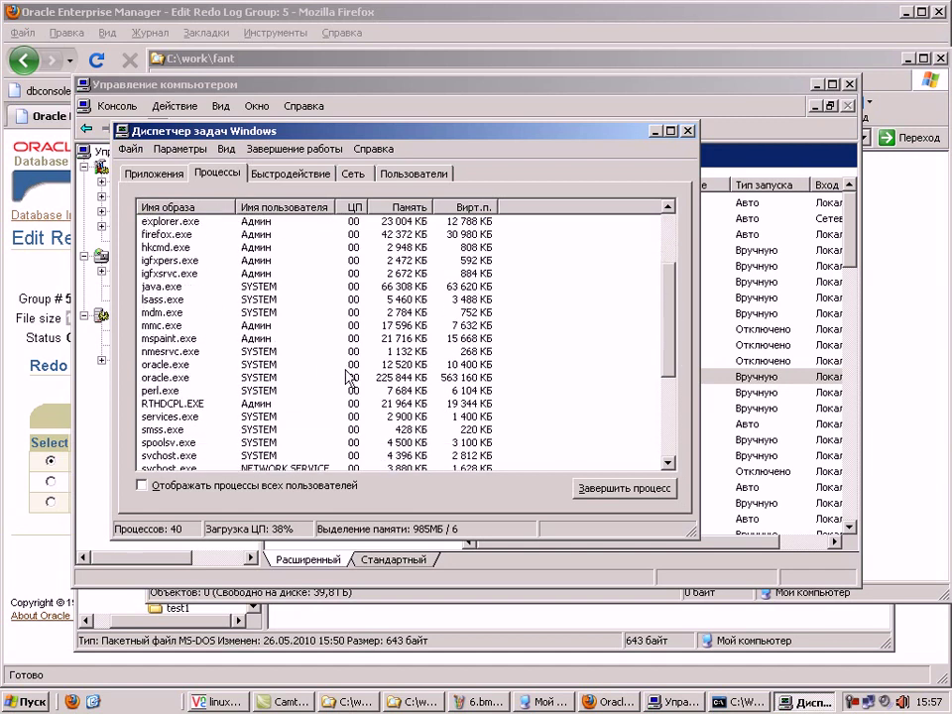
{"action": "left_click", "coordinate": [168, 378]}
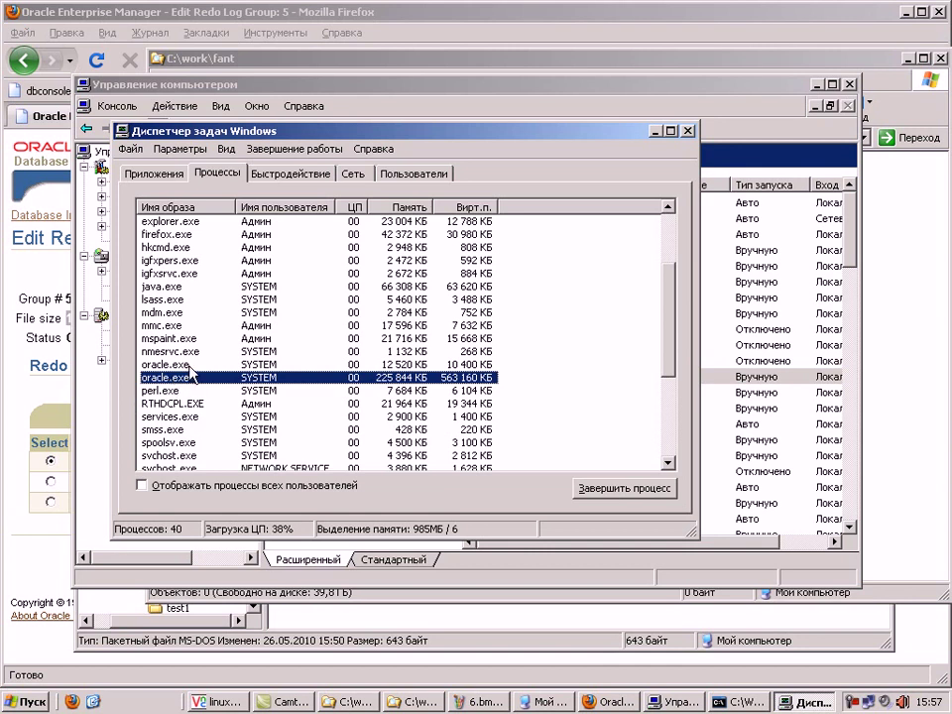
{"action": "left_click", "coordinate": [480, 365]}
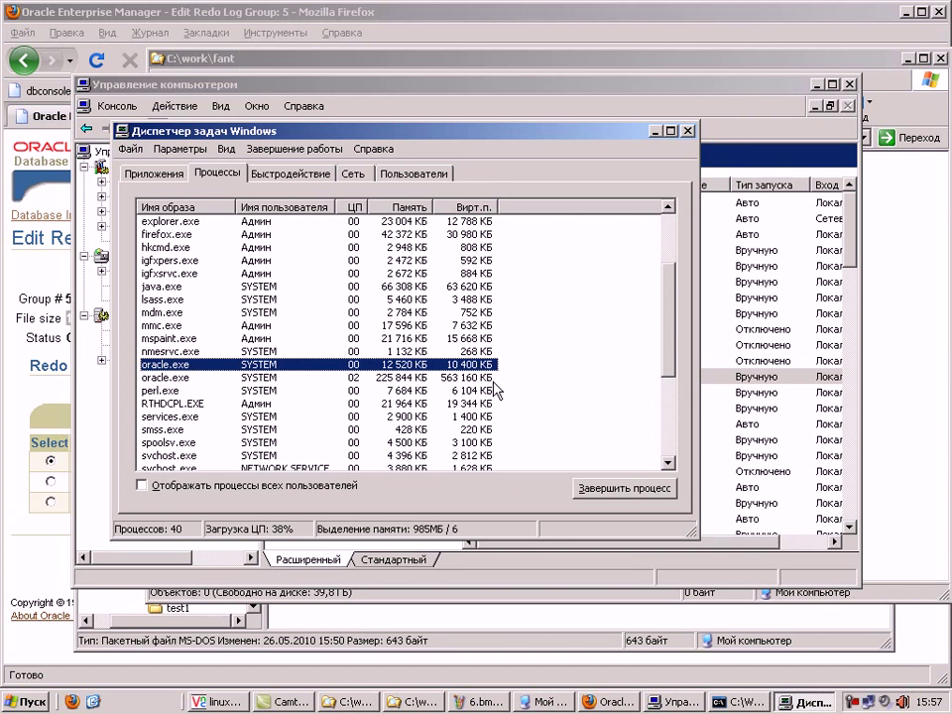
{"action": "left_click", "coordinate": [687, 129]}
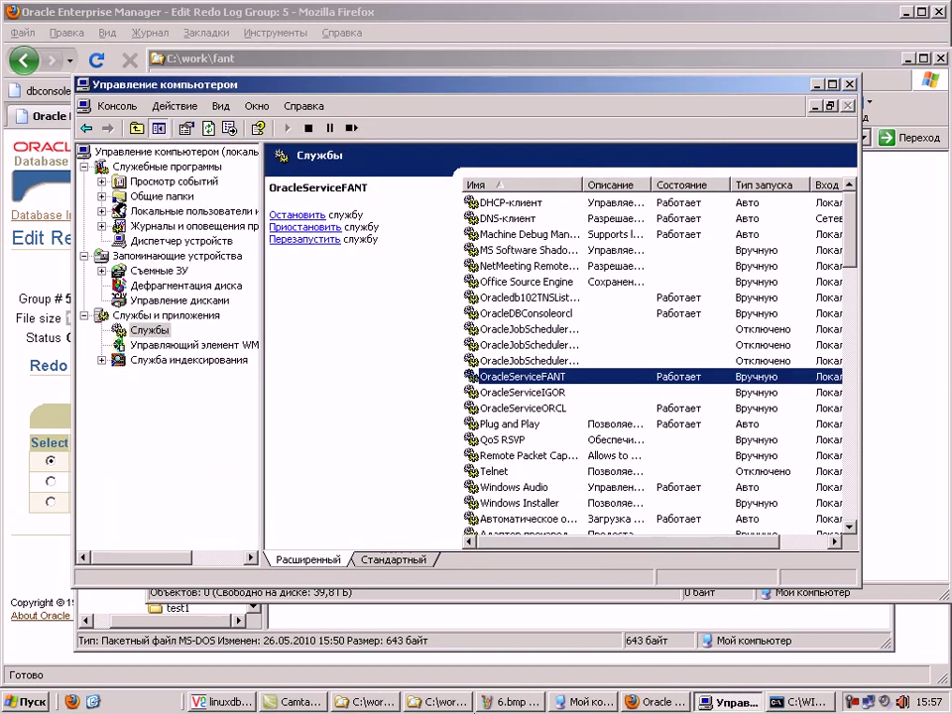
- Open fant.bat from the C:\work\scripts\fant folder in Notepad
{"action": "left_click", "coordinate": [439, 703]}
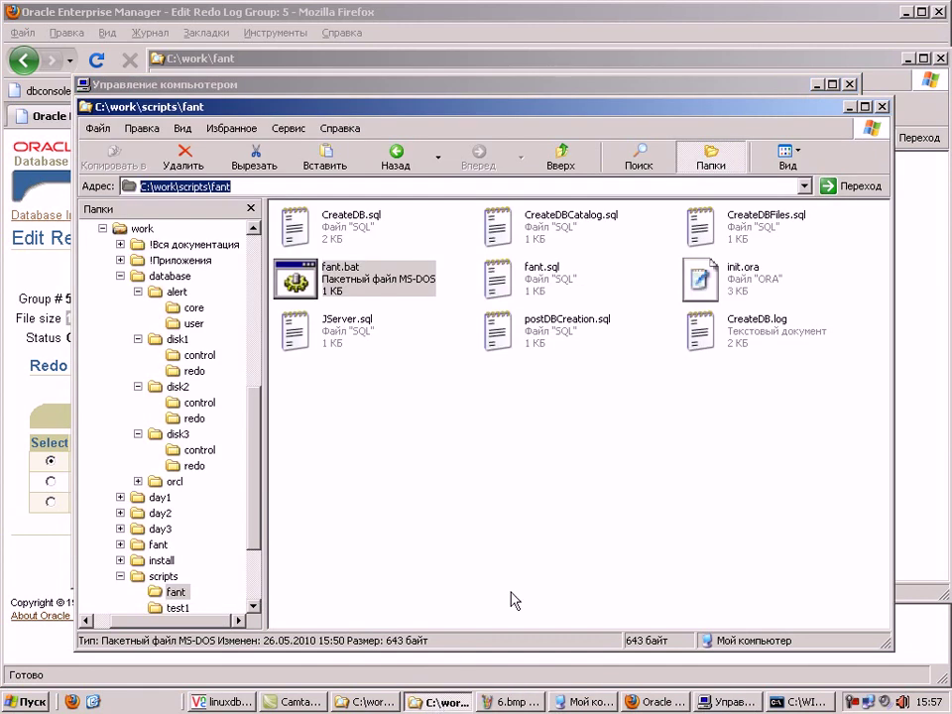
{"action": "right_click", "coordinate": [315, 271]}
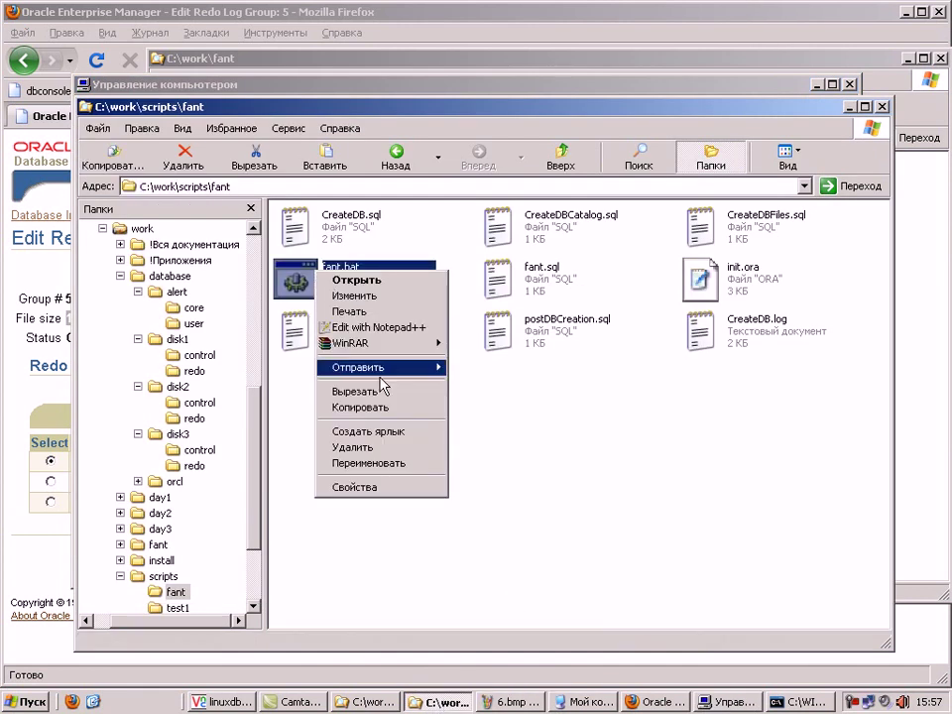
{"action": "mouse_move", "coordinate": [374, 374]}
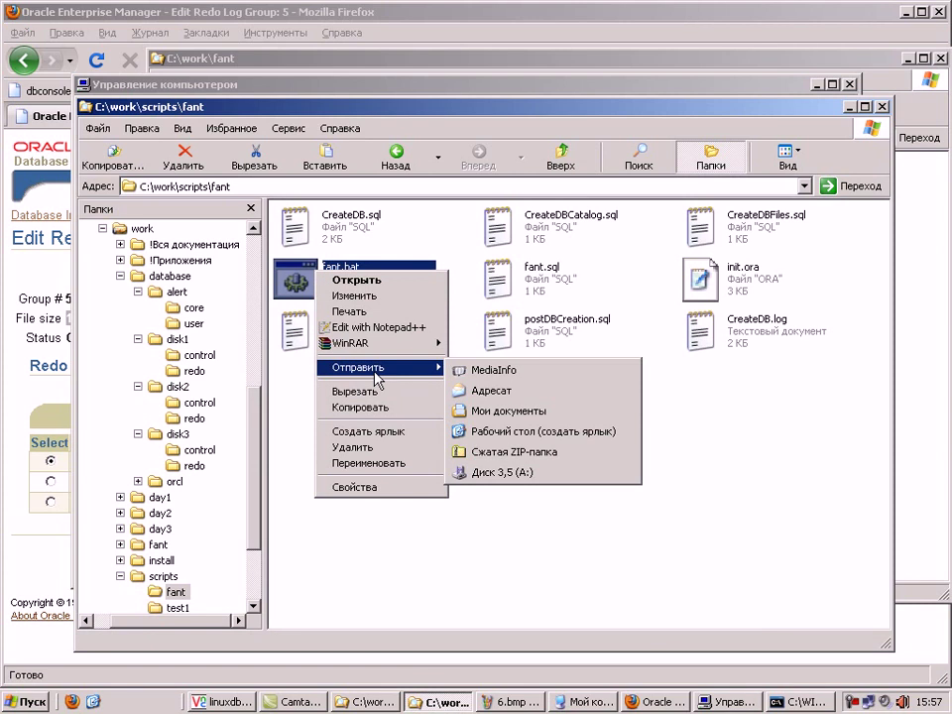
{"action": "left_click", "coordinate": [332, 295]}
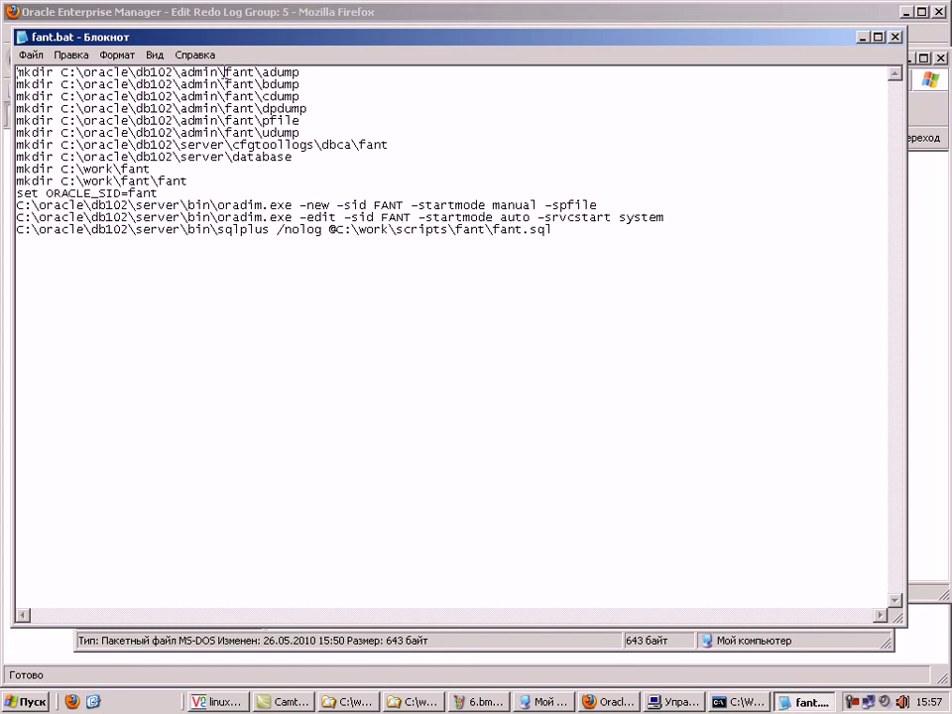
- Select the 'set ORACLE_SID=fant' line in fant.bat for reuse
{"action": "left_click_drag", "start_coordinate": [226, 72], "coordinate": [257, 78]}
{"action": "left_click", "coordinate": [157, 181]}
{"action": "double_click", "coordinate": [159, 180]}
{"action": "left_click_drag", "start_coordinate": [16, 194], "coordinate": [181, 192]}
{"action": "key", "text": "ctrl+c"}
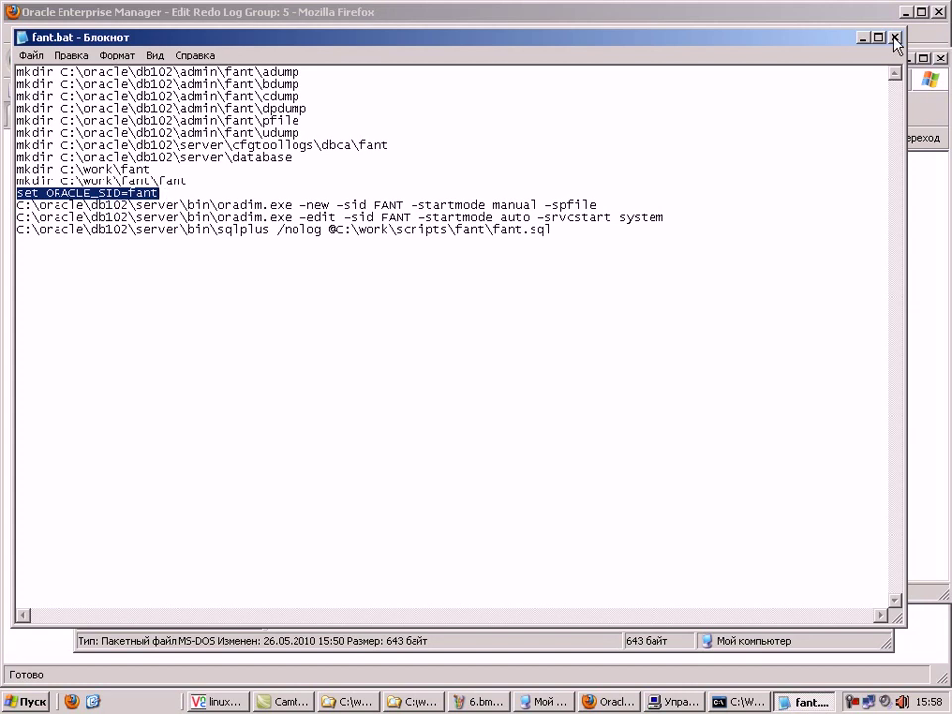
- Paste and run 'set ORACLE_SID=fant' in cmd, then select CreateDB.sql in the scripts folder
{"action": "left_click", "coordinate": [735, 701]}
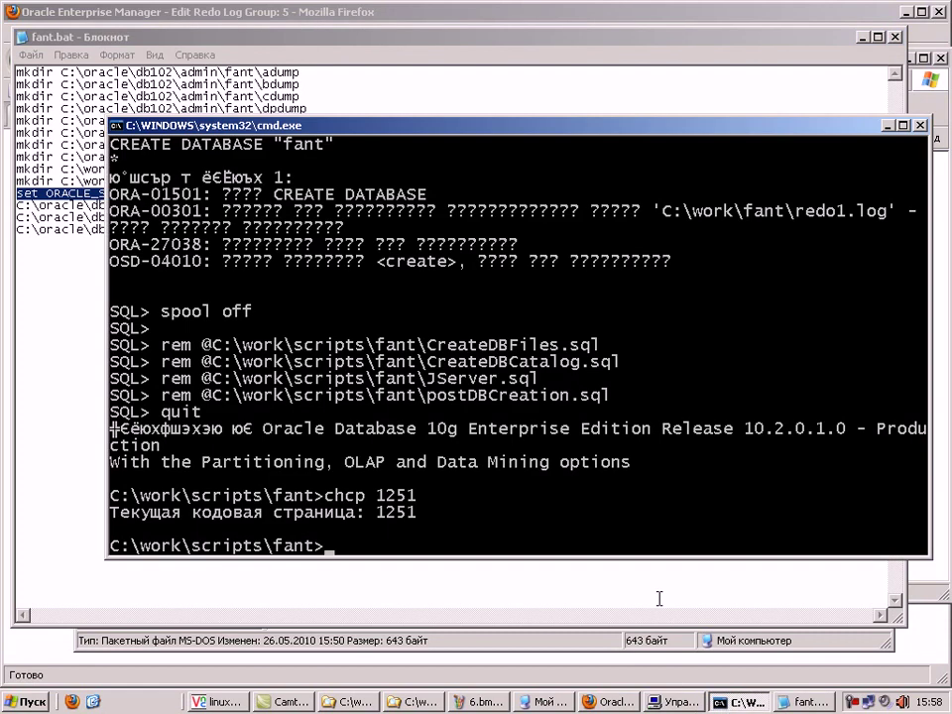
{"action": "right_click", "coordinate": [381, 550]}
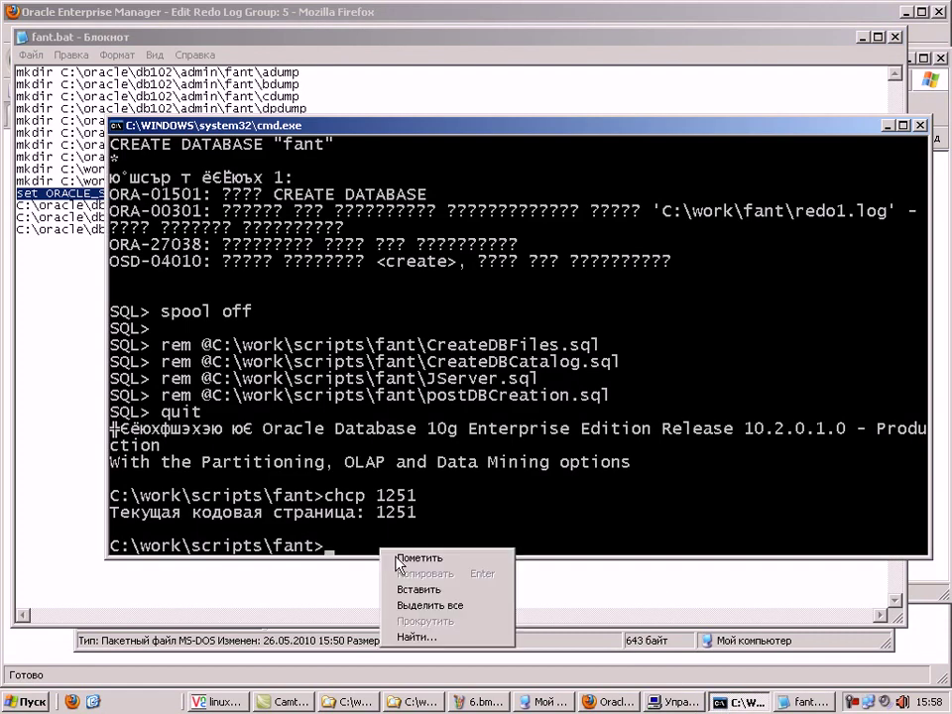
{"action": "left_click", "coordinate": [418, 589]}
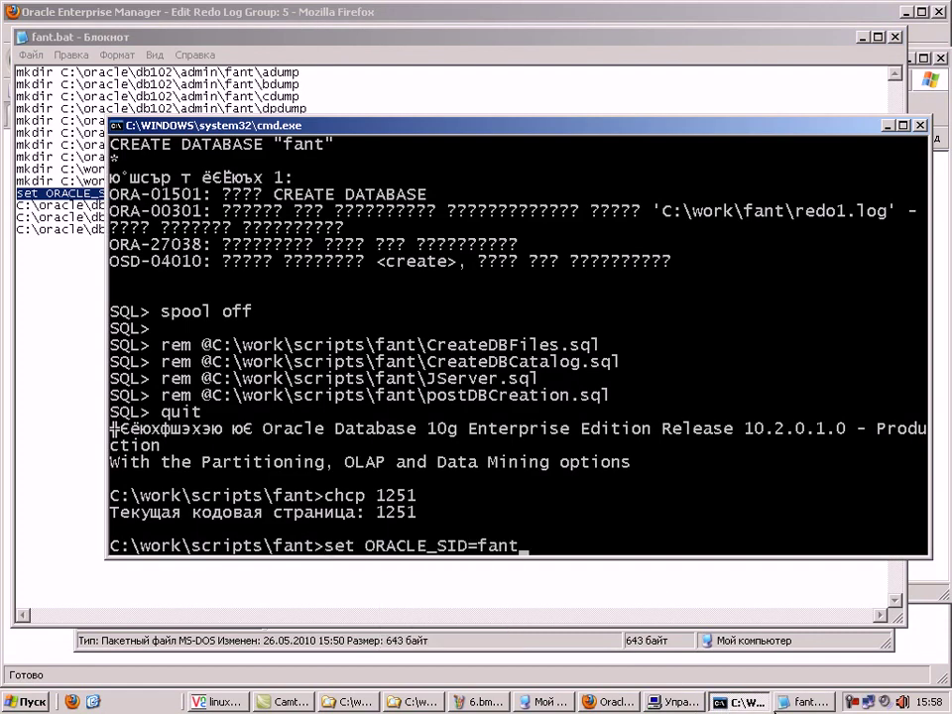
{"action": "key", "text": "Return"}
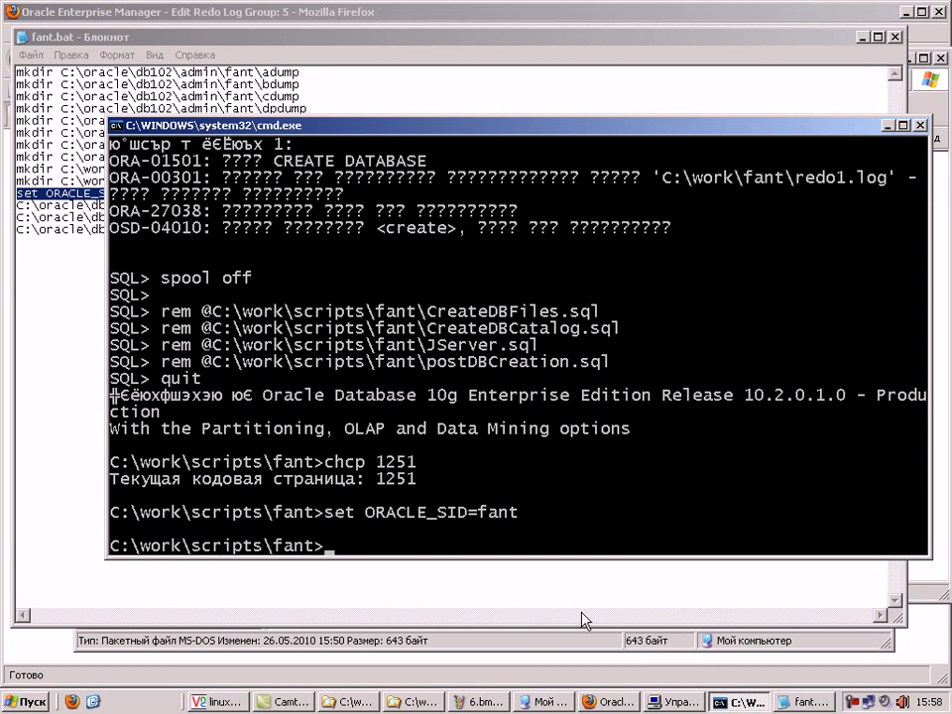
{"action": "left_click", "coordinate": [422, 705]}
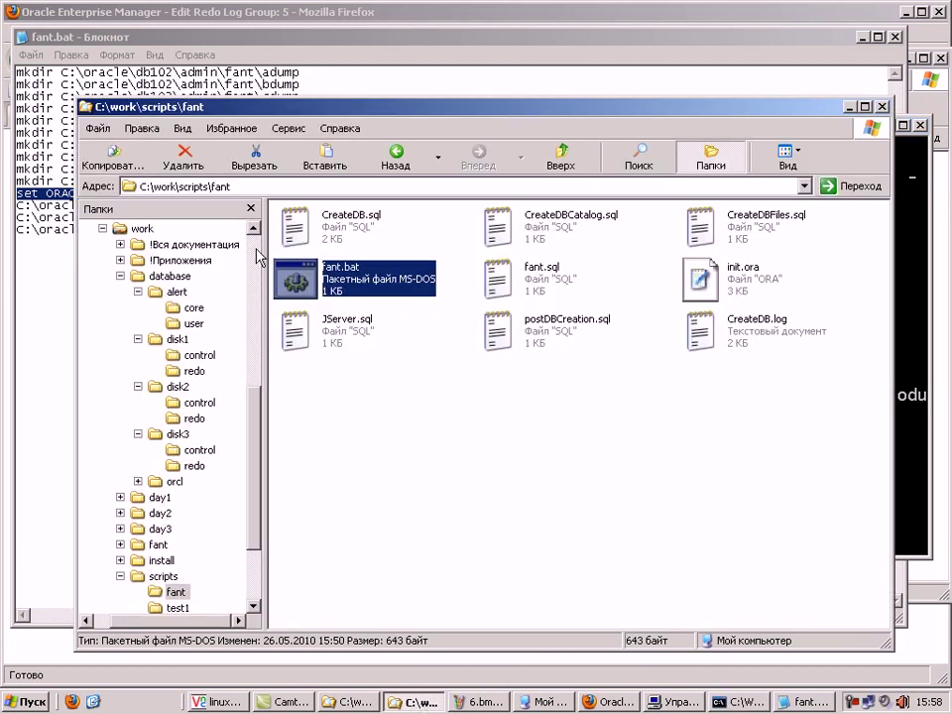
{"action": "left_click", "coordinate": [297, 226]}
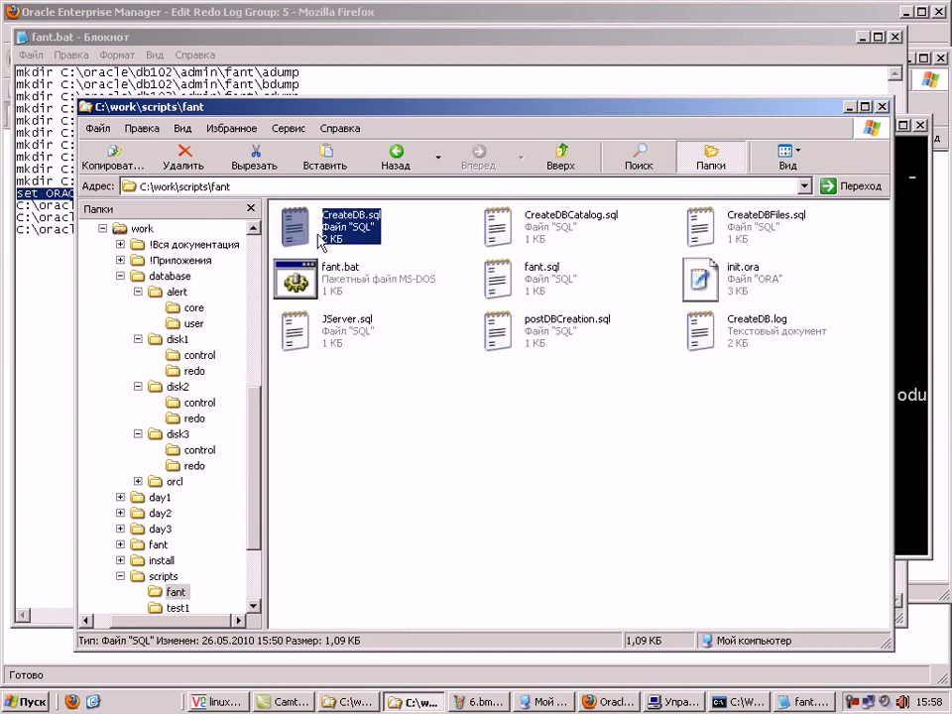
- Open CreateDB.sql, start a 'def' line at its top, and close fant.bat
{"action": "double_click", "coordinate": [319, 240]}
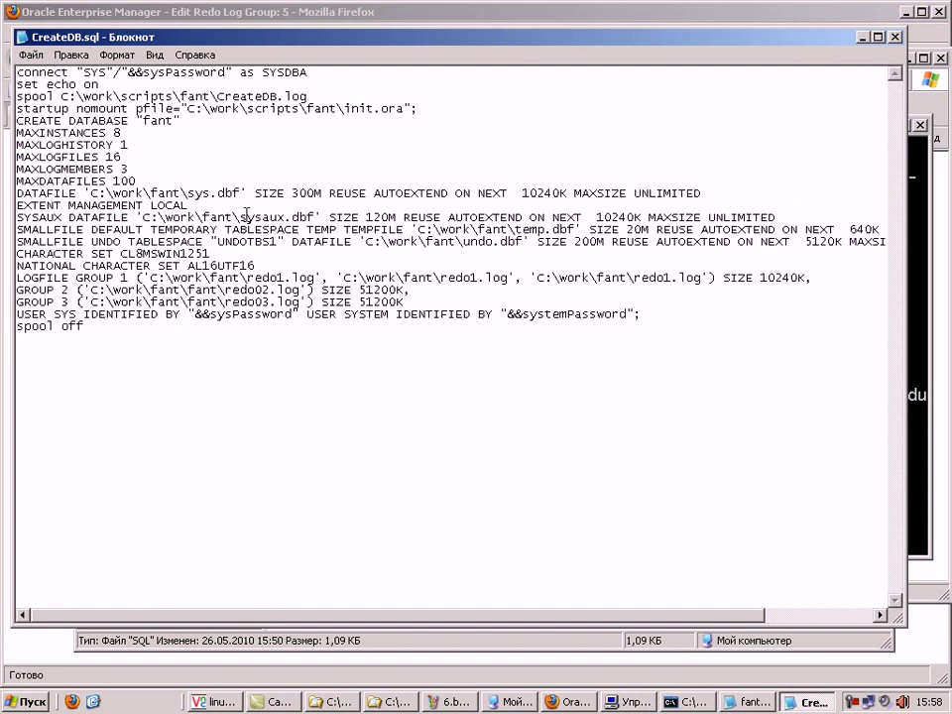
{"action": "key", "text": "Right"}
{"action": "key", "text": "Right"}
{"action": "key", "text": "Right"}
{"action": "key", "text": "Right"}
{"action": "key", "text": "Right"}
{"action": "key", "text": "Right"}
{"action": "key", "text": "Right"}
{"action": "key", "text": "Right"}
{"action": "key", "text": "Right"}
{"action": "key", "text": "Right"}
{"action": "key", "text": "Right"}
{"action": "key", "text": "Right"}
{"action": "key", "text": "Right"}
{"action": "key", "text": "Right"}
{"action": "key", "text": "Right"}
{"action": "key", "text": "Return"}
{"action": "key", "text": "Up"}
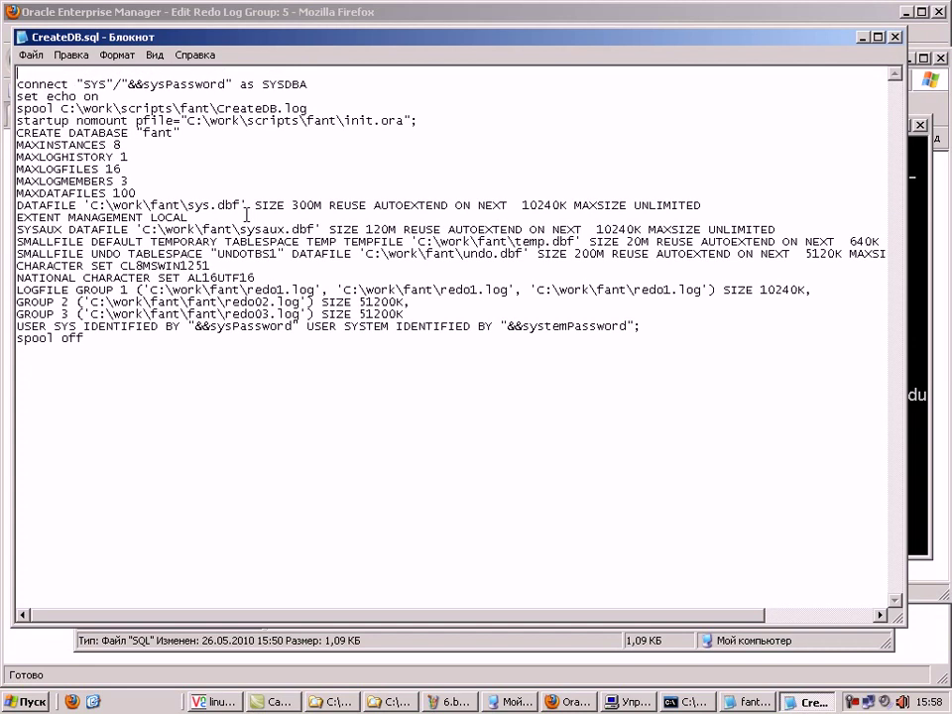
{"action": "type", "text": "def"}
{"action": "left_click", "coordinate": [754, 702]}
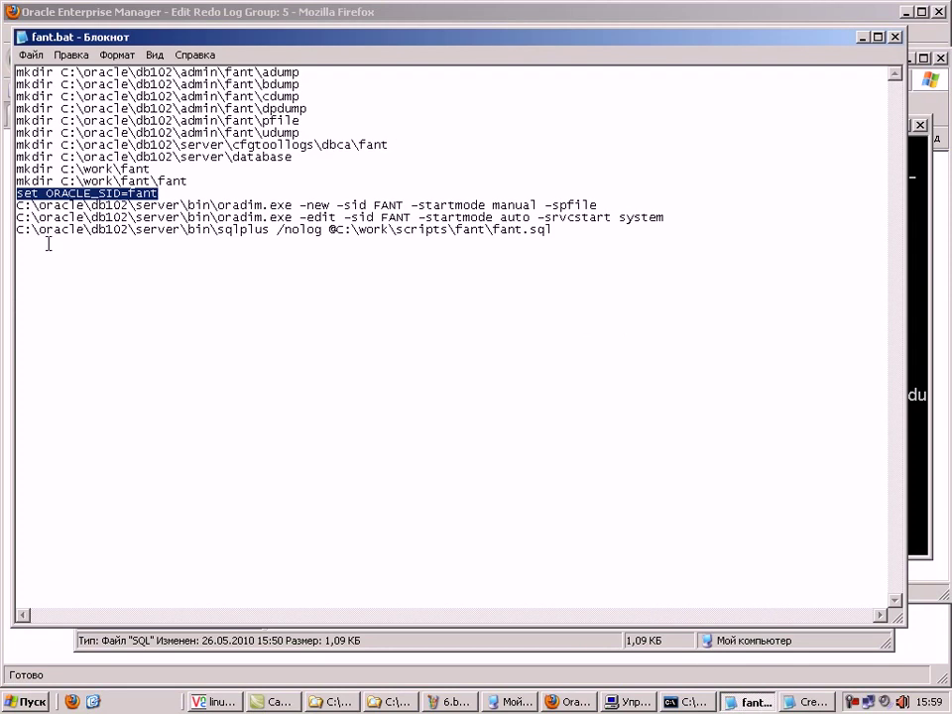
{"action": "left_click", "coordinate": [895, 37]}
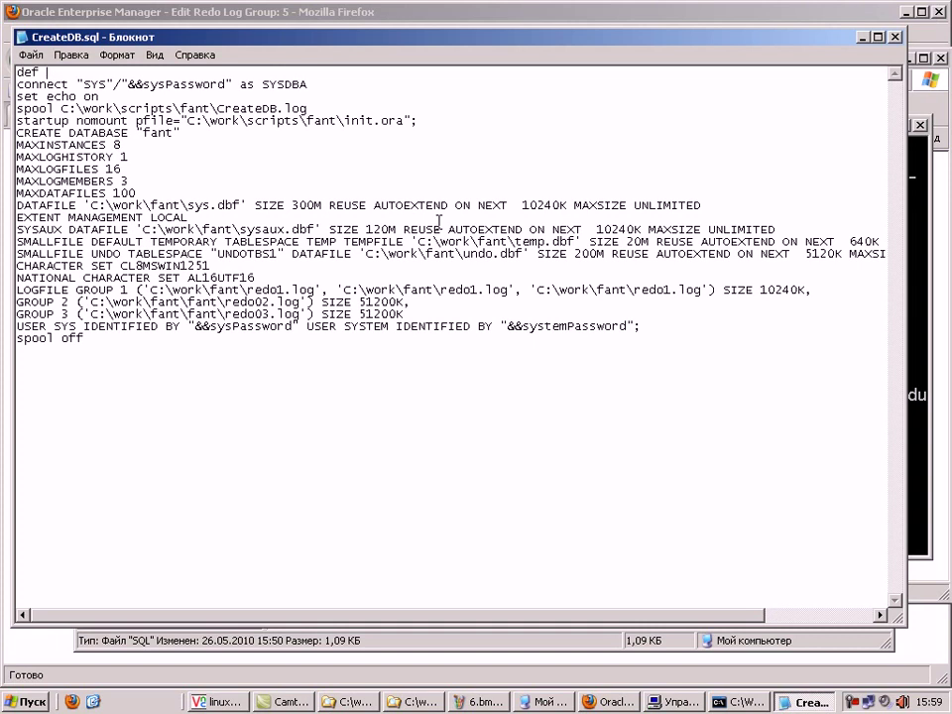
- Complete the first line as 'def sysPassword=' followed by the SYS password
{"action": "double_click", "coordinate": [162, 87]}
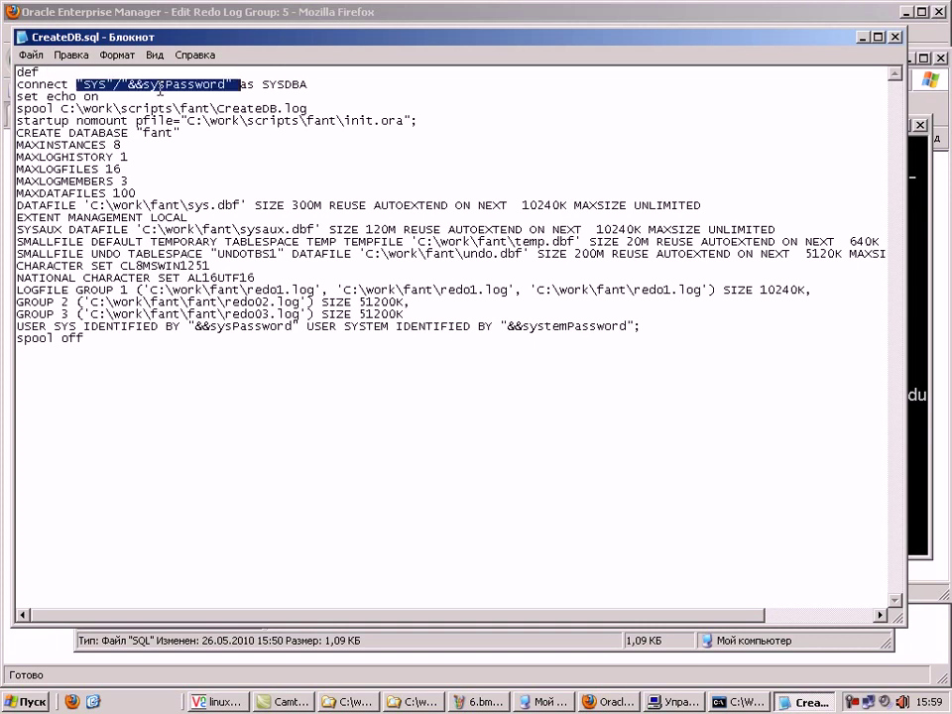
{"action": "left_click", "coordinate": [161, 90]}
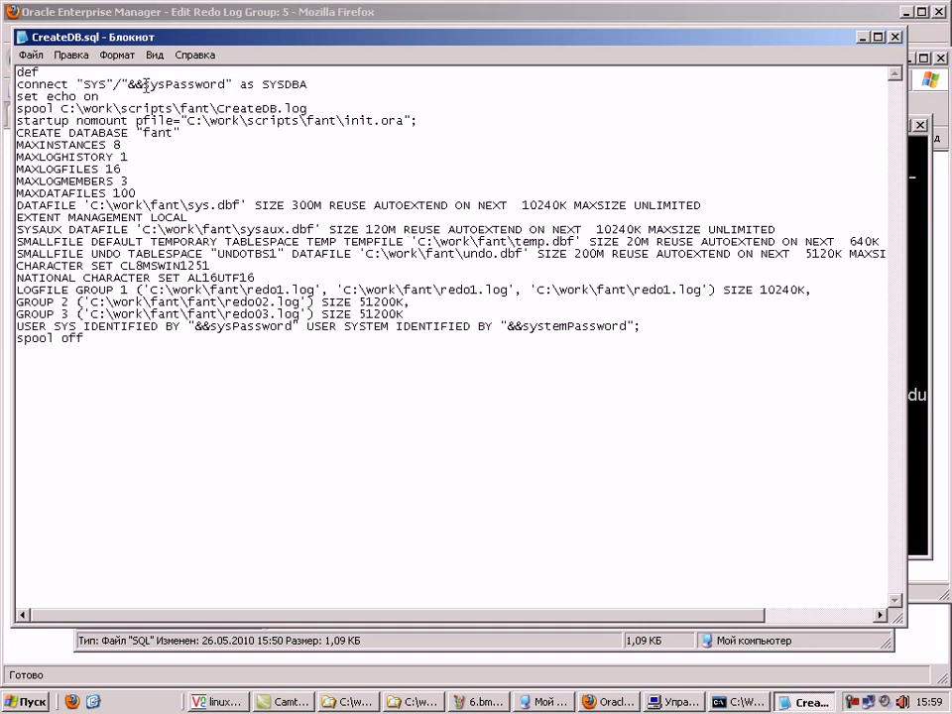
{"action": "left_click_drag", "start_coordinate": [143, 87], "coordinate": [226, 89]}
{"action": "key", "text": "ctrl+c"}
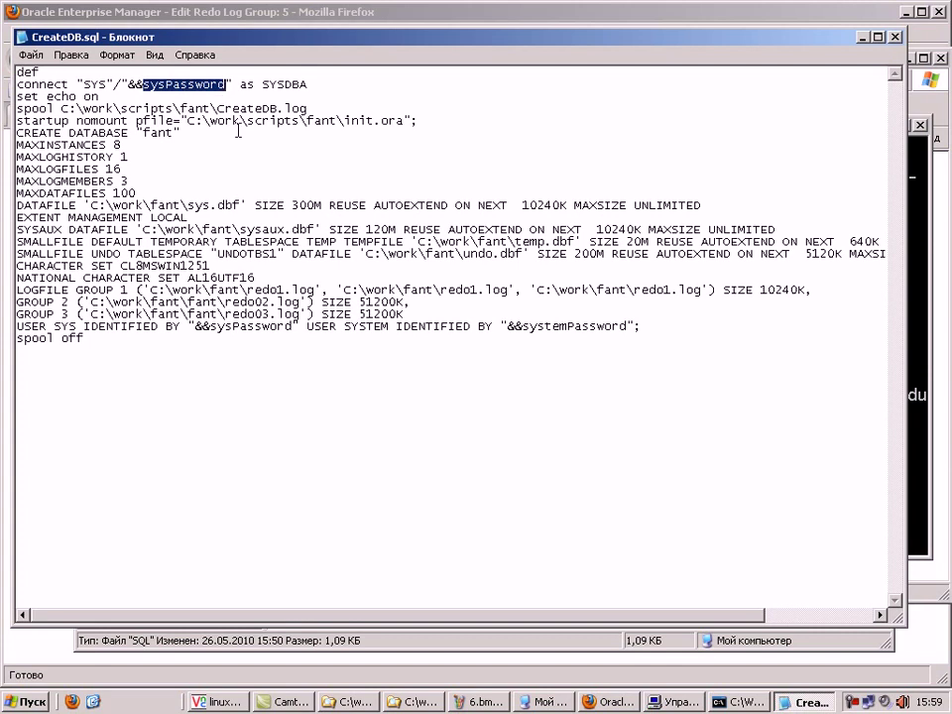
{"action": "left_click", "coordinate": [59, 73]}
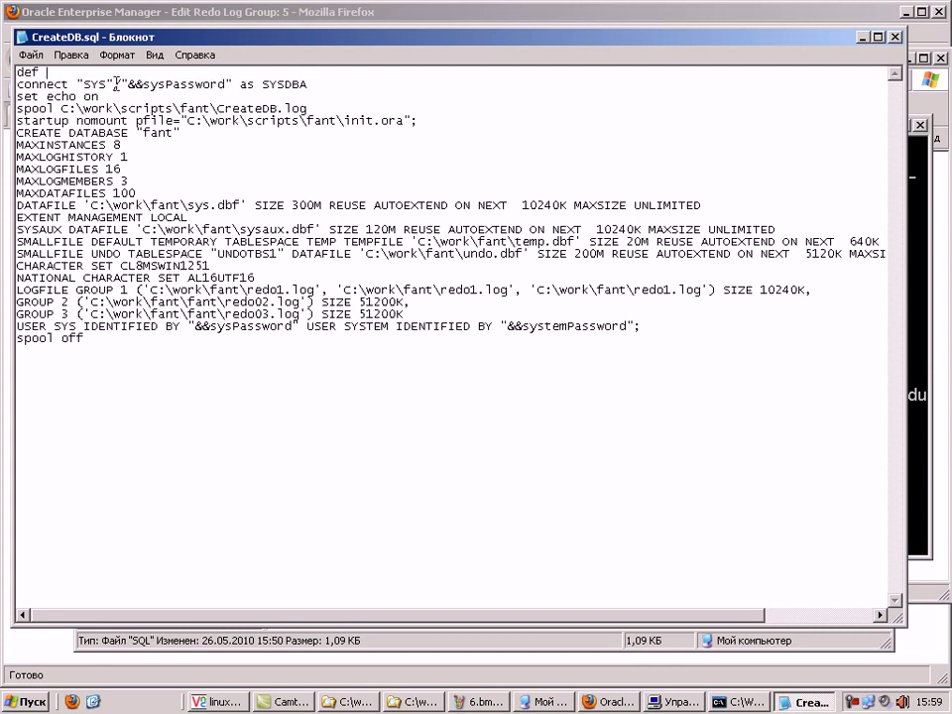
{"action": "key", "text": "ctrl+v"}
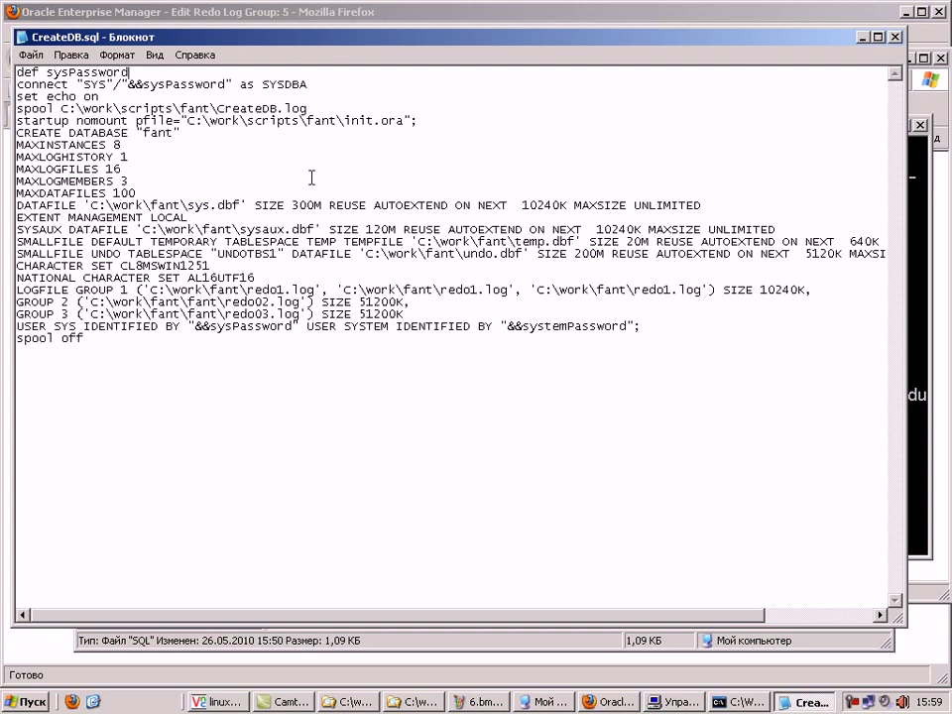
{"action": "type", "text": "=1"}
{"action": "key", "text": "BackSpace"}
{"action": "key", "text": "Return"}
- Duplicate the definition line and rename the copy to systemPassword
{"action": "key", "text": "shift+Down"}
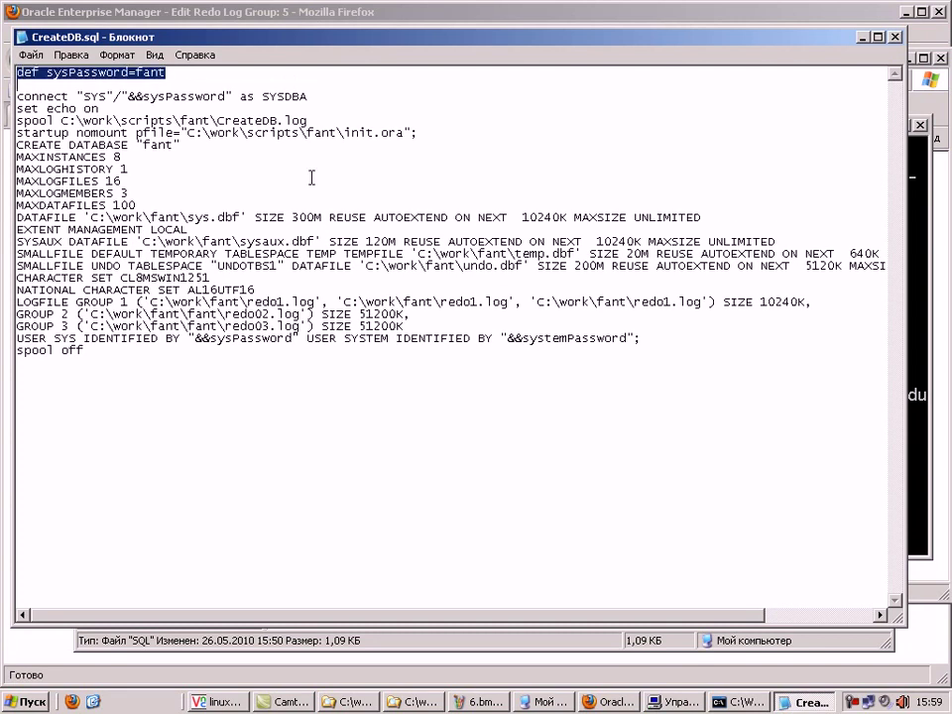
{"action": "key", "text": "ctrl+c"}
{"action": "key", "text": "ctrl+v"}
{"action": "key", "text": "ctrl+v"}
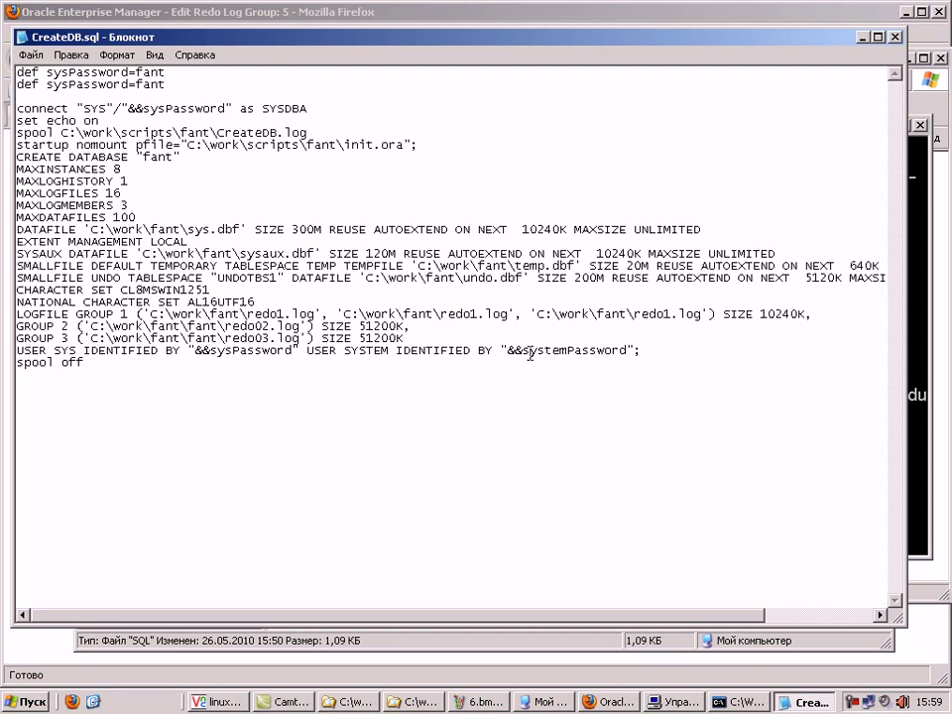
{"action": "left_click_drag", "start_coordinate": [524, 350], "coordinate": [628, 350]}
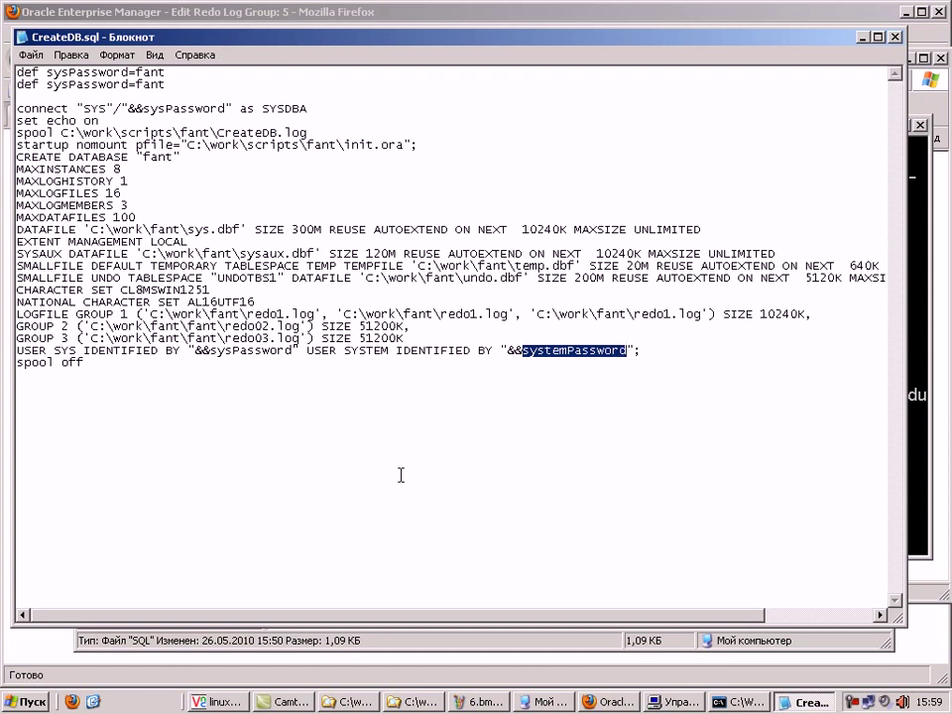
{"action": "double_click", "coordinate": [74, 84]}
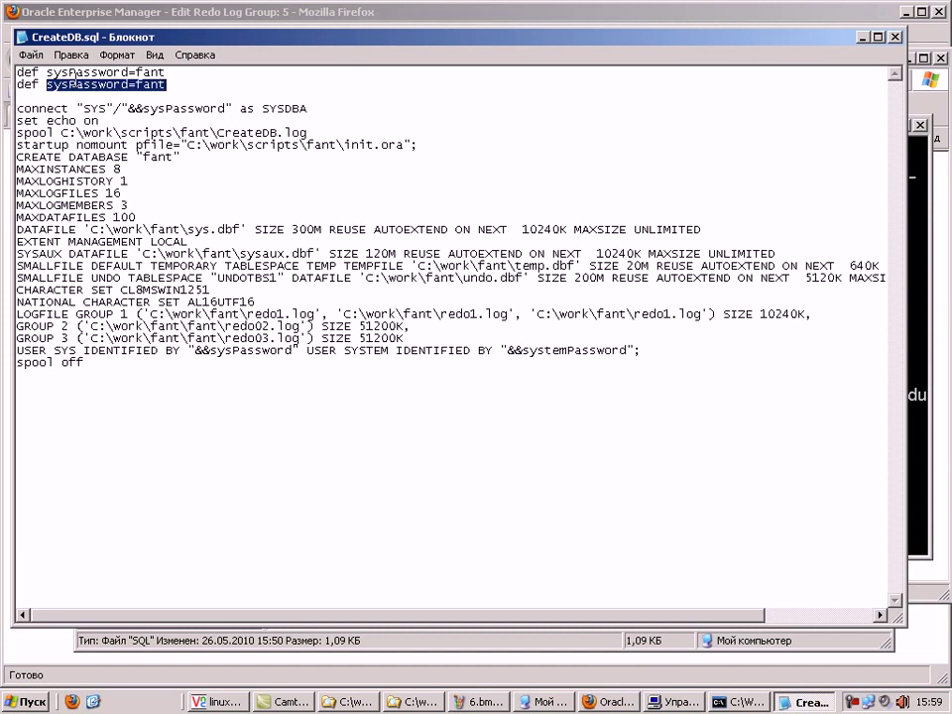
{"action": "left_click", "coordinate": [37, 84]}
{"action": "left_click_drag", "start_coordinate": [45, 84], "coordinate": [129, 84]}
{"action": "key", "text": "ctrl+v"}
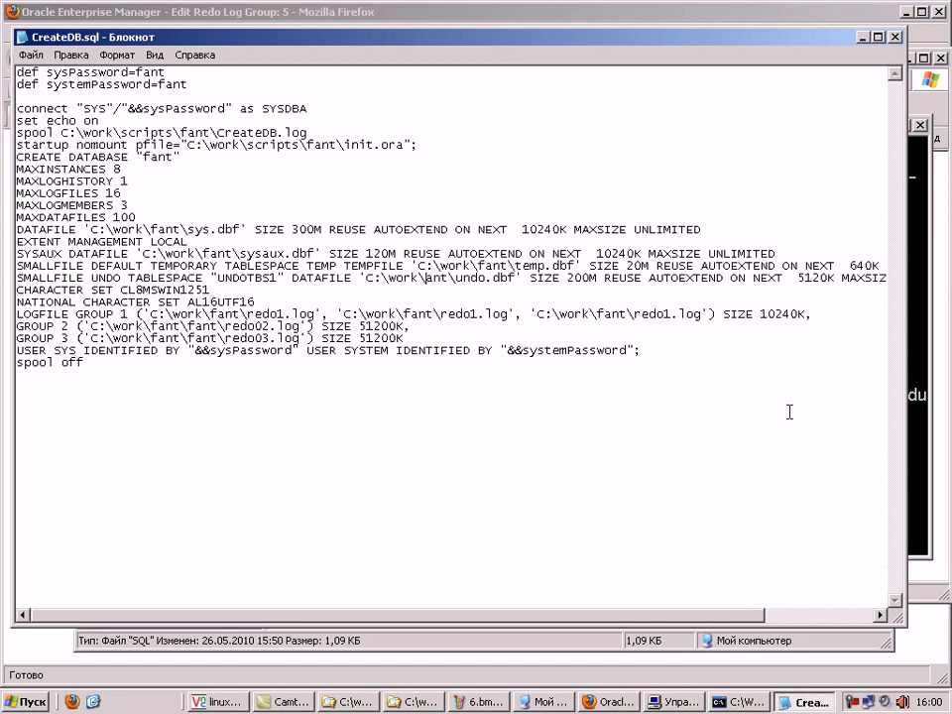
- Remove the duplicated fant folder from the undo file and GROUP 2 and 3 redo log paths
{"action": "key", "text": "Delete"}
{"action": "key", "text": "Delete"}
{"action": "key", "text": "Delete"}
{"action": "key", "text": "Delete"}
{"action": "key", "text": "Delete"}
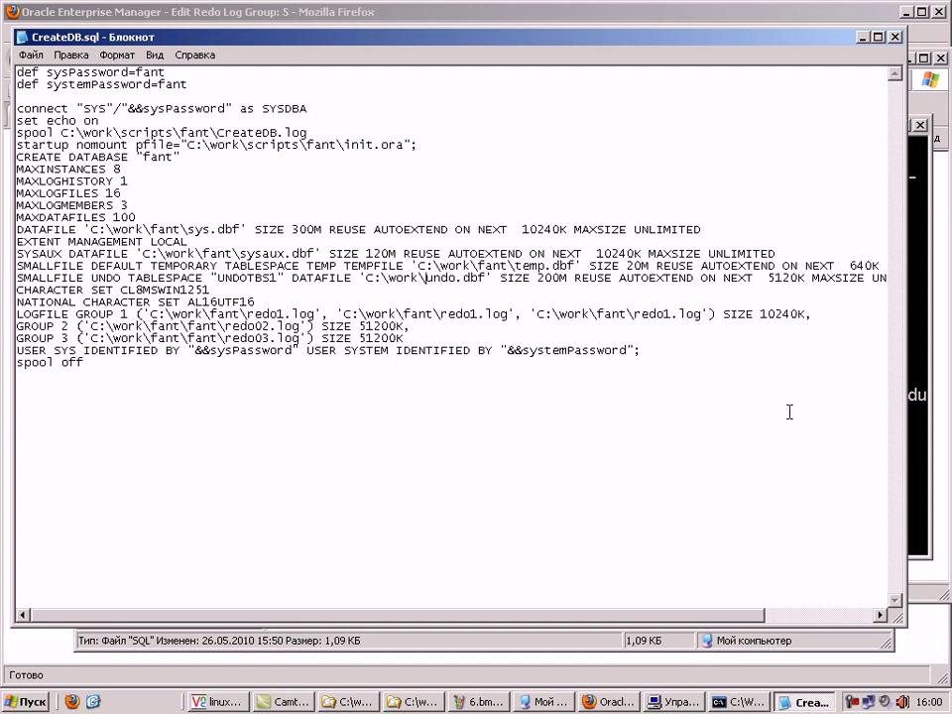
{"action": "type", "text": "fant\\fant"}
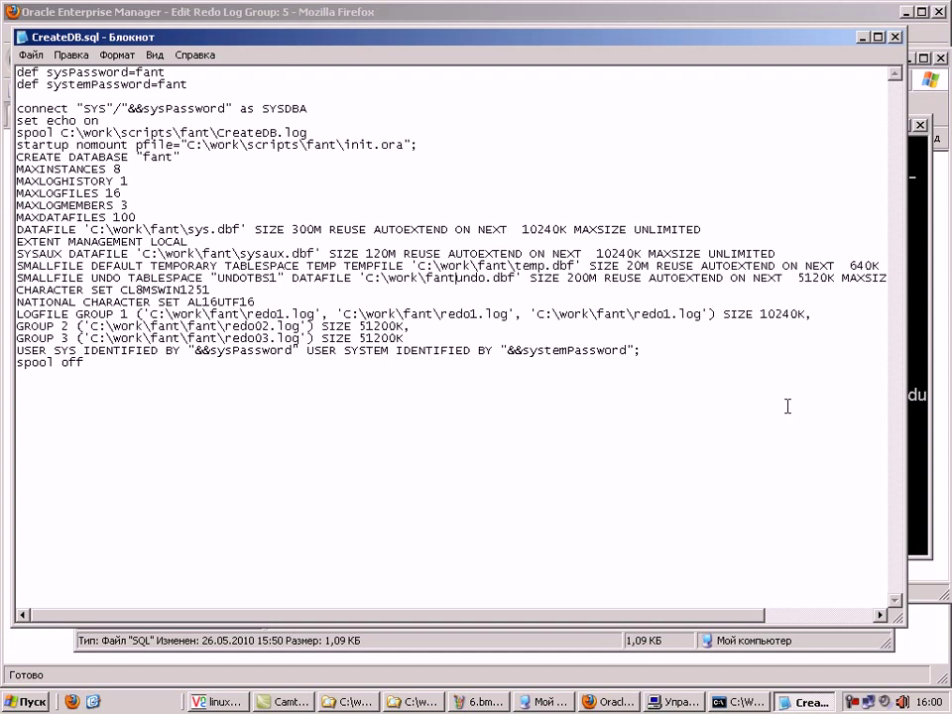
{"action": "type", "text": "\\"}
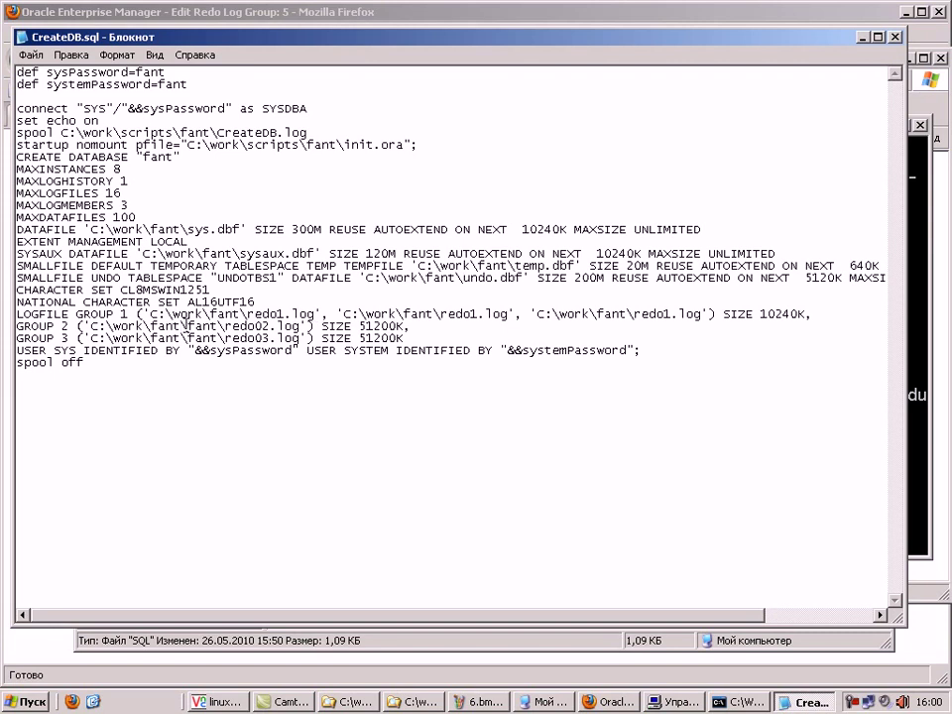
{"action": "key", "text": "BackSpace"}
{"action": "key", "text": "BackSpace"}
{"action": "key", "text": "BackSpace"}
{"action": "key", "text": "BackSpace"}
{"action": "key", "text": "BackSpace"}
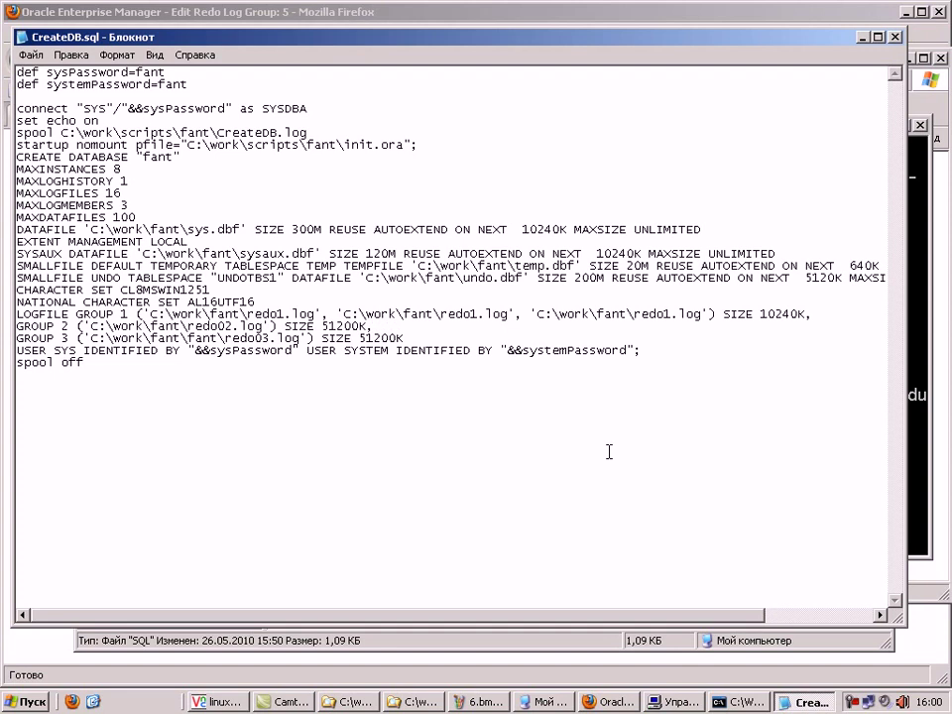
{"action": "key", "text": "Down"}
{"action": "key", "text": "Delete"}
{"action": "key", "text": "Delete"}
{"action": "key", "text": "Delete"}
{"action": "key", "text": "Delete"}
{"action": "key", "text": "Delete"}
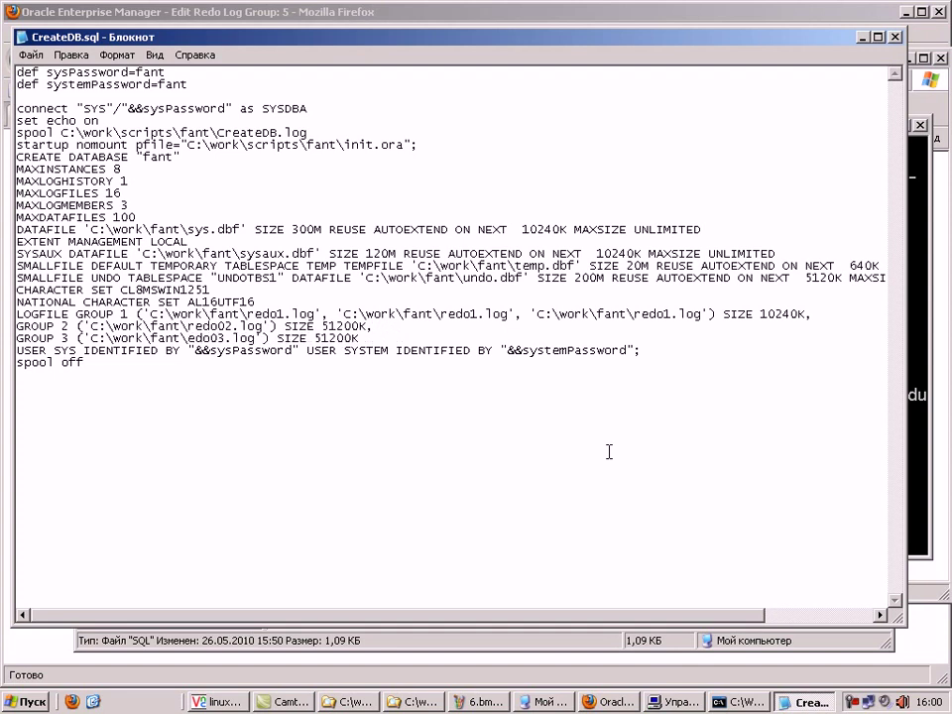
{"action": "type", "text": "r"}
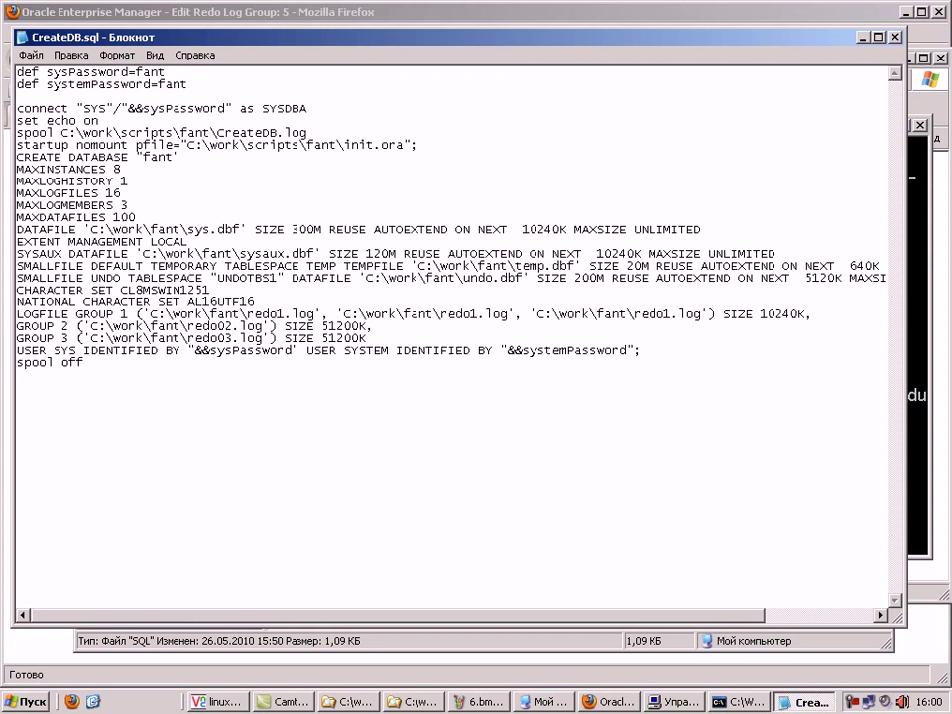
- Clean up redo log GROUP 1's path, put LOGFILE on its own line, and use 10240K sizes
{"action": "key", "text": "Up"}
{"action": "key", "text": "Up"}
{"action": "key", "text": "Left"}
{"action": "key", "text": "Left"}
{"action": "key", "text": "Left"}
{"action": "key", "text": "Left"}
{"action": "key", "text": "Left"}
{"action": "key", "text": "Left"}
{"action": "key", "text": "Left"}
{"action": "key", "text": "Right"}
{"action": "key", "text": "Right"}
{"action": "key", "text": "Right"}
{"action": "key", "text": "Right"}
{"action": "key", "text": "Right"}
{"action": "key", "text": "Right"}
{"action": "key", "text": "Right"}
{"action": "key", "text": "Right"}
{"action": "key", "text": "Right"}
{"action": "key", "text": "Right"}
{"action": "key", "text": "Right"}
{"action": "key", "text": "Right"}
{"action": "key", "text": "Right"}
{"action": "key", "text": "Delete"}
{"action": "key", "text": "Delete"}
{"action": "key", "text": "Delete"}
{"action": "key", "text": "Delete"}
{"action": "key", "text": "Delete"}
{"action": "key", "text": "Delete"}
{"action": "key", "text": "Delete"}
{"action": "key", "text": "Delete"}
{"action": "key", "text": "Delete"}
{"action": "key", "text": "Delete"}
{"action": "key", "text": "Delete"}
{"action": "key", "text": "Delete"}
{"action": "key", "text": "Delete"}
{"action": "key", "text": "Delete"}
{"action": "key", "text": "Delete"}
{"action": "key", "text": "Delete"}
{"action": "key", "text": "Delete"}
{"action": "key", "text": "Delete"}
{"action": "key", "text": "Delete"}
{"action": "key", "text": "Delete"}
{"action": "key", "text": "Delete"}
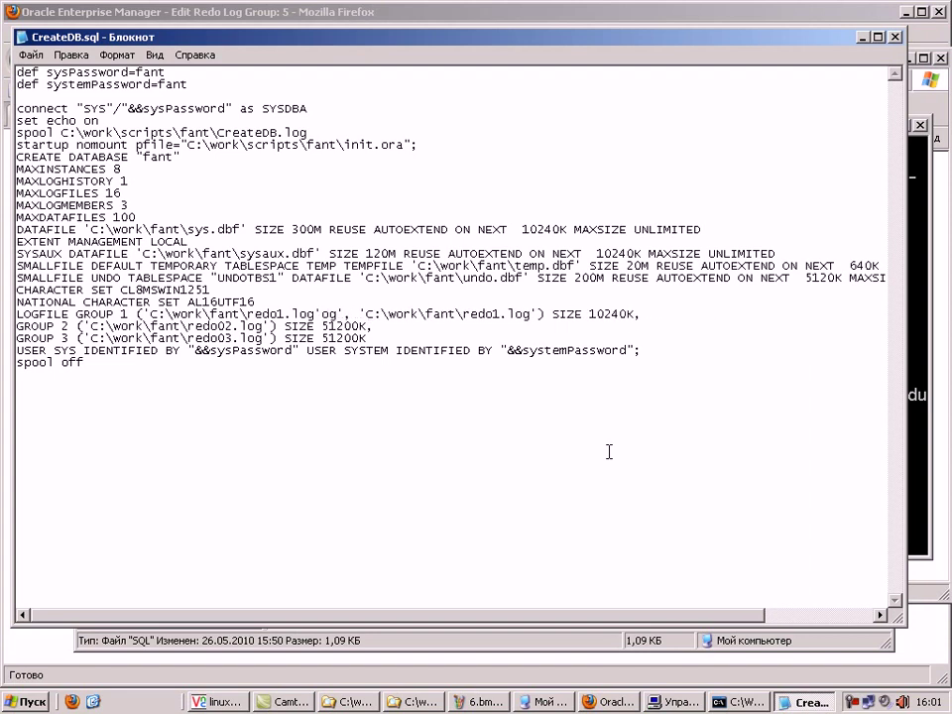
{"action": "key", "text": "Delete"}
{"action": "key", "text": "Delete"}
{"action": "key", "text": "Delete"}
{"action": "key", "text": "Delete"}
{"action": "key", "text": "Delete"}
{"action": "key", "text": "Delete"}
{"action": "key", "text": "Delete"}
{"action": "key", "text": "Delete"}
{"action": "key", "text": "Delete"}
{"action": "key", "text": "Delete"}
{"action": "key", "text": "Delete"}
{"action": "key", "text": "Delete"}
{"action": "key", "text": "Delete"}
{"action": "key", "text": "Delete"}
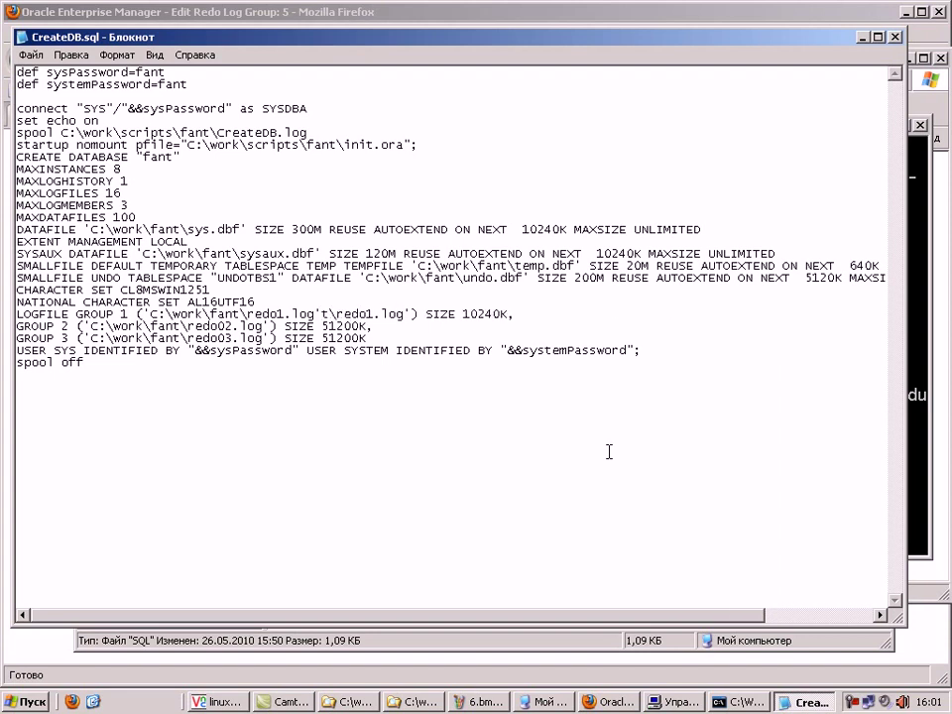
{"action": "key", "text": "Delete"}
{"action": "key", "text": "Delete"}
{"action": "key", "text": "Delete"}
{"action": "key", "text": "Delete"}
{"action": "key", "text": "Delete"}
{"action": "key", "text": "Delete"}
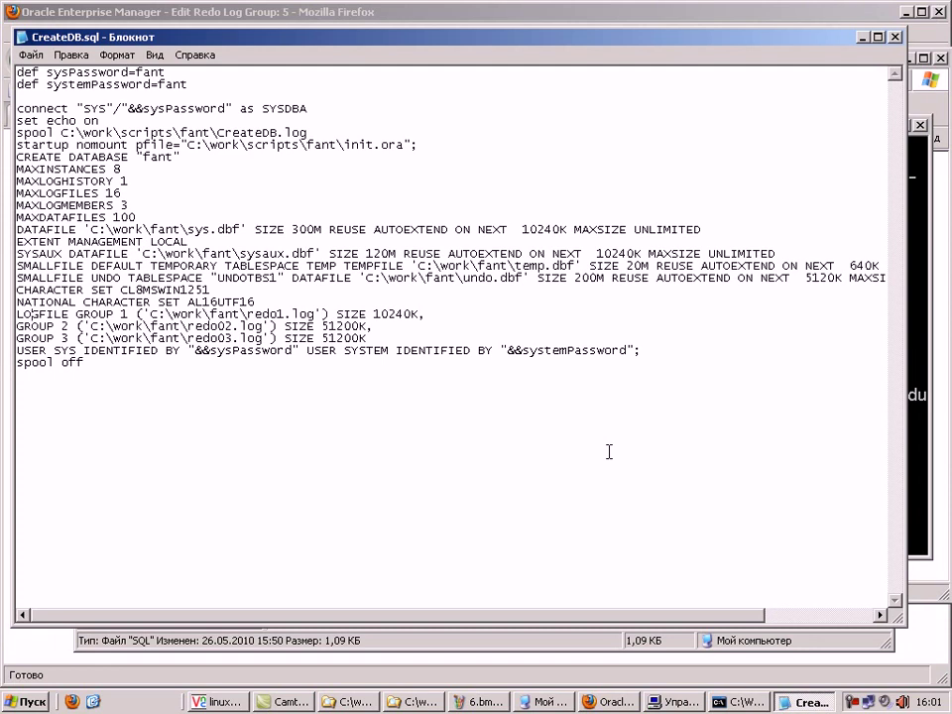
{"action": "key", "text": "Right"}
{"action": "key", "text": "Right"}
{"action": "key", "text": "Right"}
{"action": "key", "text": "Right"}
{"action": "key", "text": "Right"}
{"action": "key", "text": "Return"}
{"action": "key", "text": "Delete"}
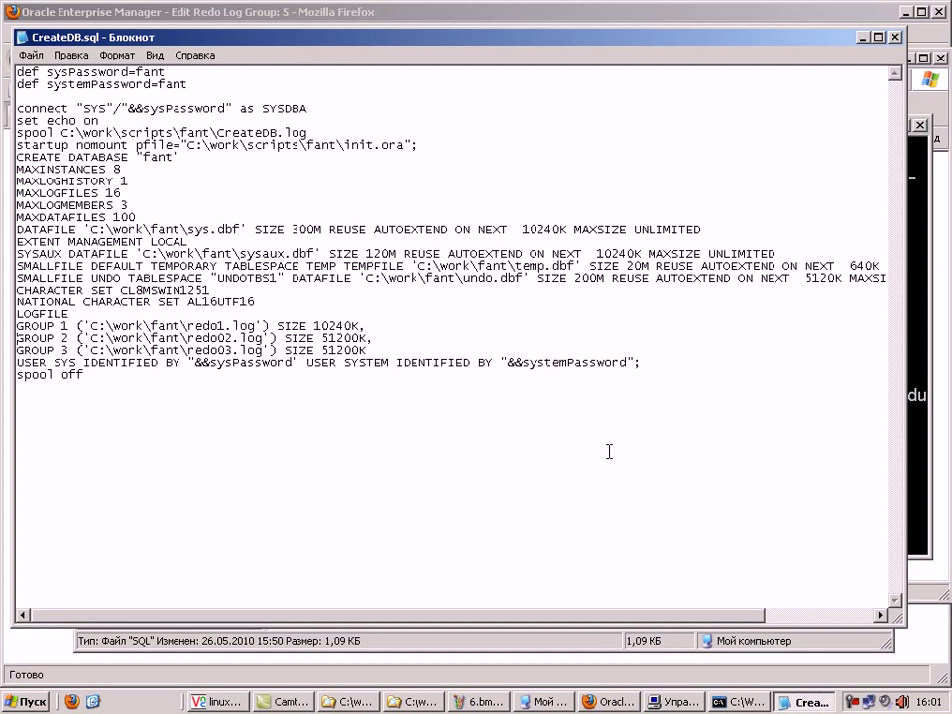
{"action": "key", "text": "Right"}
{"action": "key", "text": "Right"}
{"action": "key", "text": "Right"}
{"action": "key", "text": "Right"}
{"action": "key", "text": "Right"}
{"action": "key", "text": "Right"}
{"action": "key", "text": "Right"}
{"action": "key", "text": "Right"}
{"action": "key", "text": "Right"}
{"action": "left_click_drag", "start_coordinate": [314, 327], "coordinate": [363, 351]}
{"action": "type", "text": "10240"}
{"action": "type", "text": "10240"}
- Save CreateDB.sql and close Notepad
{"action": "left_click", "coordinate": [37, 56]}
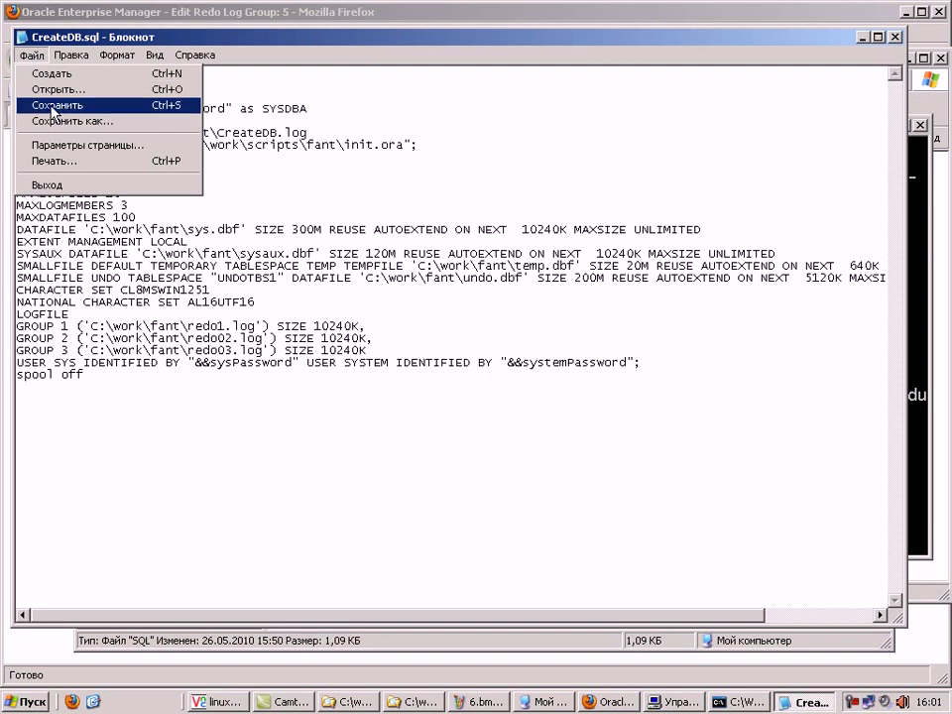
{"action": "left_click", "coordinate": [52, 106]}
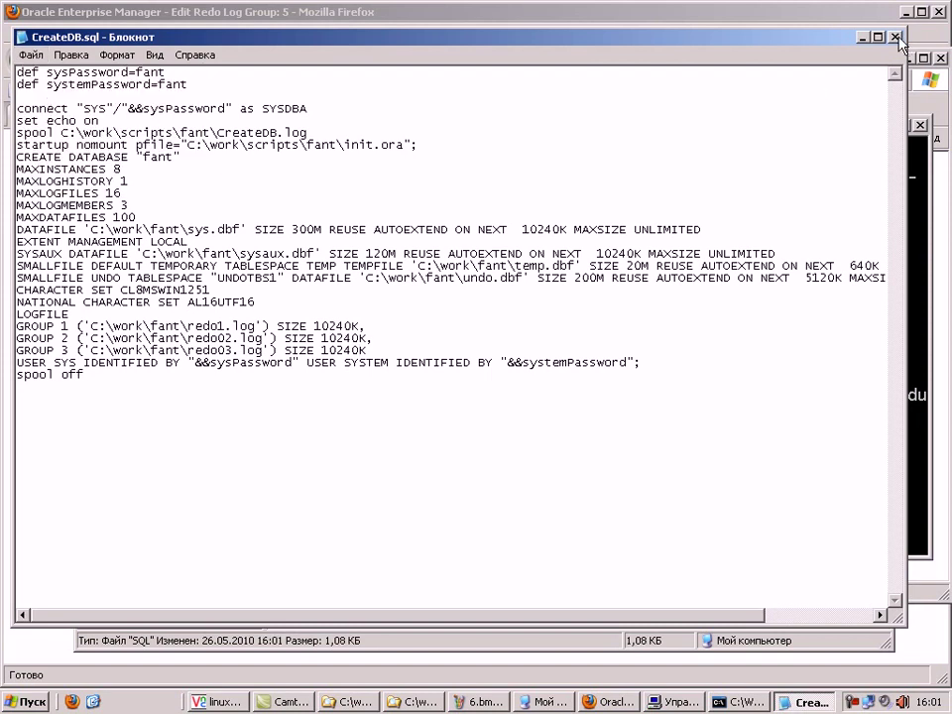
{"action": "left_click", "coordinate": [895, 37]}
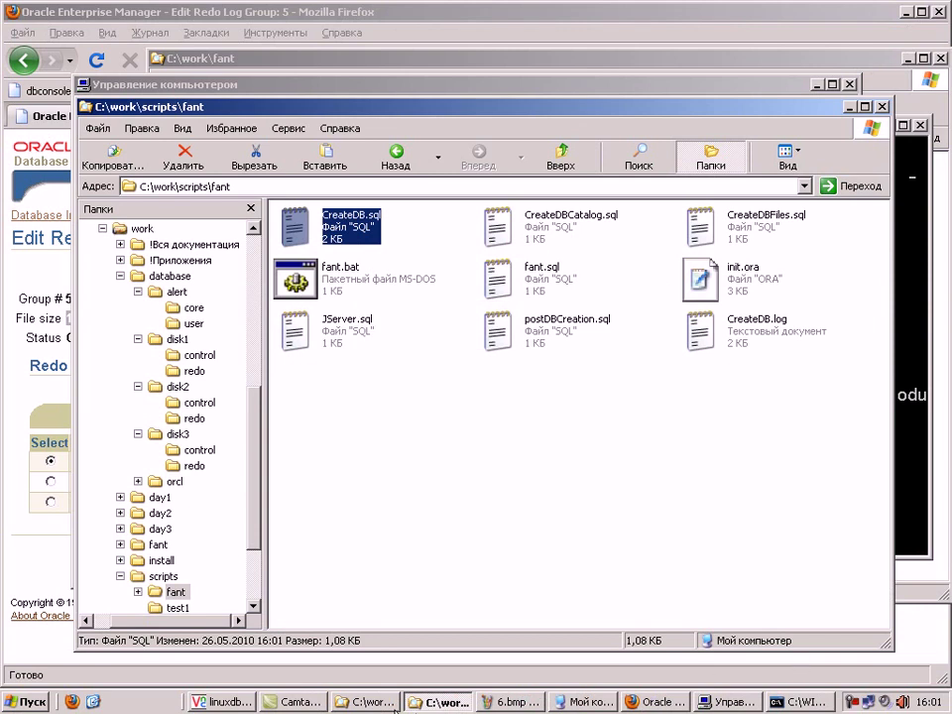
- Cancel the sqlplusw login and start console SQL*Plus with 'sqlplus /nolog' in cmd
{"action": "left_click", "coordinate": [783, 703]}
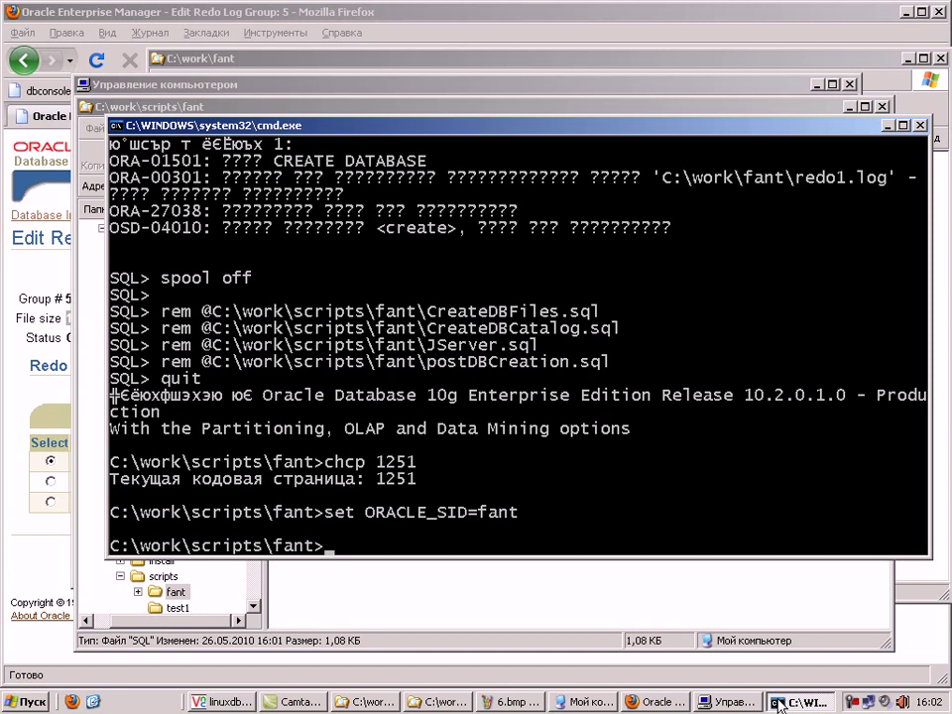
{"action": "type", "text": "sqlplusw"}
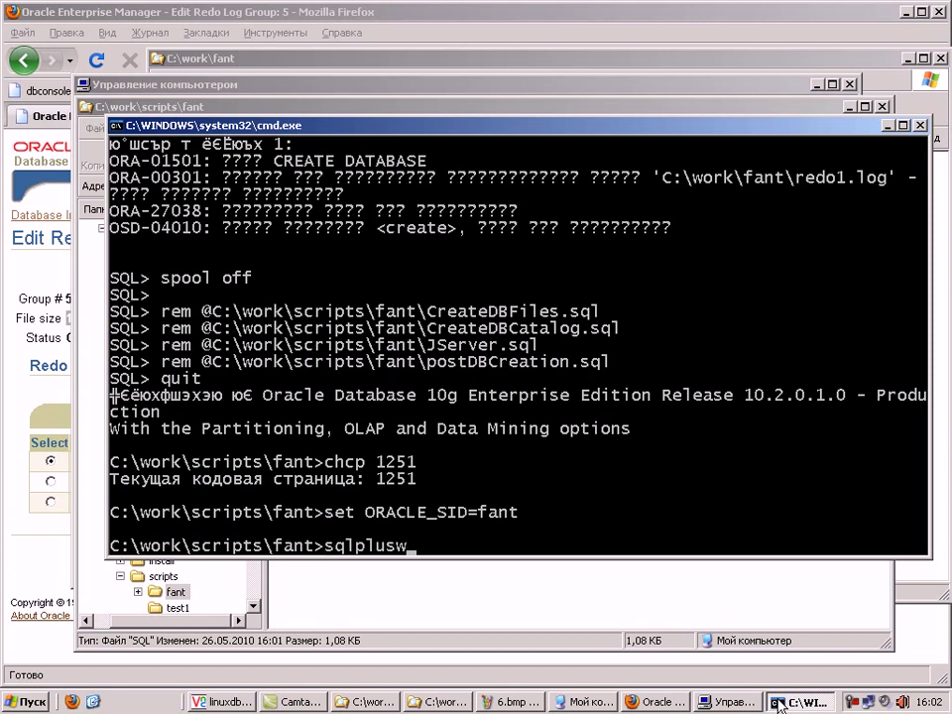
{"action": "key", "text": "Return"}
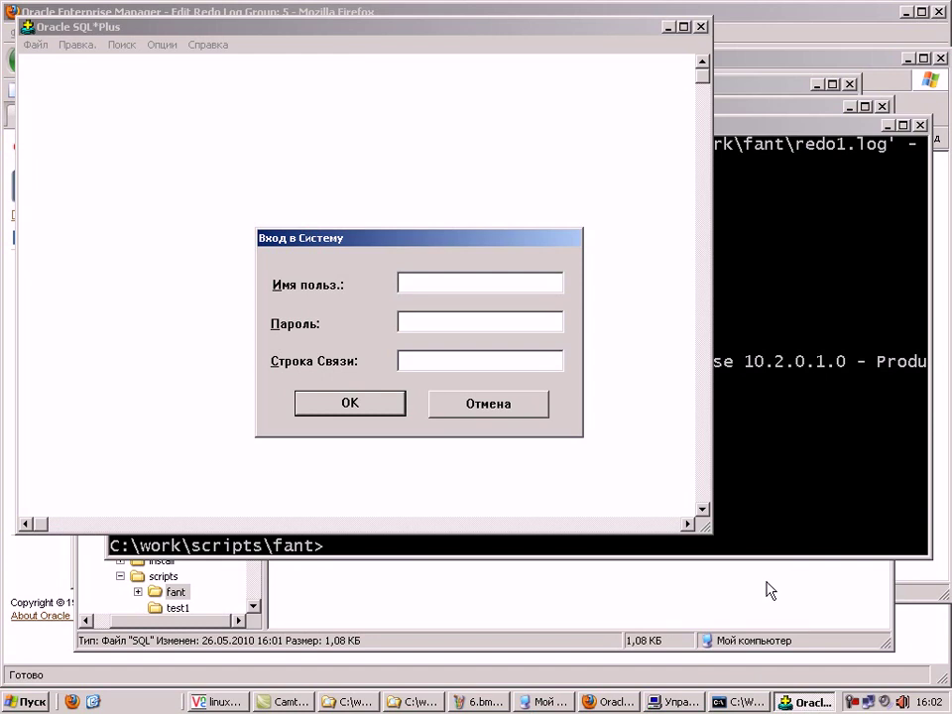
{"action": "left_click", "coordinate": [527, 404]}
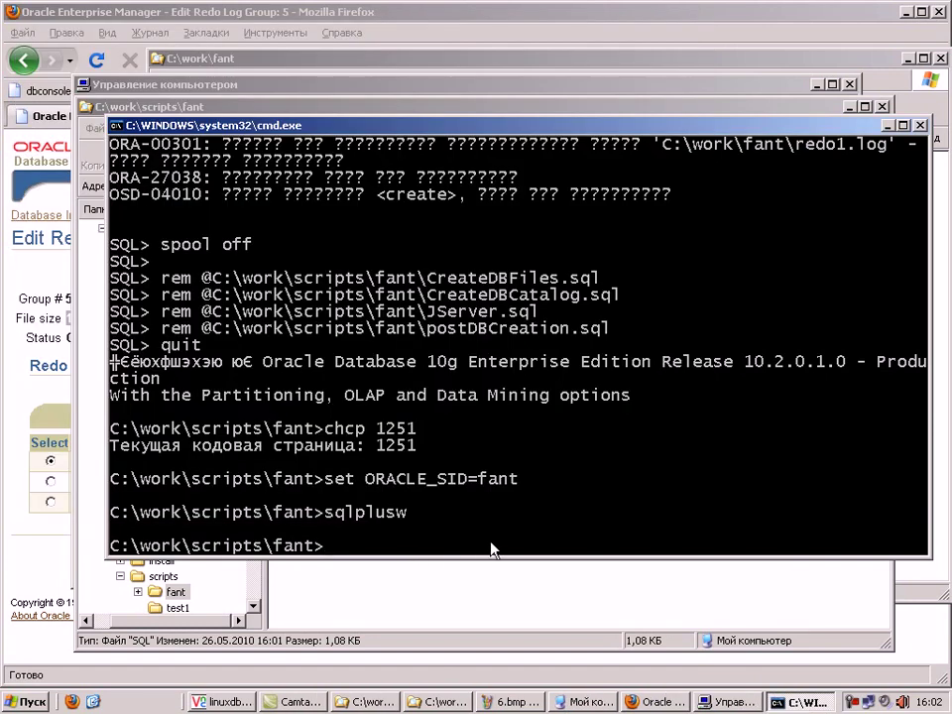
{"action": "type", "text": "sqlplus /nolog"}
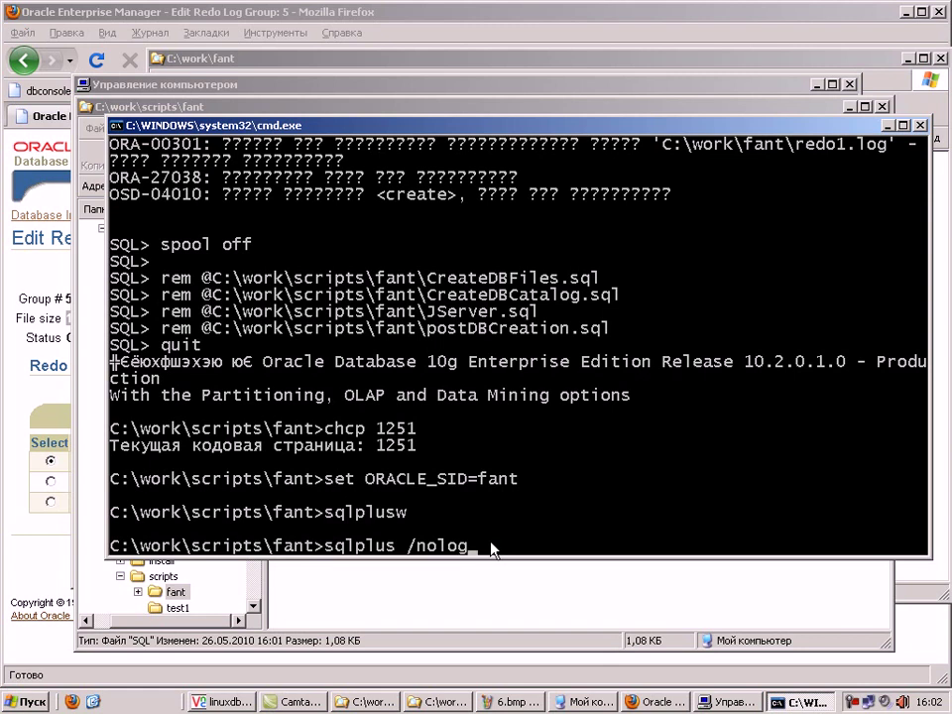
{"action": "key", "text": "Return"}
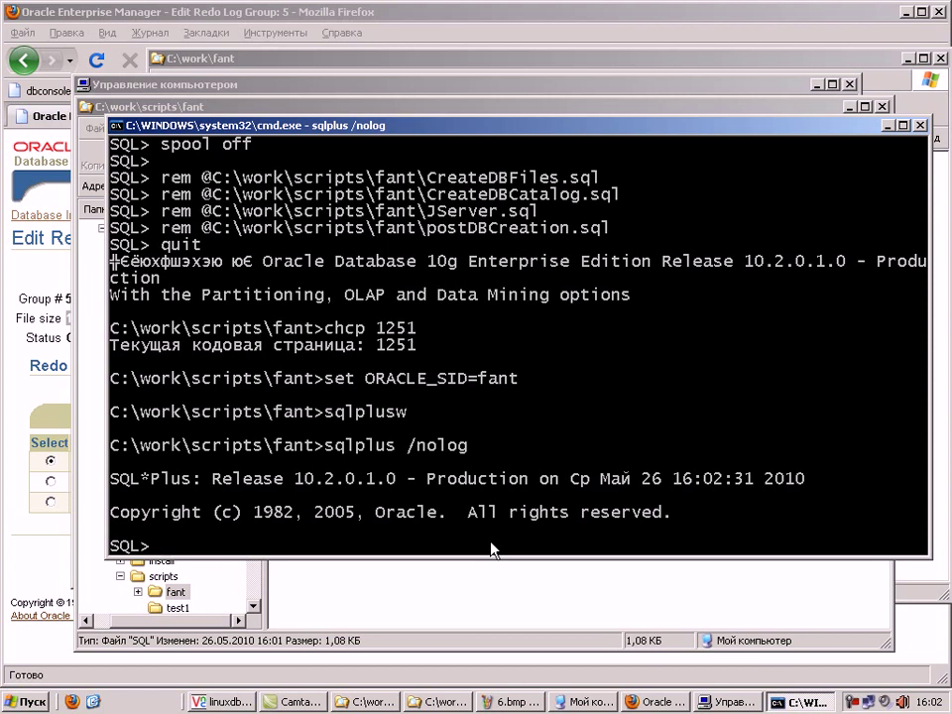
- At the SQL> prompt, enter @ followed by the copied C:\work\scripts\fant\ folder path
{"action": "type", "text": "@"}
{"action": "type", "text": "\\w"}
{"action": "type", "text": "ork\\s"}
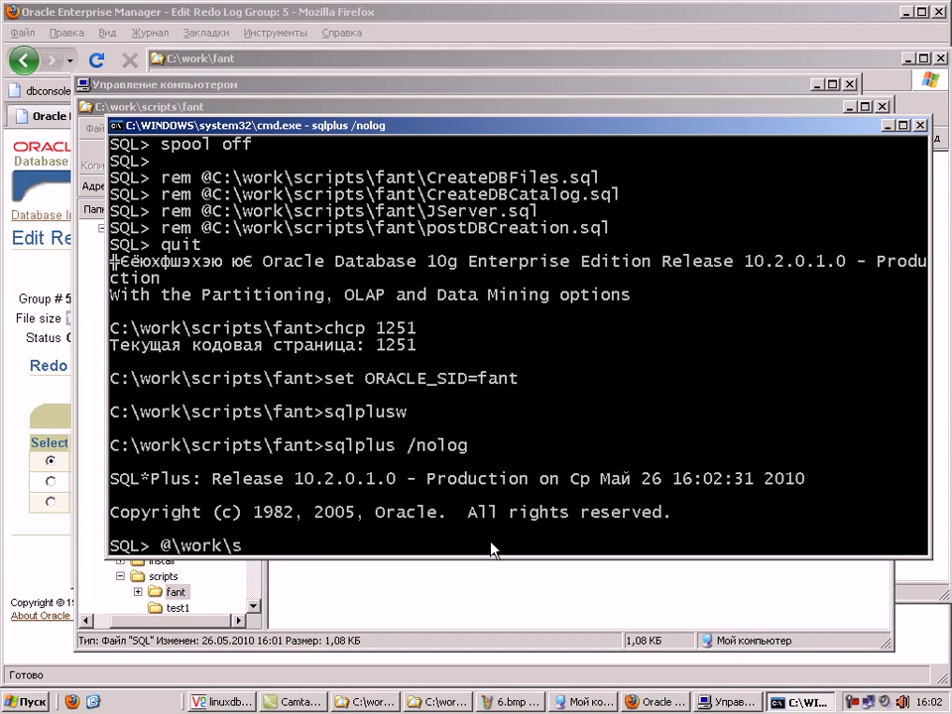
{"action": "left_click", "coordinate": [442, 704]}
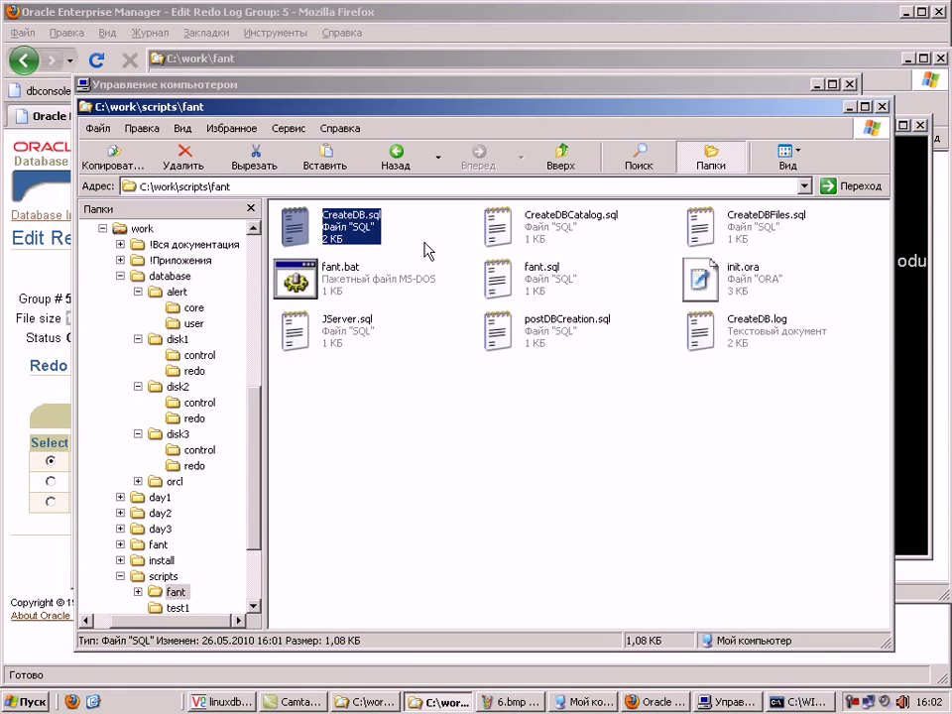
{"action": "left_click", "coordinate": [285, 189]}
{"action": "key", "text": "ctrl+c"}
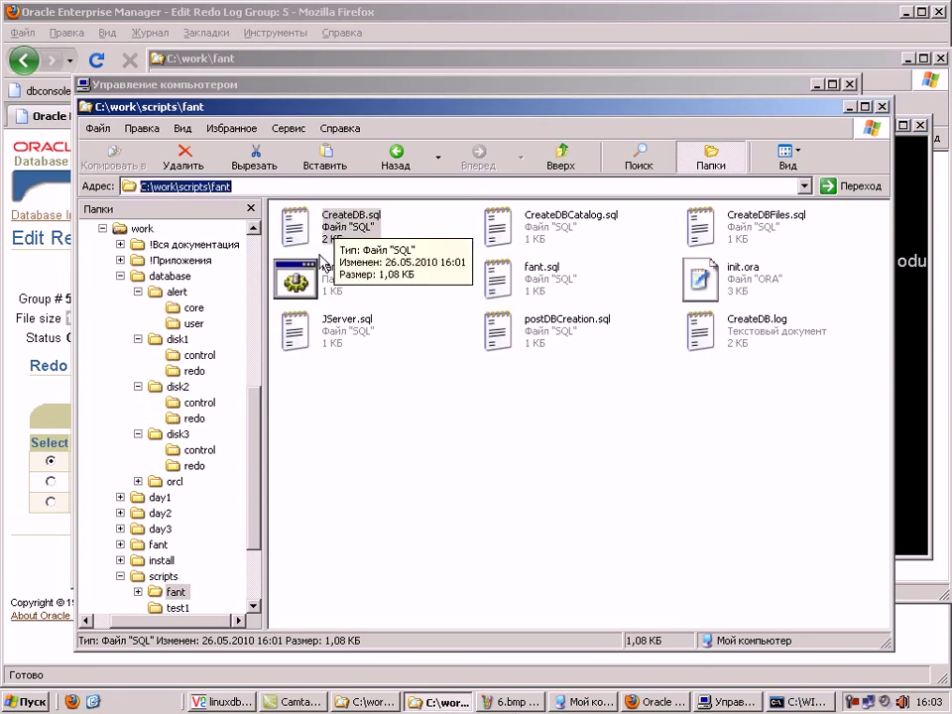
{"action": "left_click", "coordinate": [912, 174]}
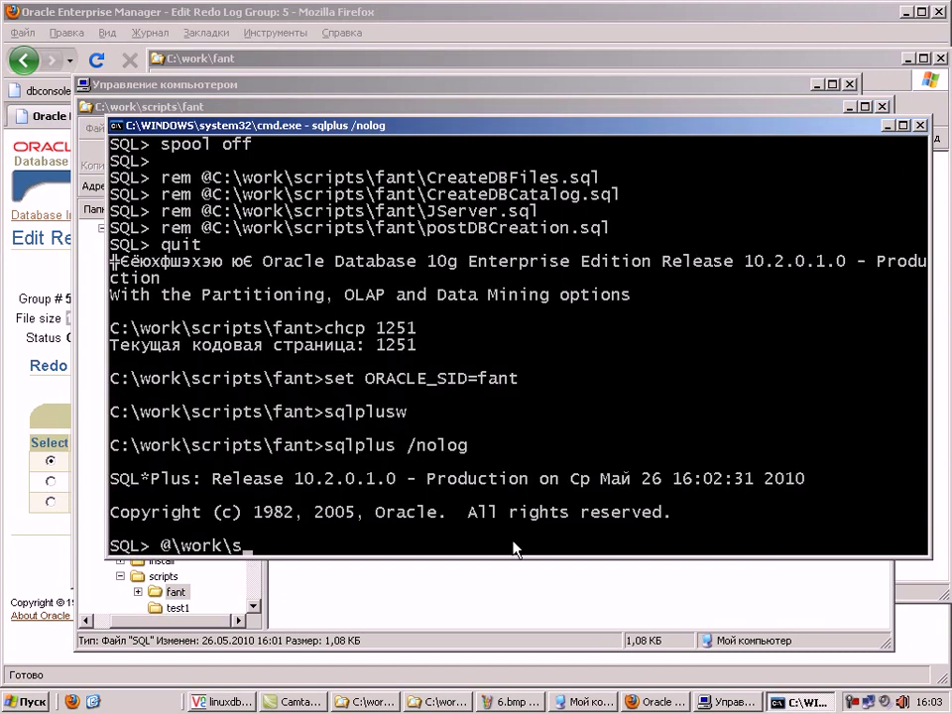
{"action": "key", "text": "BackSpace"}
{"action": "key", "text": "BackSpace"}
{"action": "key", "text": "BackSpace"}
{"action": "key", "text": "BackSpace"}
{"action": "key", "text": "BackSpace"}
{"action": "key", "text": "BackSpace"}
{"action": "right_click", "coordinate": [393, 548]}
{"action": "left_click", "coordinate": [428, 588]}
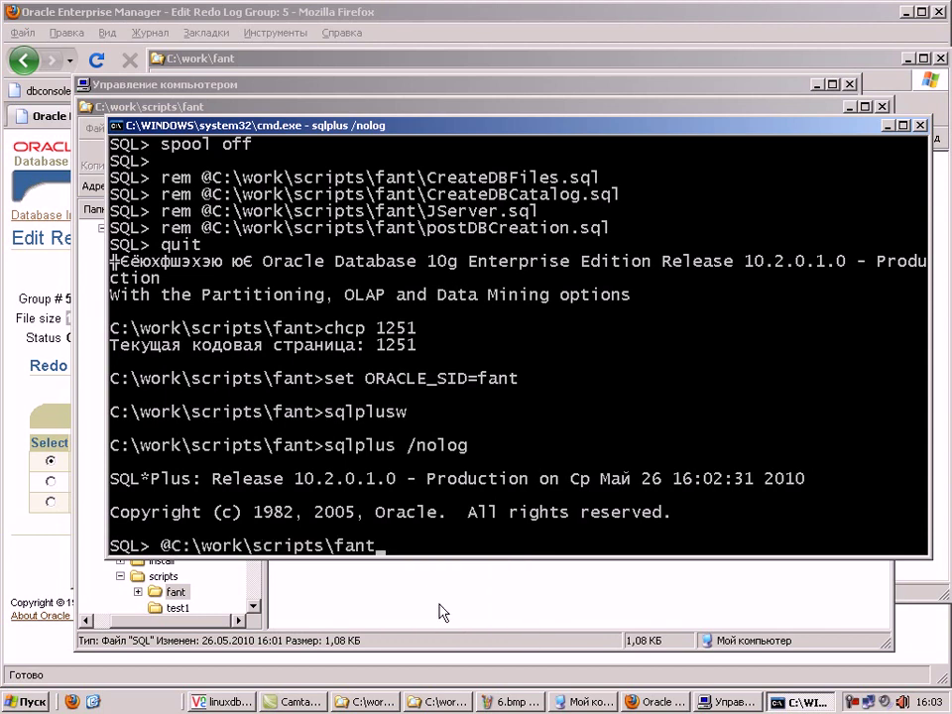
{"action": "type", "text": "\\"}
- Append the CreateDB.sql file name and run @C:\work\scripts\fant\CreateDB.sql
{"action": "left_click", "coordinate": [369, 696]}
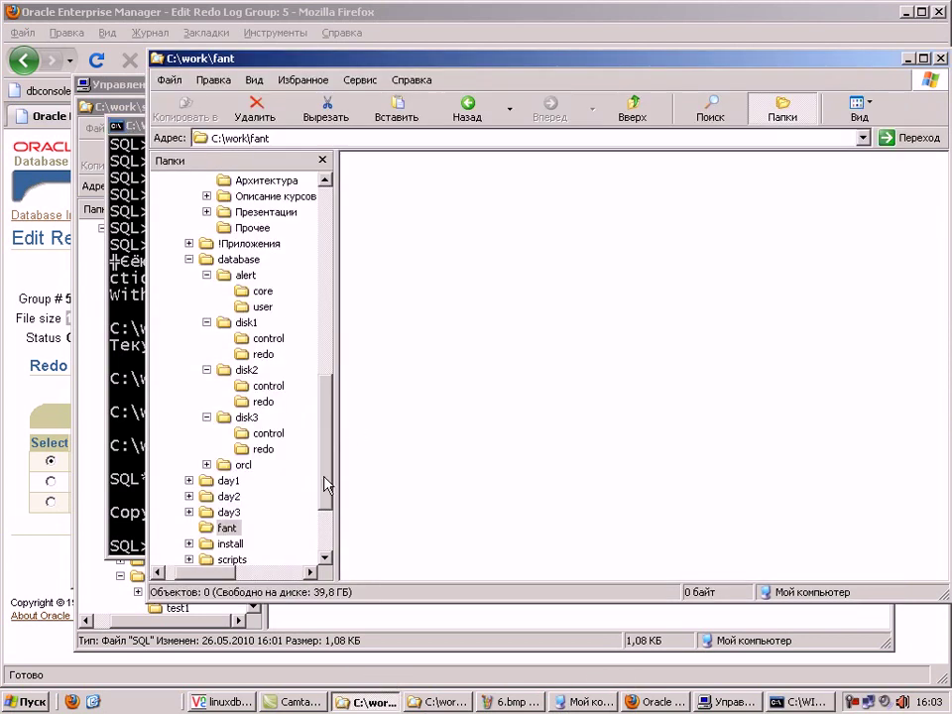
{"action": "left_click", "coordinate": [232, 559]}
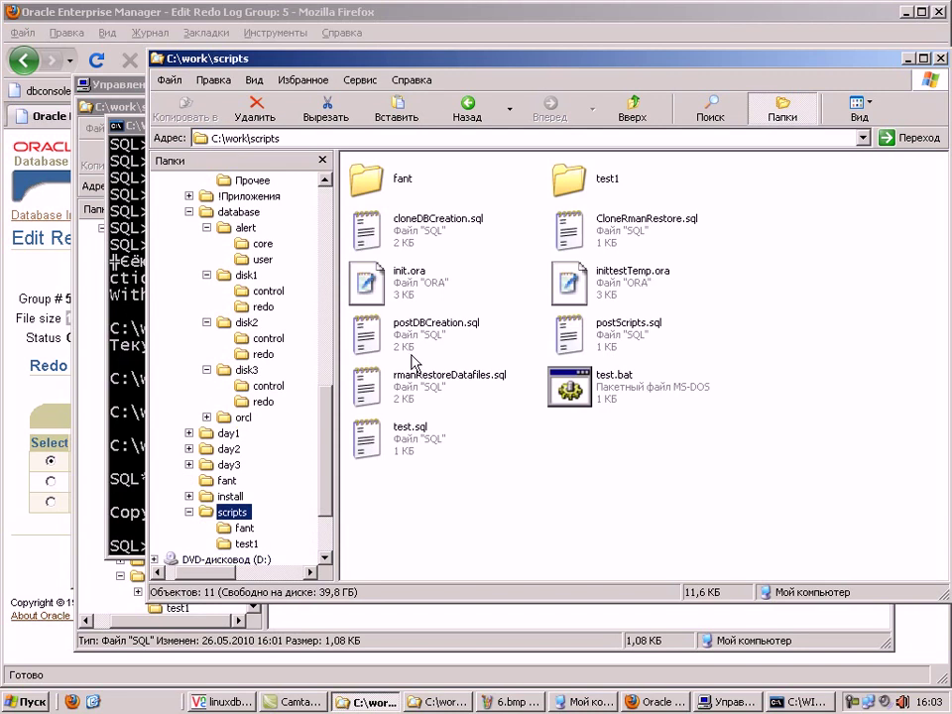
{"action": "double_click", "coordinate": [366, 177]}
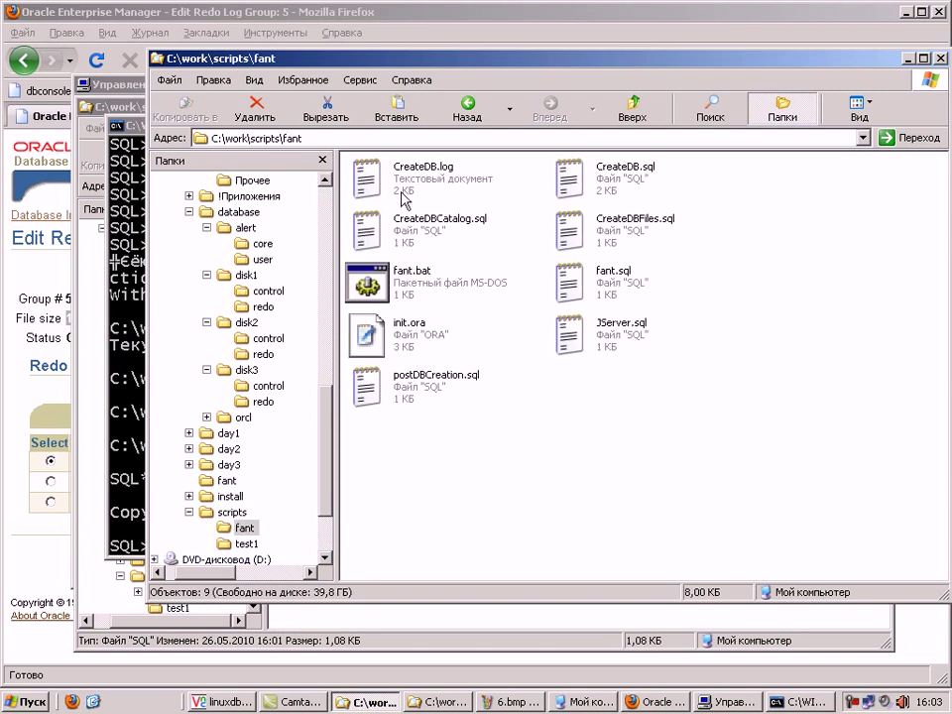
{"action": "left_click", "coordinate": [437, 202]}
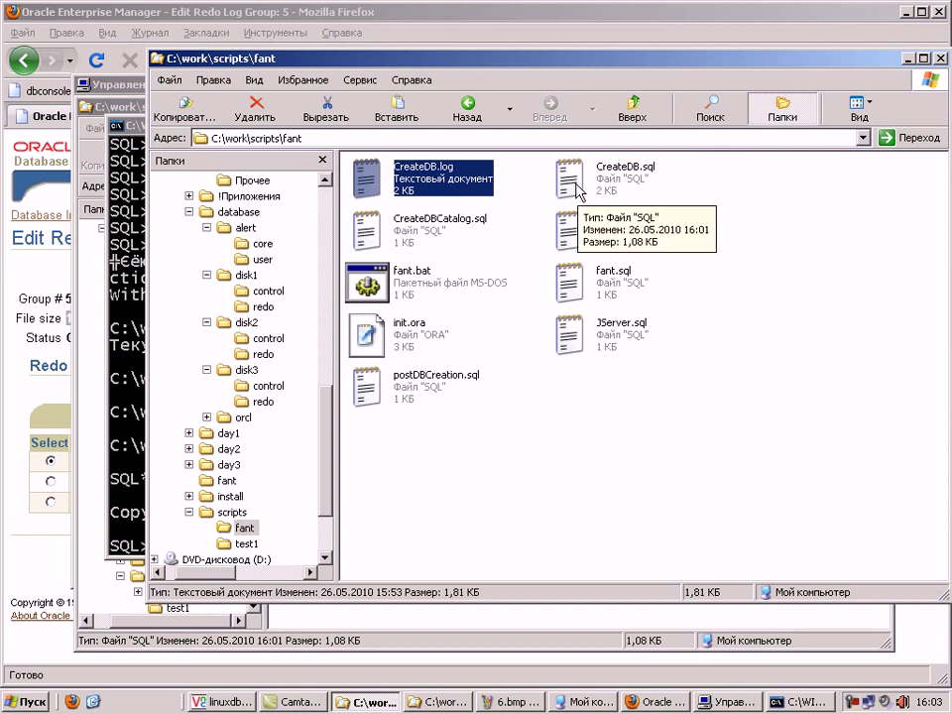
{"action": "left_click", "coordinate": [569, 175]}
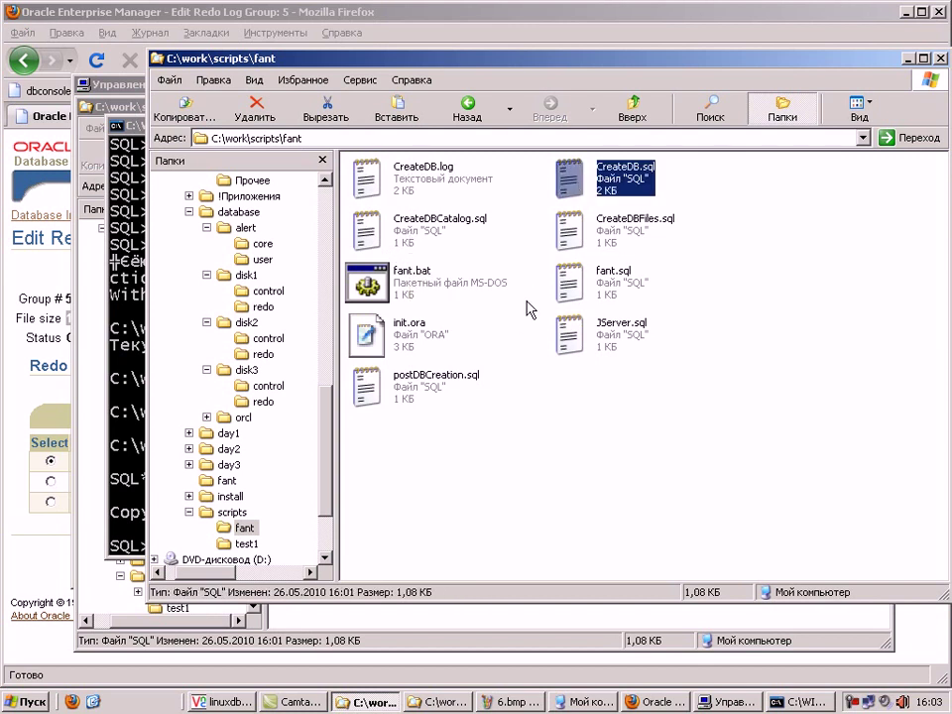
{"action": "key", "text": "F2"}
{"action": "key", "text": "ctrl+c"}
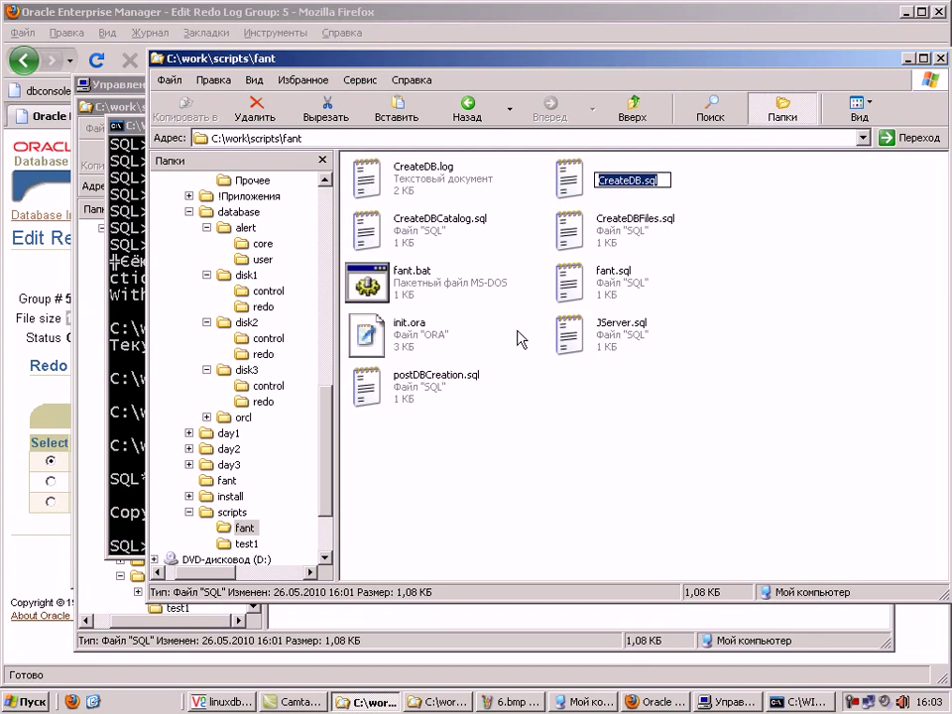
{"action": "left_click", "coordinate": [128, 125]}
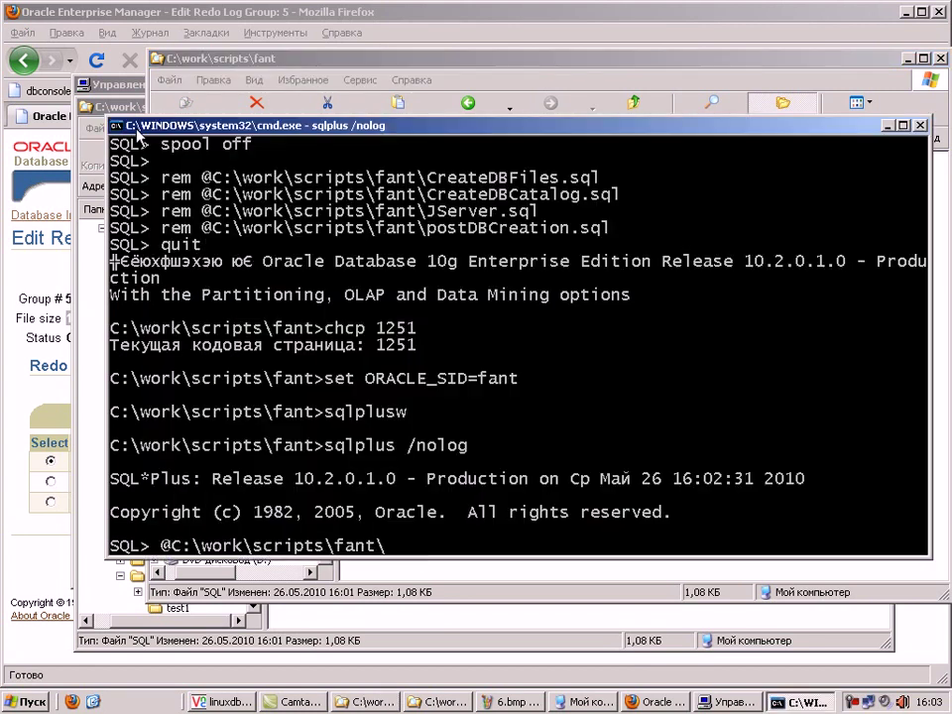
{"action": "right_click", "coordinate": [409, 549]}
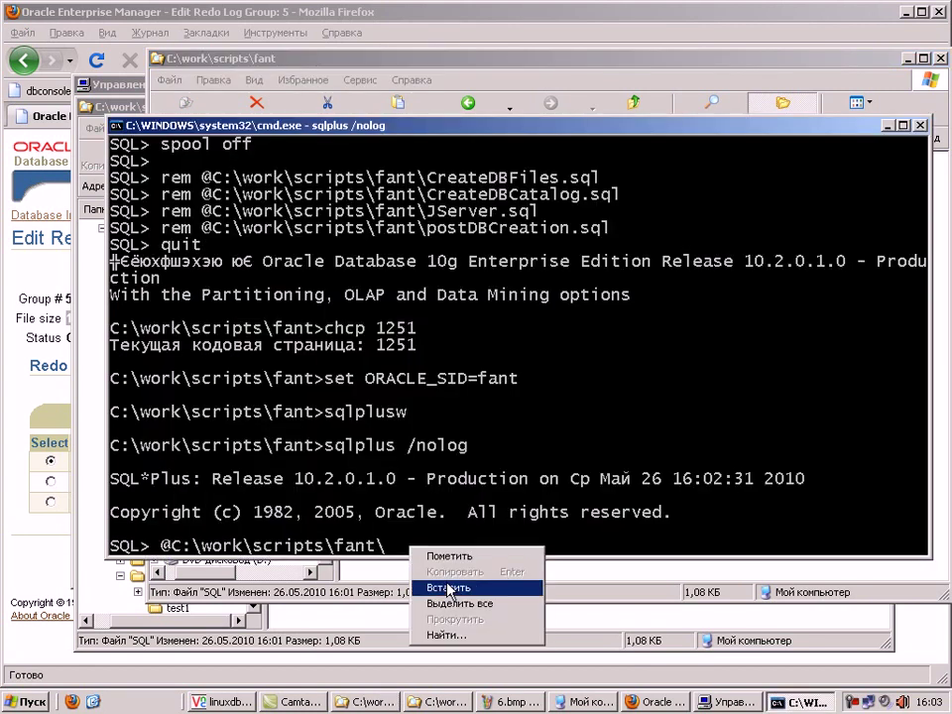
{"action": "left_click", "coordinate": [456, 587]}
{"action": "key", "text": "Return"}
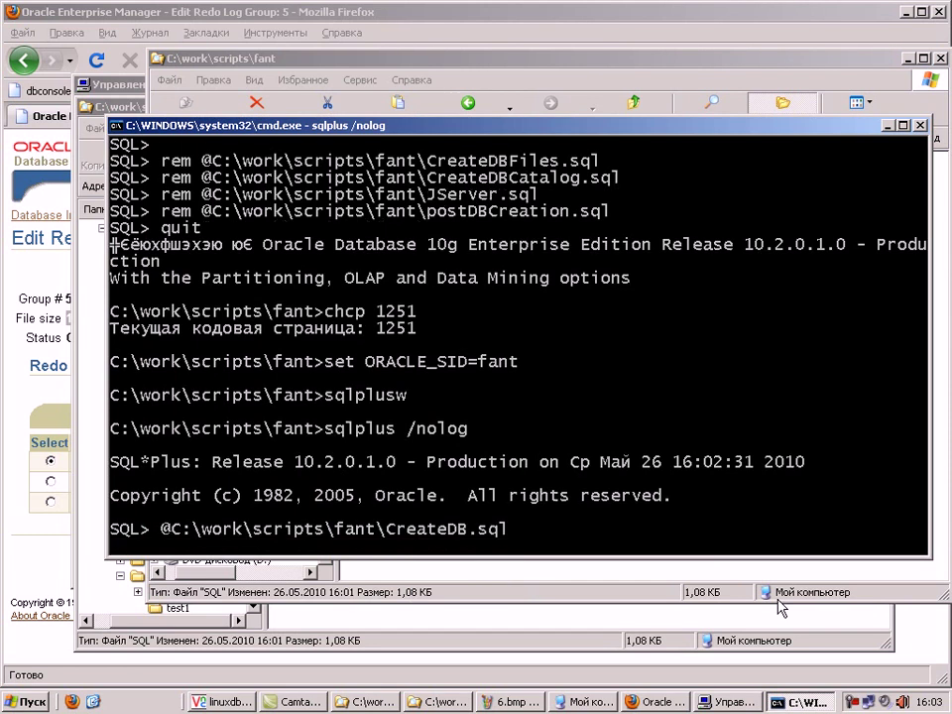
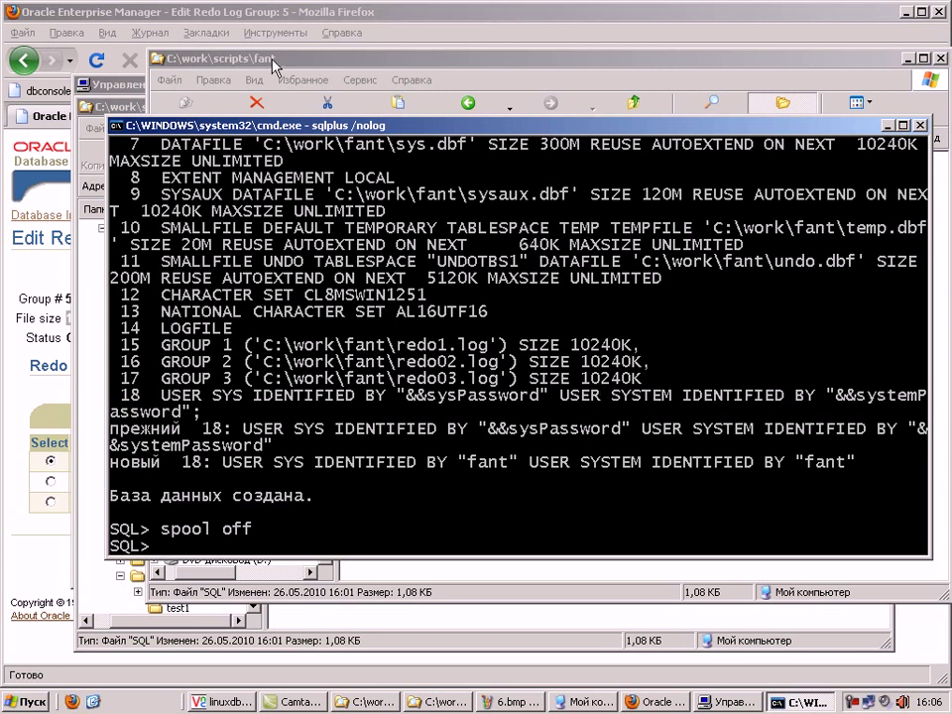
- Collapse the Explorer tree branches and open the C:\work\fant folder
{"action": "left_click", "coordinate": [204, 56]}
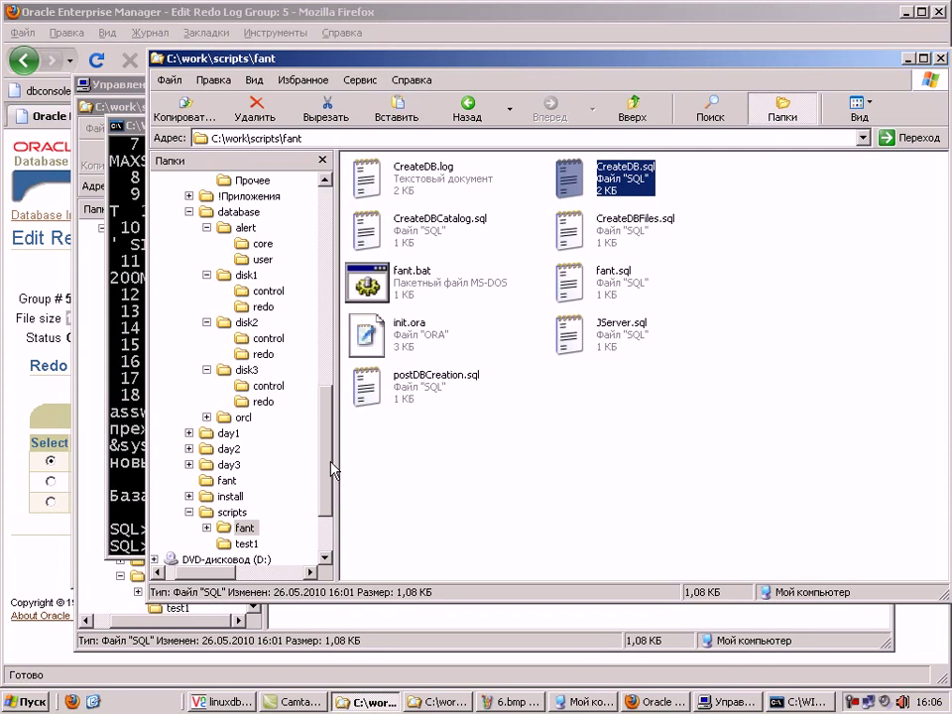
{"action": "left_click_drag", "start_coordinate": [333, 467], "coordinate": [327, 442]}
{"action": "left_click", "coordinate": [208, 291]}
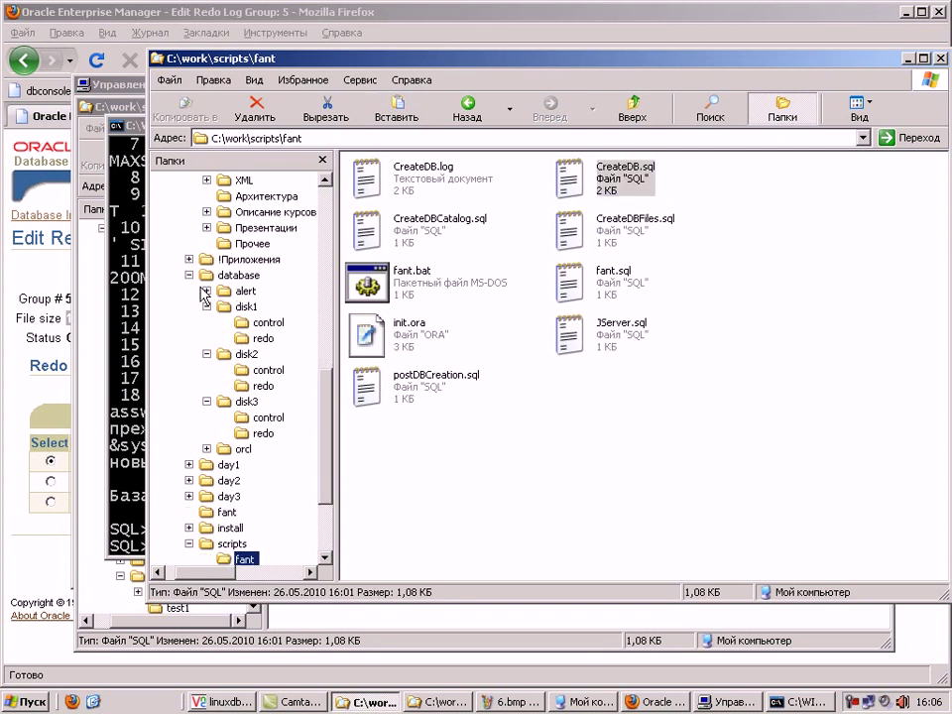
{"action": "left_click", "coordinate": [207, 306]}
{"action": "left_click", "coordinate": [207, 322]}
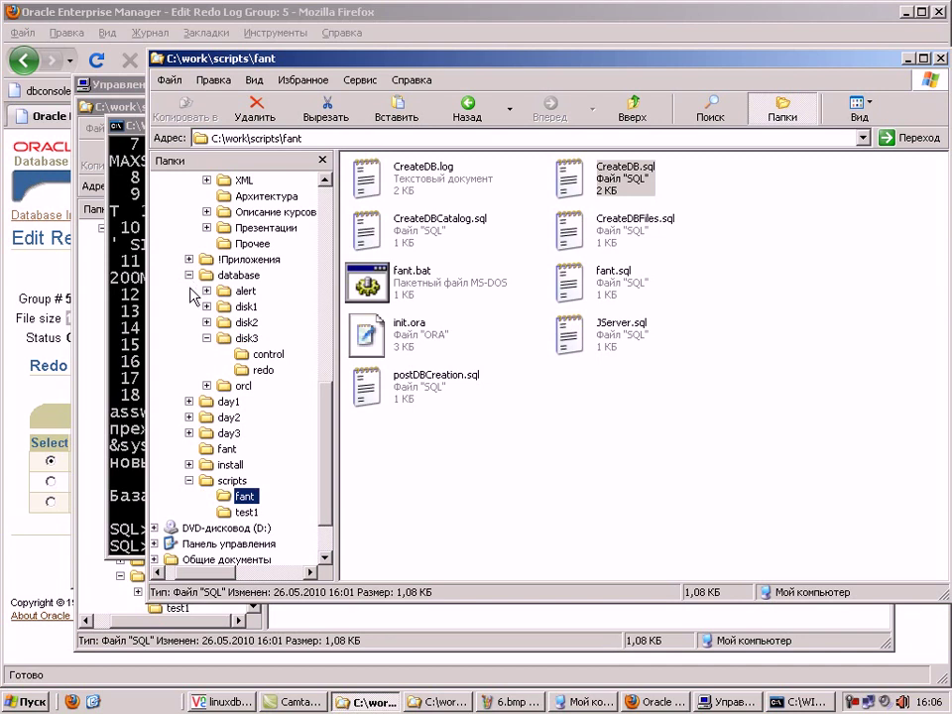
{"action": "left_click", "coordinate": [188, 275]}
{"action": "scroll", "coordinate": [258, 327], "scroll_direction": "up", "scroll_amount": 4}
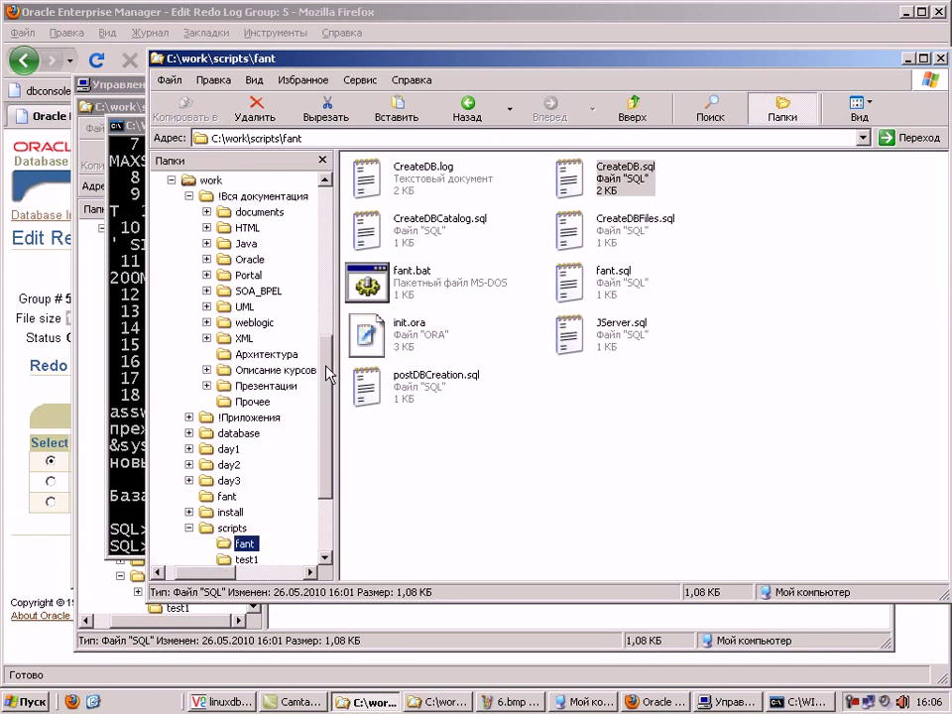
{"action": "left_click", "coordinate": [211, 243]}
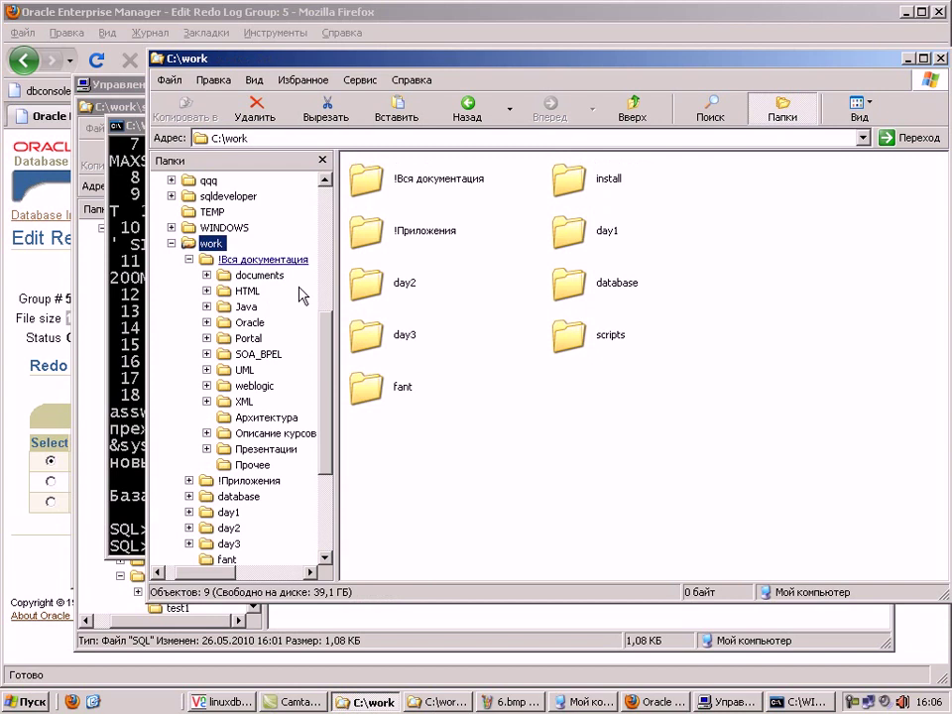
{"action": "left_click", "coordinate": [373, 393]}
{"action": "double_click", "coordinate": [373, 393]}
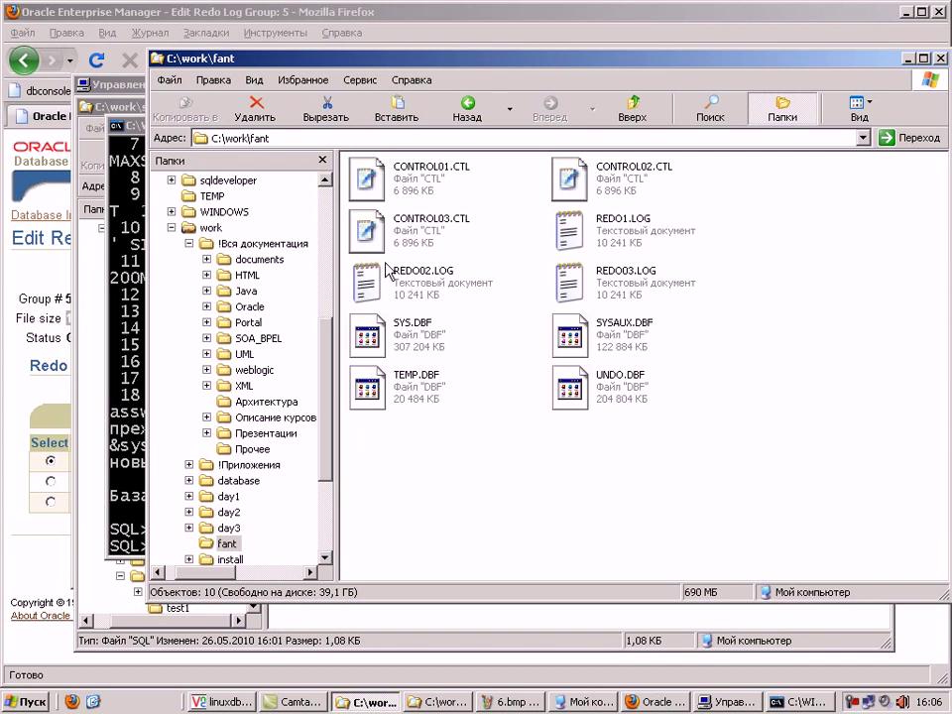
- Point out the three control files CONTROL01-03.CTL and the three REDO log files
{"action": "left_click", "coordinate": [367, 289]}
{"action": "left_click", "coordinate": [575, 241]}
{"action": "left_click", "coordinate": [575, 286]}
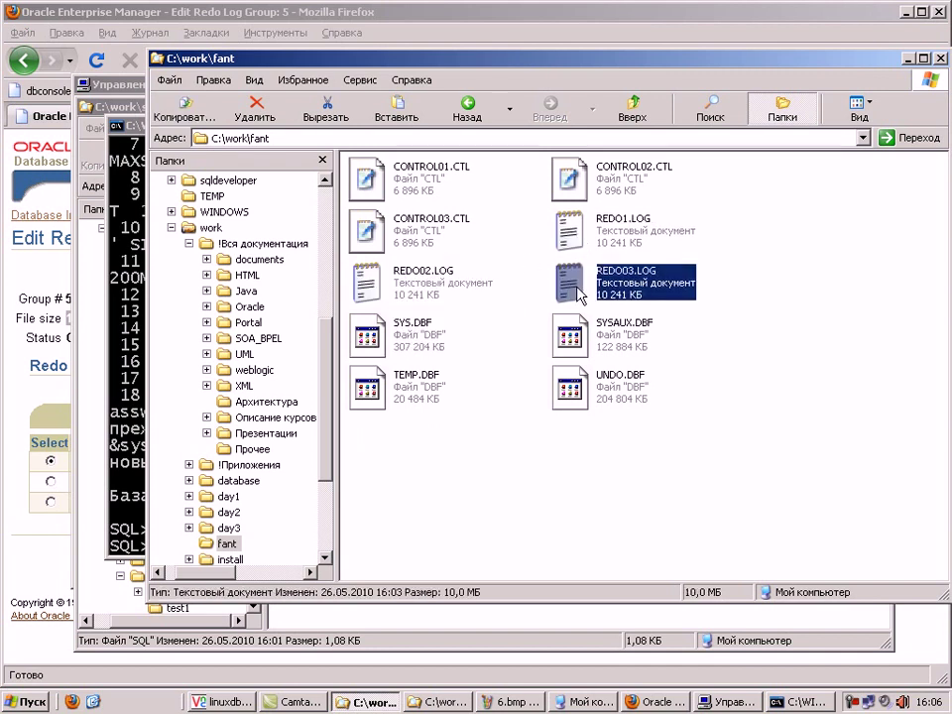
{"action": "left_click", "coordinate": [385, 289]}
{"action": "left_click", "coordinate": [365, 230]}
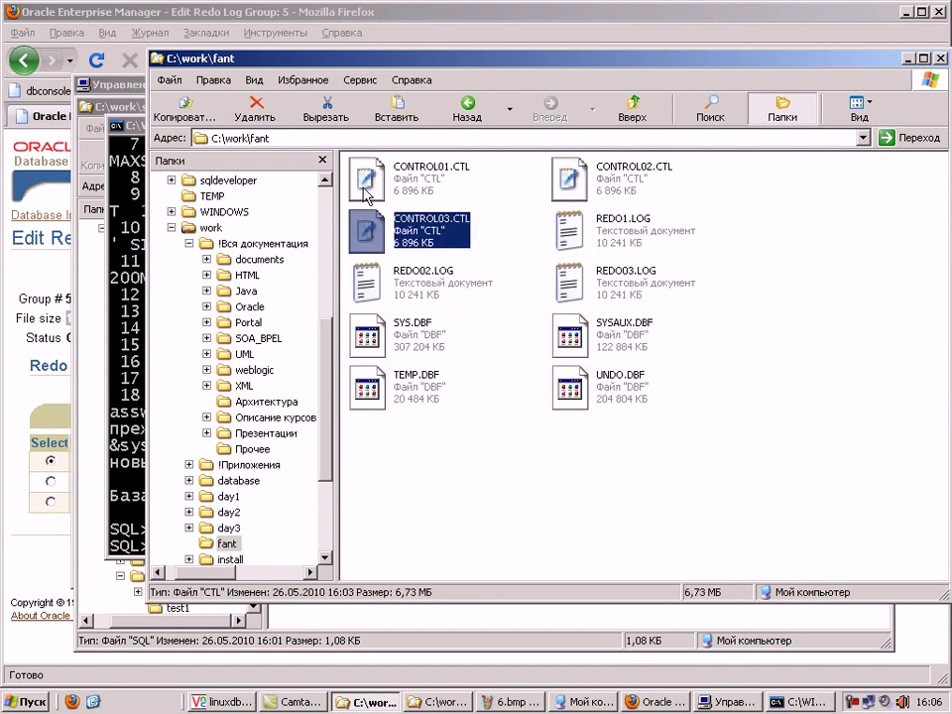
{"action": "left_click", "coordinate": [369, 177]}
{"action": "left_click", "coordinate": [580, 193]}
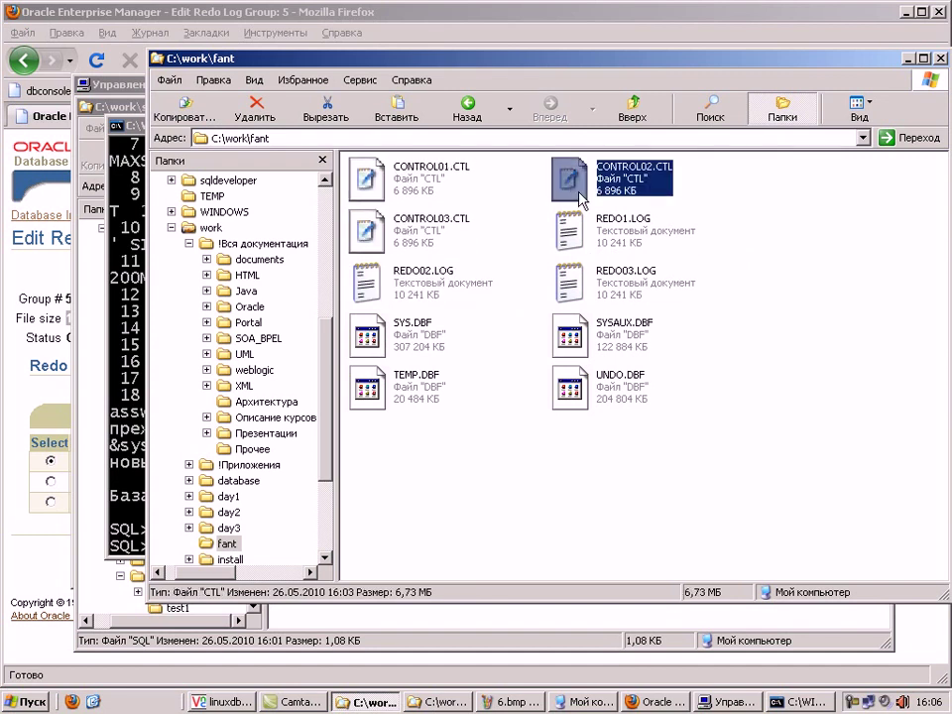
{"action": "left_click", "coordinate": [577, 248]}
{"action": "left_click", "coordinate": [374, 241]}
{"action": "left_click", "coordinate": [367, 188]}
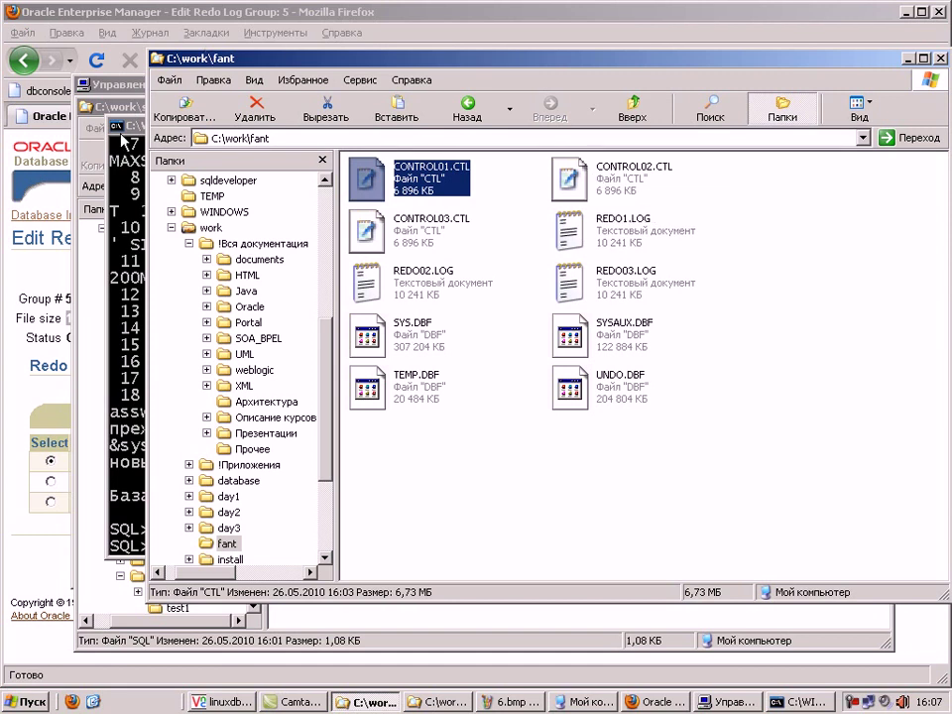
- Connect as SYSDBA and query v$database to confirm the name FANT
{"action": "key", "text": "alt+Tab"}
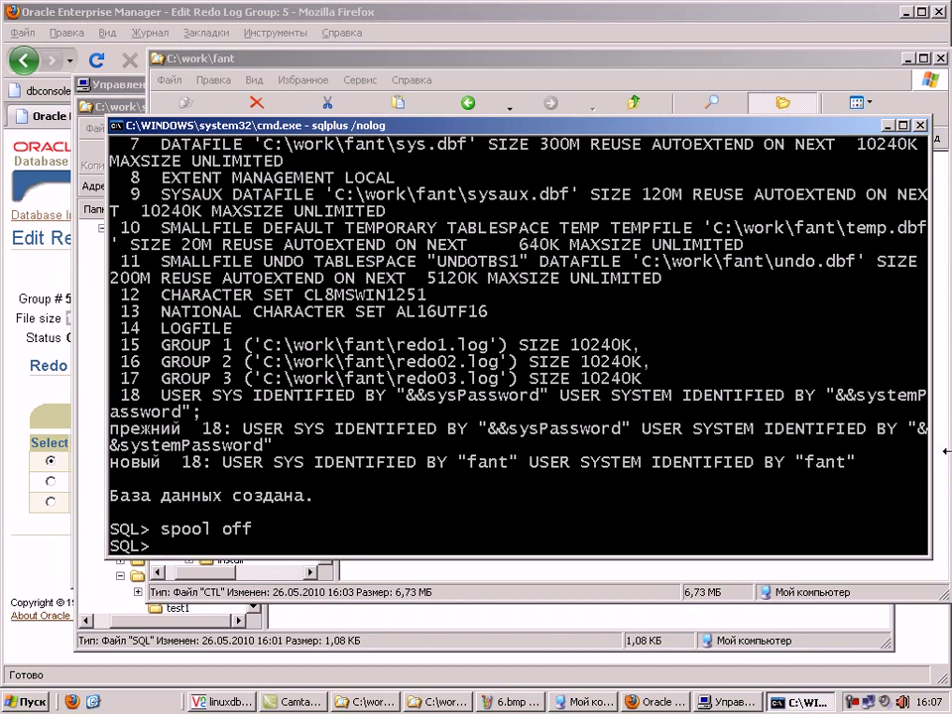
{"action": "type", "text": "connect / as sysdba"}
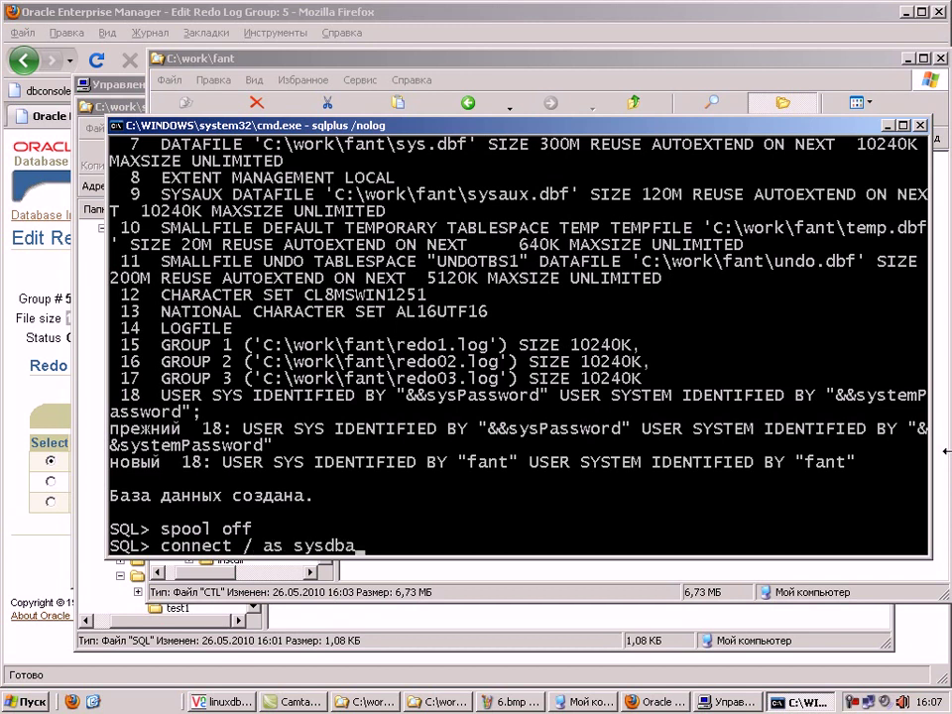
{"action": "key", "text": "Return"}
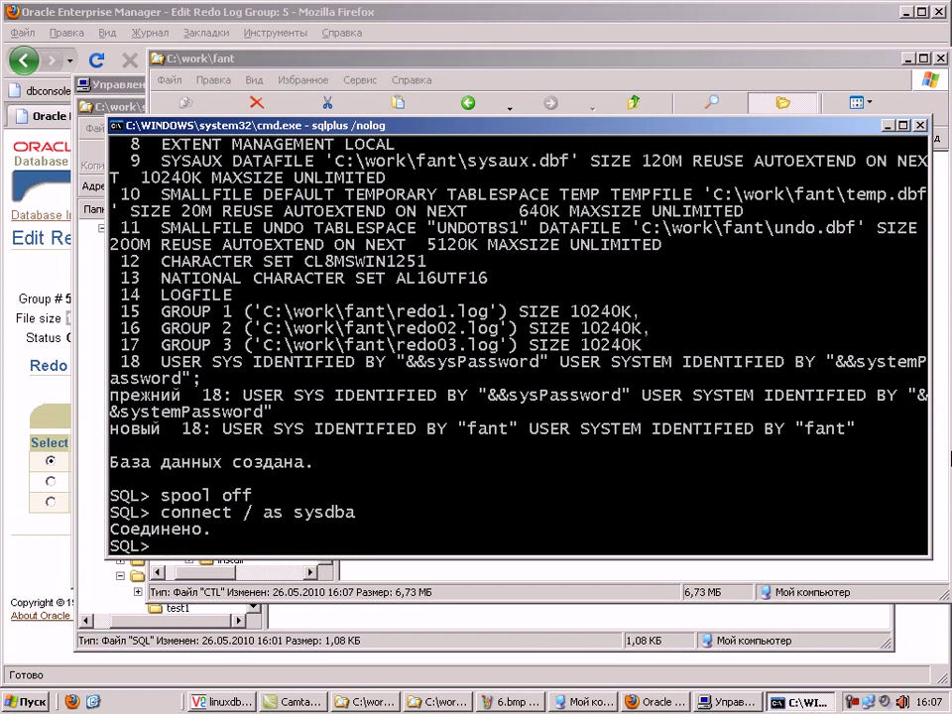
{"action": "type", "text": "select name"}
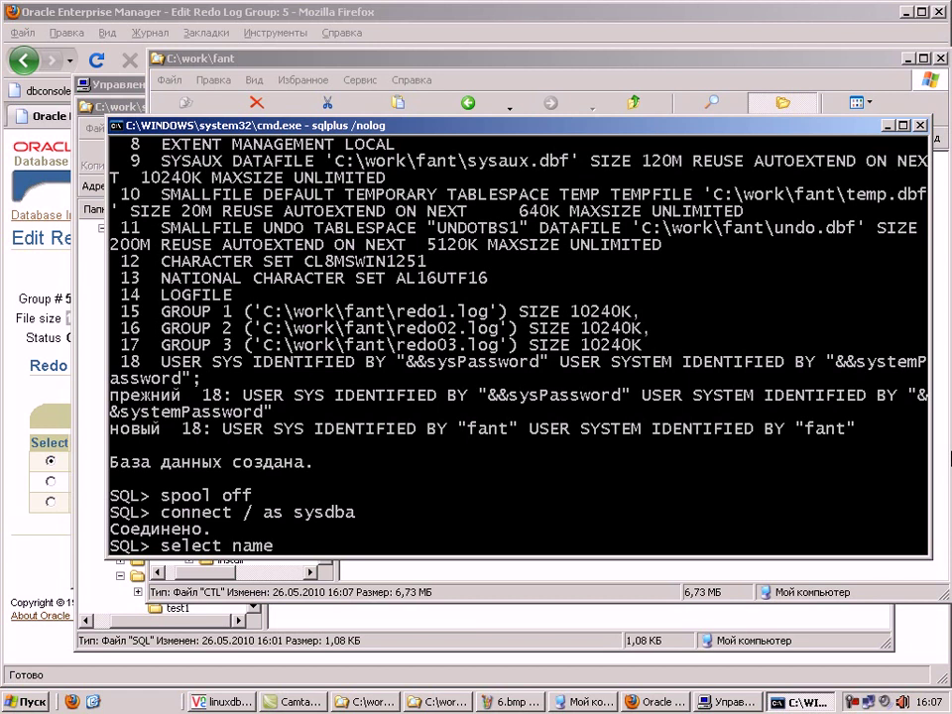
{"action": "type", "text": " from v$data"}
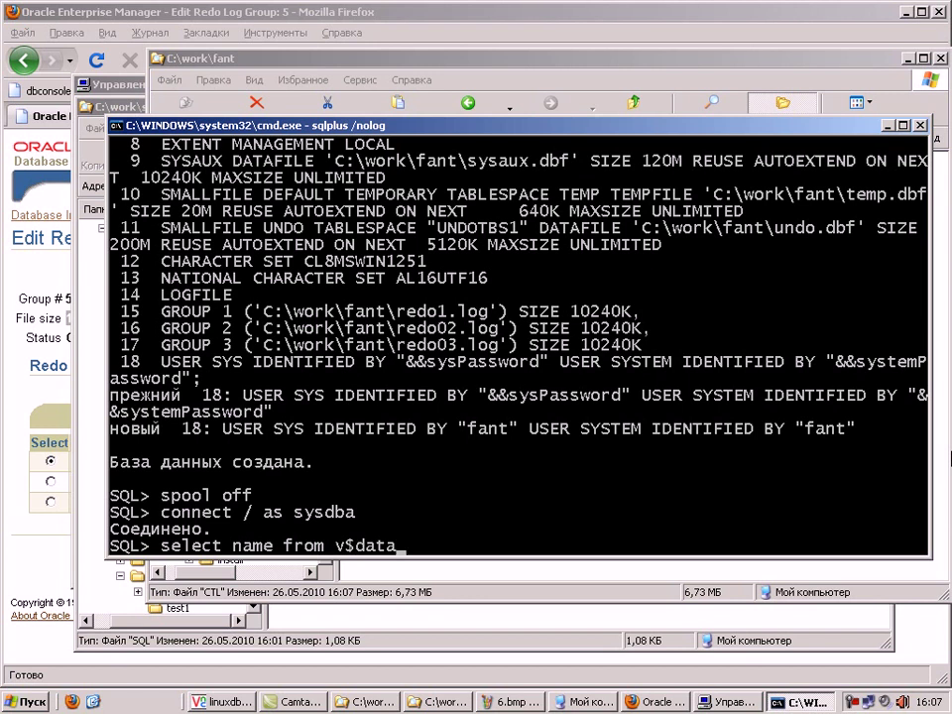
{"action": "type", "text": "base;"}
{"action": "key", "text": "Return"}
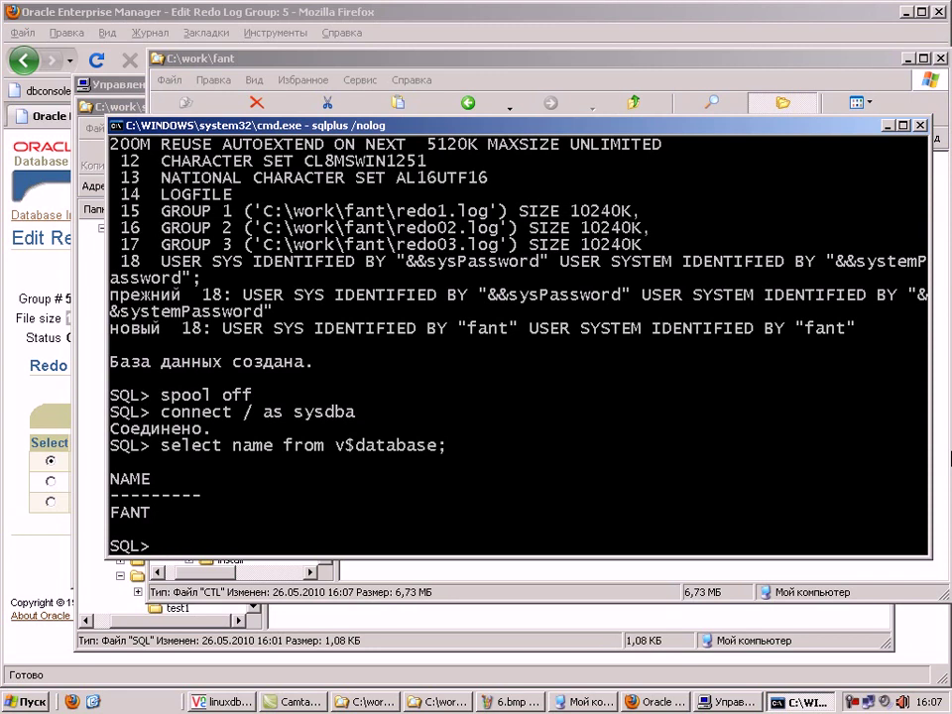
- Shut down with abort and try startup, which fails with ORA-01078 on INITFANT.ORA
{"action": "type", "text": "shutdown abort"}
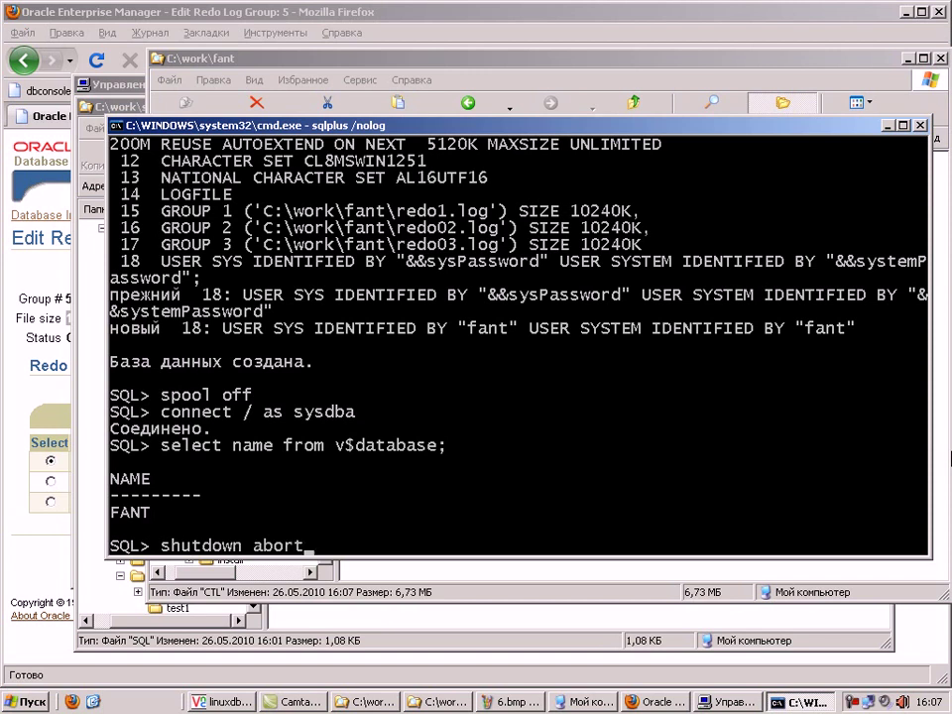
{"action": "key", "text": "Return"}
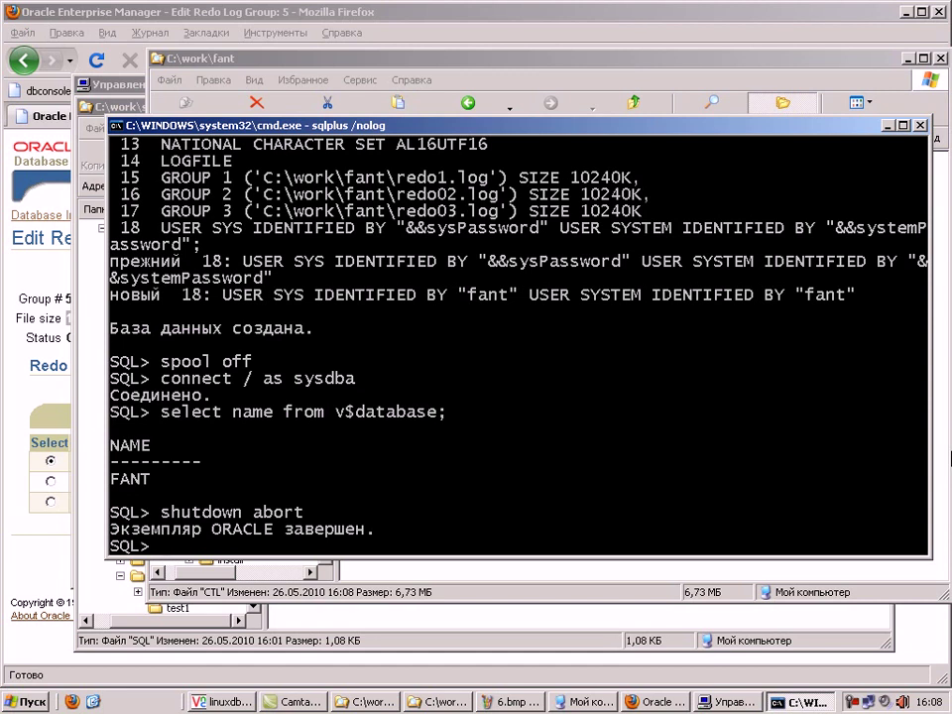
{"action": "type", "text": "startup"}
{"action": "key", "text": "Return"}
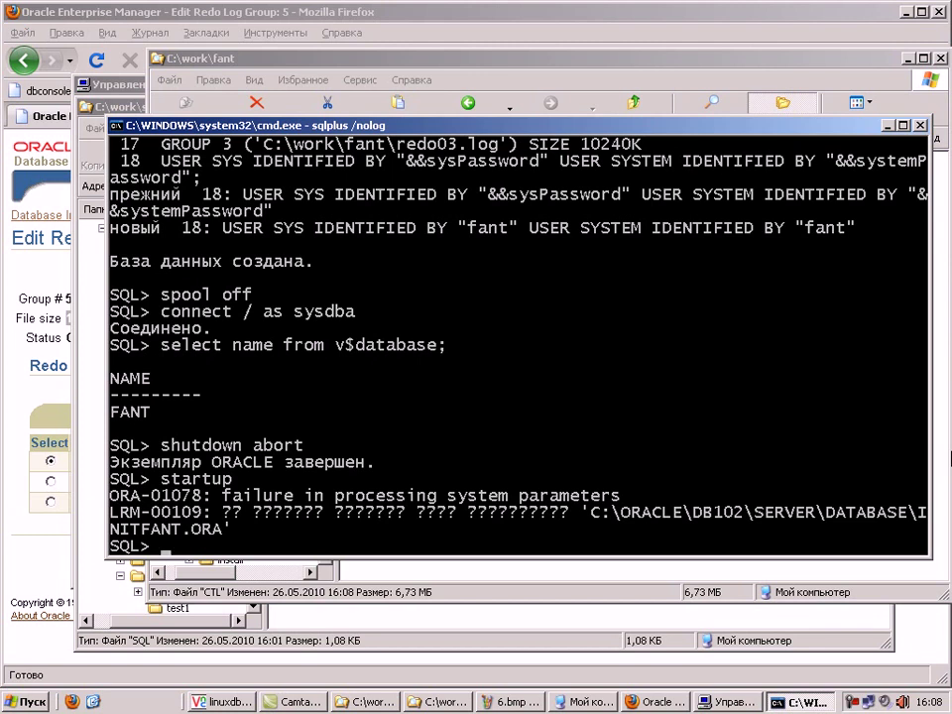
- Quit SQL*Plus and set NLS_LANG to american_america.cl8mswin1251
{"action": "type", "text": "quit"}
{"action": "key", "text": "Return"}
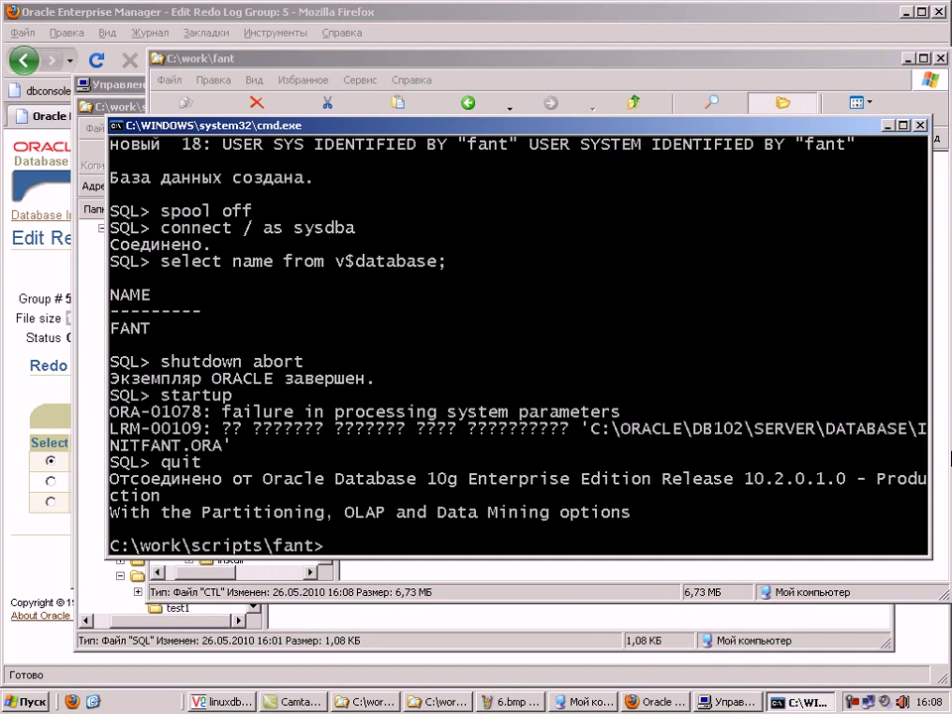
{"action": "type", "text": "set NLS_LANG=a"}
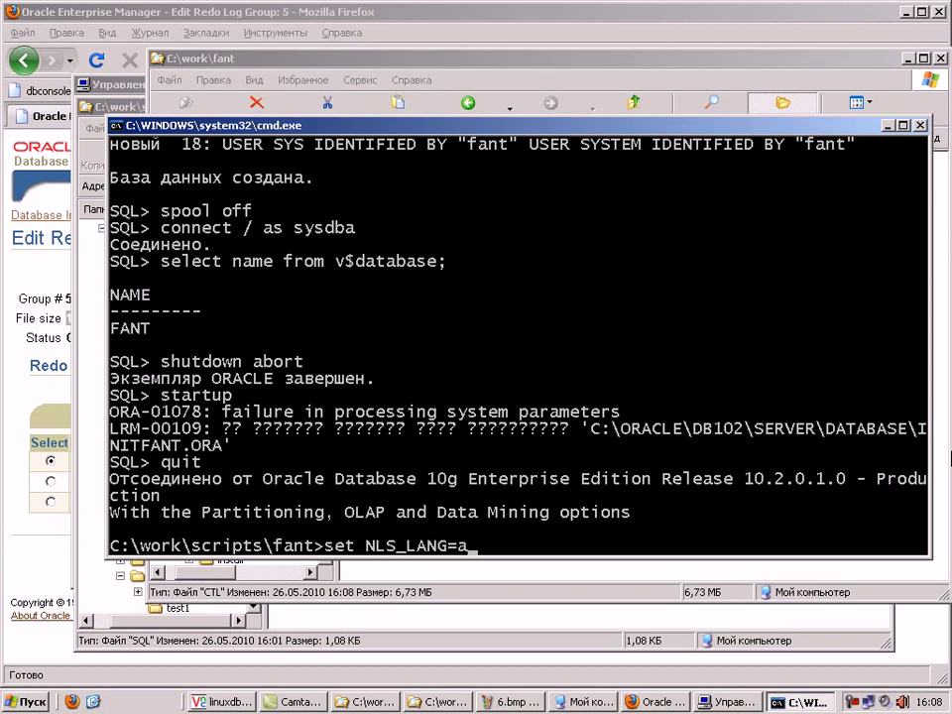
{"action": "type", "text": "merican_ameri"}
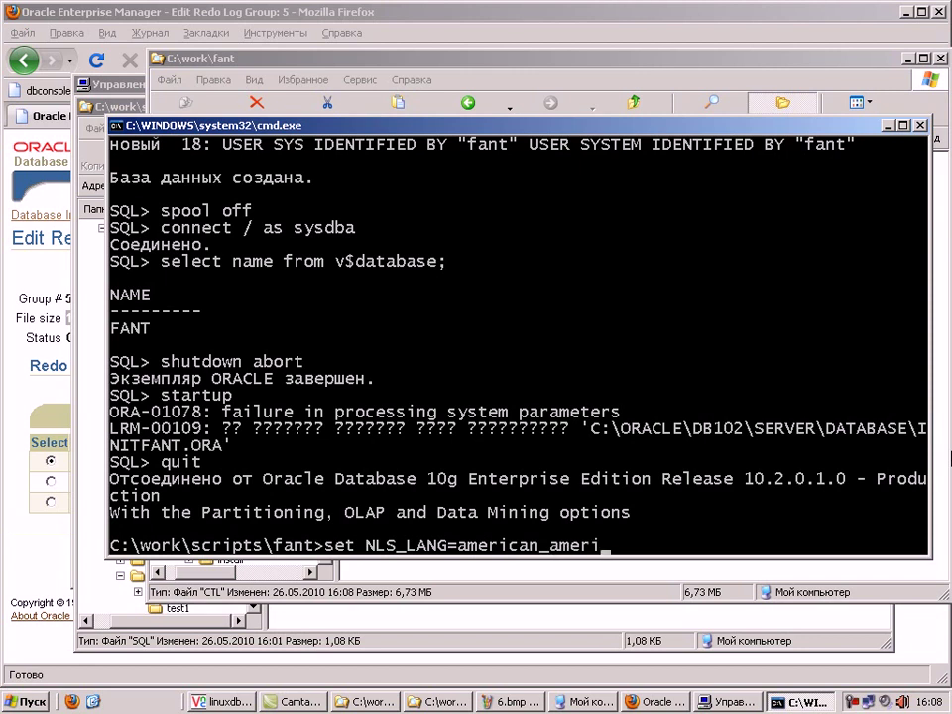
{"action": "type", "text": "ca.cl8mswi"}
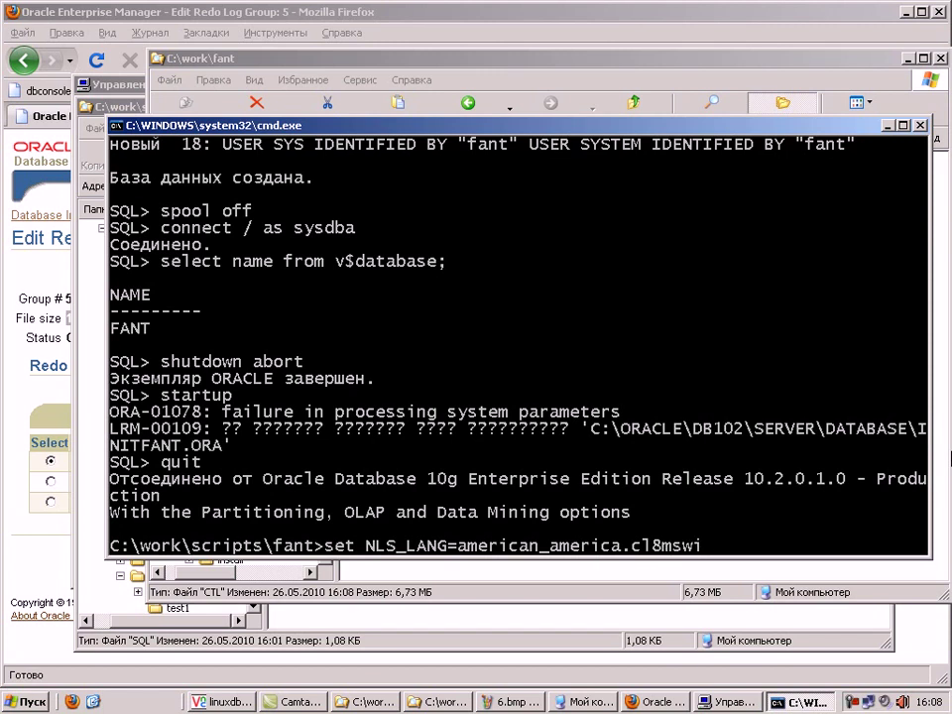
{"action": "type", "text": "n1251"}
{"action": "key", "text": "Return"}
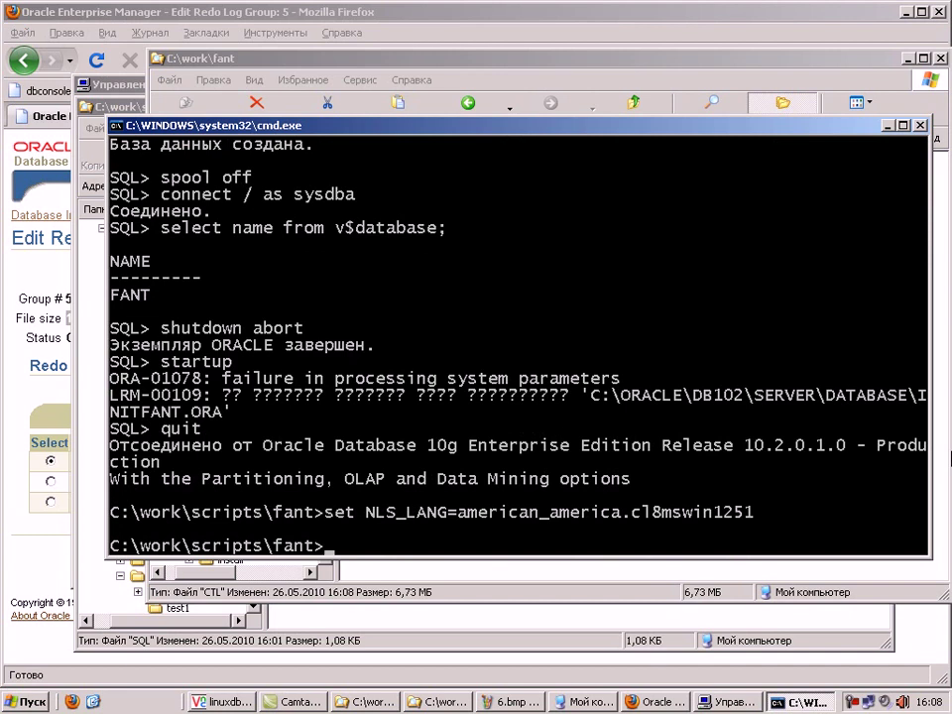
- Relaunch sqlplus /nolog, where startup fails with ORA-01031, and begin typing 'connect / as sysdba'
{"action": "key", "text": "Up"}
{"action": "key", "text": "Up"}
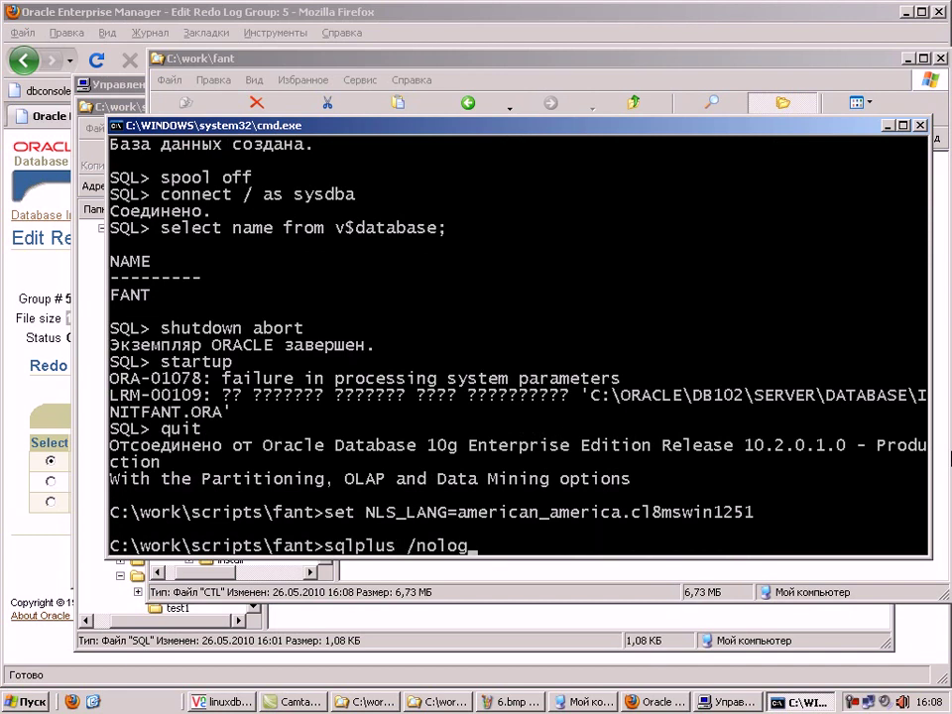
{"action": "key", "text": "Return"}
{"action": "key", "text": "Up"}
{"action": "key", "text": "Up"}
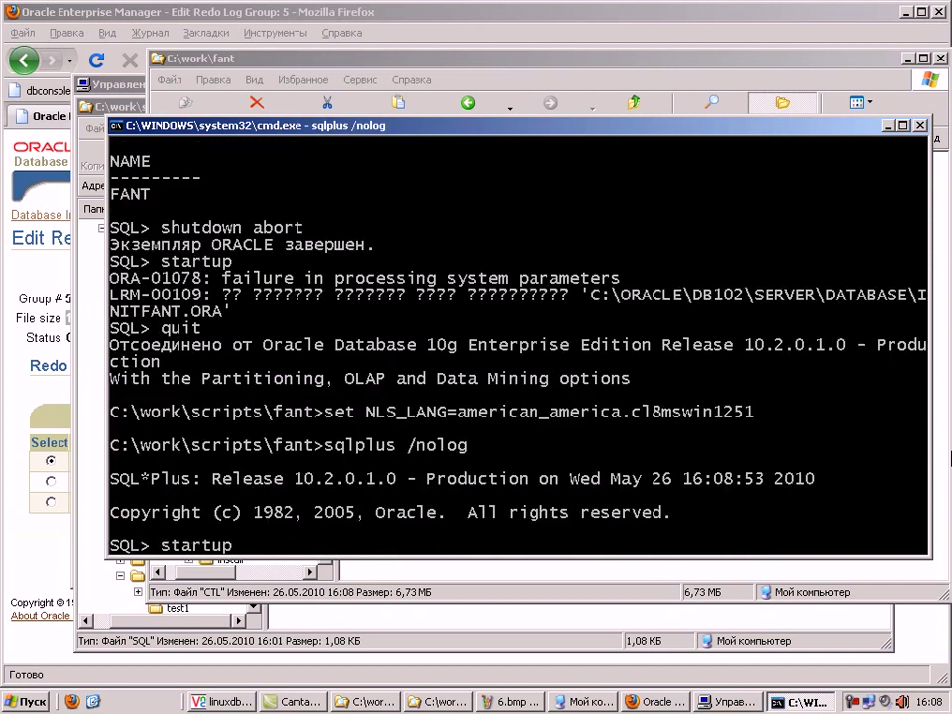
{"action": "key", "text": "Return"}
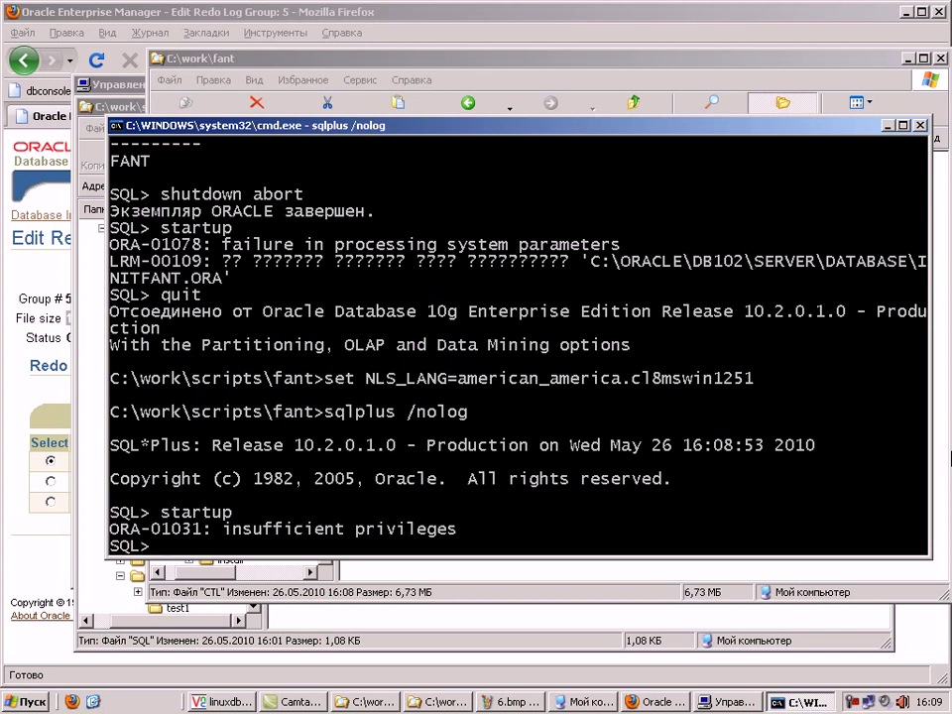
{"action": "type", "text": "q"}
{"action": "key", "text": "BackSpace"}
{"action": "type", "text": "connect / as sysdba"}
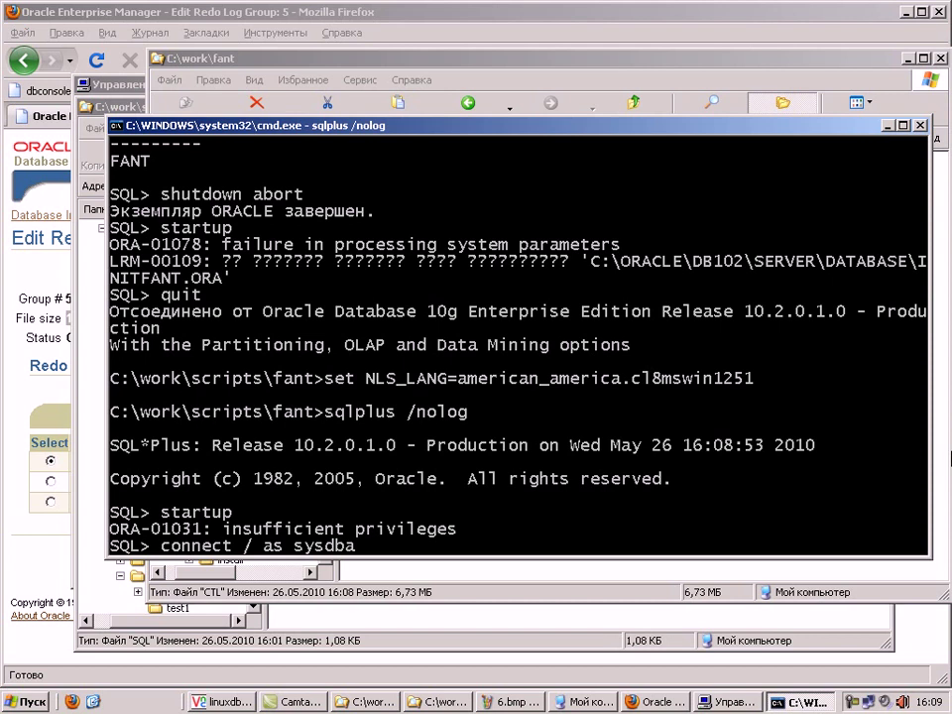
- Connect as SYSDBA and try startup, startup mount and startup nomount, each failing with ORA-01078
{"action": "key", "text": "Return"}
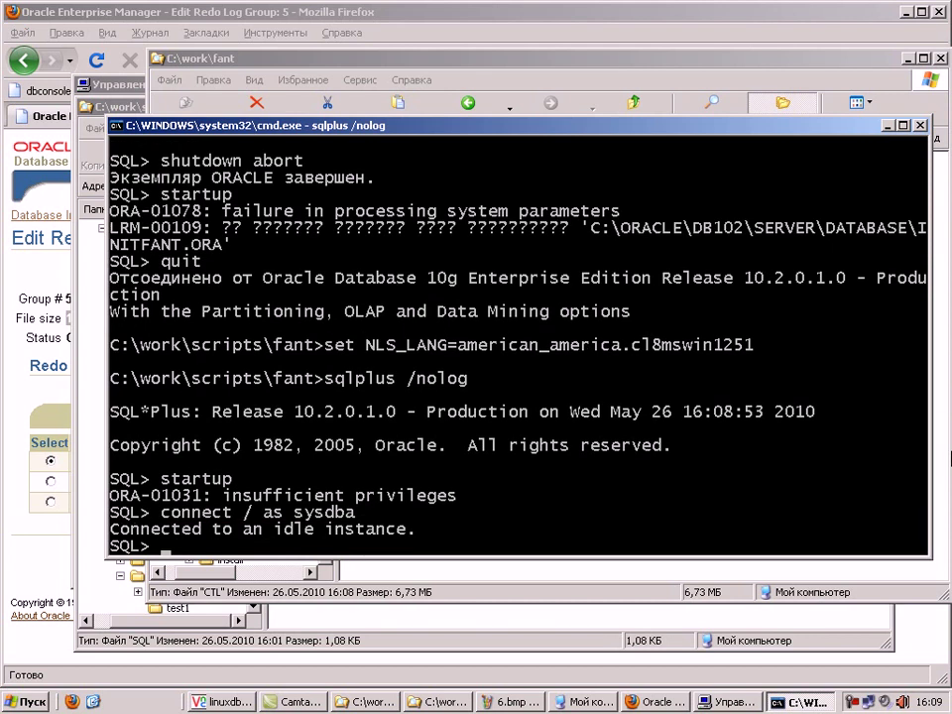
{"action": "type", "text": "startup"}
{"action": "key", "text": "Return"}
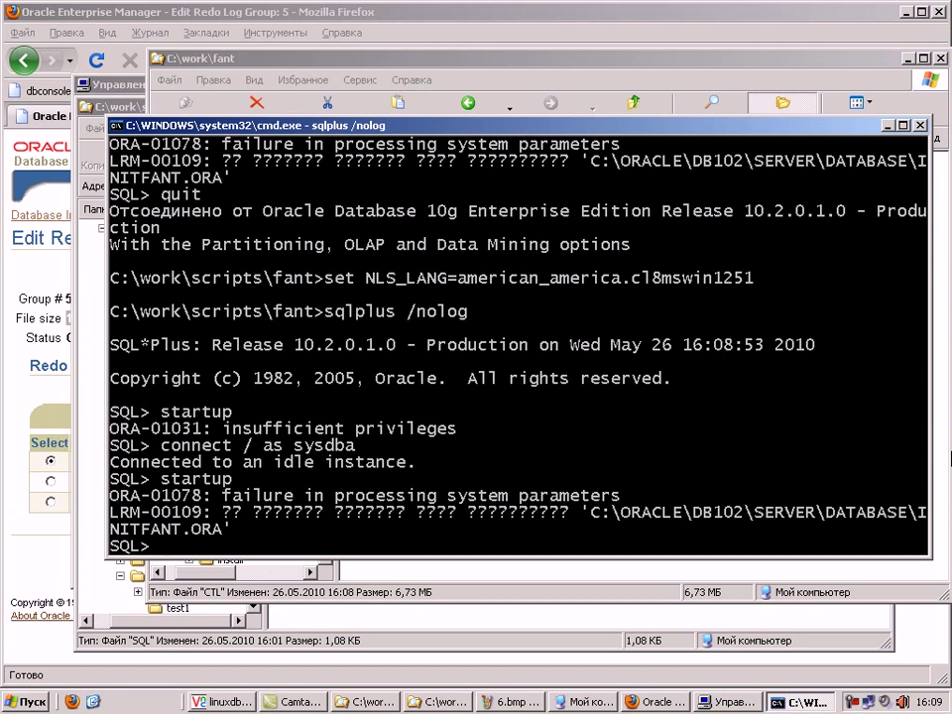
{"action": "type", "text": "sta"}
{"action": "type", "text": "rtup mount"}
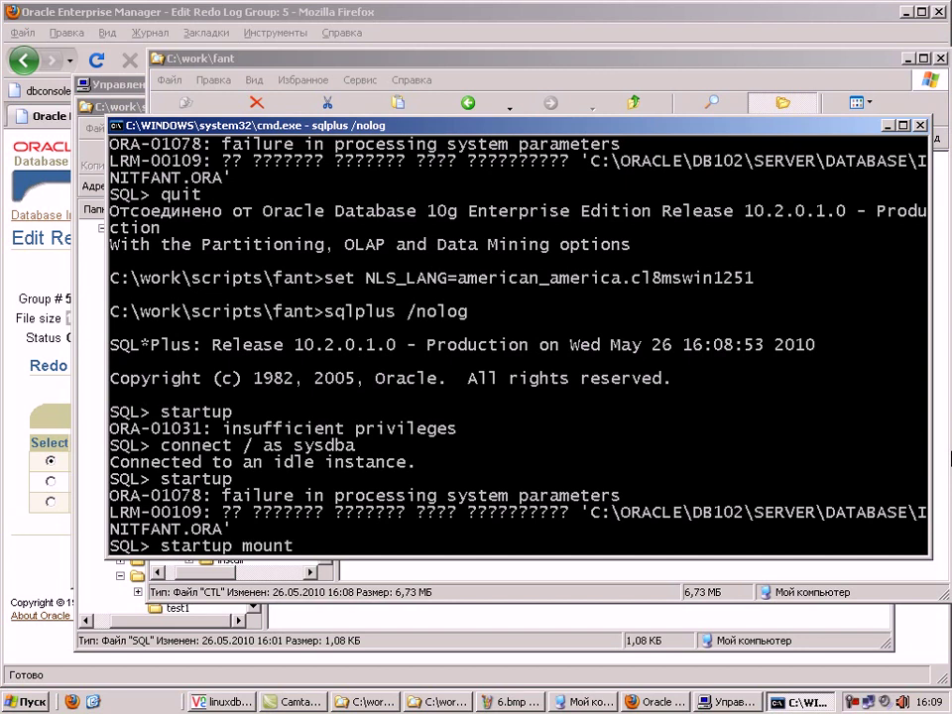
{"action": "key", "text": "Return"}
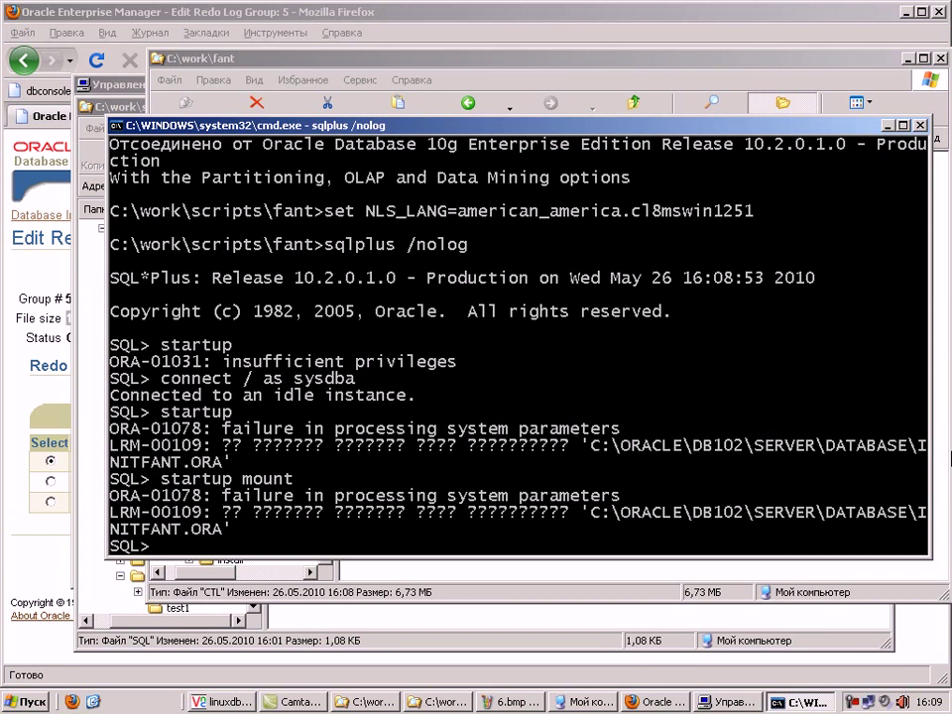
{"action": "key", "text": "Up"}
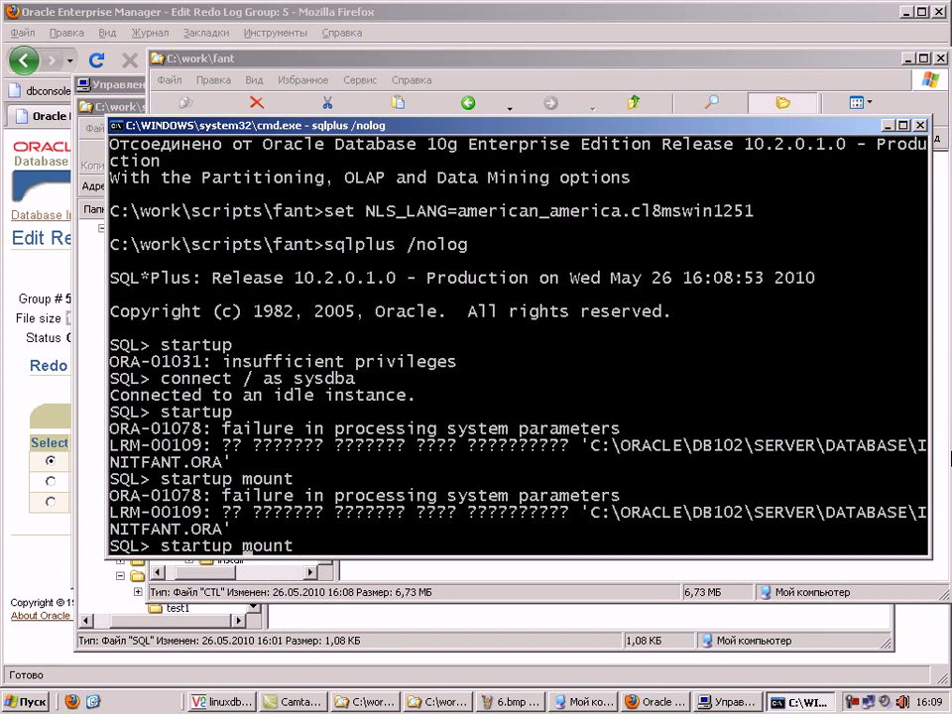
{"action": "type", "text": "no"}
{"action": "key", "text": "Return"}
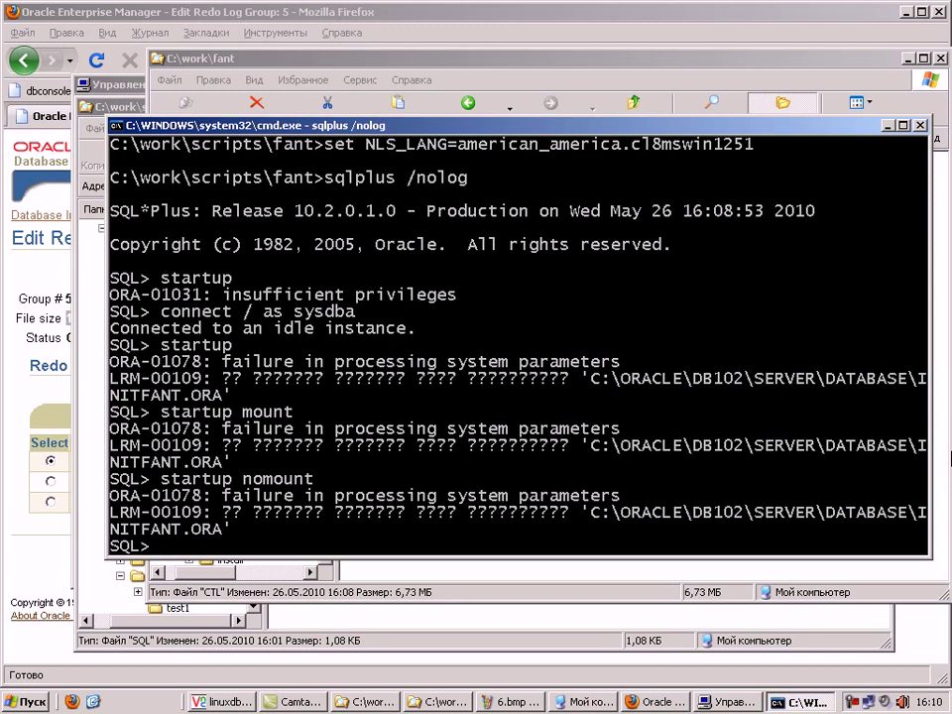
{"action": "type", "text": "s"}
- Check that C:\oracle\db102\server\database has PWDfant.ora but no INITFANT.ORA, then clear the SQL*Plus prompt
{"action": "left_click", "coordinate": [436, 702]}
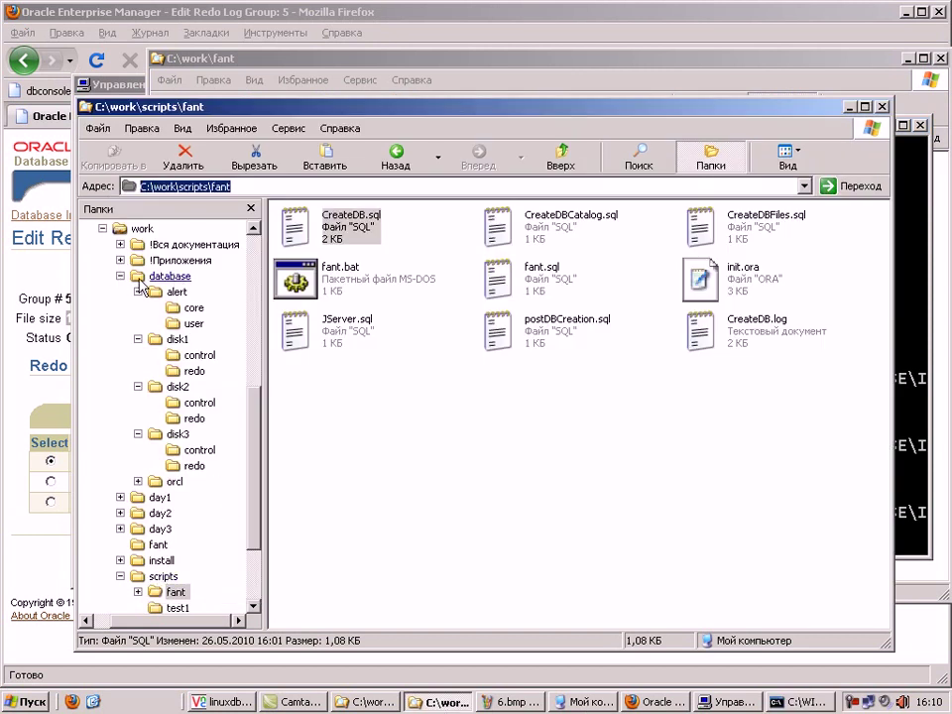
{"action": "left_click_drag", "start_coordinate": [255, 404], "coordinate": [252, 282]}
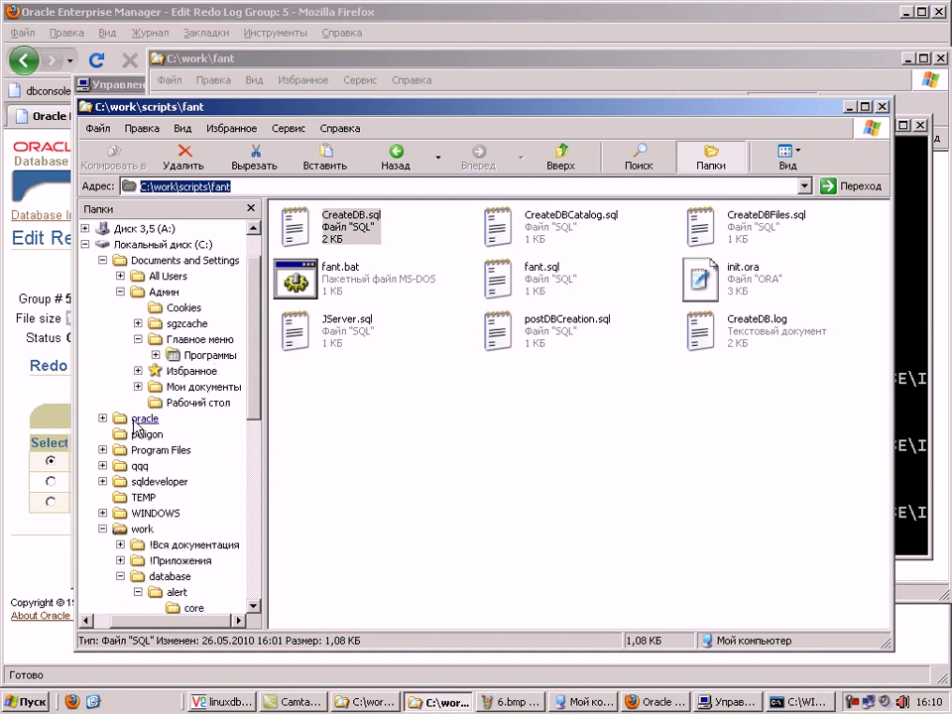
{"action": "left_click", "coordinate": [137, 420]}
{"action": "double_click", "coordinate": [510, 234]}
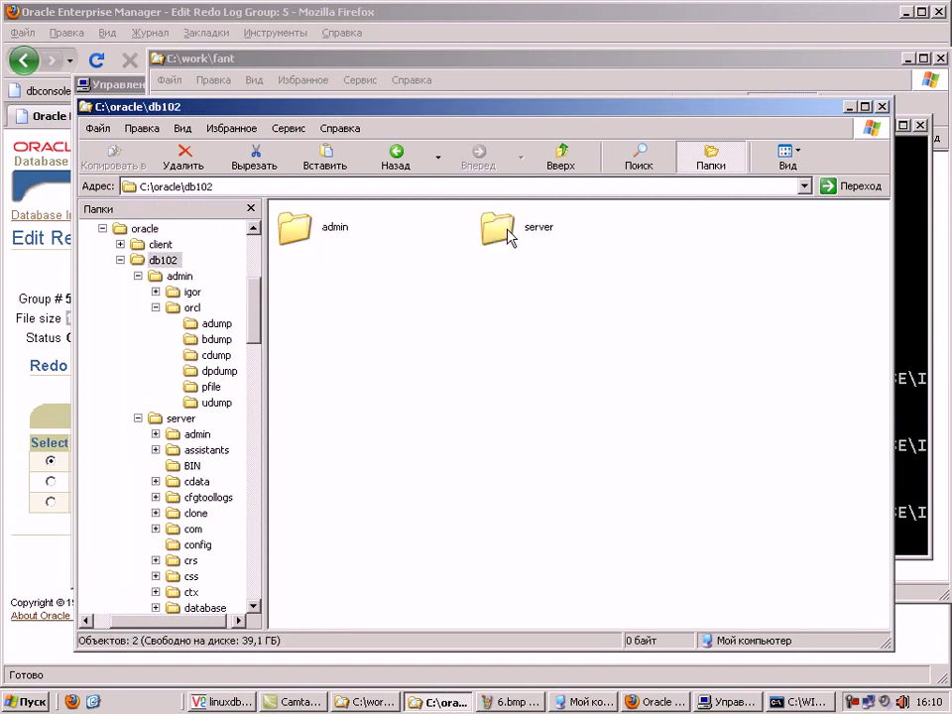
{"action": "double_click", "coordinate": [509, 234]}
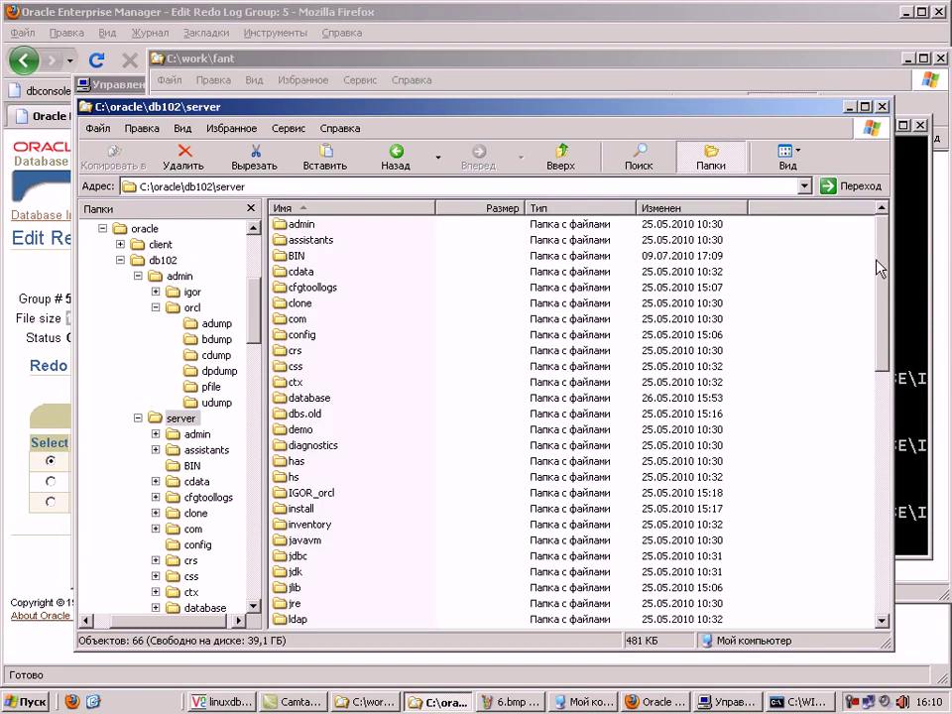
{"action": "left_click_drag", "start_coordinate": [882, 265], "coordinate": [887, 392]}
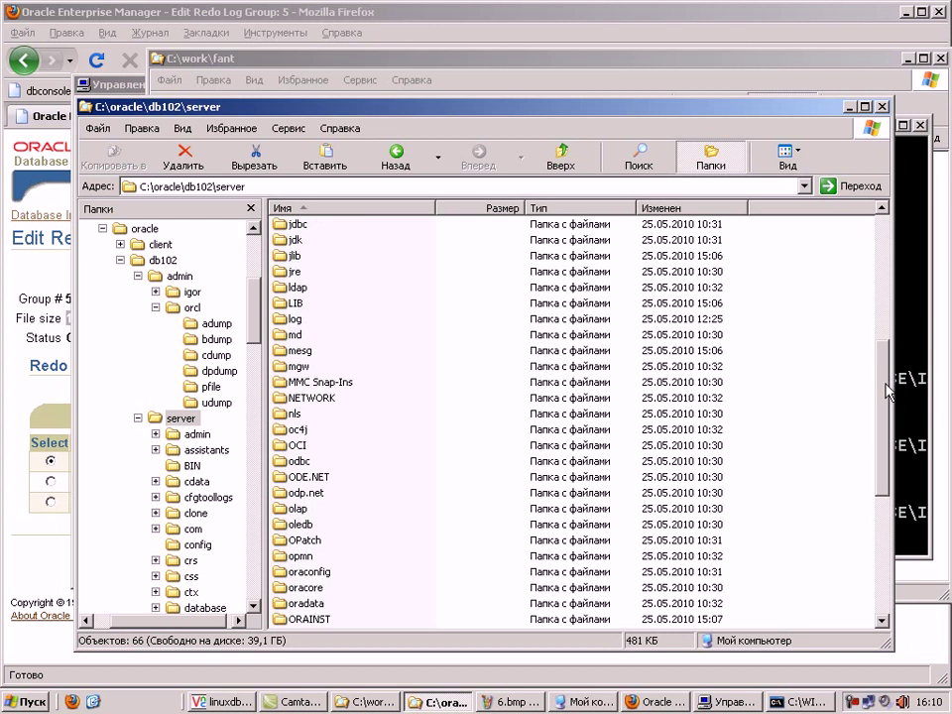
{"action": "scroll", "coordinate": [662, 238], "scroll_direction": "up", "scroll_amount": 5}
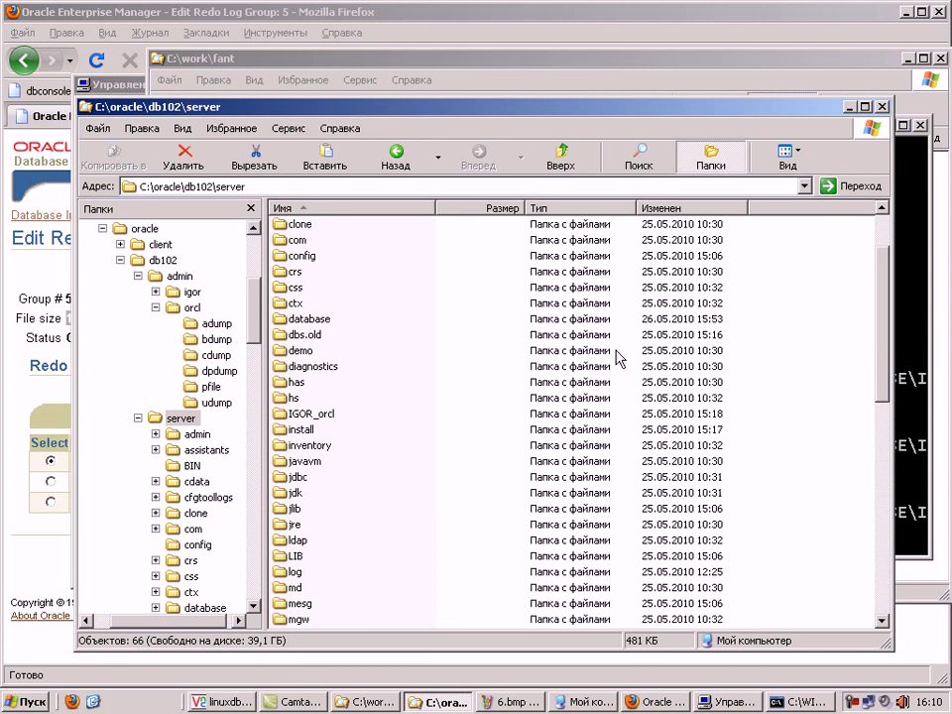
{"action": "double_click", "coordinate": [297, 319]}
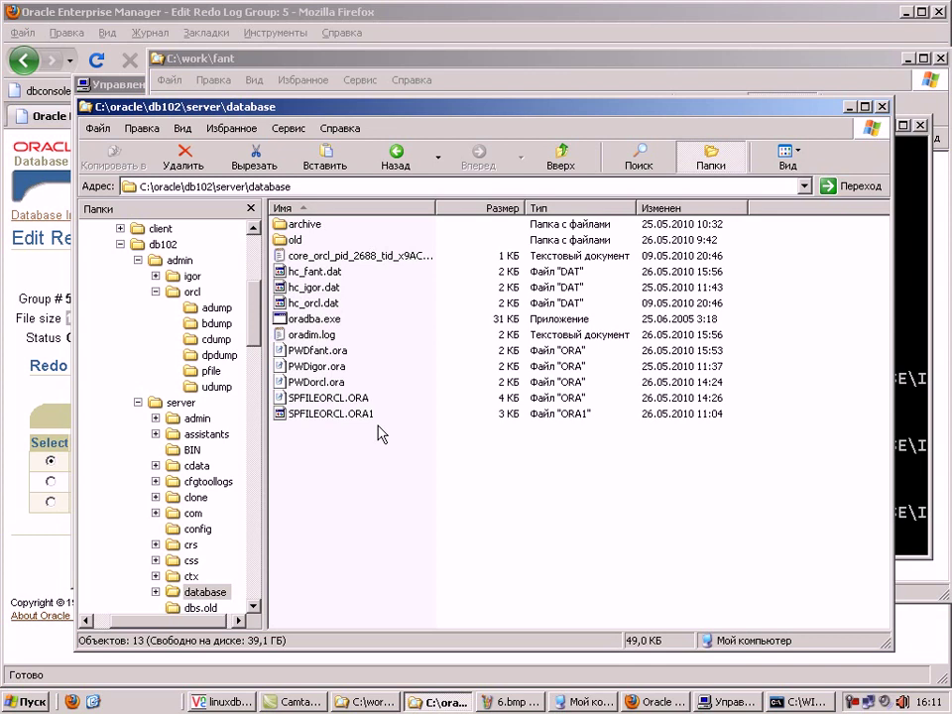
{"action": "left_click", "coordinate": [798, 702]}
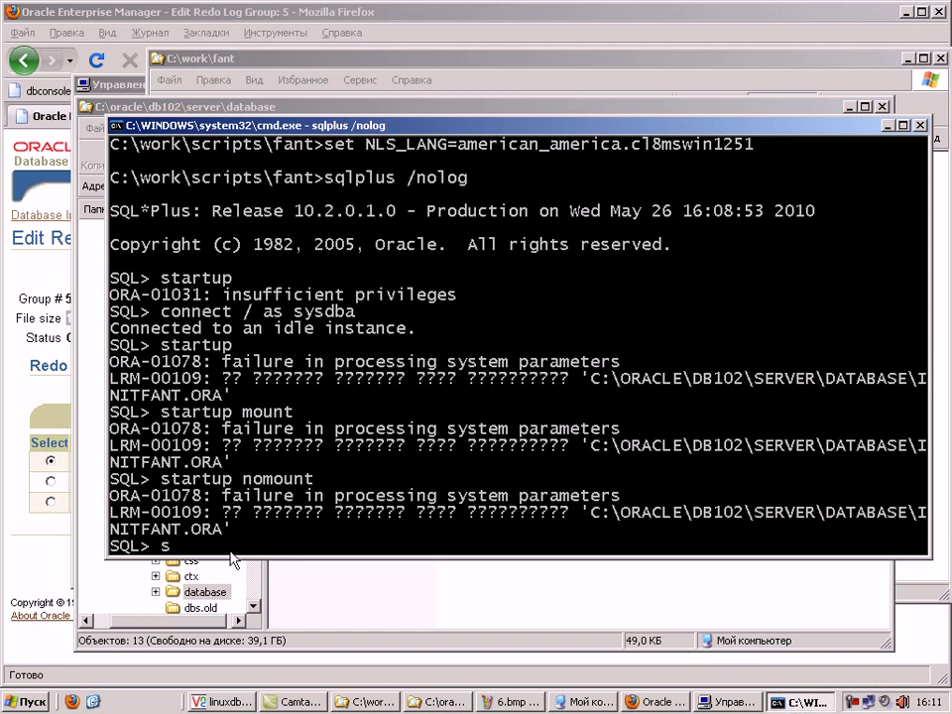
{"action": "key", "text": "BackSpace"}
- Locate init.ora in C:\work\scripts\fant, then return to the C:\work\fant window
{"action": "left_click", "coordinate": [410, 702]}
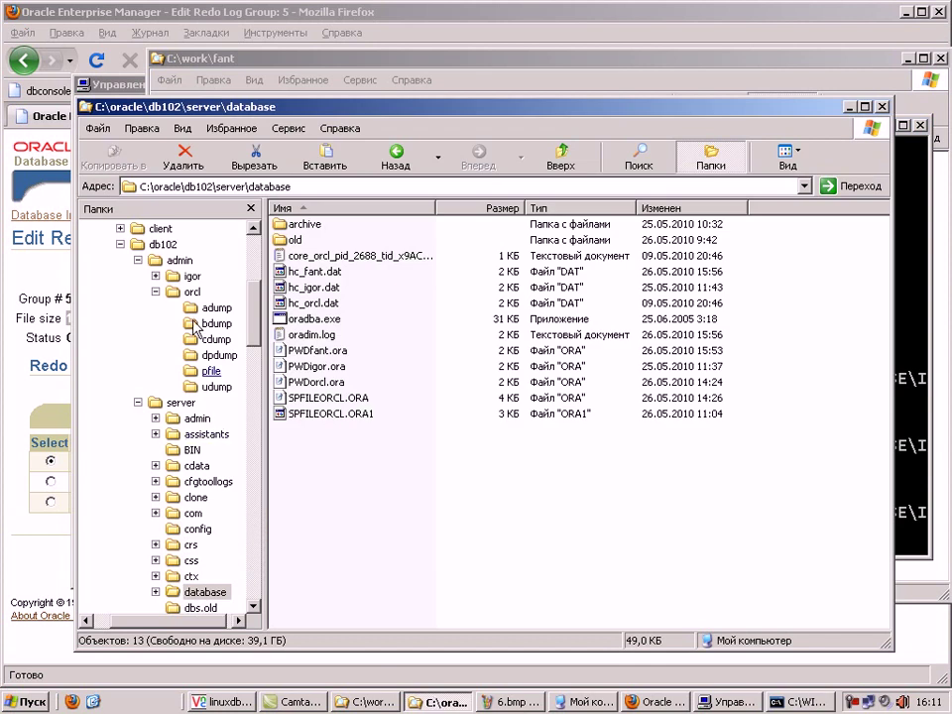
{"action": "left_click", "coordinate": [138, 403]}
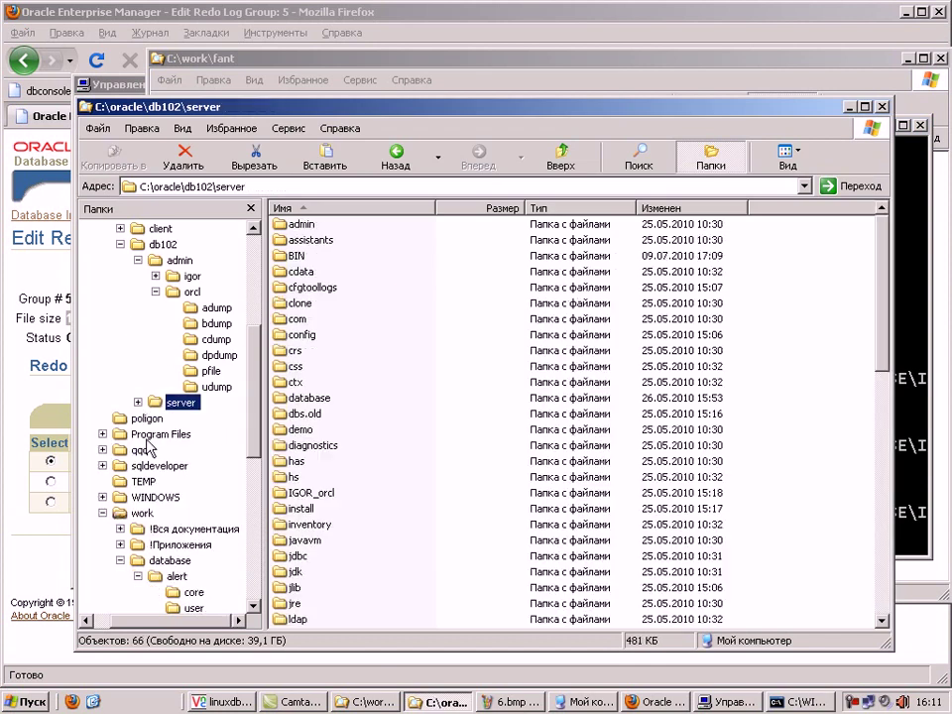
{"action": "left_click", "coordinate": [140, 512]}
{"action": "left_click", "coordinate": [498, 330]}
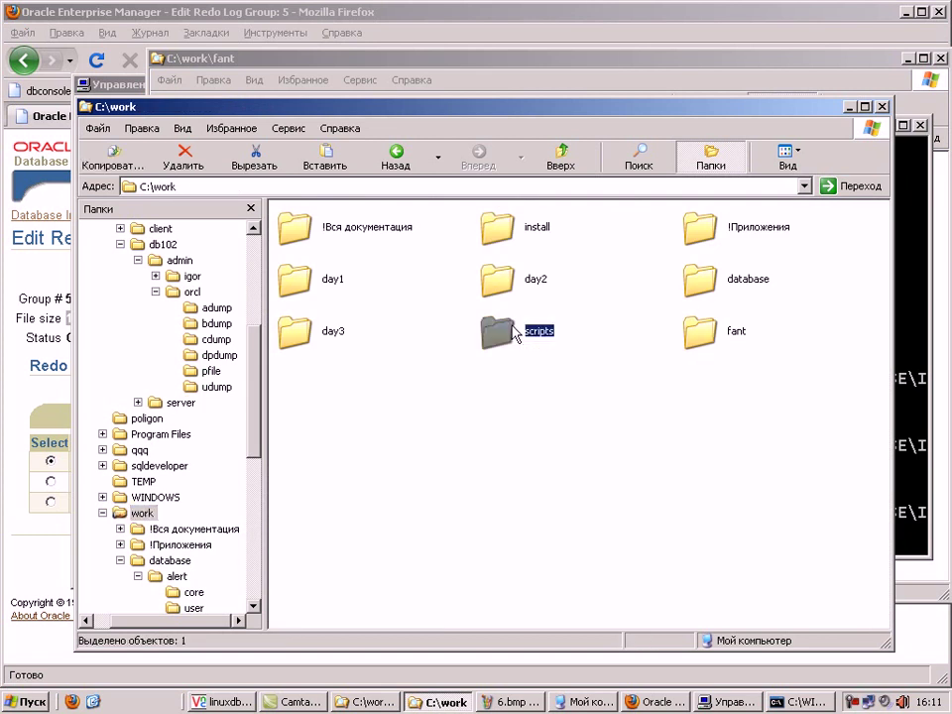
{"action": "double_click", "coordinate": [503, 330]}
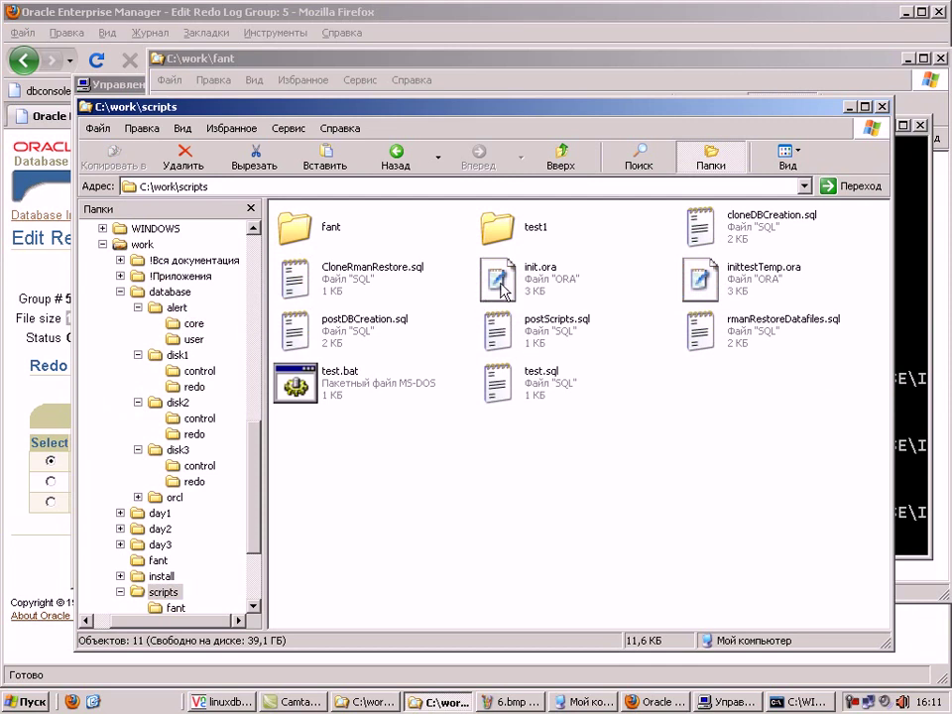
{"action": "double_click", "coordinate": [295, 230]}
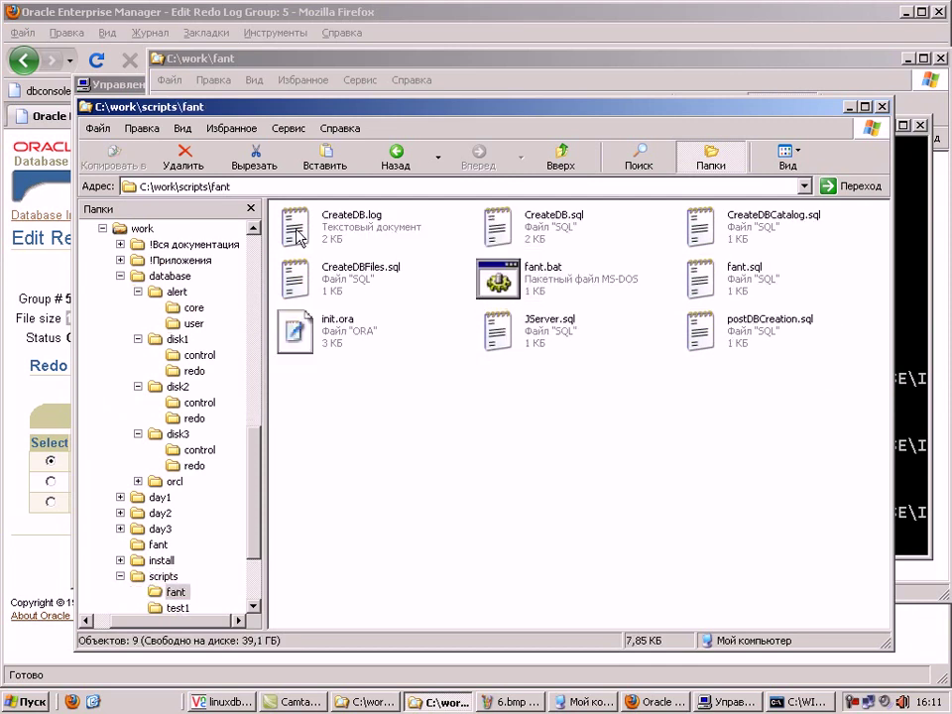
{"action": "left_click", "coordinate": [298, 335]}
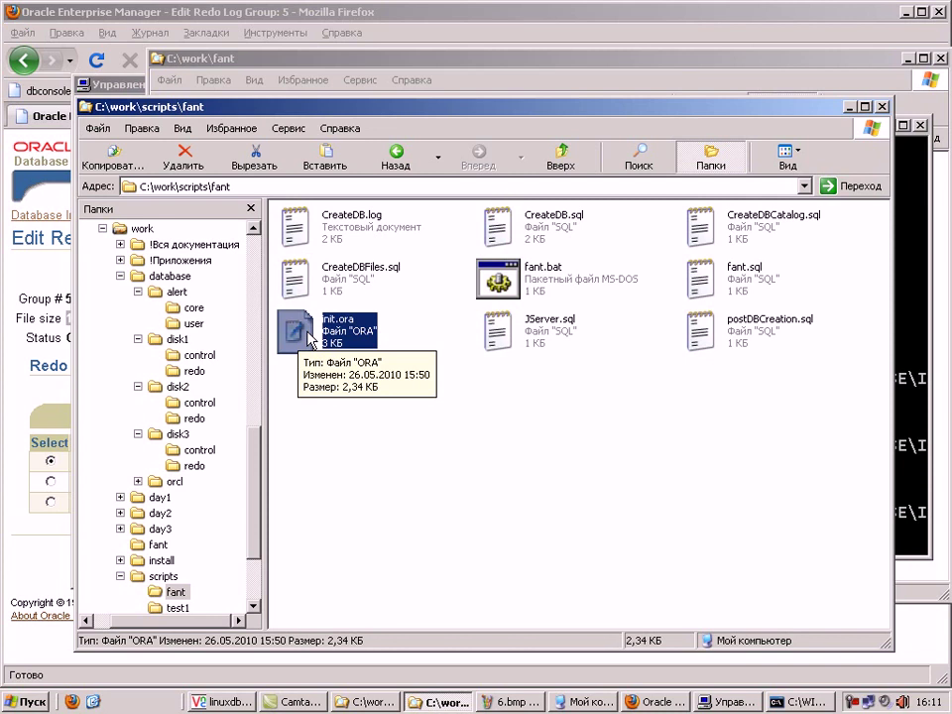
{"action": "left_click", "coordinate": [394, 65]}
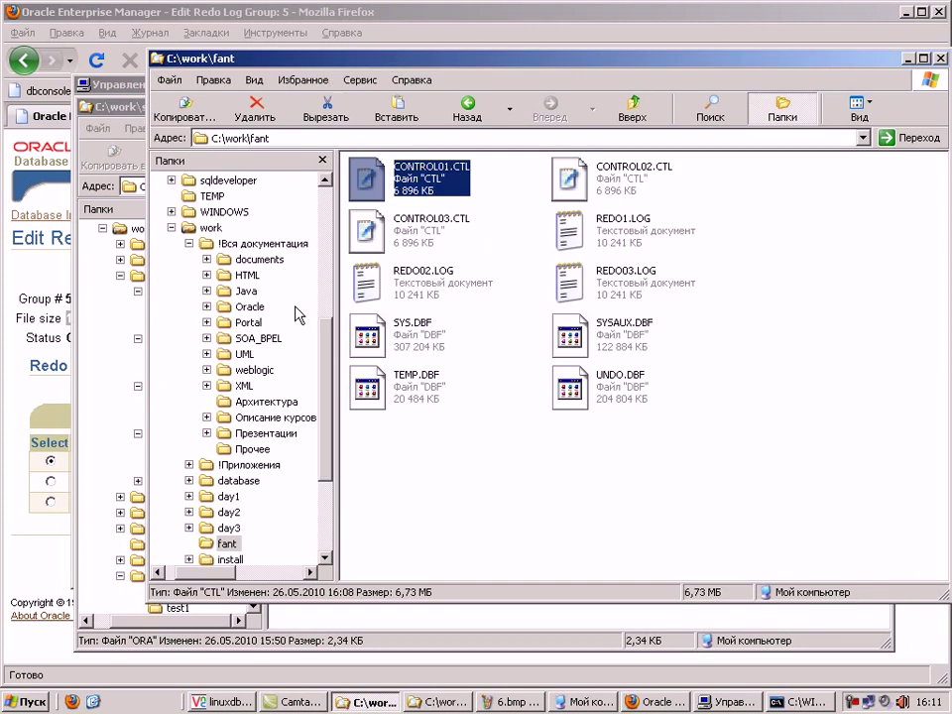
- Try startup nomount with pfile c:\work\scripts\fant\initora.ora, fixing the 'scriptd' typo; it fails with LRM-00109
{"action": "left_click", "coordinate": [796, 703]}
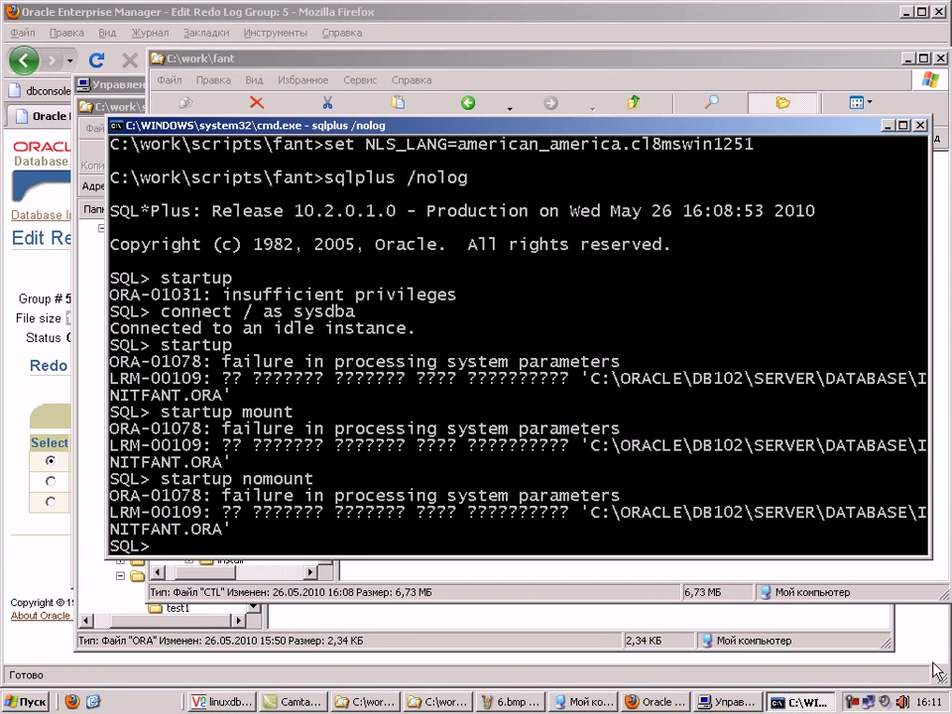
{"action": "type", "text": "startup nom"}
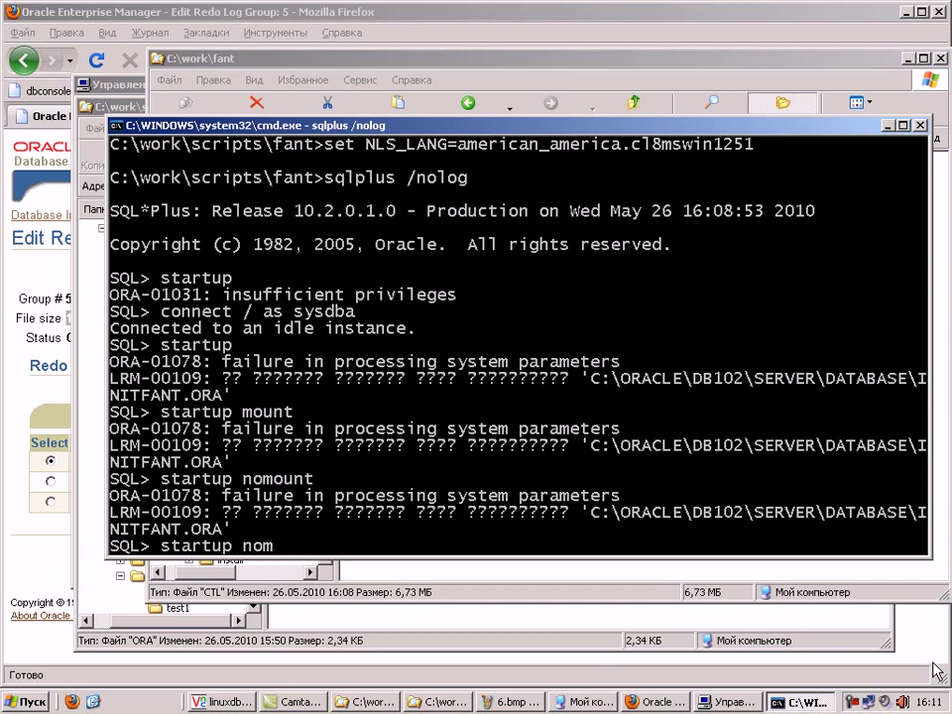
{"action": "type", "text": "ount"}
{"action": "key", "text": "Left"}
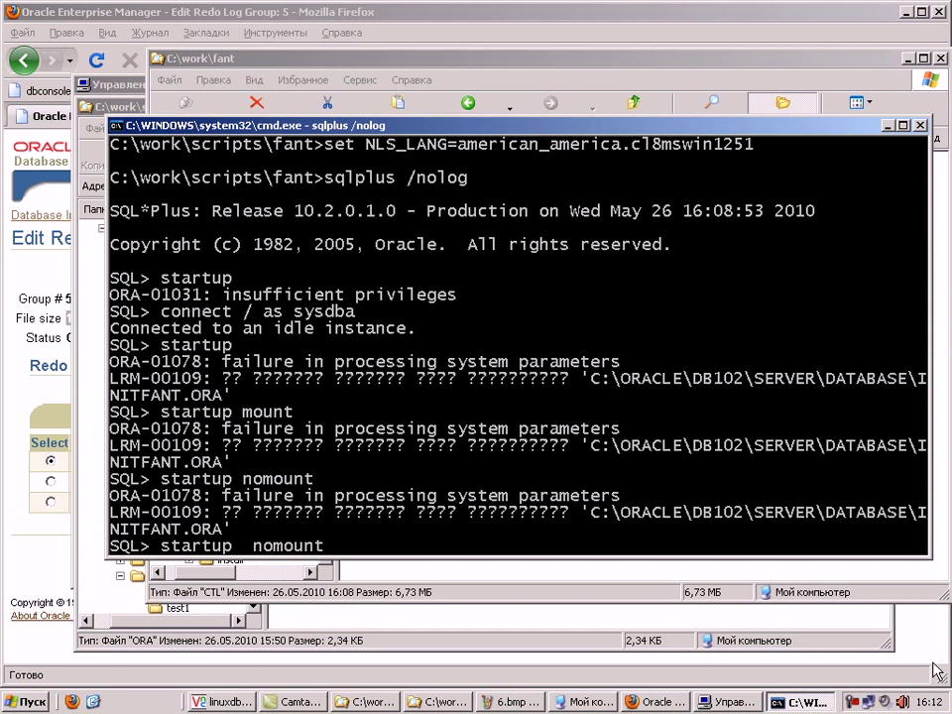
{"action": "type", "text": "p p"}
{"action": "type", "text": "file"}
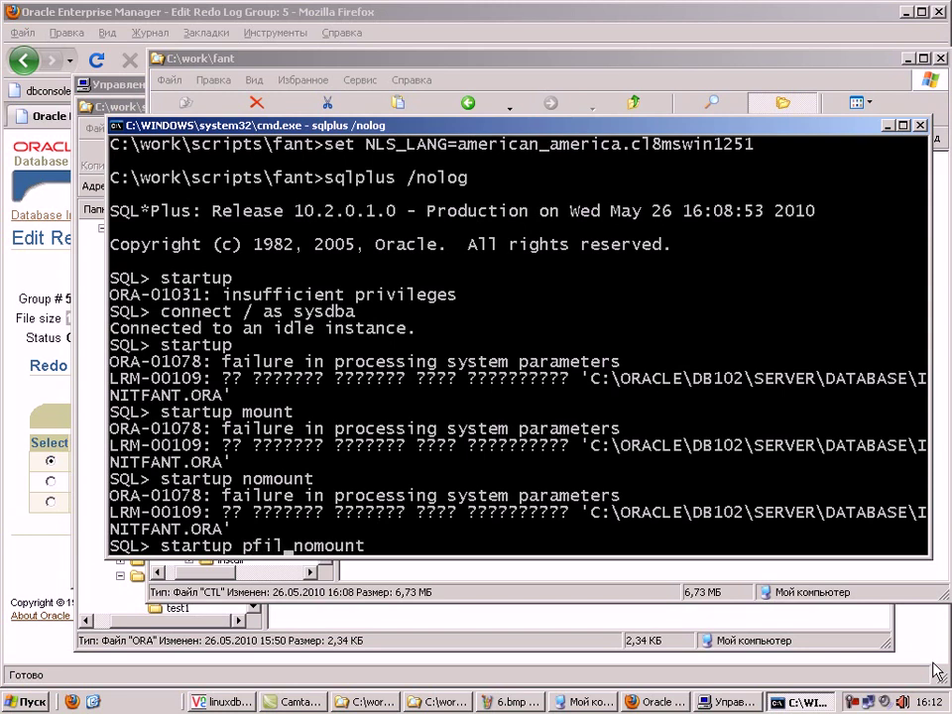
{"action": "type", "text": "="}
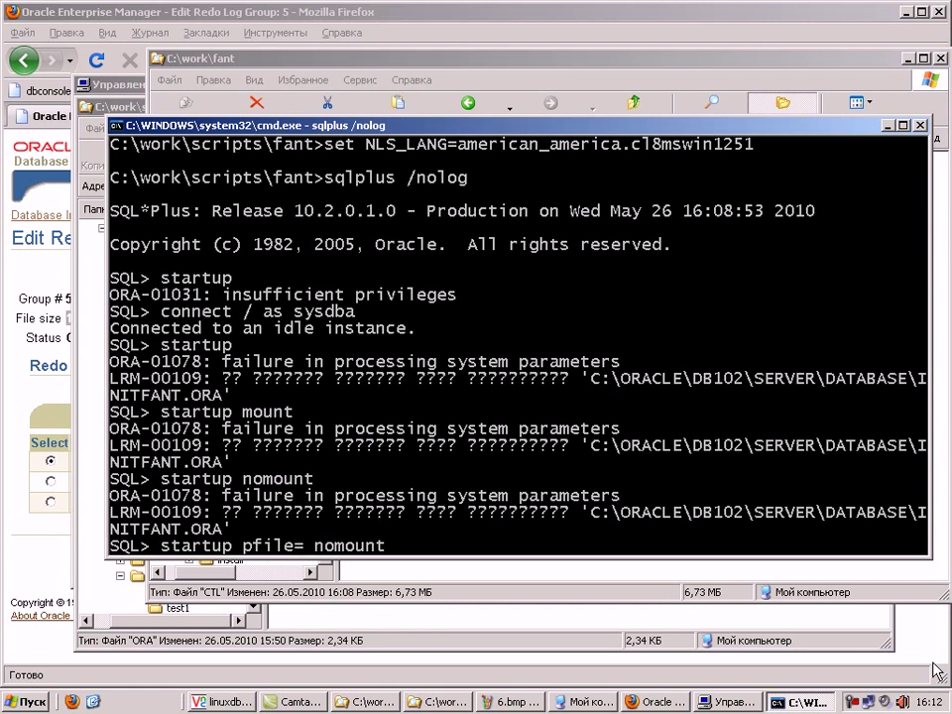
{"action": "type", "text": "c:\\"}
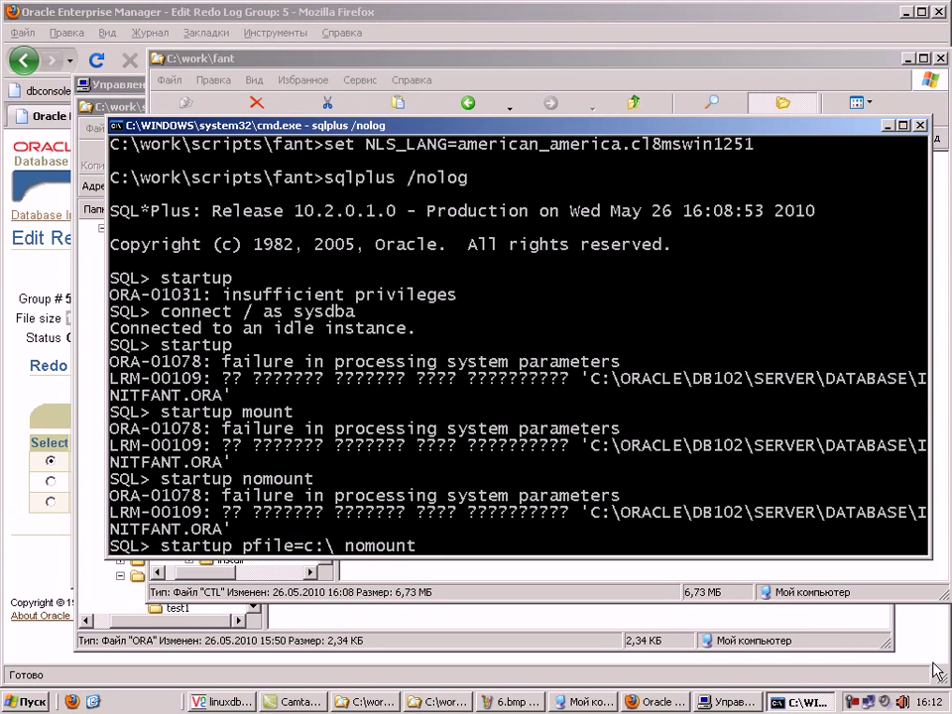
{"action": "type", "text": "work"}
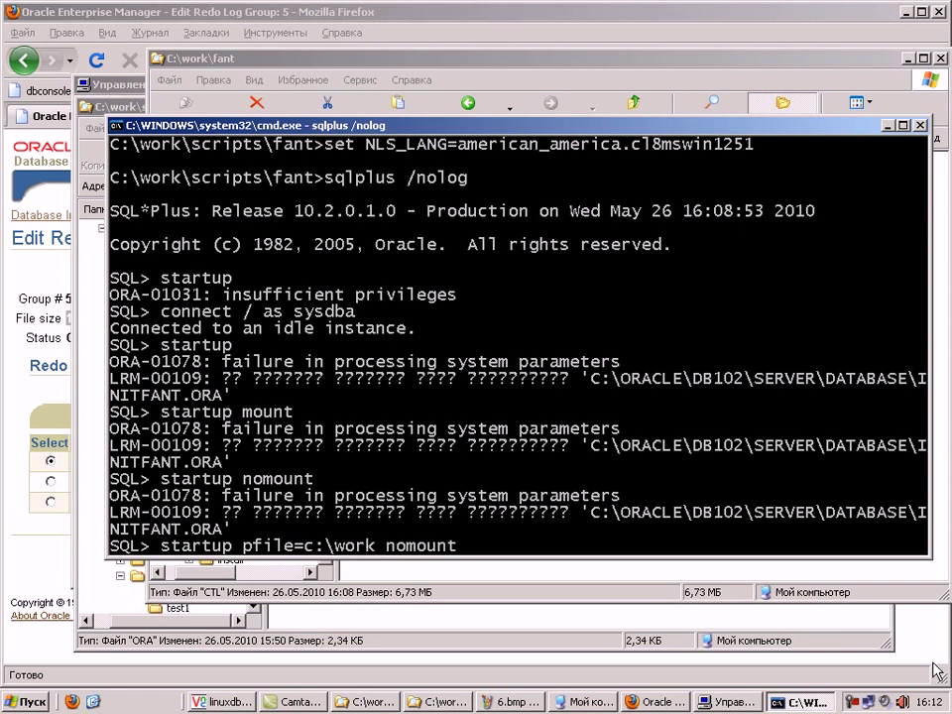
{"action": "type", "text": "\\scr"}
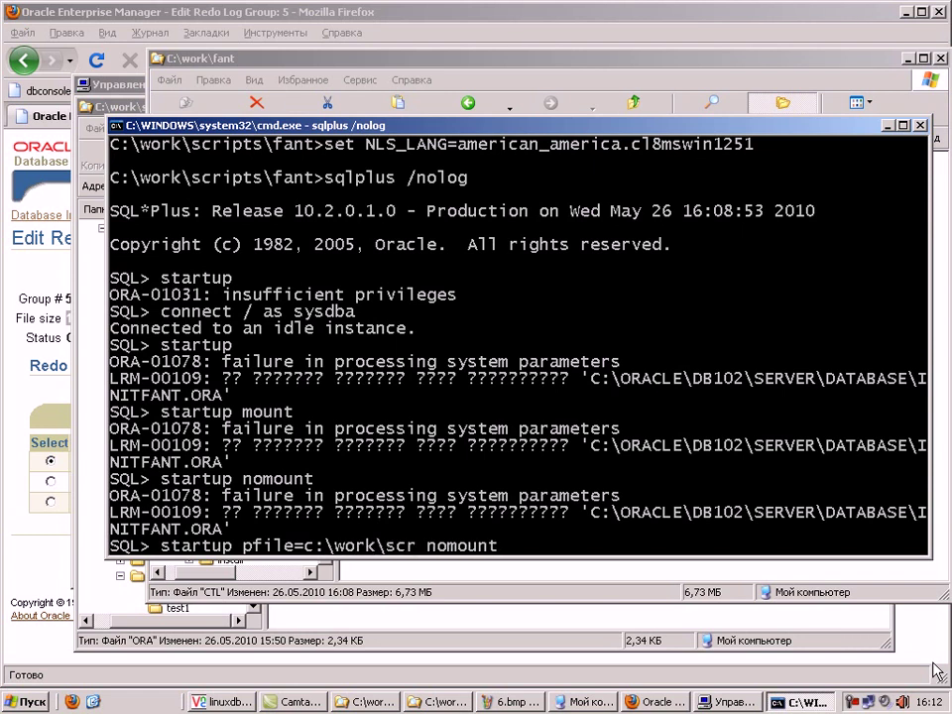
{"action": "type", "text": "iptd"}
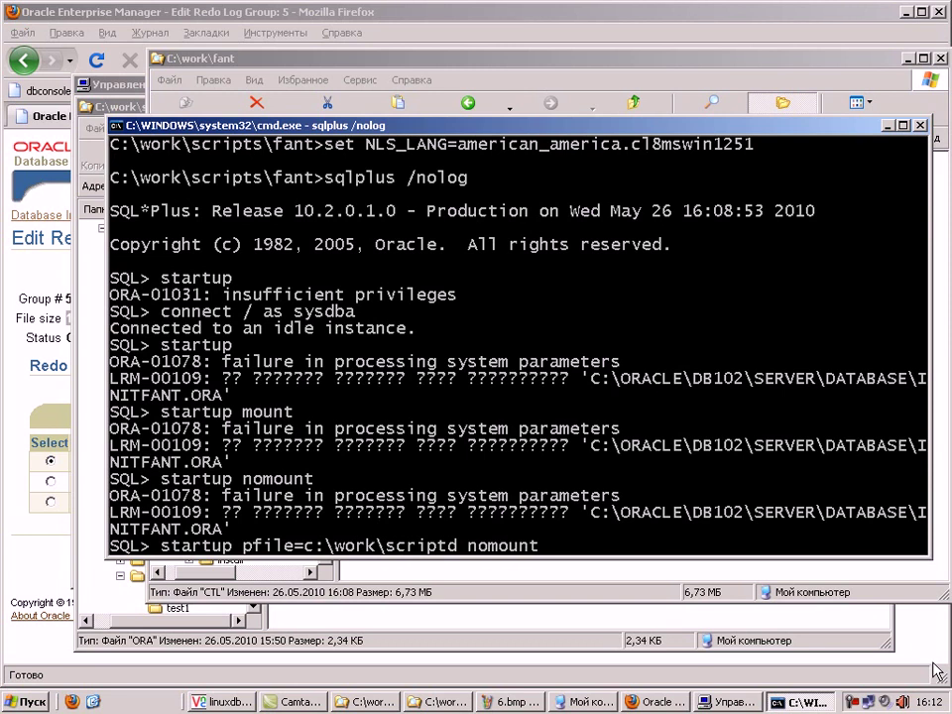
{"action": "type", "text": "\\fant"}
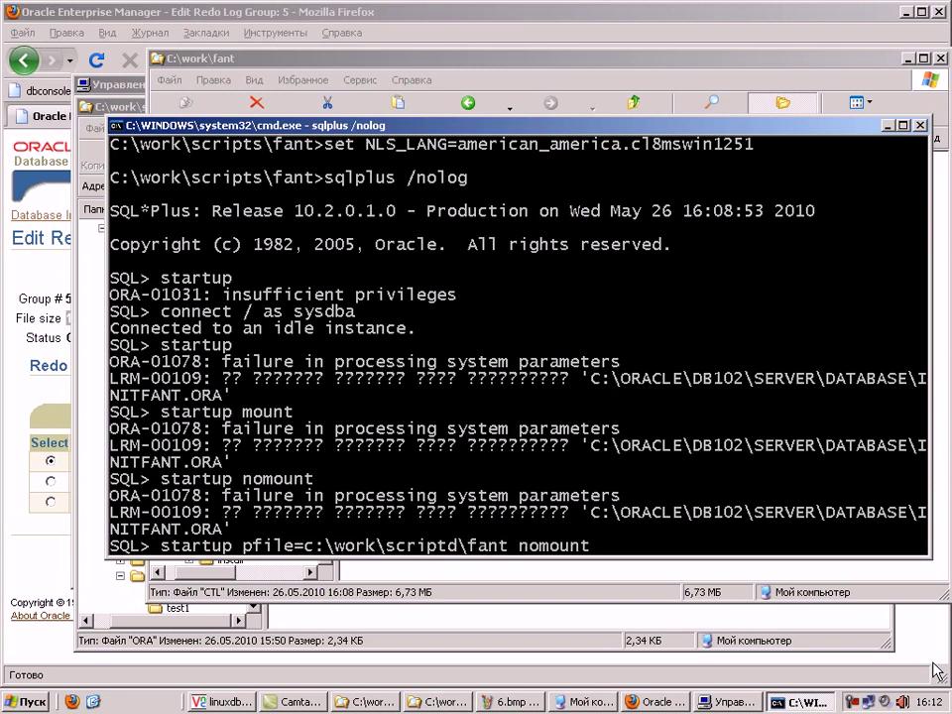
{"action": "type", "text": "\\ini"}
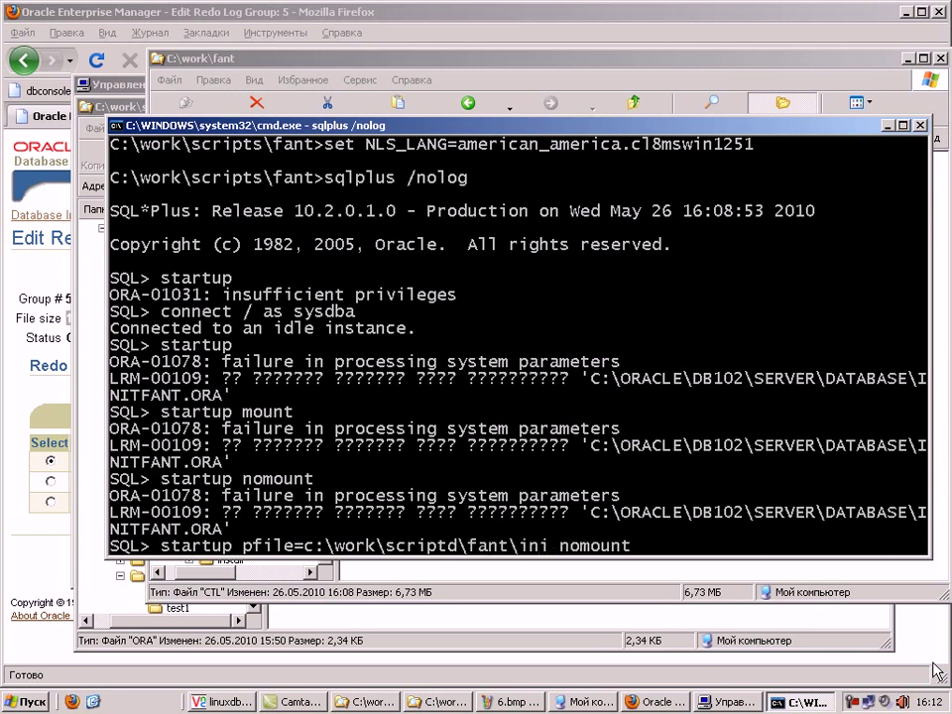
{"action": "type", "text": "tora"}
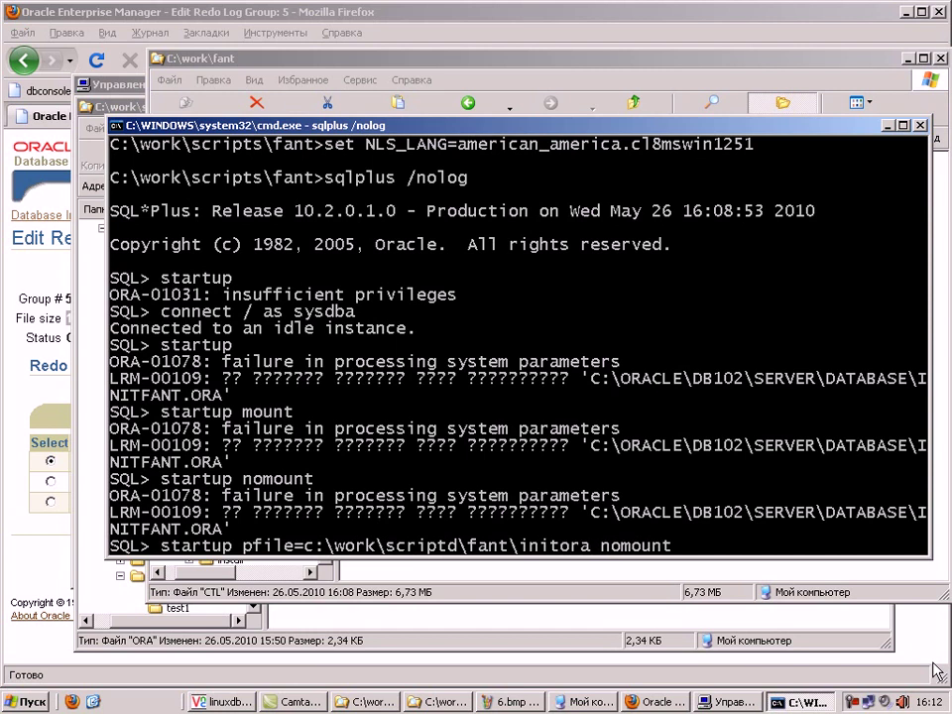
{"action": "type", "text": ".ora"}
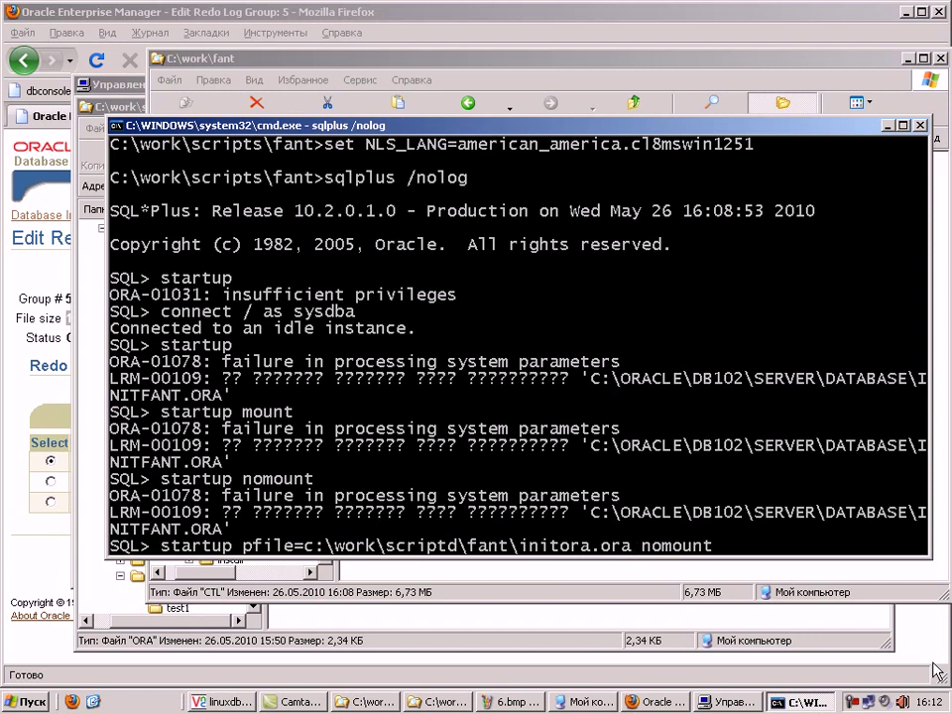
{"action": "key", "text": "Return"}
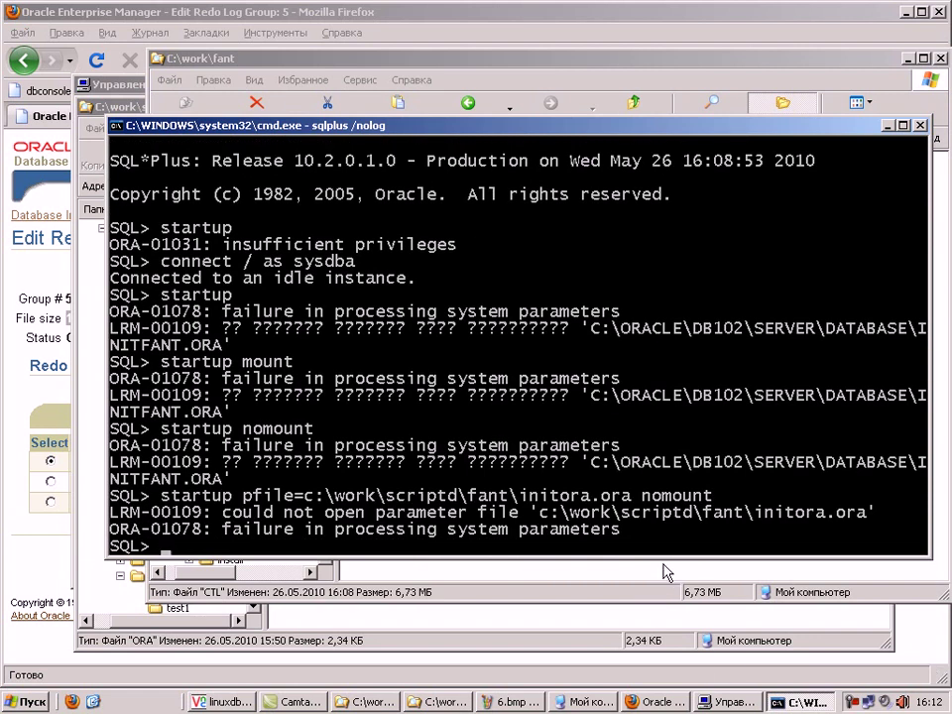
{"action": "key", "text": "Up"}
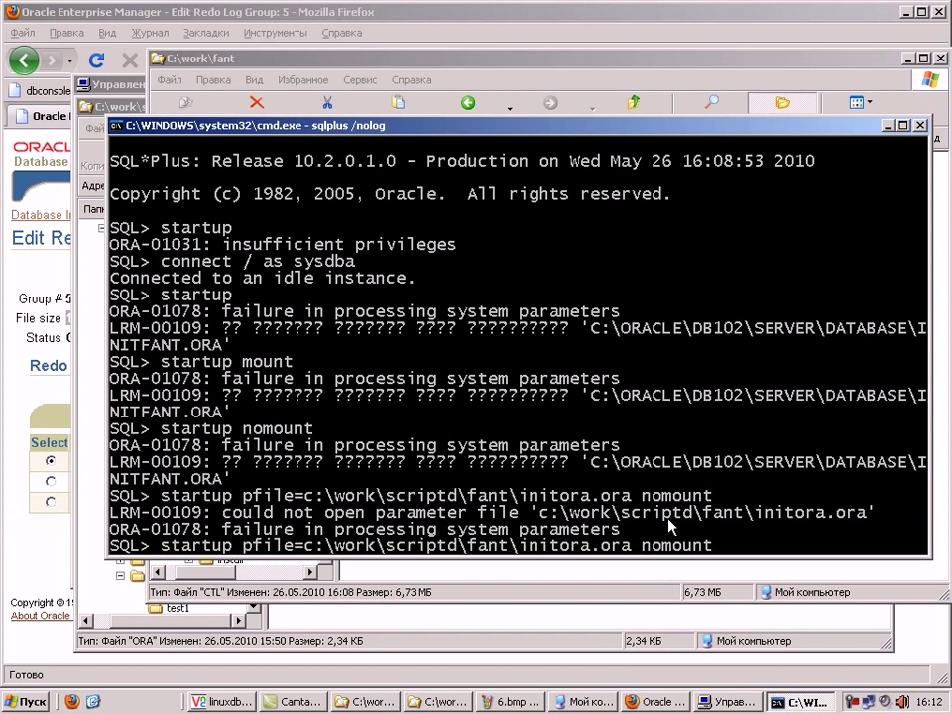
{"action": "key", "text": "Left"}
{"action": "key", "text": "Left"}
{"action": "key", "text": "Left"}
{"action": "key", "text": "Left"}
{"action": "key", "text": "Left"}
{"action": "key", "text": "Left"}
{"action": "key", "text": "Left"}
{"action": "key", "text": "Left"}
{"action": "key", "text": "Left"}
{"action": "key", "text": "Left"}
{"action": "key", "text": "Left"}
{"action": "key", "text": "Left"}
{"action": "key", "text": "Left"}
{"action": "key", "text": "Left"}
{"action": "key", "text": "Left"}
{"action": "key", "text": "Left"}
{"action": "key", "text": "Left"}
{"action": "key", "text": "Left"}
{"action": "key", "text": "Left"}
{"action": "key", "text": "Left"}
{"action": "key", "text": "BackSpace"}
{"action": "type", "text": "s"}
{"action": "key", "text": "Return"}
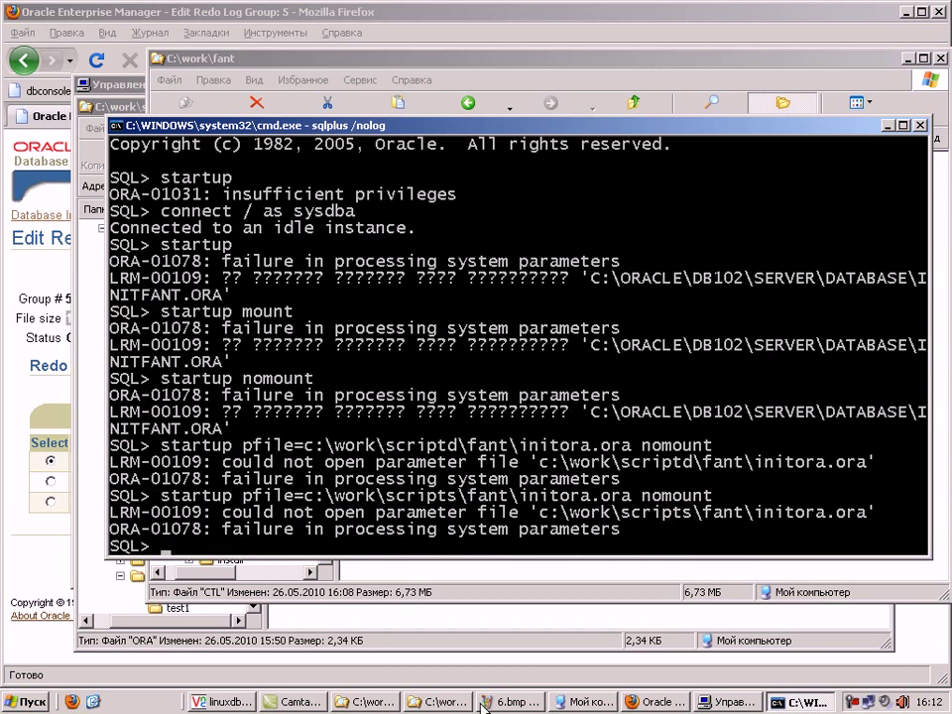
- Verify the file name in Explorer and correct the command to 'startup pfile=c:\work\scripts\fant\init.ora nomount'
{"action": "left_click", "coordinate": [442, 704]}
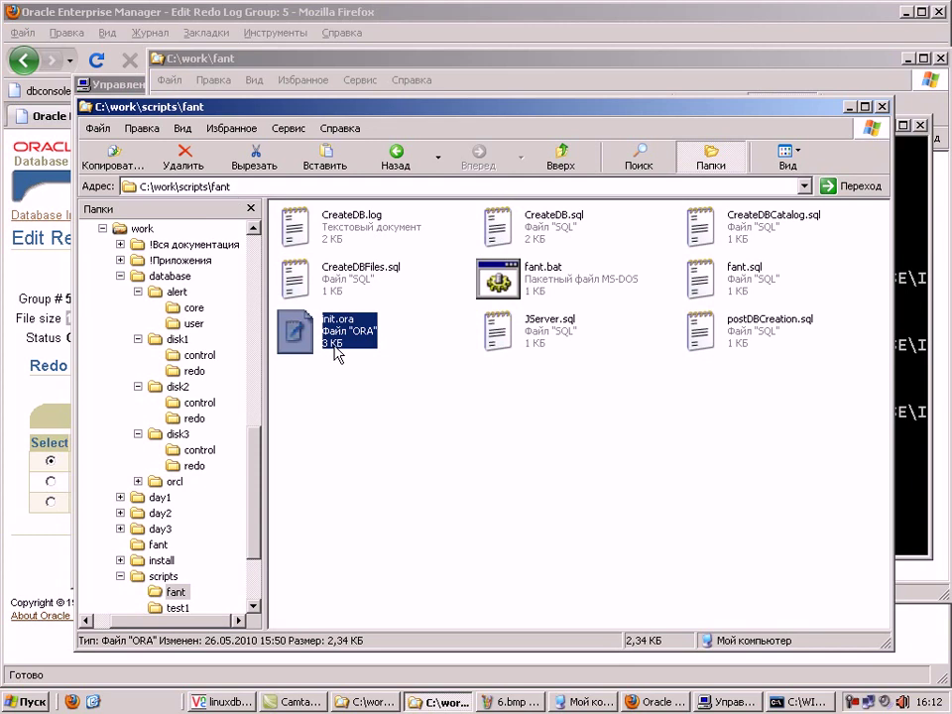
{"action": "left_click", "coordinate": [798, 702]}
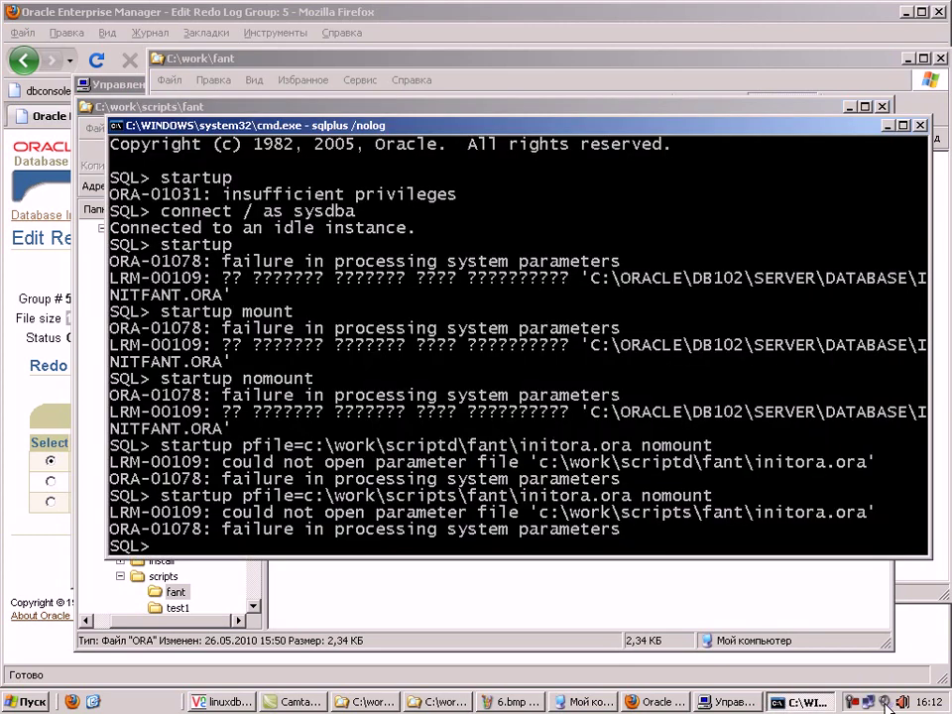
{"action": "key", "text": "Up"}
{"action": "key", "text": "Left"}
{"action": "key", "text": "Left"}
{"action": "key", "text": "Left"}
{"action": "key", "text": "Left"}
{"action": "key", "text": "Left"}
{"action": "key", "text": "Left"}
{"action": "key", "text": "Left"}
{"action": "key", "text": "Left"}
{"action": "key", "text": "Left"}
{"action": "key", "text": "Left"}
{"action": "key", "text": "Left"}
{"action": "key", "text": "Left"}
{"action": "key", "text": "Left"}
{"action": "key", "text": "Left"}
{"action": "key", "text": "Left"}
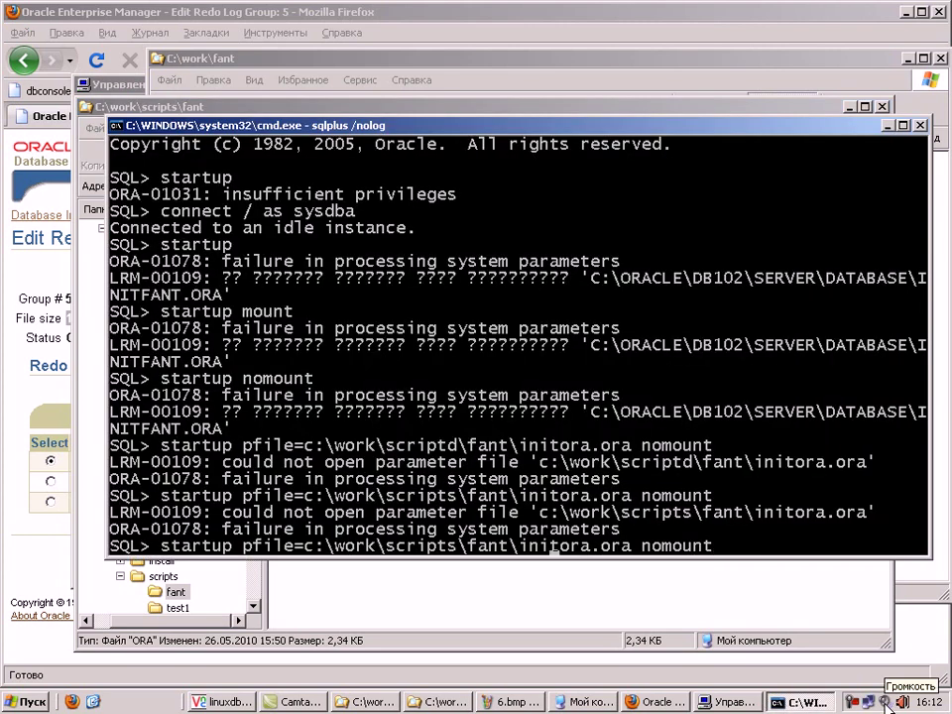
{"action": "key", "text": "Delete"}
{"action": "key", "text": "Delete"}
{"action": "key", "text": "Delete"}
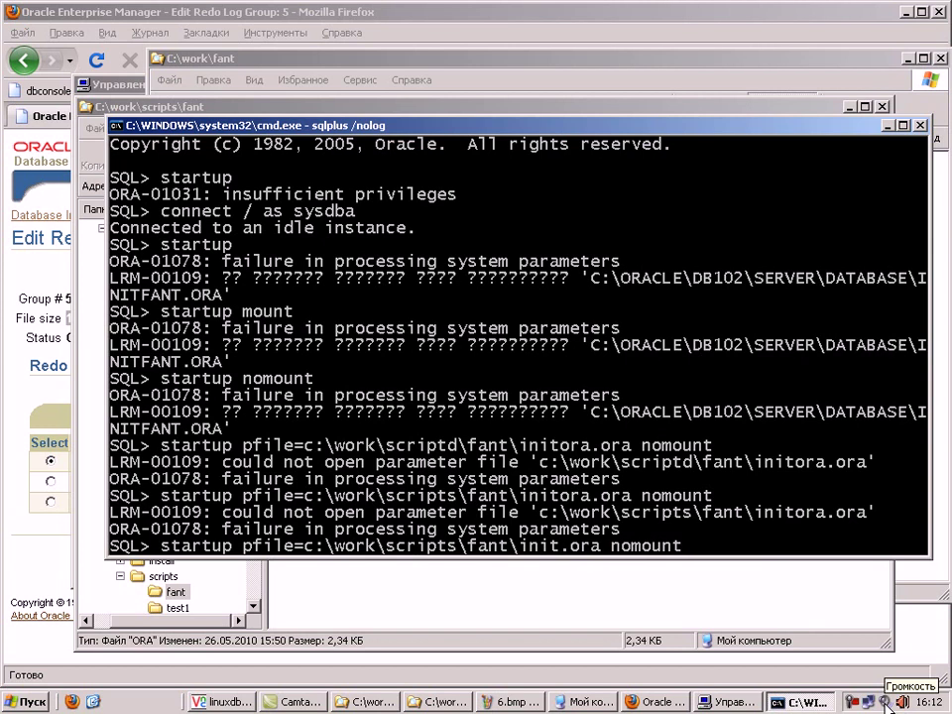
{"action": "key", "text": "Return"}
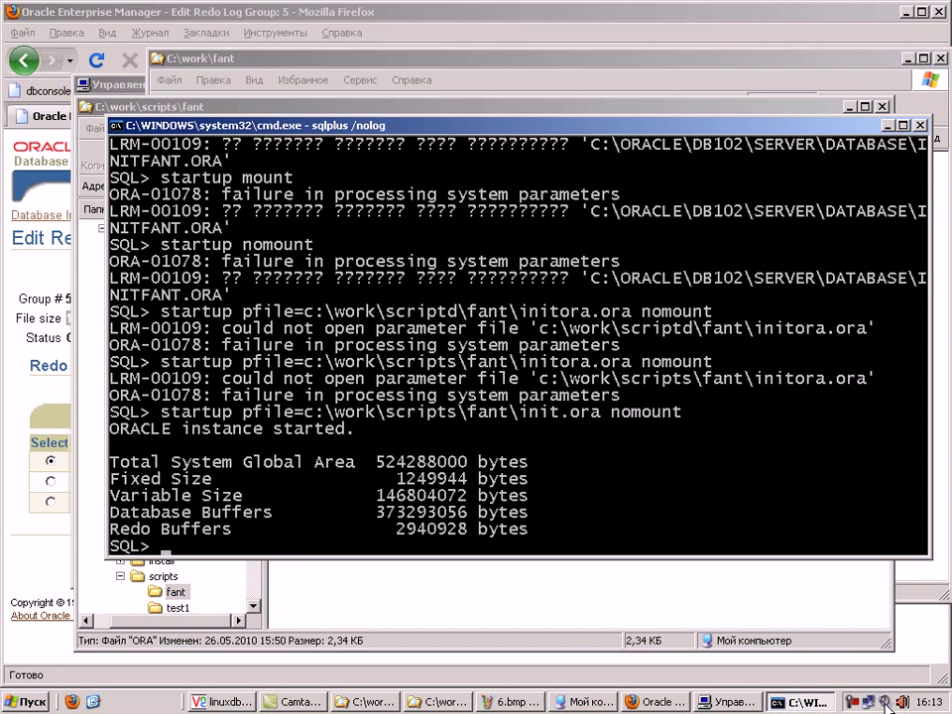
- Enter 'create spfile from pfile=' with the init.ora path copied from the earlier command
{"action": "type", "text": "create spfile"}
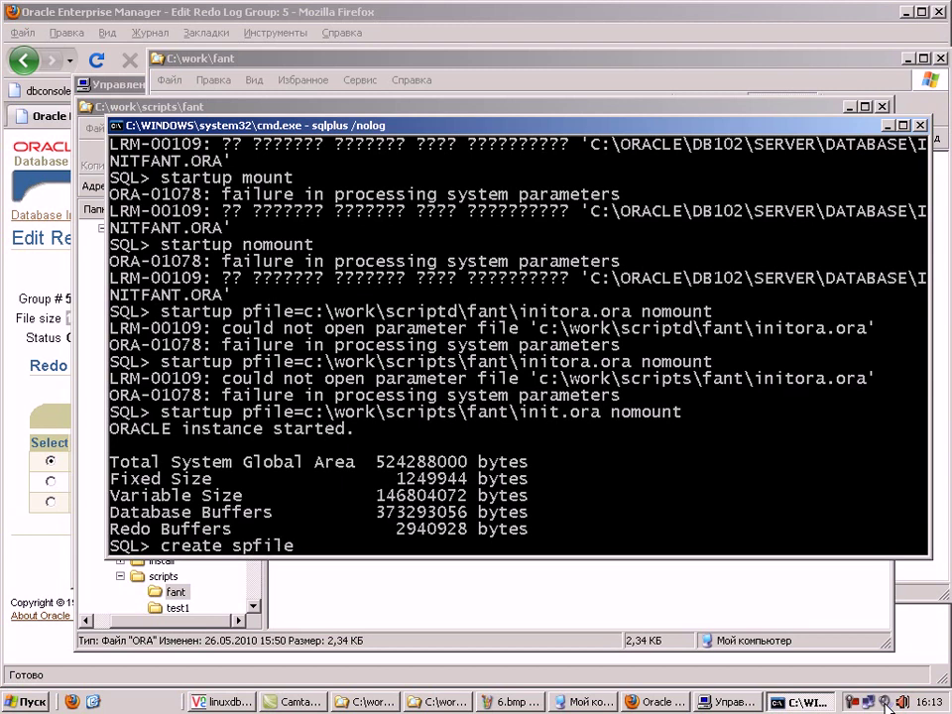
{"action": "type", "text": " from pfile"}
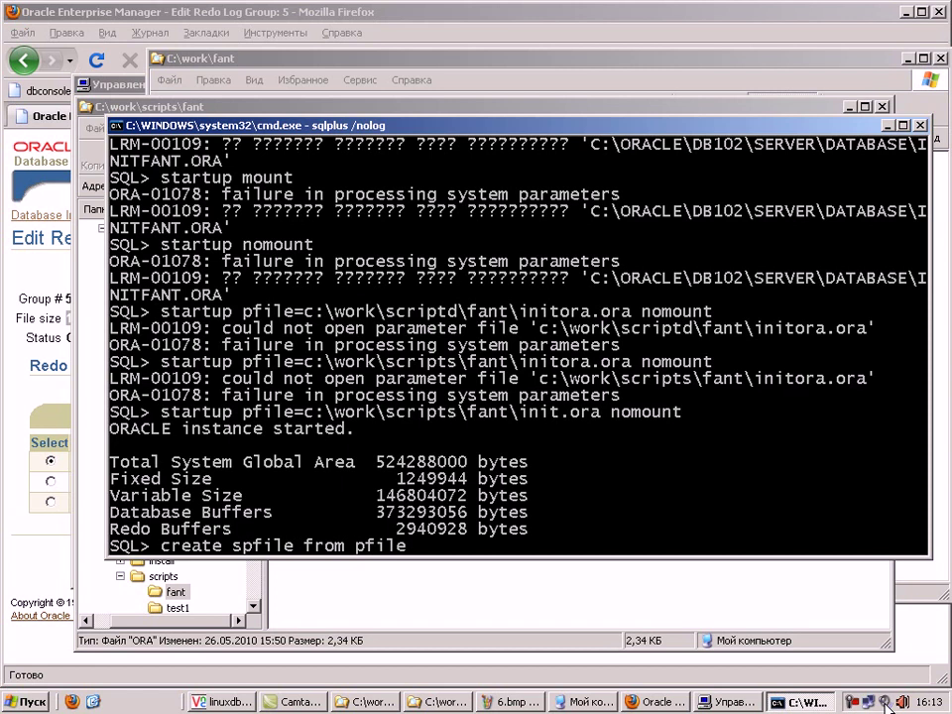
{"action": "type", "text": "="}
{"action": "left_click", "coordinate": [116, 124]}
{"action": "mouse_move", "coordinate": [128, 258]}
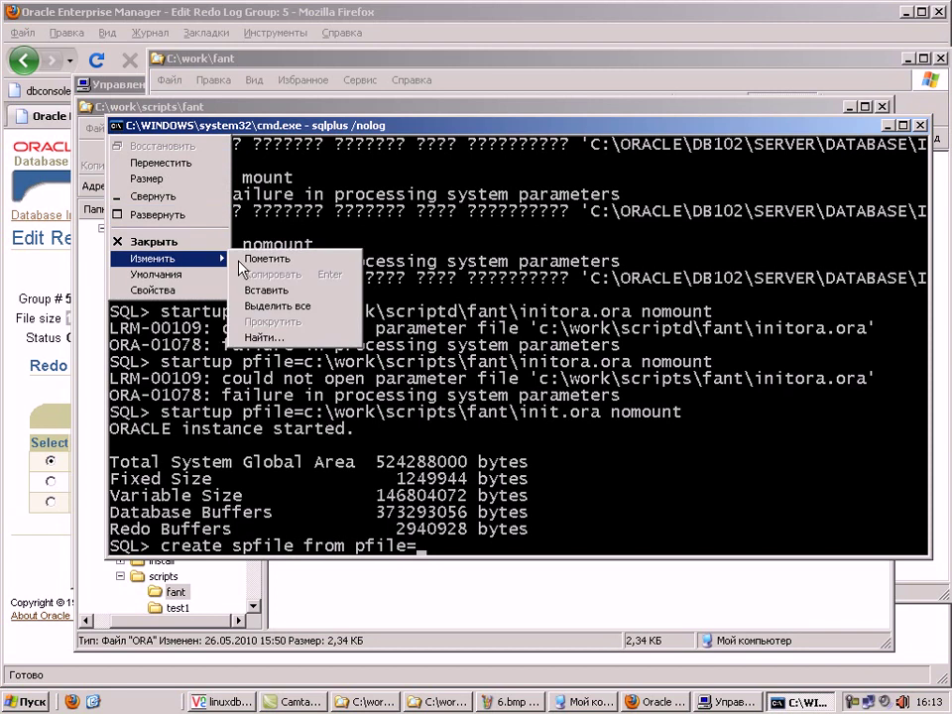
{"action": "left_click", "coordinate": [296, 260]}
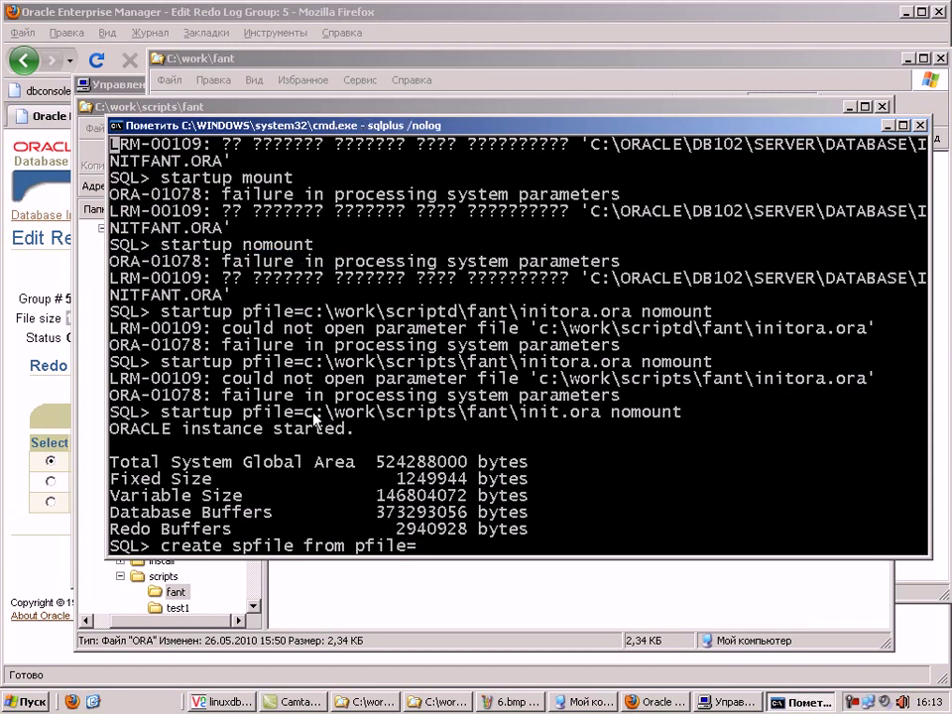
{"action": "left_click_drag", "start_coordinate": [305, 411], "coordinate": [590, 417]}
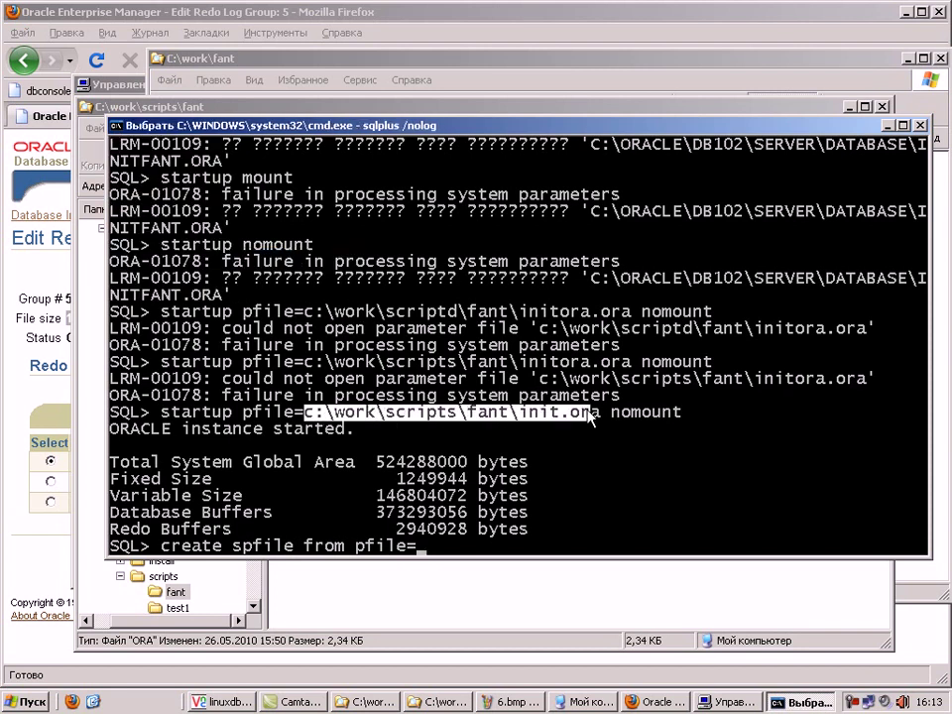
{"action": "key", "text": "Return"}
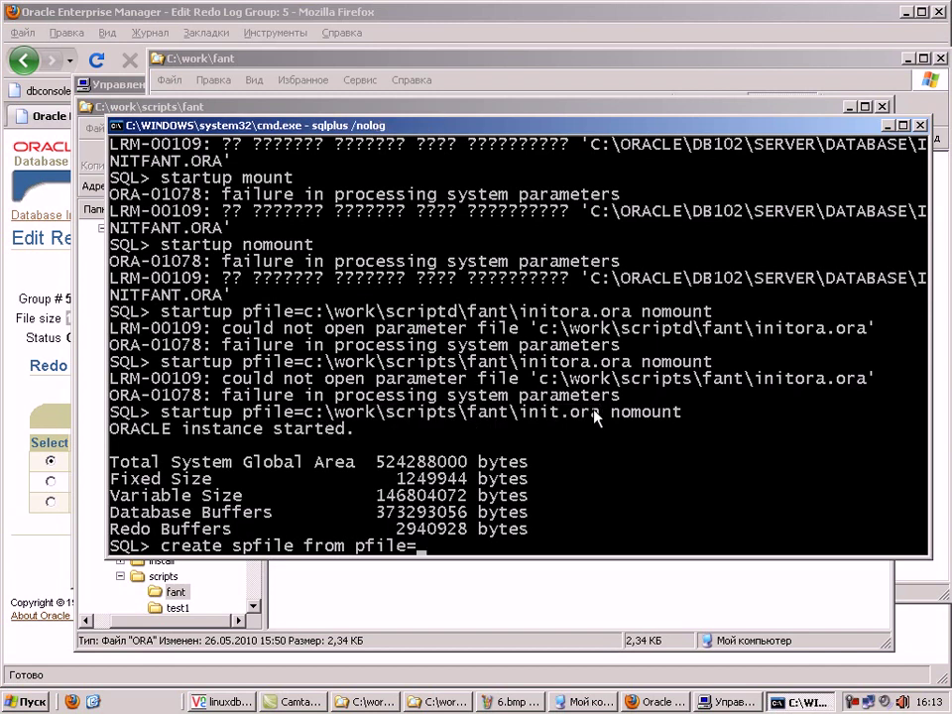
{"action": "right_click", "coordinate": [472, 546]}
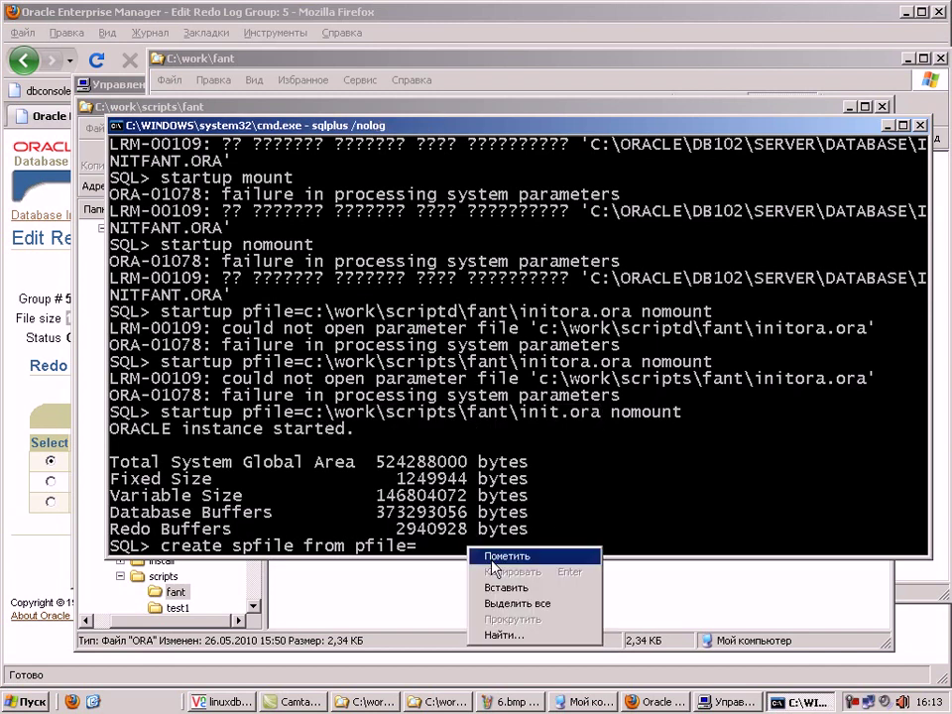
{"action": "left_click", "coordinate": [515, 587]}
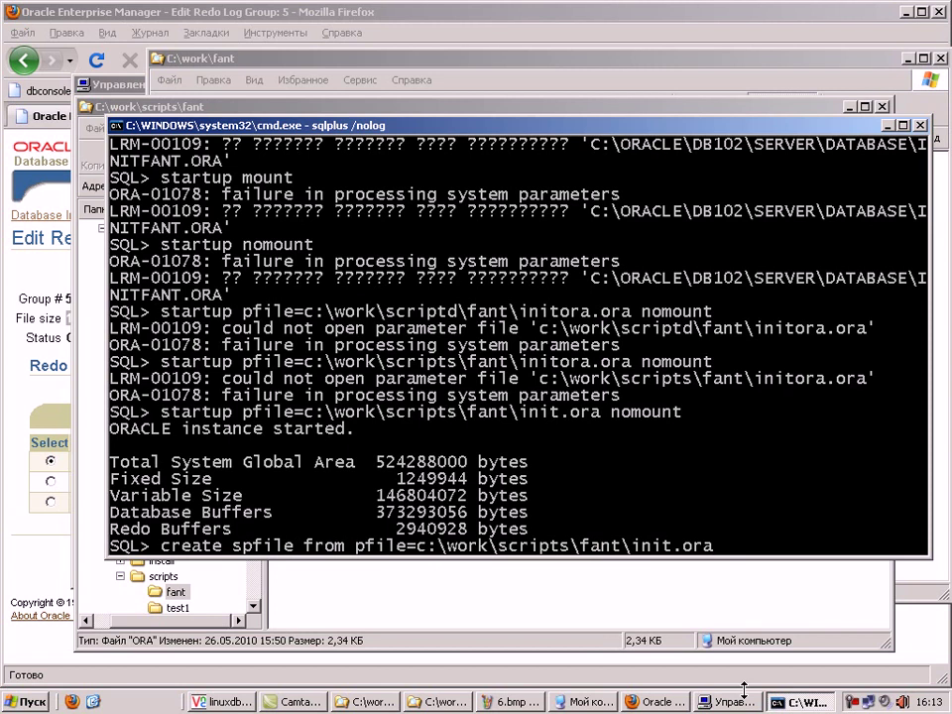
{"action": "key", "text": "Return"}
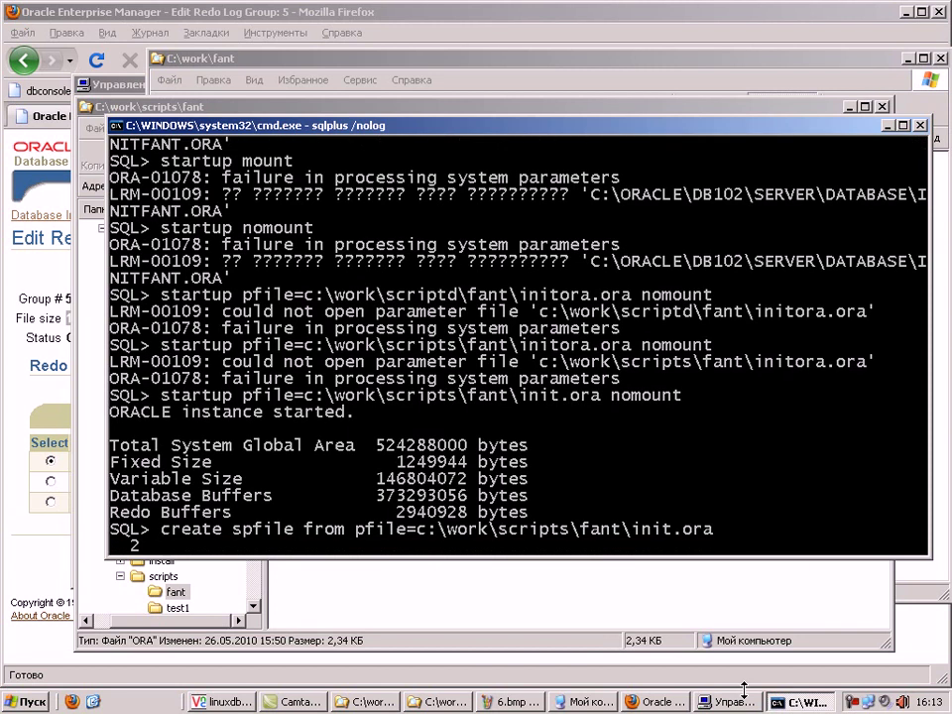
{"action": "key", "text": "Return"}
- Wrap the init.ora path in quotes and run the statement so the spfile is created
{"action": "key", "text": "Up"}
{"action": "key", "text": "Up"}
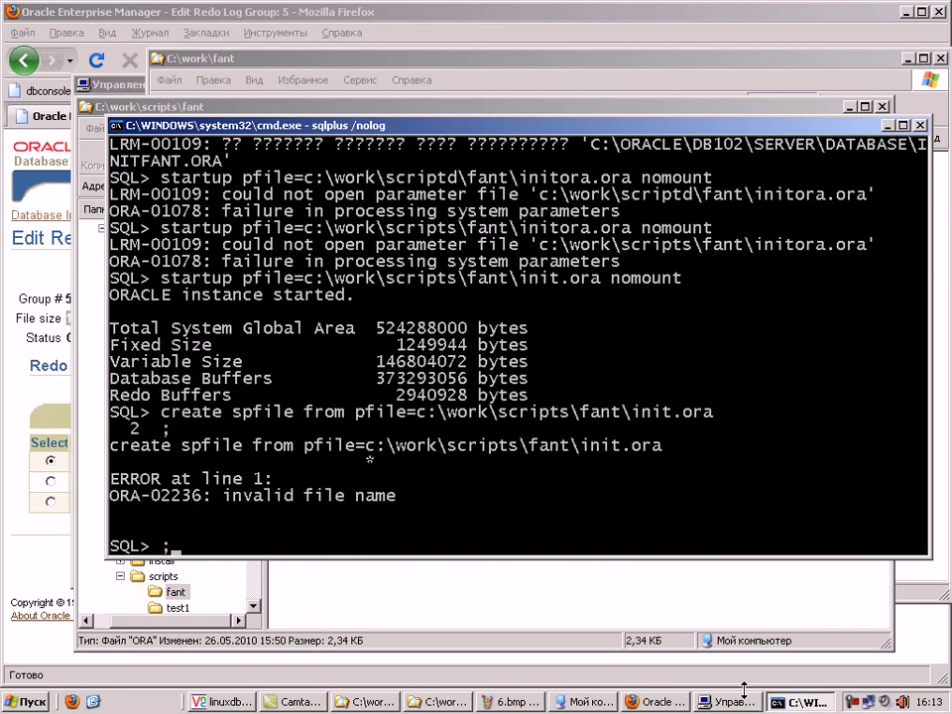
{"action": "key", "text": "Left"}
{"action": "key", "text": "Left"}
{"action": "key", "text": "Left"}
{"action": "key", "text": "Left"}
{"action": "key", "text": "Left"}
{"action": "key", "text": "Left"}
{"action": "key", "text": "Left"}
{"action": "key", "text": "Left"}
{"action": "key", "text": "Left"}
{"action": "key", "text": "Left"}
{"action": "key", "text": "Left"}
{"action": "key", "text": "Left"}
{"action": "key", "text": "Left"}
{"action": "key", "text": "Left"}
{"action": "key", "text": "Left"}
{"action": "key", "text": "Left"}
{"action": "key", "text": "Left"}
{"action": "key", "text": "Left"}
{"action": "key", "text": "Left"}
{"action": "key", "text": "Left"}
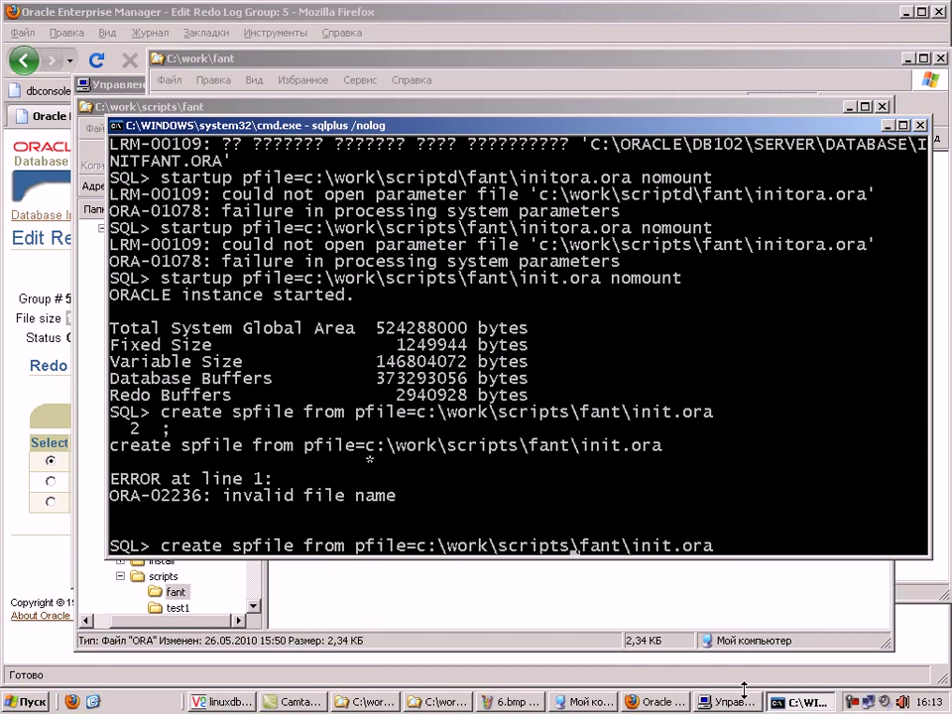
{"action": "type", "text": "'"}
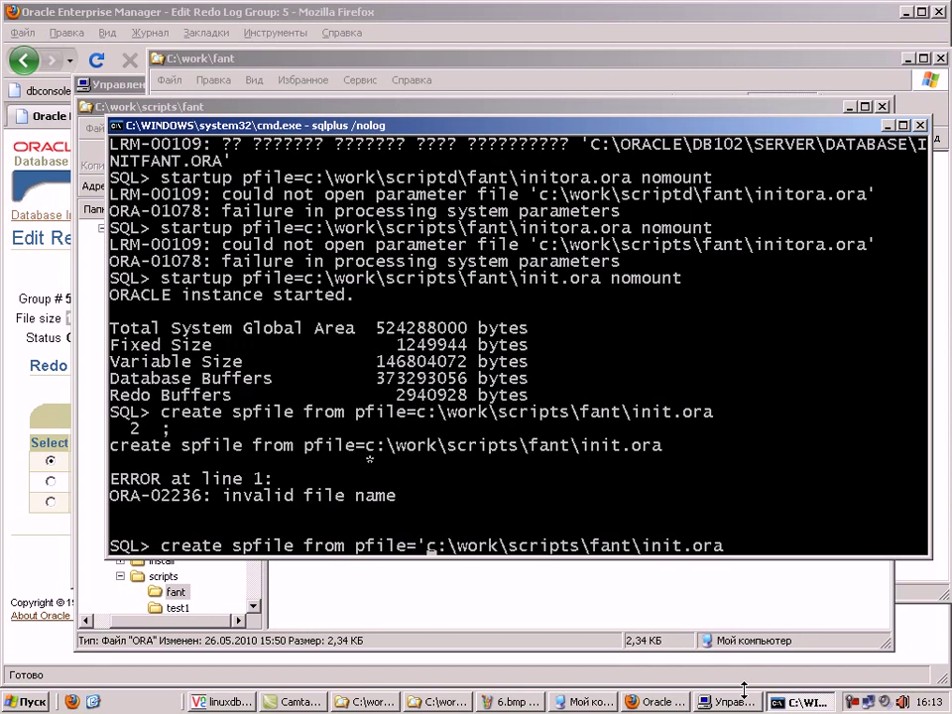
{"action": "key", "text": "Right"}
{"action": "key", "text": "Right"}
{"action": "key", "text": "Right"}
{"action": "key", "text": "Right"}
{"action": "key", "text": "Right"}
{"action": "key", "text": "Right"}
{"action": "key", "text": "Right"}
{"action": "key", "text": "Right"}
{"action": "key", "text": "Right"}
{"action": "key", "text": "Right"}
{"action": "key", "text": "Right"}
{"action": "key", "text": "Right"}
{"action": "key", "text": "Right"}
{"action": "key", "text": "Right"}
{"action": "key", "text": "Right"}
{"action": "key", "text": "Right"}
{"action": "key", "text": "Right"}
{"action": "key", "text": "Right"}
{"action": "key", "text": "Right"}
{"action": "key", "text": "Right"}
{"action": "key", "text": "Right"}
{"action": "key", "text": "Right"}
{"action": "key", "text": "Right"}
{"action": "key", "text": "Right"}
{"action": "key", "text": "Right"}
{"action": "key", "text": "Right"}
{"action": "key", "text": "Right"}
{"action": "key", "text": "Right"}
{"action": "key", "text": "Right"}
{"action": "type", "text": "'"}
{"action": "key", "text": "Return"}
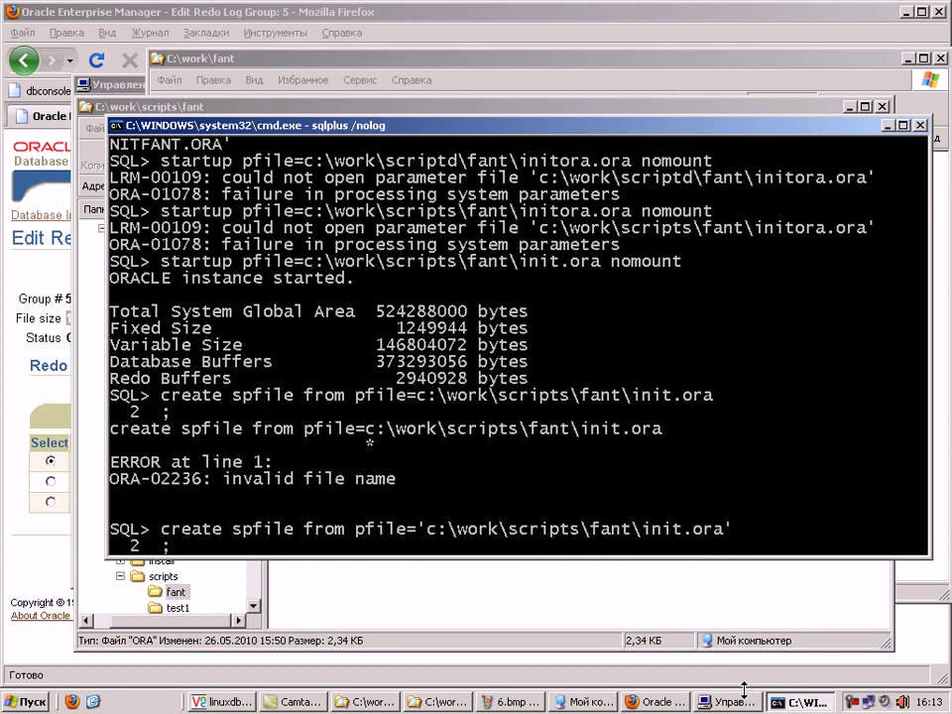
{"action": "type", "text": ";"}
{"action": "key", "text": "Return"}
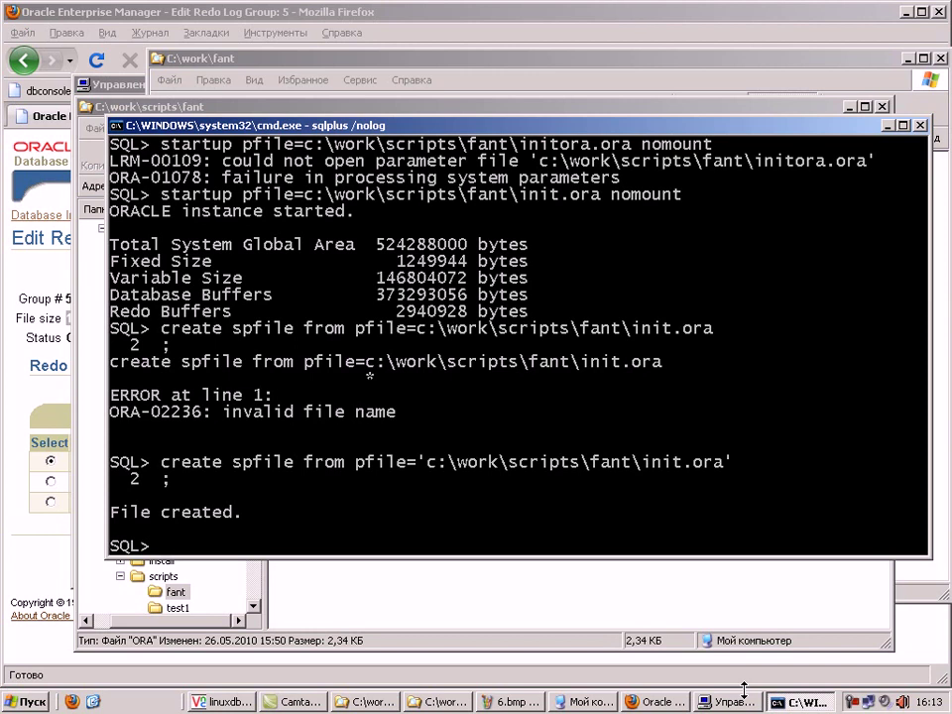
{"action": "type", "text": "startup forc"}
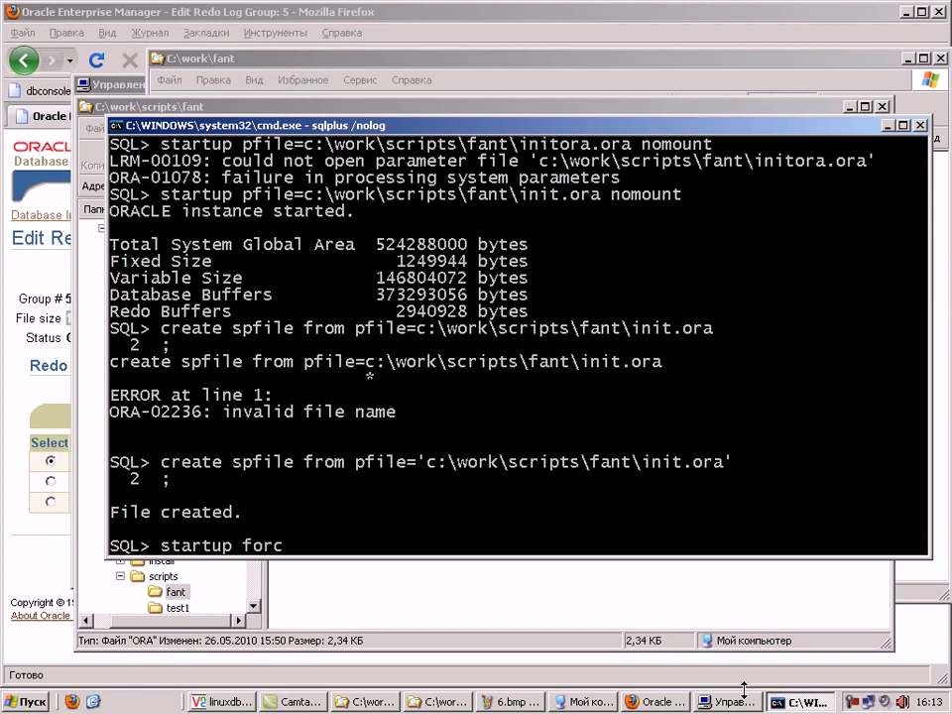
{"action": "type", "text": "e"}
- Run startup force so the database mounts and opens, then return to the C:\work\scripts\fant window
{"action": "key", "text": "Return"}
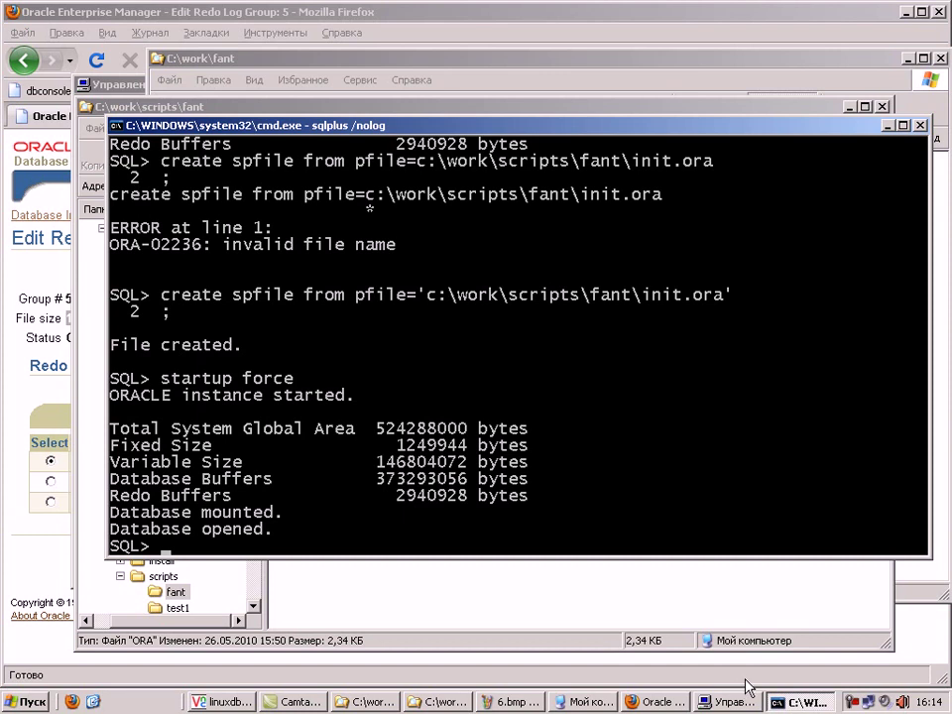
{"action": "key", "text": "alt+Tab"}
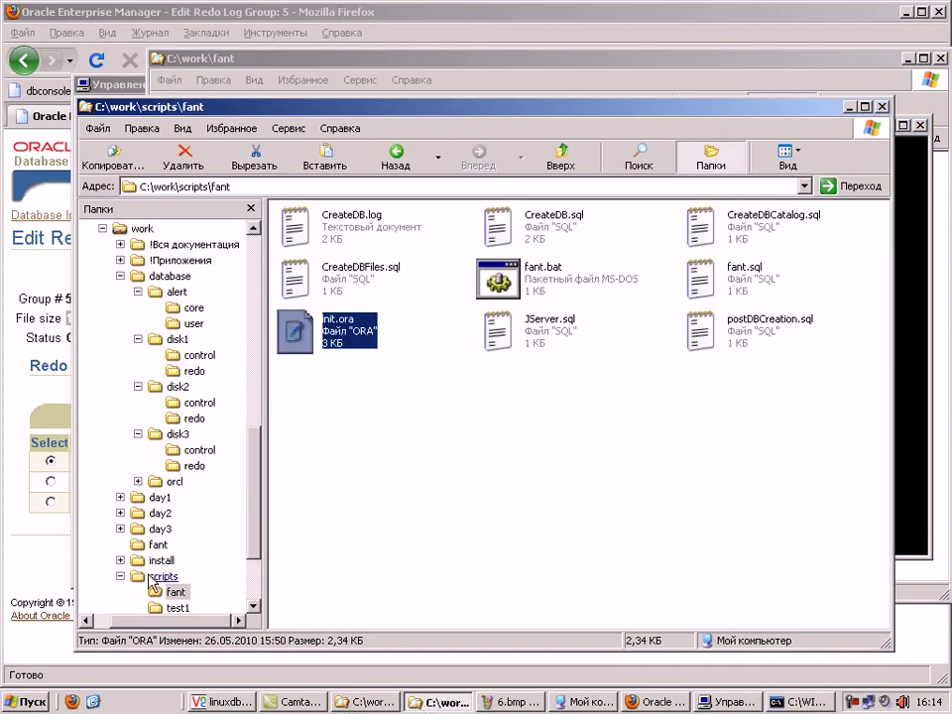
- Show C:\work\fant in Details view to compare SYS.DBF and UNDO.DBF sizes, then start a select in SQL*Plus
{"action": "left_click", "coordinate": [139, 291]}
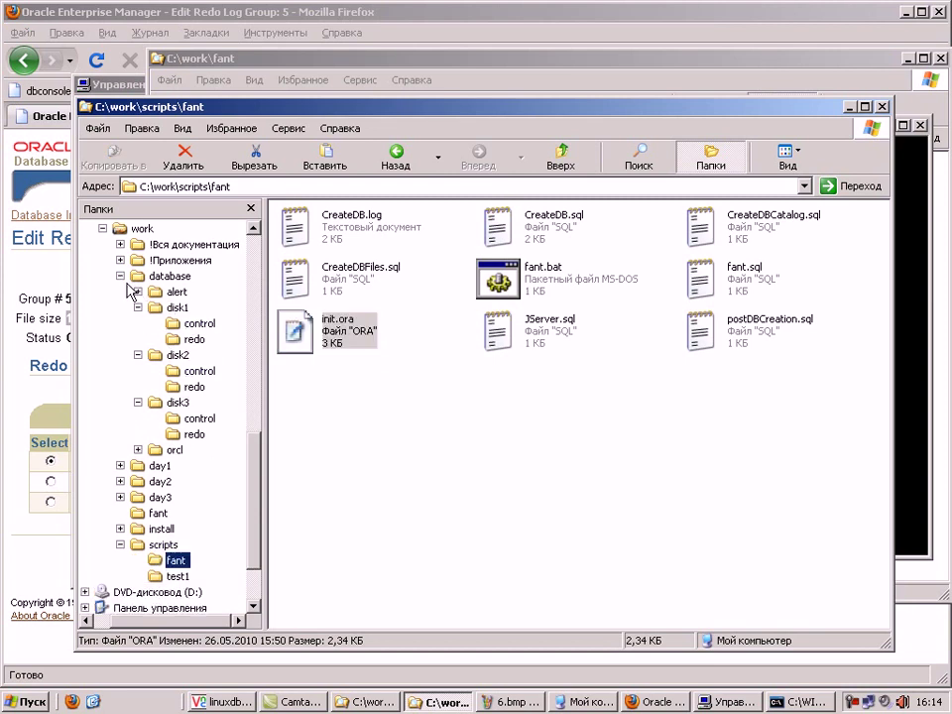
{"action": "left_click", "coordinate": [120, 276]}
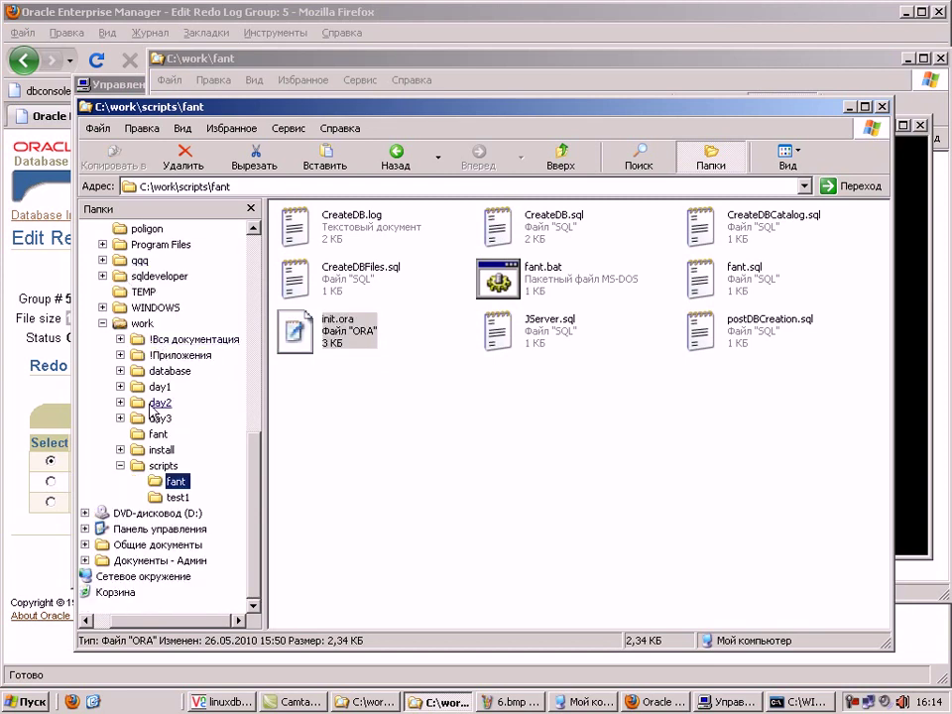
{"action": "left_click", "coordinate": [157, 434]}
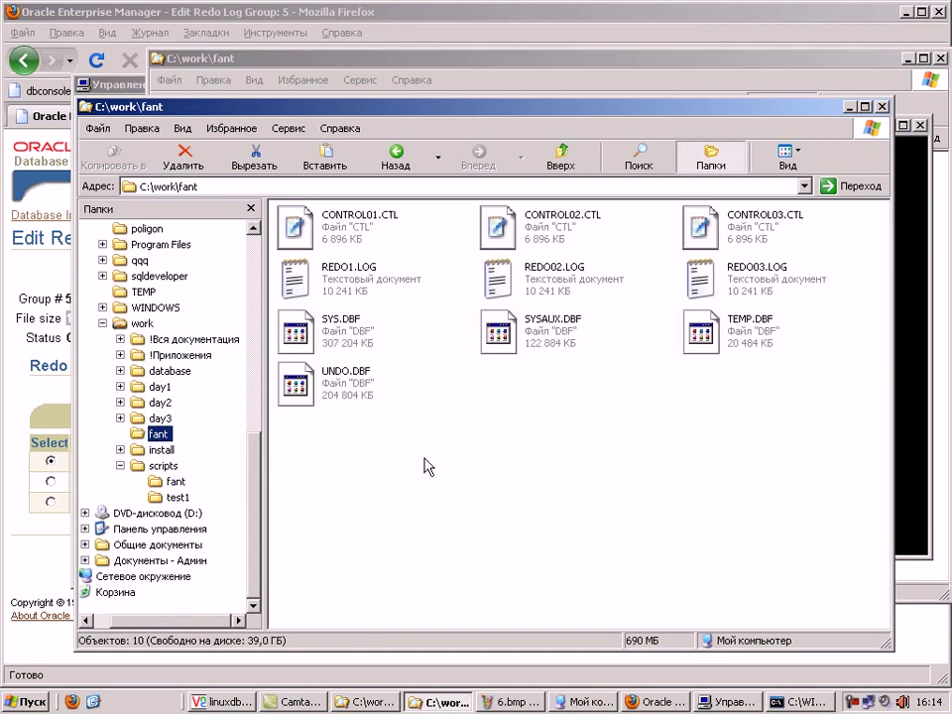
{"action": "left_click", "coordinate": [783, 162]}
{"action": "left_click", "coordinate": [814, 247]}
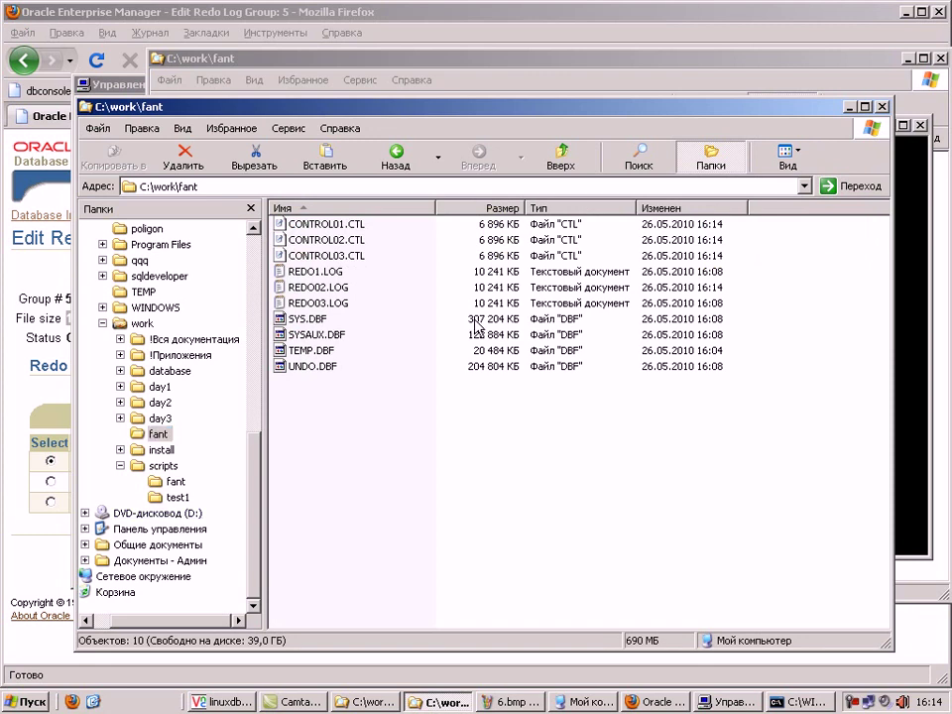
{"action": "left_click", "coordinate": [312, 318]}
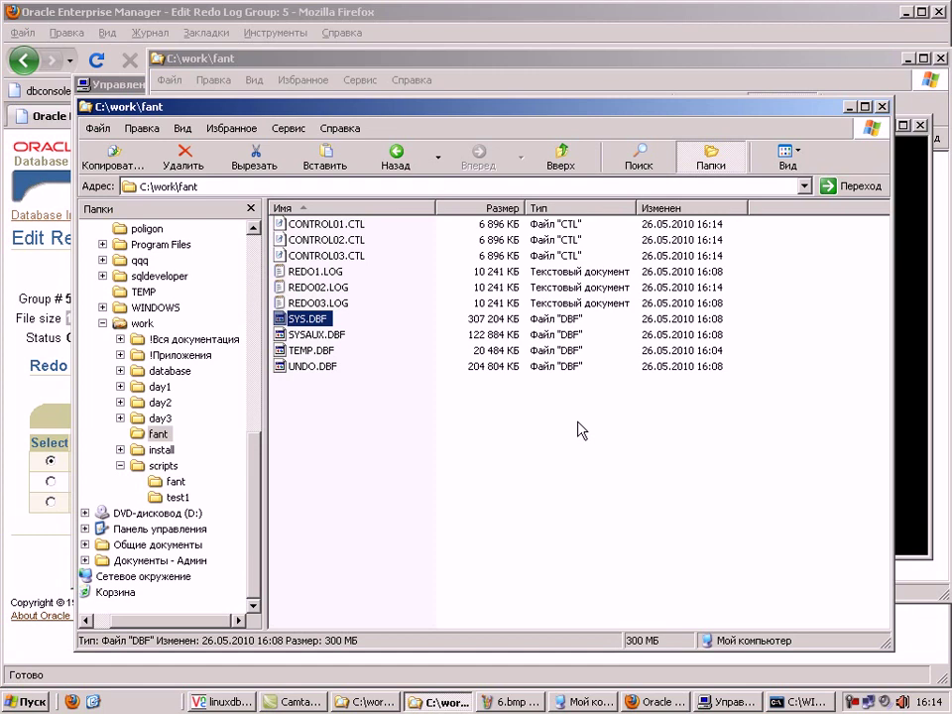
{"action": "left_click", "coordinate": [295, 366]}
{"action": "left_click", "coordinate": [293, 320]}
{"action": "key", "text": "alt+Tab"}
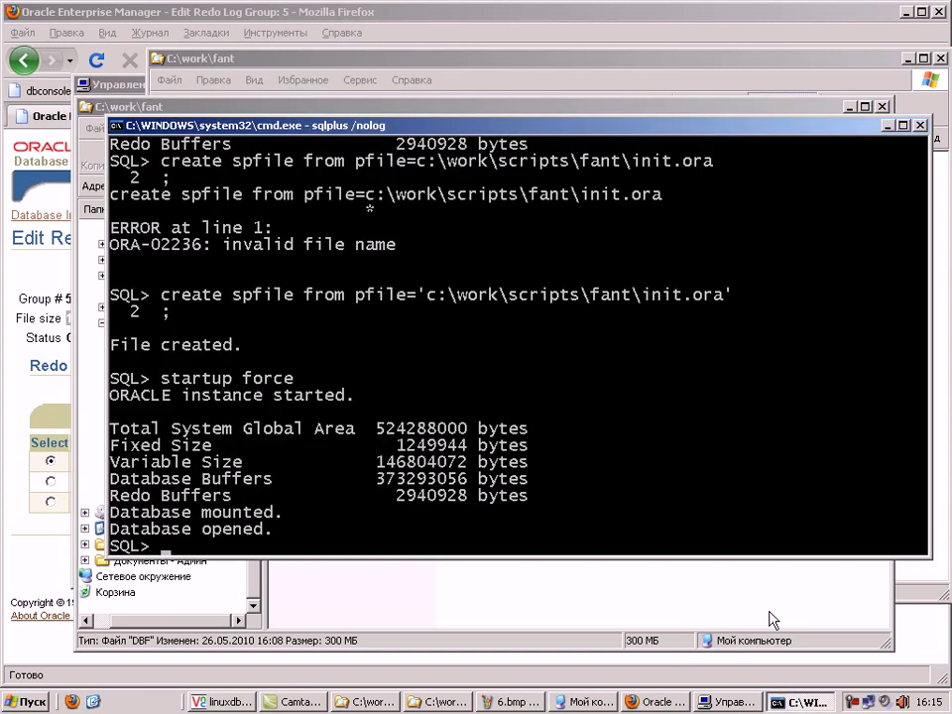
{"action": "type", "text": "select"}
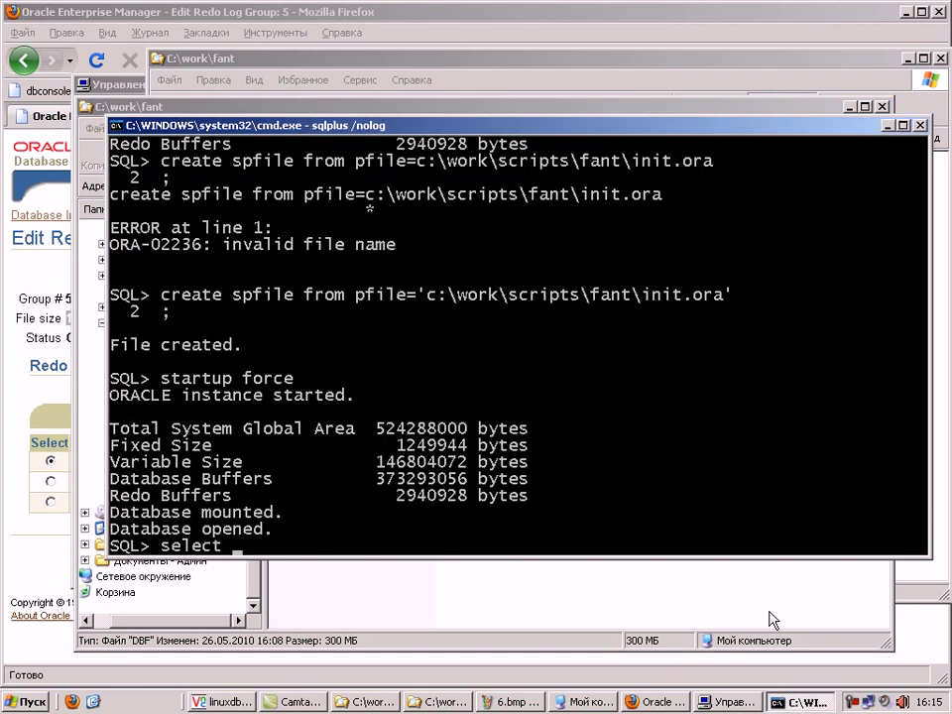